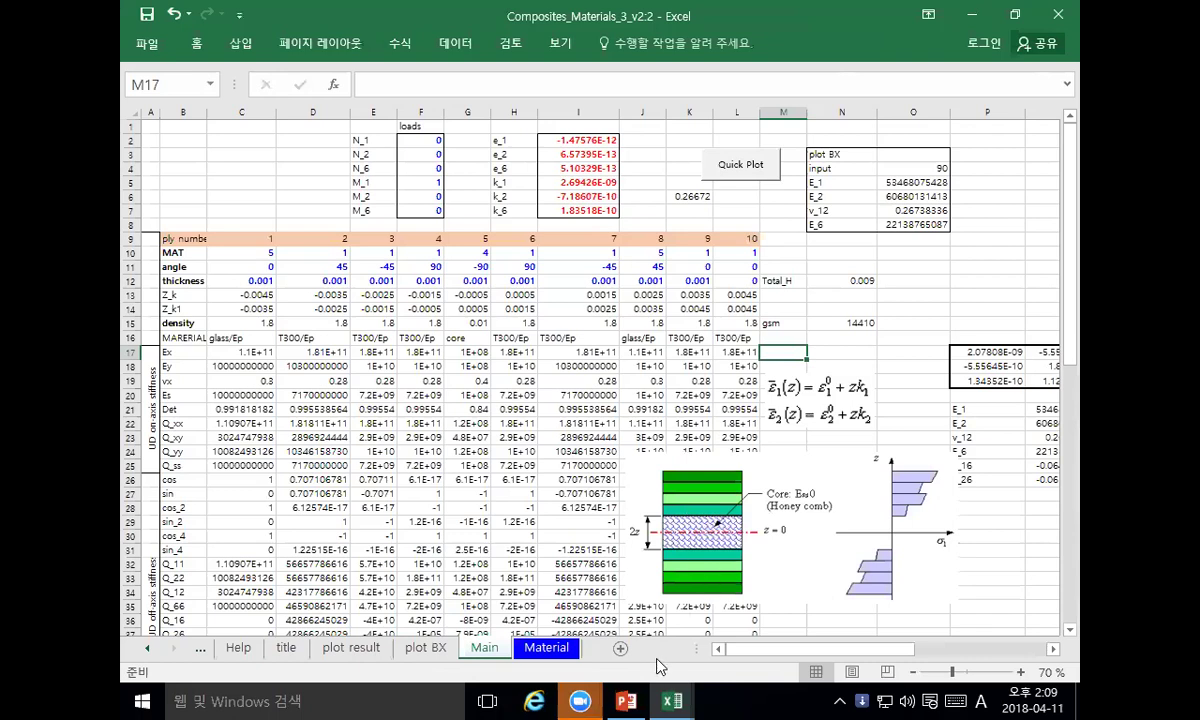
Step: Examine the Material sheet's property headings (Ex, Ey, vx, Es, density), the blank columns between them and the density values
click(543, 650)
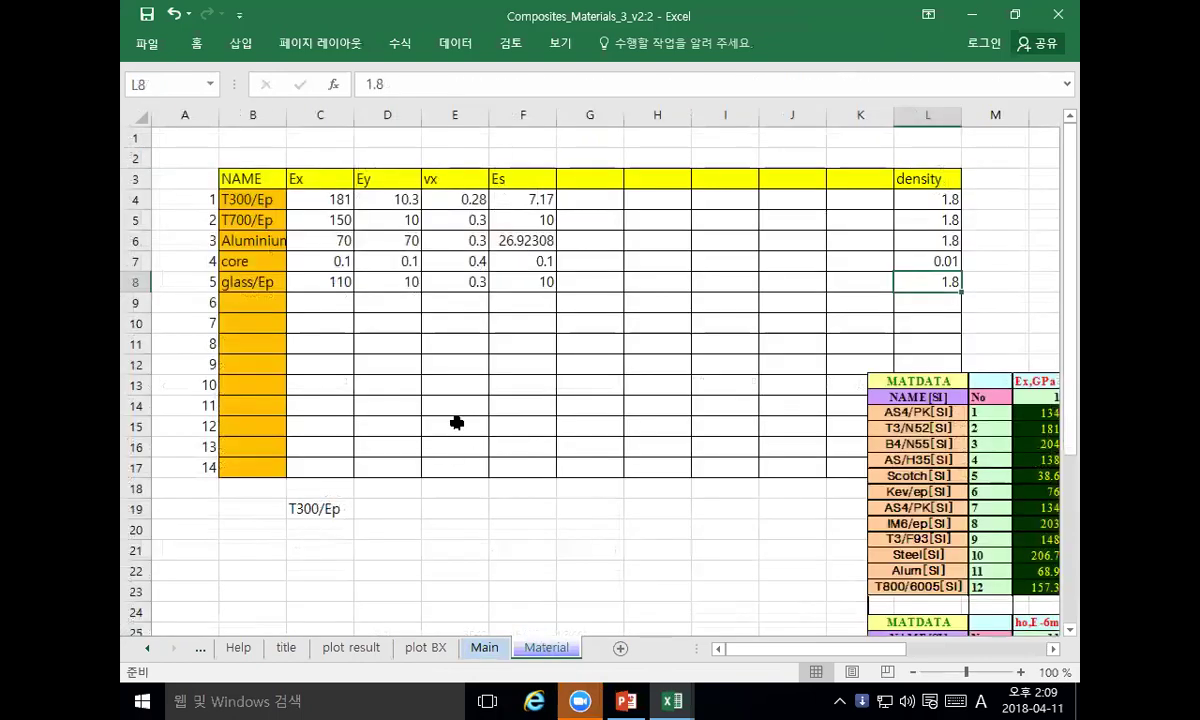
click(332, 178)
click(398, 178)
click(441, 179)
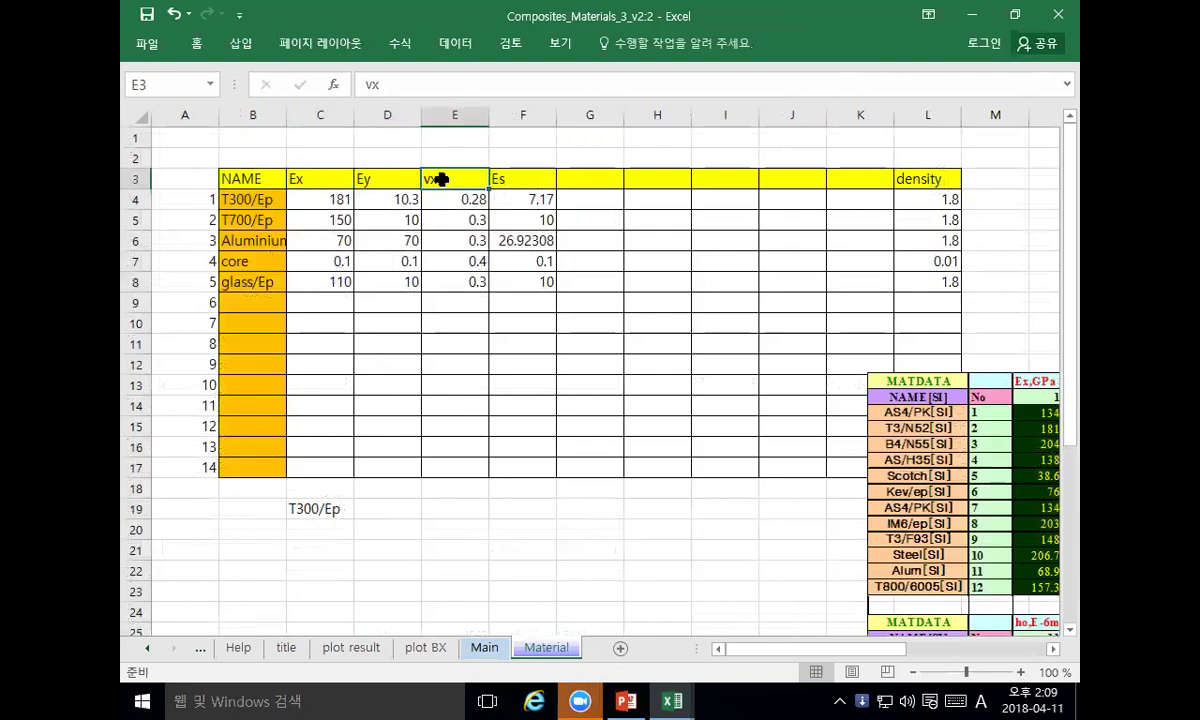
click(522, 178)
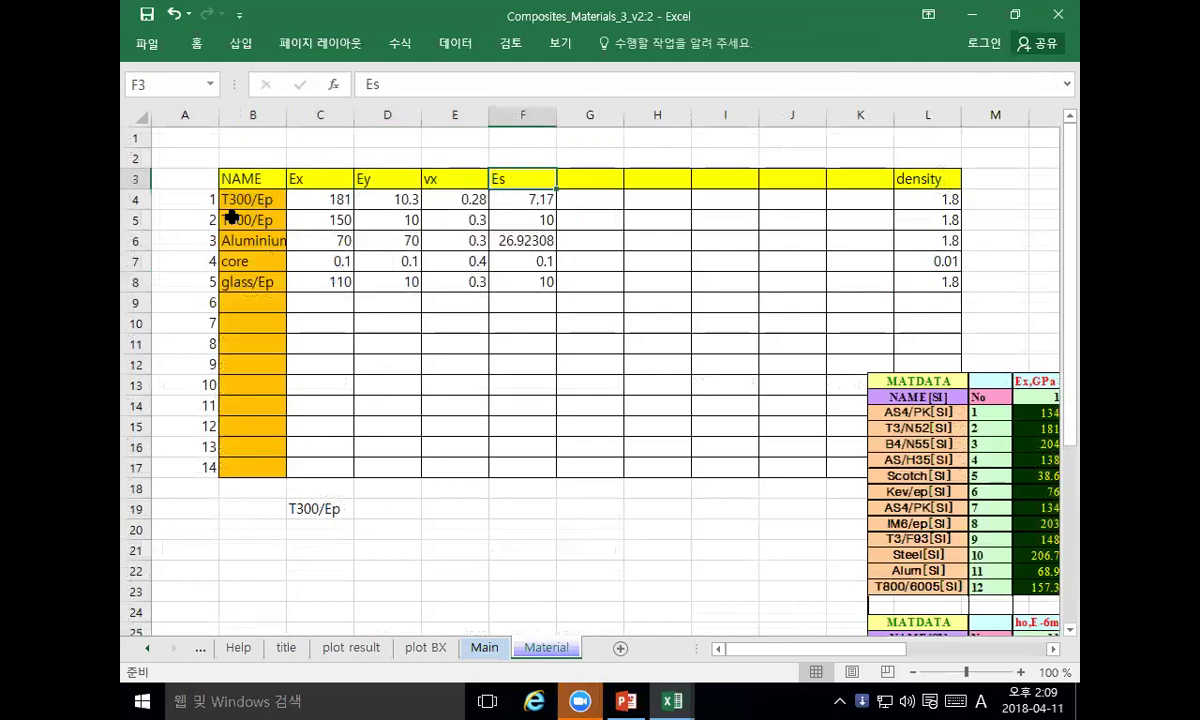
click(934, 179)
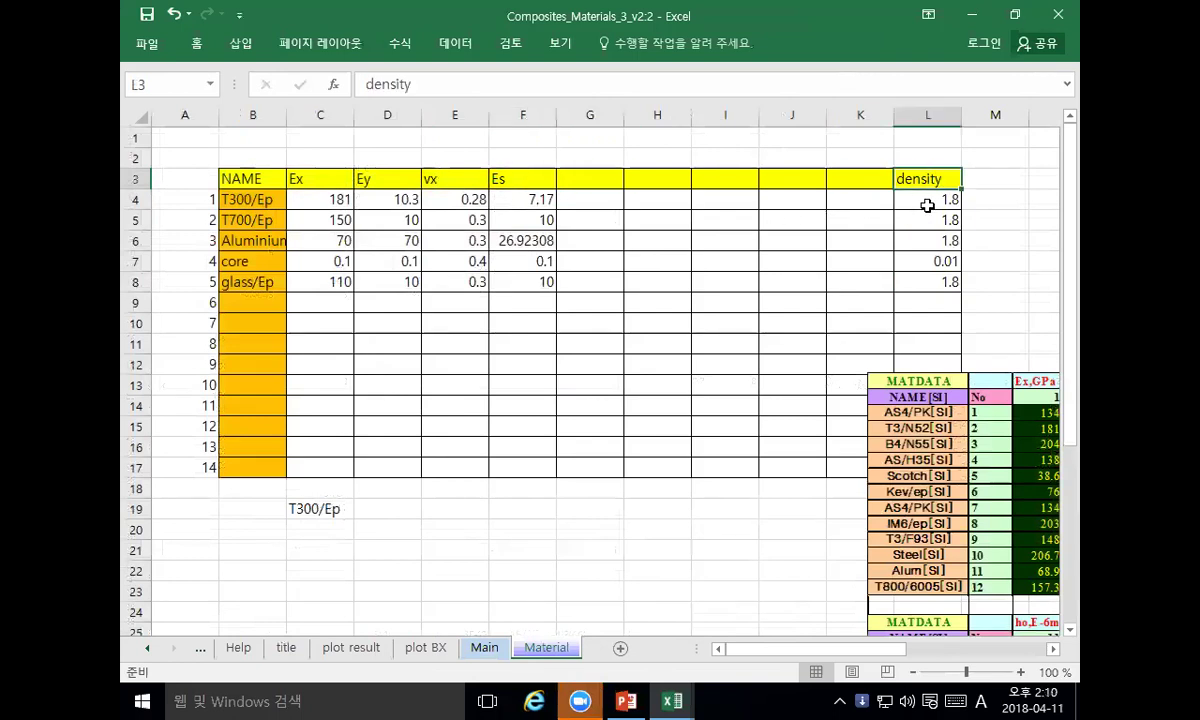
click(927, 205)
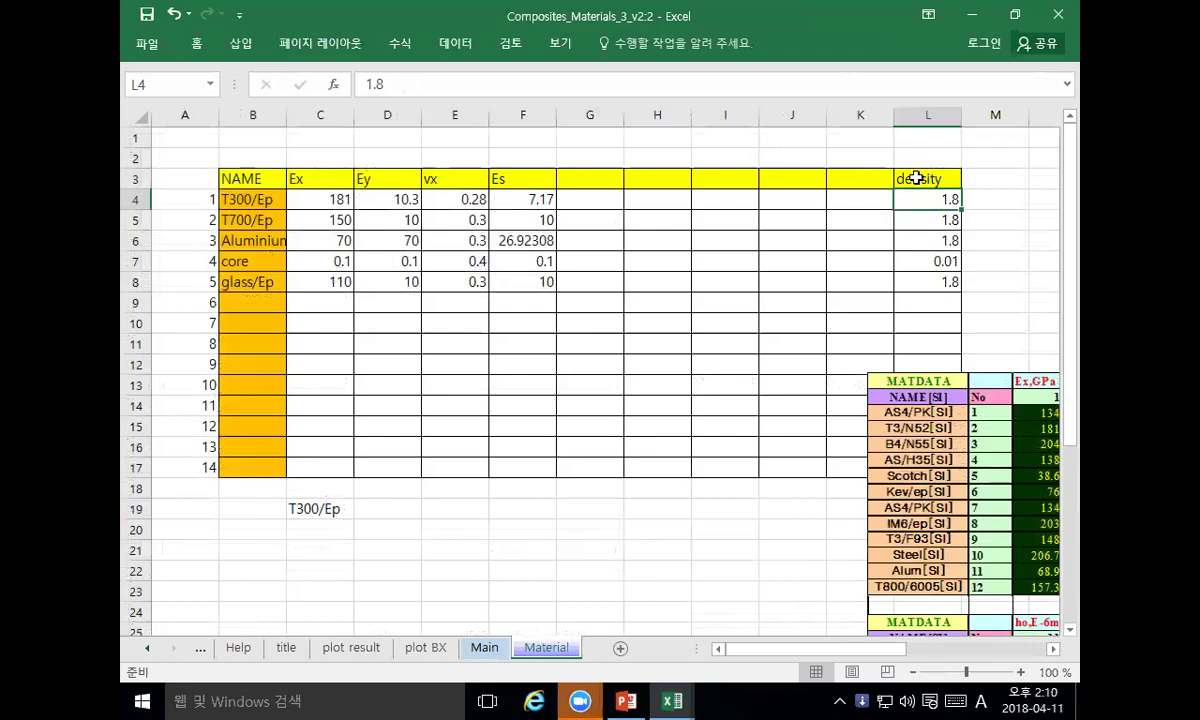
mouse_move(613, 120)
mouse_down()
mouse_move(589, 118)
mouse_move(838, 116)
mouse_up()
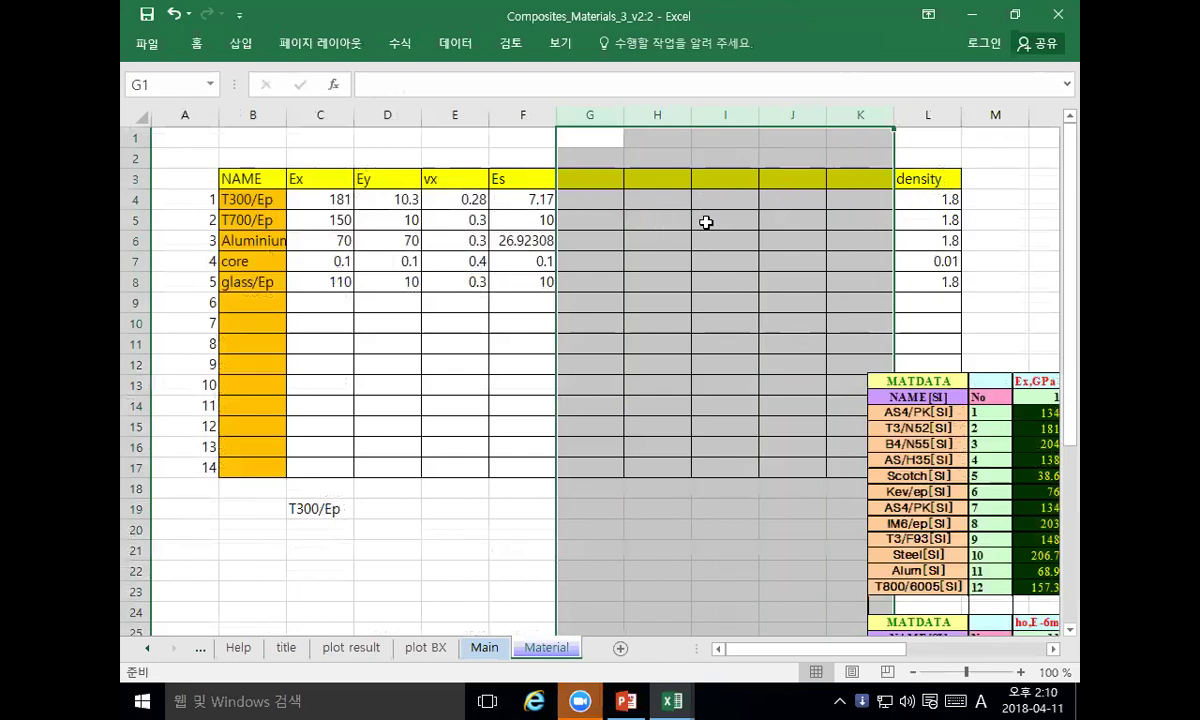
click(918, 181)
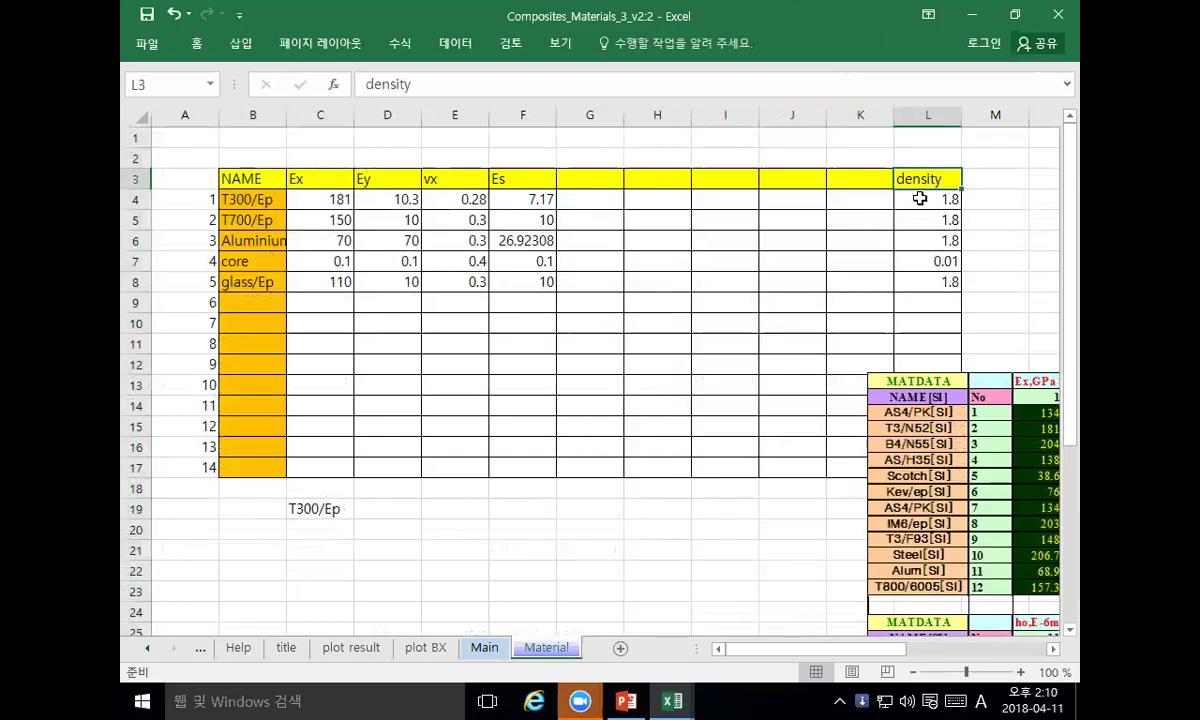
click(919, 199)
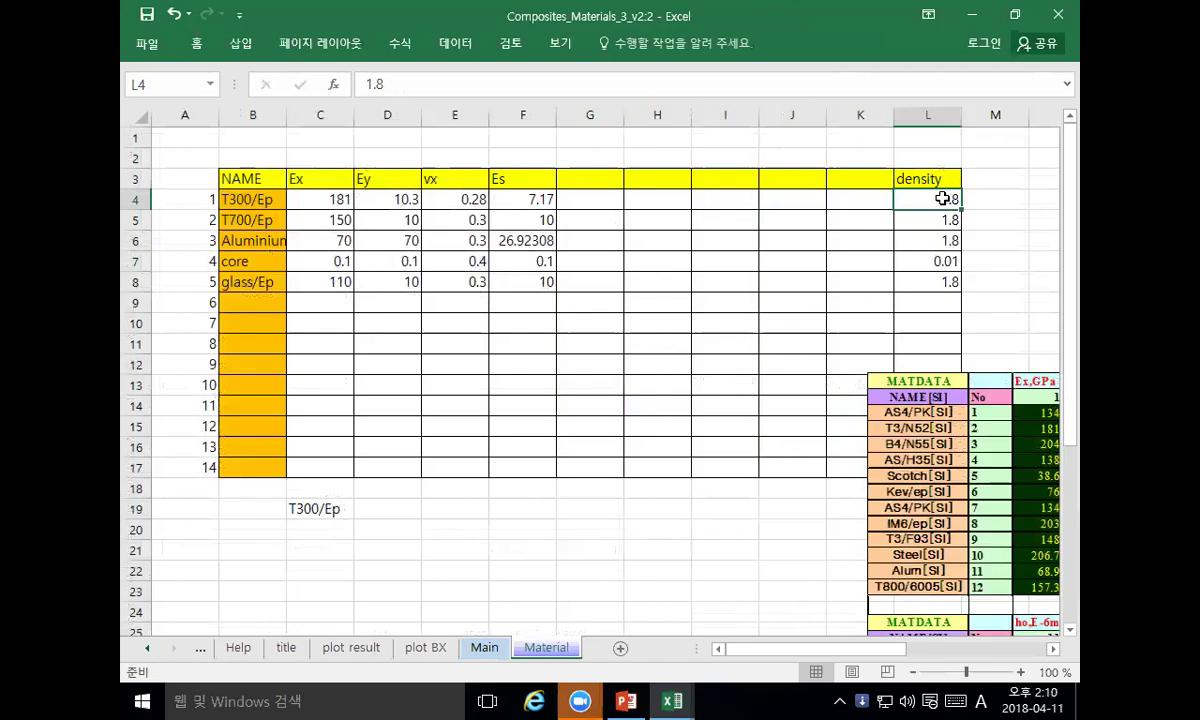
click(943, 281)
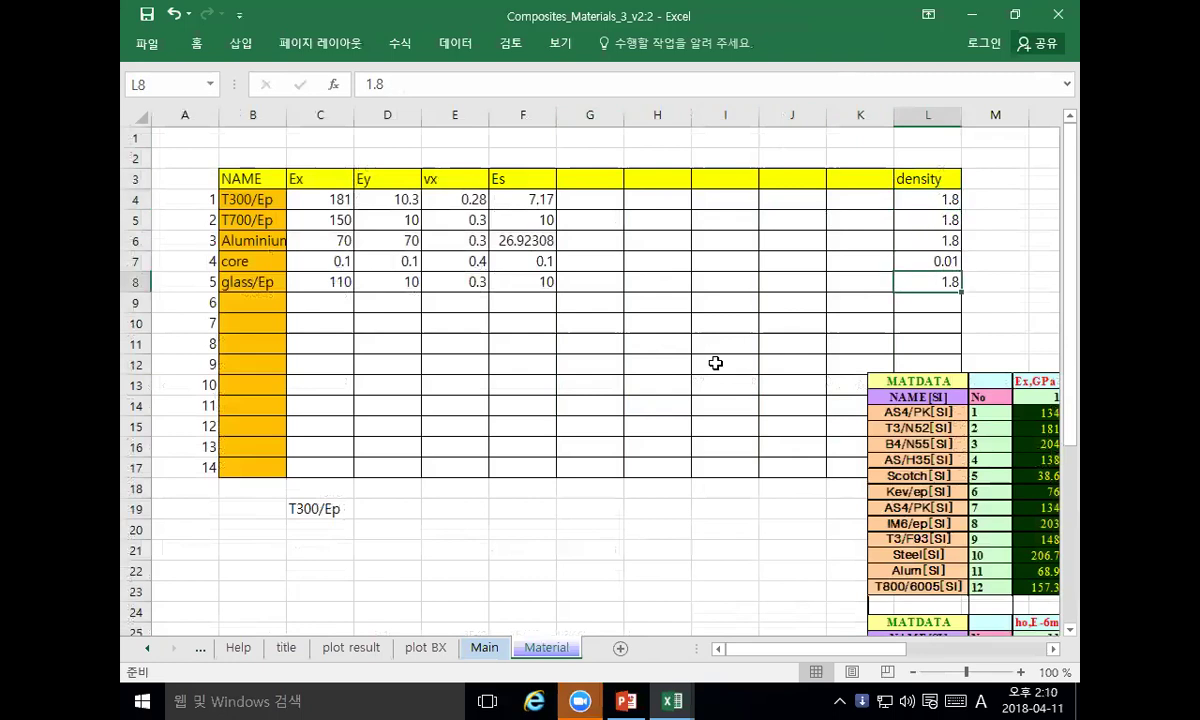
Step: Inspect the ply 1 density lookup formula in C15 of the Main sheet, including its MAT row and column-number arguments
key(ctrl+Page_Down)
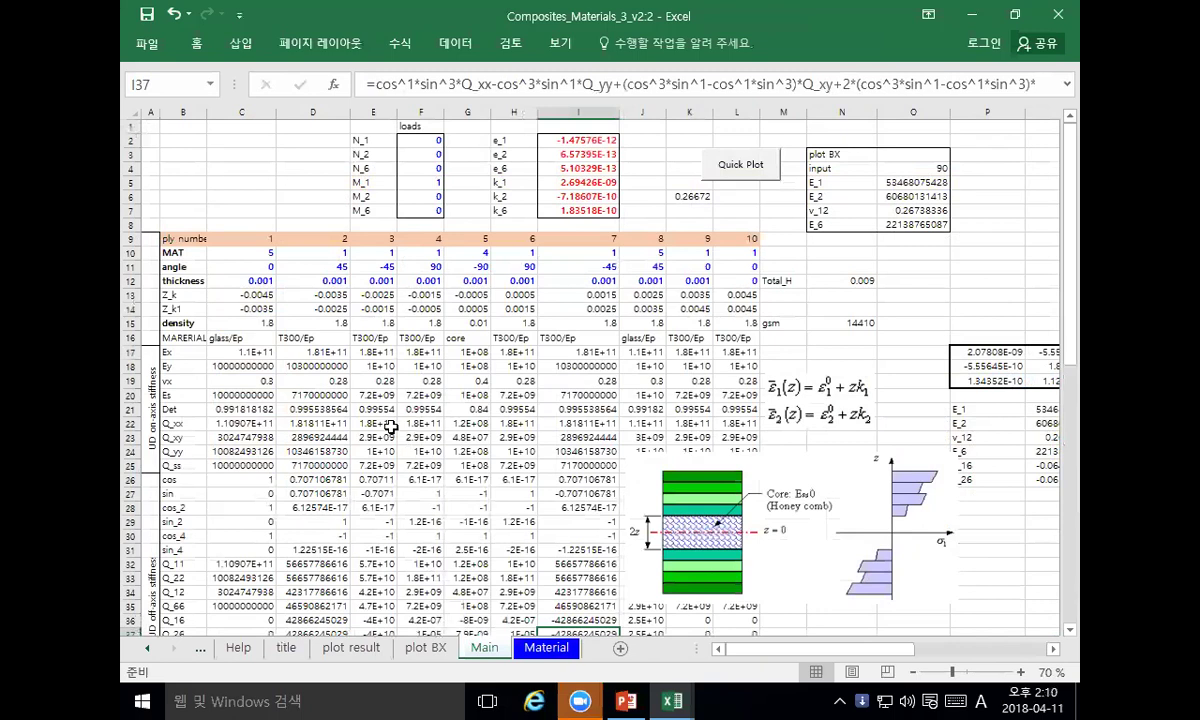
click(170, 318)
key(Right)
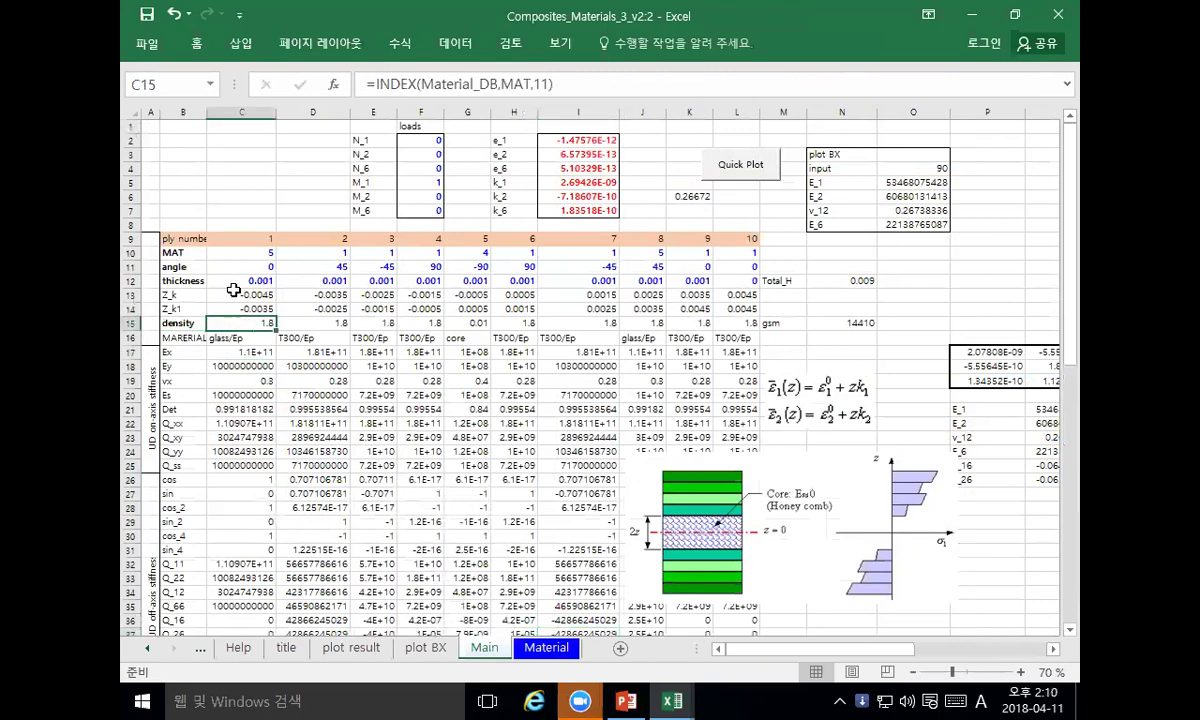
key(Up)
key(Up)
key(Up)
key(Up)
key(Up)
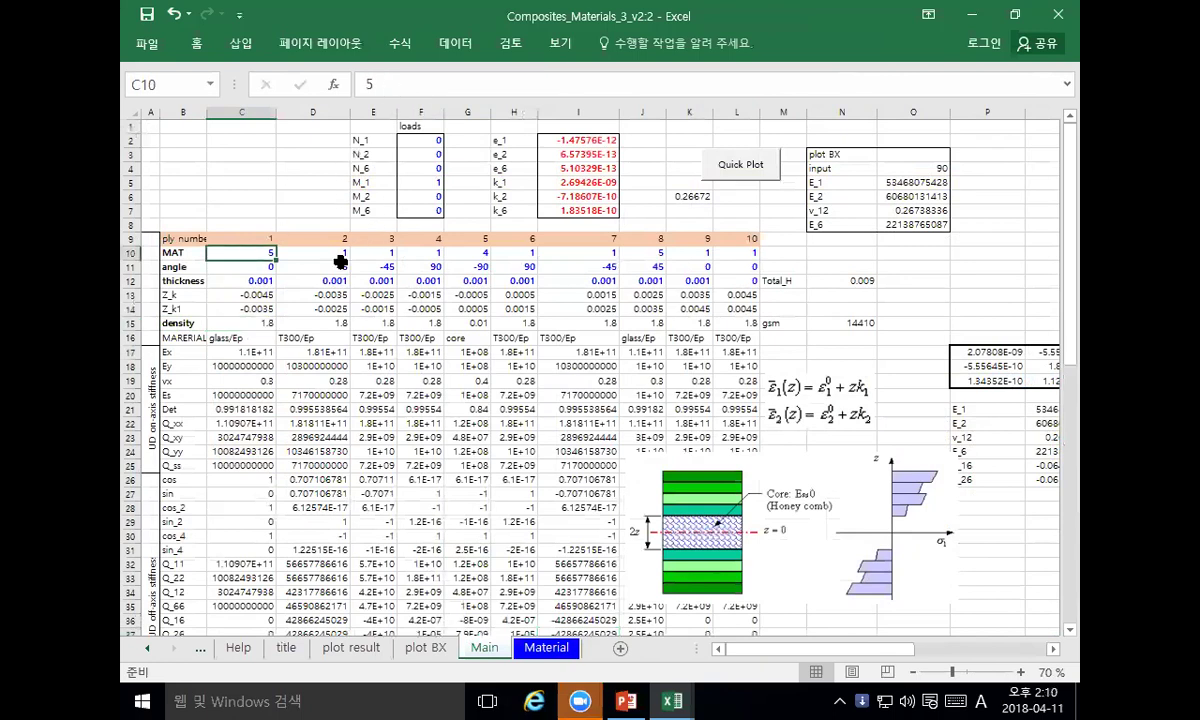
key(Down)
key(Down)
key(Down)
key(Down)
key(Down)
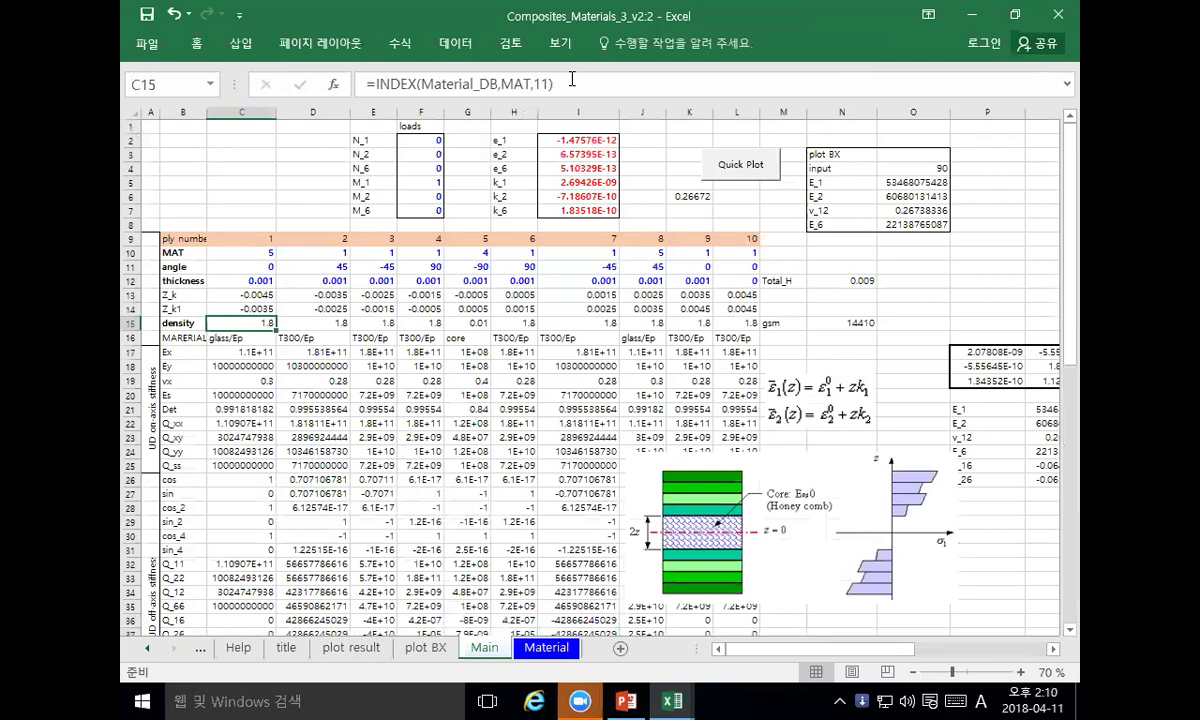
click(498, 84)
double_click(519, 84)
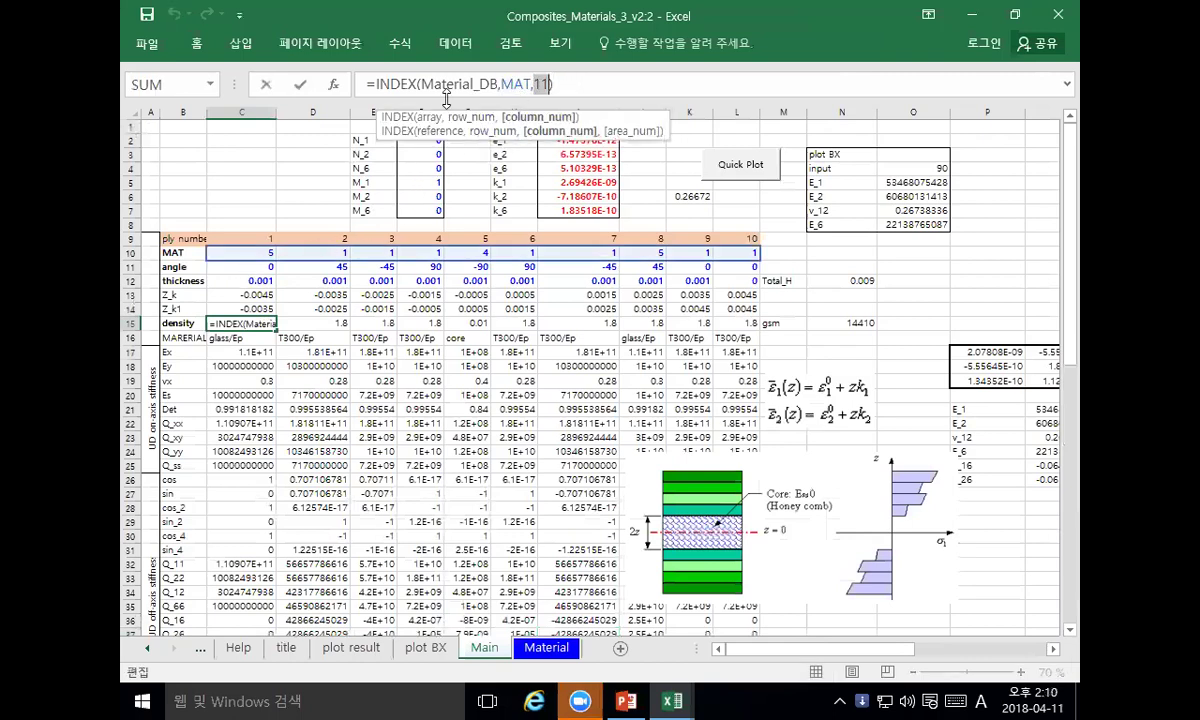
click(266, 84)
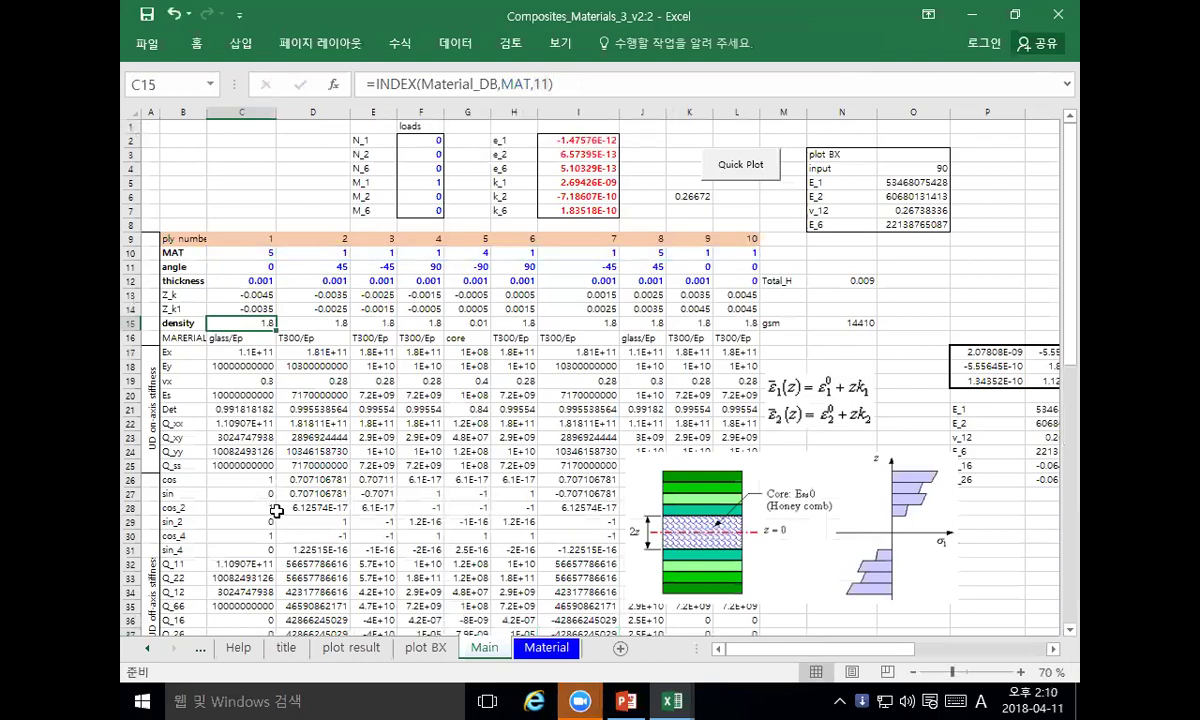
Step: Start a column numbering row above the Material table headings with 1 in B2 and =B2+1 in C2
click(546, 650)
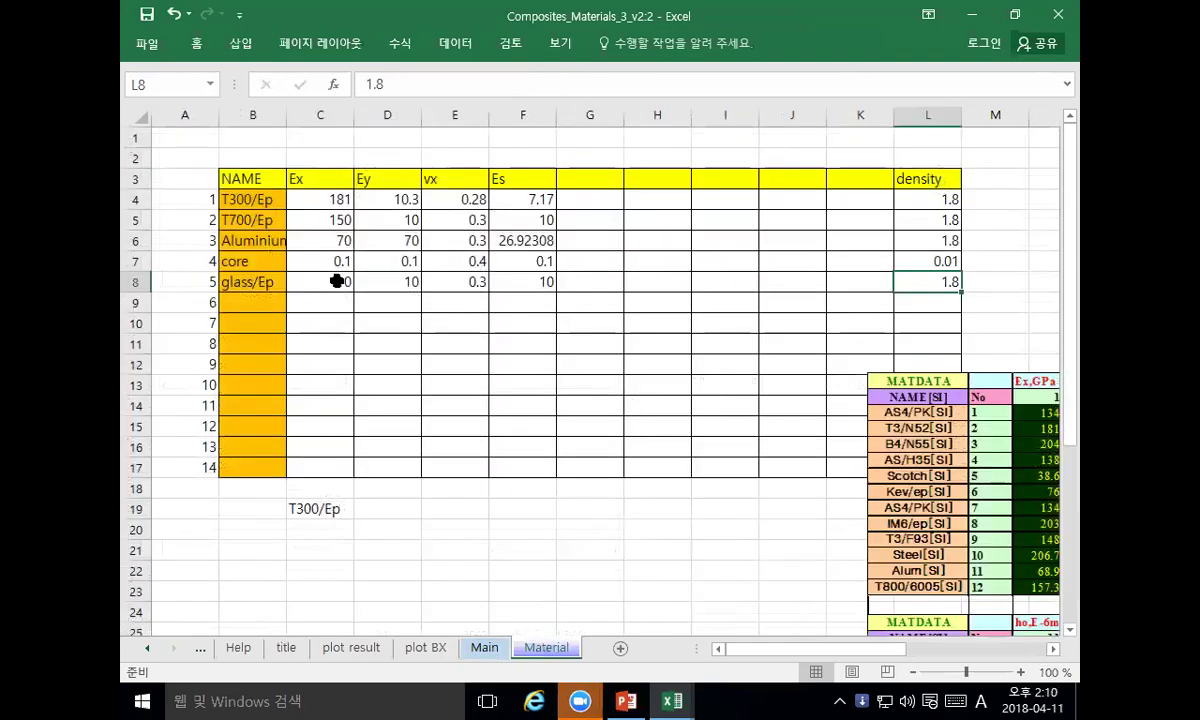
click(336, 160)
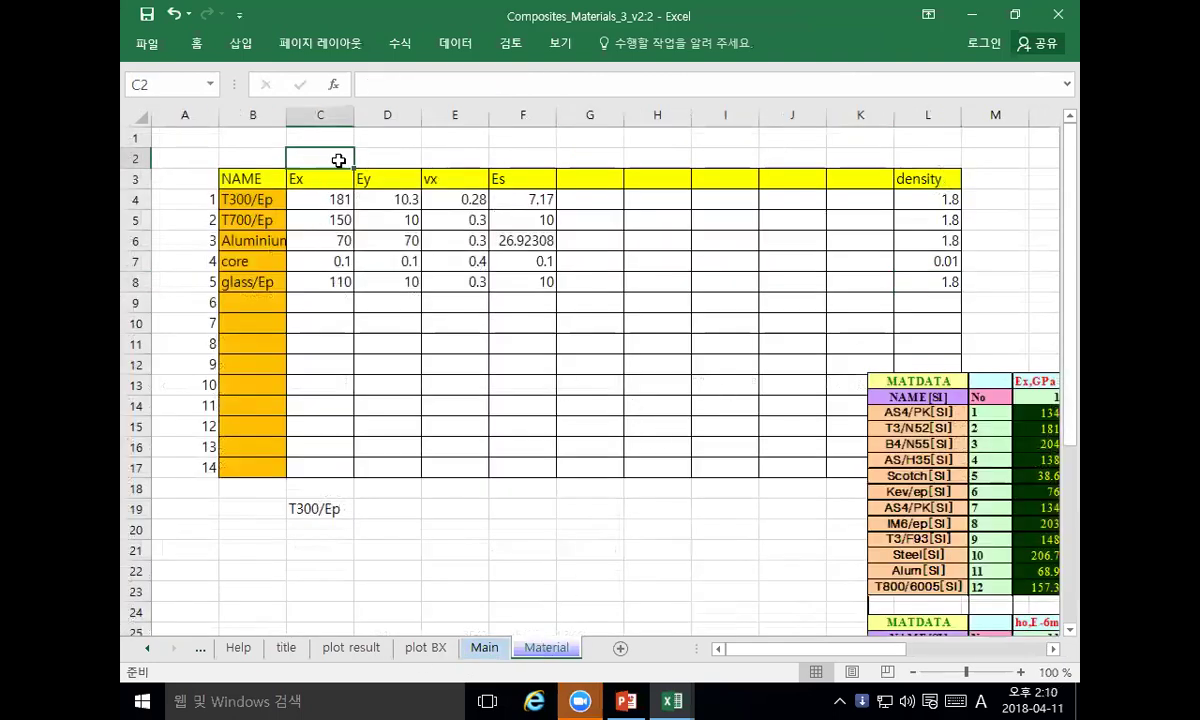
key(Left)
text(1)
key(Right)
text(=)
click(250, 160)
text(+1₩)
key(Return)
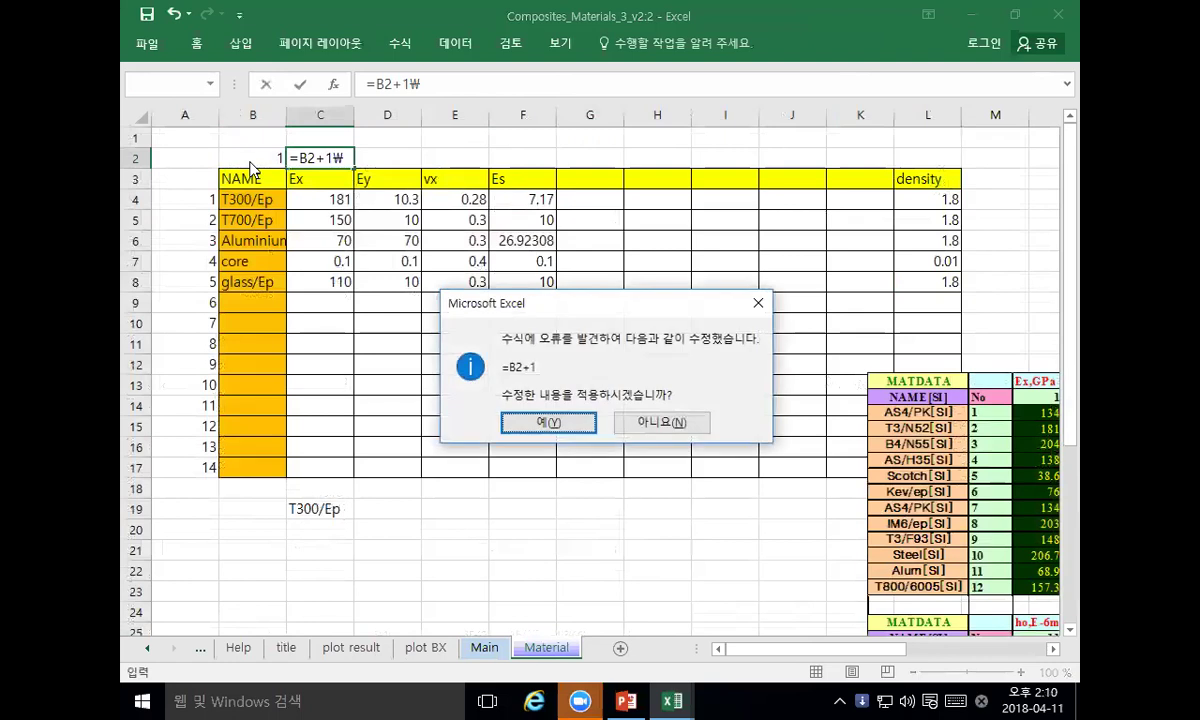
key(Return)
key(Up)
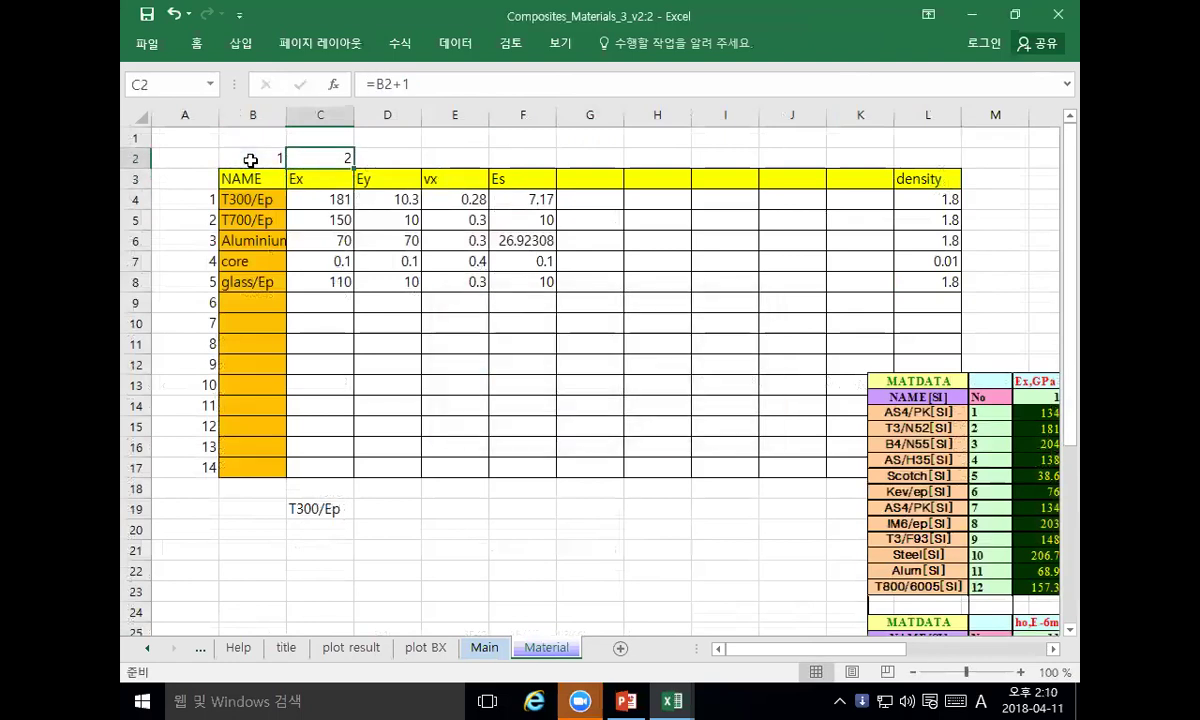
Step: Copy the C2 numbering formula across row 2 through the density column L
key(ctrl+c)
key(shift+Right)
key(shift+Right)
key(shift+Right)
key(shift+Right)
key(shift+Right)
key(shift+Right)
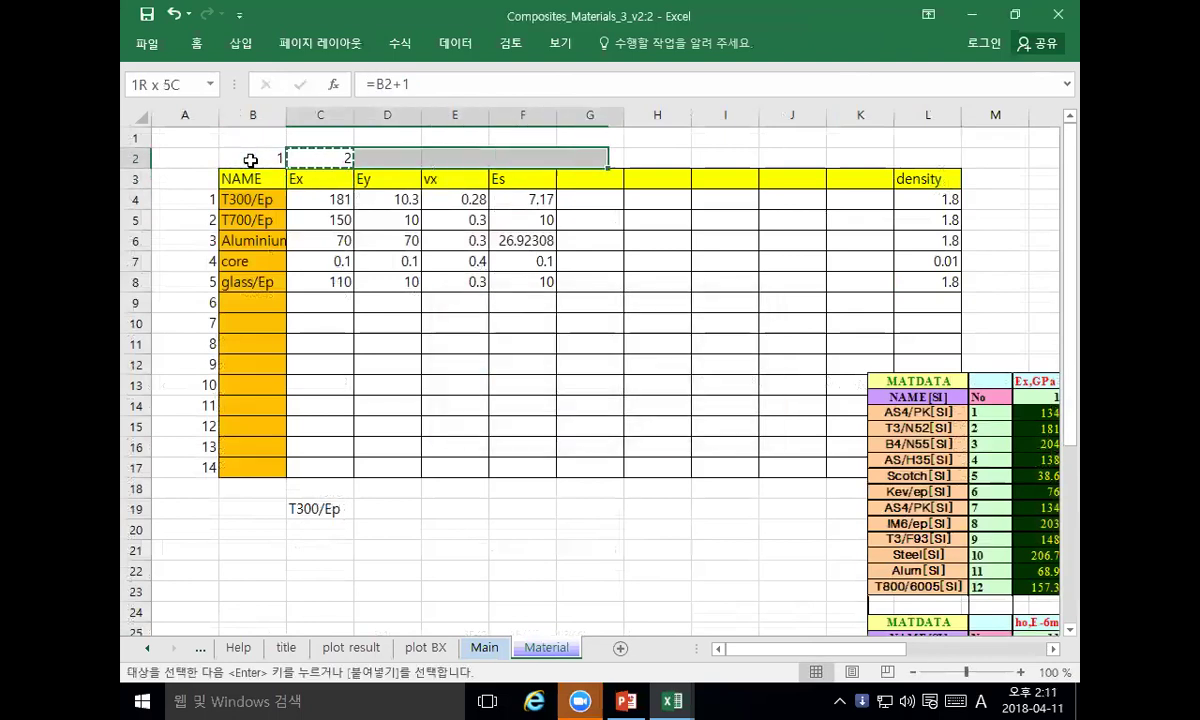
key(shift+Right)
key(shift+Right)
key(shift+Right)
key(ctrl+v)
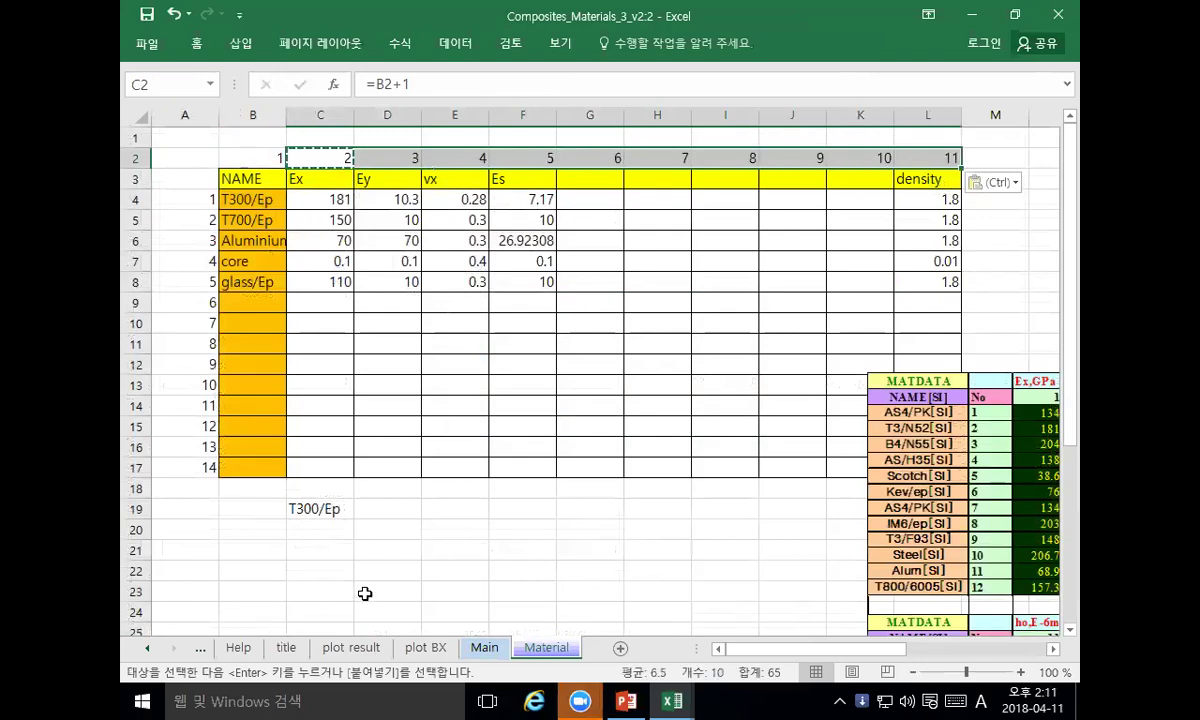
Step: Copy the density lookup formula in C15 of the Main sheet across the row for all ten plies
click(484, 647)
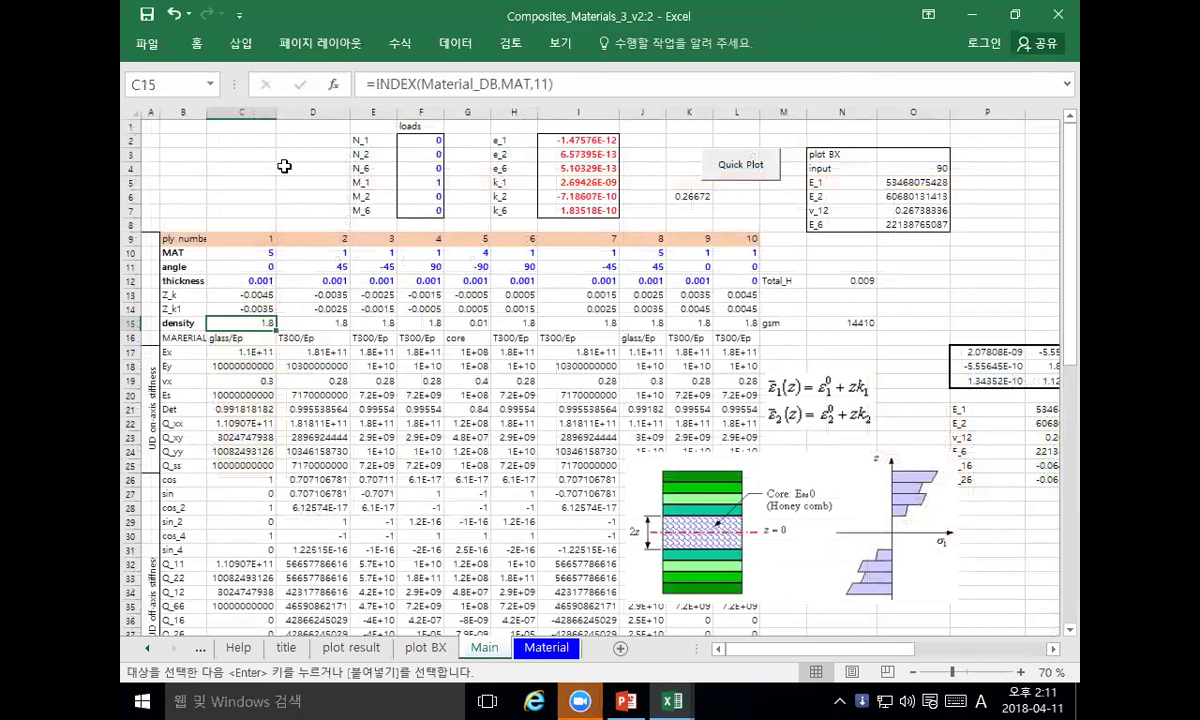
click(216, 378)
click(236, 322)
drag(254, 322, 740, 323)
click(467, 352)
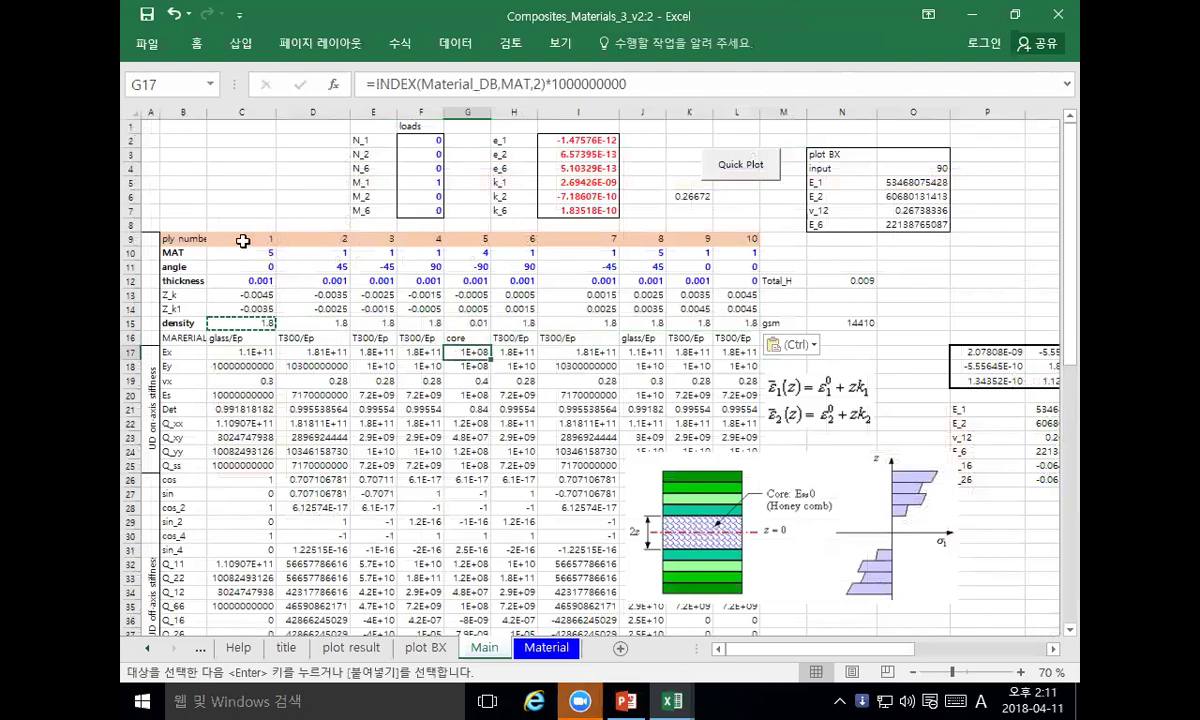
Step: Set the MAT number of plies 1 and 8 to 1 on the Main sheet
drag(260, 241, 435, 239)
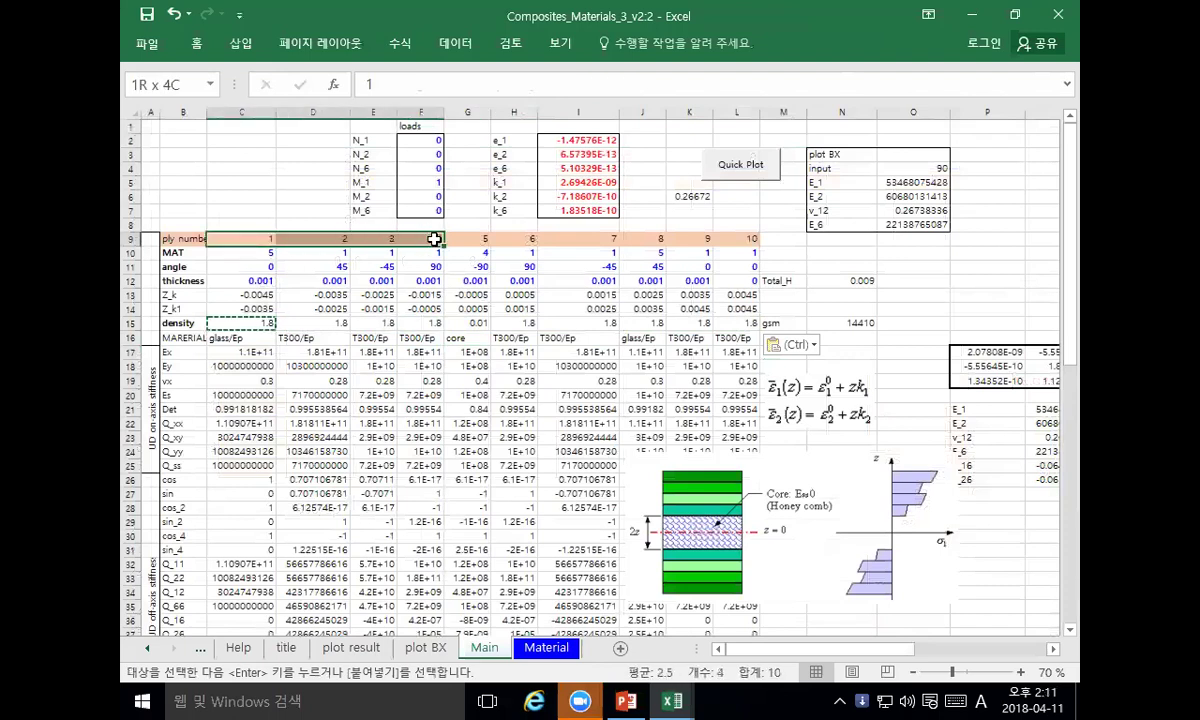
key(Down)
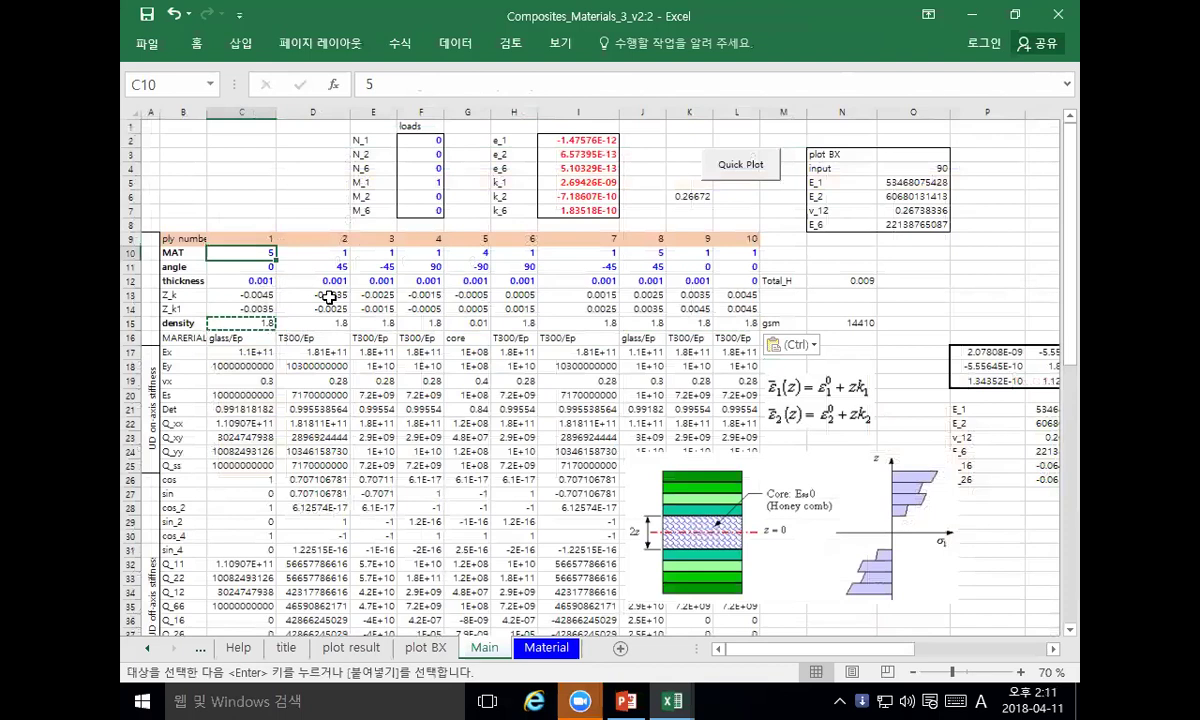
text(1)
key(Right)
key(Right)
key(Right)
key(Right)
key(Right)
key(Right)
key(Right)
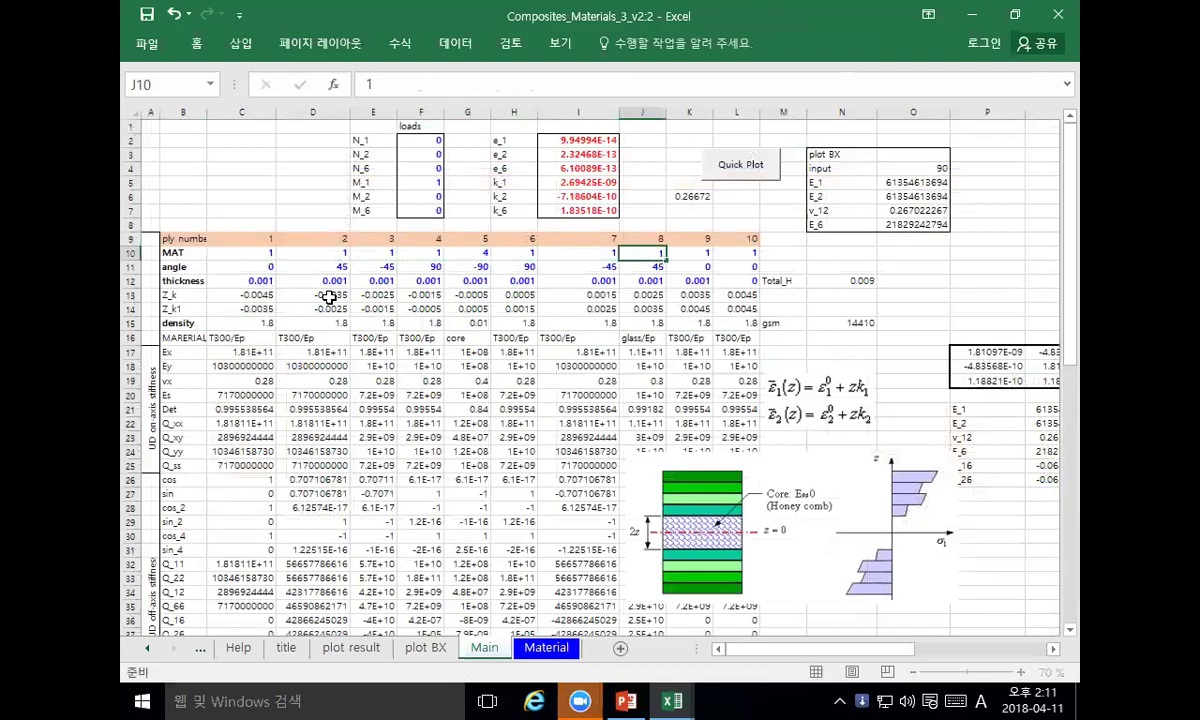
key(Return)
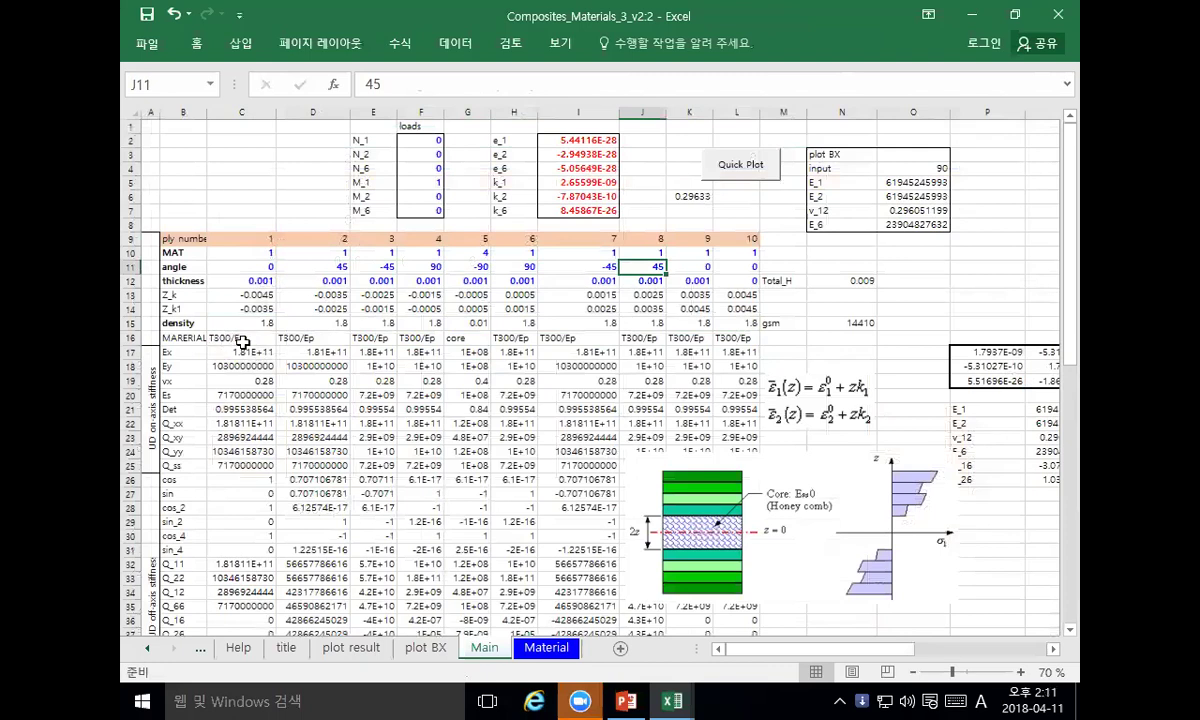
Step: Review the ply materials, numbers and thicknesses, checking ply 5's MAT number against the Material sheet, and the ply 1 density formula
drag(242, 343, 425, 338)
drag(509, 340, 678, 338)
click(732, 280)
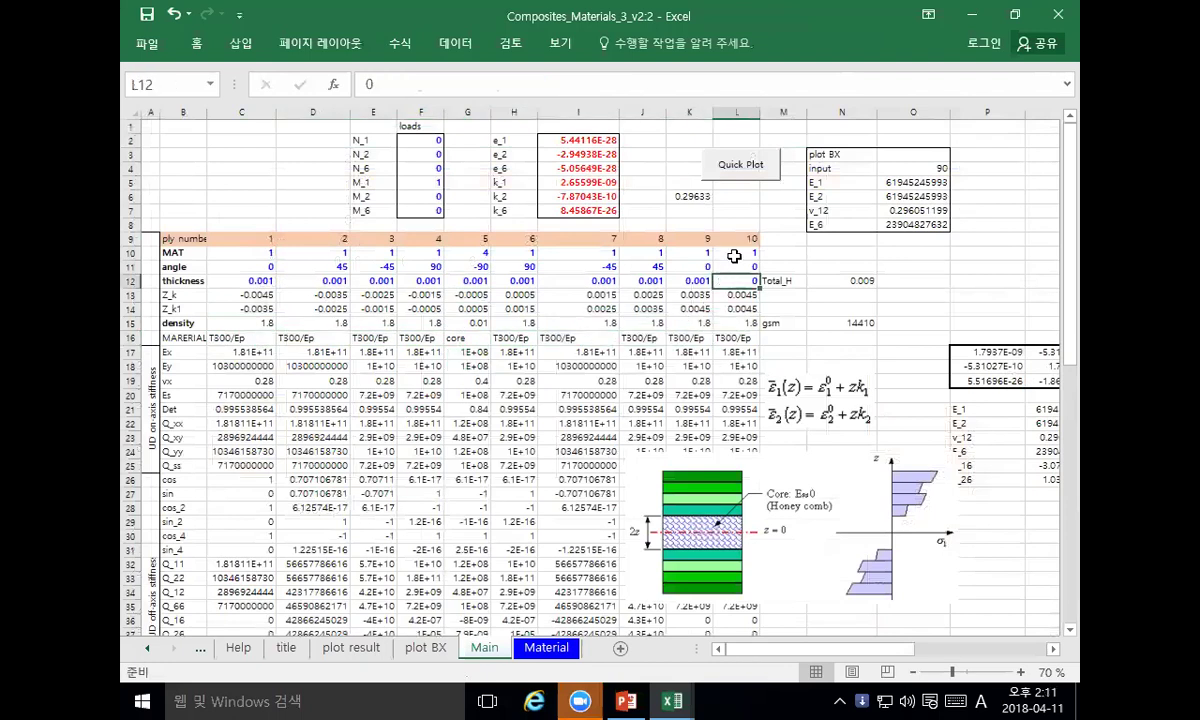
drag(690, 238, 268, 241)
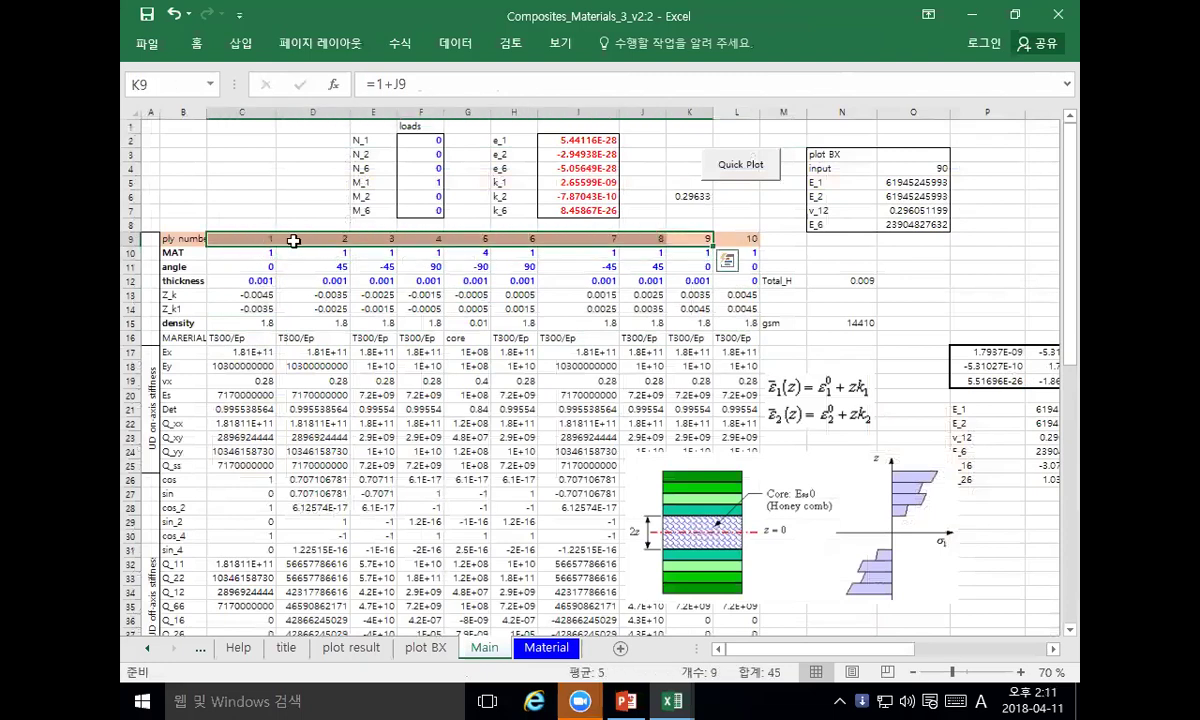
click(476, 238)
click(474, 251)
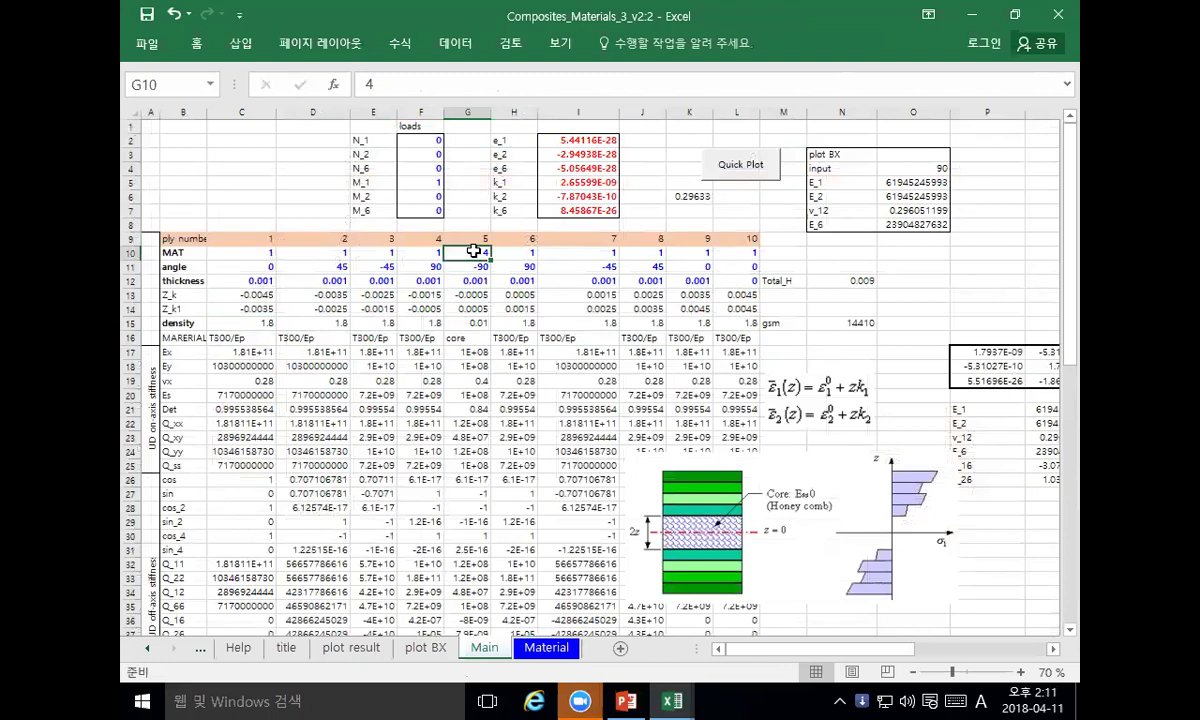
click(533, 655)
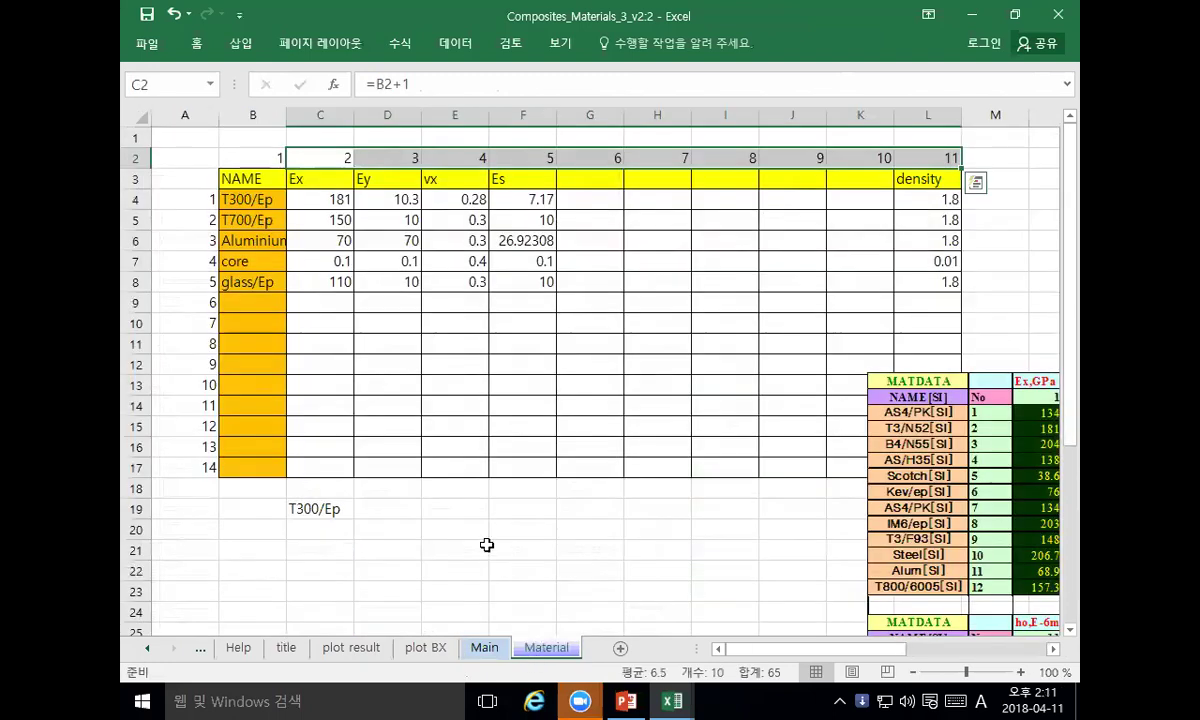
click(470, 649)
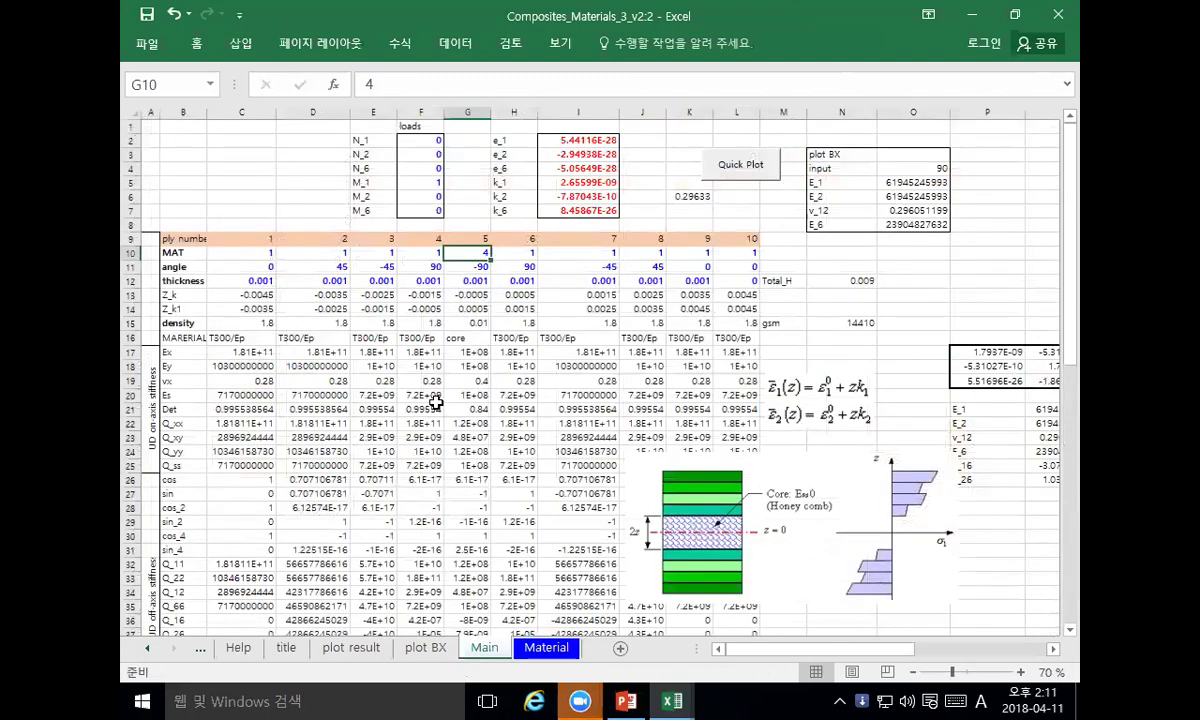
click(476, 336)
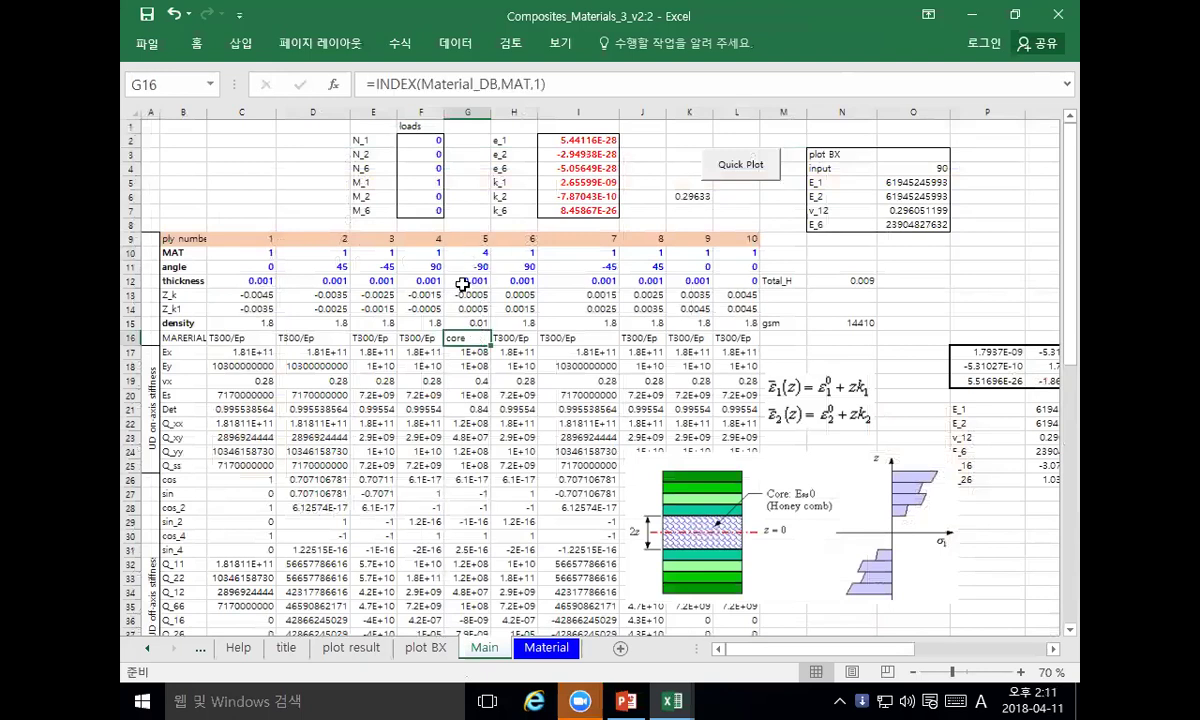
click(476, 282)
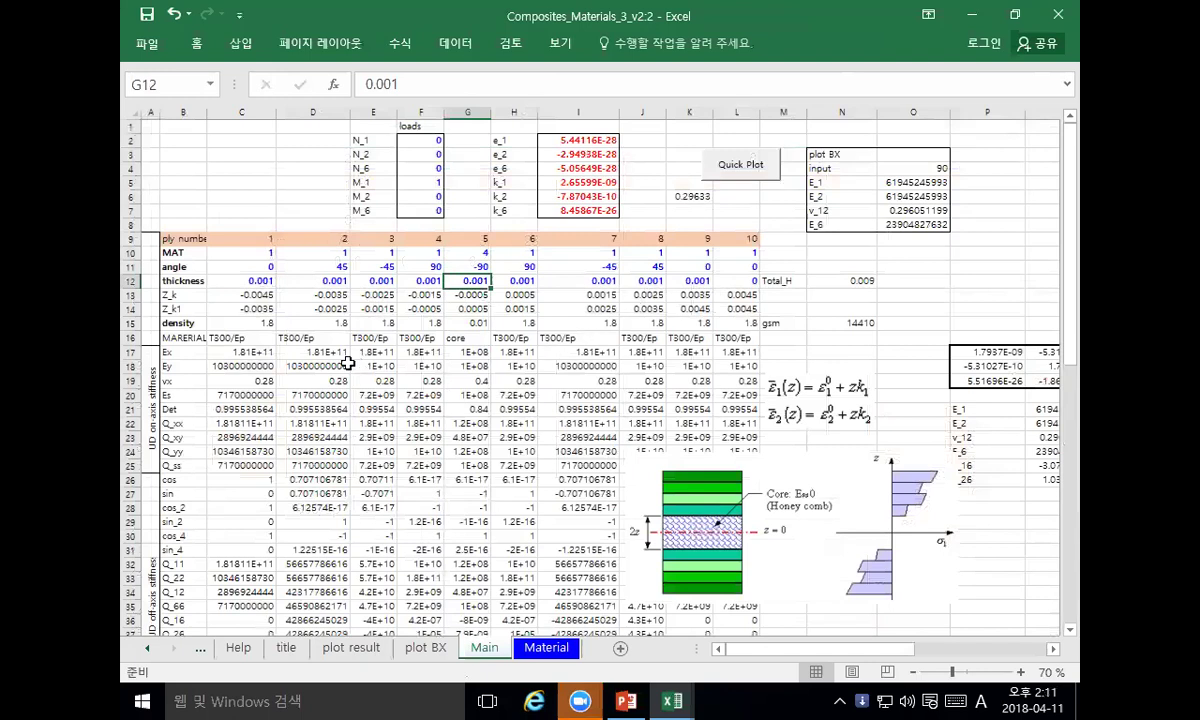
click(255, 323)
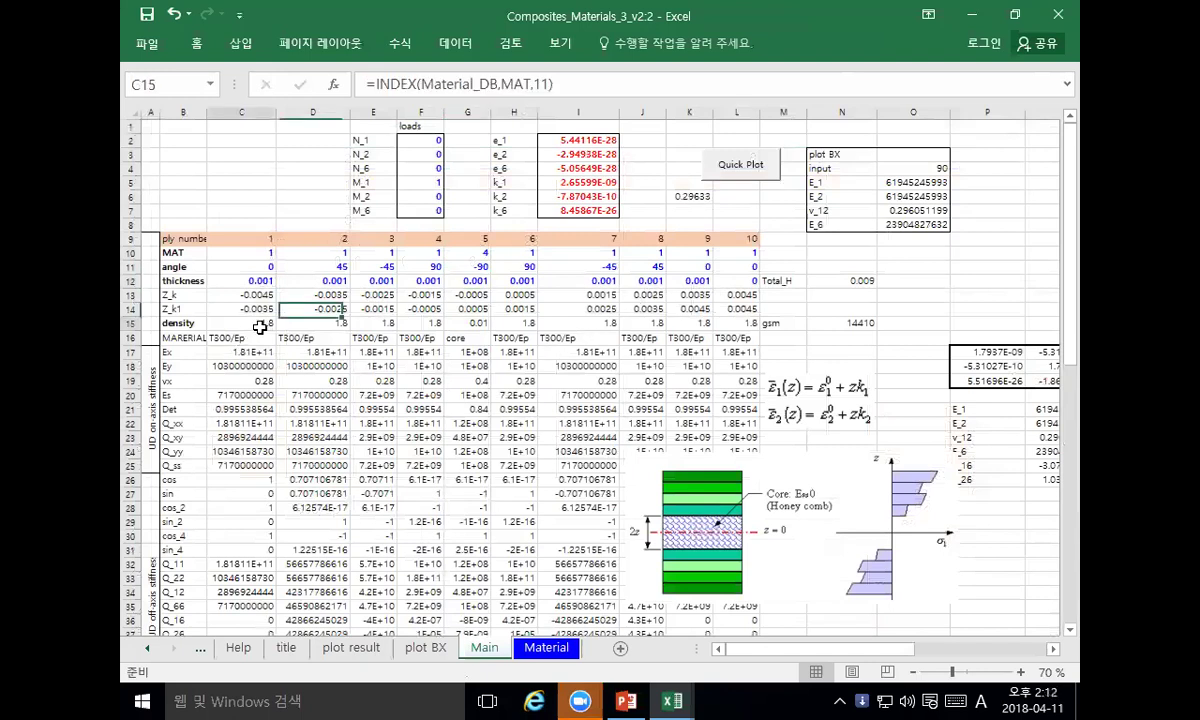
Step: Check ply 5's density lookup and MAT number, and handwrite the mass formula M = ρ·h in red ink beside the ply table
click(475, 322)
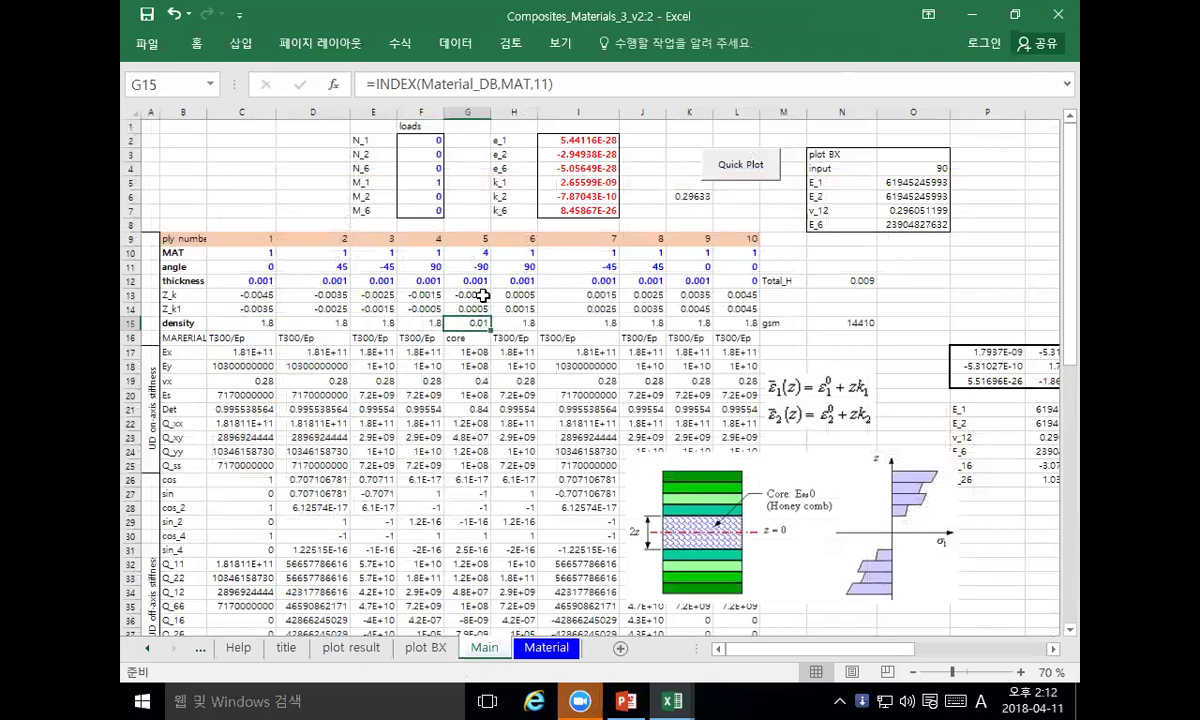
click(455, 251)
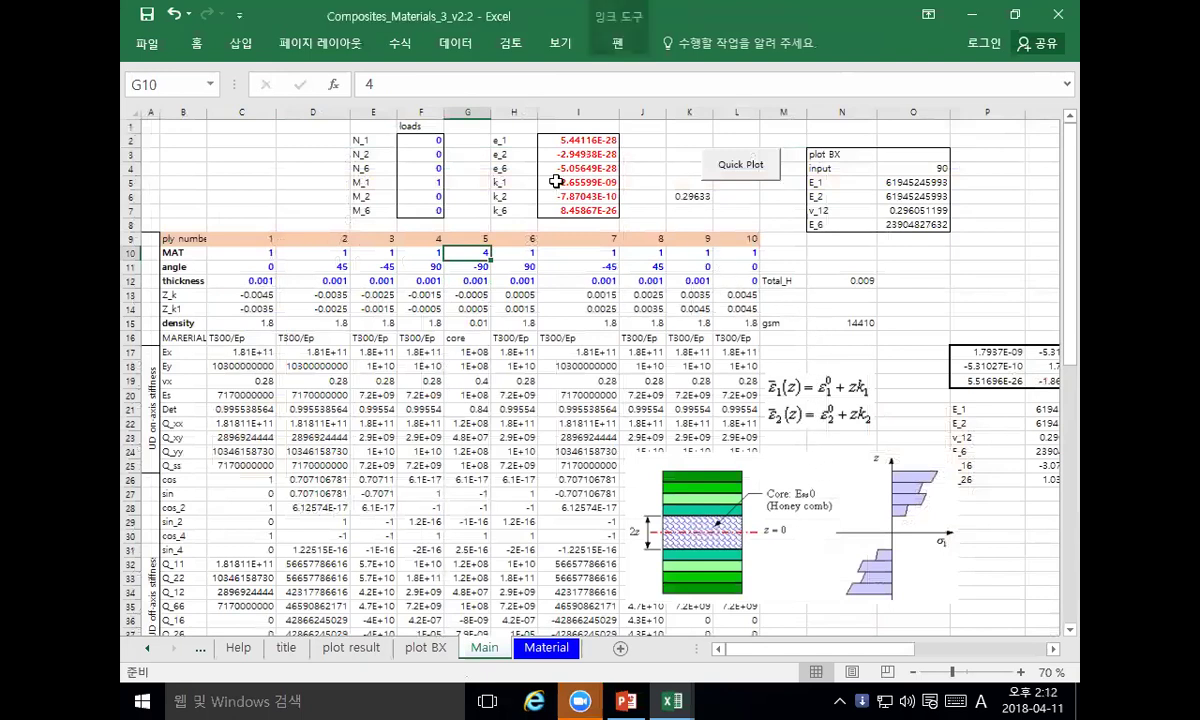
click(781, 309)
click(628, 43)
click(366, 97)
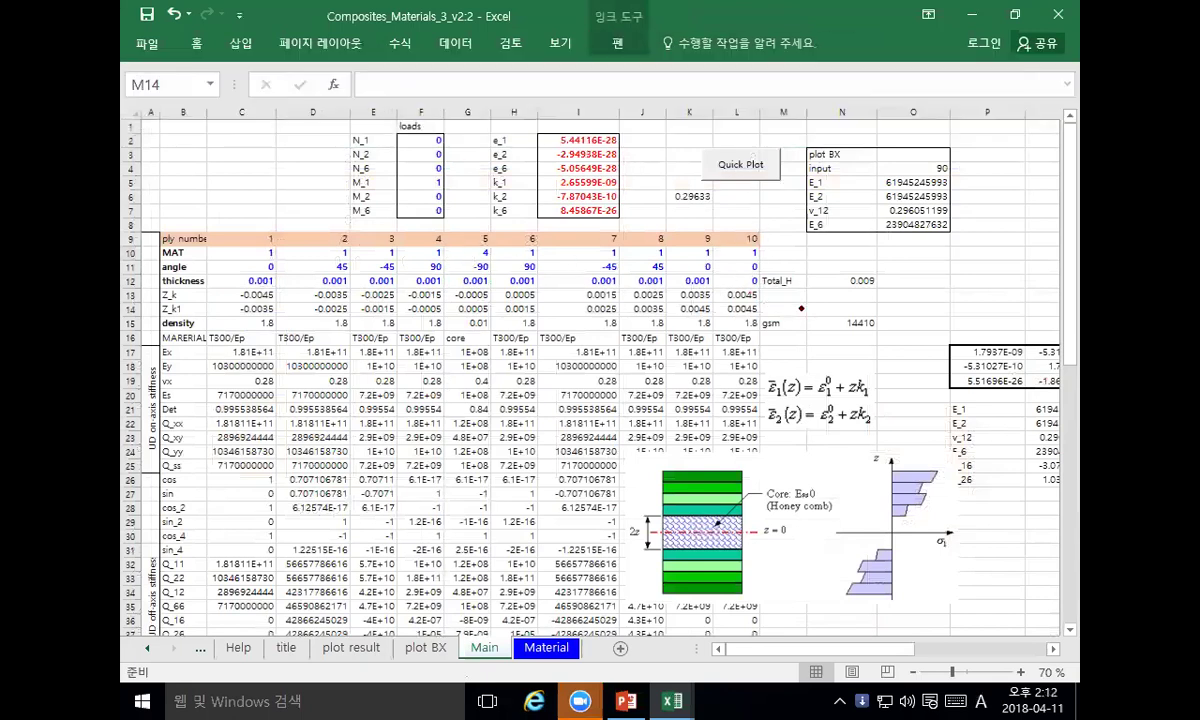
drag(794, 314, 830, 307)
drag(816, 313, 908, 323)
click(878, 320)
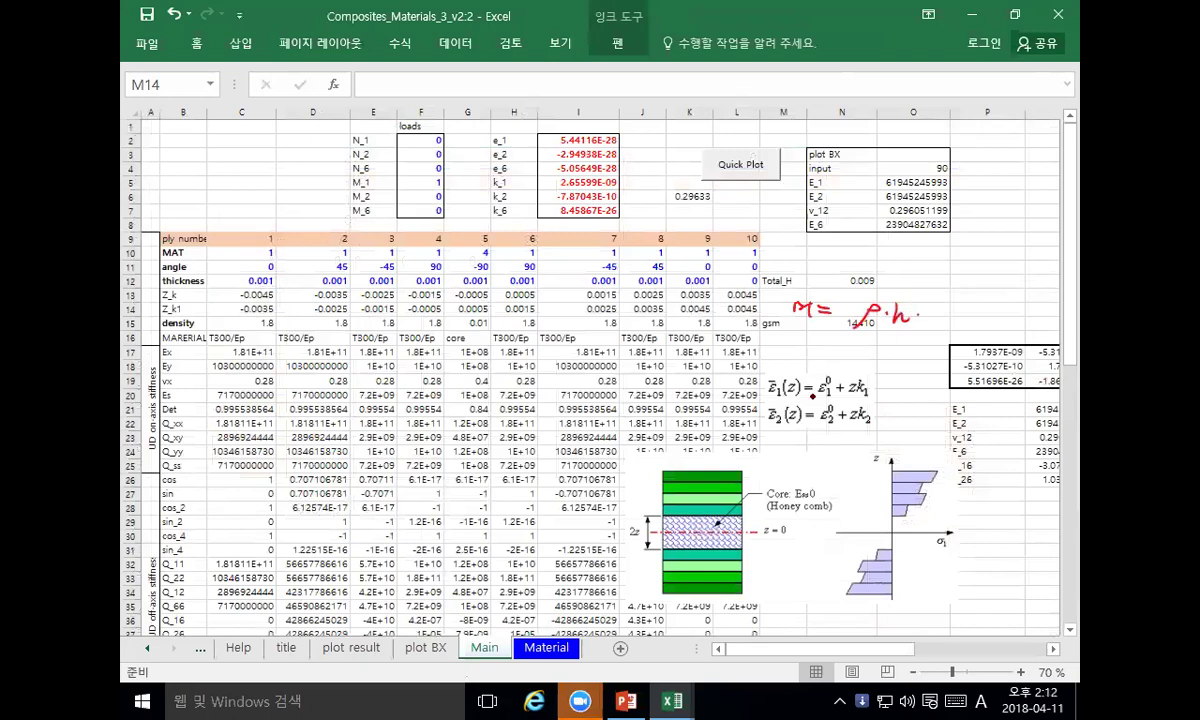
Step: Sketch the laminate's depth edges in ink over the sandwich diagram so it reads as a three-dimensional plate
drag(645, 470, 787, 405)
mouse_move(690, 462)
mouse_down()
mouse_move(838, 426)
mouse_move(837, 550)
mouse_move(745, 580)
mouse_up()
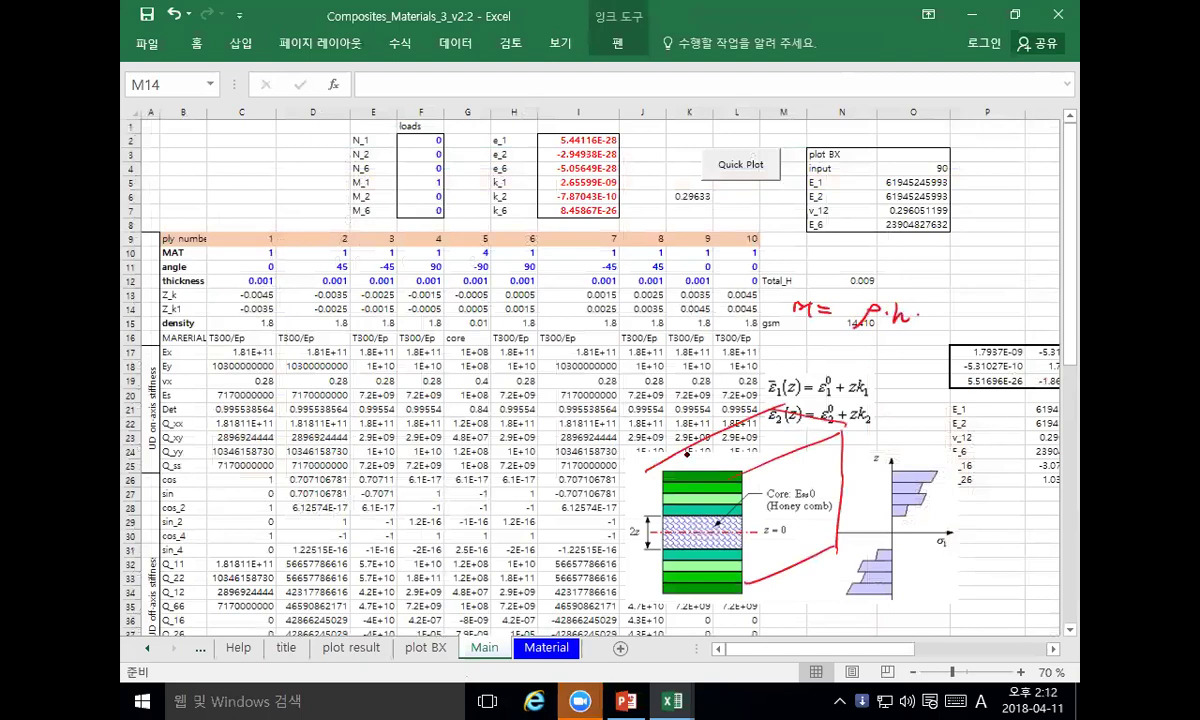
mouse_move(648, 468)
mouse_down()
mouse_move(700, 462)
mouse_move(785, 405)
mouse_up()
drag(700, 445, 785, 410)
Step: Extend the handwritten formula to M = Σ ρi·hi·lx·ly, divide M by lx·ly, and strike out lx and ly on the other side
mouse_move(940, 302)
mouse_down()
mouse_move(947, 323)
mouse_move(968, 314)
mouse_move(992, 334)
mouse_up()
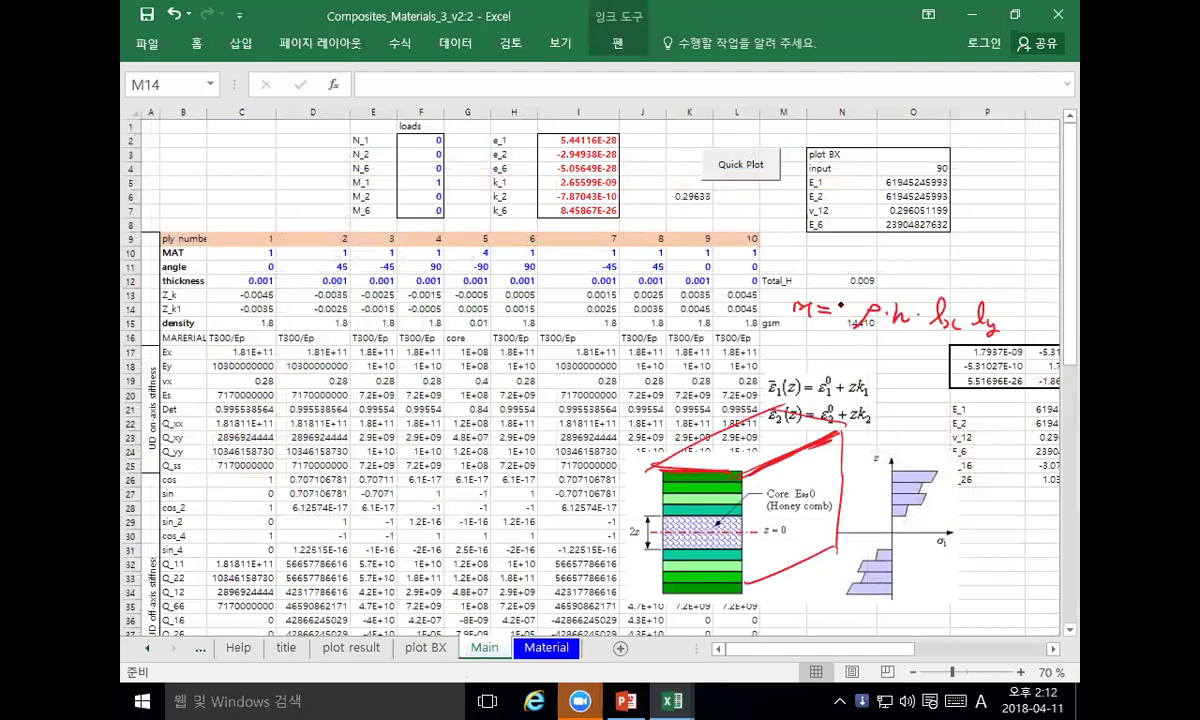
mouse_move(846, 307)
mouse_down()
mouse_move(843, 329)
mouse_move(880, 328)
mouse_up()
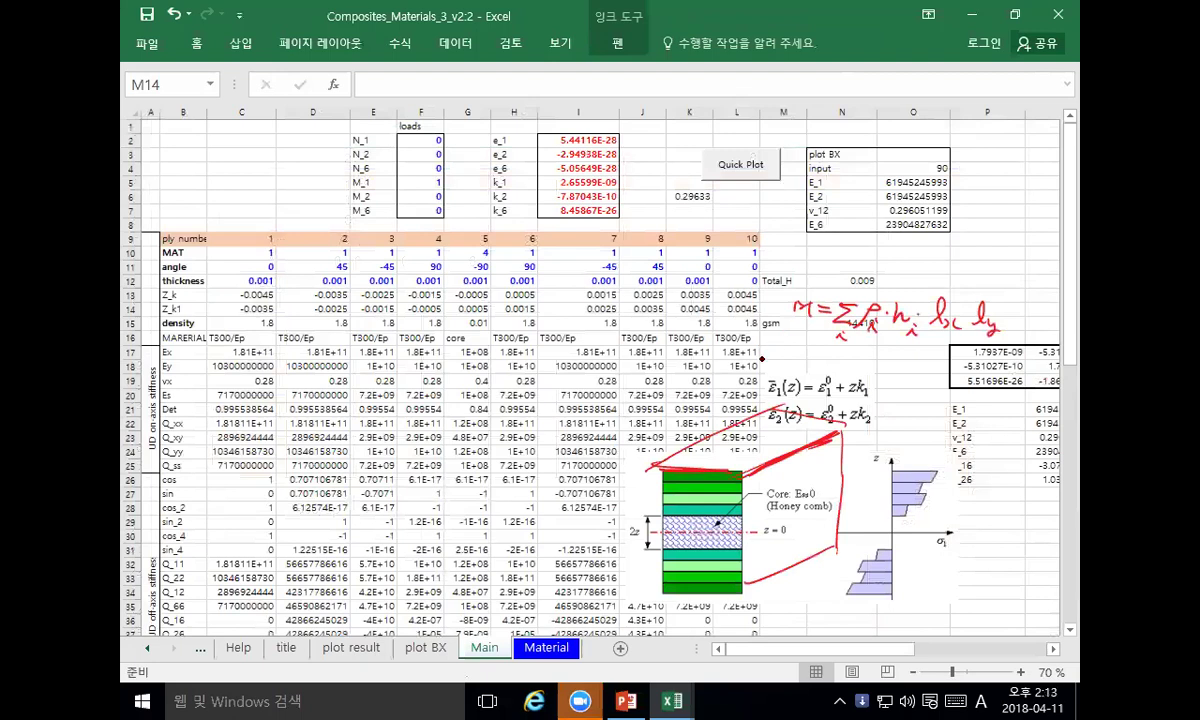
mouse_move(772, 327)
mouse_down()
mouse_move(823, 328)
mouse_move(788, 354)
mouse_move(822, 358)
mouse_up()
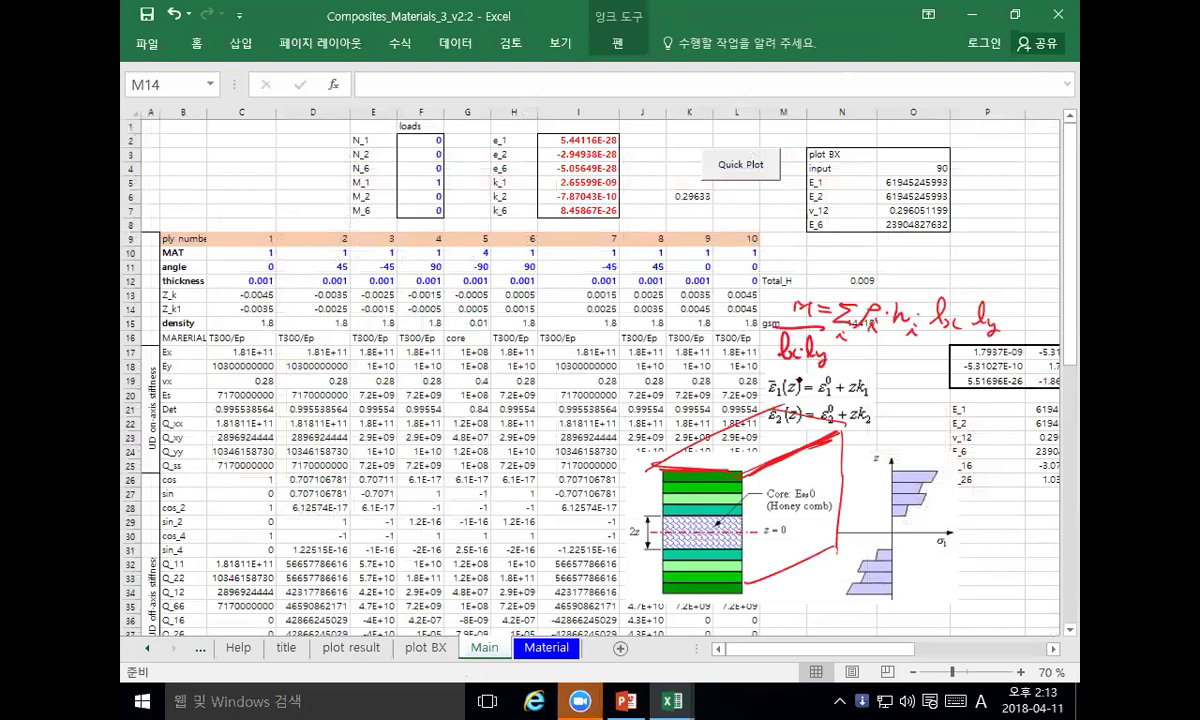
drag(950, 300, 940, 332)
drag(990, 293, 978, 330)
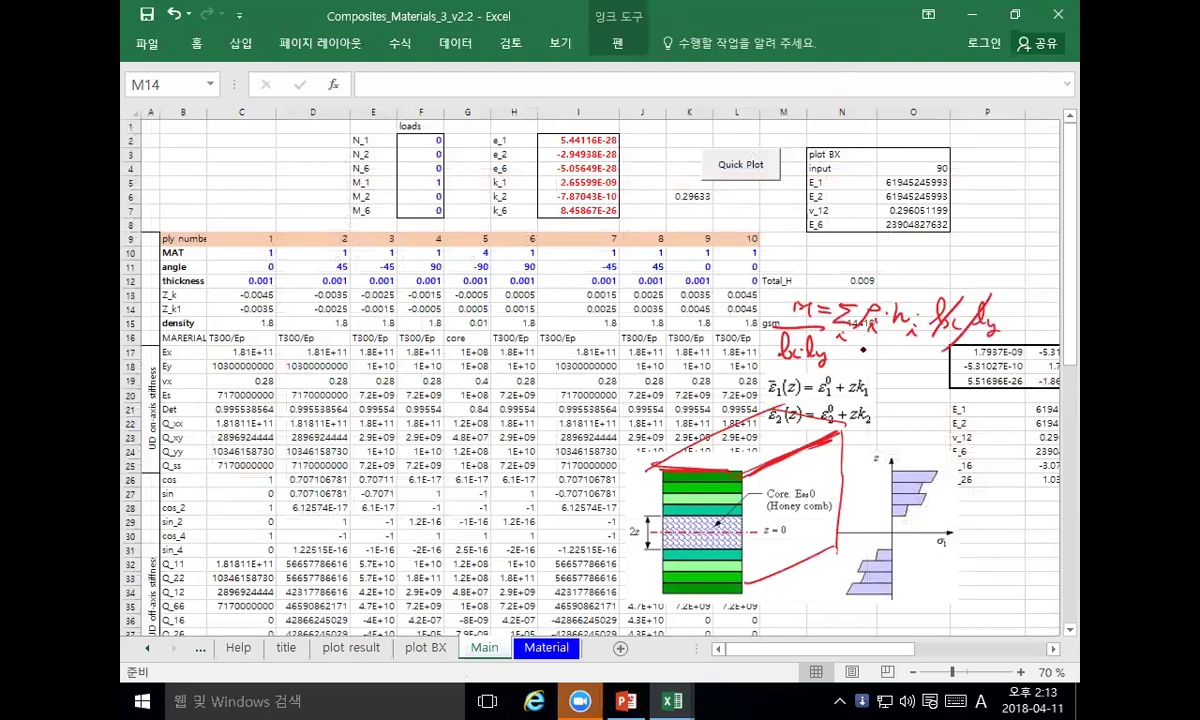
Step: Circle ρi and hi in the handwritten formula, label it gsm = g/m² with a kg/m² note, and stop inking
drag(901, 337, 887, 327)
mouse_move(872, 335)
mouse_down()
mouse_move(857, 304)
mouse_move(872, 332)
mouse_up()
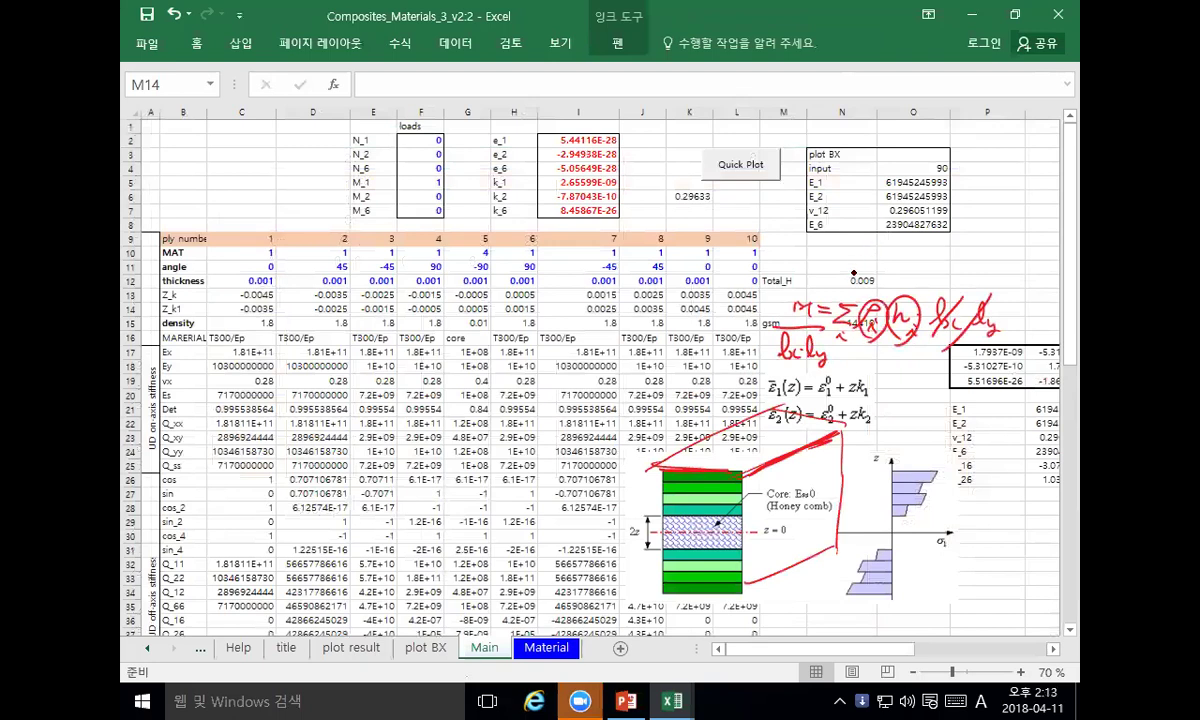
mouse_move(790, 285)
mouse_down()
mouse_move(861, 281)
mouse_move(848, 262)
mouse_move(858, 250)
mouse_move(915, 258)
mouse_up()
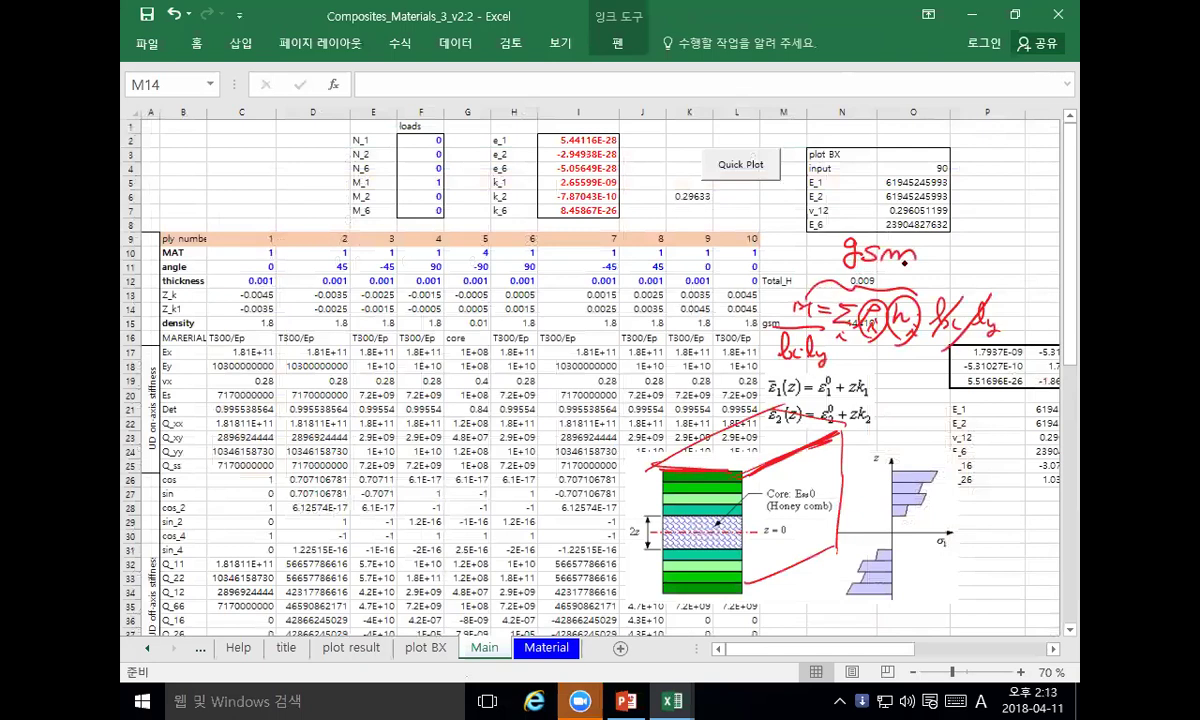
mouse_move(940, 254)
mouse_down()
mouse_move(974, 266)
mouse_move(1012, 258)
mouse_up()
mouse_move(958, 184)
mouse_down()
mouse_move(968, 214)
mouse_move(1033, 204)
mouse_up()
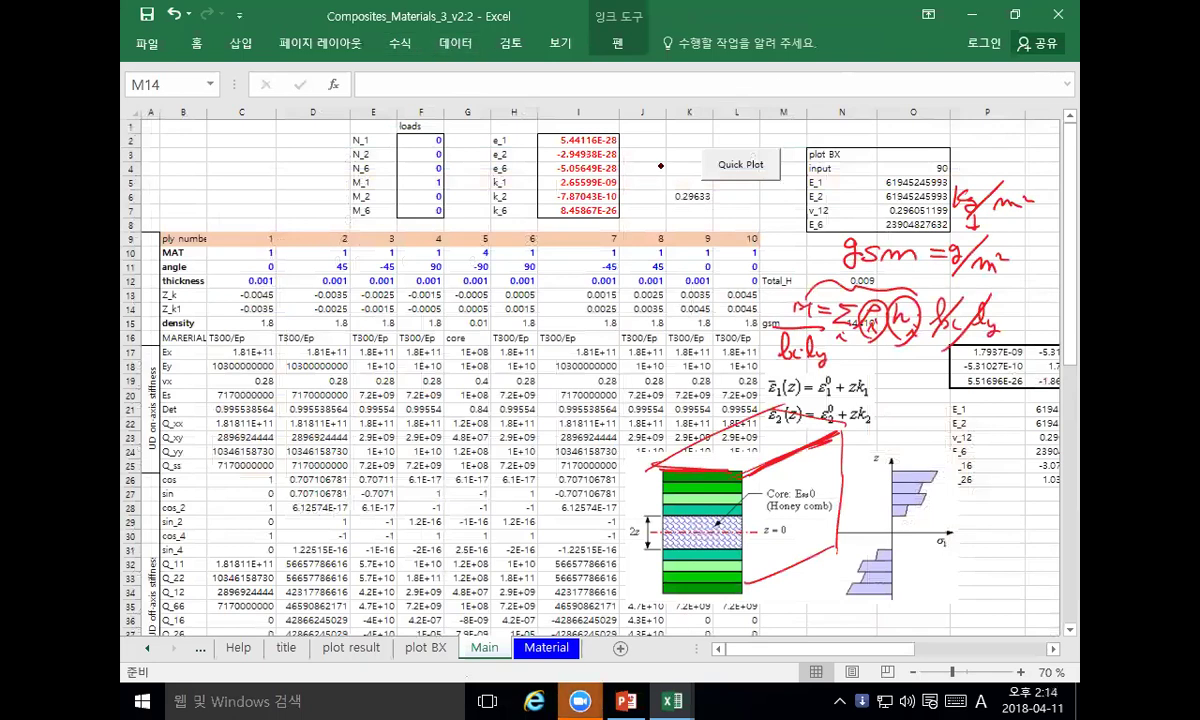
click(605, 43)
click(260, 85)
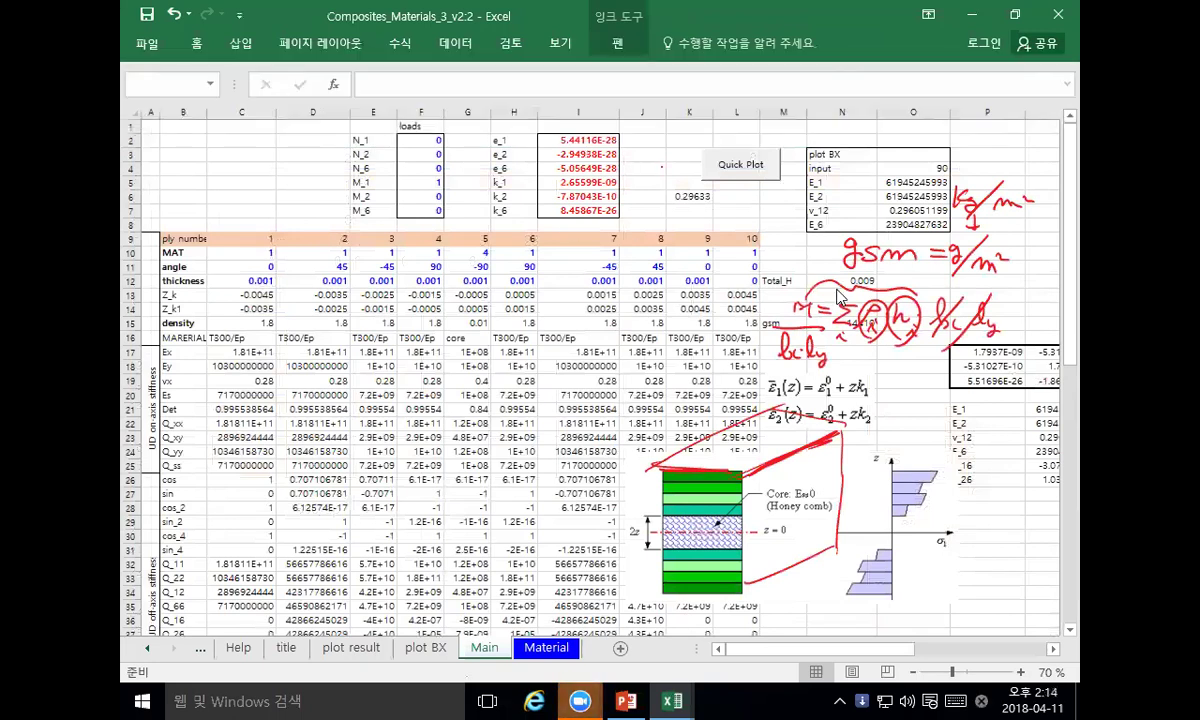
click(825, 291)
click(857, 352)
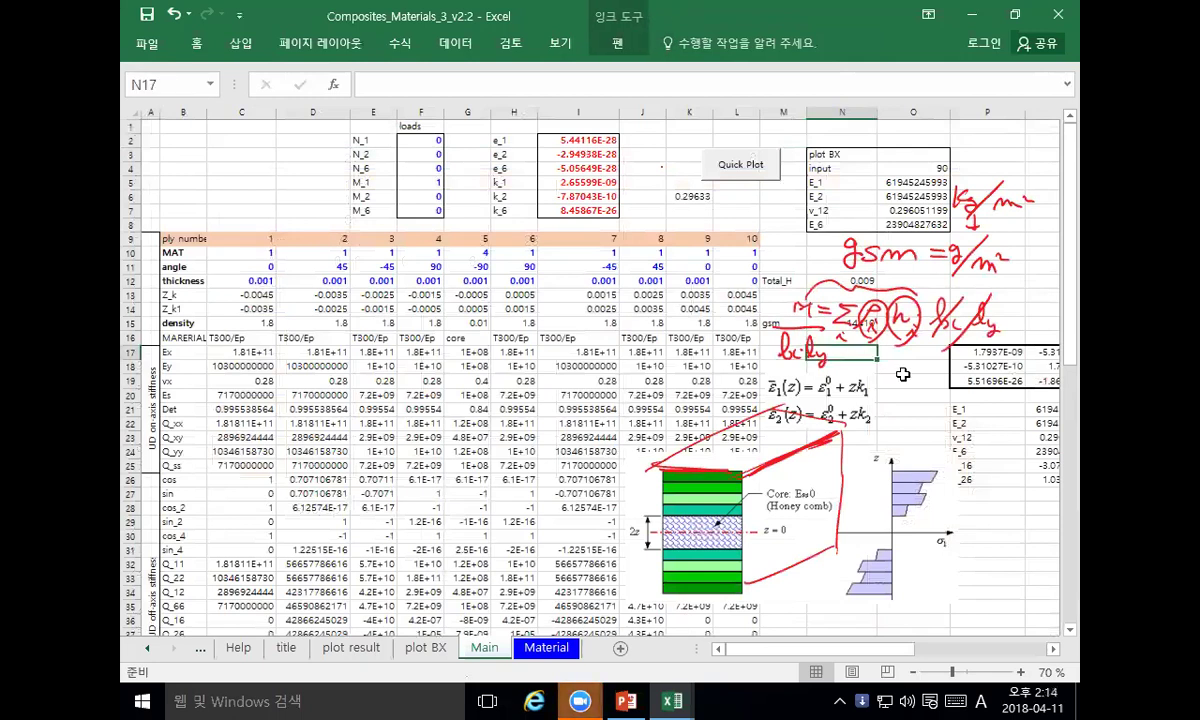
Step: Replace C15:L15 with the named range density in the gsm array formula in N15, keeping the *1000000 factor
click(842, 323)
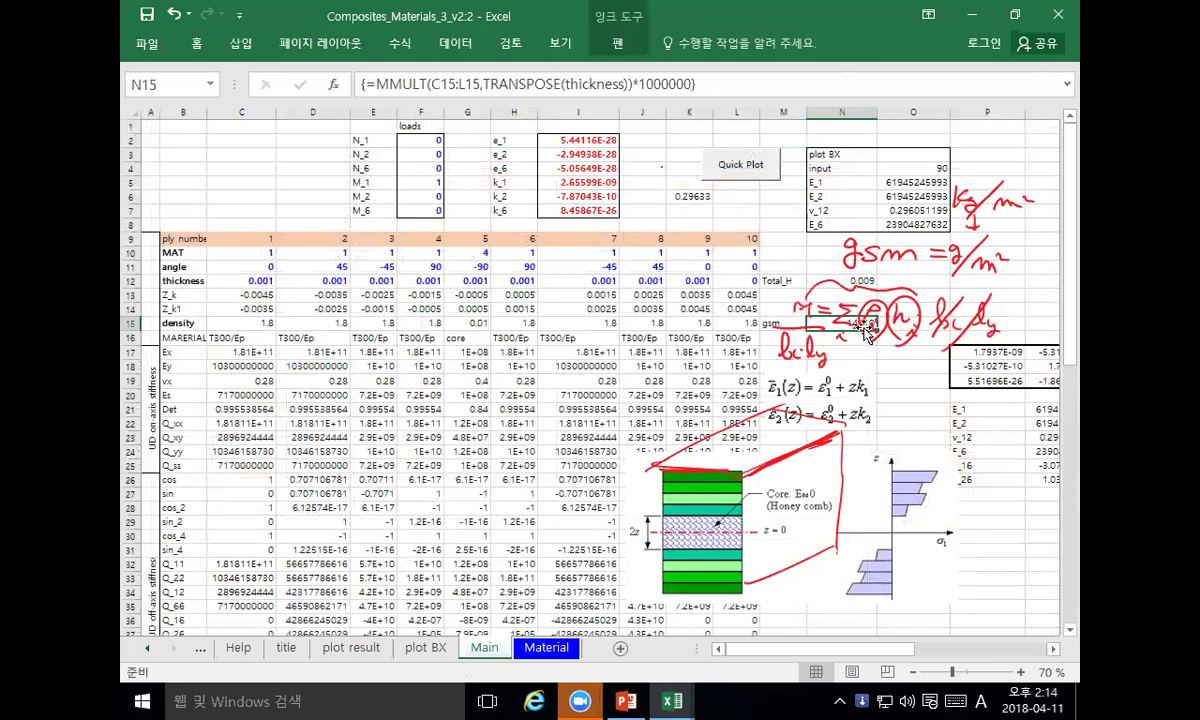
click(441, 85)
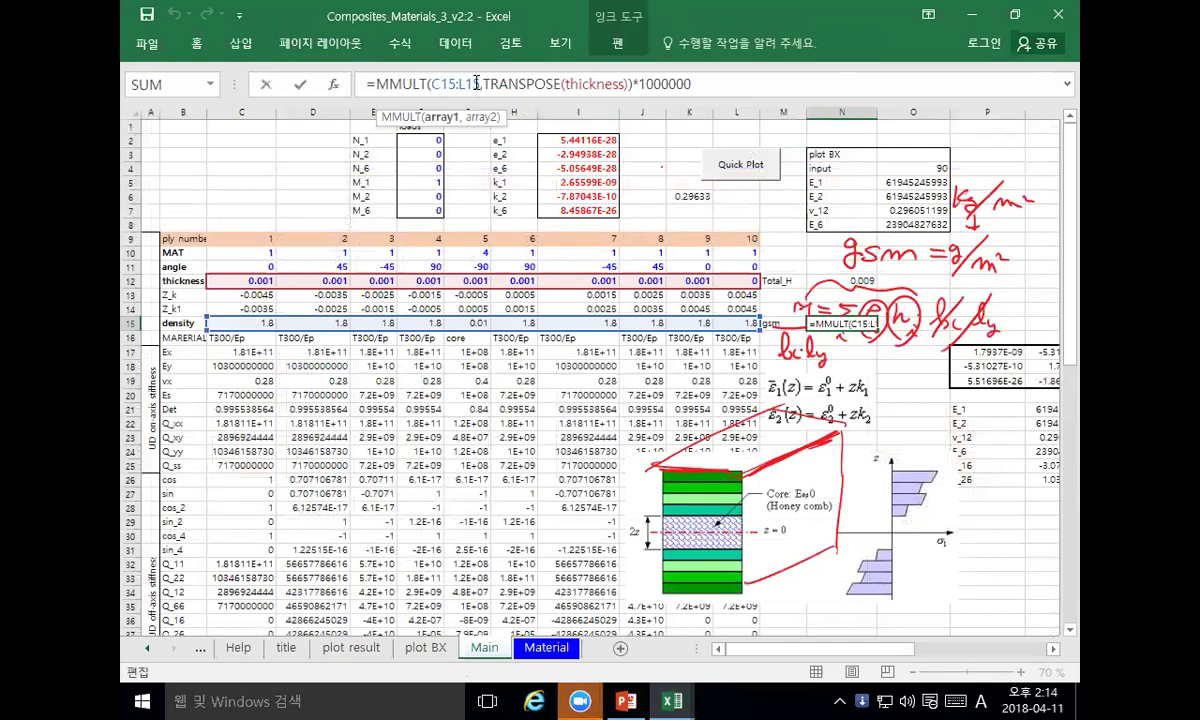
drag(481, 84, 431, 86)
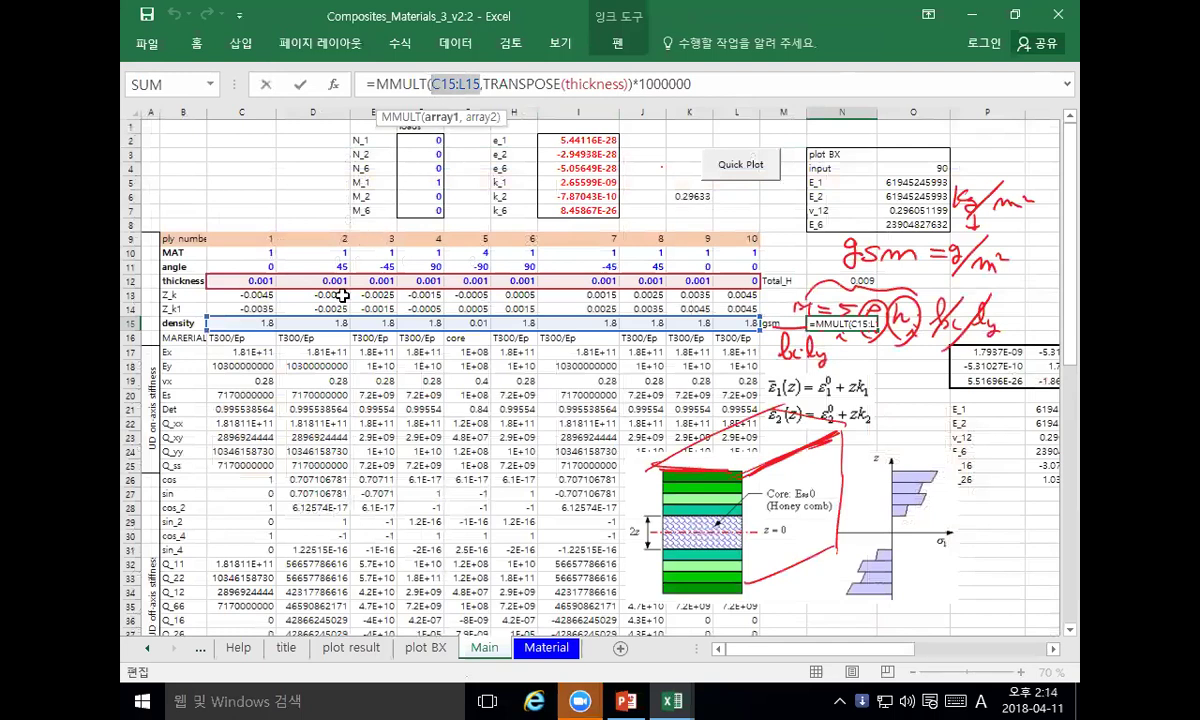
text(density)
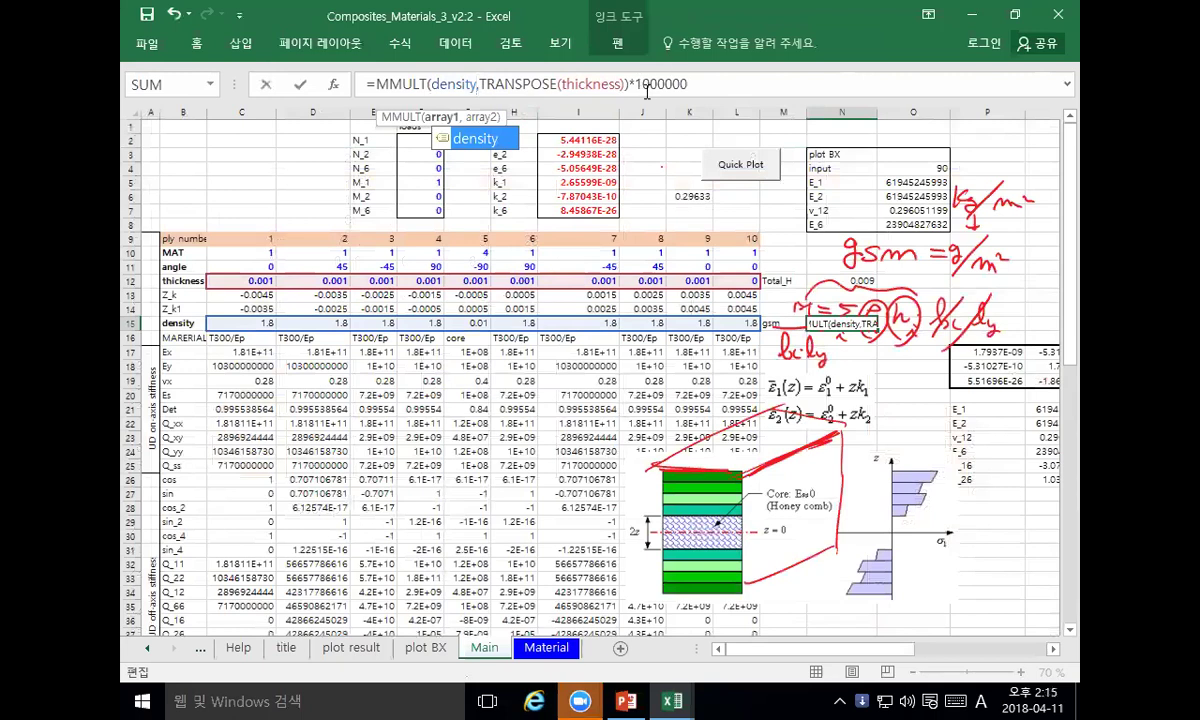
drag(642, 84, 662, 84)
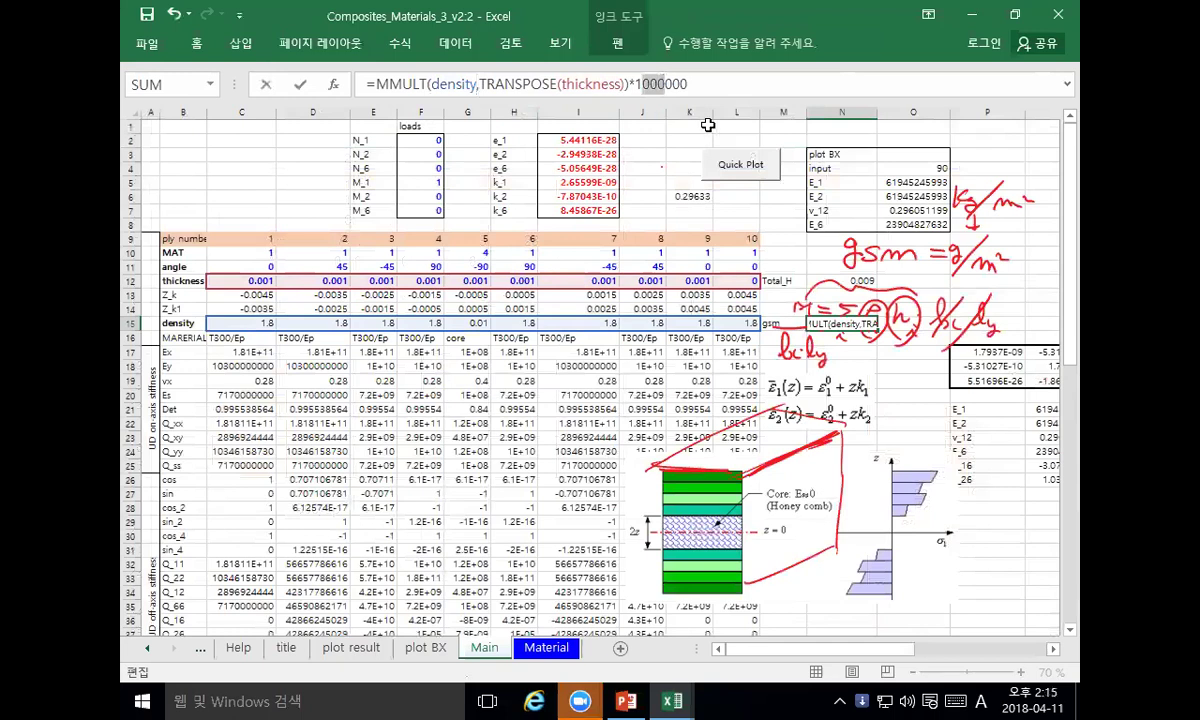
drag(634, 84, 669, 84)
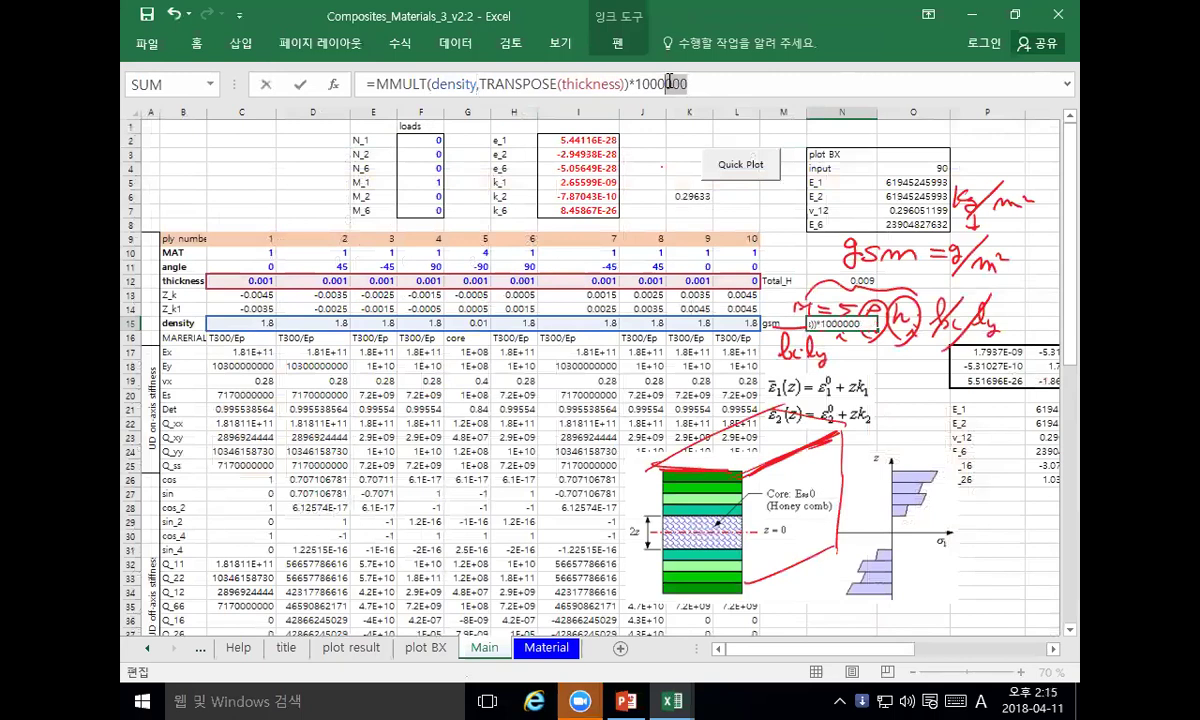
key(ctrl+shift+Return)
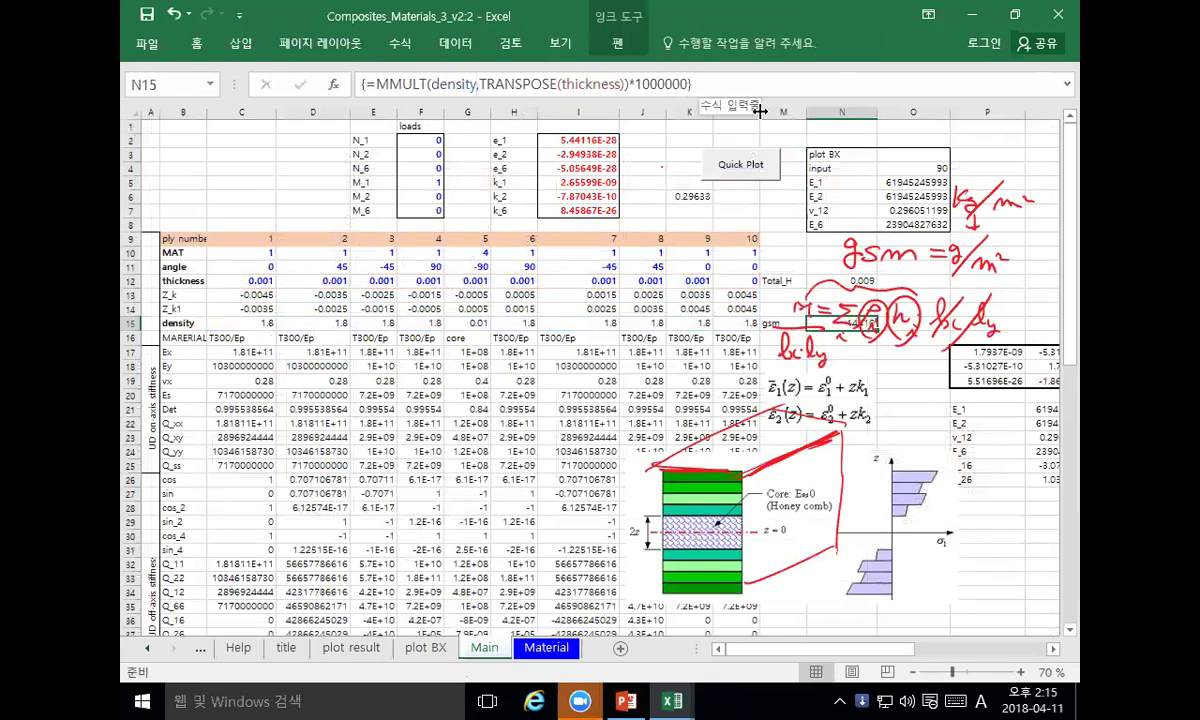
Step: Move the handwritten mass formula off the gsm cell and place it over the sandwich diagram
mouse_move(880, 325)
mouse_down()
mouse_move(905, 252)
mouse_move(903, 212)
mouse_up()
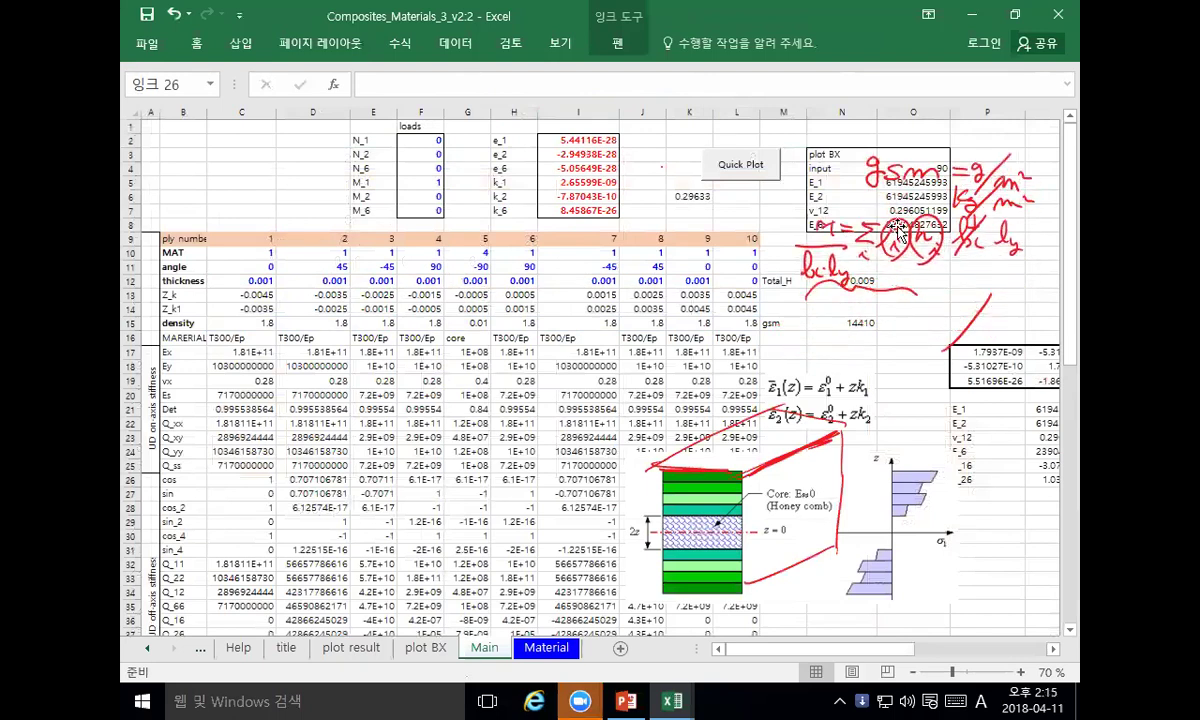
click(852, 323)
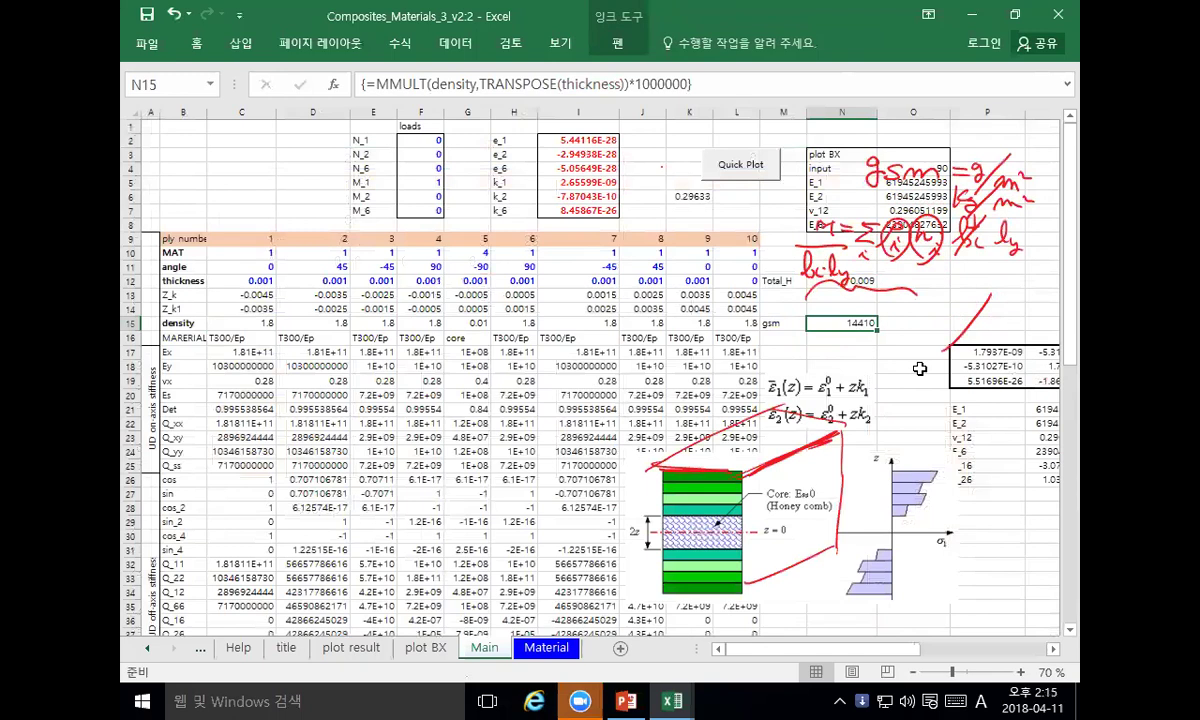
click(244, 278)
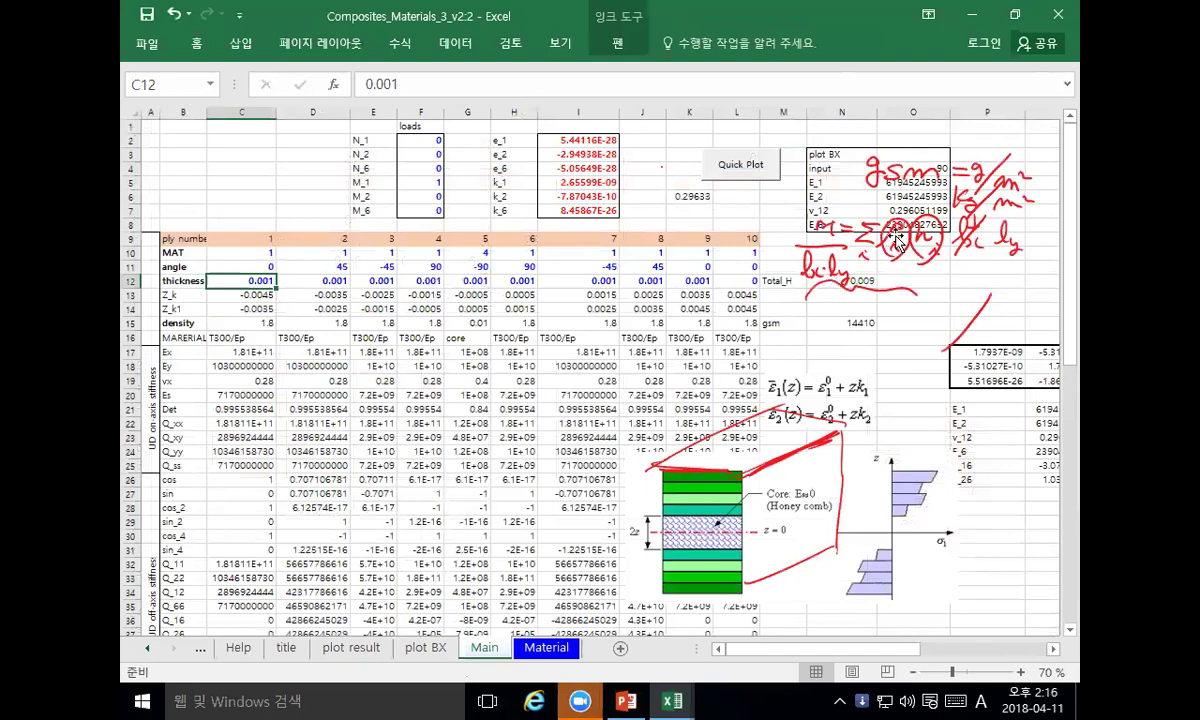
mouse_move(840, 225)
mouse_down()
mouse_move(895, 245)
mouse_move(875, 460)
mouse_up()
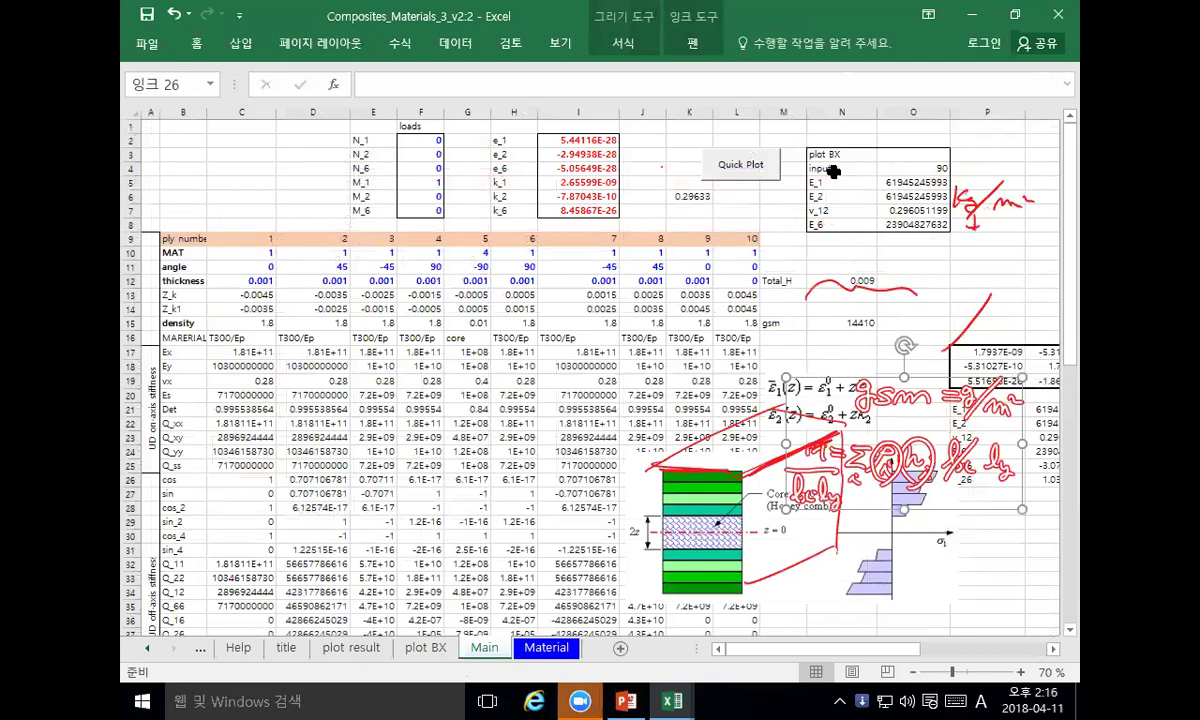
Step: Link the core ply's thickness in G12 to the plot BX input cell with the formula =input
click(467, 322)
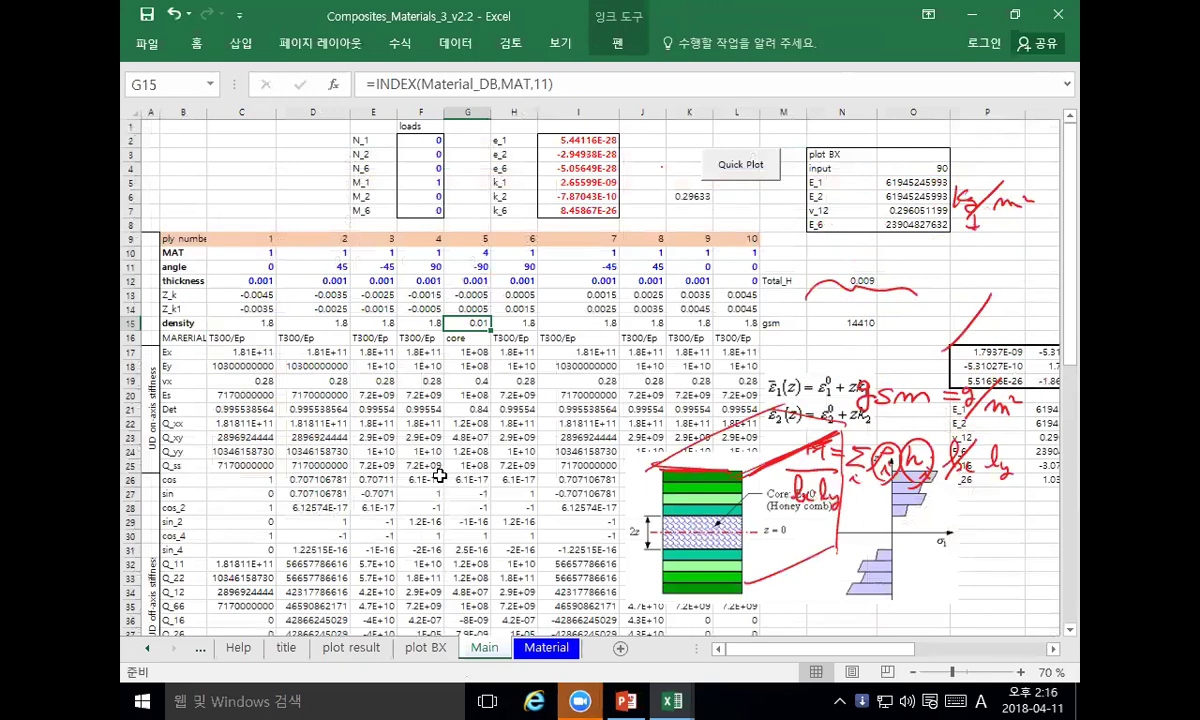
click(478, 283)
text(=)
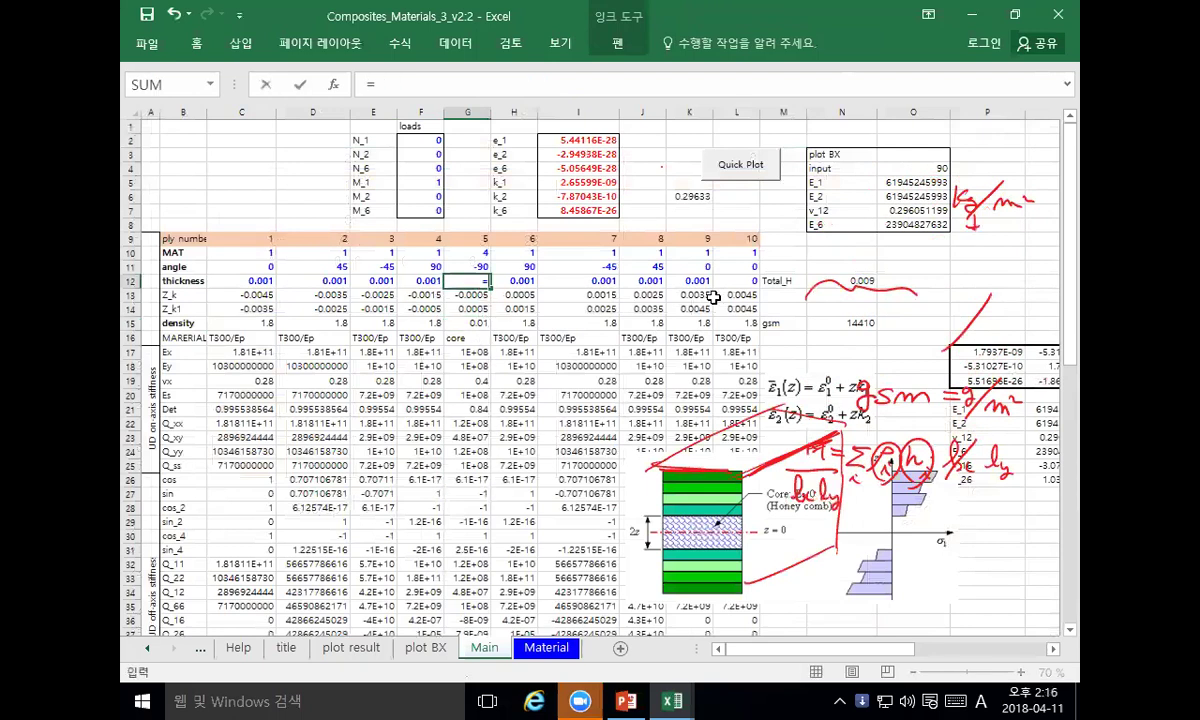
click(908, 167)
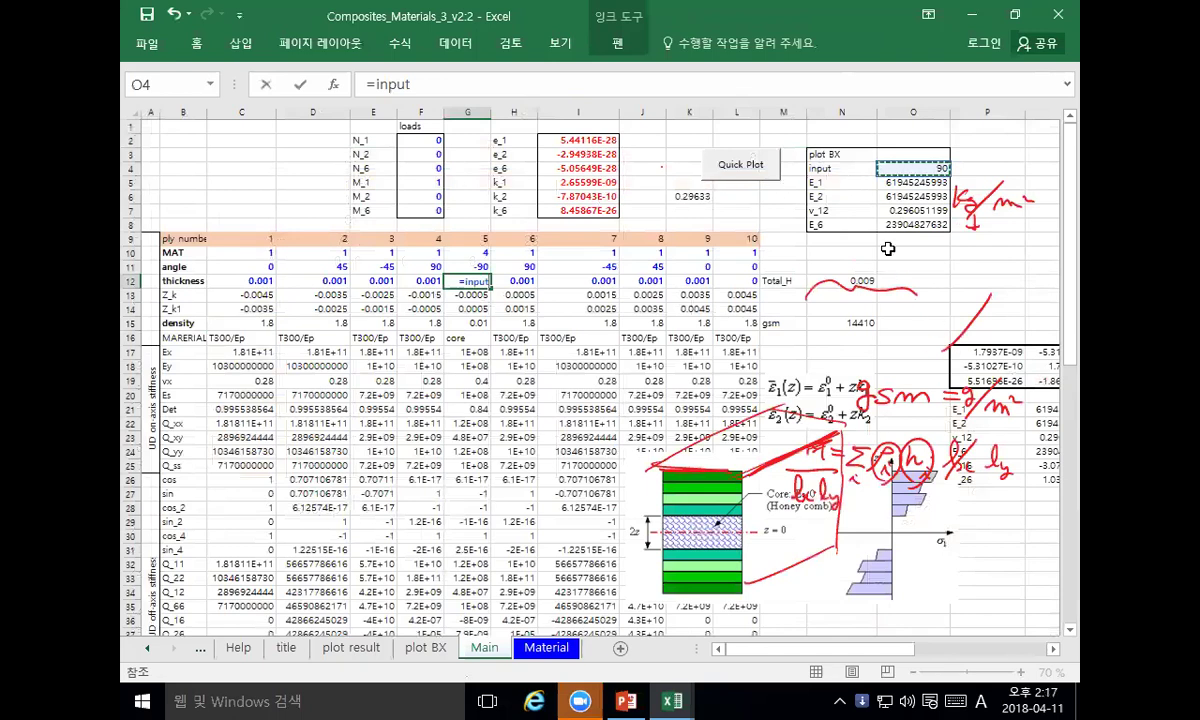
key(Return)
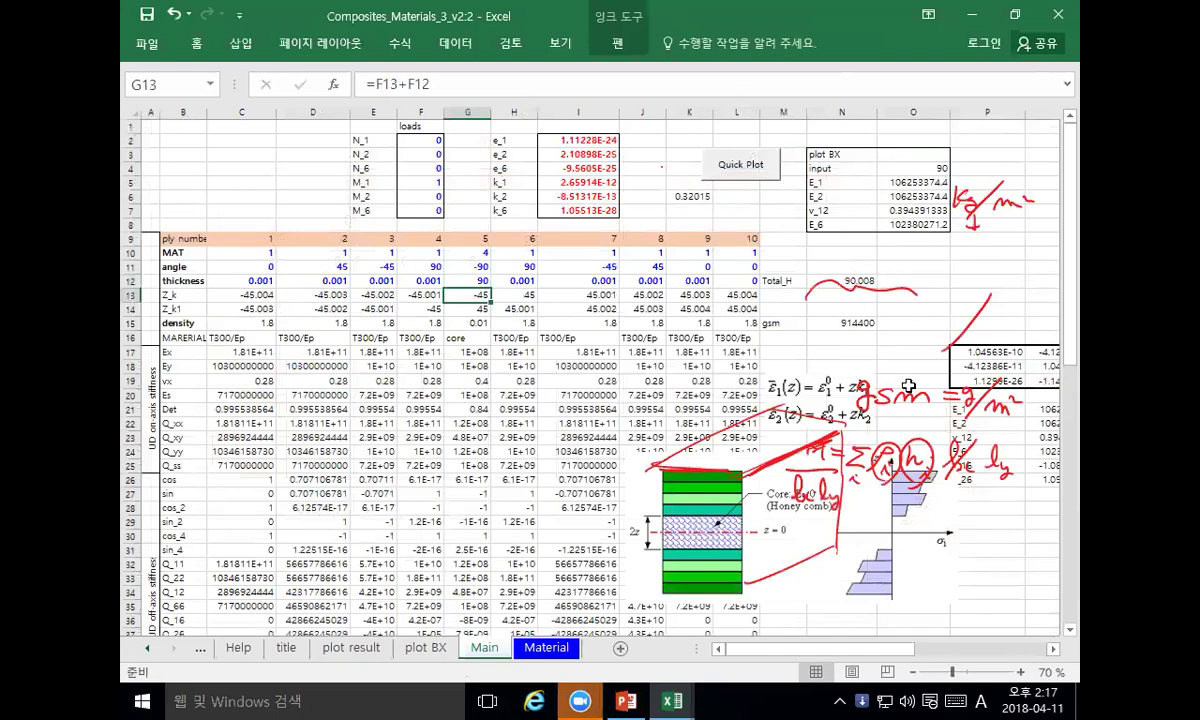
Step: Examine the ABD stiffness matrix and its inverse on the Main sheet, selecting the inverse's 3×3 block from S72 to U74
drag(880, 649, 935, 645)
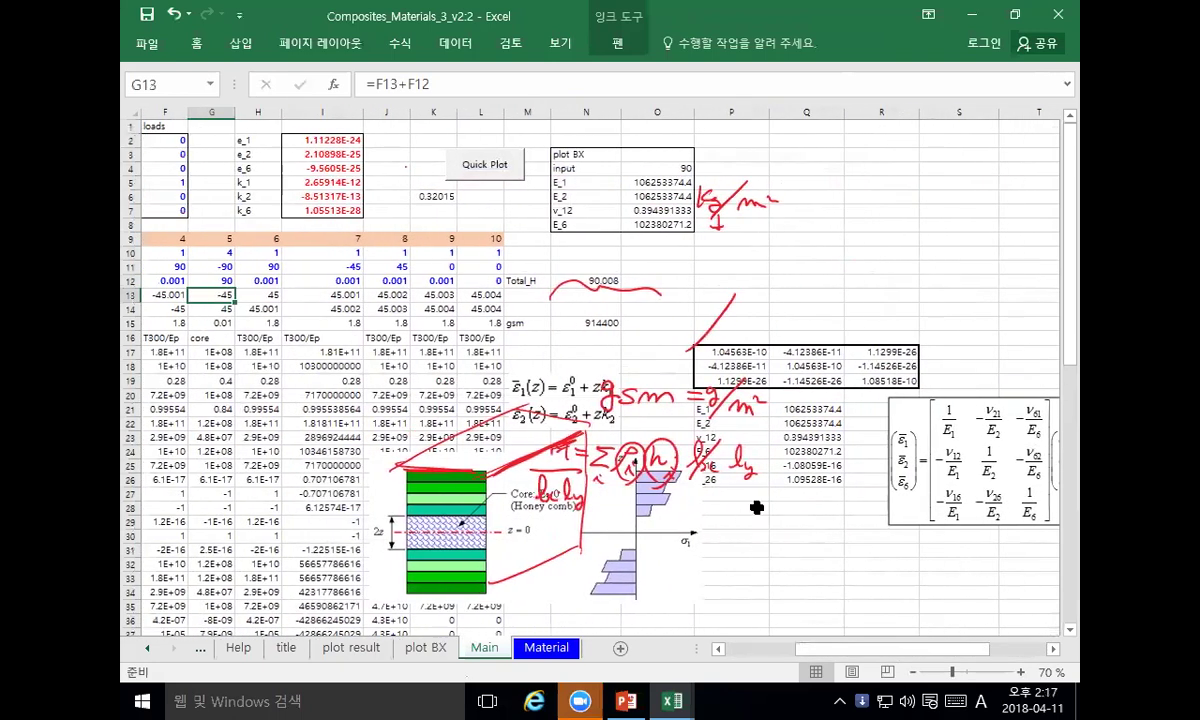
scroll(772, 490, down, 9)
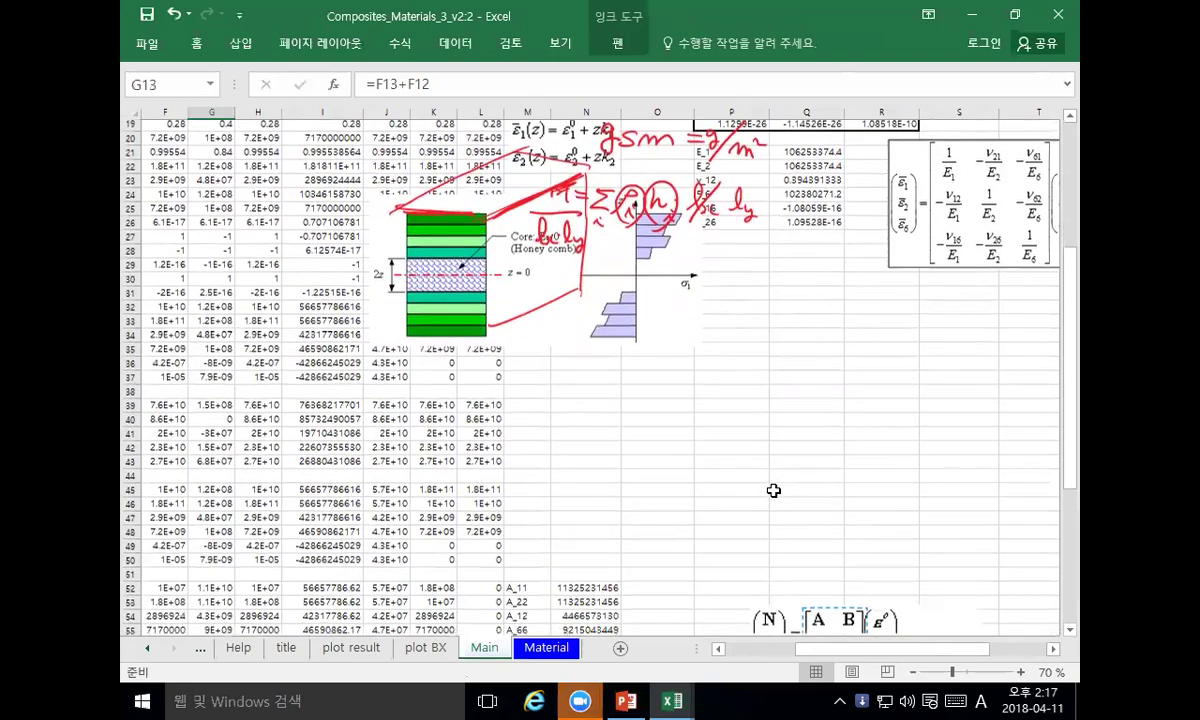
ctrl+scroll(773, 493, down, 2)
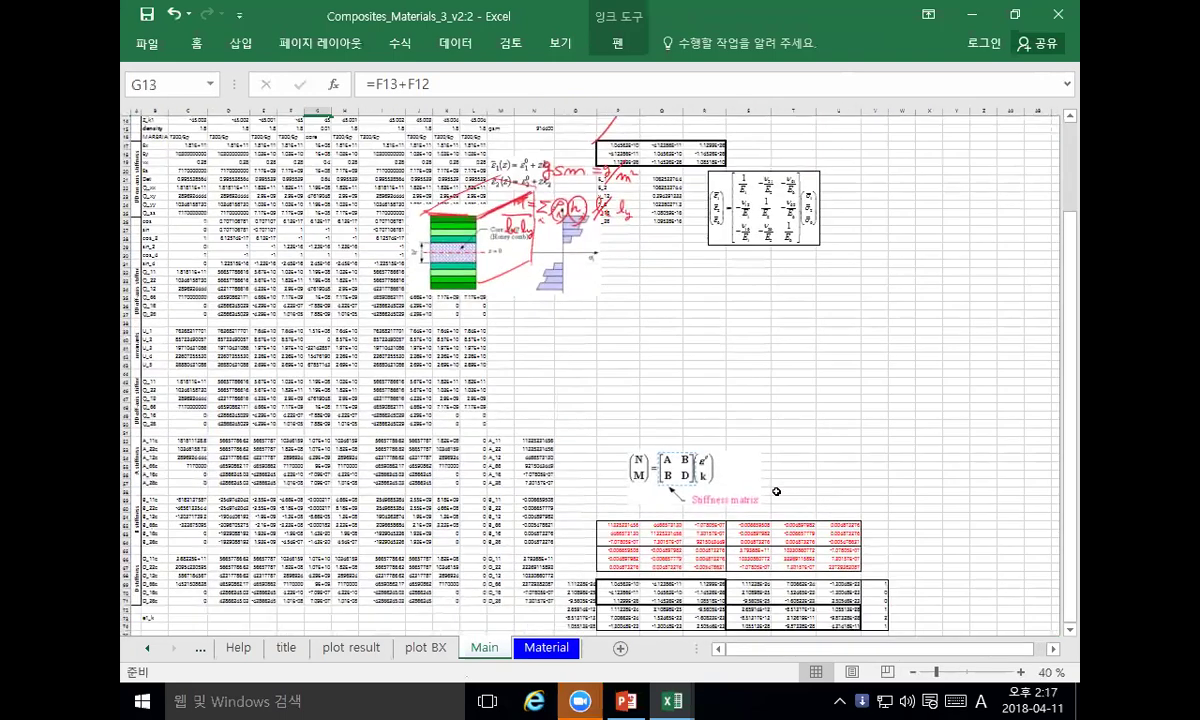
ctrl+scroll(776, 492, down, 1)
click(513, 526)
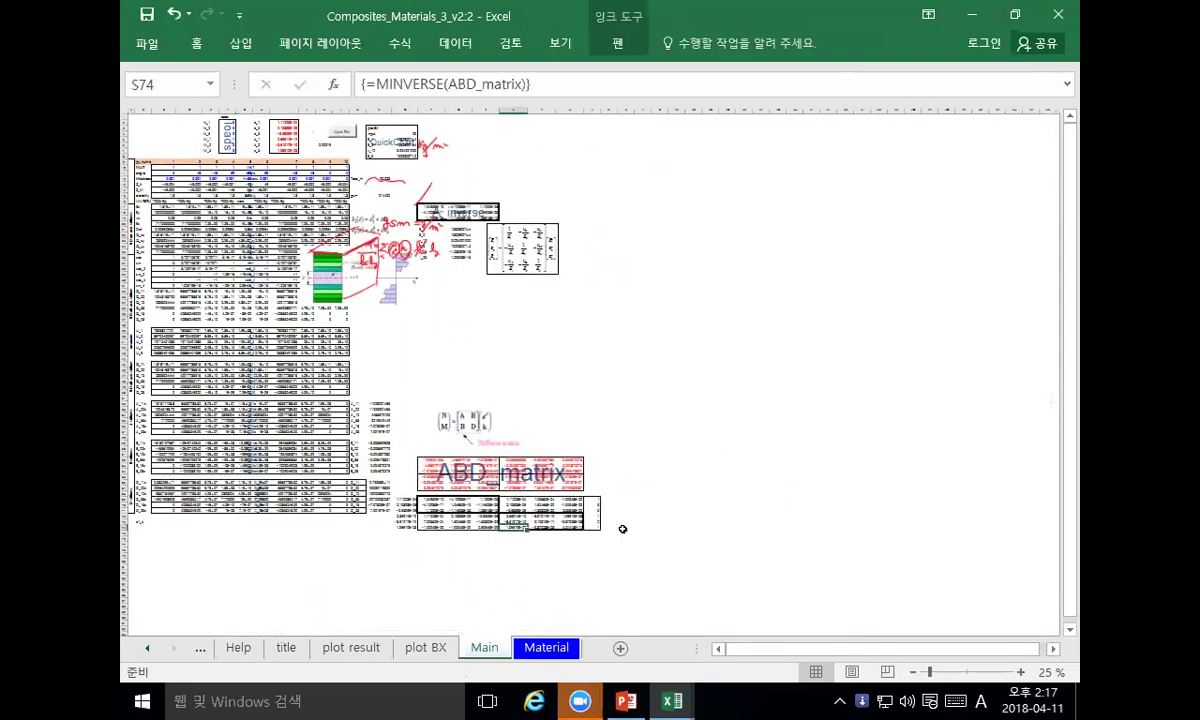
ctrl+scroll(603, 521, up, 2)
drag(817, 565, 948, 610)
drag(828, 600, 948, 622)
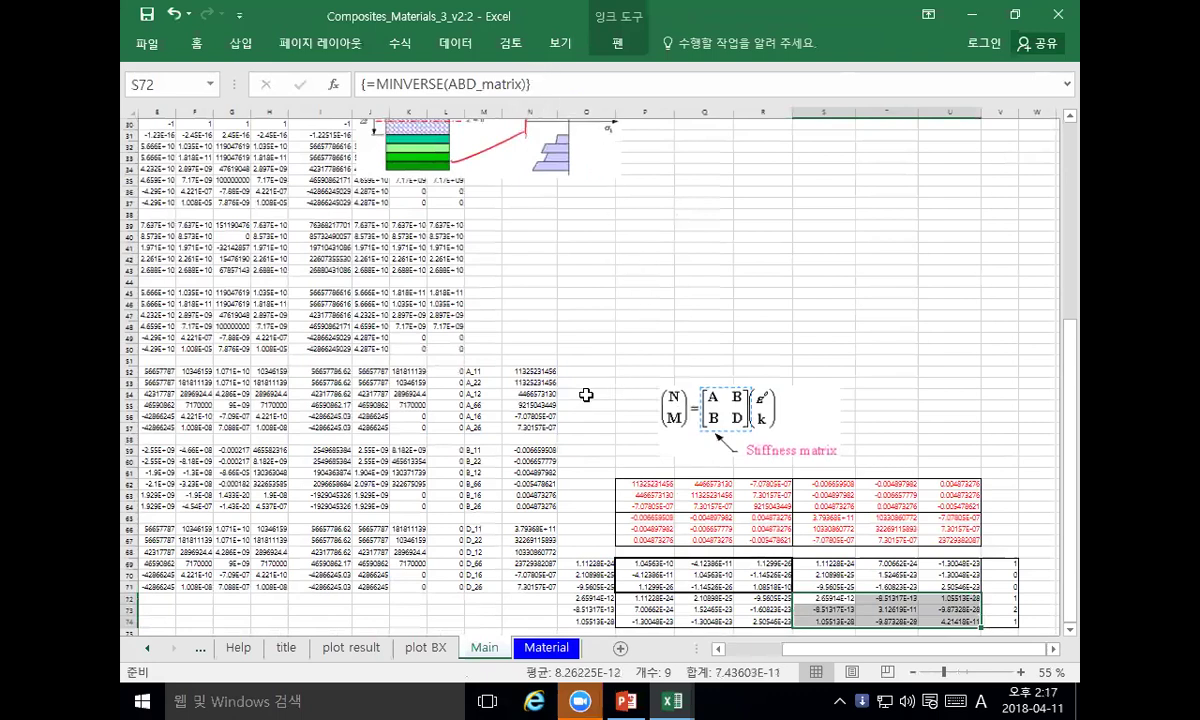
Step: Switch to PowerPoint to show the load-strain relations slide of the Mechanics of Composite Materials presentation
click(587, 656)
click(778, 532)
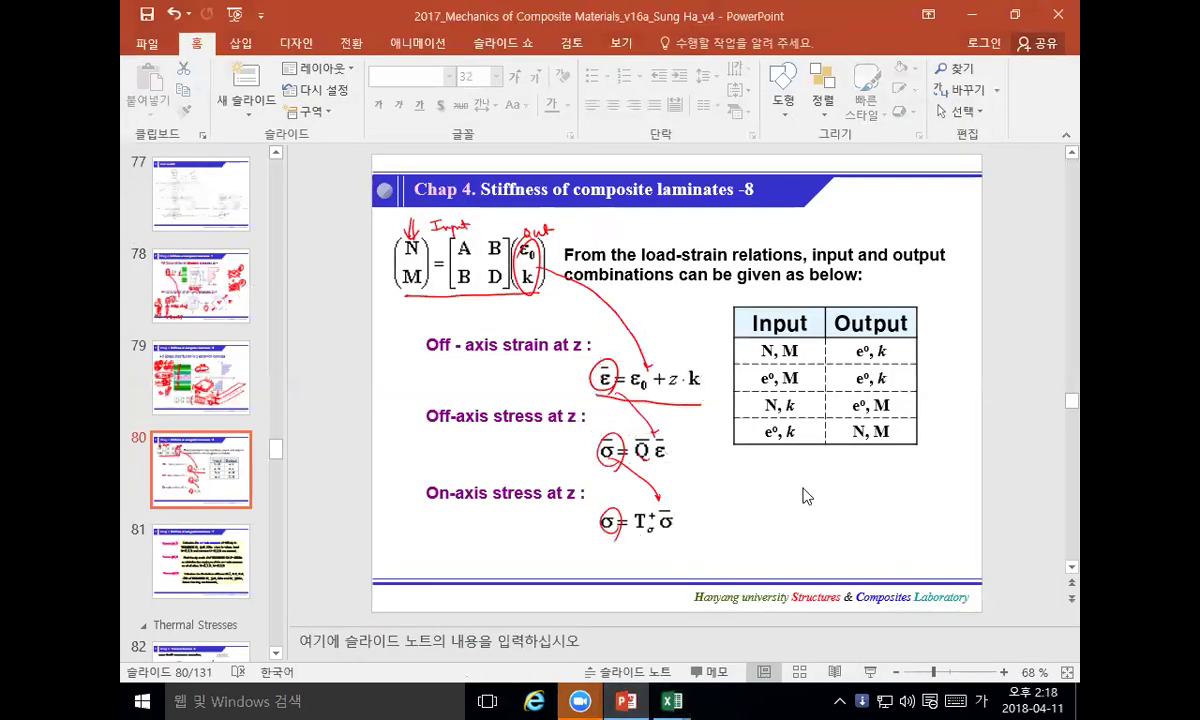
Step: Insert a new slide after slide 79, delete its content placeholder and start the slide show from it
scroll(200, 470, up, 1)
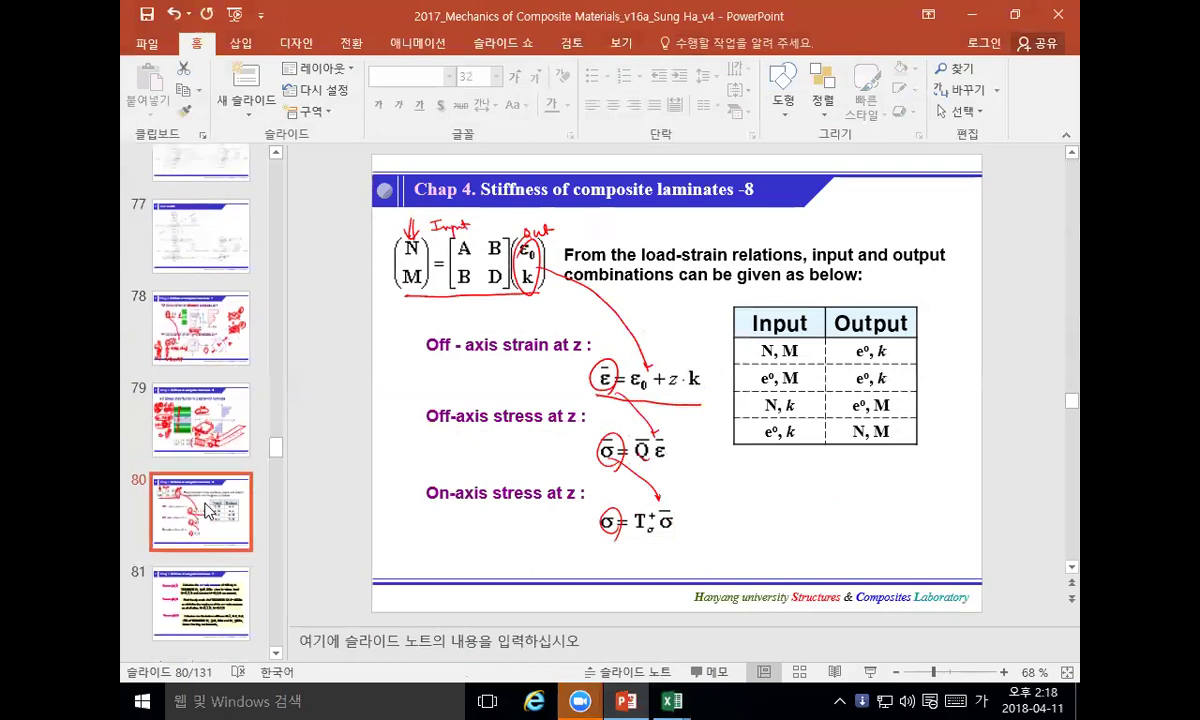
scroll(201, 513, up, 1)
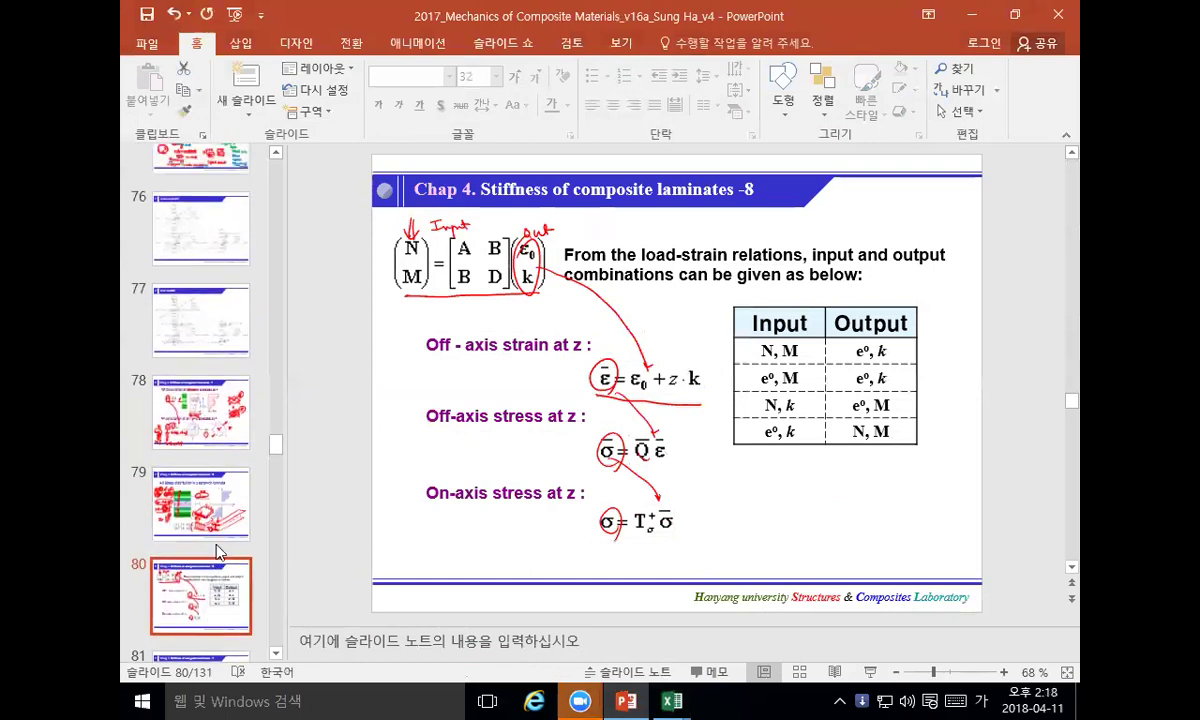
click(195, 538)
right_click(192, 552)
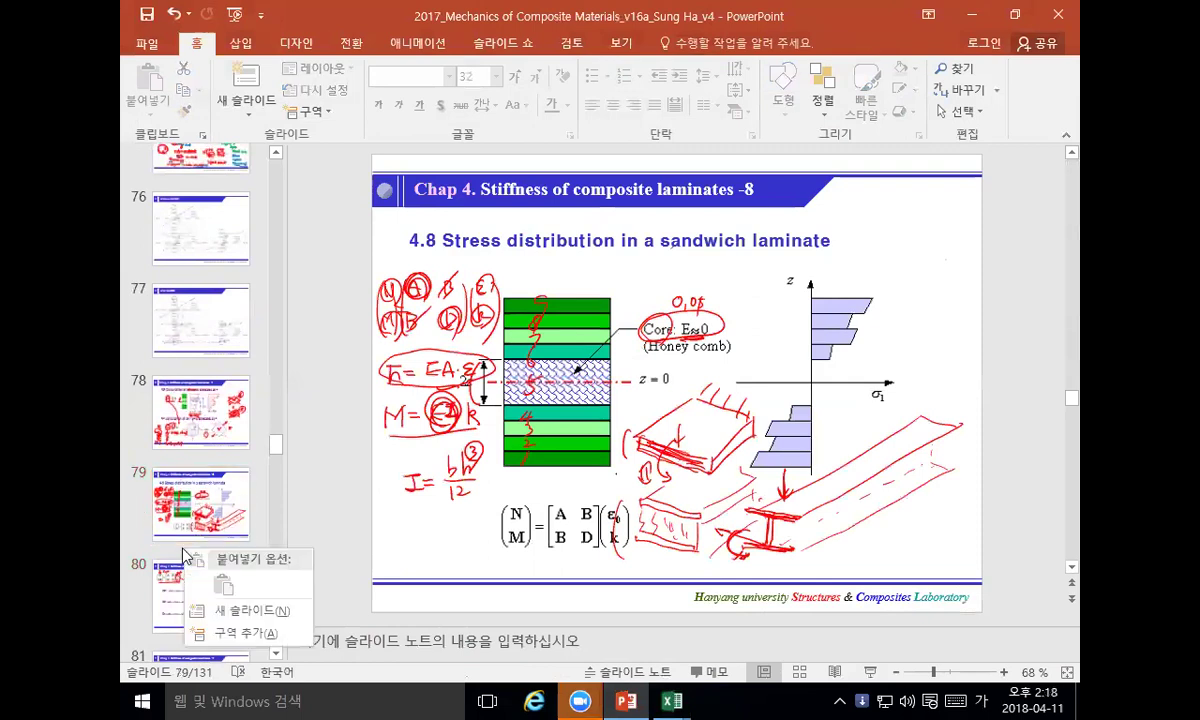
click(210, 612)
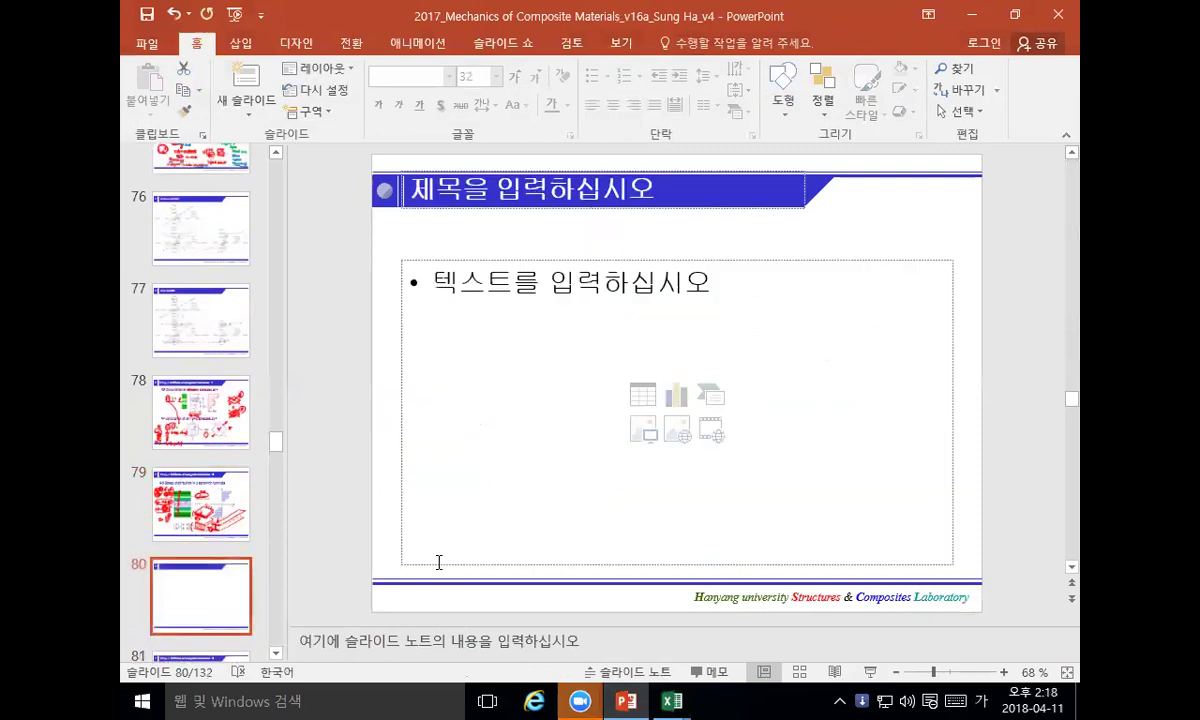
click(434, 566)
key(Delete)
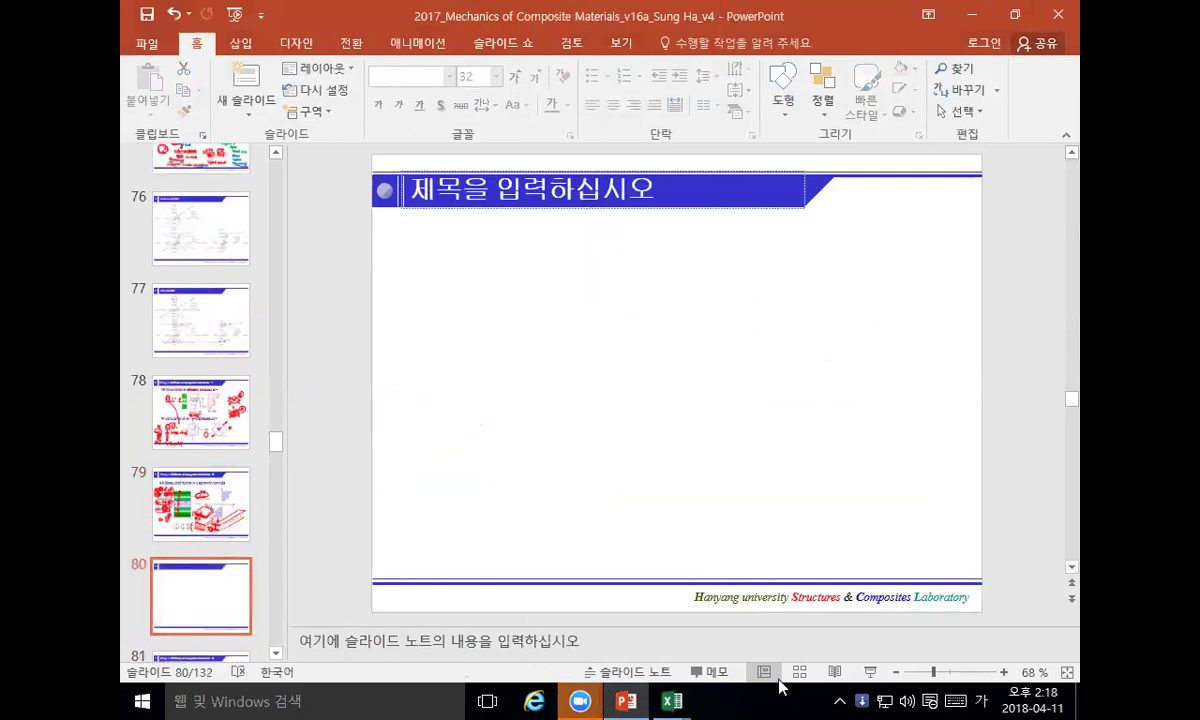
click(870, 672)
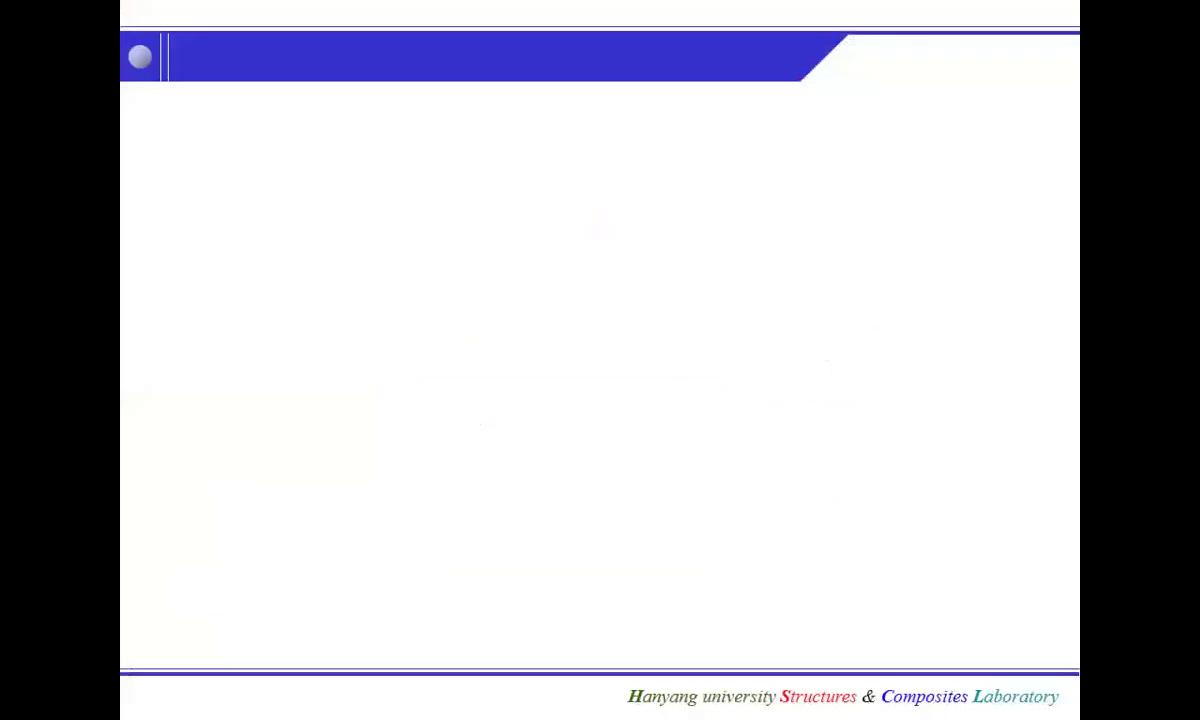
Step: Handwrite the laminate matrix relation (ε0, k) = [A B; B D] in red ink on the blank slide, followed by an opening parenthesis
mouse_move(332, 145)
mouse_down()
mouse_move(315, 235)
mouse_move(355, 172)
mouse_move(340, 220)
mouse_move(356, 222)
mouse_up()
drag(370, 150, 360, 243)
drag(380, 194, 401, 203)
mouse_move(436, 161)
mouse_down()
mouse_move(411, 215)
mouse_move(436, 232)
mouse_move(476, 180)
mouse_up()
mouse_move(453, 171)
mouse_down()
mouse_move(514, 172)
mouse_move(516, 185)
mouse_up()
mouse_move(437, 207)
mouse_down()
mouse_move(450, 230)
mouse_move(510, 228)
mouse_up()
drag(545, 167, 545, 222)
drag(590, 165, 588, 236)
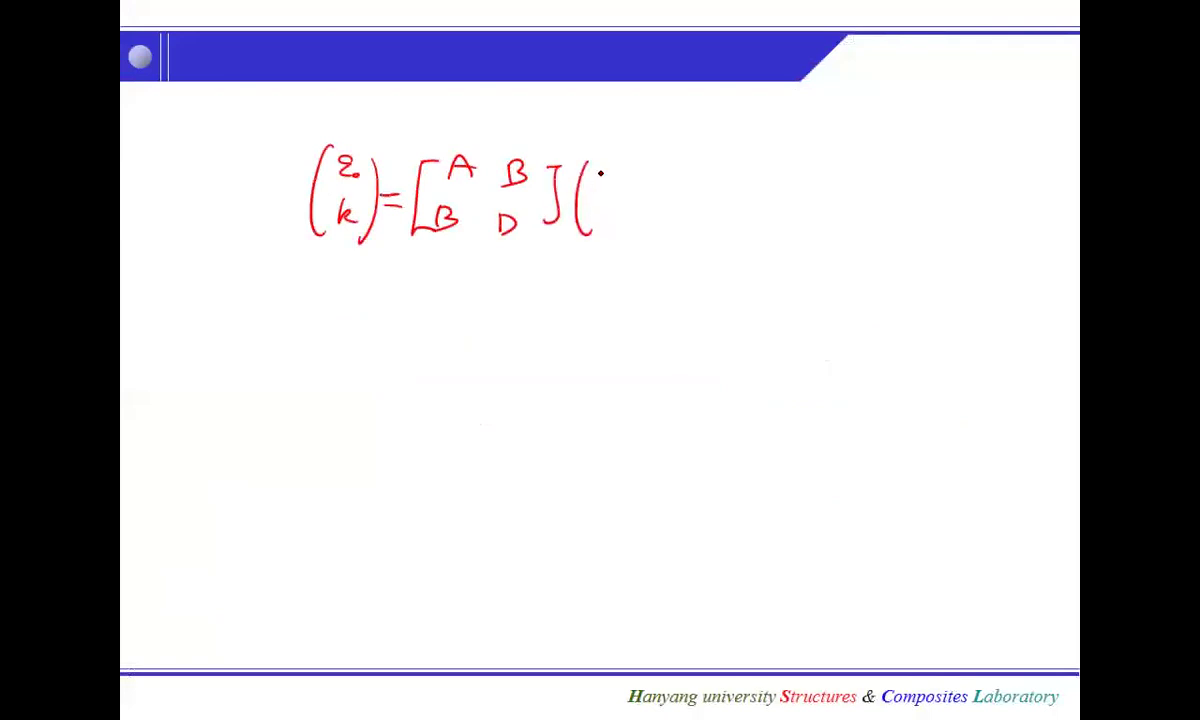
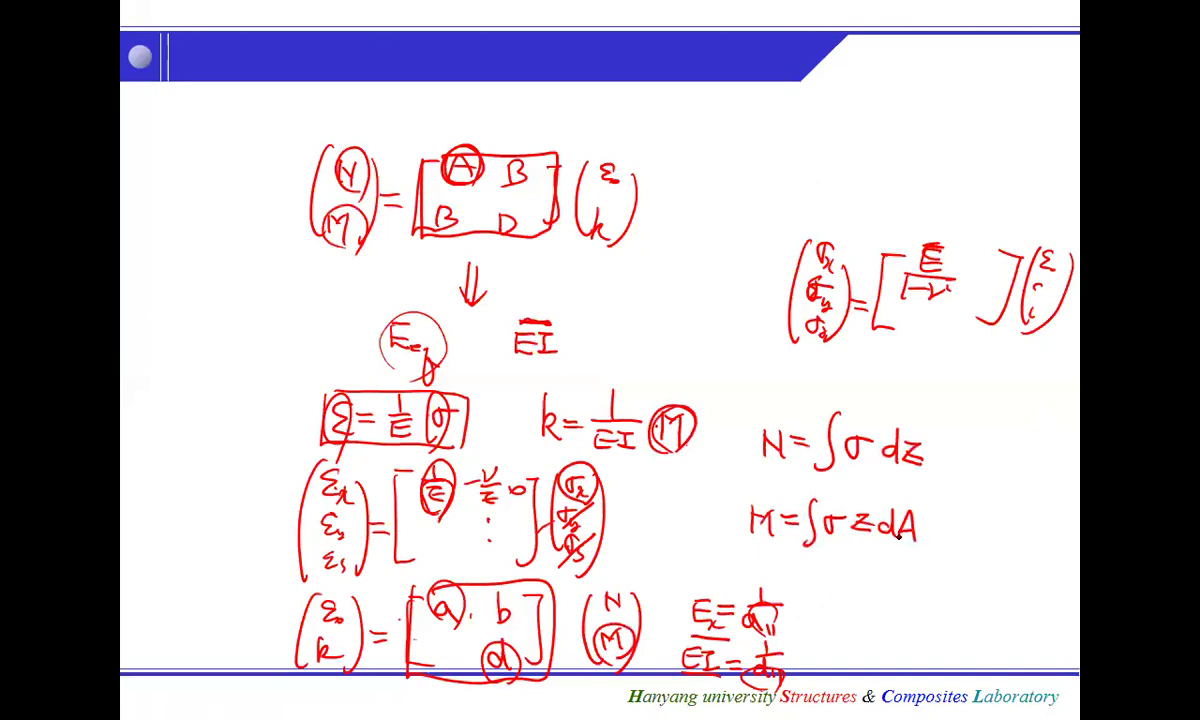
Step: Draw an arrow from the circled M to the moment integrals, circle M in the load vector and write M = ∫σ z dh
drag(697, 432, 728, 497)
mouse_move(327, 207)
mouse_down()
mouse_move(342, 202)
mouse_move(352, 262)
mouse_up()
mouse_move(762, 557)
mouse_down()
mouse_move(780, 562)
mouse_move(772, 572)
mouse_move(847, 572)
mouse_move(856, 588)
mouse_move(892, 572)
mouse_move(881, 590)
mouse_up()
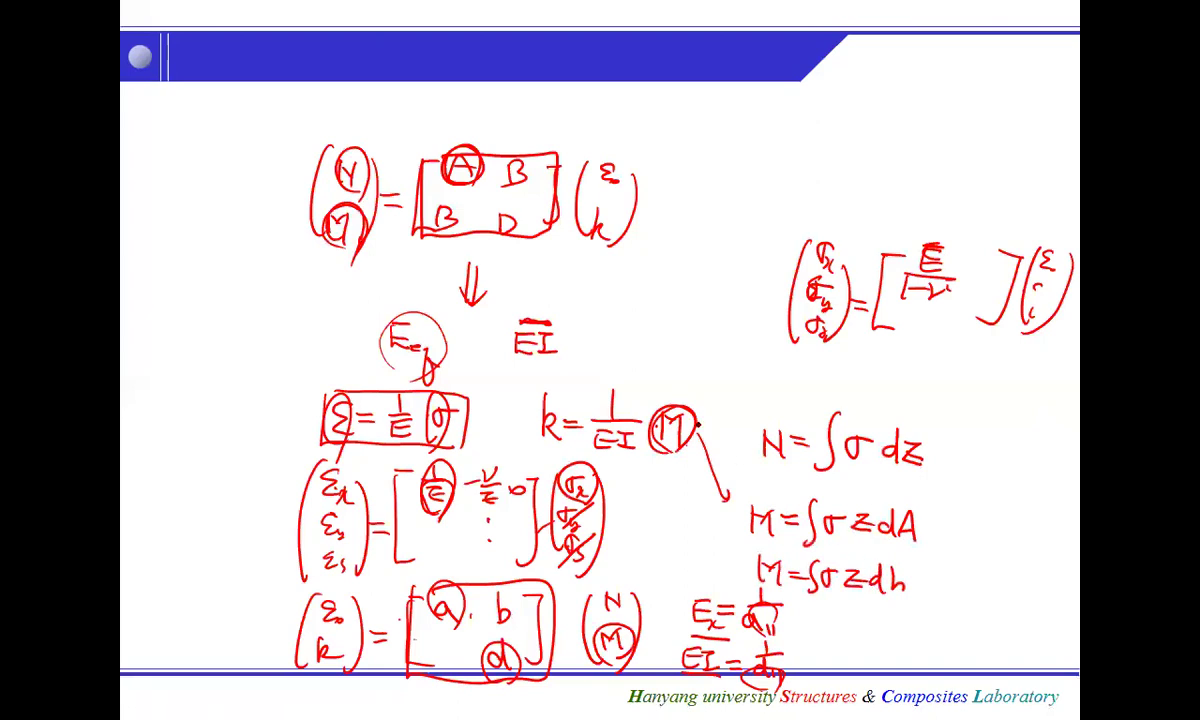
drag(338, 214, 342, 230)
Step: Write N = ∫σ dA above the N = ∫σ dz line, put h under N and underline dA
mouse_move(768, 383)
mouse_down()
mouse_move(808, 352)
mouse_move(849, 348)
mouse_move(914, 394)
mouse_up()
drag(918, 394, 931, 384)
mouse_move(768, 375)
mouse_down()
mouse_move(770, 392)
mouse_move(788, 397)
mouse_up()
drag(772, 403, 782, 415)
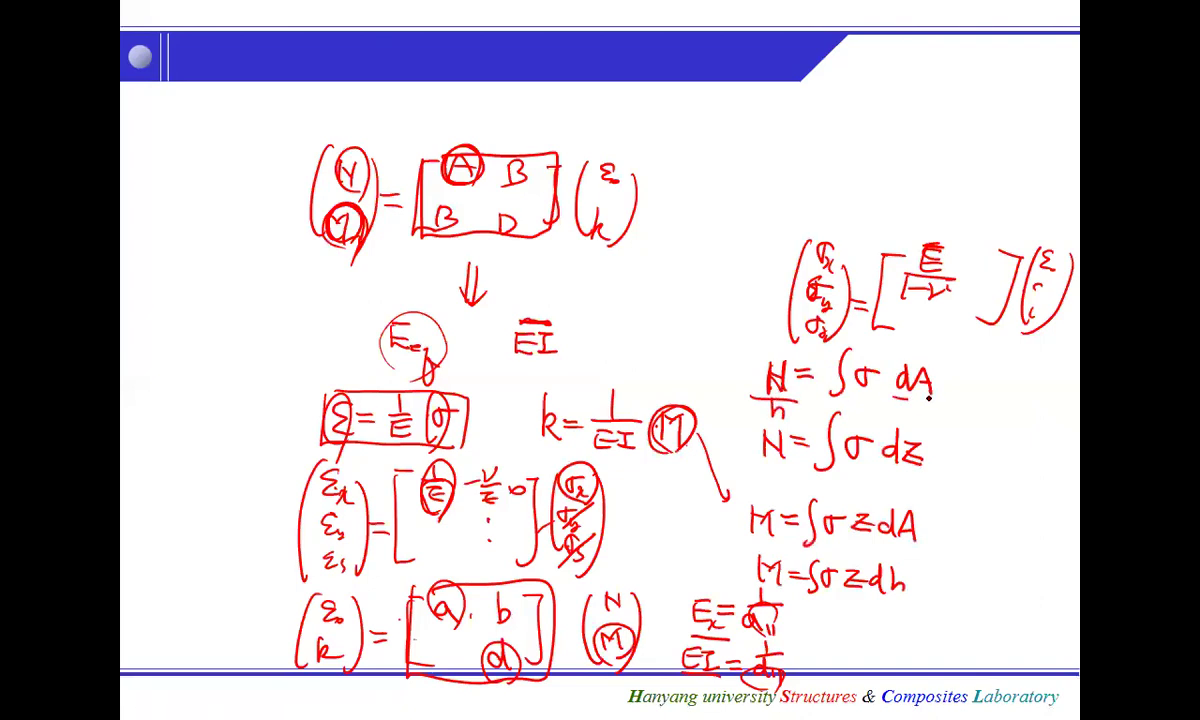
drag(896, 400, 930, 399)
drag(910, 401, 910, 411)
Step: Write the average stress relation σ = N/h above the N = ∫σ dz line
mouse_move(845, 362)
mouse_down()
mouse_move(924, 420)
mouse_move(752, 342)
mouse_move(790, 392)
mouse_move(769, 399)
mouse_move(808, 370)
mouse_move(830, 366)
mouse_move(830, 378)
mouse_move(880, 352)
mouse_move(893, 380)
mouse_up()
key(ctrl+p)
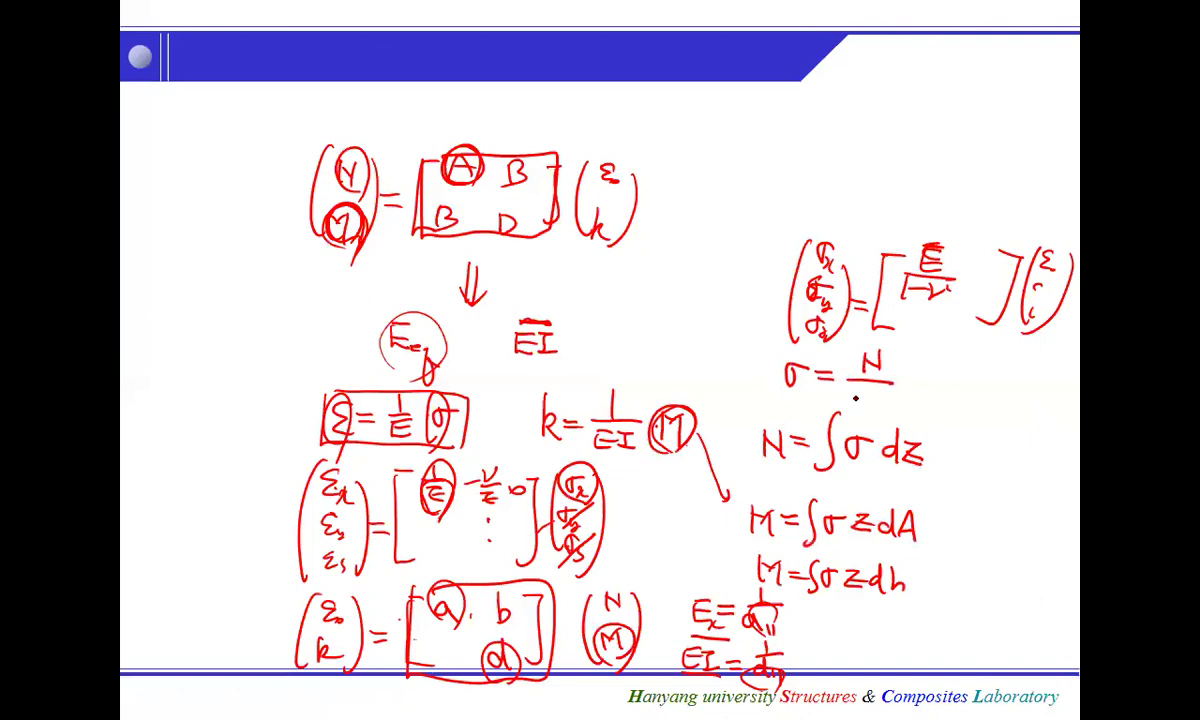
drag(857, 389, 881, 411)
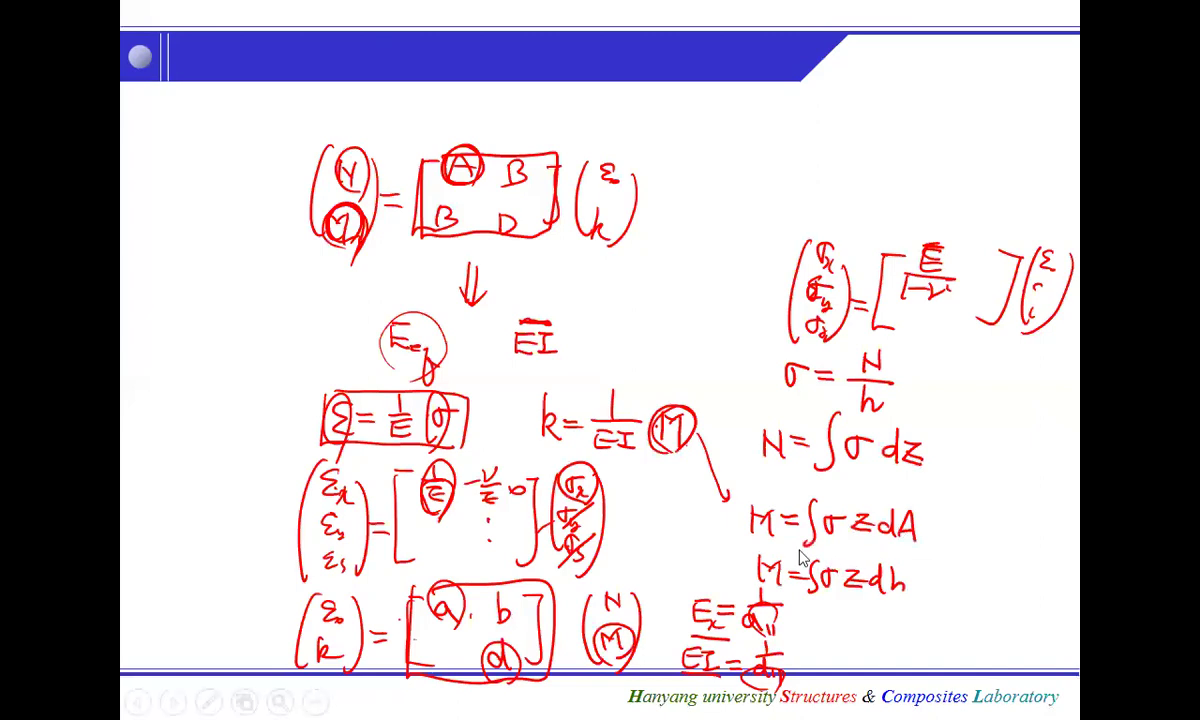
Step: End the slide show on the sandwich laminate slide and switch to Excel to check the EI_1 formula in Q34
key(Left)
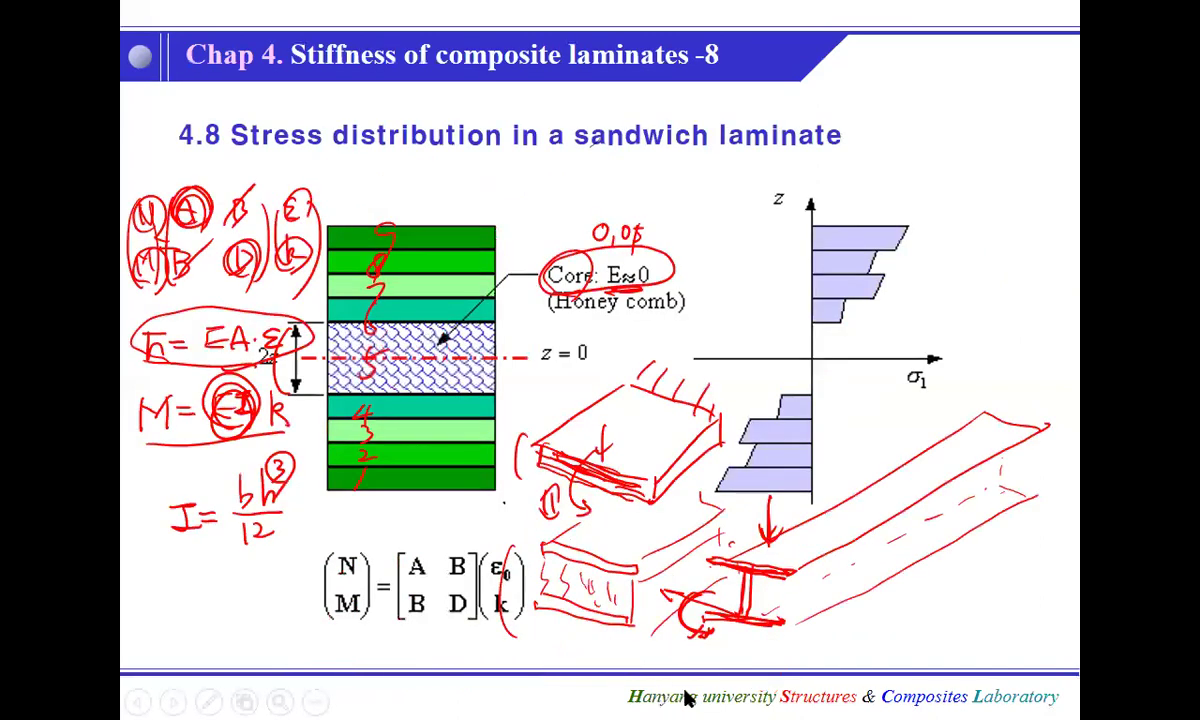
key(Escape)
click(551, 399)
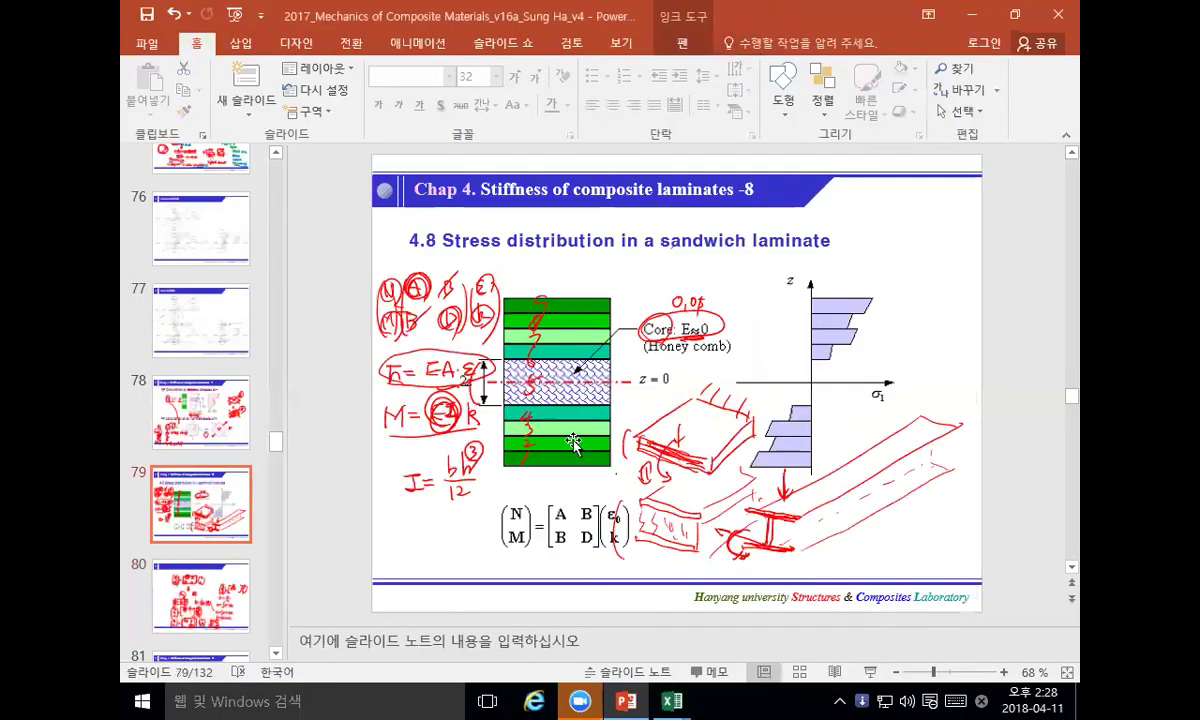
mouse_move(672, 700)
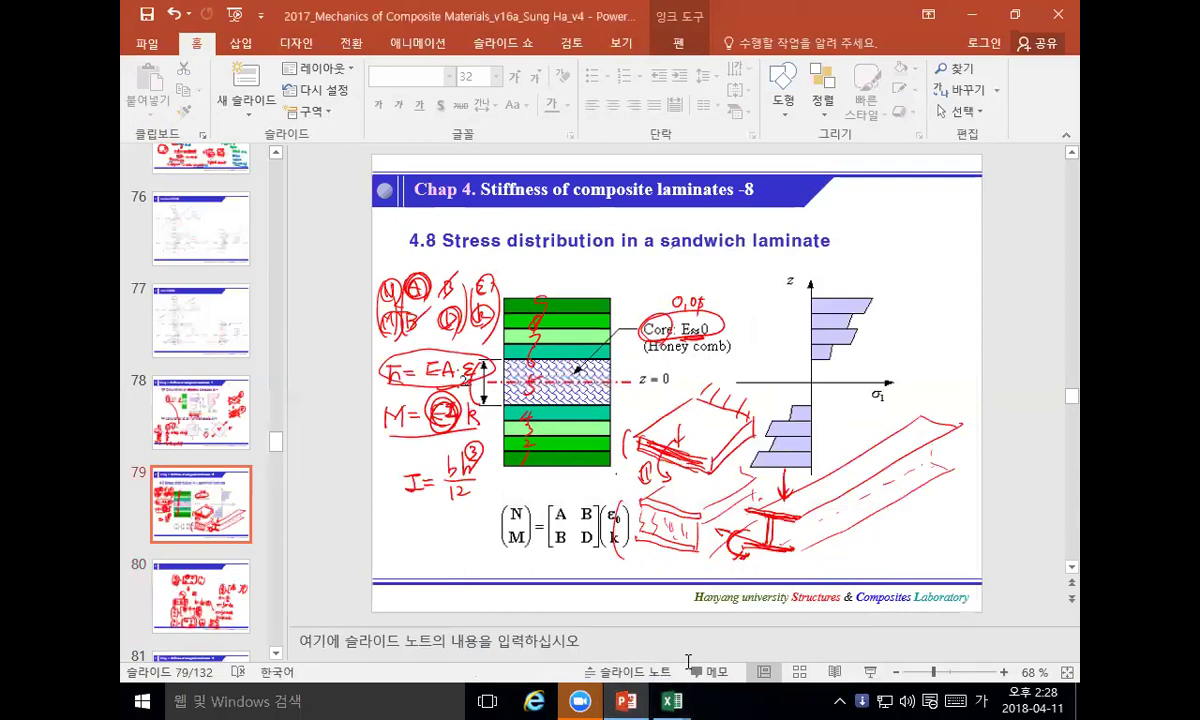
click(735, 660)
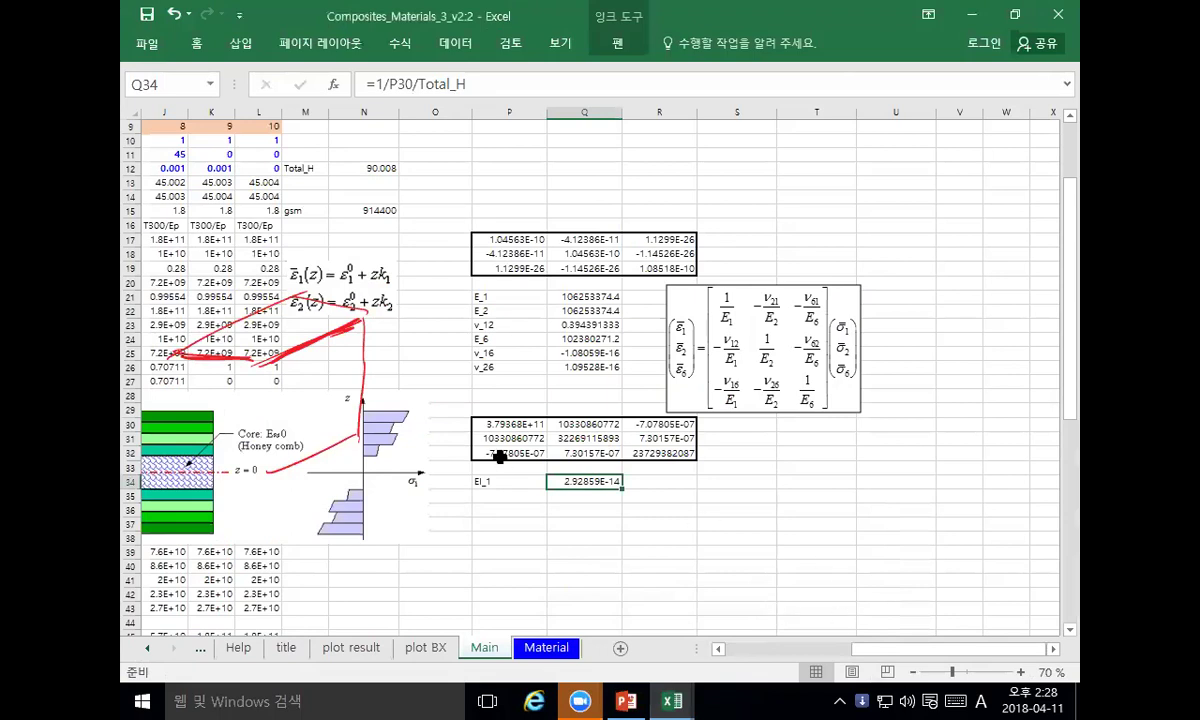
click(474, 84)
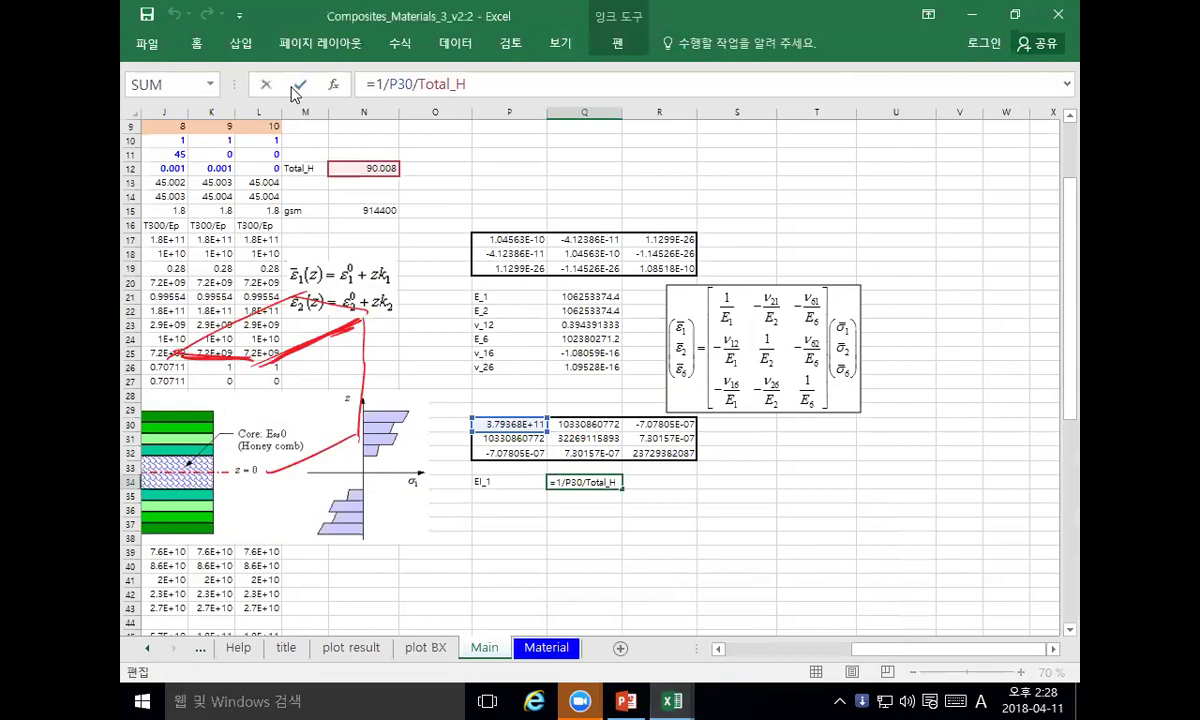
double_click(403, 85)
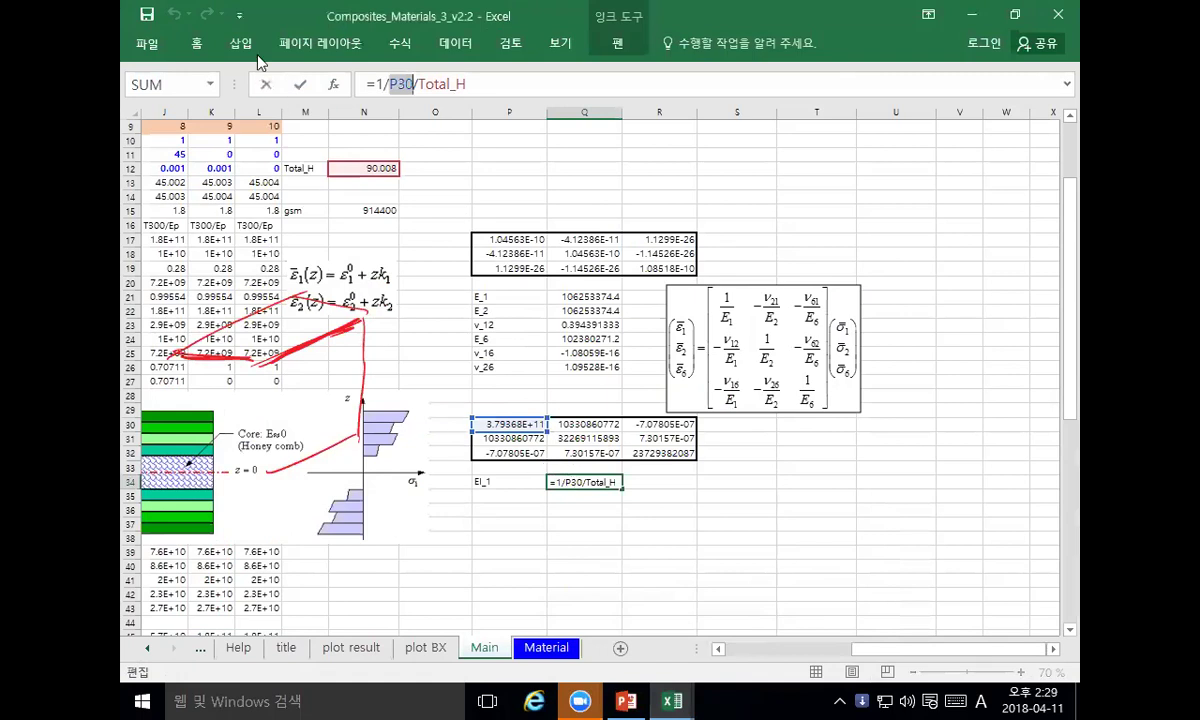
click(299, 84)
Step: Copy the EI_1 label and formula from P34:Q34 to row 35 and rename the copied label as EI_2
click(499, 484)
key(Right)
click(495, 483)
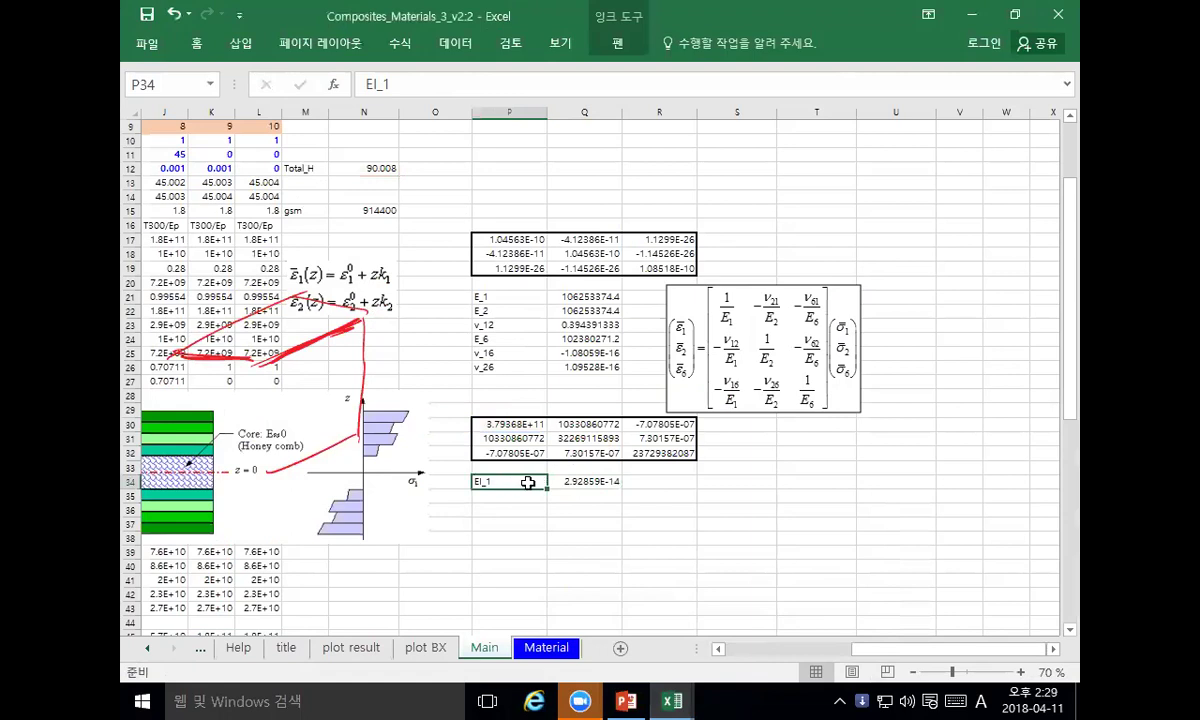
drag(527, 483, 590, 482)
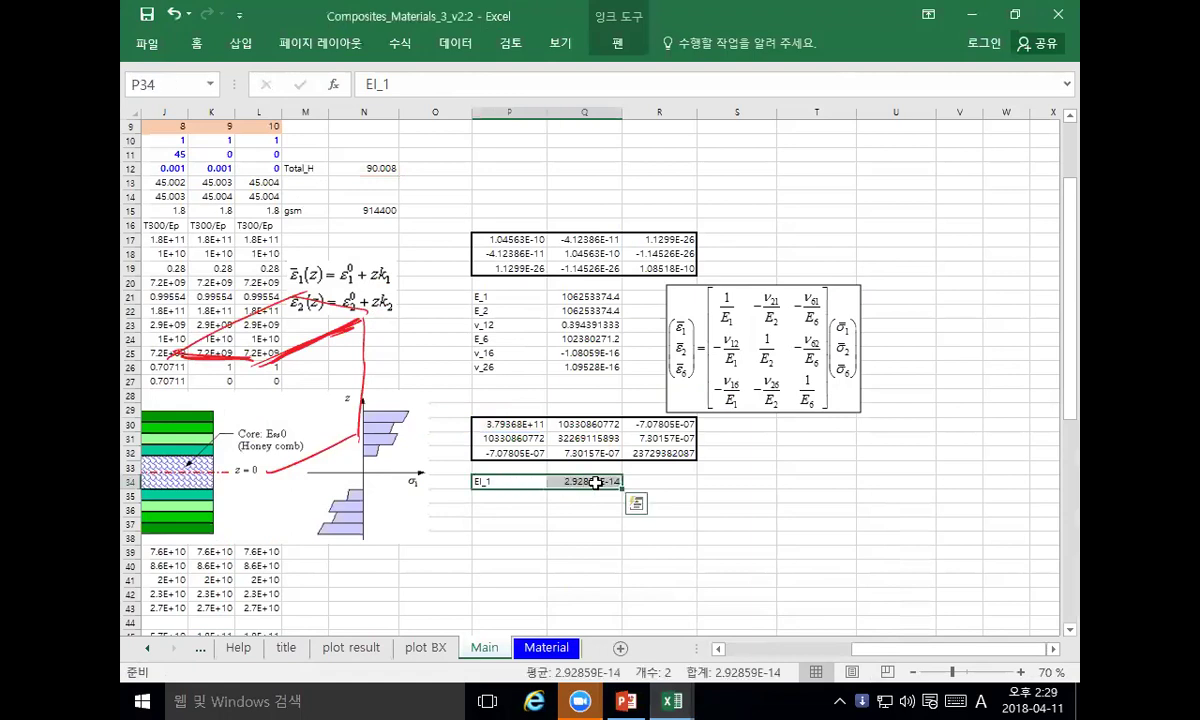
key(ctrl+c)
click(497, 497)
key(ctrl+v)
double_click(498, 496)
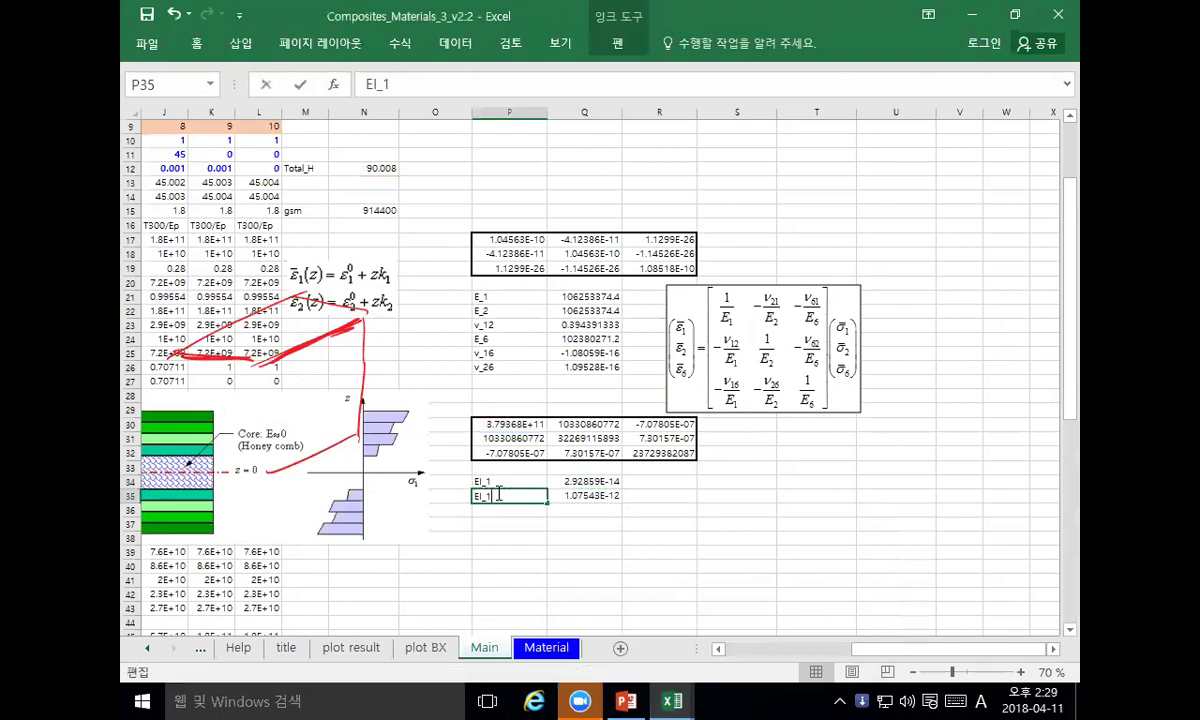
key(BackSpace)
text(2)
key(Return)
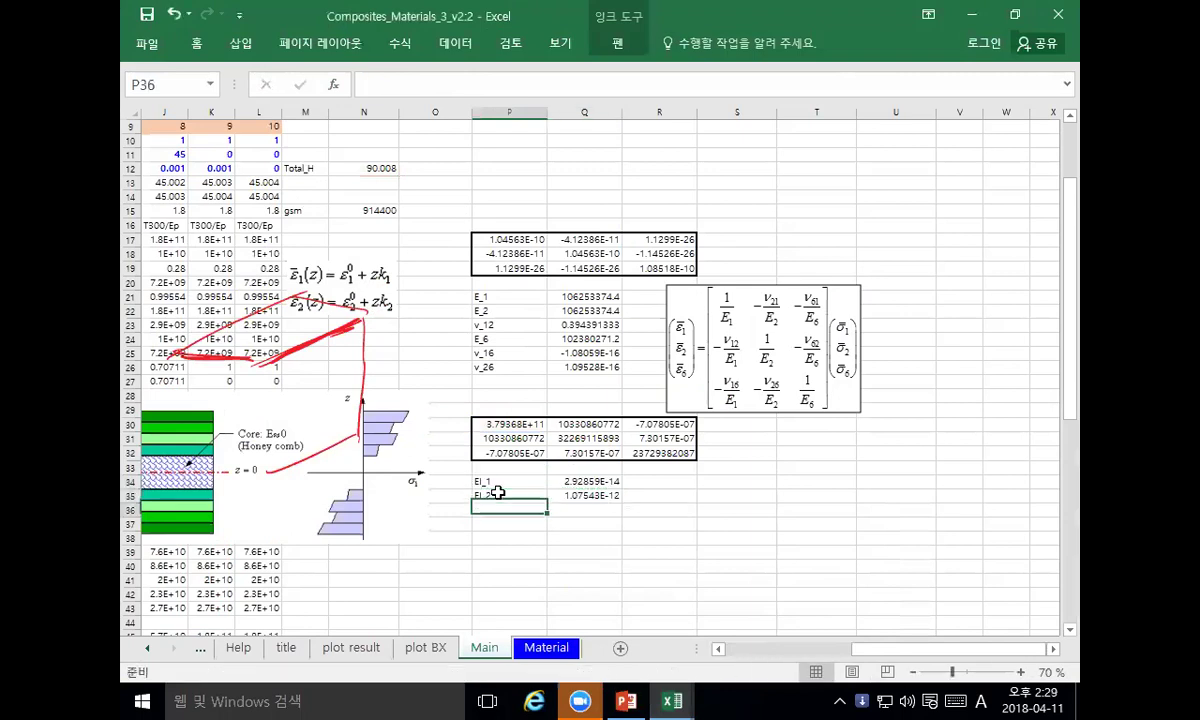
Step: Change the EI_2 formula in Q35 to =1/Q31/Total_H
click(580, 495)
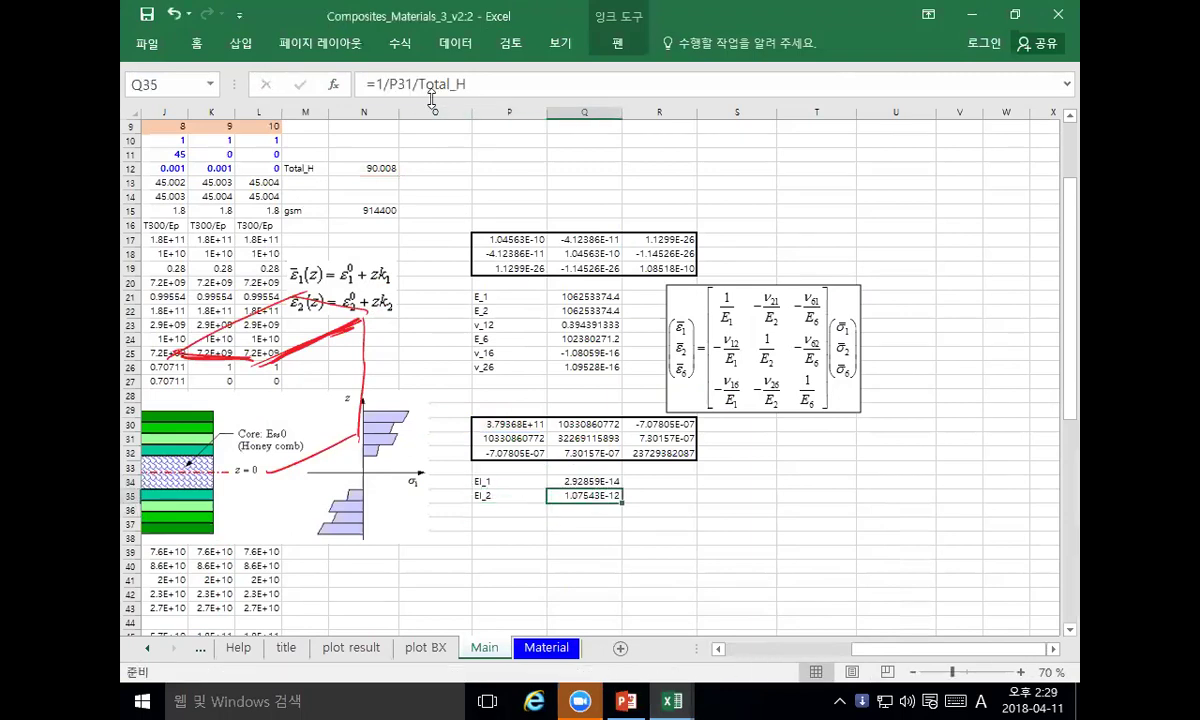
double_click(401, 84)
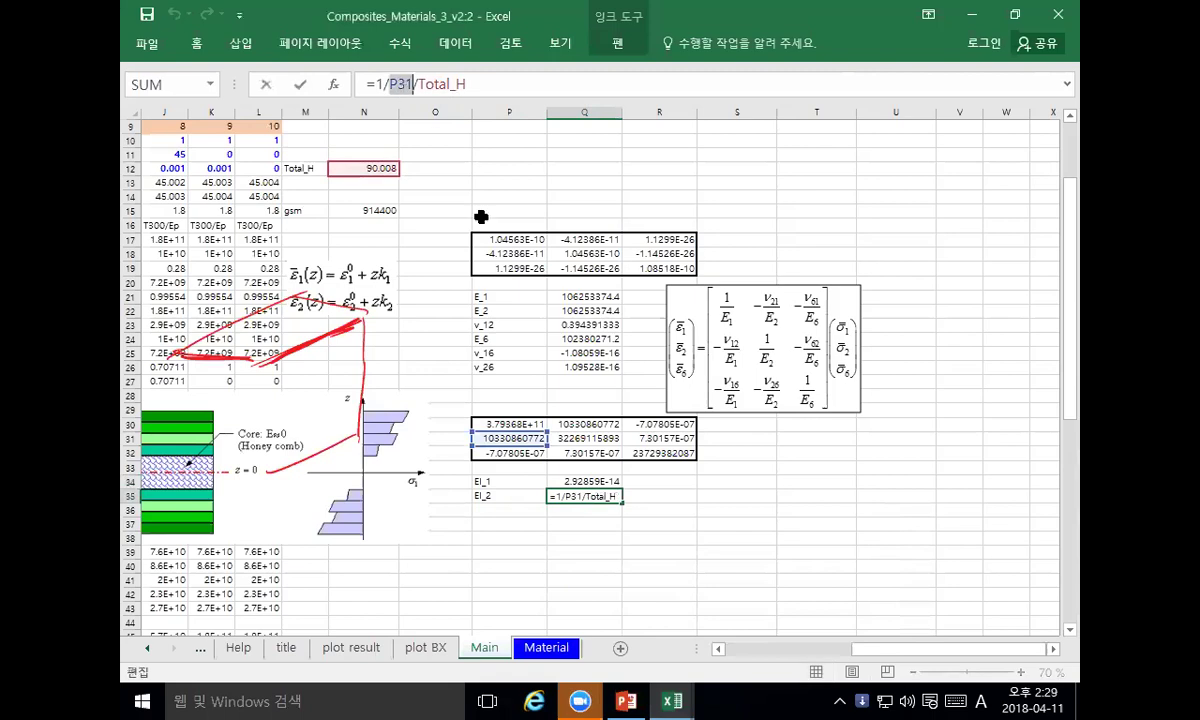
click(562, 437)
click(300, 84)
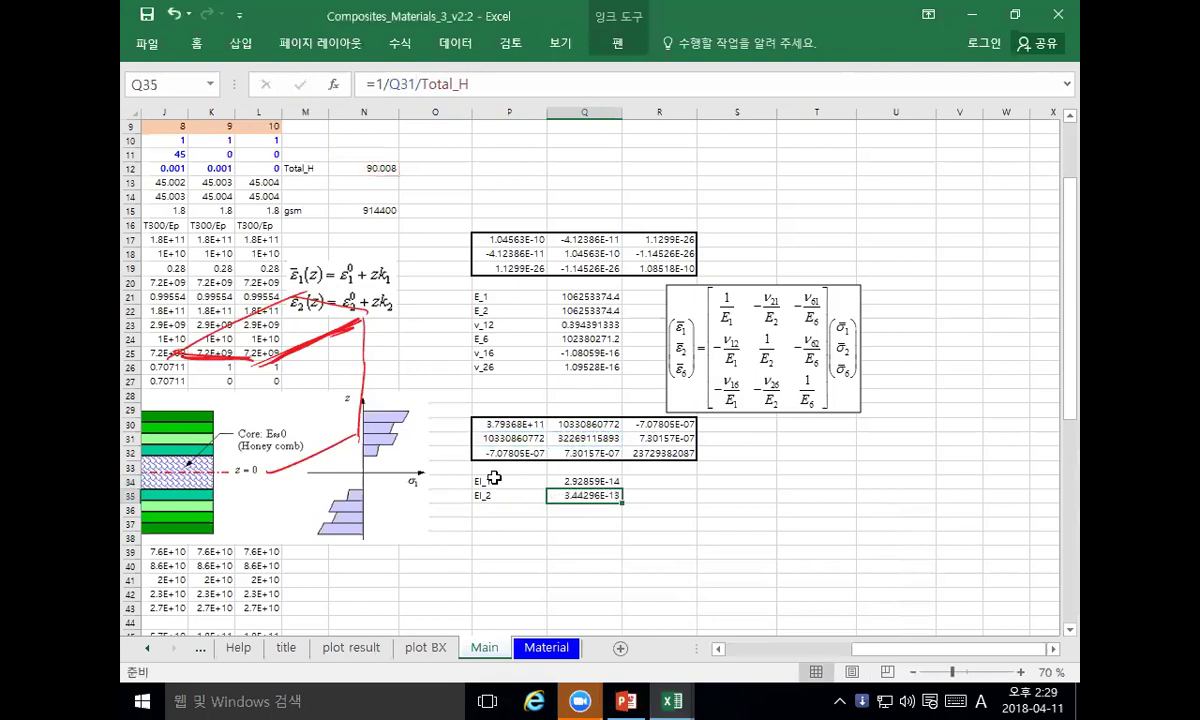
click(678, 520)
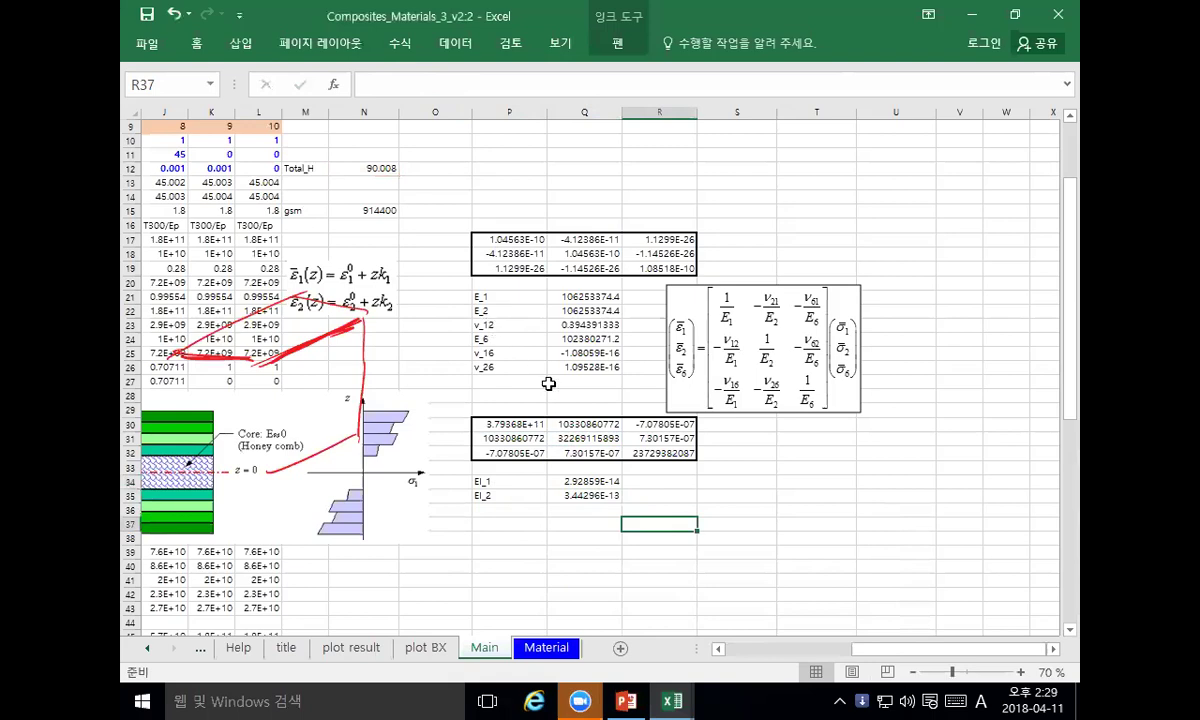
Step: Rename the E_1 label in N5 of the plot BX box as EI_1
scroll(713, 578, up, 1)
drag(955, 662, 875, 662)
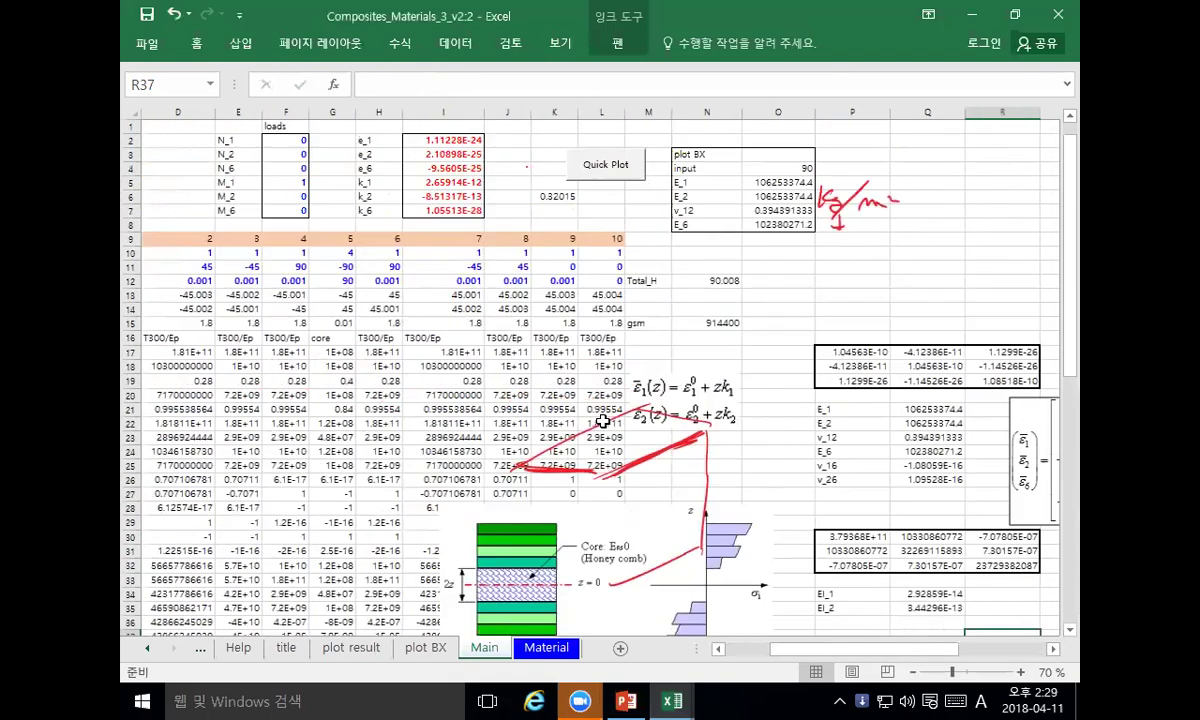
click(690, 183)
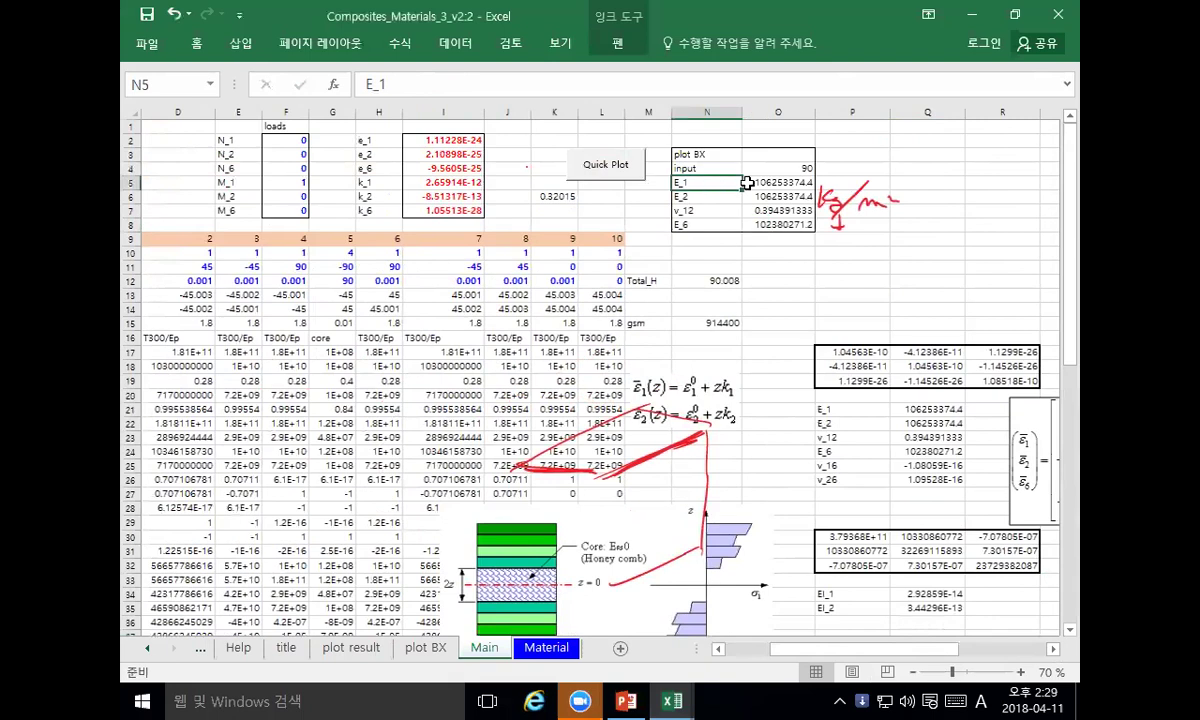
click(369, 84)
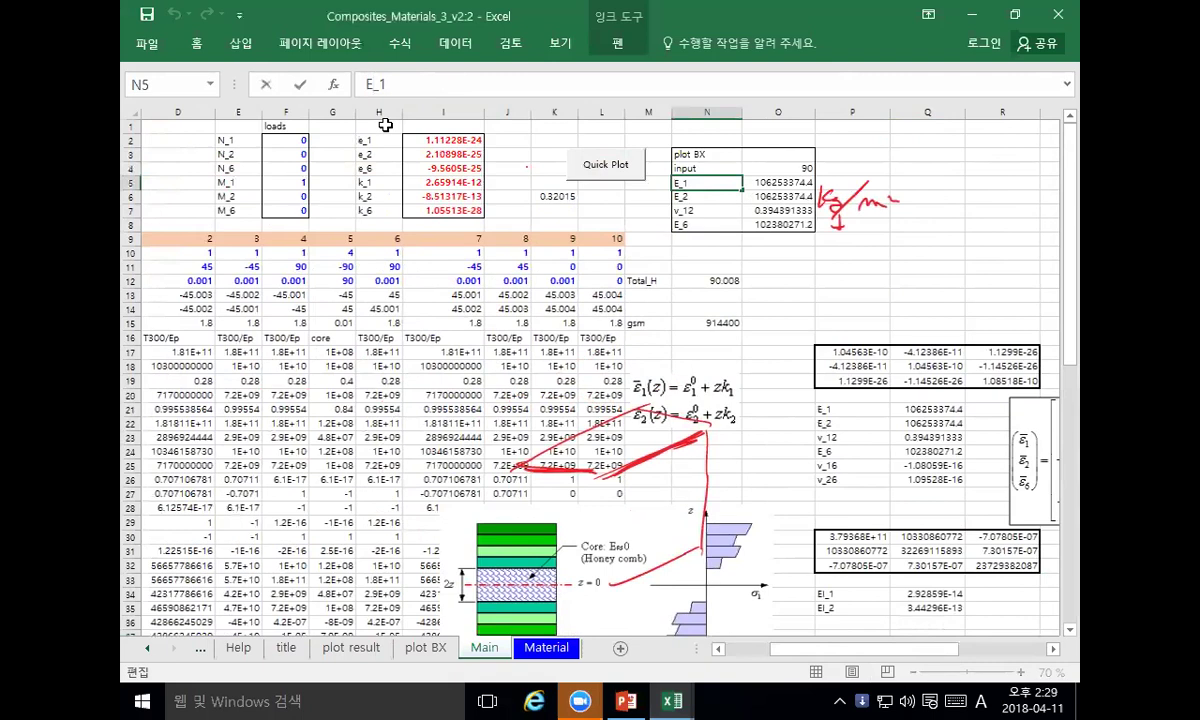
text(I)
key(Return)
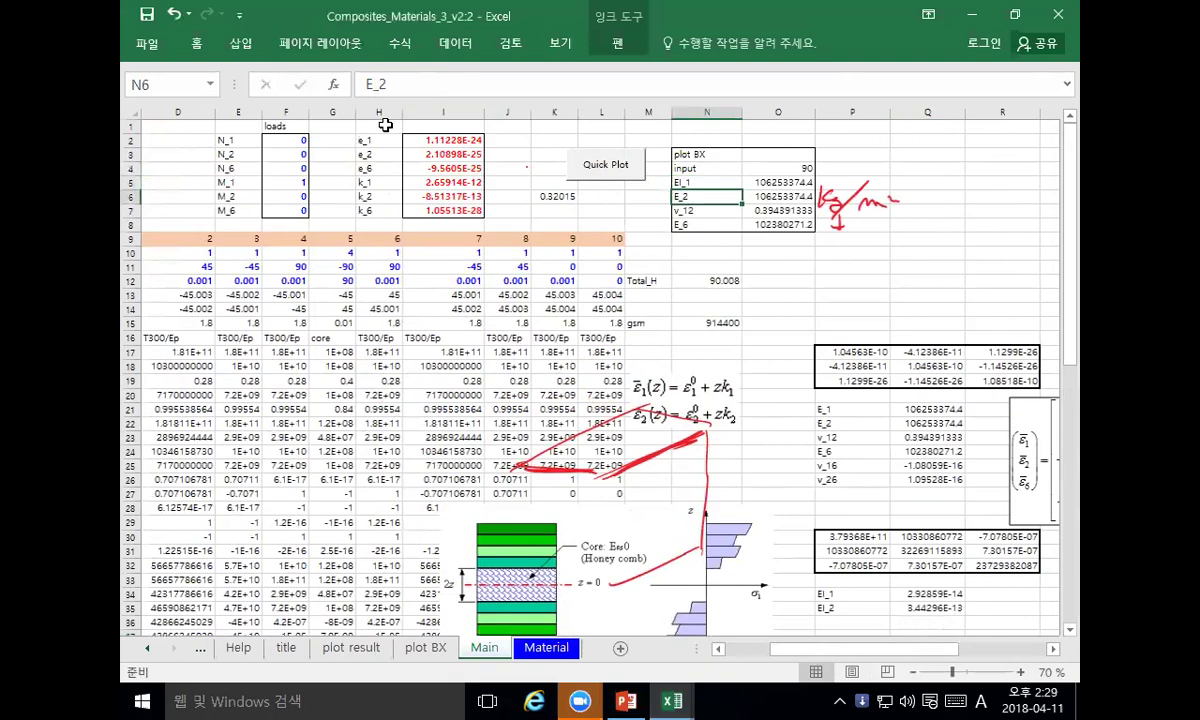
Step: Clear the E_2, v_12 and E_6 rows in N6:O8 of the plot BX box
key(shift+Right)
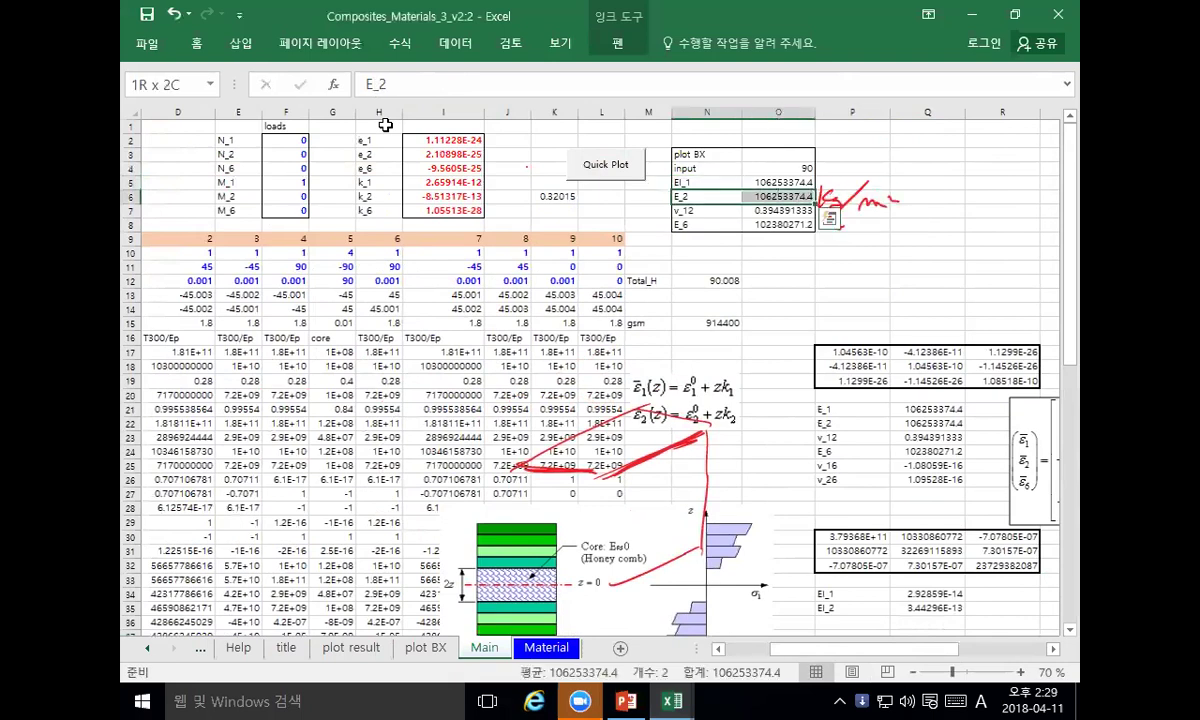
key(shift+Down)
key(shift+Down)
key(Delete)
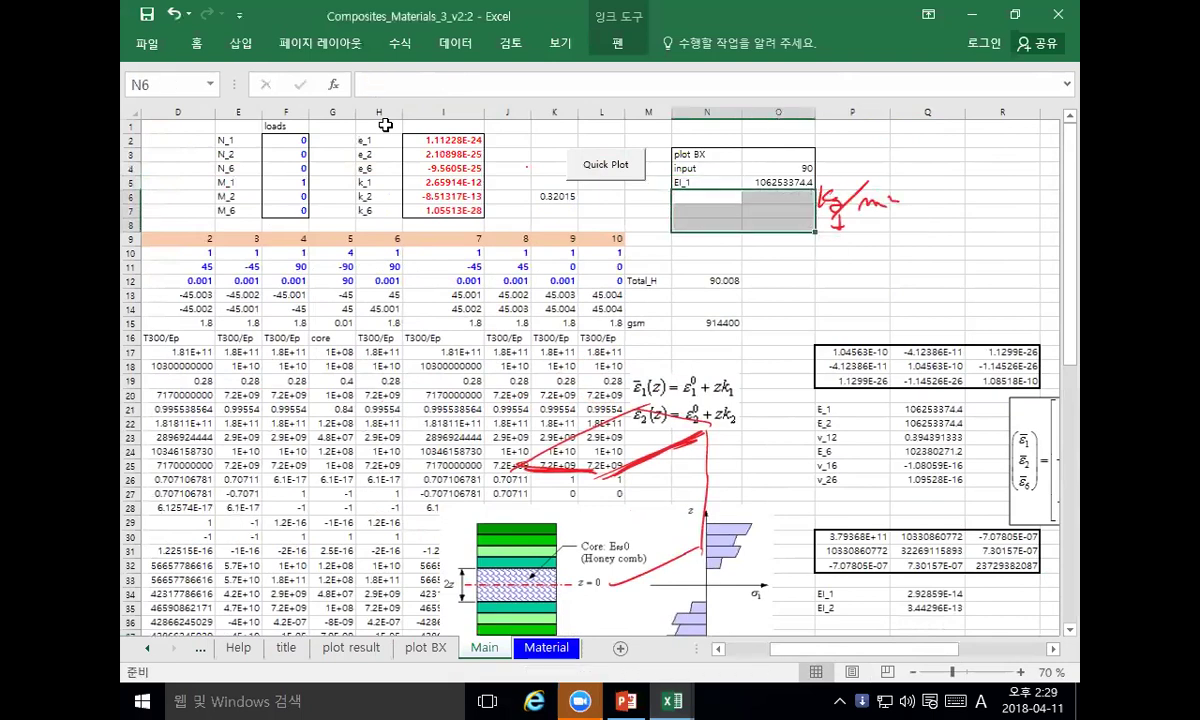
Step: Add a mass row to the plot BX box, labelling N6 "mass" and linking O6 to the gsm value in N15
text(mass)
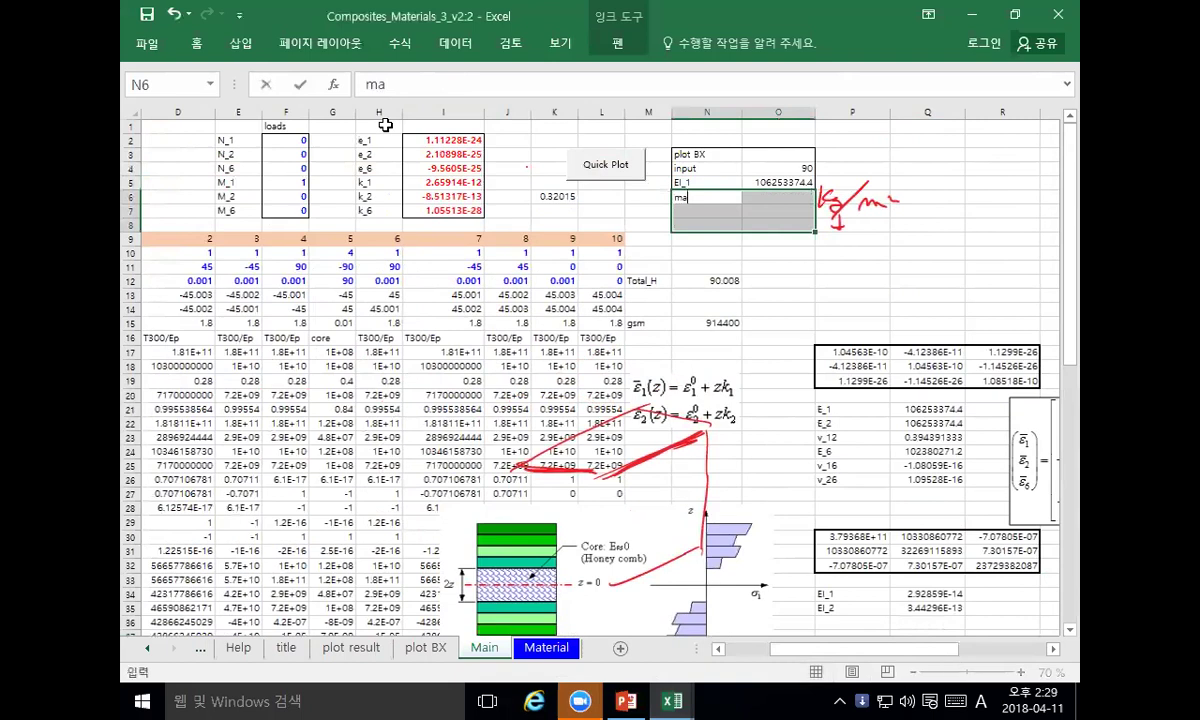
key(Right)
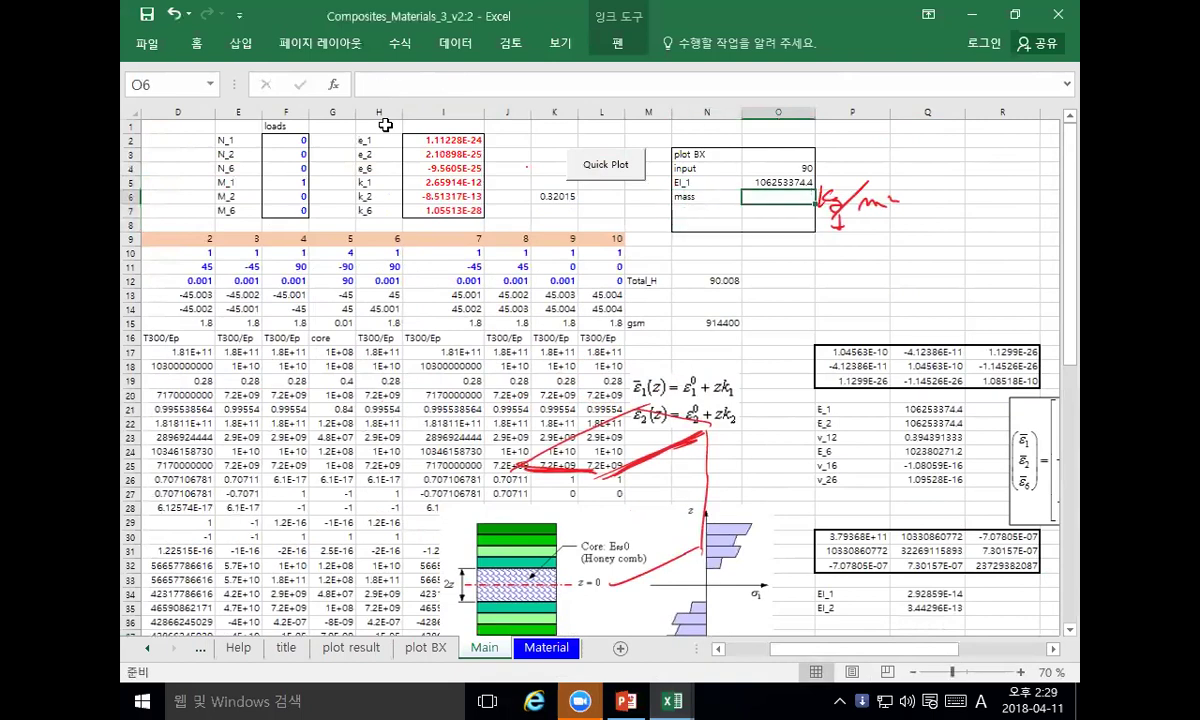
click(703, 322)
click(784, 196)
text(=)
click(705, 322)
key(Return)
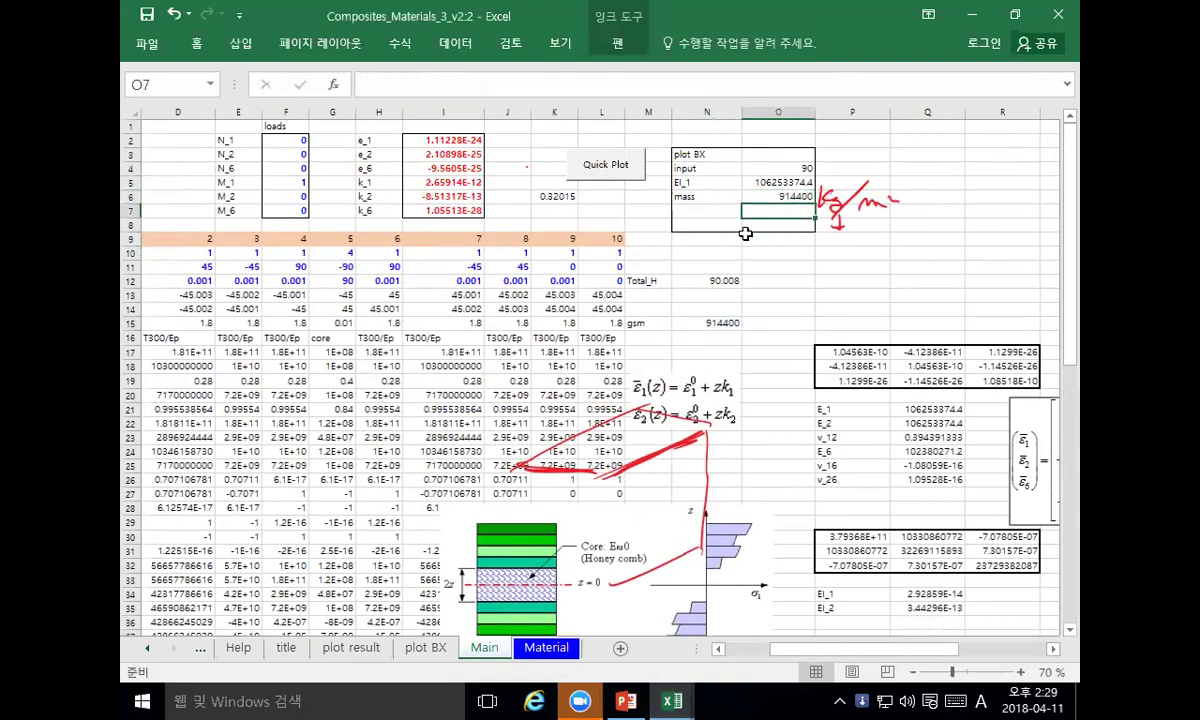
click(770, 184)
click(370, 86)
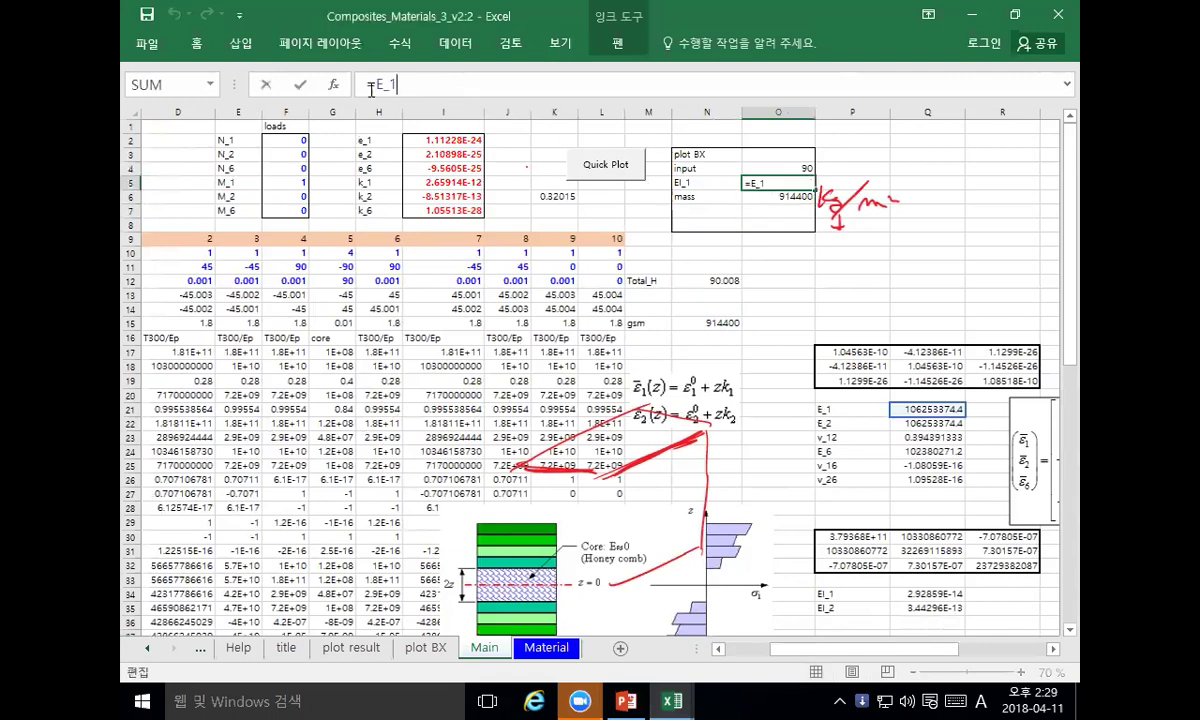
double_click(387, 84)
click(942, 597)
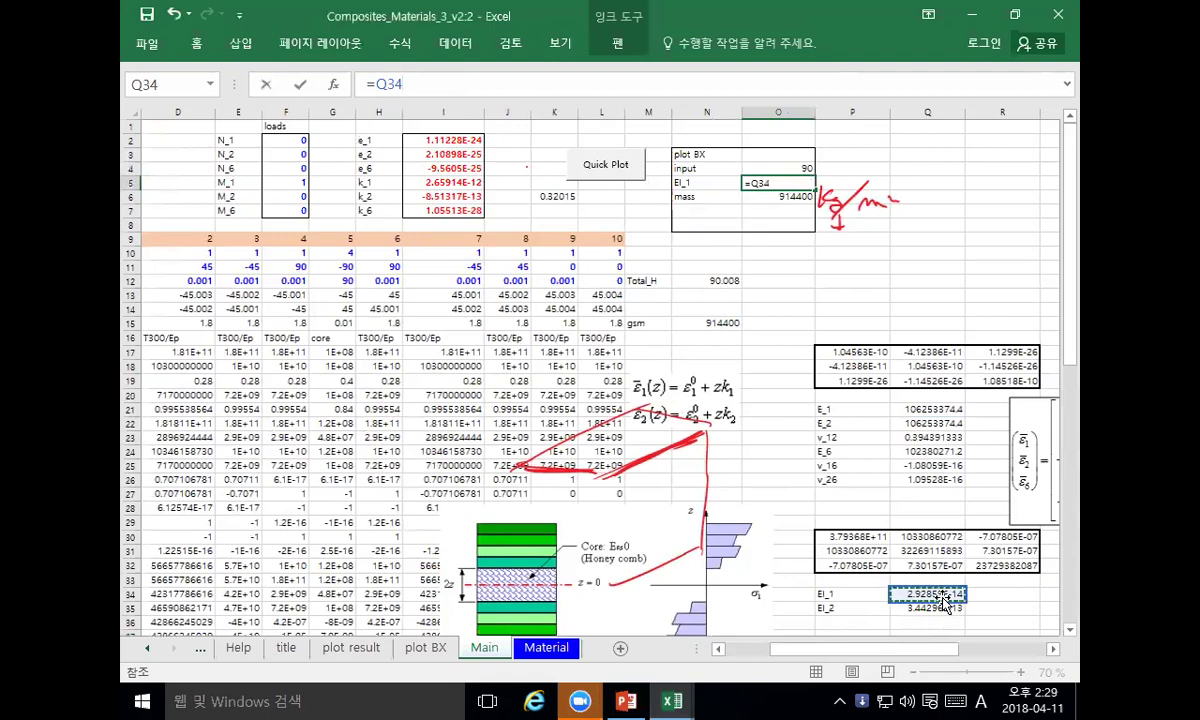
click(258, 84)
Step: Create the defined names EI_1 and EI_2 for Q34:Q35 from the labels in the left column of P34:Q35
drag(836, 594, 915, 608)
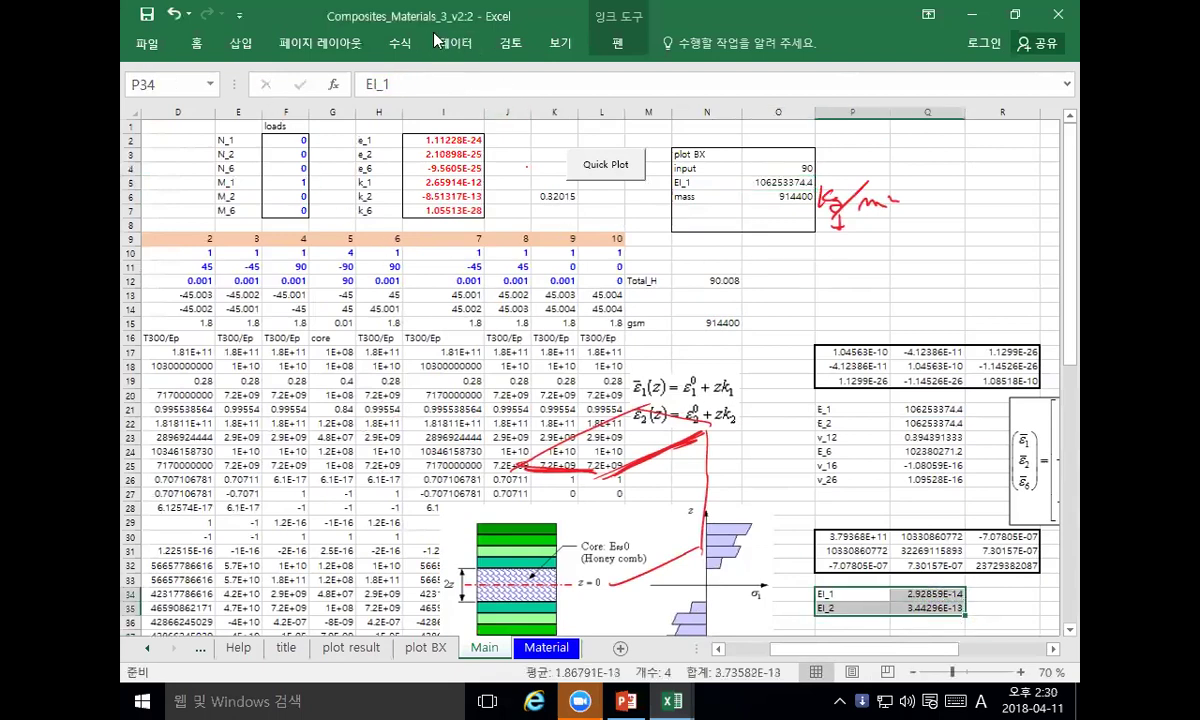
click(399, 43)
click(580, 124)
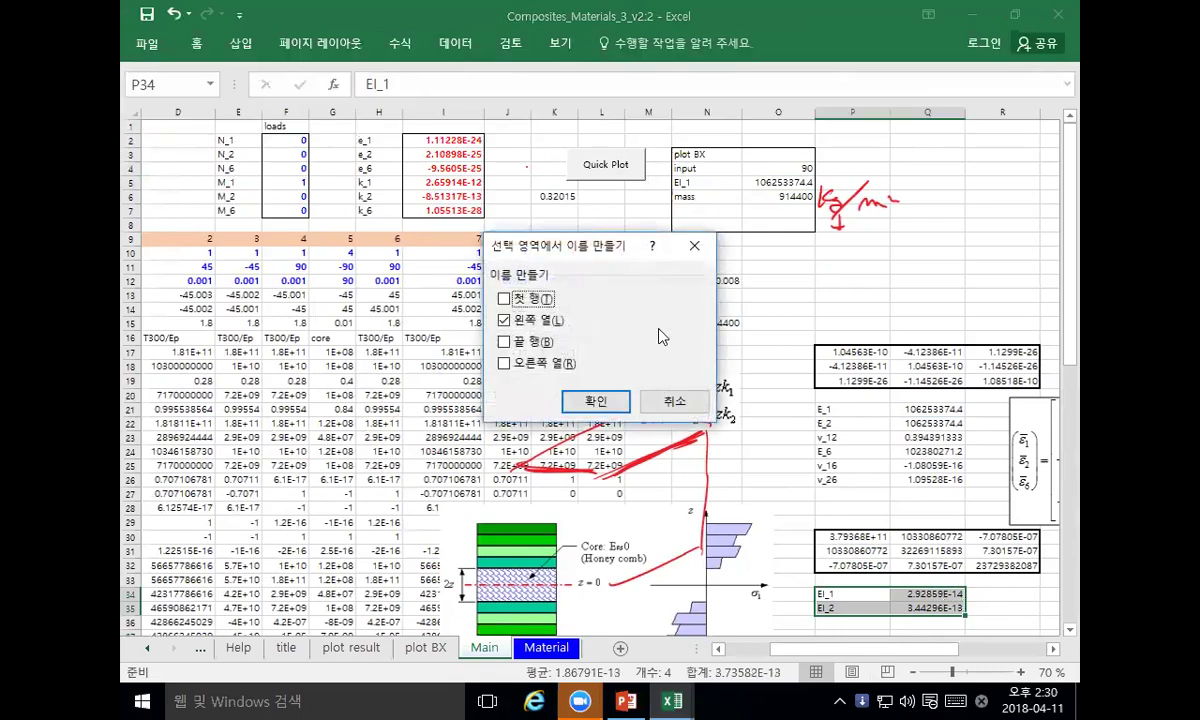
click(611, 402)
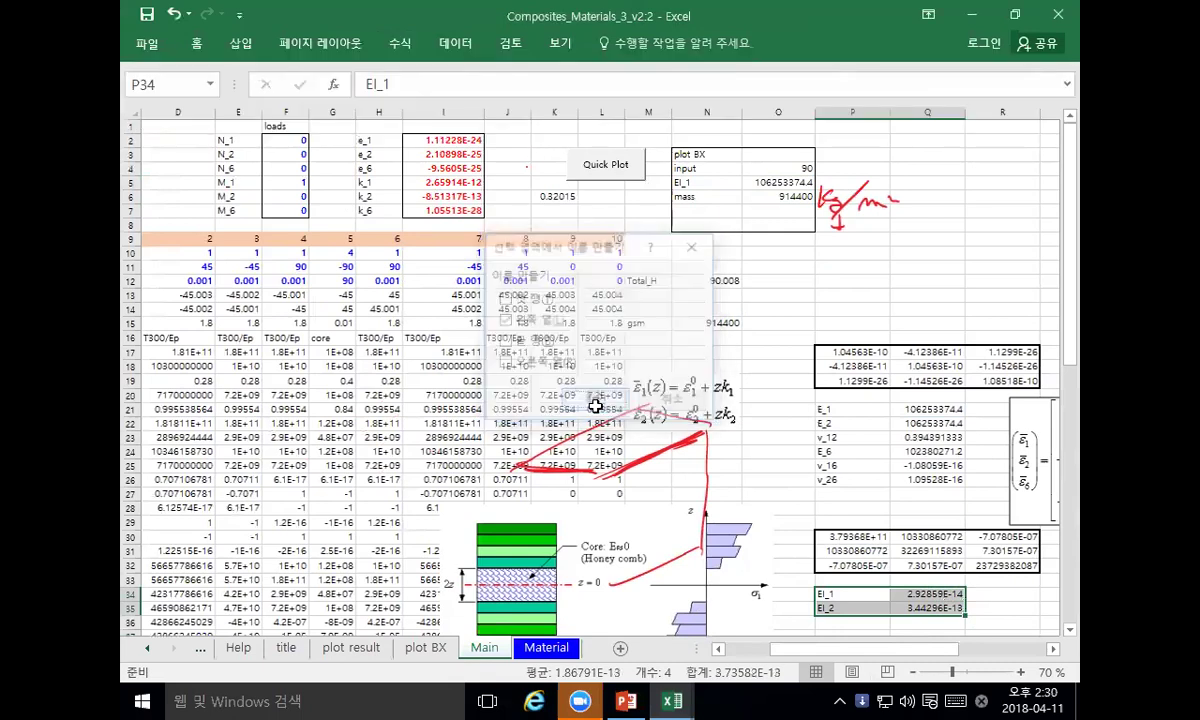
Step: Change the EI_1 formula in O5 of the plot BX box to =EI_1
click(777, 184)
double_click(390, 85)
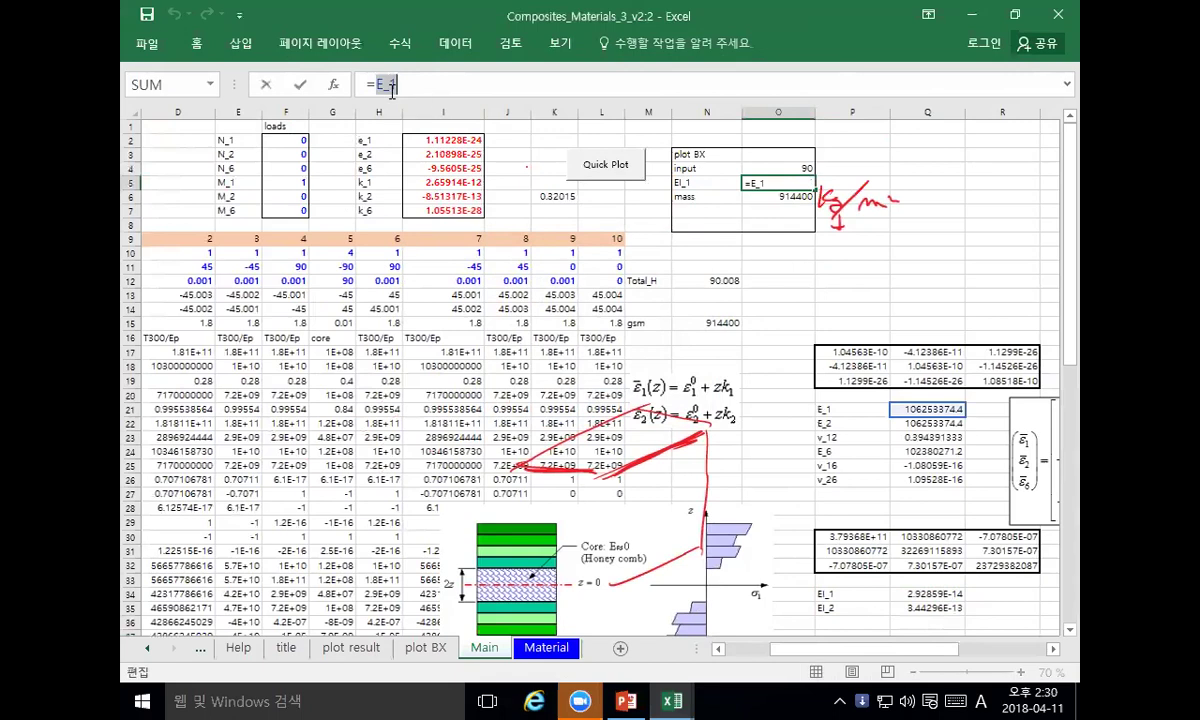
click(926, 596)
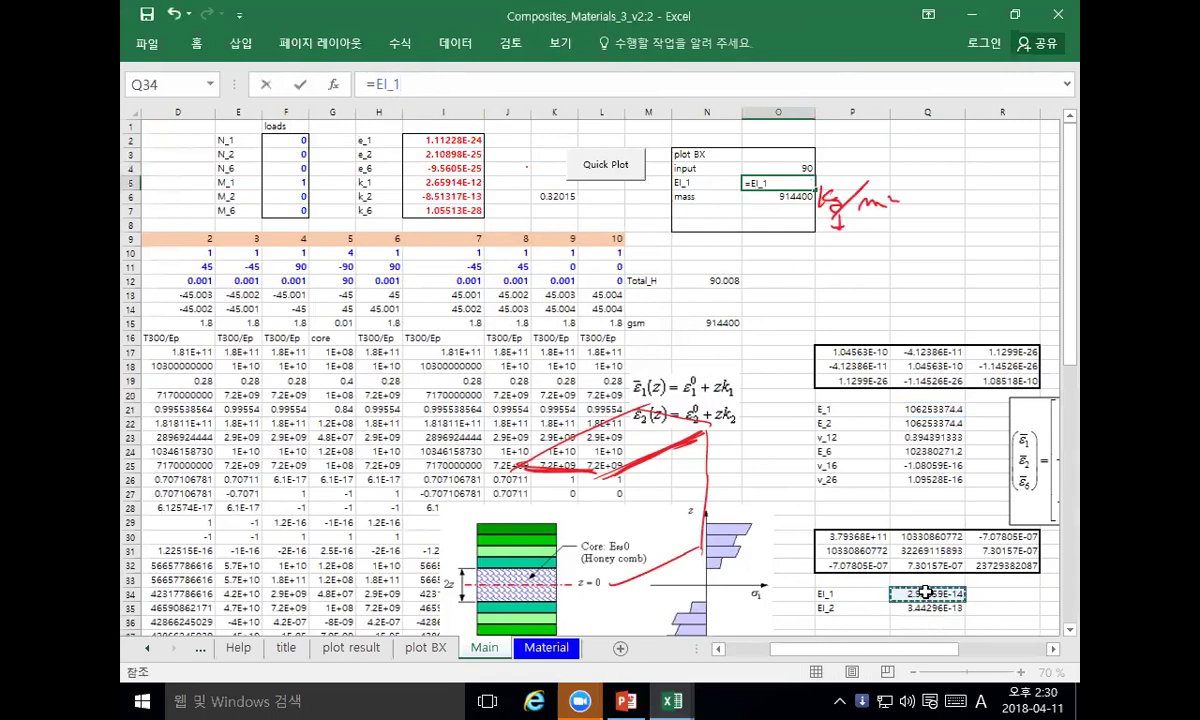
key(Return)
click(790, 318)
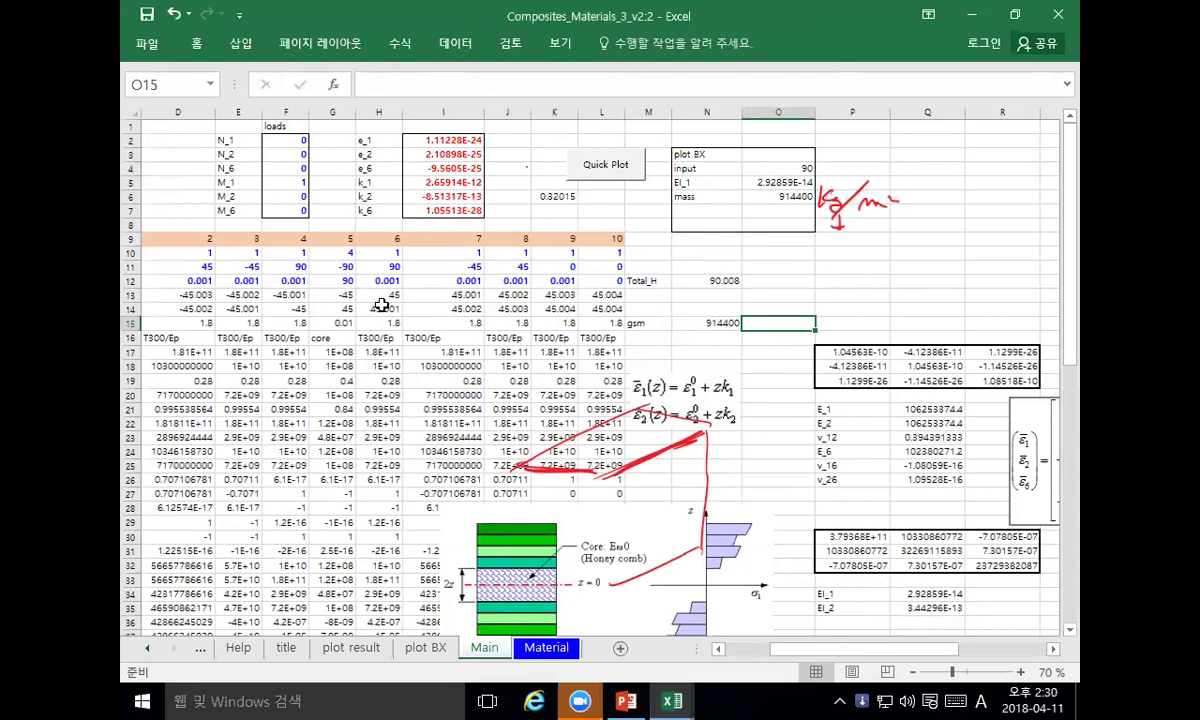
Step: Set the input value in O4 of the plot BX box to 0.001
click(752, 170)
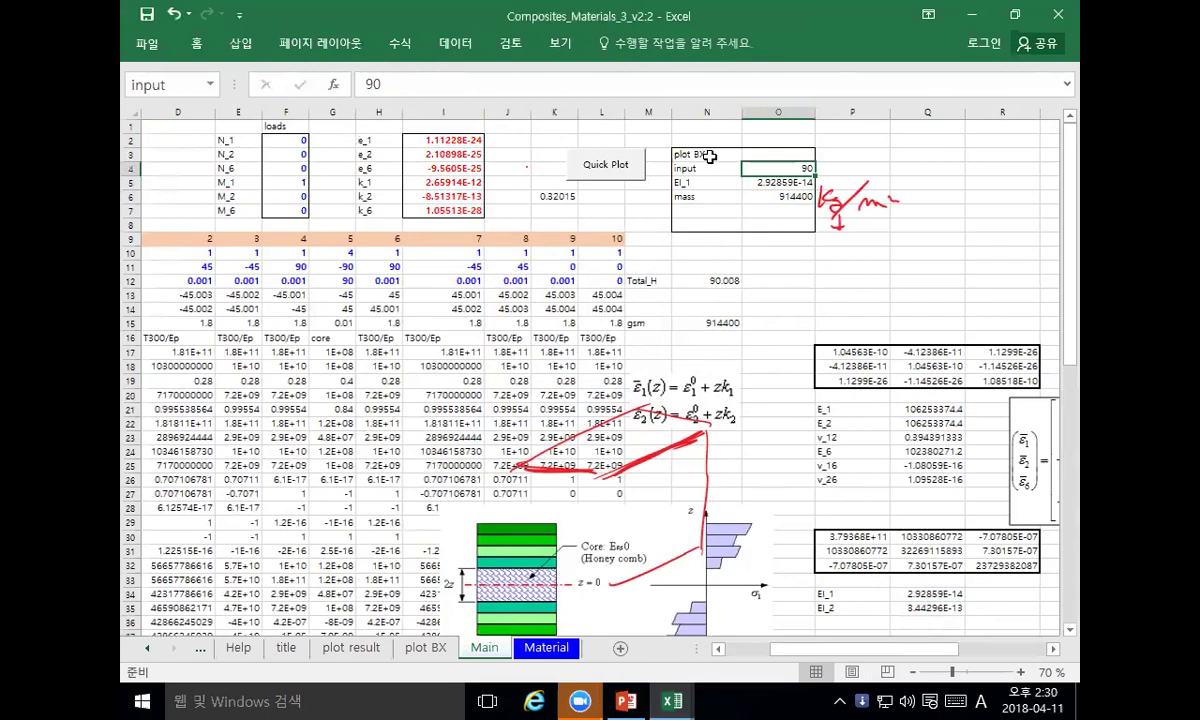
text(0.001)
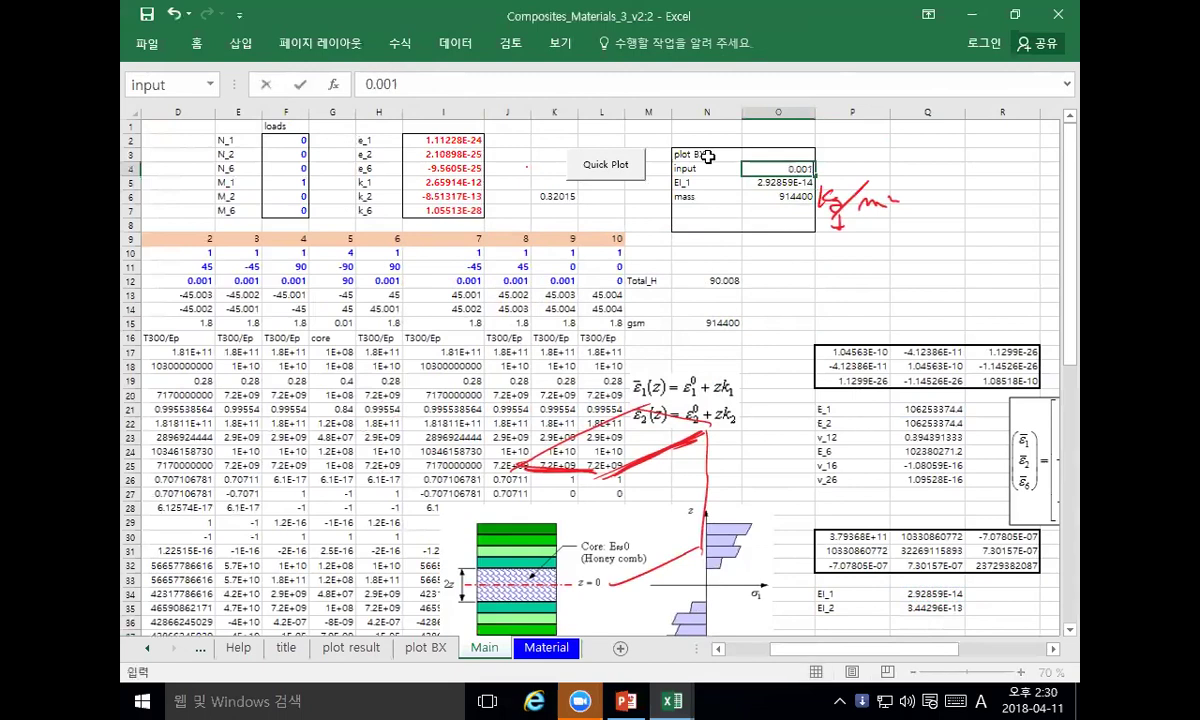
key(Return)
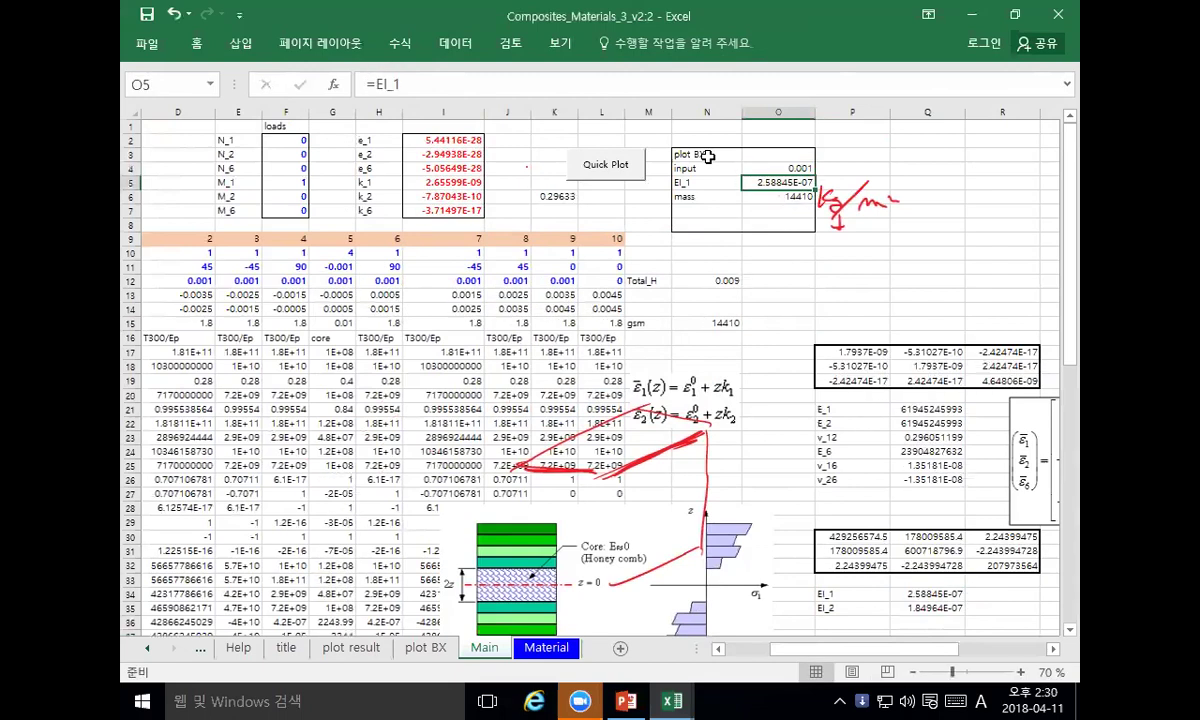
Step: Replace the =-input formula for the core layer's angle in G11 with 0
click(345, 269)
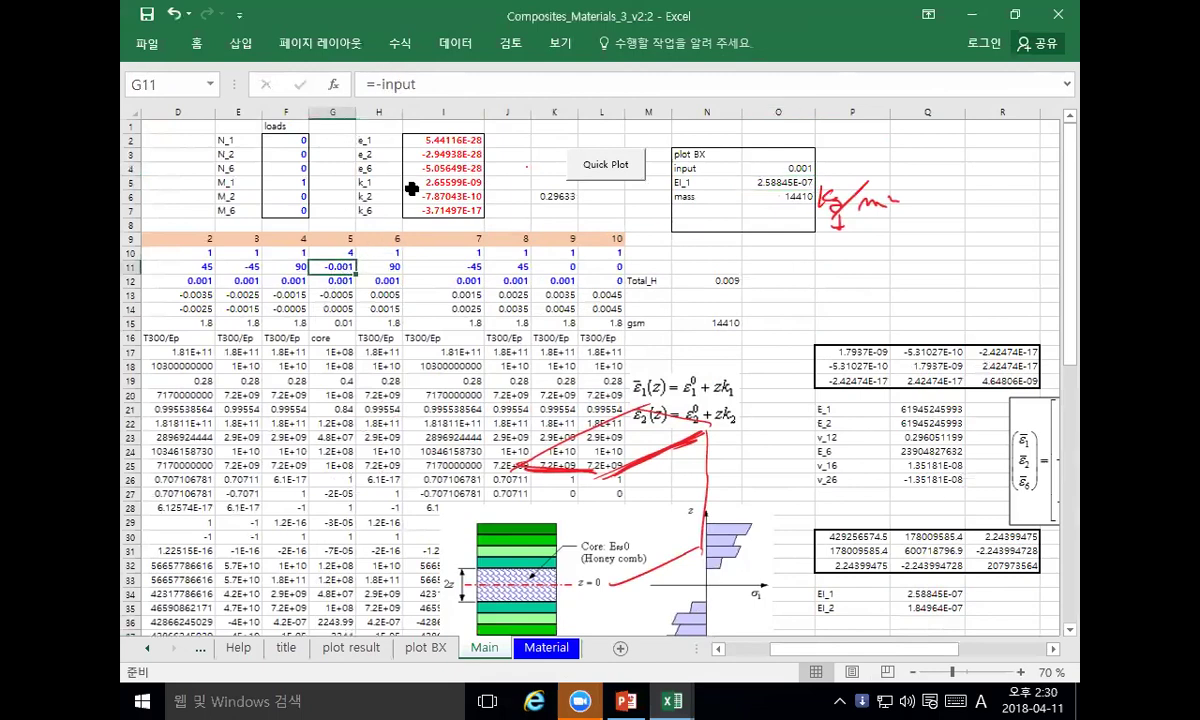
text(0)
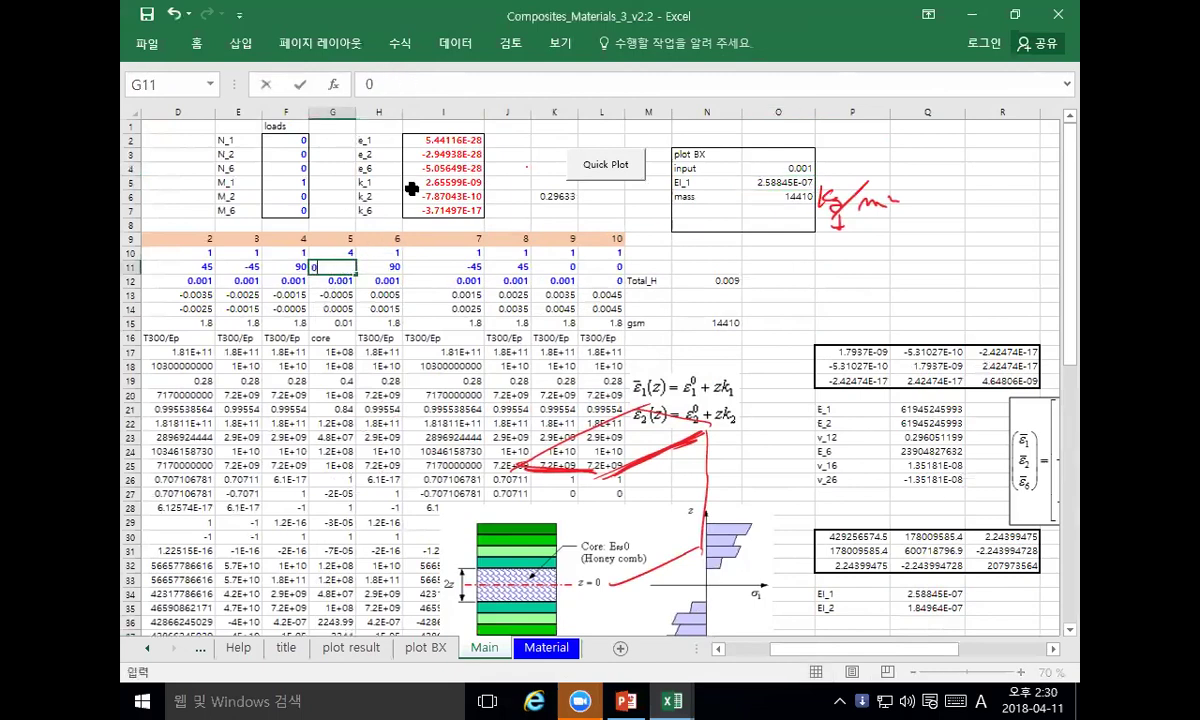
key(Return)
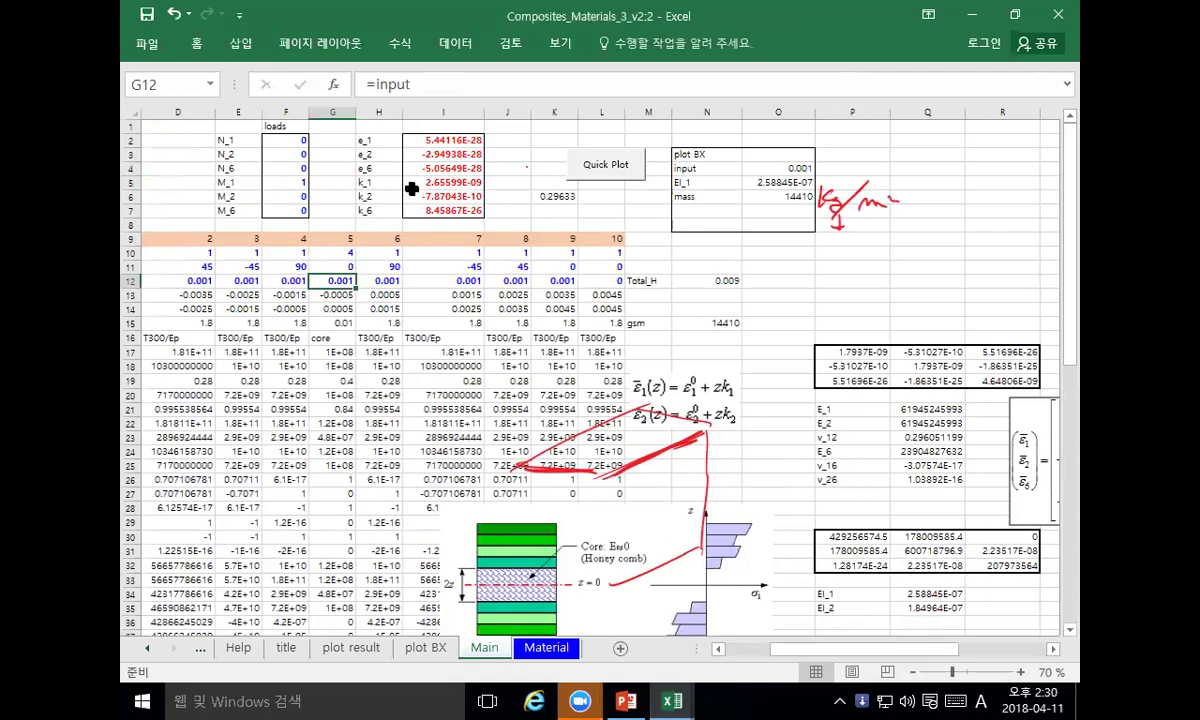
click(342, 266)
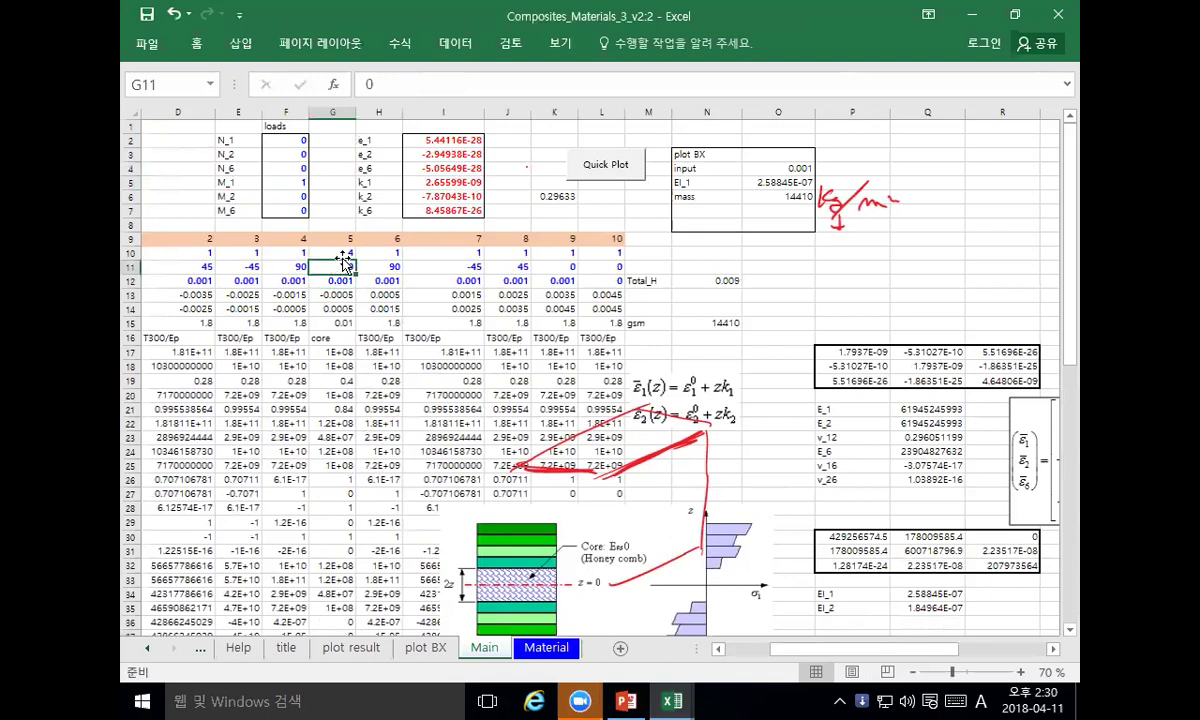
key(Return)
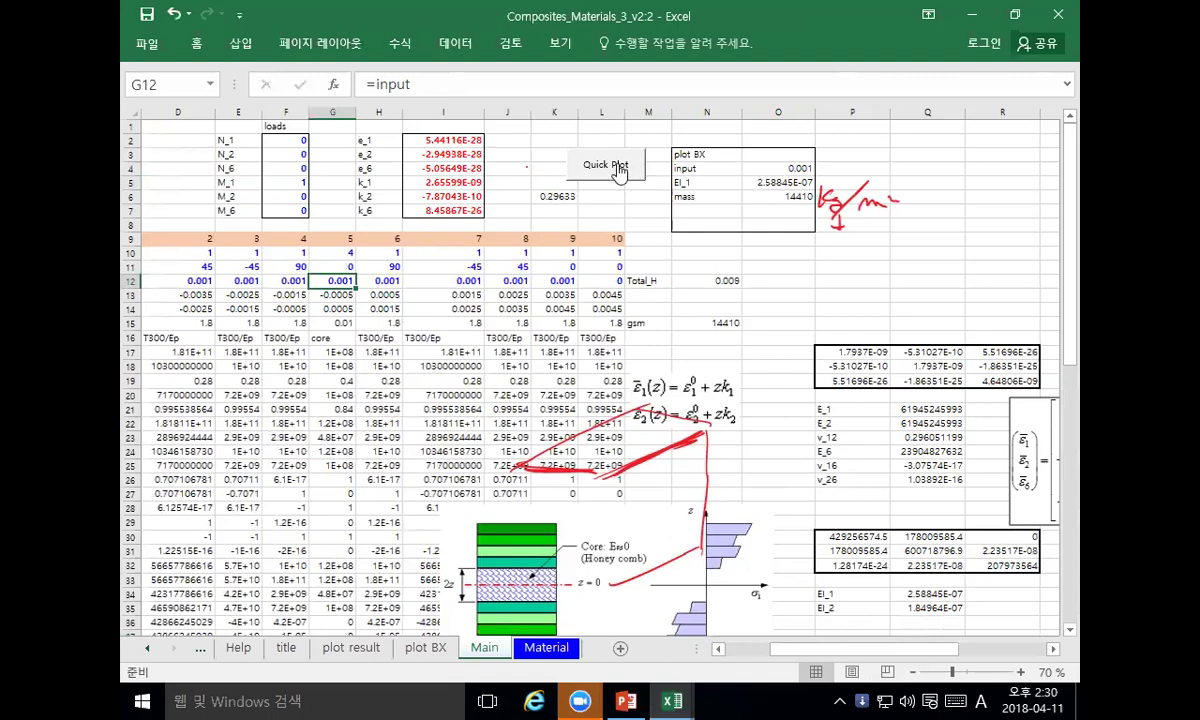
Step: Change the plot box title in N3 to "plot honeycome"
click(680, 154)
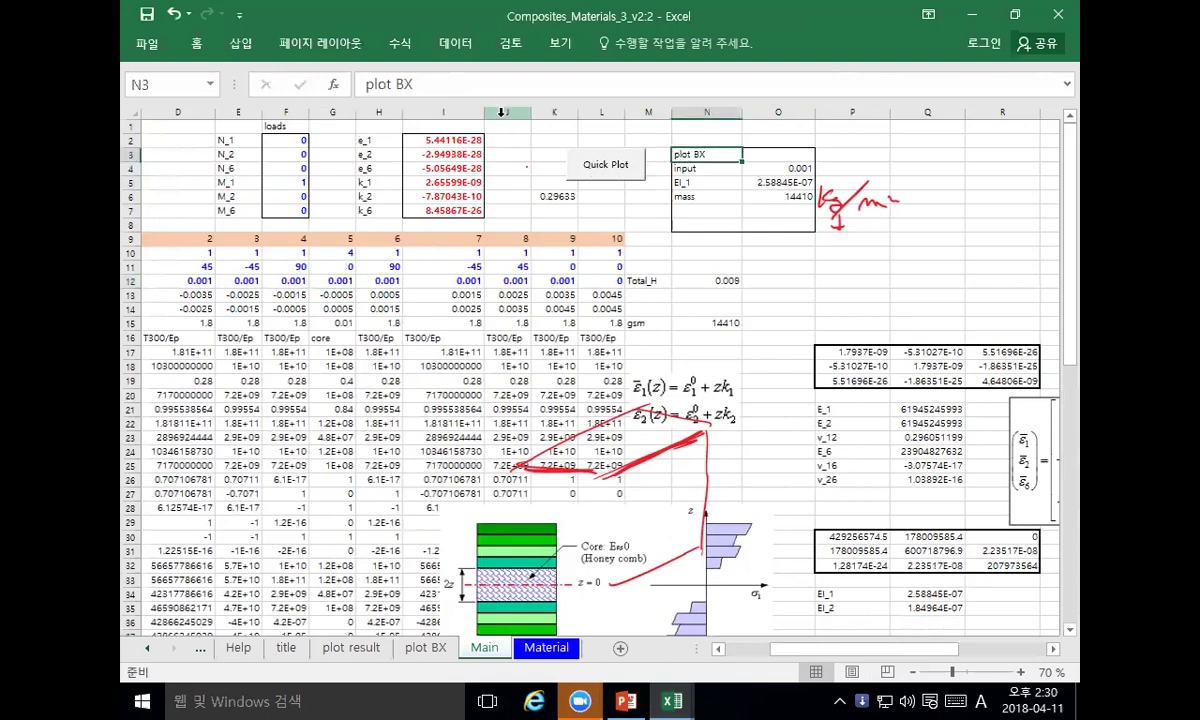
click(396, 84)
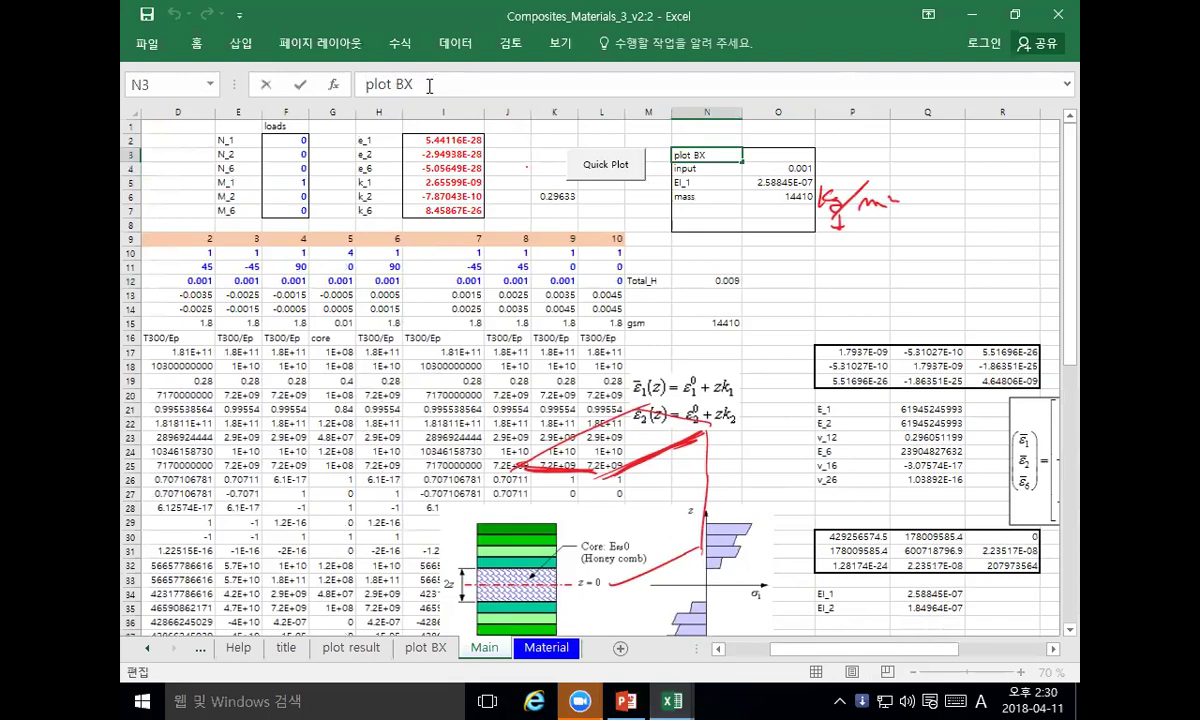
key(Delete)
key(Delete)
text(cosre)
key(BackSpace)
key(BackSpace)
key(BackSpace)
text(honeycome)
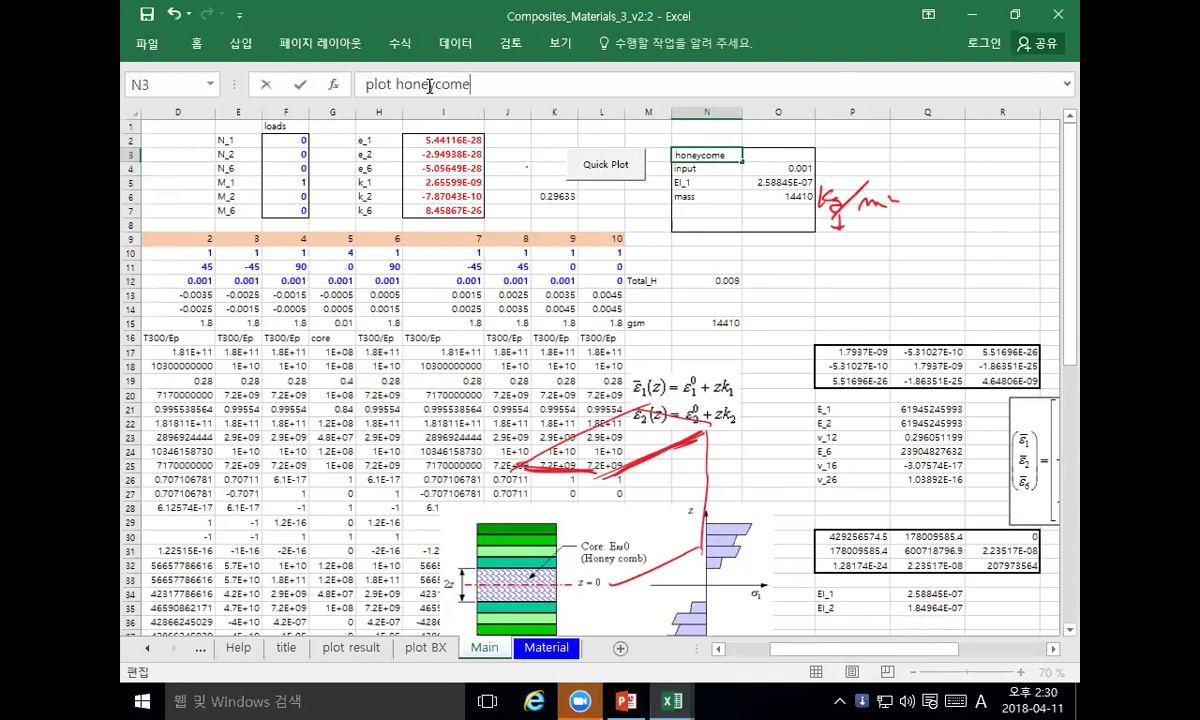
key(Return)
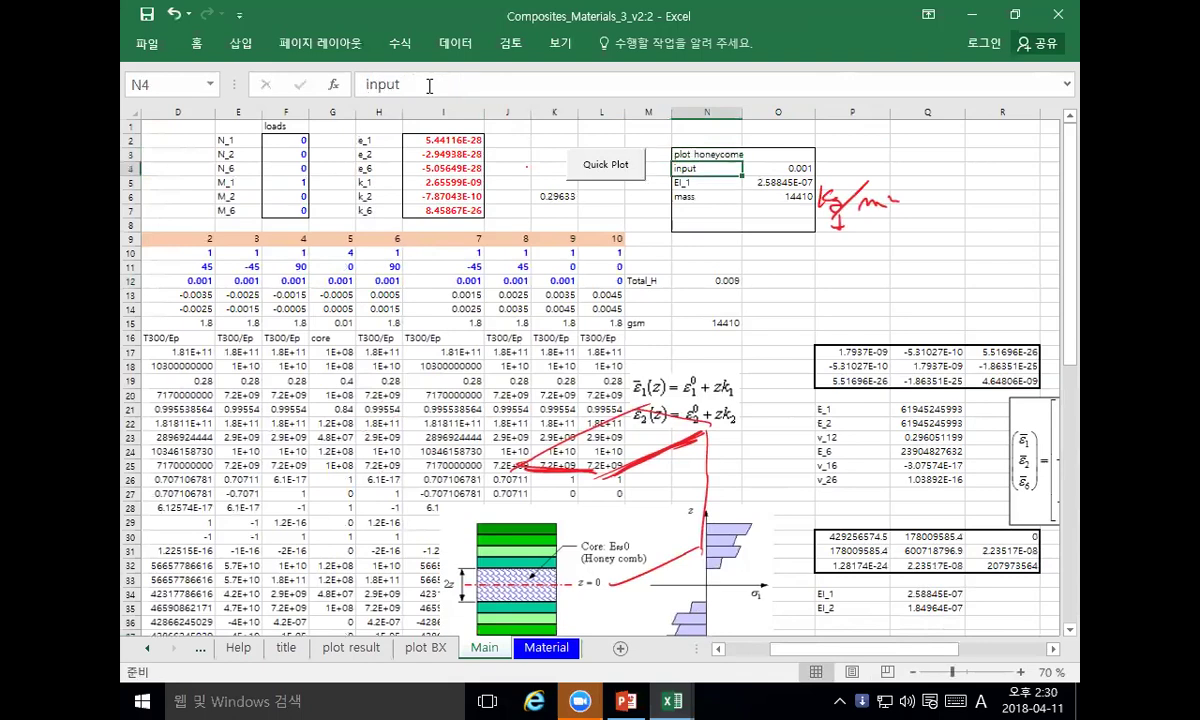
Step: Run Quick Plot for the input parameter with initial value 0.0001, final value 0.01 and step 0.001
click(580, 160)
drag(572, 343, 551, 346)
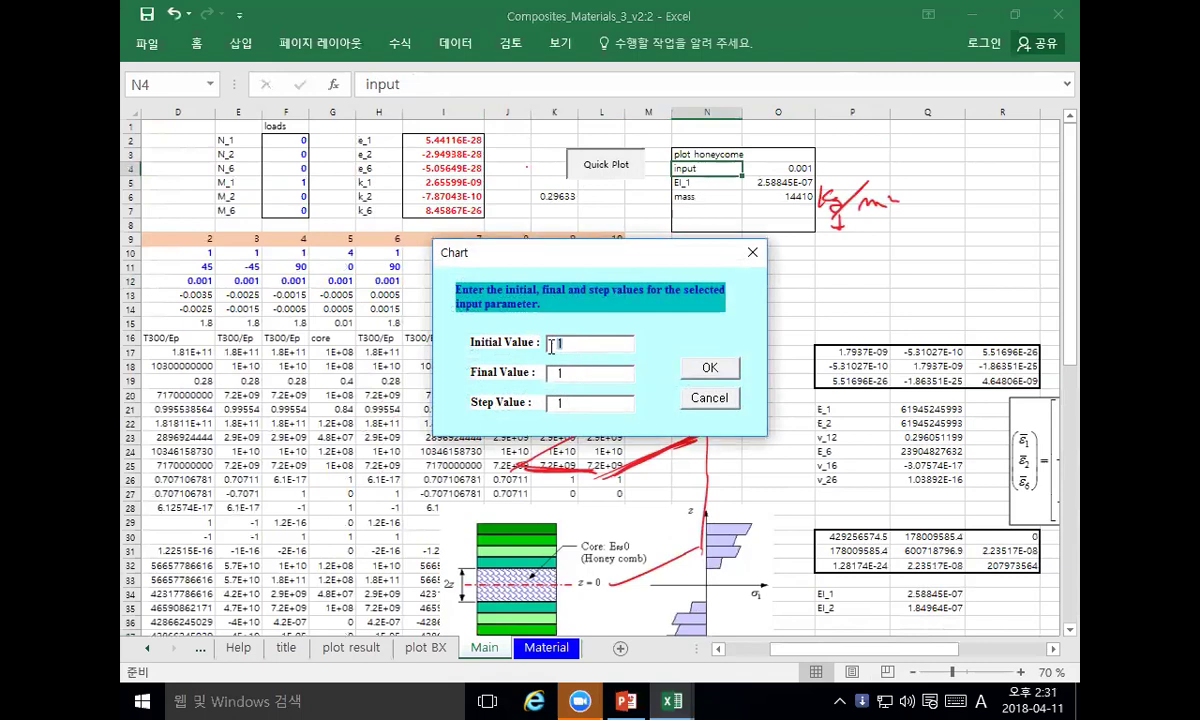
click(559, 343)
key(Tab)
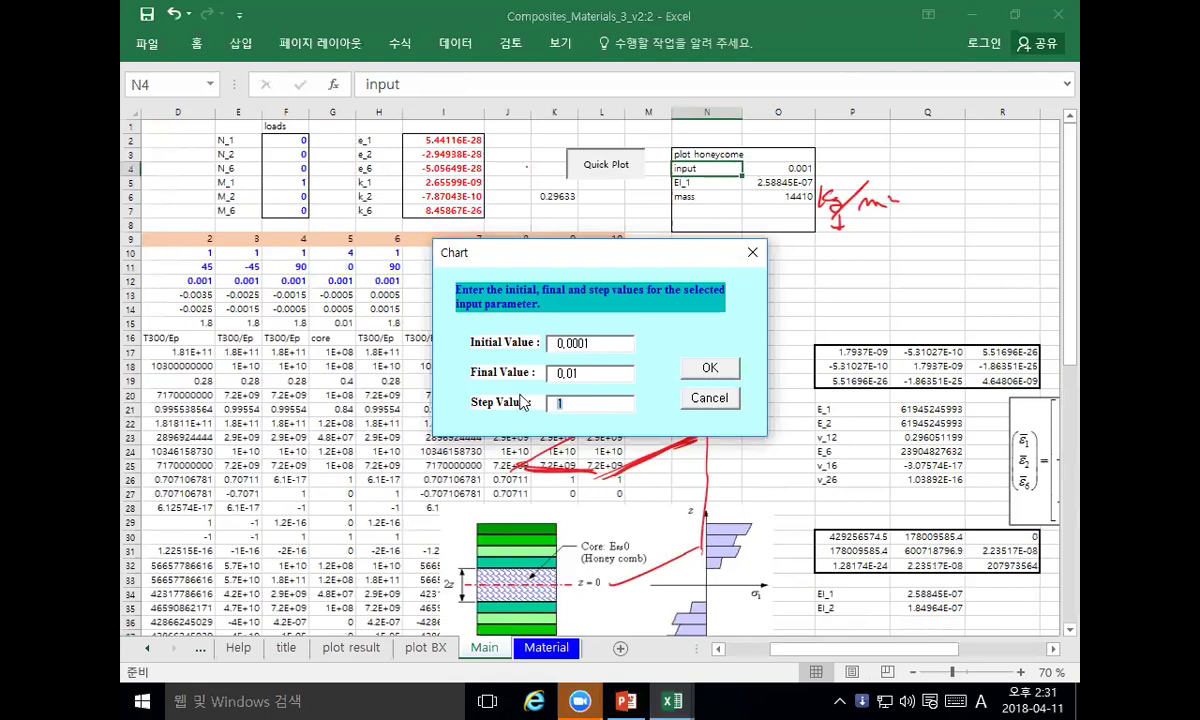
text(0)
click(708, 367)
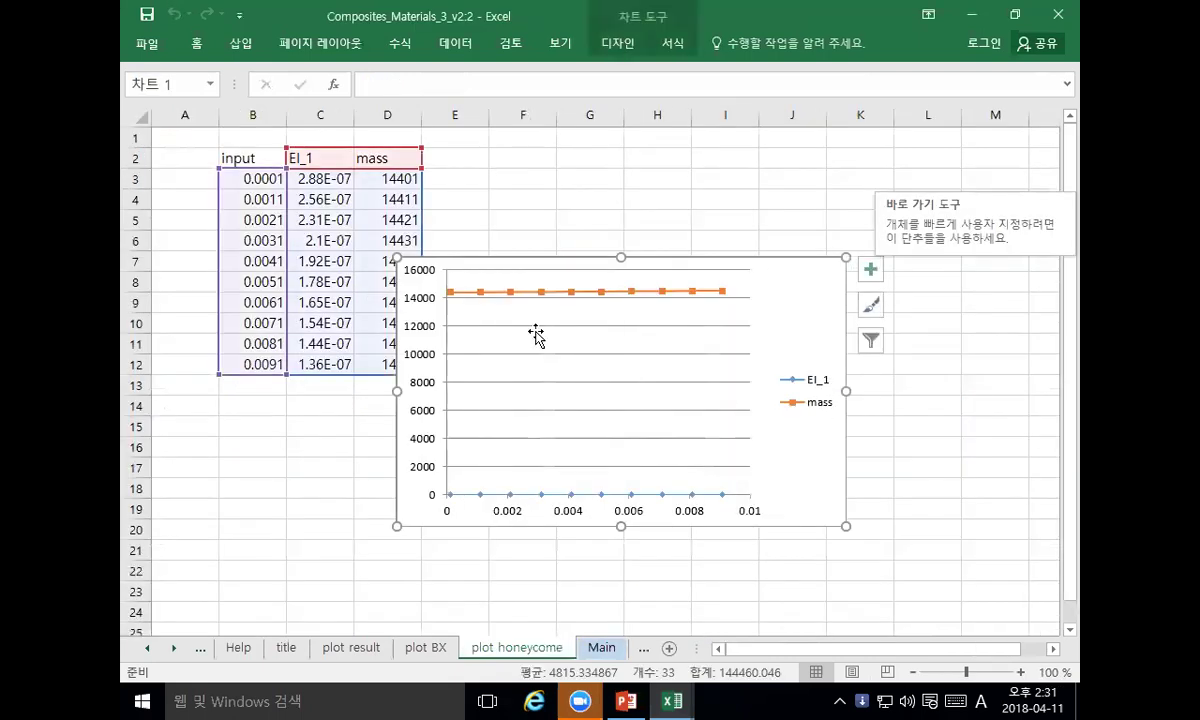
Step: Examine the EI_1 and mass values generated for the different core thicknesses in the plot honeycome sheet
click(305, 178)
click(313, 220)
click(310, 280)
click(315, 240)
click(315, 200)
click(389, 178)
click(386, 199)
click(376, 219)
click(318, 218)
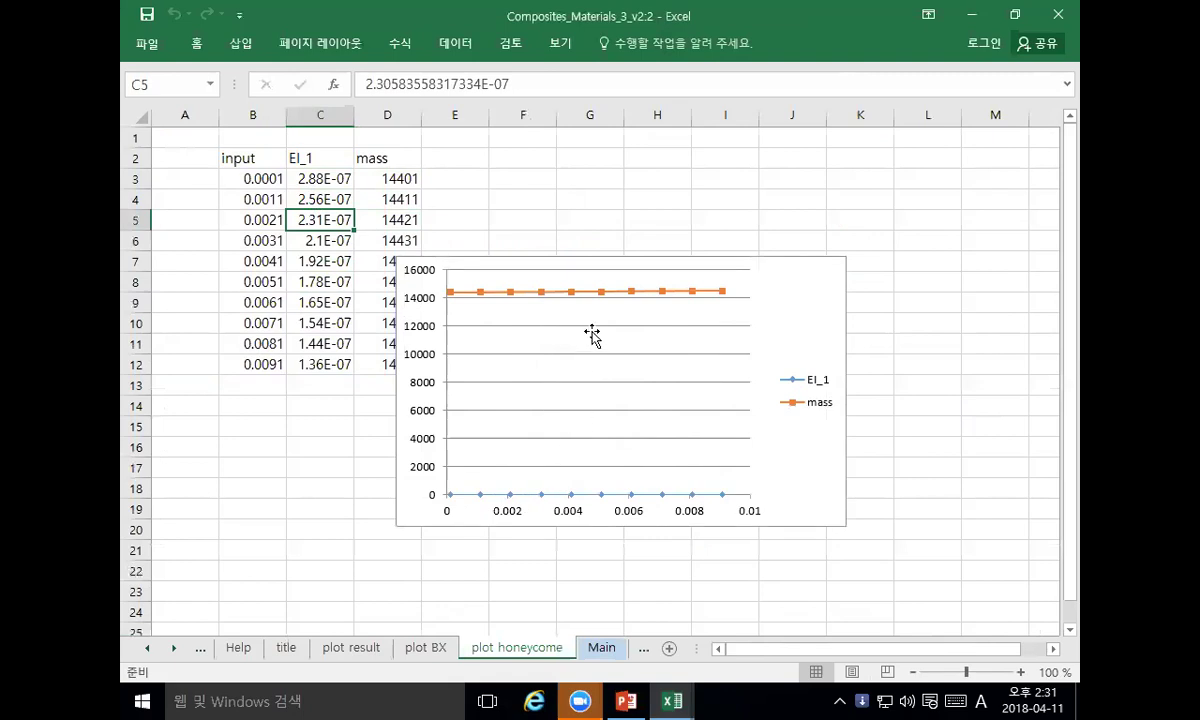
Step: Move the chart up beside the data table and paste a copy of it directly below
drag(589, 268, 625, 172)
key(ctrl+c)
click(466, 445)
key(ctrl+v)
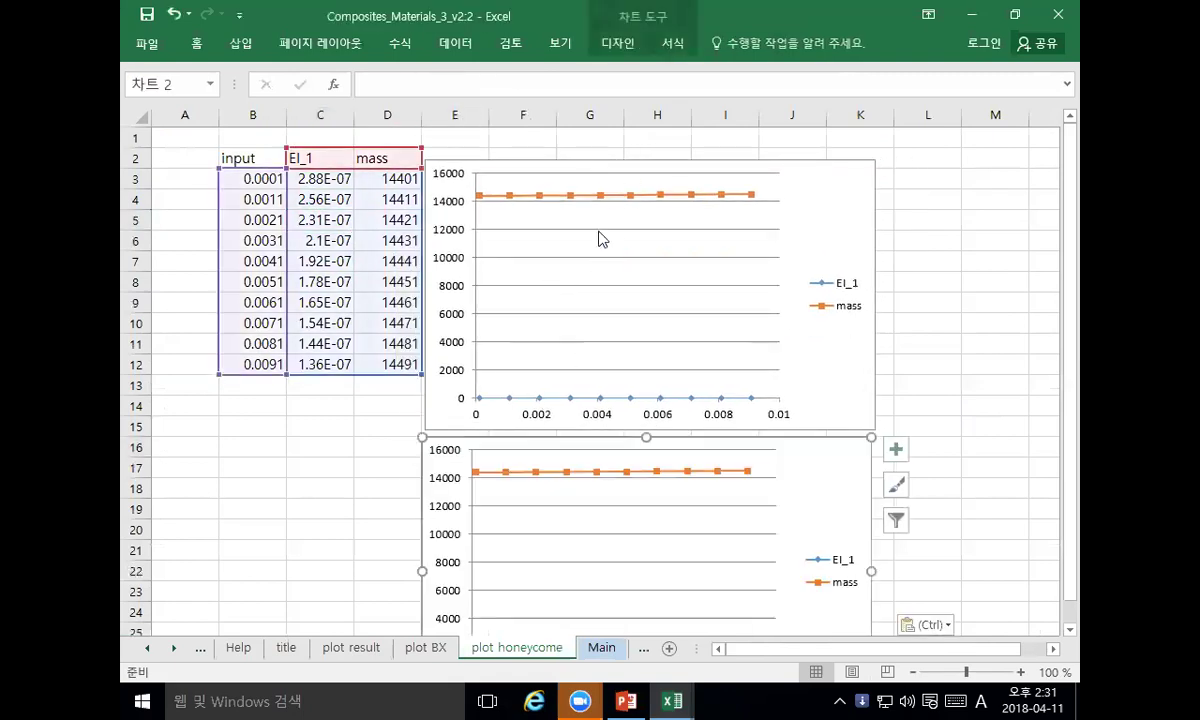
Step: Delete the mass series from the upper chart and the EI_1 series from the lower chart
click(599, 196)
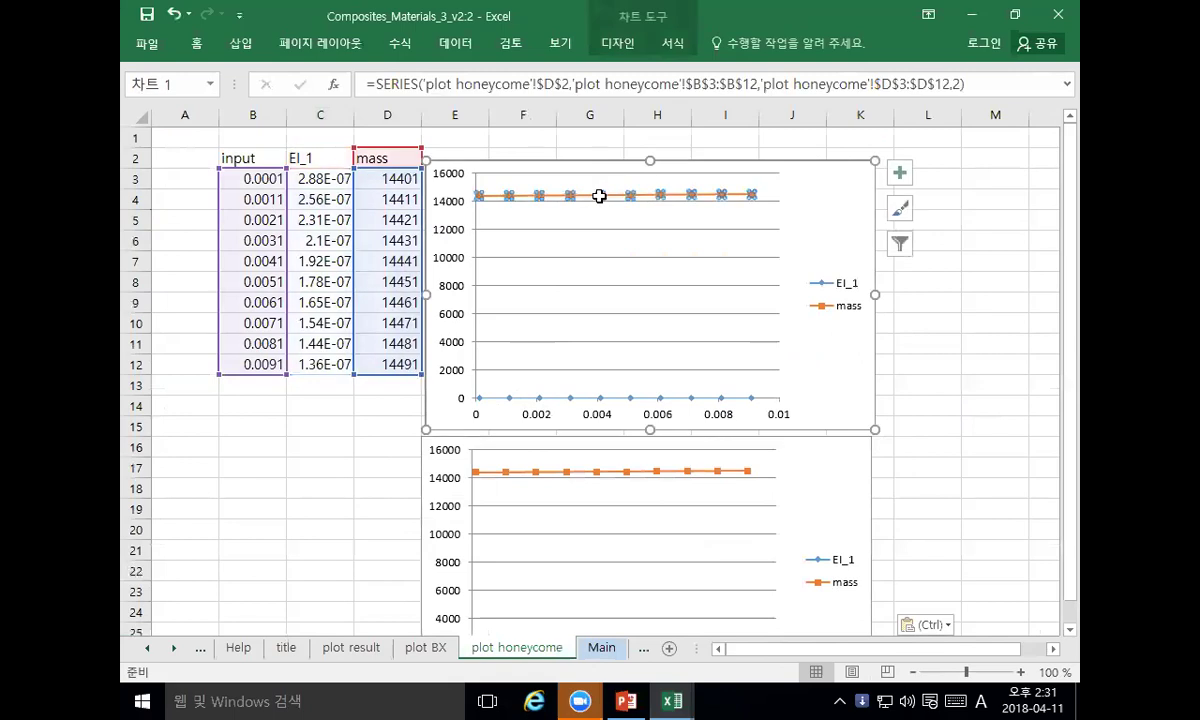
key(Delete)
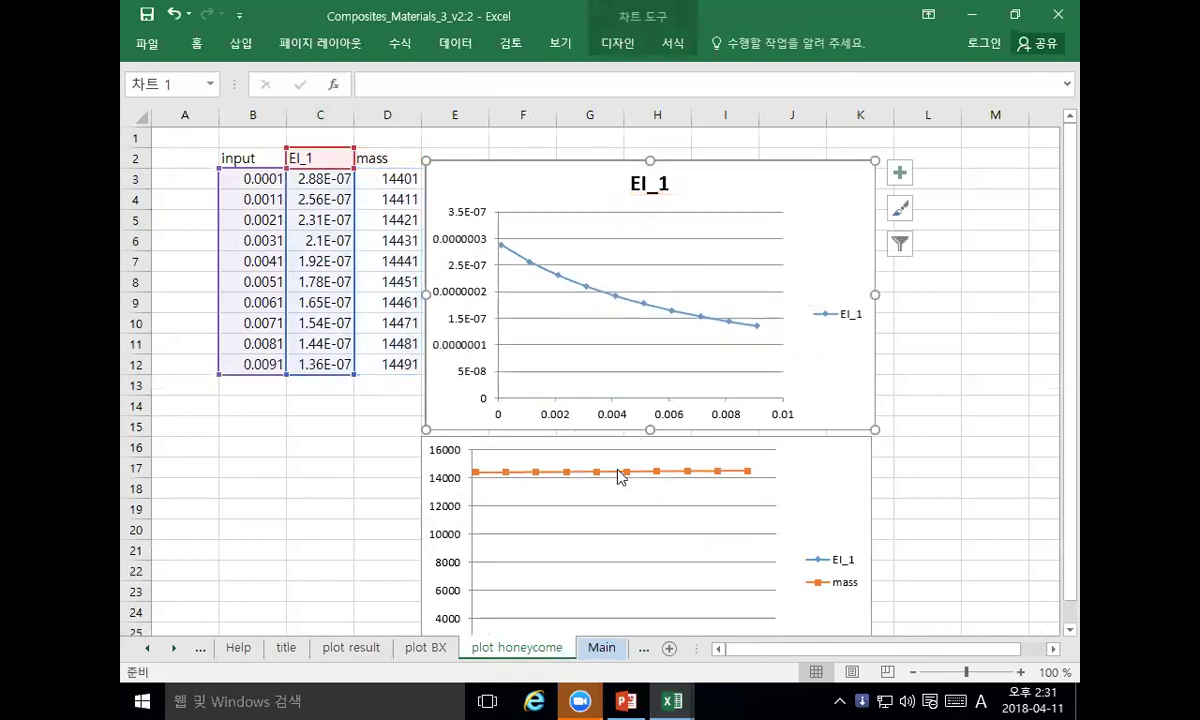
scroll(619, 477, down, 1)
click(600, 615)
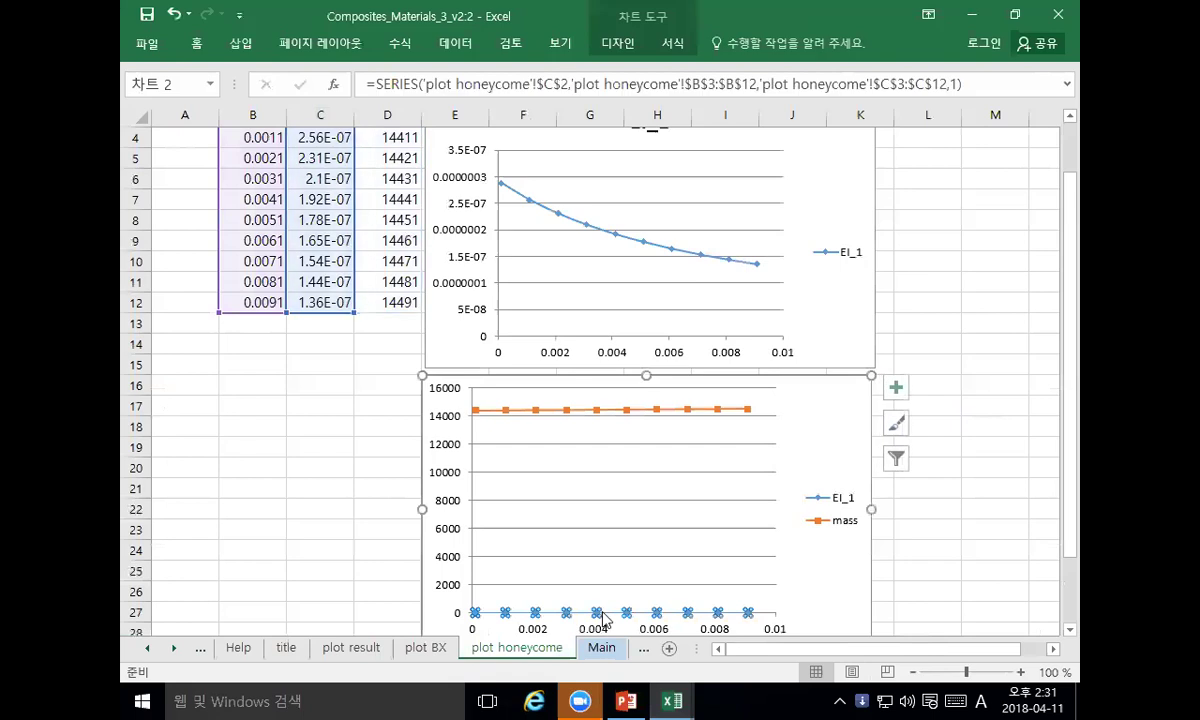
key(Delete)
scroll(620, 567, down, 1)
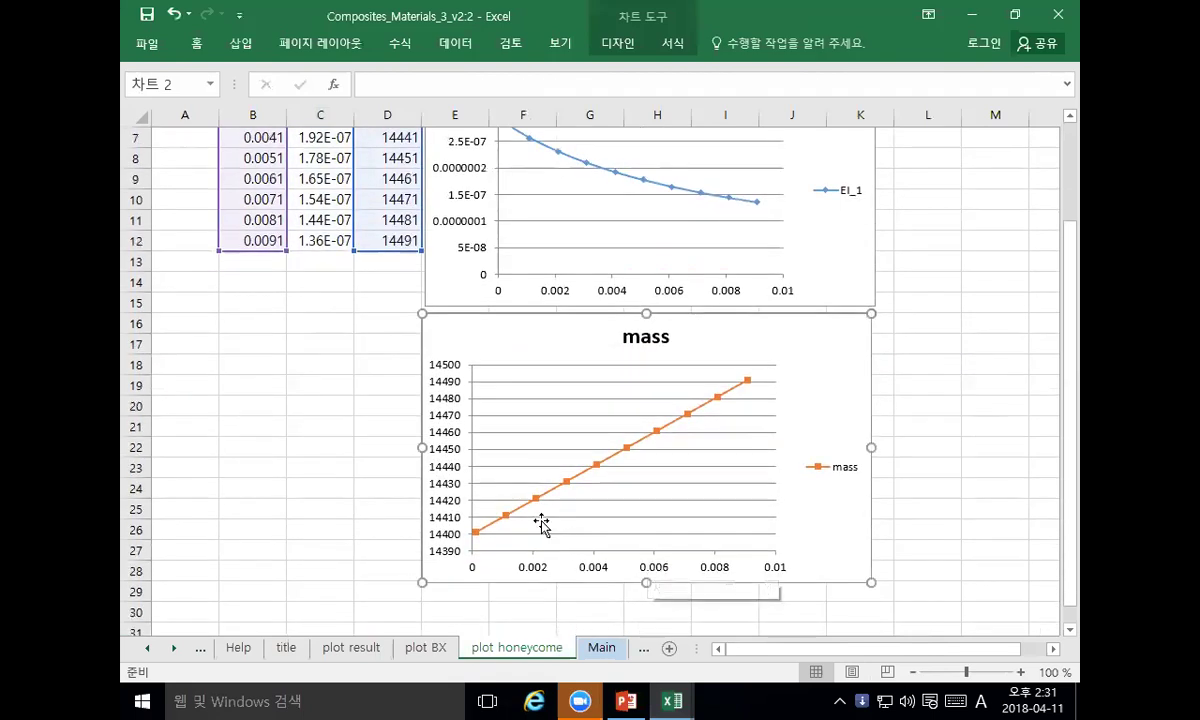
Step: Set the mass chart's vertical axis bounds to minimum 14000 and maximum 15000
double_click(428, 380)
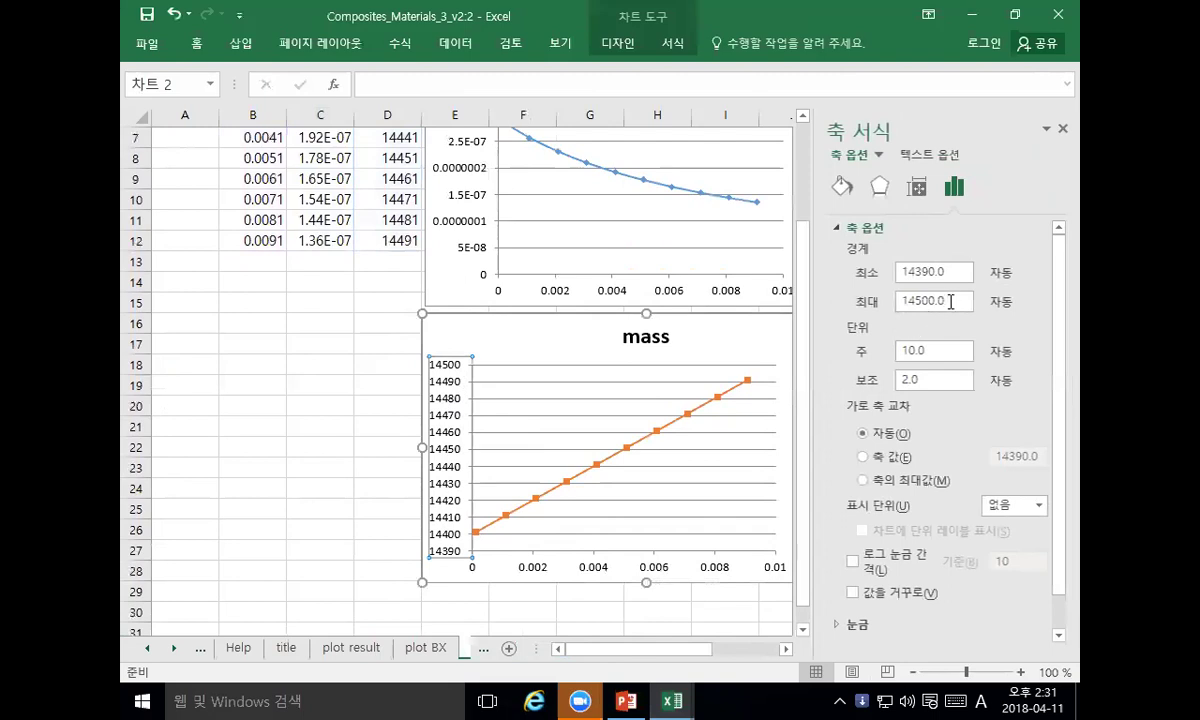
drag(955, 272, 912, 280)
text(00)
double_click(908, 300)
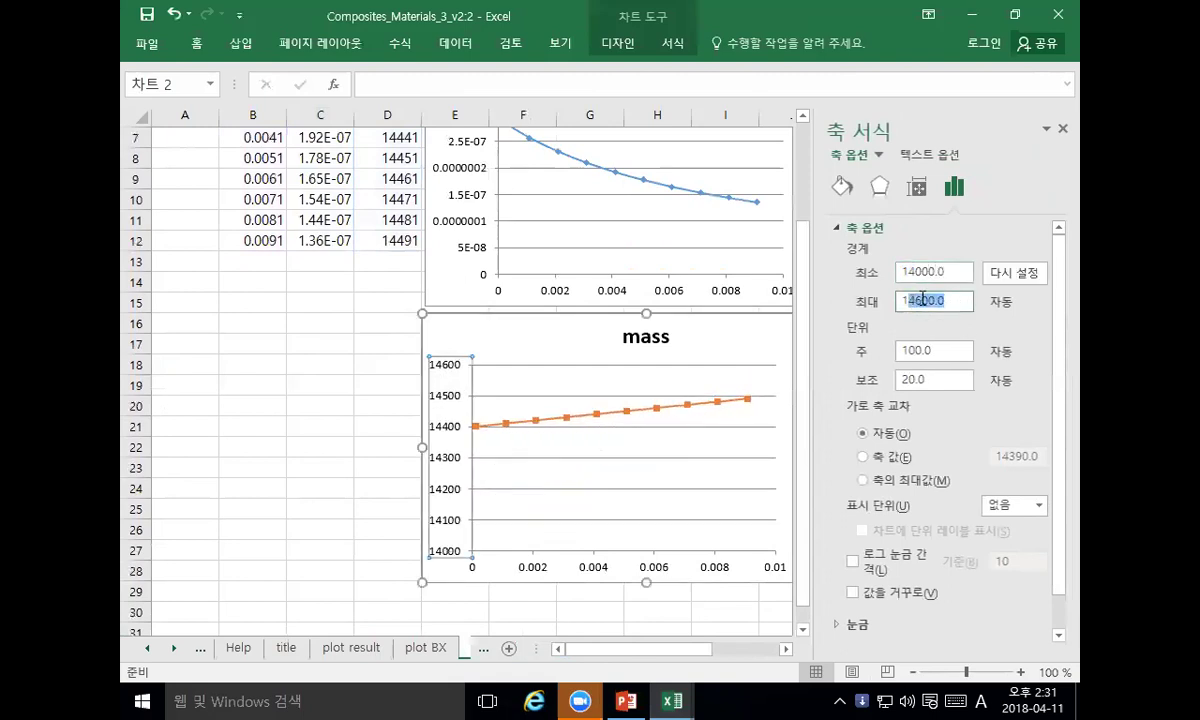
text(50)
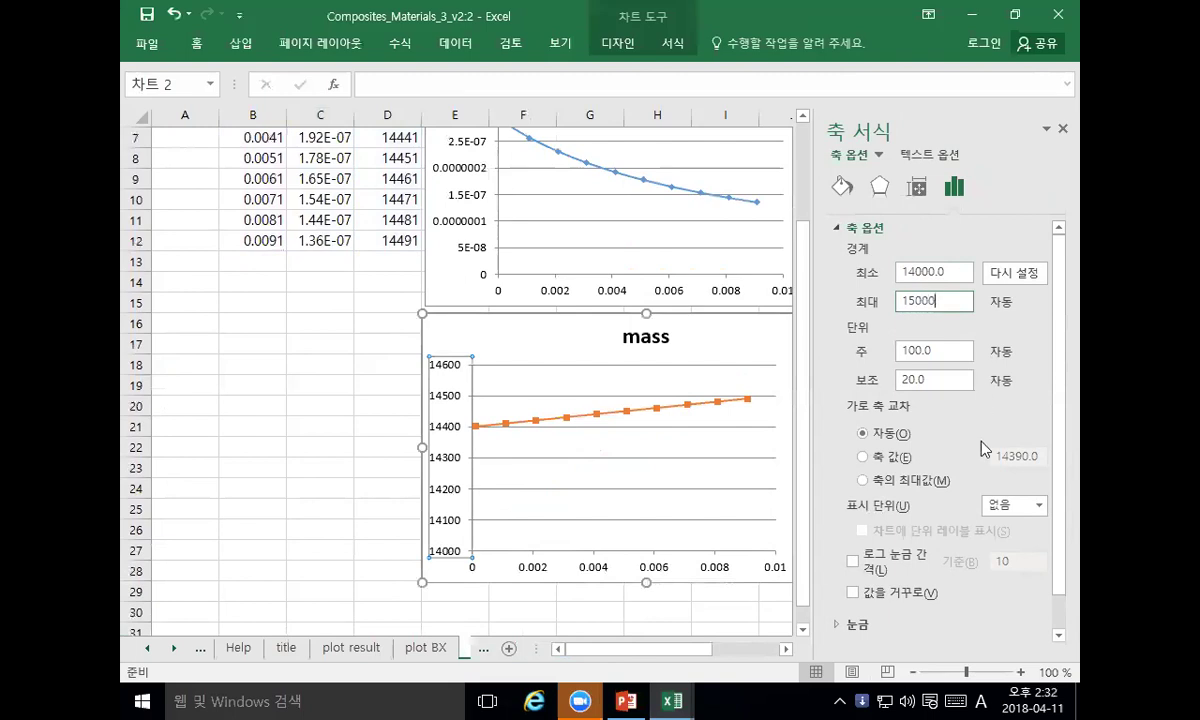
key(Return)
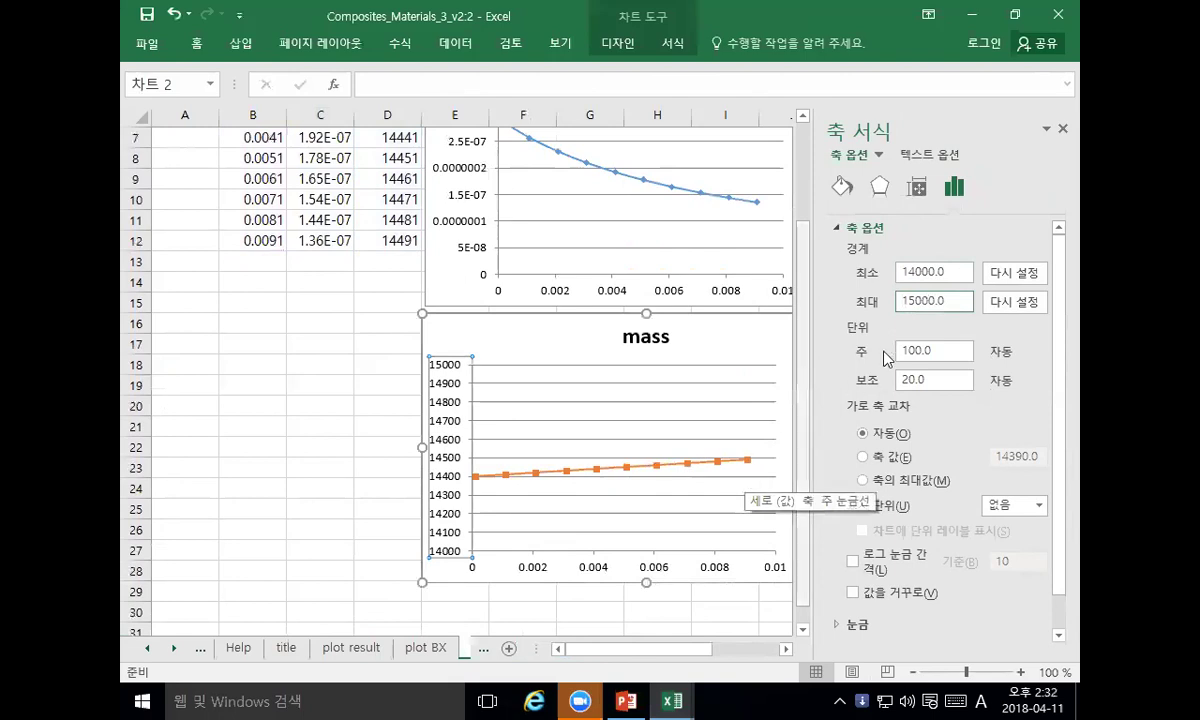
click(1063, 128)
click(932, 221)
Step: Compare the EI_1 and mass charts and return to the Main sheet
scroll(926, 279, up, 2)
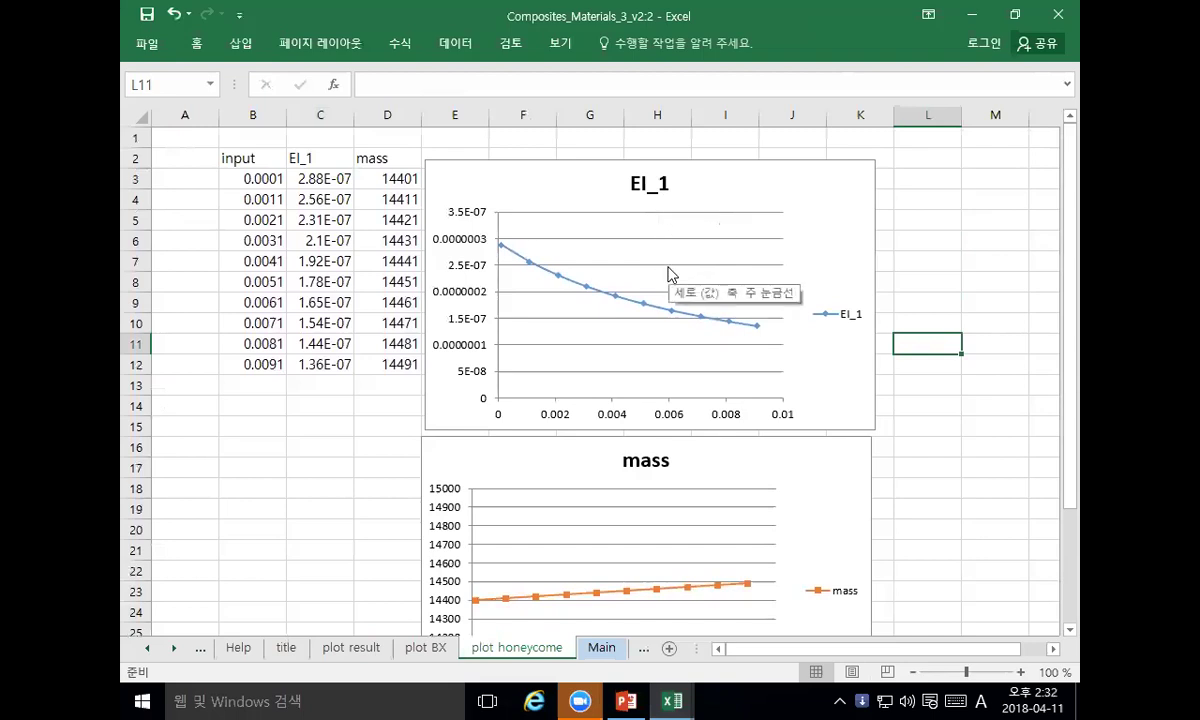
click(600, 648)
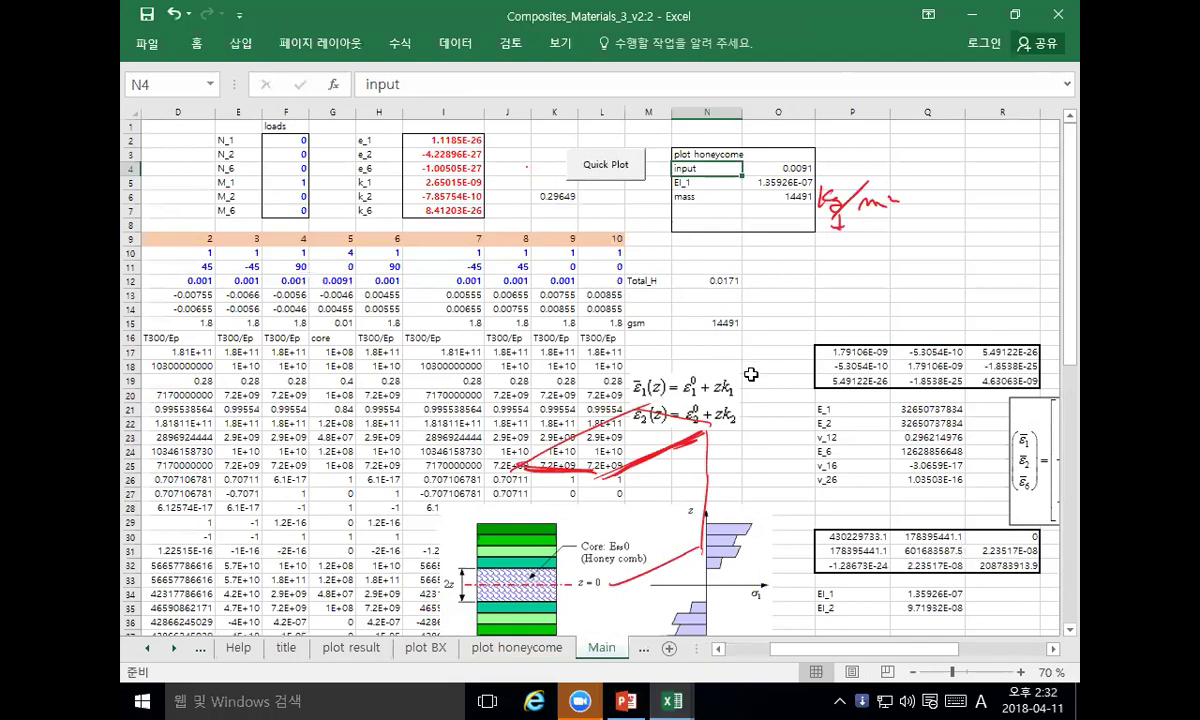
Step: Examine the formula of the EI_1 bending stiffness cell below the lower 3×3 matrix on the Main sheet
scroll(705, 355, down, 1)
click(928, 552)
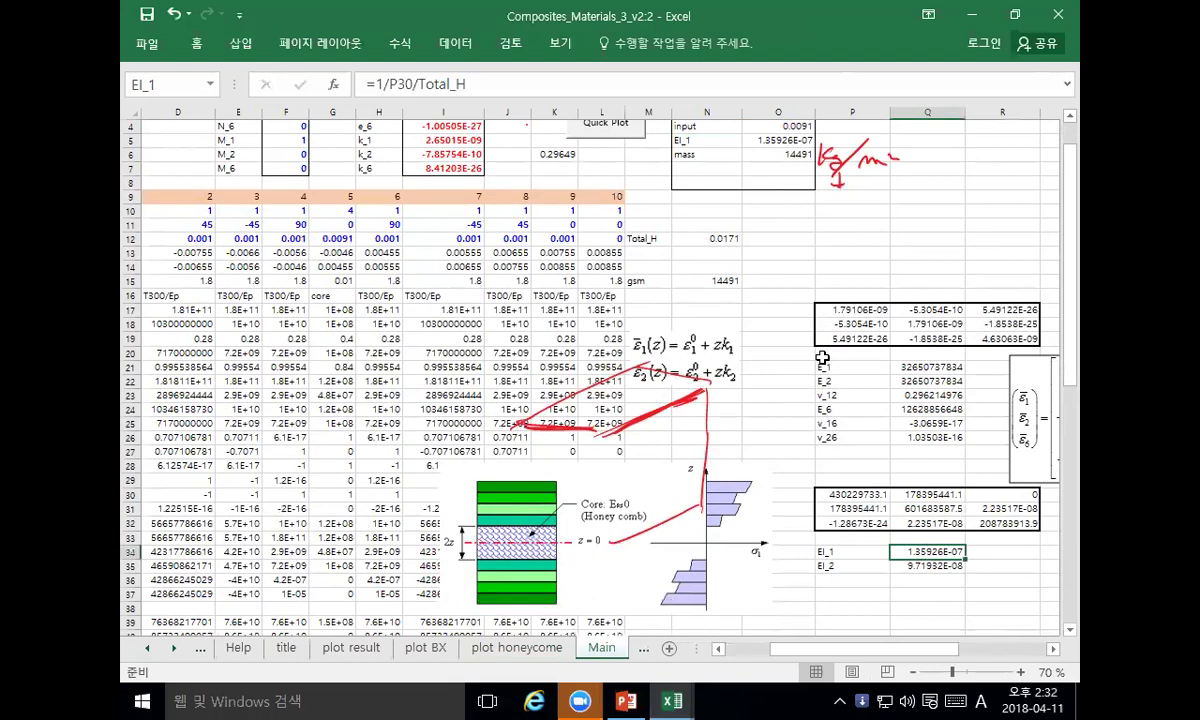
scroll(820, 356, up, 1)
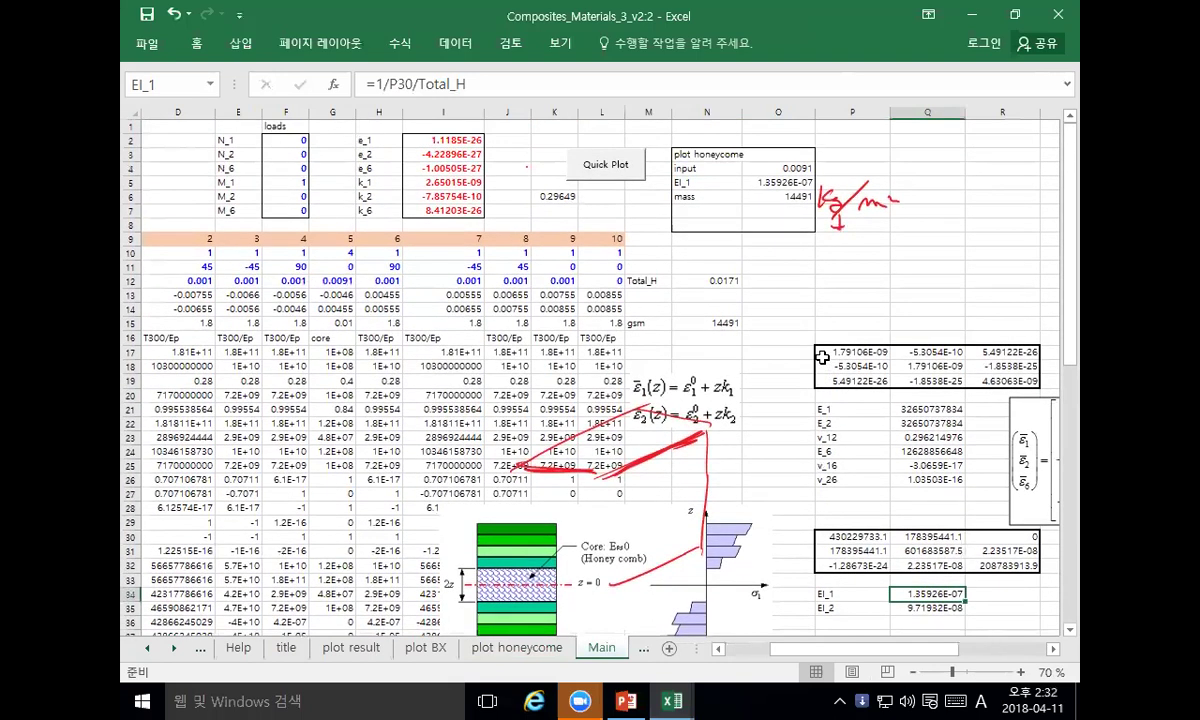
scroll(820, 356, down, 1)
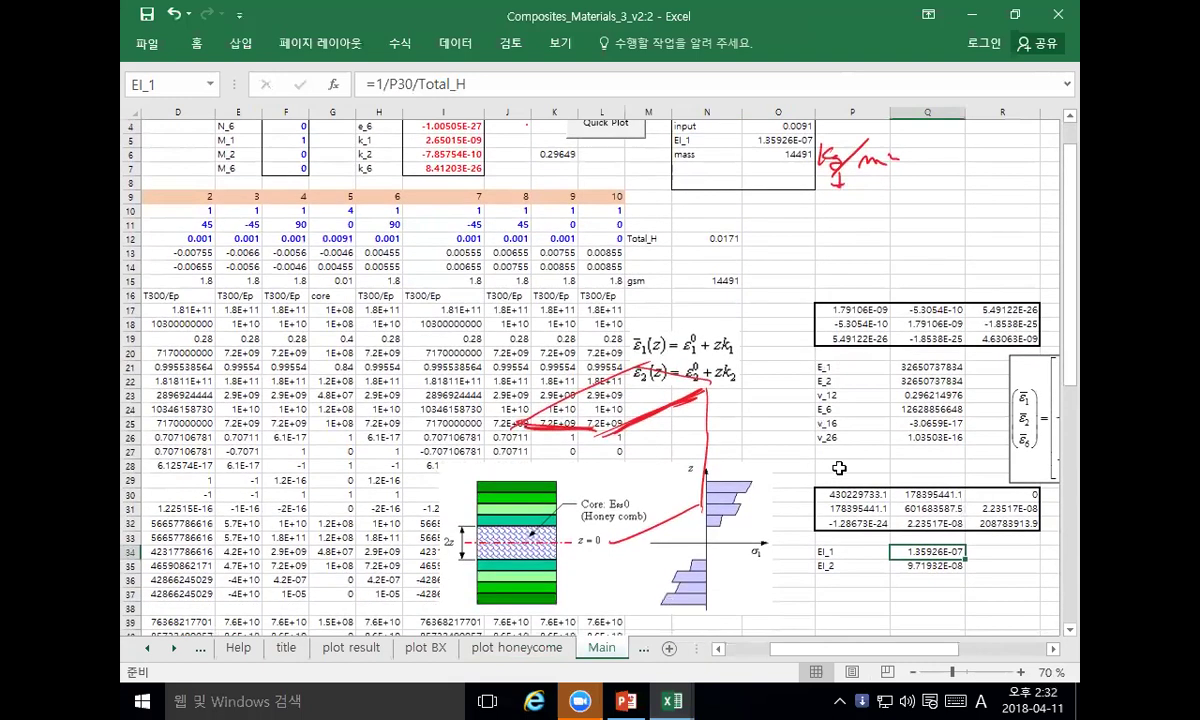
Step: Open the MINVERSE formula in P30, trace its source range on the sheet, and leave the formula as it is
click(846, 494)
double_click(846, 494)
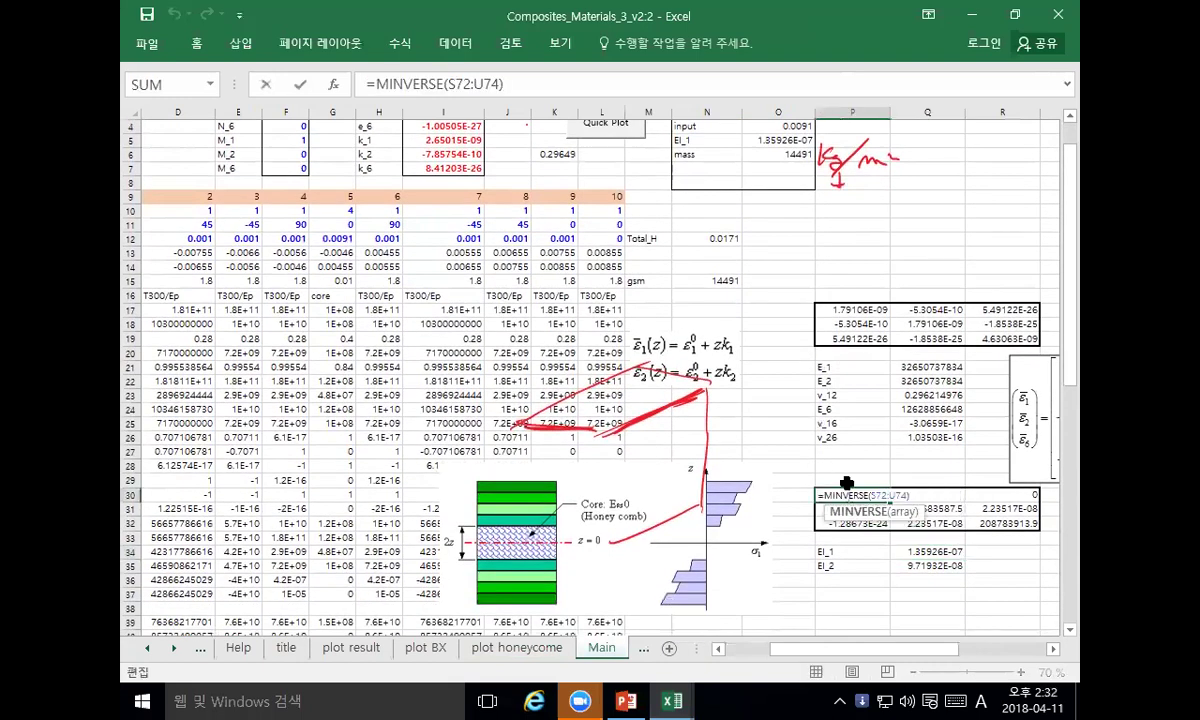
scroll(846, 484, down, 11)
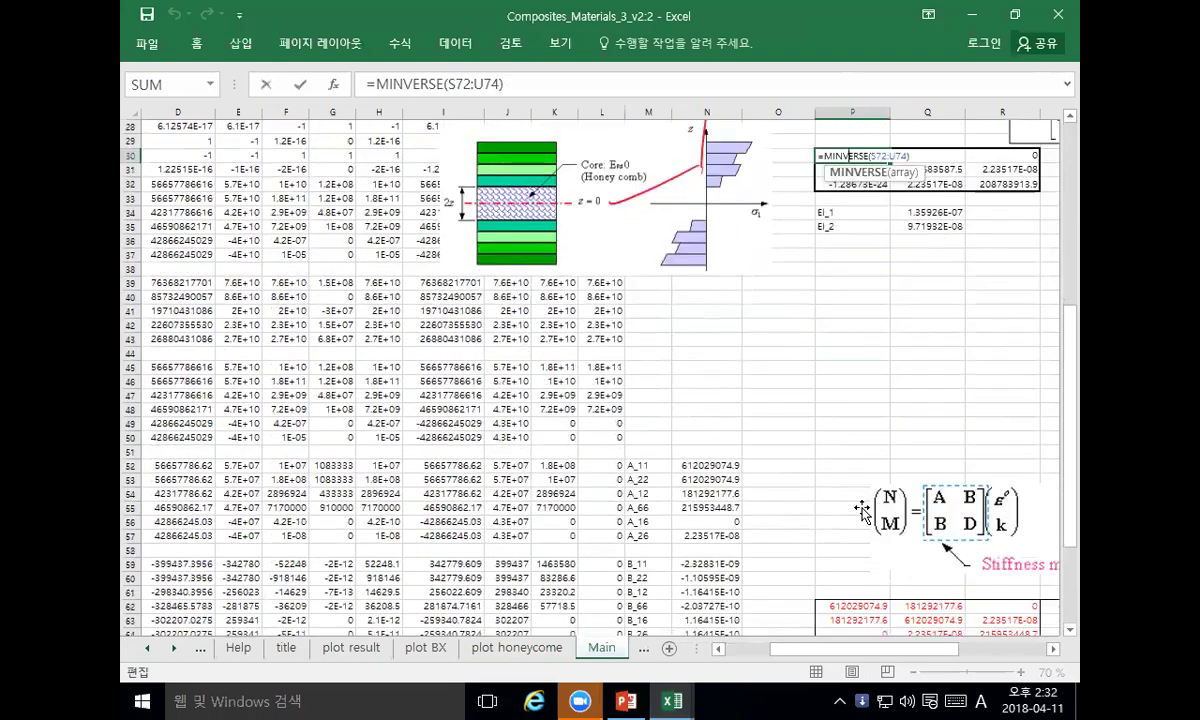
scroll(861, 506, down, 2)
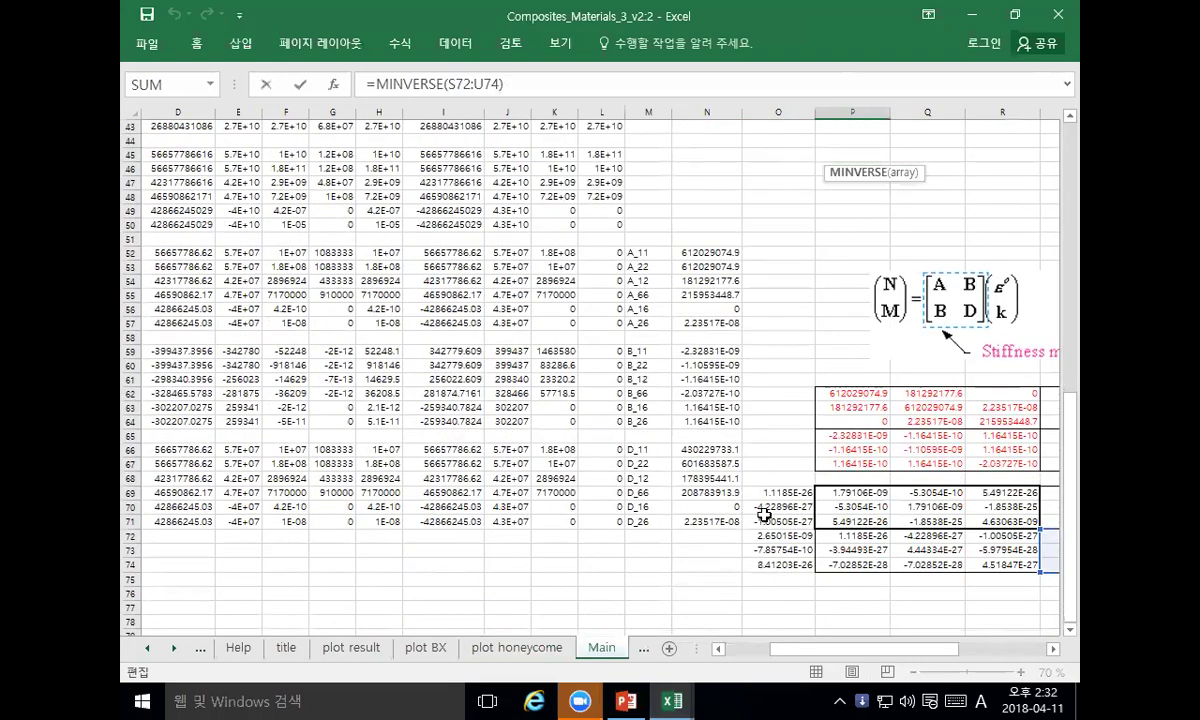
scroll(764, 513, up, 3)
scroll(764, 513, up, 10)
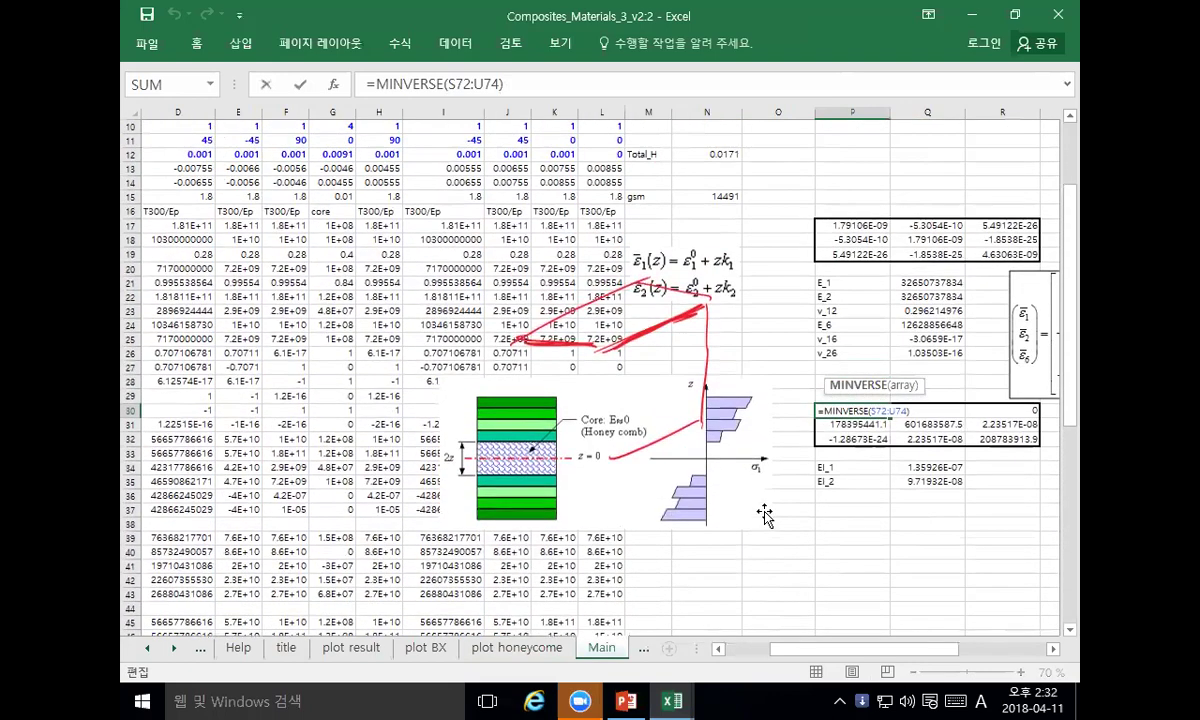
scroll(766, 513, up, 1)
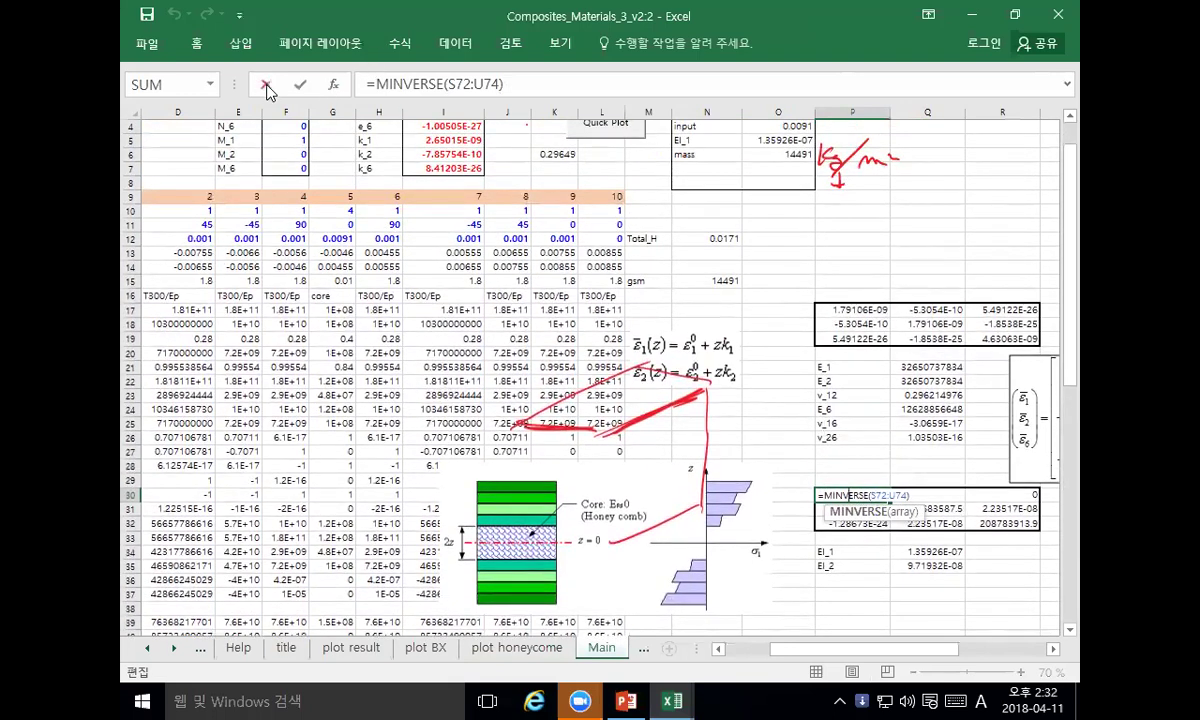
key(ctrl+shift+Return)
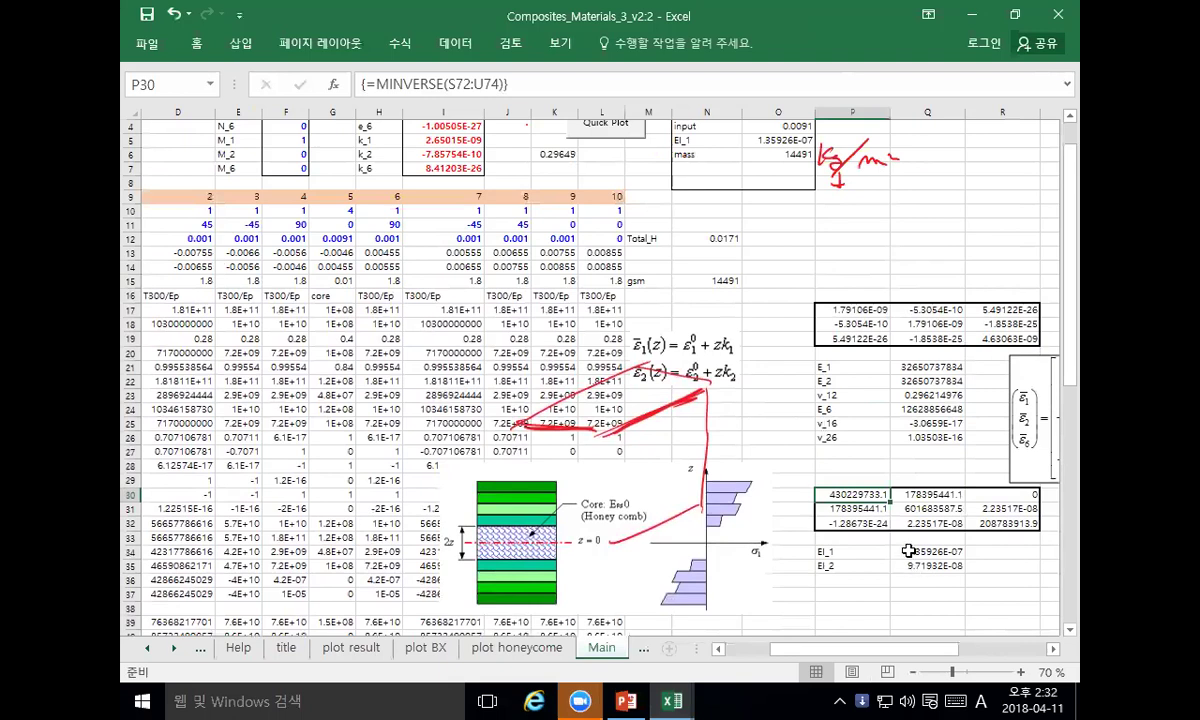
Step: Check which block of the 6×6 compliance matrix the array formula in P30:R32 refers to
scroll(906, 545, down, 6)
drag(859, 237, 985, 268)
click(551, 89)
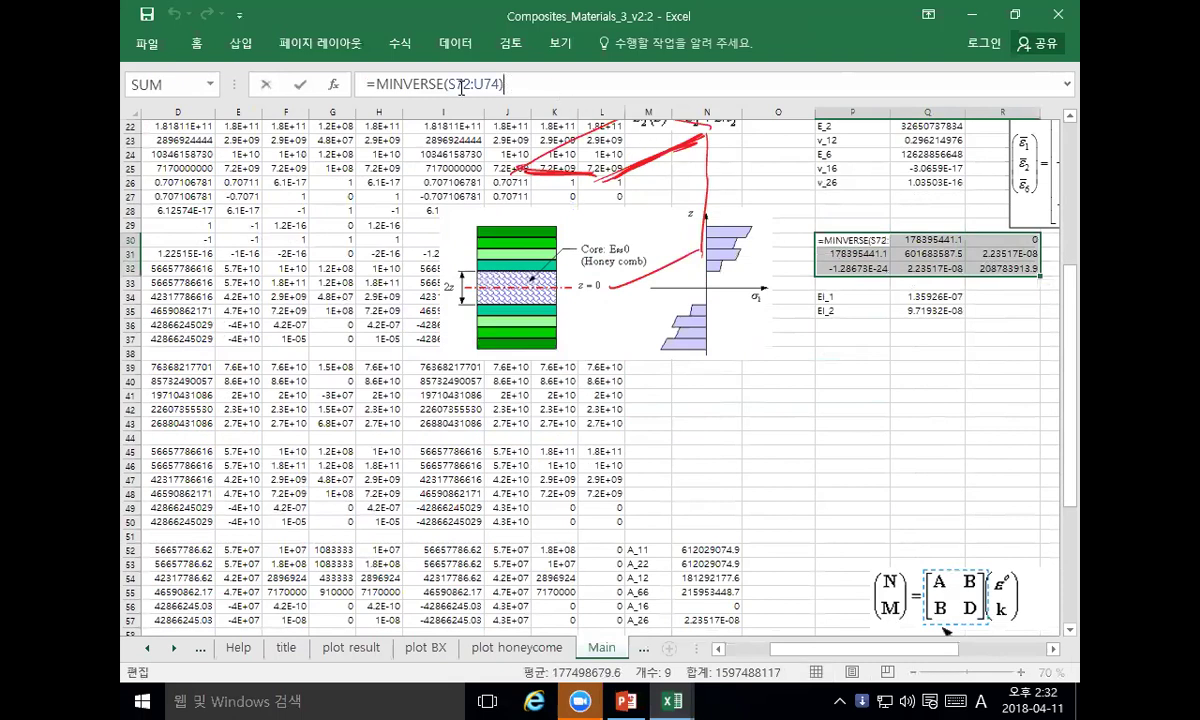
drag(448, 85, 501, 84)
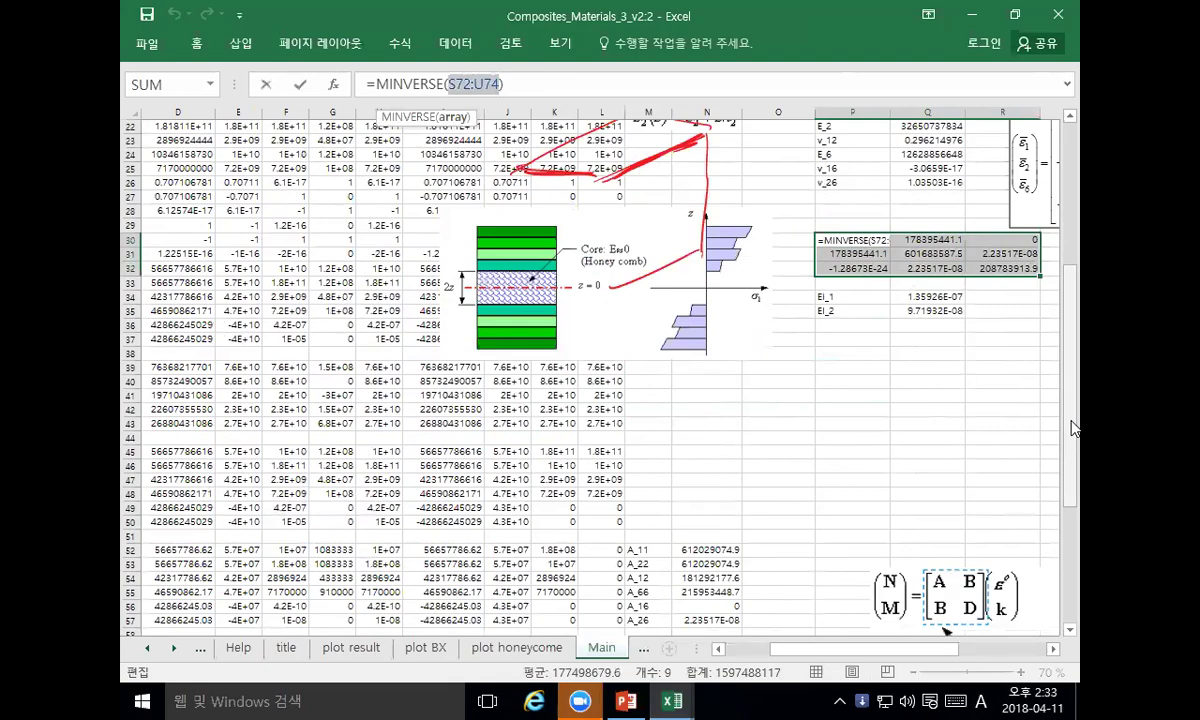
drag(1073, 428, 1075, 520)
drag(910, 650, 958, 657)
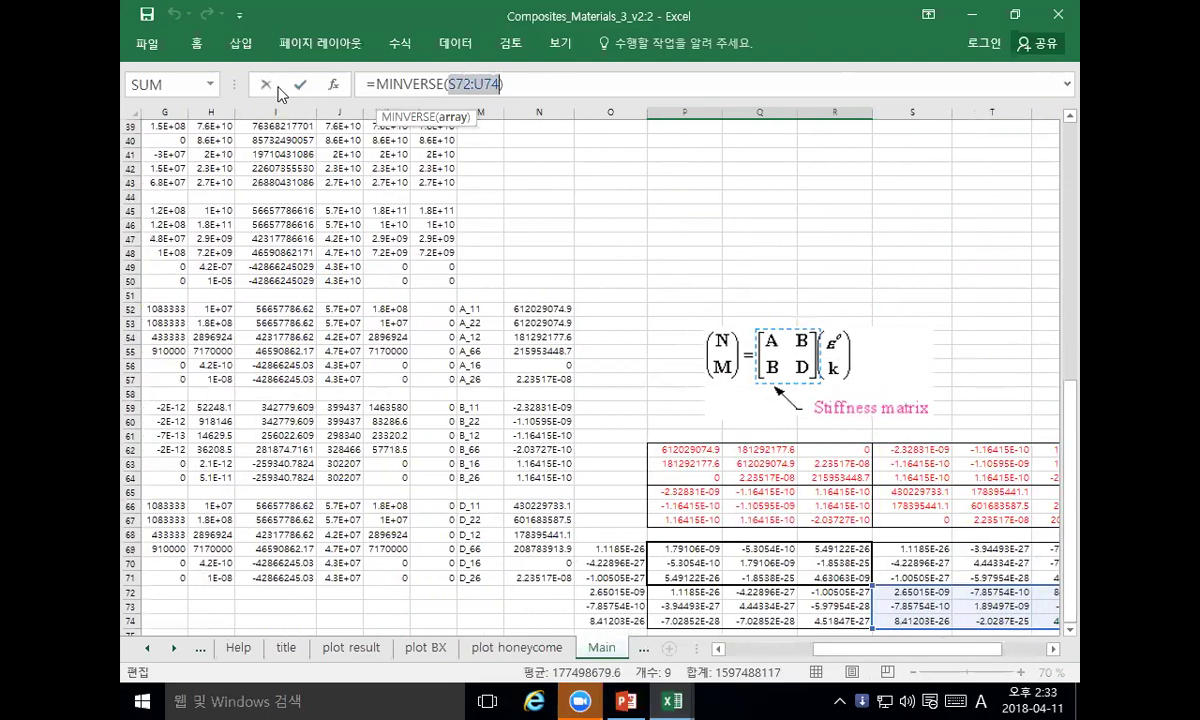
key(ctrl+shift+Return)
Step: Inspect the formulas in the red ABD stiffness matrix and in the inverse matrix below it
scroll(758, 553, down, 3)
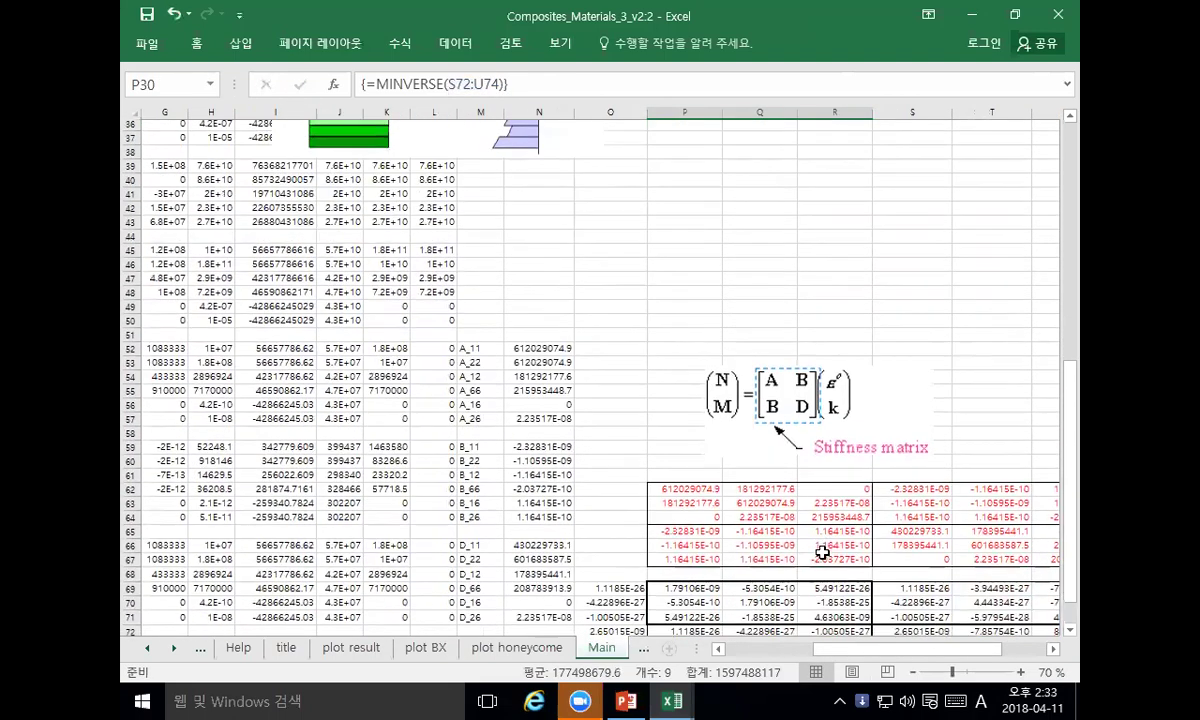
scroll(820, 550, down, 2)
click(706, 448)
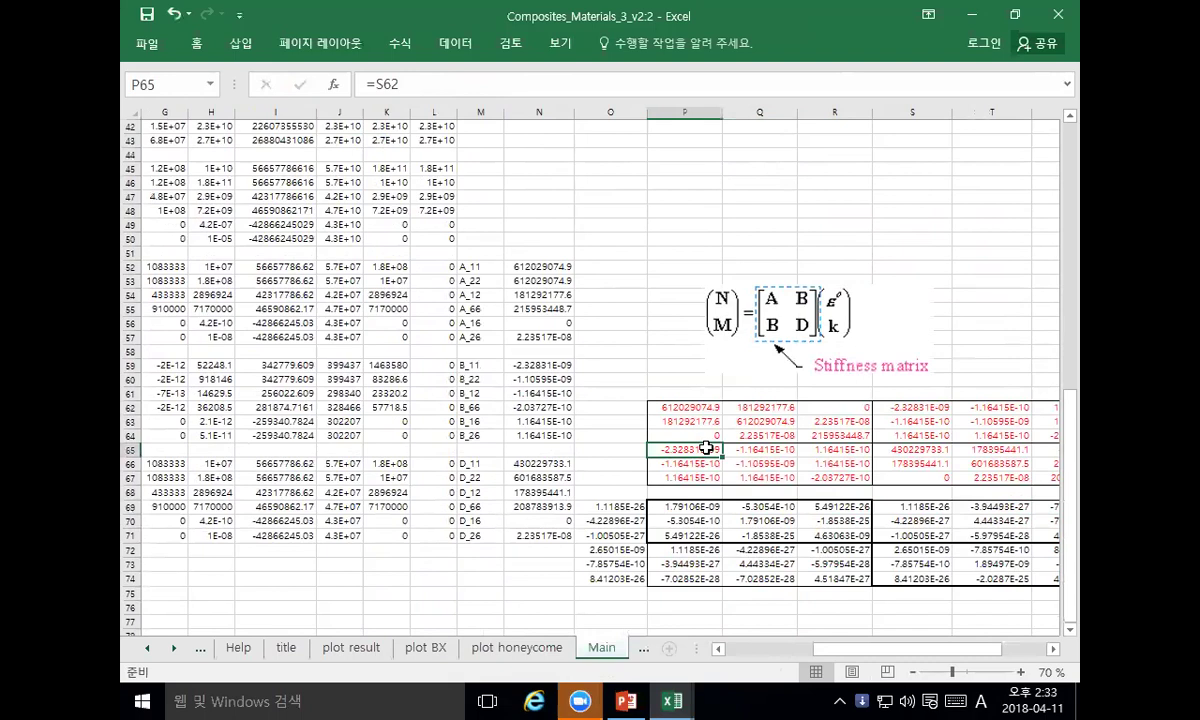
click(731, 536)
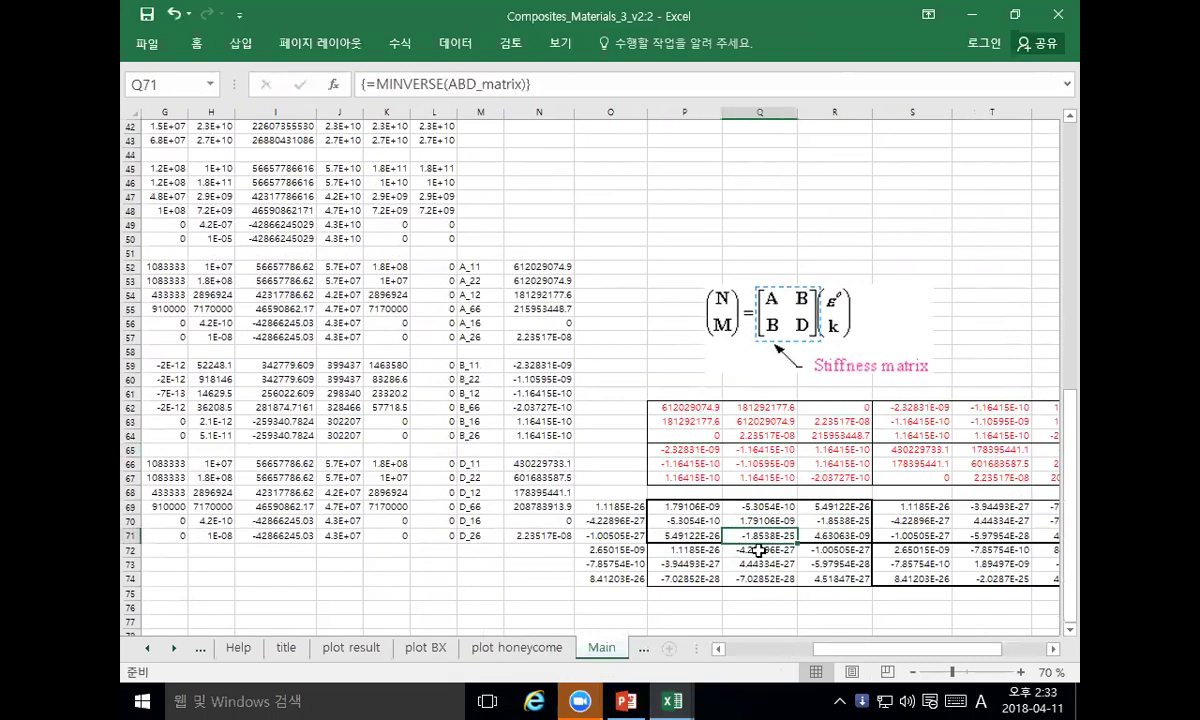
scroll(886, 537, up, 4)
scroll(920, 500, down, 3)
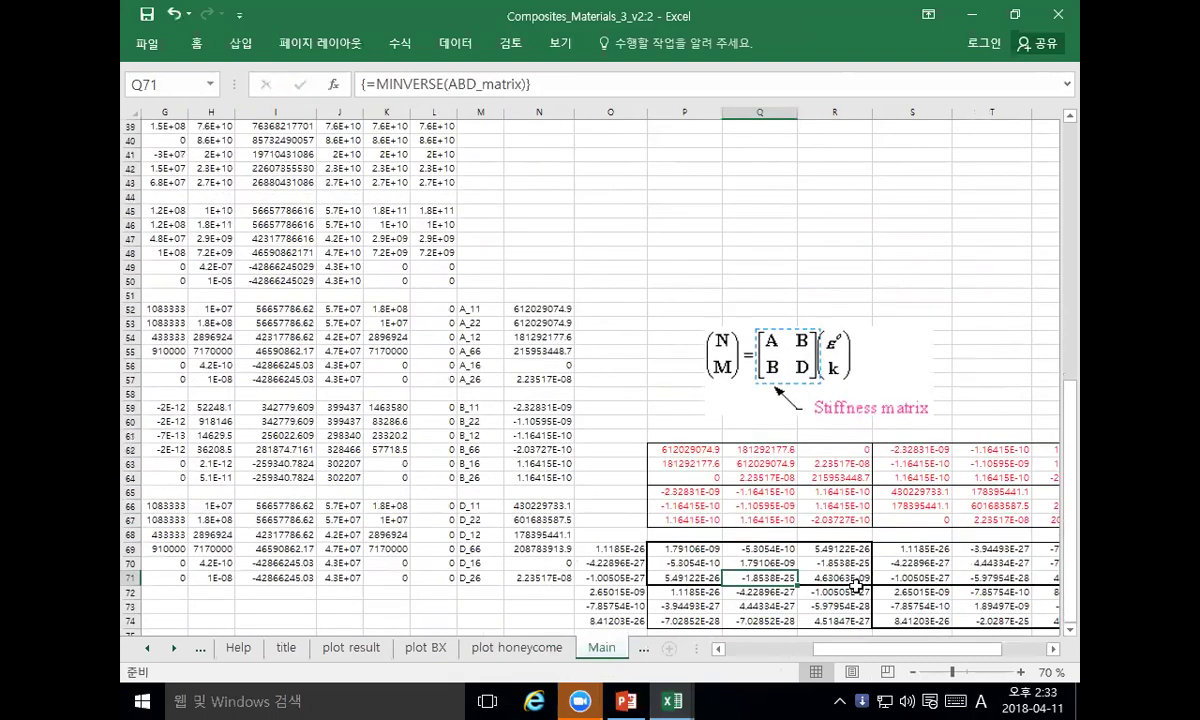
scroll(958, 573, up, 6)
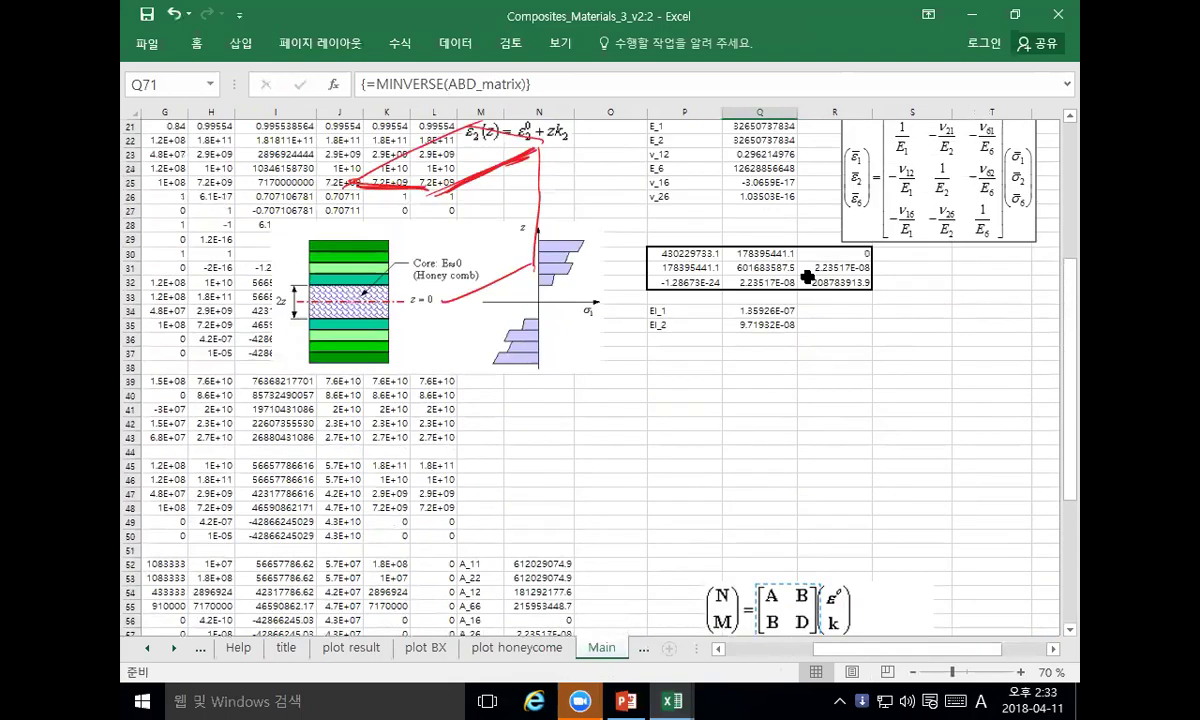
Step: Change the array formula in P30:R32 to =MINVERSE(S65:U67) so that it inverts the D block of the stiffness matrix
drag(704, 256, 832, 285)
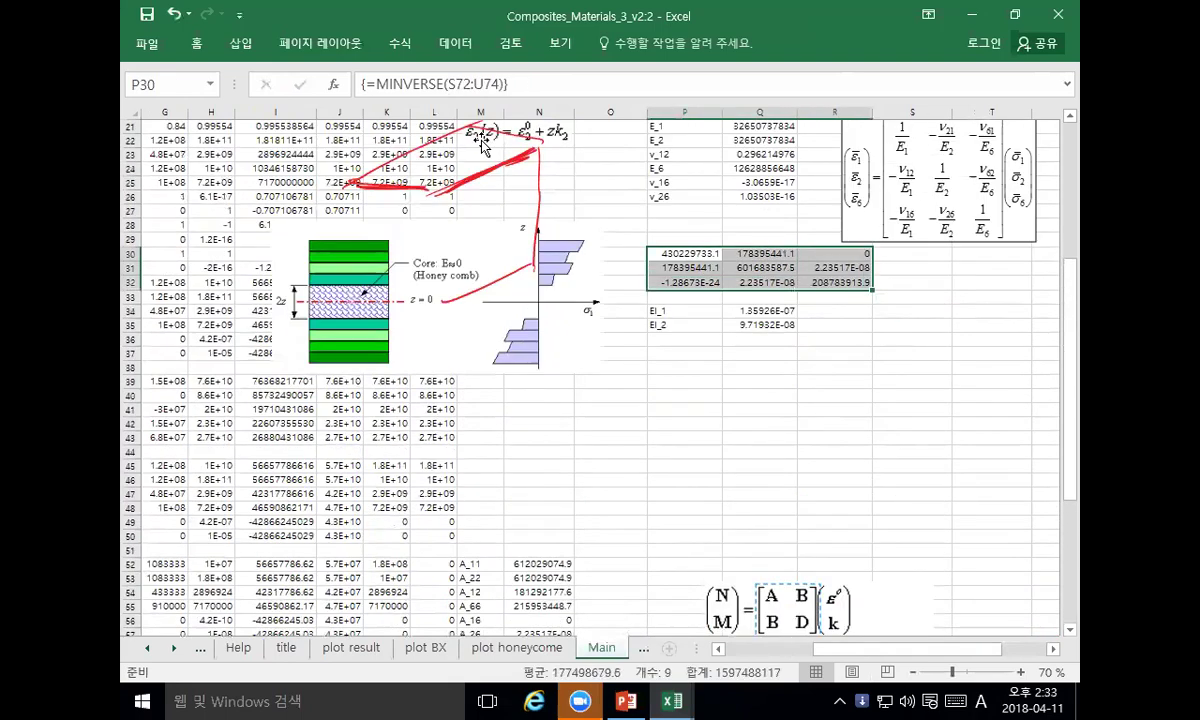
click(457, 83)
drag(447, 83, 502, 83)
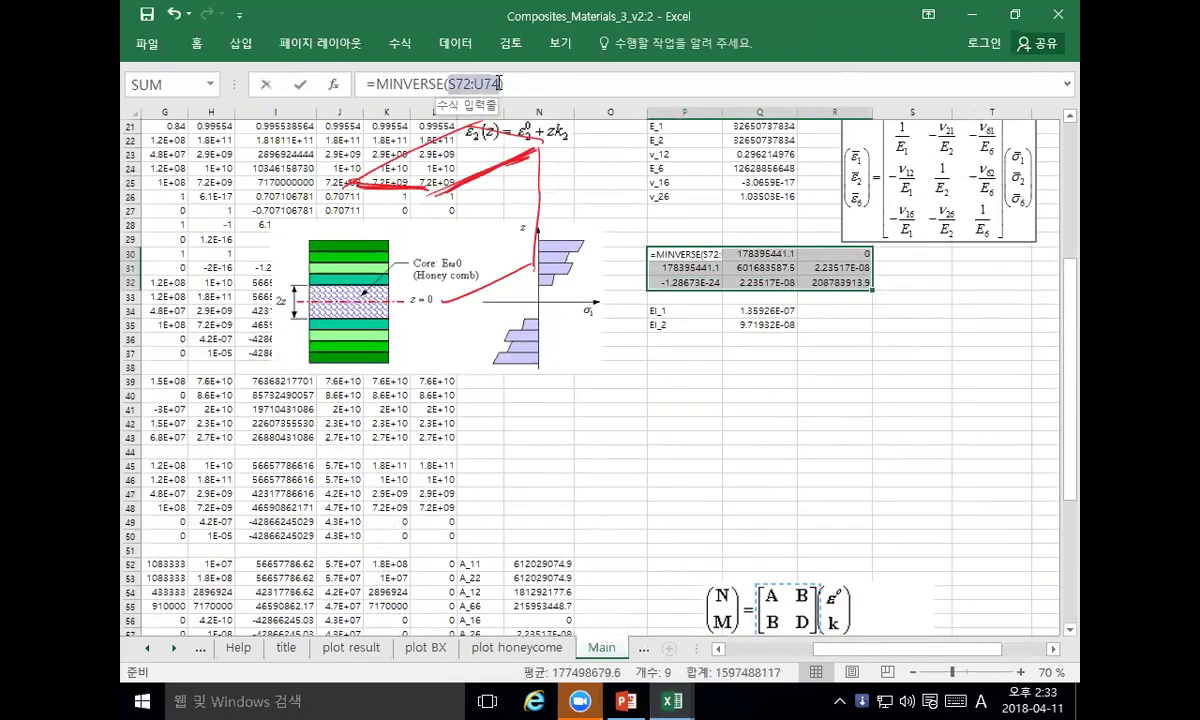
drag(1070, 452, 1070, 478)
drag(987, 652, 1035, 650)
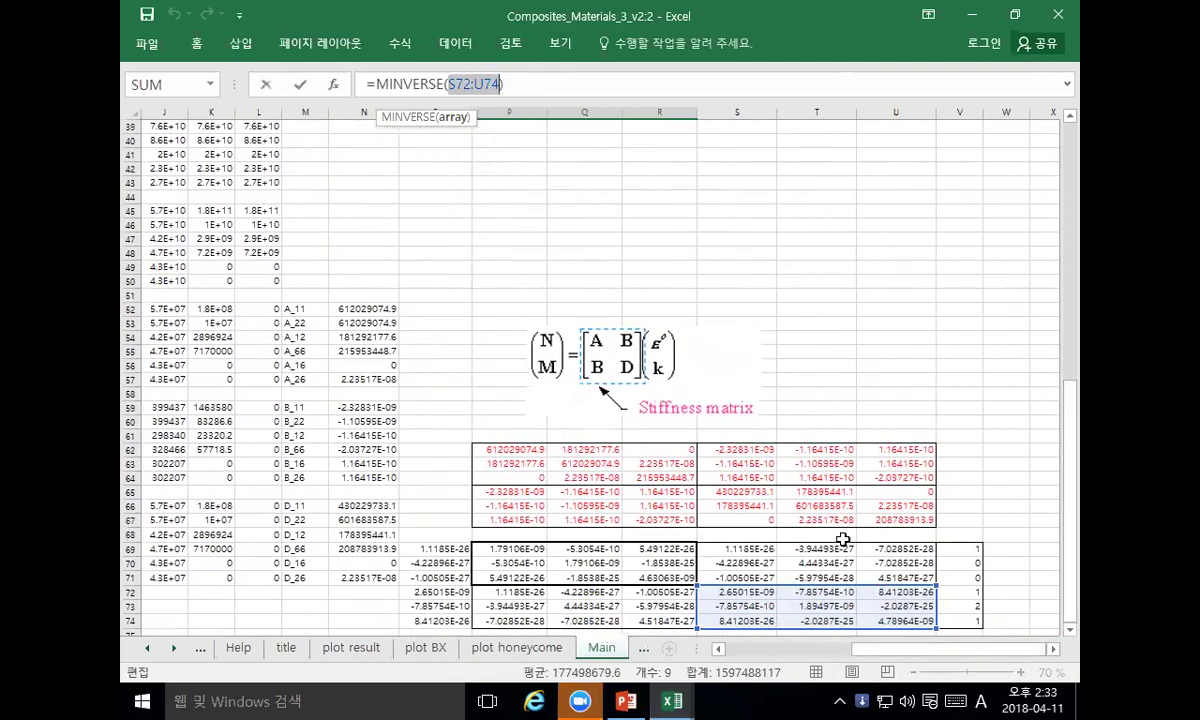
click(770, 493)
drag(787, 502, 878, 522)
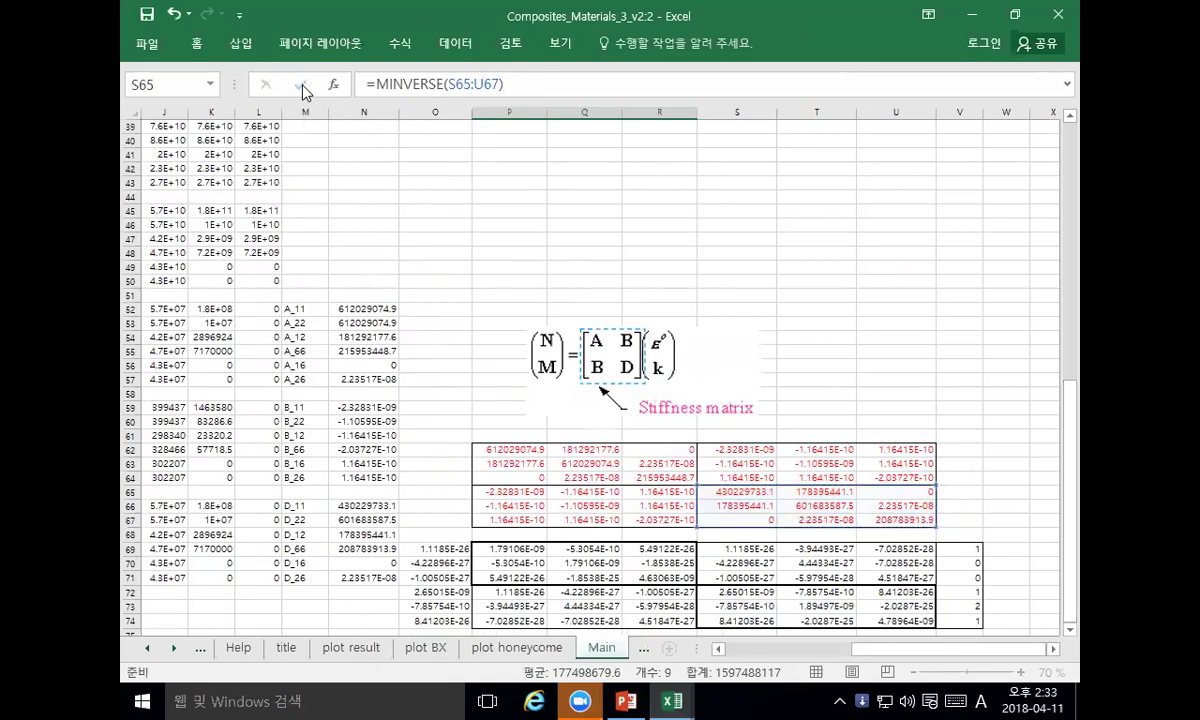
key(ctrl+shift+Return)
Step: Run Quick Plot with initial value 0.0001, final value 0.01 and step 0.001, and move the new chart aside
scroll(554, 215, up, 4)
scroll(554, 215, up, 9)
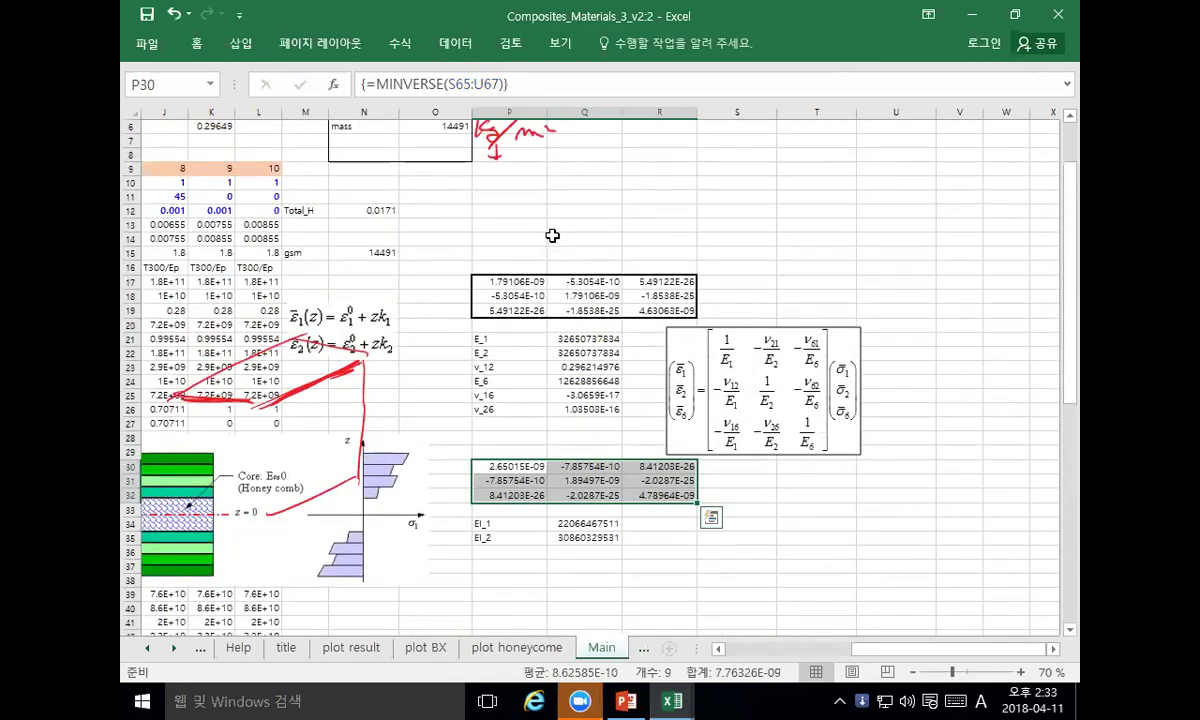
click(534, 295)
drag(860, 649, 735, 649)
click(738, 175)
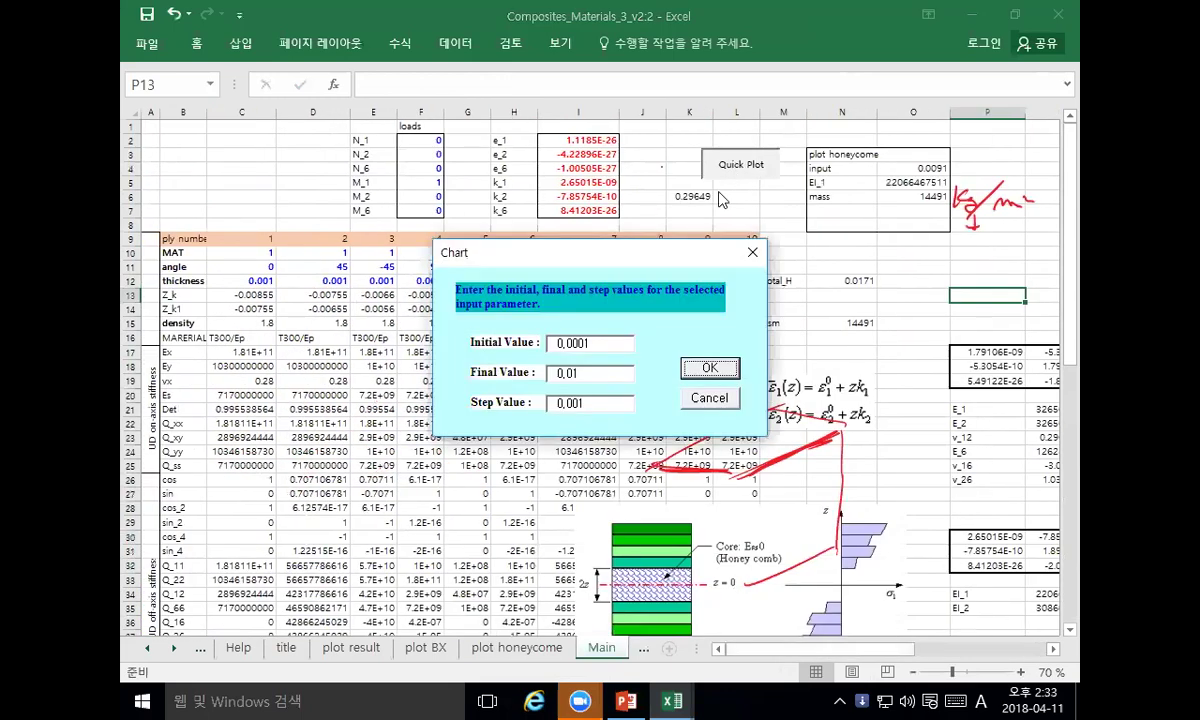
click(705, 370)
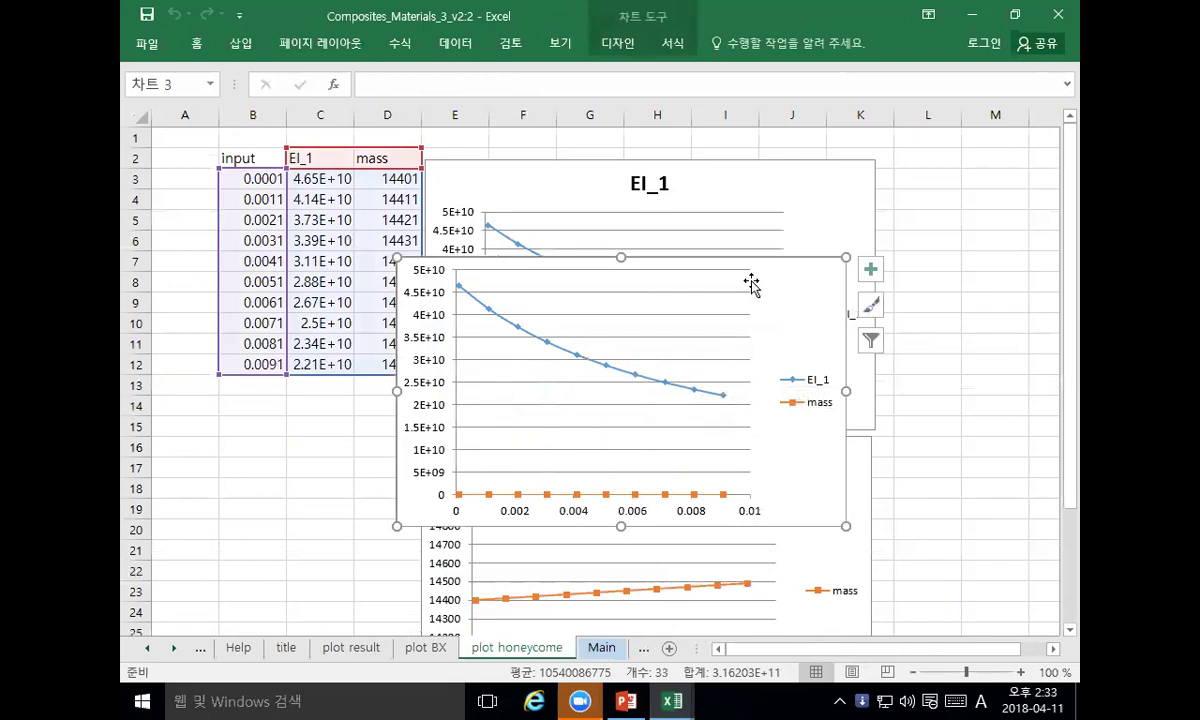
drag(782, 271, 950, 238)
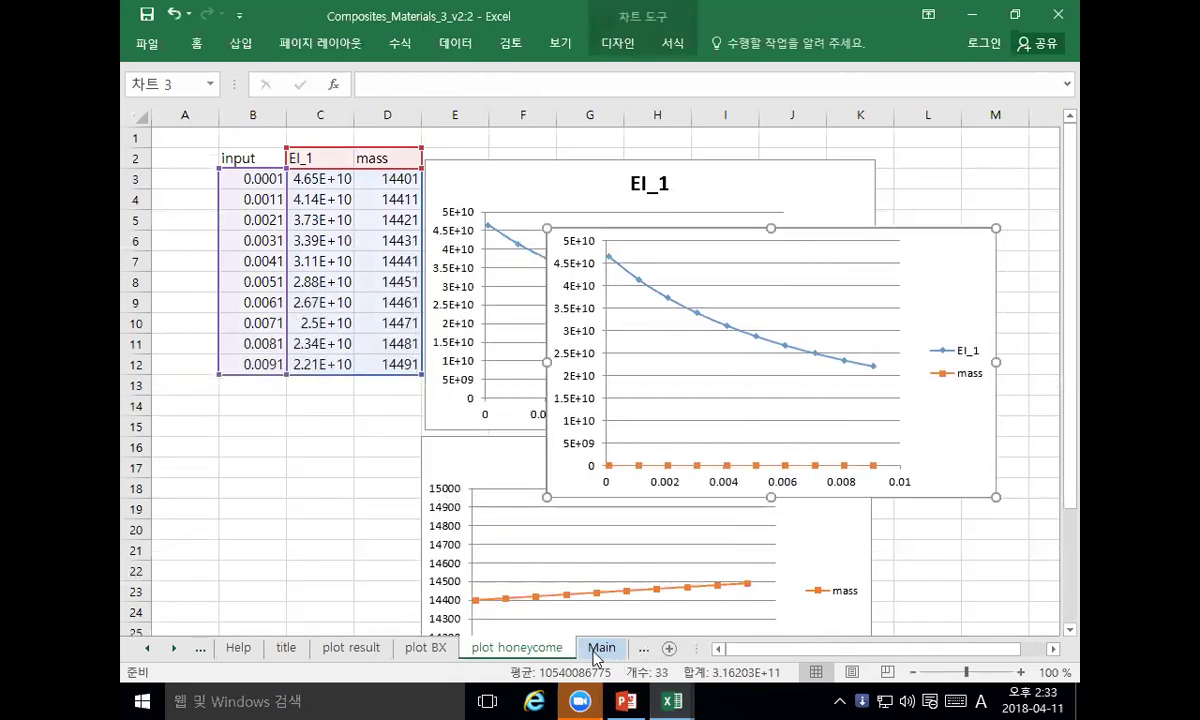
Step: Return to the Main sheet and verify the source range of the MINVERSE formula in P30
click(601, 648)
drag(870, 648, 974, 648)
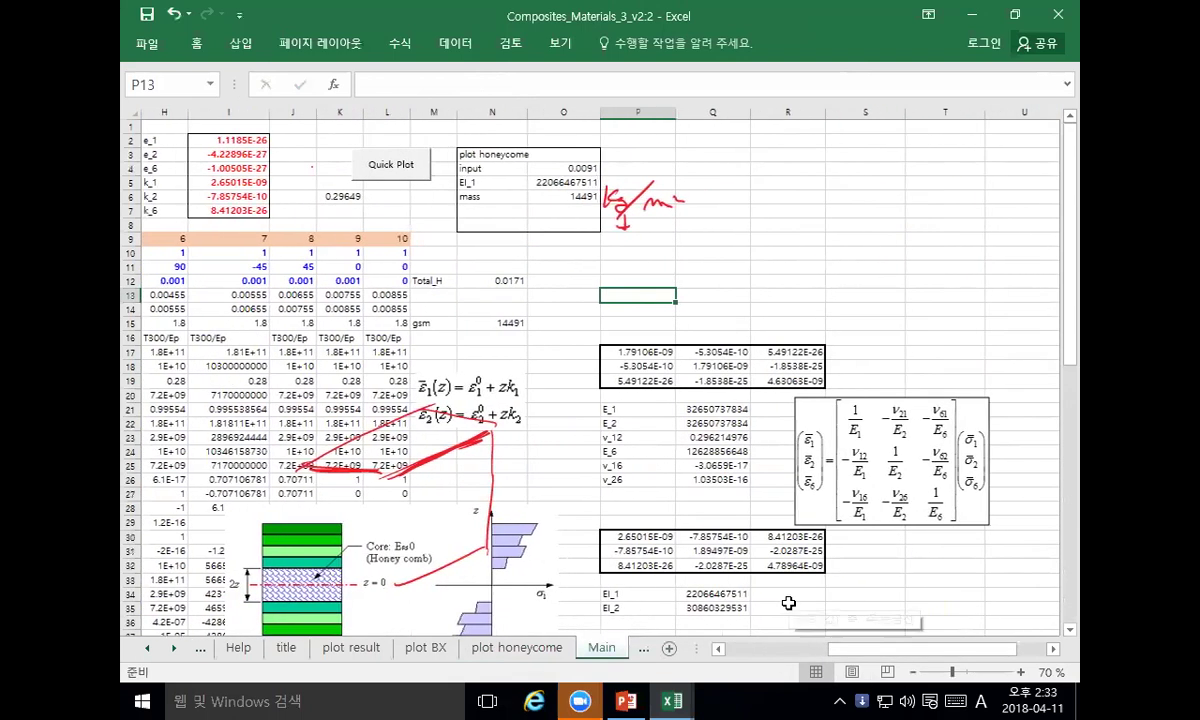
click(651, 537)
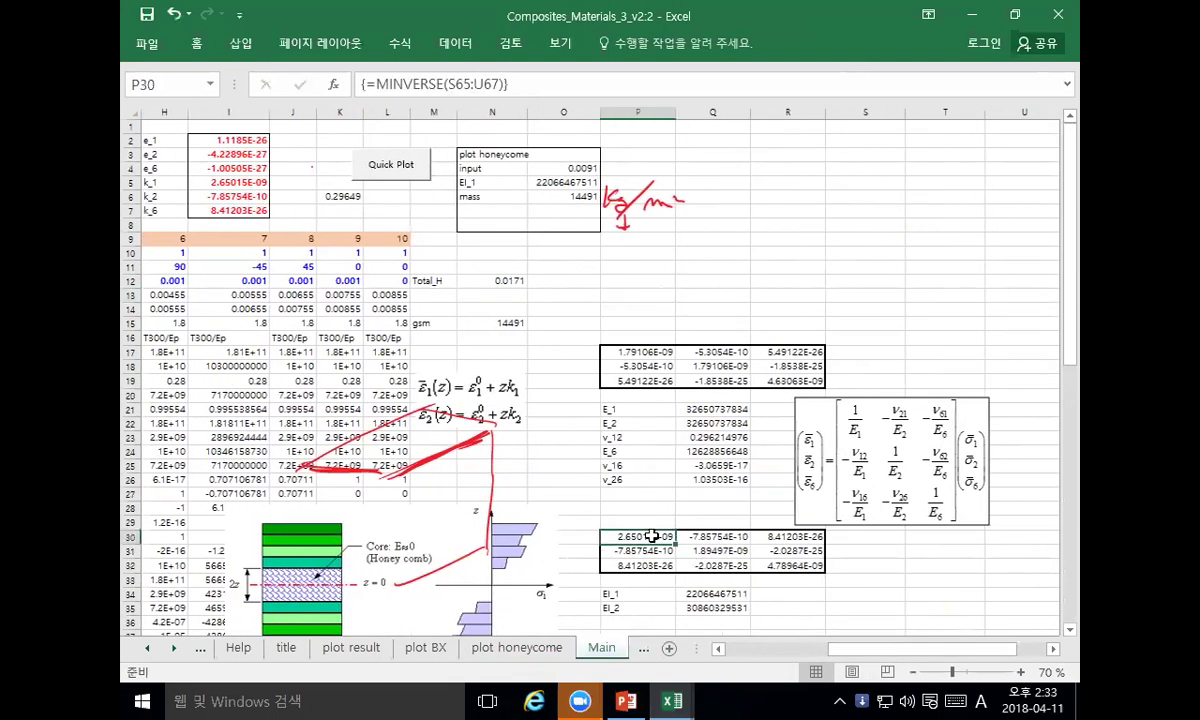
click(512, 84)
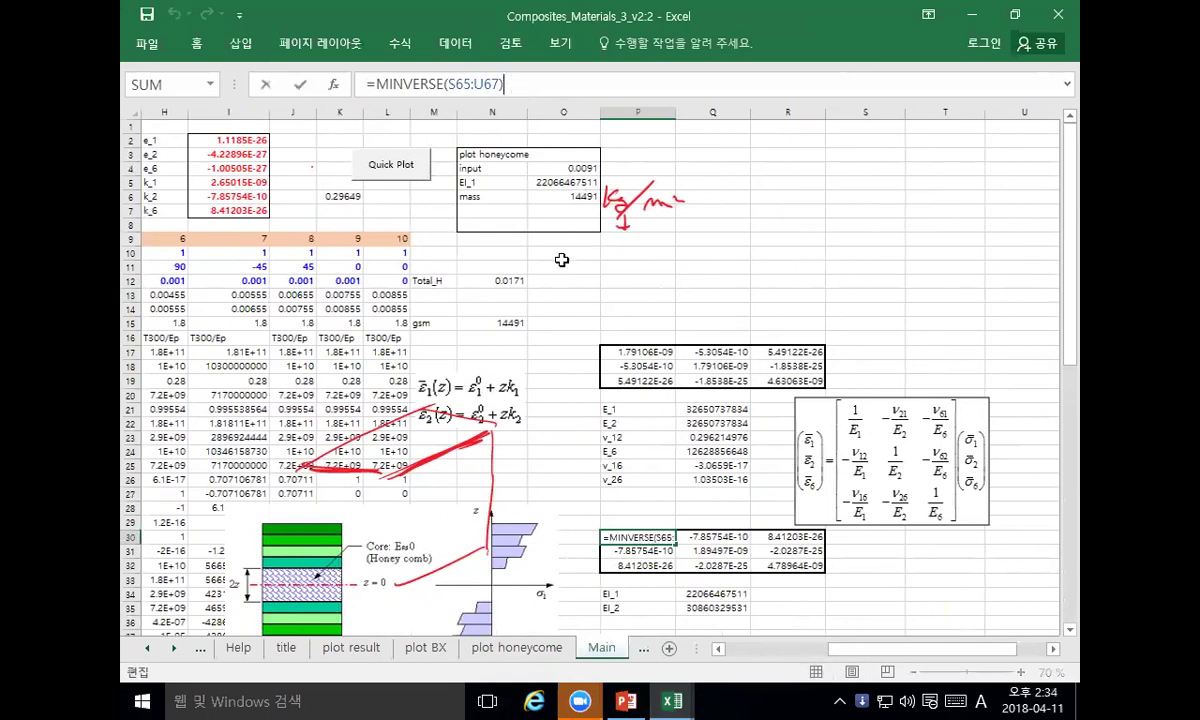
scroll(832, 562, down, 6)
scroll(836, 565, down, 7)
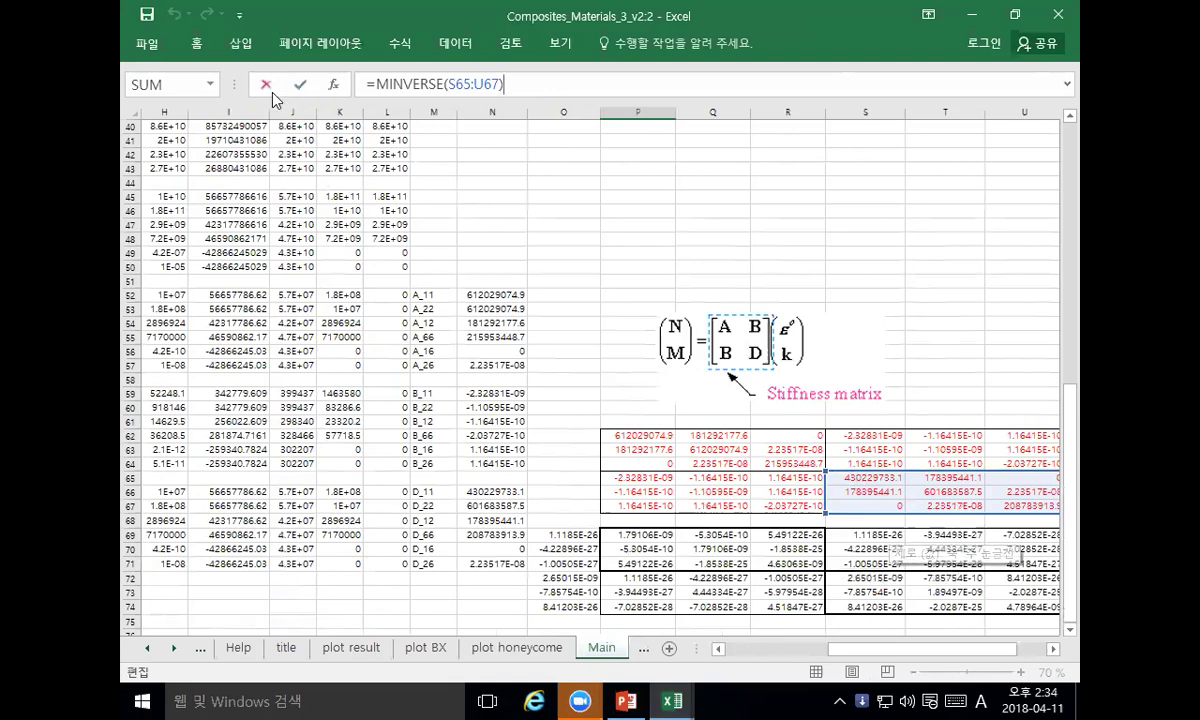
key(ctrl+shift+Return)
Step: Inspect the cell references in the A, B and D blocks of the red stiffness matrix without altering them
scroll(668, 472, down, 3)
click(665, 464)
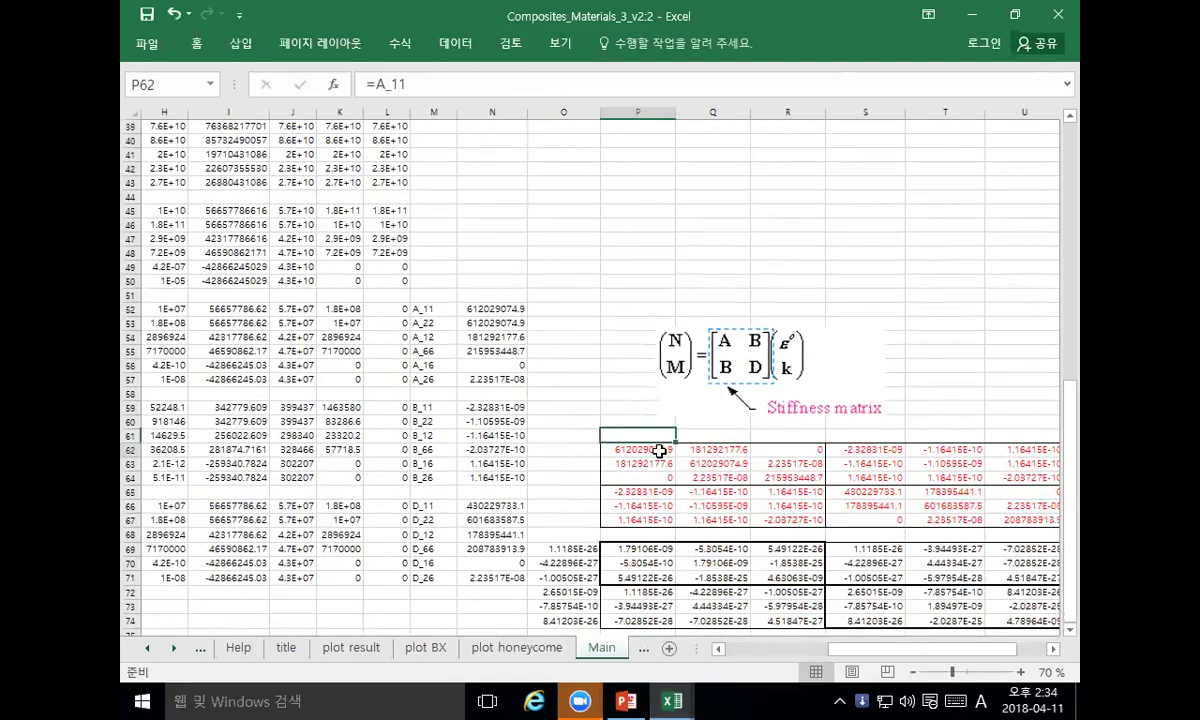
click(712, 492)
click(712, 506)
click(787, 506)
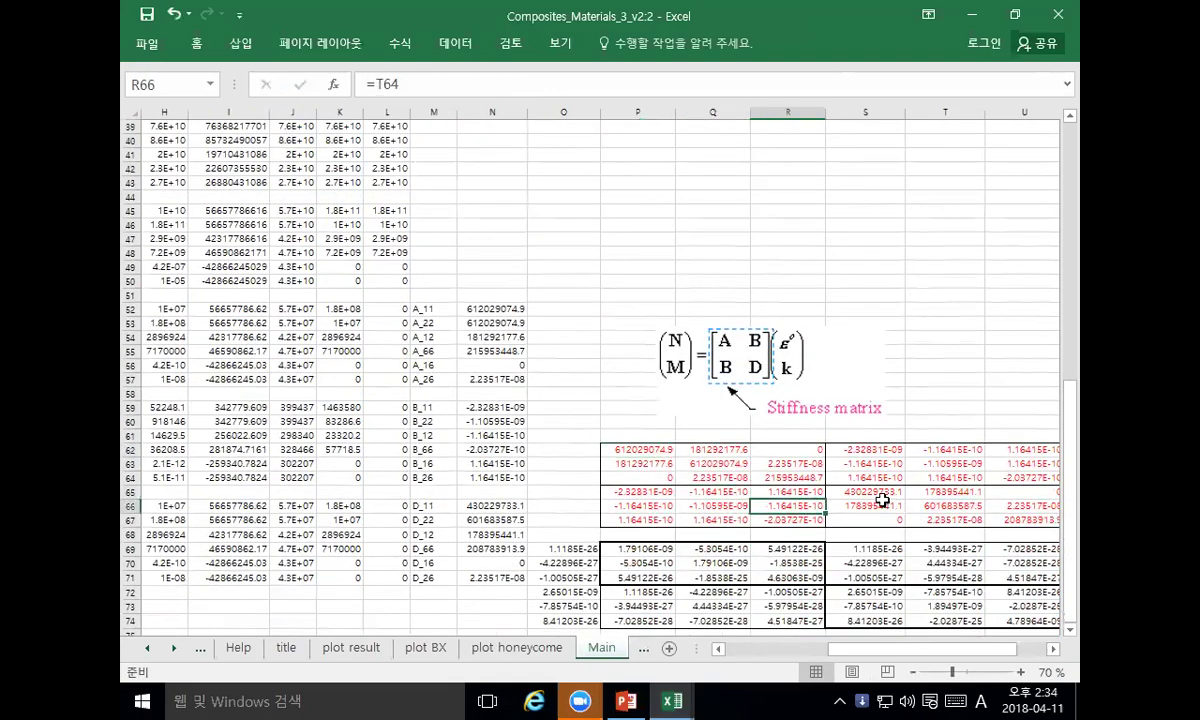
click(882, 501)
click(415, 88)
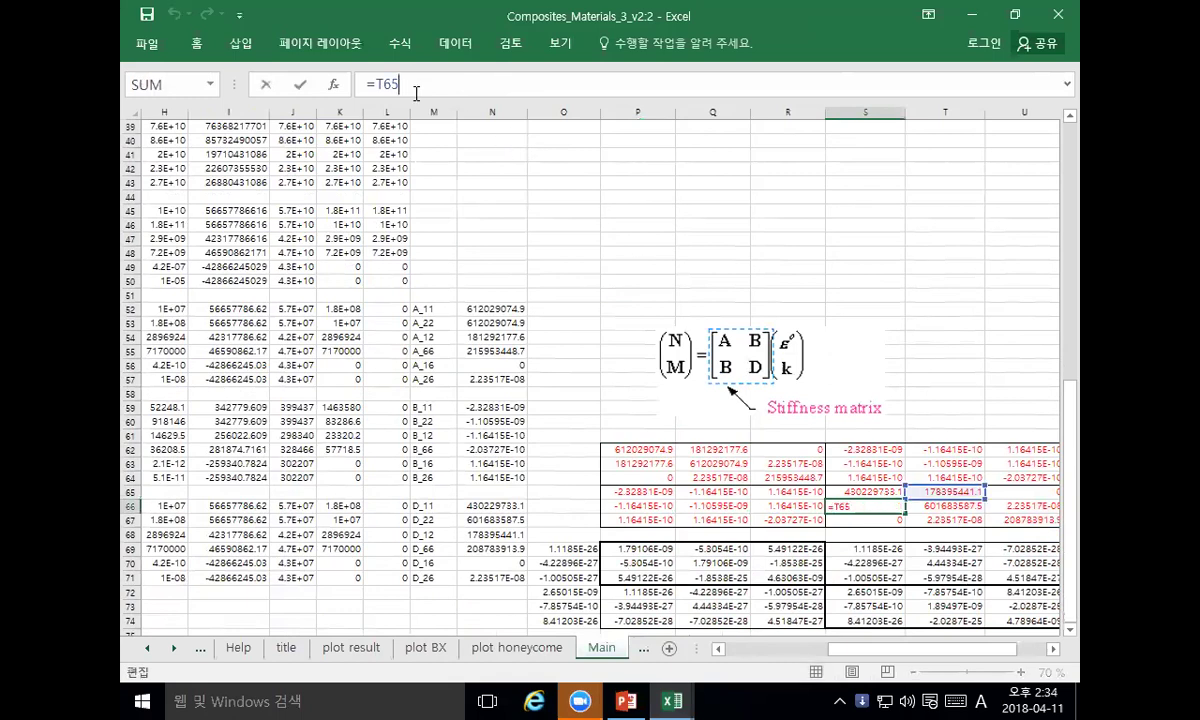
click(264, 84)
Step: Check the D_11 reference in S65, the EI_1 formula in Q34 and the MINVERSE formula in P30 without altering them
click(866, 492)
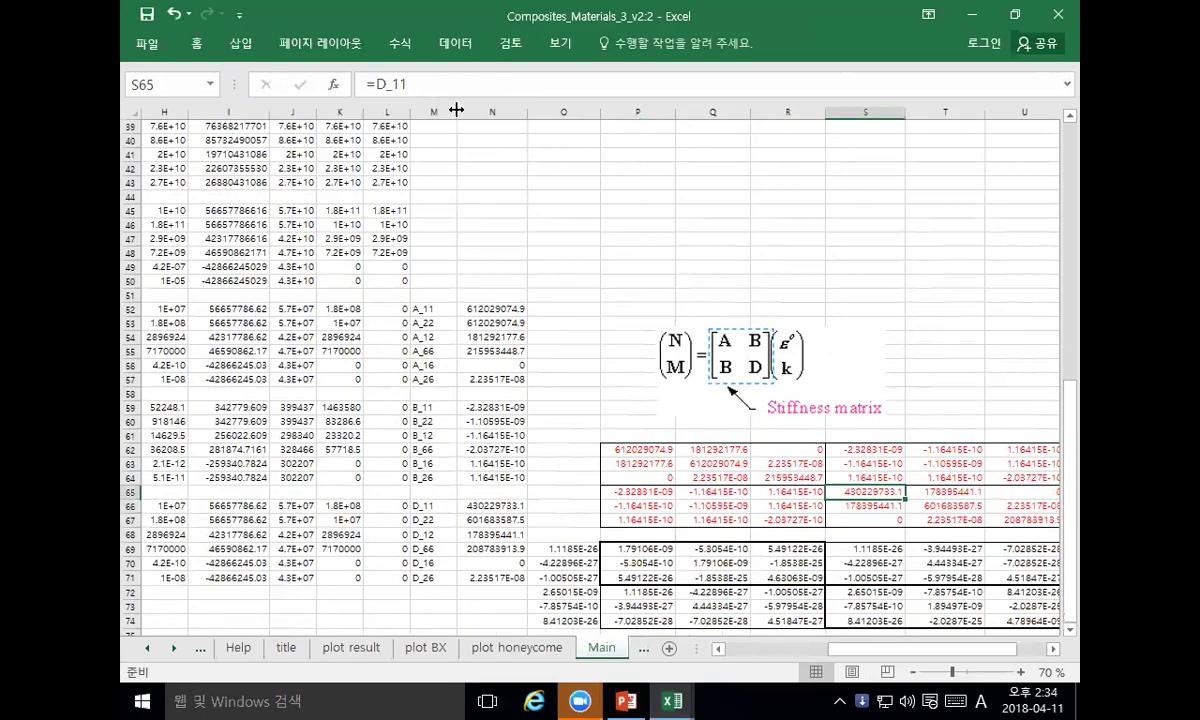
click(425, 84)
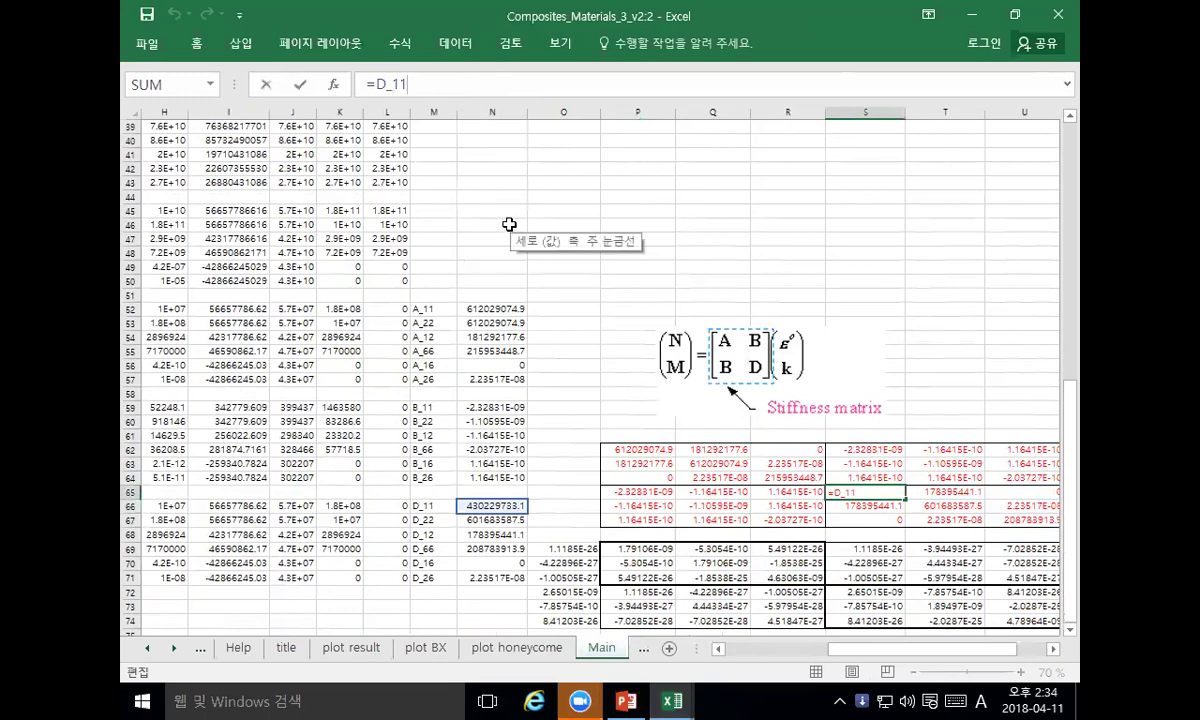
scroll(657, 286, up, 8)
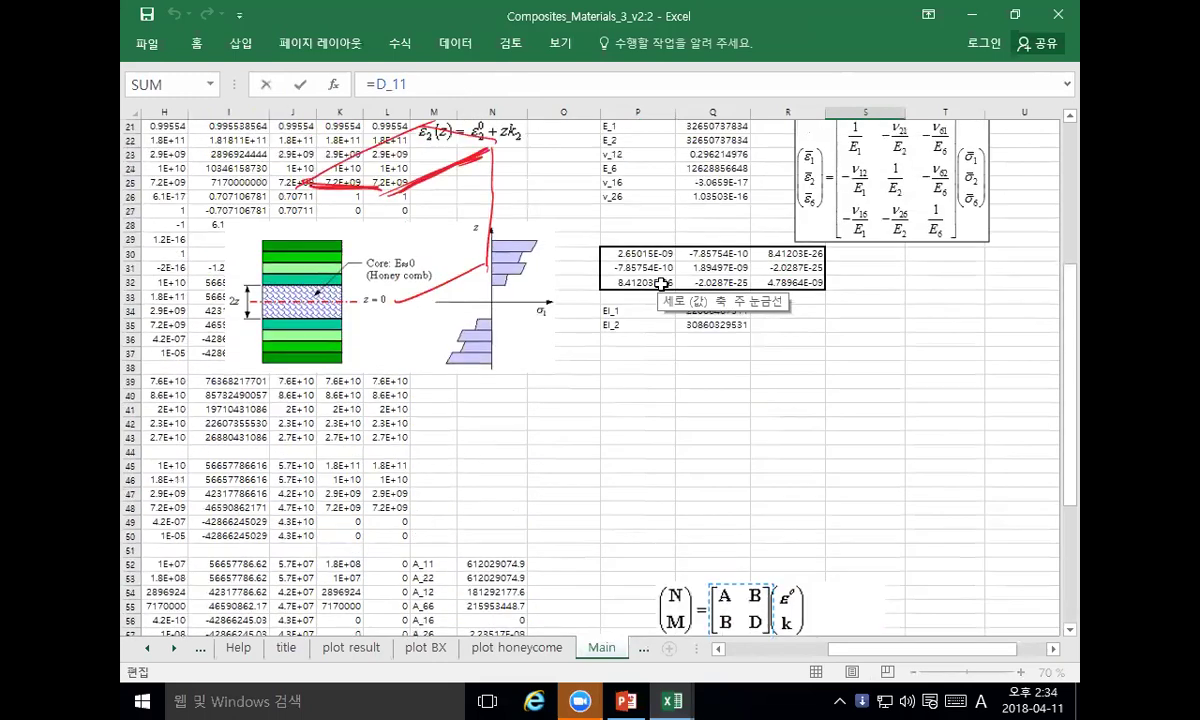
click(697, 397)
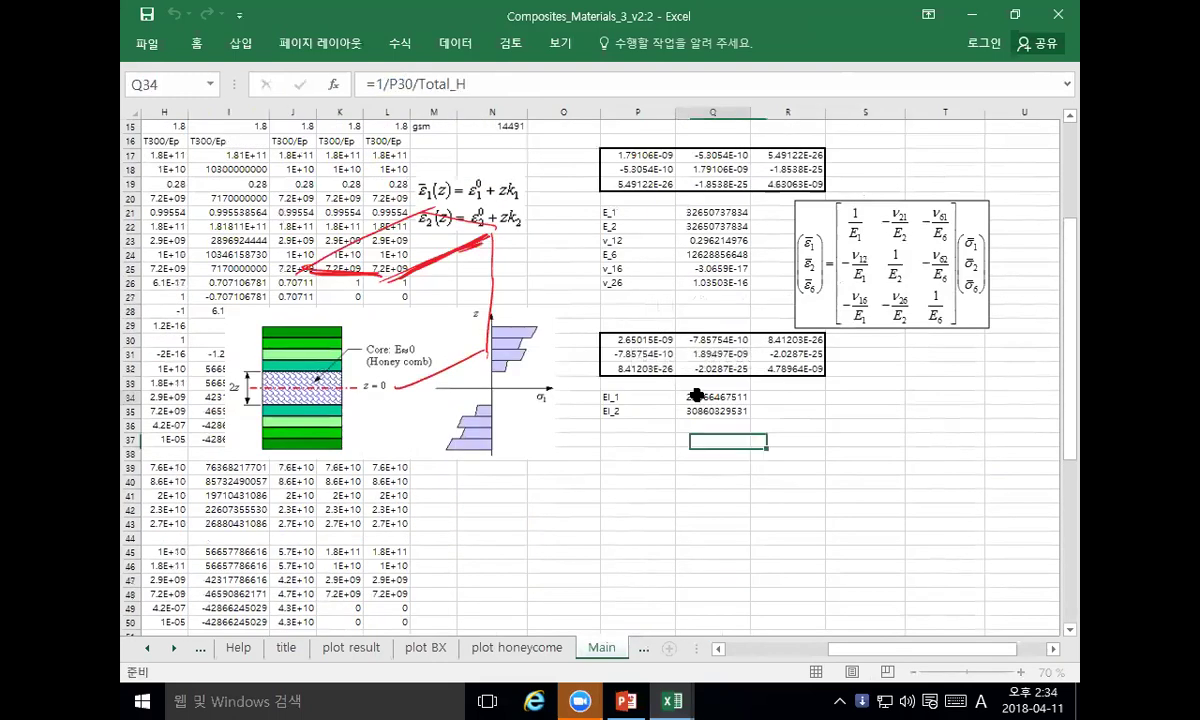
click(446, 84)
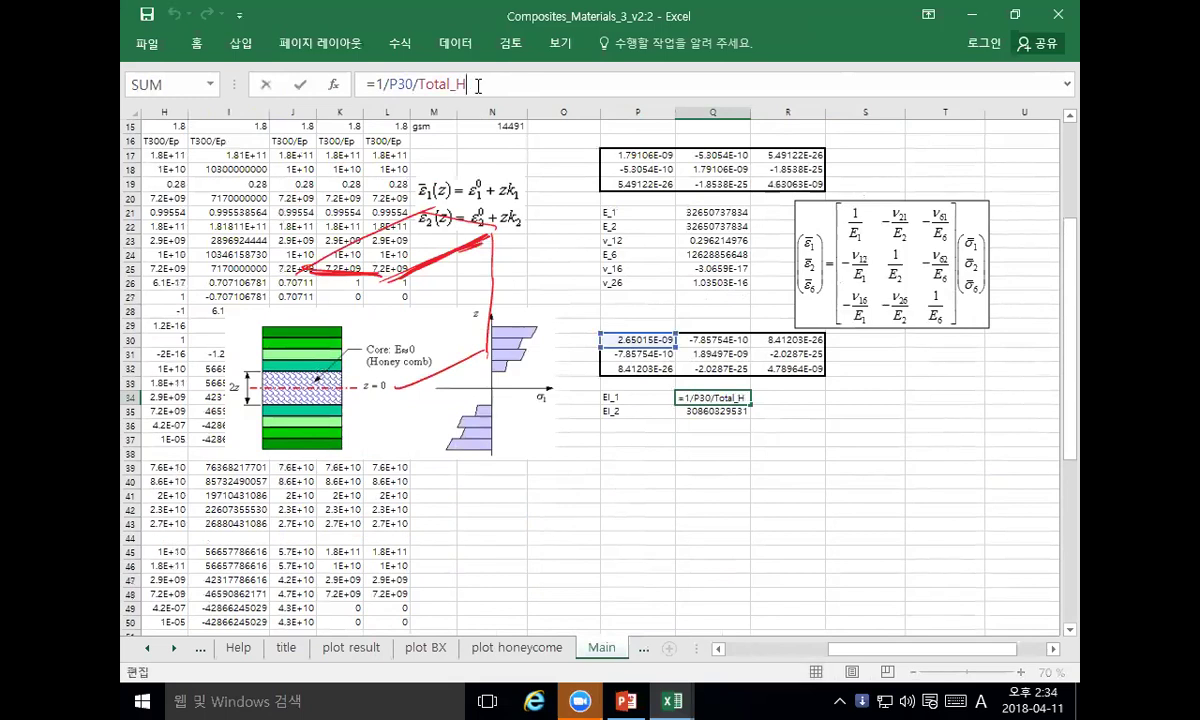
key(Escape)
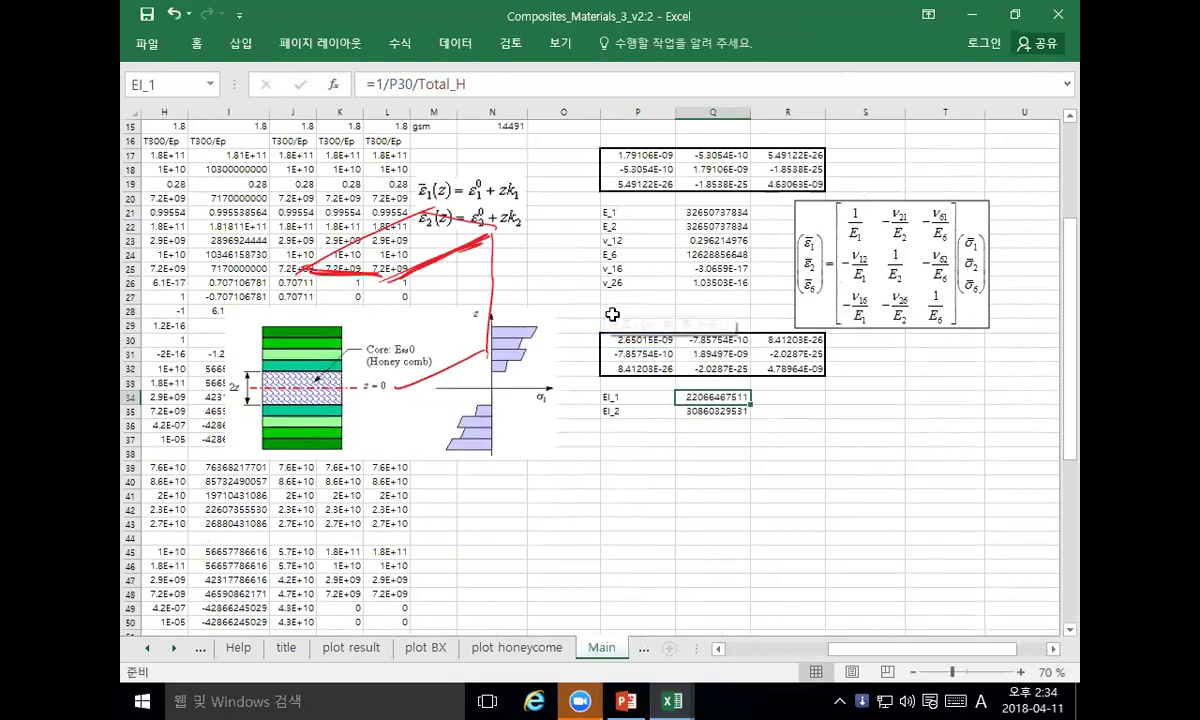
click(637, 340)
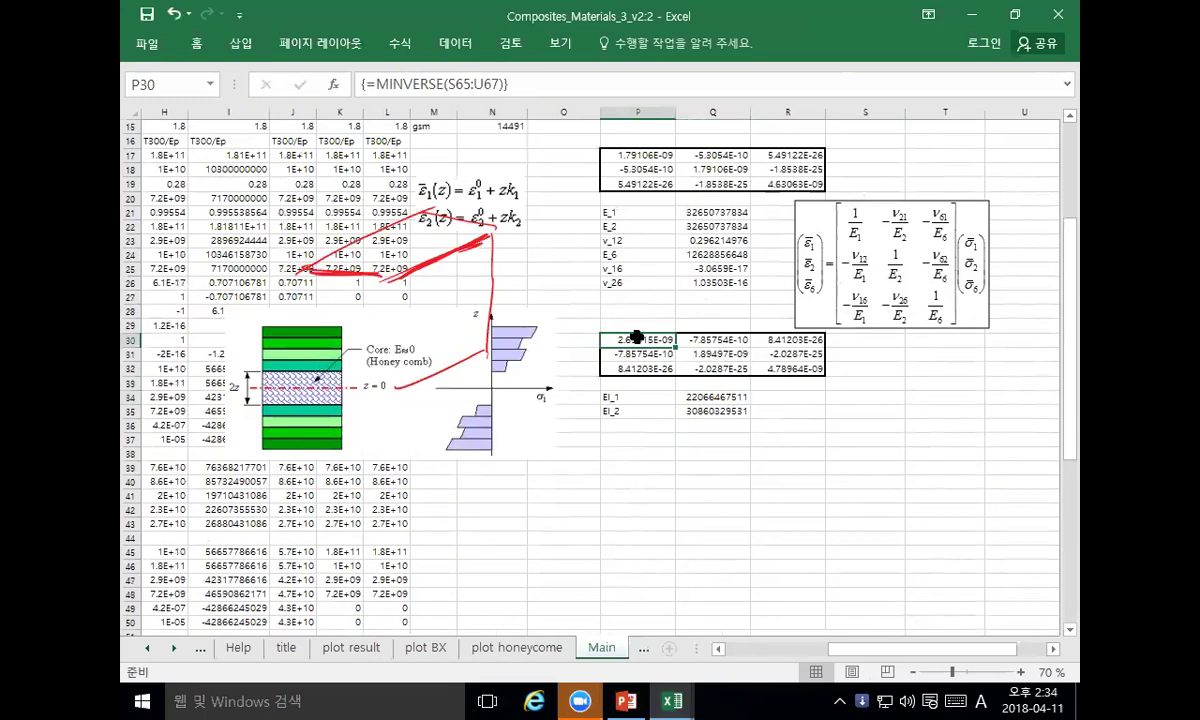
Step: Inspect the D_11 sum formula in N66 and the ply 1 D_11c formula in C66, leaving both unchanged
scroll(640, 340, down, 9)
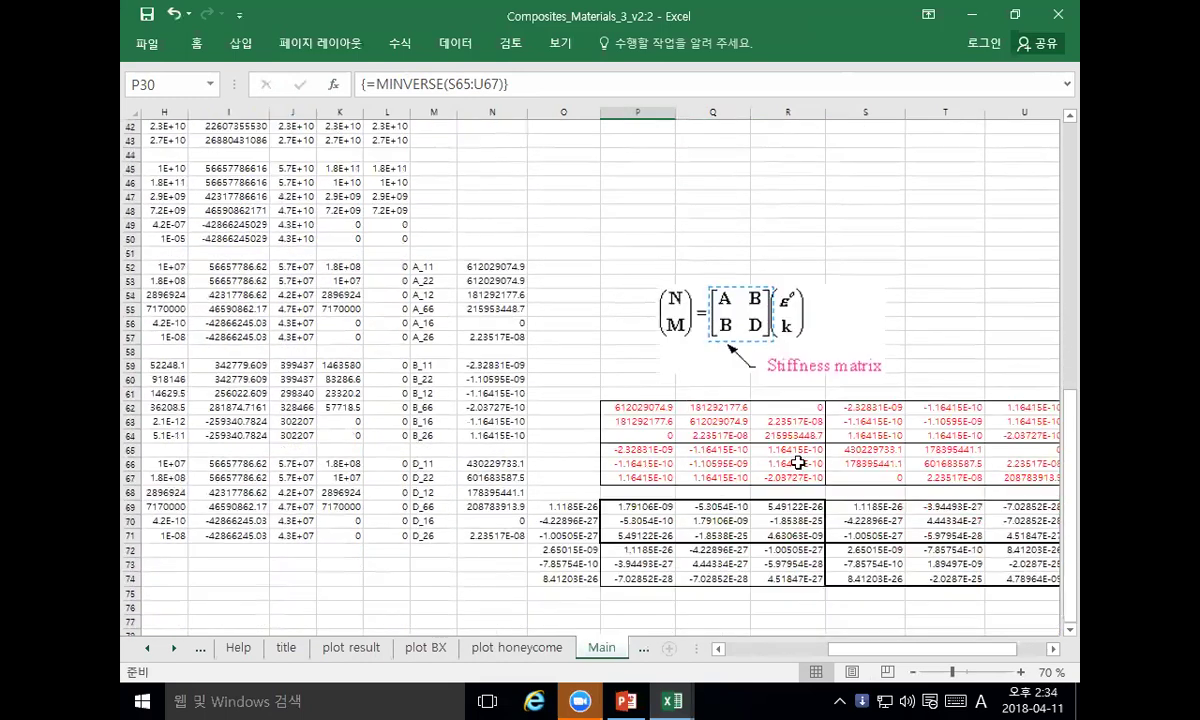
drag(850, 648, 713, 633)
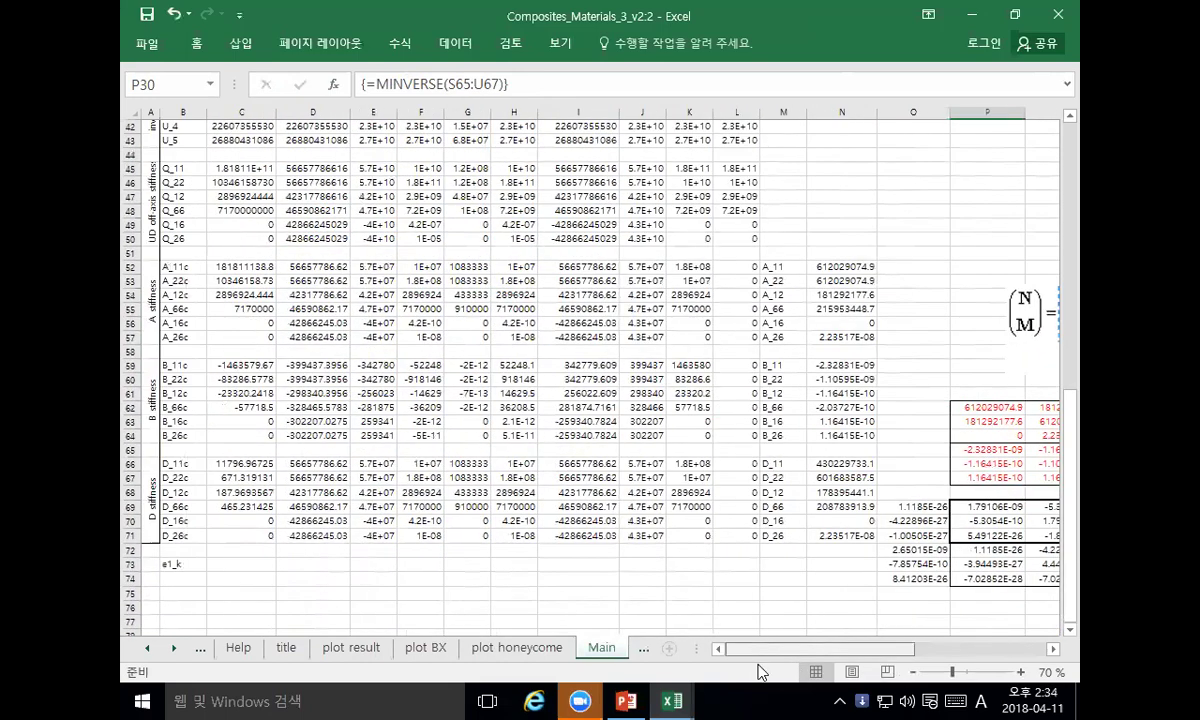
click(857, 463)
click(490, 86)
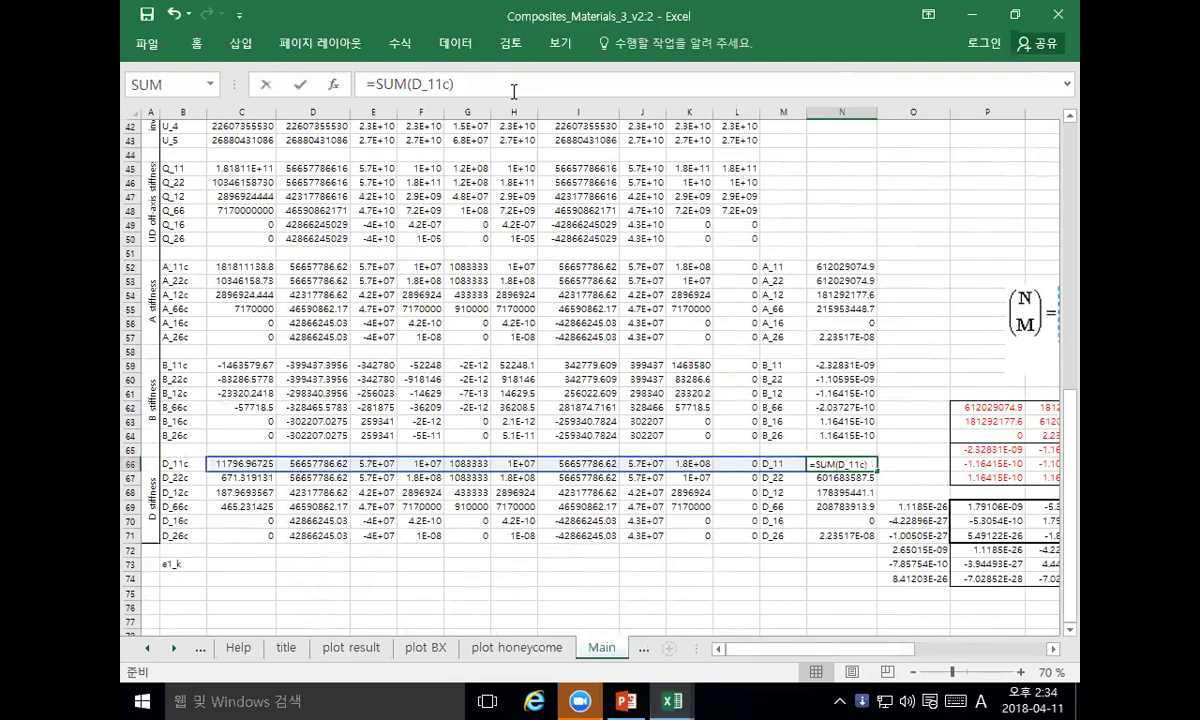
click(266, 84)
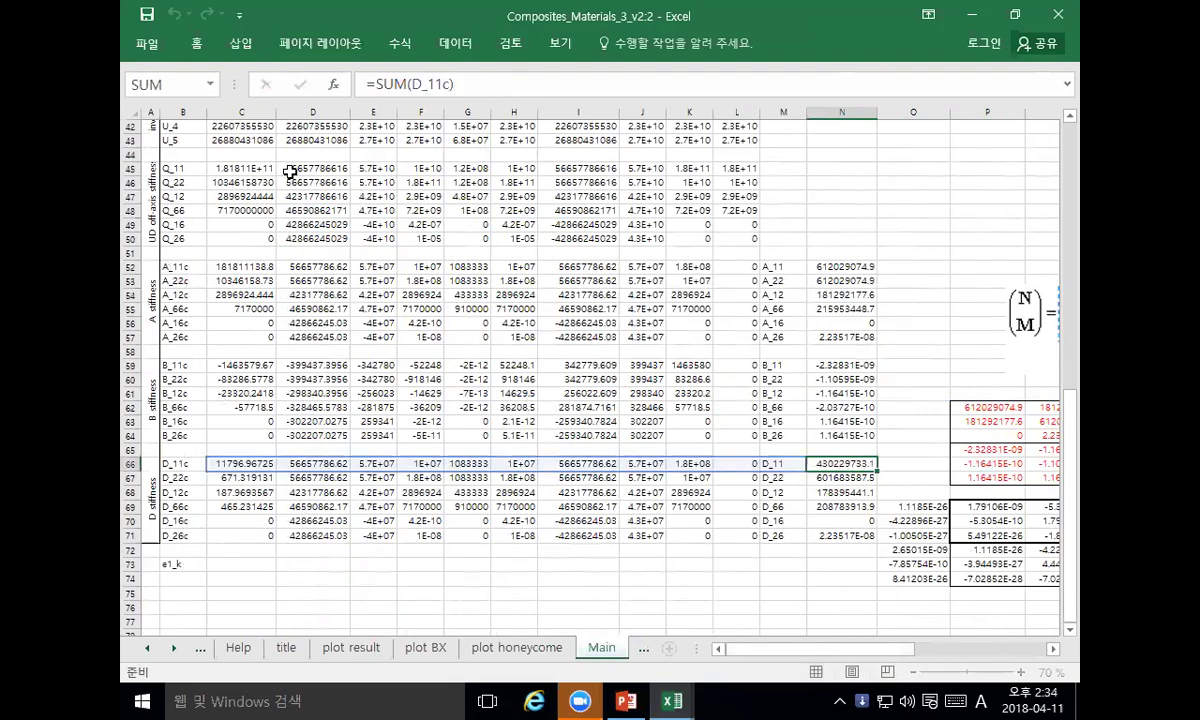
click(227, 463)
click(560, 86)
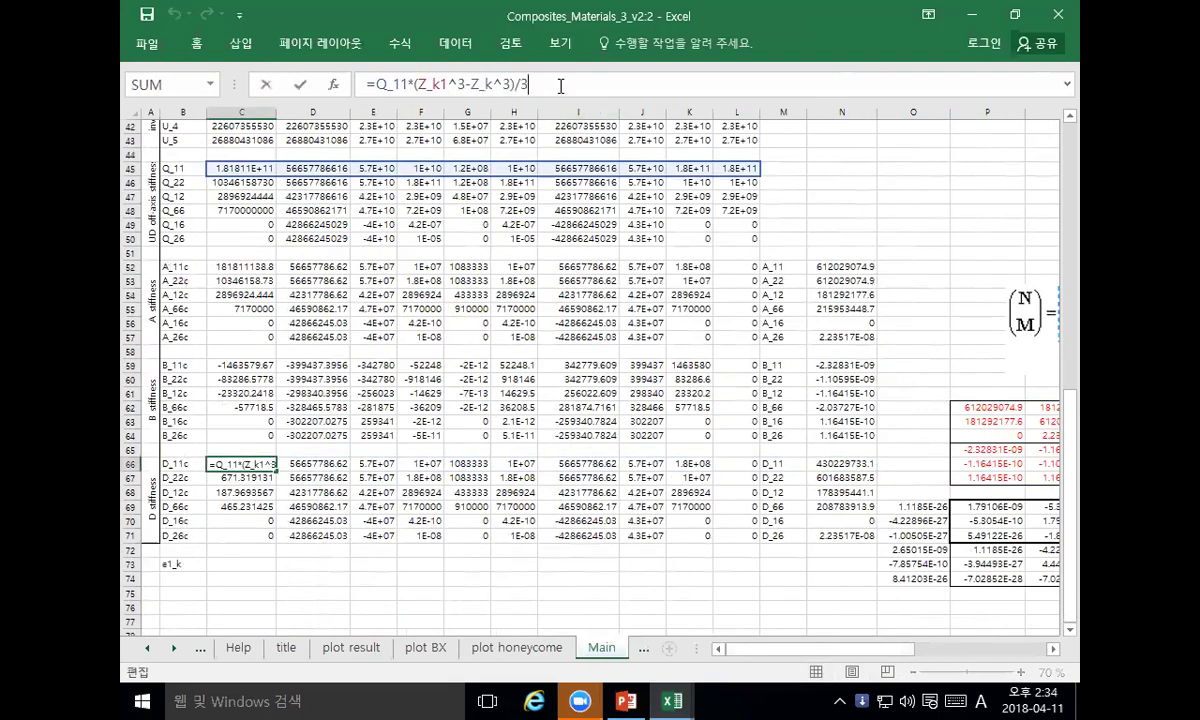
click(266, 86)
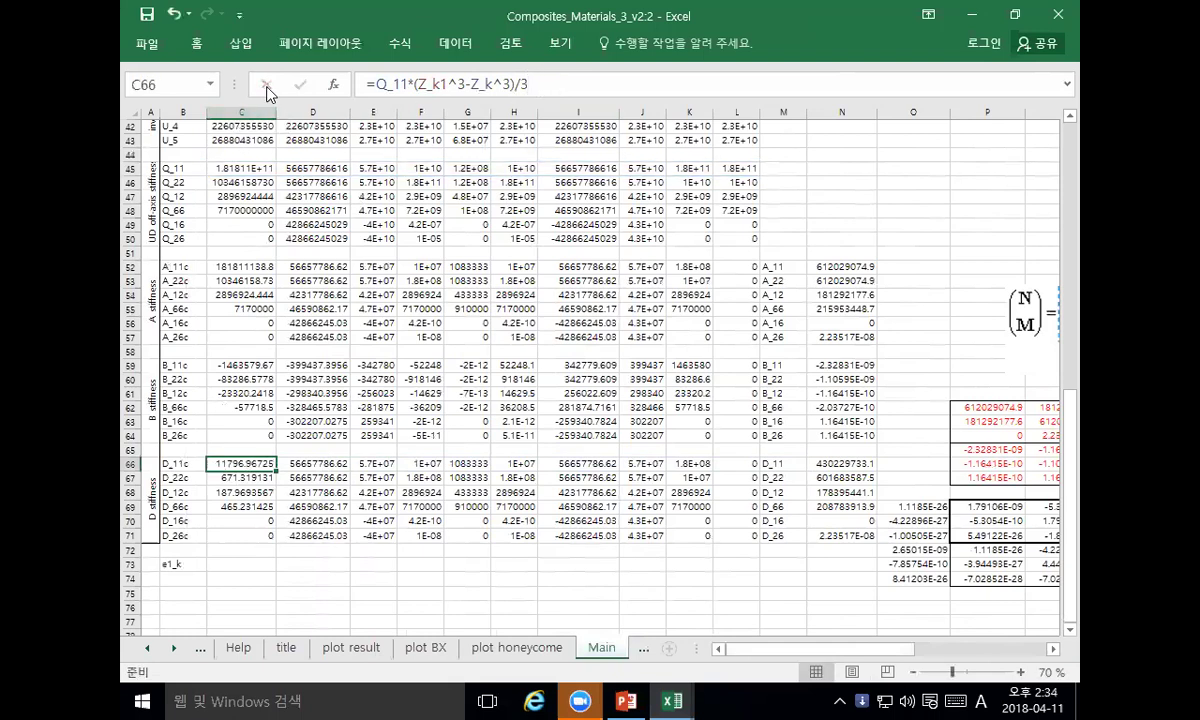
Step: Review the laminate inputs on the Main sheet and the EI_1 and mass table and charts on the plot honeycome sheet
scroll(396, 310, up, 1)
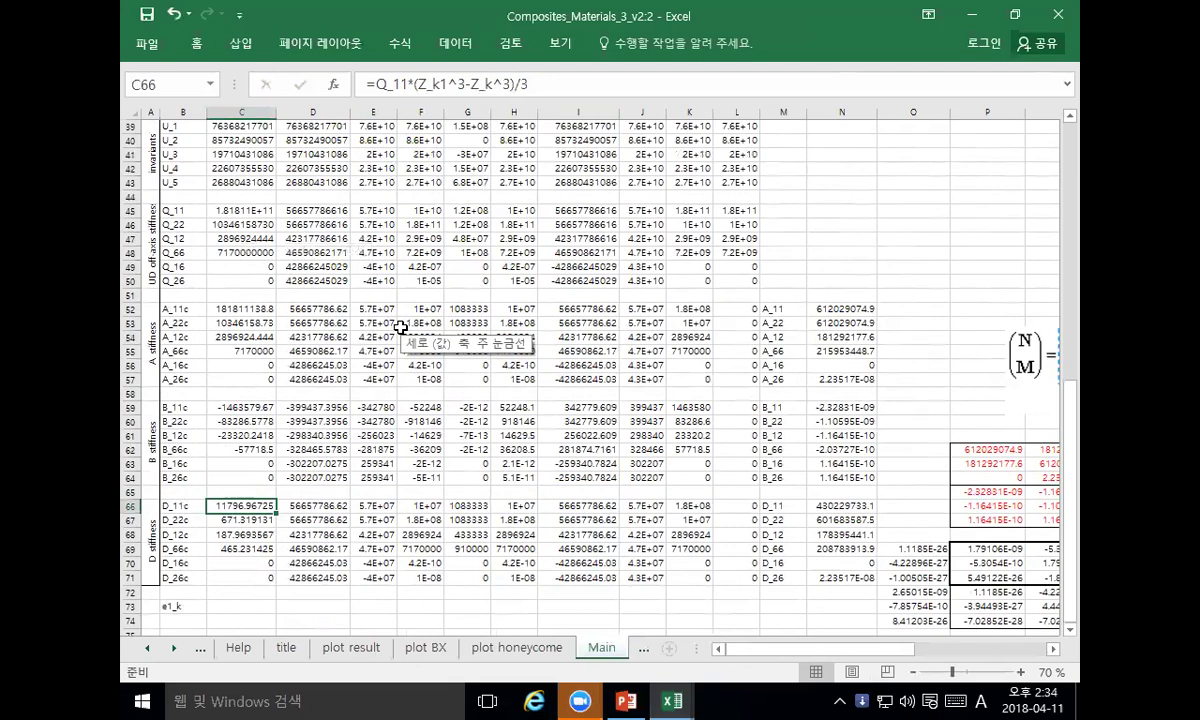
scroll(400, 328, up, 1)
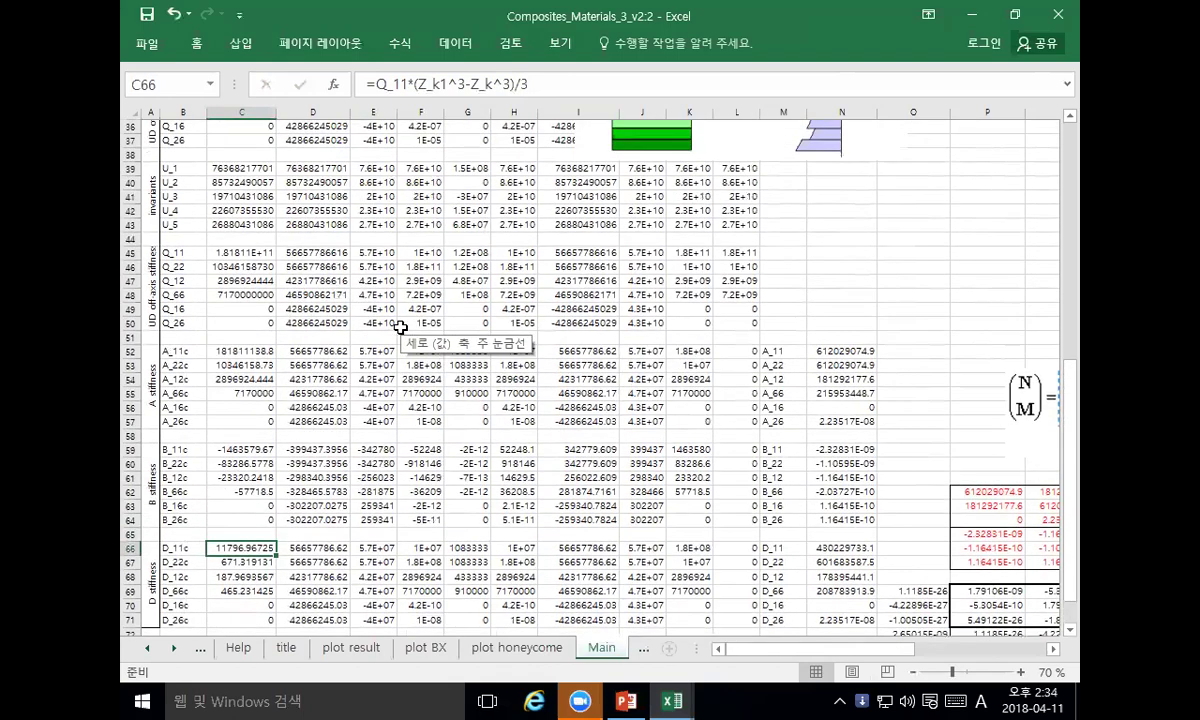
scroll(400, 328, up, 10)
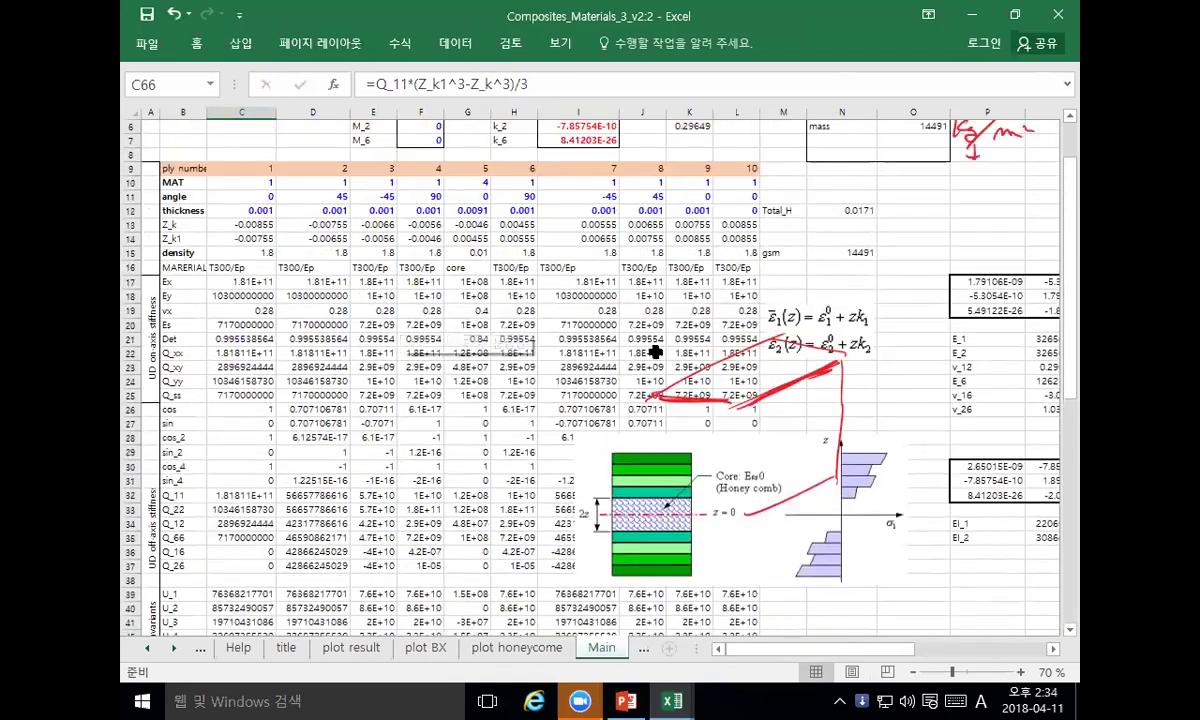
drag(801, 647, 880, 652)
scroll(683, 380, up, 2)
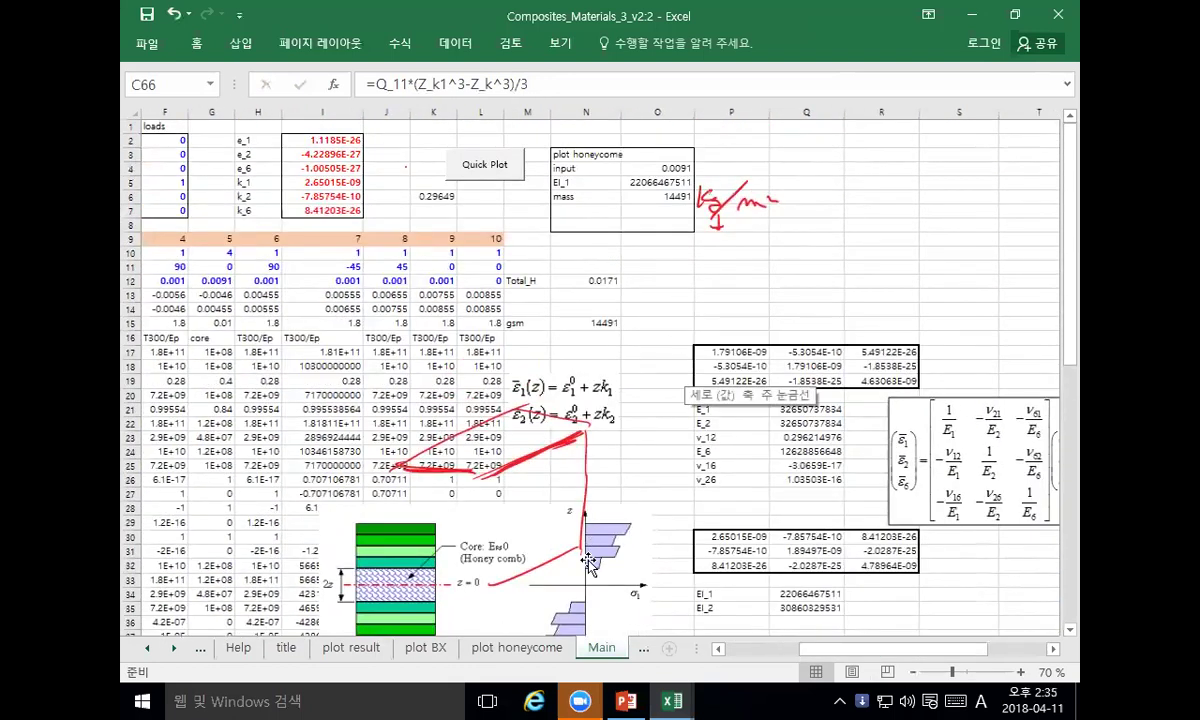
click(533, 647)
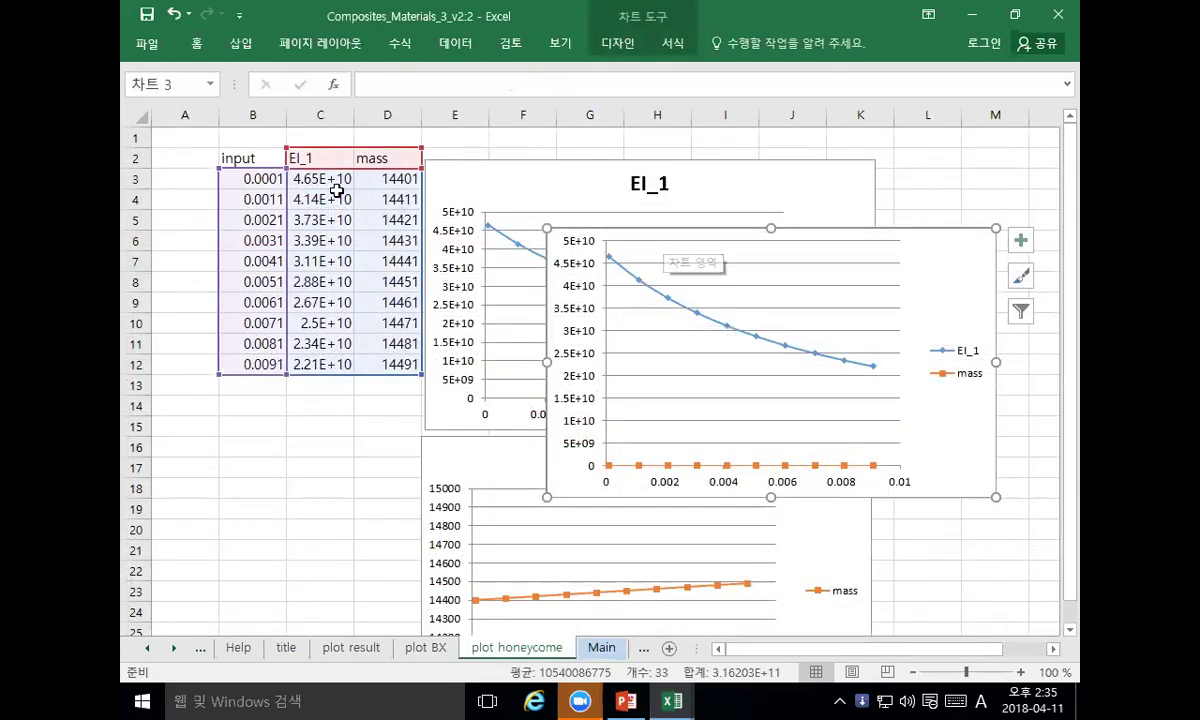
drag(307, 375, 307, 378)
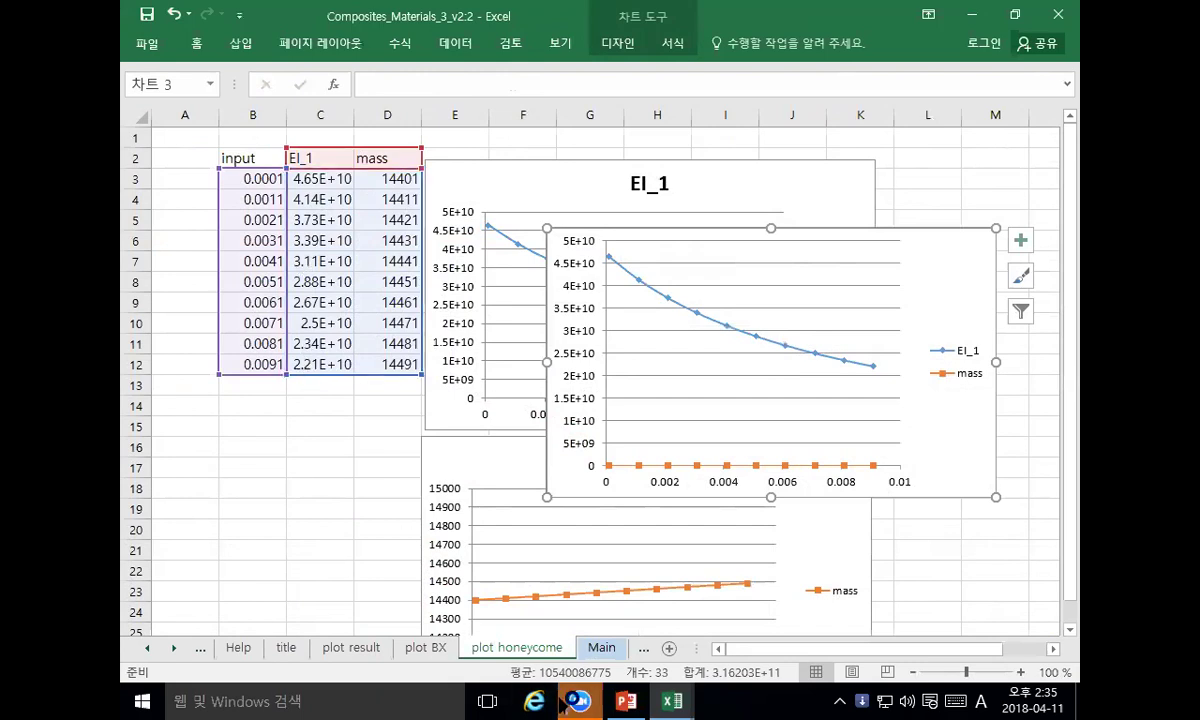
Step: On the Main sheet, trace two levels of dependents from the input cell O4, and remove the tracer arrows
click(602, 648)
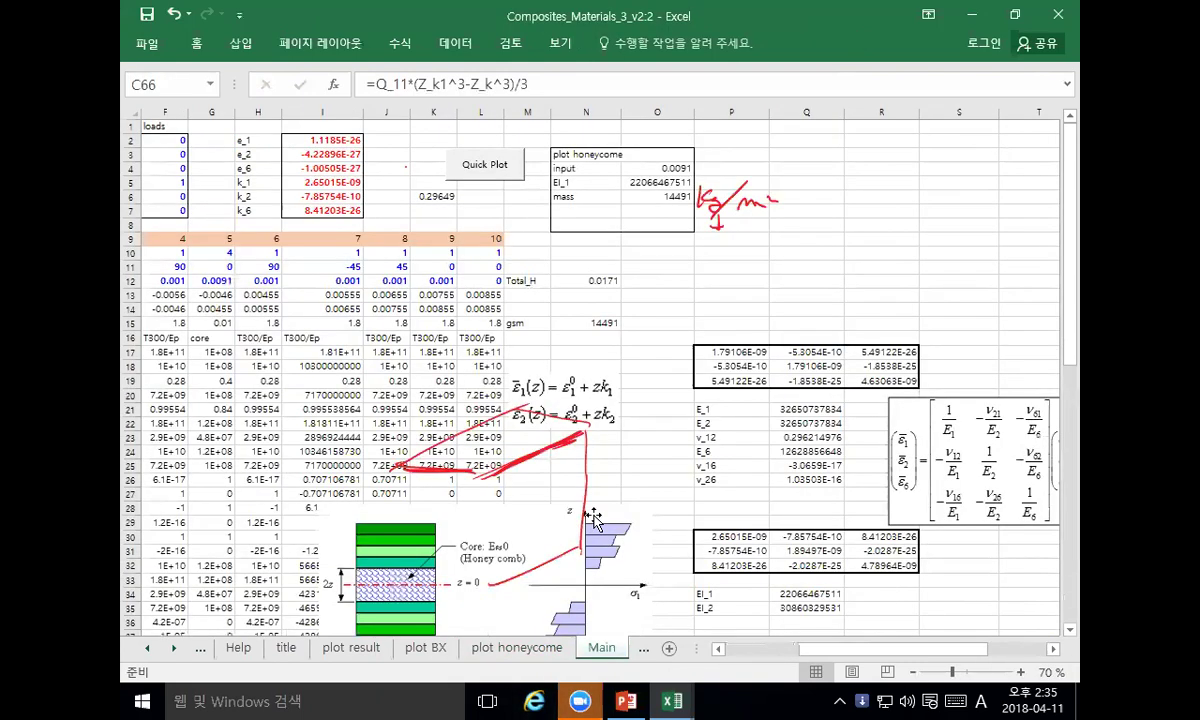
drag(856, 649, 783, 660)
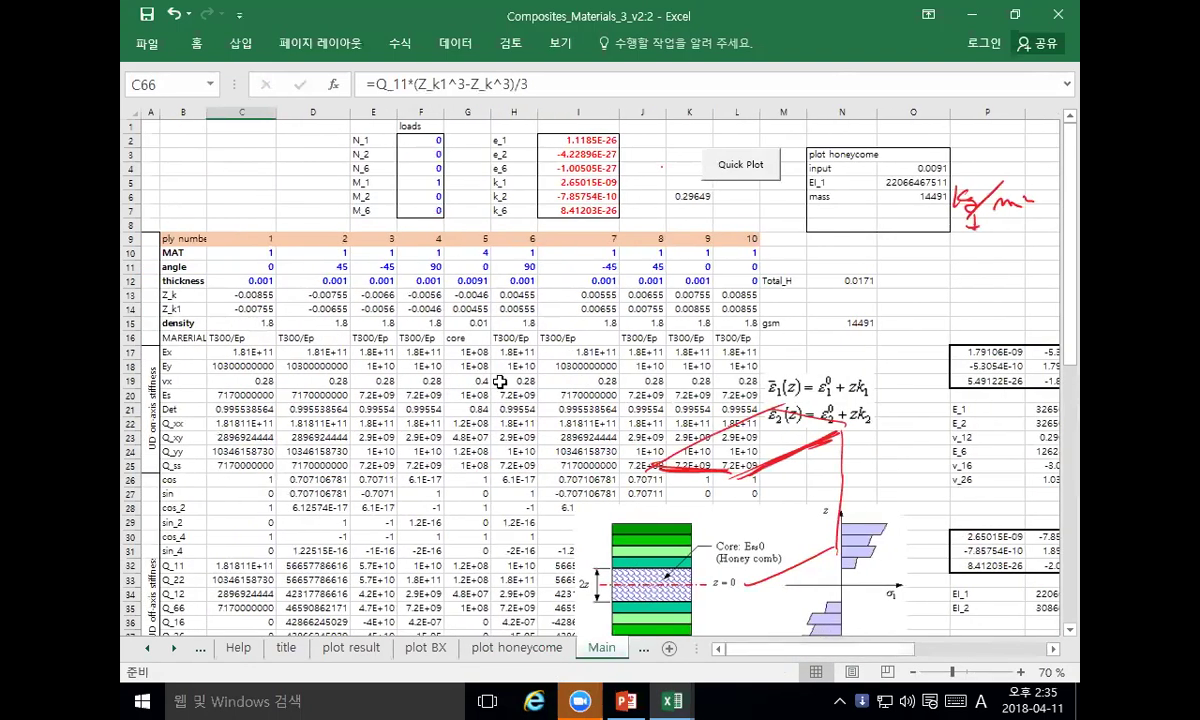
click(921, 168)
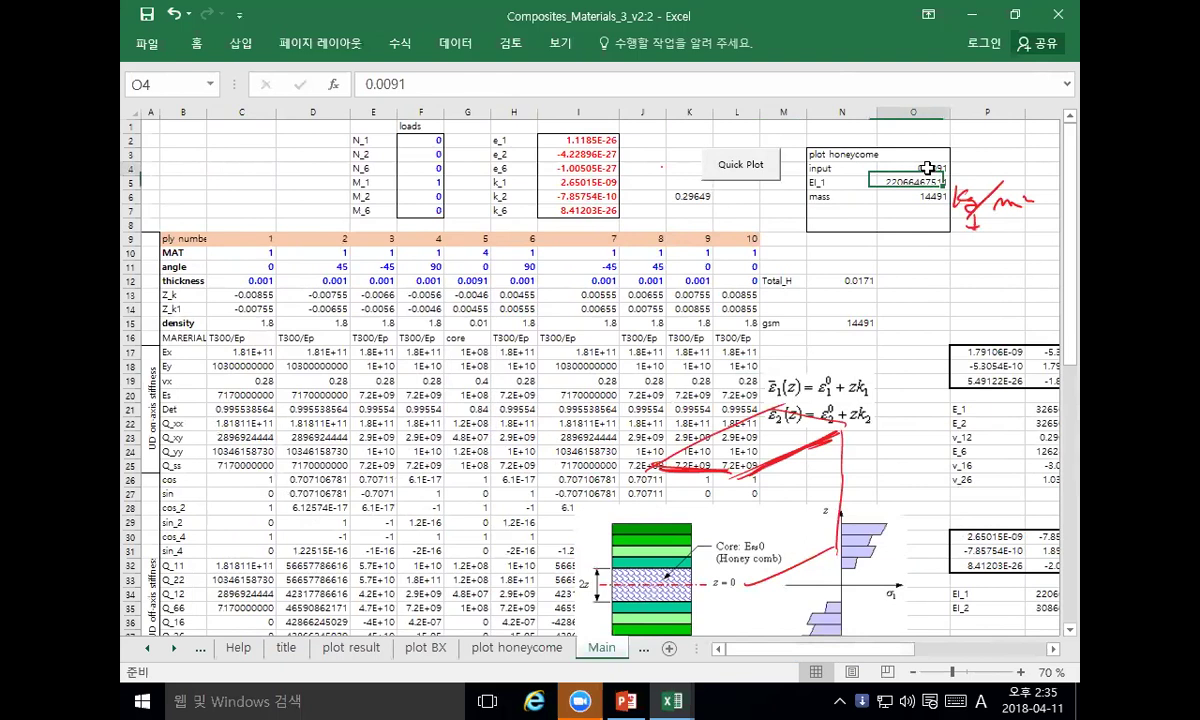
click(398, 42)
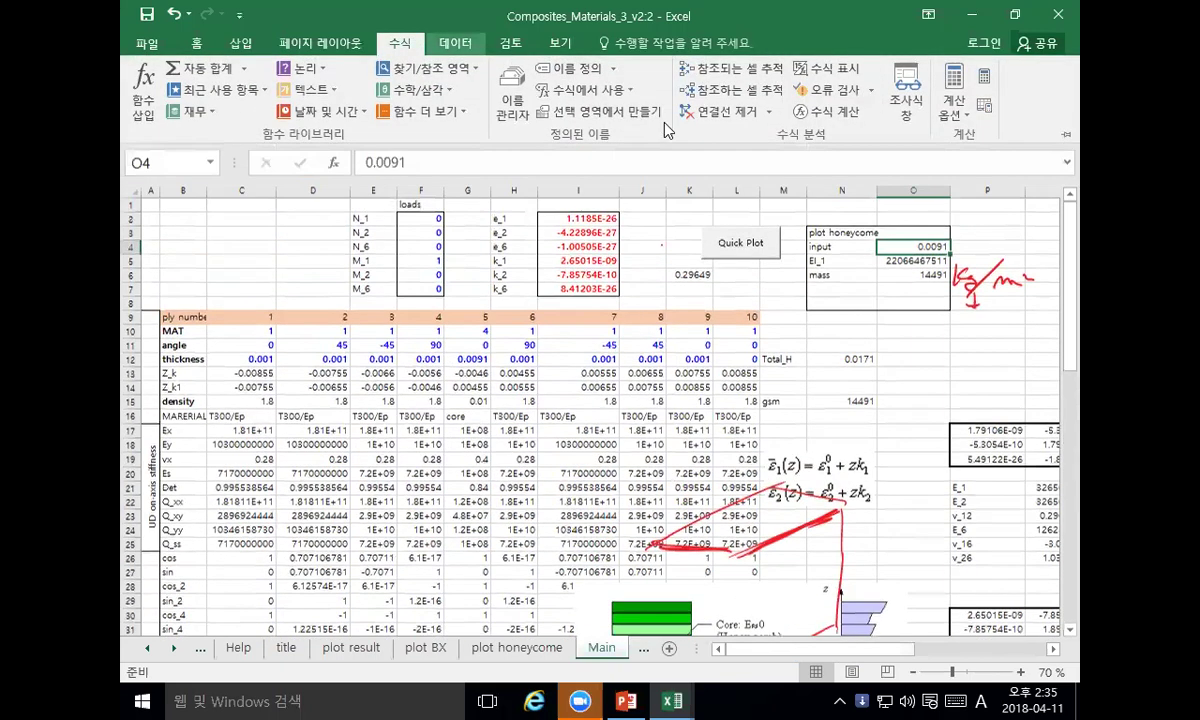
click(744, 96)
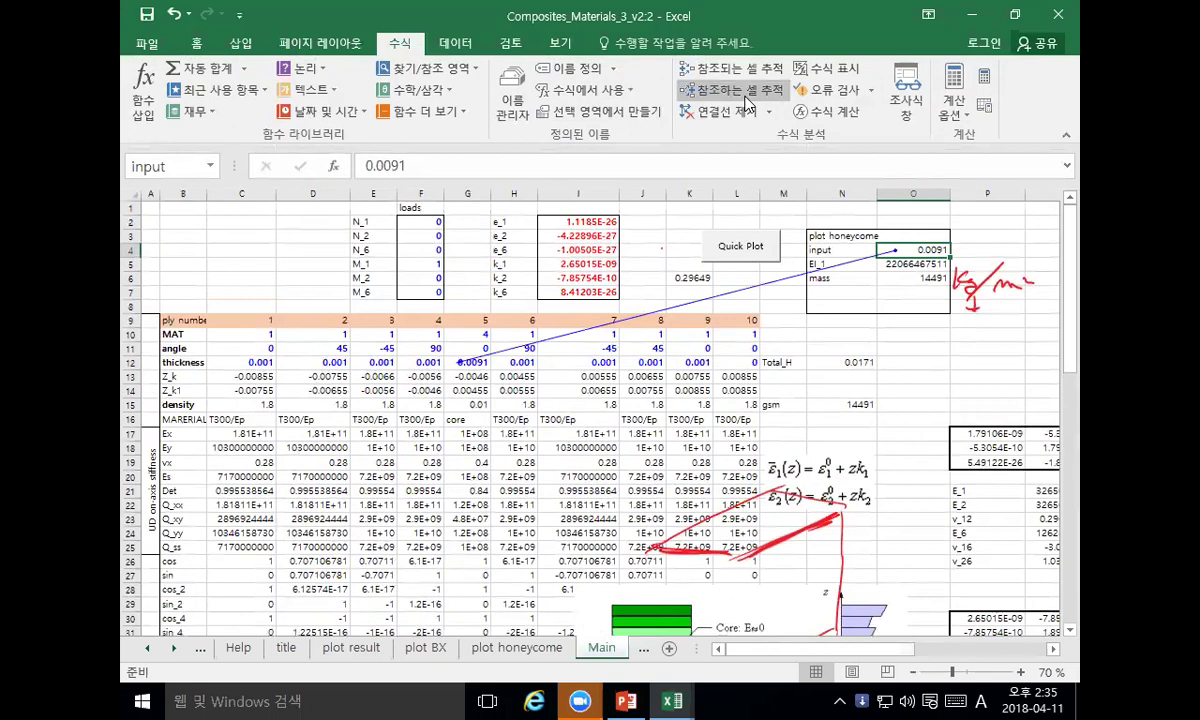
click(744, 96)
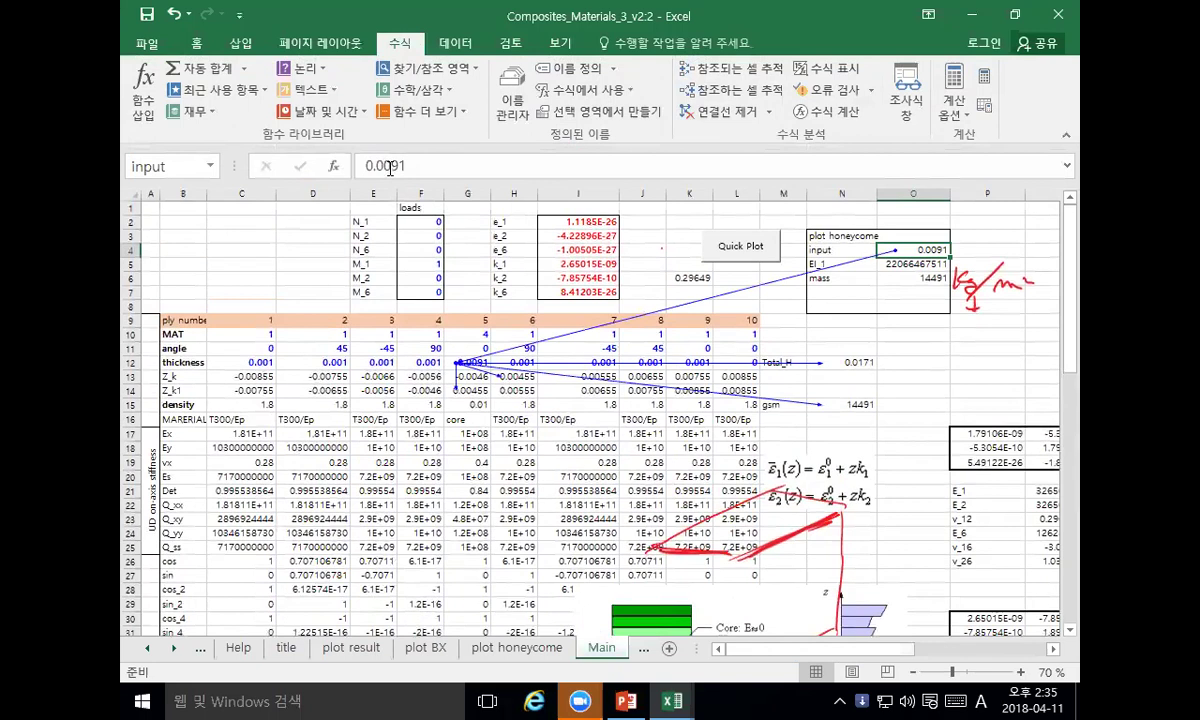
click(712, 111)
Step: Look over the Main sheet's ply calculations, and open the Material sheet to check the Aluminium row's properties
scroll(687, 299, down, 2)
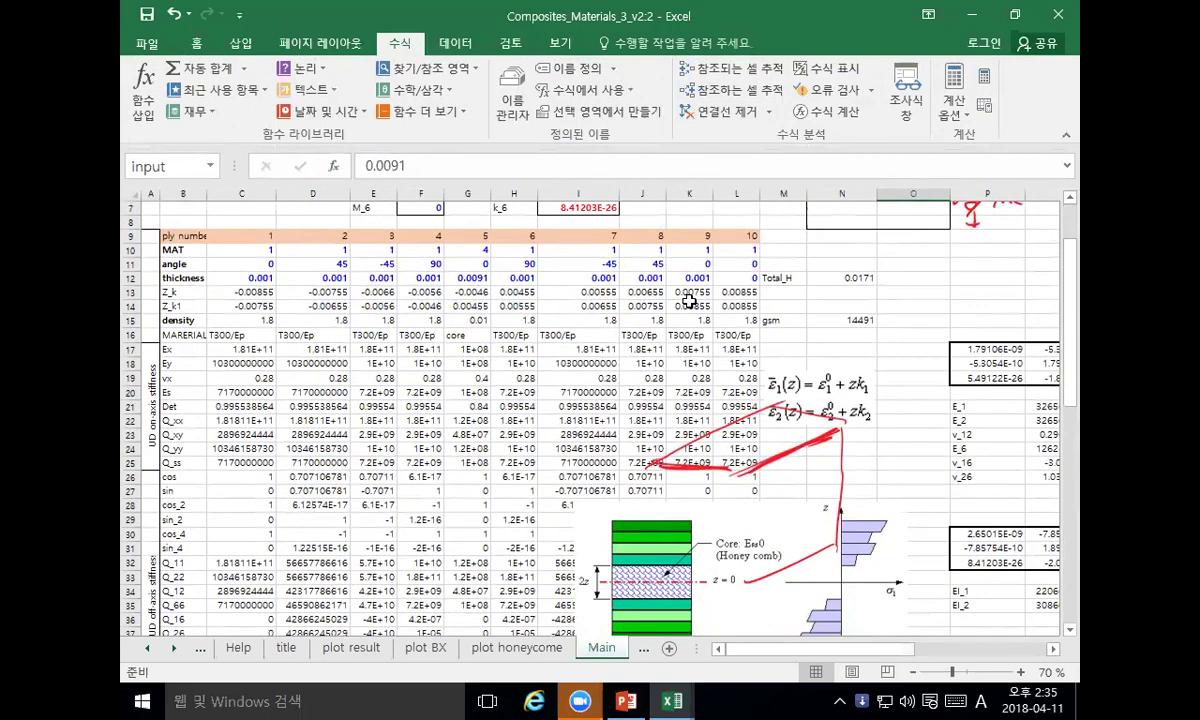
scroll(689, 301, down, 2)
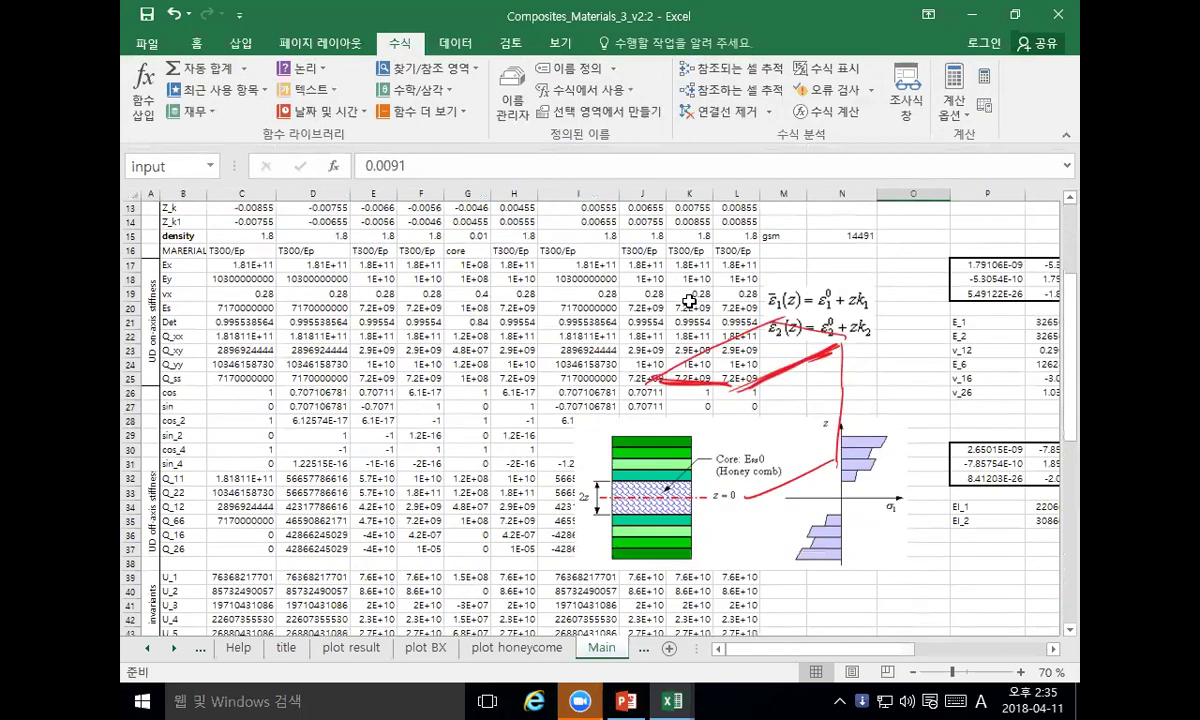
scroll(689, 301, down, 1)
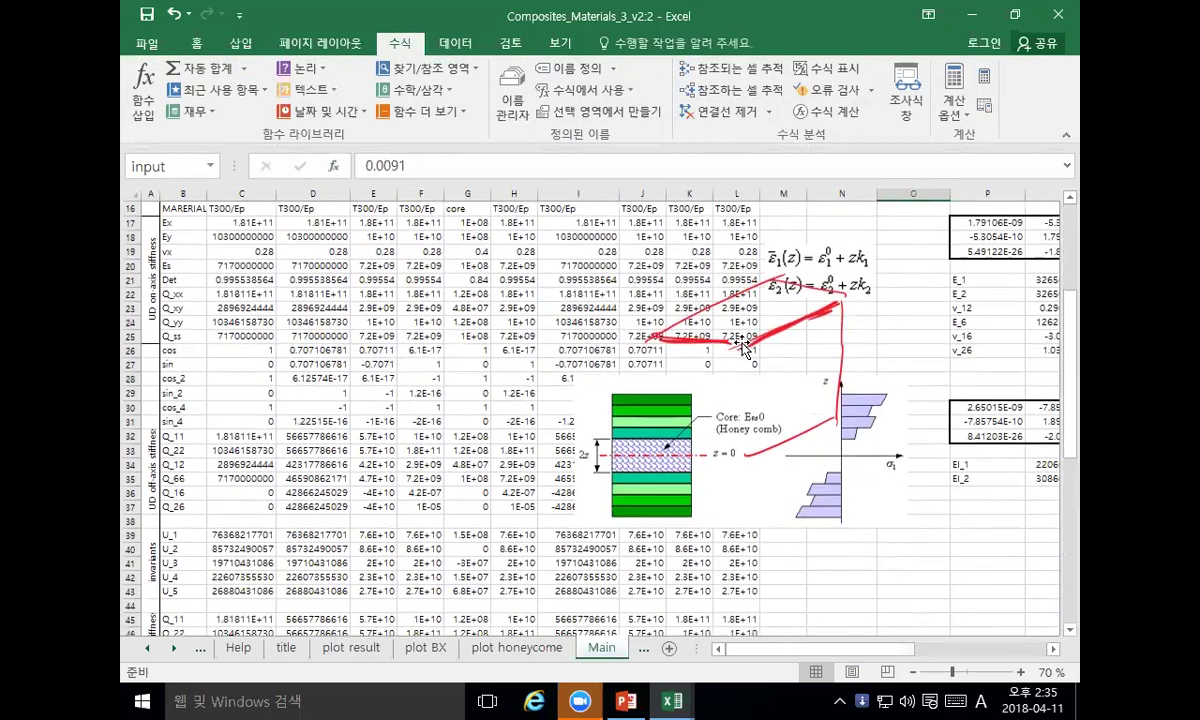
scroll(748, 350, down, 1)
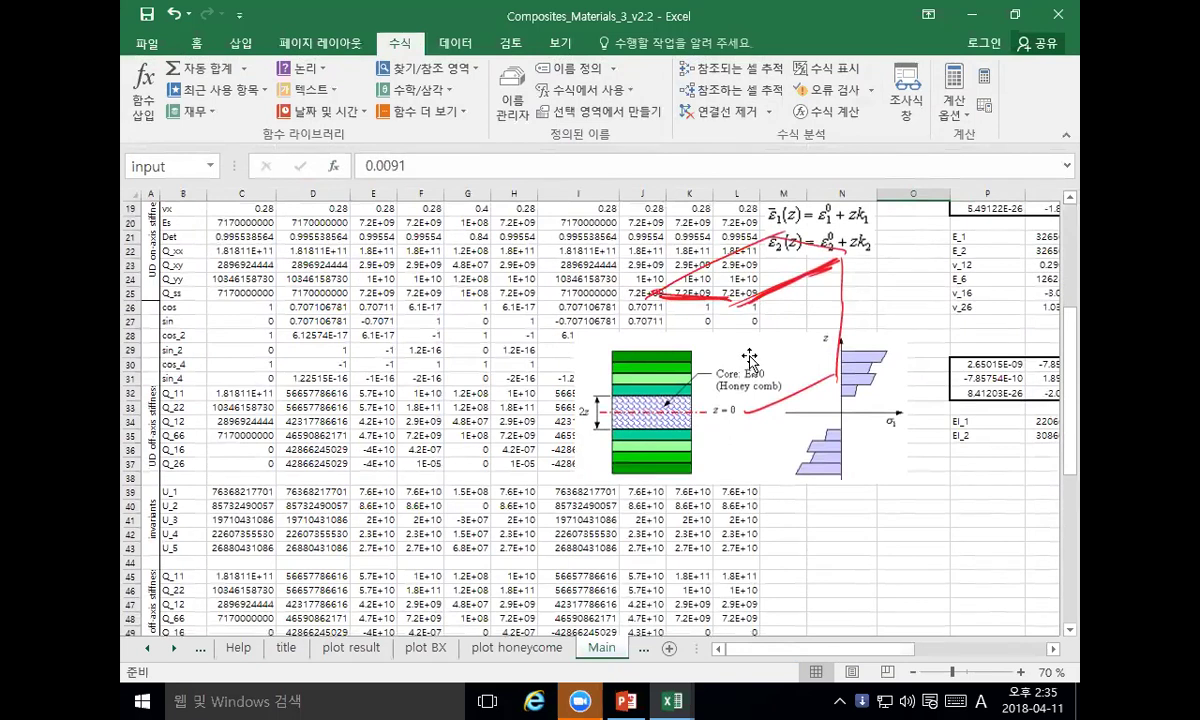
scroll(749, 358, up, 6)
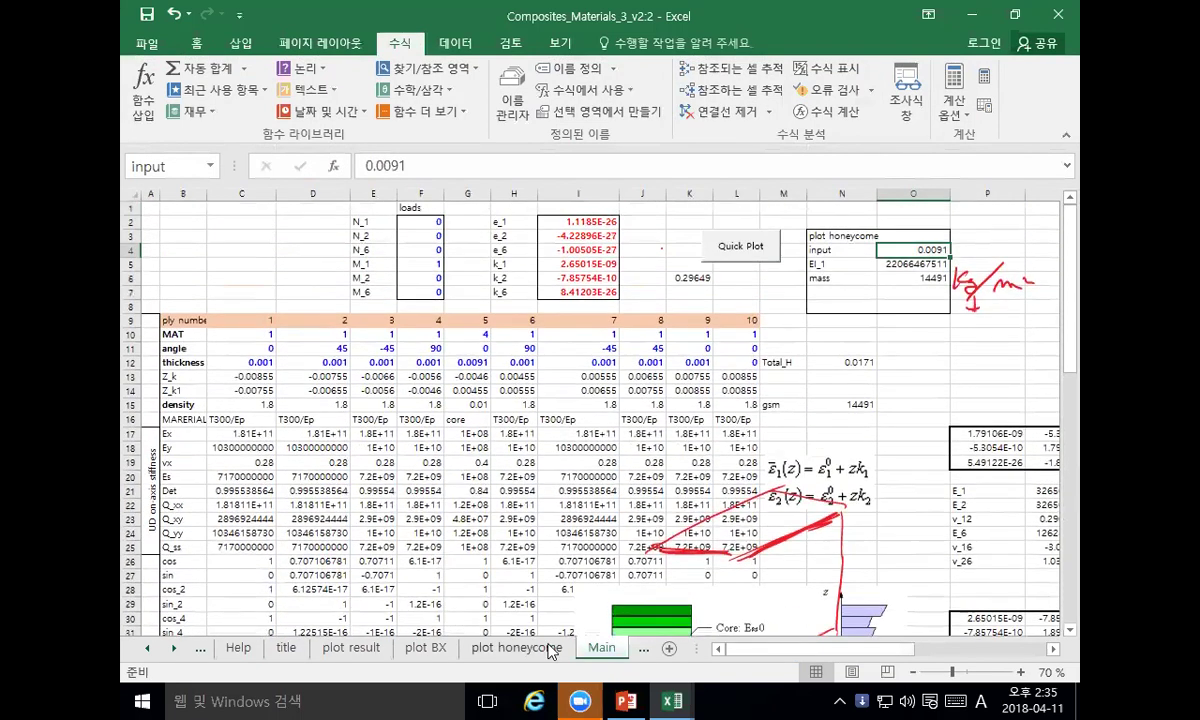
drag(693, 648, 890, 628)
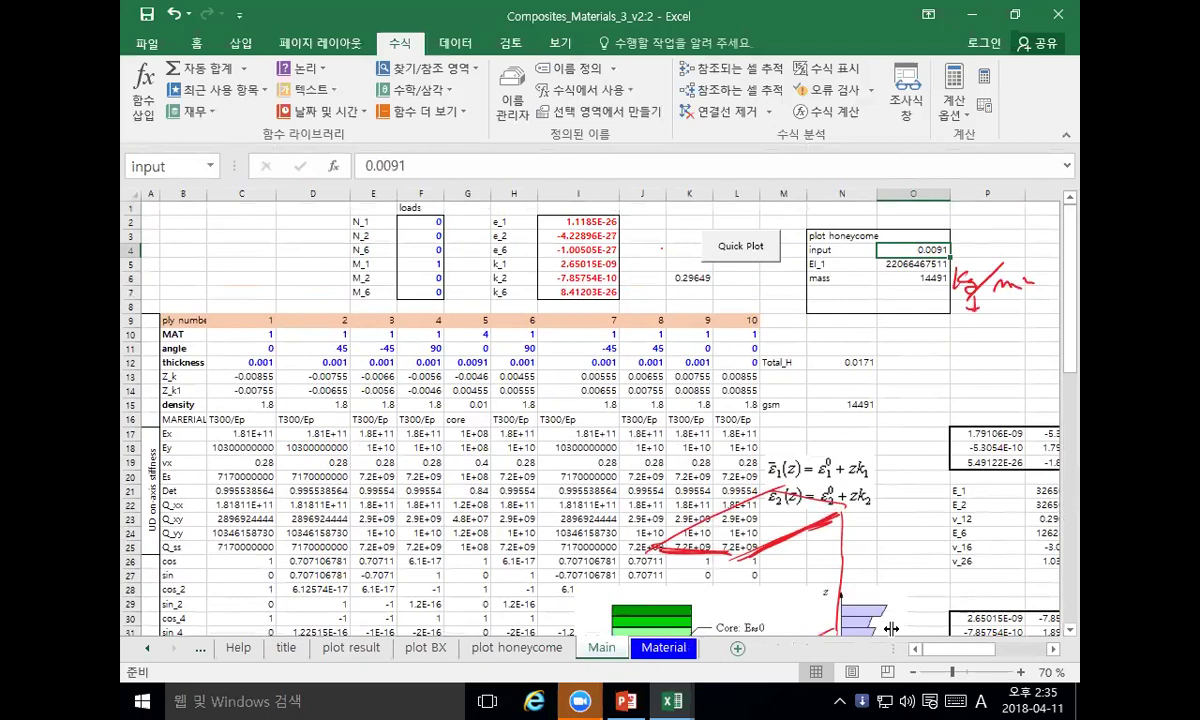
click(666, 650)
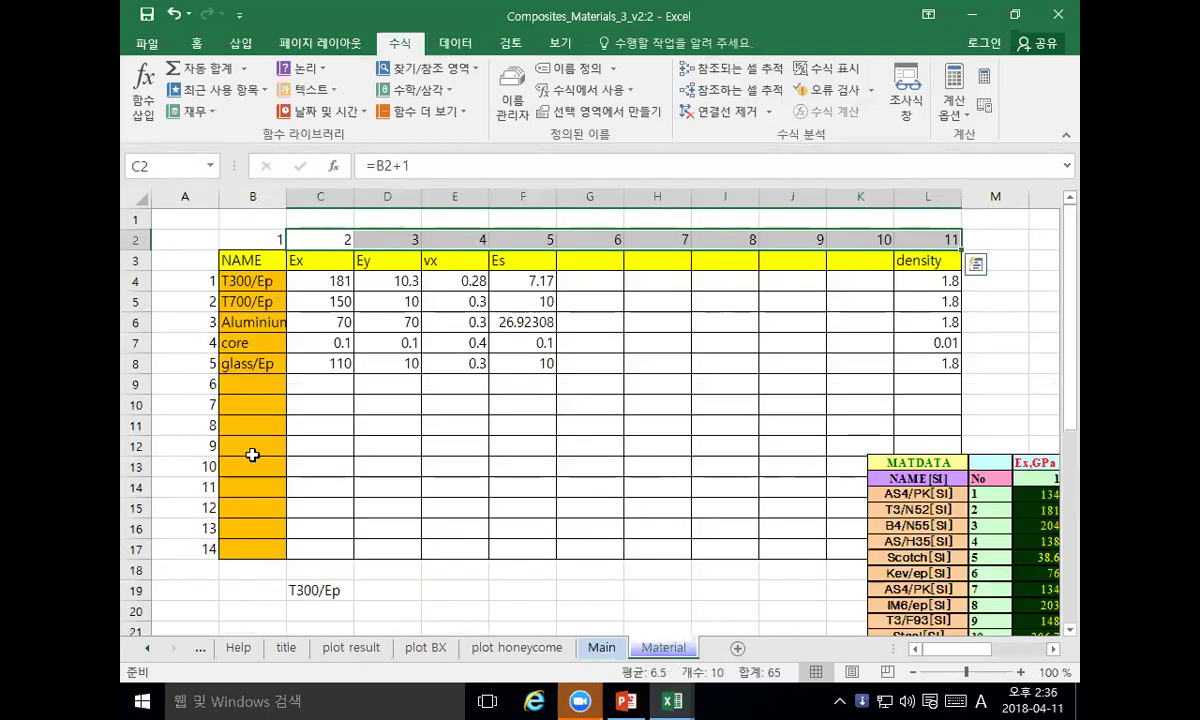
click(329, 318)
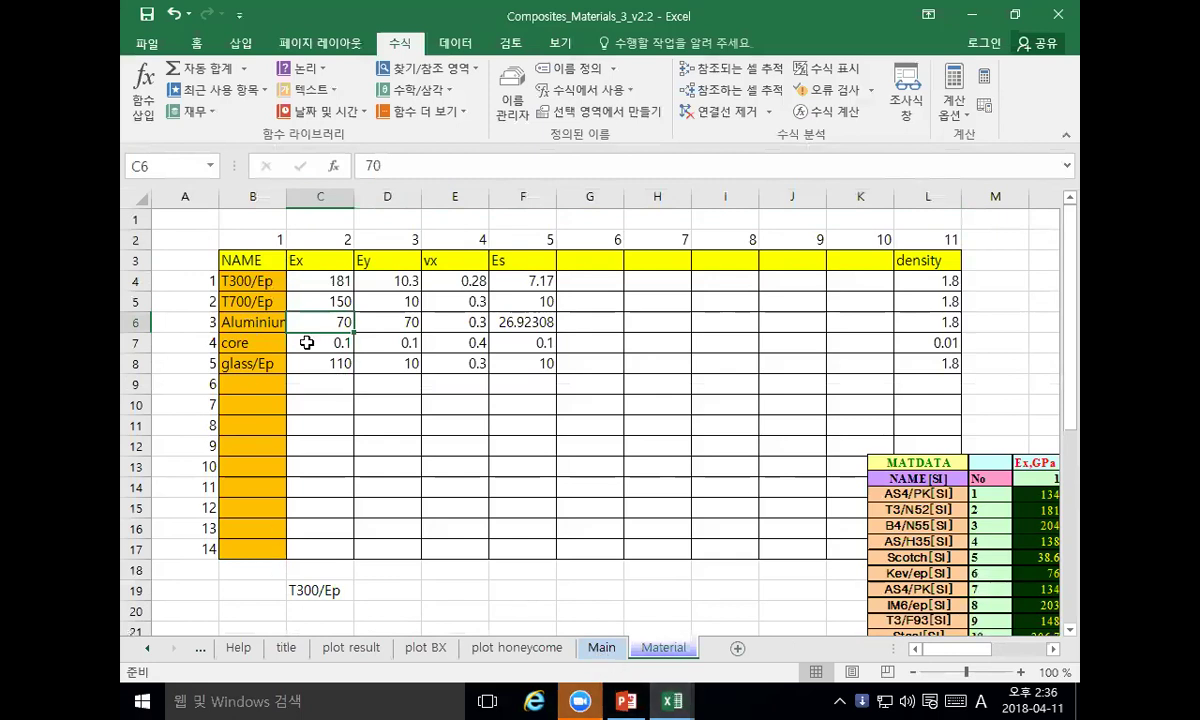
Step: On the Main sheet, set the MAT number of plies 1 to 4 to 3 for Aluminium
click(598, 649)
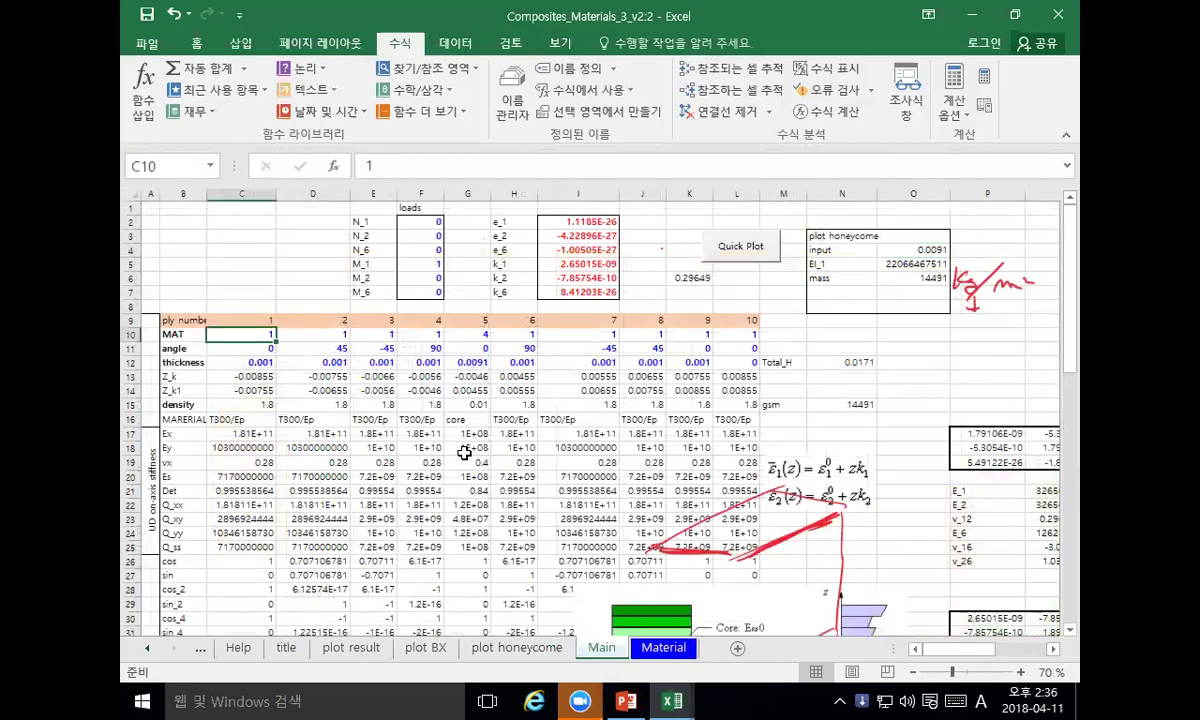
text(3)
key(Tab)
text(3)
key(Tab)
text(3)
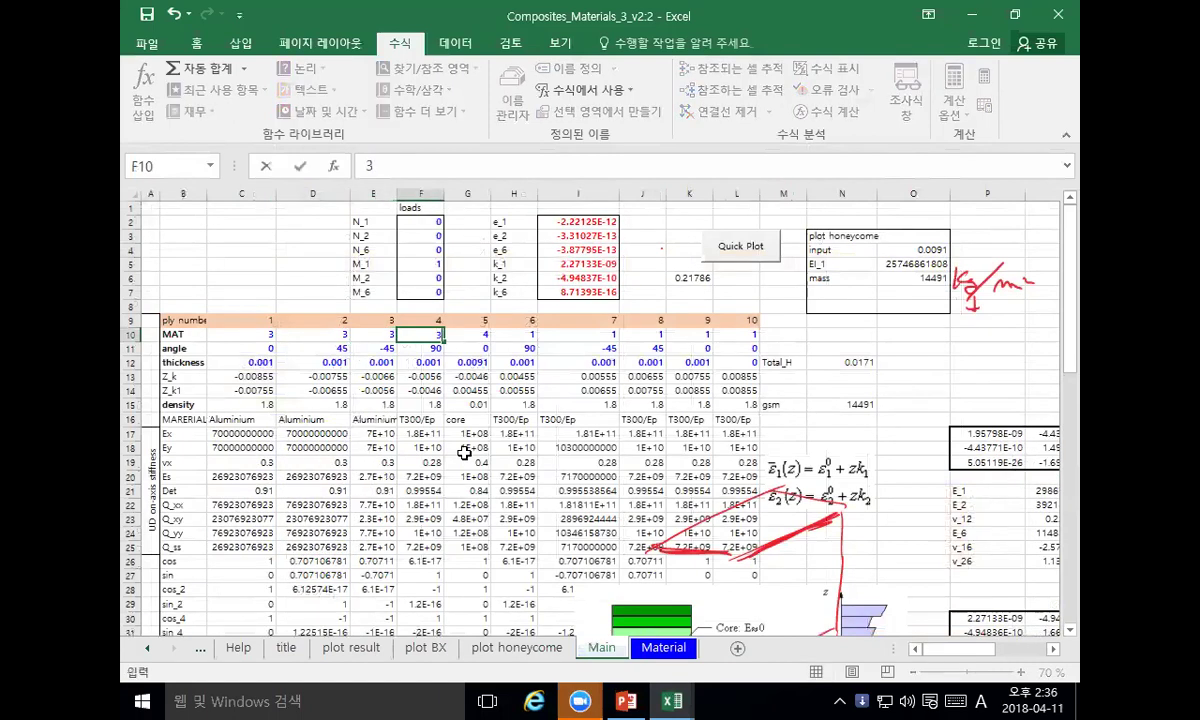
key(Tab)
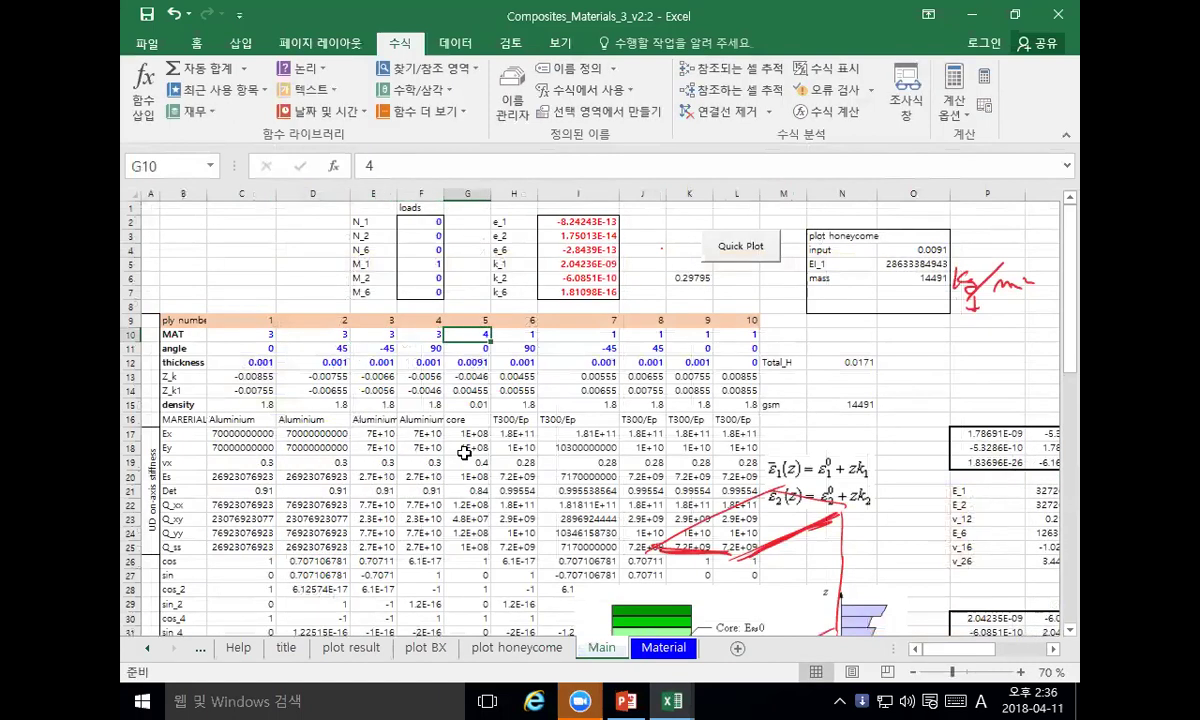
Step: Set the MAT number of plies 6 to 10 to 3 as well, keeping ply 5 as the core
key(Tab)
text(3)
key(Tab)
text(3)
key(Tab)
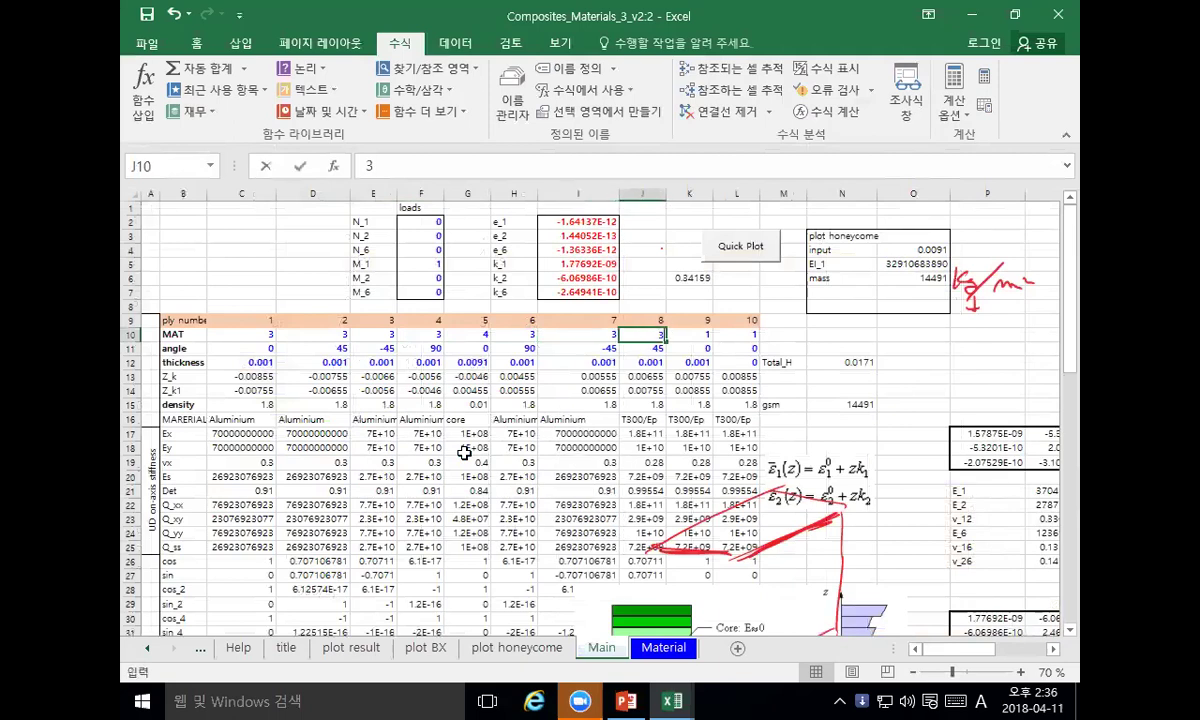
text(3)
key(Tab)
text(3)
key(Tab)
text(3)
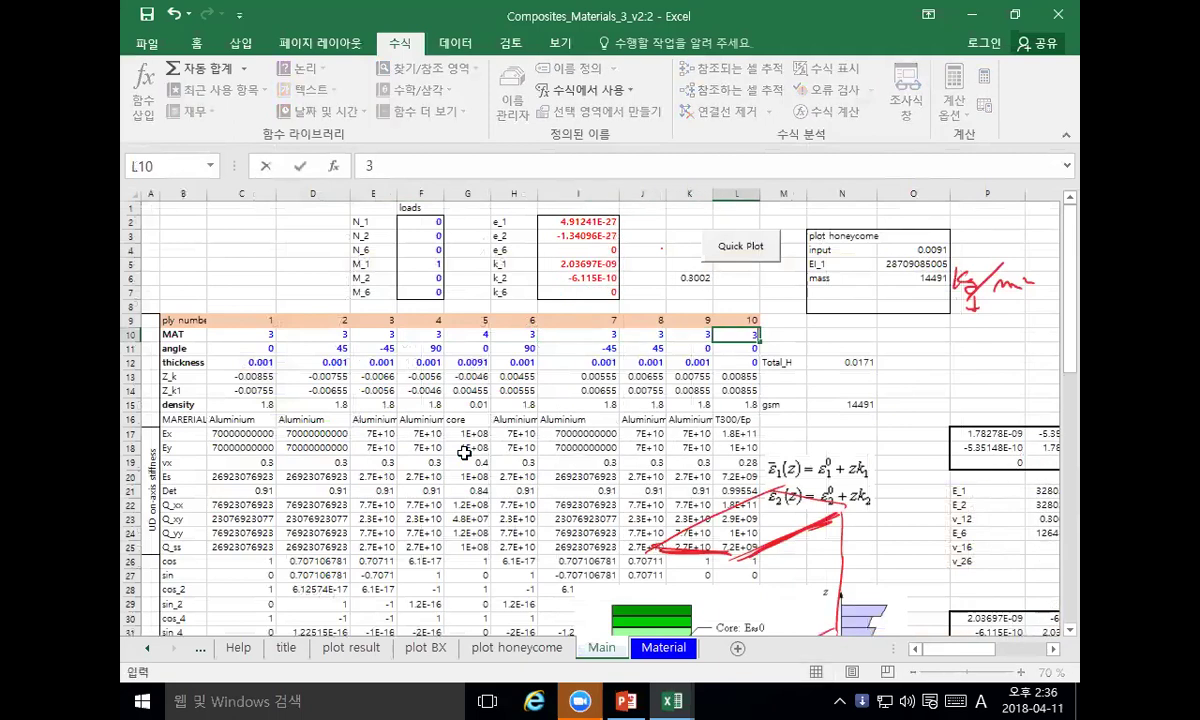
key(Left)
key(Left)
key(Left)
key(Left)
key(Left)
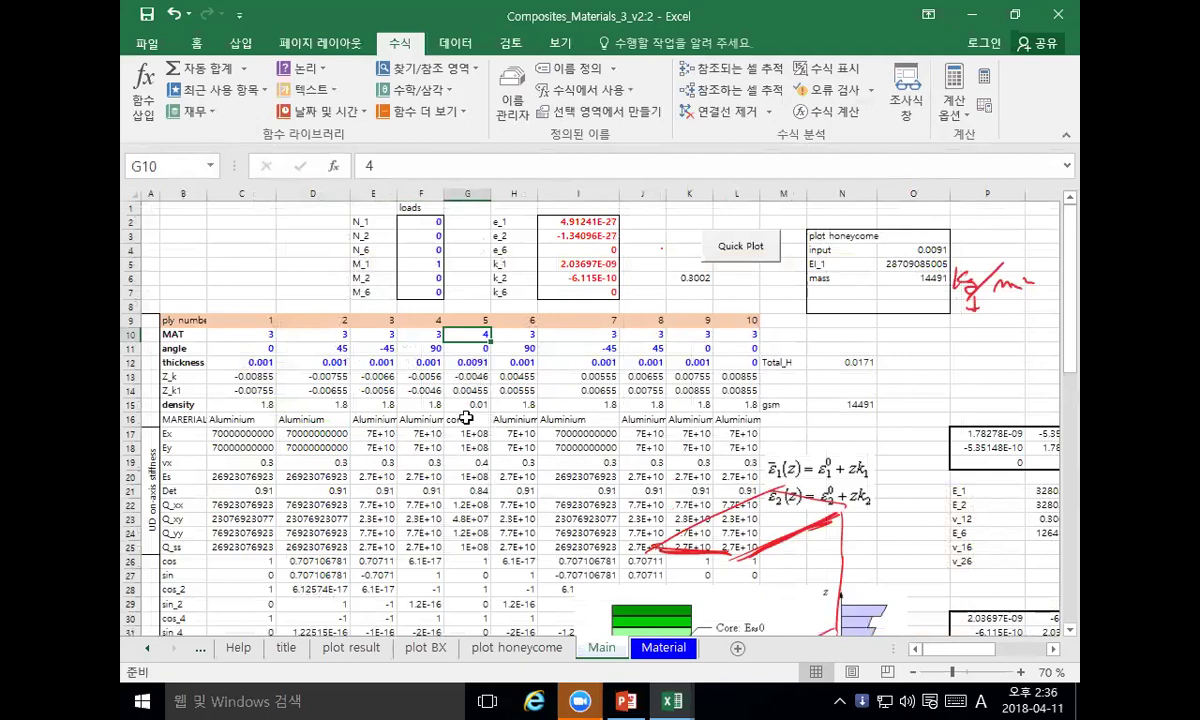
Step: Check the Material sheet's properties, and inspect the thickness of each face ply in row 12 of the Main sheet
click(663, 647)
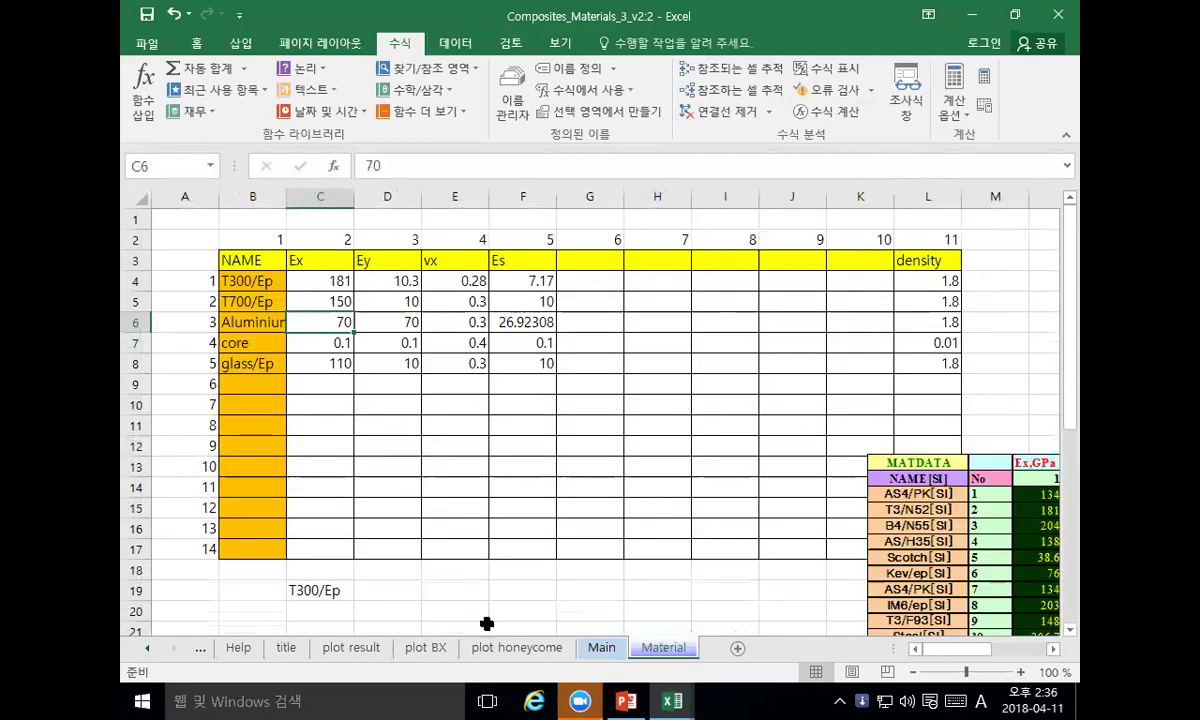
click(614, 648)
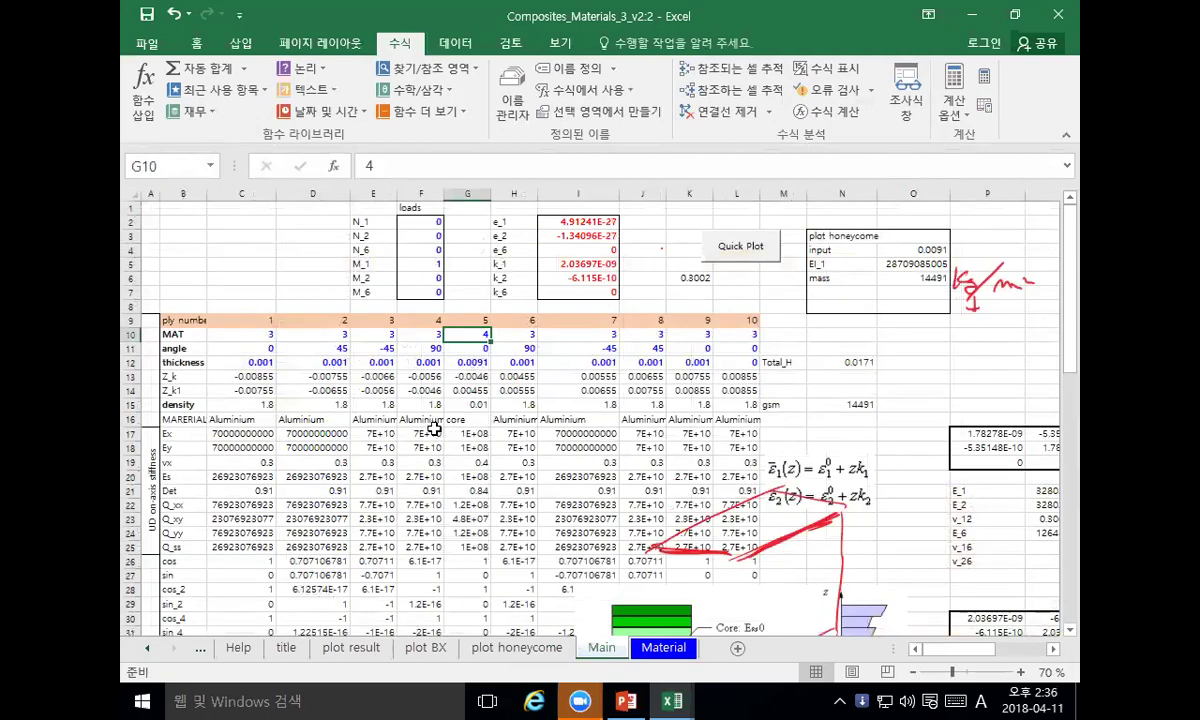
click(250, 362)
click(310, 362)
click(381, 362)
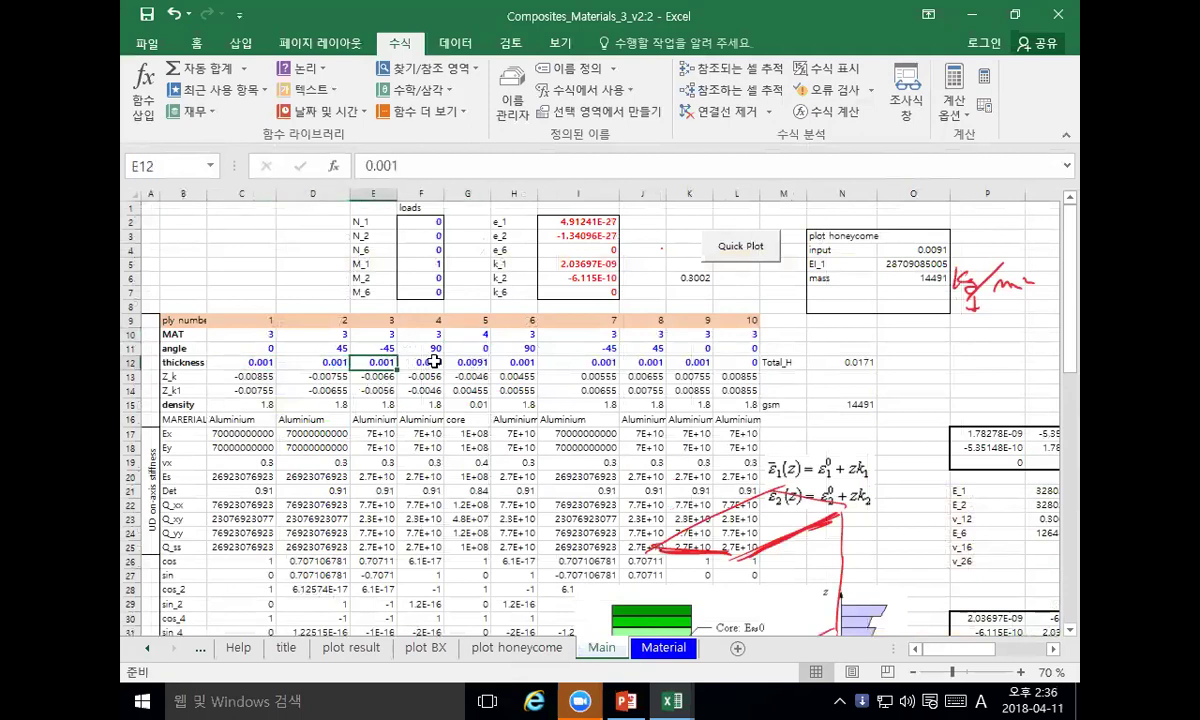
click(412, 362)
click(508, 362)
click(582, 362)
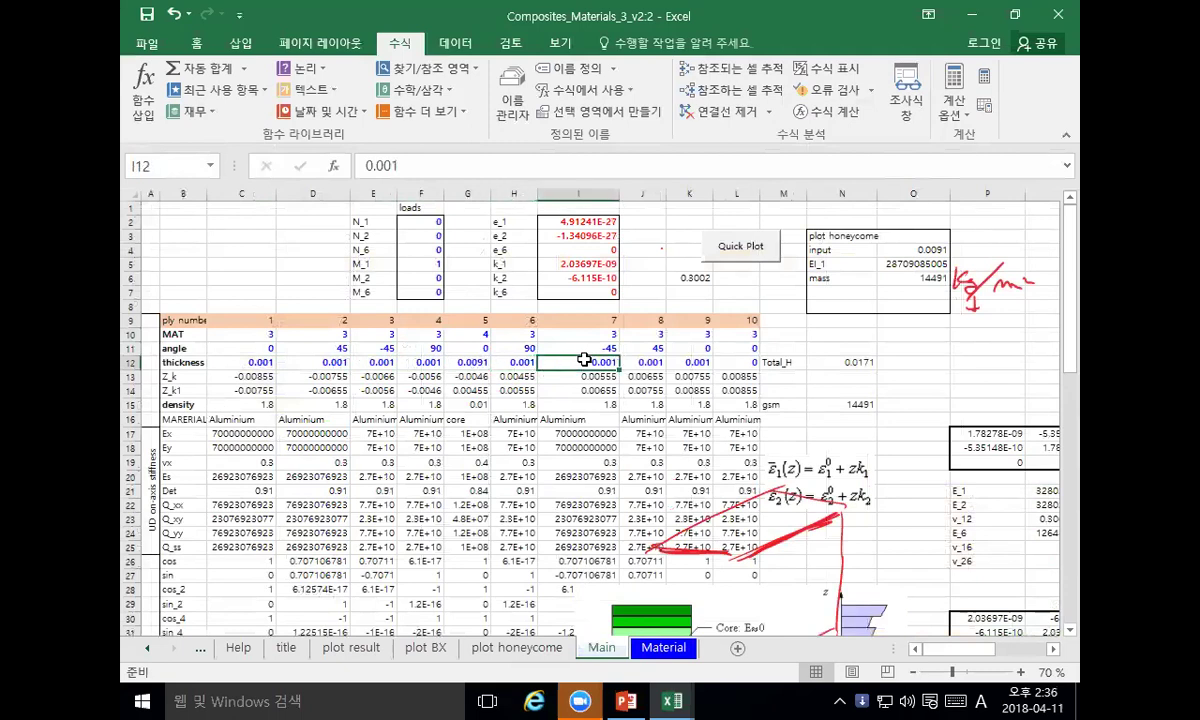
click(645, 362)
click(690, 362)
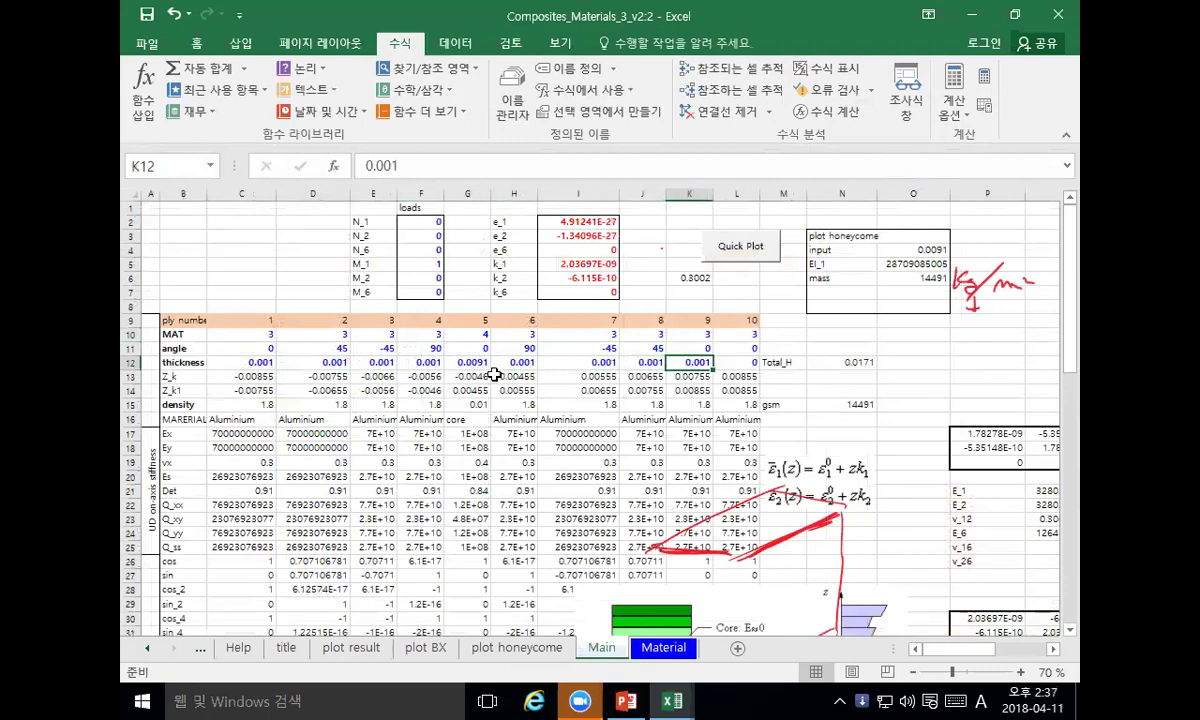
Step: Inspect the ply 2 D_11c formula, the A_11c formulas of plies 1 to 3, and the ply 1 D_11c formula
scroll(305, 410, down, 6)
scroll(319, 426, down, 9)
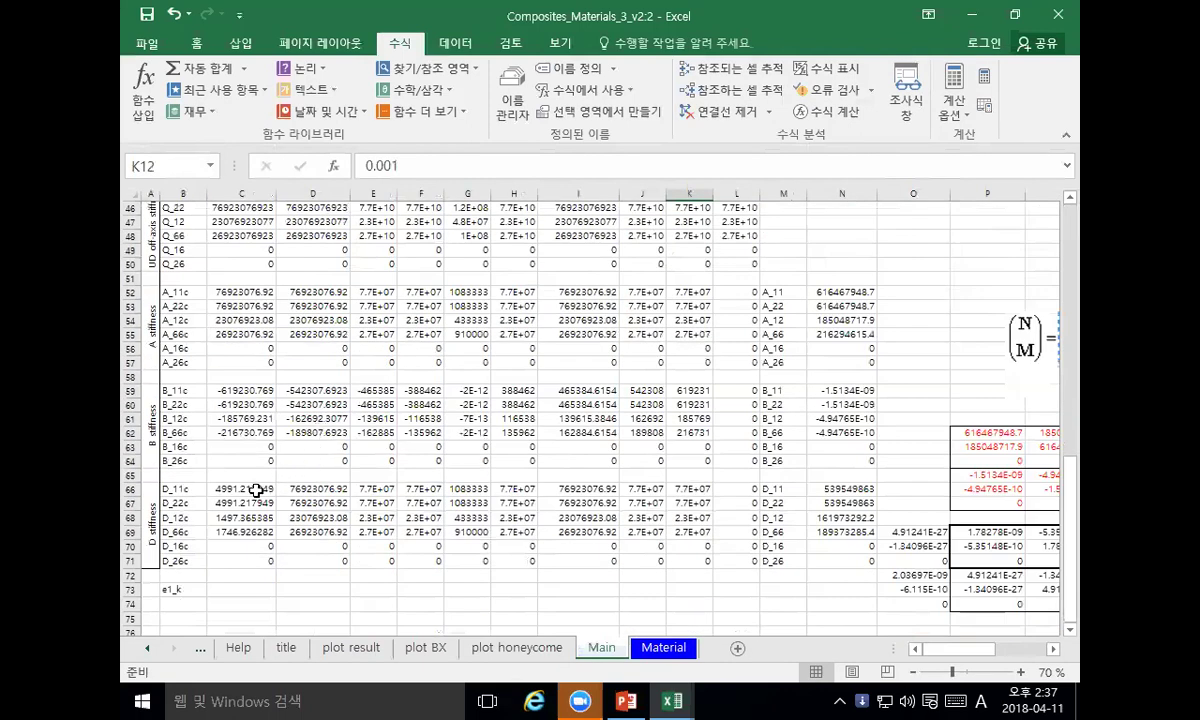
click(305, 489)
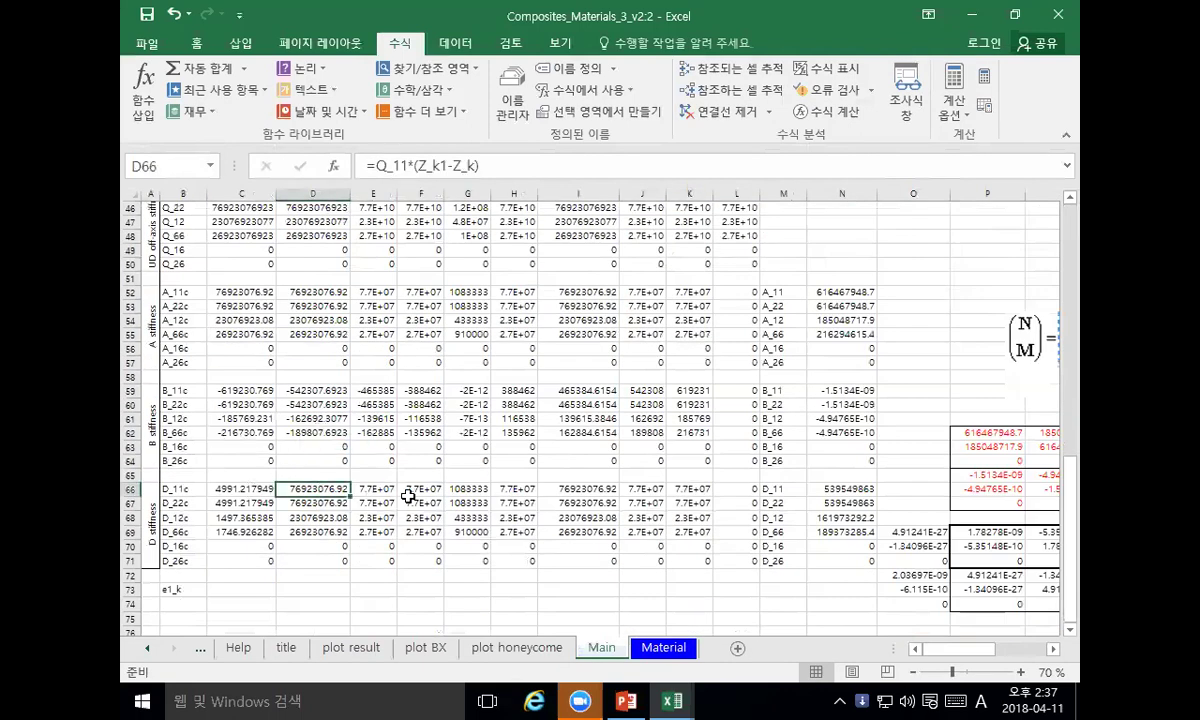
scroll(410, 497, up, 3)
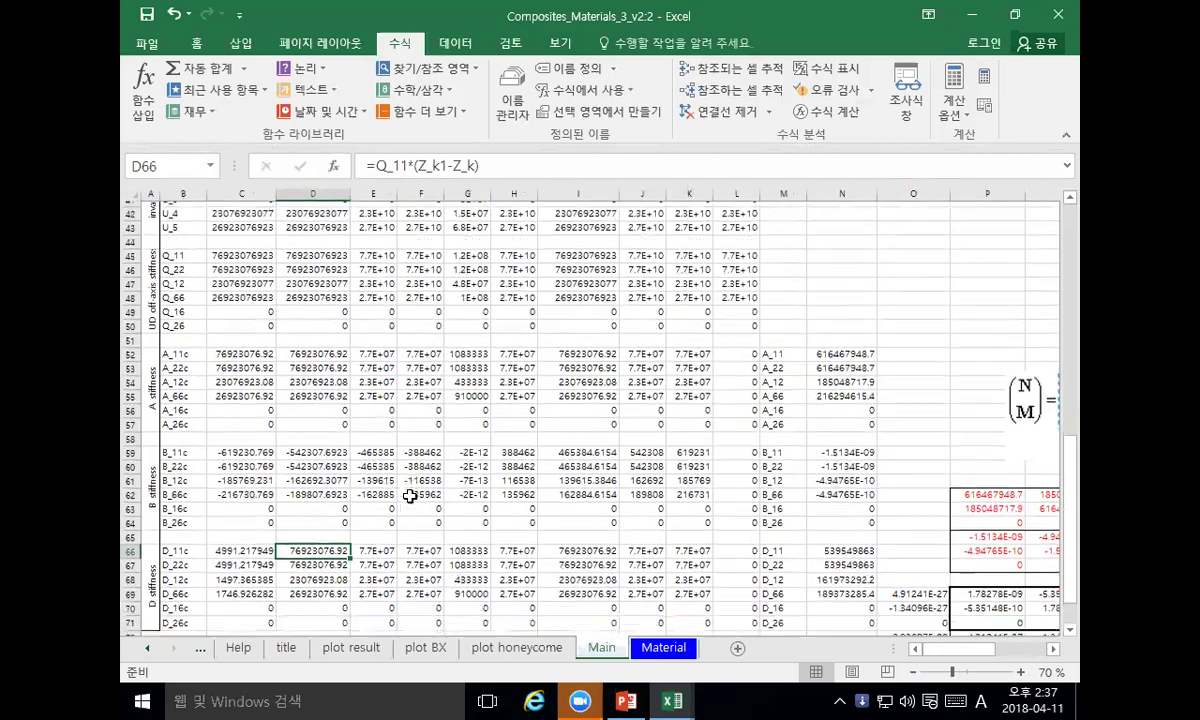
click(228, 416)
click(292, 416)
click(372, 414)
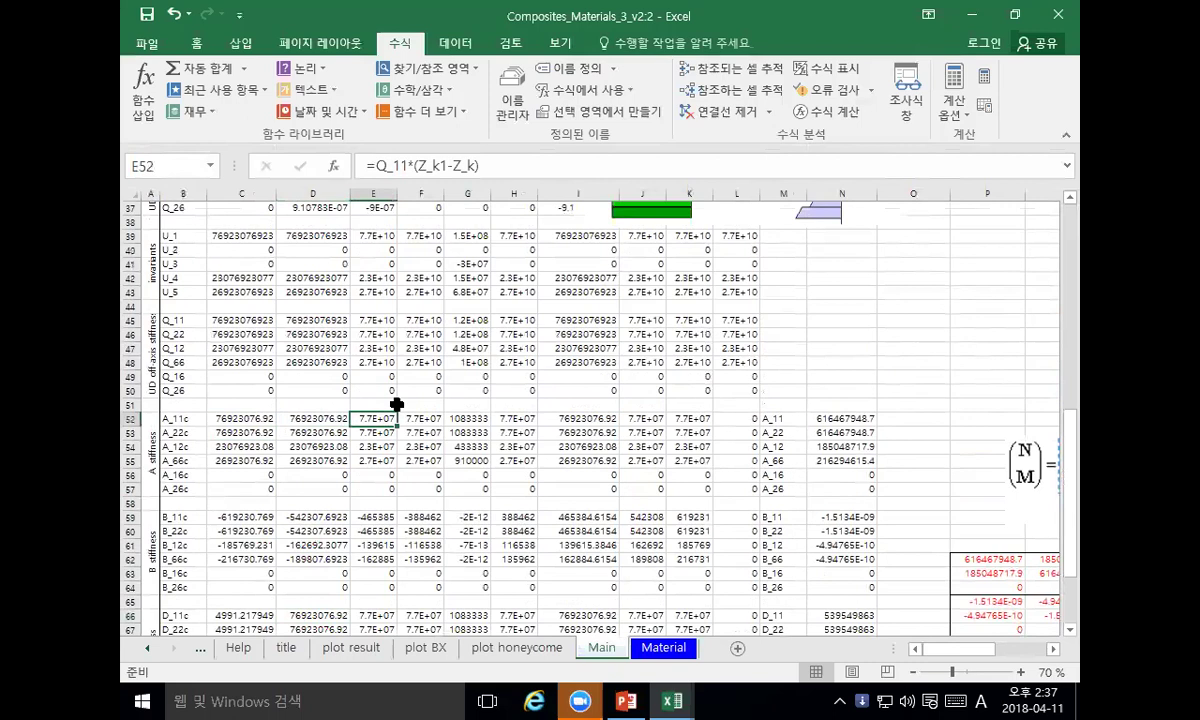
scroll(352, 450, down, 2)
click(238, 533)
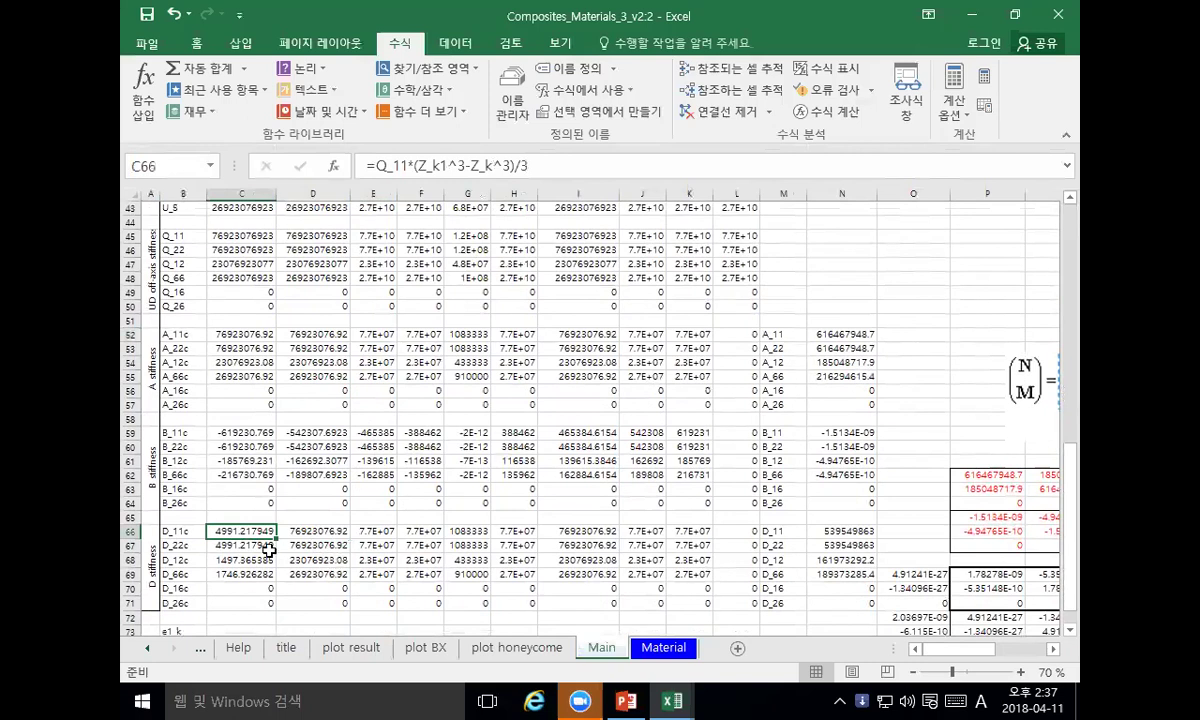
Step: Format the D stiffness block C66:L71 in scientific notation with two decimals, and widen the narrow ply columns
mouse_move(258, 530)
mouse_down()
mouse_move(533, 560)
mouse_move(770, 560)
mouse_move(714, 600)
mouse_up()
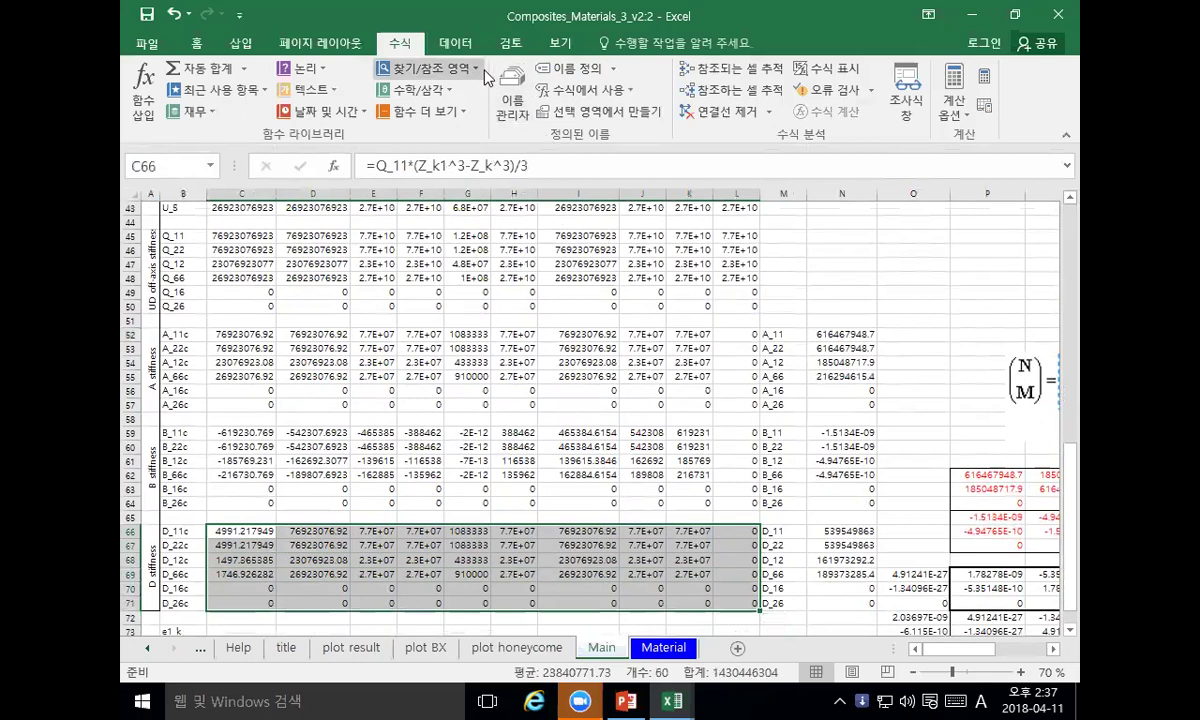
click(200, 45)
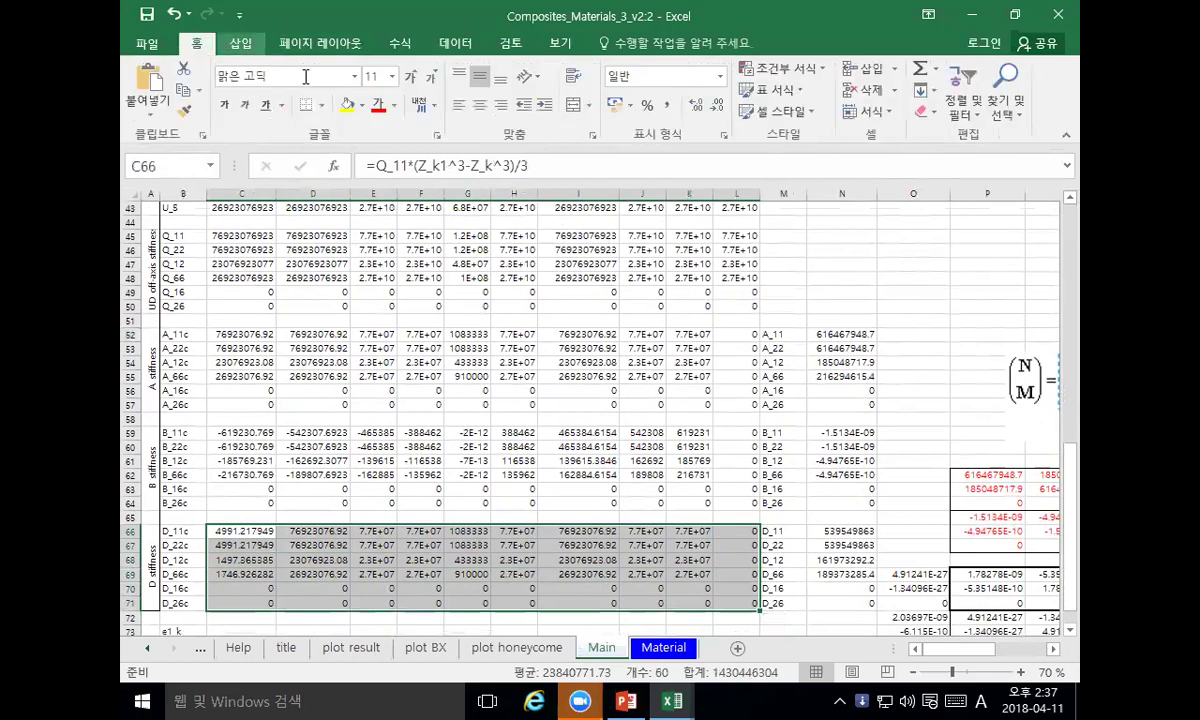
click(720, 77)
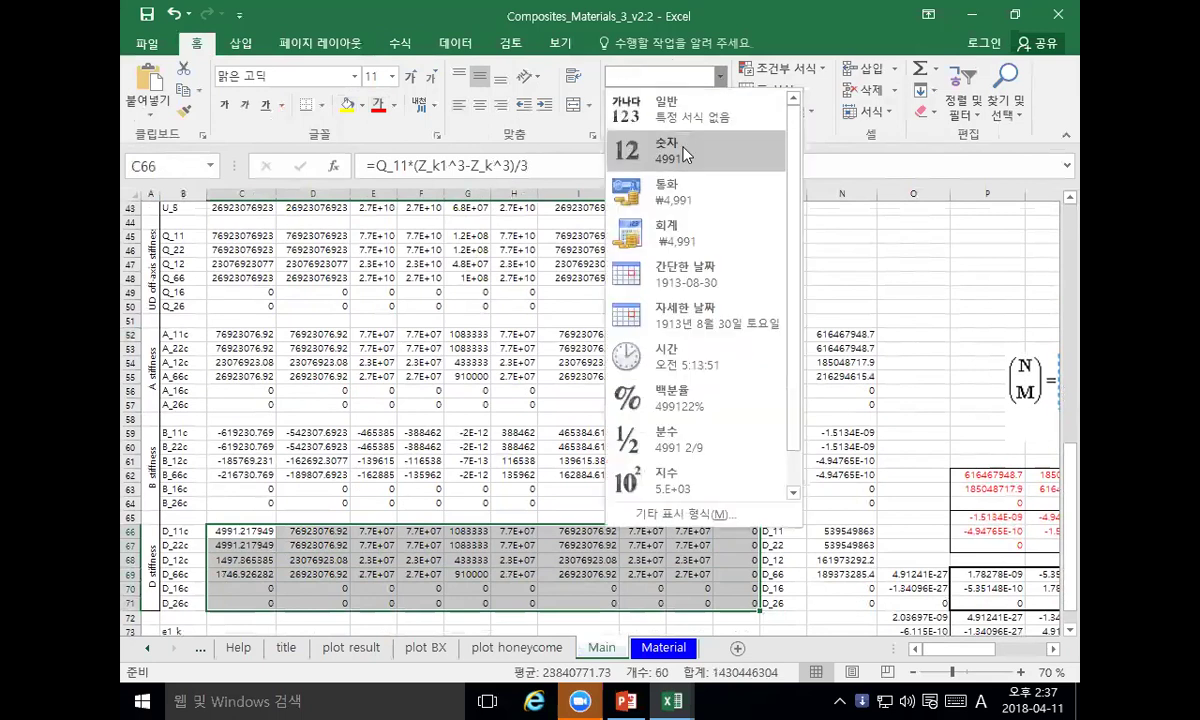
click(686, 478)
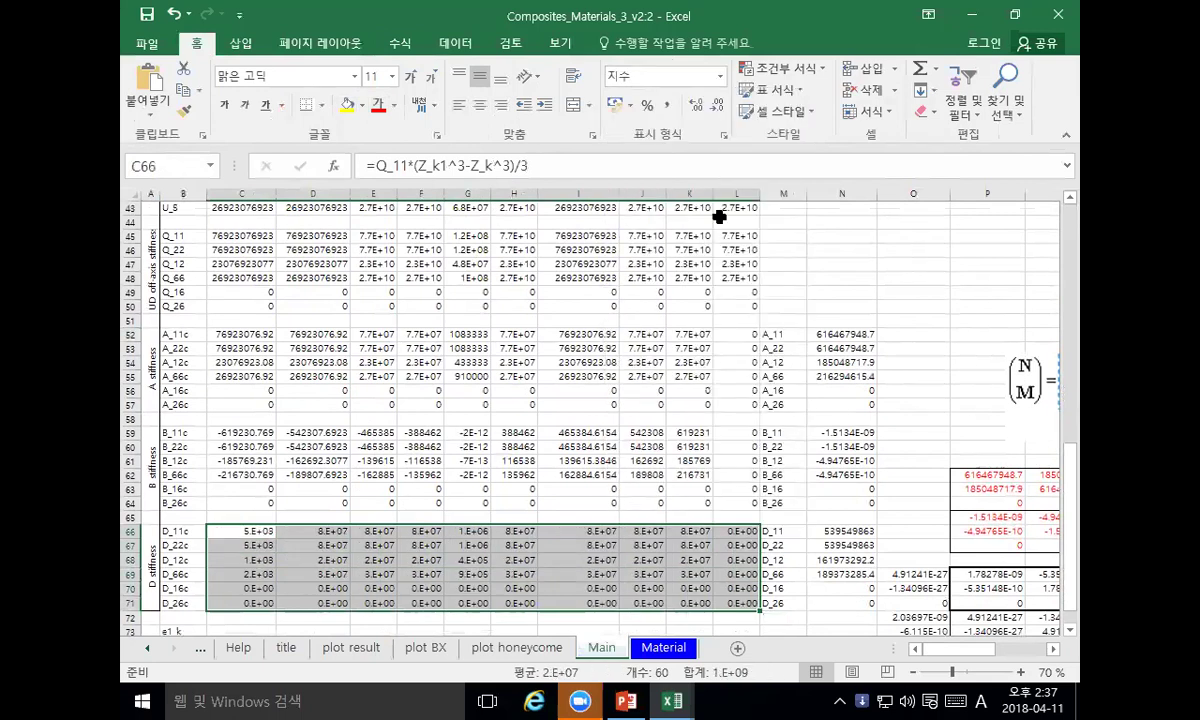
click(695, 106)
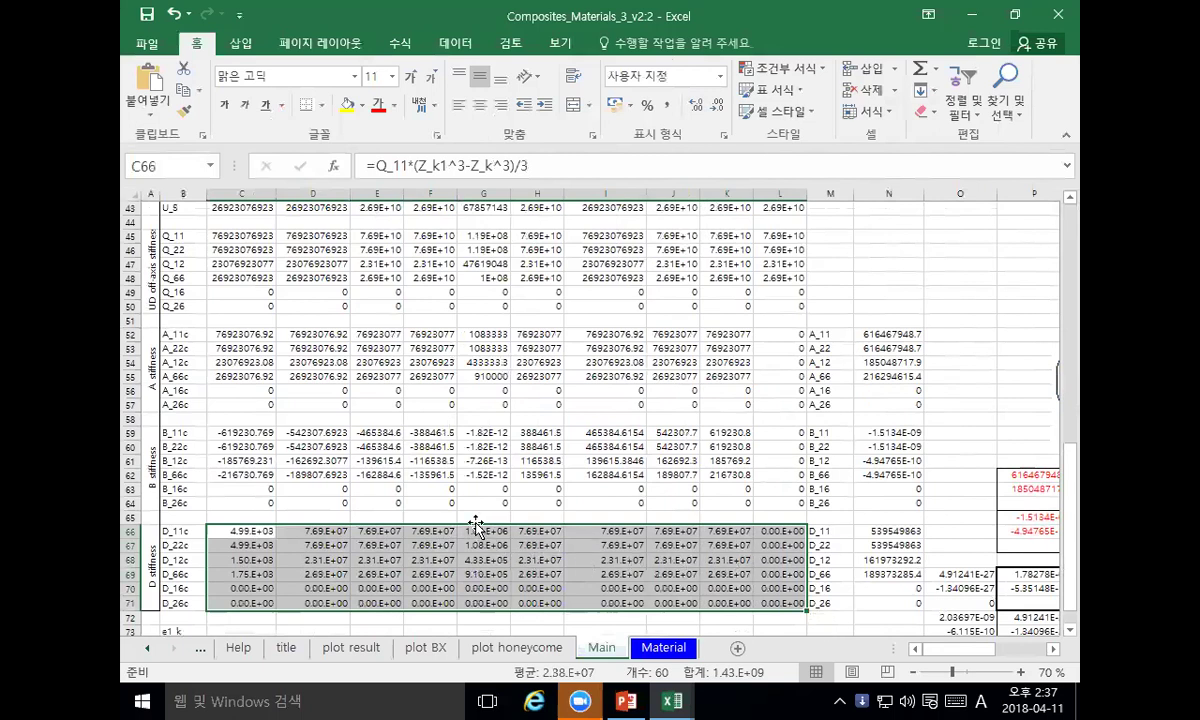
Step: Review the core ply's values in column G, from its inputs to its stiffness terms
click(484, 193)
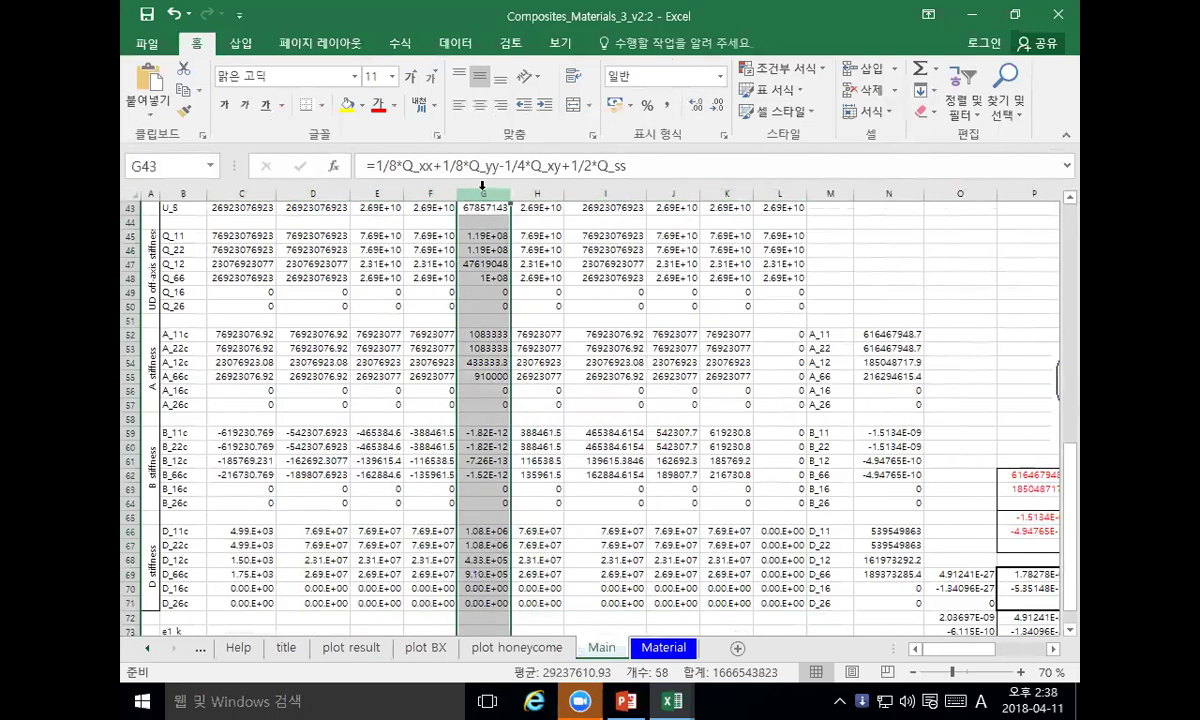
scroll(488, 267, up, 5)
scroll(488, 267, up, 8)
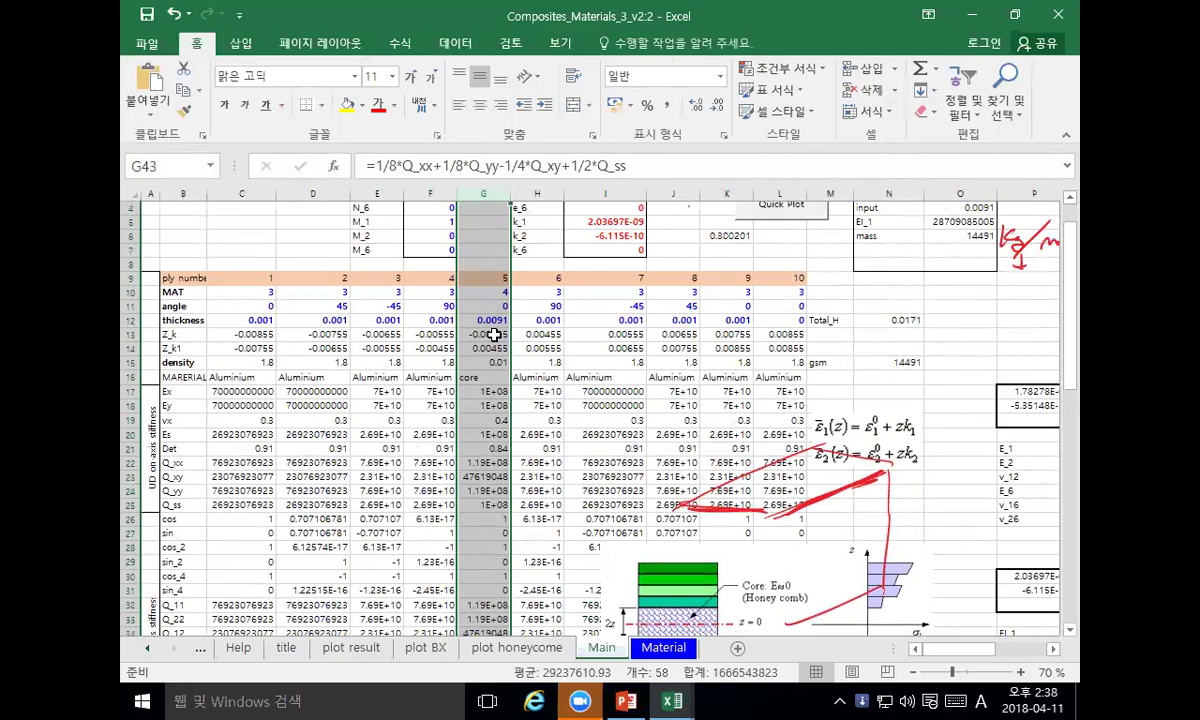
scroll(478, 373, down, 8)
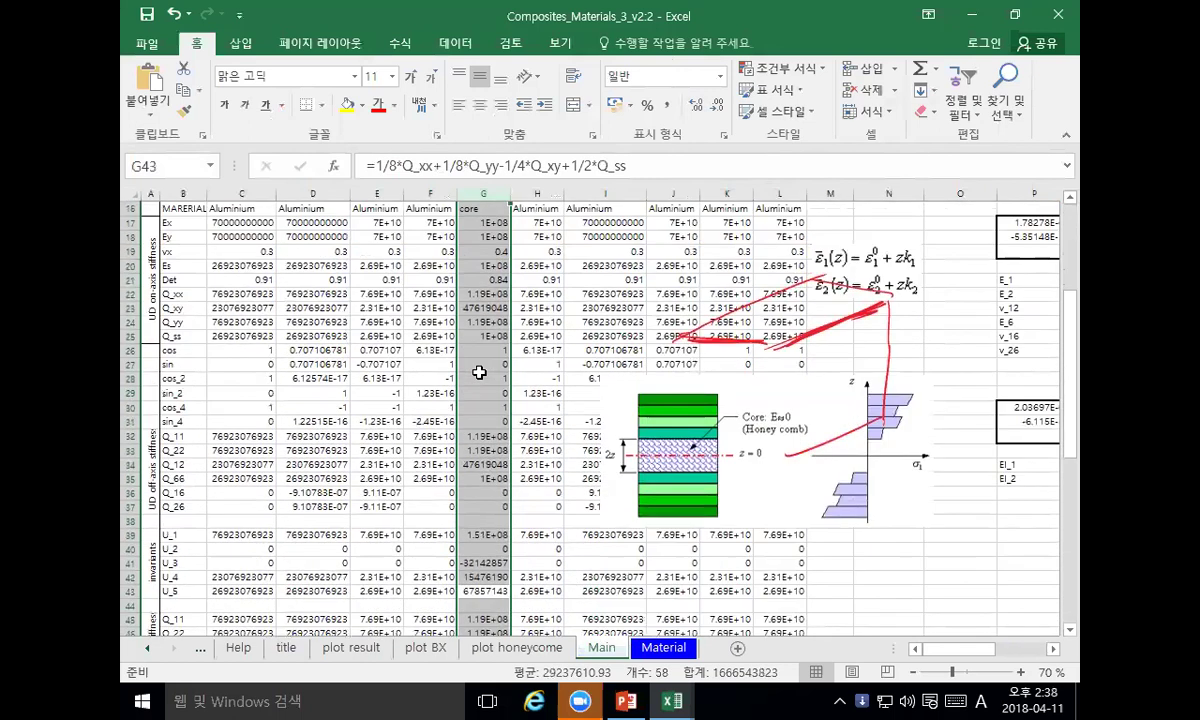
Step: Compare the ply 2 formulas for A_11c in D52 and D_11c in D66 with the ply 1 D_11c formula in C66
click(314, 547)
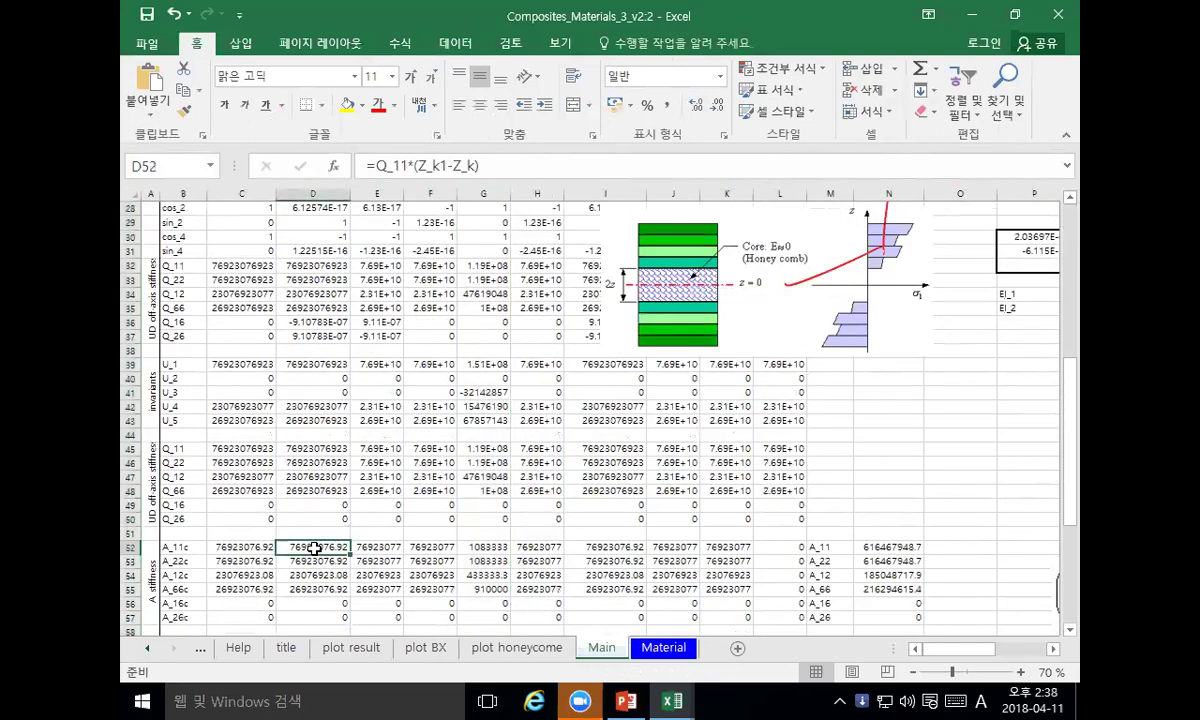
scroll(337, 434, down, 3)
scroll(313, 525, down, 1)
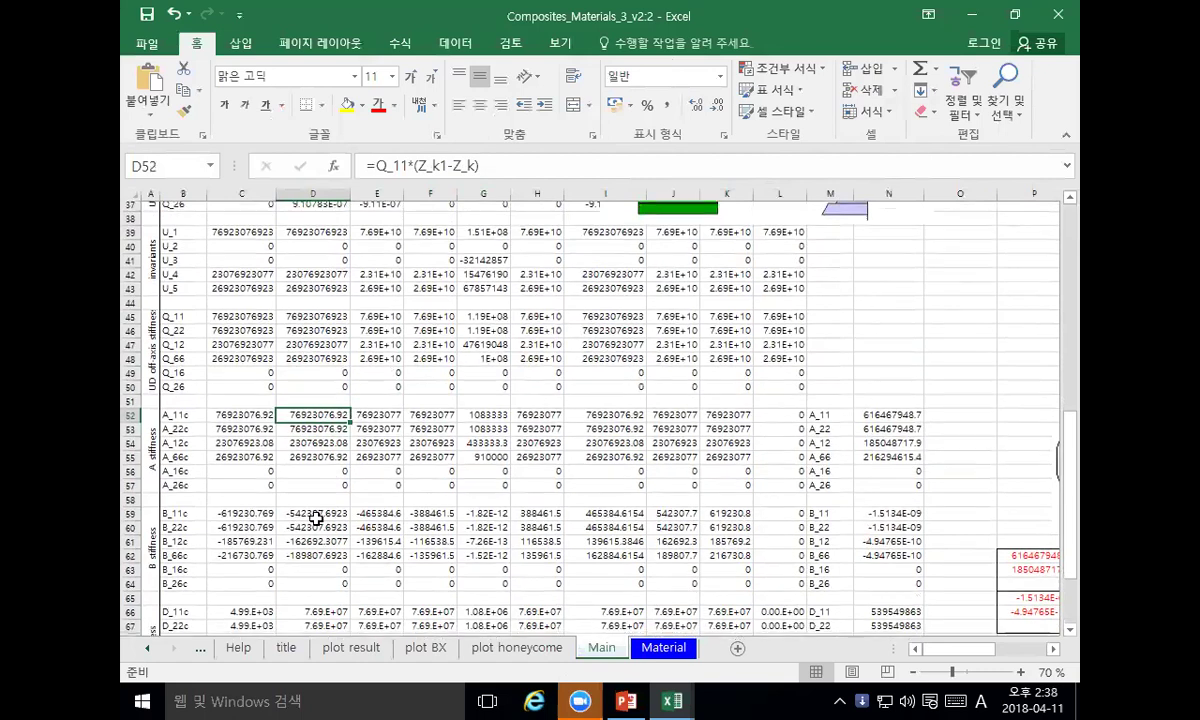
click(312, 573)
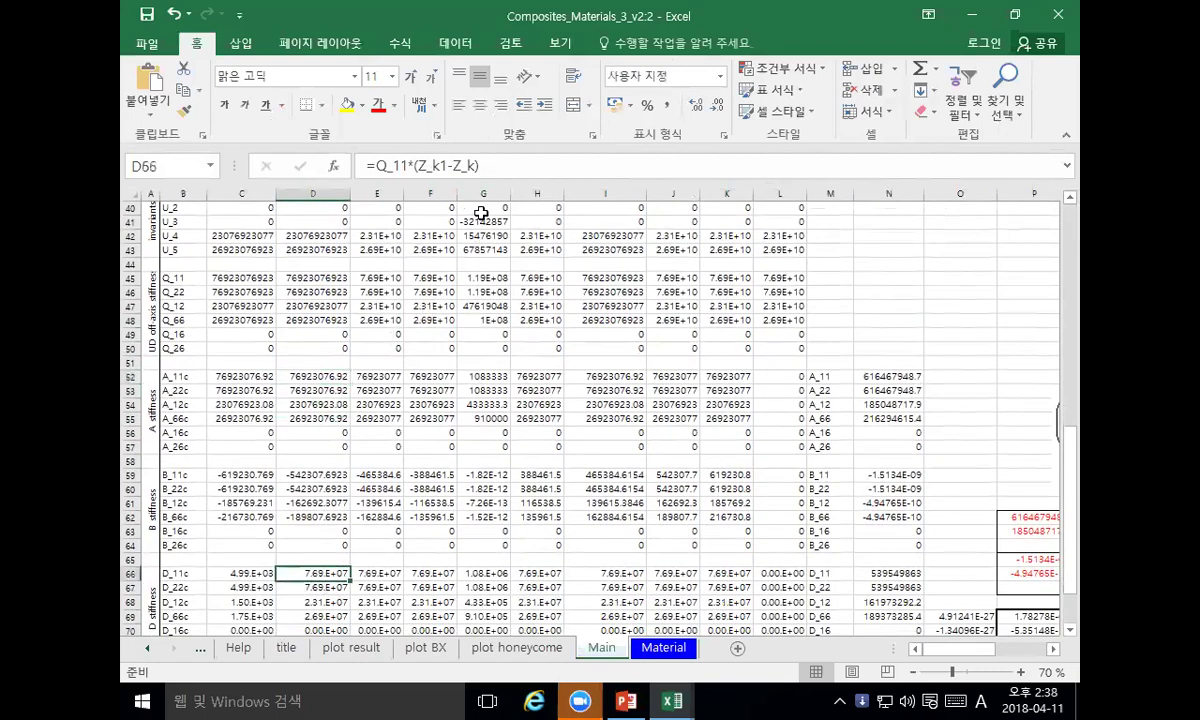
click(492, 166)
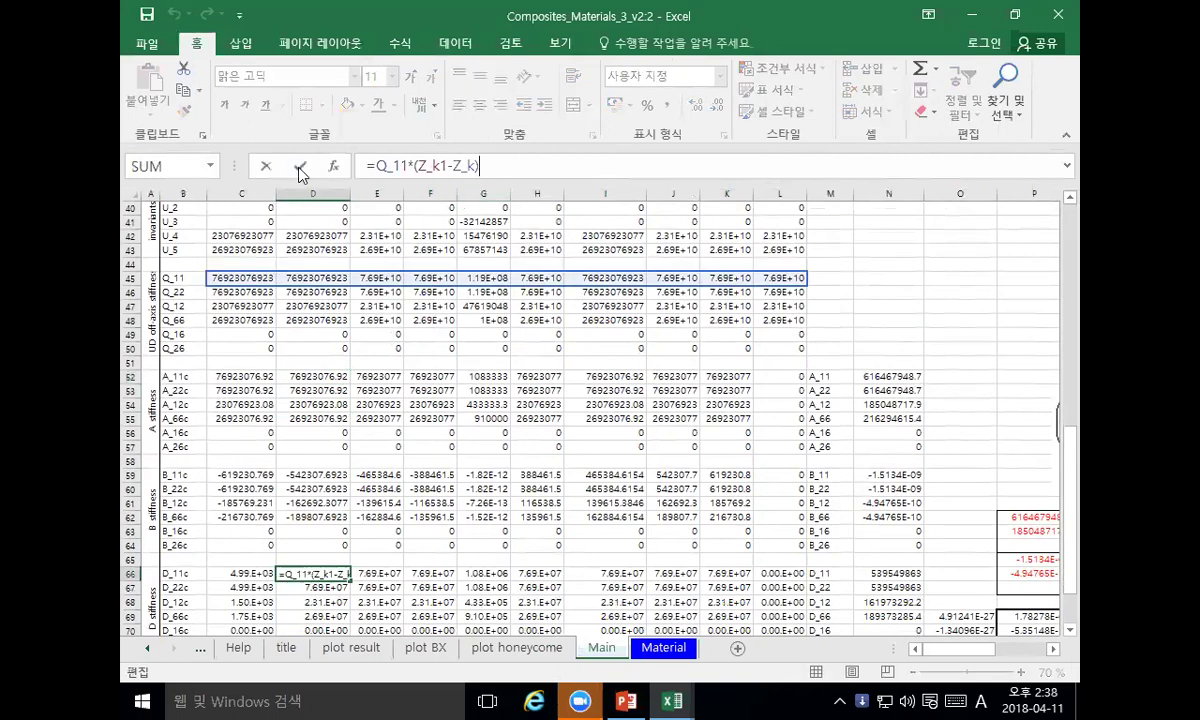
click(266, 167)
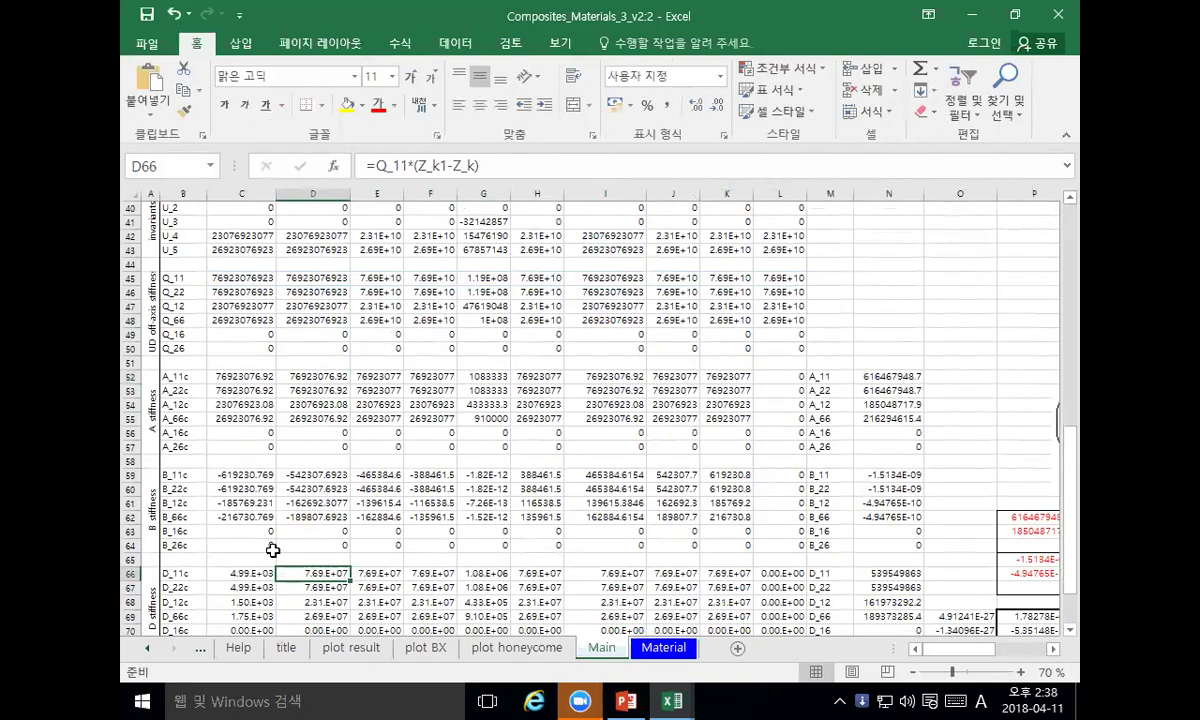
click(245, 572)
scroll(290, 480, down, 1)
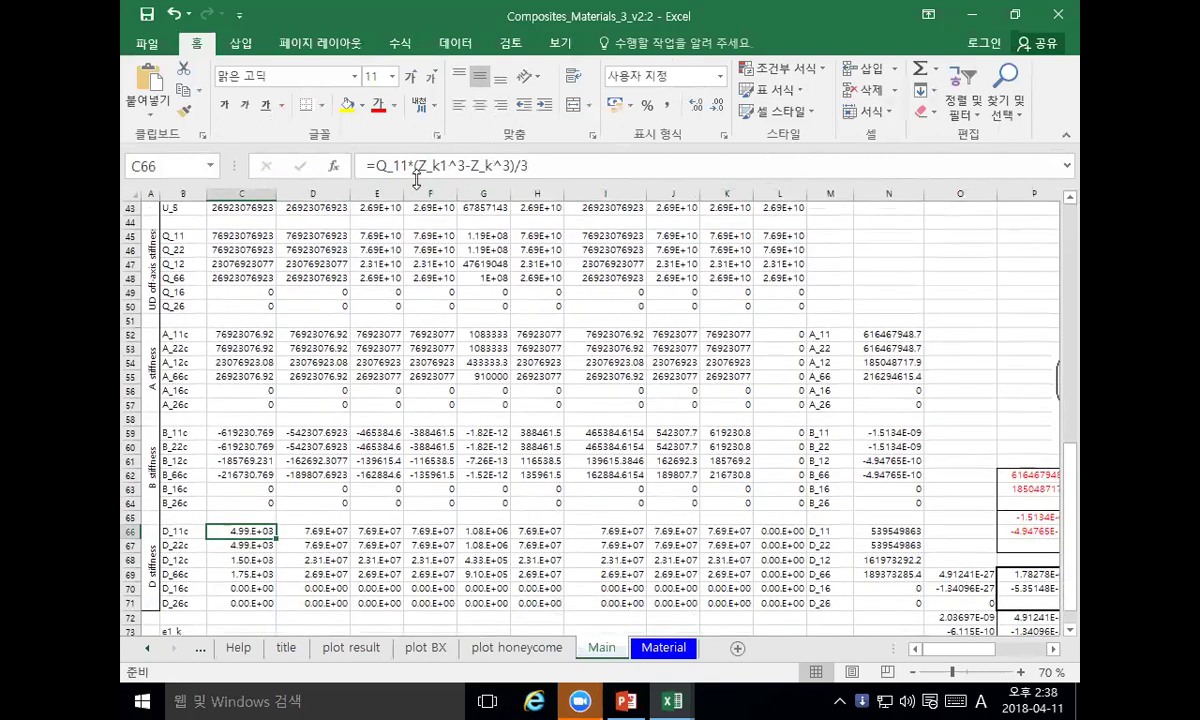
click(307, 531)
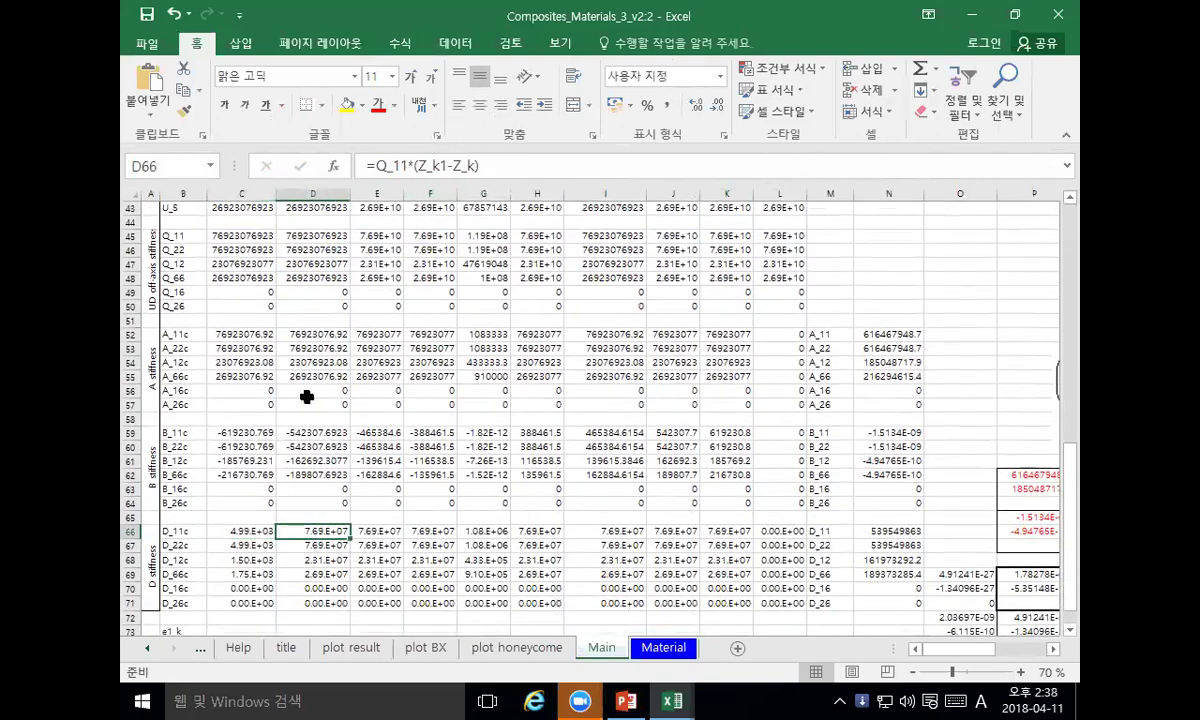
Step: Copy ply 1's D stiffness formulas in C66:C71 and paste them across all plies in C66:L71
drag(255, 530, 246, 603)
key(ctrl+c)
drag(241, 531, 776, 601)
key(ctrl+v)
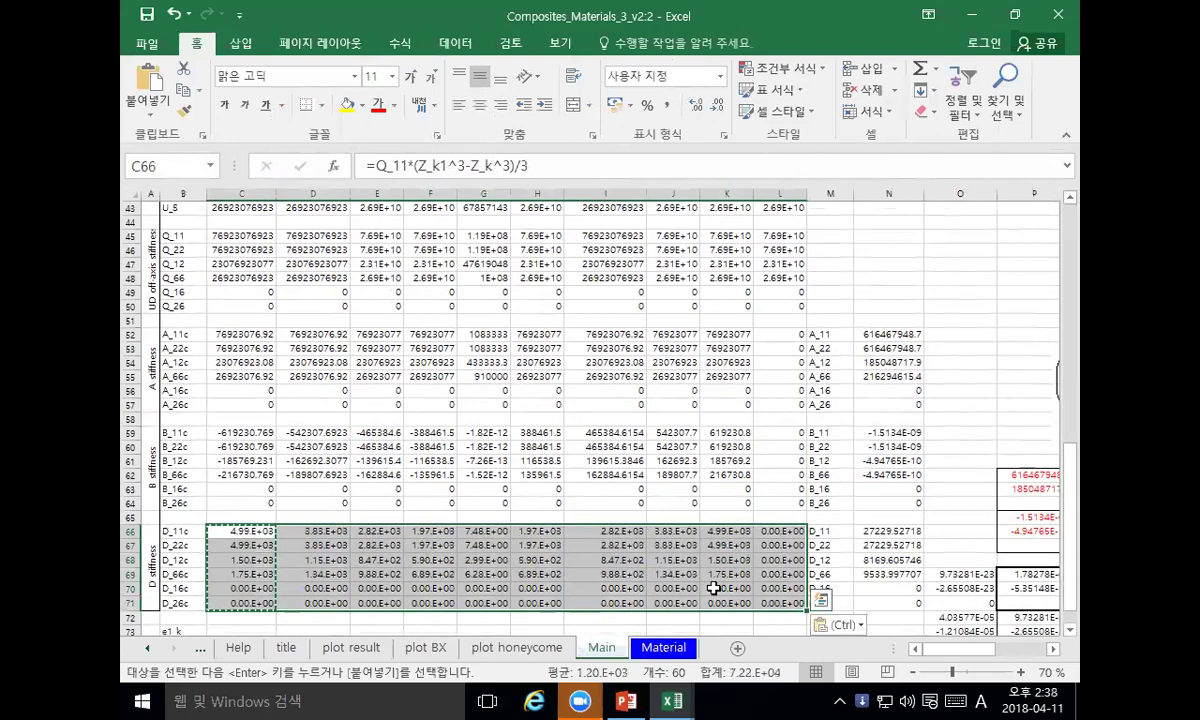
click(610, 461)
scroll(632, 445, up, 14)
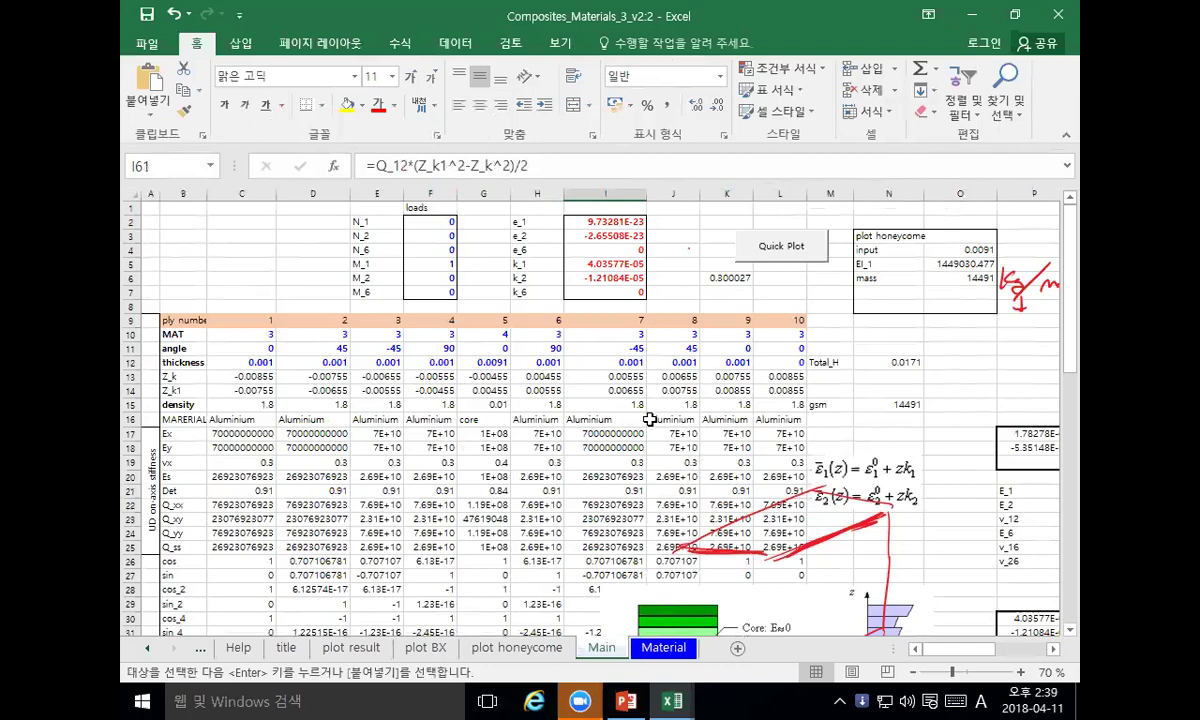
click(780, 264)
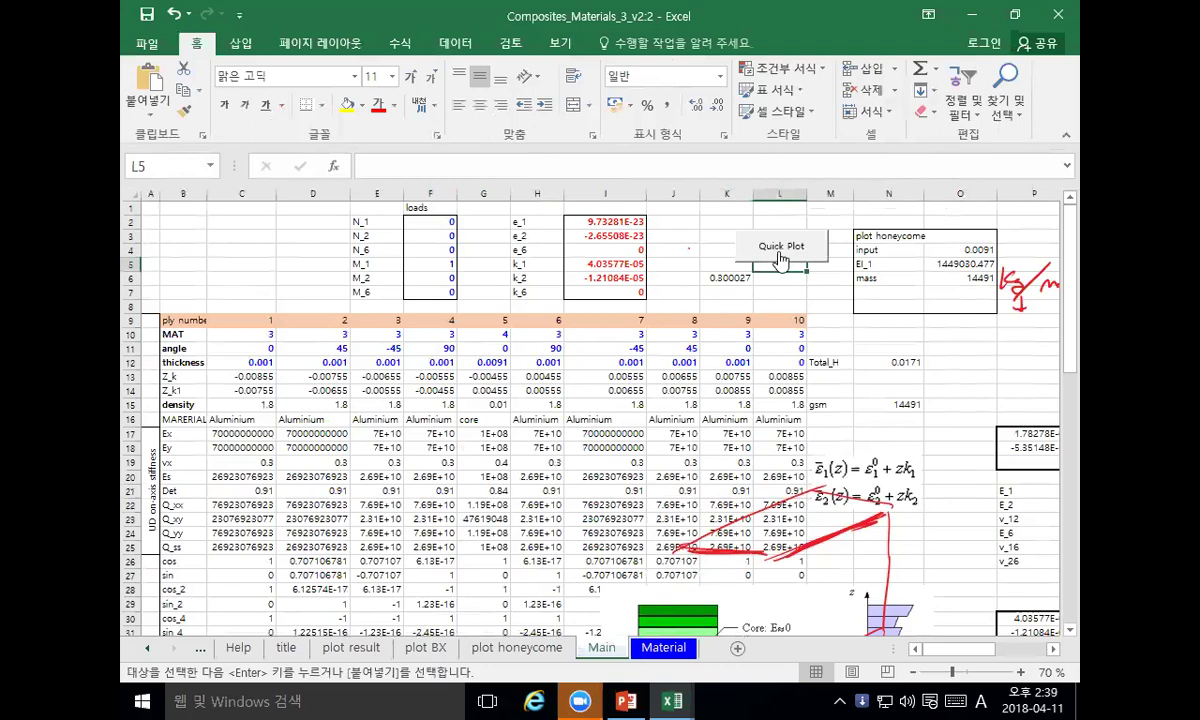
click(780, 252)
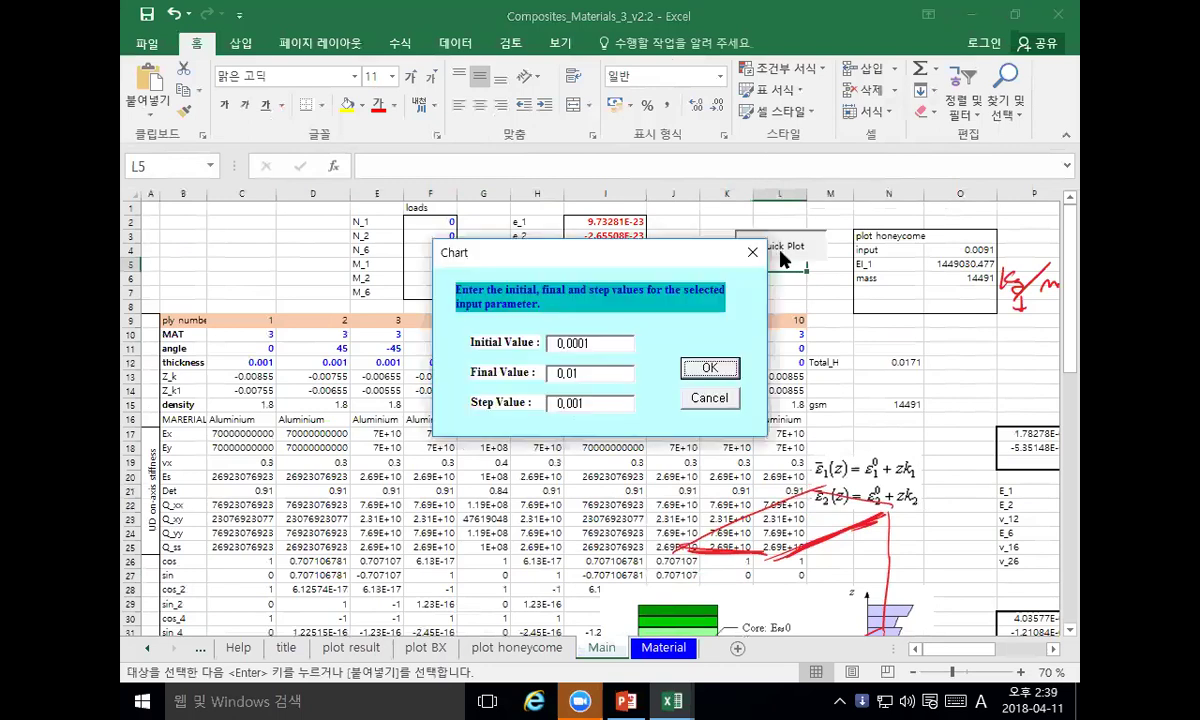
click(705, 398)
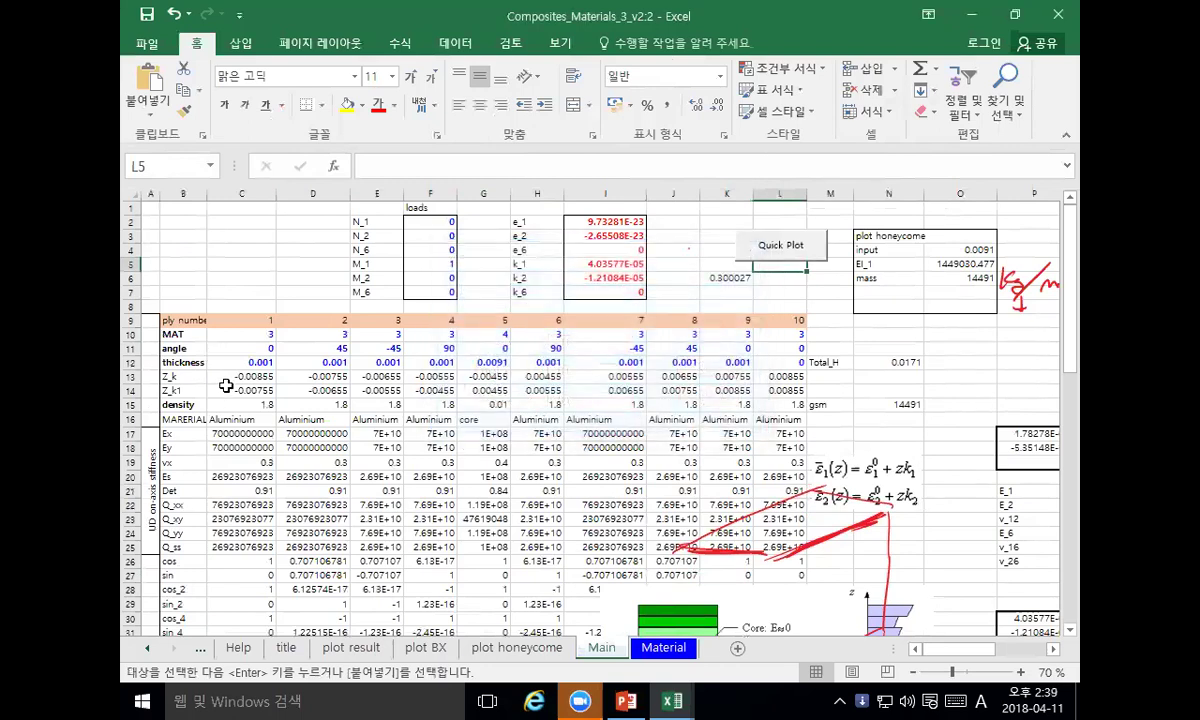
Step: Check the material numbers on the Material sheet and set MAT to 1 (T300/Ep) for plies 1 to 4 on Main
click(252, 339)
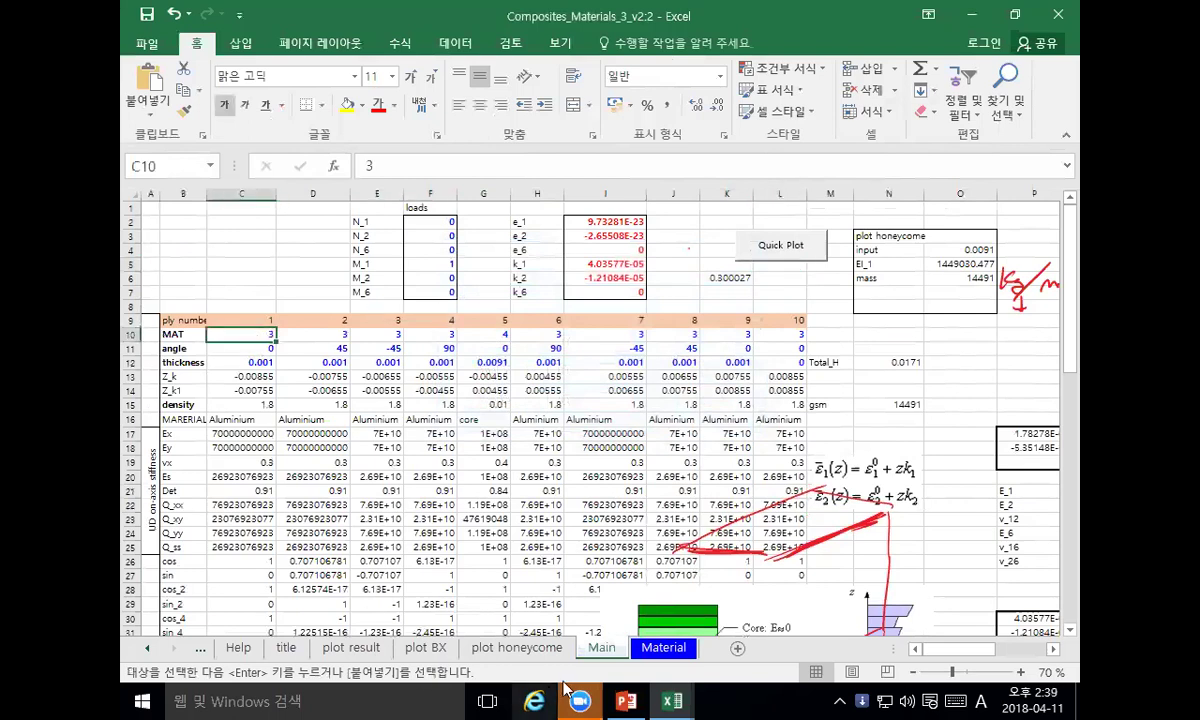
click(663, 648)
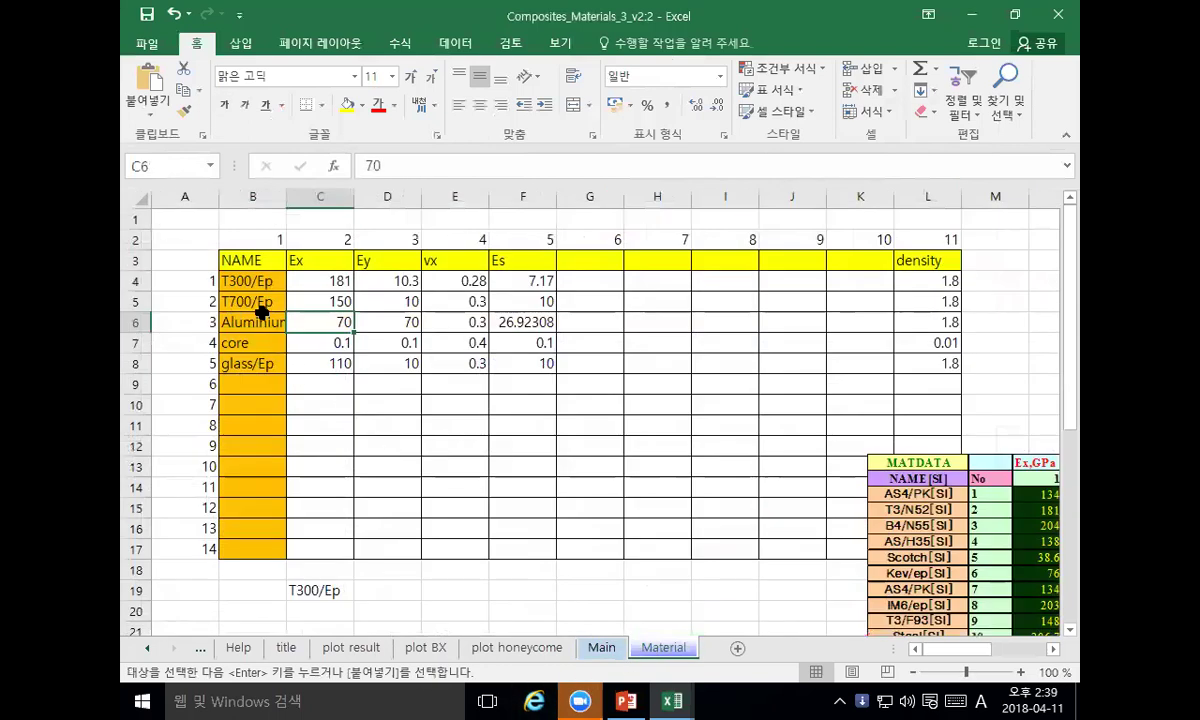
click(600, 649)
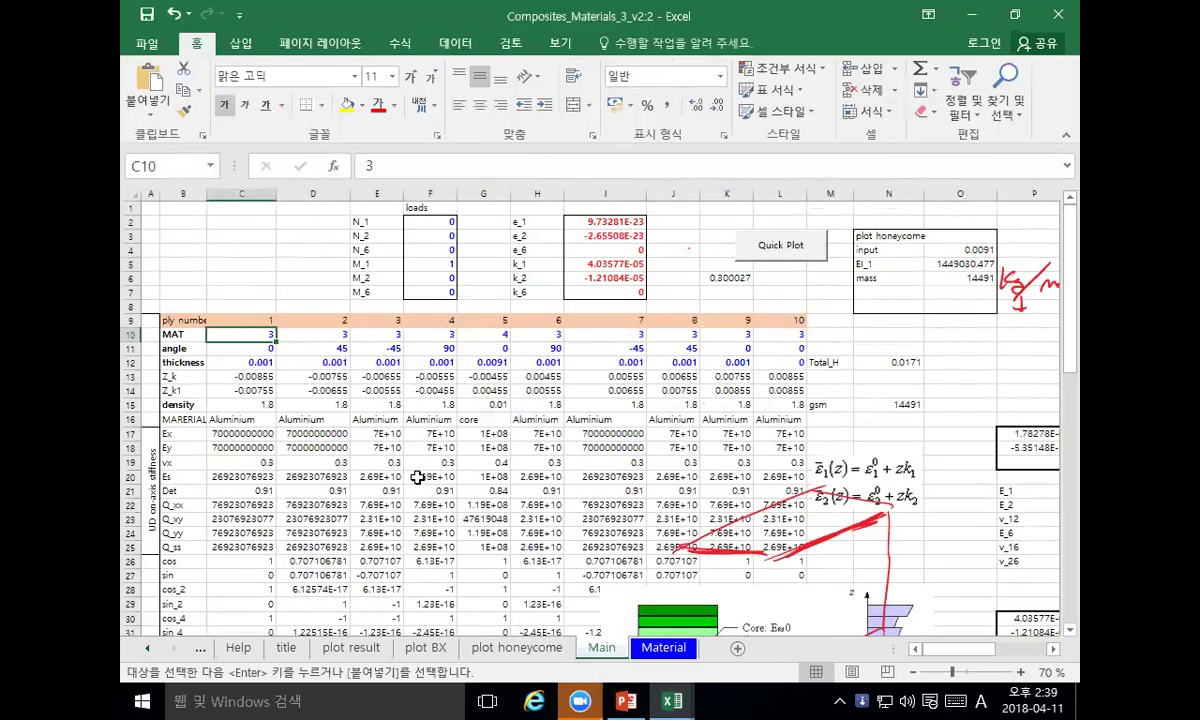
text(1)
key(Tab)
text(1)
key(Tab)
text(1)
key(Tab)
text(1)
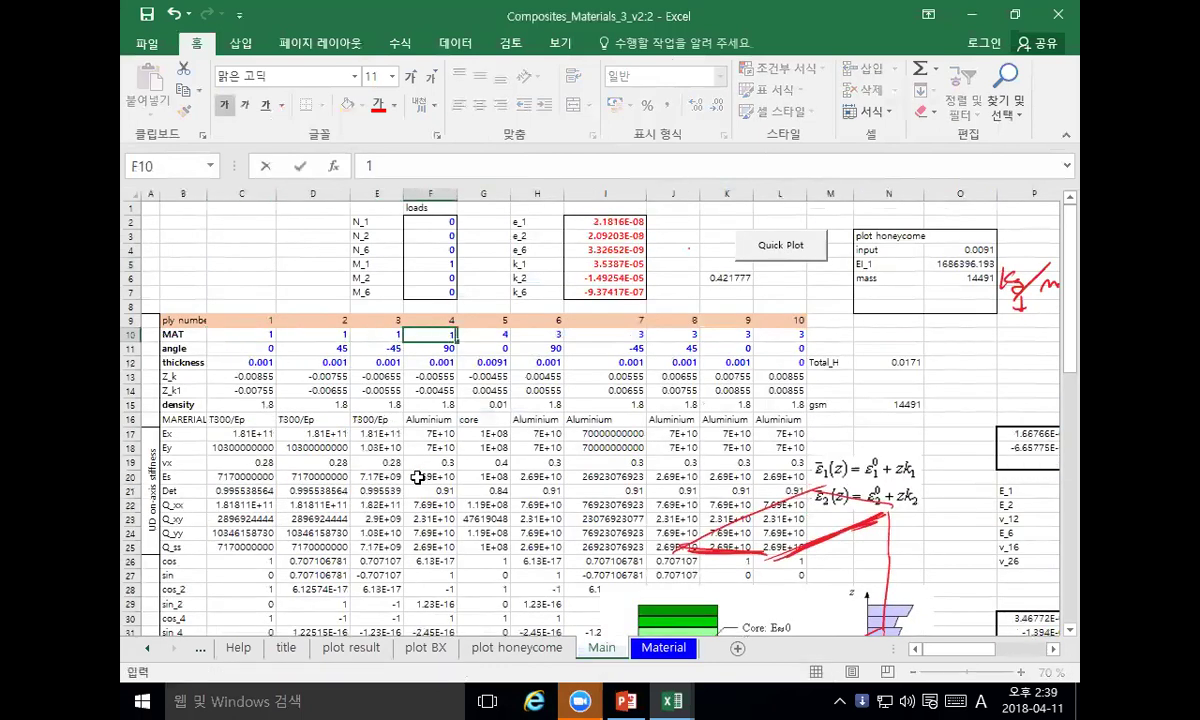
key(Tab)
Step: Skip the core ply and set MAT to 1 (T300/Ep) for plies 6 to 9 in row 10
key(Tab)
text(1)
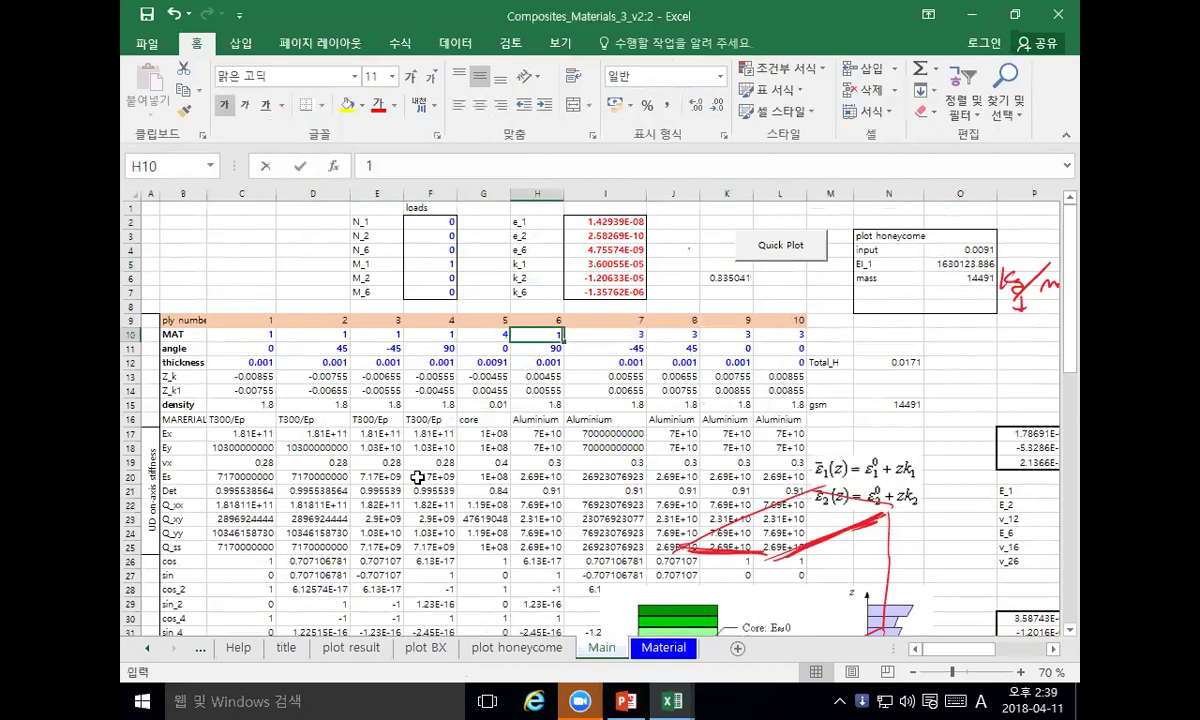
key(Tab)
text(1)
key(Tab)
text(1)
key(Tab)
text(1)
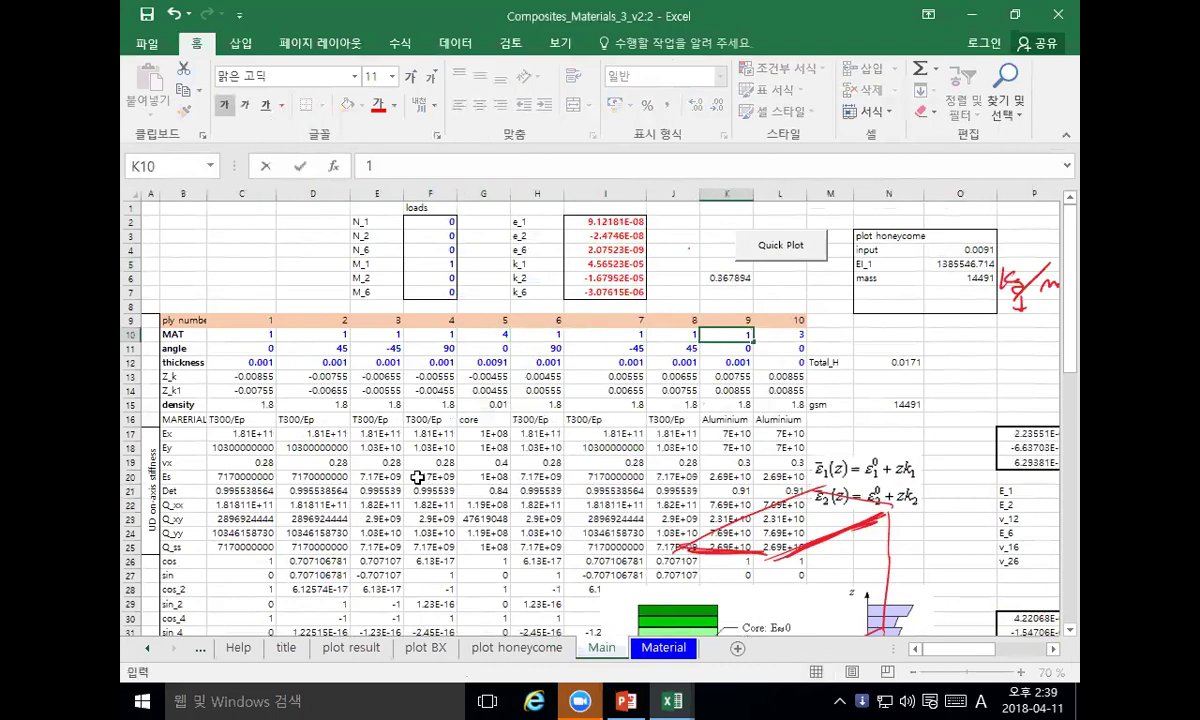
key(Return)
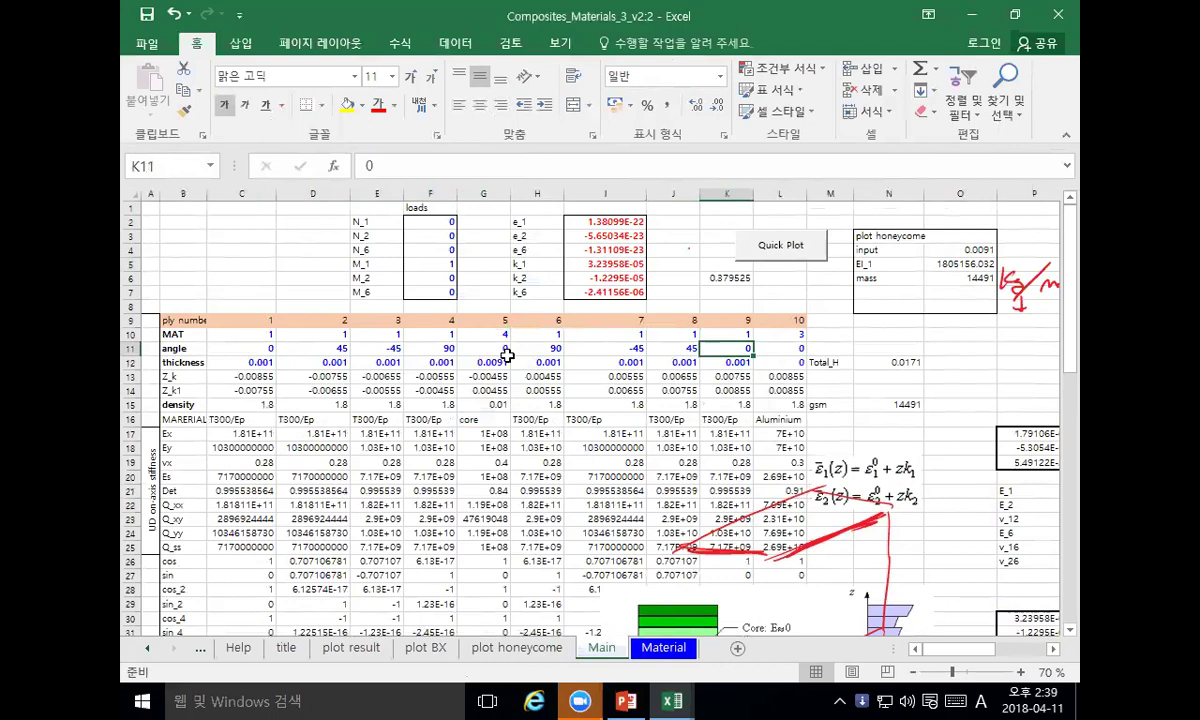
Step: Run Quick Plot from 0.0001 to 0.01 with a 0.001 step, and delete the two overlapping combined EI_1 and mass charts
click(740, 248)
click(709, 370)
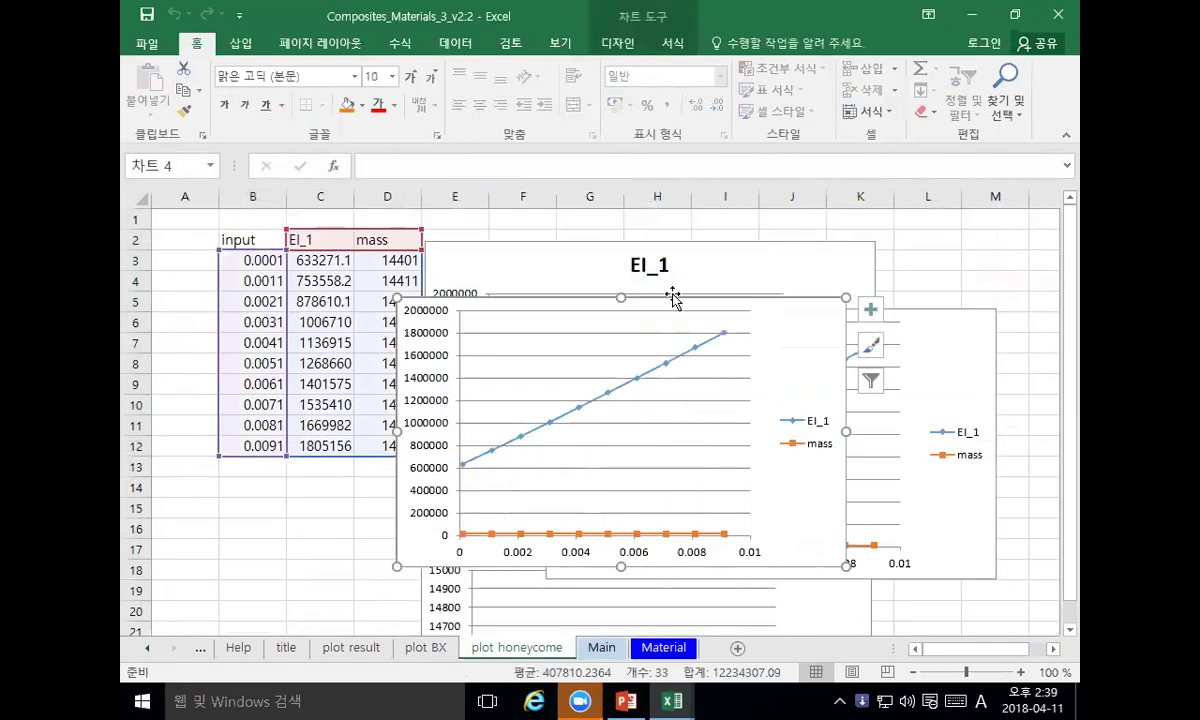
drag(700, 311, 534, 341)
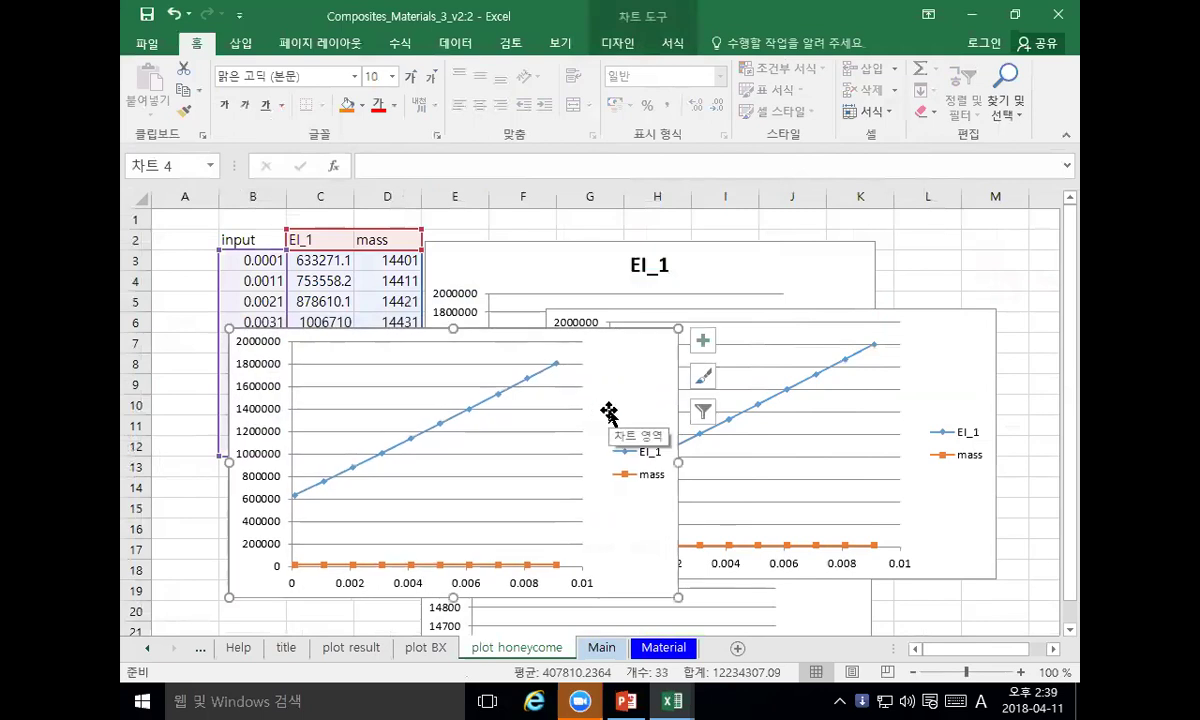
key(Delete)
click(723, 316)
key(Delete)
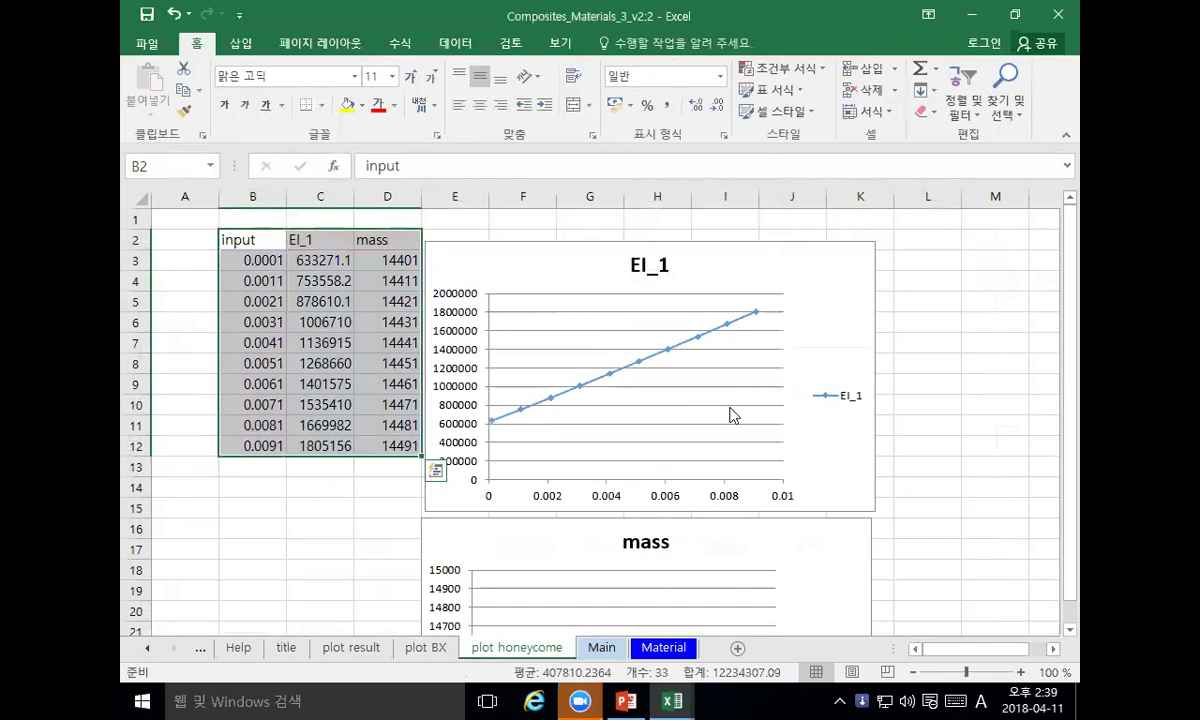
Step: Examine how mass and EI_1 vary with core thickness in the two separate charts
scroll(745, 415, down, 2)
scroll(692, 535, down, 2)
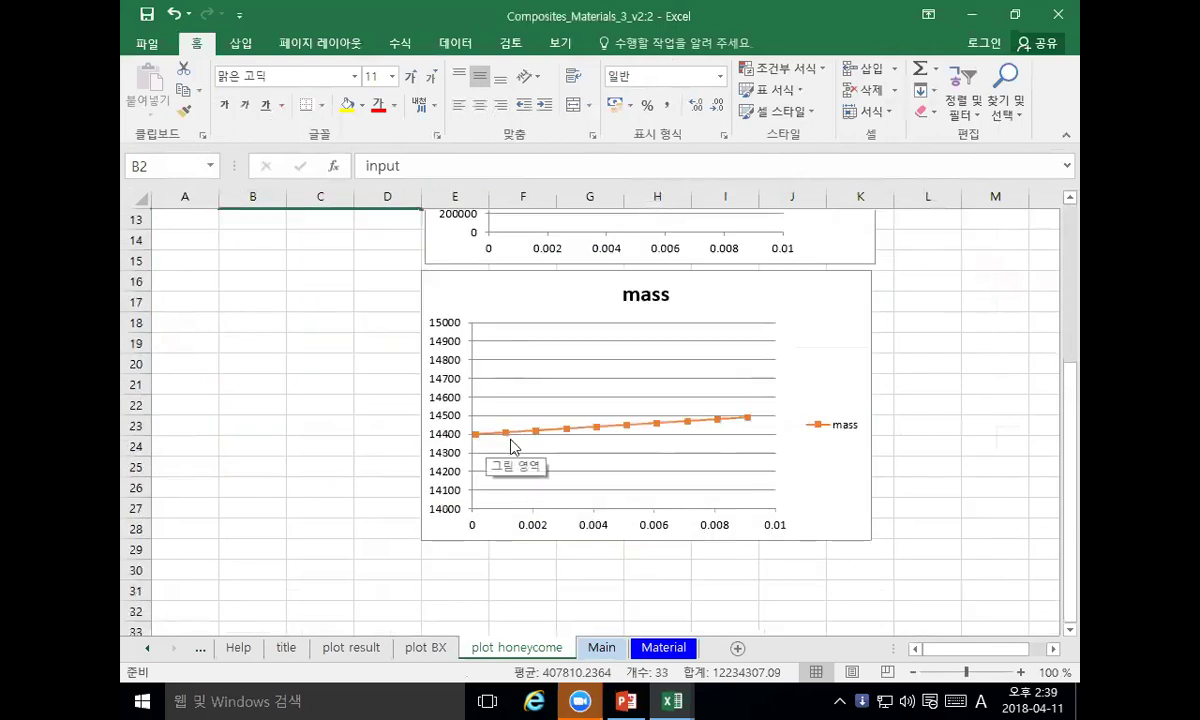
scroll(667, 458, up, 3)
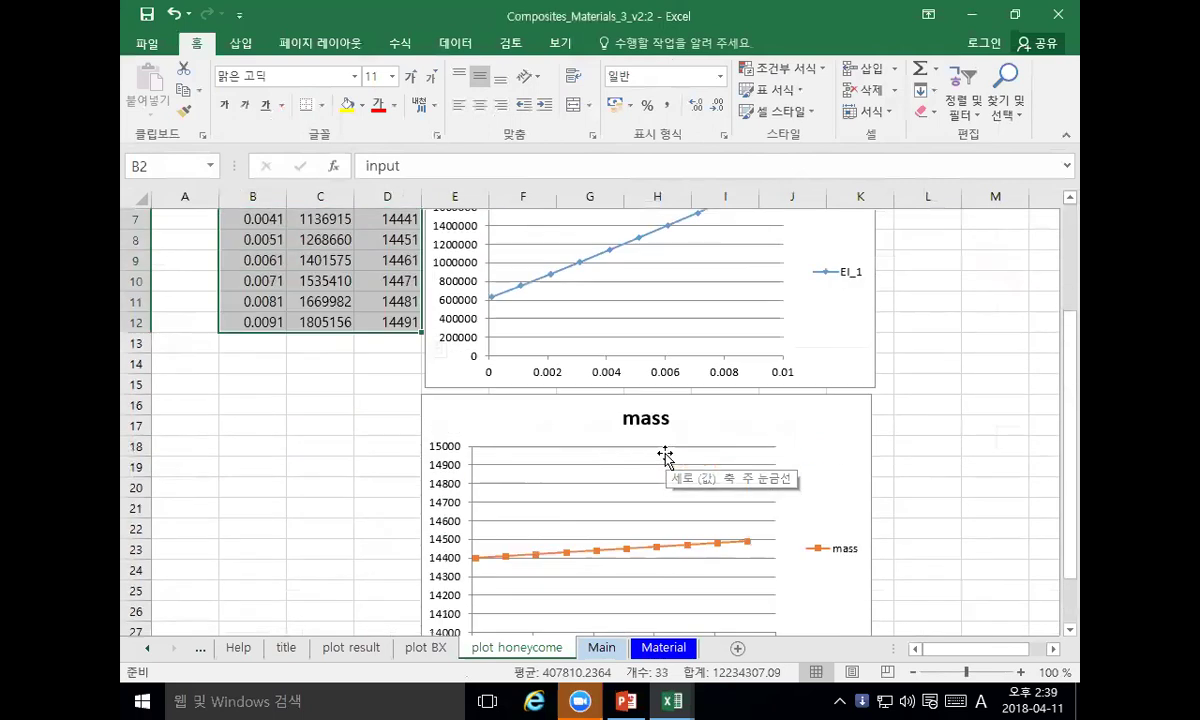
scroll(665, 457, down, 2)
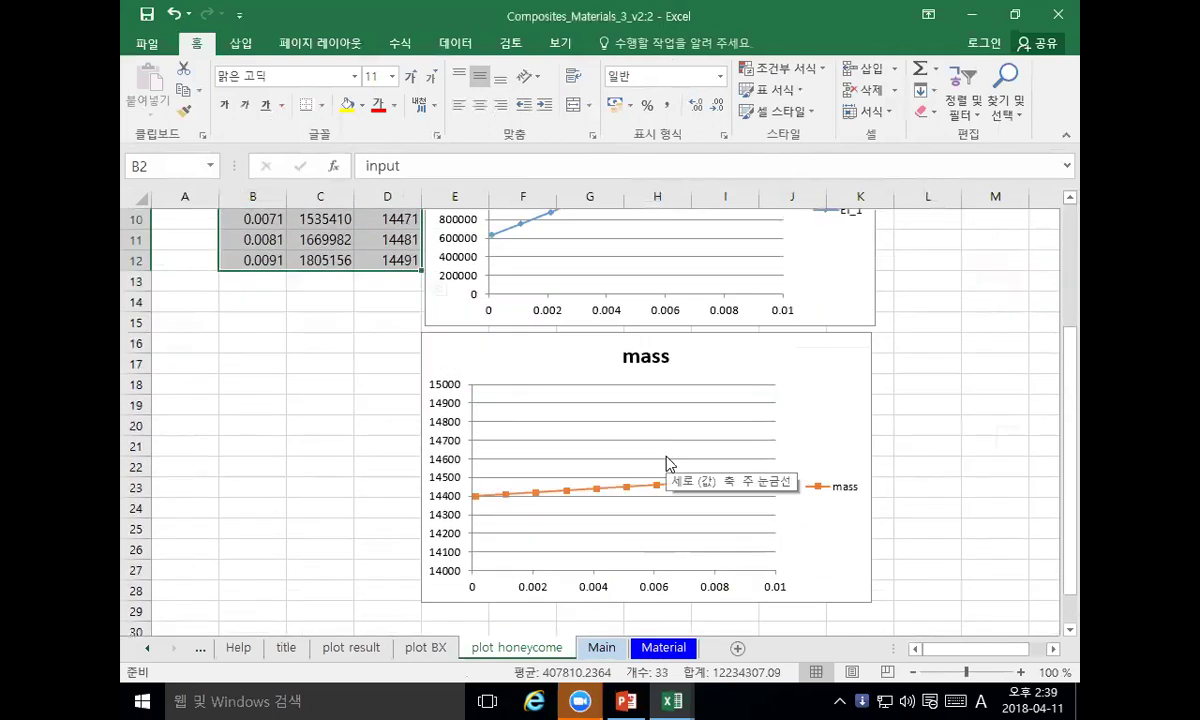
scroll(670, 465, down, 2)
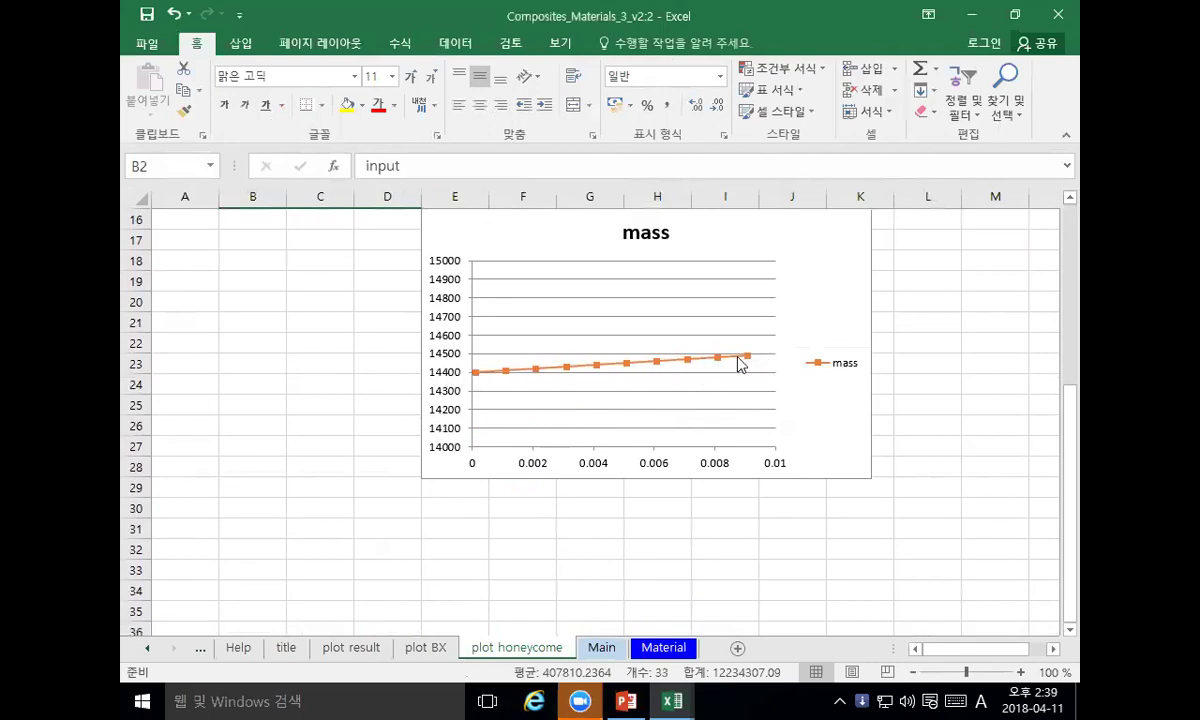
scroll(740, 368, up, 5)
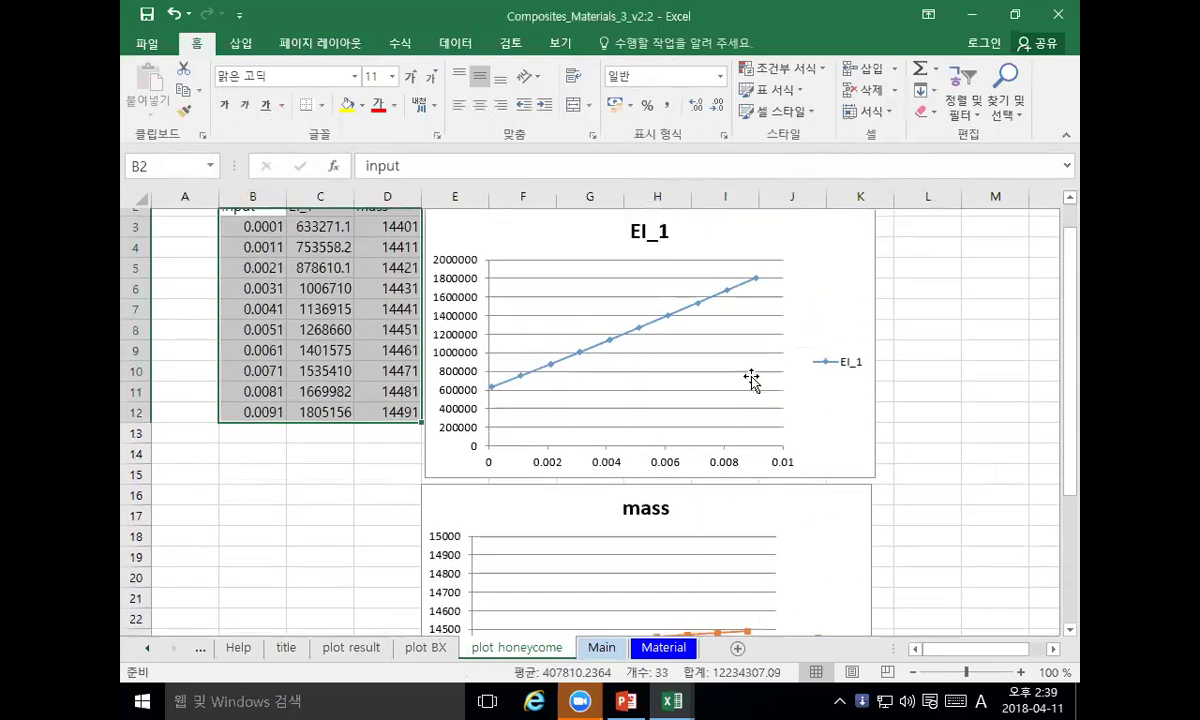
scroll(751, 380, up, 1)
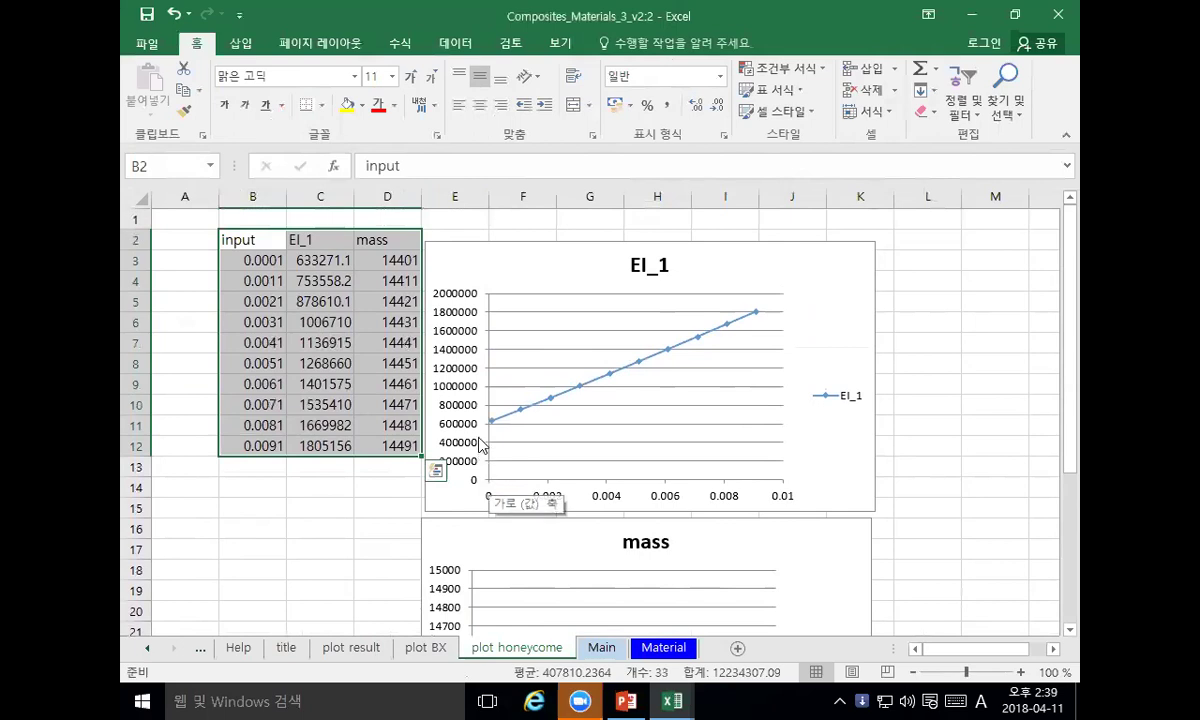
mouse_move(495, 424)
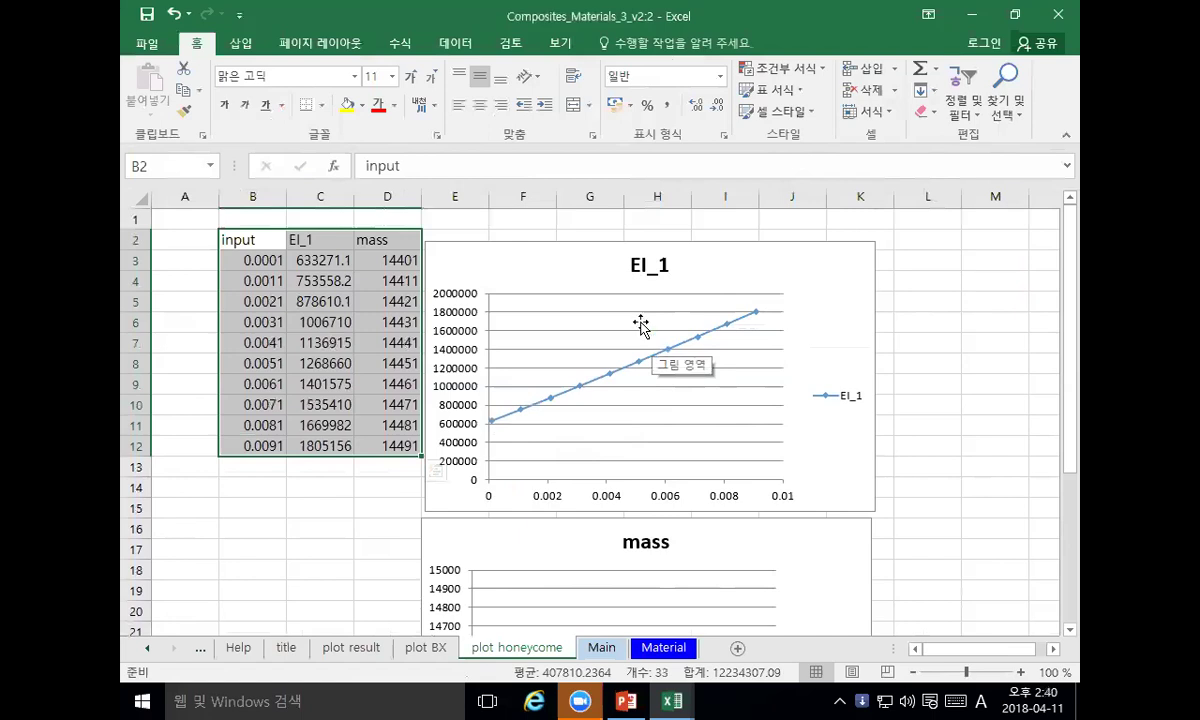
Step: Draw a straight line about 3.52 cm high and 8.33 cm wide along the EI_1 curve to check its linearity, and delete it
click(241, 44)
click(296, 124)
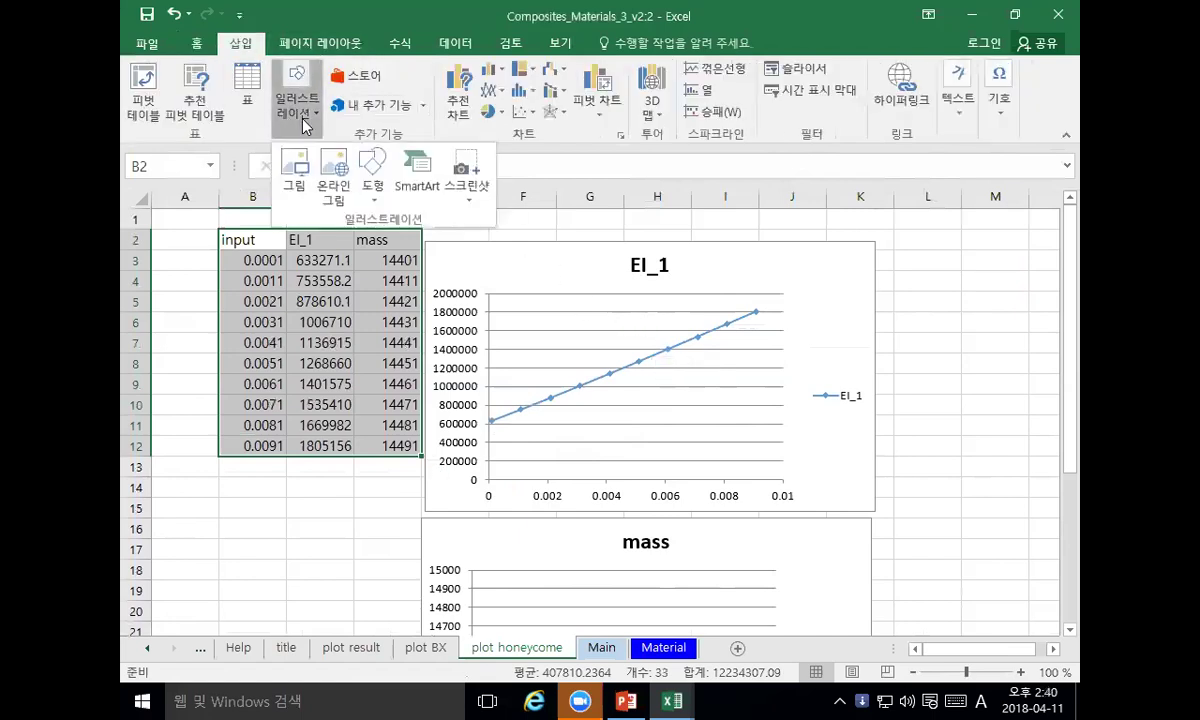
click(372, 170)
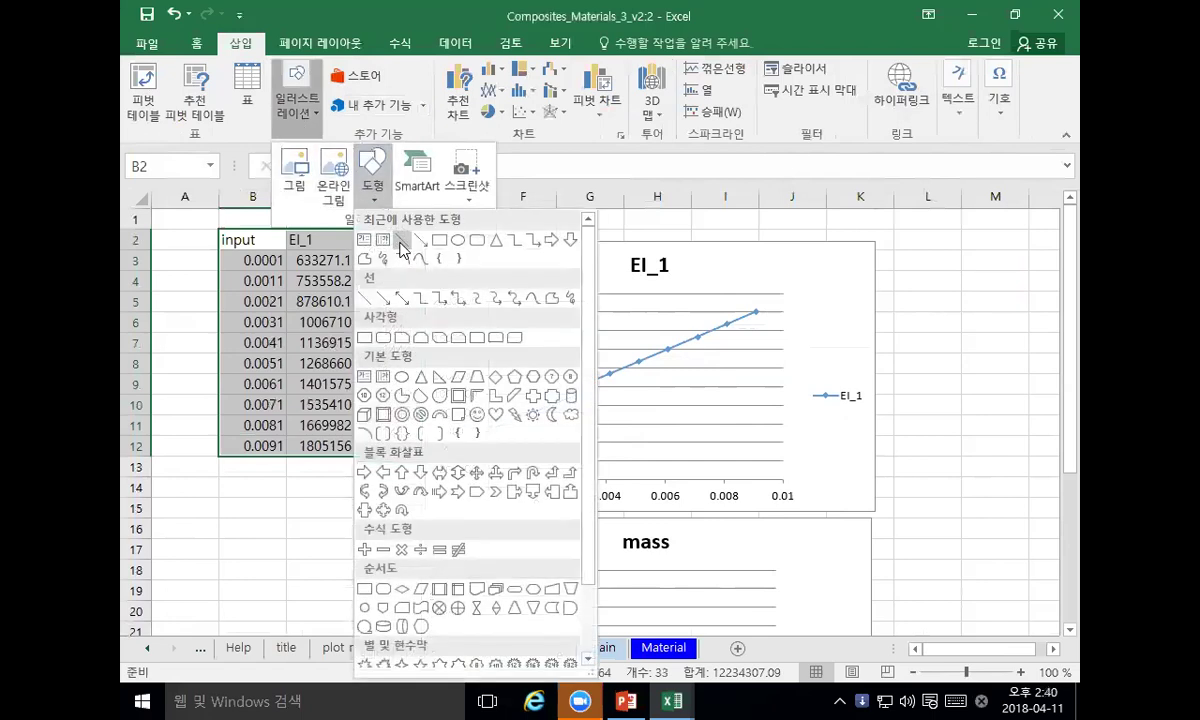
click(381, 238)
mouse_move(491, 423)
mouse_down()
mouse_move(763, 335)
mouse_move(785, 297)
mouse_up()
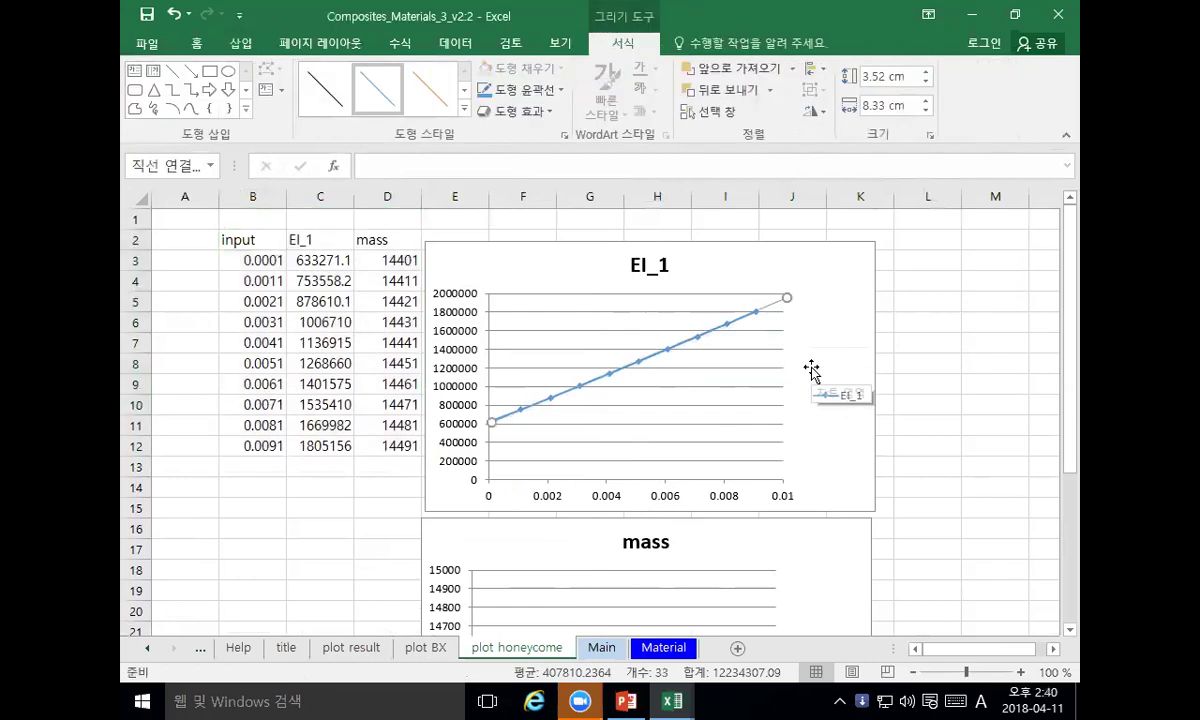
key(Delete)
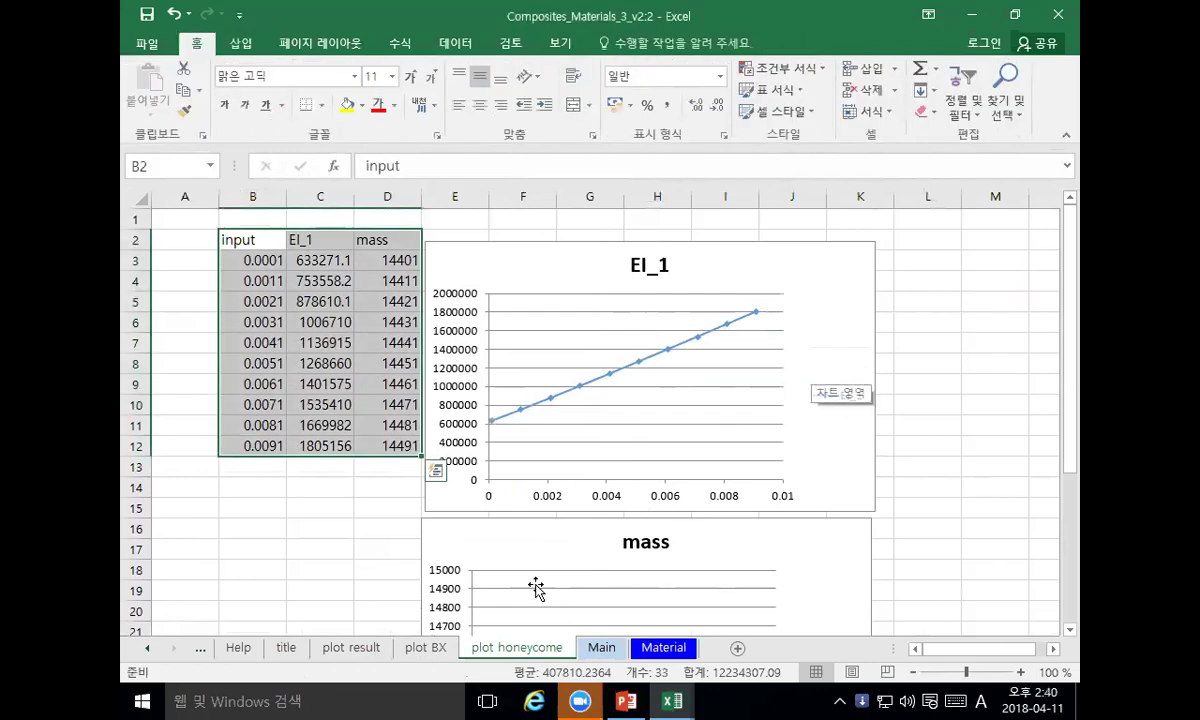
Step: Inspect ply 1's D_11c formula in C66 on the Main sheet
click(601, 647)
scroll(672, 524, down, 6)
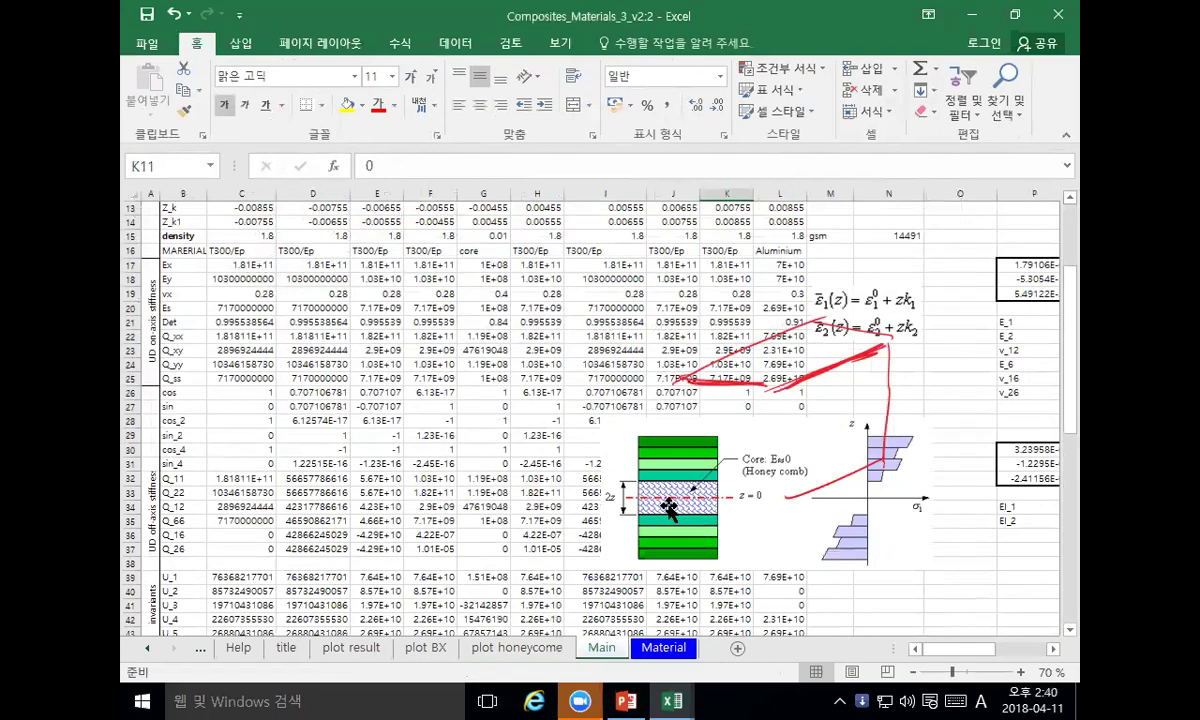
scroll(669, 510, down, 6)
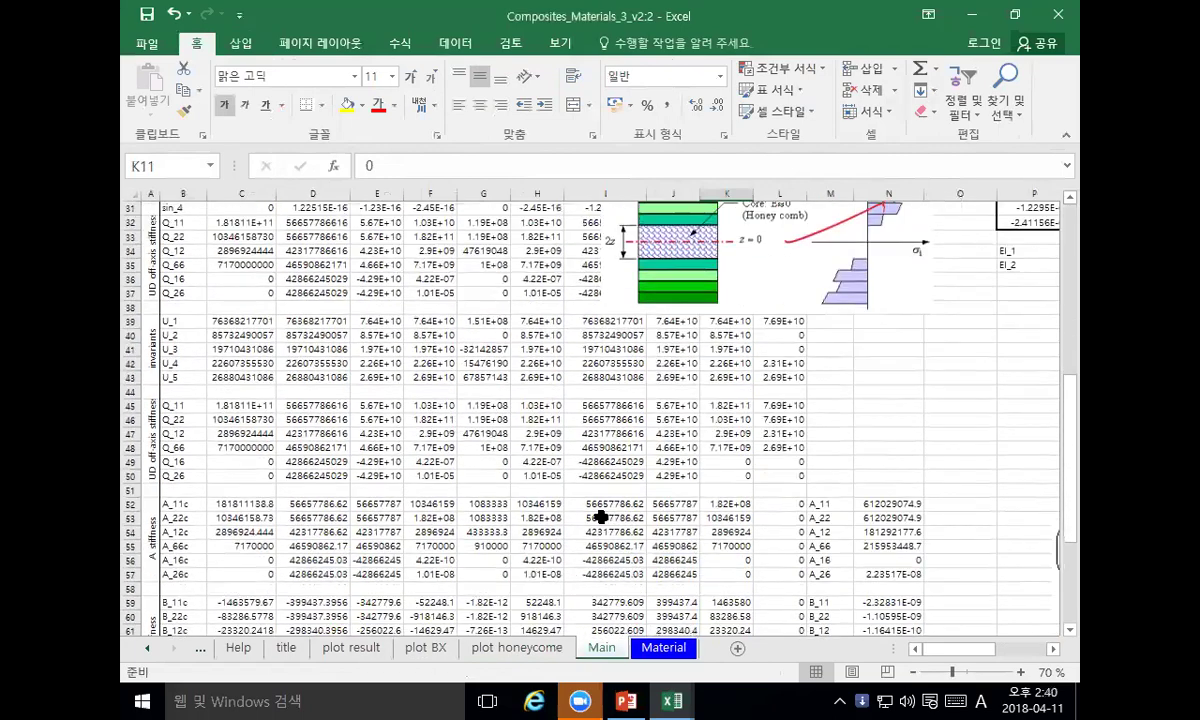
scroll(280, 563, down, 2)
click(245, 532)
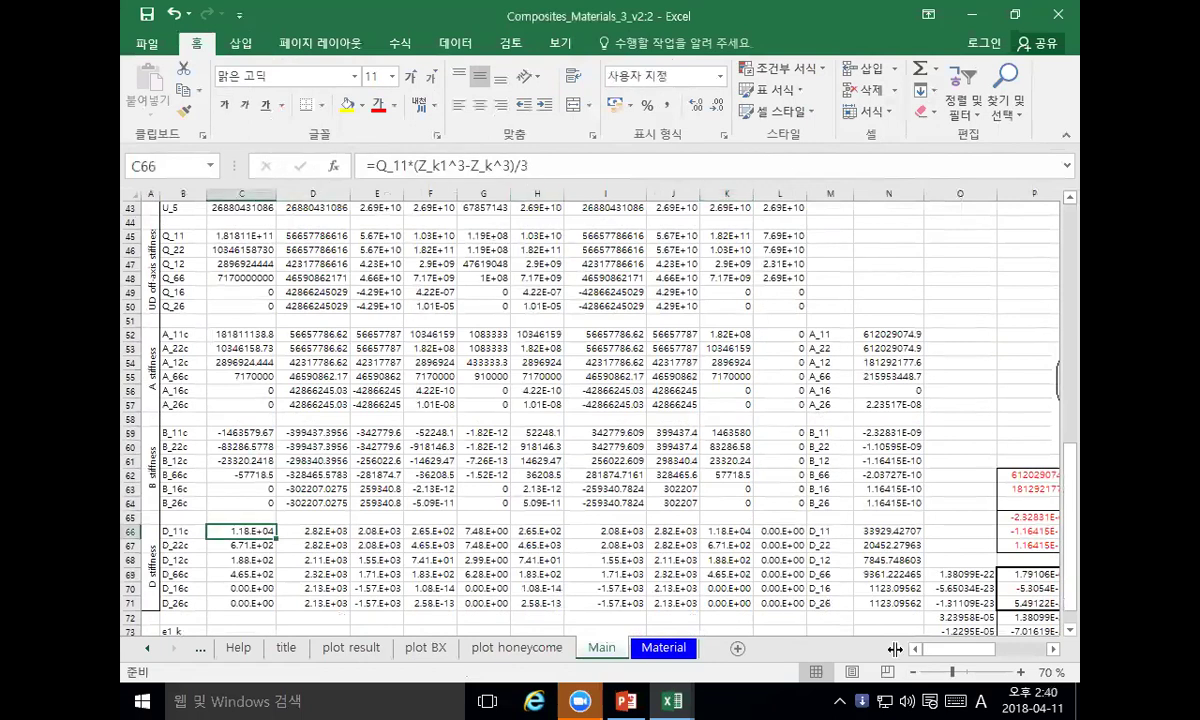
Step: Inspect the EI_1 formula in Q34 beneath the compliance matrix on the Main sheet
scroll(890, 610, right, 1)
scroll(816, 543, up, 12)
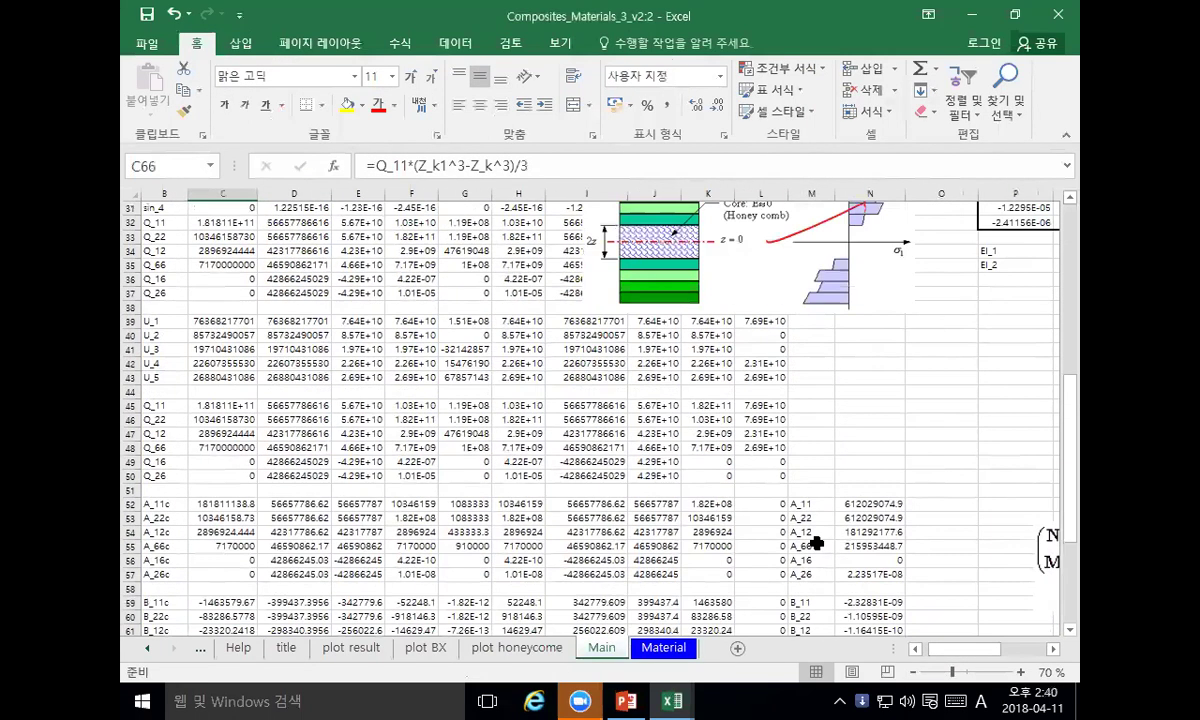
scroll(818, 545, up, 3)
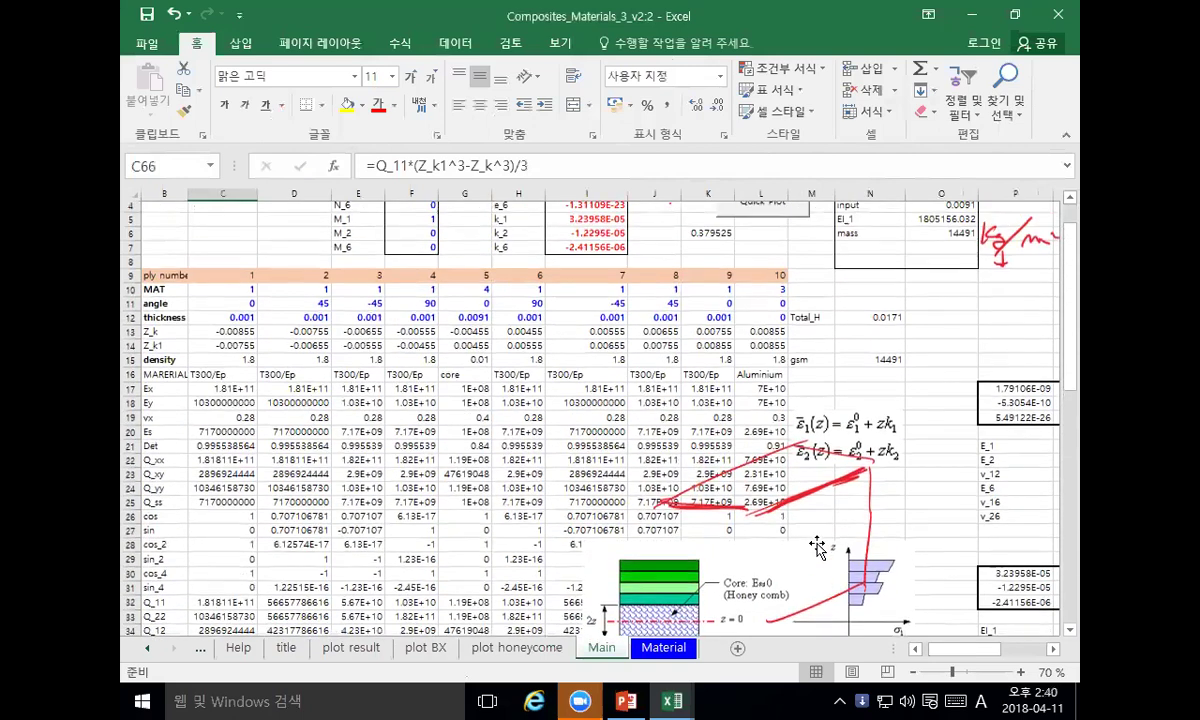
scroll(838, 525, down, 4)
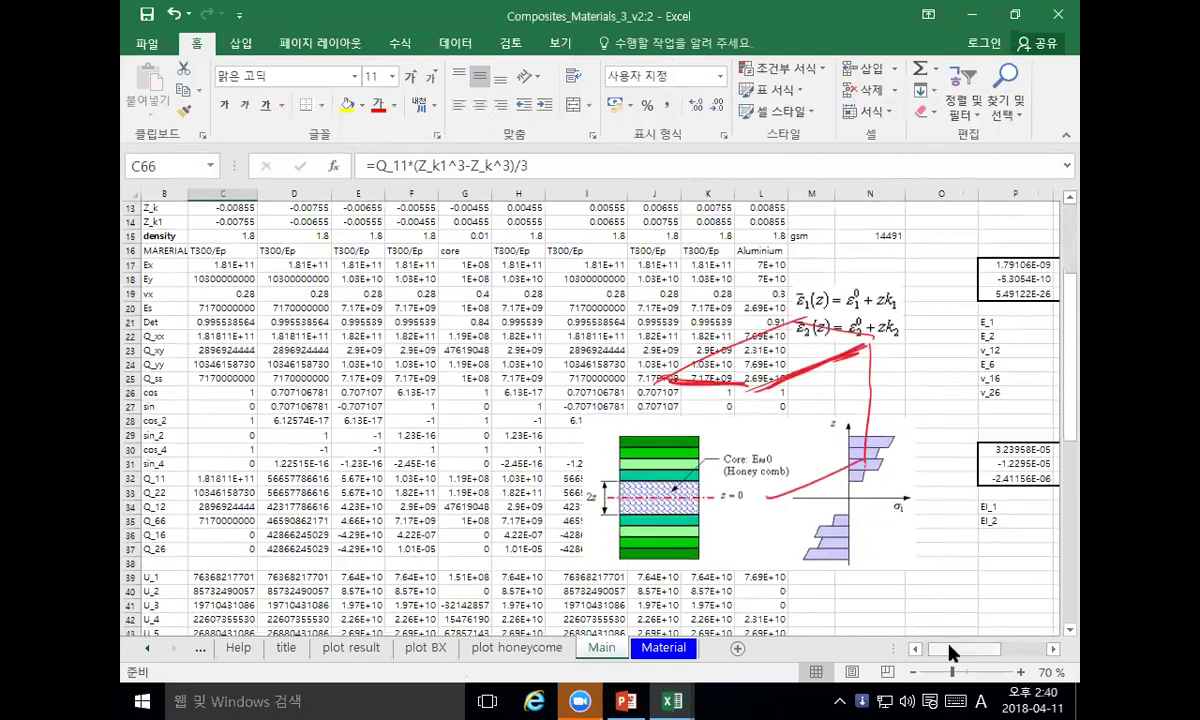
scroll(880, 595, right, 6)
click(730, 507)
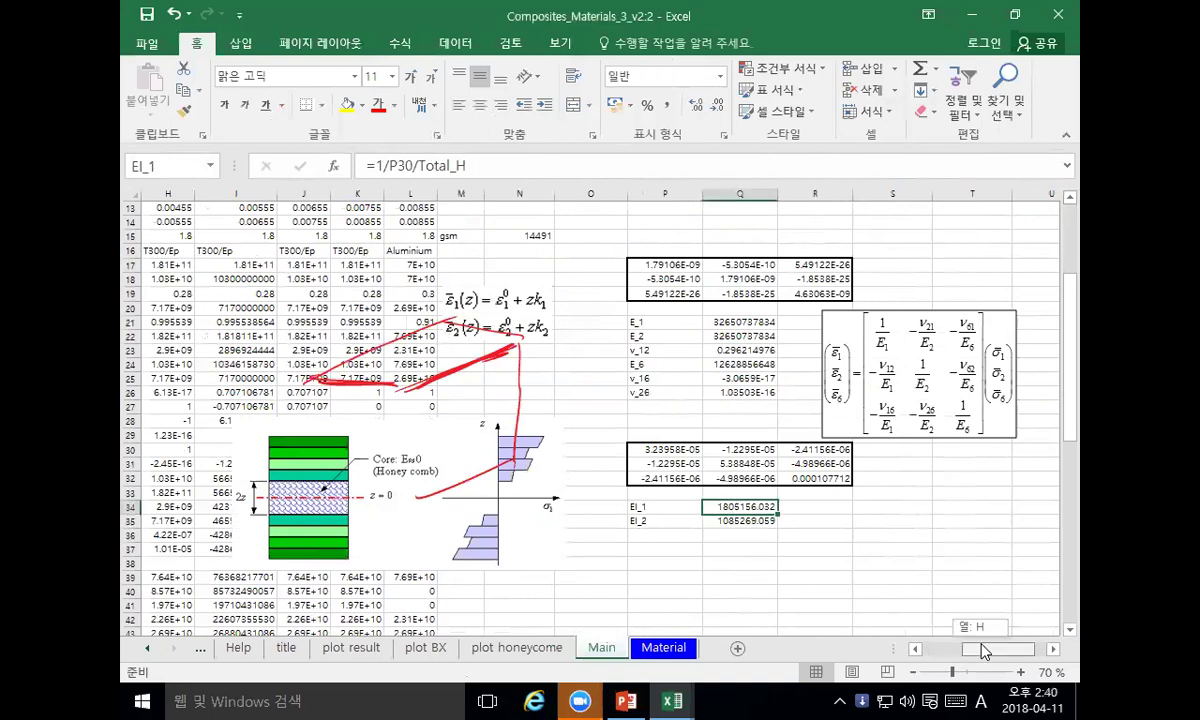
drag(980, 649, 906, 651)
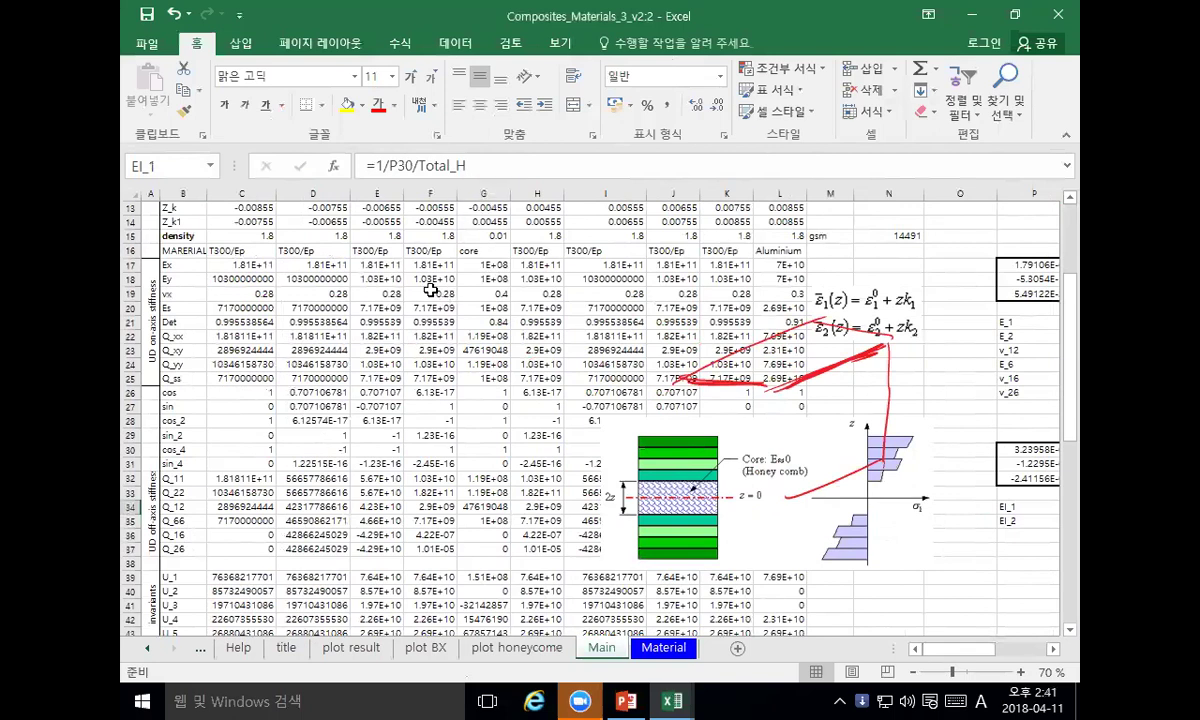
Step: Review the ply inputs on Main and the EI_1 and mass charts on the plot honeycome sheet
scroll(389, 309, up, 4)
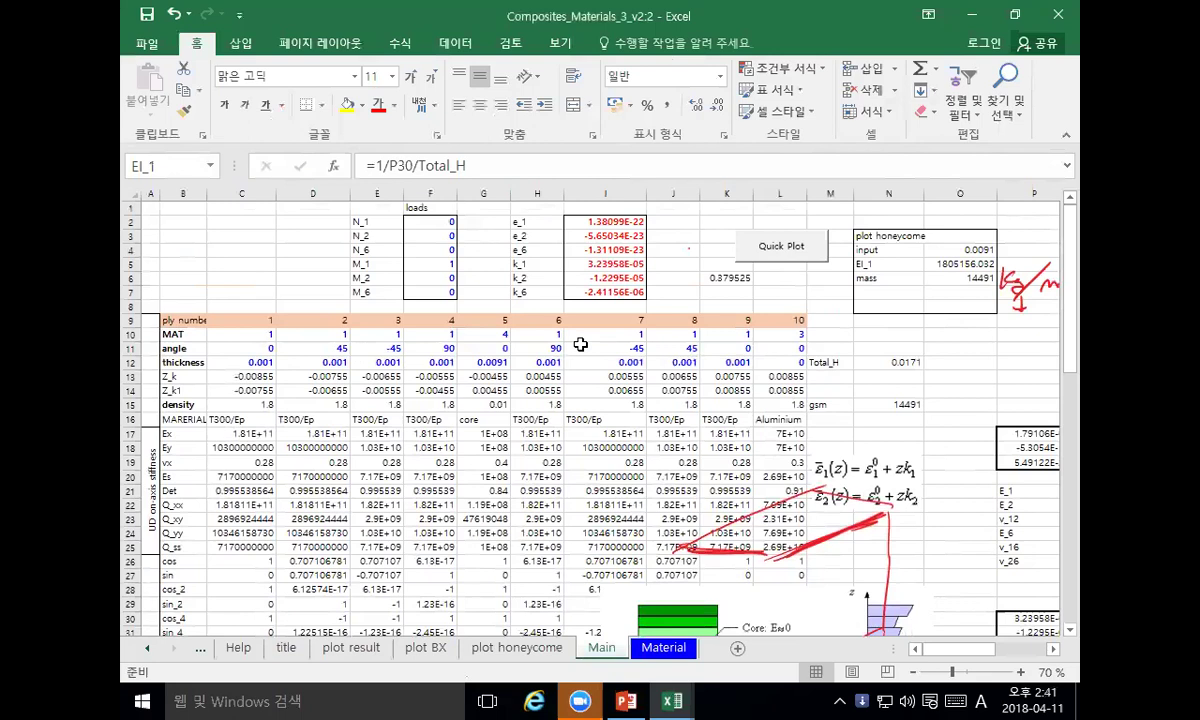
click(518, 647)
scroll(658, 441, down, 2)
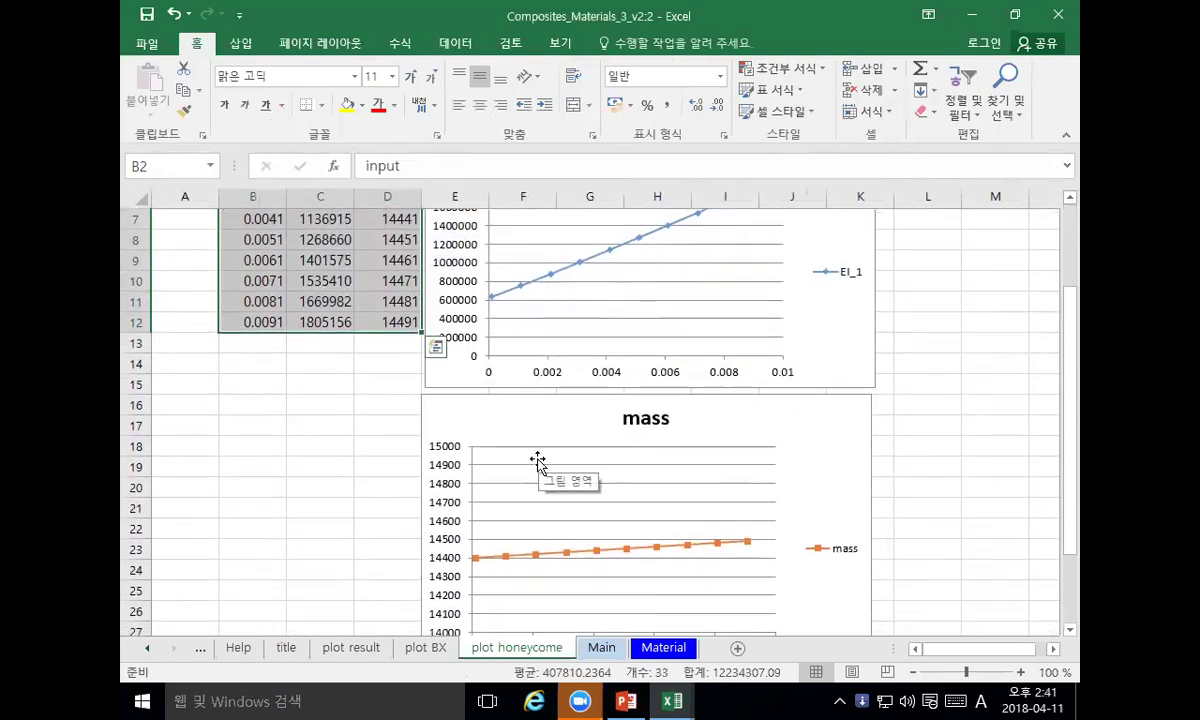
Step: Compare the EI_1 and mass curves on the plot honeycome sheet, and return to the stiffness rows on the Main sheet
scroll(537, 462, down, 1)
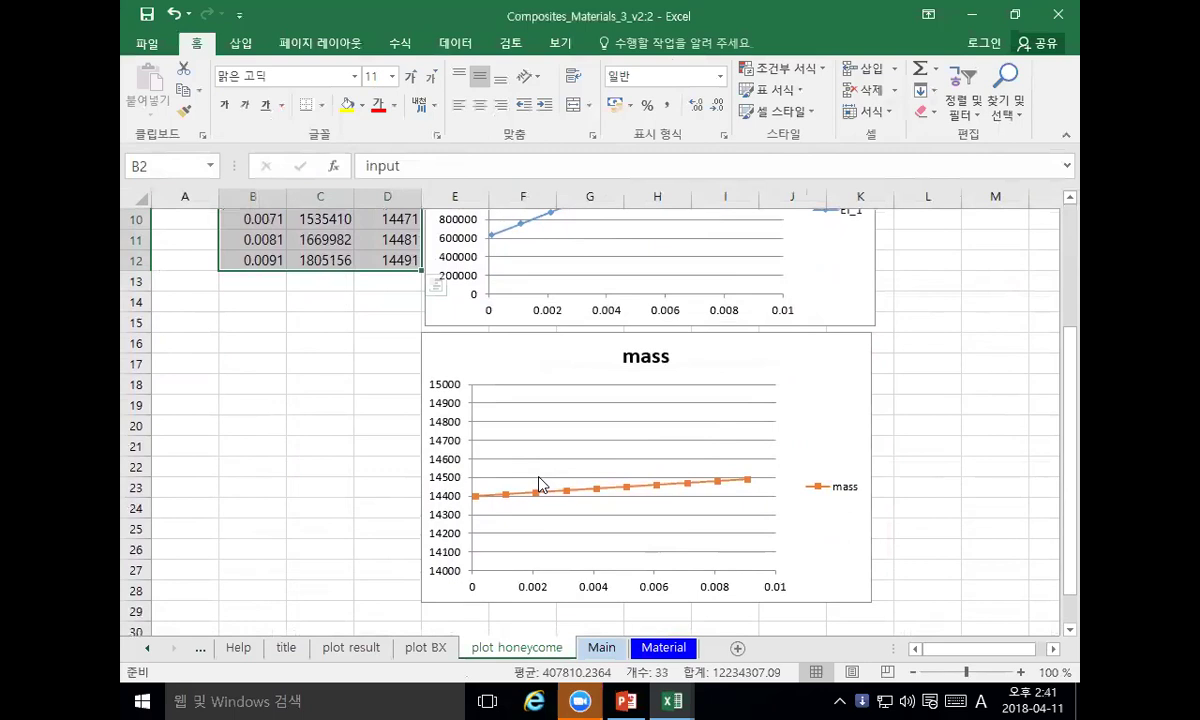
scroll(541, 483, up, 2)
scroll(508, 406, up, 1)
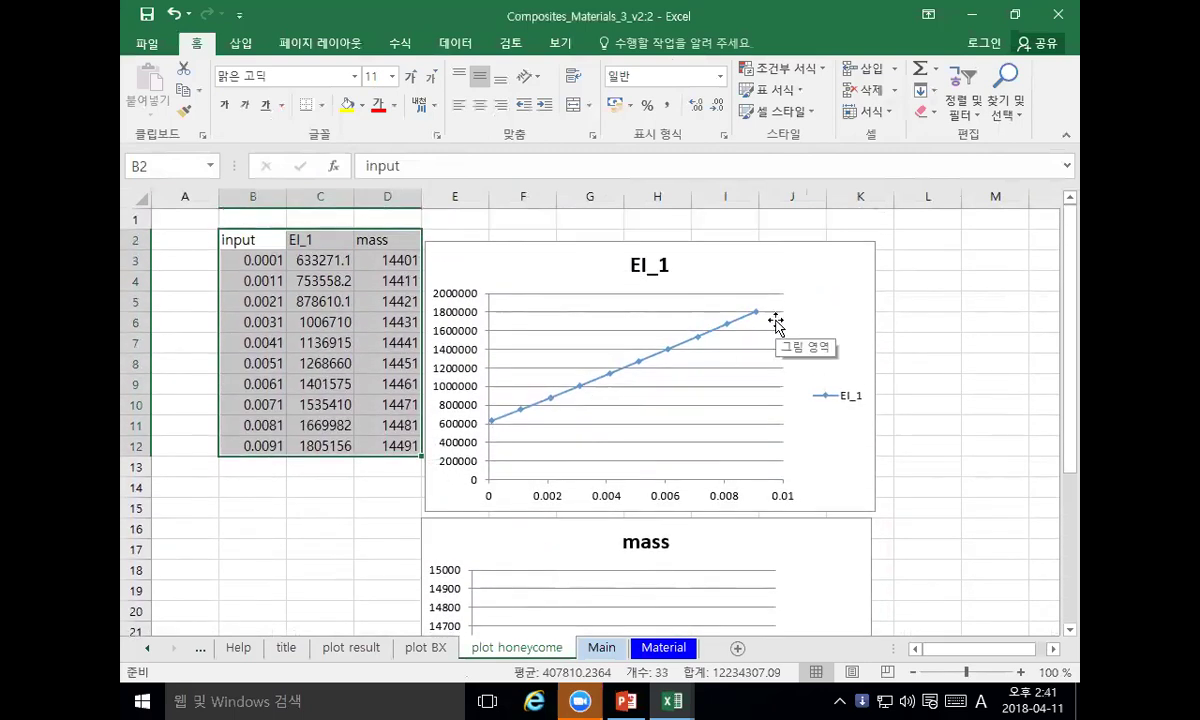
click(602, 648)
scroll(586, 485, down, 12)
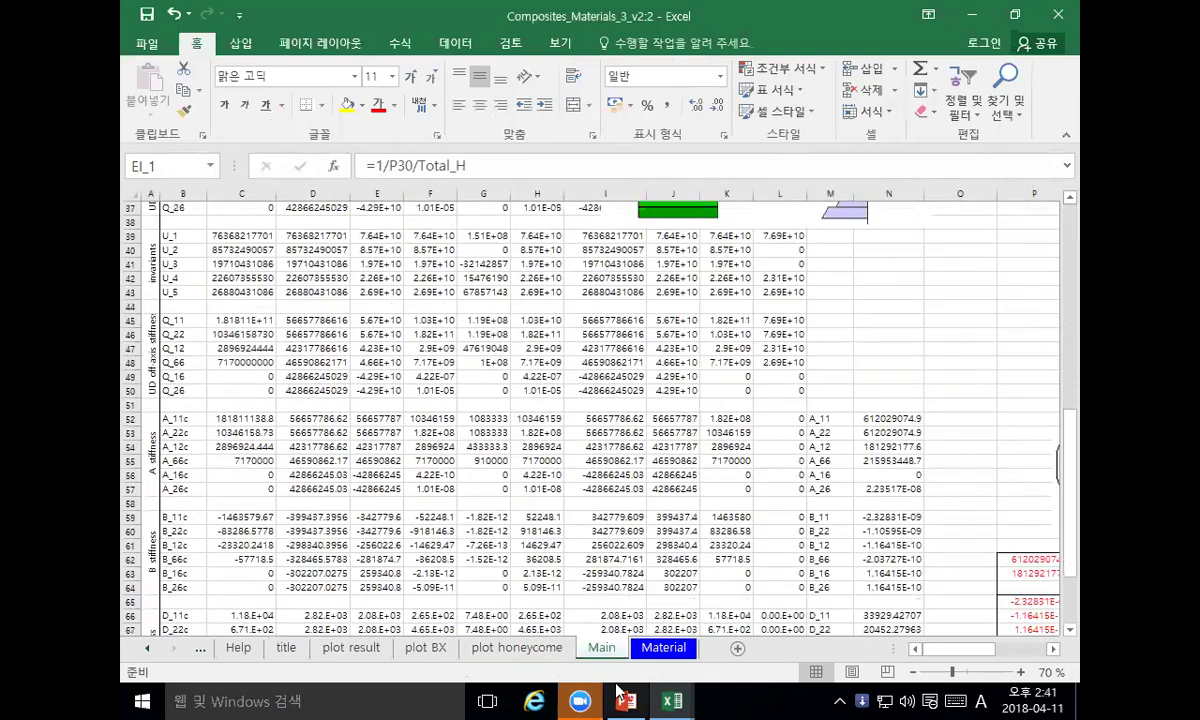
Step: Switch to the PowerPoint lecture and open slide 81 with the off-axis strain, off-axis stress and on-axis stress equations
key(alt+Tab)
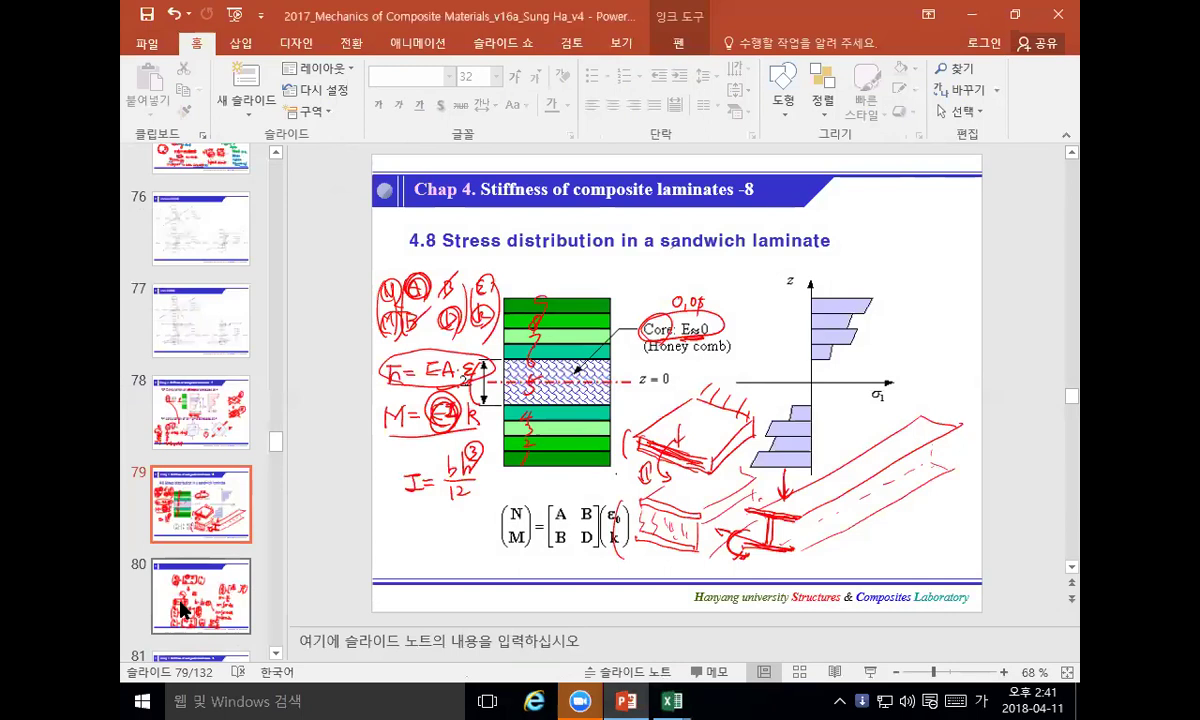
click(190, 603)
scroll(189, 603, down, 5)
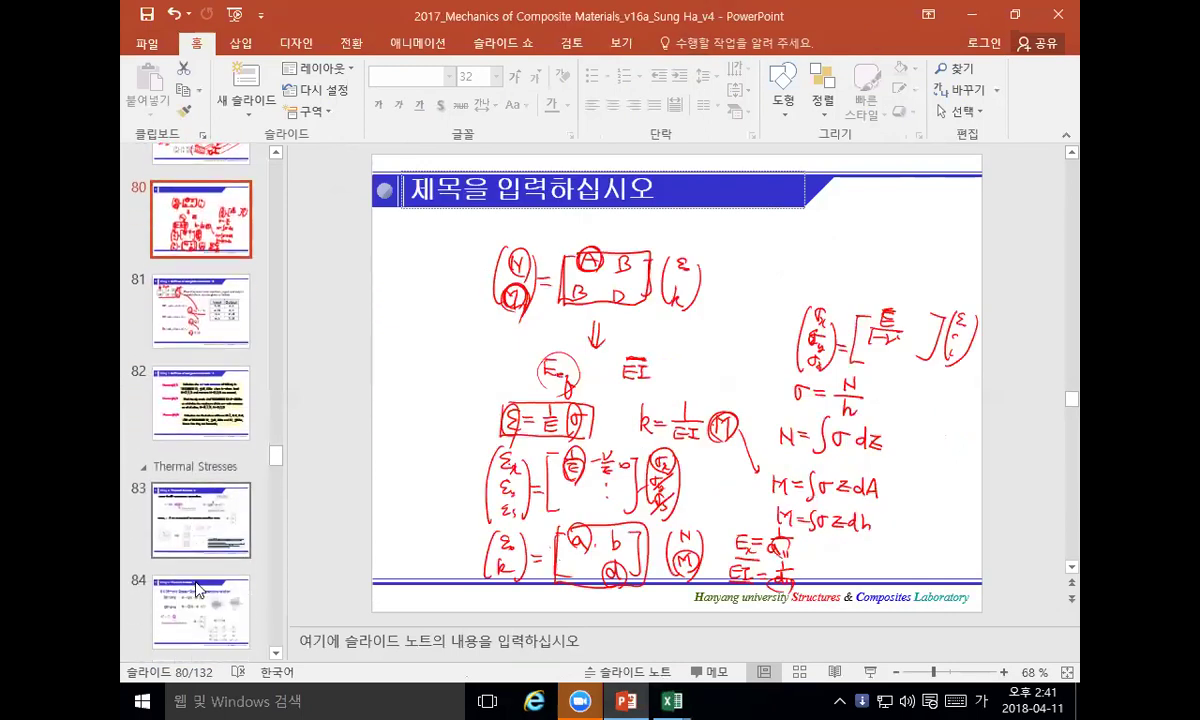
click(195, 607)
scroll(195, 607, down, 4)
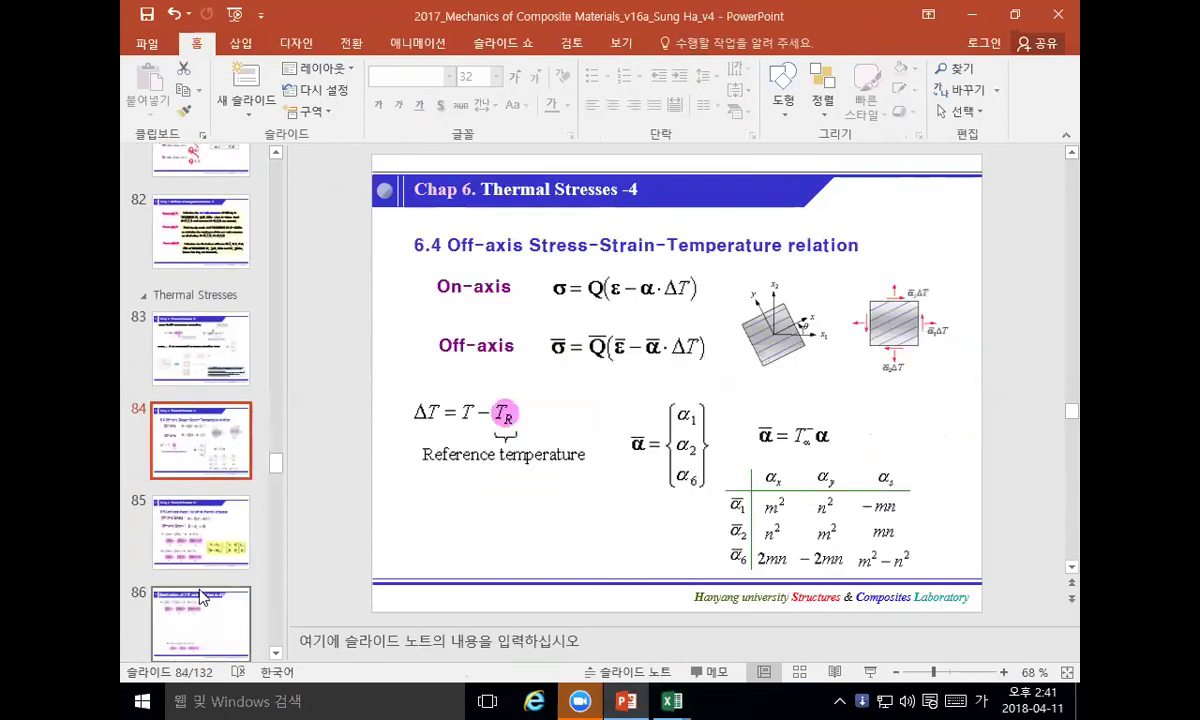
scroll(199, 590, up, 6)
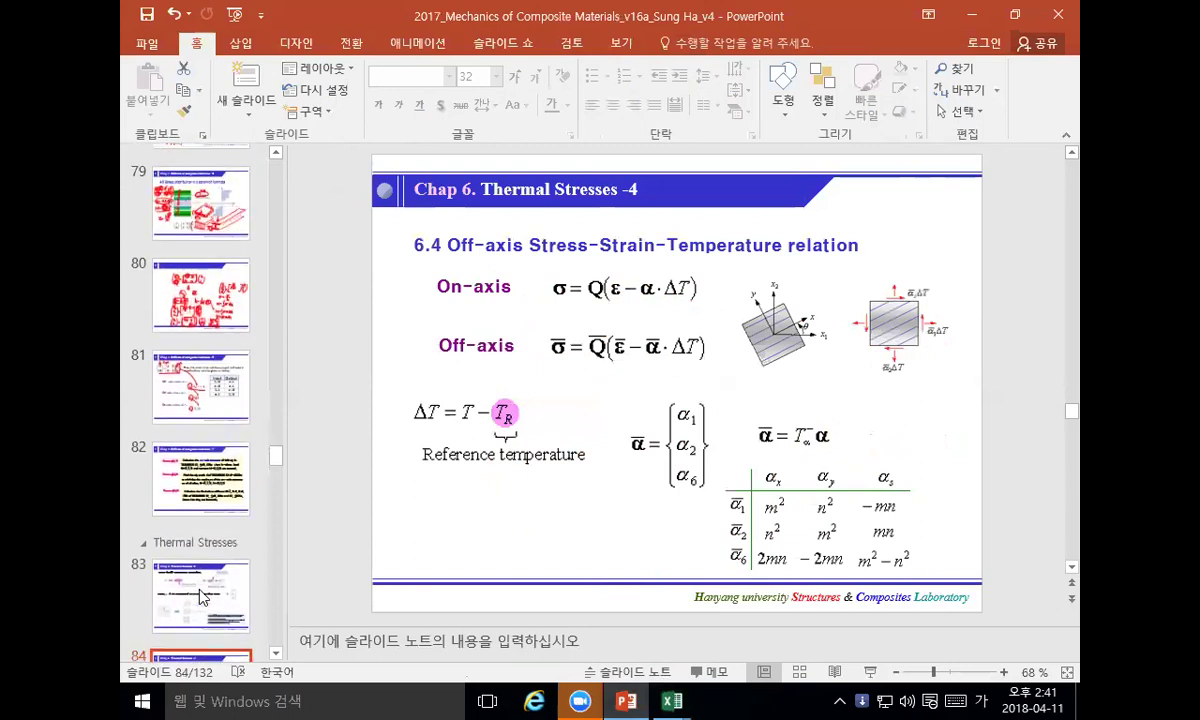
click(219, 411)
Step: Copy the three strain and stress equations from the slide into Excel's Main sheet, placing them over the B and D stiffness rows
click(652, 382)
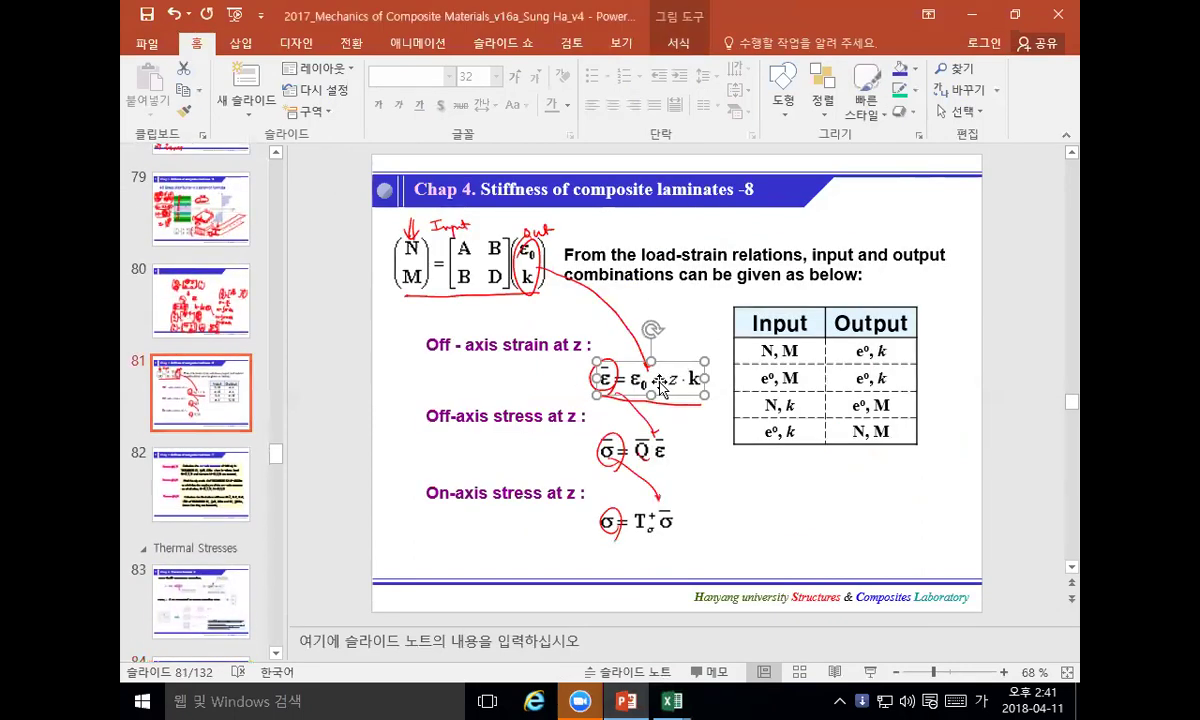
shift+click(628, 448)
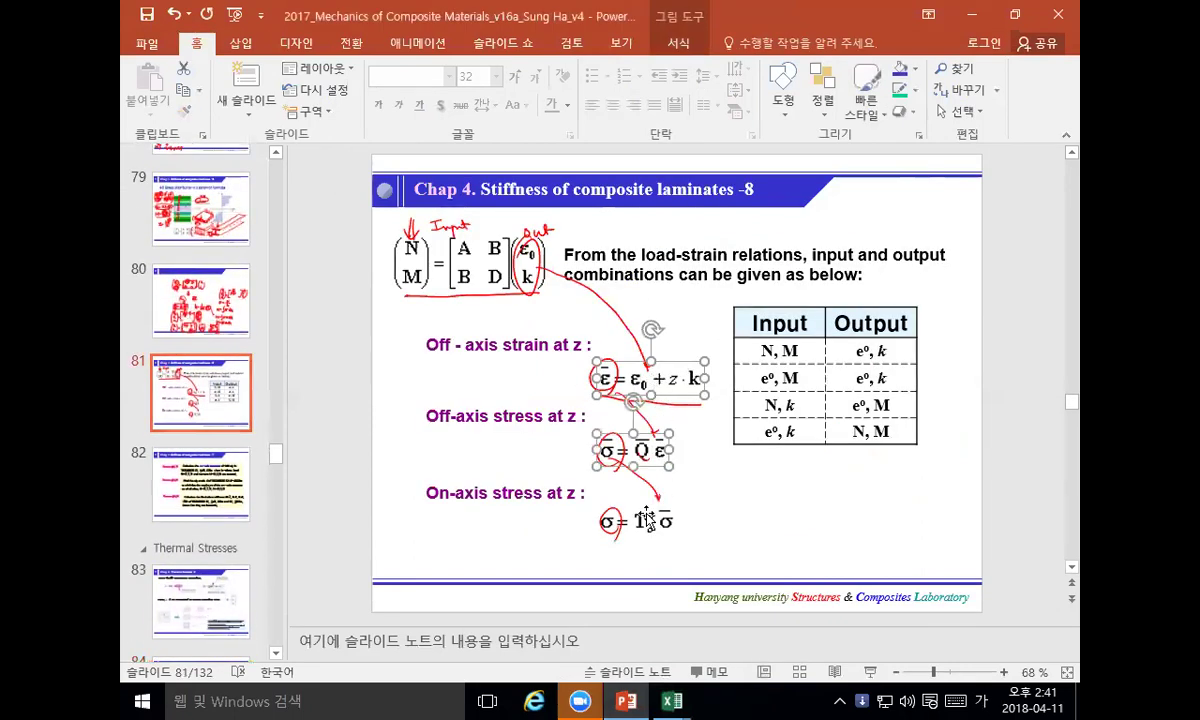
shift+click(648, 520)
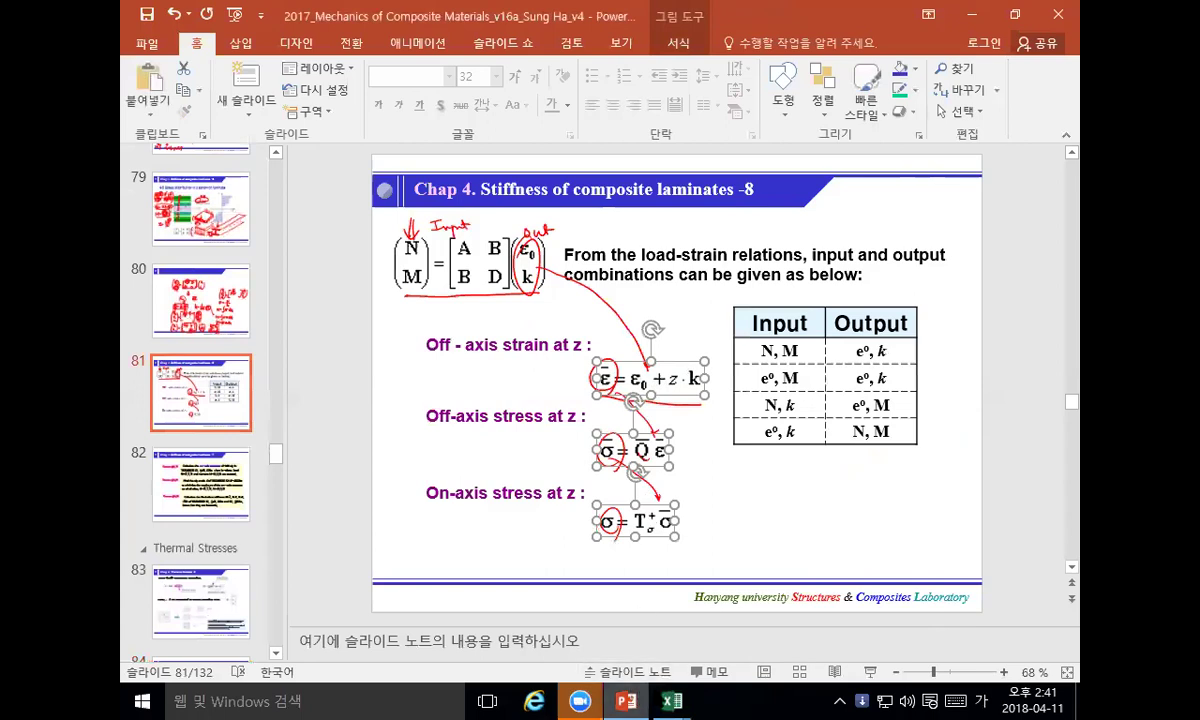
mouse_move(672, 700)
click(777, 608)
scroll(595, 500, down, 3)
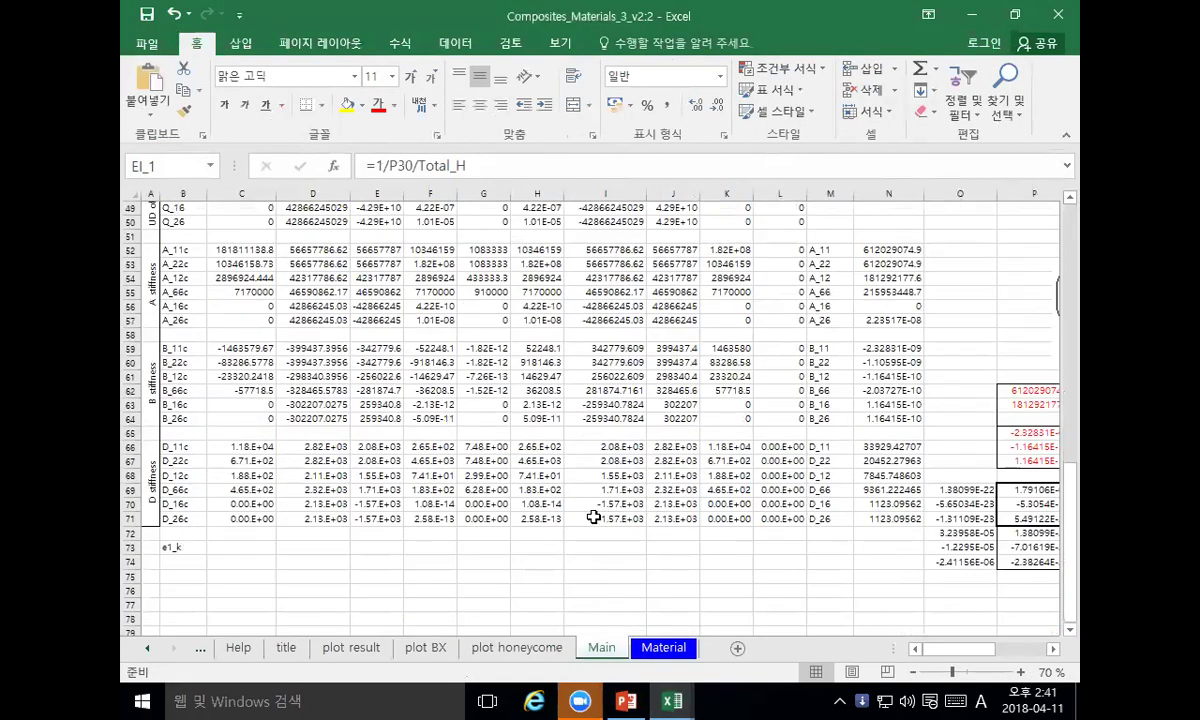
scroll(397, 512, down, 2)
click(318, 278)
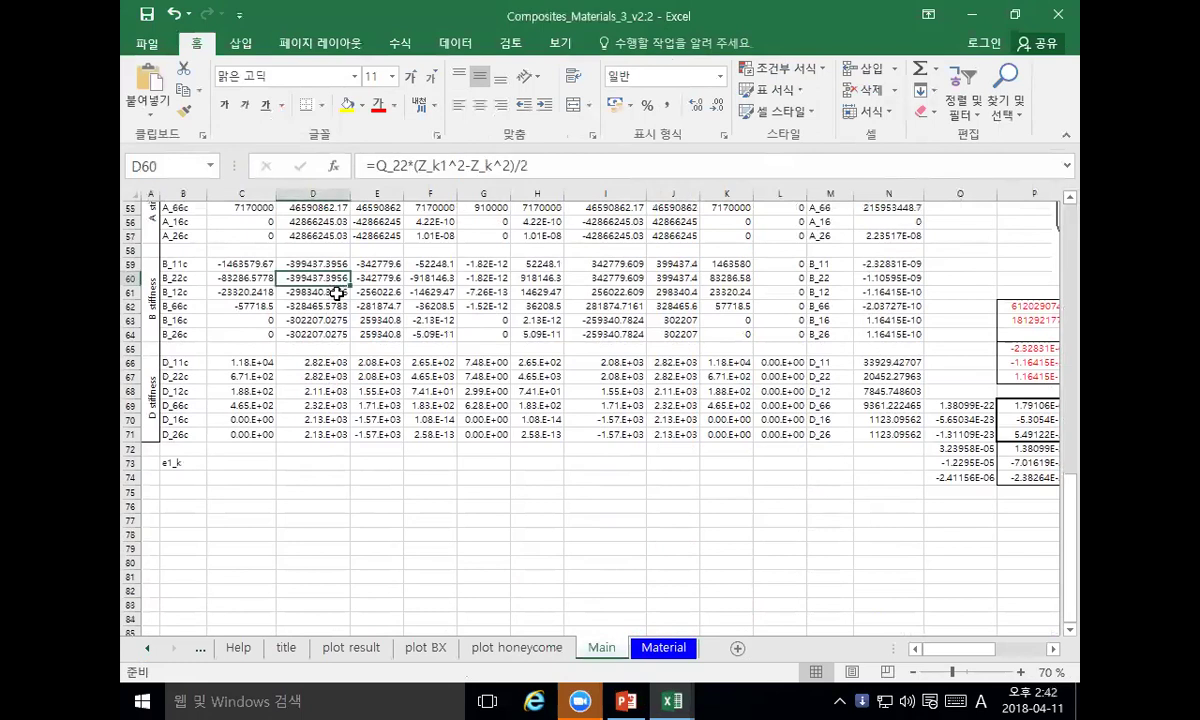
key(ctrl+v)
drag(376, 342, 493, 299)
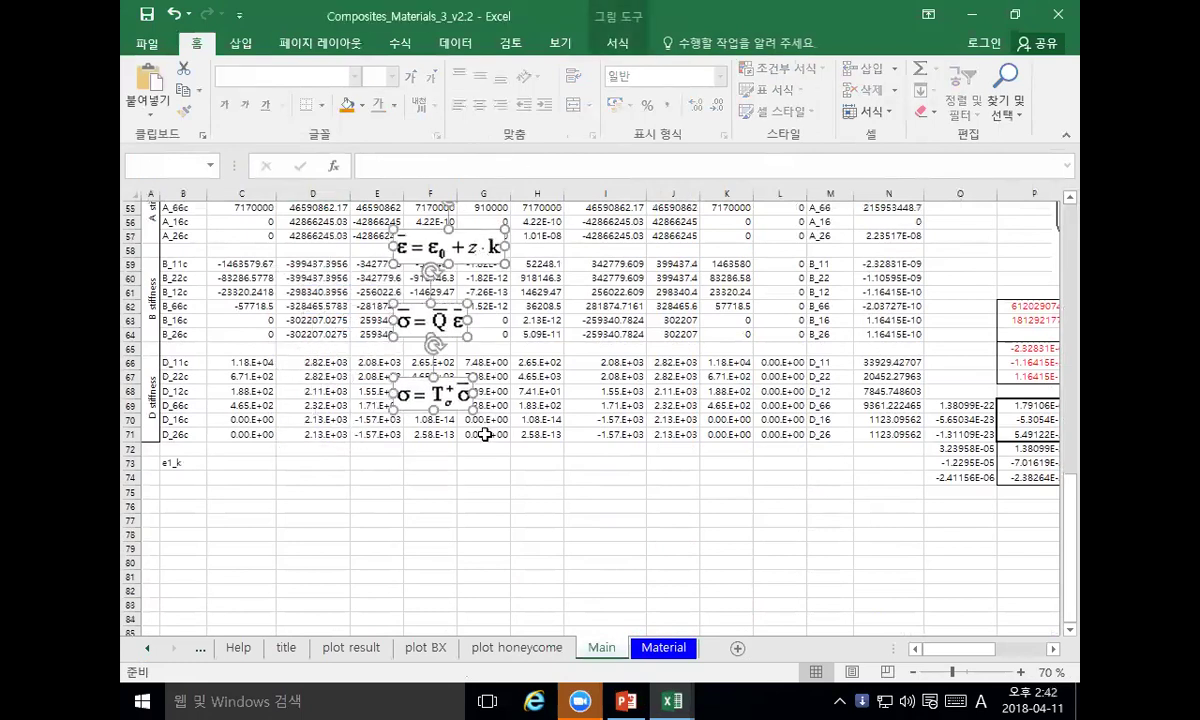
click(462, 450)
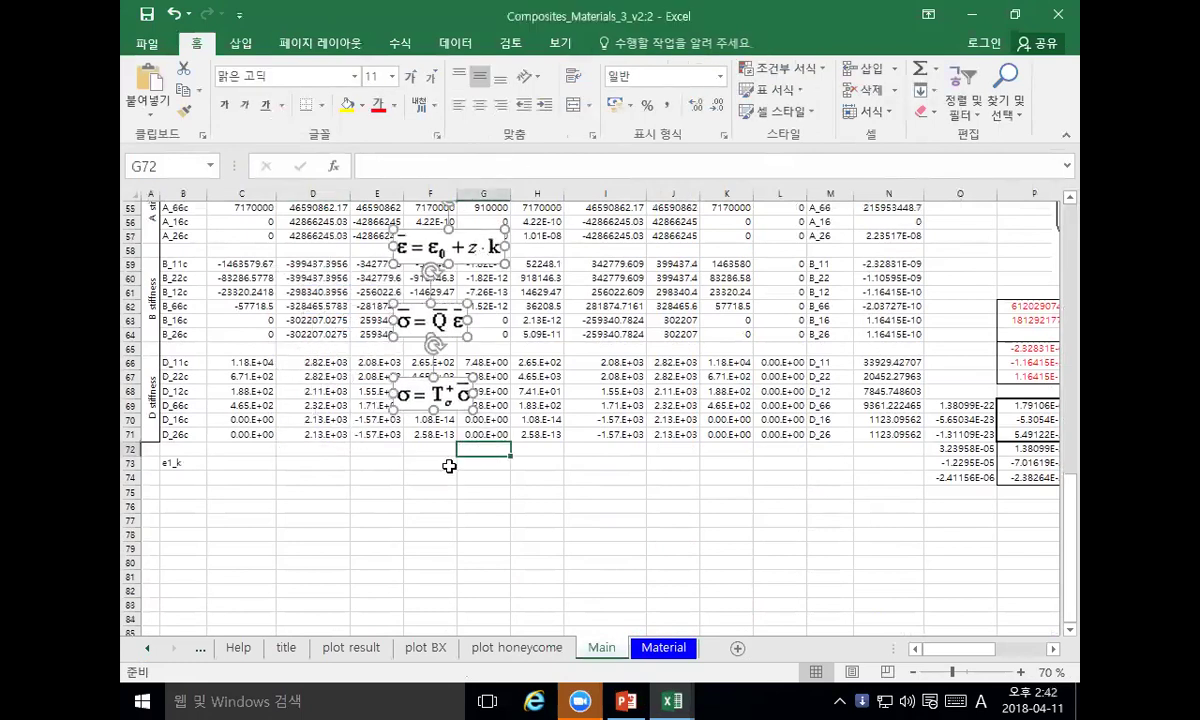
Step: Inspect the Z_k and Z_k1 formulas of plies 1 and 2 on the Main sheet
click(183, 467)
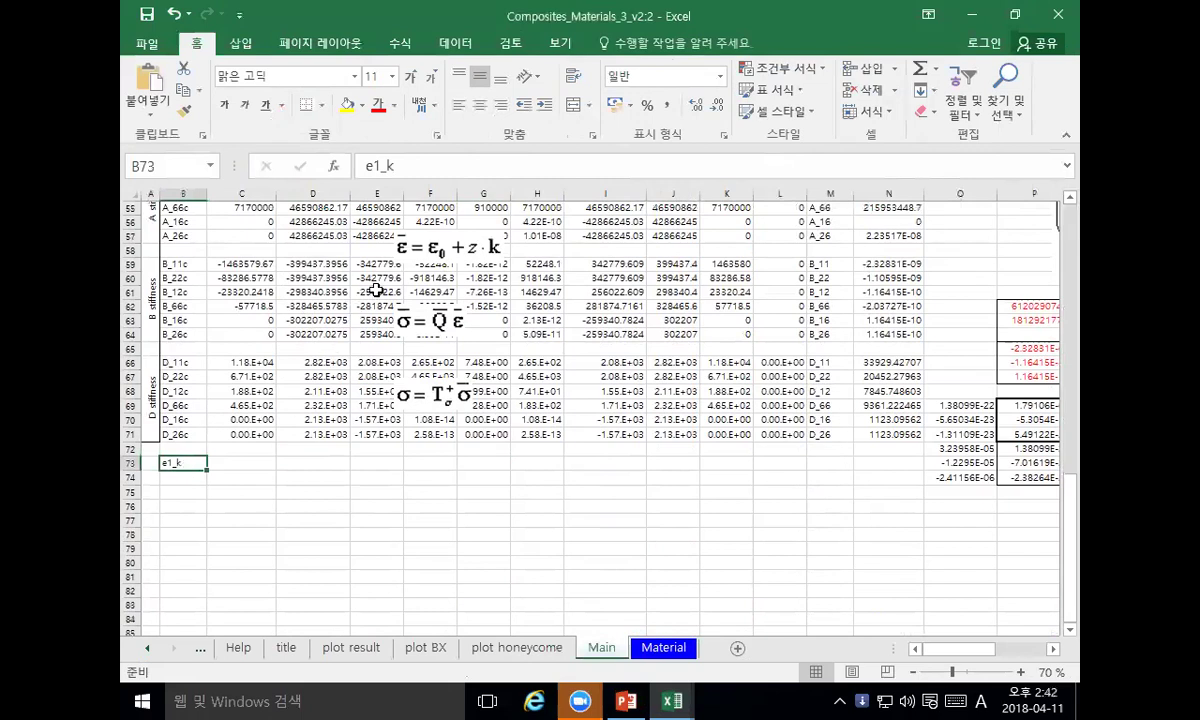
scroll(376, 290, up, 3)
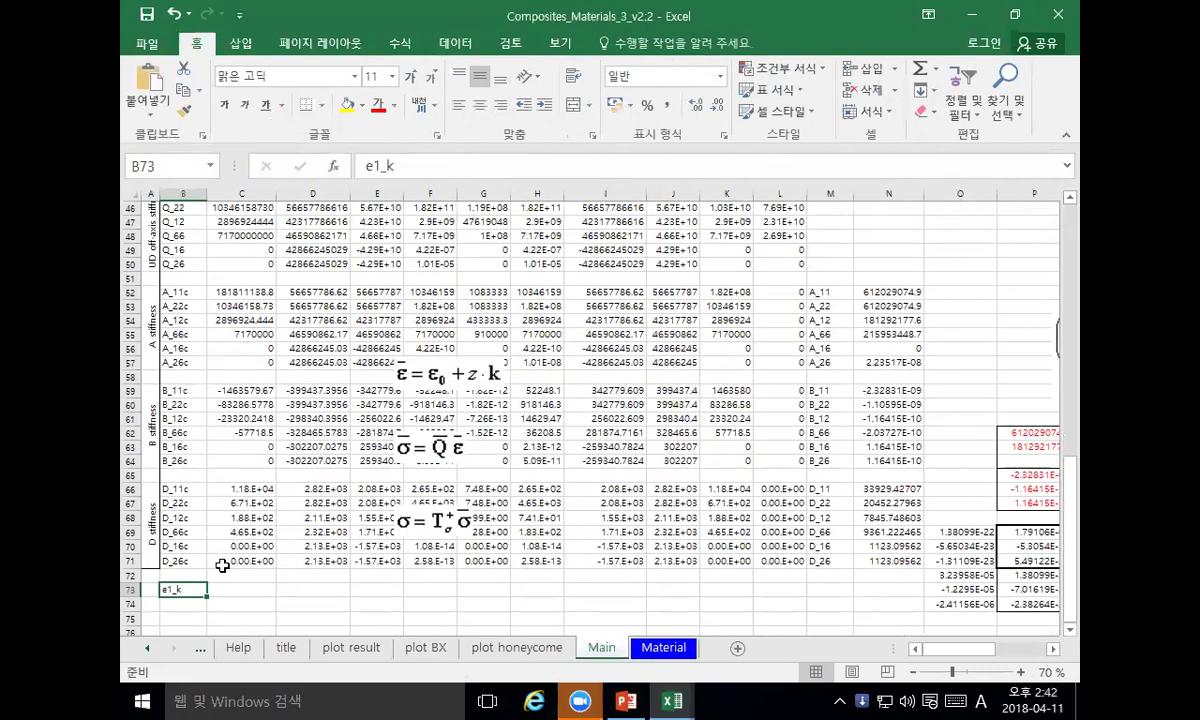
key(ctrl+c)
scroll(220, 320, up, 6)
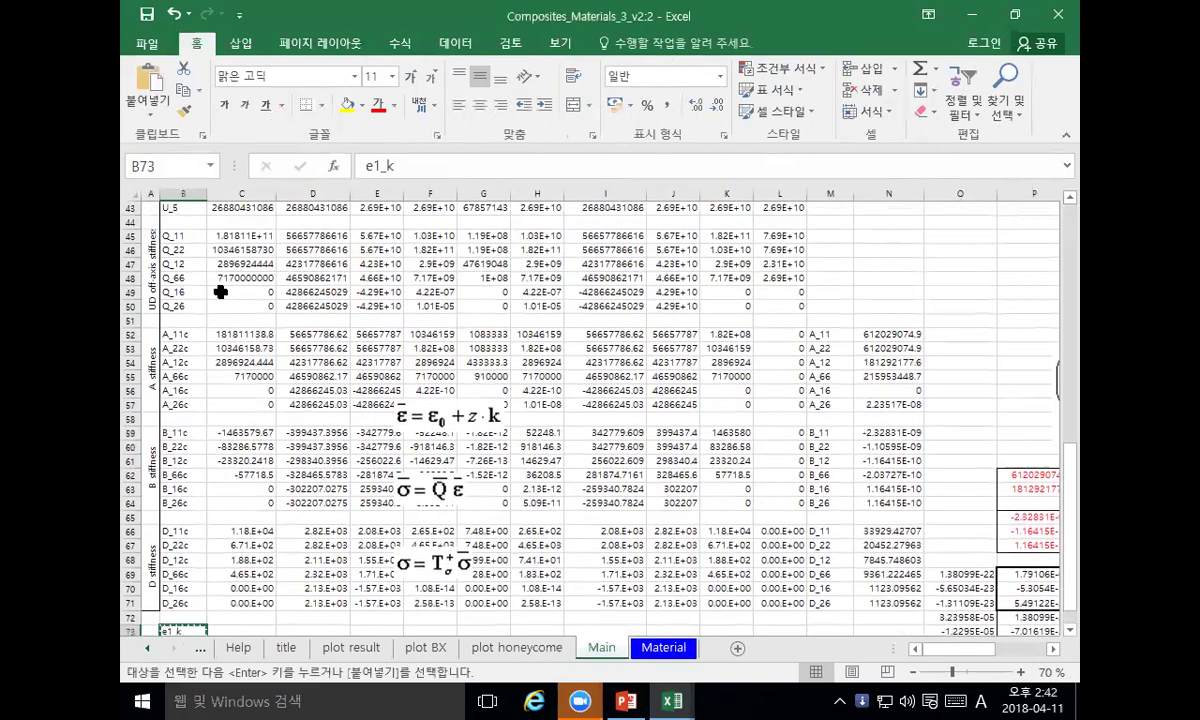
scroll(220, 292, up, 8)
click(175, 335)
click(237, 333)
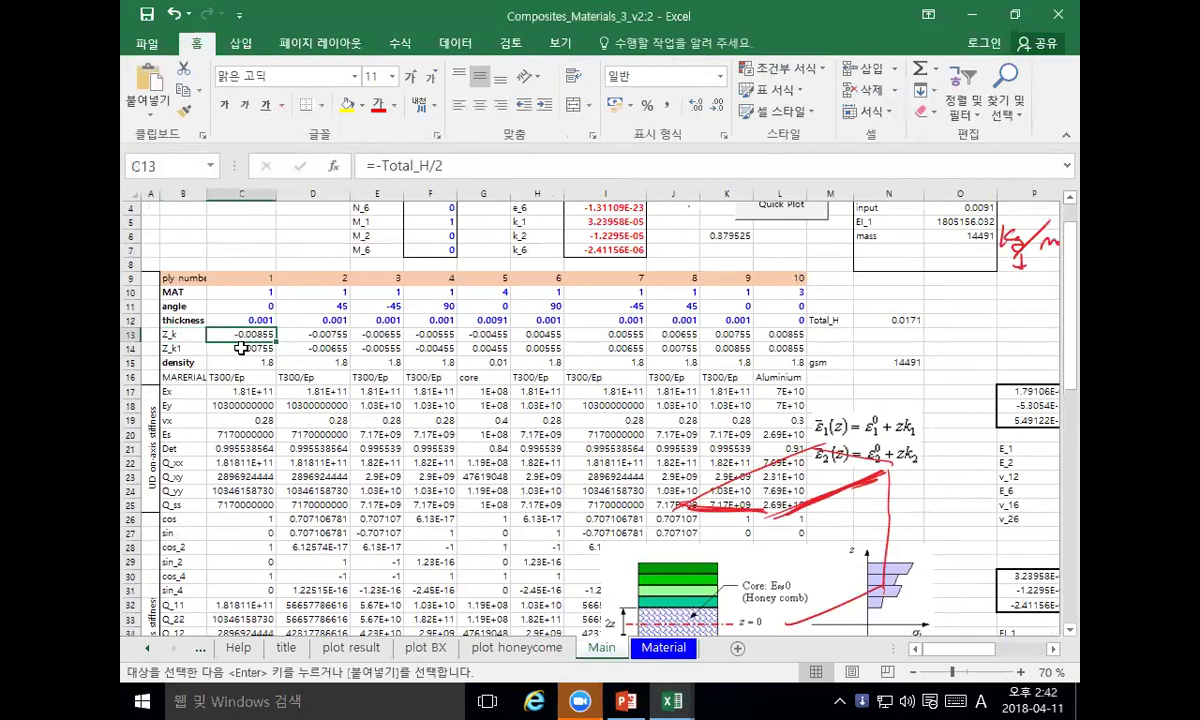
click(241, 348)
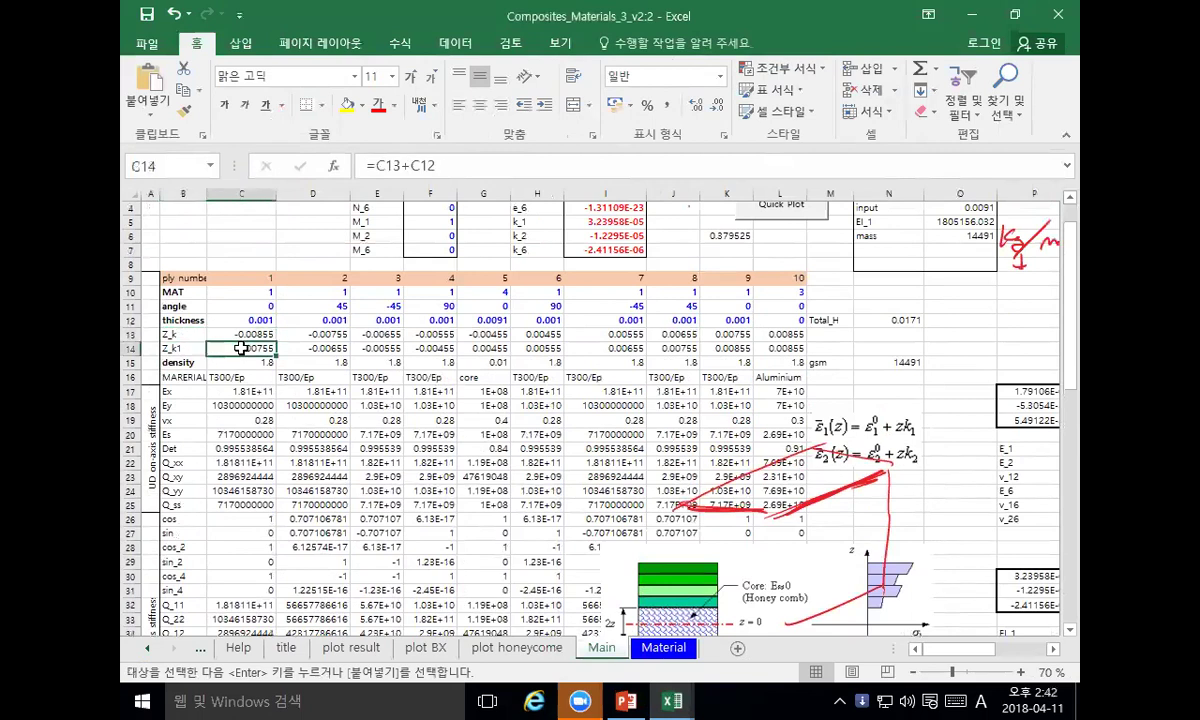
click(288, 333)
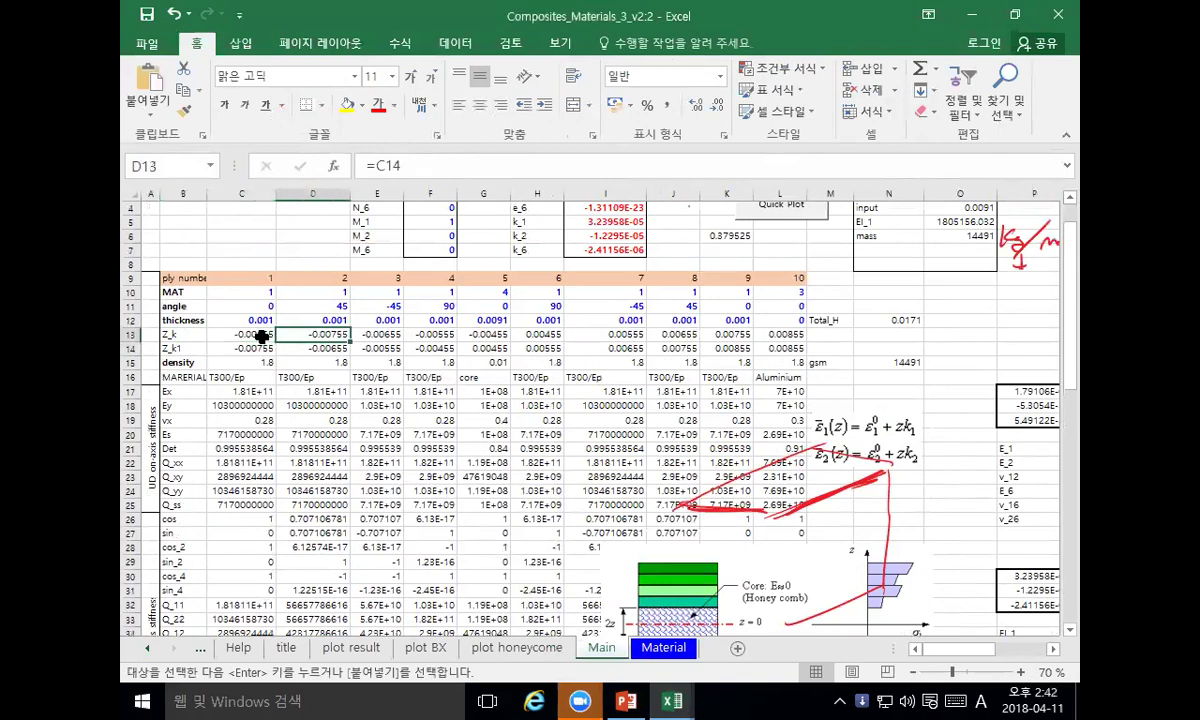
click(258, 336)
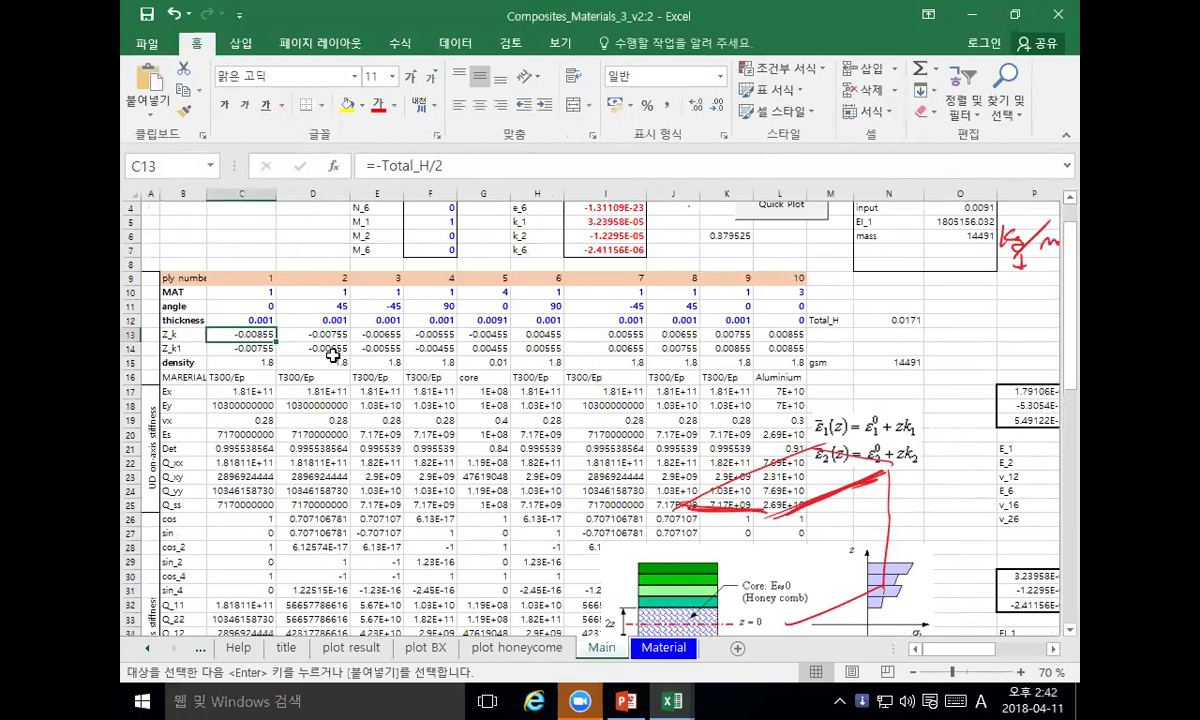
Step: Set the thickness of core ply 5 in G12 to 0
scroll(333, 356, up, 1)
click(476, 362)
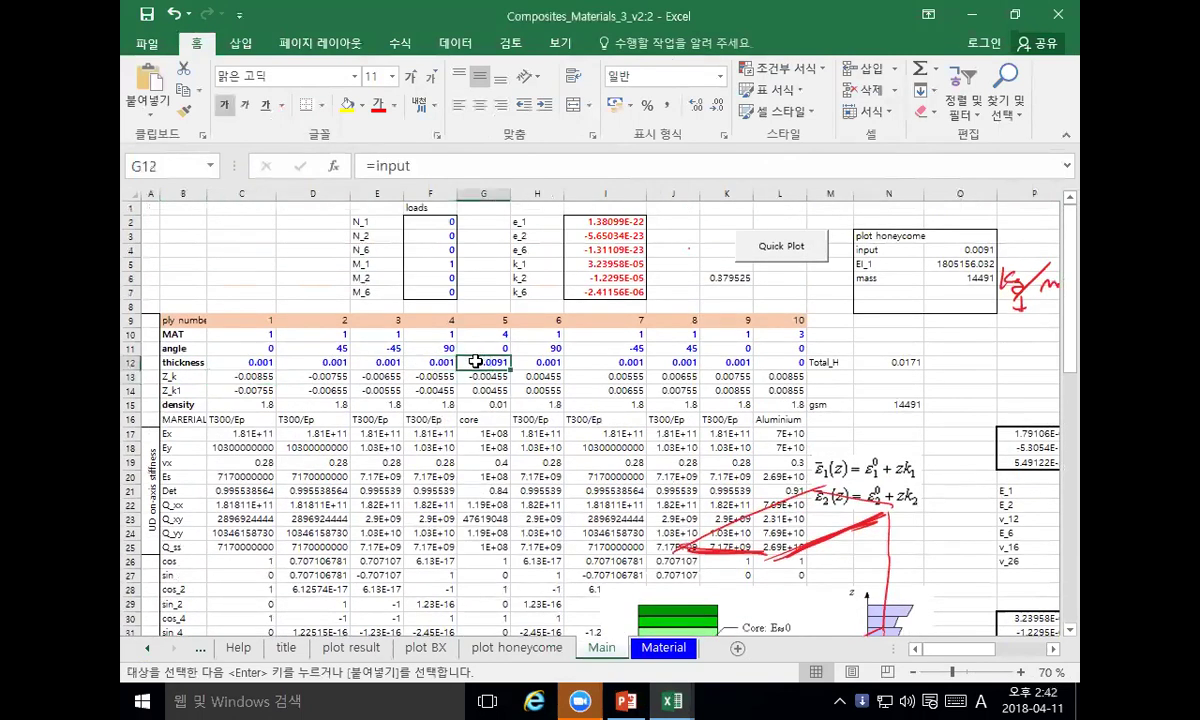
text(0)
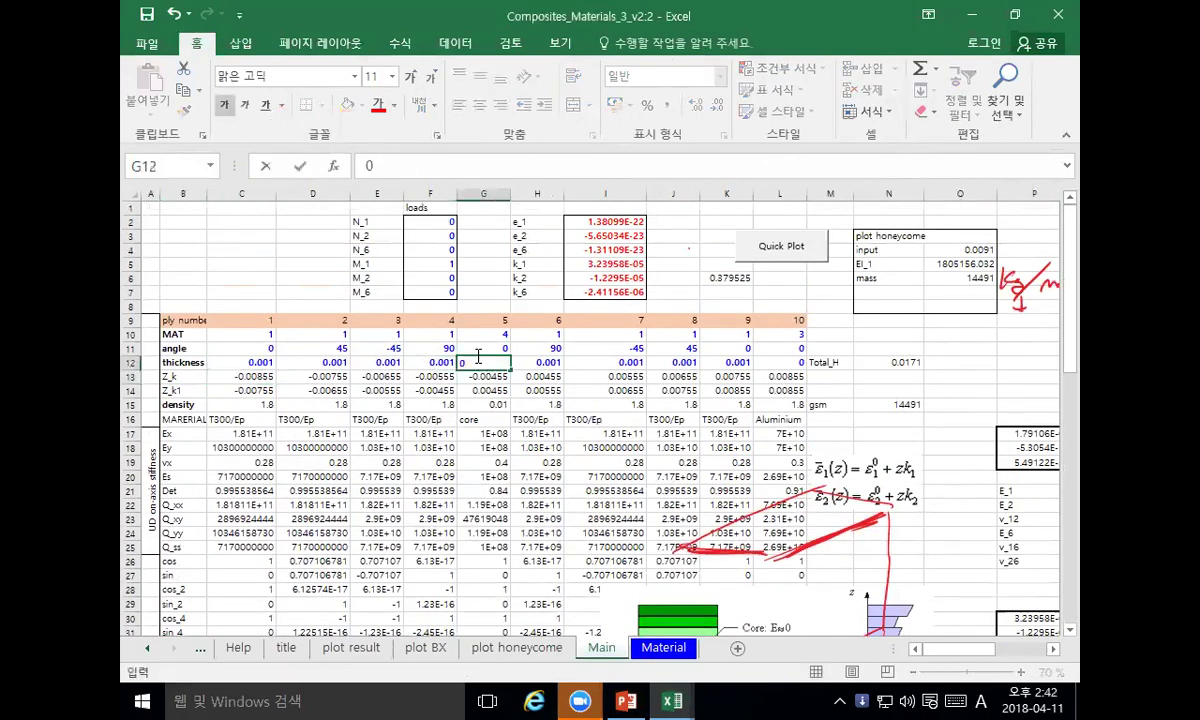
key(Return)
Step: Check ply 1's Z_k formula against the face ply thicknesses and the Total_H sum in N12
click(246, 374)
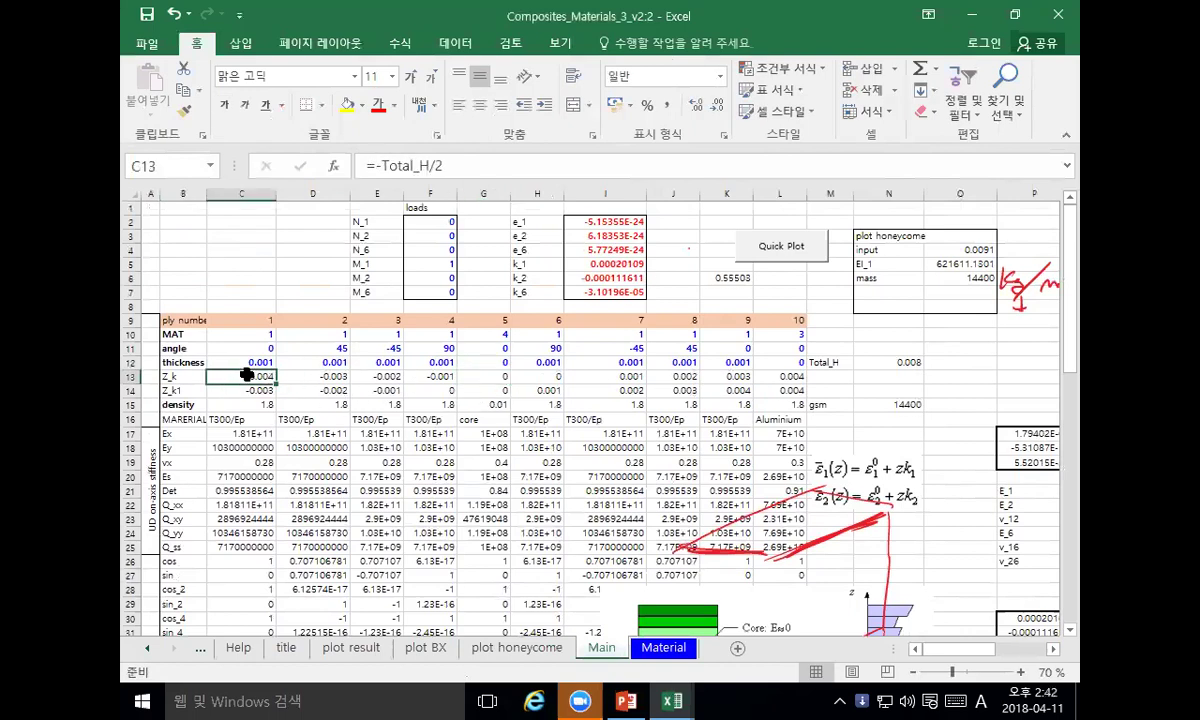
drag(246, 362, 440, 362)
drag(545, 350, 742, 351)
click(895, 362)
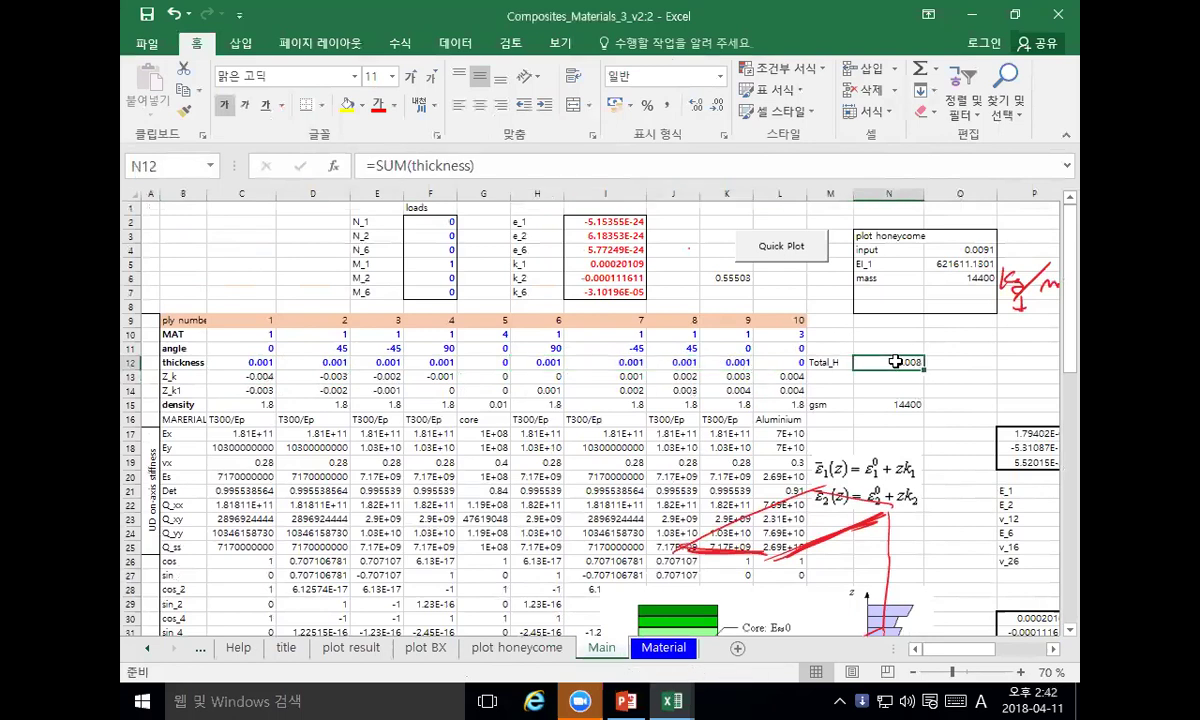
click(248, 375)
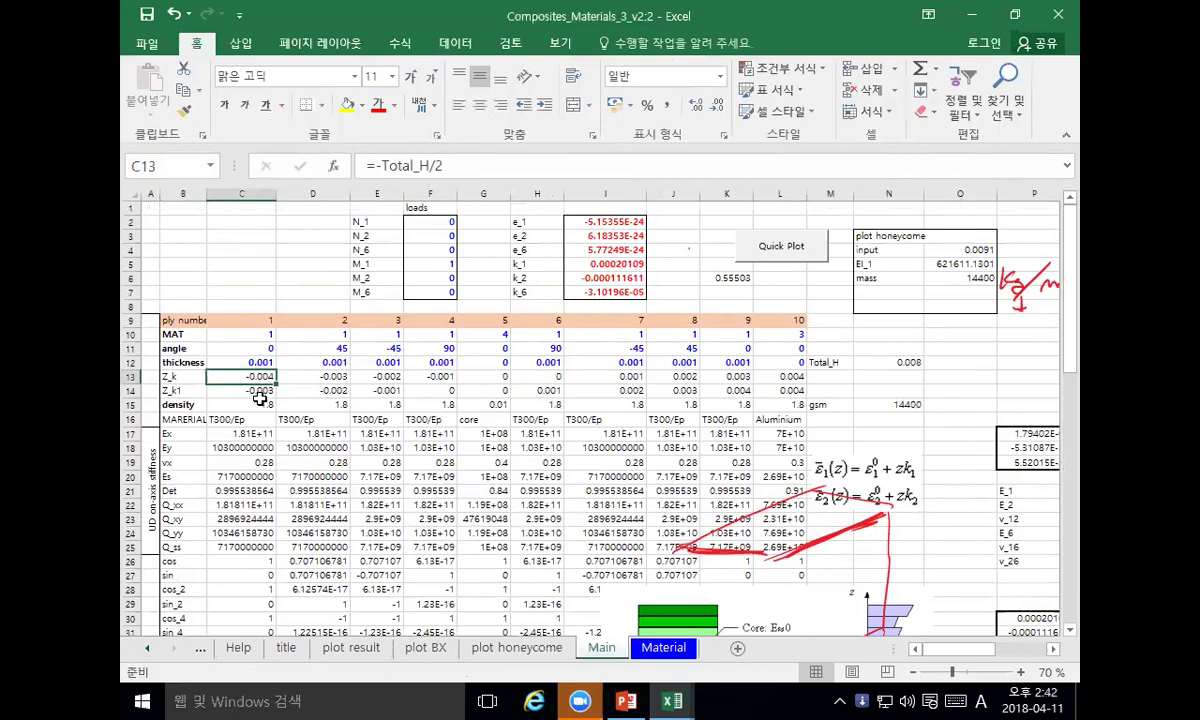
click(180, 376)
Step: Copy the e1_k label in B73 to B74 and change it to e2_k
scroll(215, 378, down, 7)
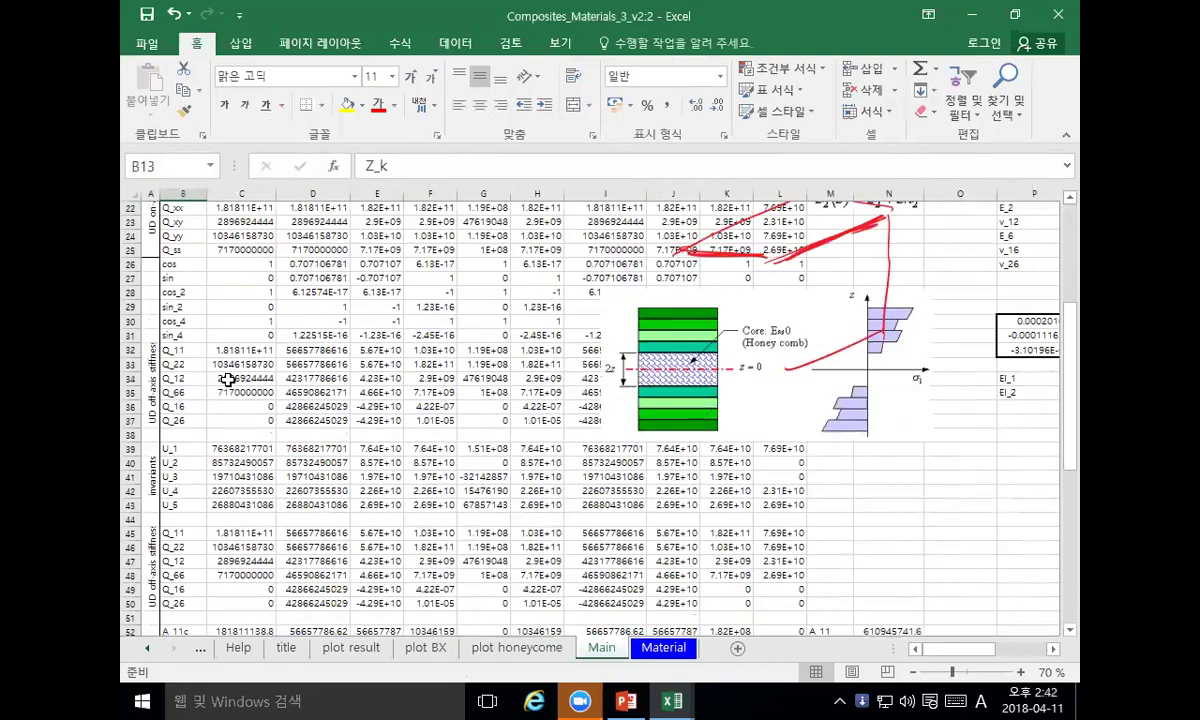
scroll(228, 380, down, 11)
click(188, 459)
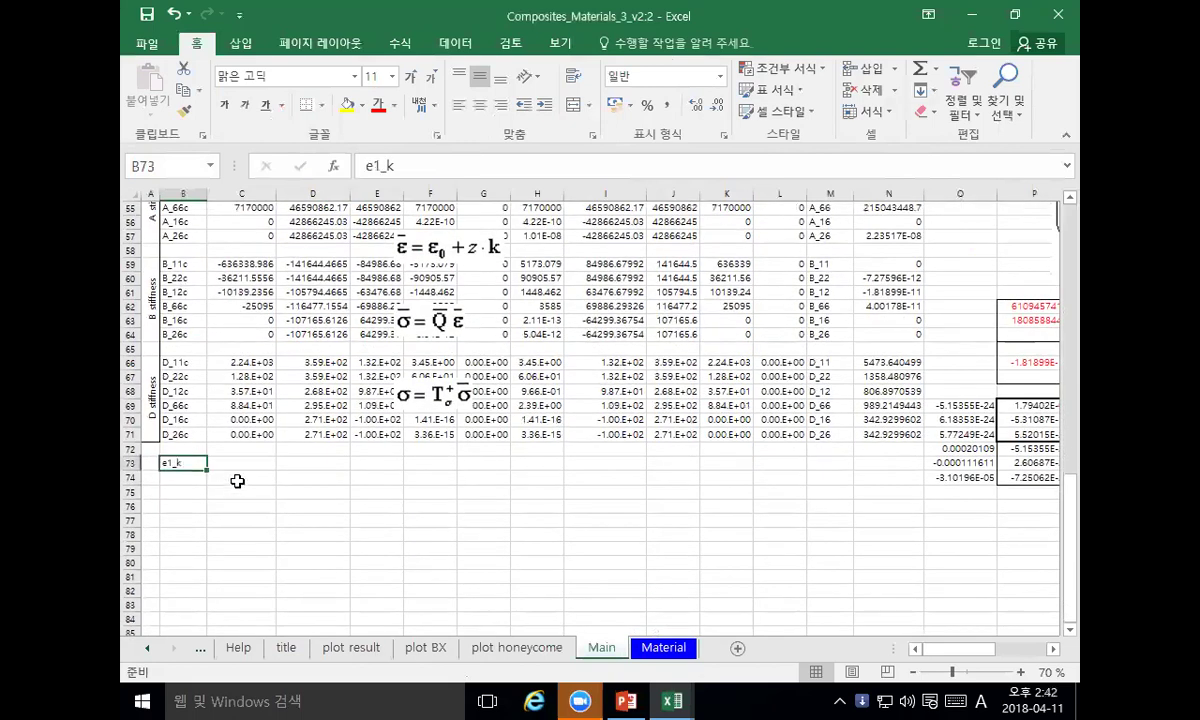
key(ctrl+c)
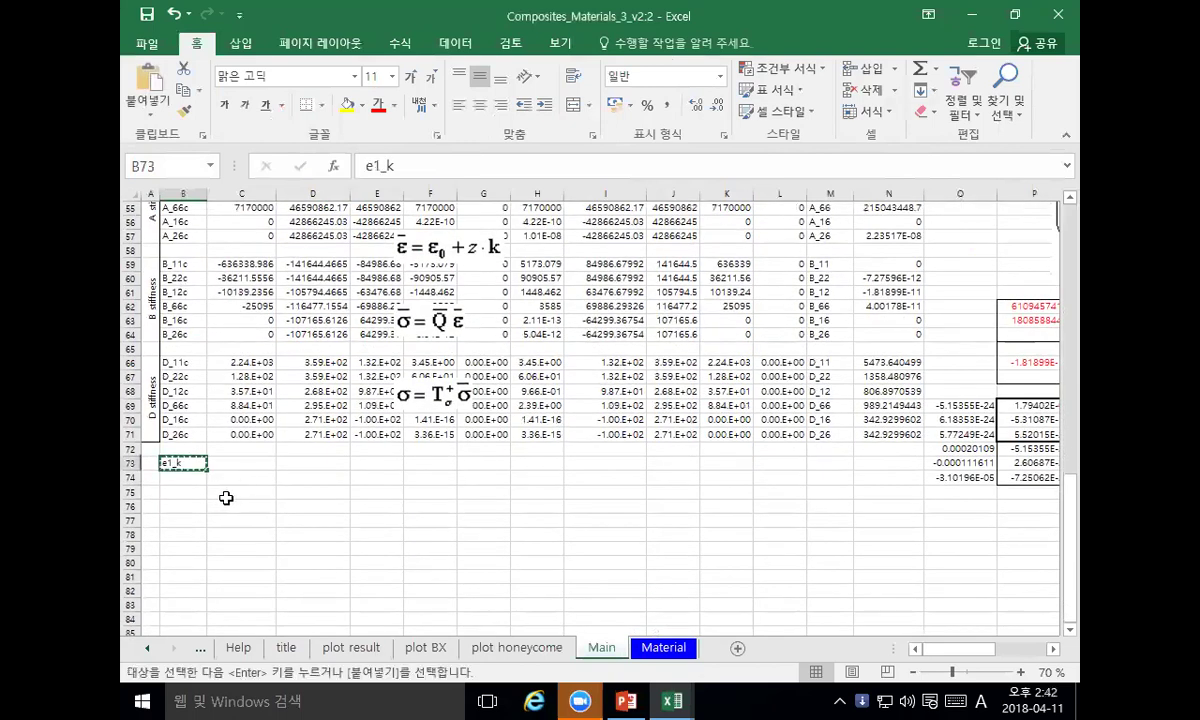
click(178, 477)
key(ctrl+v)
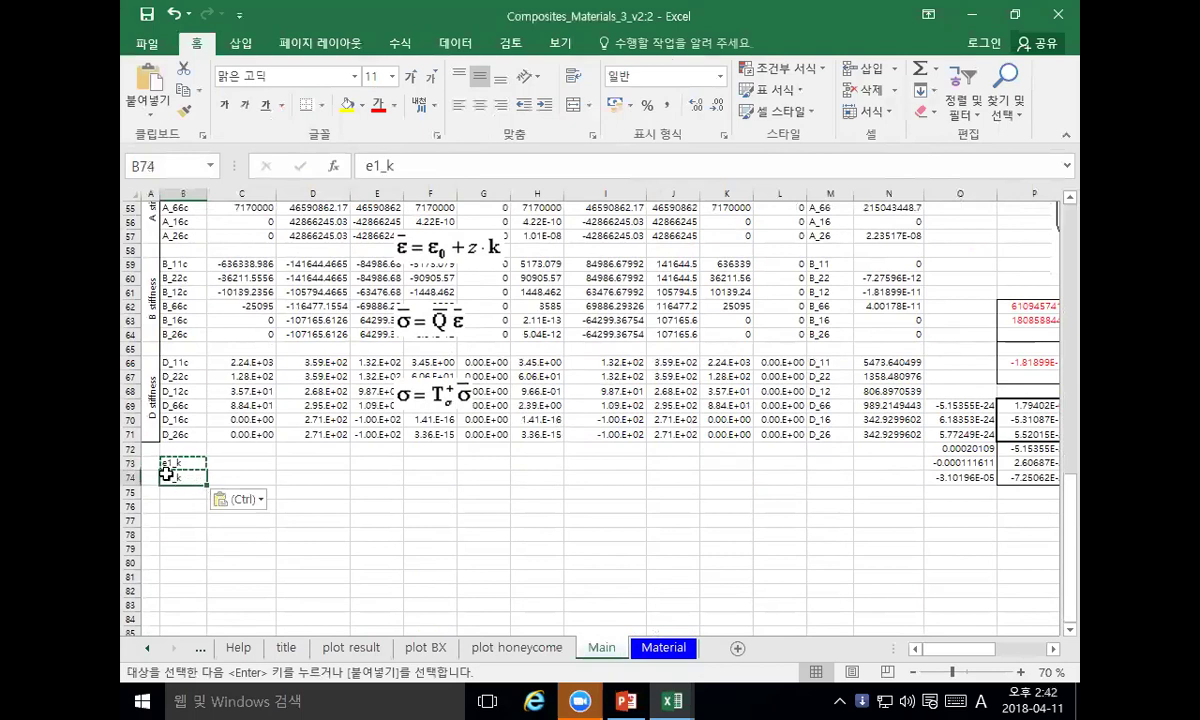
double_click(165, 478)
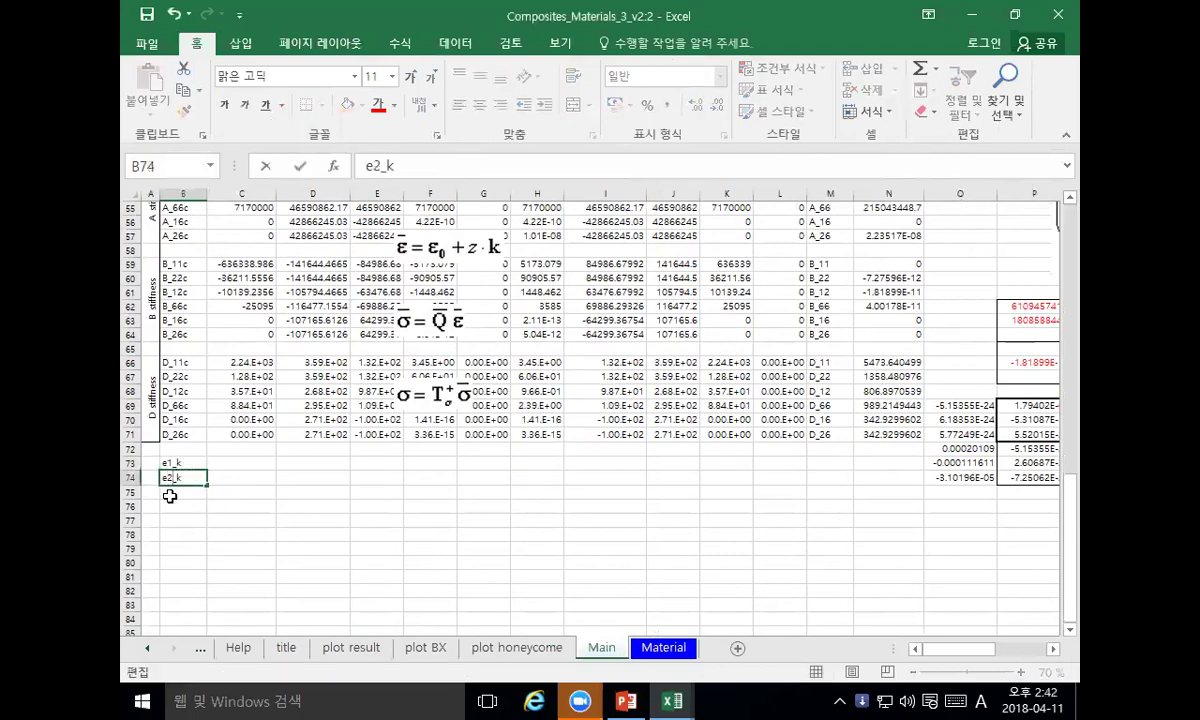
key(ctrl+Return)
Step: Copy the e2_k label to B75 and change it to e6_k
key(ctrl+c)
click(170, 494)
key(ctrl+v)
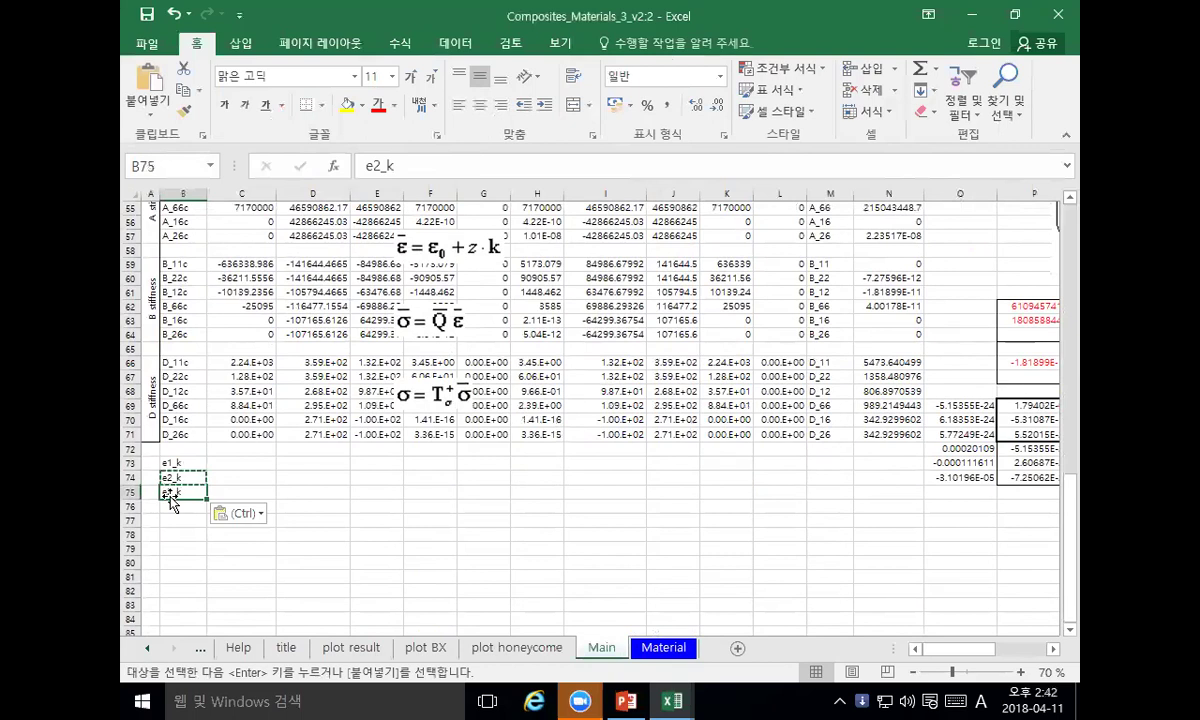
double_click(172, 493)
key(BackSpace)
text(6)
key(ctrl+Return)
Step: Move the off-axis strain equation picture to just above the e1_k, e2_k and e6_k rows
key(Up)
key(Up)
key(Right)
drag(471, 248, 228, 425)
click(244, 468)
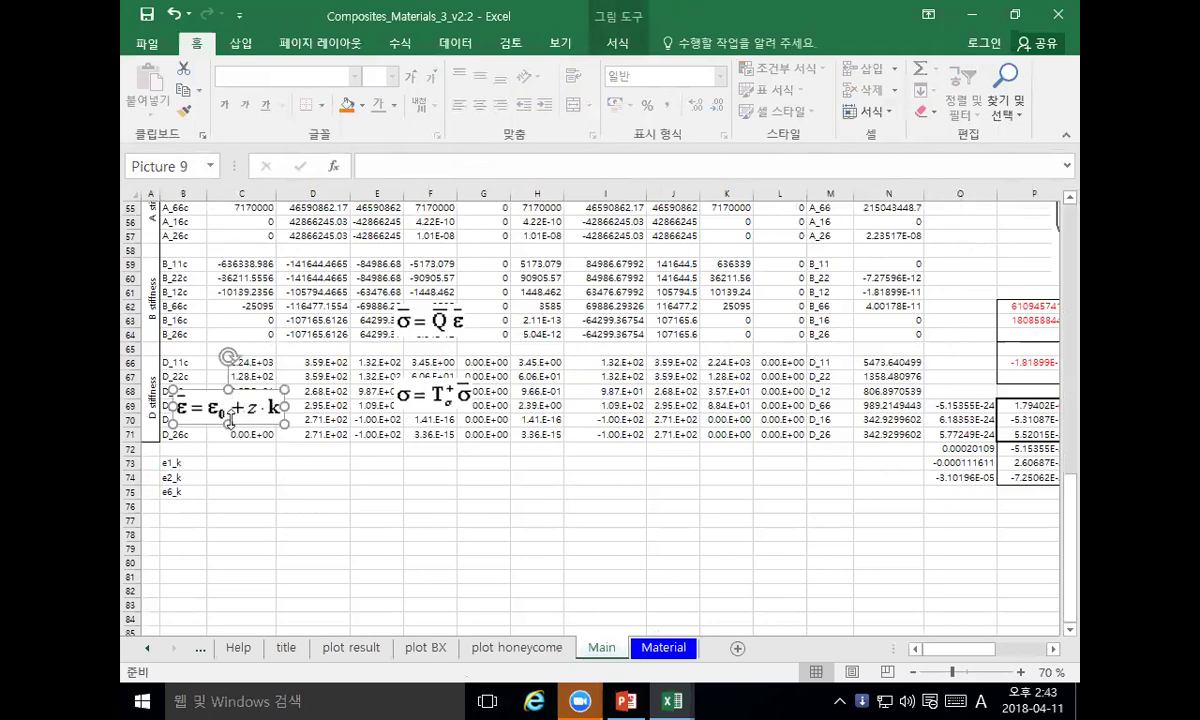
Step: Inspect the array formula for the mid-plane strains and curvatures e_1 to k_6 in I2:I7
scroll(453, 428, up, 18)
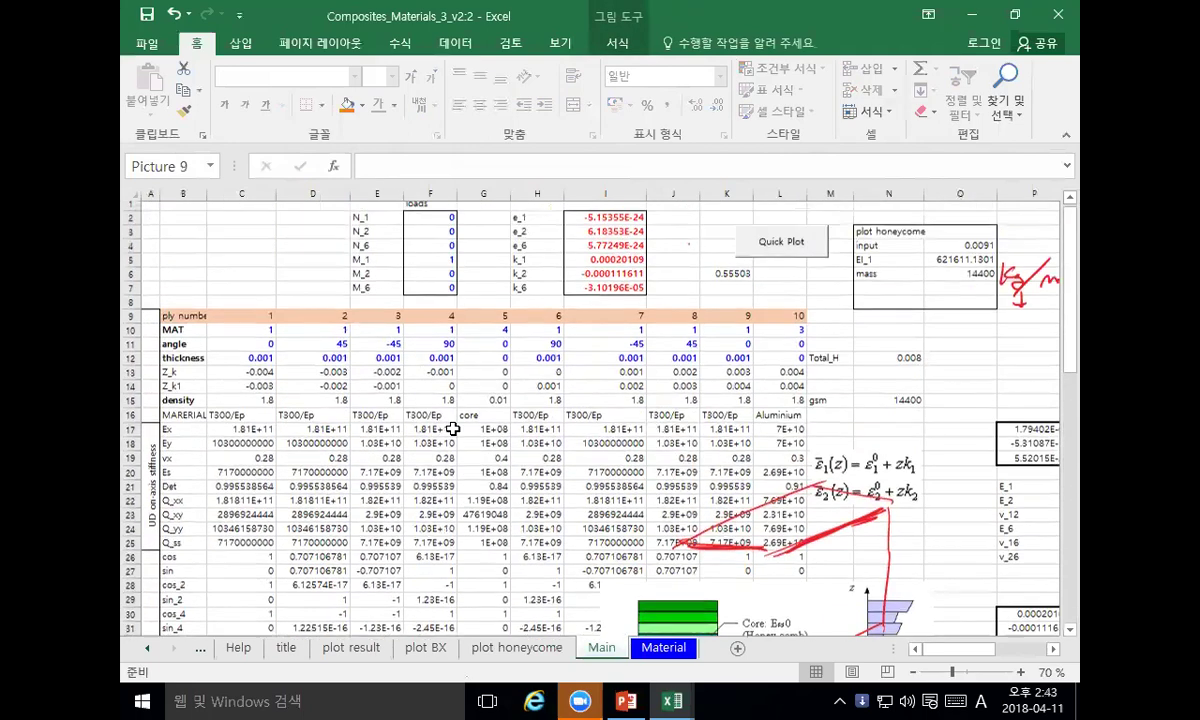
click(530, 218)
drag(620, 218, 616, 290)
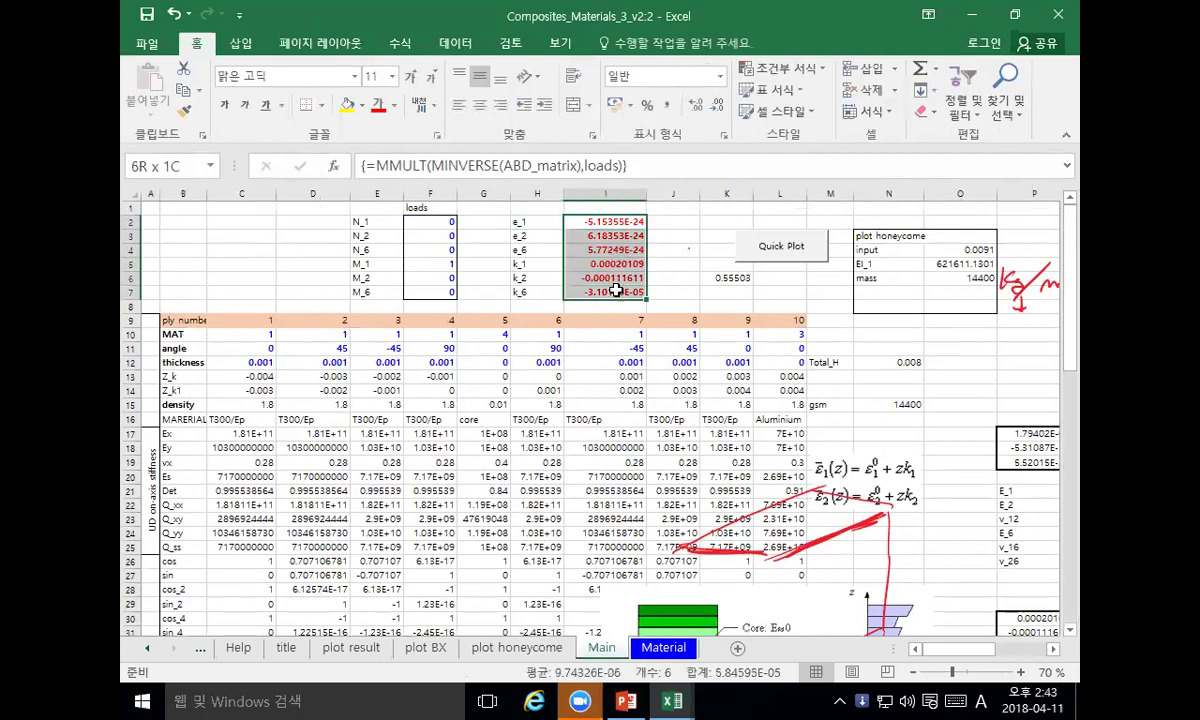
Step: Name the mid-plane strain cells e_1 to e_6 in I2:I4 as eo_inplane
drag(586, 224, 585, 250)
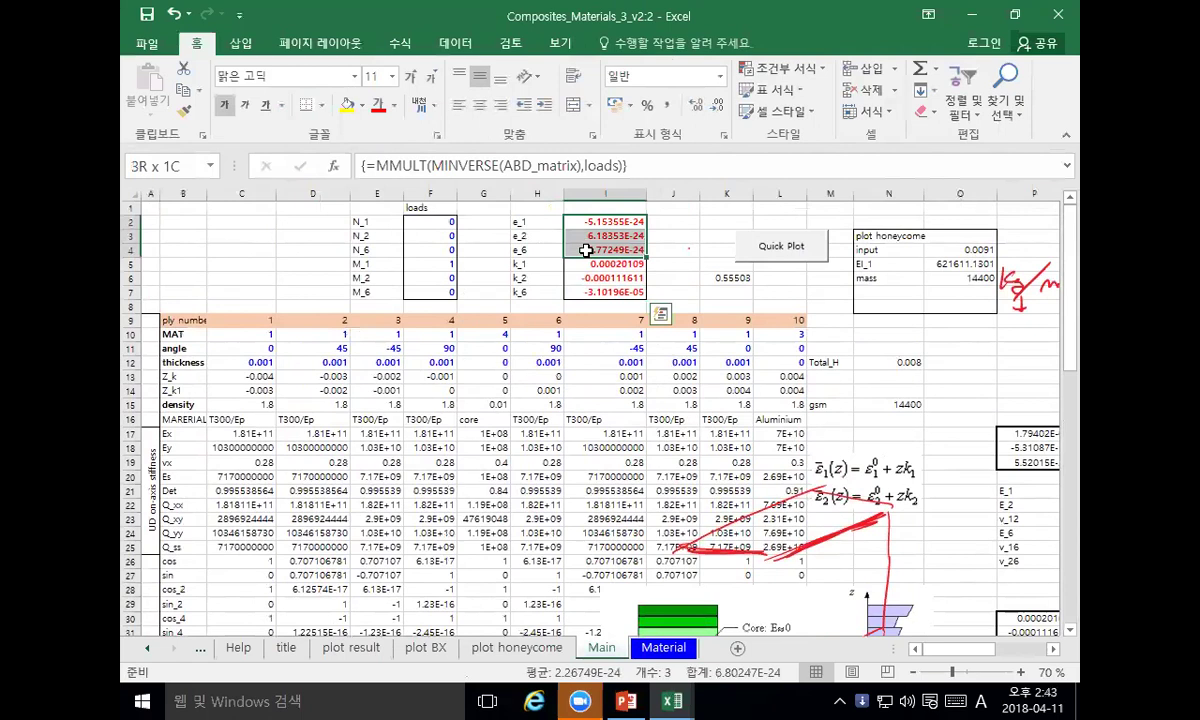
drag(586, 250, 586, 251)
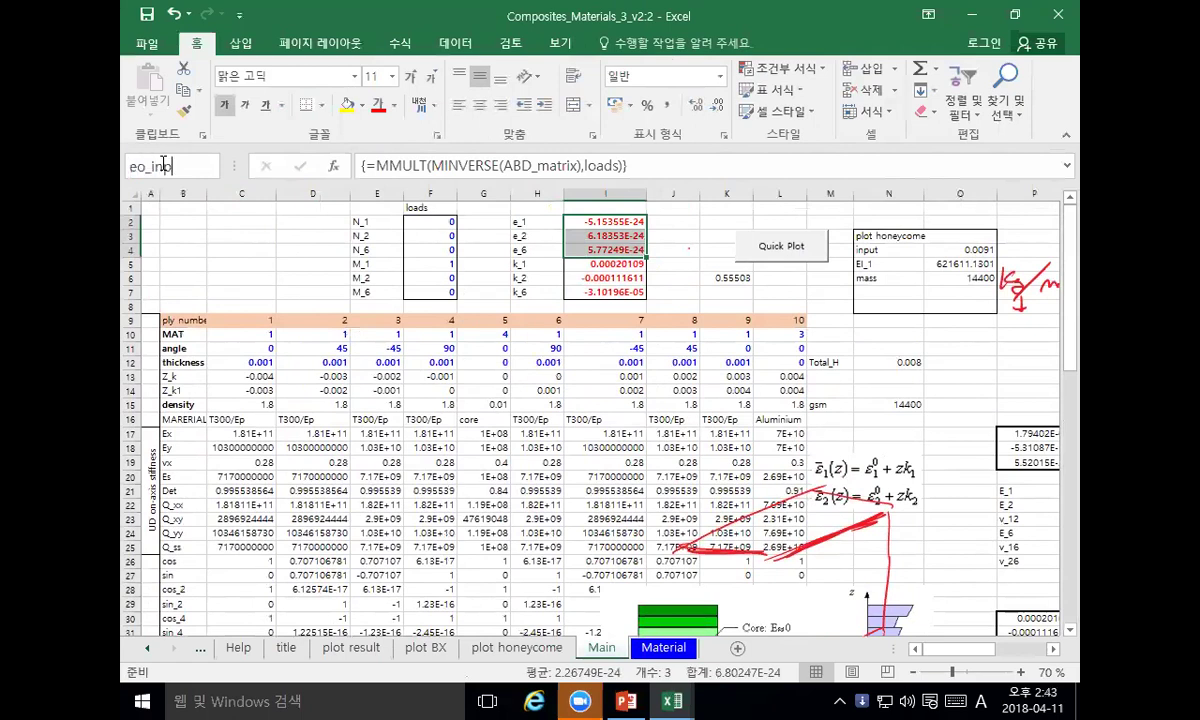
key(Return)
drag(605, 264, 600, 291)
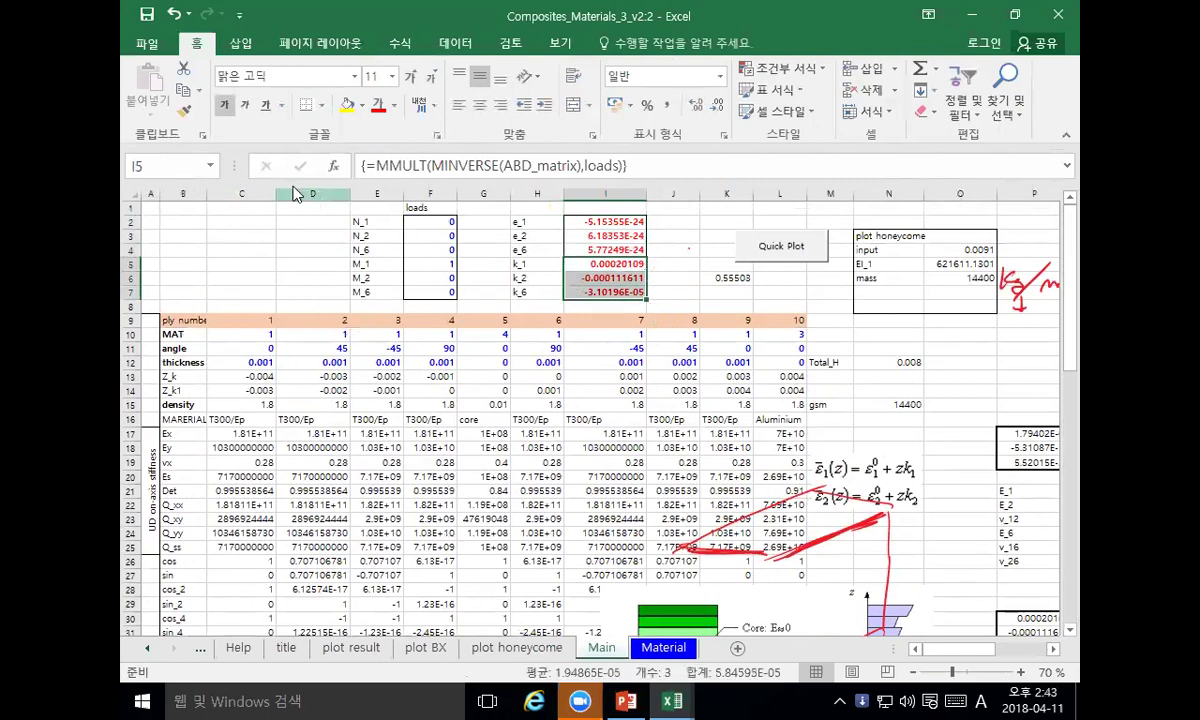
click(176, 163)
text(k_curvature)
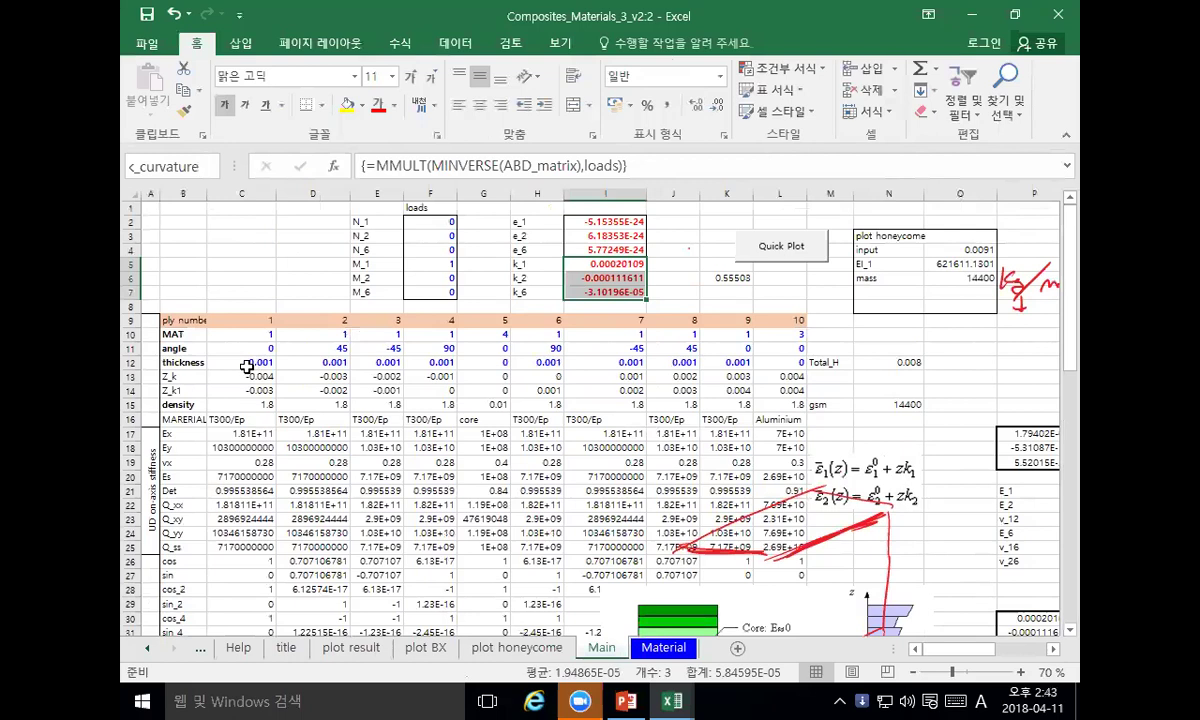
scroll(266, 305, down, 2)
scroll(266, 305, up, 2)
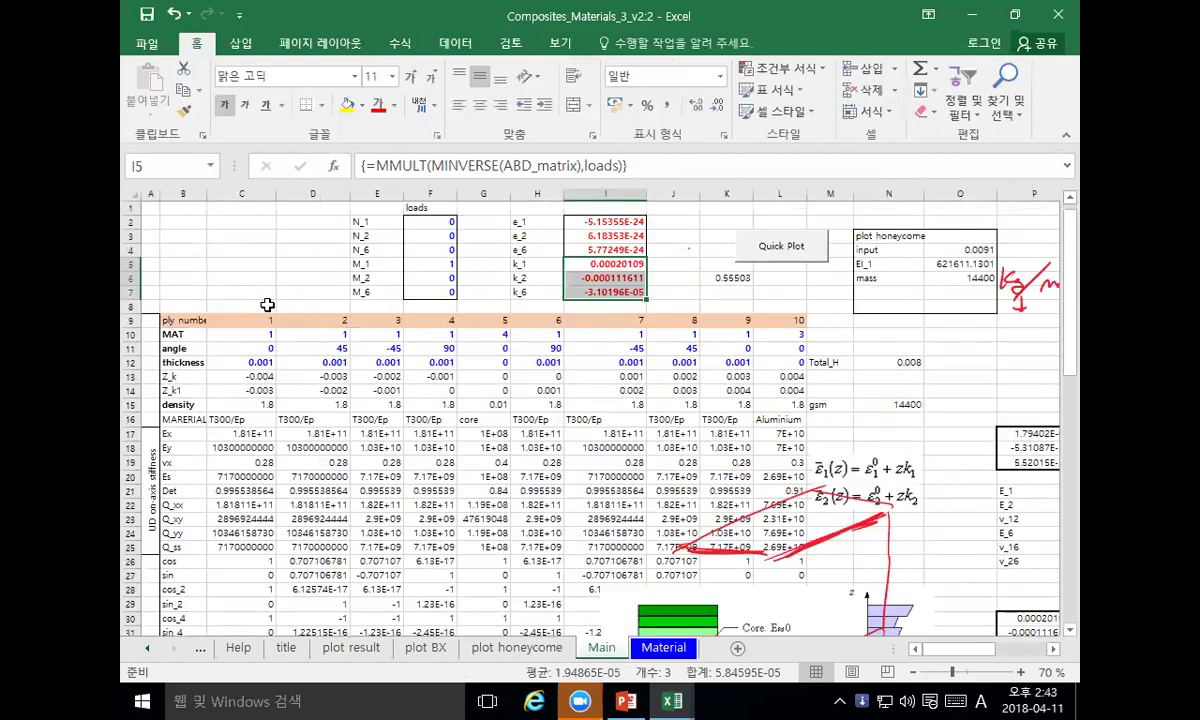
Step: Name the curvature cells k_1 to k_6 in I5:I7 as k_curvature
drag(614, 264, 604, 292)
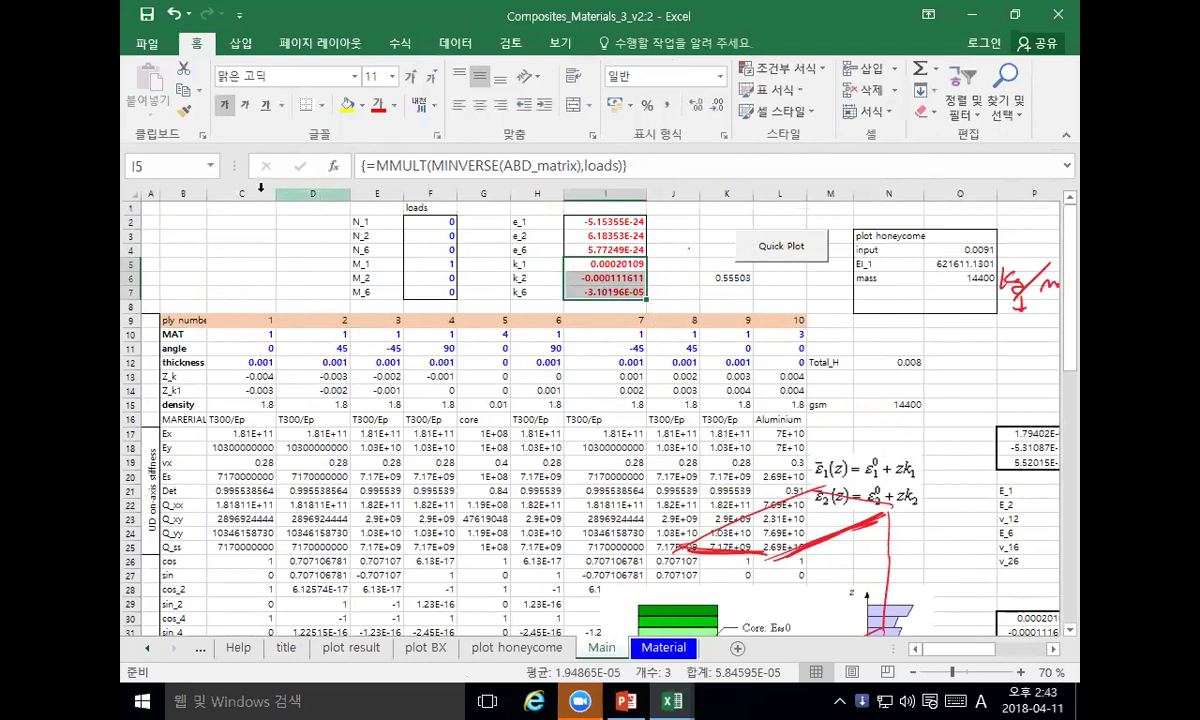
click(176, 164)
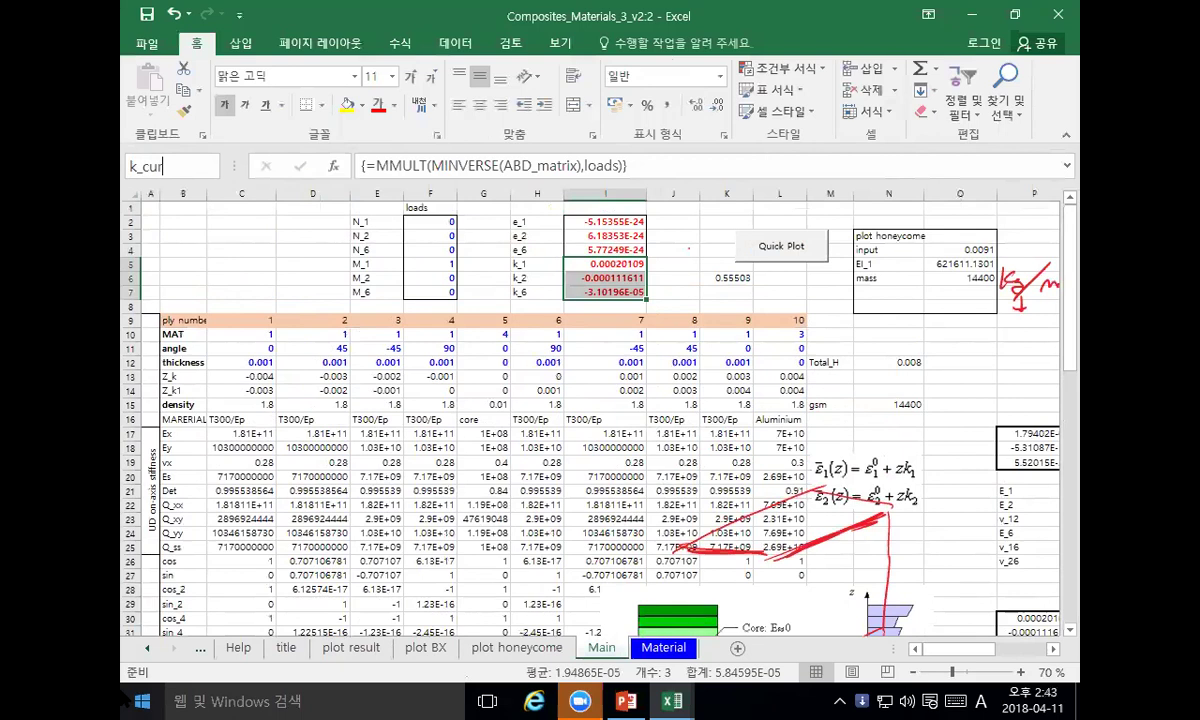
text(k_curvature)
key(Return)
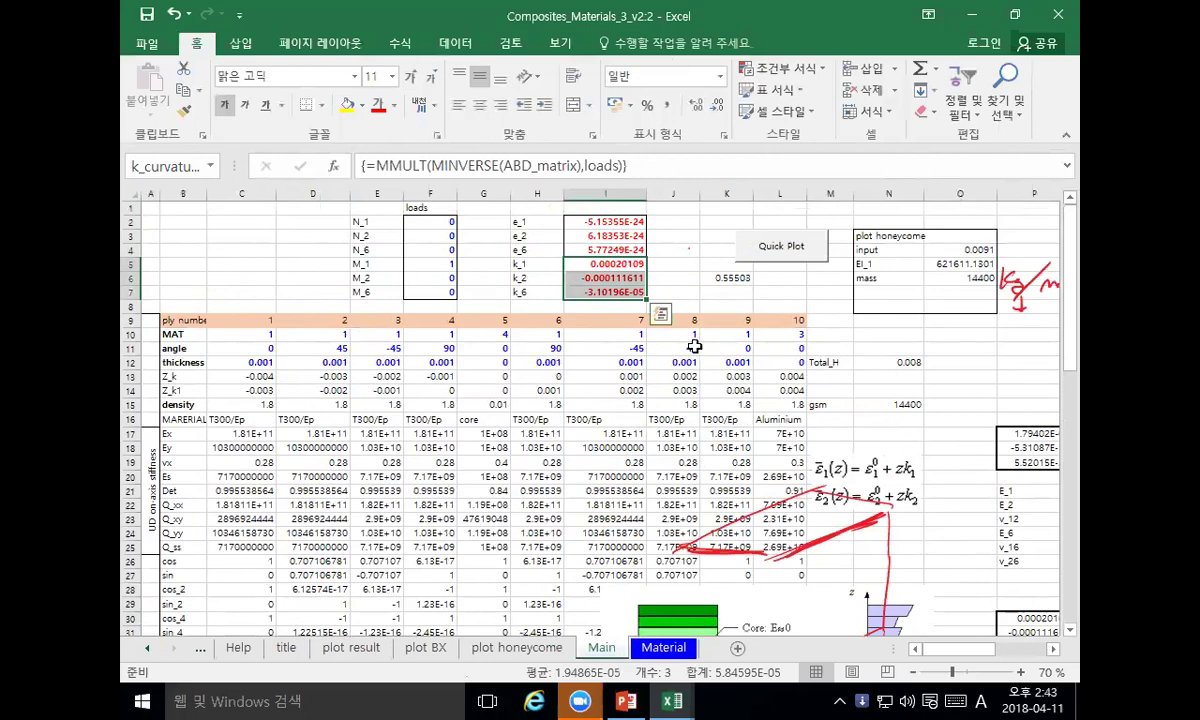
Step: Enter =INDEX(eo_inplane,1) in C73, the first ply's e1_k cell
scroll(518, 574, down, 17)
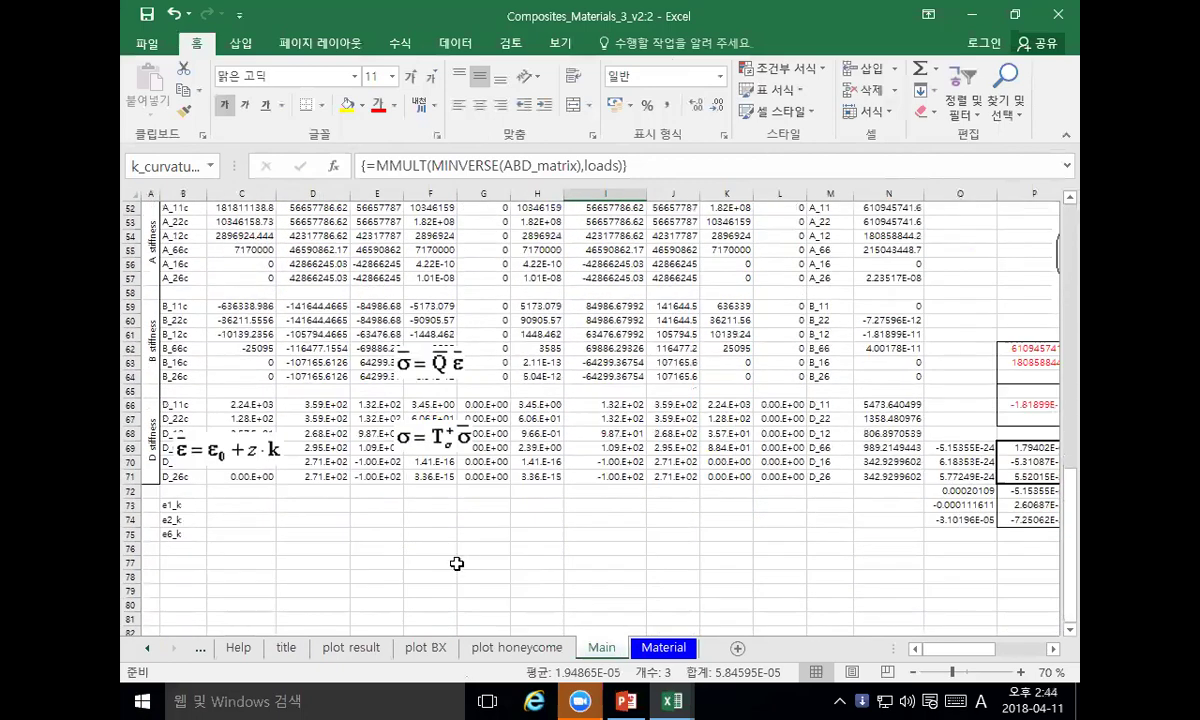
click(231, 506)
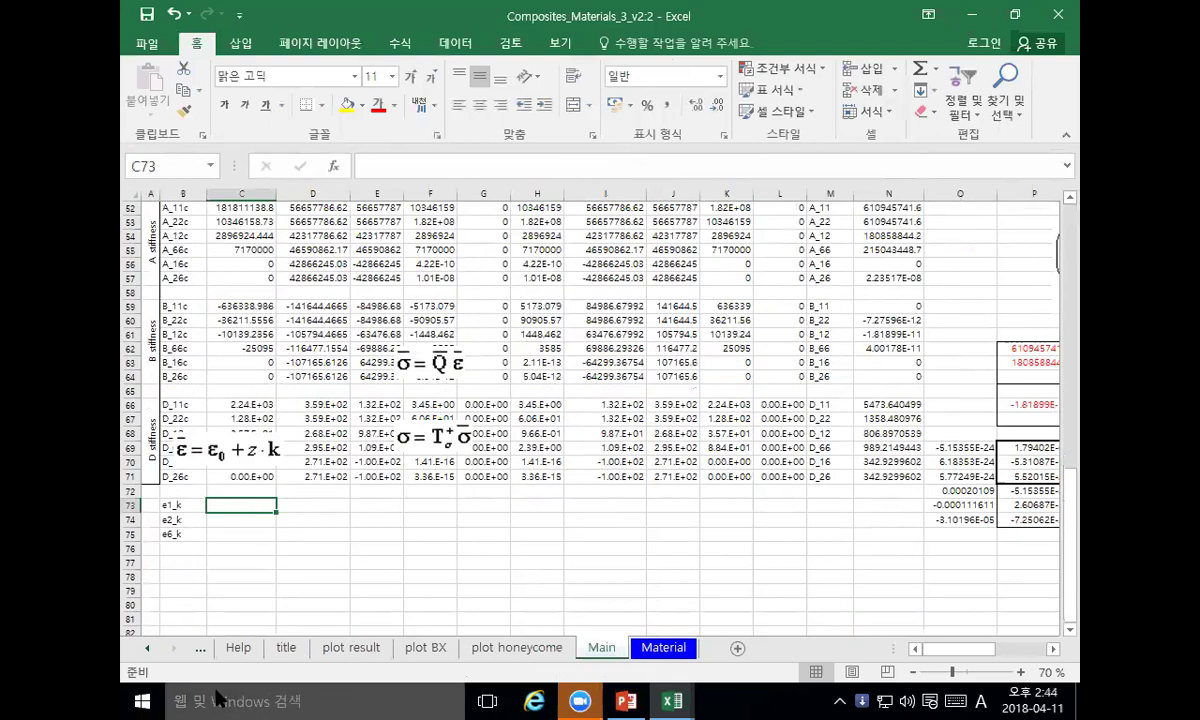
text(=index()
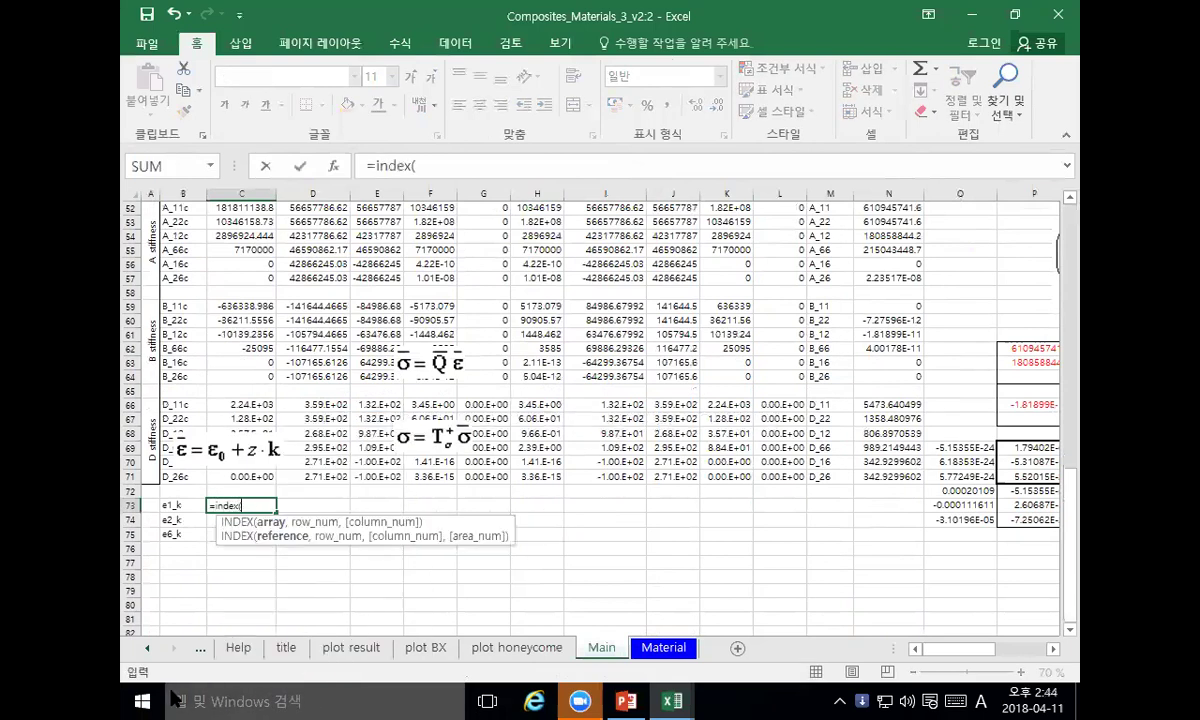
text(eo_i)
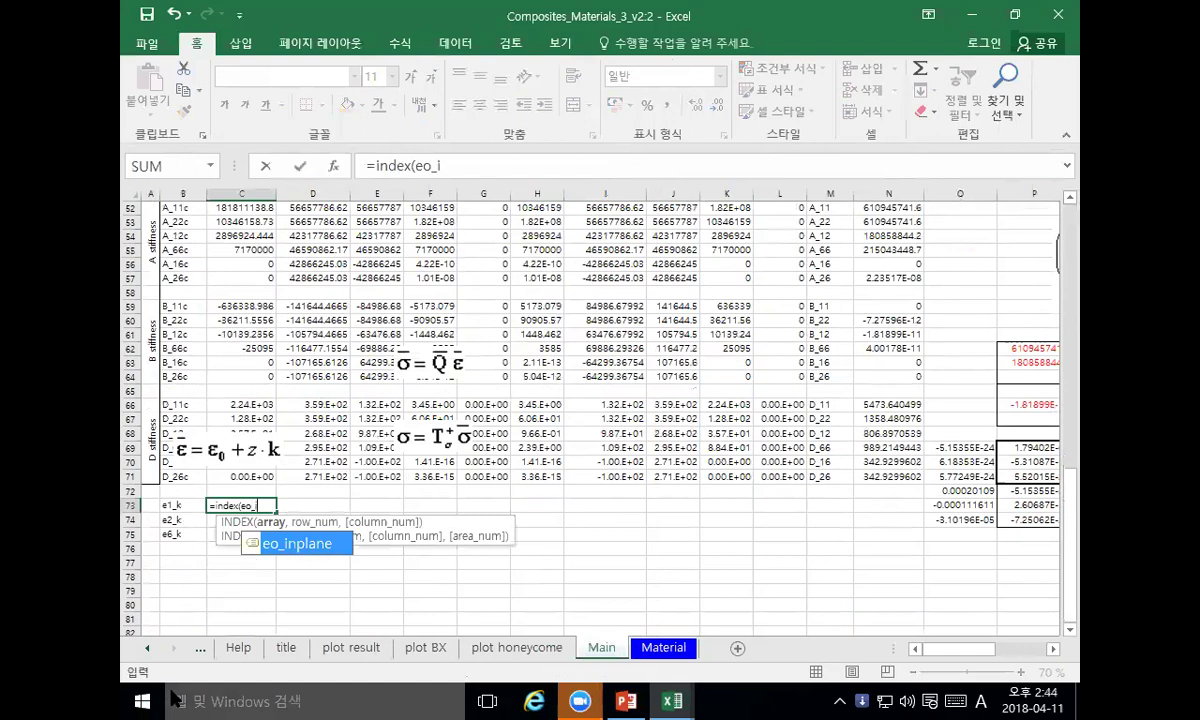
text(nplane,)
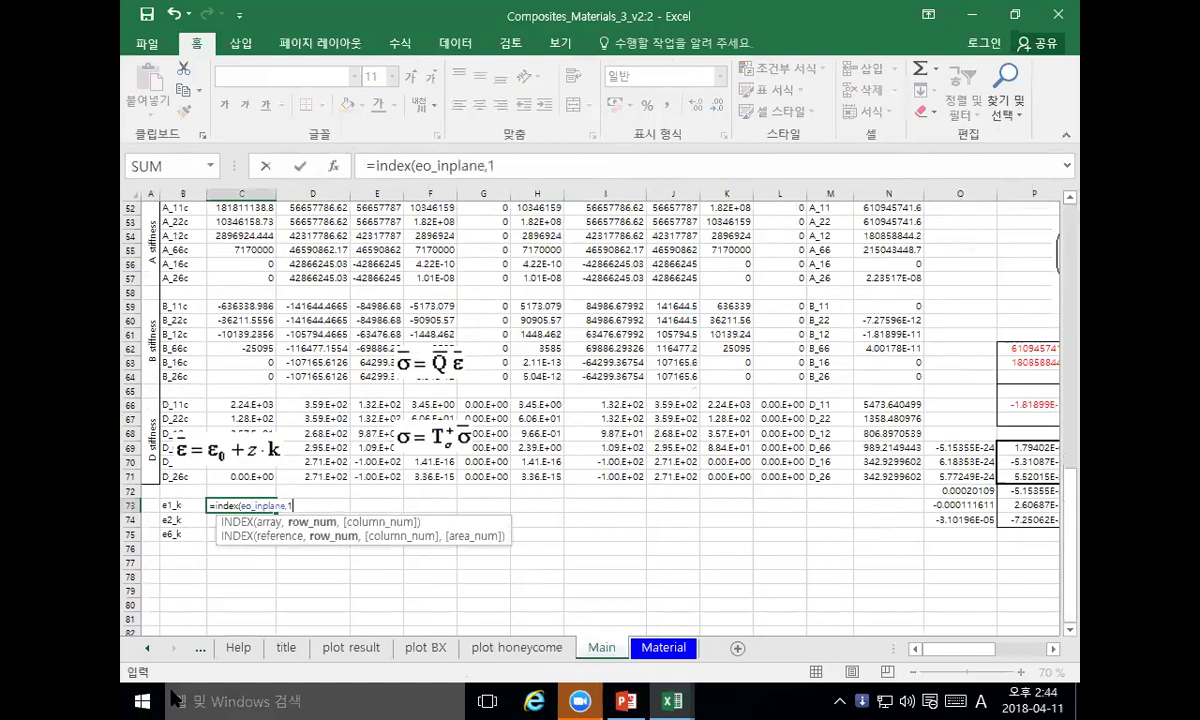
text(1))
key(Return)
key(Up)
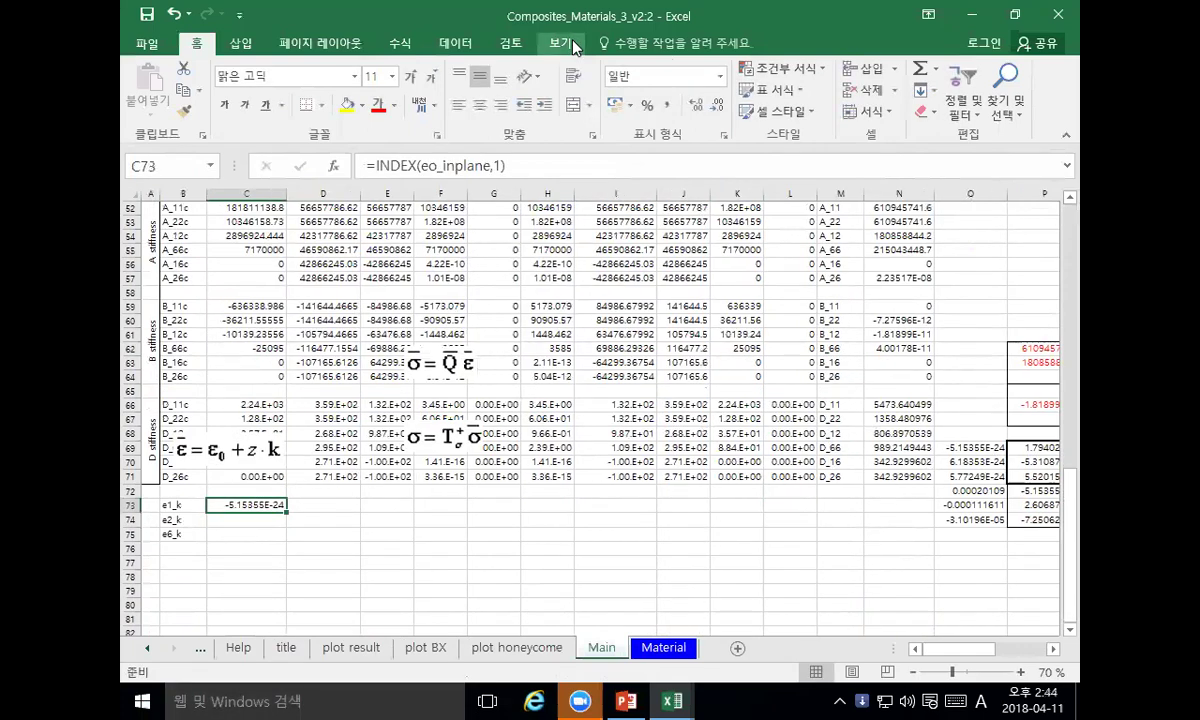
Step: Extend the C73 formula with the curvature term to read =INDEX(eo_inplane,1)+Z_k*INDEX(k_curvature,1)
key(F2)
text(+)
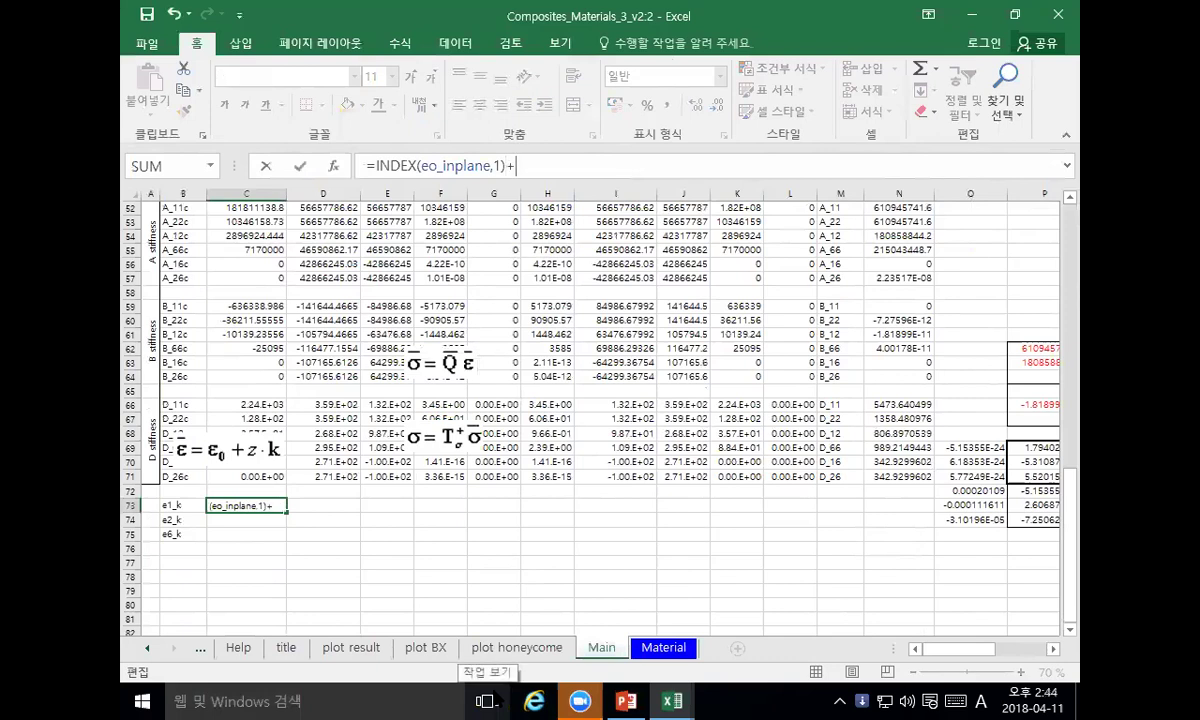
text(z)
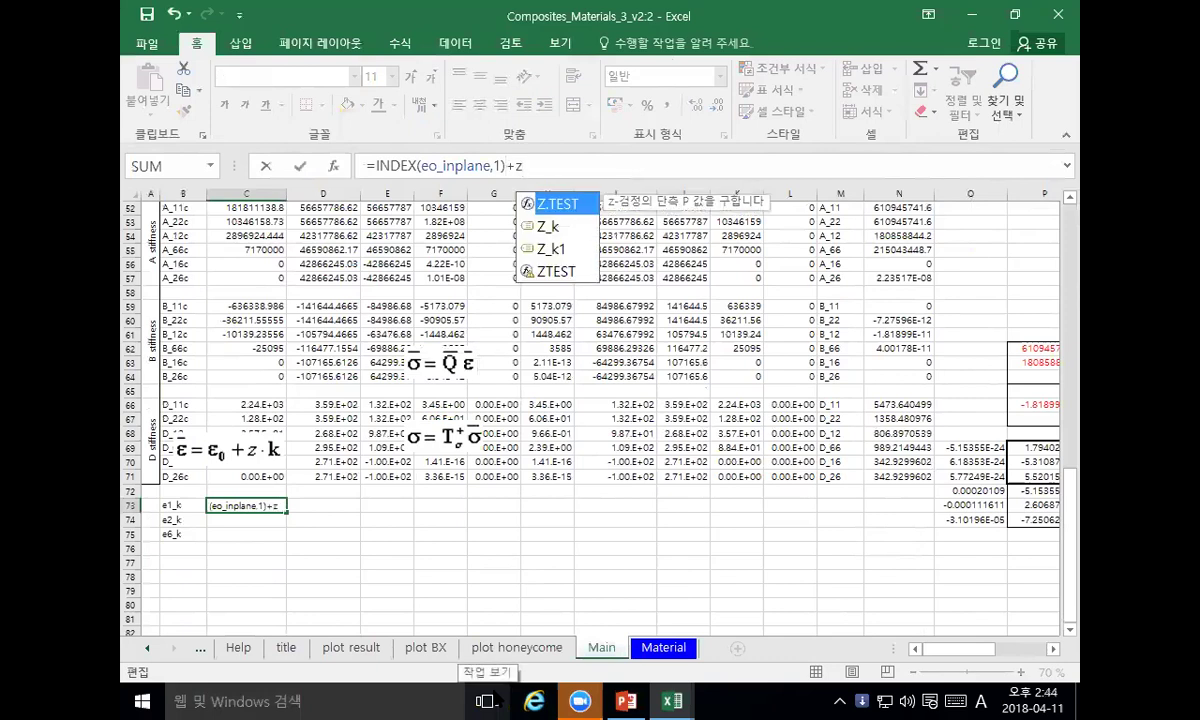
text(_k)
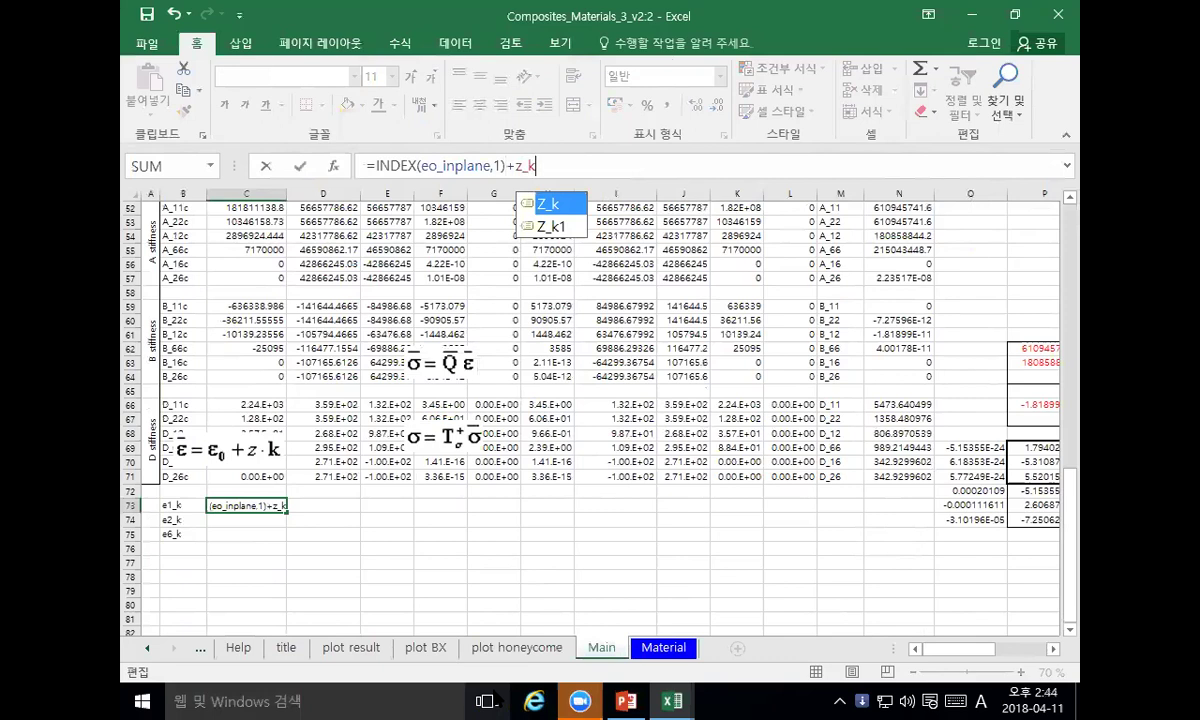
text(*index()
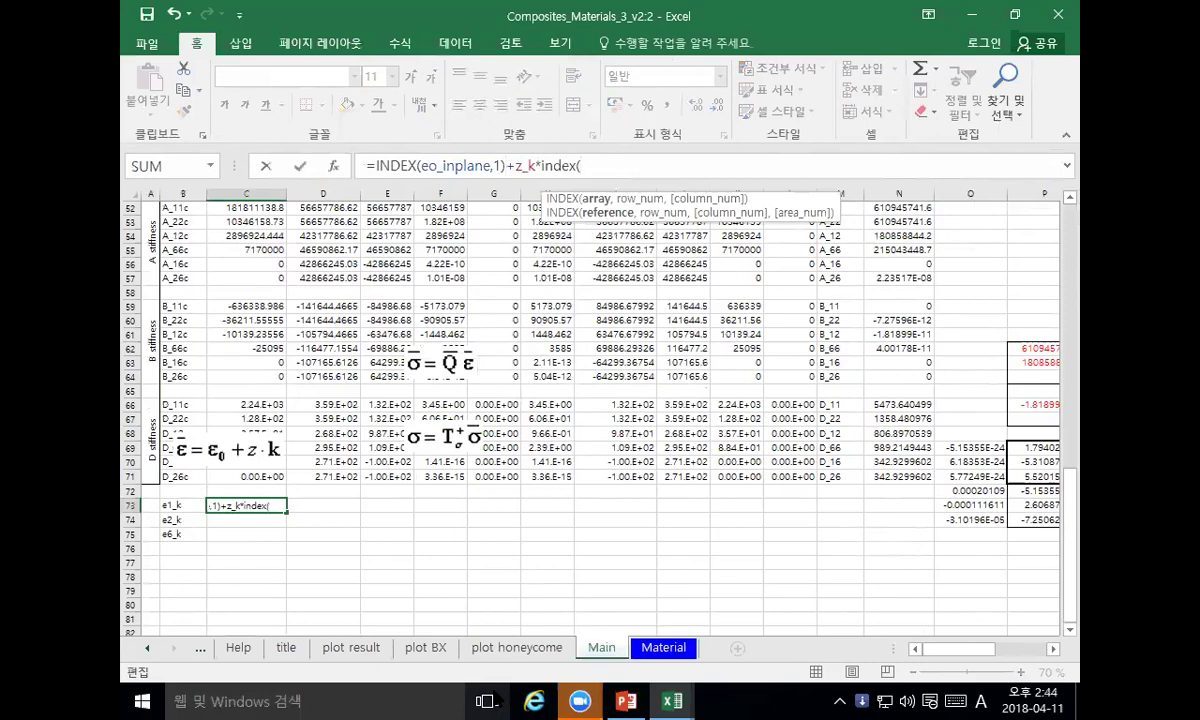
text(K)
key(BackSpace)
text(k)
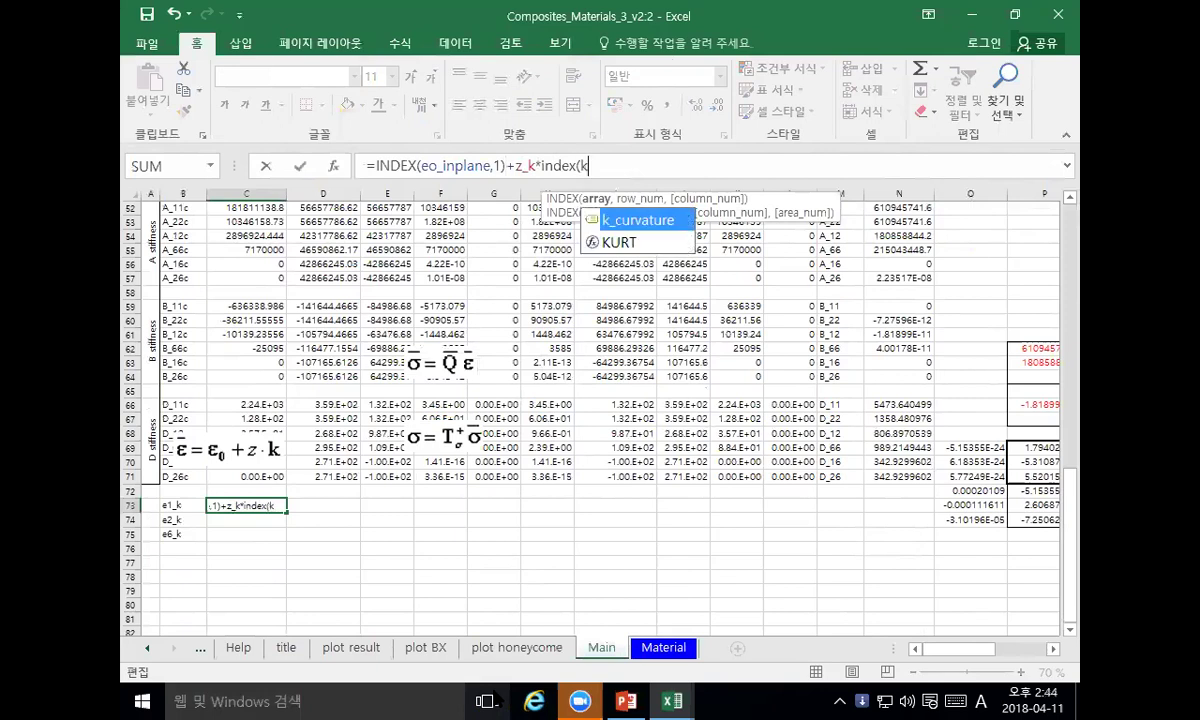
text(_curvature,1)
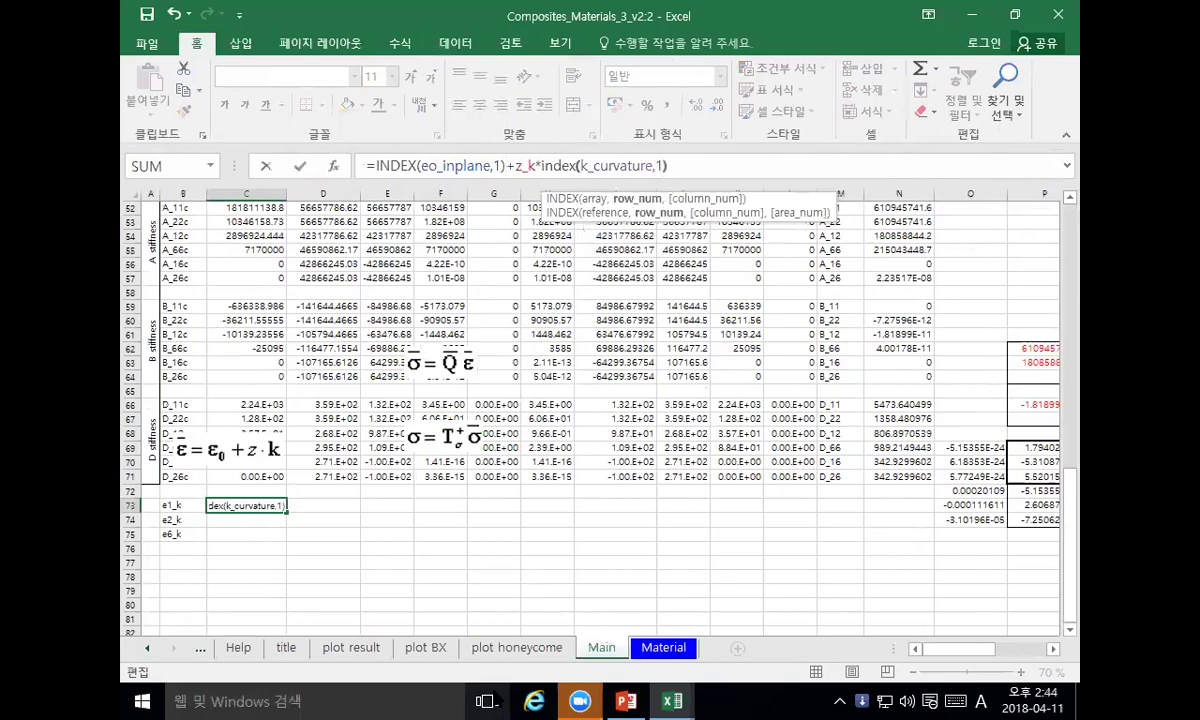
key(Return)
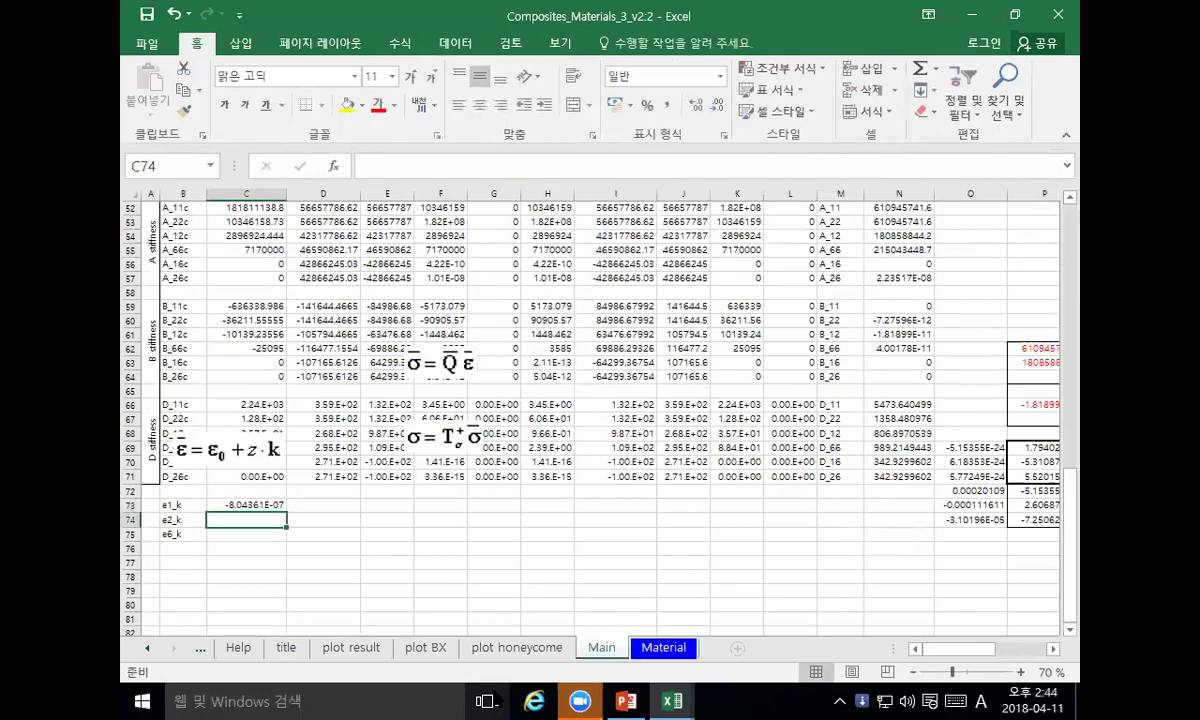
Step: Copy the e1_k formula in C73 down to the e2_k and e6_k cells C74:C75
key(Up)
key(ctrl+c)
key(shift+Down)
key(shift+Down)
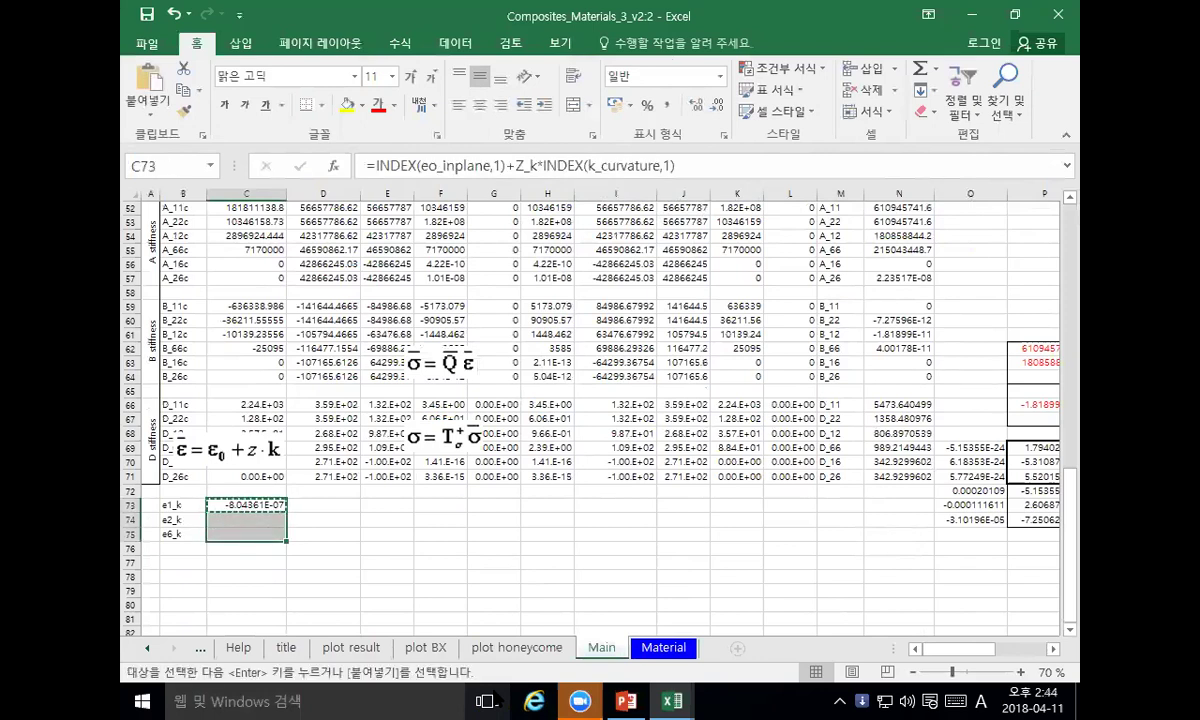
key(ctrl+v)
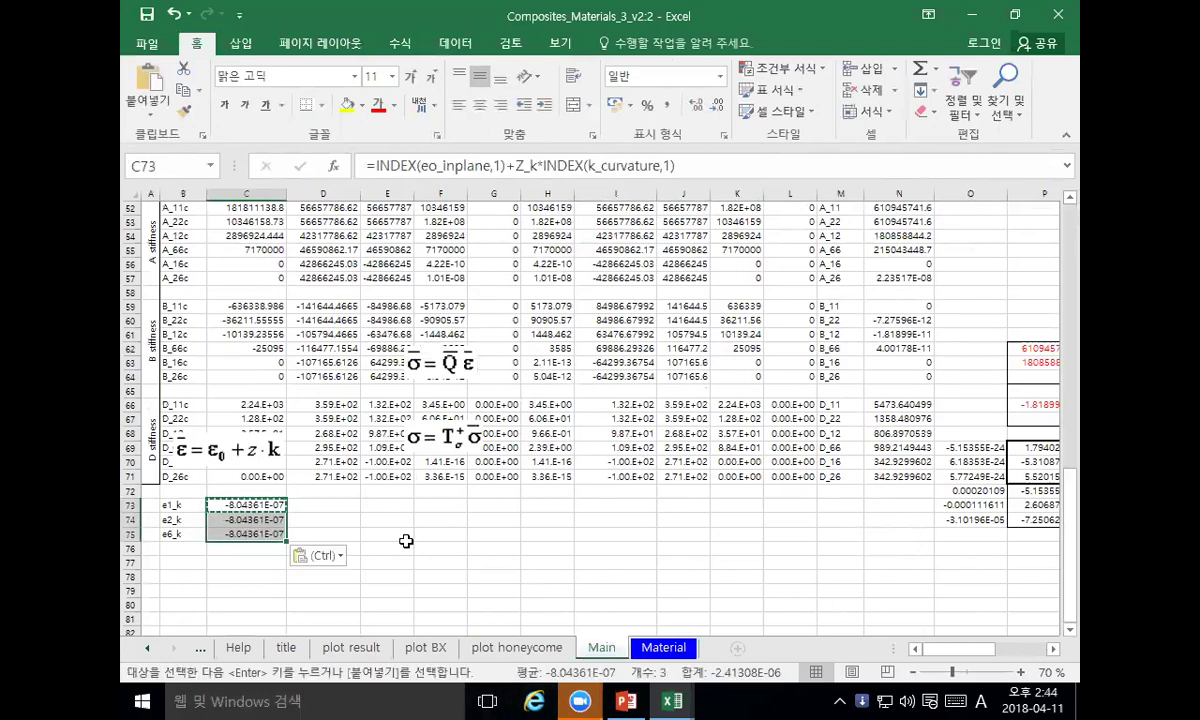
Step: Change both row indices in the e2_k formula in C74 to 2, giving =INDEX(eo_inplane,2)+Z_k*INDEX(k_curvature,2)
click(241, 520)
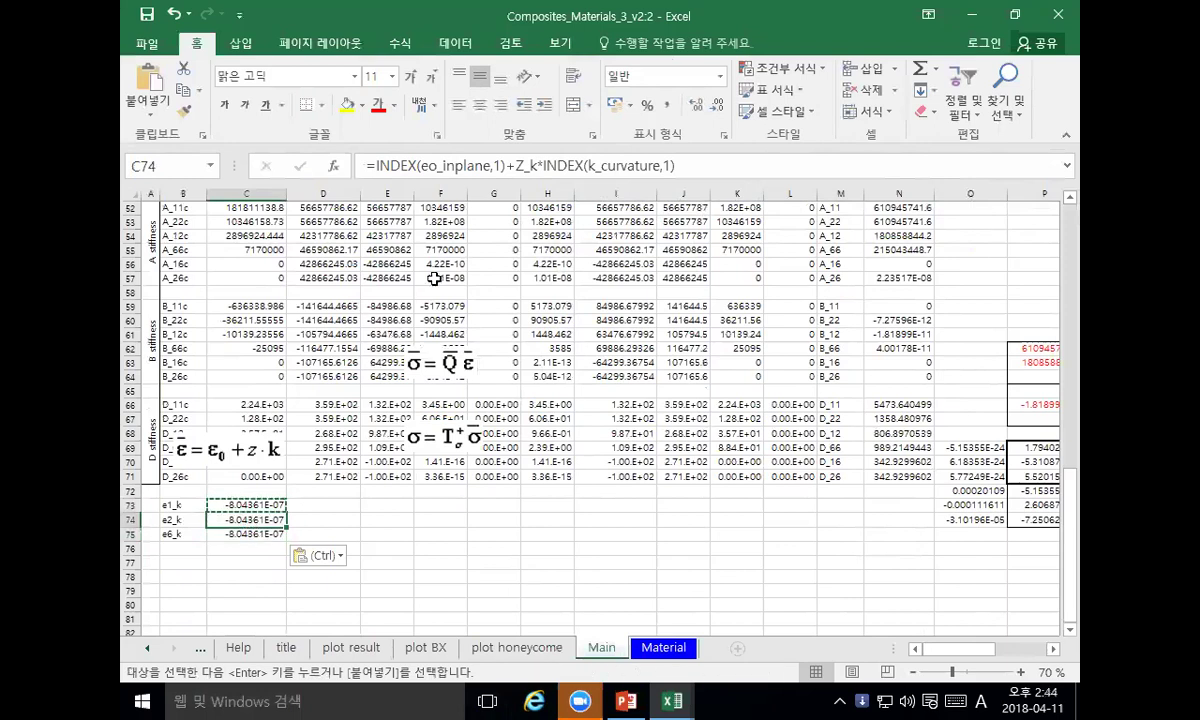
click(502, 166)
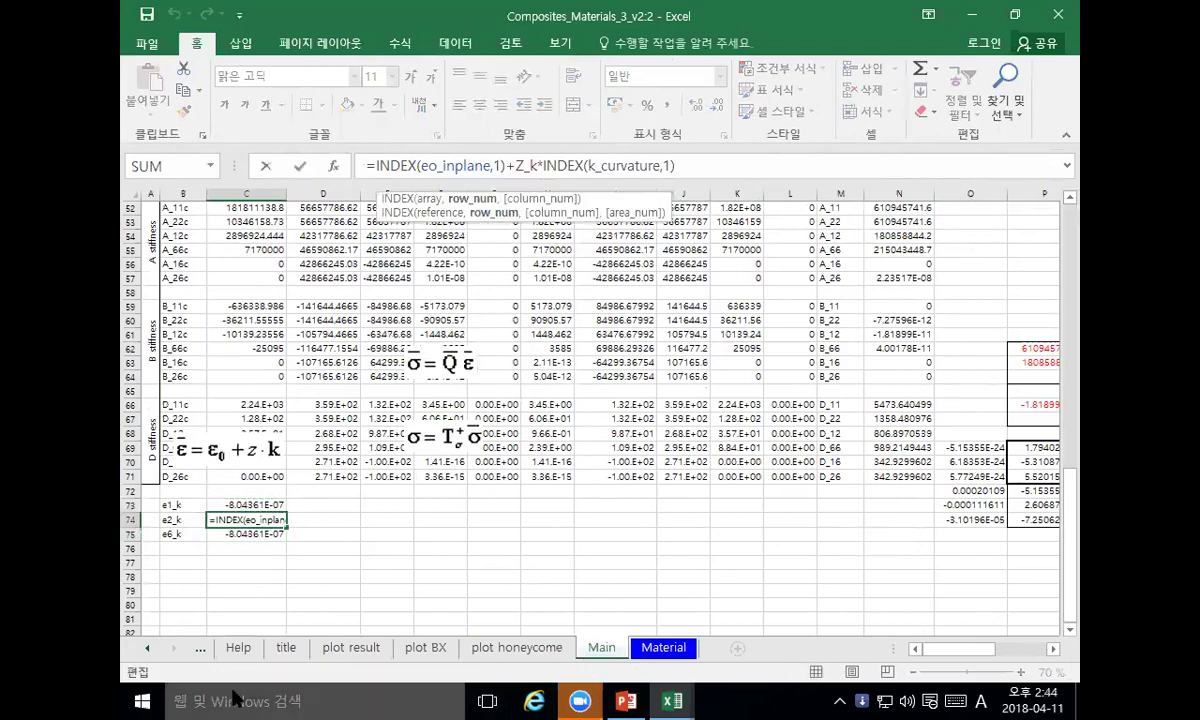
key(BackSpace)
text(2)
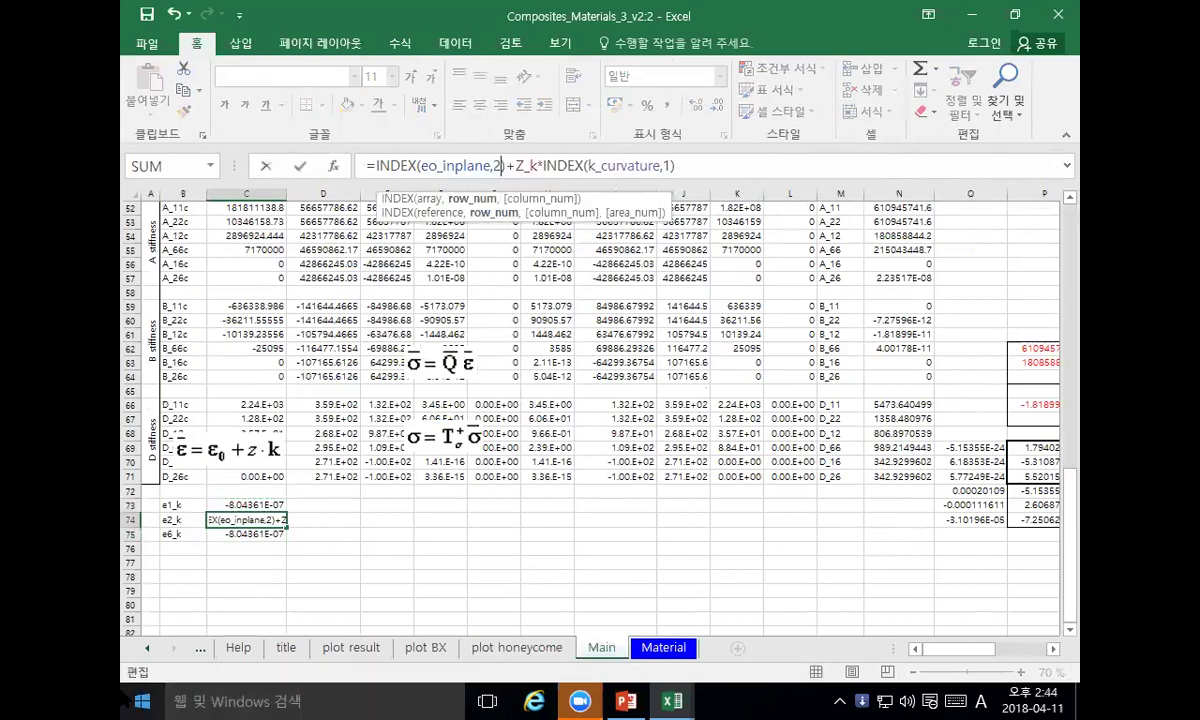
key(Right)
key(Right)
key(Right)
key(Right)
key(Right)
key(Right)
key(Right)
key(Right)
key(Right)
key(Right)
key(Right)
key(Right)
key(Right)
key(Right)
key(Right)
key(Right)
key(Right)
key(Right)
key(Right)
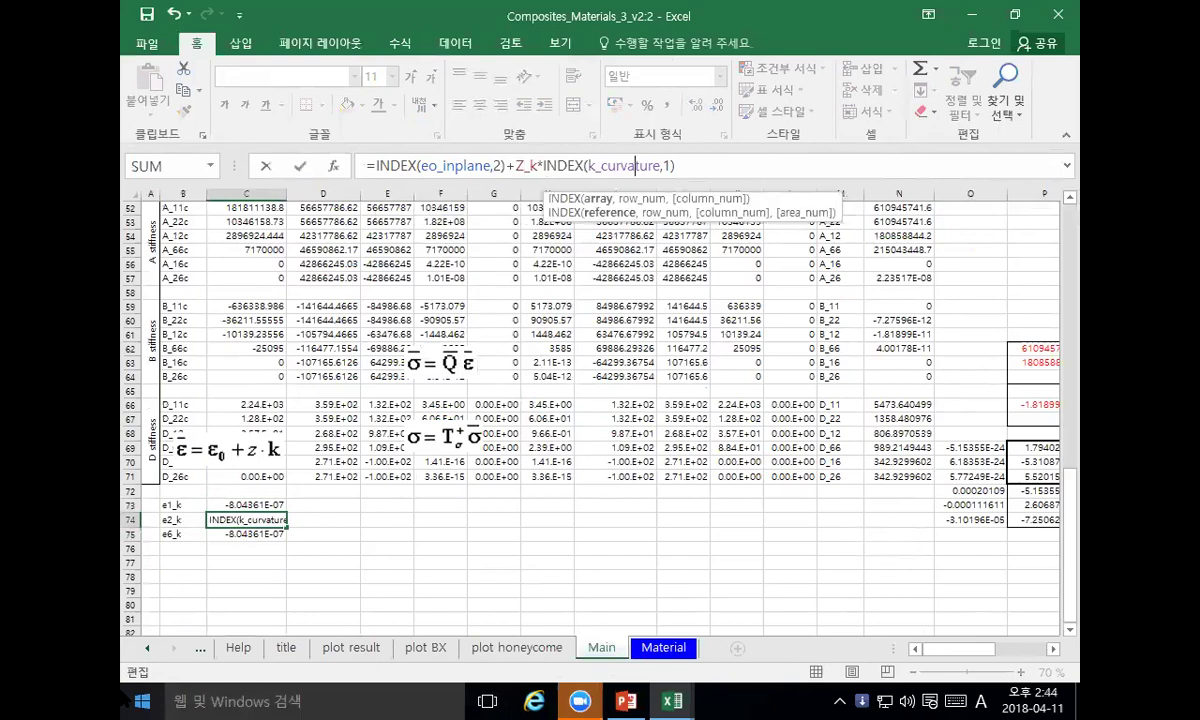
key(Right)
key(Right)
key(Right)
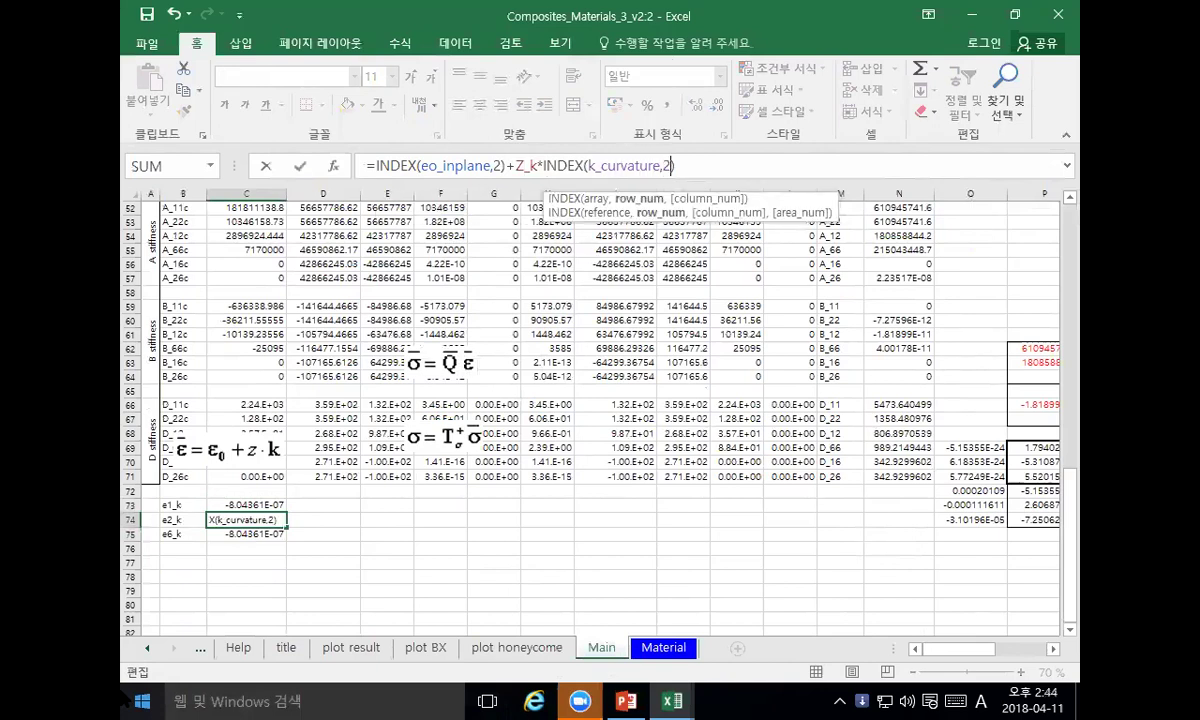
text(2)
key(Return)
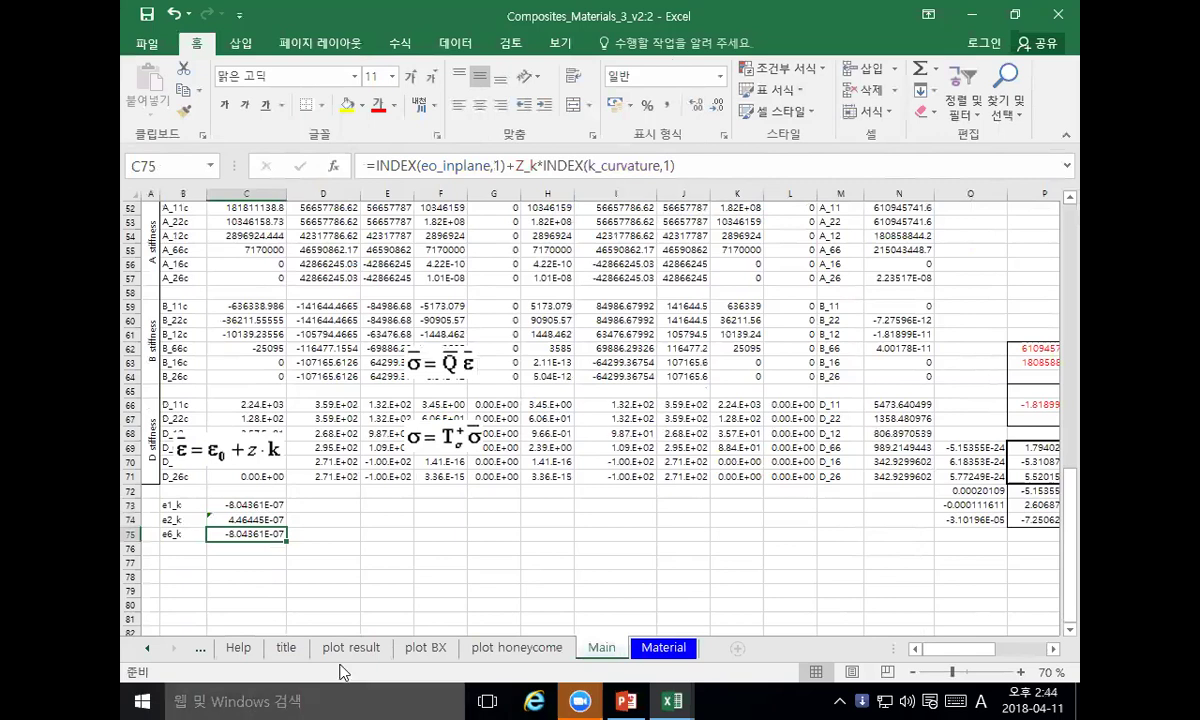
Step: Change both row indices in the e6_k formula in C75 to 3 for eo_inplane and k_curvature
click(502, 166)
key(BackSpace)
text(3)
key(Right)
key(Right)
key(Right)
key(Right)
key(Right)
key(Right)
key(Right)
key(Right)
key(Right)
key(Right)
key(Right)
key(Right)
key(Right)
key(Right)
key(Right)
key(Right)
key(Right)
key(Right)
key(Right)
key(Right)
key(Right)
key(Right)
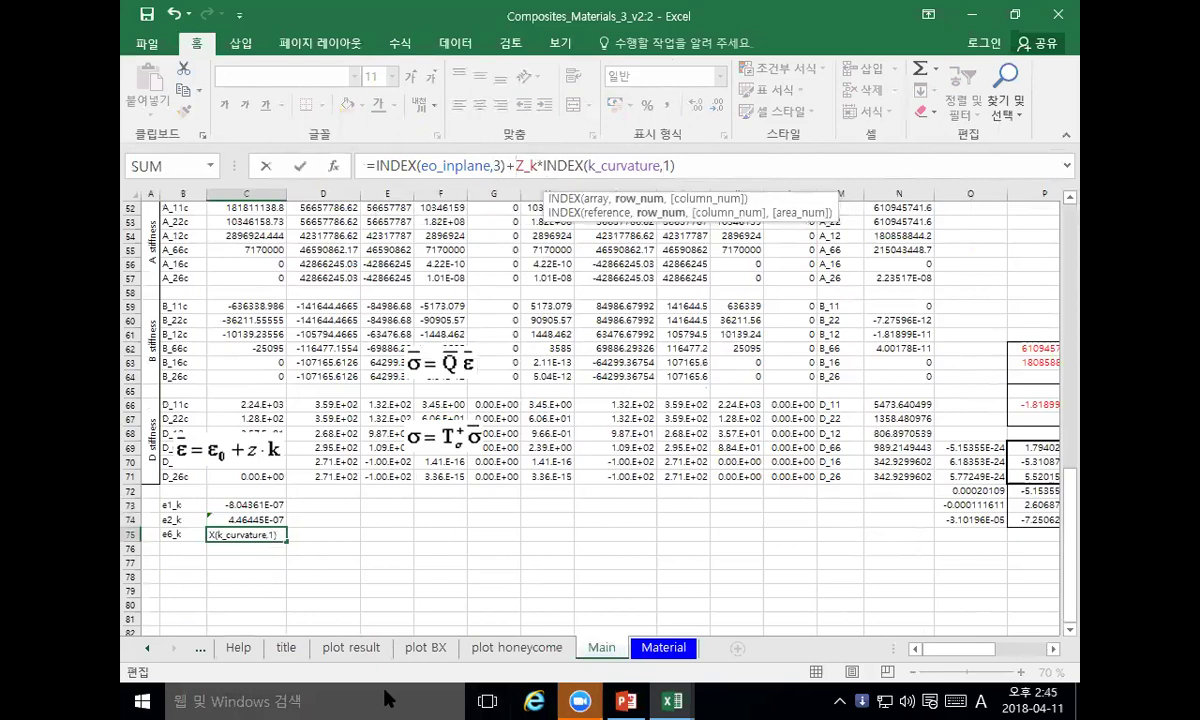
text(3)
key(Return)
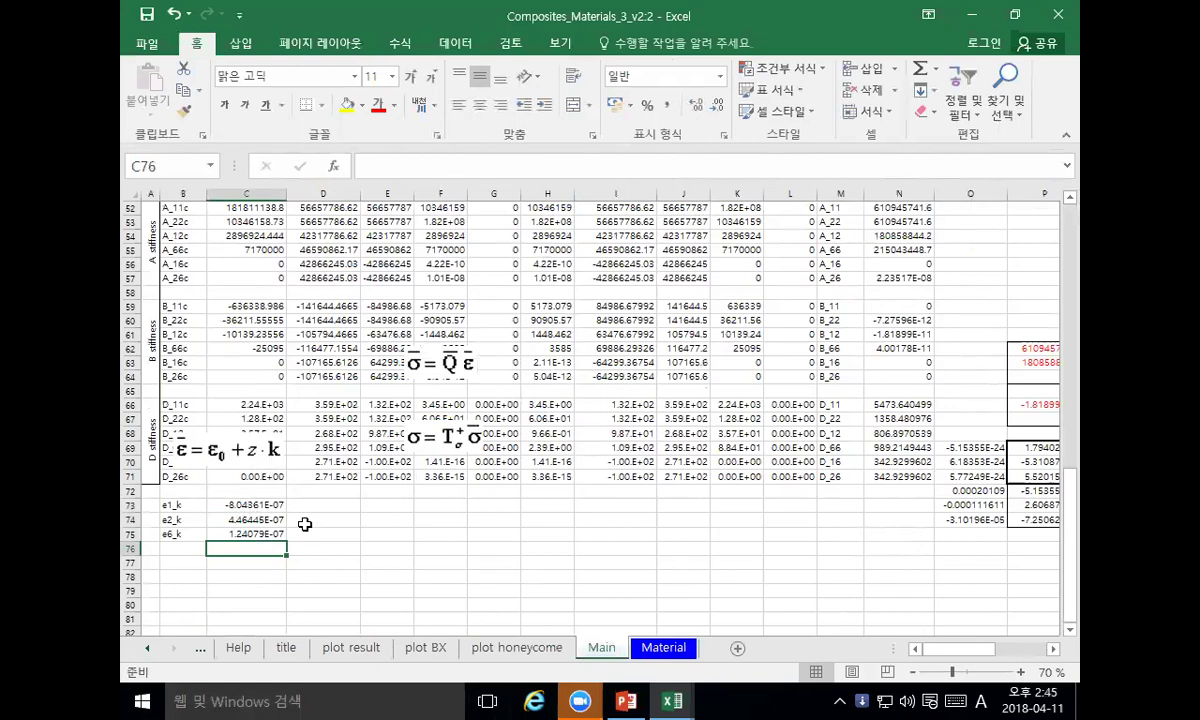
Step: Copy the strain formulas in C73:C75 across all ten plies to column L and check the e2_k row
drag(248, 490, 254, 535)
key(ctrl+c)
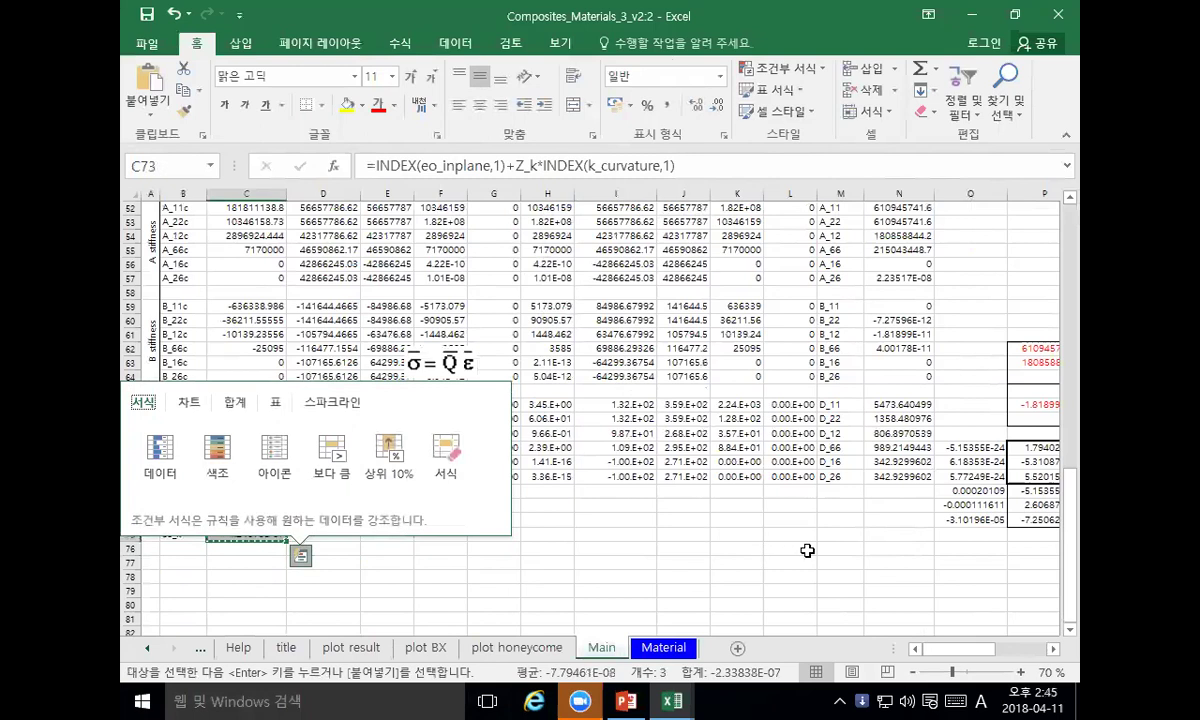
shift+click(797, 543)
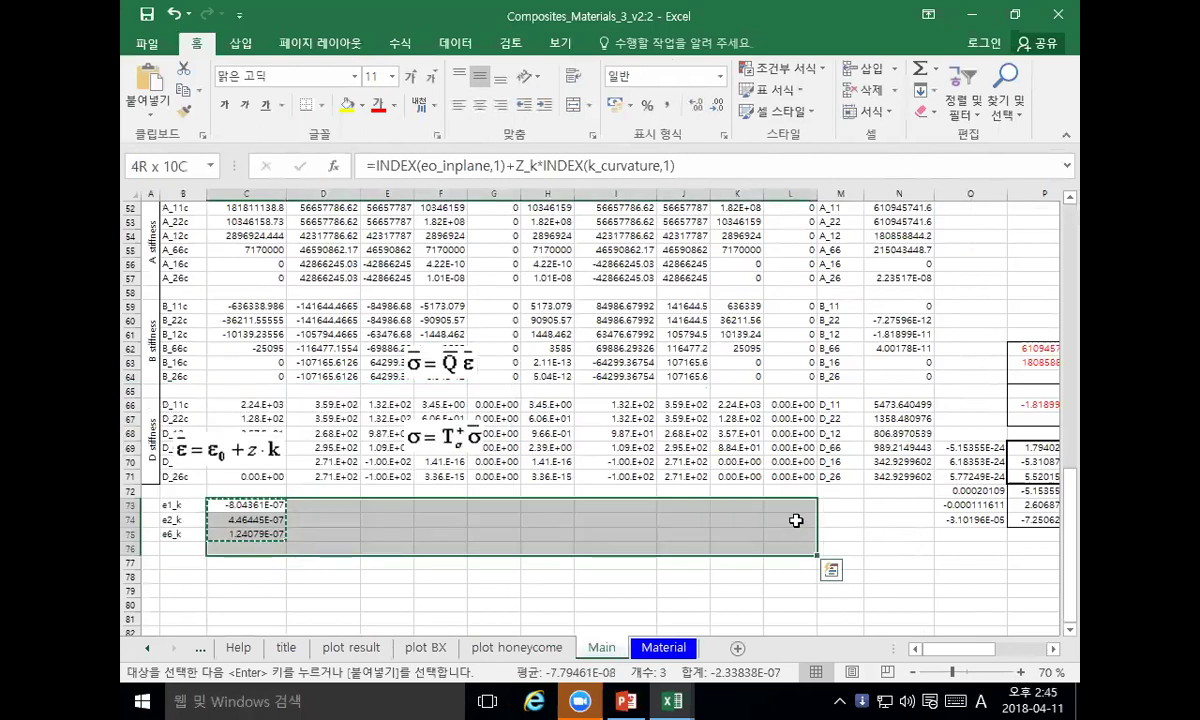
shift+click(795, 524)
shift+click(790, 533)
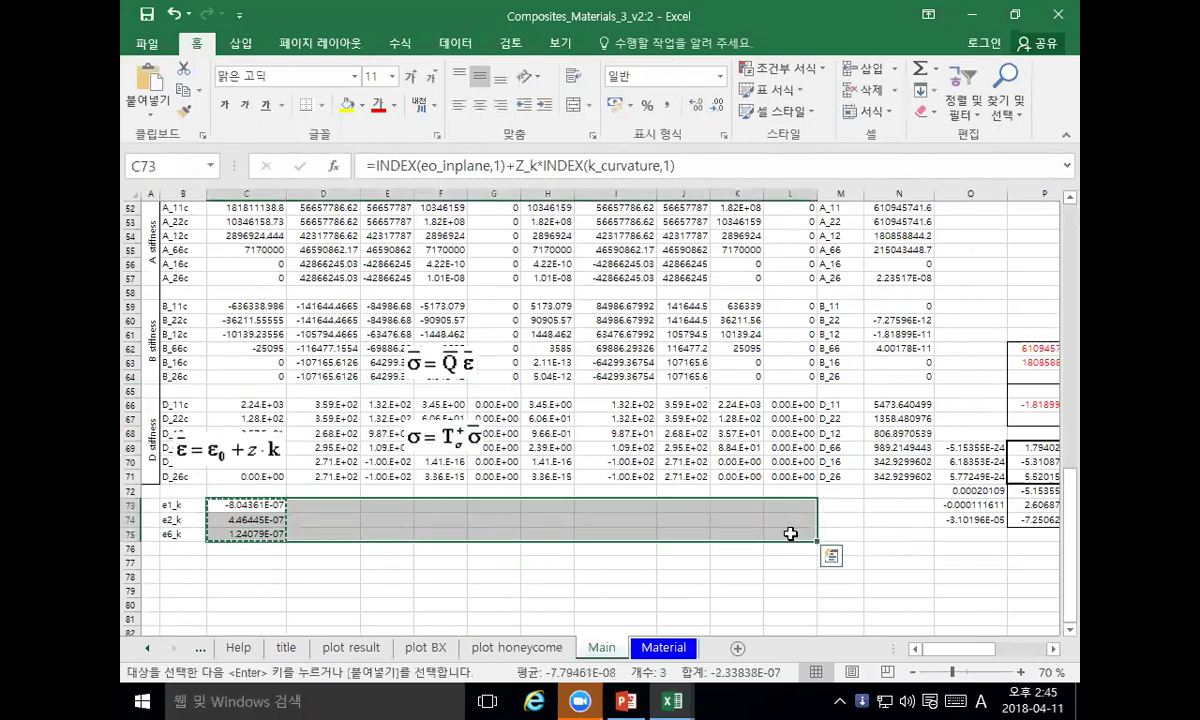
key(ctrl+v)
click(390, 550)
click(250, 520)
drag(305, 524, 628, 510)
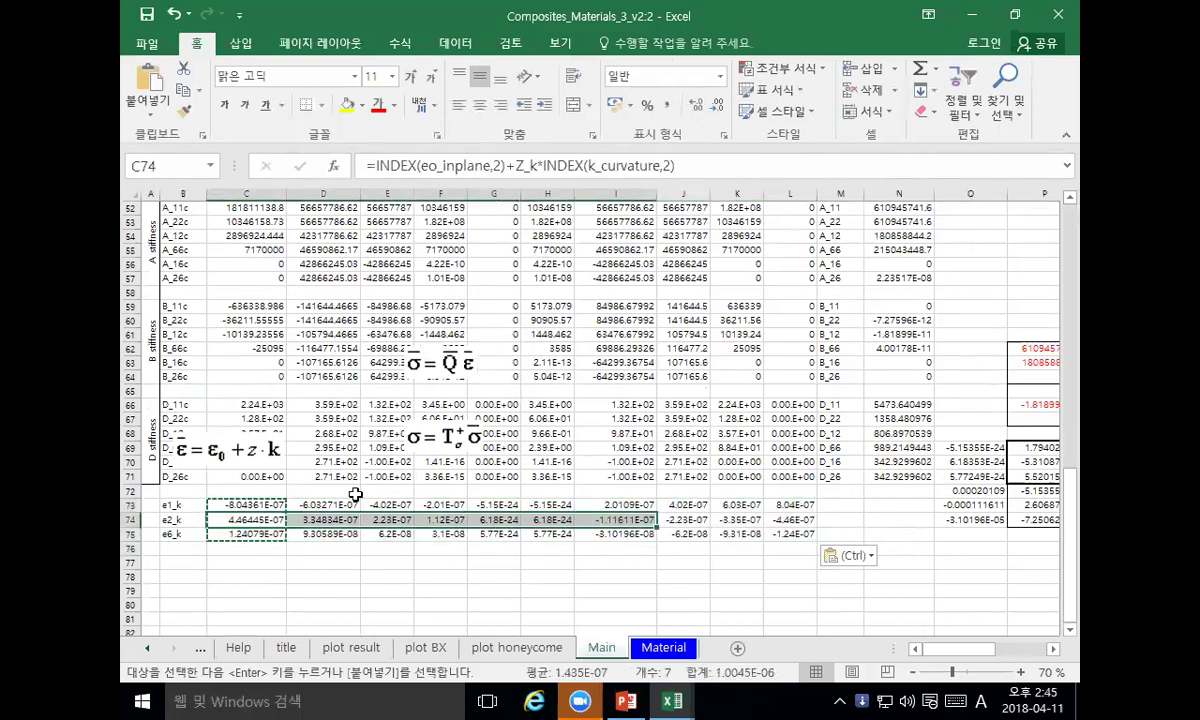
Step: Plot the e1_k strain row B73:L73 against the Z_k row B13:L13 as a scatter chart with straight lines and markers
drag(253, 508, 798, 506)
drag(172, 503, 798, 504)
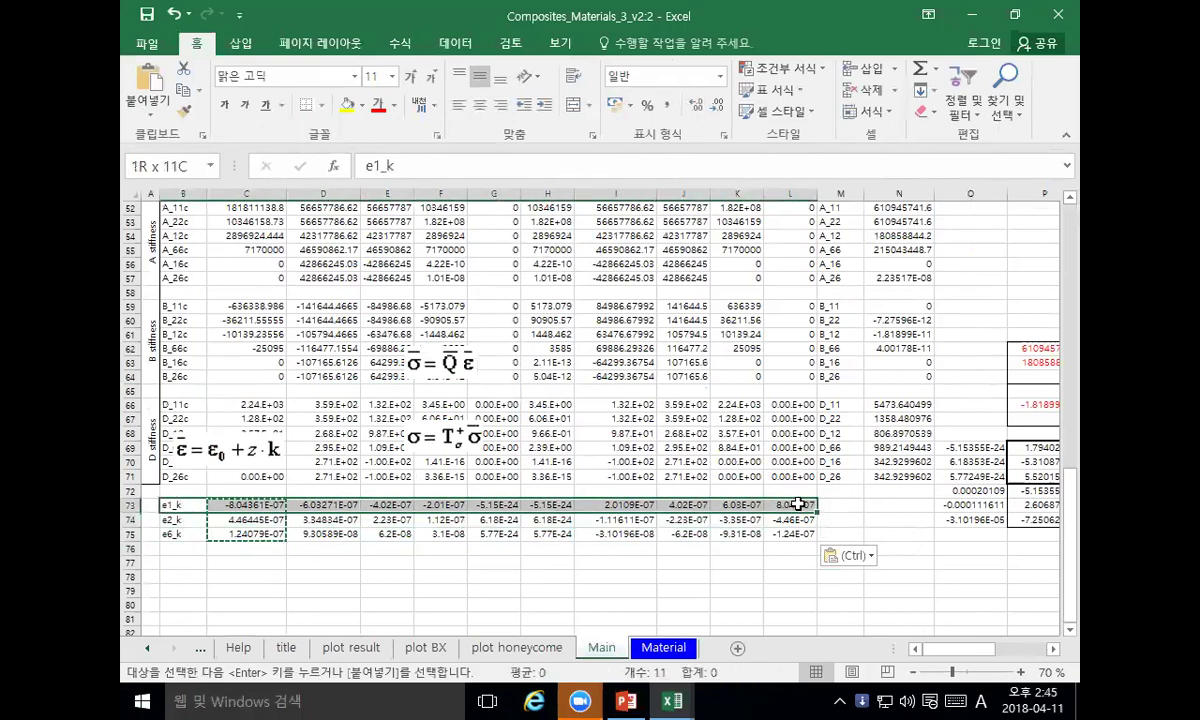
scroll(400, 320, up, 11)
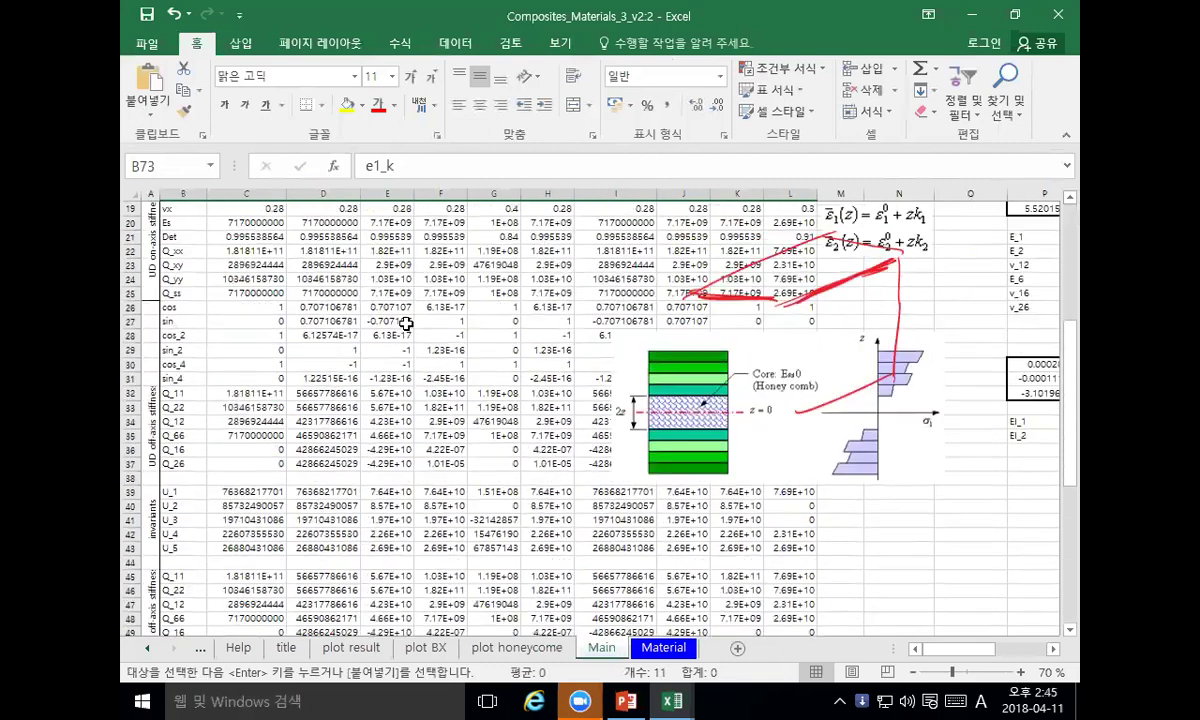
scroll(406, 323, up, 5)
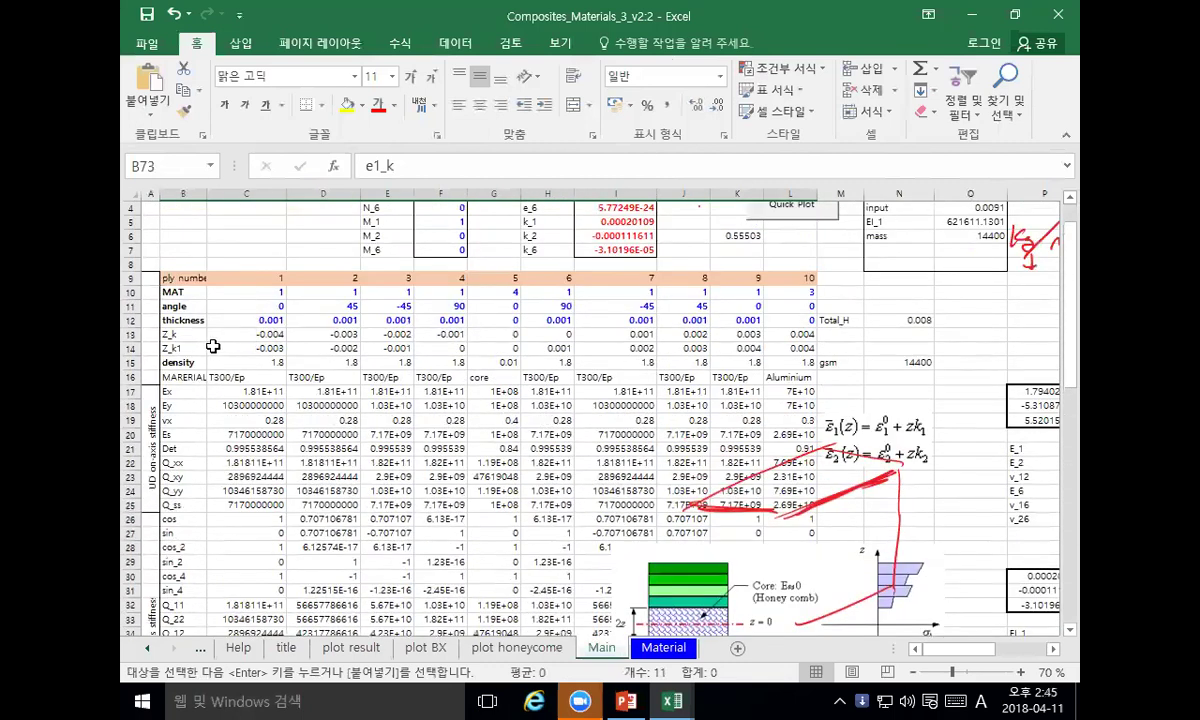
mouse_move(177, 335)
mouse_down()
mouse_move(612, 357)
mouse_move(495, 279)
mouse_move(785, 367)
mouse_move(814, 341)
mouse_up()
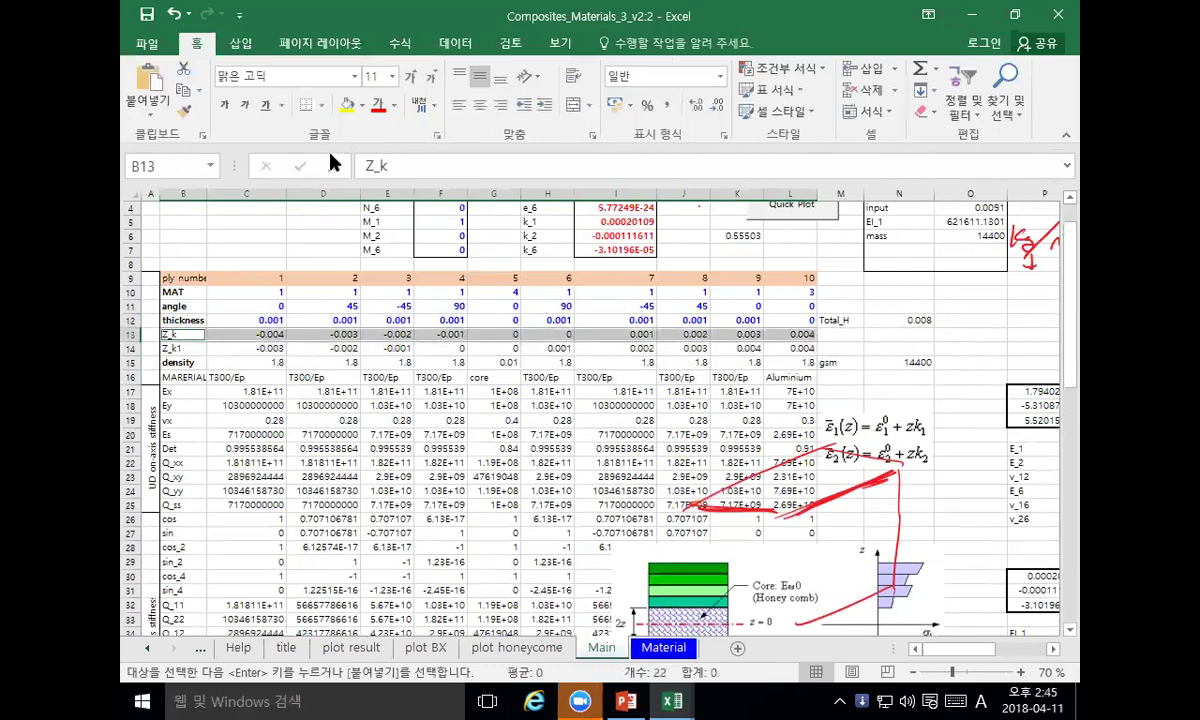
click(242, 42)
click(526, 114)
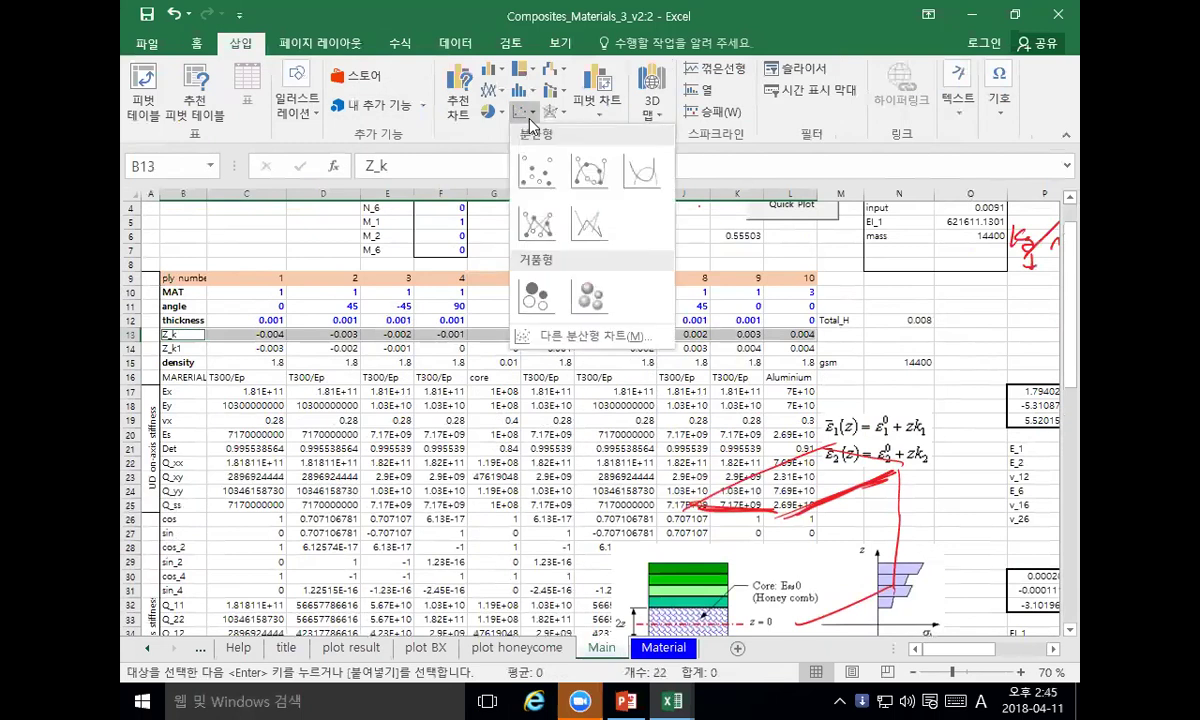
click(533, 213)
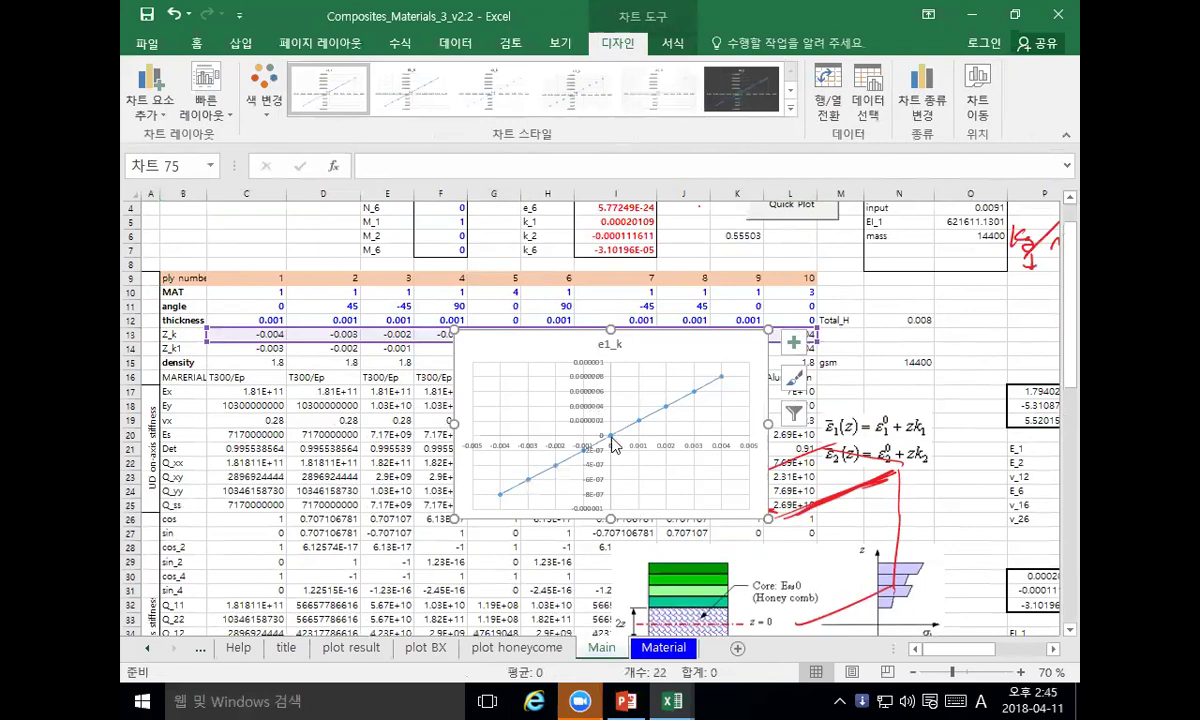
mouse_move(612, 446)
mouse_move(535, 512)
Step: Review the e1_k, e2_k and e6_k strain rows, the Z_k ply coordinates and the Z_k1 formula in C14
scroll(492, 465, down, 5)
scroll(514, 487, down, 14)
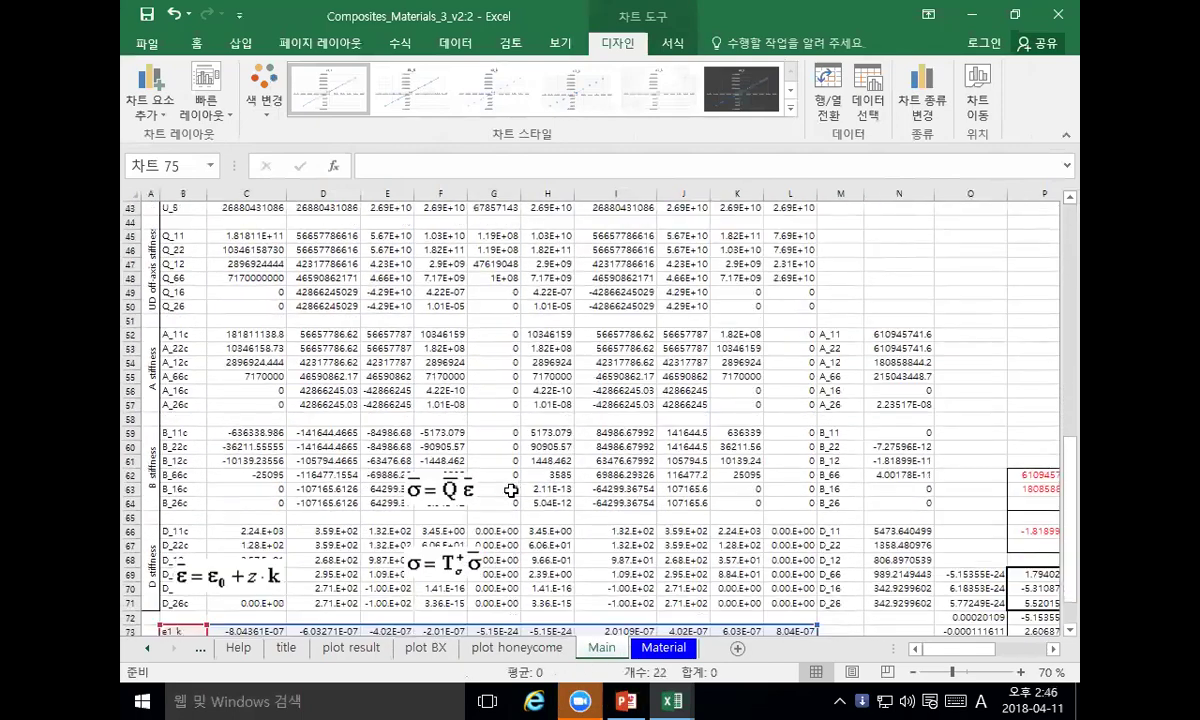
click(185, 392)
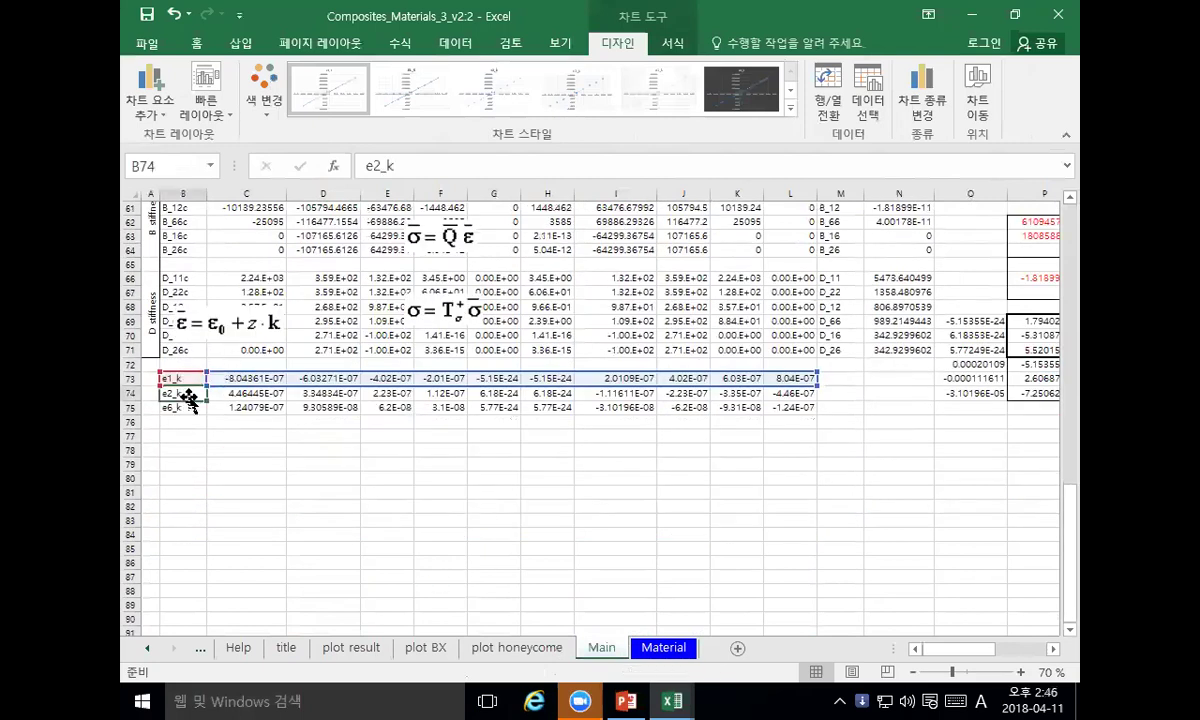
click(212, 392)
drag(168, 379, 387, 407)
scroll(390, 420, up, 20)
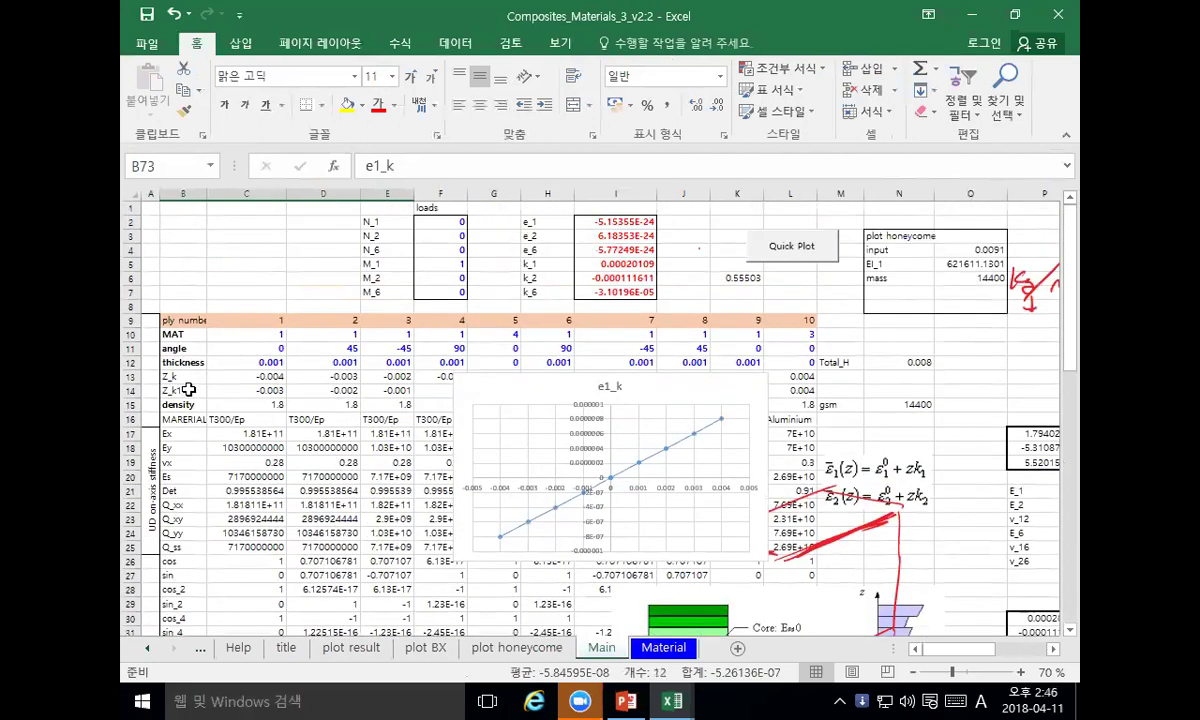
drag(193, 350, 428, 377)
click(270, 390)
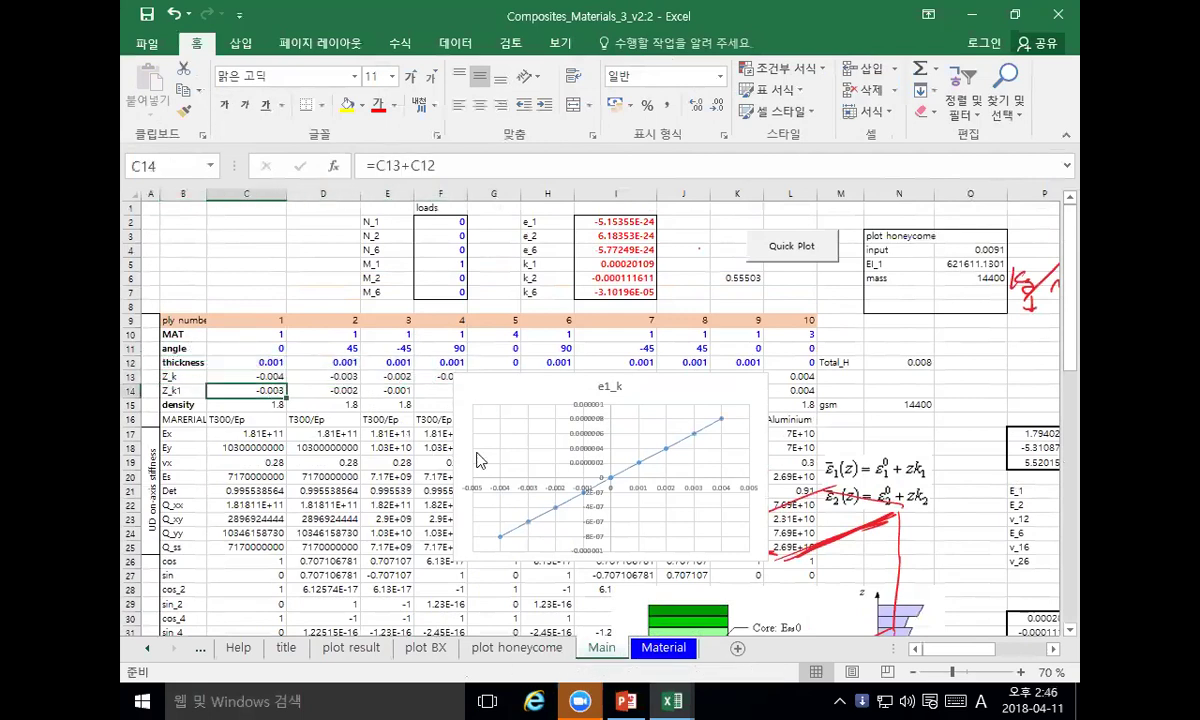
Step: Insert a scatter chart with straight lines and markers plotting rows e1_k, e2_k and e6_k (B73:L75) against the Z_k row starting at B13
drag(517, 394, 502, 477)
drag(188, 376, 318, 369)
drag(600, 367, 795, 377)
scroll(493, 360, down, 9)
scroll(493, 360, down, 7)
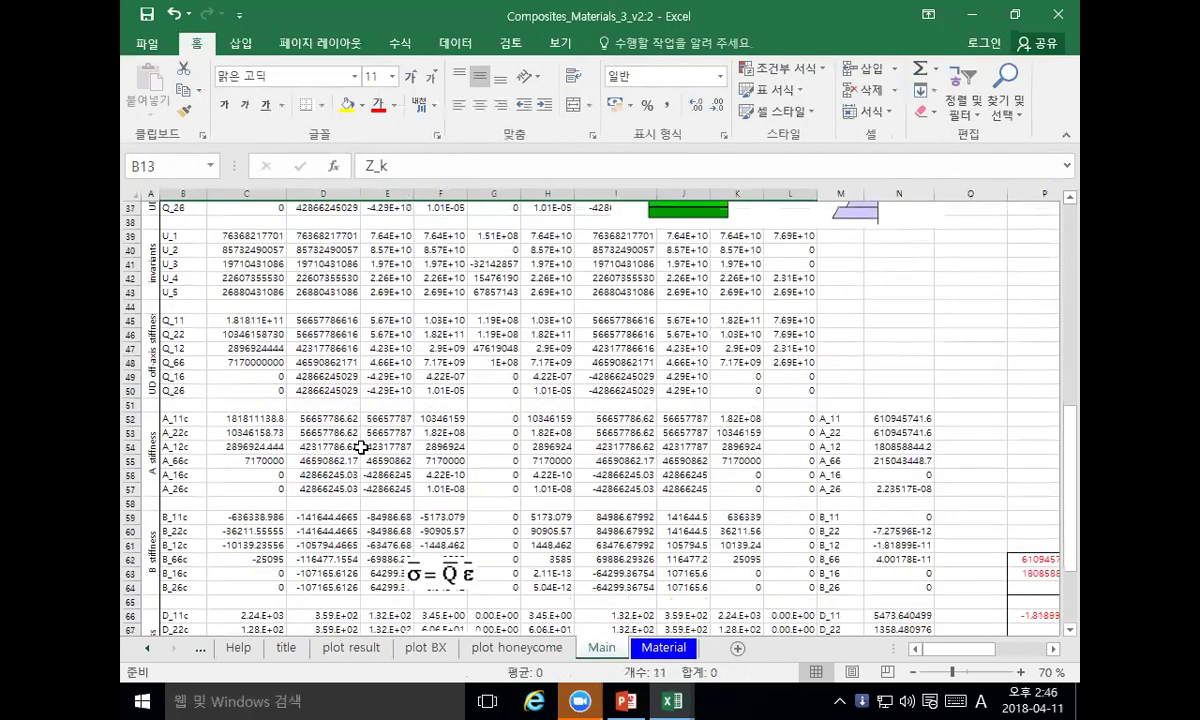
click(178, 547)
drag(178, 547, 778, 579)
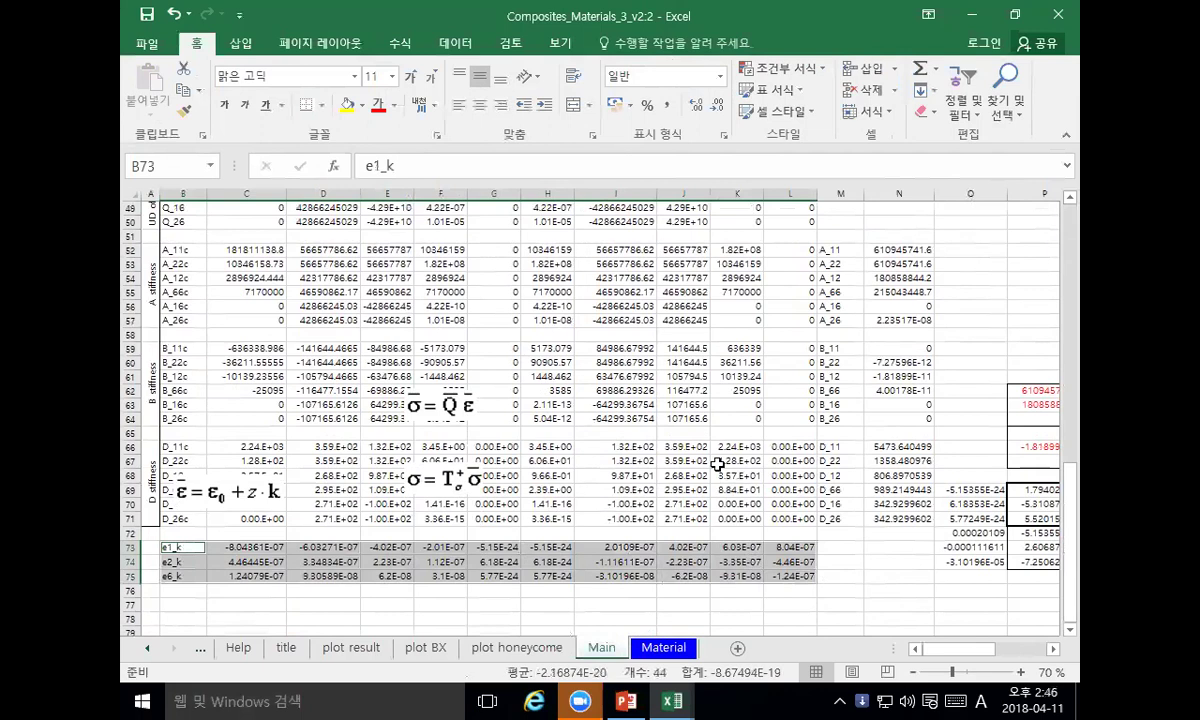
click(396, 43)
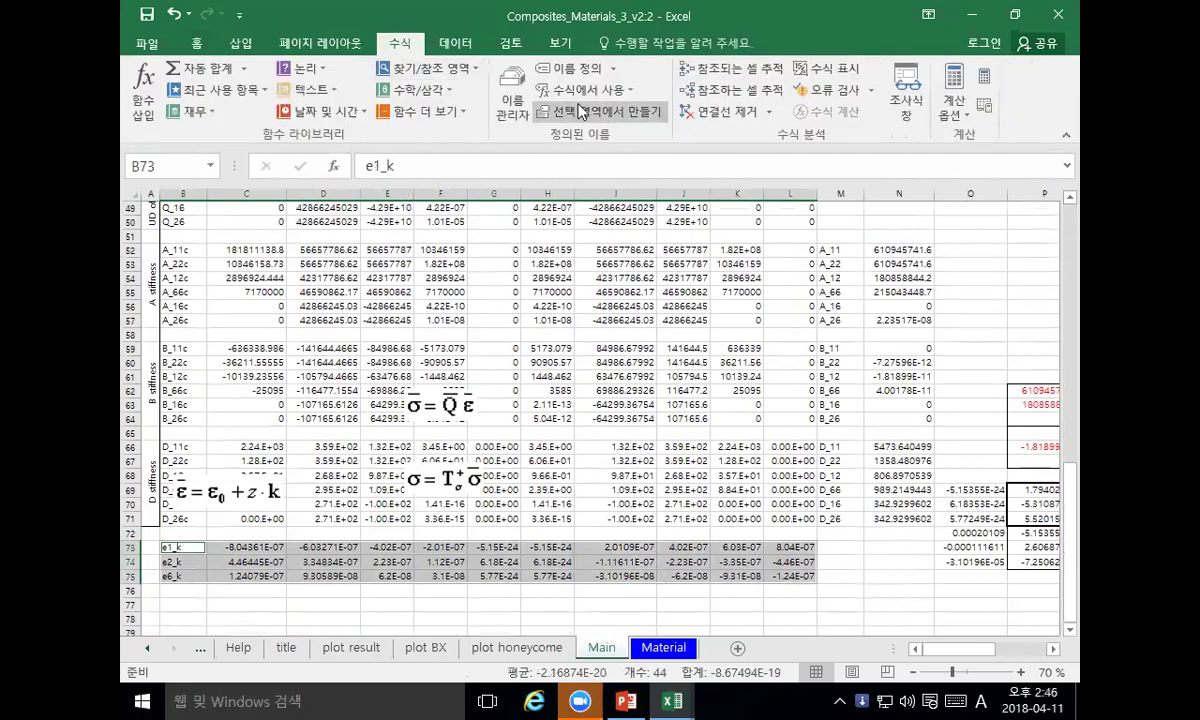
scroll(560, 125, up, 2)
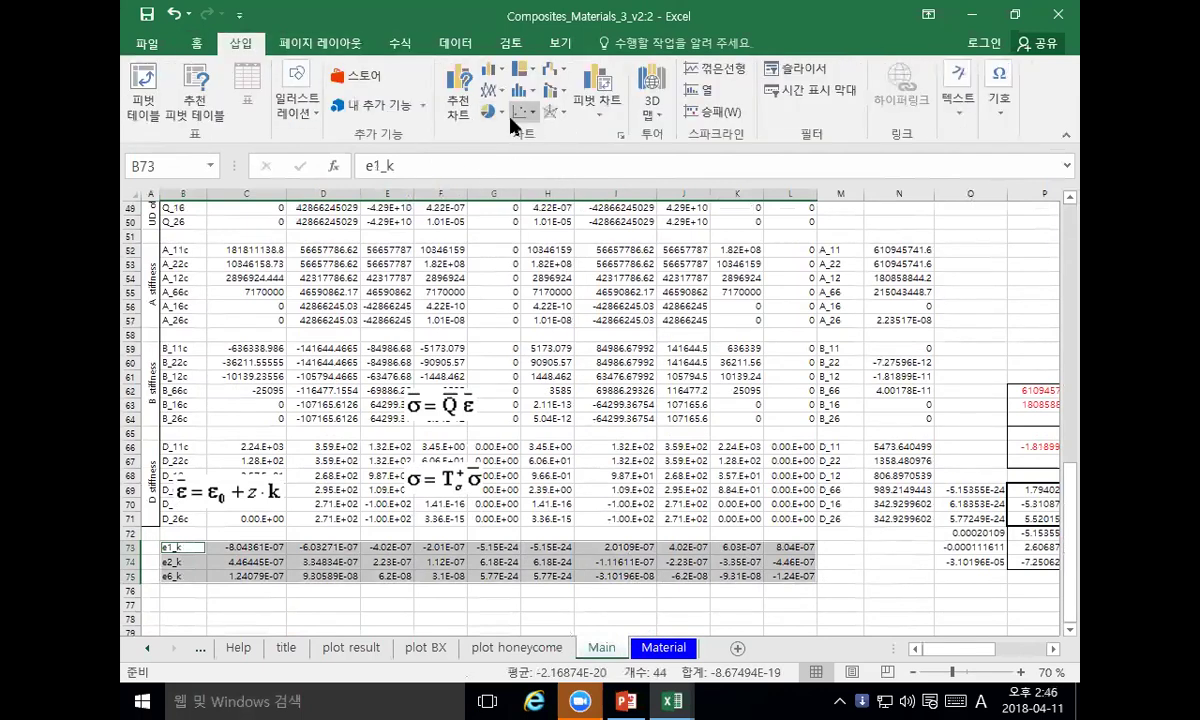
click(523, 111)
click(540, 215)
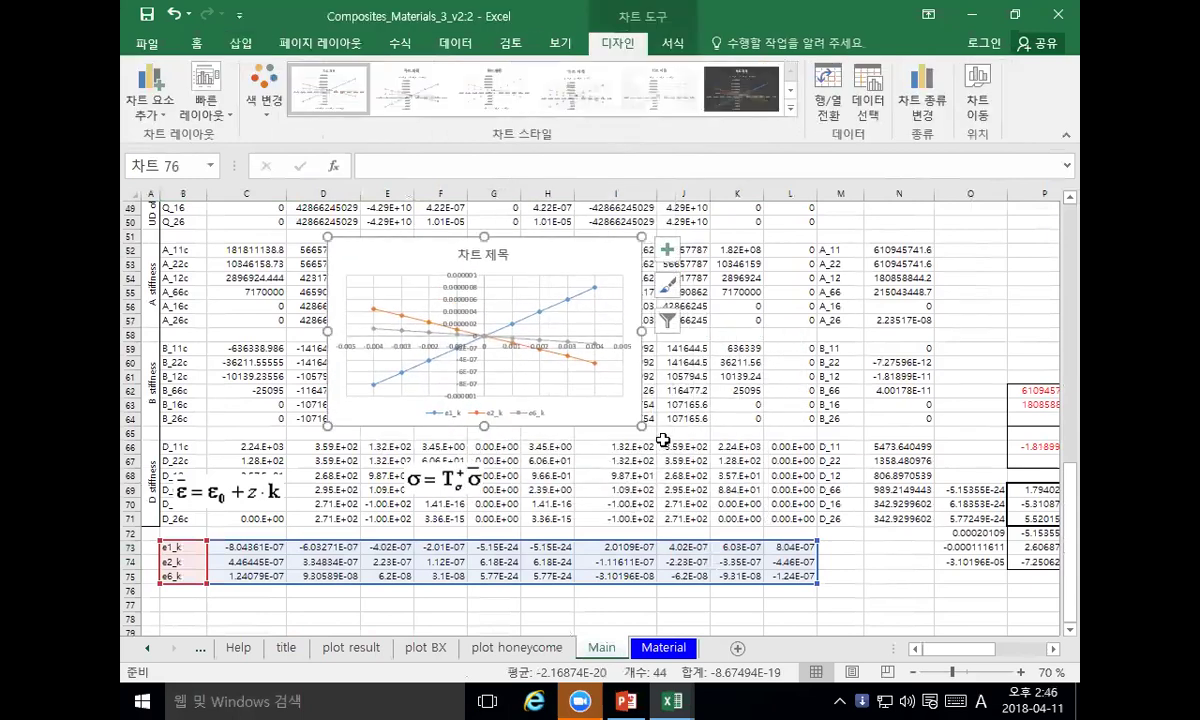
Step: Enlarge the new strain chart down past the data rows and remove its title
drag(640, 425, 719, 622)
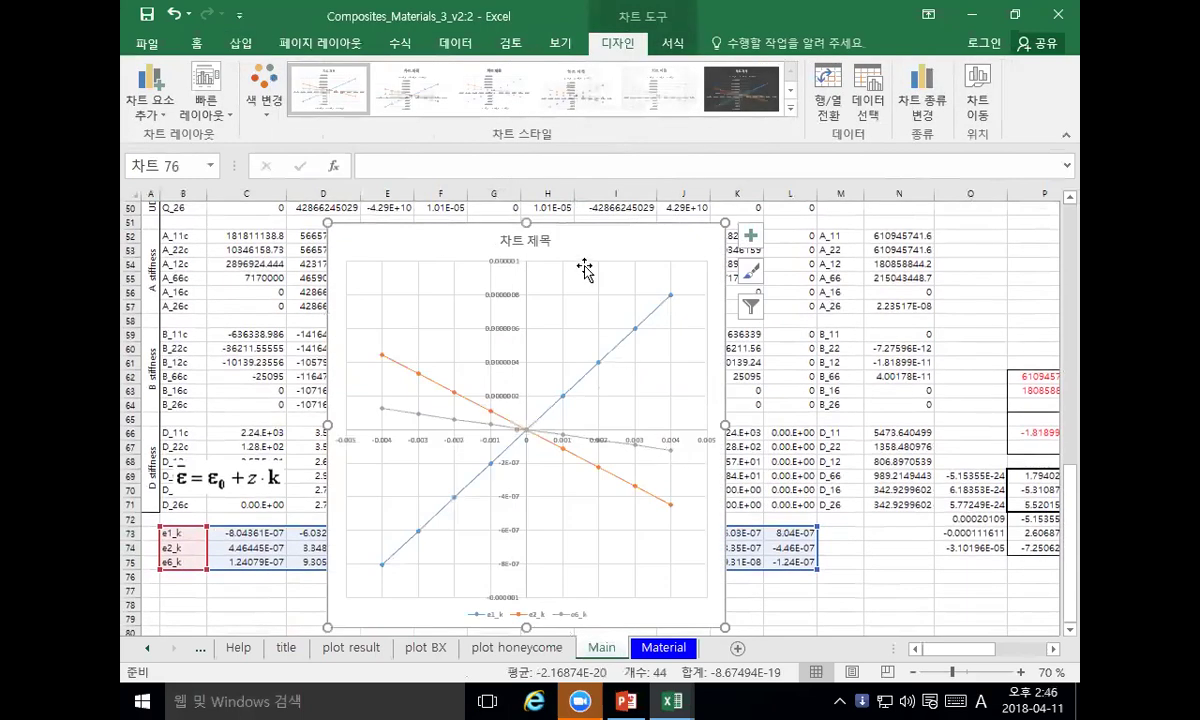
key(Delete)
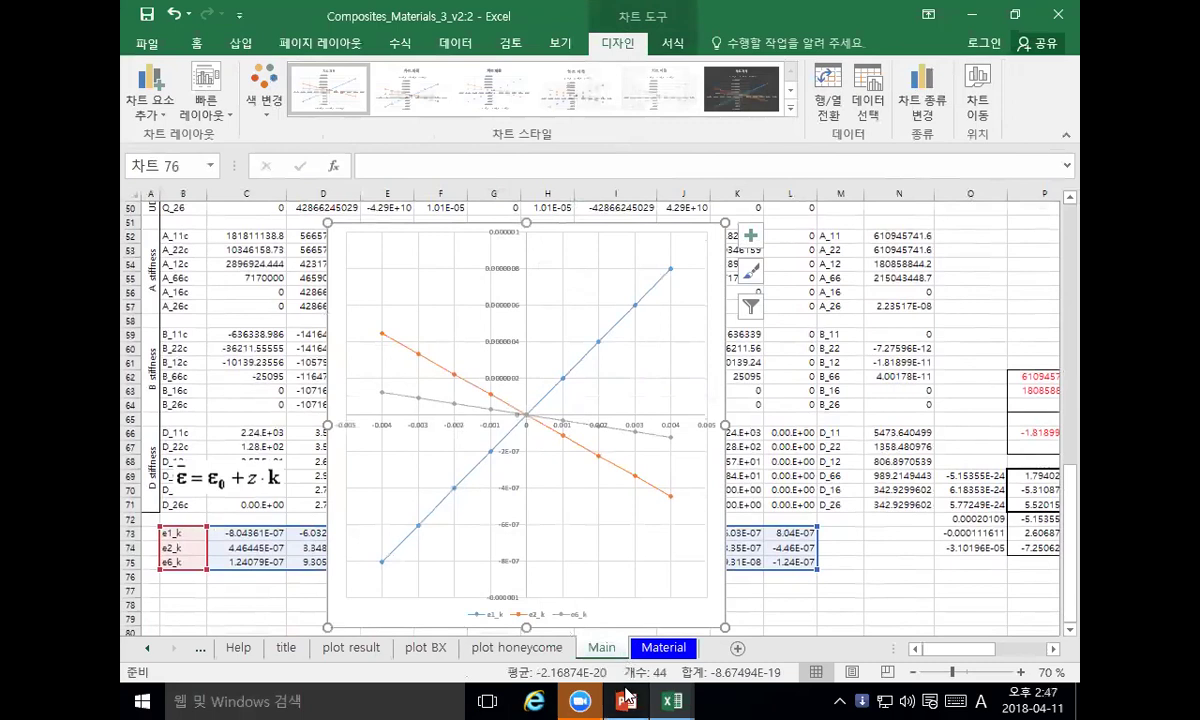
Step: Switch to the composites lecture in PowerPoint, insert a new slide after slide 81 and delete its body text placeholder
mouse_move(627, 697)
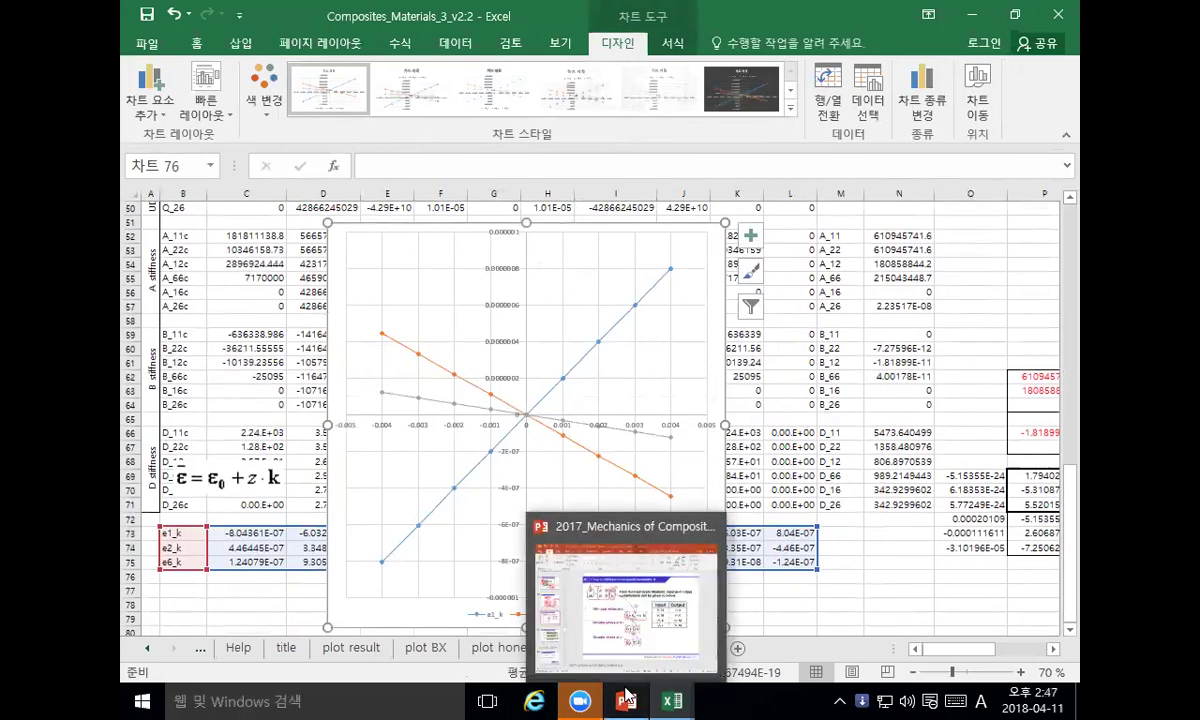
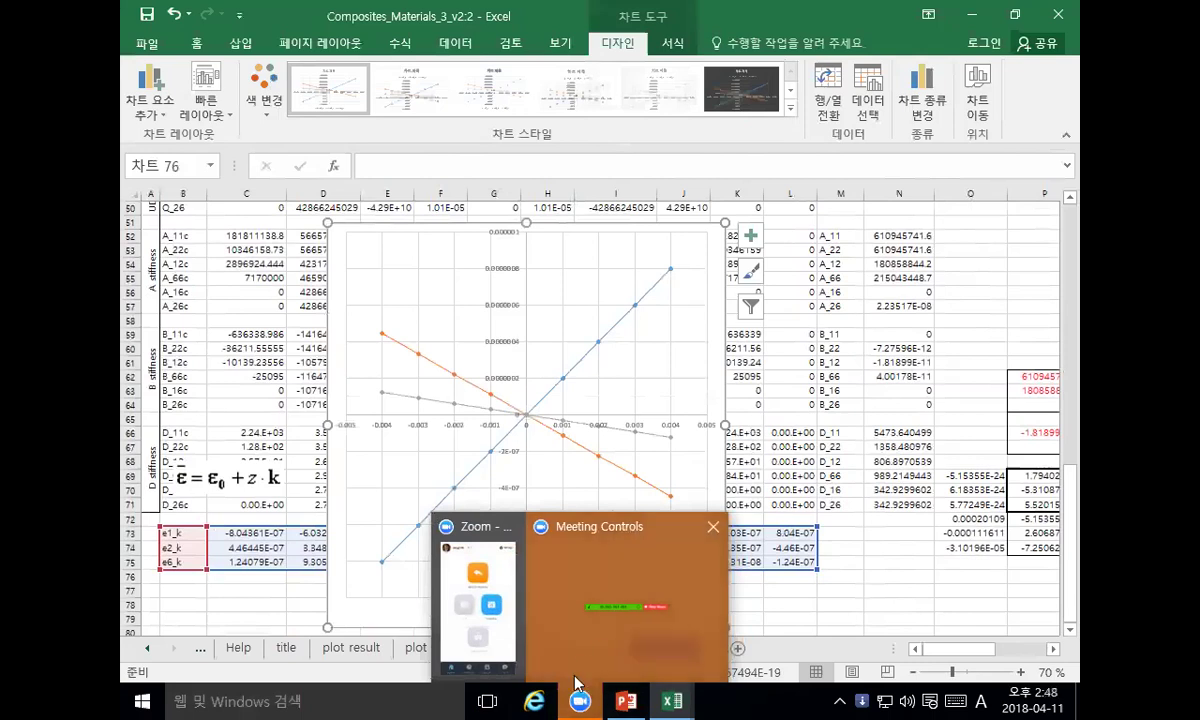
click(626, 700)
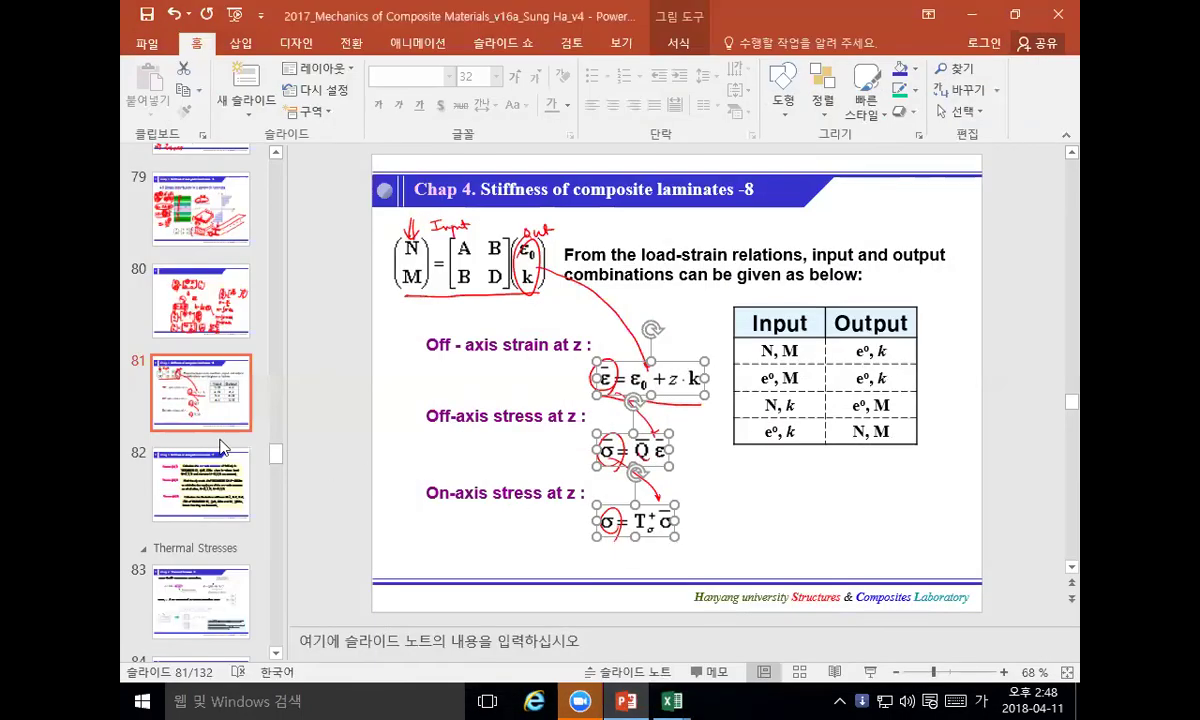
scroll(222, 432, down, 1)
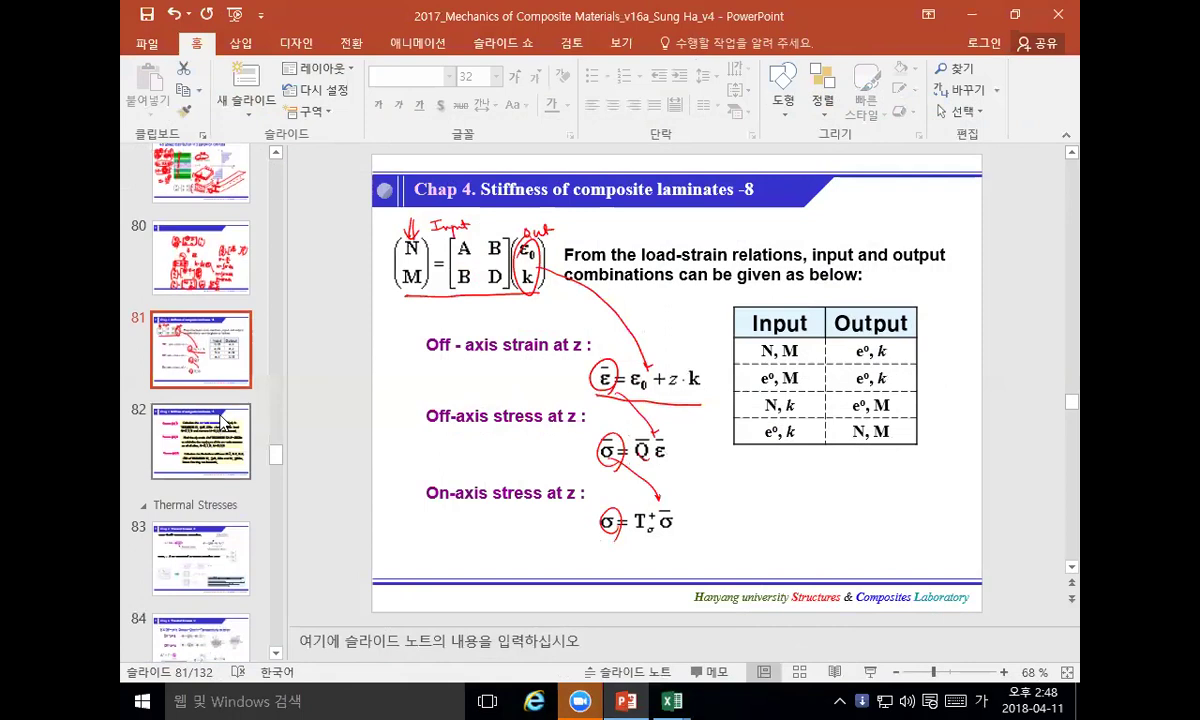
scroll(210, 400, down, 1)
right_click(203, 355)
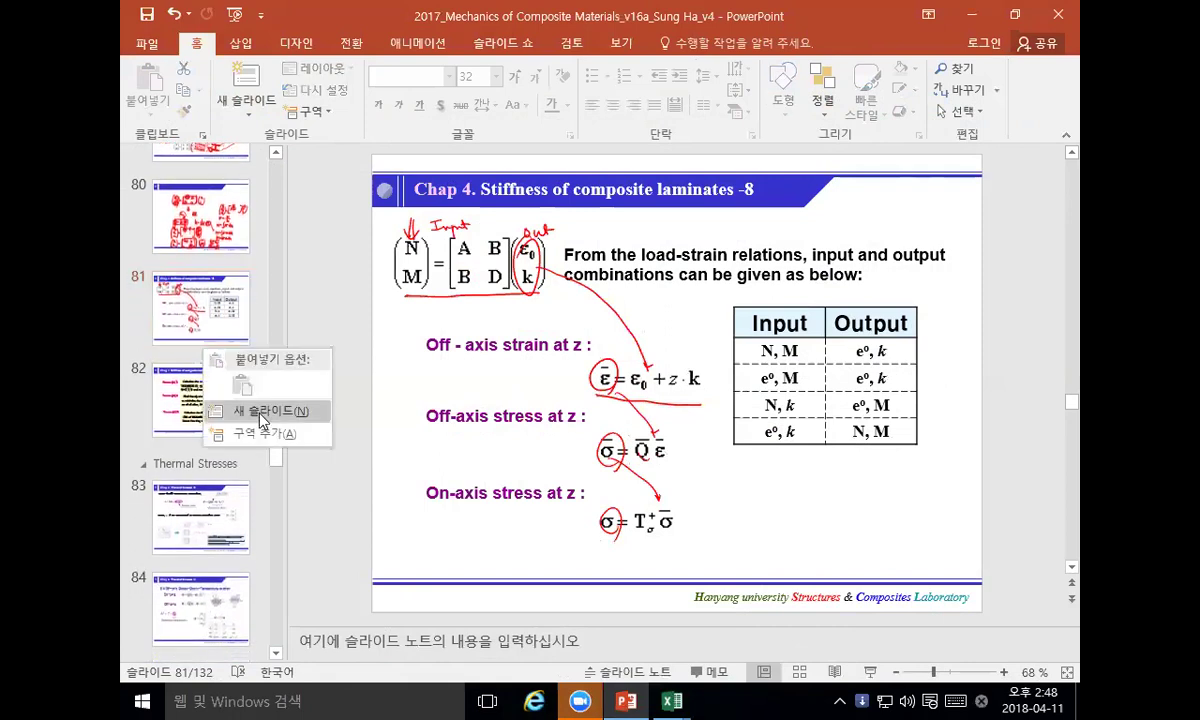
click(245, 410)
click(402, 434)
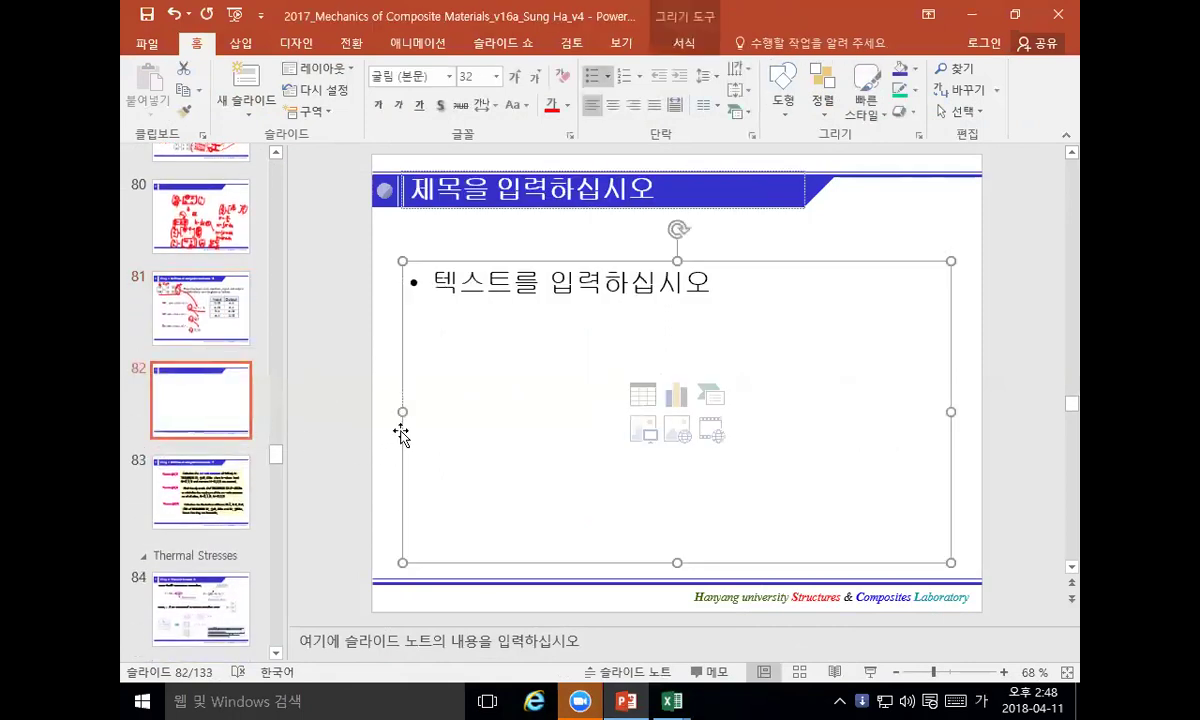
key(Delete)
Step: Present the blank slide and draw a flat plate in red ink with curved bending-moment arrows on its two short edges
click(870, 672)
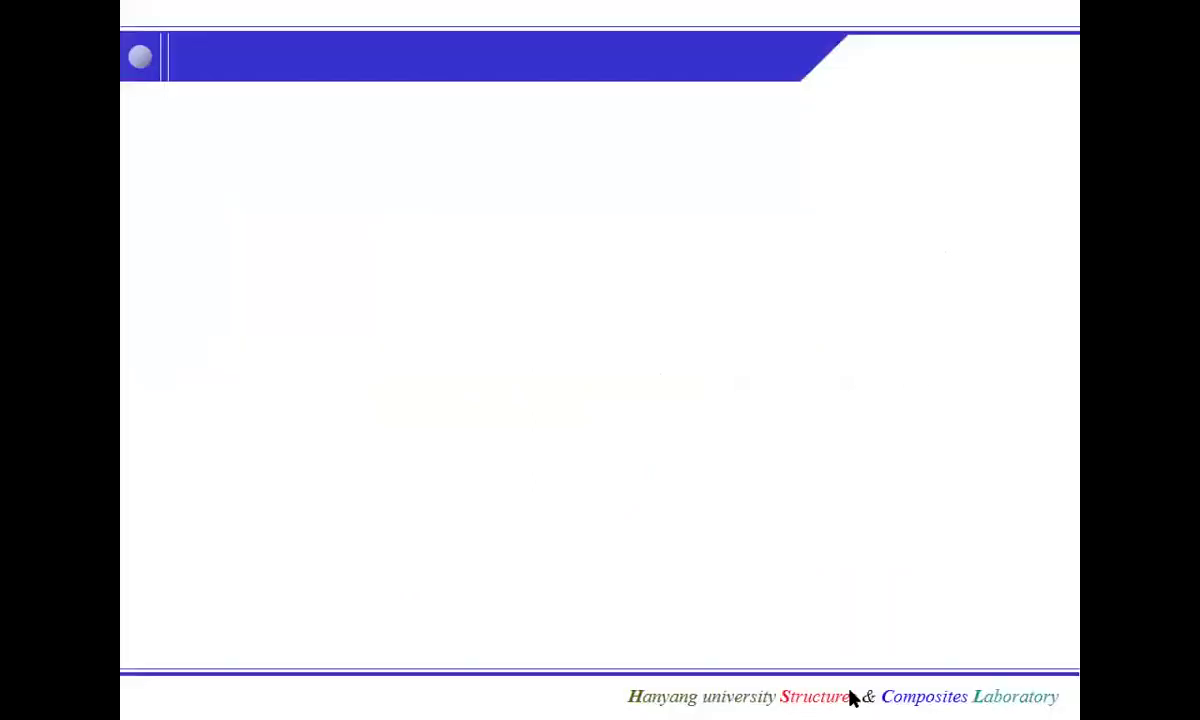
key(ctrl+p)
mouse_move(440, 201)
mouse_down()
mouse_move(308, 324)
mouse_move(622, 287)
mouse_up()
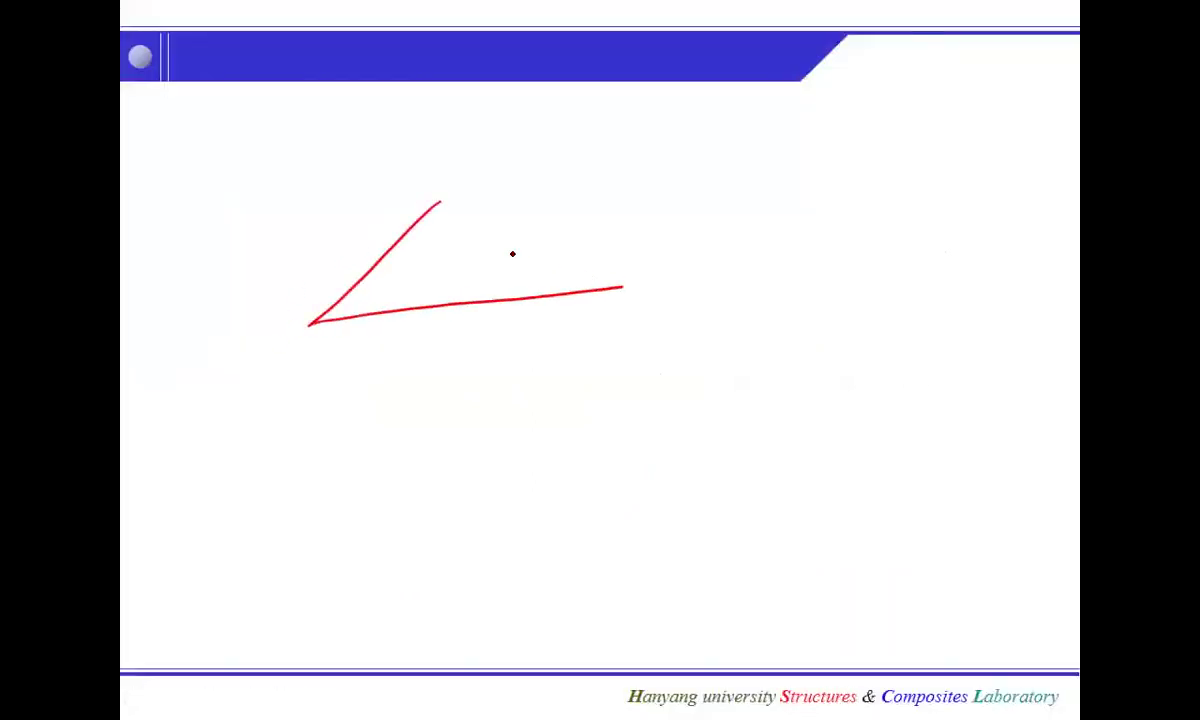
mouse_move(452, 198)
mouse_down()
mouse_move(690, 177)
mouse_move(635, 279)
mouse_move(672, 210)
mouse_move(679, 218)
mouse_up()
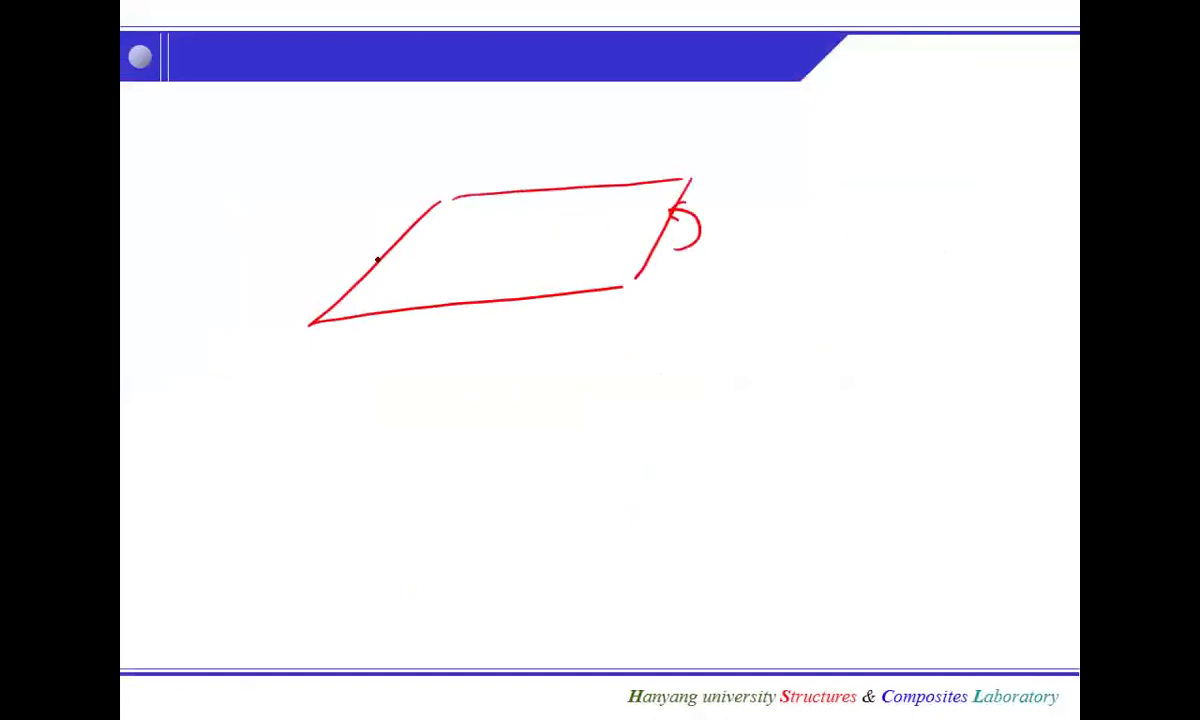
drag(360, 270, 394, 246)
Step: Sketch the bent plate in green ink with its curvatures k₁ and k₂, and write k₂ = −νk₁ beside it
click(210, 700)
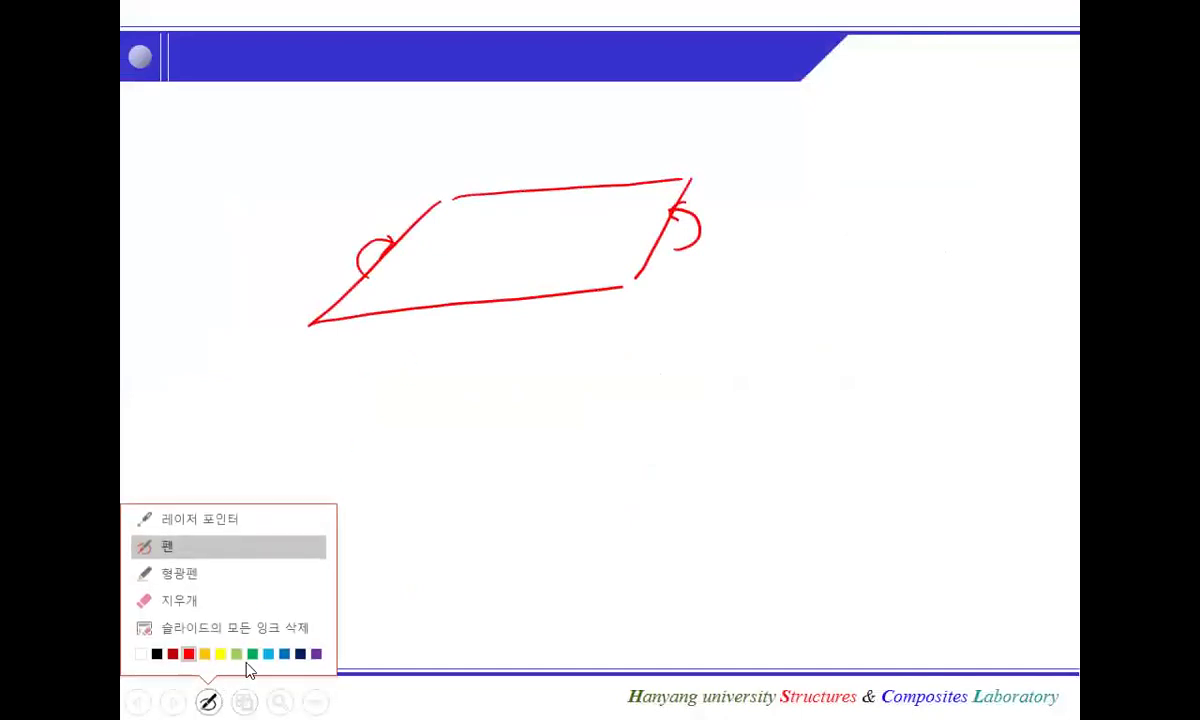
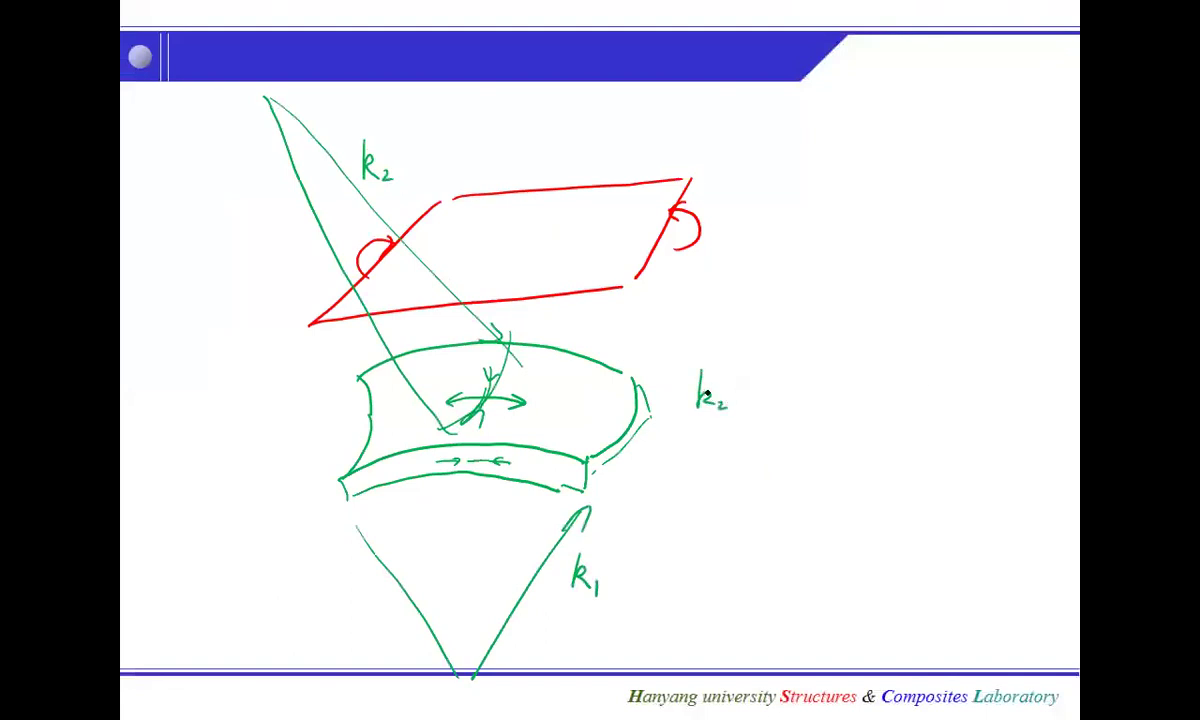
drag(737, 399, 756, 398)
mouse_move(765, 395)
mouse_down()
mouse_move(808, 380)
mouse_move(819, 414)
mouse_move(834, 418)
mouse_up()
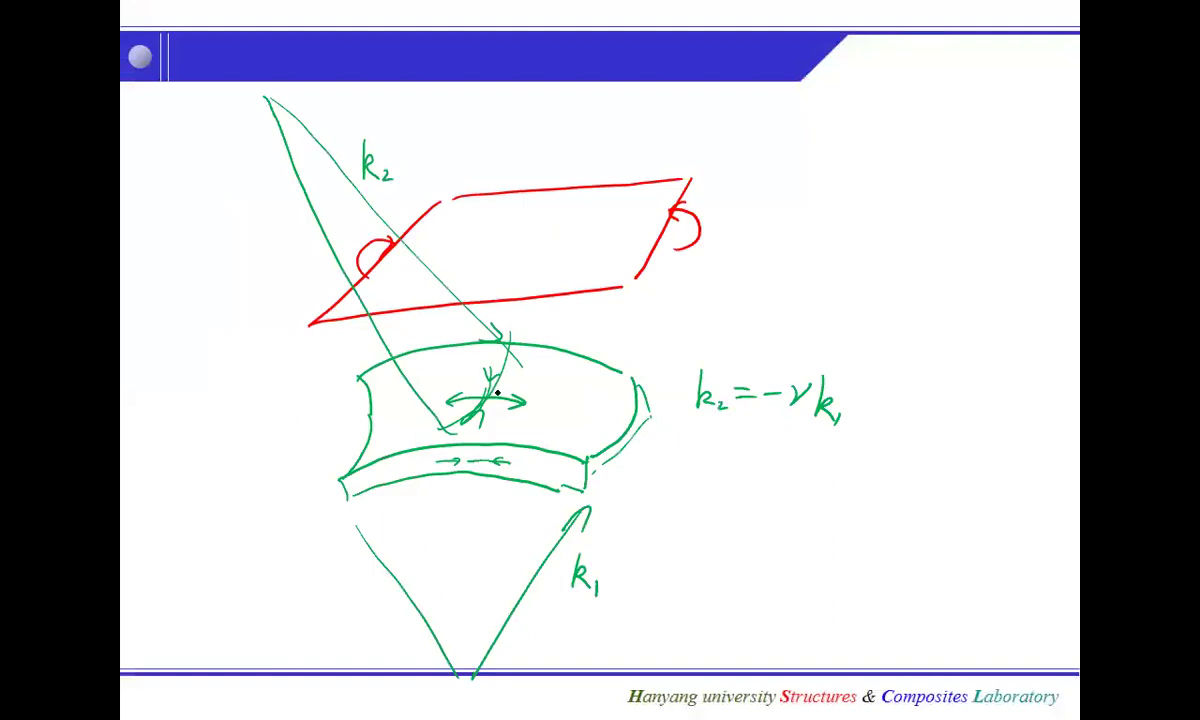
mouse_move(491, 381)
mouse_down()
mouse_move(478, 410)
mouse_move(484, 382)
mouse_up()
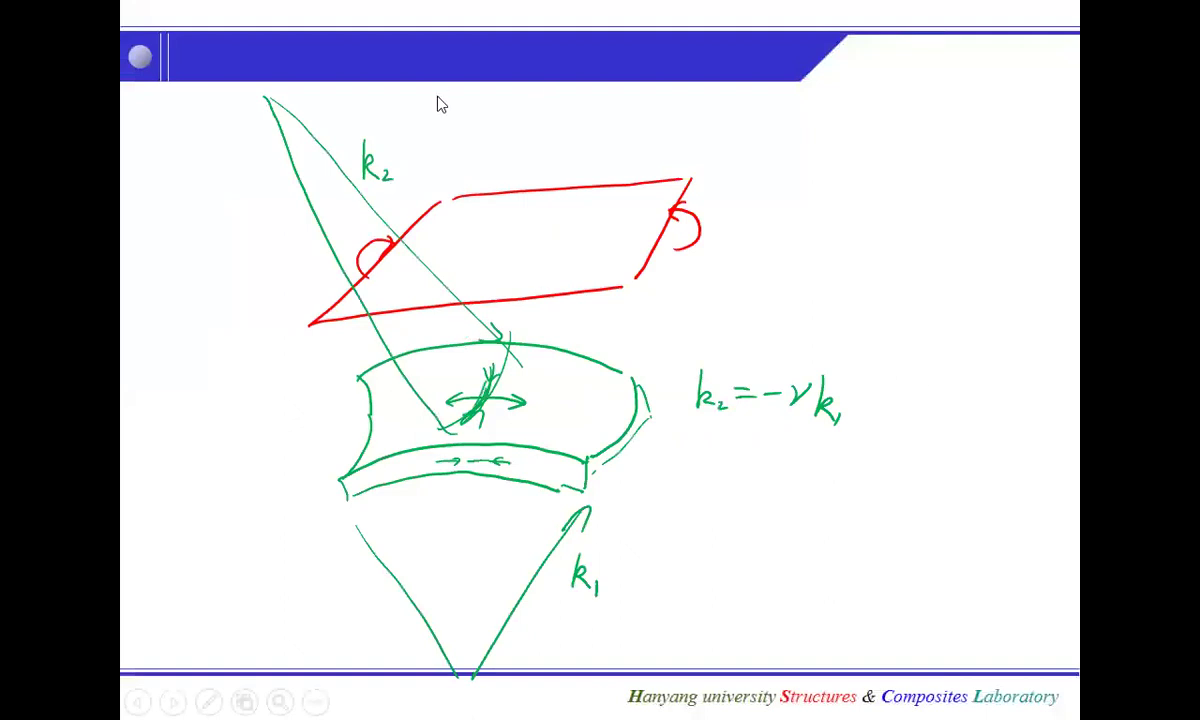
Step: Advance to the report assignments slide and end the slide show, keeping the ink annotations
click(664, 440)
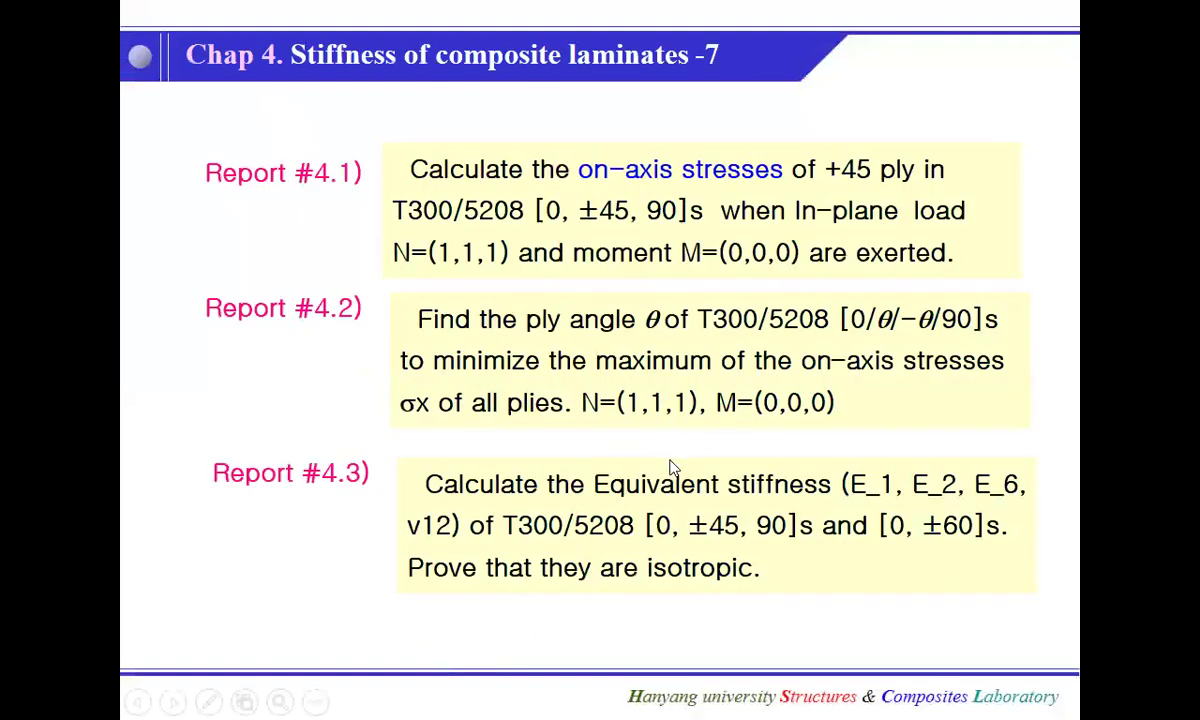
key(Escape)
click(551, 401)
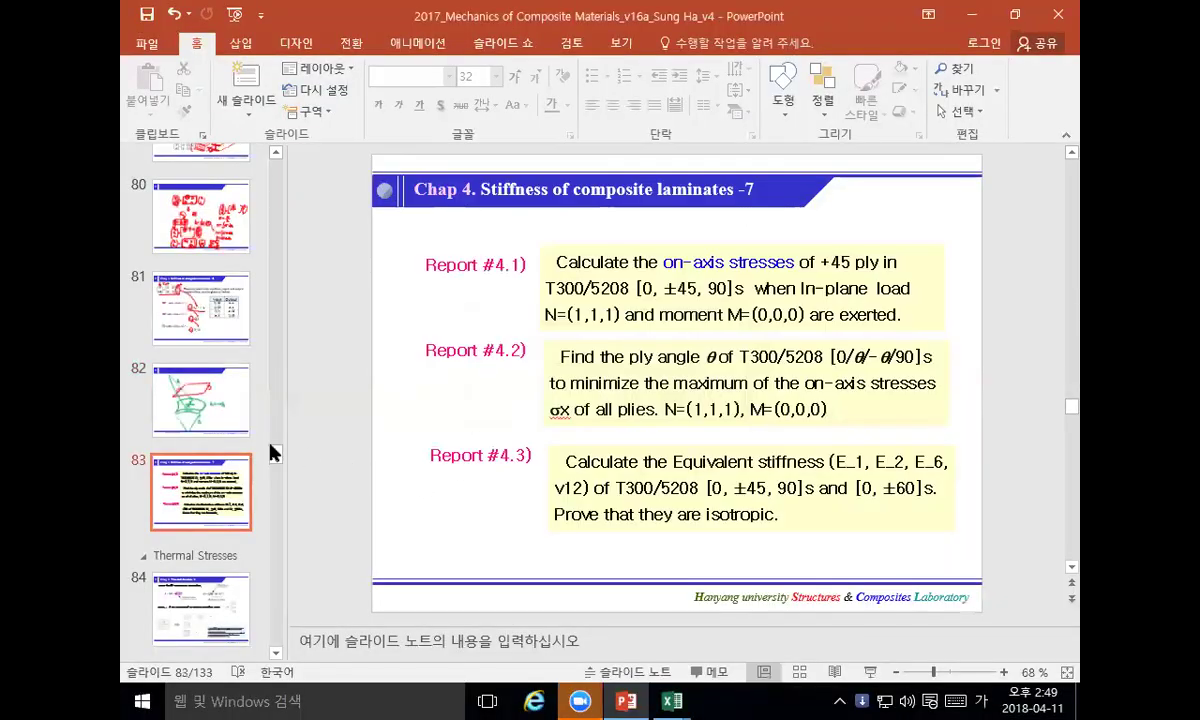
Step: Switch to the Composites_Materials_3_v2:1 window in Excel, bring the strain chart into view and show the ink pen tools
click(672, 701)
click(613, 630)
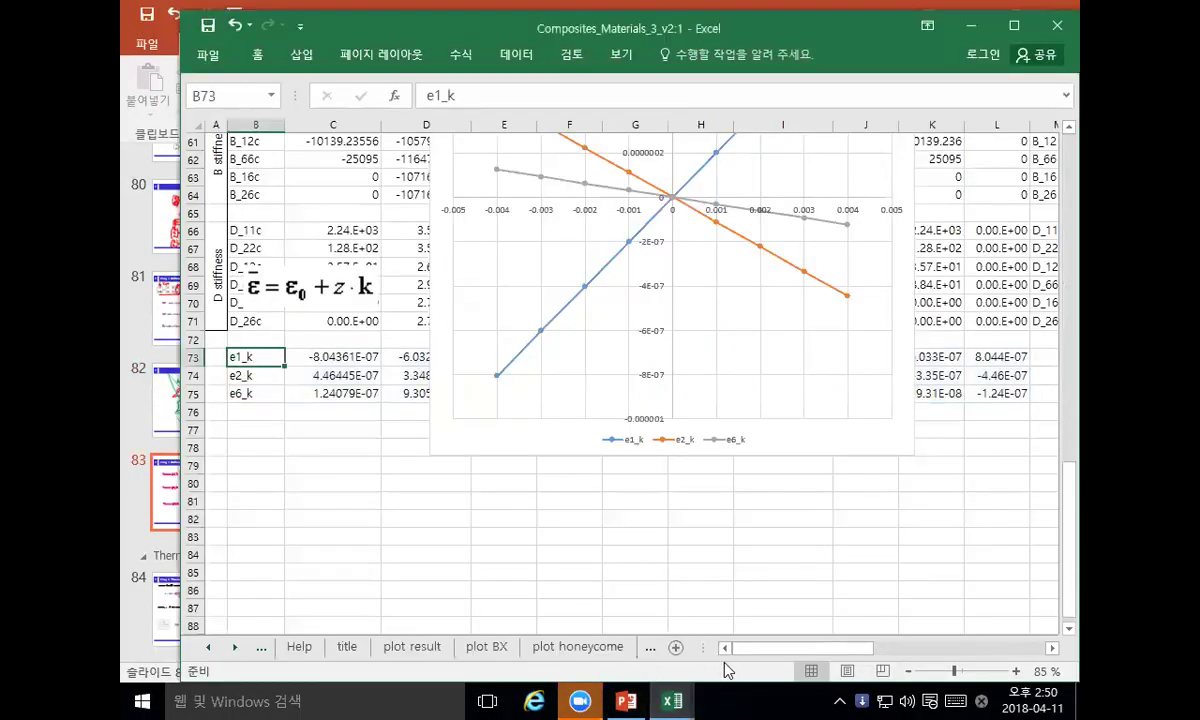
scroll(692, 555, up, 2)
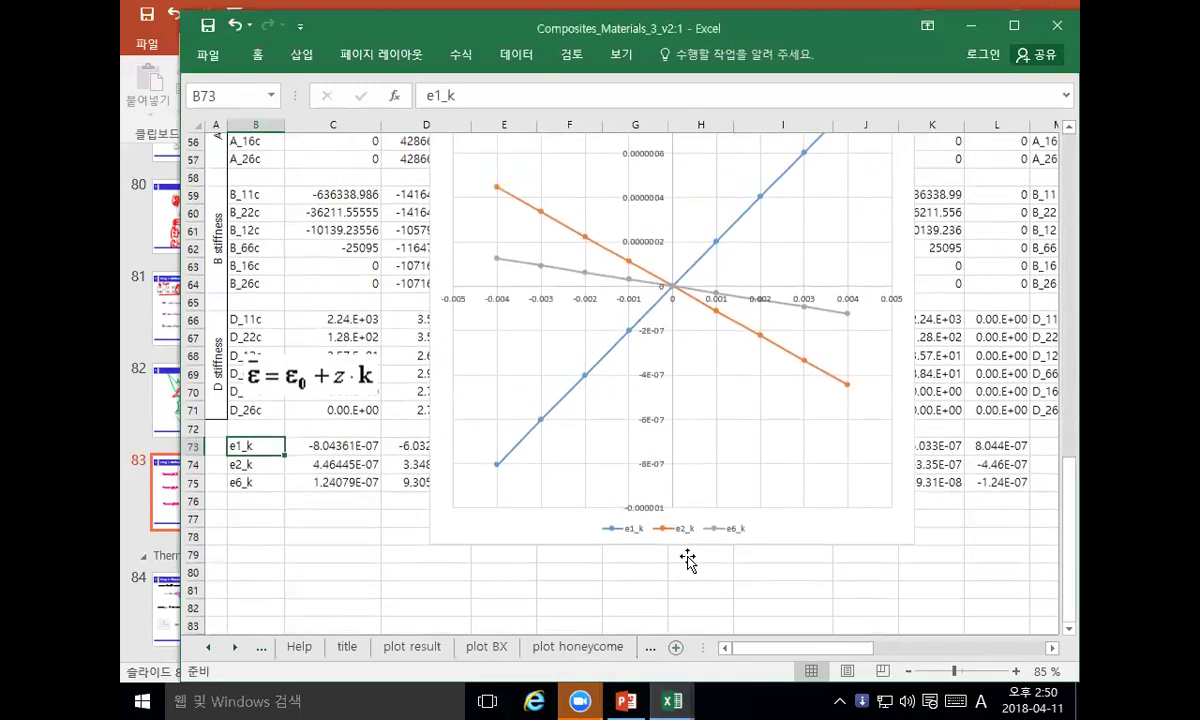
click(864, 574)
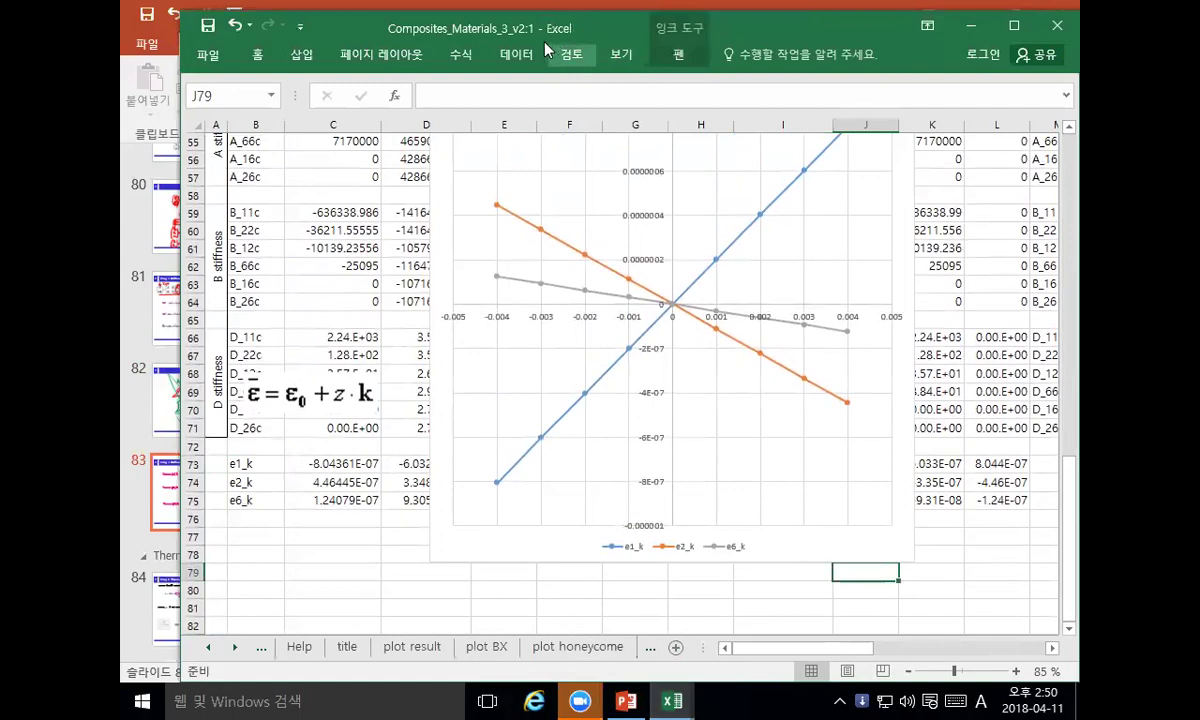
click(461, 54)
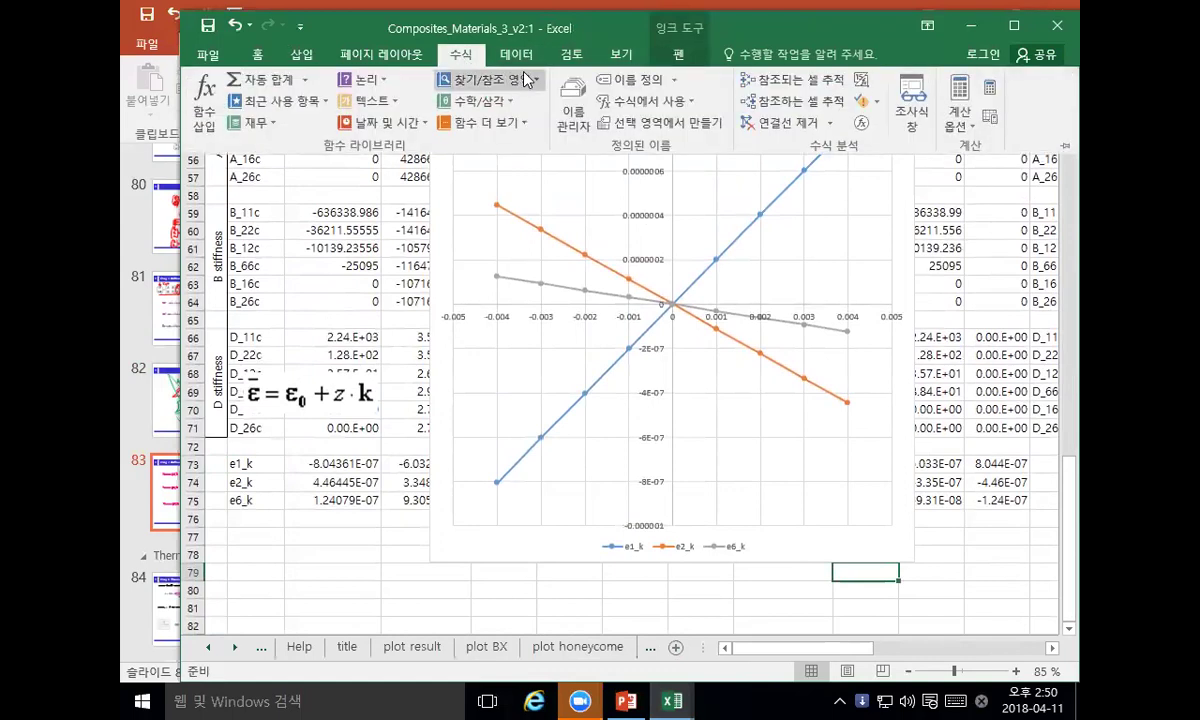
click(678, 54)
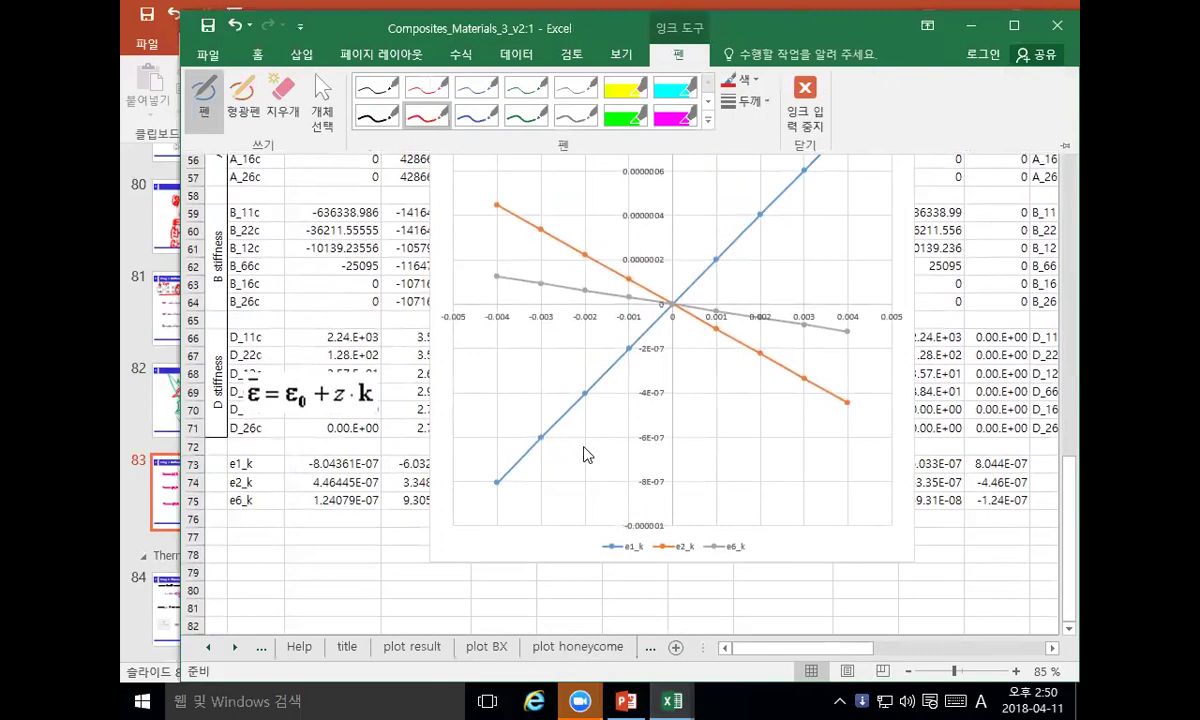
Step: Sketch a bent plate with visible thickness in red ink over the lower part of the strain chart
drag(603, 437, 591, 467)
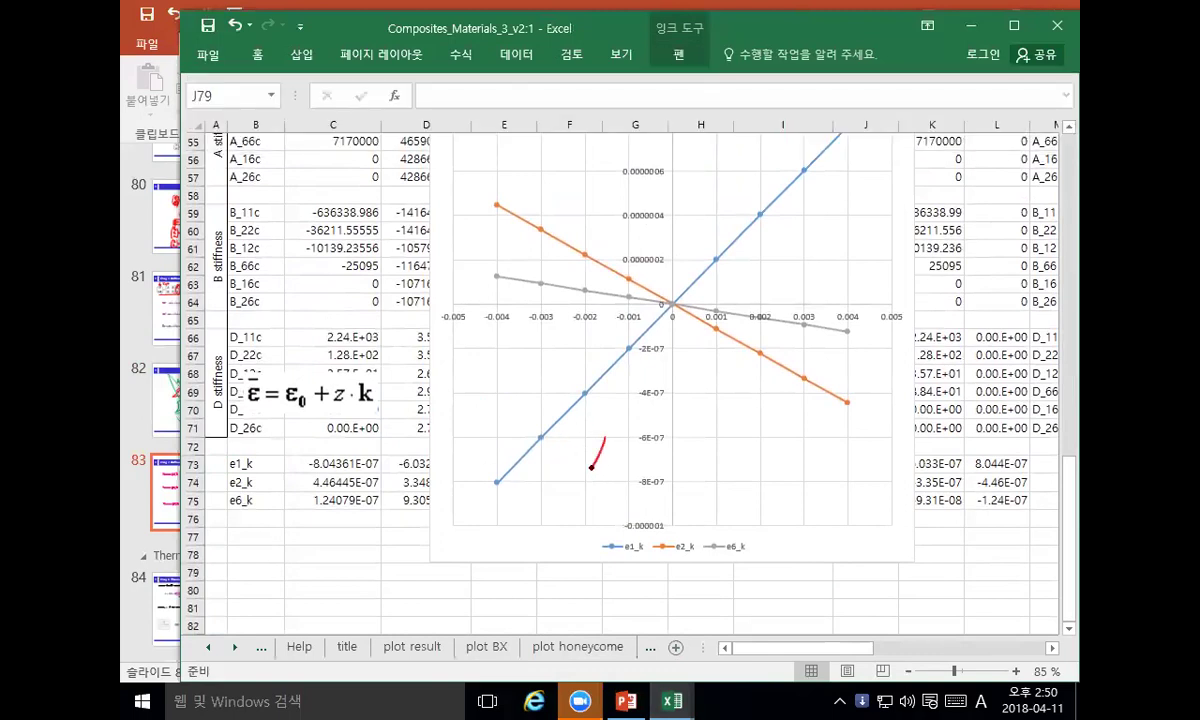
drag(603, 441, 526, 526)
mouse_move(781, 433)
mouse_down()
mouse_move(783, 478)
mouse_move(721, 529)
mouse_up()
drag(543, 528, 725, 520)
mouse_move(605, 440)
mouse_down()
mouse_move(704, 421)
mouse_move(762, 432)
mouse_up()
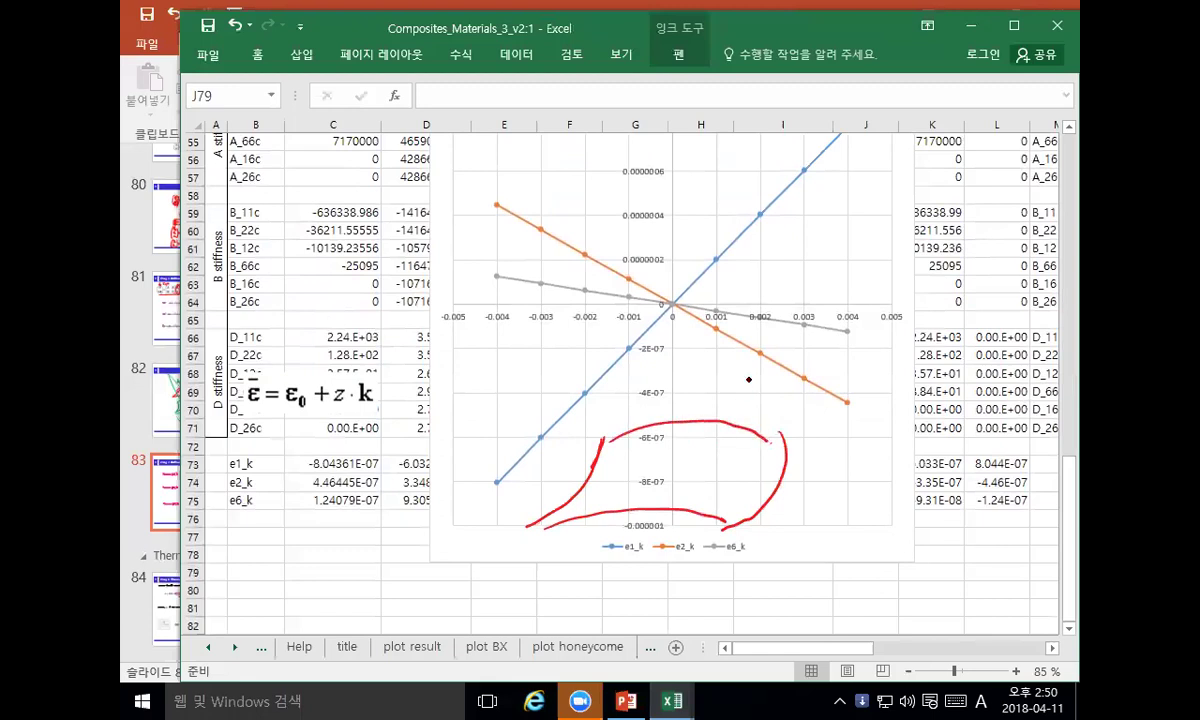
mouse_move(549, 516)
mouse_down()
mouse_move(549, 544)
mouse_move(740, 550)
mouse_move(746, 524)
mouse_up()
mouse_move(793, 447)
mouse_down()
mouse_move(795, 479)
mouse_move(750, 535)
mouse_up()
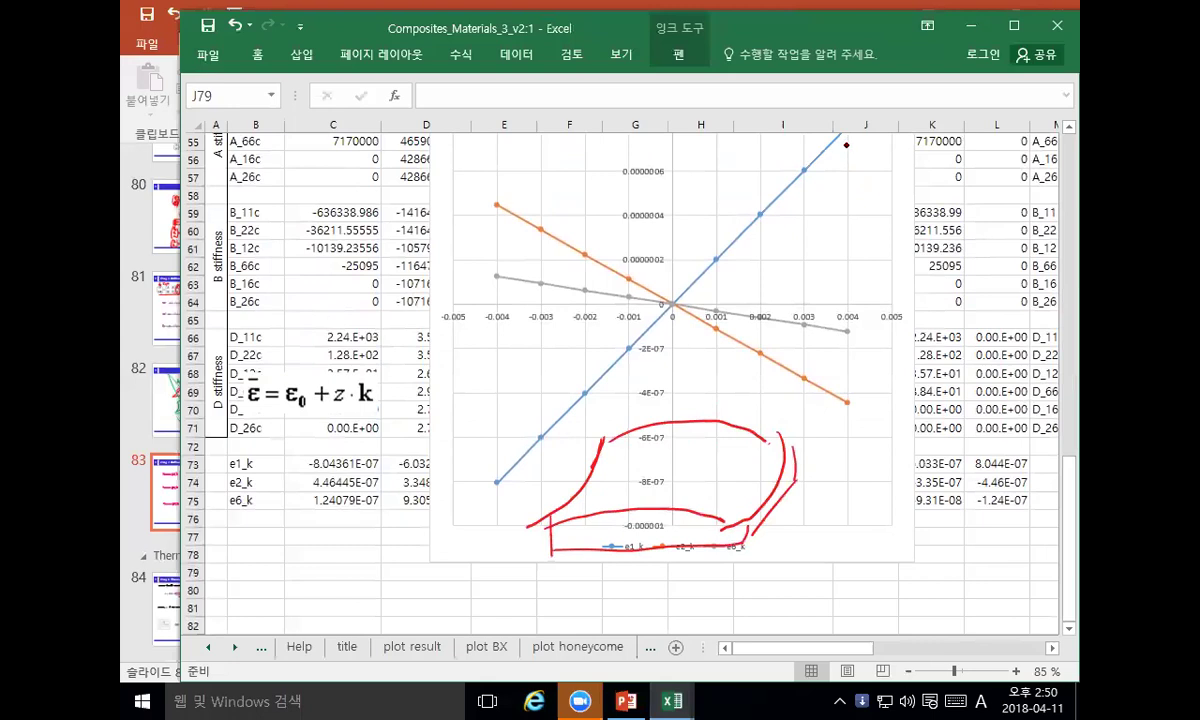
Step: Add a double-headed arrow on the sketched plate and outline the e1_k strain region on the positive z side in red ink
drag(707, 142, 818, 152)
mouse_move(642, 467)
mouse_down()
mouse_move(685, 477)
mouse_move(652, 466)
mouse_up()
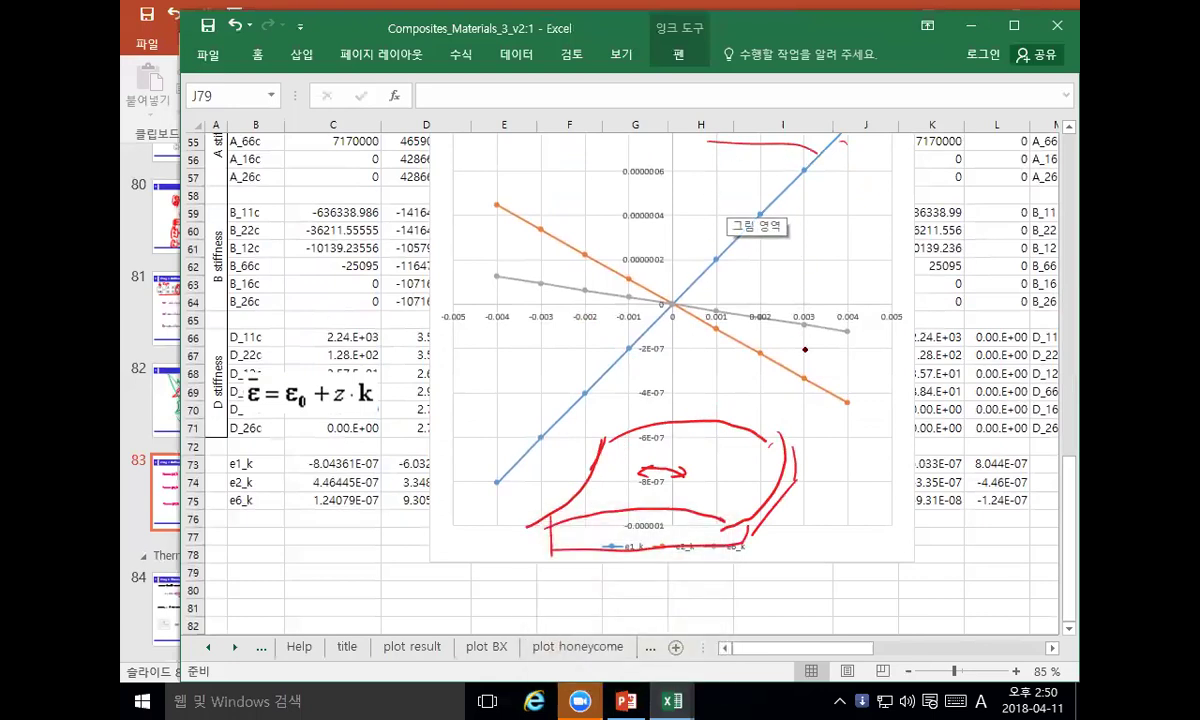
drag(822, 301, 826, 306)
mouse_move(840, 156)
mouse_down()
mouse_move(829, 295)
mouse_move(840, 163)
mouse_up()
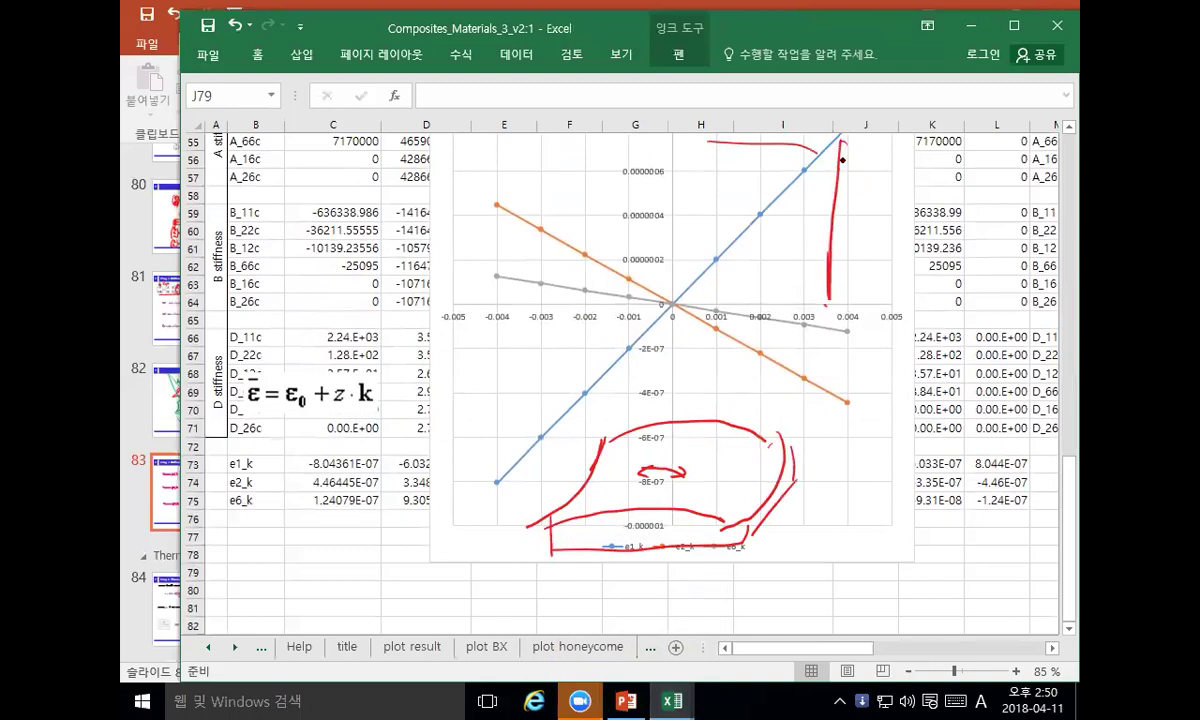
drag(686, 303, 828, 299)
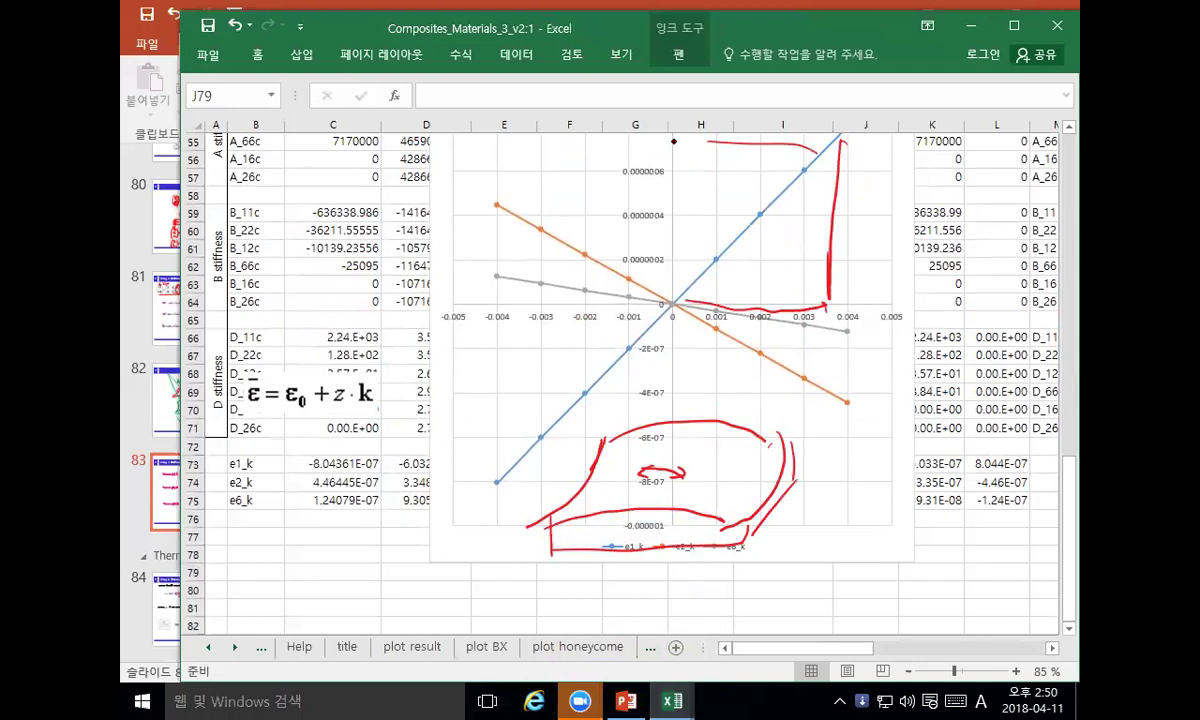
drag(670, 141, 735, 143)
Step: Outline the e2_k strain region below the horizontal axis on the positive z side in red ink
drag(827, 313, 823, 379)
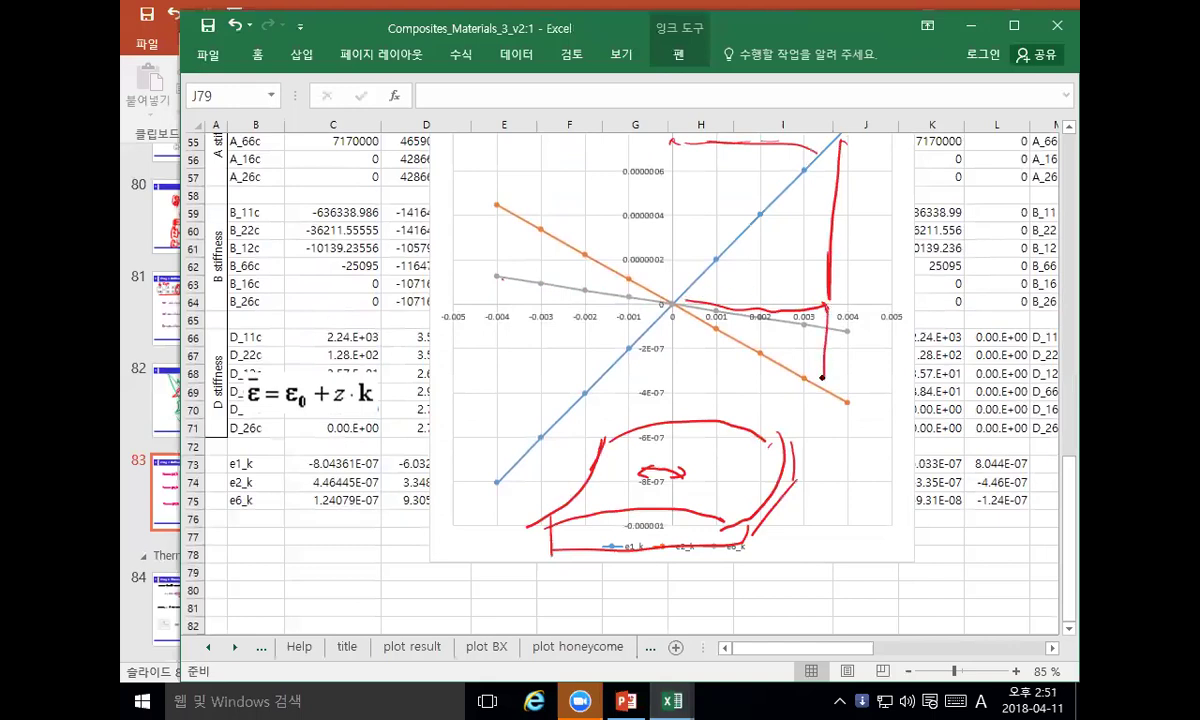
drag(672, 395, 826, 401)
drag(672, 312, 670, 398)
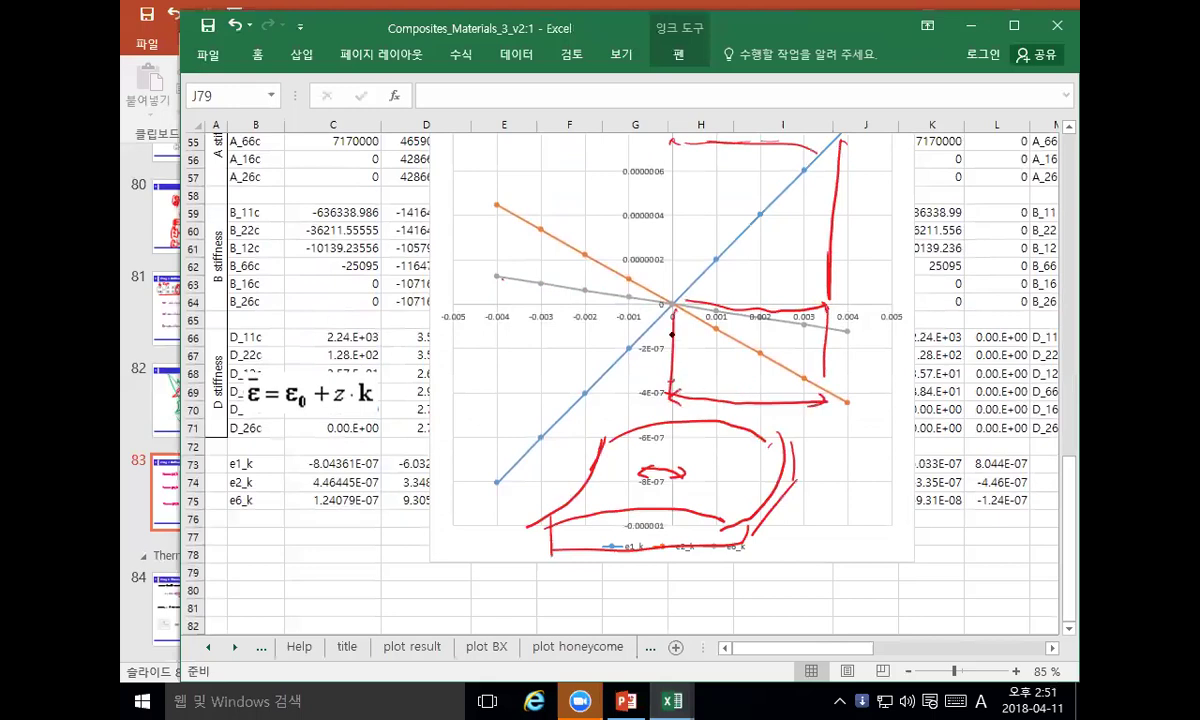
Step: Cross the arrow on the sketched plate and mark the chart's z extremes with red vertical lines labelled Top and Bottom
drag(664, 461, 662, 478)
mouse_move(839, 158)
mouse_down()
mouse_move(853, 497)
mouse_move(871, 534)
mouse_up()
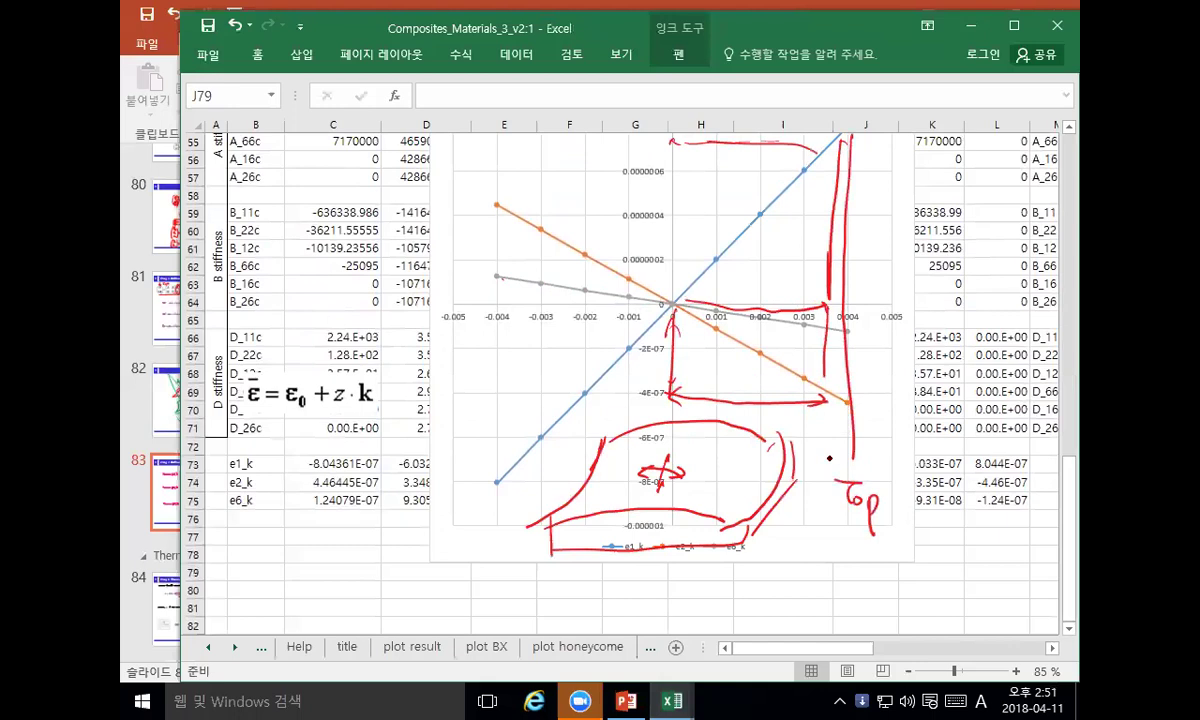
mouse_move(497, 151)
mouse_down()
mouse_move(512, 515)
mouse_move(465, 560)
mouse_move(484, 548)
mouse_move(542, 578)
mouse_up()
Step: Emphasize the e2_k strain range in red ink and bracket the positive and negative strain ranges beside the Top line
mouse_move(684, 311)
mouse_down()
mouse_move(798, 366)
mouse_move(700, 335)
mouse_move(678, 310)
mouse_up()
mouse_move(507, 220)
mouse_down()
mouse_move(506, 278)
mouse_move(505, 268)
mouse_up()
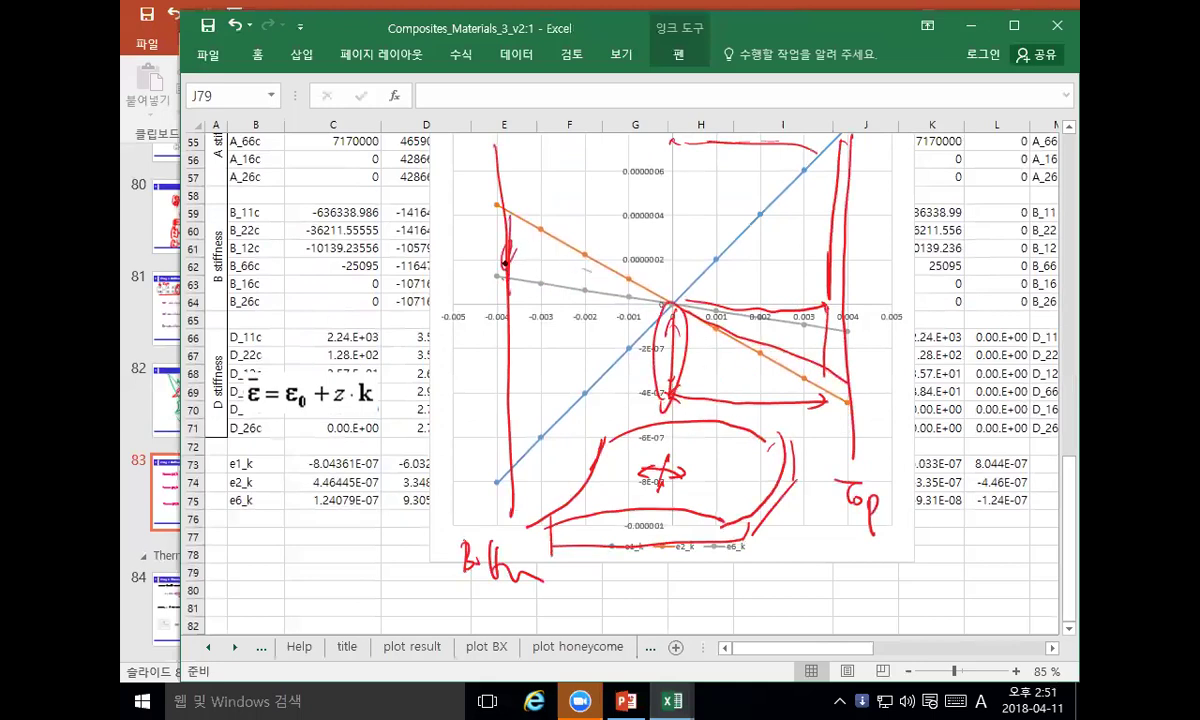
drag(888, 152, 878, 275)
drag(880, 320, 869, 387)
drag(890, 212, 878, 243)
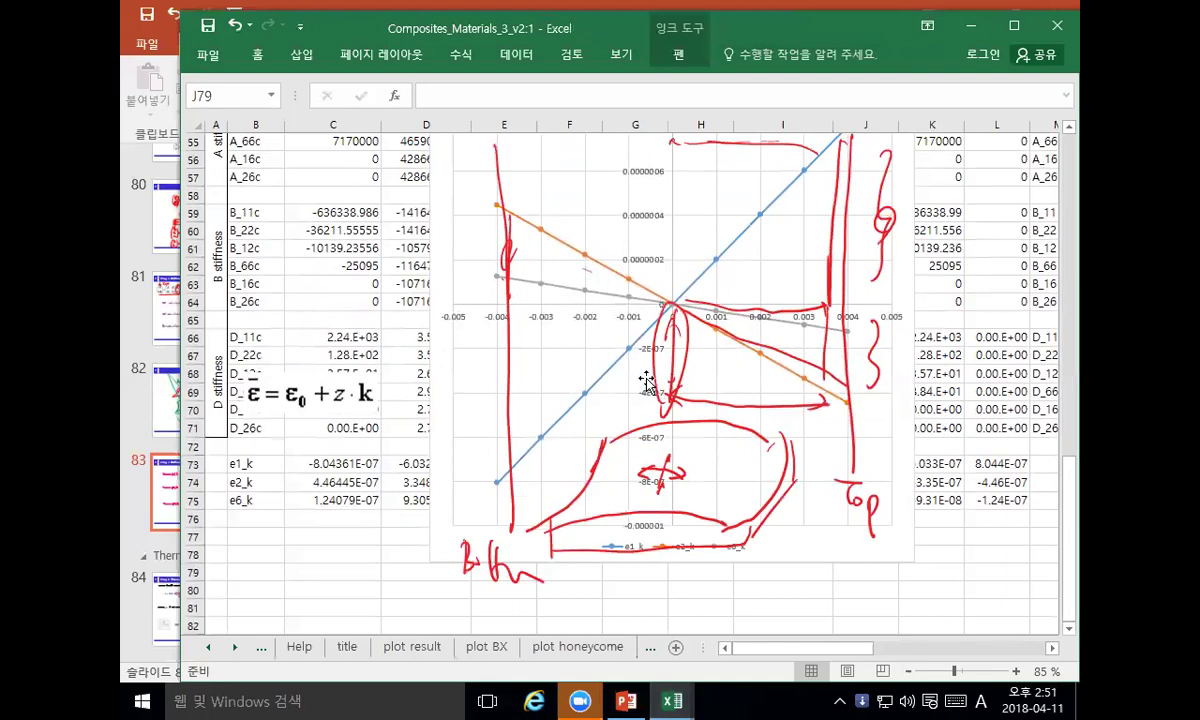
Step: Move the strain chart horizontally to uncover the data in columns D to F
click(700, 377)
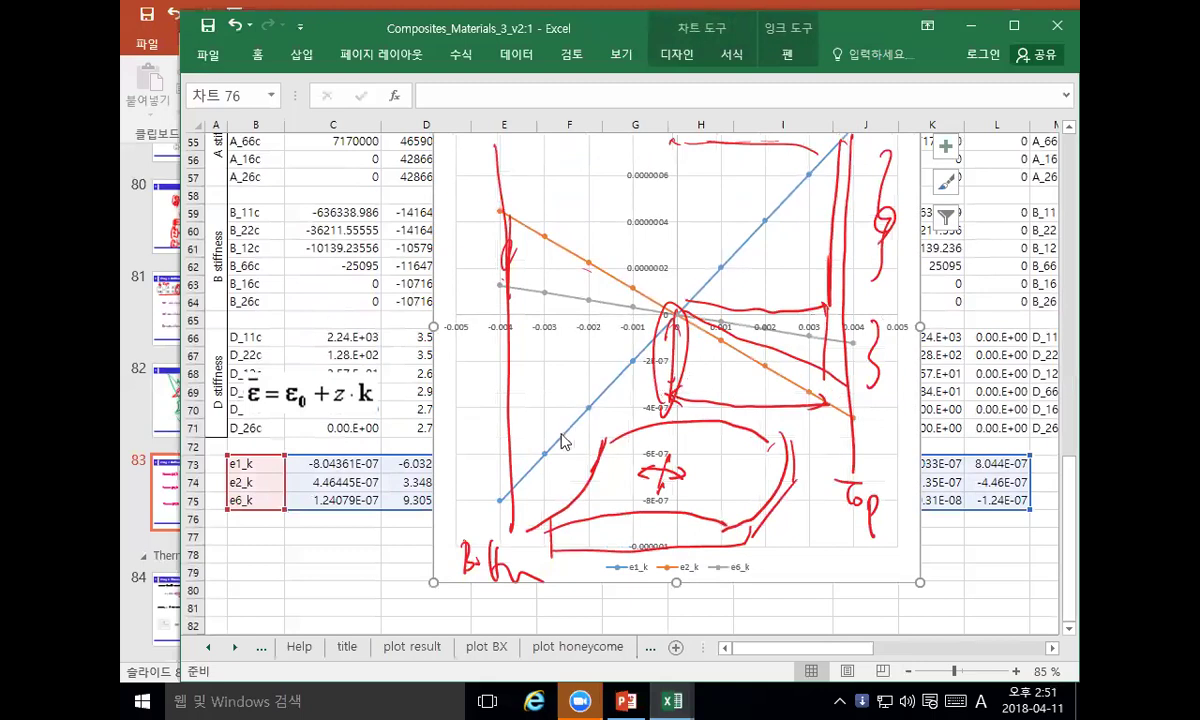
drag(495, 433, 650, 434)
click(495, 562)
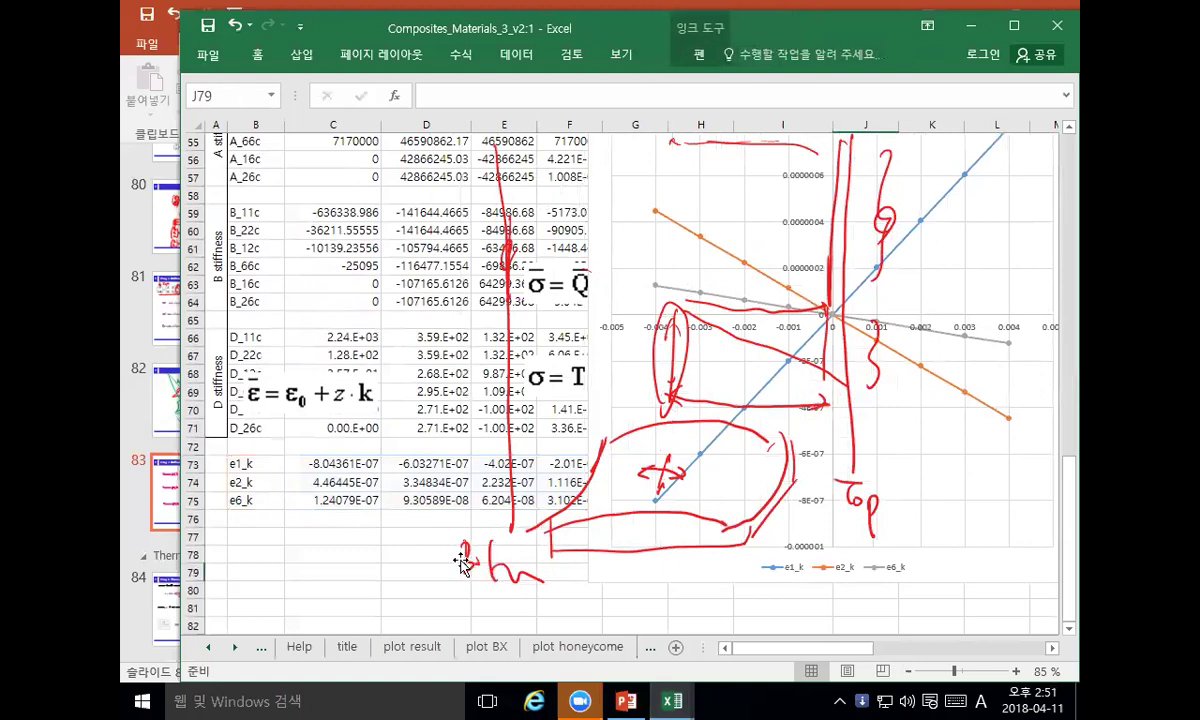
Step: Delete the handwritten strokes of the Bottom label below the strain rows
click(490, 565)
key(Delete)
click(480, 562)
key(Delete)
click(489, 565)
key(Delete)
click(489, 560)
key(Delete)
click(432, 553)
Step: Copy the labels e1_k, e2_k and e6_k from B73:B75 into B76:B78
scroll(432, 553, up, 3)
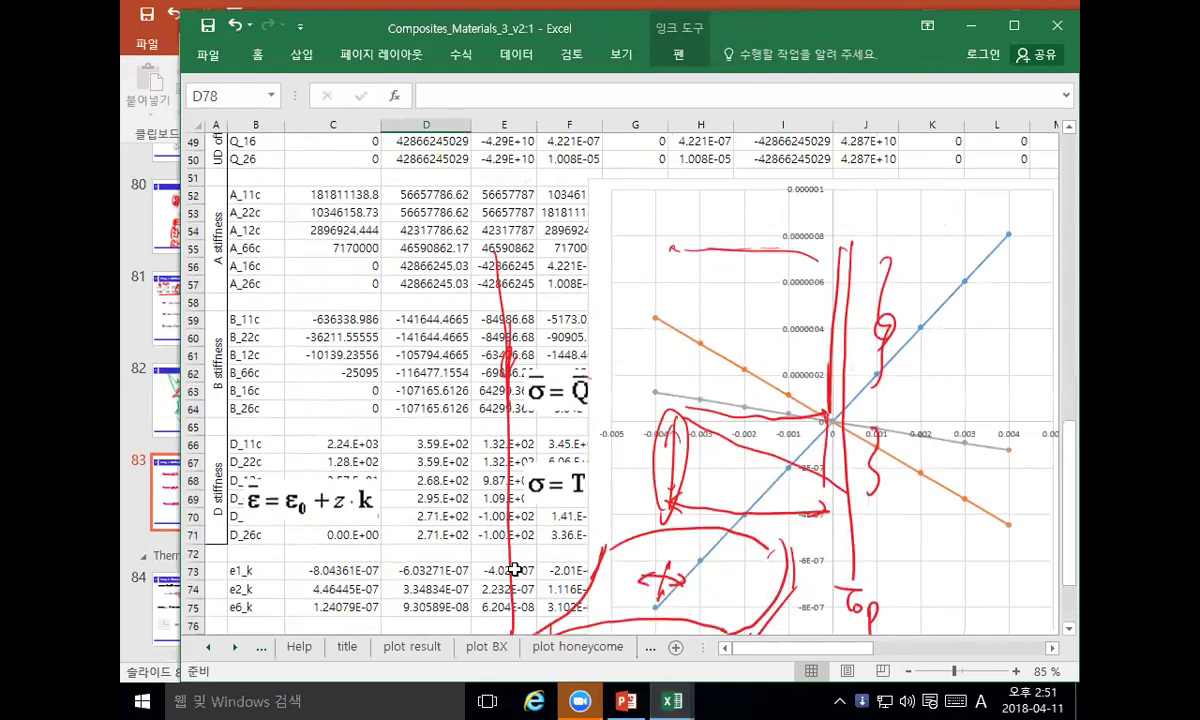
scroll(430, 556, up, 1)
scroll(425, 563, down, 3)
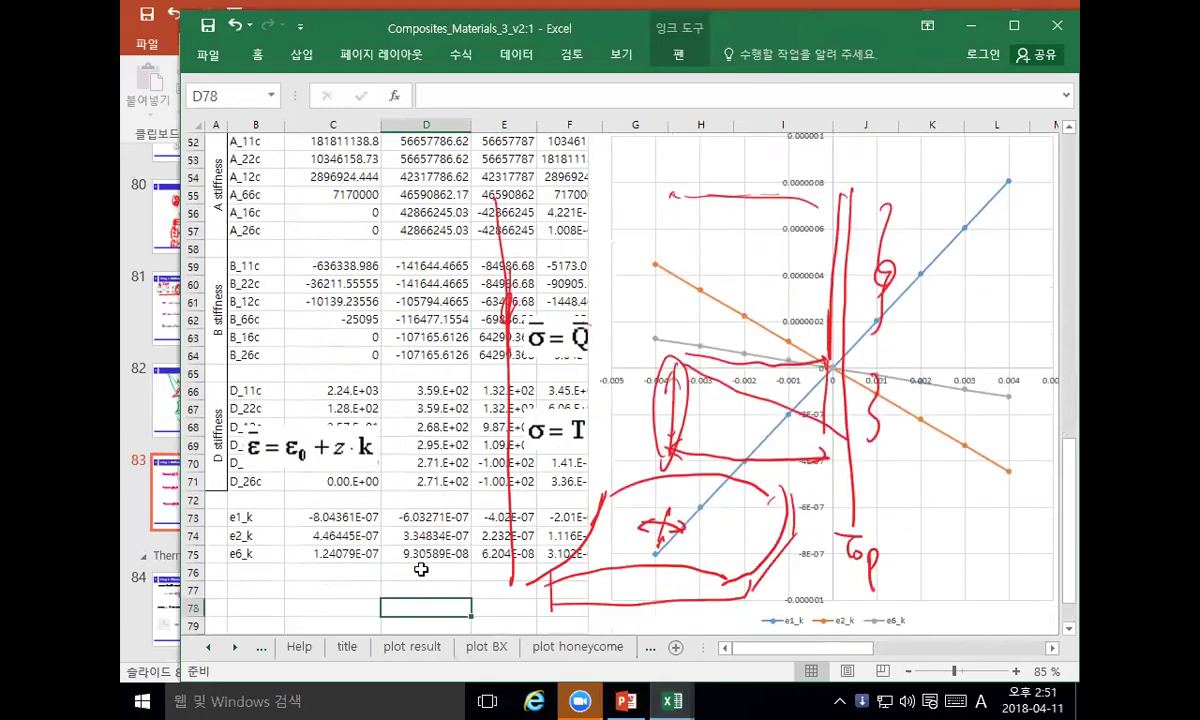
click(249, 518)
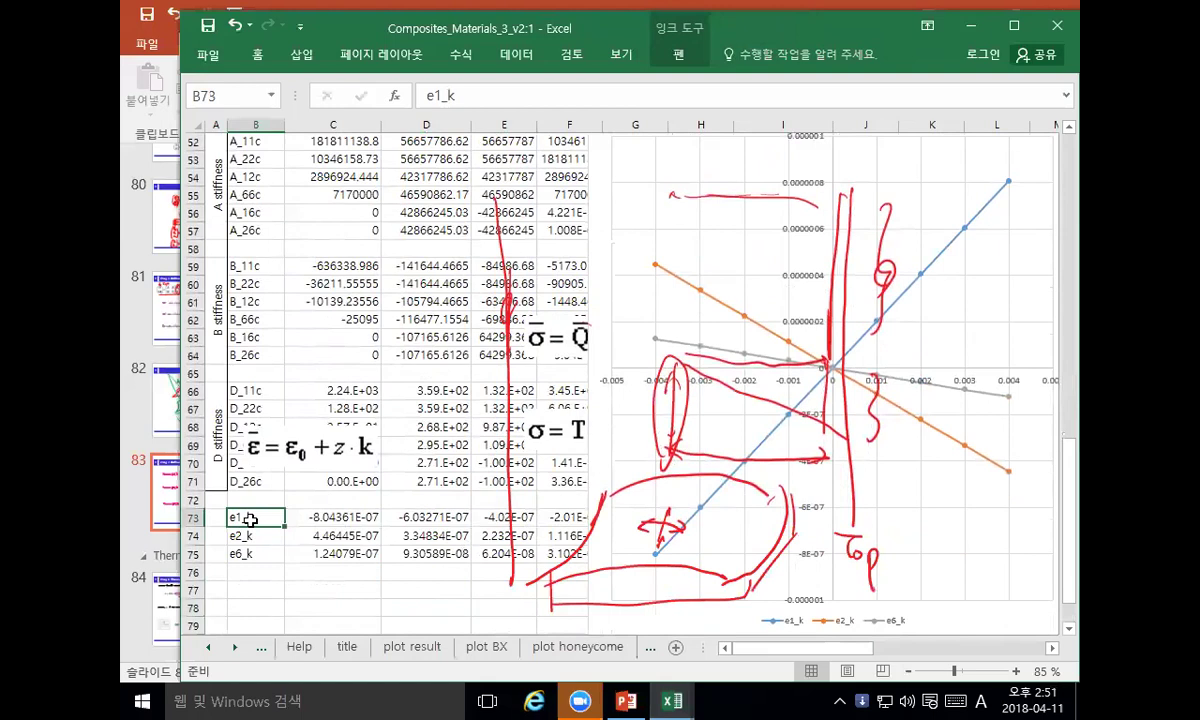
drag(250, 518, 252, 560)
key(ctrl+c)
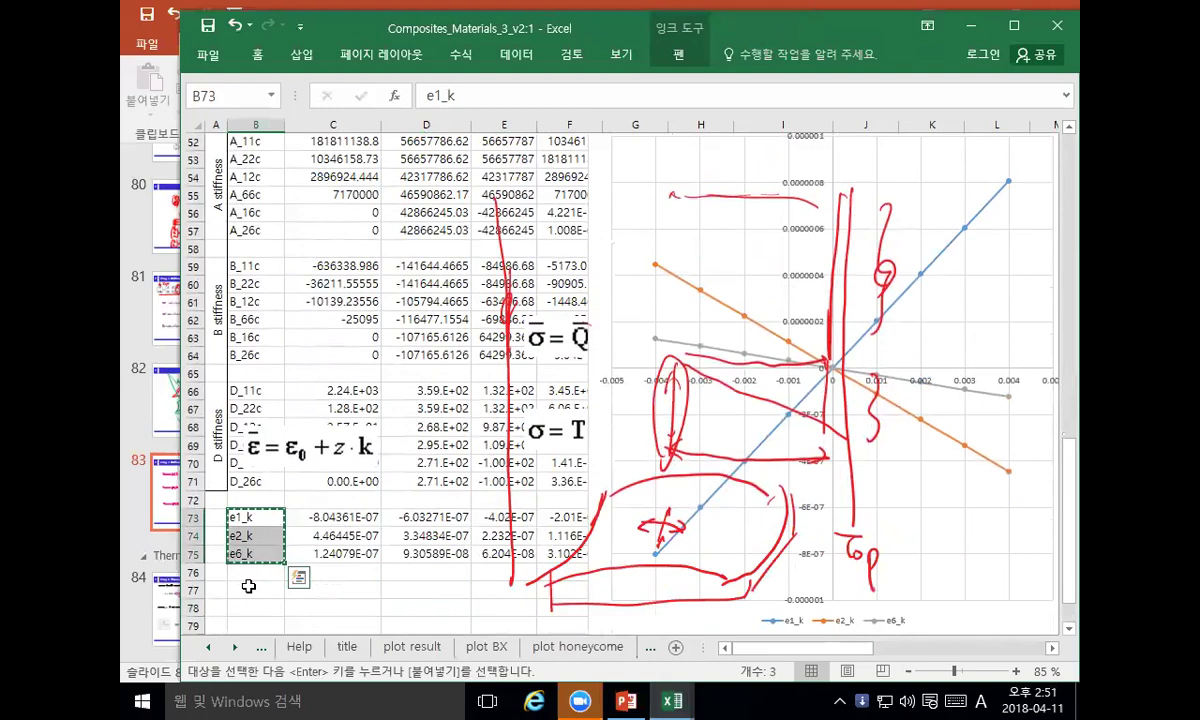
click(252, 574)
key(ctrl+v)
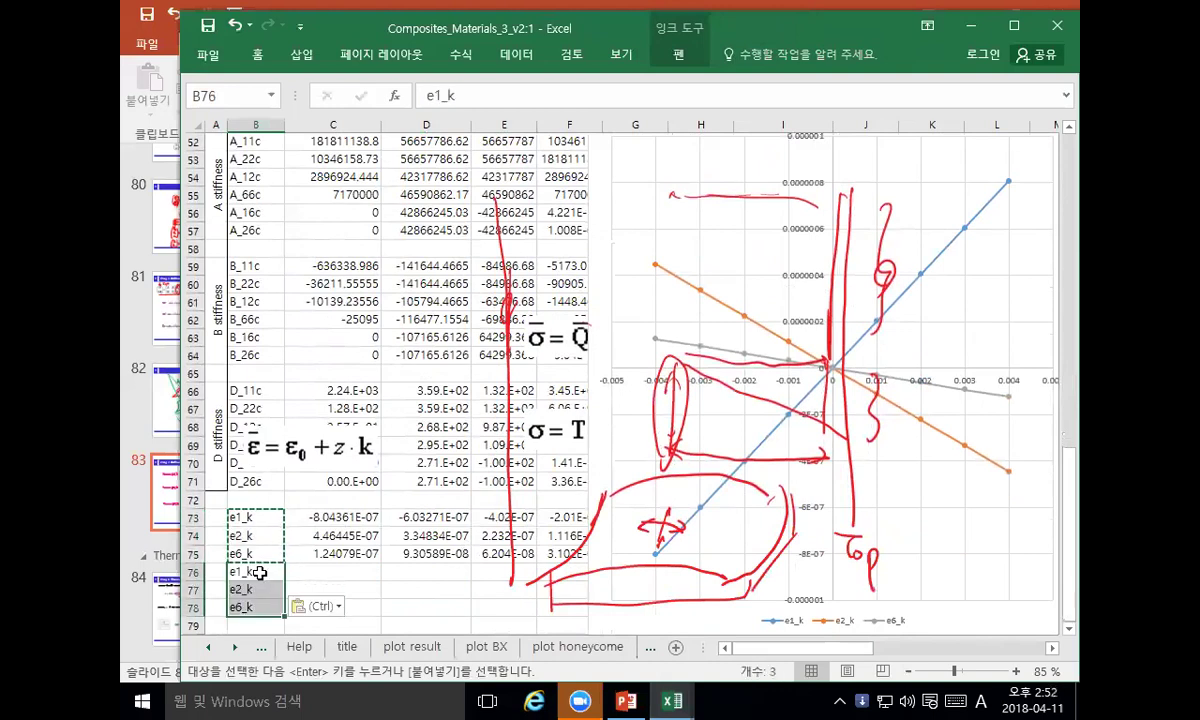
Step: Rename the copied labels in B76:B78 to e1_k1, e2_k1 and e6_k1
double_click(255, 577)
text(1)
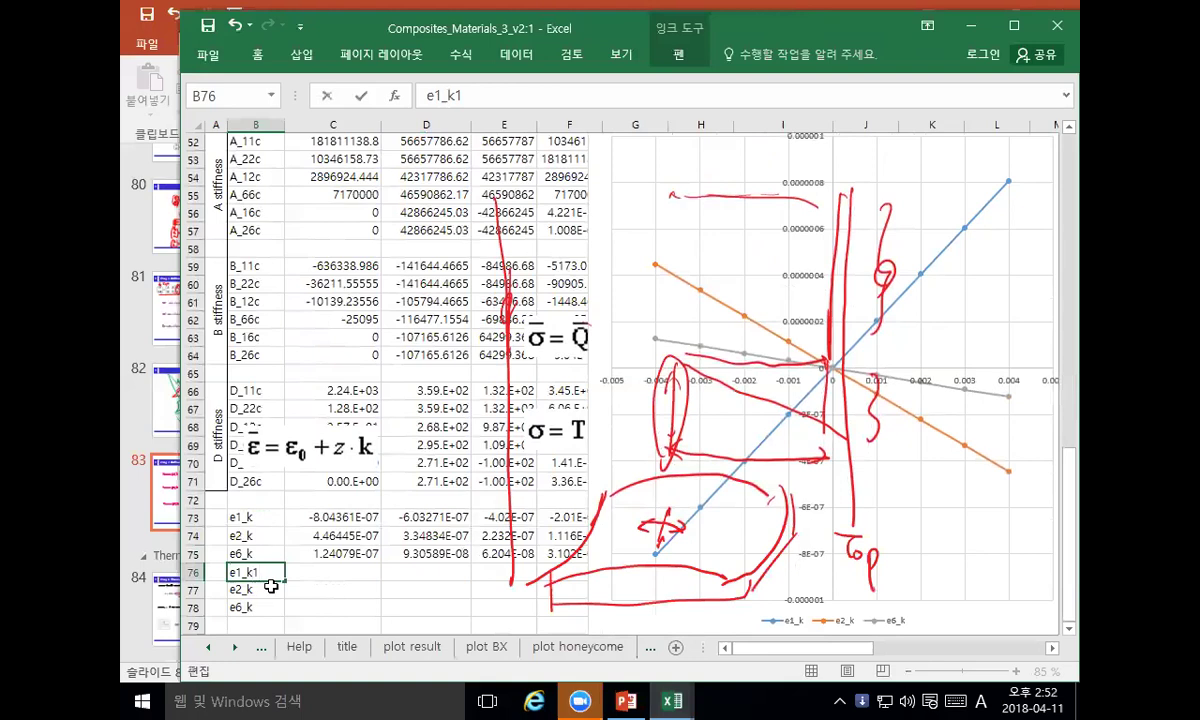
click(271, 587)
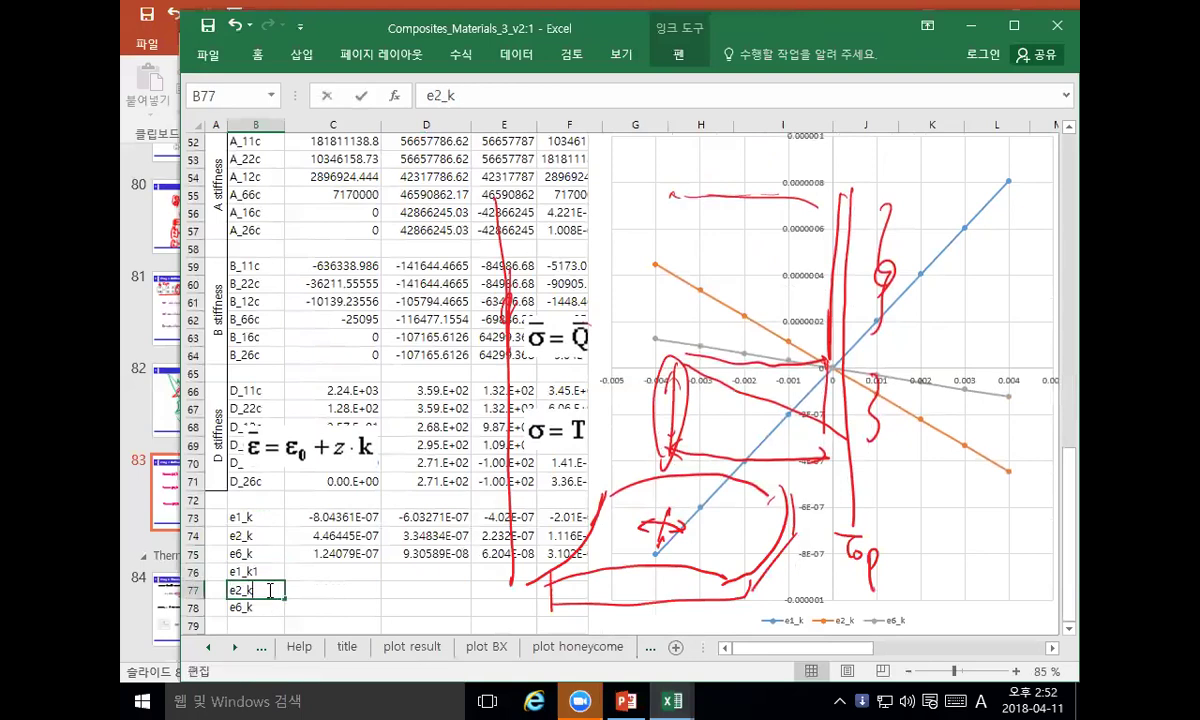
double_click(270, 590)
text(1)
click(266, 605)
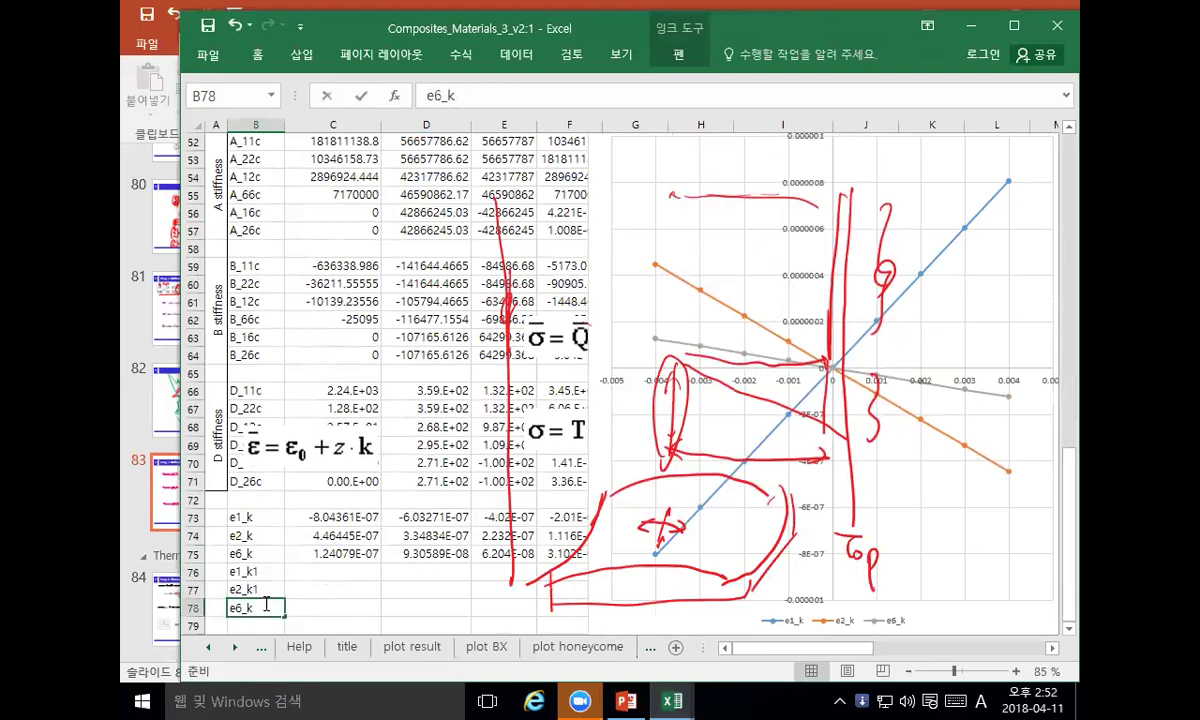
double_click(266, 605)
text(1)
key(Return)
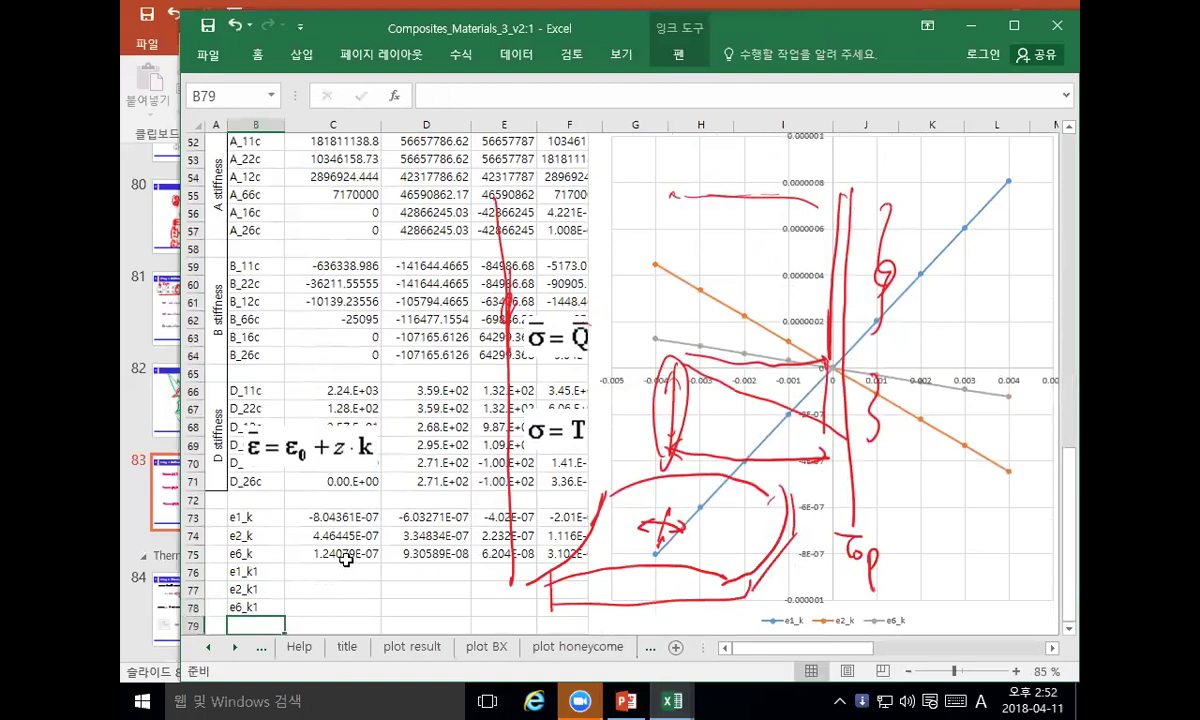
Step: Copy the strain formulas of ply 1 from C73:C75 into C76:C78
drag(352, 518, 345, 555)
key(ctrl+c)
click(333, 567)
key(ctrl+v)
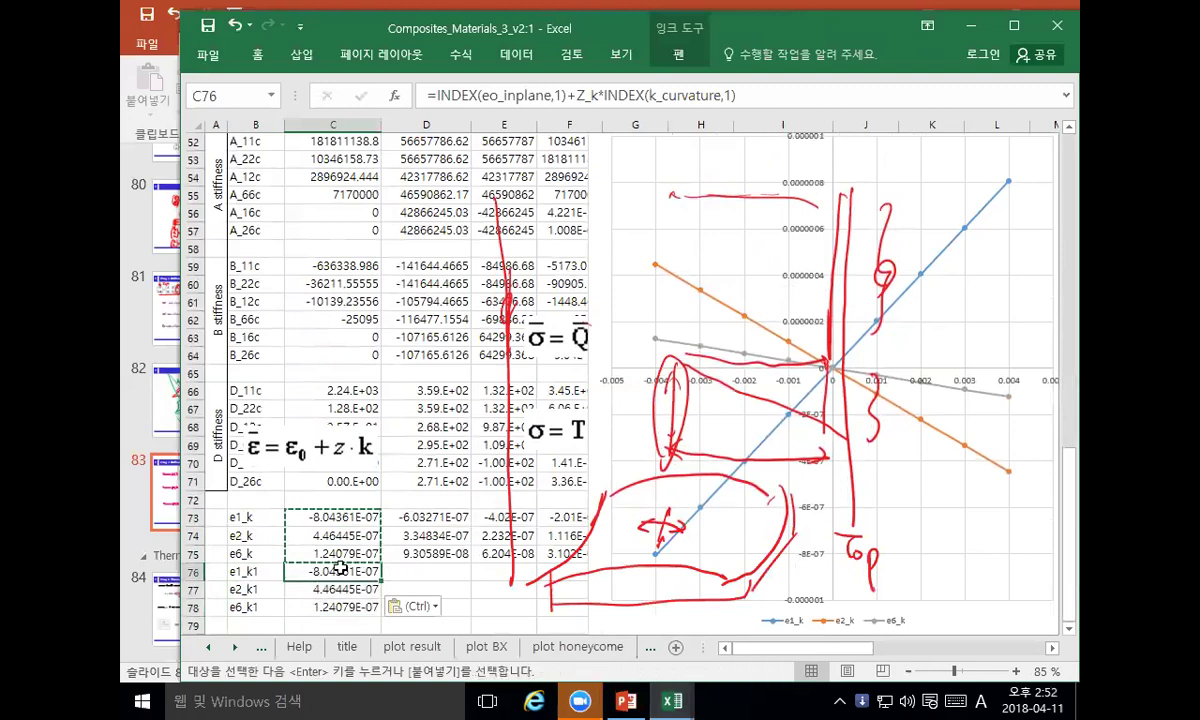
Step: Change the e1_k1 formula in C76 to =INDEX(eo_inplane,1)+Z_k1*INDEX(k_curvature,1)
click(767, 108)
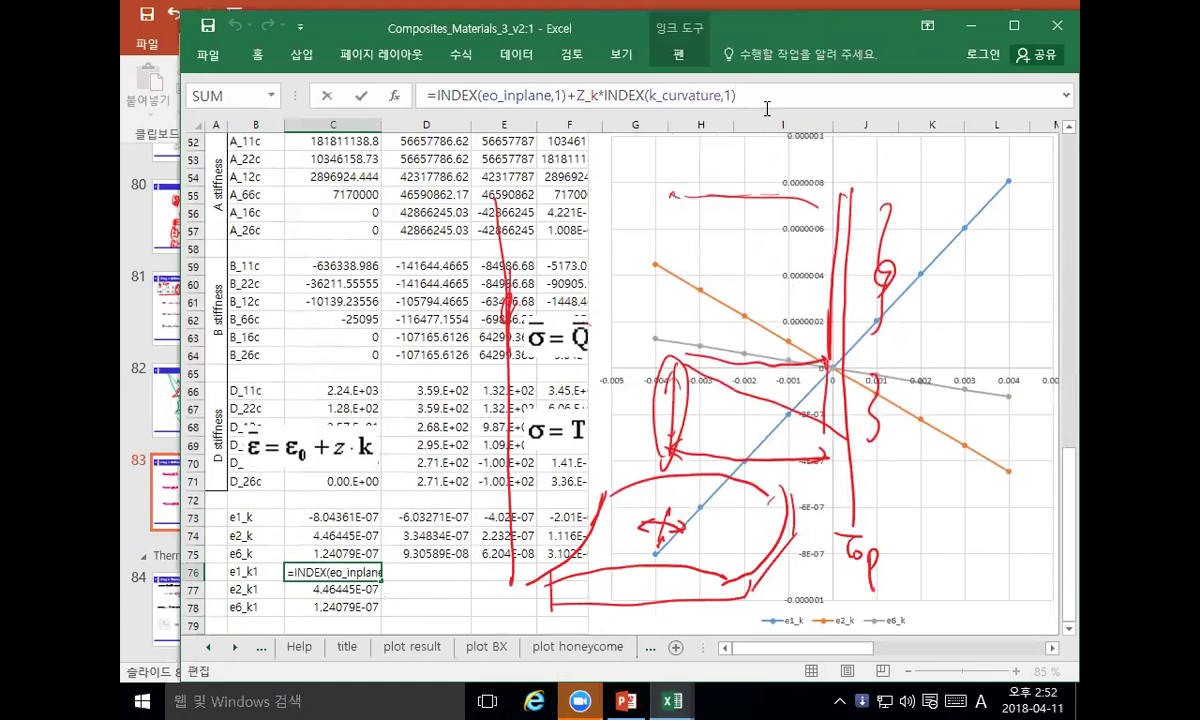
click(601, 95)
text(1)
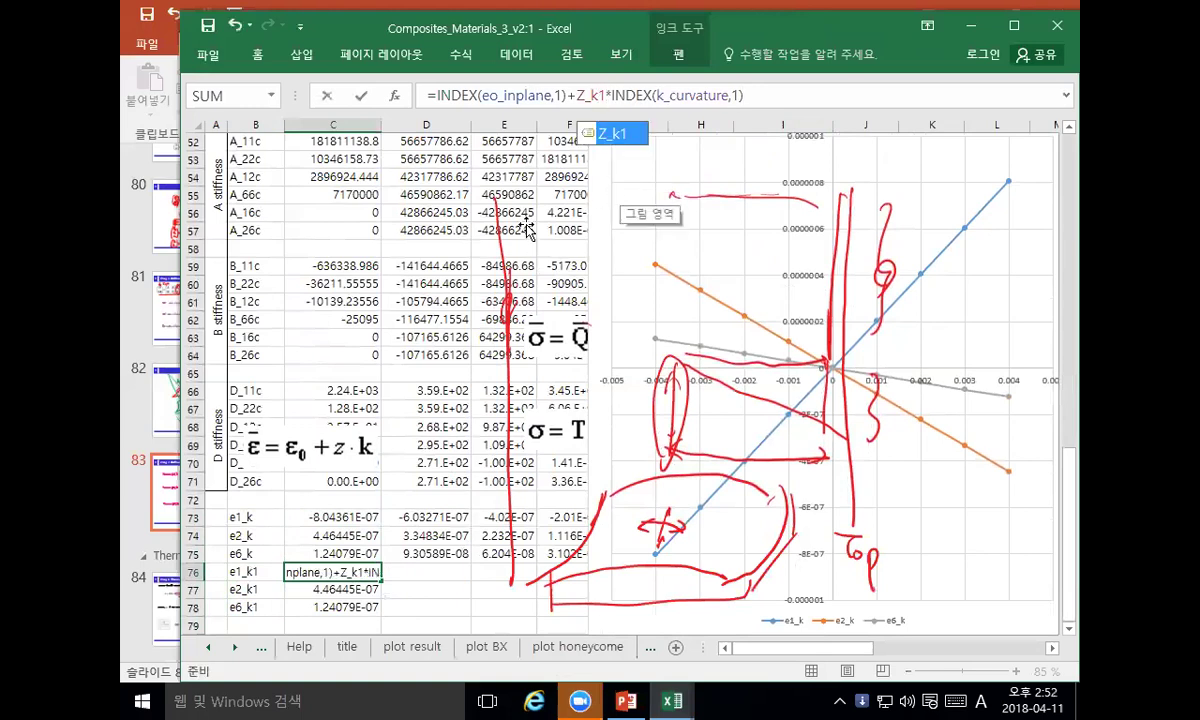
key(Return)
Step: Check the Z_k and Z_k1 entries of ply 1 in C13 and C14
scroll(488, 237, up, 4)
scroll(488, 237, up, 7)
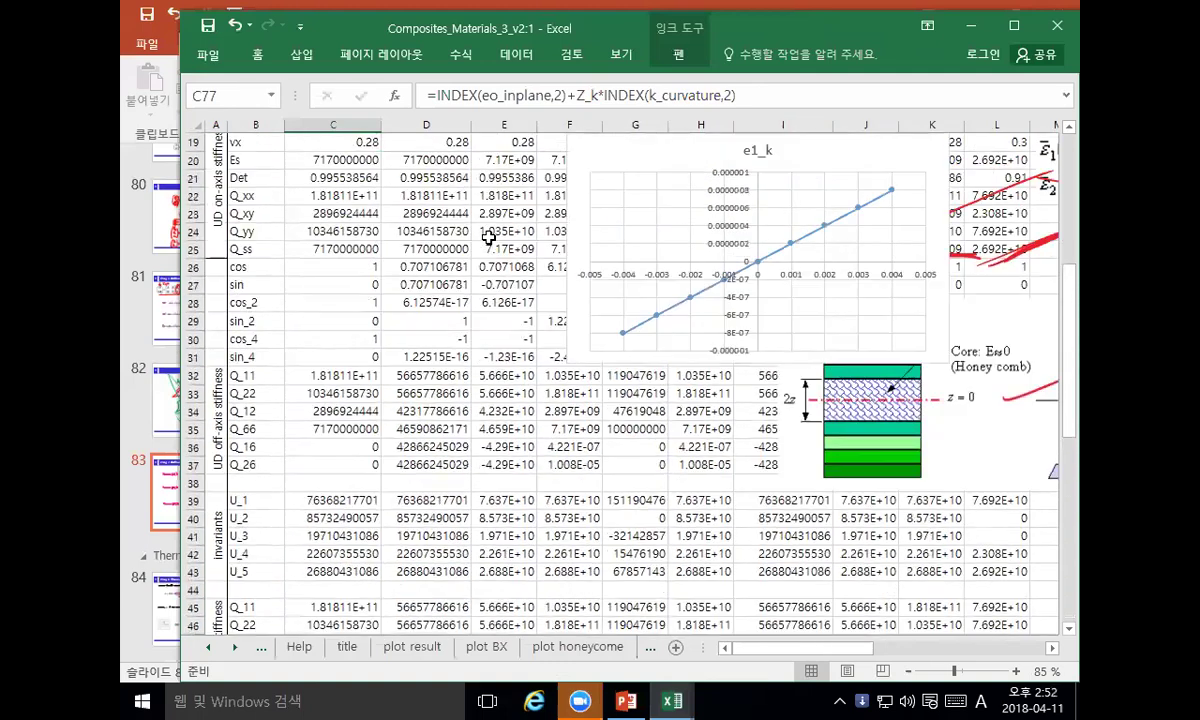
scroll(420, 230, up, 3)
scroll(310, 260, up, 1)
click(305, 247)
click(316, 265)
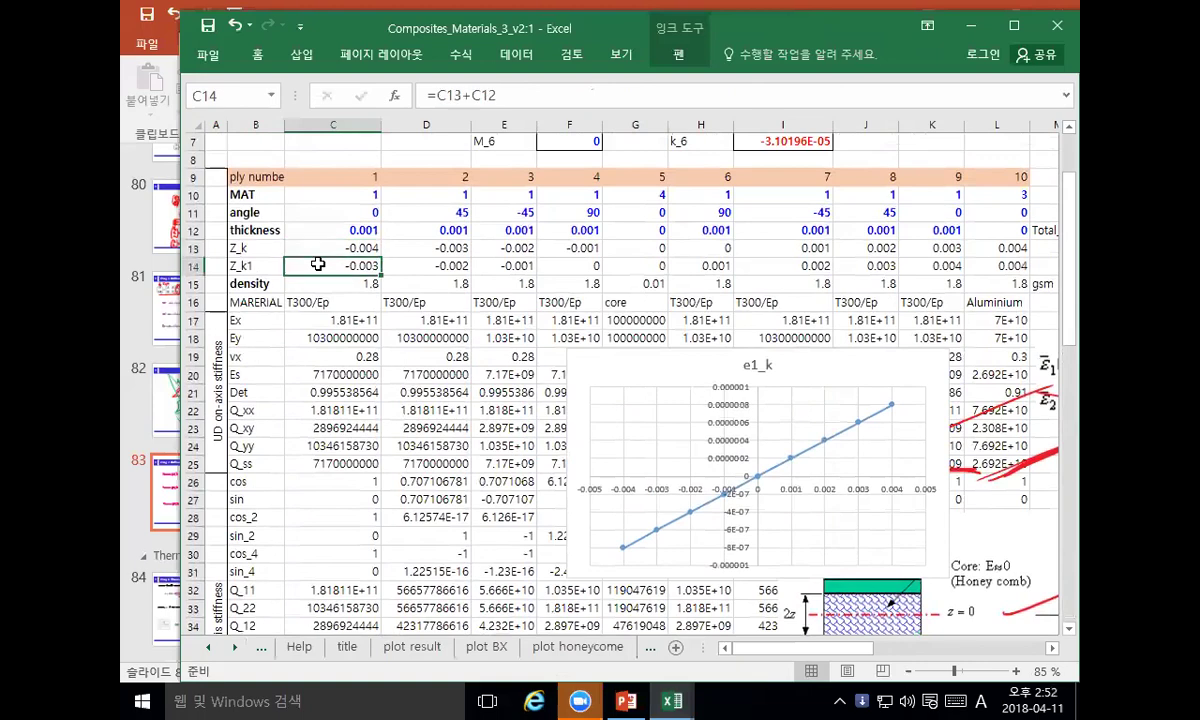
Step: Change the e2_k1 formula in C77 to =INDEX(eo_inplane,2)+Z_k1*INDEX(k_curvature,2)
scroll(320, 262, down, 20)
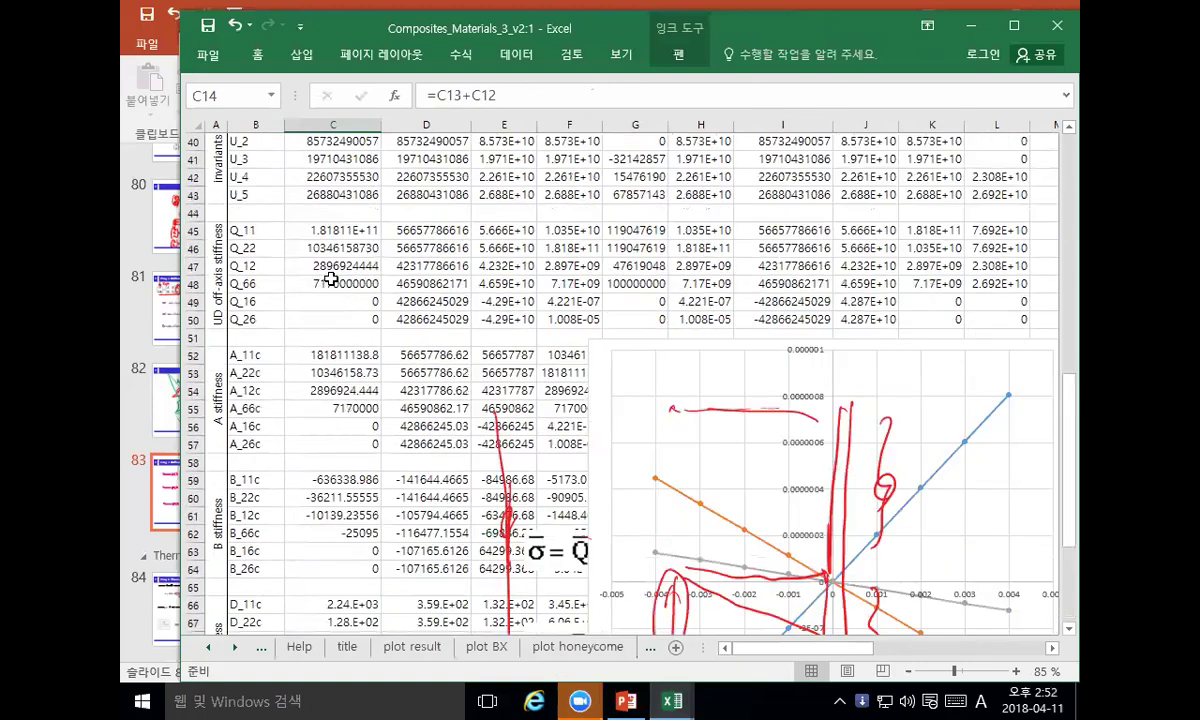
scroll(375, 262, down, 7)
scroll(350, 240, up, 7)
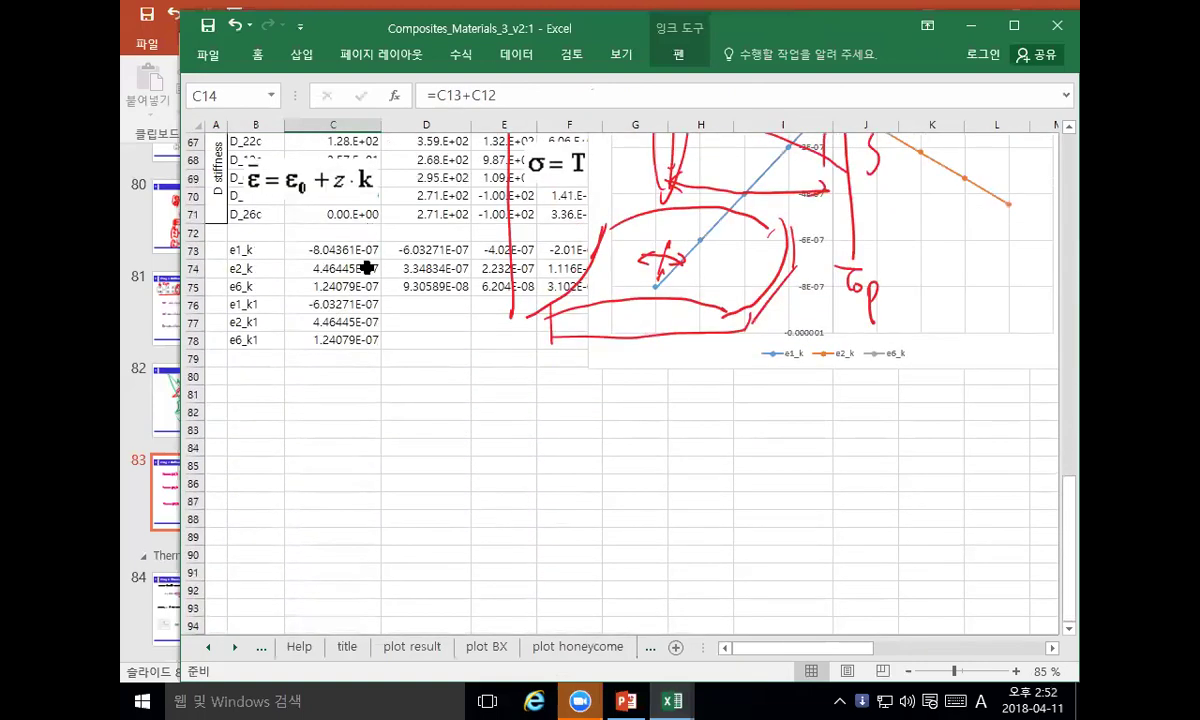
scroll(345, 320, up, 2)
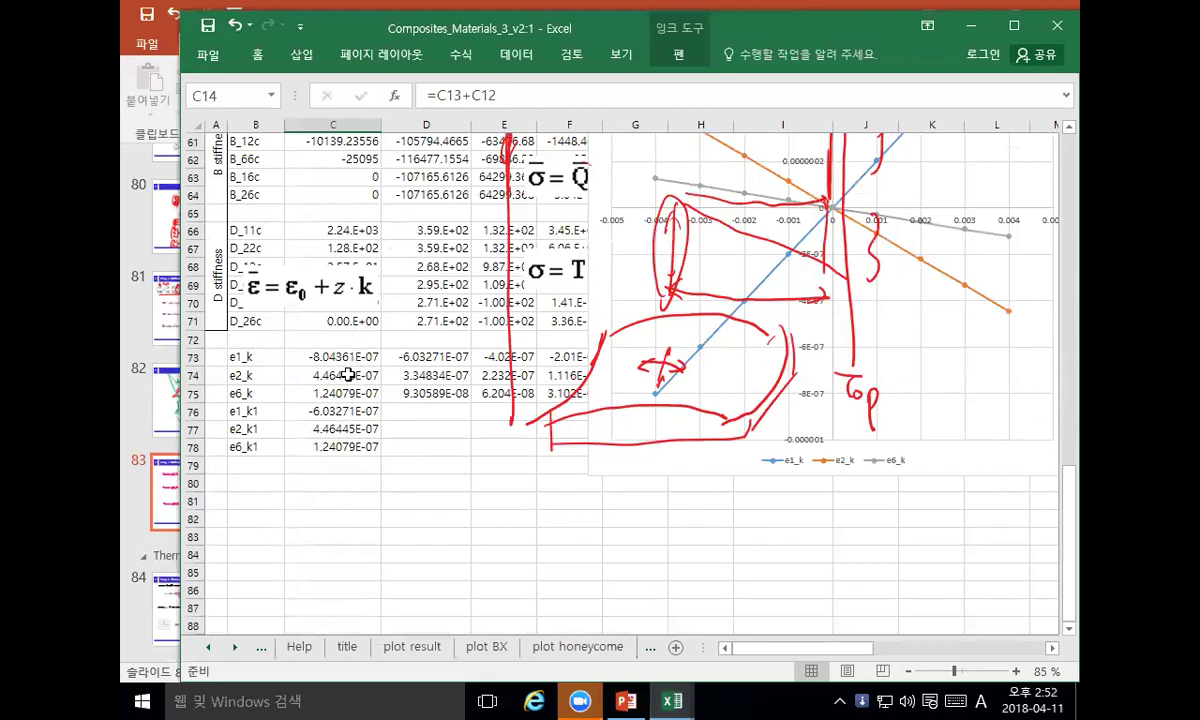
click(330, 428)
click(598, 95)
text(1*INDEX(k_curvature,2)
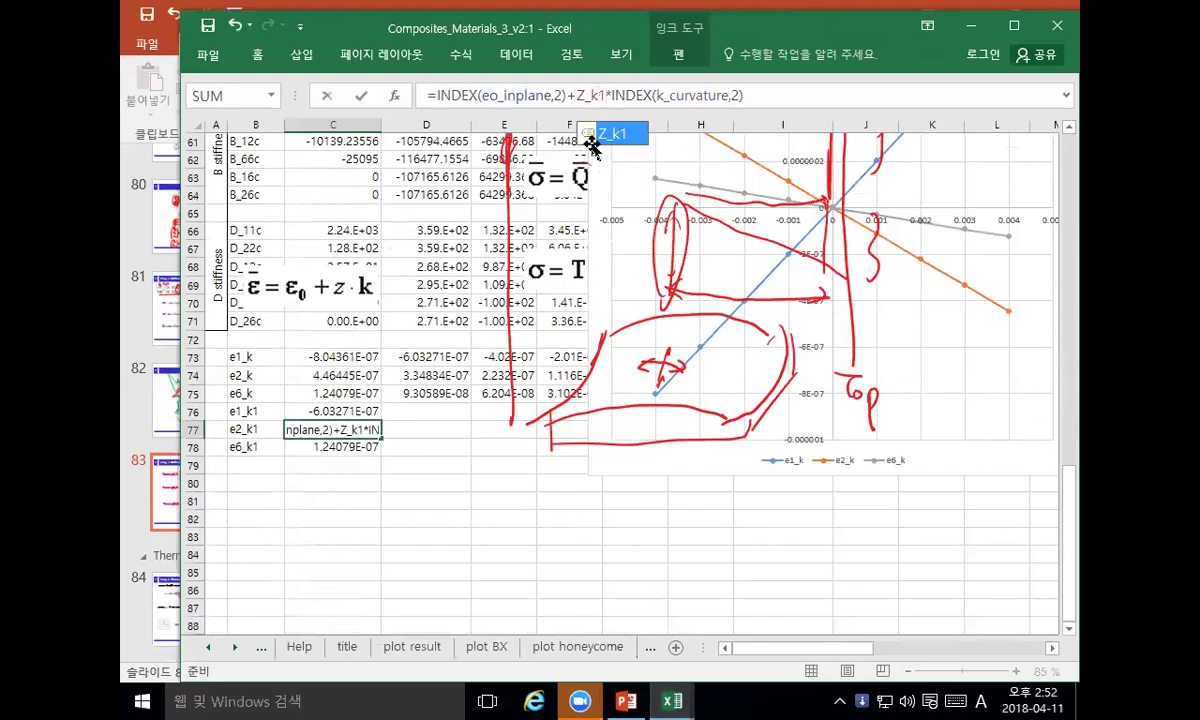
key(Return)
Step: Change the e6_k1 formula in C78 to =INDEX(eo_inplane,3)+Z_k1*INDEX(k_curvature,3)
click(594, 95)
text(1INDEX(k_curvature,3)
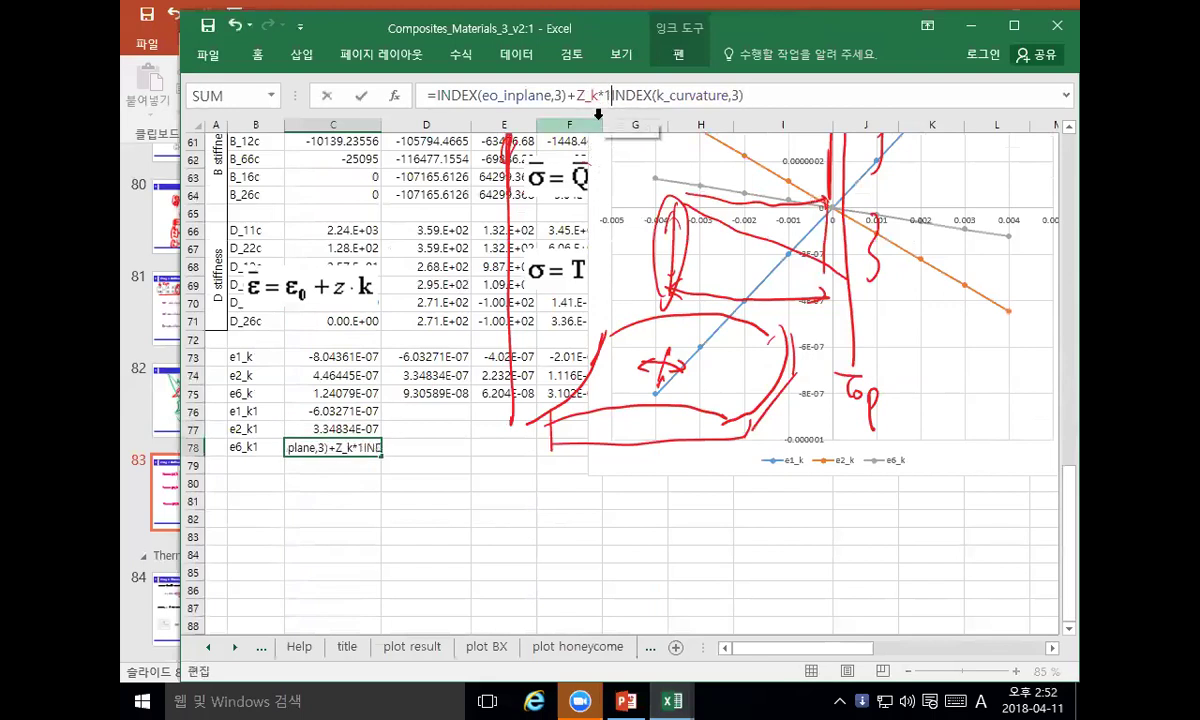
key(BackSpace)
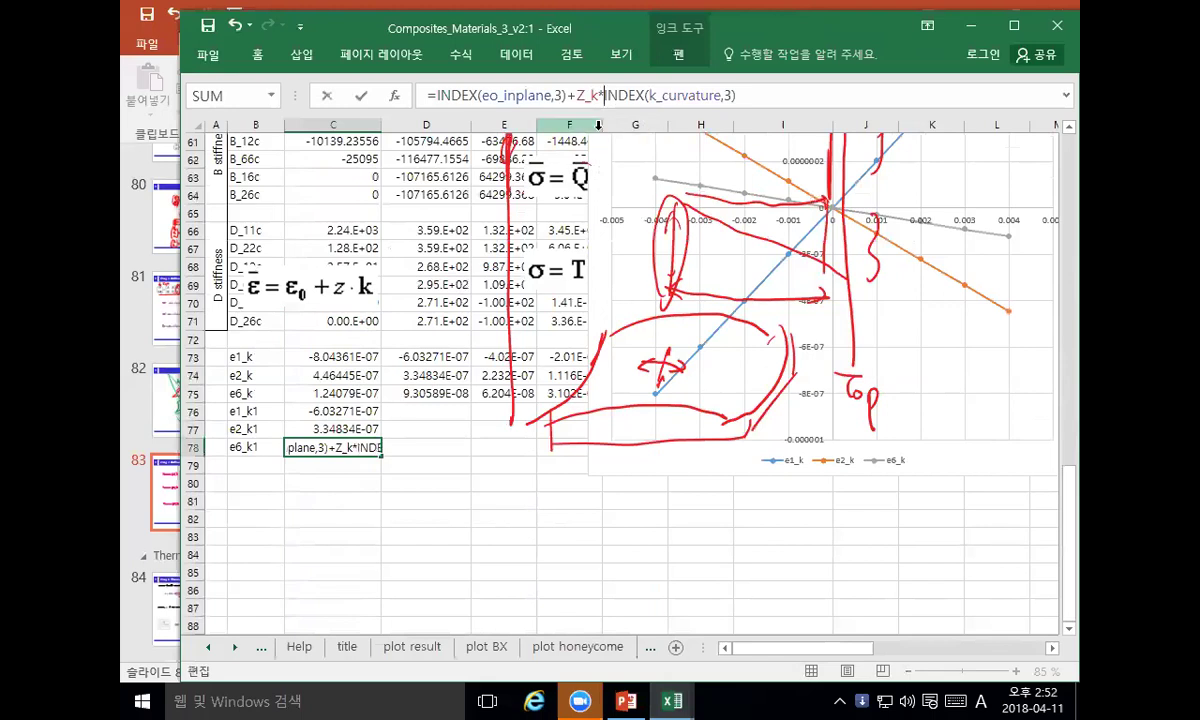
text(1)
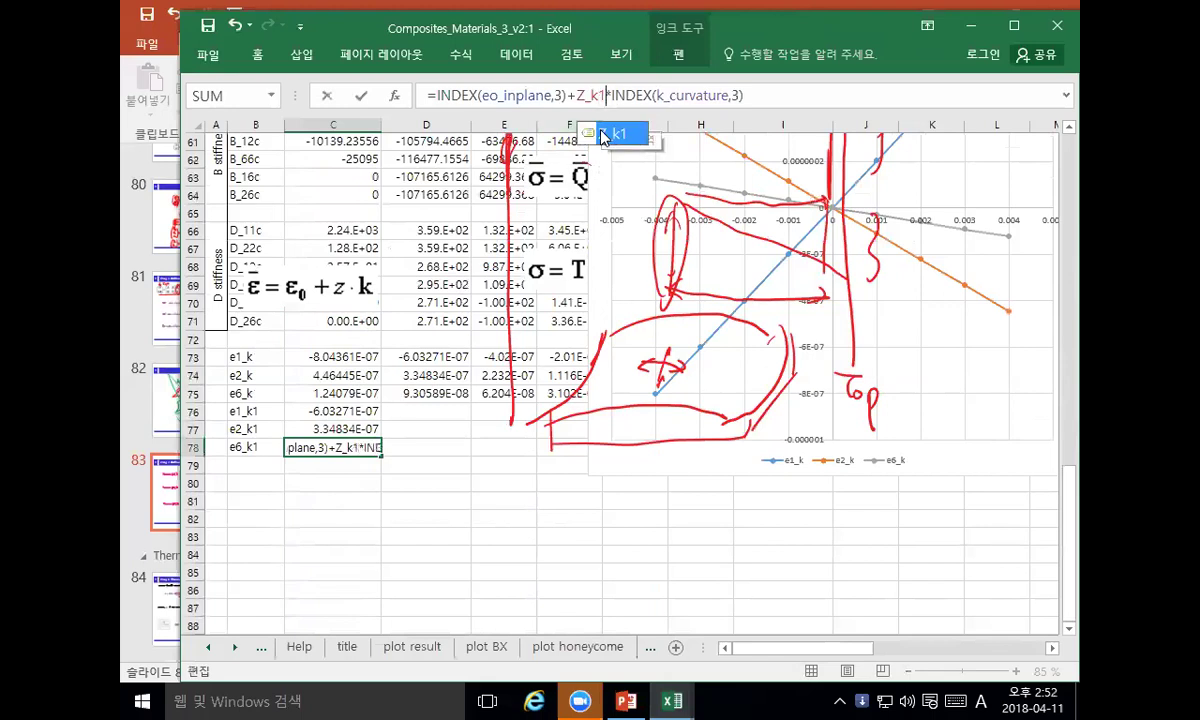
key(Return)
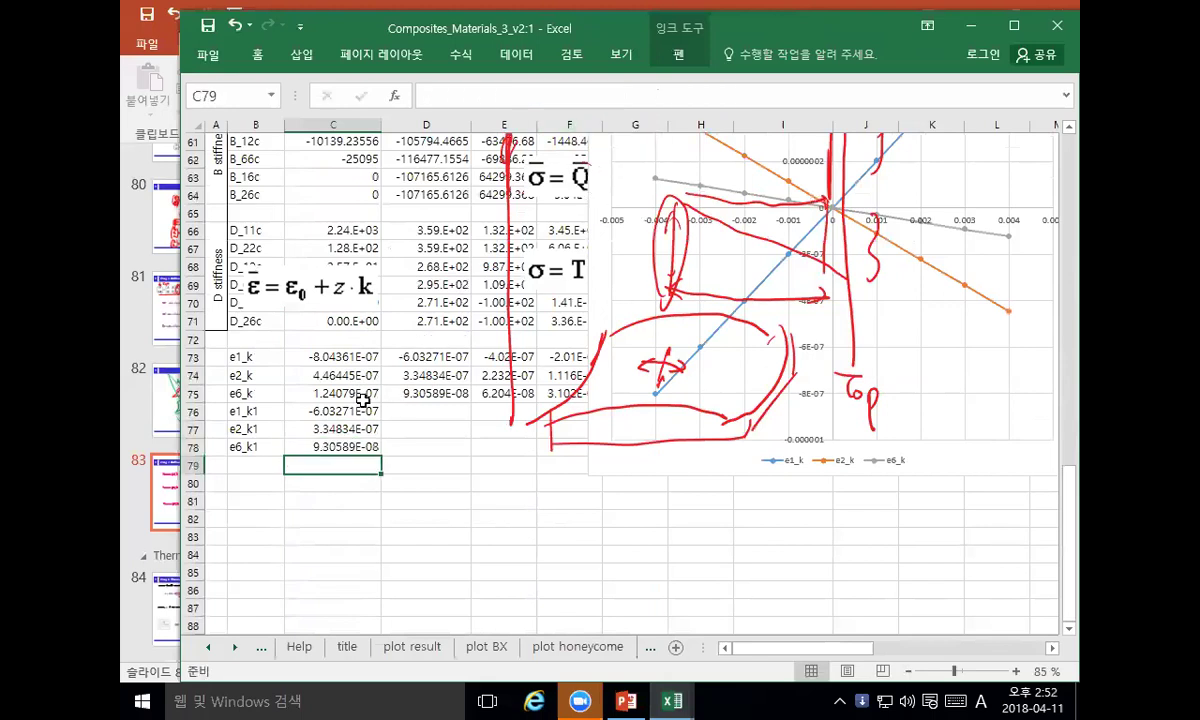
Step: Copy the formulas in C76:C78 and move the strain chart clear of the ply columns, beyond column O
drag(349, 411, 344, 470)
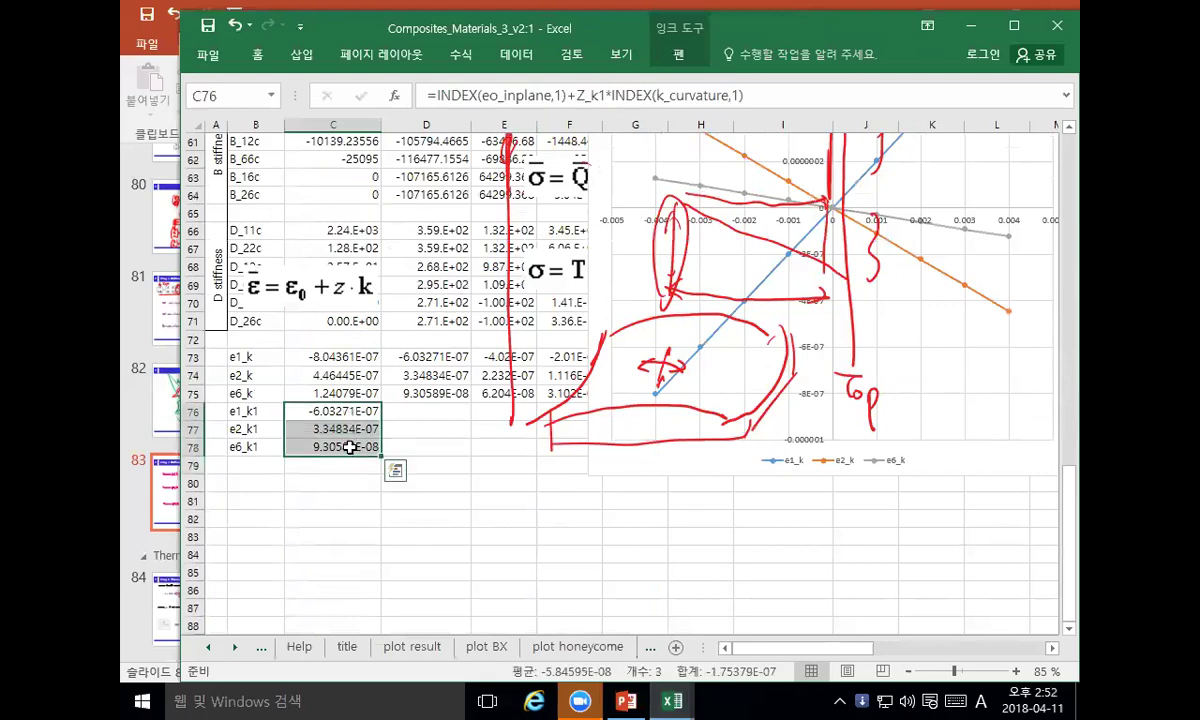
key(ctrl+c)
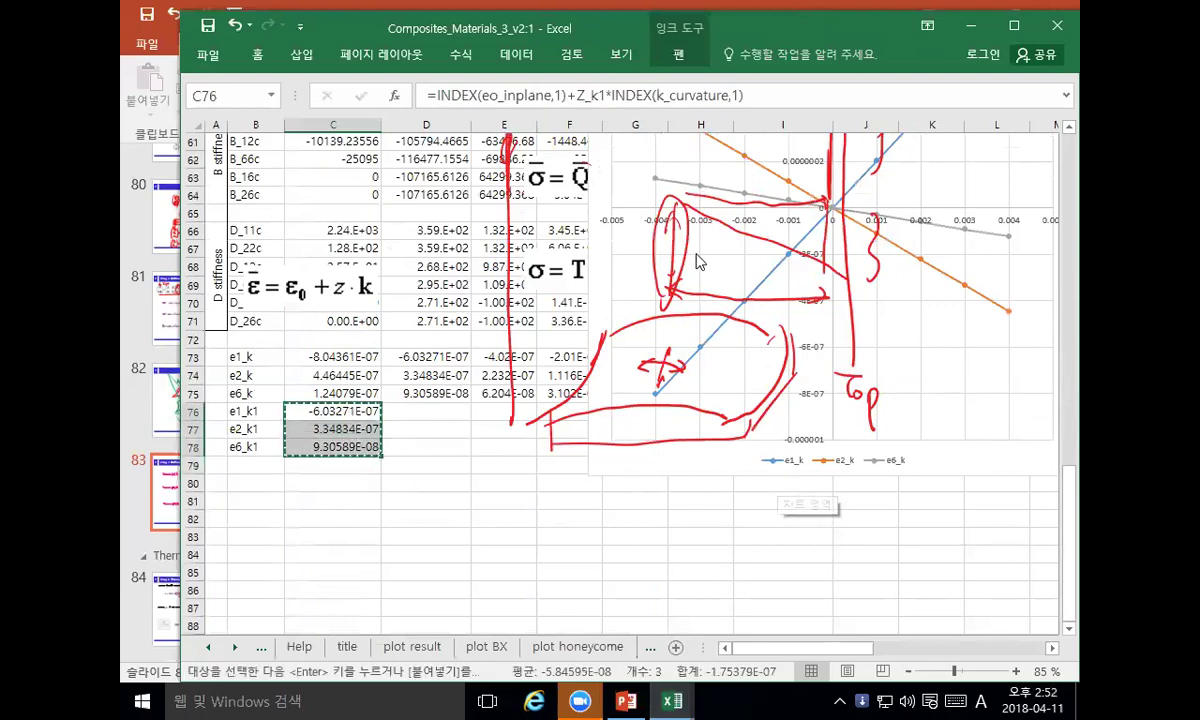
drag(592, 238, 960, 440)
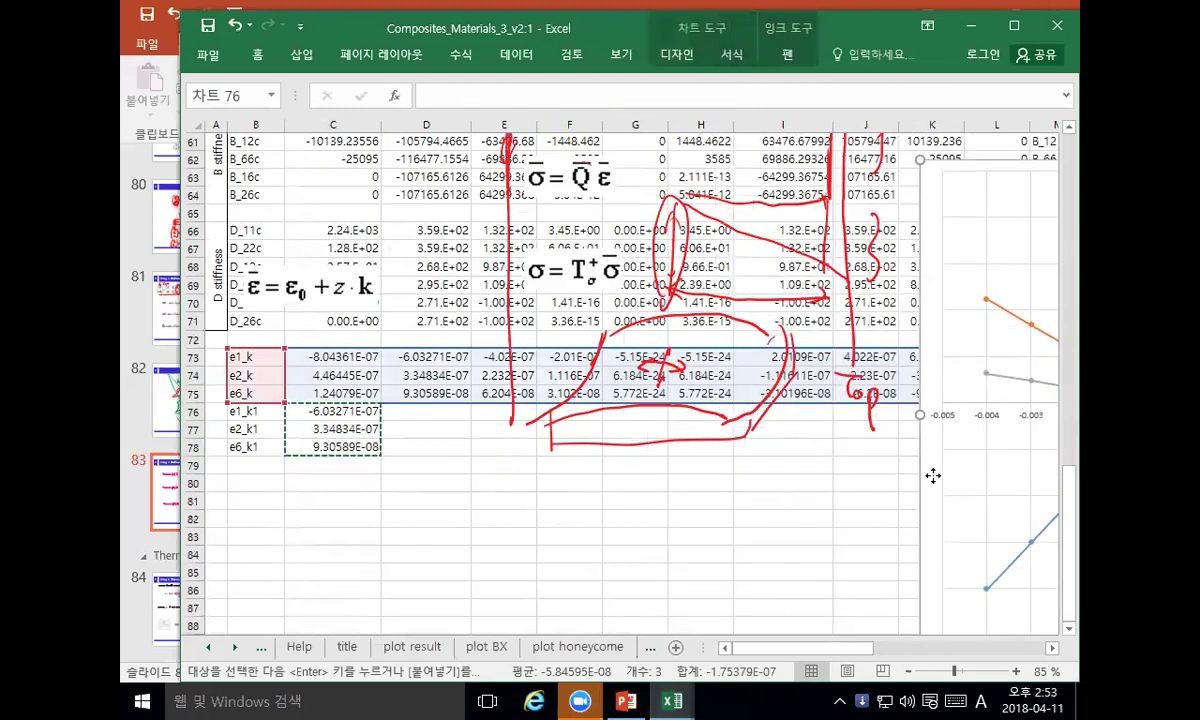
drag(880, 447, 926, 462)
scroll(926, 439, down, 3)
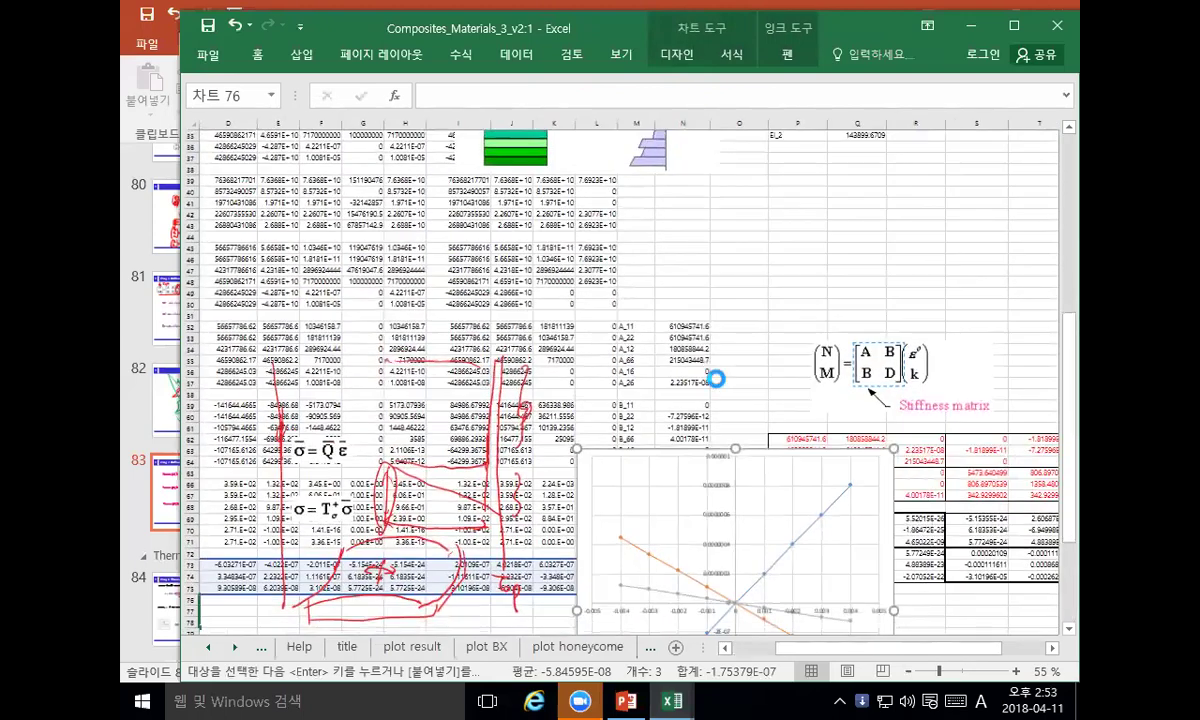
scroll(665, 348, up, 3)
drag(509, 388, 766, 407)
scroll(564, 353, down, 2)
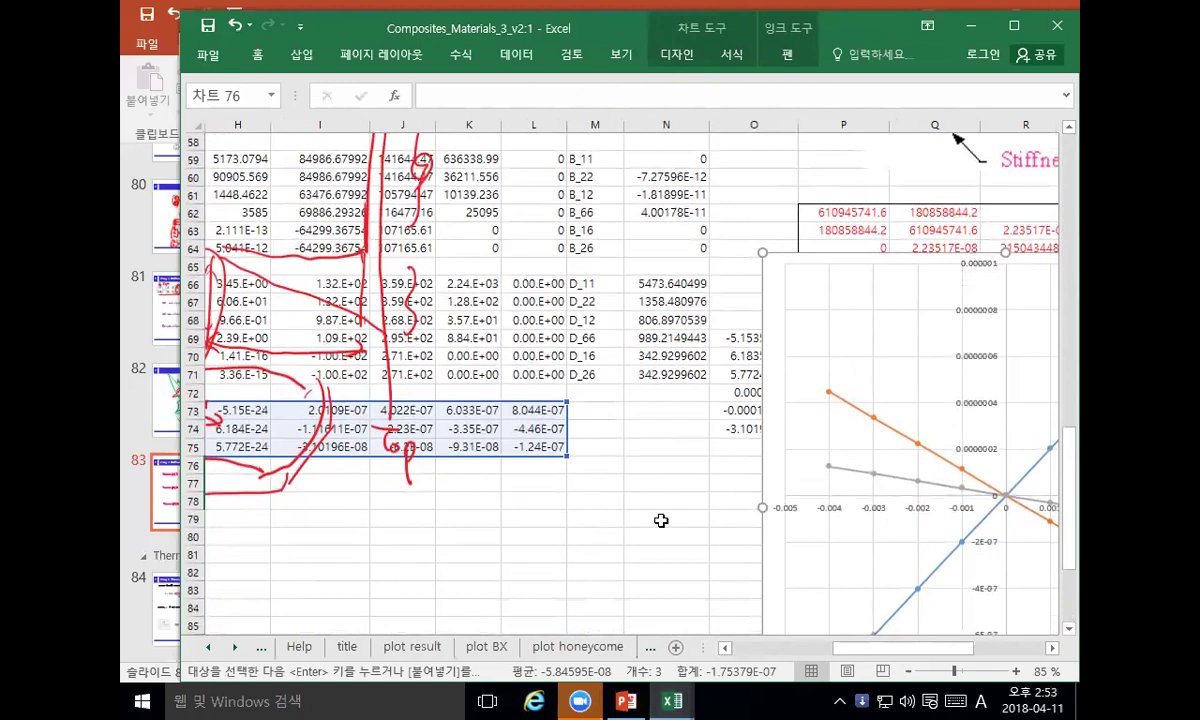
Step: Paste the copied Z_k1 strain formulas across C76:N78 for all ply columns
scroll(795, 657, left, 3)
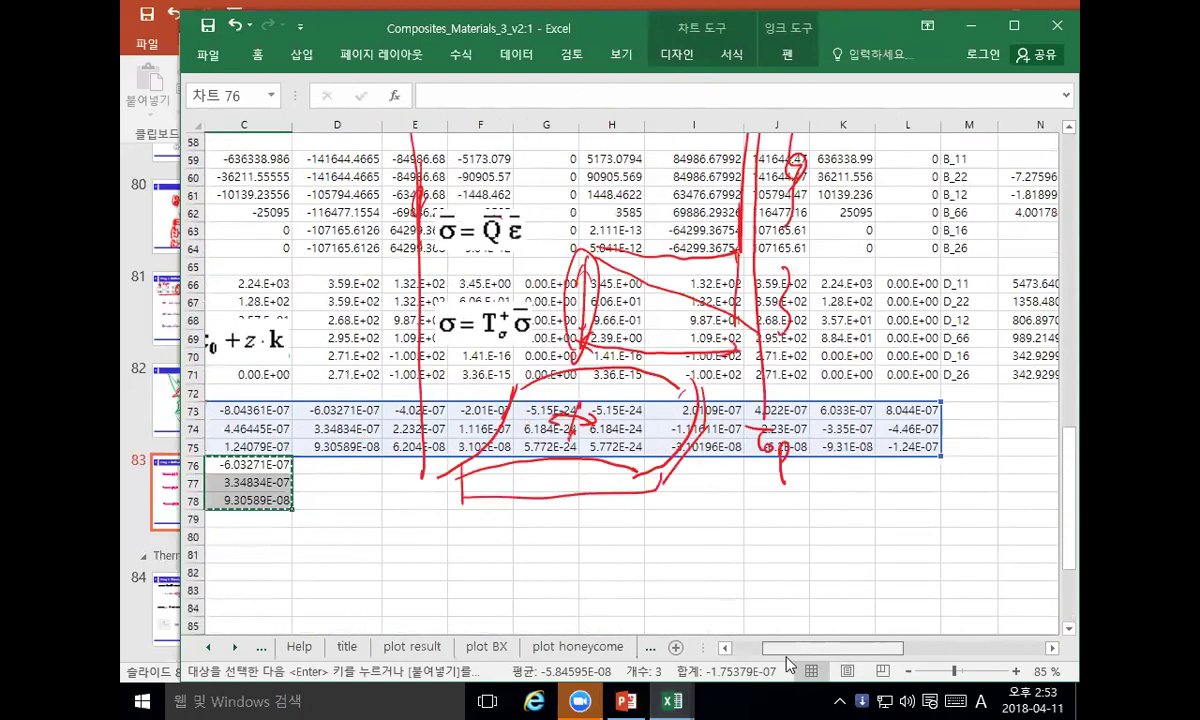
scroll(790, 665, right, 3)
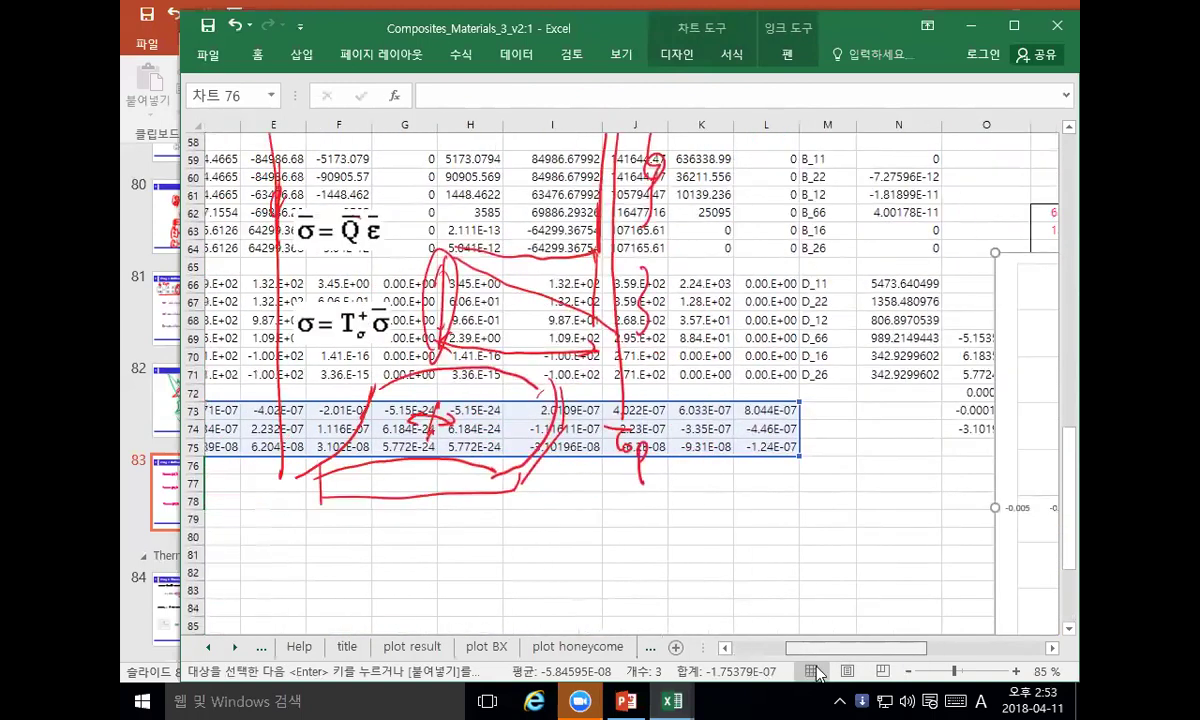
click(871, 494)
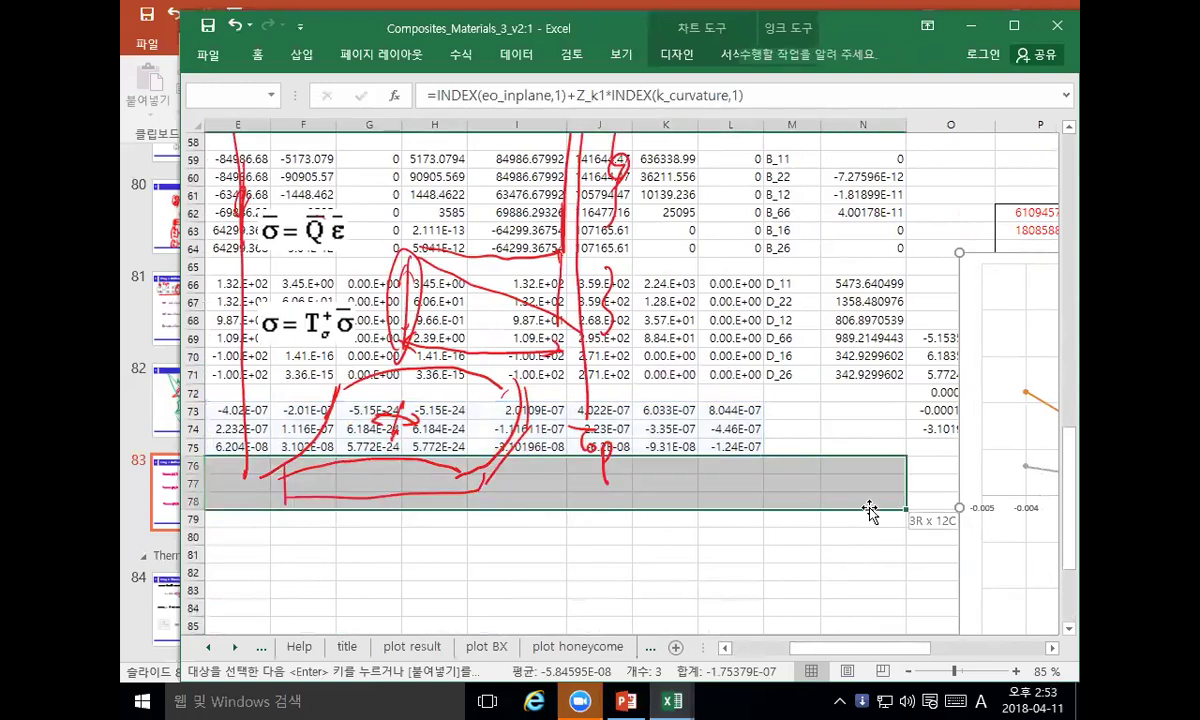
key(ctrl+v)
scroll(869, 500, left, 3)
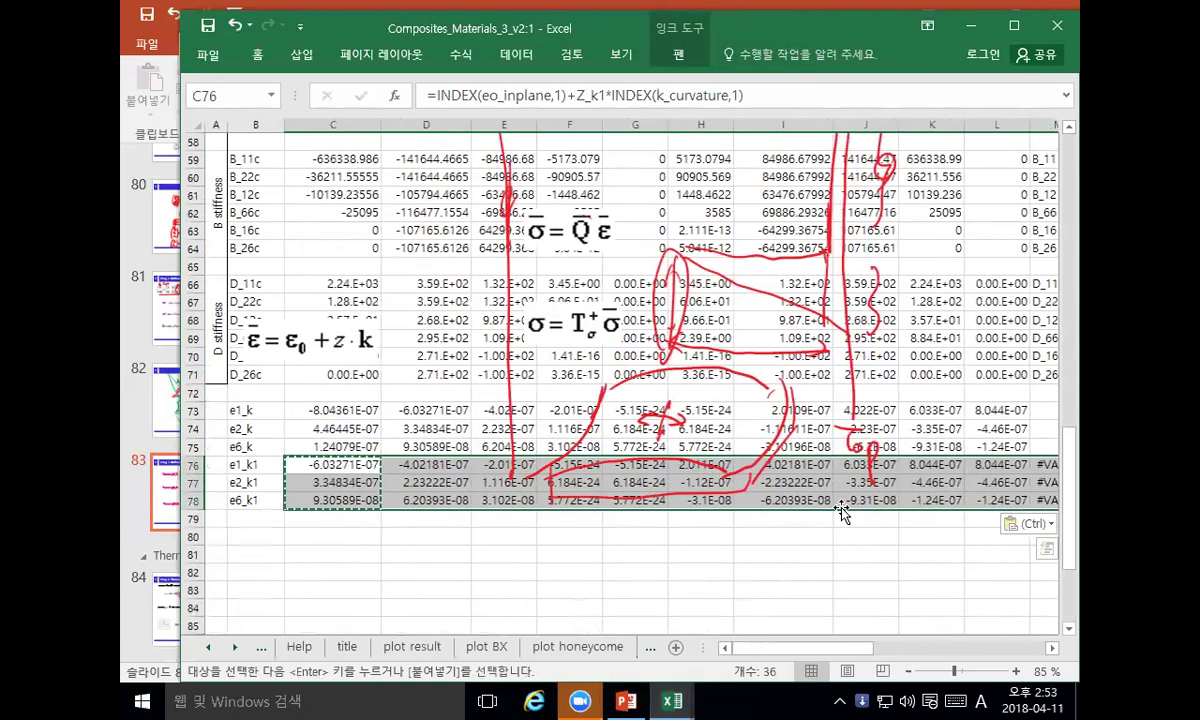
Step: Copy the Z_k strain formulas in C73:C75 and paste them across C73:N75
drag(370, 408, 364, 447)
key(ctrl+c)
scroll(818, 612, right, 5)
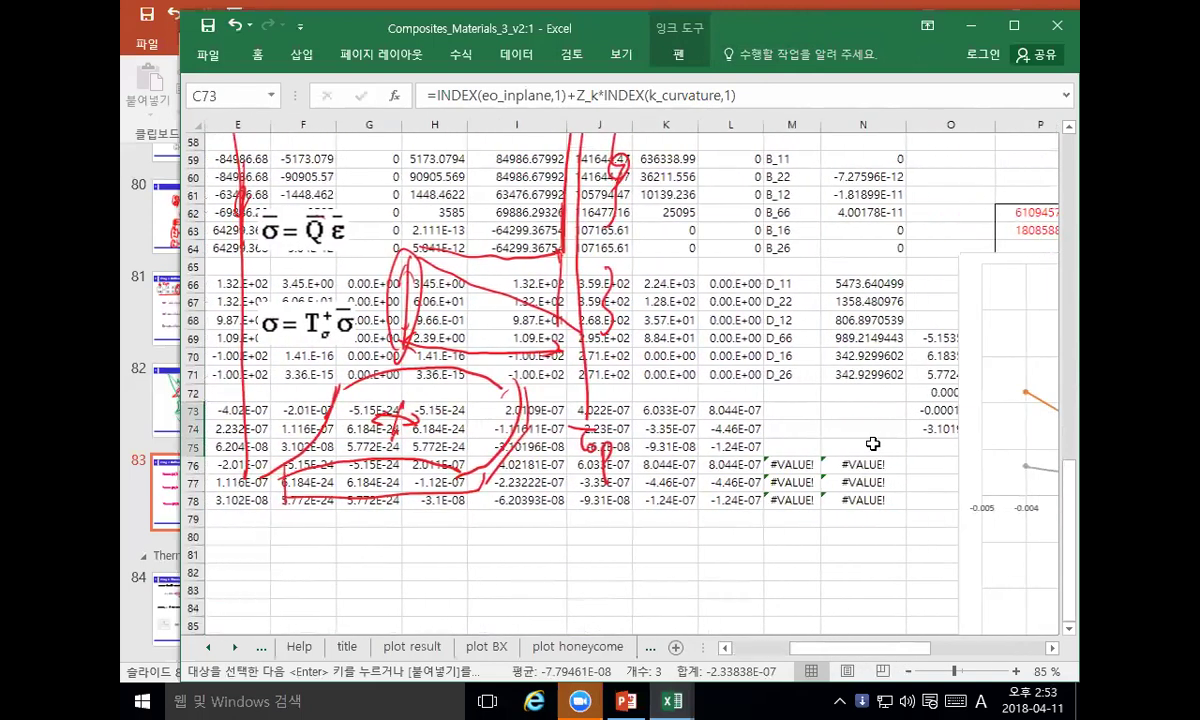
shift+click(865, 447)
key(ctrl+v)
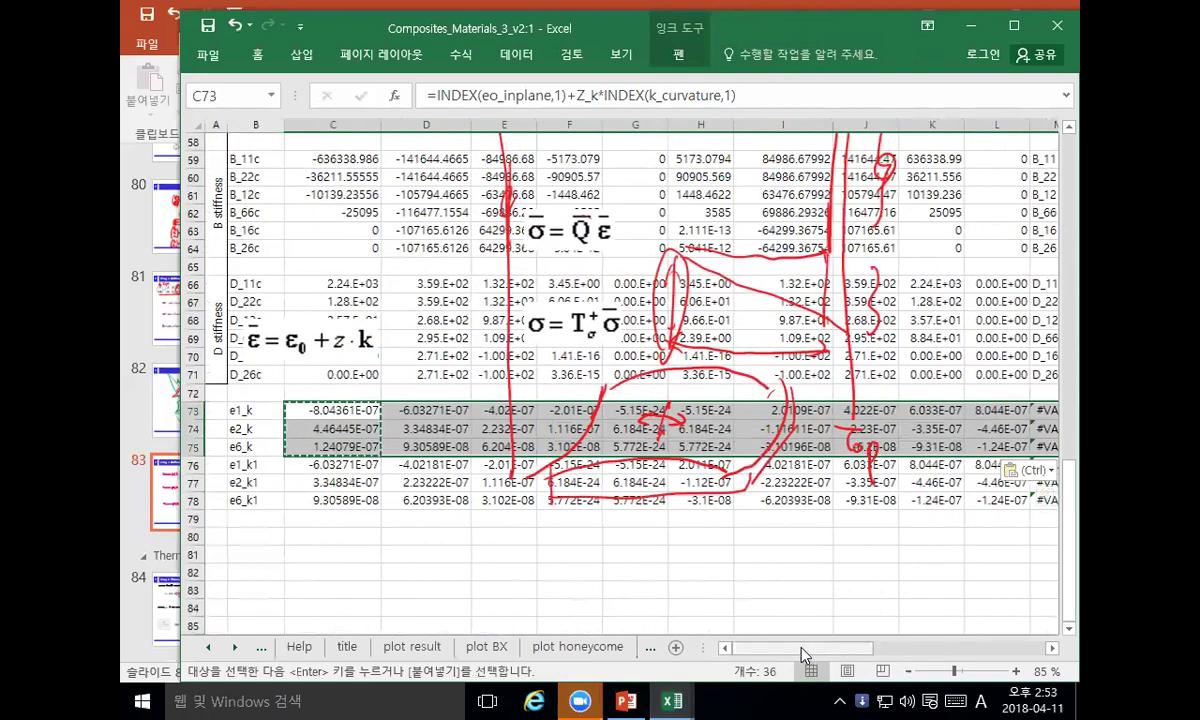
Step: Check the strain rows against the ply header columns and clear the surplus formulas in M73:N78
scroll(815, 655, right, 2)
scroll(830, 525, up, 2)
scroll(830, 540, up, 4)
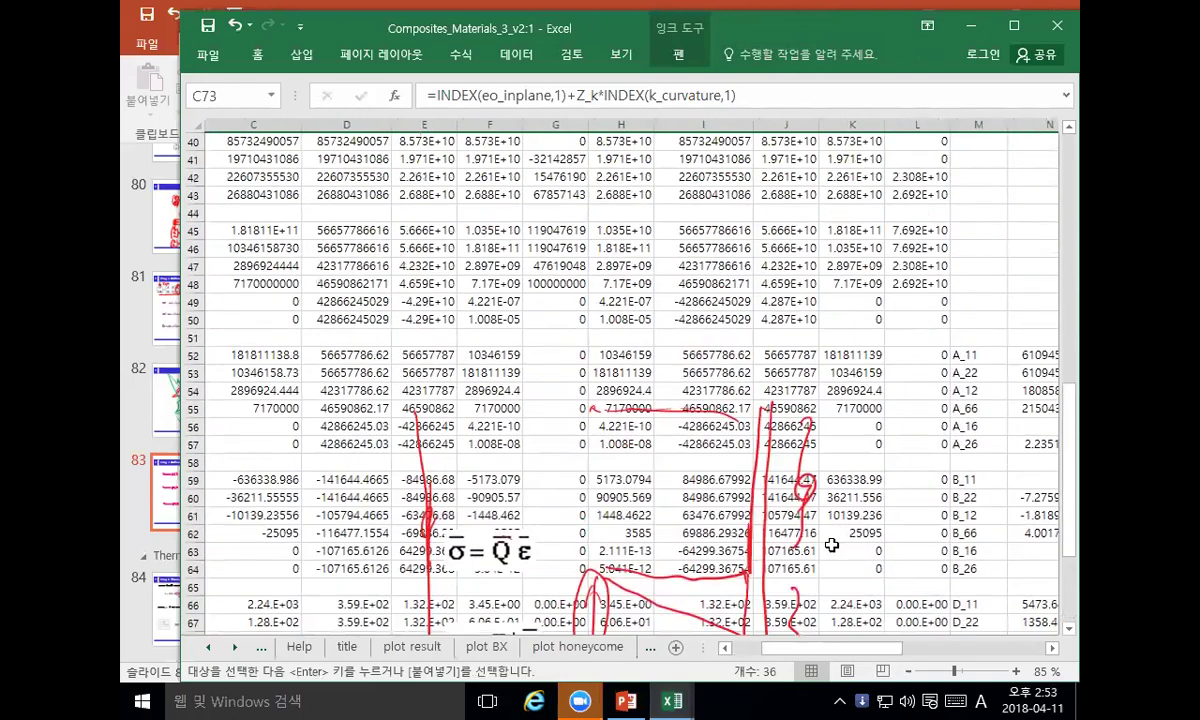
scroll(837, 543, up, 2)
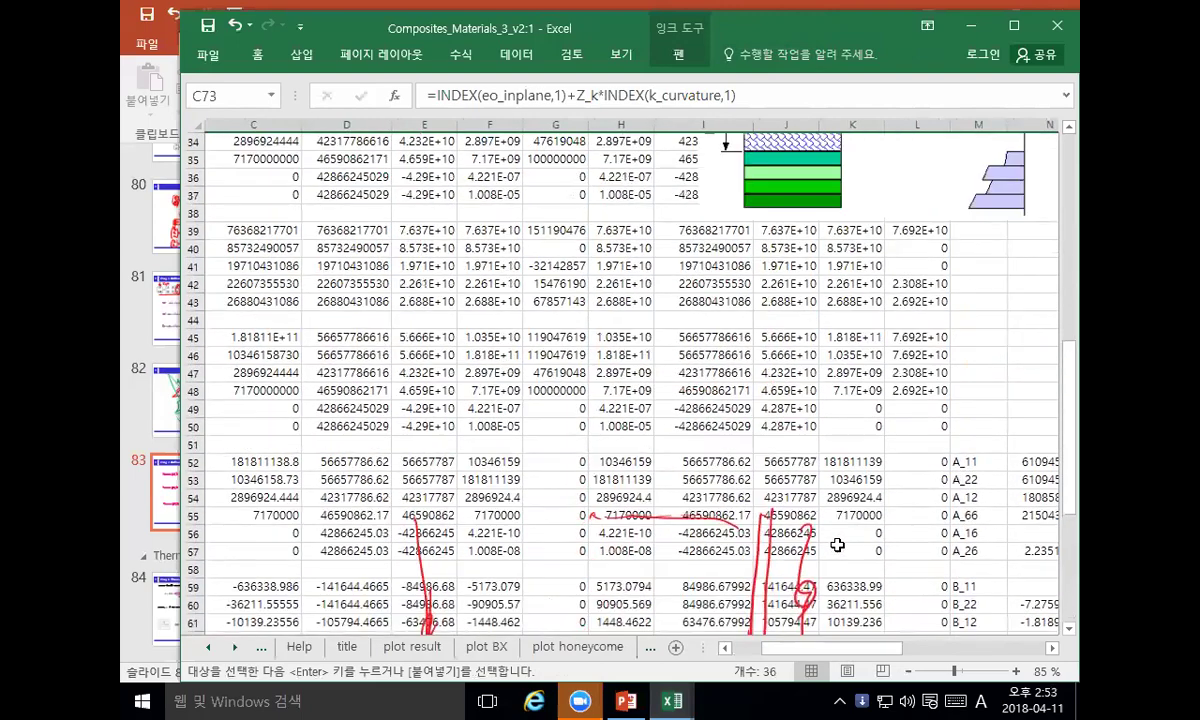
scroll(837, 543, up, 10)
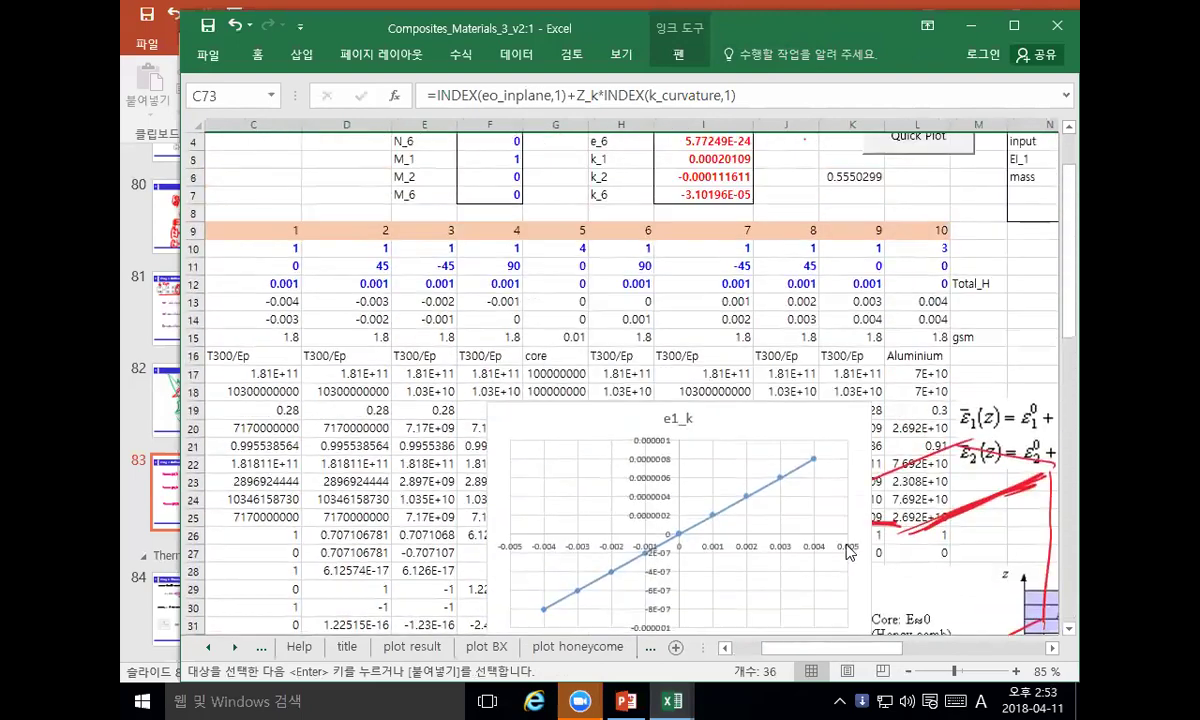
scroll(847, 552, down, 17)
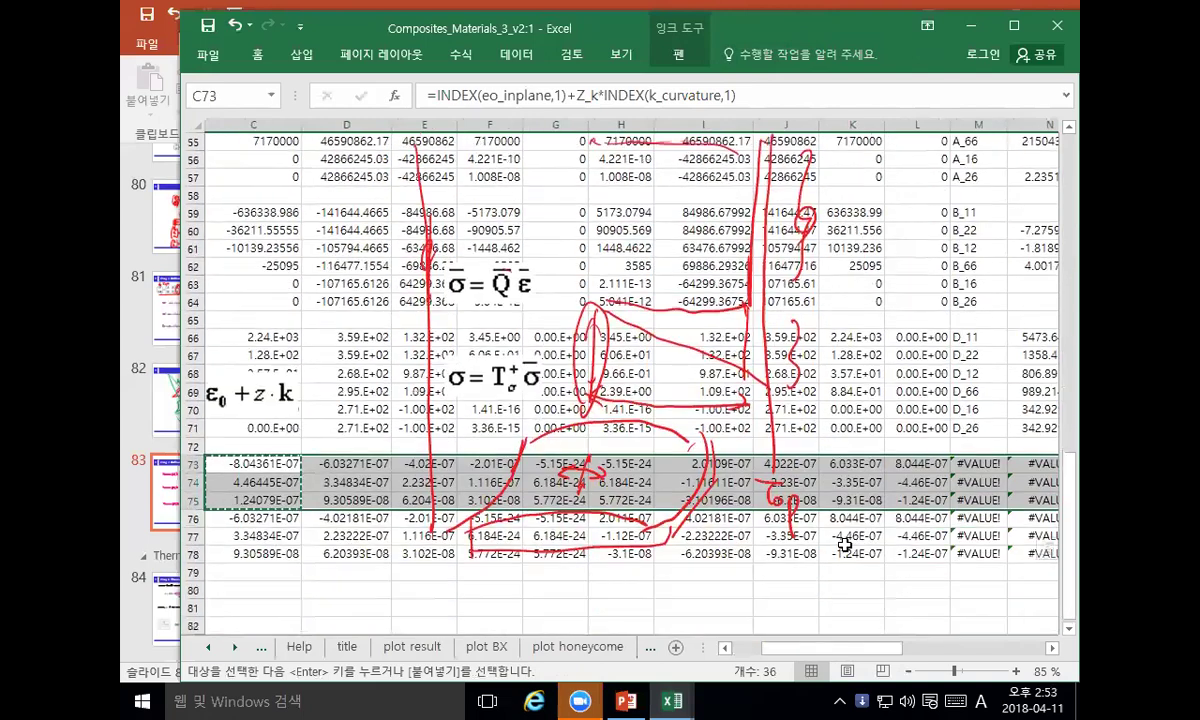
scroll(845, 543, down, 1)
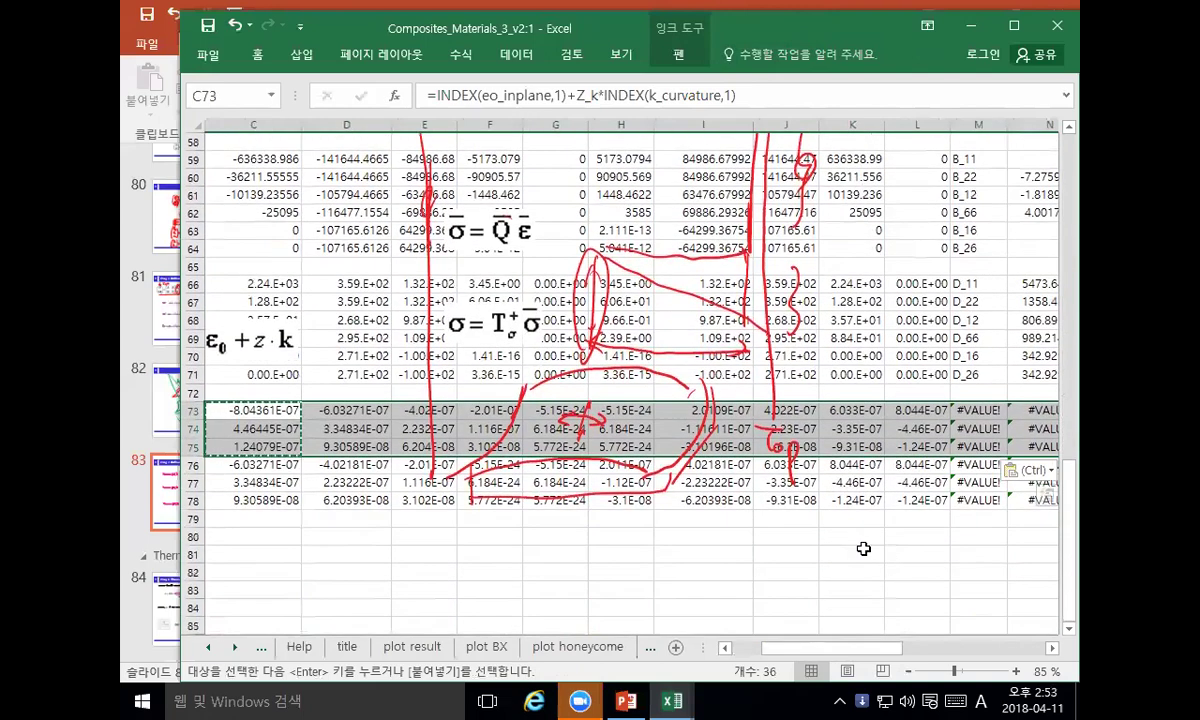
scroll(863, 549, down, 3)
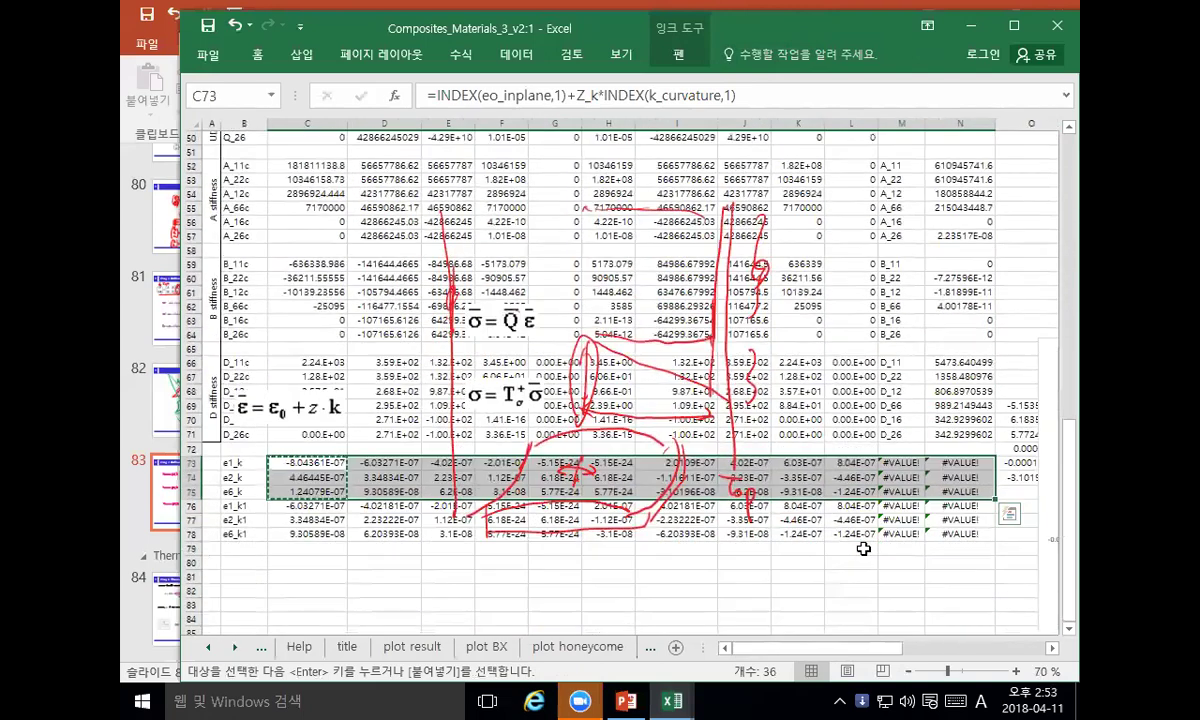
drag(958, 533, 912, 466)
key(Delete)
click(901, 577)
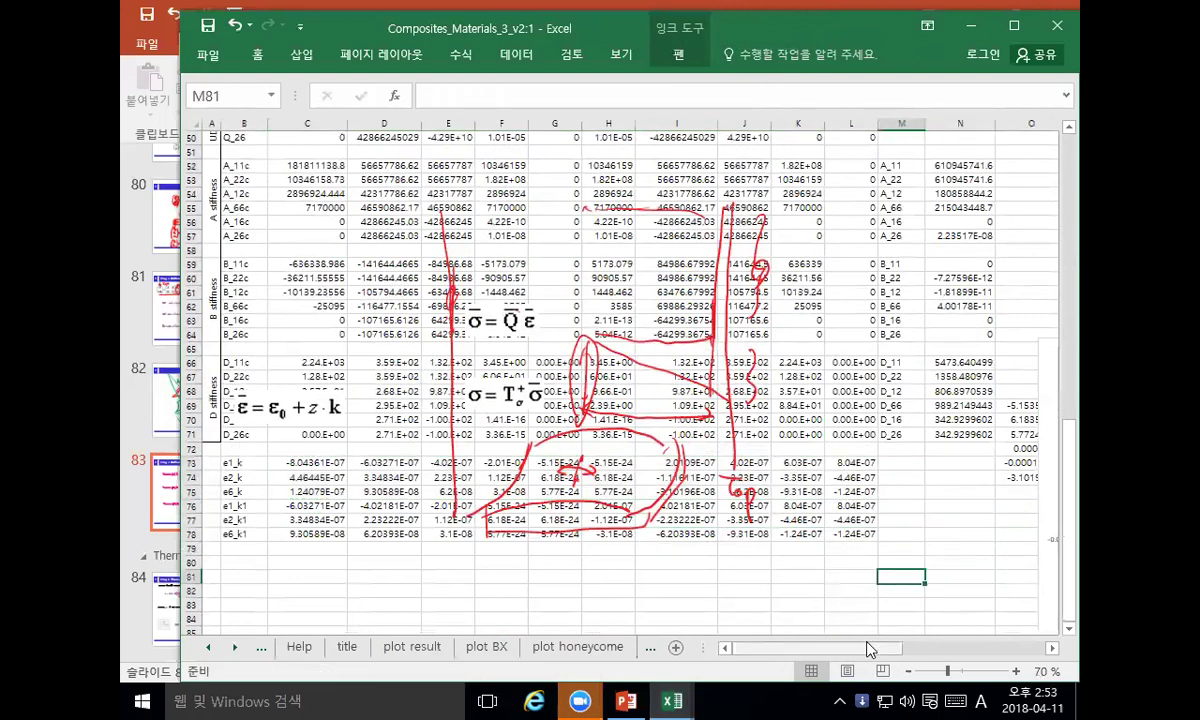
Step: Move the ε̄ = ε0 + z·k equation picture down onto the strain rows and copy the labels B73:B78 to B80:B85
drag(333, 410, 352, 494)
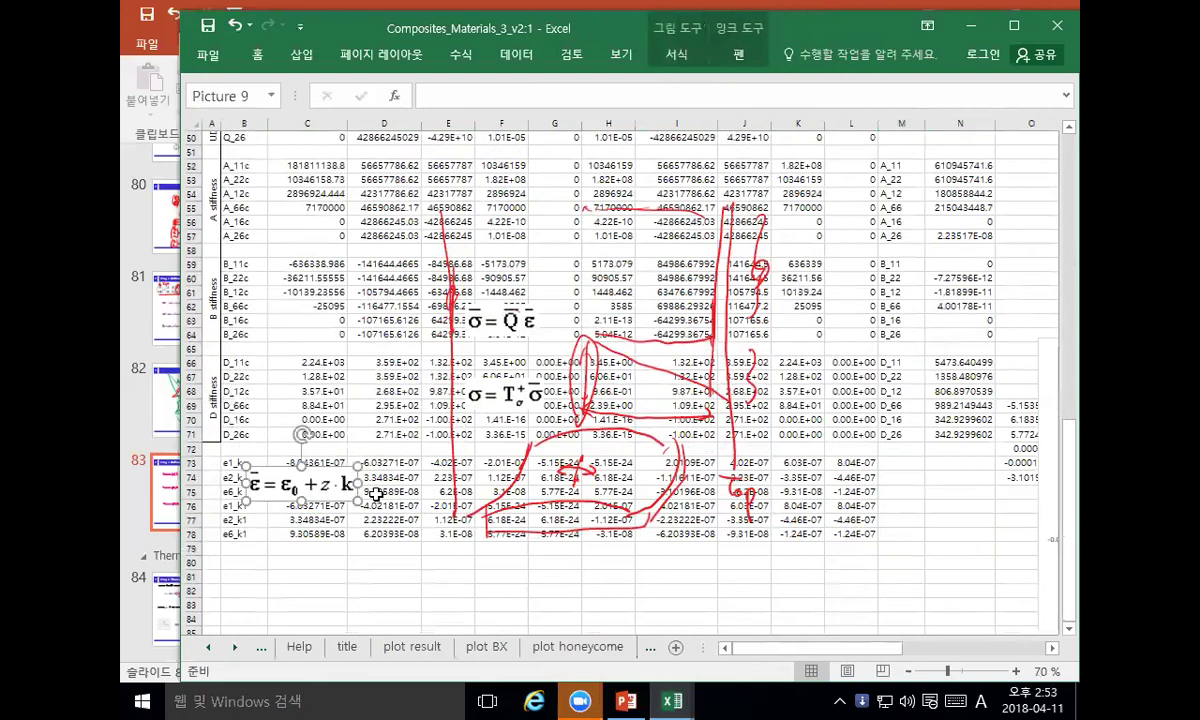
drag(228, 464, 230, 535)
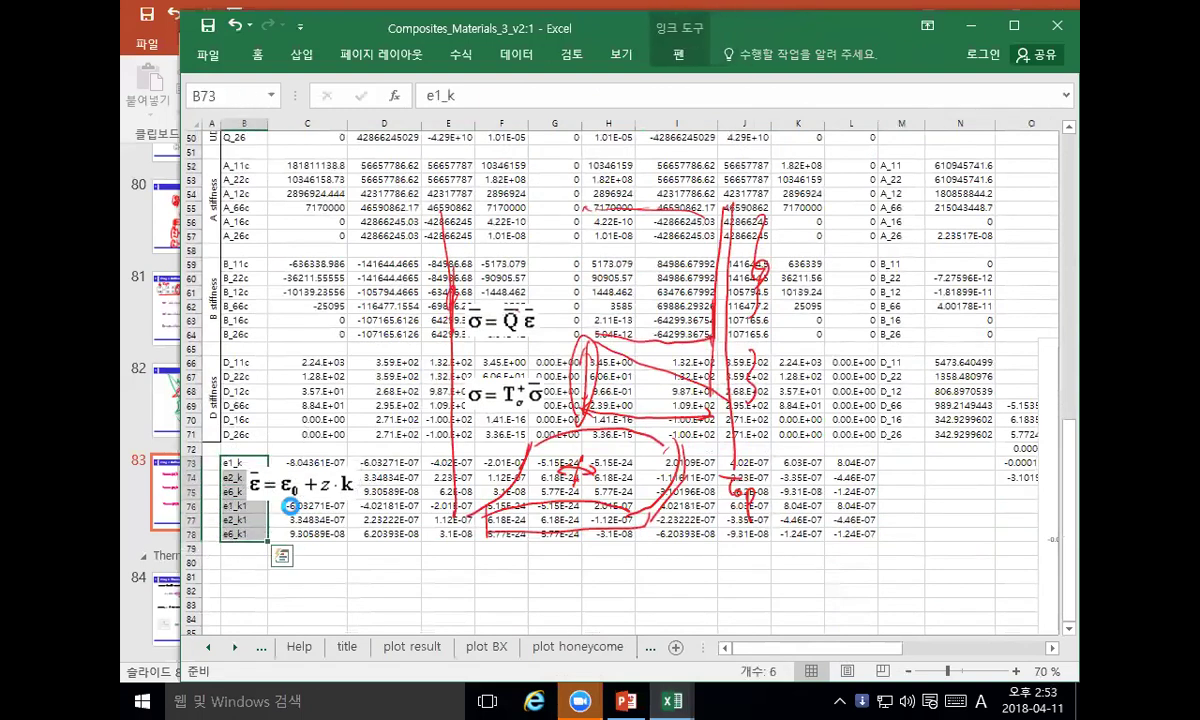
key(ctrl+c)
click(243, 562)
key(ctrl+v)
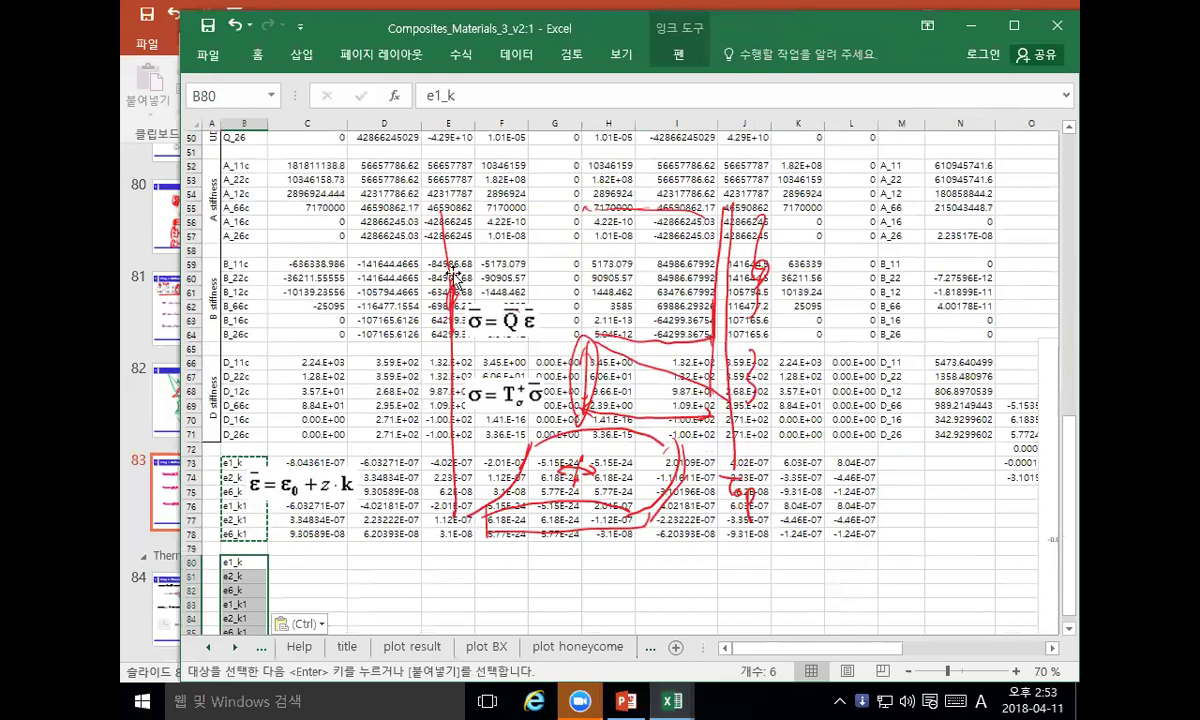
Step: Replace every "e" with "s" in the copied labels in B80:B85
click(472, 60)
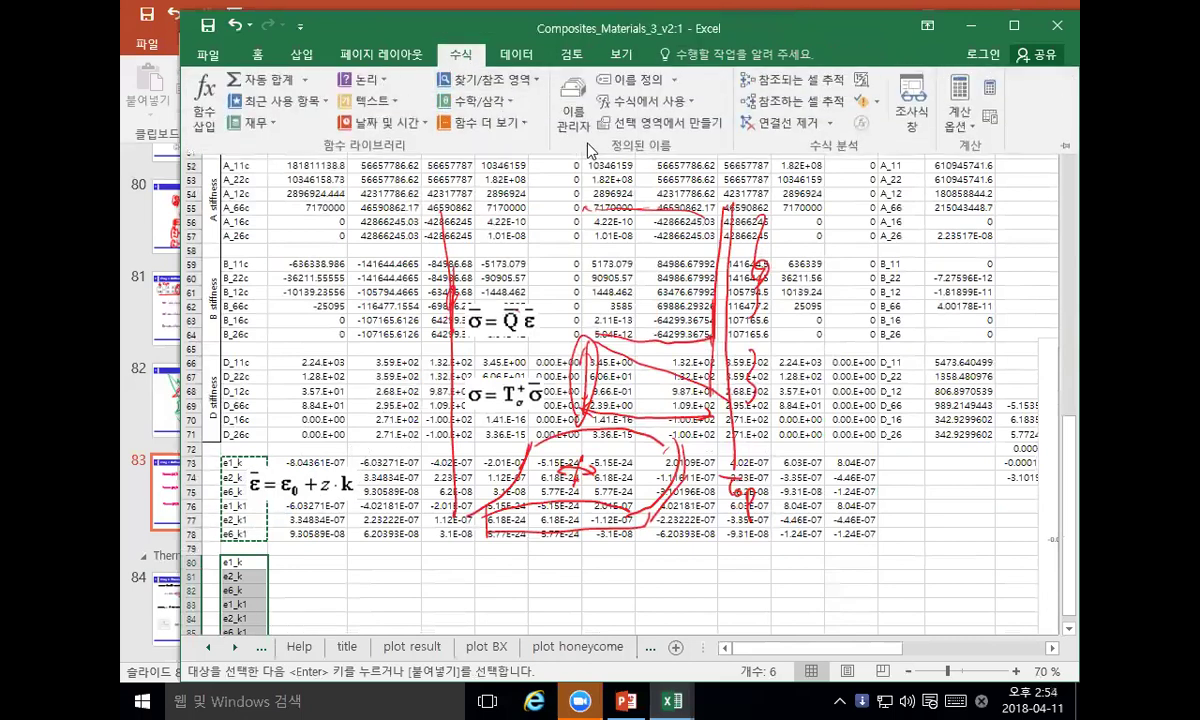
click(472, 162)
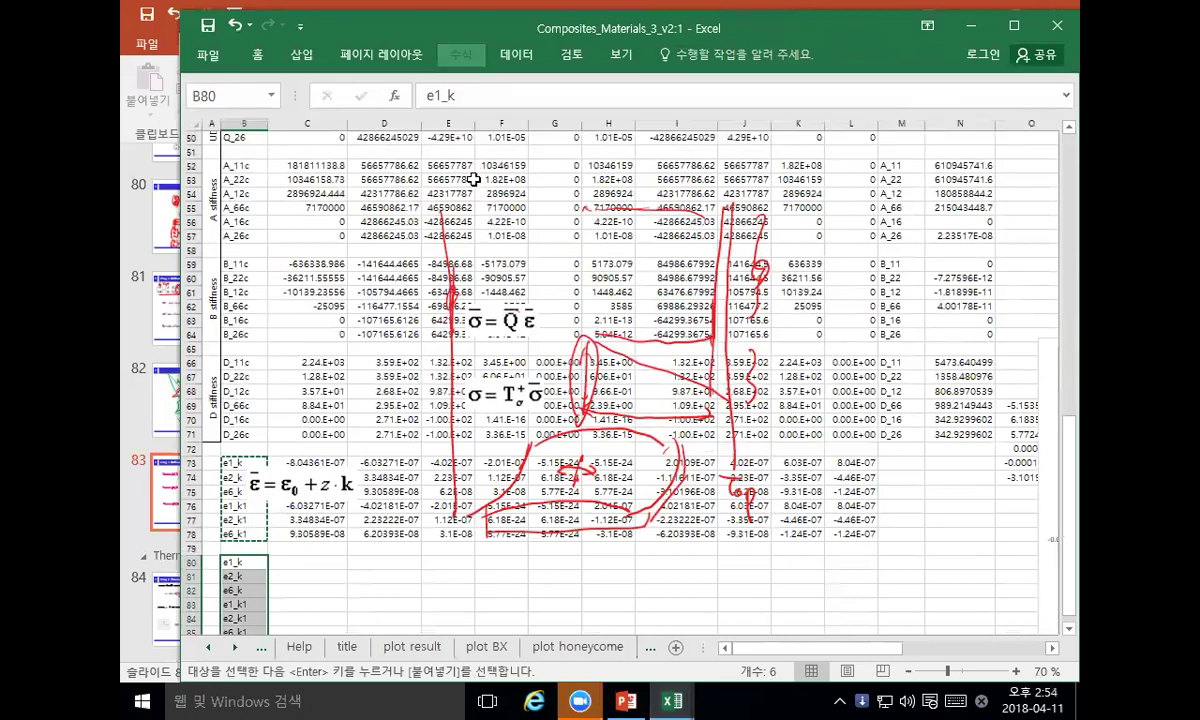
key(ctrl+h)
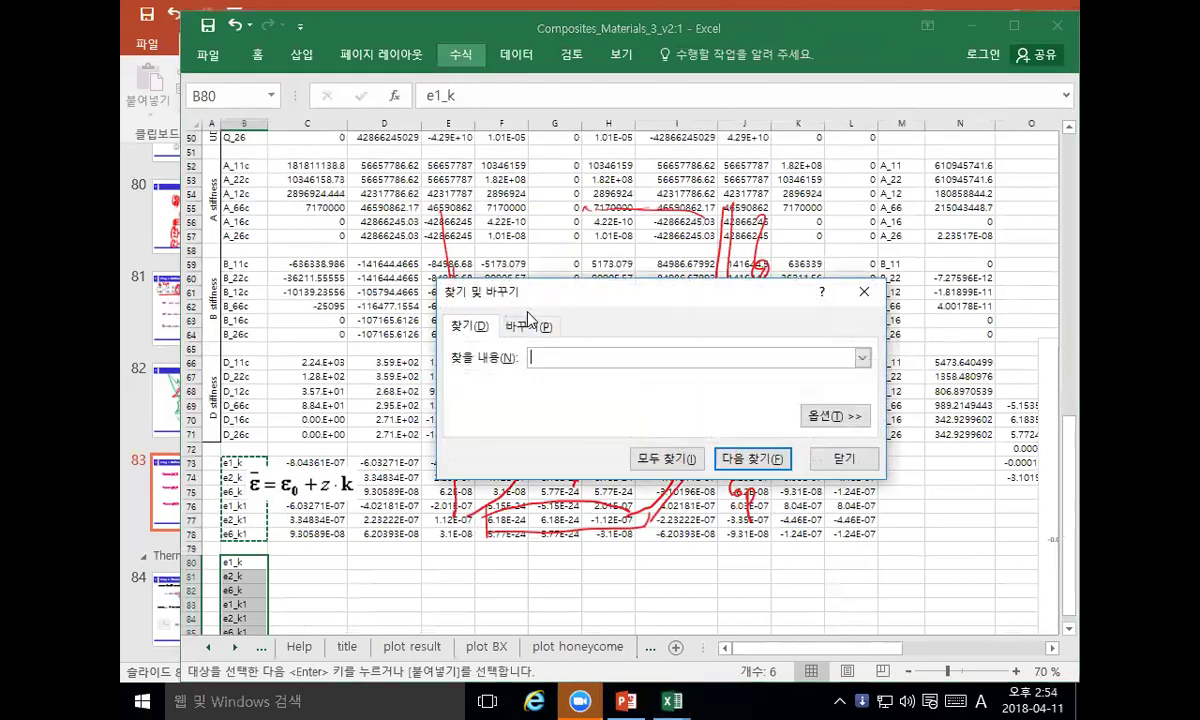
text(e)
click(552, 385)
text(s)
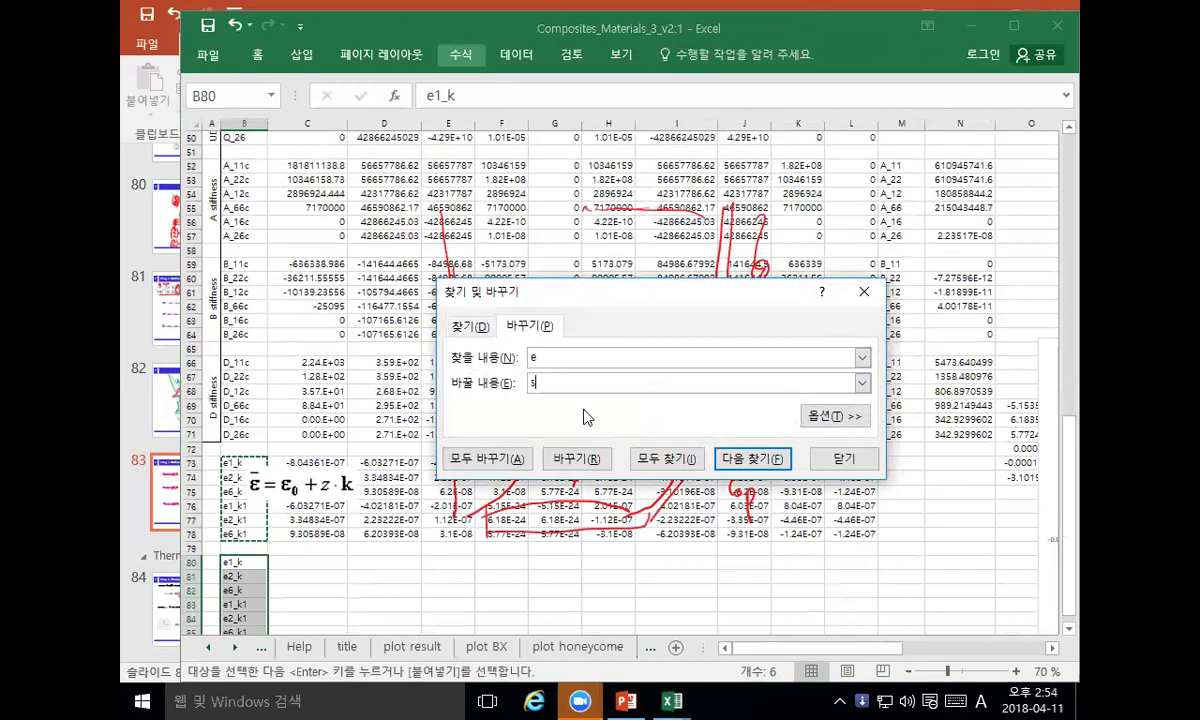
click(521, 455)
click(641, 405)
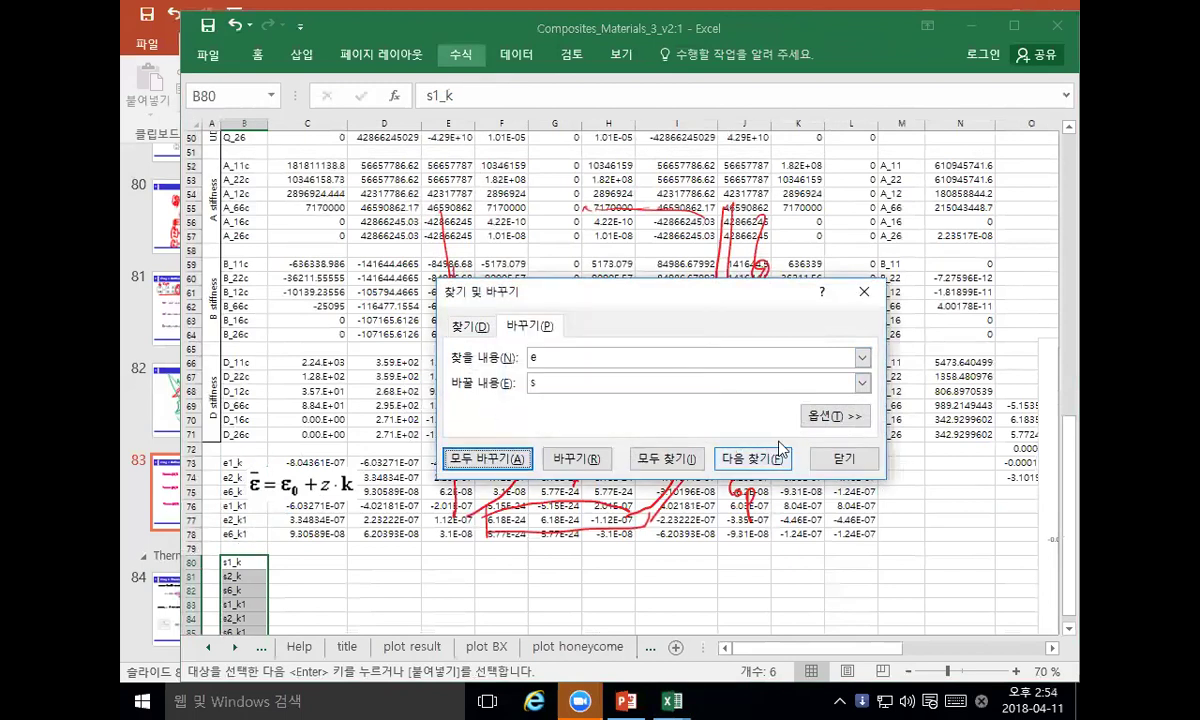
click(844, 458)
Step: Move the ε̄ = ε0 + z·k picture clear of the strain rows and check the off-axis stiffness rows starting at Q_11 in B45
click(307, 563)
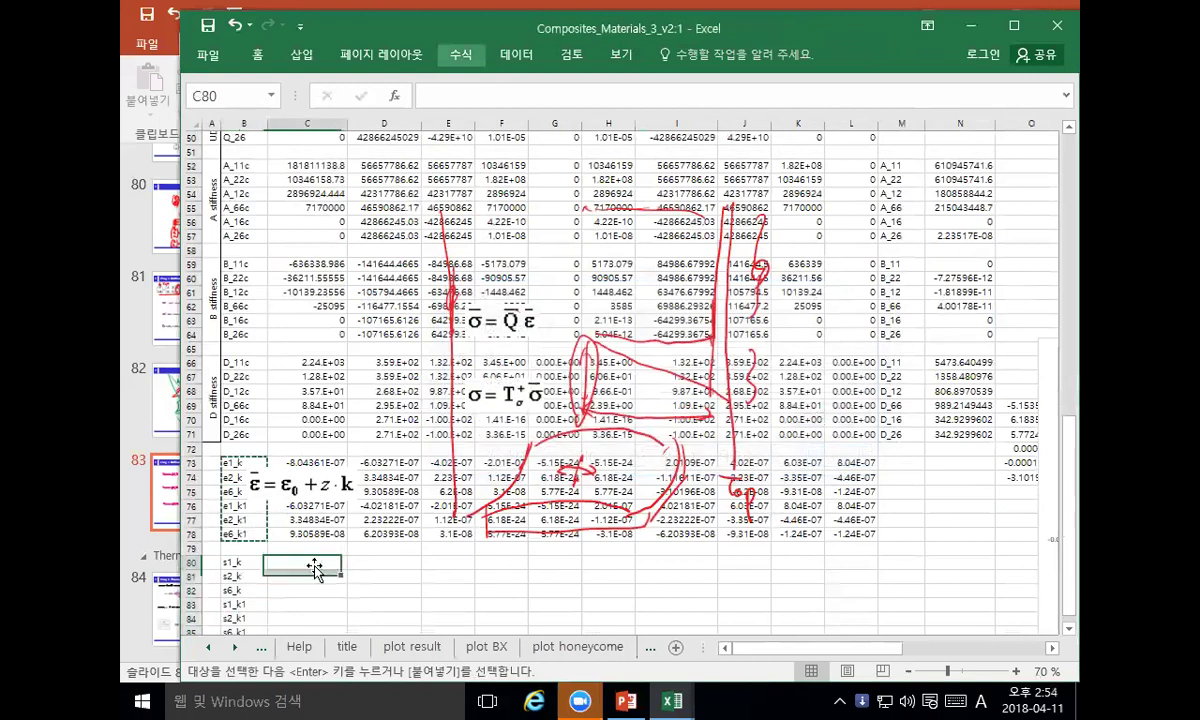
click(245, 563)
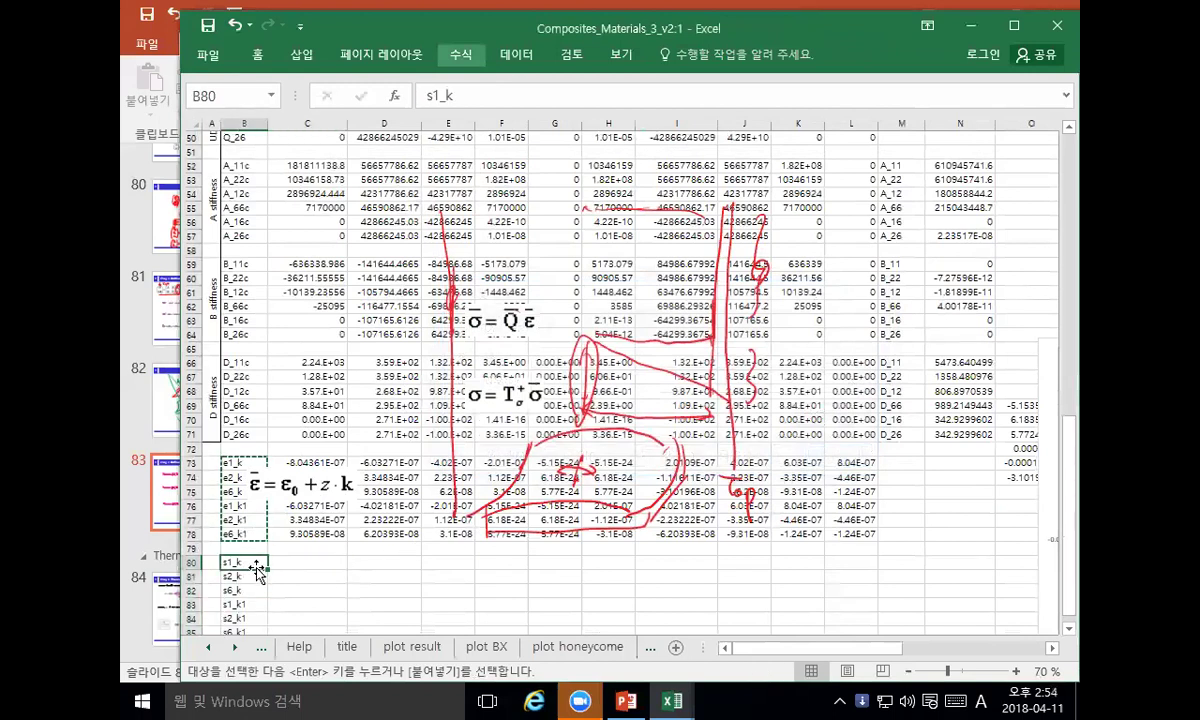
scroll(373, 536, down, 2)
drag(285, 400, 800, 540)
scroll(340, 355, up, 8)
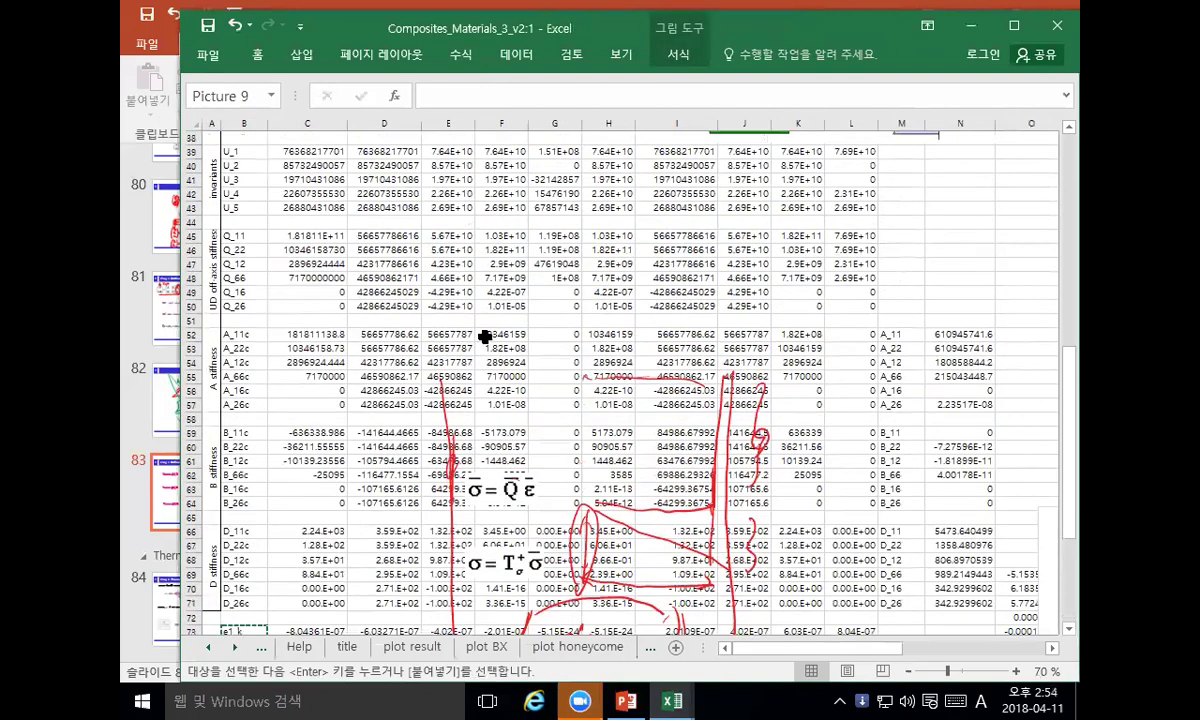
click(237, 319)
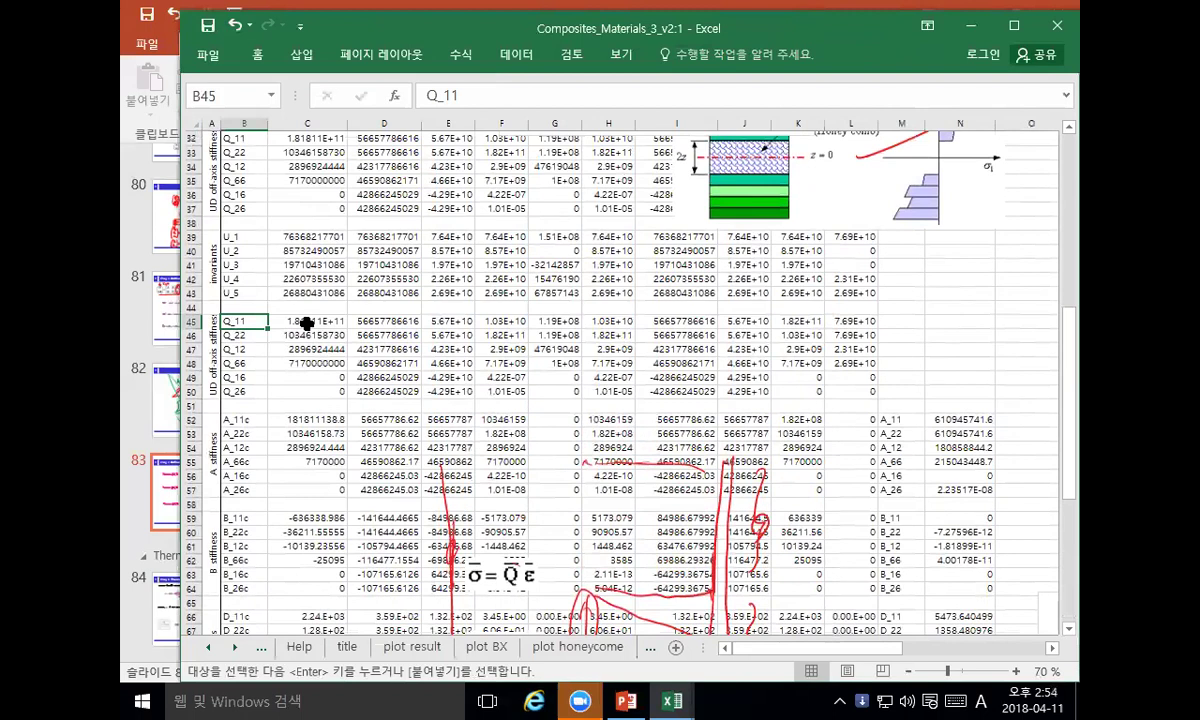
scroll(307, 321, down, 6)
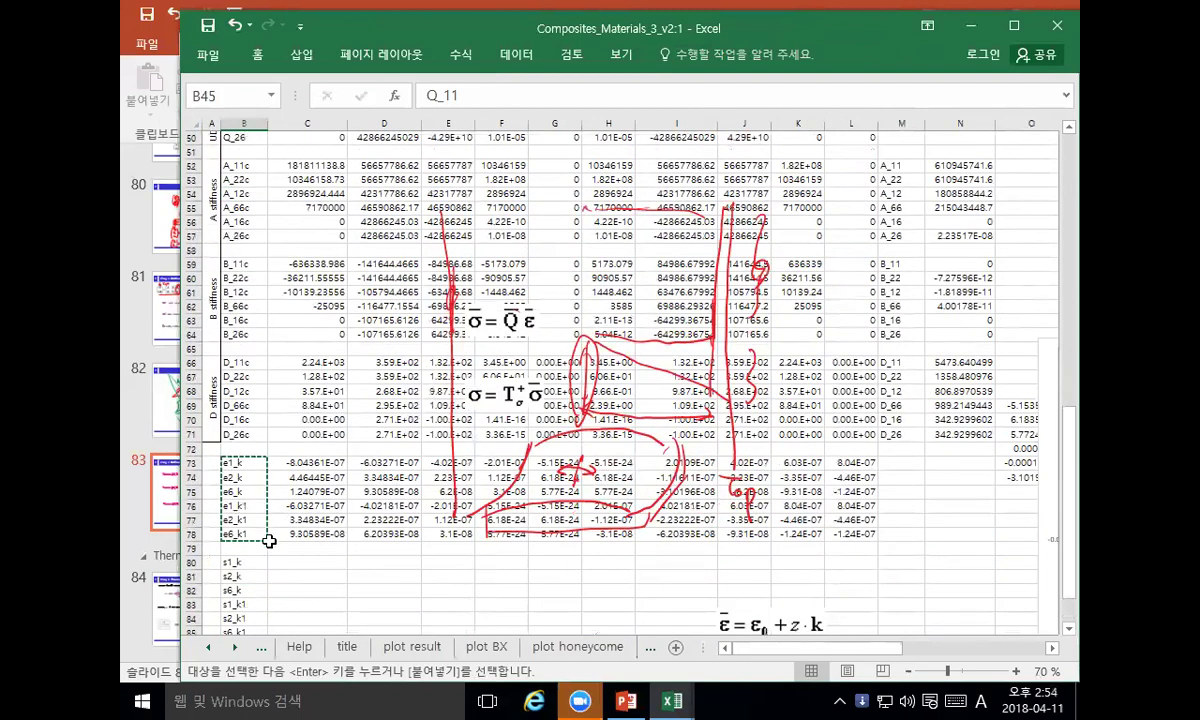
Step: Place the σ̄ = Q̄ ε̄ picture beside the stress labels and the ε̄ = ε0 + z·k picture over the first strain rows
click(299, 566)
drag(495, 305, 354, 592)
scroll(354, 592, down, 2)
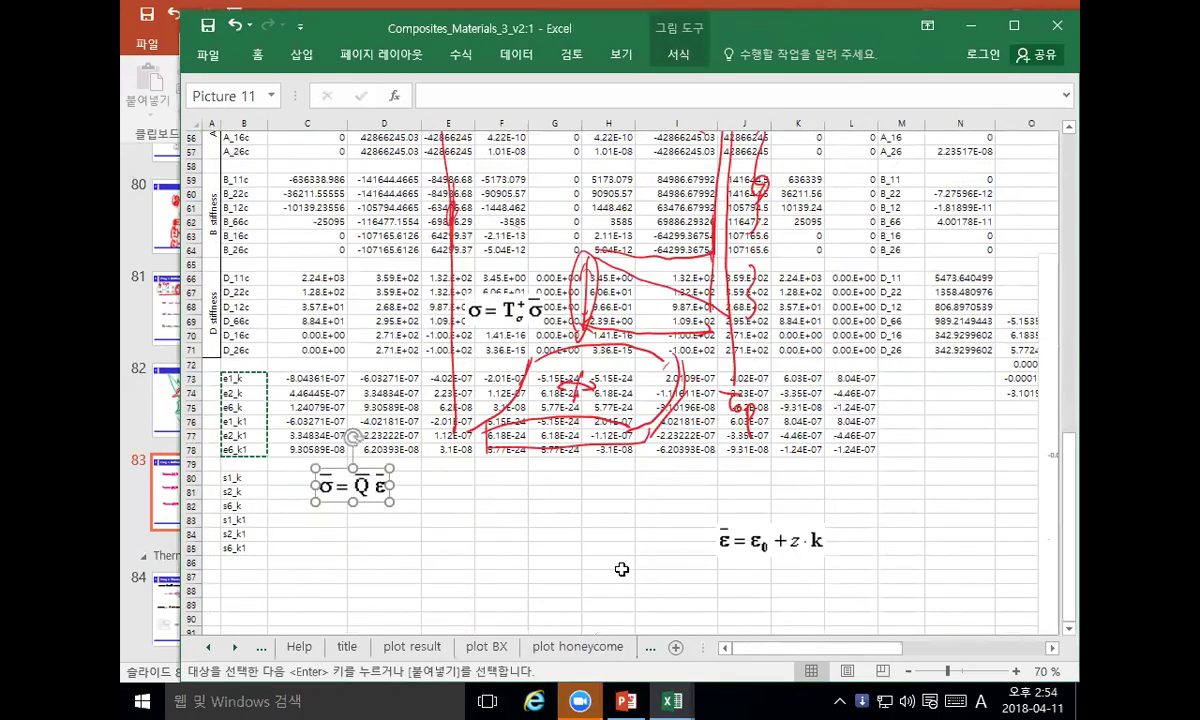
drag(755, 545, 330, 393)
click(328, 474)
drag(328, 474, 362, 481)
Step: Start the s1_k stress formula in C80 with =Q_11, leaving out the strain factor
click(316, 480)
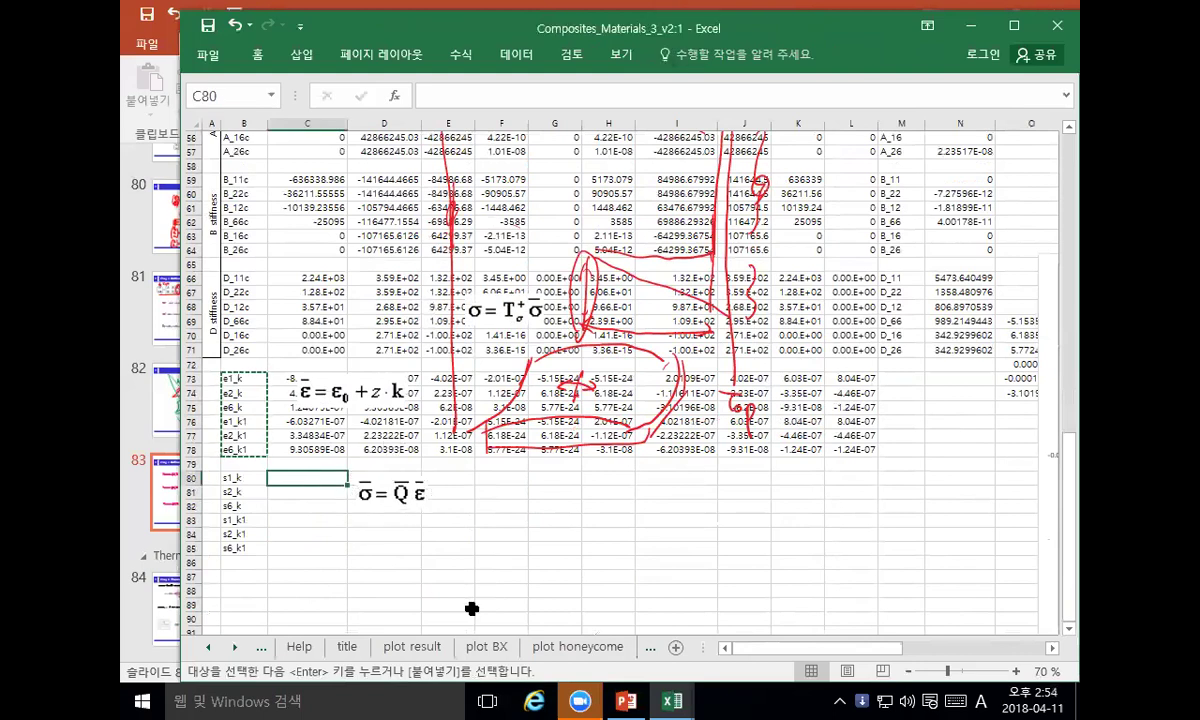
text(=)
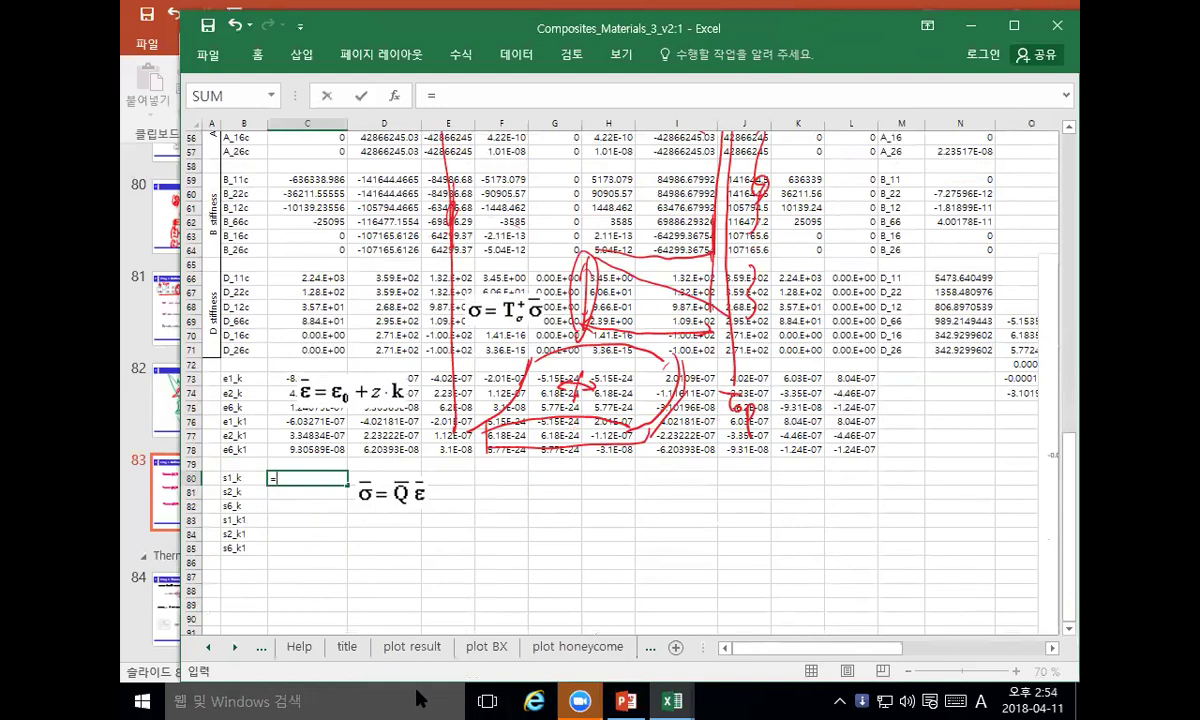
text(Q_)
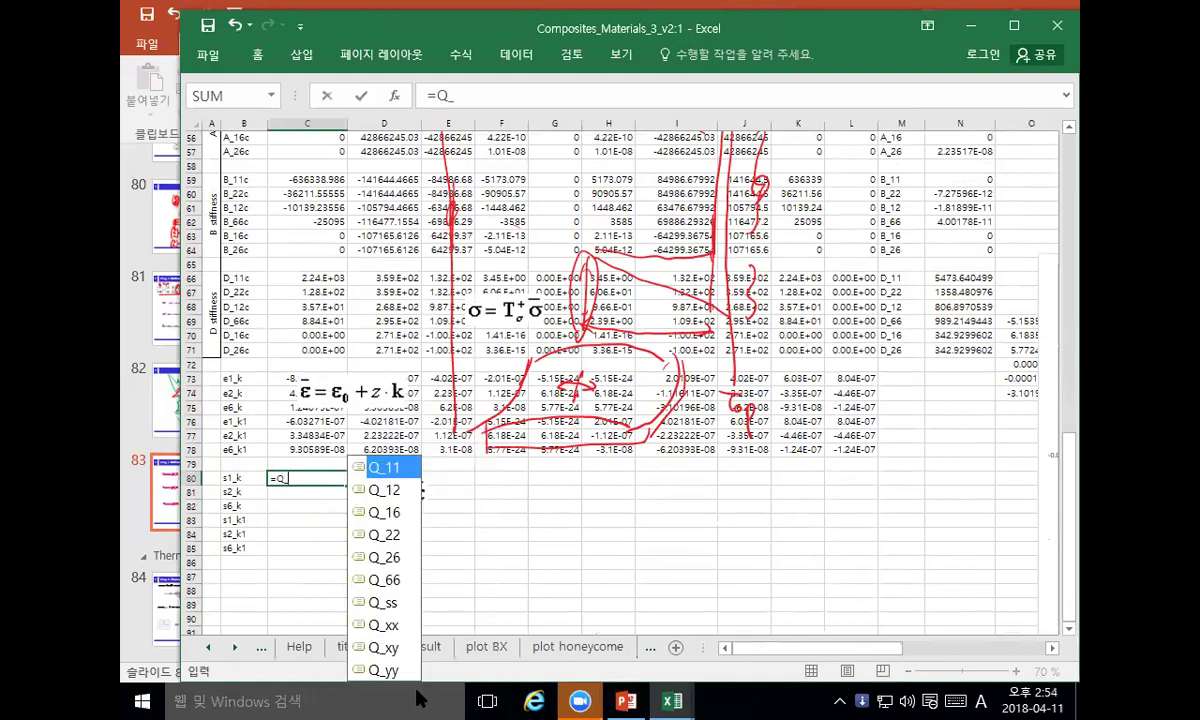
text(11*)
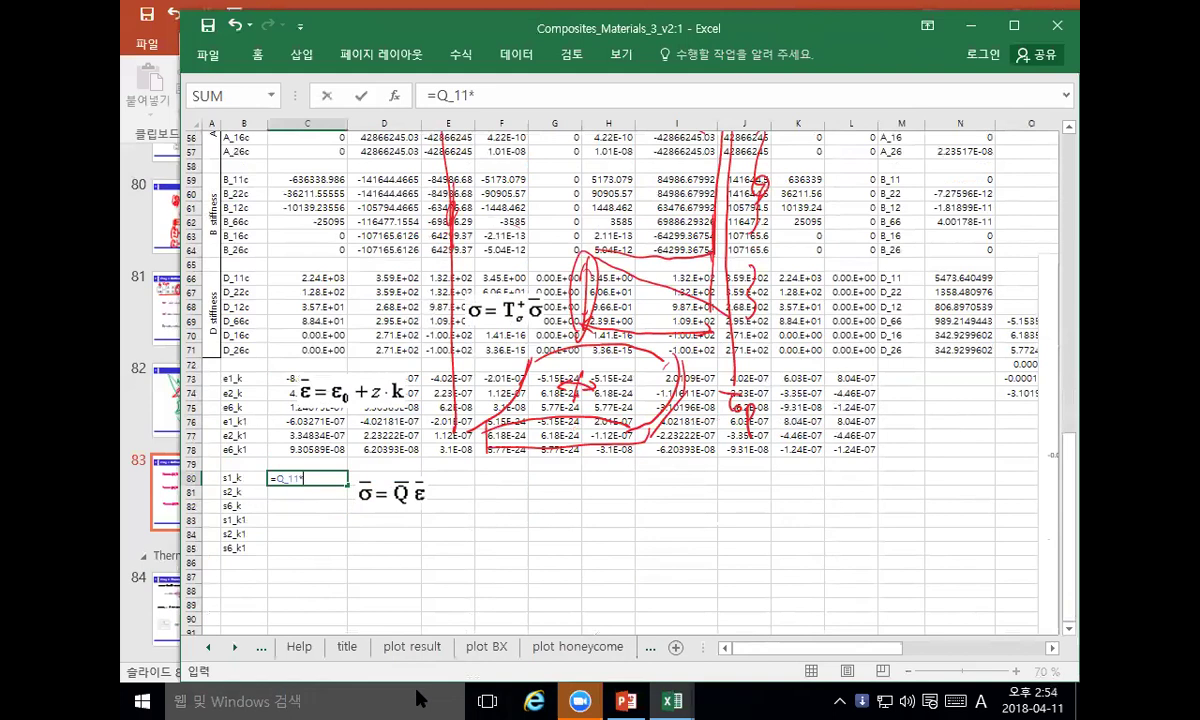
text(e)
key(Escape)
text(1)
key(BackSpace)
key(BackSpace)
key(BackSpace)
key(Return)
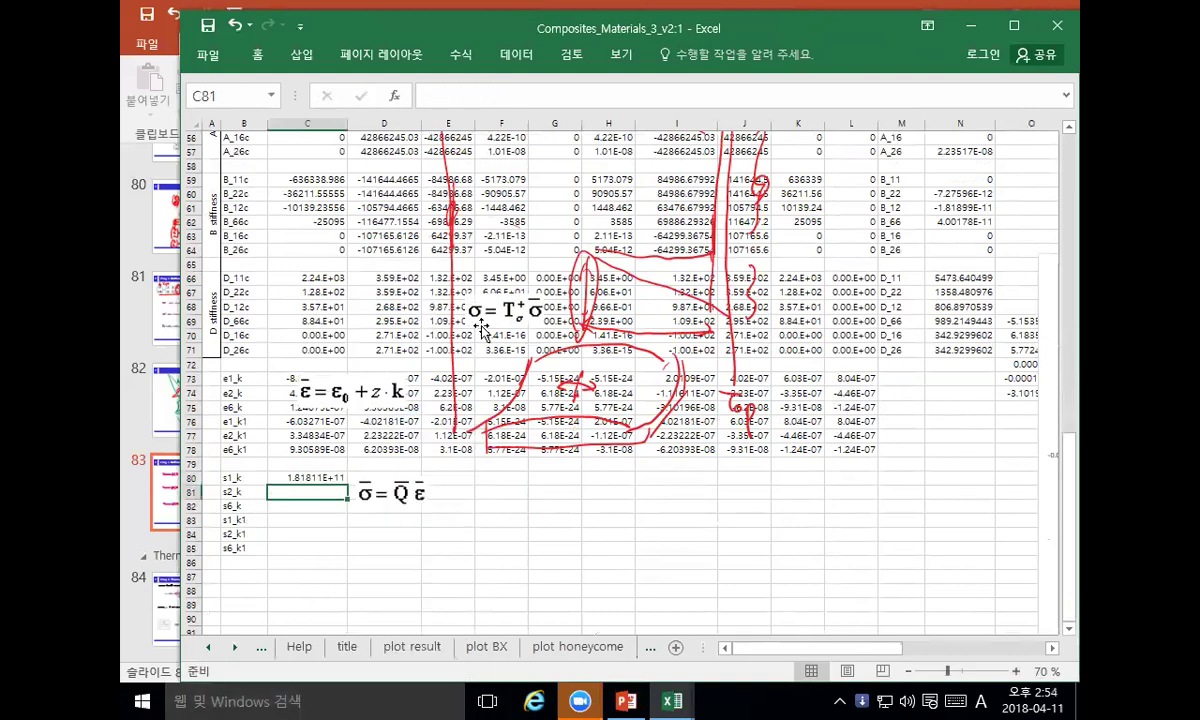
Step: Create range names for the strain rows in B73:L78 from their row labels
drag(238, 380, 872, 455)
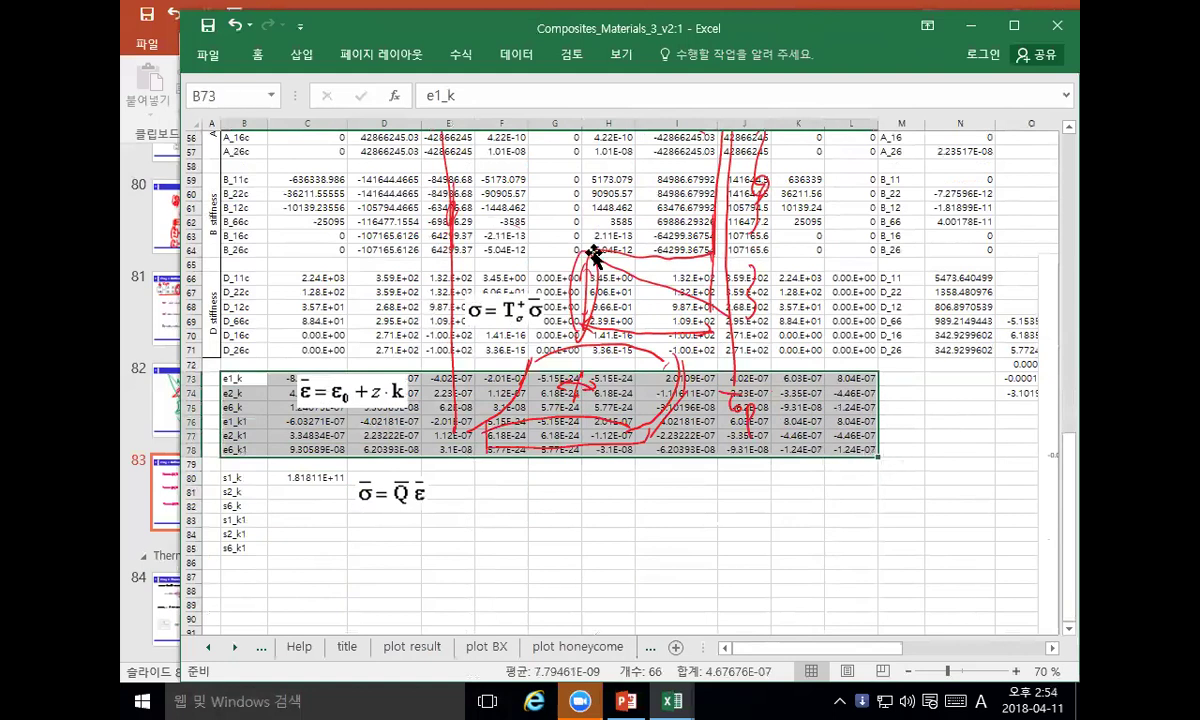
click(460, 55)
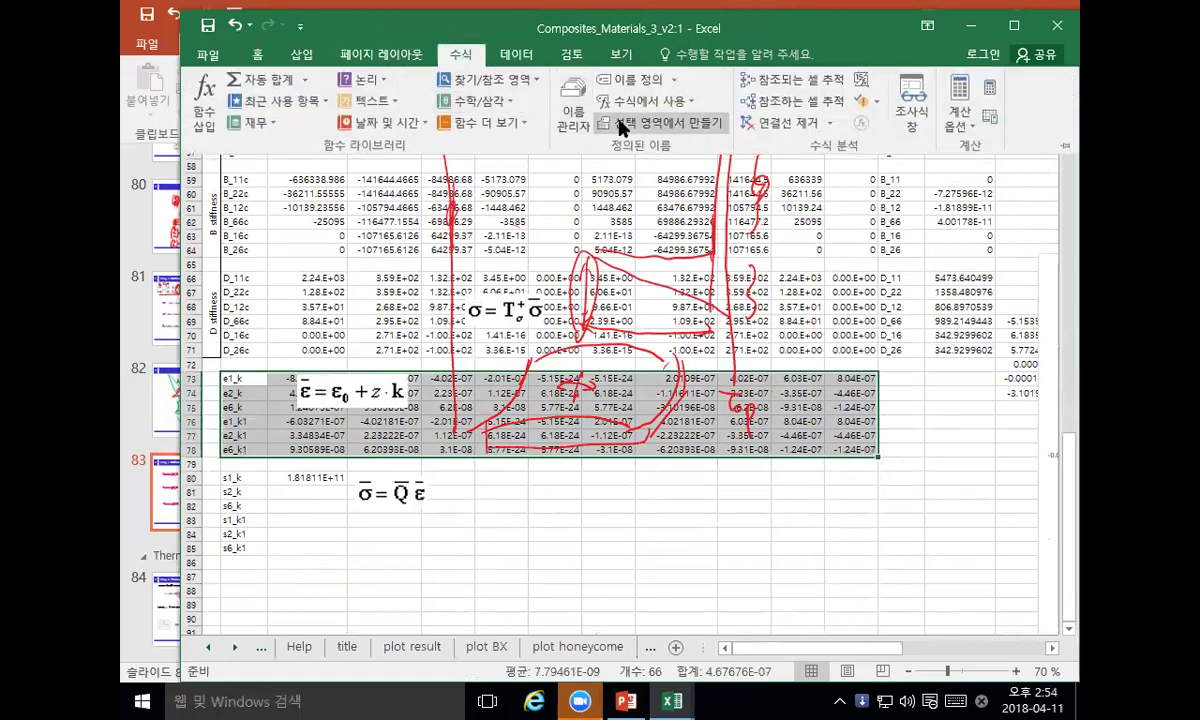
click(611, 118)
click(718, 407)
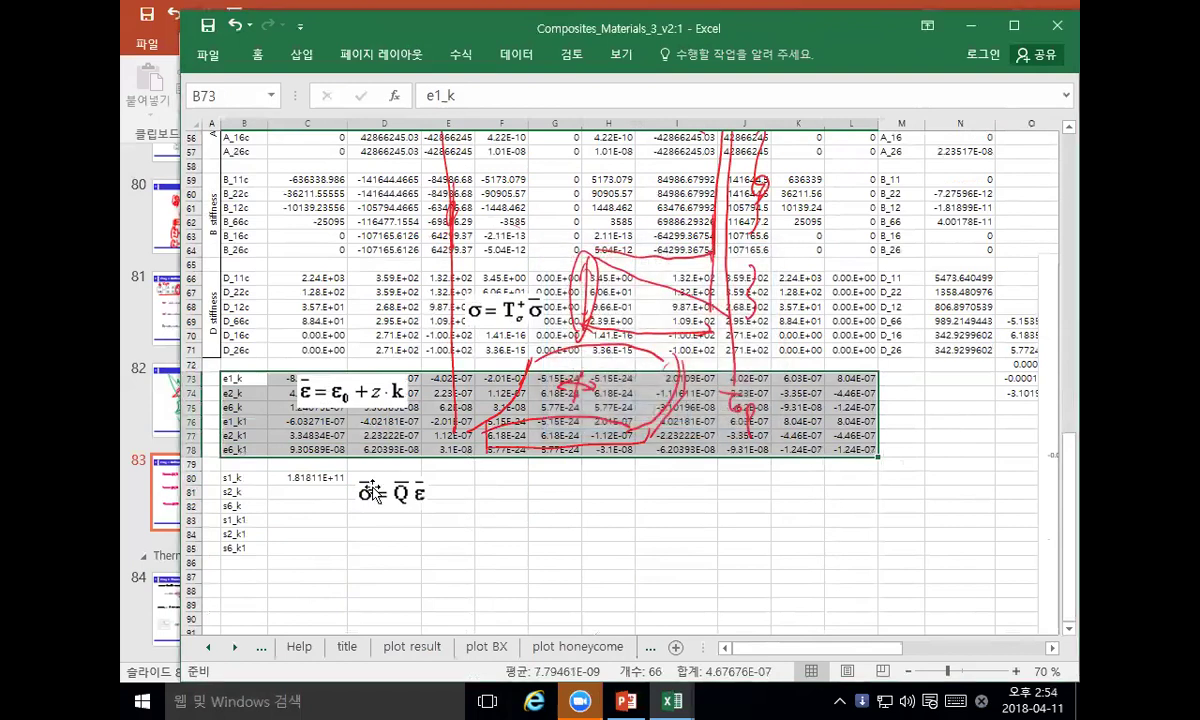
Step: Extend the s1_k stress formula in C80 to =Q_11*e1_k
click(321, 481)
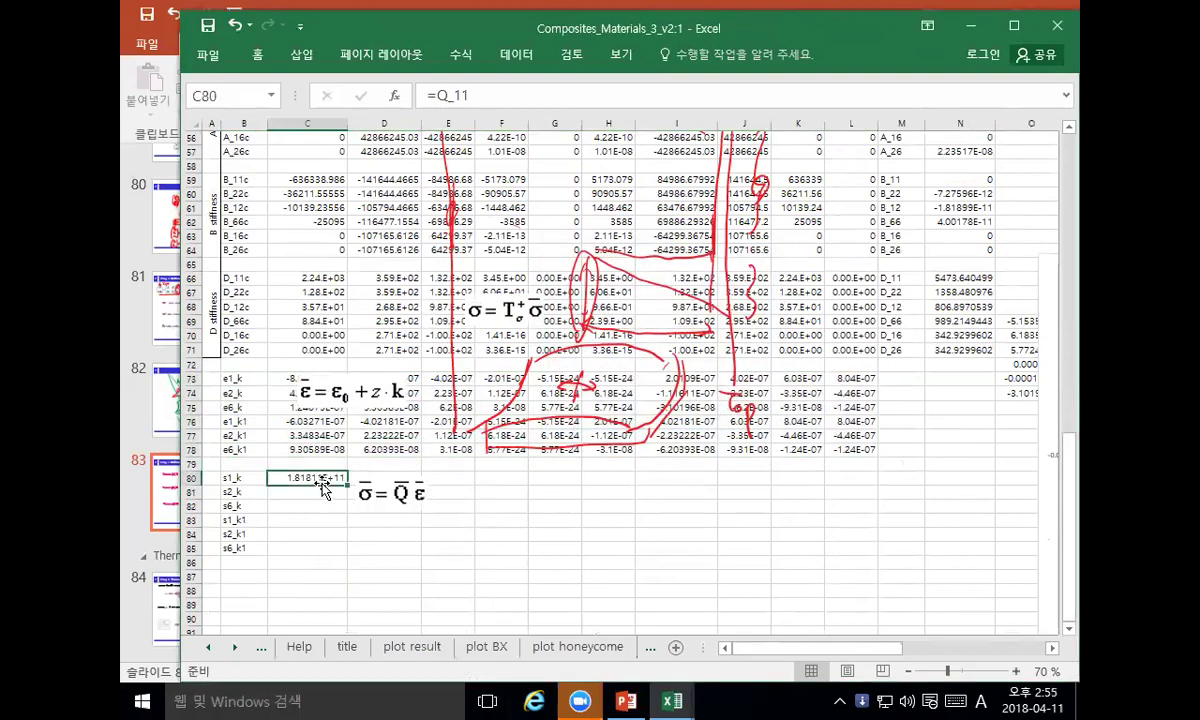
click(494, 92)
text(*e1_)
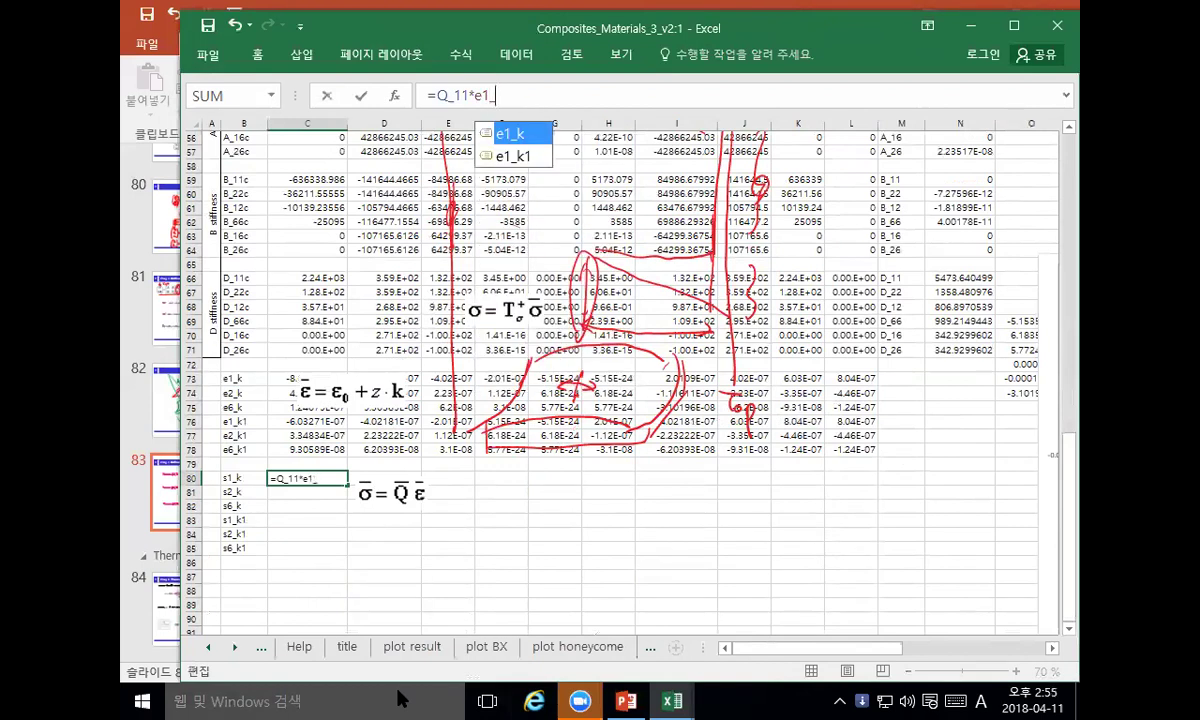
text(k)
key(Escape)
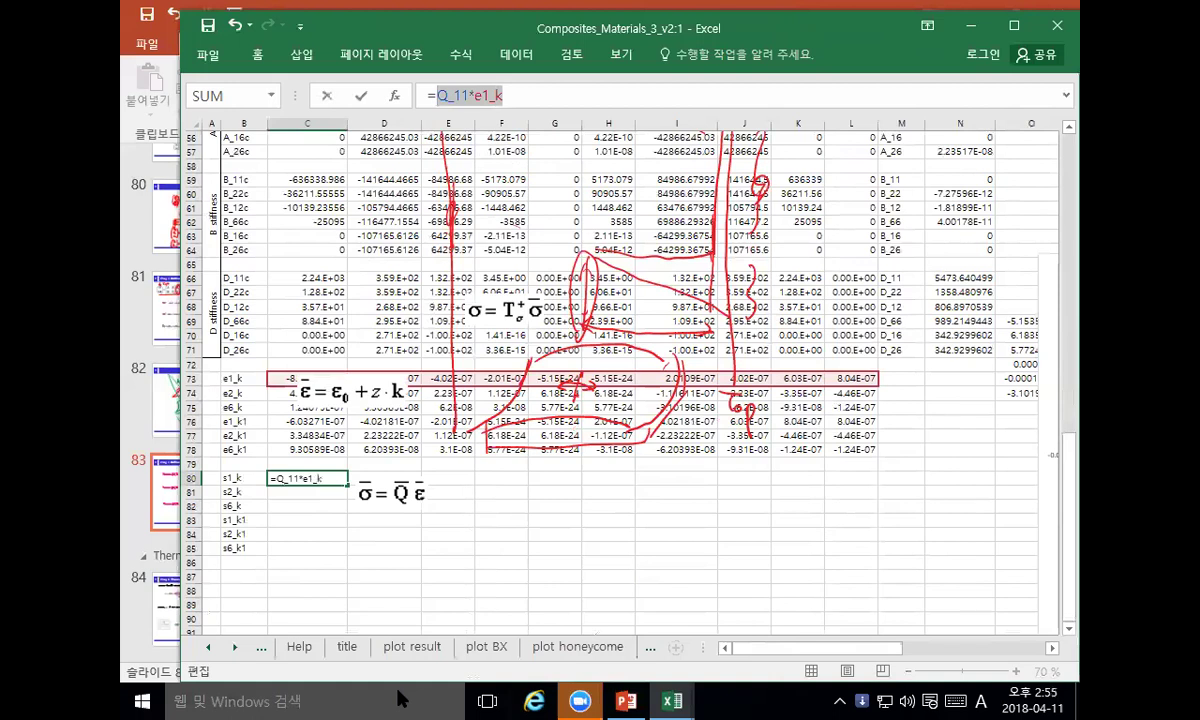
Step: Add the second term +Q_12*e2_k to the s1_k formula in C80
key(End)
text(Q_11*e1_k)
key(Escape)
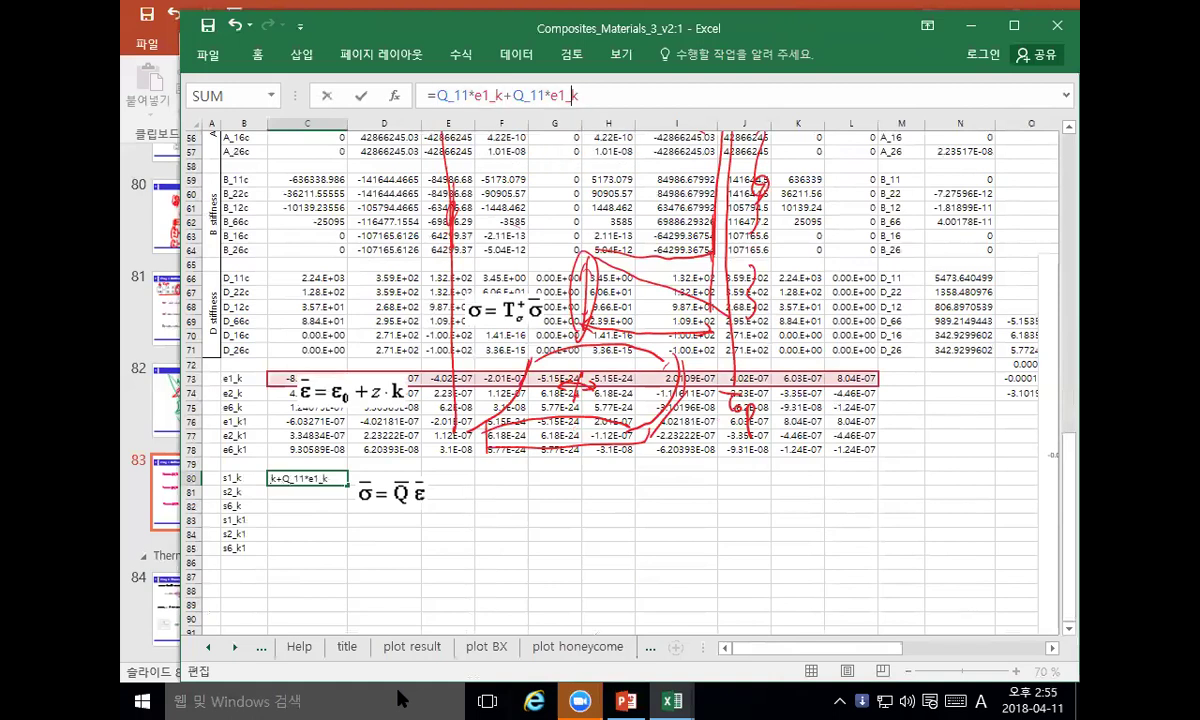
key(Delete)
text(2)
key(End)
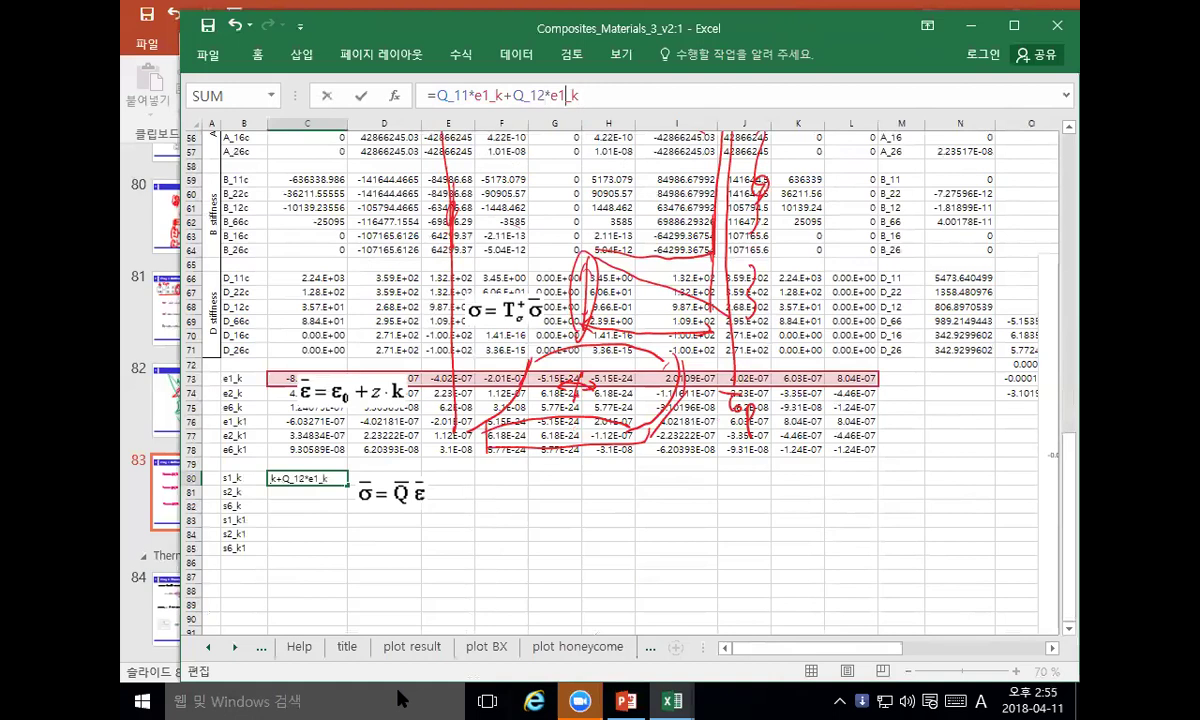
key(BackSpace)
text(2)
Step: Complete the C80 formula as =Q_11*e1_k+Q_12*e2_k+Q_16*e6_k
key(End)
text(Q_11*e1_k)
key(Escape)
key(Left)
key(Left)
key(BackSpace)
text(6)
key(Left)
key(Left)
key(BackSpace)
text(6)
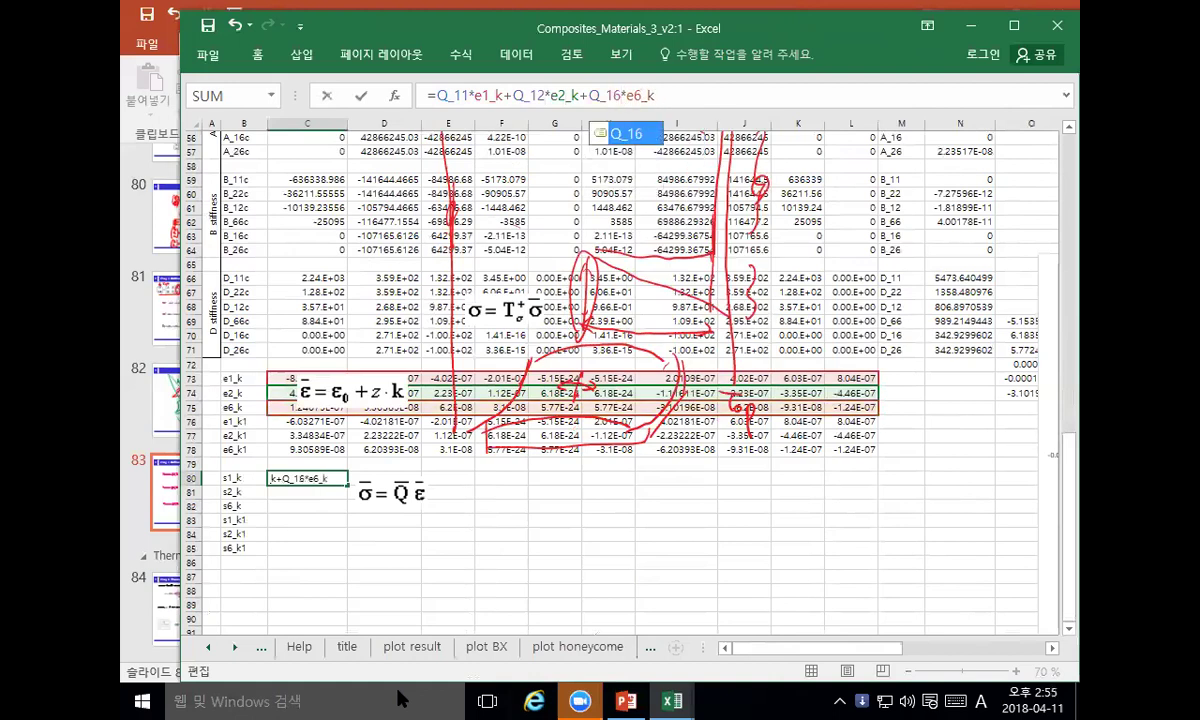
key(Return)
key(Up)
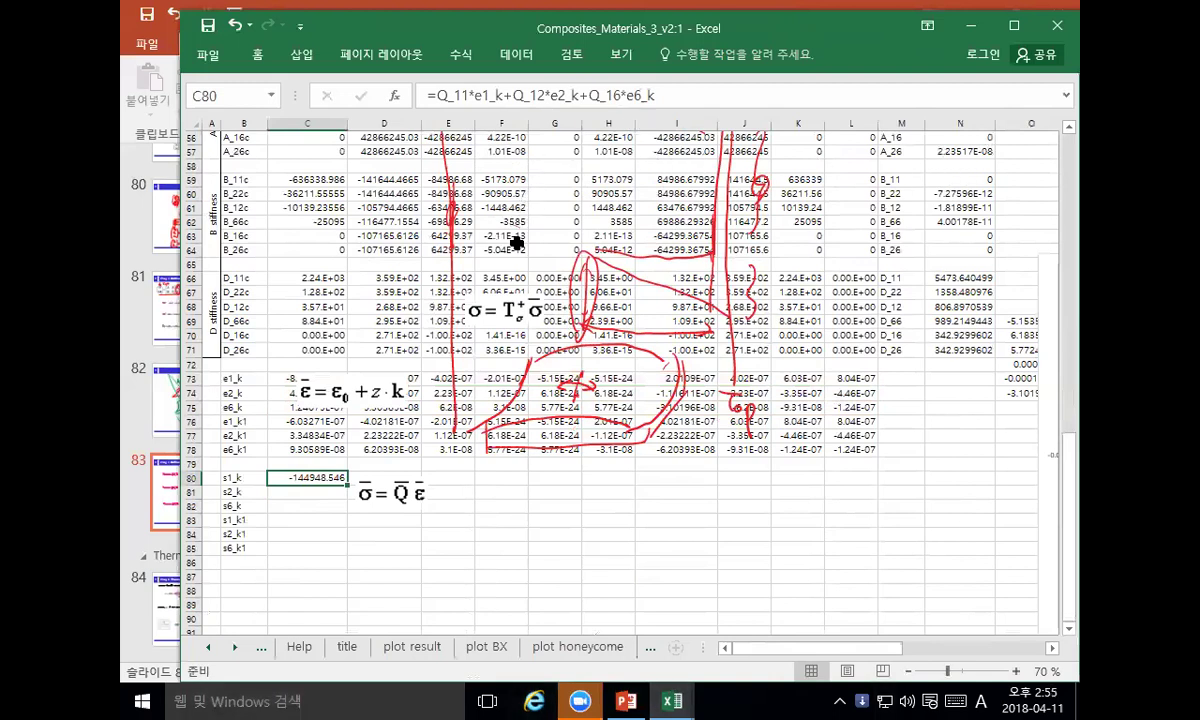
Step: Copy the s1_k formula into C81 for s2_k and change it to =Q_12*e1_k+Q_22*e2_k+Q_26*e6_k
key(ctrl+c)
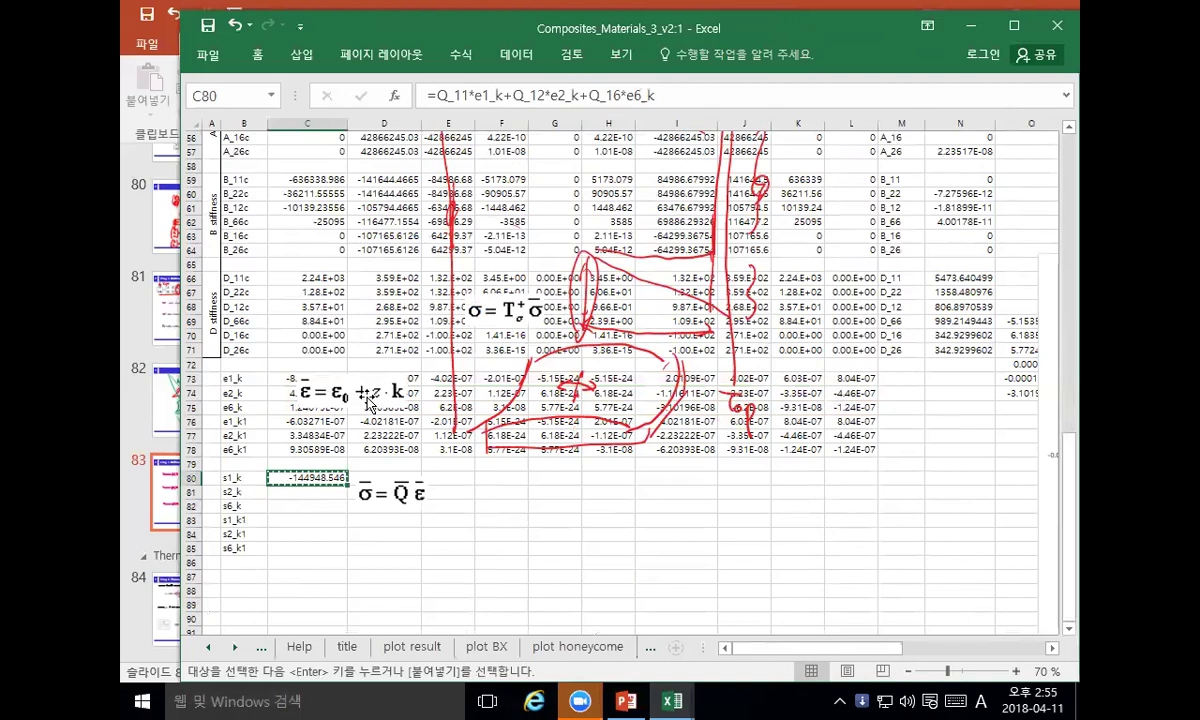
click(302, 493)
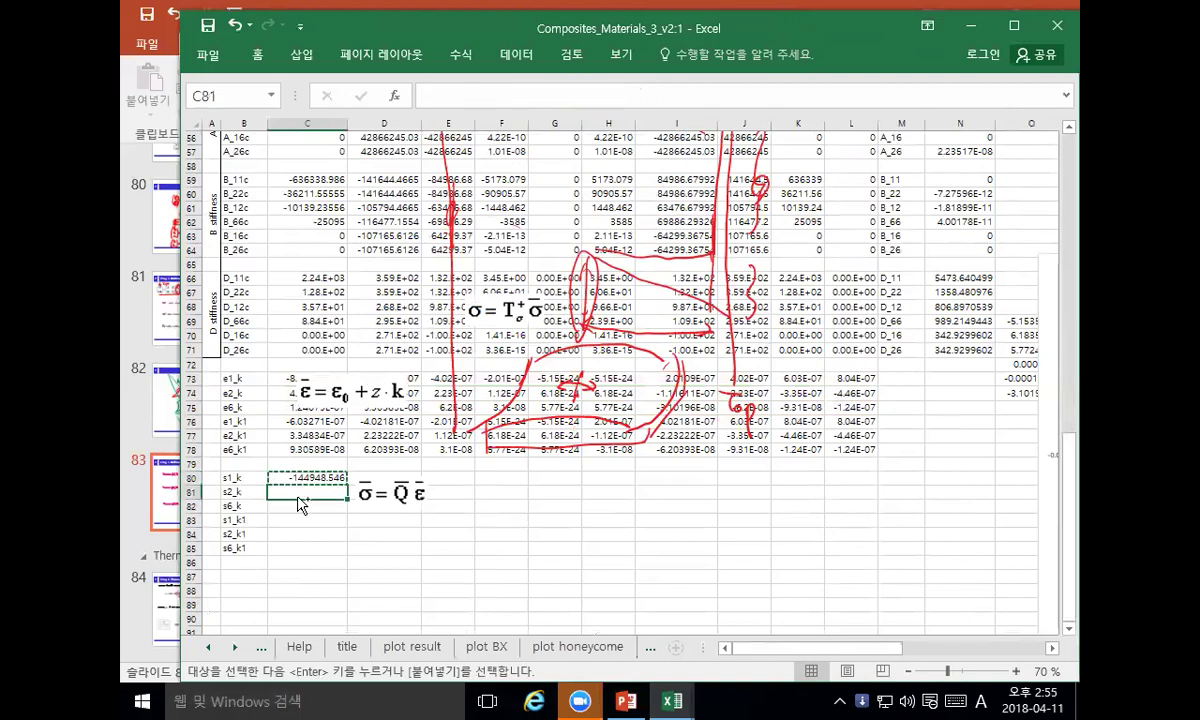
key(ctrl+v)
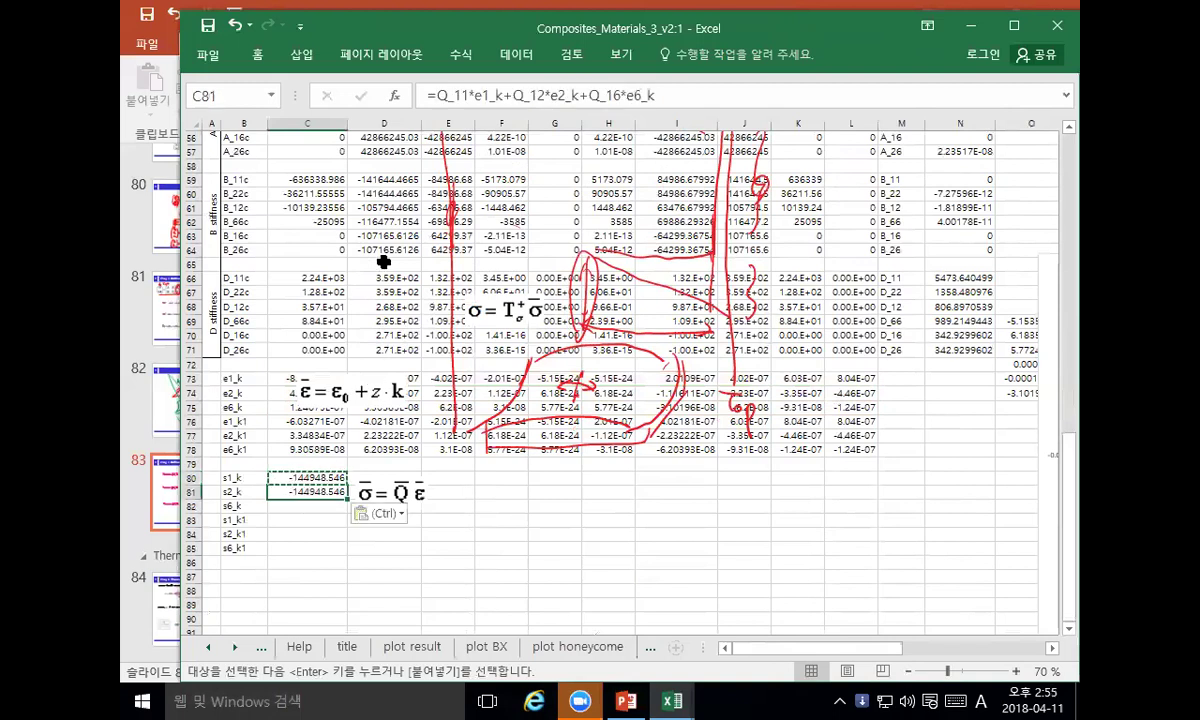
click(461, 95)
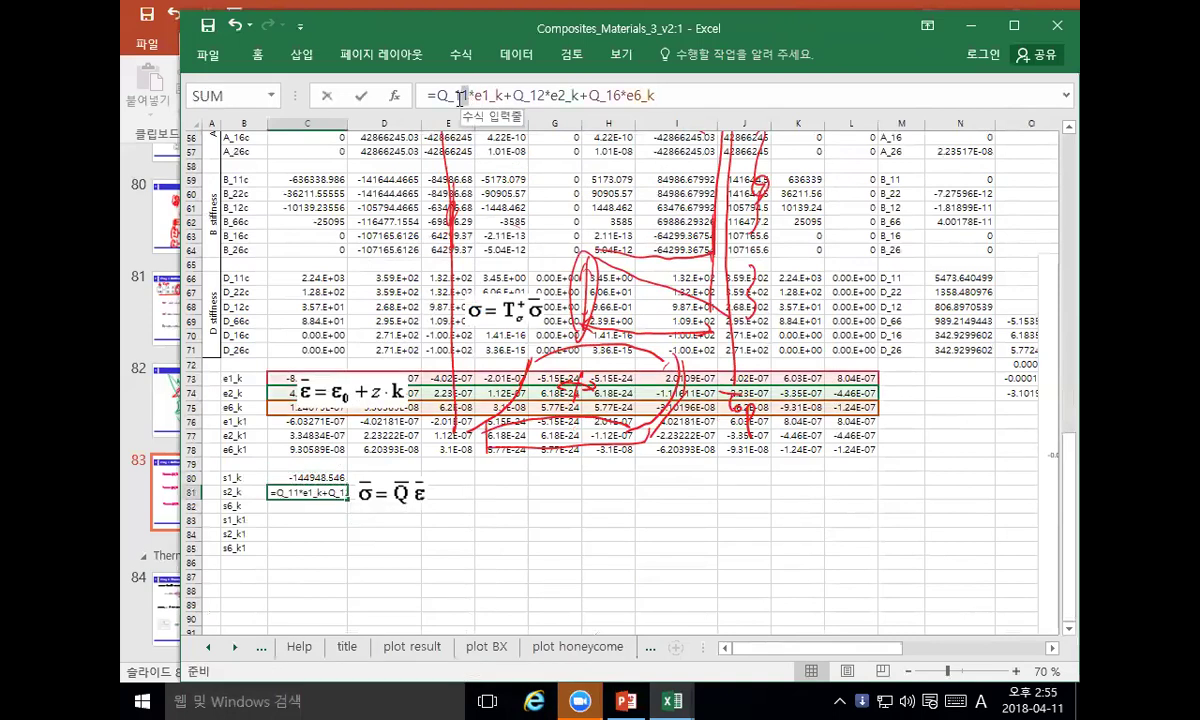
key(BackSpace)
text(2)
click(540, 94)
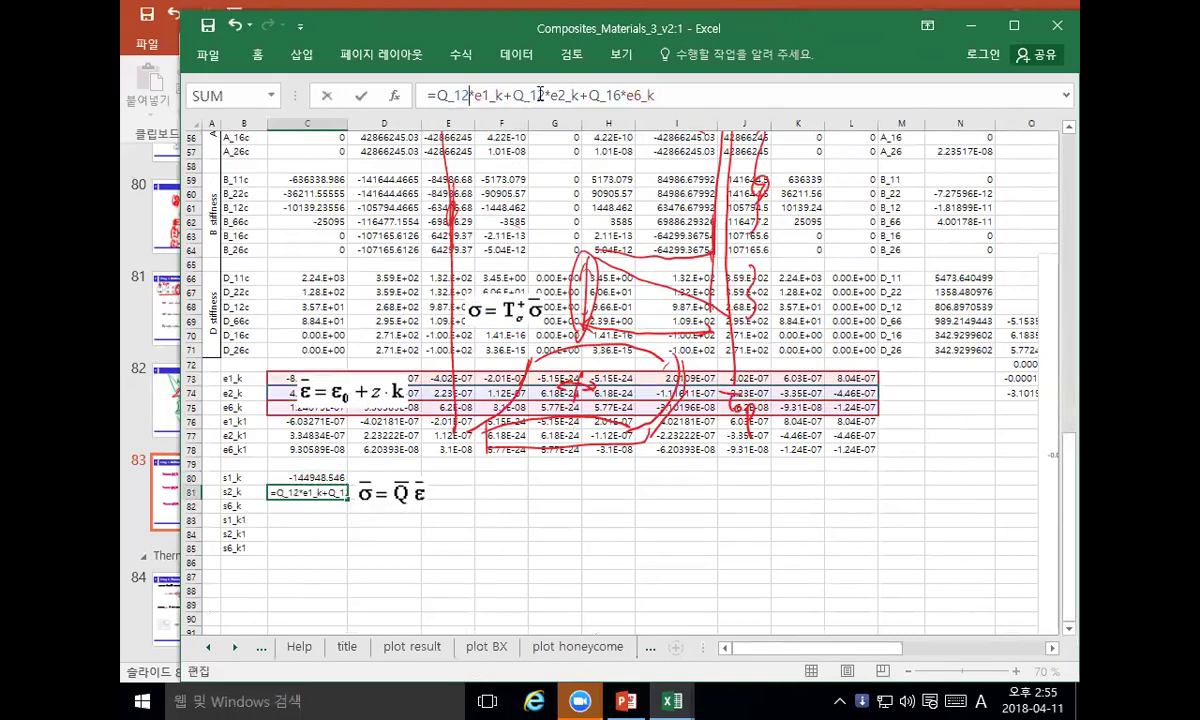
key(BackSpace)
text(2)
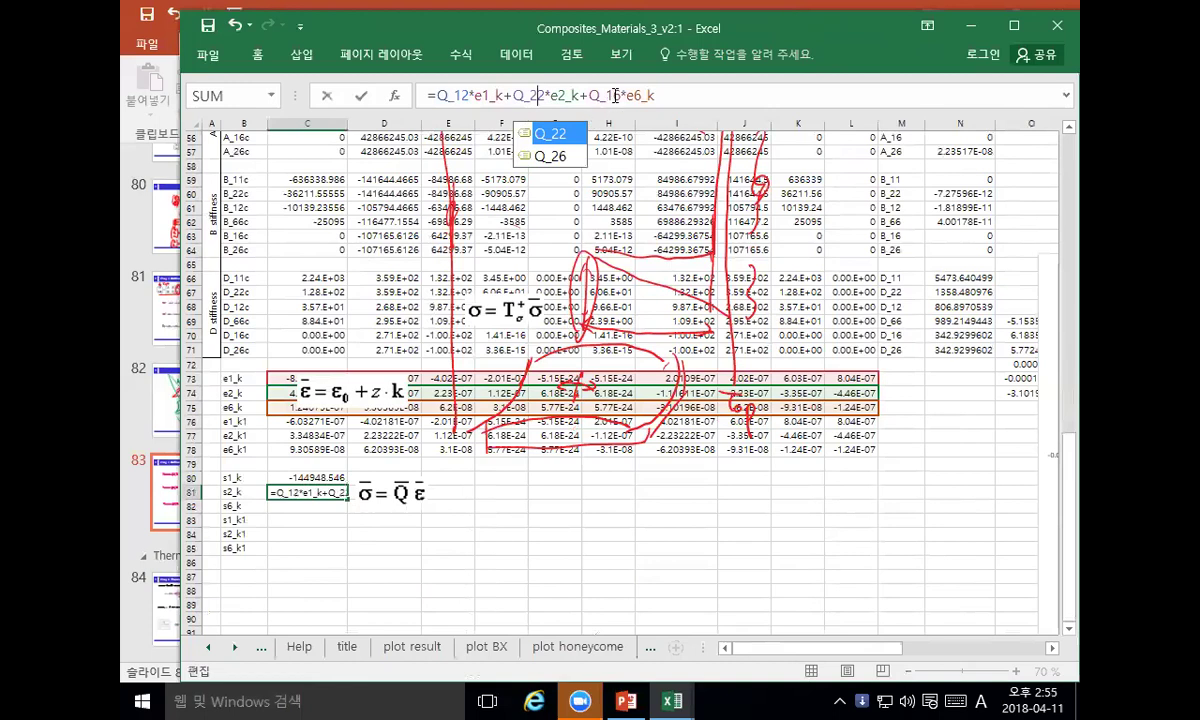
click(610, 95)
key(BackSpace)
text(2)
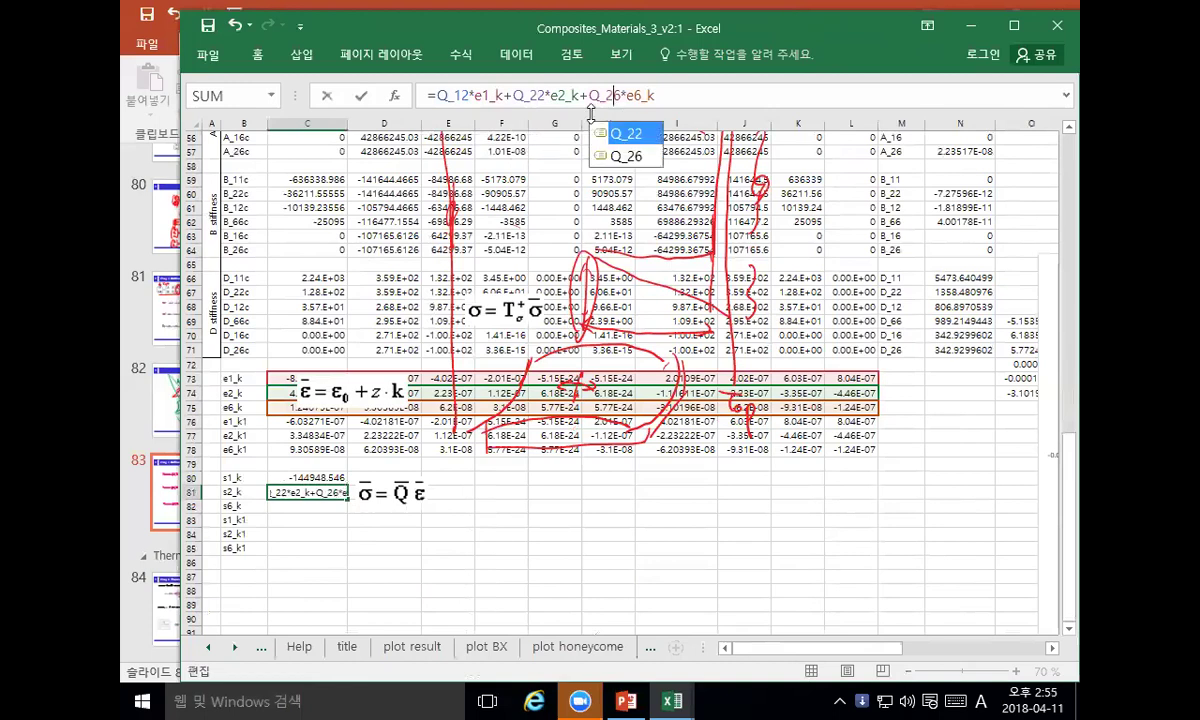
click(357, 96)
Step: Copy the s2_k formula into C82 for s6_k and change it to =Q_16*e1_k+Q_26*e2_k+Q_66*e6_k
key(ctrl+c)
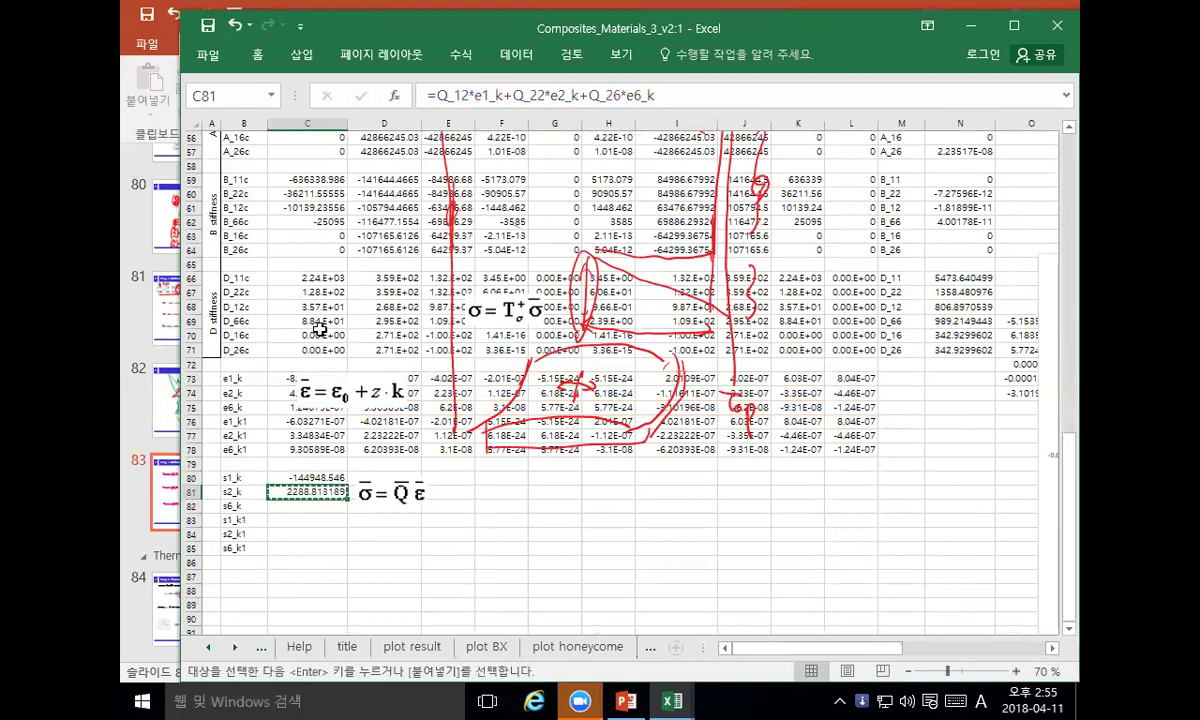
click(298, 506)
key(ctrl+v)
click(465, 96)
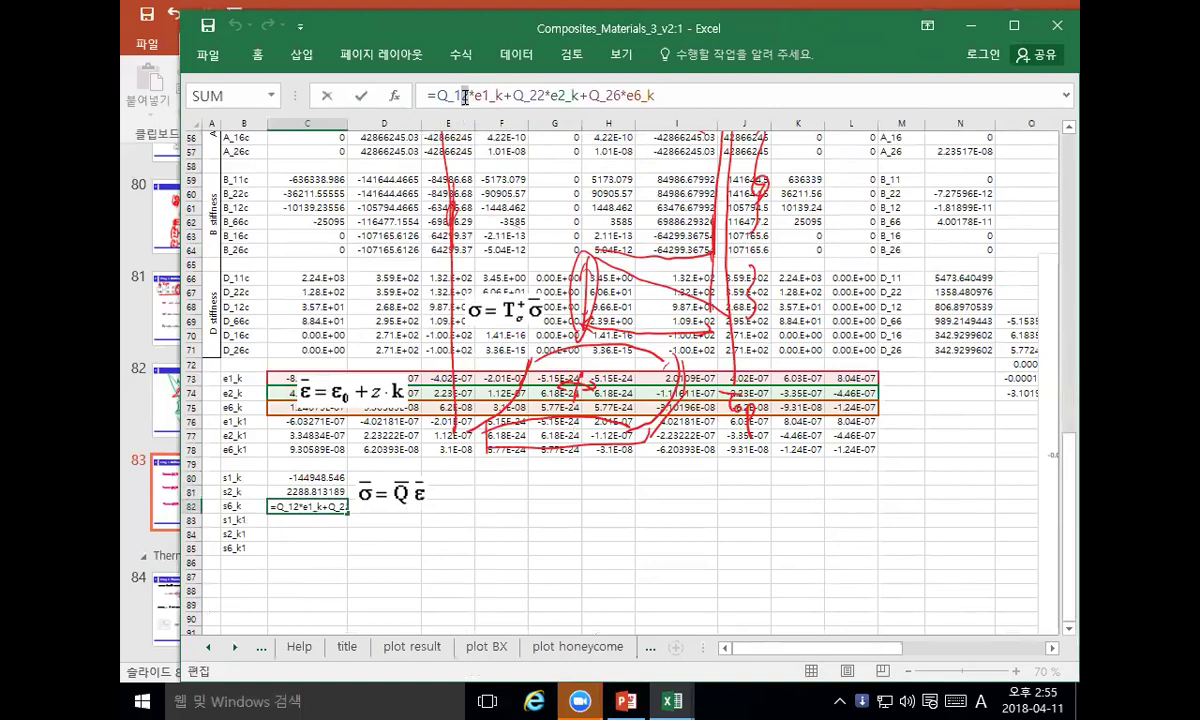
key(BackSpace)
text(6)
click(540, 95)
key(BackSpace)
text(6)
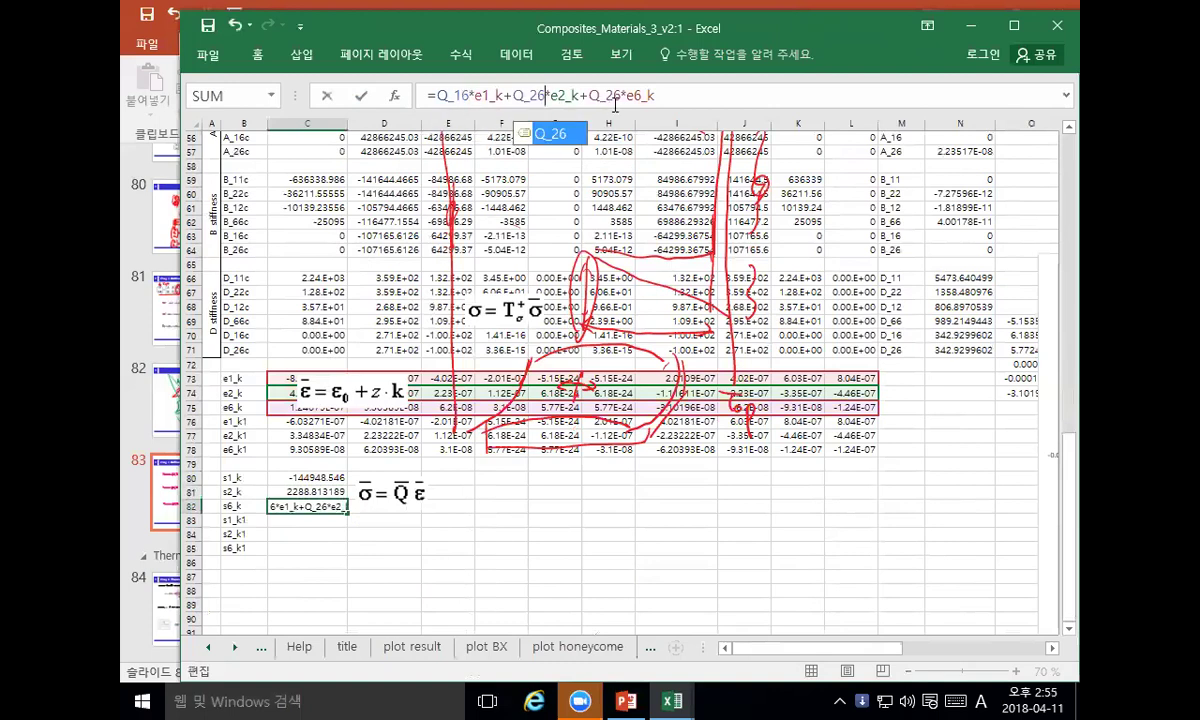
click(615, 92)
key(BackSpace)
text(6)
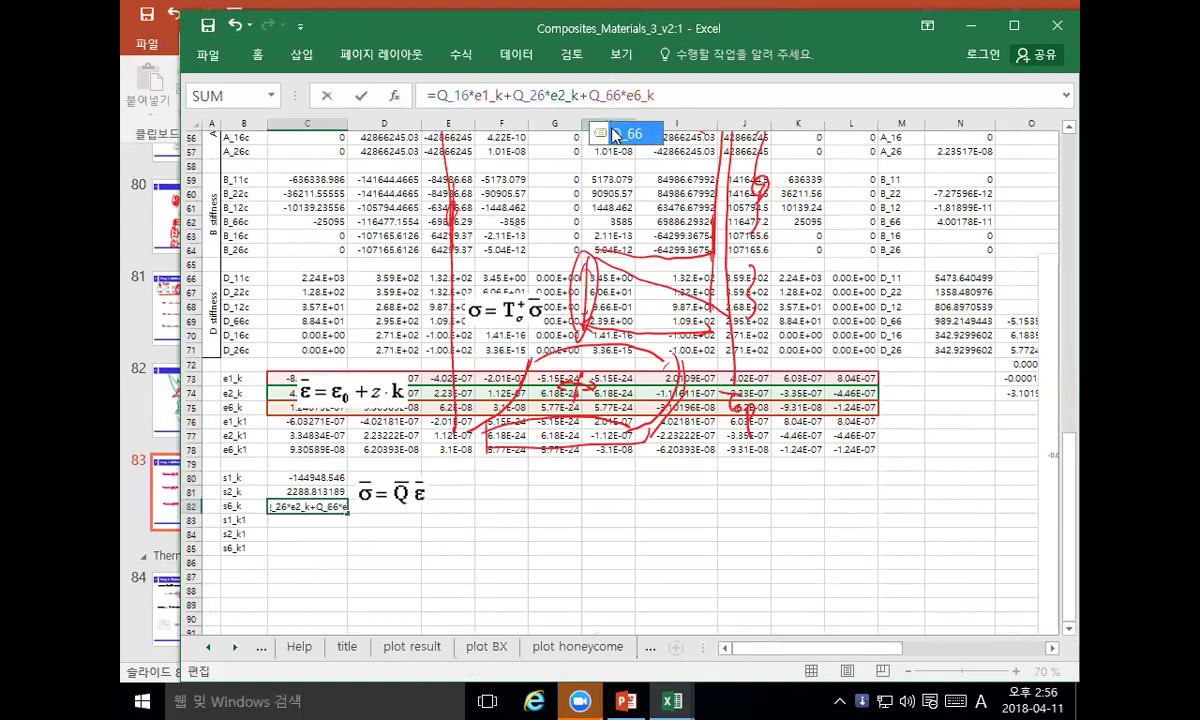
key(Return)
Step: Copy the stress formulas in C80:C82 across all ply columns through L82
drag(330, 478, 320, 505)
key(ctrl+c)
drag(838, 520, 848, 500)
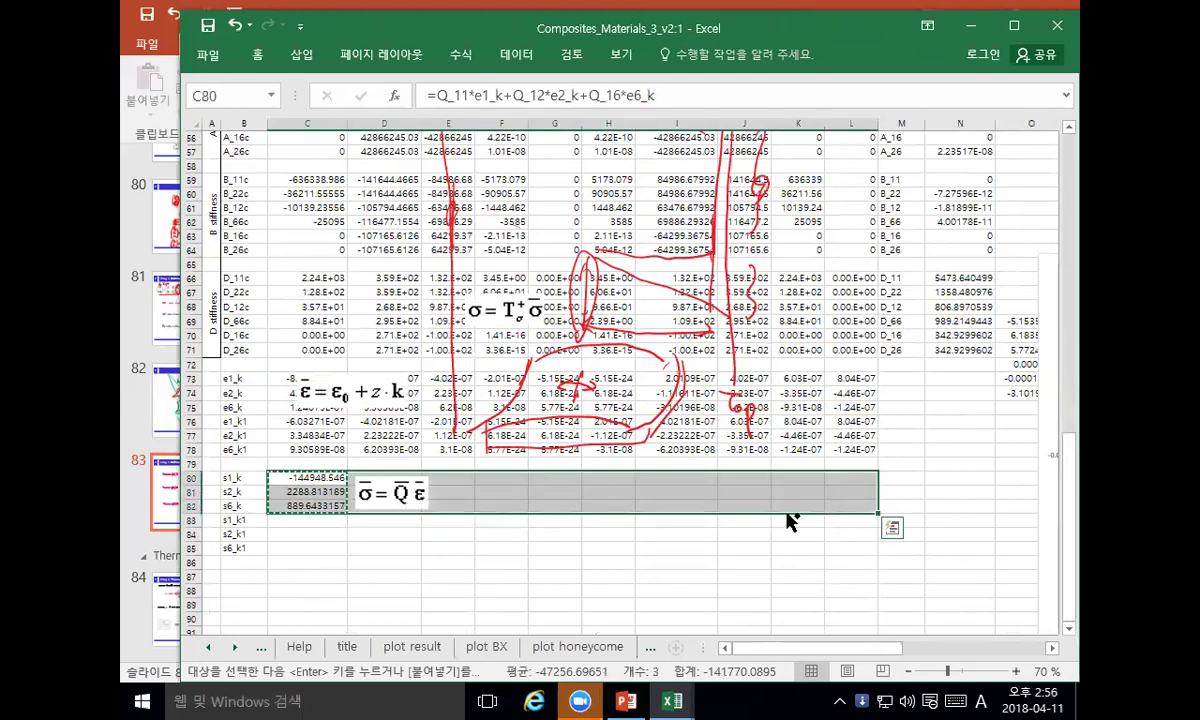
key(ctrl+v)
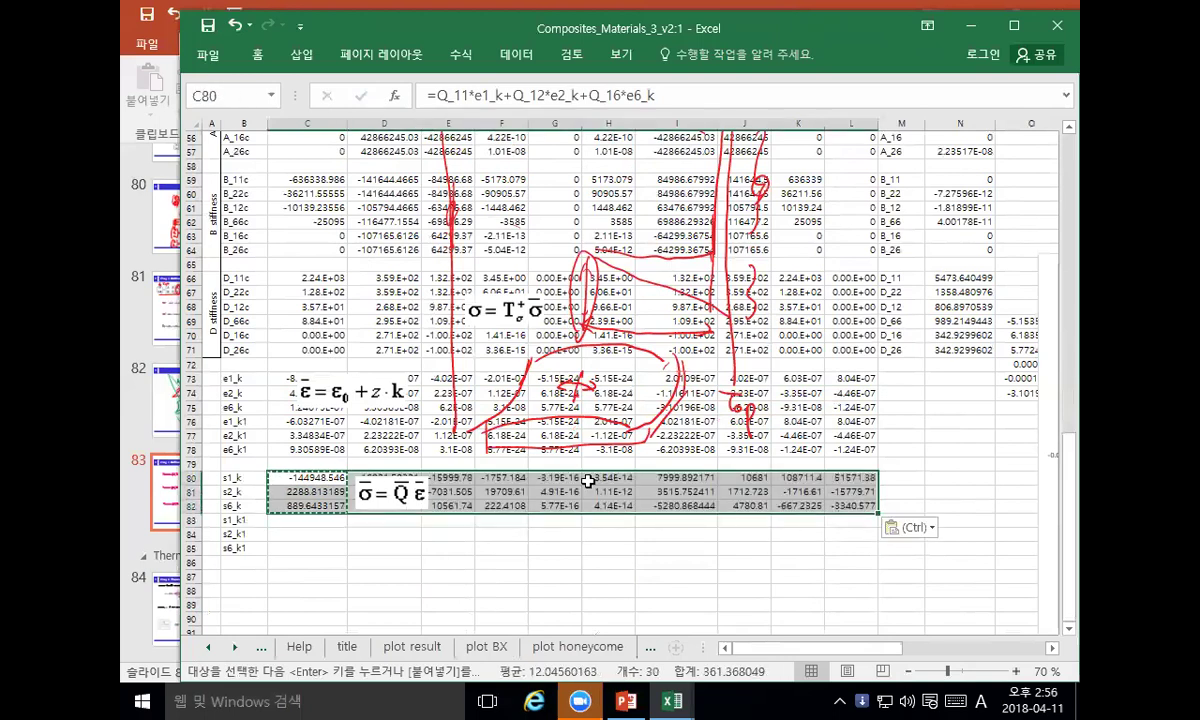
Step: Copy the first ply's stress formulas from C80:C82 into C83:C85 for the s1_k1, s2_k1 and s6_k1 rows
click(252, 520)
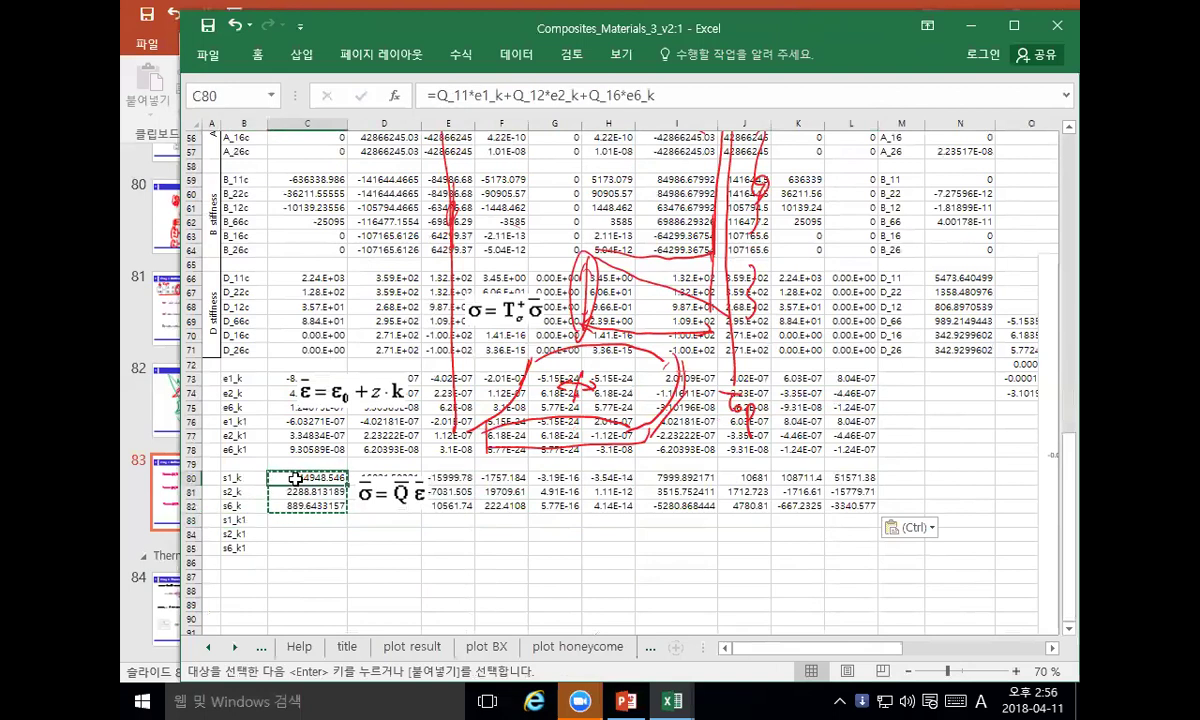
drag(296, 479, 296, 507)
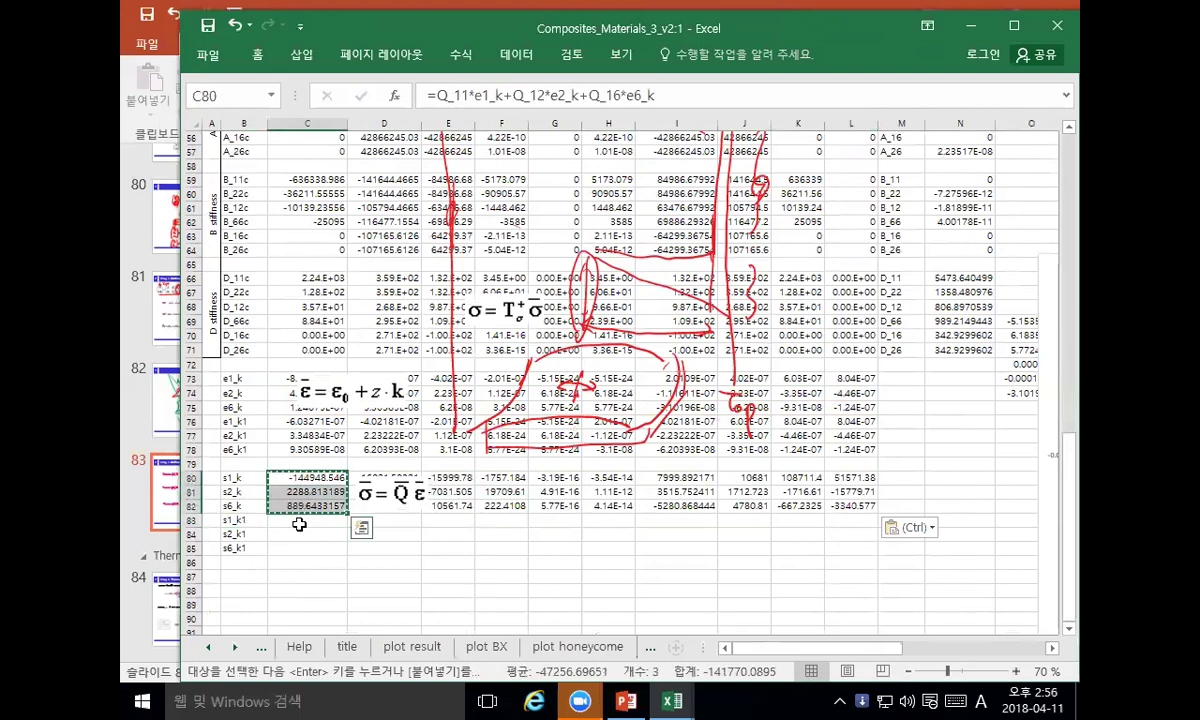
click(296, 522)
key(ctrl+v)
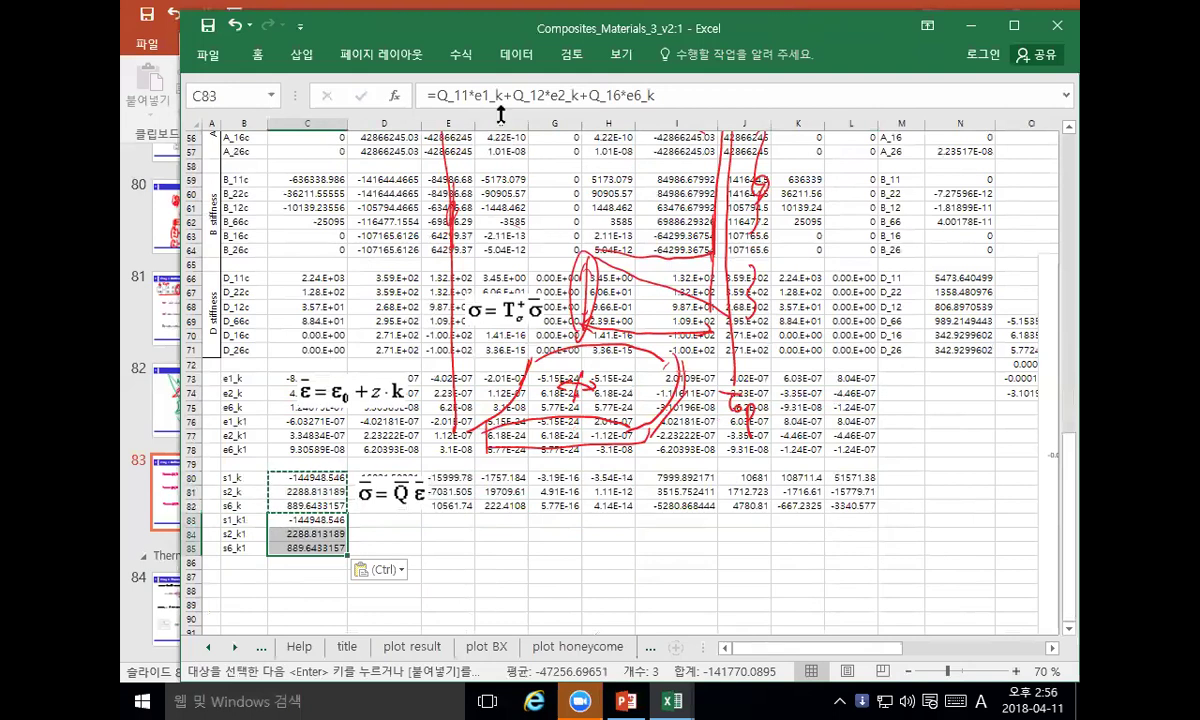
Step: Replace every k with k1 in the formulas of C83:C85
key(ctrl+f)
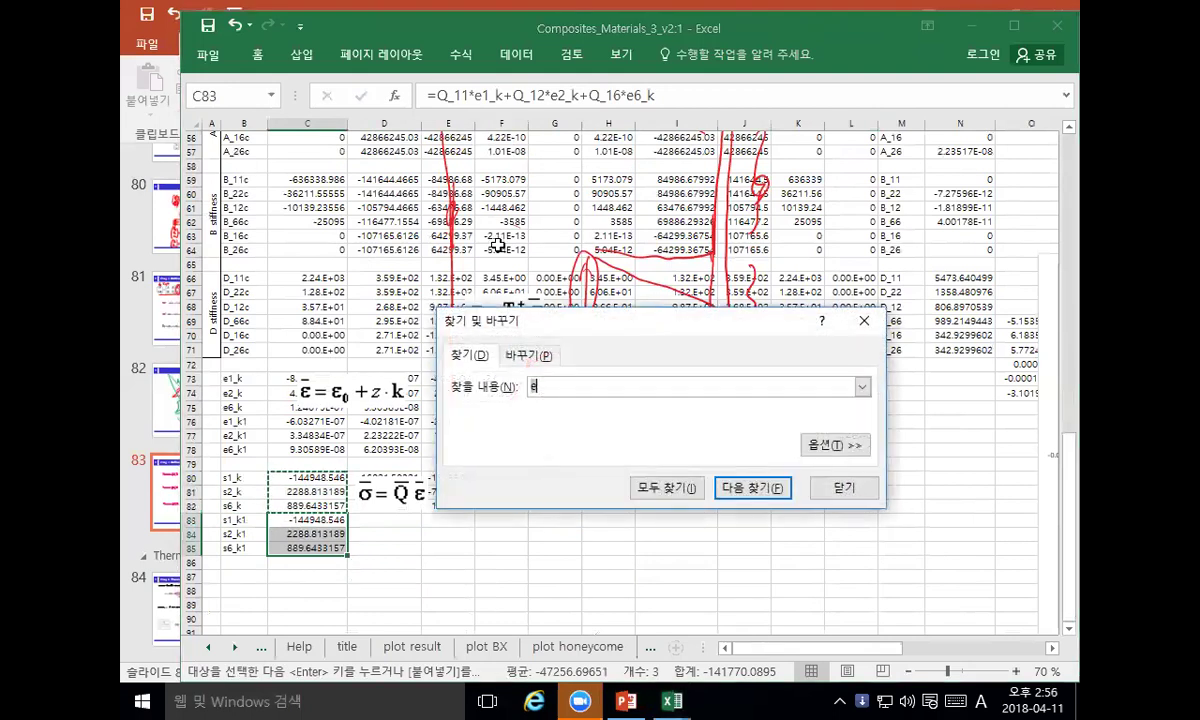
click(537, 357)
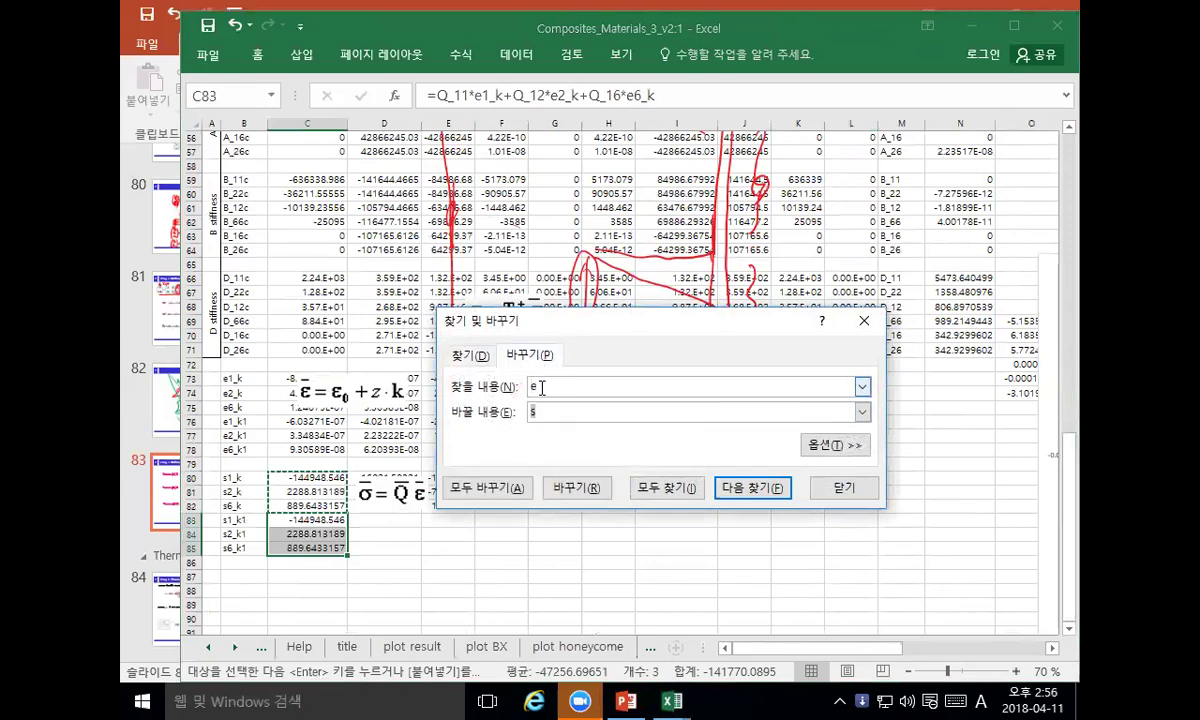
double_click(532, 387)
text(k)
double_click(534, 413)
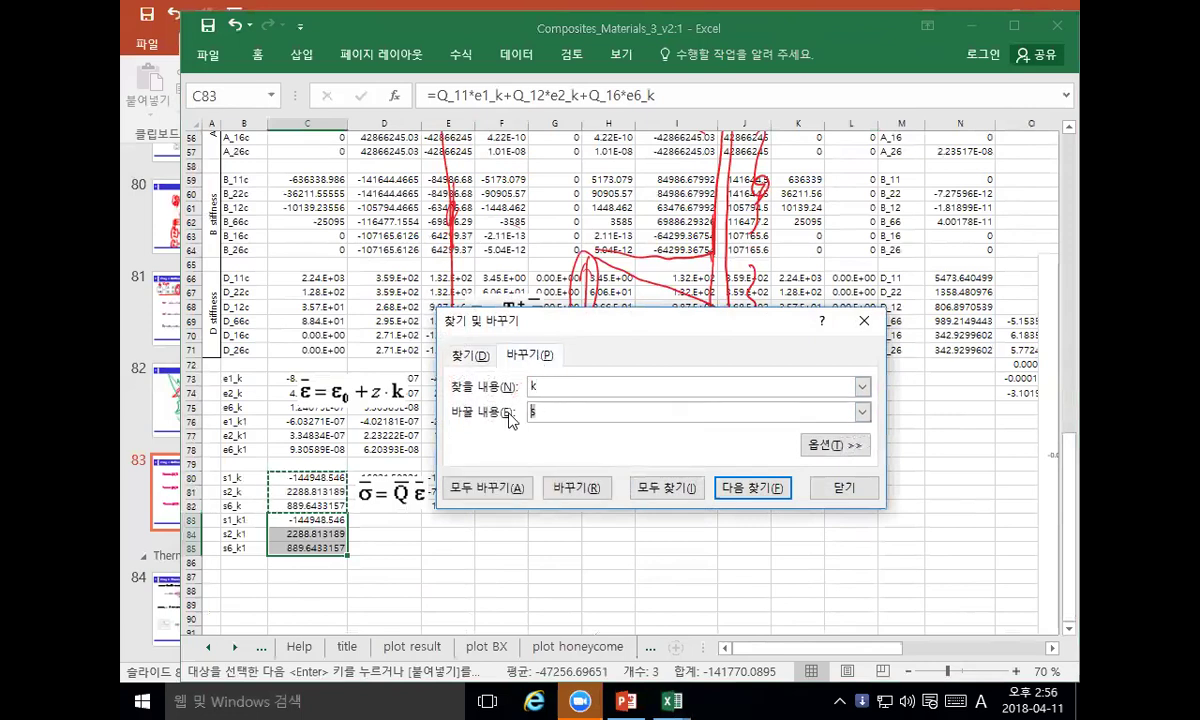
click(513, 487)
click(605, 399)
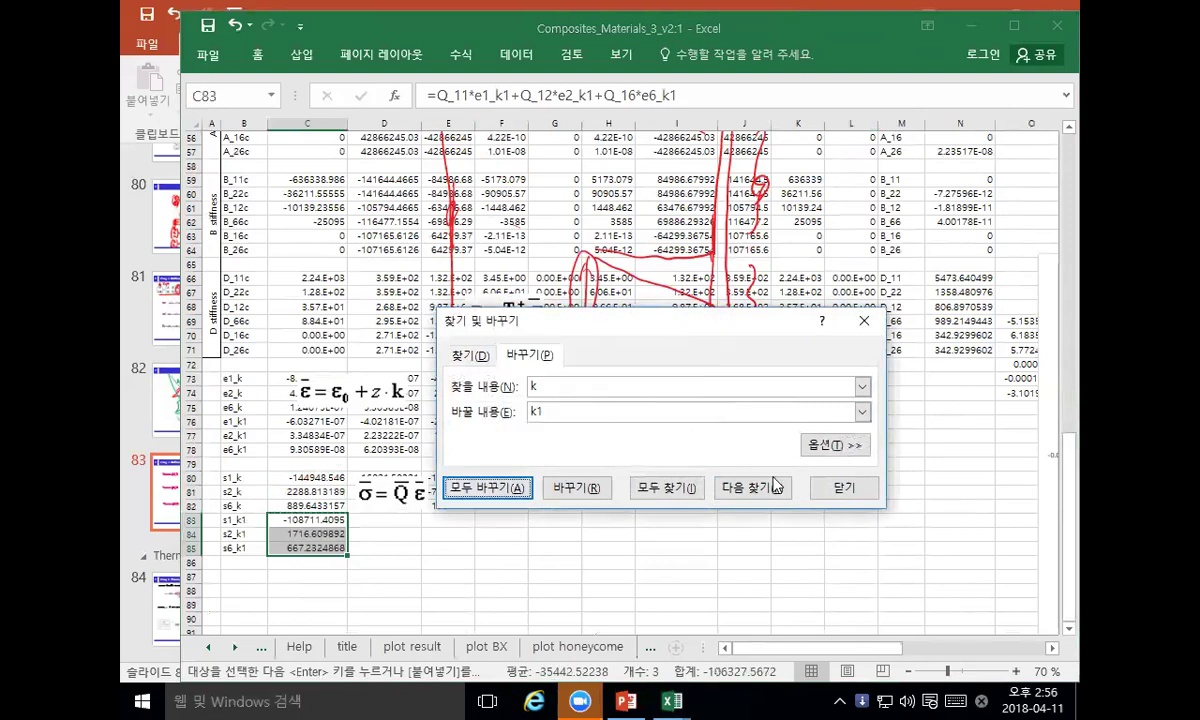
click(845, 488)
click(410, 560)
Step: Check which strain rows the s1_k1 formula in C83 refers to, leaving the formula unedited
click(329, 522)
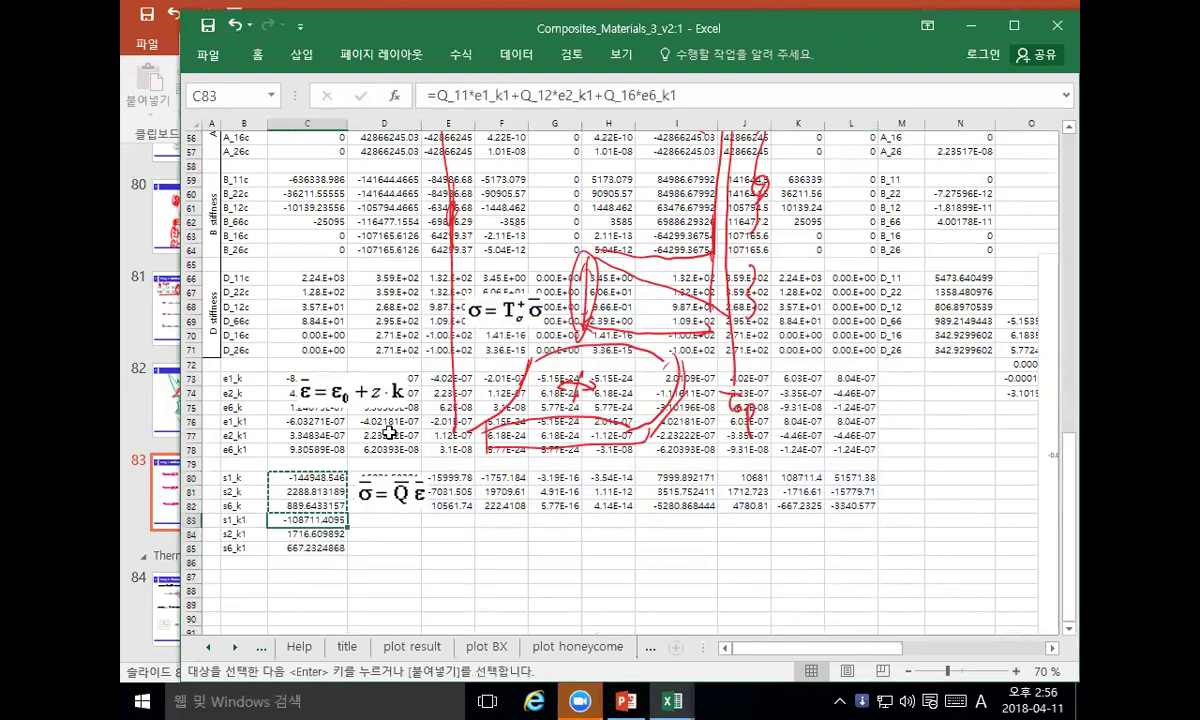
click(691, 100)
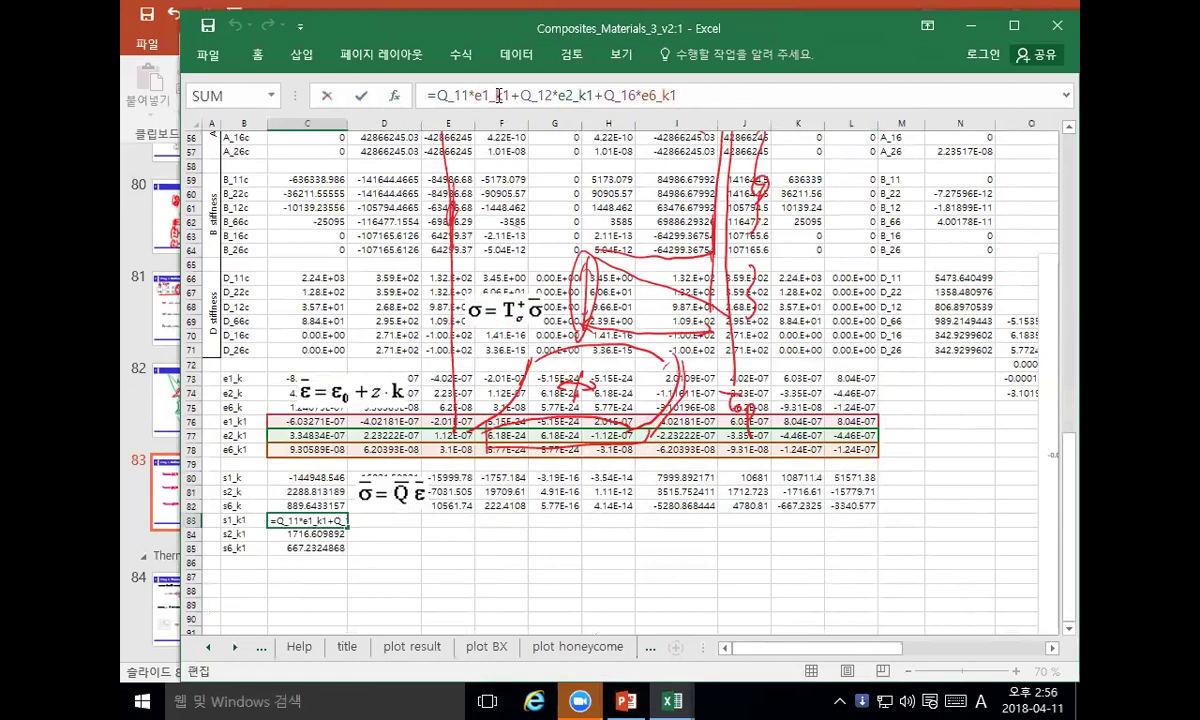
click(328, 97)
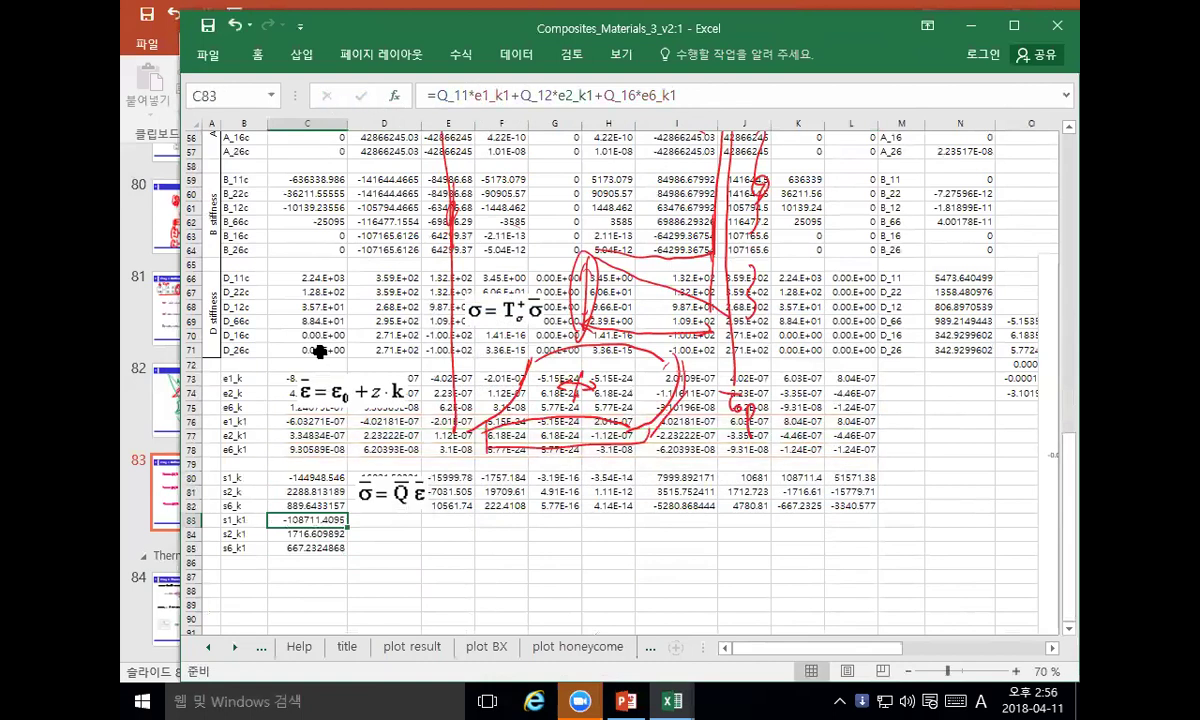
Step: Copy the k1 stress formulas in C83:C85 across all ply columns through L85
drag(304, 517, 304, 548)
key(ctrl+c)
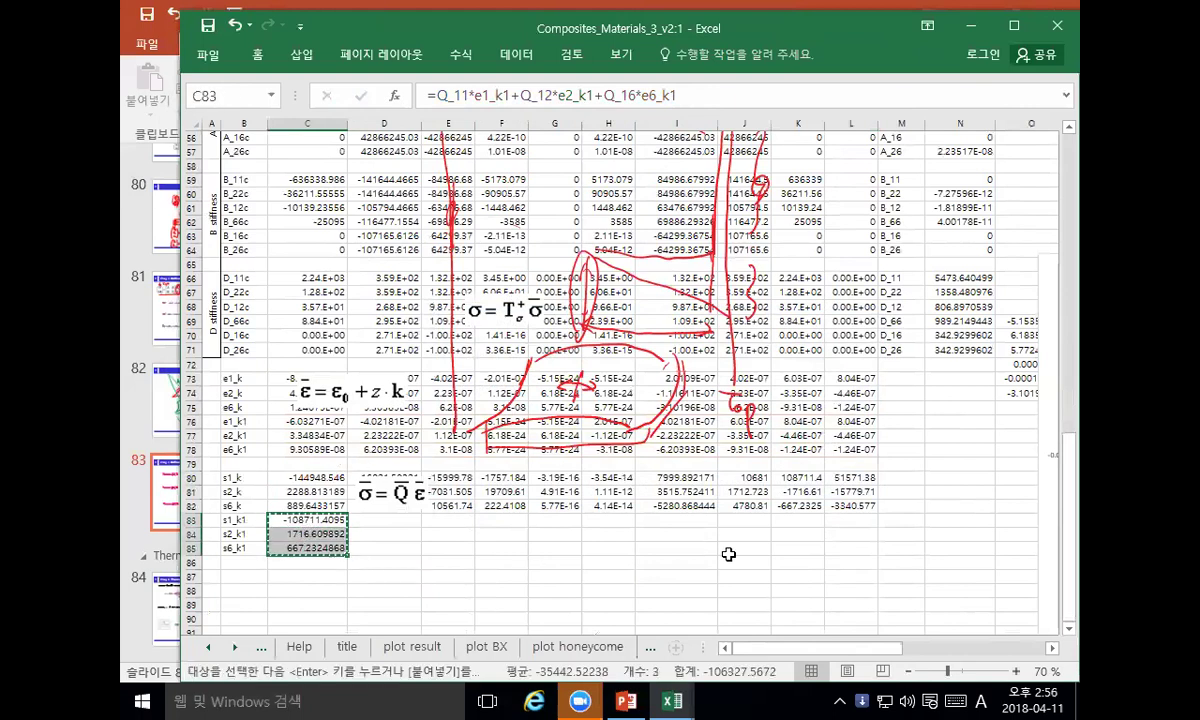
shift+click(846, 548)
key(ctrl+v)
click(645, 576)
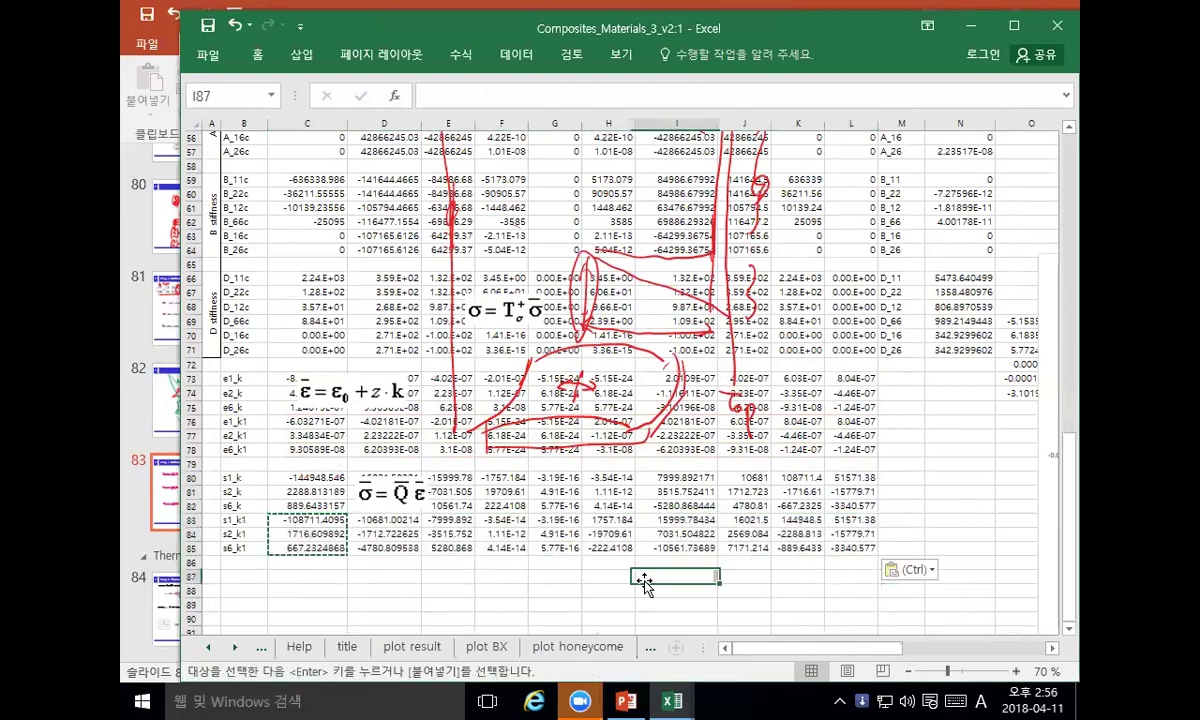
Step: Try to plot the s1_k stress row as a scatter chart with straight lines
scroll(643, 571, down, 1)
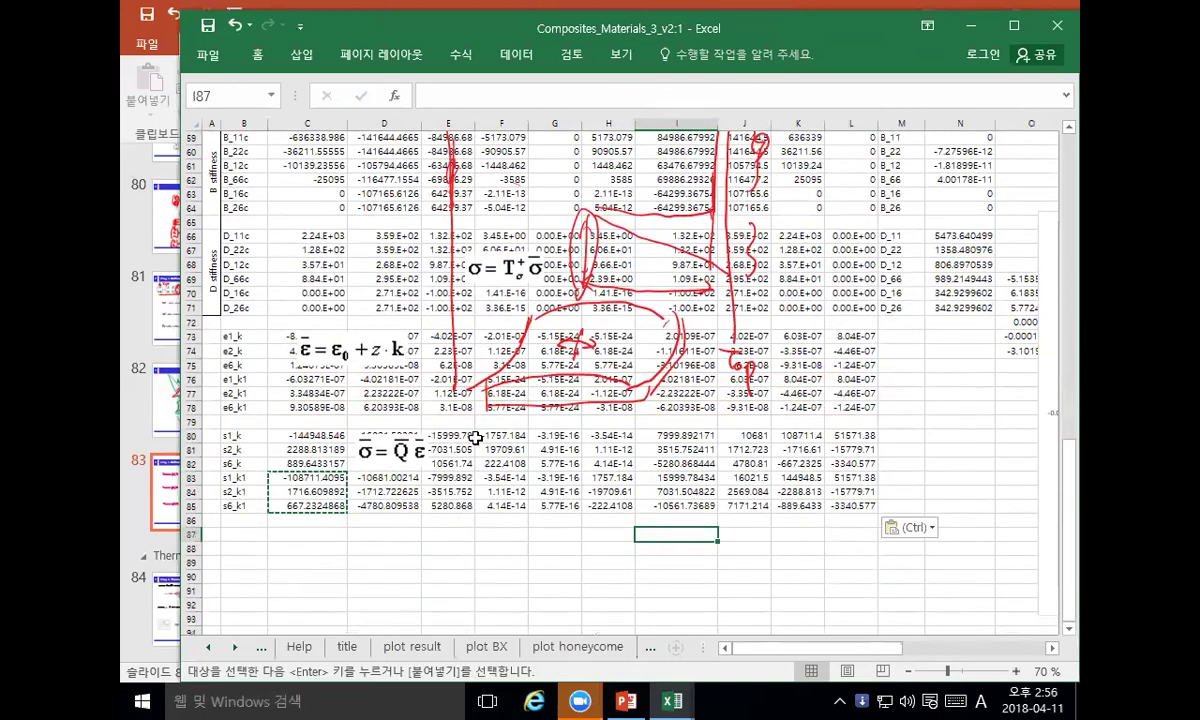
scroll(483, 443, up, 15)
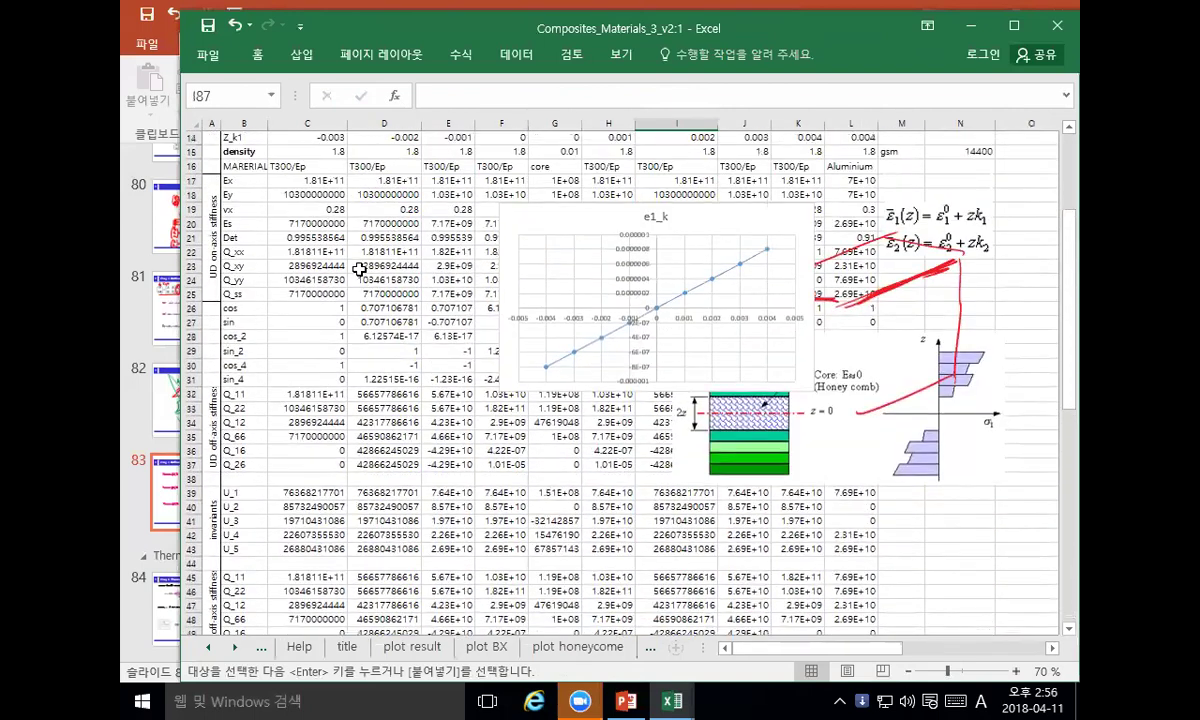
scroll(337, 253, up, 2)
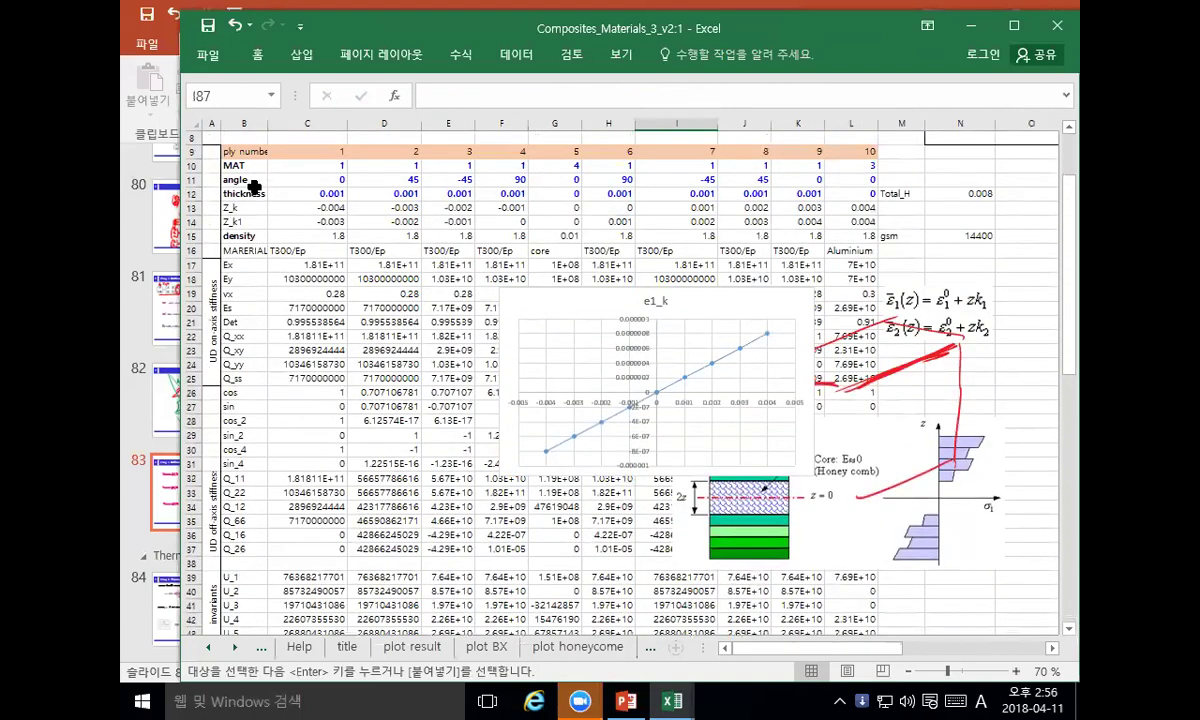
drag(245, 192, 842, 193)
scroll(502, 263, down, 16)
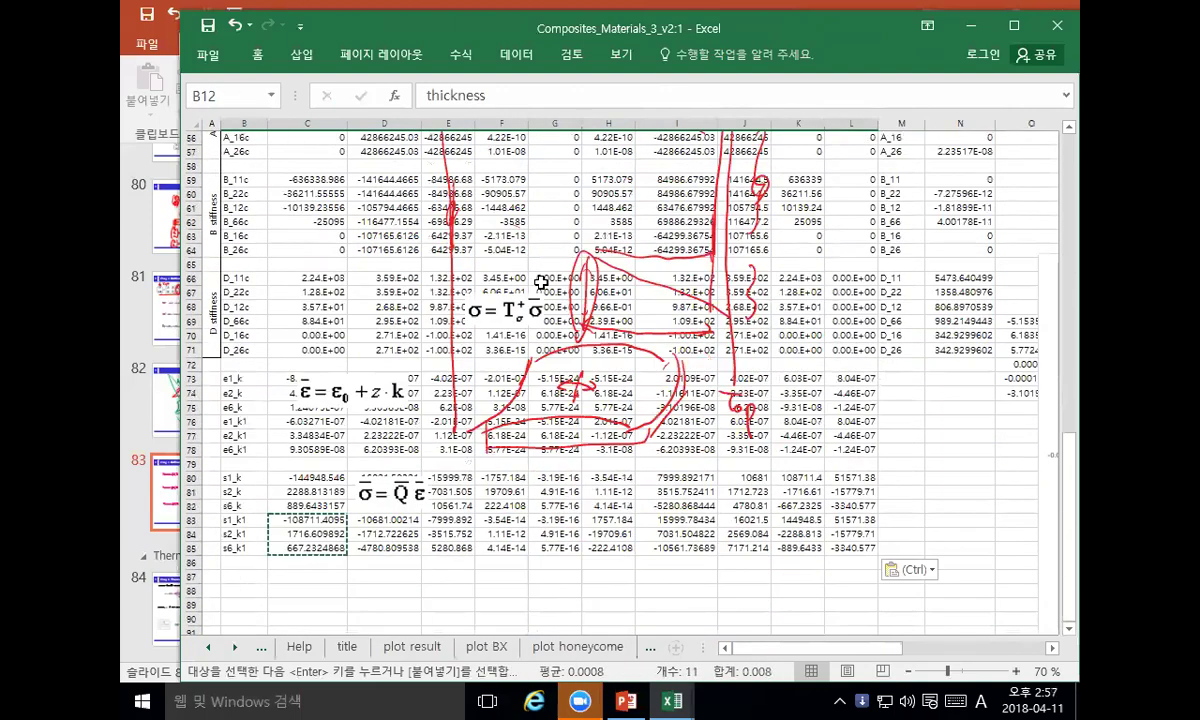
drag(241, 480, 897, 478)
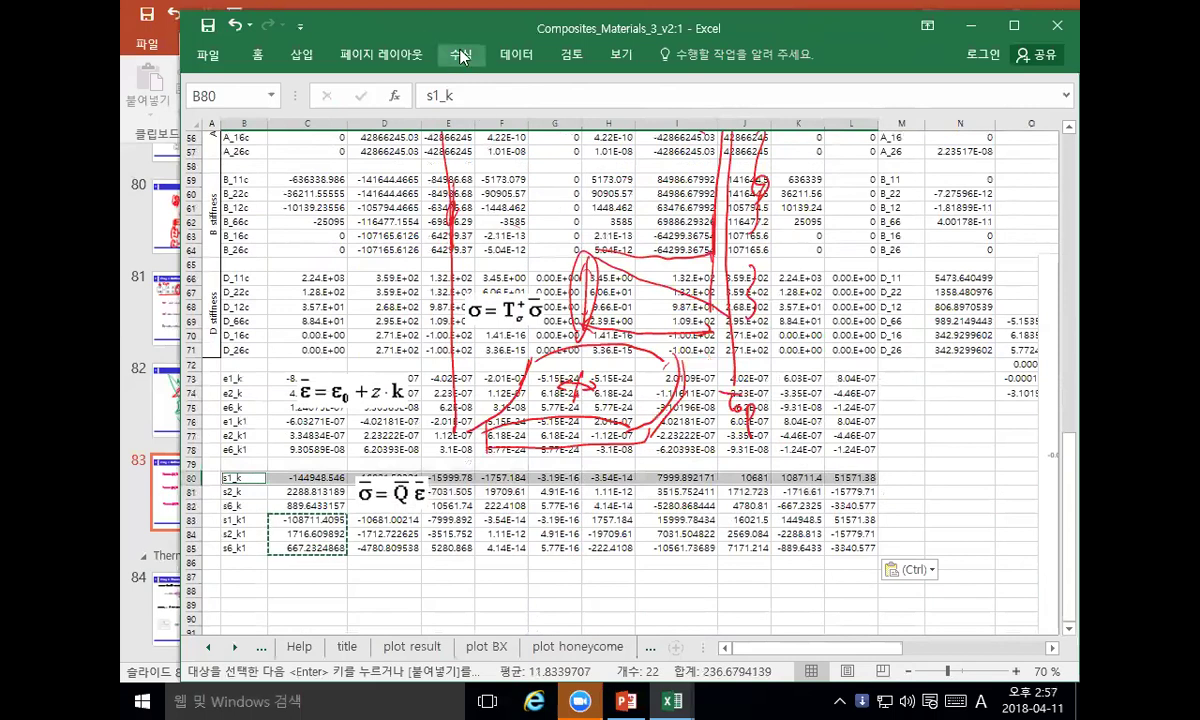
click(462, 57)
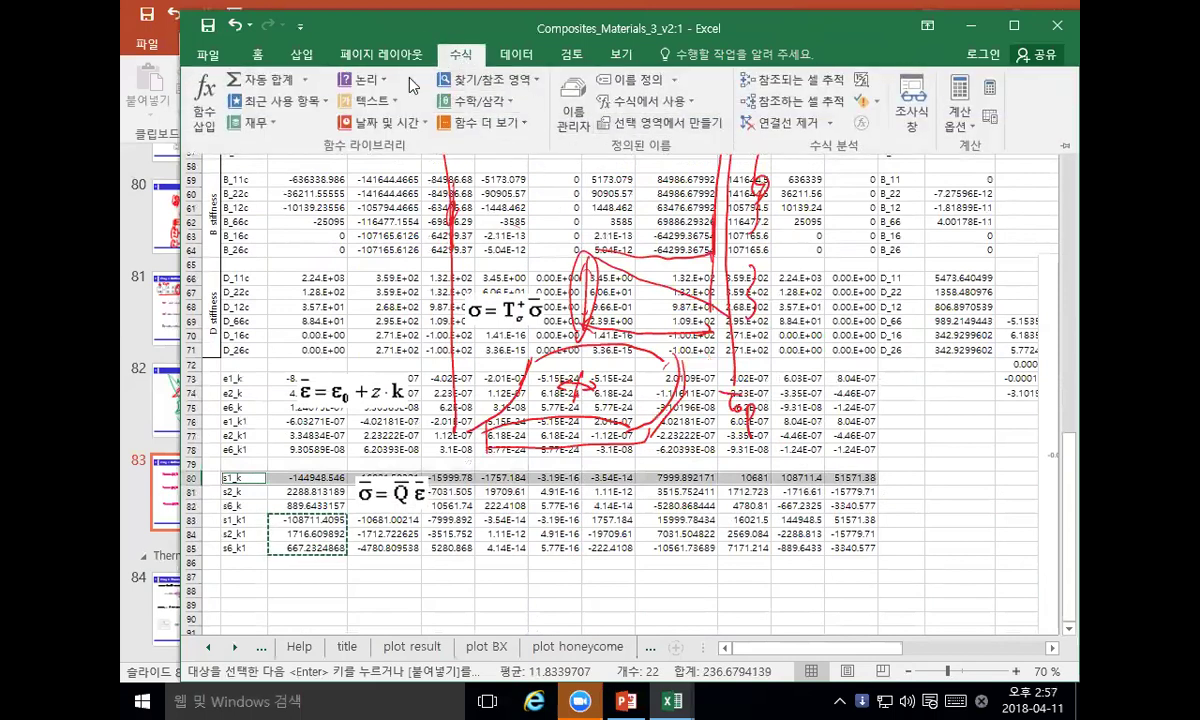
click(266, 54)
click(297, 56)
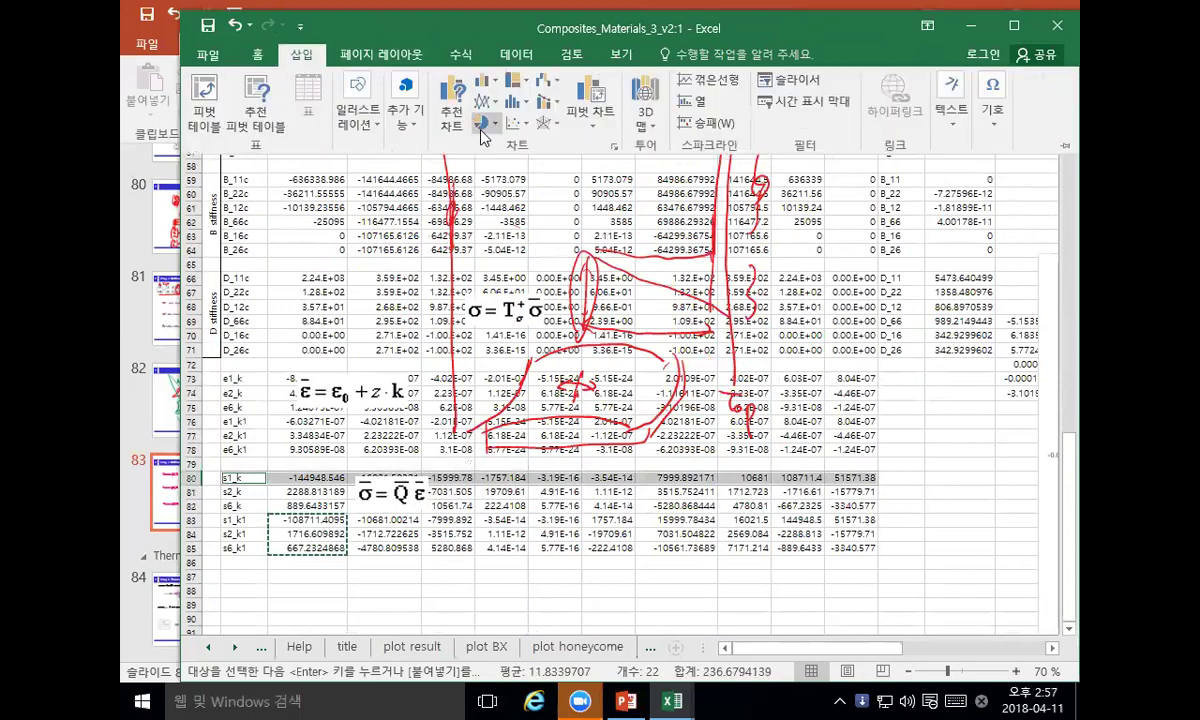
click(514, 123)
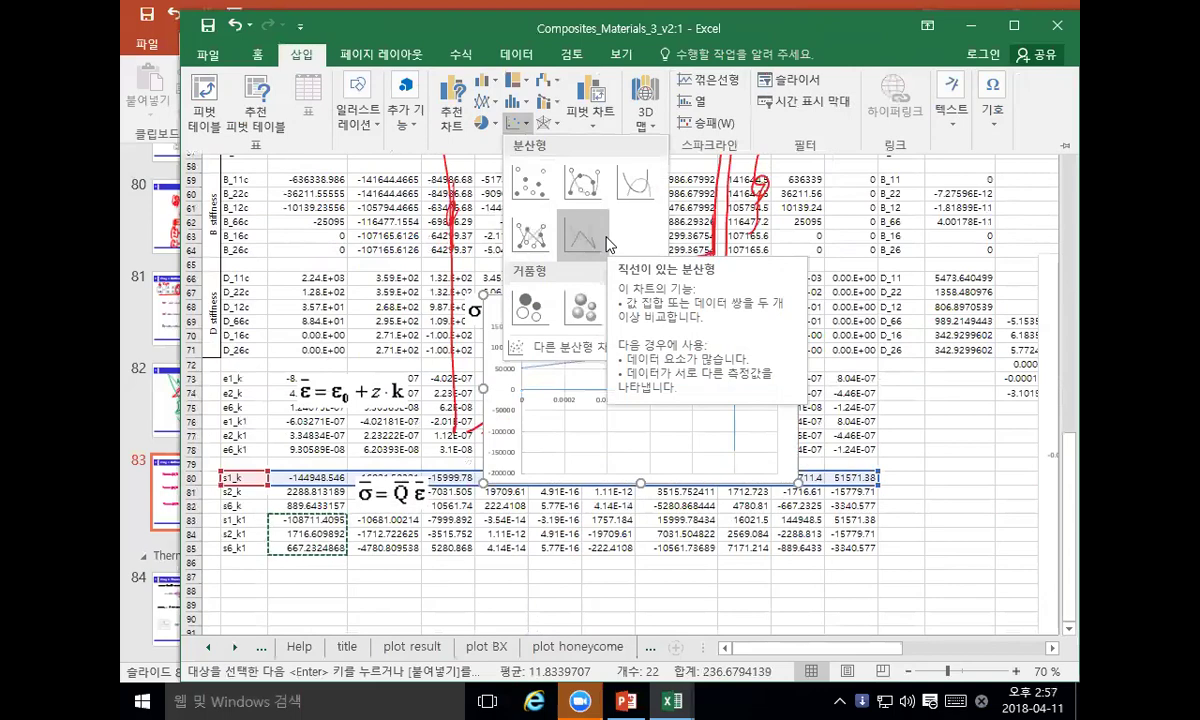
key(Escape)
scroll(753, 277, up, 12)
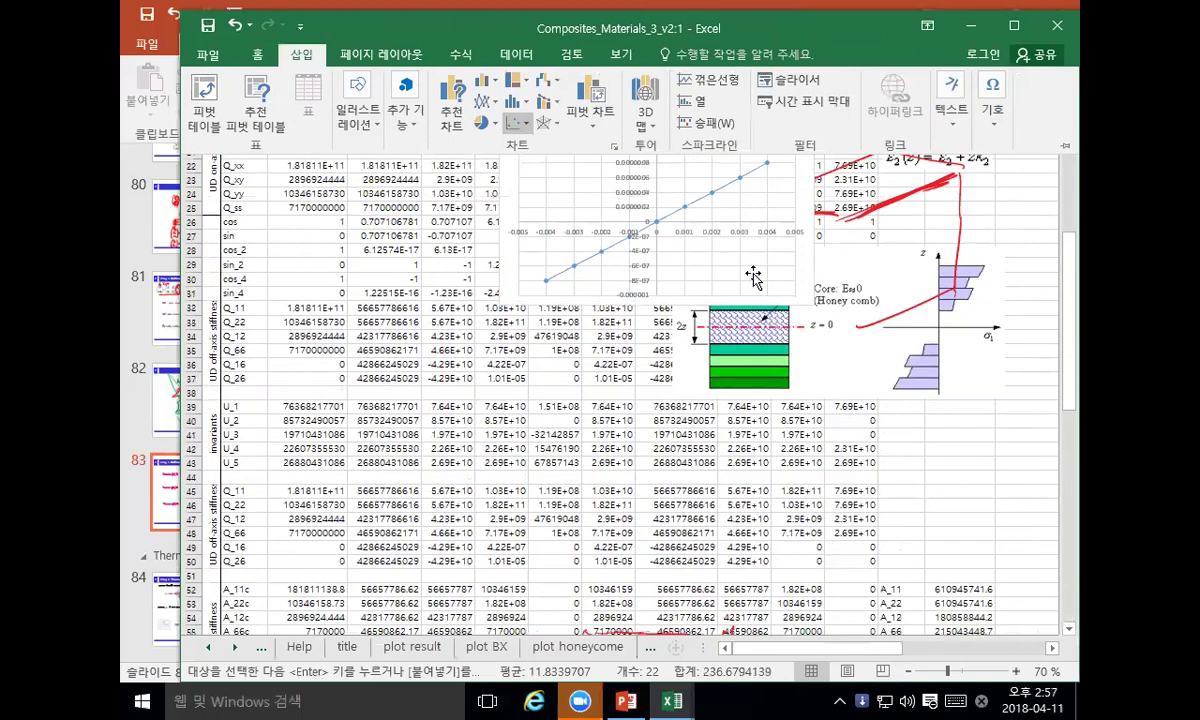
scroll(753, 277, up, 7)
click(356, 364)
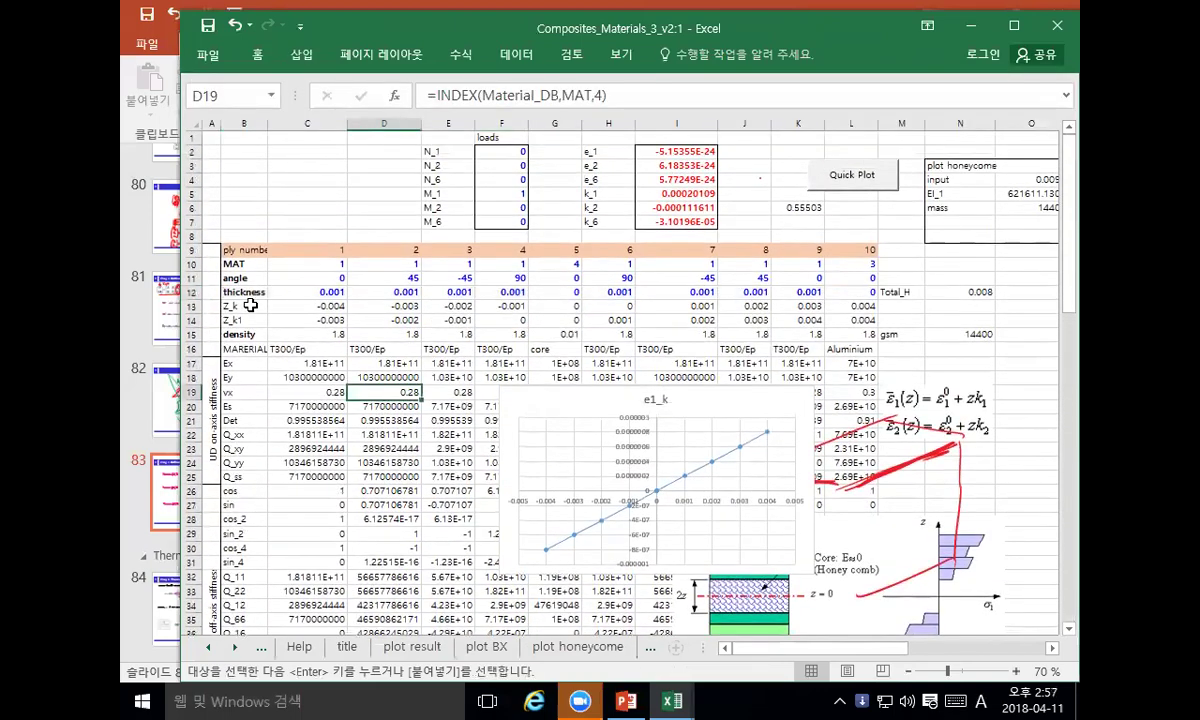
drag(246, 309, 841, 309)
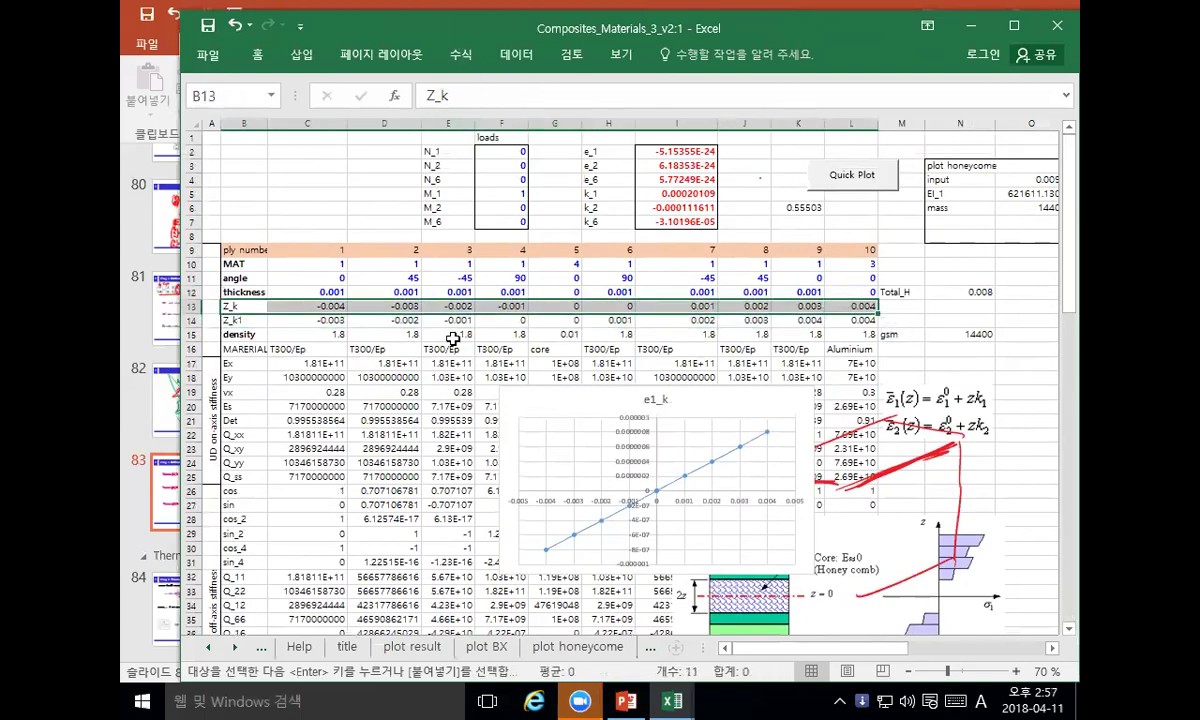
scroll(450, 349, down, 5)
scroll(450, 349, down, 13)
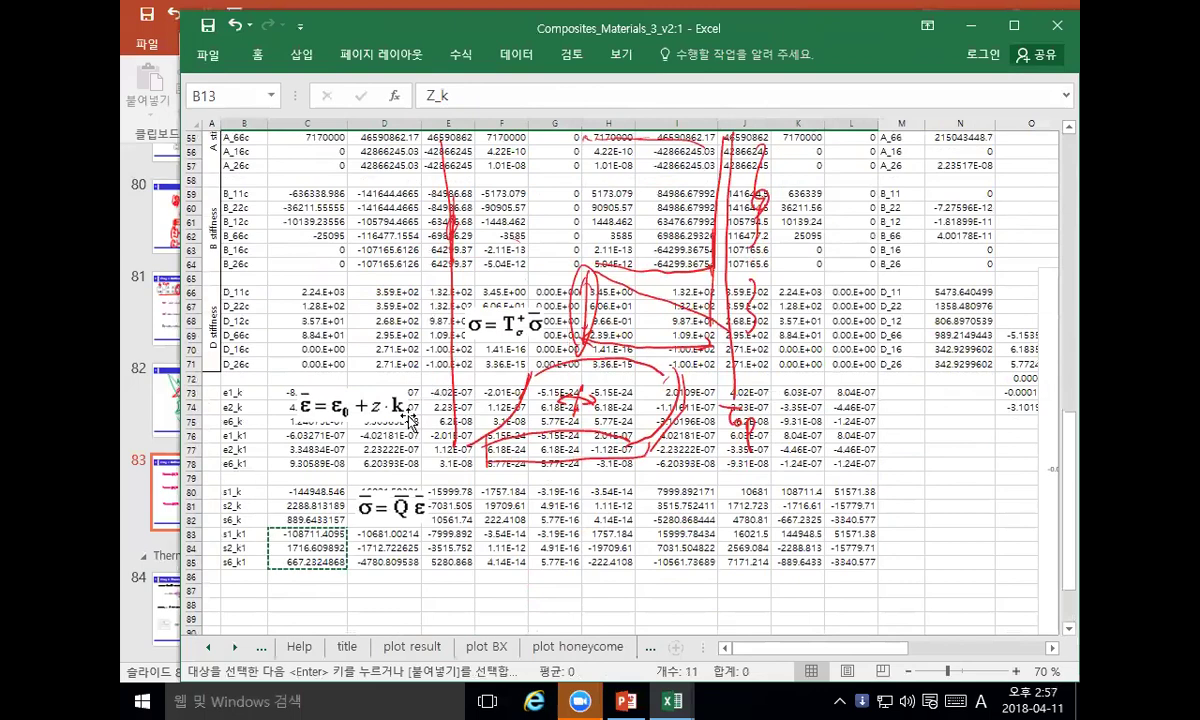
drag(232, 492, 271, 488)
scroll(335, 400, up, 16)
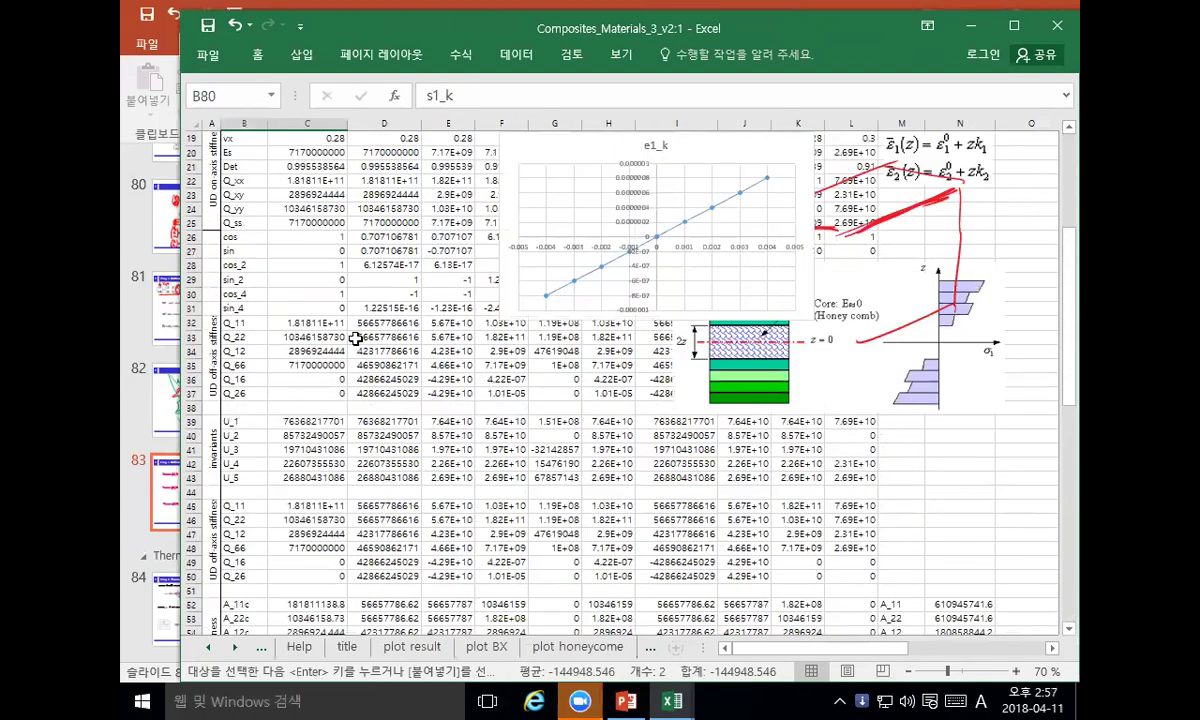
Step: Insert a scatter chart with straight lines that plots the B_11c row (row 59) against the Z_k row (row 13)
ctrl+scroll(333, 403, down, 2)
drag(221, 191, 566, 192)
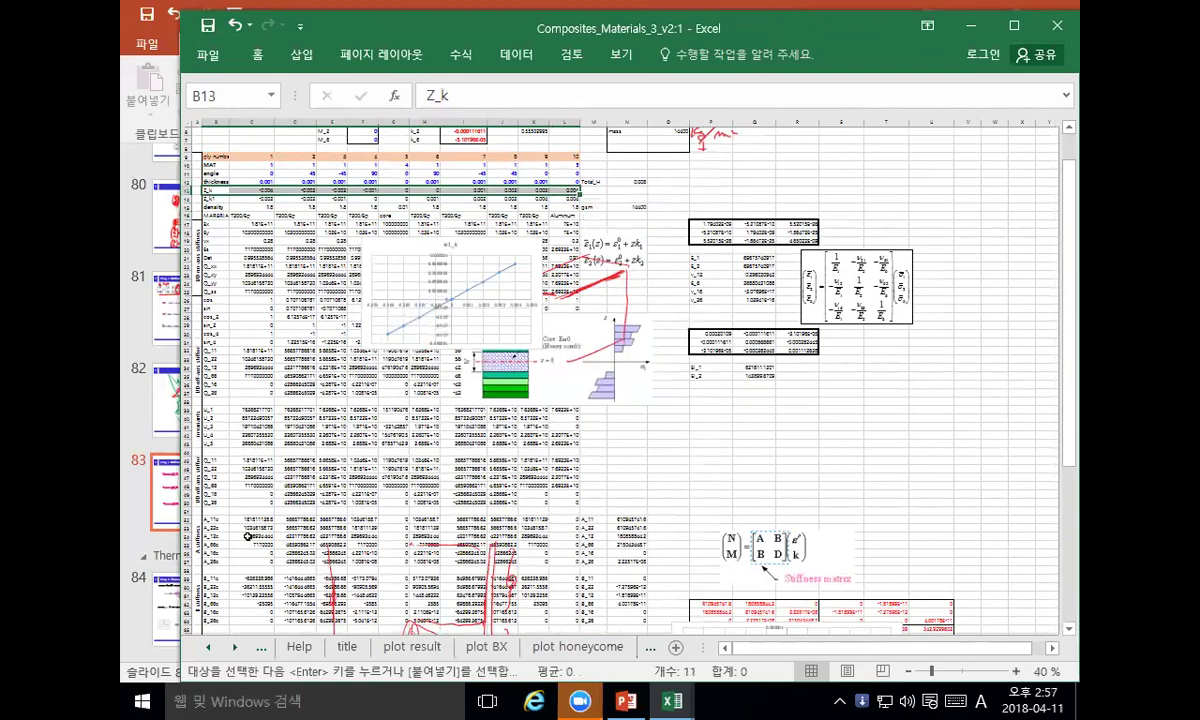
drag(210, 580, 568, 569)
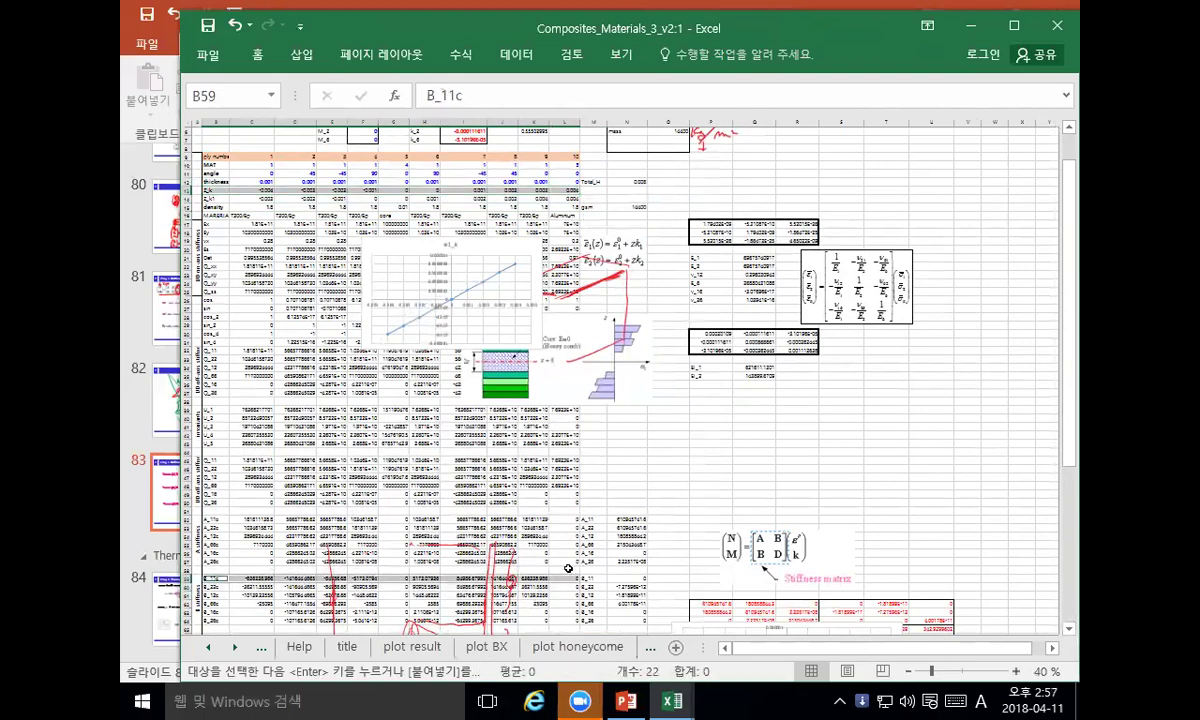
click(460, 54)
click(301, 54)
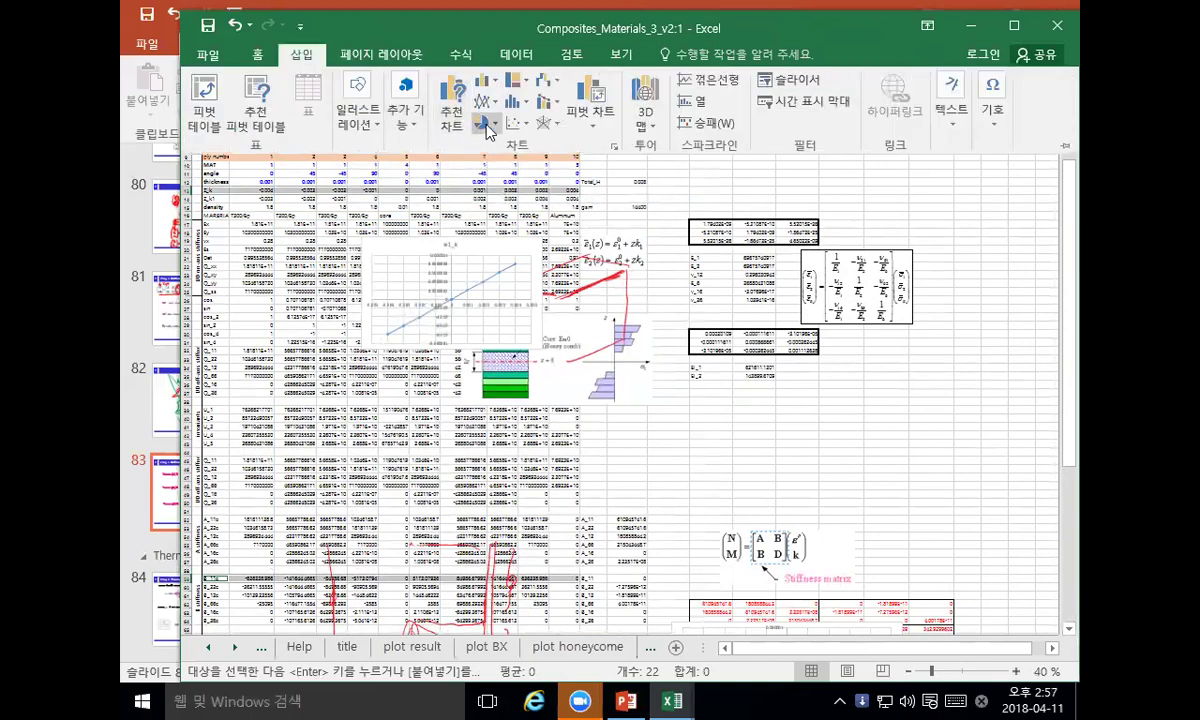
click(517, 122)
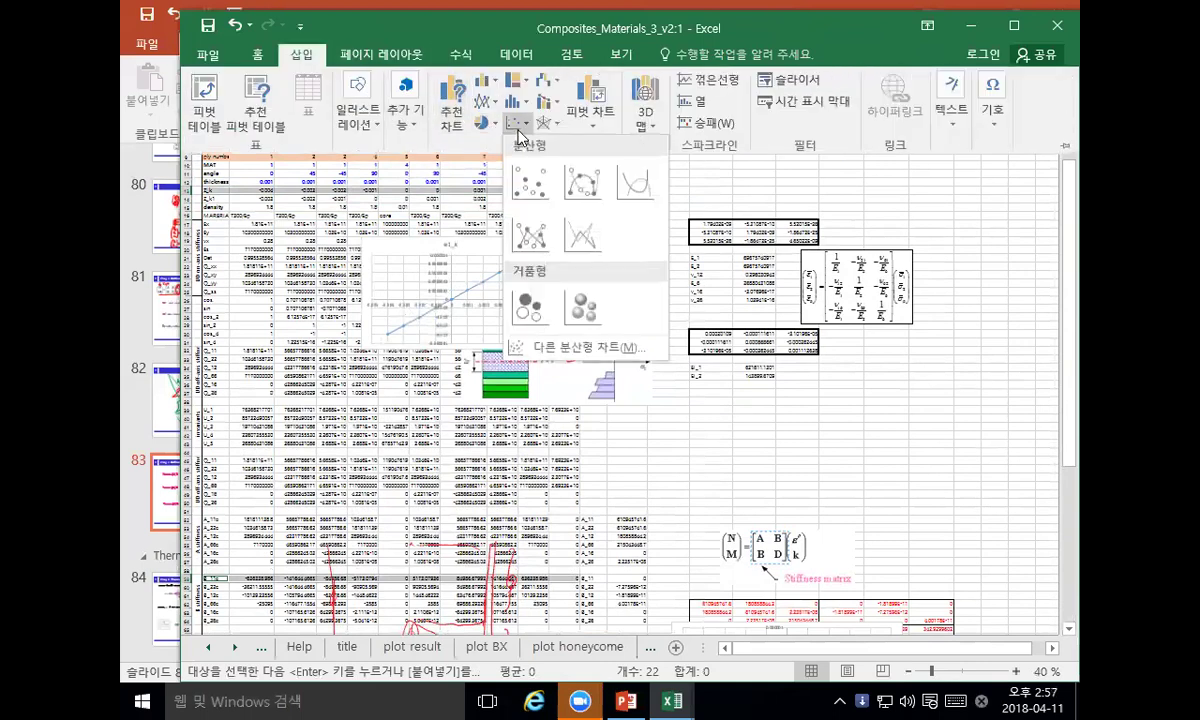
click(532, 238)
Step: Move the B_11c chart to the area just above the three-line strain chart and copy it
drag(593, 343, 807, 450)
scroll(638, 373, down, 7)
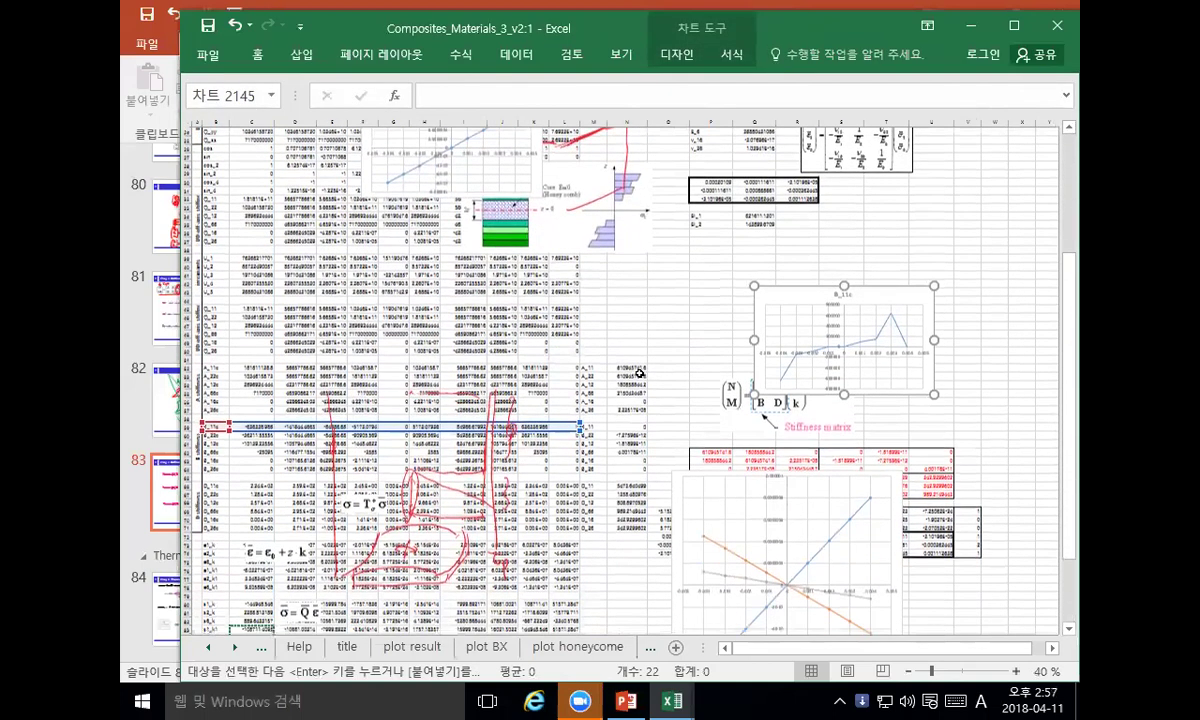
scroll(638, 373, down, 1)
click(686, 450)
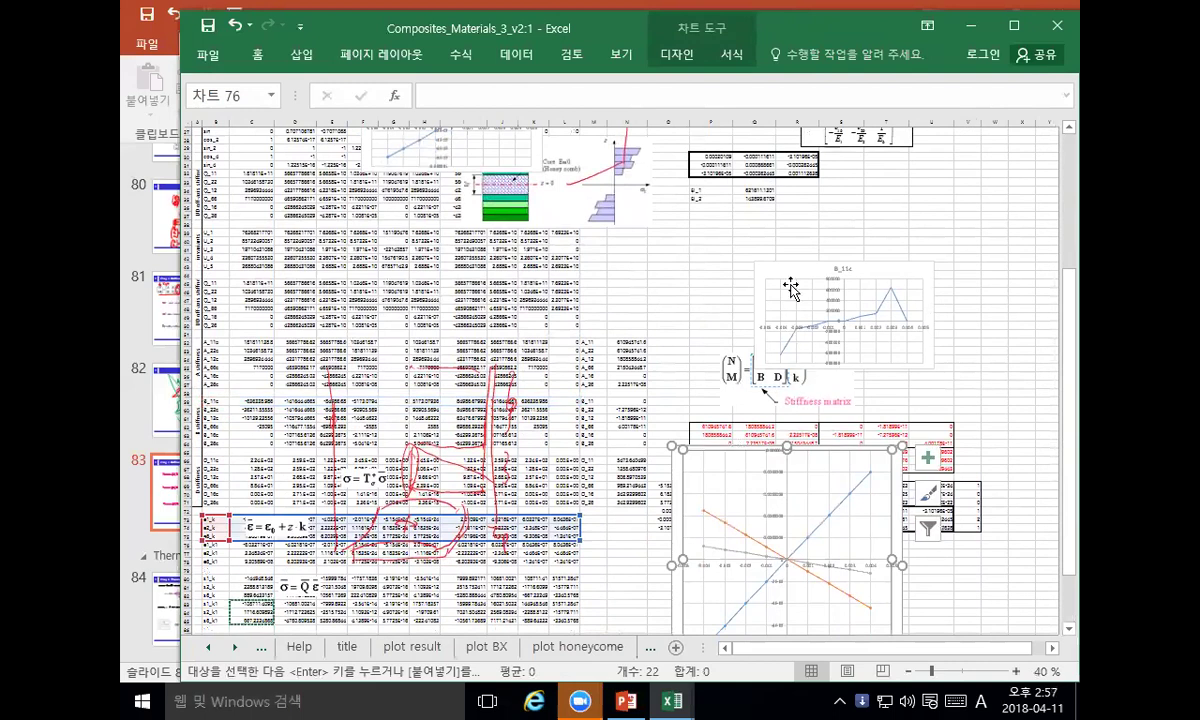
drag(793, 268, 755, 272)
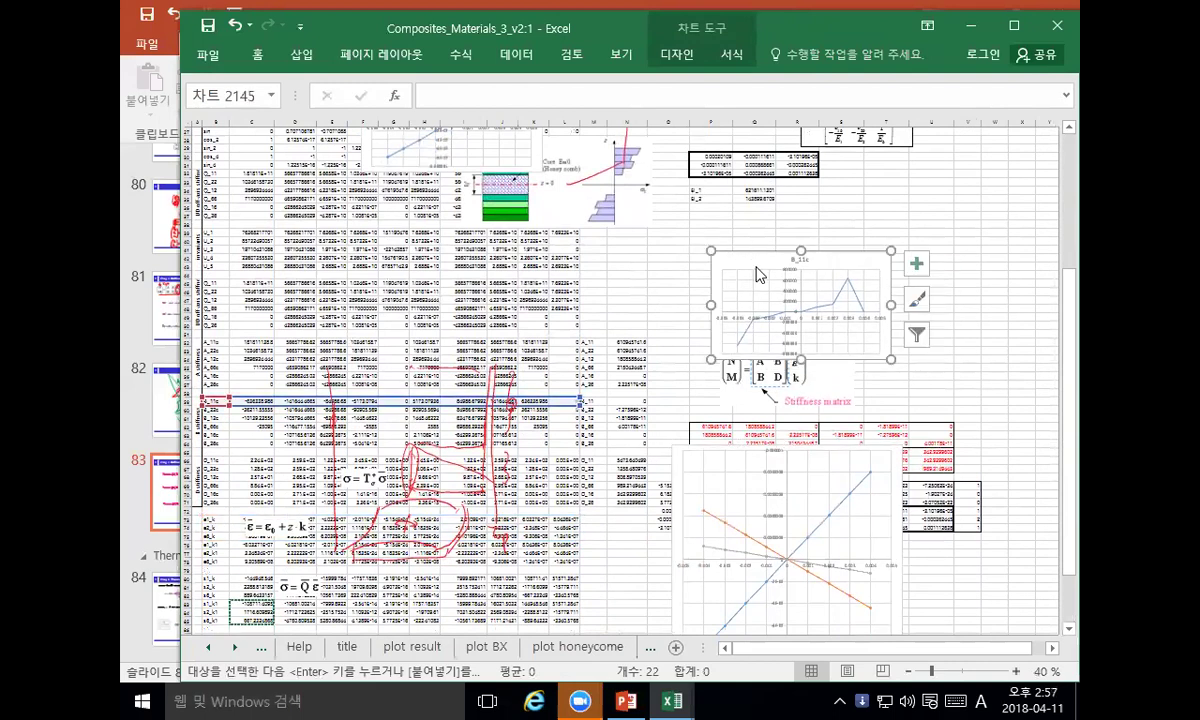
Step: Switch to the PowerPoint lecture deck and add a new slide after slide 82
key(alt+Tab)
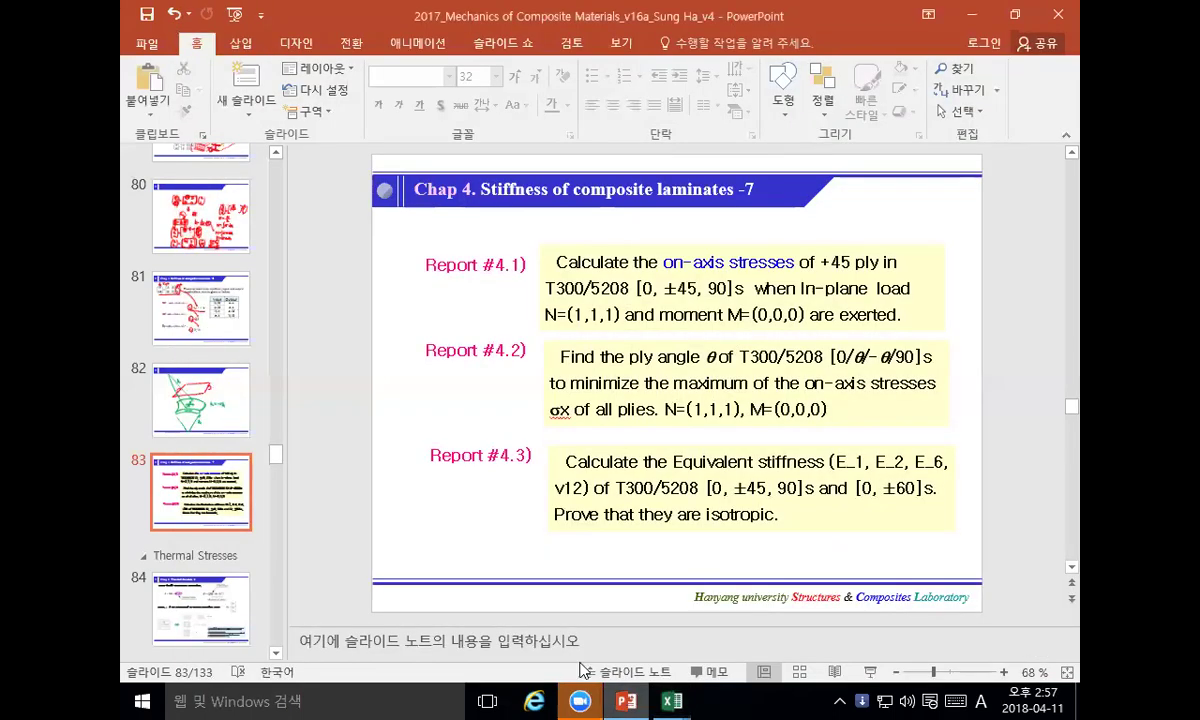
right_click(201, 424)
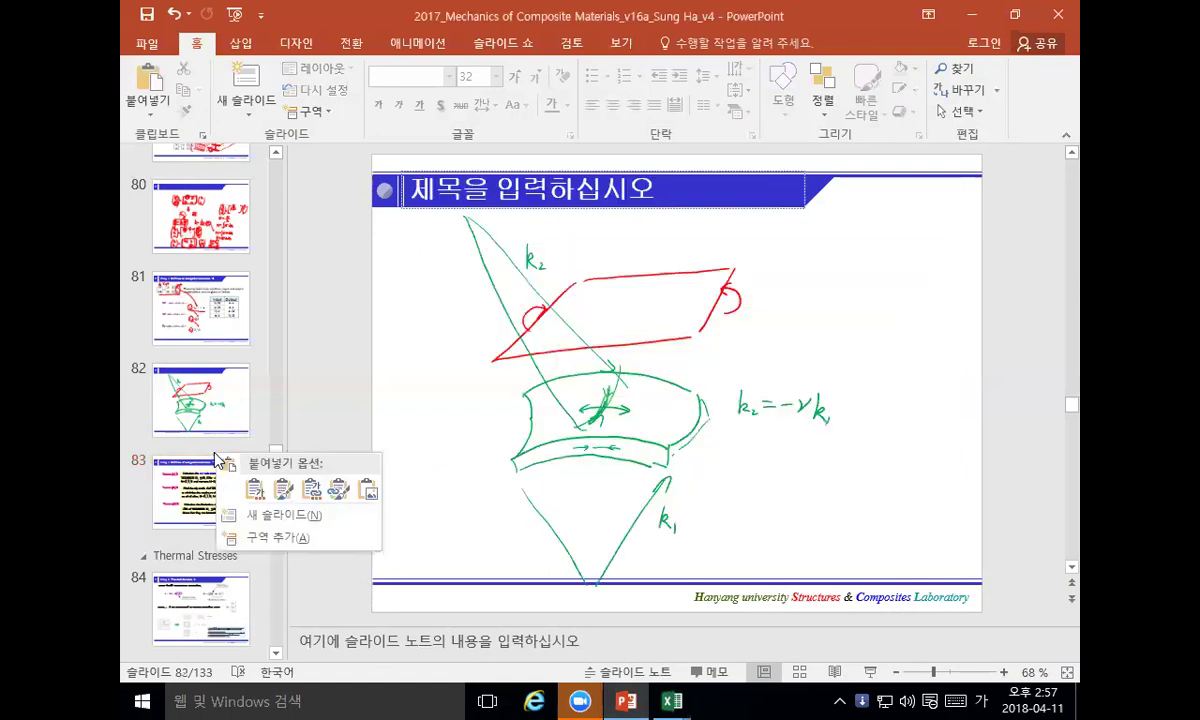
click(276, 484)
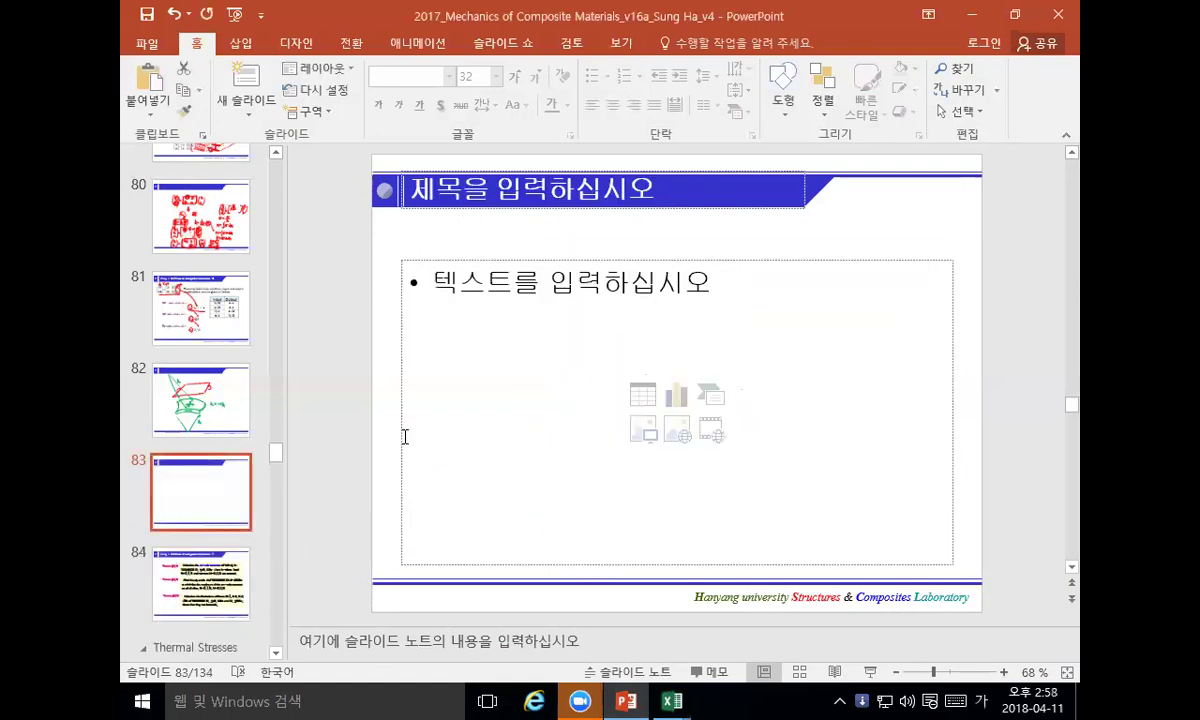
Step: Delete the empty text placeholder on slide 83 and paste the copied B_11c chart in its place
click(398, 449)
key(Delete)
key(ctrl+v)
drag(538, 324, 479, 276)
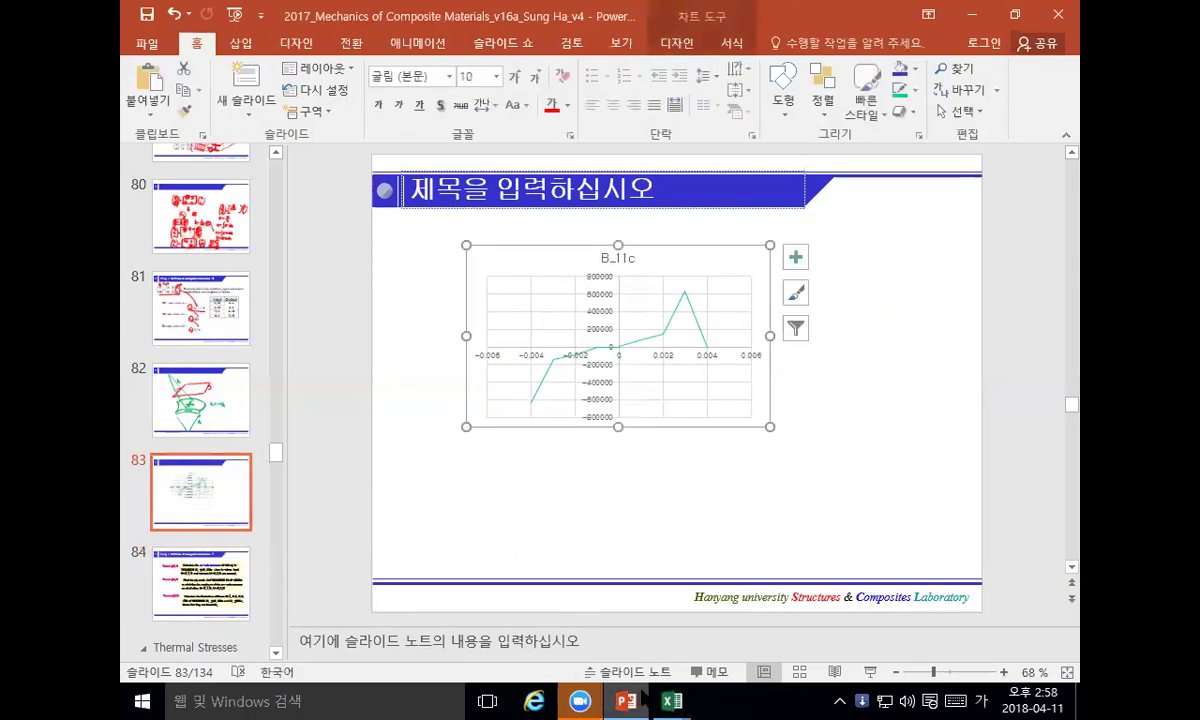
Step: Switch to the Composites_Materials_3_v2:2 window in Excel, close the Chart input dialog and view the strain chart
mouse_move(671, 700)
click(755, 658)
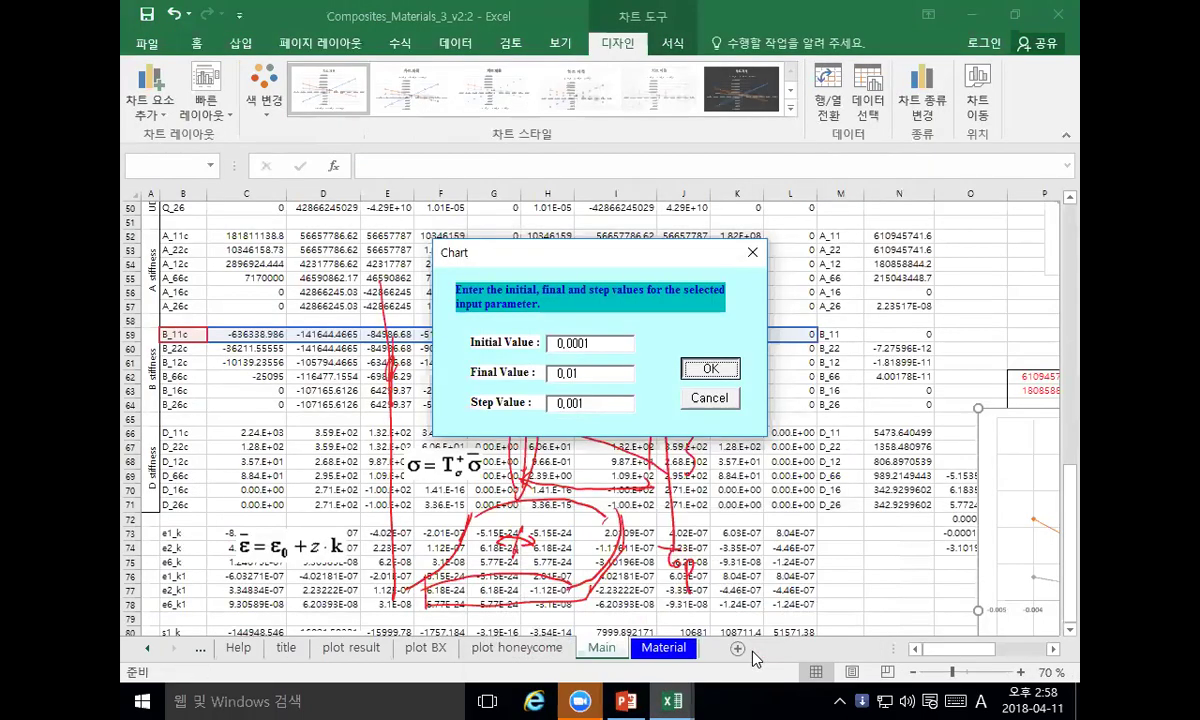
key(Return)
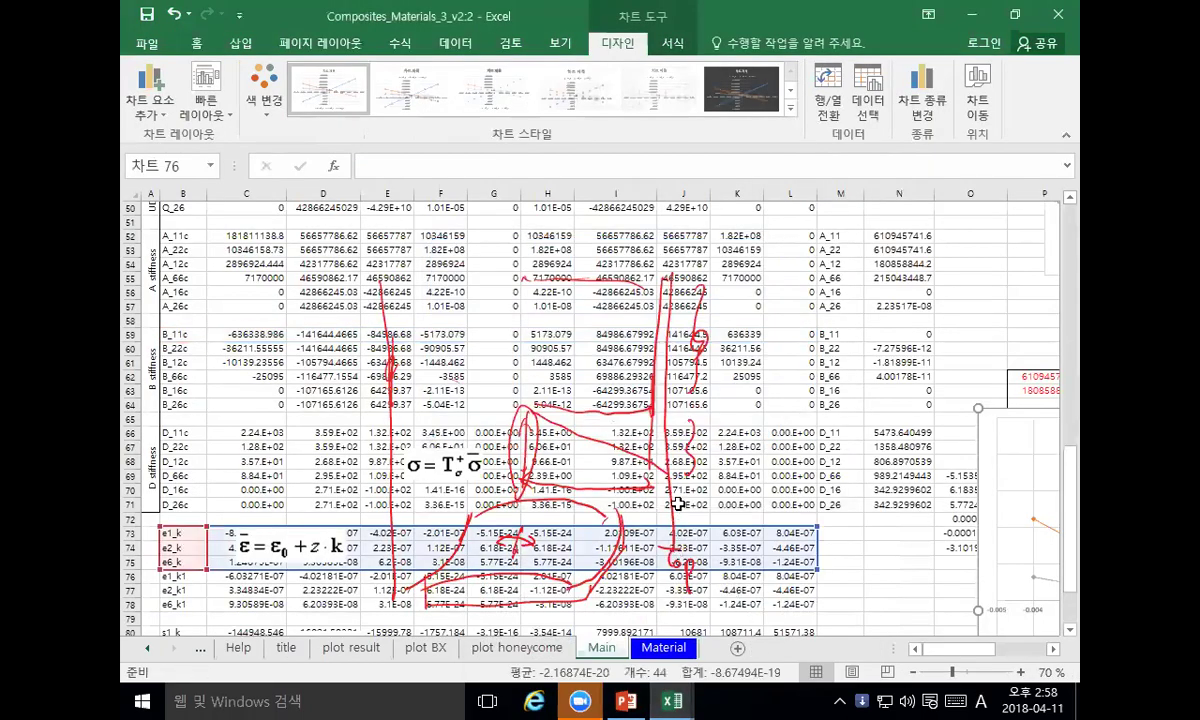
scroll(805, 604, down, 2)
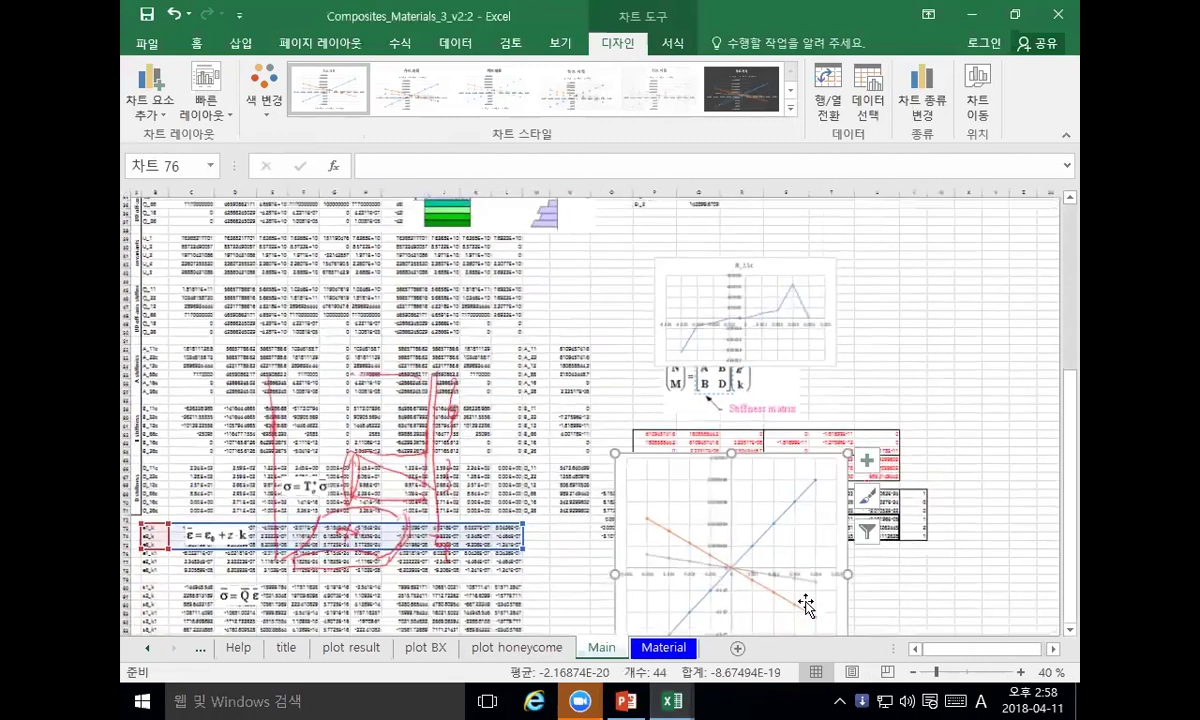
click(866, 460)
Step: Return to PowerPoint and move the B_11c chart on slide 83 up to just below the title
click(626, 701)
click(618, 567)
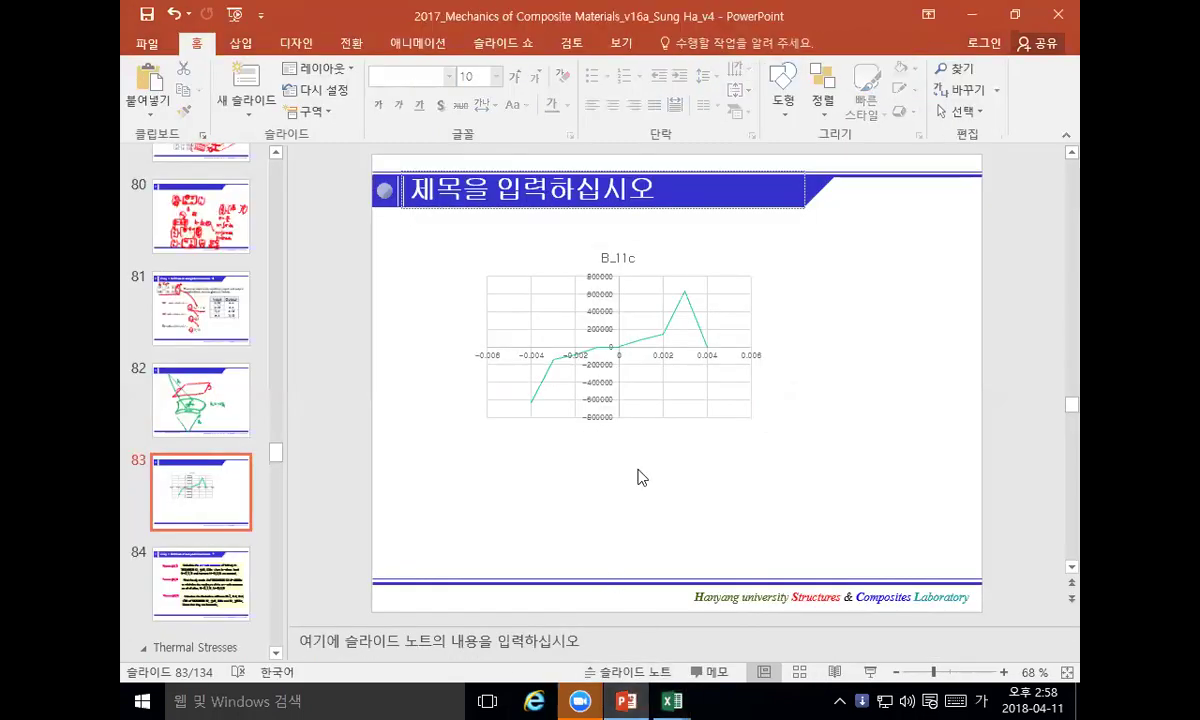
click(612, 382)
click(599, 375)
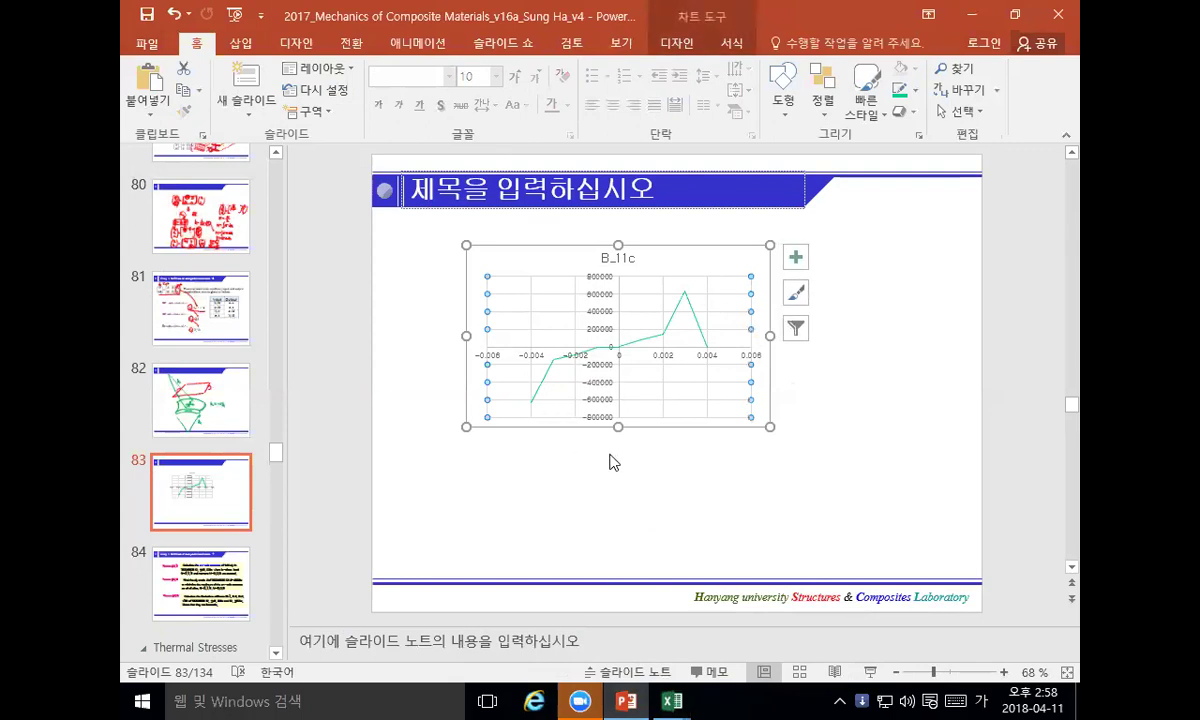
drag(591, 402, 602, 412)
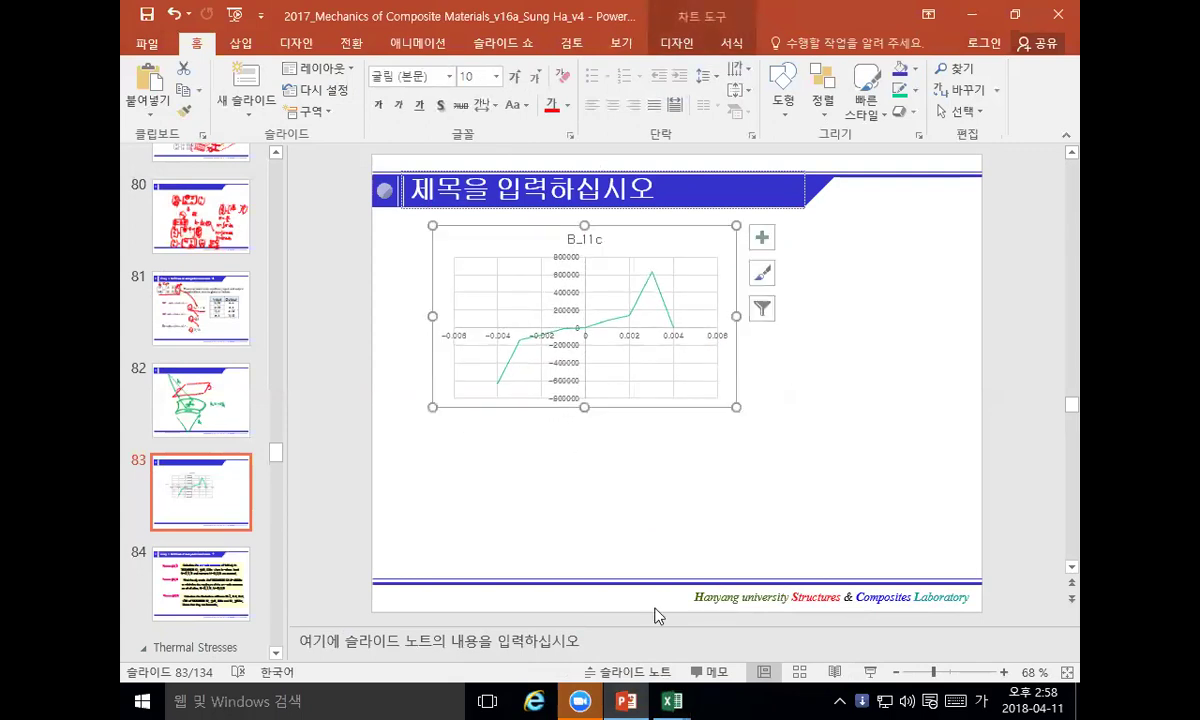
Step: Go back to the Composites_Materials_3_v2:2 window in Excel to view the B_11c and strain charts
mouse_move(672, 701)
click(755, 658)
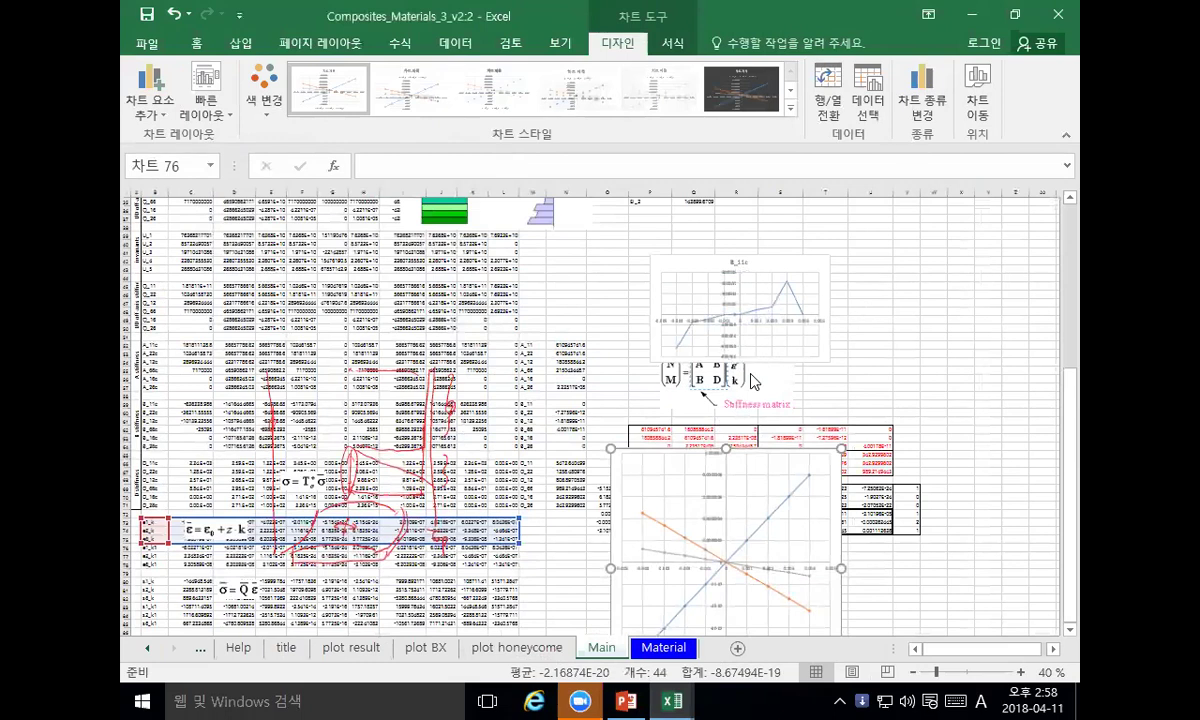
mouse_move(672, 701)
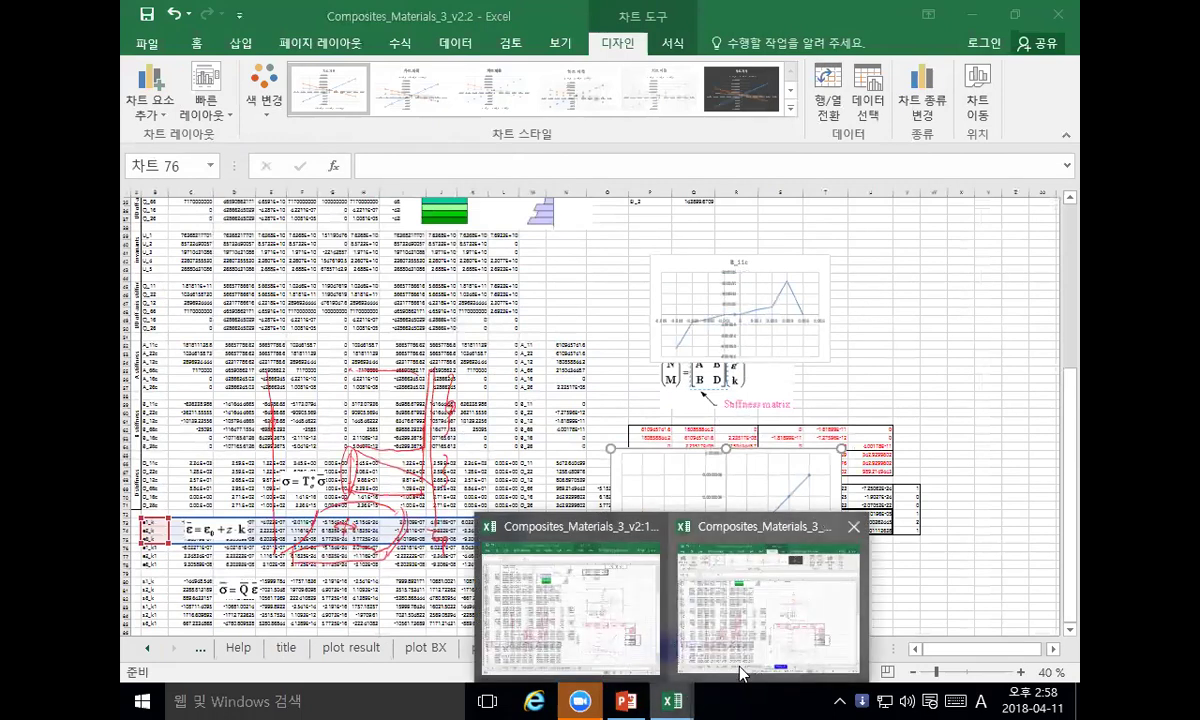
click(718, 652)
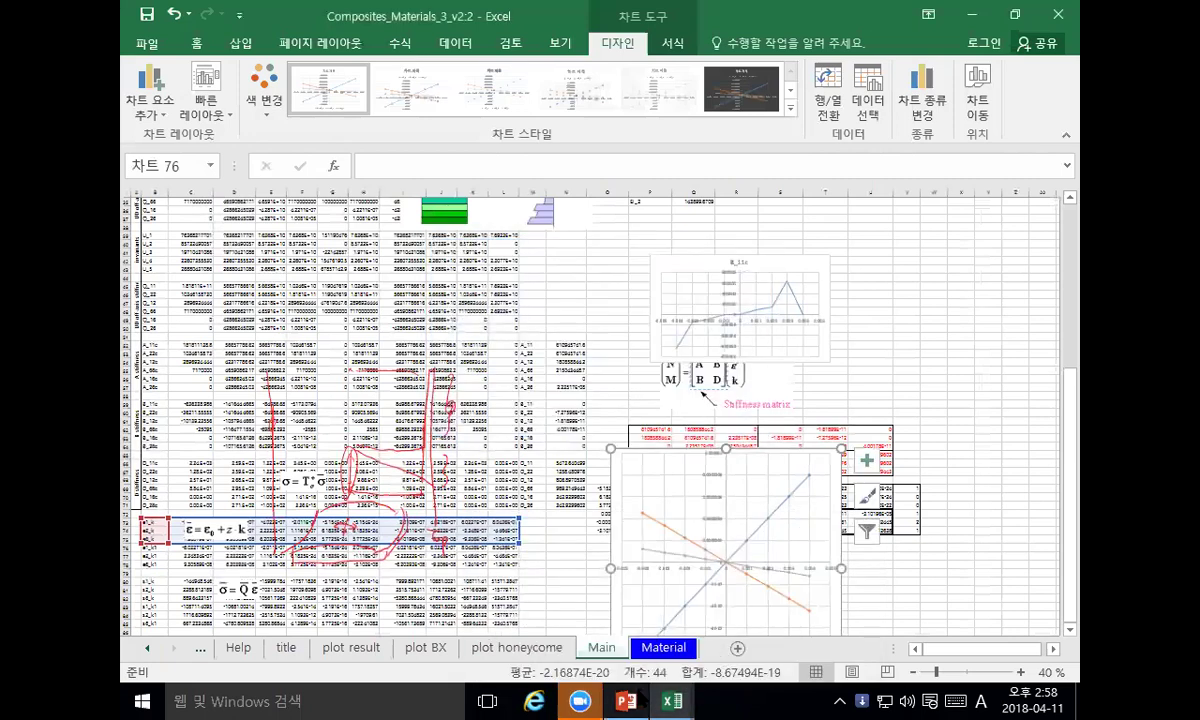
click(626, 701)
mouse_move(672, 701)
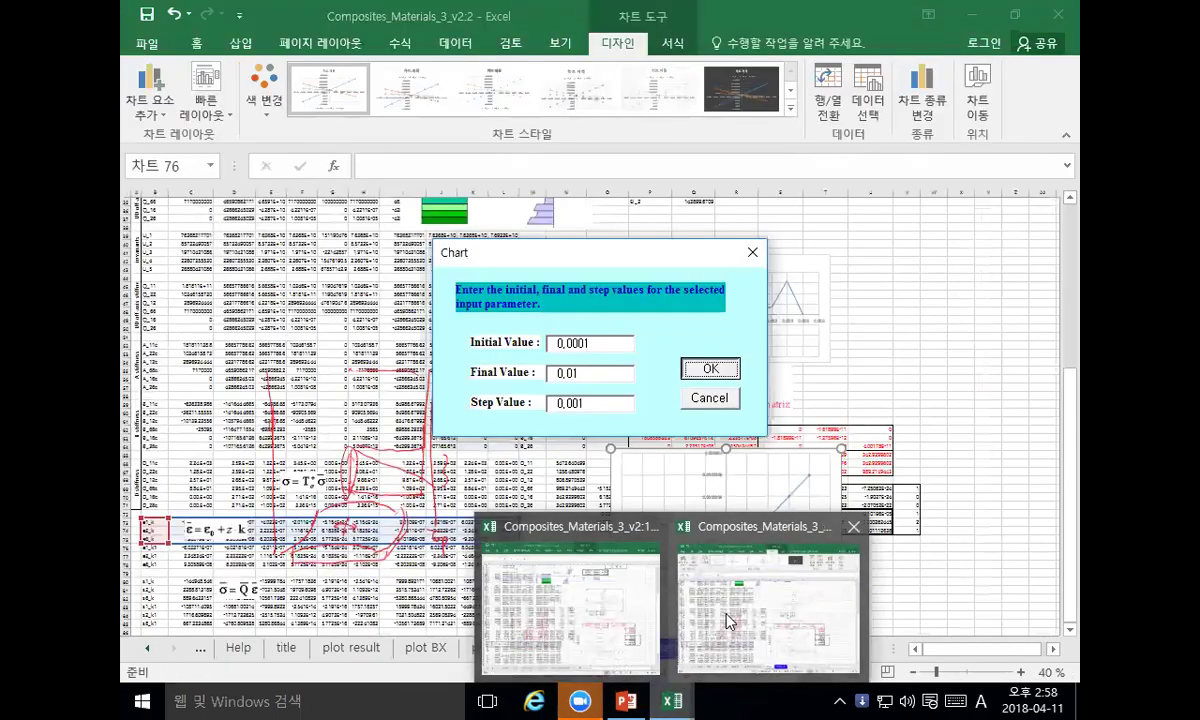
click(728, 622)
click(605, 650)
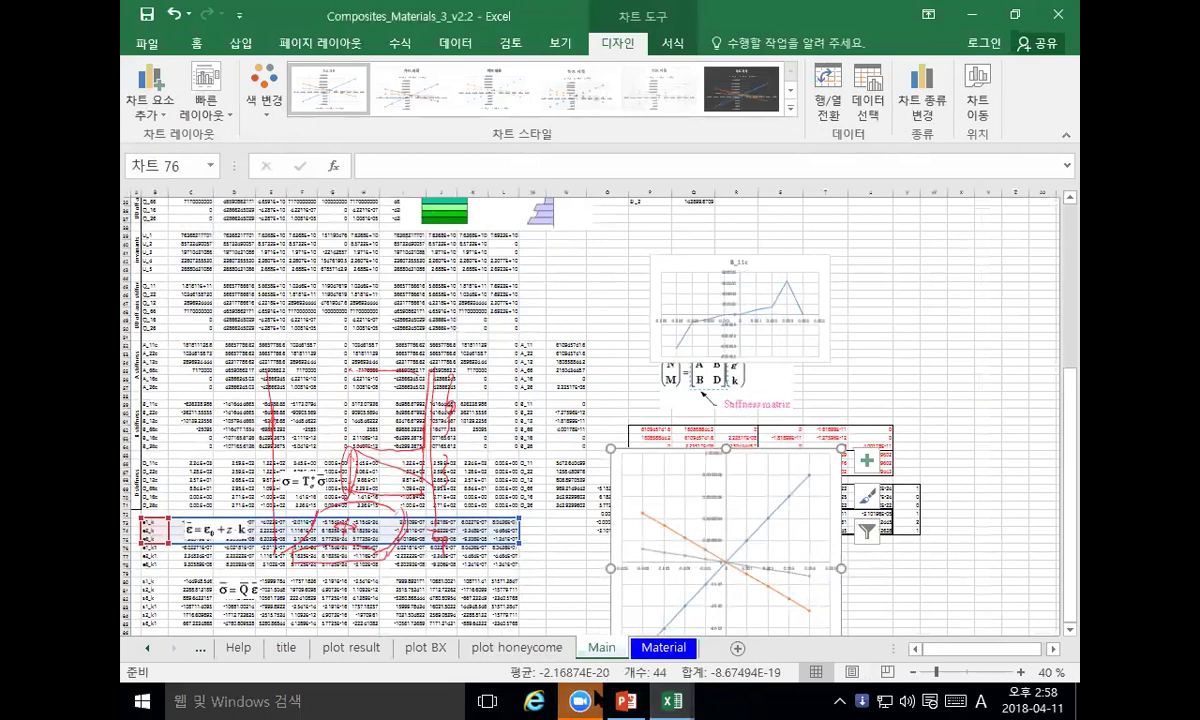
Step: Check the B_11c chart on slide 83 in PowerPoint and return to the Composites_Materials_3_v2:2 window in Excel
click(626, 701)
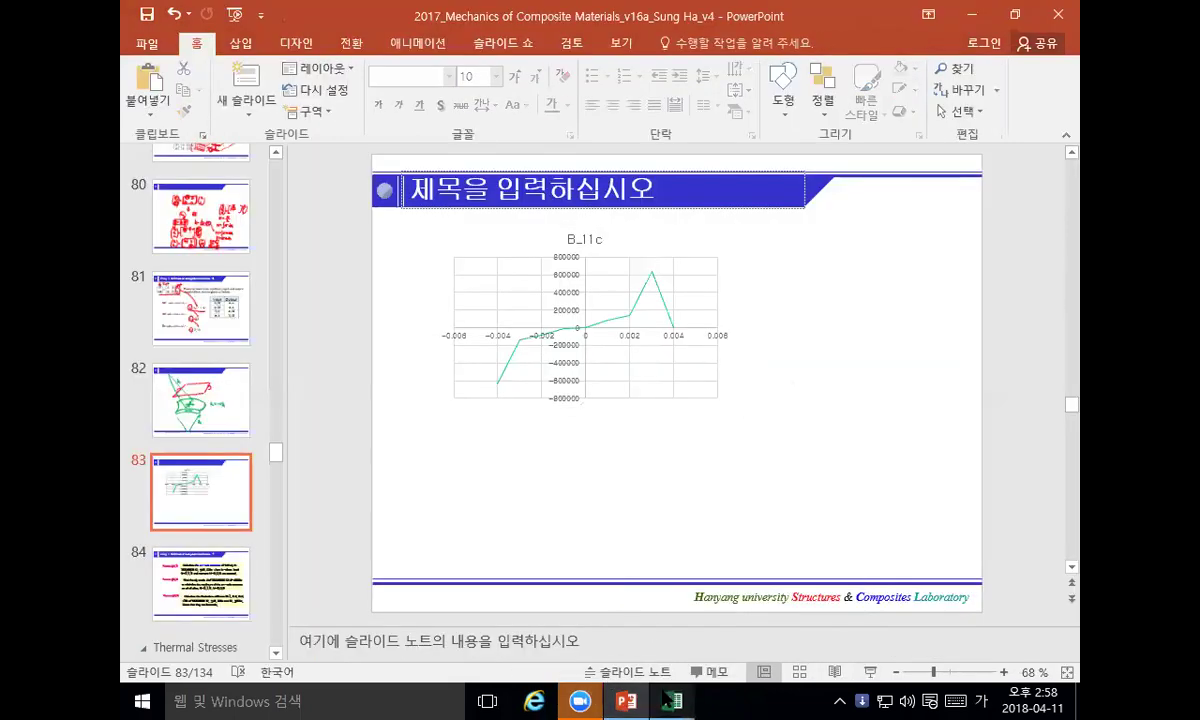
mouse_move(672, 701)
click(760, 580)
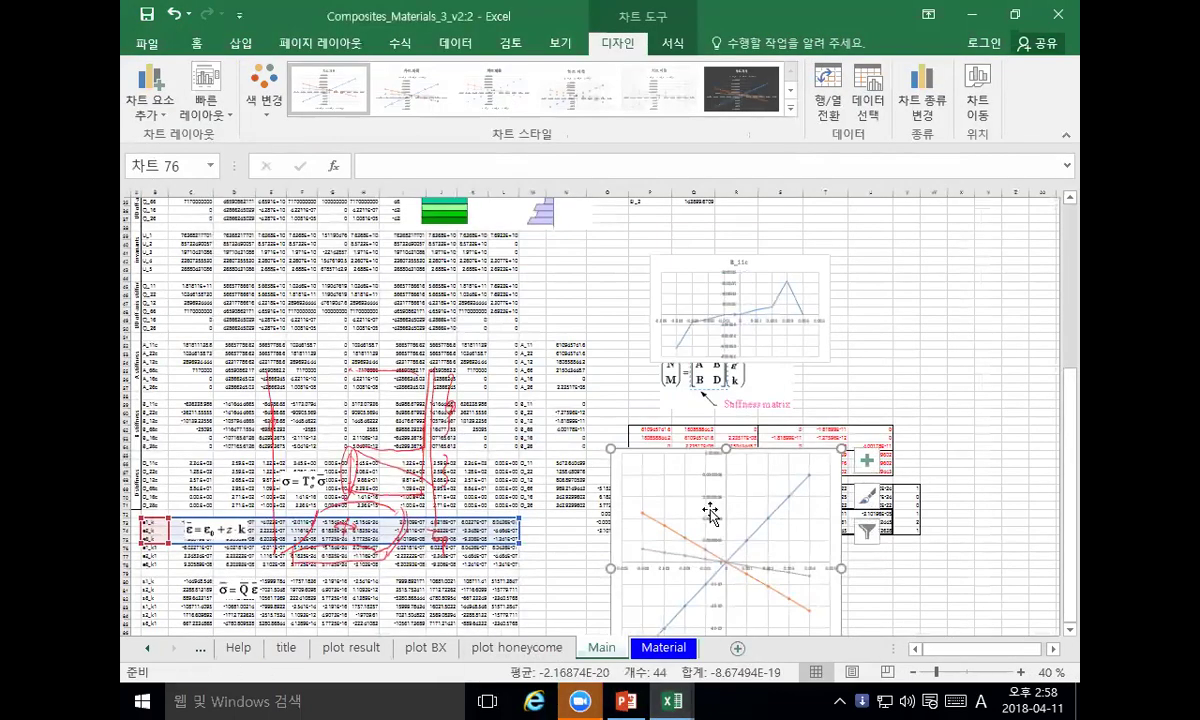
Step: Move the B_11c chart up and left of the stiffness matrix equation and enlarge it from its lower-right corner
click(701, 259)
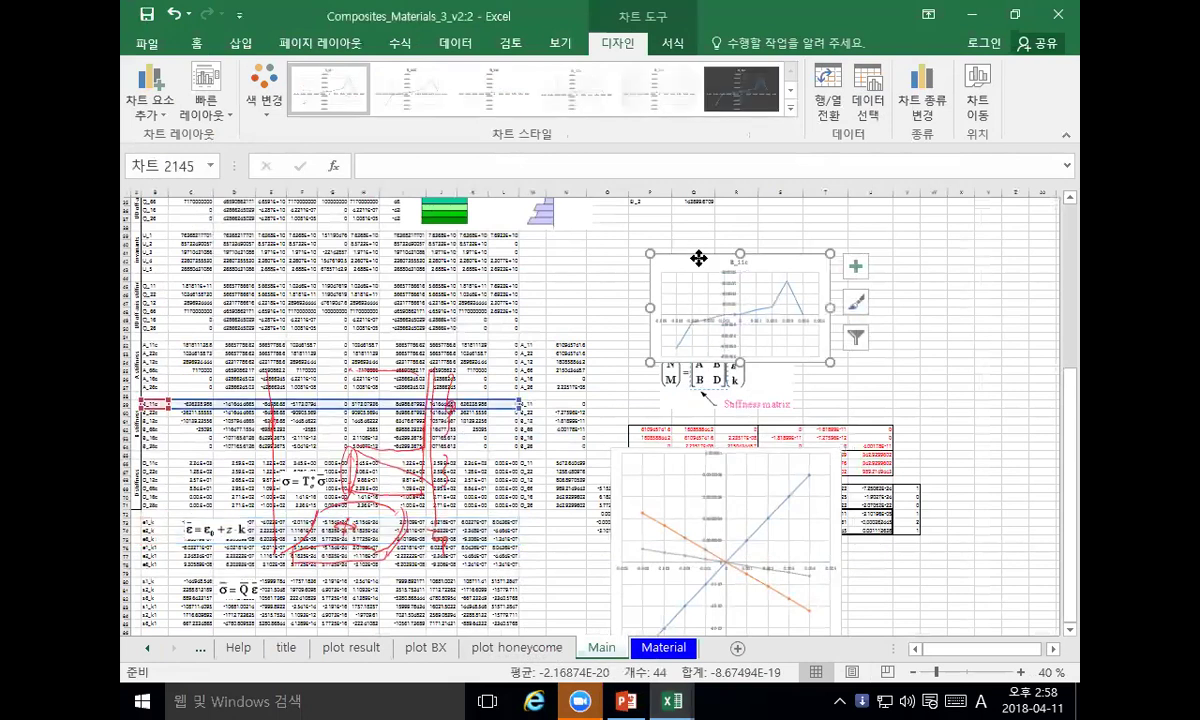
drag(701, 259, 636, 243)
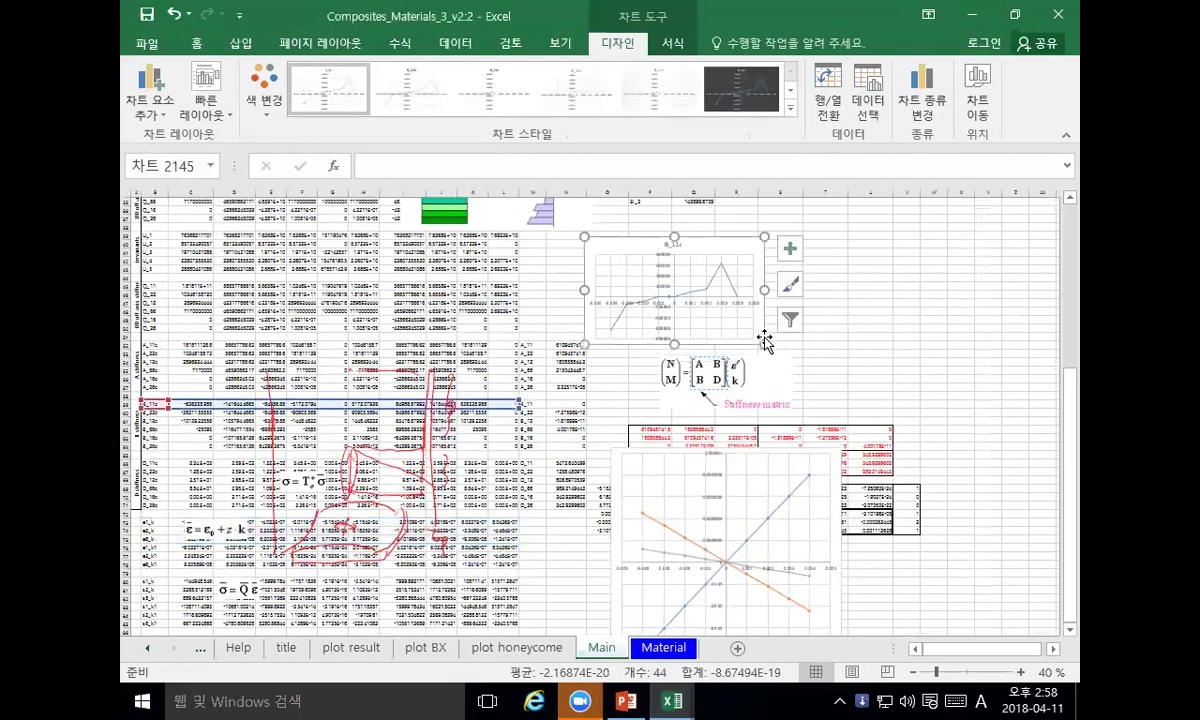
drag(765, 345, 823, 396)
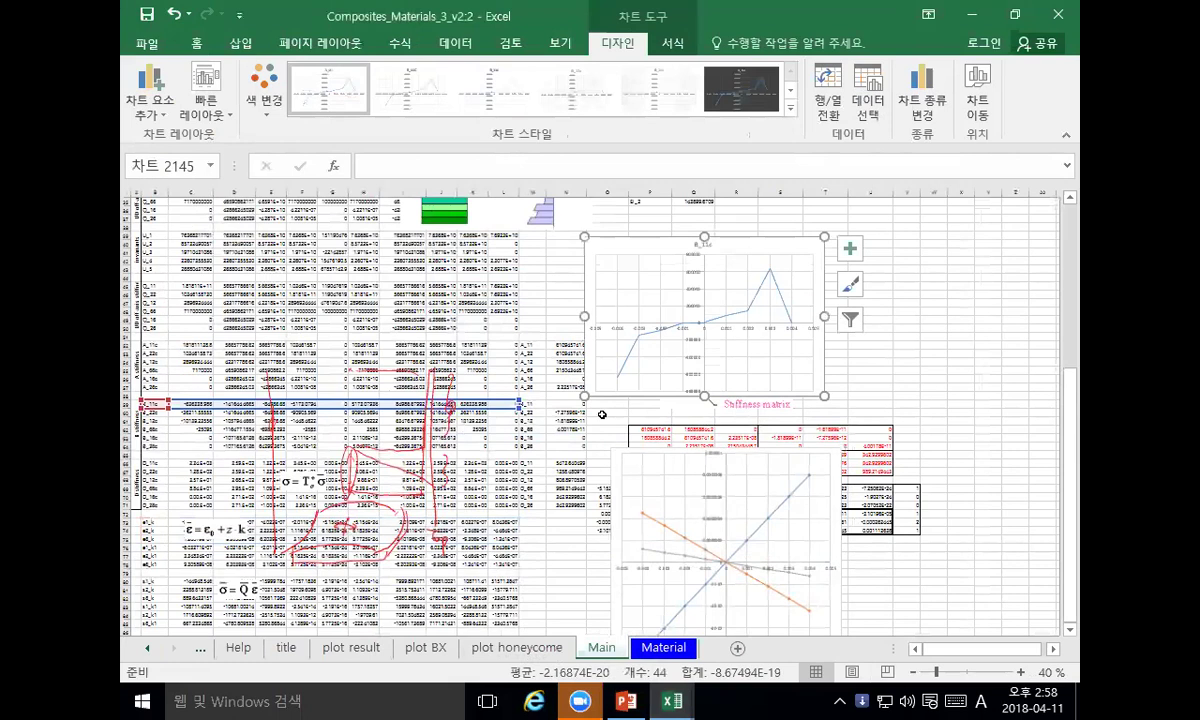
Step: Redirect the B_11c chart's series to the s1_k row, with values from C80:L80 and the series name from B80
click(640, 334)
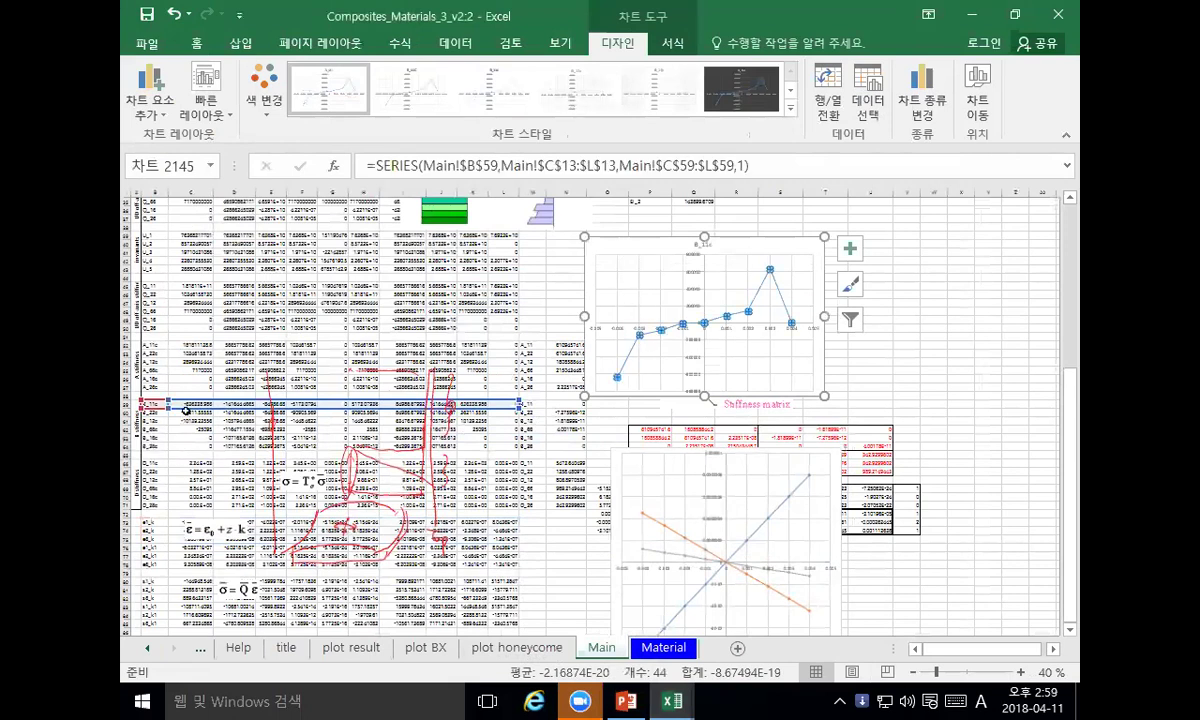
drag(200, 418, 197, 572)
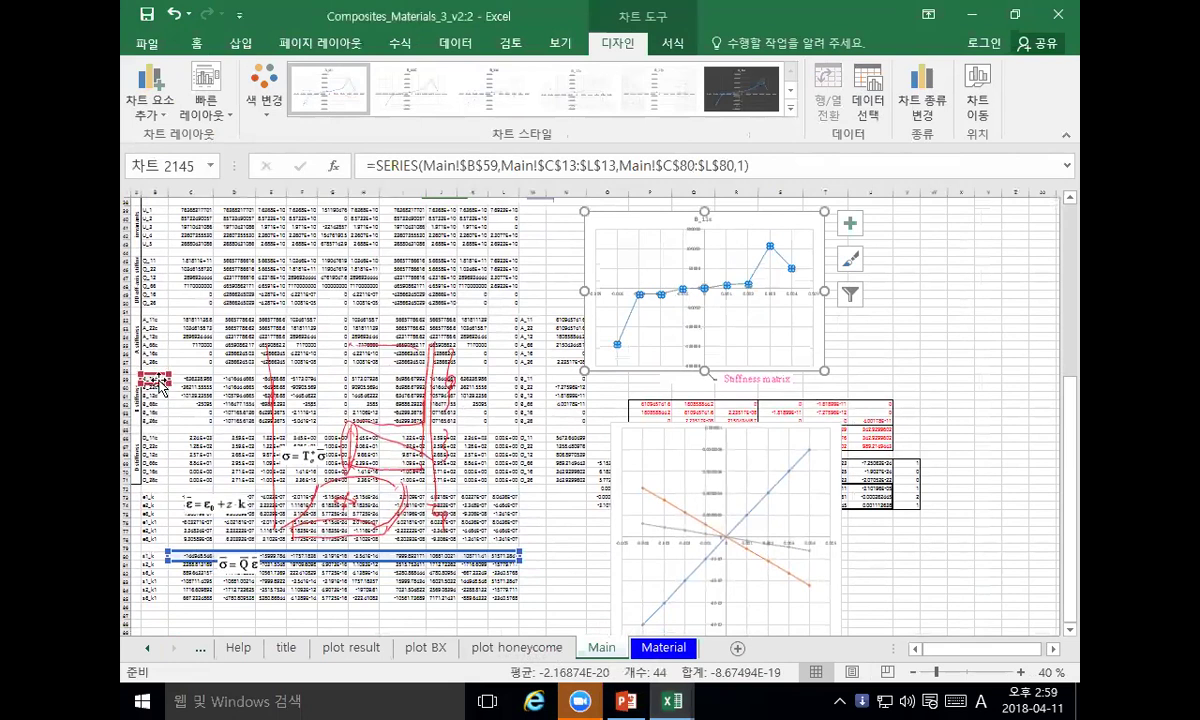
drag(158, 387, 150, 556)
click(800, 228)
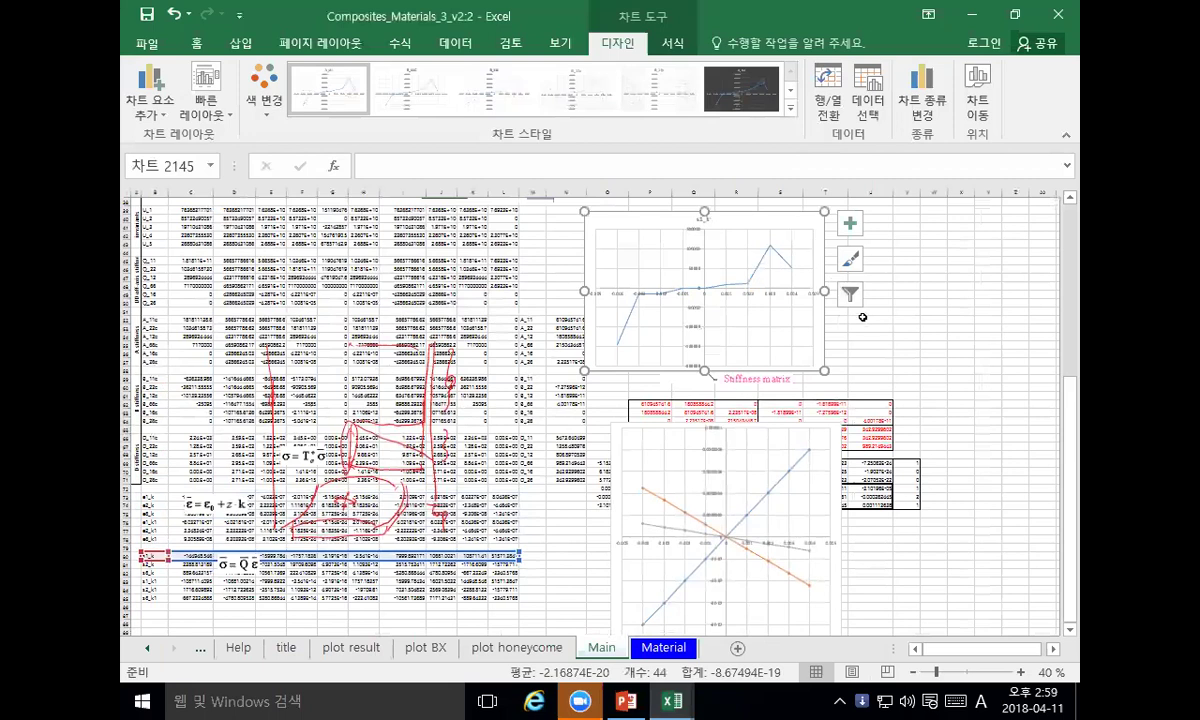
Step: Examine the s1_k chart, the M_1 load in F5 and the first ply's angle in C11
scroll(879, 328, up, 1)
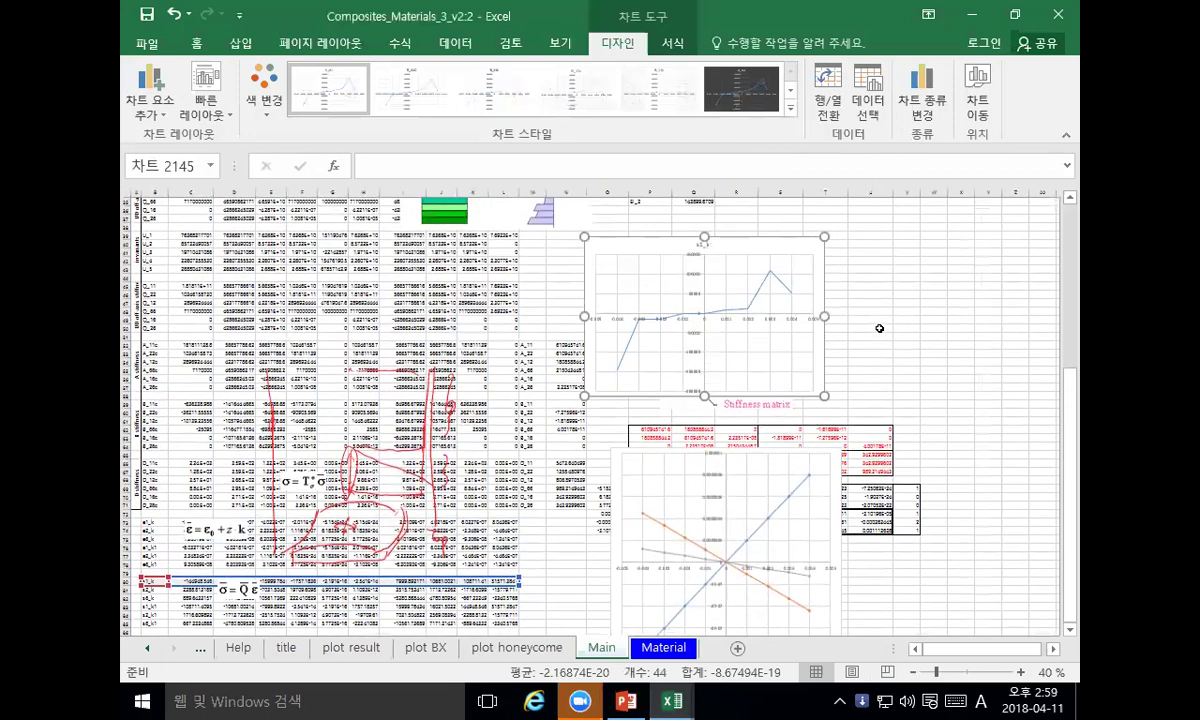
scroll(879, 330, up, 10)
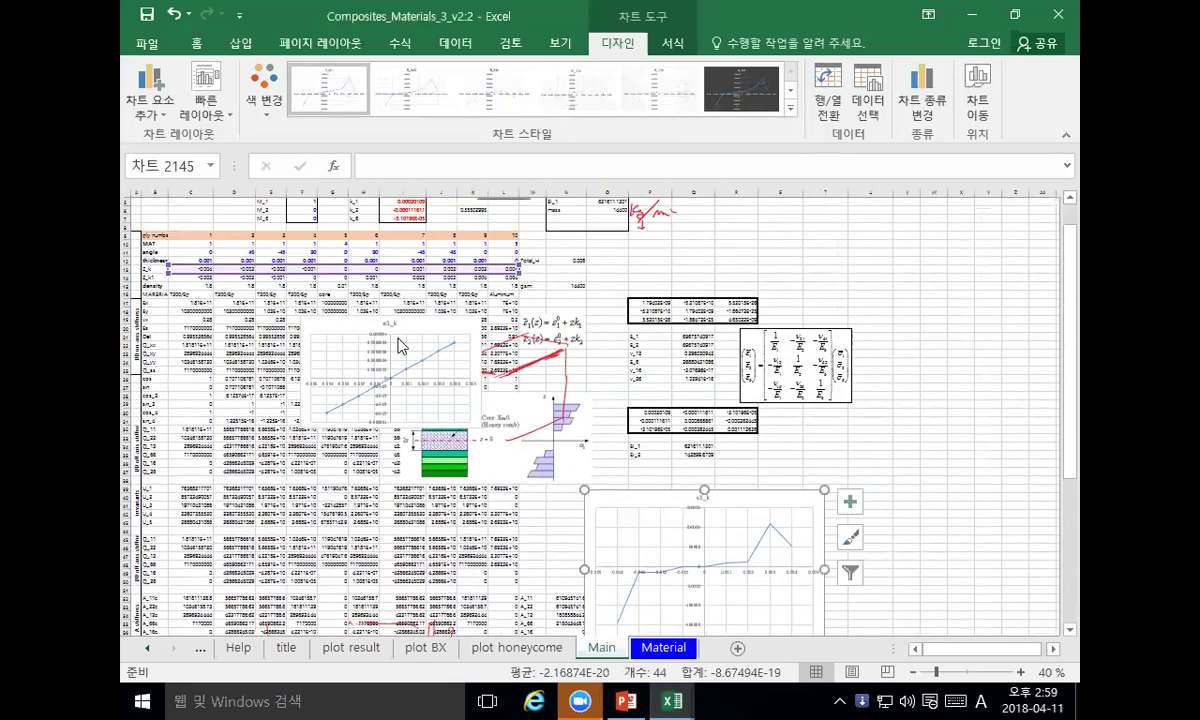
scroll(444, 355, up, 3)
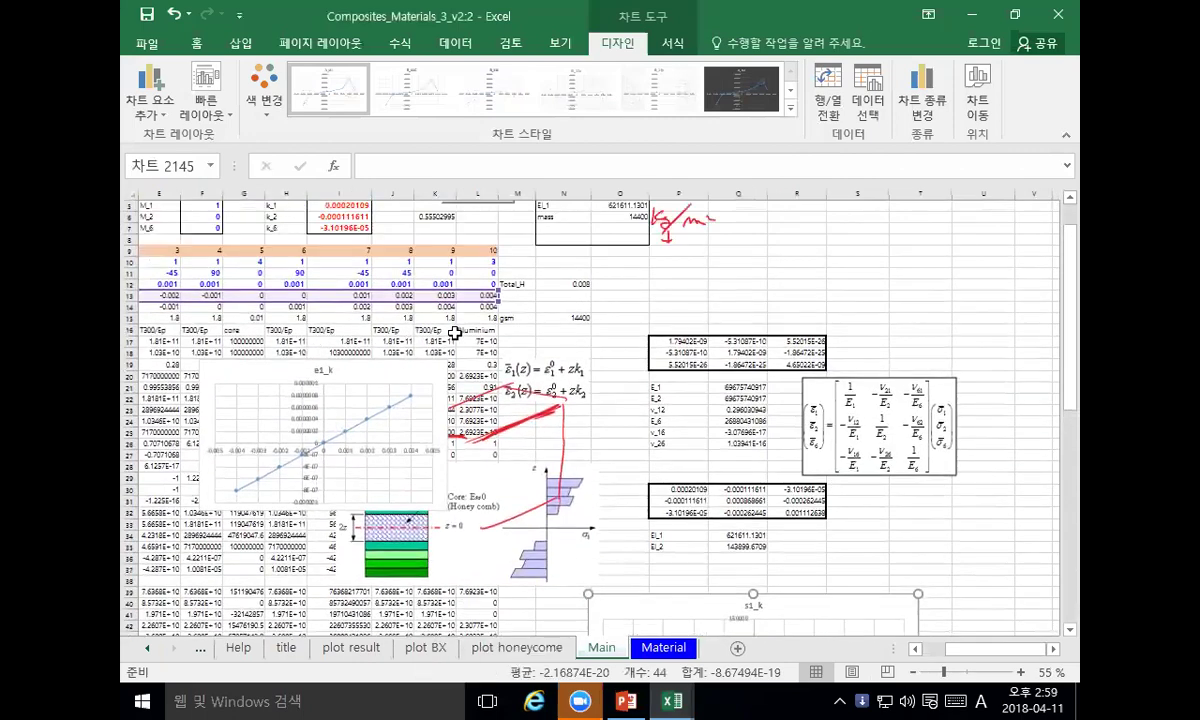
drag(983, 654, 930, 655)
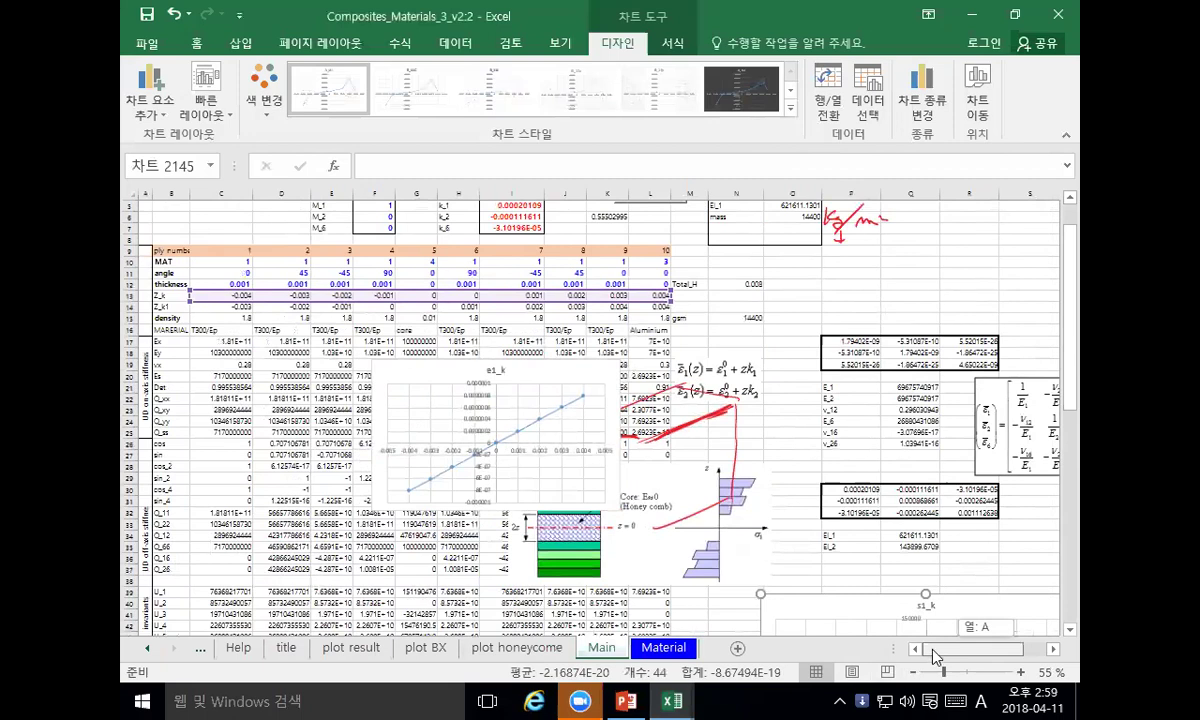
scroll(621, 300, up, 2)
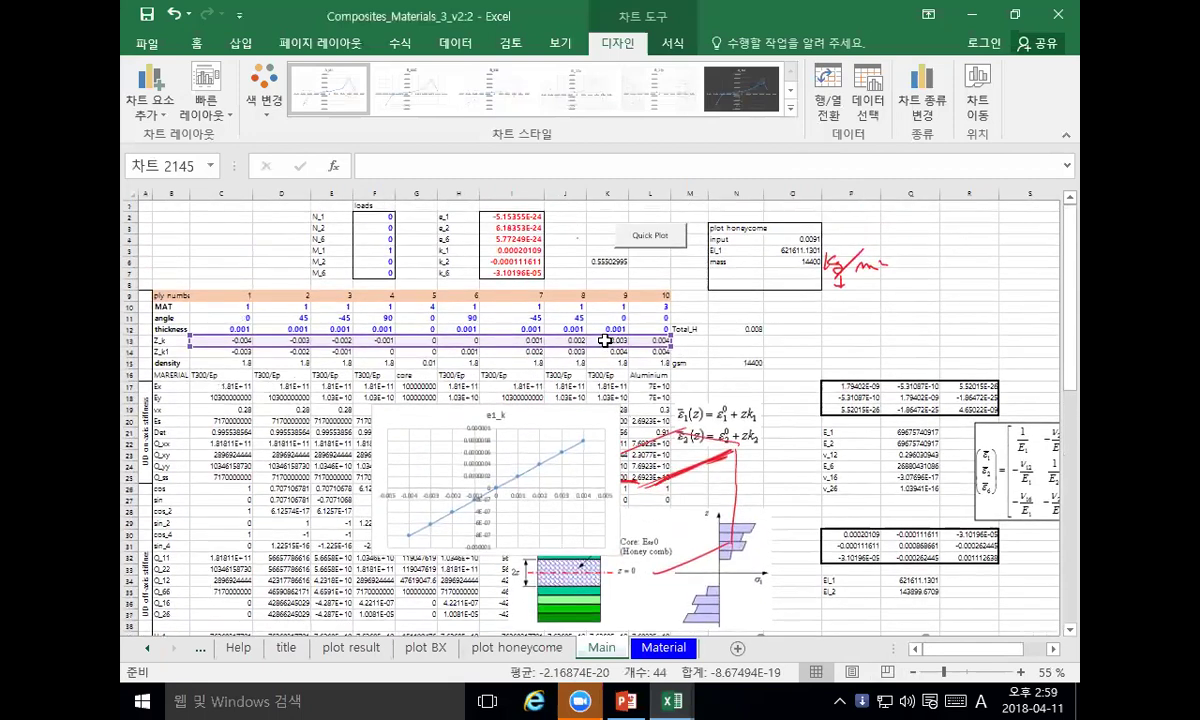
click(371, 254)
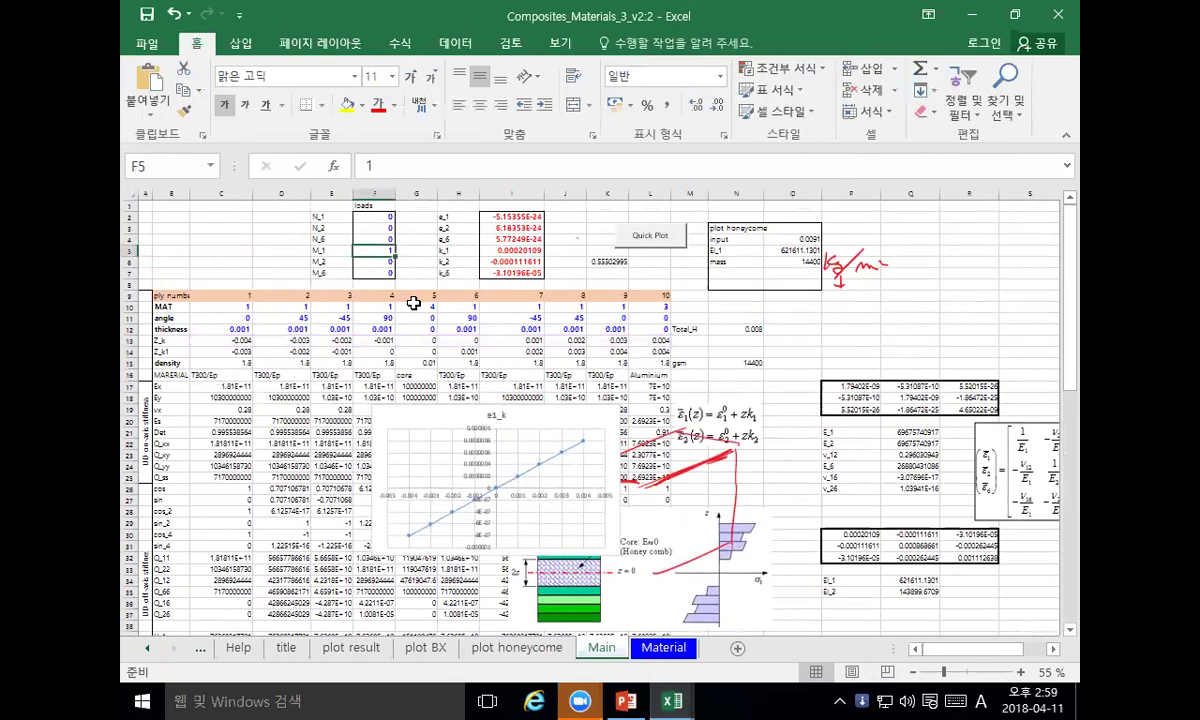
click(236, 317)
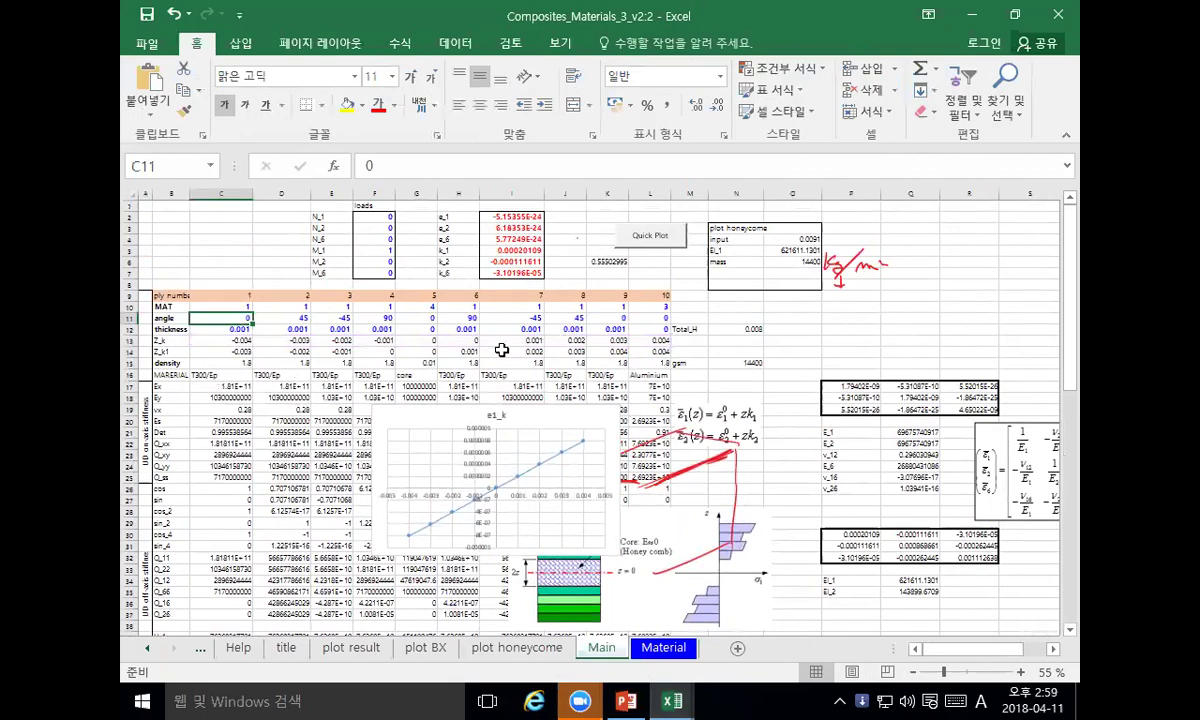
Step: Examine the s1_k curve's data points and compare them with the stiffness, strain and stress rows of the plies
scroll(598, 380, down, 7)
scroll(602, 380, down, 2)
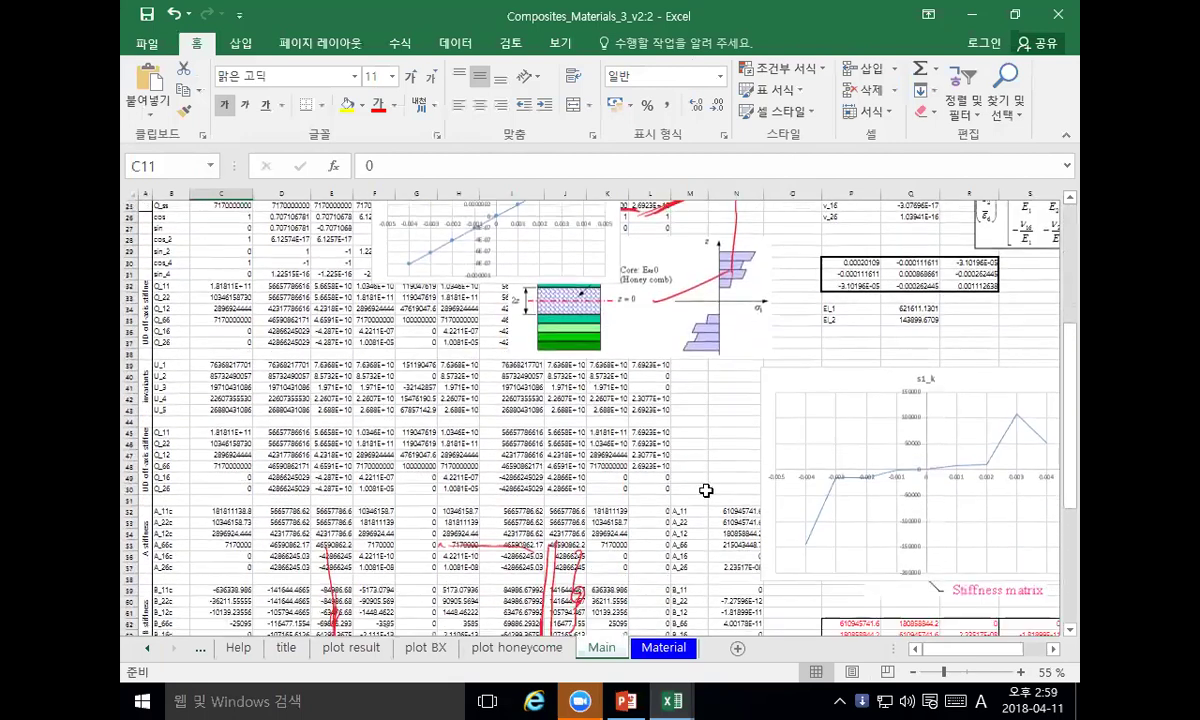
click(983, 466)
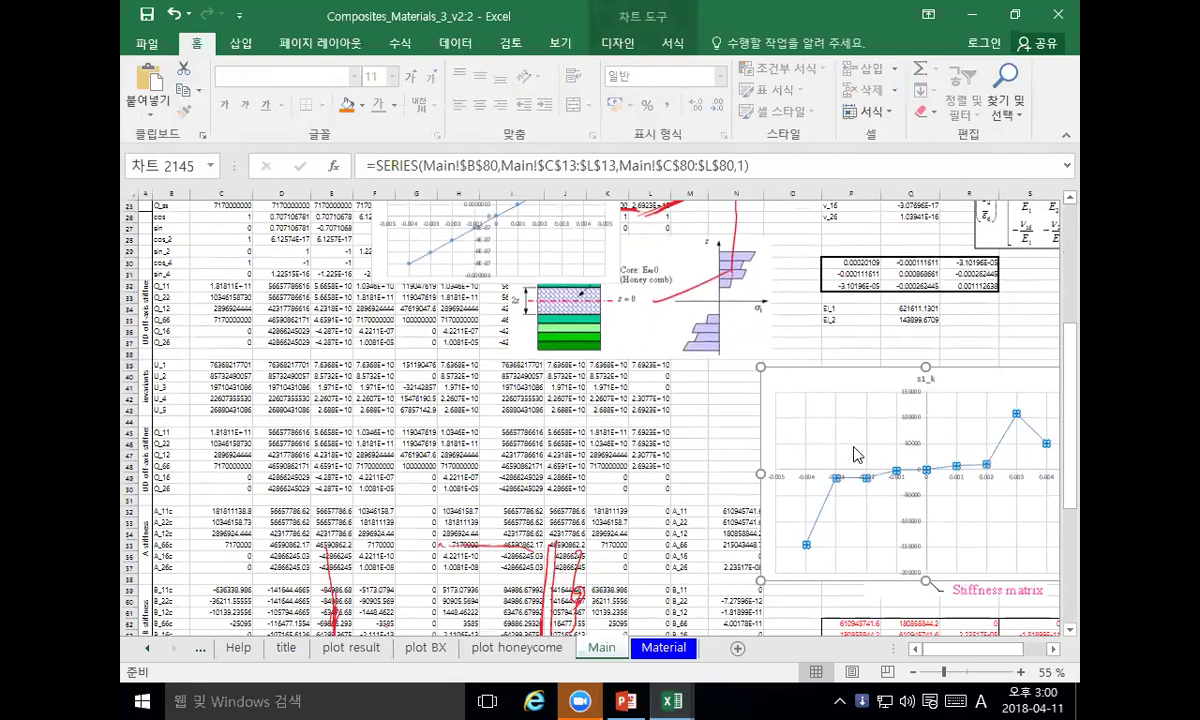
scroll(825, 440, down, 6)
scroll(822, 434, up, 2)
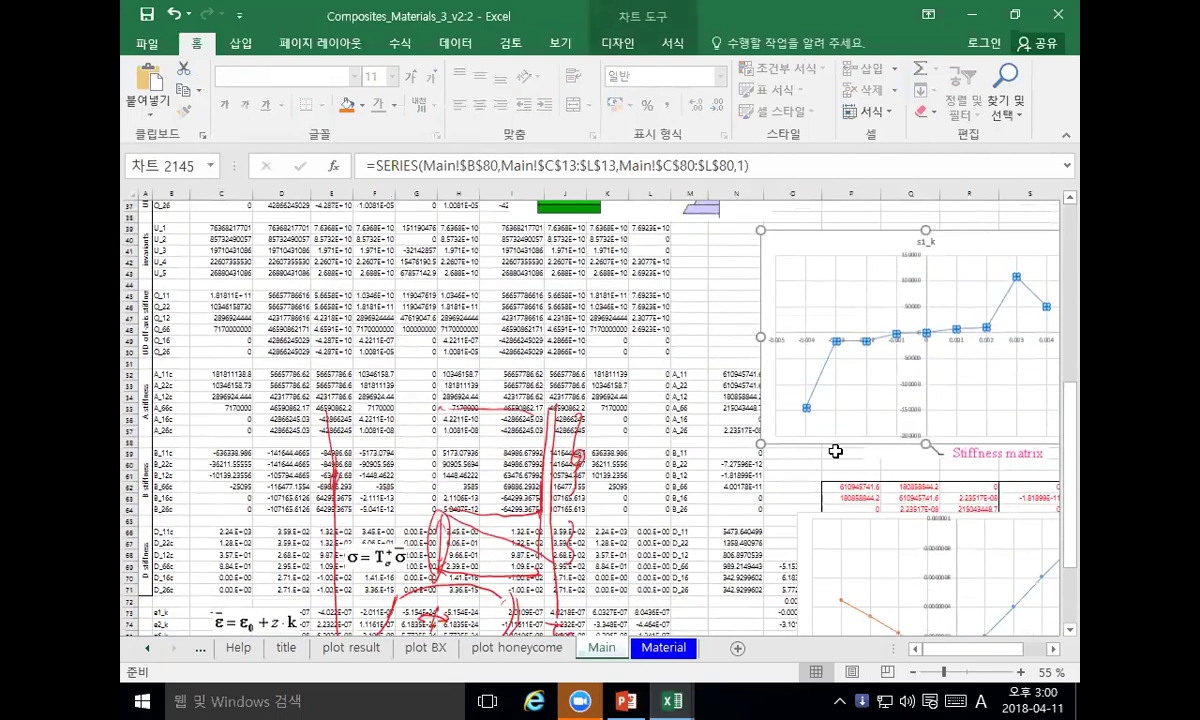
scroll(838, 440, up, 1)
scroll(860, 440, down, 8)
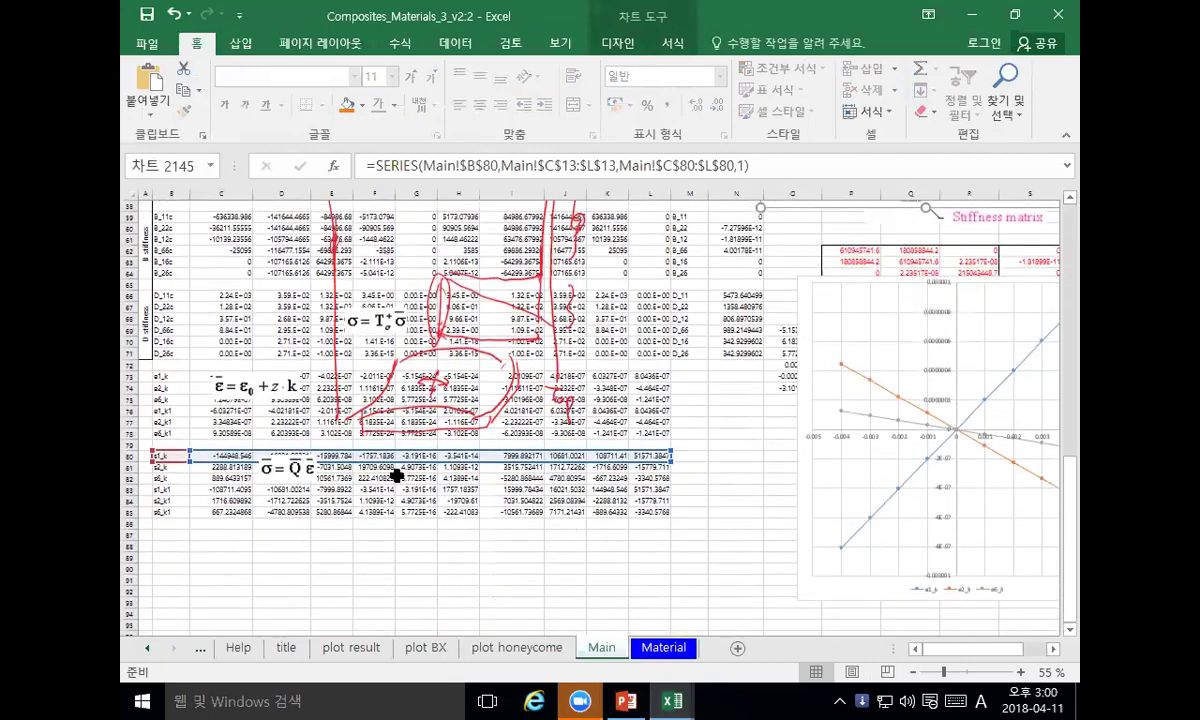
scroll(345, 422, up, 5)
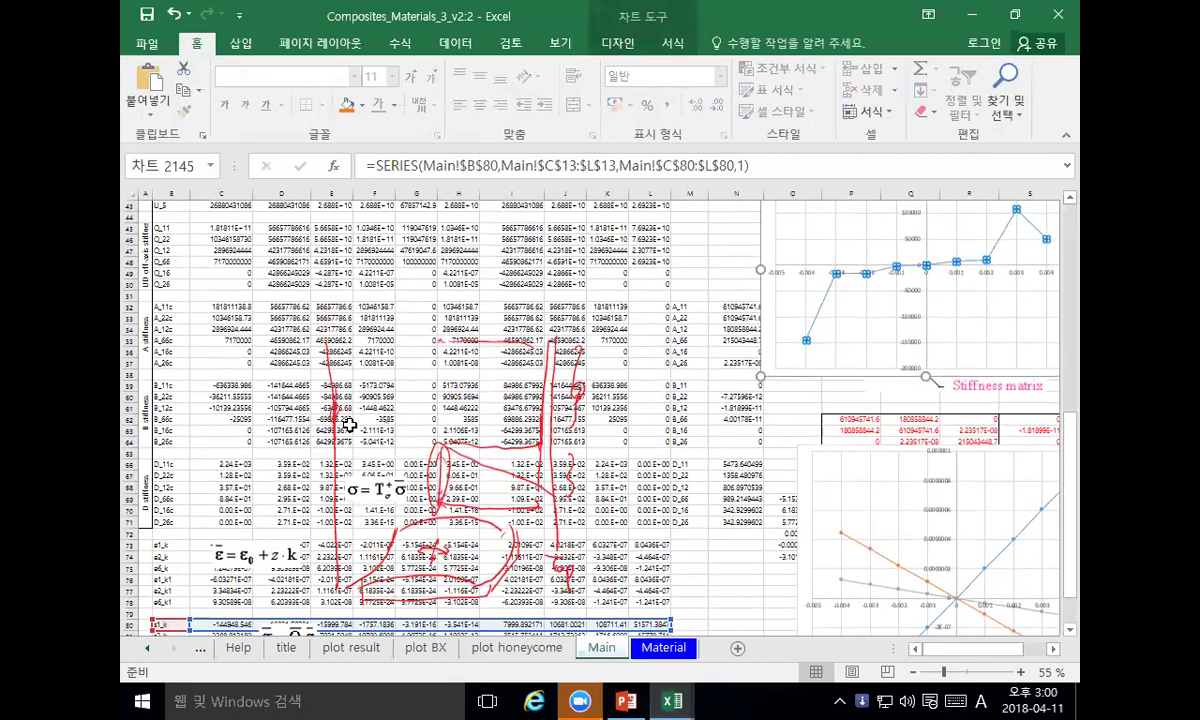
scroll(349, 424, down, 3)
scroll(335, 428, up, 2)
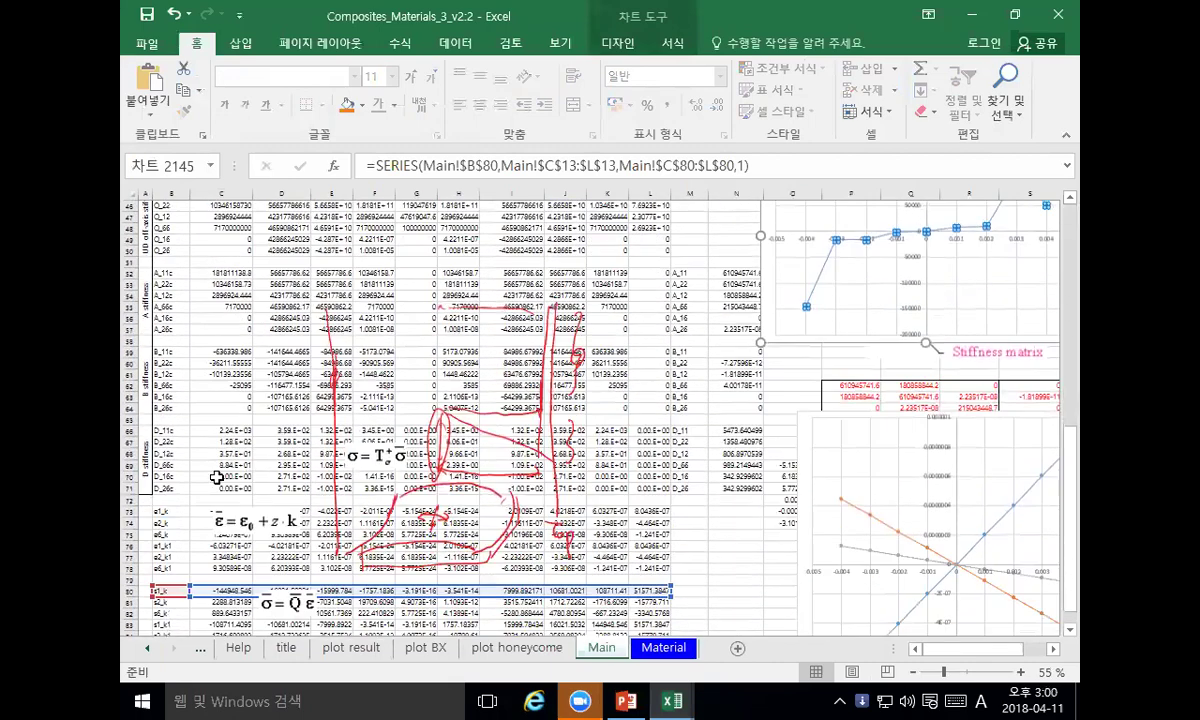
Step: Zoom in on the ply stress rows and move the off-axis stress equation picture down beside the s2_k1 and s6_k1 rows
click(218, 477)
ctrl+scroll(265, 311, up, 3)
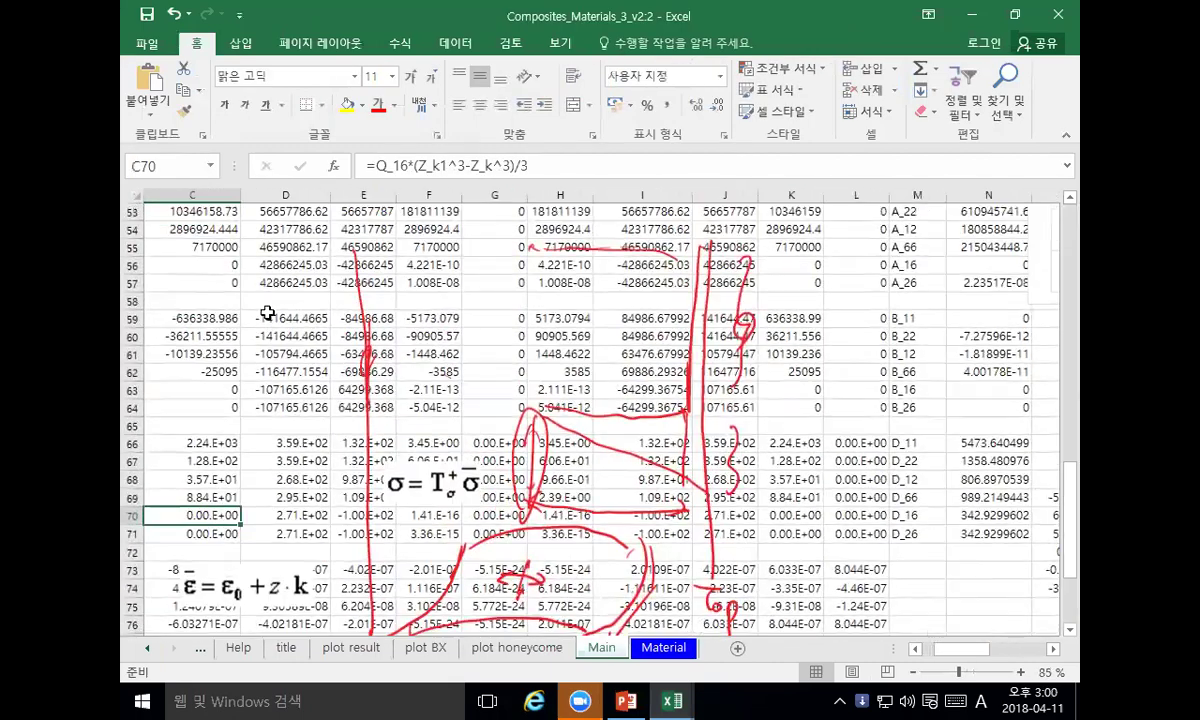
scroll(265, 311, down, 6)
drag(958, 660, 866, 616)
click(340, 412)
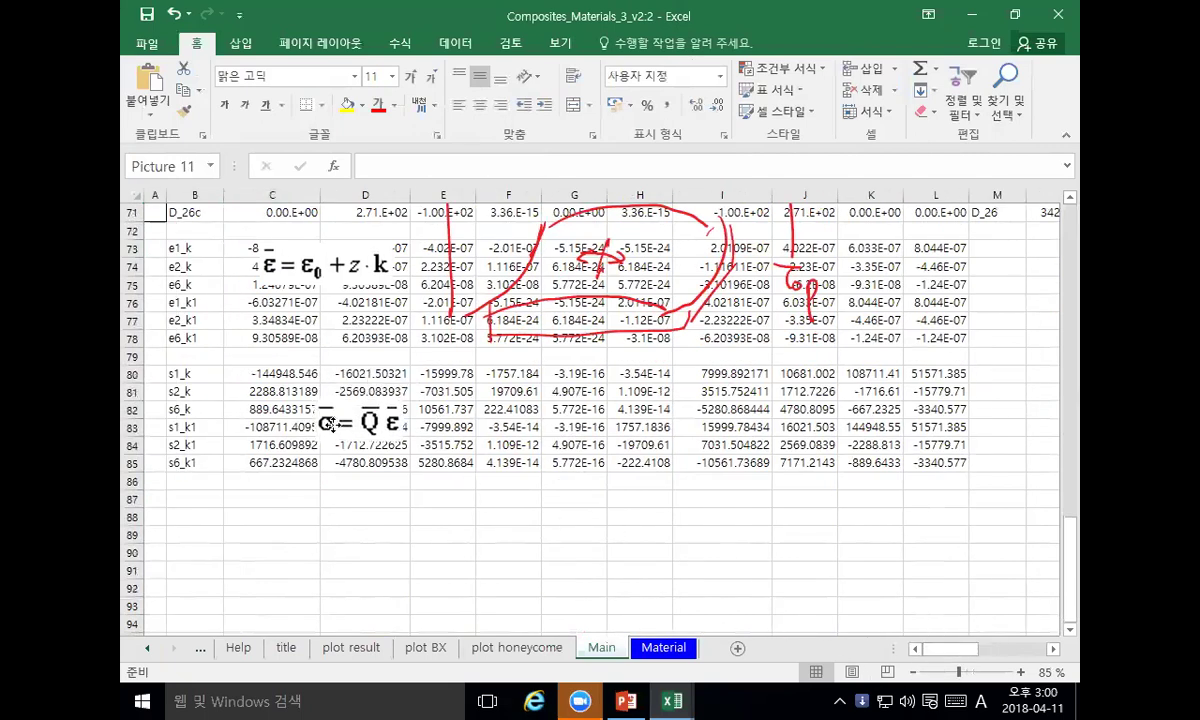
drag(340, 412, 318, 452)
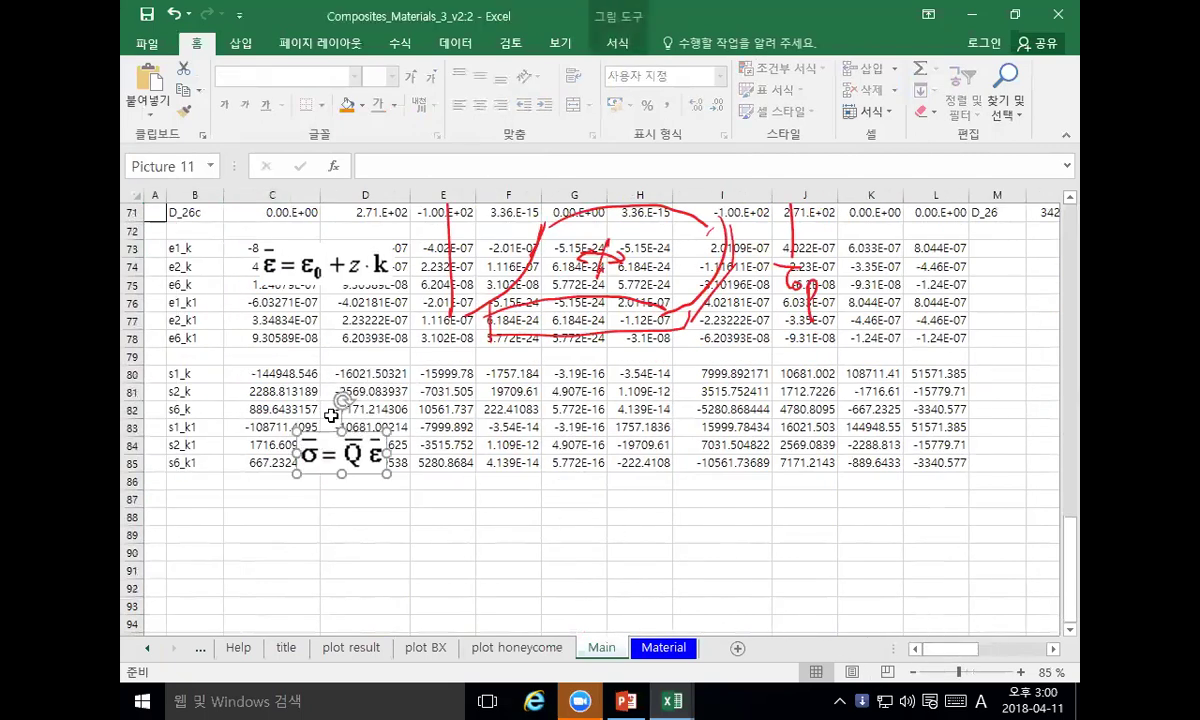
Step: Inspect the s1_k formula in L80 and the e6_k formula in I75, and move the strain equation picture down off the e1_k to e6_k values
click(937, 371)
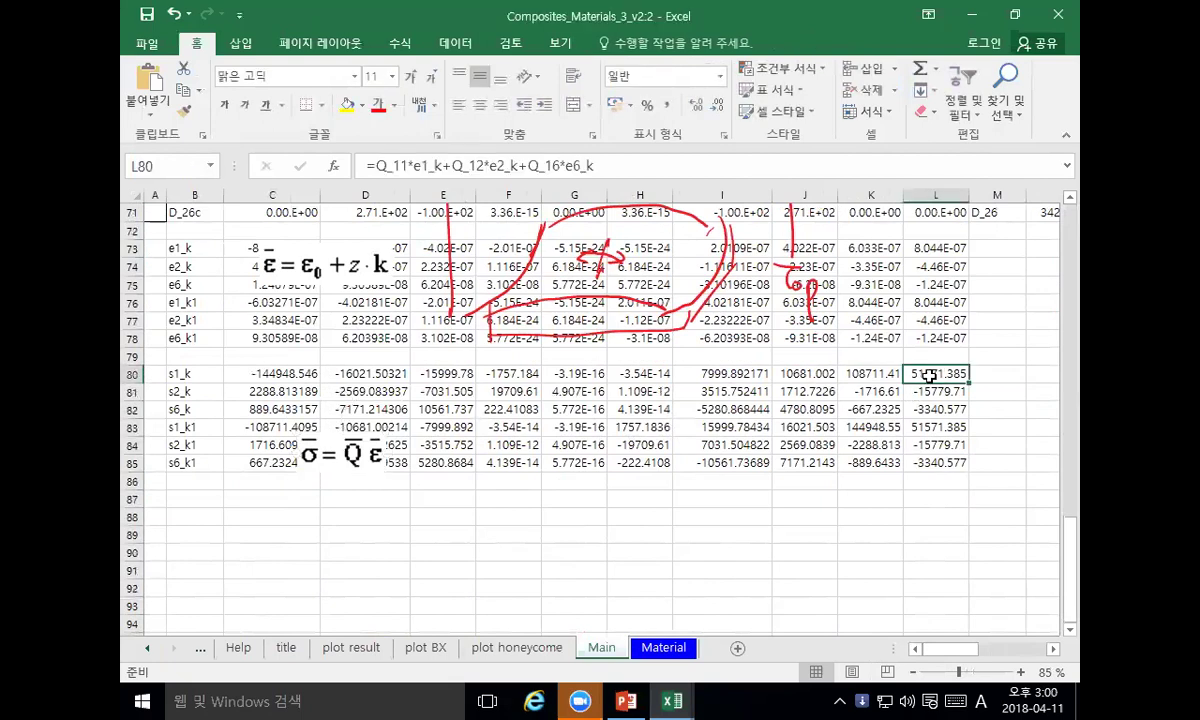
scroll(929, 374, up, 1)
click(707, 336)
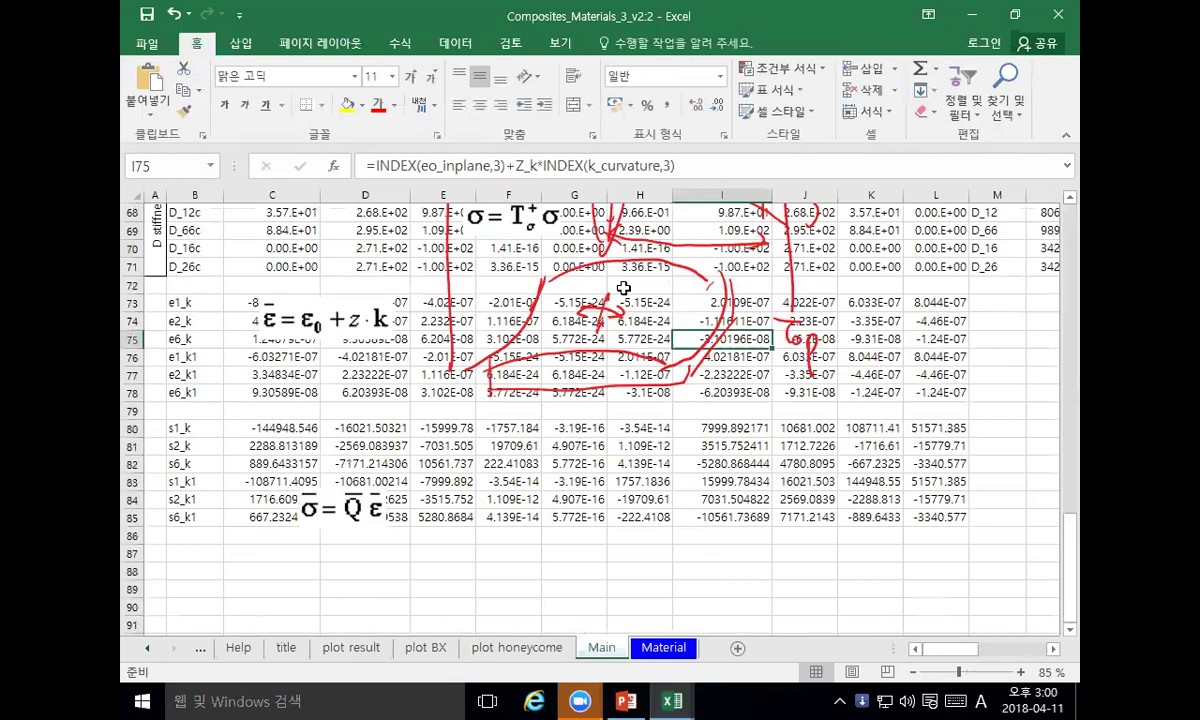
drag(328, 292, 340, 338)
key(Escape)
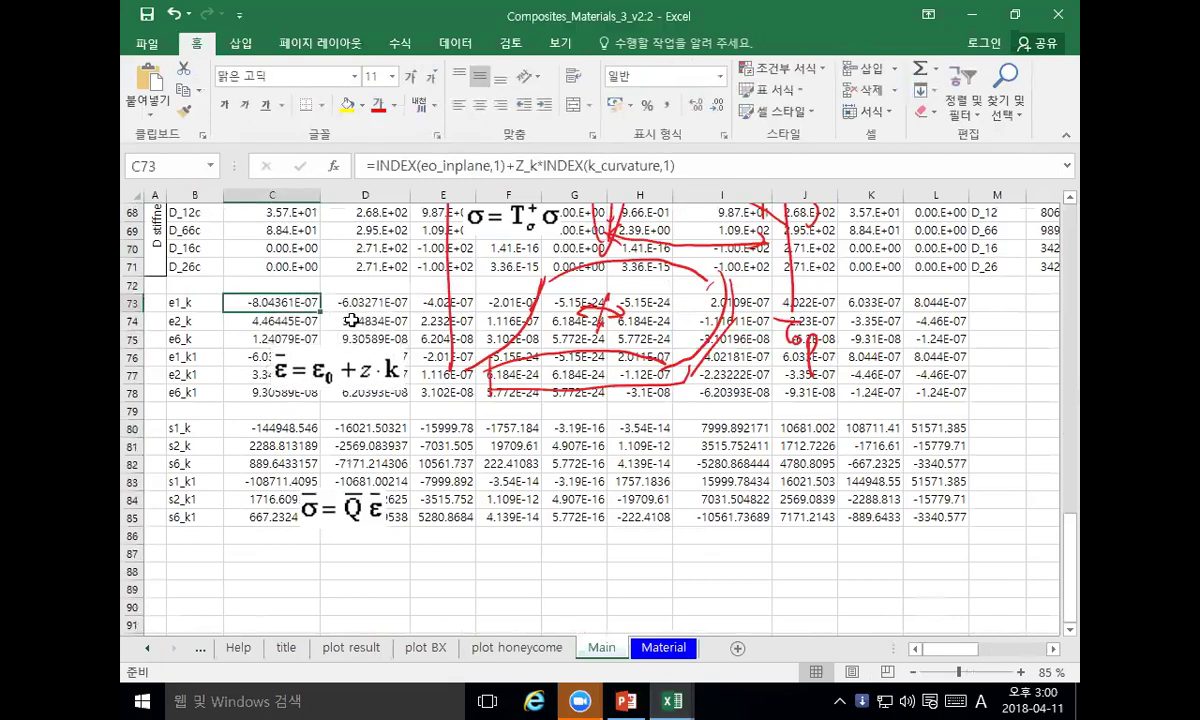
Step: Inspect ply 10's e1_k formula in L73 and the s1_k formulas in L80 and C80
click(866, 301)
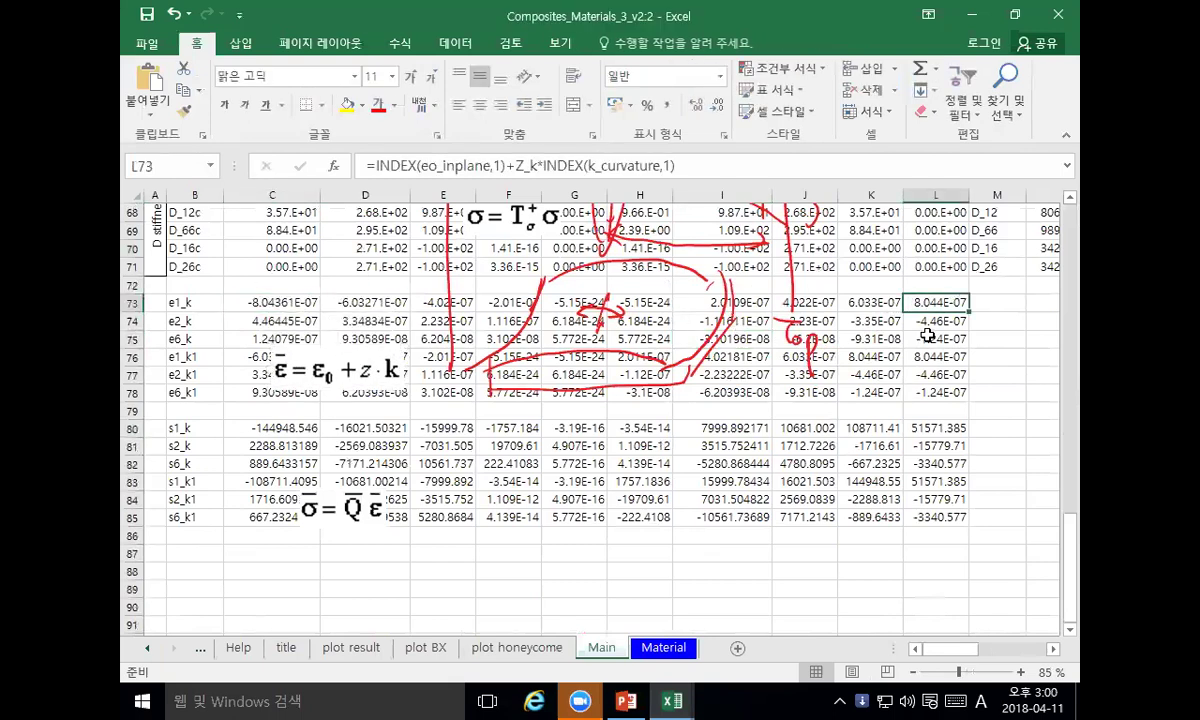
click(919, 430)
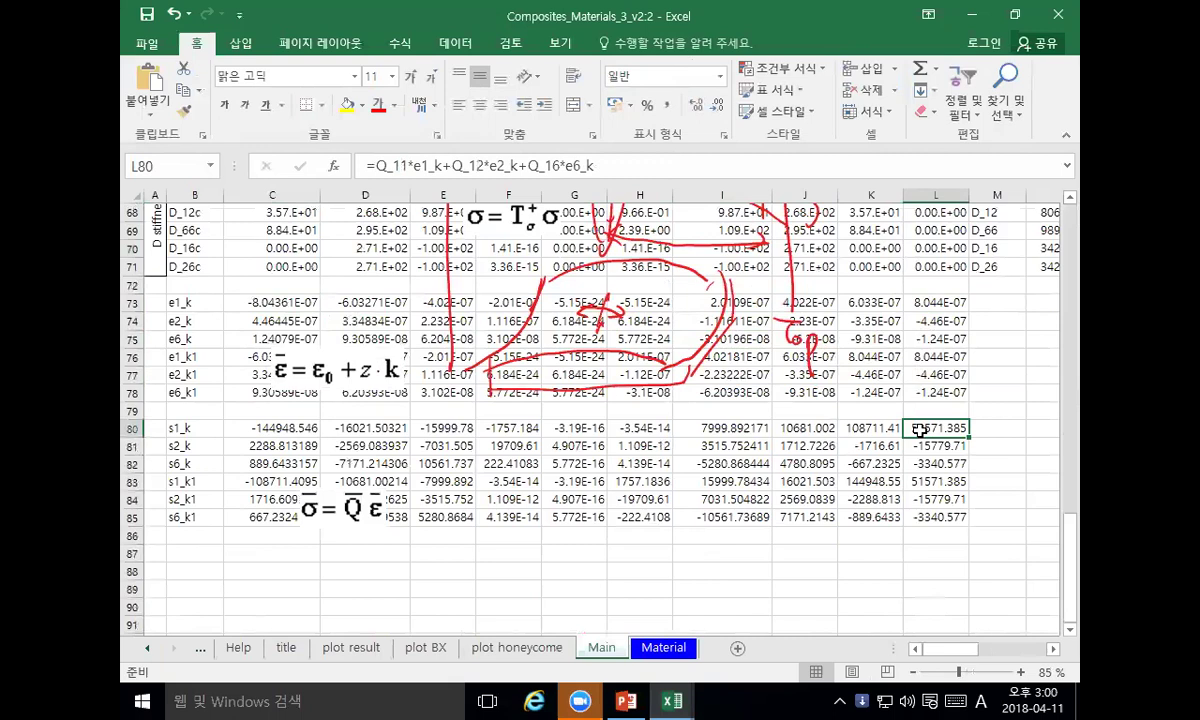
click(293, 428)
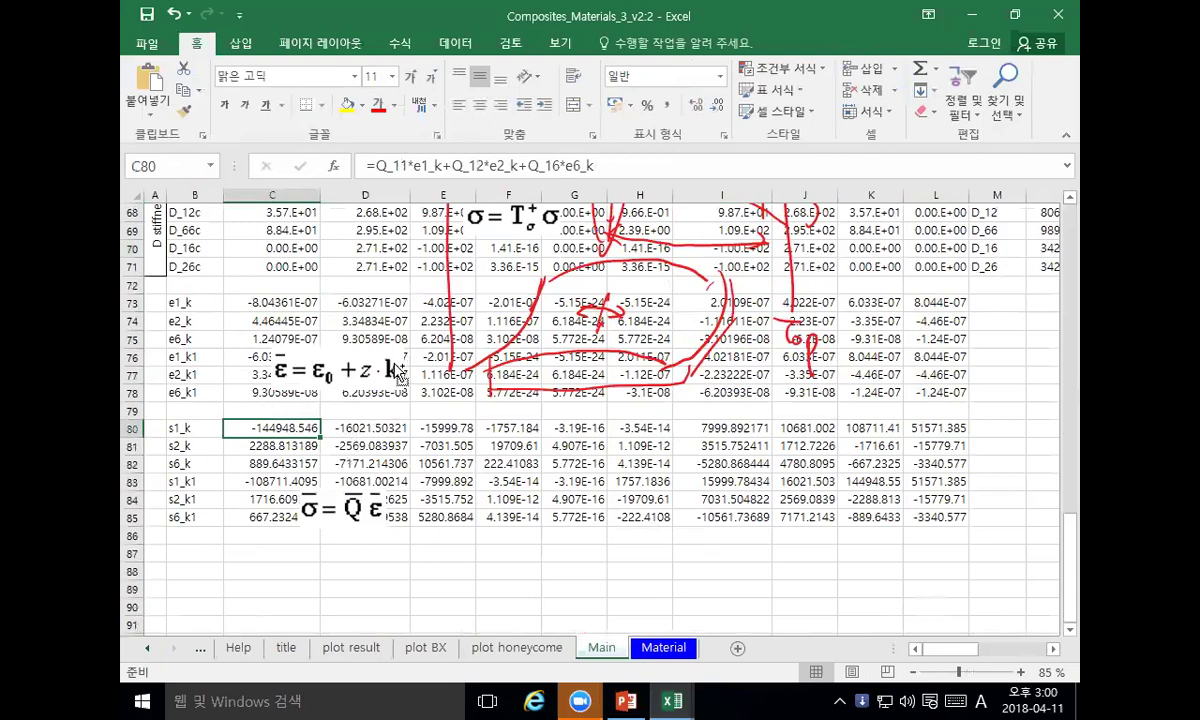
Step: Zoom out to 55 % and move the s1_k chart left and down, next to the ply stiffness columns
scroll(553, 400, down, 2)
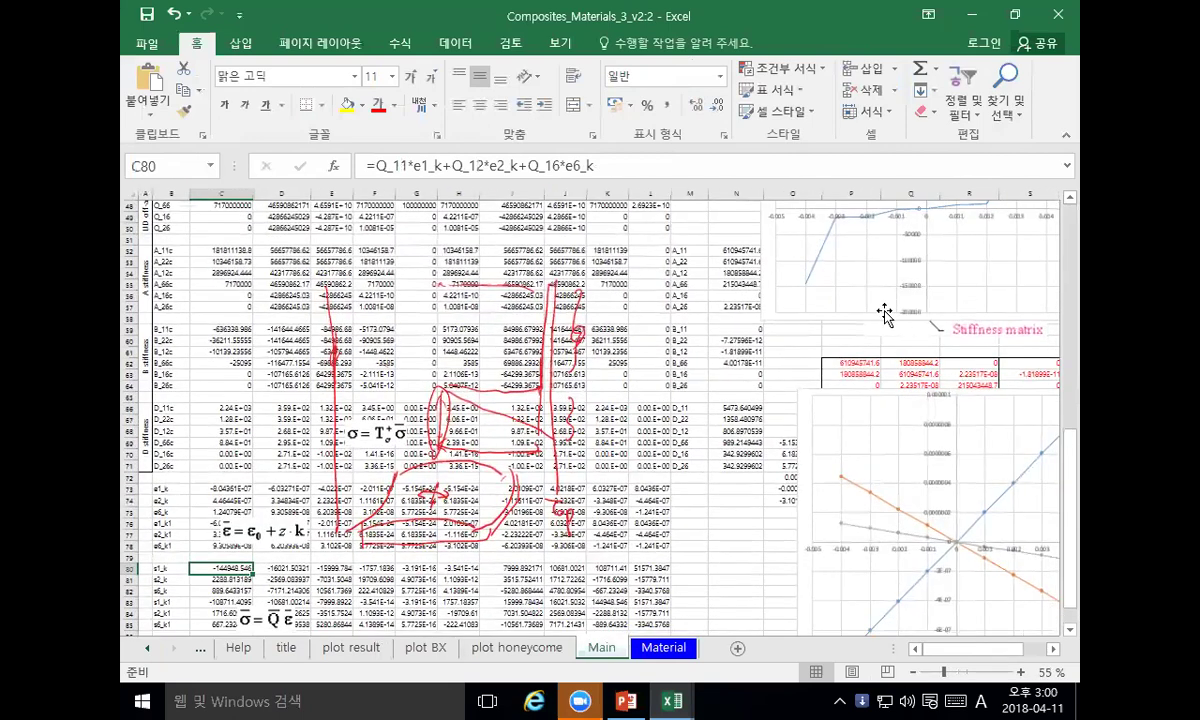
click(882, 311)
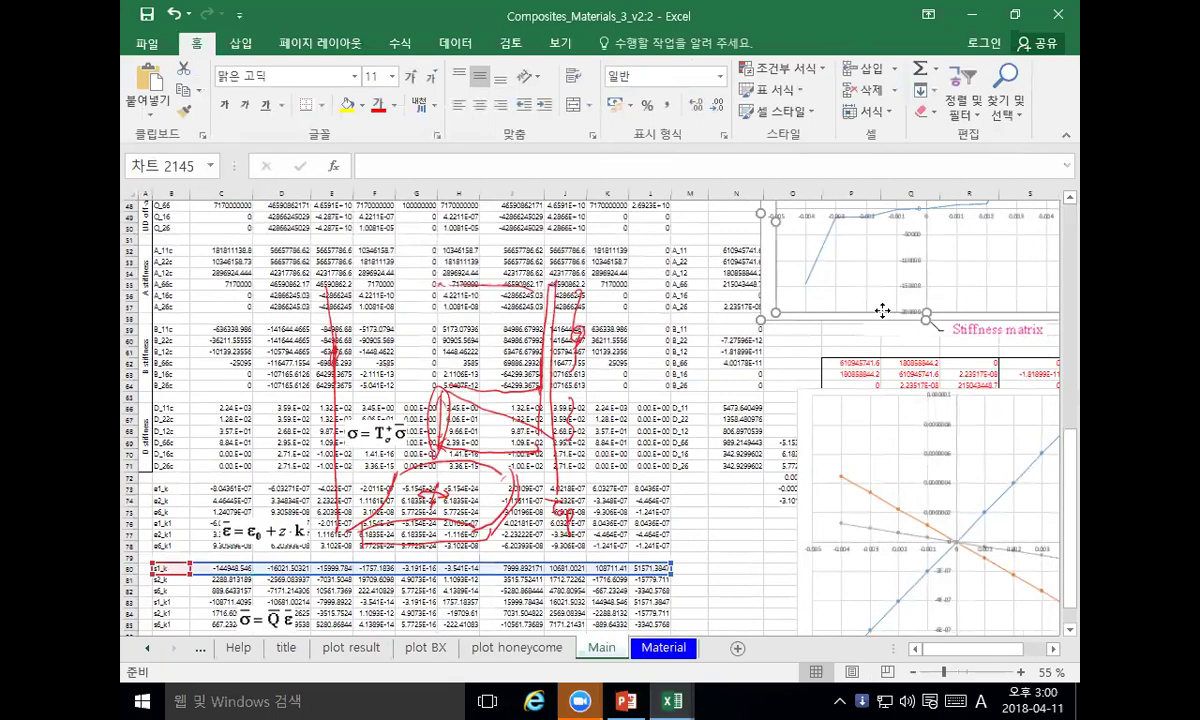
mouse_move(882, 311)
mouse_down()
mouse_move(659, 355)
mouse_move(742, 367)
mouse_up()
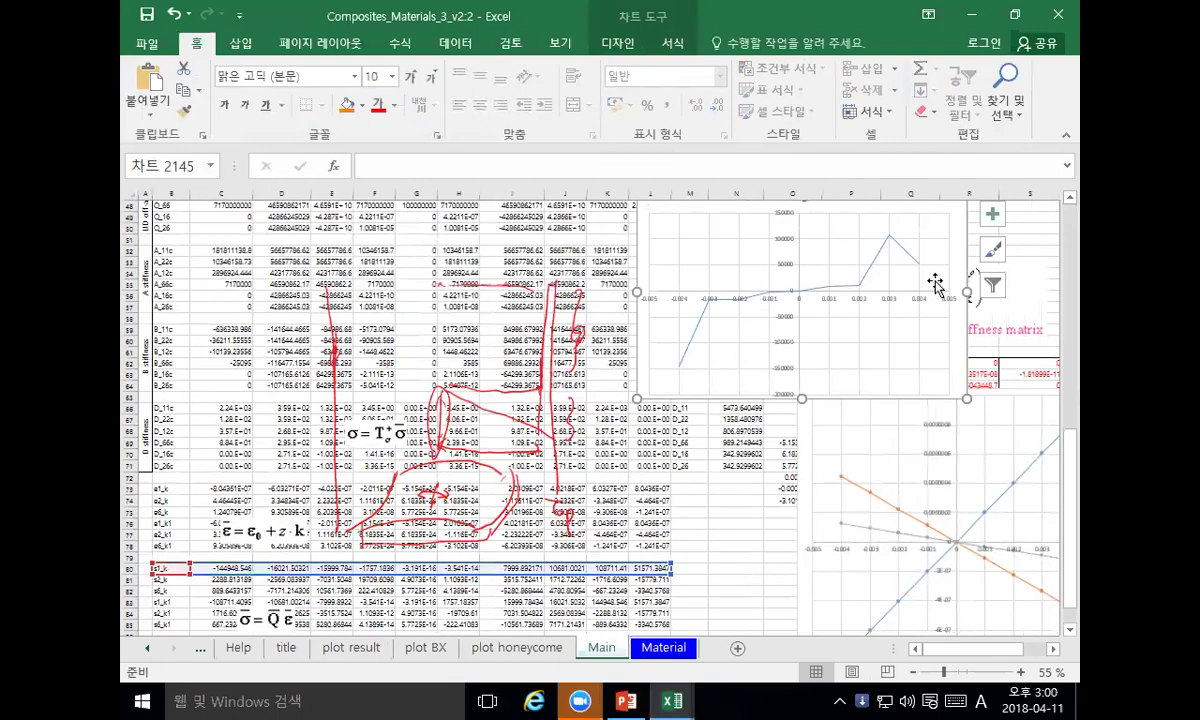
Step: Check the material number of aluminium in the Material sheet for use in ply 1's MAT cell C10 on Main
scroll(651, 282, up, 15)
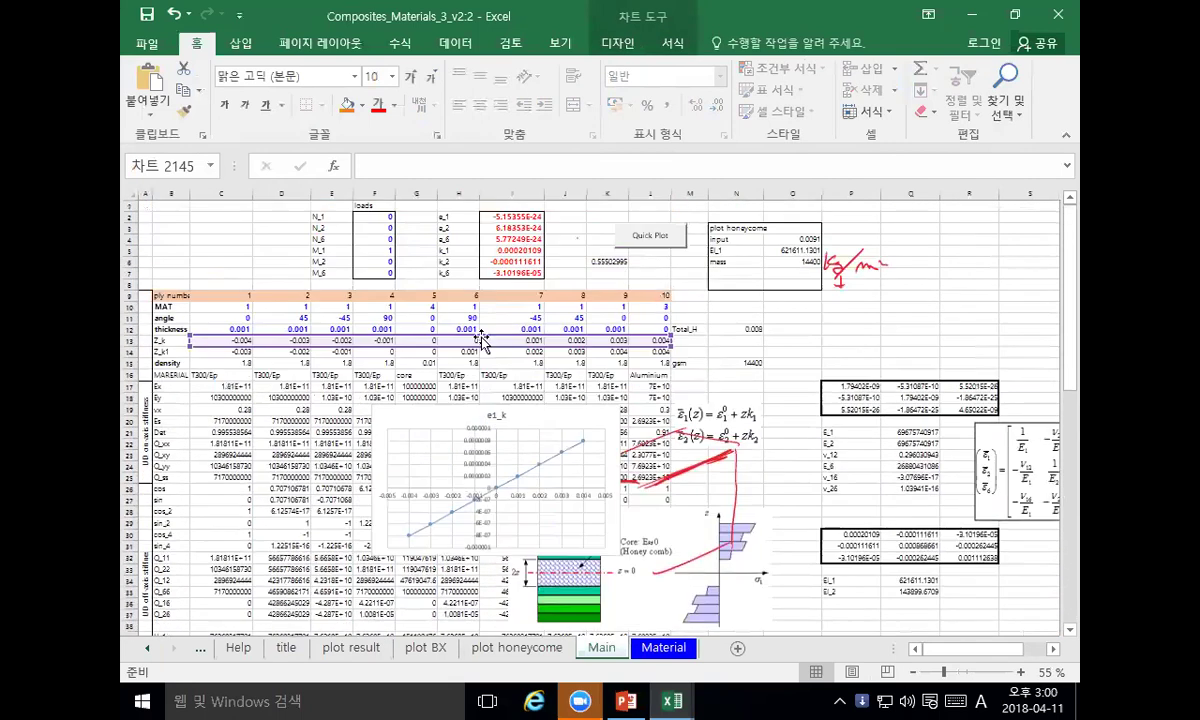
click(240, 318)
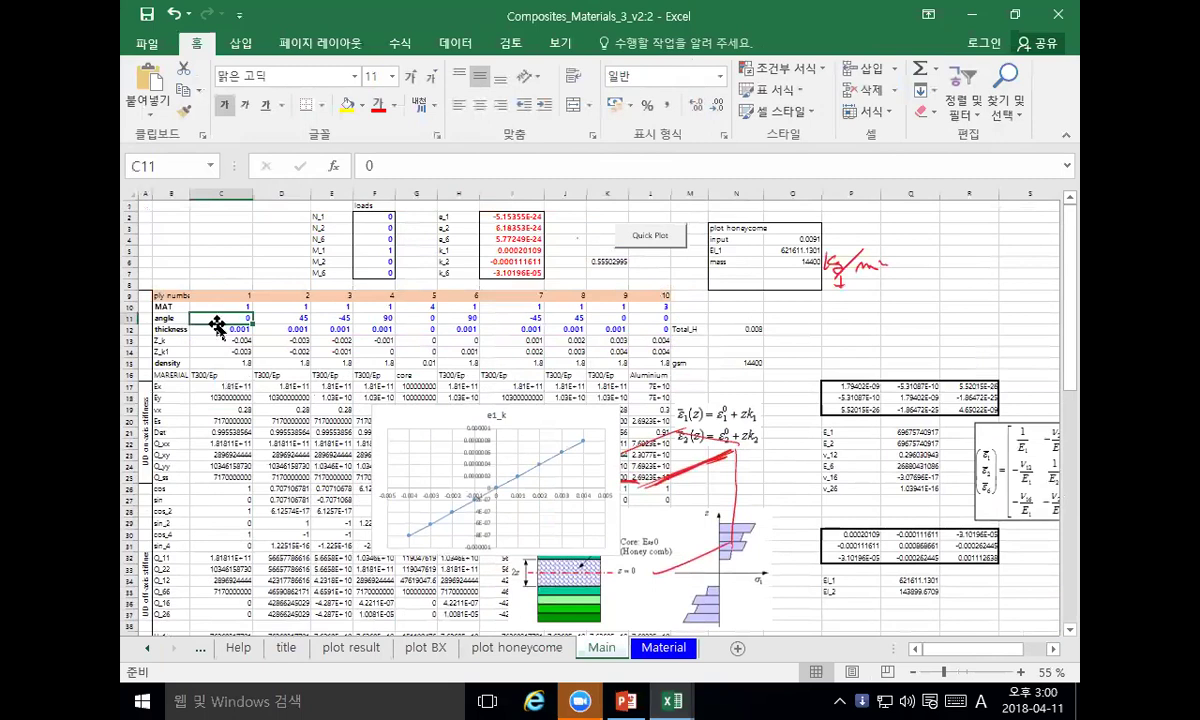
click(220, 307)
click(648, 650)
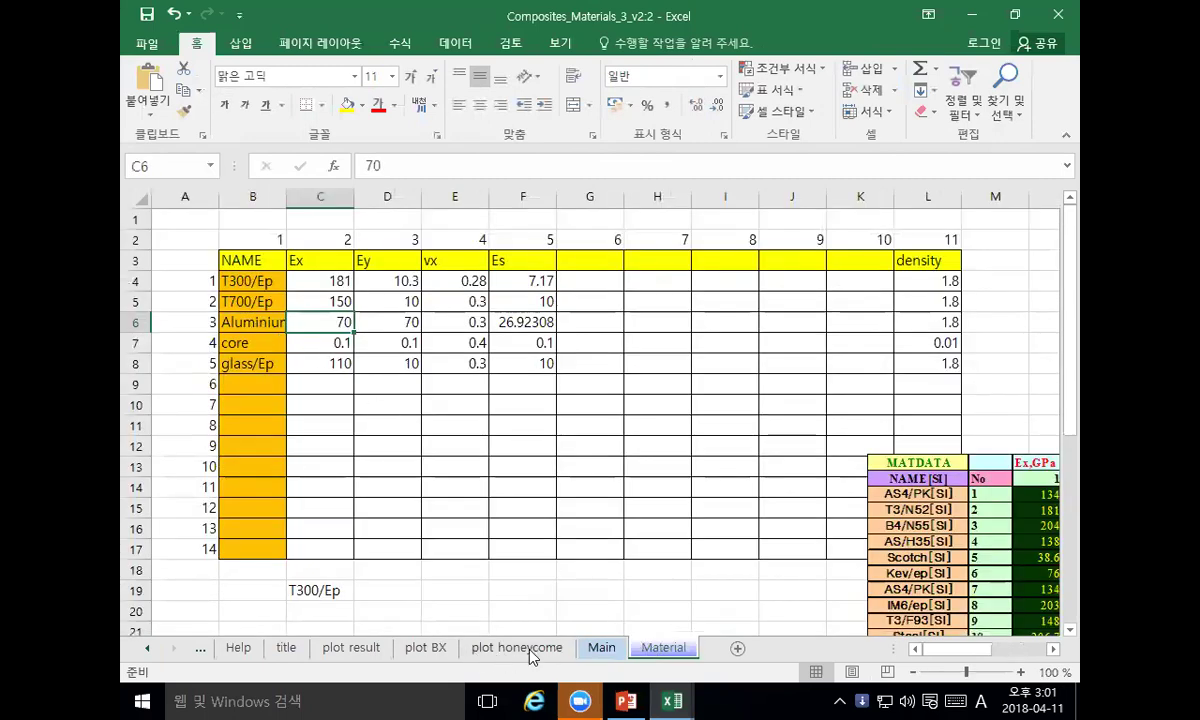
click(590, 652)
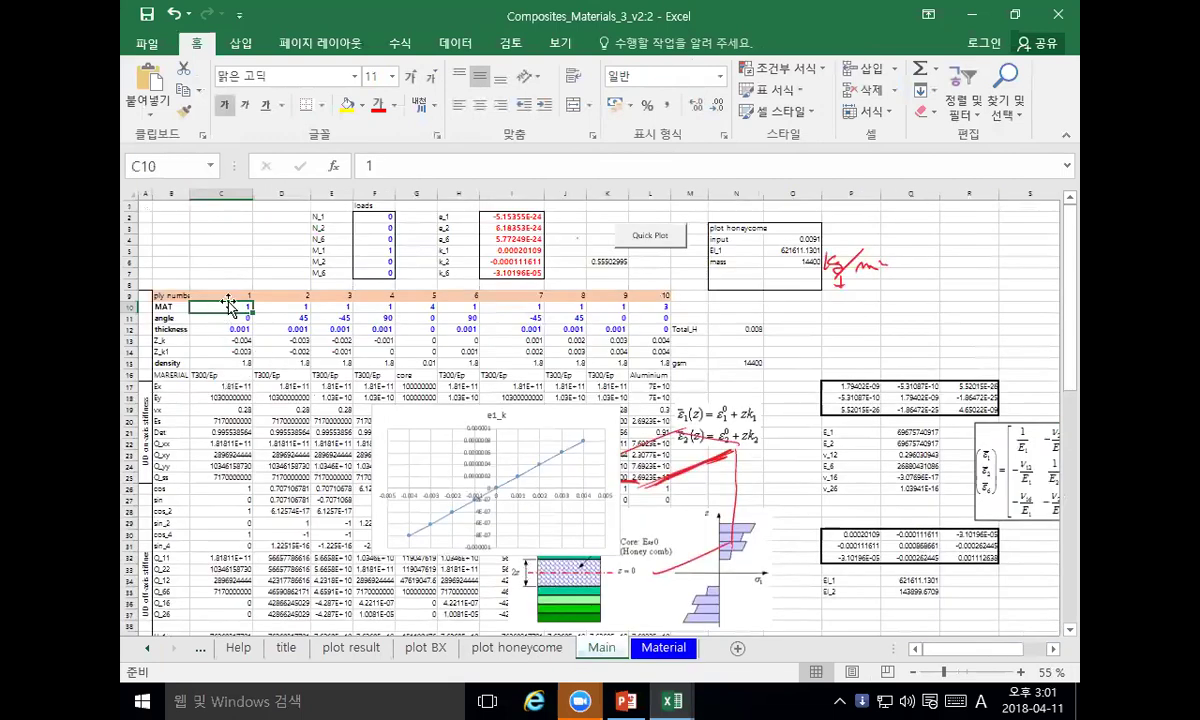
Step: Set the MAT number of plies 1 to 7 to 3, including the core ply
text(3)
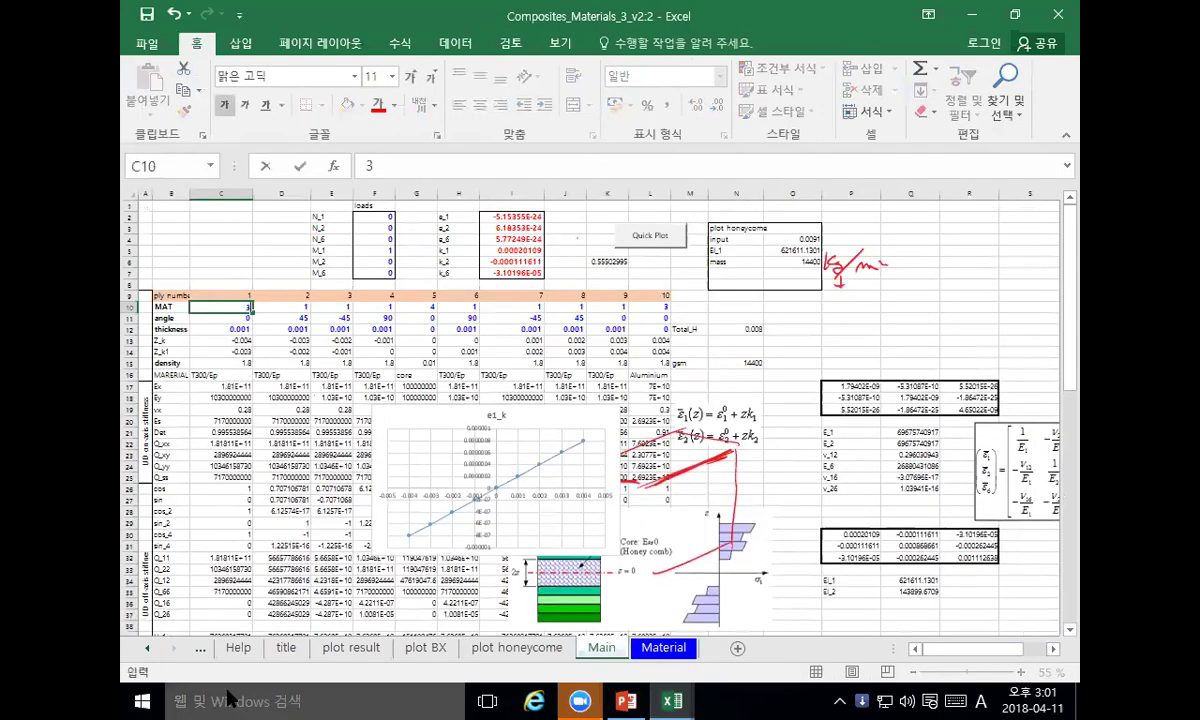
key(Tab)
text(3)
key(Tab)
text(3)
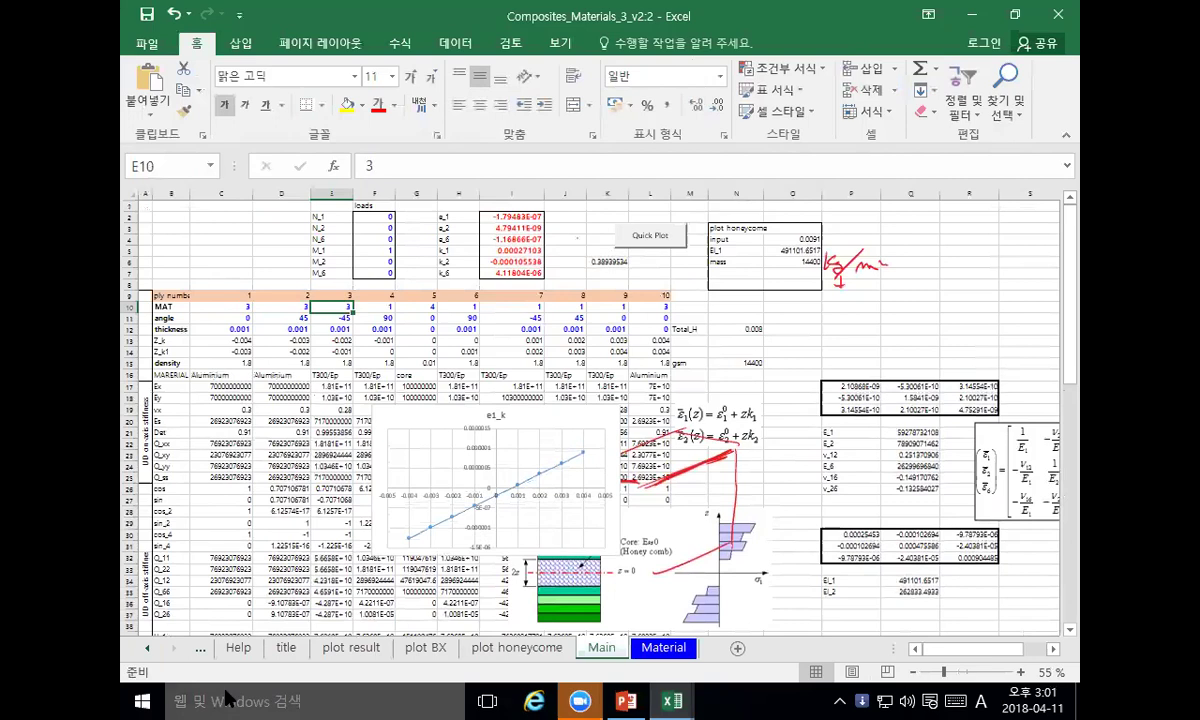
key(Tab)
text(3)
key(Tab)
text(3)
key(Tab)
text(3)
key(Tab)
text(3)
key(Tab)
Step: Set the MAT number of plies 8 and 9 to 3, correcting the mistyped entry in J10
text(3)
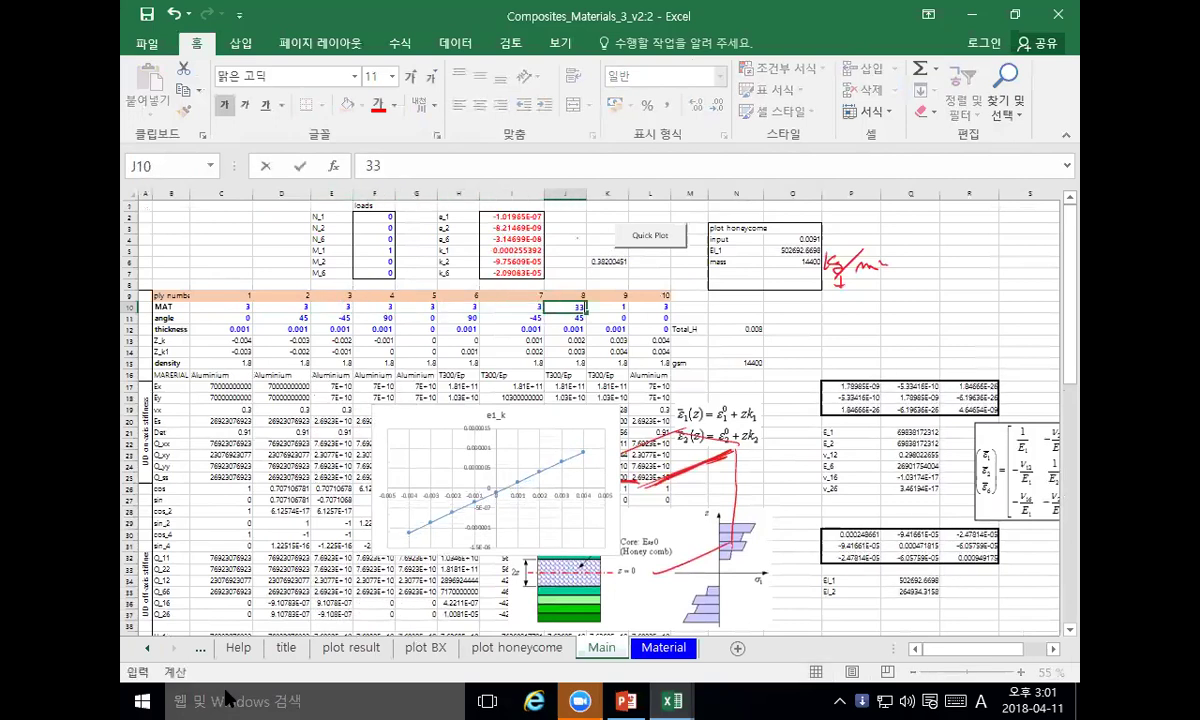
key(ctrl+Return)
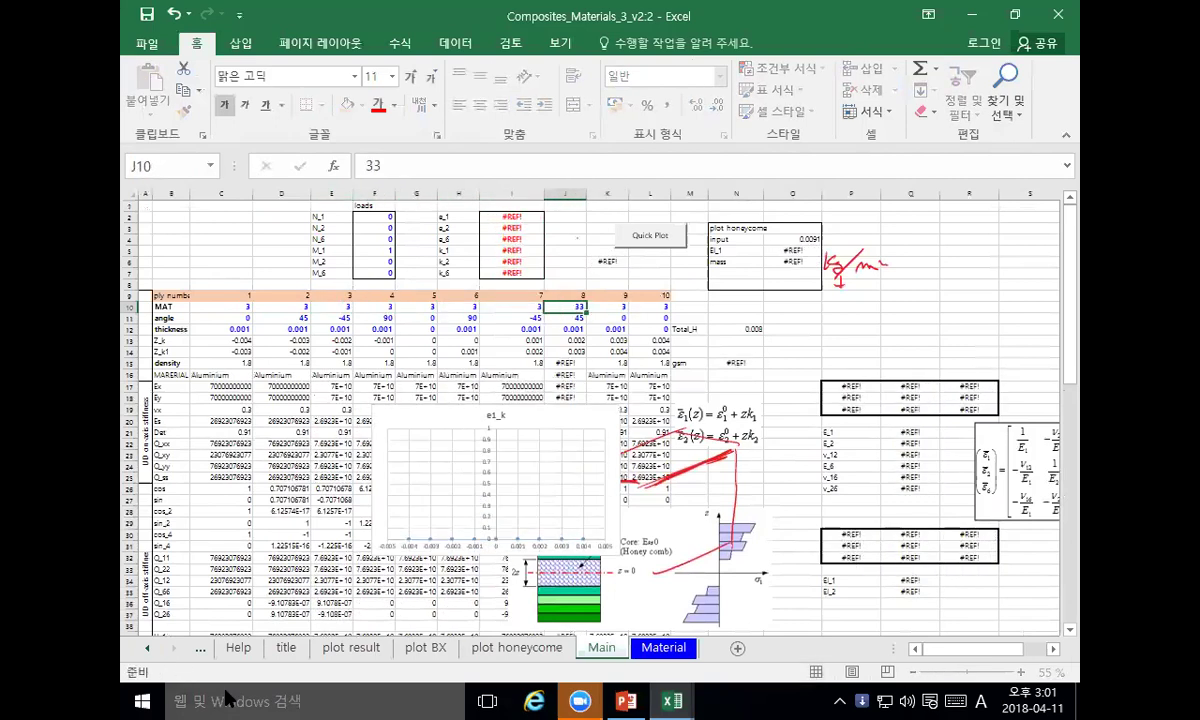
key(Left)
key(Left)
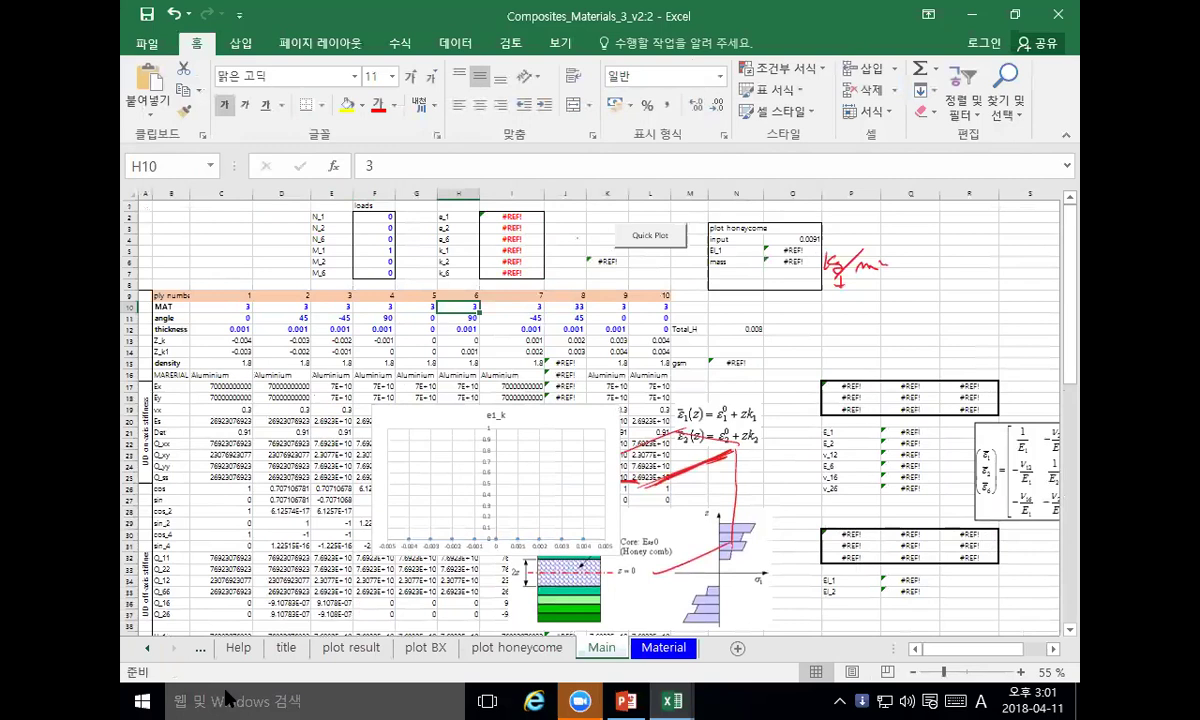
key(Right)
key(Right)
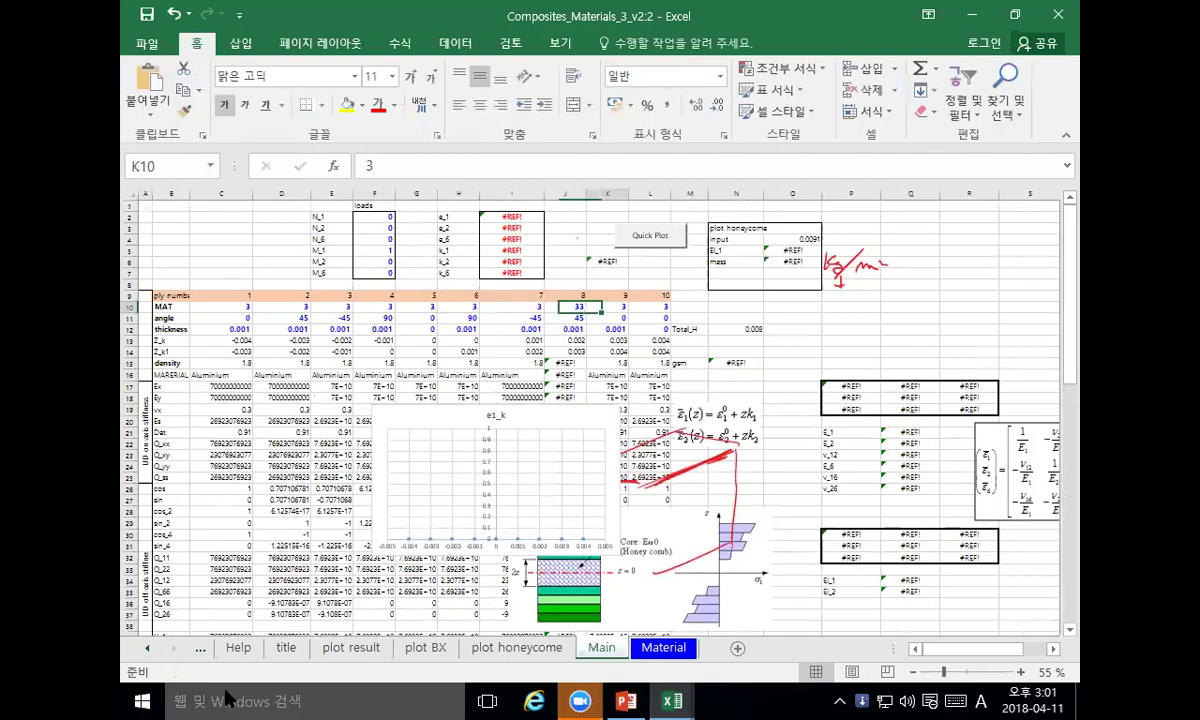
text(3)
key(Return)
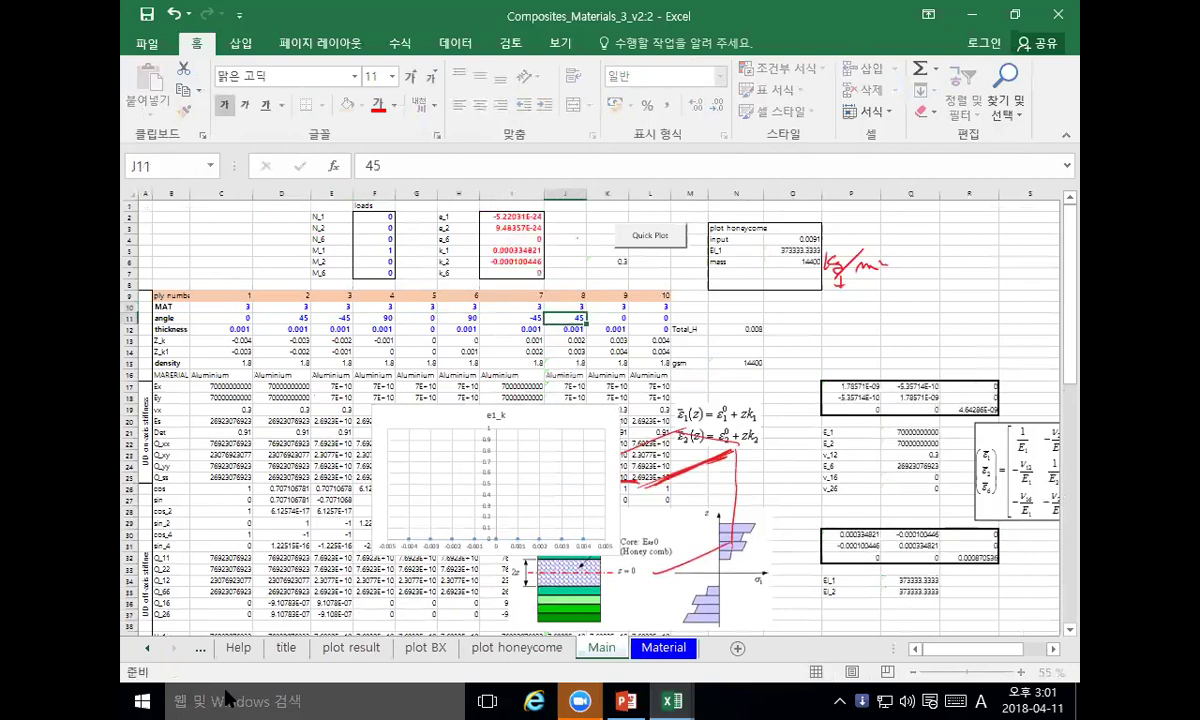
Step: Move the ply strain chart left so it sits beneath the s1_k chart, clear of the ply strain and stress columns
scroll(339, 521, down, 9)
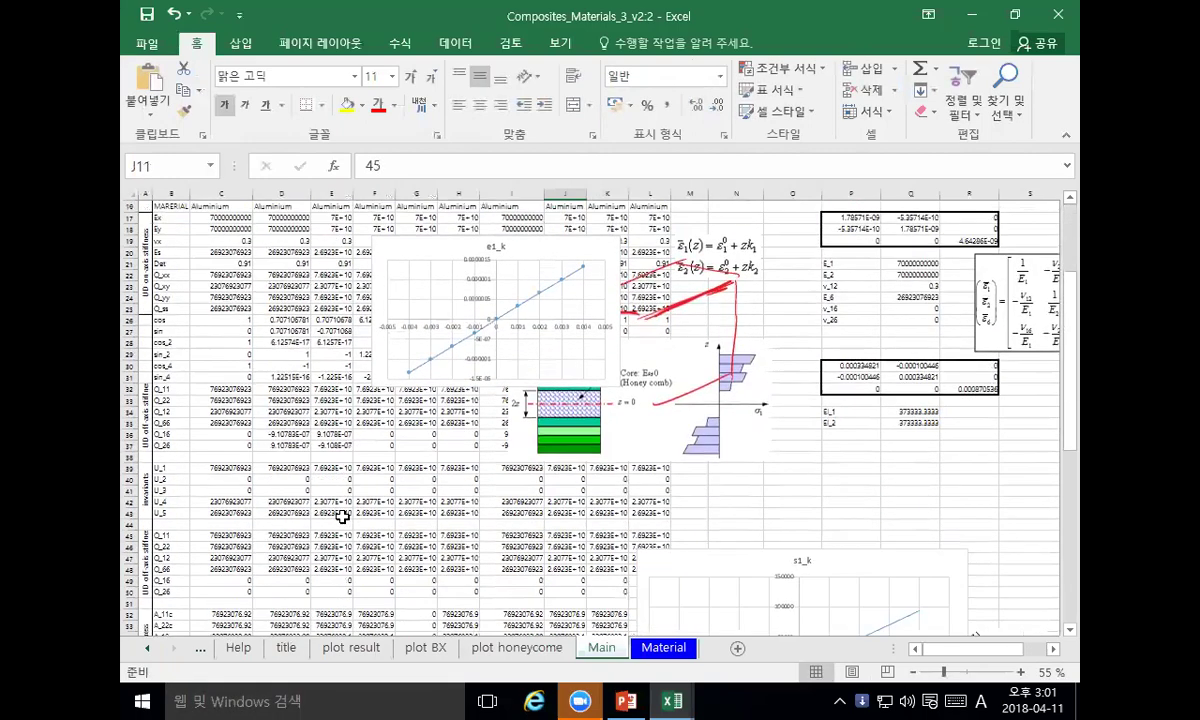
scroll(339, 521, down, 6)
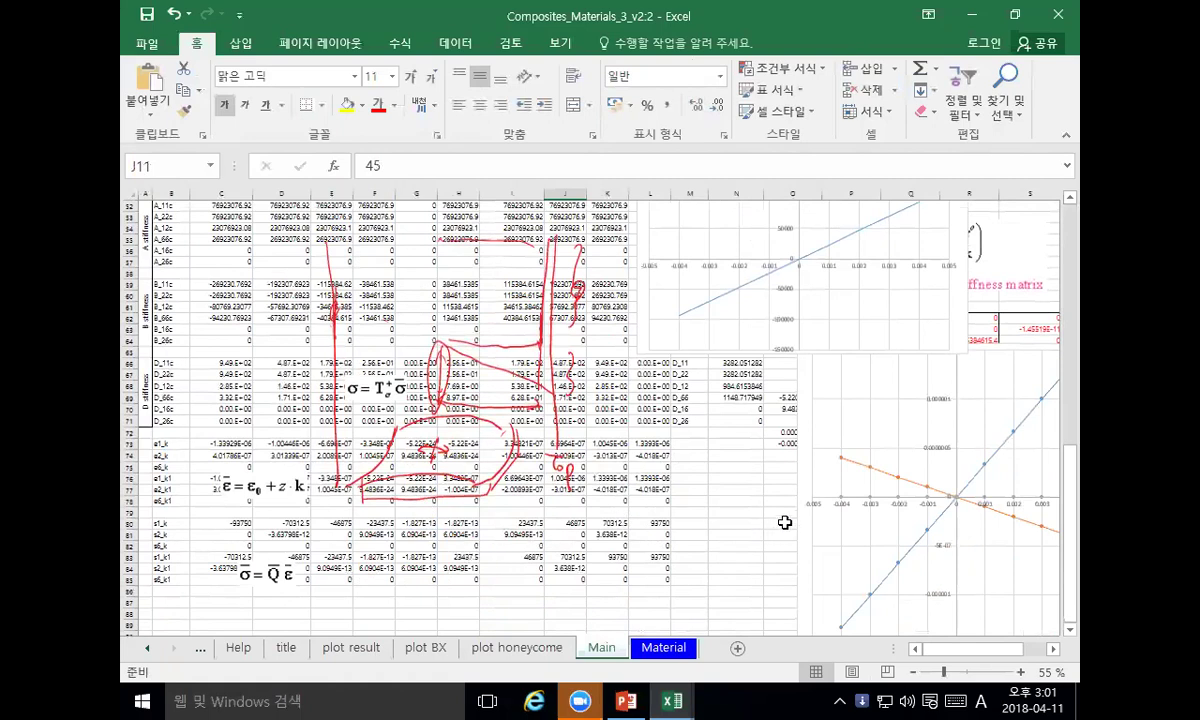
drag(780, 480, 622, 496)
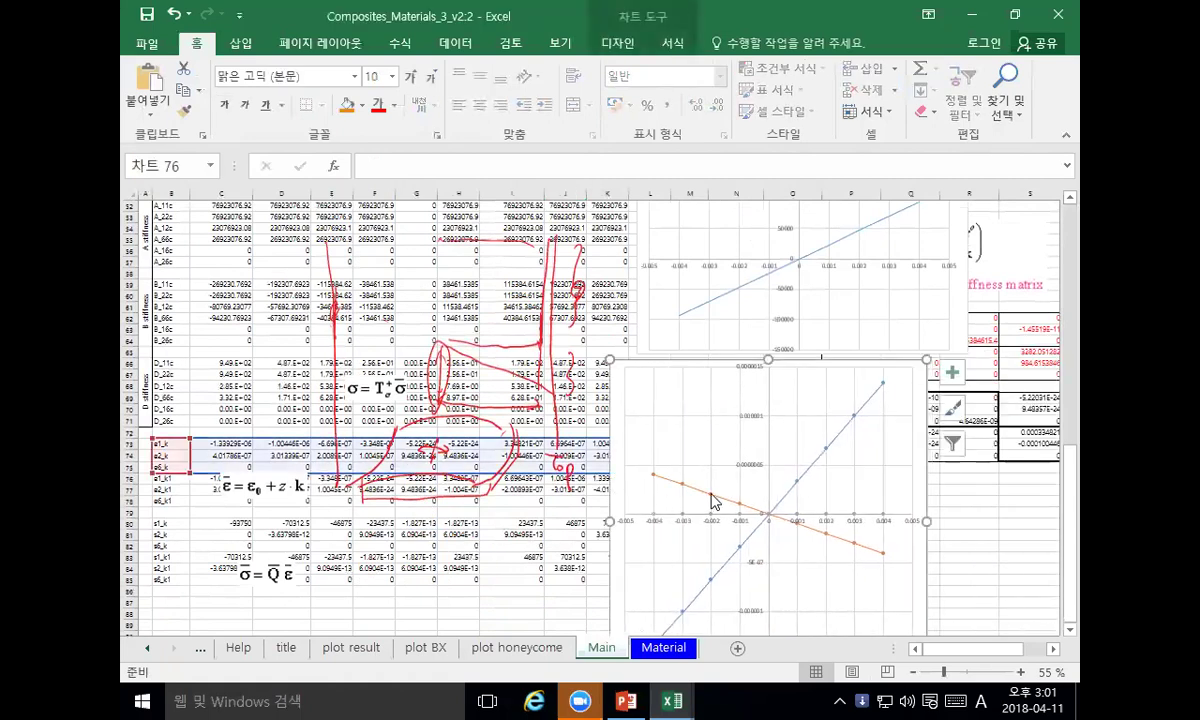
scroll(715, 495, up, 2)
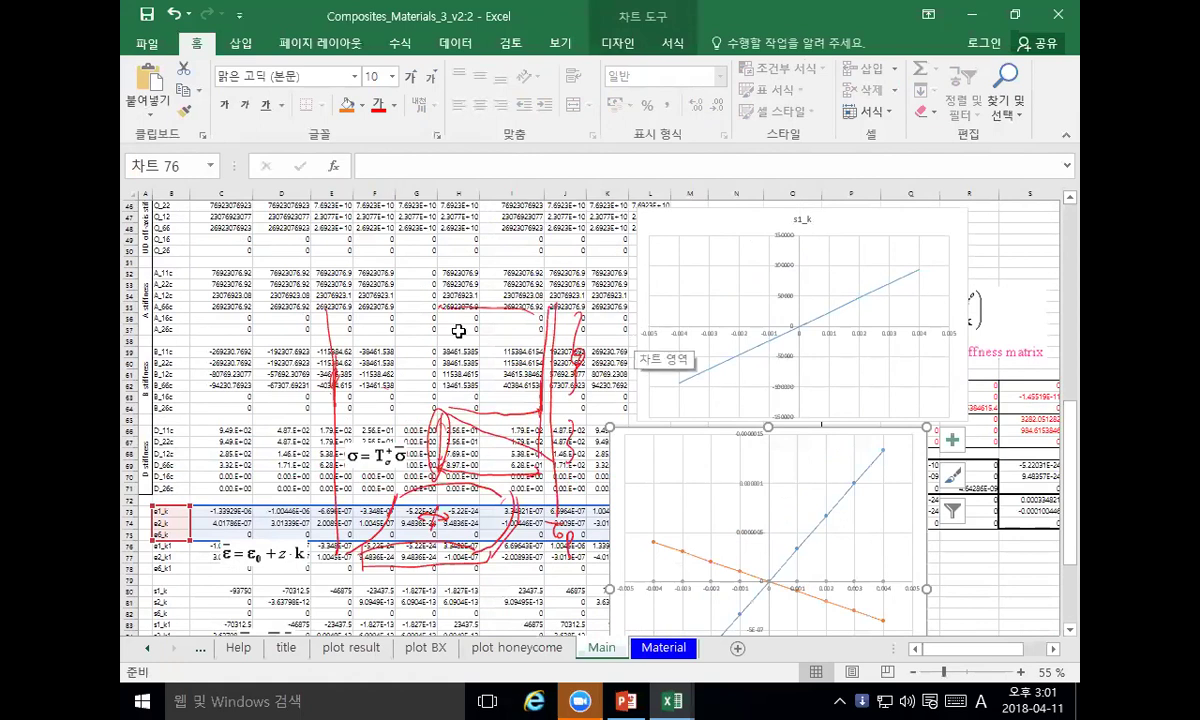
scroll(398, 437, down, 3)
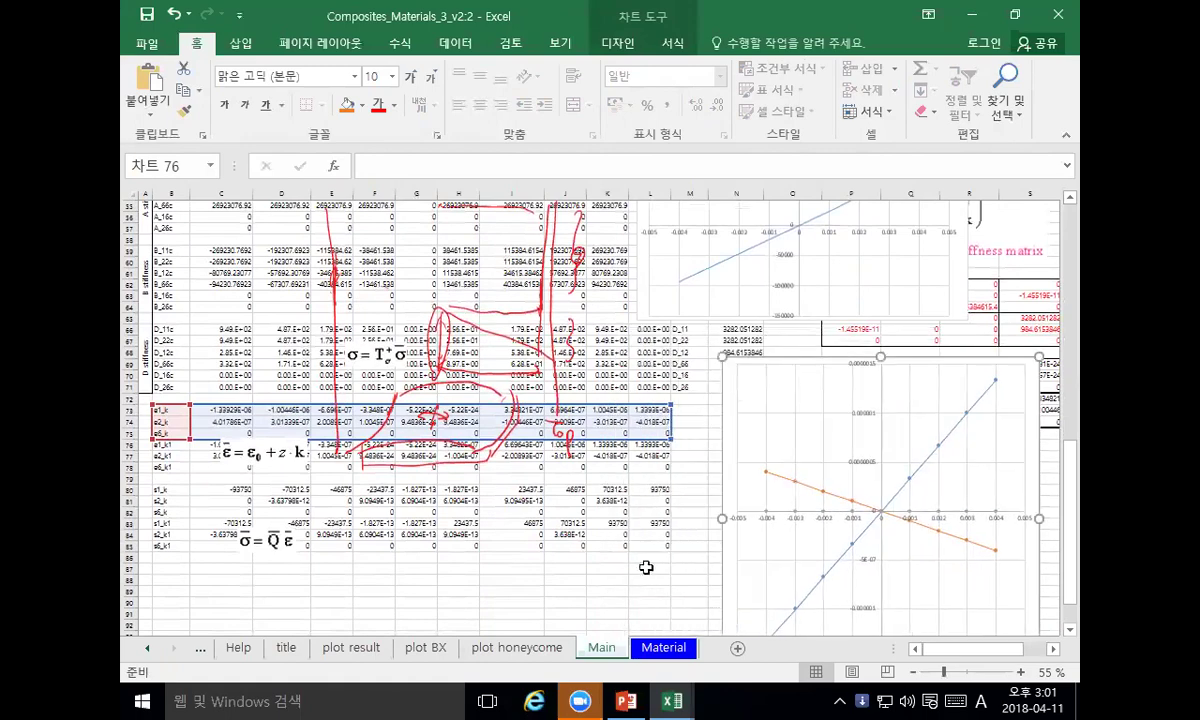
Step: Compare the s1_k stress chart and the strain charts with the aluminium ply inputs and the laminate sketch
scroll(635, 560, up, 3)
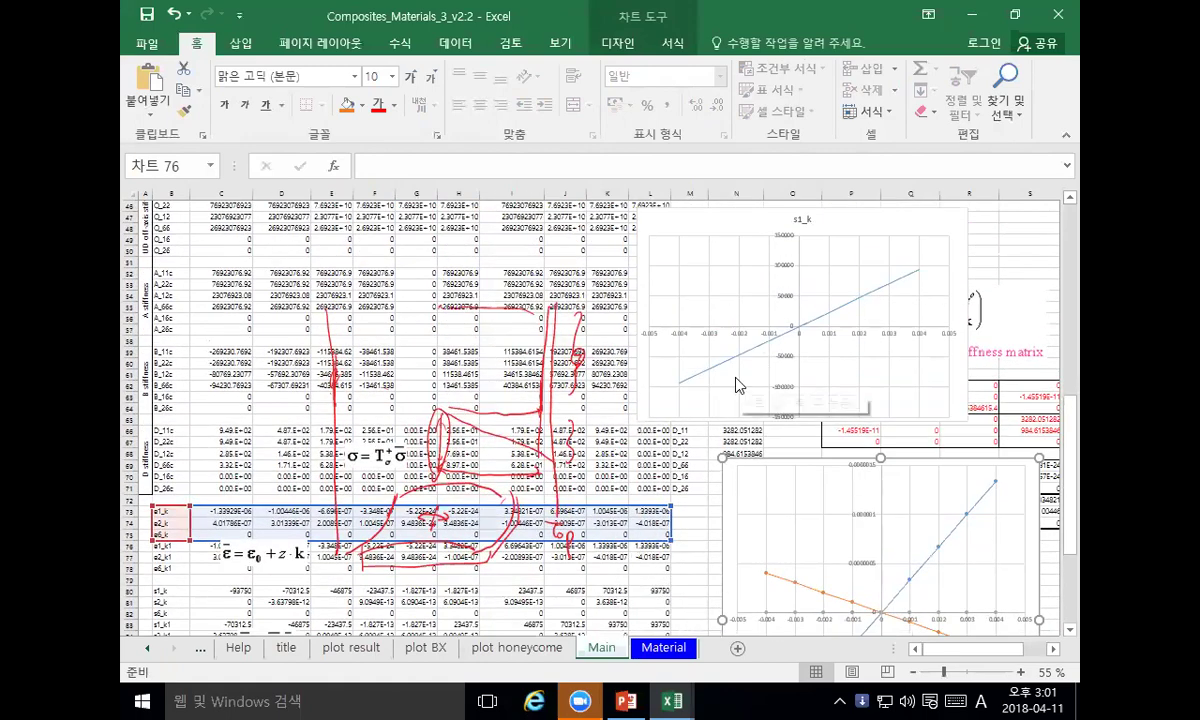
scroll(737, 385, down, 2)
scroll(565, 357, up, 5)
scroll(565, 357, up, 5)
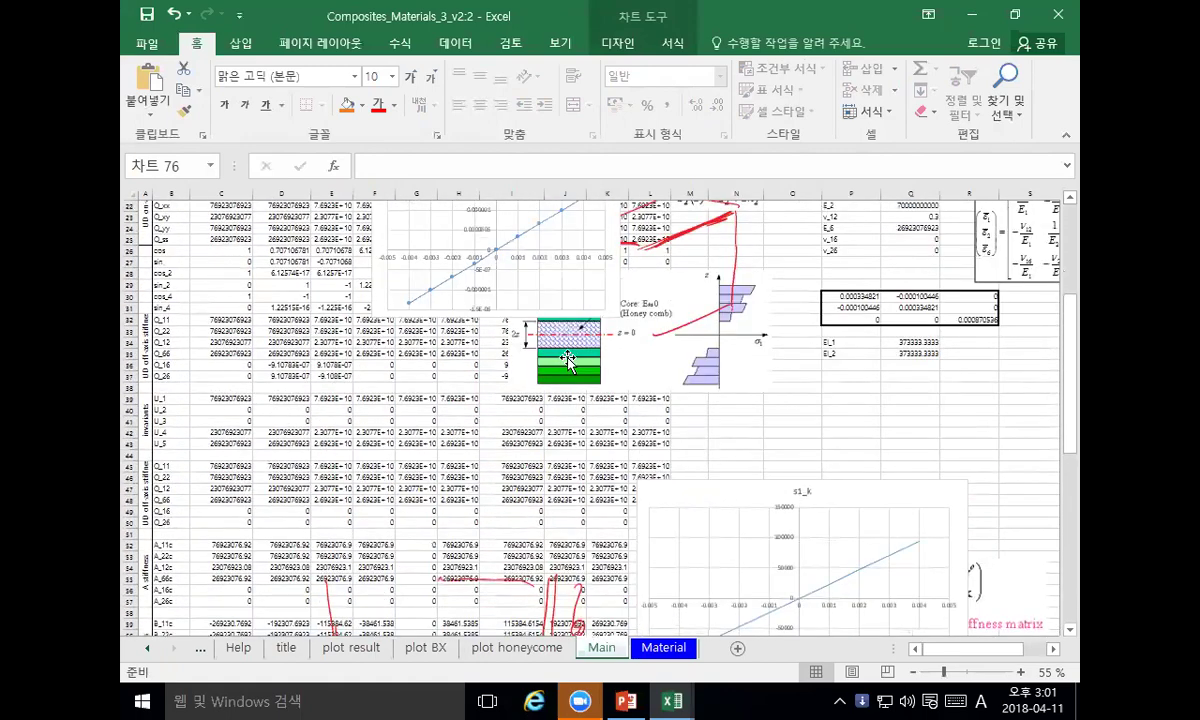
scroll(568, 356, down, 2)
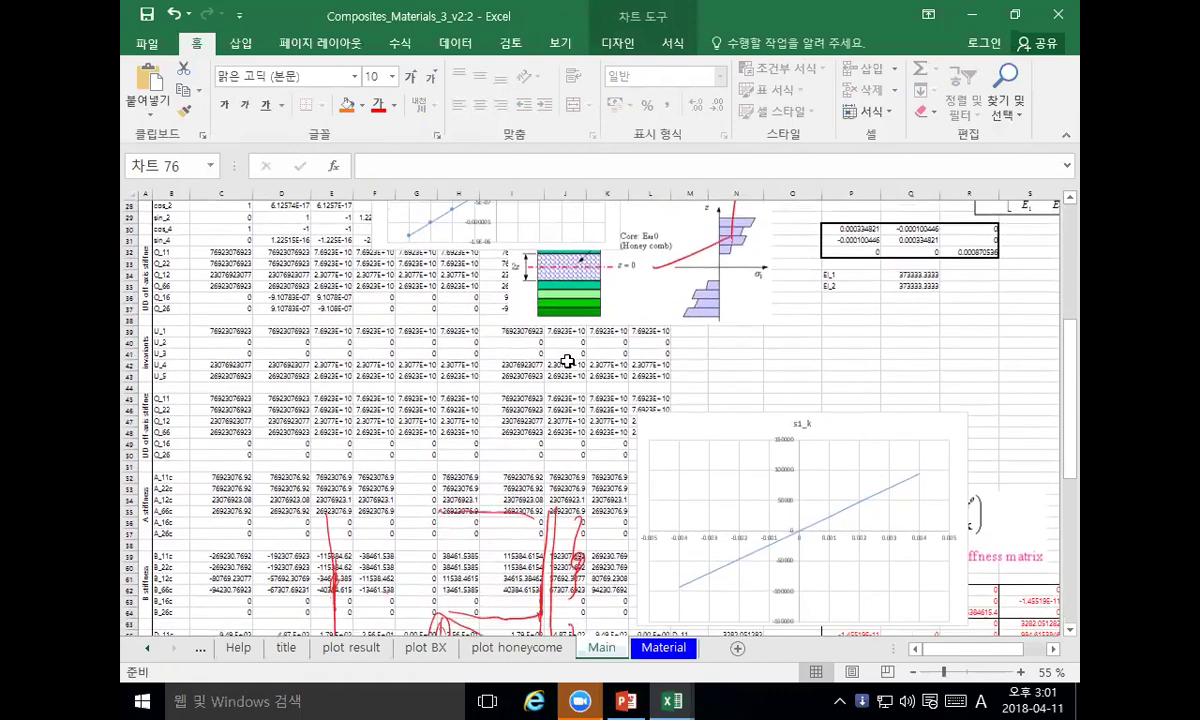
scroll(567, 361, up, 9)
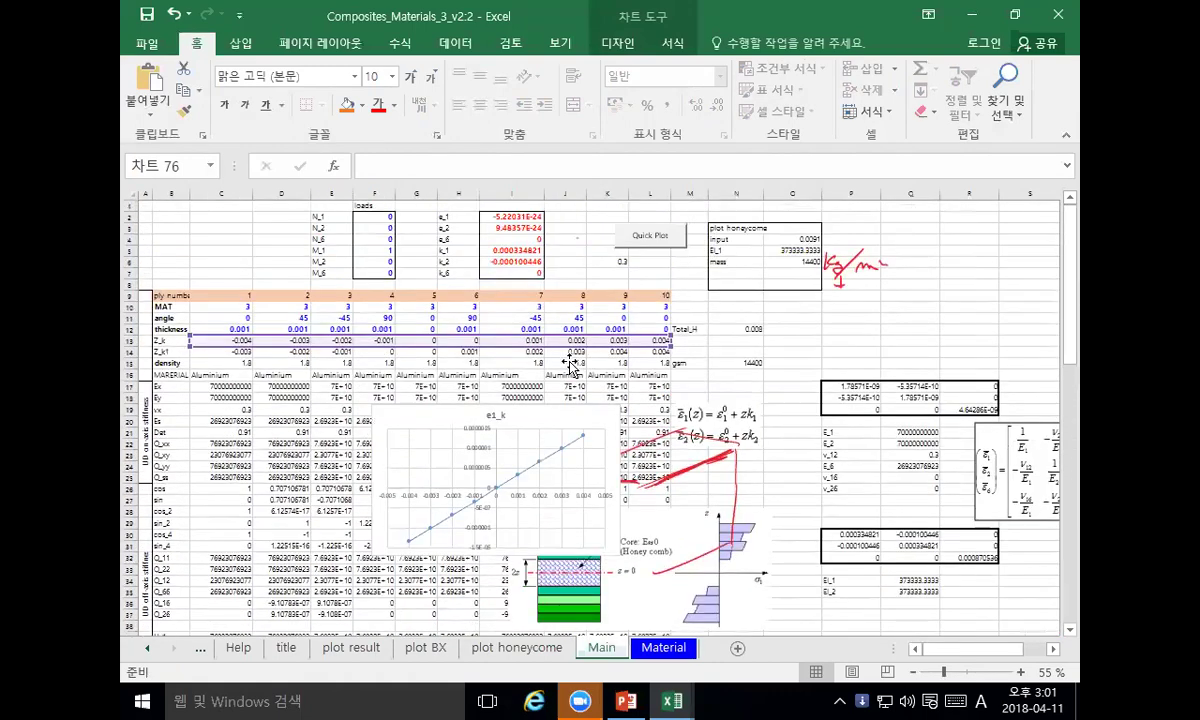
scroll(568, 365, down, 18)
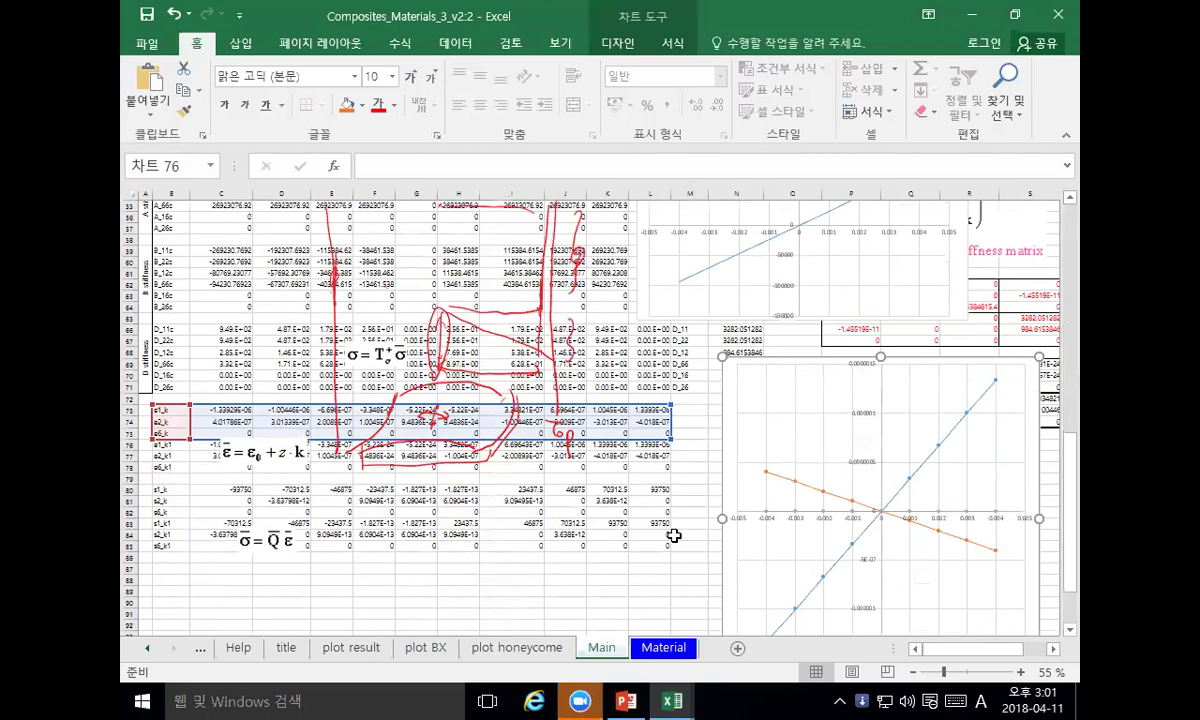
Step: Inspect the s1_k formulas in C80 and L80, and zoom in to 85 % on the ply stress rows
click(224, 490)
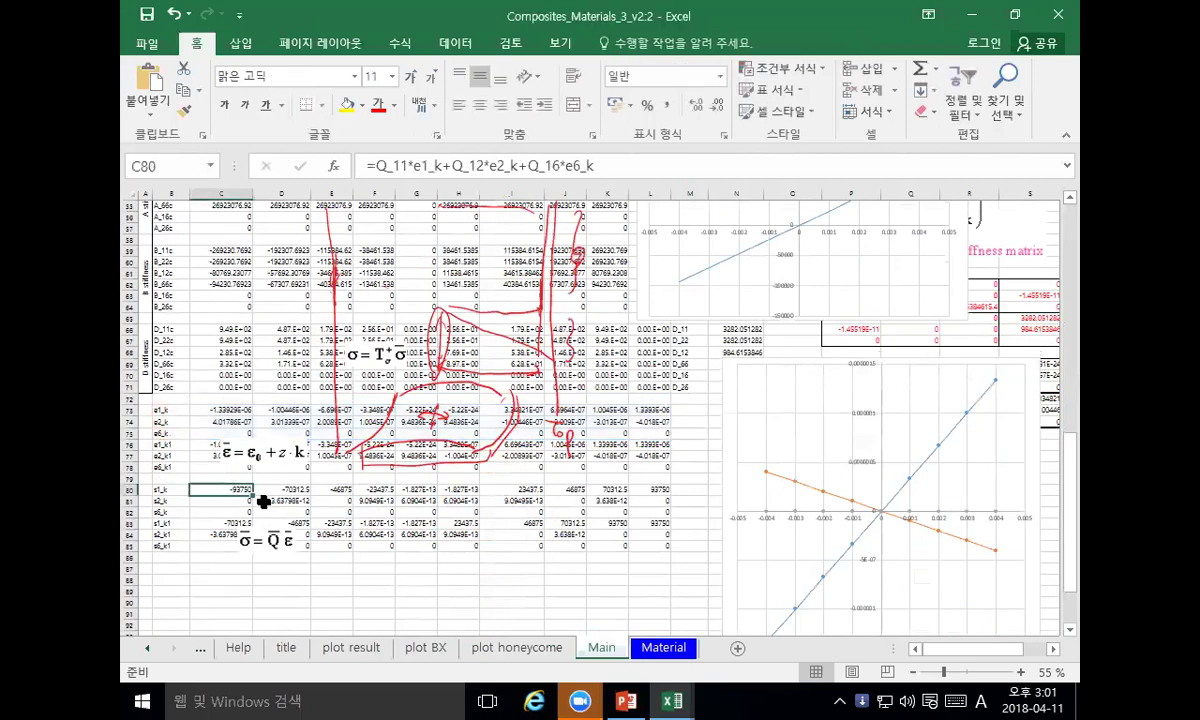
click(651, 490)
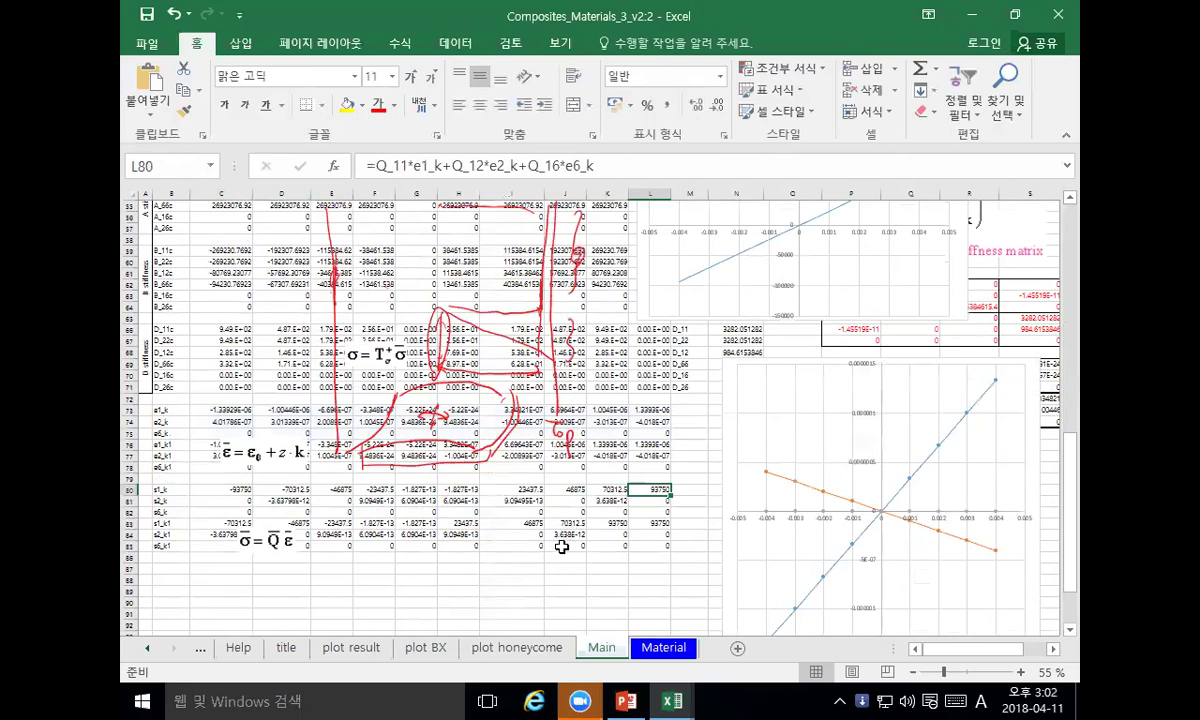
click(222, 488)
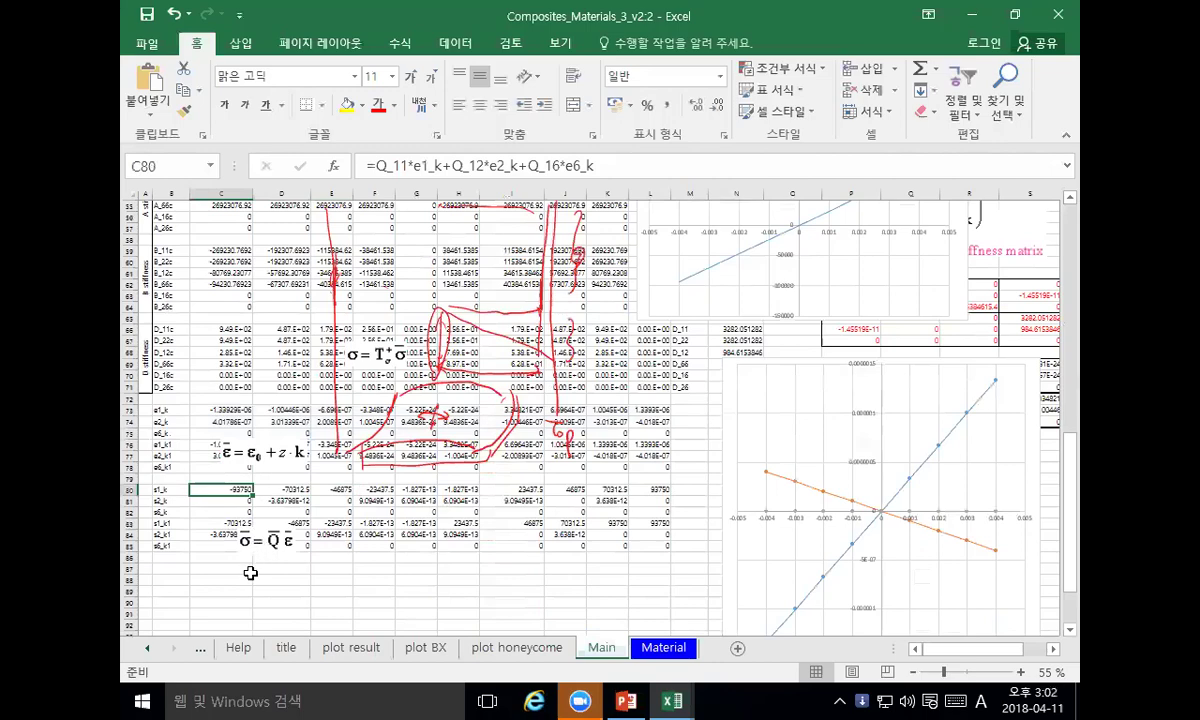
scroll(255, 560, up, 2)
drag(222, 503, 125, 482)
click(361, 476)
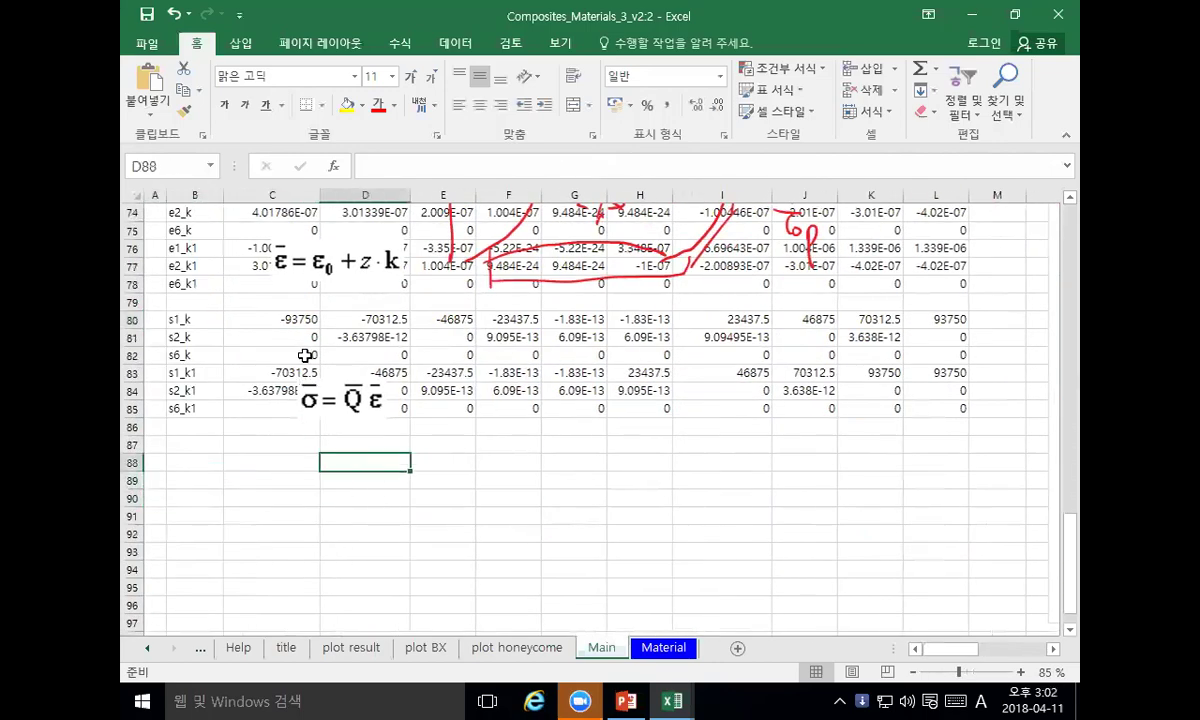
click(299, 319)
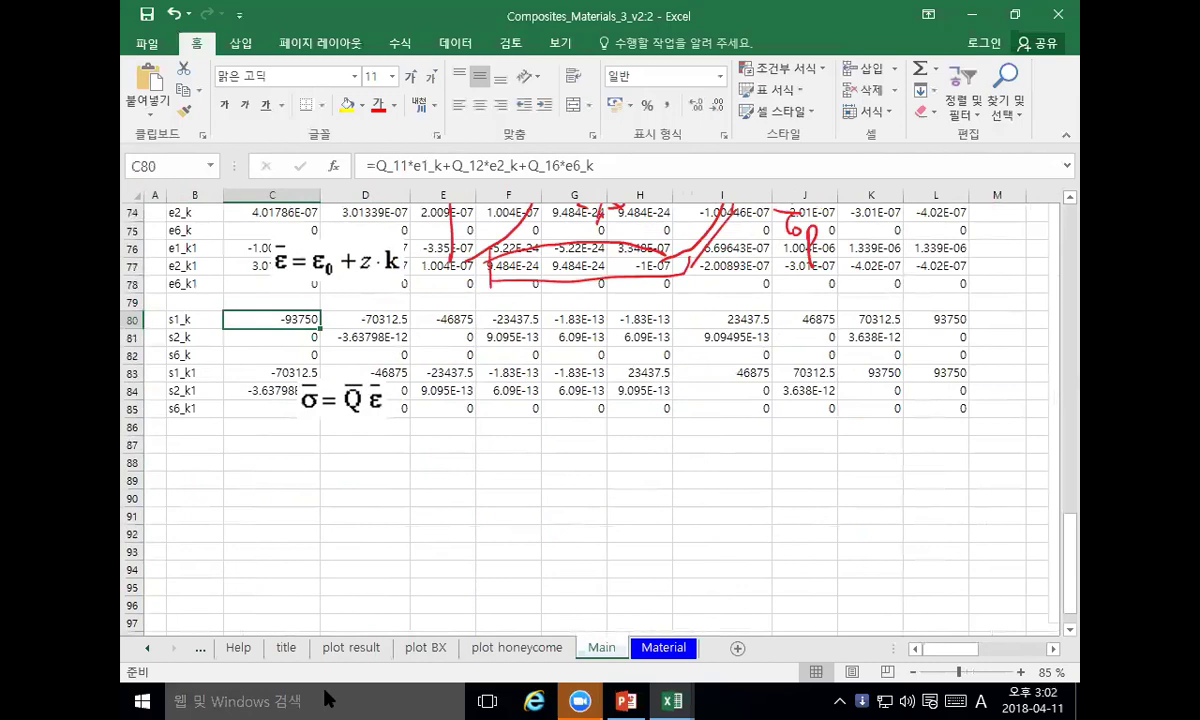
Step: Sketch a stack of short horizontal ply lines with the red pen in the empty rows below the off-axis stress equation
click(508, 498)
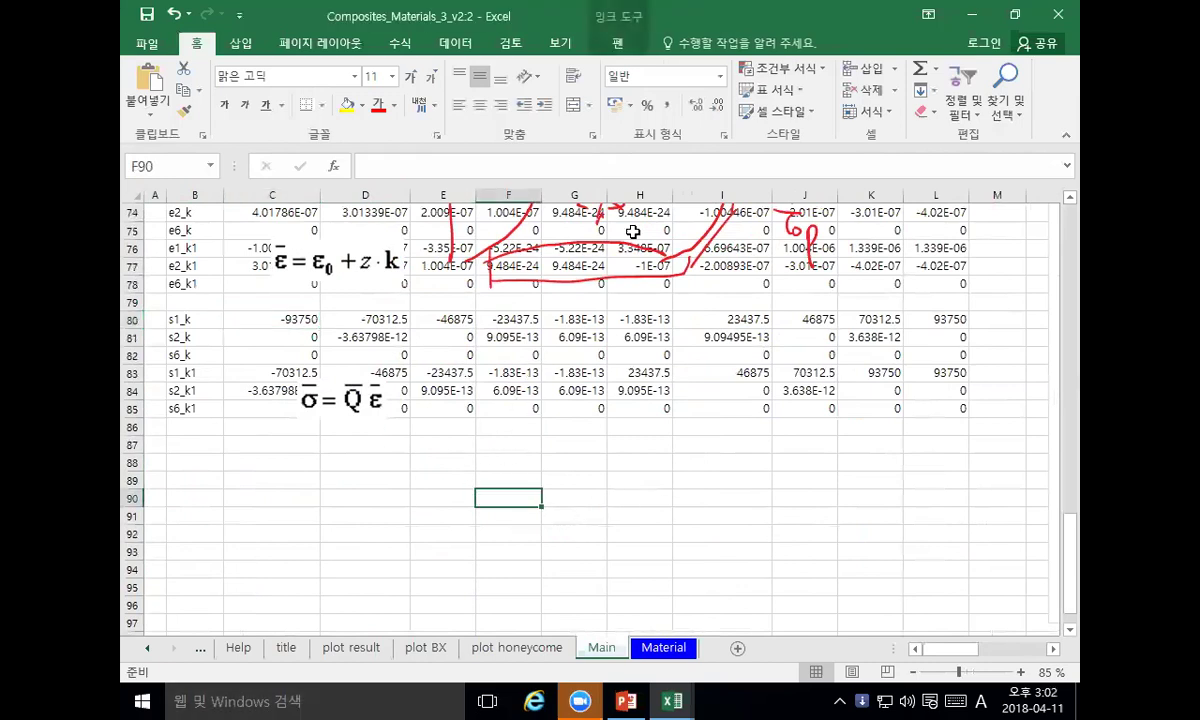
click(618, 43)
click(366, 104)
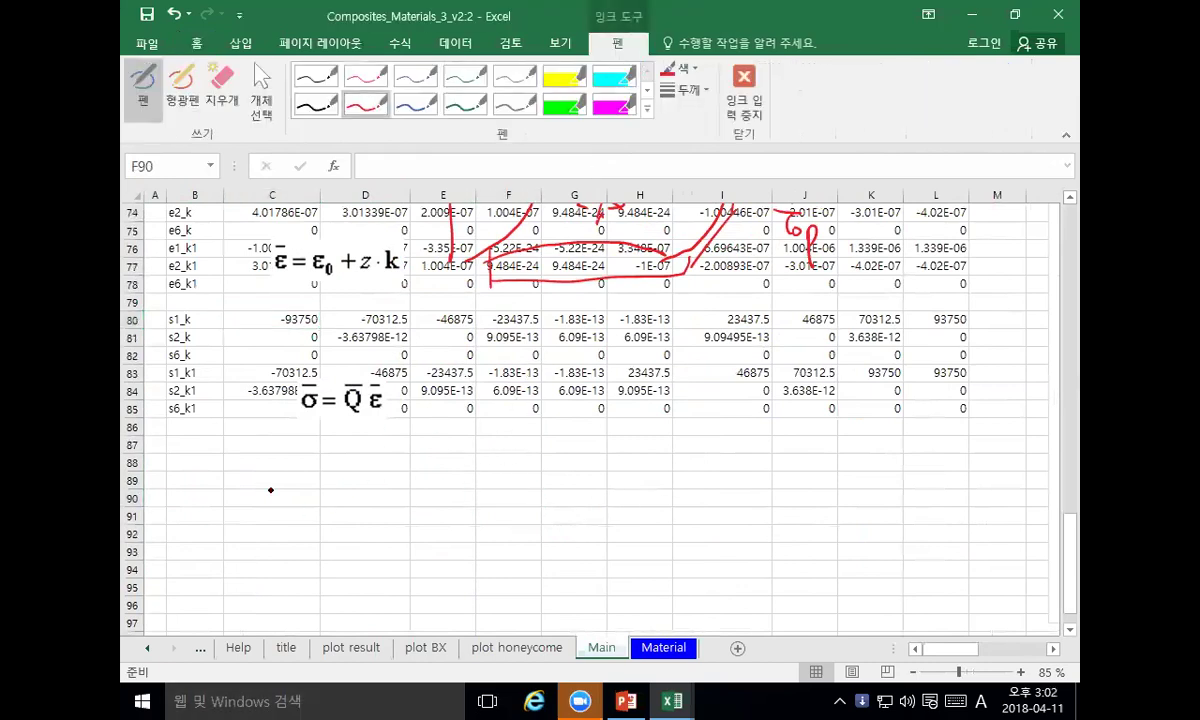
drag(315, 457, 370, 456)
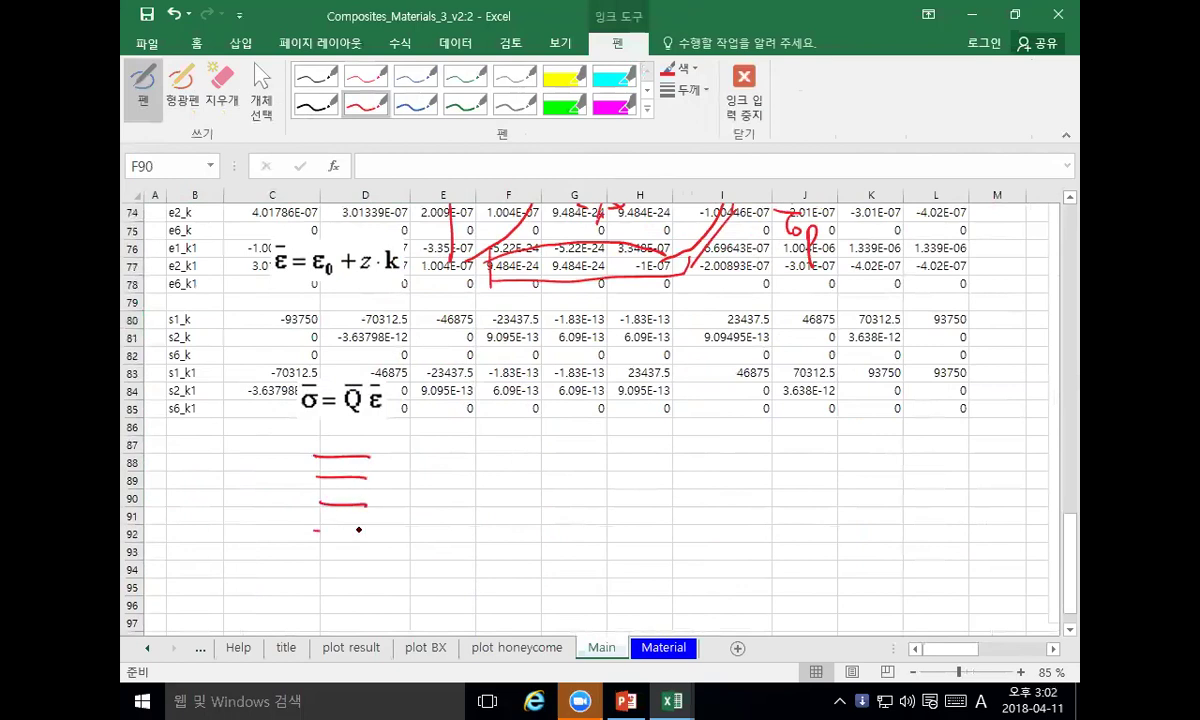
drag(323, 589, 357, 591)
drag(305, 607, 355, 607)
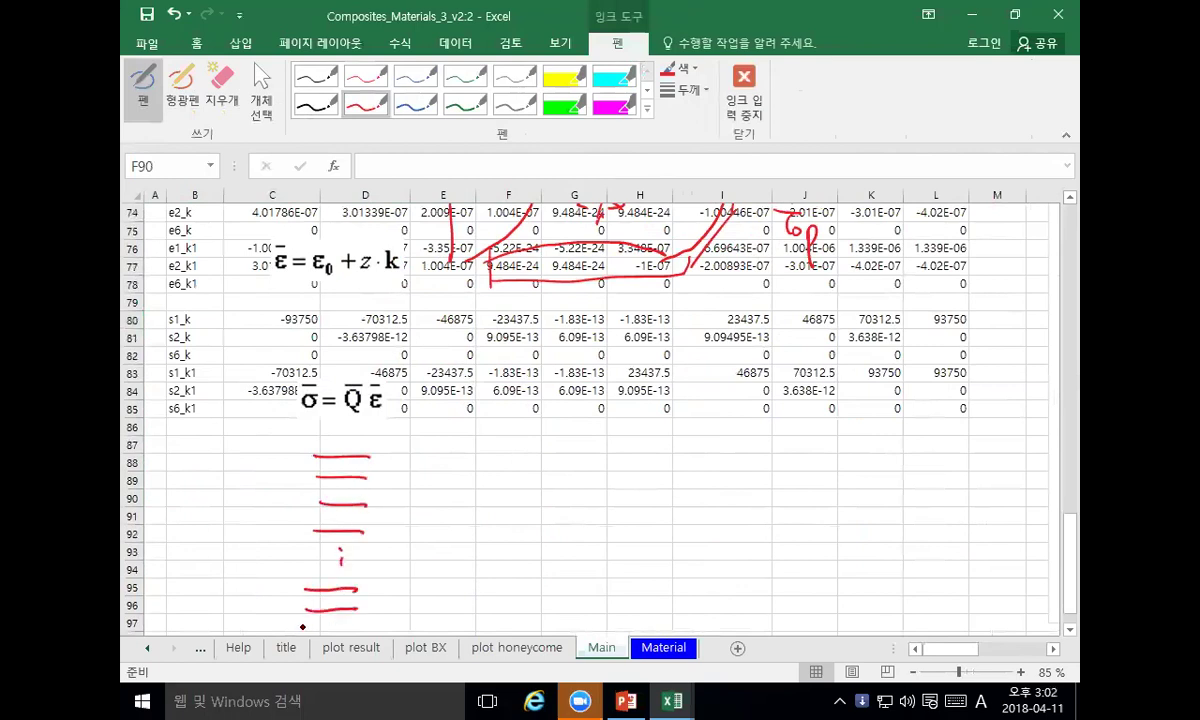
click(290, 648)
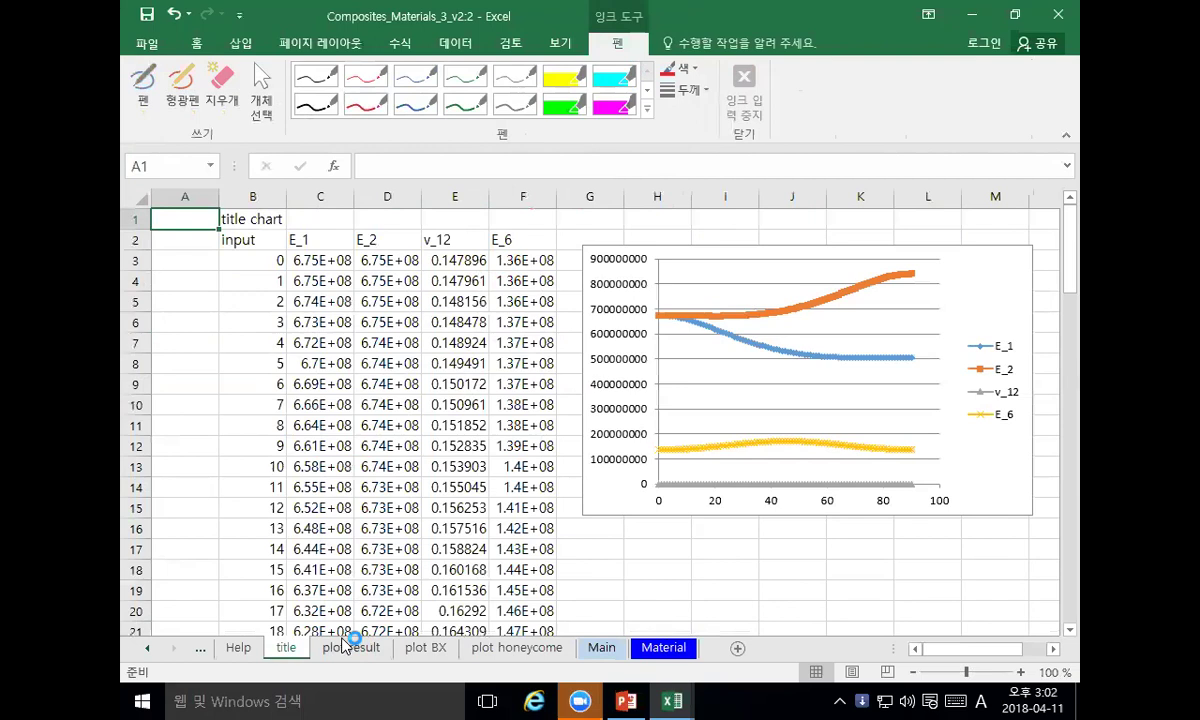
click(600, 648)
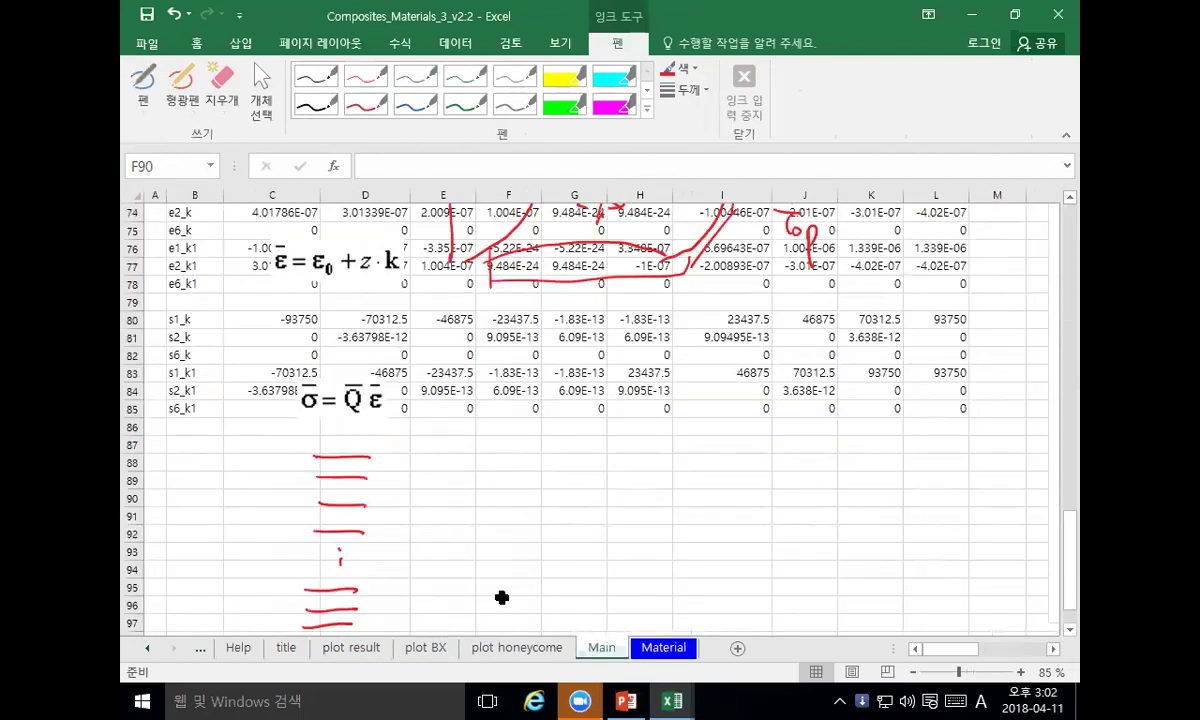
Step: Redraw the laminate with the red pen below the off-axis stress equation, as short ply lines with a dotted gap between upper and lower groups
scroll(726, 286, down, 1)
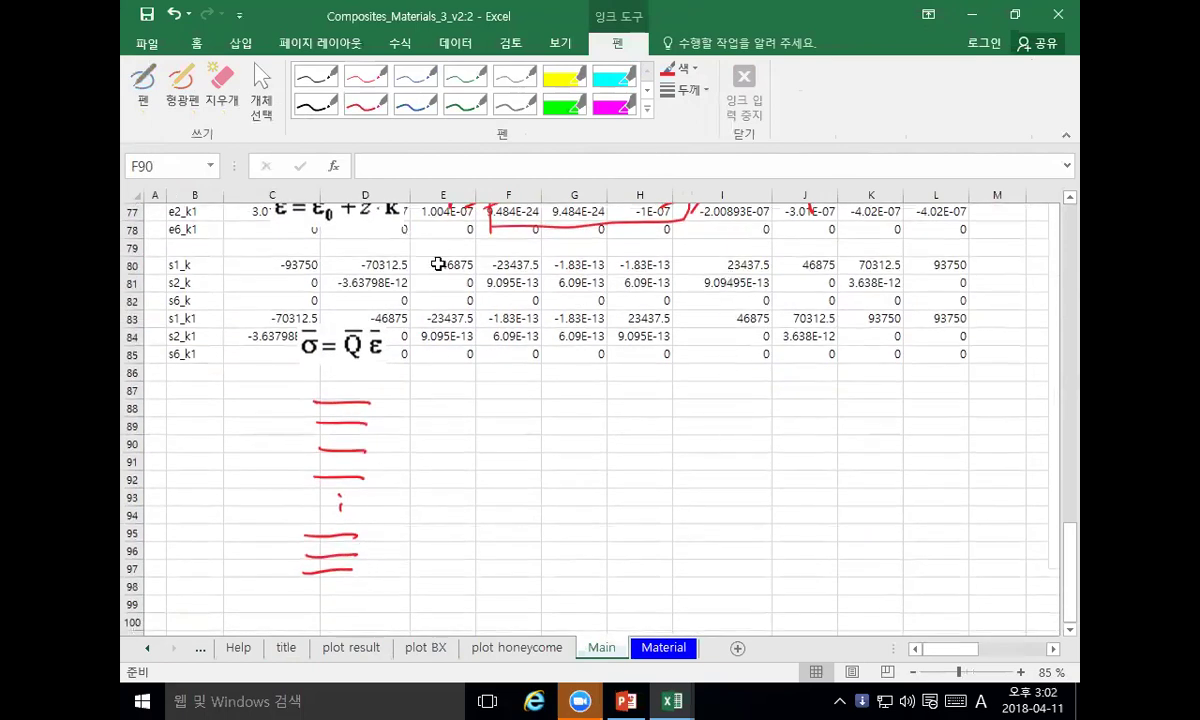
click(379, 115)
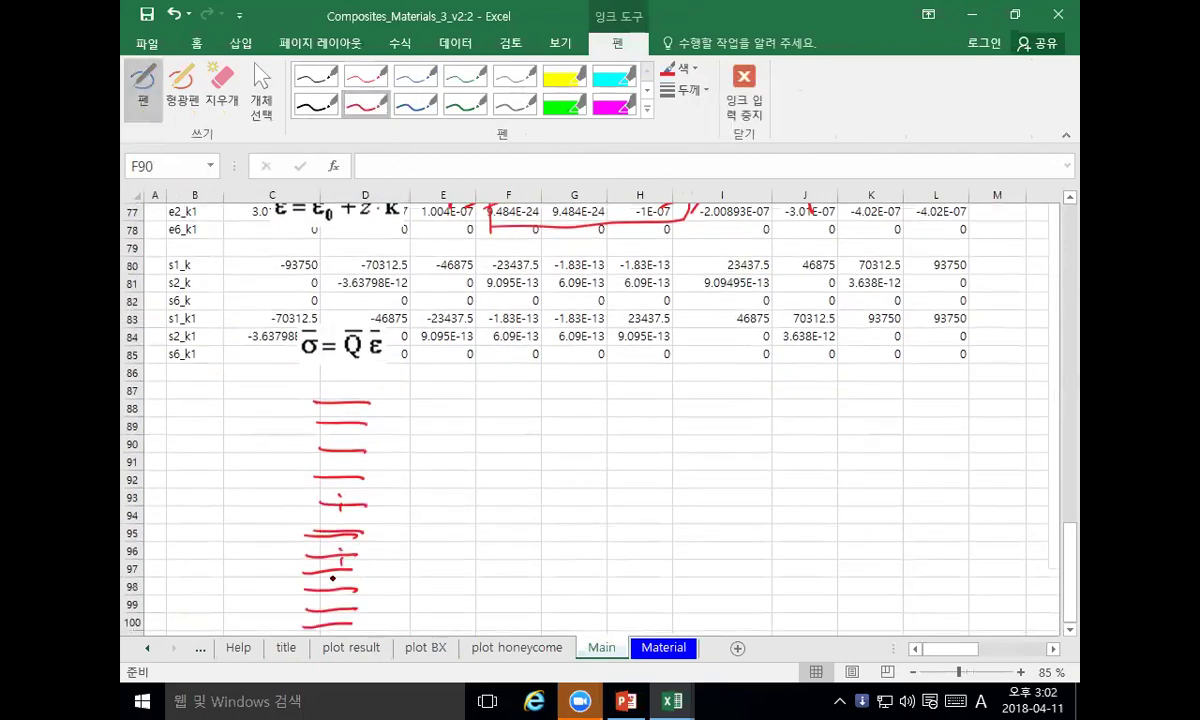
mouse_move(340, 536)
mouse_down()
mouse_move(330, 575)
mouse_move(317, 484)
mouse_up()
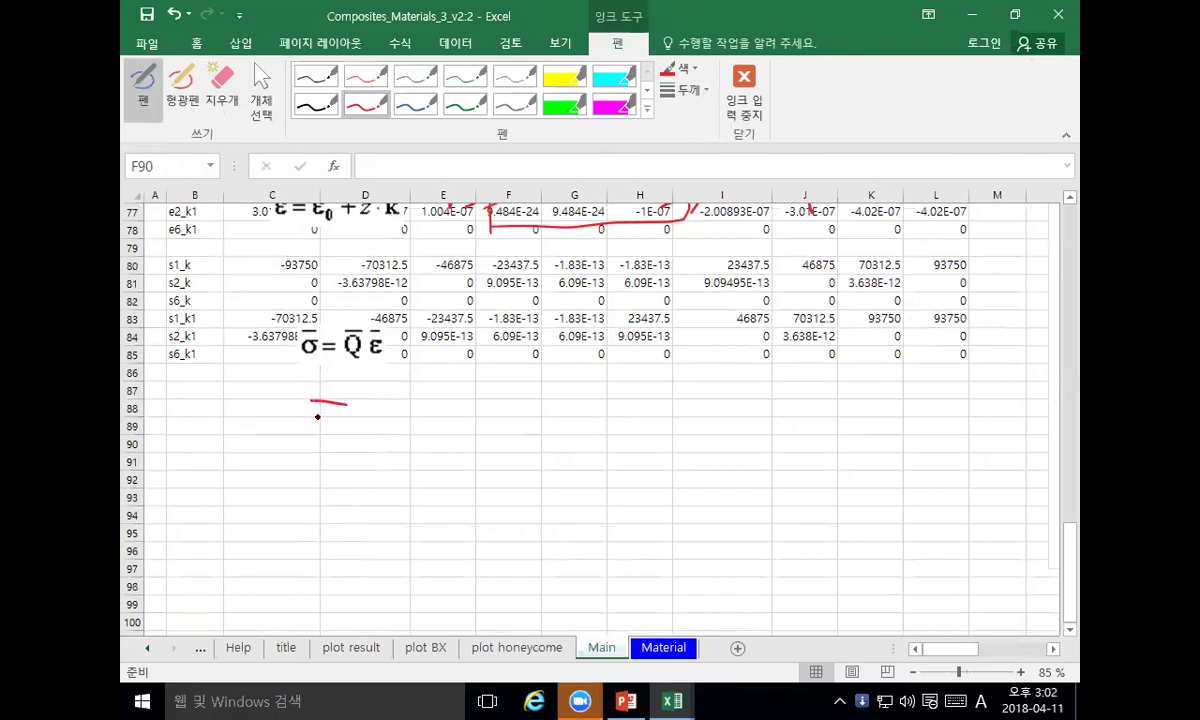
drag(316, 446, 348, 447)
click(333, 470)
click(333, 480)
click(333, 490)
drag(314, 545, 345, 546)
drag(315, 561, 344, 563)
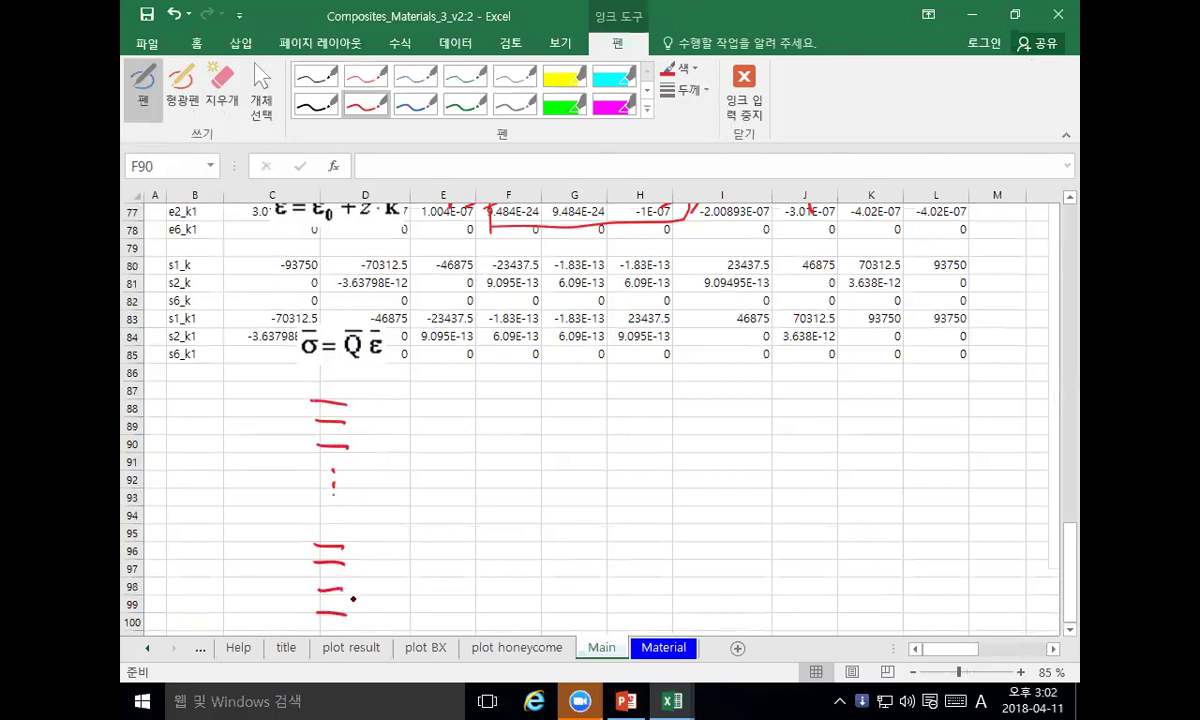
Step: Label the lowest two plies 1st and 2nd, mark their faces k and k1, and circle the 1st label and the face marks
drag(340, 572, 358, 578)
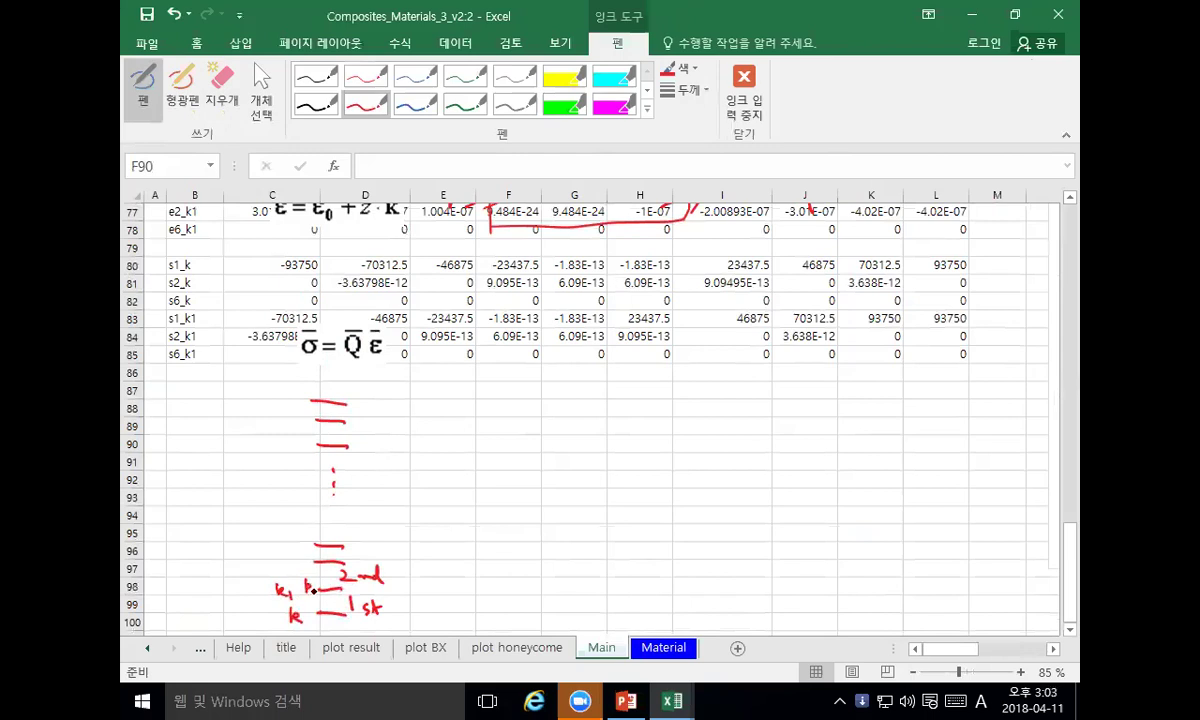
drag(278, 551, 290, 563)
mouse_move(362, 608)
mouse_down()
mouse_move(385, 596)
mouse_move(345, 600)
mouse_up()
mouse_move(284, 572)
mouse_down()
mouse_move(268, 588)
mouse_move(288, 574)
mouse_move(320, 587)
mouse_move(290, 580)
mouse_up()
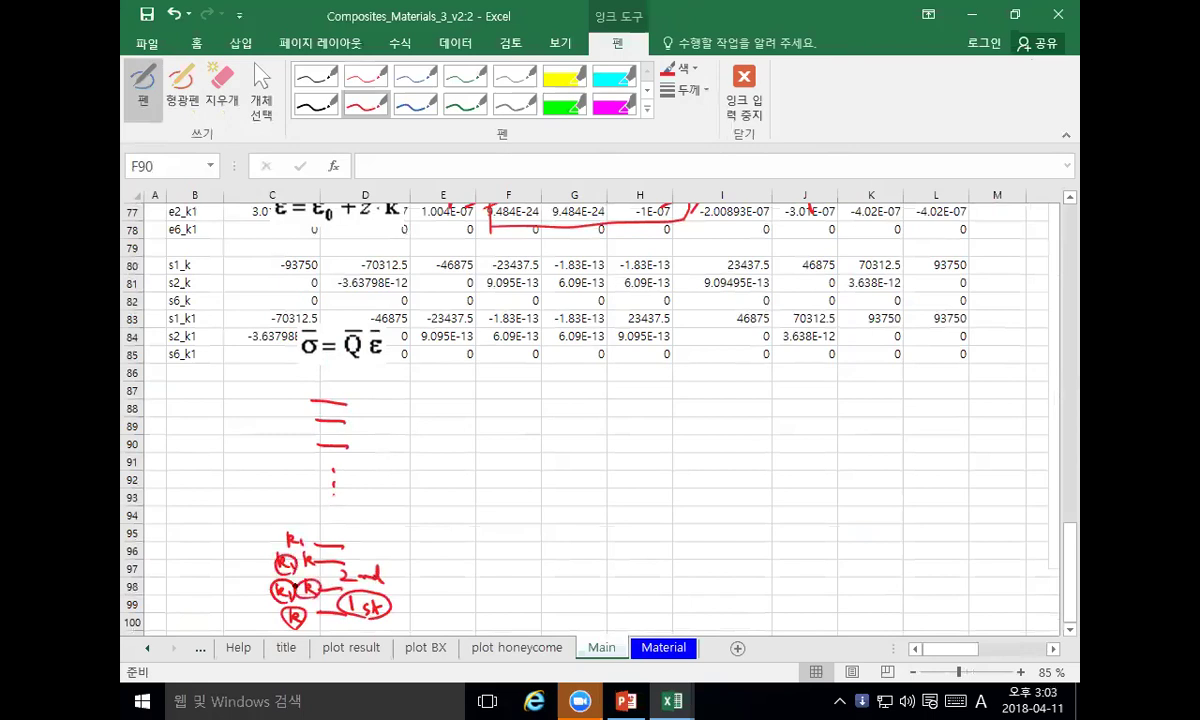
Step: Circle the stresses in C80, C83 and D80 in red, and connect C83 to D80 with a double line
mouse_move(291, 250)
mouse_down()
mouse_move(279, 264)
mouse_move(305, 247)
mouse_up()
drag(272, 322, 318, 322)
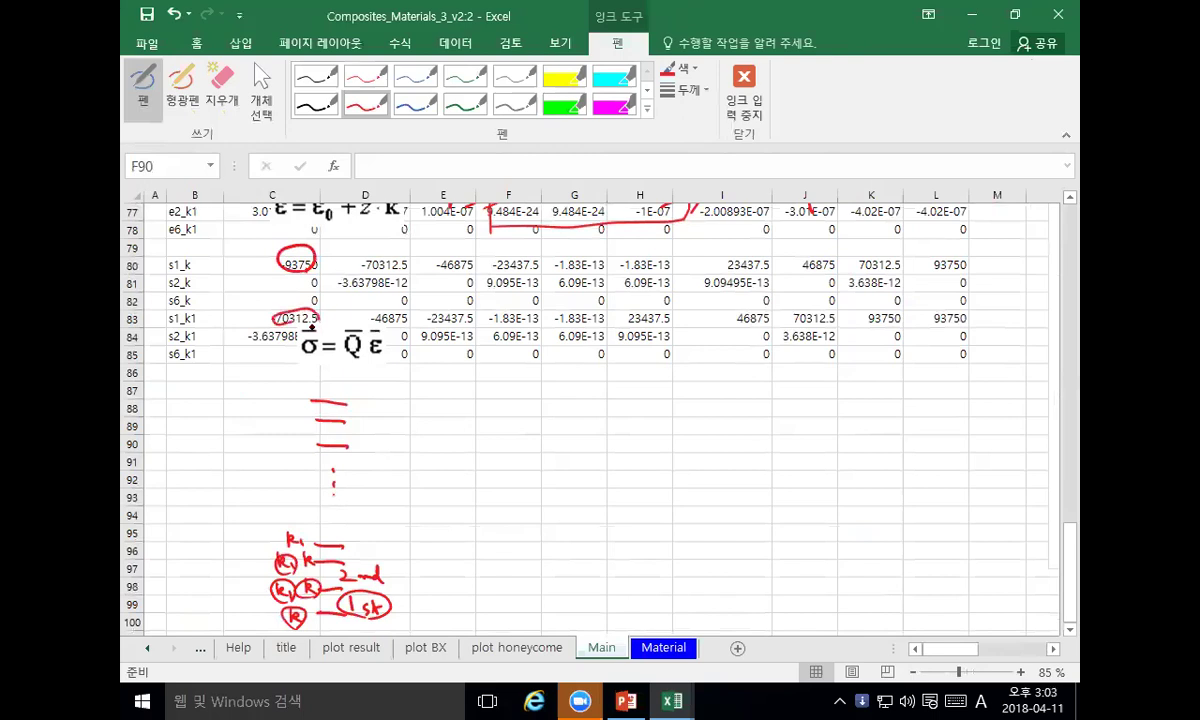
mouse_move(380, 252)
mouse_down()
mouse_move(345, 262)
mouse_move(360, 270)
mouse_move(315, 288)
mouse_move(302, 308)
mouse_up()
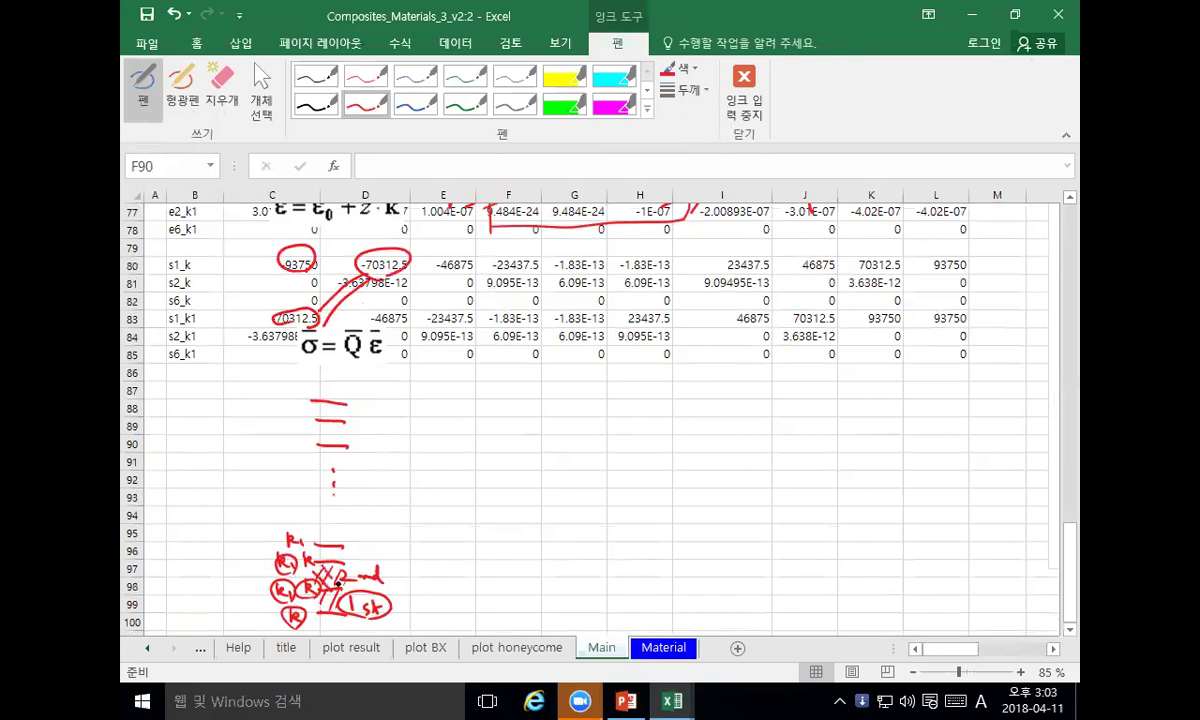
Step: Hatch the lowest two plies in red and sketch a sloped stress profile crossing a vertical axis beside them
drag(339, 566, 334, 593)
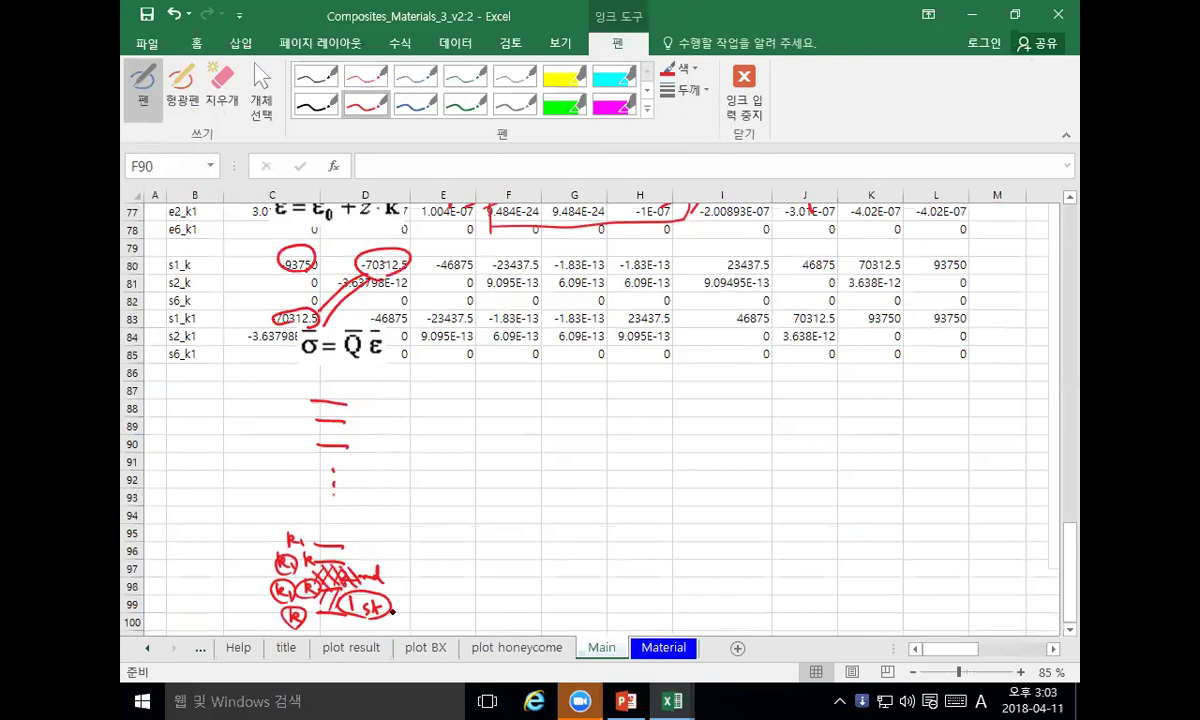
mouse_move(437, 548)
mouse_down()
mouse_move(442, 625)
mouse_move(405, 631)
mouse_up()
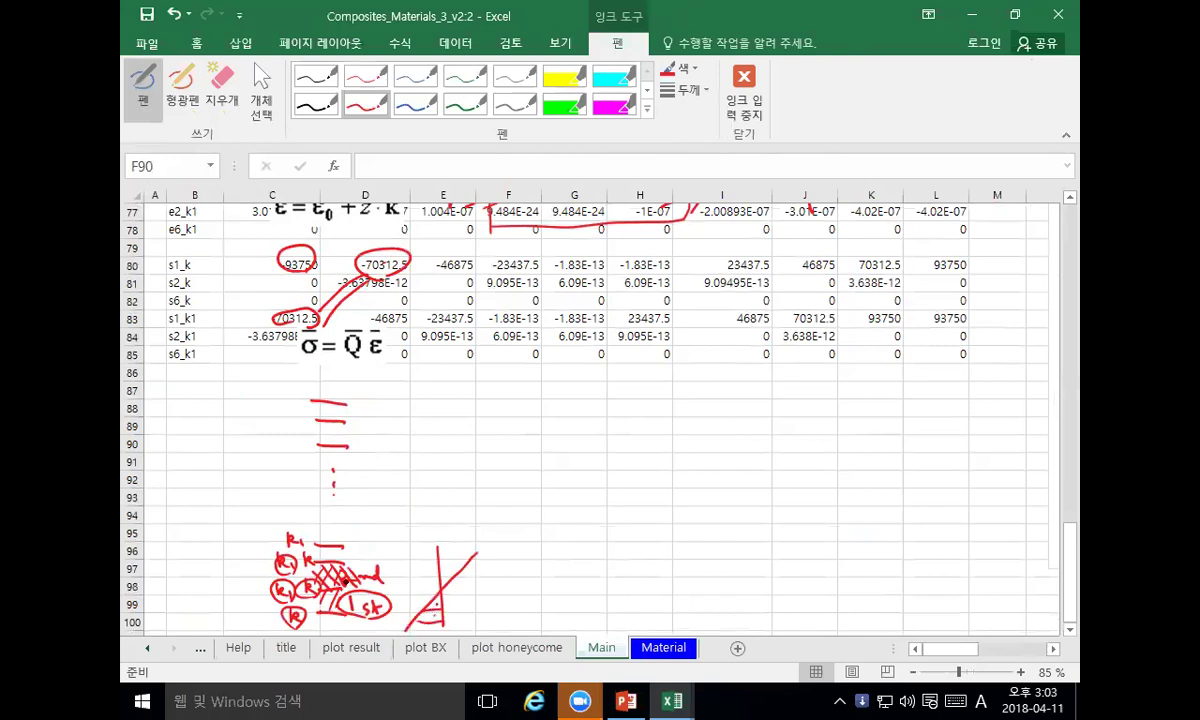
Step: Circle D80 and C83 again, then circle D83 and E80 and connect them with a double line
drag(381, 271, 398, 262)
drag(281, 331, 309, 302)
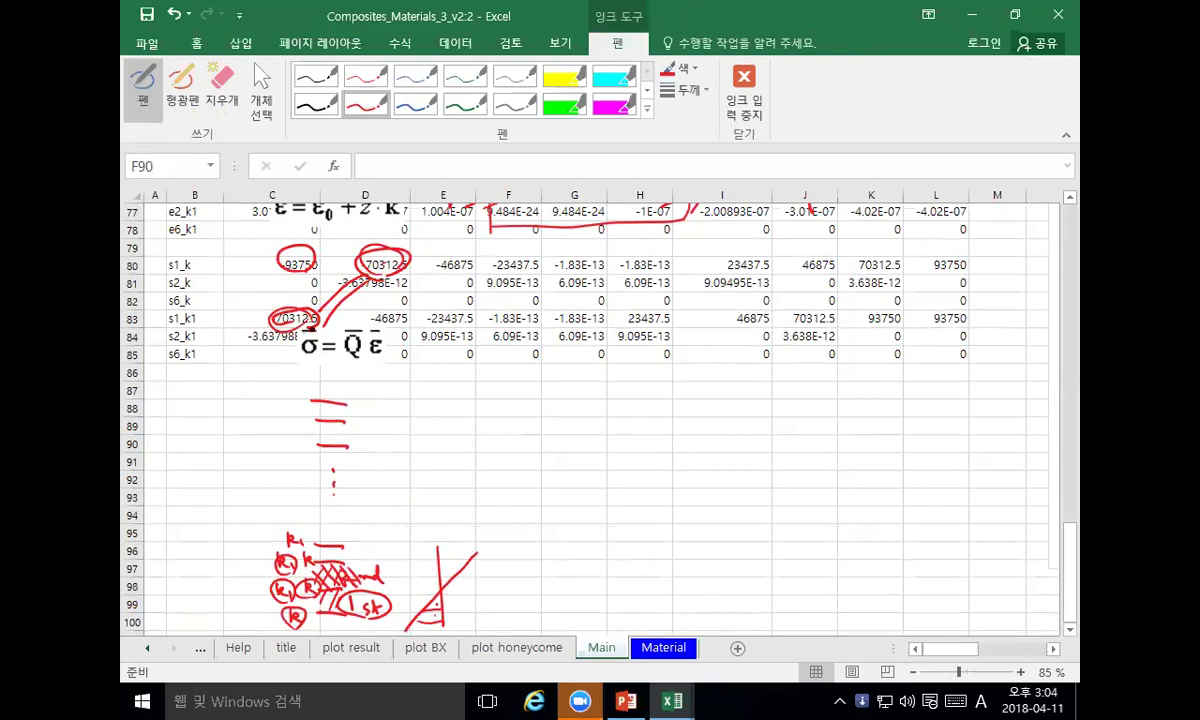
drag(370, 318, 374, 312)
mouse_move(456, 256)
mouse_down()
mouse_move(378, 300)
mouse_move(390, 305)
mouse_up()
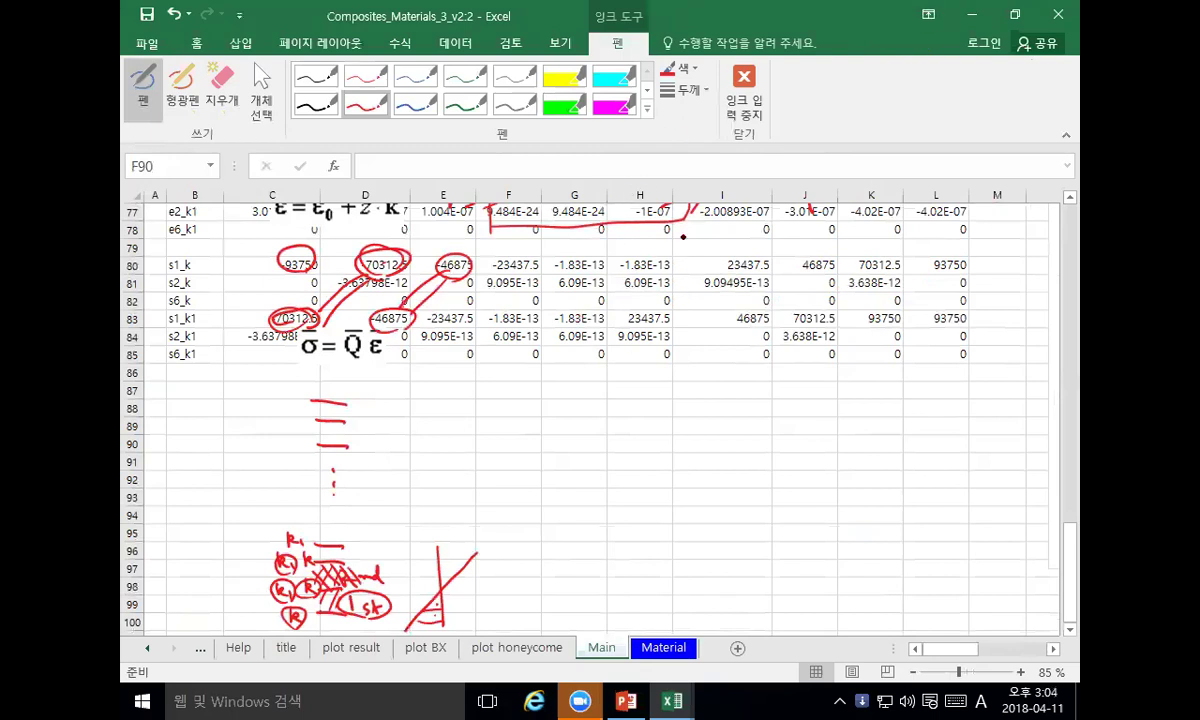
Step: Stop inking and delete the ply stack sketch with its labels and stress profile from the empty rows
key(Escape)
click(635, 265)
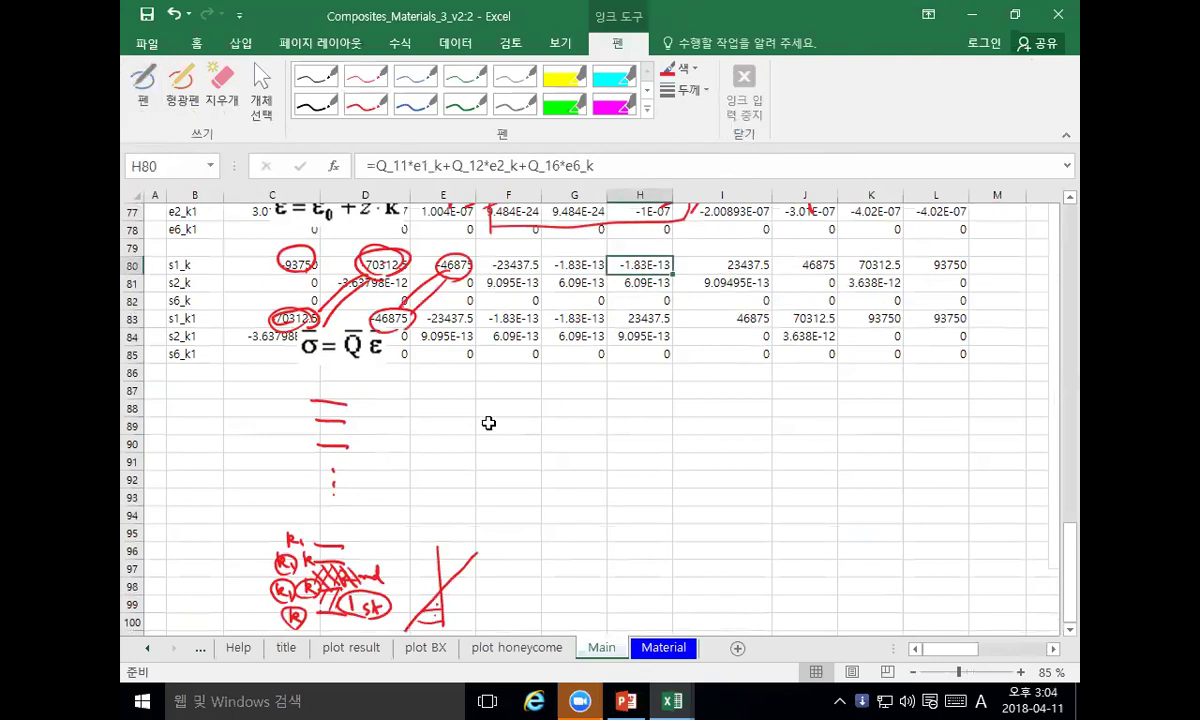
click(315, 402)
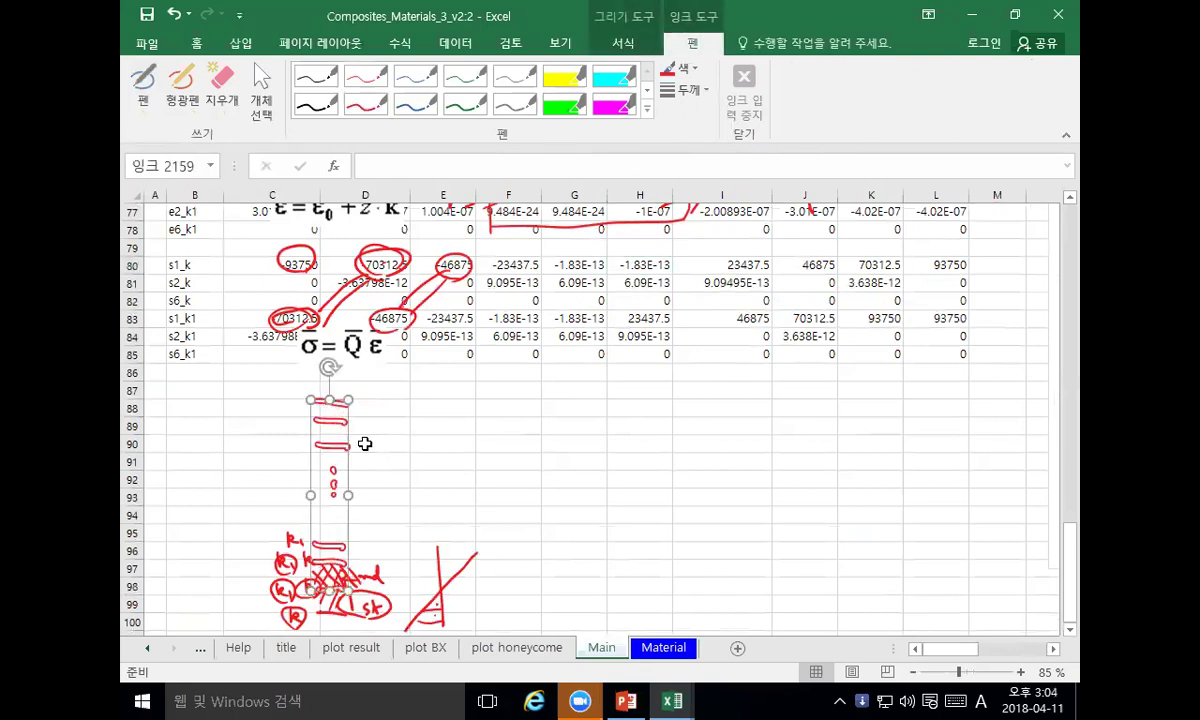
key(Delete)
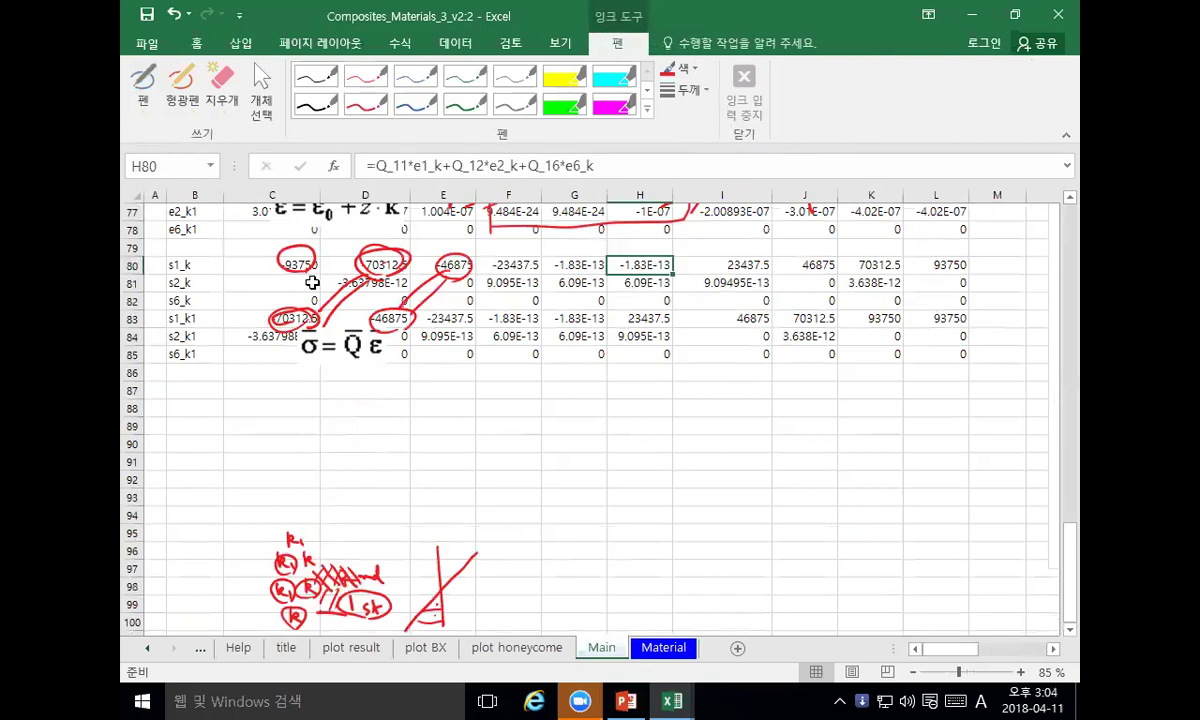
click(261, 88)
mouse_move(207, 491)
mouse_down()
mouse_move(318, 643)
mouse_move(485, 610)
mouse_up()
key(Delete)
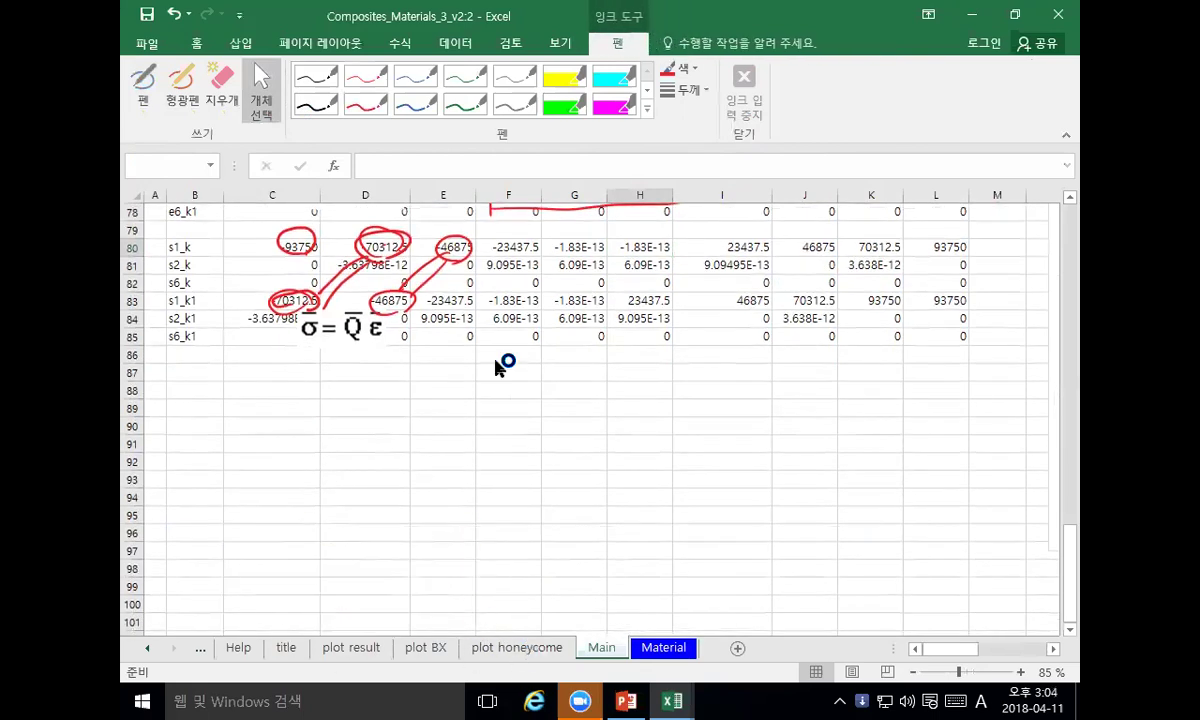
Step: Delete the red circles and connecting lines over the s1_k and s1_k1 stress rows
drag(505, 350, 528, 340)
drag(421, 287, 245, 218)
key(Delete)
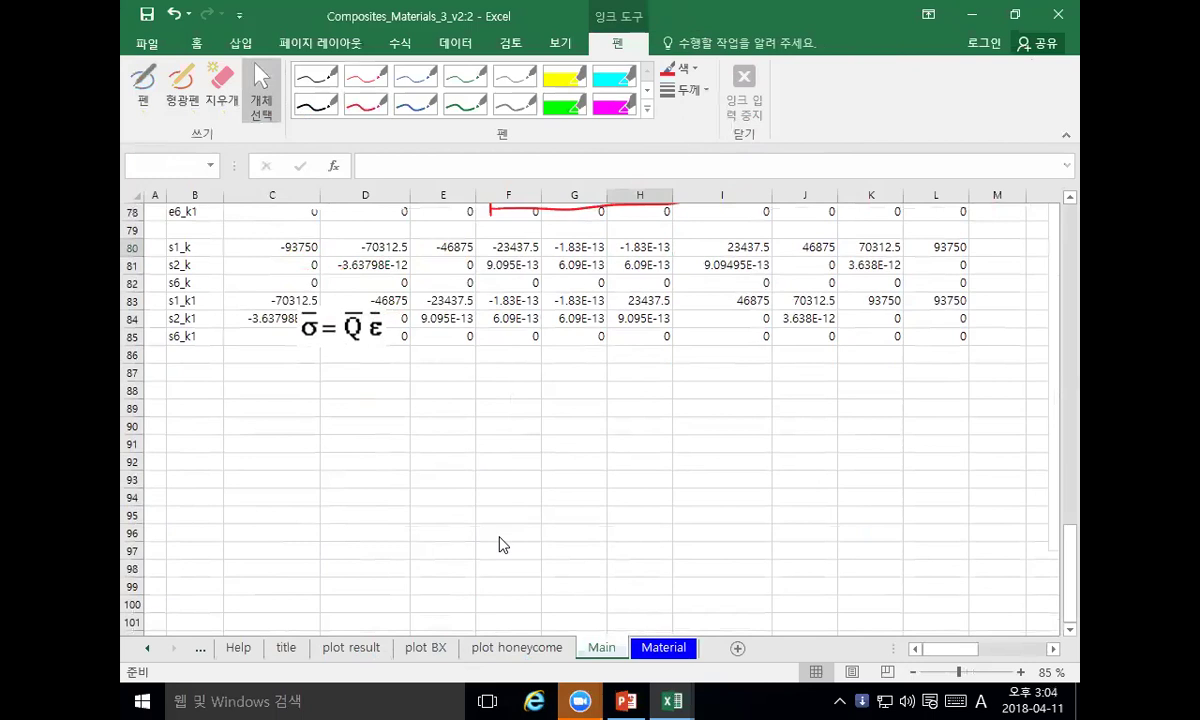
Step: Switch to PowerPoint, delete the B_11c chart from slide 83, and open slide 81
key(alt+Tab)
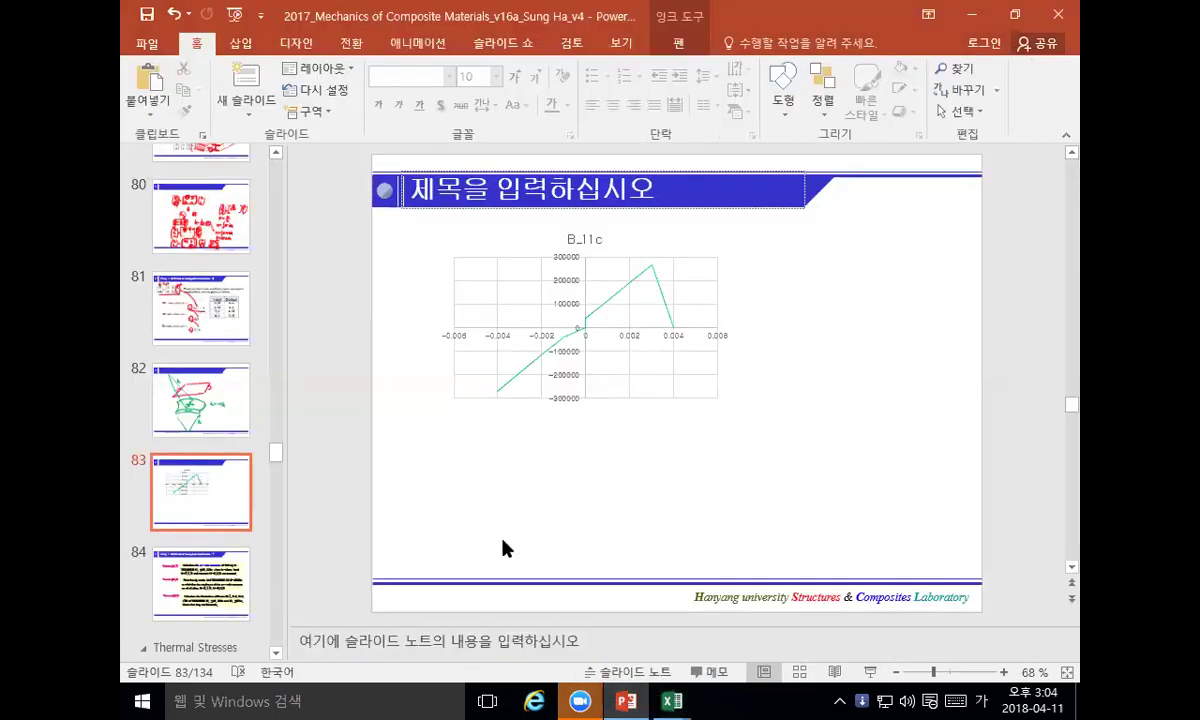
click(471, 244)
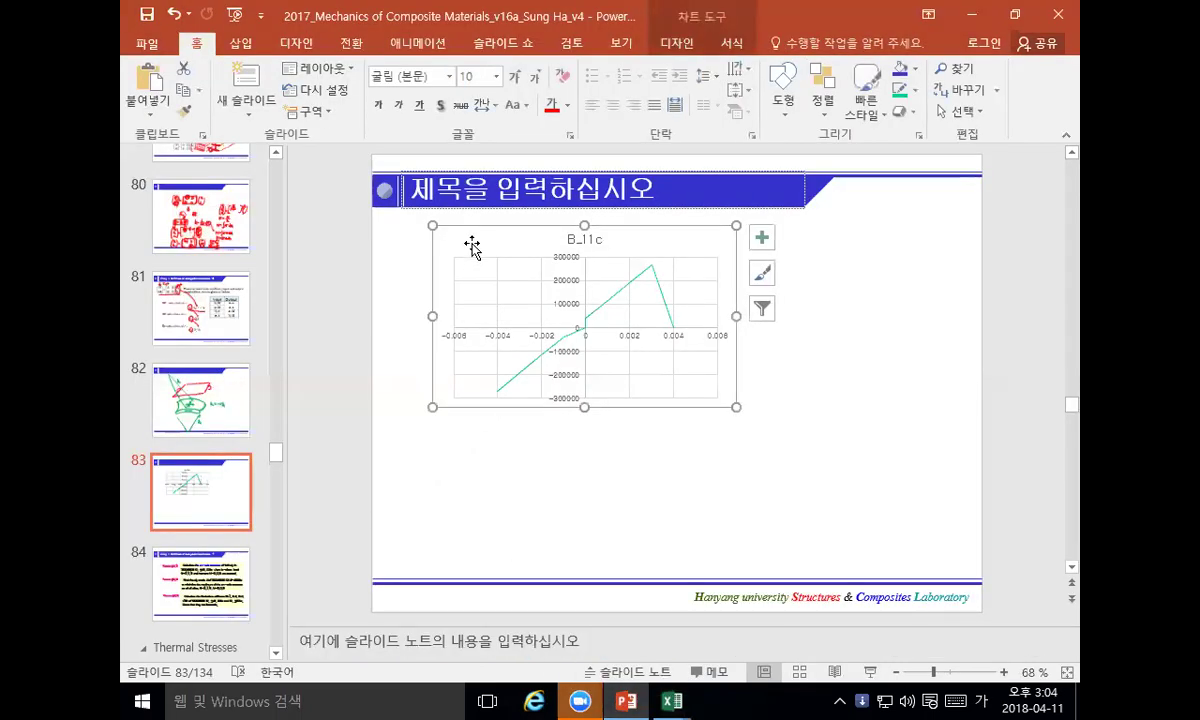
key(Delete)
click(178, 285)
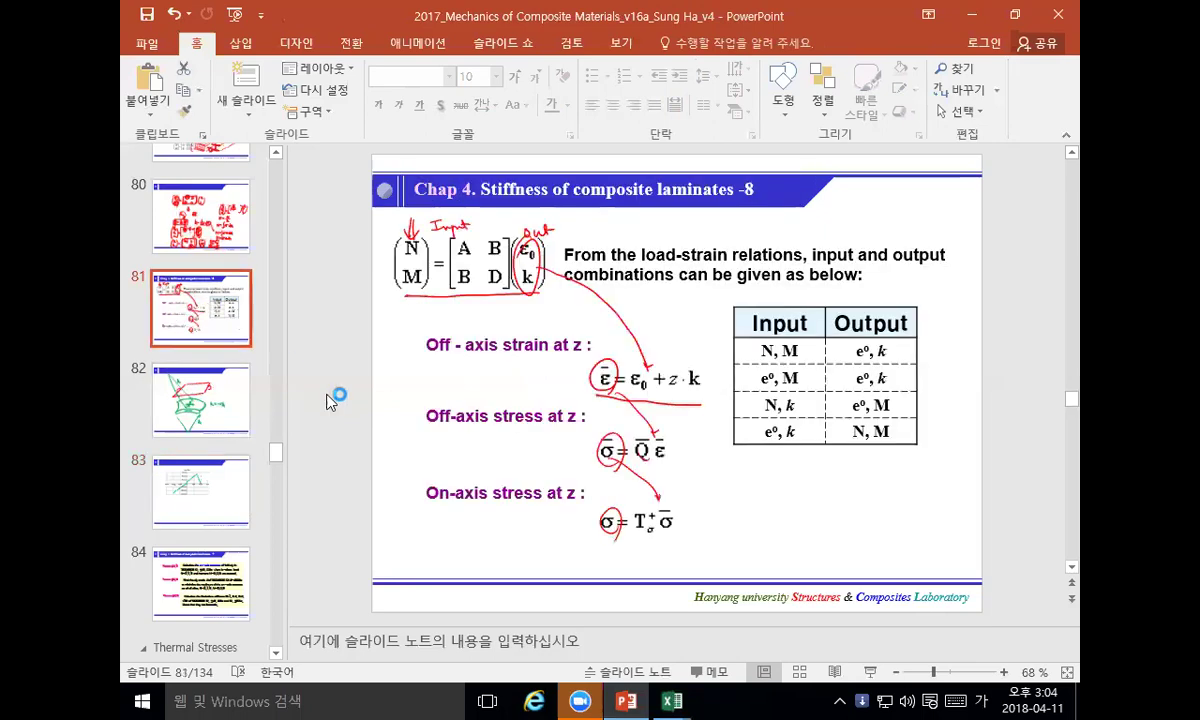
Step: Copy the on-axis stress equation from slide 81 and try to paste it into the Composites_Materials_3_v2 worksheet in Excel
click(622, 525)
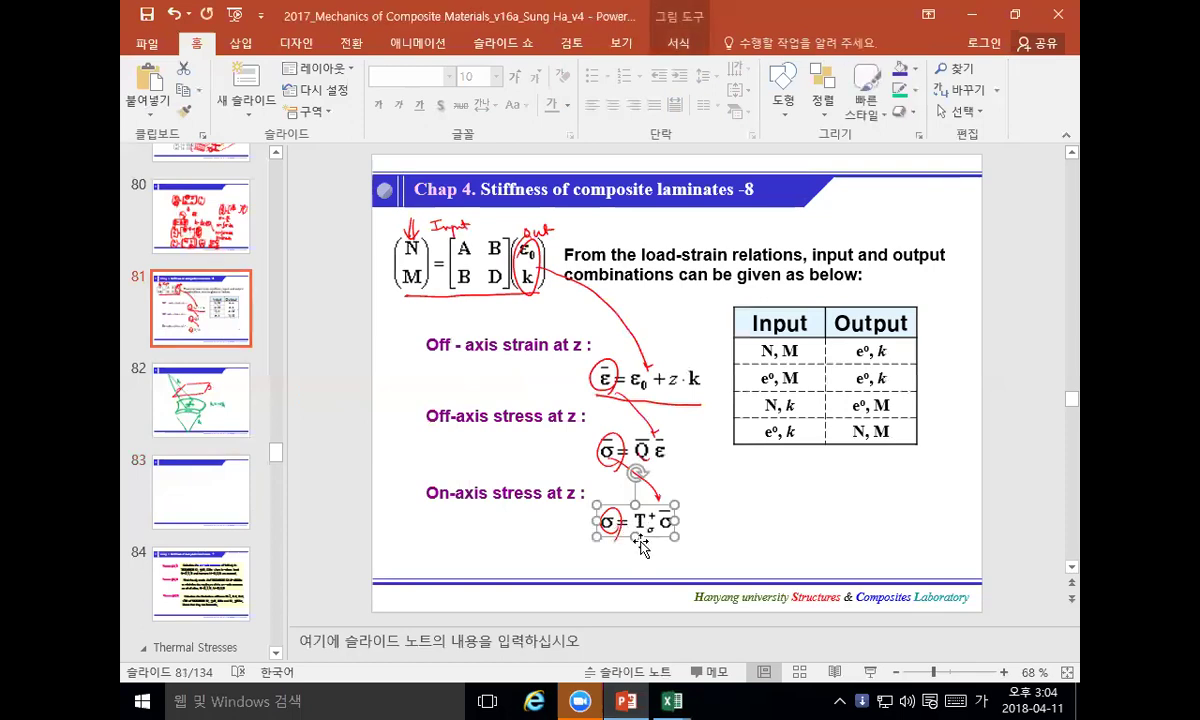
mouse_move(672, 700)
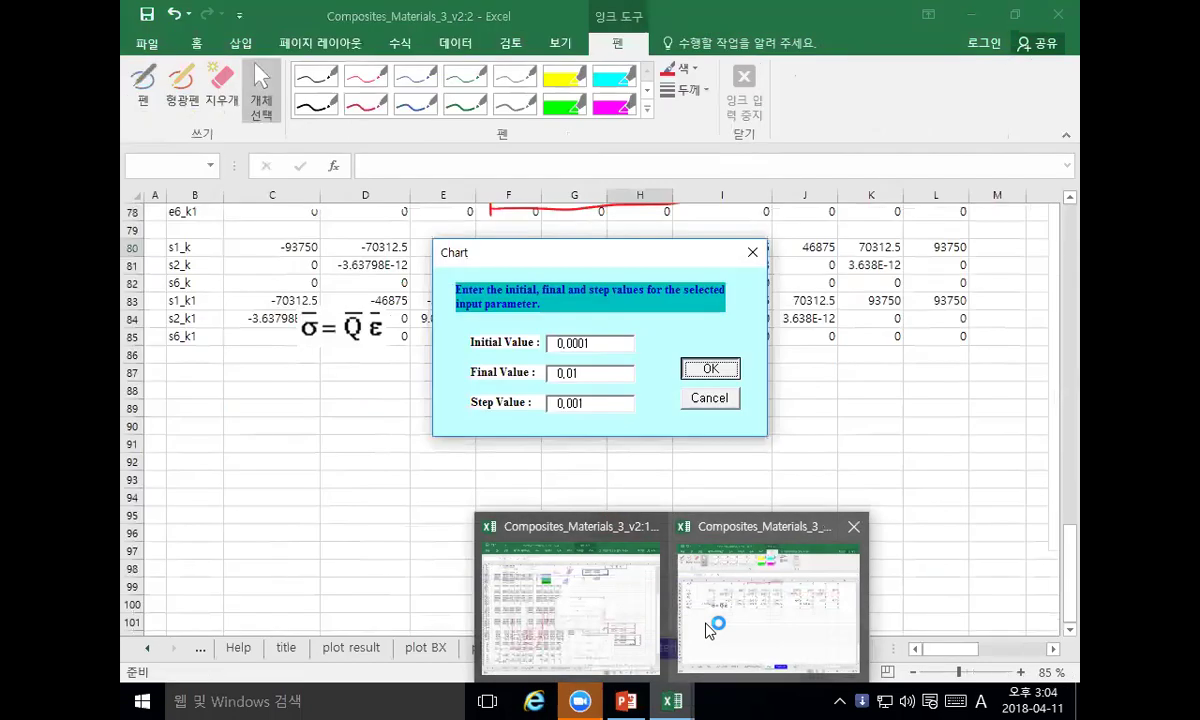
click(662, 620)
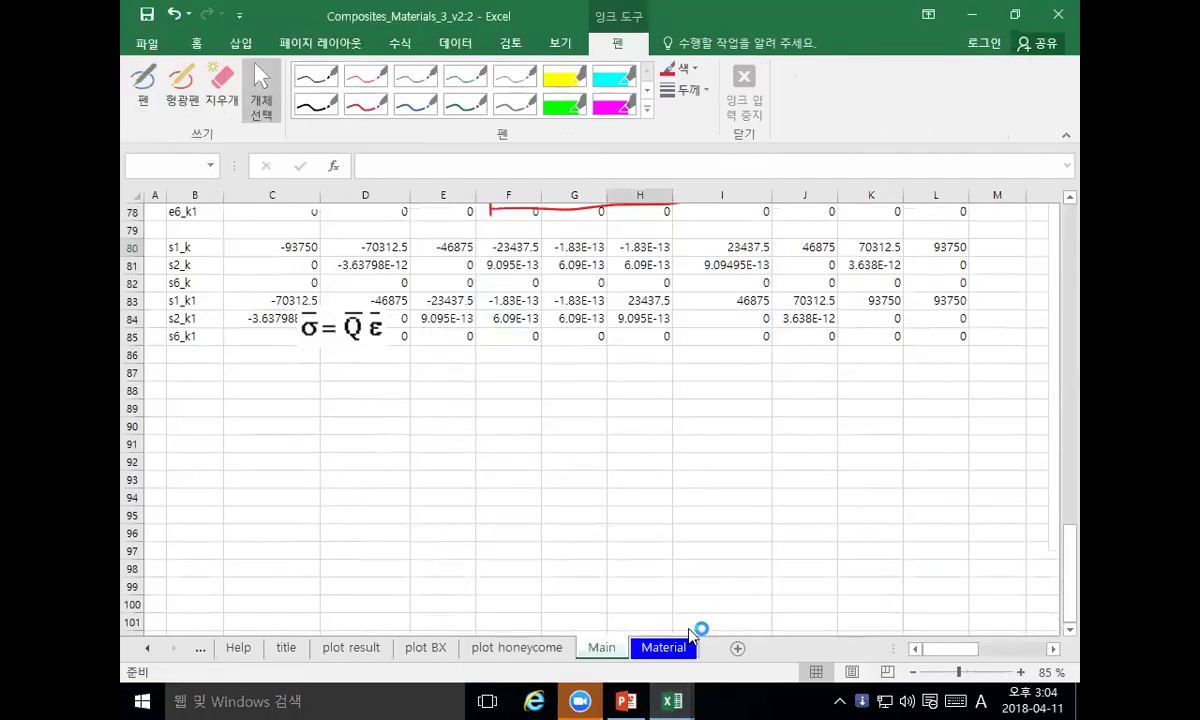
click(626, 700)
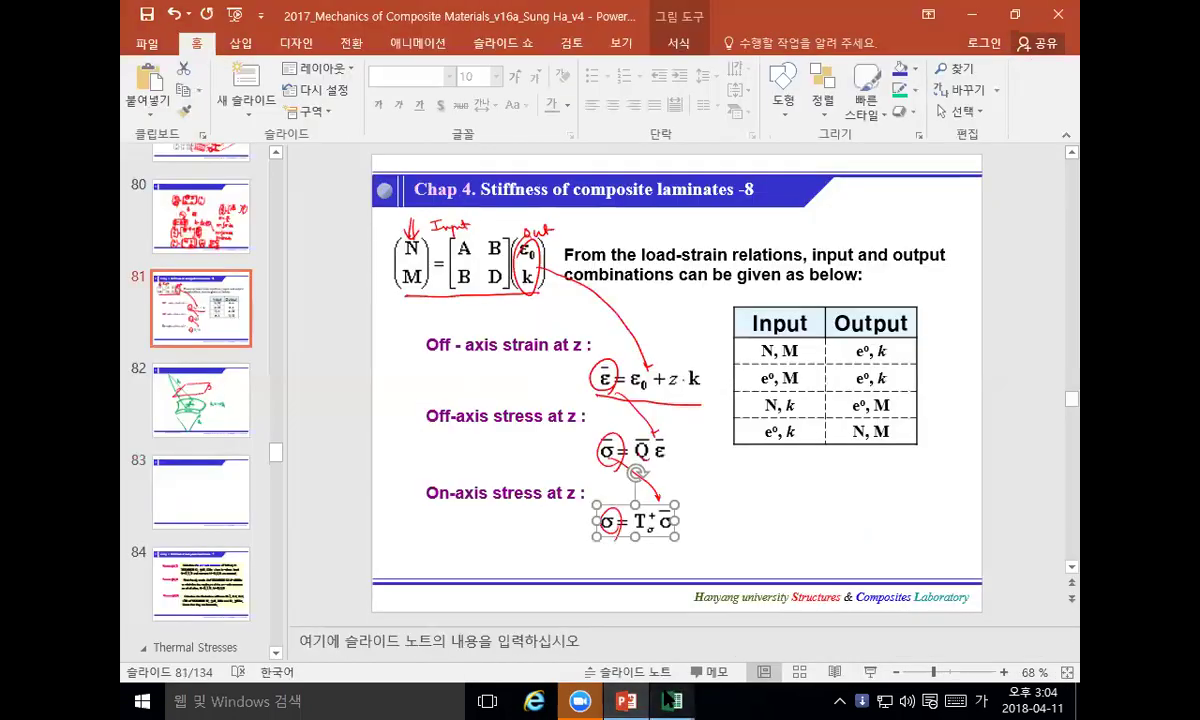
mouse_move(672, 703)
click(585, 615)
scroll(541, 568, down, 3)
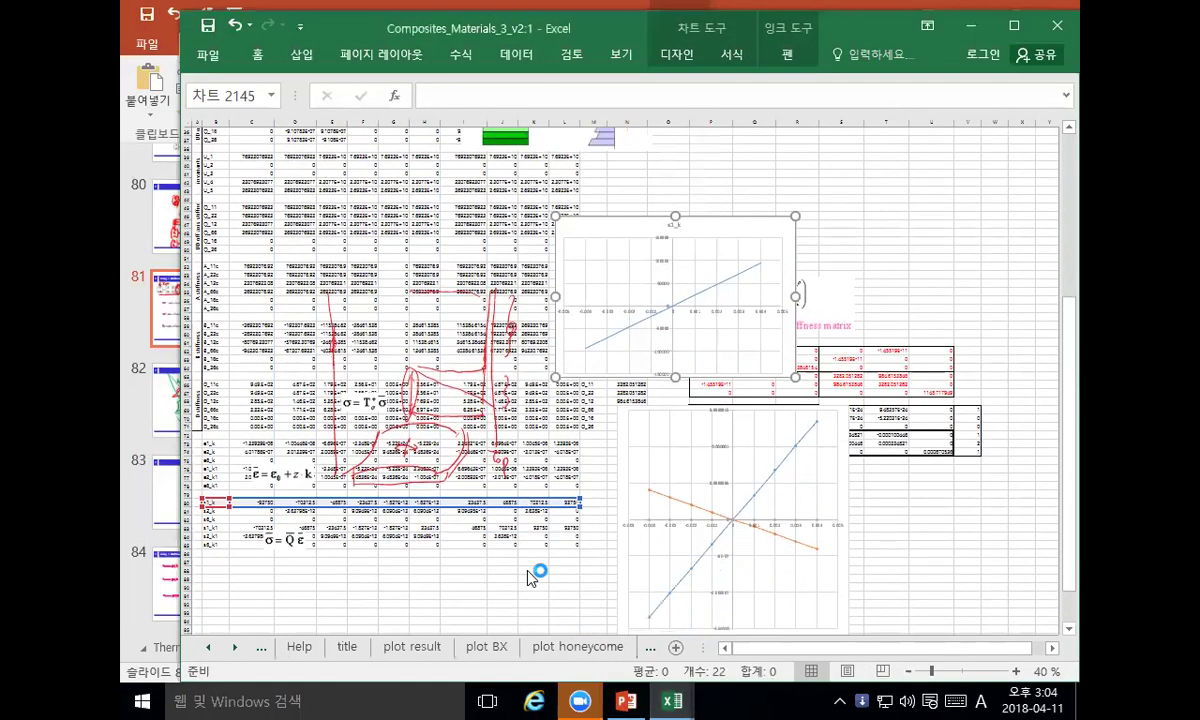
scroll(530, 578, up, 3)
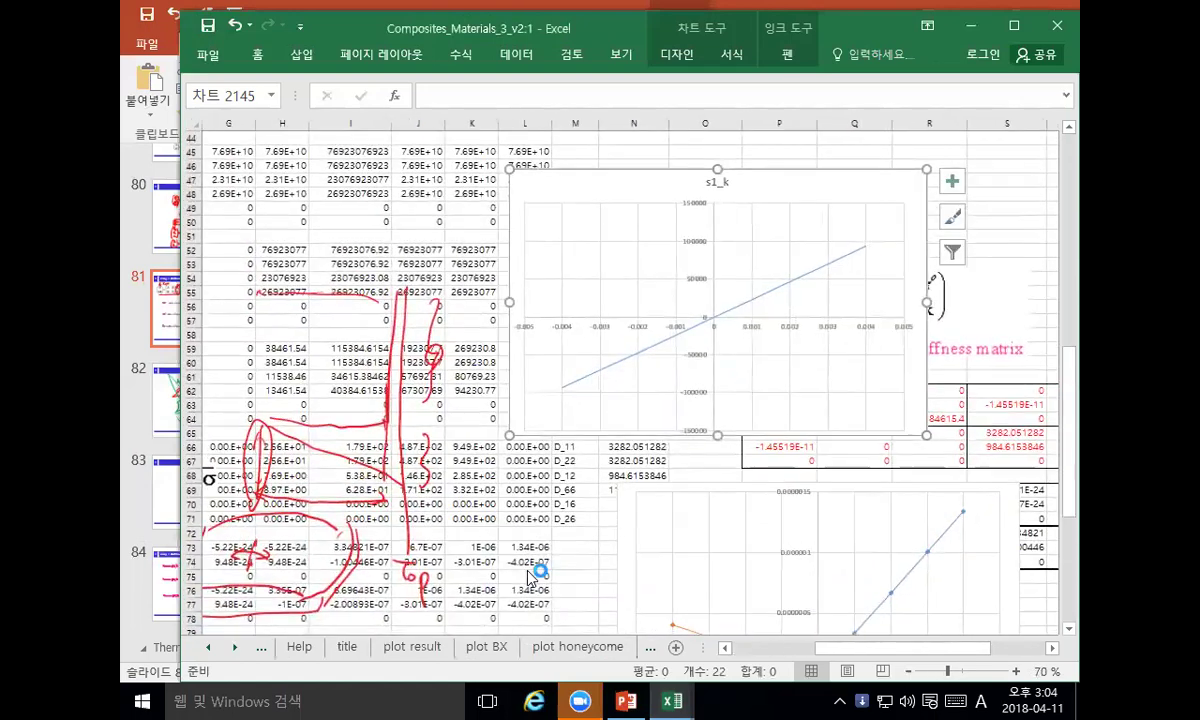
scroll(610, 595, down, 2)
scroll(652, 582, up, 2)
scroll(525, 450, down, 2)
scroll(536, 496, up, 2)
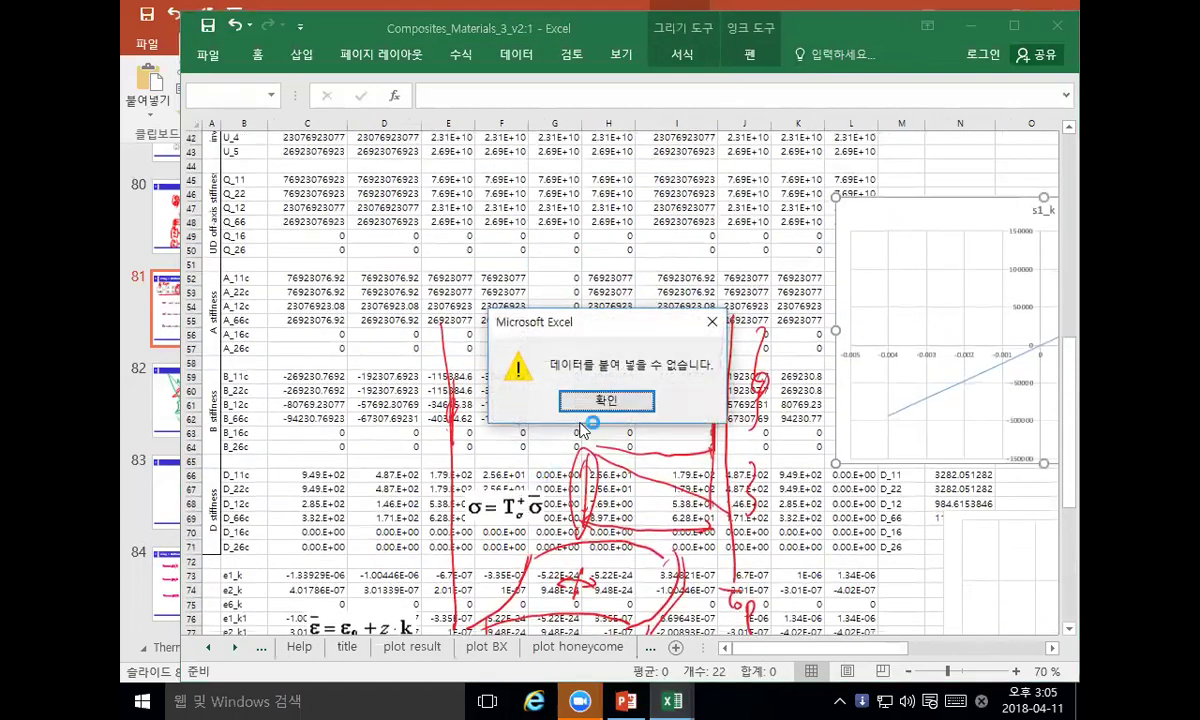
click(585, 405)
scroll(525, 458, down, 8)
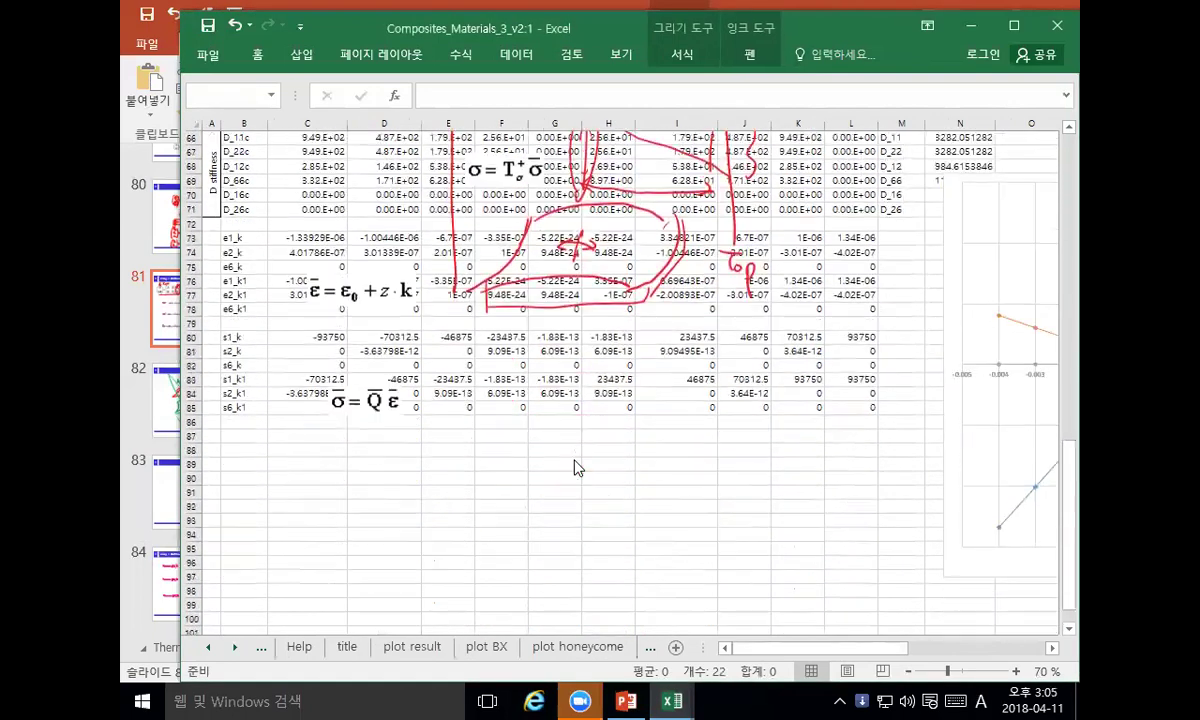
Step: Return to slide 81 in PowerPoint, copy the on-axis stress equation again, and retry pasting it into the Excel worksheet
click(683, 700)
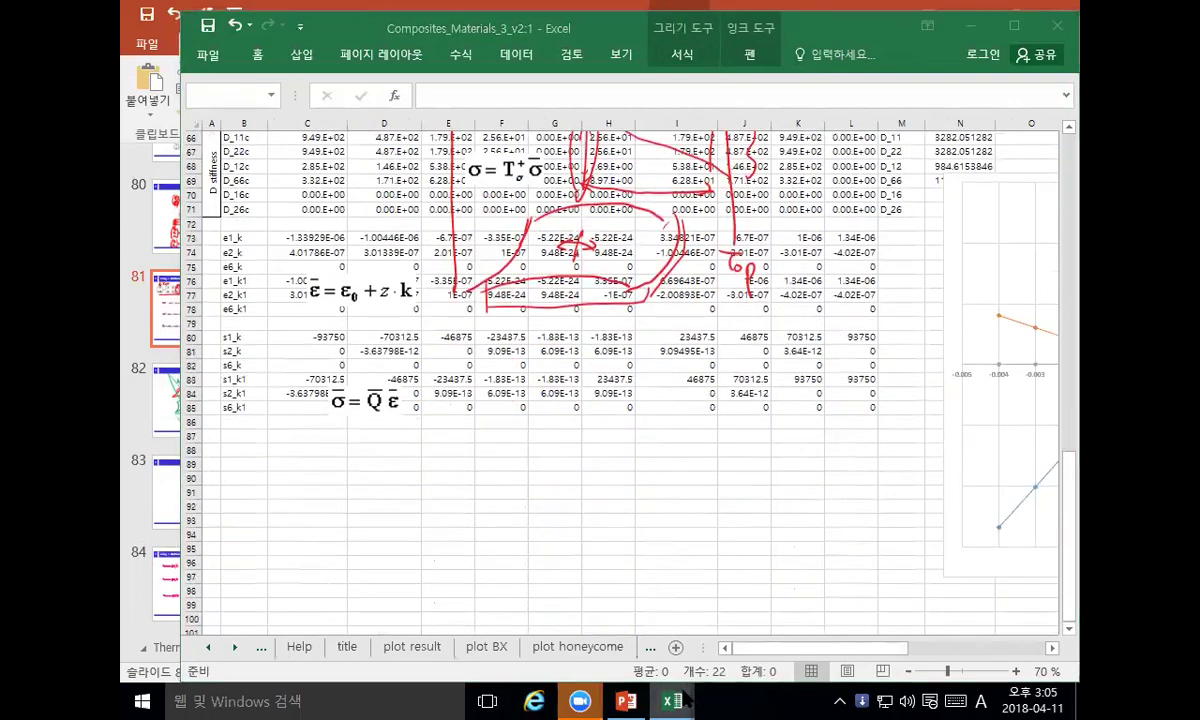
click(626, 700)
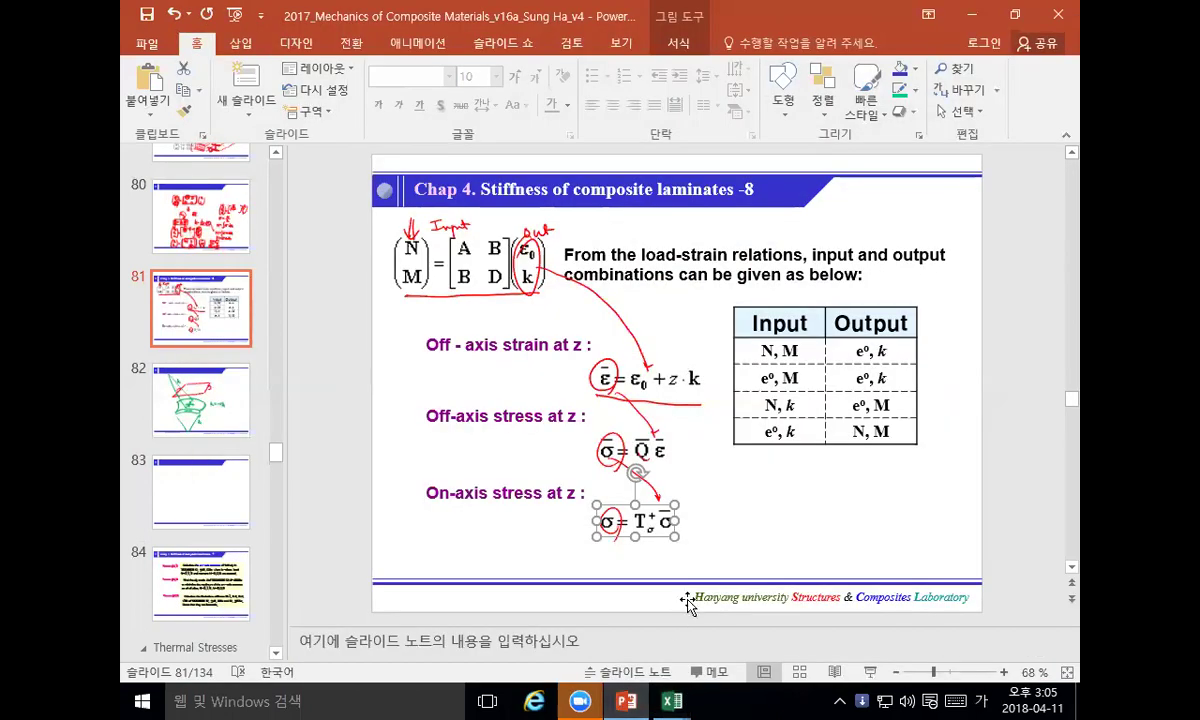
click(604, 524)
mouse_move(672, 700)
click(504, 558)
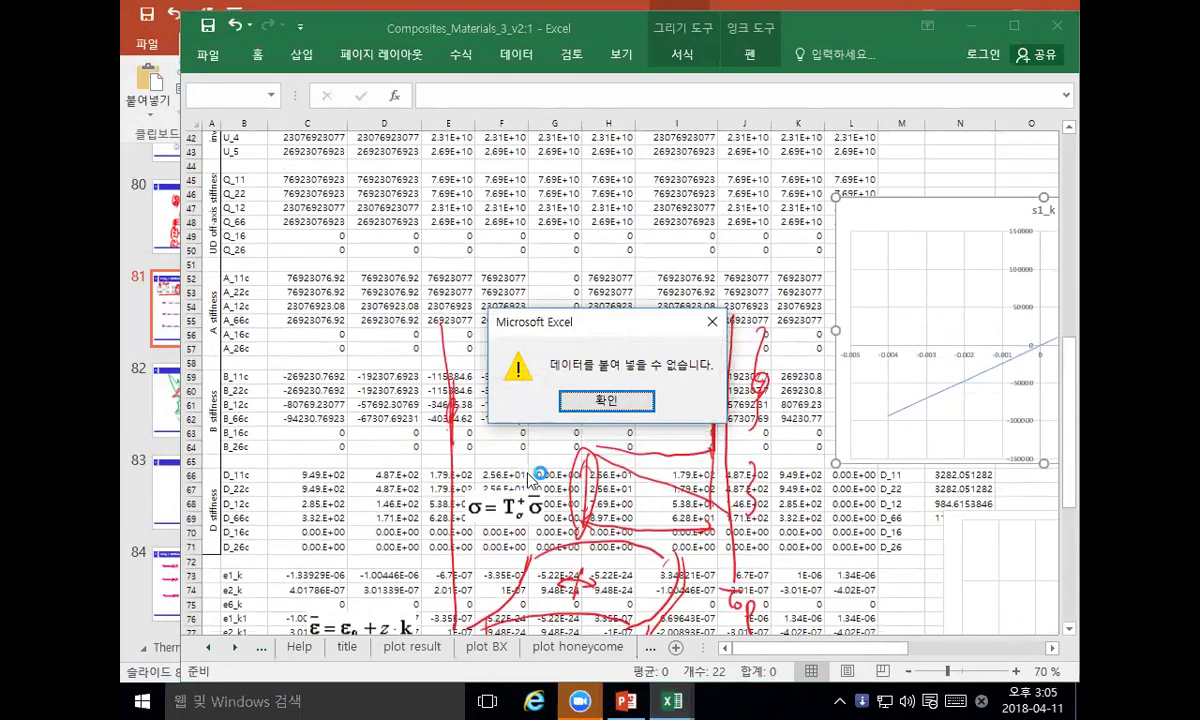
click(601, 401)
scroll(595, 415, down, 3)
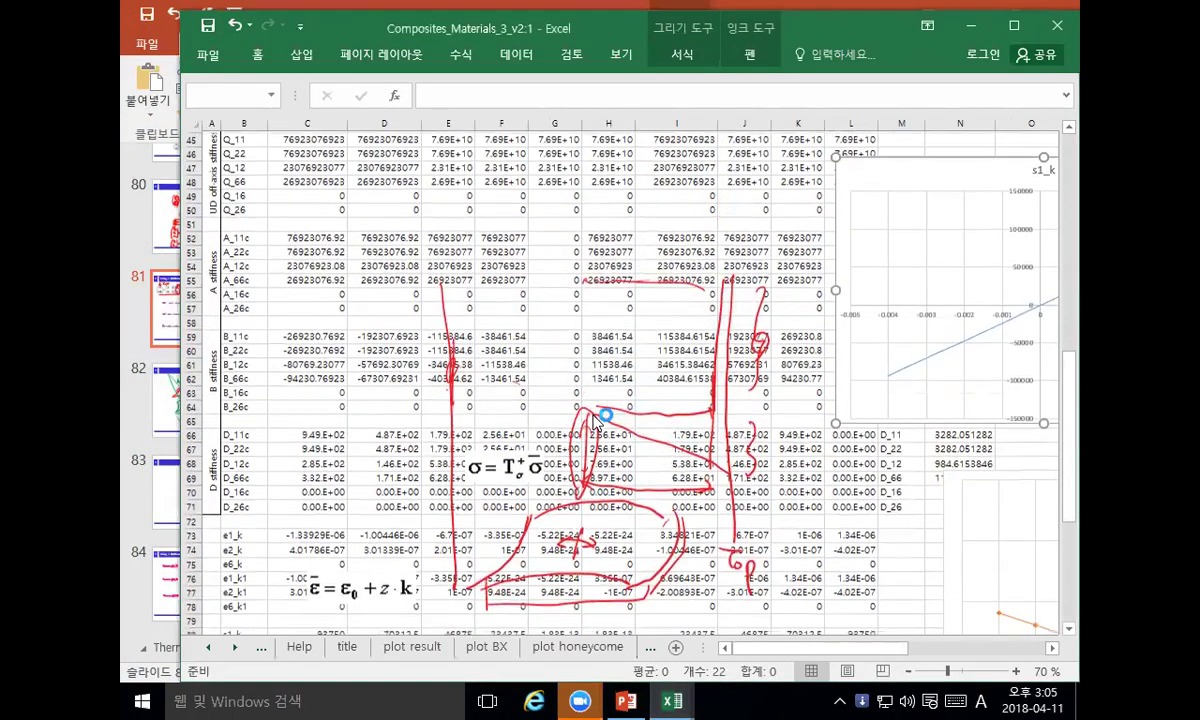
scroll(595, 420, down, 2)
click(540, 350)
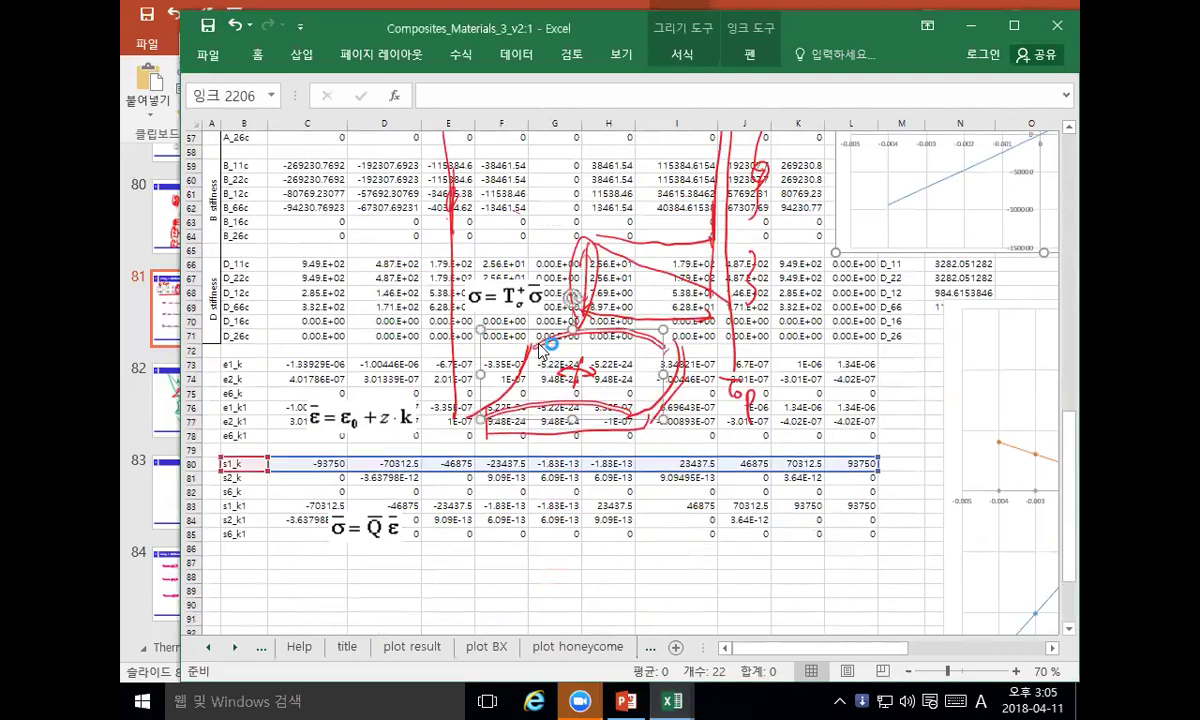
ctrl+scroll(540, 350, down, 1)
ctrl+scroll(541, 357, down, 1)
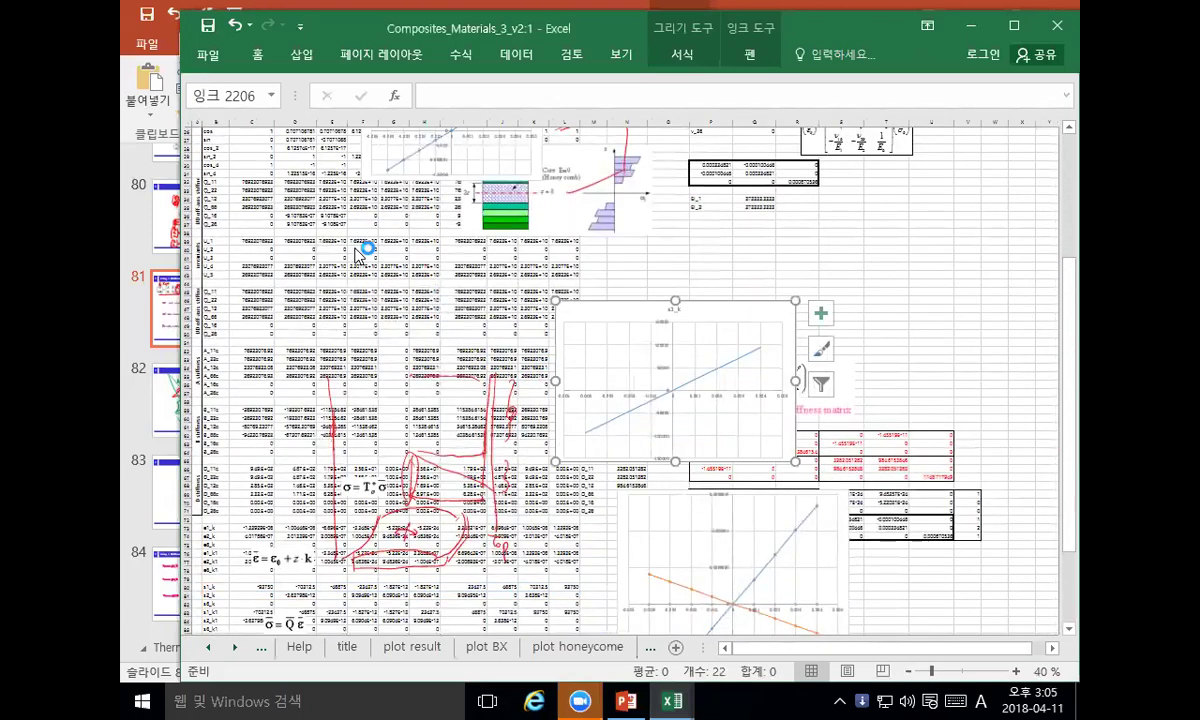
scroll(357, 254, down, 3)
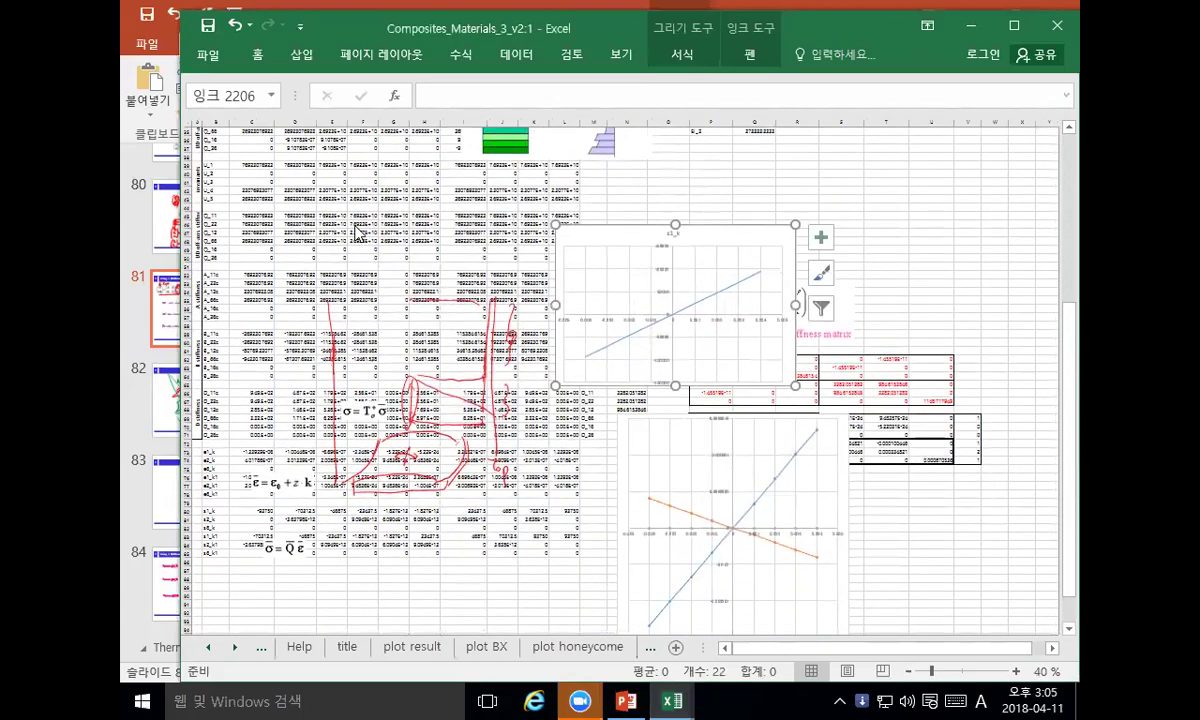
click(295, 54)
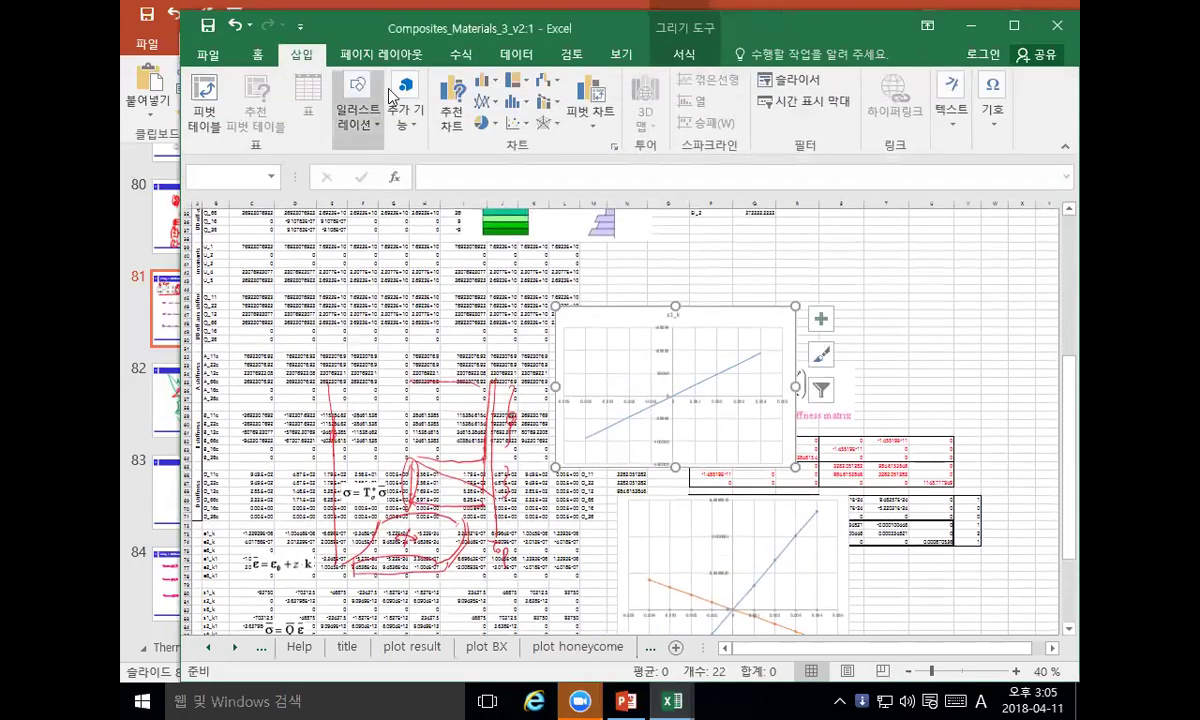
click(458, 55)
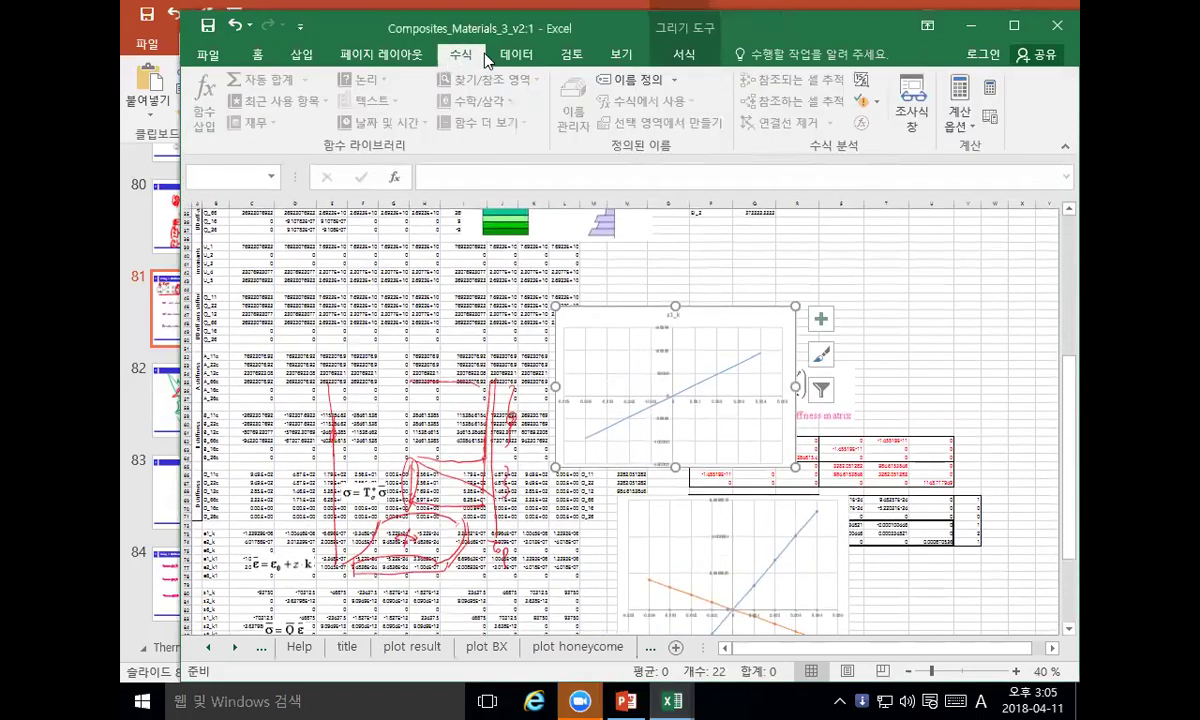
scroll(462, 44, down, 1)
scroll(434, 57, up, 1)
click(391, 58)
click(300, 55)
click(262, 56)
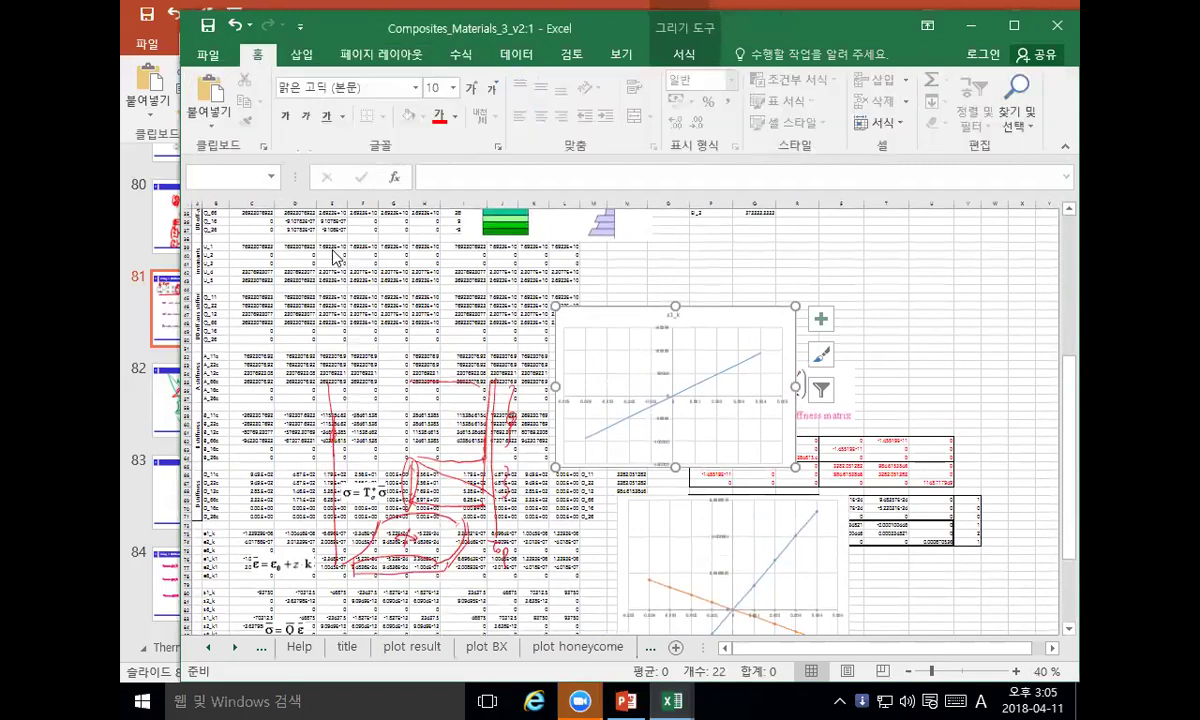
Step: Delete the s1_k stress chart and the strain chart plotted from the e1_k to e6_k rows
click(336, 257)
click(593, 310)
key(Delete)
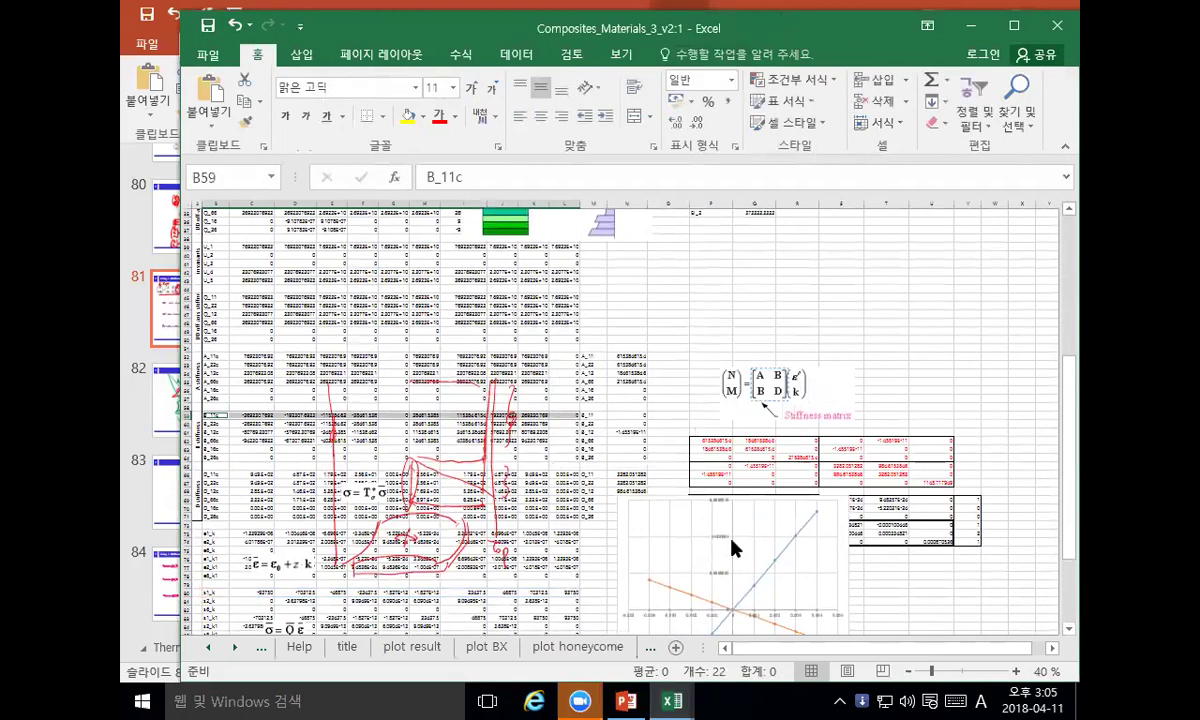
click(660, 499)
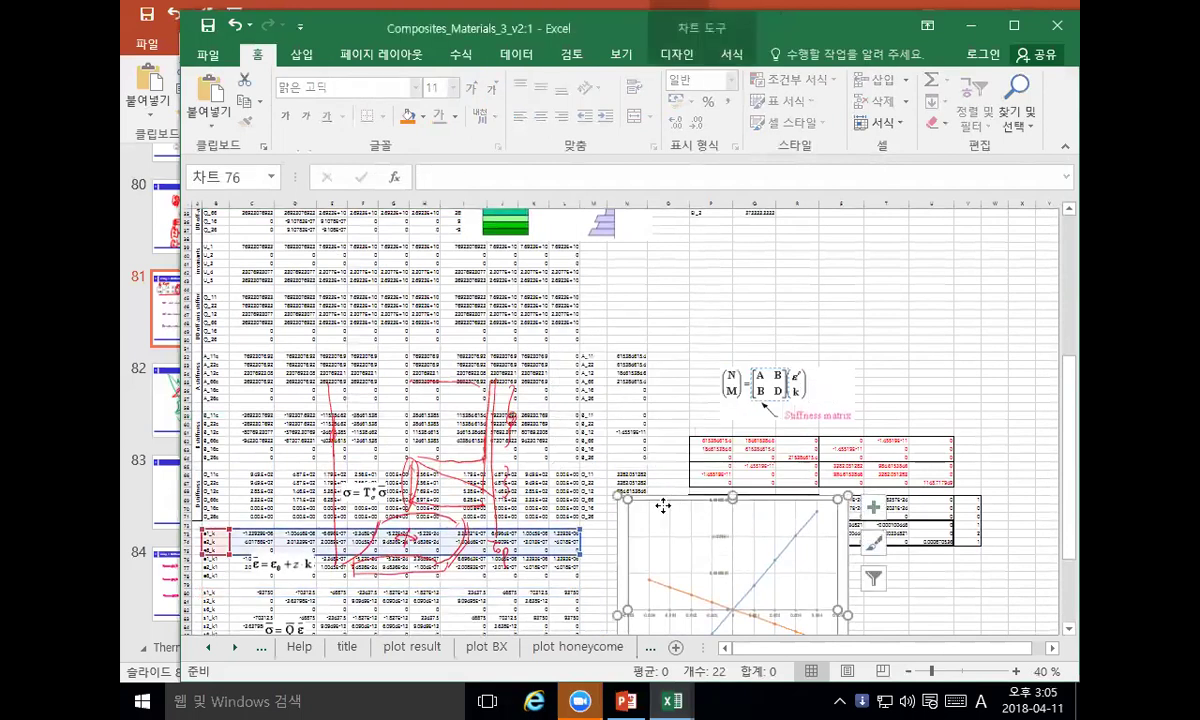
click(621, 530)
key(Delete)
click(459, 465)
key(Escape)
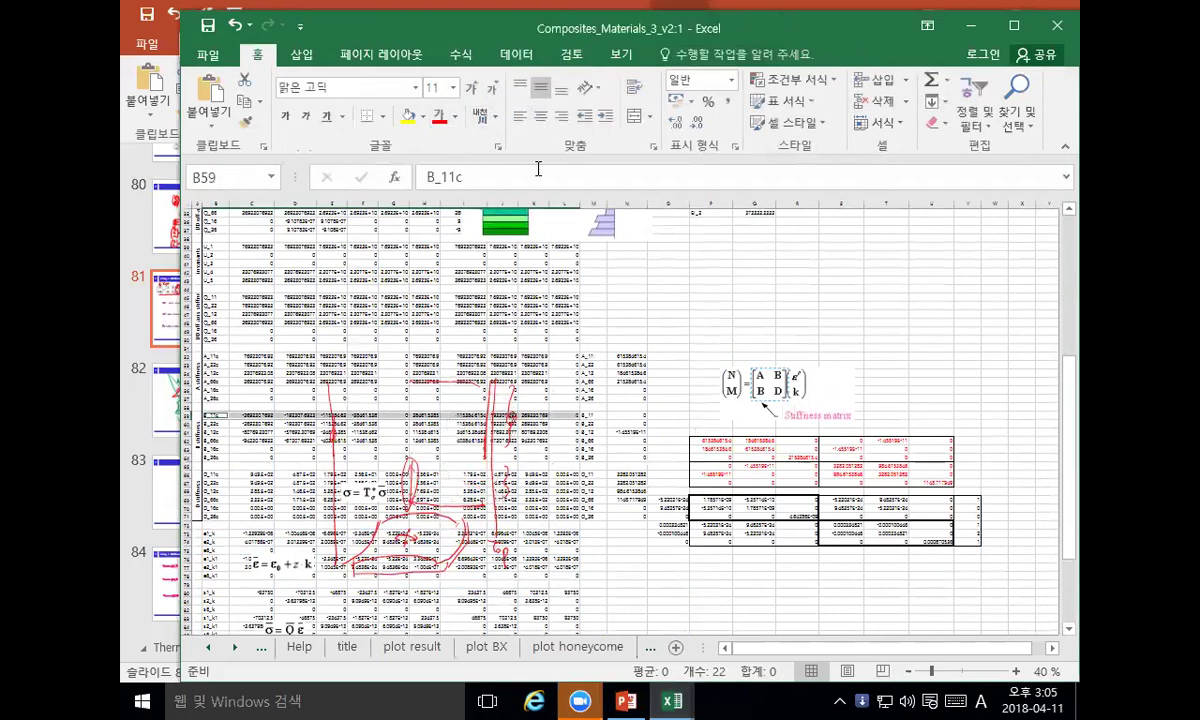
Step: Select all remaining red ink strokes over the stiffness and strain rows together with the misplaced on-axis stress equation, and delete them
click(500, 297)
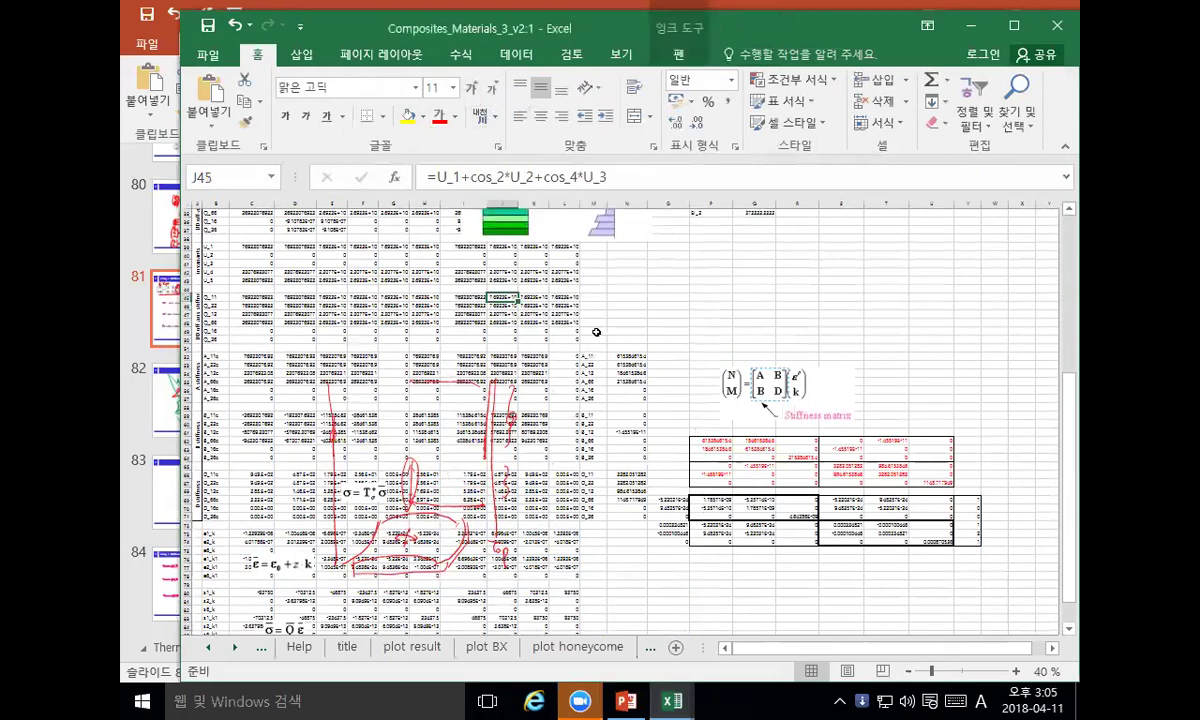
click(678, 54)
click(322, 100)
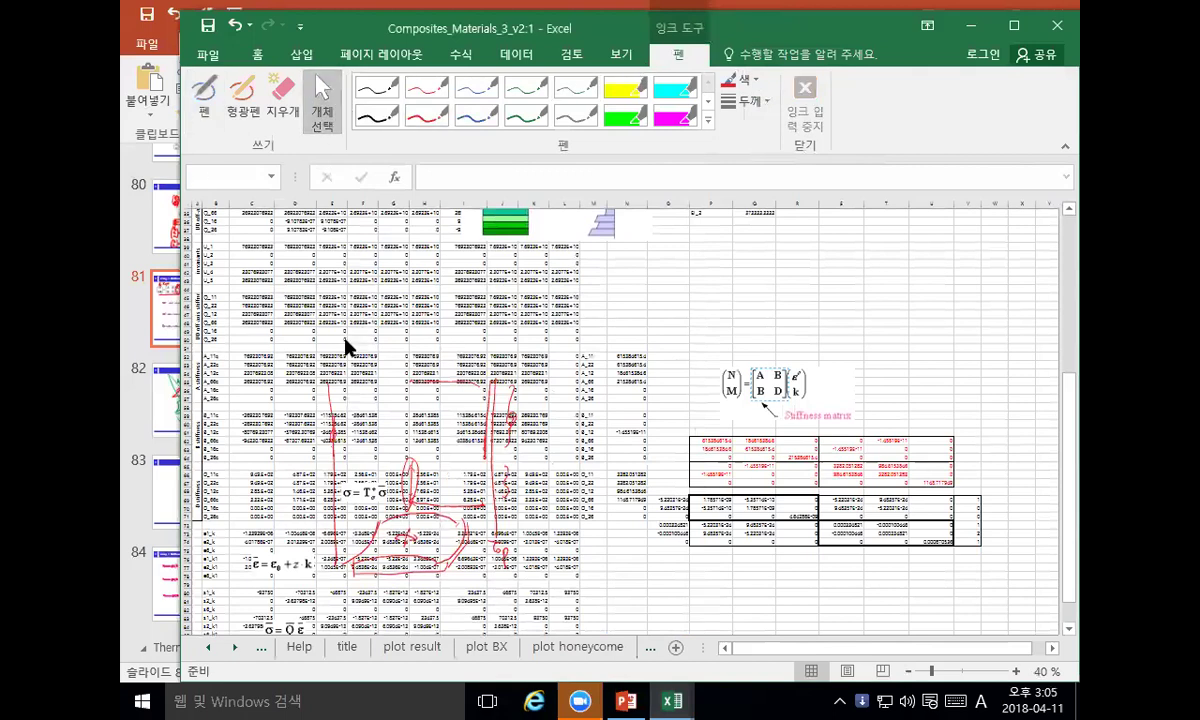
scroll(267, 368, down, 2)
mouse_move(243, 254)
mouse_down()
mouse_move(476, 499)
mouse_move(577, 566)
mouse_up()
key(Delete)
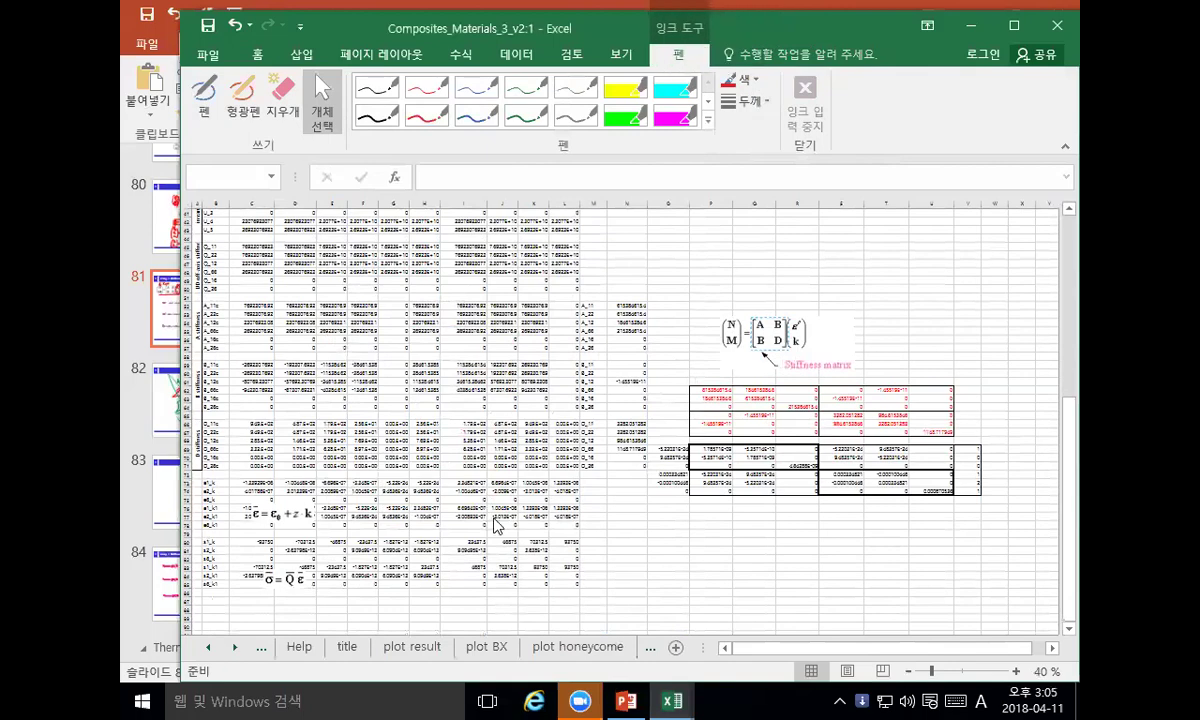
Step: Switch to PowerPoint and copy the on-axis stress equation from slide 81
ctrl+scroll(571, 580, up, 2)
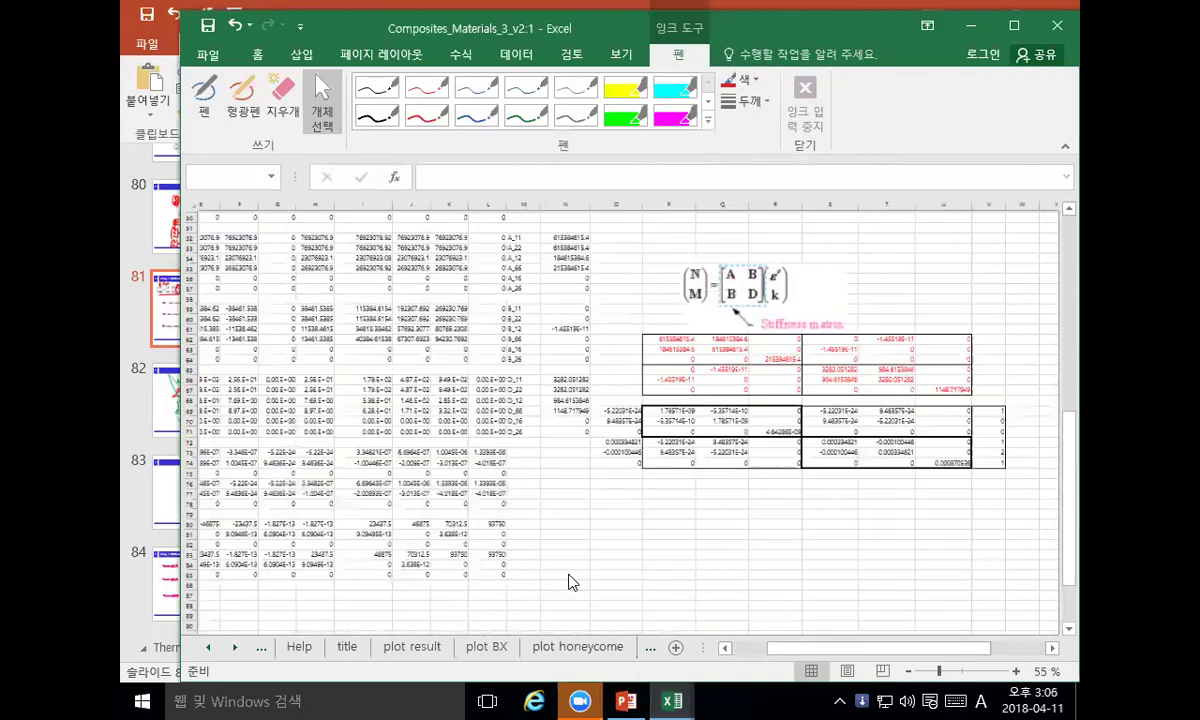
drag(870, 663, 785, 657)
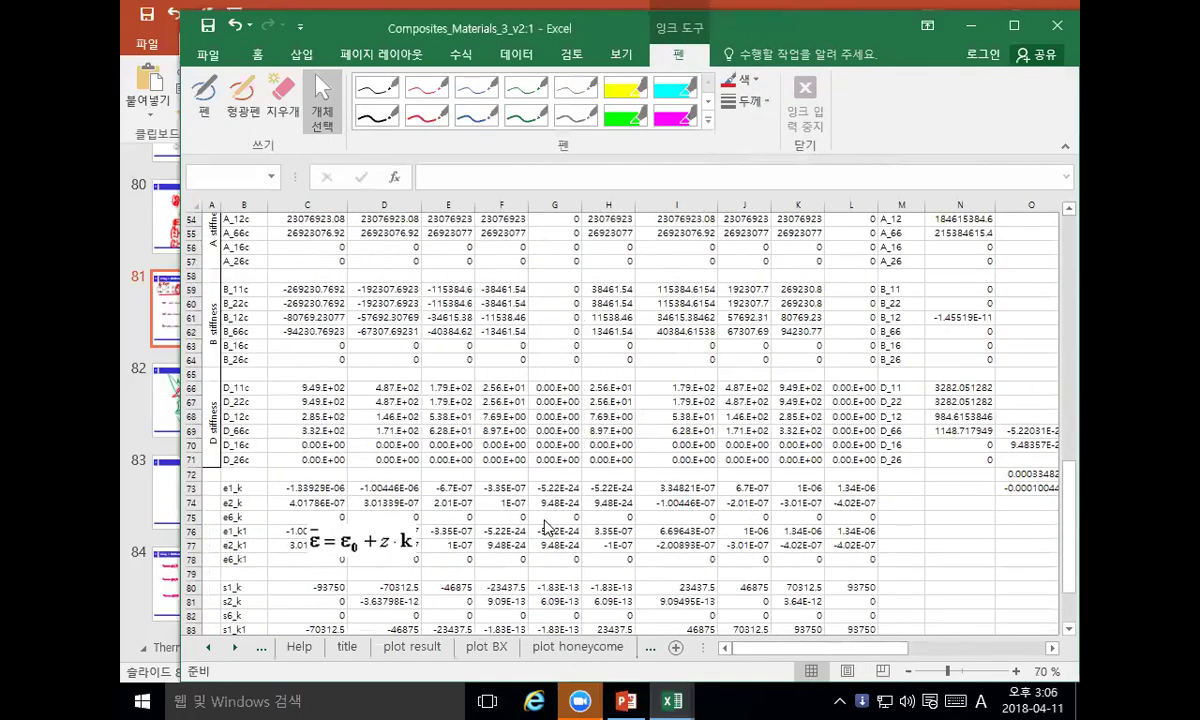
scroll(520, 530, down, 4)
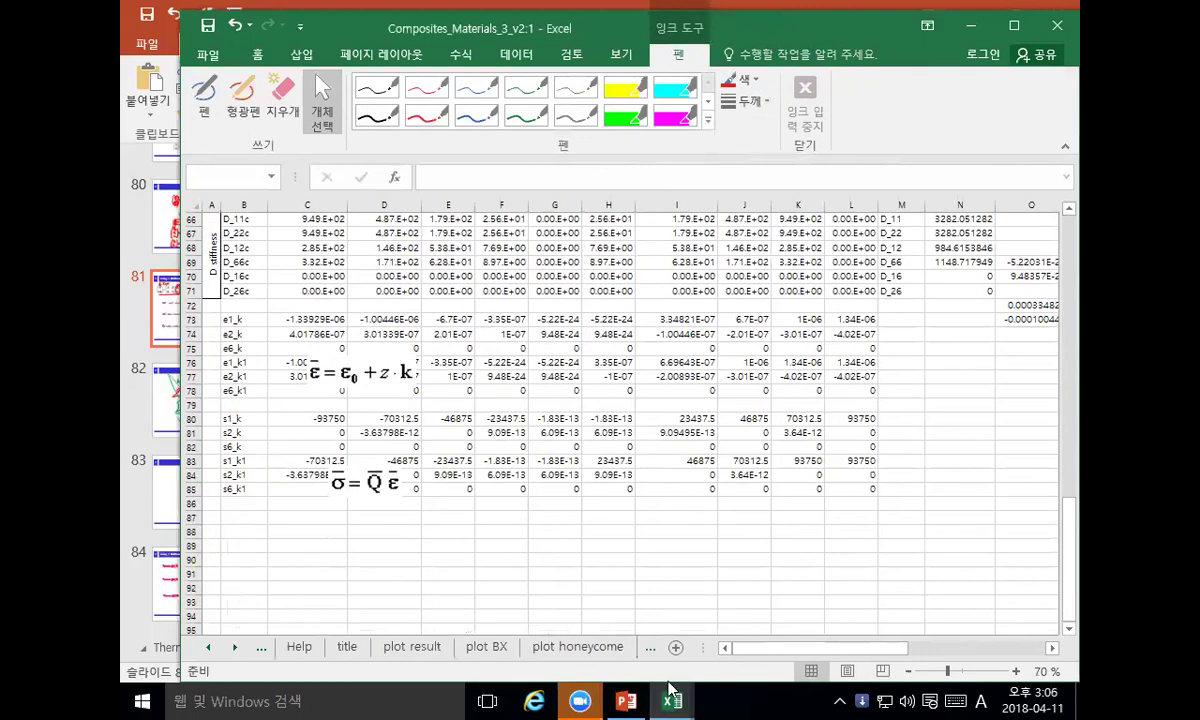
click(626, 701)
click(700, 535)
drag(688, 520, 716, 518)
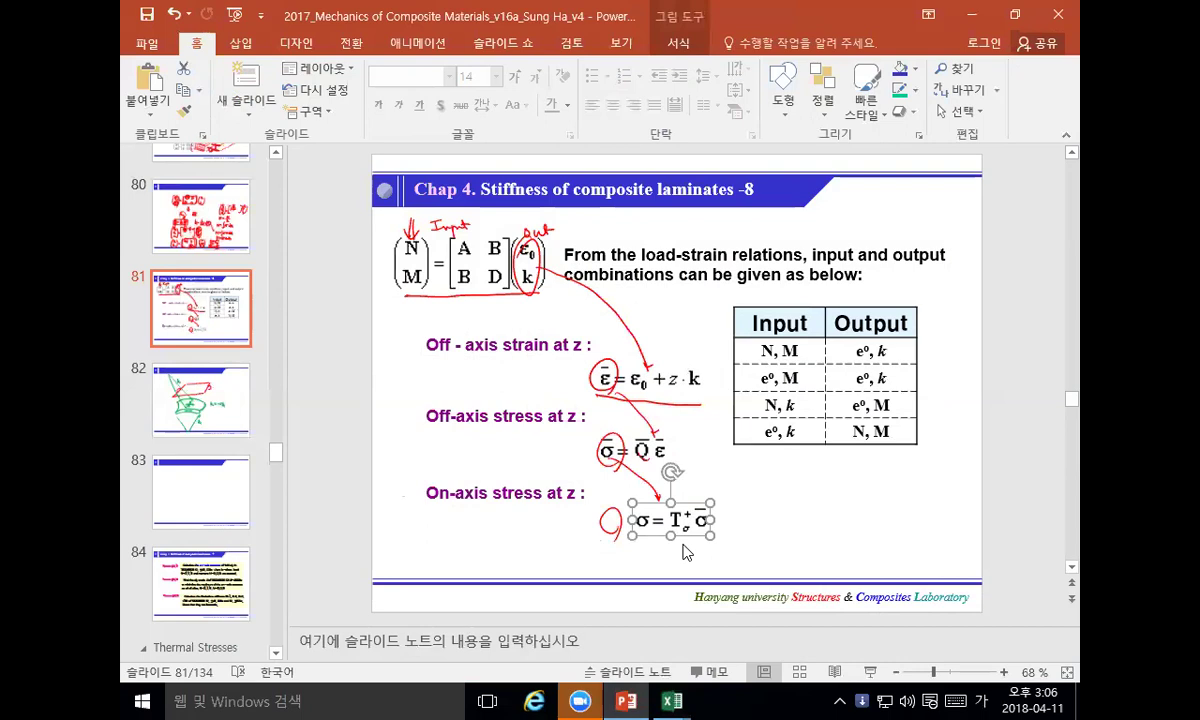
double_click(675, 517)
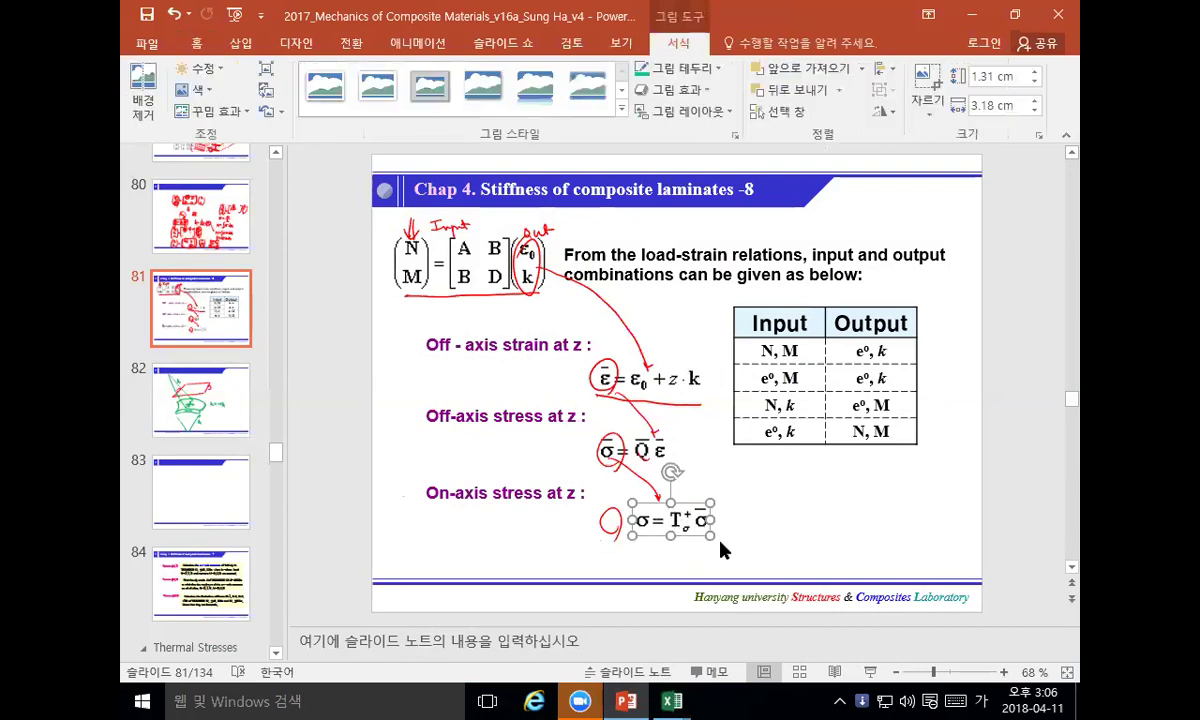
Step: Paste the on-axis stress equation into the Excel worksheet, place it around rows 90 to 91 beneath the off-axis stress equation, and return to PowerPoint
click(672, 701)
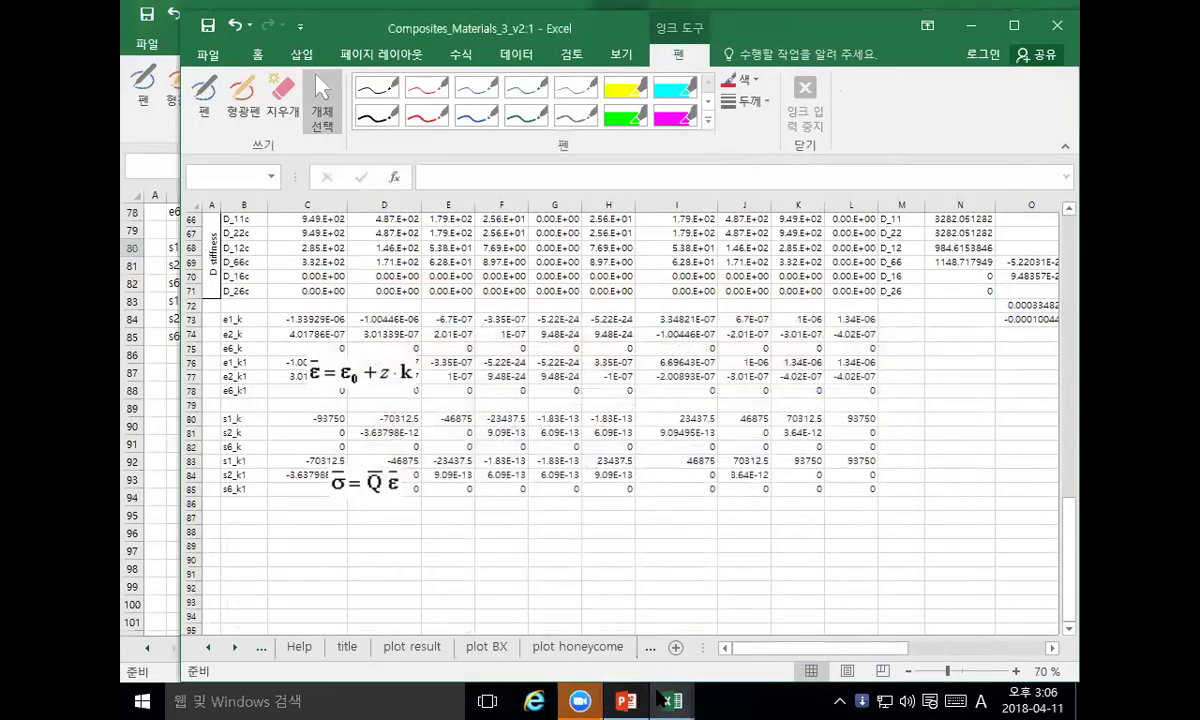
click(385, 546)
click(425, 531)
key(ctrl+v)
drag(443, 557, 357, 572)
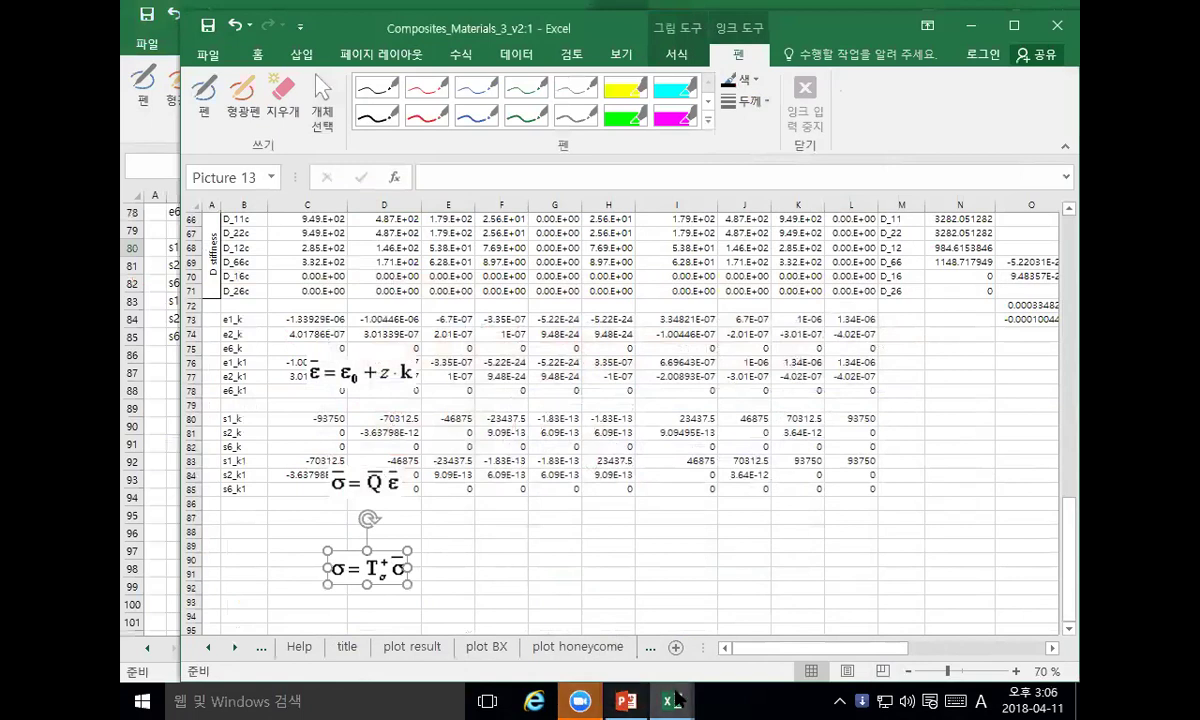
click(626, 701)
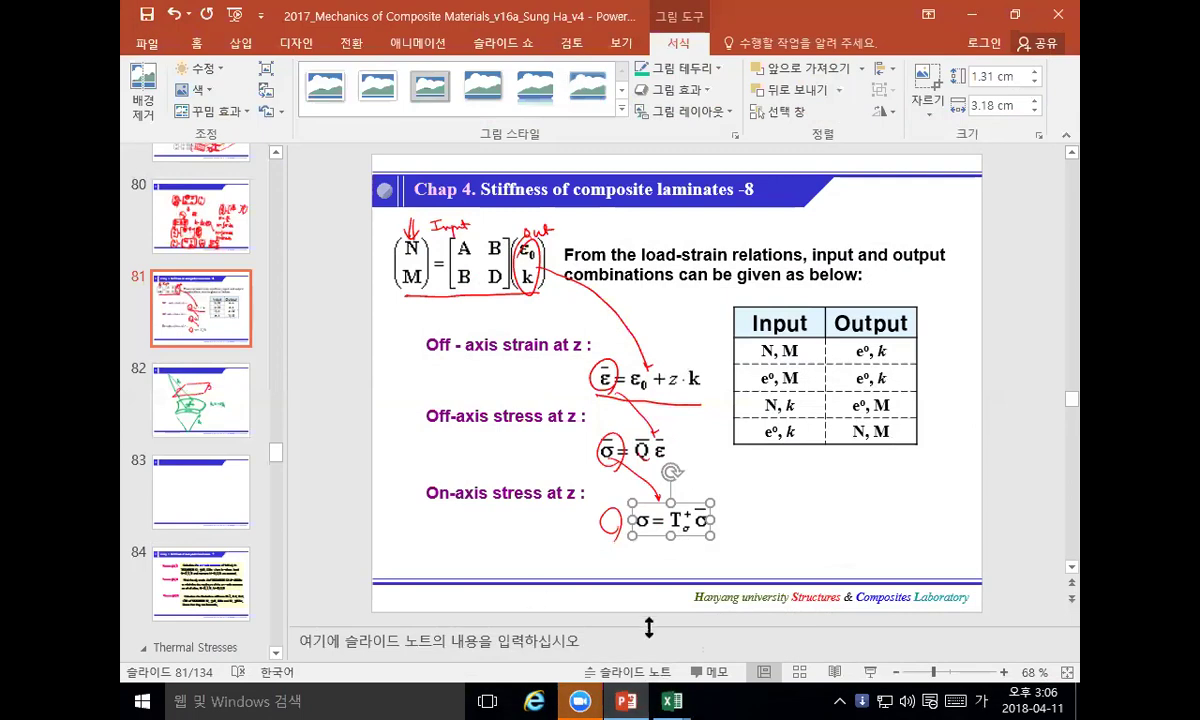
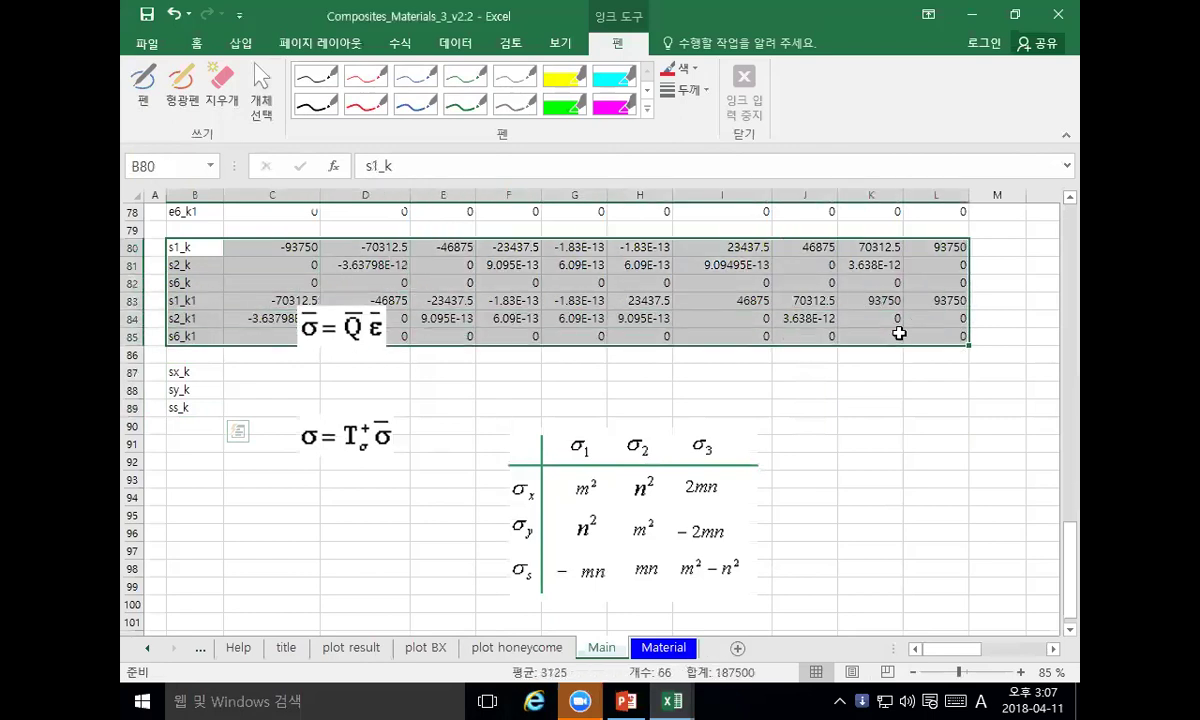
Step: Create names for the stress rows in B80:L85 from their labels, and shift the stress transformation table slightly upward
click(402, 46)
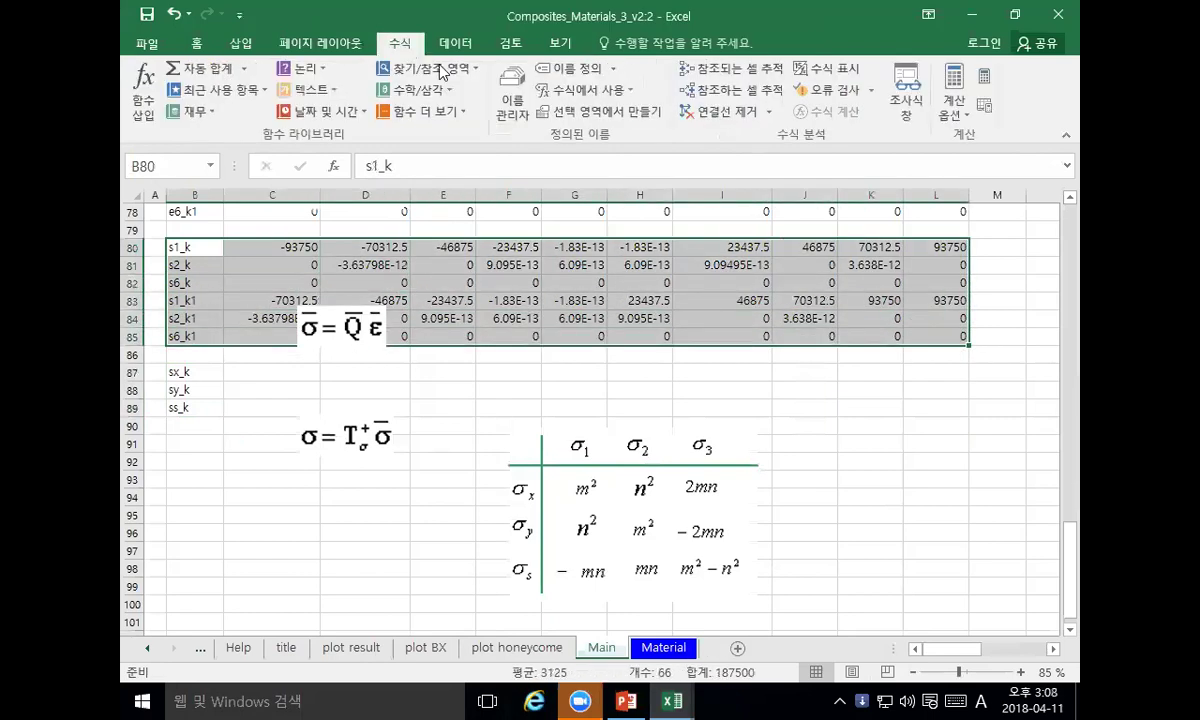
click(598, 110)
click(596, 400)
click(267, 372)
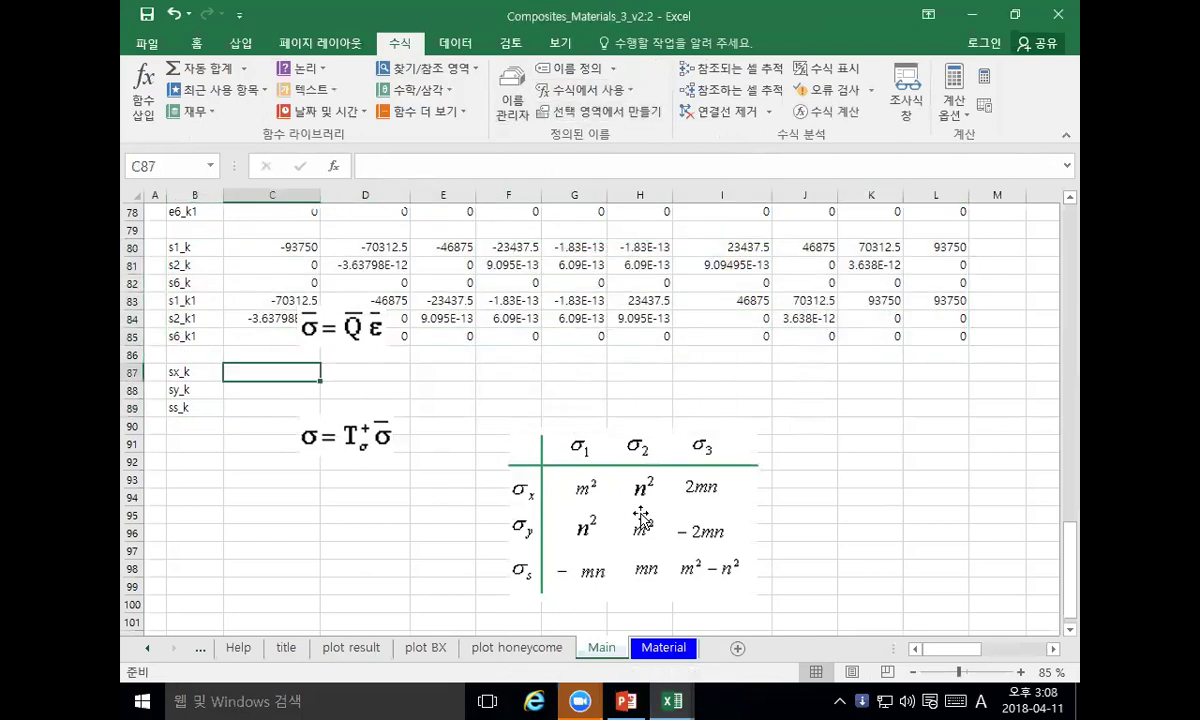
drag(600, 485, 612, 447)
Step: Check the cos row's formula in C26, and start the sx_k formula in C87 with =cos^2*s1_k
scroll(605, 457, up, 5)
scroll(605, 457, up, 15)
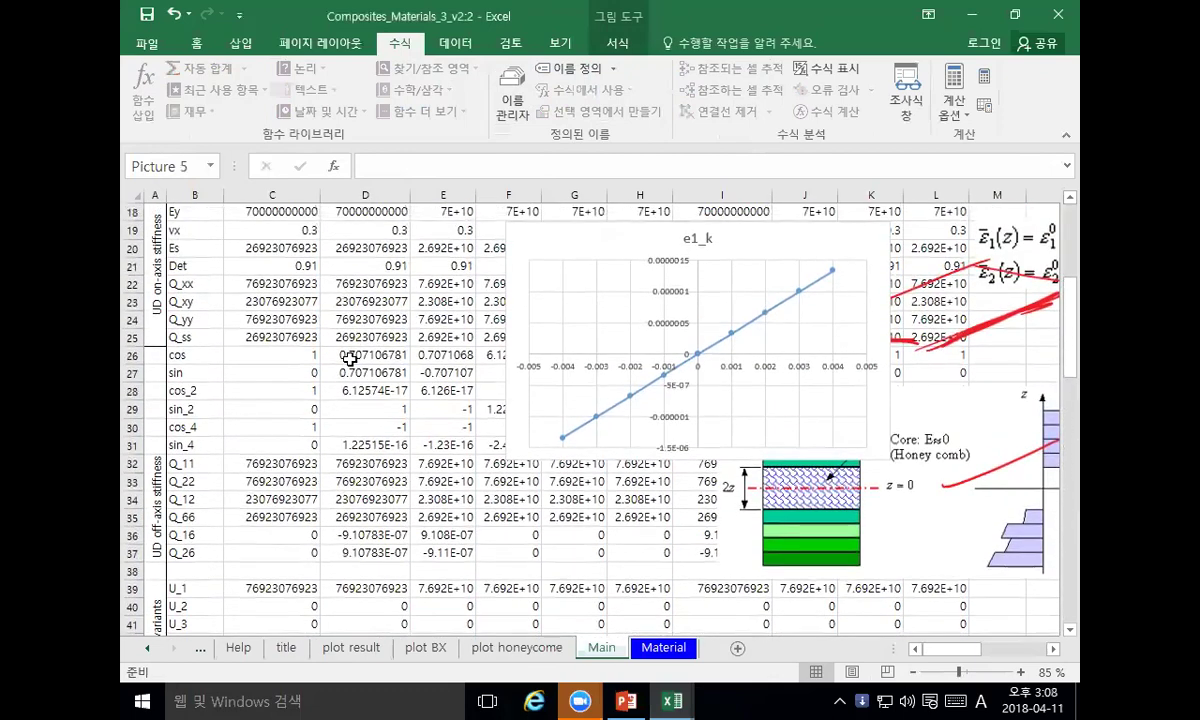
click(200, 355)
click(253, 354)
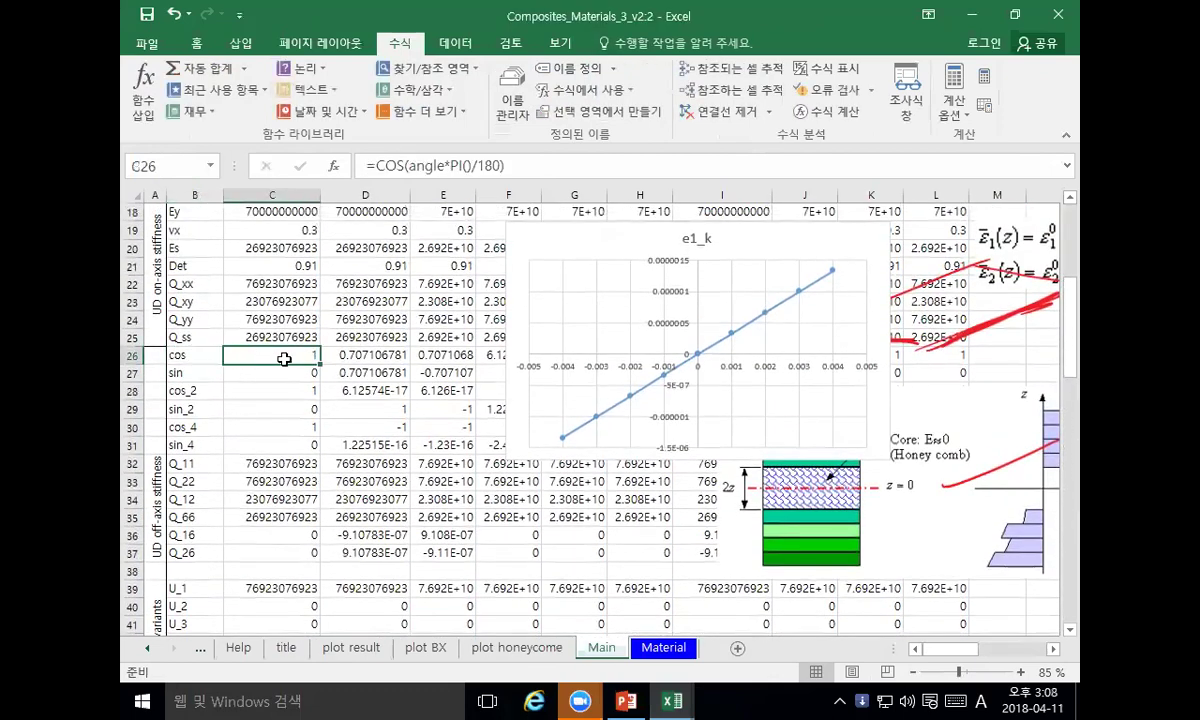
scroll(280, 356, down, 19)
scroll(284, 362, down, 2)
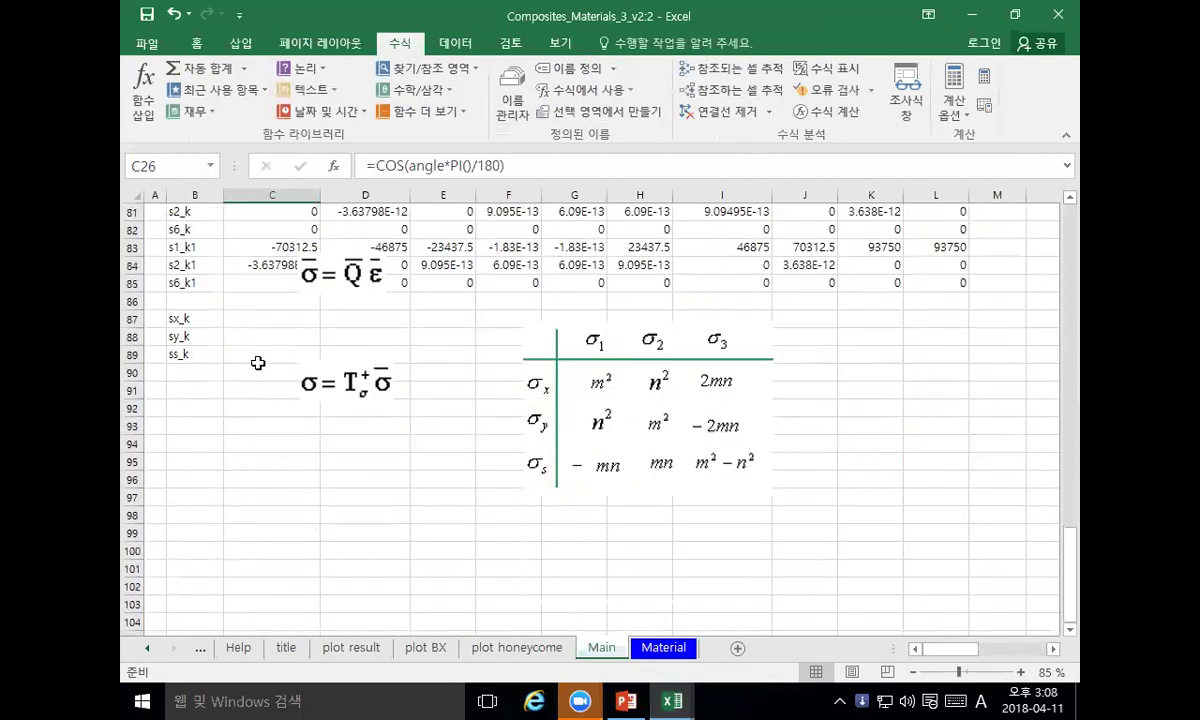
click(175, 316)
scroll(245, 360, up, 1)
click(260, 373)
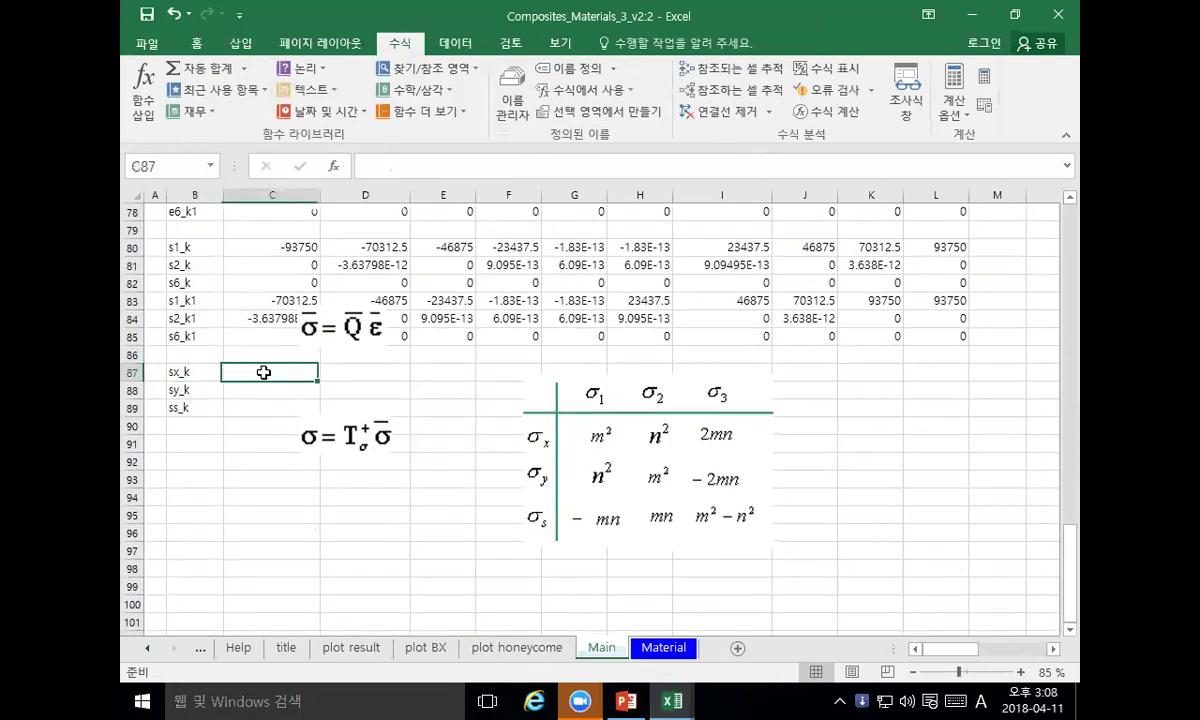
text(=c)
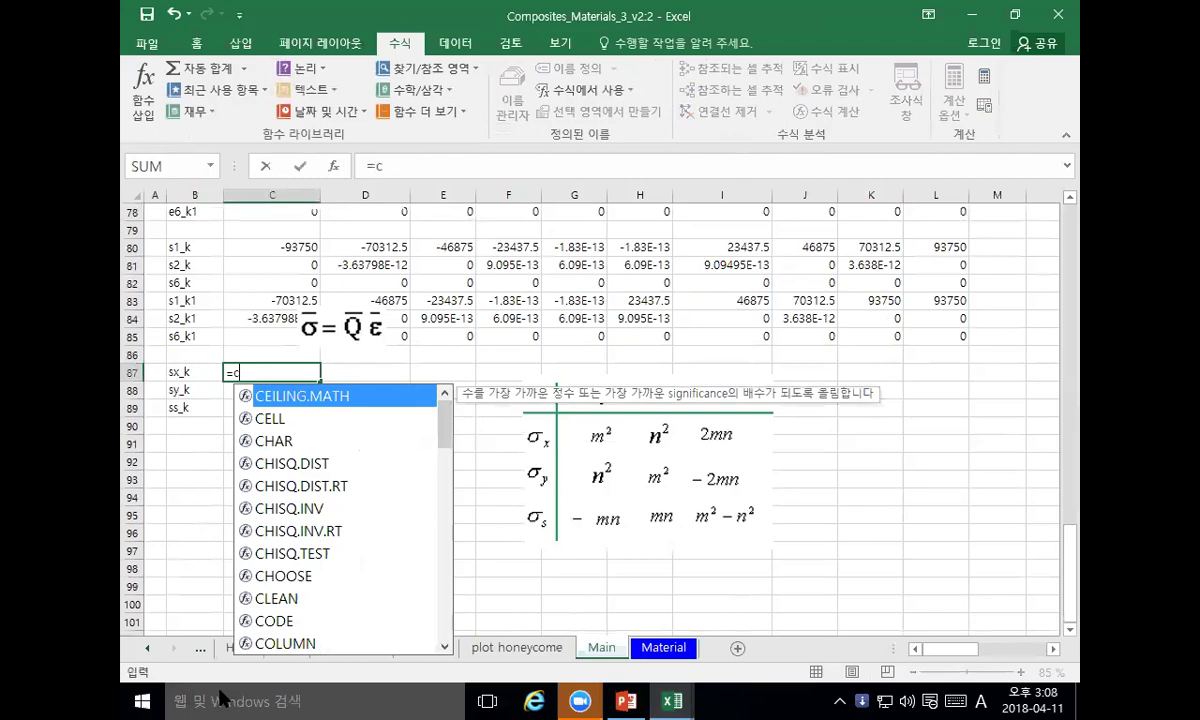
text(os^2*)
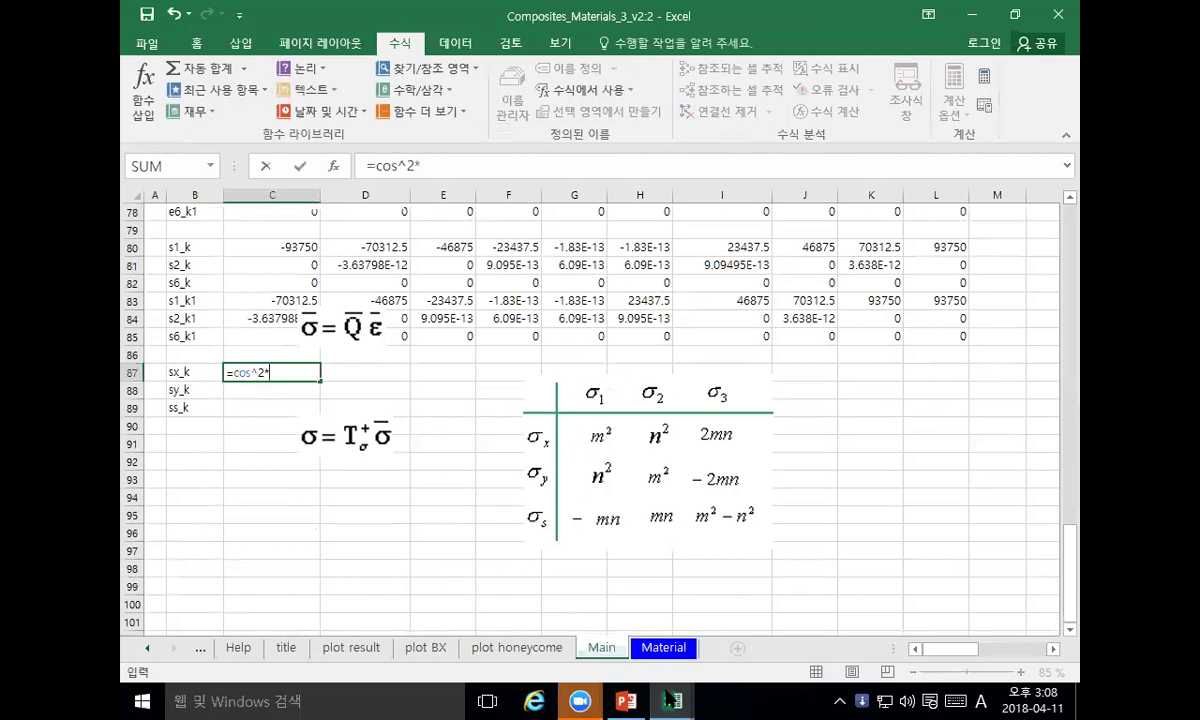
text(s)
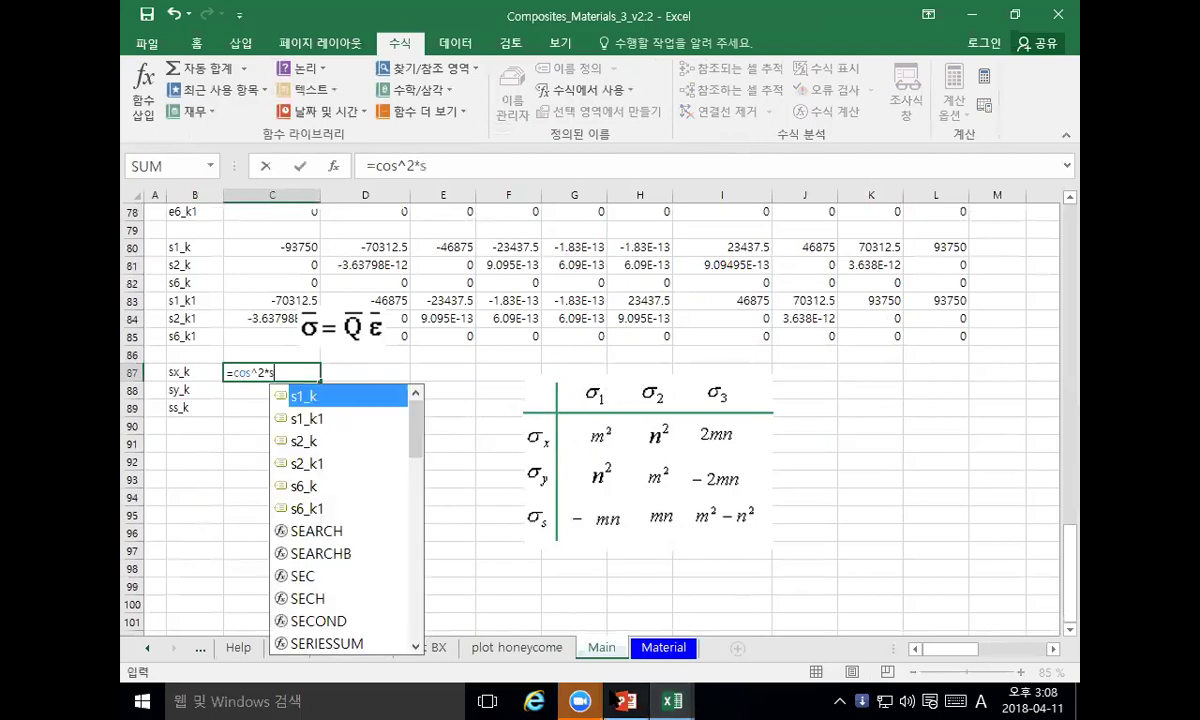
text(1_k)
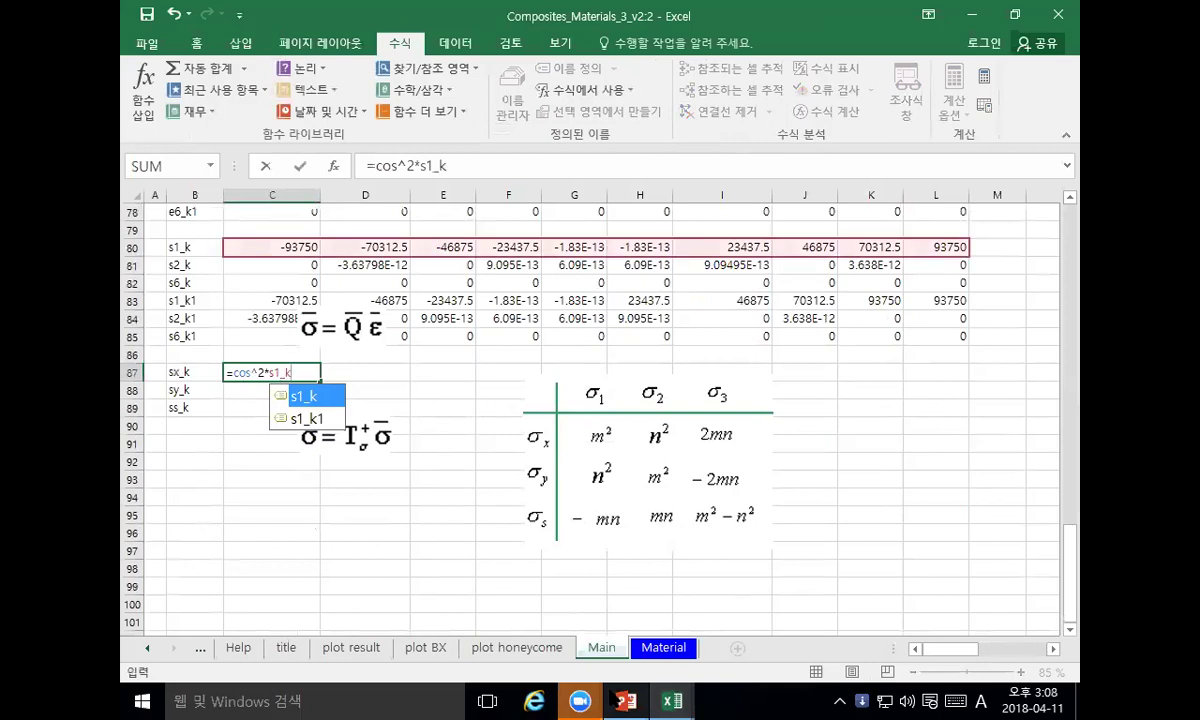
Step: Add the second term +sin^2*s2_k to the sx_k formula in C87
click(455, 168)
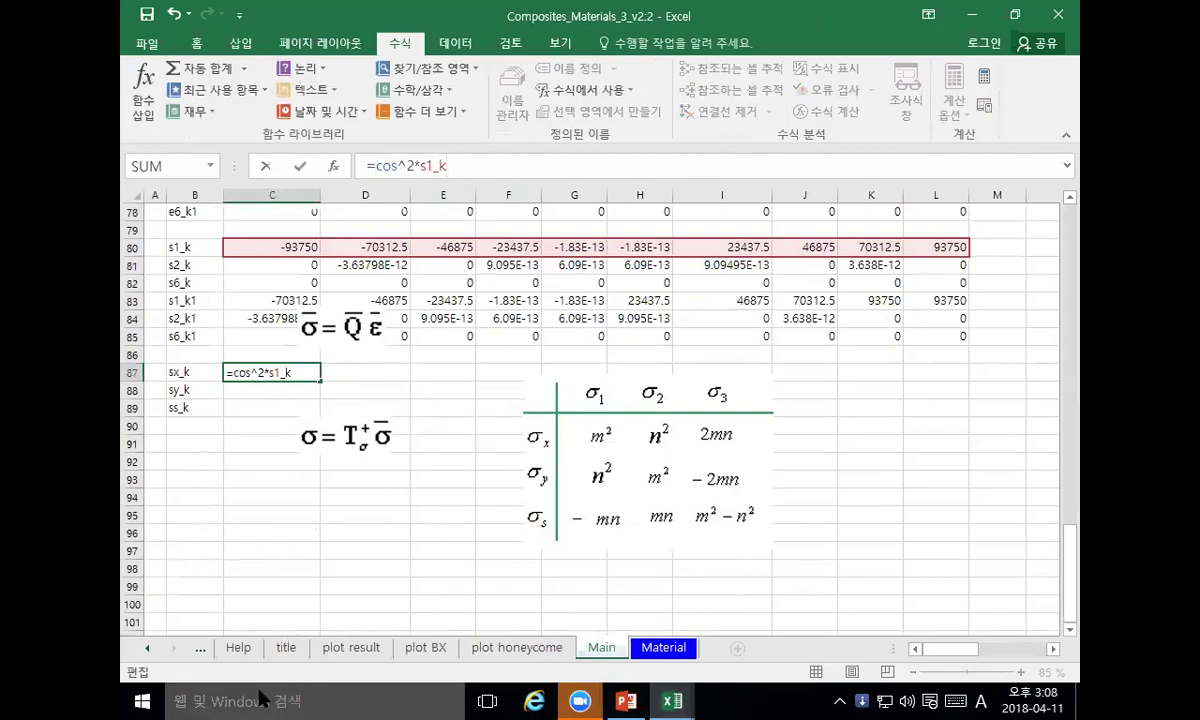
text(+cos^2*s1_k)
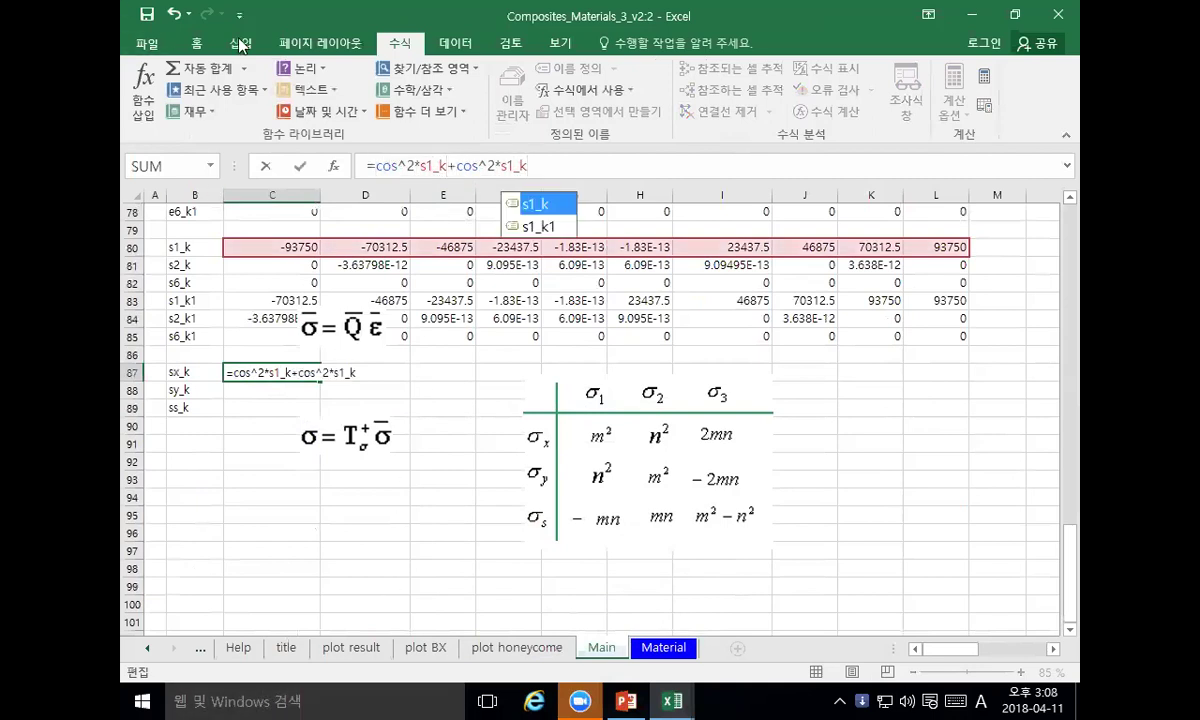
drag(478, 166, 456, 166)
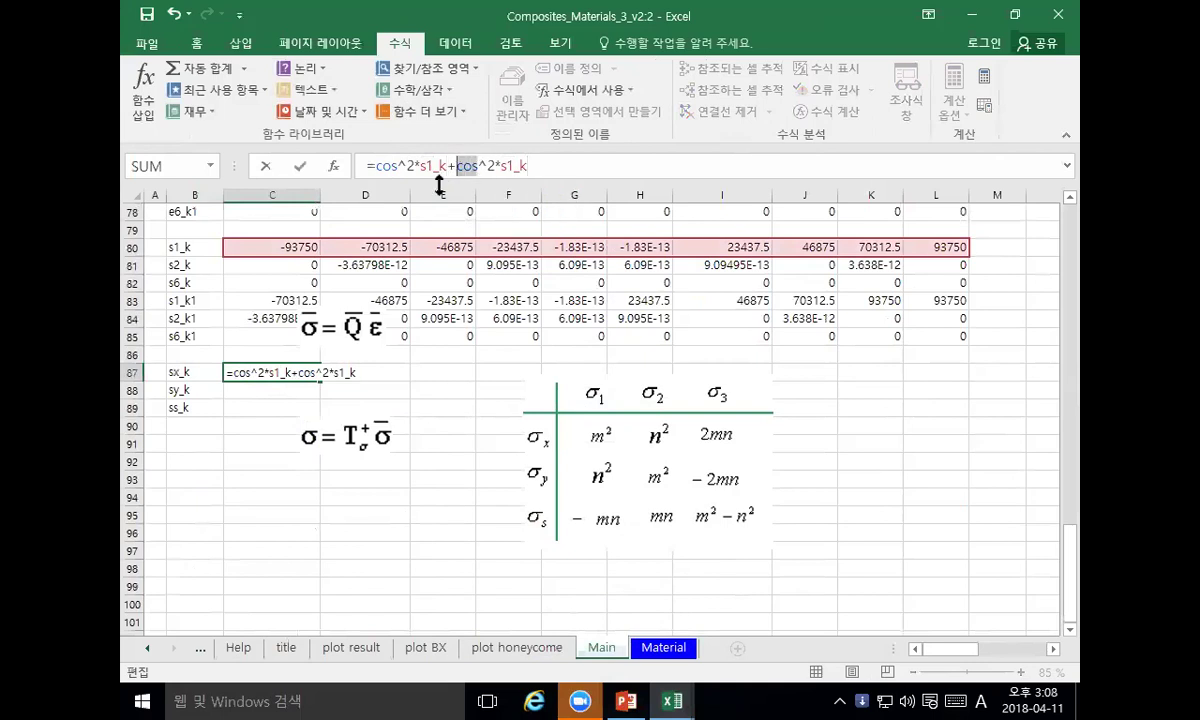
text(sin)
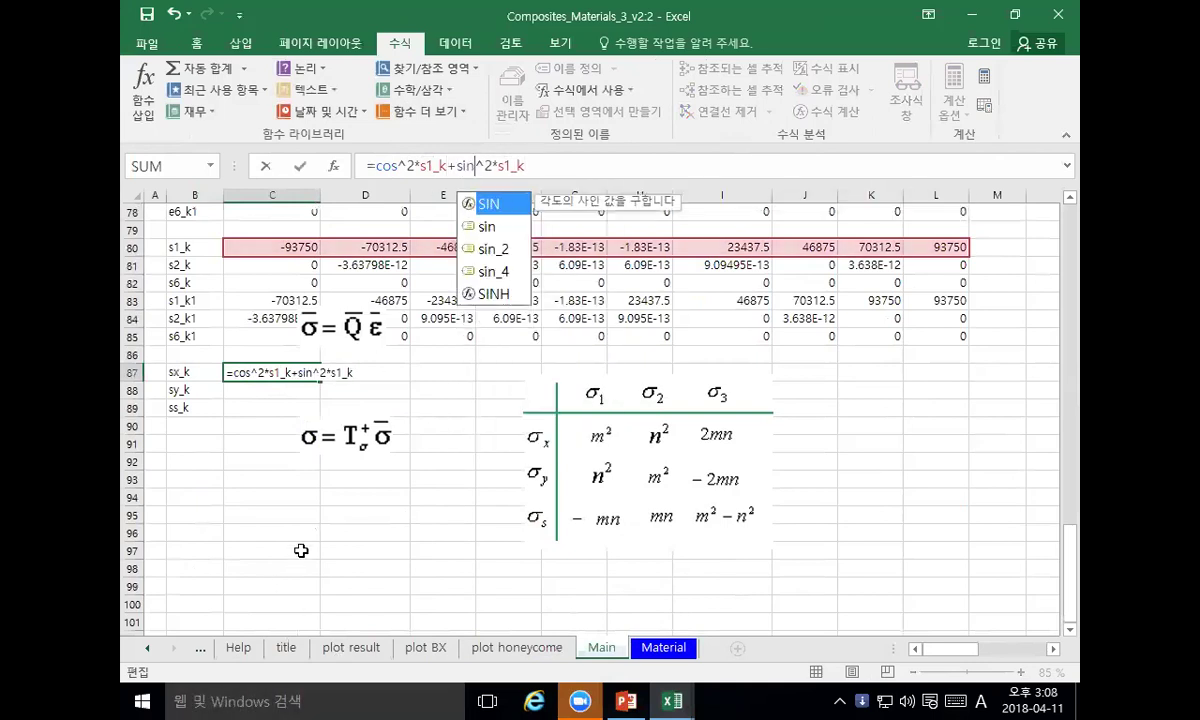
click(509, 167)
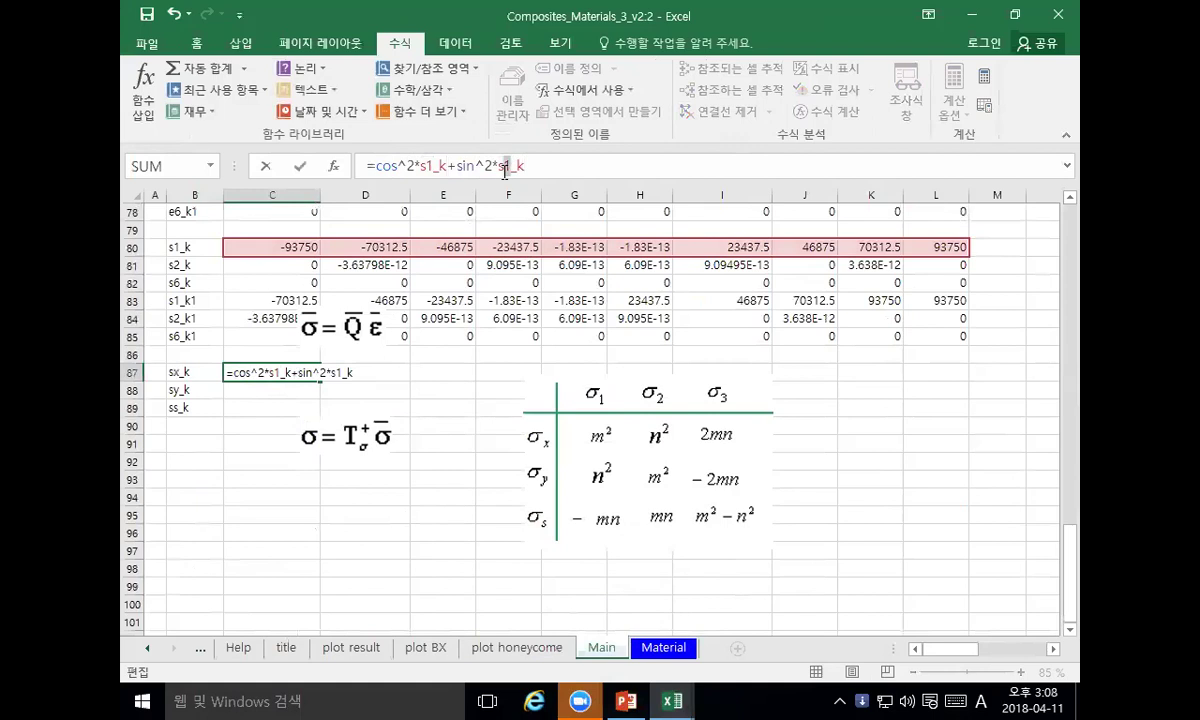
text(2_k)
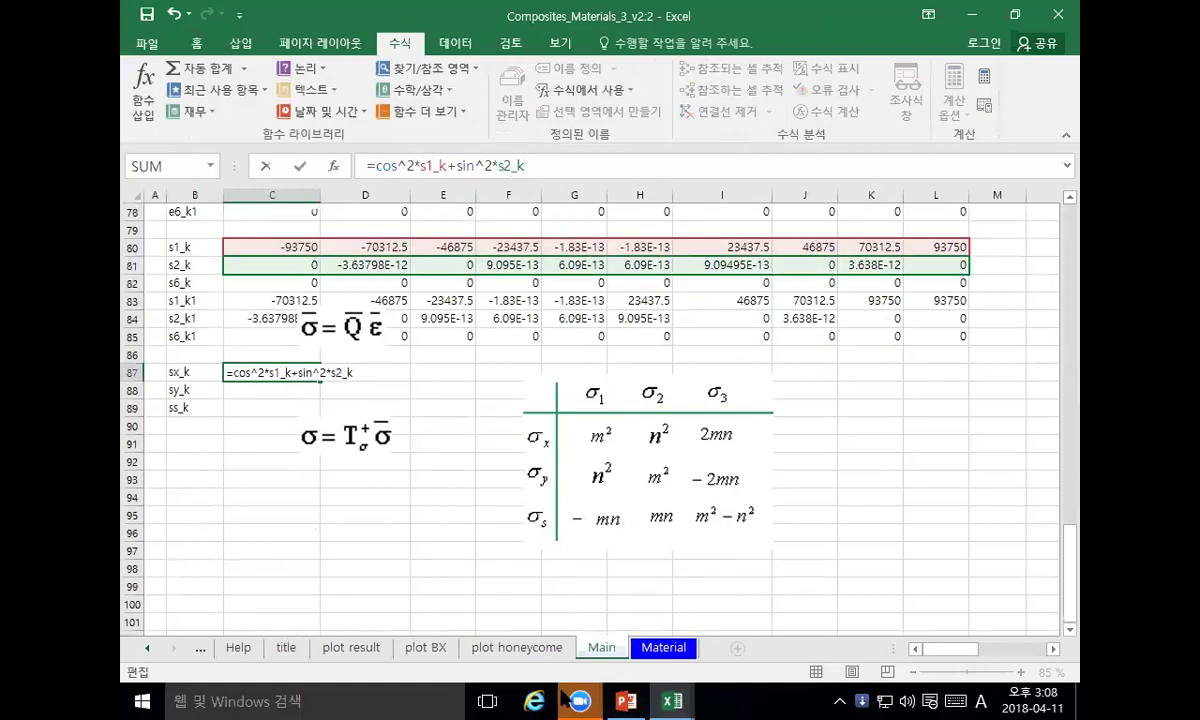
Step: Add the third term +2*sin*cos*s6_k to the sx_k formula in C87 and enter the completed formula
text(+cos^2*s1_k)
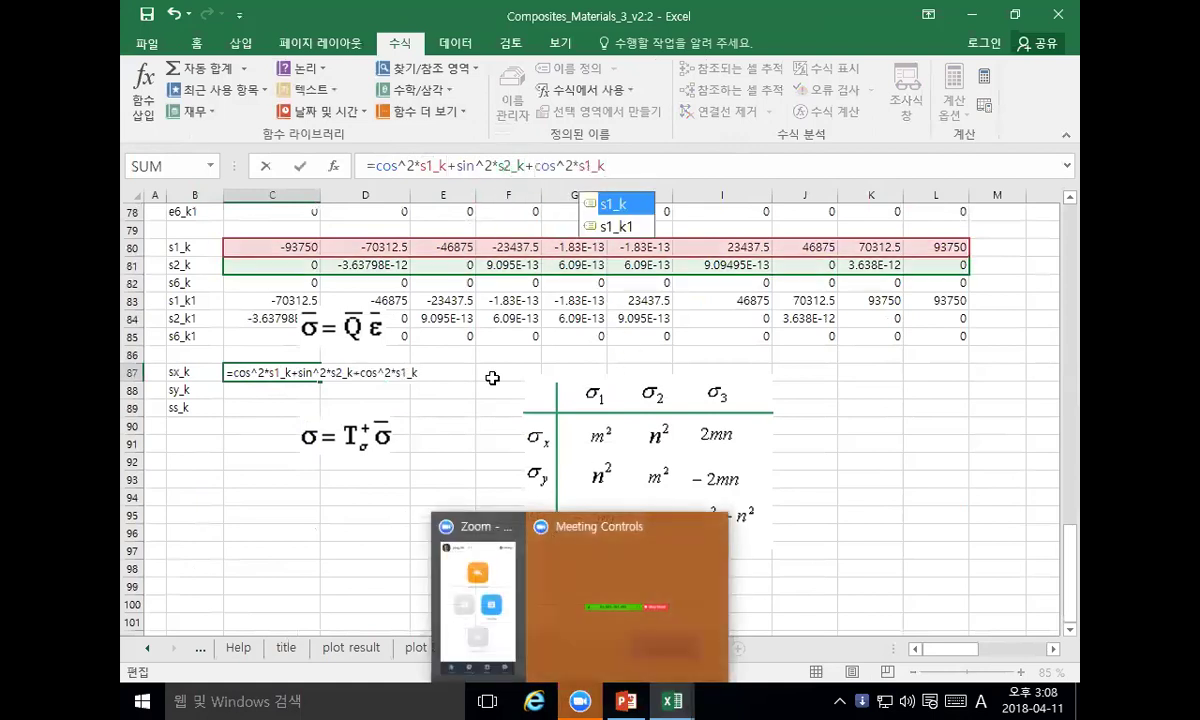
key(Escape)
key(Left)
key(Left)
key(Left)
key(Left)
key(Left)
key(Left)
key(Left)
key(Left)
key(Left)
key(Left)
text(2*sin)
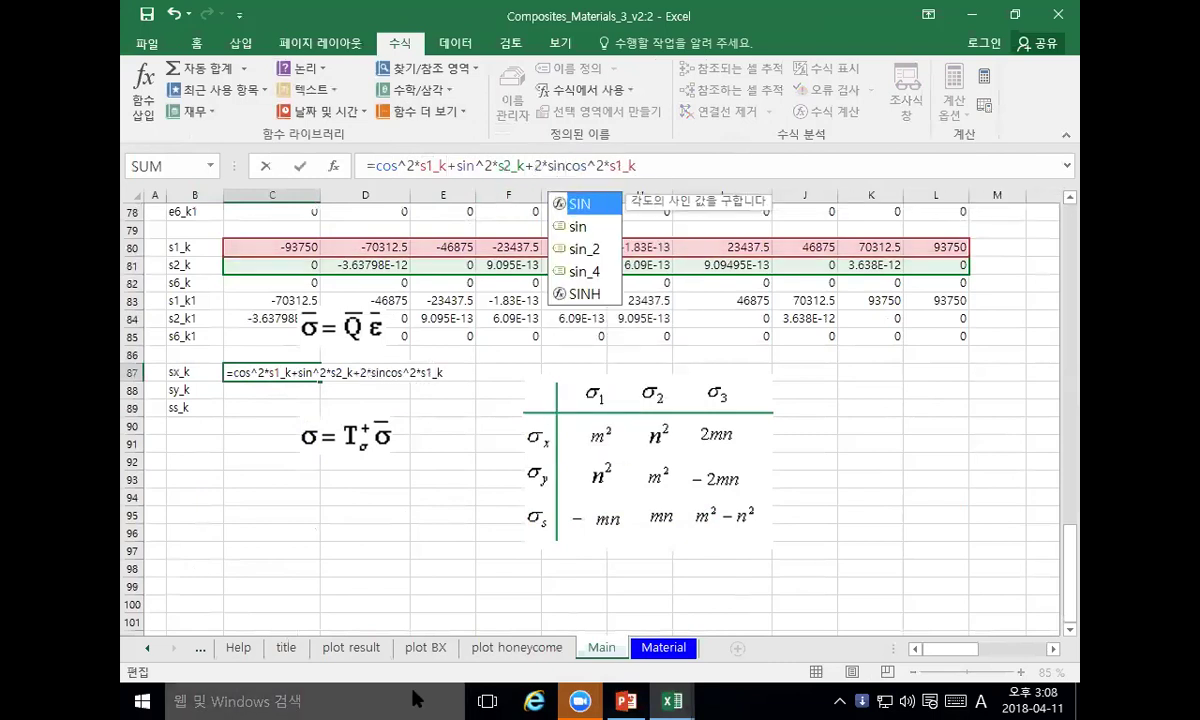
text(*)
key(Delete)
key(Delete)
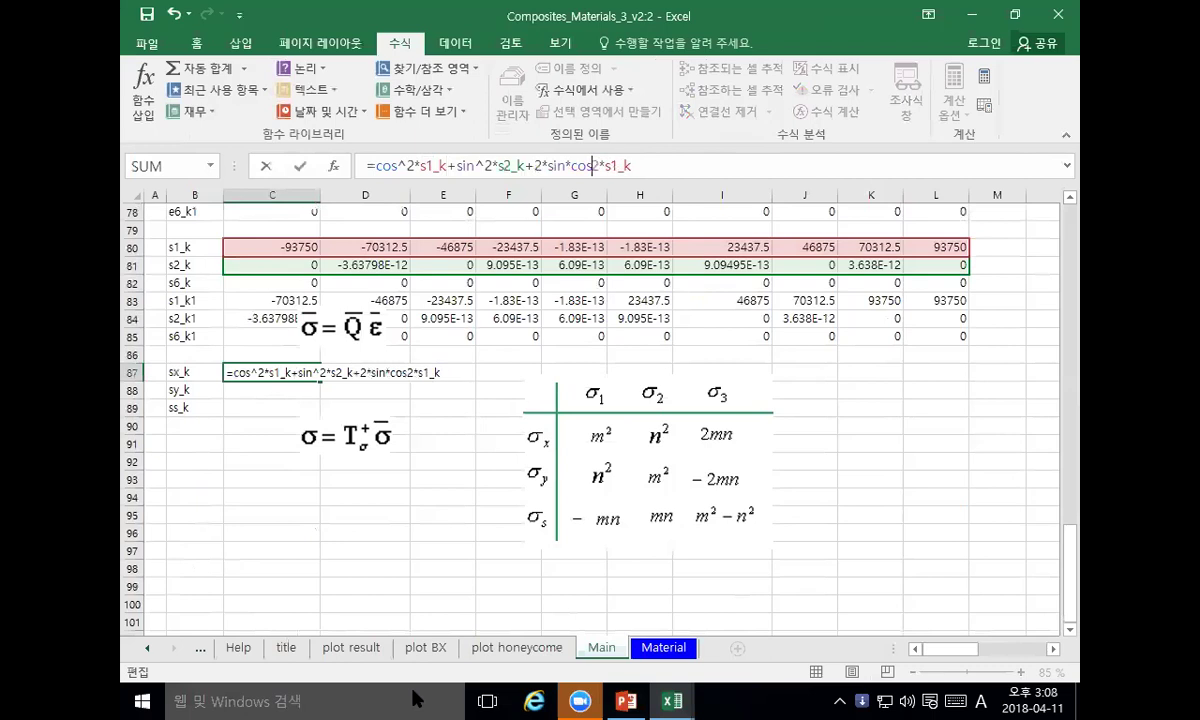
key(Right)
key(Right)
key(Delete)
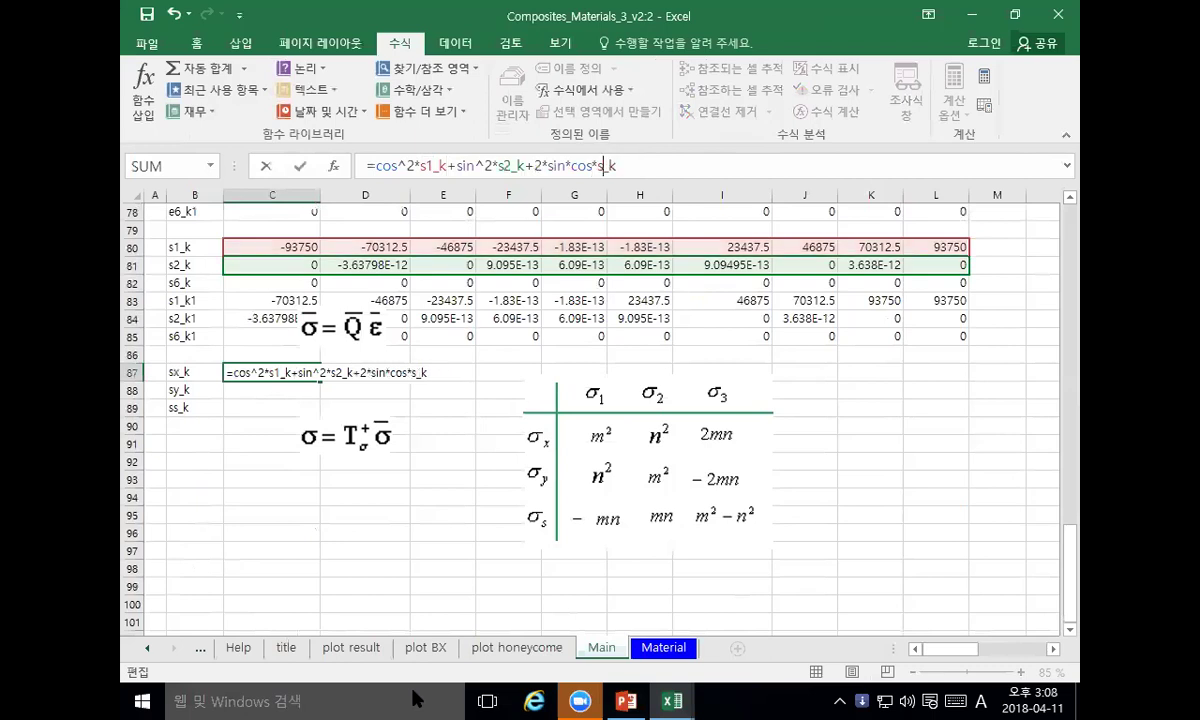
text(6)
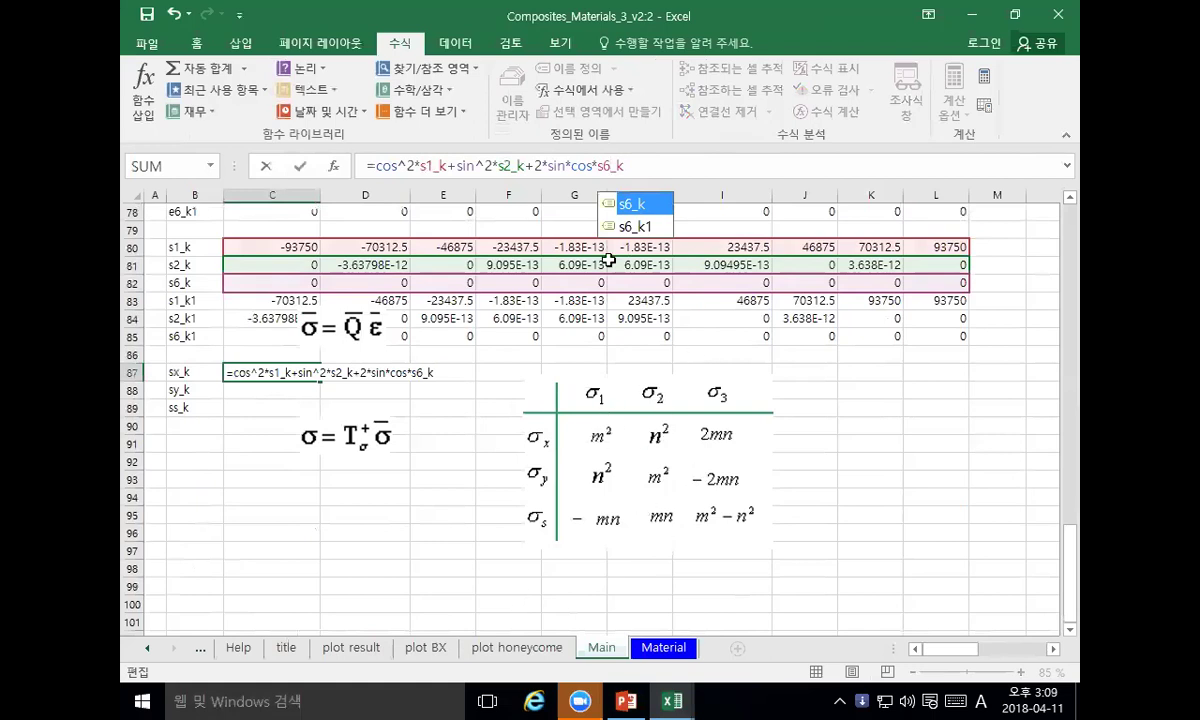
click(637, 162)
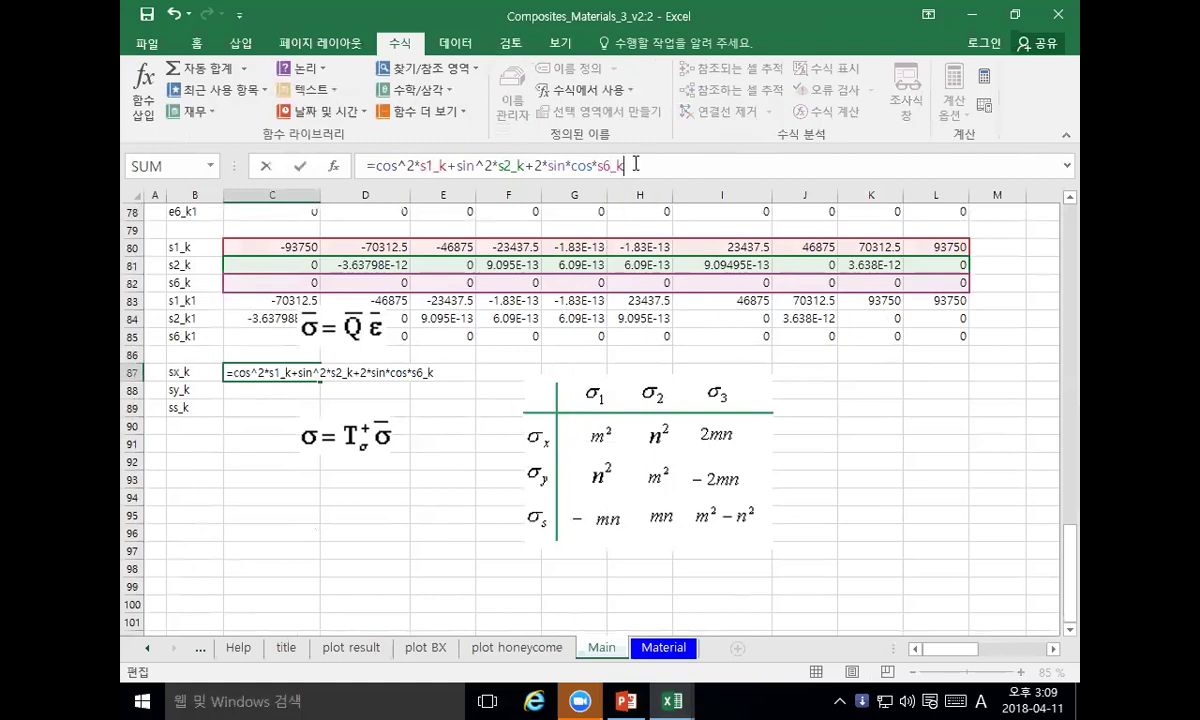
click(305, 167)
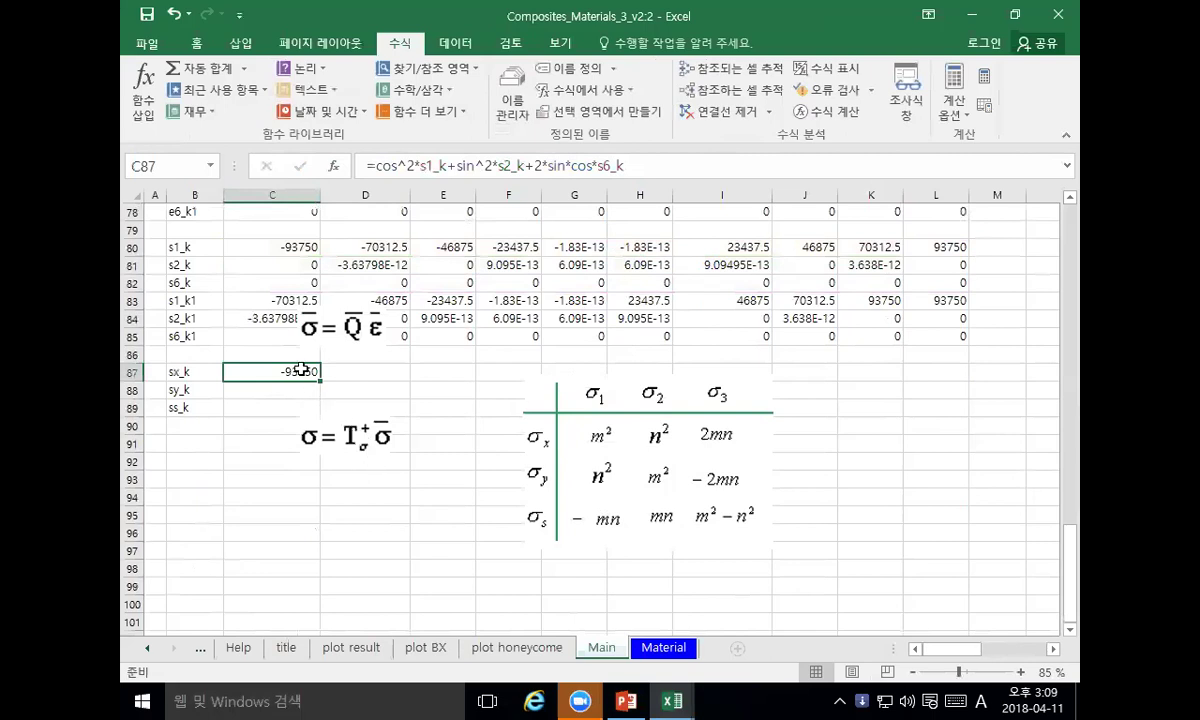
Step: Compare the sx_k result in C87 with s1_k in C80, and check ply 1's material number and the material name formula in C16
click(297, 245)
click(271, 368)
scroll(301, 252, up, 18)
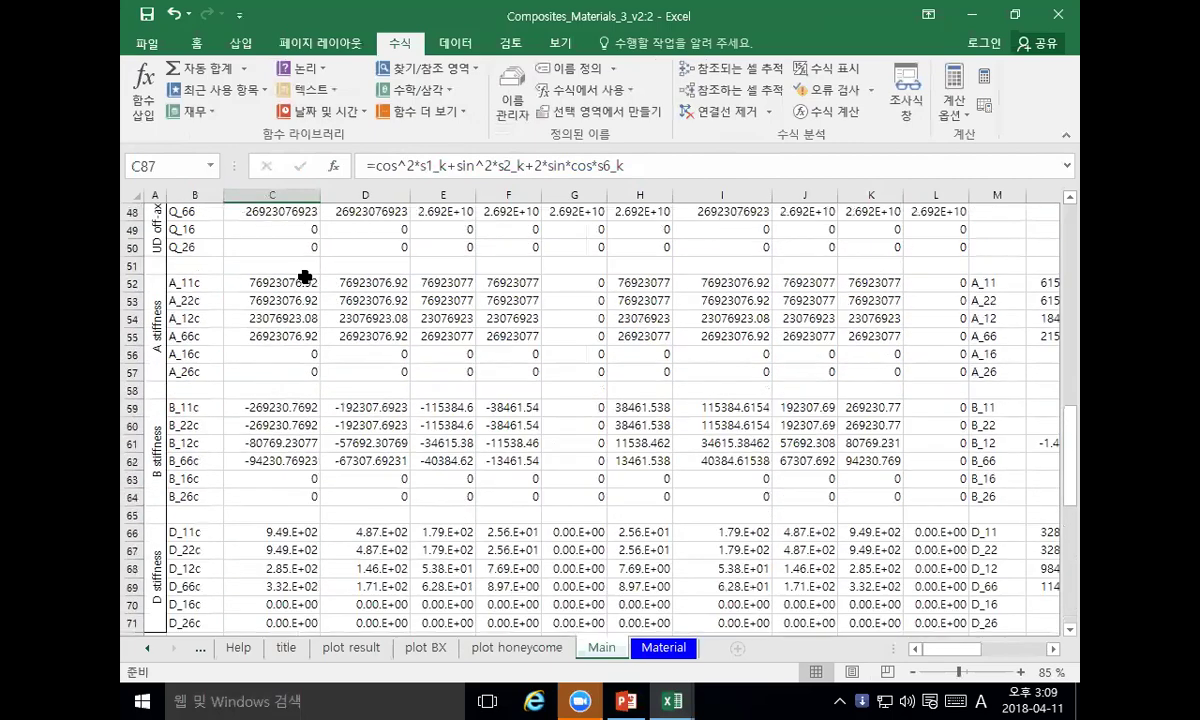
scroll(305, 277, up, 6)
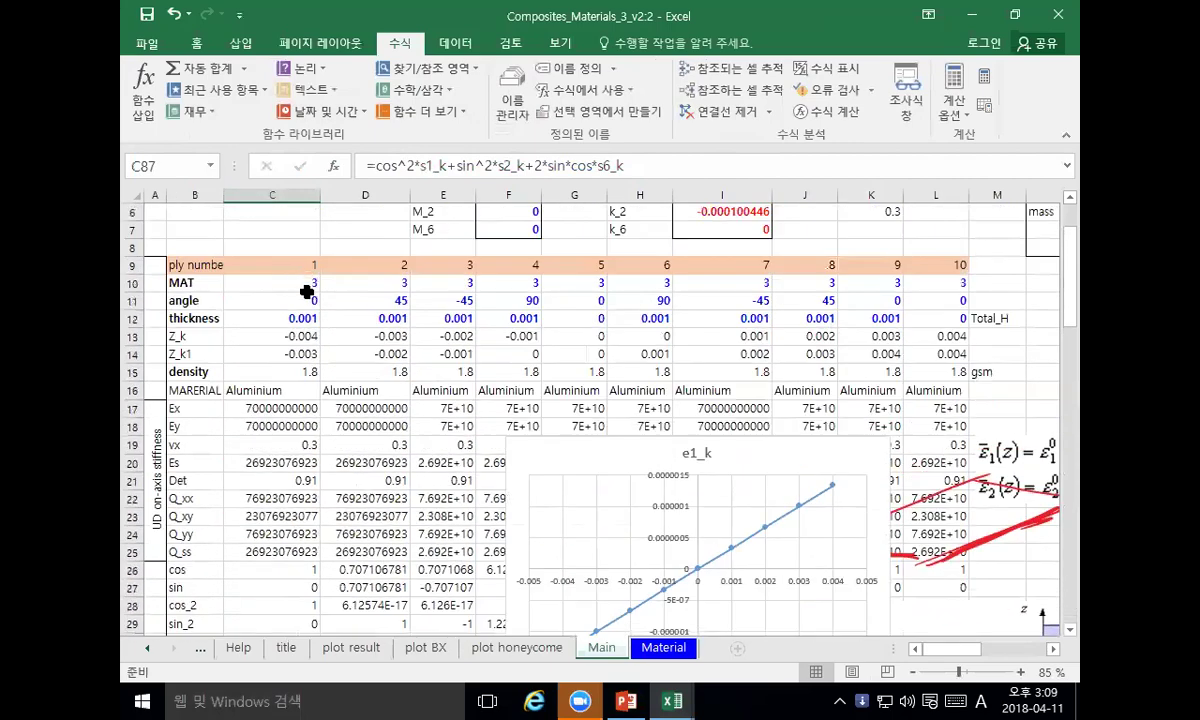
click(302, 286)
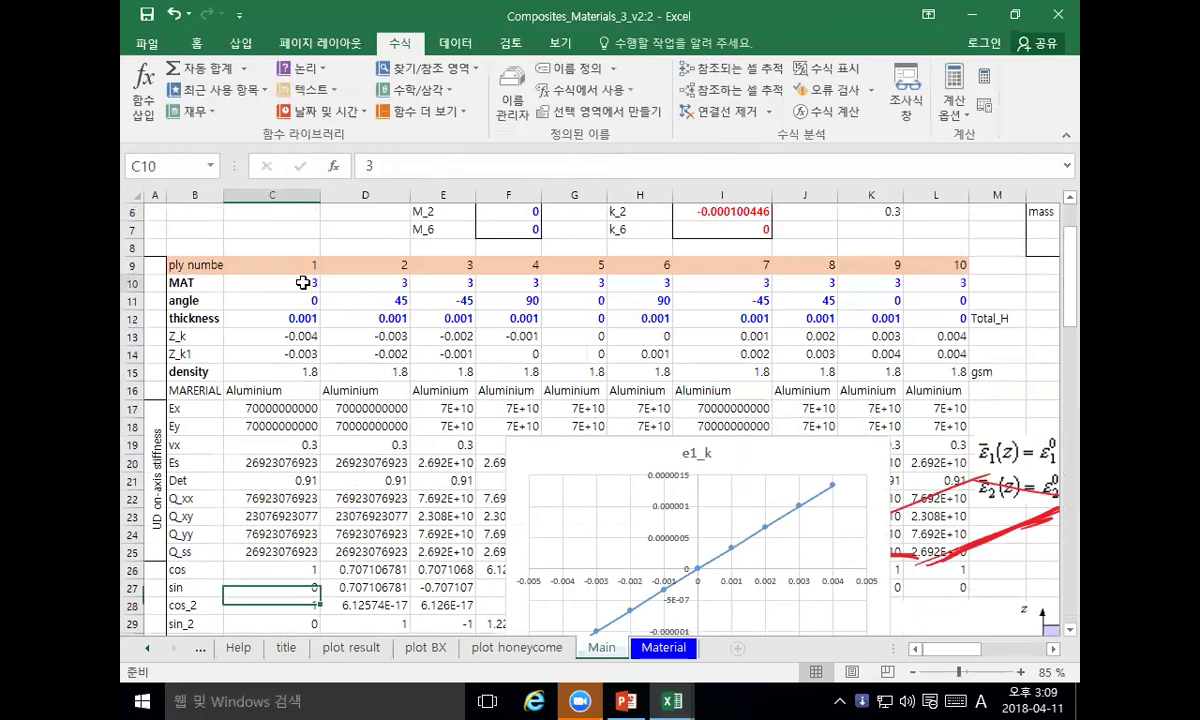
click(290, 390)
scroll(291, 395, down, 11)
scroll(291, 397, down, 10)
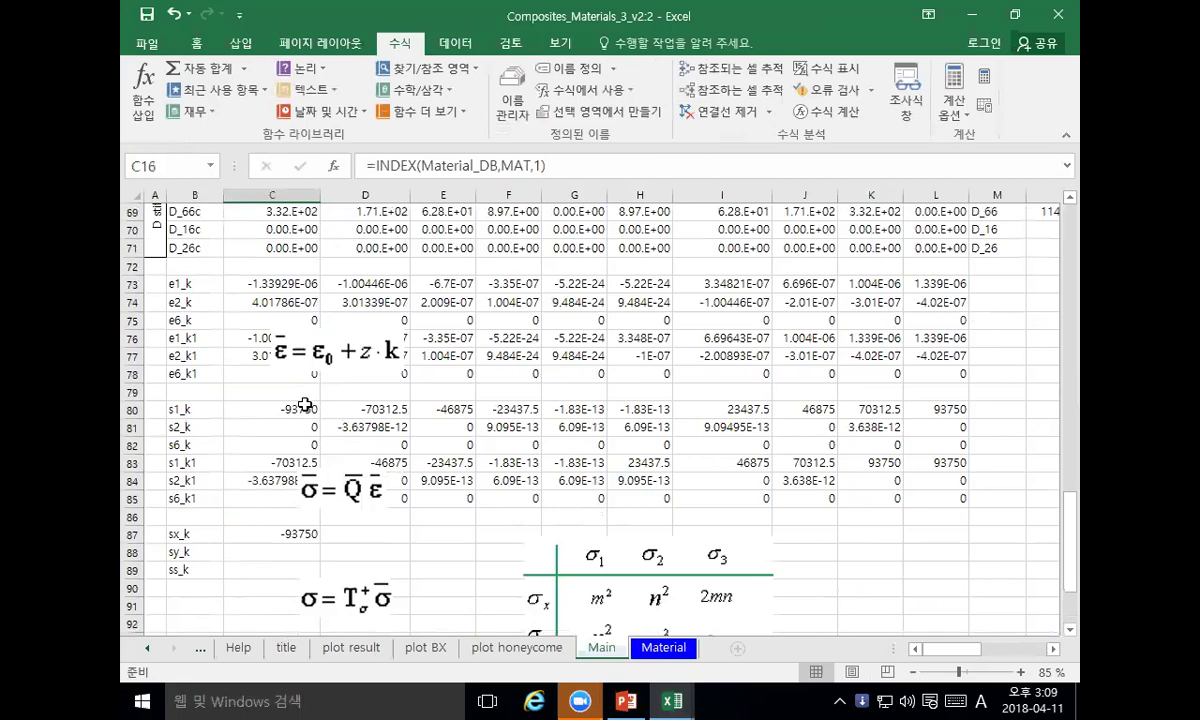
scroll(305, 405, down, 4)
scroll(295, 380, up, 1)
click(292, 370)
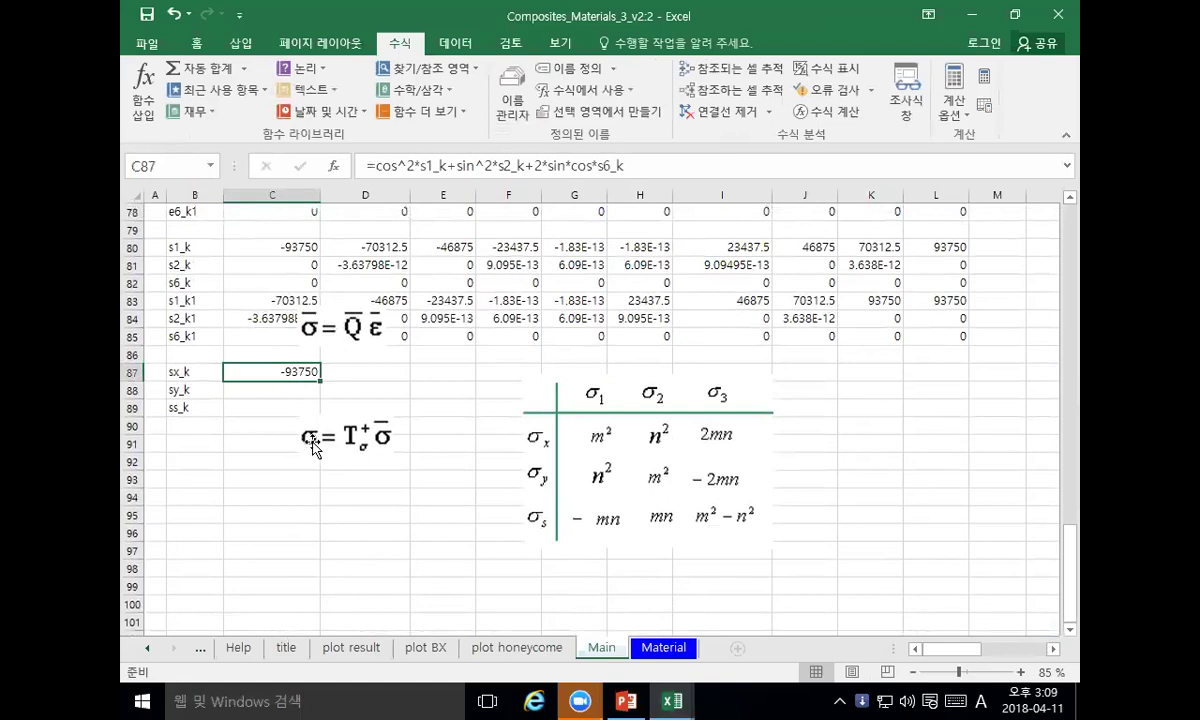
Step: Copy the sx_k formula into the sy_k cell C88 and change its first two terms to sin^2*s1_k+cos^2*s2_k
key(ctrl+c)
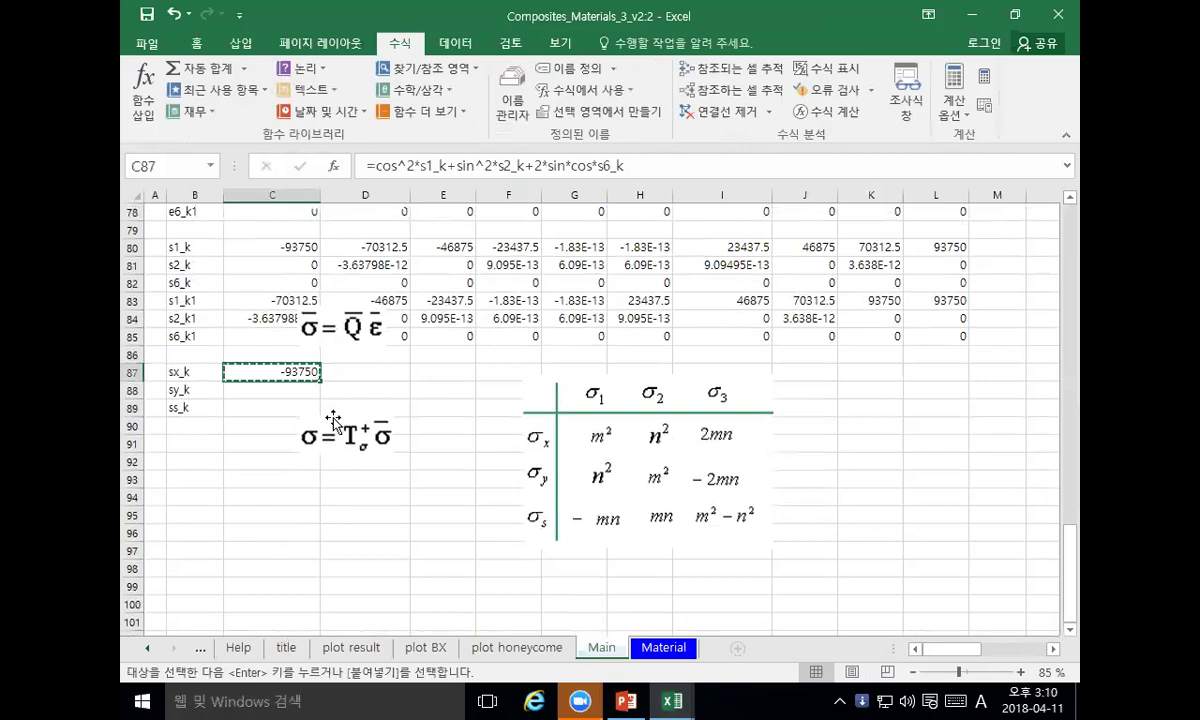
click(275, 388)
key(ctrl+v)
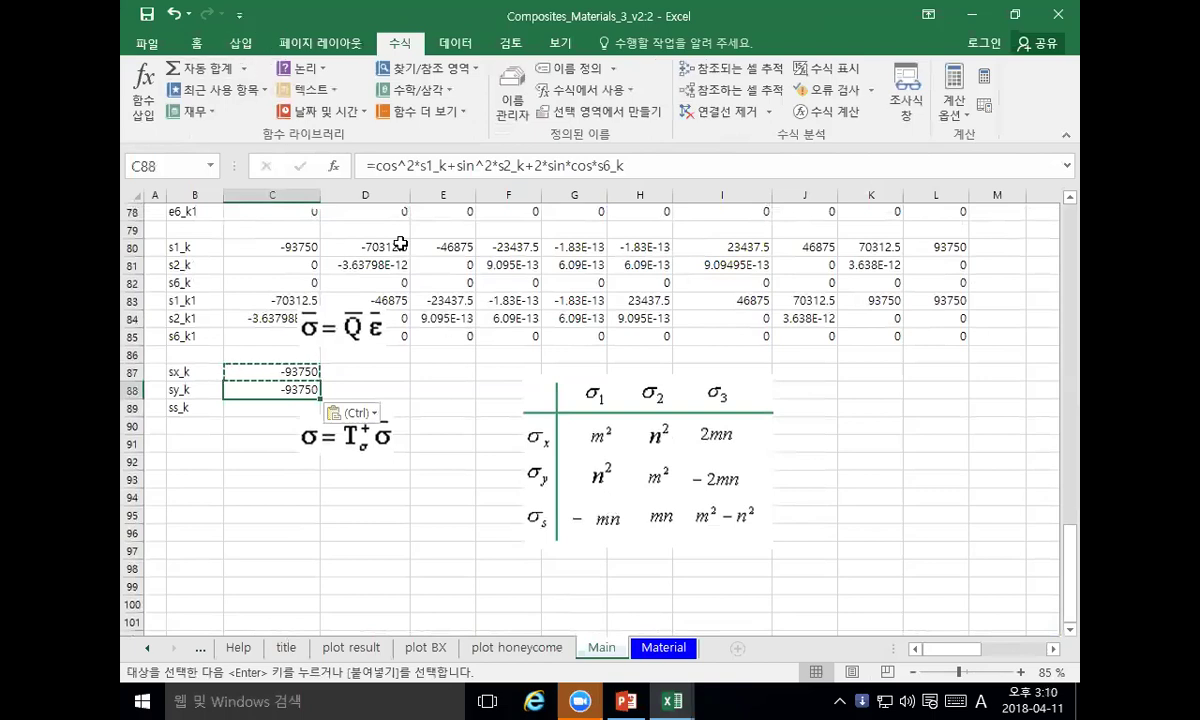
click(394, 167)
double_click(384, 166)
text(sin)
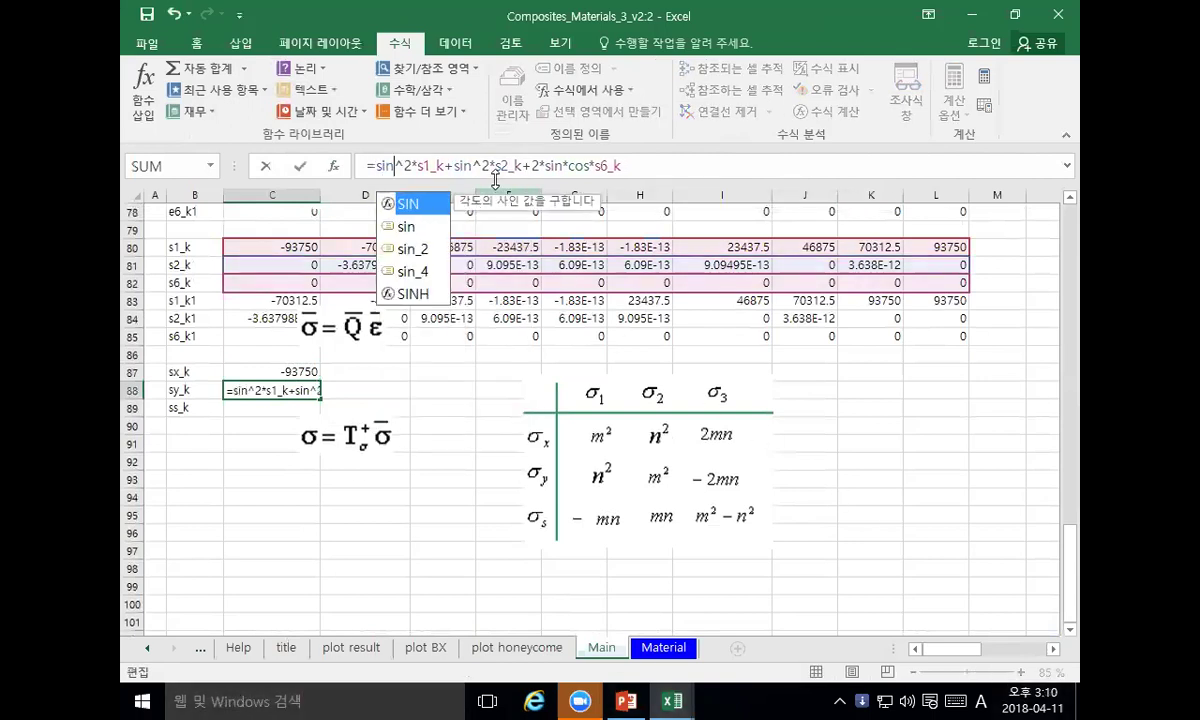
mouse_move(472, 166)
mouse_down()
mouse_move(583, 166)
mouse_move(452, 170)
mouse_up()
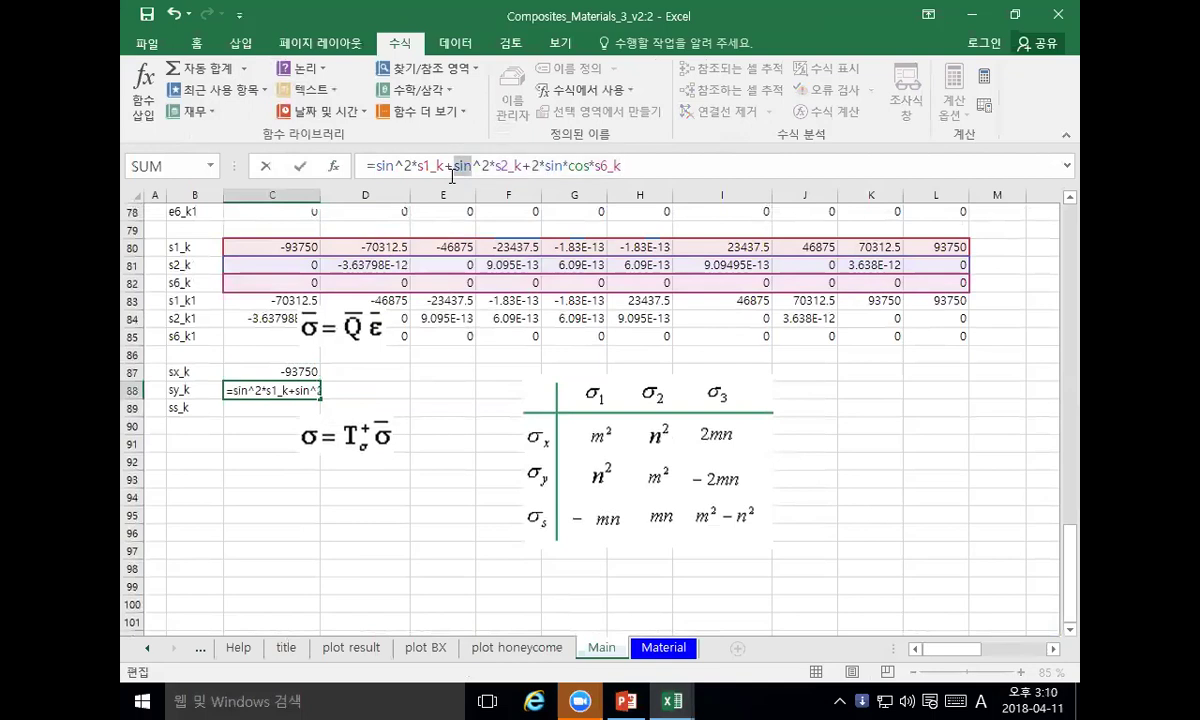
text(cos)
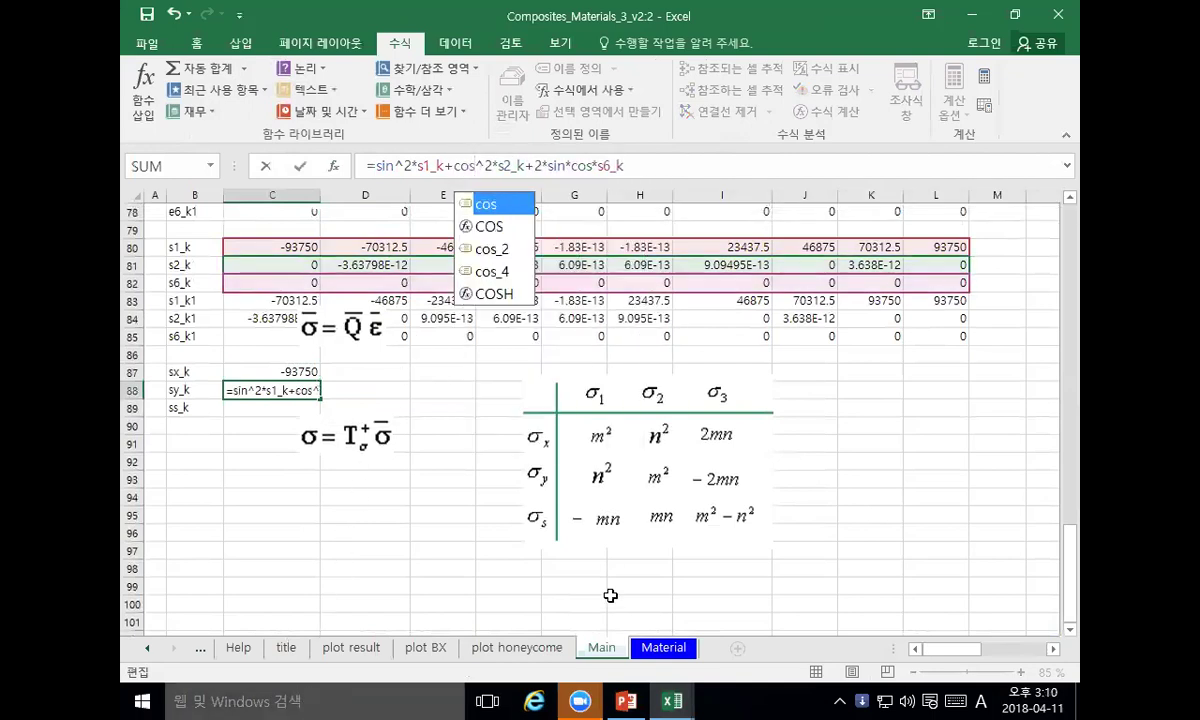
Step: Make the 2*sin*cos*s6_k term negative in the sy_k formula, enter it, and compare the result with s2_k in C81
drag(522, 168, 534, 170)
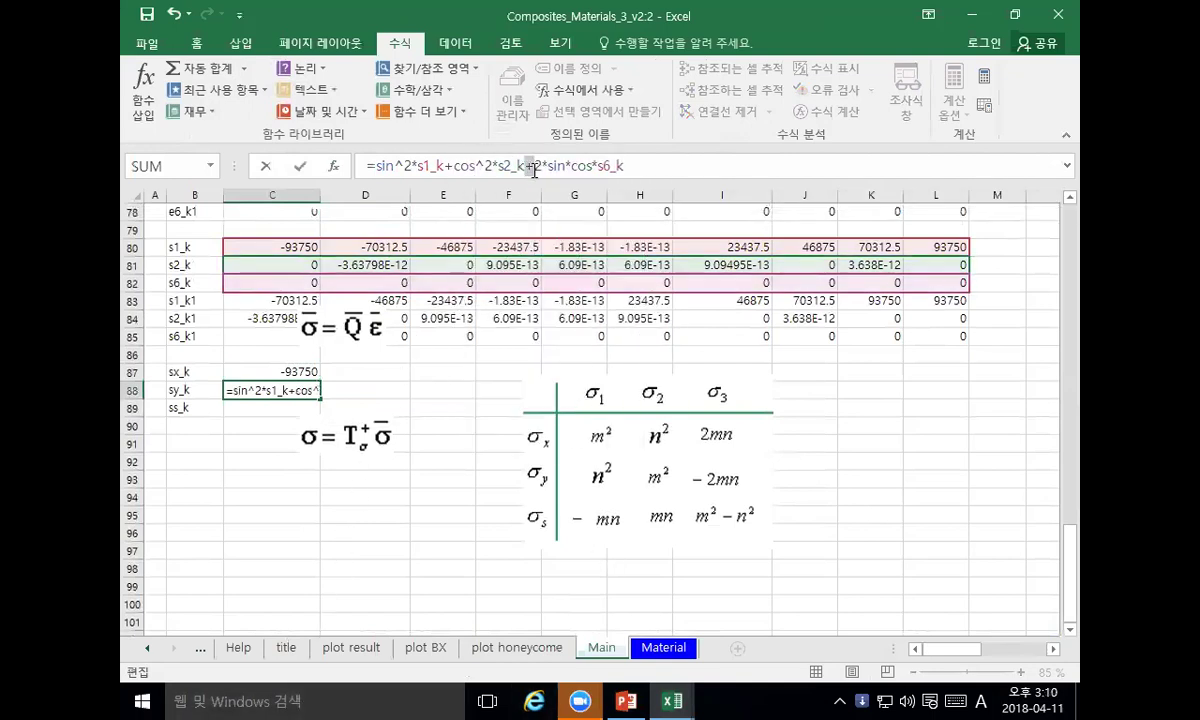
text(-)
key(Return)
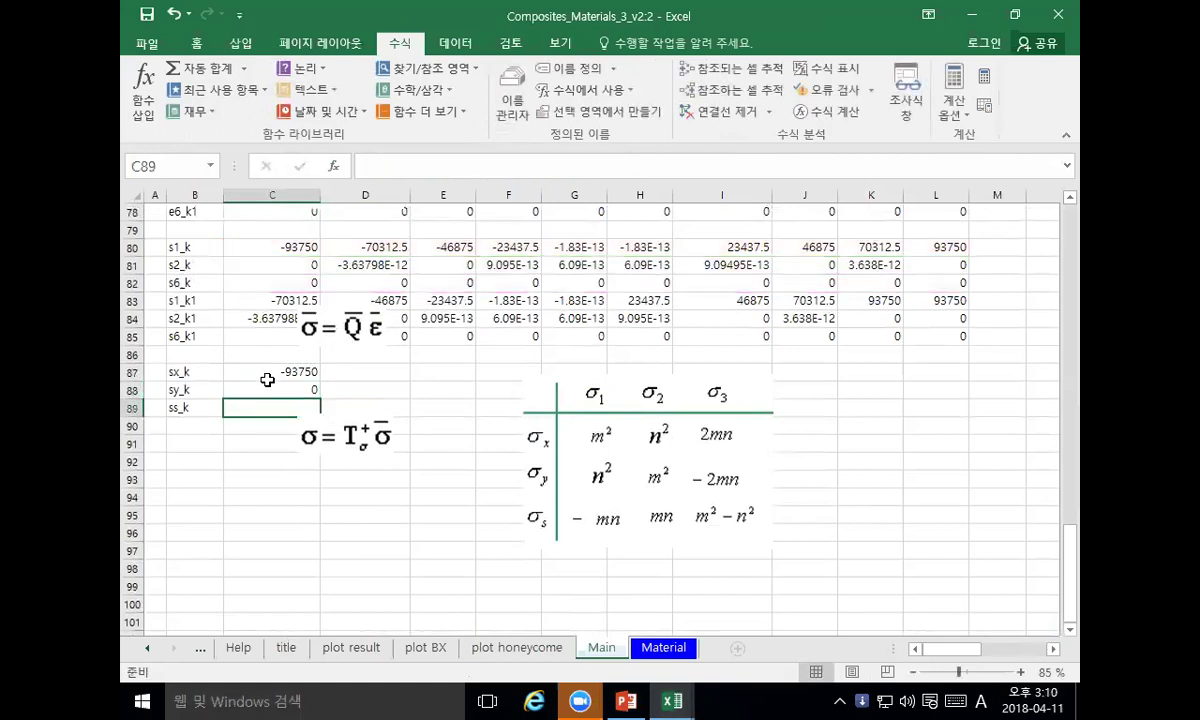
click(265, 392)
click(307, 271)
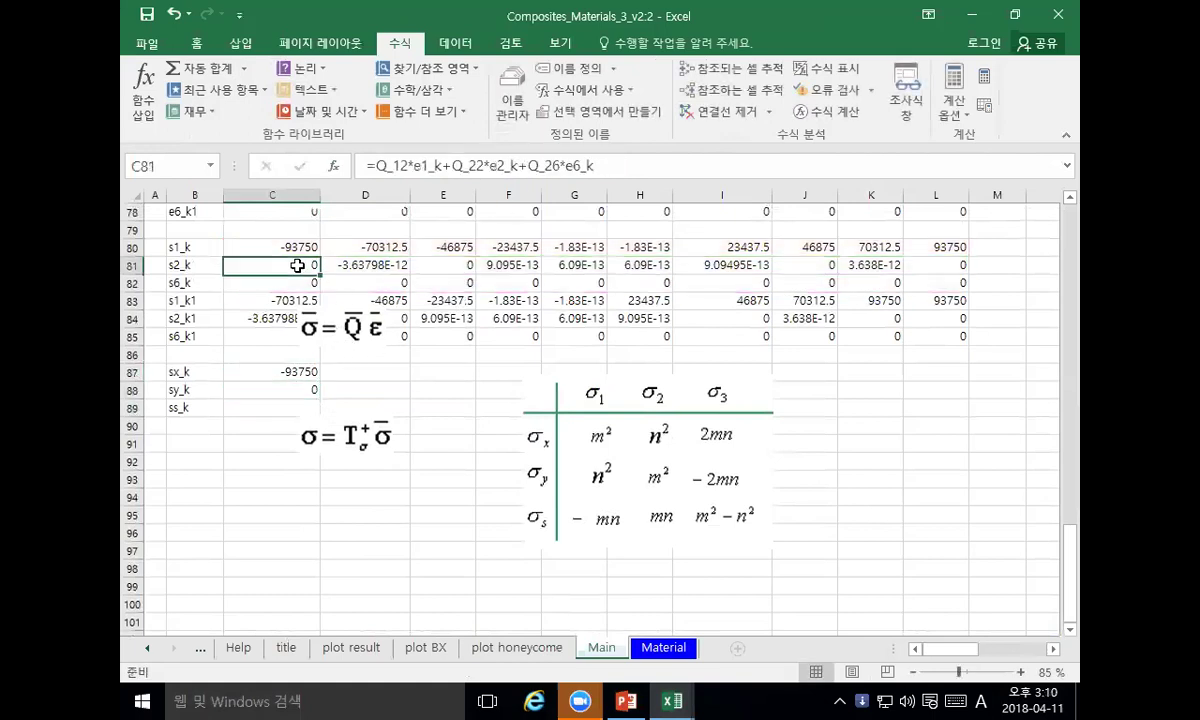
Step: Copy the sy_k formula into the ss_k cell C89 and change its first term to -sin*cos*s1_k
click(275, 388)
key(ctrl+c)
click(276, 406)
key(ctrl+v)
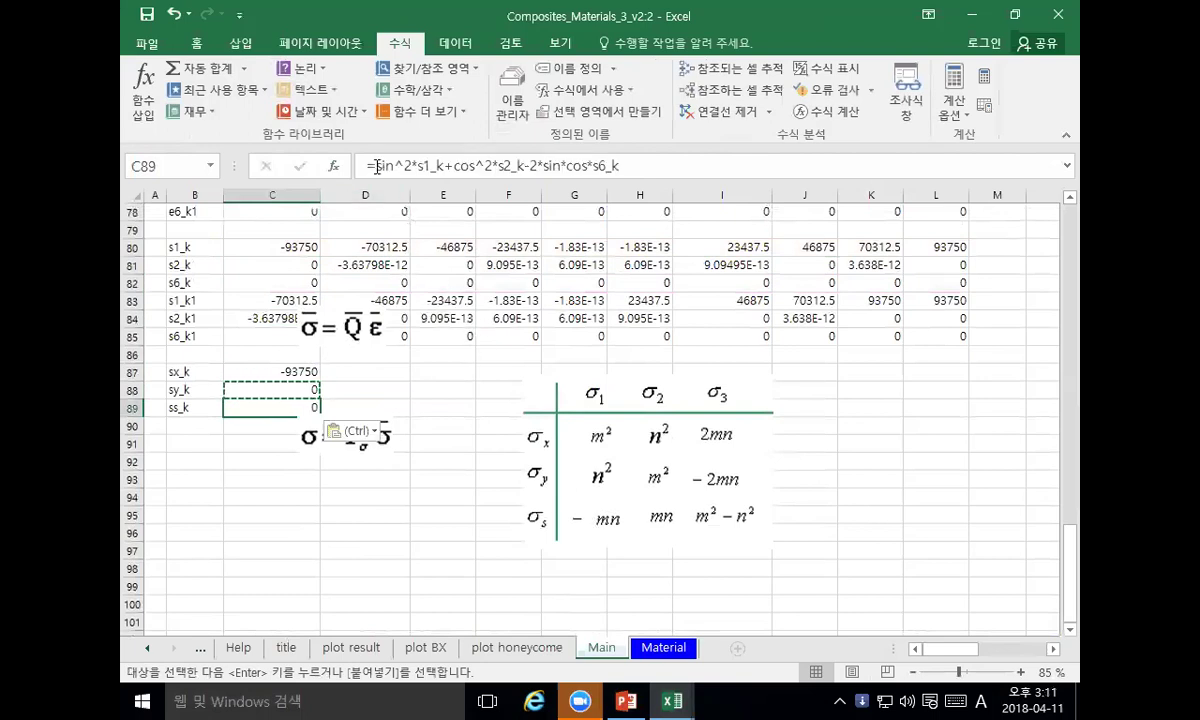
click(373, 166)
text(-)
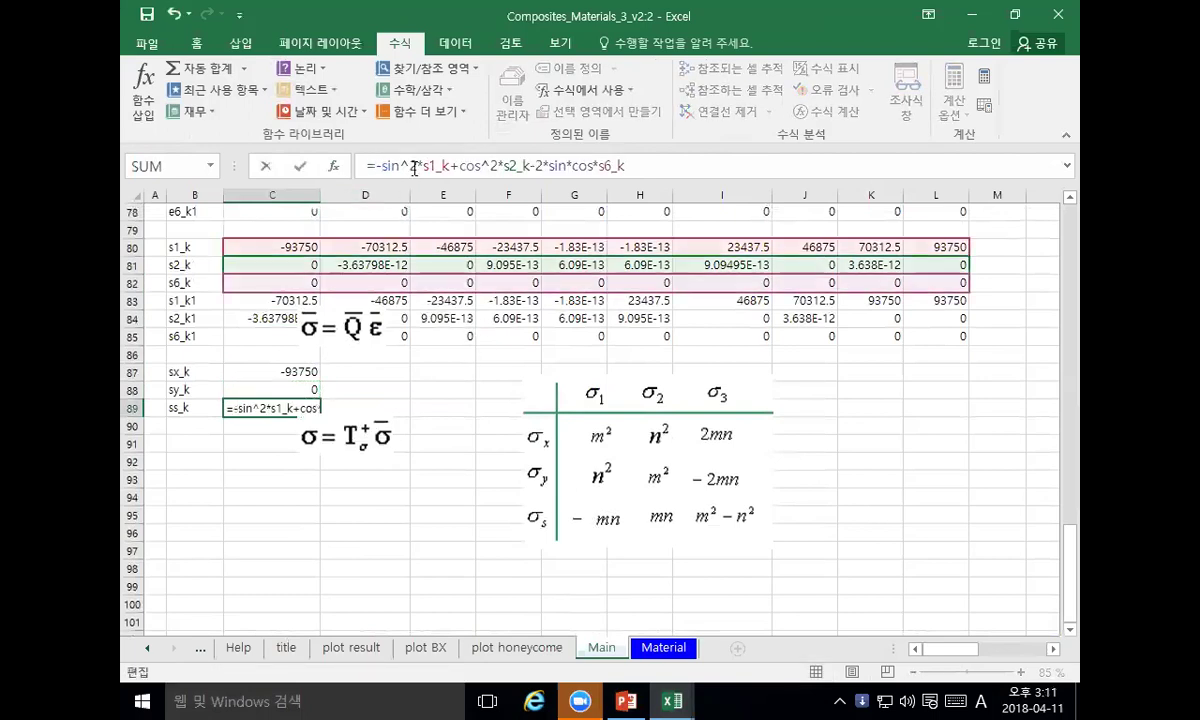
key(BackSpace)
key(BackSpace)
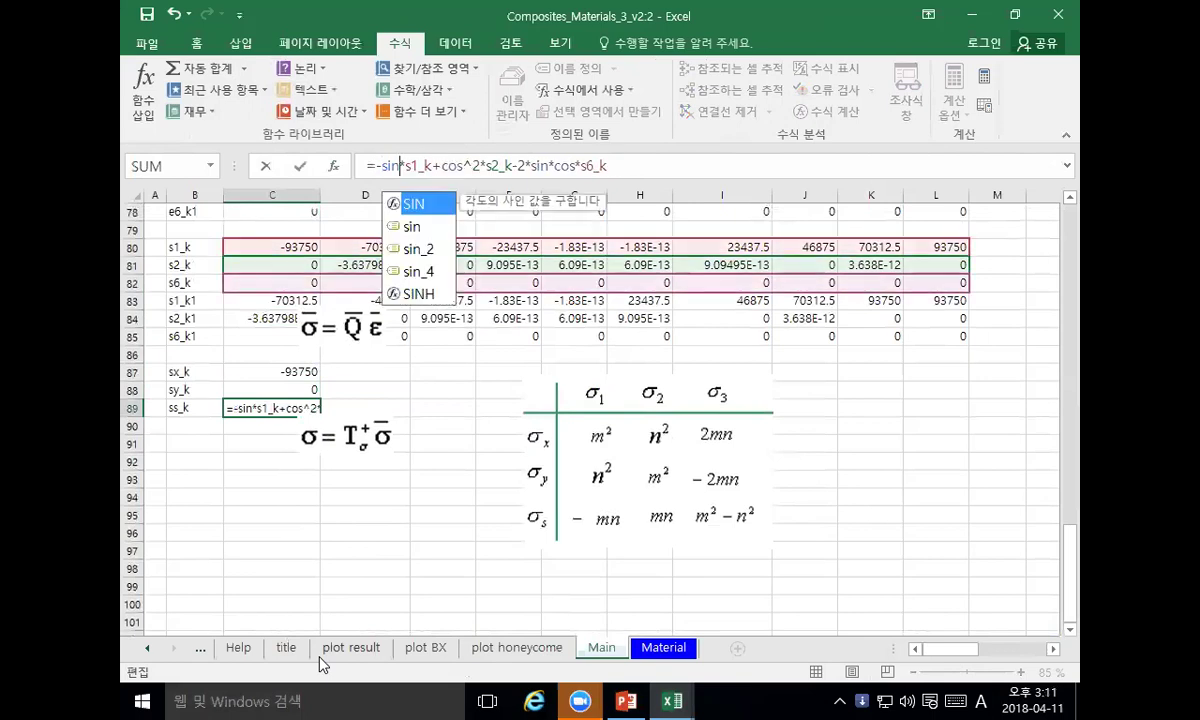
text(*cos)
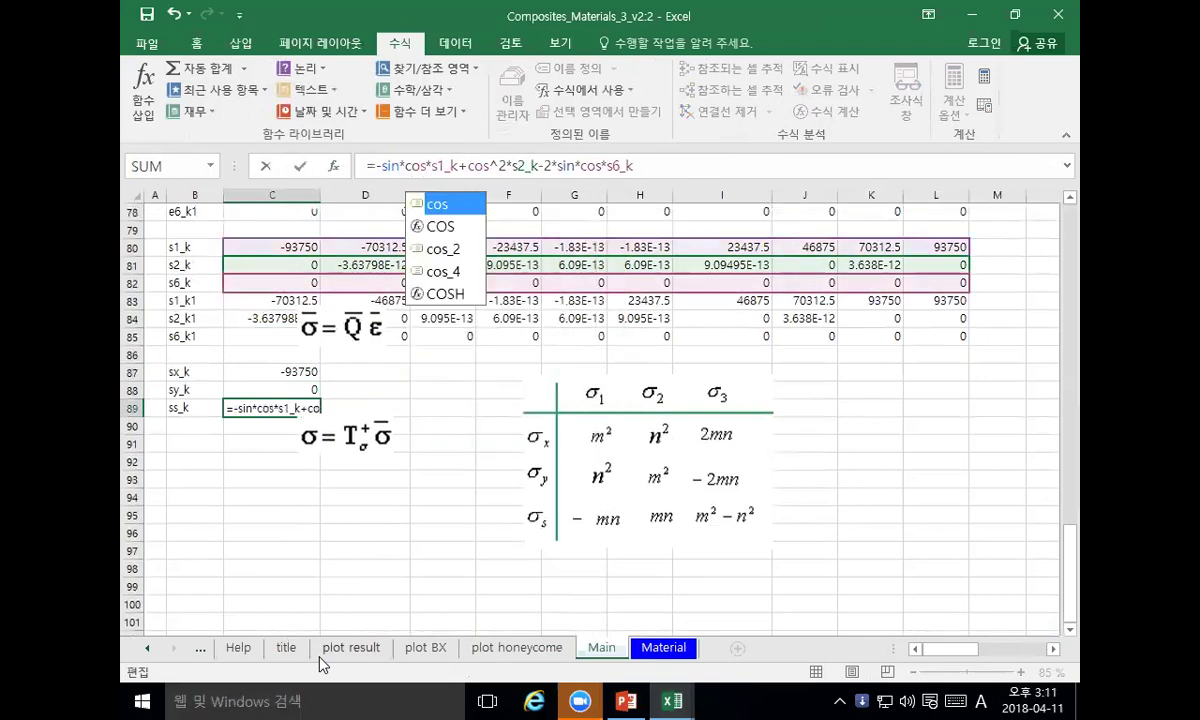
Step: Change the second term of the ss_k formula in C89 to +cos*sin*s2_k
key(Right)
key(Right)
key(Right)
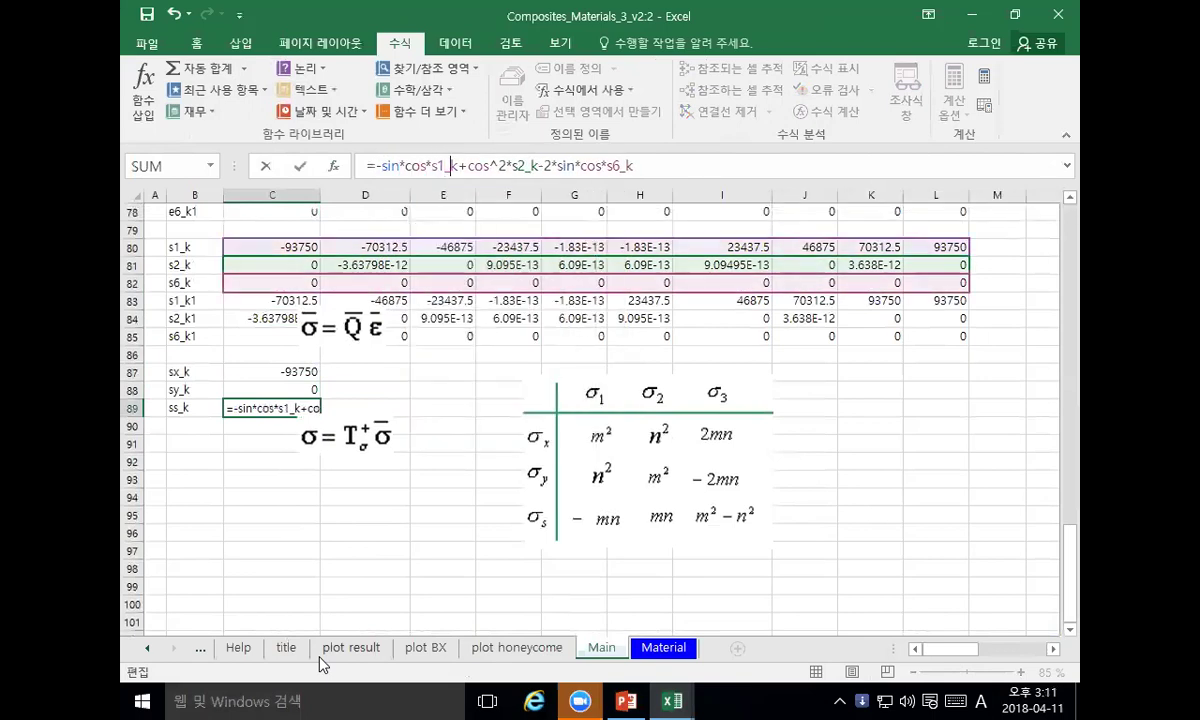
key(Delete)
key(Delete)
text(*sin*)
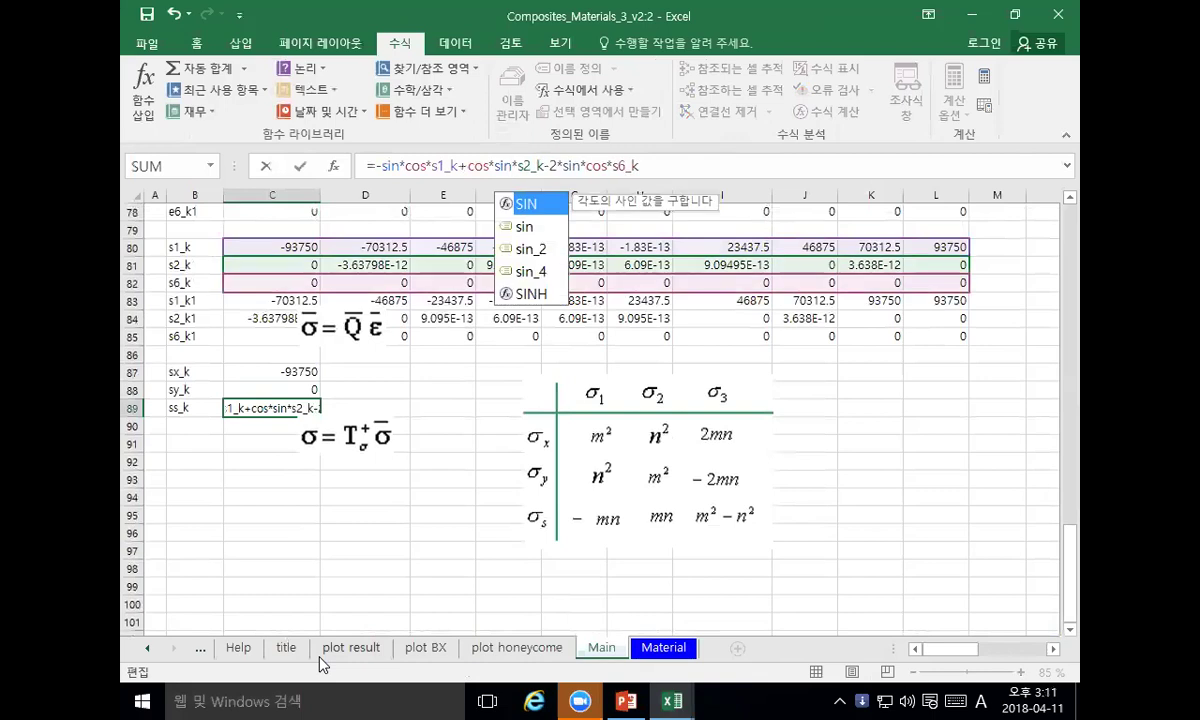
key(Right)
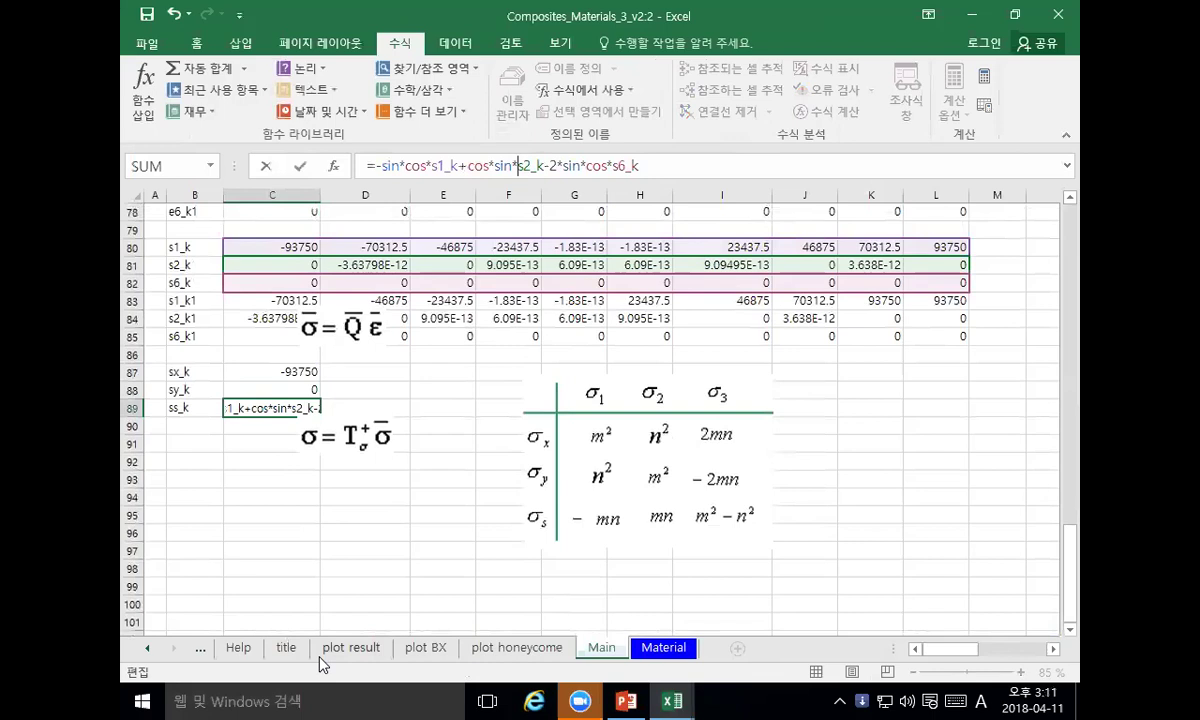
Step: Change the last term of the ss_k formula in C89 to +(cos^2-sin^2)*s6_k, enter it, and compare the result with s6_k in C82
key(BackSpace)
text(+()
key(Delete)
key(Delete)
key(Delete)
key(Delete)
key(Delete)
key(Delete)
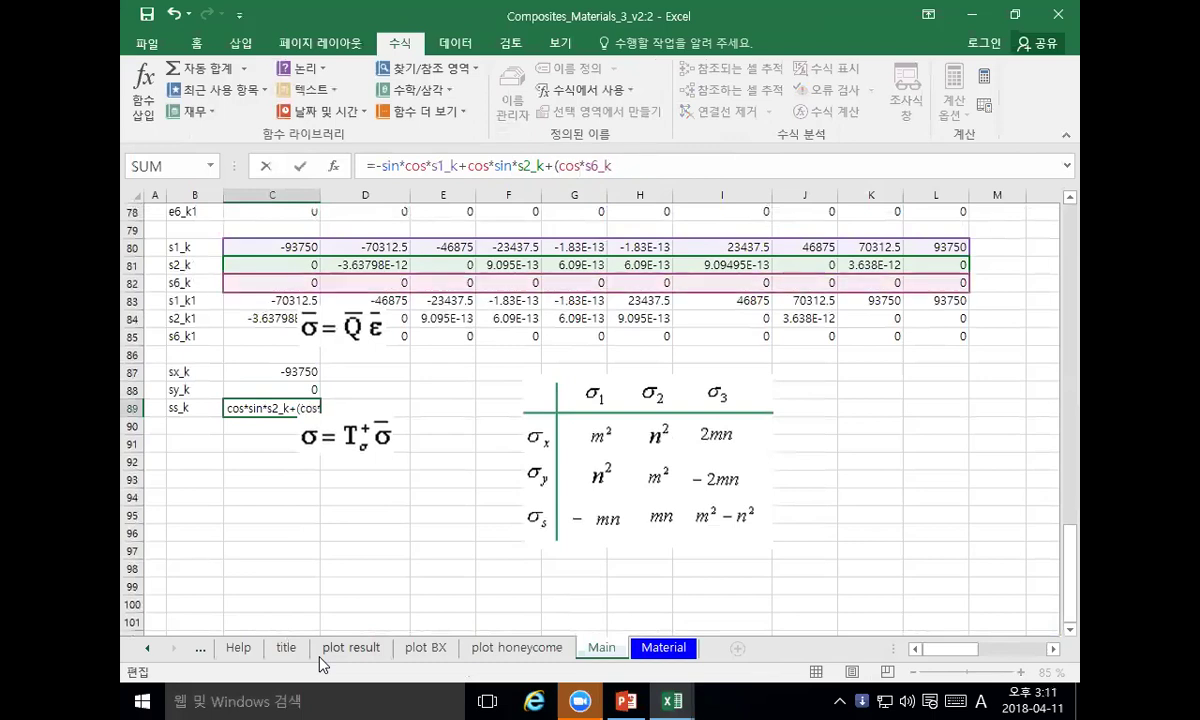
key(Right)
key(Right)
key(Right)
text(^2-sin)
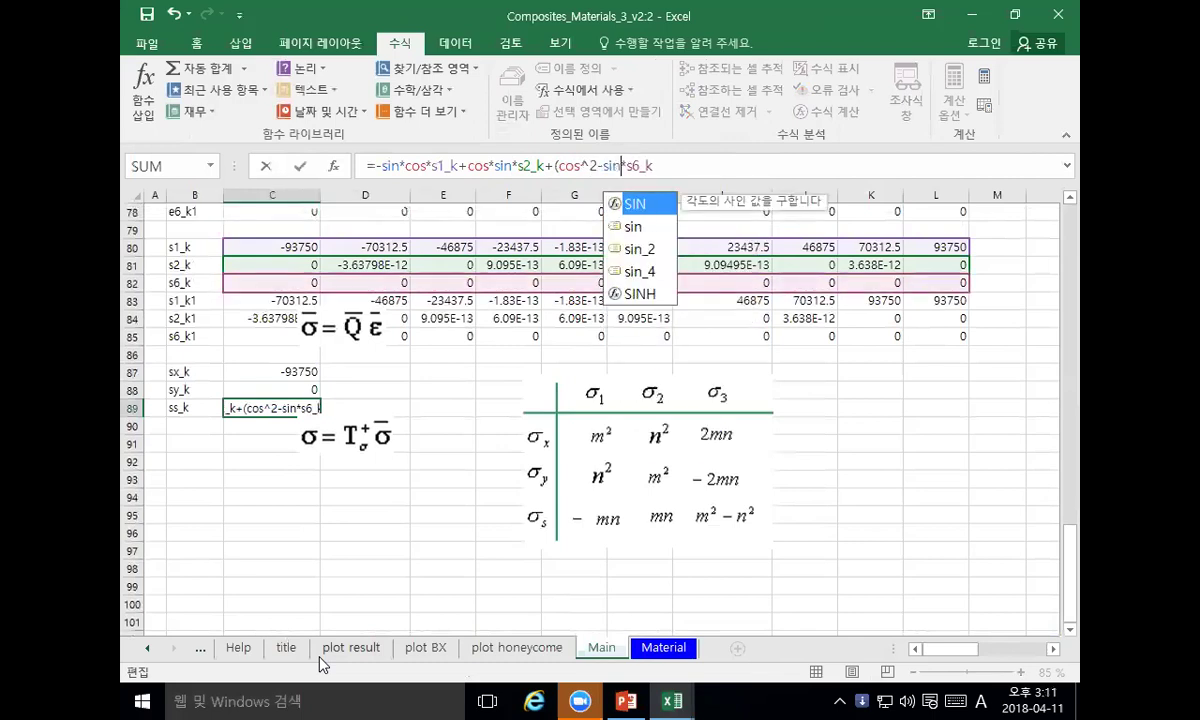
text(^2))
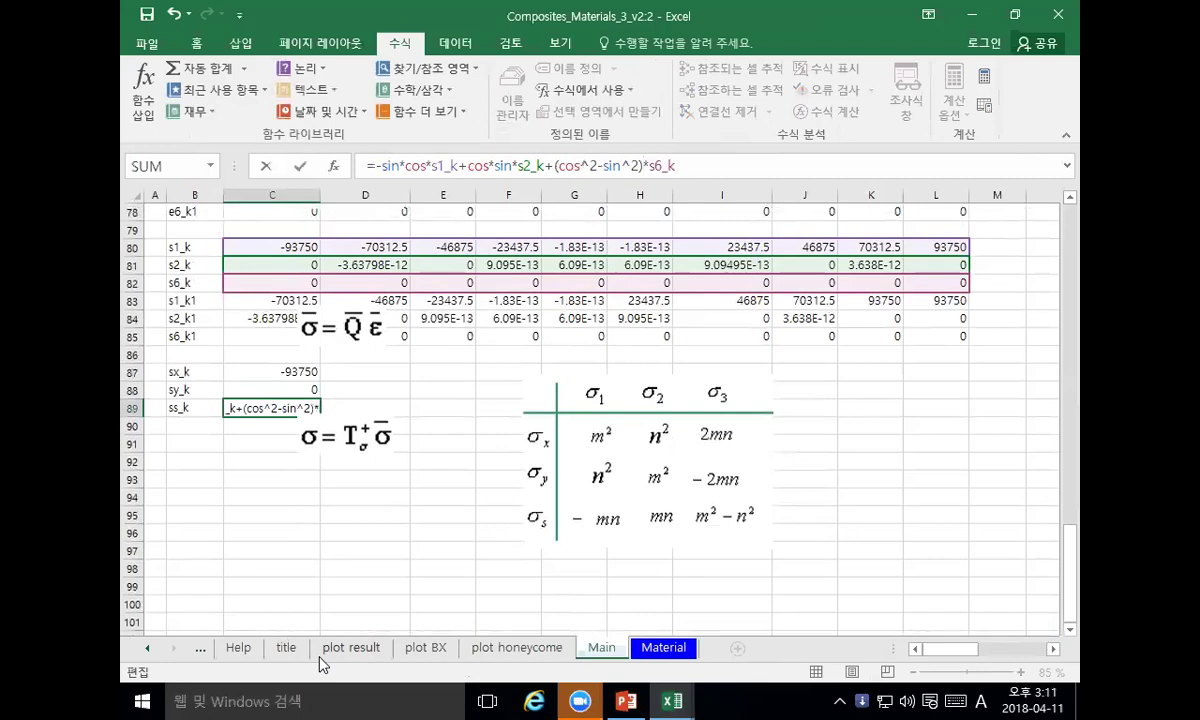
key(Return)
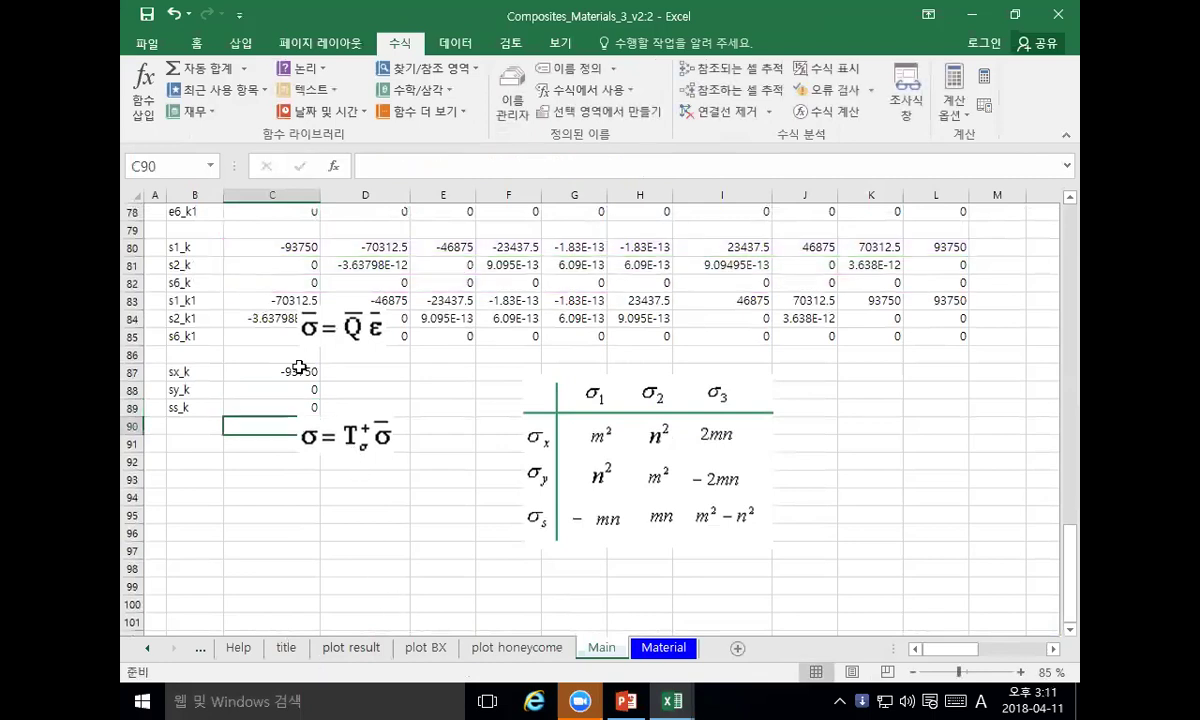
click(267, 283)
Step: Copy the sx_k, sy_k and ss_k labels with their formulas (B87:C89) to the rows directly below, starting at B90
drag(193, 373, 243, 404)
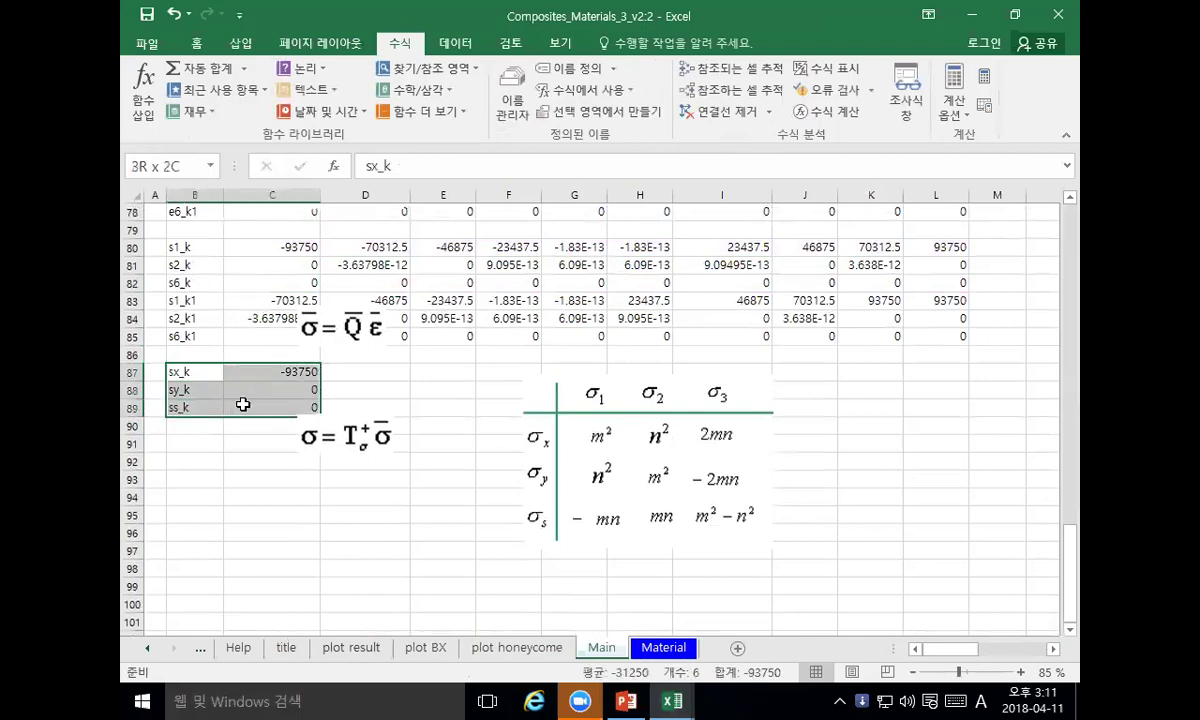
key(ctrl+c)
click(190, 425)
key(ctrl+v)
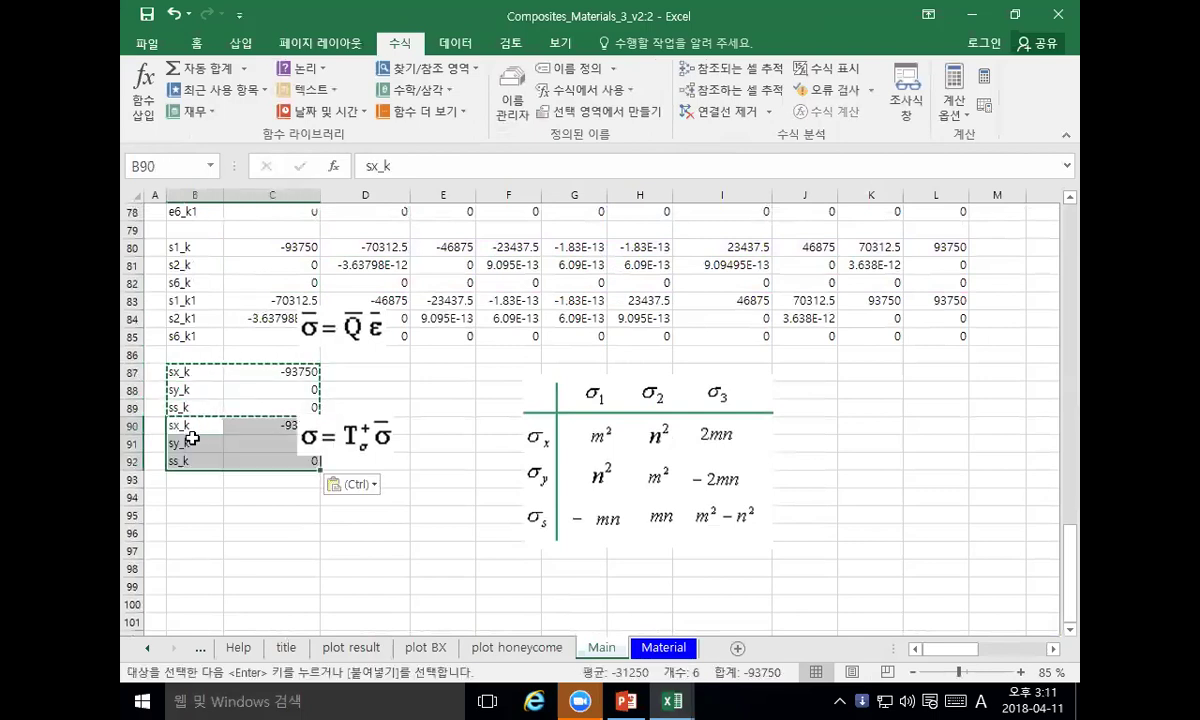
Step: Rename the copied labels in B90:B92 as sx_k1, sy_k1 and ss_k1
double_click(172, 425)
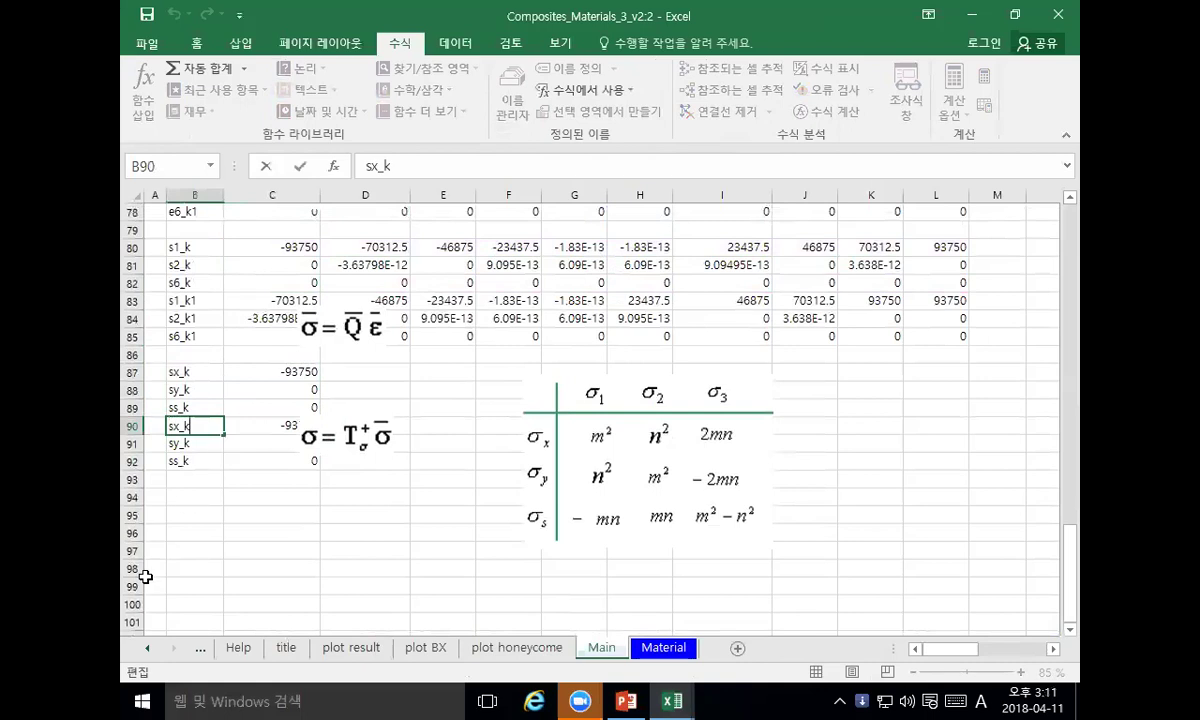
text(1)
key(Return)
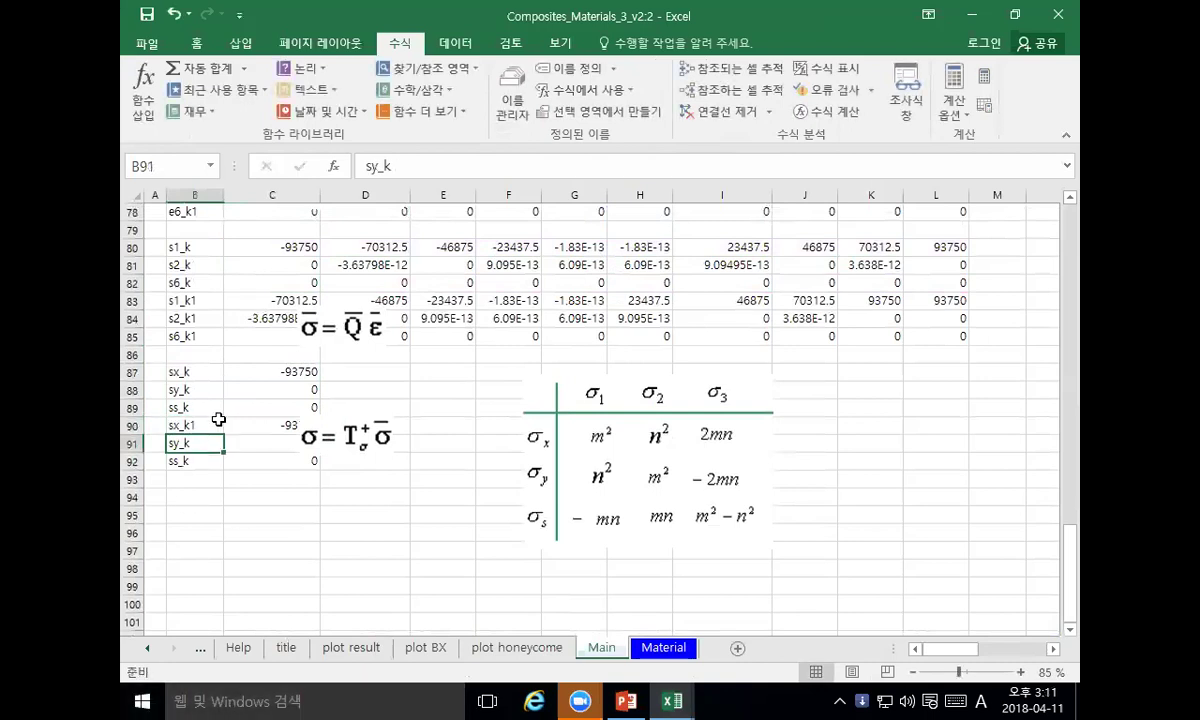
double_click(200, 443)
text(1)
key(Return)
double_click(200, 461)
text(1)
key(Return)
Step: Replace every k with k1 in the formulas of C90:C92 so they refer to s1_k1, s2_k1 and s6_k1
click(255, 425)
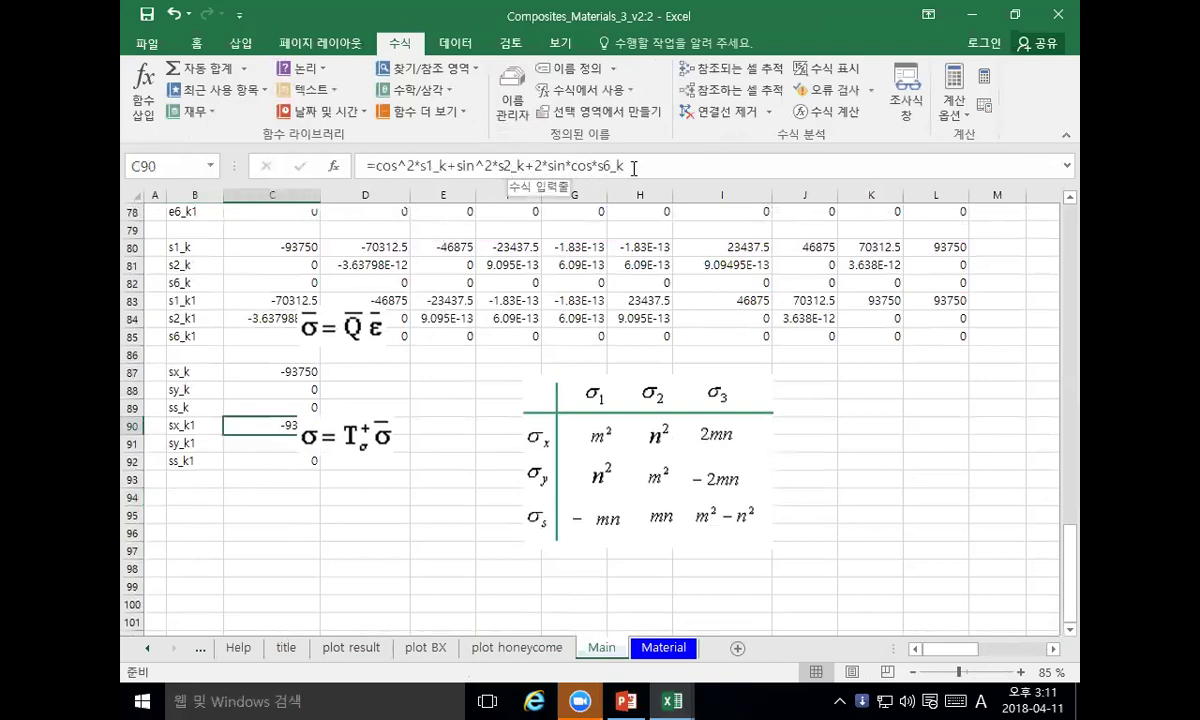
drag(256, 433, 262, 462)
click(262, 460)
key(ctrl+f)
click(461, 366)
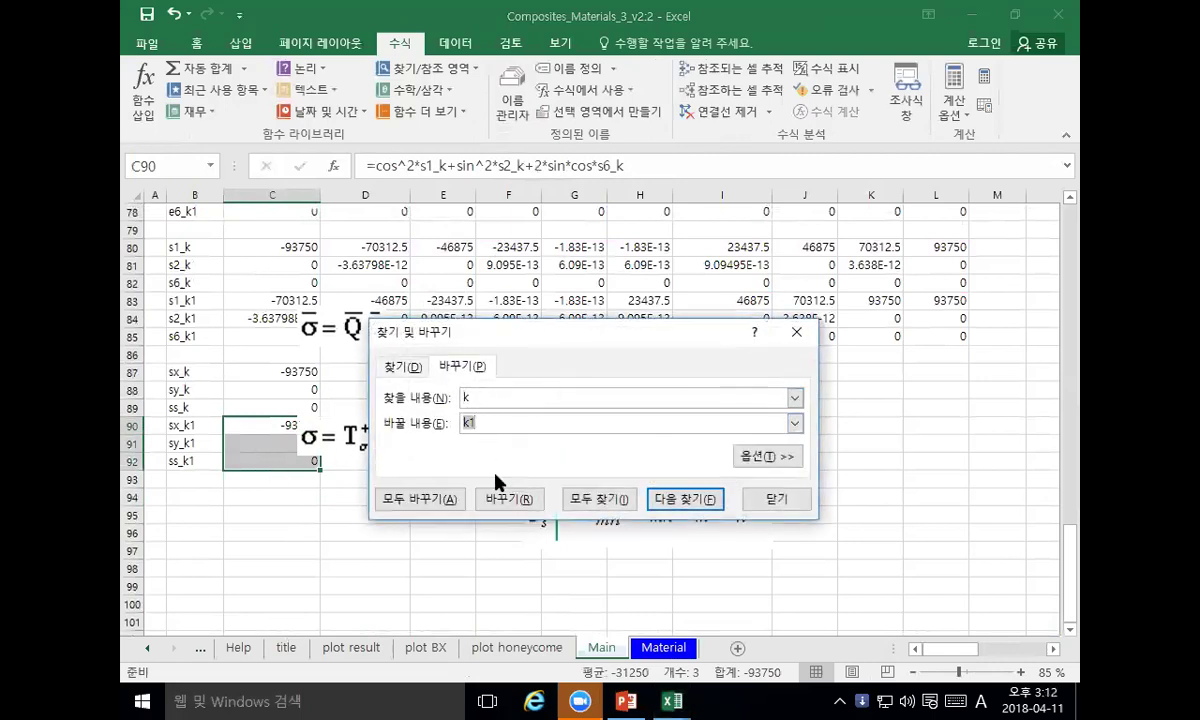
click(447, 500)
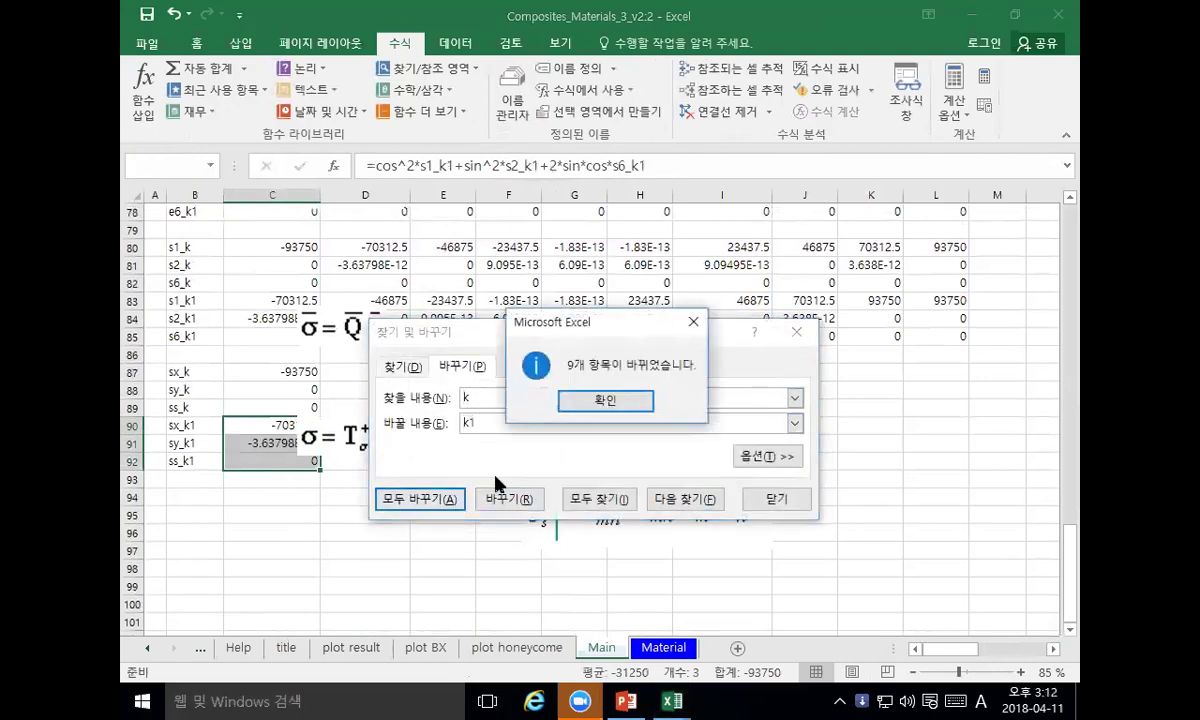
click(605, 400)
click(777, 498)
Step: Move the stress transformation equation and the m/n coefficient table pictures below the sx_k to ss_k1 rows, around row 95
click(364, 549)
drag(350, 437, 320, 383)
drag(532, 419, 387, 556)
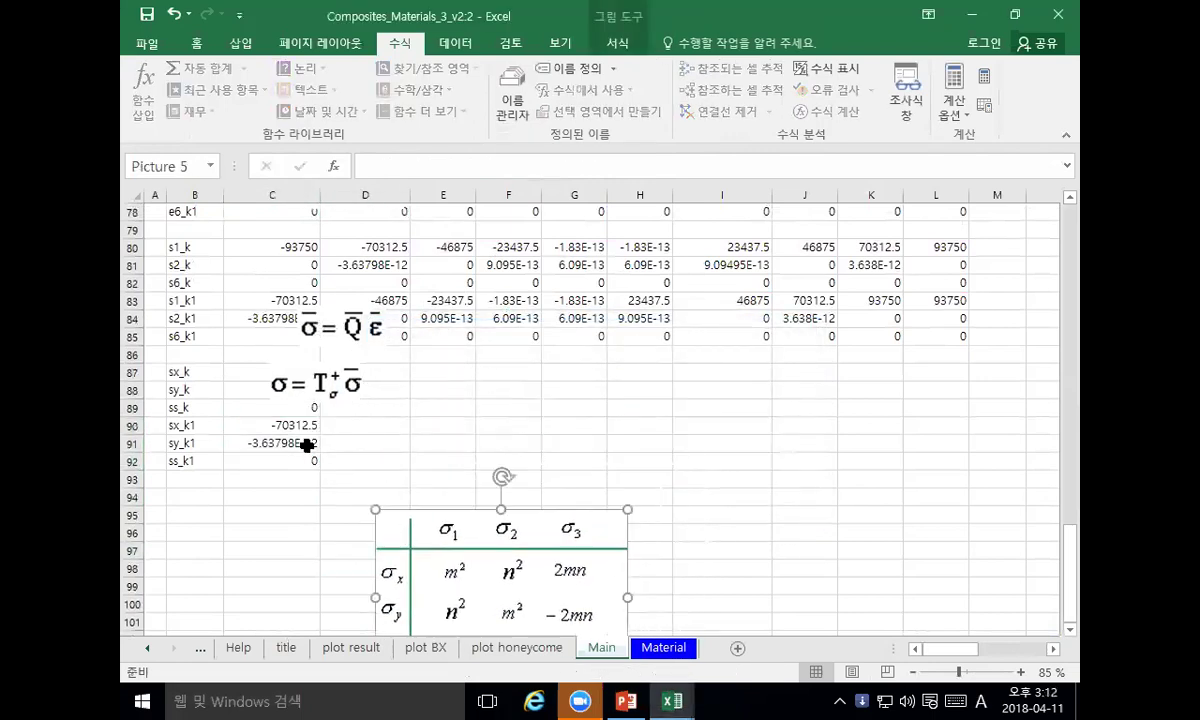
drag(329, 372, 341, 533)
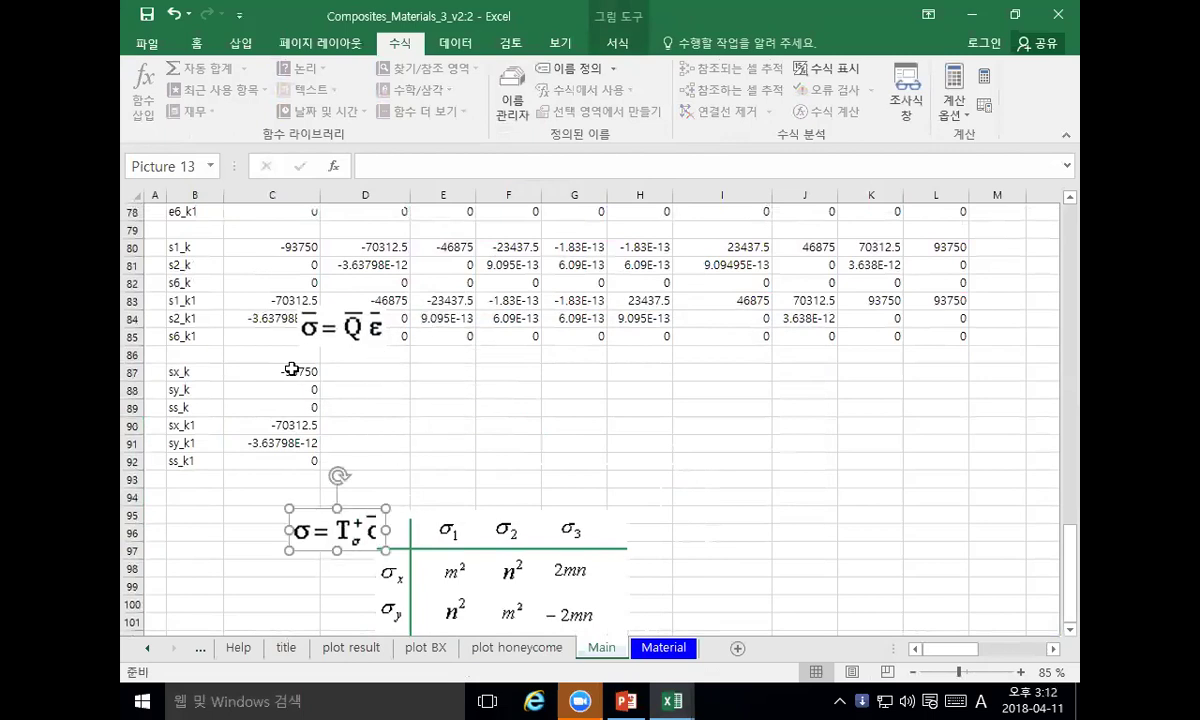
Step: Copy the on-axis stress formulas in C87:C92 across all plies through column L
drag(289, 370, 288, 462)
key(ctrl+c)
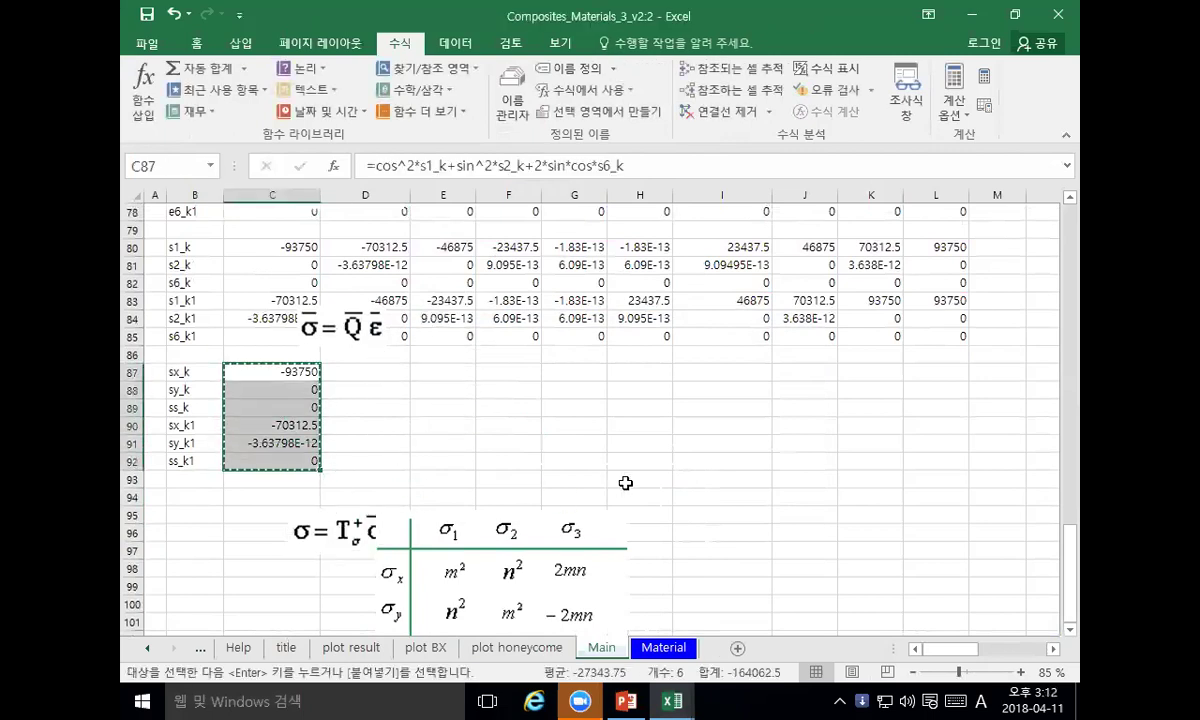
shift+click(871, 453)
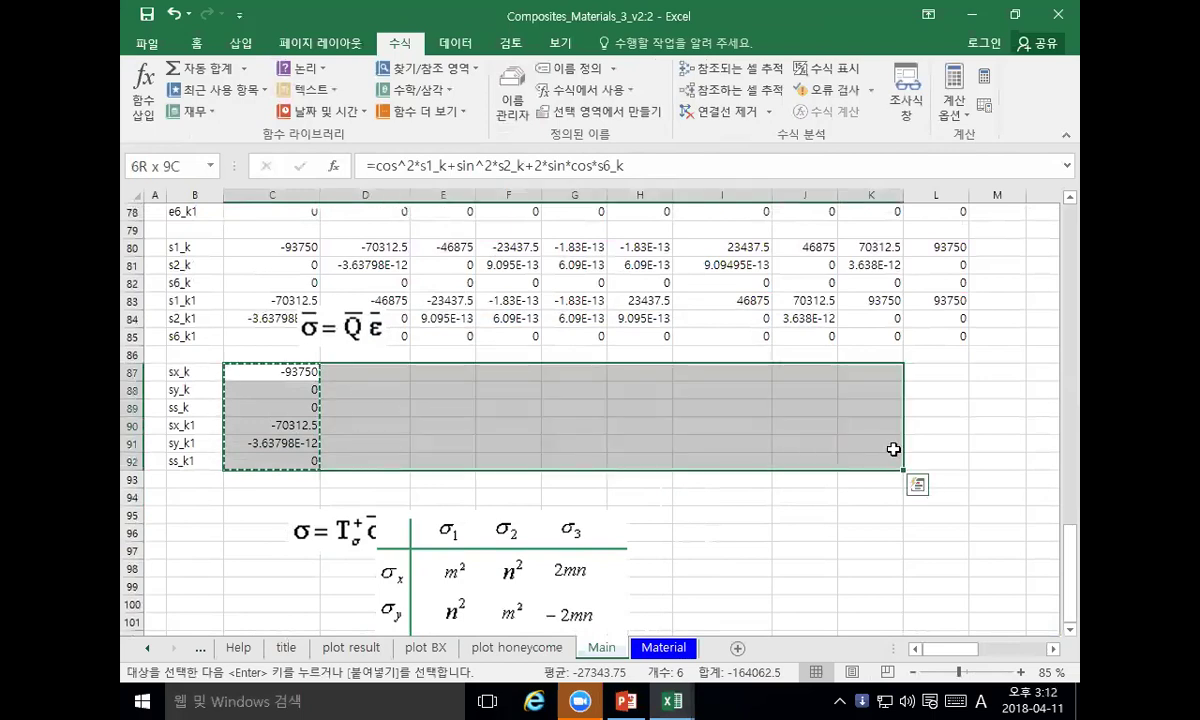
shift+click(919, 455)
key(ctrl+v)
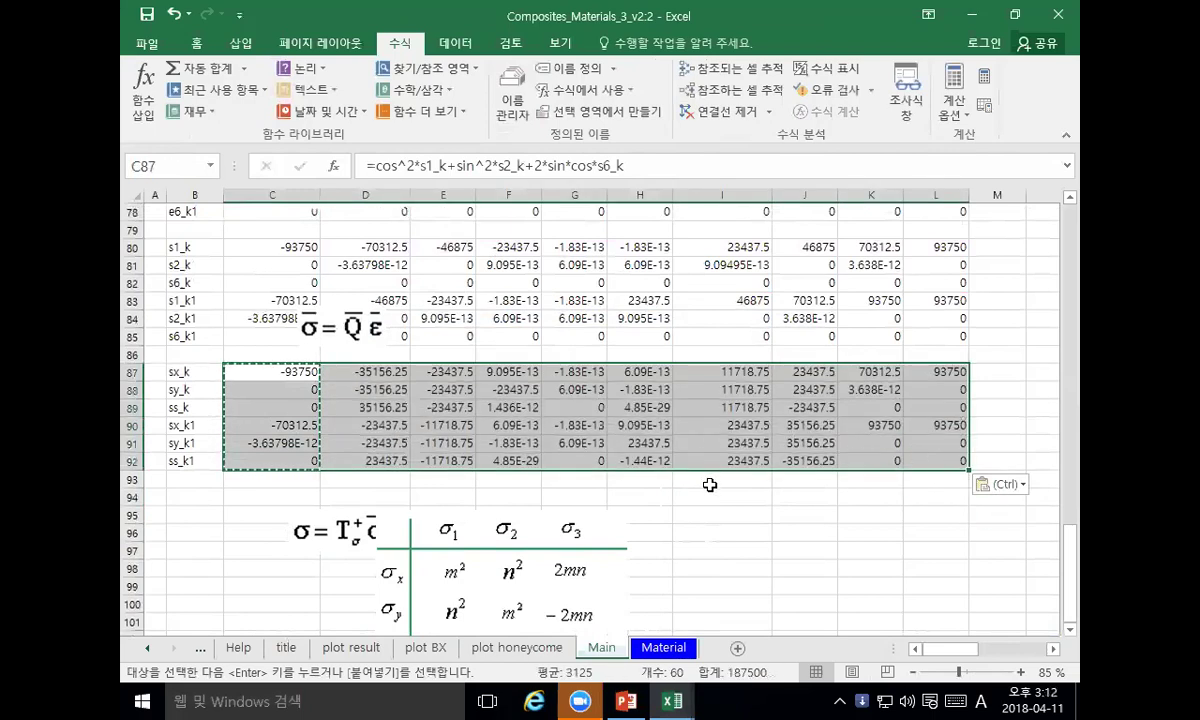
click(700, 481)
Step: Examine the sx_k formula in D87 and compare its value with the off-axis stress s1_k in C80 and D80
scroll(670, 520, up, 1)
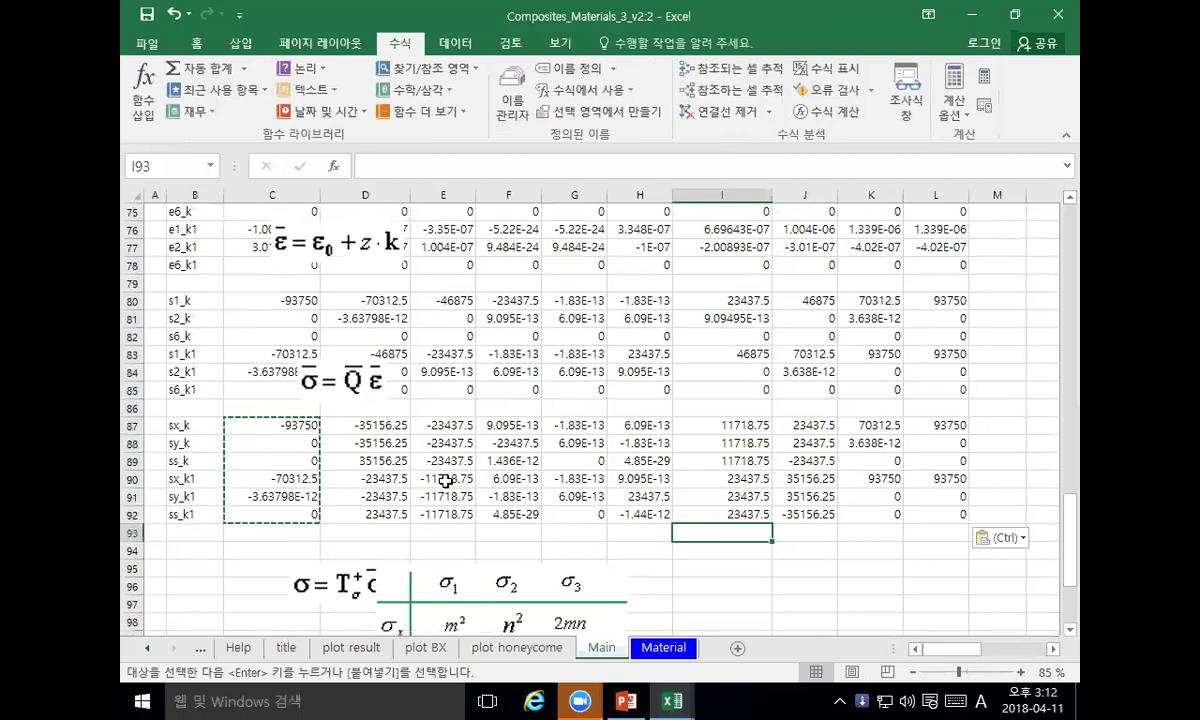
click(355, 430)
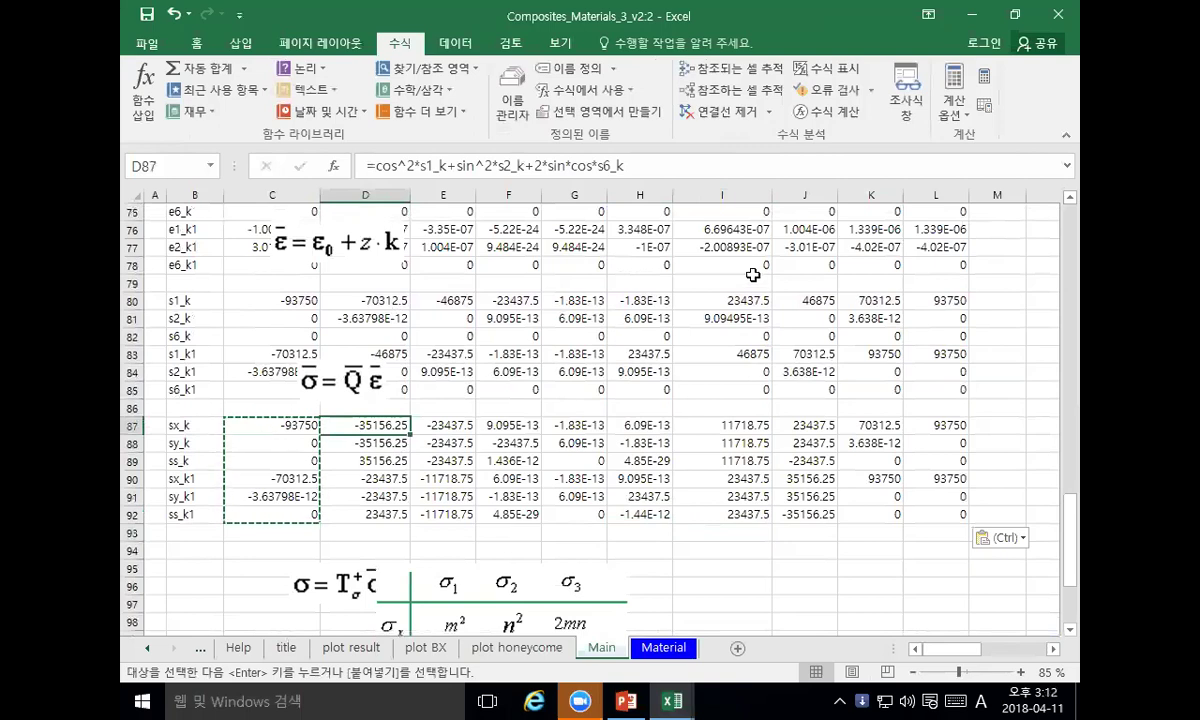
click(669, 167)
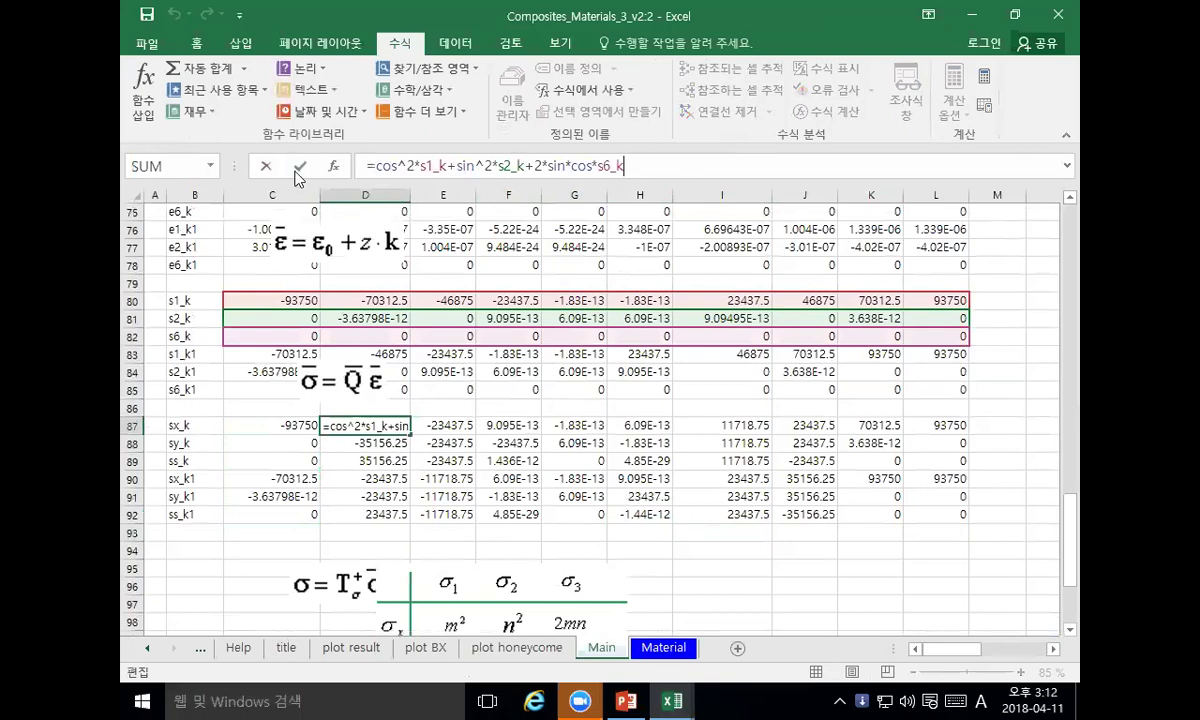
click(252, 166)
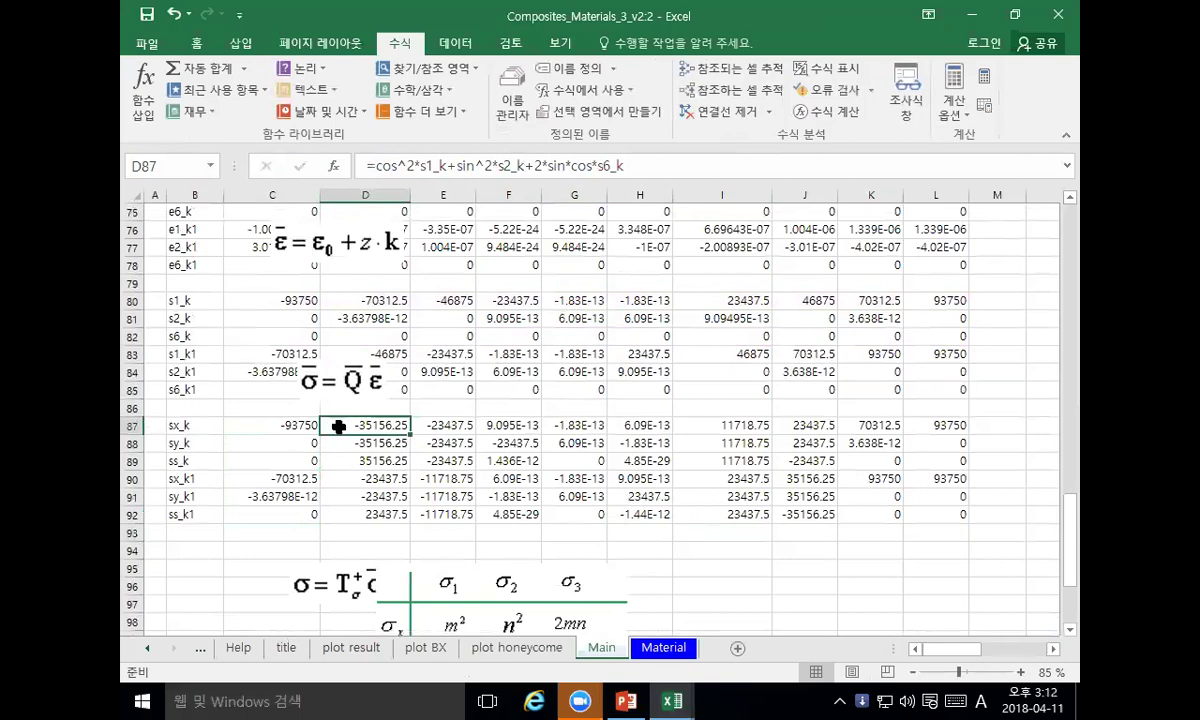
click(363, 300)
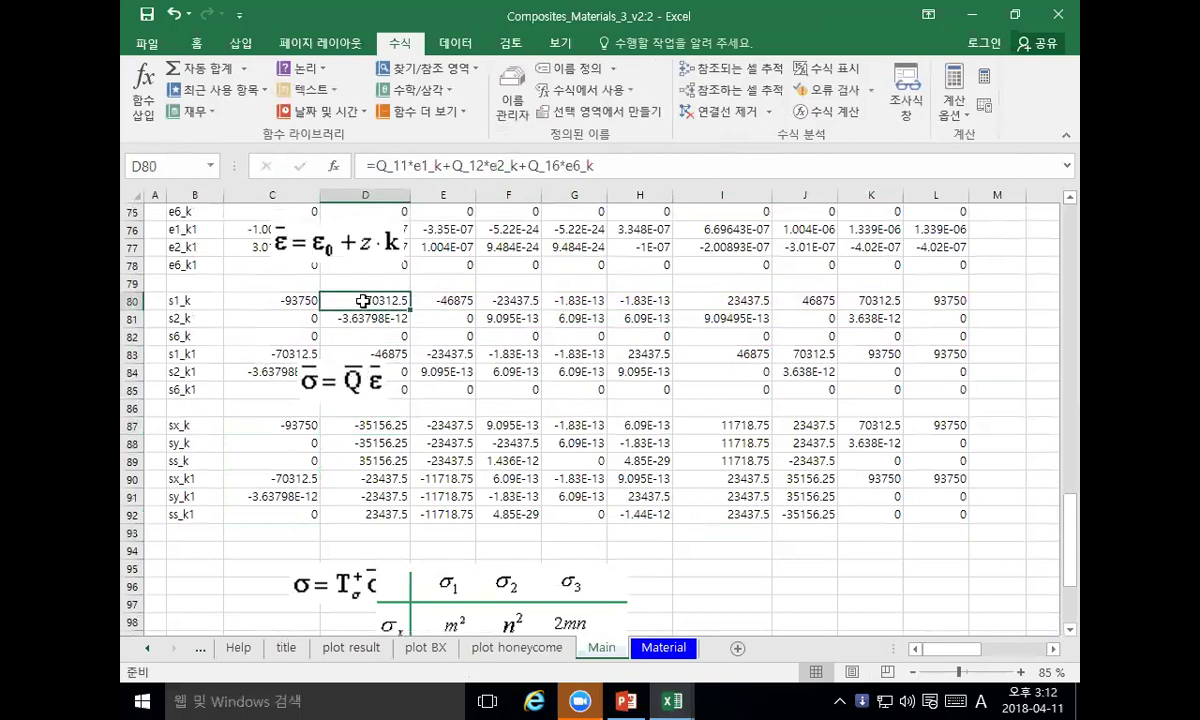
click(283, 283)
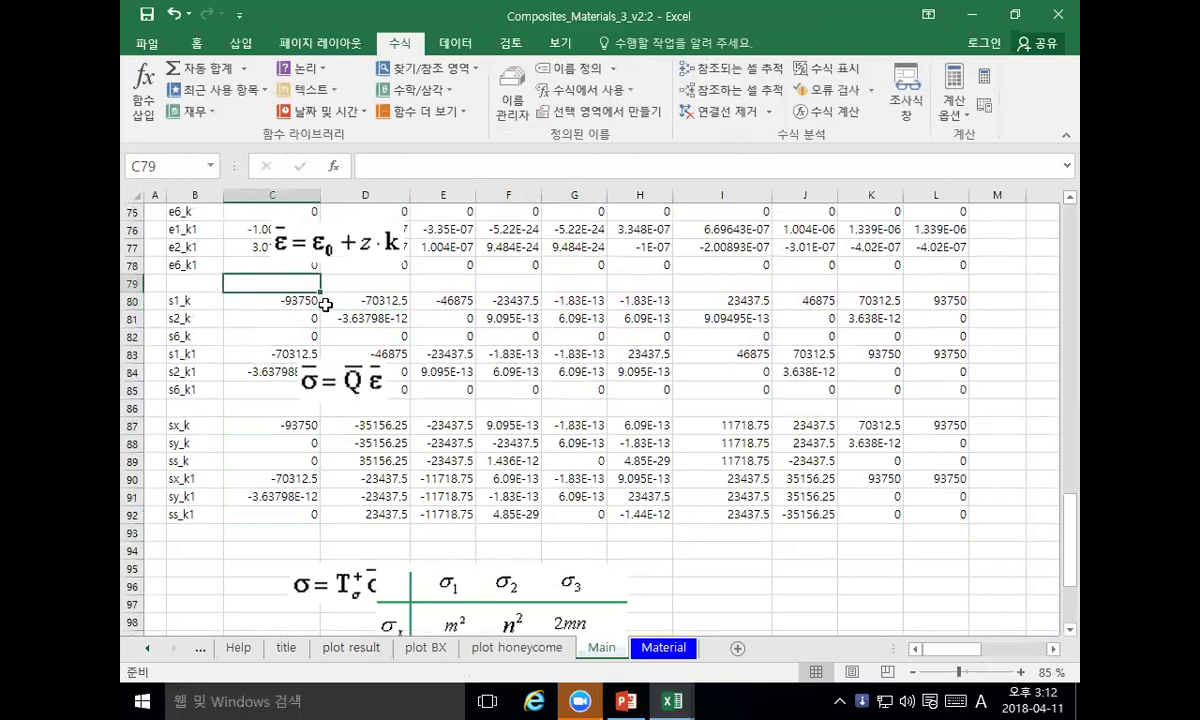
click(305, 304)
click(369, 302)
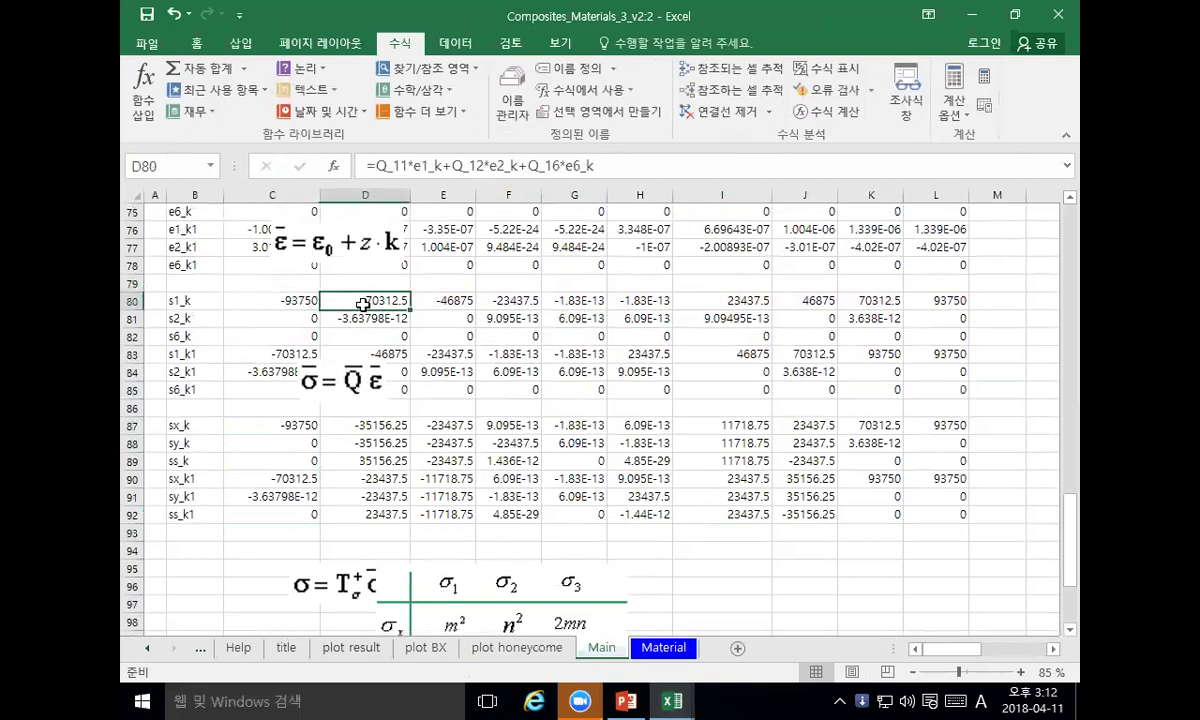
Step: Examine the s1_k formulas for all plies and ply 2's sx_k, sy_k and ss_k formulas
click(287, 302)
click(367, 302)
click(295, 423)
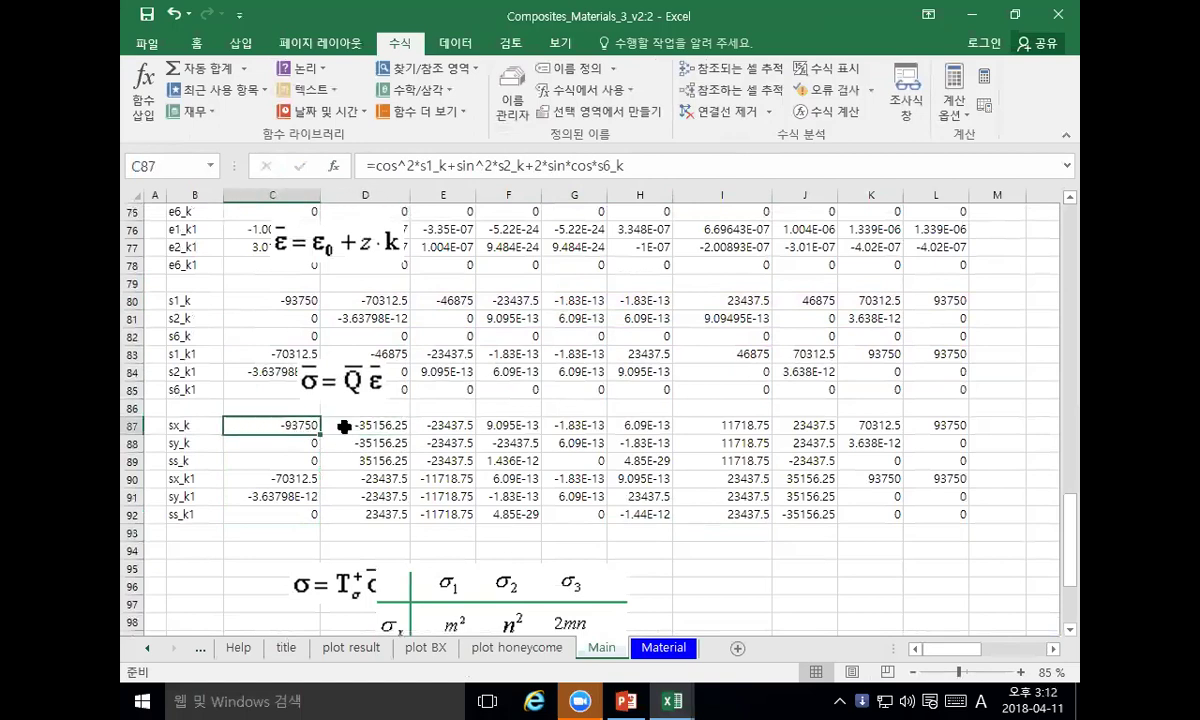
click(344, 427)
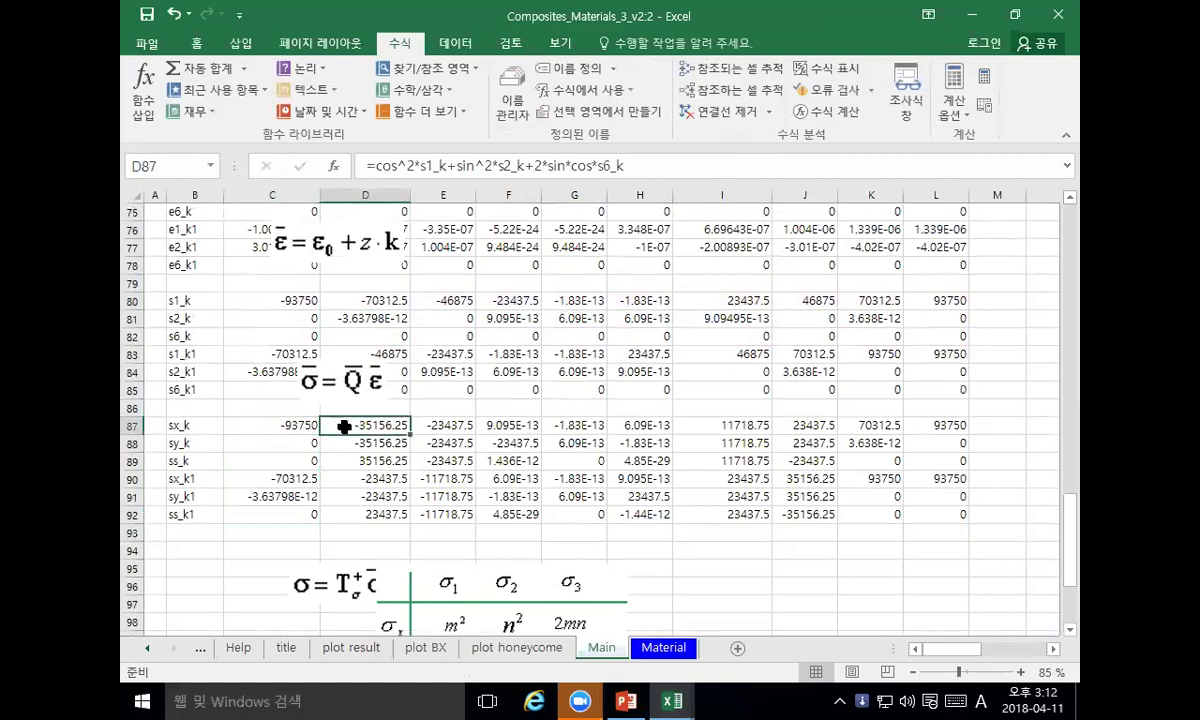
click(234, 422)
drag(281, 303, 931, 300)
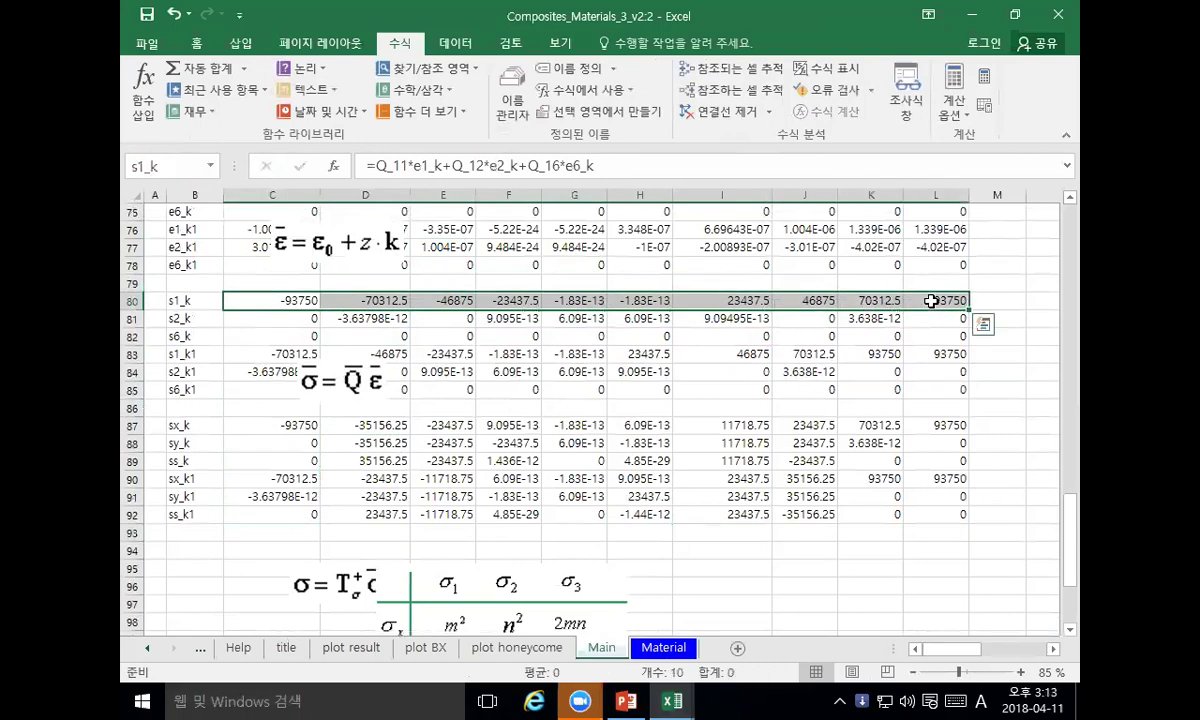
click(368, 427)
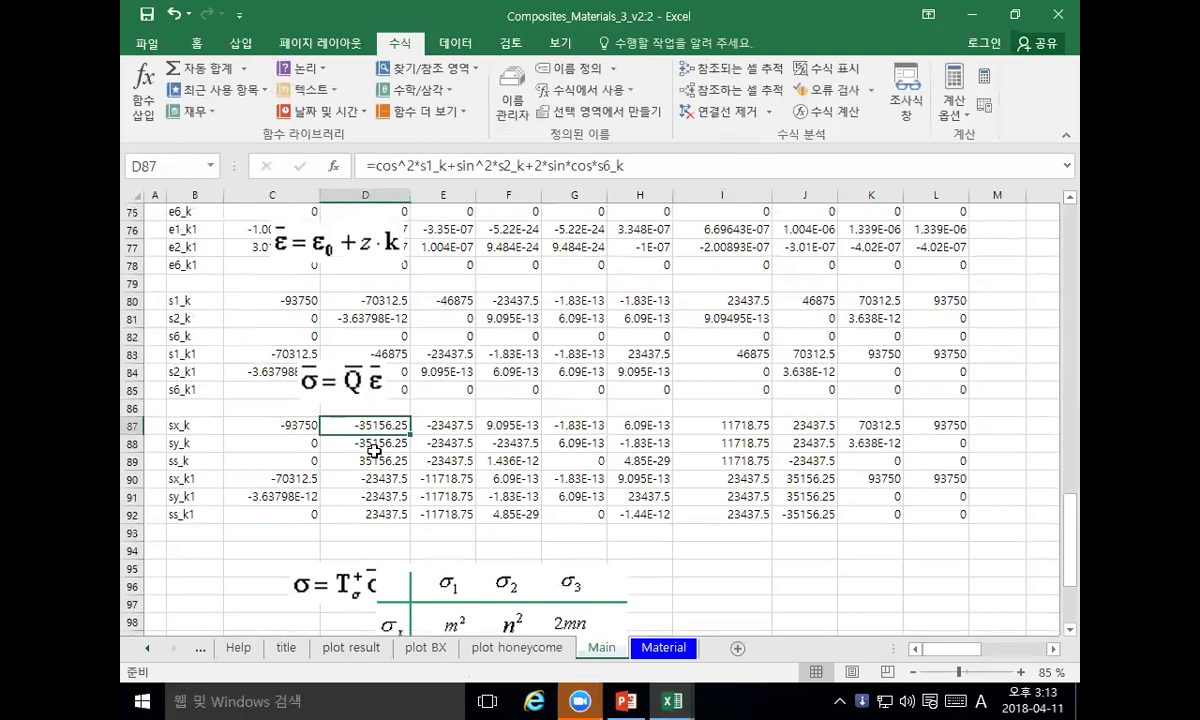
click(374, 444)
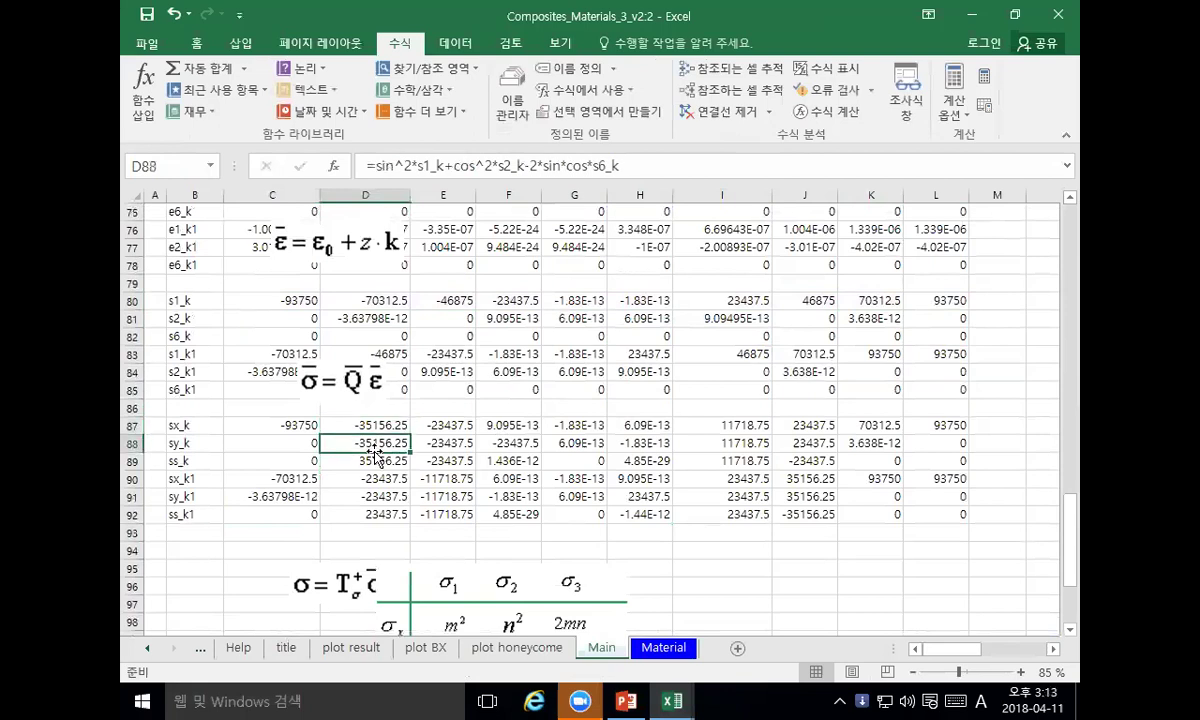
click(375, 463)
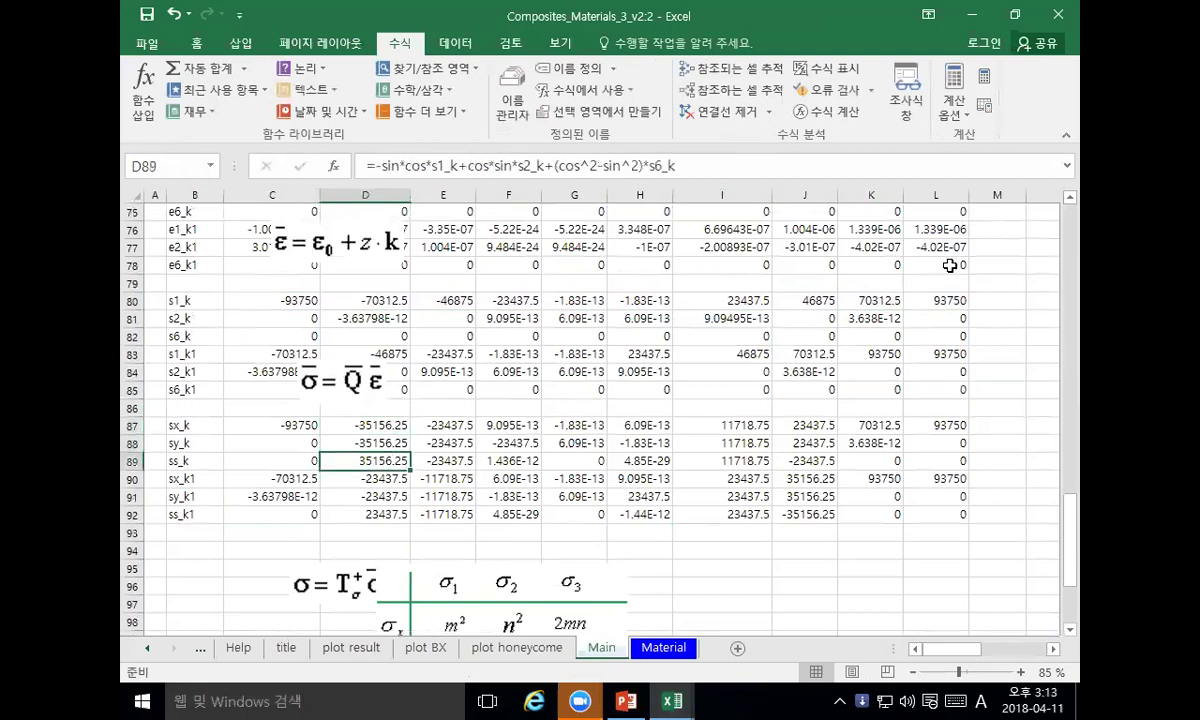
Step: Check the workbook's calculation mode and inspect the stress formulas in cells F85 and E88
click(950, 100)
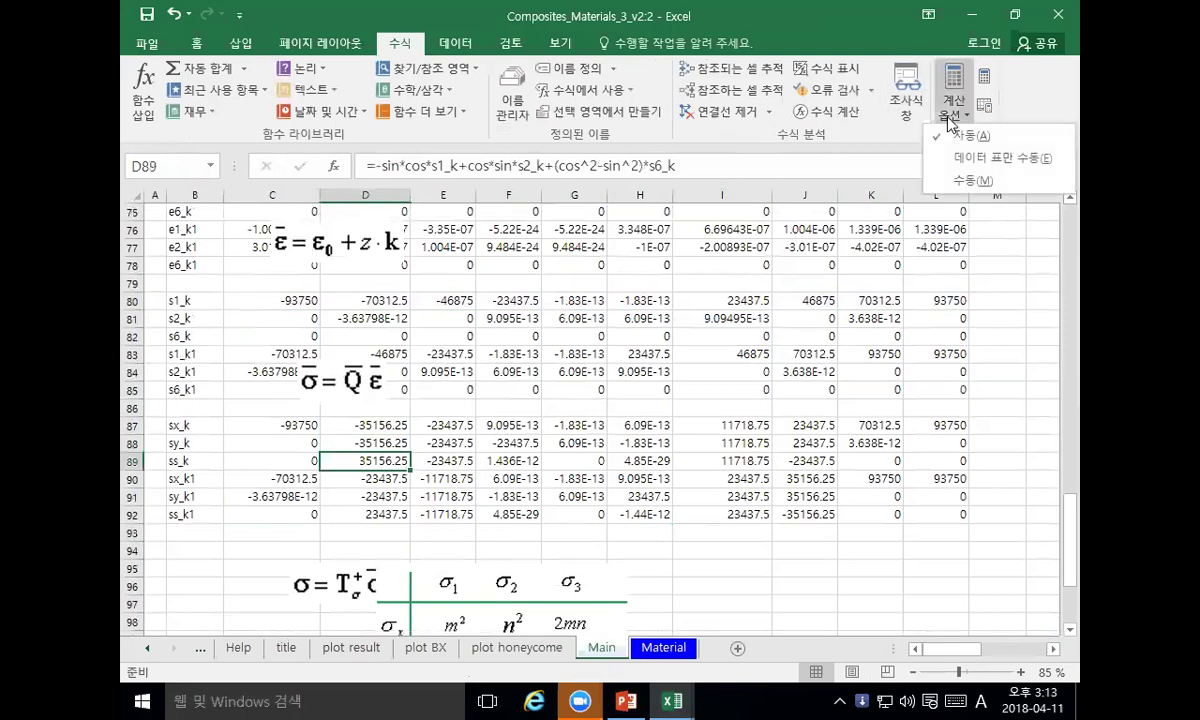
click(470, 352)
click(443, 389)
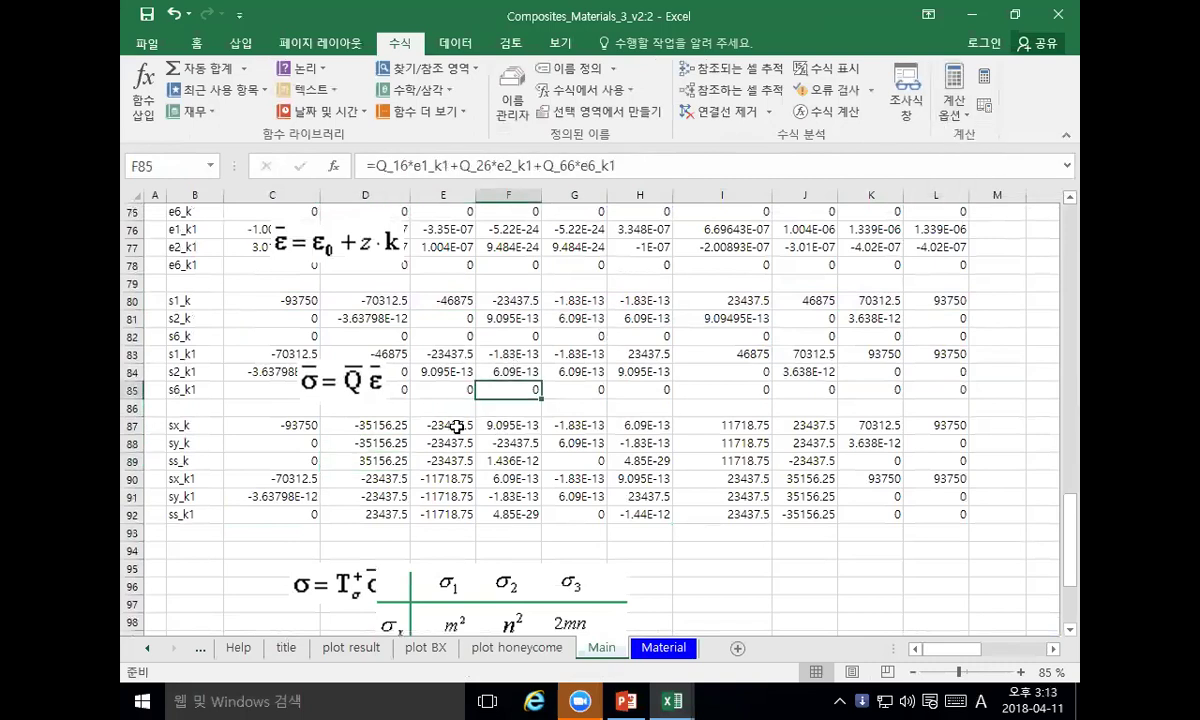
click(445, 443)
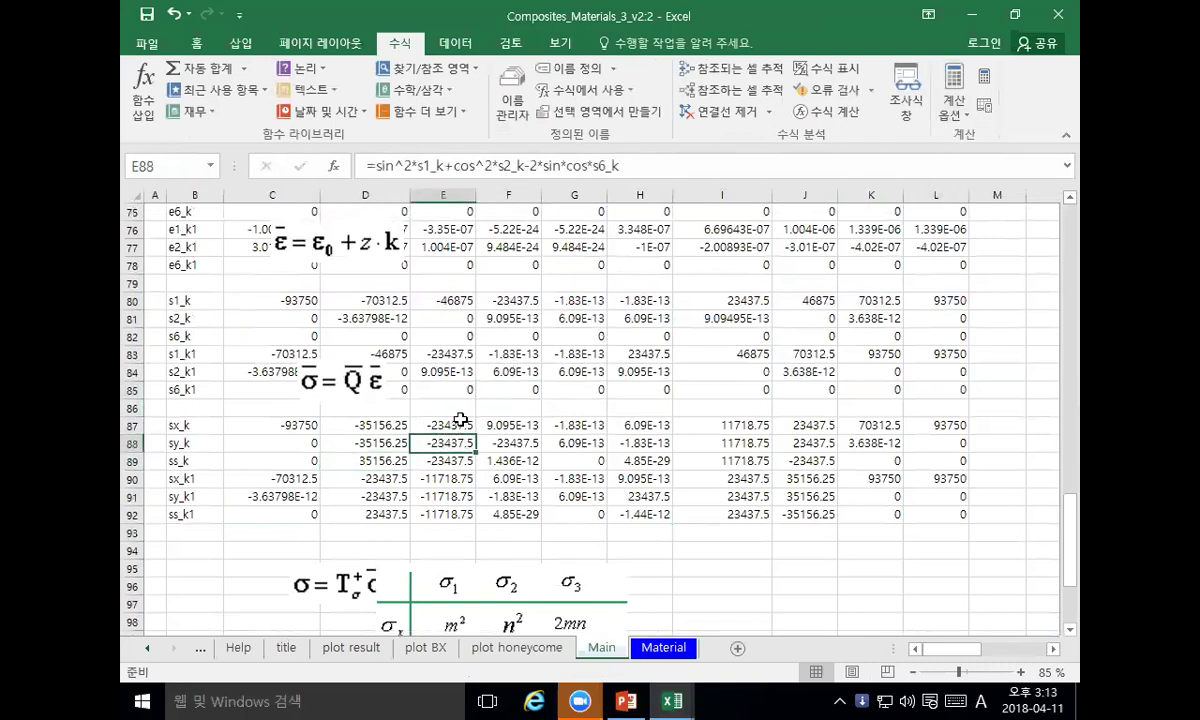
Step: Save the workbook on the desktop under the new name Composites_Materials_3_v3
click(147, 43)
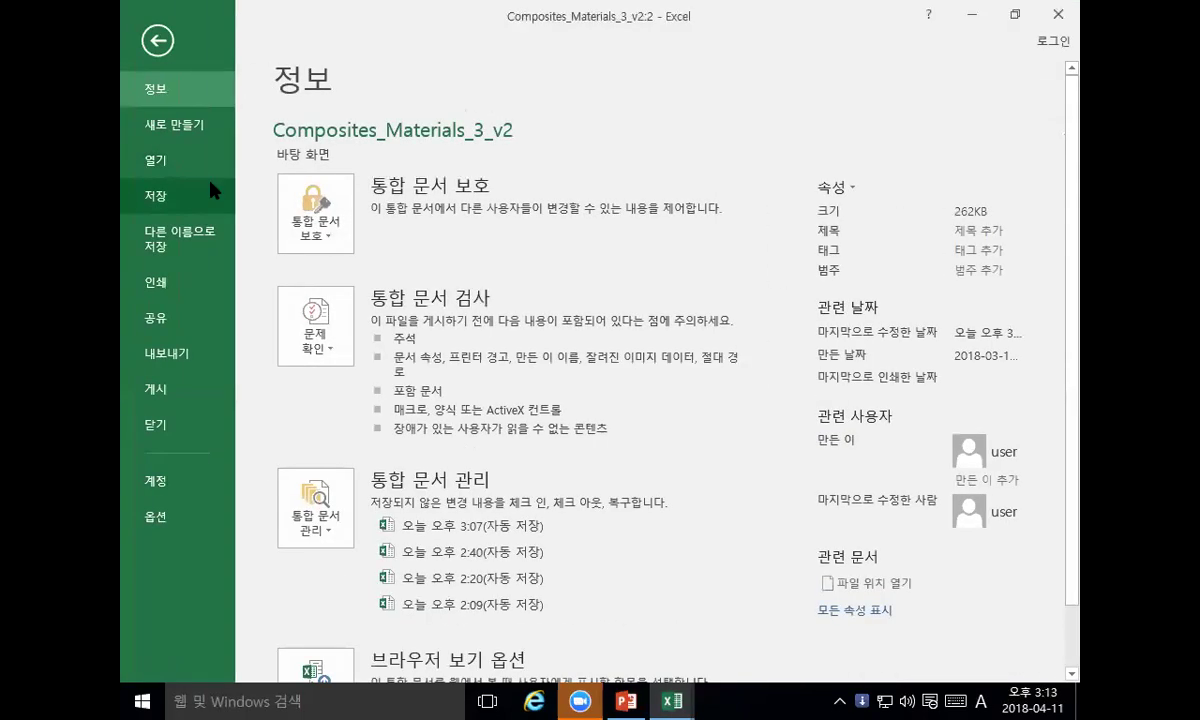
click(193, 235)
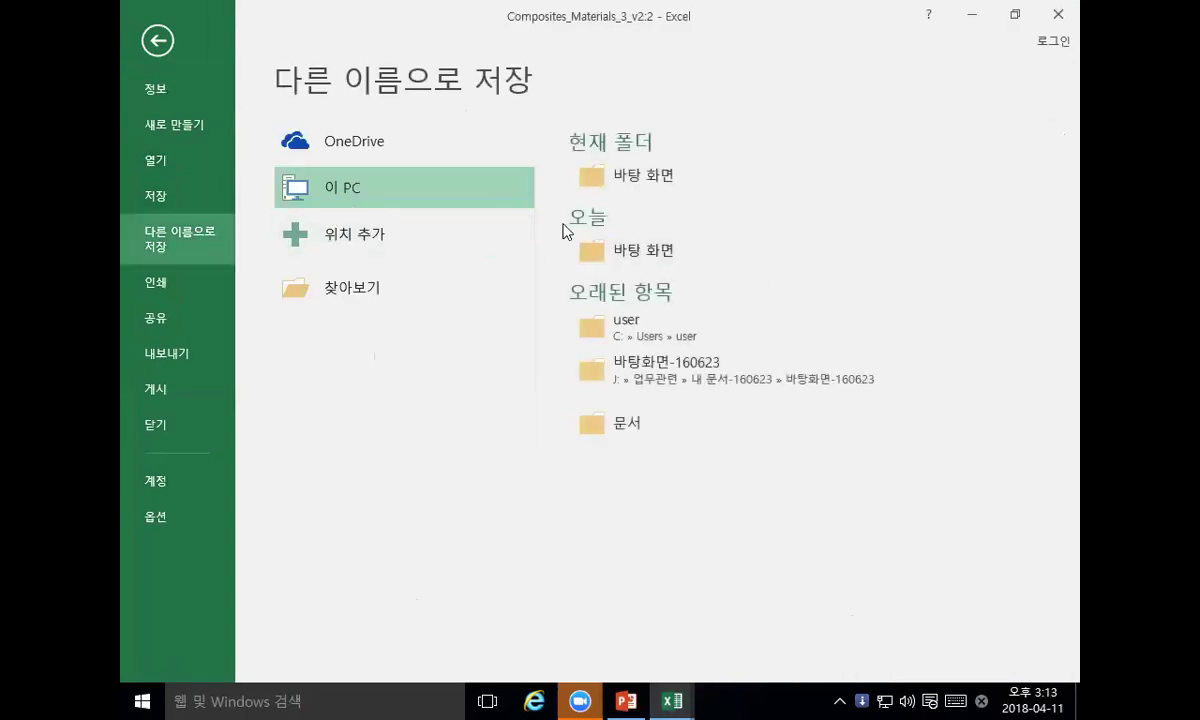
double_click(490, 210)
key(End)
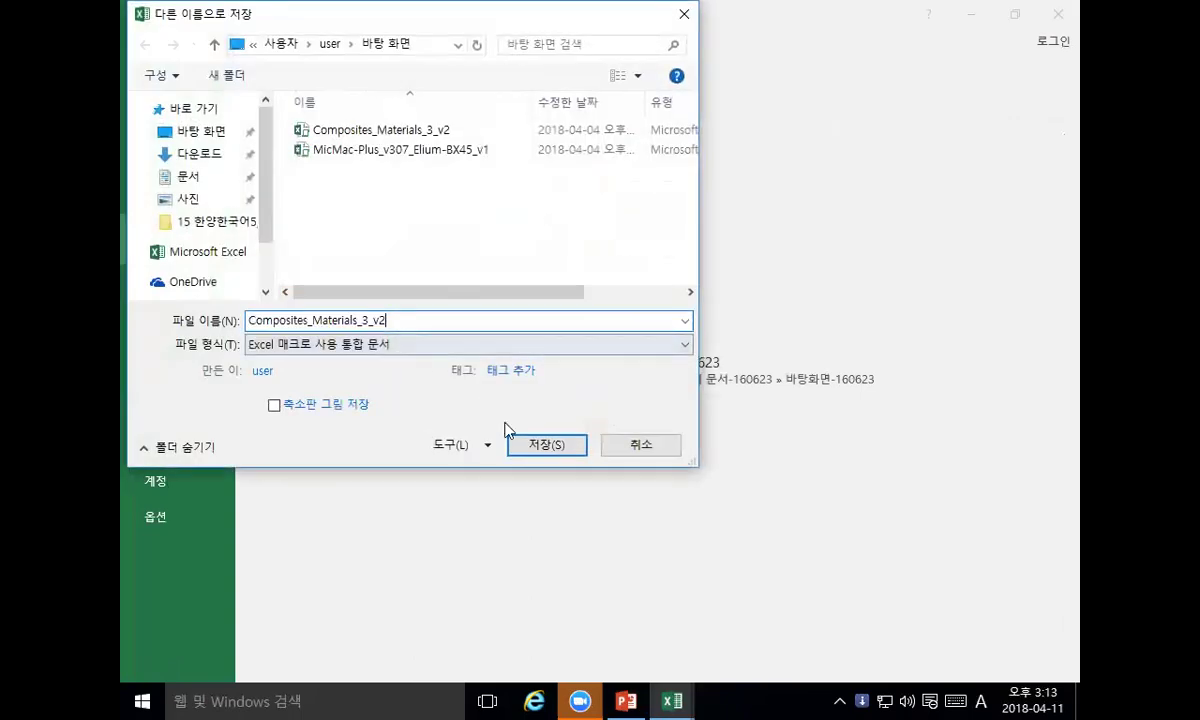
key(Return)
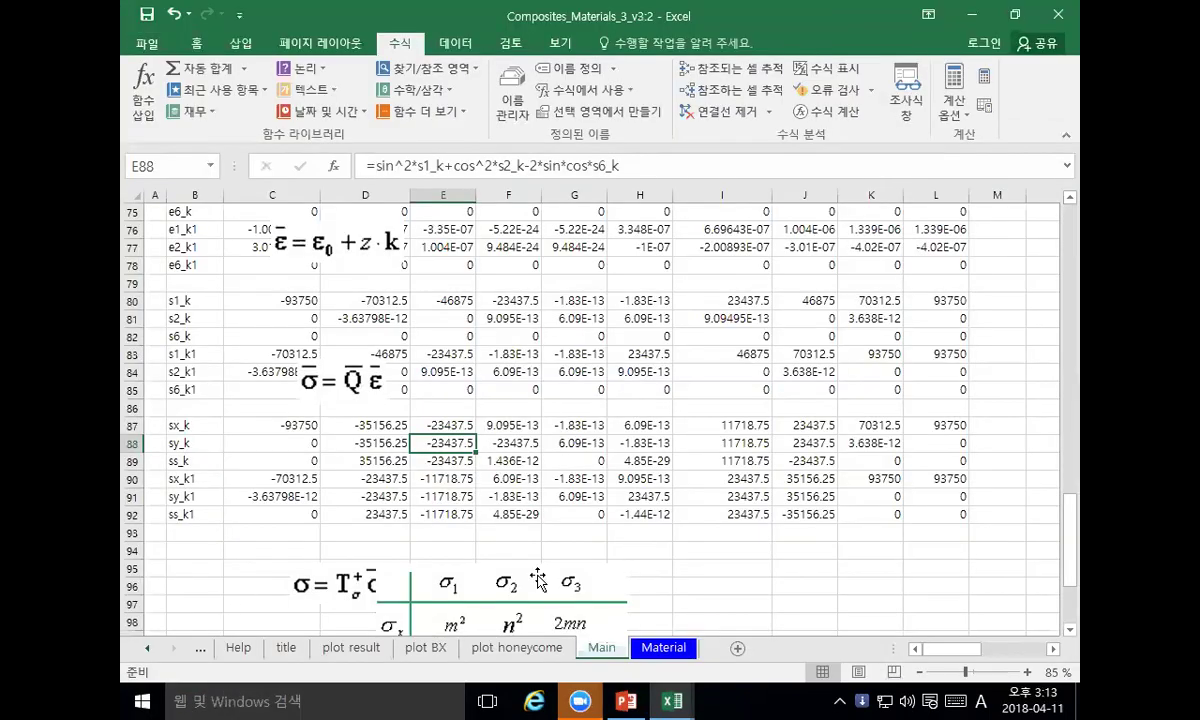
Step: Review ply 2's transformed stress formulas in D87:D89 against the stress transformation matrix below
click(508, 481)
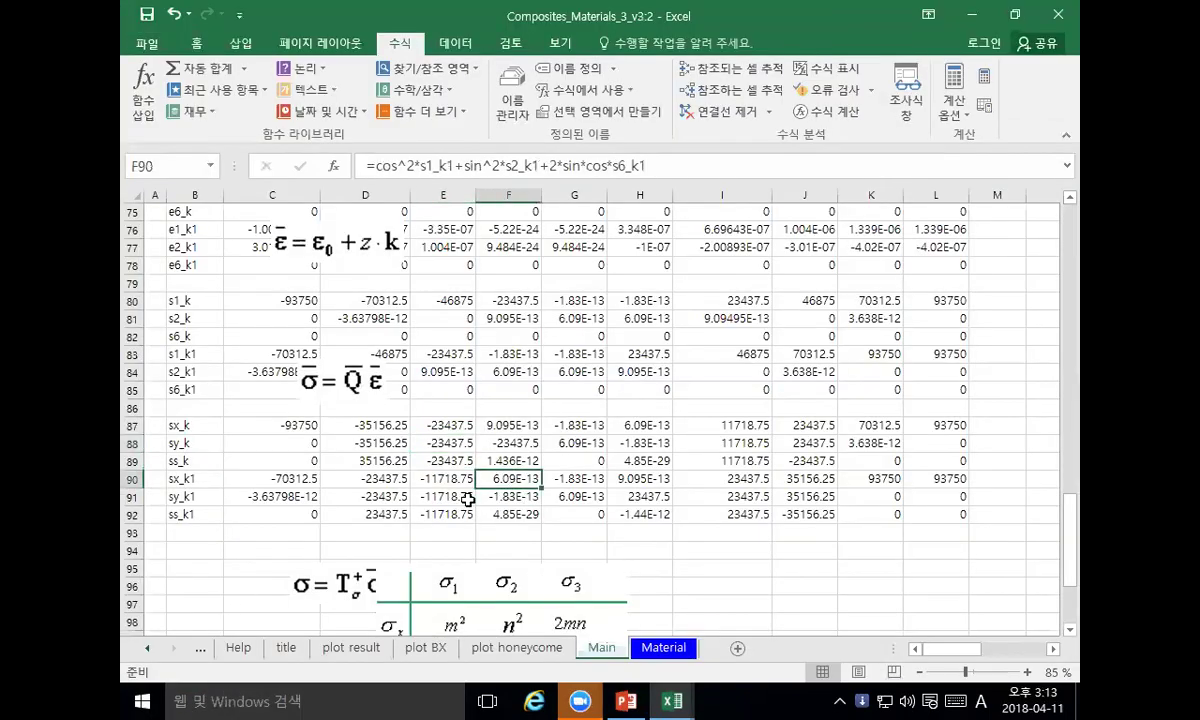
scroll(400, 430, down, 1)
click(383, 369)
click(375, 388)
click(370, 403)
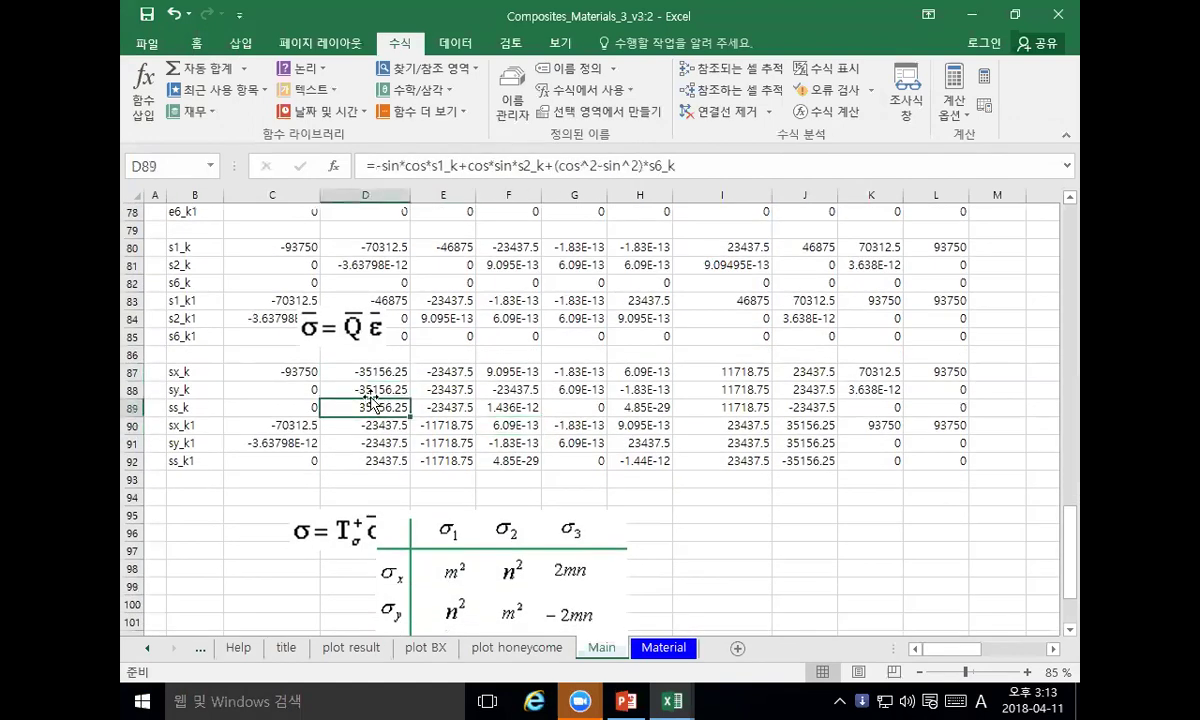
click(368, 390)
click(350, 368)
click(370, 390)
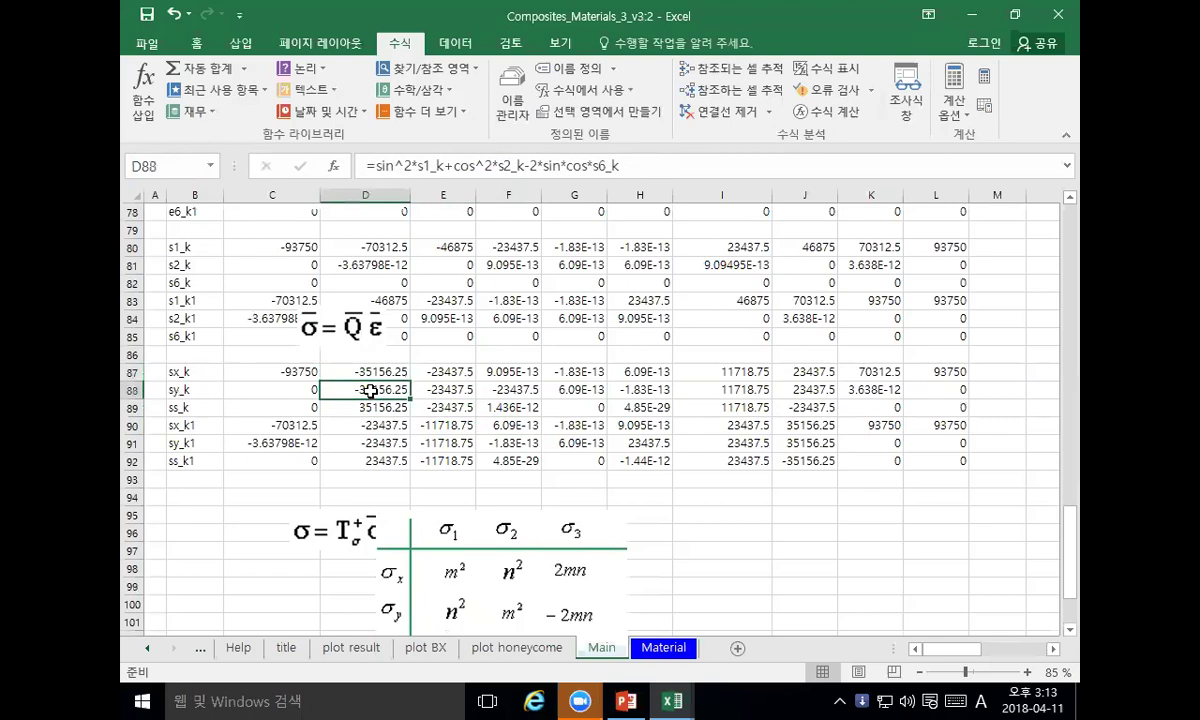
click(352, 368)
click(372, 390)
Step: Compare ply 1's stress blocks in C80:C85 and C87:C92, and check the ply angles in row 11
drag(245, 238, 265, 316)
drag(265, 363, 244, 463)
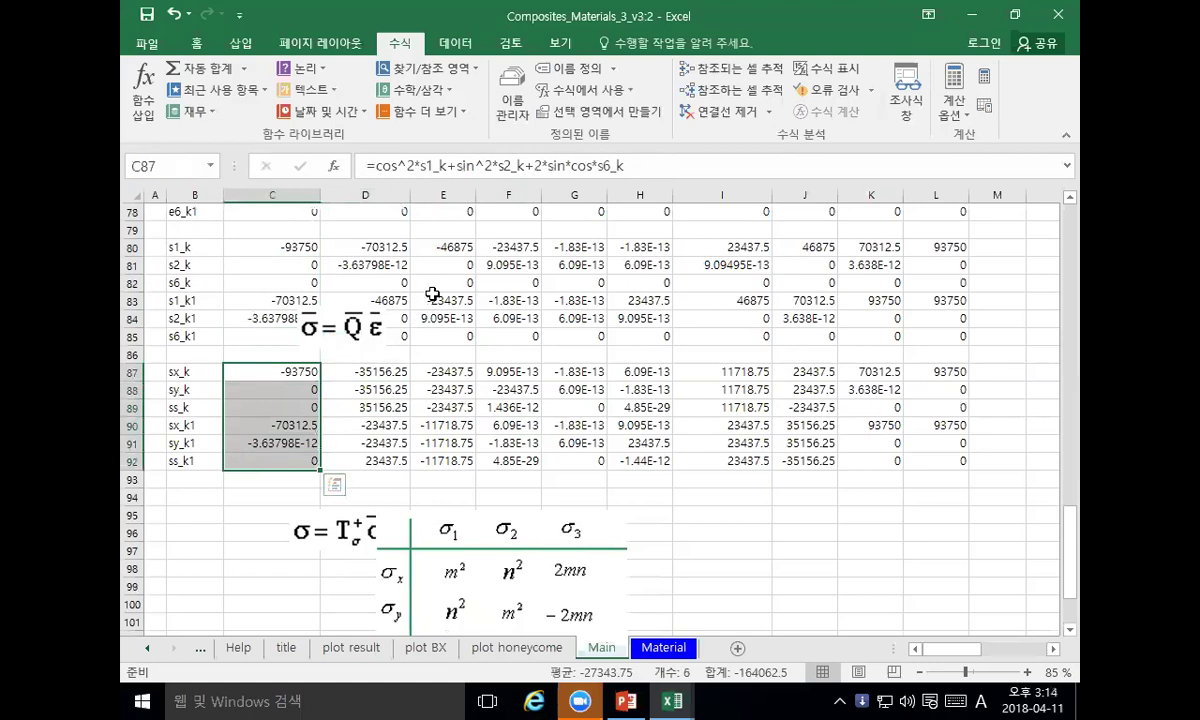
drag(272, 241, 268, 285)
scroll(286, 340, up, 4)
scroll(286, 340, up, 15)
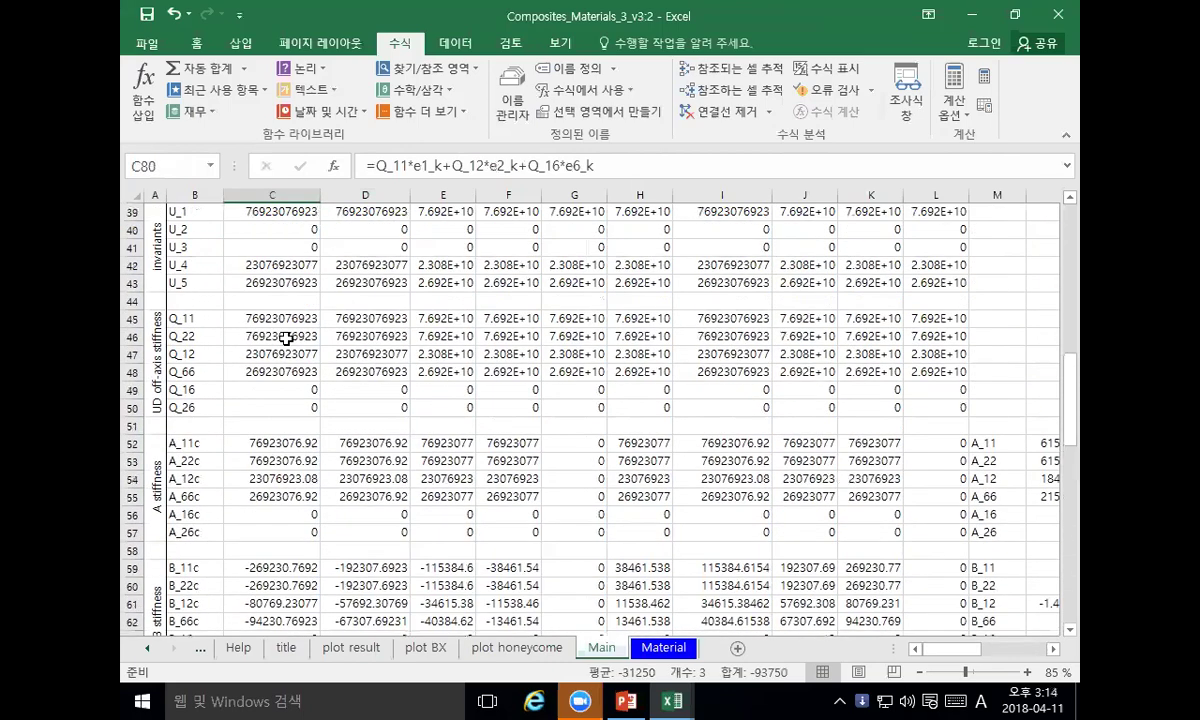
scroll(286, 340, up, 5)
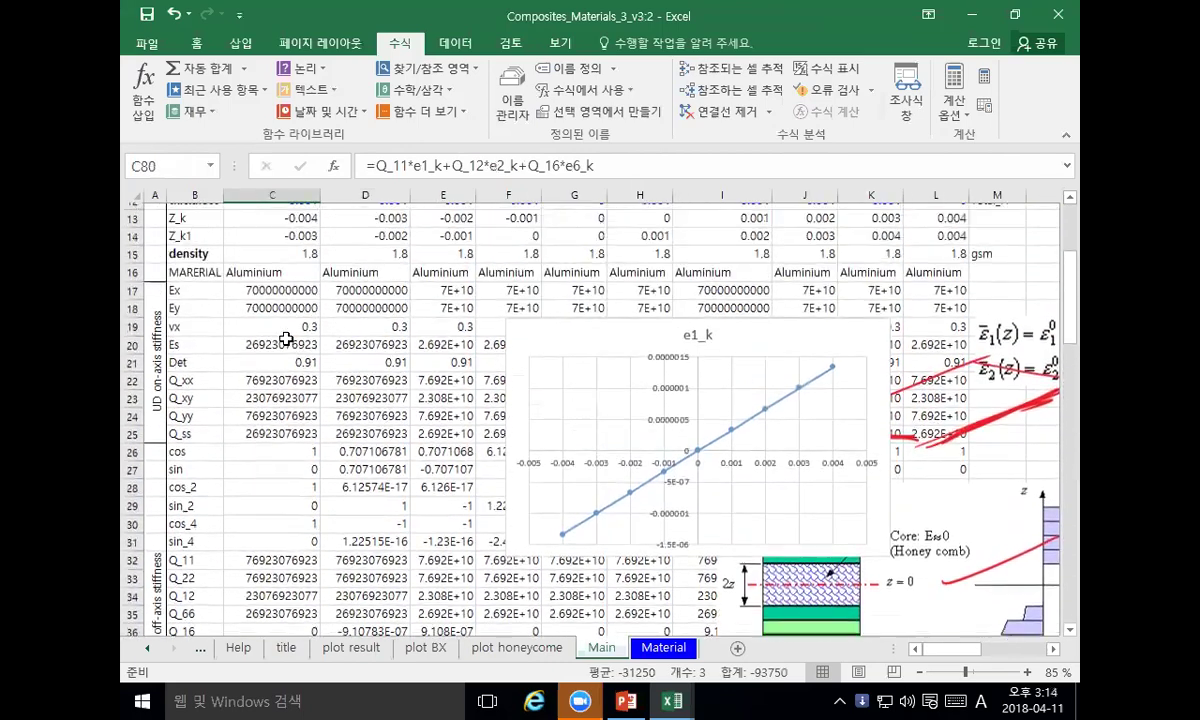
click(276, 301)
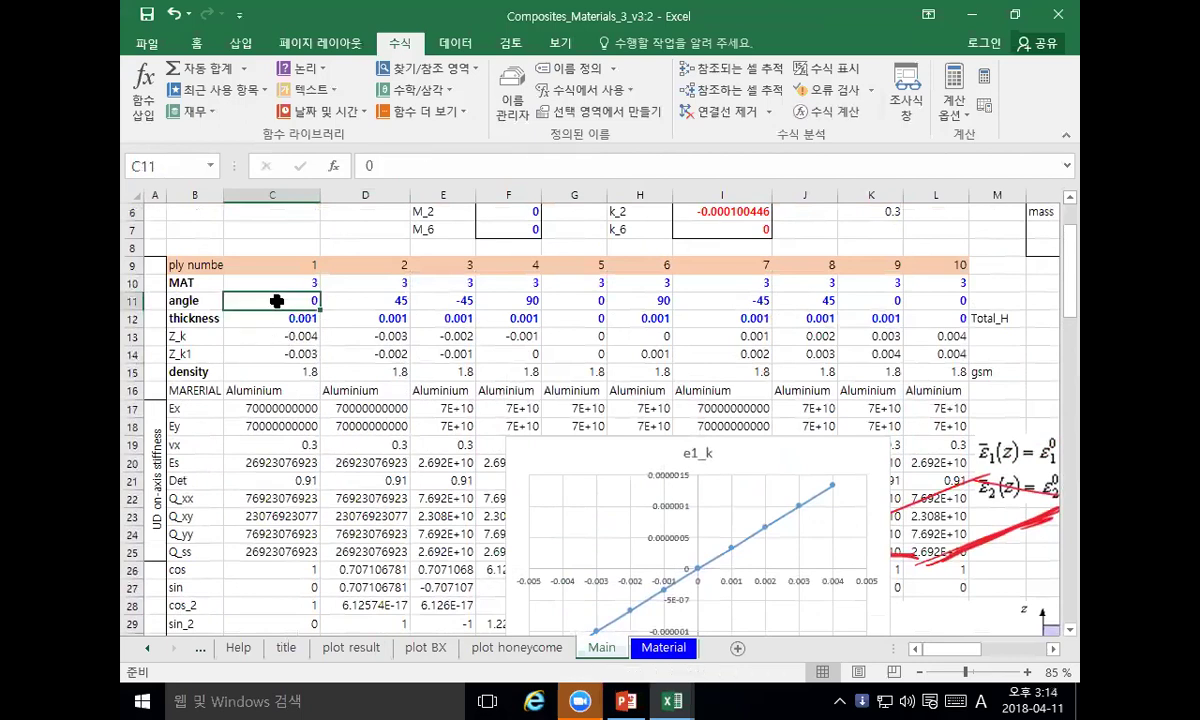
click(372, 301)
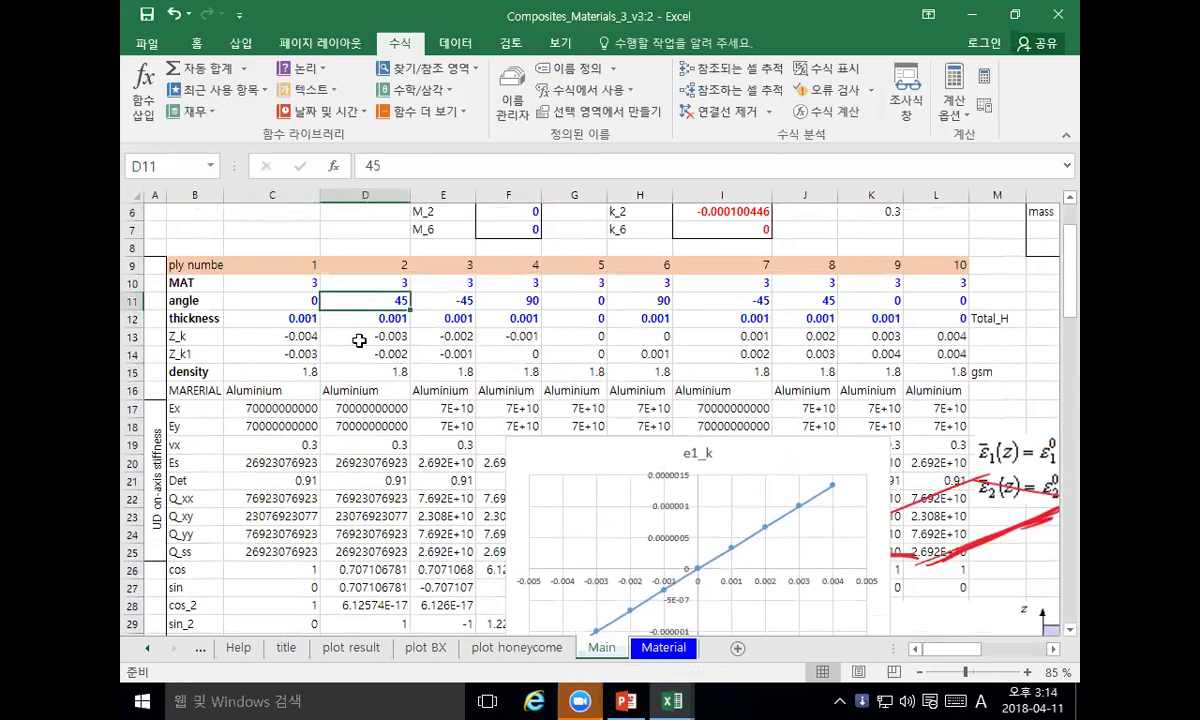
scroll(361, 342, down, 6)
scroll(361, 342, down, 20)
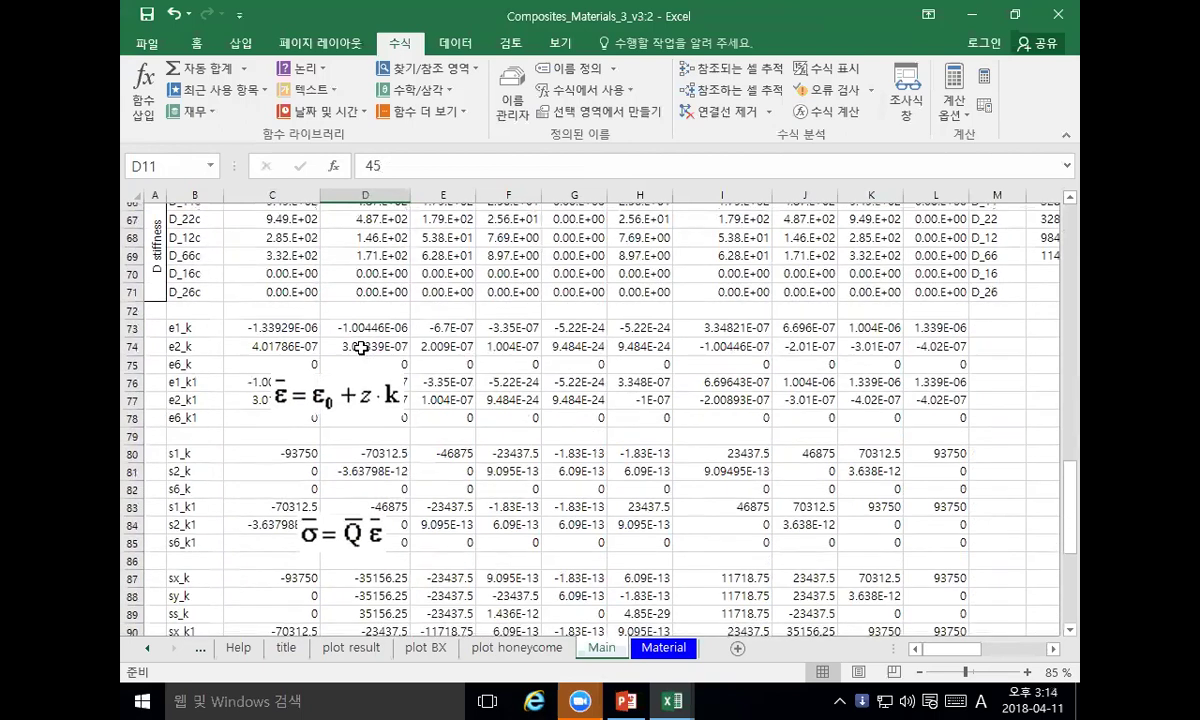
scroll(361, 350, up, 4)
scroll(361, 350, up, 1)
Step: Put a thick outside border around ply 2's sx_k, sy_k and ss_k stresses in D87:D89
drag(350, 300, 365, 343)
drag(366, 425, 373, 461)
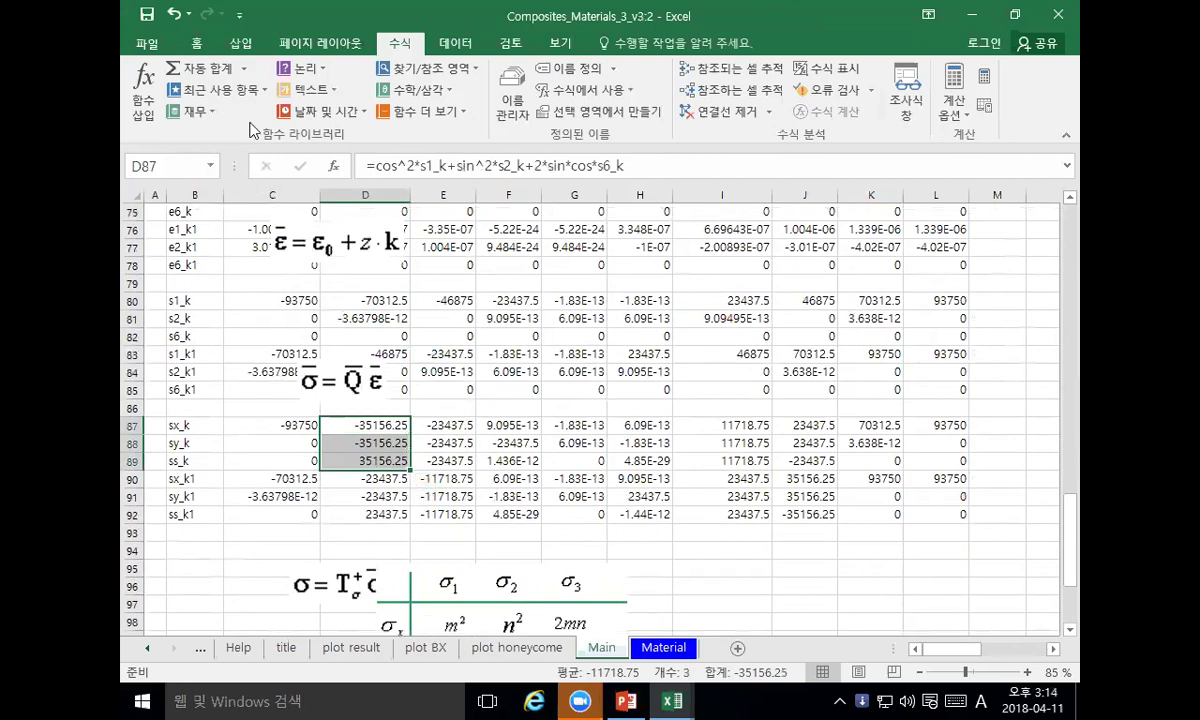
click(184, 44)
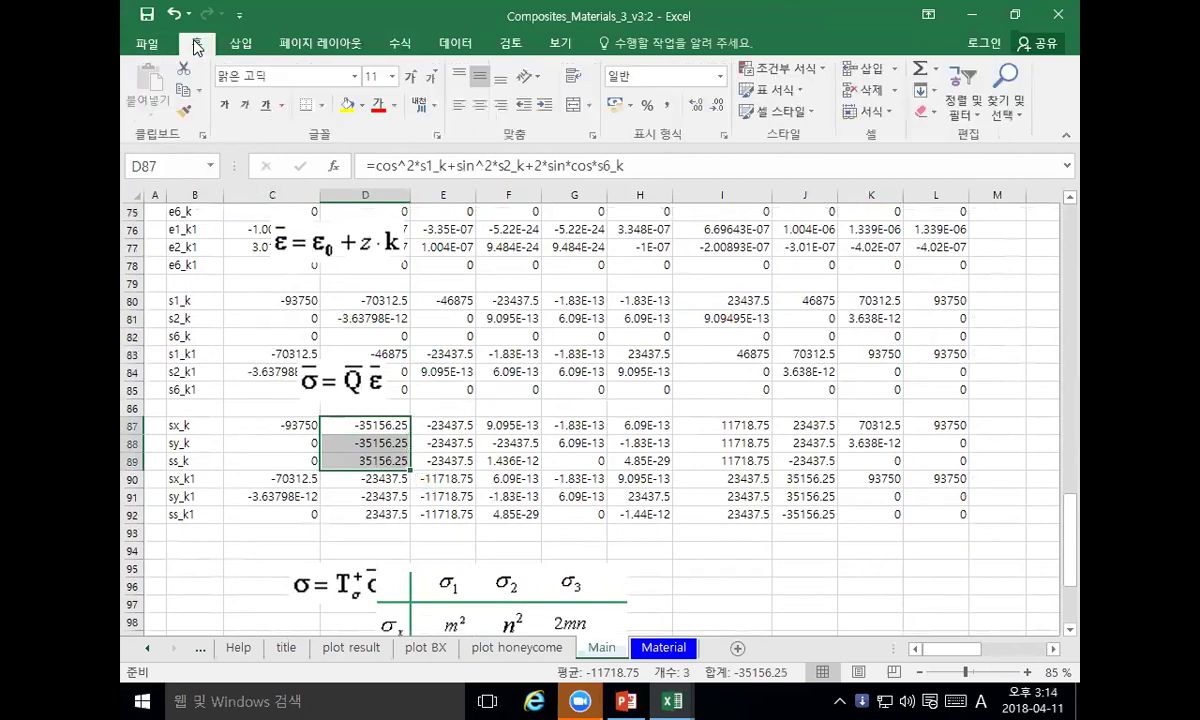
click(320, 105)
click(330, 292)
Step: Put the same thick outside border around ply 2's s1_k, s2_k and s6_k stresses in D80:D82
drag(362, 300, 362, 336)
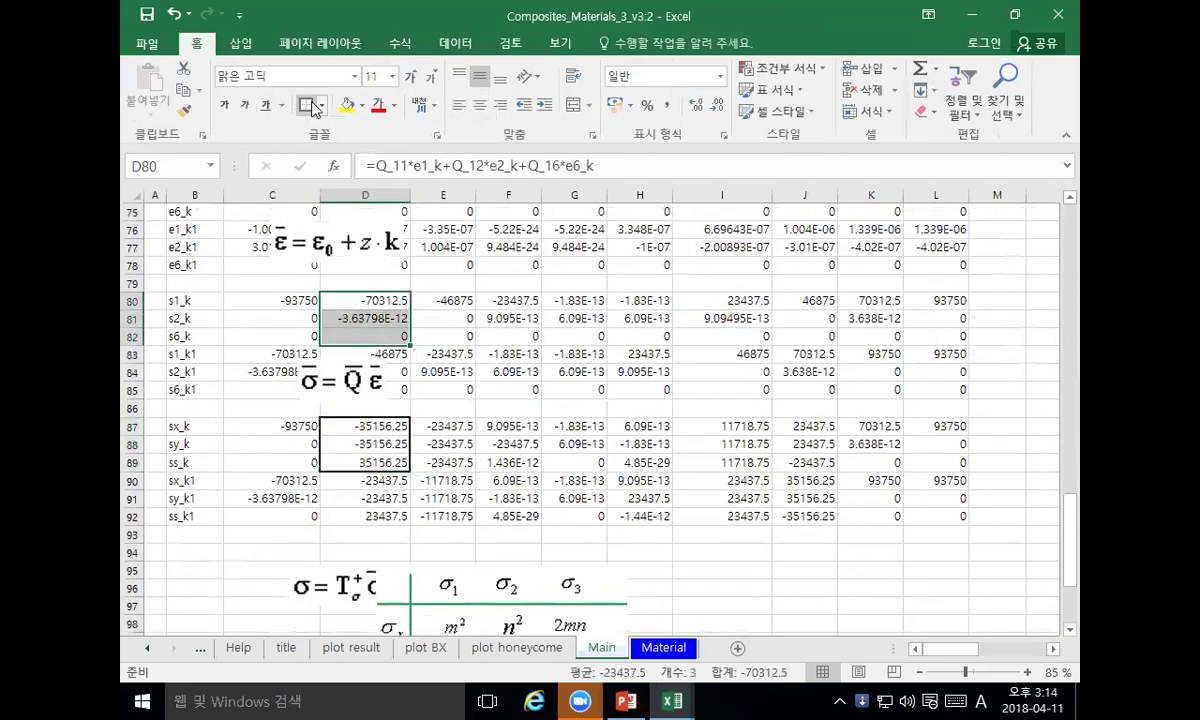
click(303, 105)
click(565, 390)
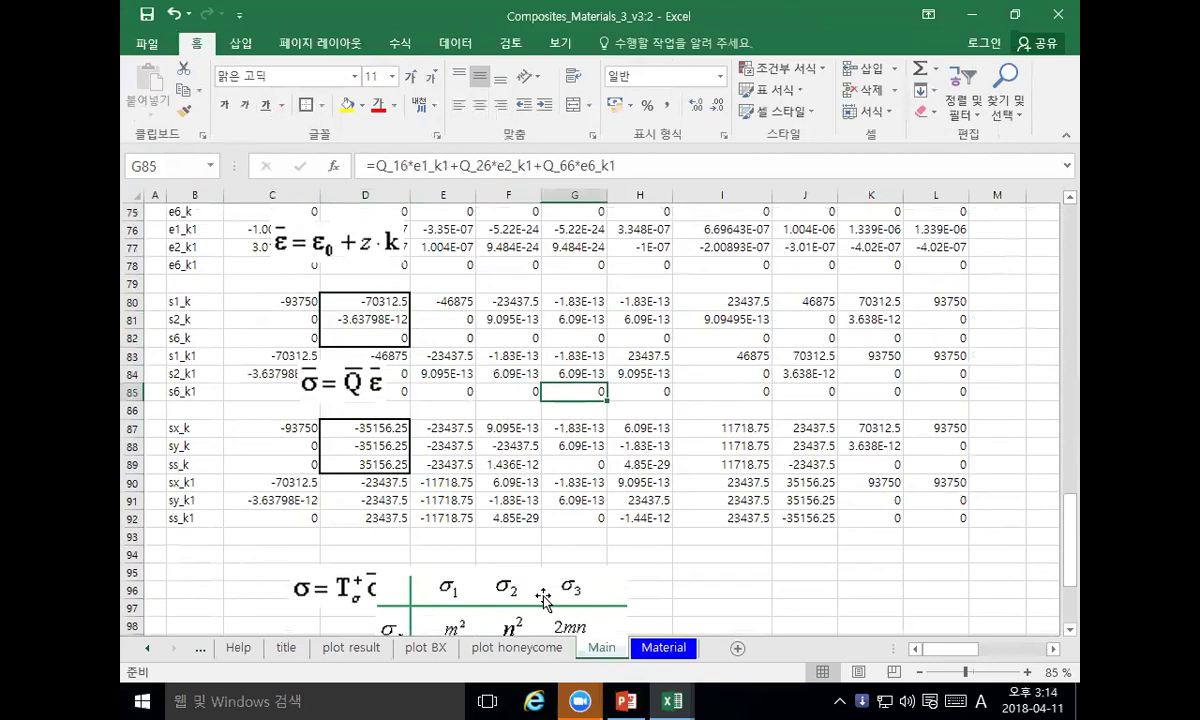
Step: In red ink, write the ply angles 0, 45 and -45 above columns C to E and join the bordered boxes with an arrow marked 45
click(435, 318)
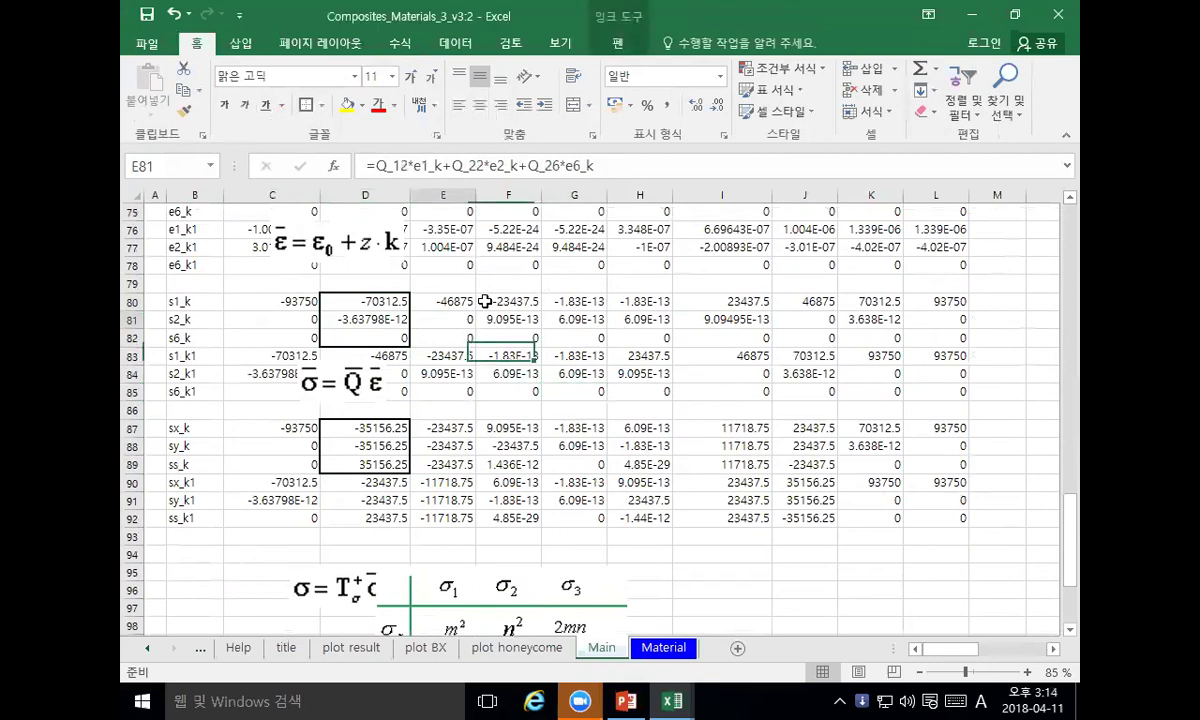
click(614, 43)
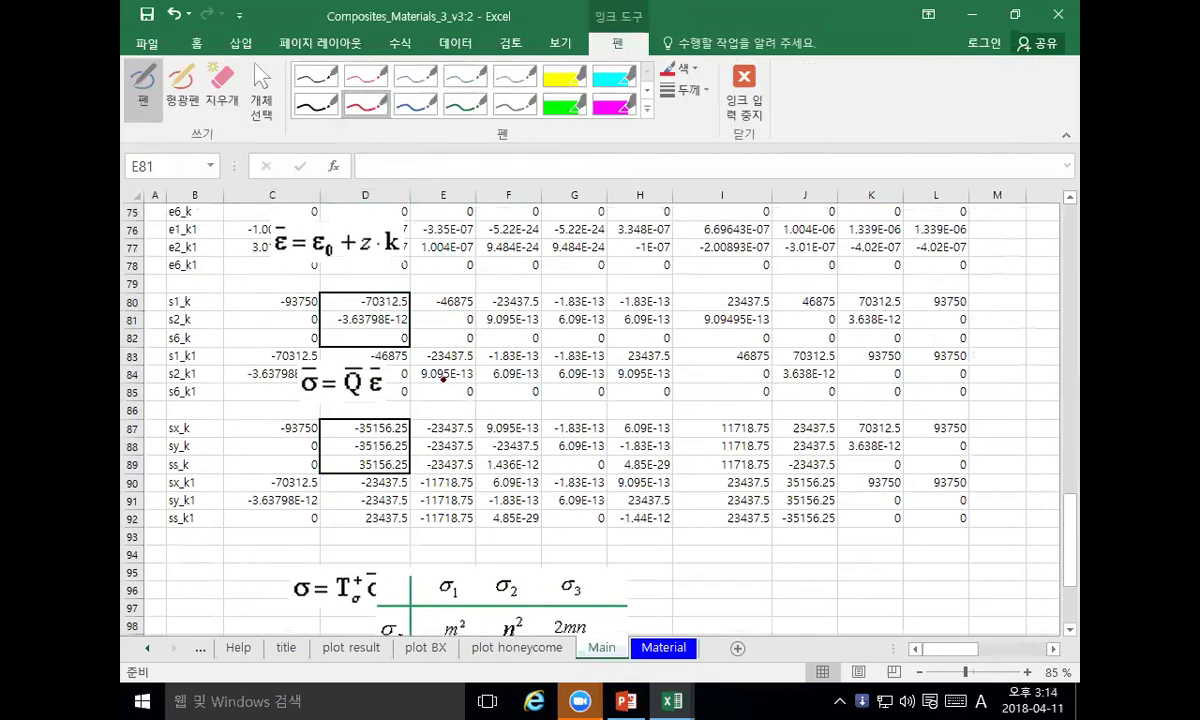
drag(294, 257, 364, 270)
drag(439, 260, 462, 266)
mouse_move(464, 255)
mouse_down()
mouse_move(463, 270)
mouse_move(477, 263)
mouse_up()
click(501, 261)
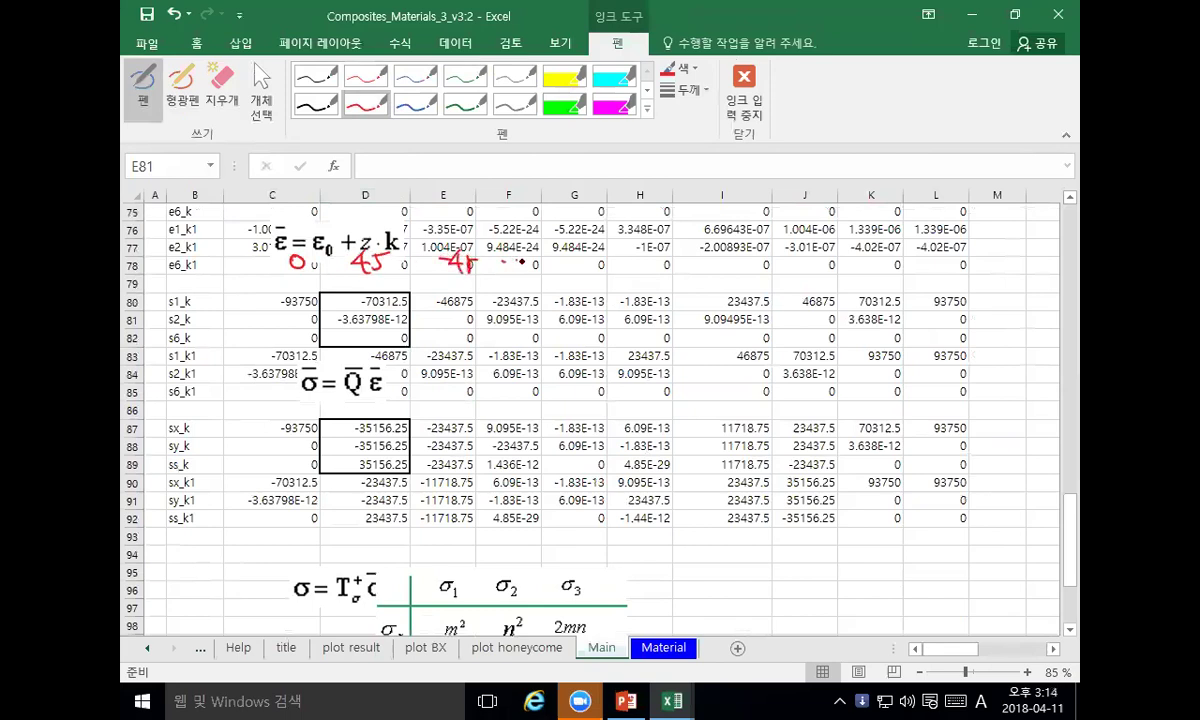
mouse_move(404, 349)
mouse_down()
mouse_move(406, 409)
mouse_move(457, 387)
mouse_up()
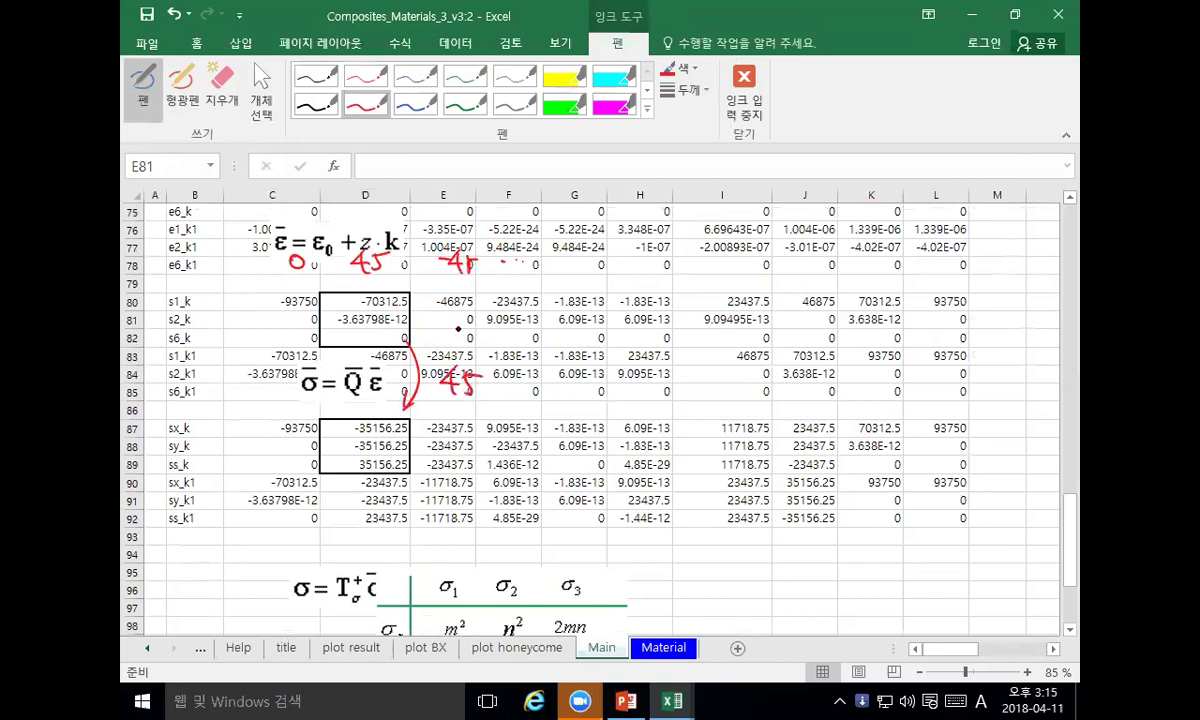
Step: Sketch an upright square element over G80:G82 with outward horizontal arrows, and circle the s1_k value in D80
mouse_move(556, 297)
mouse_down()
mouse_move(560, 346)
mouse_move(600, 296)
mouse_move(624, 319)
mouse_move(660, 319)
mouse_up()
drag(540, 320, 505, 318)
mouse_move(390, 314)
mouse_down()
mouse_move(362, 305)
mouse_move(410, 295)
mouse_move(360, 309)
mouse_up()
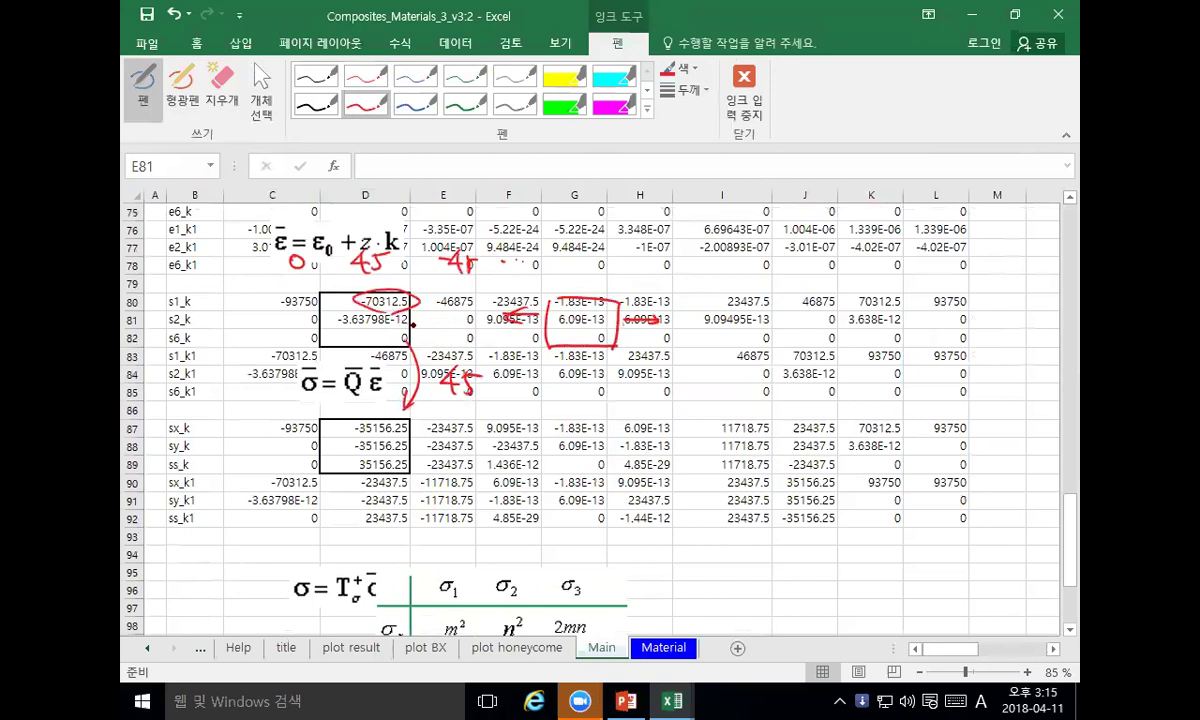
Step: Sketch a rotated square element over G87:G89 with inward arrows on all four sides and shear marks along its edges
mouse_move(540, 440)
mouse_down()
mouse_move(590, 406)
mouse_move(604, 412)
mouse_move(610, 440)
mouse_move(578, 460)
mouse_up()
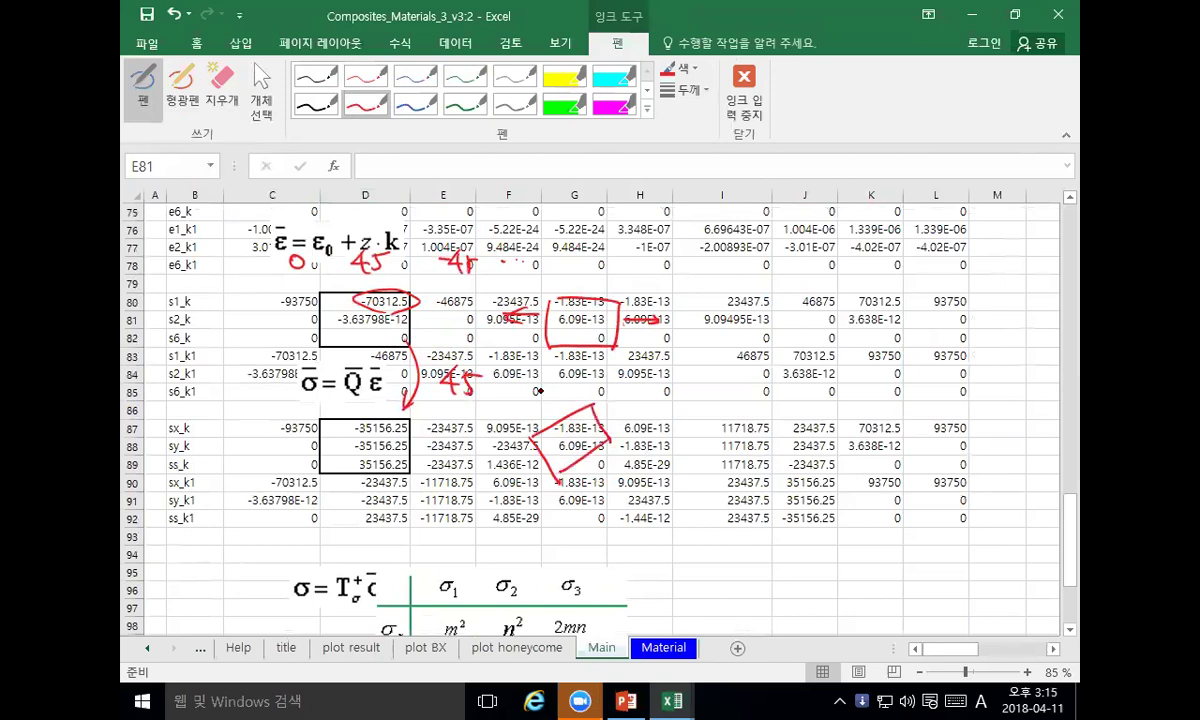
drag(538, 392, 560, 440)
drag(604, 498, 602, 462)
drag(640, 396, 612, 414)
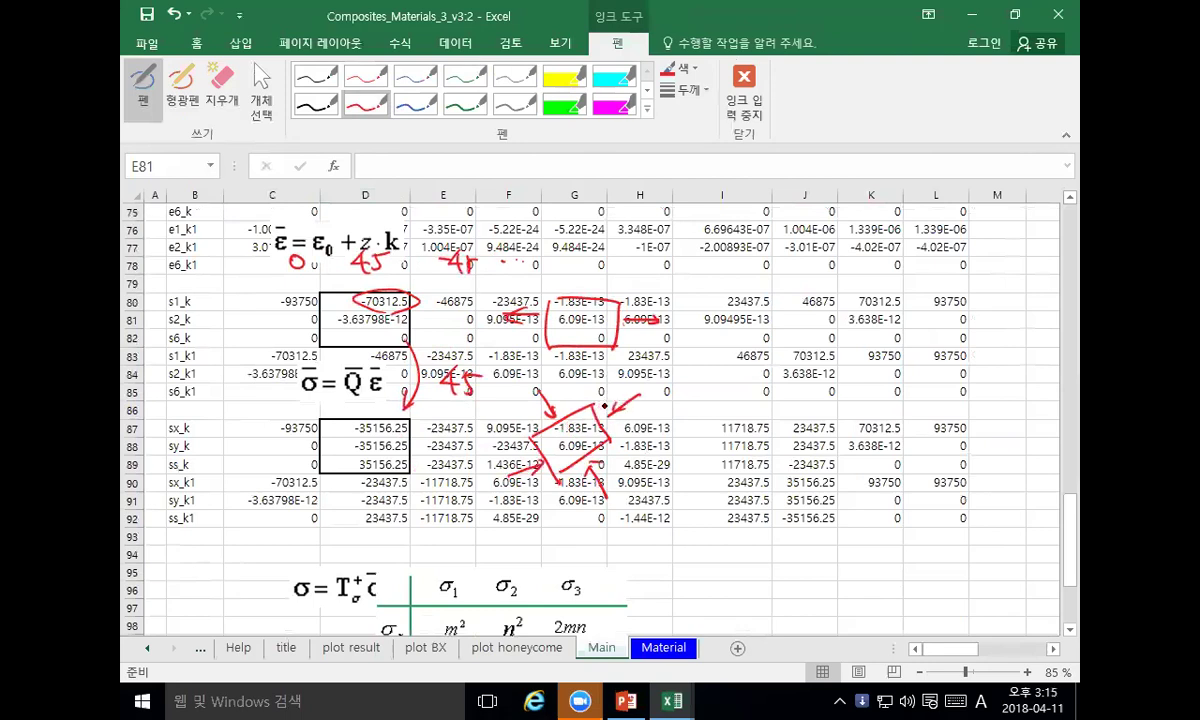
drag(558, 412, 600, 398)
mouse_move(594, 400)
mouse_down()
mouse_move(604, 424)
mouse_move(540, 468)
mouse_up()
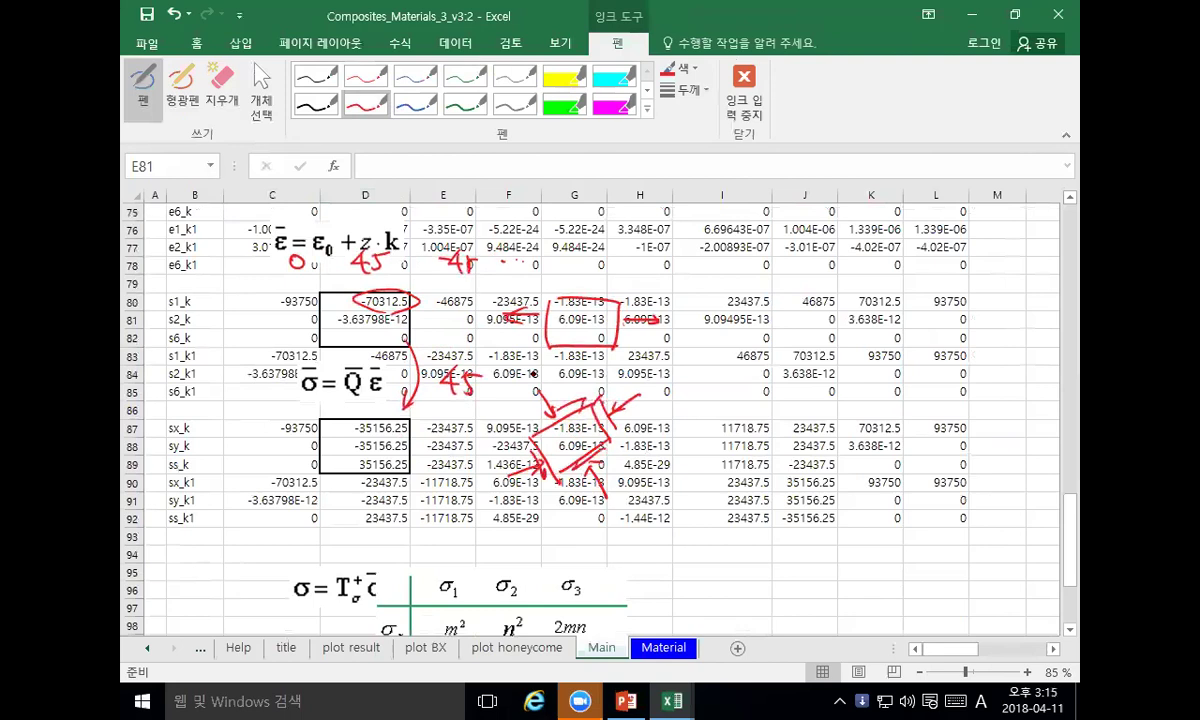
Step: Replace the upright element's outward arrows with inward horizontal ones, and draw a downward arrow from it to the rotated element
mouse_move(603, 295)
mouse_down()
mouse_move(632, 320)
mouse_move(665, 320)
mouse_up()
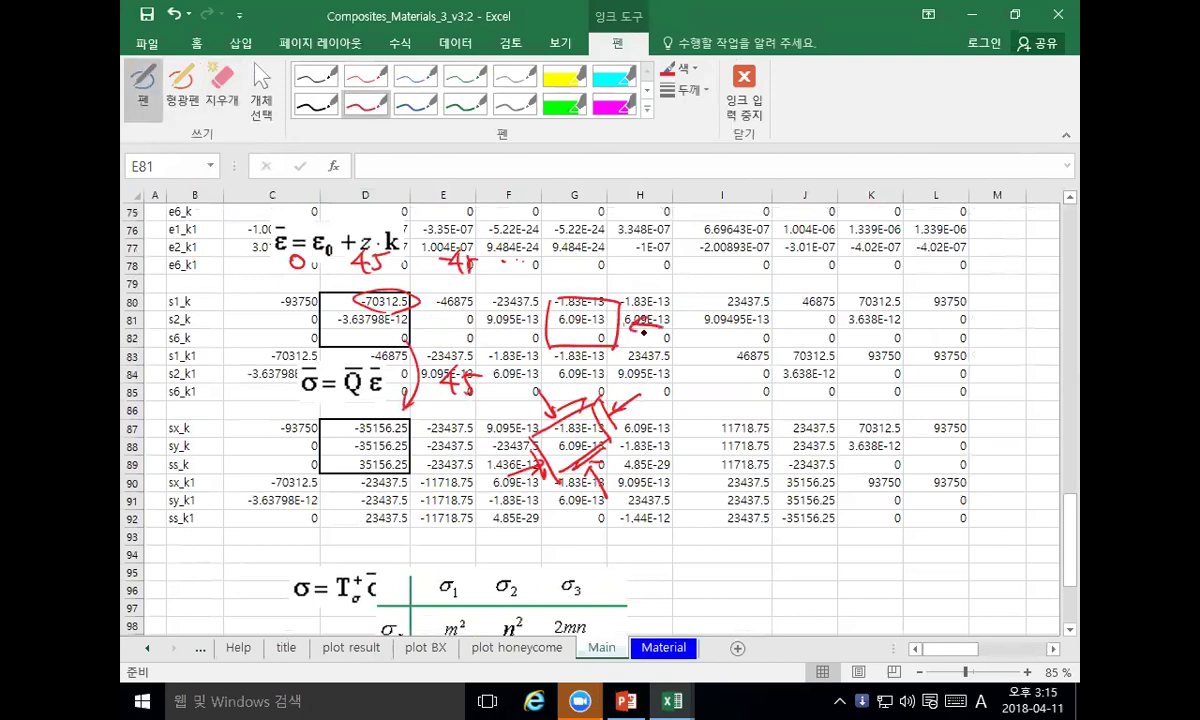
mouse_move(513, 323)
mouse_down()
mouse_move(541, 322)
mouse_move(532, 330)
mouse_move(569, 384)
mouse_move(576, 374)
mouse_up()
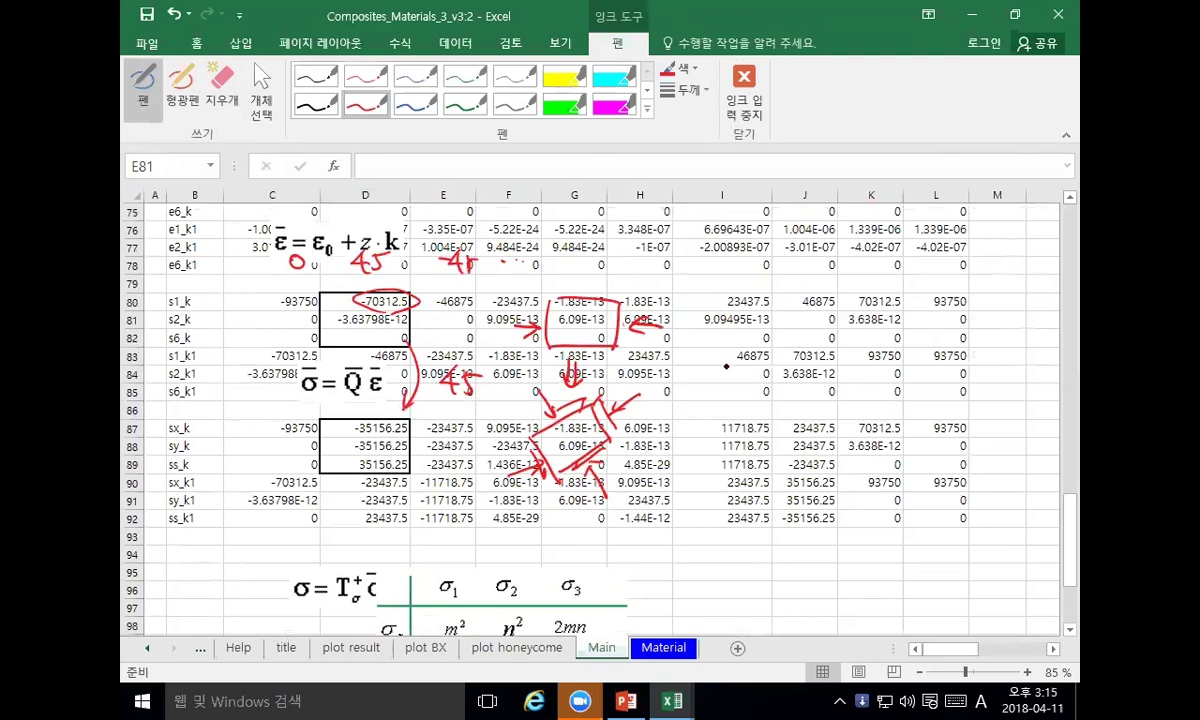
Step: Sketch horizontal and vertical Mohr's circle axes over columns I to L, marking points on the horizontal axis either side of the origin
drag(801, 297, 808, 493)
mouse_move(690, 397)
mouse_down()
mouse_move(958, 398)
mouse_move(932, 410)
mouse_up()
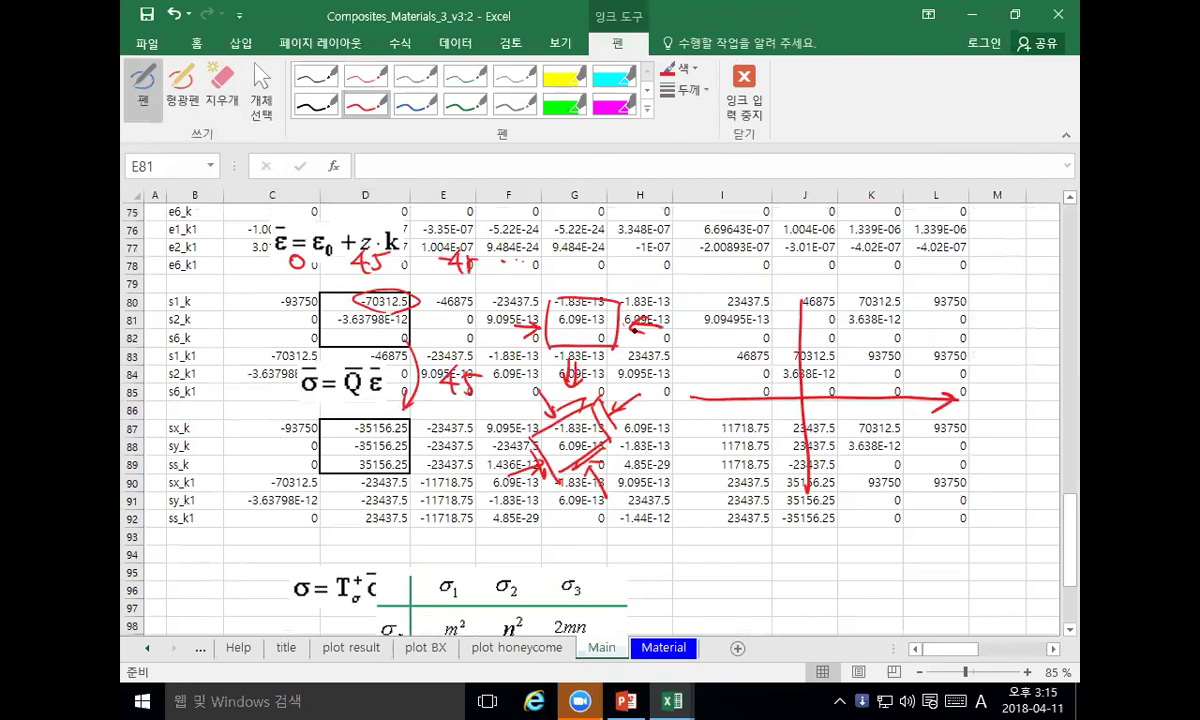
click(889, 397)
click(696, 398)
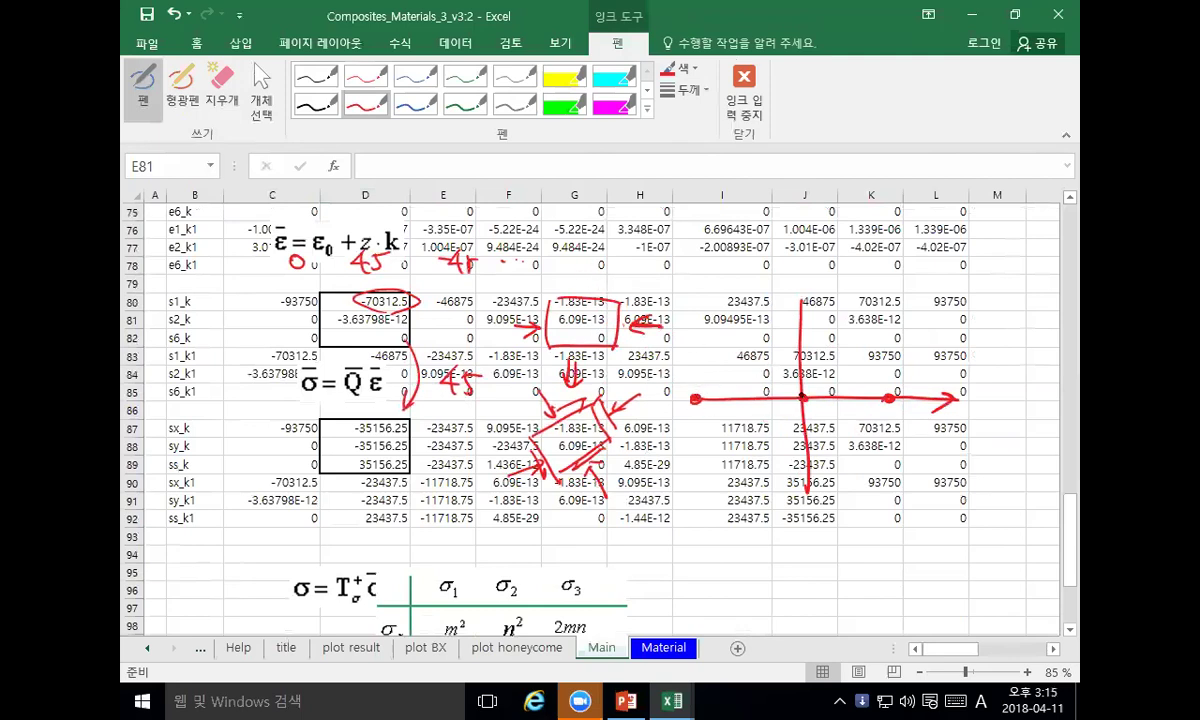
Step: Draw Mohr's circle between the negative-side point and the origin, add its vertical diameter, and note the 90-degree rotation as twice the ply angle
mouse_move(808, 368)
mouse_down()
mouse_move(790, 345)
mouse_move(735, 340)
mouse_move(695, 400)
mouse_move(735, 460)
mouse_move(790, 393)
mouse_up()
drag(790, 316, 811, 316)
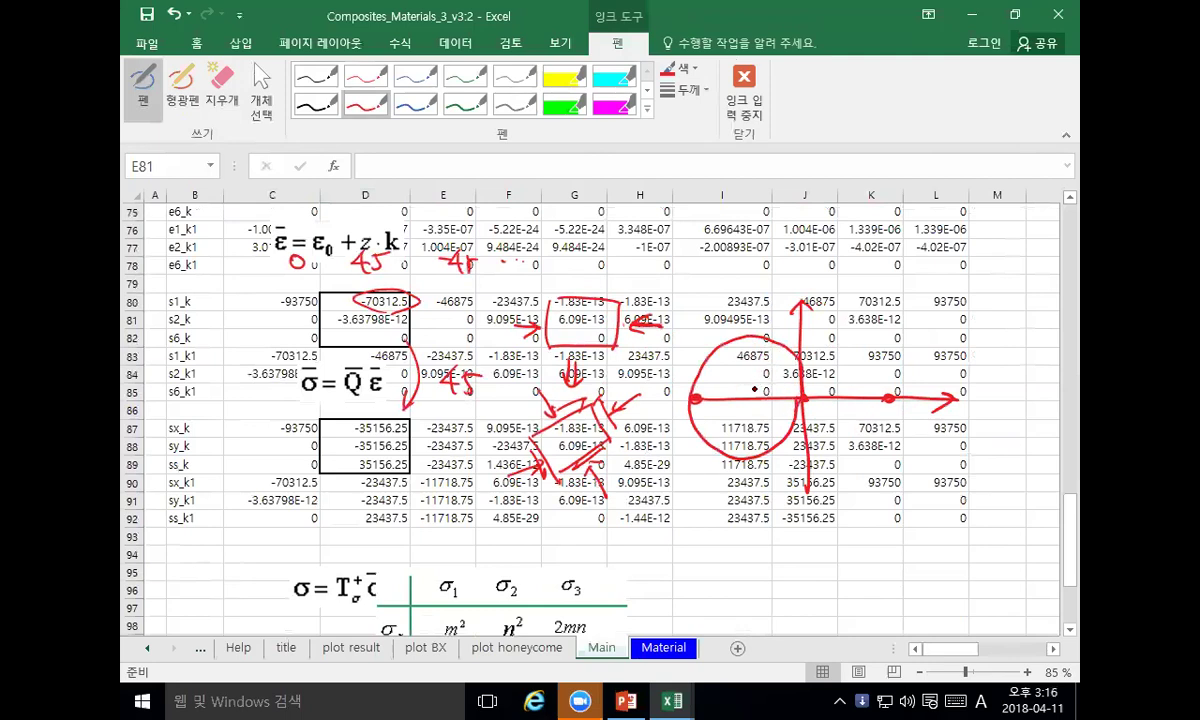
drag(749, 340, 743, 460)
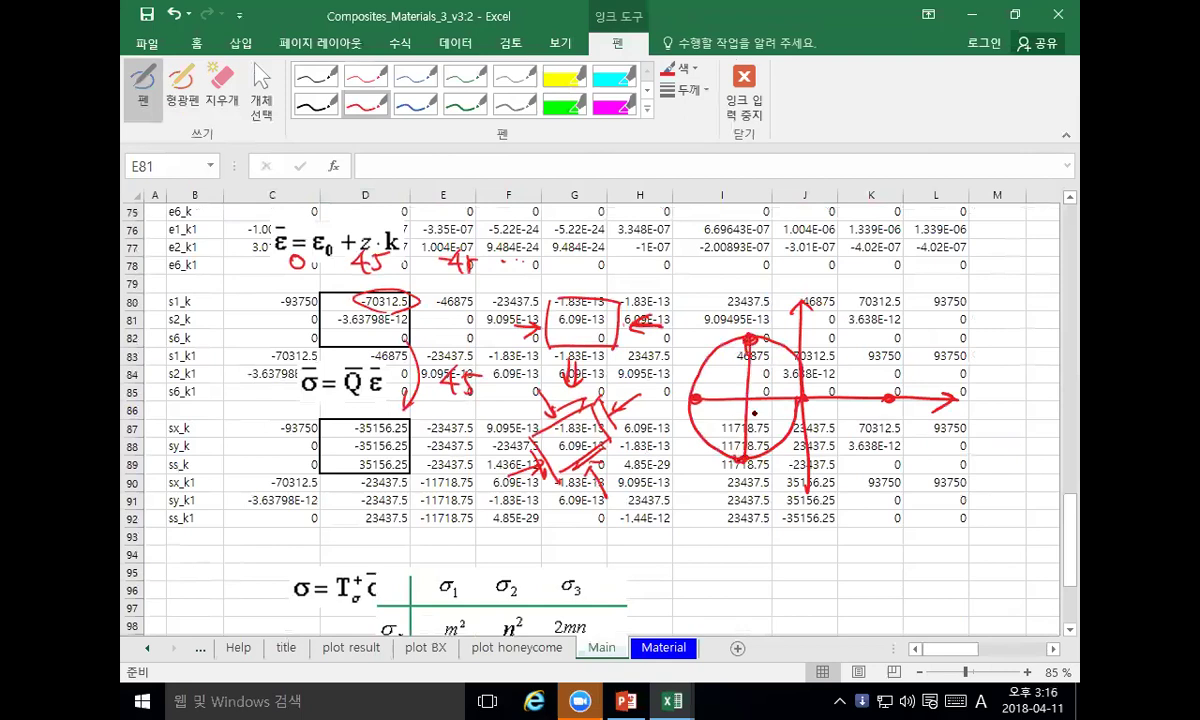
drag(768, 370, 858, 370)
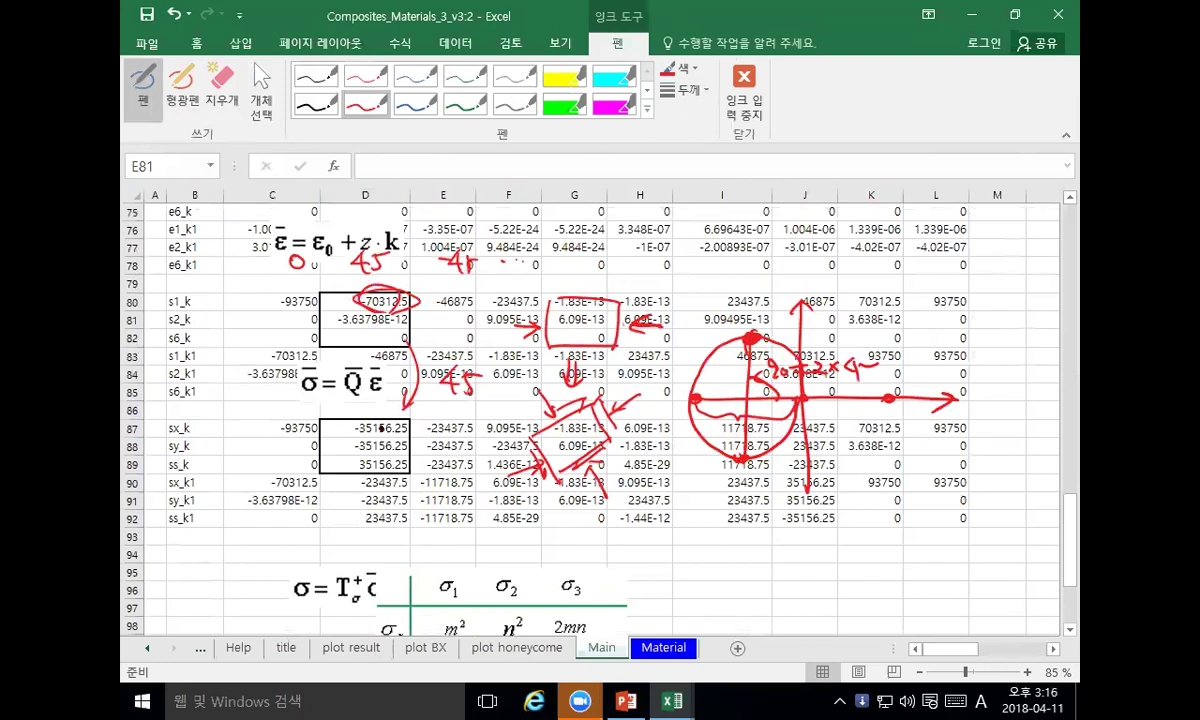
Step: Circle ply 2's sx_k, sy_k and ss_k values in D87:D89 and mark the matching diameter and radii on Mohr's circle
drag(372, 418, 362, 452)
drag(746, 336, 744, 462)
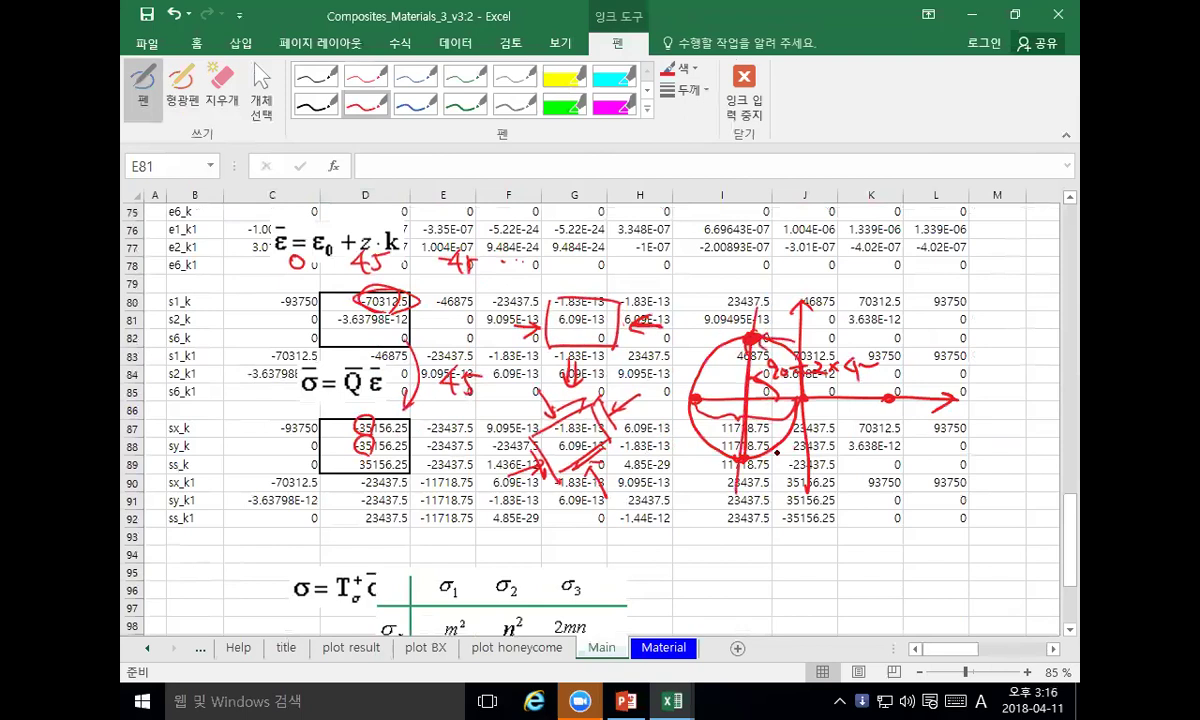
drag(352, 414, 368, 460)
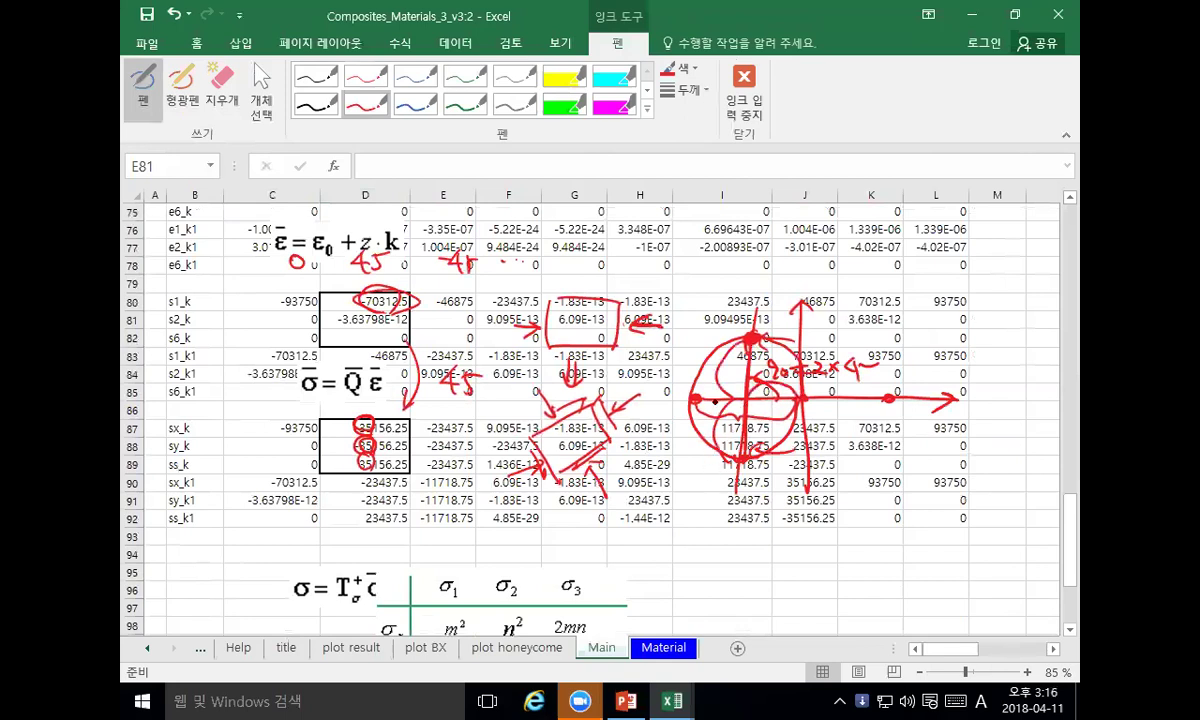
drag(722, 388, 748, 373)
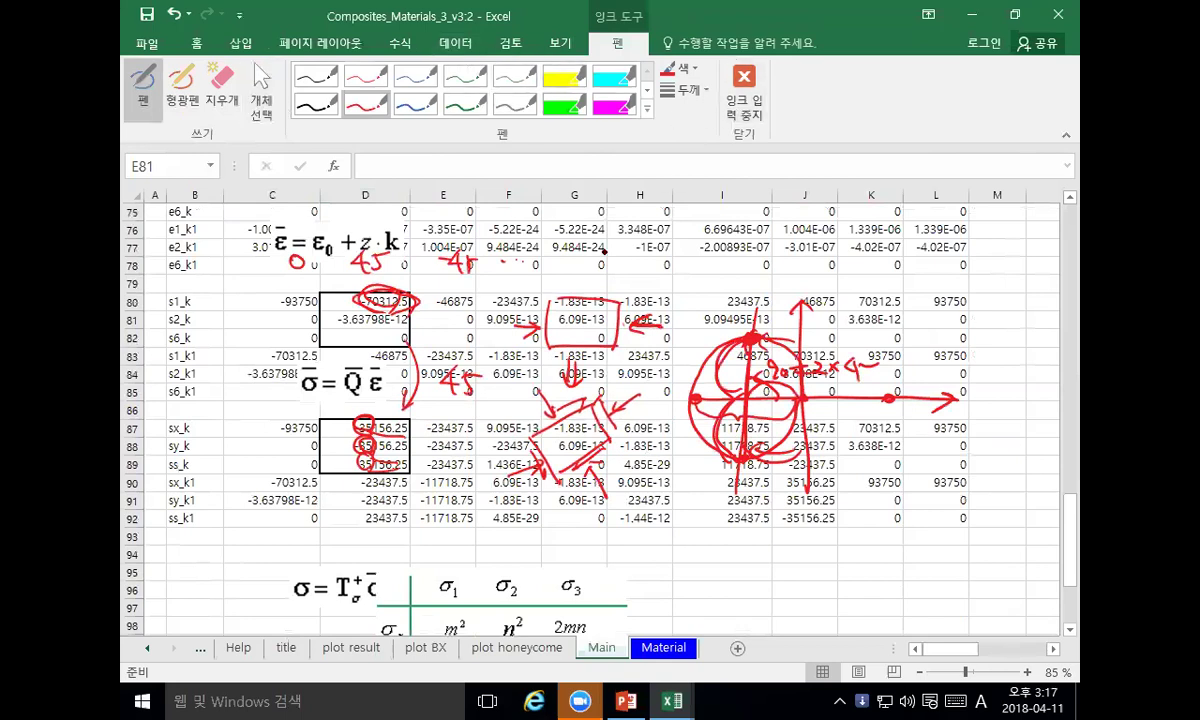
Step: Stop inking and move the stress transformation table and its equation picture so the whole equation shows beside the table
click(743, 90)
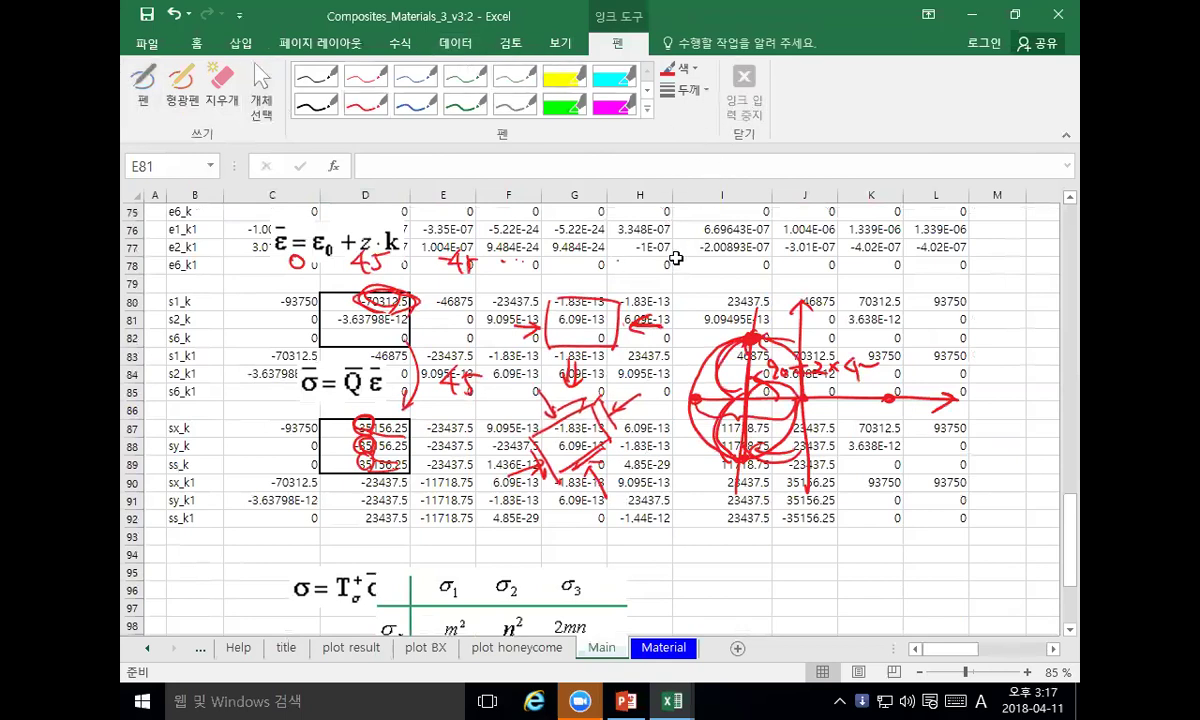
click(648, 266)
scroll(600, 345, down, 4)
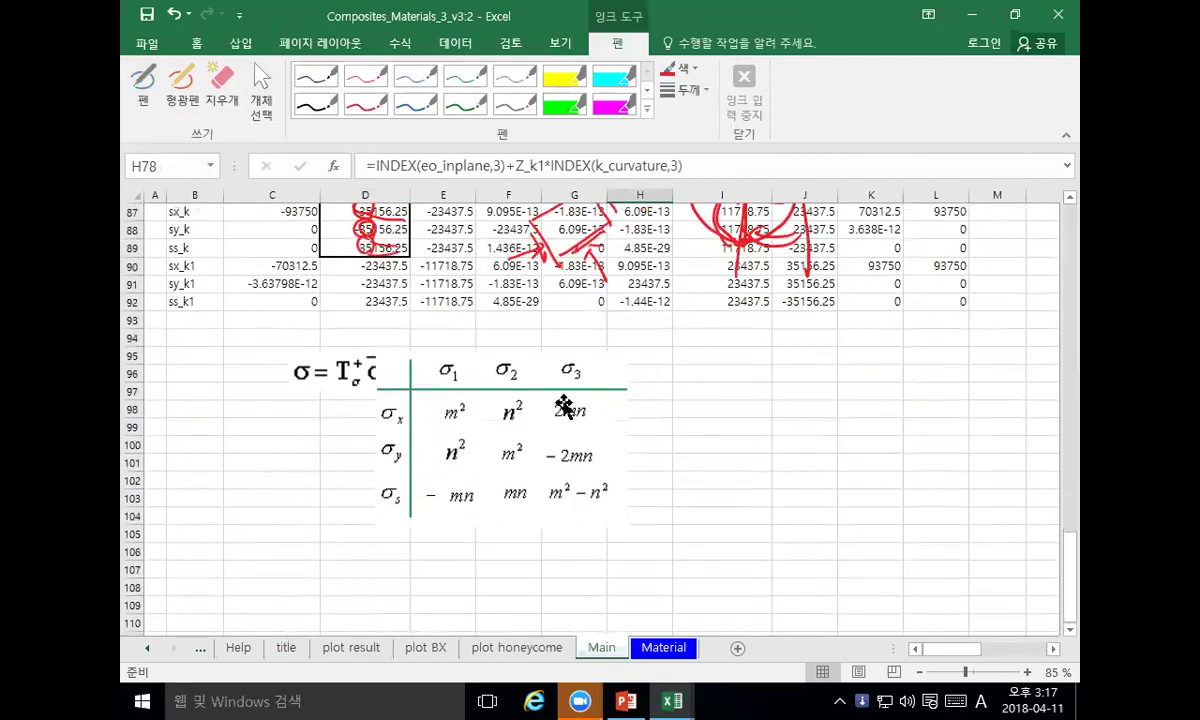
click(460, 395)
drag(460, 395, 446, 421)
drag(322, 372, 298, 400)
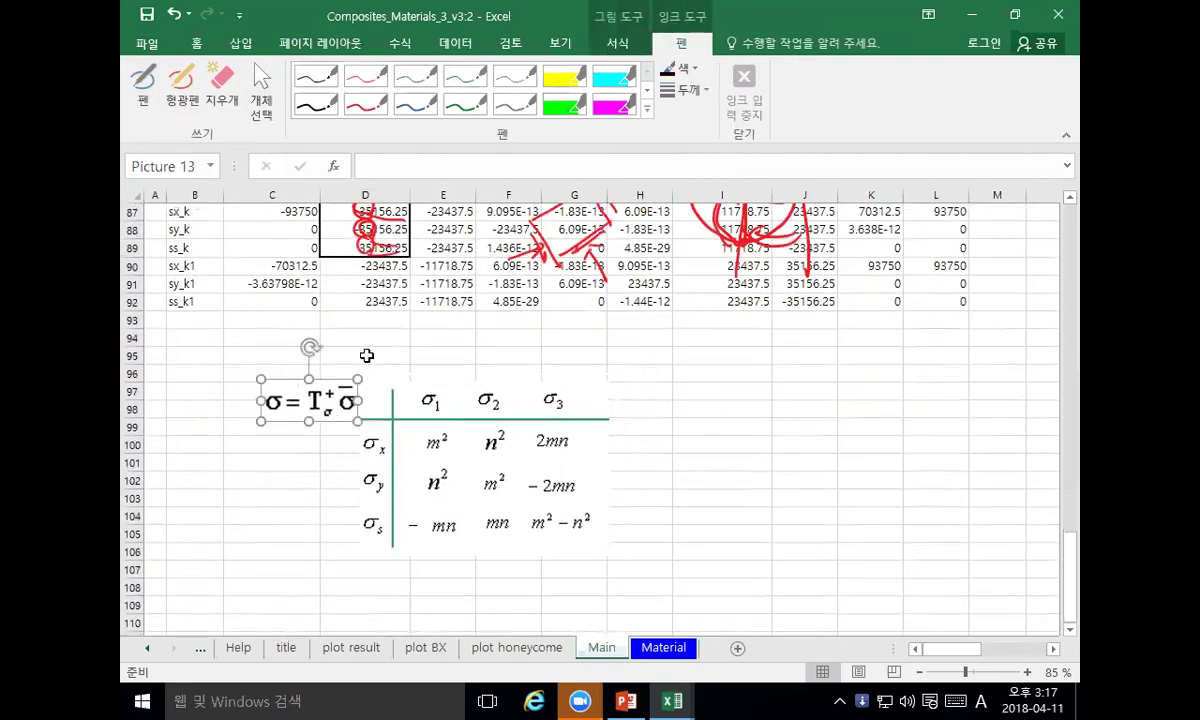
Step: Examine the sx_k1 formula in C90 against the terms of the stress transformation table
scroll(363, 357, up, 3)
click(262, 425)
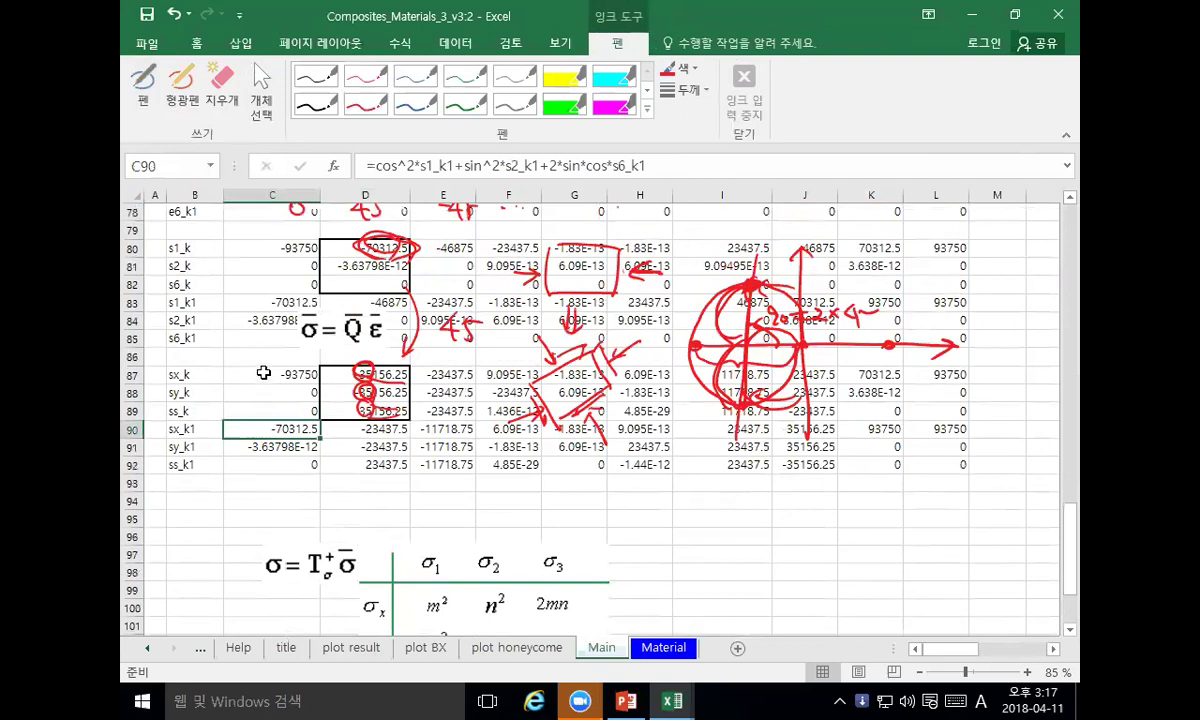
scroll(268, 362, down, 3)
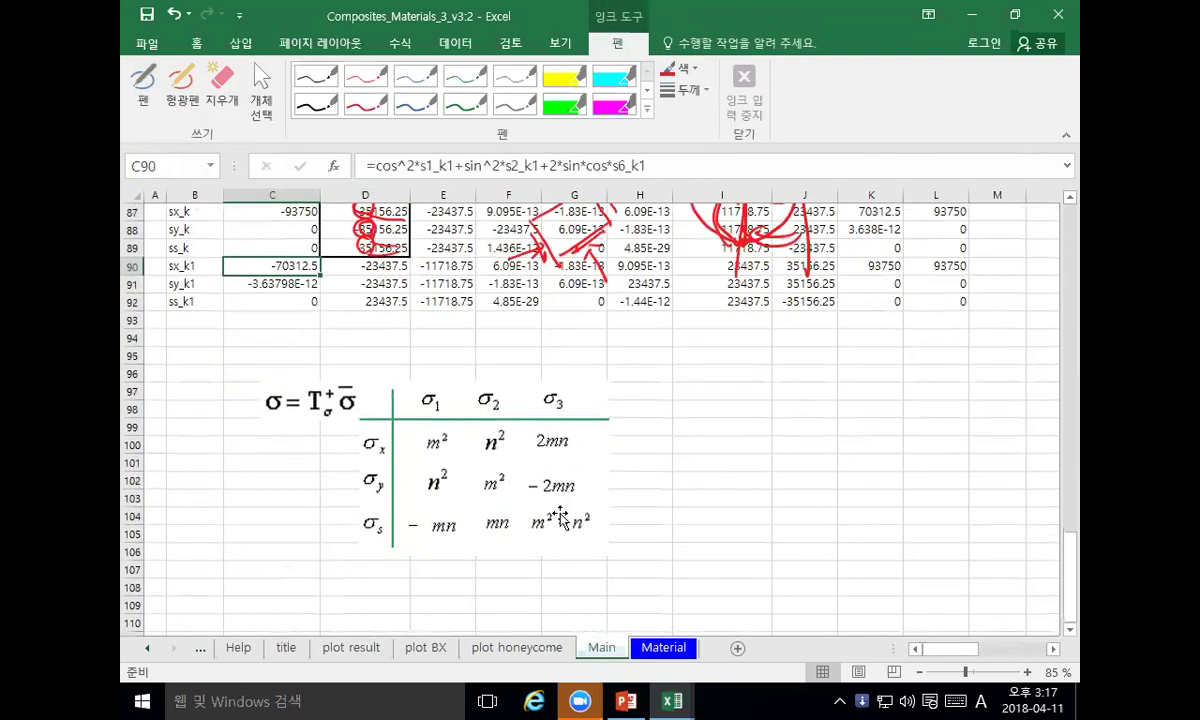
scroll(545, 455, up, 1)
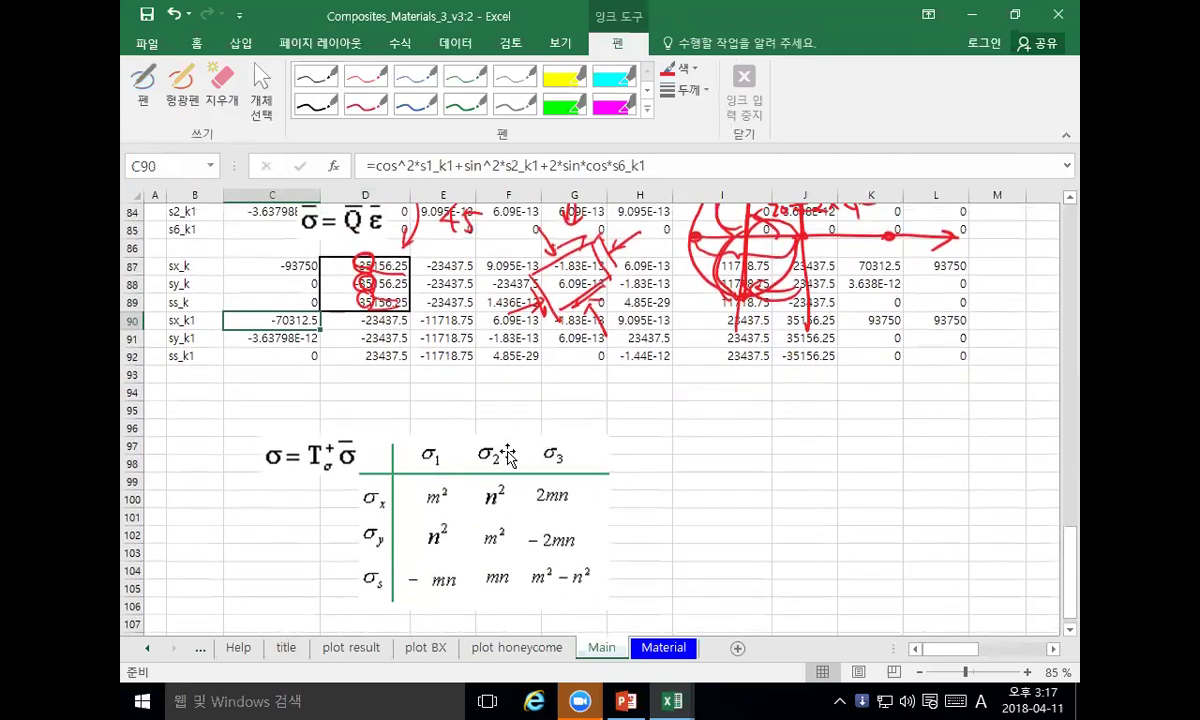
scroll(515, 458, down, 1)
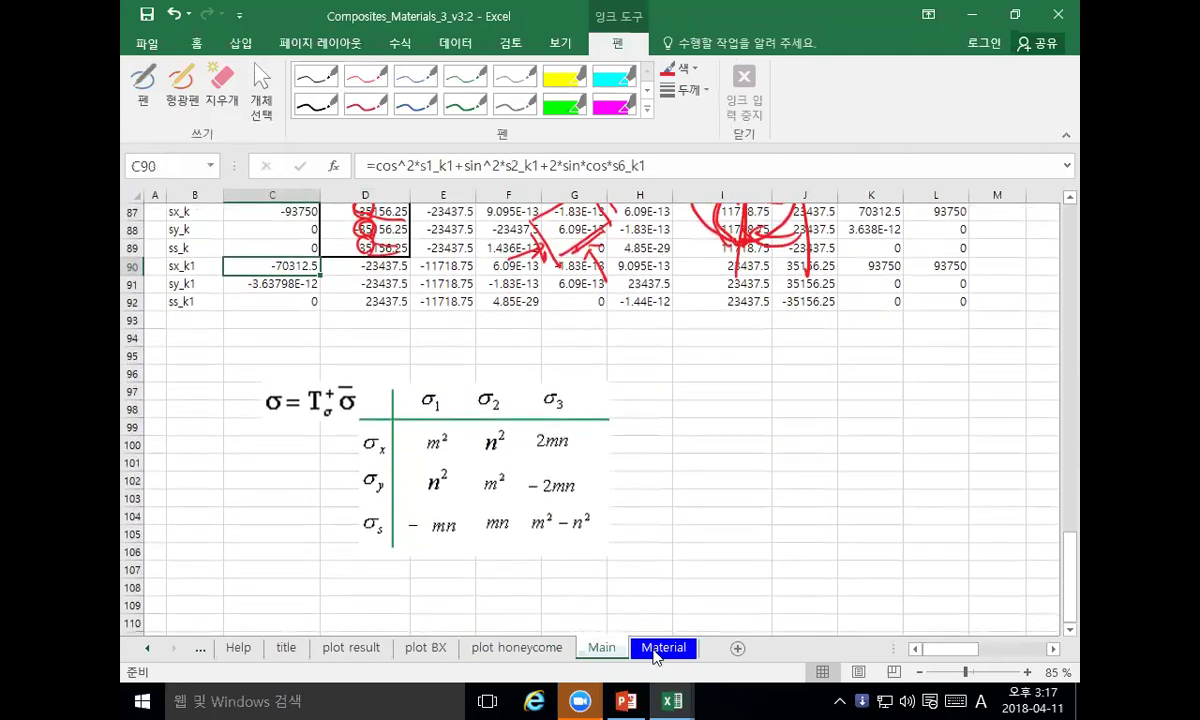
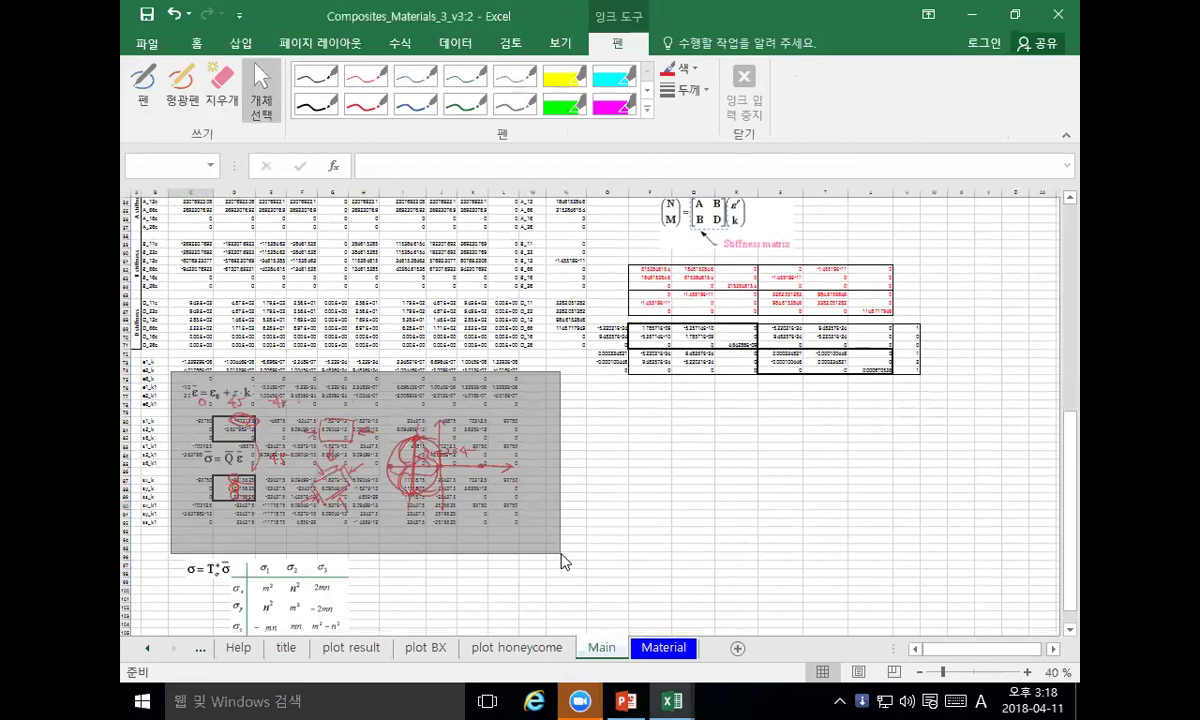
Step: Delete all the ink sketches and equation pictures over the strain and stress rows, plus the transformation table and its equation
key(Delete)
click(277, 572)
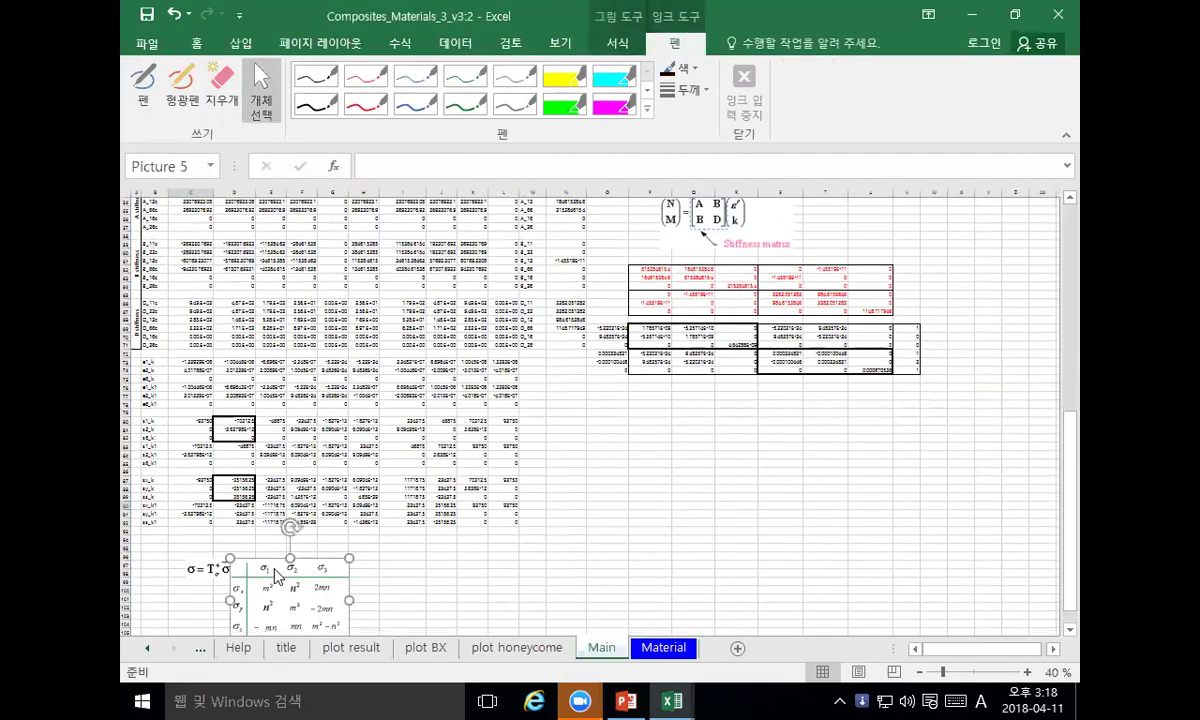
key(Delete)
click(205, 568)
key(Delete)
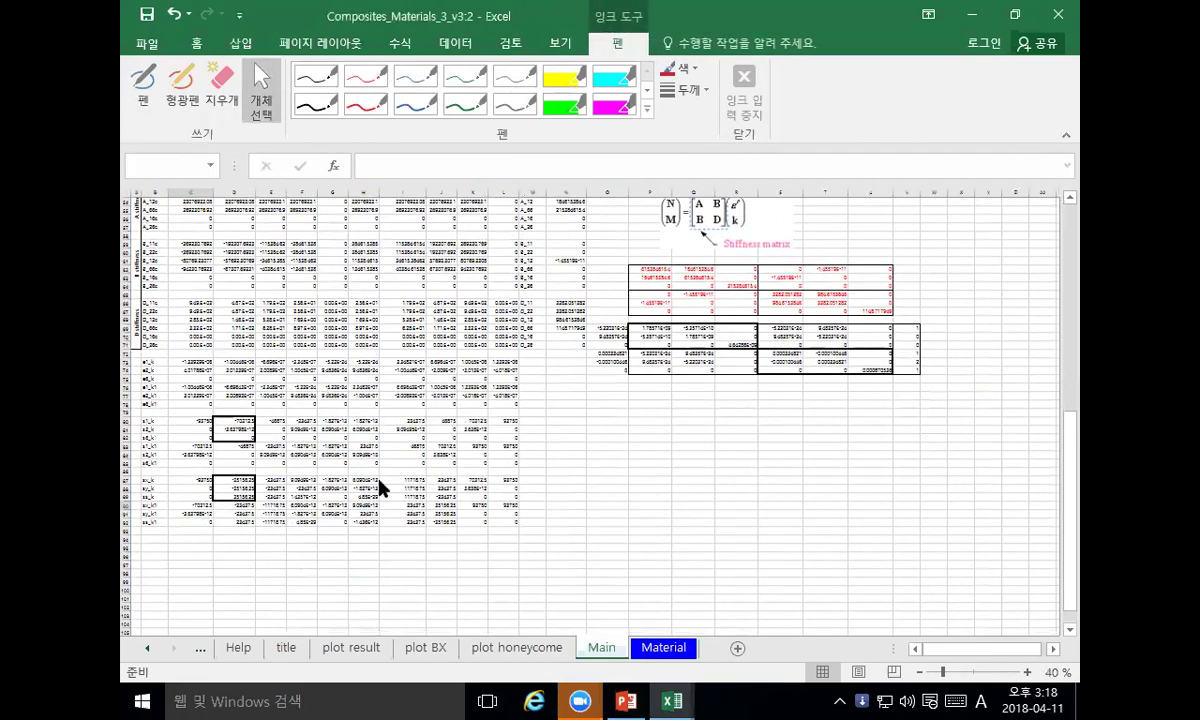
Step: Remove all borders from ply 2's stress cells D80:D82 and D87:D89, applying No Border to O78 as well
scroll(383, 485, up, 5)
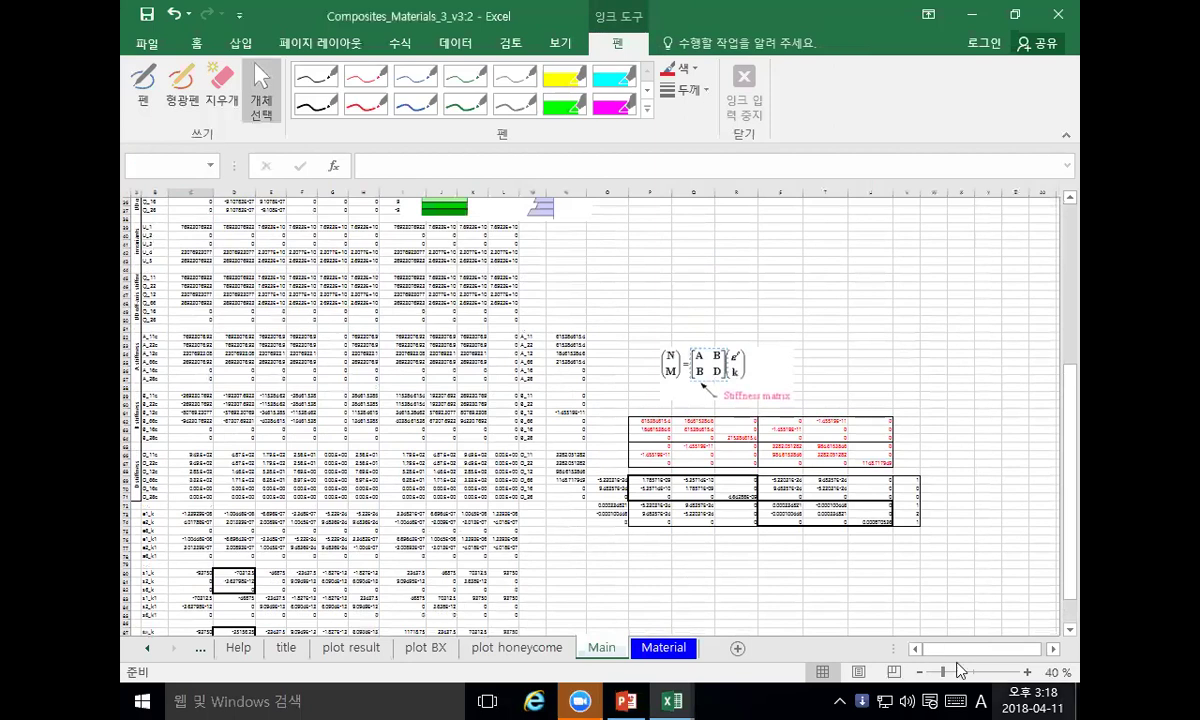
drag(888, 647, 790, 648)
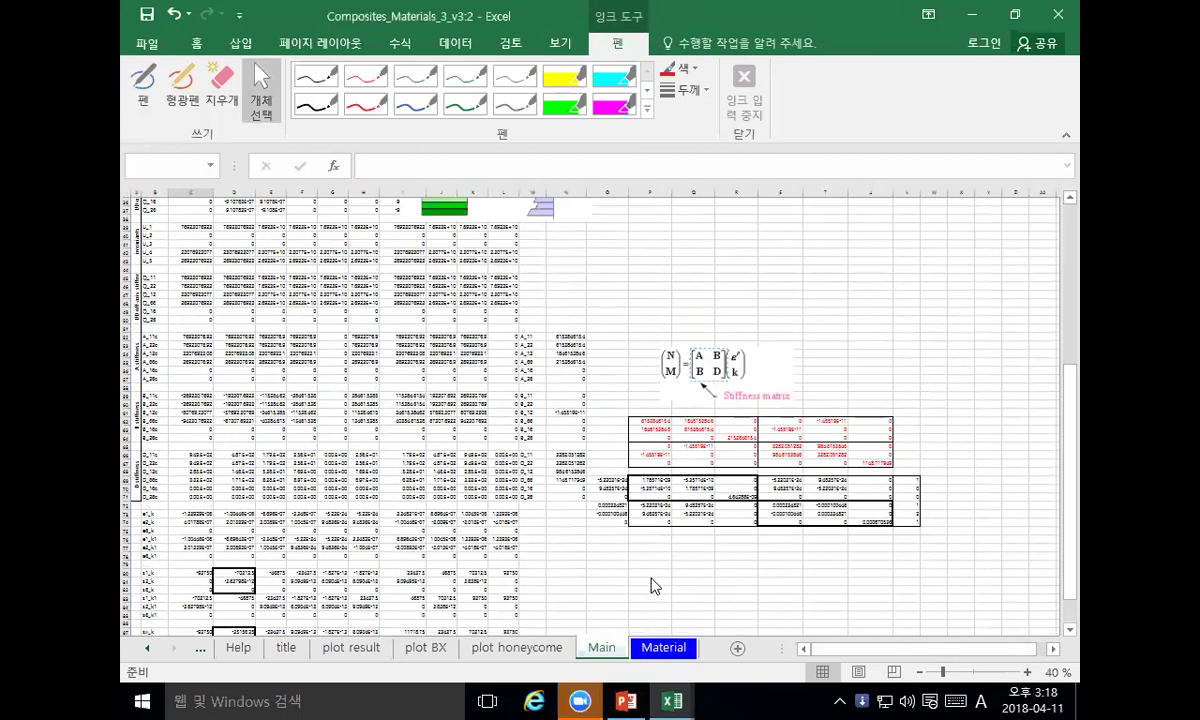
click(605, 557)
scroll(680, 554, up, 2)
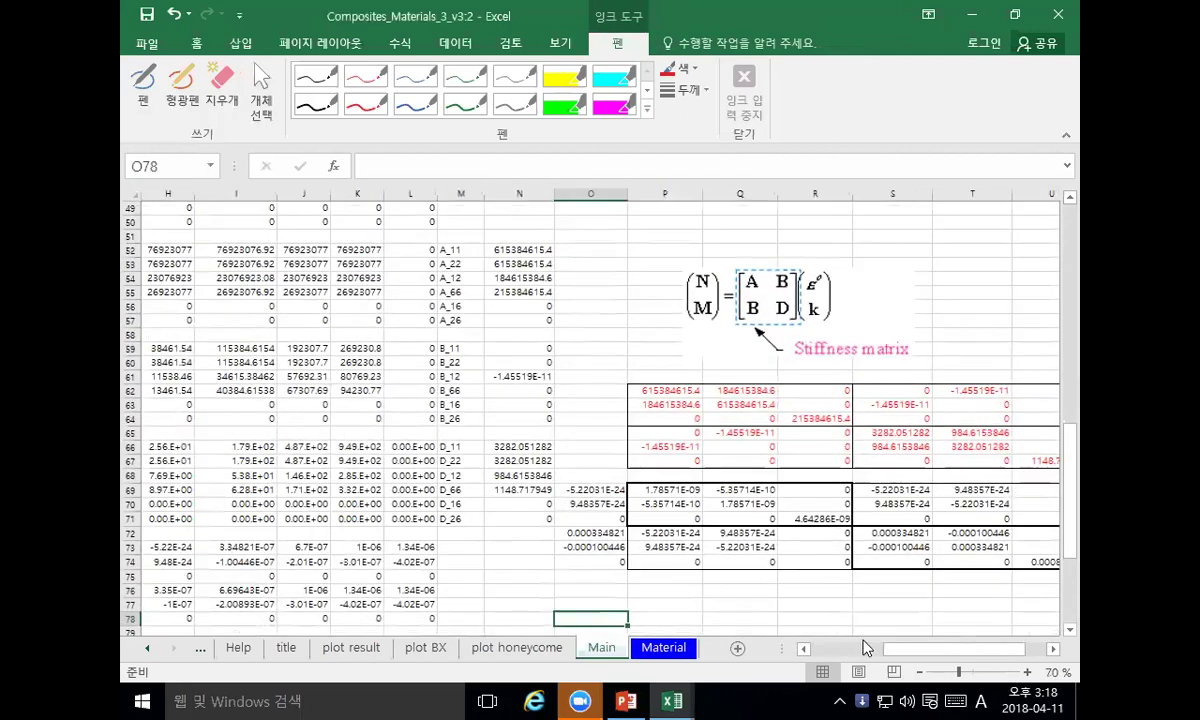
scroll(702, 584, left, 5)
scroll(616, 511, down, 4)
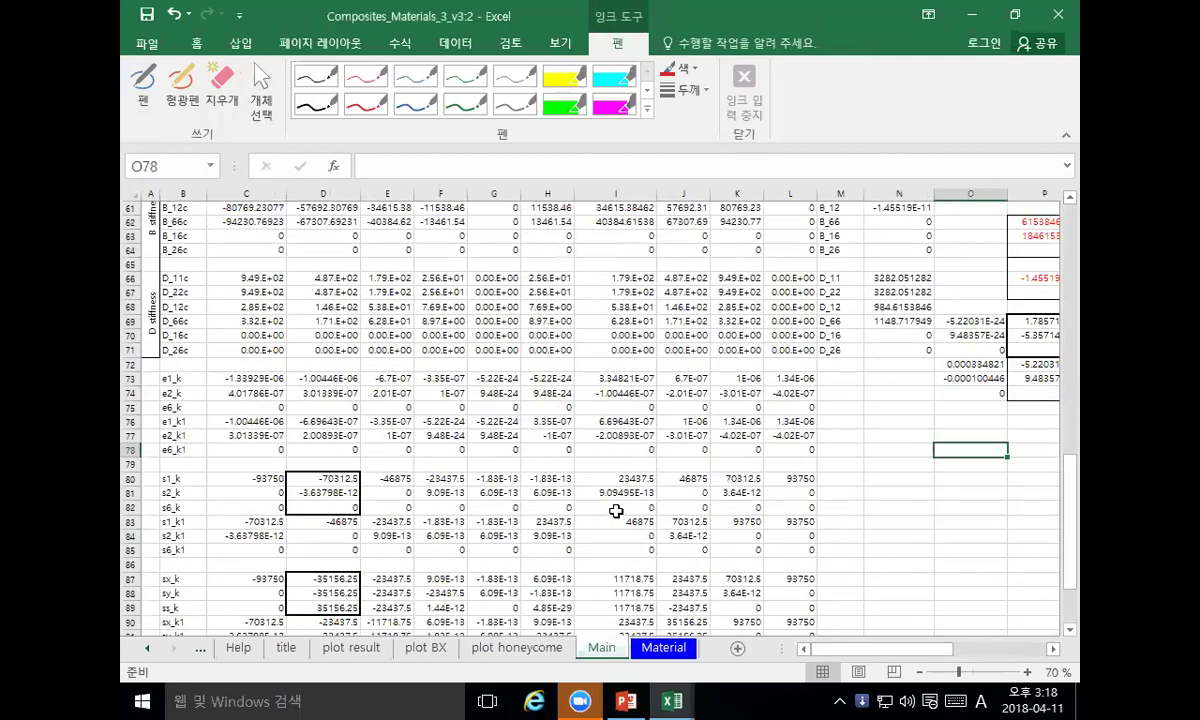
scroll(616, 511, down, 4)
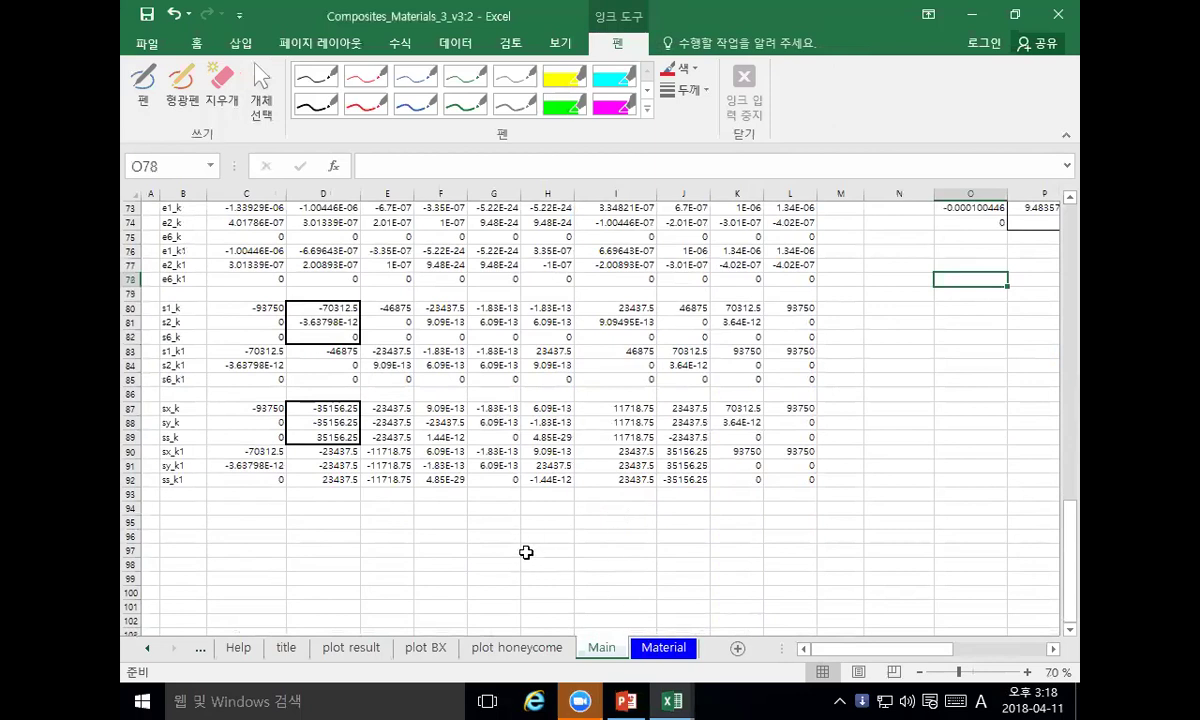
click(197, 43)
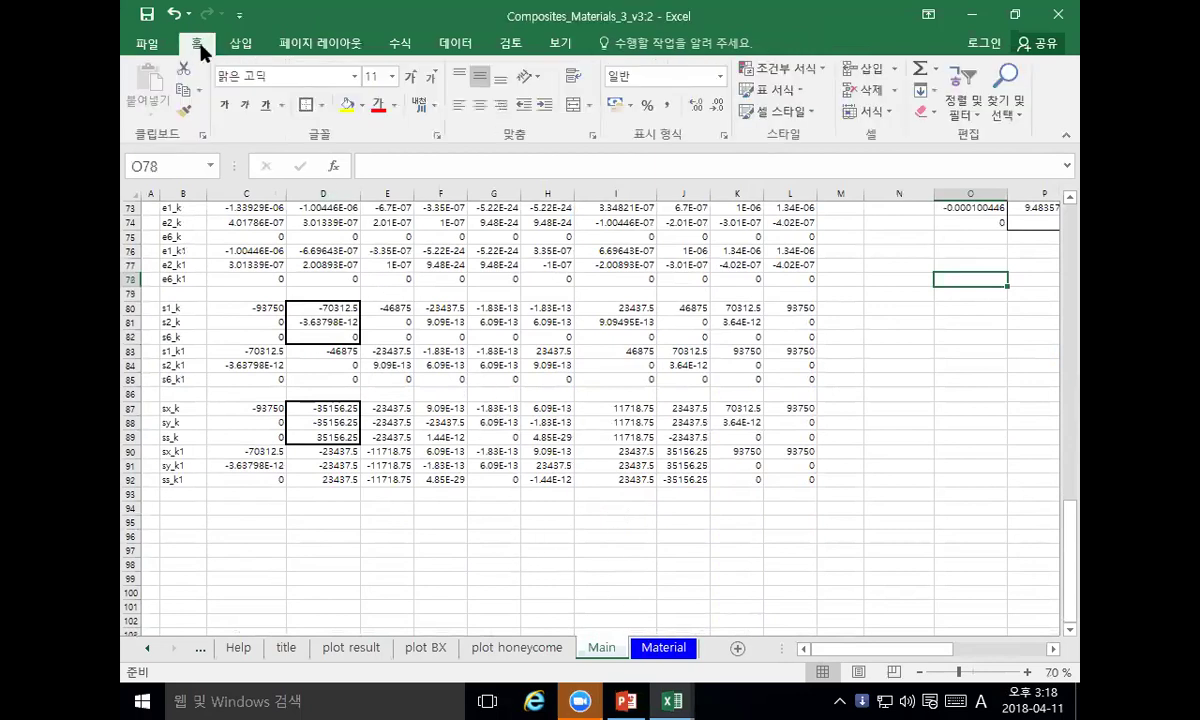
click(320, 105)
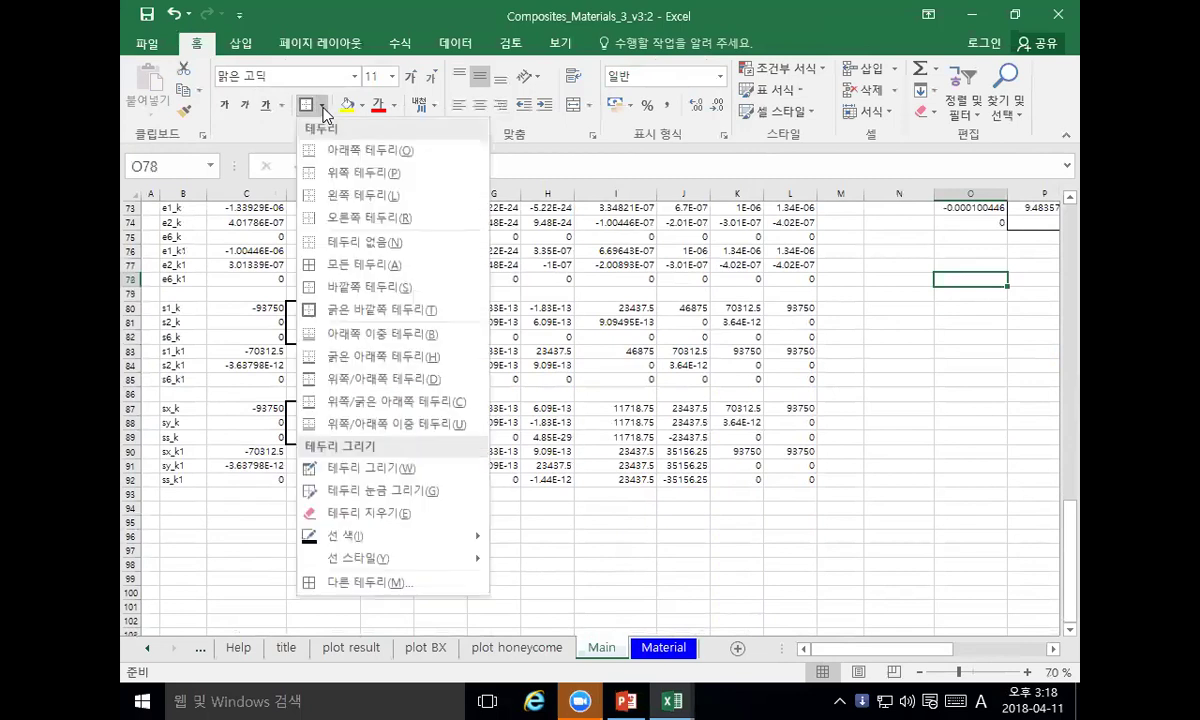
click(370, 242)
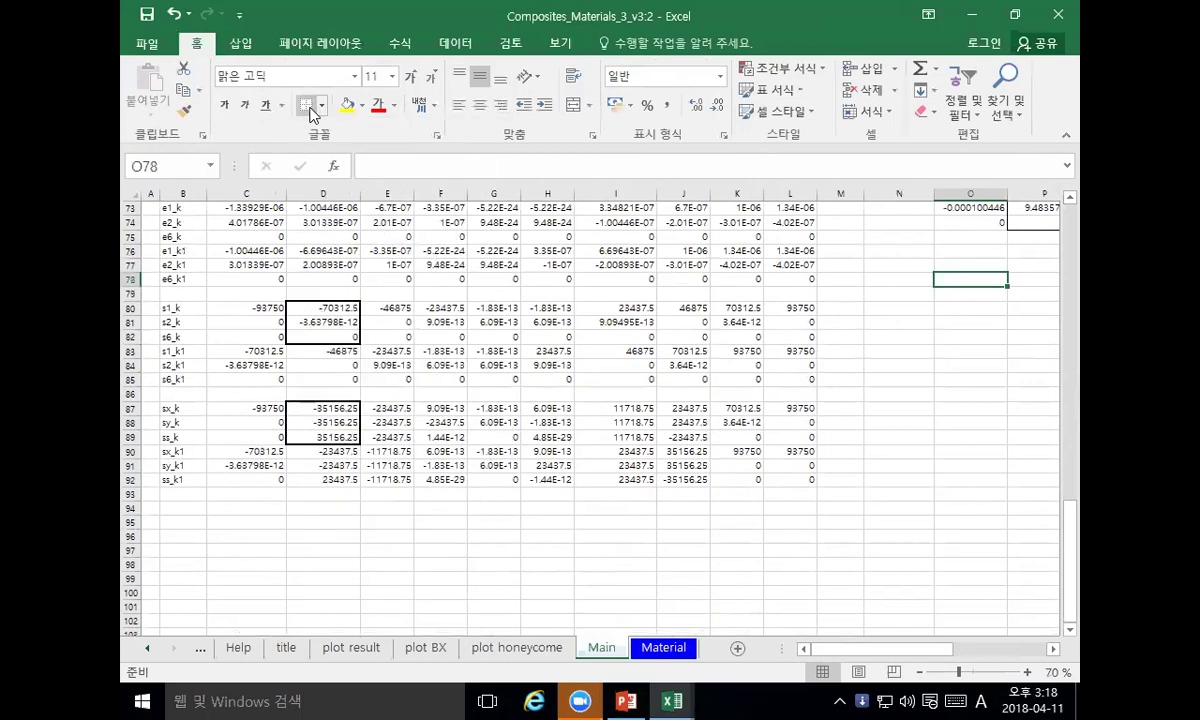
drag(293, 309, 322, 337)
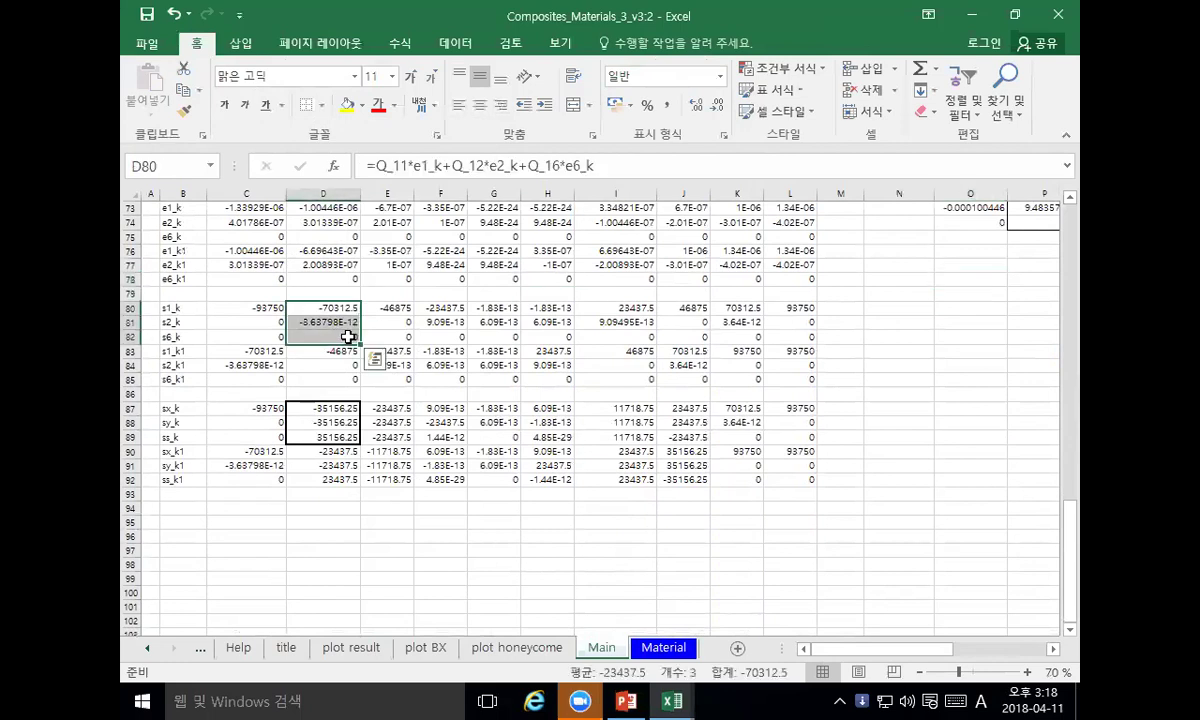
click(307, 111)
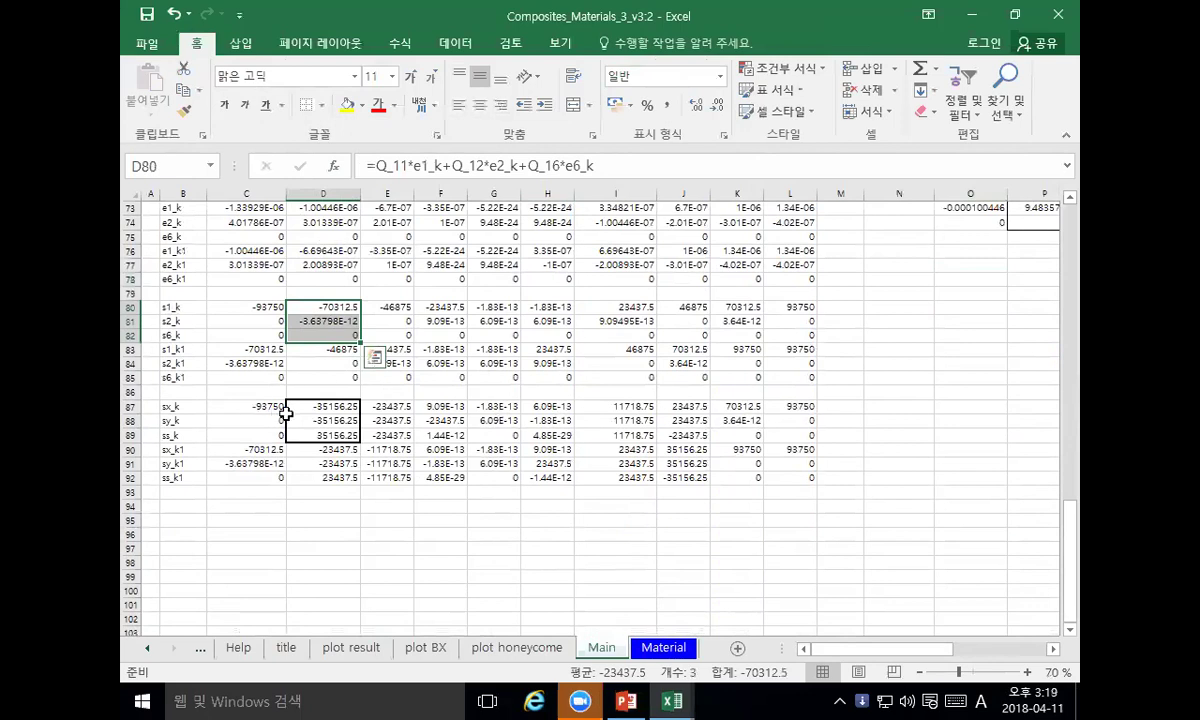
drag(303, 406, 323, 436)
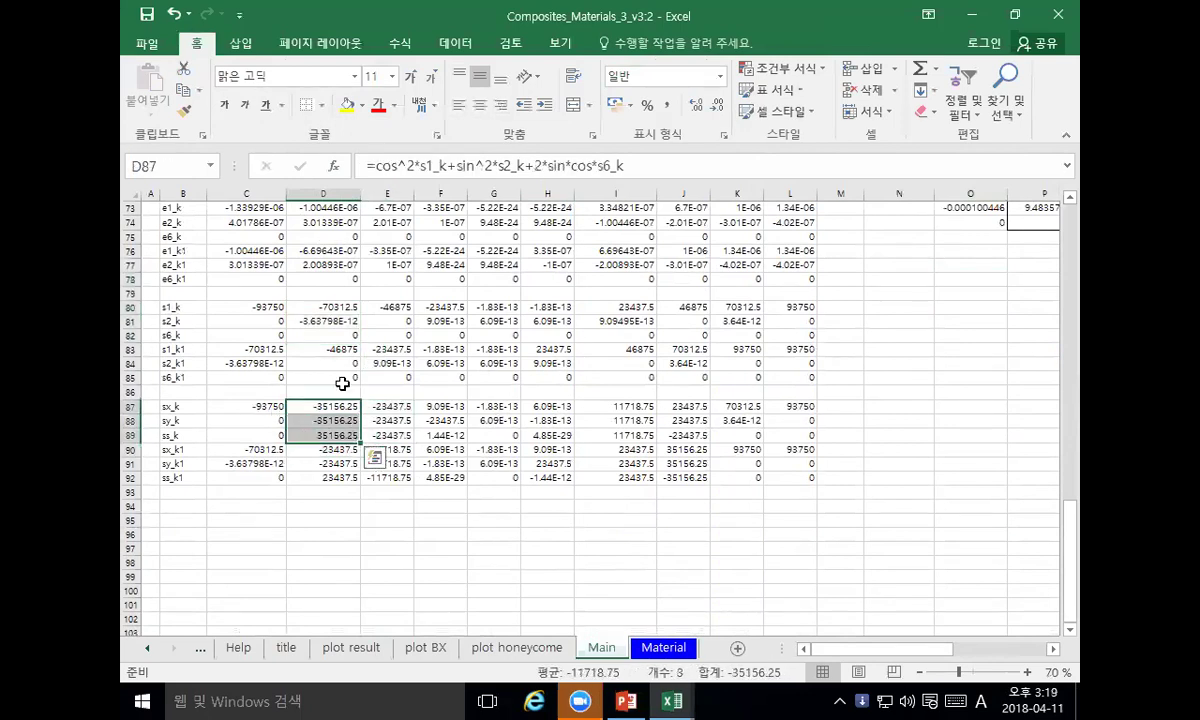
click(305, 106)
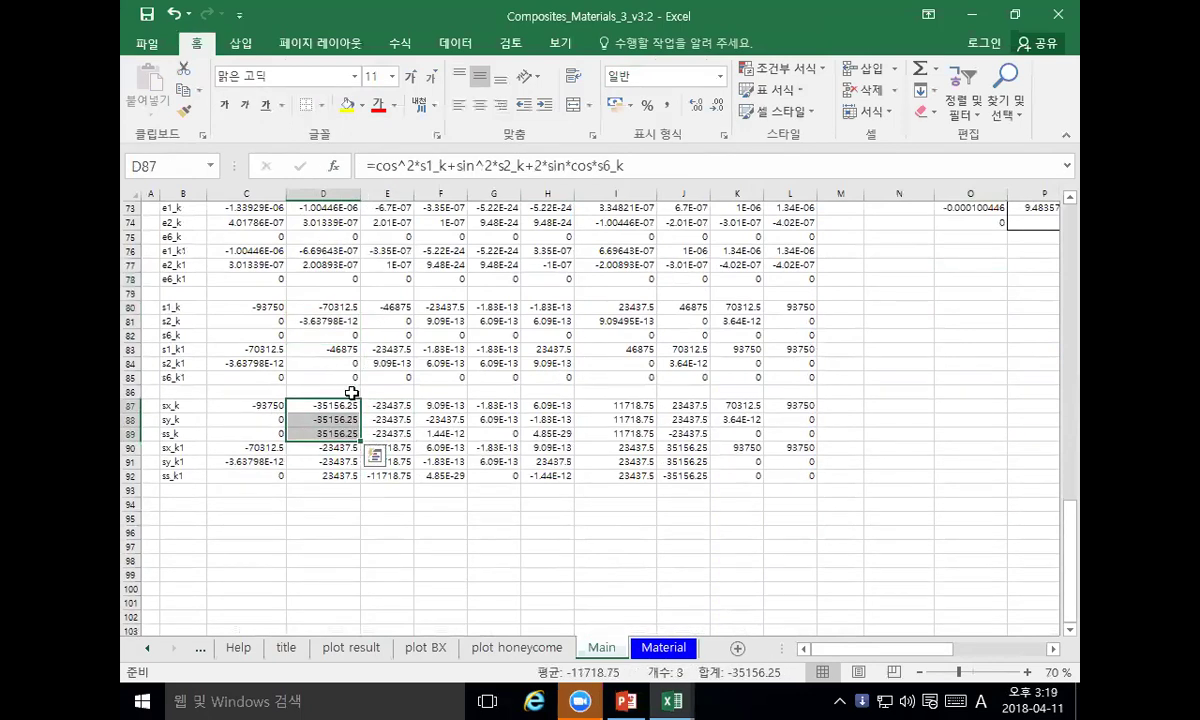
Step: Check the sx_k formula in E87 and look over the ply stress results in rows 80 to 92
click(391, 406)
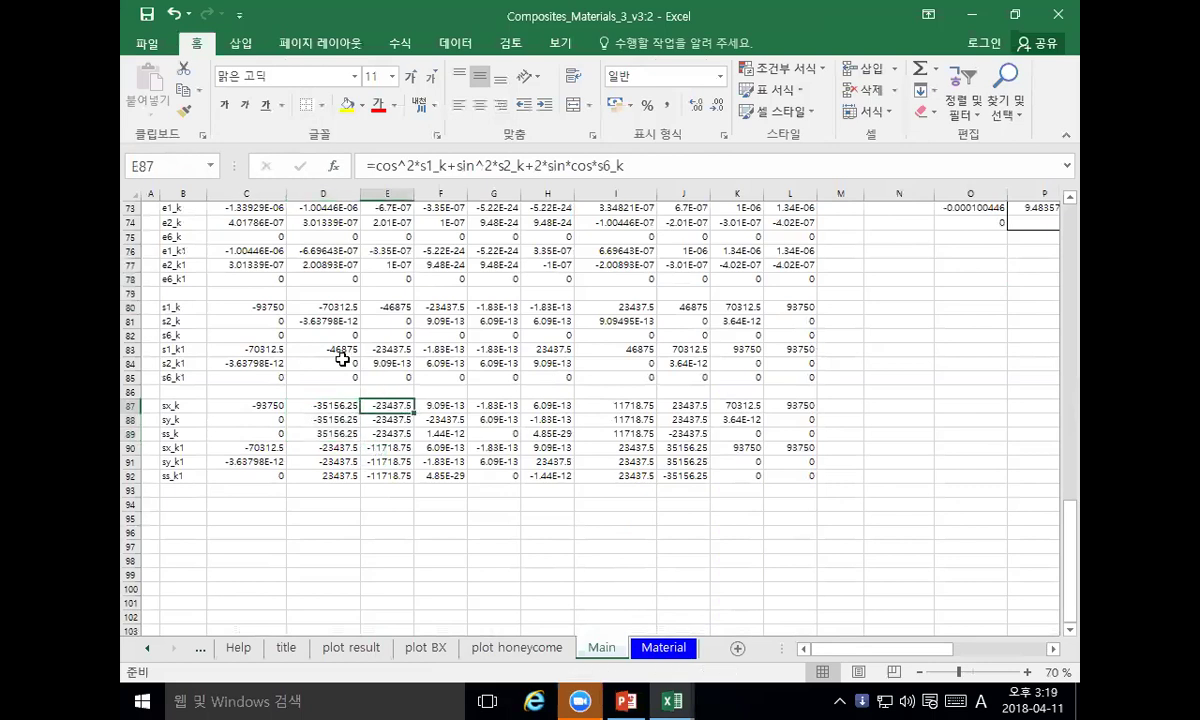
scroll(309, 320, up, 1)
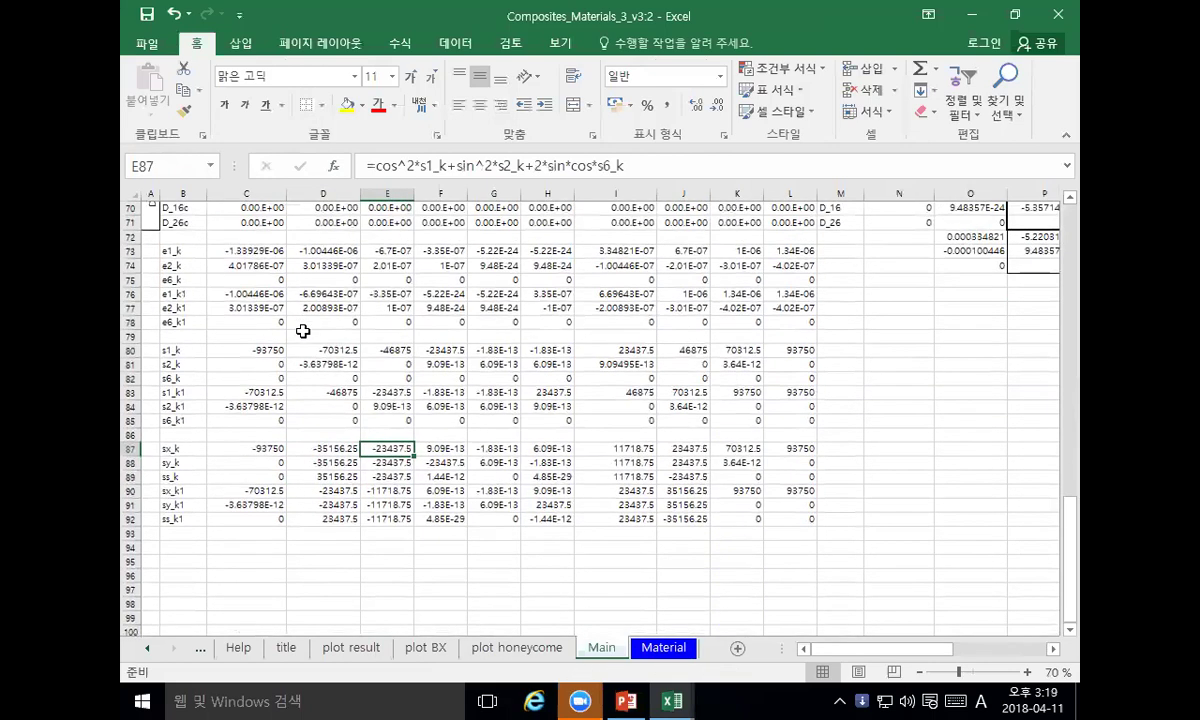
scroll(309, 320, down, 3)
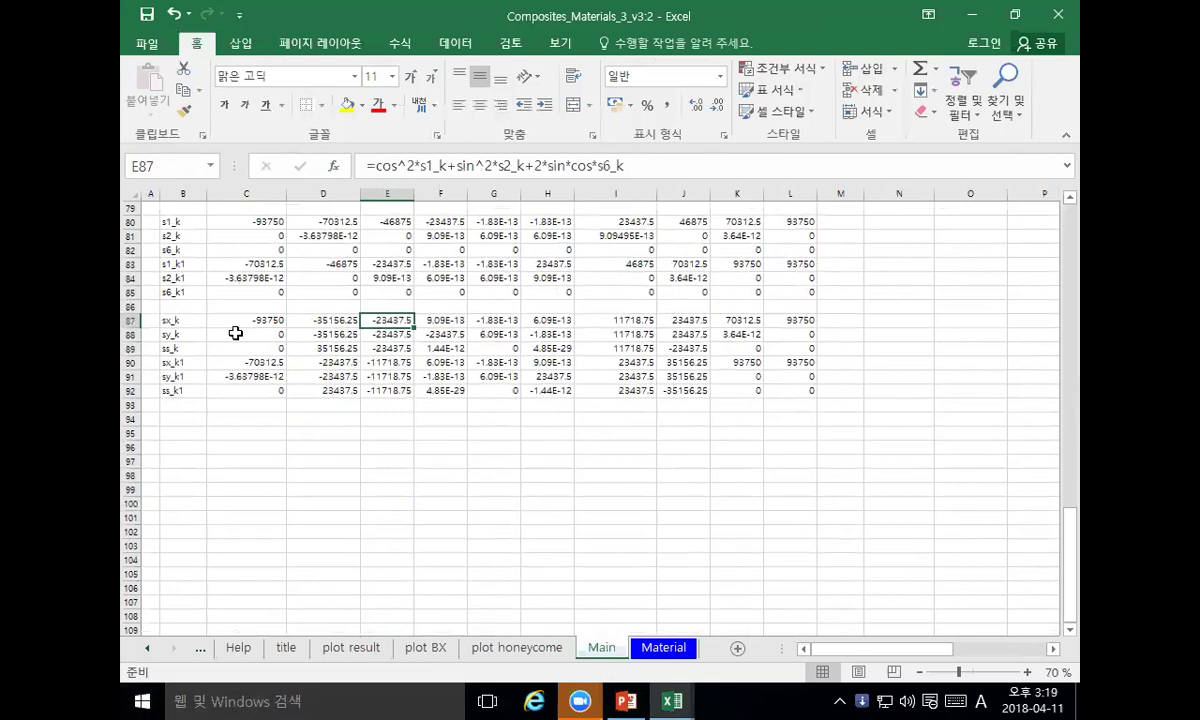
Step: Look through the plot result, plot BX and plot honeycome sheets, and add a blank worksheet right after Main
click(350, 648)
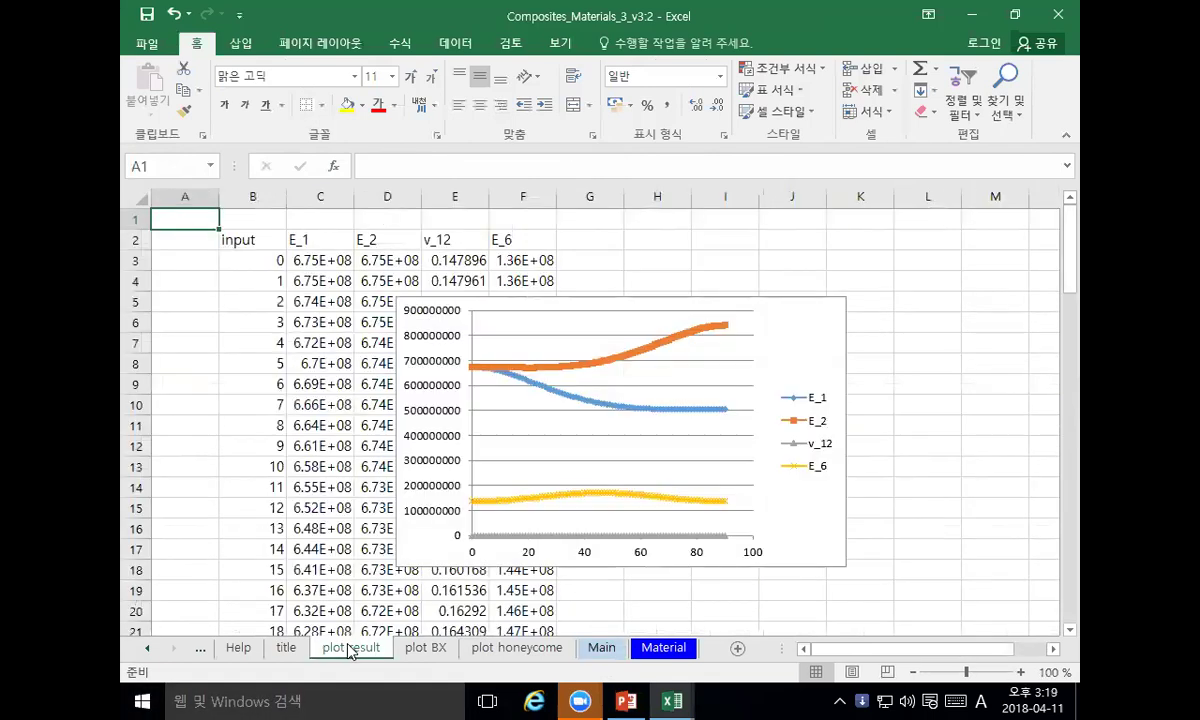
click(415, 650)
click(492, 650)
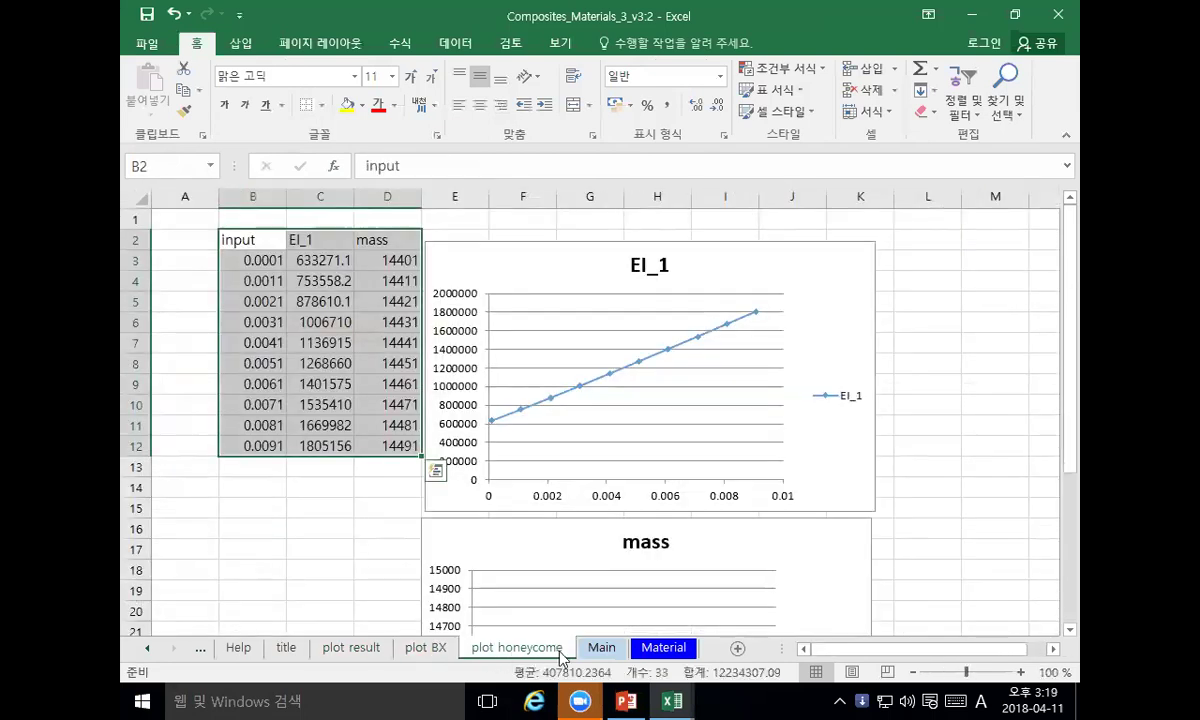
click(601, 648)
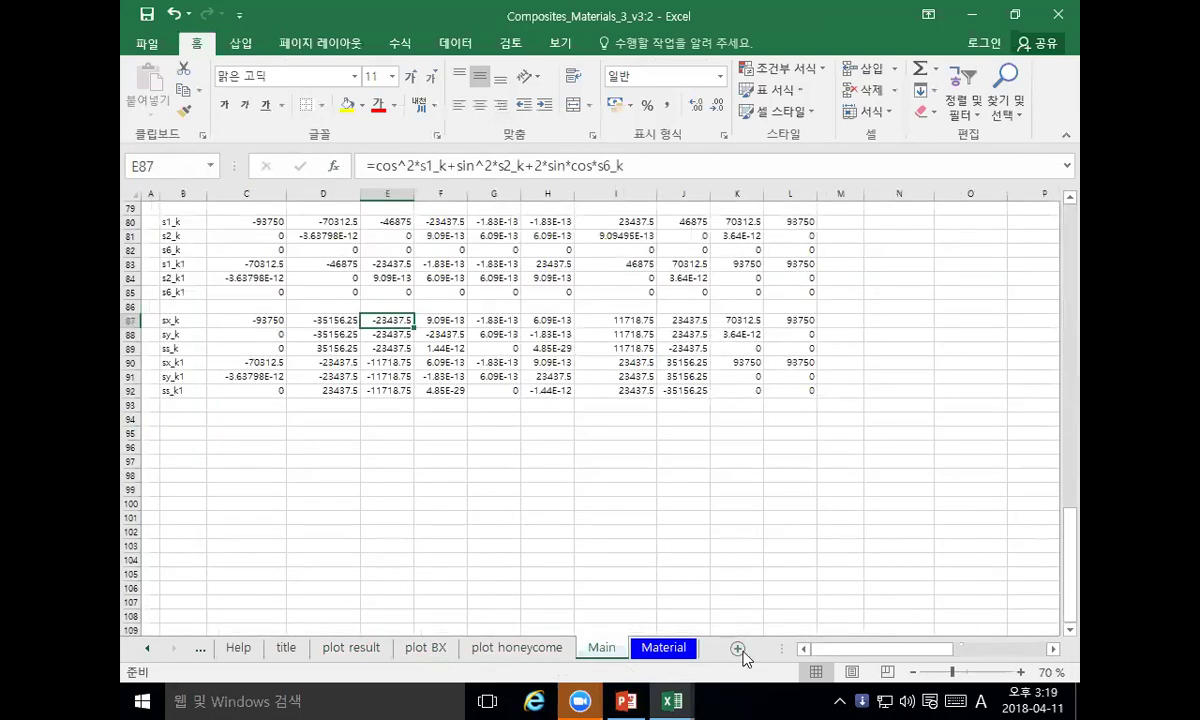
click(737, 649)
click(522, 363)
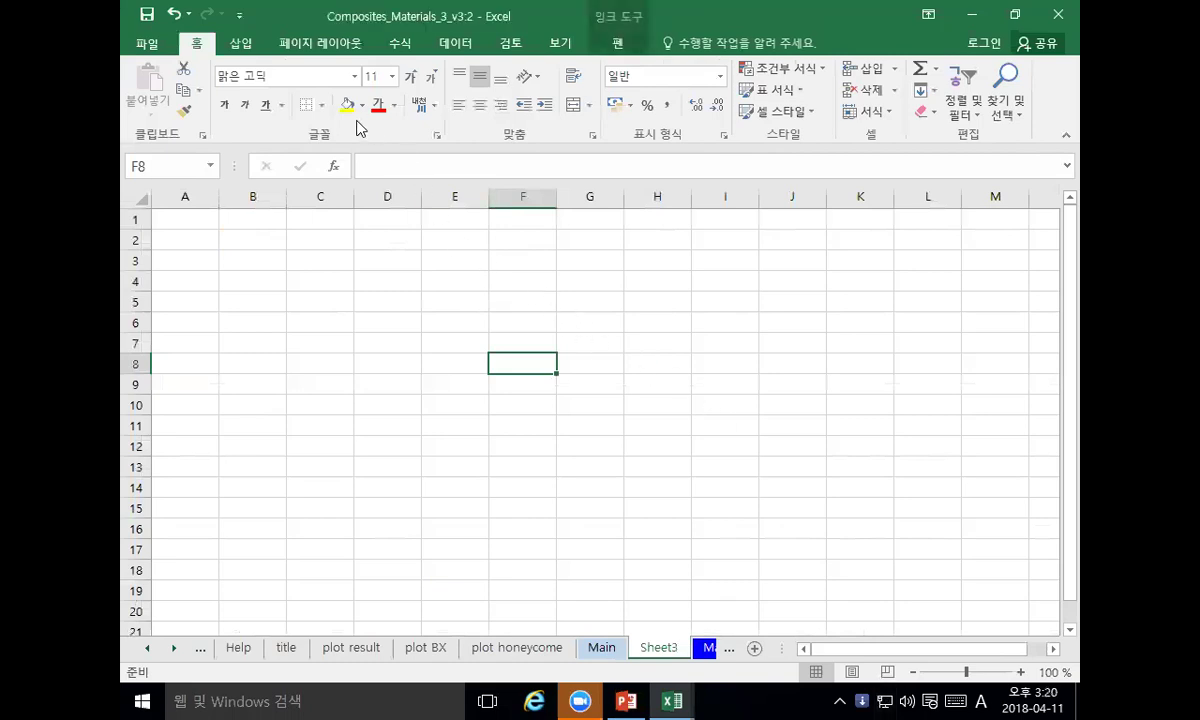
Step: Ink ten horizontal ply boundary lines in red over rows 4 to 19 around column C, with an upward z arrow from the mid-plane
double_click(212, 50)
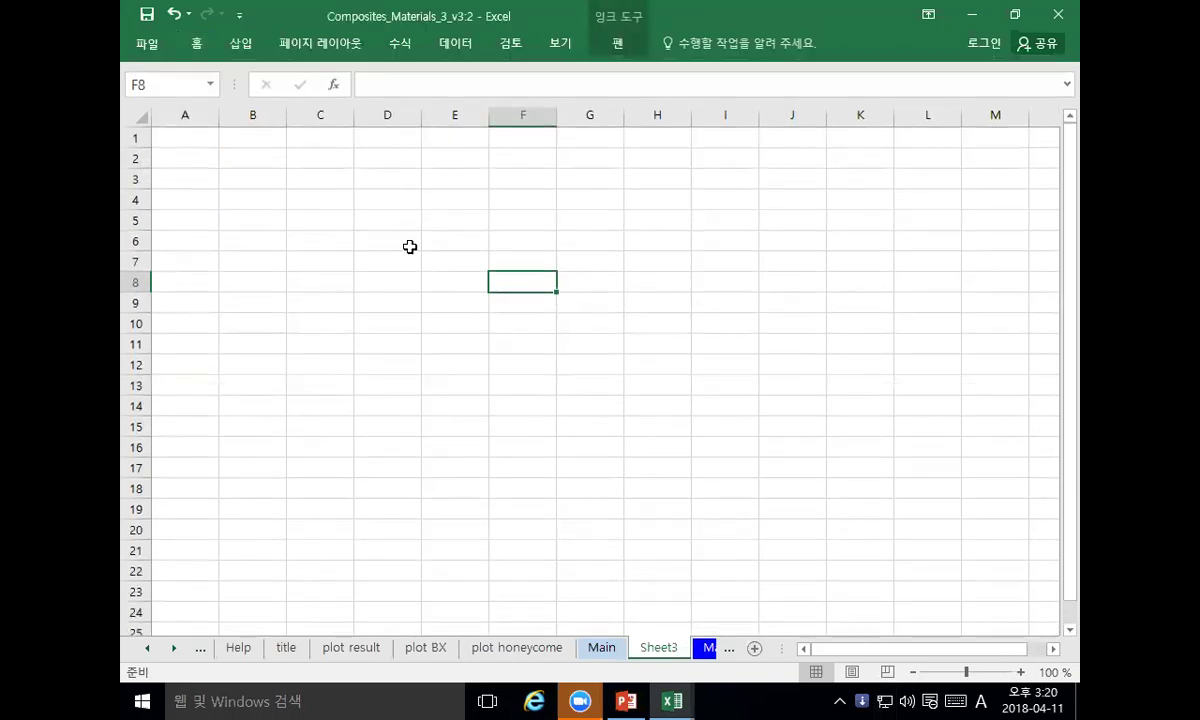
click(618, 45)
click(366, 104)
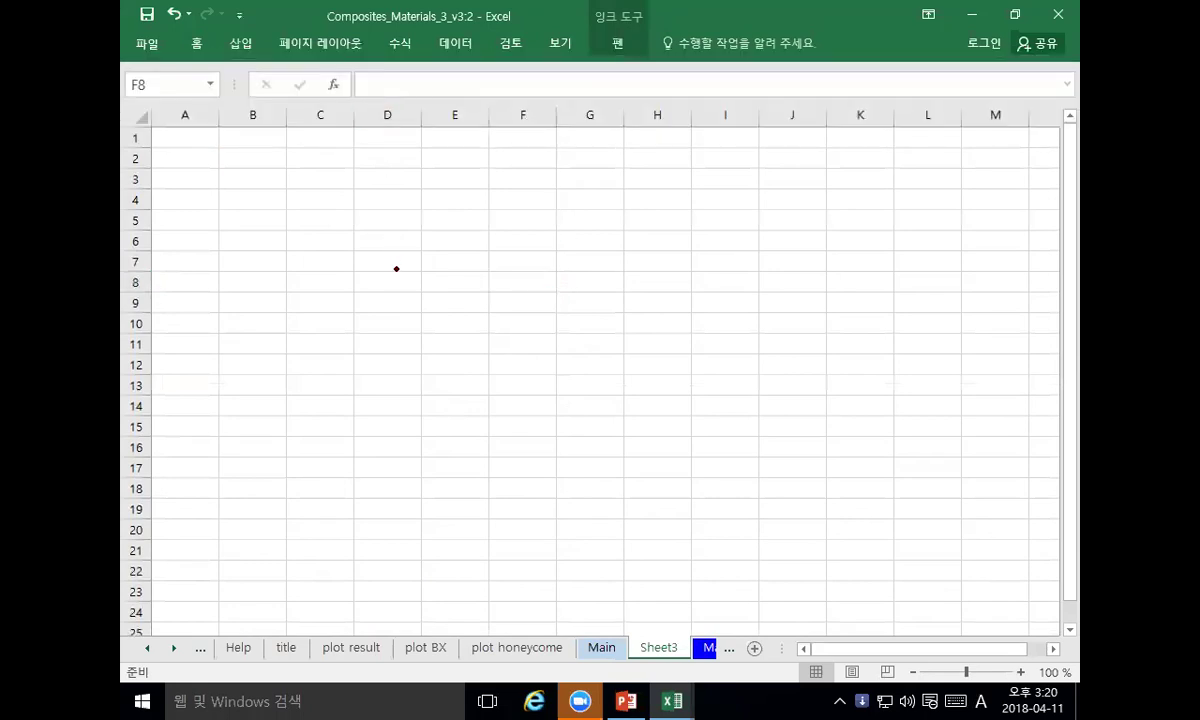
drag(270, 194, 373, 195)
drag(276, 227, 359, 227)
drag(278, 268, 357, 265)
drag(288, 299, 365, 297)
drag(288, 335, 355, 334)
mouse_move(289, 371)
mouse_down()
mouse_move(355, 368)
mouse_move(362, 389)
mouse_up()
drag(299, 437, 358, 434)
drag(297, 476, 351, 474)
drag(290, 514, 351, 510)
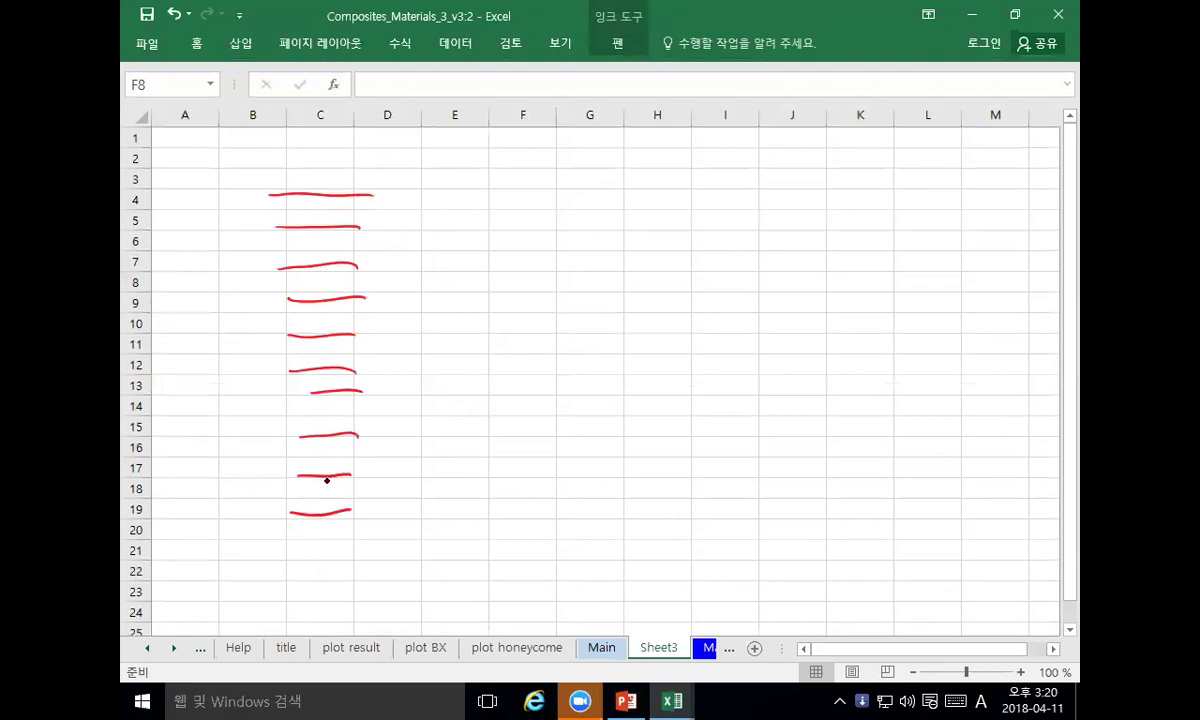
mouse_move(241, 338)
mouse_down()
mouse_move(287, 336)
mouse_move(254, 288)
mouse_move(268, 296)
mouse_move(224, 290)
mouse_move(240, 291)
mouse_up()
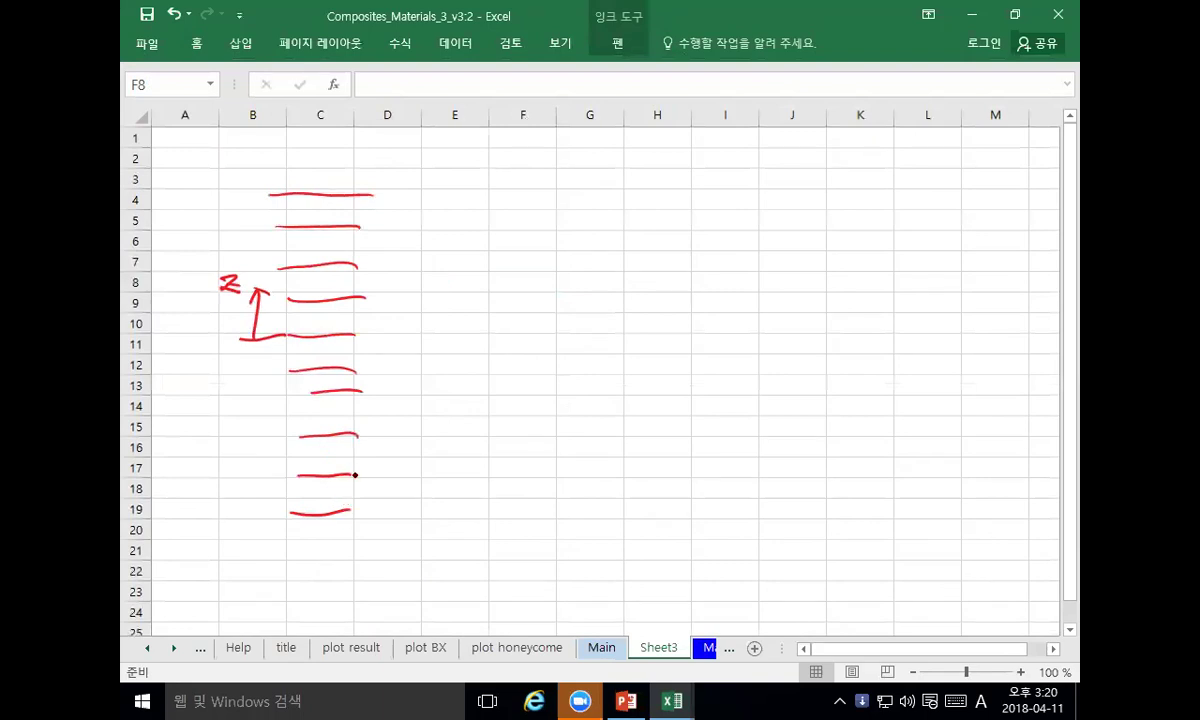
Step: Ink a pair of crossing axes beside the ply stack, join its outer faces to them with dashed lines, and label the vertical axis z
drag(600, 211, 637, 515)
mouse_move(462, 351)
mouse_down()
mouse_move(812, 343)
mouse_move(800, 350)
mouse_up()
drag(590, 185, 600, 169)
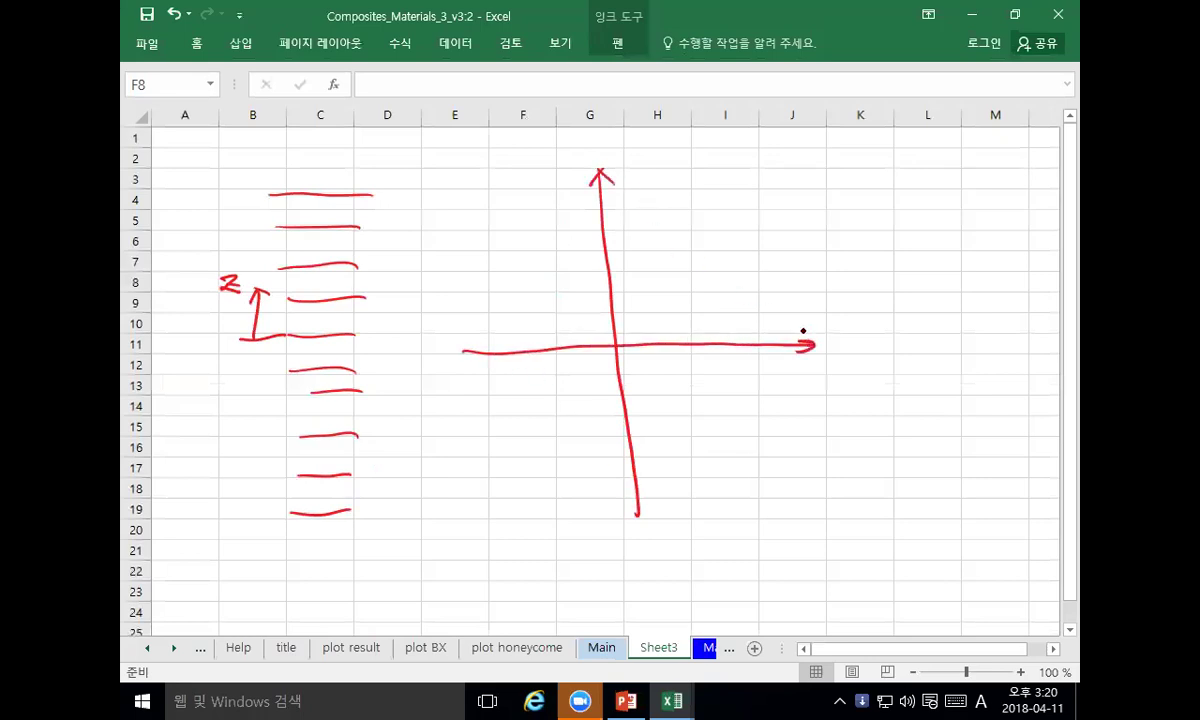
drag(395, 198, 427, 197)
drag(443, 198, 590, 189)
drag(368, 515, 462, 504)
drag(480, 499, 612, 498)
drag(643, 502, 651, 503)
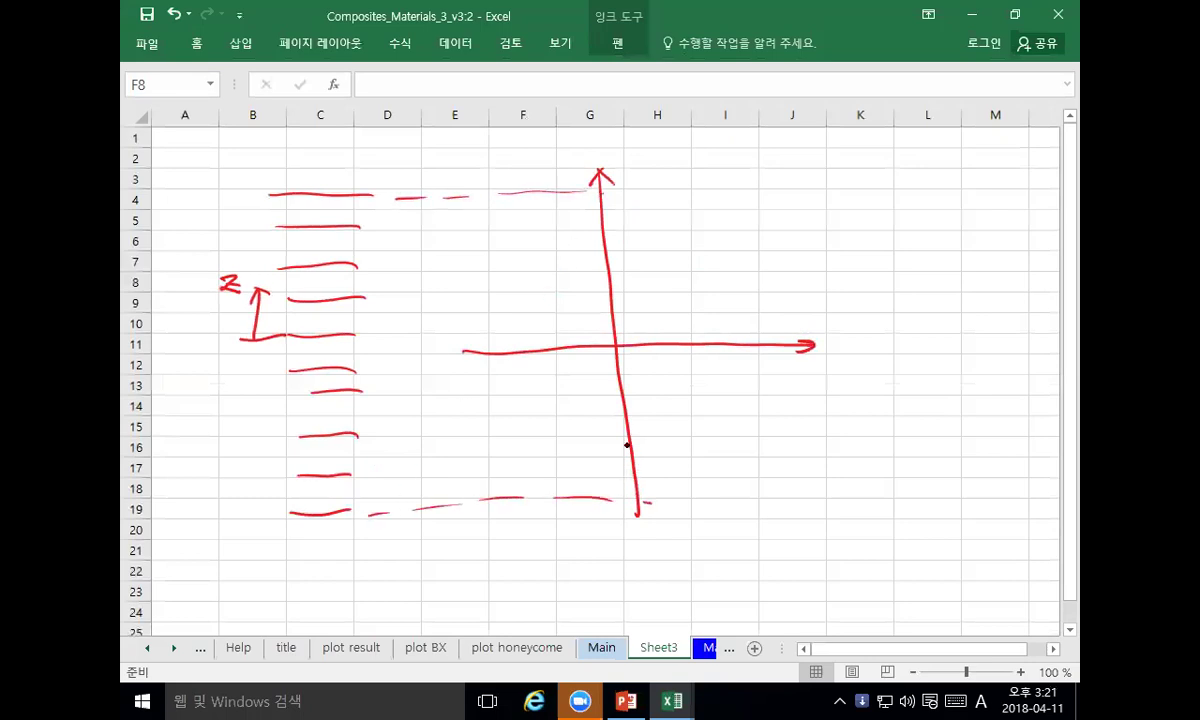
drag(635, 160, 657, 181)
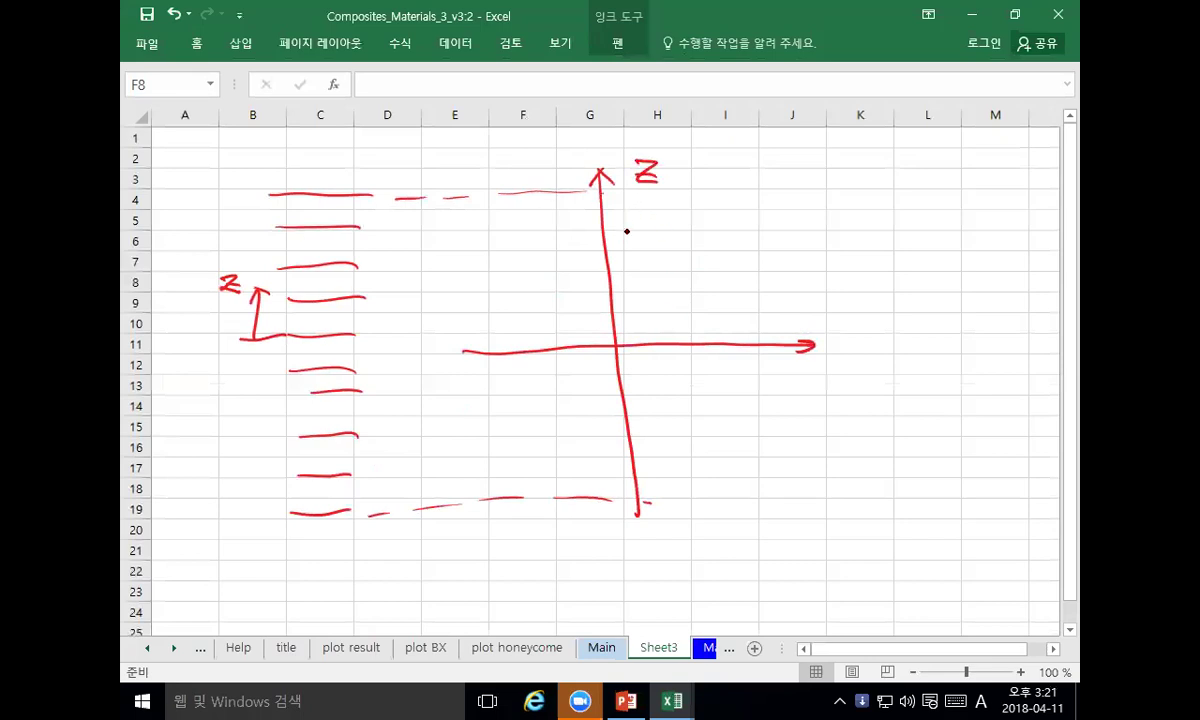
Step: Label the horizontal axis by hand with σx, σy, σs and, beneath them, εx followed by dots
mouse_move(848, 350)
mouse_down()
mouse_move(860, 348)
mouse_move(869, 385)
mouse_move(910, 354)
mouse_move(914, 398)
mouse_move(966, 372)
mouse_move(952, 400)
mouse_up()
mouse_move(840, 405)
mouse_down()
mouse_move(830, 418)
mouse_move(846, 430)
mouse_up()
drag(853, 422, 866, 436)
drag(865, 423, 853, 437)
drag(876, 428, 884, 427)
click(900, 430)
click(916, 430)
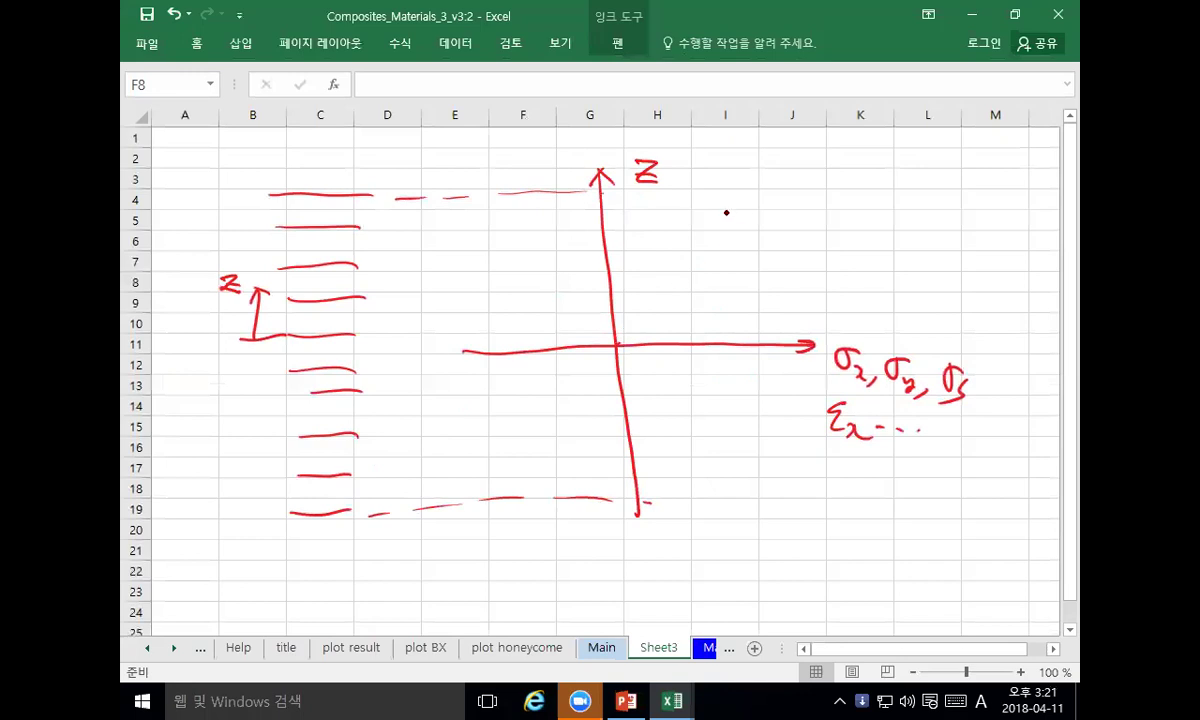
Step: Ink dashed ply levels across the vertical axis and sketch the stepped, zigzag stress distribution through the plies
drag(615, 194, 655, 192)
drag(677, 189, 763, 188)
drag(508, 233, 517, 232)
drag(545, 229, 616, 230)
drag(636, 226, 700, 225)
drag(522, 279, 535, 279)
drag(578, 278, 654, 271)
drag(675, 271, 689, 271)
drag(614, 306, 660, 305)
drag(544, 315, 577, 312)
drag(551, 381, 583, 379)
drag(614, 374, 672, 366)
drag(548, 412, 610, 406)
drag(625, 406, 660, 405)
click(674, 407)
drag(565, 445, 667, 440)
drag(575, 468, 662, 477)
mouse_move(737, 199)
mouse_down()
mouse_move(701, 230)
mouse_move(738, 231)
mouse_move(702, 266)
mouse_move(670, 270)
mouse_move(646, 303)
mouse_move(689, 298)
mouse_move(571, 378)
mouse_move(584, 382)
mouse_move(576, 411)
mouse_move(544, 421)
mouse_move(529, 490)
mouse_move(614, 484)
mouse_up()
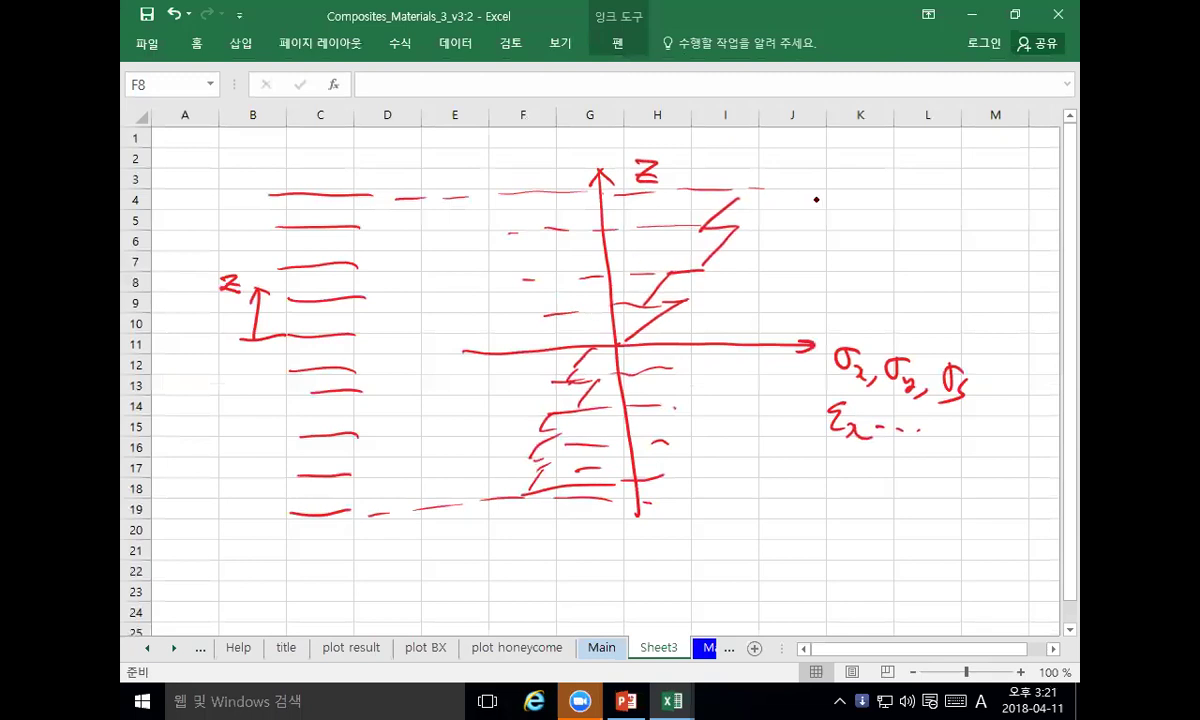
Step: Ink two straight distribution lines crossing at the axes' origin, one rising and one falling, out to the laminate's outer faces
mouse_move(829, 198)
mouse_down()
mouse_move(705, 273)
mouse_move(477, 477)
mouse_up()
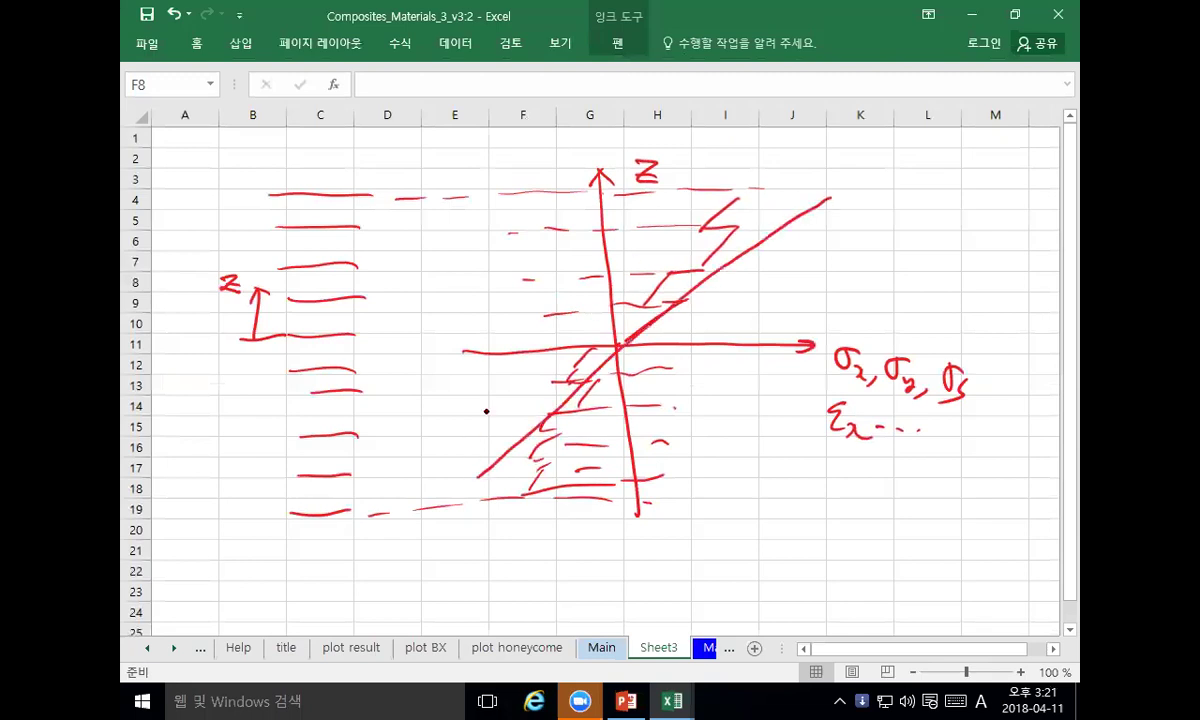
drag(509, 203, 597, 322)
mouse_move(702, 470)
mouse_down()
mouse_move(735, 492)
mouse_move(640, 497)
mouse_up()
drag(491, 495, 495, 491)
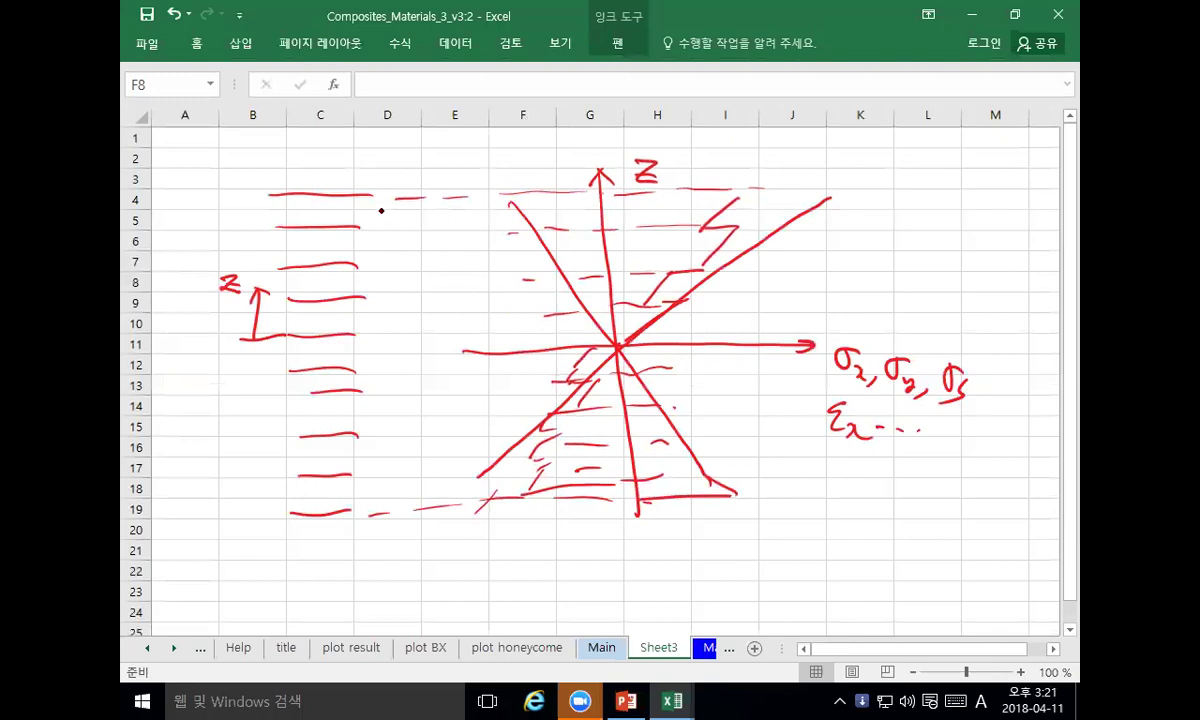
Step: Circle the lowest ply of the stack and write the loads N, M above the sketch
drag(316, 485, 331, 488)
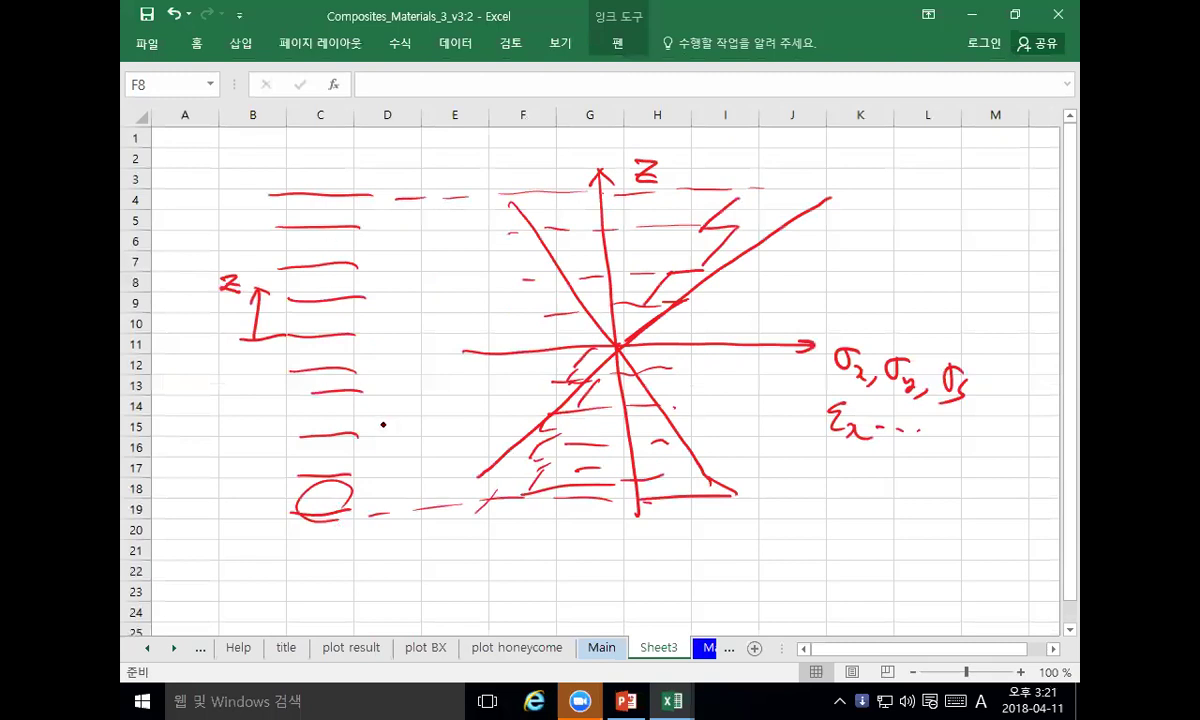
drag(388, 178, 409, 152)
mouse_move(420, 160)
mouse_down()
mouse_move(420, 175)
mouse_move(444, 156)
mouse_move(453, 182)
mouse_up()
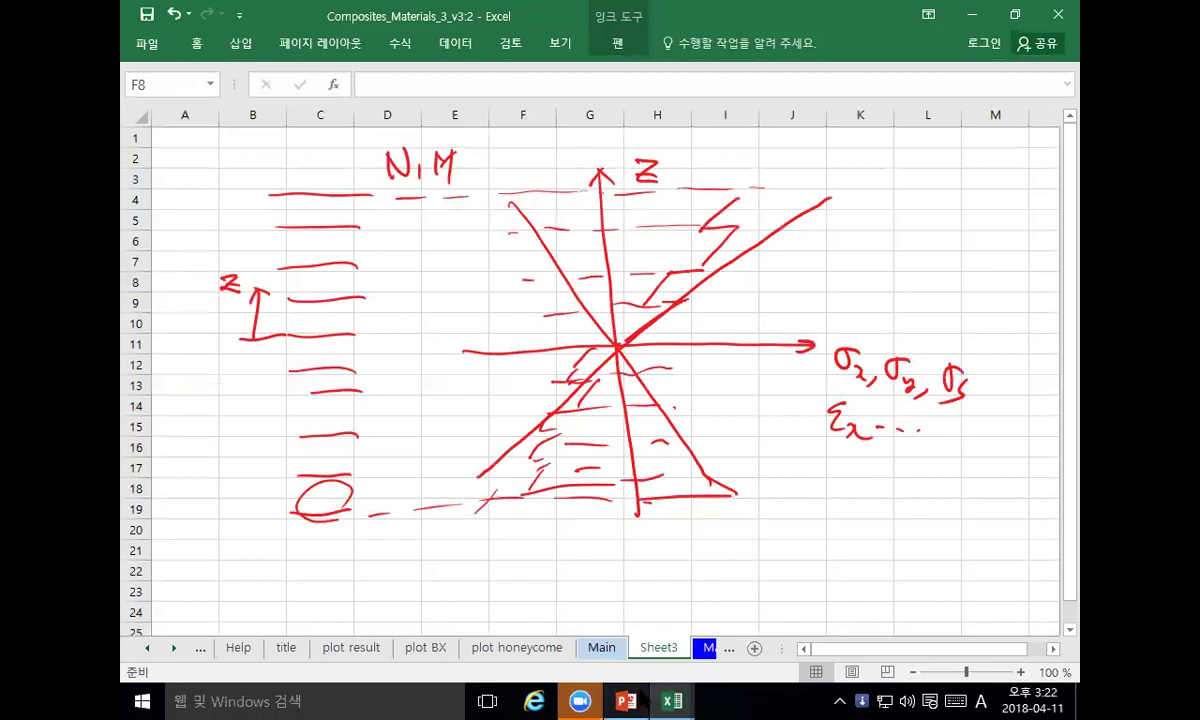
mouse_move(645, 702)
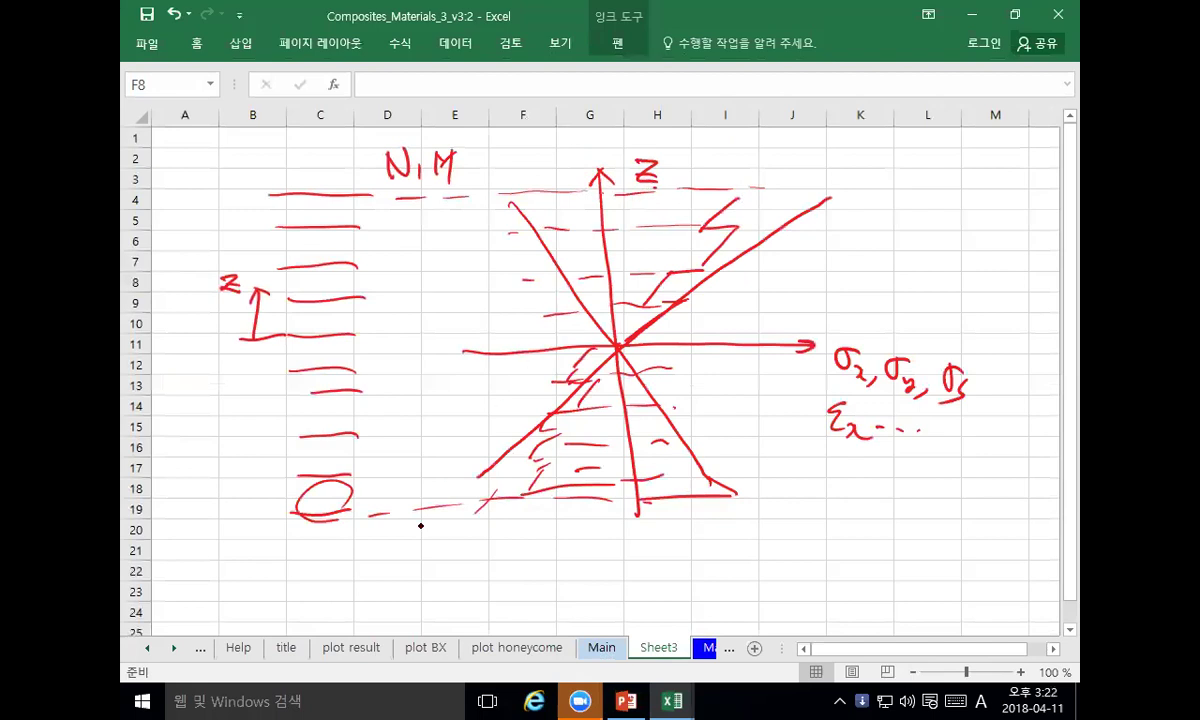
Step: Mark the lowest ply's faces z_k and z_k+1 on the vertical axis and beside the stack, with a diagonal stroke through the ply
drag(636, 500, 608, 503)
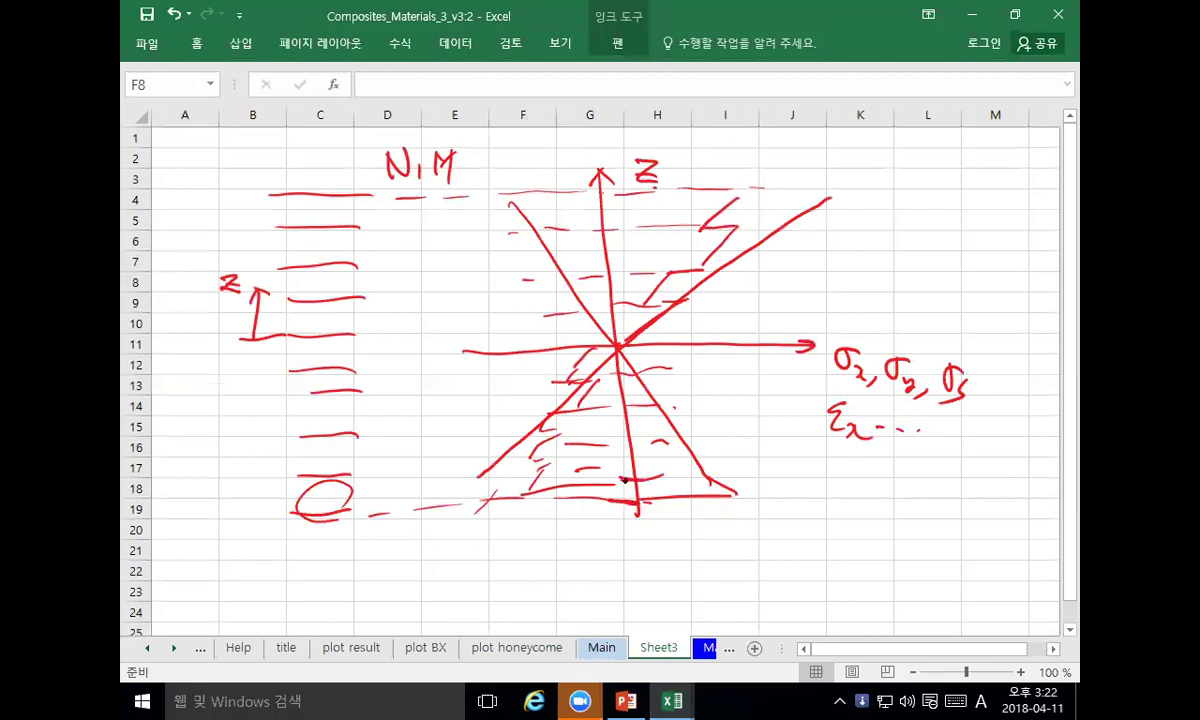
drag(567, 505, 598, 524)
drag(578, 468, 602, 490)
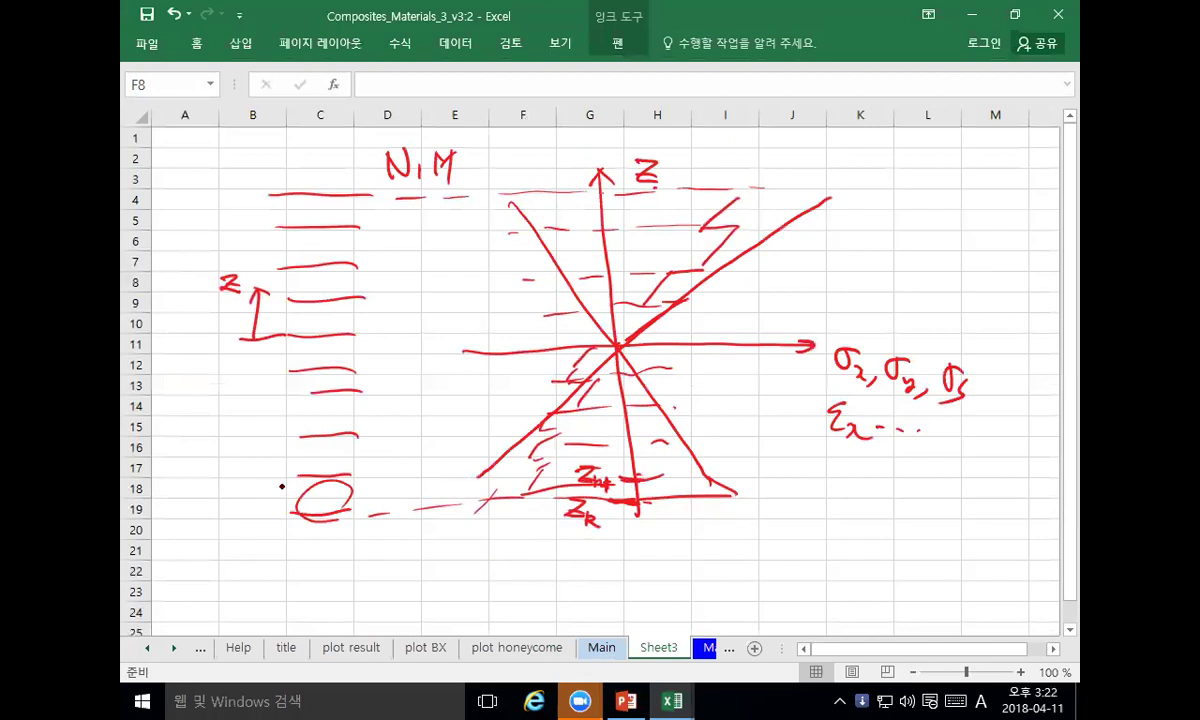
drag(258, 507, 280, 526)
mouse_move(259, 478)
mouse_down()
mouse_move(271, 480)
mouse_move(260, 490)
mouse_up()
drag(260, 490, 306, 517)
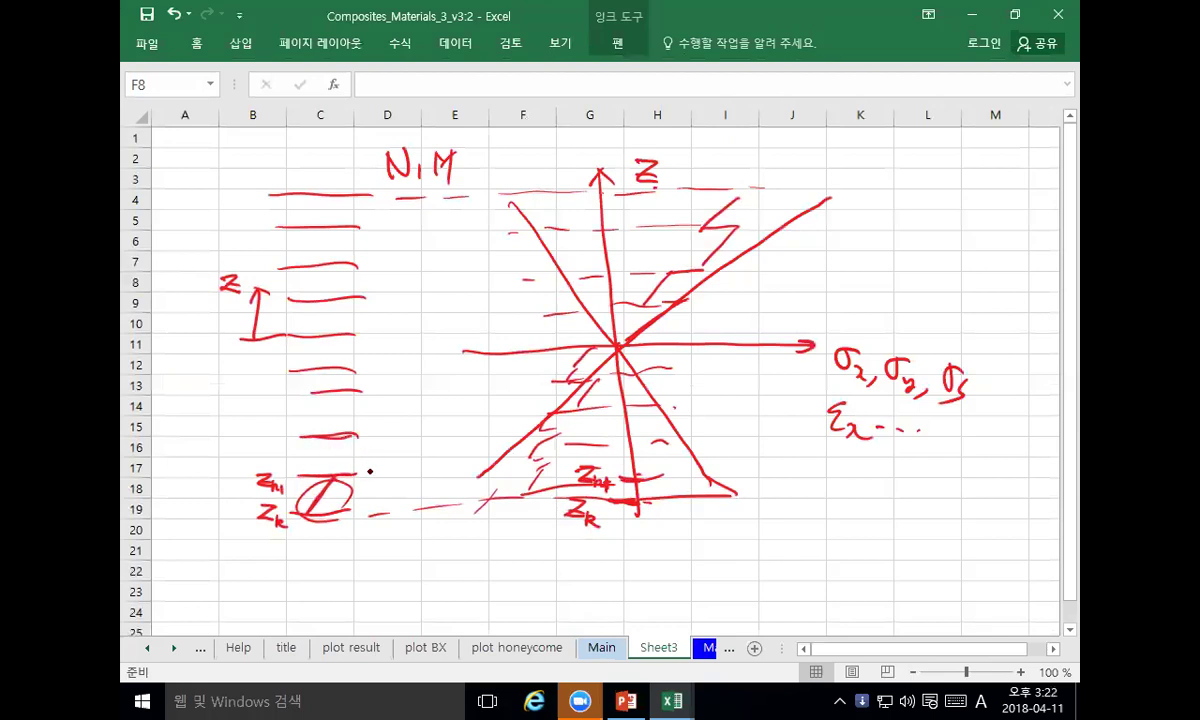
Step: Label the boundaries of the plies above the lowest one by hand with alternating z_k and z_k+1
drag(364, 472, 389, 487)
drag(370, 437, 400, 441)
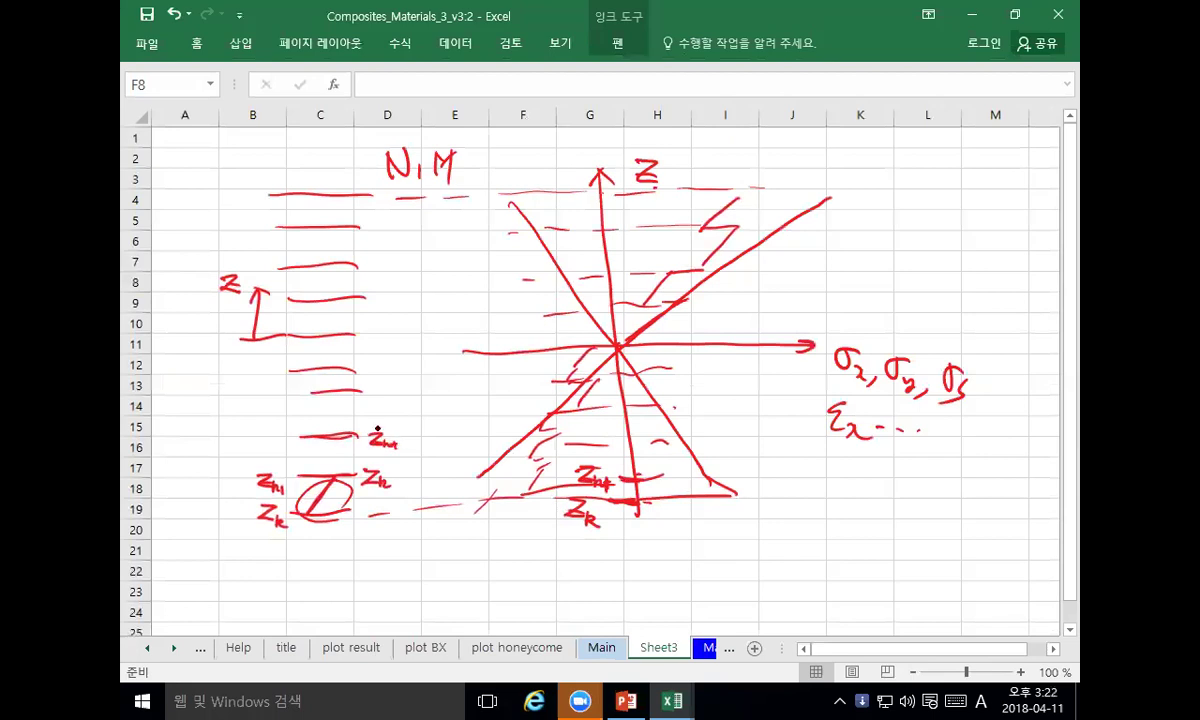
drag(274, 427, 296, 437)
mouse_move(270, 388)
mouse_down()
mouse_move(285, 400)
mouse_move(382, 389)
mouse_move(398, 400)
mouse_move(384, 377)
mouse_move(408, 378)
mouse_up()
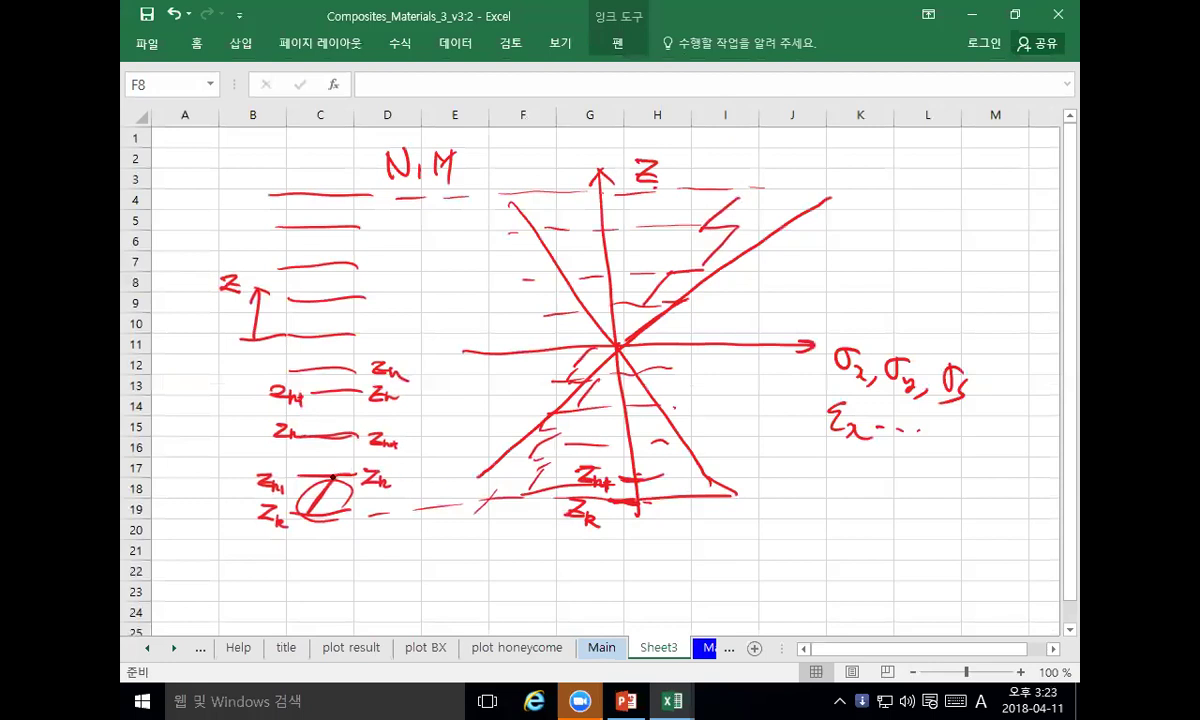
Step: Retrace the rising distribution line and ink diagonal strokes across the two lowest plies, marking them A and S
drag(452, 505, 802, 203)
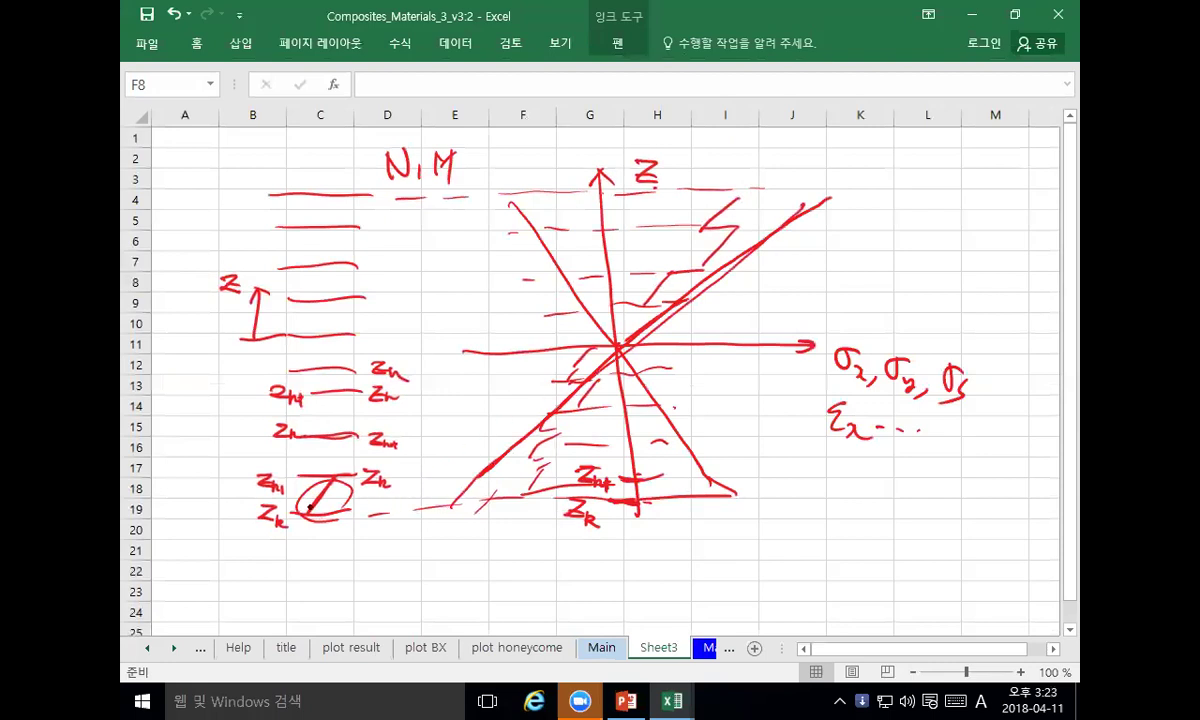
mouse_move(337, 499)
mouse_down()
mouse_move(331, 455)
mouse_move(310, 515)
mouse_up()
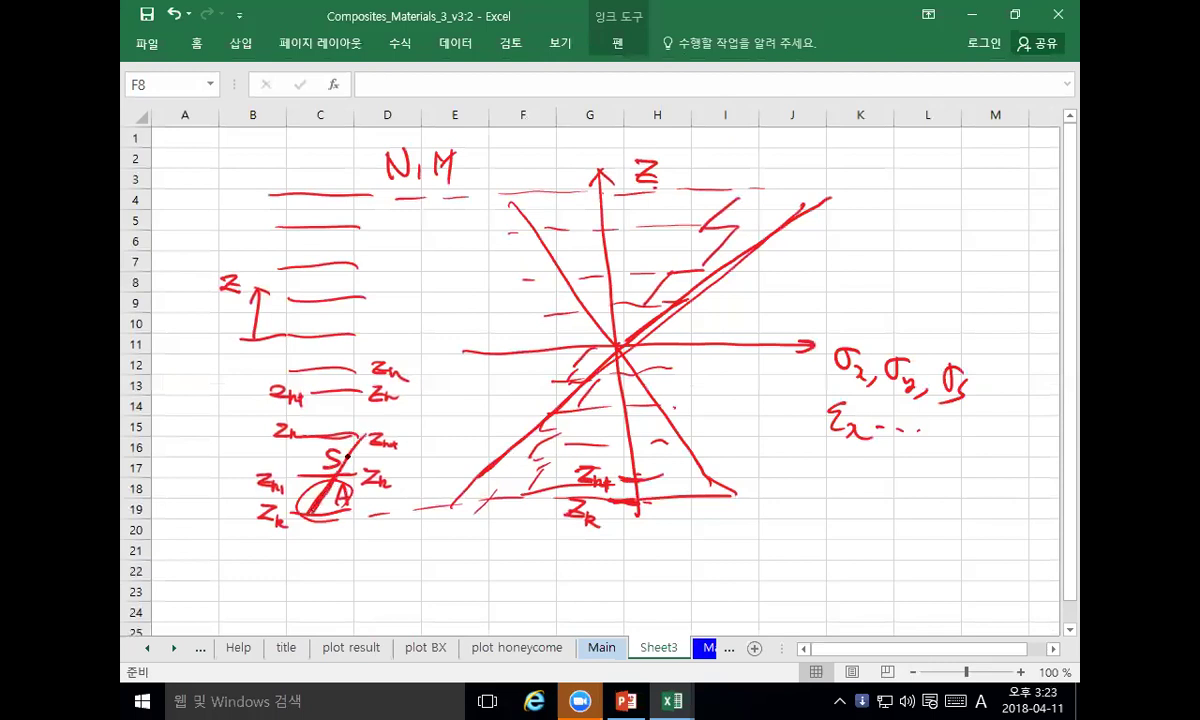
mouse_move(324, 436)
mouse_down()
mouse_move(308, 478)
mouse_move(312, 520)
mouse_up()
drag(348, 488, 320, 525)
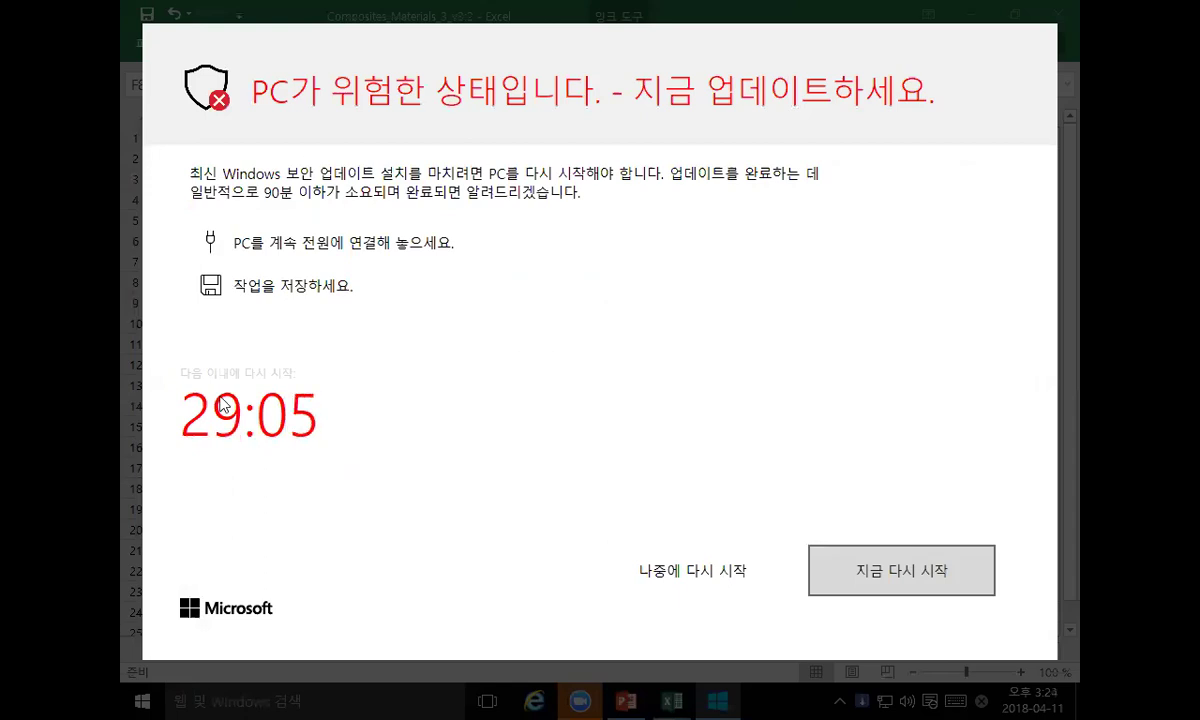
Step: Postpone the Windows update restart and select blank cell D22 below the sketch
click(703, 568)
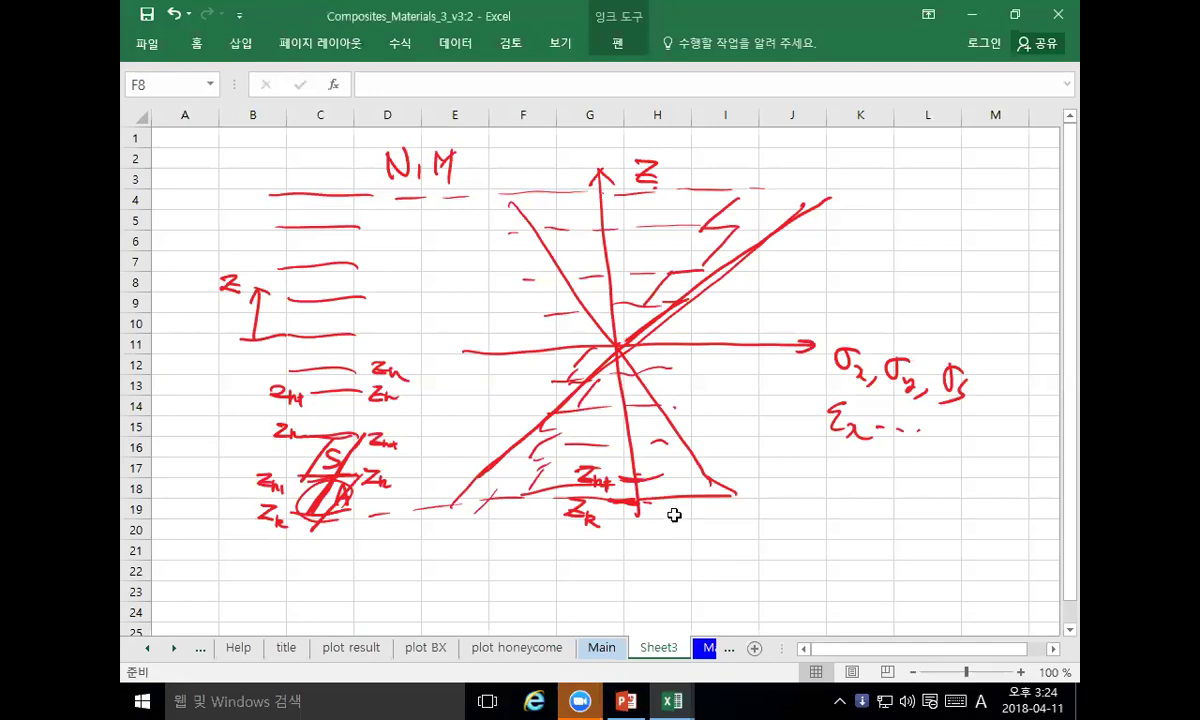
click(770, 549)
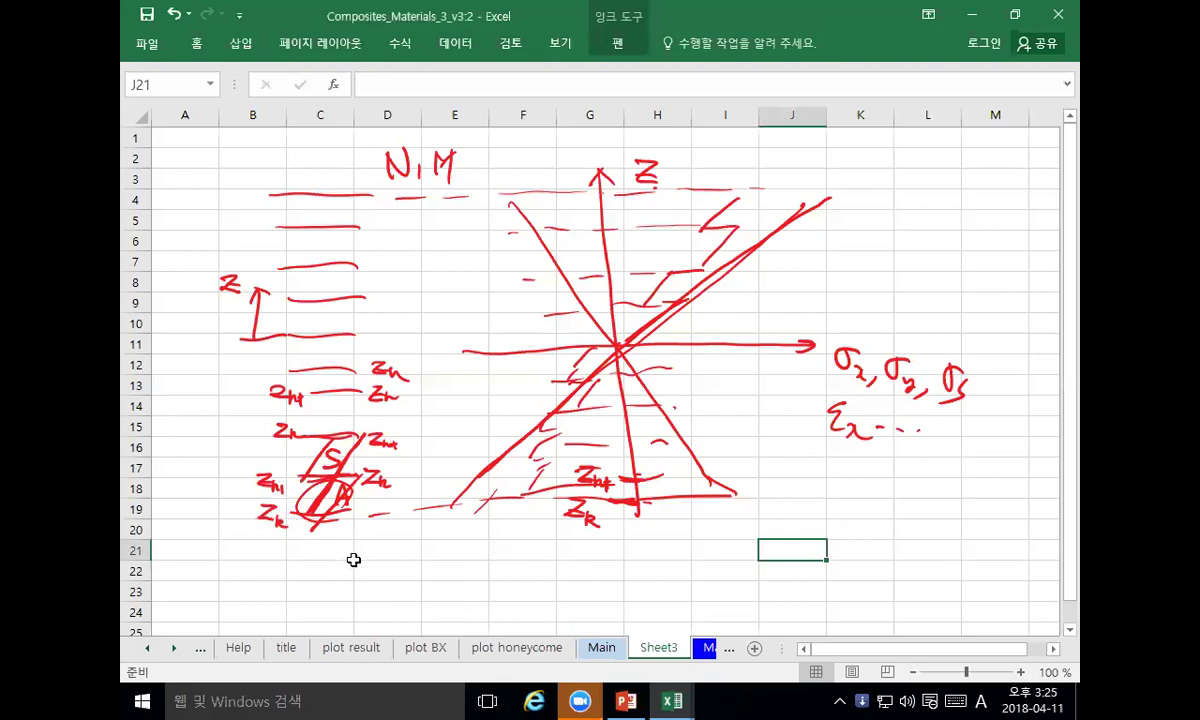
click(406, 564)
Step: Check on the Main sheet how Z_k and Z_k1 are computed for ply 1 and carried over to ply 2 in D13
click(598, 648)
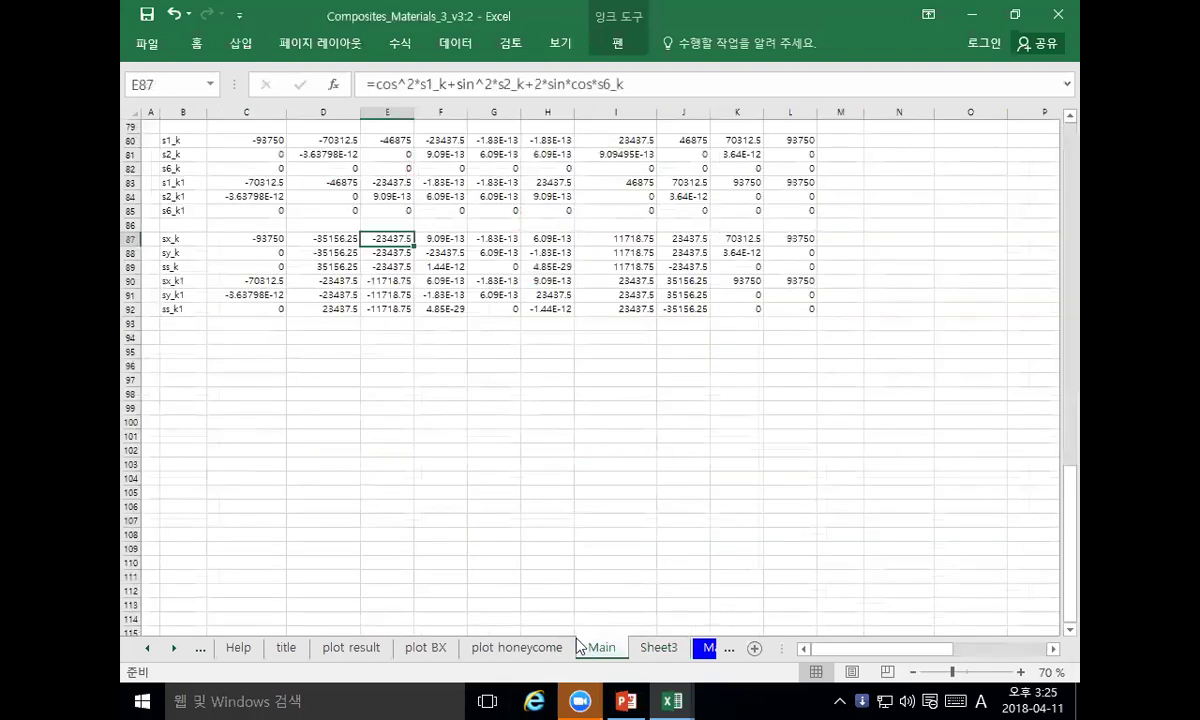
scroll(443, 425, up, 19)
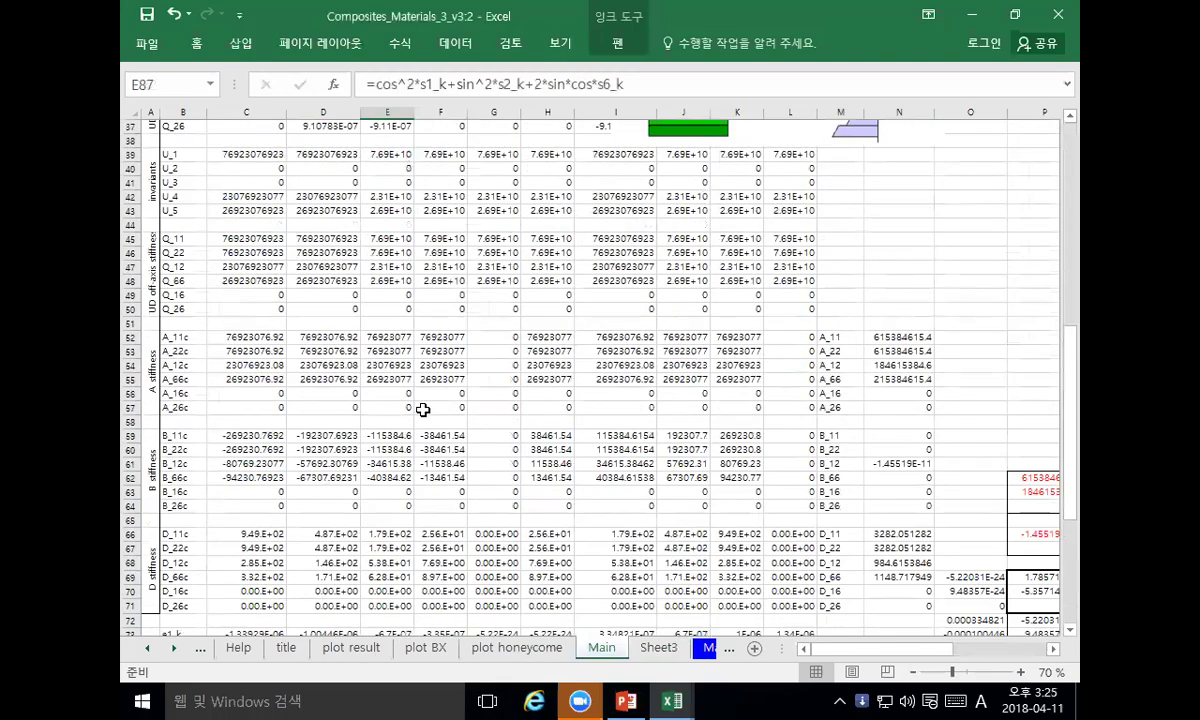
scroll(313, 366, up, 7)
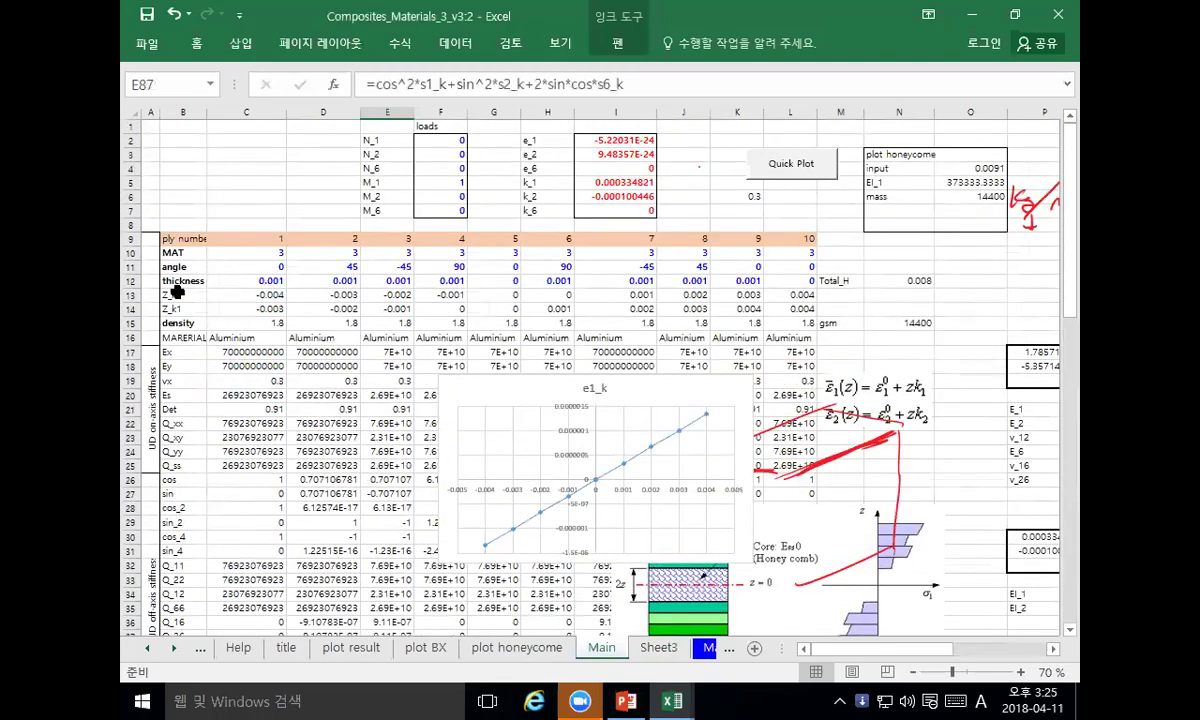
click(185, 295)
click(230, 296)
click(252, 309)
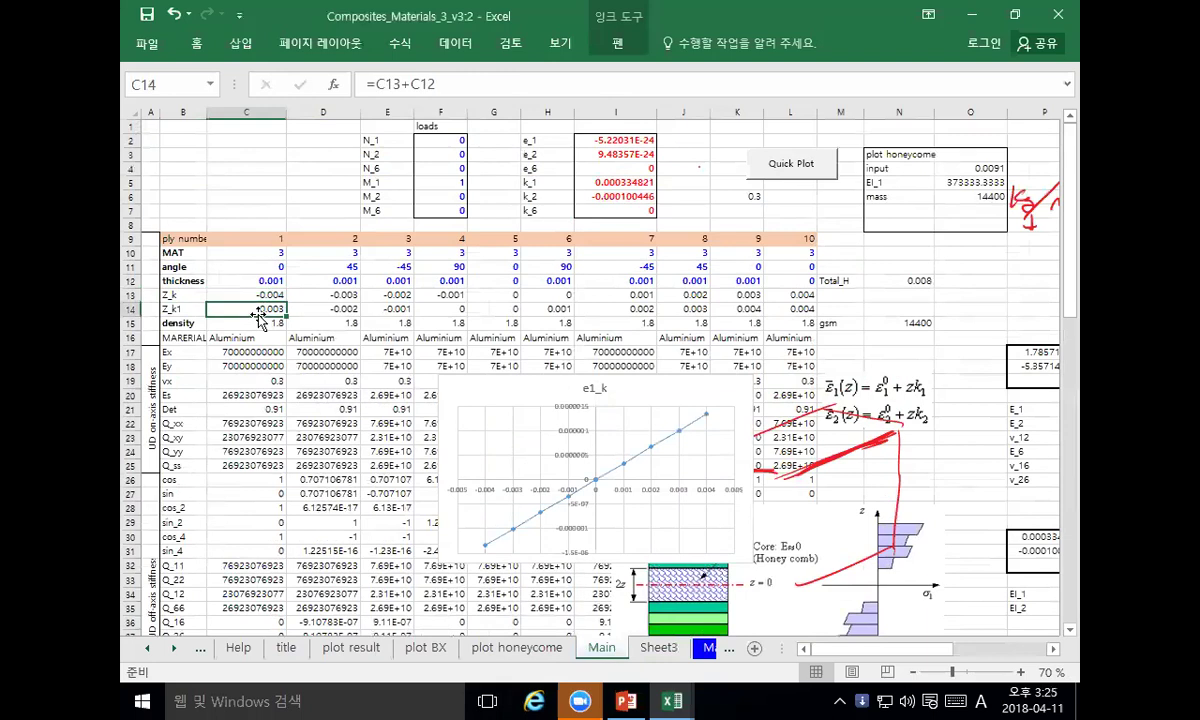
click(318, 296)
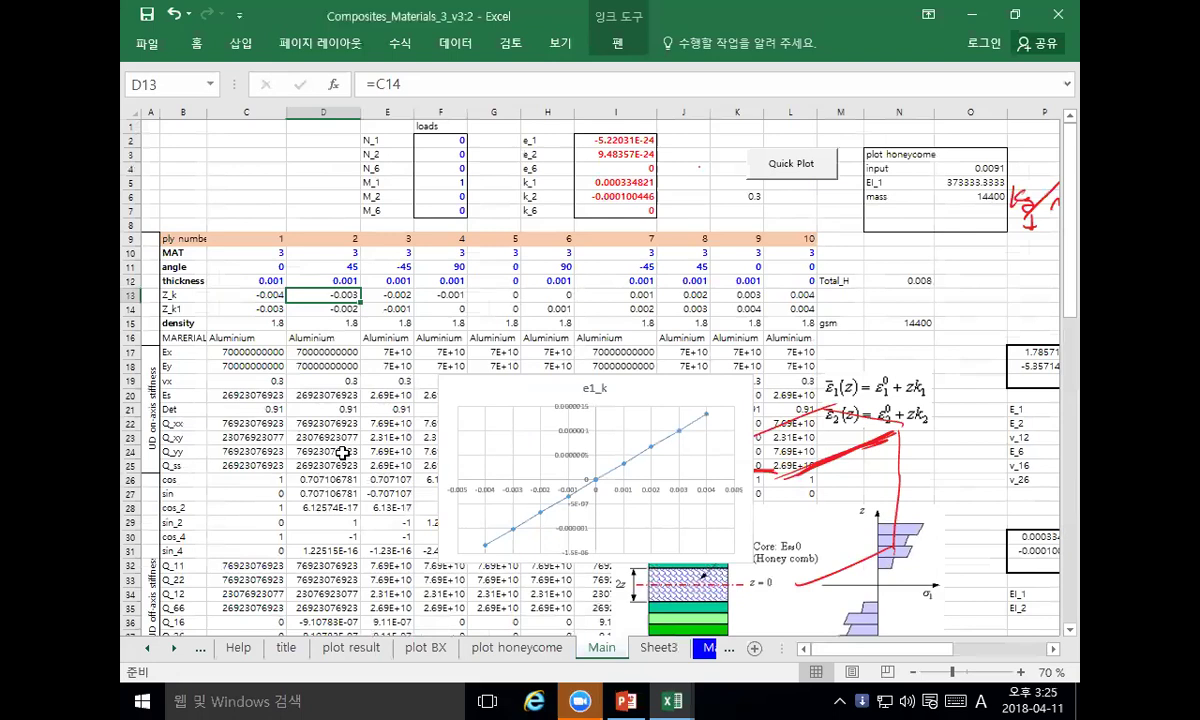
Step: On Sheet3 below the red sketch, handwrite in blue ink an upward list of plies 1, 1, 2, 2, 3, 3 with alternating z_k and z_k+1
scroll(320, 424, down, 7)
click(660, 648)
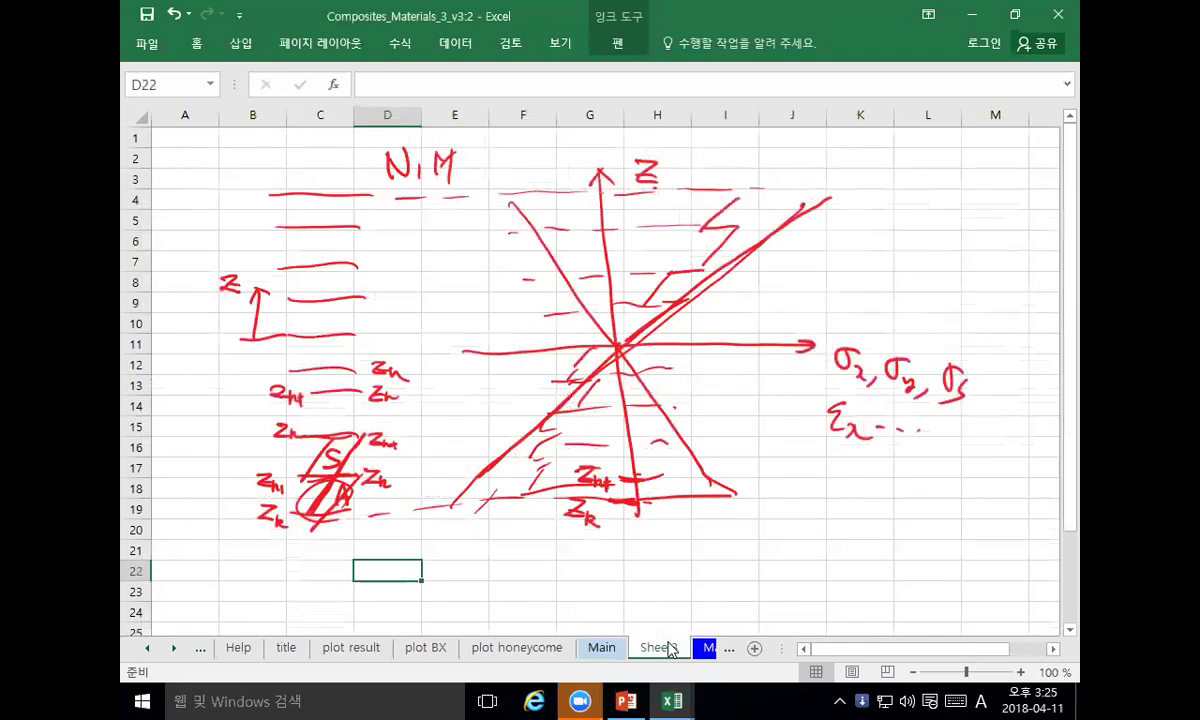
scroll(664, 544, down, 4)
mouse_move(629, 700)
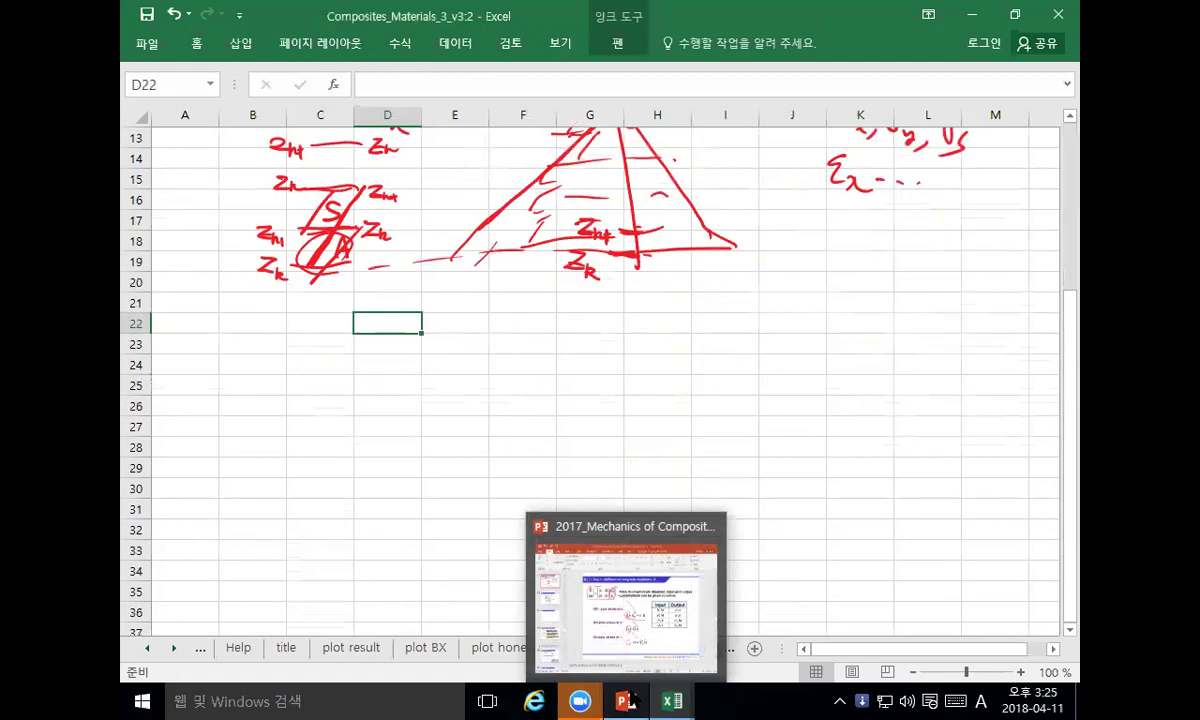
click(410, 550)
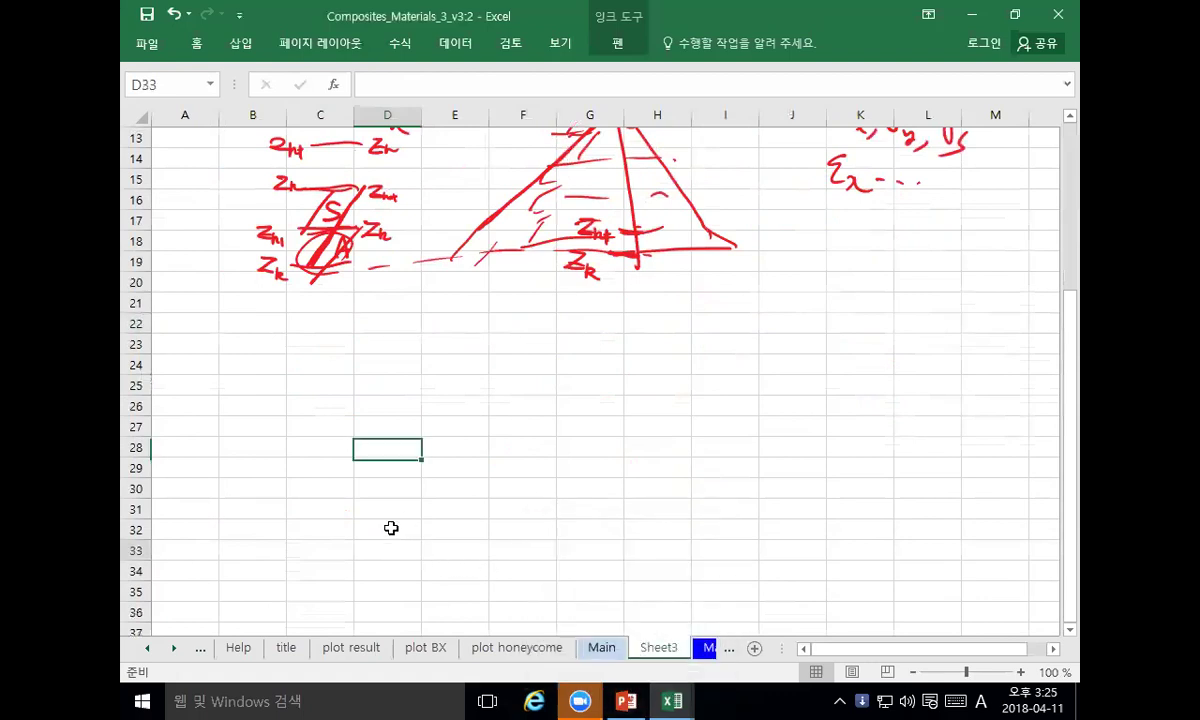
click(621, 46)
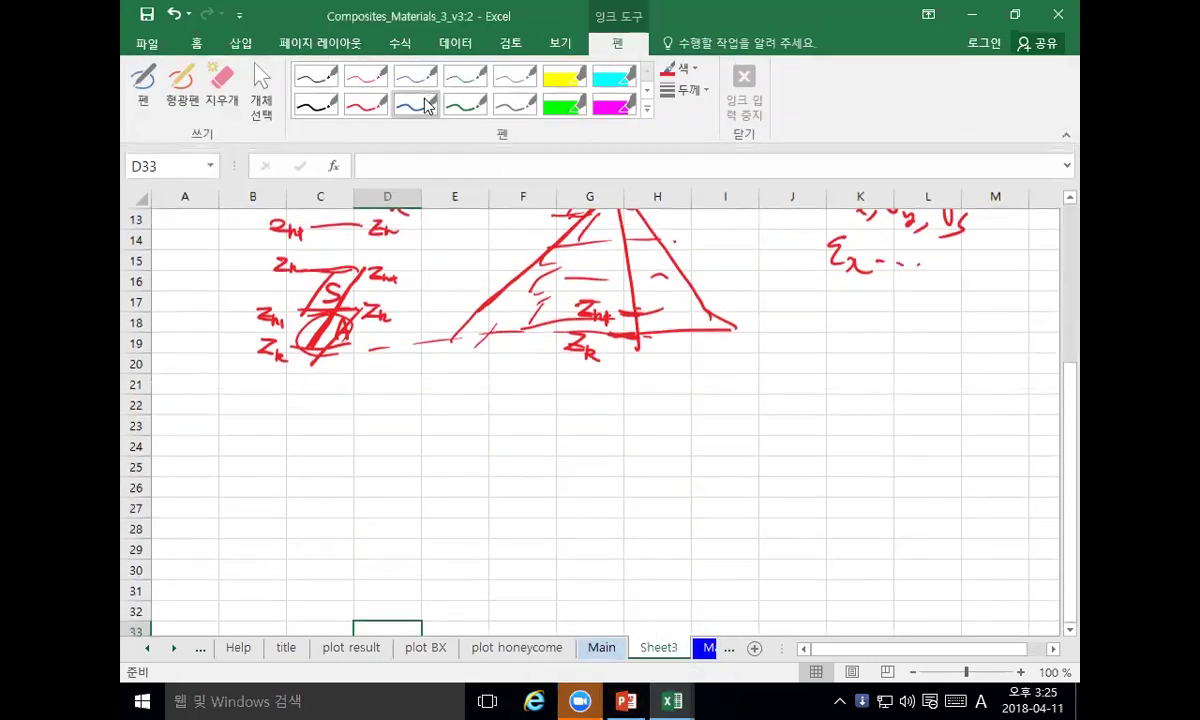
click(425, 106)
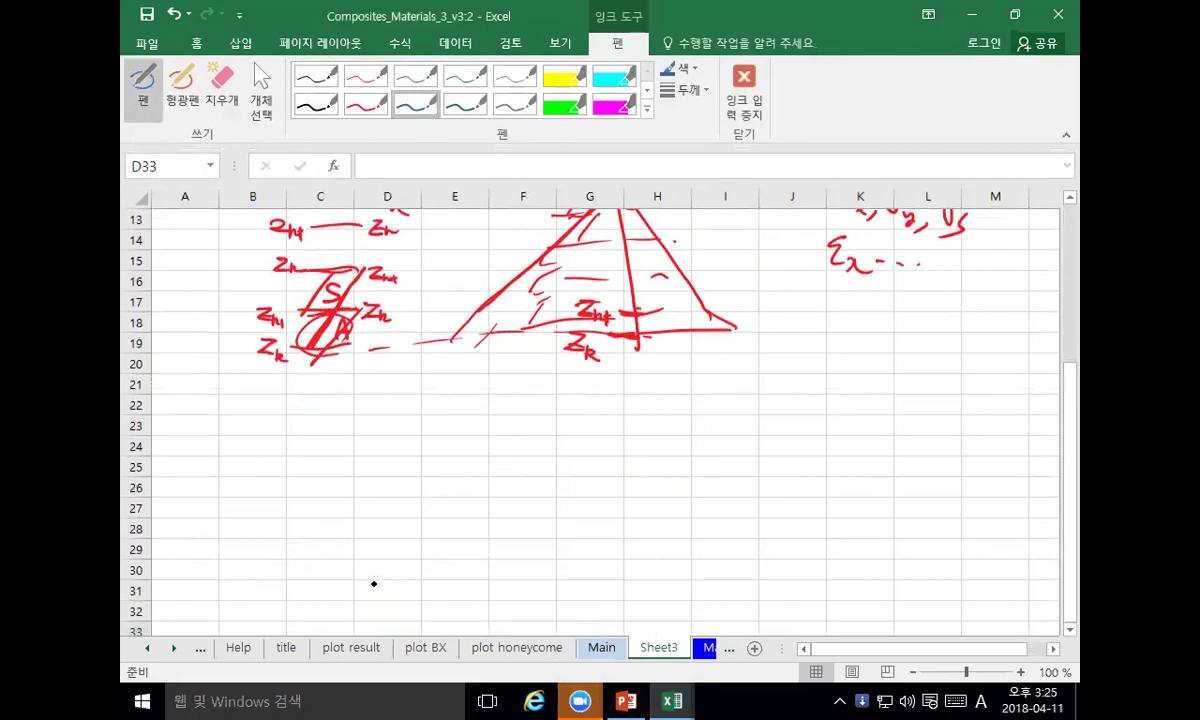
mouse_move(332, 585)
mouse_down()
mouse_move(330, 598)
mouse_move(334, 570)
mouse_move(393, 603)
mouse_move(379, 571)
mouse_move(391, 575)
mouse_up()
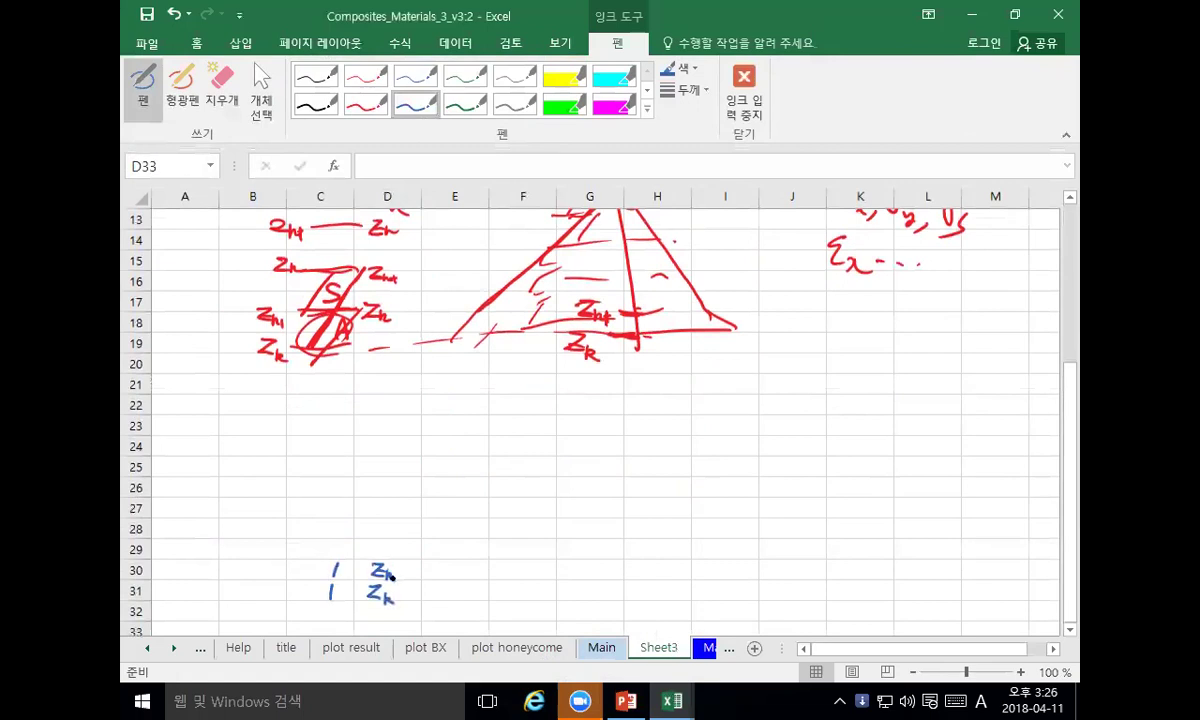
mouse_move(329, 544)
mouse_down()
mouse_move(348, 553)
mouse_move(325, 533)
mouse_move(343, 533)
mouse_move(402, 562)
mouse_move(391, 537)
mouse_move(401, 537)
mouse_up()
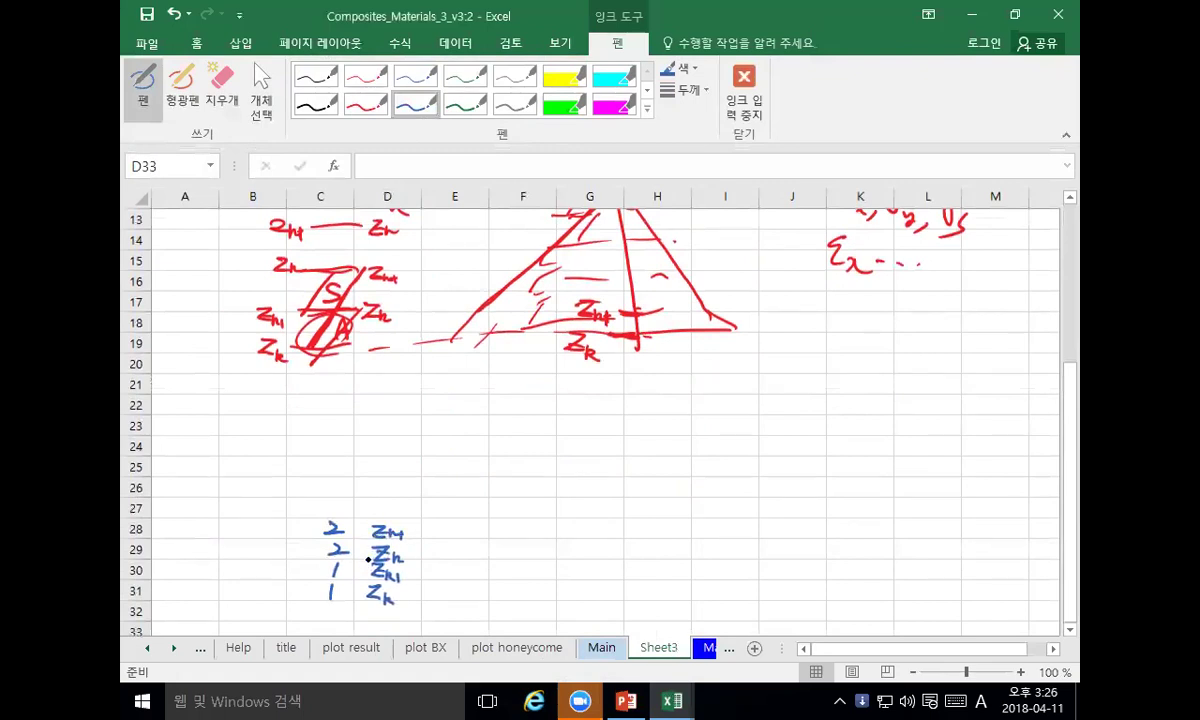
mouse_move(325, 503)
mouse_down()
mouse_move(326, 516)
mouse_move(334, 487)
mouse_move(327, 495)
mouse_move(396, 520)
mouse_up()
Step: Circle the z_k and z_k+1 entries in the handwritten list, and the ply 1 z_k+1 and ply 2 z_k entries together
drag(382, 584, 372, 590)
drag(396, 542, 378, 550)
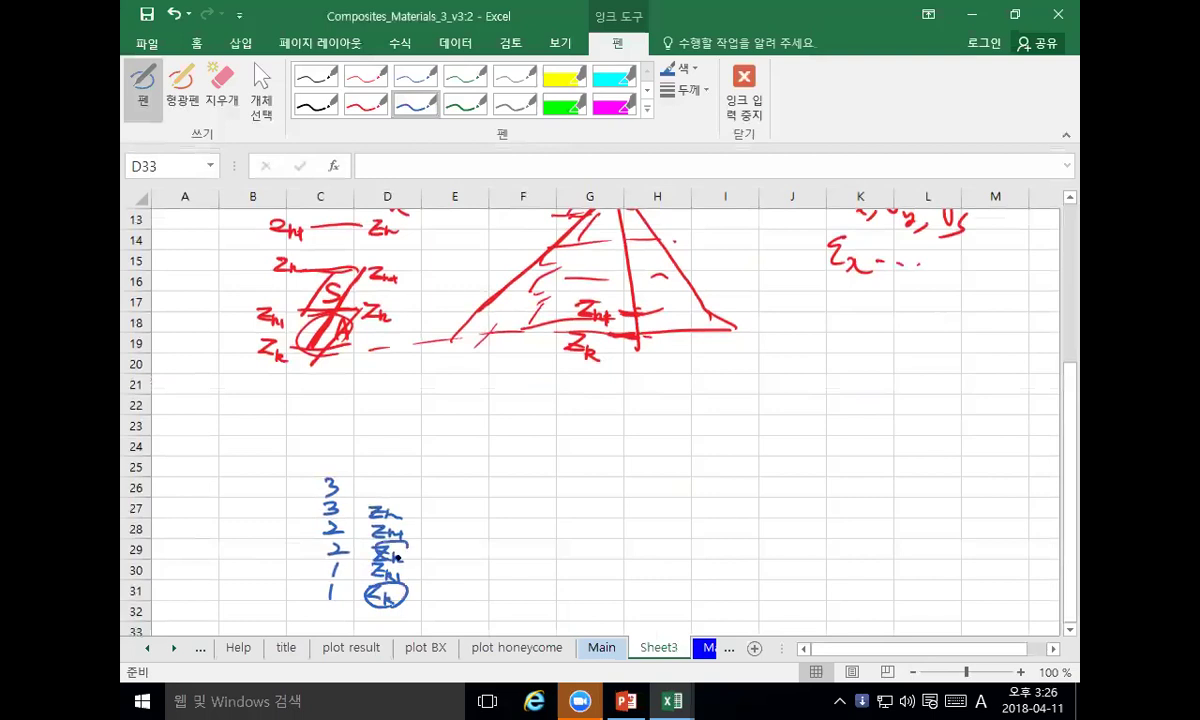
drag(392, 500, 387, 511)
drag(396, 560, 380, 572)
drag(398, 522, 381, 530)
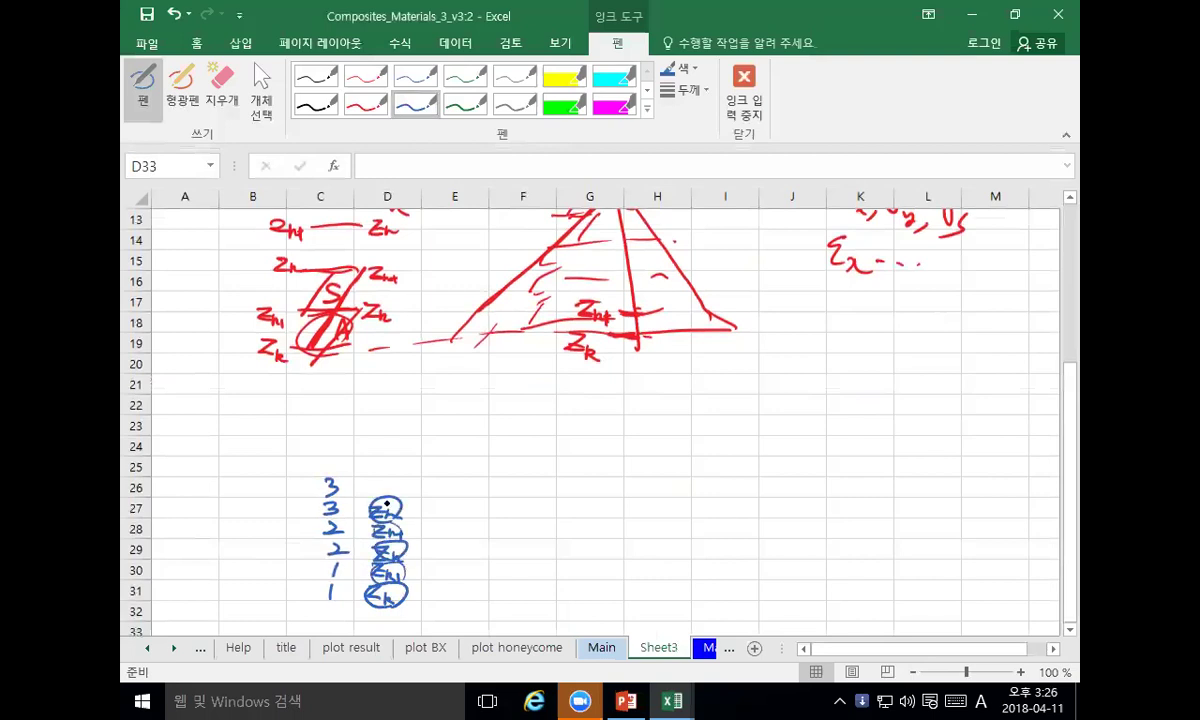
mouse_move(400, 545)
mouse_down()
mouse_move(370, 555)
mouse_move(398, 575)
mouse_up()
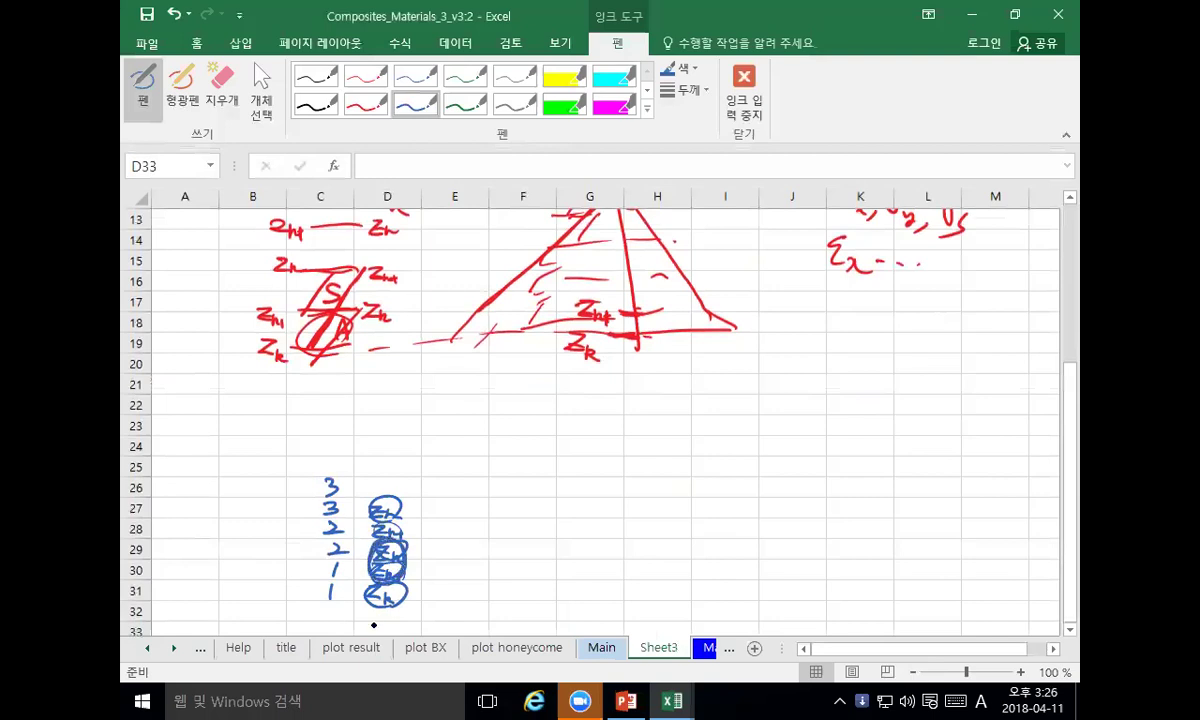
Step: Circle ply numbers 1, 2 and 3 in blue ink and link each one to its z_k entry
mouse_move(335, 565)
mouse_down()
mouse_move(320, 595)
mouse_move(333, 576)
mouse_up()
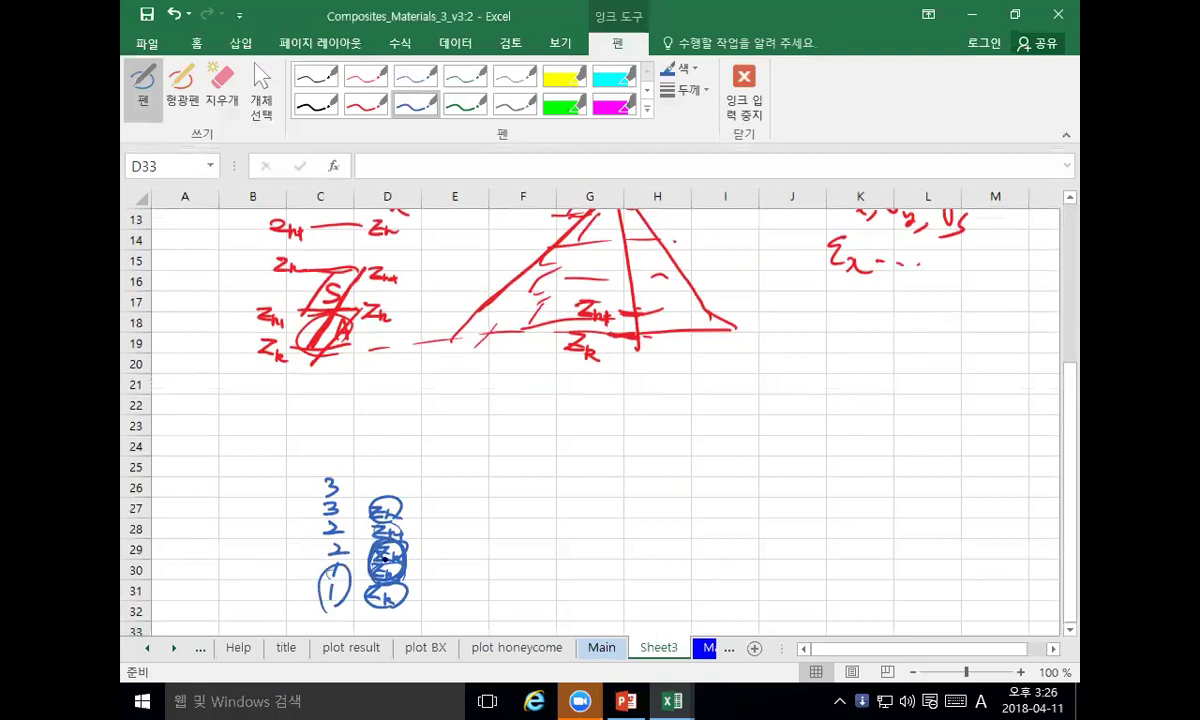
mouse_move(336, 531)
mouse_down()
mouse_move(358, 552)
mouse_move(330, 532)
mouse_up()
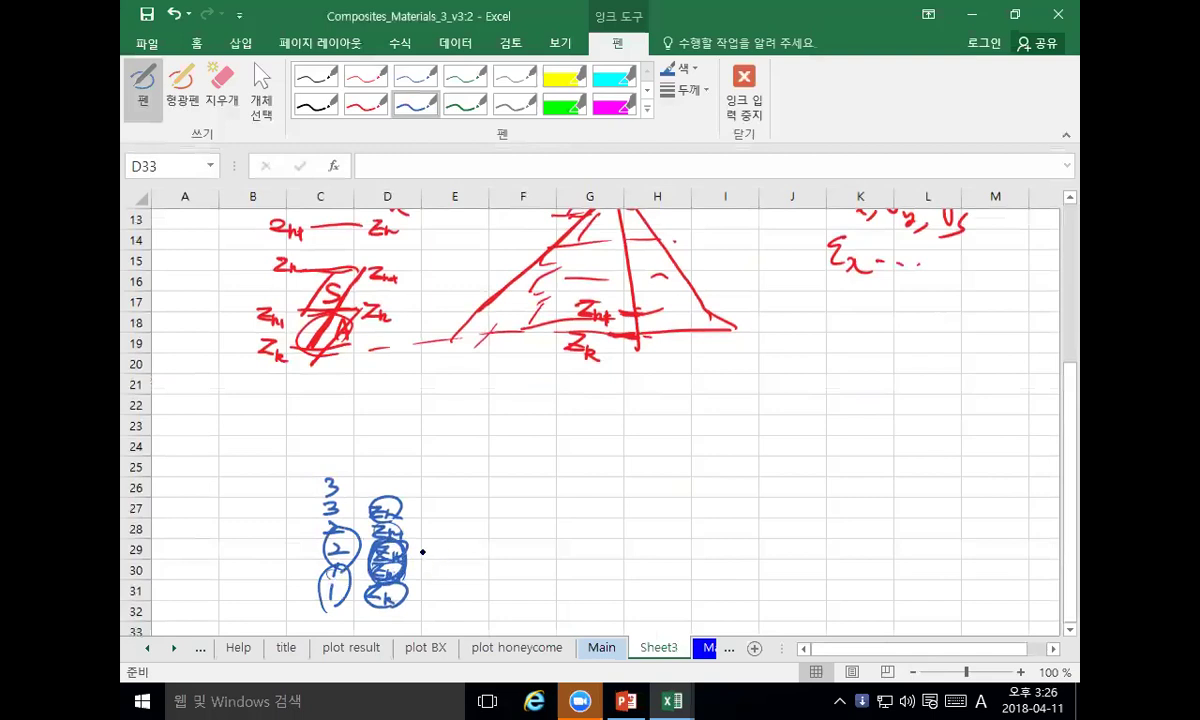
mouse_move(456, 546)
mouse_down()
mouse_move(432, 557)
mouse_move(462, 550)
mouse_move(430, 578)
mouse_move(440, 576)
mouse_up()
drag(329, 600, 409, 592)
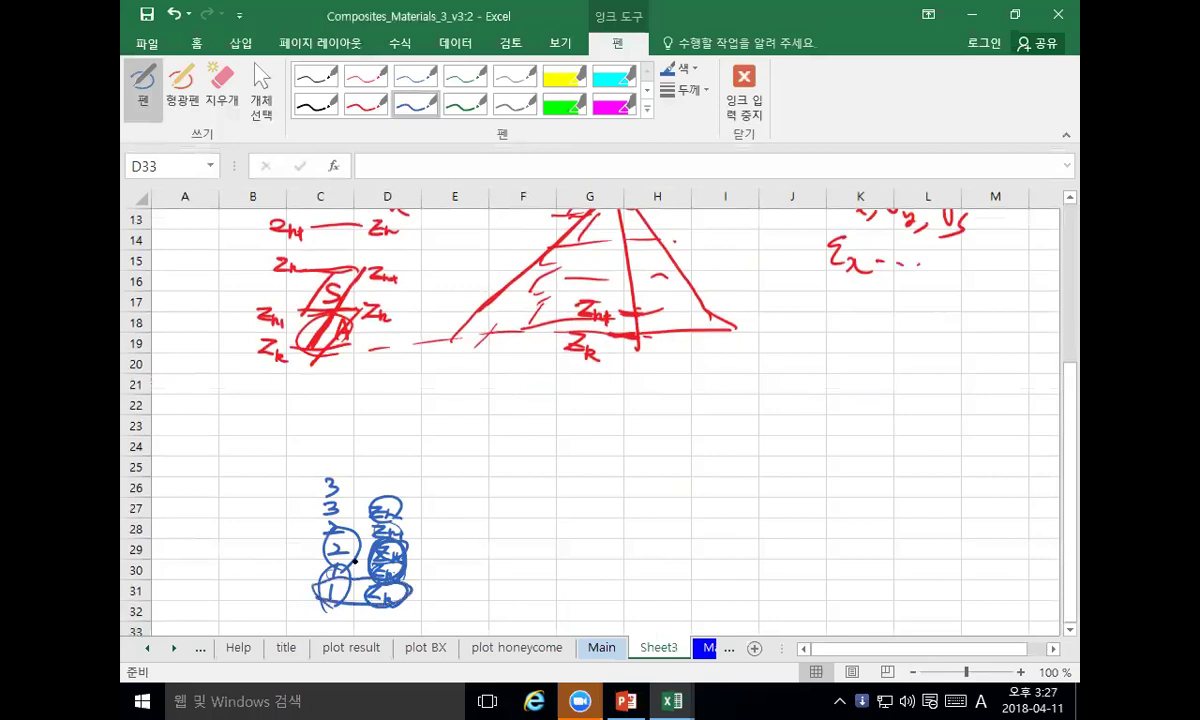
mouse_move(350, 532)
mouse_down()
mouse_move(316, 512)
mouse_move(351, 520)
mouse_up()
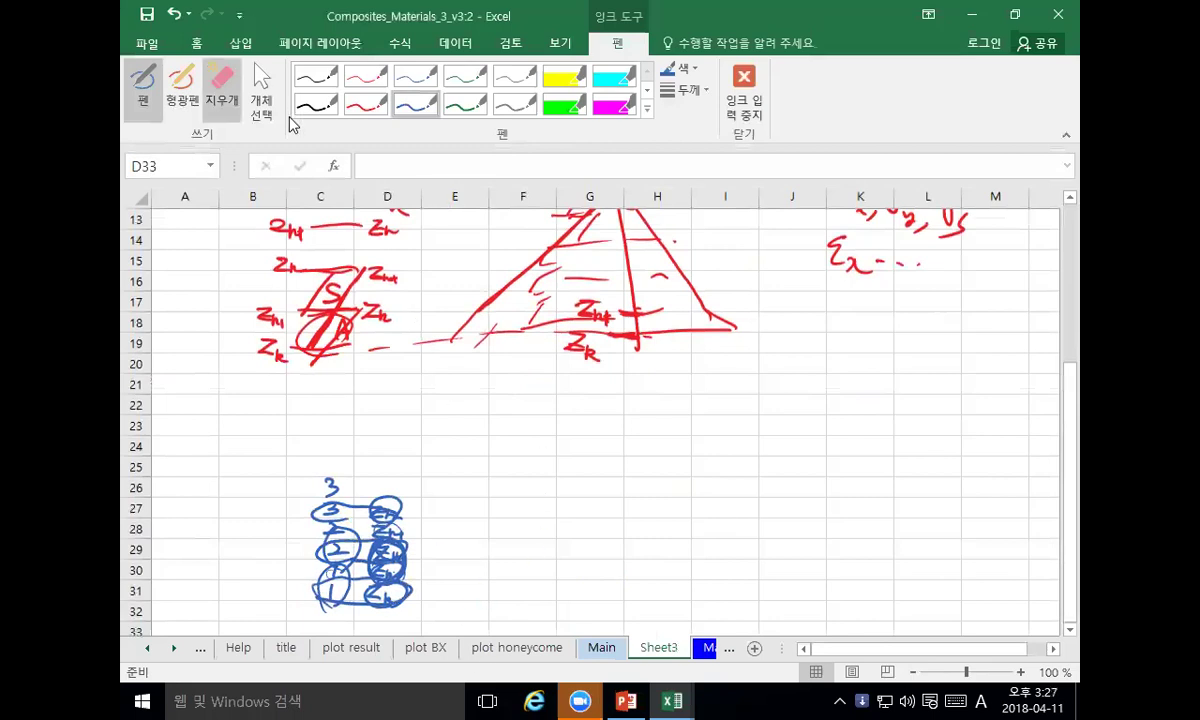
Step: Stop inking and enter =INDEX(Z_k,1) in cell F31 beside the list's ply 1 z_k row
click(261, 95)
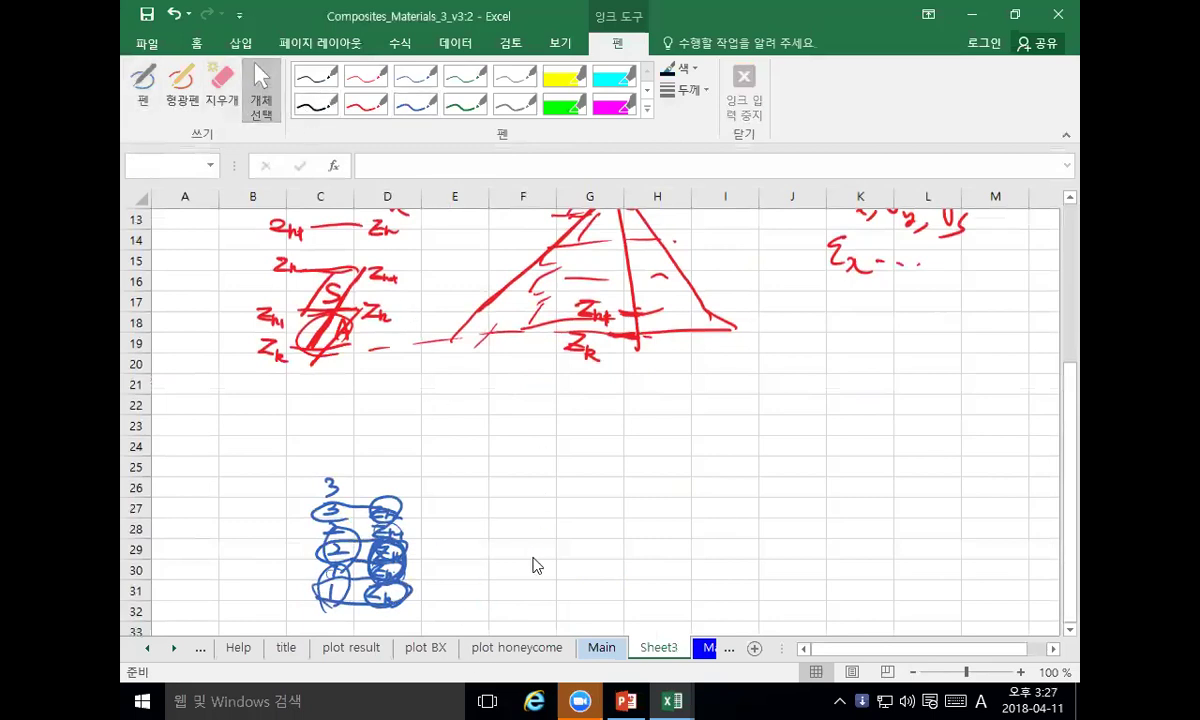
click(513, 590)
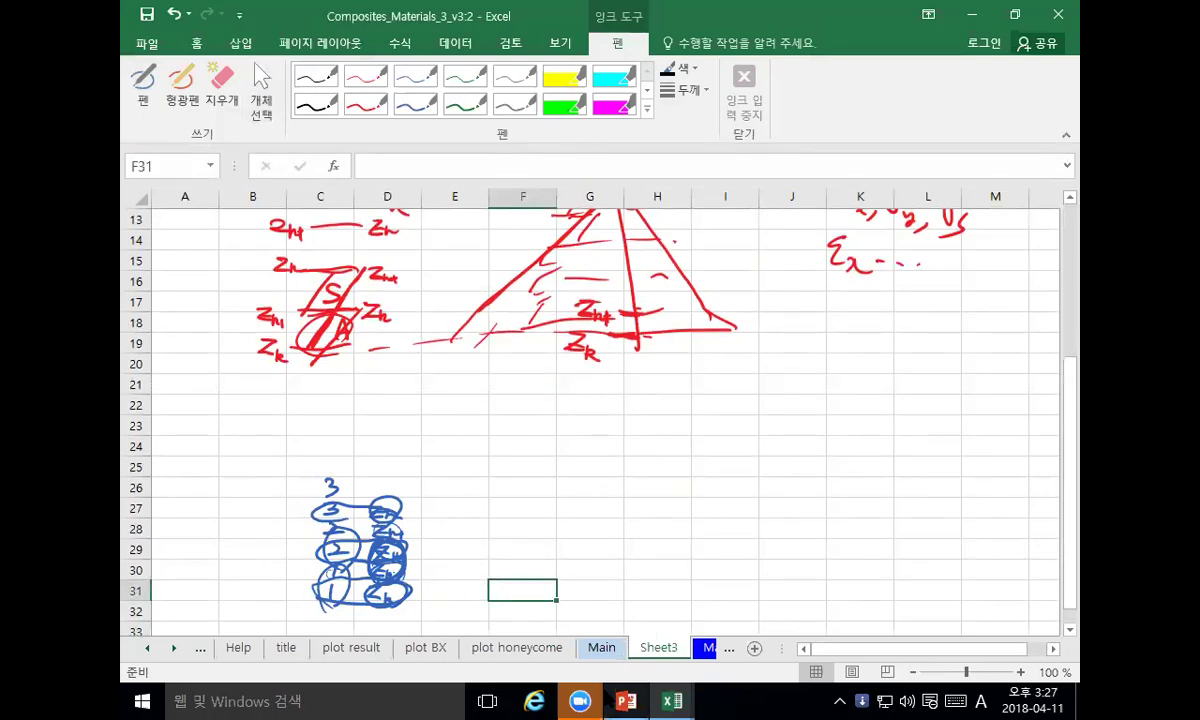
text(=index()
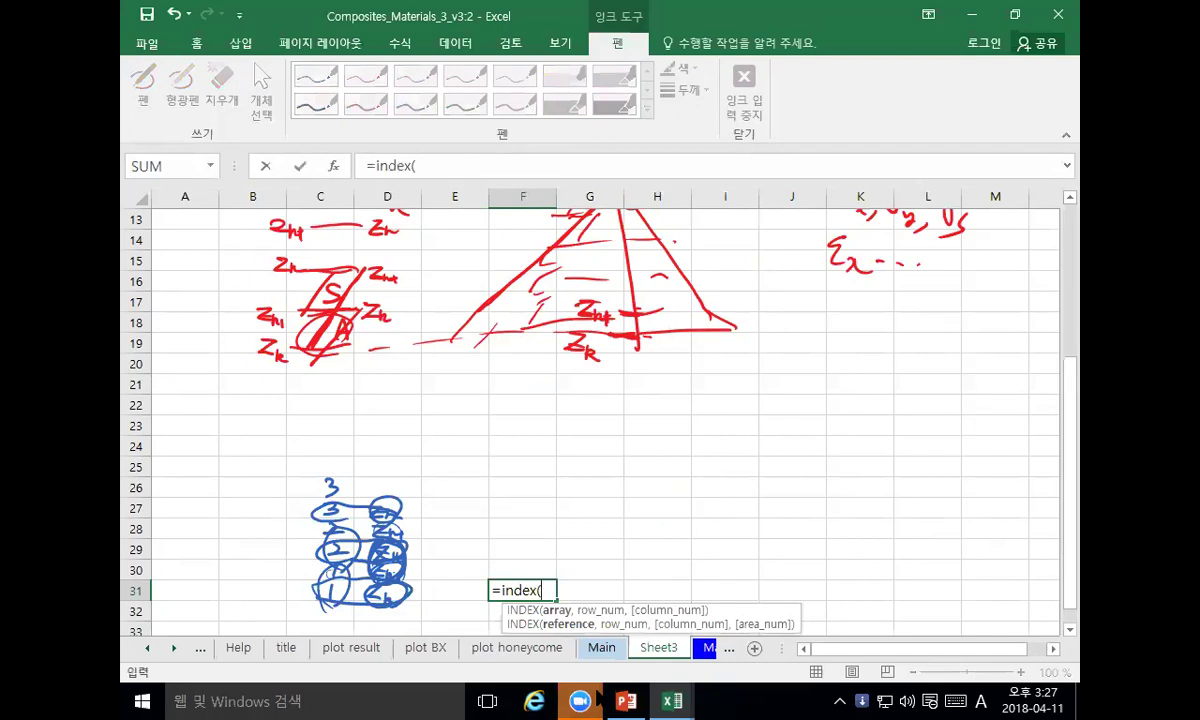
text(zk)
key(BackSpace)
key(BackSpace)
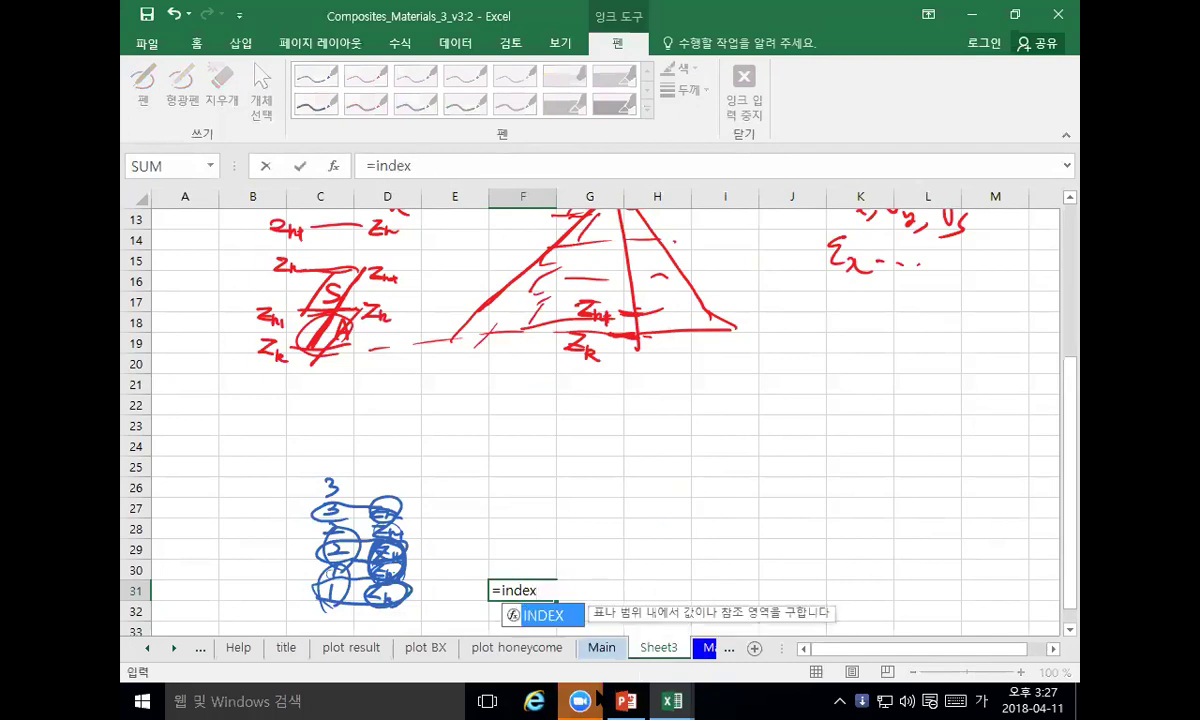
text(()
key(Hangul)
text(z)
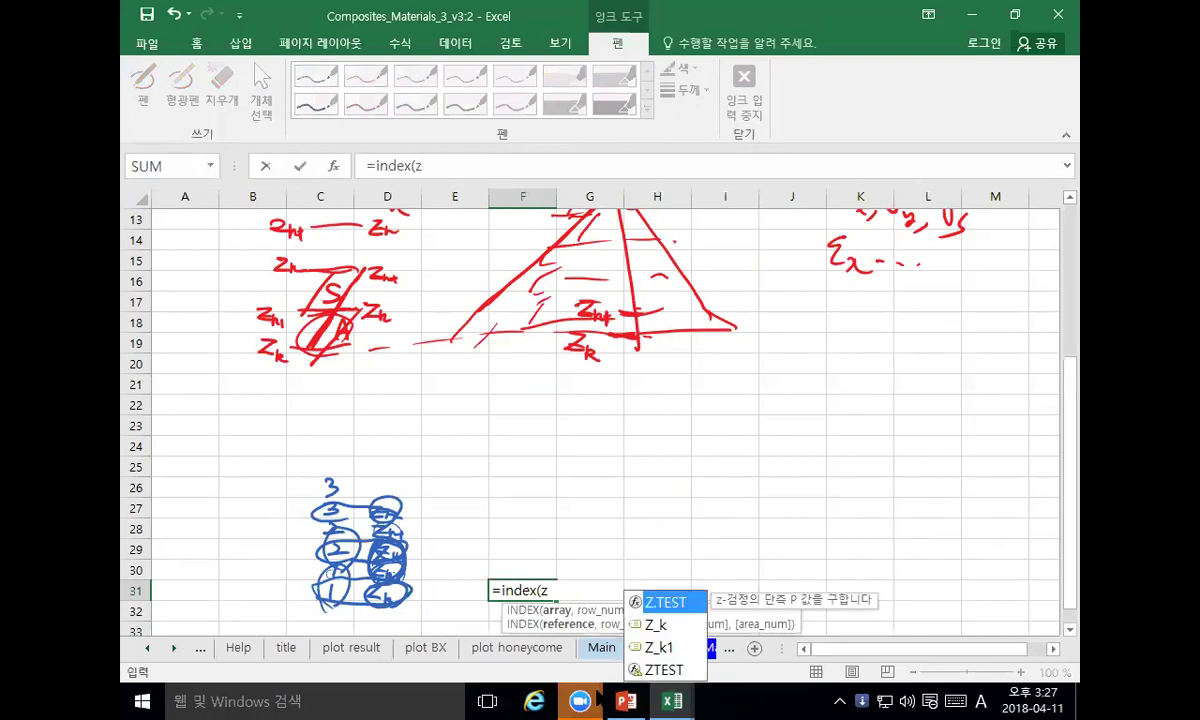
text(_k)
key(BackSpace)
text(_k)
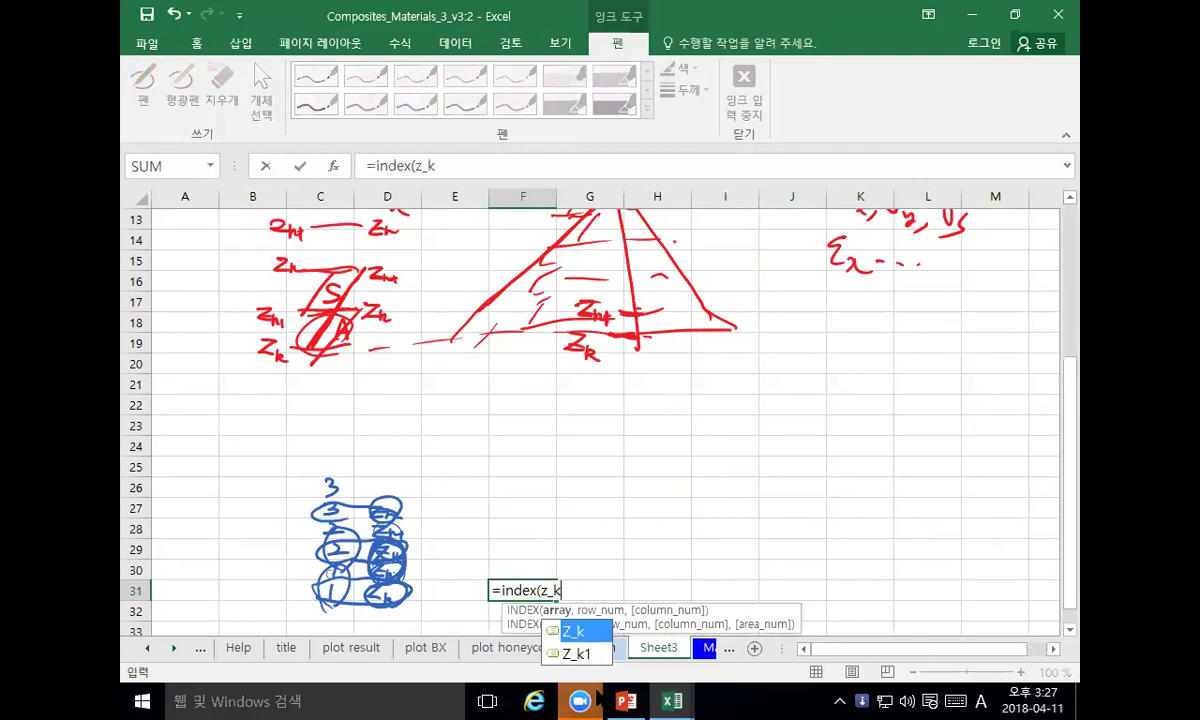
text(,1))
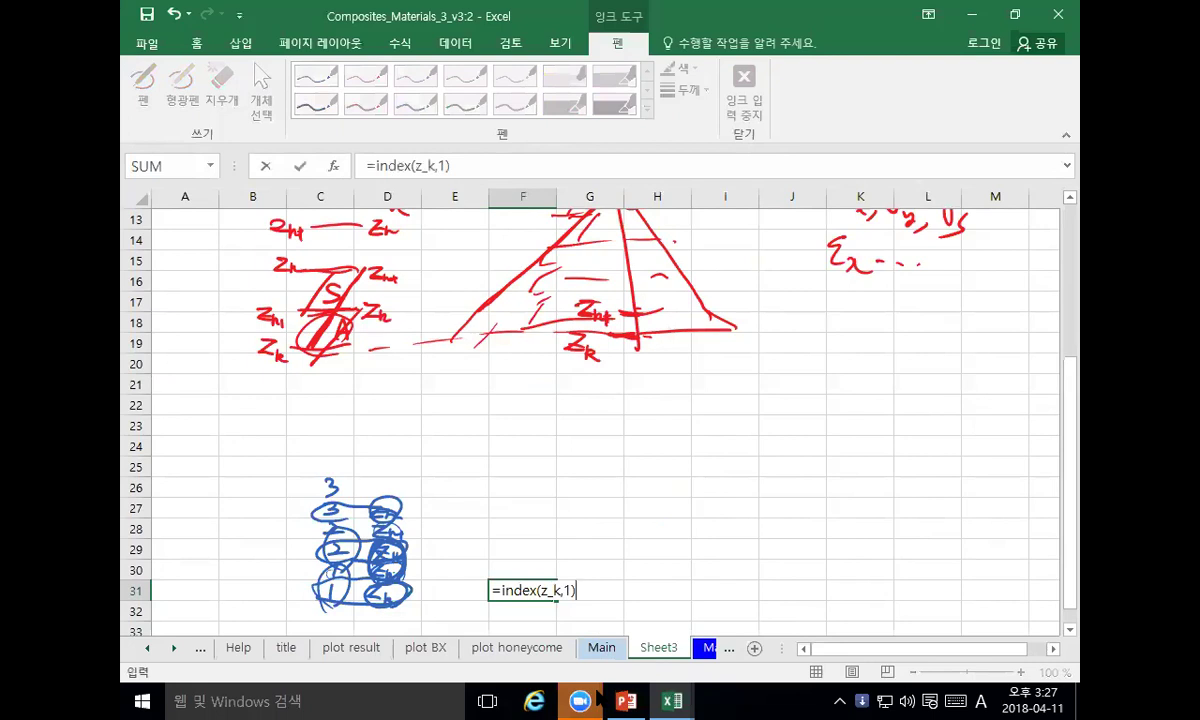
key(Return)
Step: Copy the F31 formula to F29 and change its index to 2, giving =INDEX(Z_k,2)
key(Up)
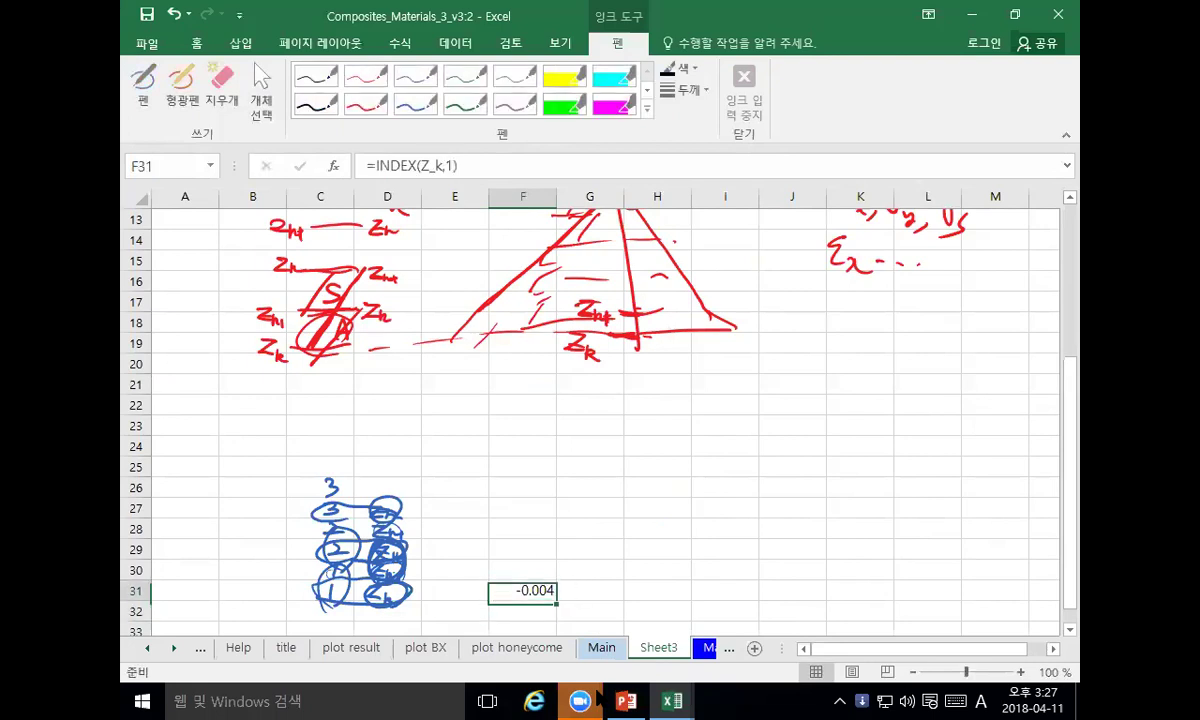
key(ctrl+c)
key(Up)
key(Up)
key(ctrl+v)
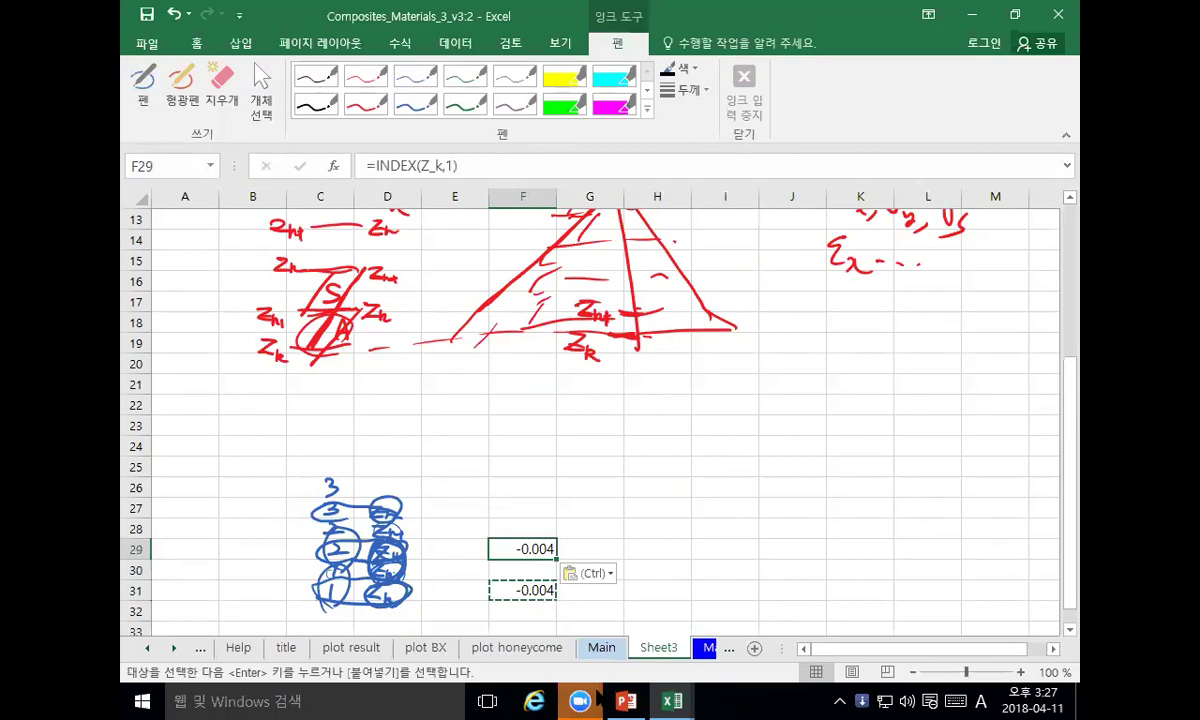
click(449, 166)
key(BackSpace)
text(2)
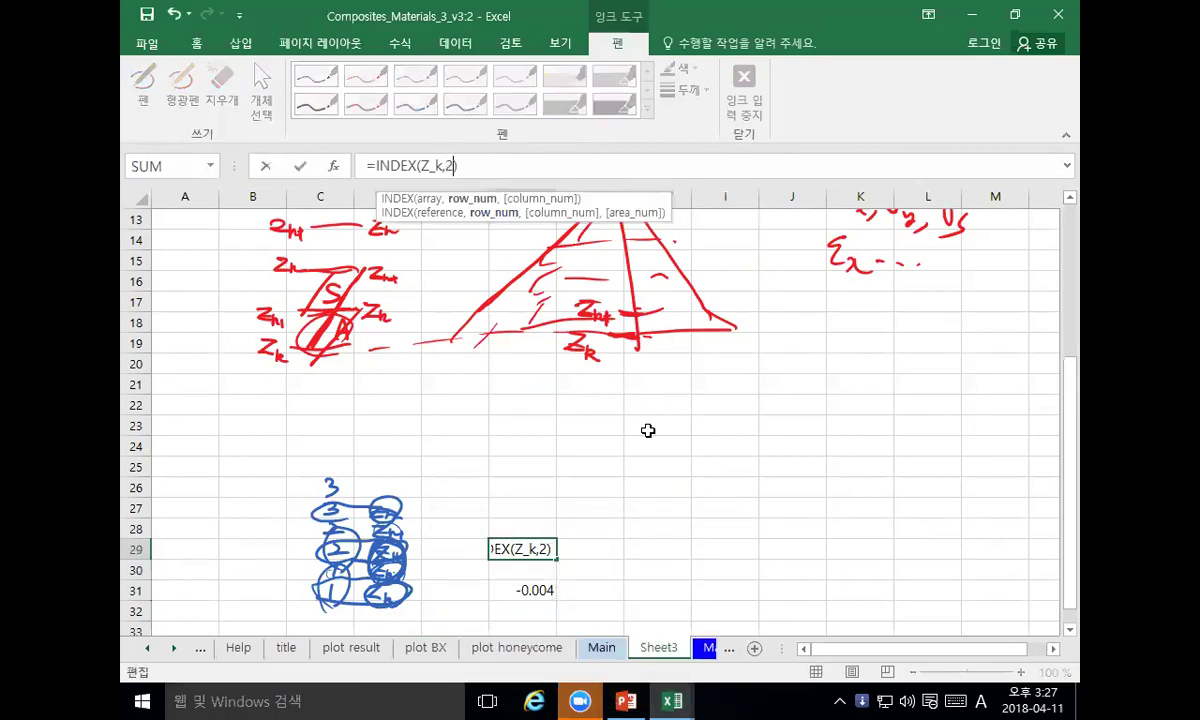
mouse_move(626, 701)
key(Return)
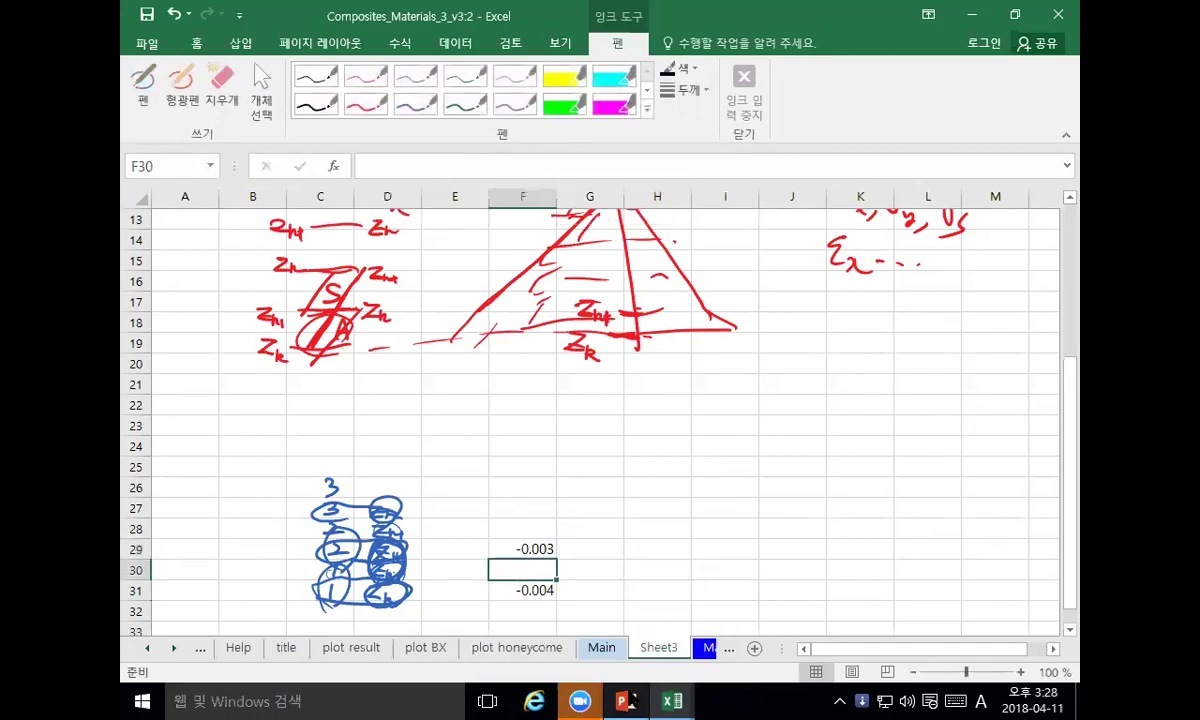
Step: Copy the F29 formula to F27 and change its index to 3, giving =INDEX(Z_k,3)
key(Up)
key(ctrl+c)
key(Up)
key(Up)
key(ctrl+v)
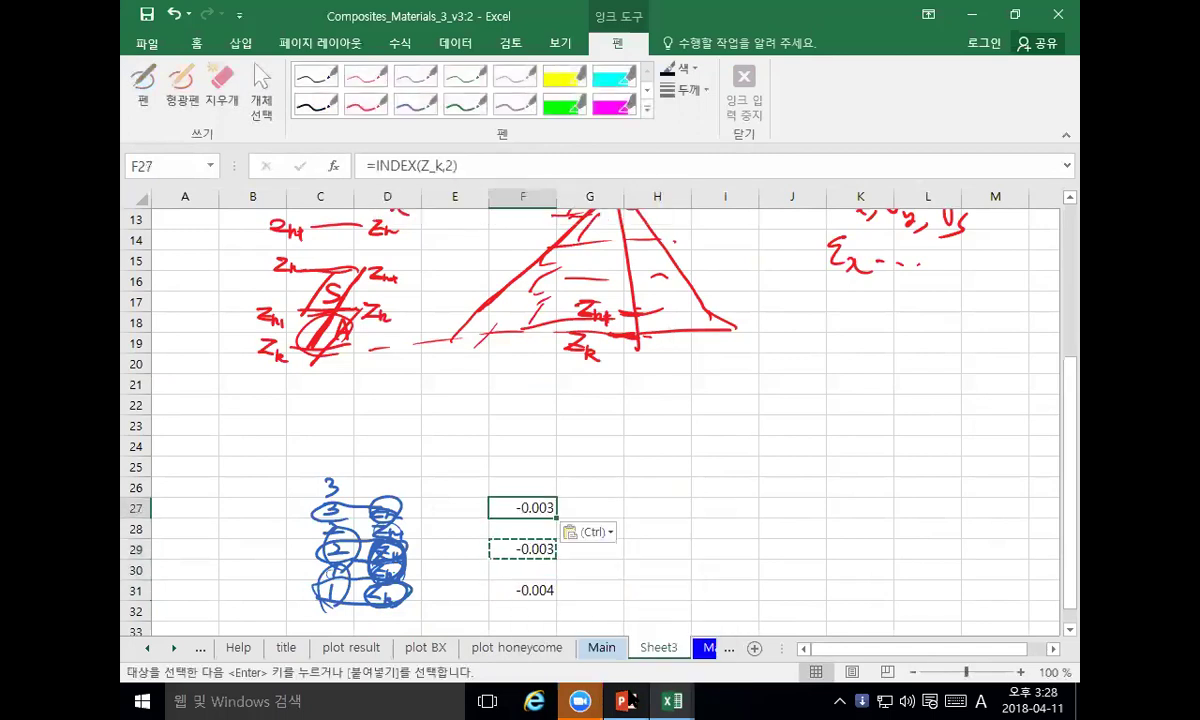
double_click(448, 166)
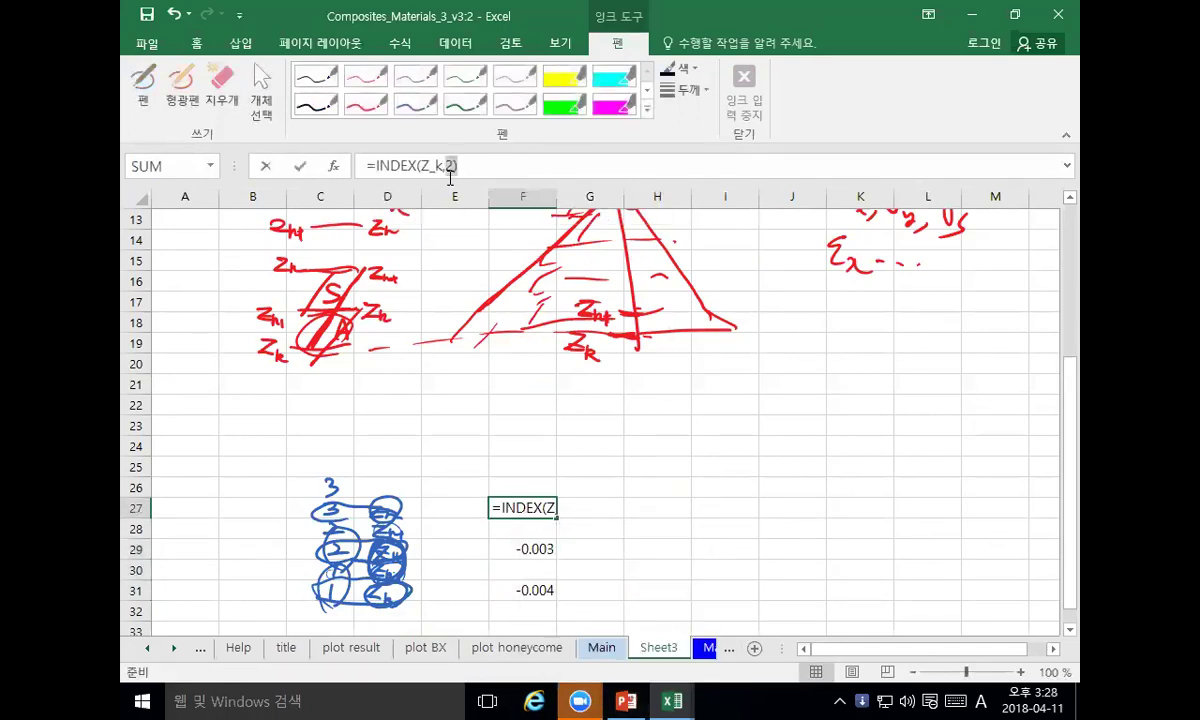
key(End)
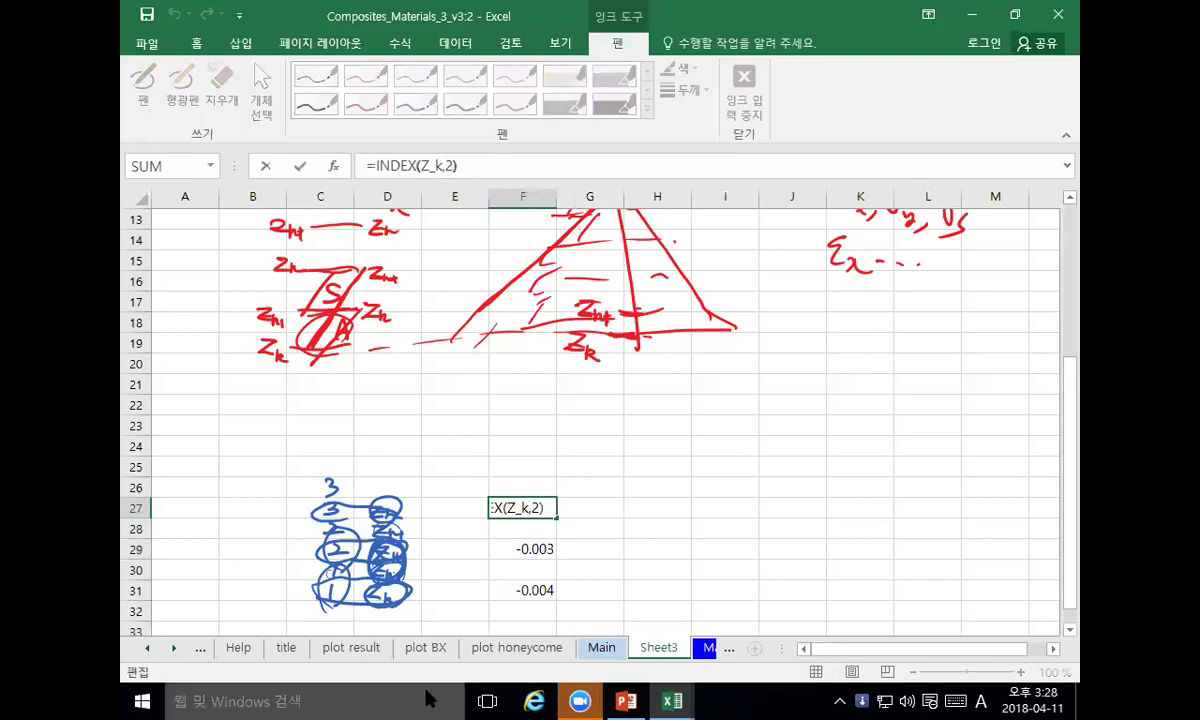
click(510, 158)
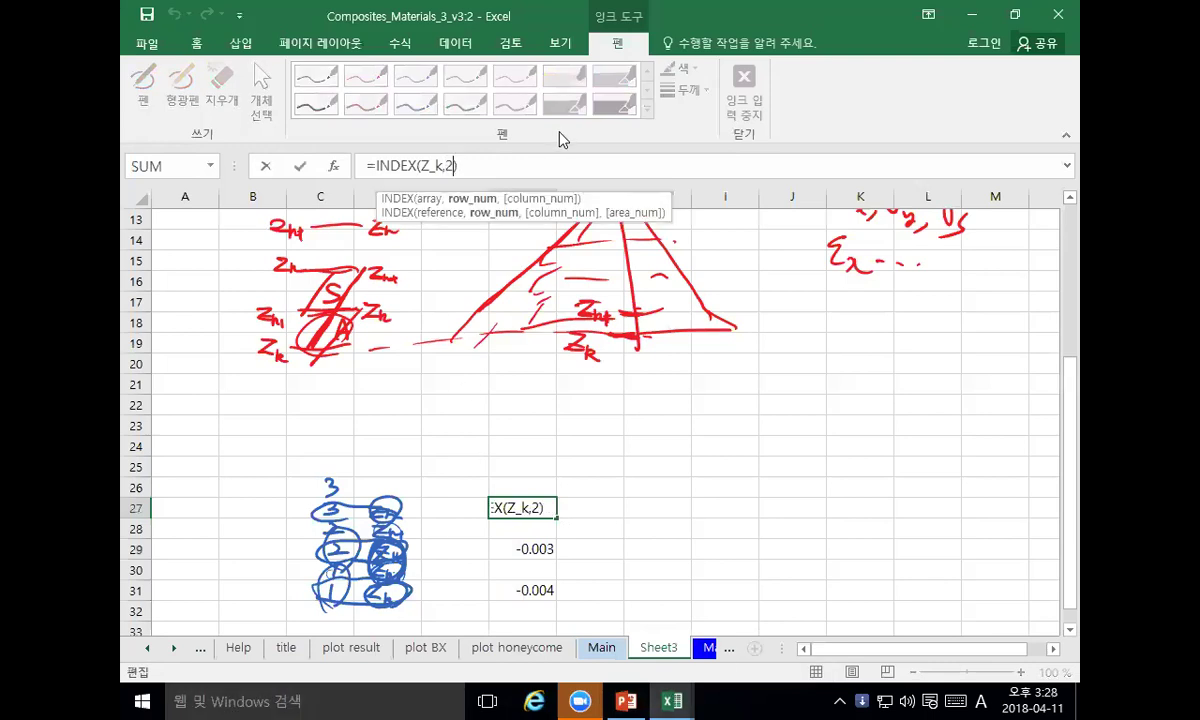
key(BackSpace)
text(3)
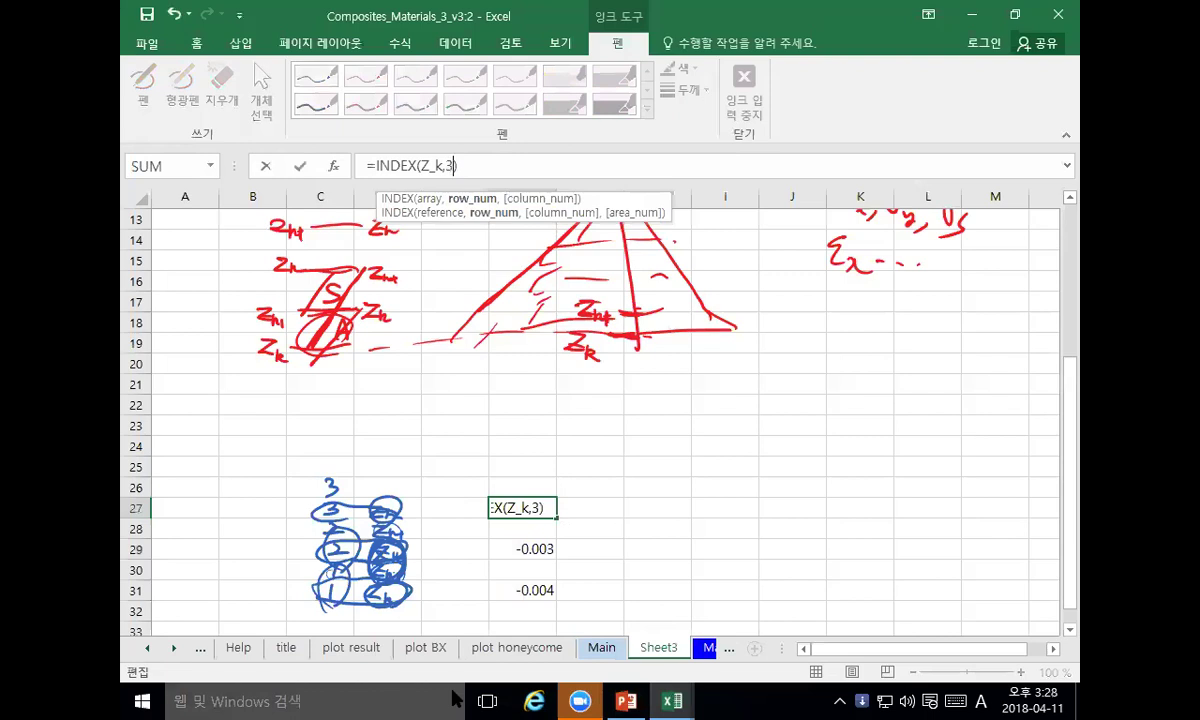
key(Return)
Step: Copy the F31 formula to F30 and change its array to Z_k1, giving =INDEX(Z_k1,1)
key(Down)
key(Down)
key(Down)
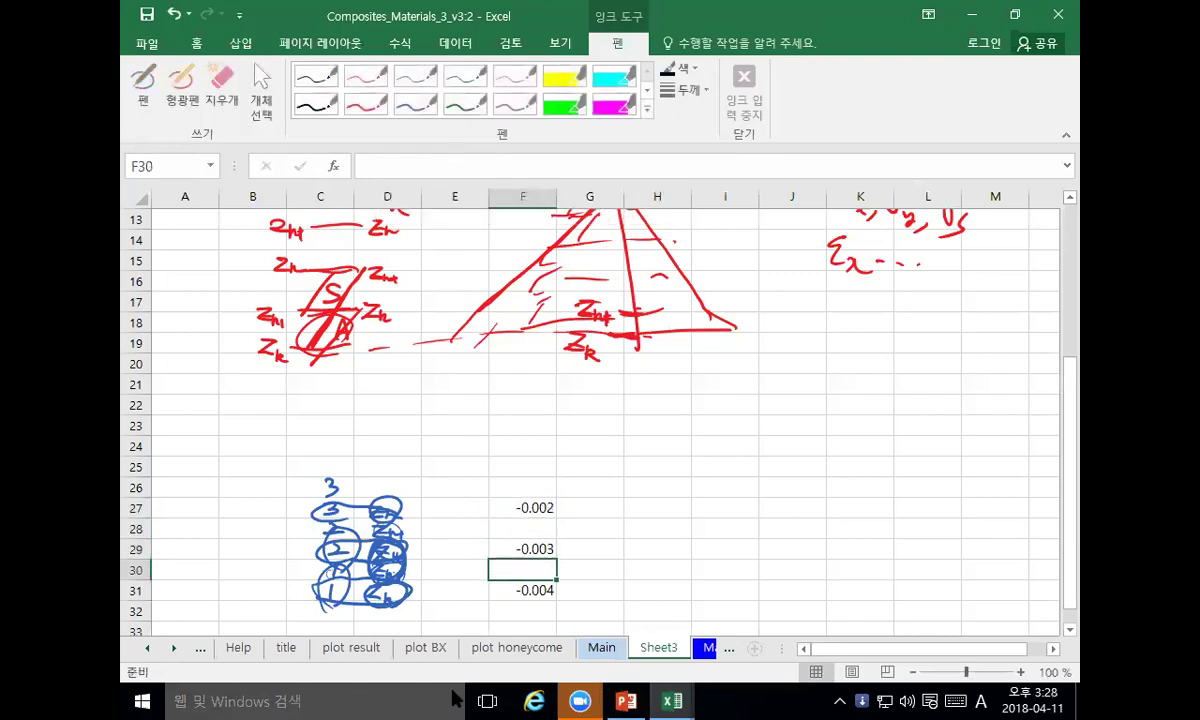
key(ctrl+c)
key(Up)
key(ctrl+v)
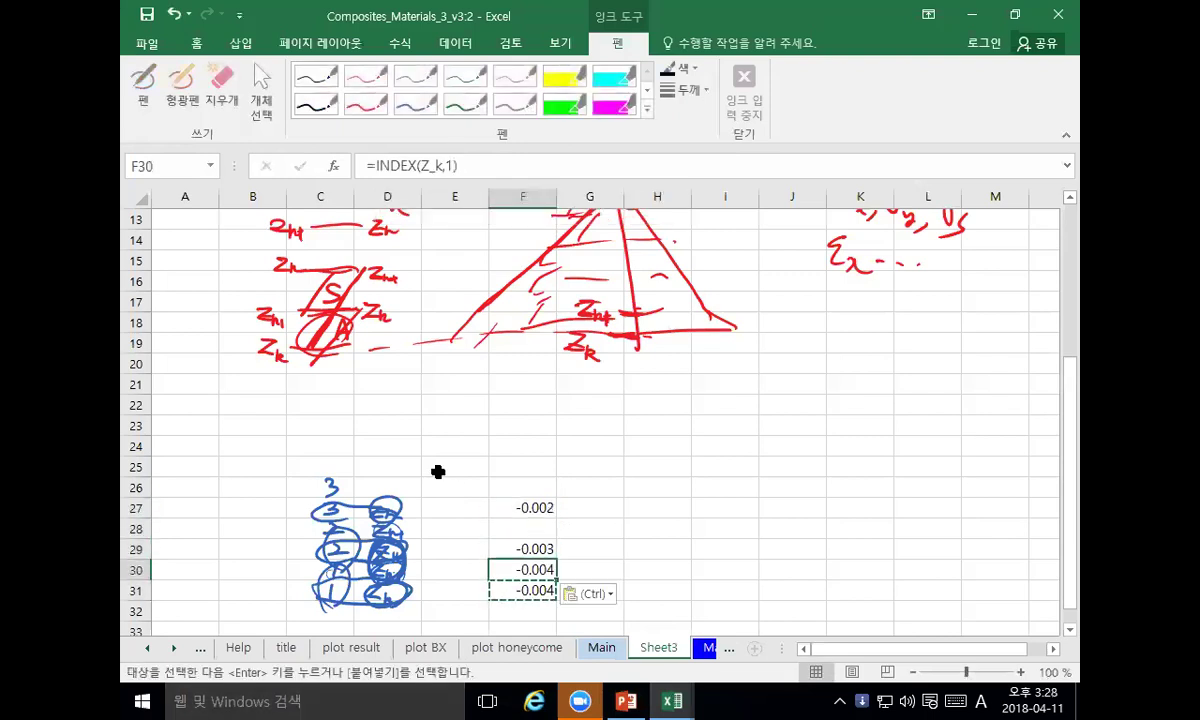
click(443, 165)
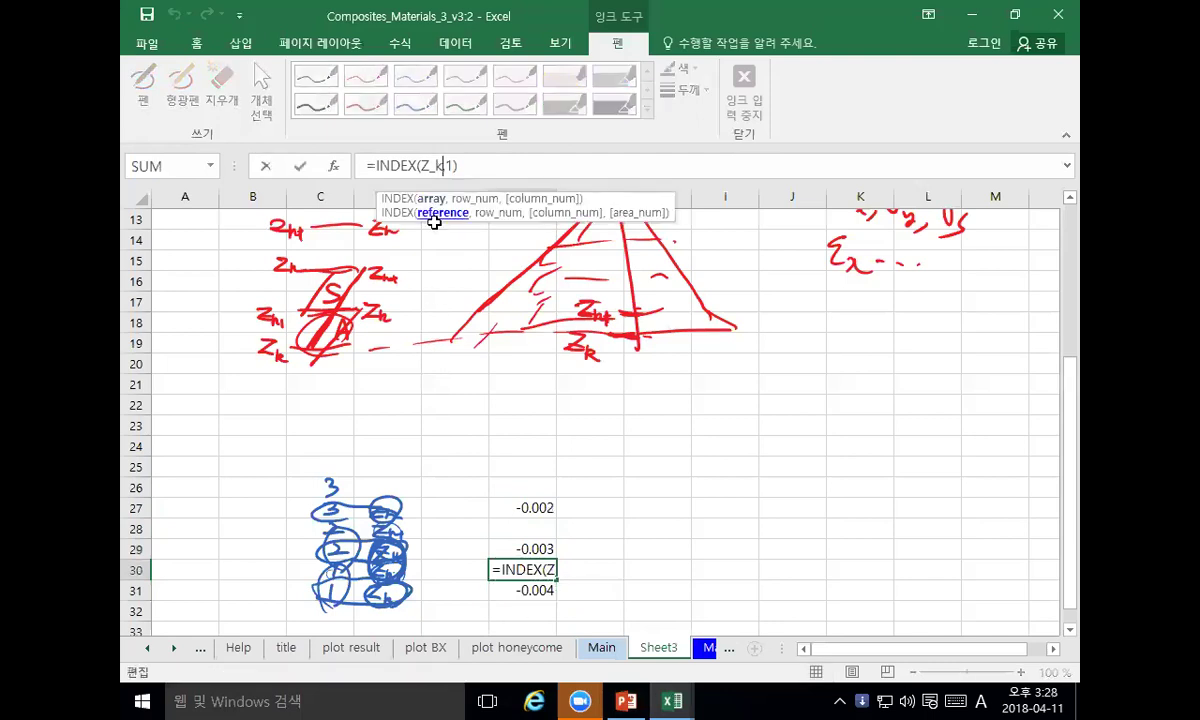
text(1)
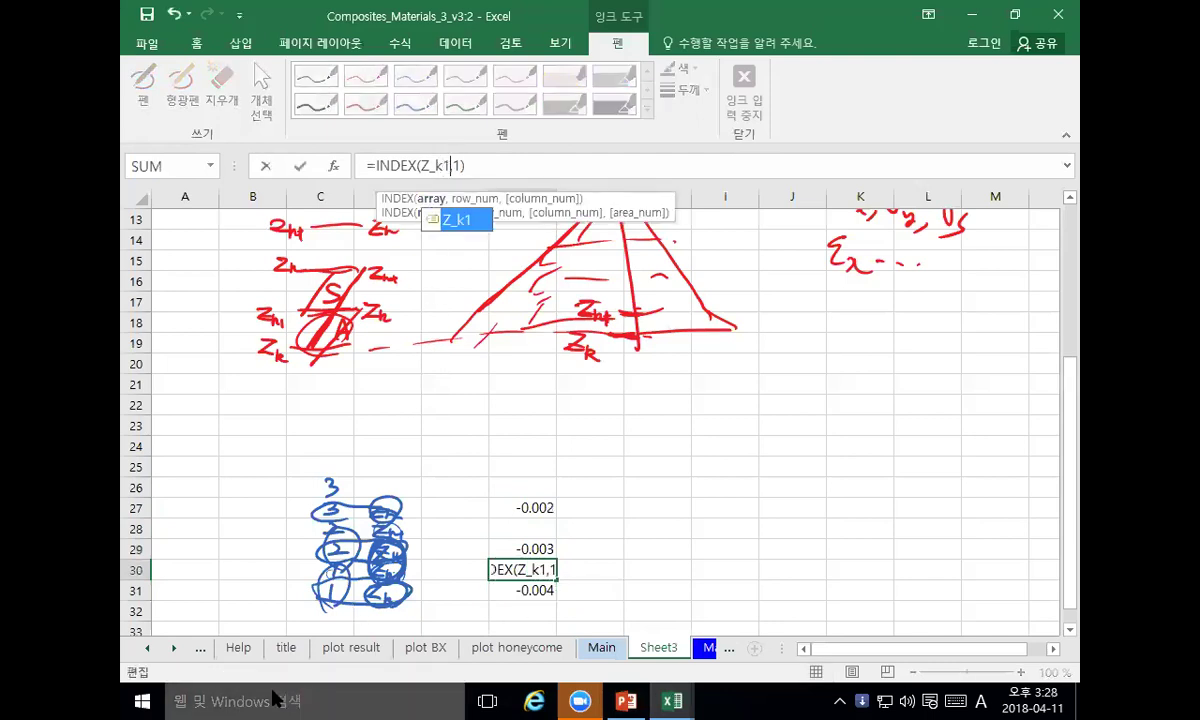
key(Return)
Step: Copy the F30 formula to F28 and change its index to 2, giving =INDEX(Z_k1,2)
key(Up)
key(ctrl+c)
key(Up)
key(Up)
key(ctrl+v)
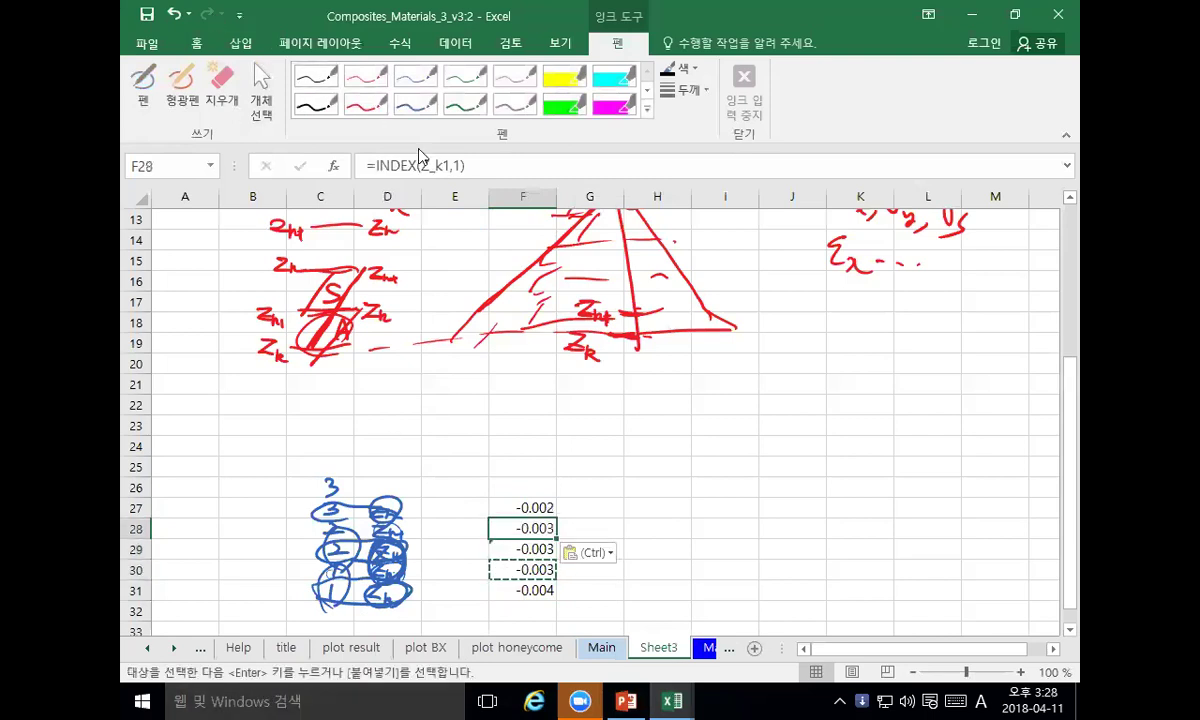
click(455, 165)
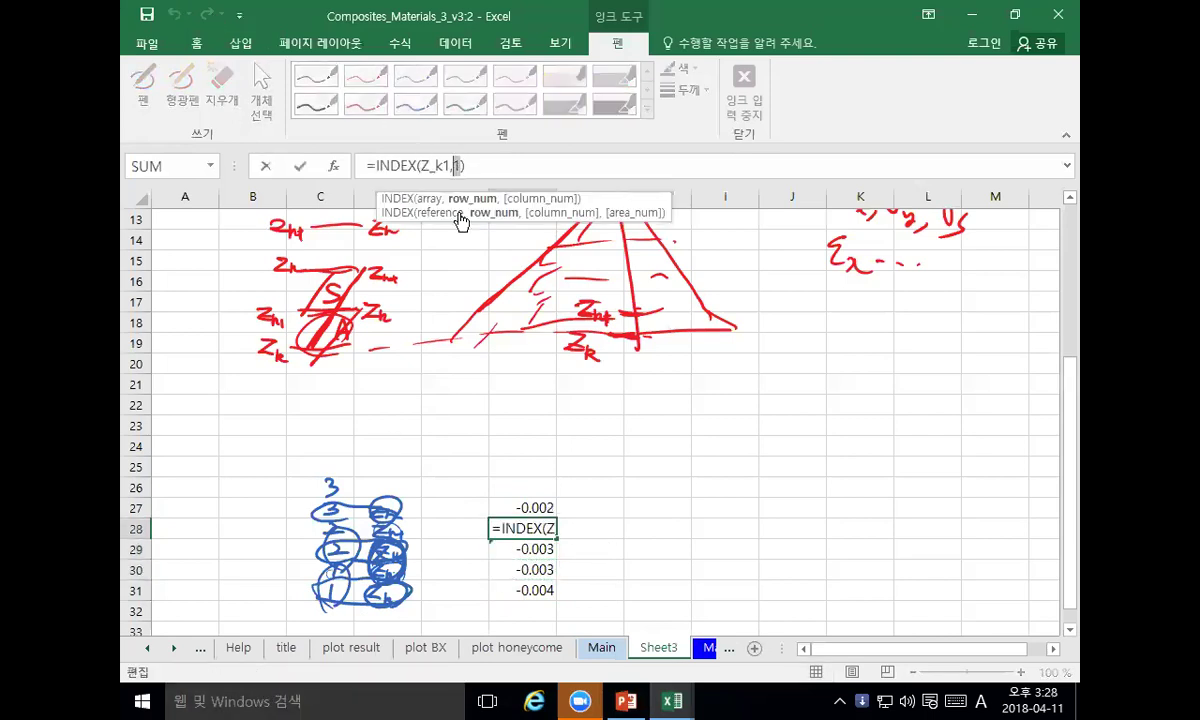
key(Up)
key(Up)
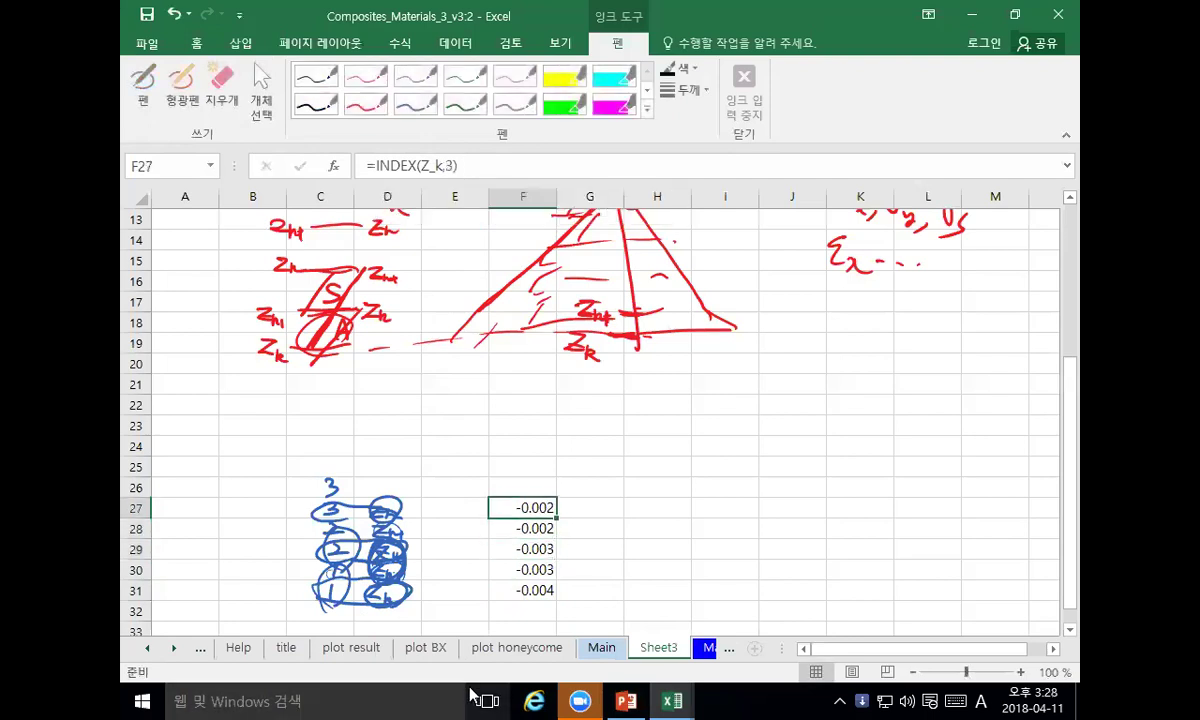
Step: Enter the ply numbers 1, 1, 2, 2 upwards from E31 to E28 beside the z values
scroll(524, 557, down, 2)
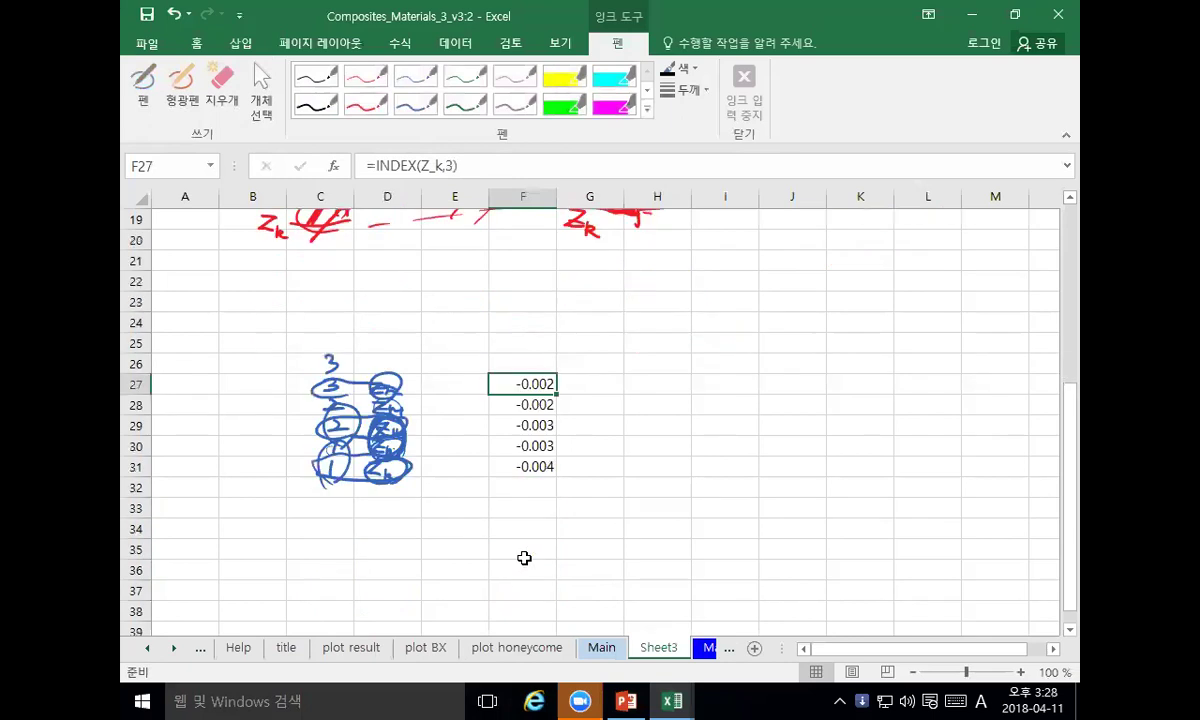
click(477, 471)
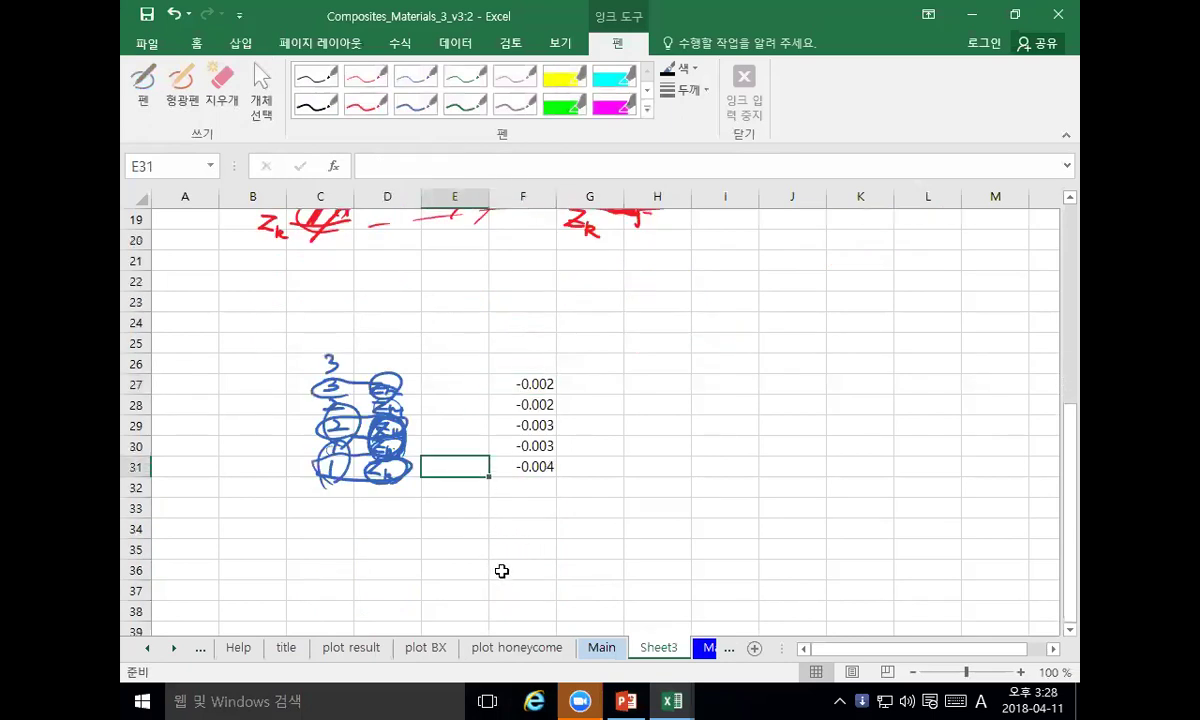
text(1)
key(Up)
text(1)
key(Up)
text(2)
key(Up)
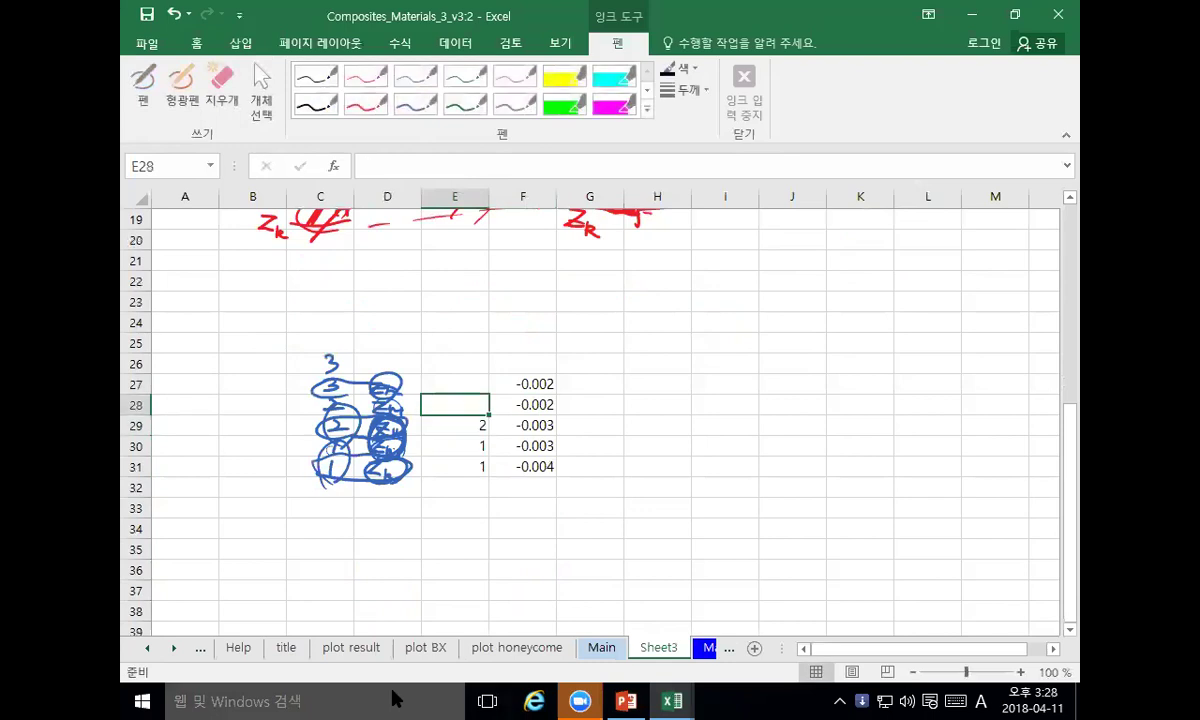
text(2)
key(Up)
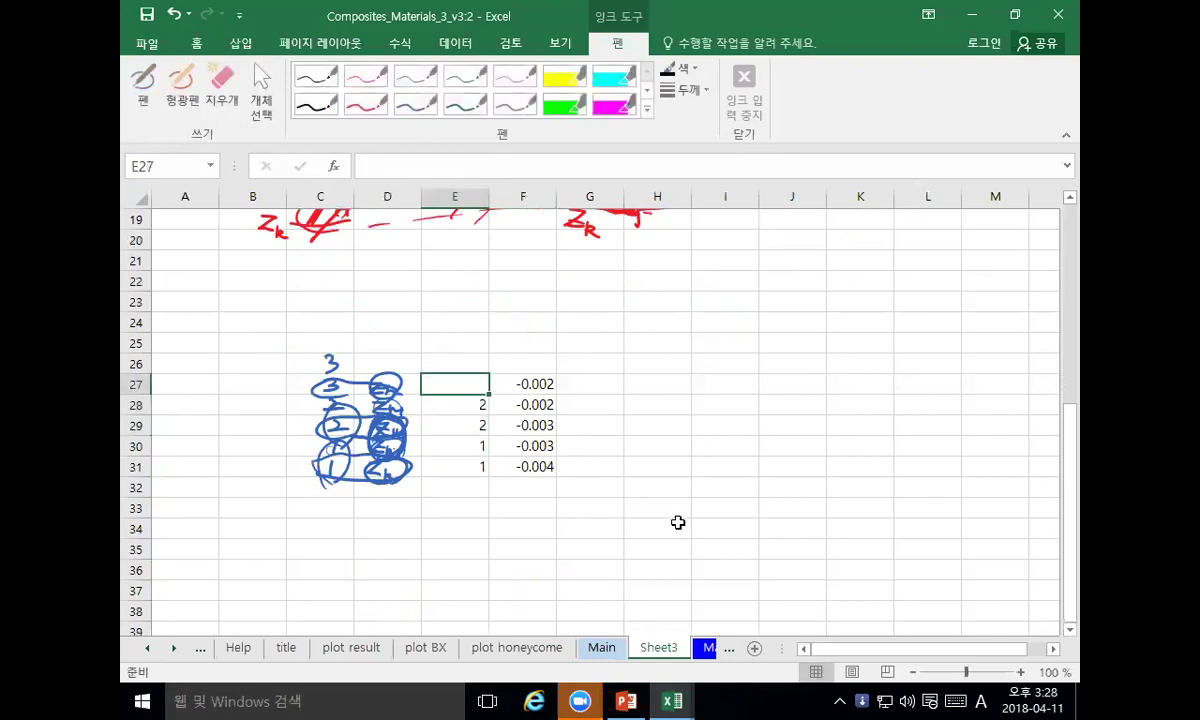
Step: Replace the fixed index in F31 with a reference to its ply number, giving =INDEX(Z_k,E31)
click(521, 462)
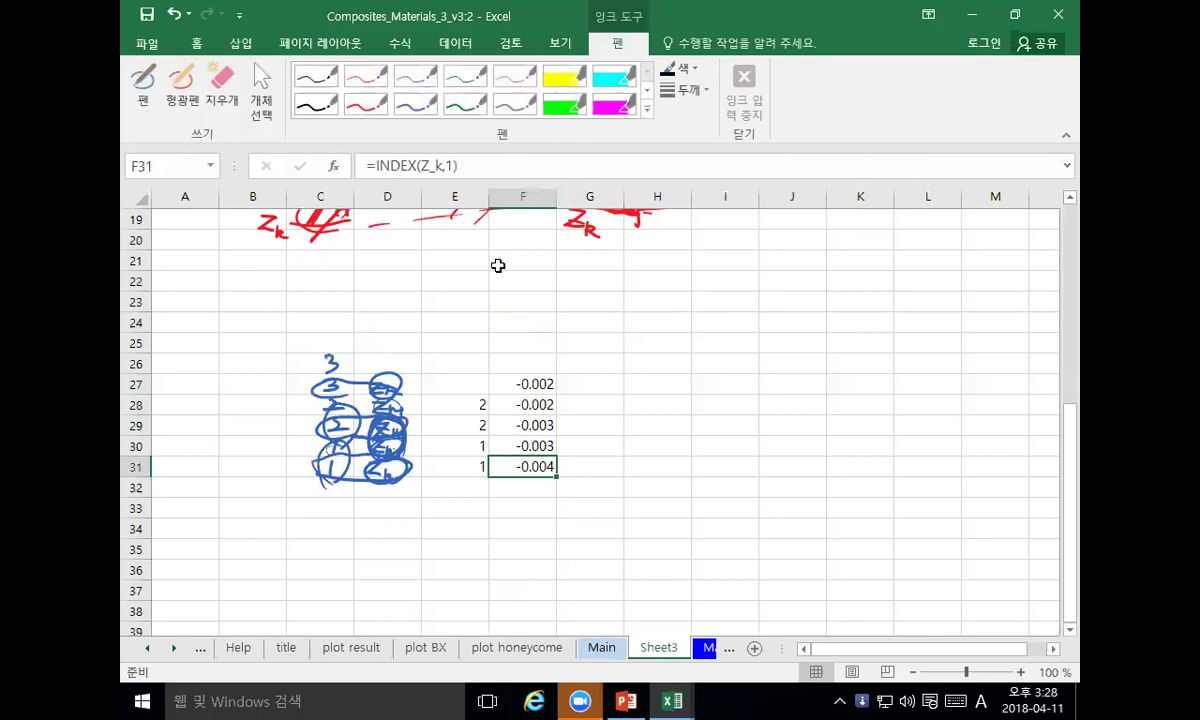
click(449, 168)
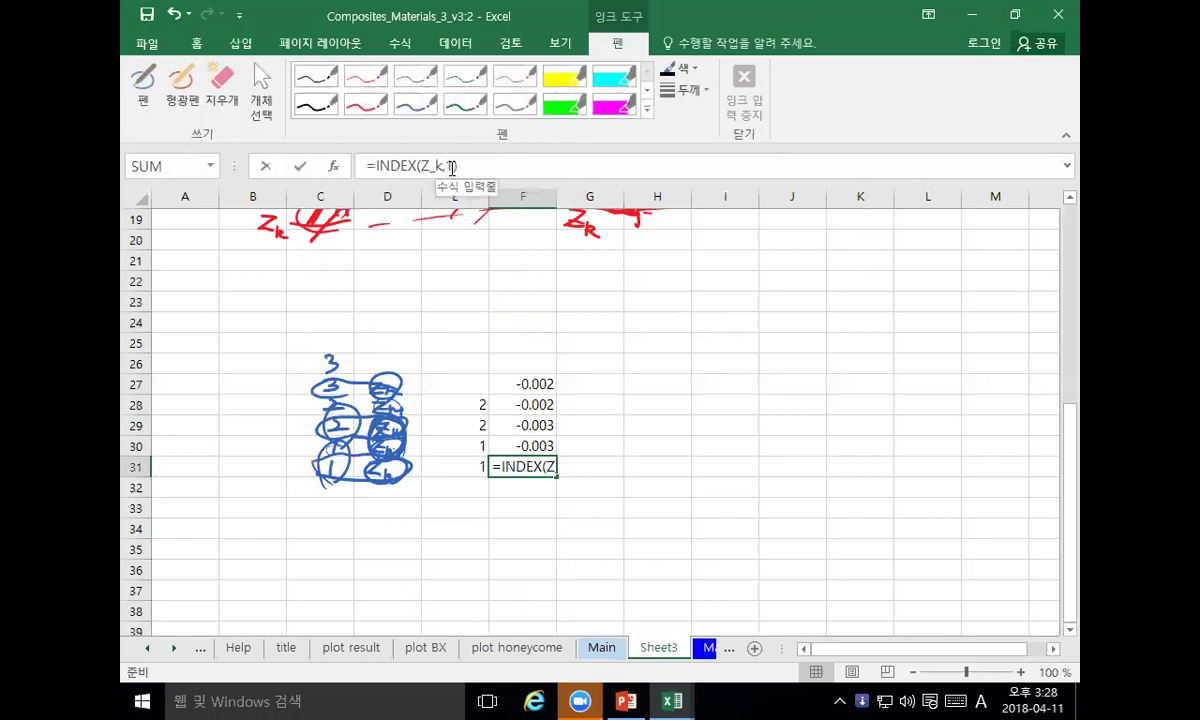
double_click(451, 168)
click(441, 464)
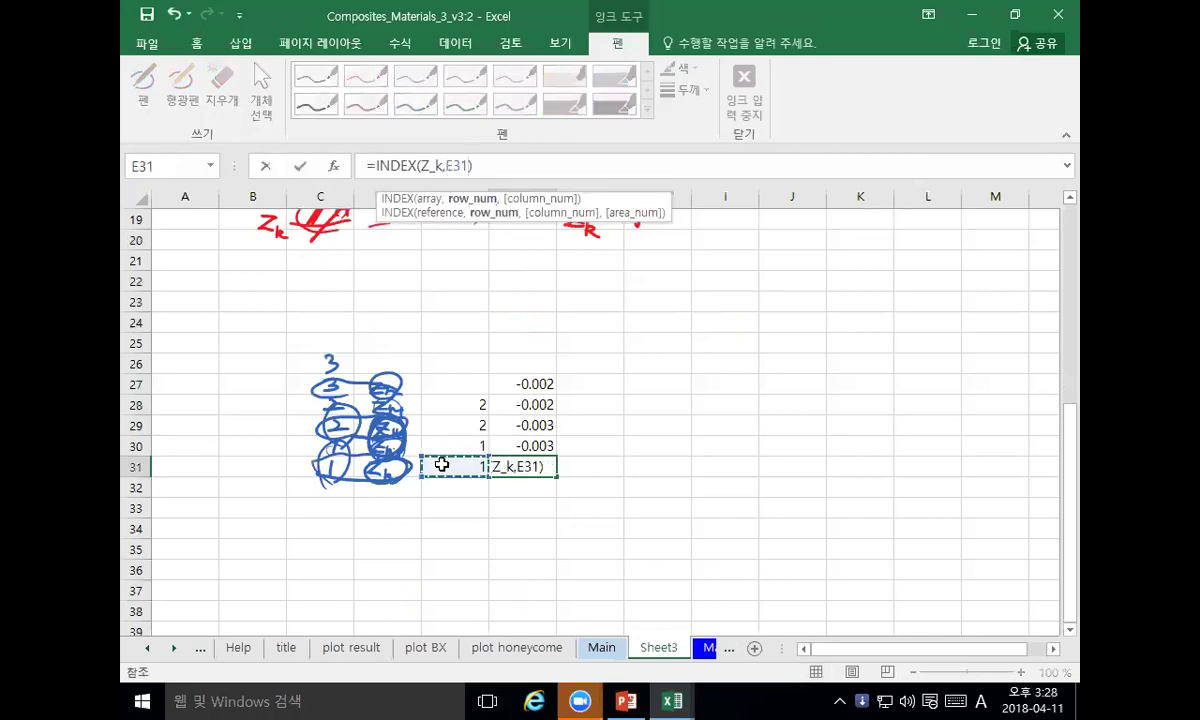
key(Return)
Step: Replace the fixed index in F30 with a reference to its ply number, giving =INDEX(Z_k1,E30)
click(517, 446)
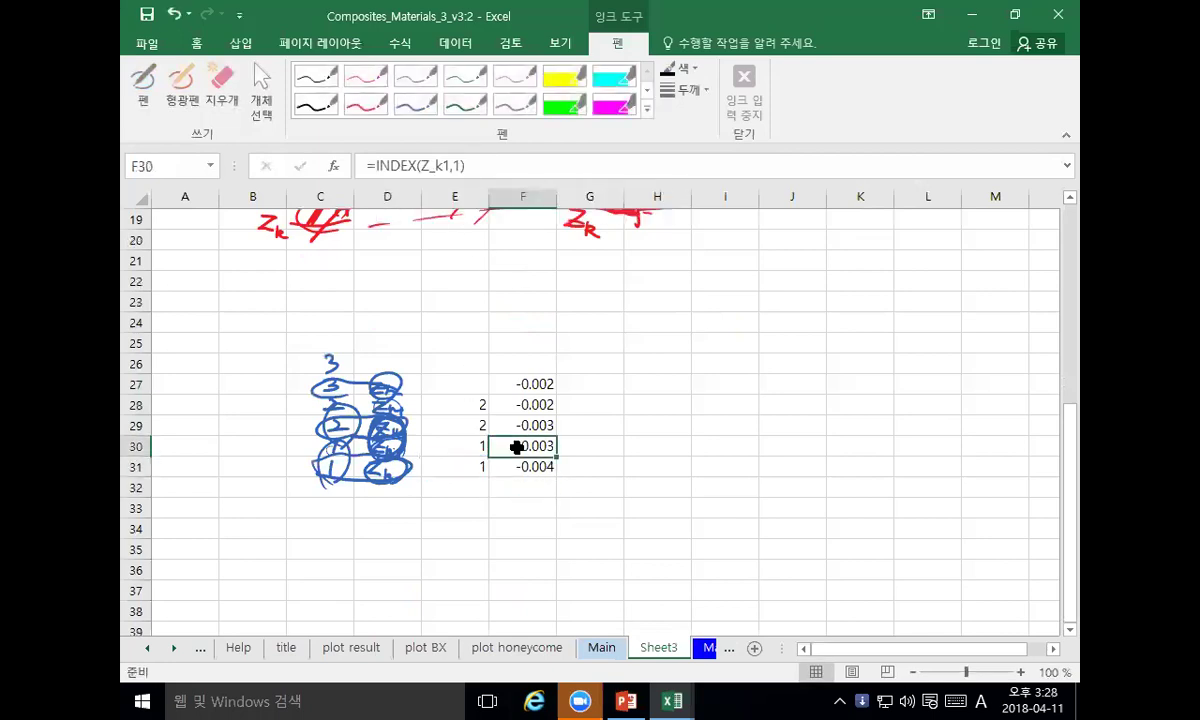
double_click(457, 167)
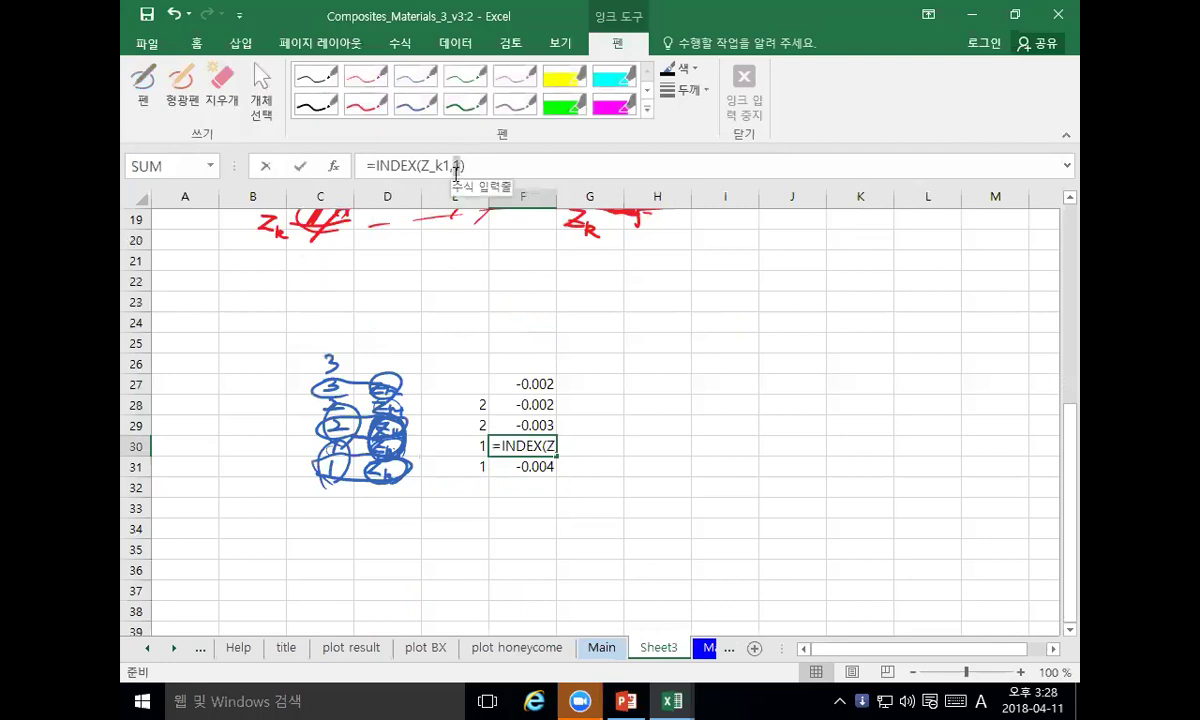
click(453, 449)
key(Return)
click(571, 464)
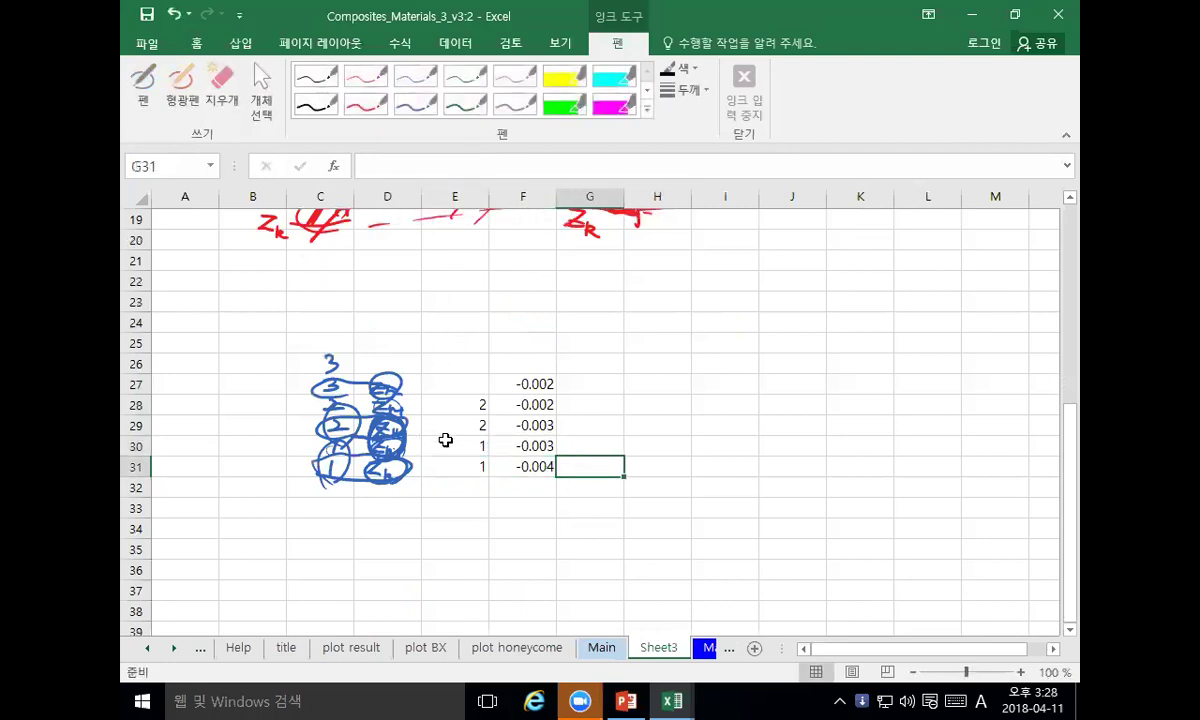
Step: Enter =E30+1 in E28 and copy it to E29 so the ply numbers are calculated
click(460, 405)
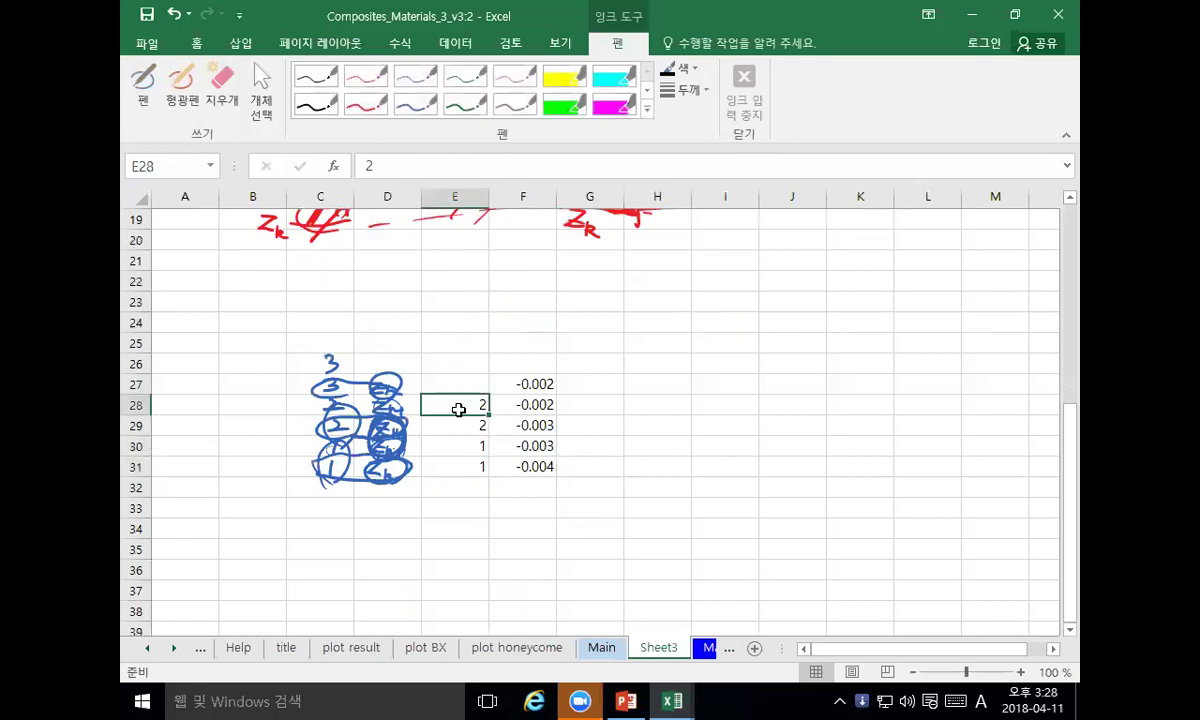
text(=)
click(455, 442)
text(+1)
key(Return)
key(Up)
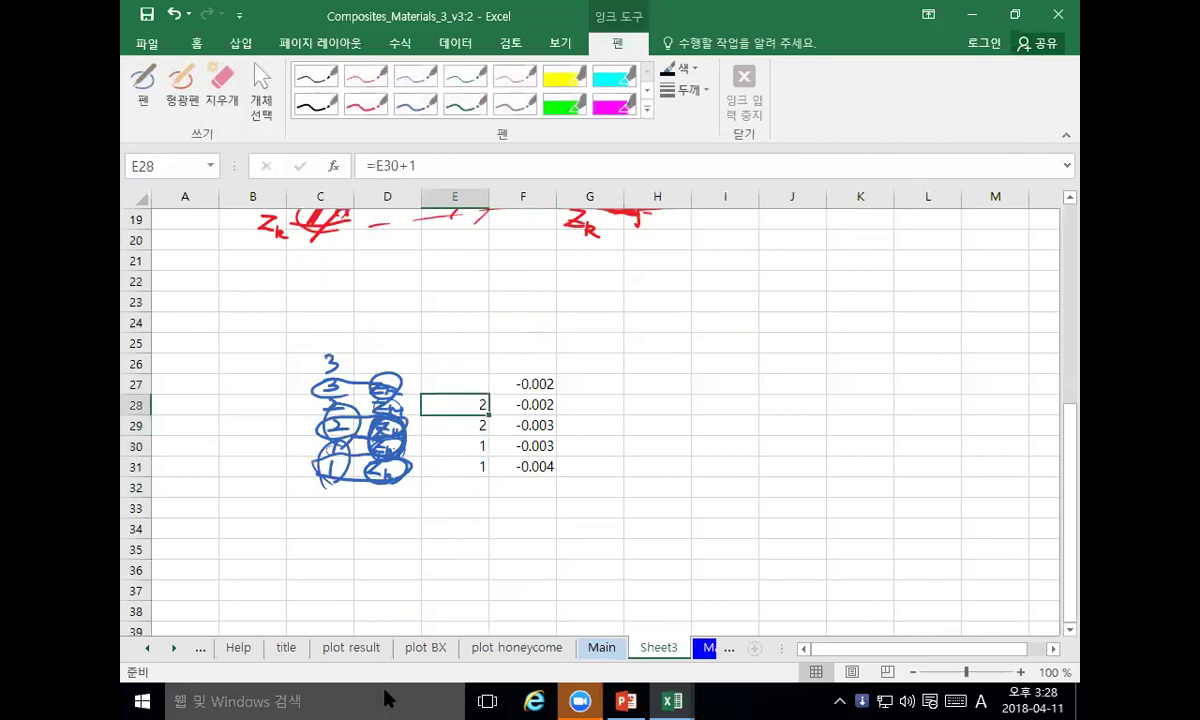
key(ctrl+c)
key(Down)
key(ctrl+v)
Step: Copy the linked INDEX formulas from F30:F31 to F28:F29
key(Right)
key(Down)
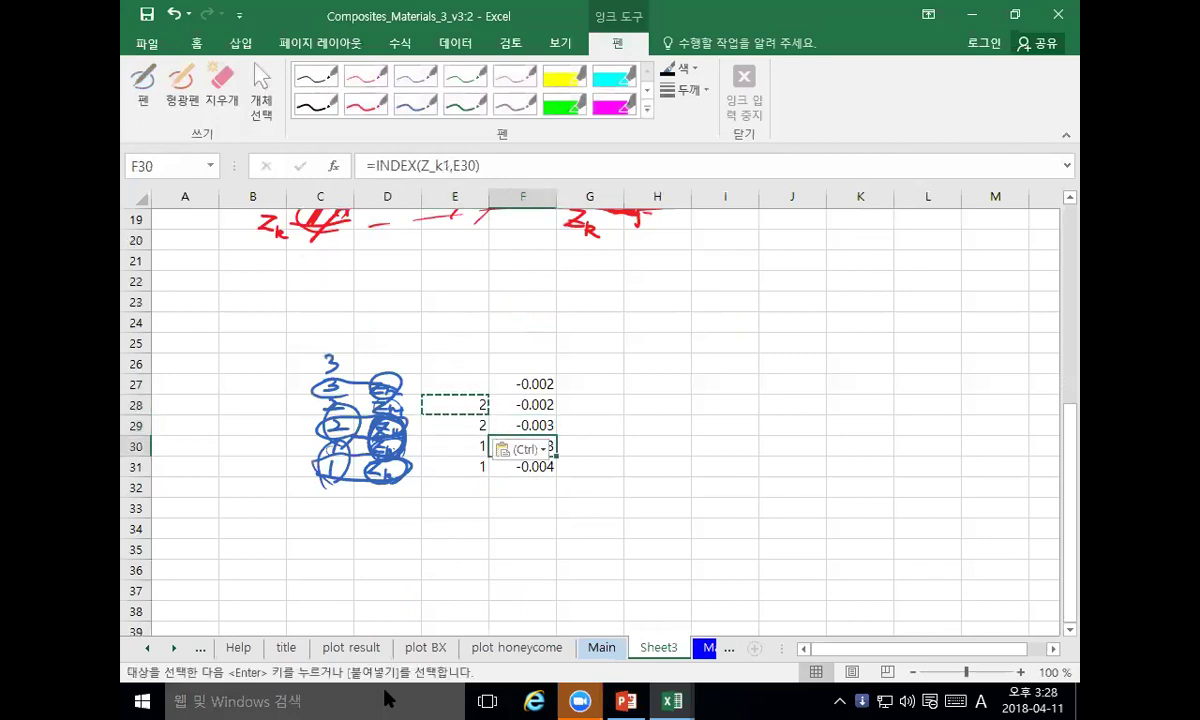
key(shift+Down)
key(ctrl+c)
click(530, 404)
key(ctrl+v)
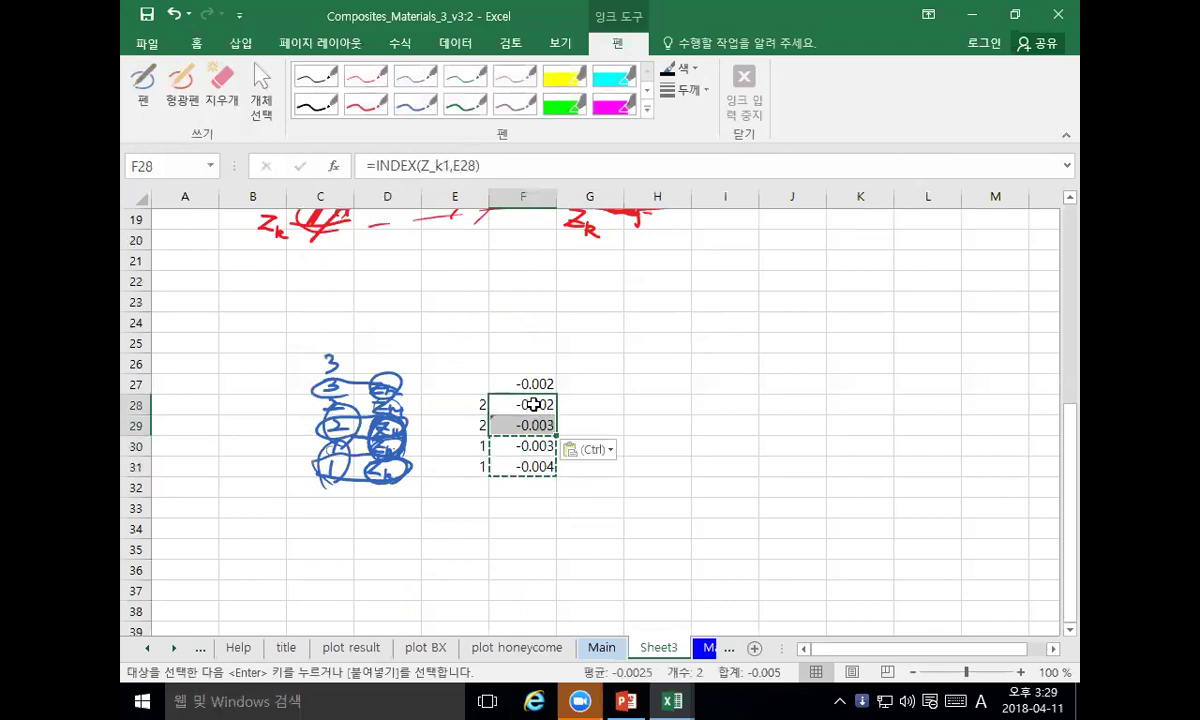
Step: Inspect the copied formula in F28 and its ply reference without changing it
double_click(533, 404)
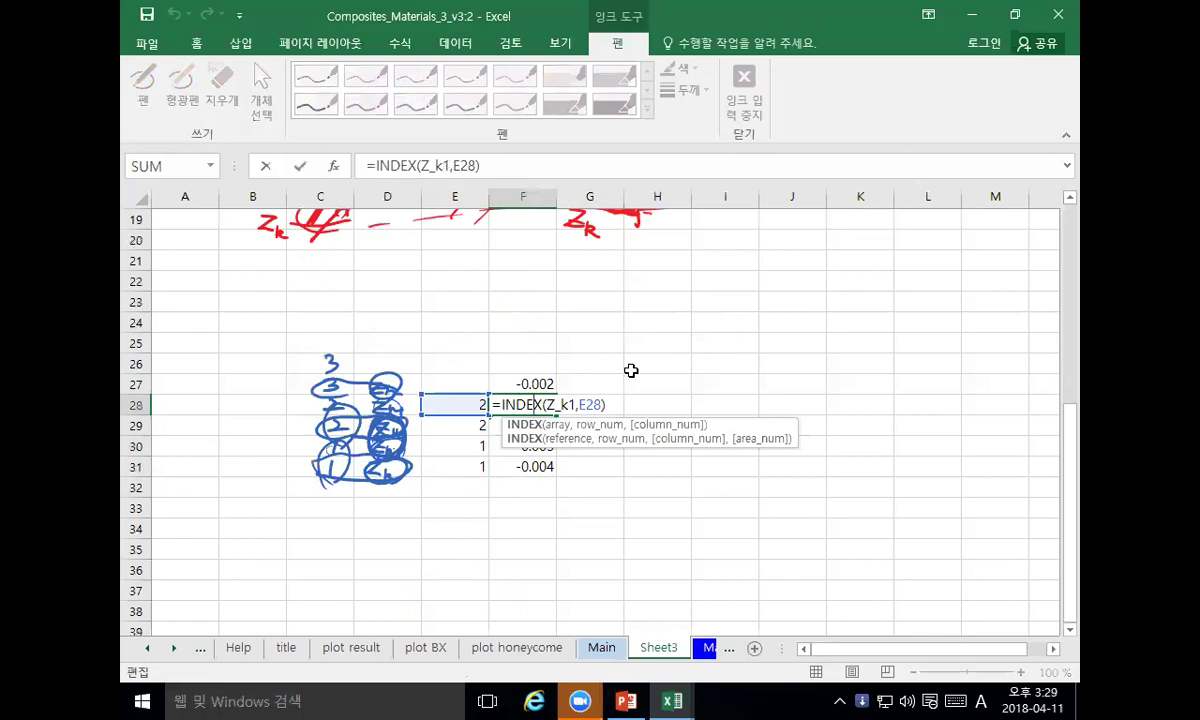
click(262, 164)
scroll(455, 356, down, 2)
scroll(490, 450, up, 2)
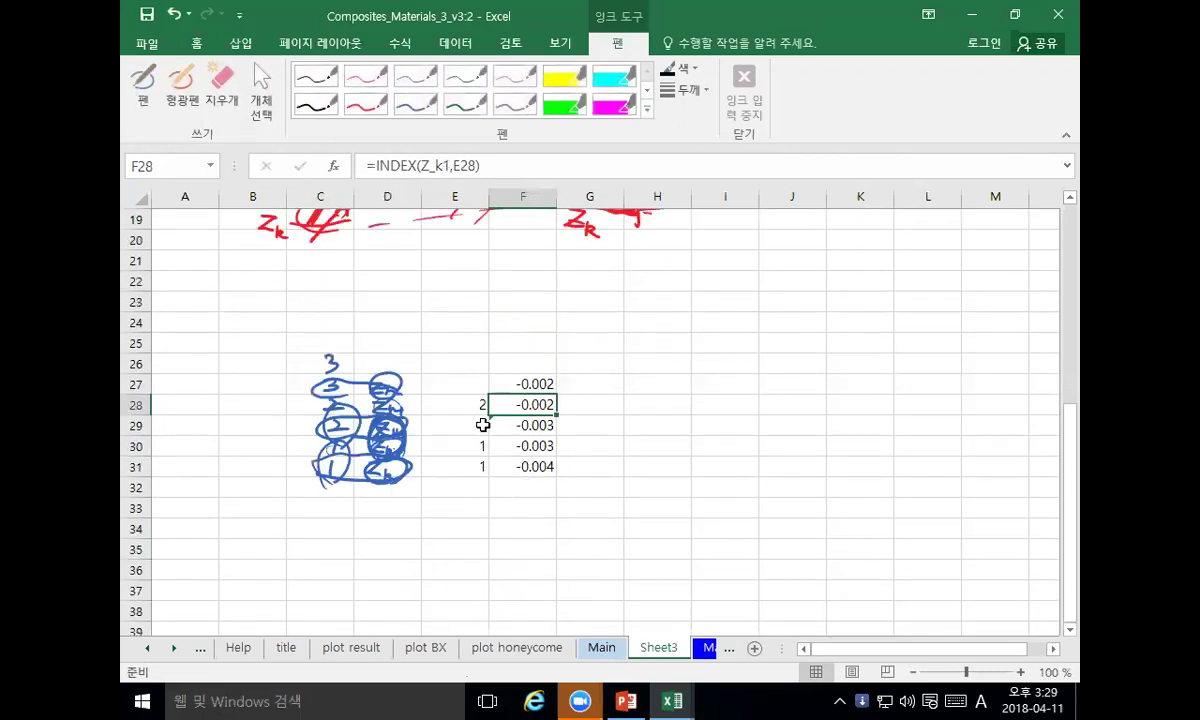
Step: Copy the ply-number formulas in E28:E29 upwards to fill E16:E27
scroll(482, 408, up, 1)
drag(466, 461, 467, 218)
key(ctrl+c)
key(ctrl+v)
scroll(546, 375, up, 1)
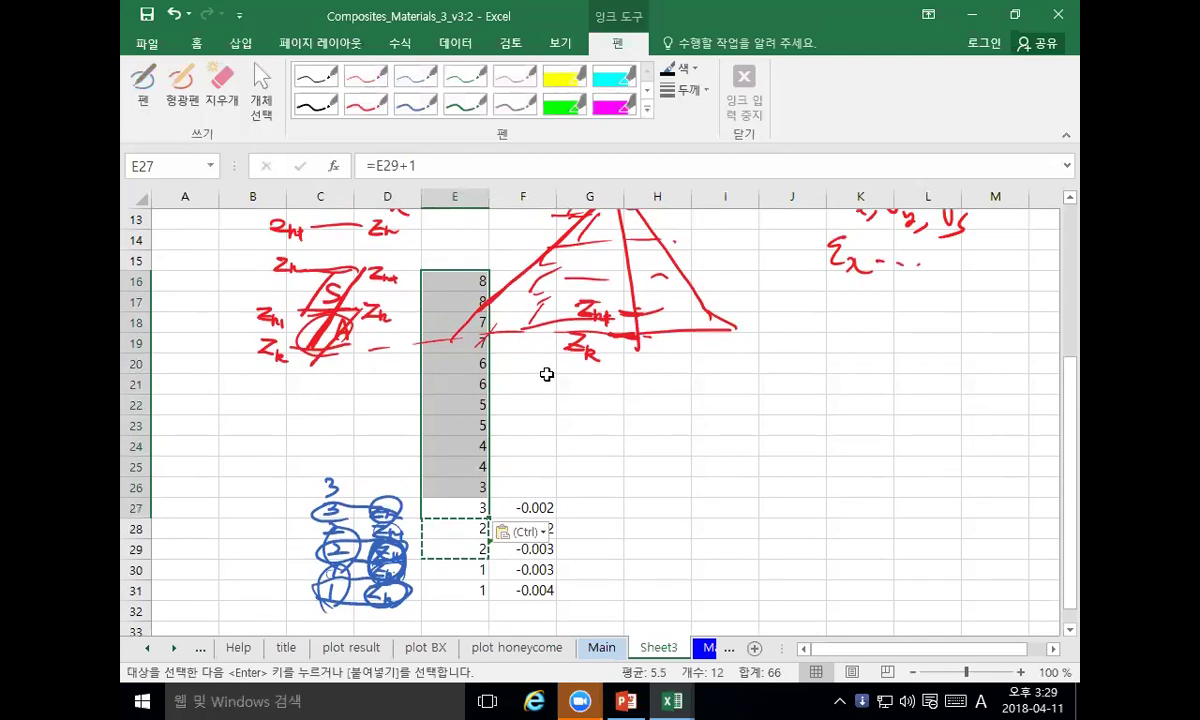
Step: Check the ply columns in the Main sheet's laminate table against the ply numbers listed on Sheet3
drag(470, 508, 540, 591)
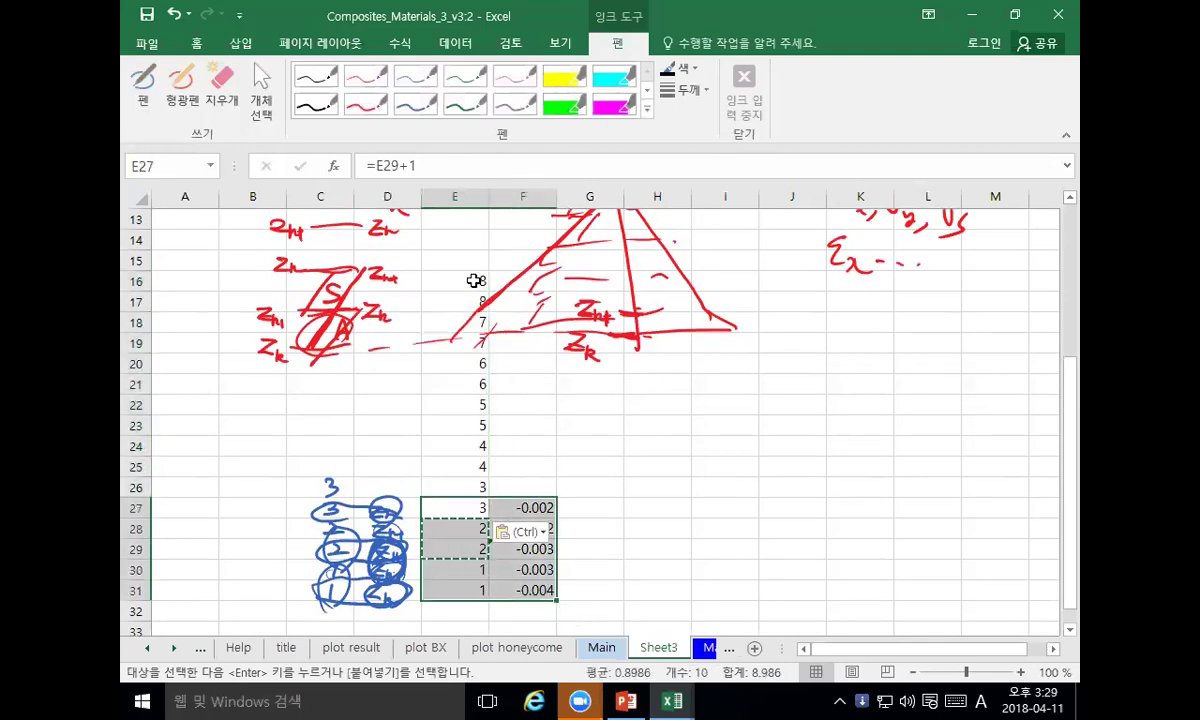
click(601, 647)
scroll(611, 525, up, 6)
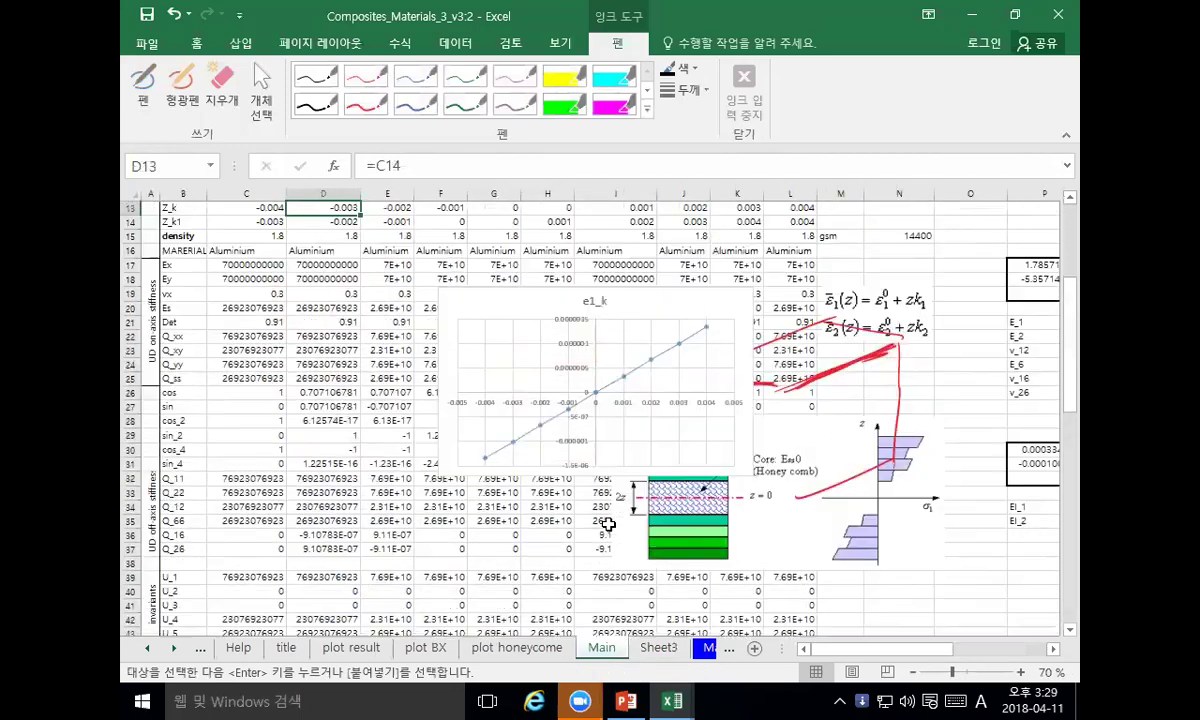
scroll(610, 528, up, 1)
scroll(611, 533, down, 3)
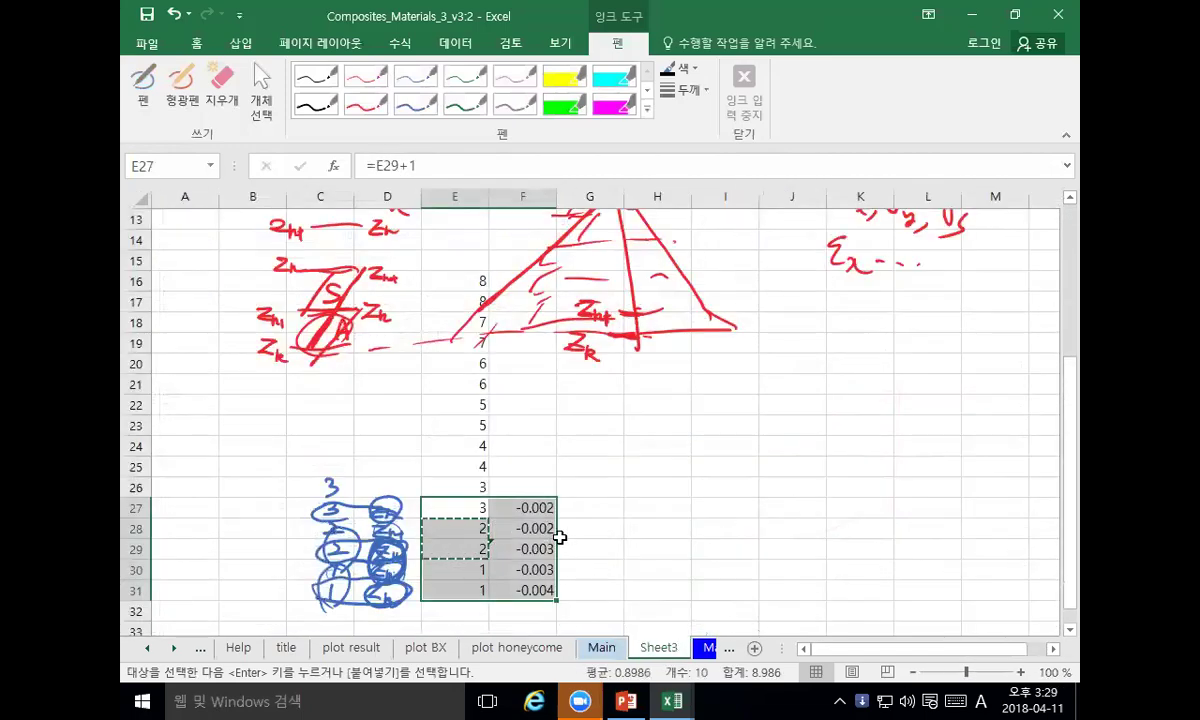
scroll(560, 536, up, 2)
drag(474, 465, 524, 591)
scroll(477, 520, down, 3)
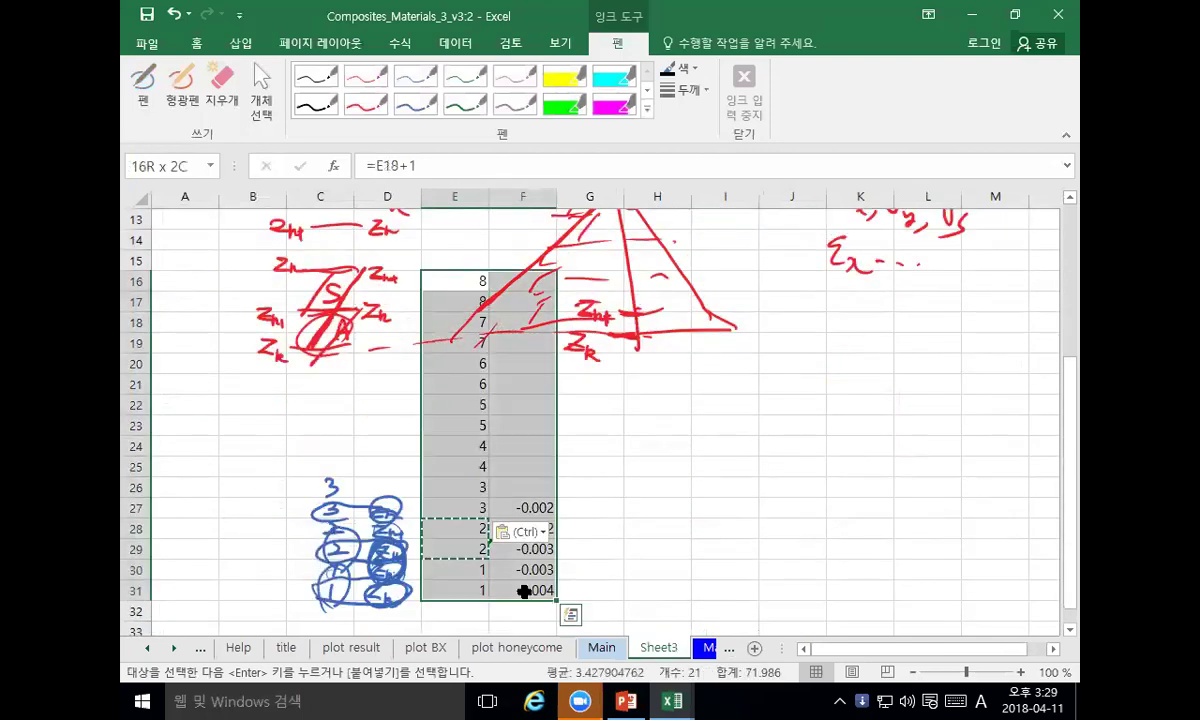
Step: Extend the ply numbers to ply 10 by copying E16:E17 into E14:E15 and E12:E13
drag(453, 275, 449, 303)
key(ctrl+c)
click(455, 247)
key(ctrl+v)
scroll(460, 310, up, 2)
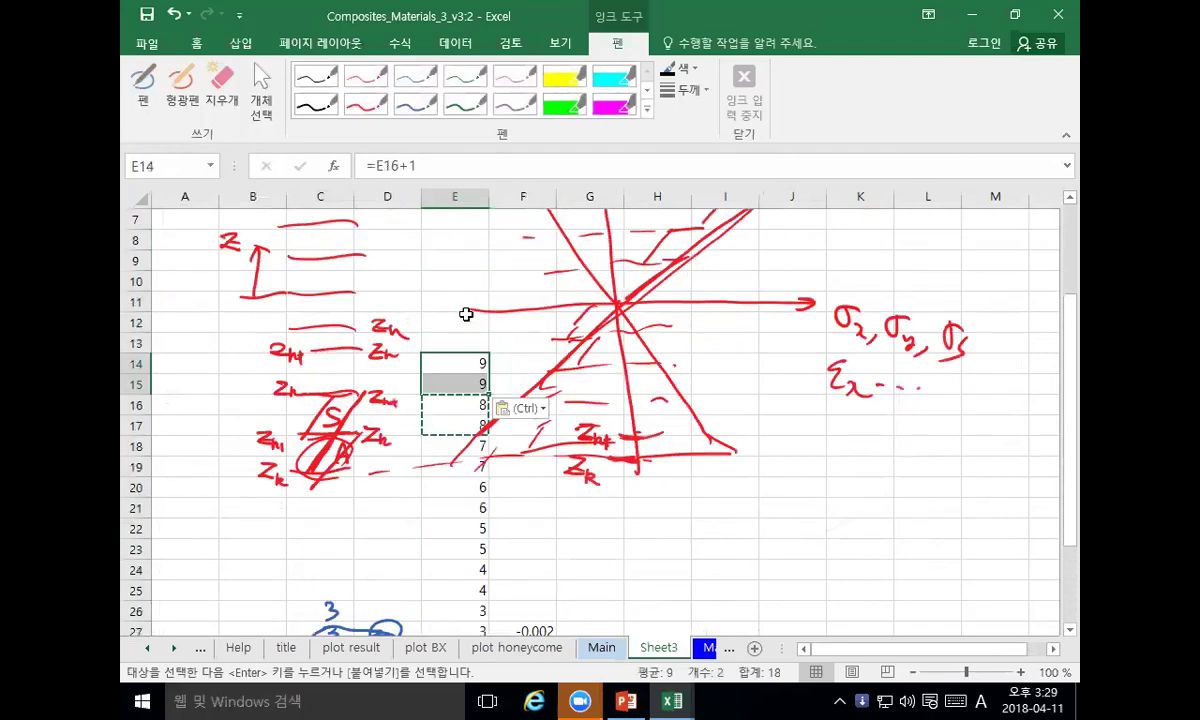
click(458, 329)
key(ctrl+v)
Step: Copy the alternating Z_k1 and Z_k INDEX formulas upwards to fill the z column to F12
scroll(509, 415, down, 3)
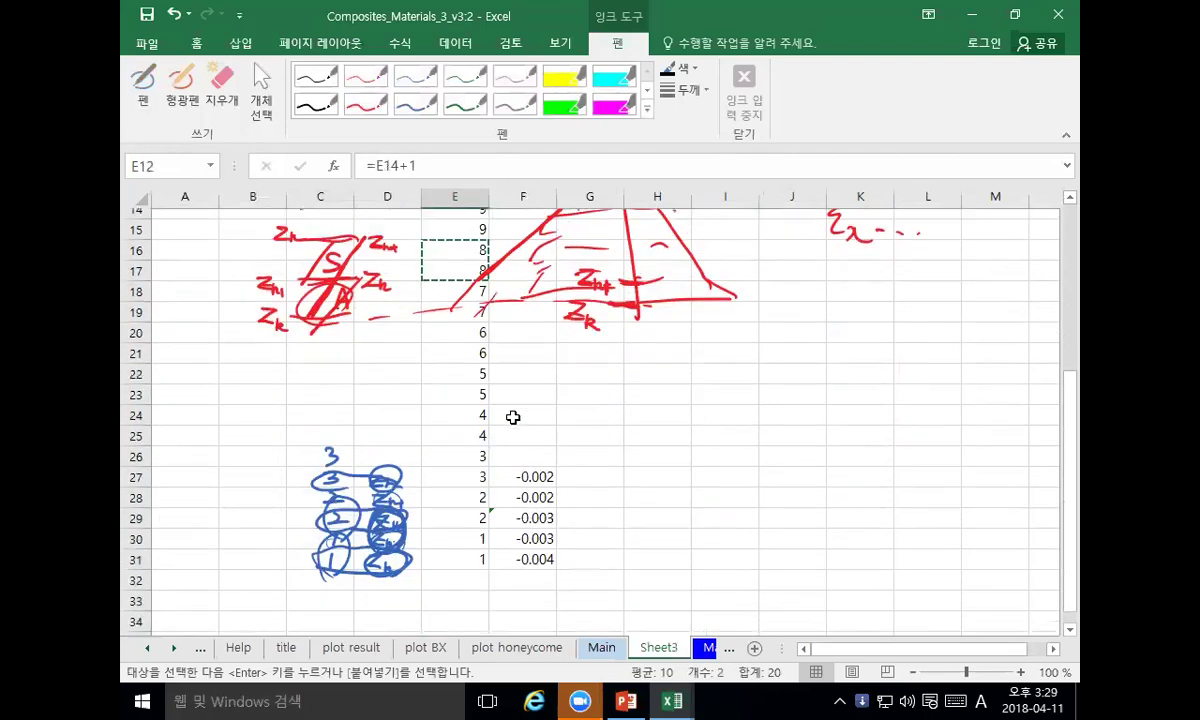
drag(525, 500, 533, 236)
key(ctrl+c)
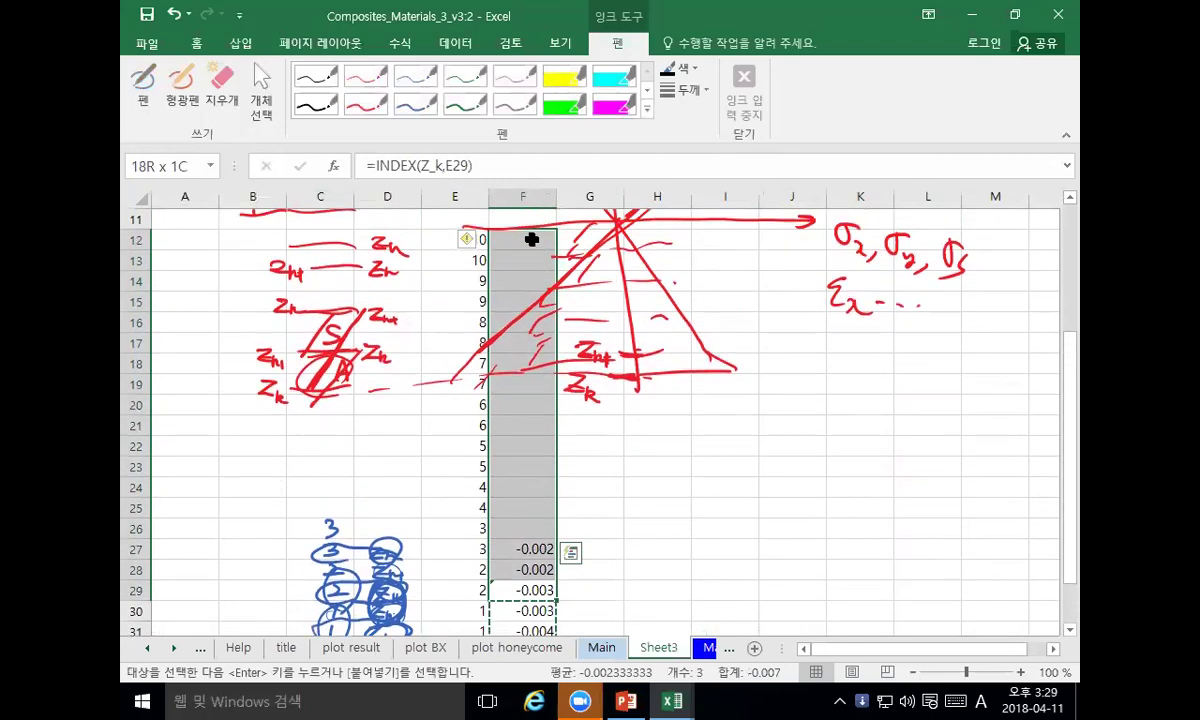
key(ctrl+v)
click(657, 466)
drag(445, 238, 505, 531)
scroll(480, 420, up, 2)
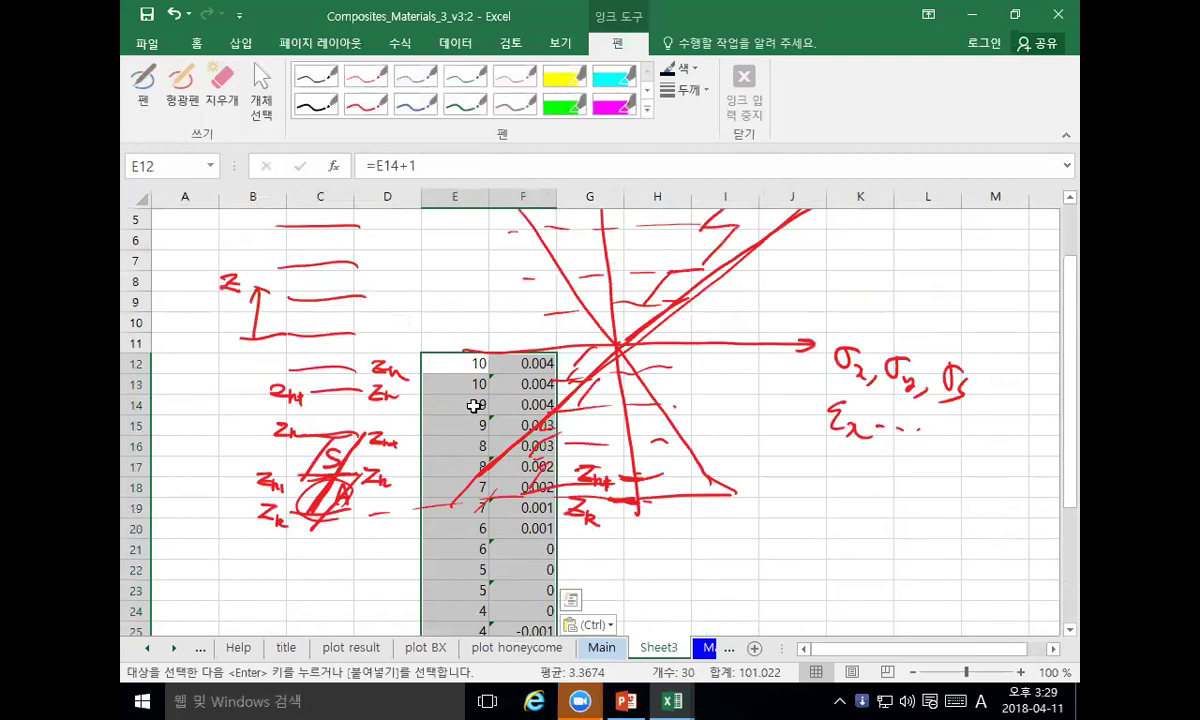
Step: Label the two columns with the headings ply in E11 and z in F11
click(449, 341)
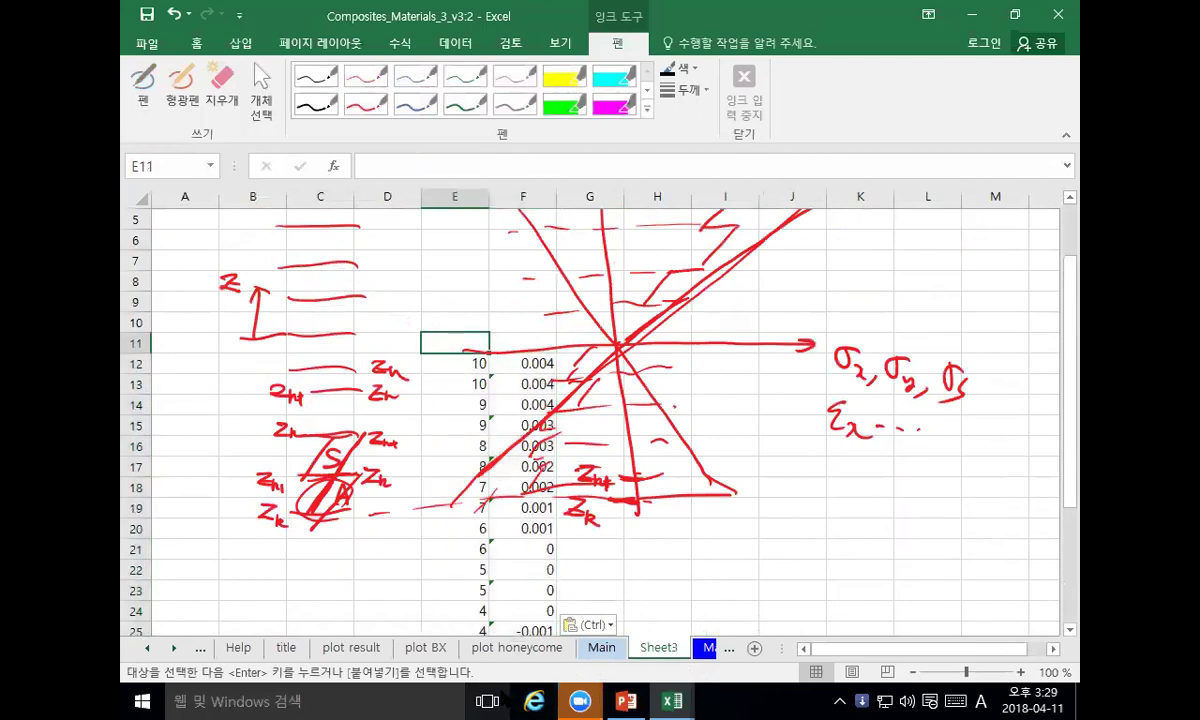
text(ply)
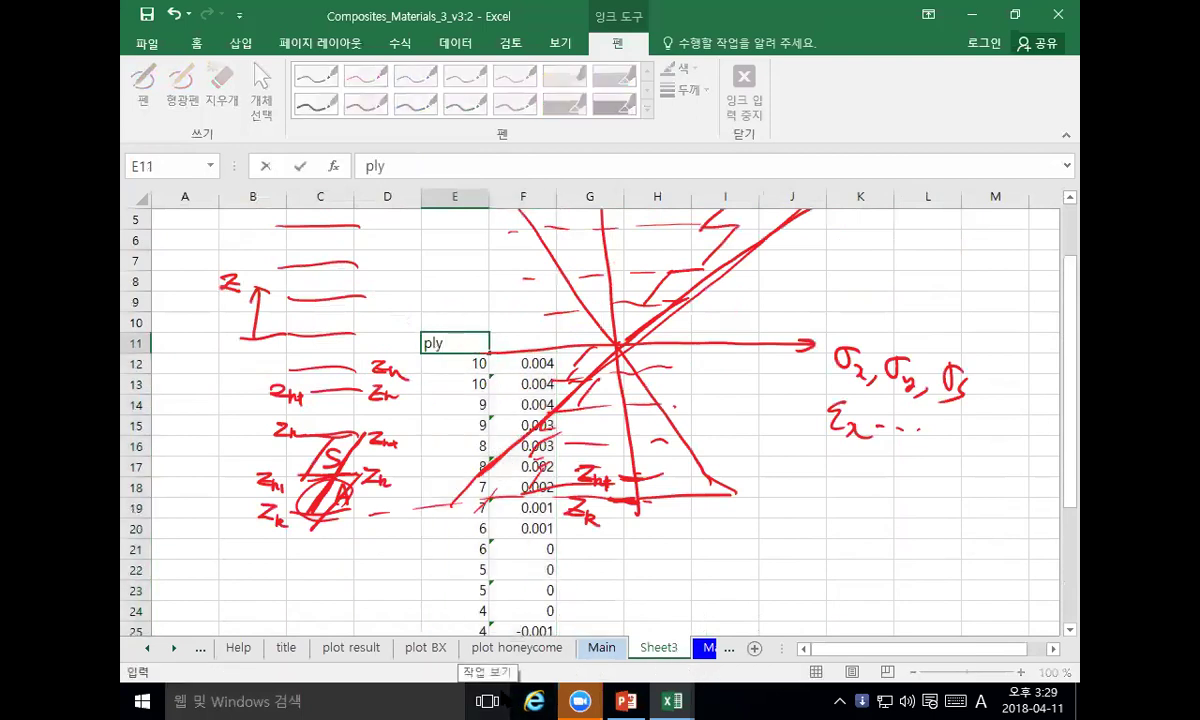
key(Tab)
text(z)
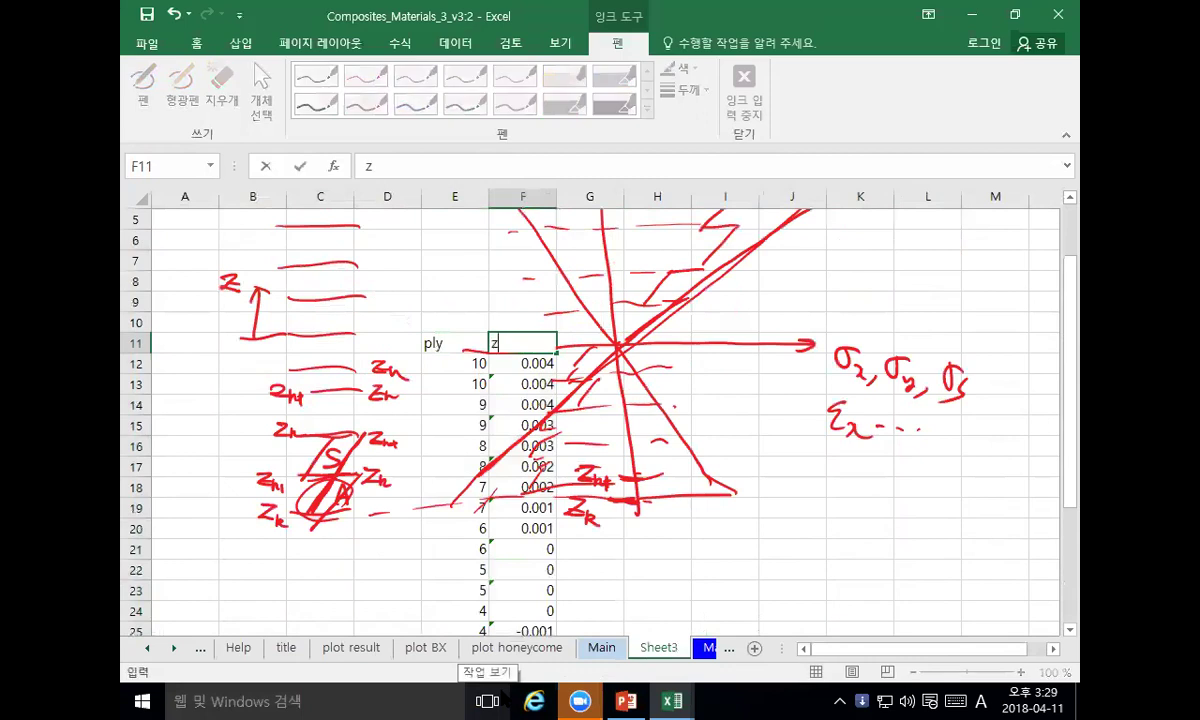
key(Return)
Step: Plot z against ply from E11:F31 on Sheet3 as a scatter chart with straight lines
click(440, 345)
drag(474, 362, 488, 468)
scroll(510, 500, down, 3)
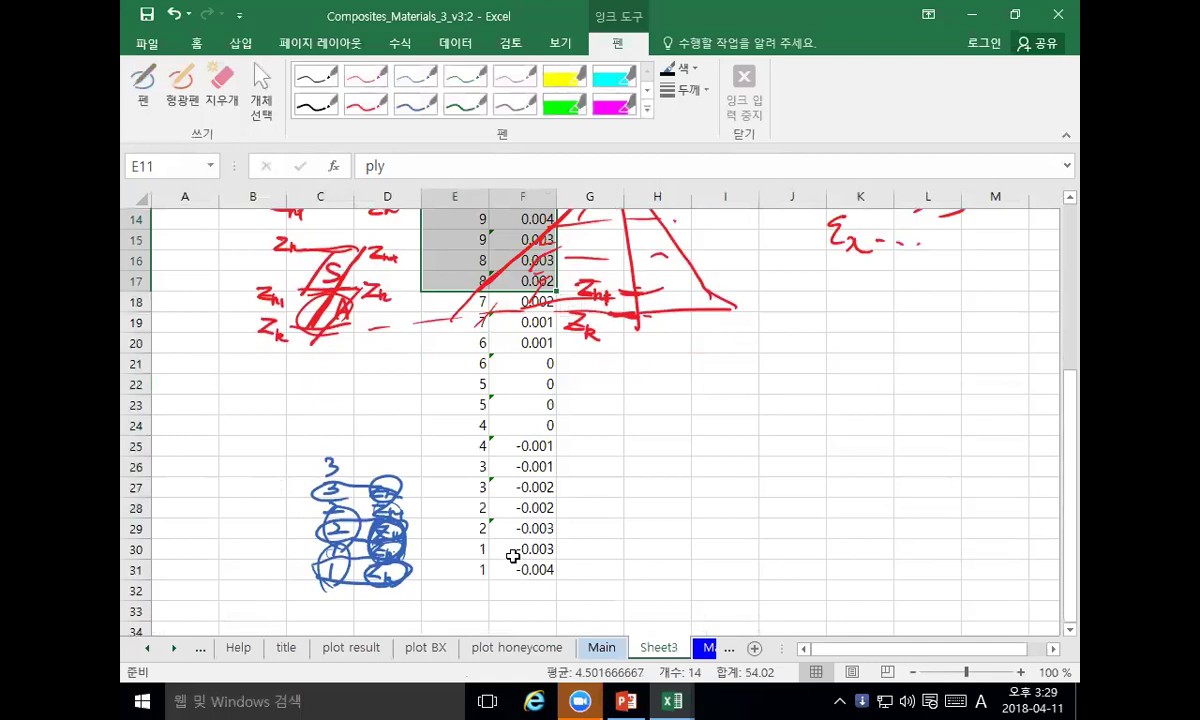
key(ctrl+shift+Down)
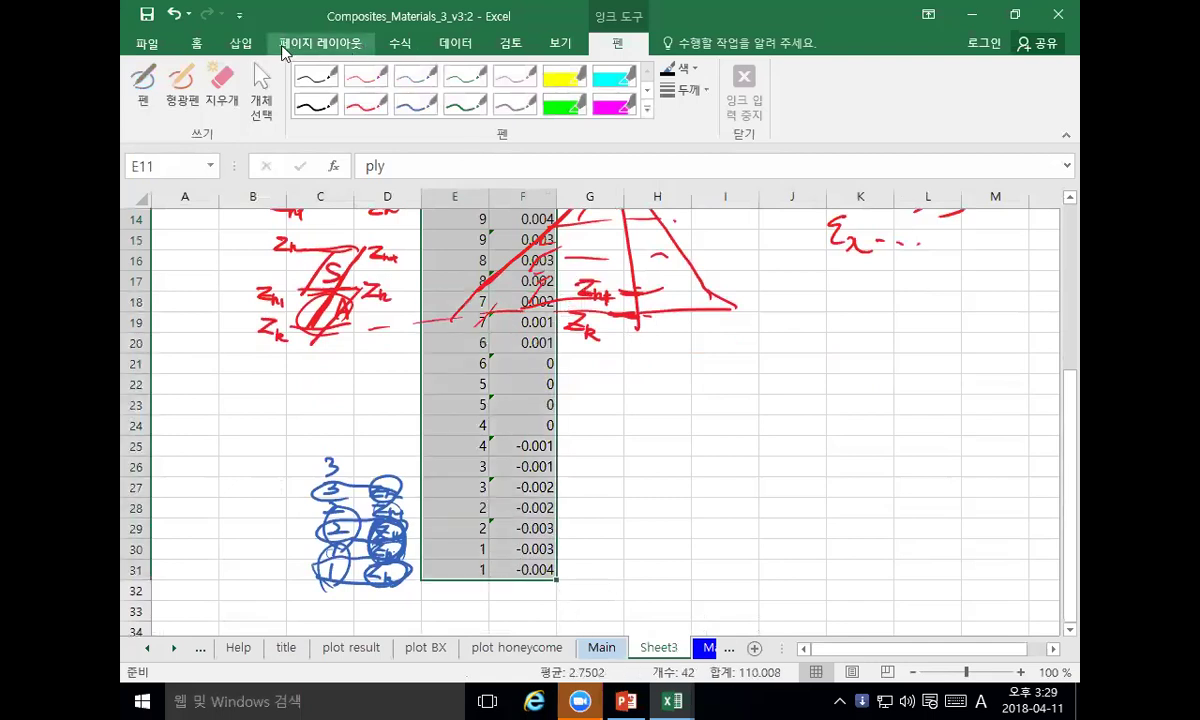
click(196, 43)
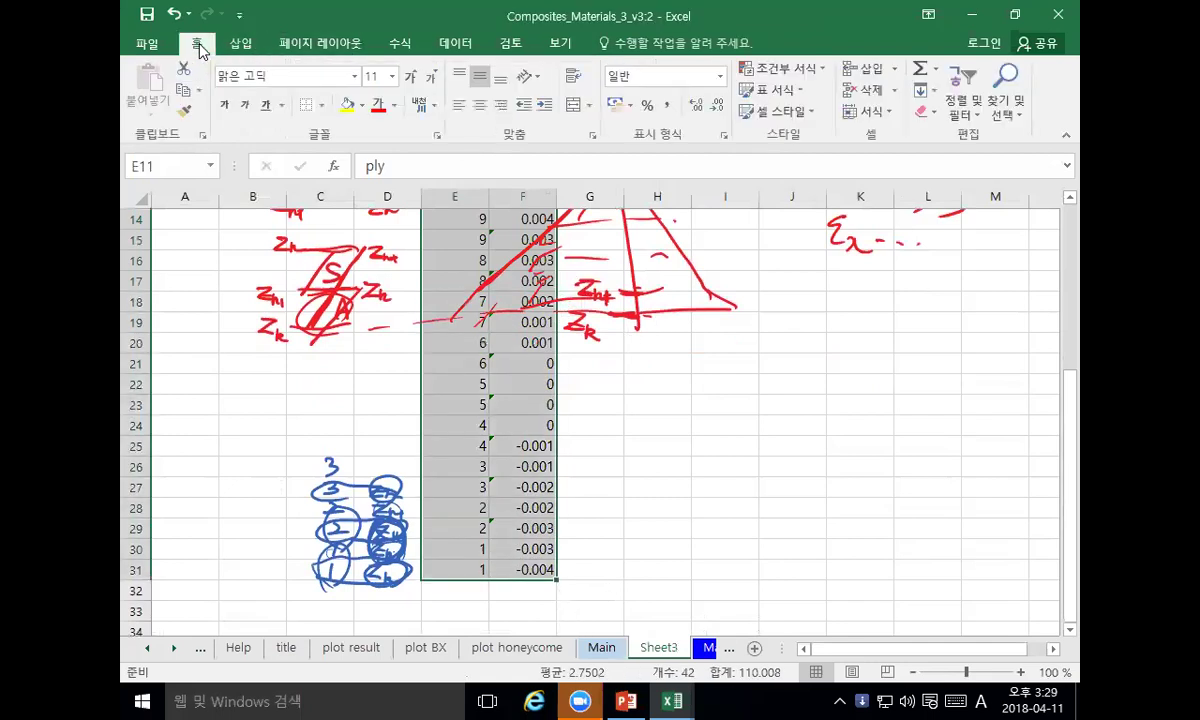
click(398, 43)
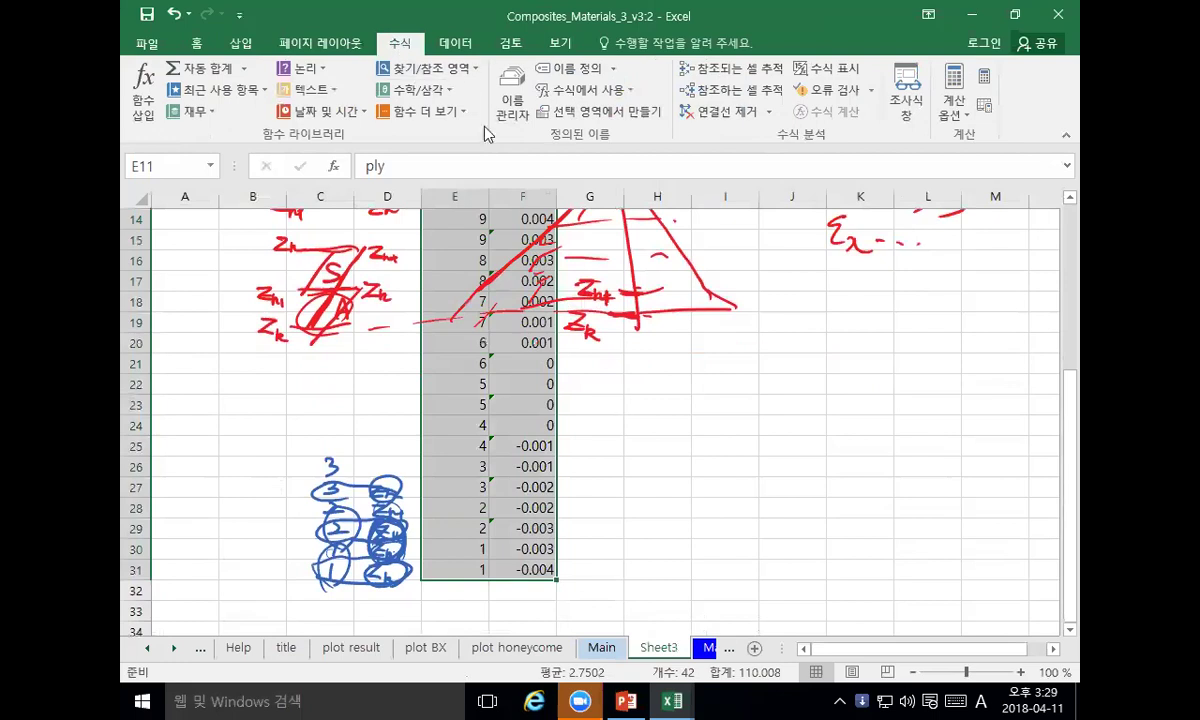
click(240, 43)
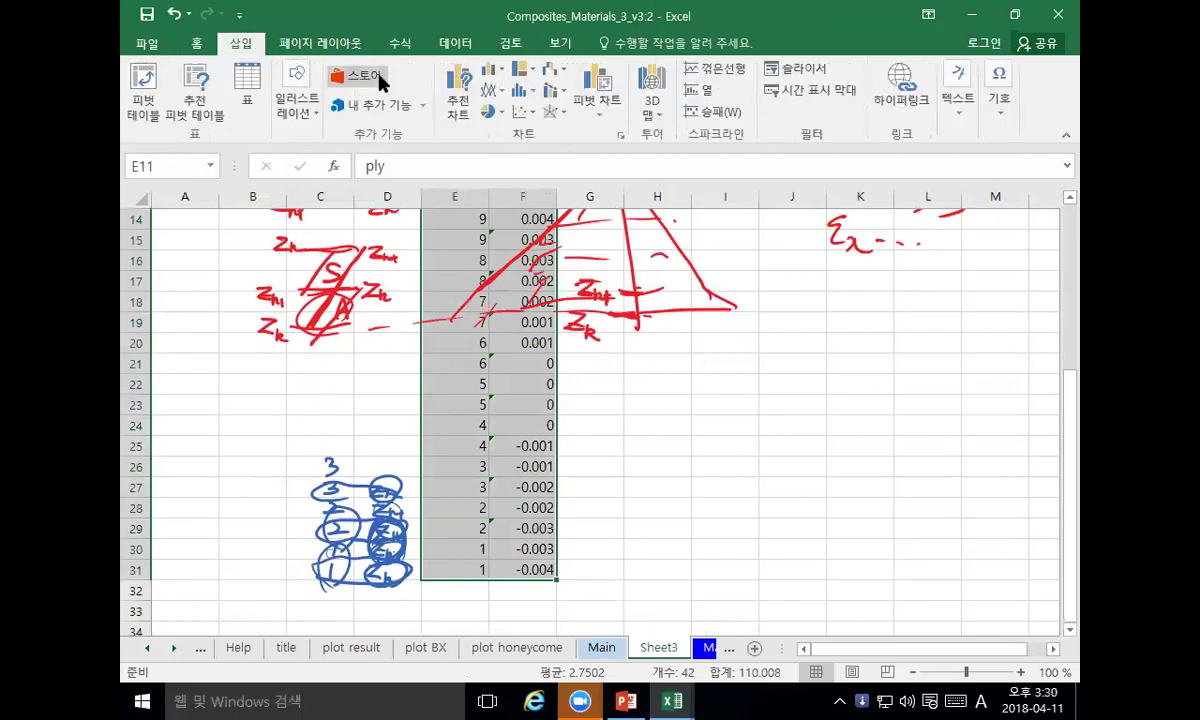
click(522, 111)
click(587, 246)
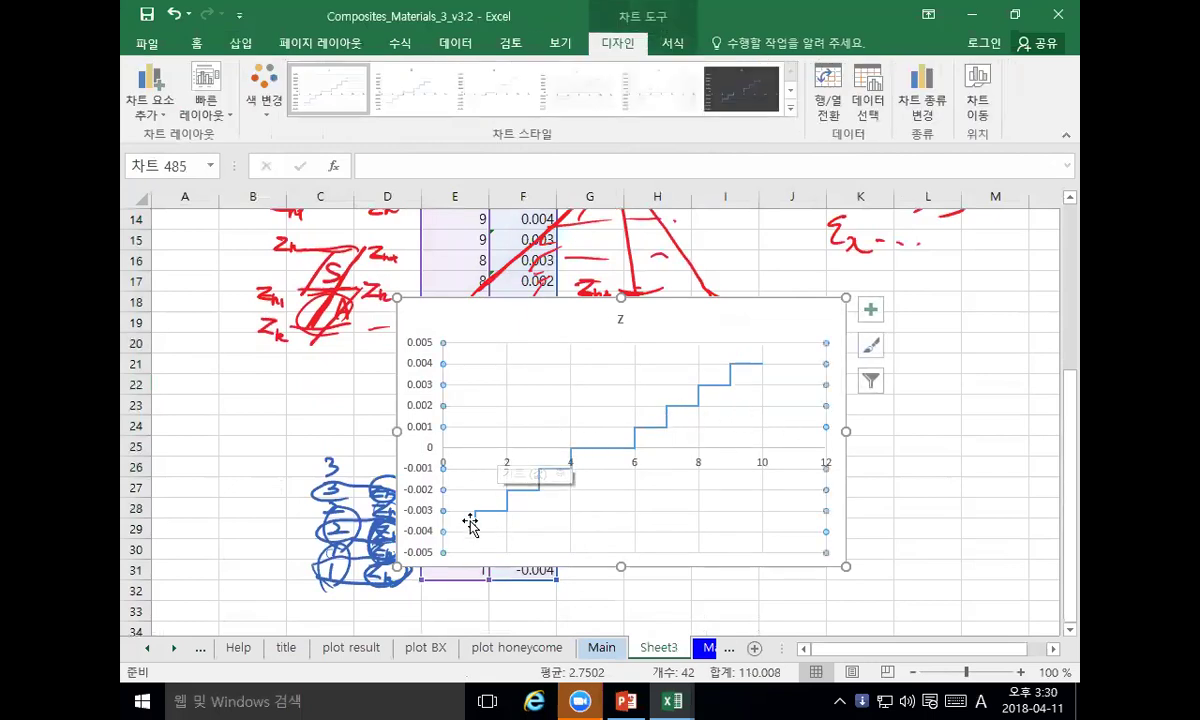
Step: Delete the z chart from Sheet3
mouse_move(477, 537)
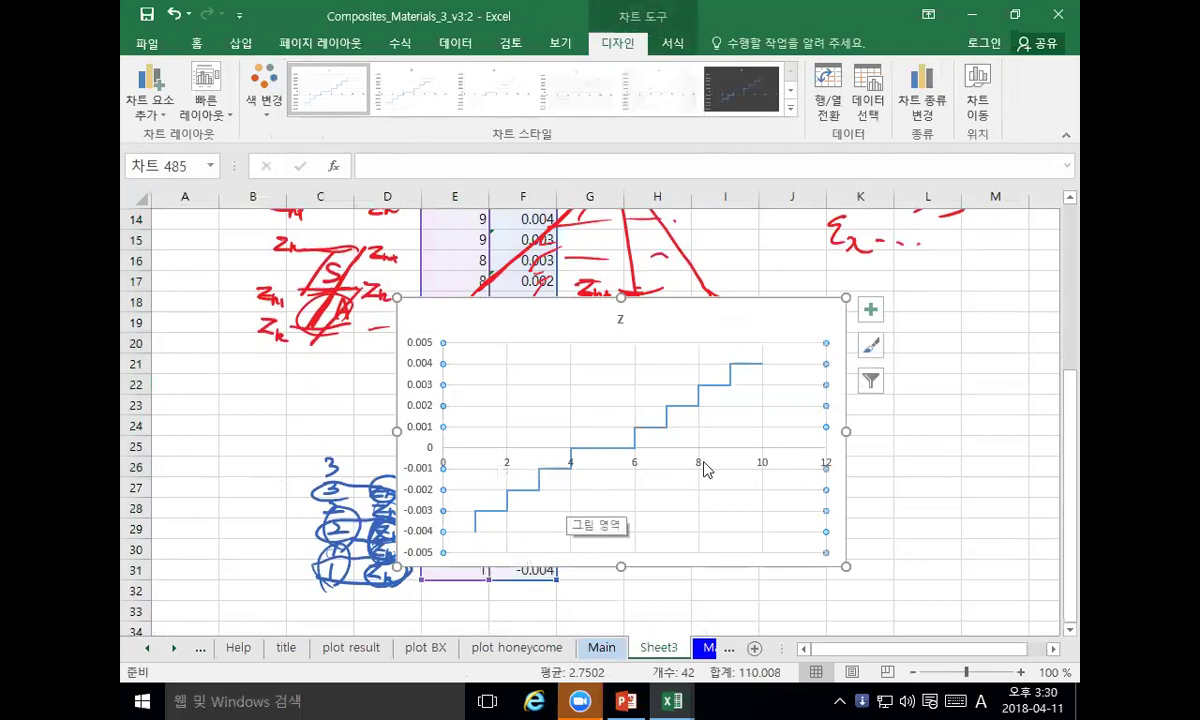
click(763, 321)
key(Escape)
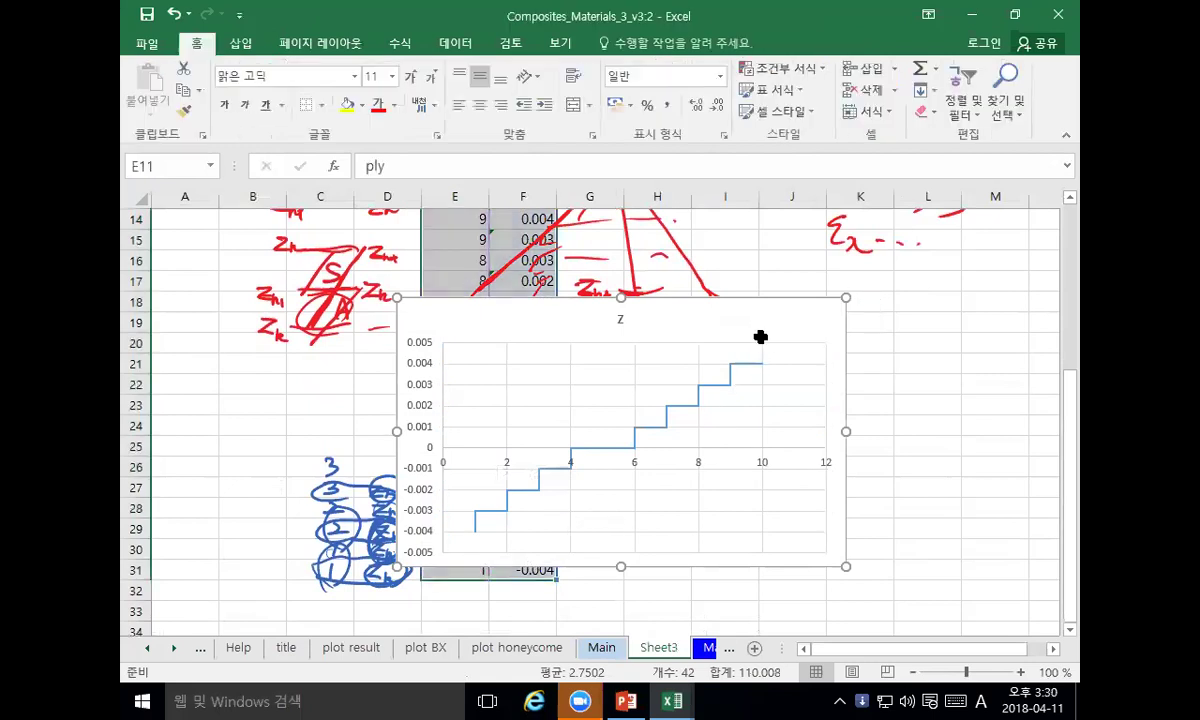
key(Delete)
Step: Copy the ply and z table E11:F31 from Sheet3 to the Main sheet, starting at cell N95
scroll(640, 378, up, 2)
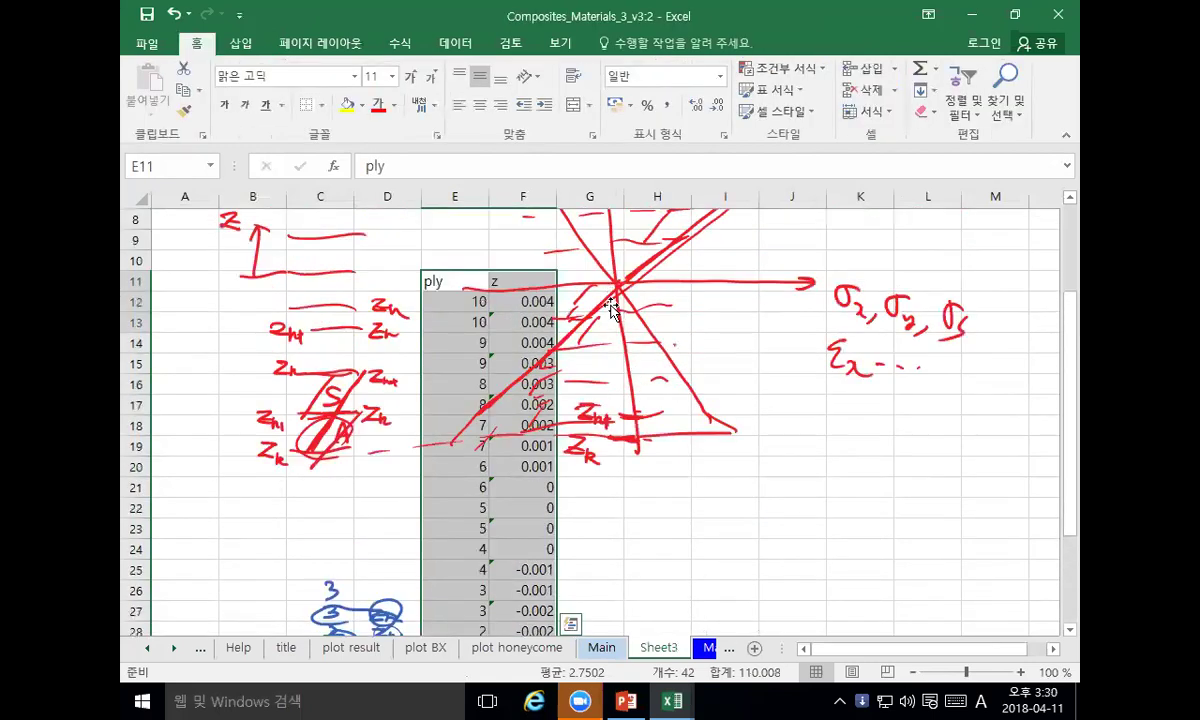
scroll(613, 311, down, 3)
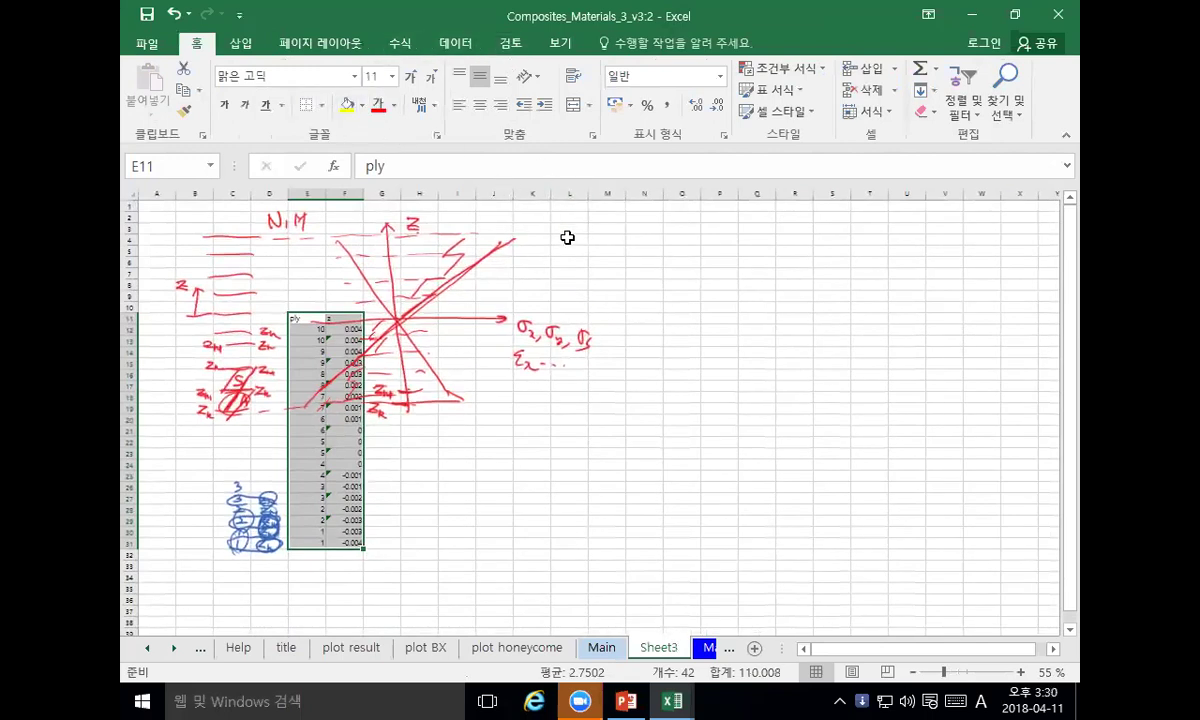
key(ctrl+c)
scroll(630, 460, down, 1)
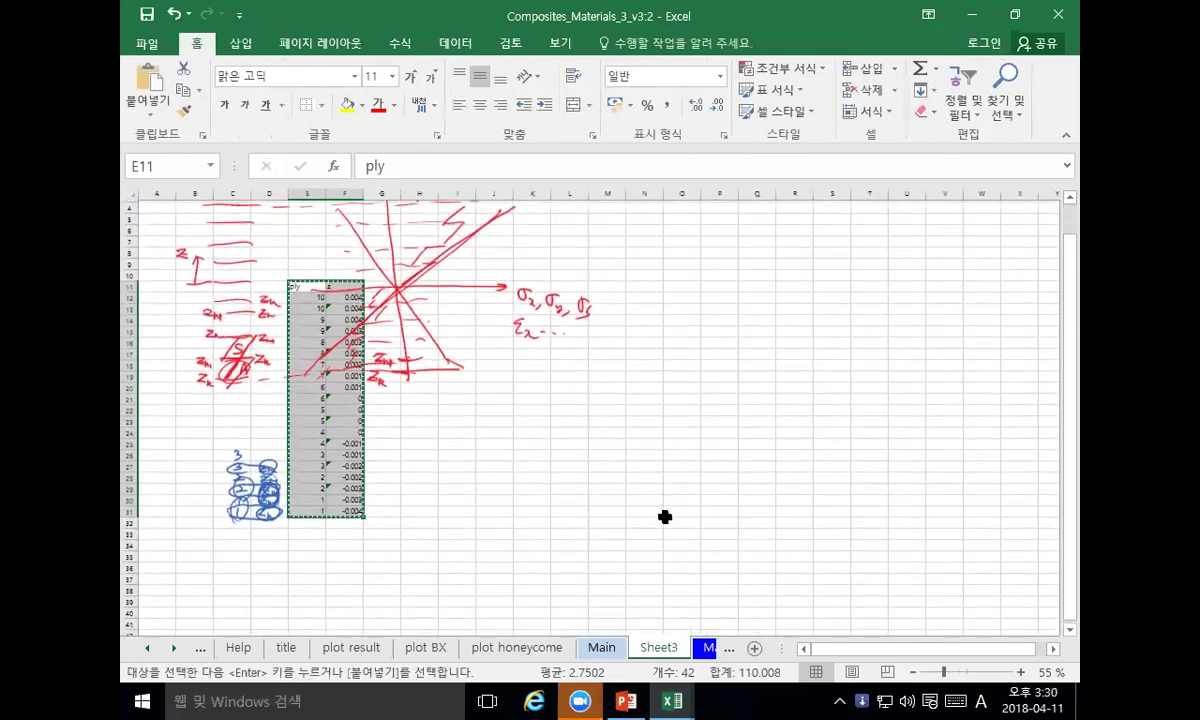
click(602, 648)
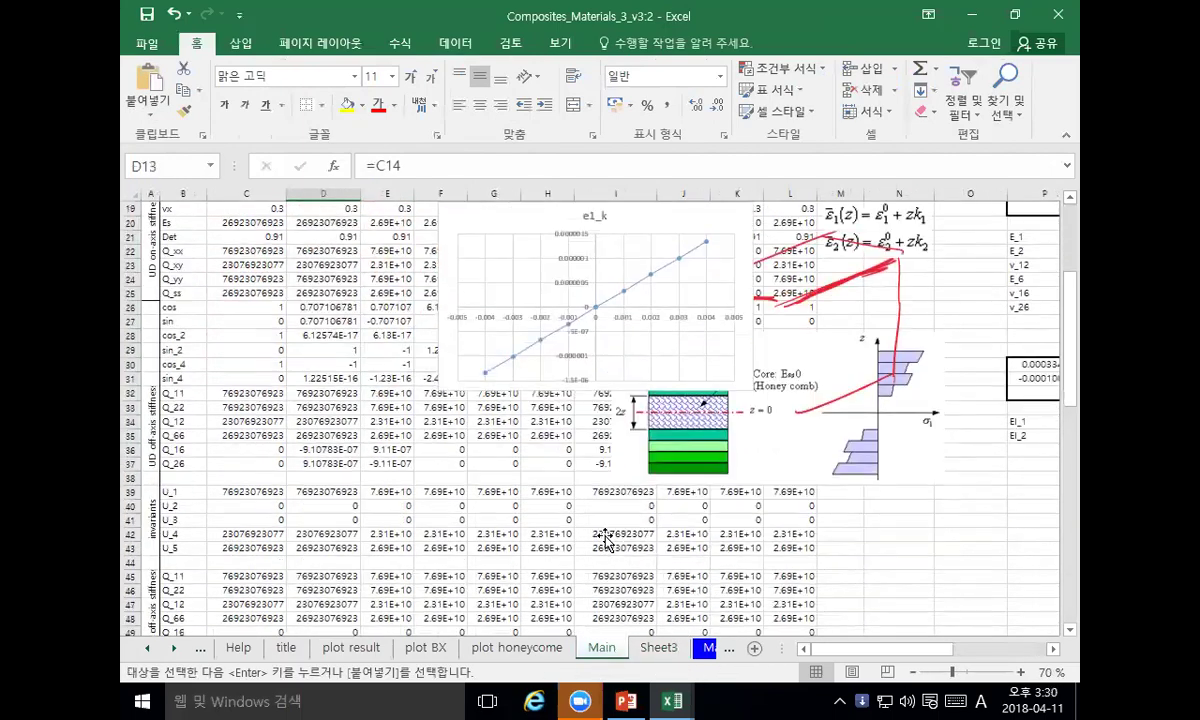
scroll(605, 537, down, 12)
scroll(605, 537, down, 10)
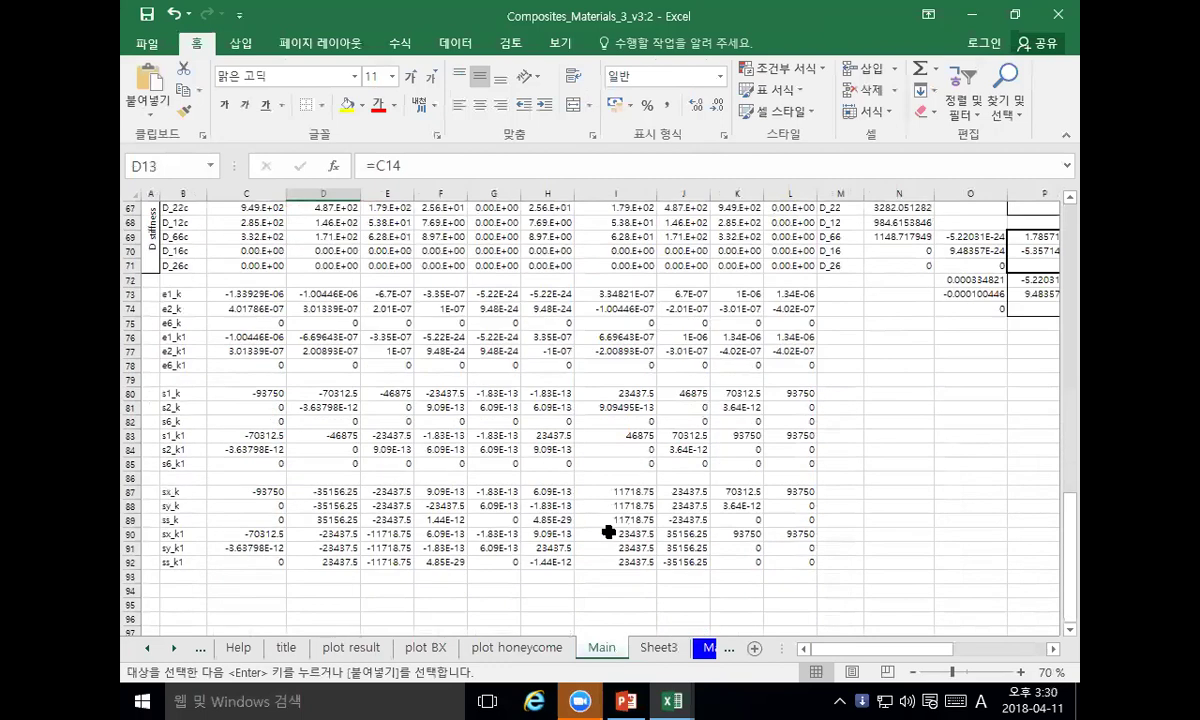
click(840, 475)
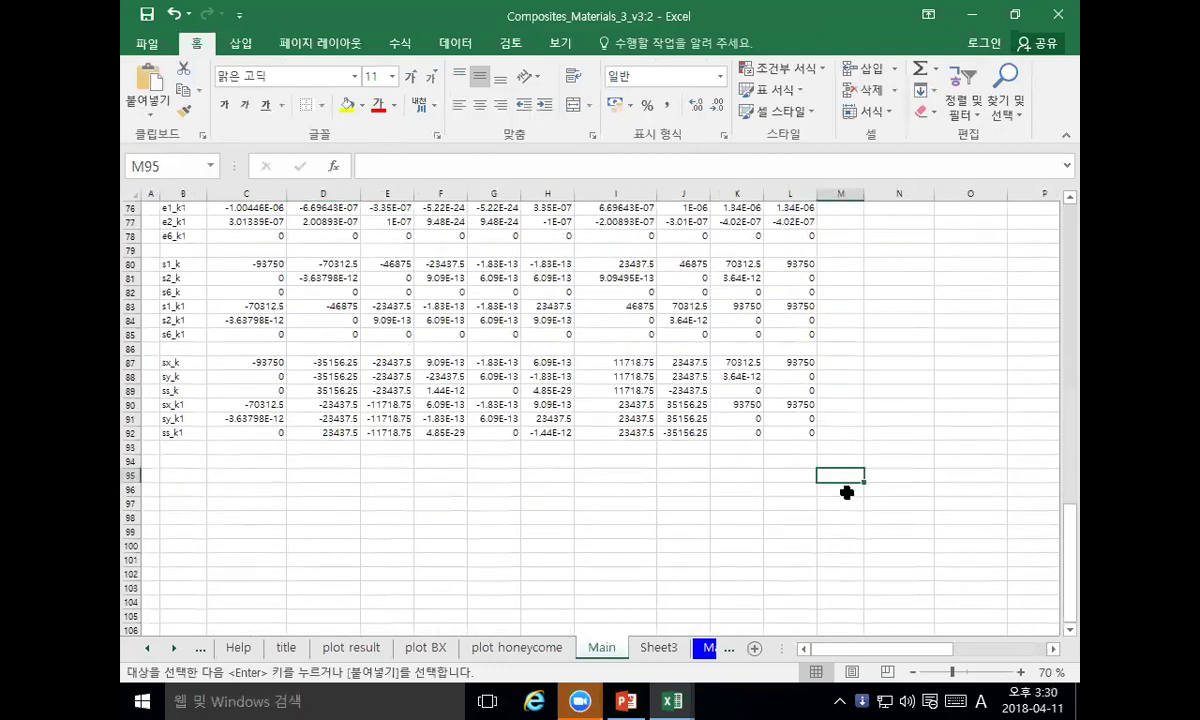
click(904, 477)
key(ctrl+v)
Step: Select the red ink strokes carried over onto the pasted ply and z table on Main and delete them
scroll(905, 477, down, 3)
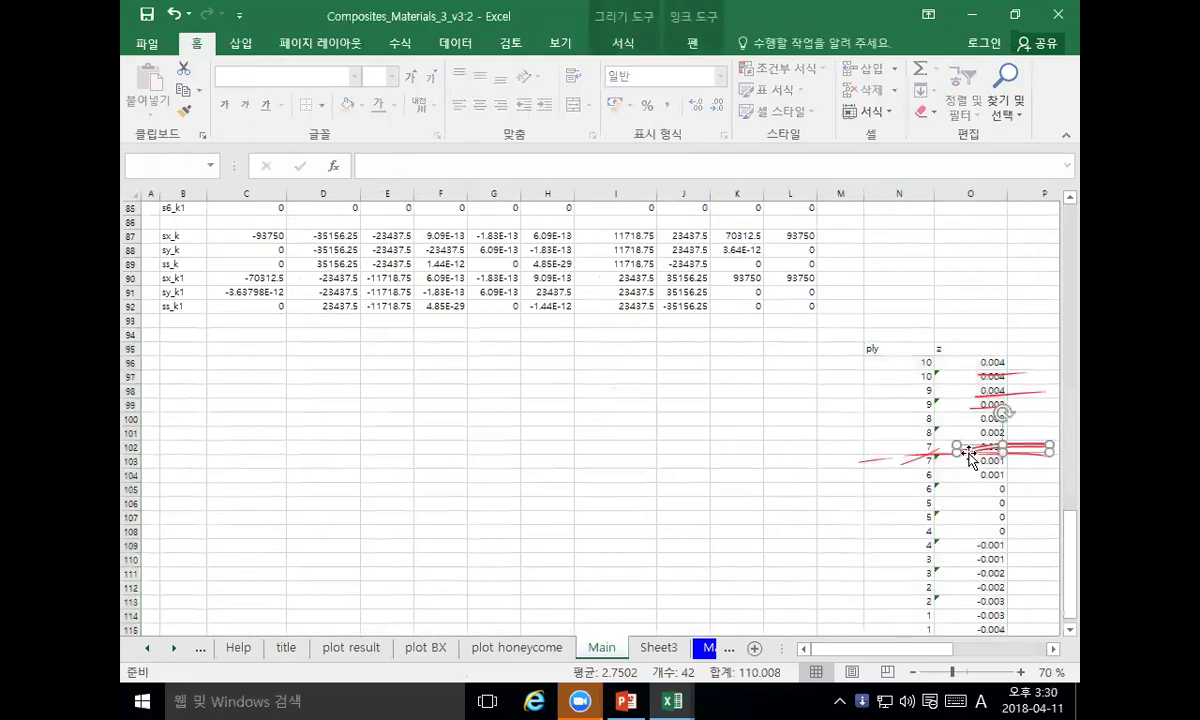
click(945, 457)
click(945, 457)
click(940, 455)
click(945, 458)
click(935, 450)
click(933, 453)
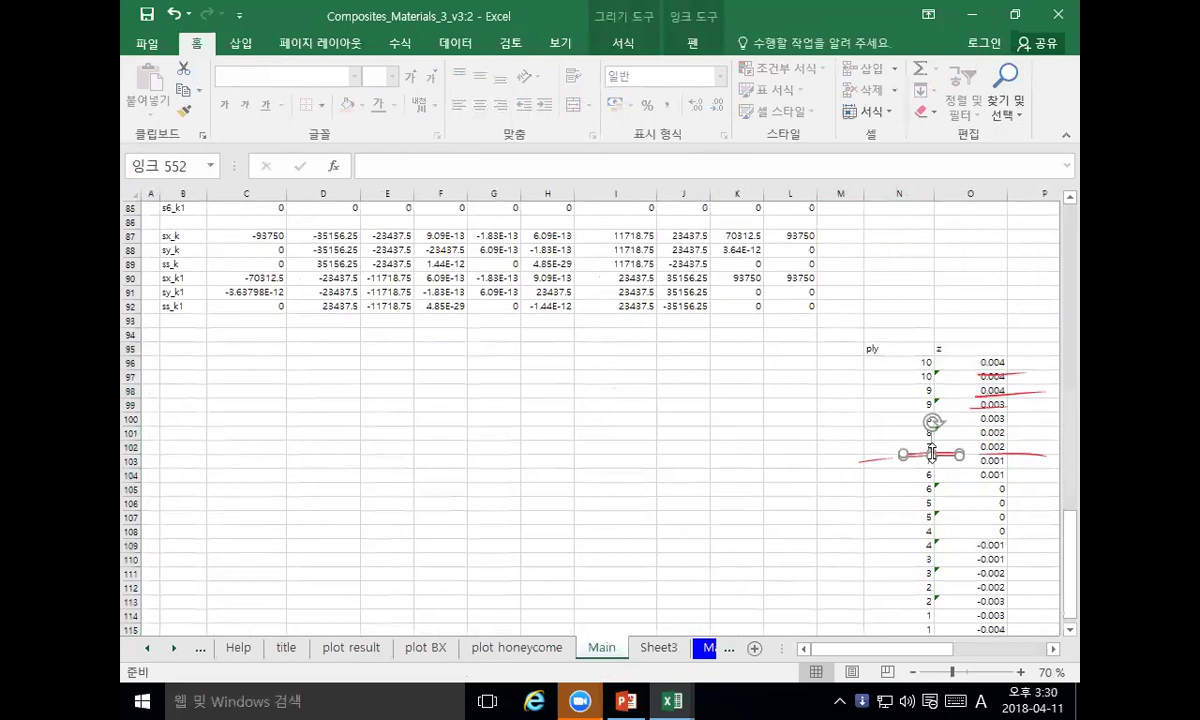
scroll(853, 454, down, 2)
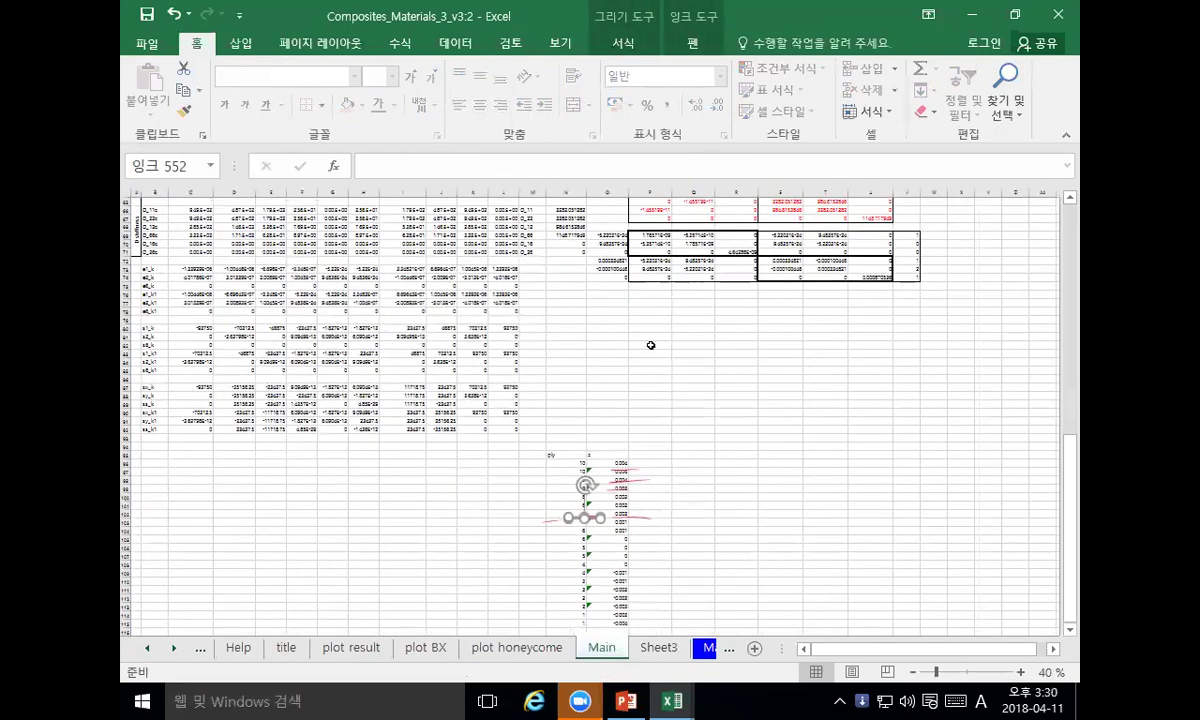
drag(585, 518, 585, 480)
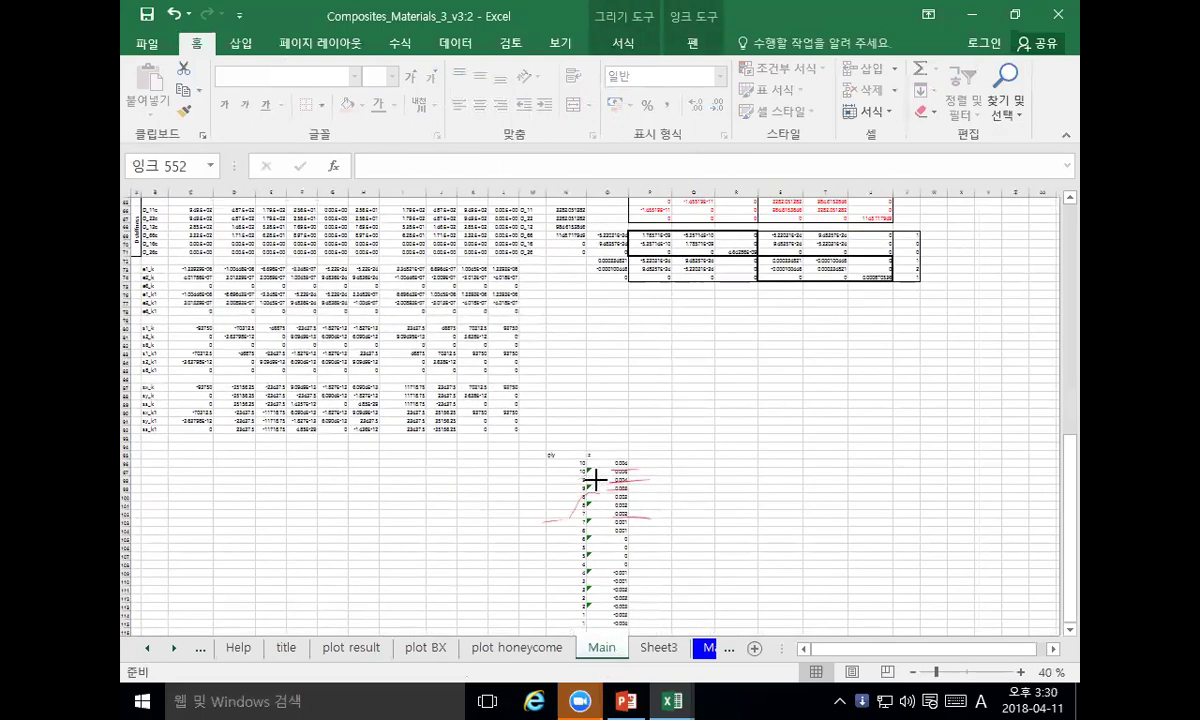
click(690, 45)
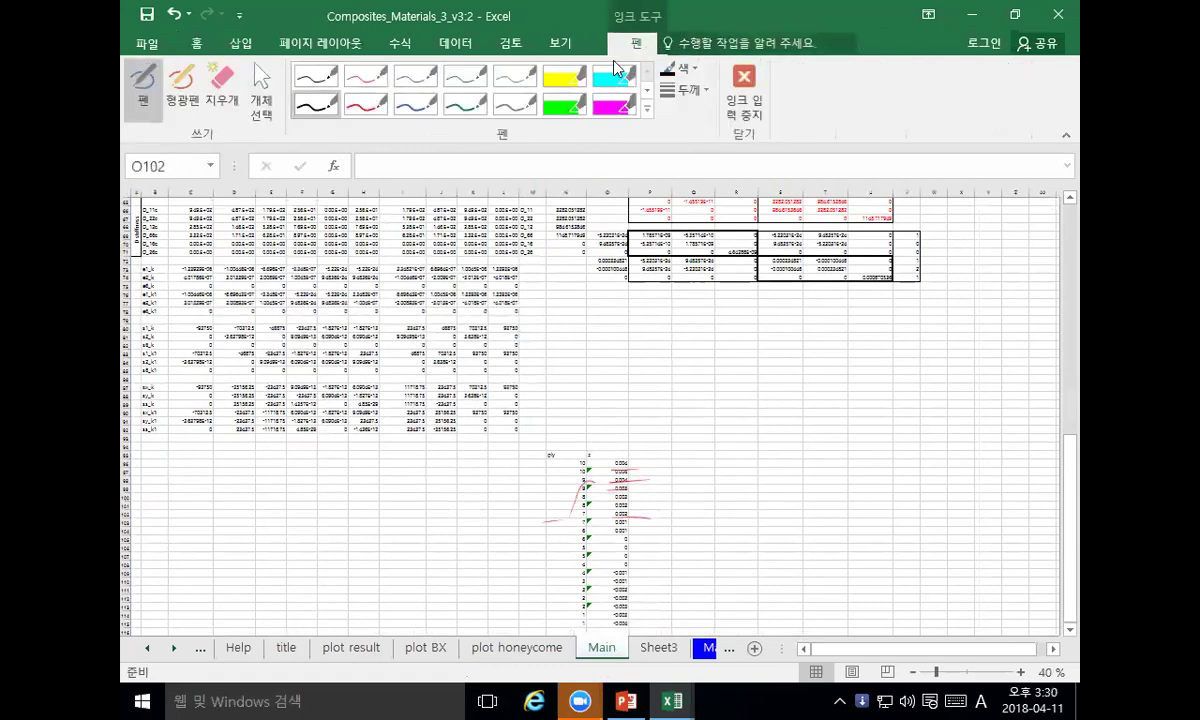
click(260, 100)
drag(500, 443, 645, 515)
key(Delete)
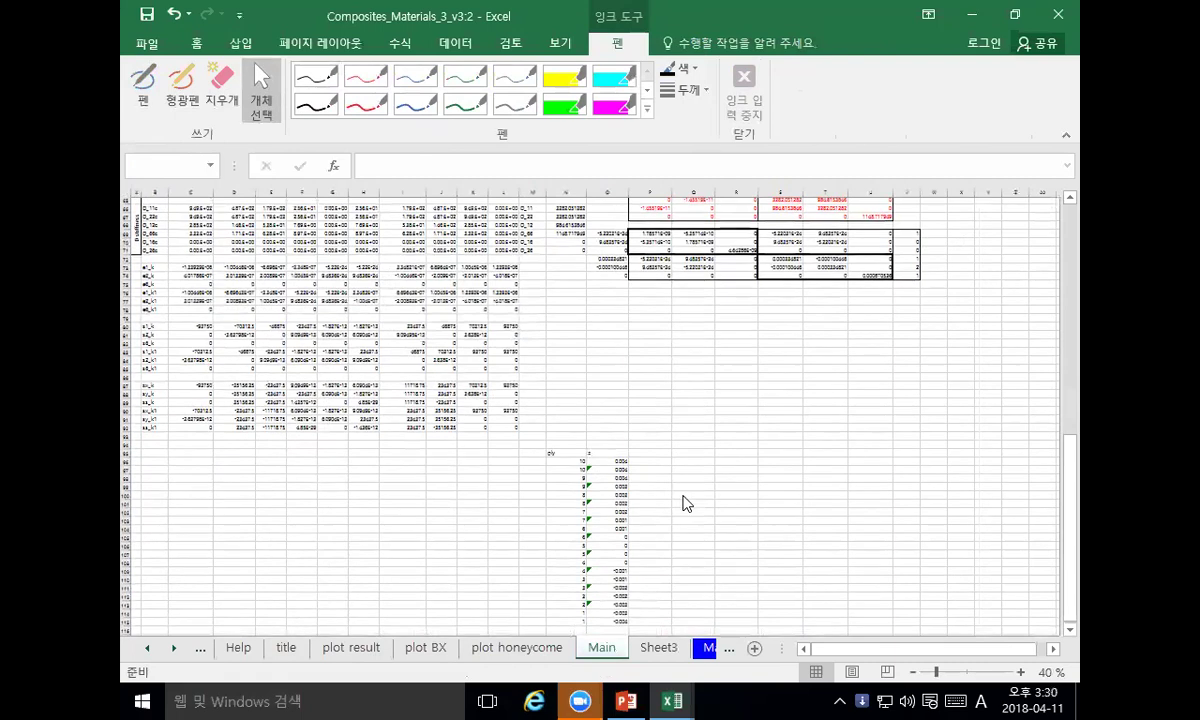
Step: Ignore the inconsistent-formula error flagged on the z formula in O97
scroll(686, 504, down, 2)
ctrl+scroll(627, 447, up, 3)
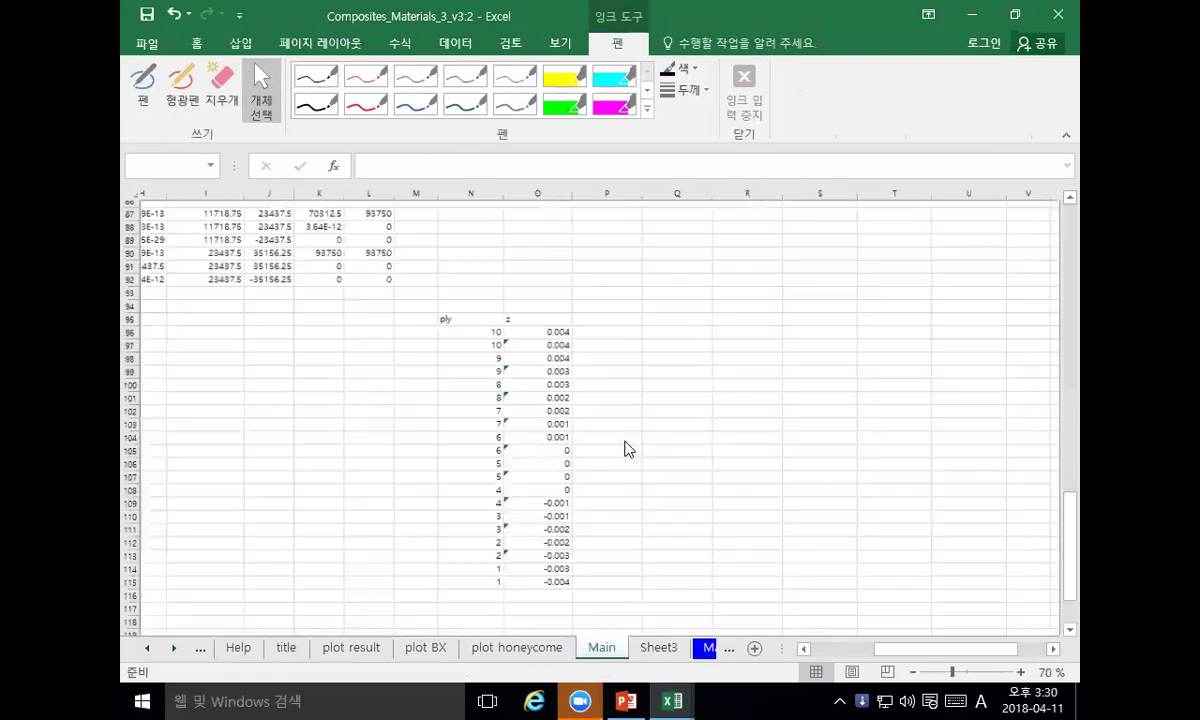
scroll(643, 420, down, 3)
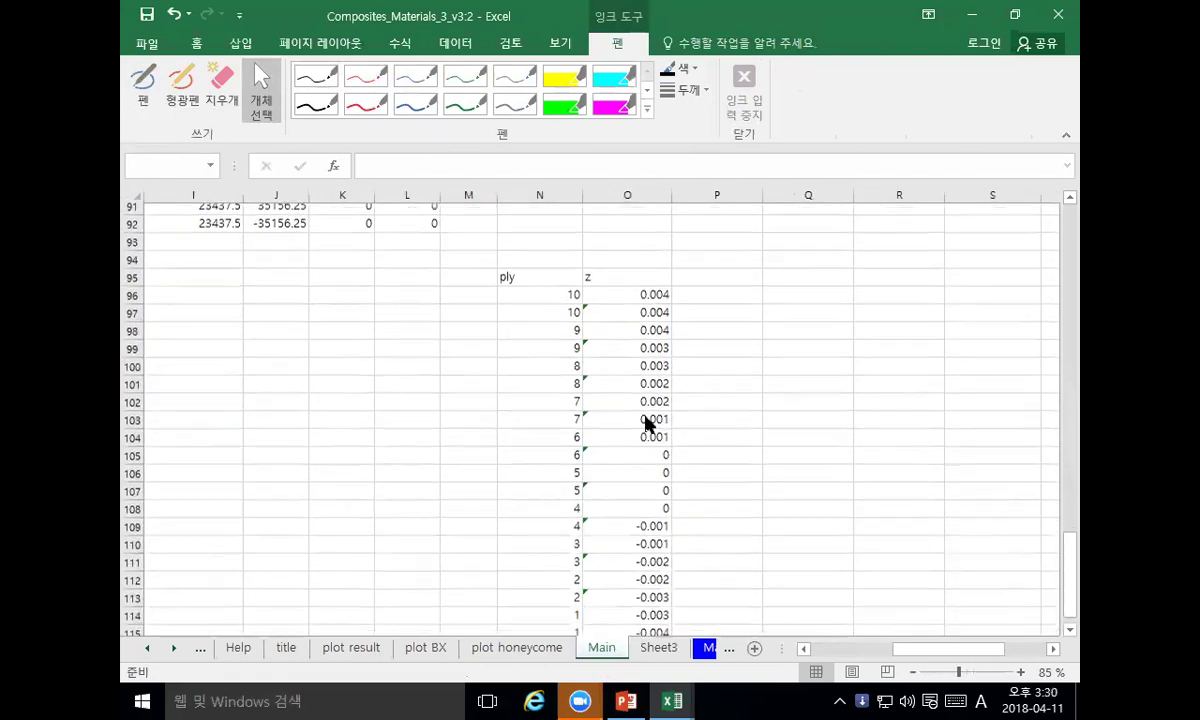
scroll(614, 342, up, 1)
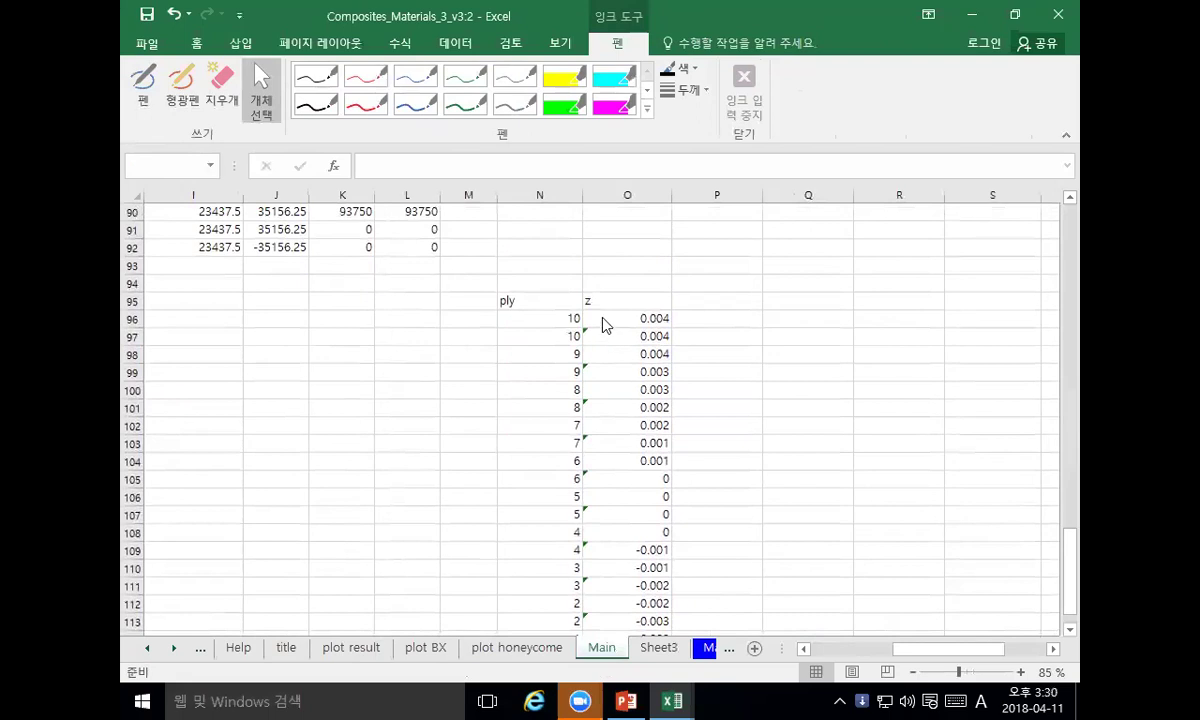
click(603, 324)
click(603, 350)
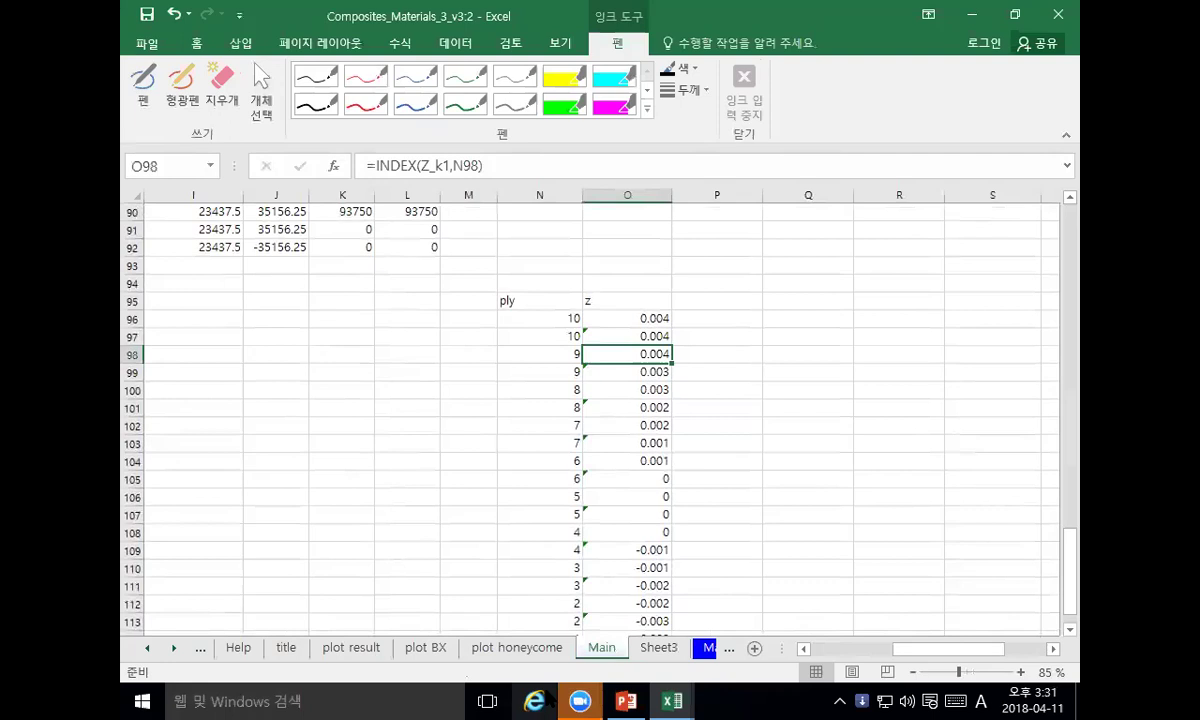
click(579, 700)
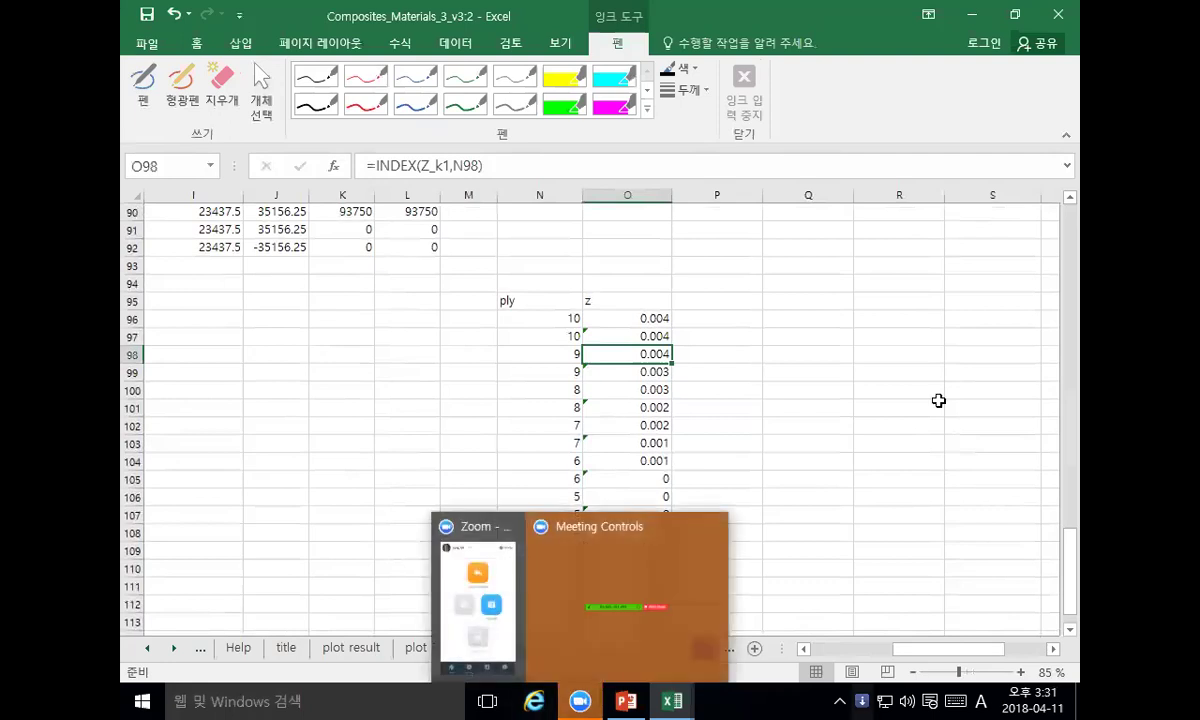
click(586, 331)
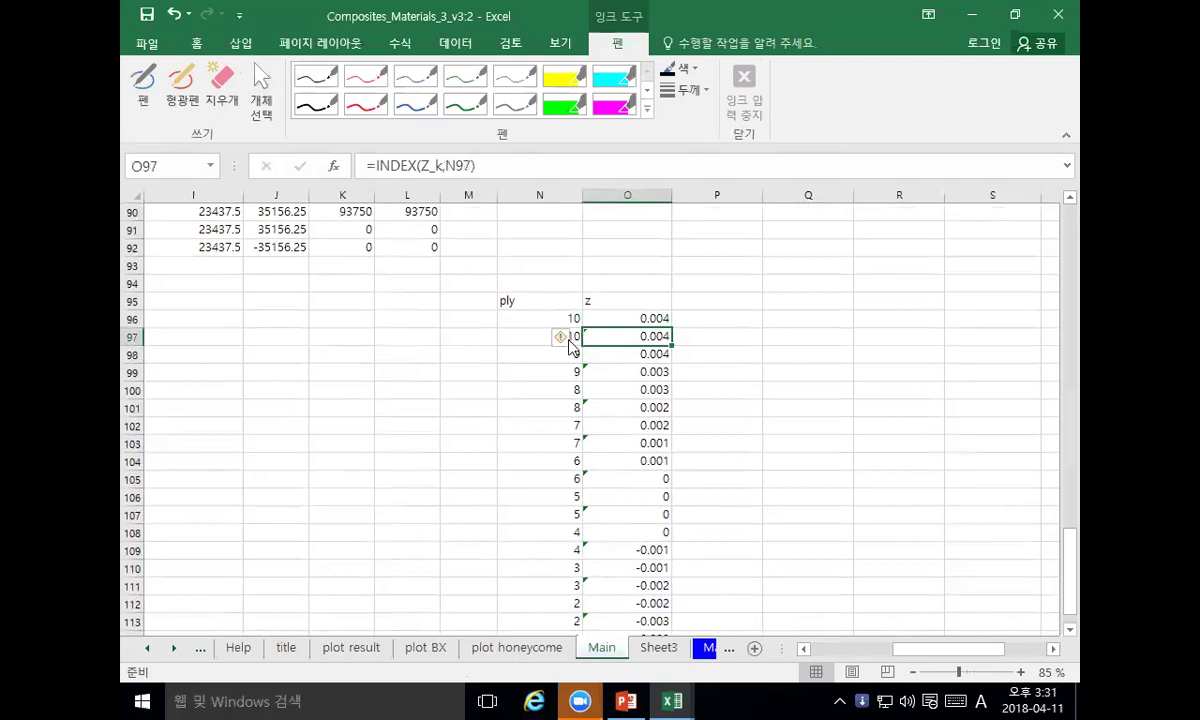
click(567, 341)
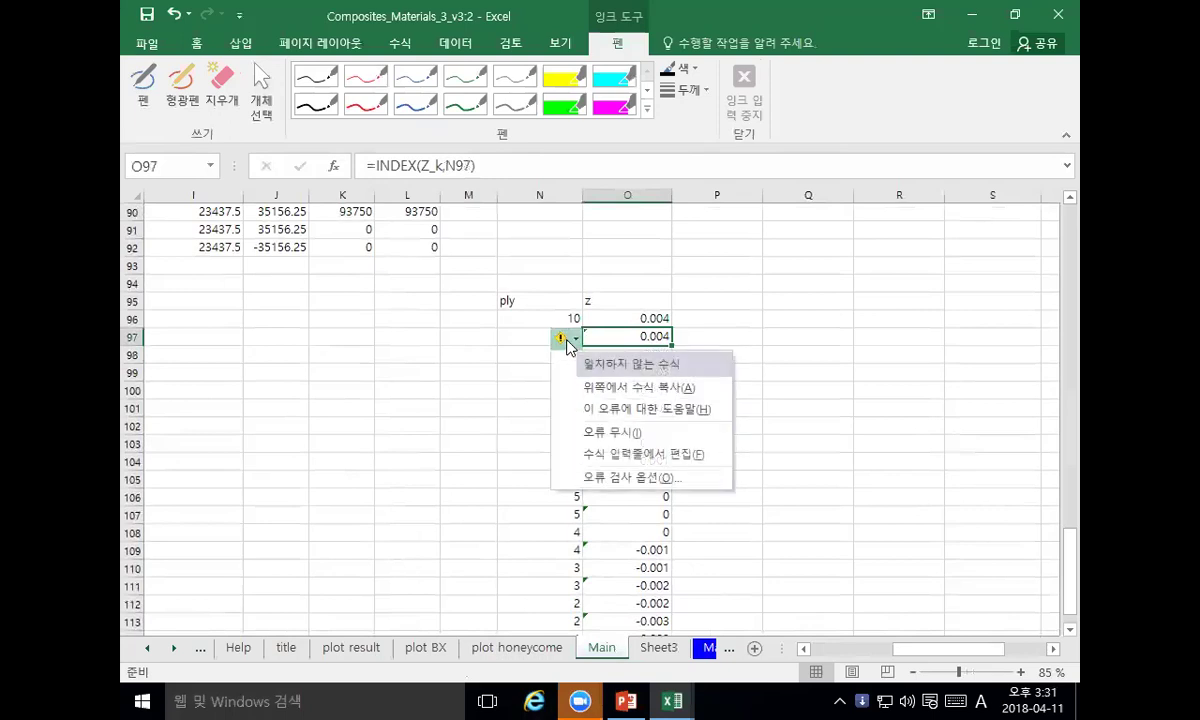
click(627, 433)
Step: Turn off background error checking and clear all the error checking rules in the formula options
click(586, 372)
click(563, 374)
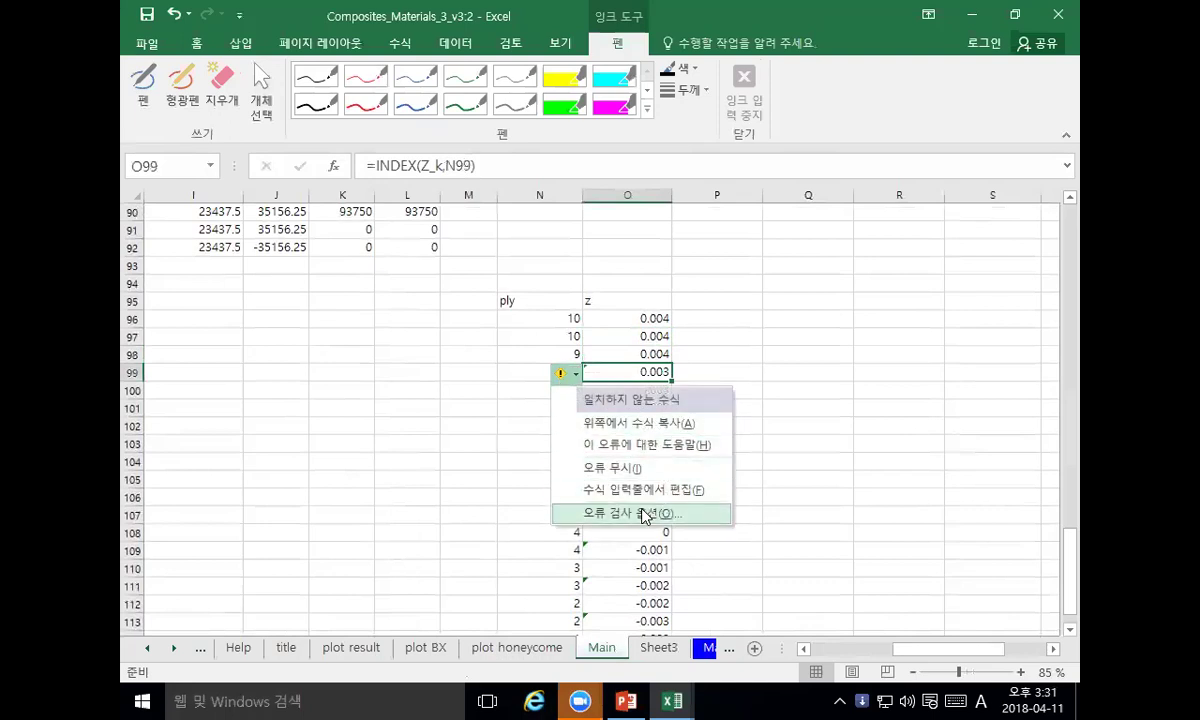
click(645, 514)
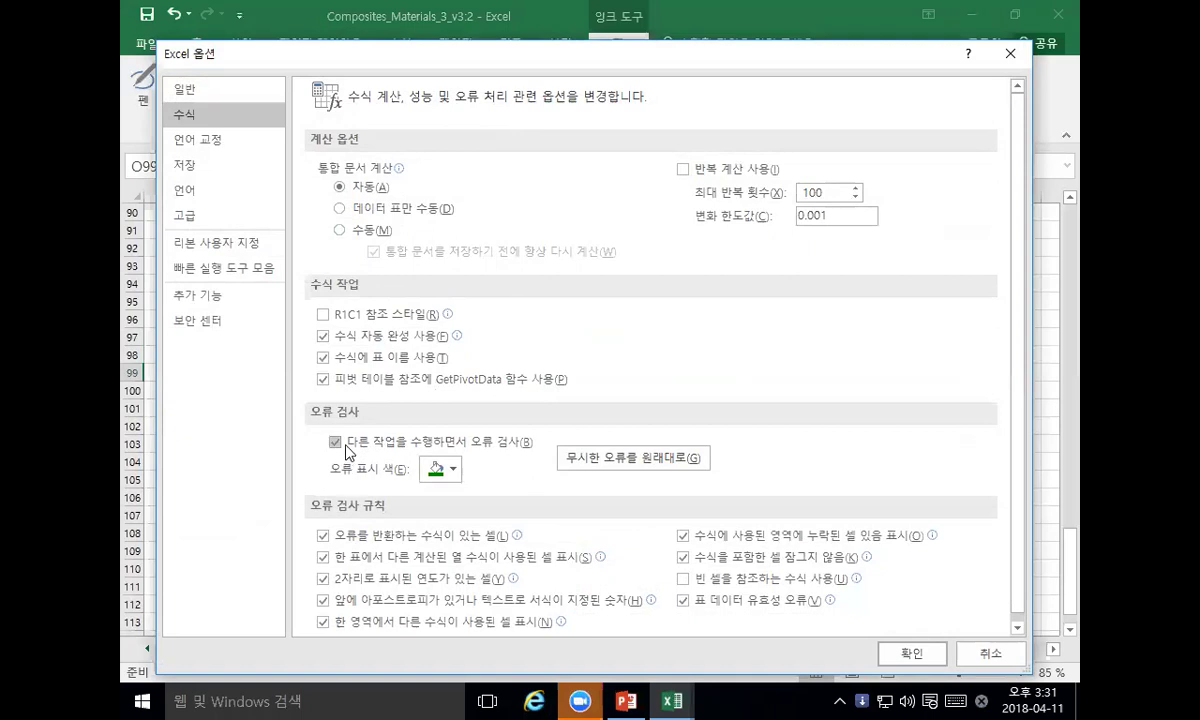
scroll(333, 452, down, 1)
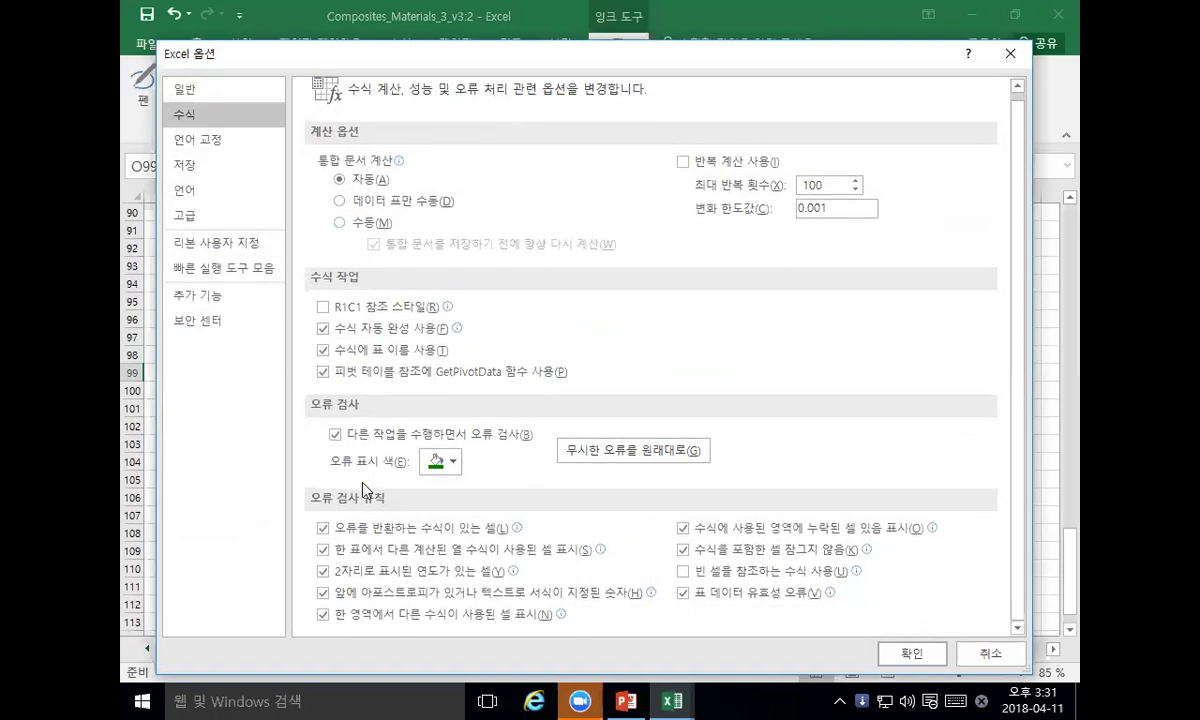
click(335, 435)
click(323, 571)
click(323, 592)
click(322, 614)
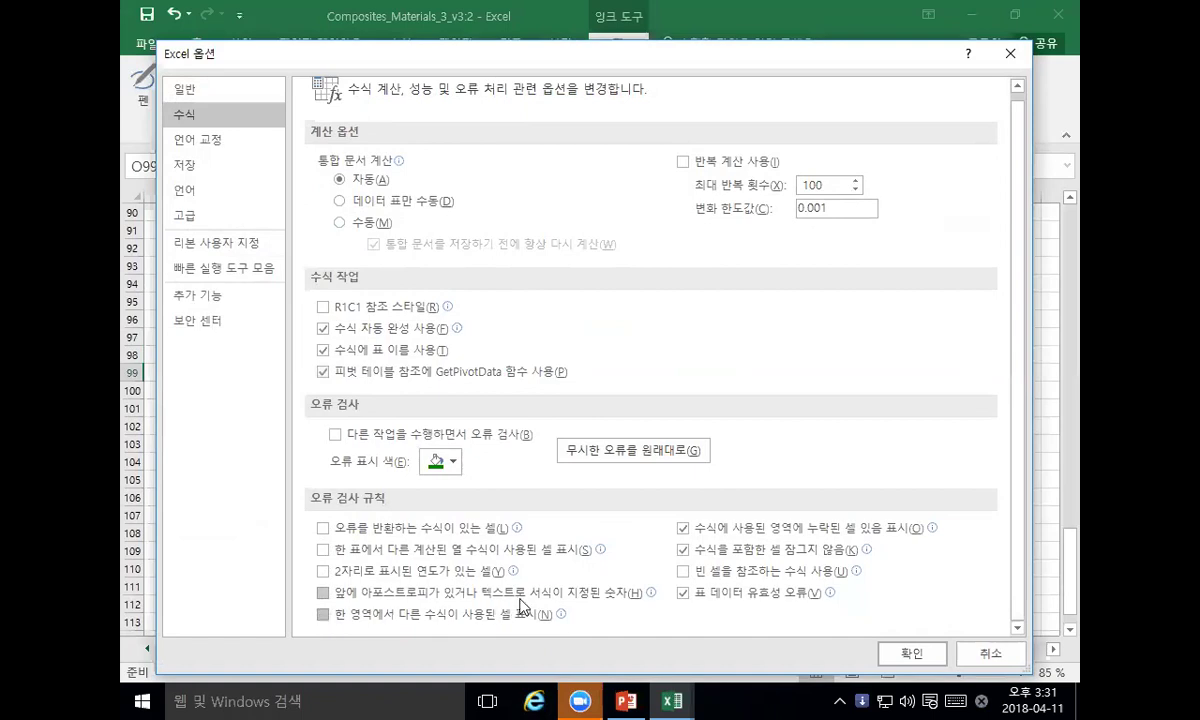
click(684, 550)
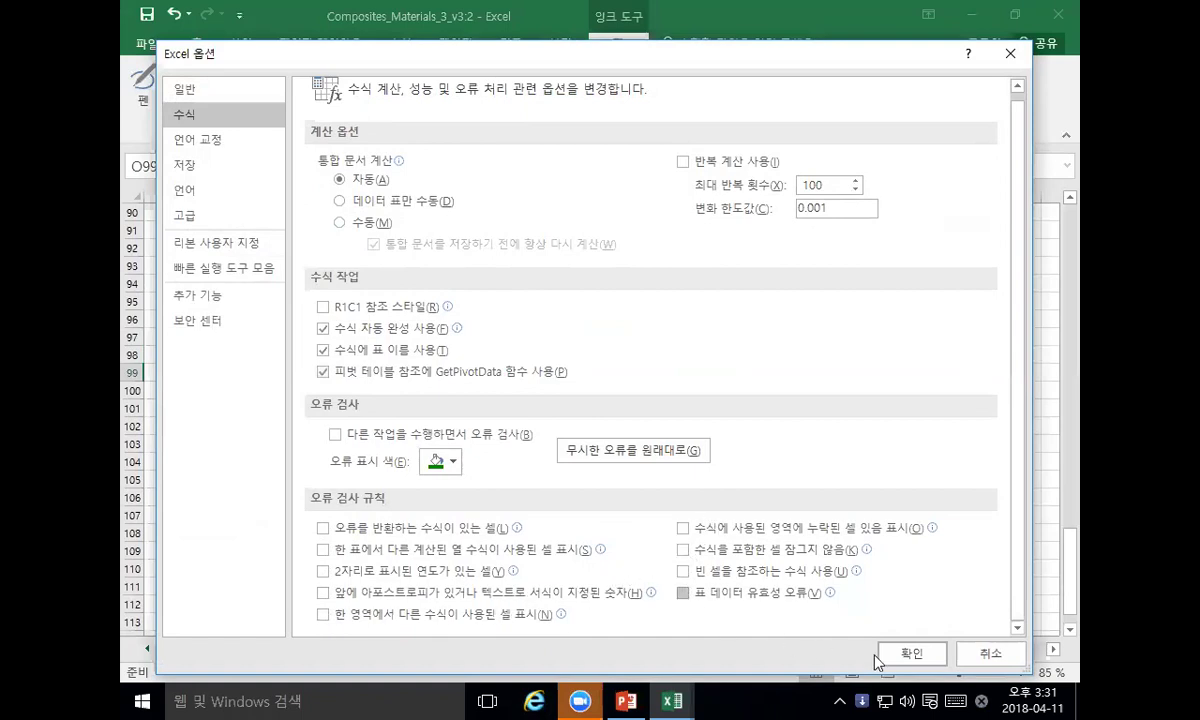
click(880, 656)
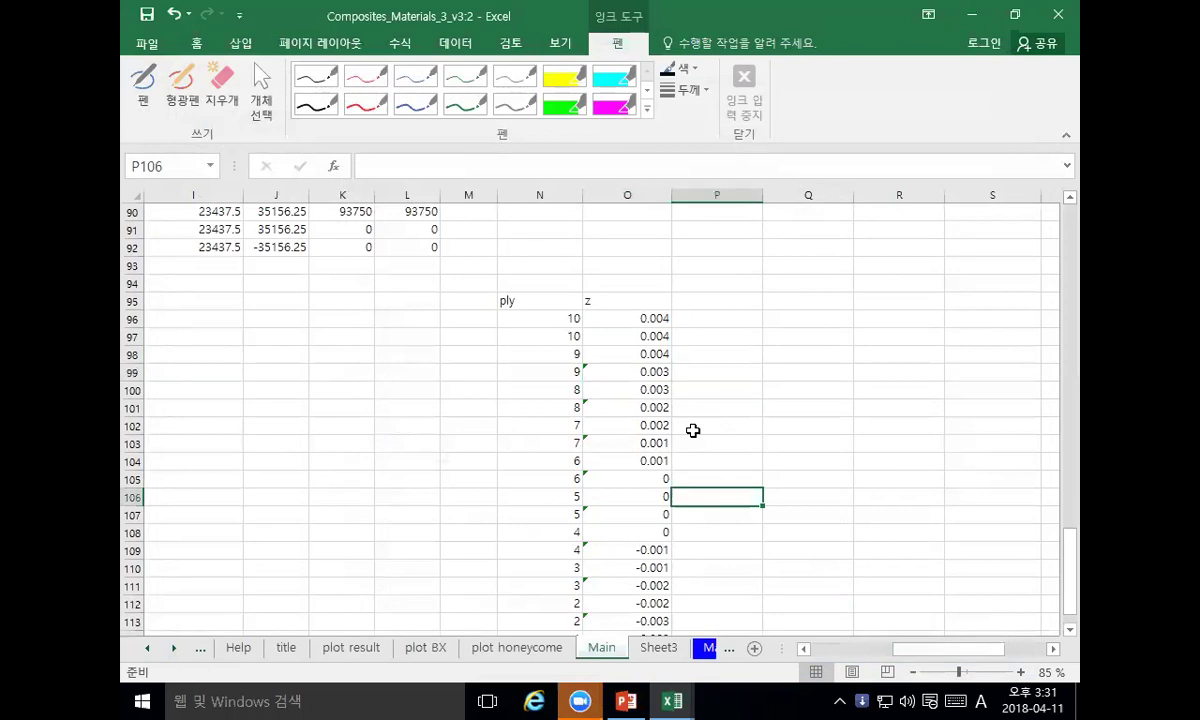
Step: Check the z column on Main for remaining error markers, switching to Sheet3 and back to Main
key(Left)
key(Up)
key(Up)
key(Up)
key(Up)
key(Up)
key(Up)
key(Up)
key(Up)
key(Down)
click(610, 407)
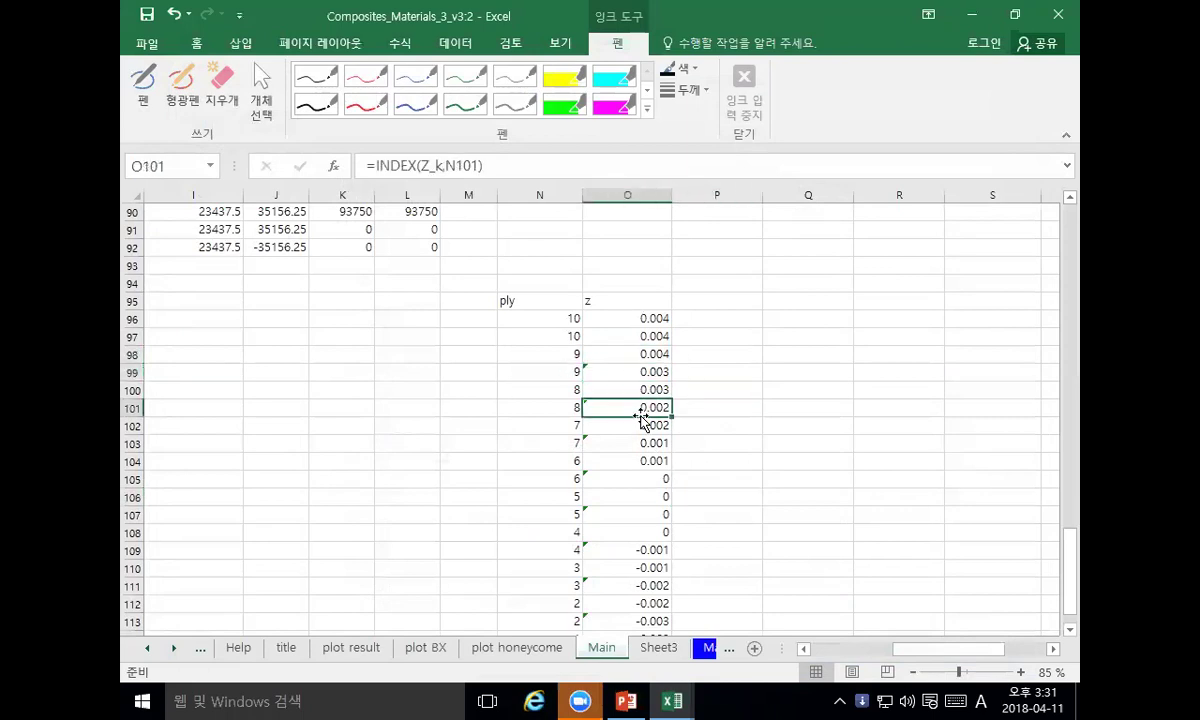
scroll(623, 411, down, 2)
click(655, 647)
click(603, 647)
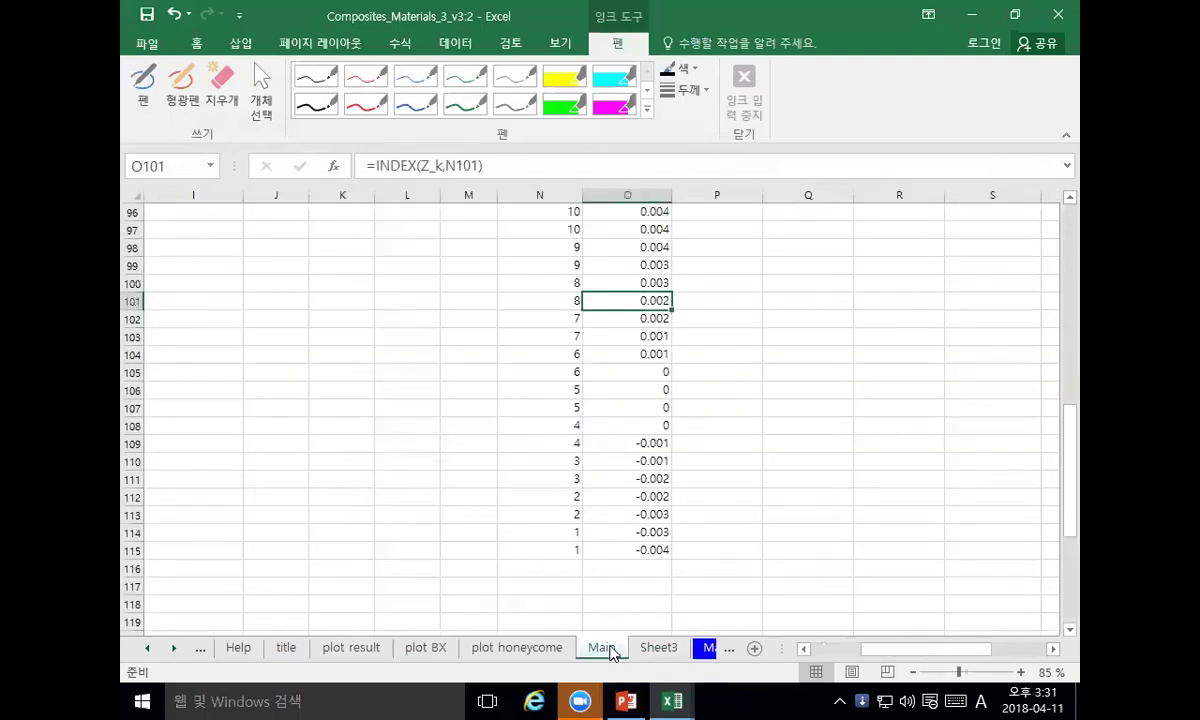
Step: Add a sig_x column header in P95 beside the z column on Main
scroll(689, 490, up, 3)
click(691, 466)
scroll(685, 440, down, 2)
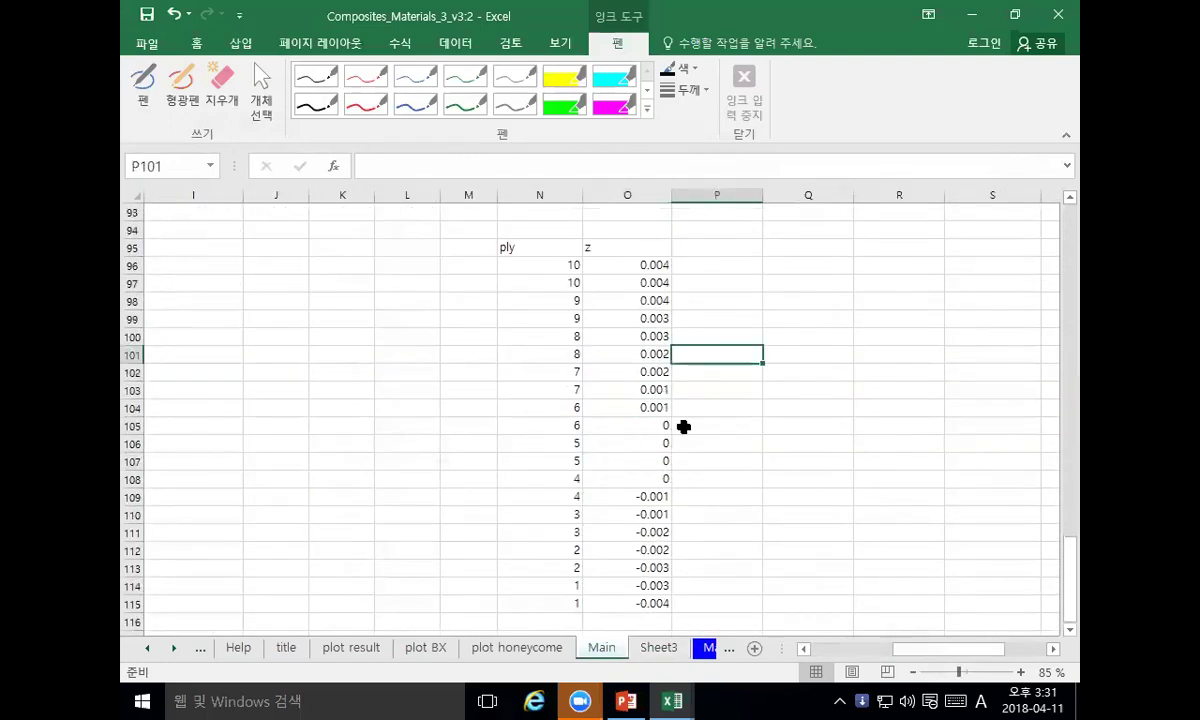
click(547, 246)
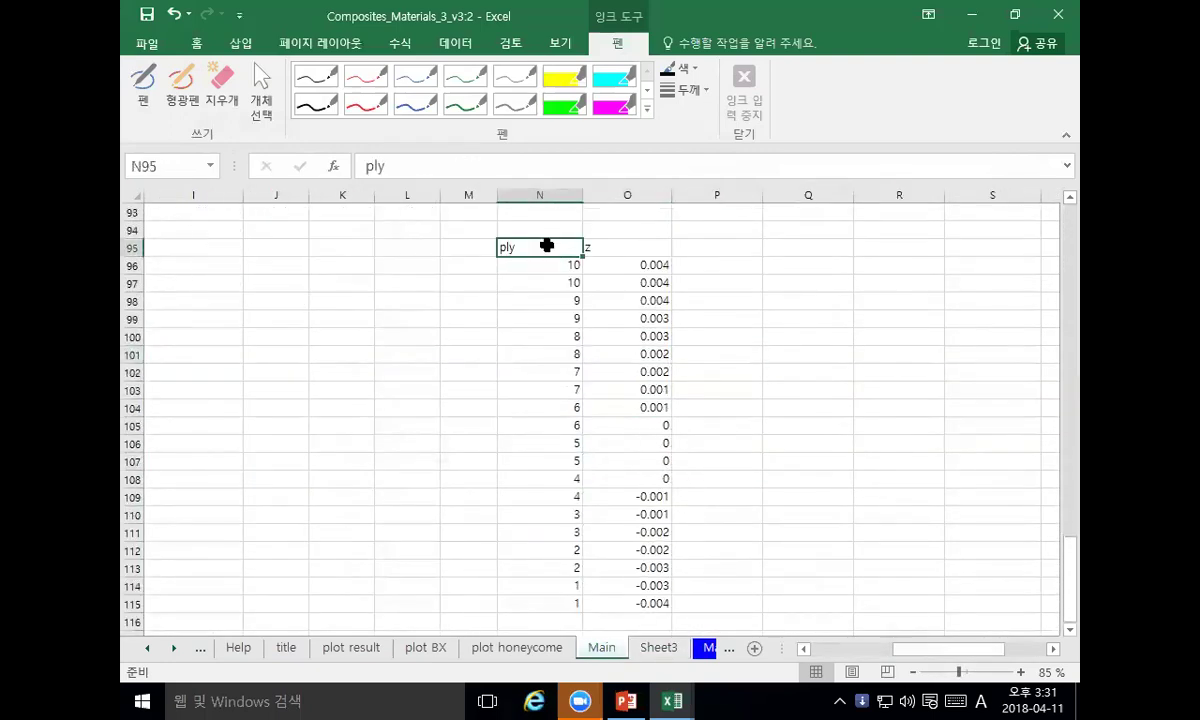
click(602, 248)
text(z)
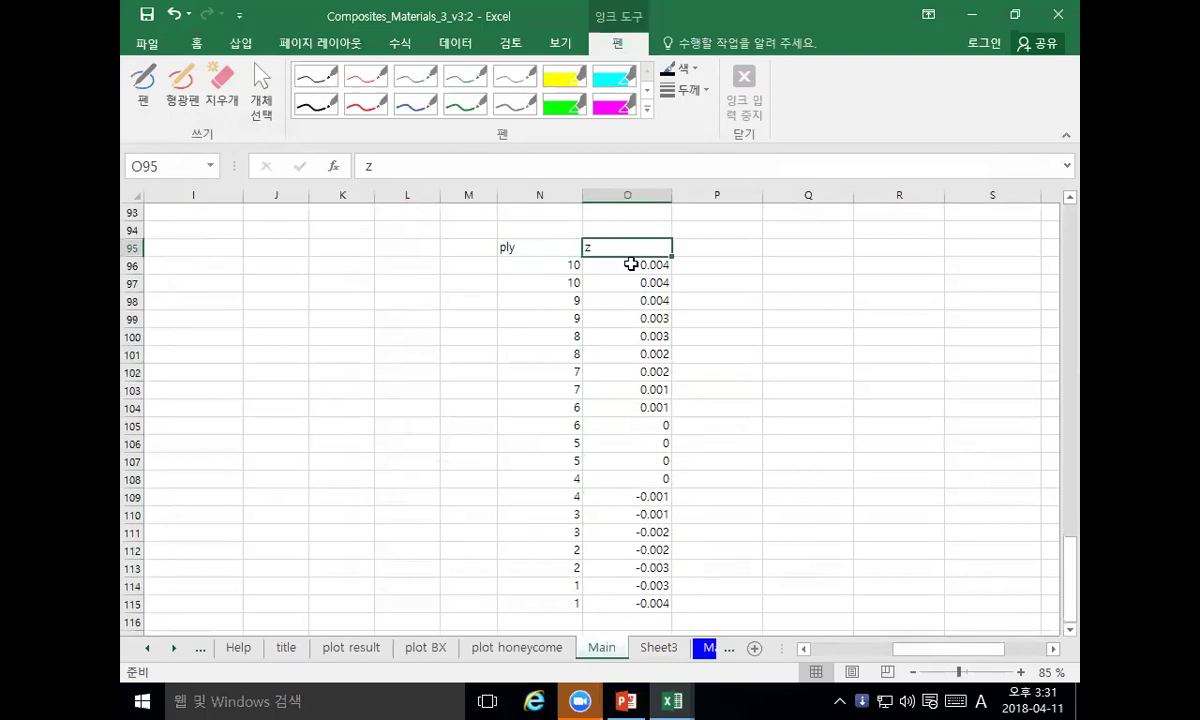
click(695, 252)
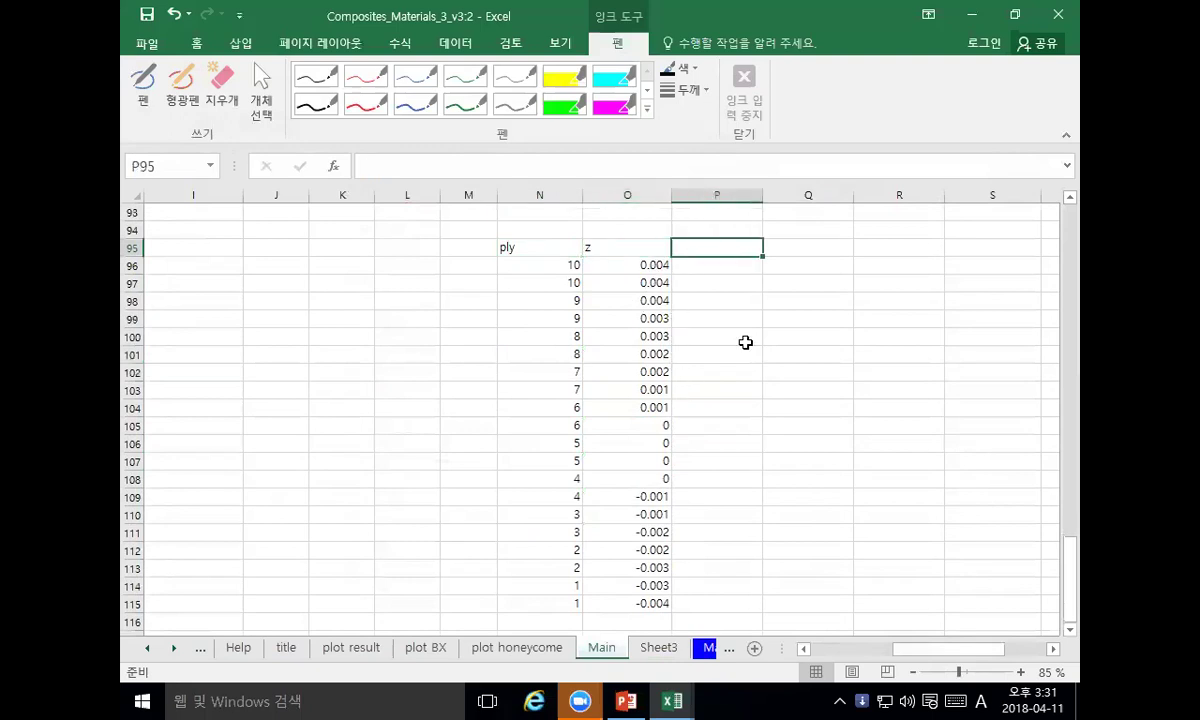
text(sig_x)
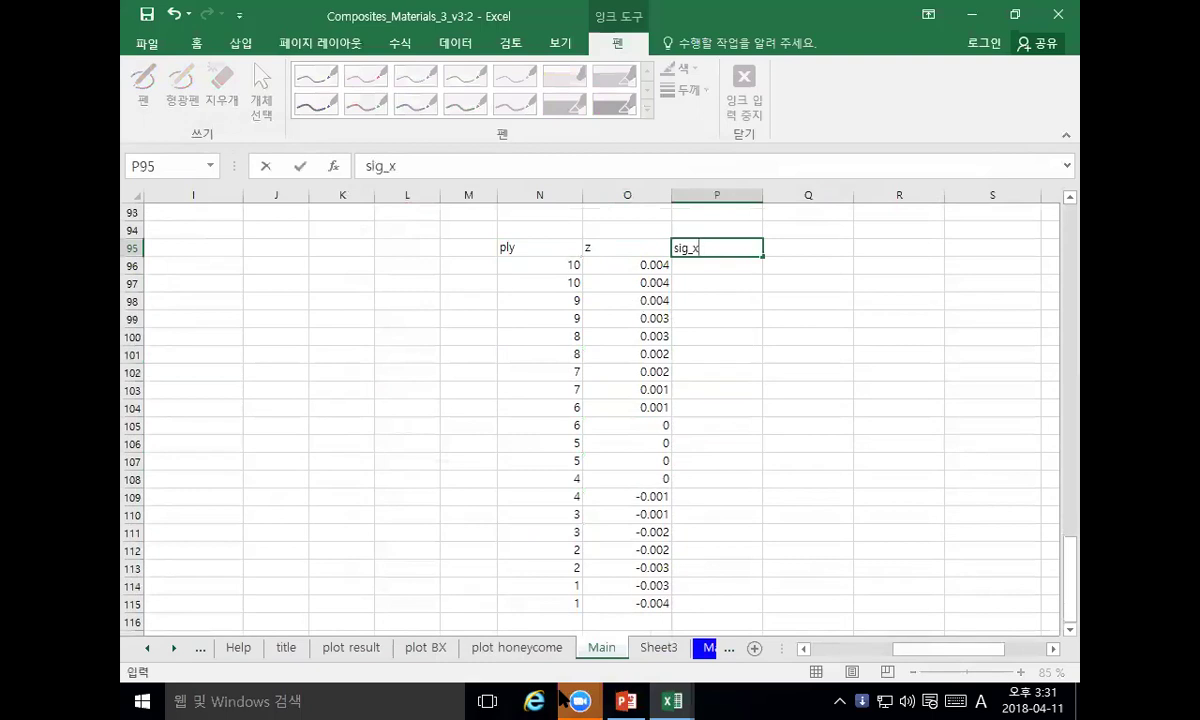
key(Return)
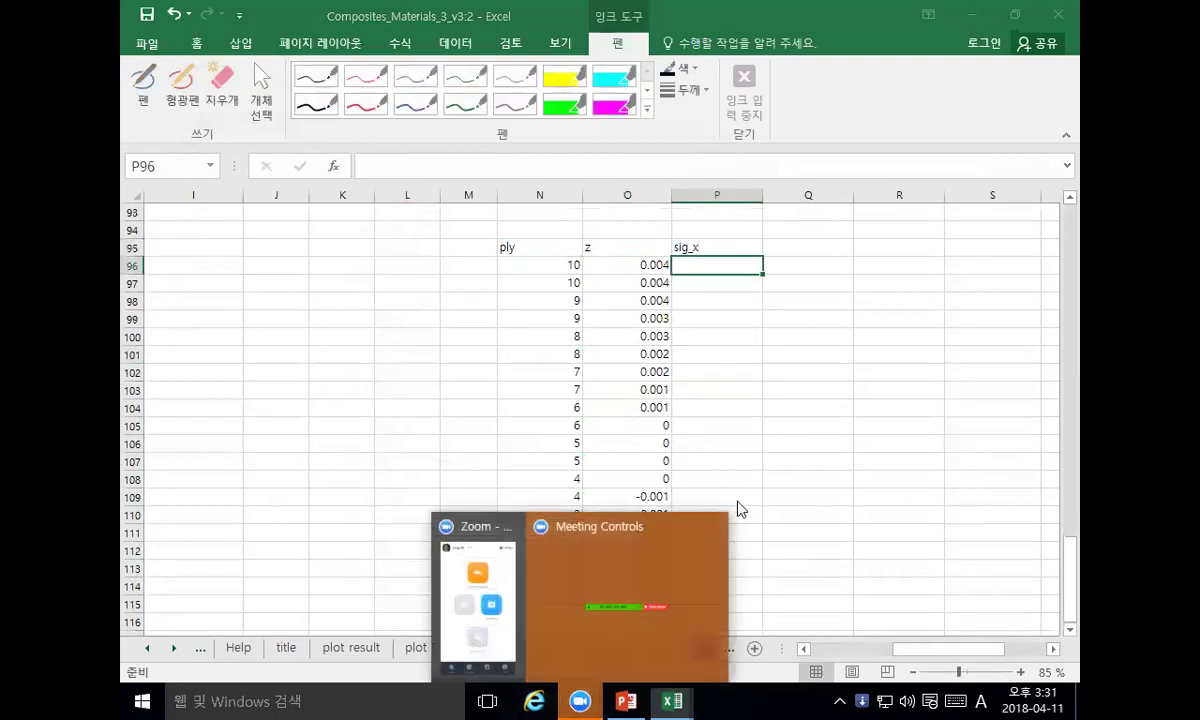
Step: Create named ranges for the stress rows sx_k to ss_k1 in B87:L92 from their left-column labels
scroll(706, 451, down, 1)
scroll(600, 442, up, 7)
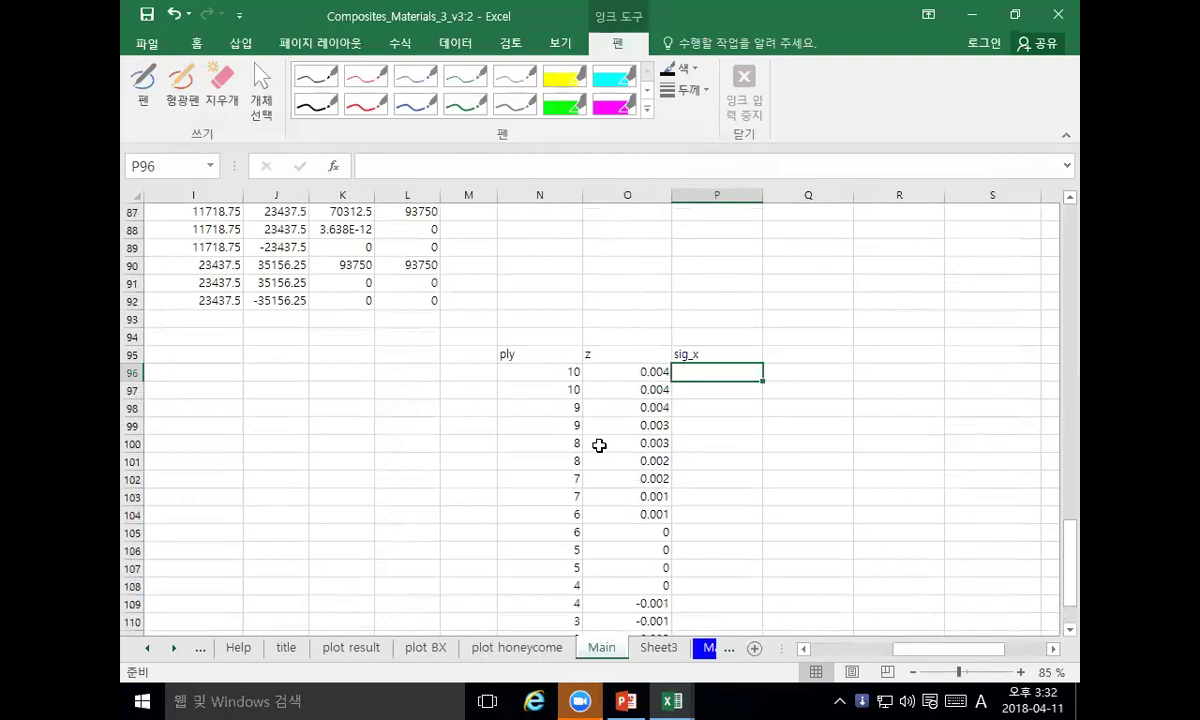
drag(951, 650, 770, 650)
click(190, 425)
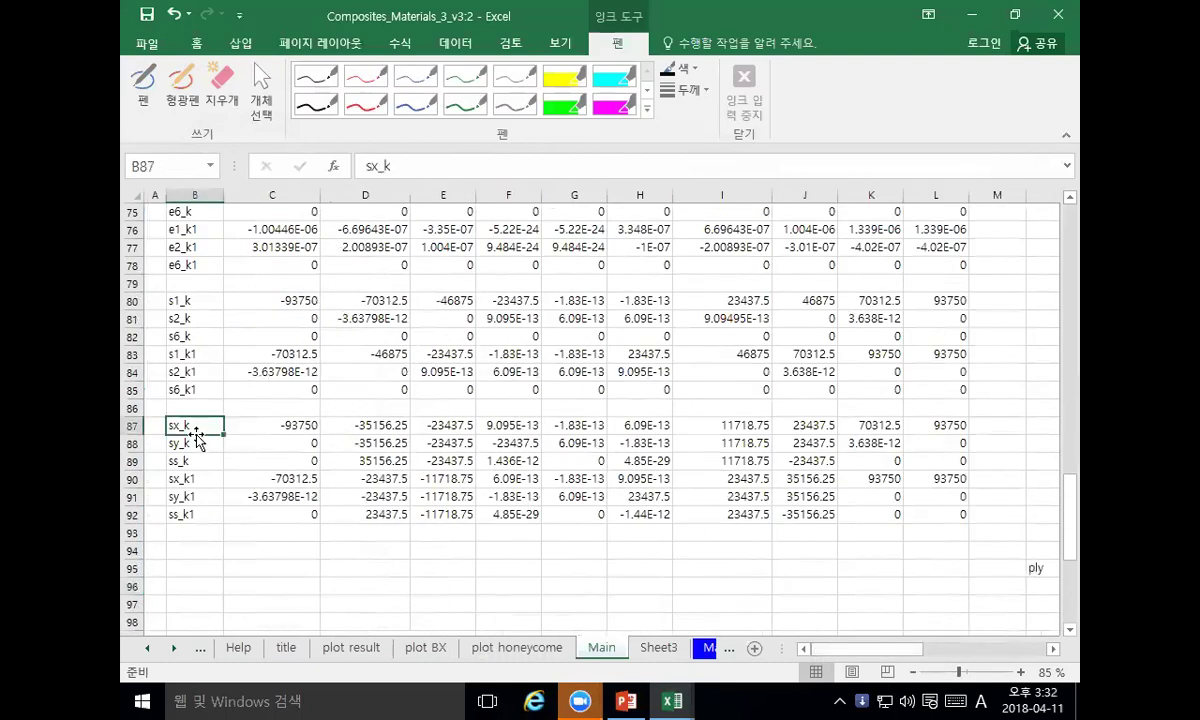
drag(278, 426, 950, 425)
drag(175, 426, 955, 514)
click(398, 44)
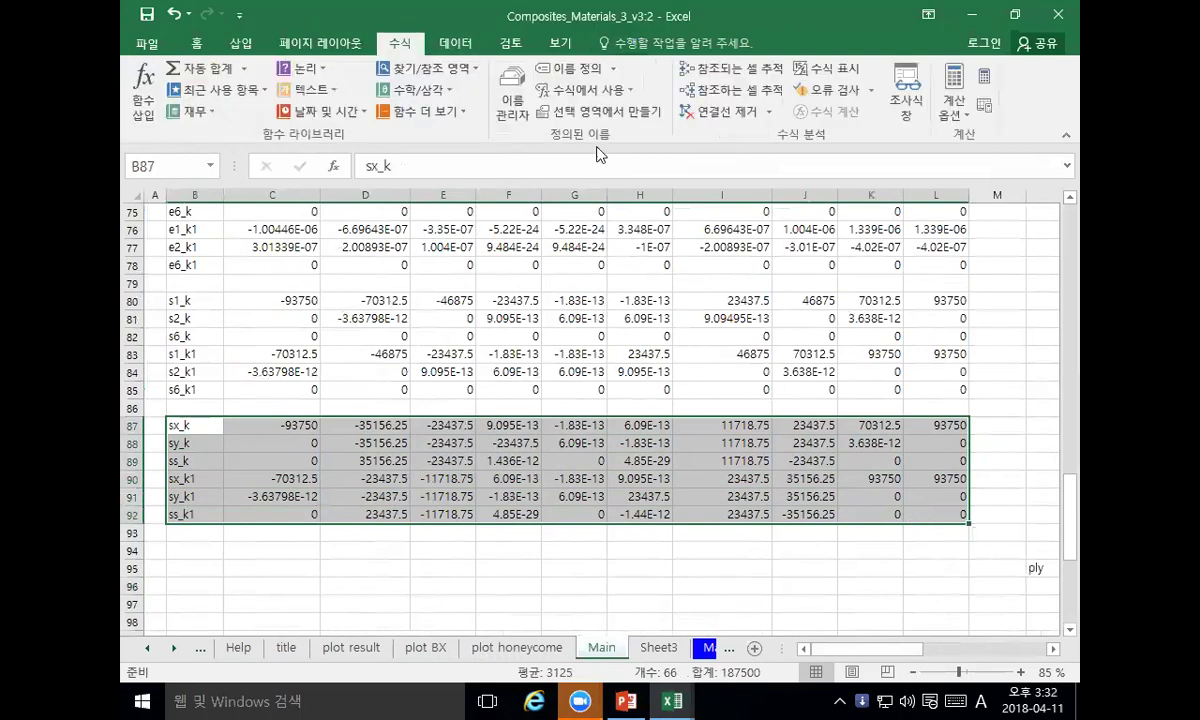
click(598, 110)
click(596, 401)
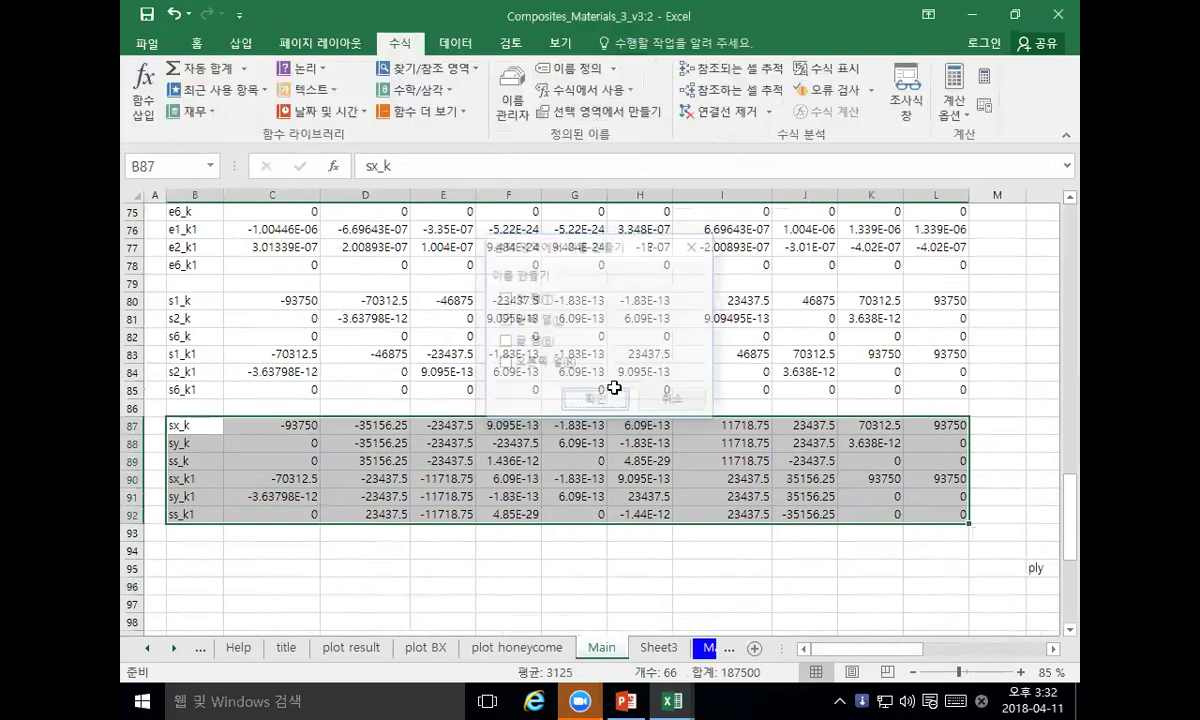
Step: Enter =INDEX(sx_k,N115) in P115 as the sig_x value for the lowest row of ply 1
scroll(621, 379, down, 7)
scroll(621, 379, up, 6)
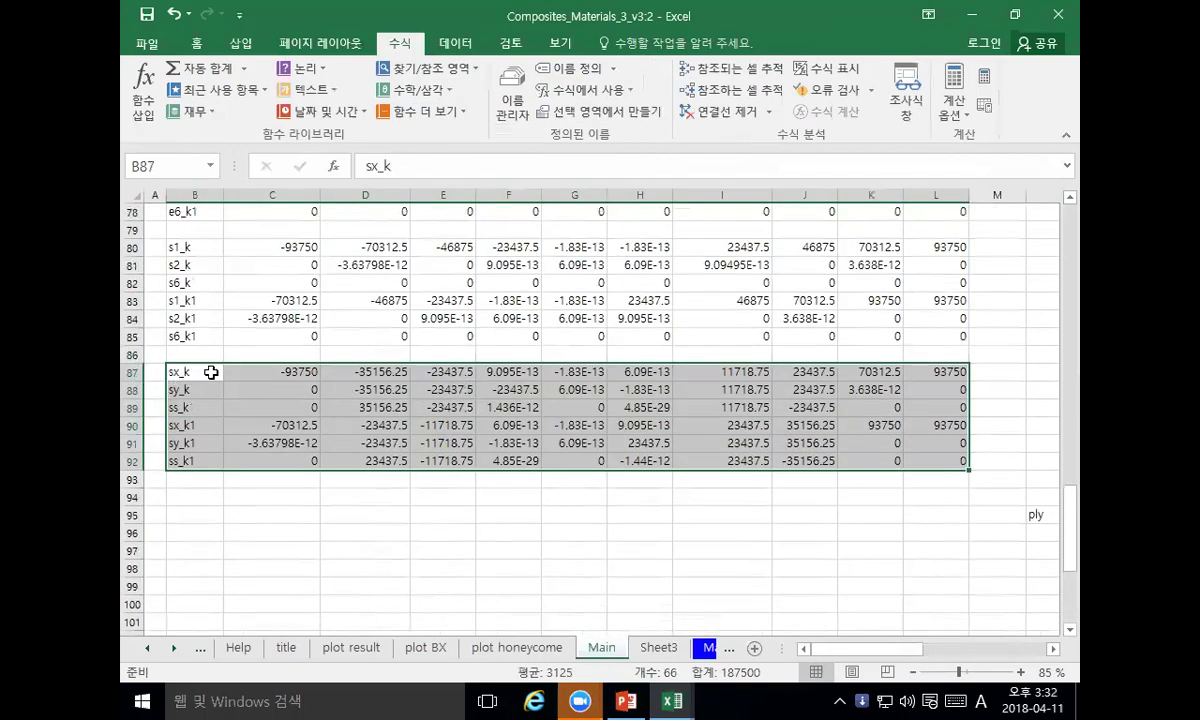
click(205, 426)
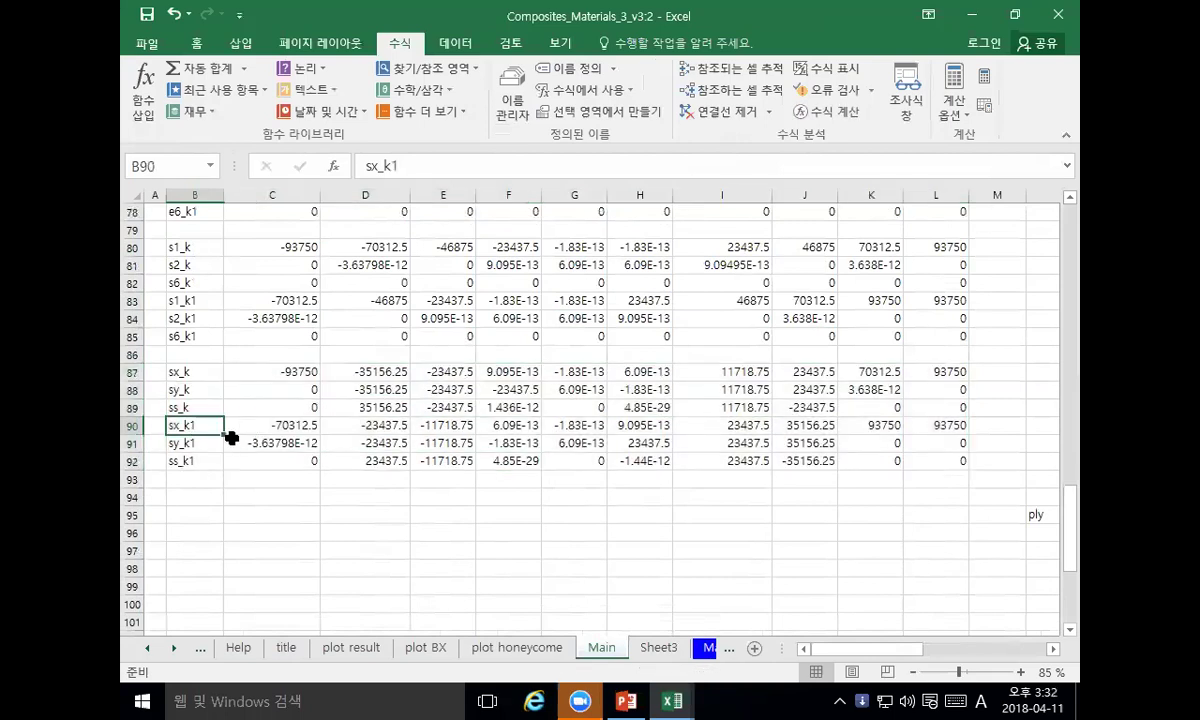
scroll(884, 645, right, 6)
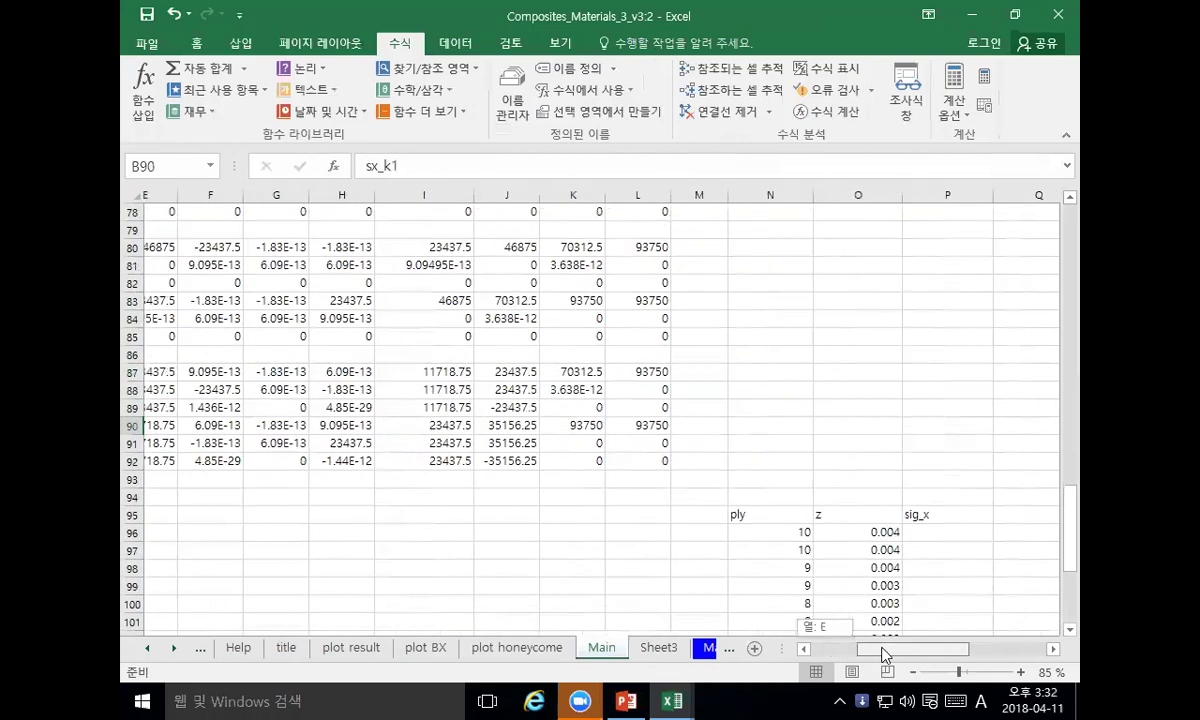
scroll(845, 549, down, 6)
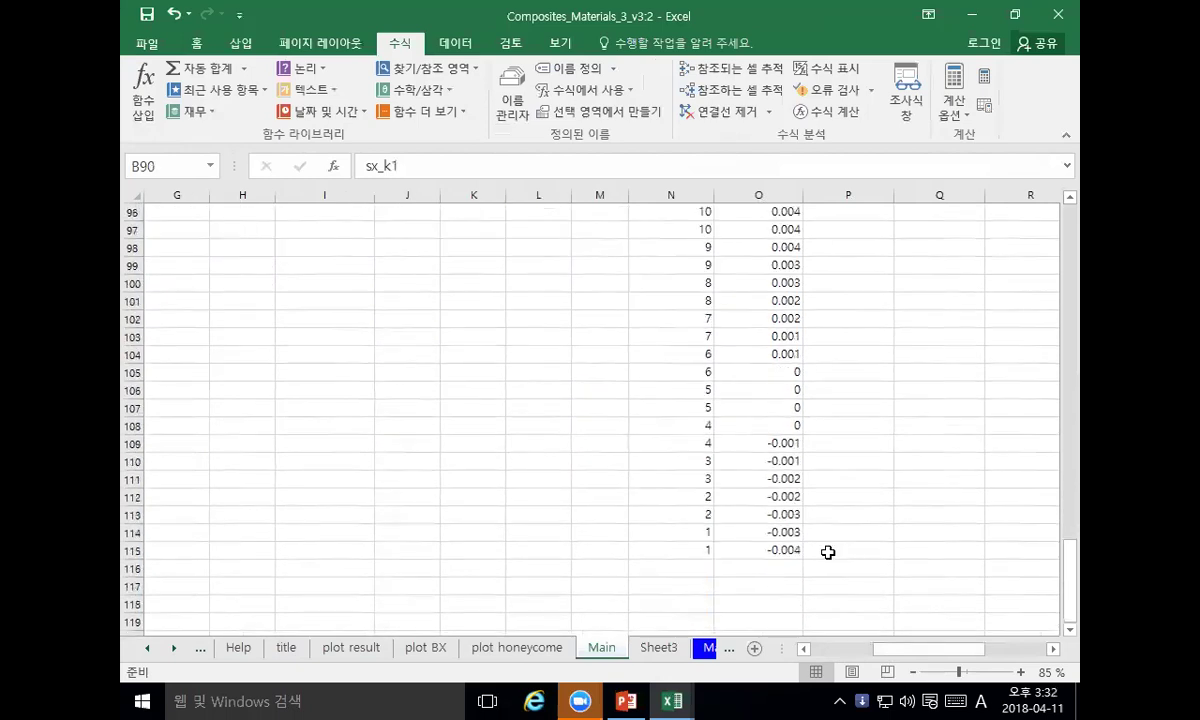
click(830, 551)
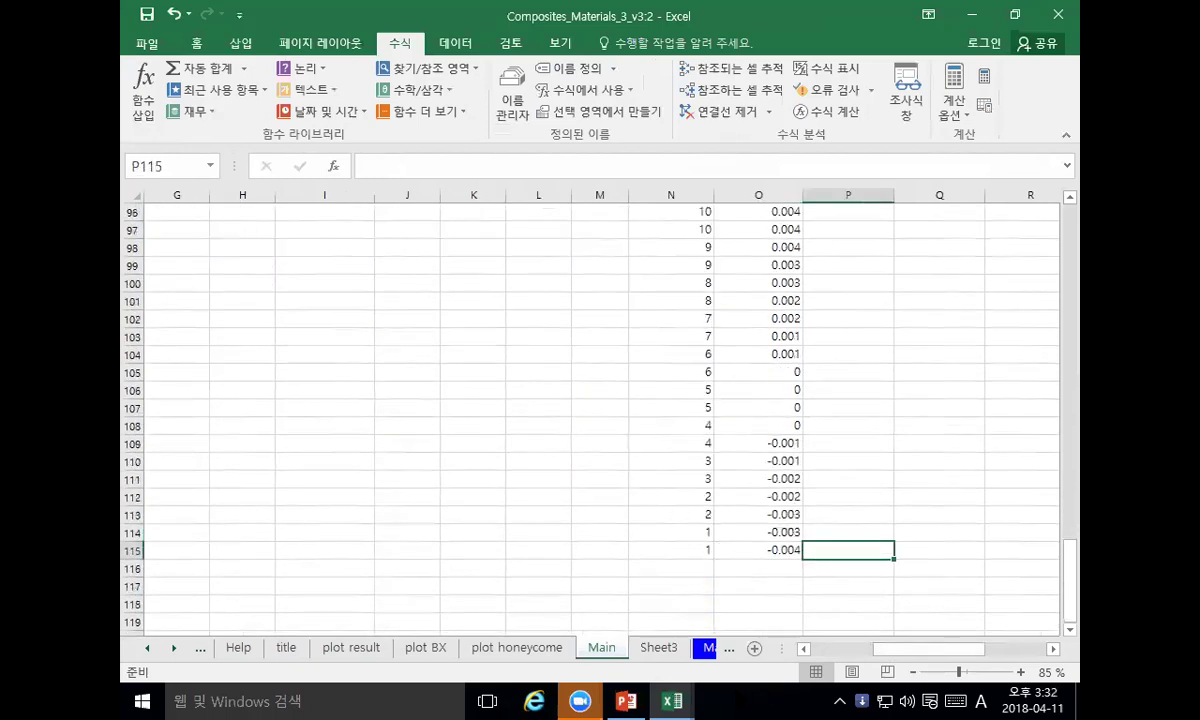
text(=index(si)
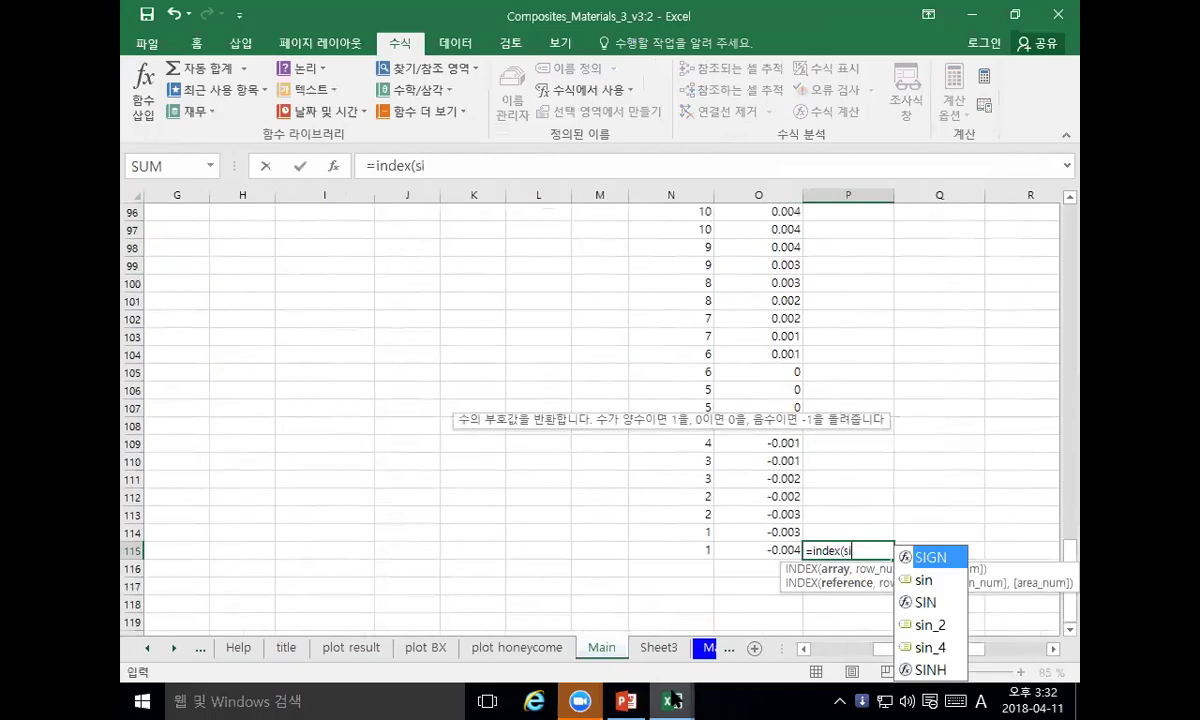
key(BackSpace)
text(x)
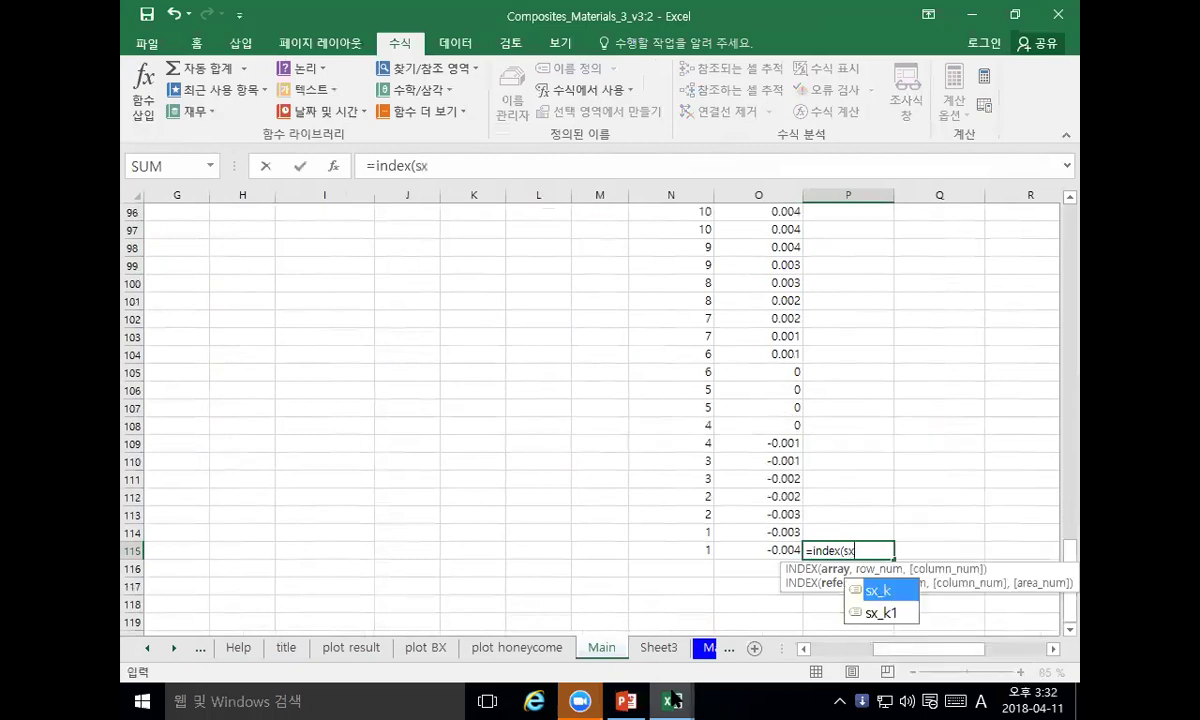
text(_k,)
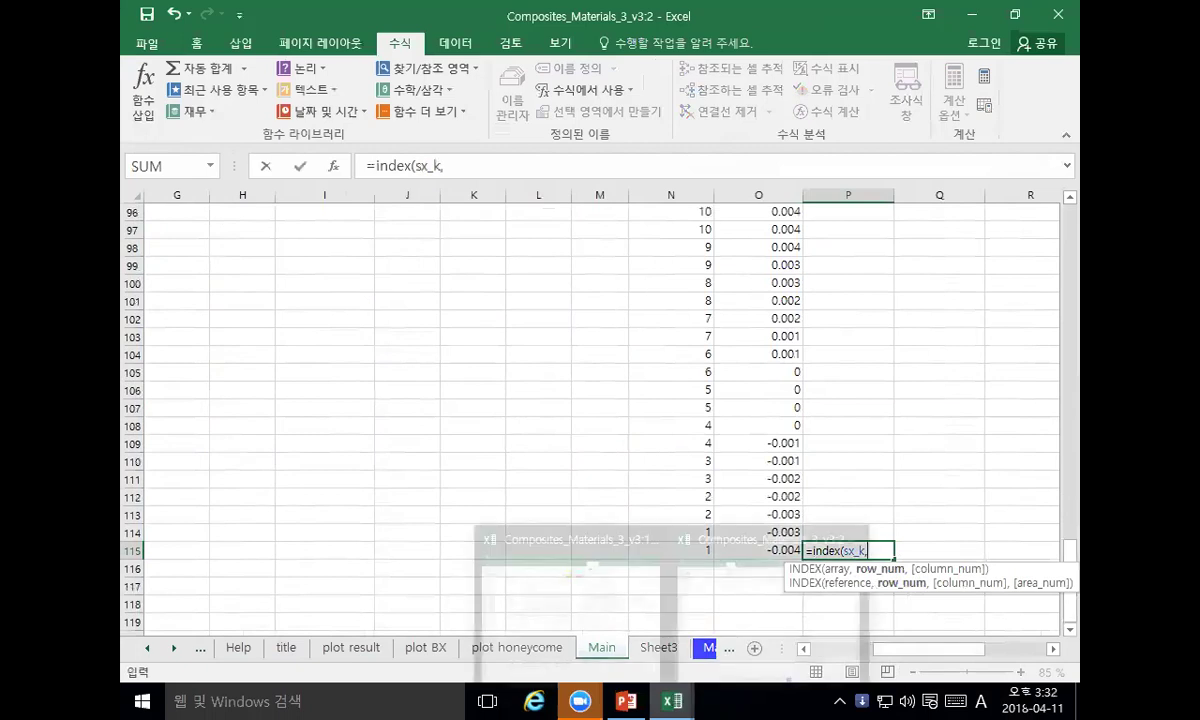
click(680, 551)
text())
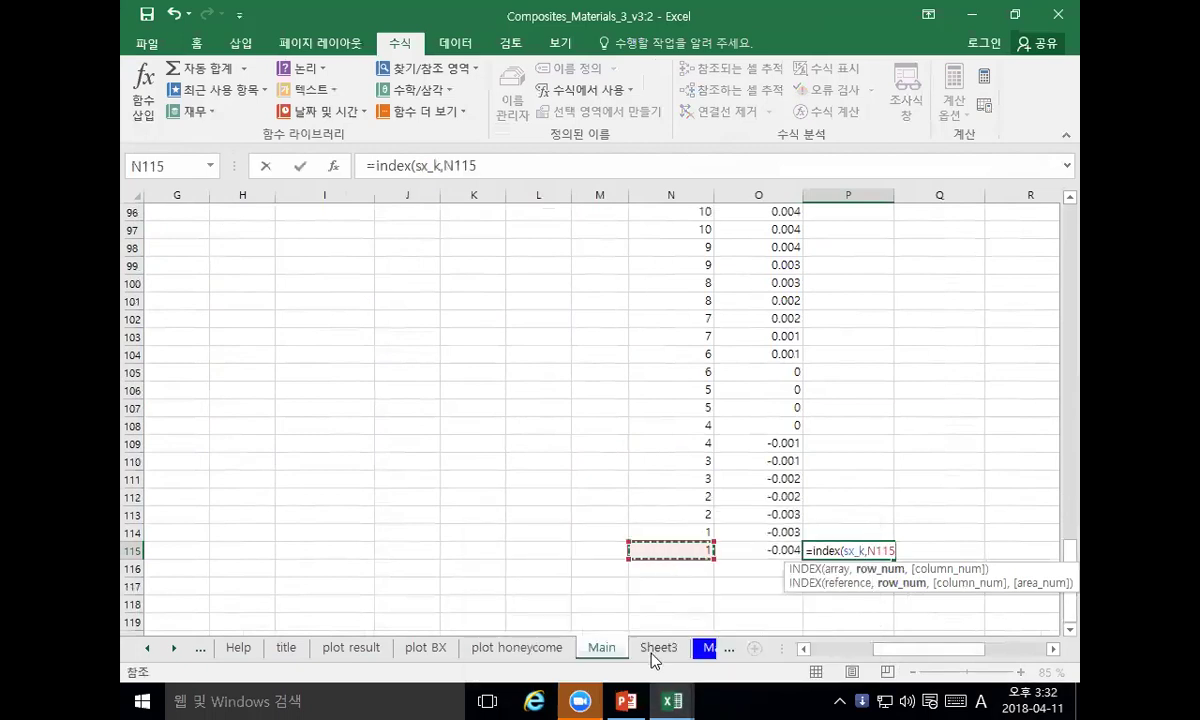
key(Return)
key(Up)
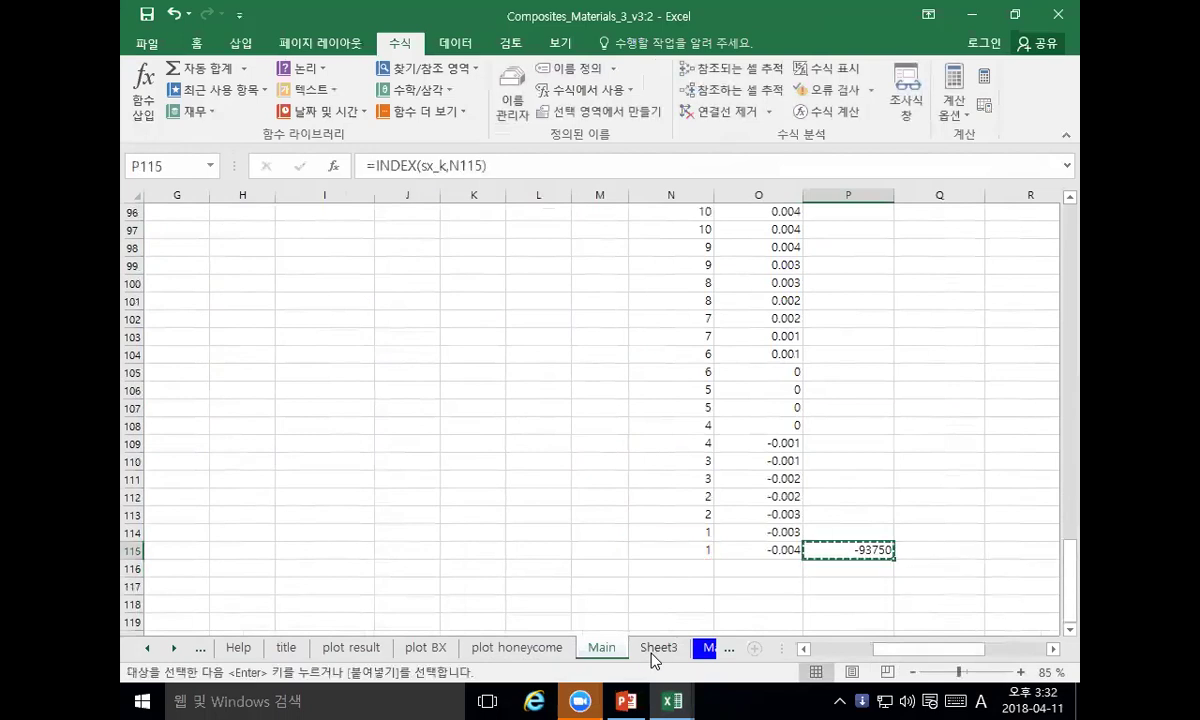
Step: Copy the sig_x formula from P115 up to P114 and change its range to sx_k1, giving =INDEX(sx_k1,N114)
key(ctrl+c)
key(Up)
key(ctrl+v)
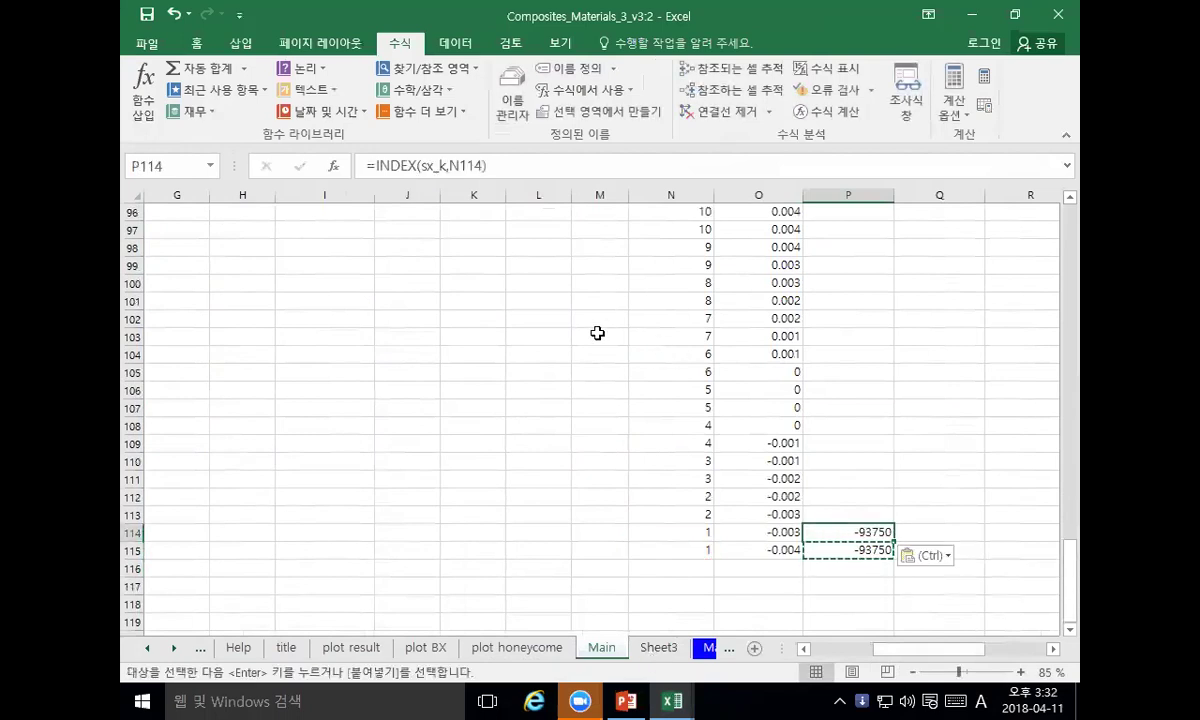
click(449, 166)
text(1)
click(447, 165)
text(1)
click(461, 172)
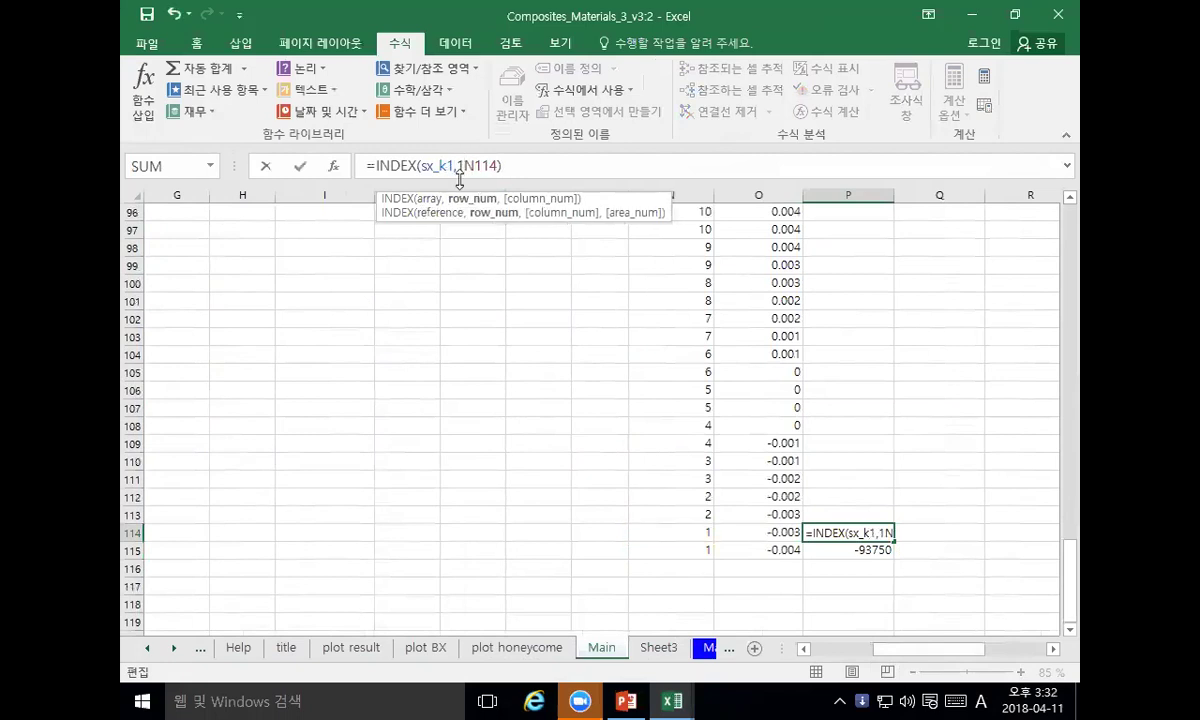
key(BackSpace)
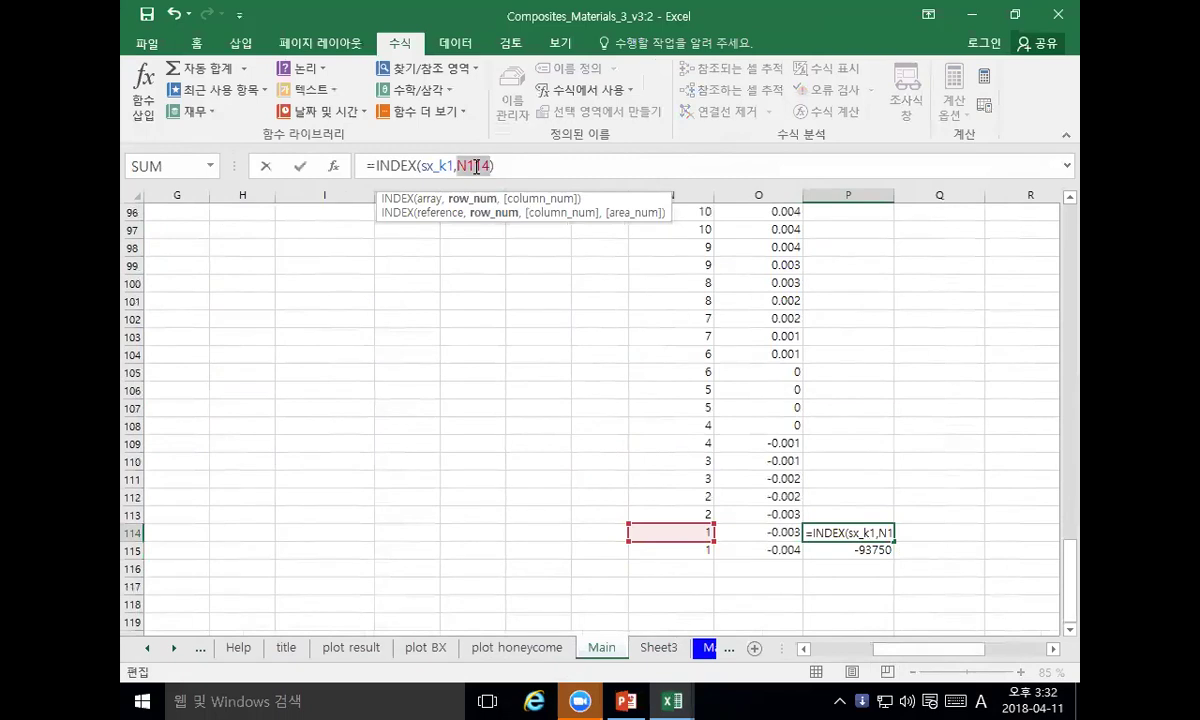
key(Return)
Step: Copy the formula pair in P114:P115 and fill the remaining sig_x rows P96:P113 with it
drag(824, 531, 825, 552)
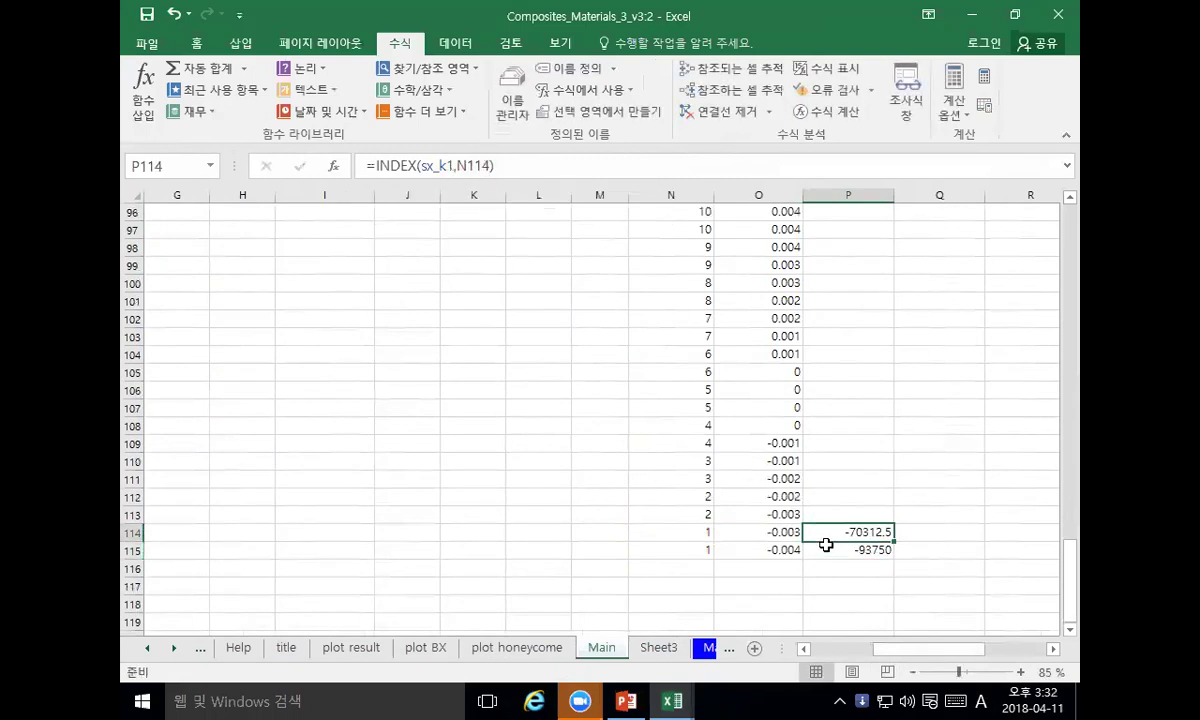
key(ctrl+c)
scroll(836, 480, up, 3)
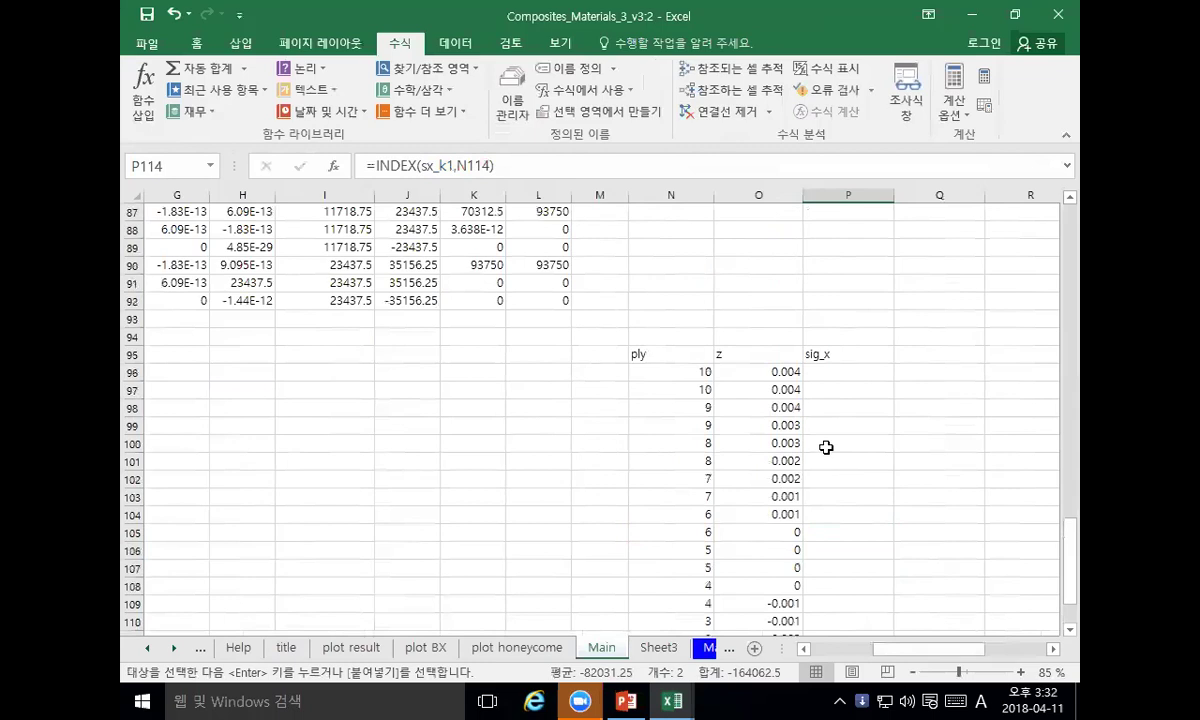
drag(839, 374, 847, 424)
scroll(847, 424, down, 4)
key(ctrl+v)
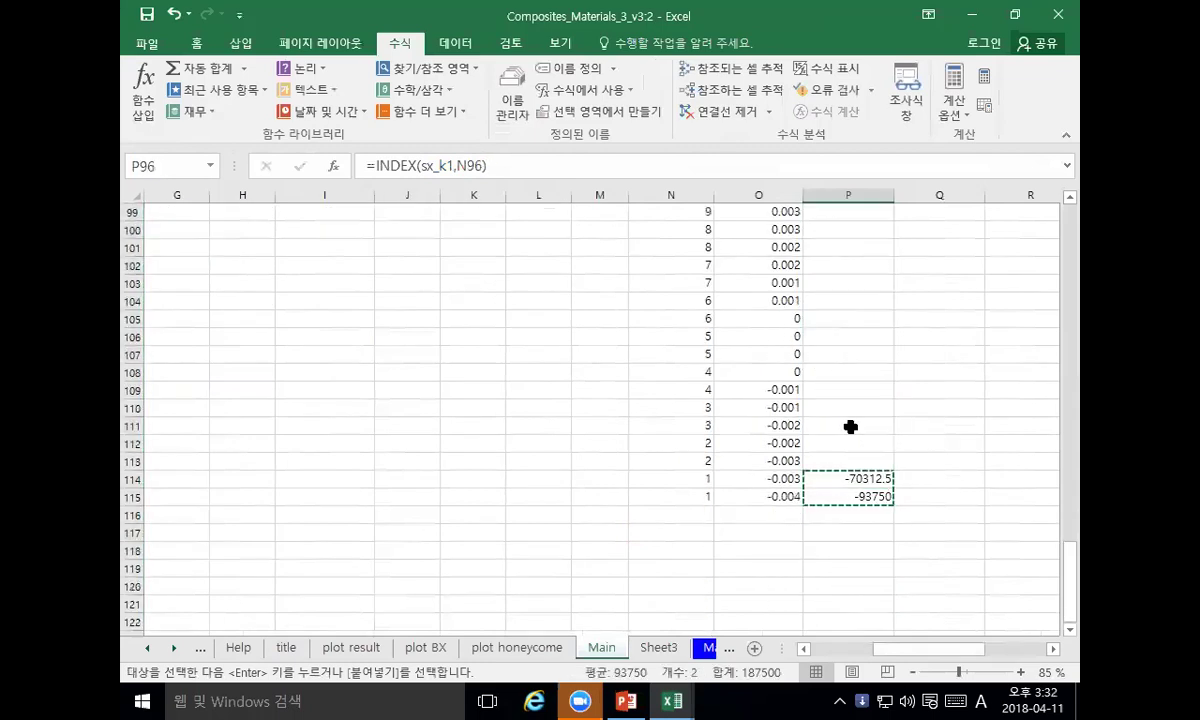
click(855, 483)
drag(855, 483, 841, 246)
key(ctrl+v)
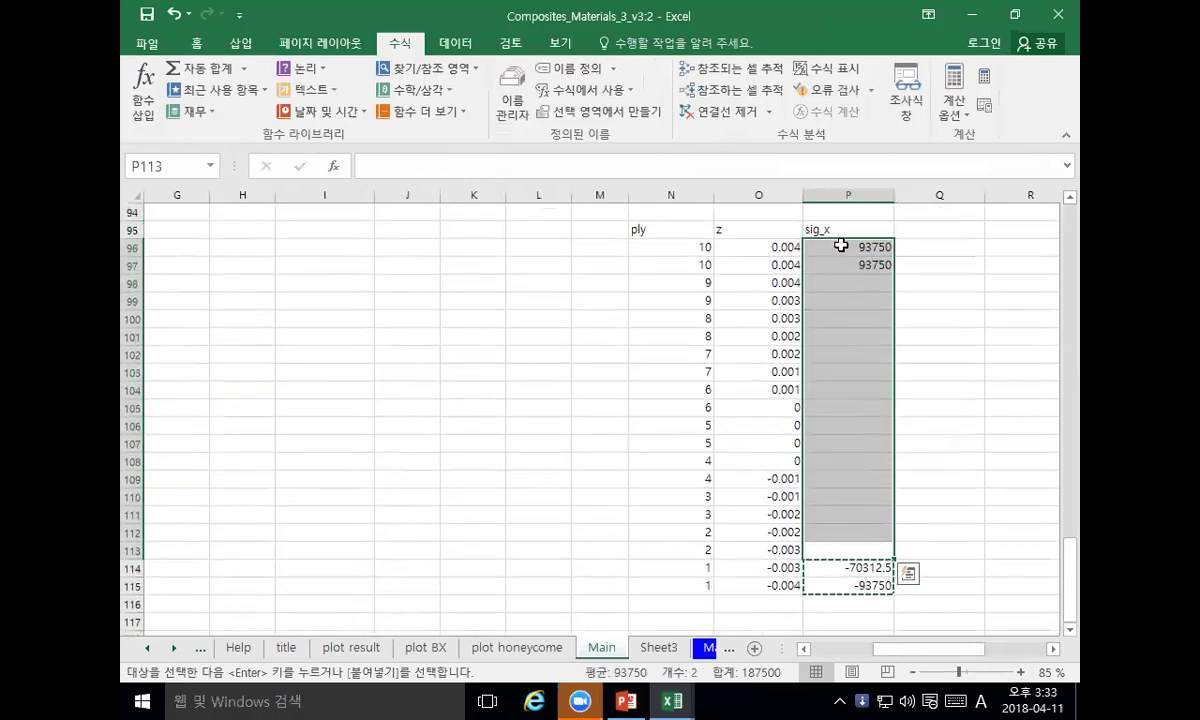
click(846, 425)
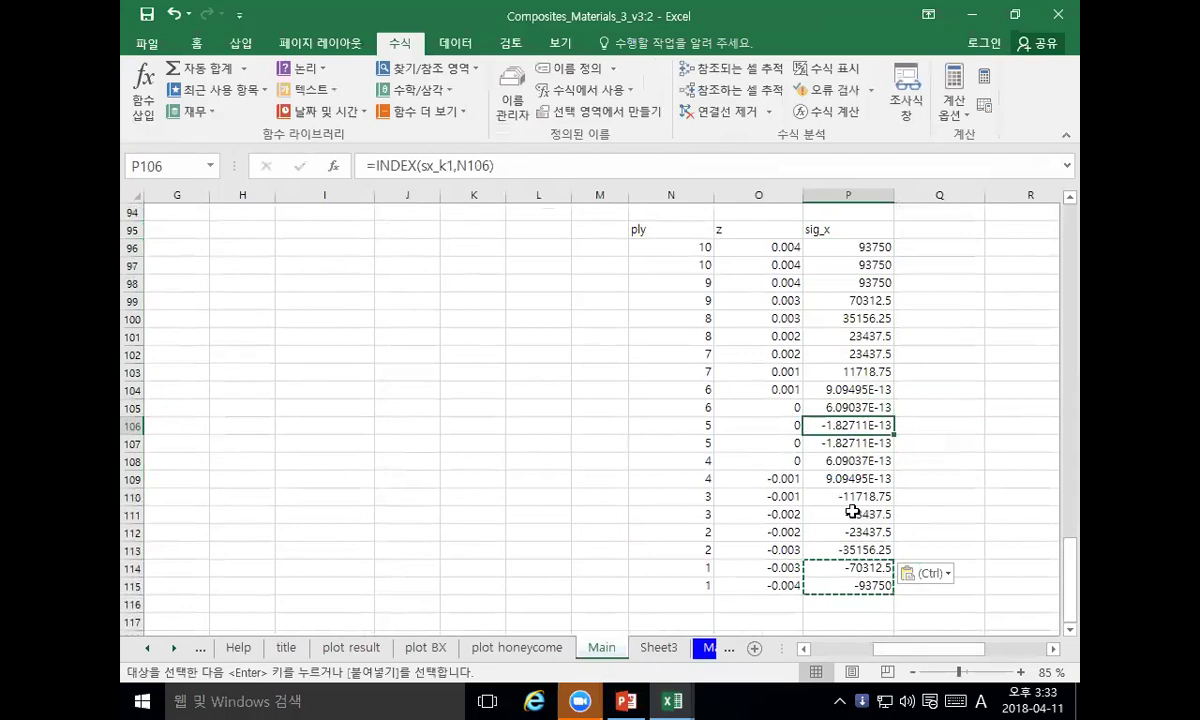
Step: Try plotting O95:P115 as a straight-line scatter chart with z on the horizontal axis, then delete the chart
drag(720, 229, 817, 587)
click(243, 45)
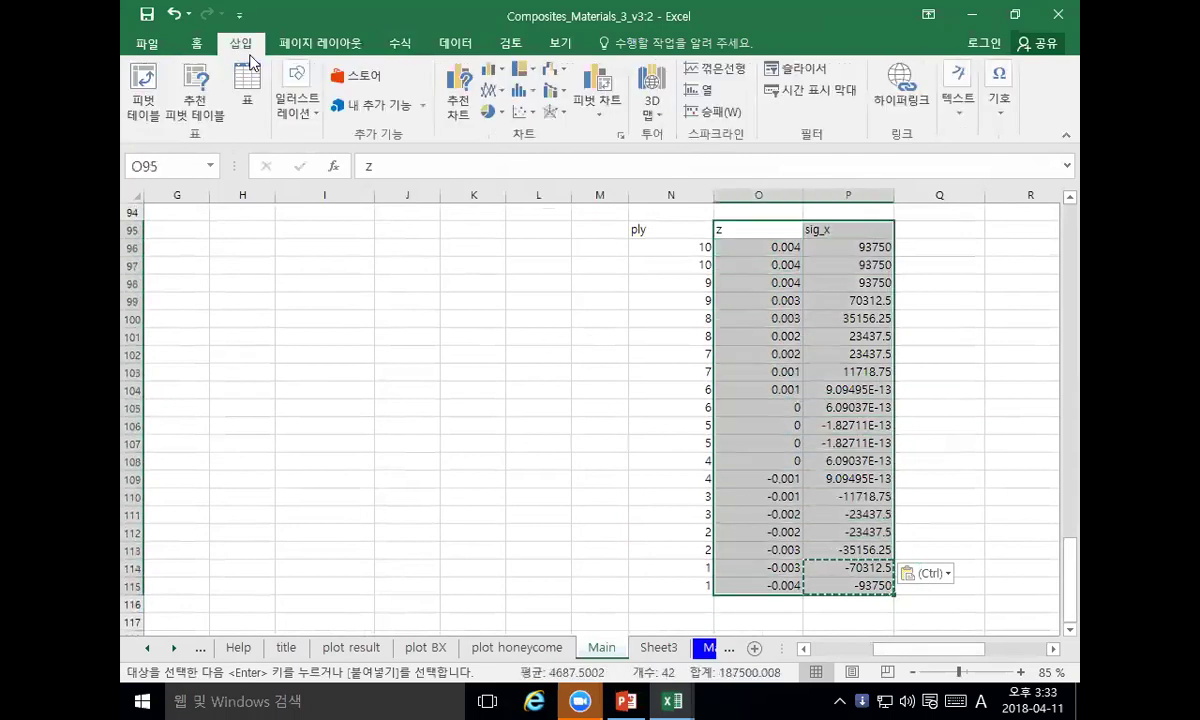
click(520, 111)
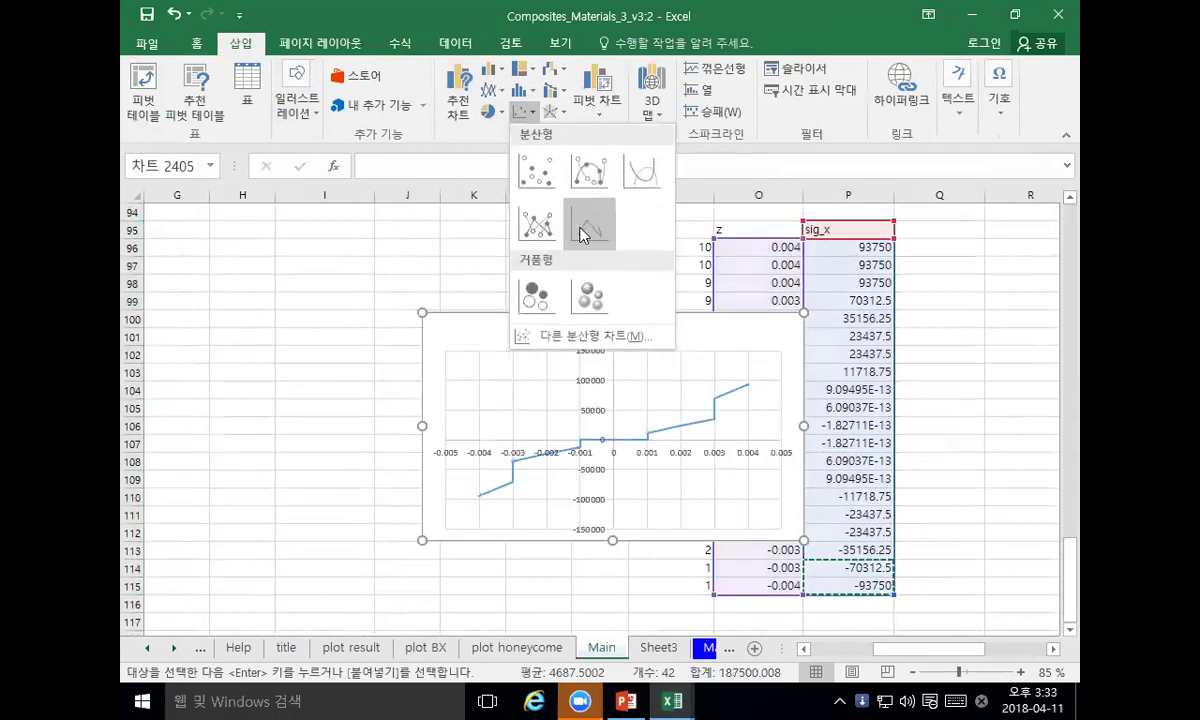
click(583, 234)
drag(560, 324, 414, 226)
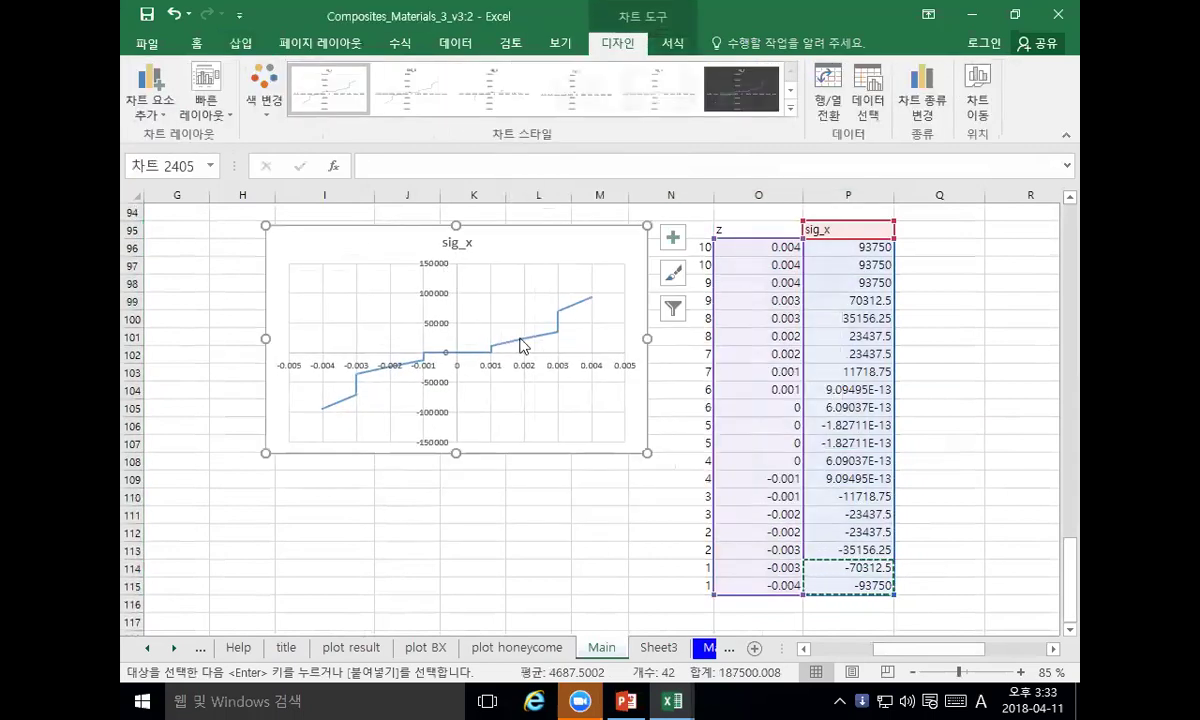
drag(647, 453, 637, 557)
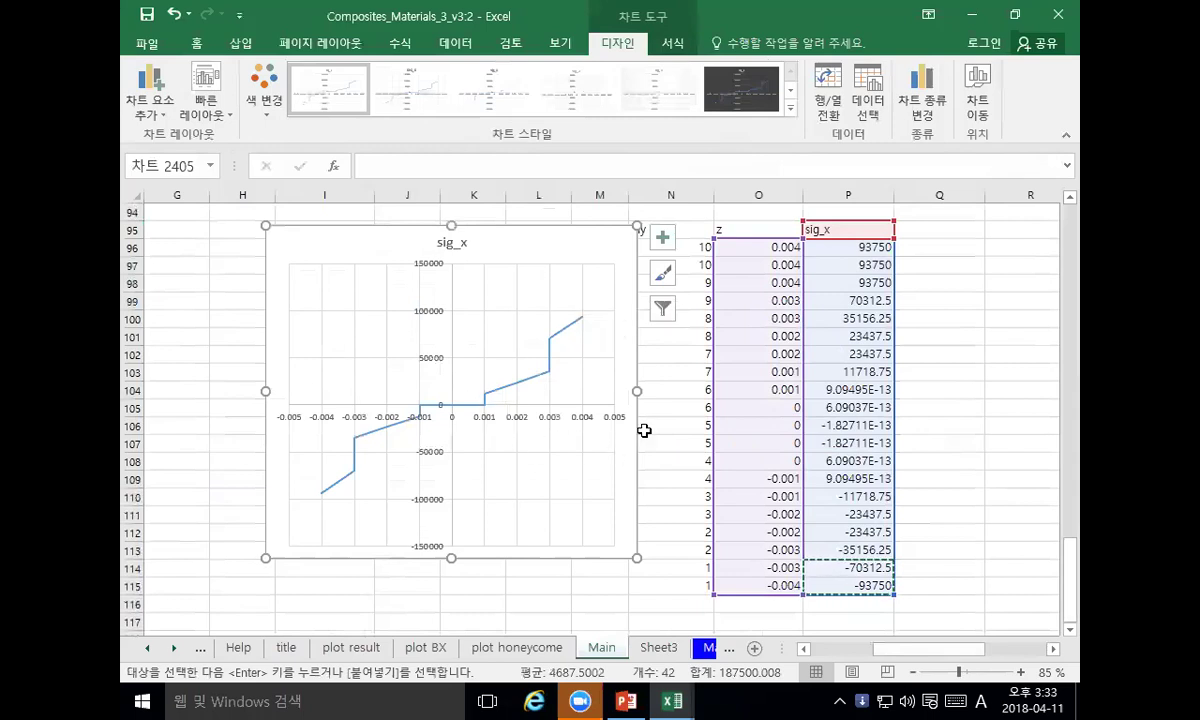
key(Delete)
Step: Move the z column O95:O115 to Q95 so that it follows the sig_x column
click(900, 371)
drag(772, 237, 761, 584)
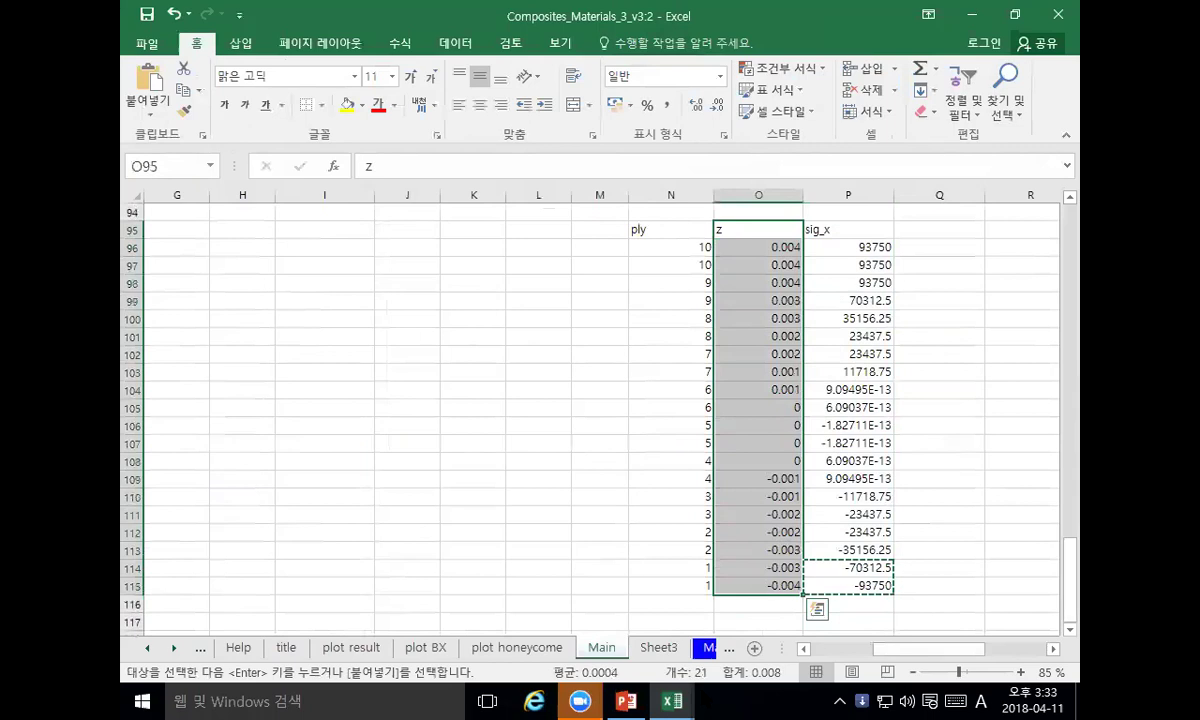
mouse_move(655, 698)
mouse_move(755, 232)
mouse_down()
mouse_move(731, 584)
mouse_move(742, 581)
mouse_up()
key(ctrl+c)
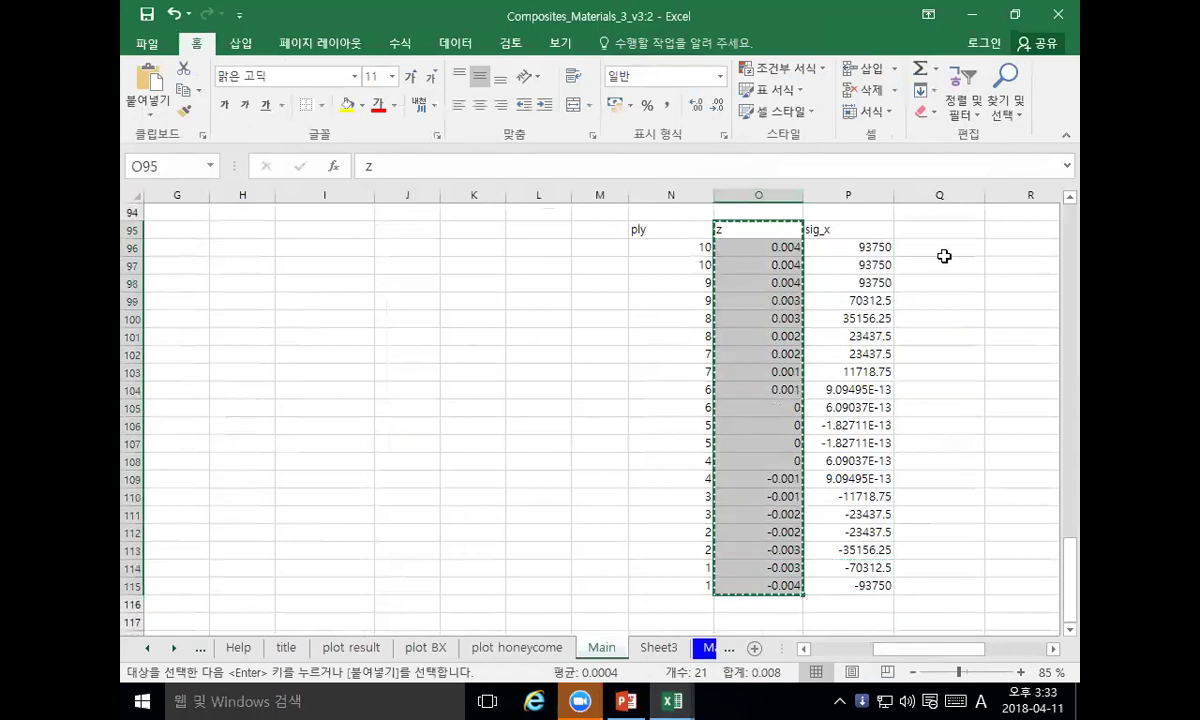
click(924, 229)
key(ctrl+v)
Step: Create range names for the sig_x and z columns in P95:Q115 from their top-row headings
drag(870, 229, 905, 584)
click(400, 43)
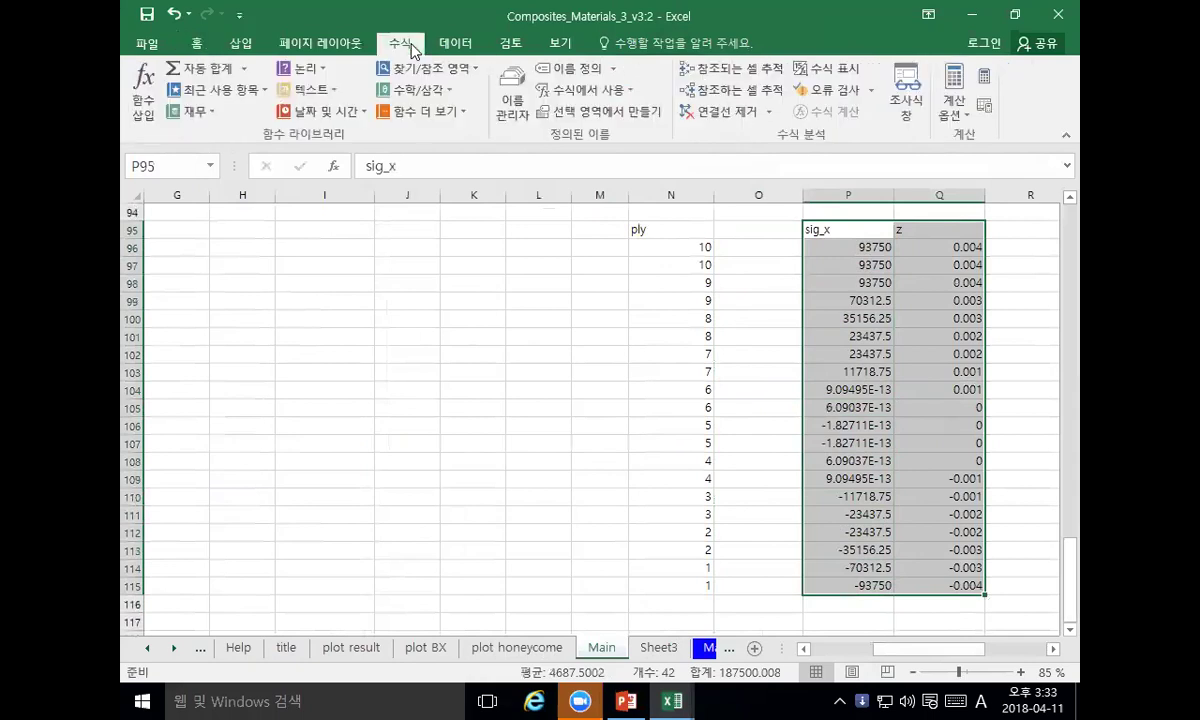
click(578, 112)
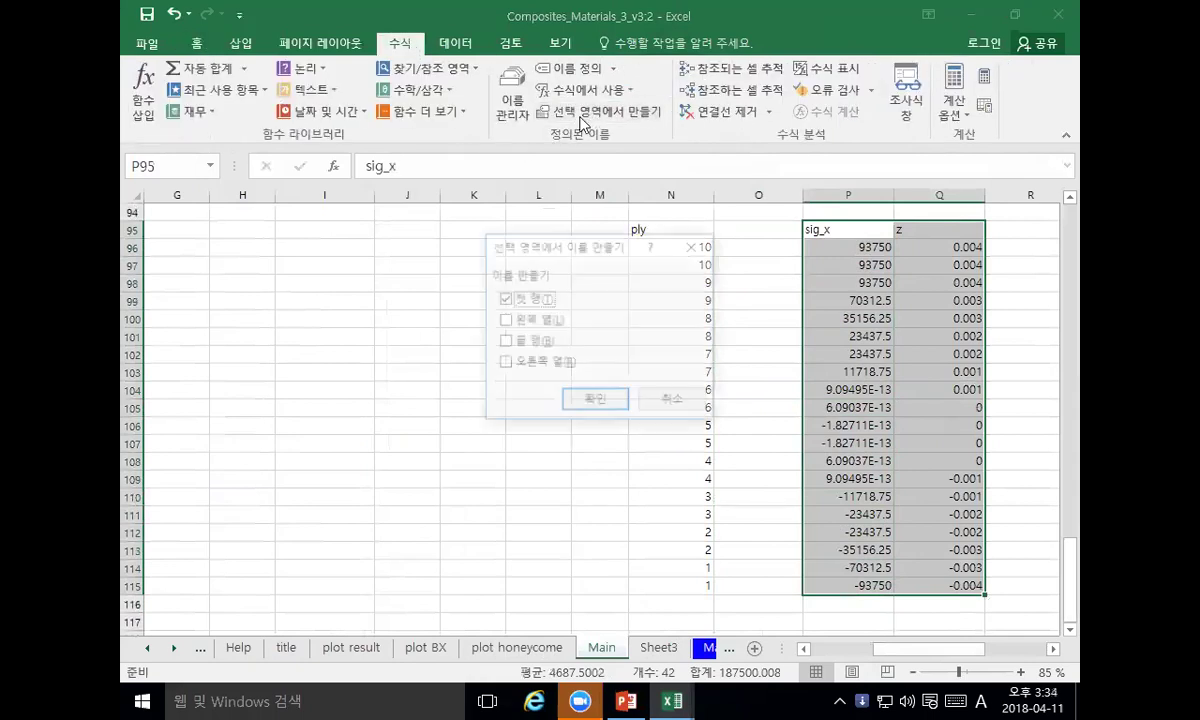
click(595, 398)
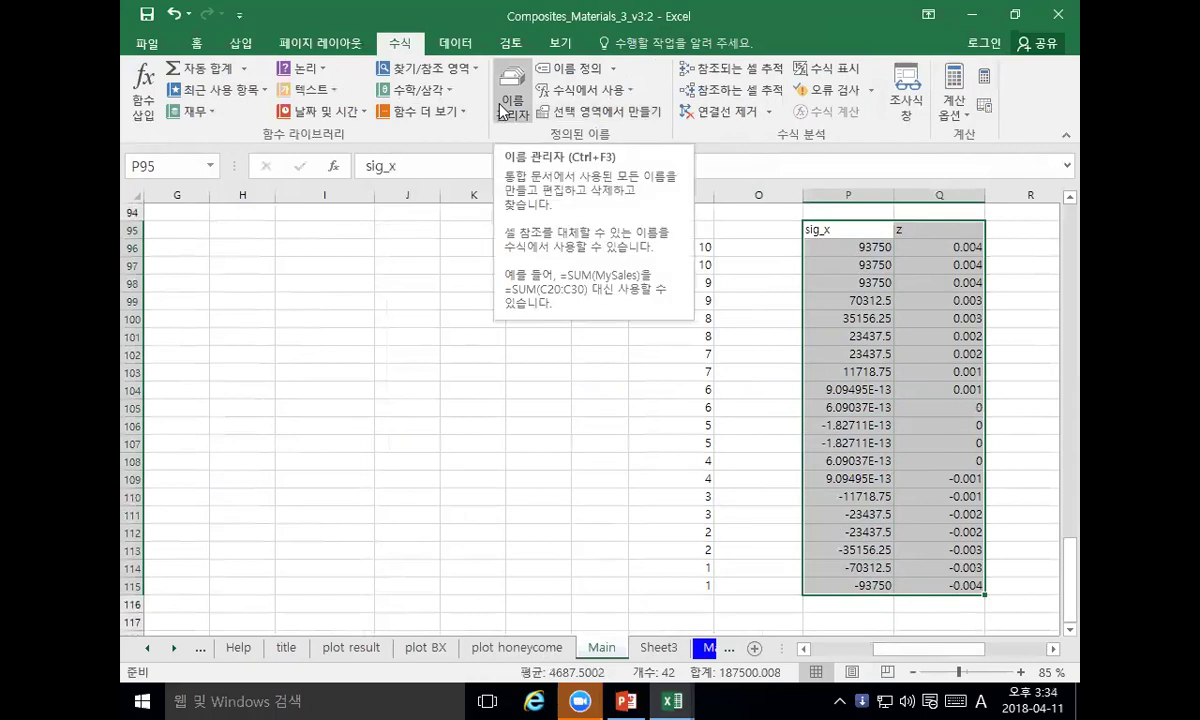
click(410, 263)
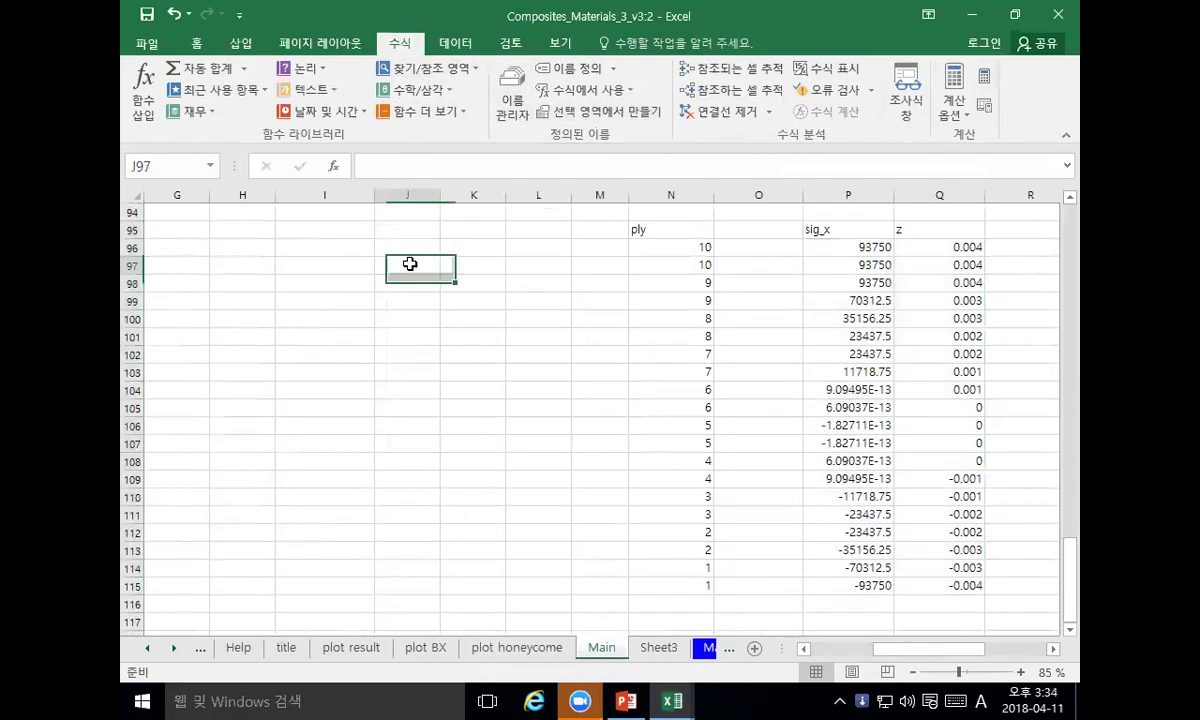
Step: Insert a scatter chart with straight lines from P95:Q115, plotting z vertically against sig_x
drag(814, 230, 924, 581)
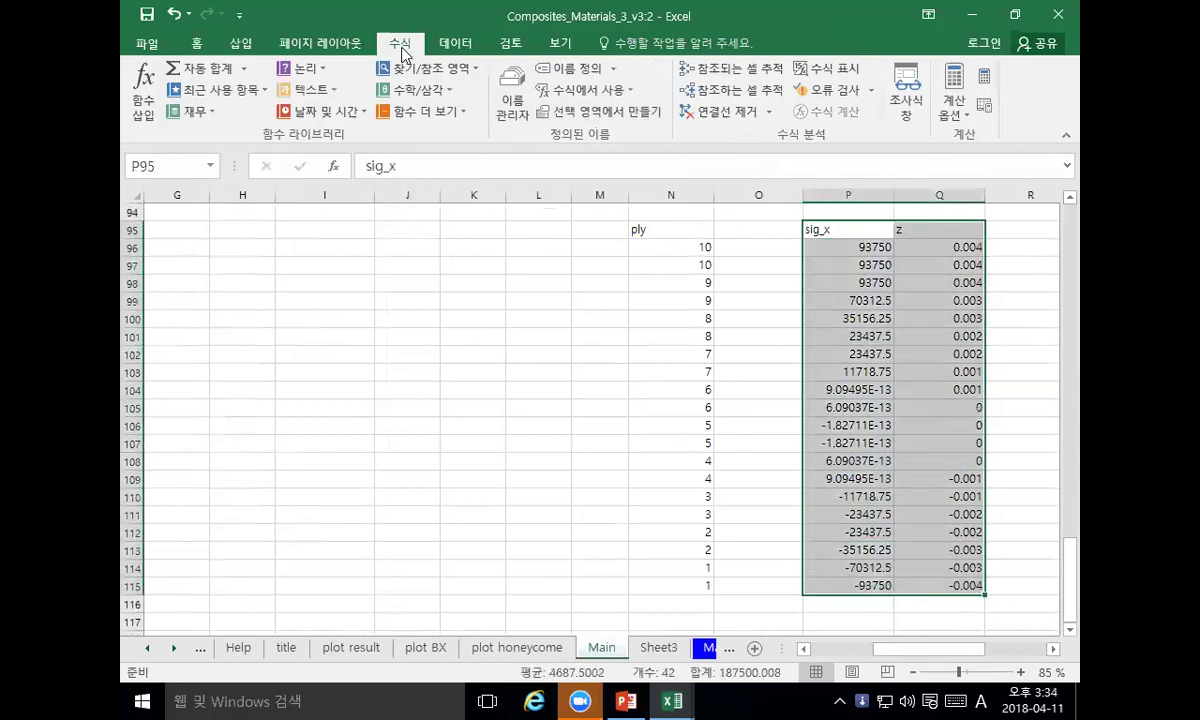
click(241, 43)
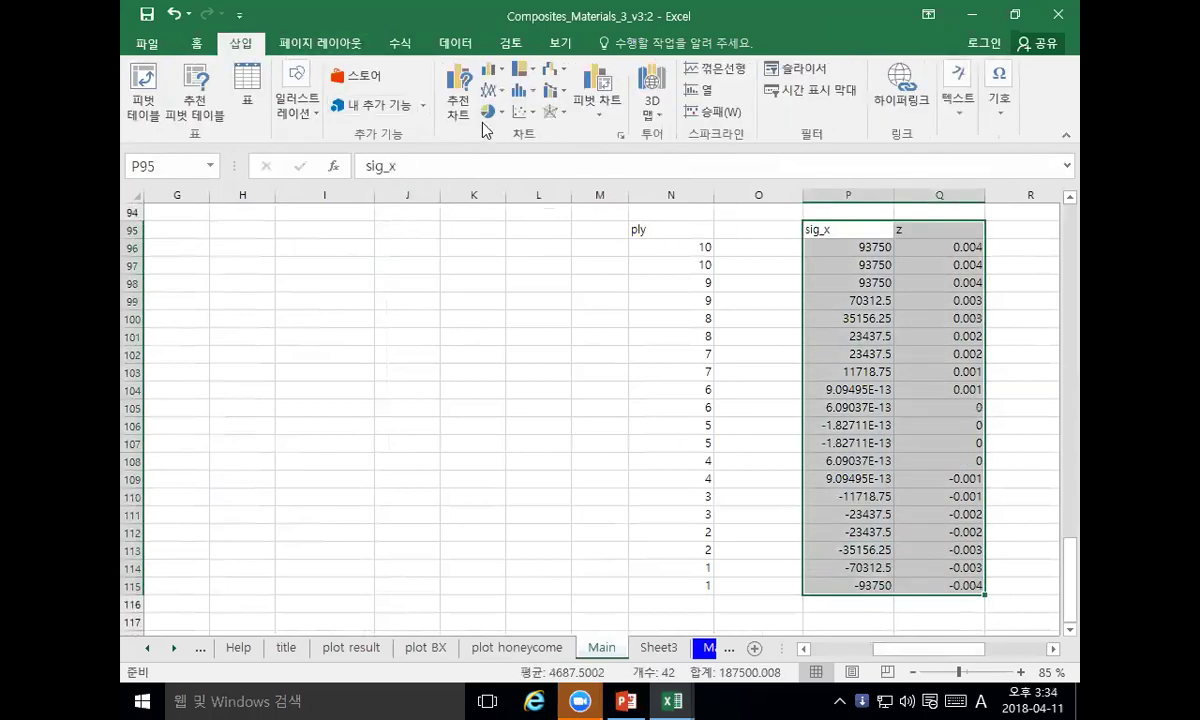
click(531, 120)
click(580, 236)
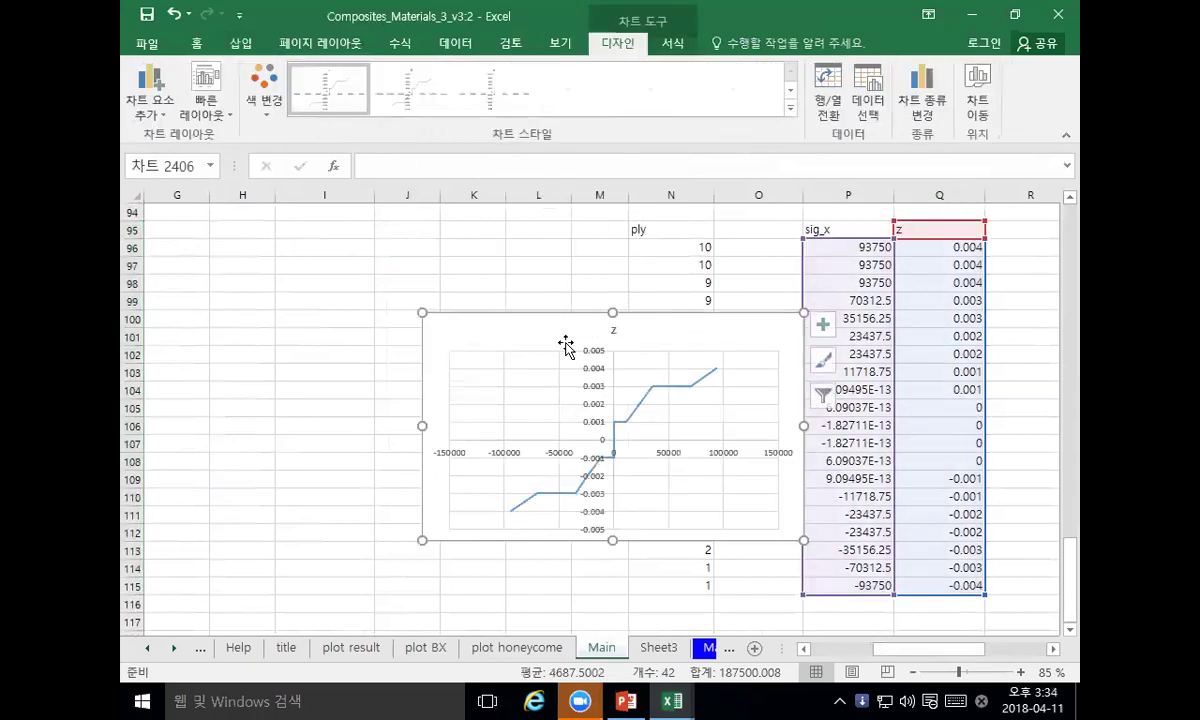
Step: Enlarge the z chart to about the height of the table and place it beside the ply column
drag(552, 317, 426, 217)
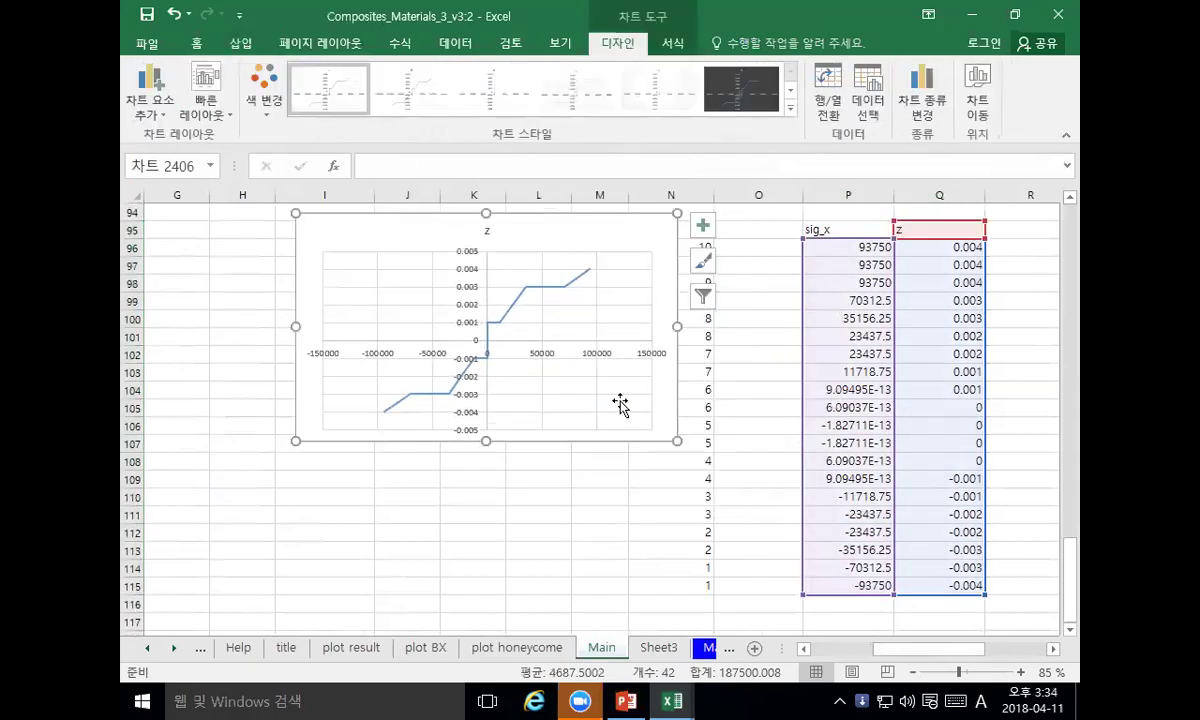
drag(674, 440, 779, 607)
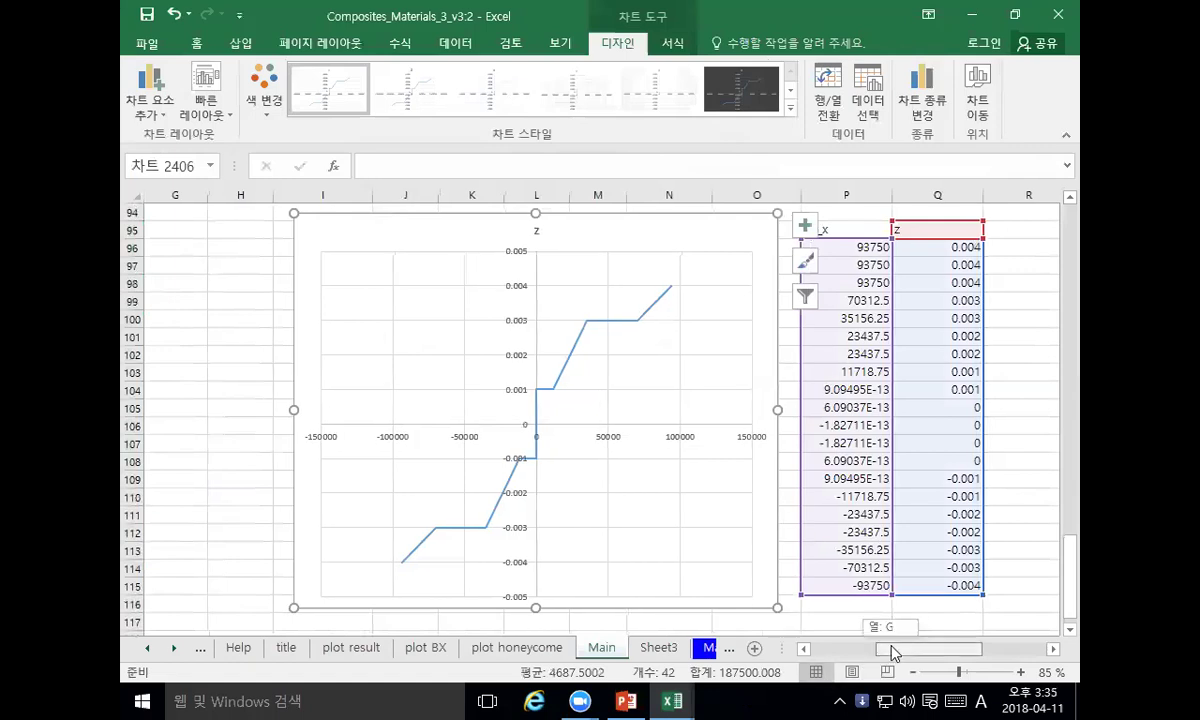
drag(669, 222, 520, 217)
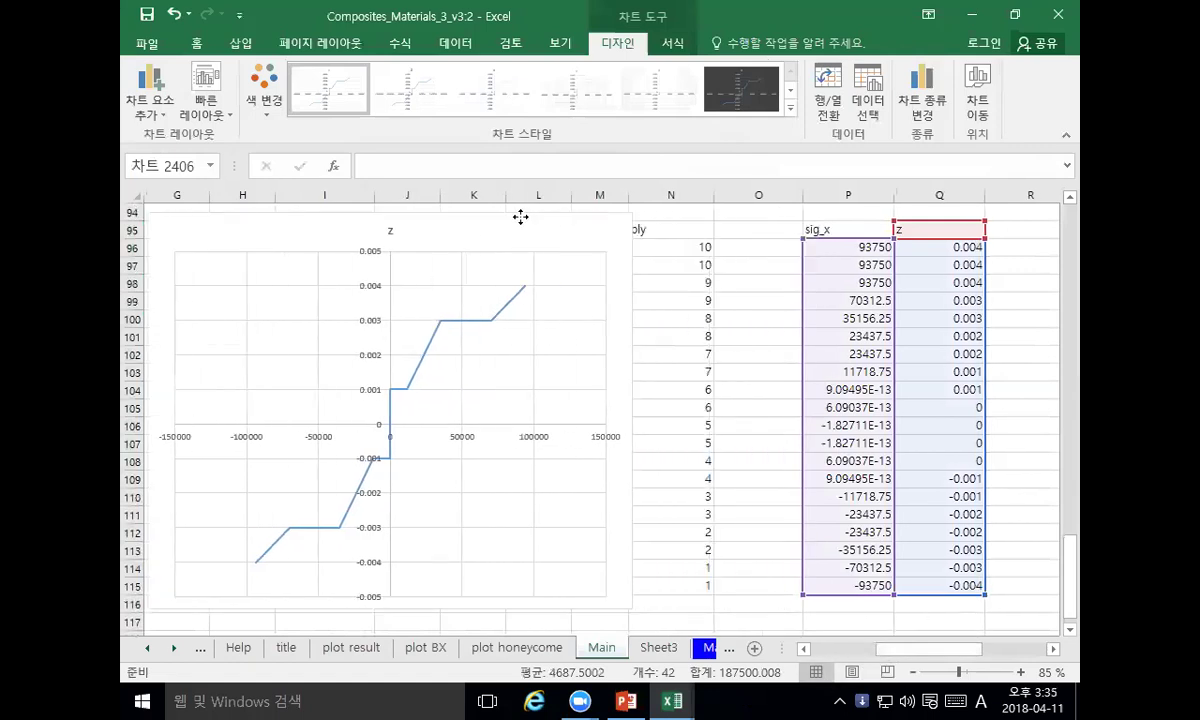
Step: Enter the heading eps_x in O95, between the ply and sig_x columns
click(730, 248)
click(755, 230)
text(ep)
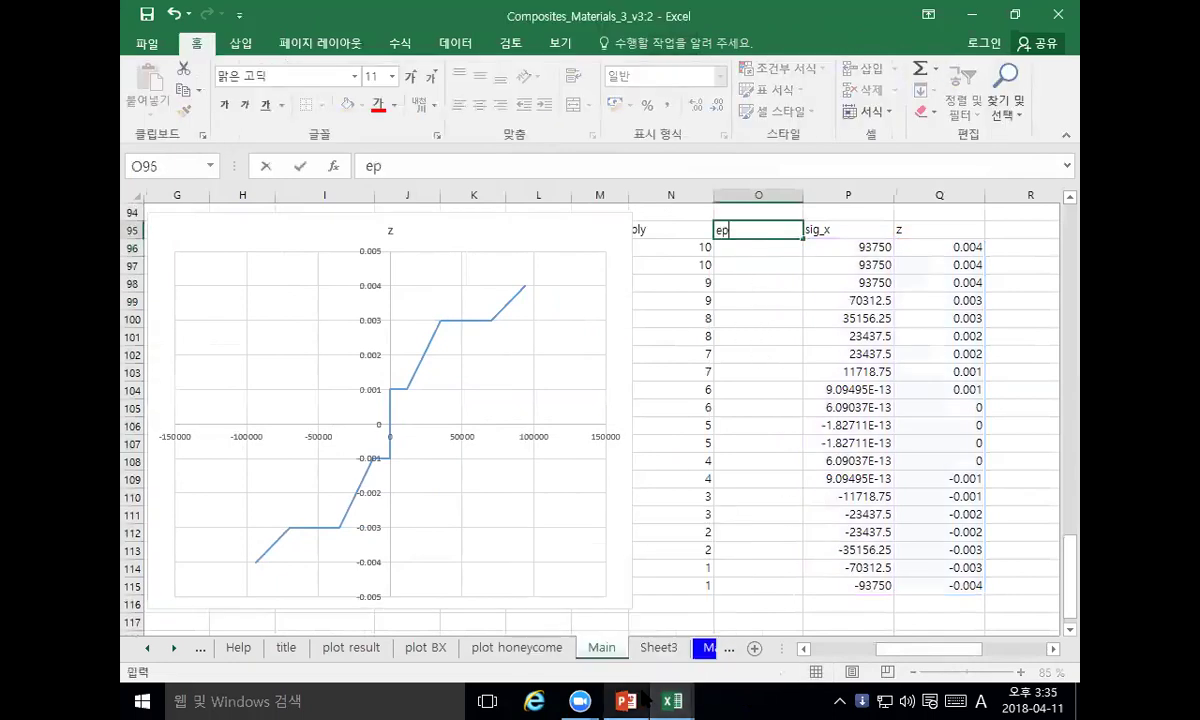
text(s_x)
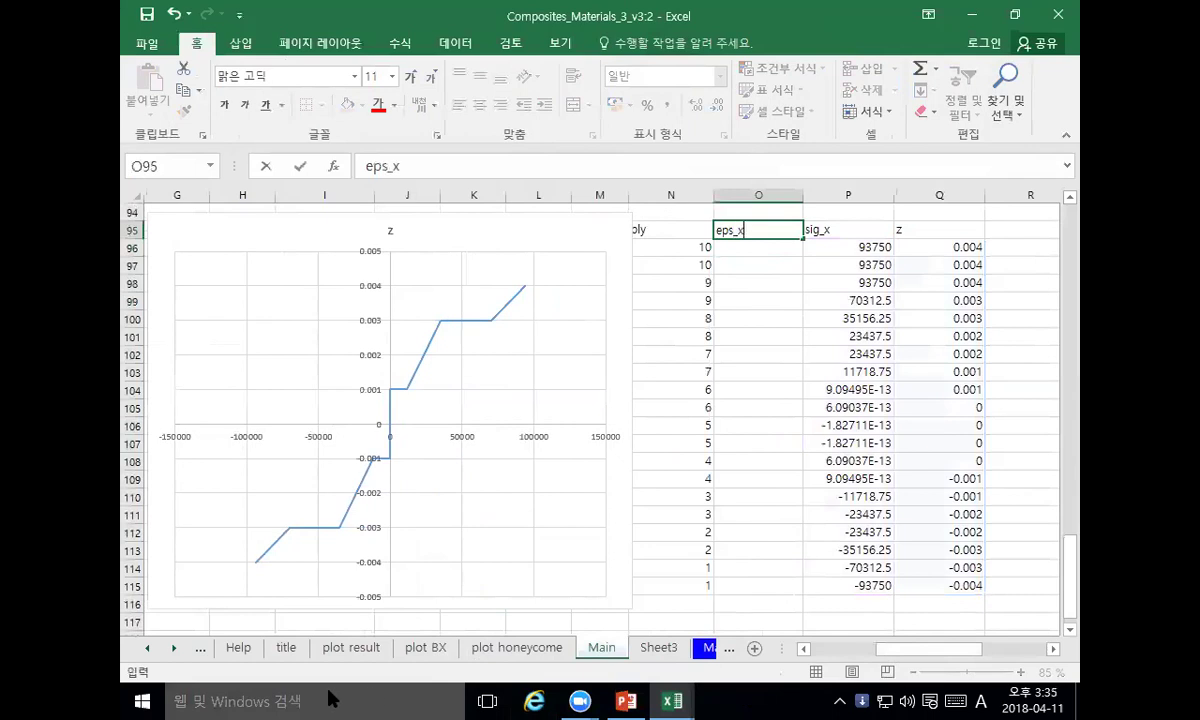
key(Return)
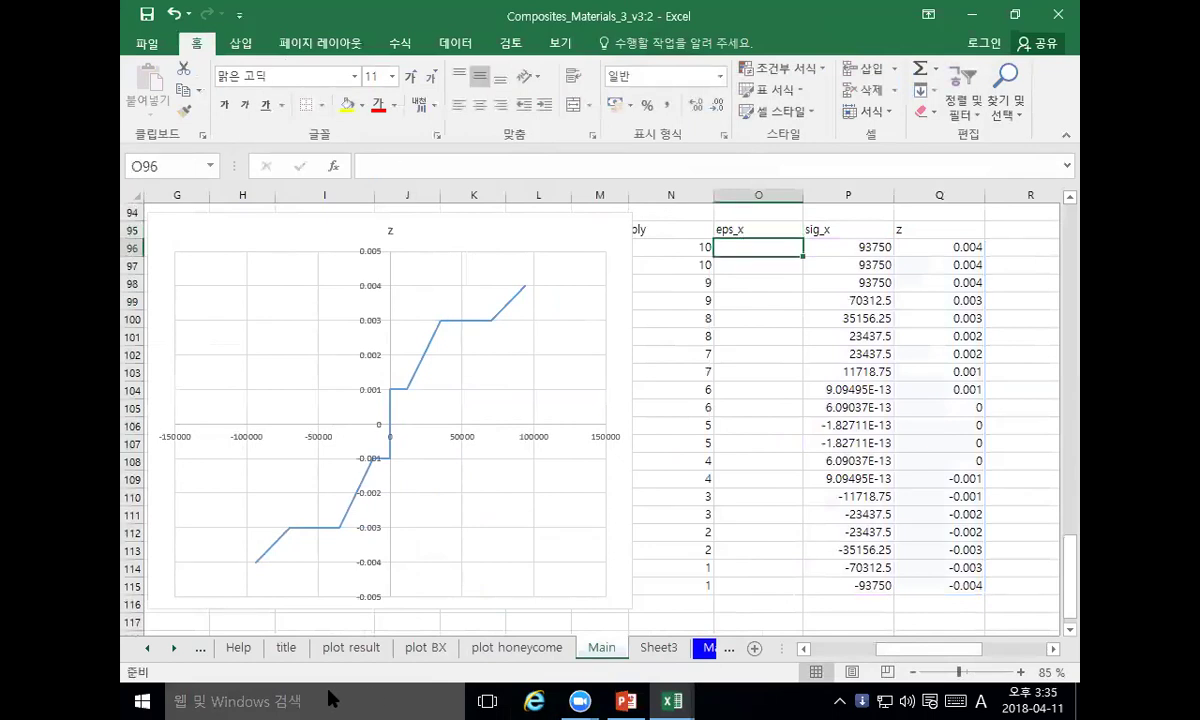
Step: Change the heading in O95 to eps_1
scroll(348, 420, up, 2)
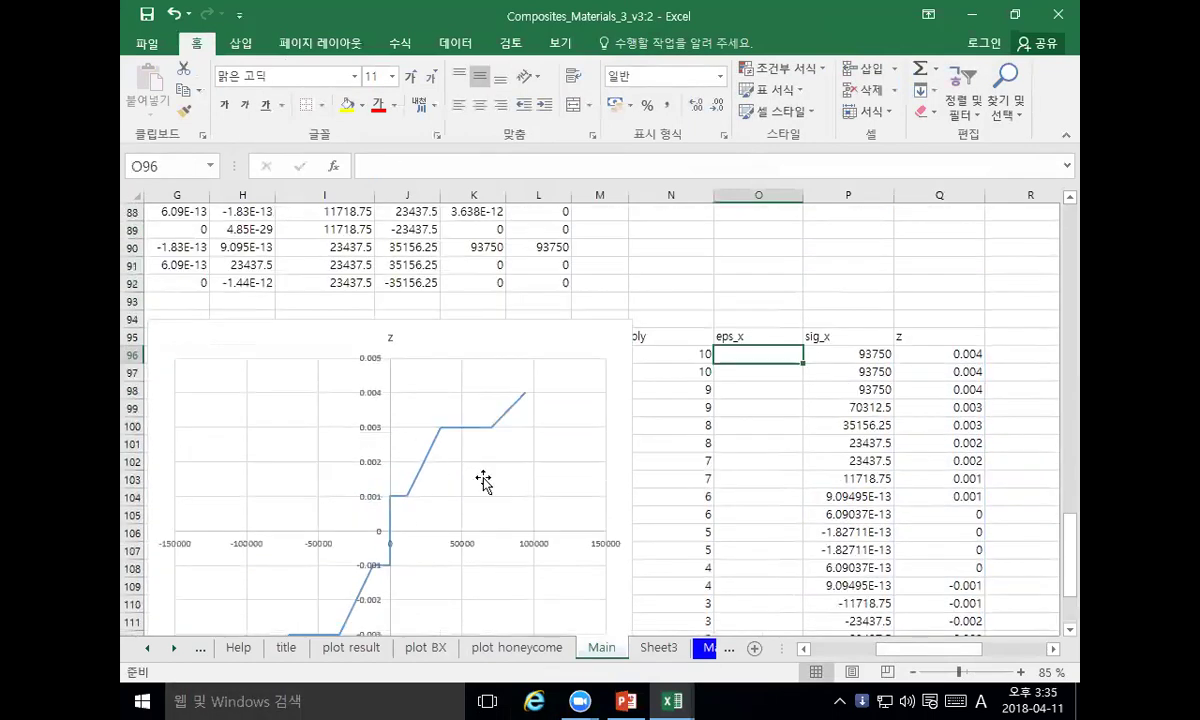
scroll(483, 481, up, 4)
mouse_move(880, 649)
mouse_down()
mouse_move(818, 656)
mouse_move(890, 648)
mouse_move(876, 650)
mouse_up()
click(735, 545)
click(413, 170)
key(BackSpace)
text(1)
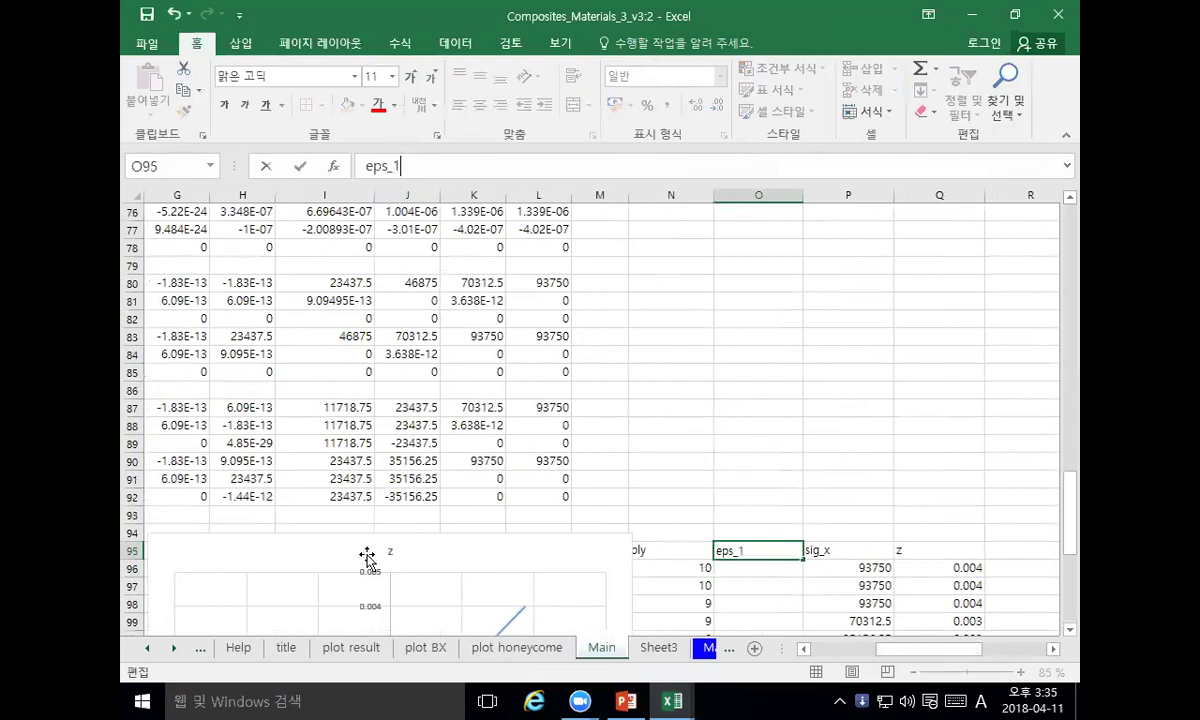
key(Return)
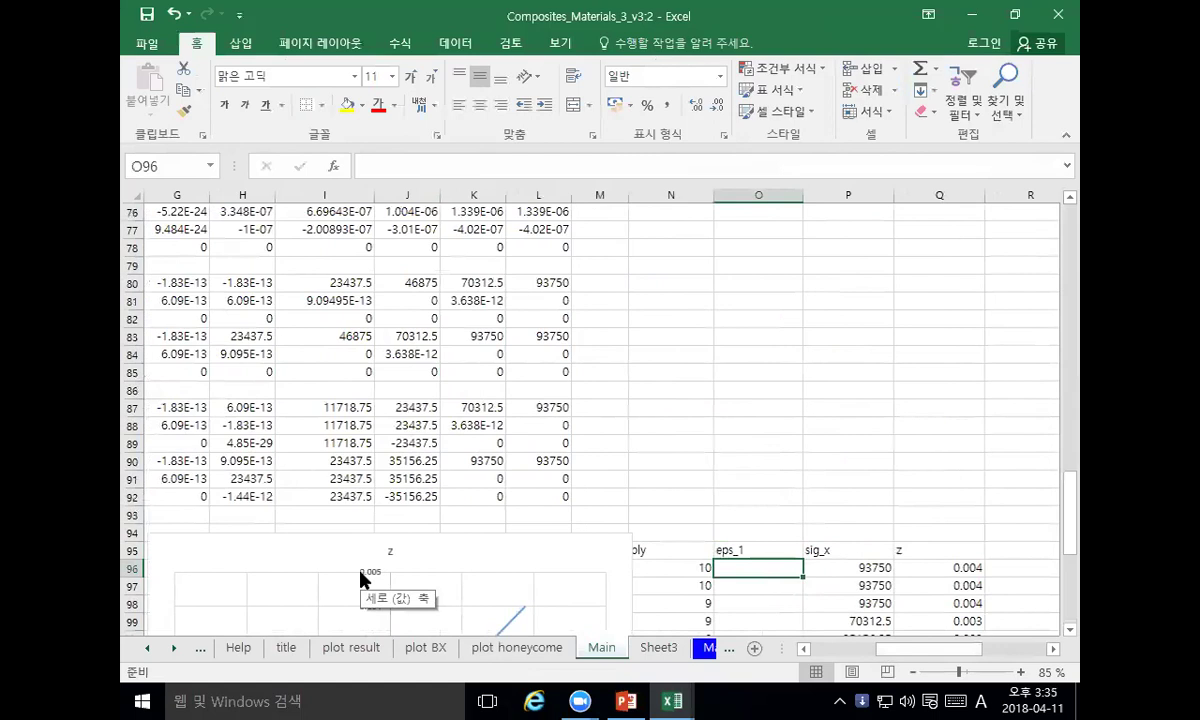
Step: Examine the s1_k row in C80:L80 with its formula, and the INDEX formula in P115
scroll(576, 398, down, 3)
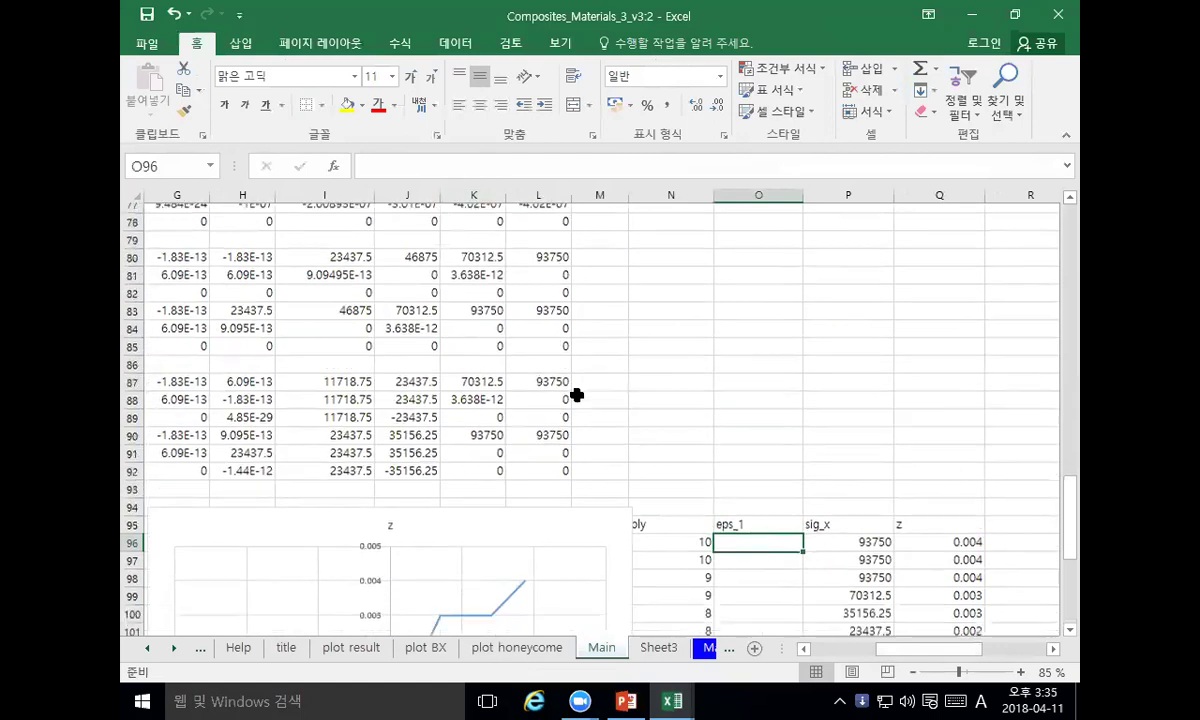
scroll(576, 404, down, 2)
drag(895, 655, 796, 650)
scroll(570, 485, up, 4)
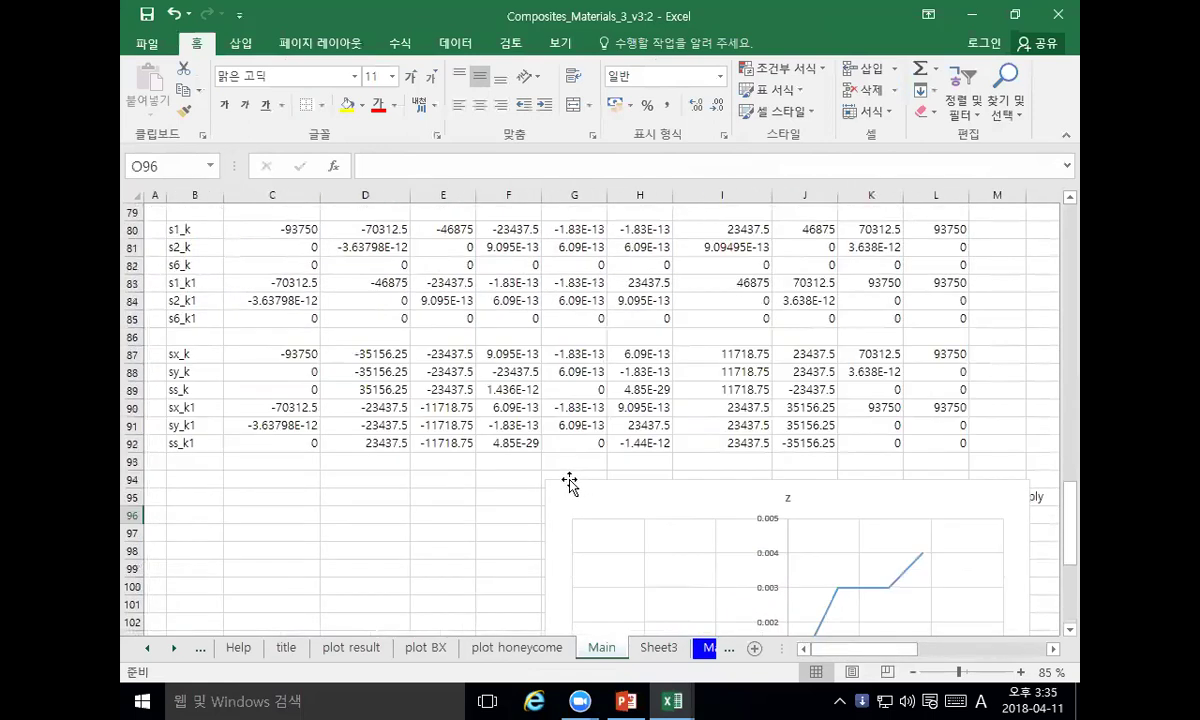
click(269, 284)
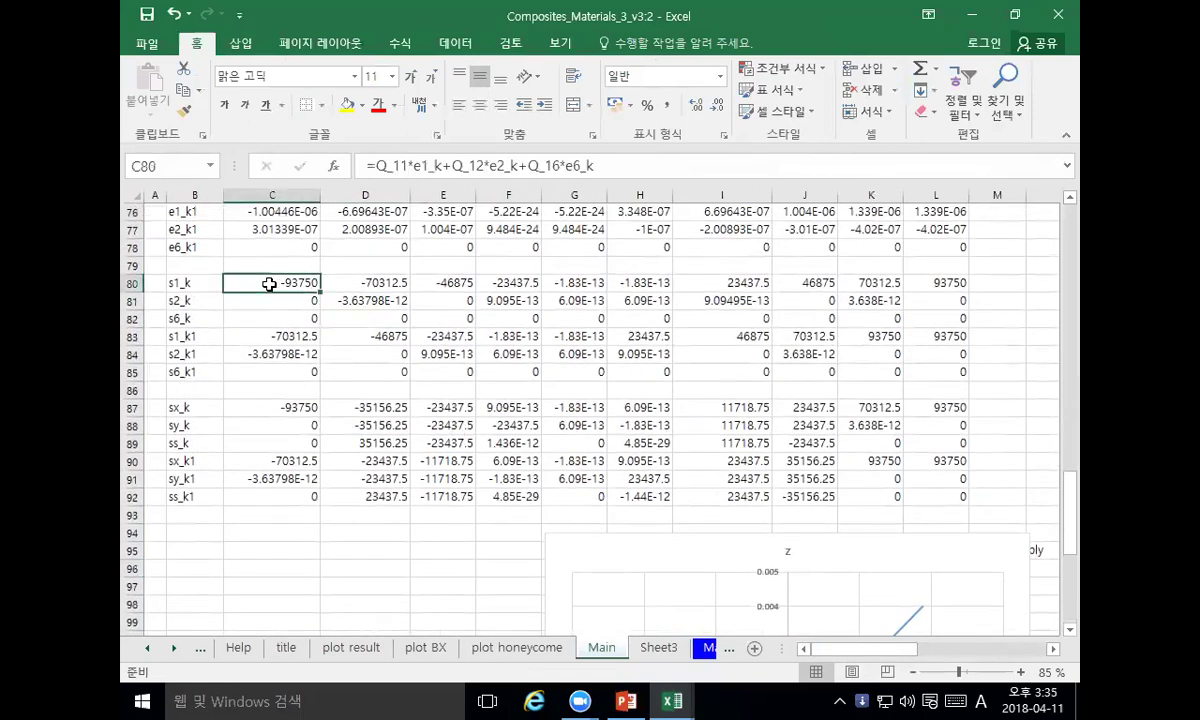
drag(269, 284, 943, 282)
scroll(430, 265, down, 8)
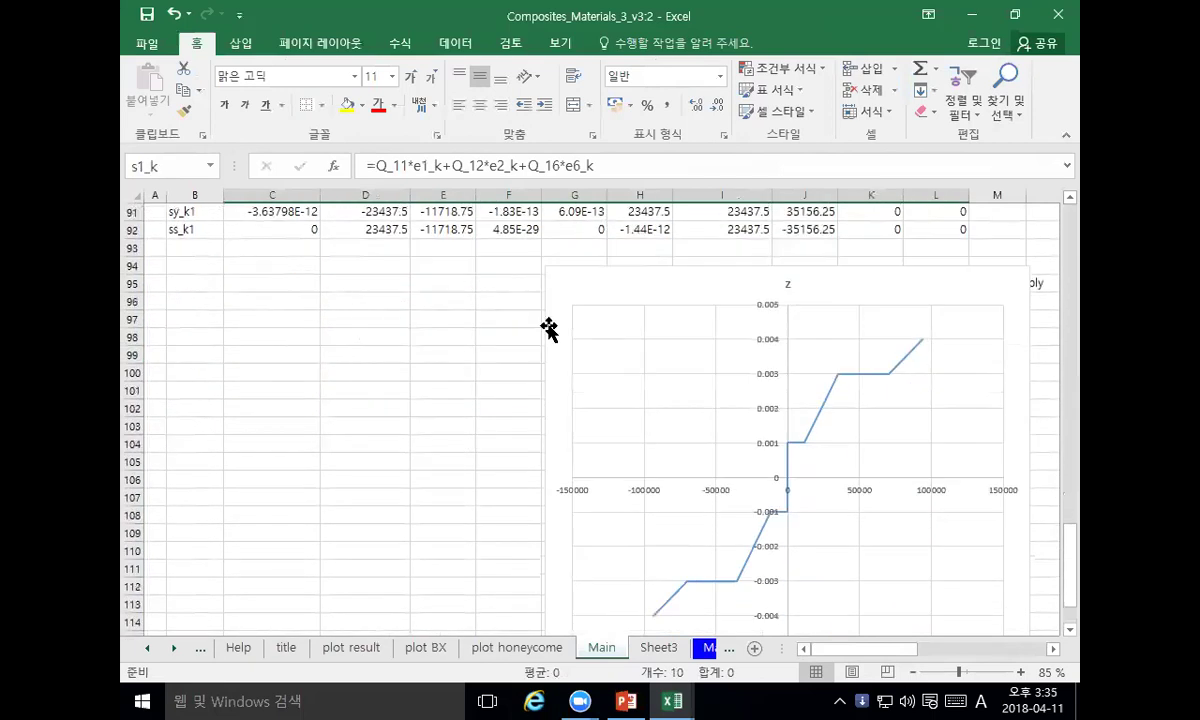
drag(854, 648, 930, 670)
click(777, 477)
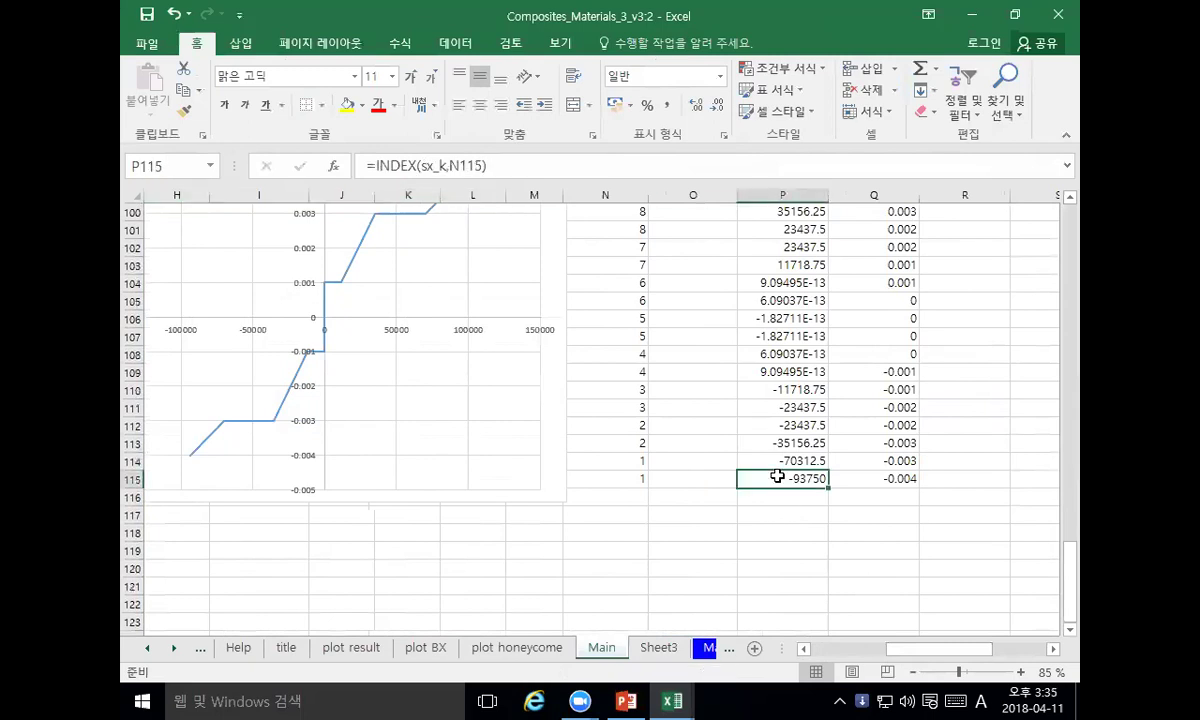
scroll(777, 477, up, 2)
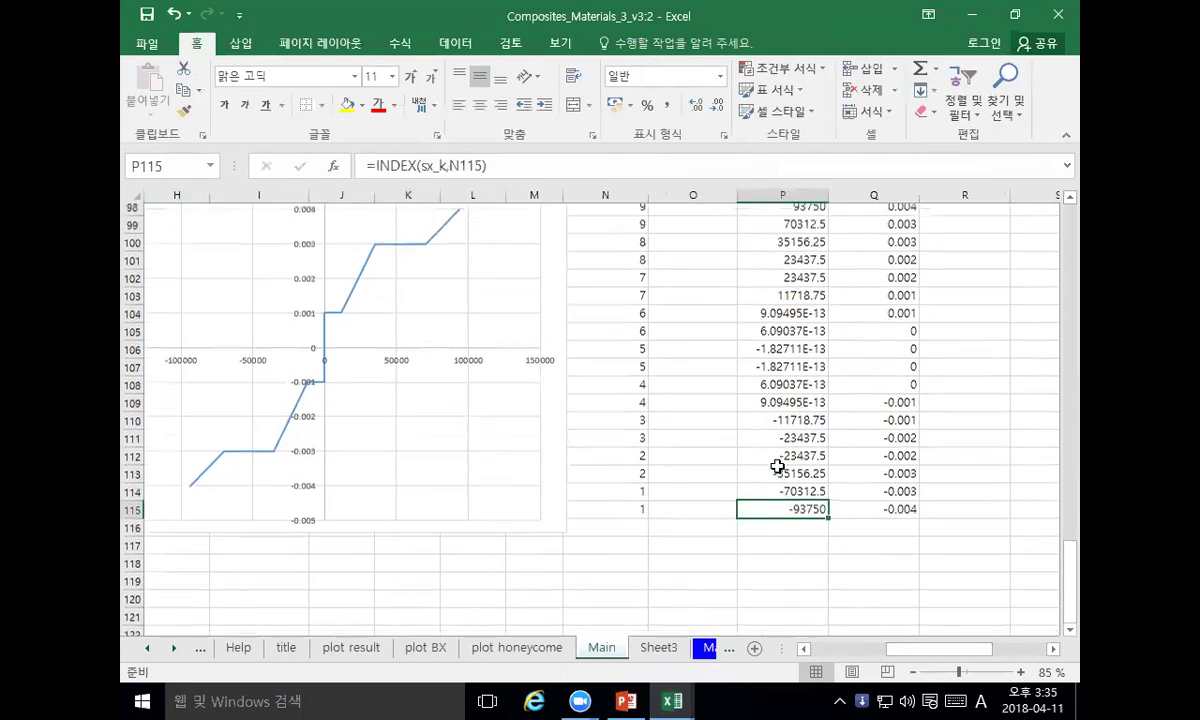
Step: Enter the formula =INDEX(e1_k,N115) in O115 of the eps_1 column
click(697, 584)
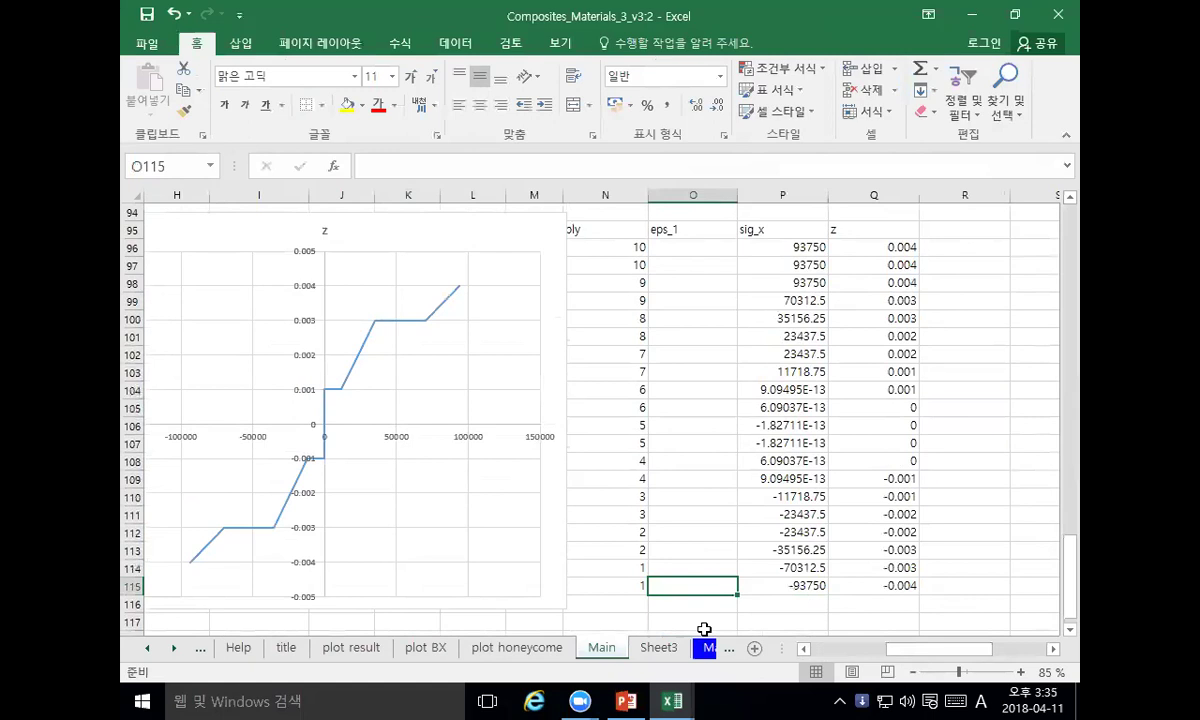
text(=index()
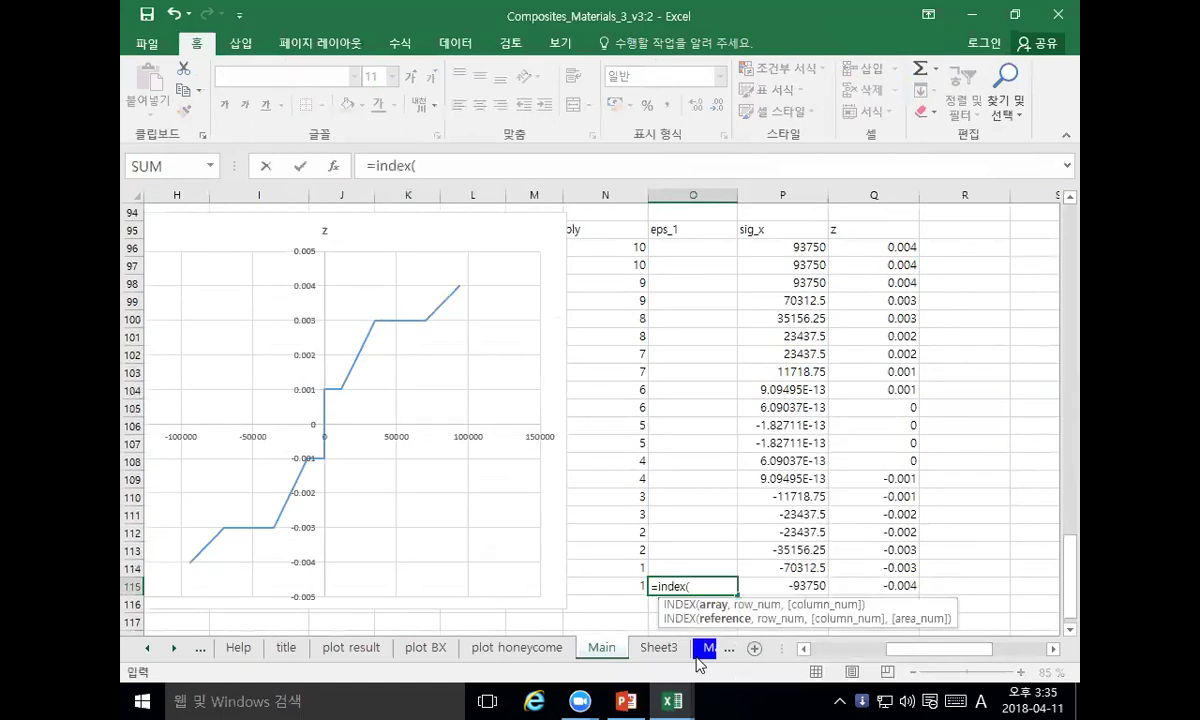
text(e)
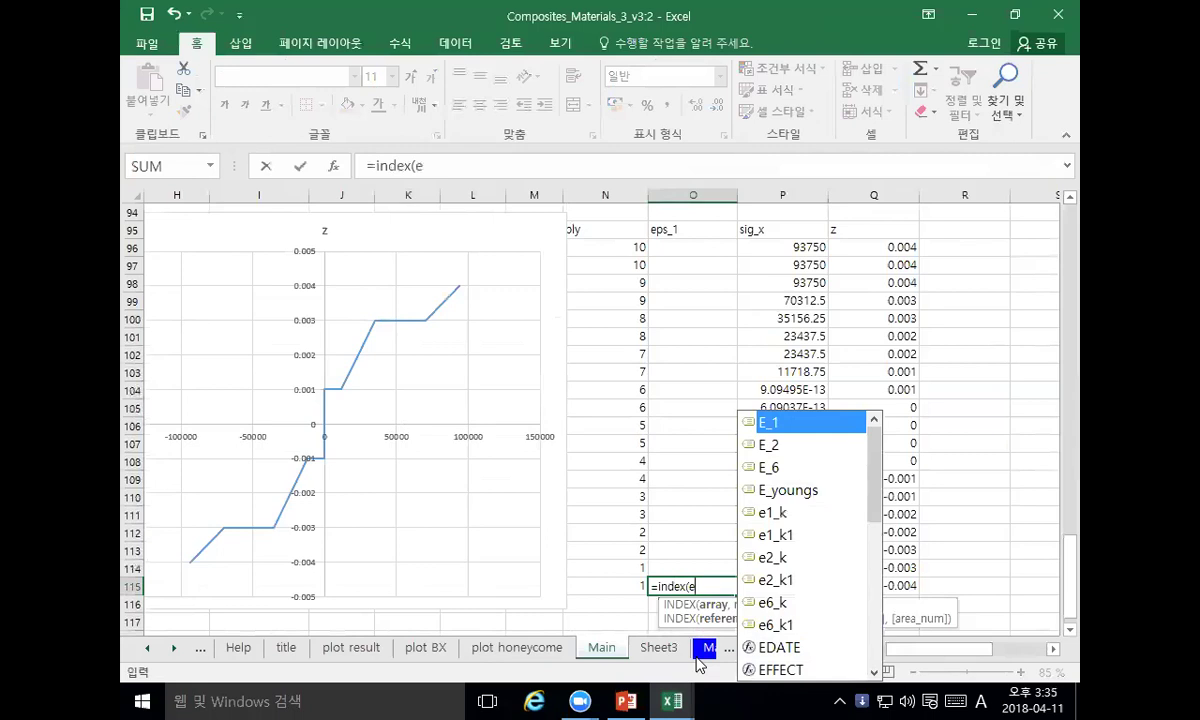
text(1)
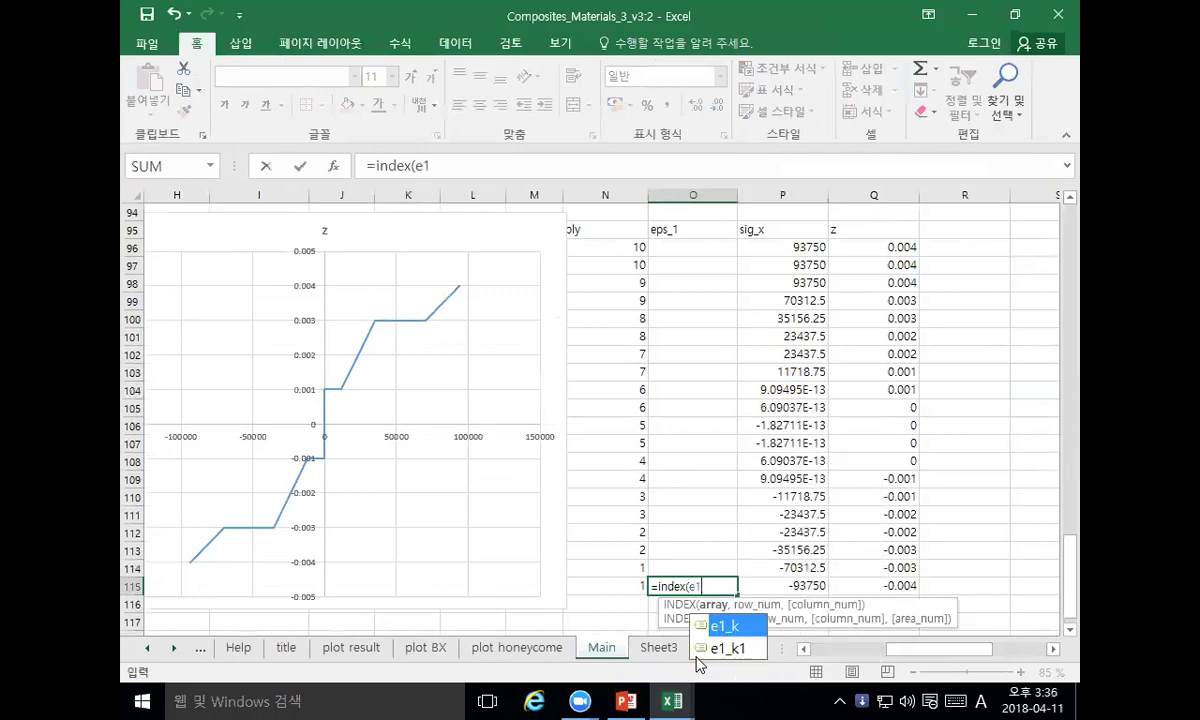
text(_k,)
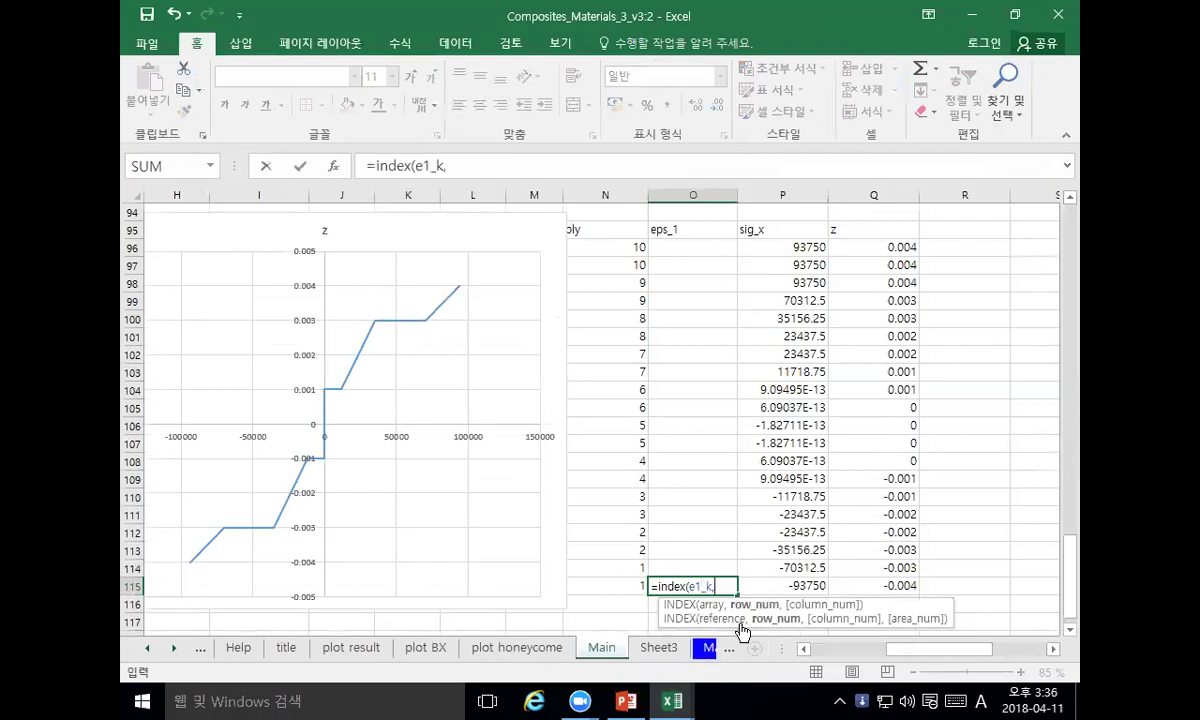
click(605, 586)
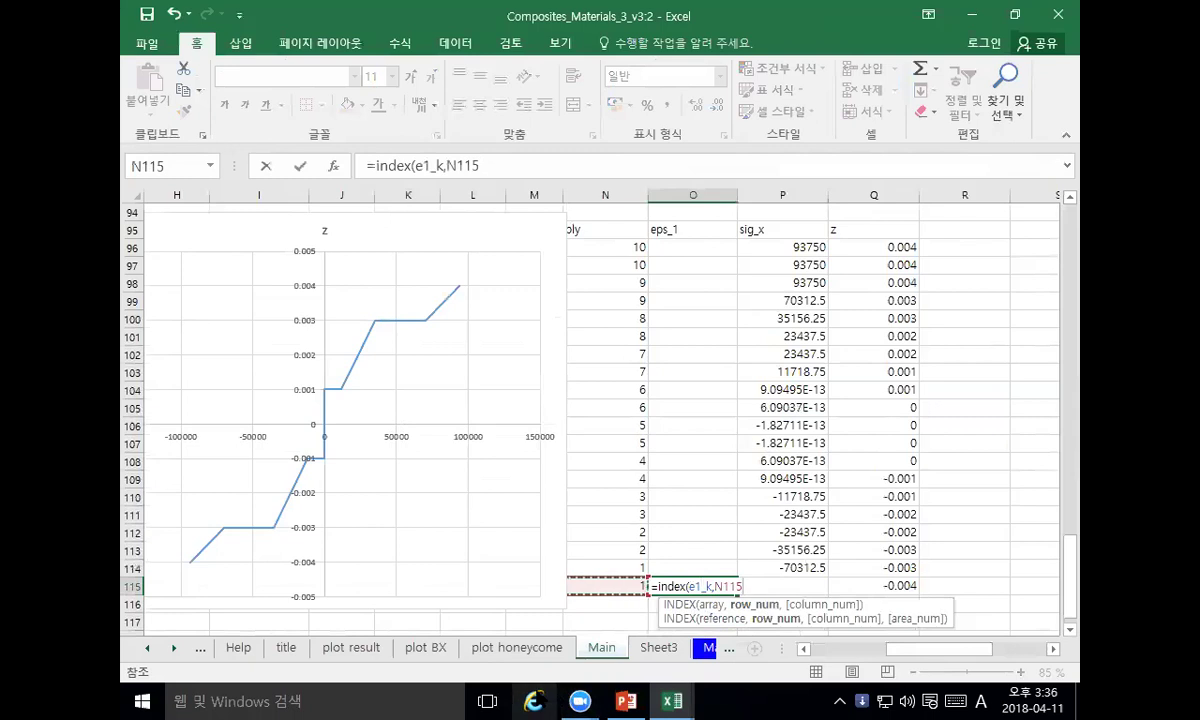
key(ctrl+Return)
Step: Copy the eps_1 formula from O115 to O114 and change its range to e1_k1, giving =INDEX(e1_k1,N114)
key(ctrl+c)
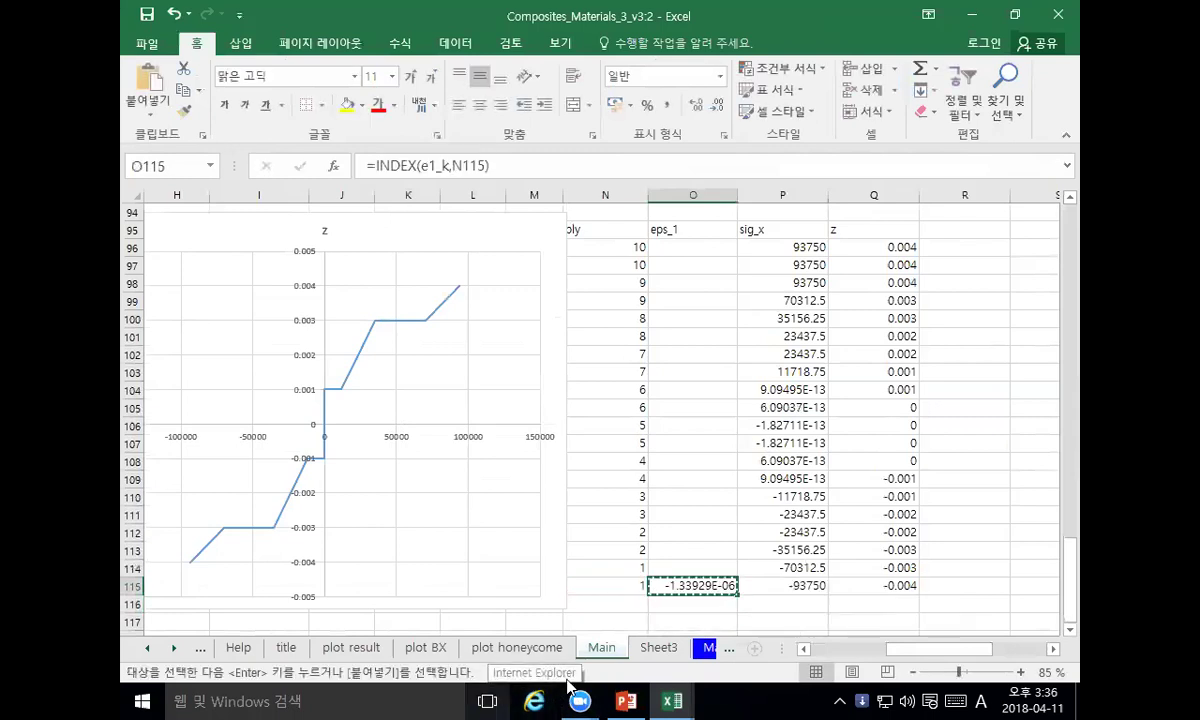
click(664, 567)
key(ctrl+v)
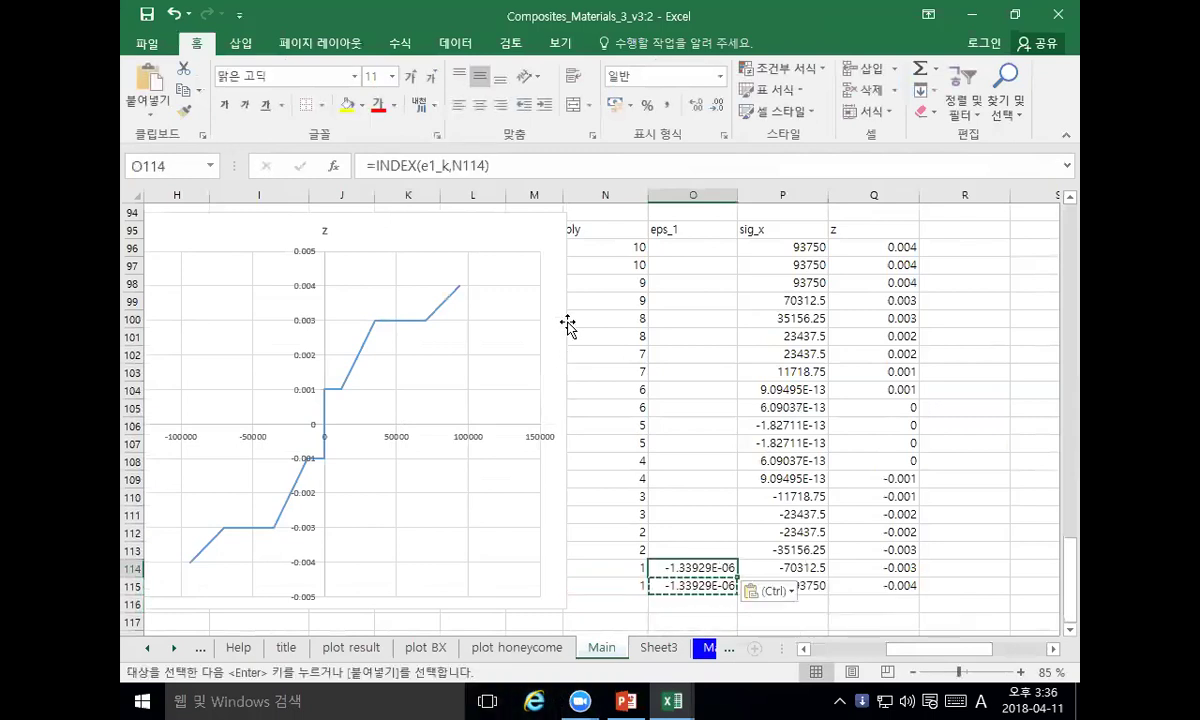
click(447, 167)
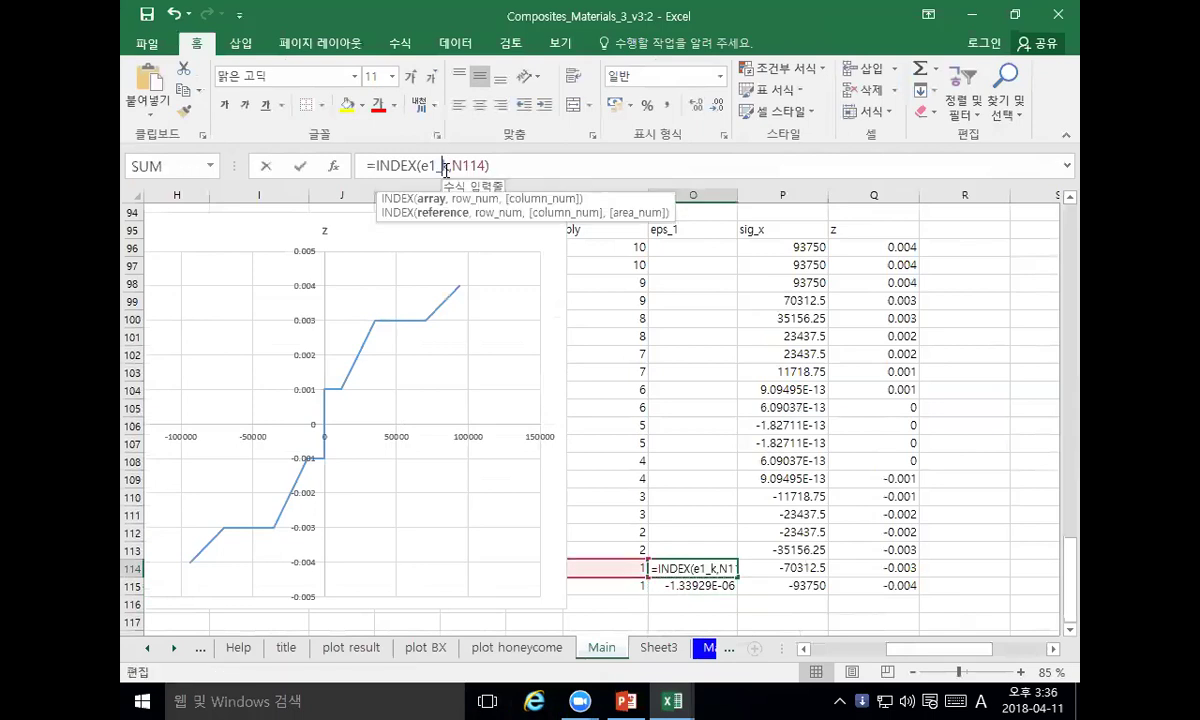
key(Left)
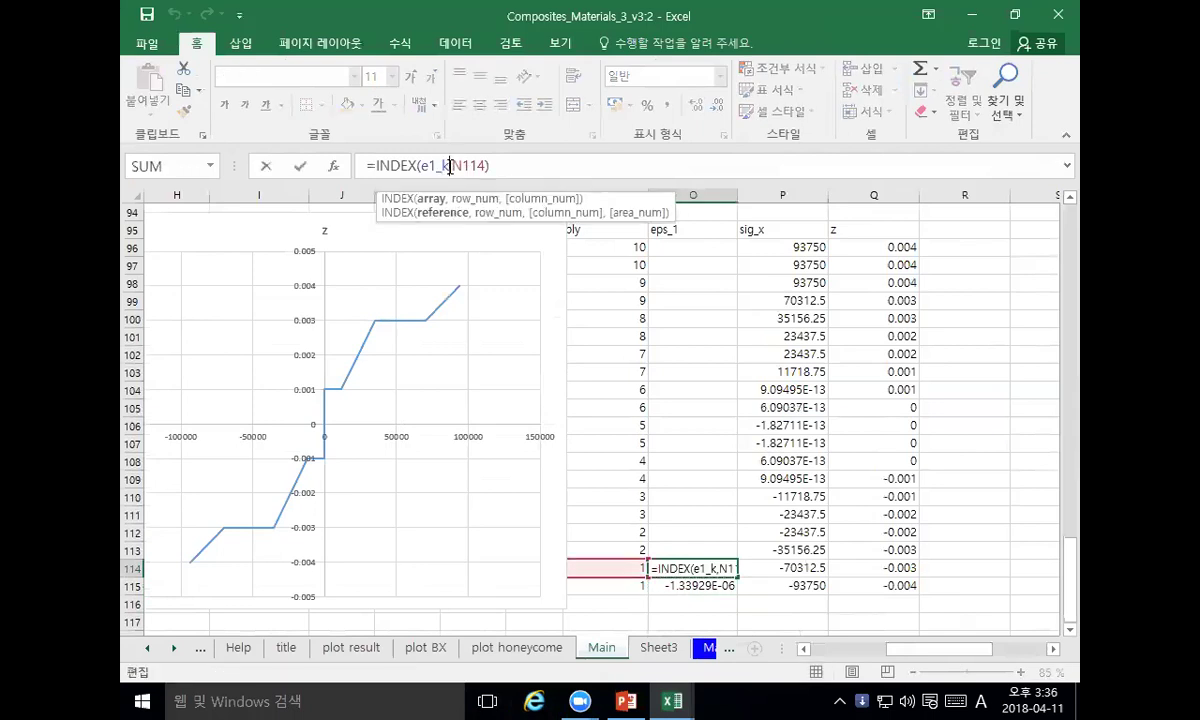
text(1)
key(Return)
Step: Copy the formula pair in O114:O115 and fill the remaining eps_1 rows O96:O113 with it
drag(692, 568, 856, 581)
key(ctrl+c)
key(ctrl+v)
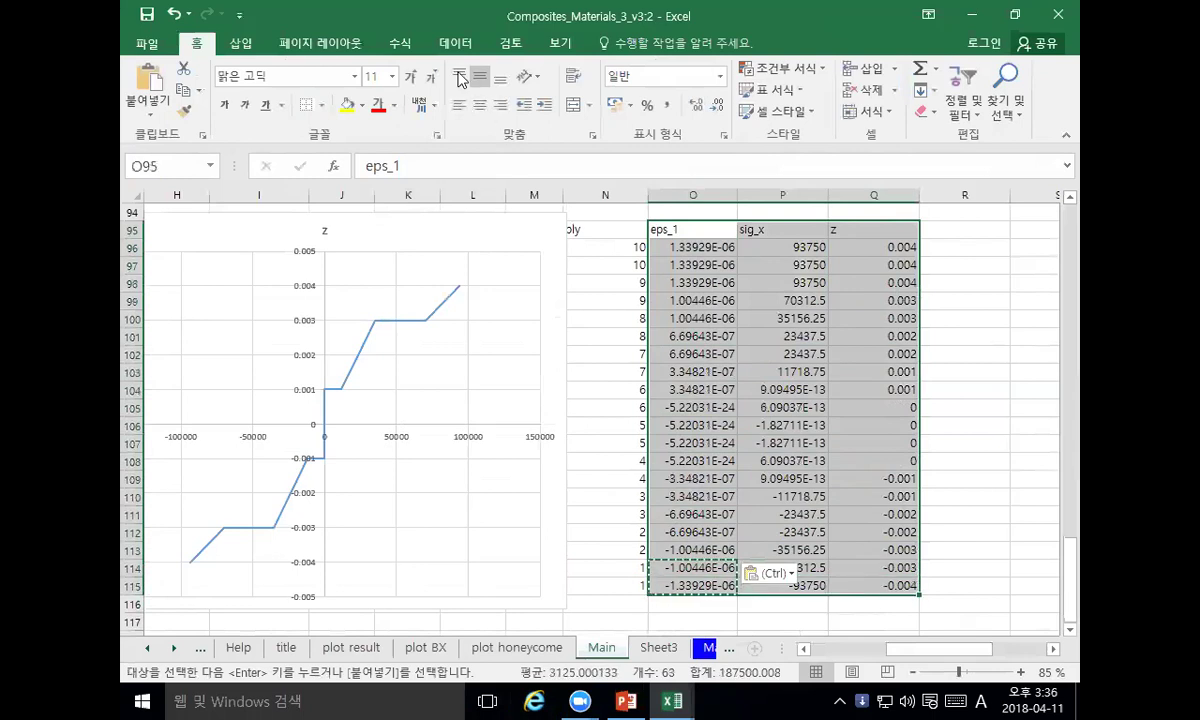
Step: Insert a straight-line scatter chart from the eps_1, sig_x and z columns (O95:Q115) and move it over the existing z chart
click(398, 43)
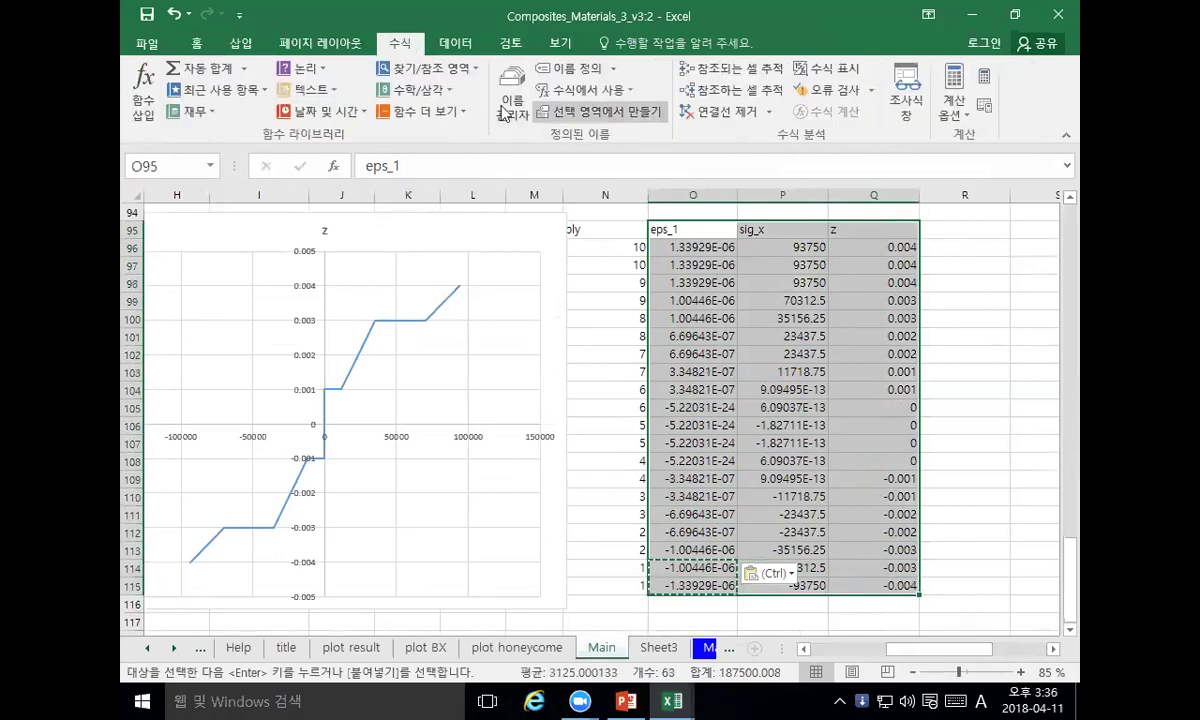
click(238, 43)
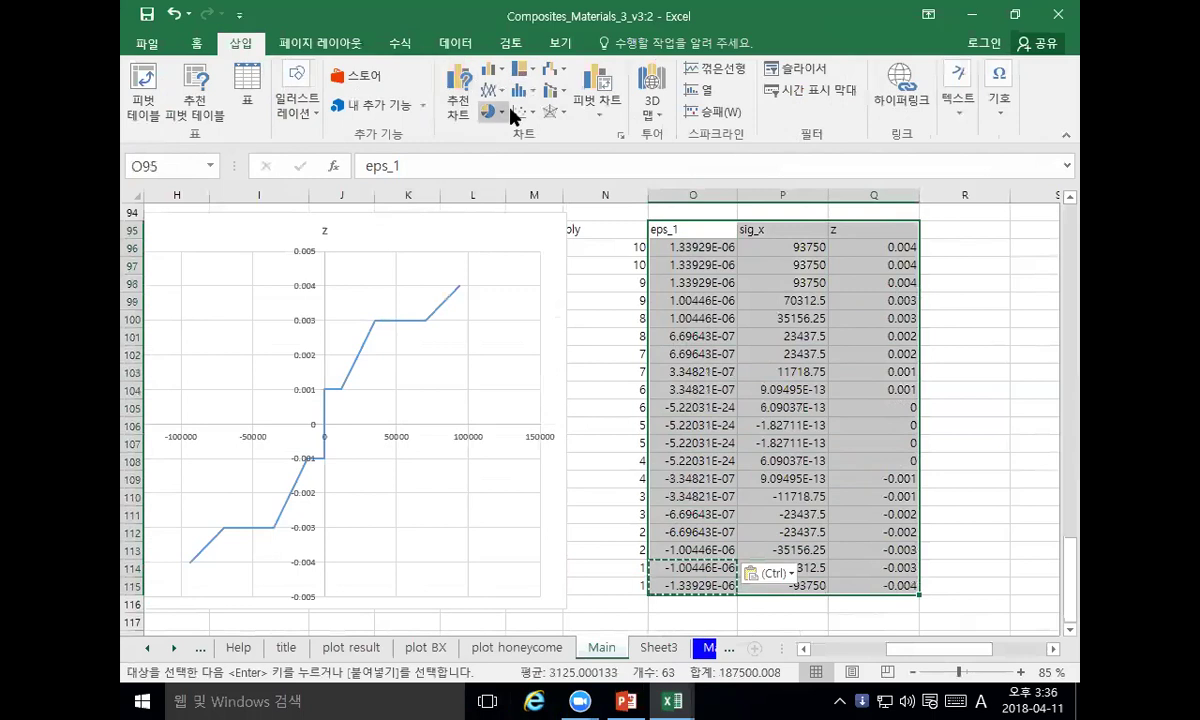
click(521, 111)
click(585, 229)
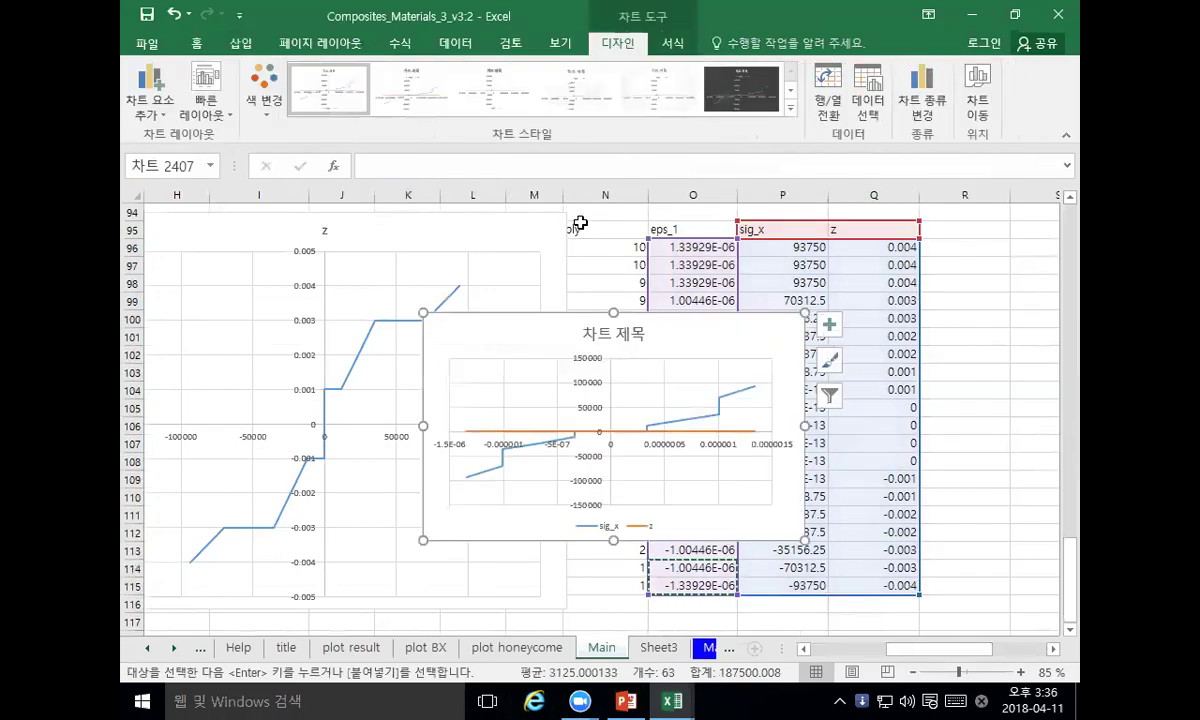
drag(560, 308, 490, 291)
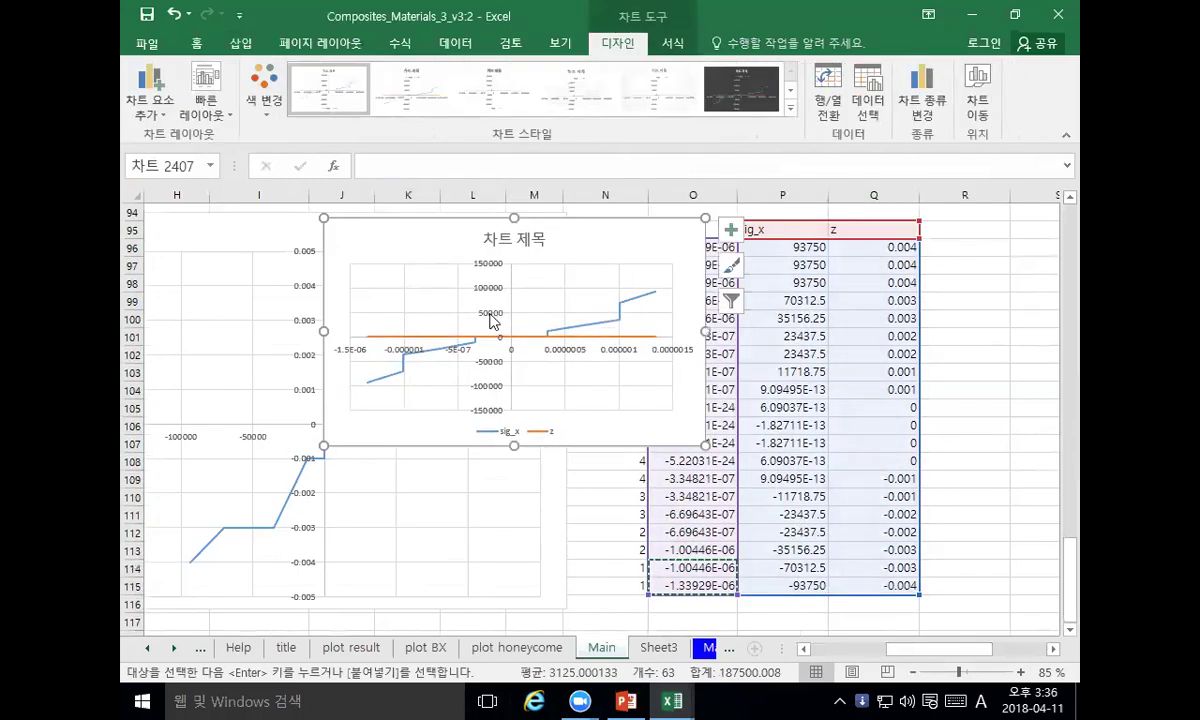
Step: Delete the old z chart lying behind the new scatter chart
click(344, 477)
key(ctrl+z)
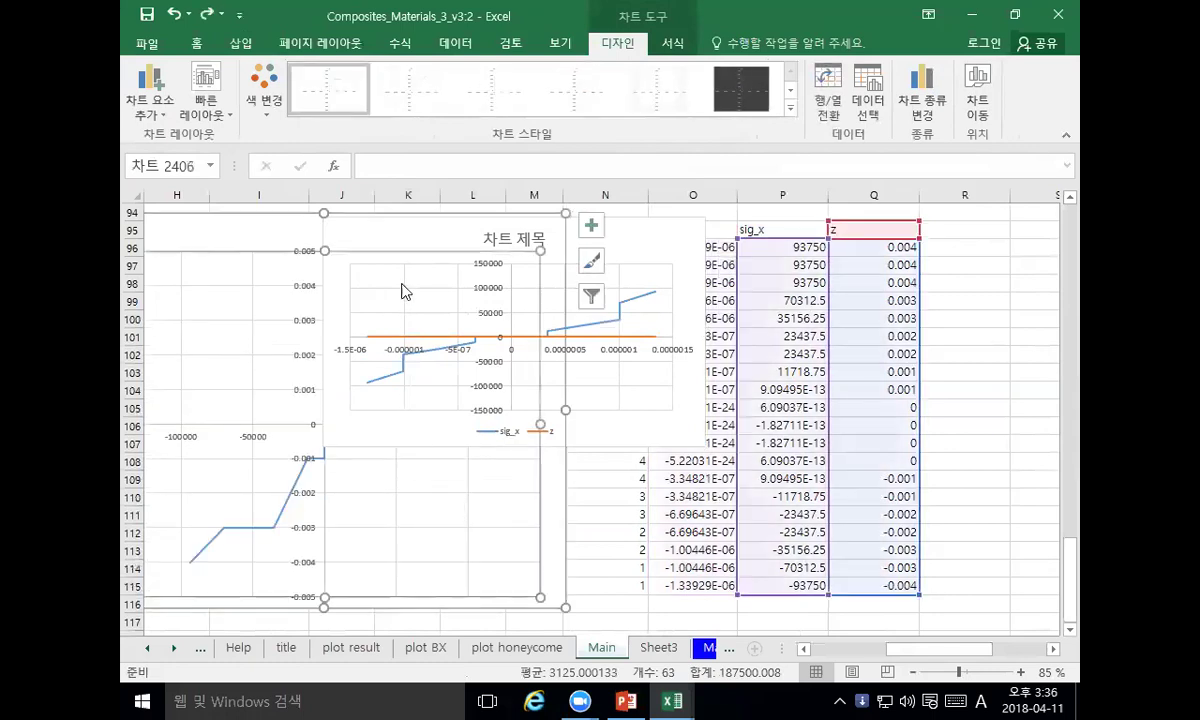
click(396, 221)
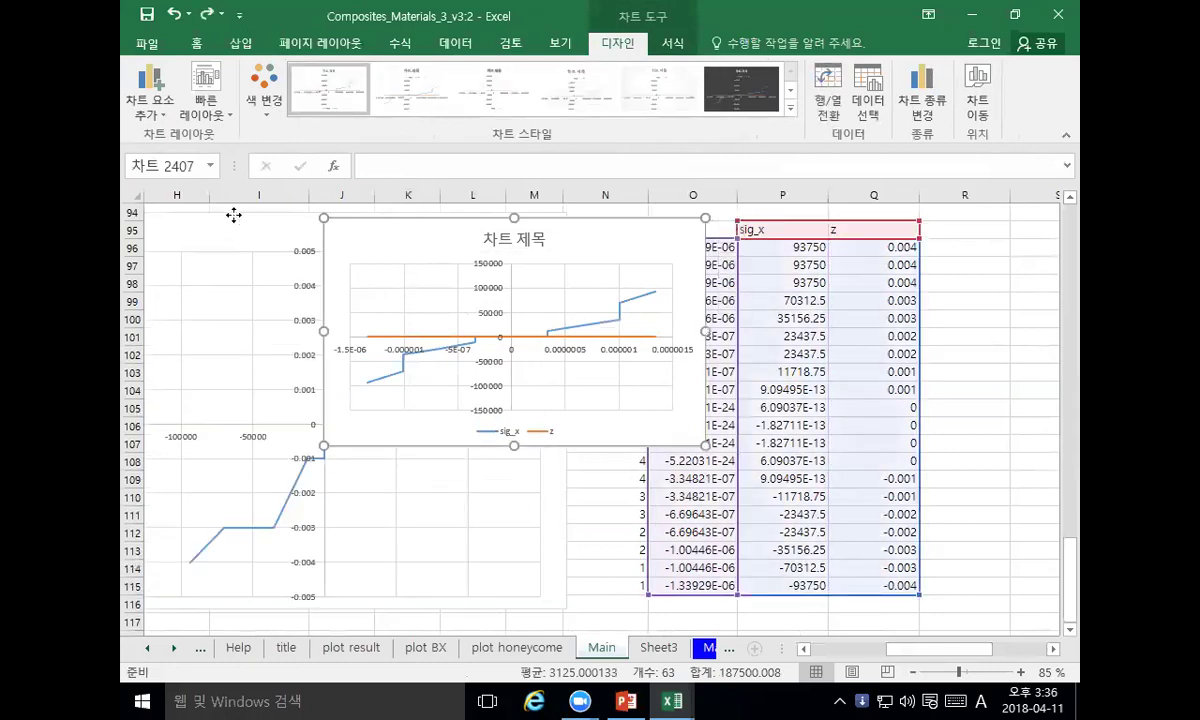
key(Delete)
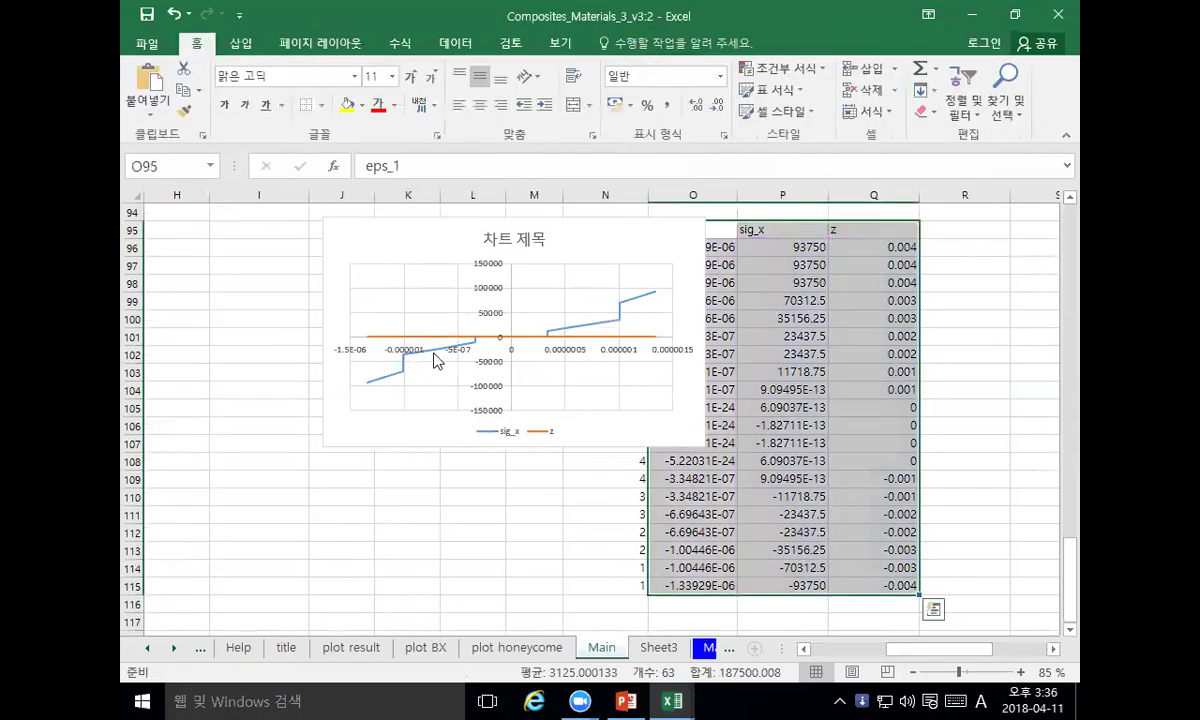
Step: Remove the new scatter chart's title and place a copy of the chart below it
click(506, 252)
key(Delete)
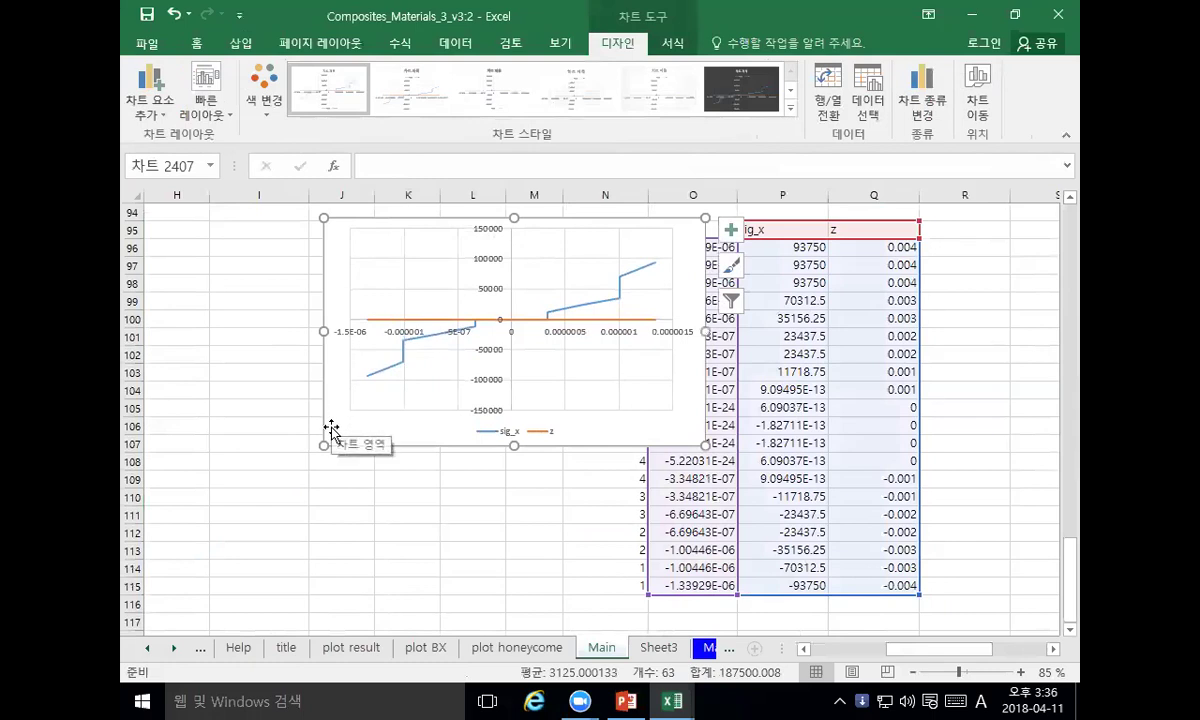
click(333, 462)
key(ctrl+v)
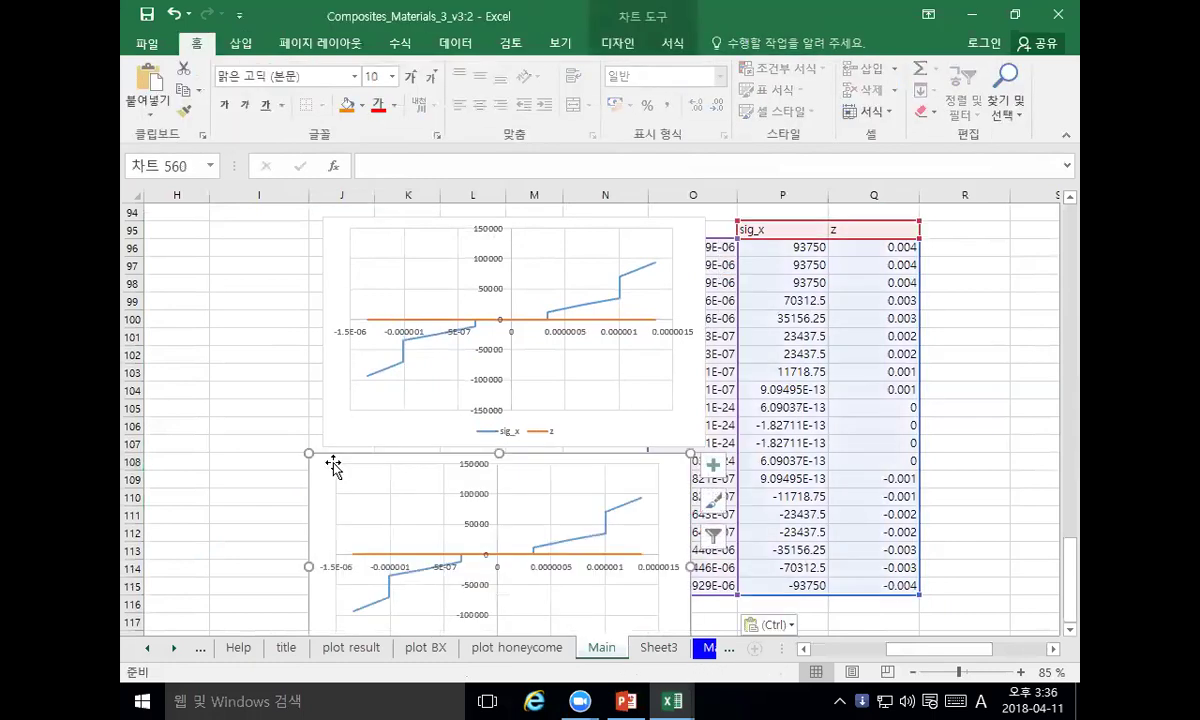
Step: Delete the z series from the upper chart and the sig_x series from the lower copy
click(378, 320)
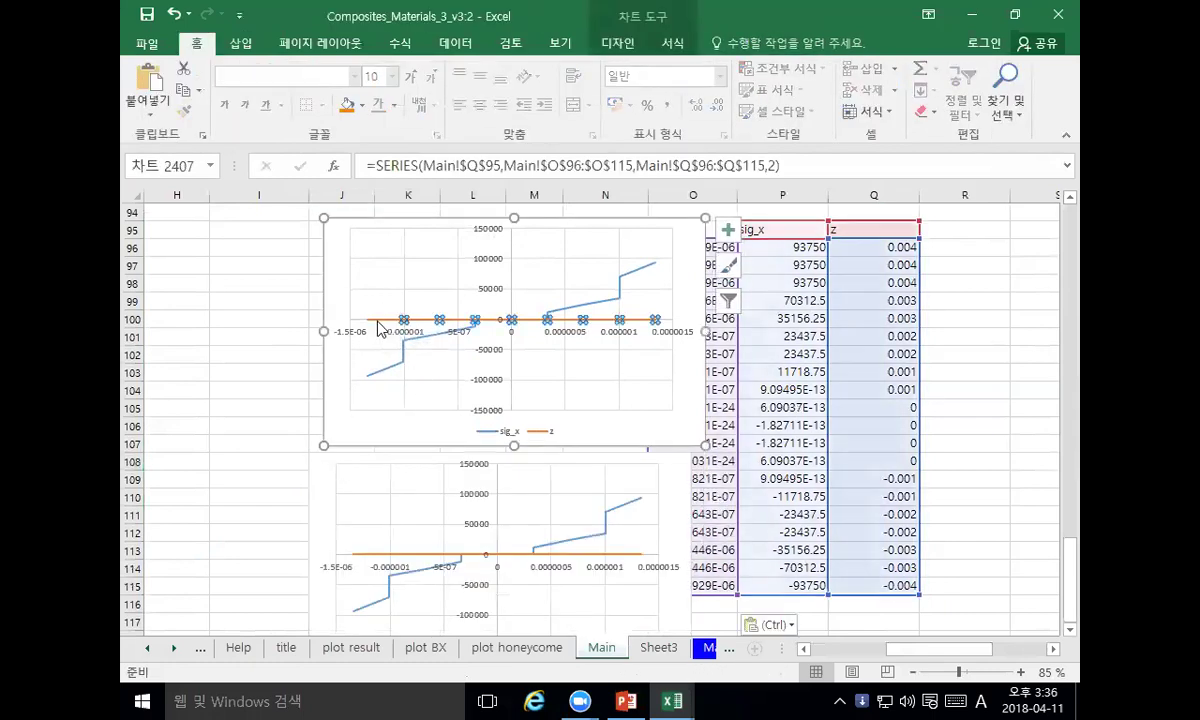
key(Delete)
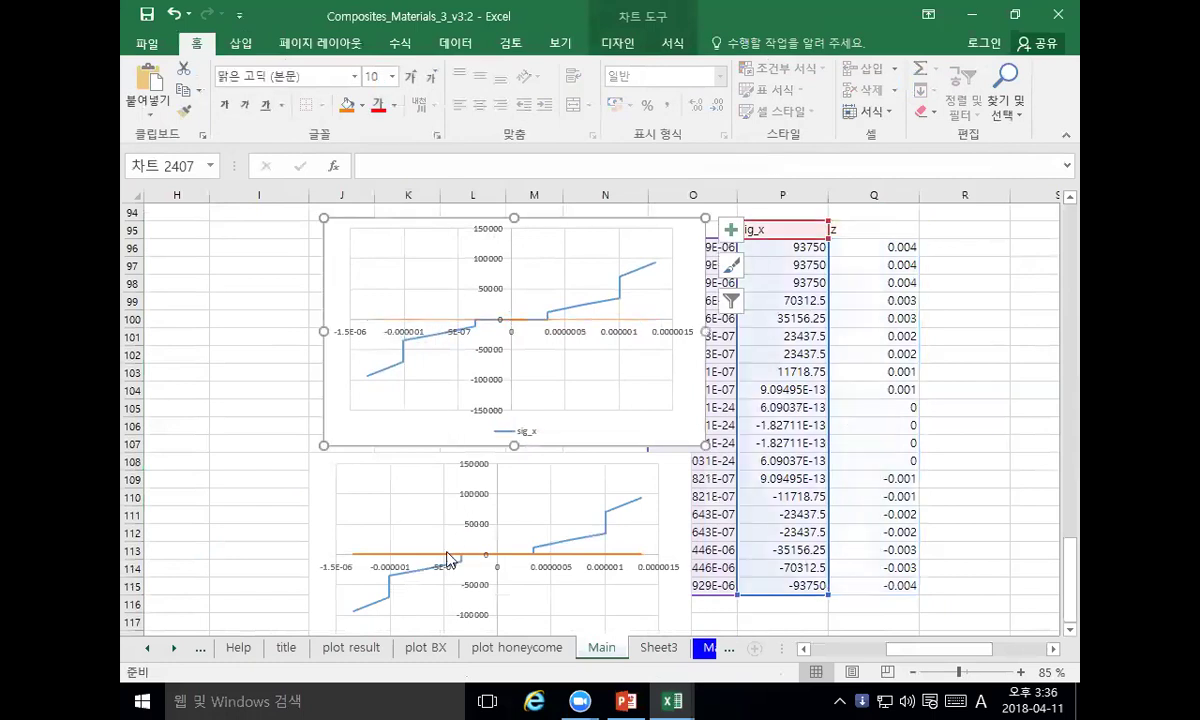
click(408, 577)
key(Delete)
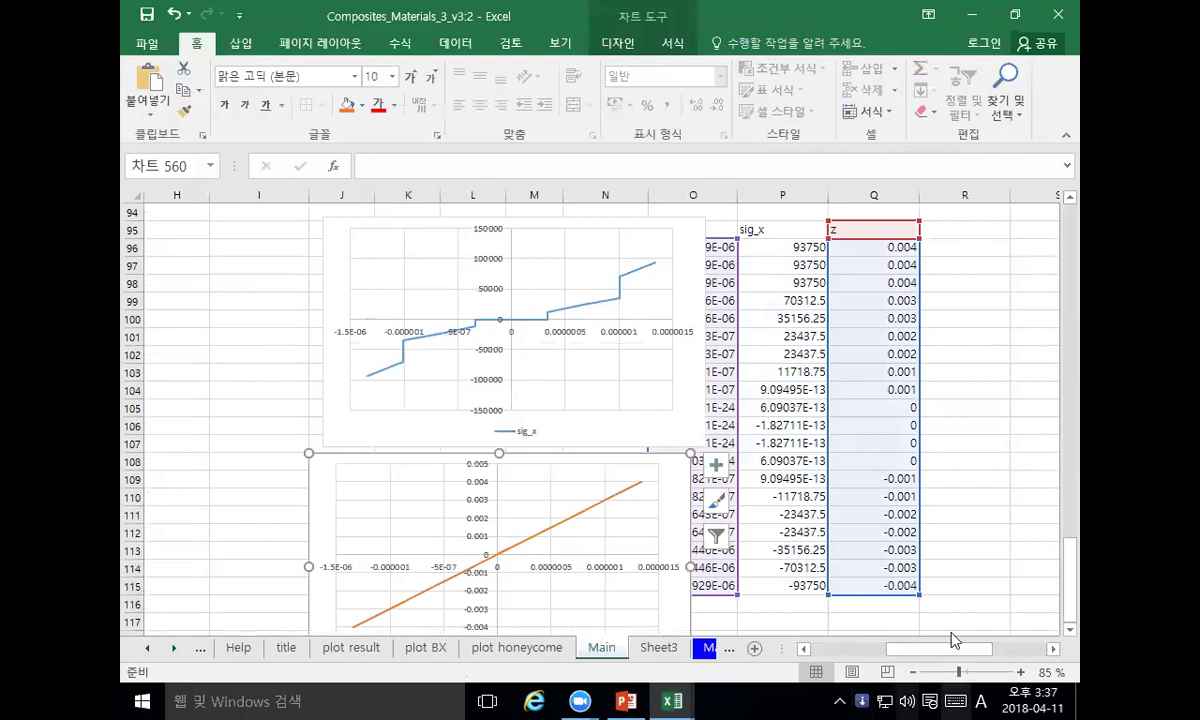
Step: Move the z and sig_x charts apart, then delete both of them
scroll(822, 440, down, 1)
scroll(822, 440, up, 1)
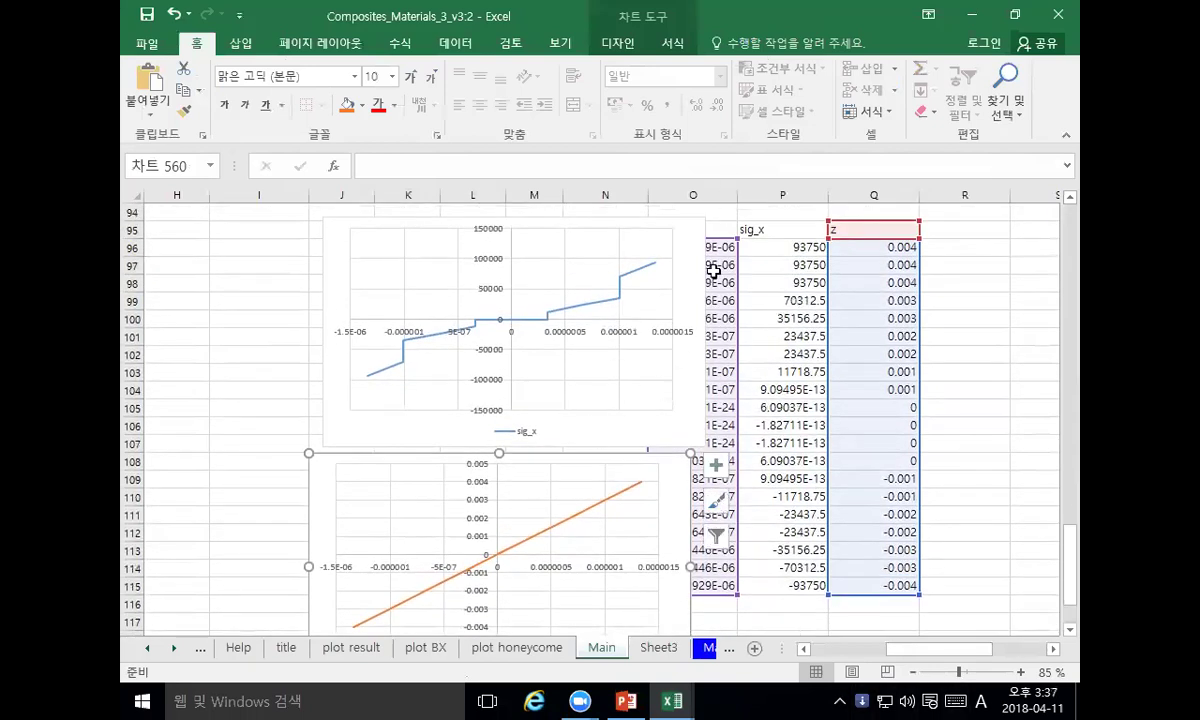
mouse_move(540, 460)
mouse_down()
mouse_move(889, 254)
mouse_move(921, 225)
mouse_move(912, 218)
mouse_up()
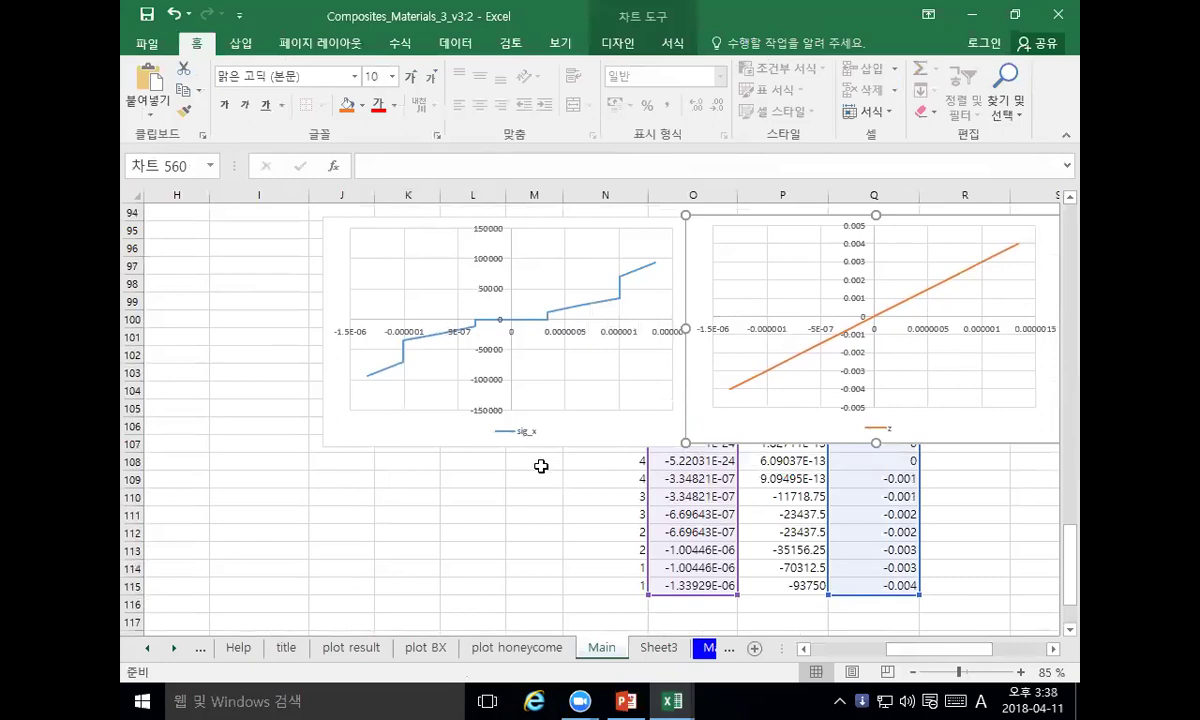
drag(420, 220, 354, 276)
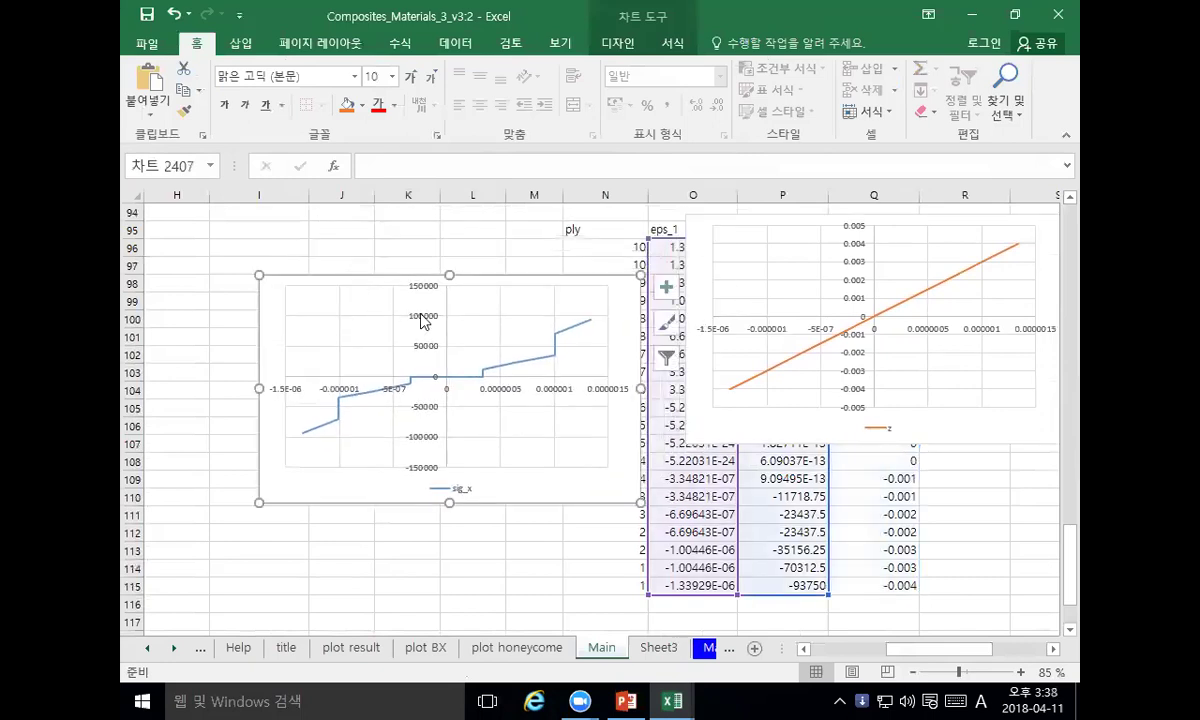
key(Delete)
click(707, 246)
key(Delete)
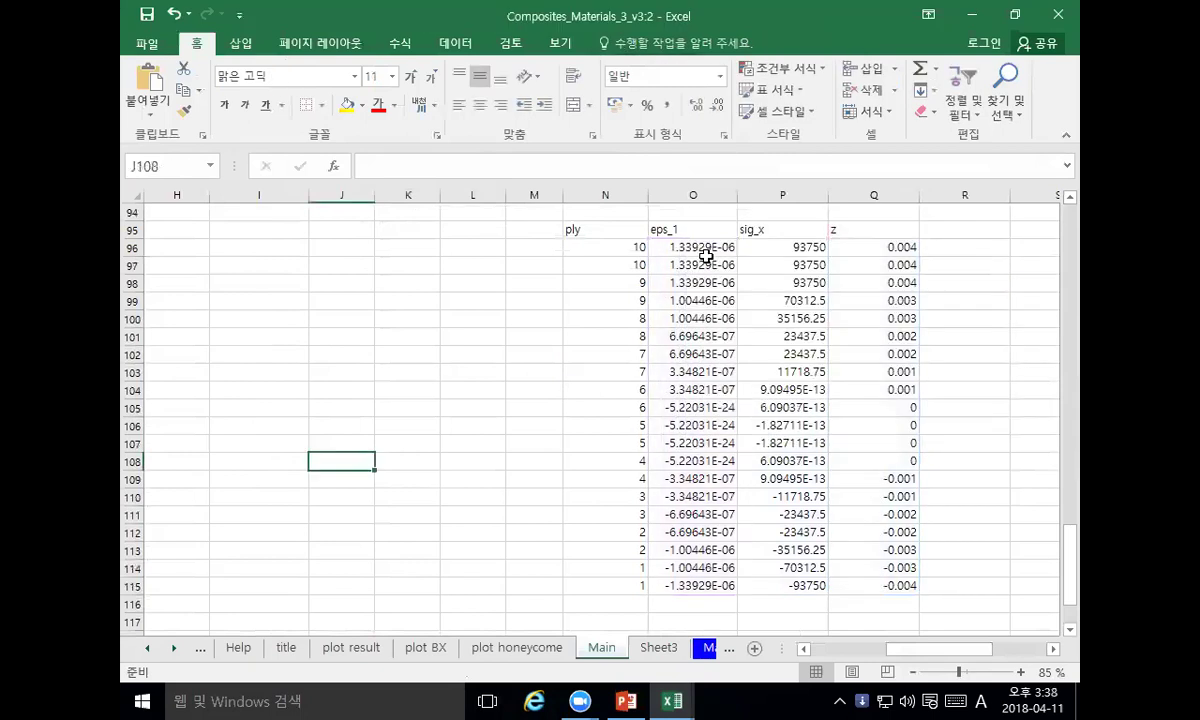
Step: Insert an untitled straight-line scatter chart of z against eps_1 from O95:O115 and Q95:Q115, placed beside the ply column
drag(692, 233, 692, 585)
drag(855, 233, 871, 592)
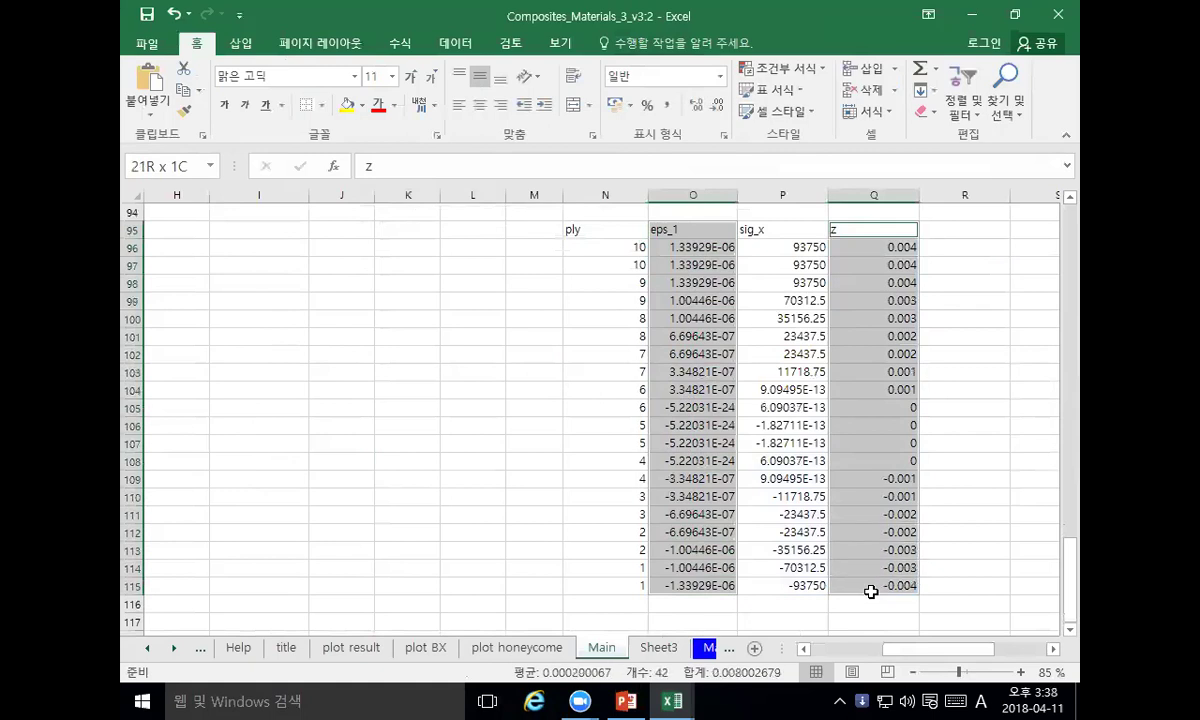
click(241, 43)
click(521, 111)
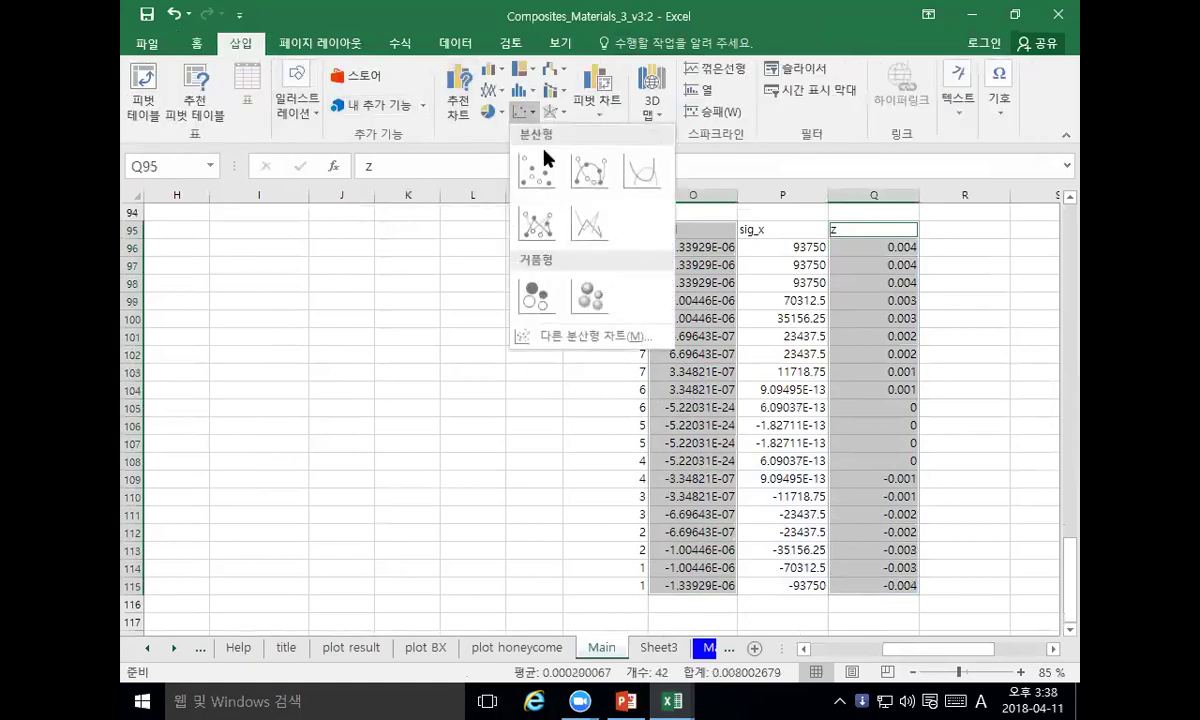
click(537, 234)
drag(541, 316, 277, 239)
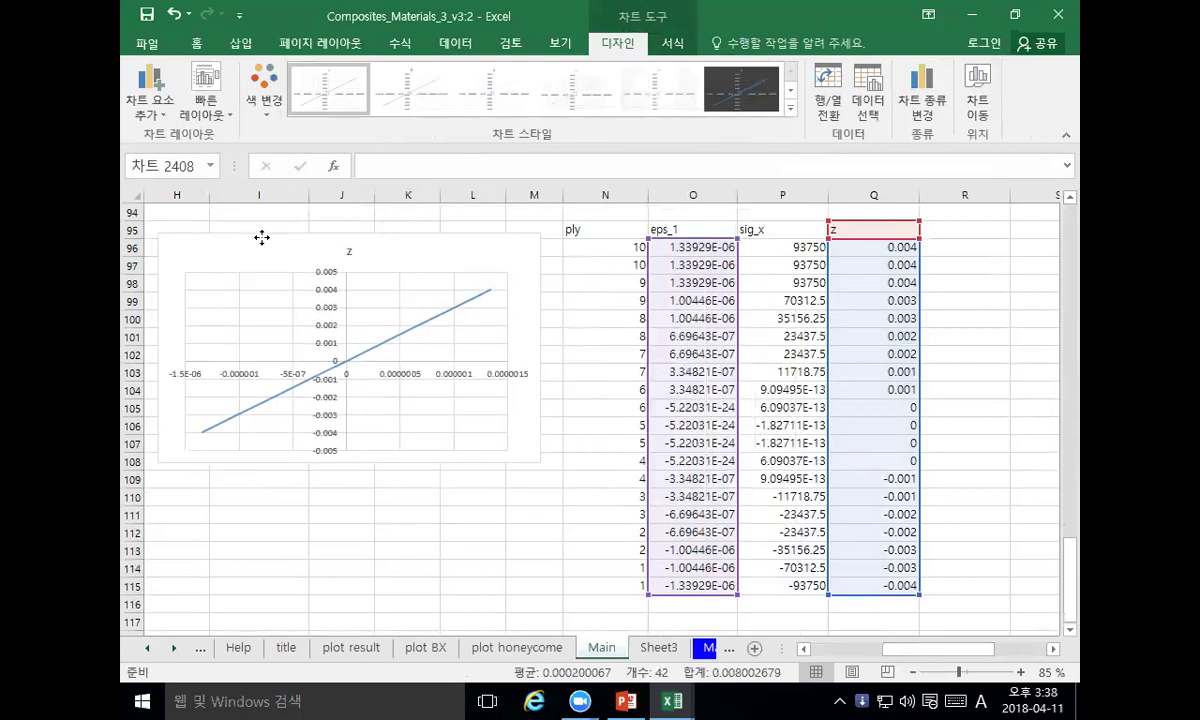
click(352, 250)
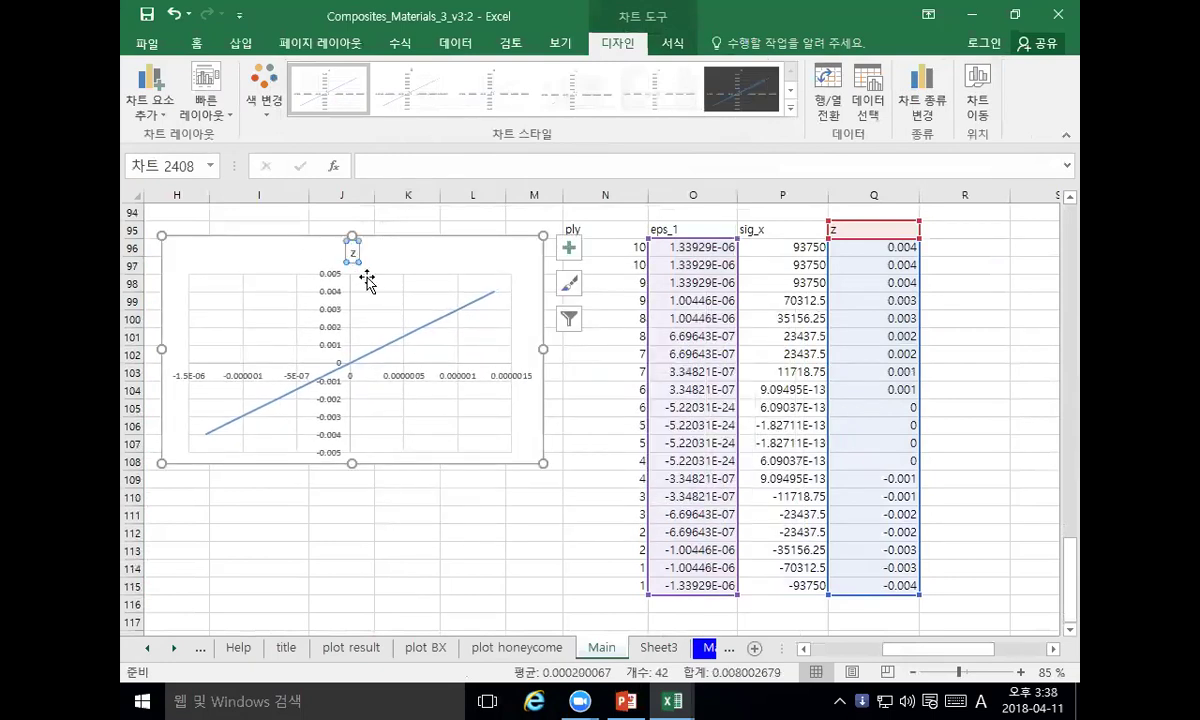
key(Delete)
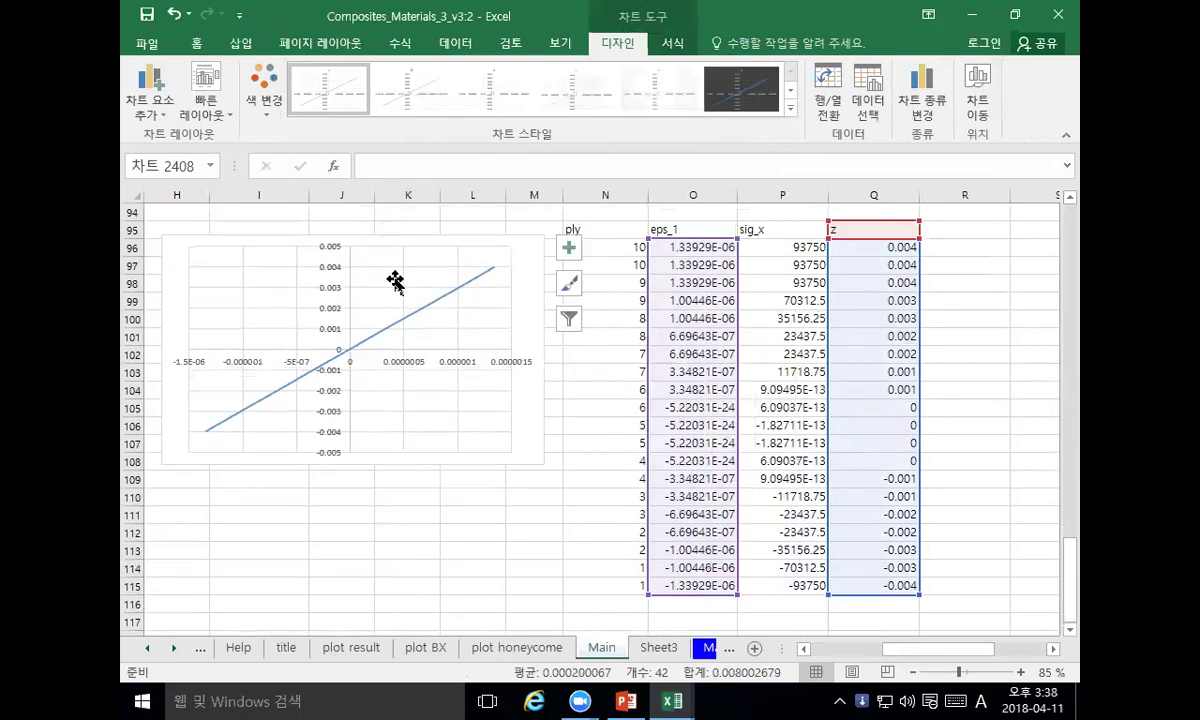
Step: Insert a straight-line scatter chart of z against sig_x from P95:Q115 and fit it beside the strain chart with matching lower edges
drag(753, 233, 745, 594)
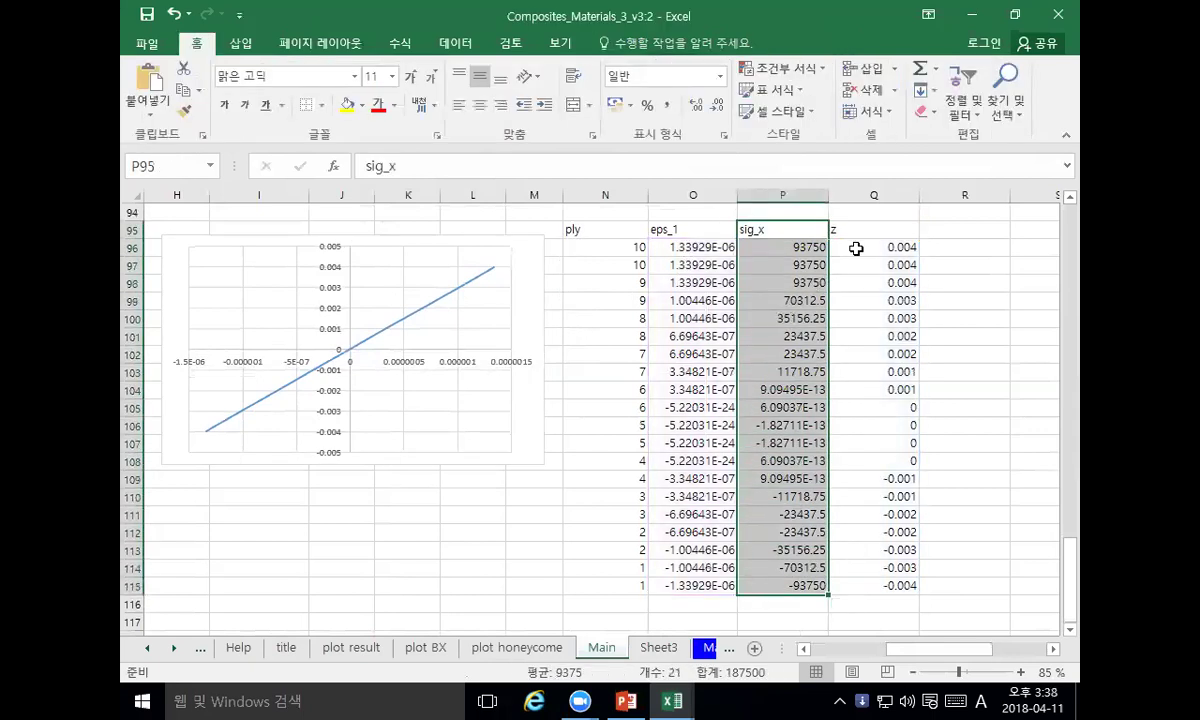
drag(857, 230, 860, 588)
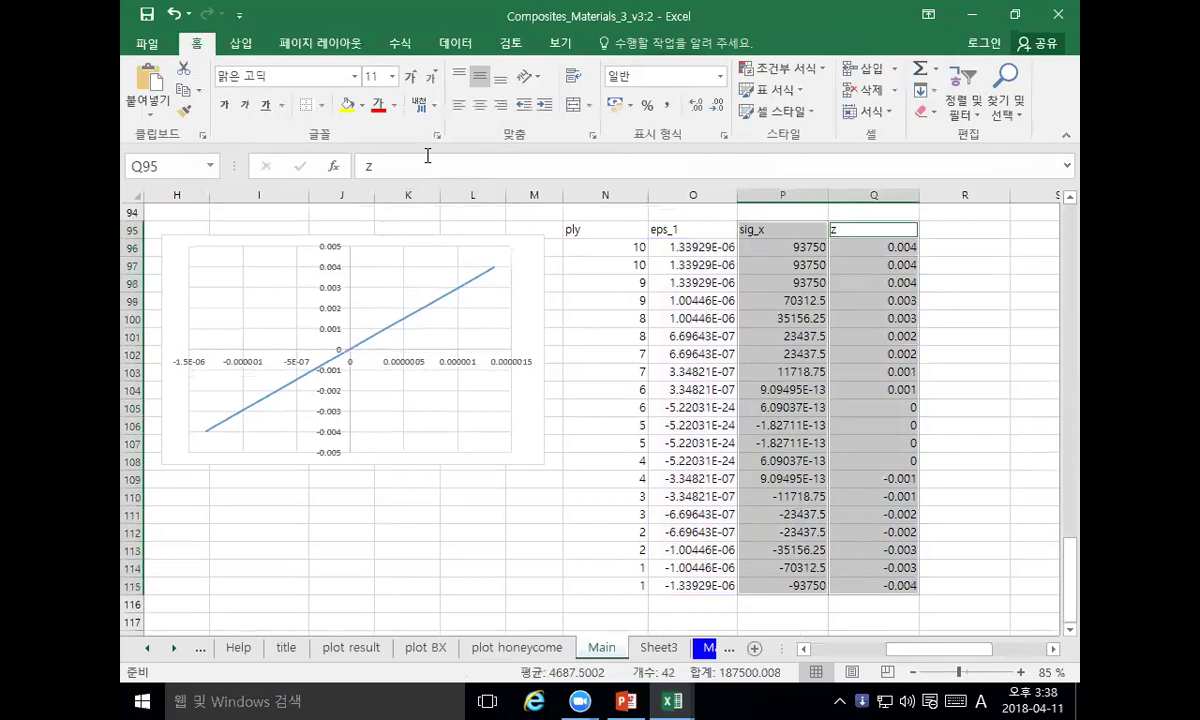
click(400, 44)
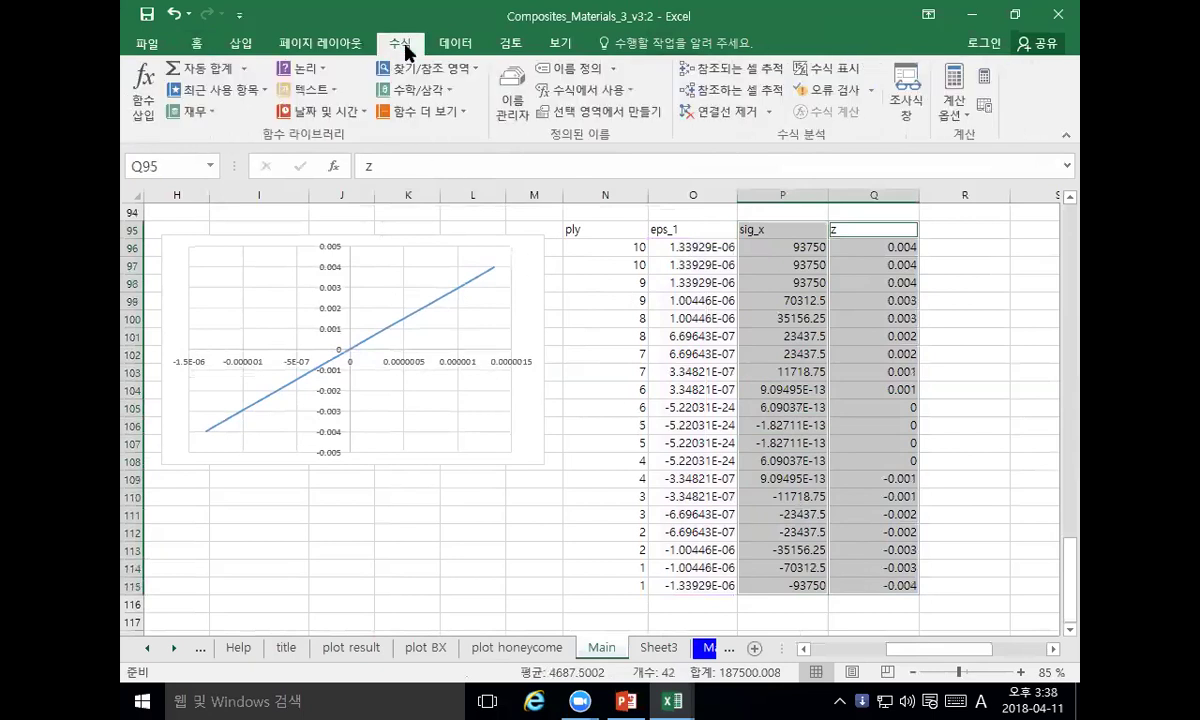
click(240, 44)
click(521, 111)
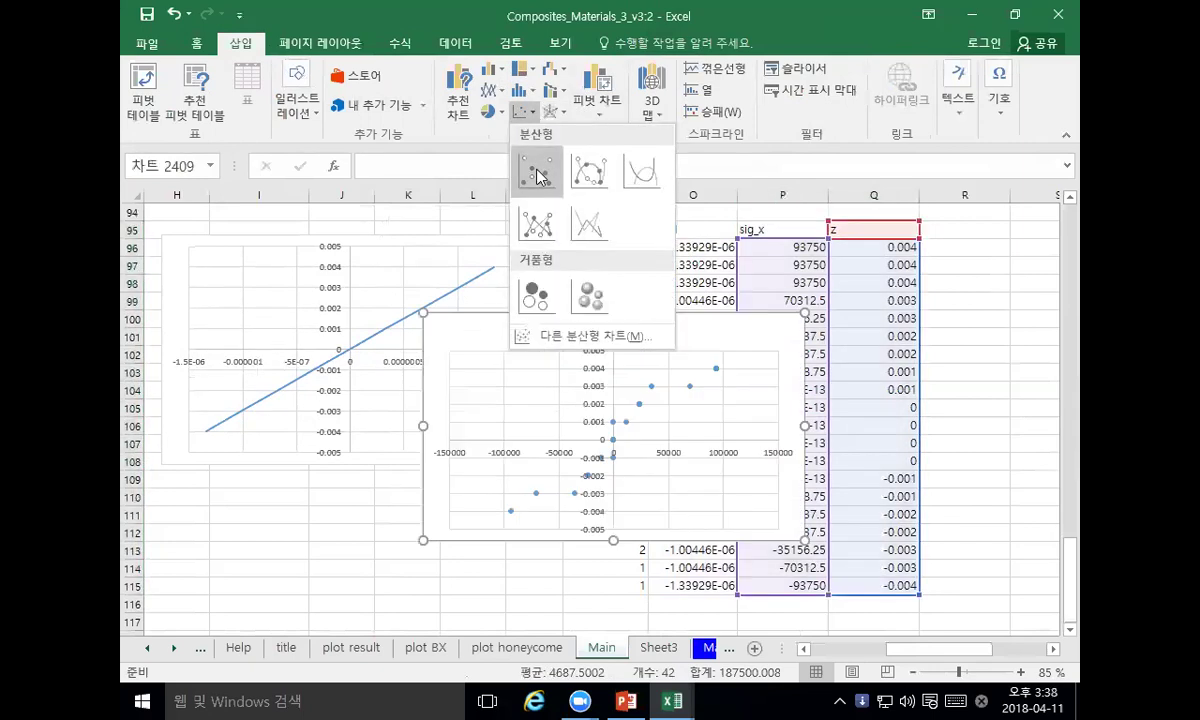
click(587, 243)
mouse_move(571, 321)
mouse_down()
mouse_move(672, 220)
mouse_move(672, 241)
mouse_move(681, 228)
mouse_up()
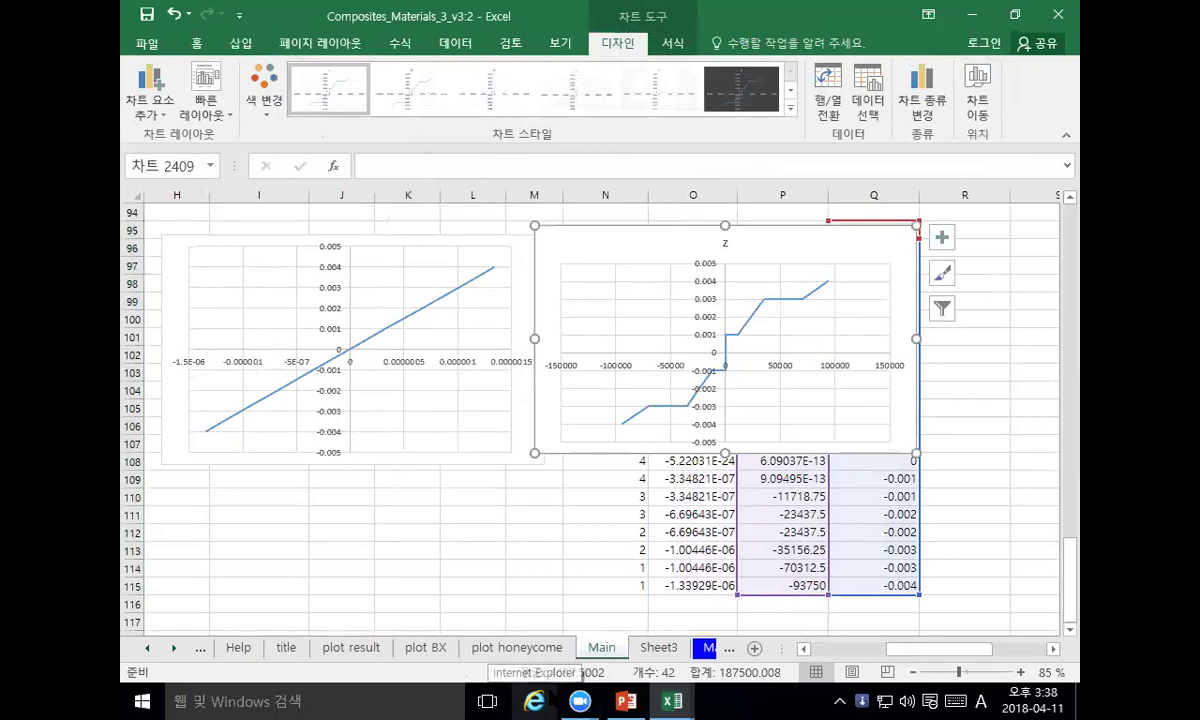
drag(726, 450, 727, 461)
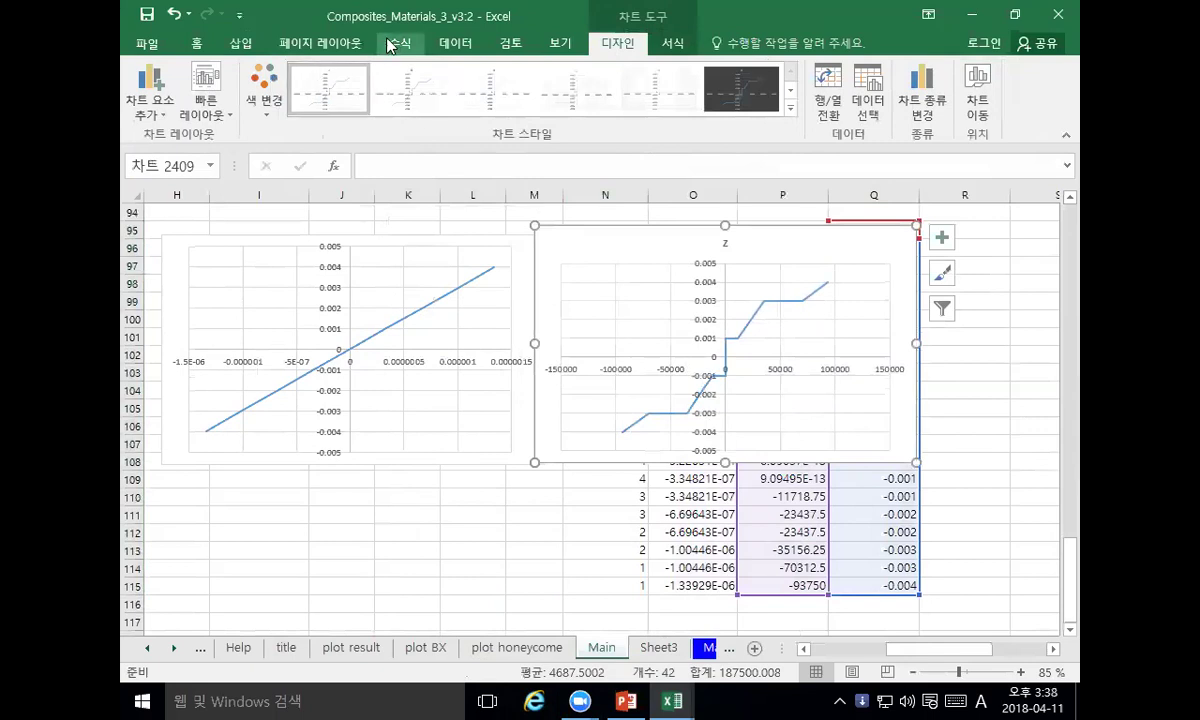
Step: Draw an unfilled rectangle about 23.63 cm by 0.65 cm across both charts, covering the band between z = -0.004 and -0.003
click(241, 44)
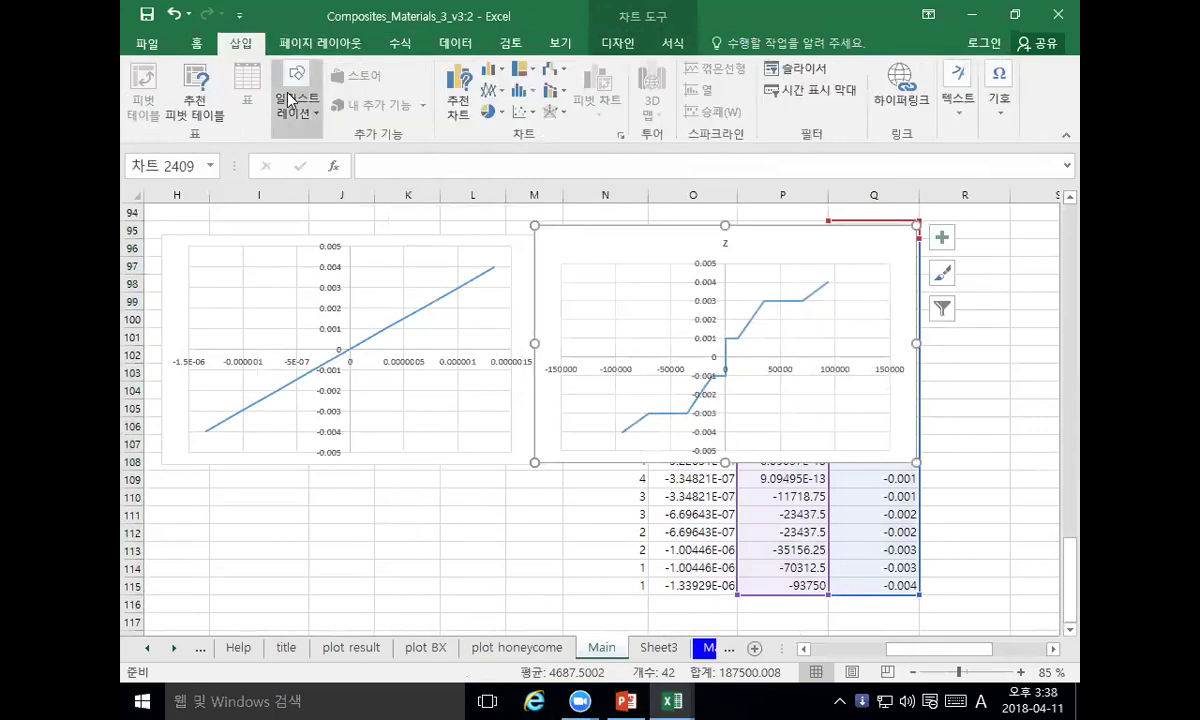
click(290, 102)
click(370, 172)
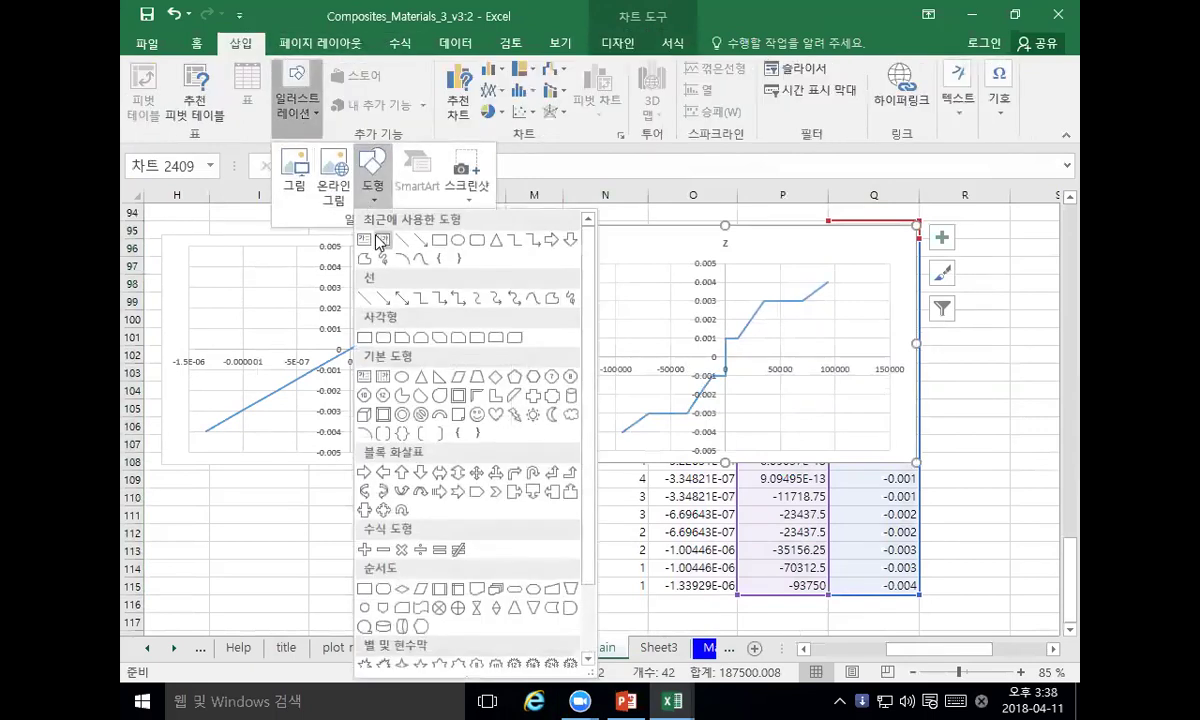
click(439, 241)
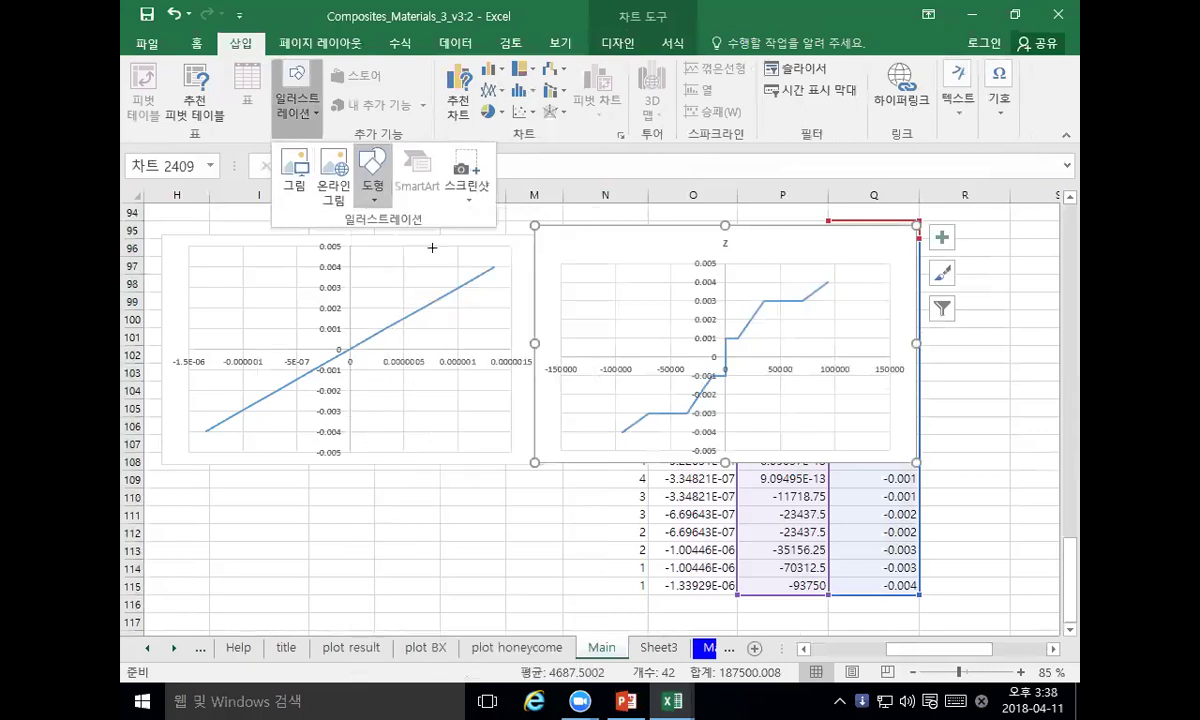
mouse_move(202, 410)
mouse_down()
mouse_move(461, 442)
mouse_move(613, 421)
mouse_move(921, 420)
mouse_move(913, 431)
mouse_up()
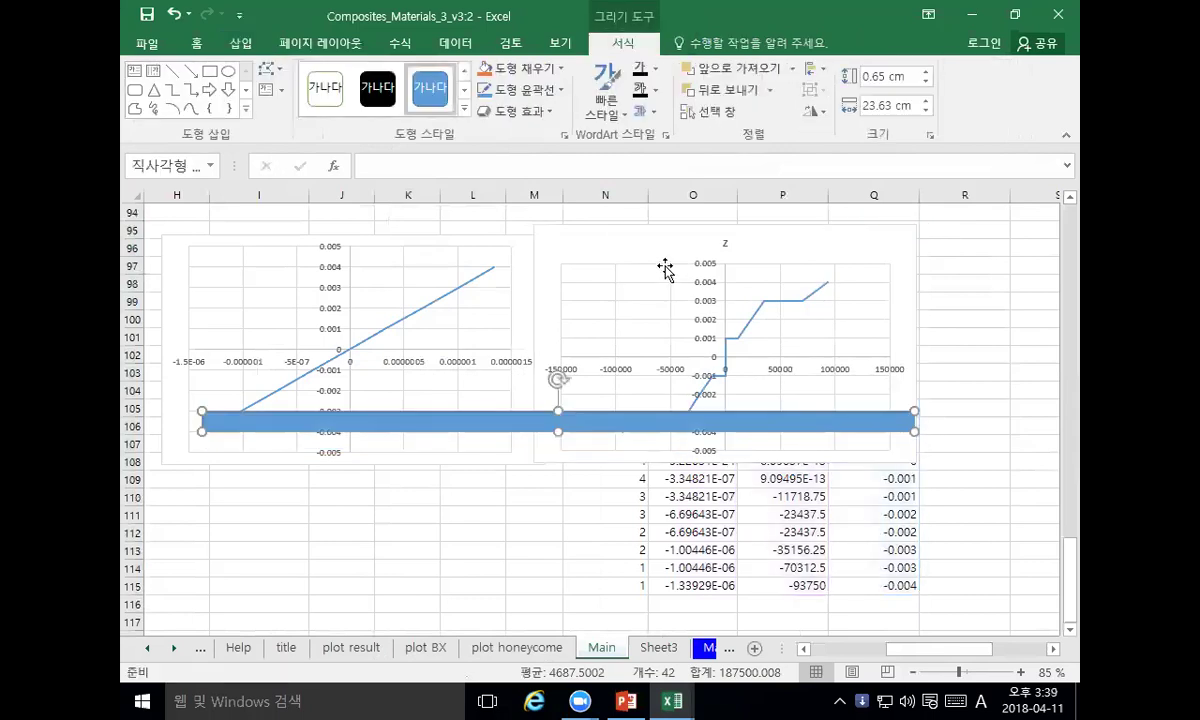
click(555, 74)
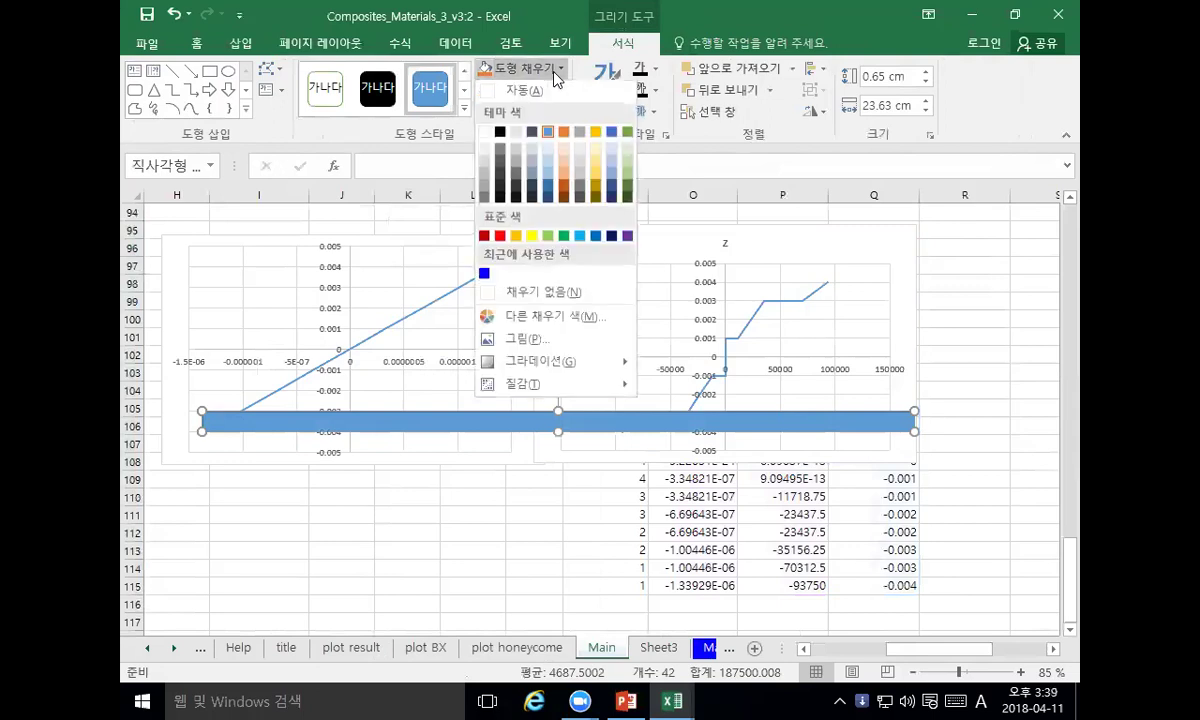
click(529, 294)
click(445, 479)
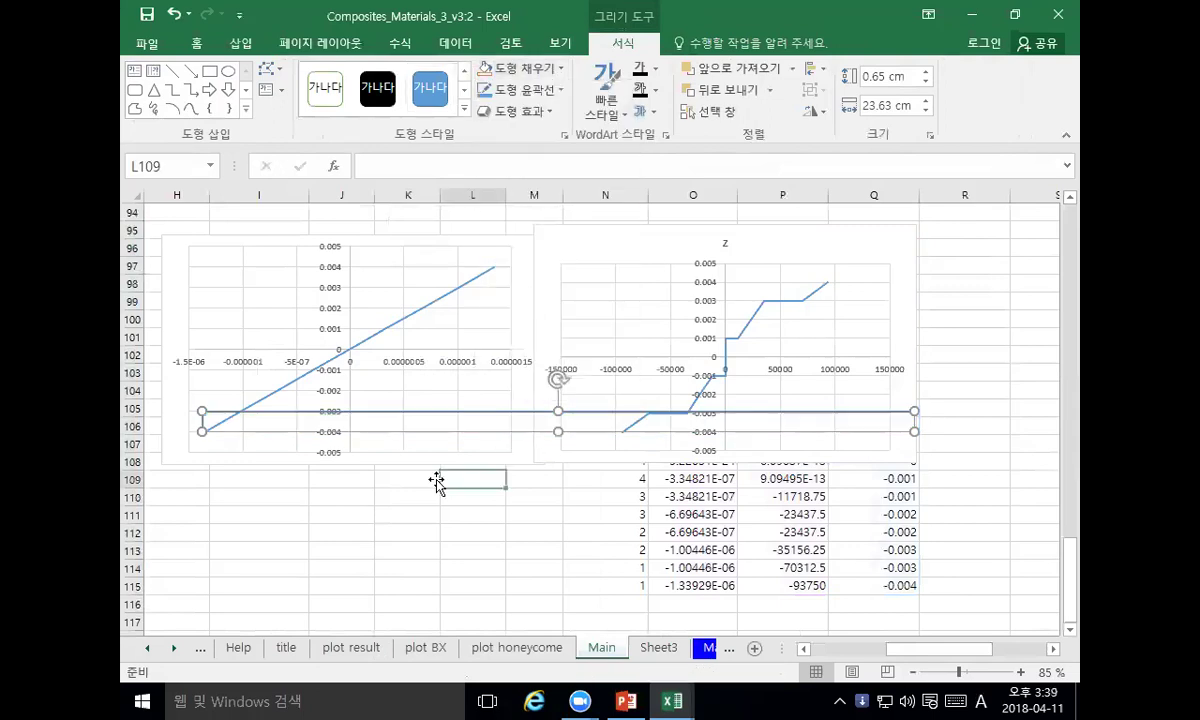
Step: Copy the unfilled rectangle upward to mark the ply band between z = -0.003 and -0.002
click(389, 436)
mouse_move(367, 437)
mouse_down()
mouse_move(380, 450)
mouse_move(368, 412)
mouse_up()
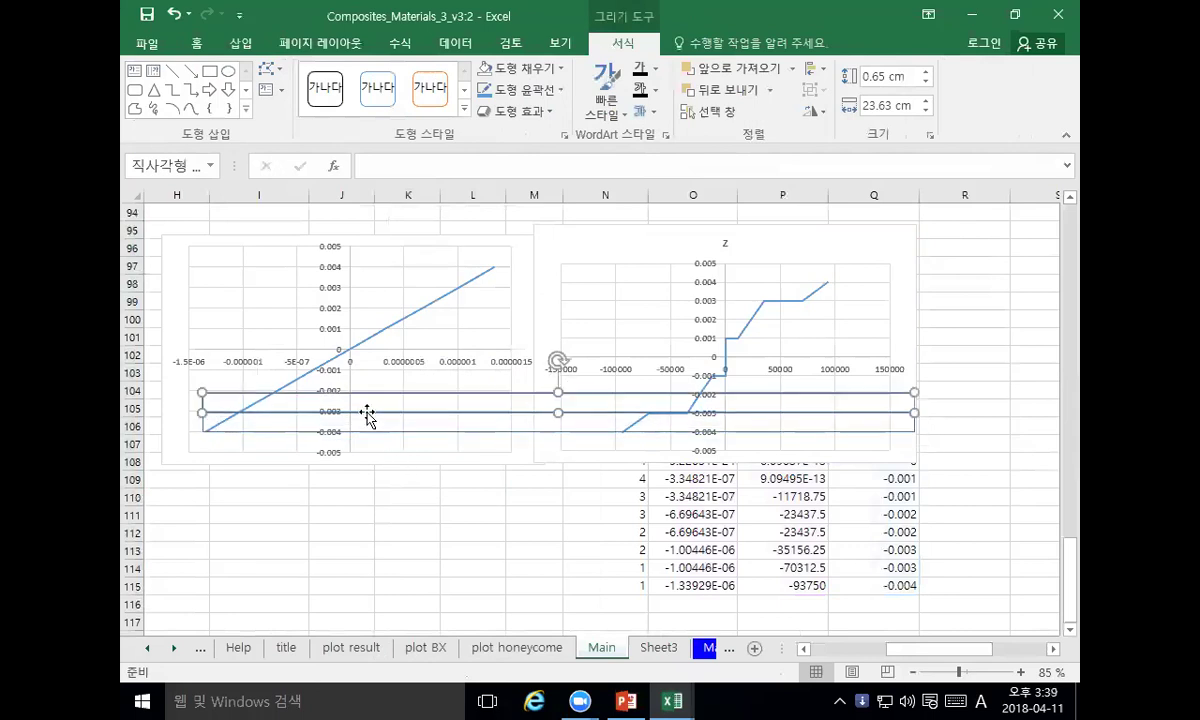
drag(368, 428, 345, 399)
Step: Review the ply material, angle and thickness rows and compare them with the through-thickness strain and stress charts
scroll(327, 325, up, 11)
drag(950, 648, 800, 648)
scroll(548, 377, up, 5)
scroll(548, 377, up, 13)
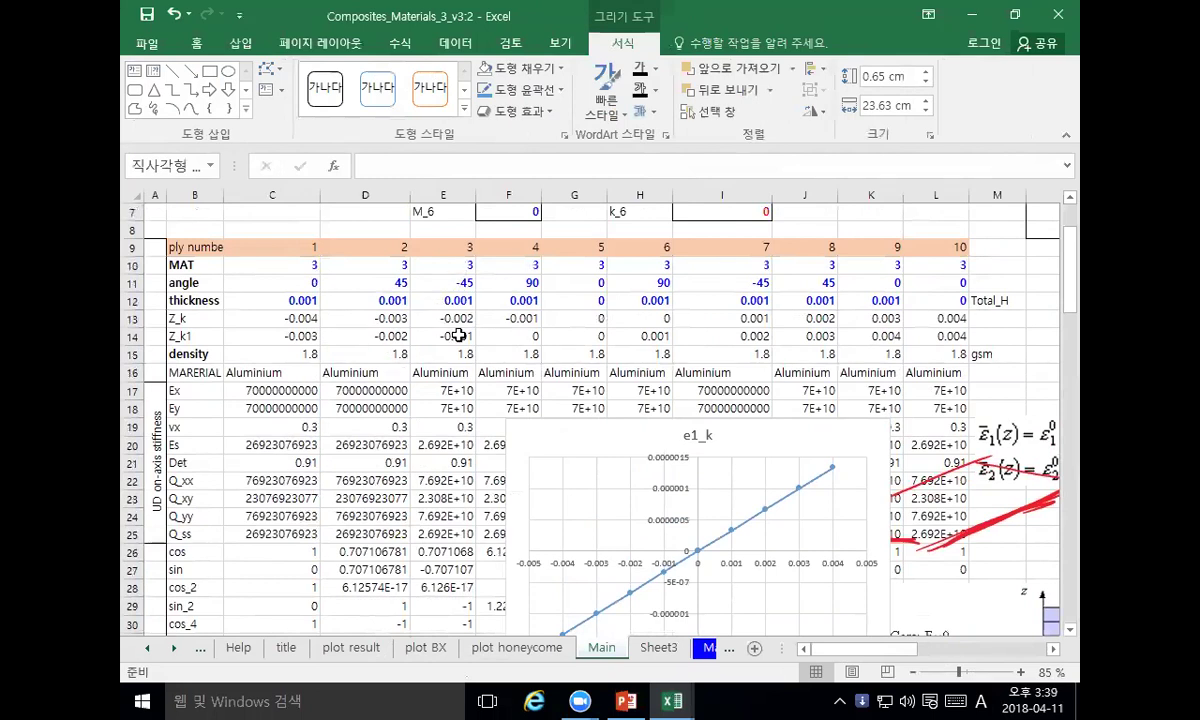
click(380, 260)
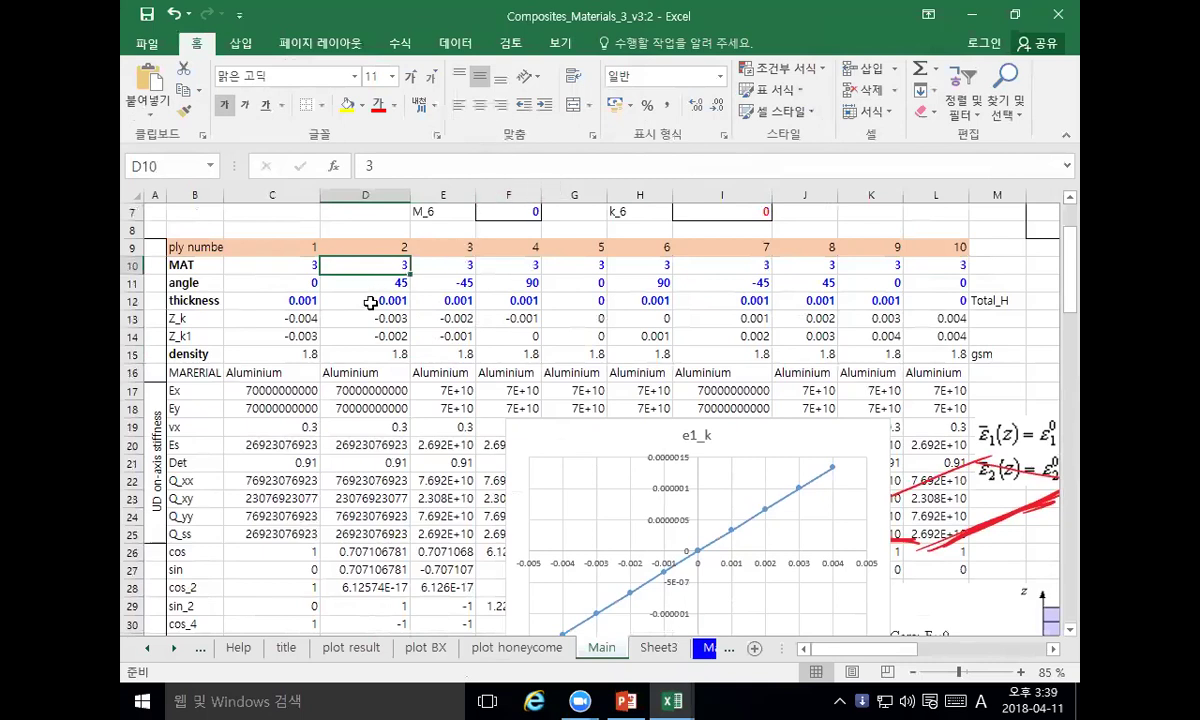
click(350, 283)
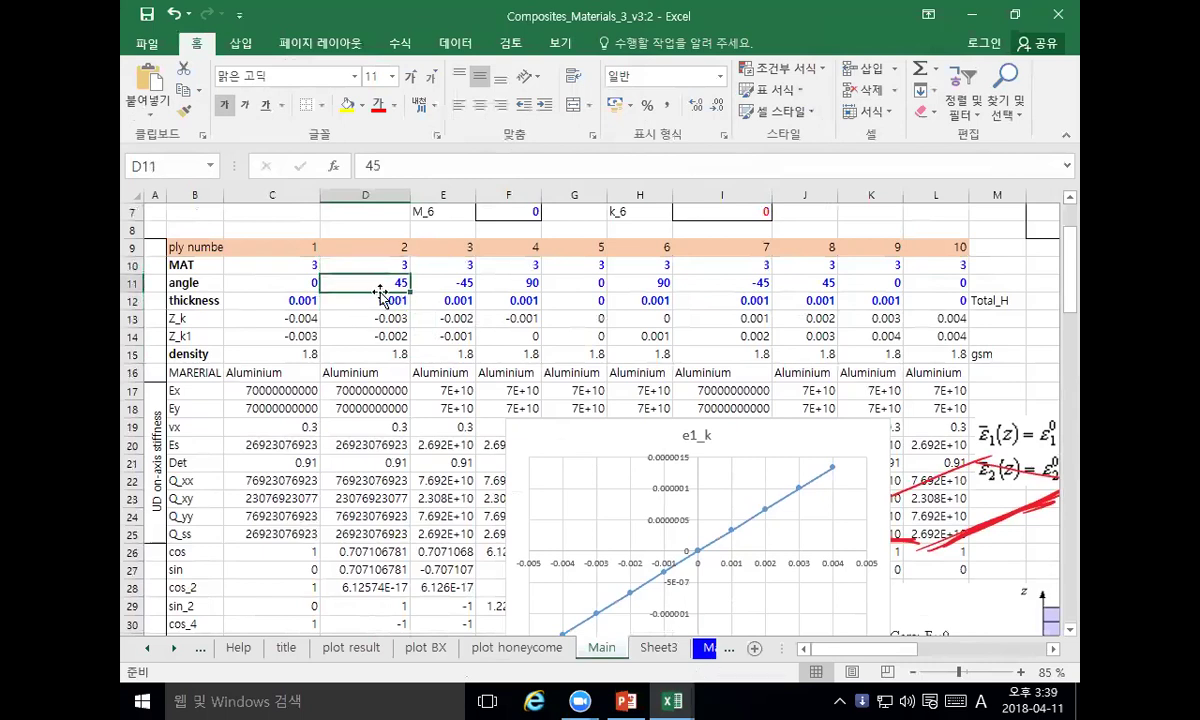
scroll(393, 292, down, 12)
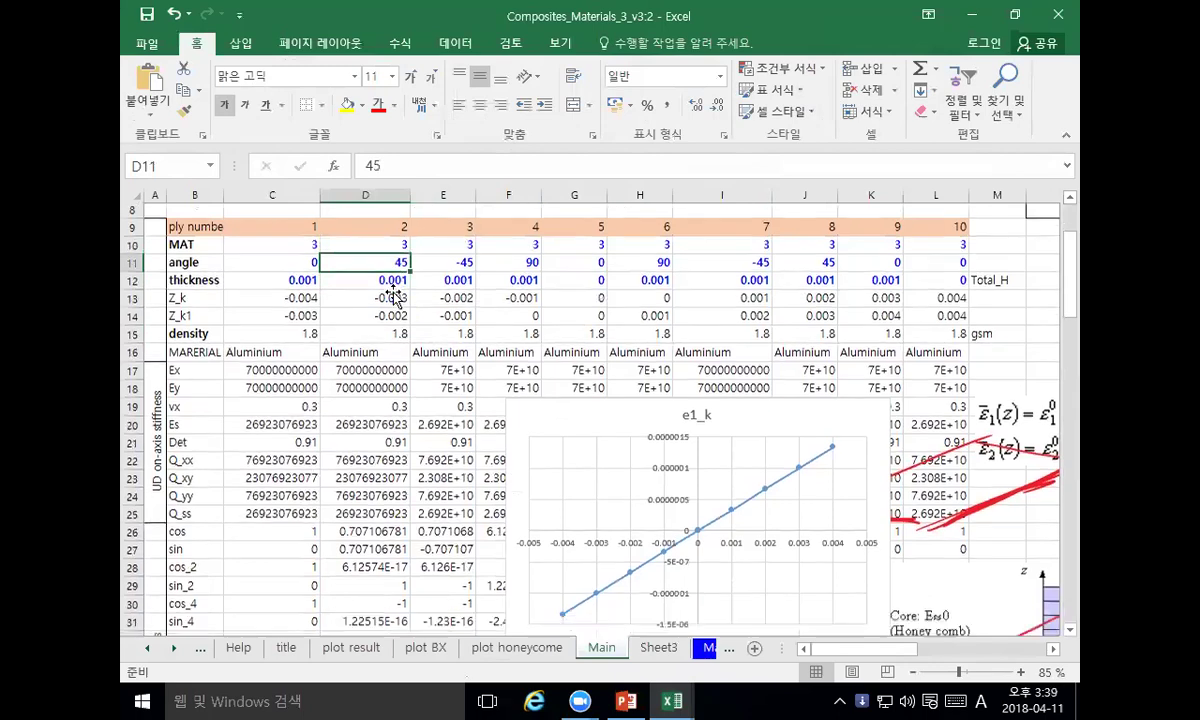
scroll(428, 296, down, 13)
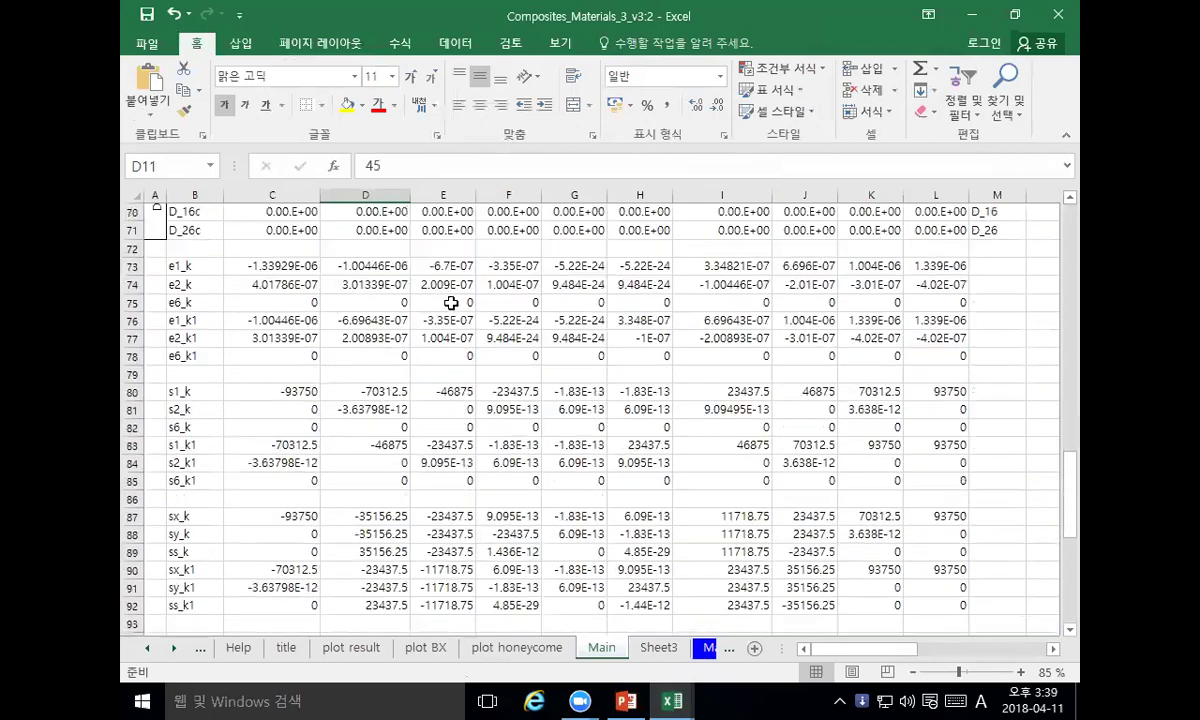
scroll(775, 509, down, 4)
drag(872, 649, 940, 640)
scroll(751, 610, right, 1)
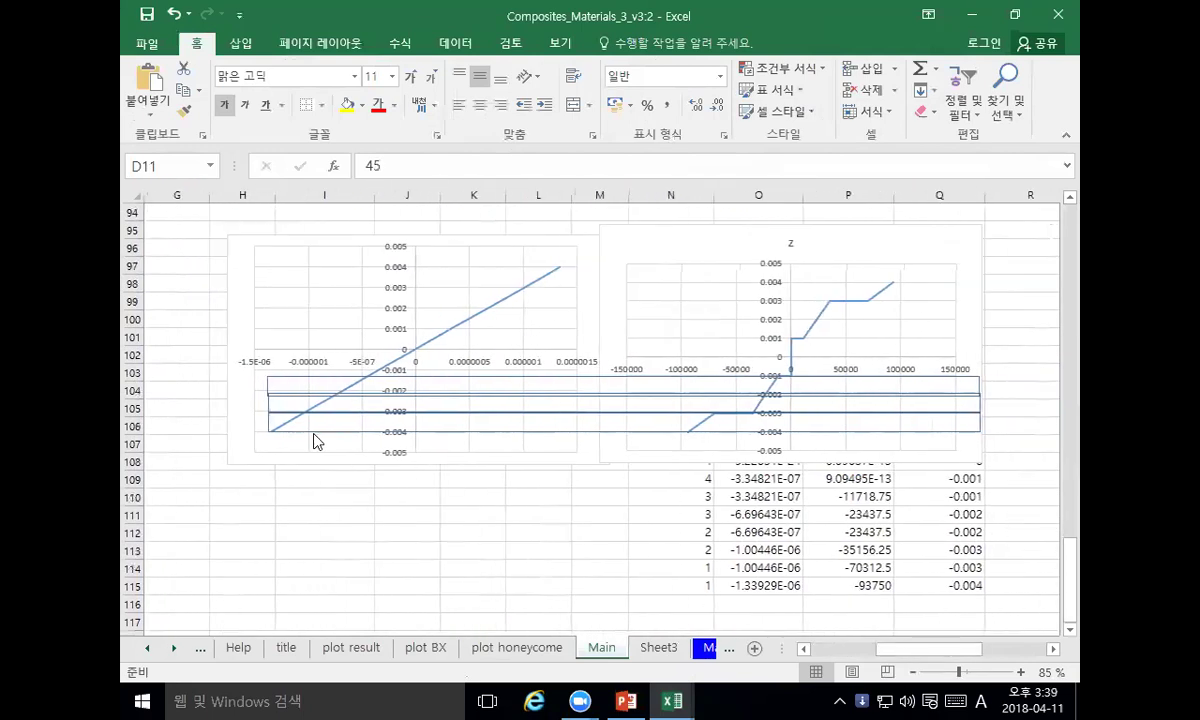
Step: Look up the material numbers on the Material sheet and set ply 1's MAT on the Main sheet to 1
click(838, 649)
scroll(383, 353, up, 20)
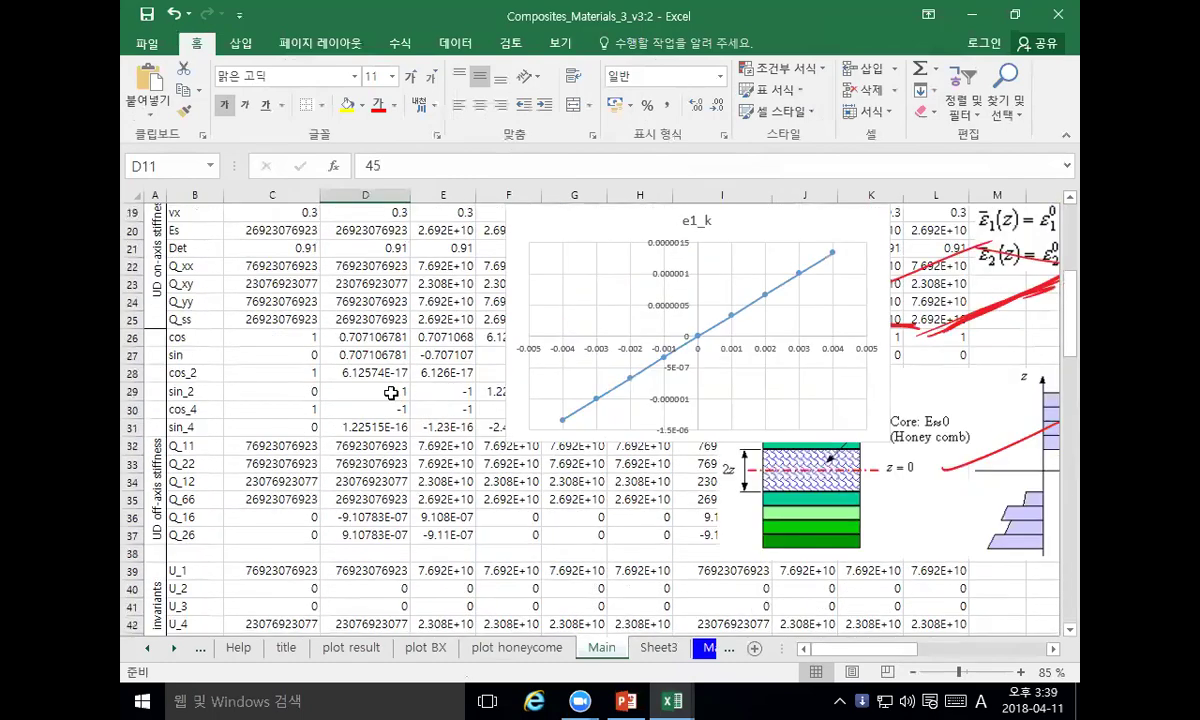
scroll(390, 388, up, 6)
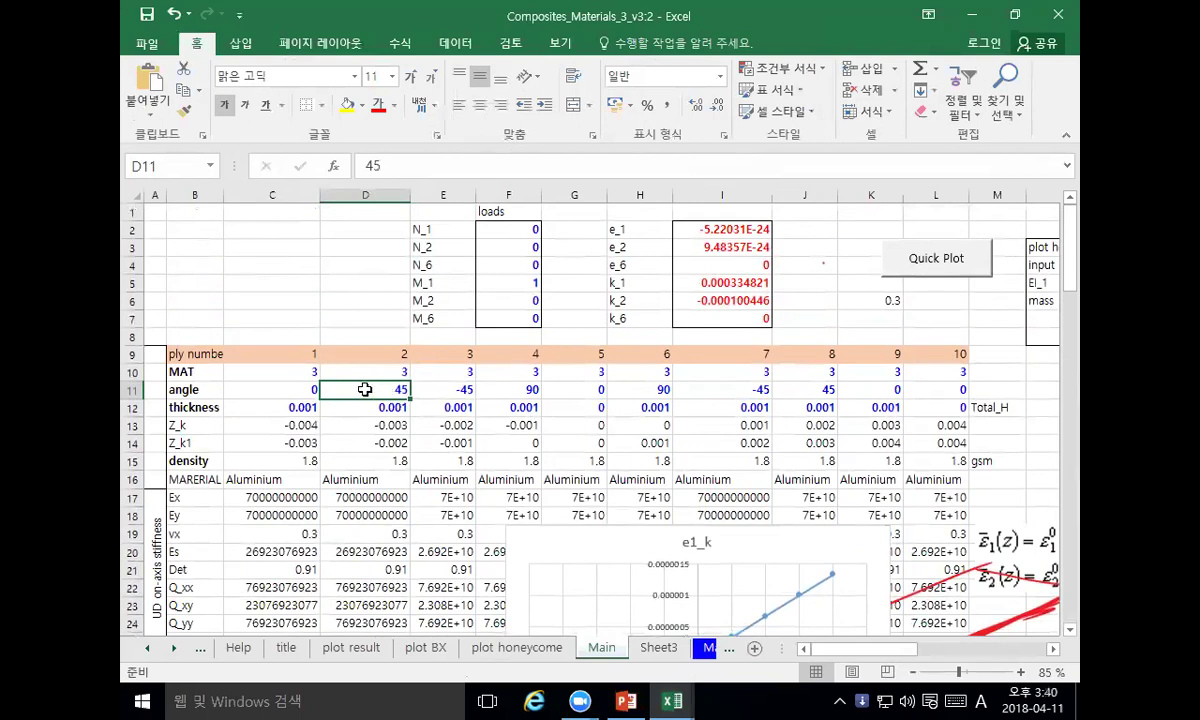
click(293, 367)
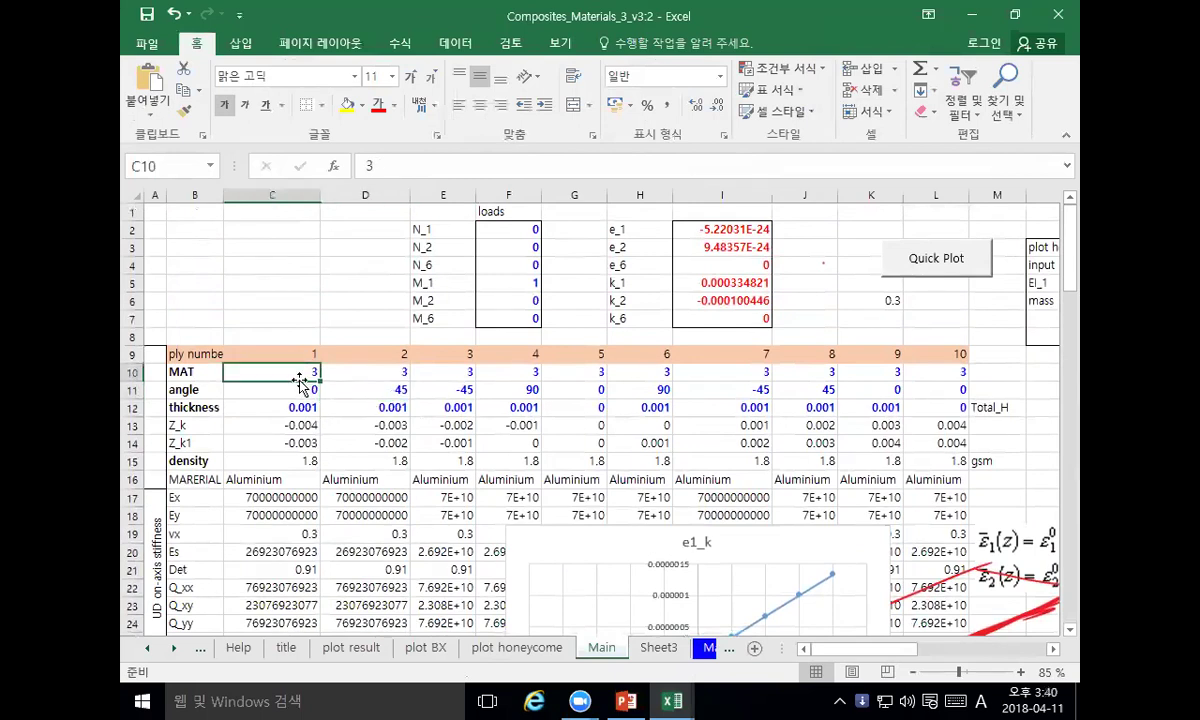
click(706, 650)
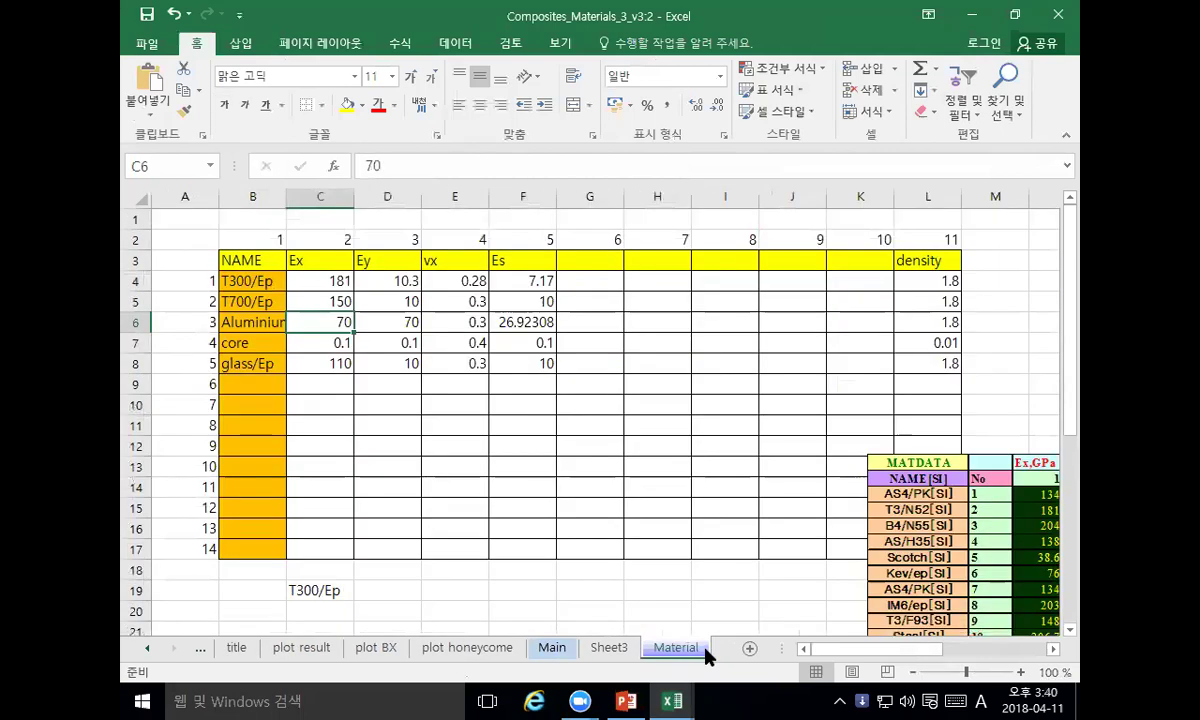
click(552, 649)
text(1)
click(300, 423)
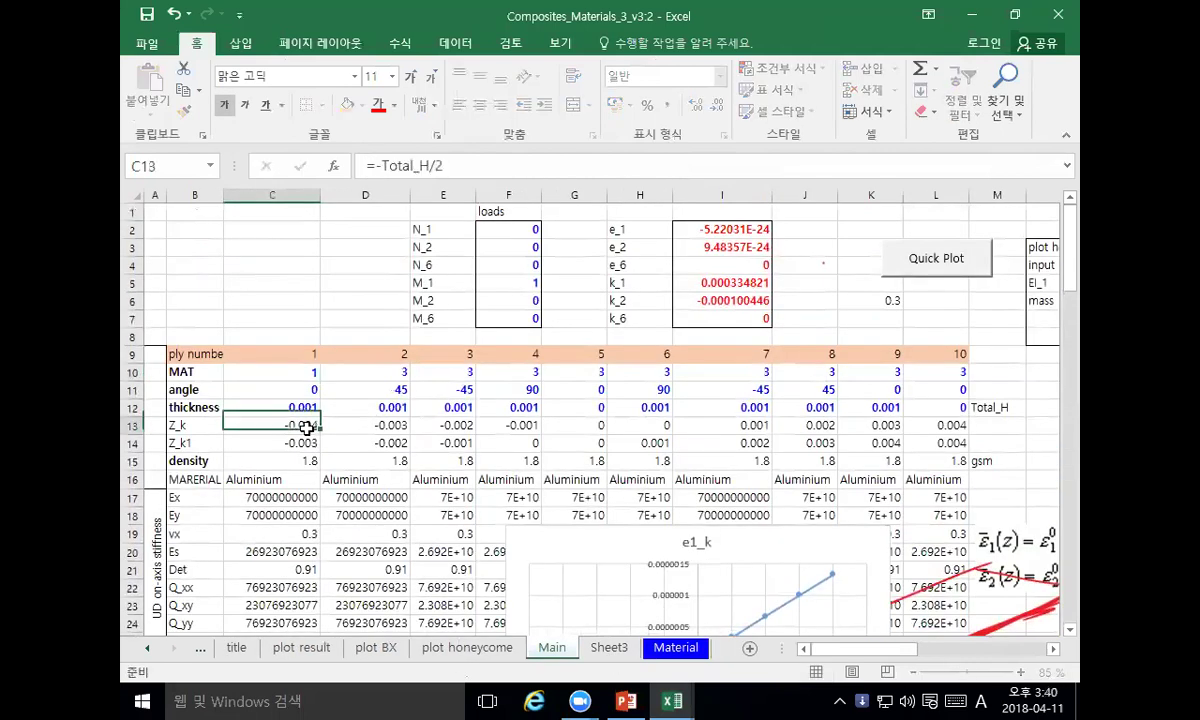
Step: Copy ply 1's MAT value across the whole material row through ply 10
click(300, 371)
key(ctrl+c)
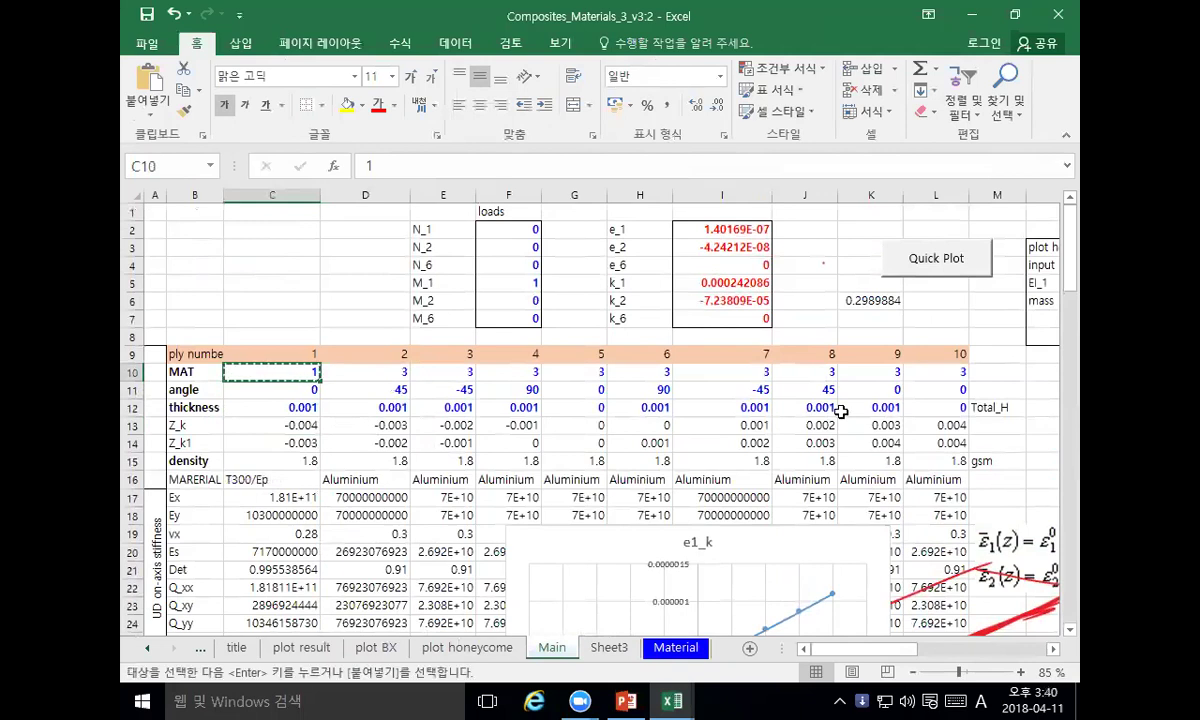
drag(923, 369, 365, 371)
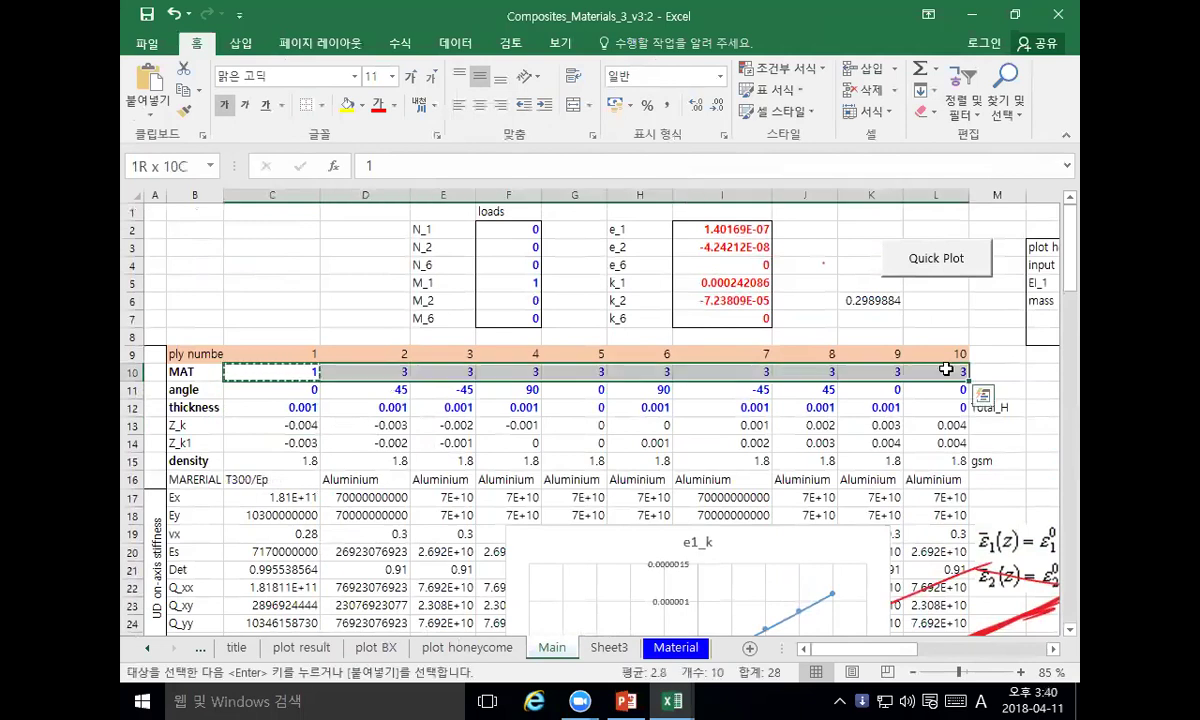
key(ctrl+v)
click(633, 372)
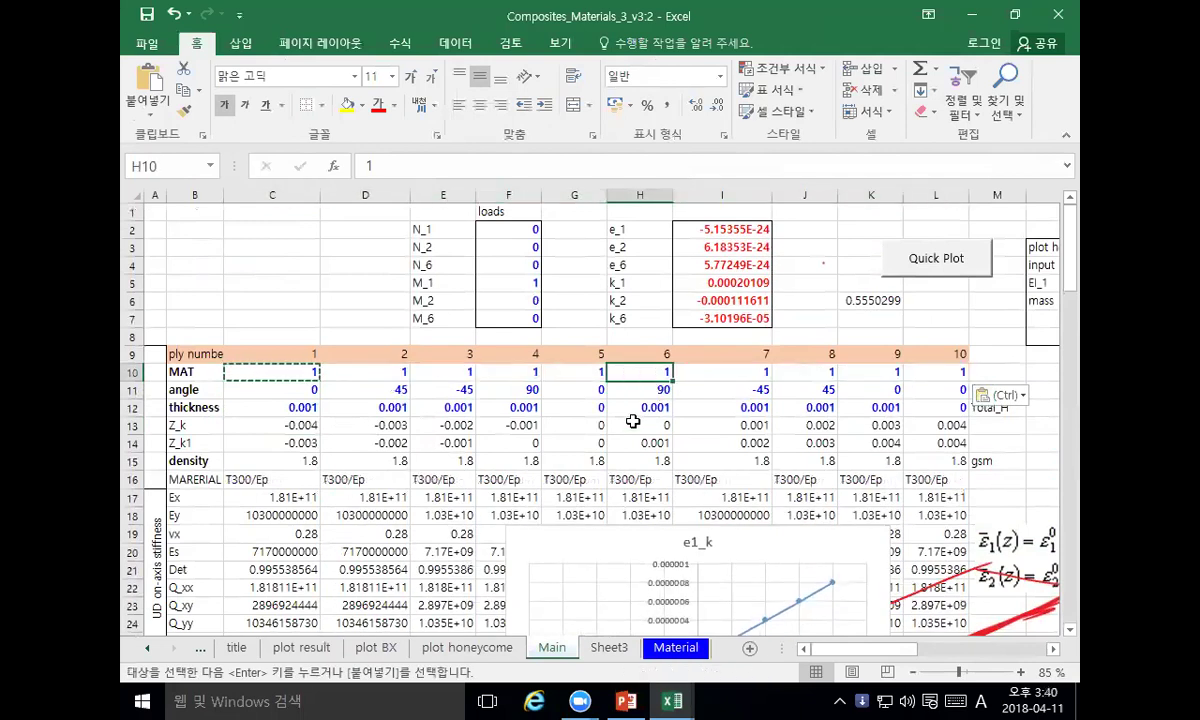
Step: Copy the 0.001 thicknesses of plies 6 to 9 onto the row starting at ply 5 in G12
click(628, 424)
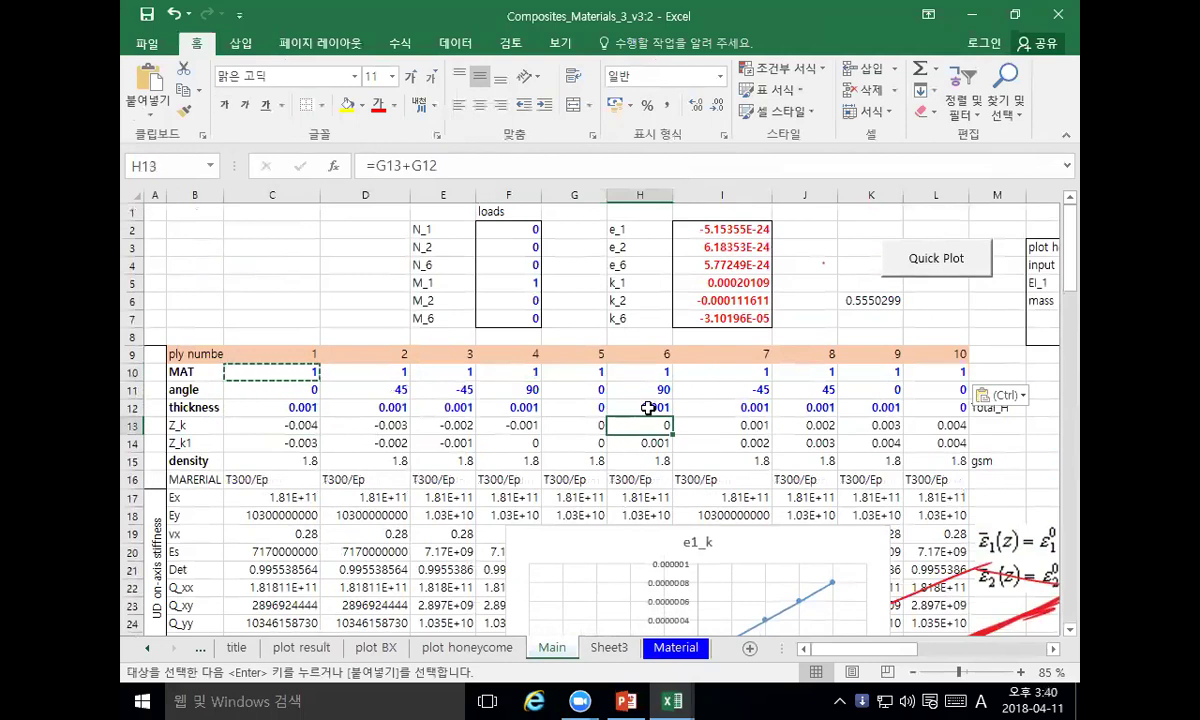
click(648, 408)
click(574, 389)
click(567, 408)
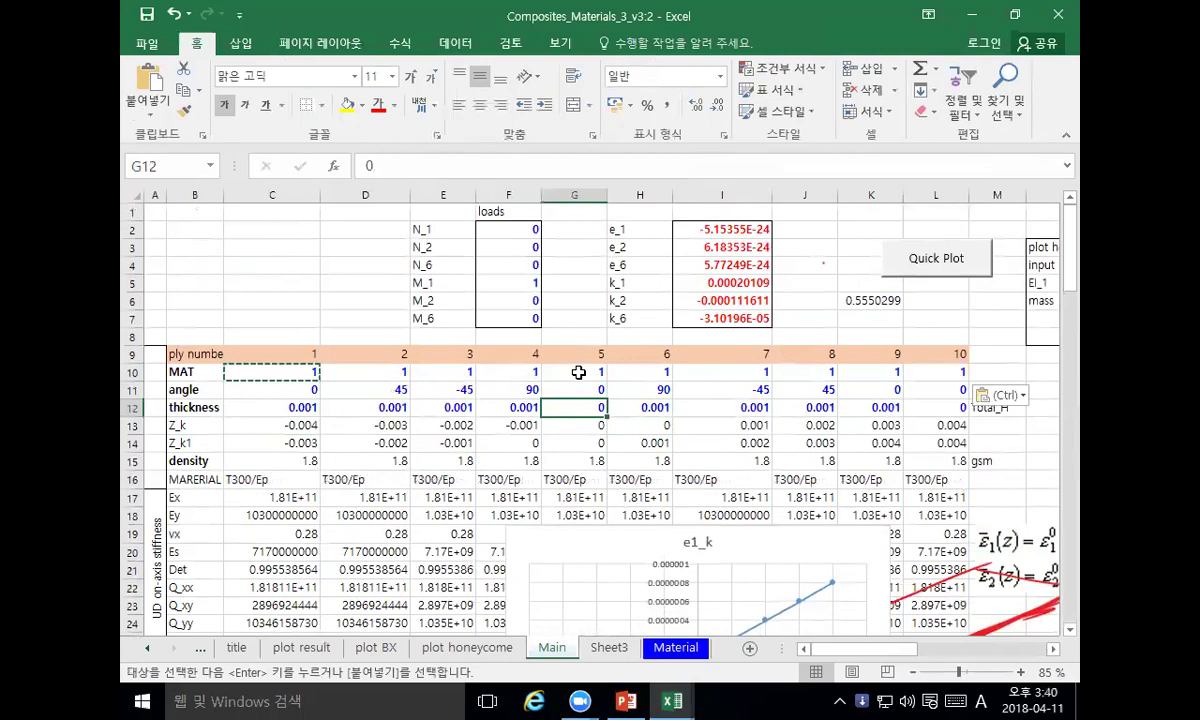
drag(645, 407, 852, 402)
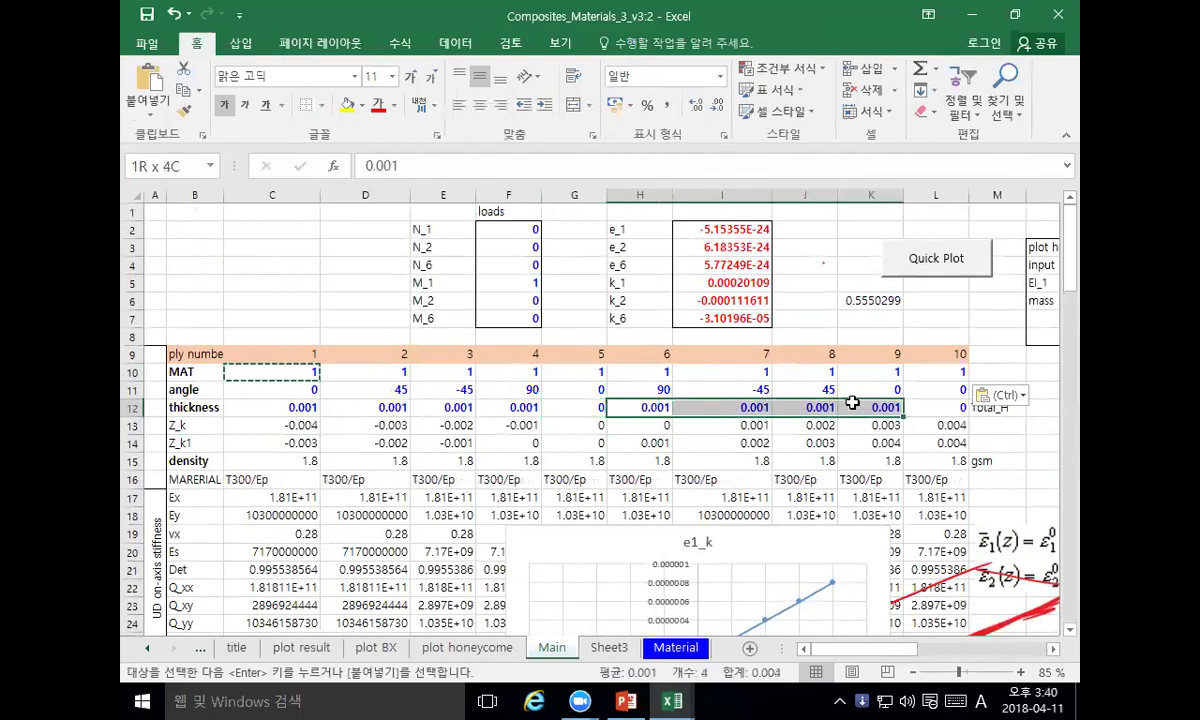
key(ctrl+c)
click(584, 407)
key(Return)
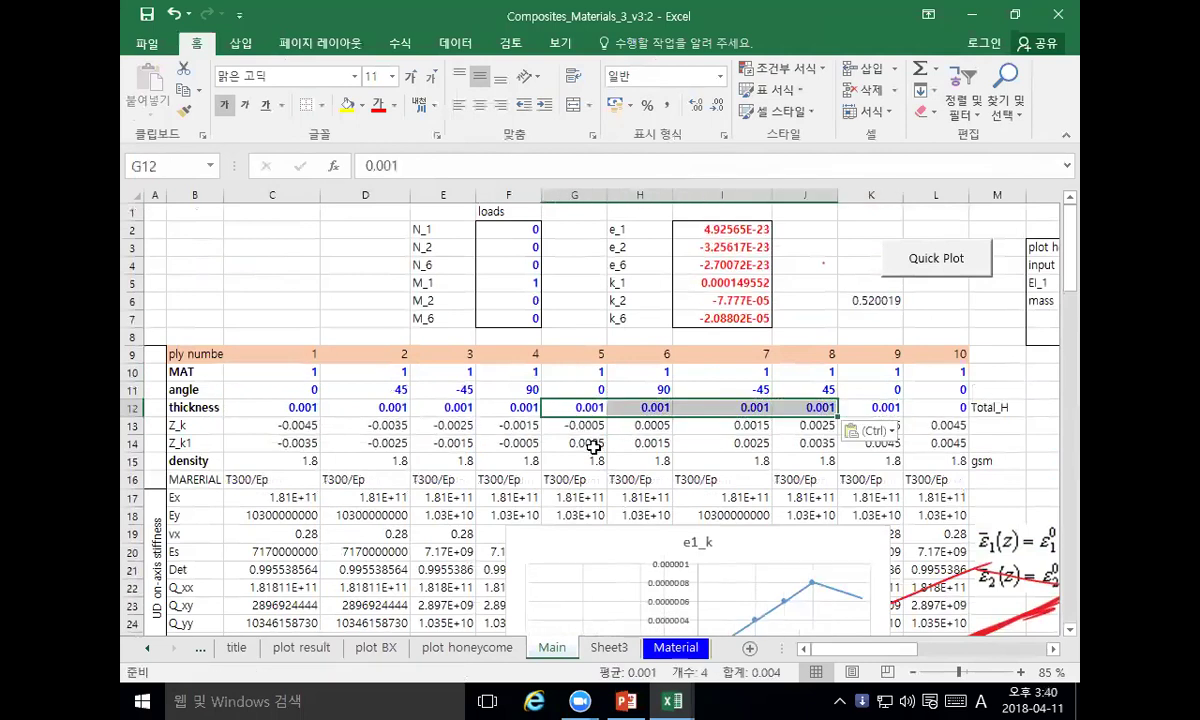
click(584, 390)
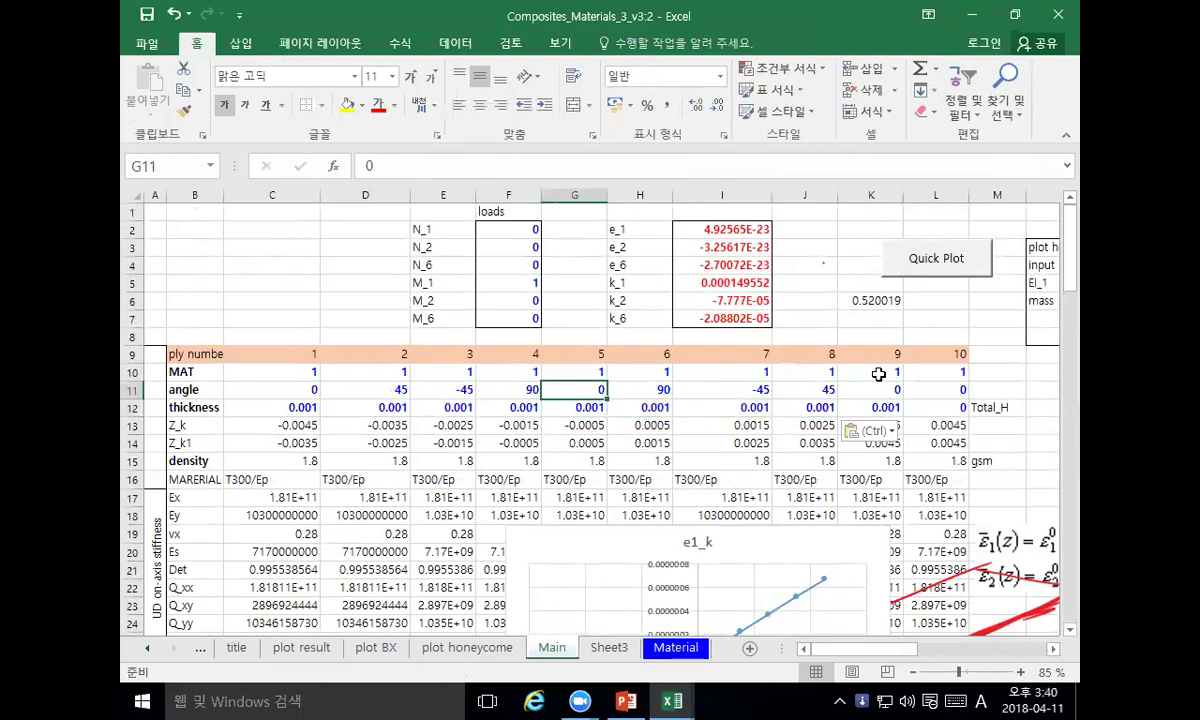
click(910, 425)
key(Left)
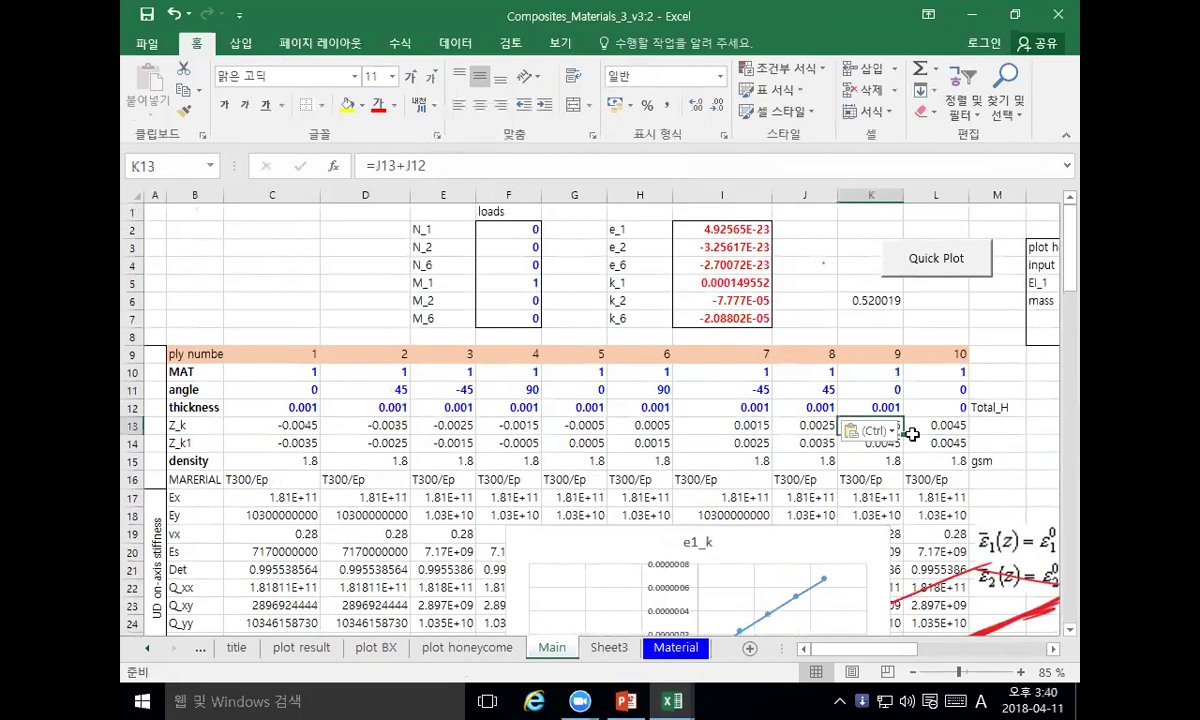
key(Up)
click(914, 441)
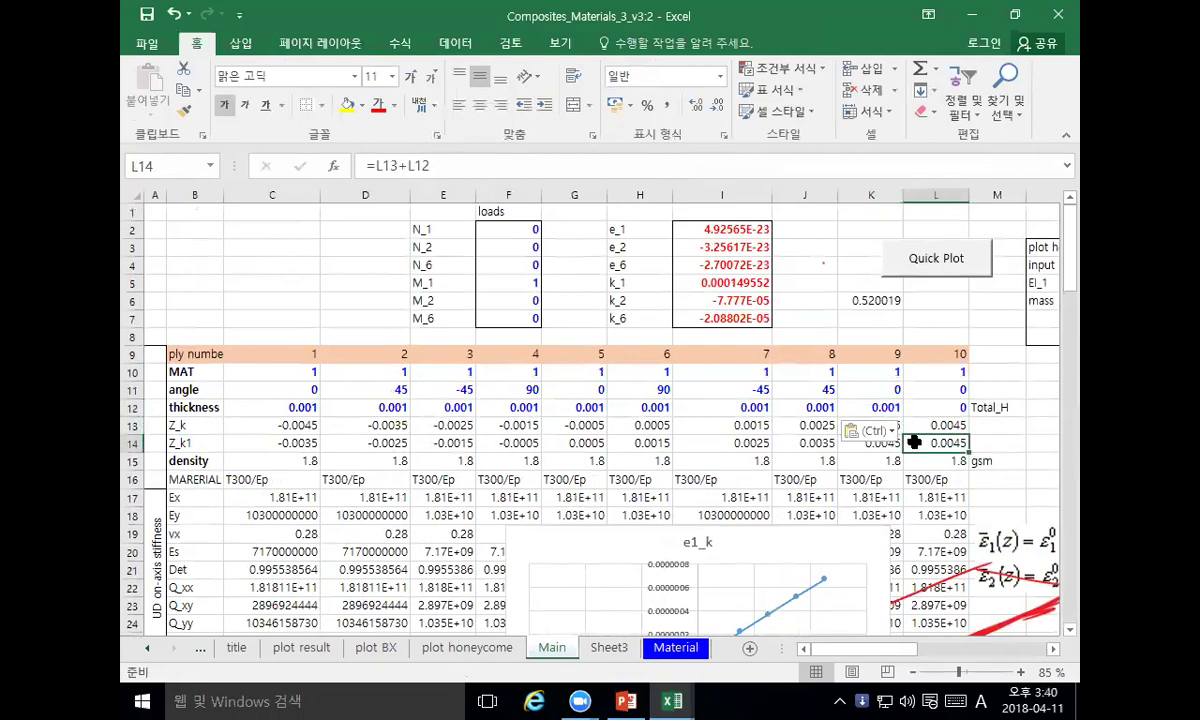
key(Delete)
click(893, 408)
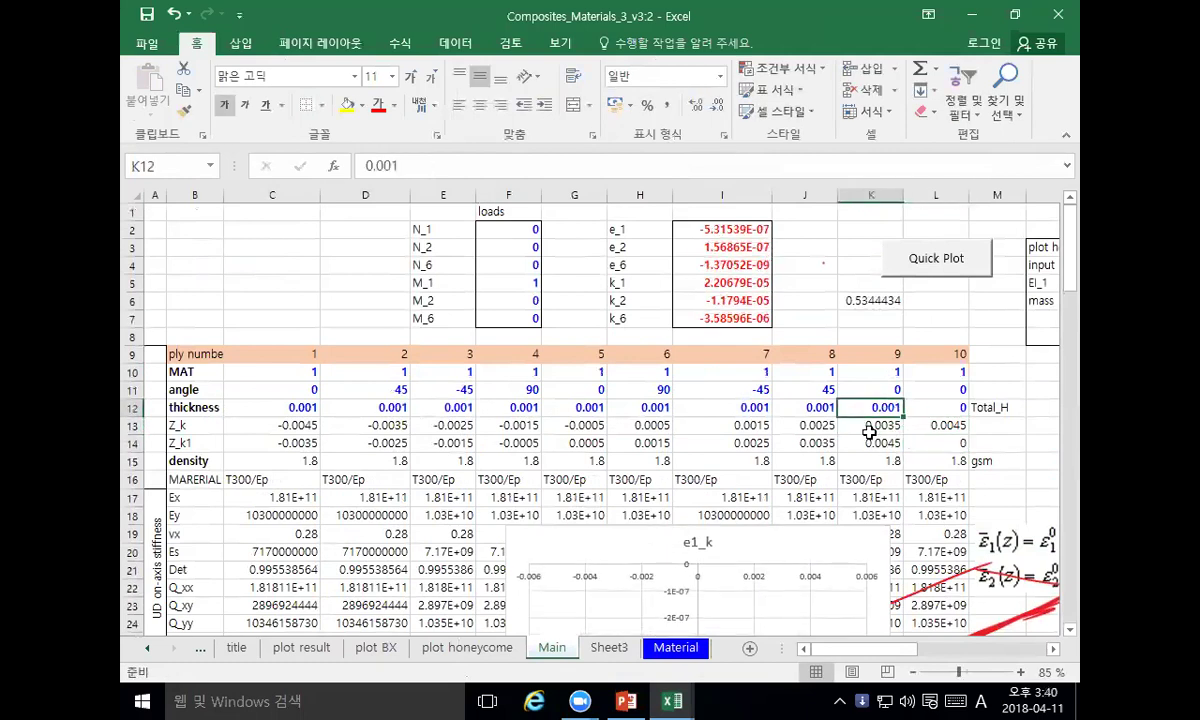
key(ctrl+z)
Step: Set the thickness of ply 9 to 0
click(874, 390)
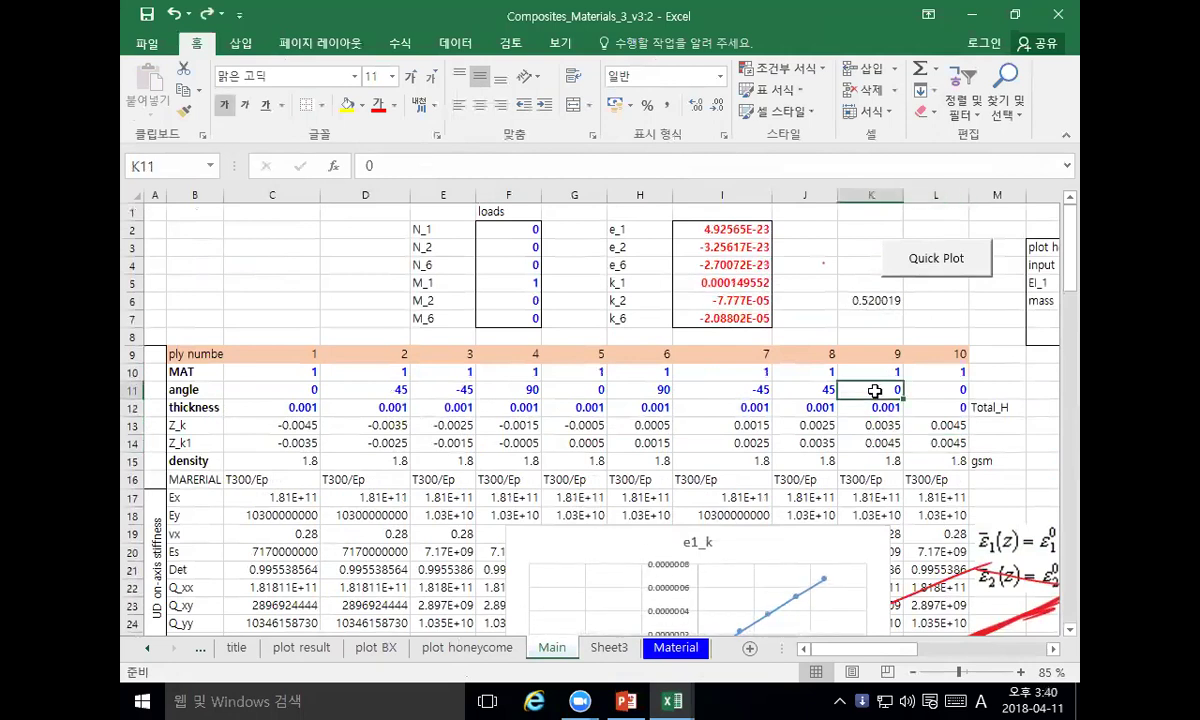
click(868, 408)
click(858, 441)
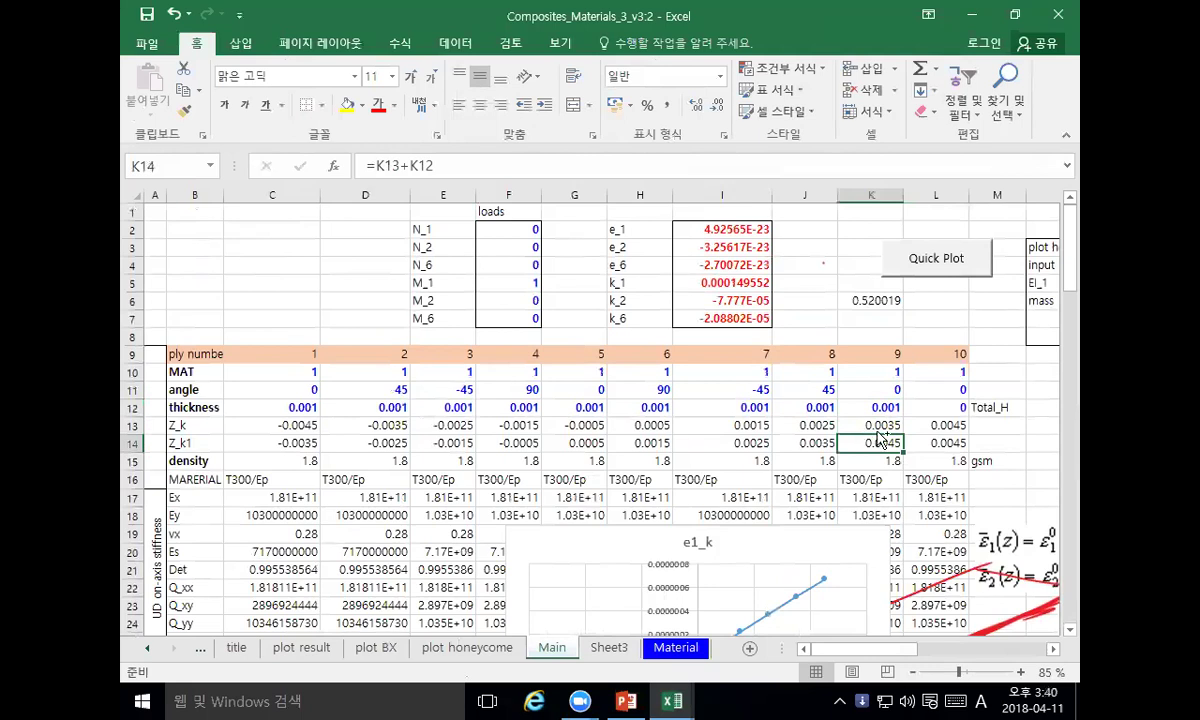
click(884, 408)
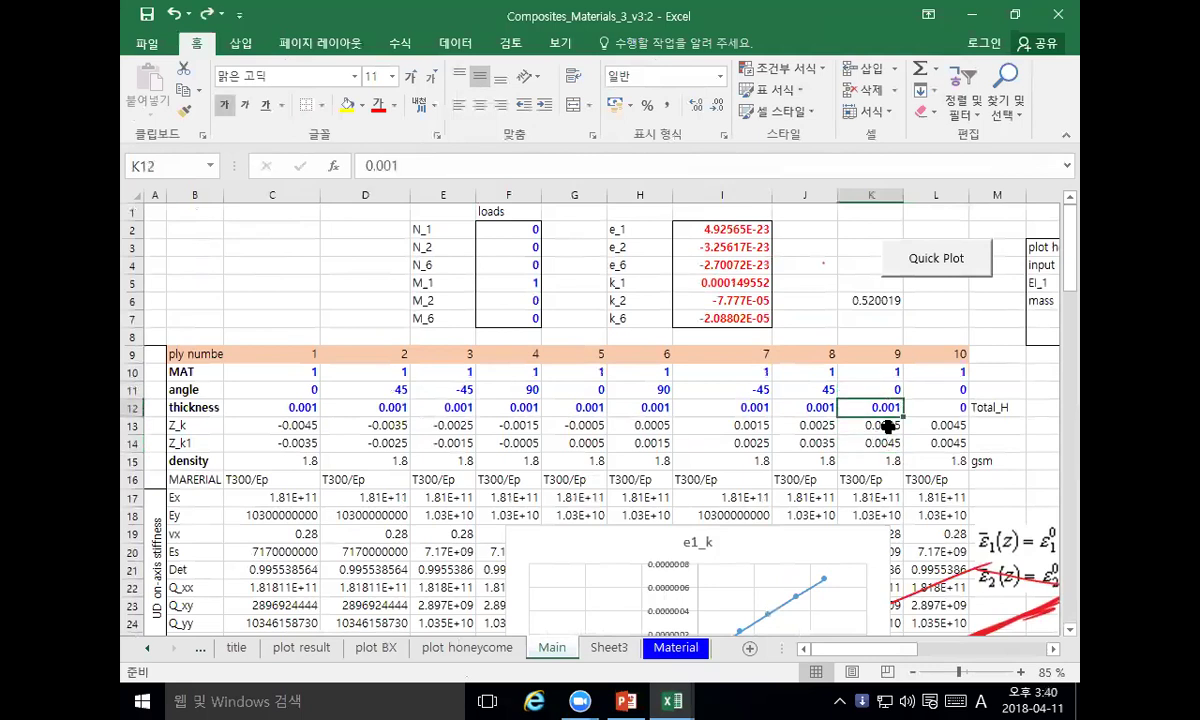
text(0)
key(Return)
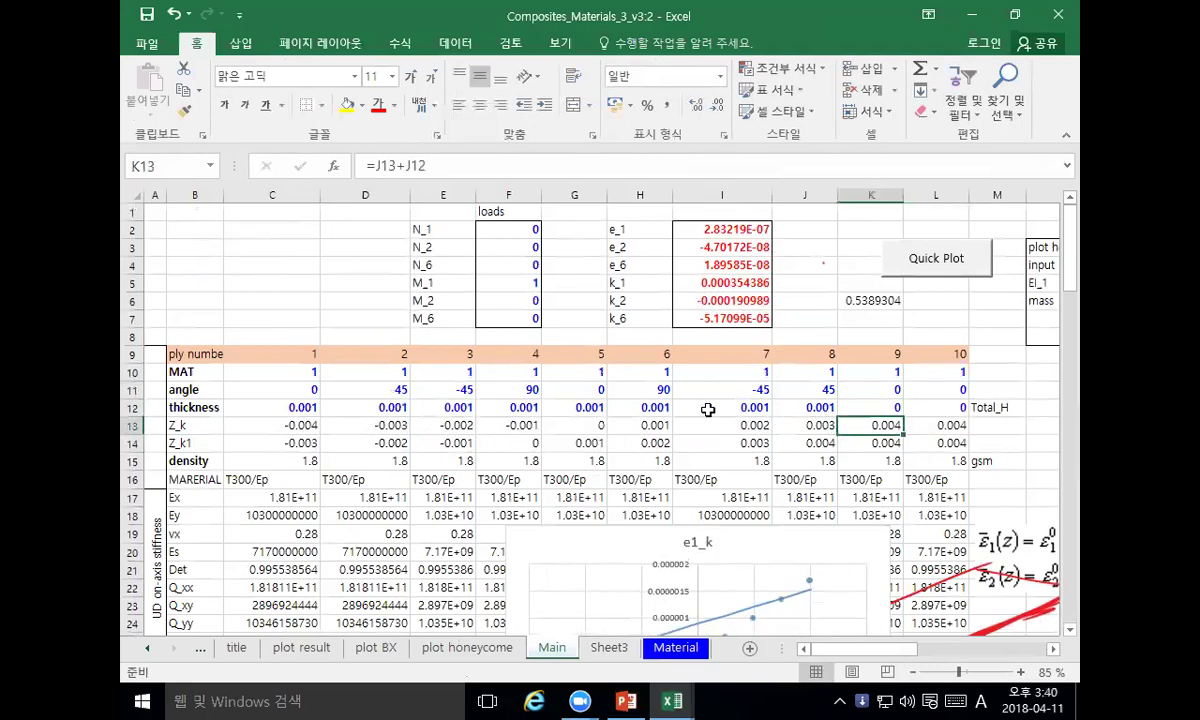
Step: Copy the angles 90, -45, 45 and 0 from H11:K11 into the row starting at ply 5 in G11
click(674, 390)
drag(674, 390, 890, 391)
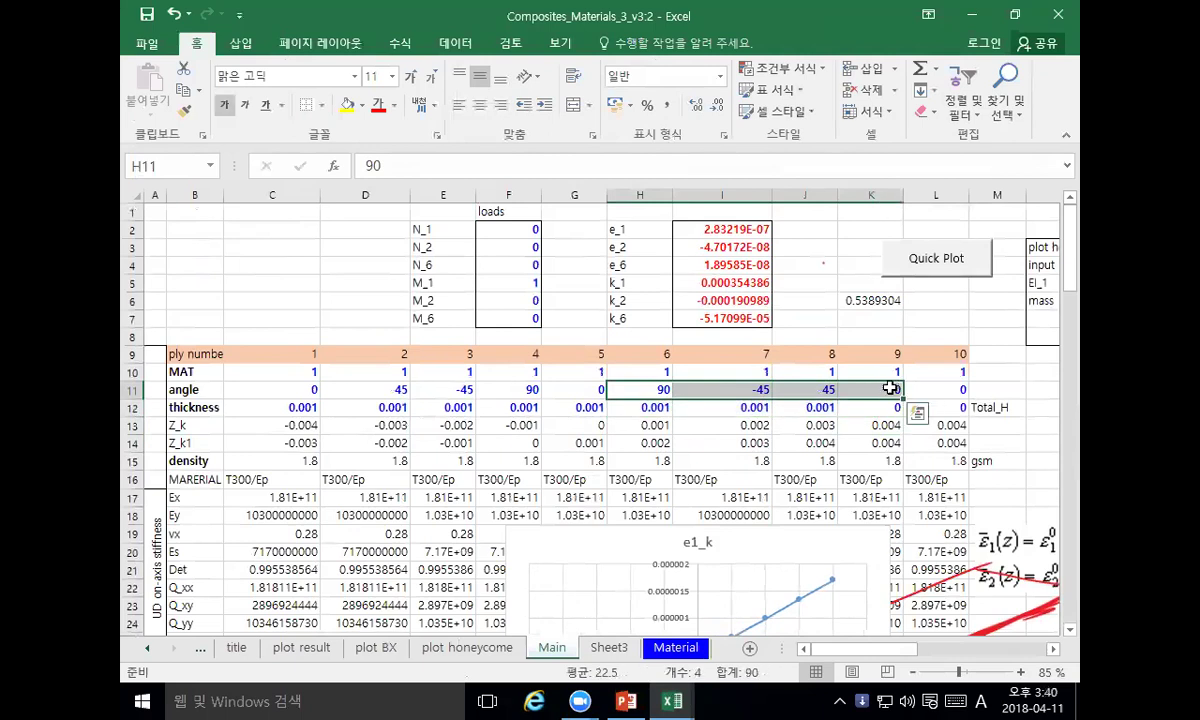
key(ctrl+c)
click(591, 394)
key(Return)
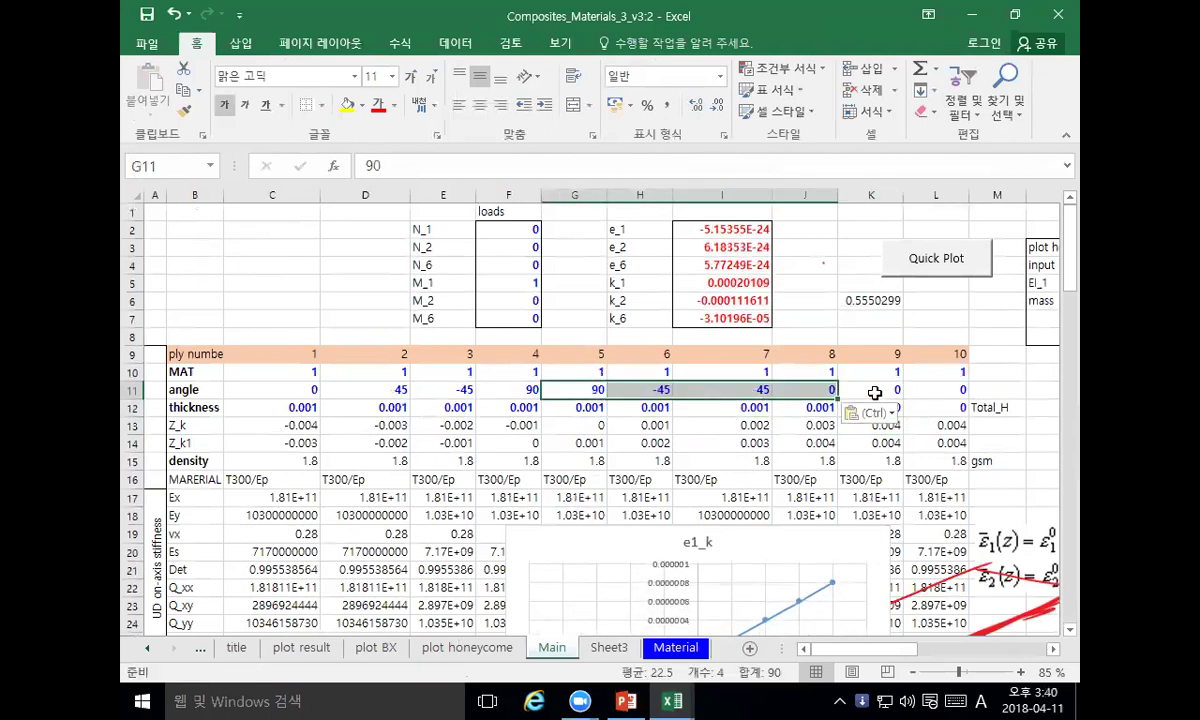
Step: Check the revised ply angles, thicknesses and materials, and examine the strain and stress charts for the new laminate
click(872, 390)
click(917, 406)
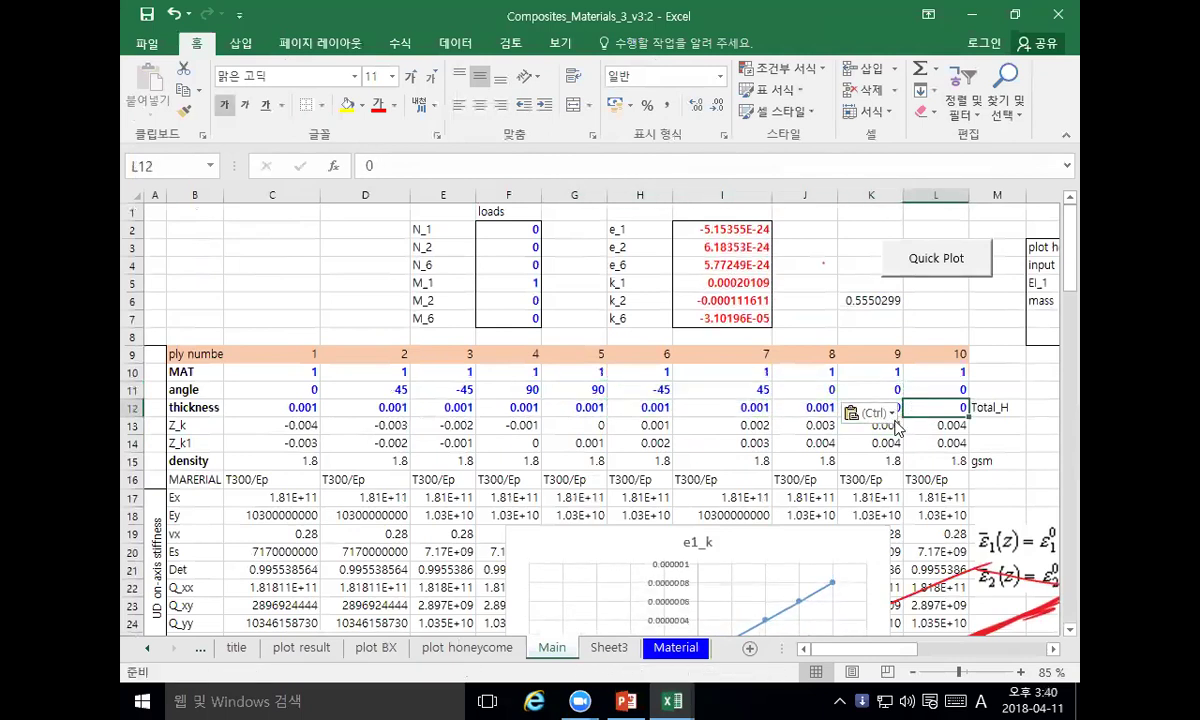
drag(873, 403, 922, 407)
drag(285, 390, 802, 390)
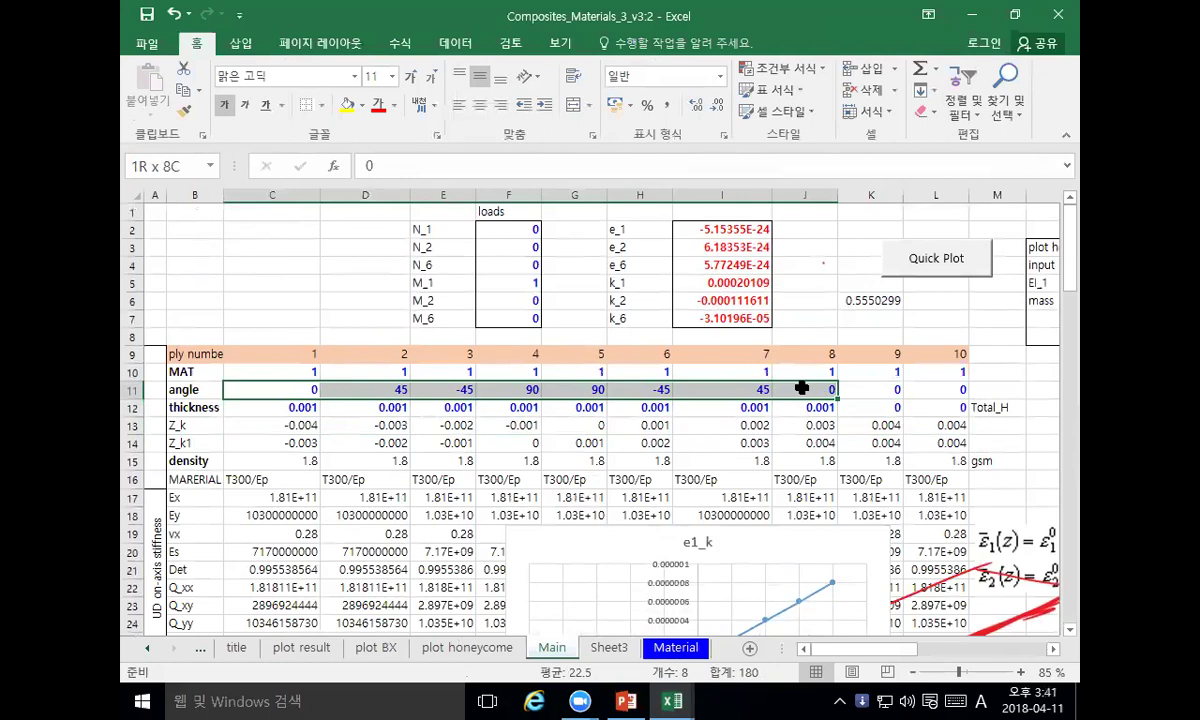
drag(293, 407, 773, 408)
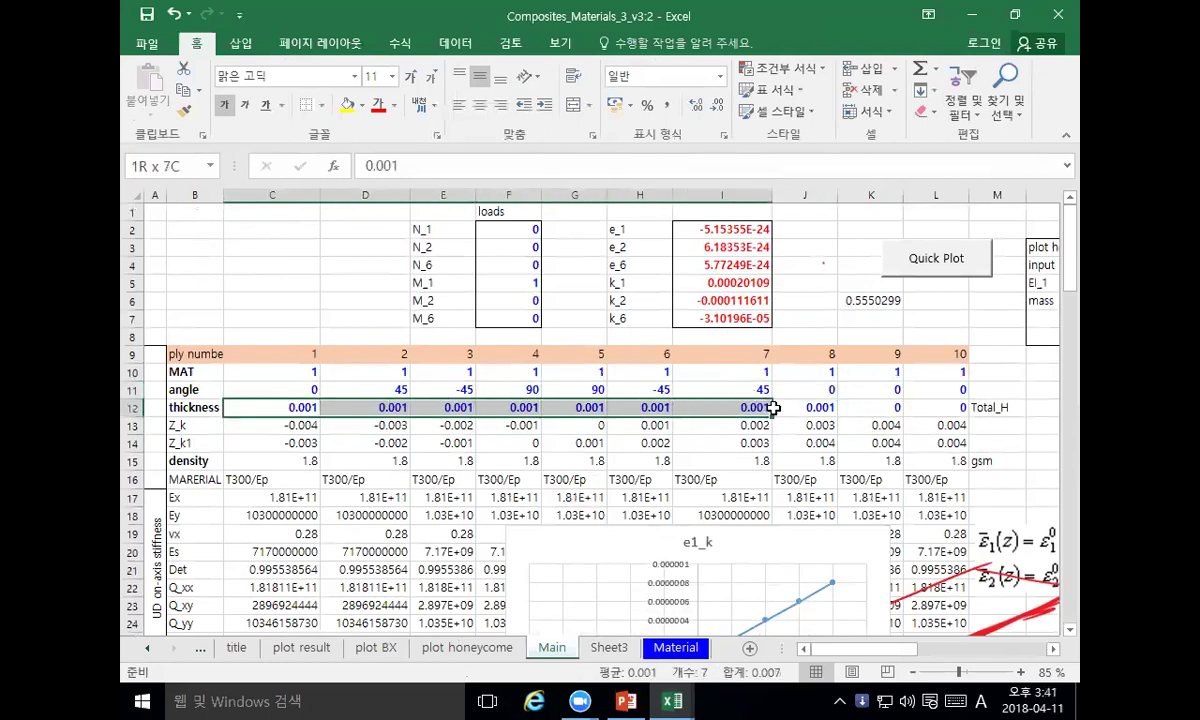
drag(290, 372, 848, 376)
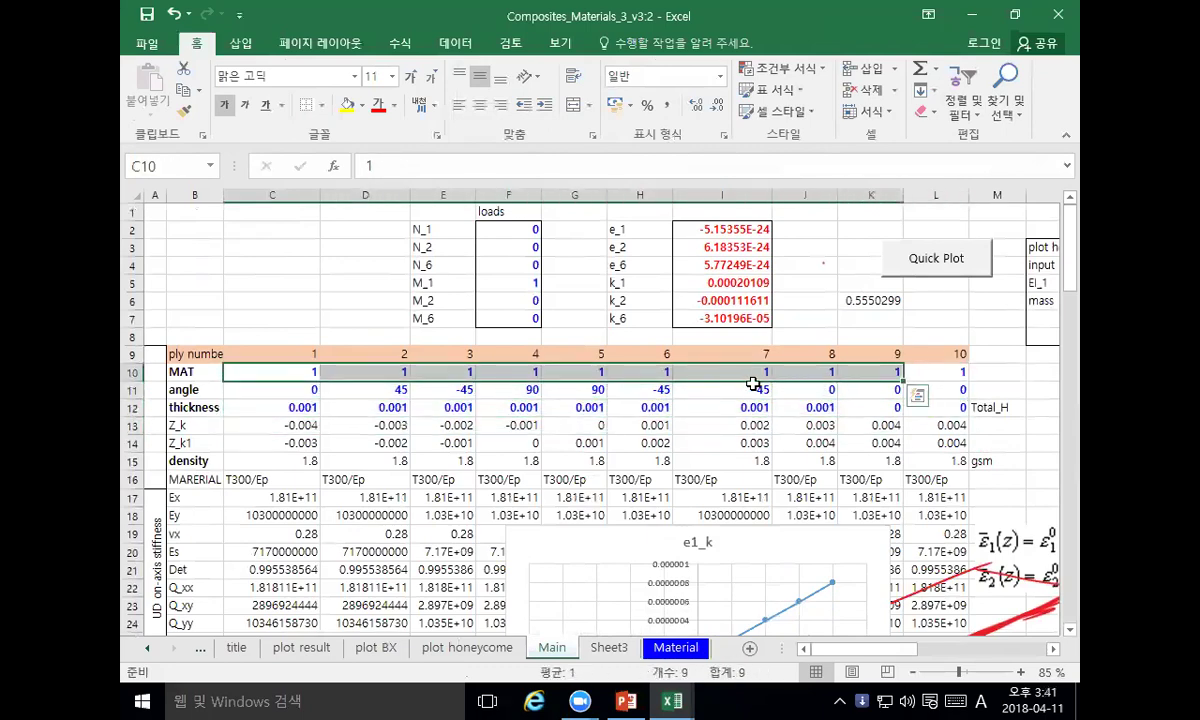
scroll(765, 385, down, 17)
scroll(768, 414, down, 12)
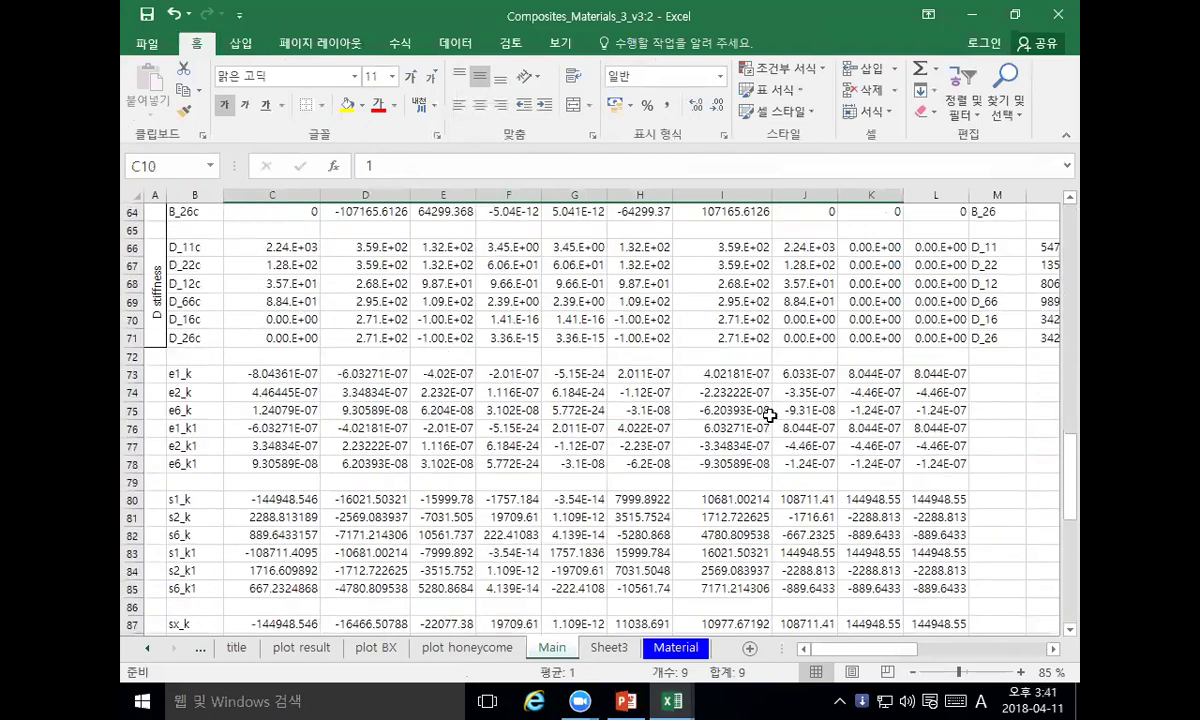
drag(838, 652, 900, 657)
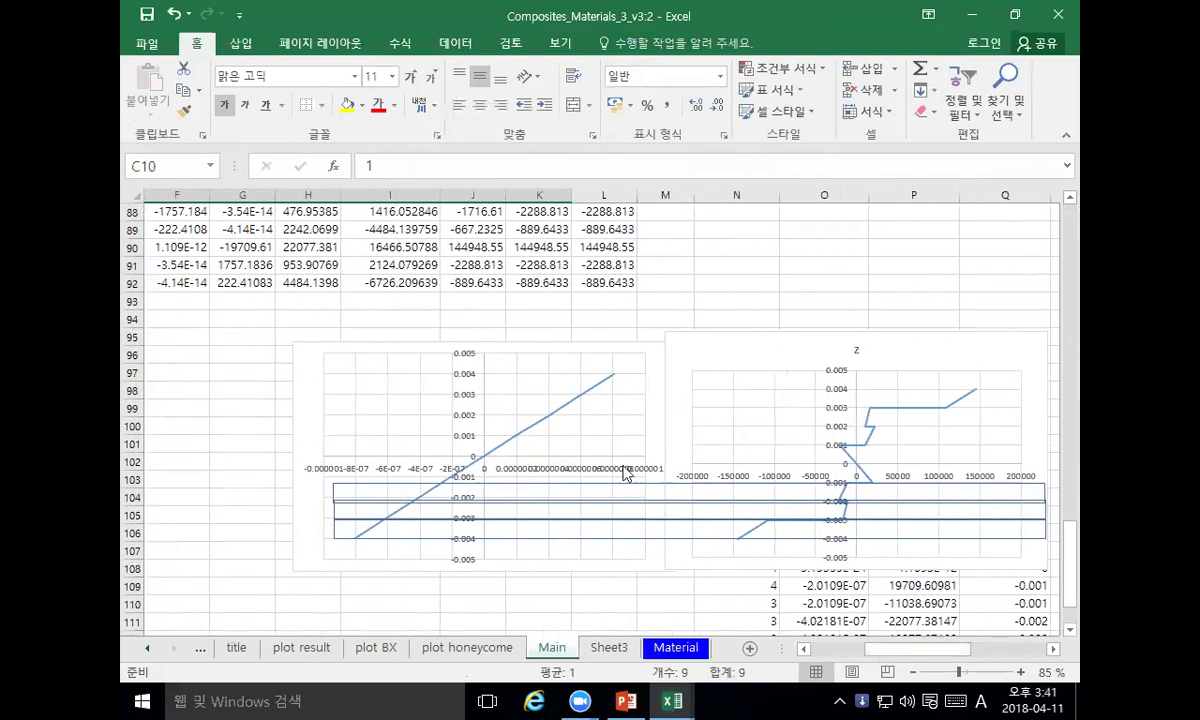
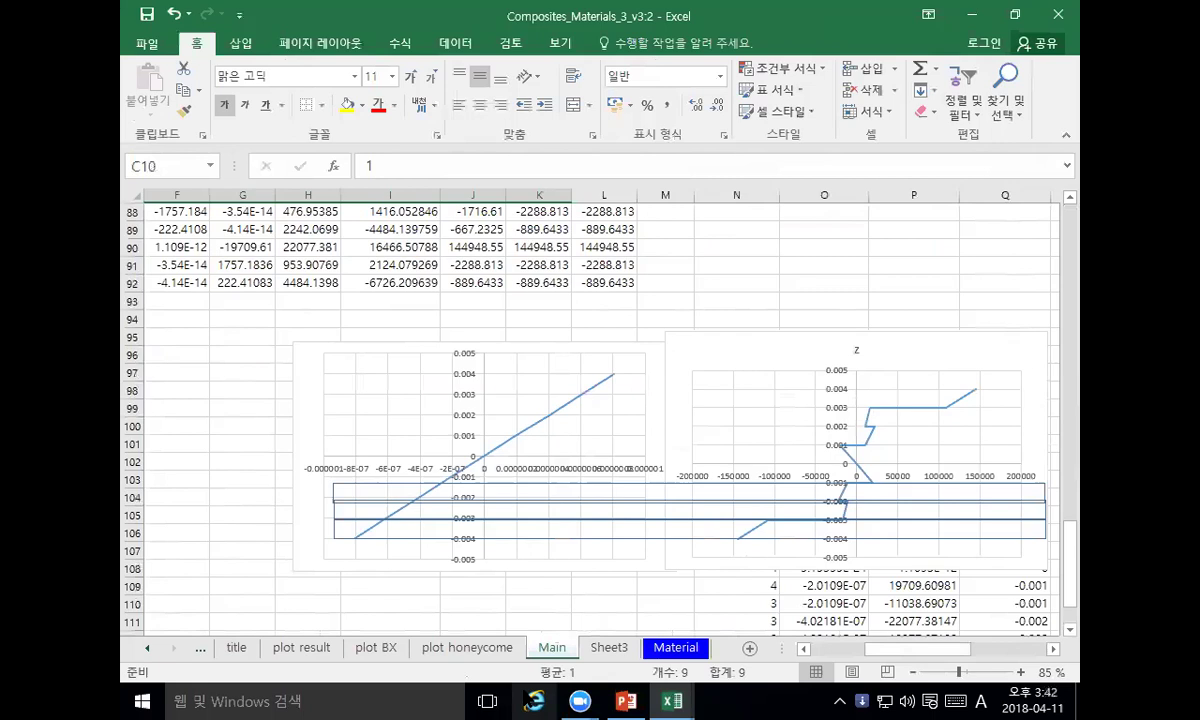
Step: Move the strain and stress charts together up and to the left, clear of the ply marker rectangles
click(614, 488)
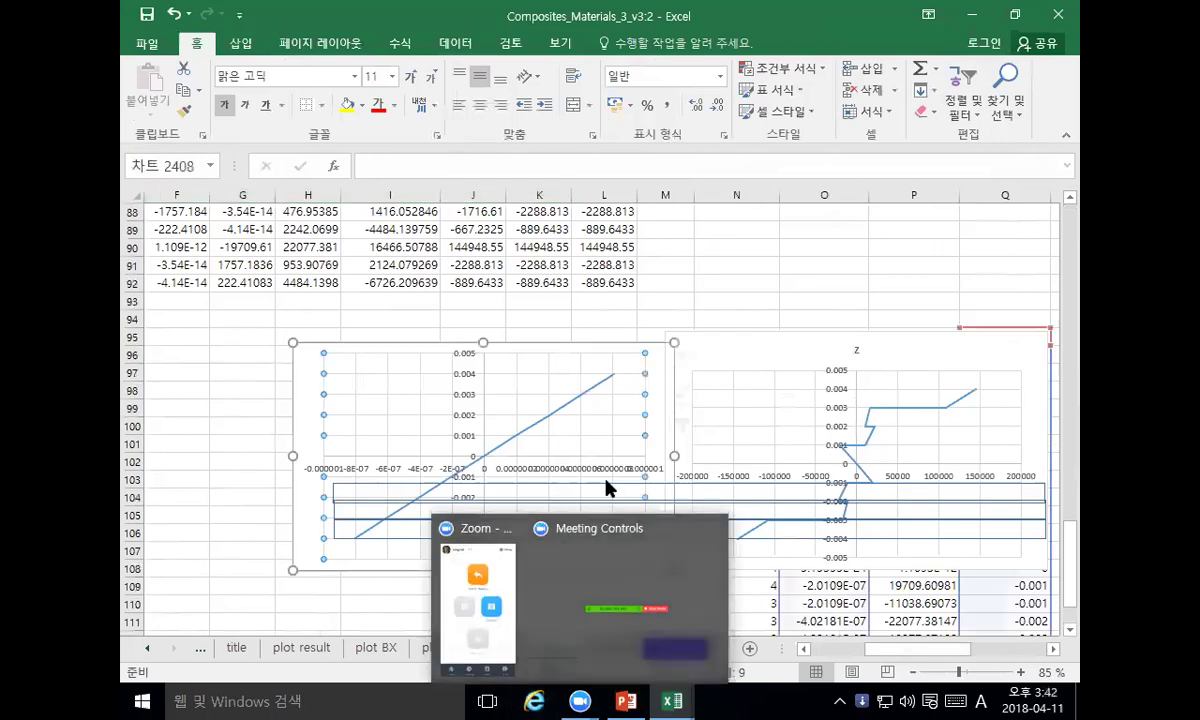
click(717, 333)
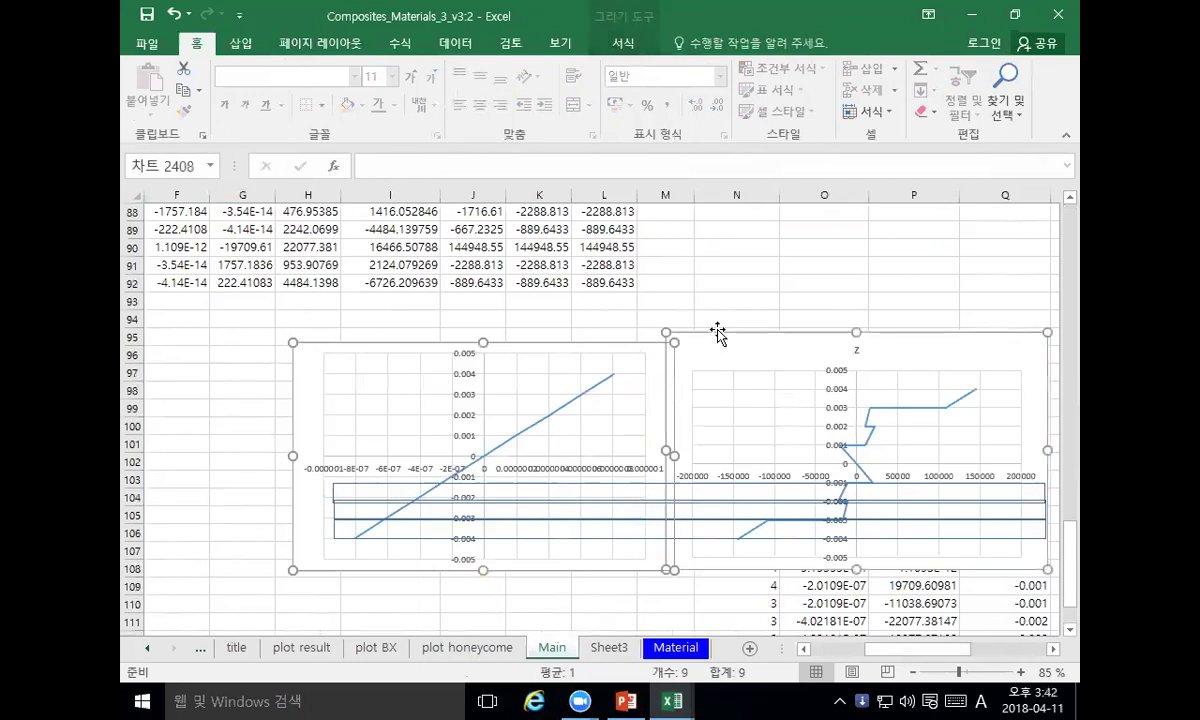
drag(616, 352, 490, 297)
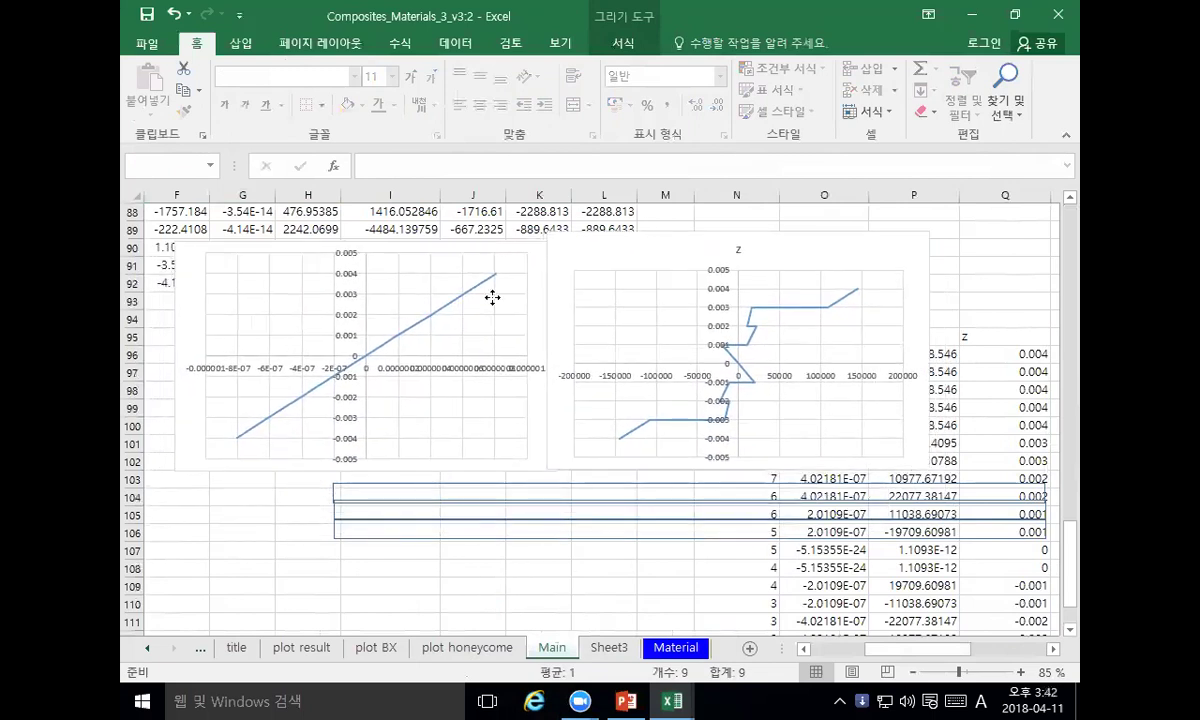
Step: Delete the ply marker rectangles and place the stress chart directly below the strain chart
click(400, 488)
key(Escape)
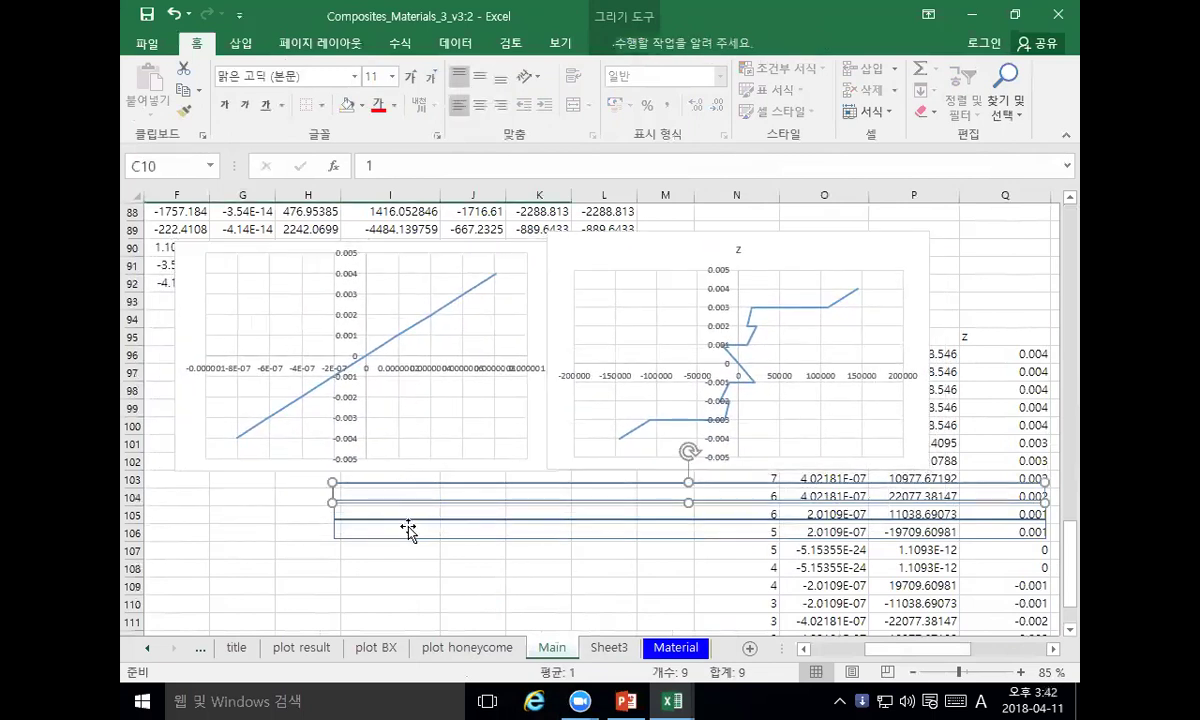
click(415, 503)
key(Escape)
click(402, 536)
key(Delete)
drag(764, 234, 405, 481)
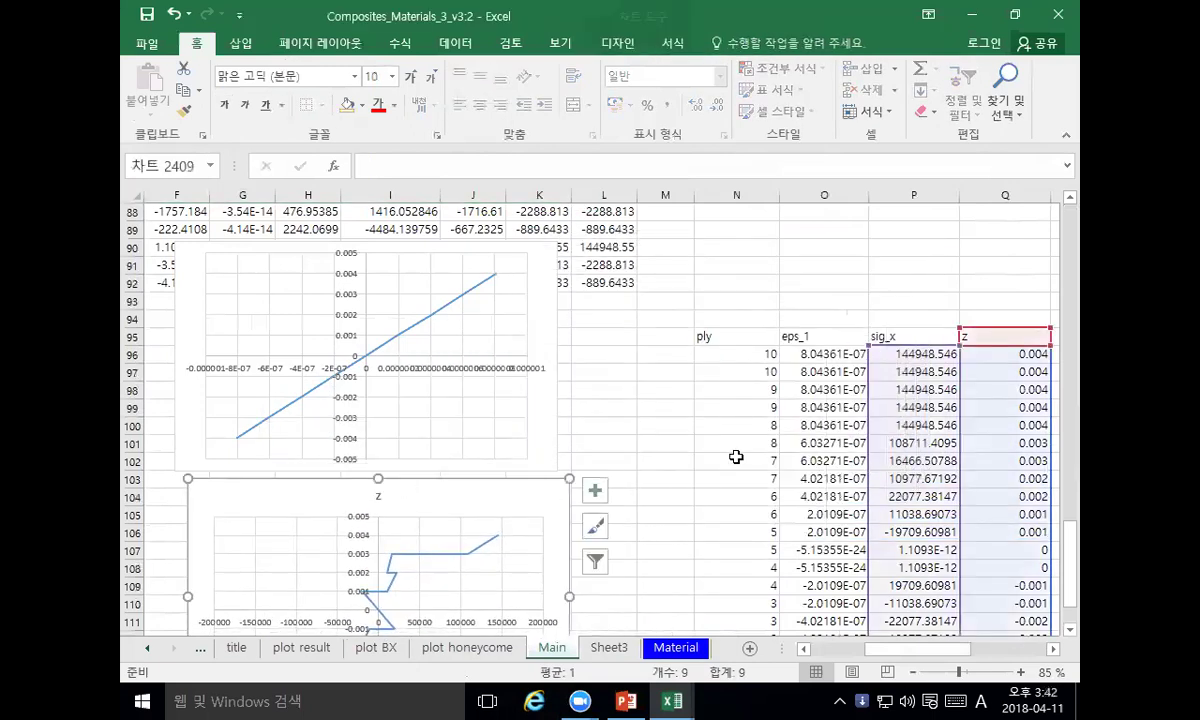
Step: Move the sig_x and z columns from P95:Q115 to the range starting at R95
scroll(780, 410, up, 13)
scroll(753, 429, down, 7)
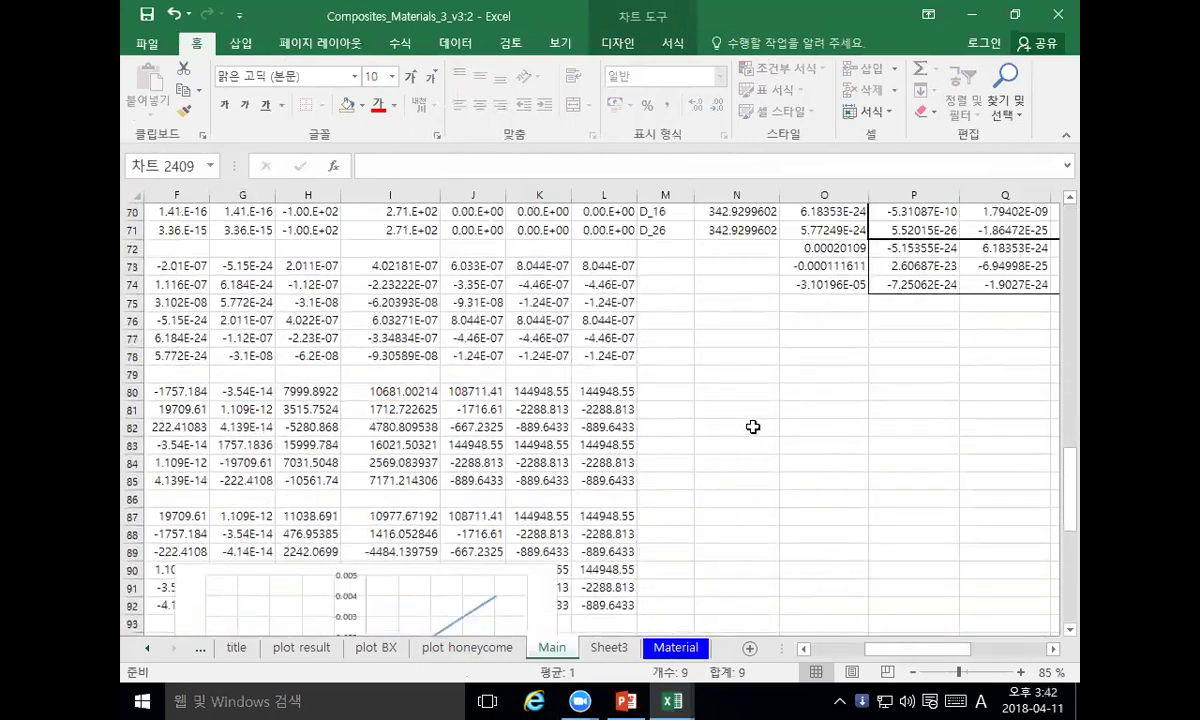
scroll(756, 425, down, 7)
ctrl+scroll(756, 423, down, 2)
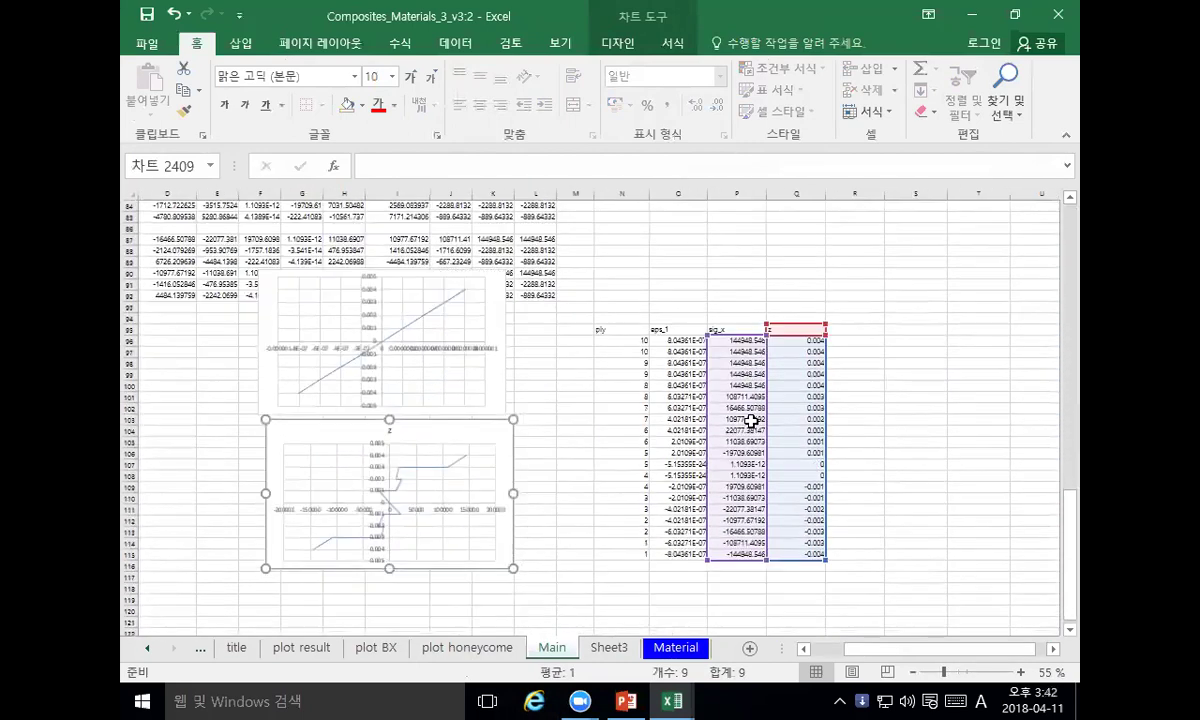
drag(726, 331, 787, 554)
key(ctrl+c)
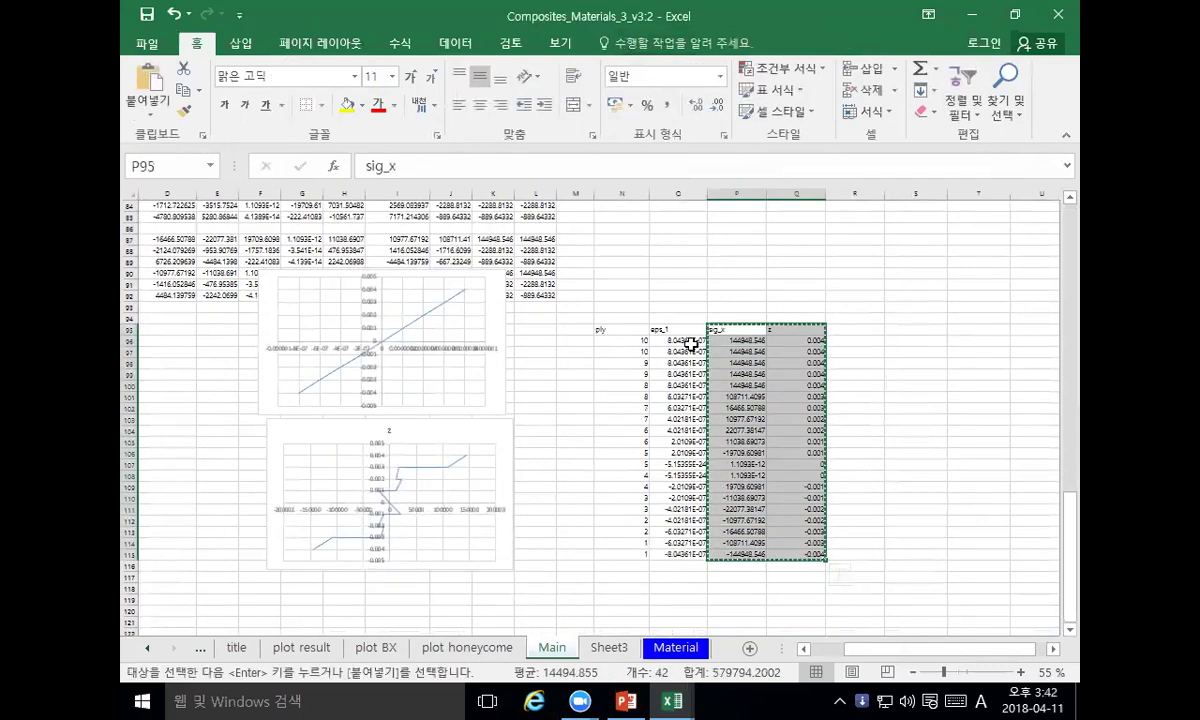
click(850, 325)
key(ctrl+v)
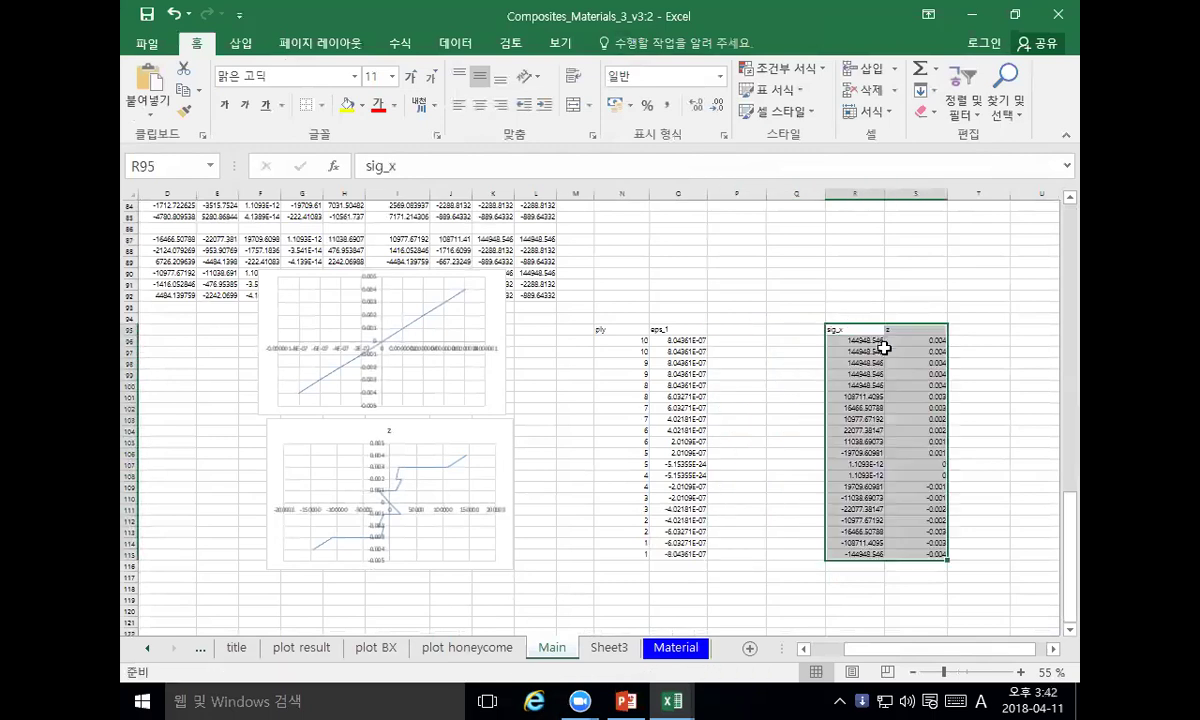
Step: Move the z column from S95:S115 to the range starting at U95
drag(910, 330, 901, 551)
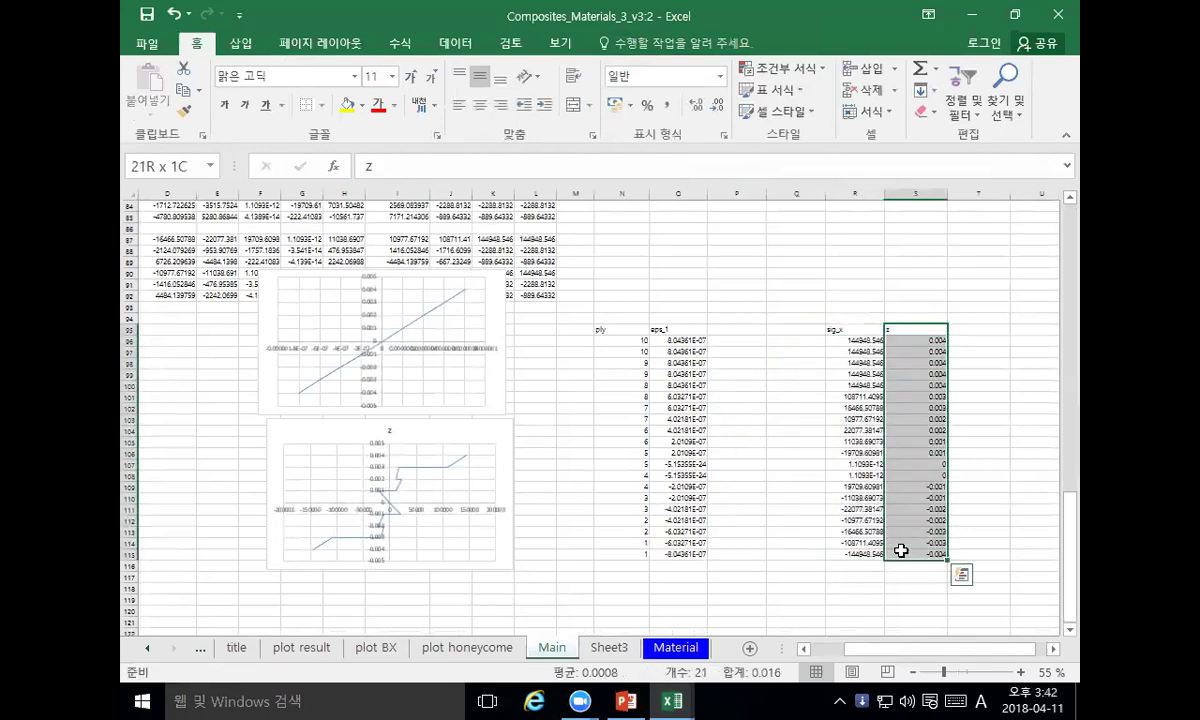
key(ctrl+x)
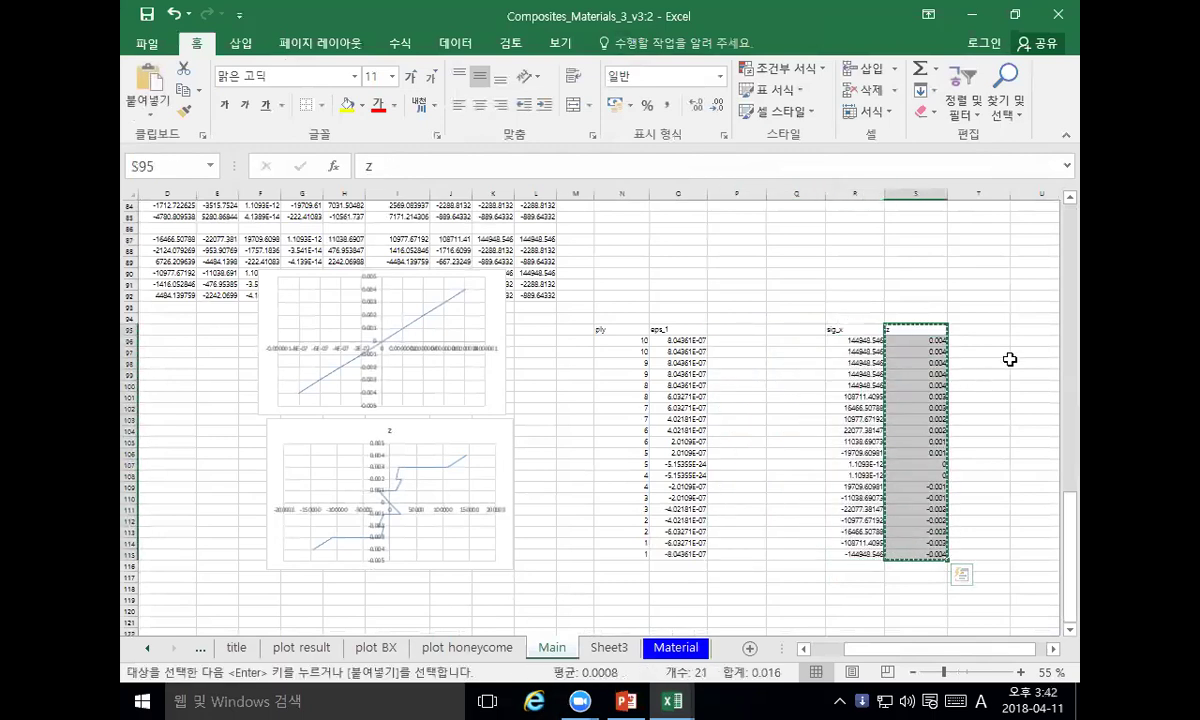
click(1037, 331)
key(ctrl+v)
Step: Copy the eps_1 column from O95:O115 to P95 and rename the copied header eps_2
drag(905, 657, 833, 614)
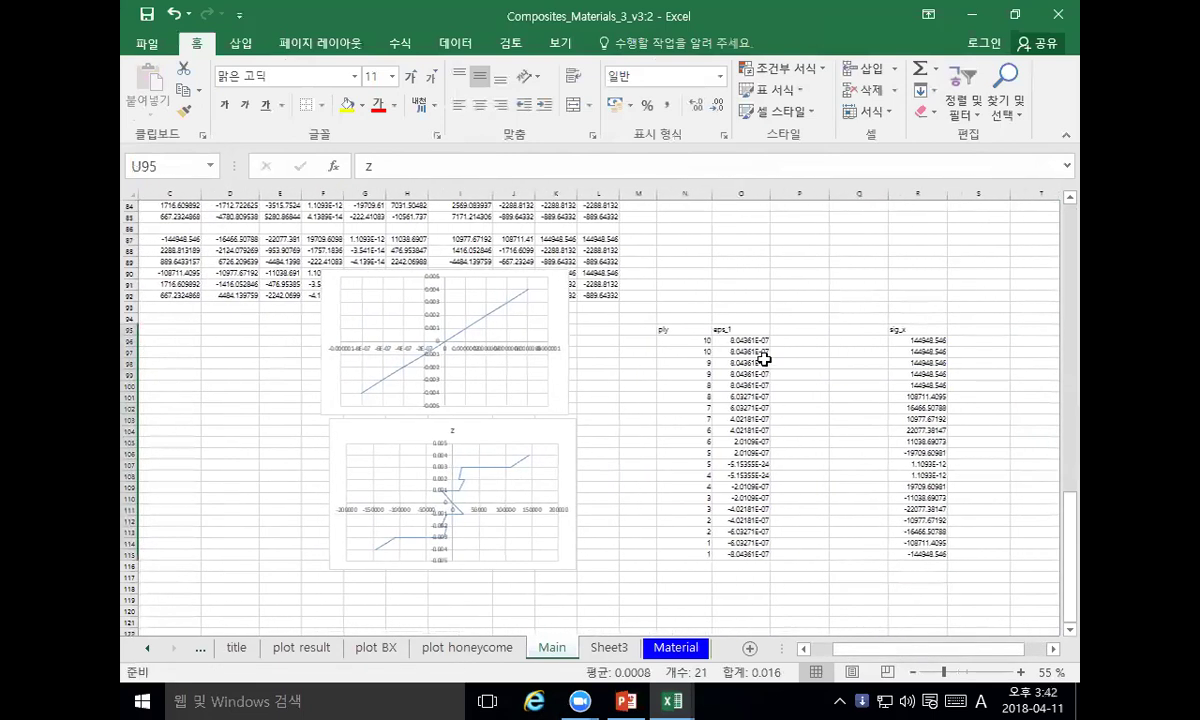
drag(745, 328, 740, 552)
key(ctrl+x)
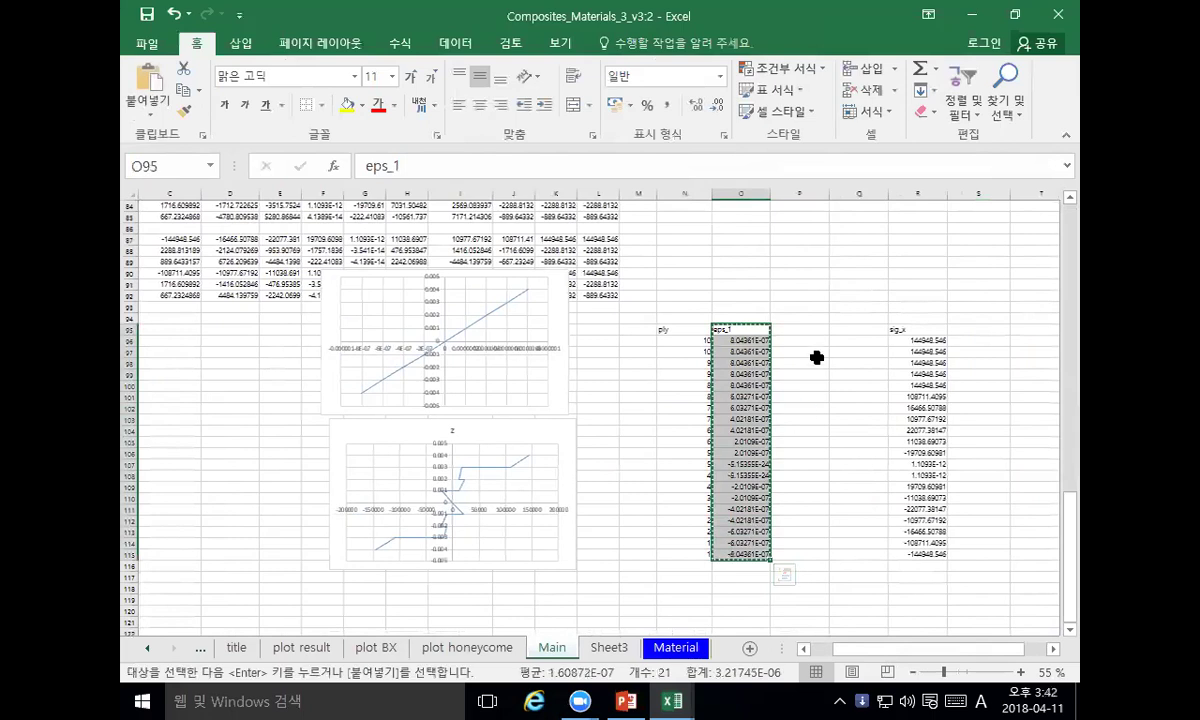
click(809, 329)
key(ctrl+v)
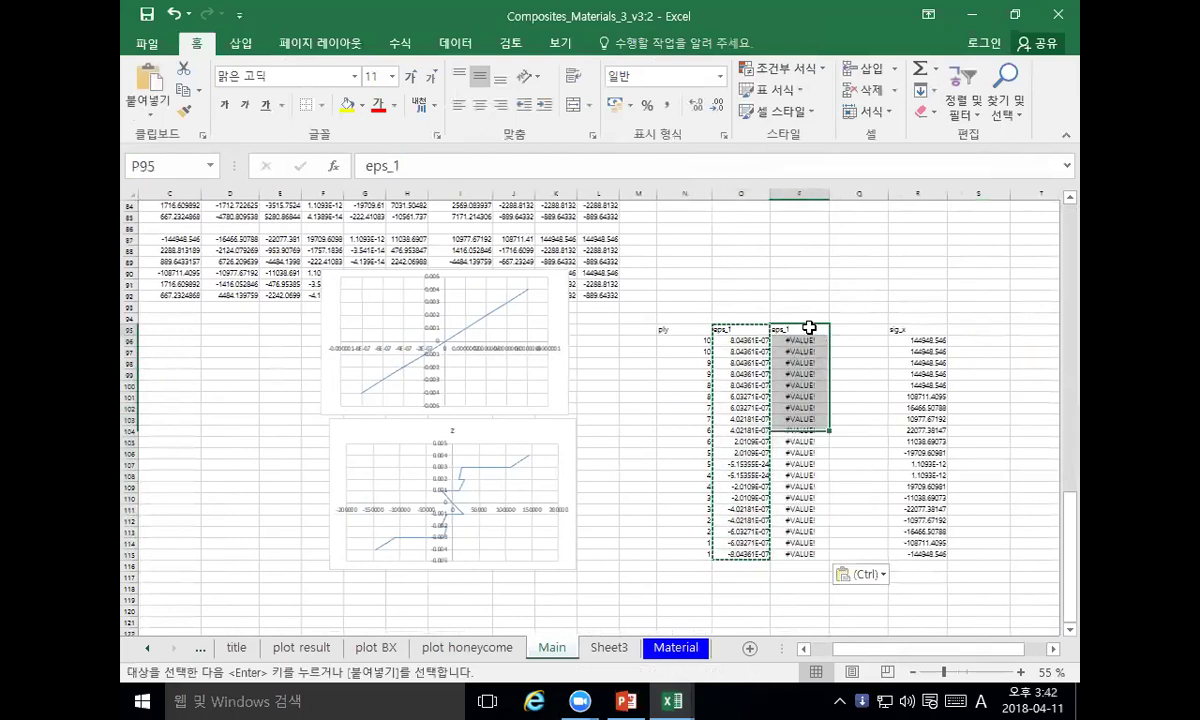
double_click(806, 328)
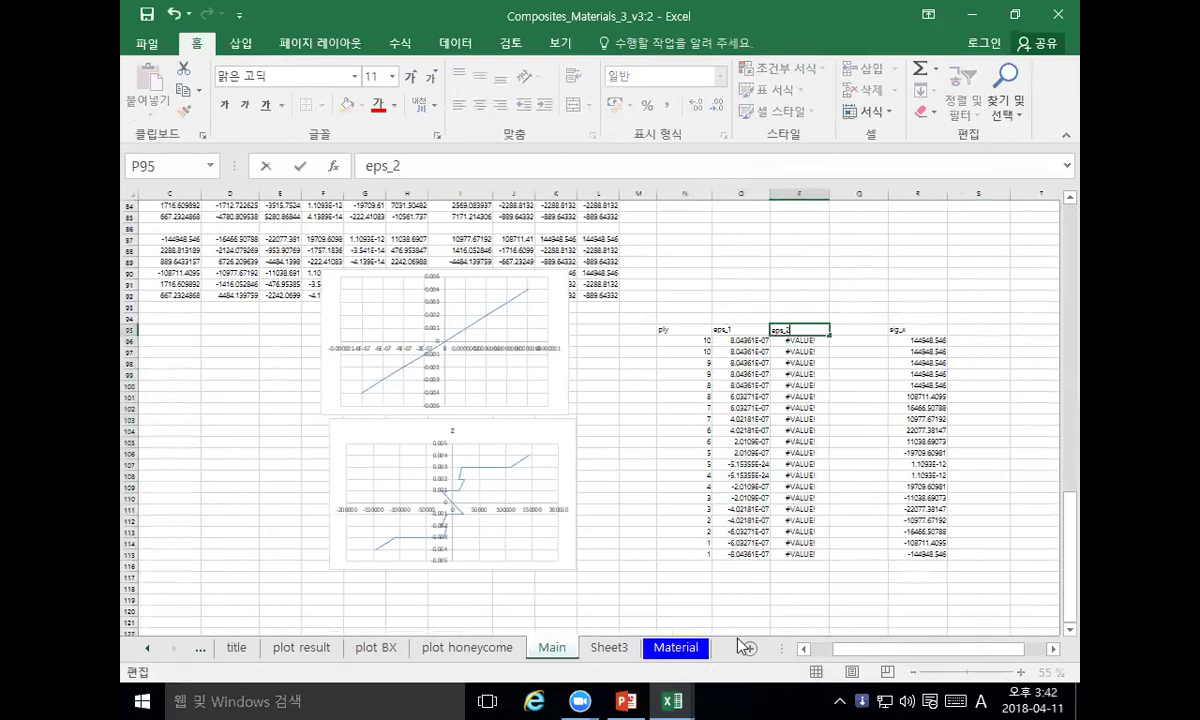
Step: Enter the header eps_2 in P95 and check the INDEX formula in P96 without changing it
key(Return)
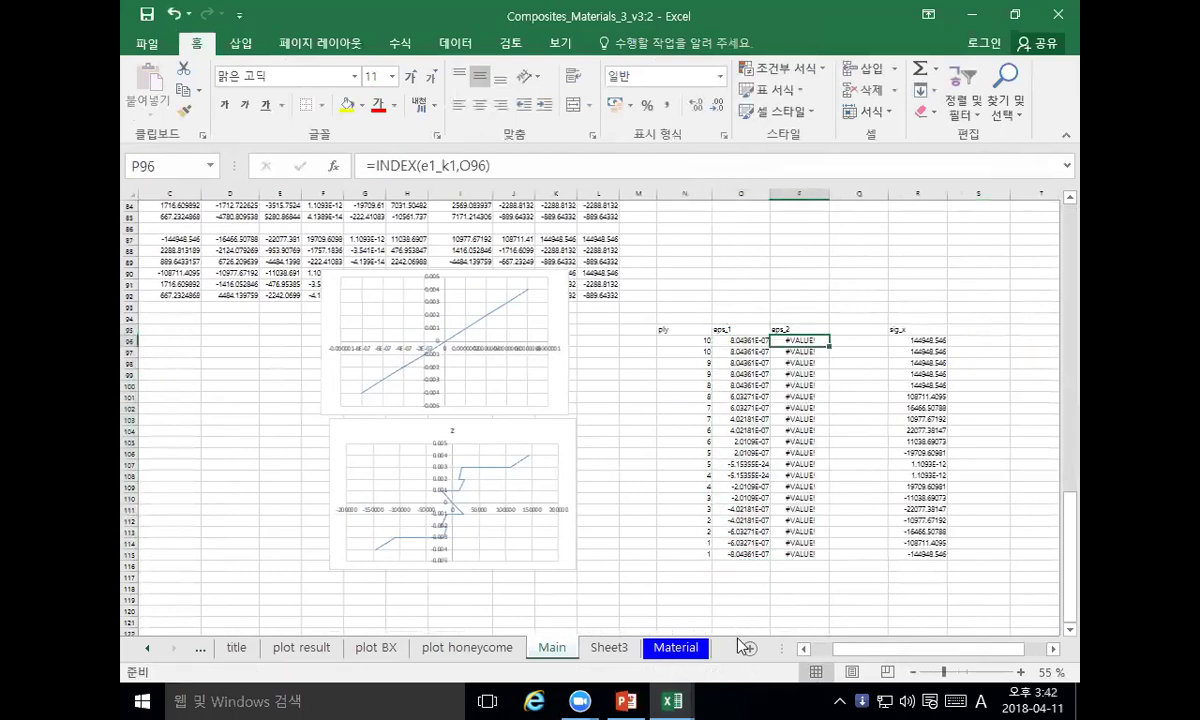
click(480, 170)
click(266, 167)
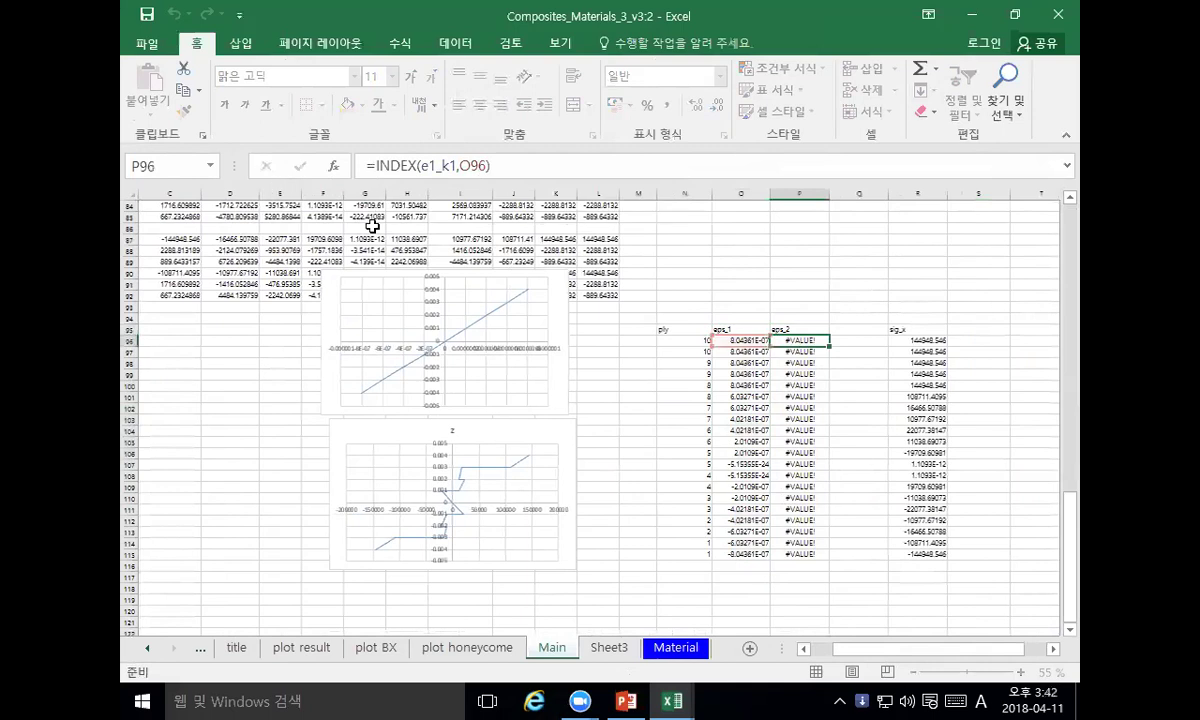
Step: Rename the ply column's header in N95 to no_ply
click(687, 339)
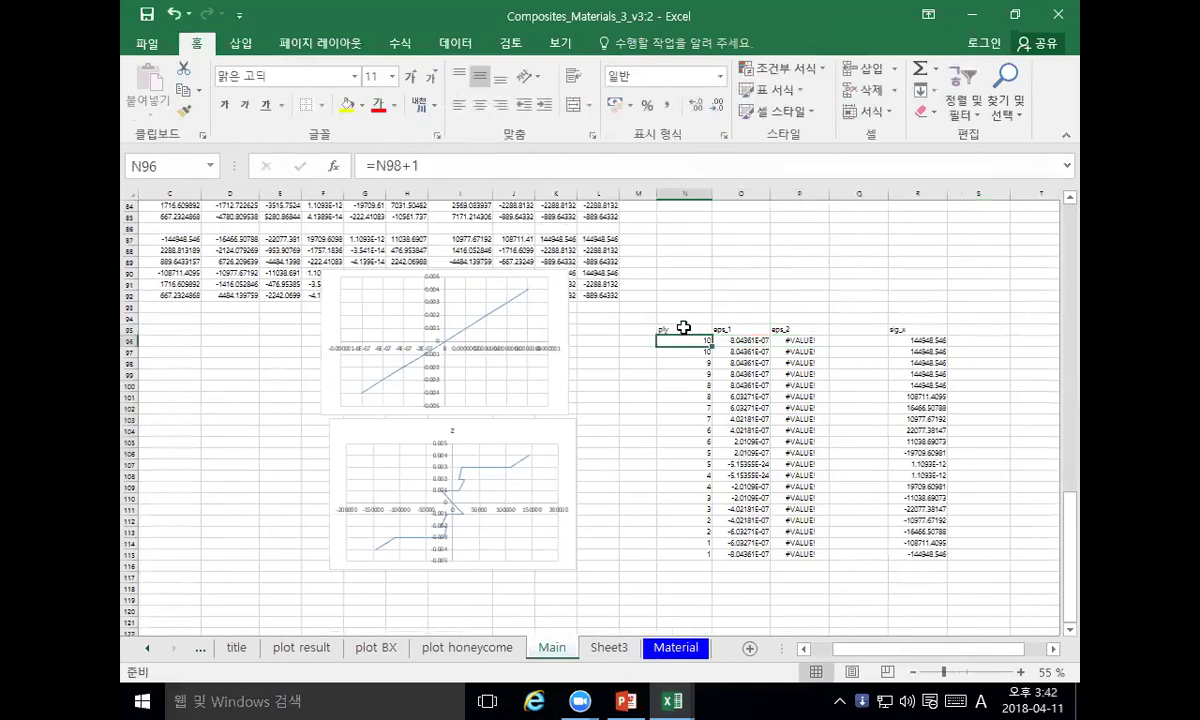
click(660, 329)
click(360, 166)
text(n)
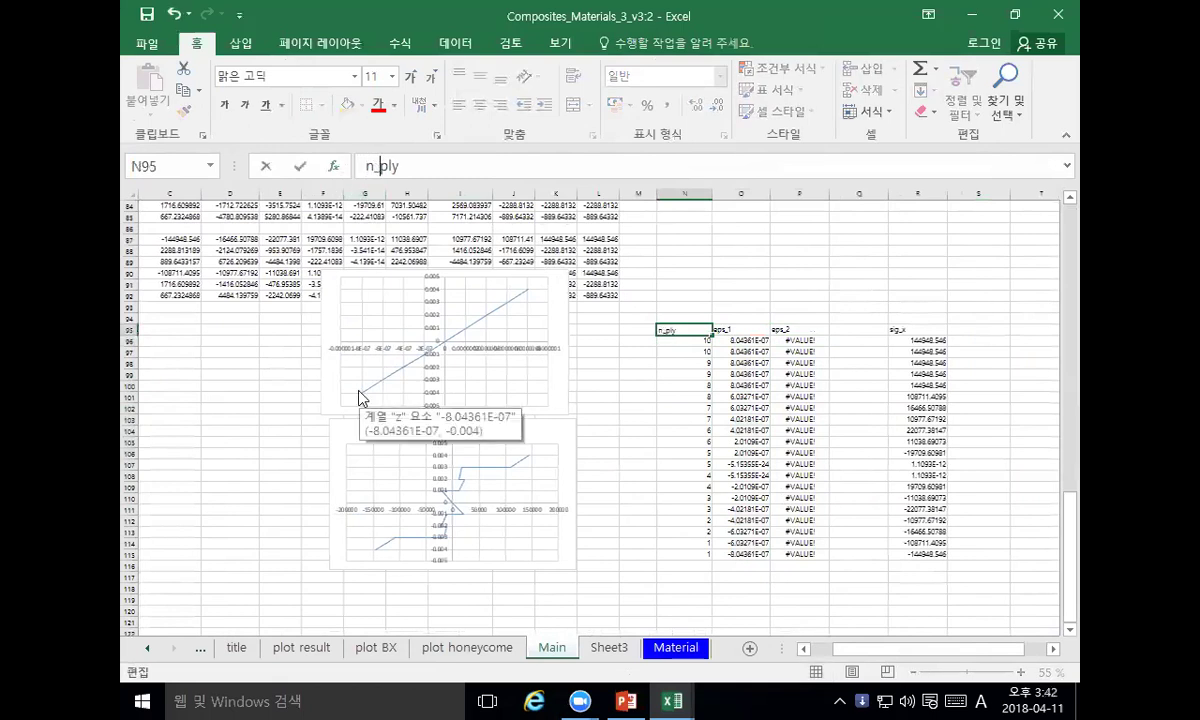
text(0)
key(BackSpace)
text(o_)
key(Return)
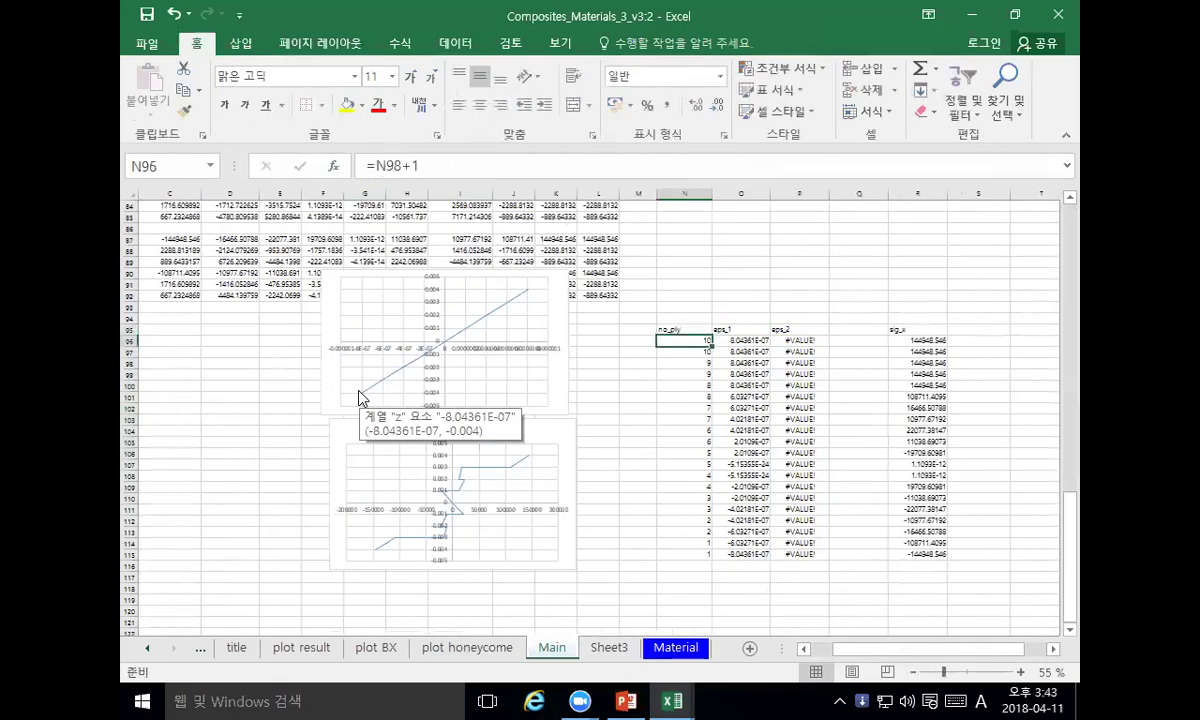
Step: Create the named range no_ply from N95:N115, taking the name from the header cell
drag(678, 329, 662, 546)
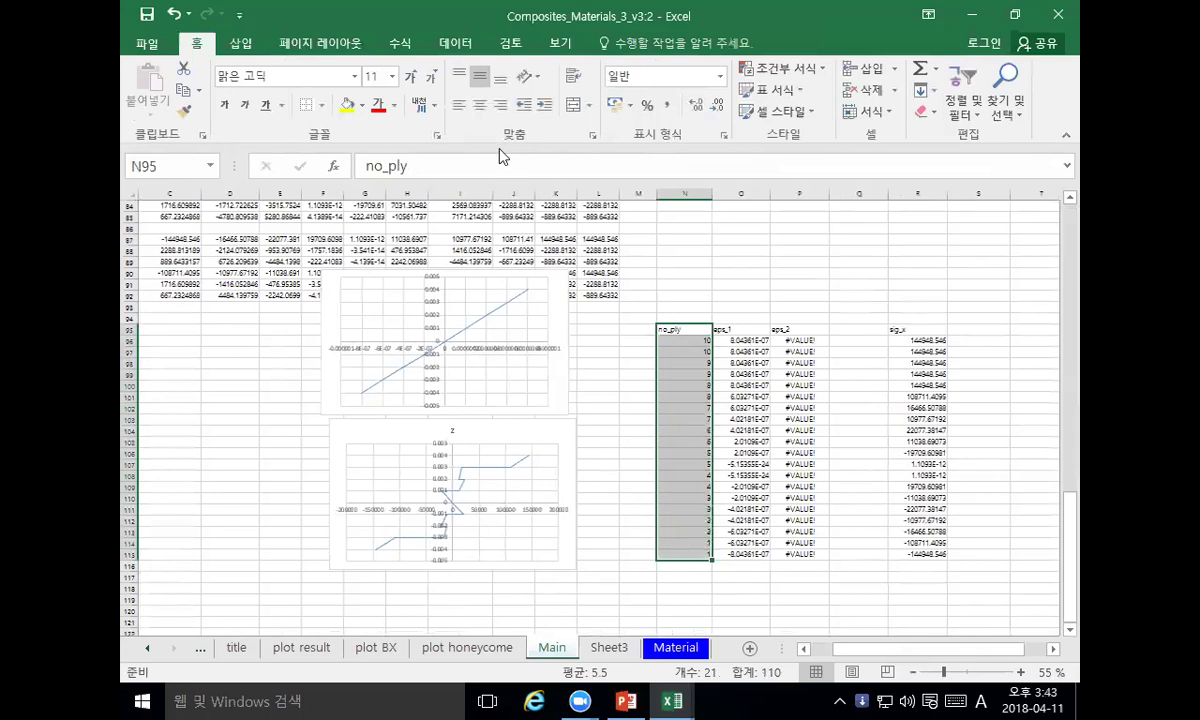
click(399, 43)
click(586, 111)
click(595, 399)
Step: Change the formula in O96 to =INDEX(e1_k1,no_ply), replacing the cell reference with the named range
click(728, 343)
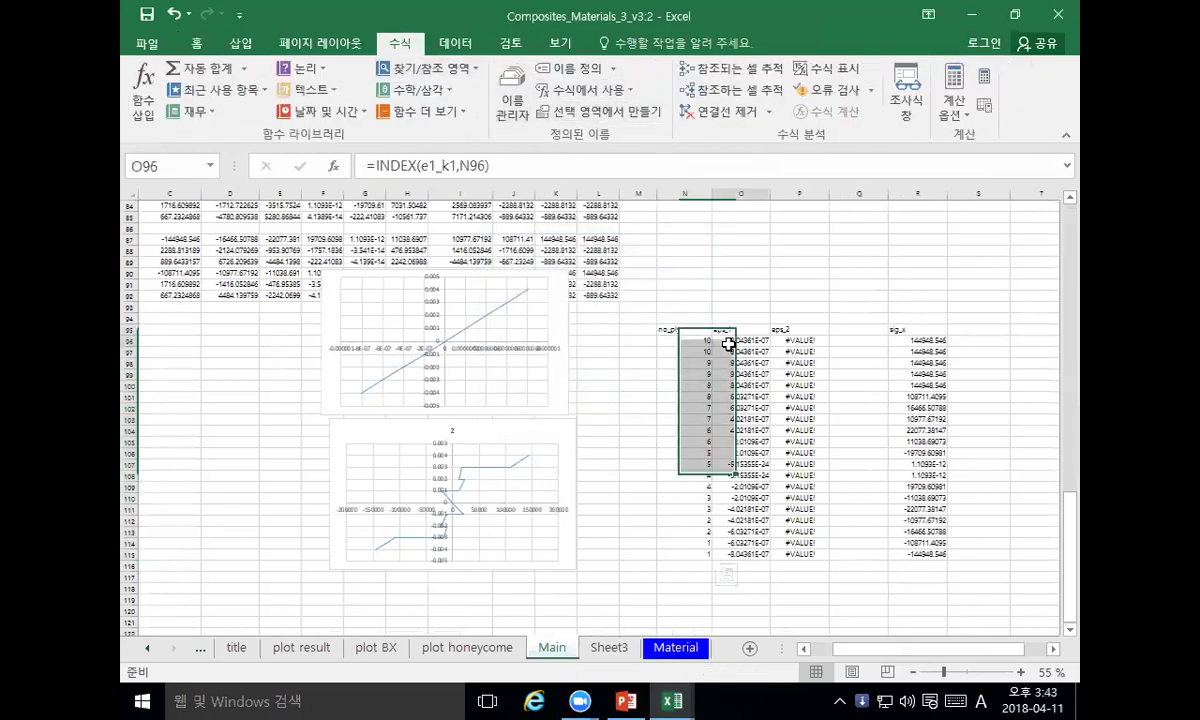
click(476, 164)
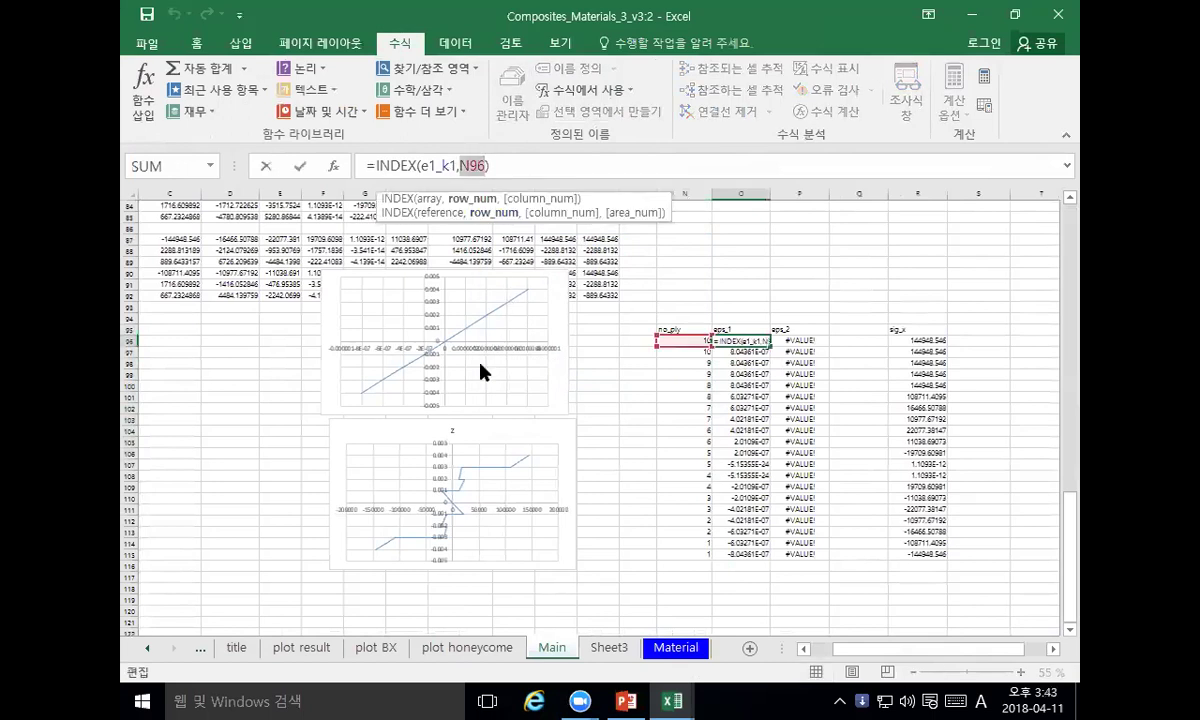
text(no_pl)
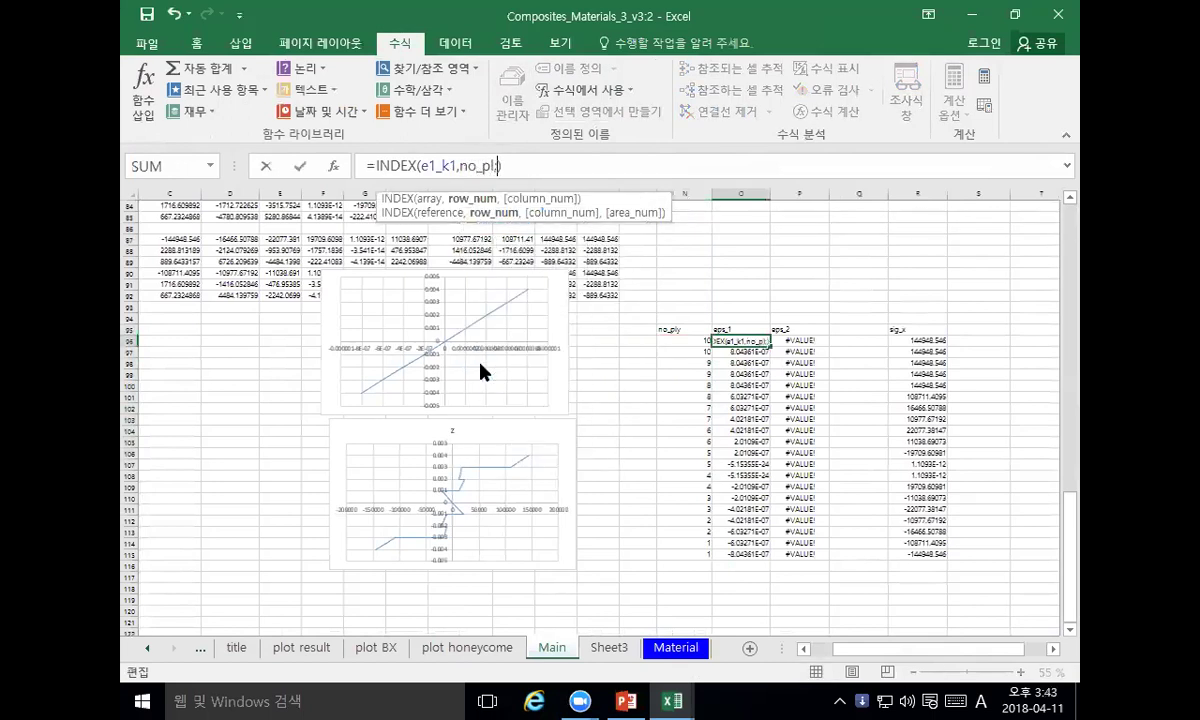
text(y)
key(BackSpace)
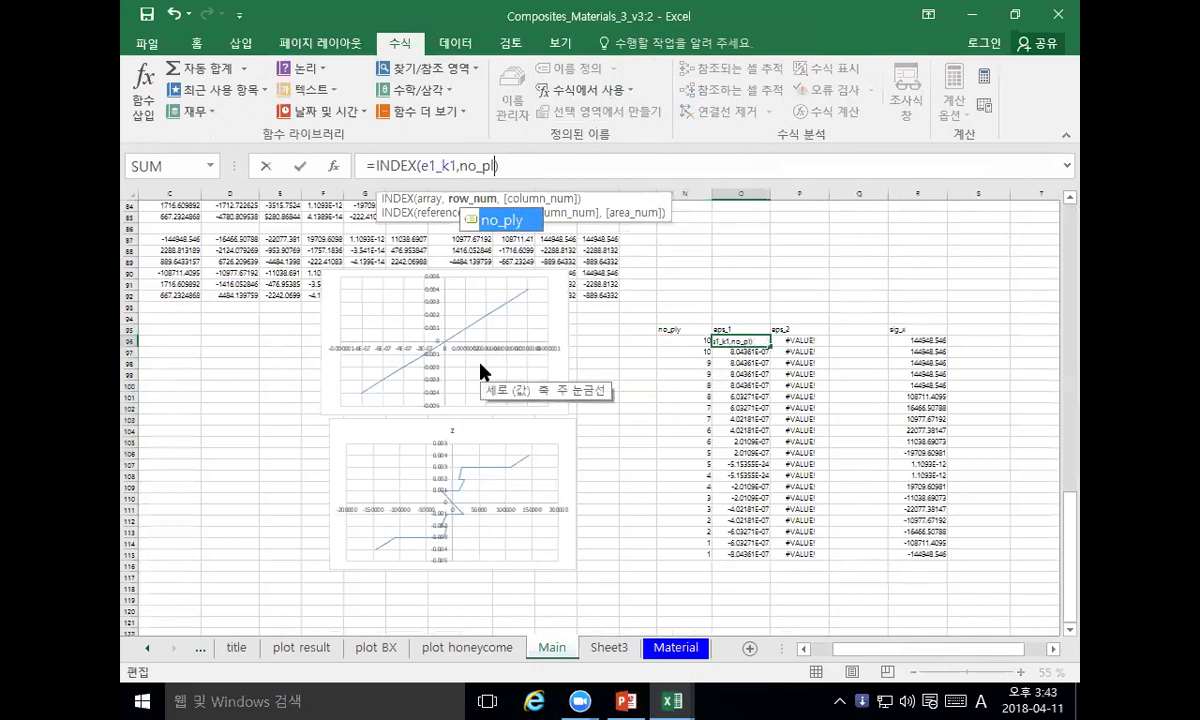
key(Tab)
key(Return)
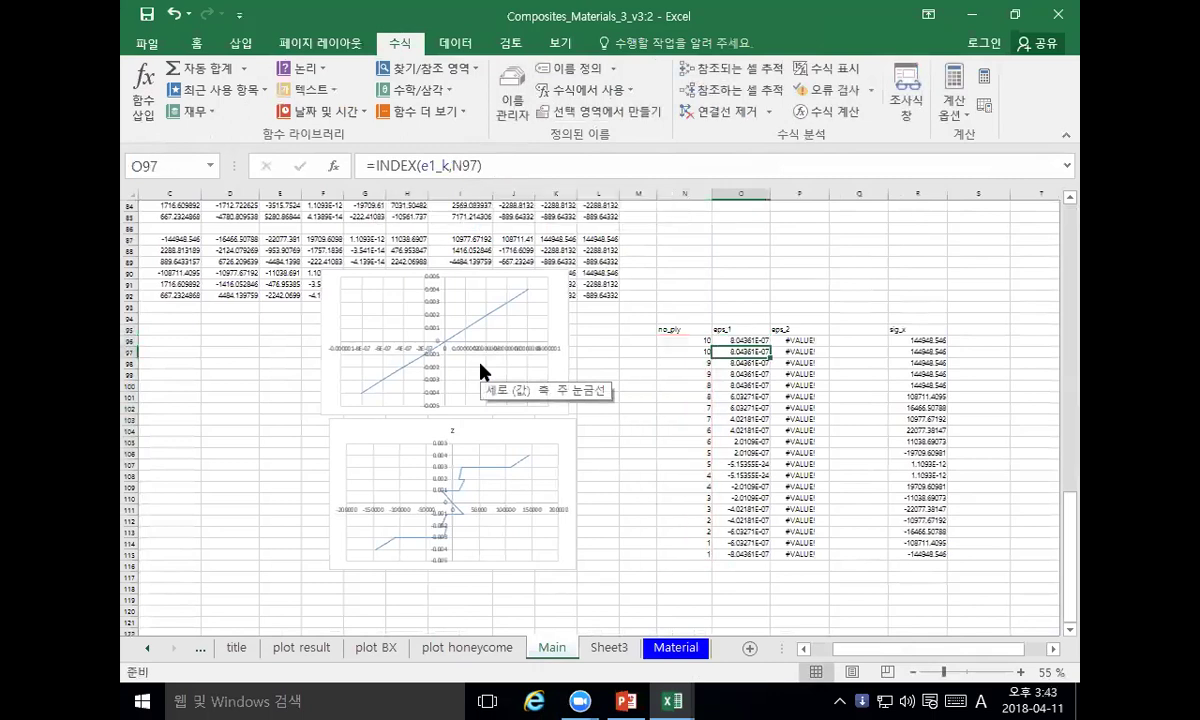
Step: Change the formula in O97 to =INDEX(e1_k,no_ply)
double_click(465, 166)
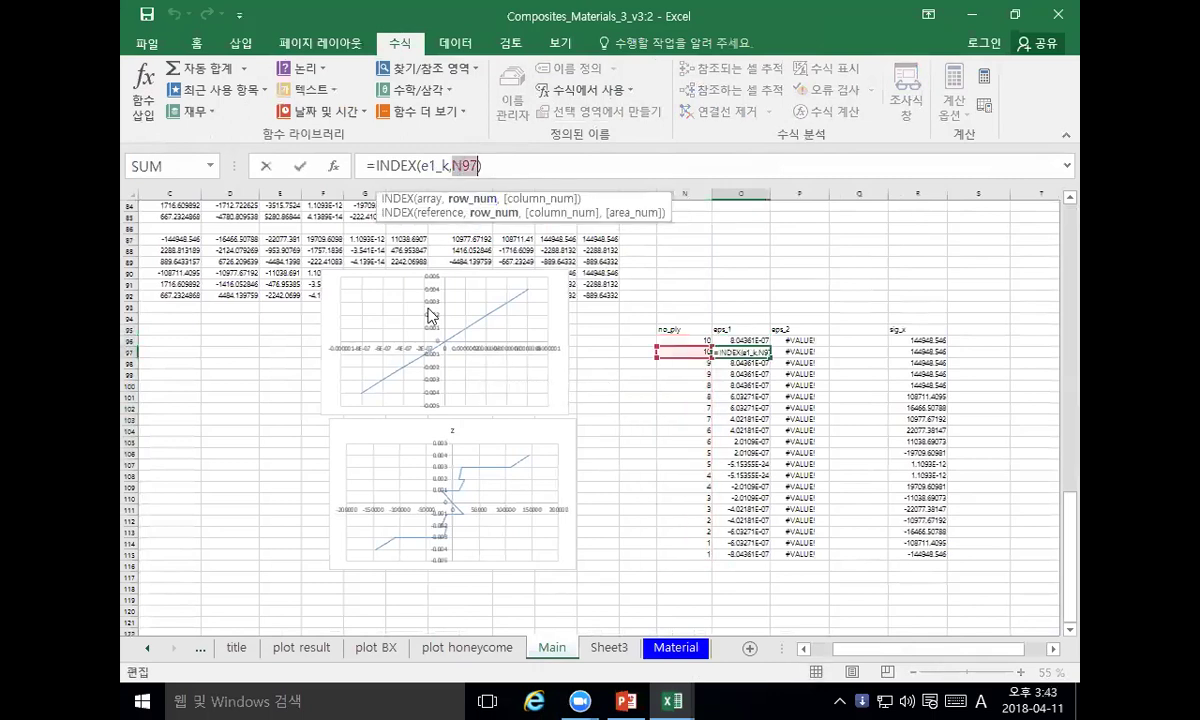
text(no_)
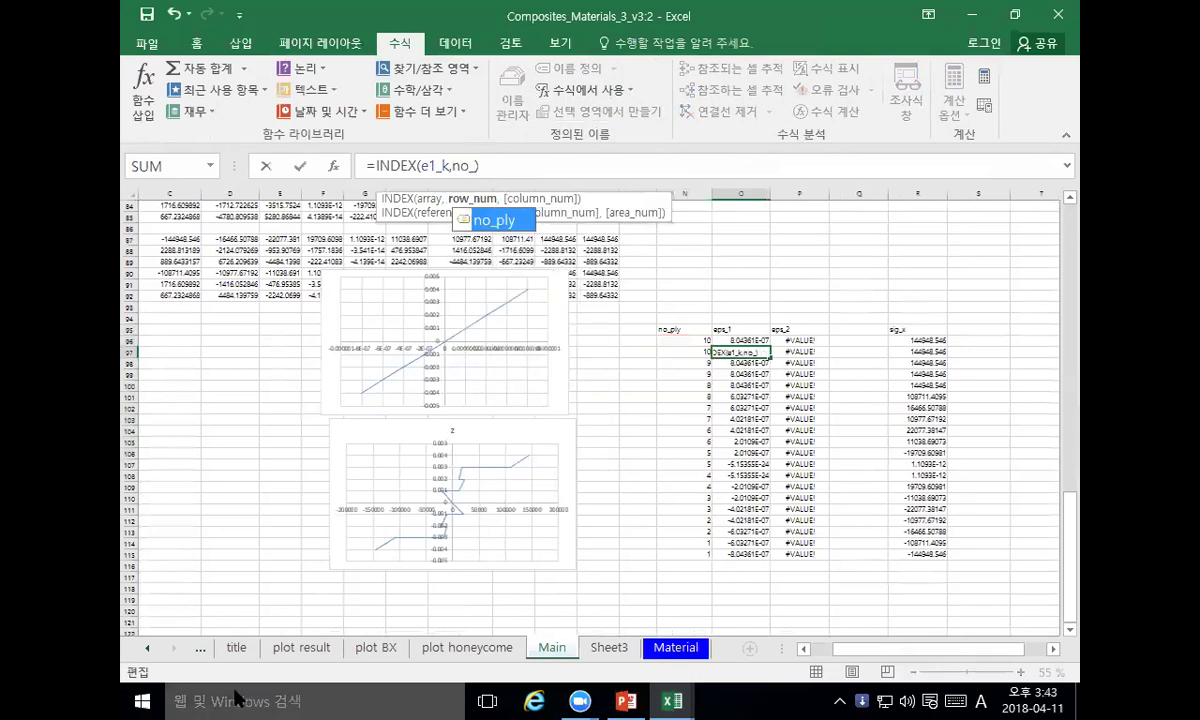
text(pl)
key(Tab)
key(Return)
Step: Copy the formula pair in O96:O97 down the eps_1 column through row 115
key(Up)
key(Up)
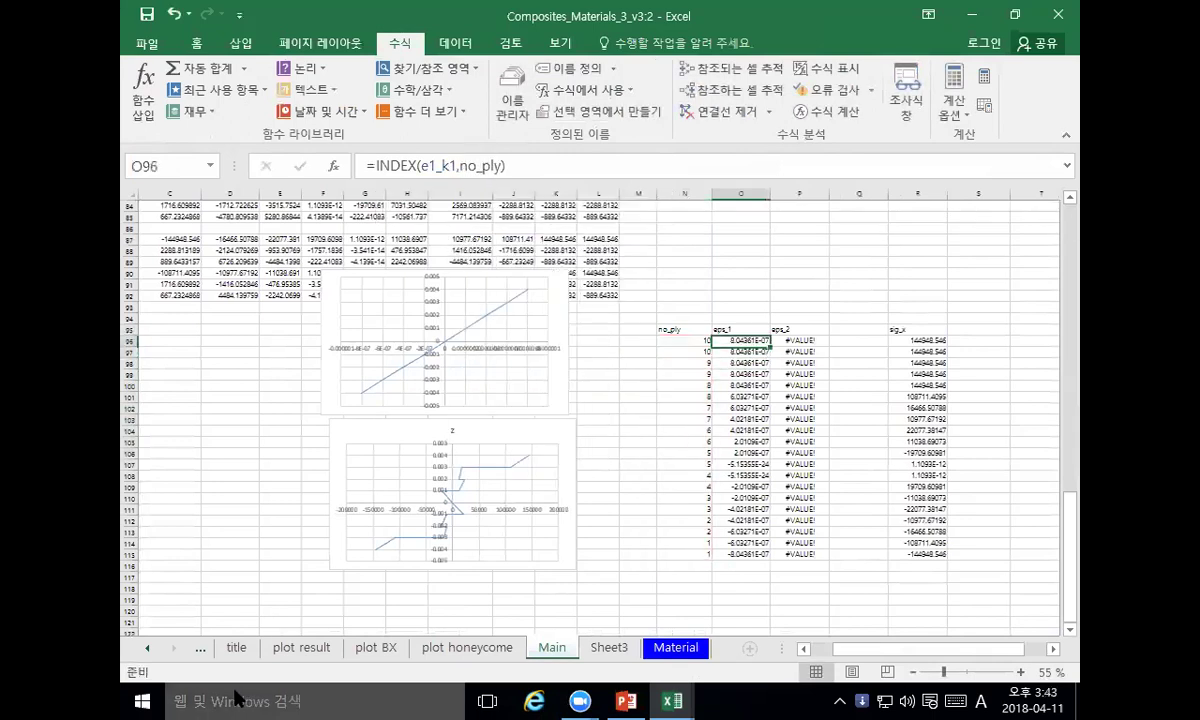
key(ctrl+c)
key(shift+Down)
key(ctrl+v)
key(shift+Down)
key(shift+Down)
key(shift+Down)
key(shift+Down)
key(shift+Down)
key(shift+Down)
key(shift+Down)
key(shift+Down)
key(shift+Down)
key(shift+Down)
key(shift+Down)
key(shift+Down)
key(shift+Down)
key(shift+Down)
key(shift+Down)
key(shift+Down)
key(shift+Down)
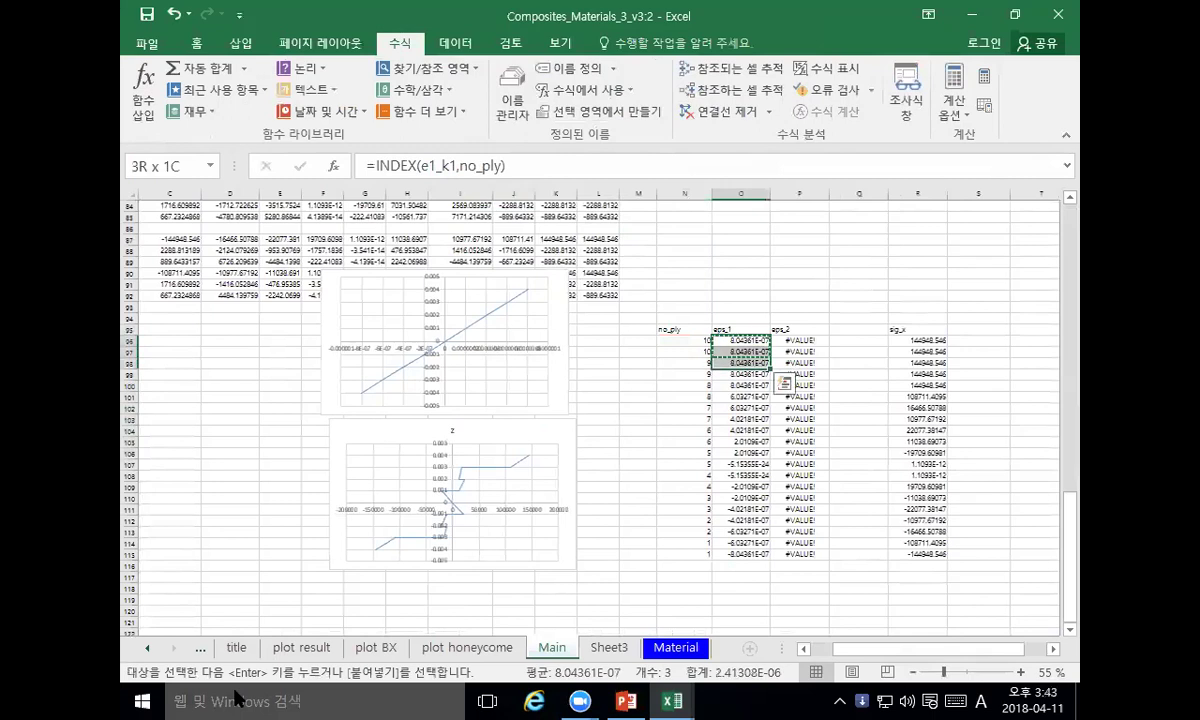
key(shift+Down)
key(ctrl+v)
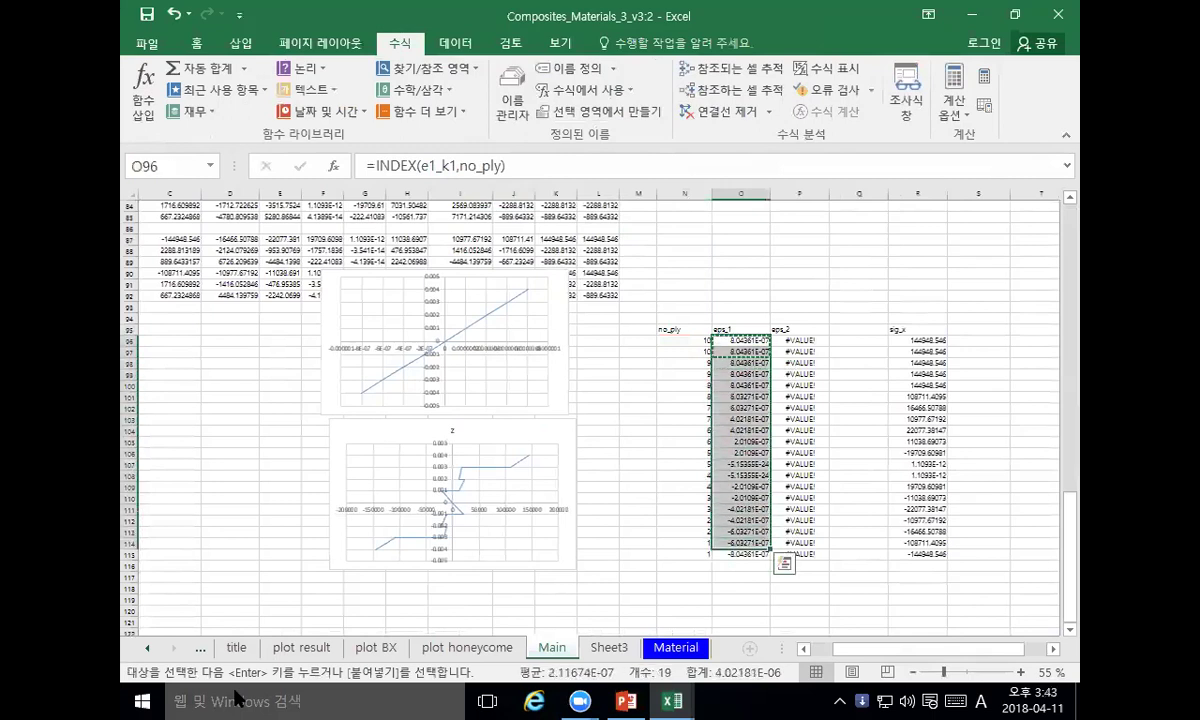
Step: Copy the eps_1 formulas from O96:O115 into the eps_2 column, P96:P115
key(ctrl+c)
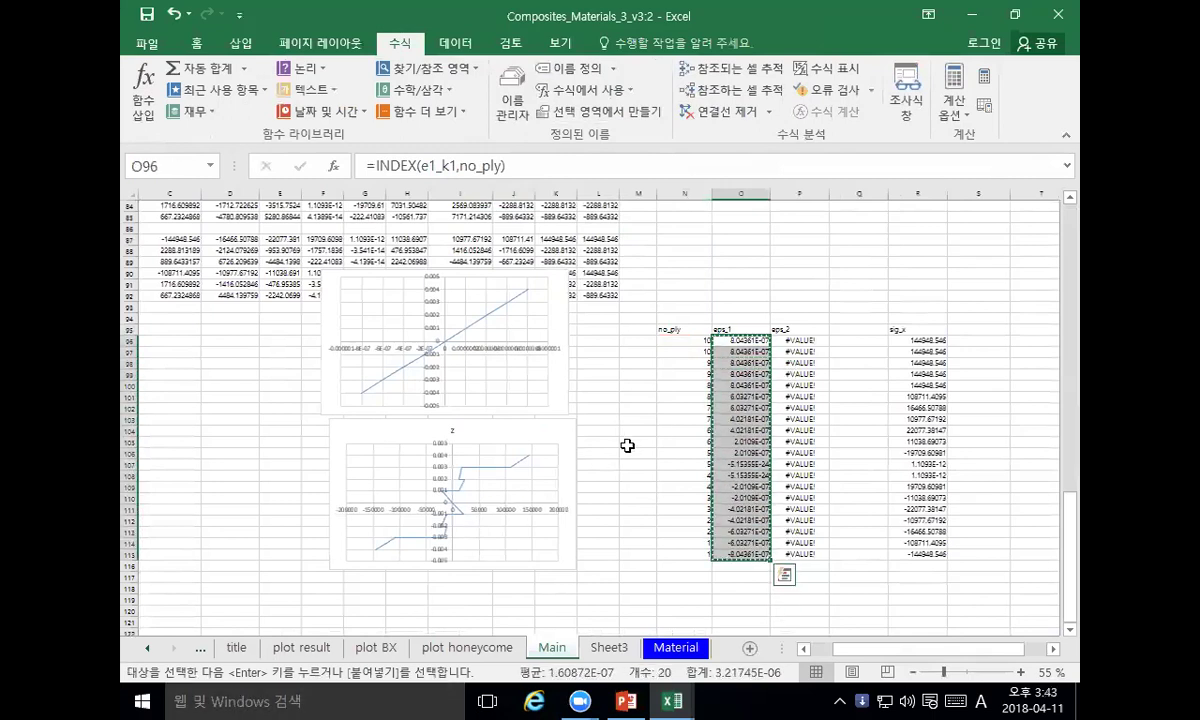
click(790, 340)
key(ctrl+shift+Down)
key(ctrl+v)
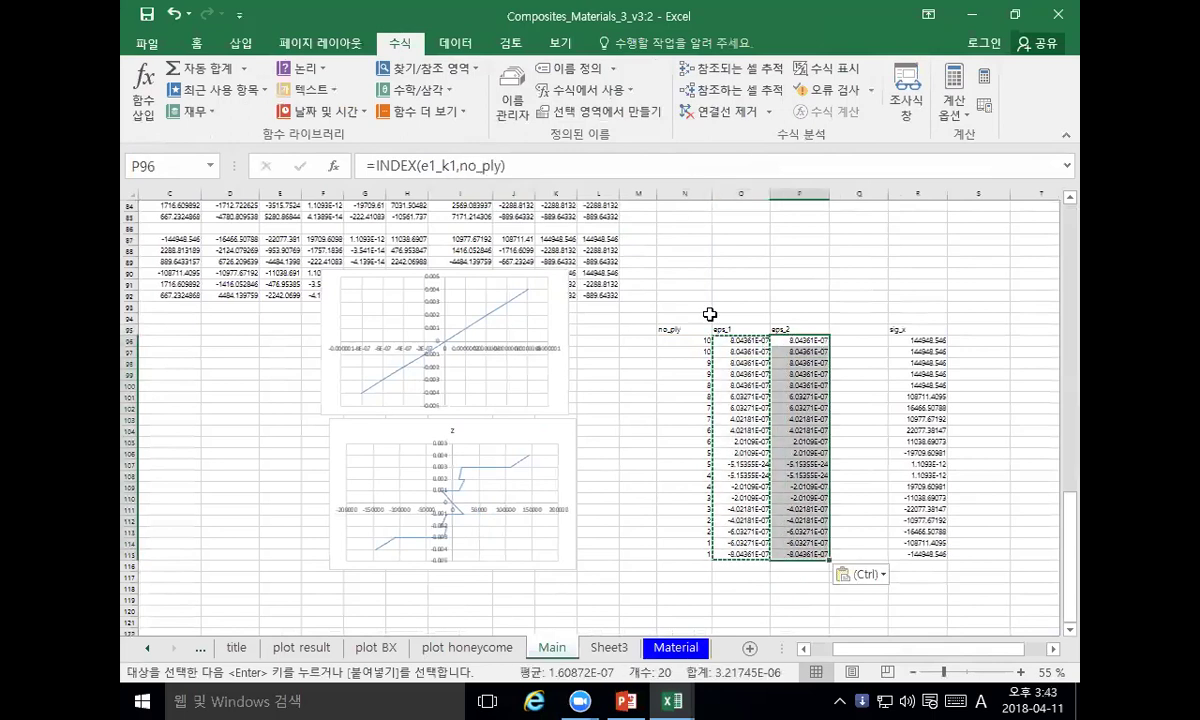
Step: Change the eps_2 formulas to =INDEX(e2_k1,no_ply) in P96 and =INDEX(e2_k,no_ply) in P97
click(680, 342)
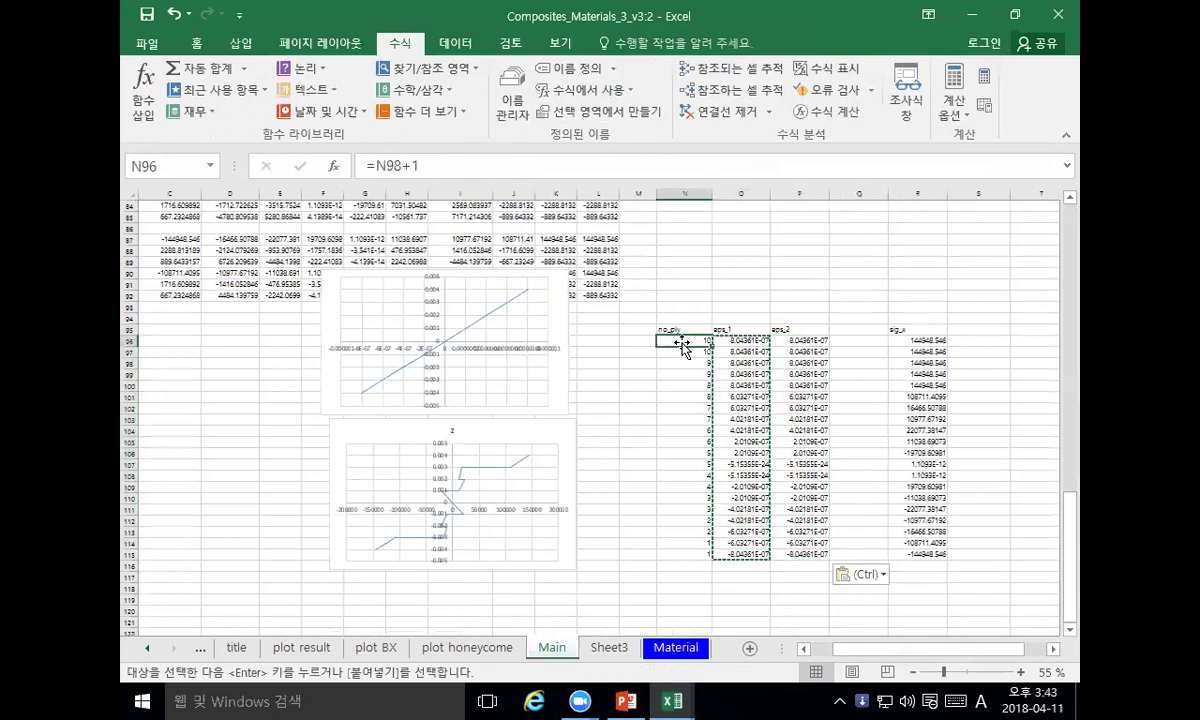
click(800, 340)
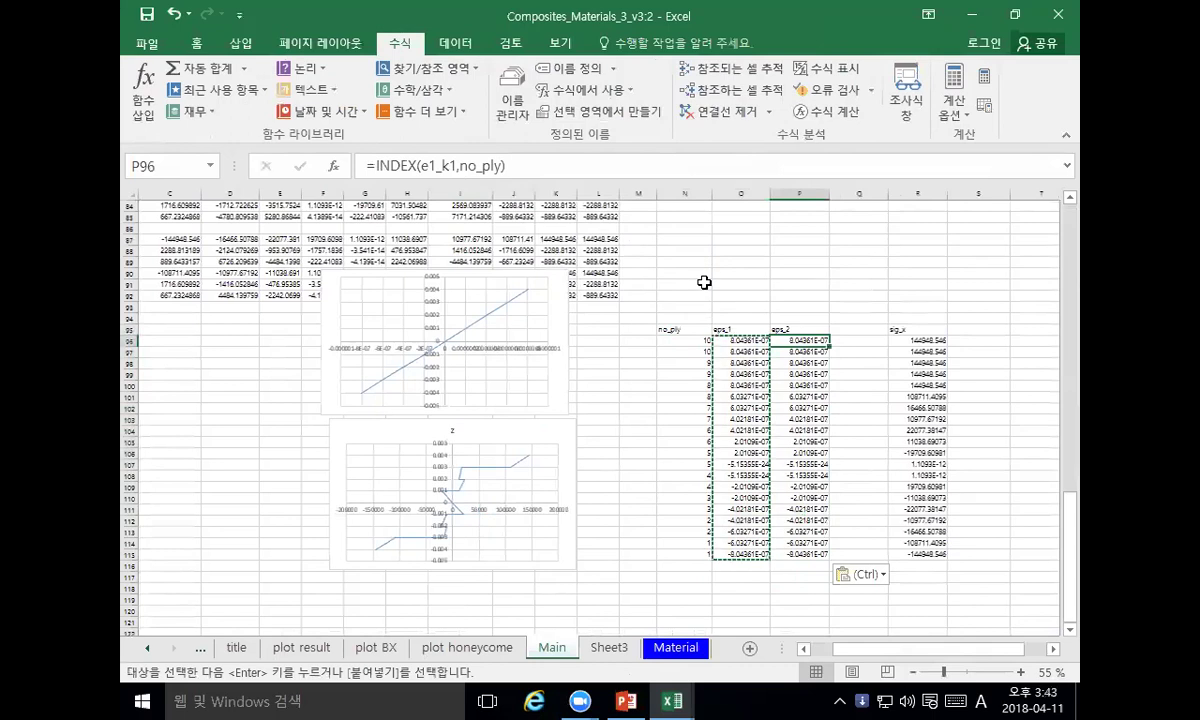
click(438, 166)
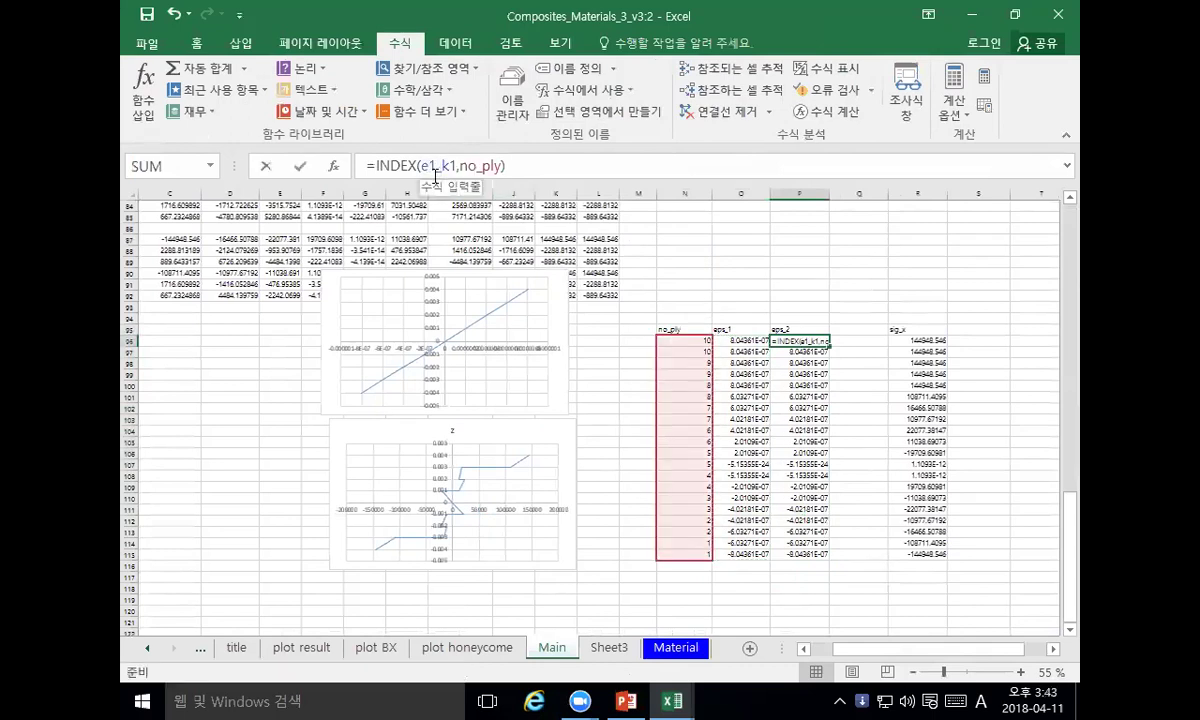
key(BackSpace)
text(2)
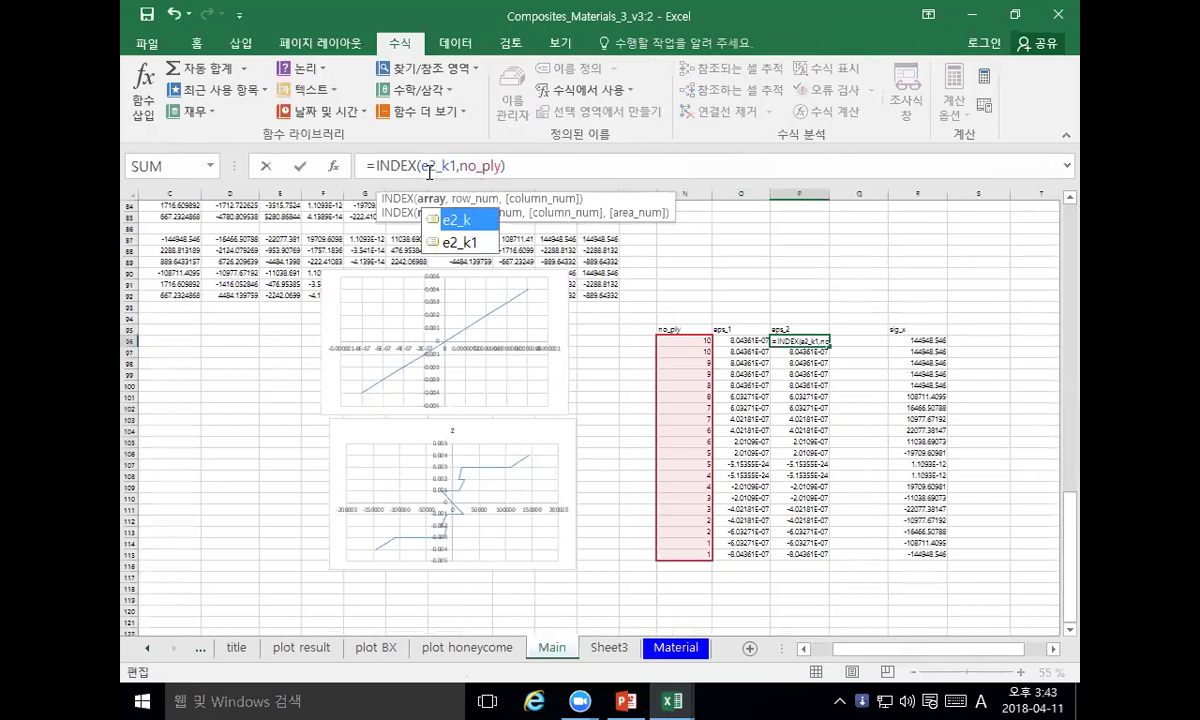
key(Return)
click(435, 166)
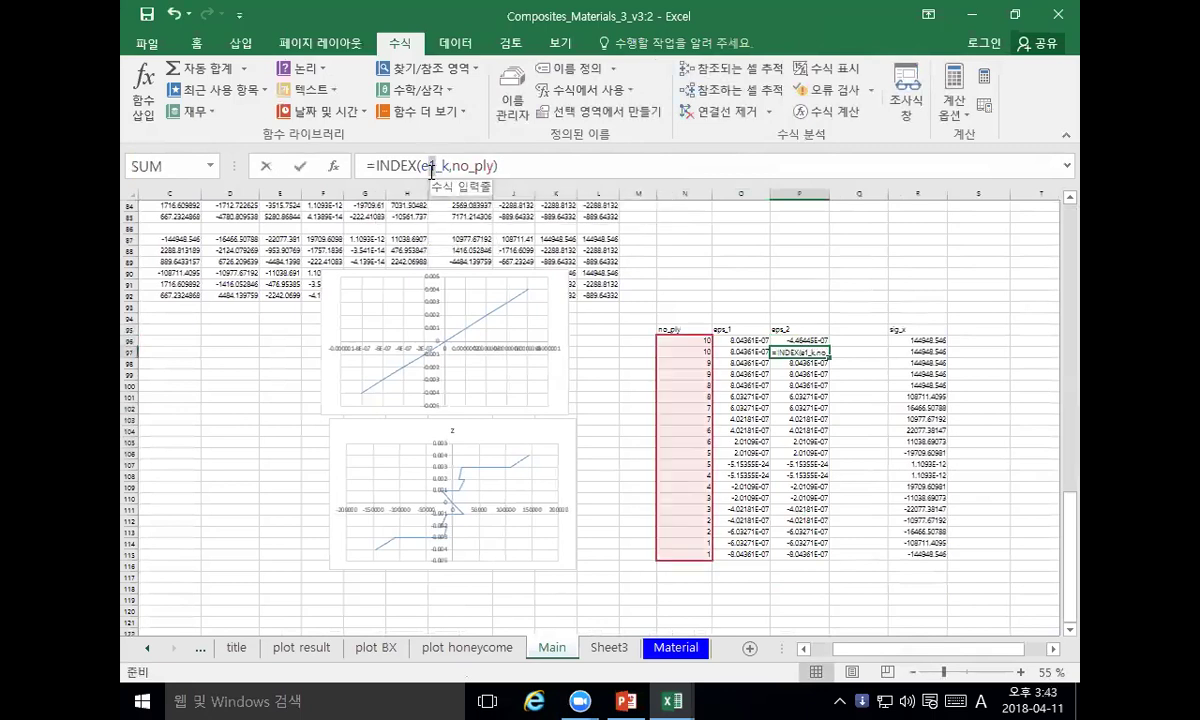
key(BackSpace)
text(2)
key(Return)
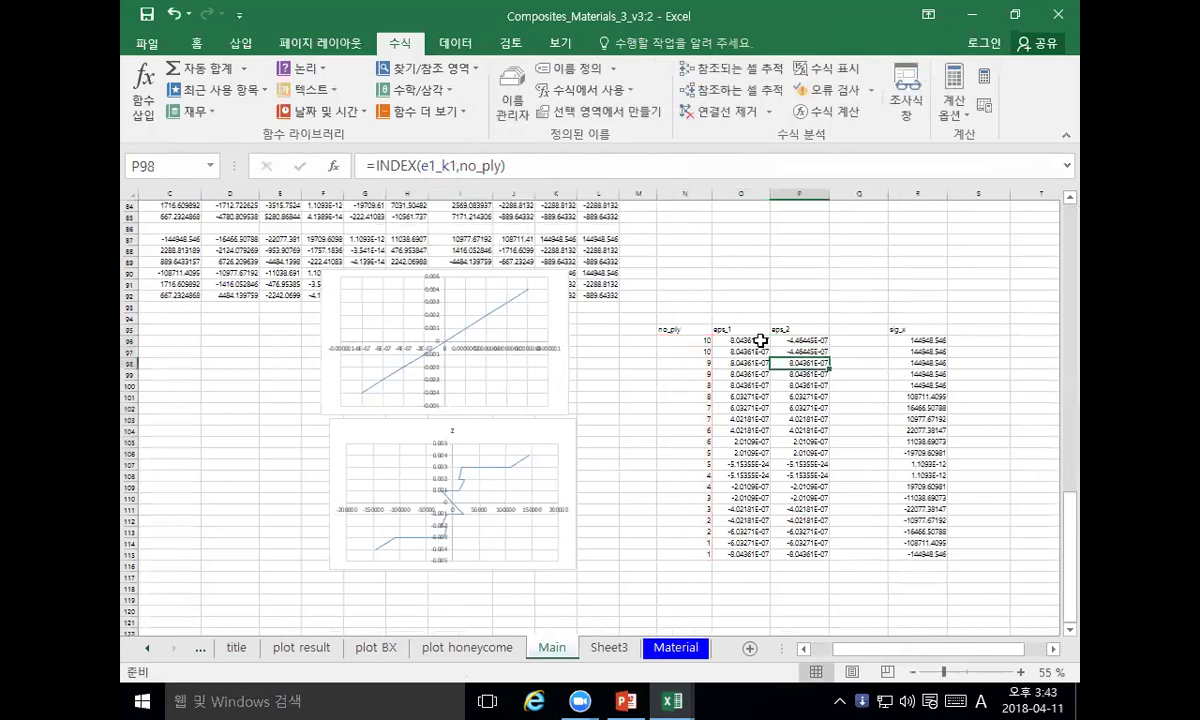
Step: Repeat the P96:P97 formula pair down to P115, and copy the column's formulas into Q96:Q115
drag(800, 341, 800, 556)
key(ctrl+c)
key(ctrl+v)
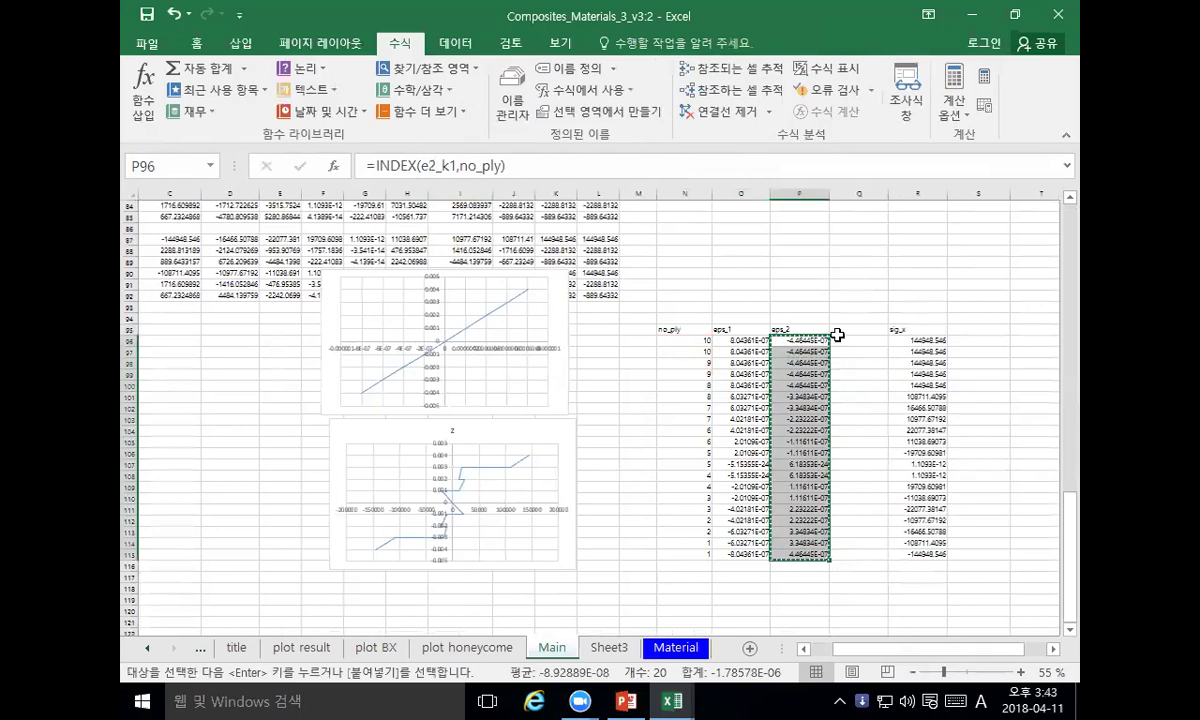
click(845, 344)
key(ctrl+v)
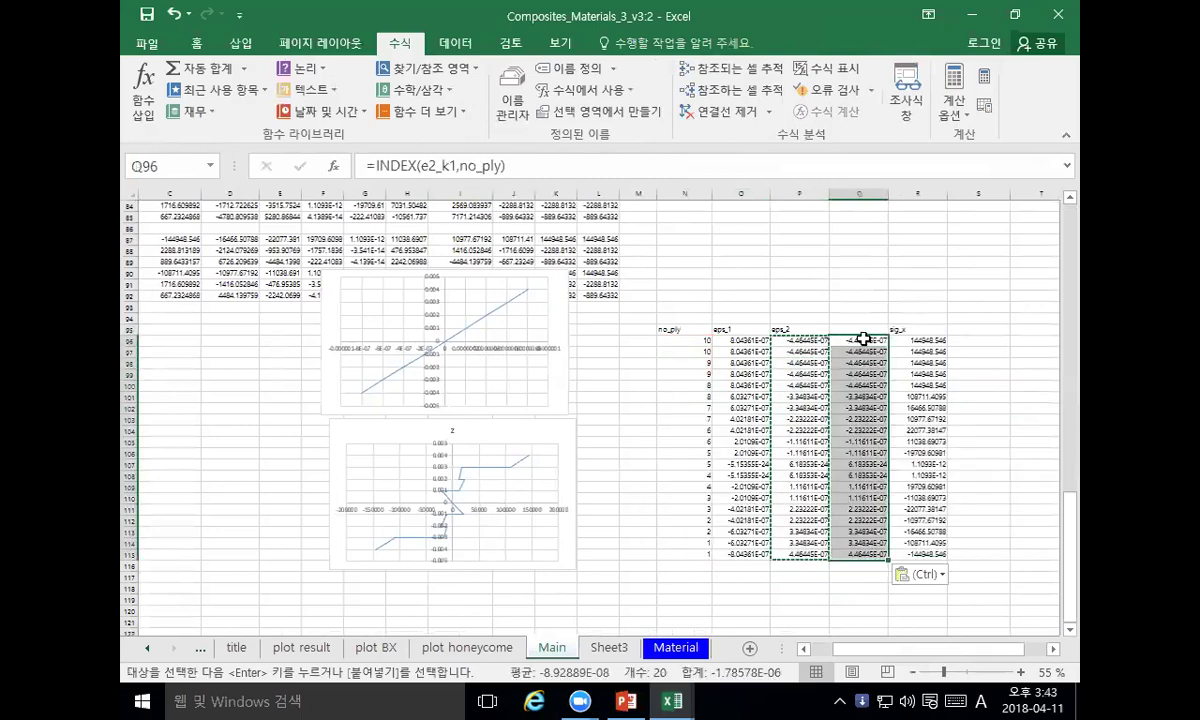
Step: Change the formulas to =INDEX(e6_k1,no_ply) in Q96 and =INDEX(e6_k,no_ply) in Q97
click(850, 343)
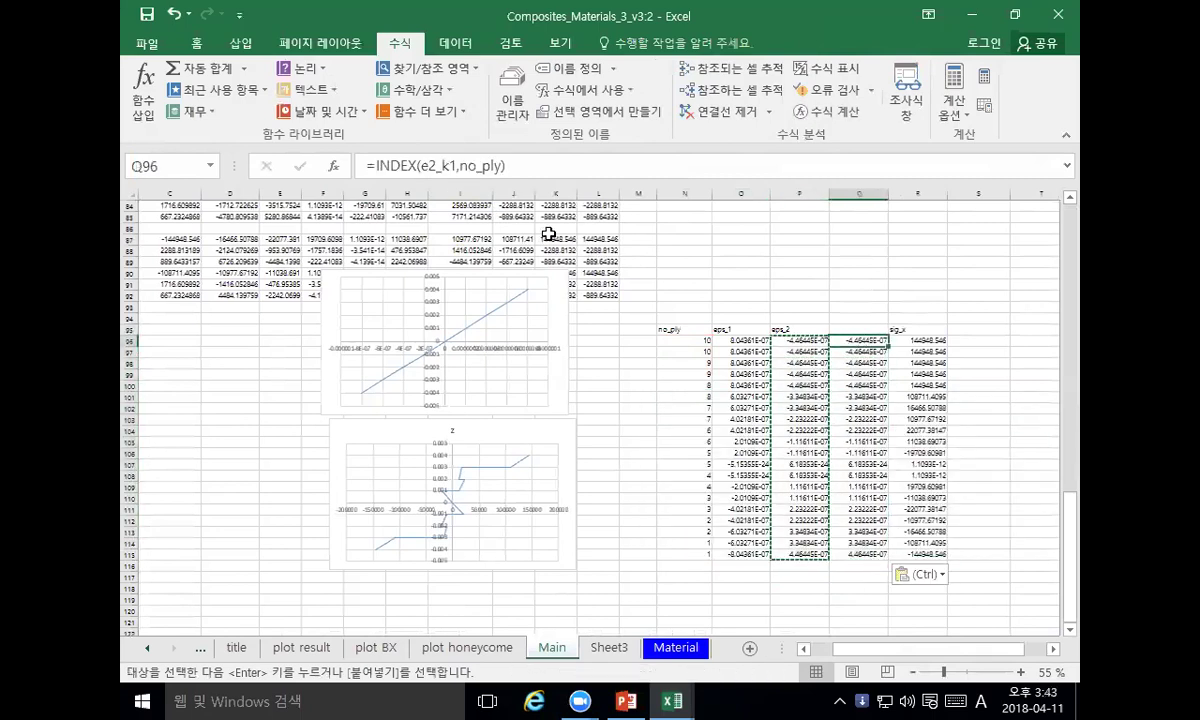
click(421, 166)
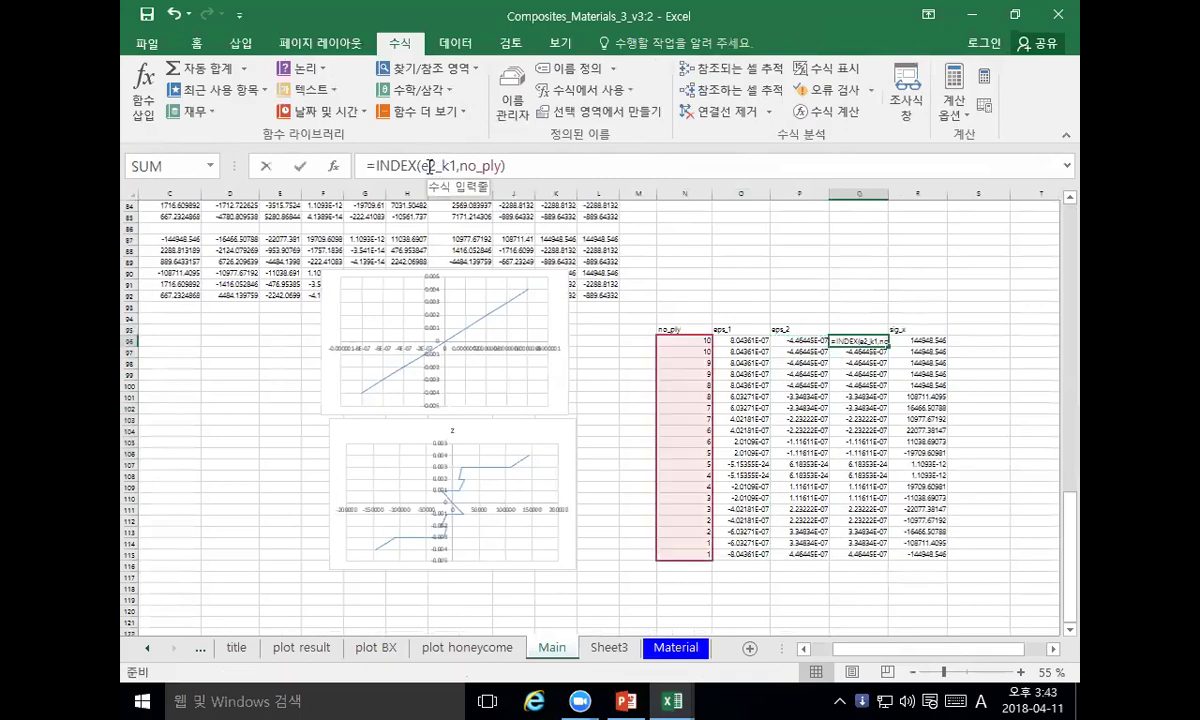
key(BackSpace)
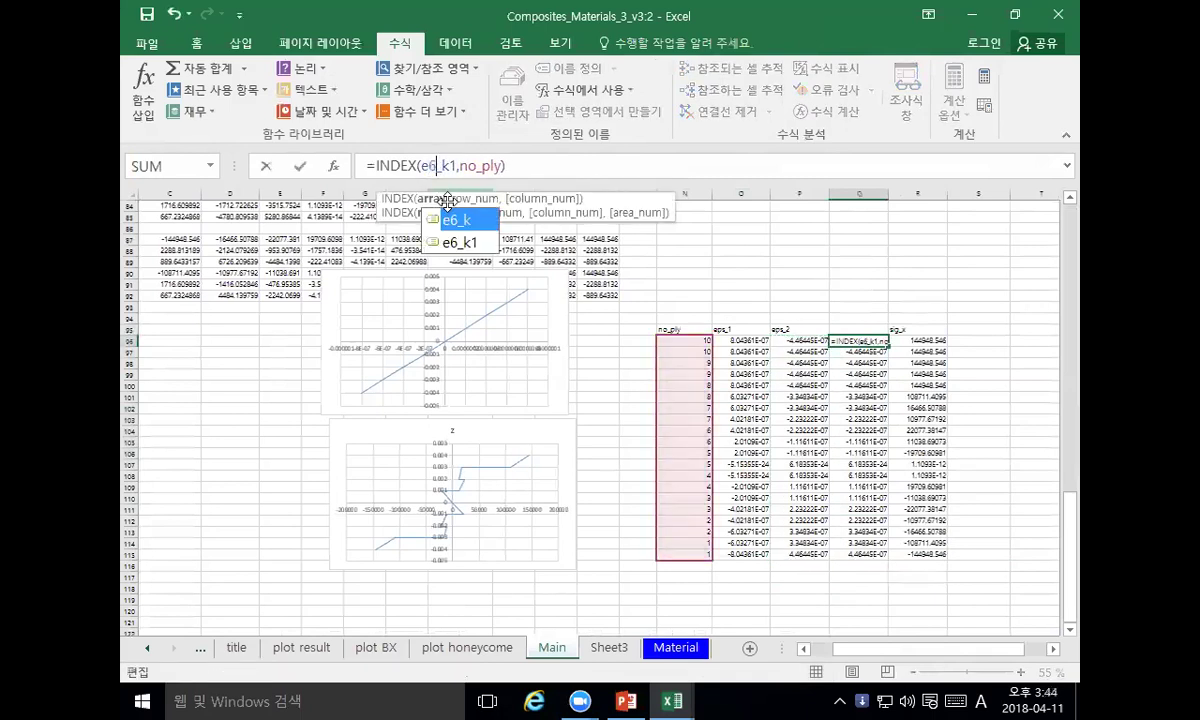
key(Return)
click(405, 166)
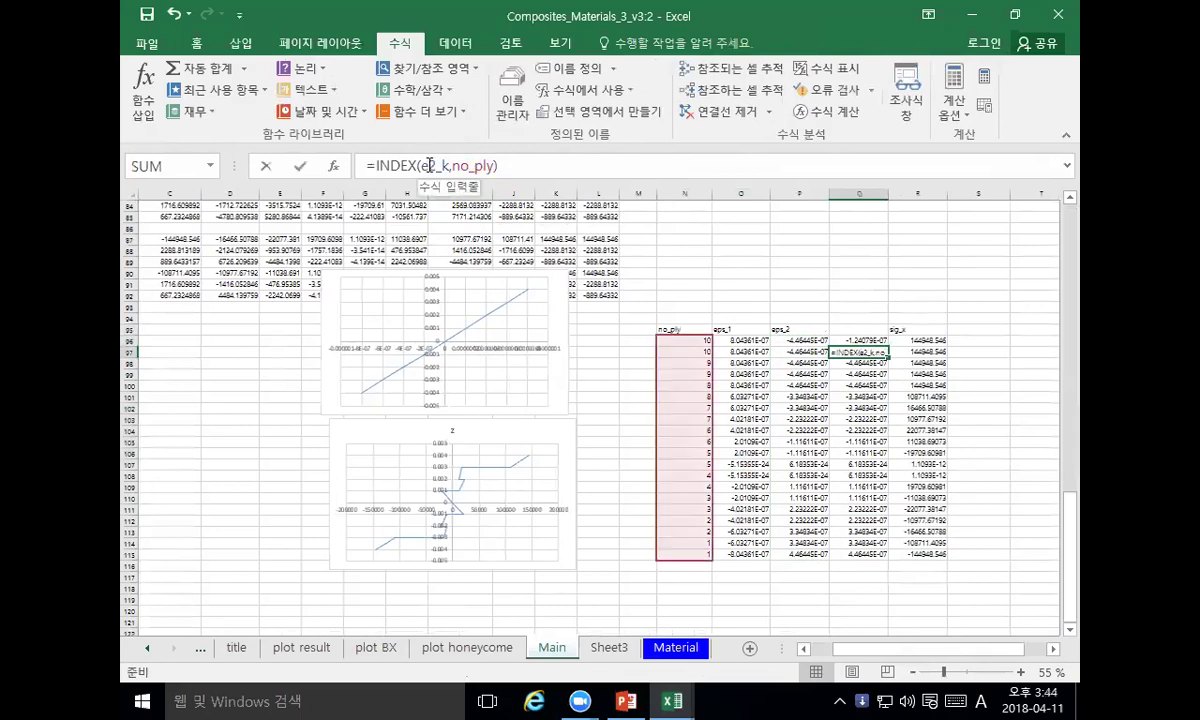
text(1)
key(Return)
Step: Copy the eps_2 header into Q95 and rename it eps_6
key(Up)
key(Up)
key(Up)
key(Left)
key(ctrl+c)
key(Right)
key(ctrl+v)
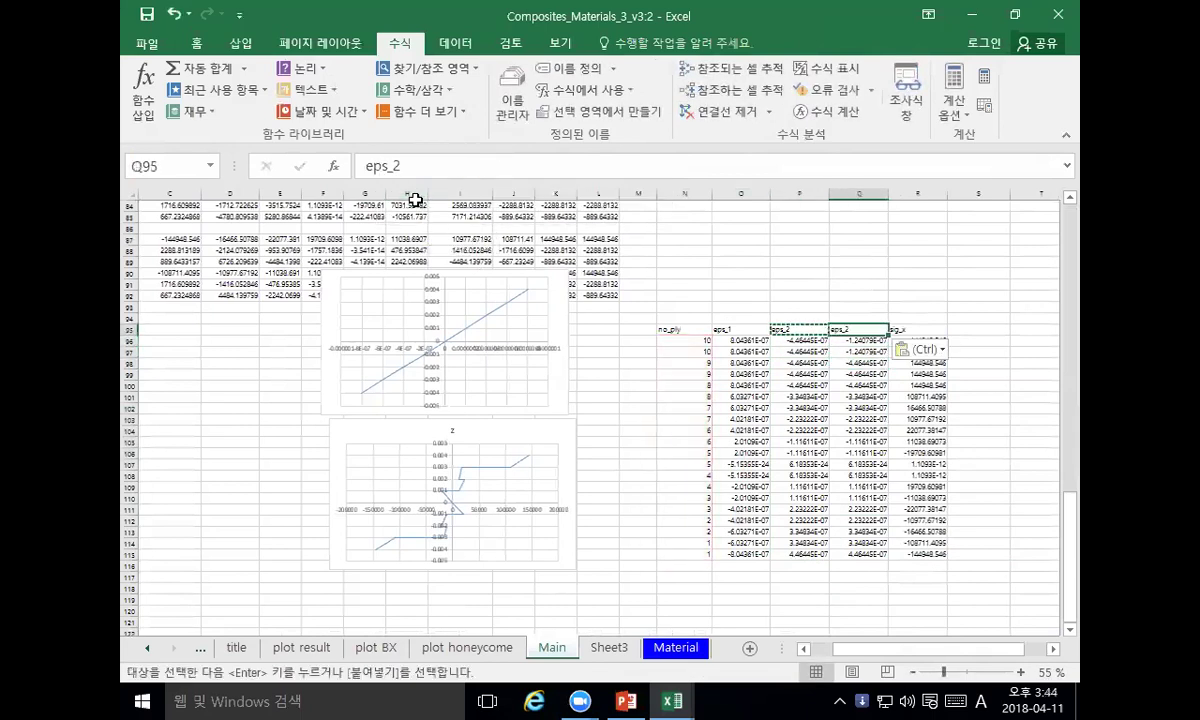
click(405, 166)
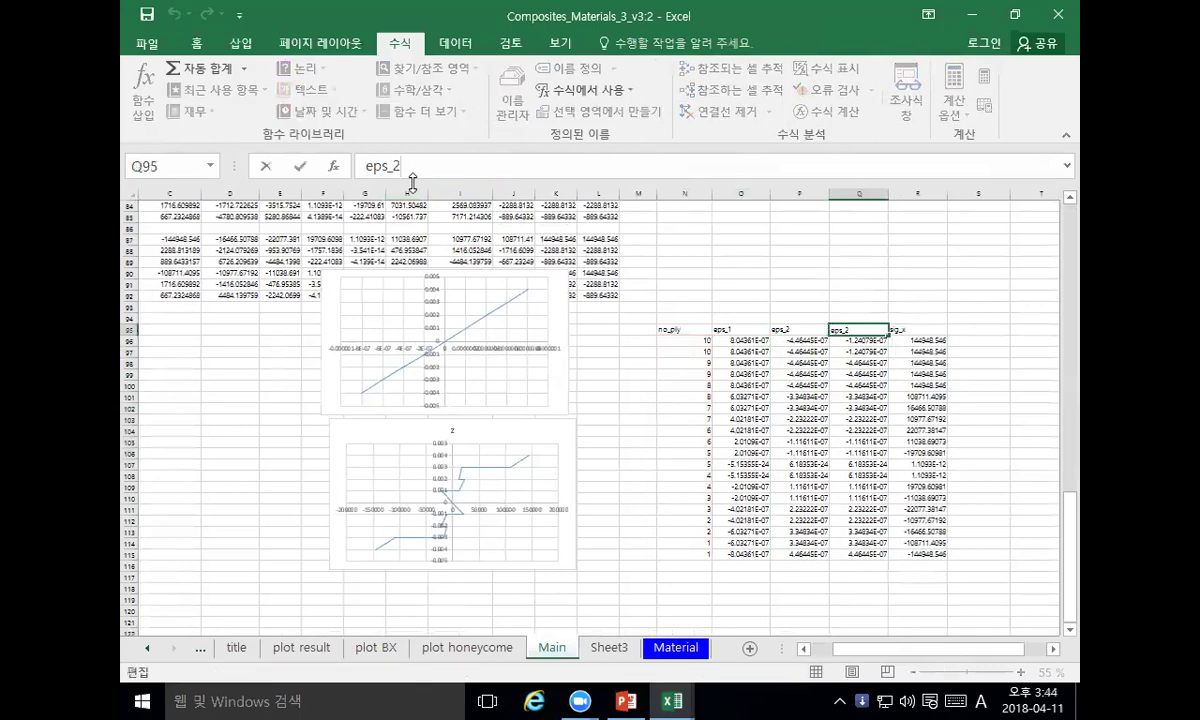
text(6)
key(Return)
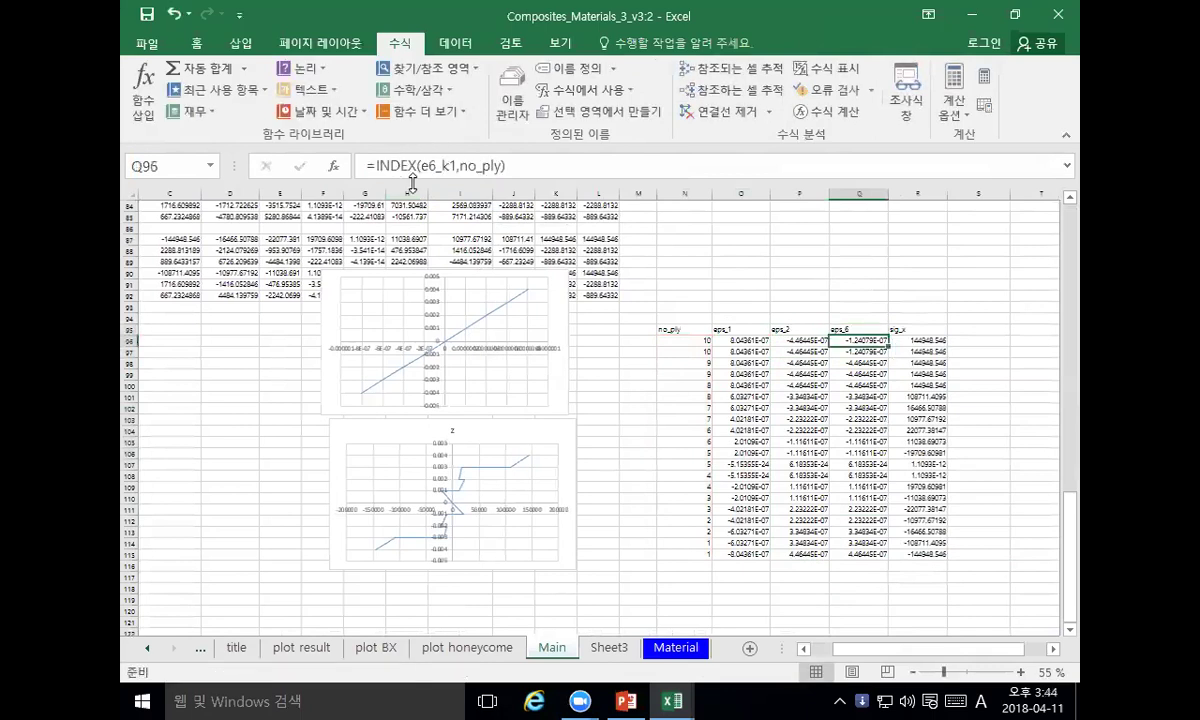
Step: Copy the formula pair in Q96:Q97 down the eps_6 column through row 115
key(shift+Down)
key(ctrl+c)
key(shift+Down)
key(shift+Down)
key(shift+Down)
key(shift+Down)
key(shift+Down)
key(shift+Down)
key(shift+Down)
key(shift+Down)
key(shift+Down)
key(shift+Down)
key(shift+Down)
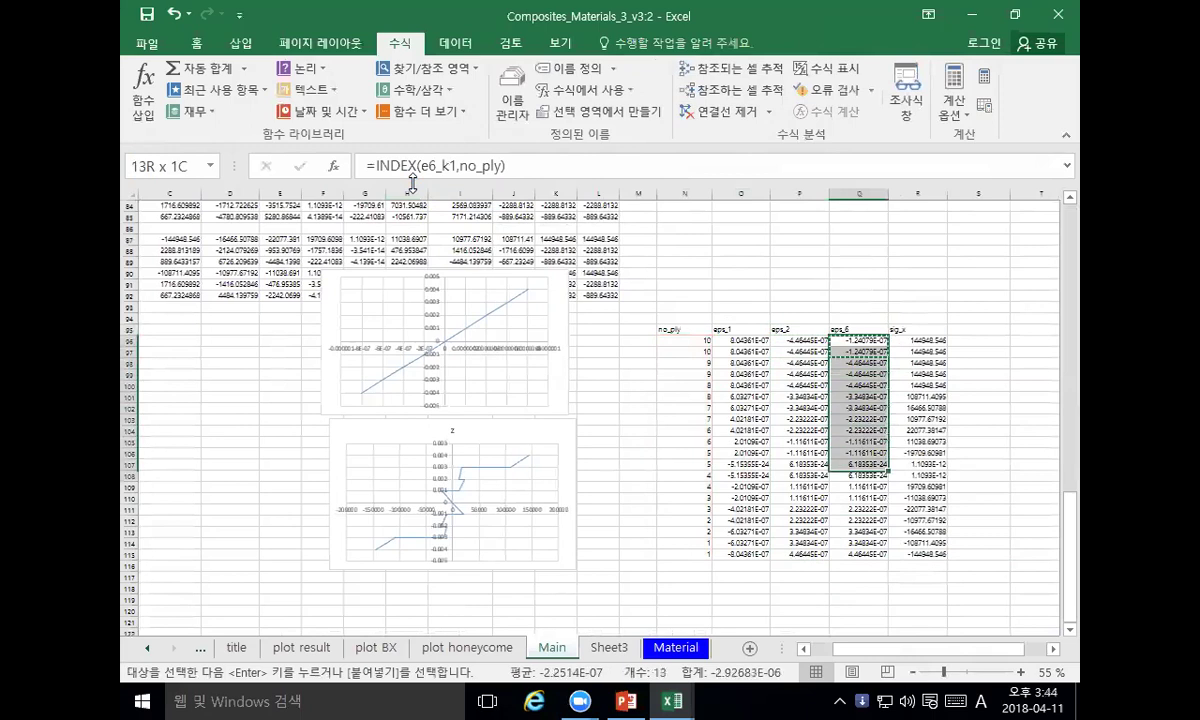
key(shift+Down)
key(shift+Down)
key(shift+Down)
key(shift+Down)
key(shift+Down)
key(ctrl+v)
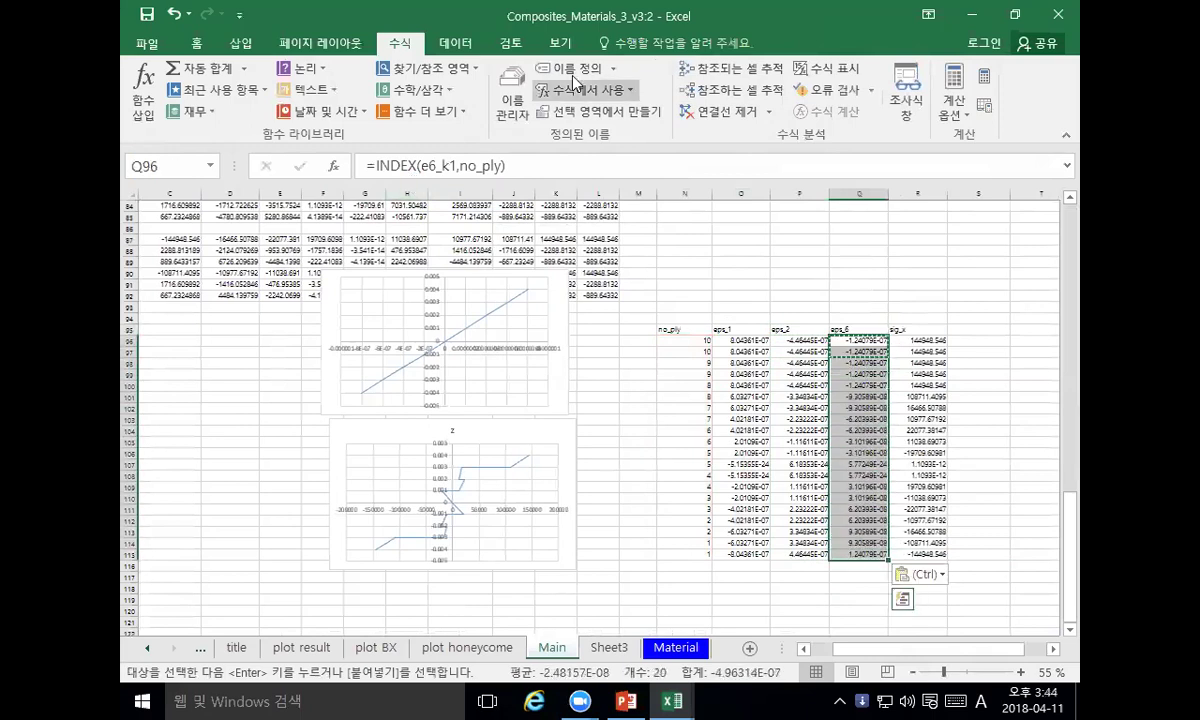
Step: Change the sig_x formulas to =INDEX(sx_k1,no_ply) in R96 and =INDEX(sx_k,no_ply) in R97
click(920, 341)
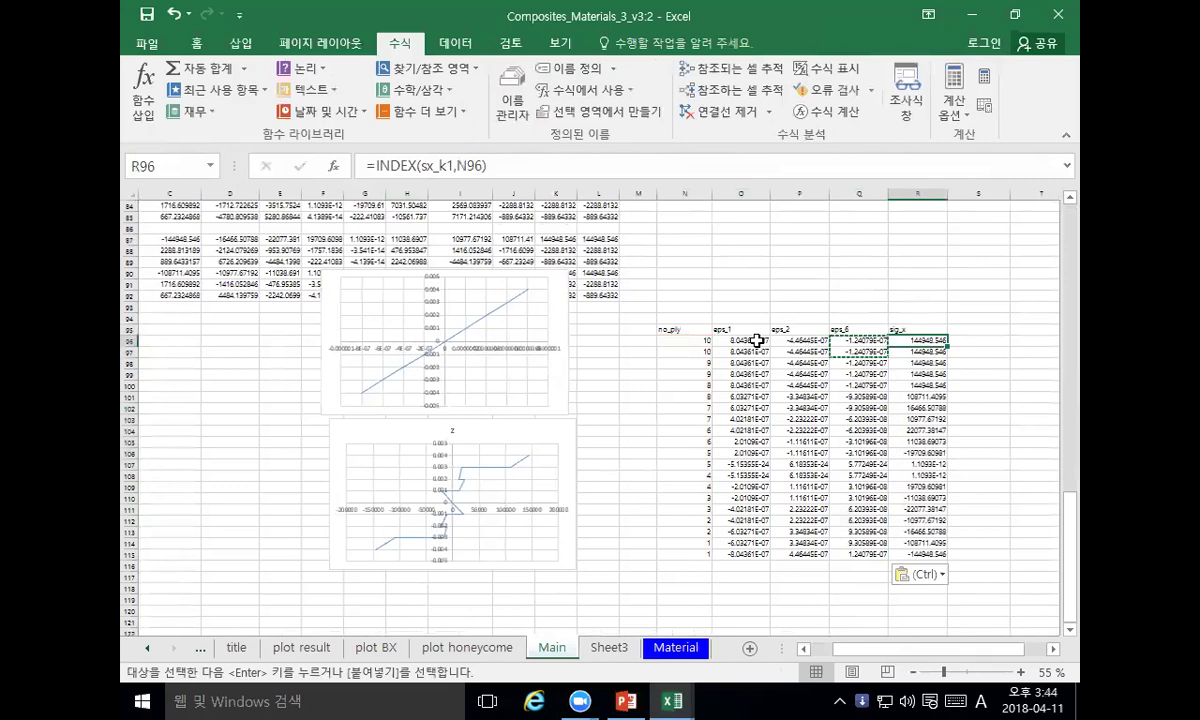
double_click(463, 166)
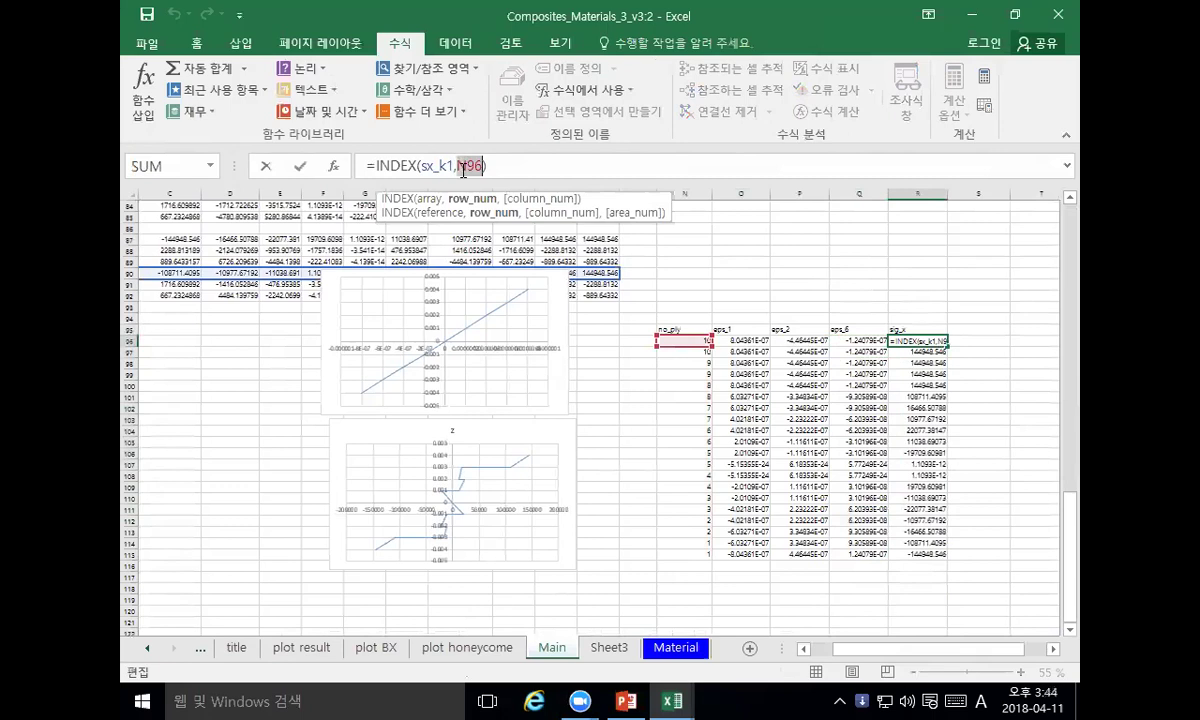
text(no_ply)
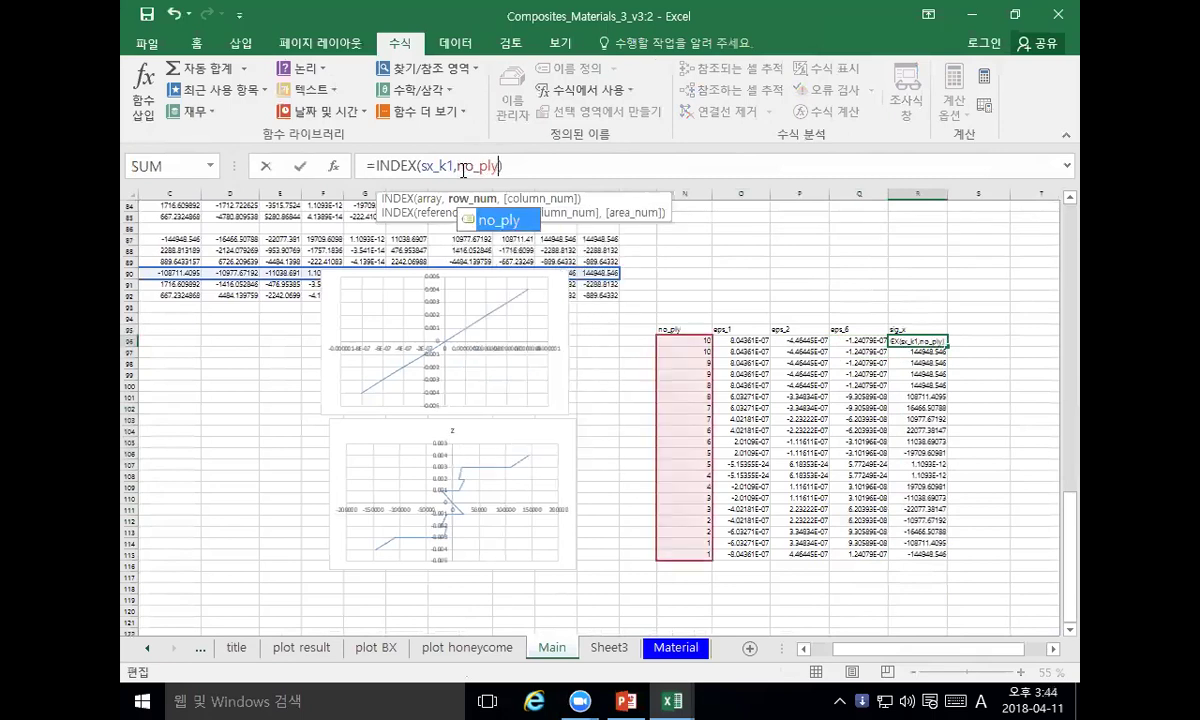
key(Return)
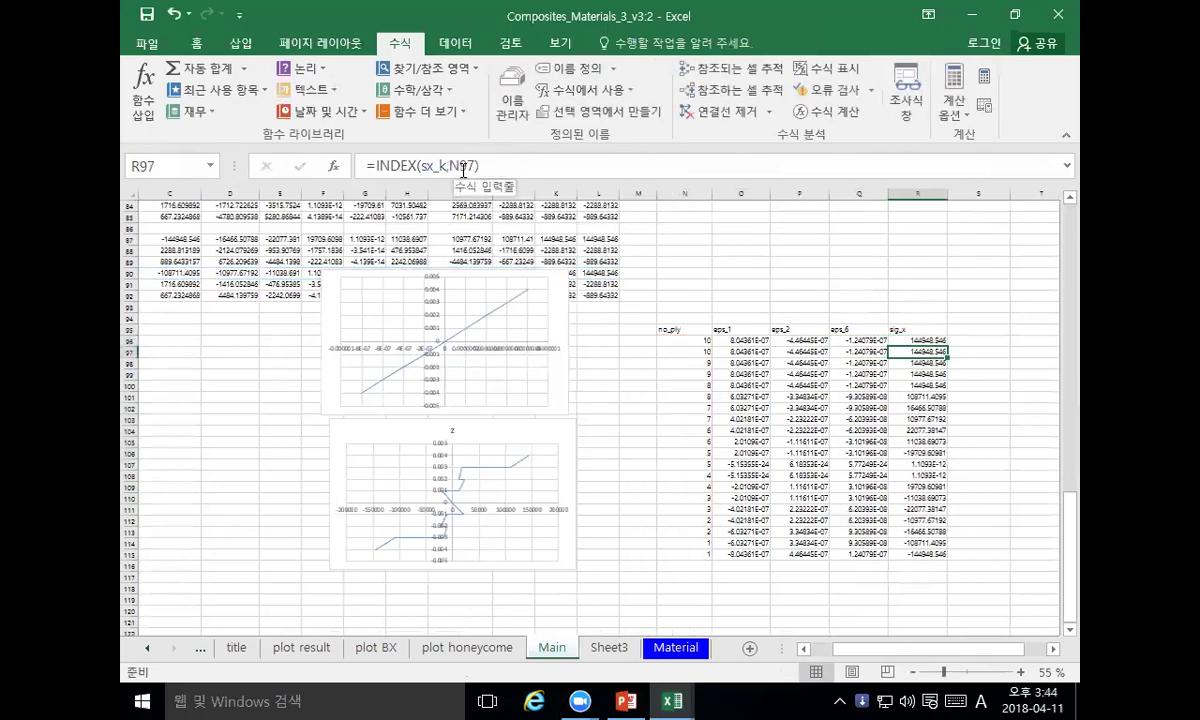
double_click(463, 168)
key(Left)
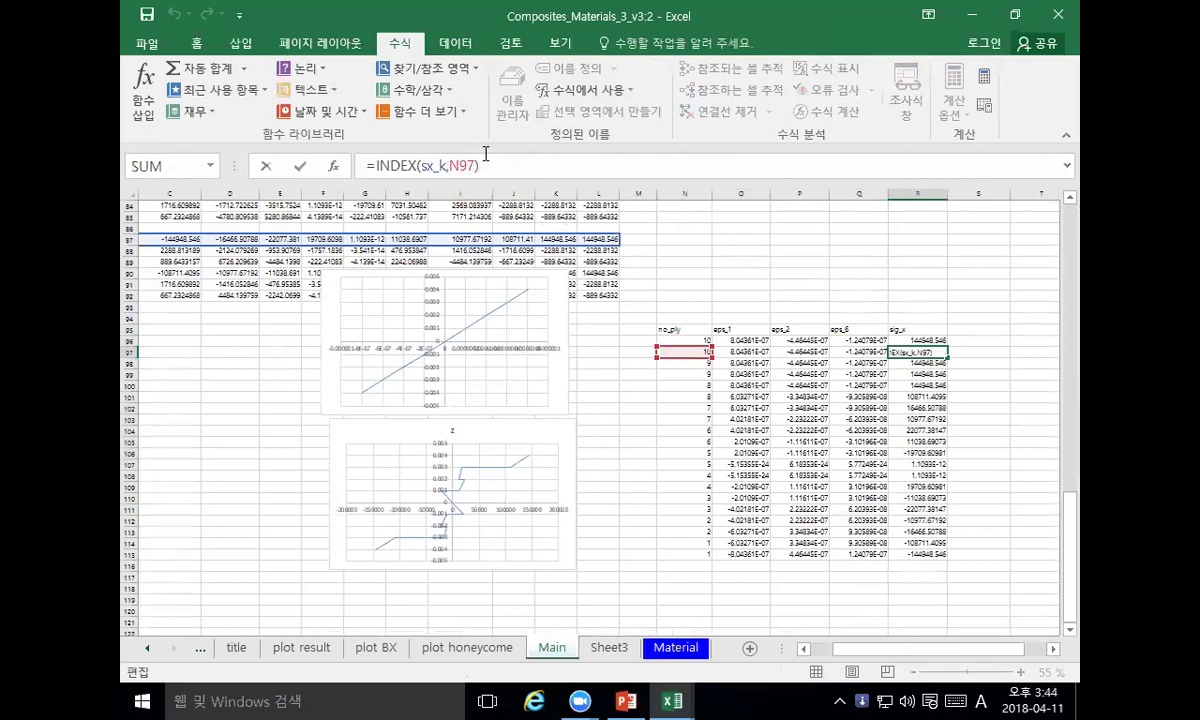
double_click(463, 165)
text(no_ply)
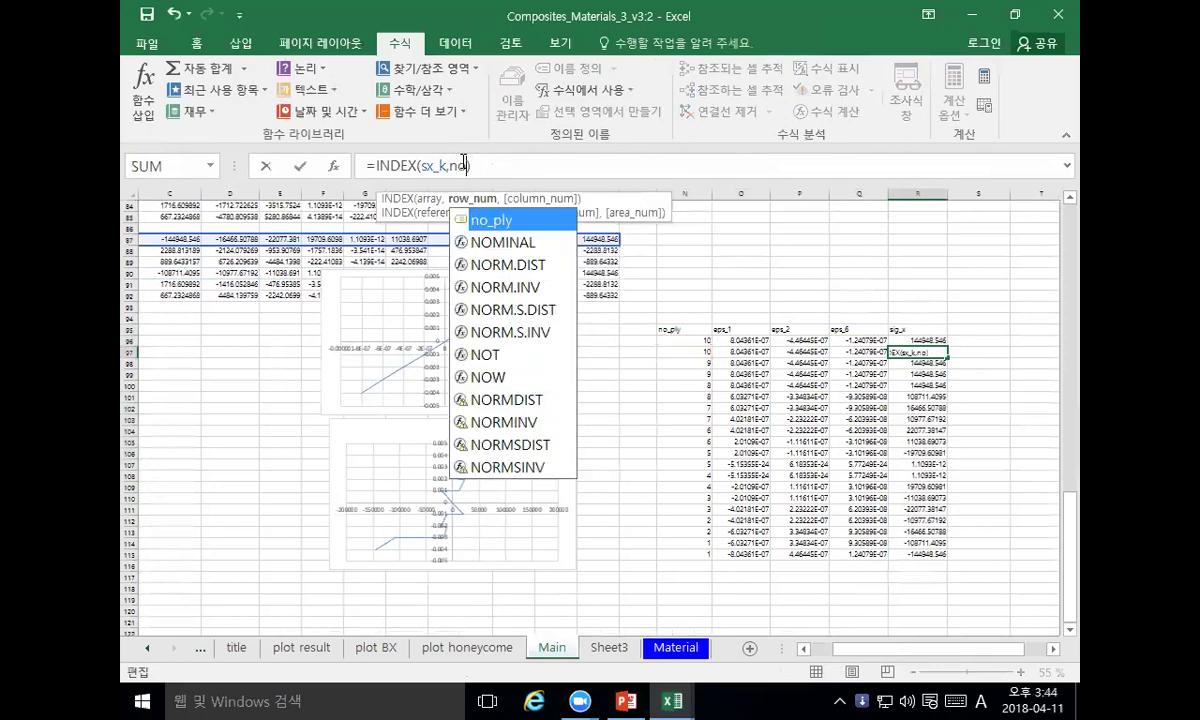
key(Return)
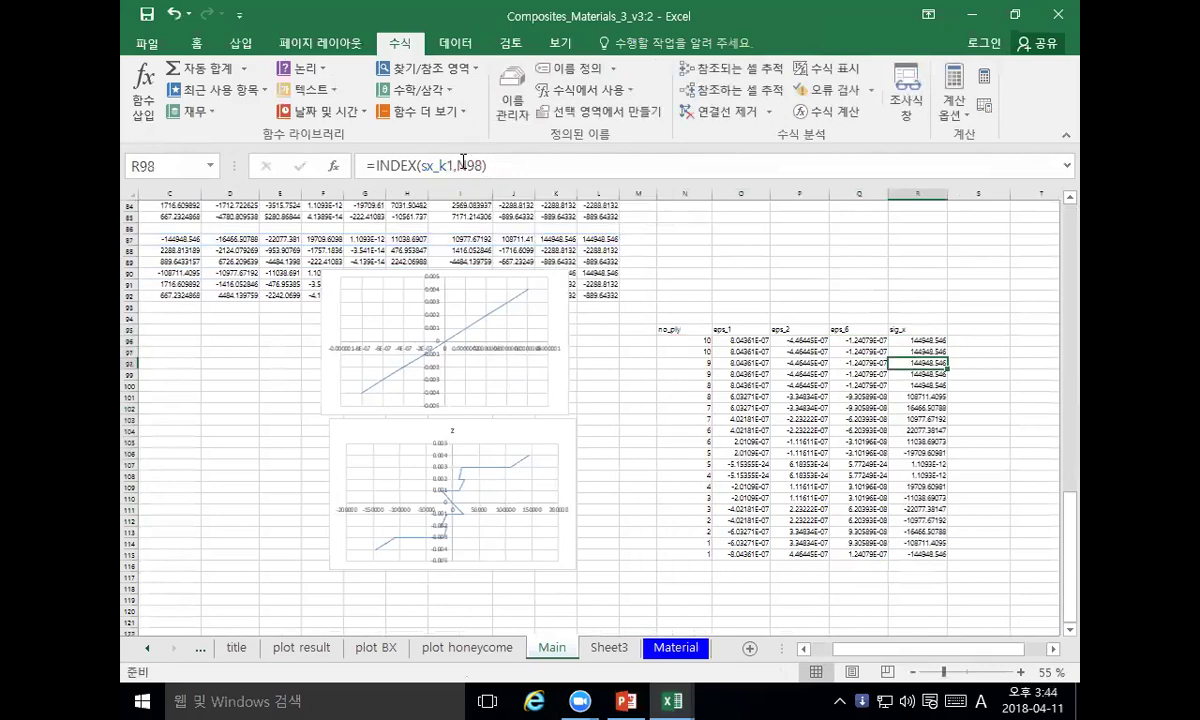
Step: Check the R96 formula against O96, and copy the formula pair in R96:R97 down the sig_x column through row 115
click(911, 341)
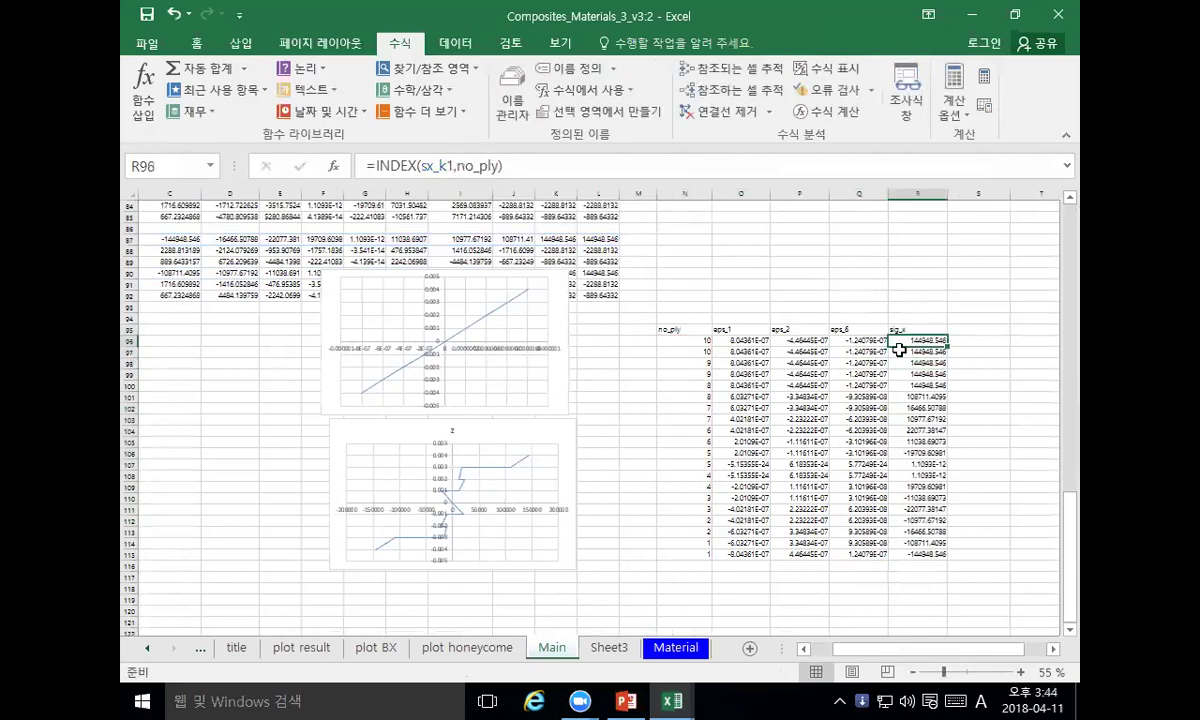
click(746, 341)
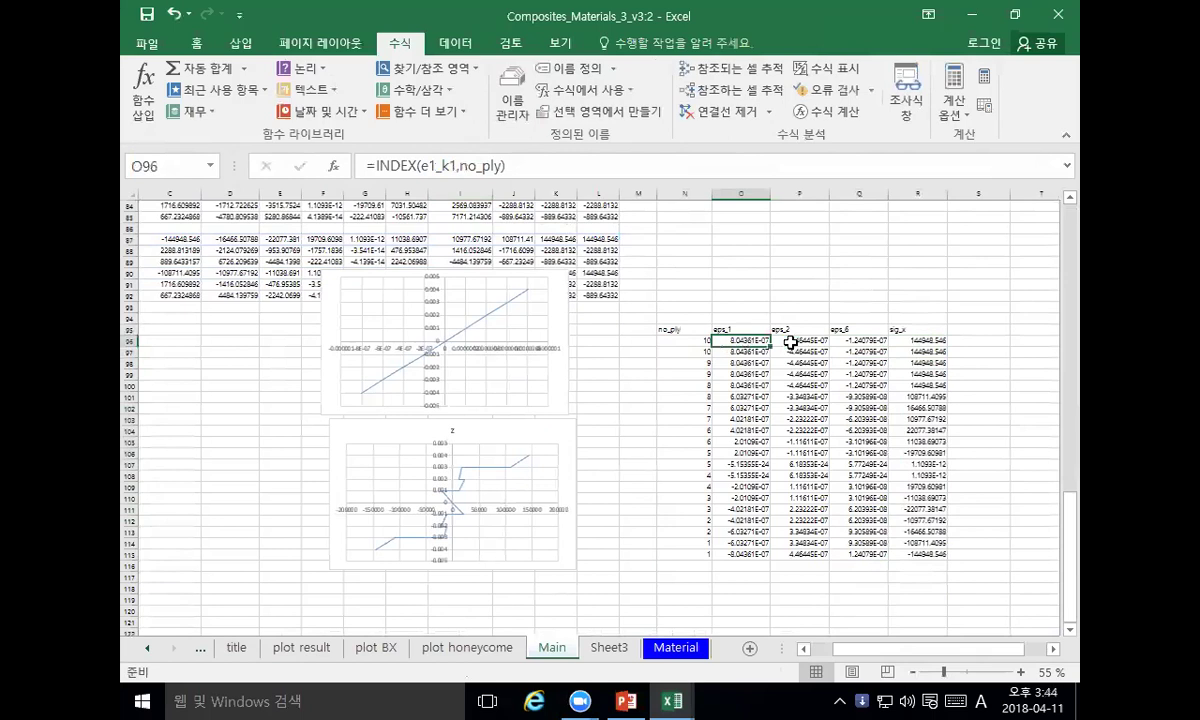
click(919, 343)
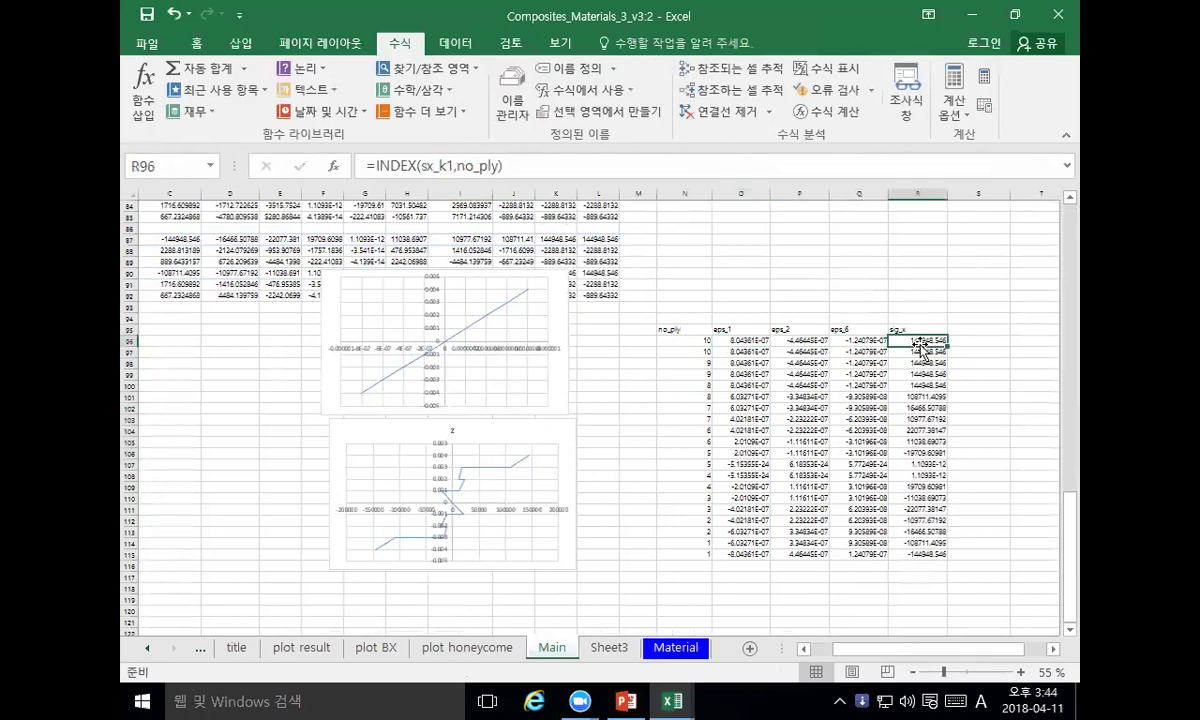
click(744, 340)
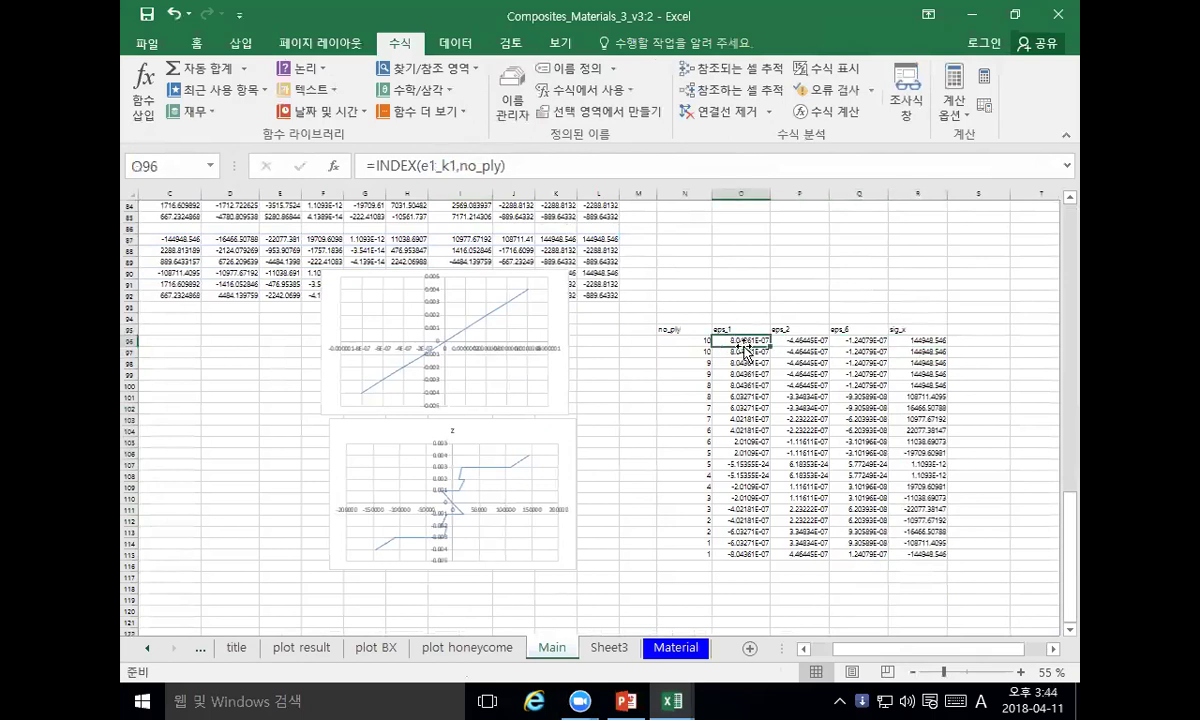
click(907, 341)
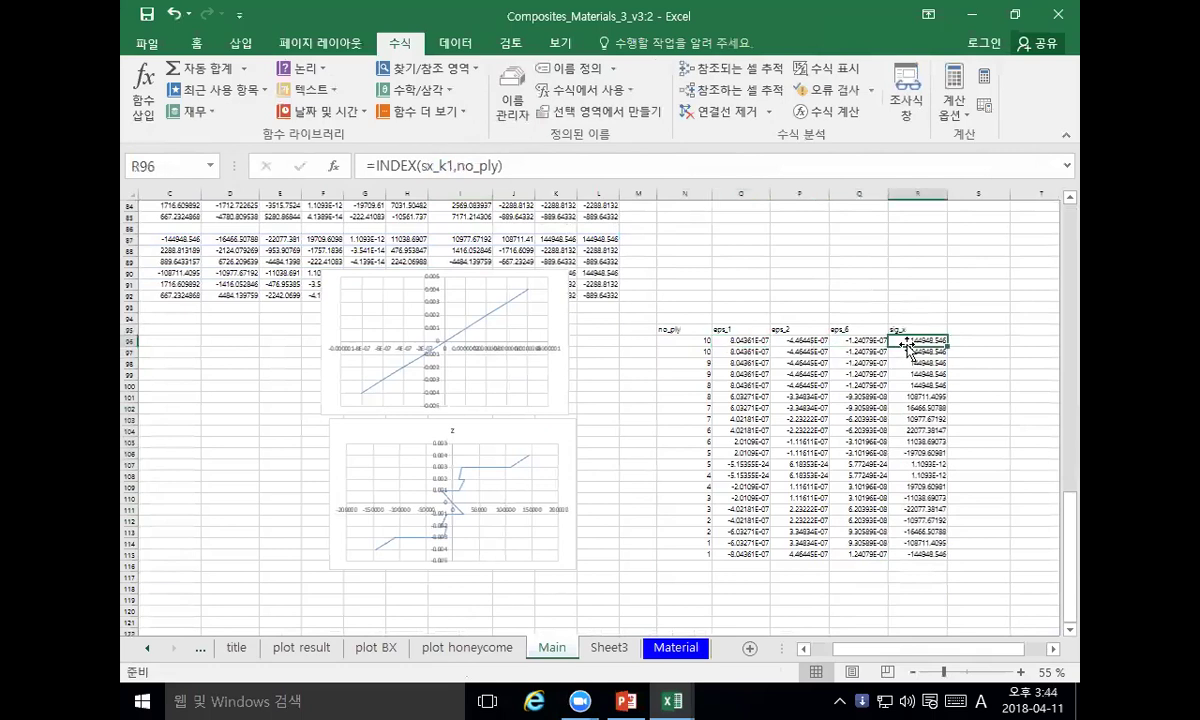
click(925, 385)
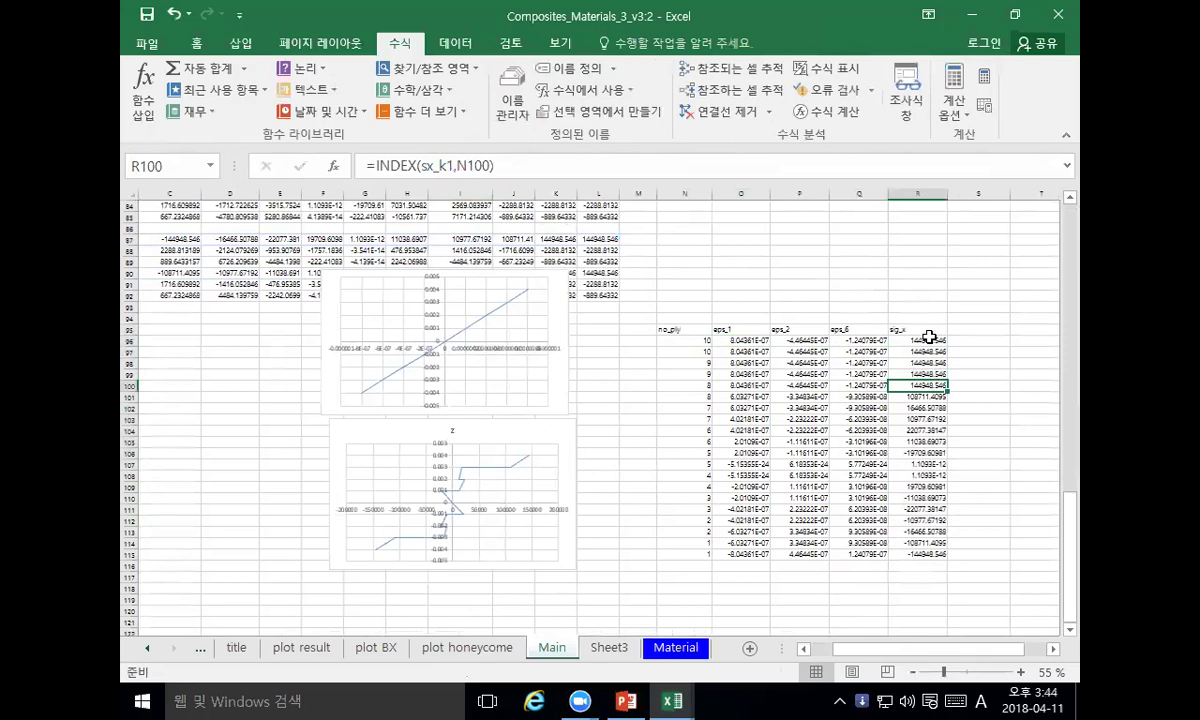
drag(927, 341, 924, 355)
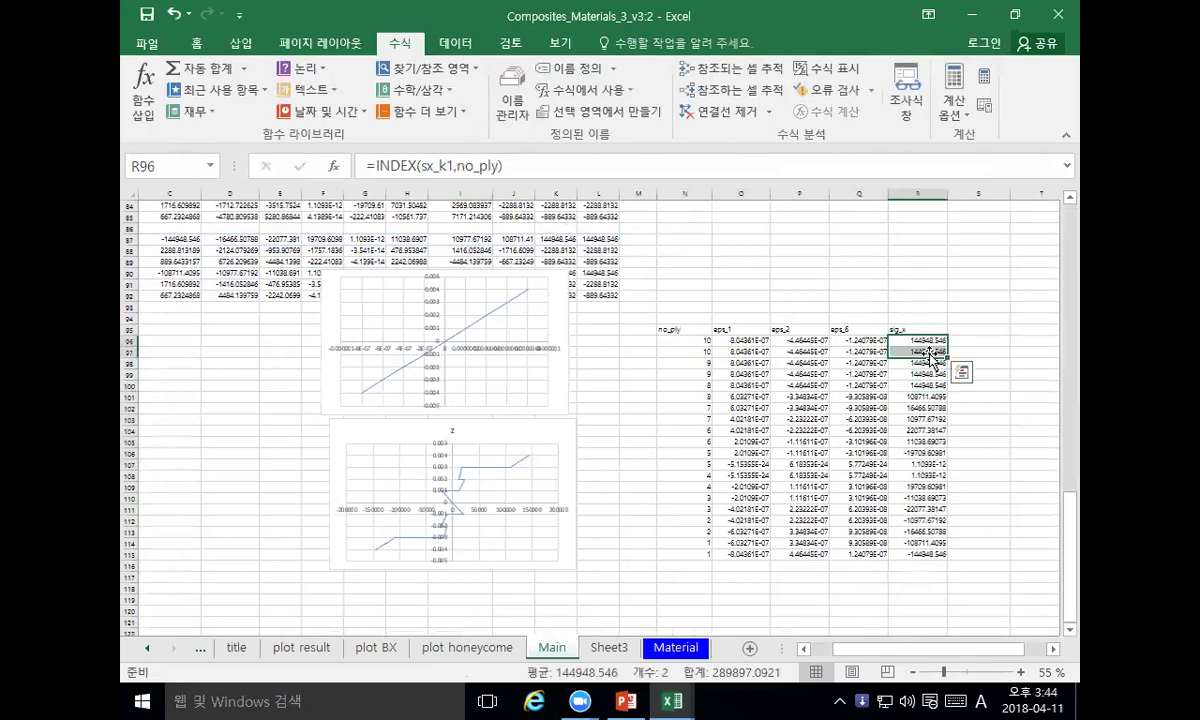
key(ctrl+c)
shift+click(916, 553)
key(ctrl+v)
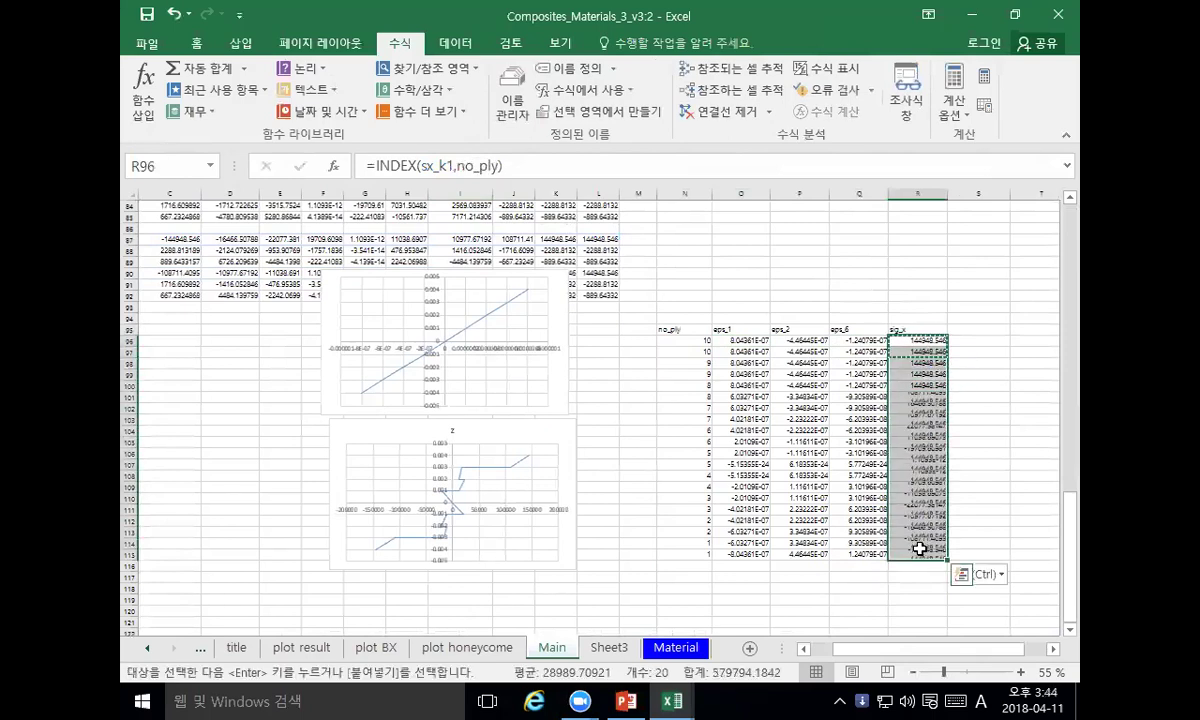
Step: Copy the whole sig_x column, header included, from R95:R115 into the columns starting at S95 and T95
drag(913, 329, 911, 565)
key(ctrl+c)
click(970, 327)
key(ctrl+v)
click(1041, 333)
key(ctrl+v)
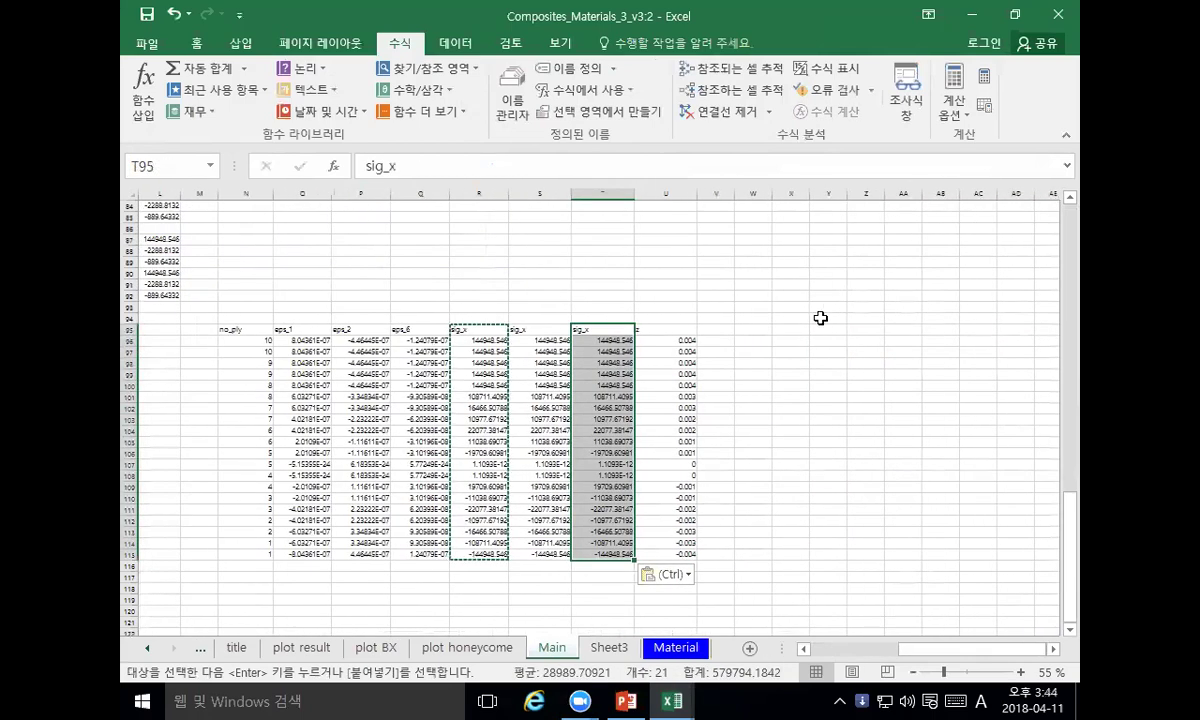
Step: Rename the copied stress headers as sig_y in S95 and sig_s in T95
click(596, 347)
click(540, 329)
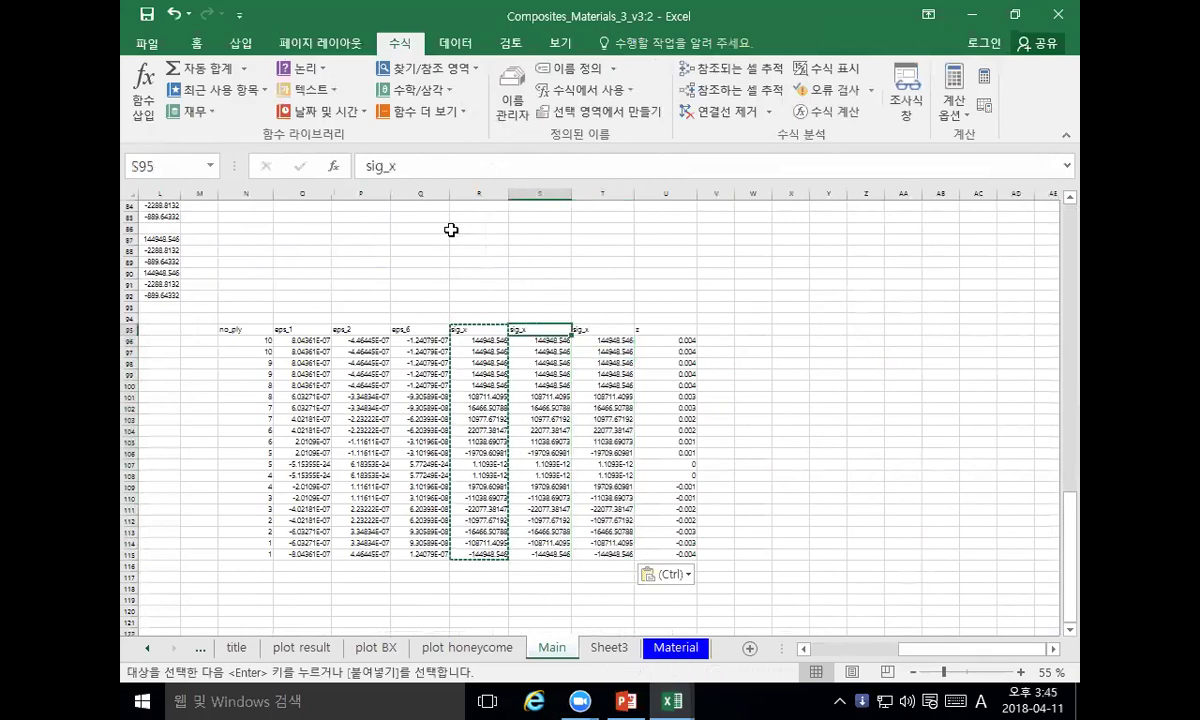
click(429, 175)
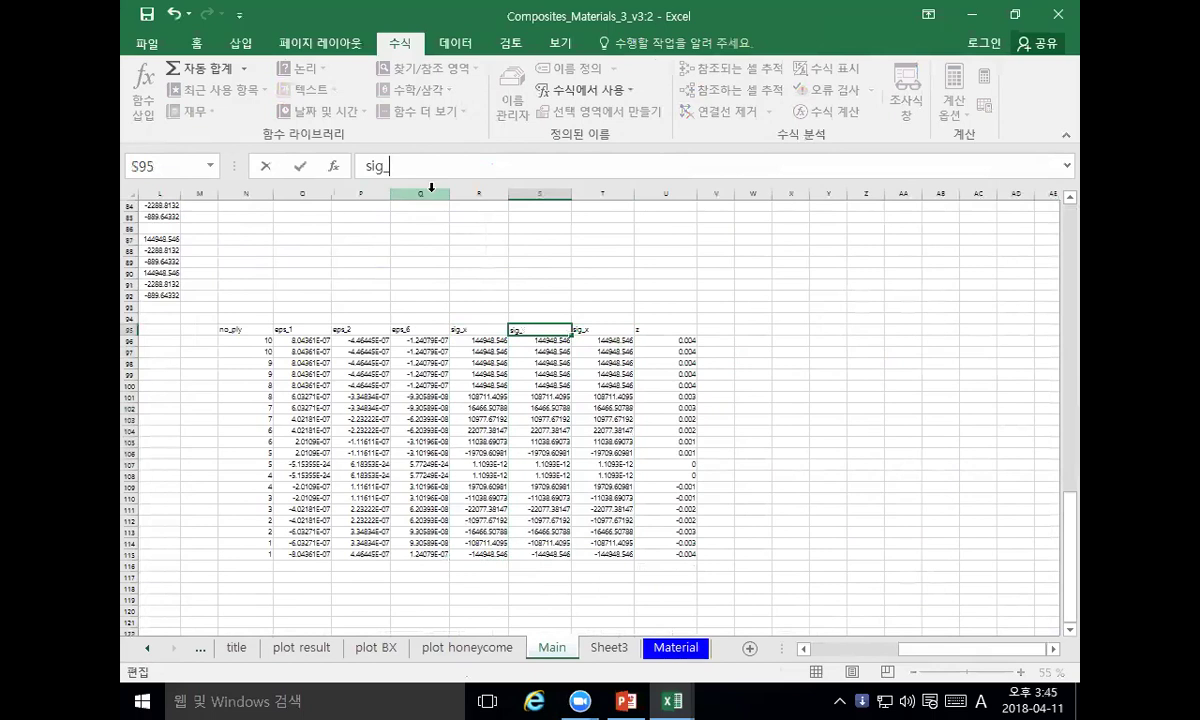
text(y)
key(Return)
click(597, 333)
click(412, 172)
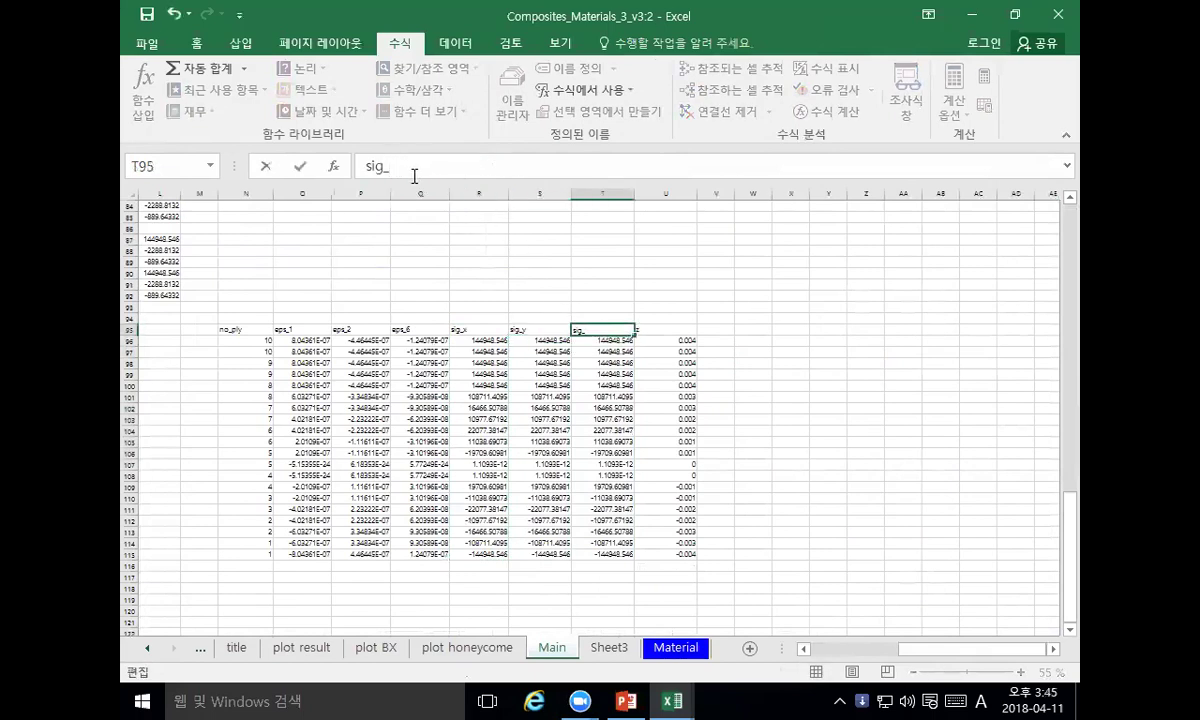
key(Return)
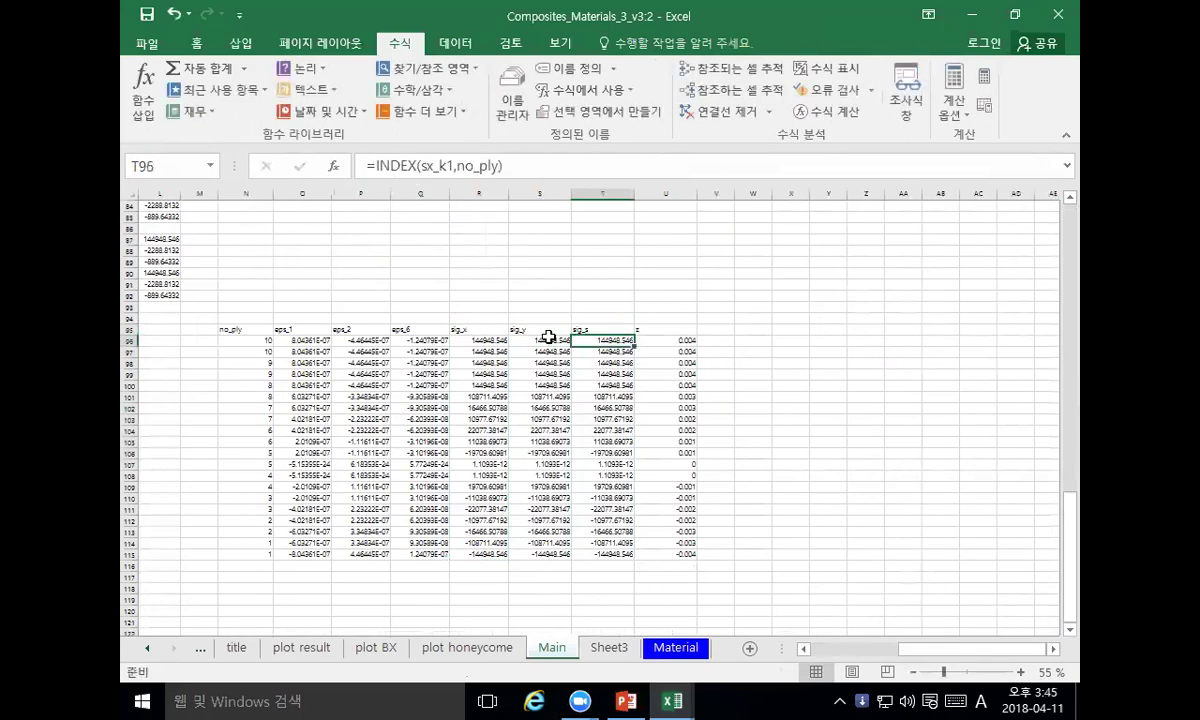
Step: Change the sig_y formulas to =INDEX(sy_k1,no_ply) in S96 and =INDEX(sy_k,no_ply) in S97
click(549, 338)
click(543, 363)
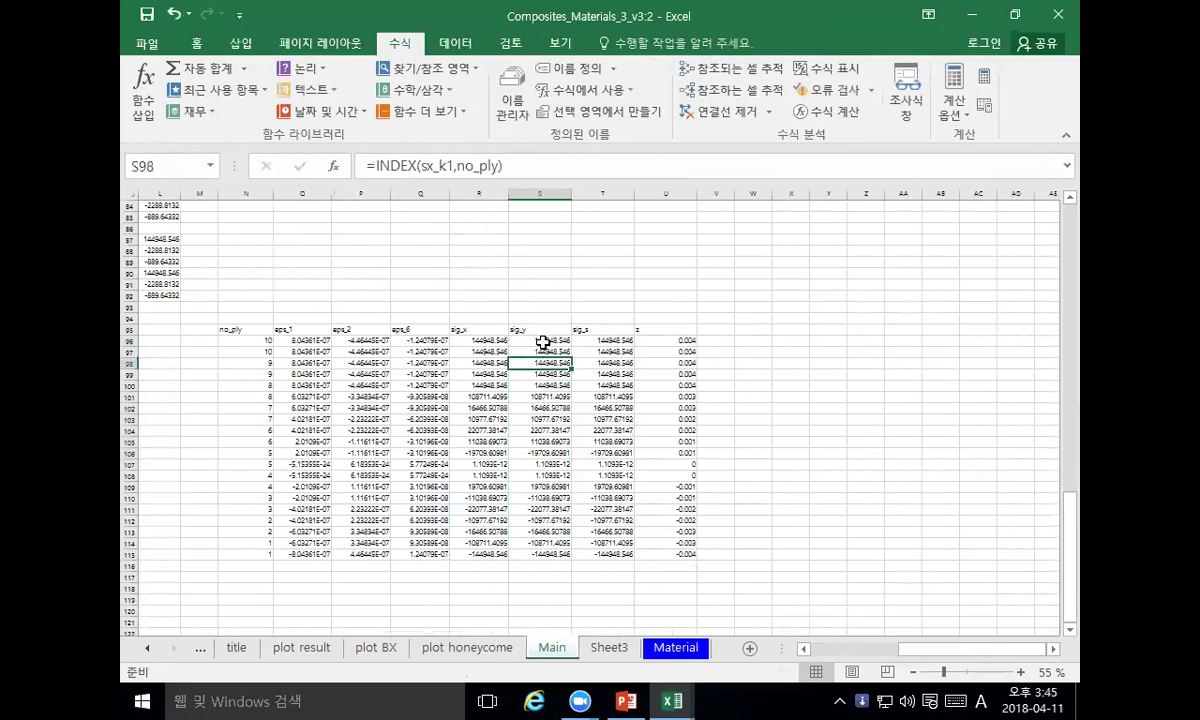
click(543, 350)
click(543, 338)
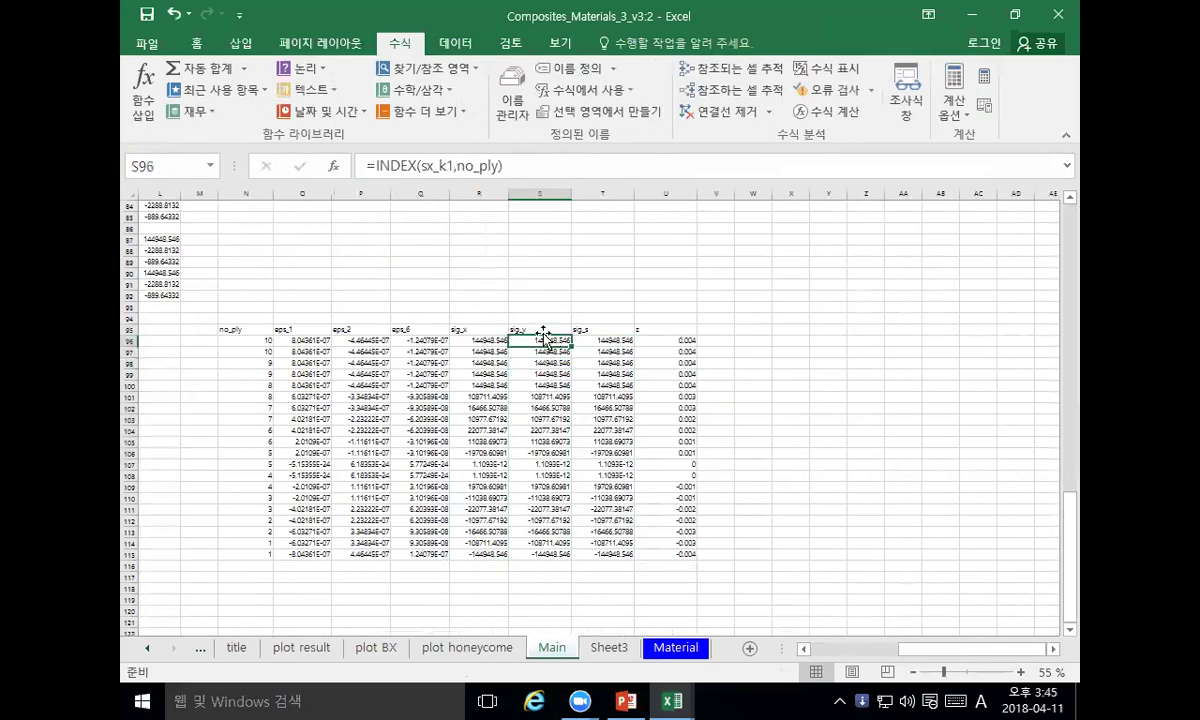
click(437, 166)
key(BackSpace)
text(y)
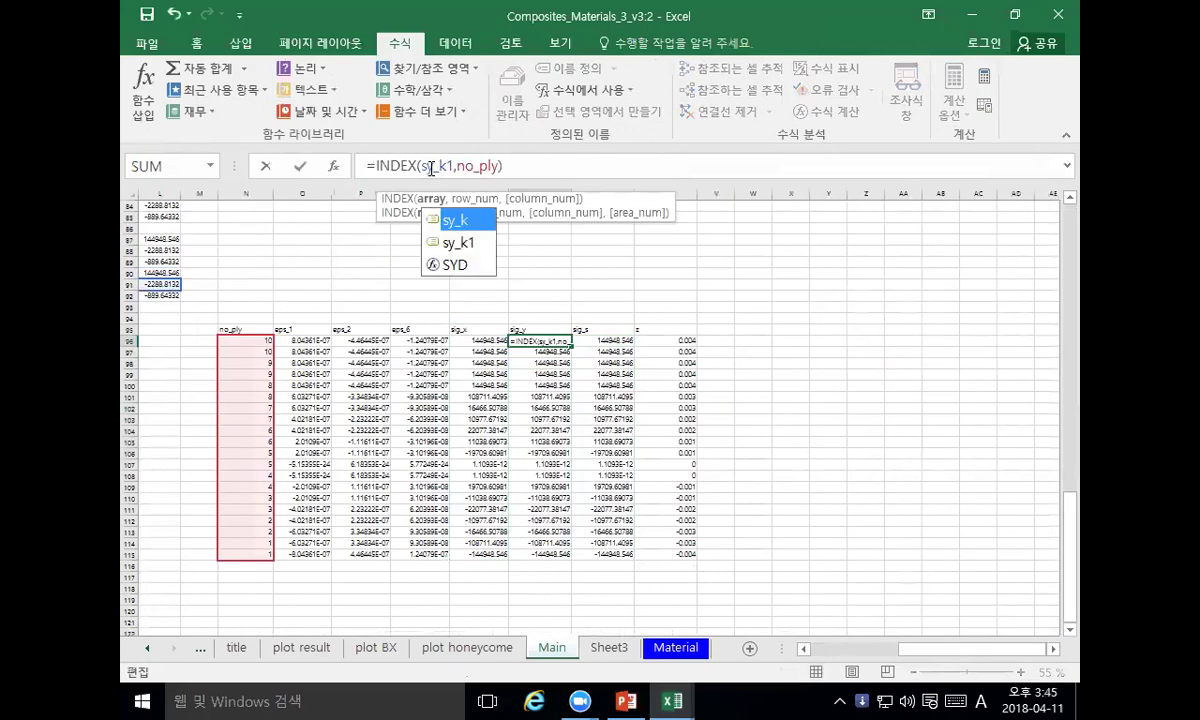
key(Return)
click(431, 170)
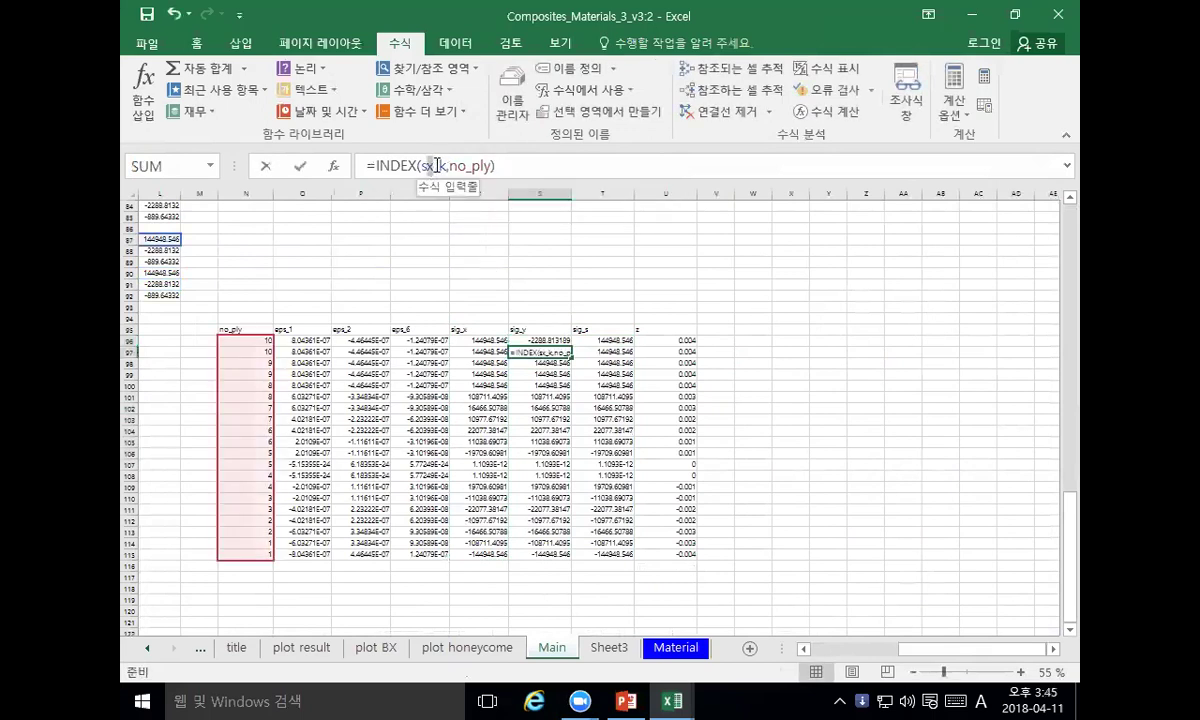
key(BackSpace)
text(y)
key(Return)
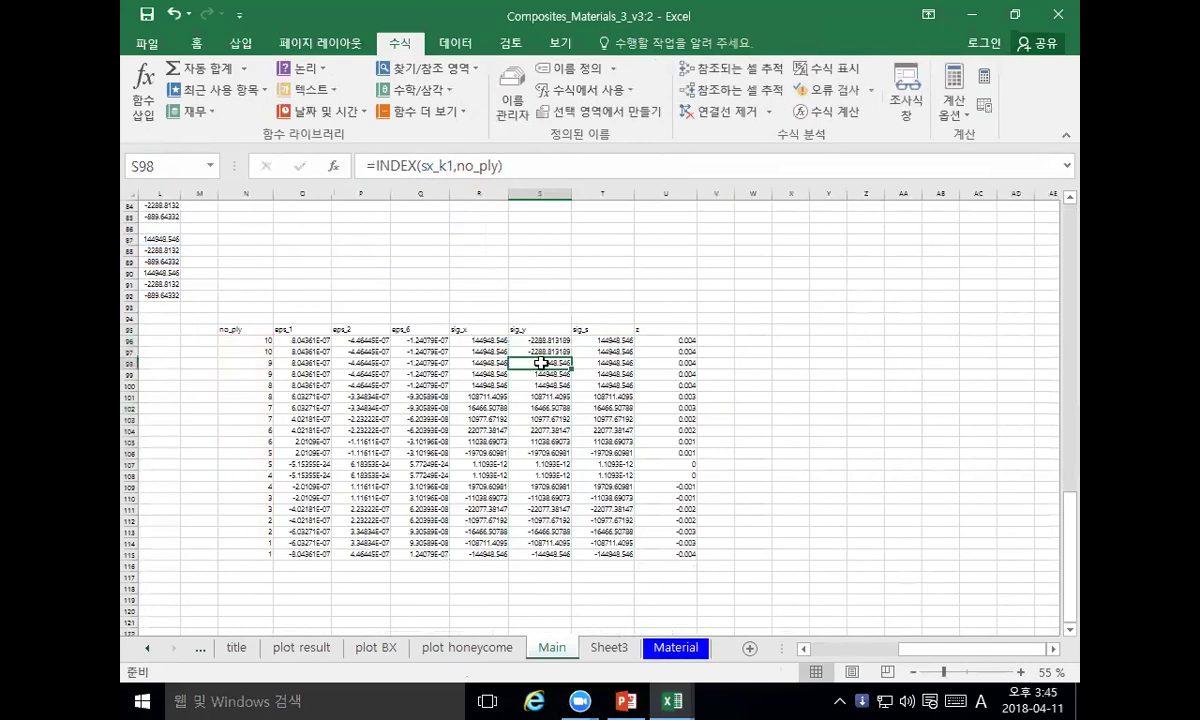
Step: Repeat the S96:S97 formula pair down to S115, and copy the column's formulas into T96:T115
drag(554, 341, 556, 353)
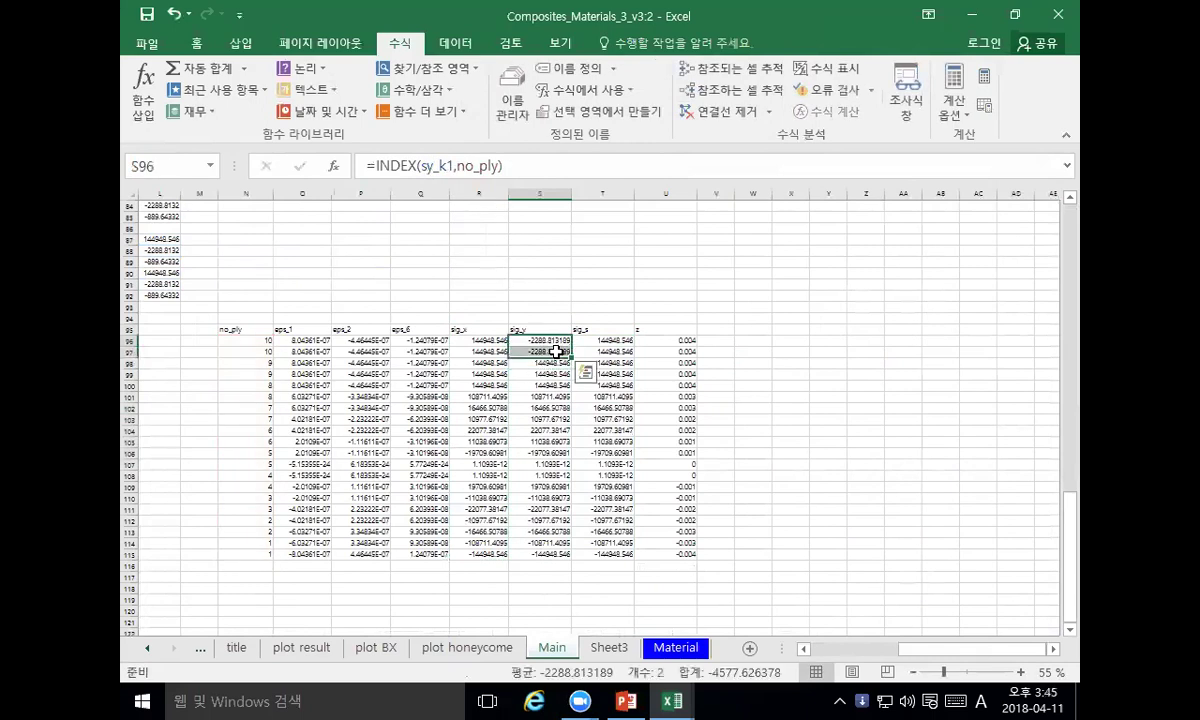
key(ctrl+c)
shift+click(541, 551)
key(ctrl+v)
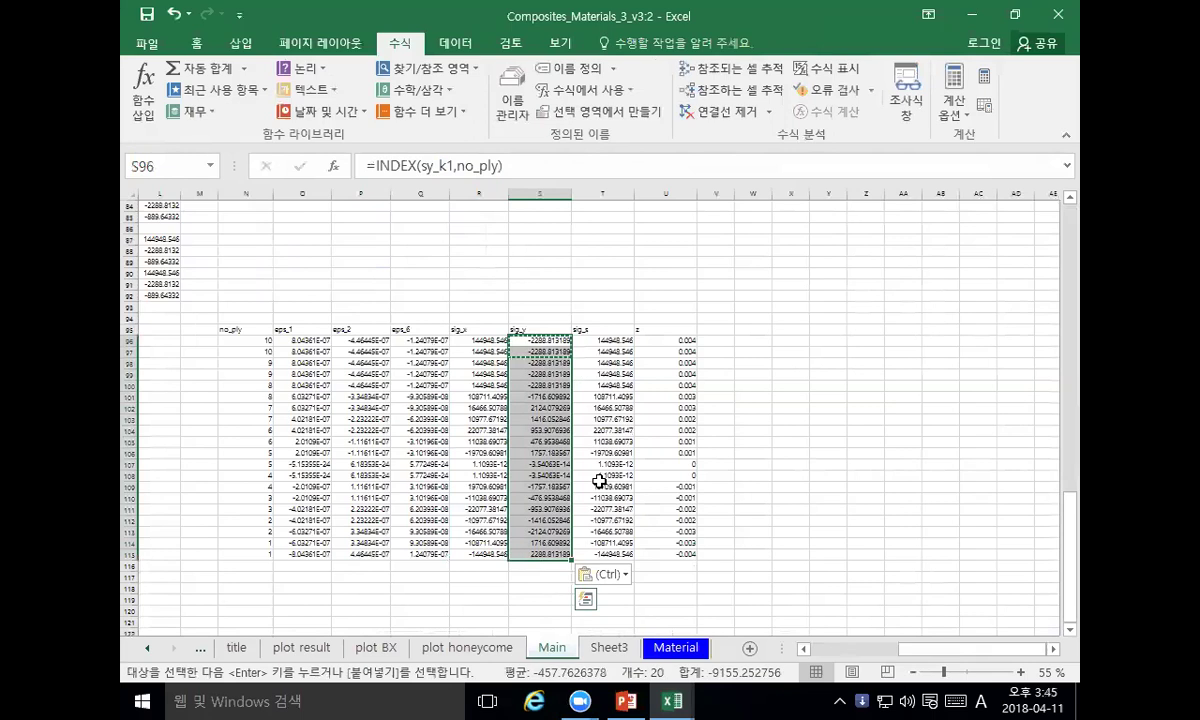
key(ctrl+c)
click(605, 340)
key(ctrl+v)
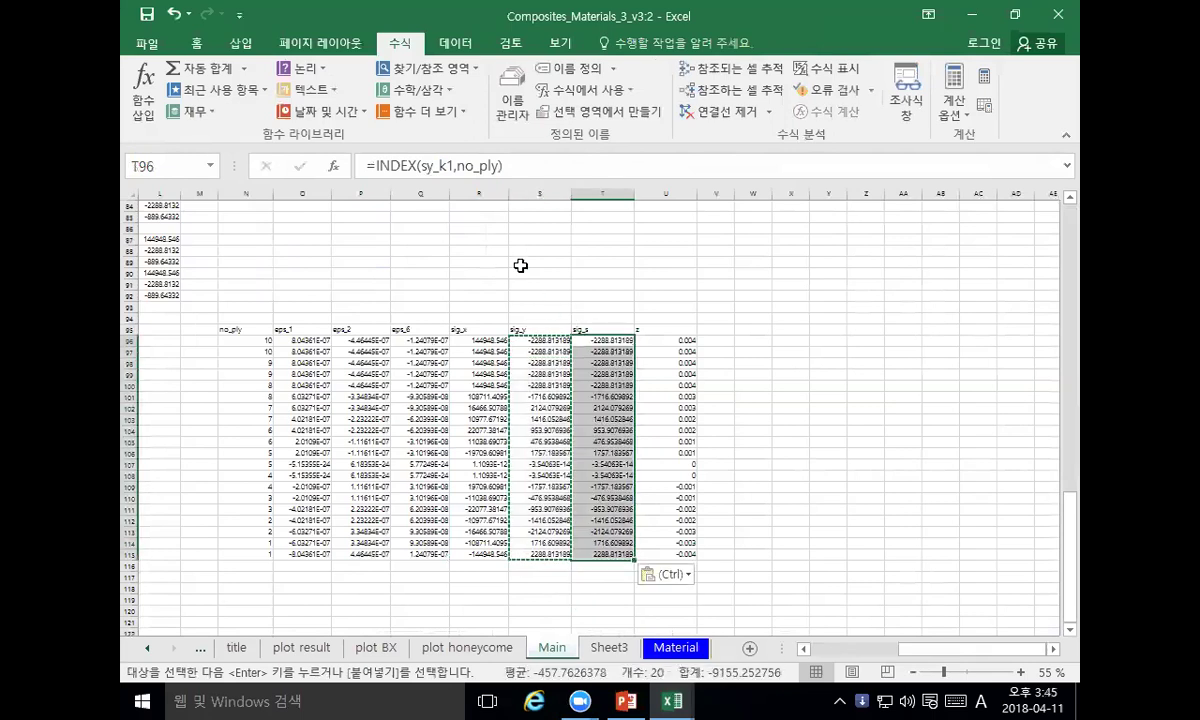
Step: Change the sig_s formulas to =INDEX(ss_k1,no_ply) in T96 and =INDEX(ss_k,no_ply) in T97
click(432, 167)
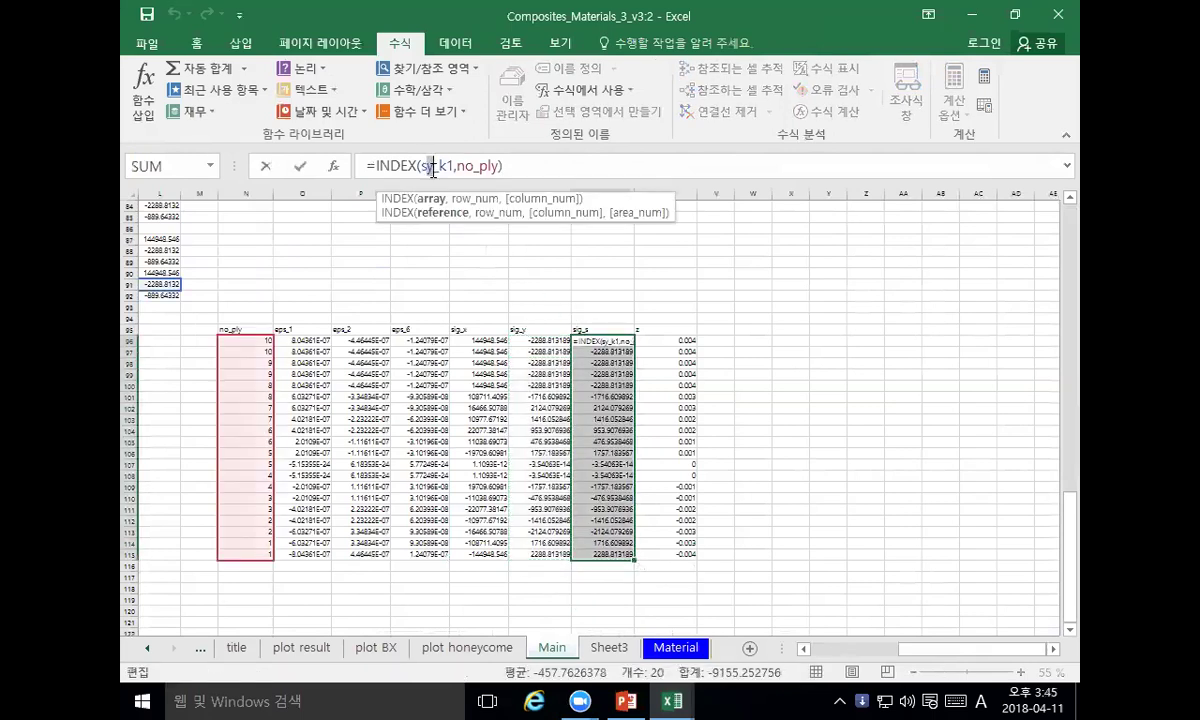
key(BackSpace)
text(s)
key(Return)
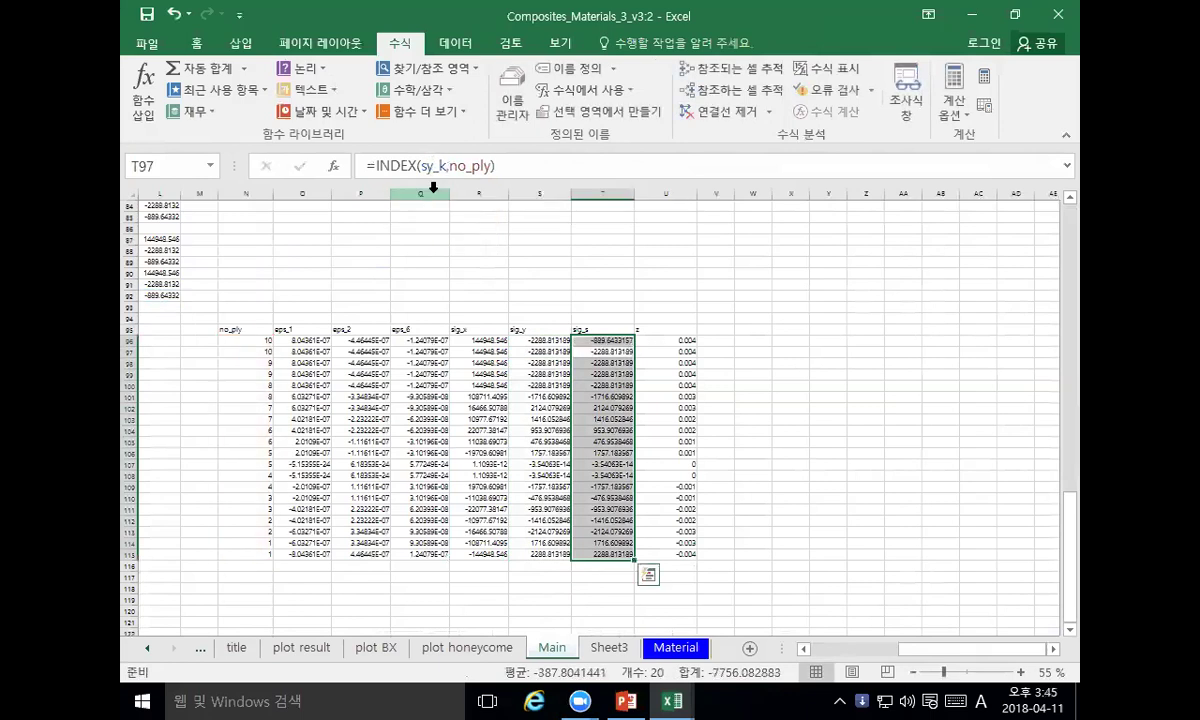
click(426, 167)
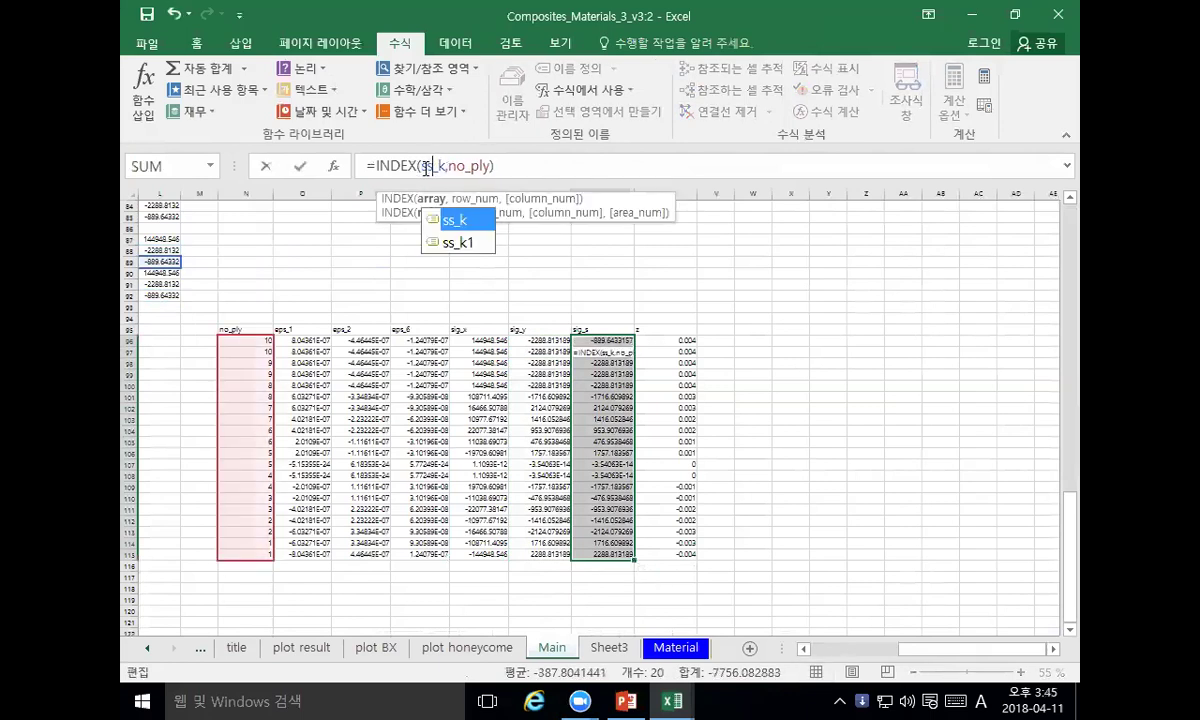
text(1)
key(Return)
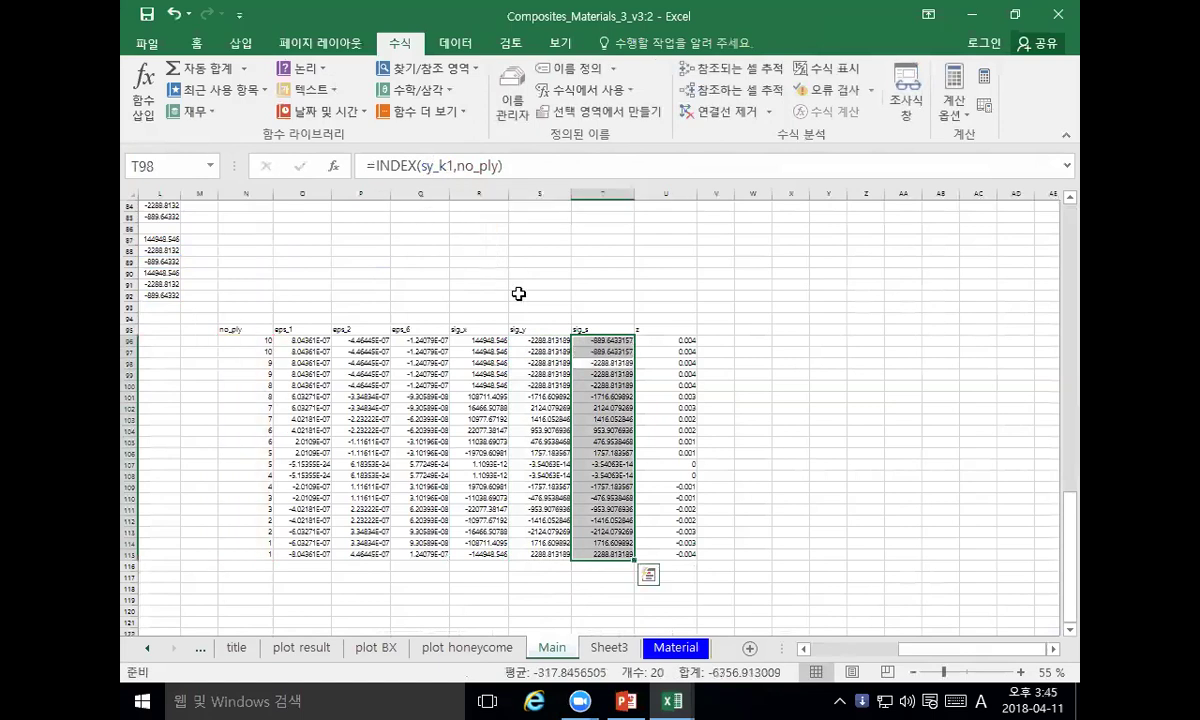
Step: Copy the formula pair in T96:T97 down the sig_s column through row 115
click(599, 341)
drag(599, 341, 600, 352)
key(ctrl+c)
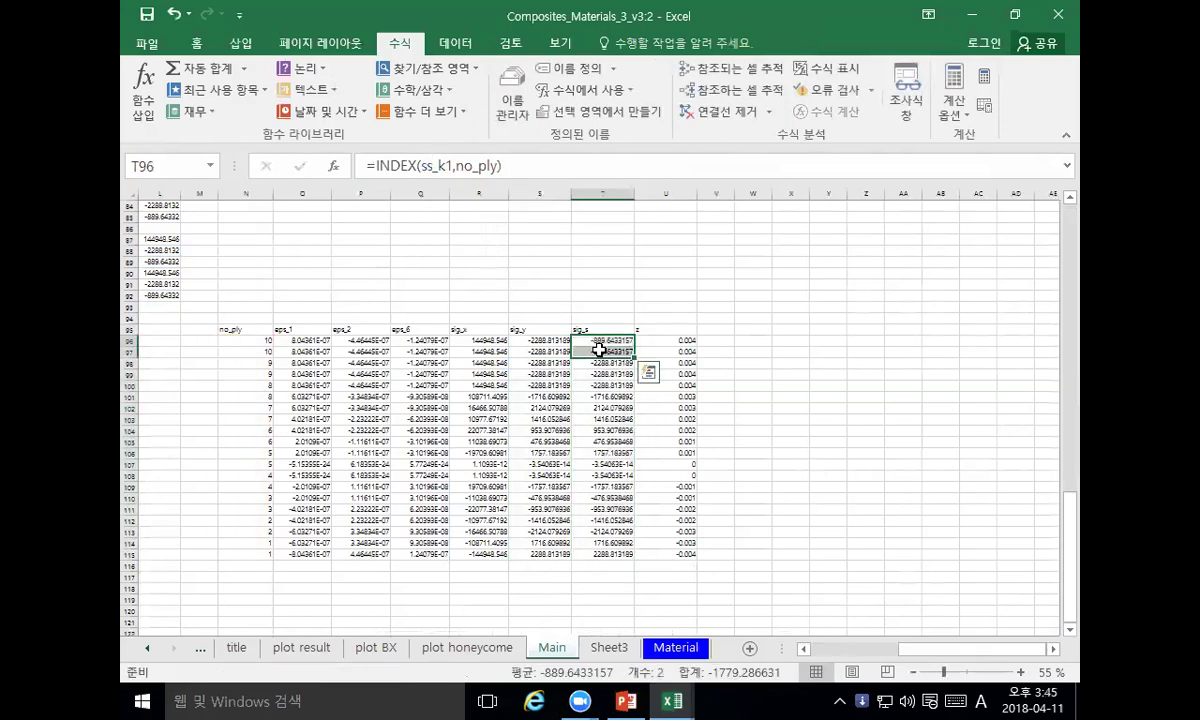
shift+click(609, 553)
key(ctrl+v)
drag(937, 649, 842, 601)
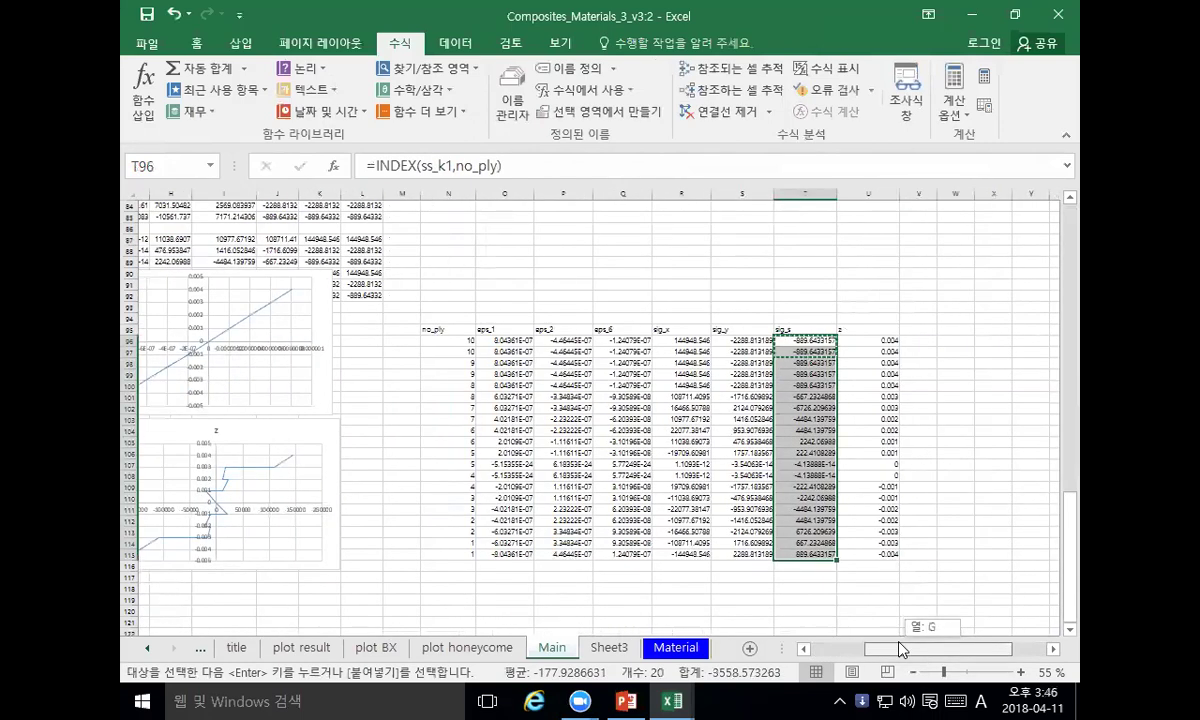
key(ctrl+v)
Step: Examine the formulas in the sig_s column cell by cell from T96 down to T104
key(Down)
key(Down)
key(Down)
key(Down)
key(Down)
key(Down)
key(Down)
key(Down)
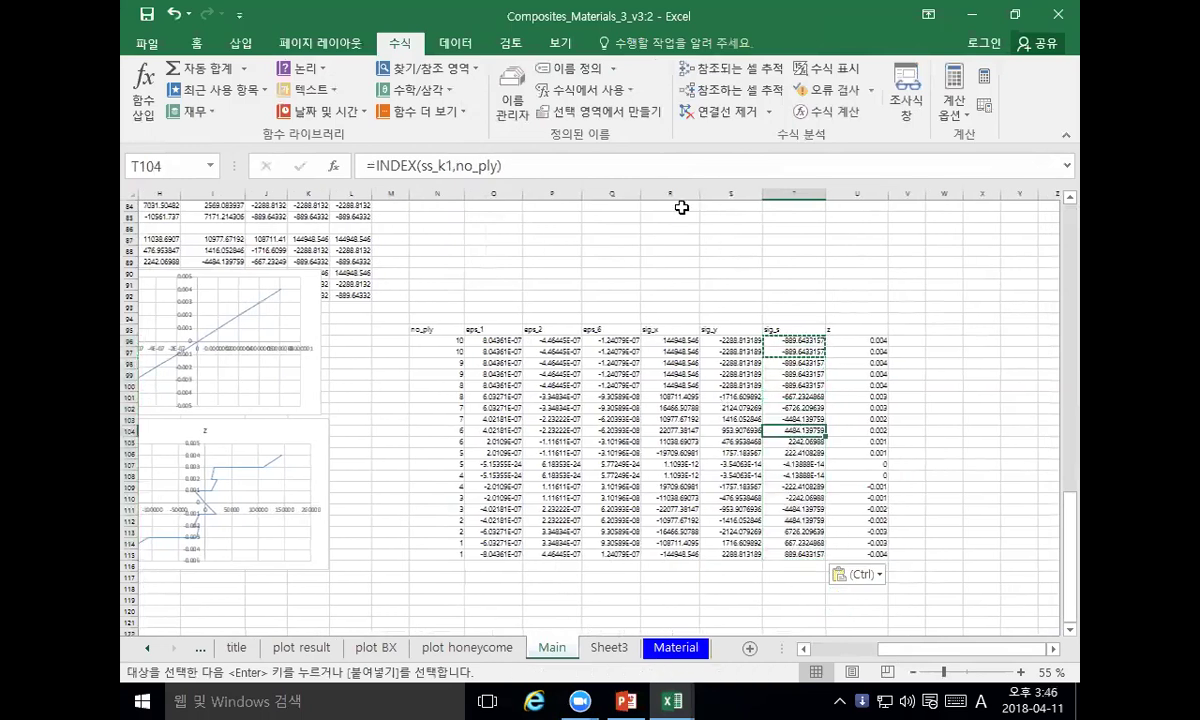
Step: Try to plot the eps_1, eps_2, eps_6 and z columns as a scatter chart with straight lines, and delete the chart
drag(494, 330, 612, 540)
drag(857, 330, 857, 553)
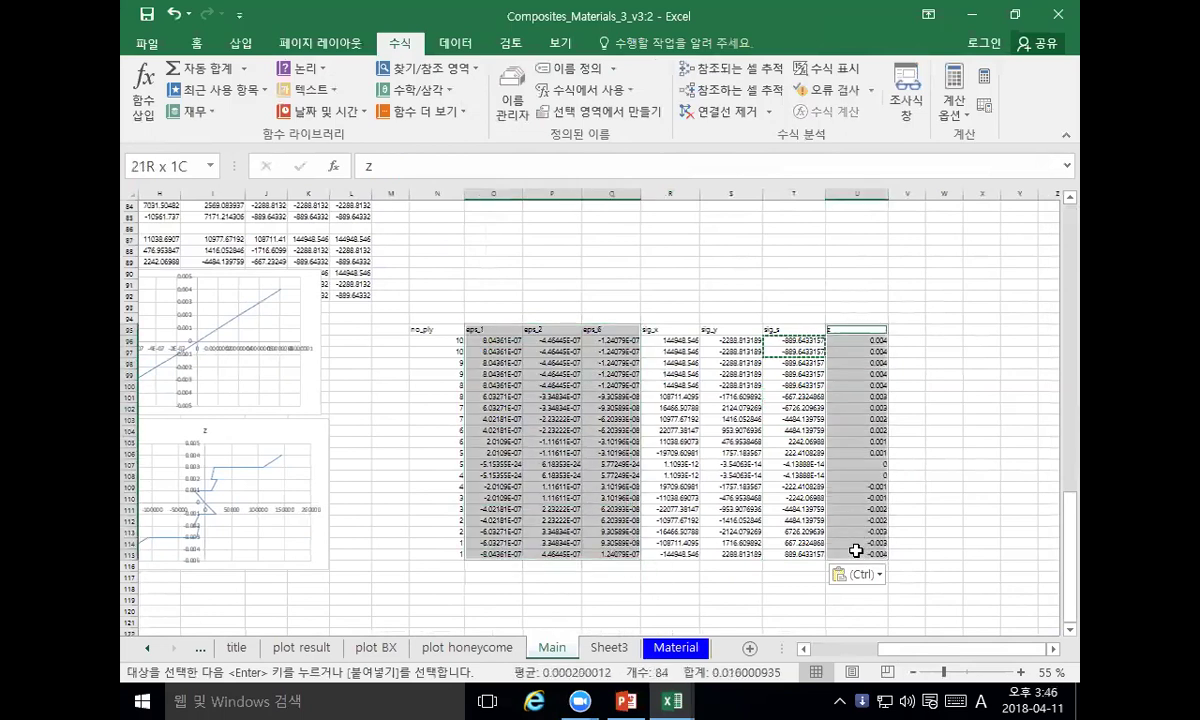
click(233, 44)
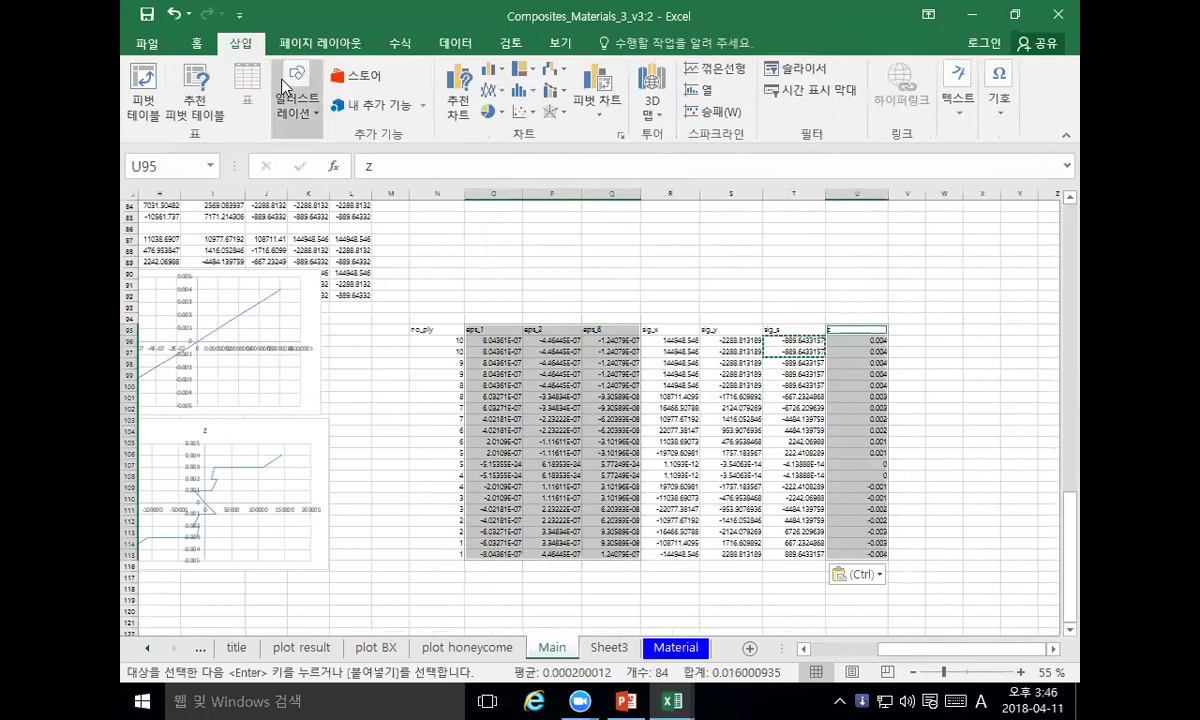
click(521, 113)
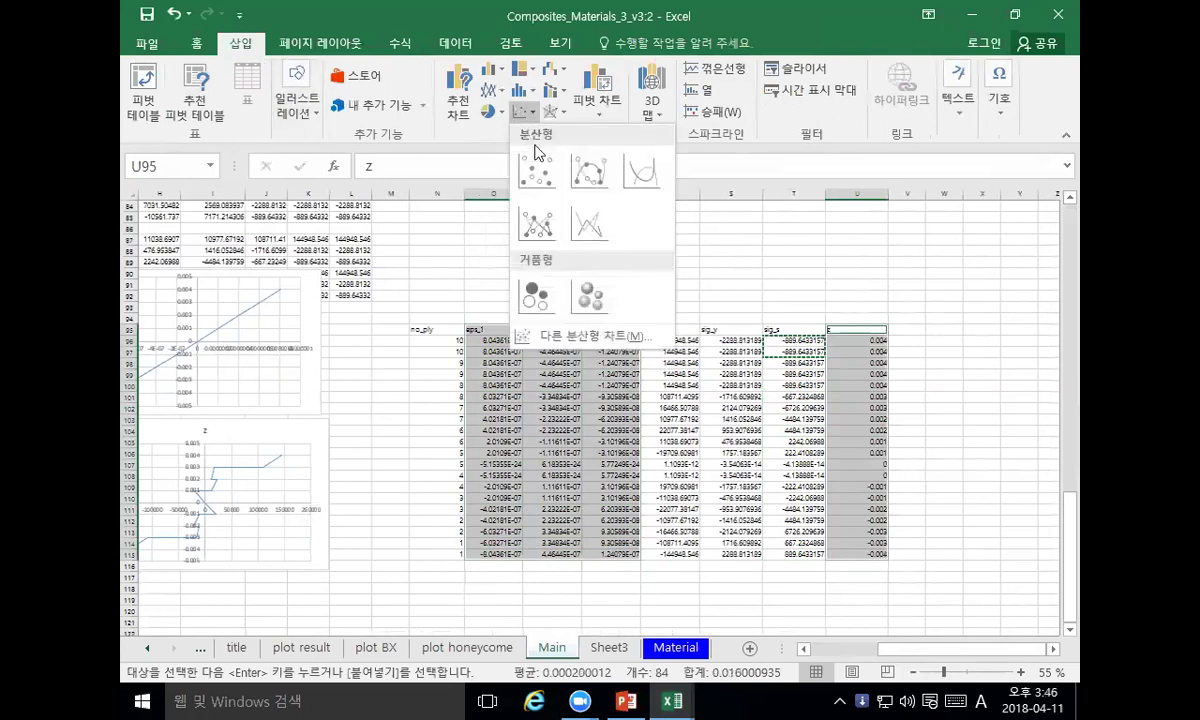
click(582, 222)
drag(558, 333, 577, 345)
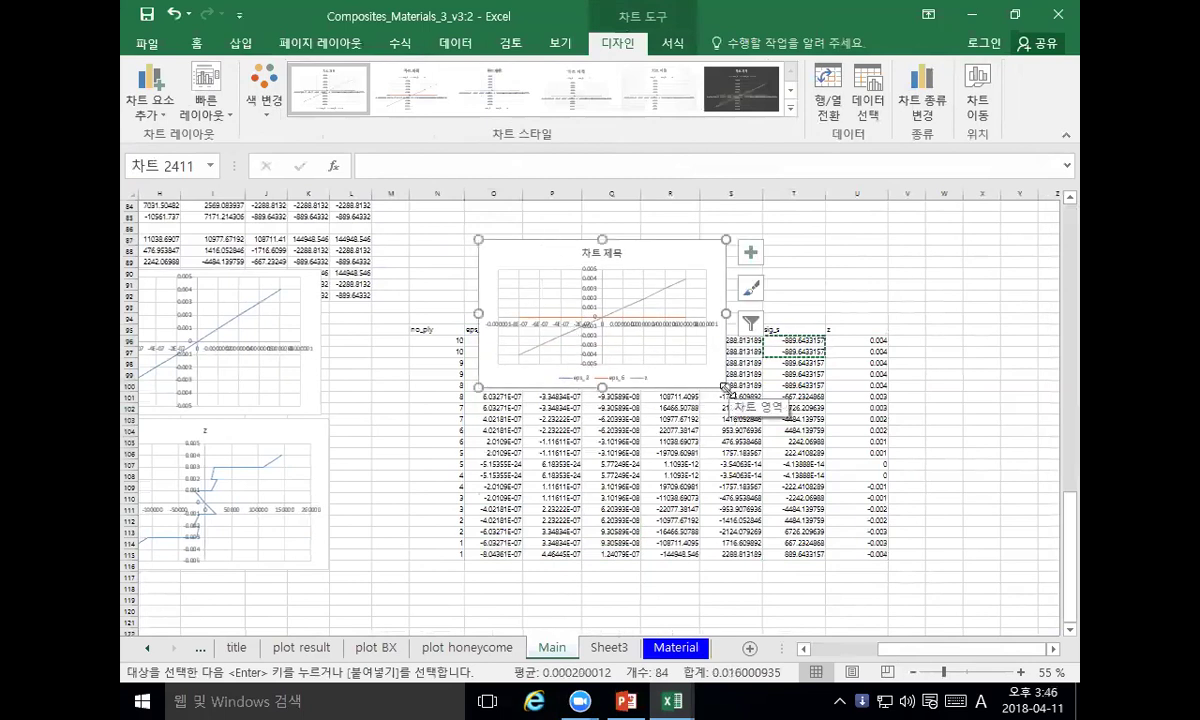
drag(550, 248, 773, 266)
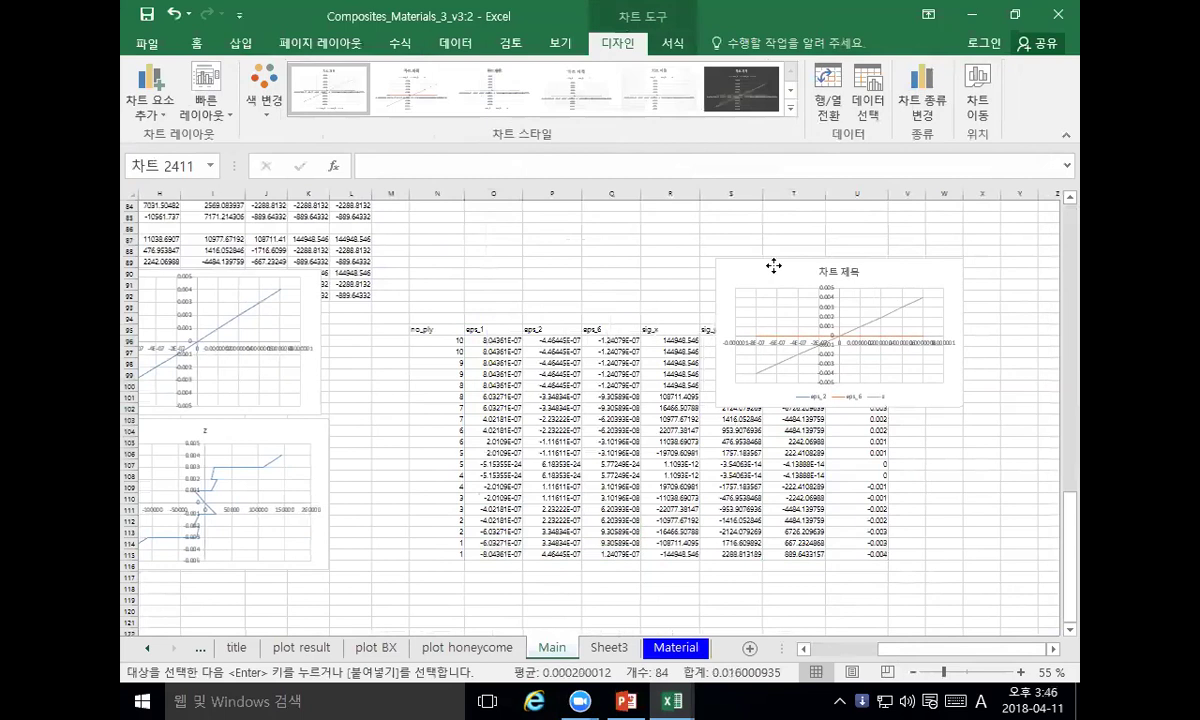
drag(773, 266, 651, 388)
key(Delete)
click(719, 316)
Step: Move the sig_x, sig_y, sig_s and z block in R95:U115 one column over, starting at S95
scroll(719, 305, up, 3)
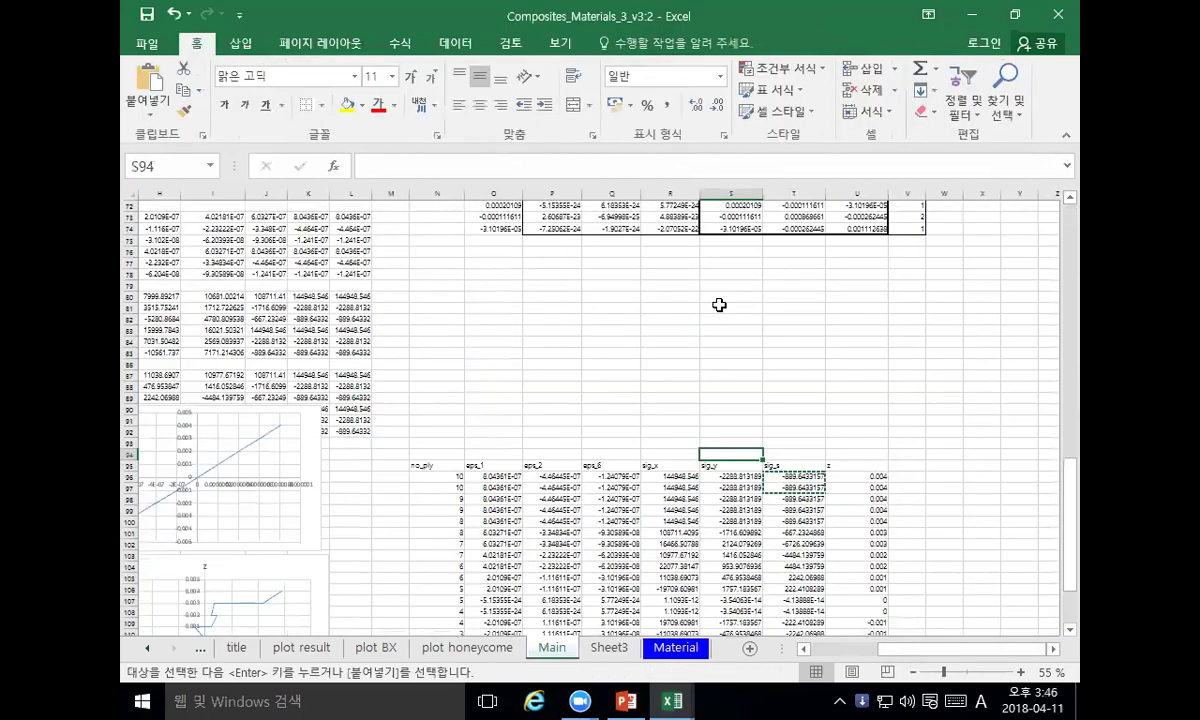
scroll(719, 305, down, 4)
drag(668, 295, 854, 517)
key(ctrl+c)
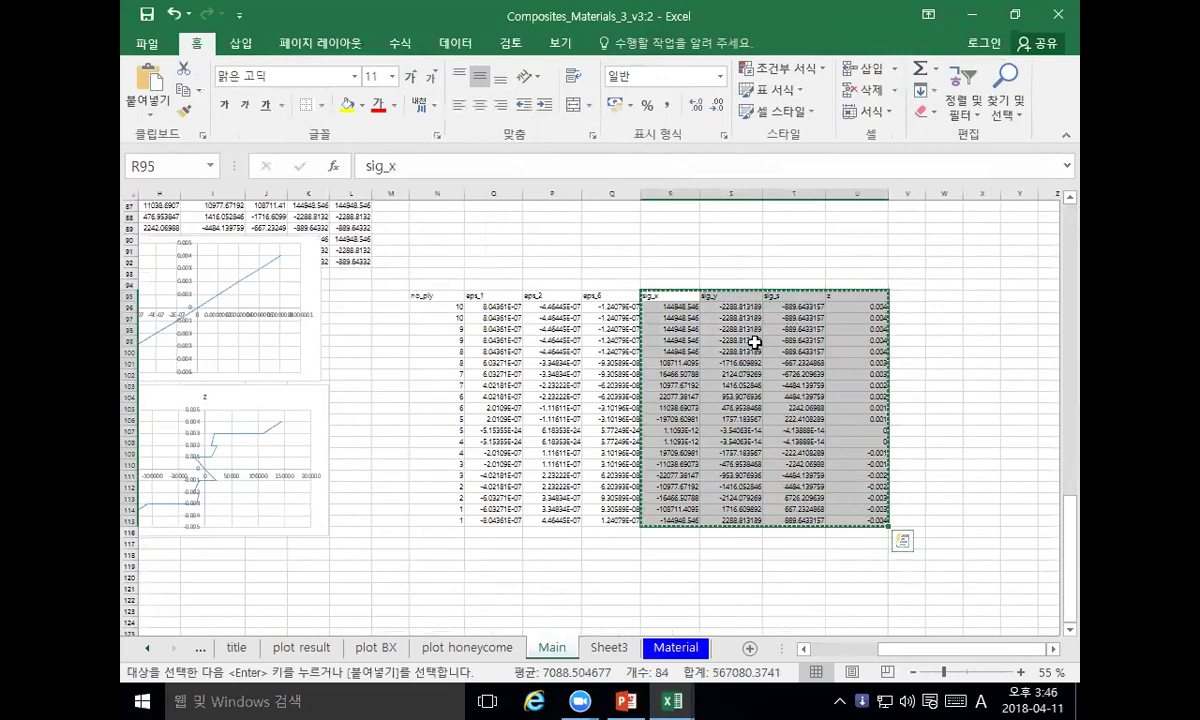
click(741, 300)
key(ctrl+v)
Step: Change the first z formula in V96 to =INDEX(Z_k1,no_ply)
drag(914, 303, 912, 486)
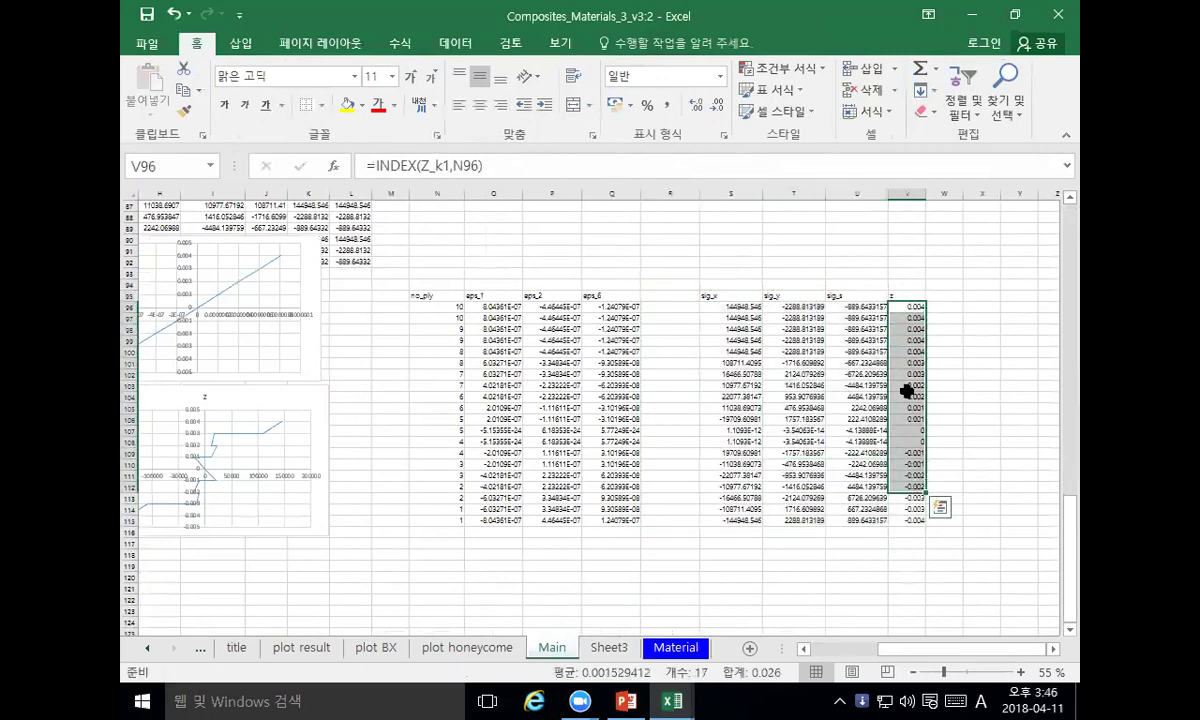
click(901, 299)
key(ctrl+Down)
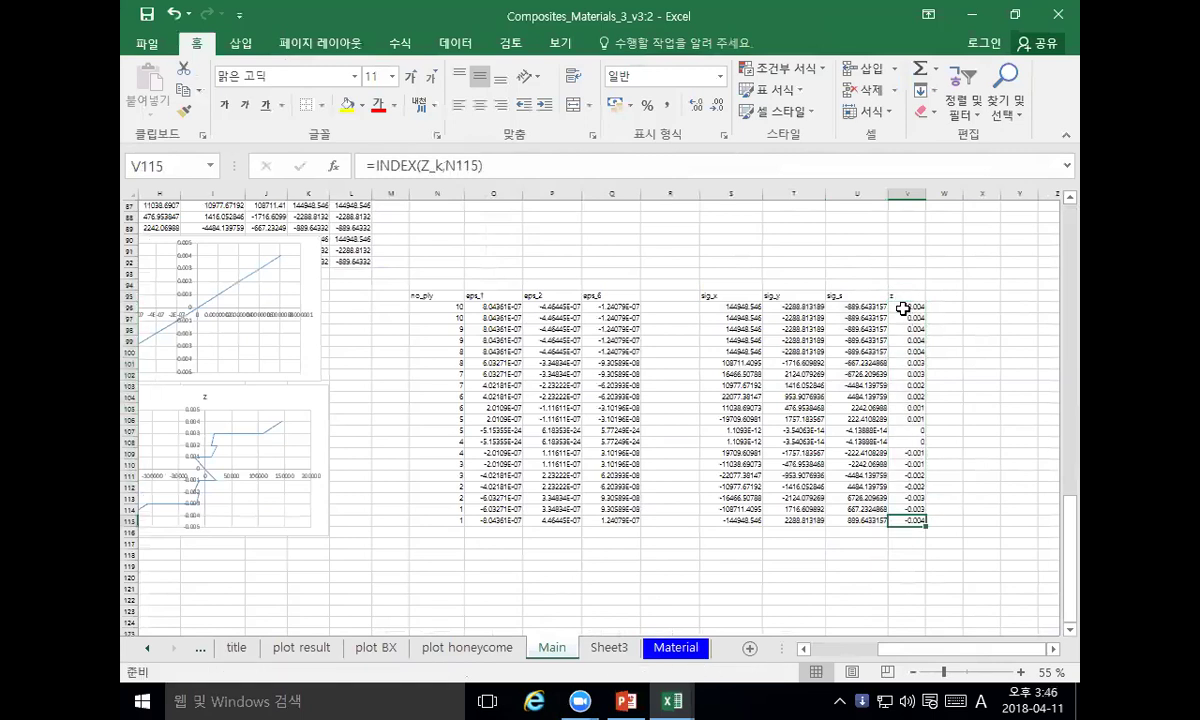
double_click(903, 307)
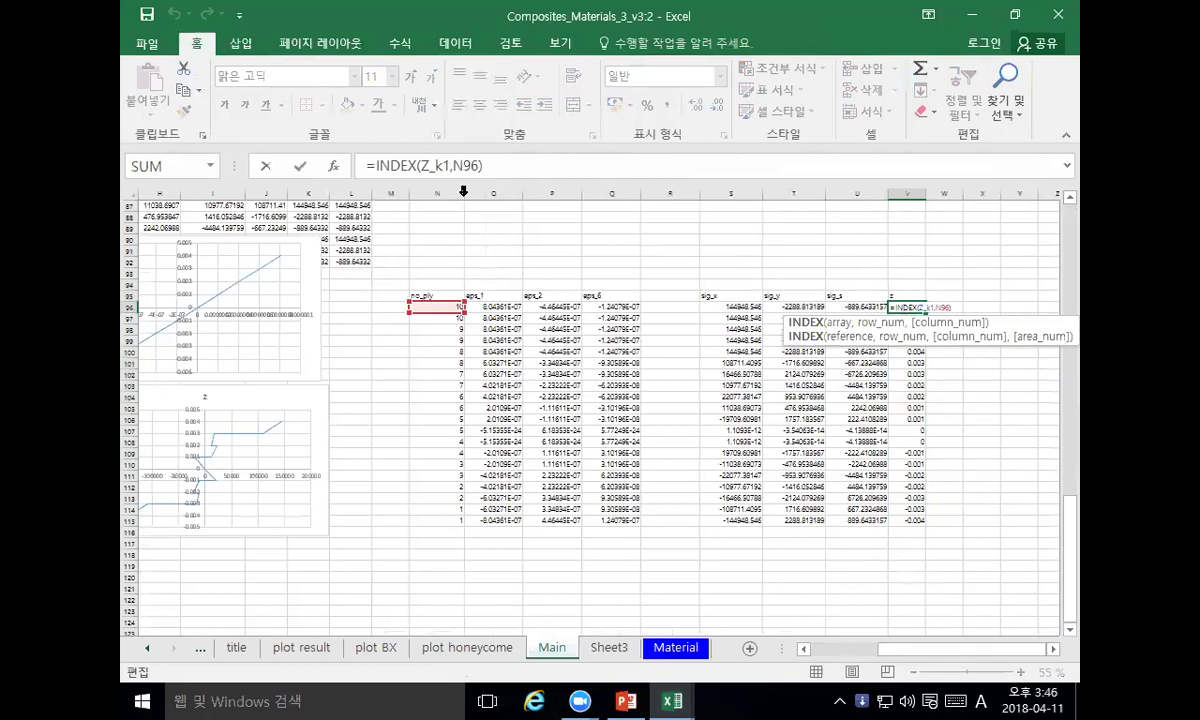
click(267, 167)
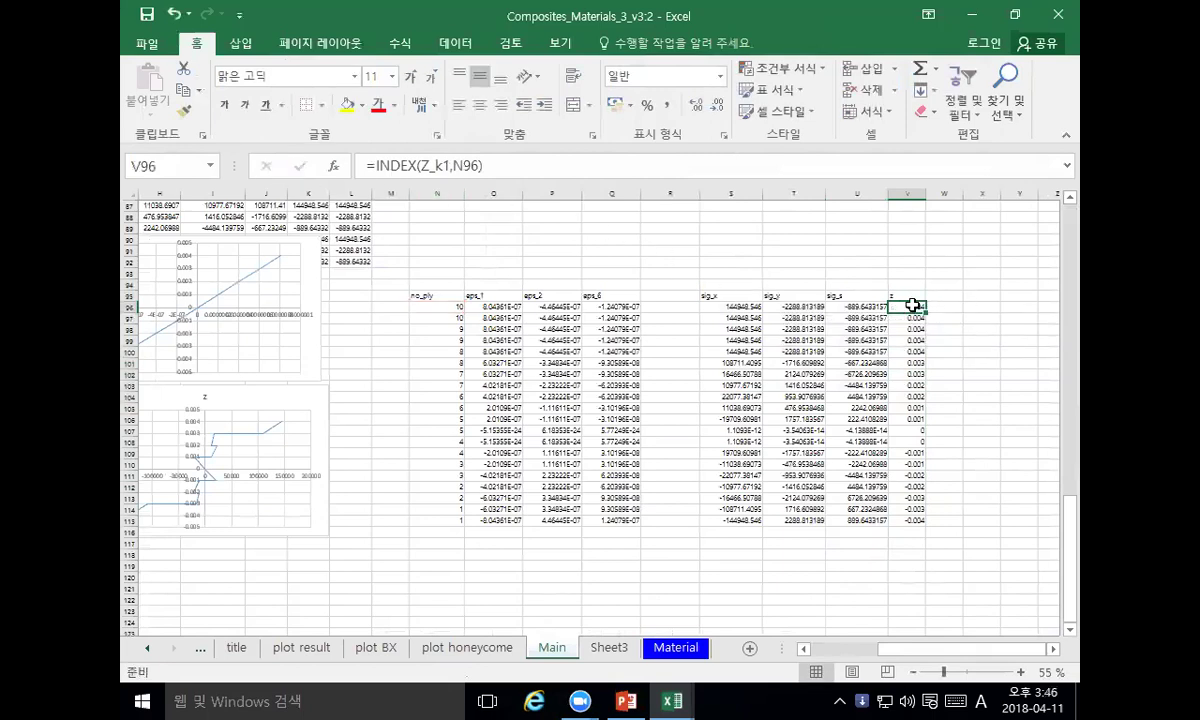
double_click(469, 165)
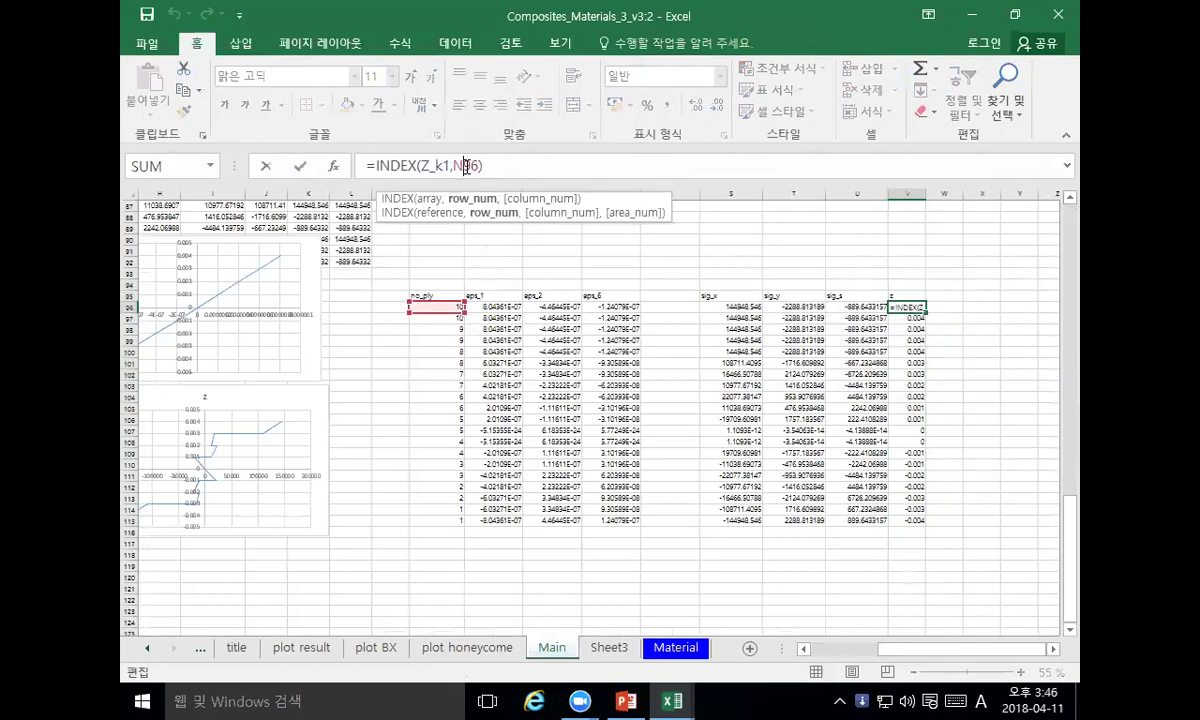
text(no_ply)
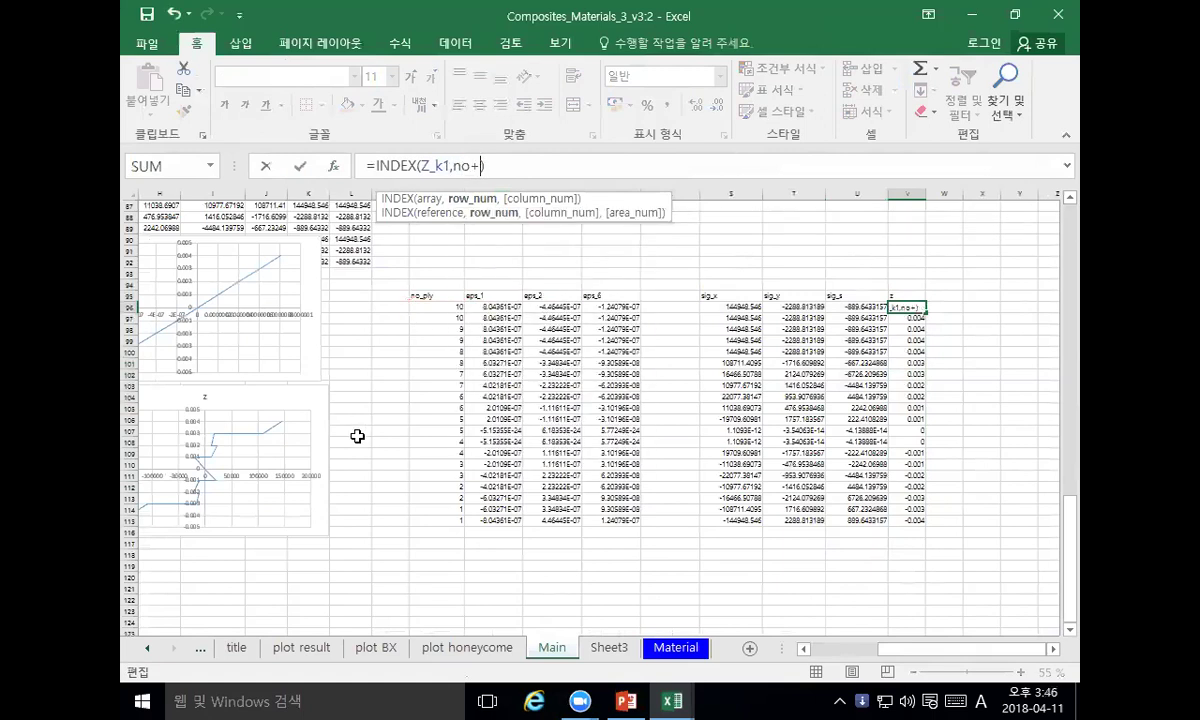
key(Return)
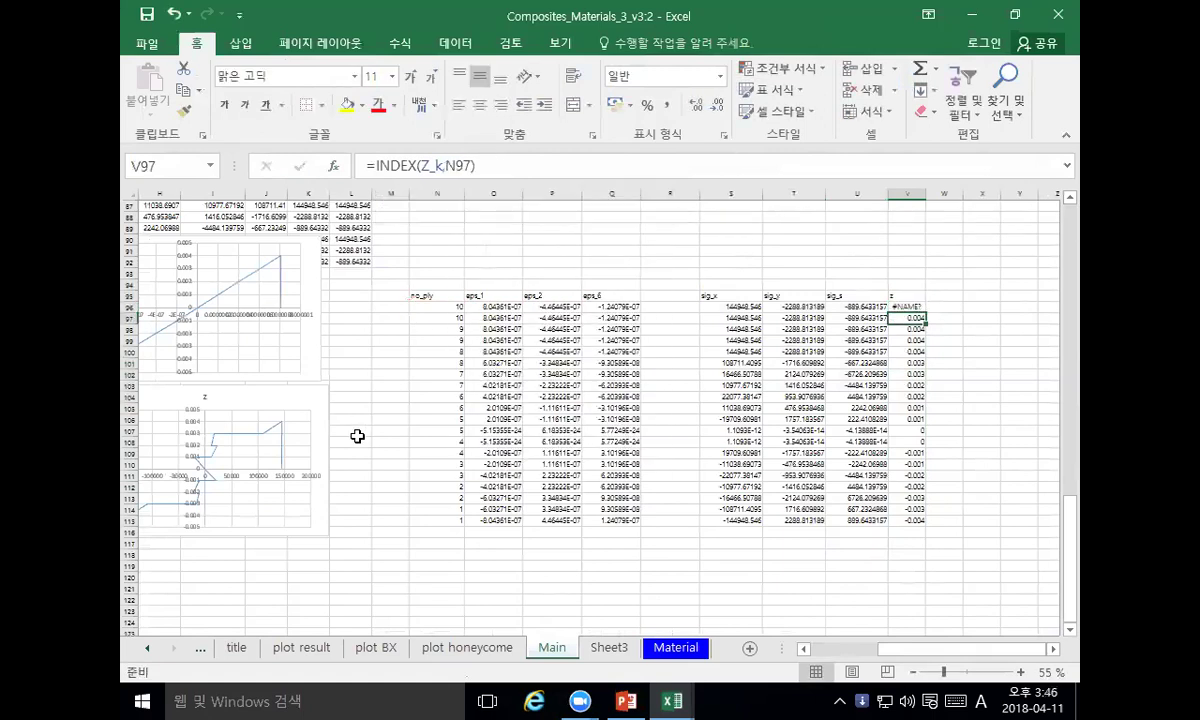
key(Up)
click(472, 168)
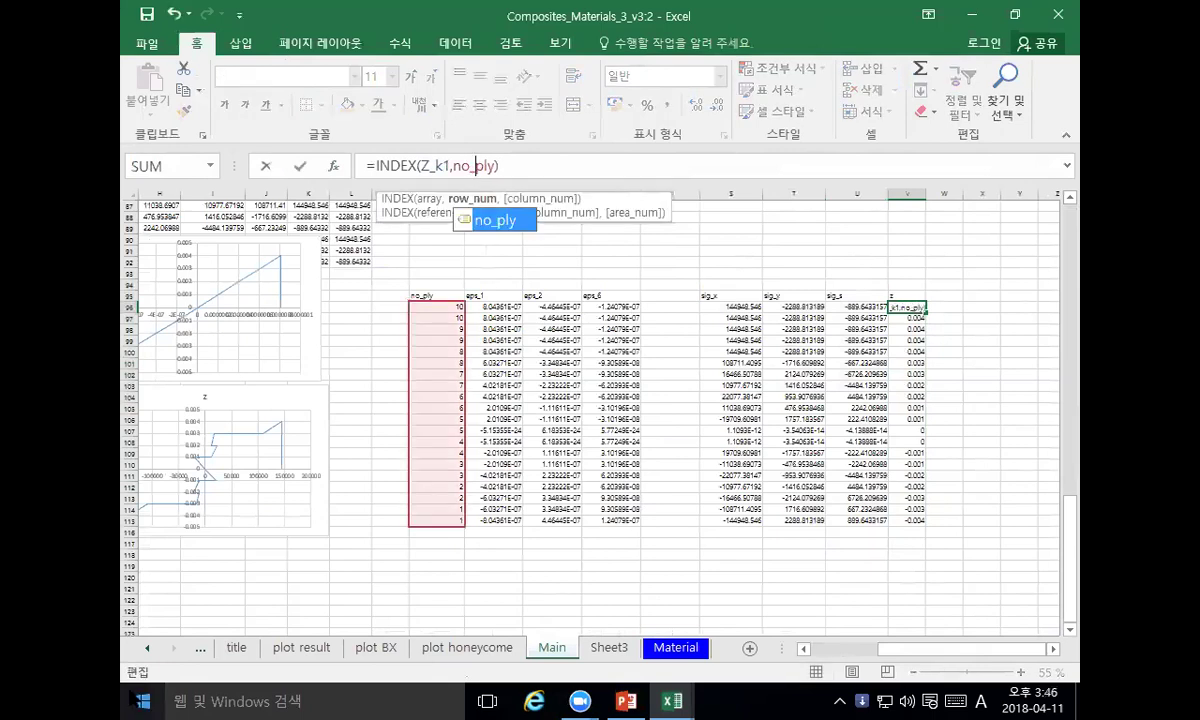
key(Return)
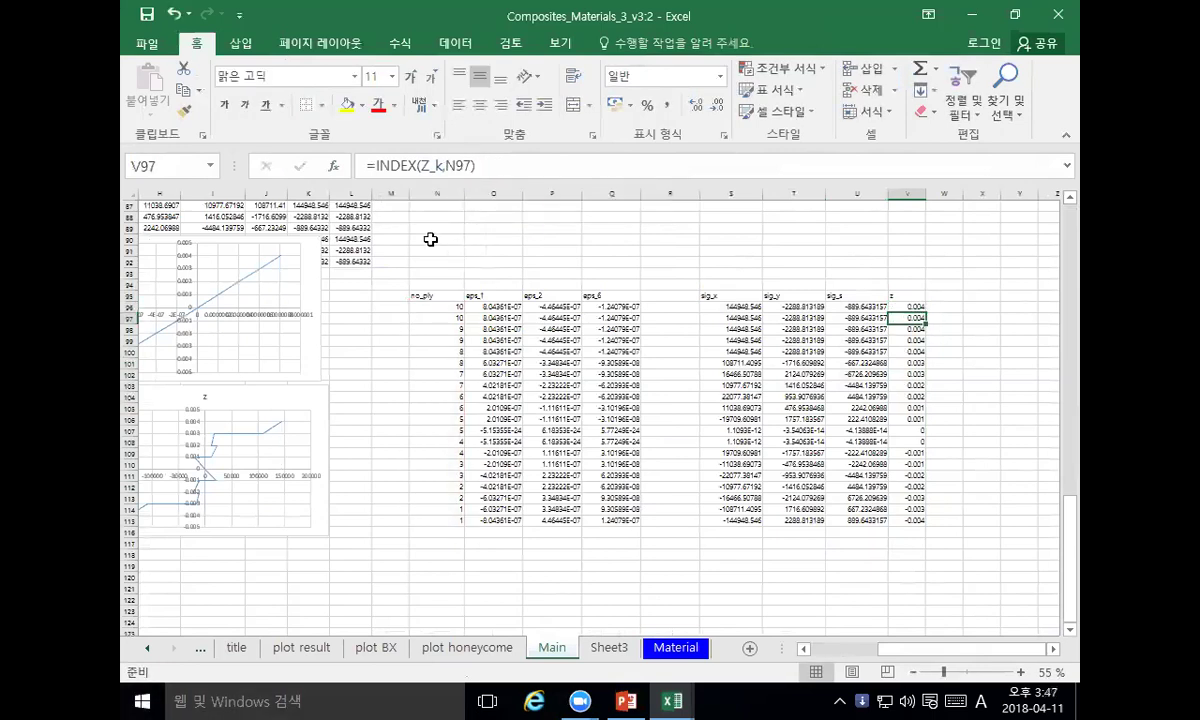
Step: Change the second z formula in V97 to =INDEX(Z_k,no_ply)
click(447, 163)
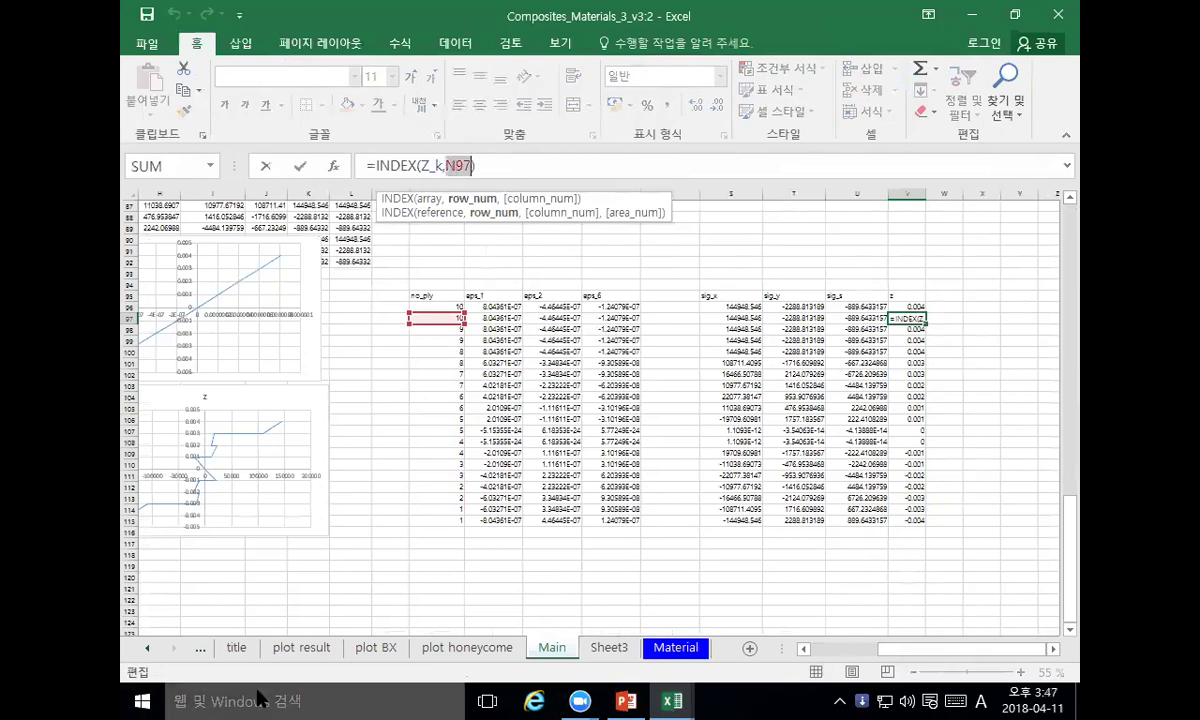
text(no_)
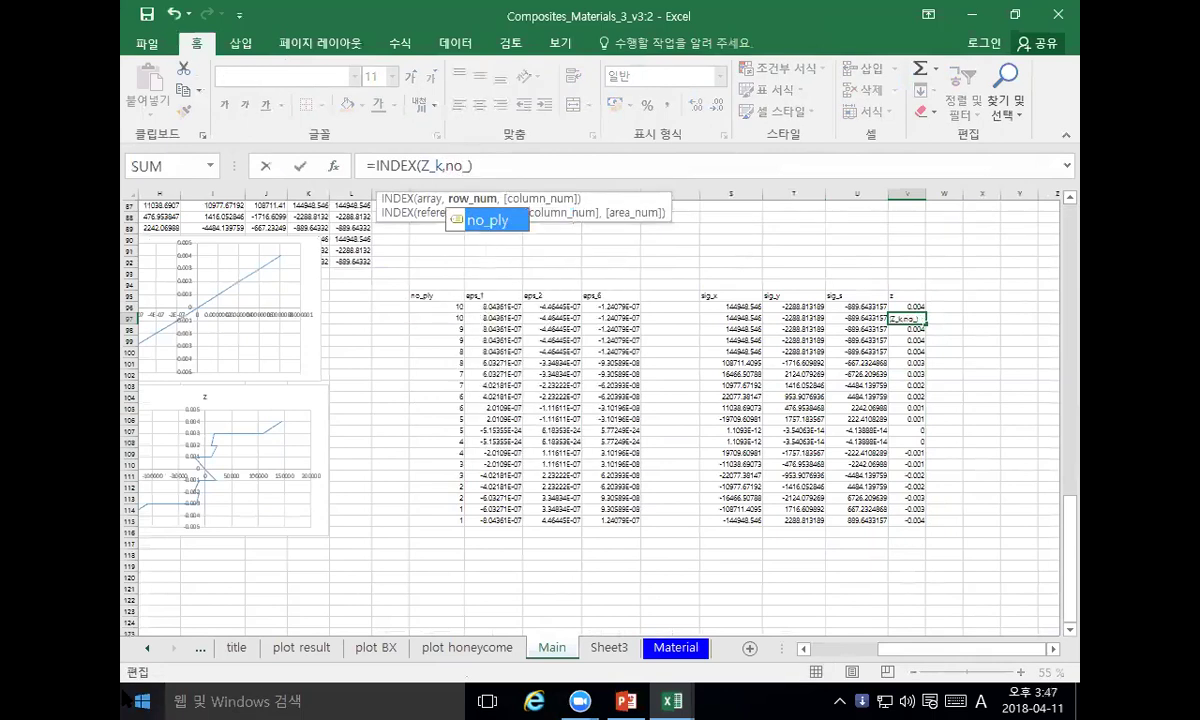
text(ply)
key(Return)
Step: Copy the formula pair in V96:V97 down the z column through row 115
key(Up)
key(Up)
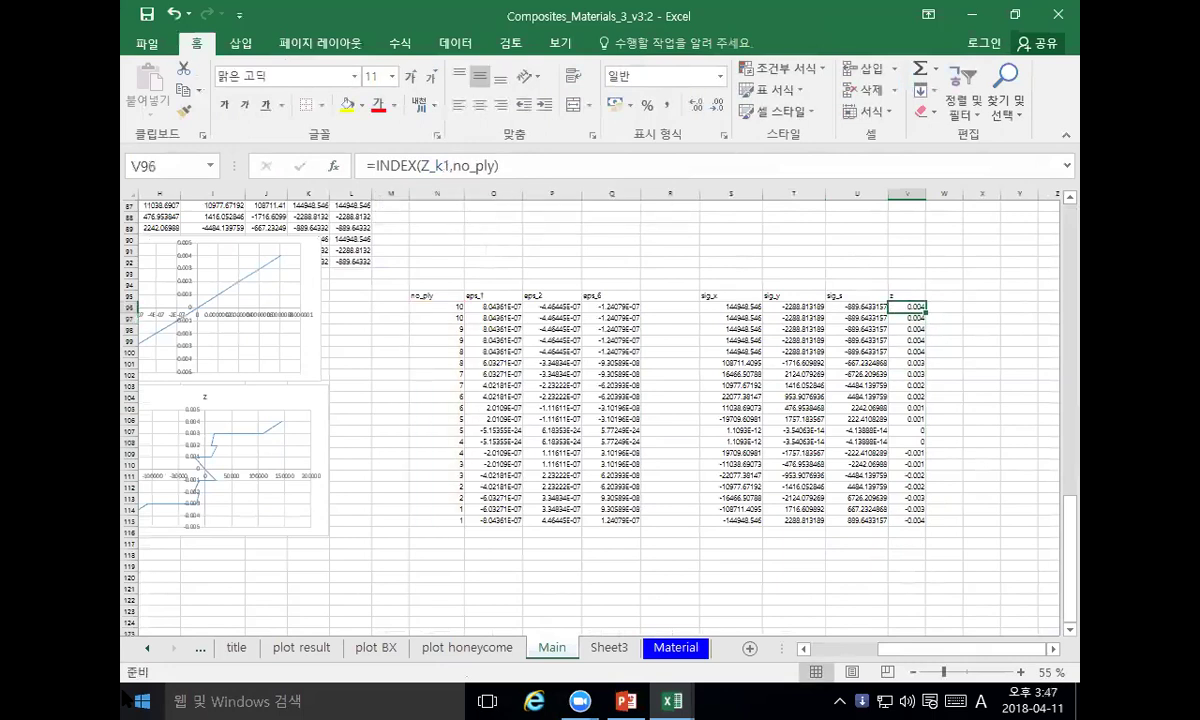
key(shift+Down)
key(shift+Down)
key(shift+Down)
key(shift+Down)
key(ctrl+c)
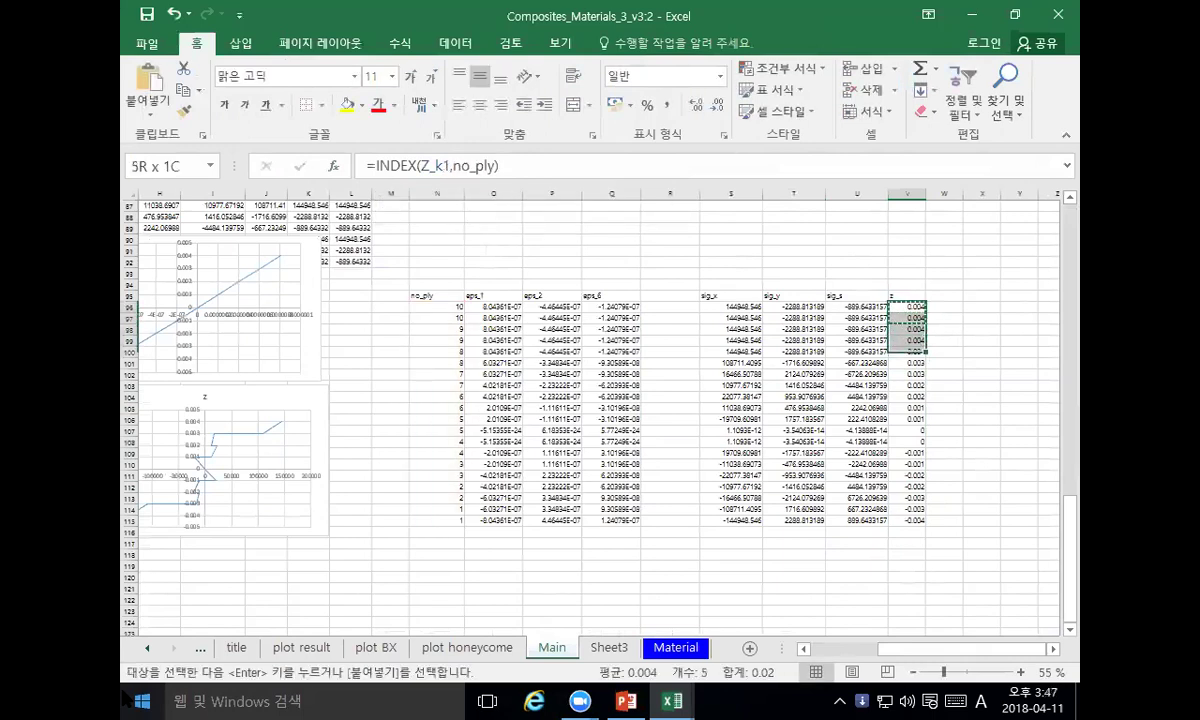
key(shift+Down)
key(shift+Down)
key(shift+Down)
key(shift+Down)
key(shift+Down)
key(shift+Down)
key(shift+Down)
key(shift+Down)
key(shift+Down)
key(shift+Down)
key(shift+Down)
key(shift+Down)
key(shift+Down)
key(shift+Down)
key(ctrl+v)
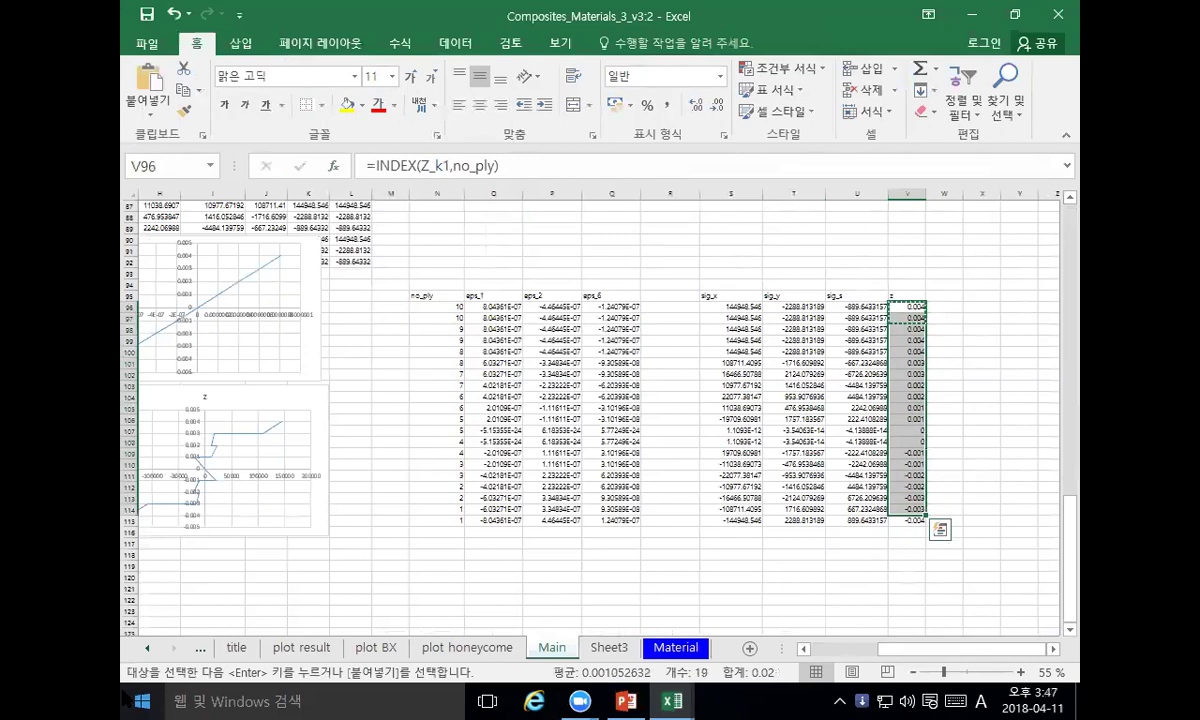
key(shift+Down)
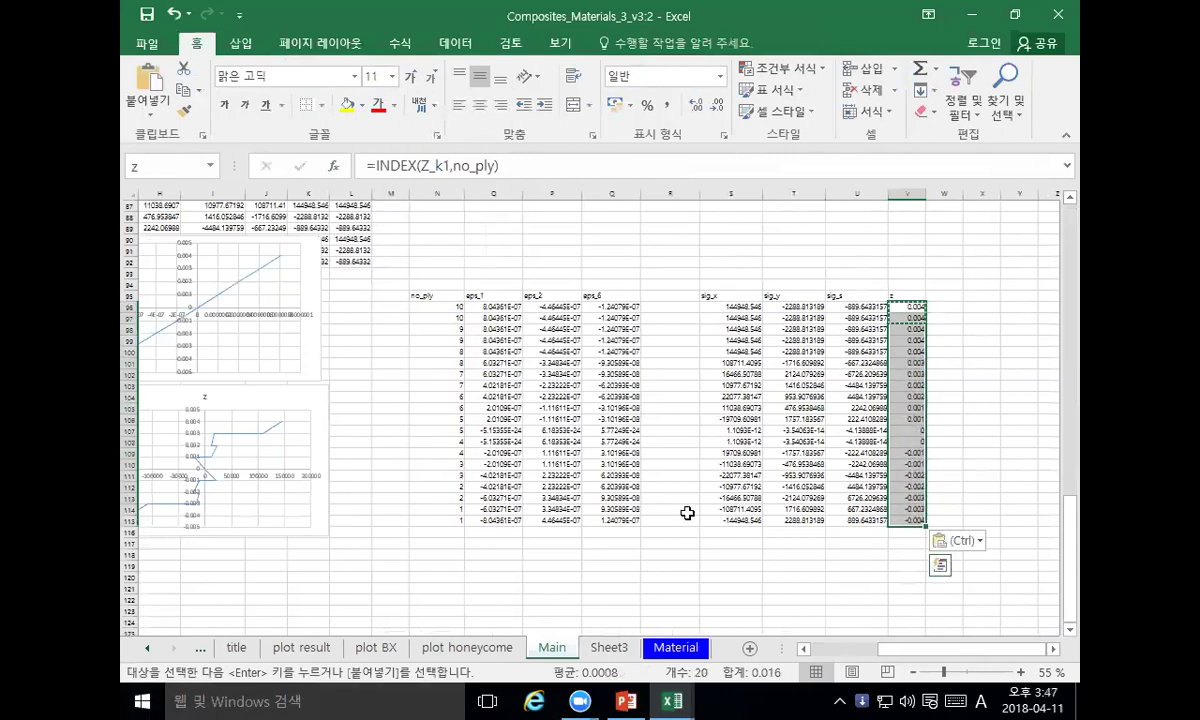
Step: Copy the z column V95:V115, including its header, into the empty column between eps_6 and sig_x, starting at R95
drag(902, 294, 900, 520)
key(ctrl+c)
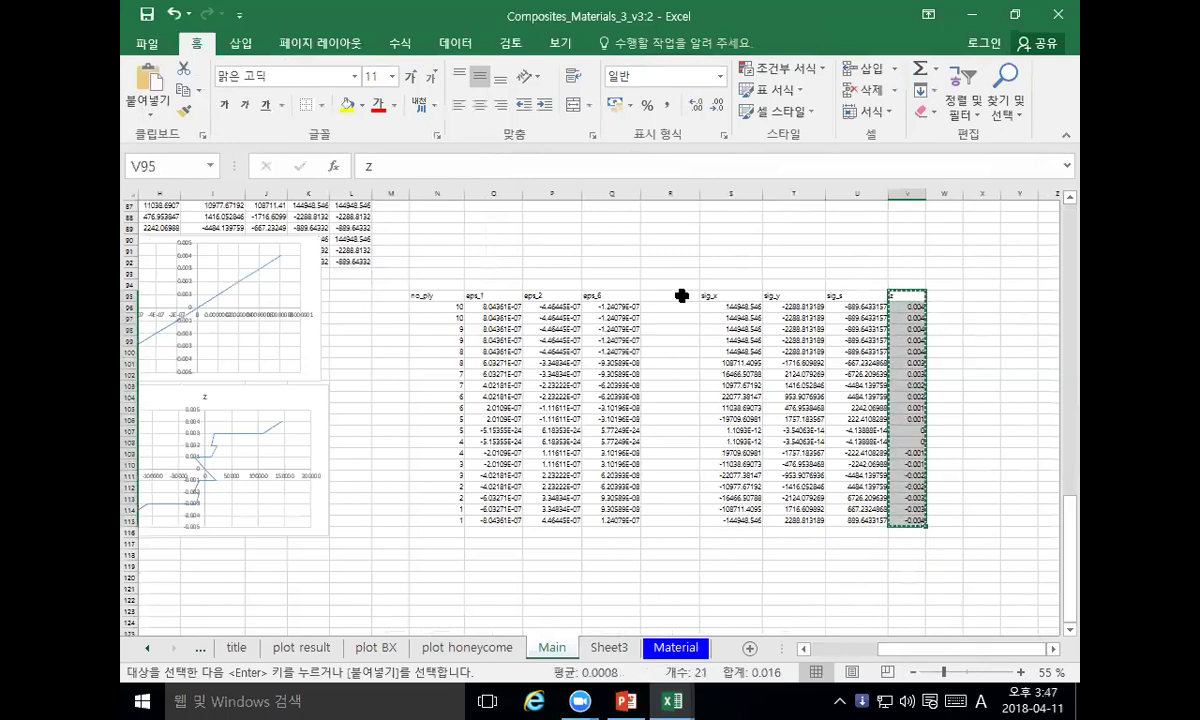
click(681, 296)
key(ctrl+v)
Step: Try plotting O95:R115, with z as the last column, as a straight-line scatter chart, and delete the chart
click(548, 478)
click(493, 300)
drag(493, 300, 685, 520)
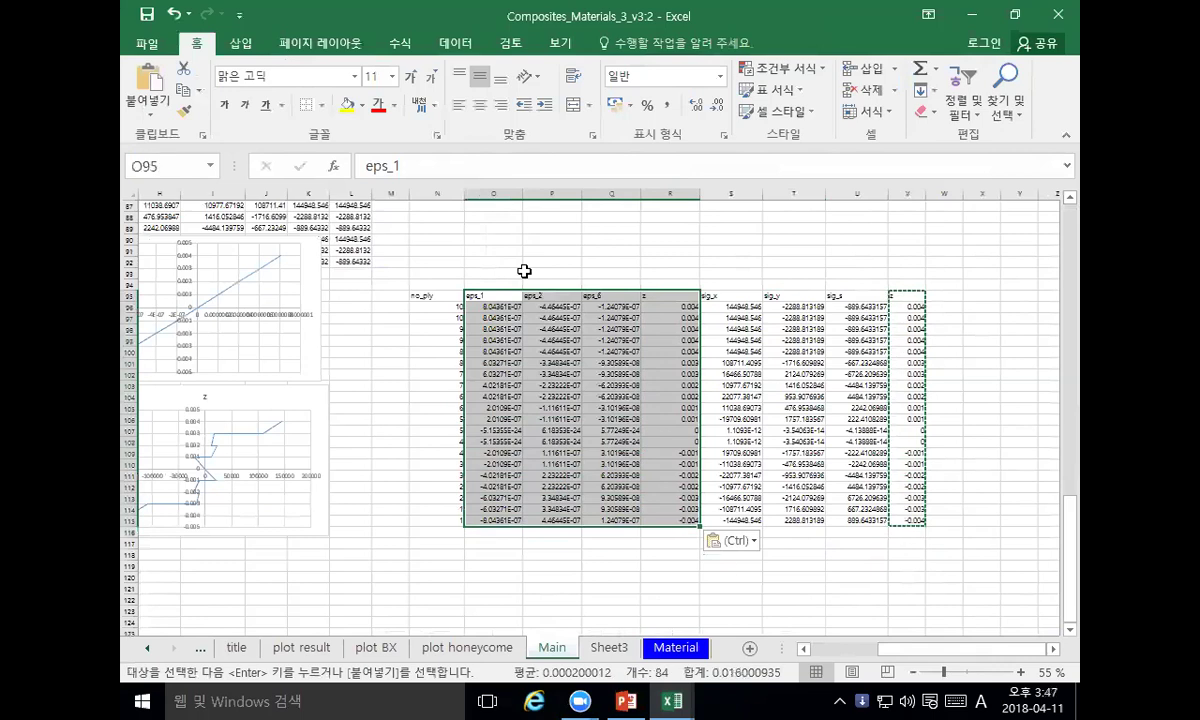
click(245, 47)
click(522, 110)
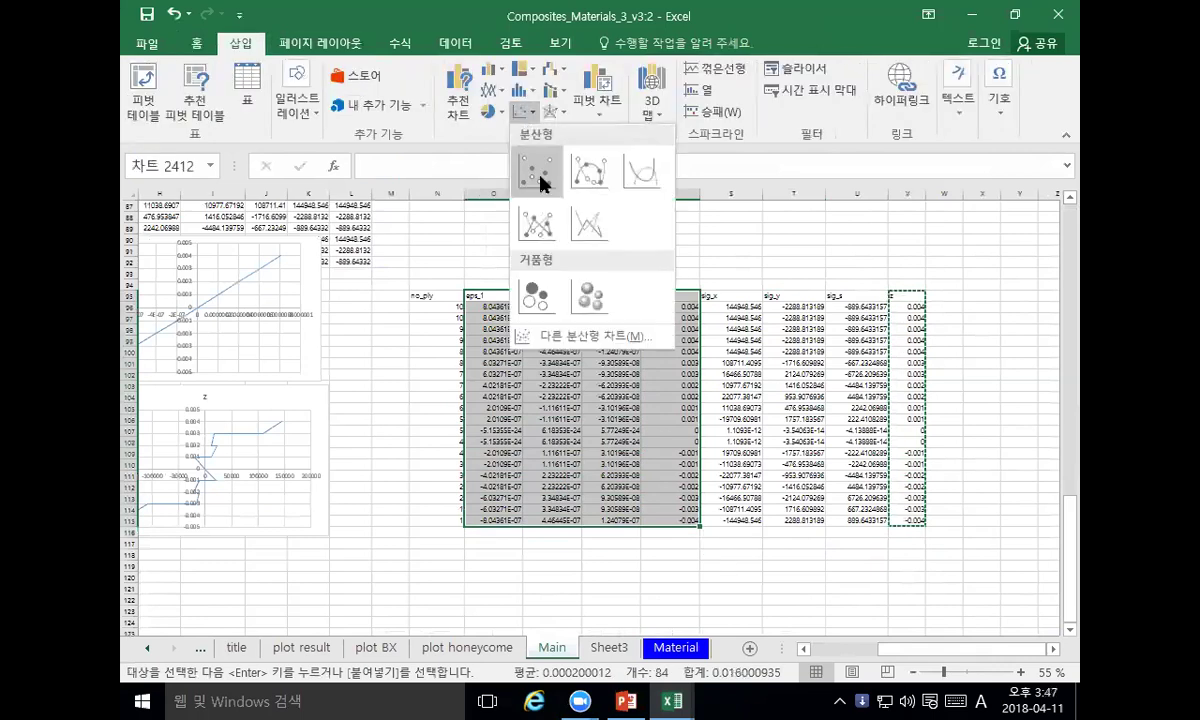
click(577, 228)
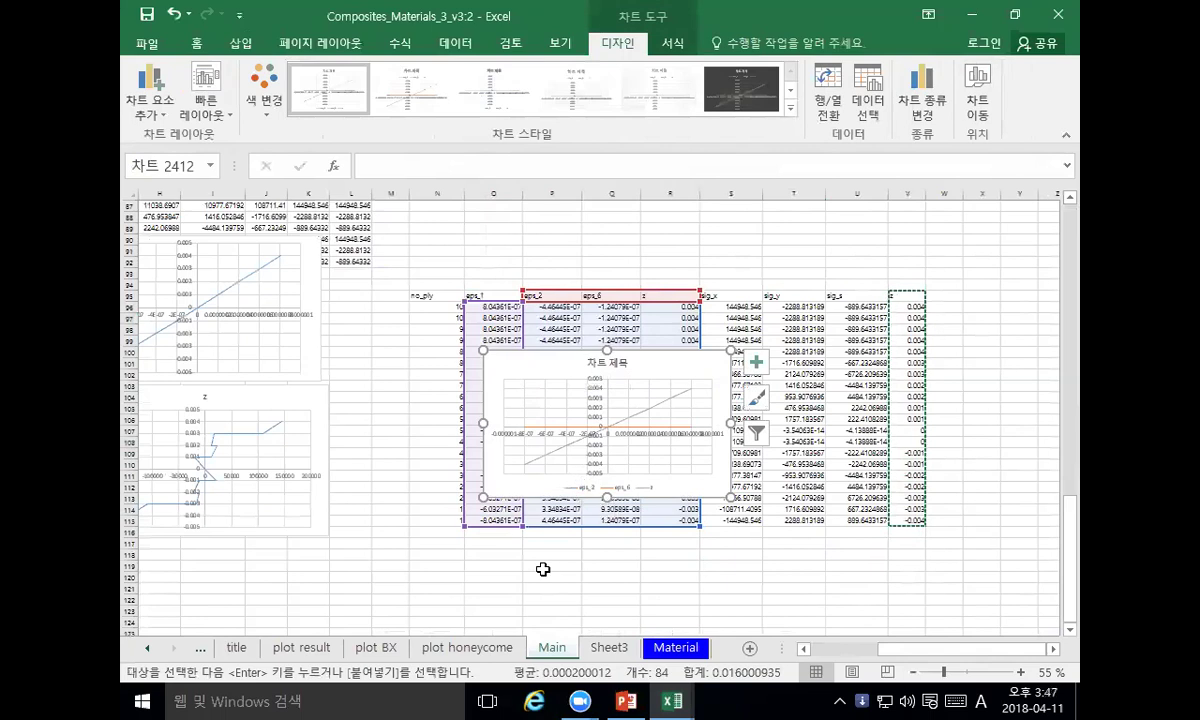
key(Delete)
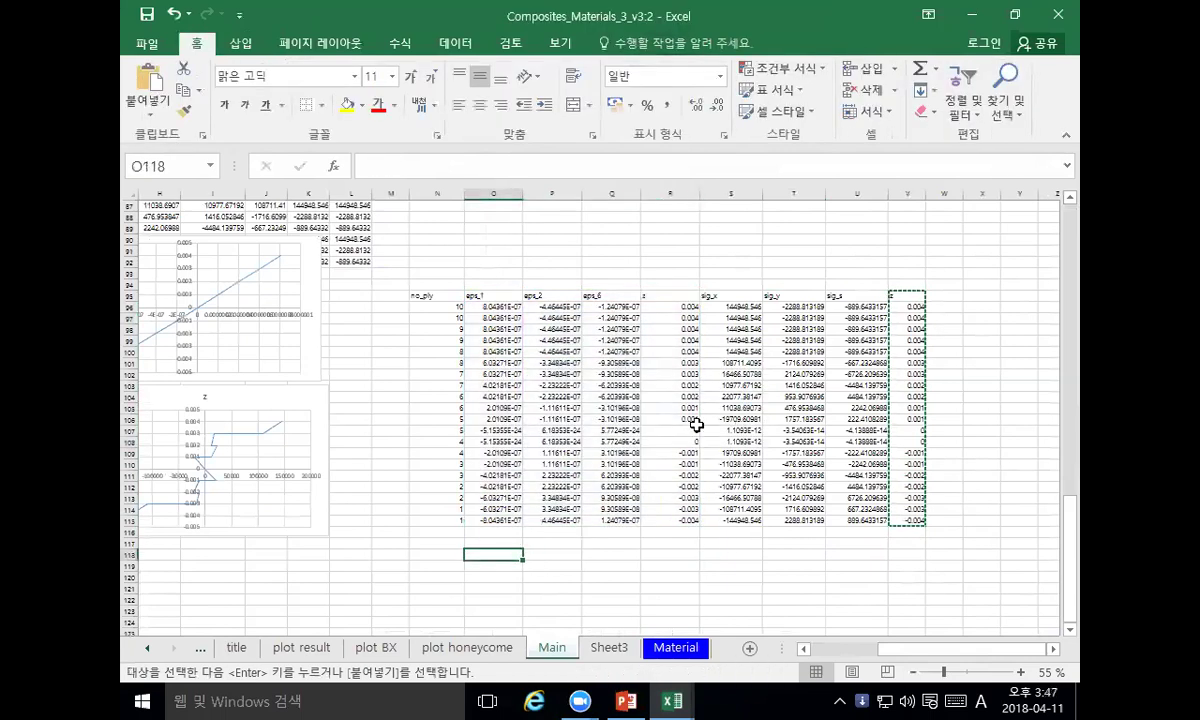
Step: Shift the block O95:V115 one column over to P95 and move the z column beside eps_6 into O95:O115
drag(484, 292, 895, 520)
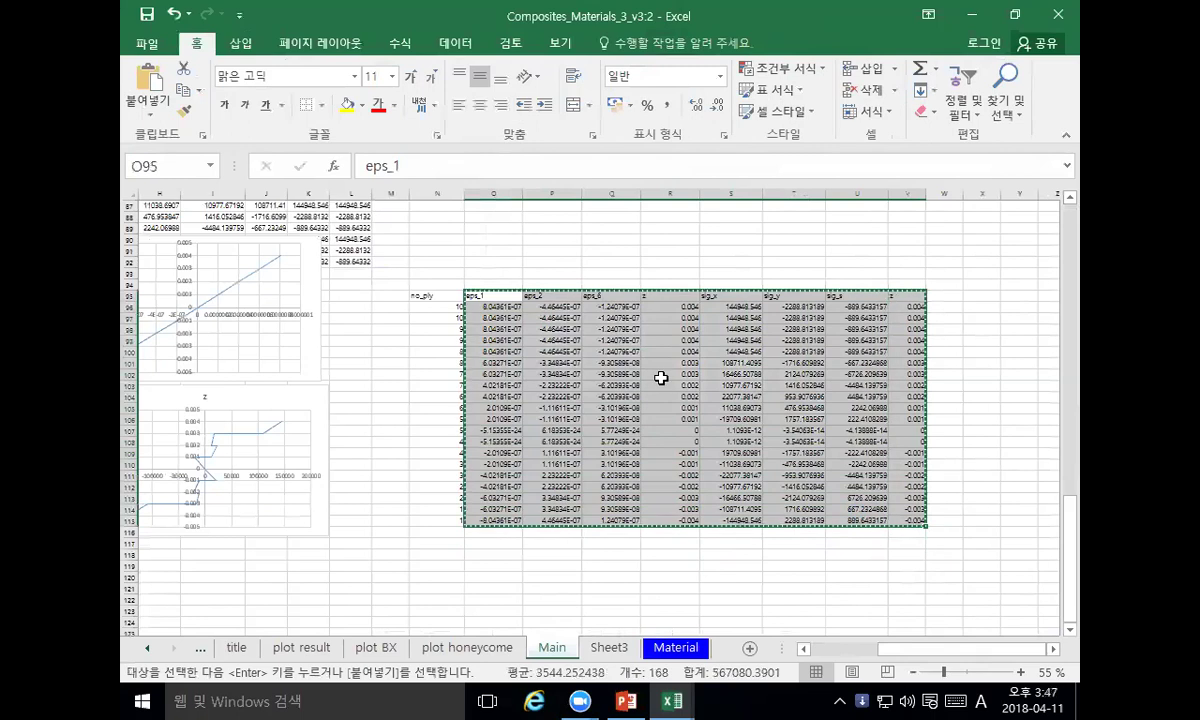
drag(550, 295, 603, 305)
drag(718, 308, 714, 517)
key(ctrl+x)
click(497, 296)
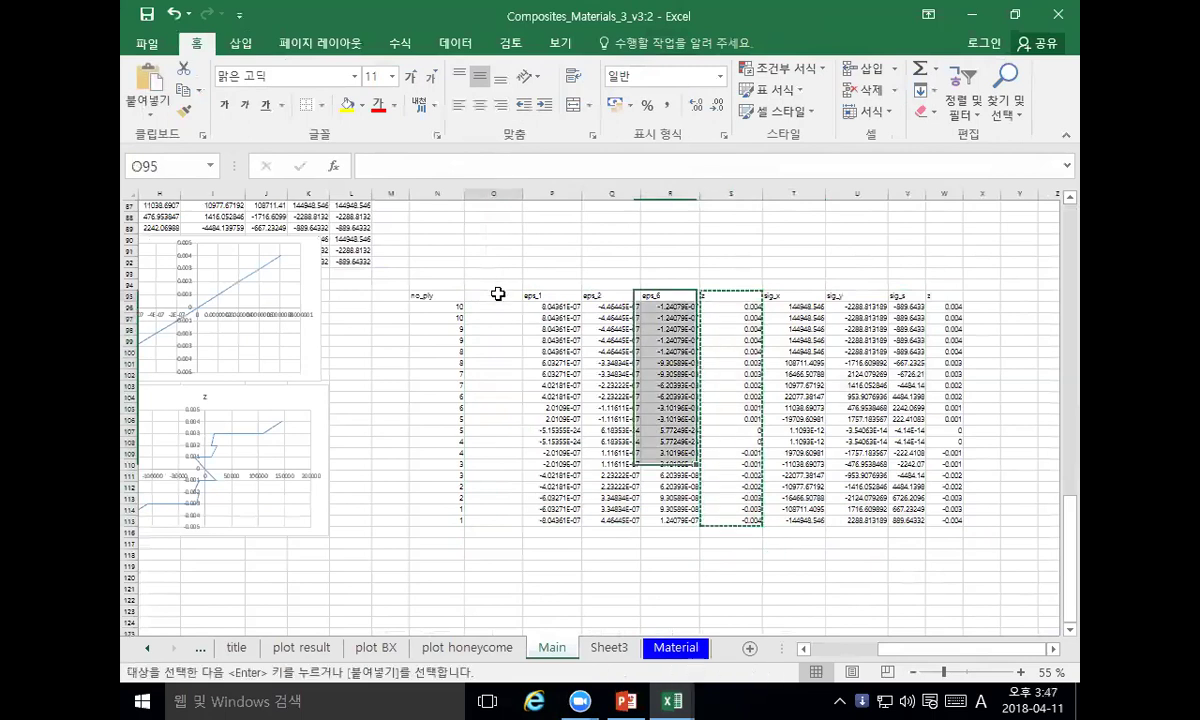
key(ctrl+v)
Step: Insert a scatter chart with straight lines from O95:R115, plotting eps_1, eps_2 and eps_6 against z
drag(497, 299, 670, 512)
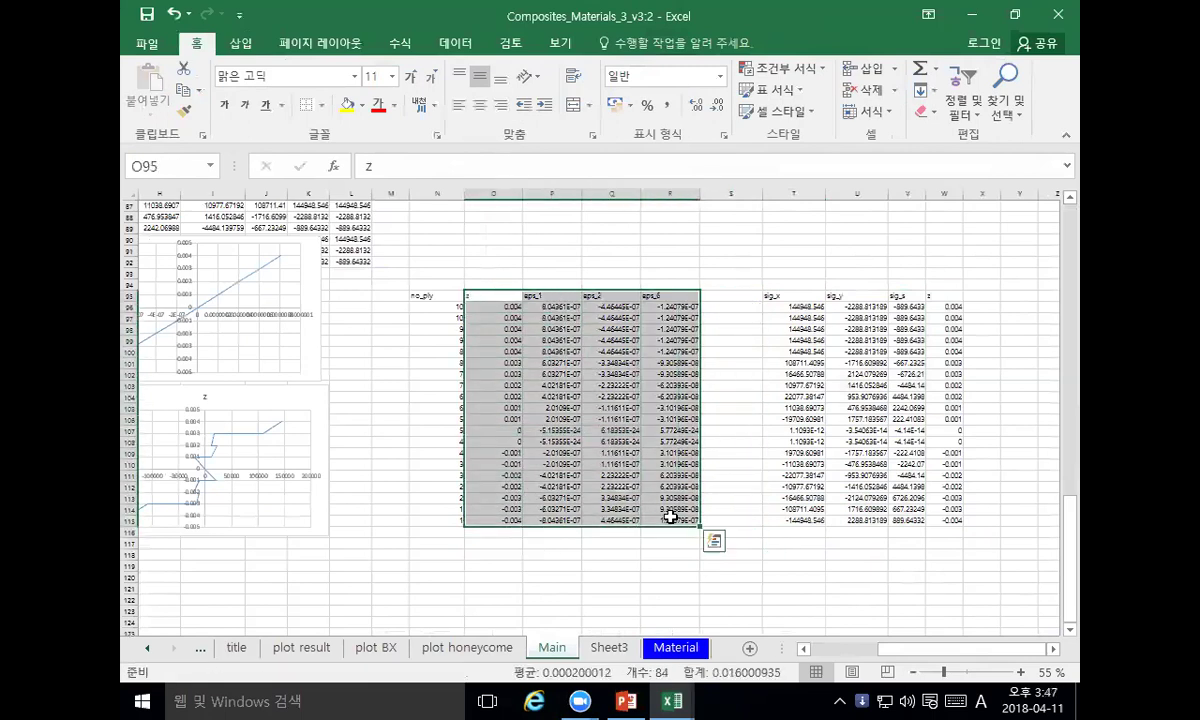
click(248, 45)
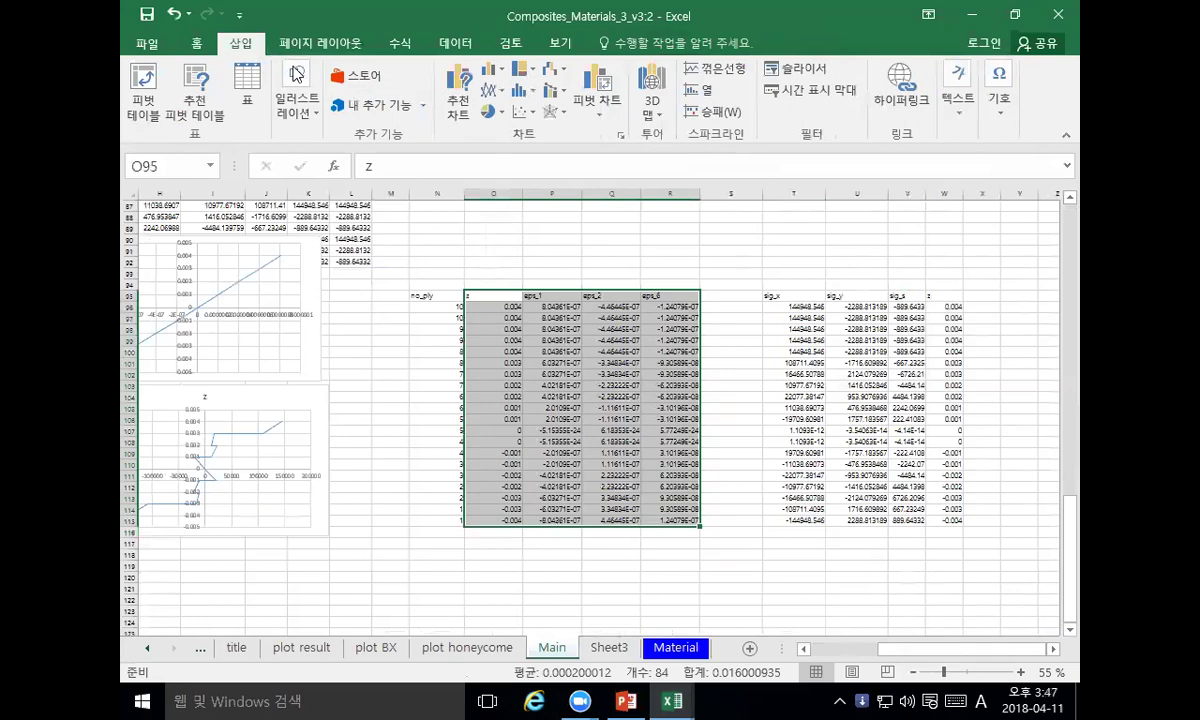
click(521, 112)
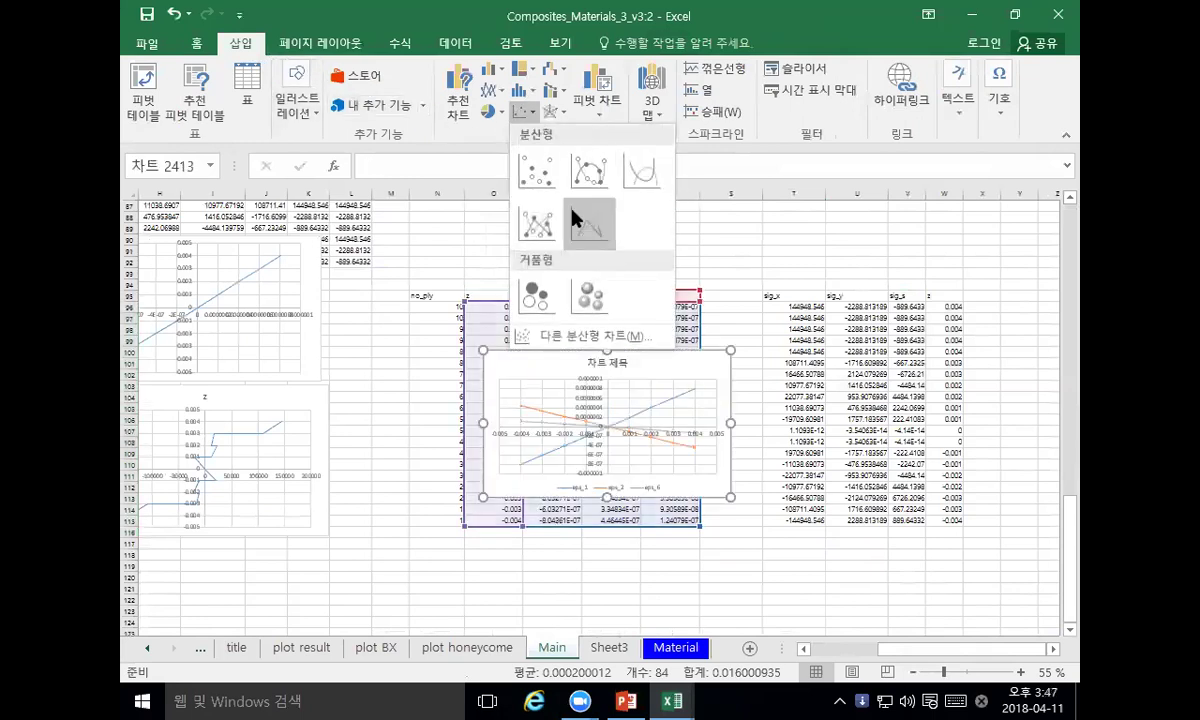
click(540, 208)
Step: Delete the strain chart's title, and reposition and enlarge the chart to span about columns J to Q and rows 91 to 115
drag(565, 360, 463, 311)
click(492, 315)
key(Delete)
click(419, 309)
drag(431, 423, 316, 391)
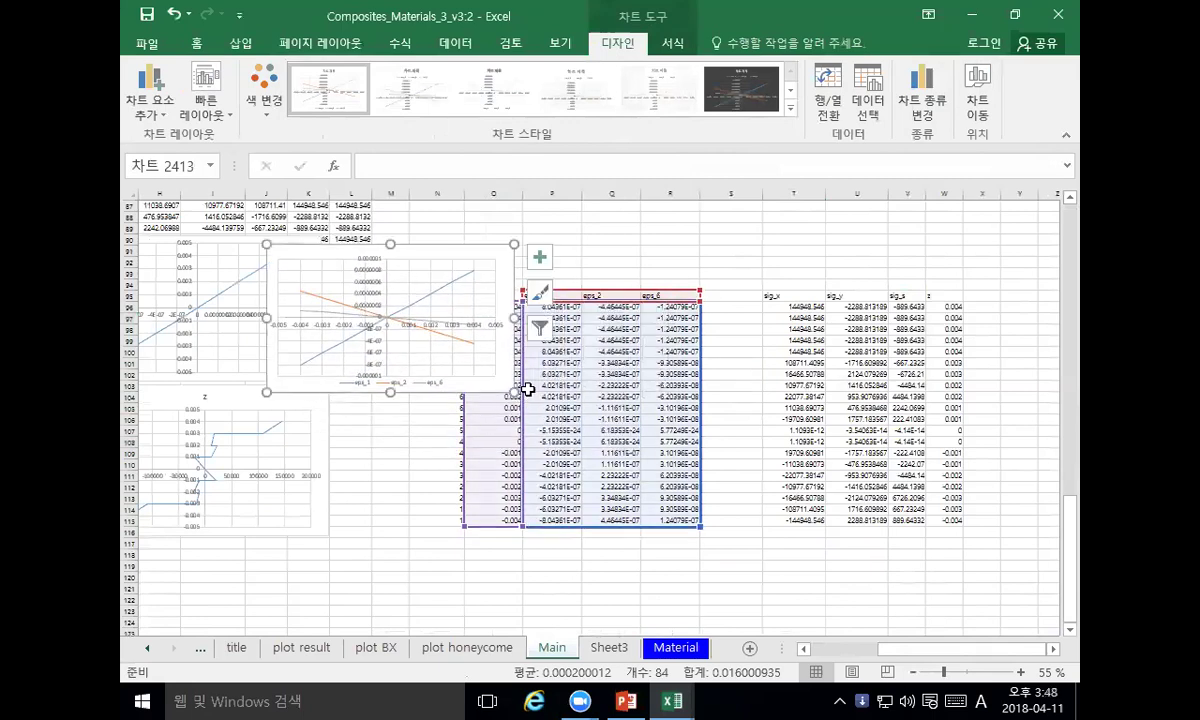
drag(514, 392, 622, 532)
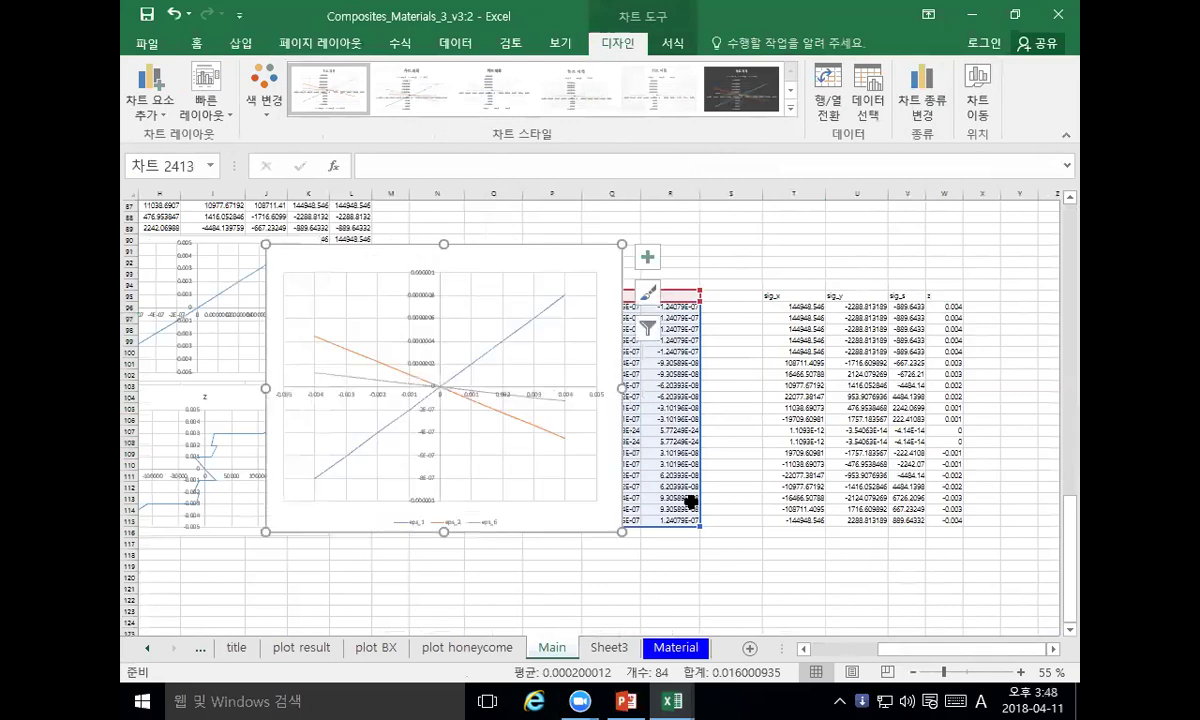
Step: Move the z column from W95:W115 to S95:S115, directly before sig_x
drag(946, 299, 956, 520)
key(ctrl+x)
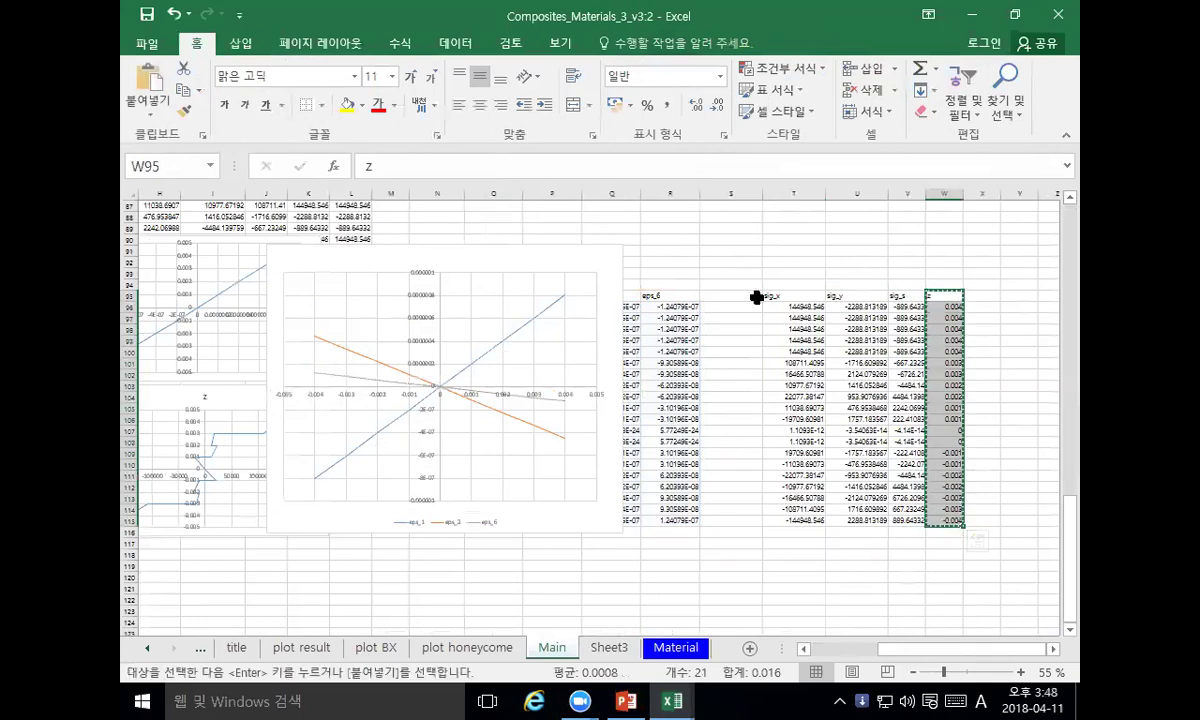
click(735, 297)
key(ctrl+v)
Step: Insert a scatter chart with straight lines from S95:V115 and place it over the stress columns
drag(742, 297, 888, 521)
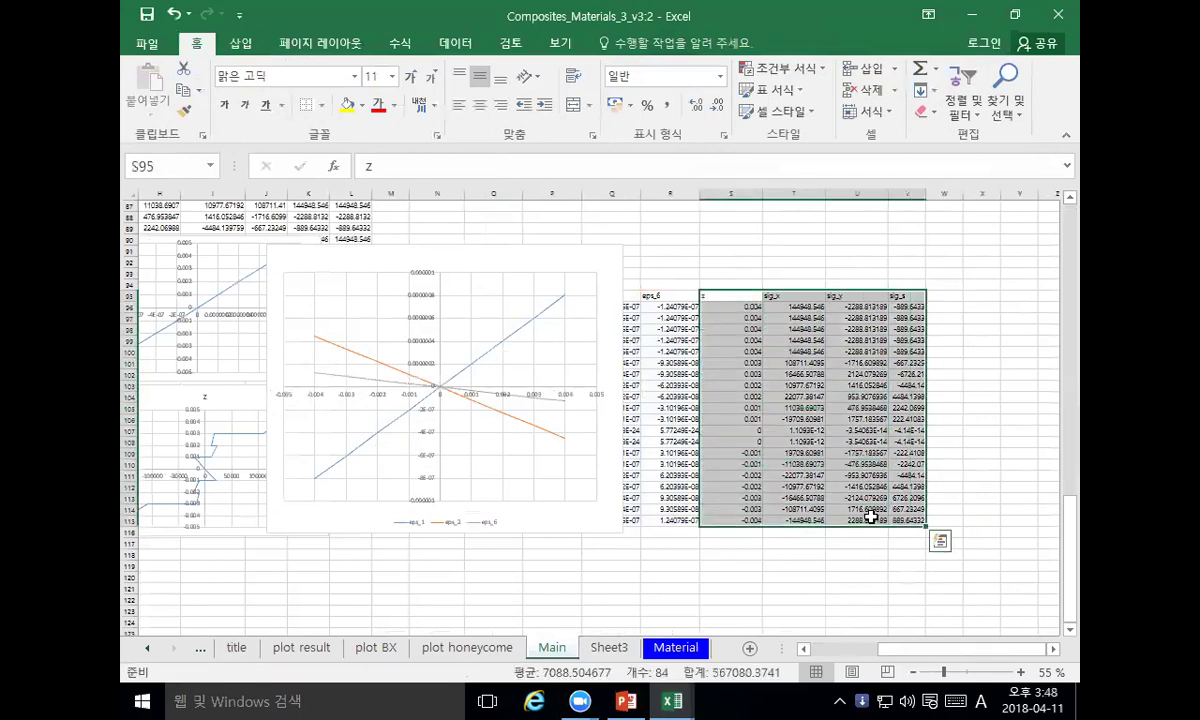
click(243, 46)
click(521, 113)
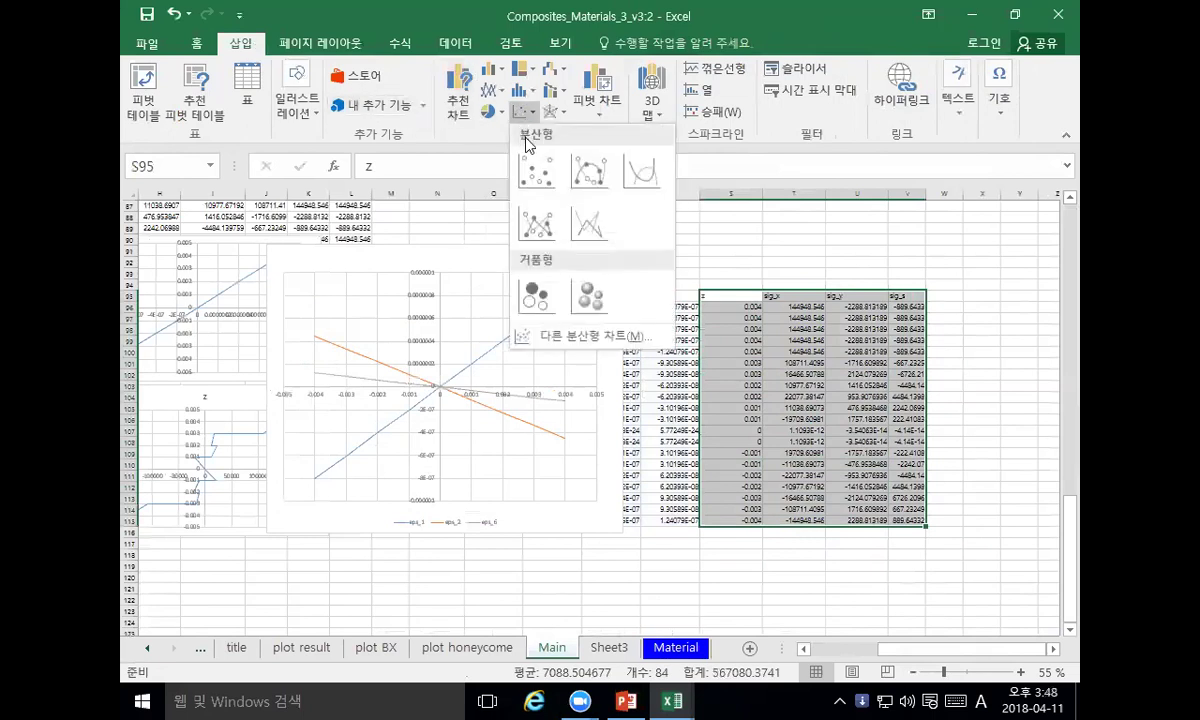
click(575, 221)
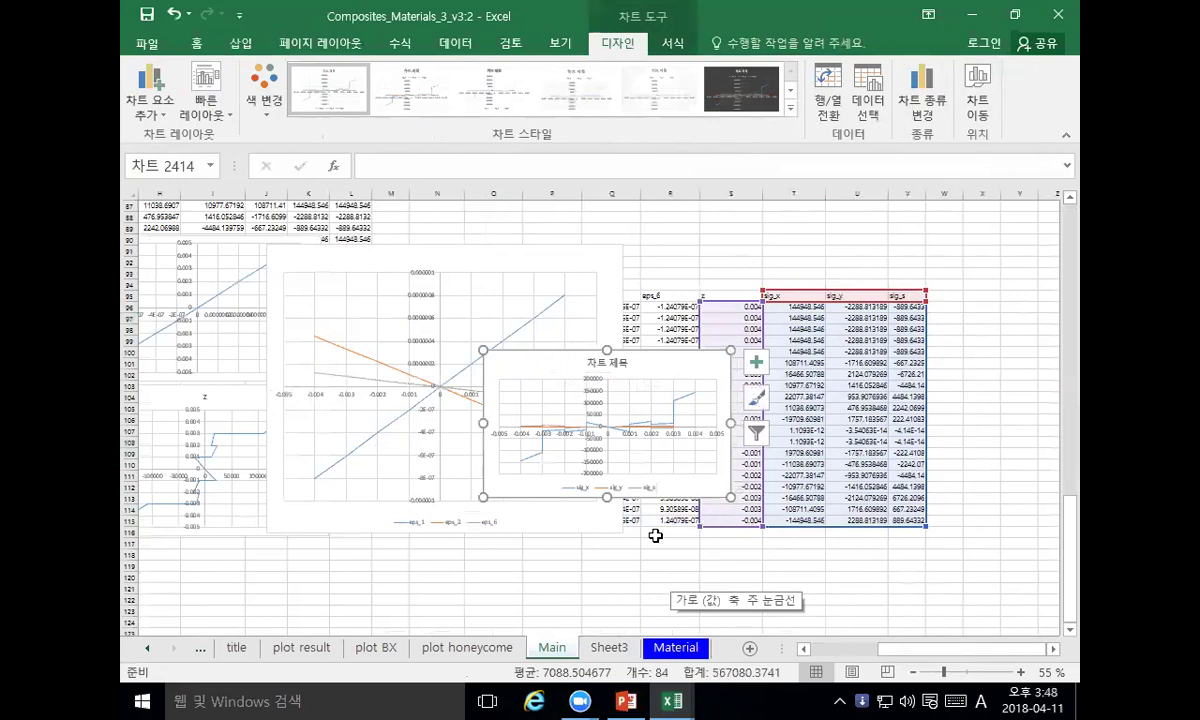
drag(560, 349, 765, 331)
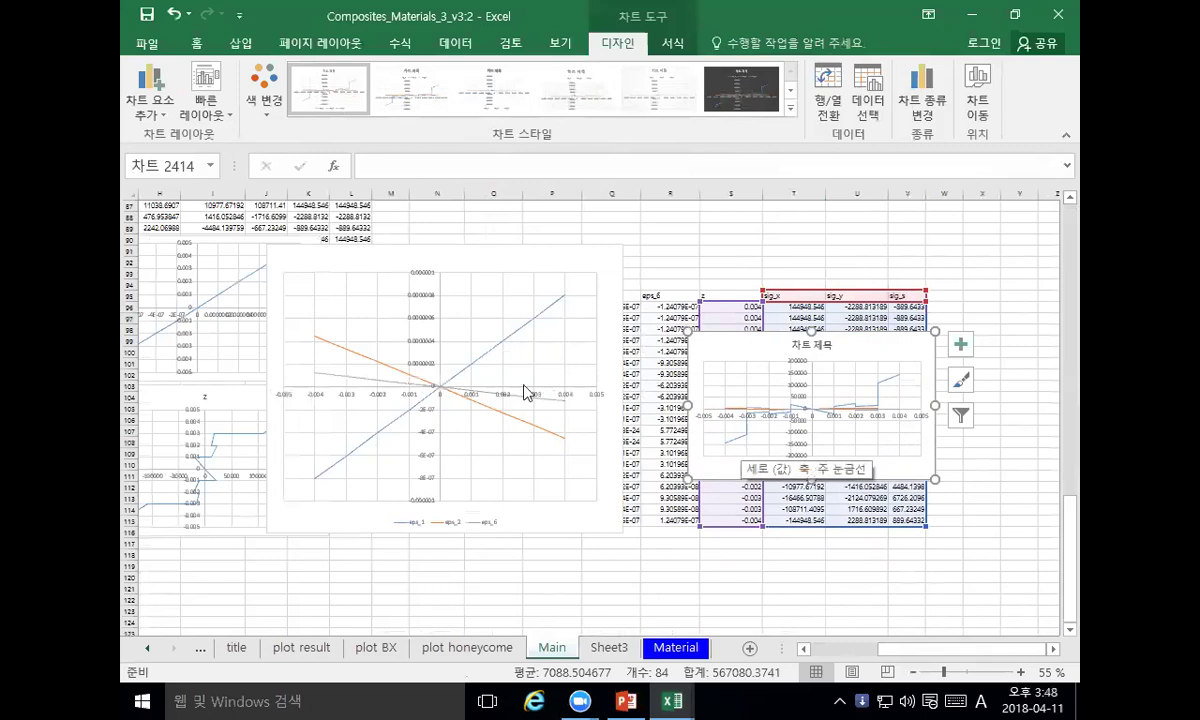
Step: Try switching rows and columns in the strain chart's data source, switch them back, and close the data source settings
click(413, 395)
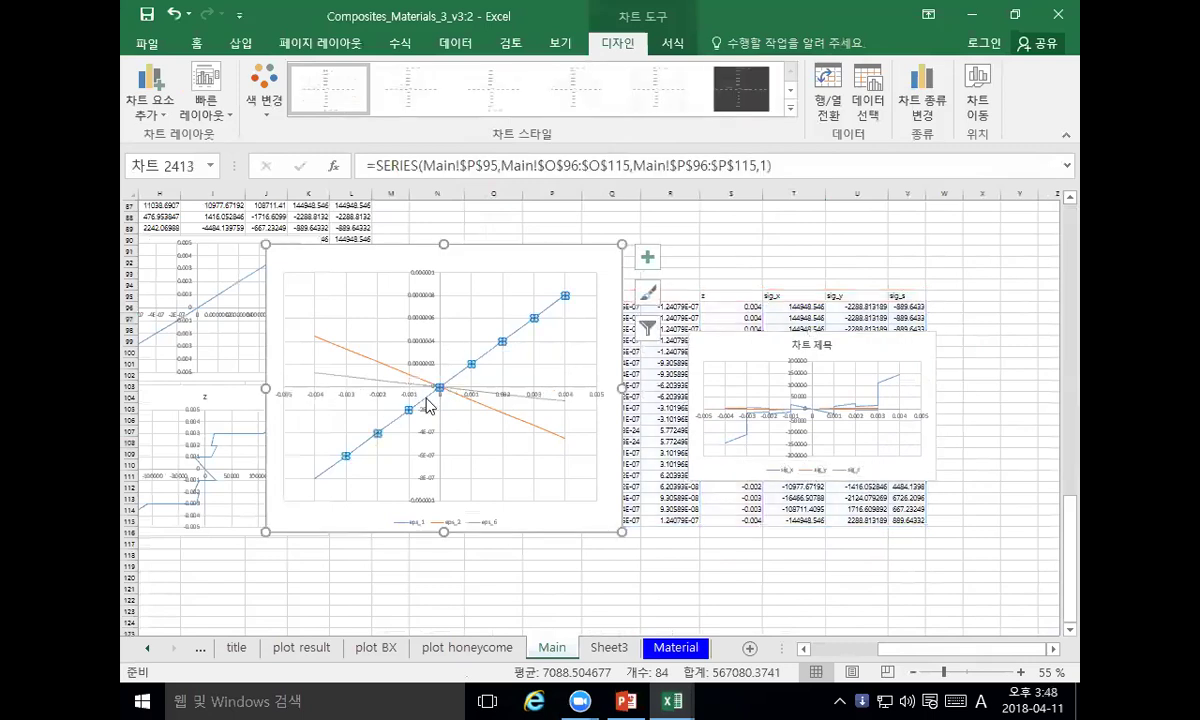
mouse_move(428, 404)
click(658, 266)
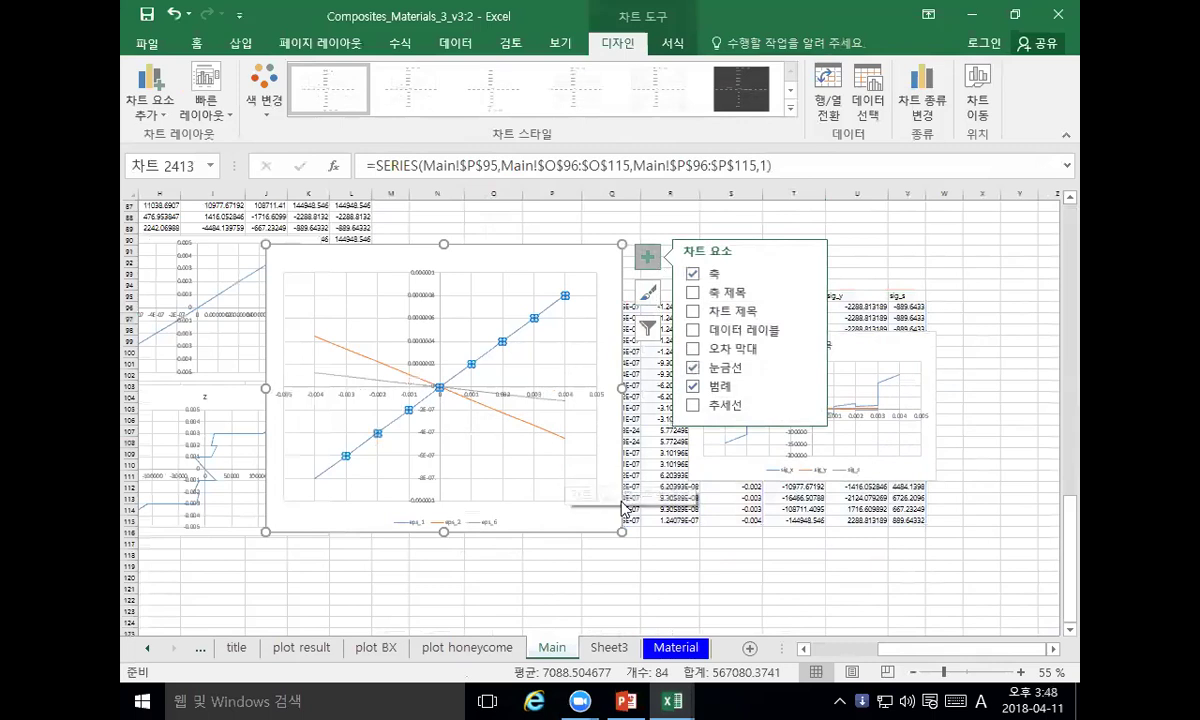
click(648, 328)
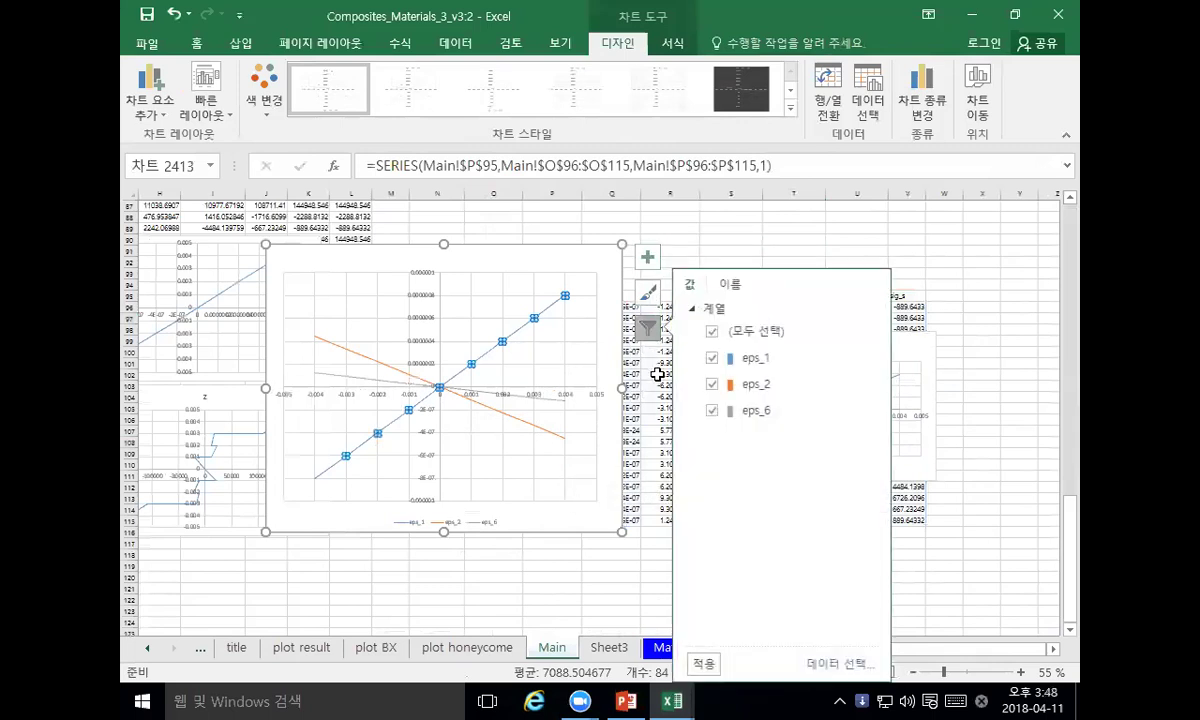
click(802, 662)
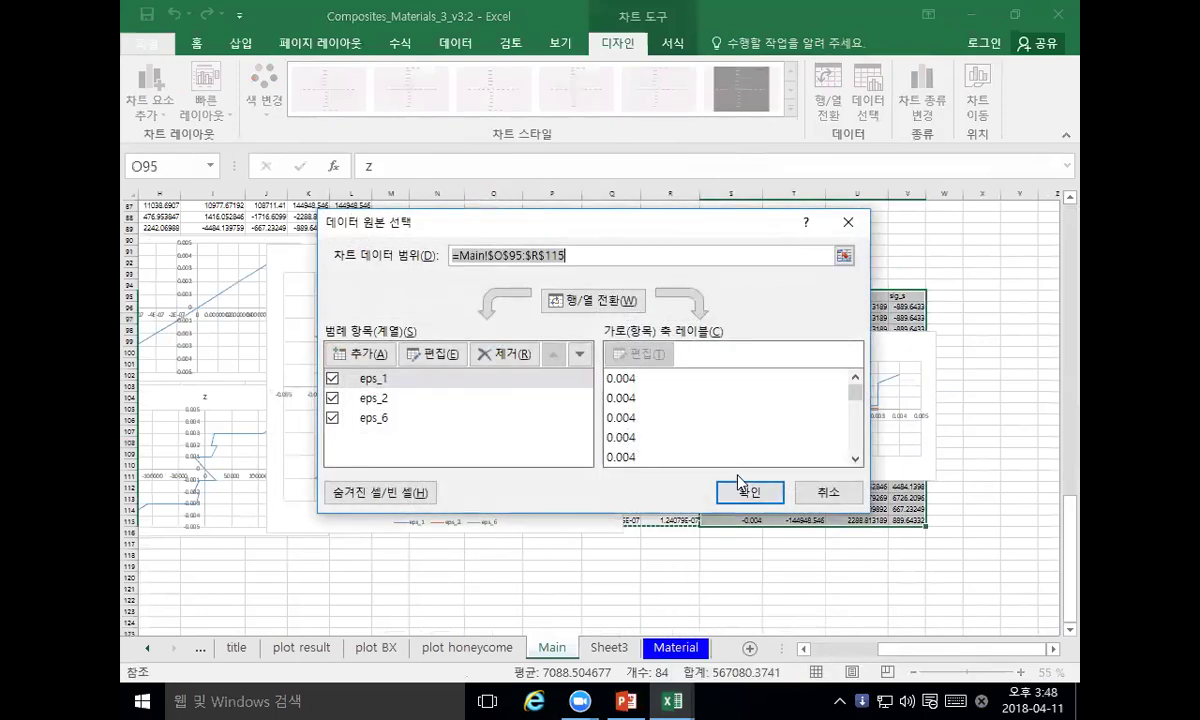
drag(493, 225, 689, 243)
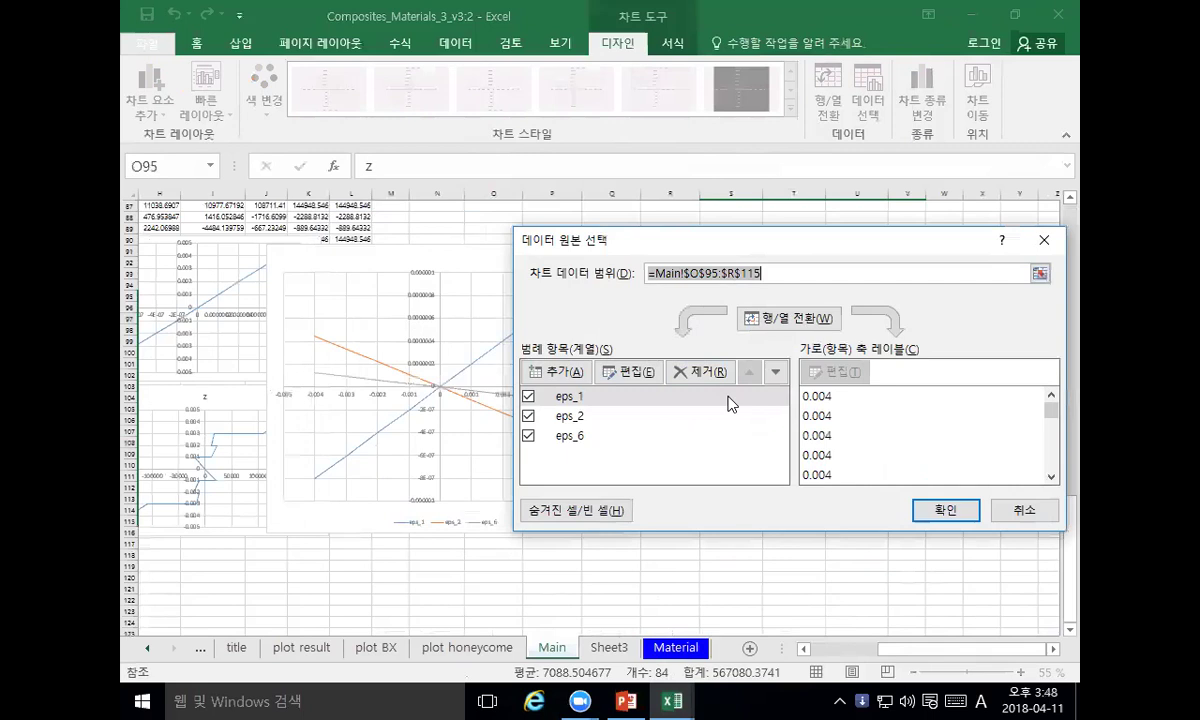
click(750, 320)
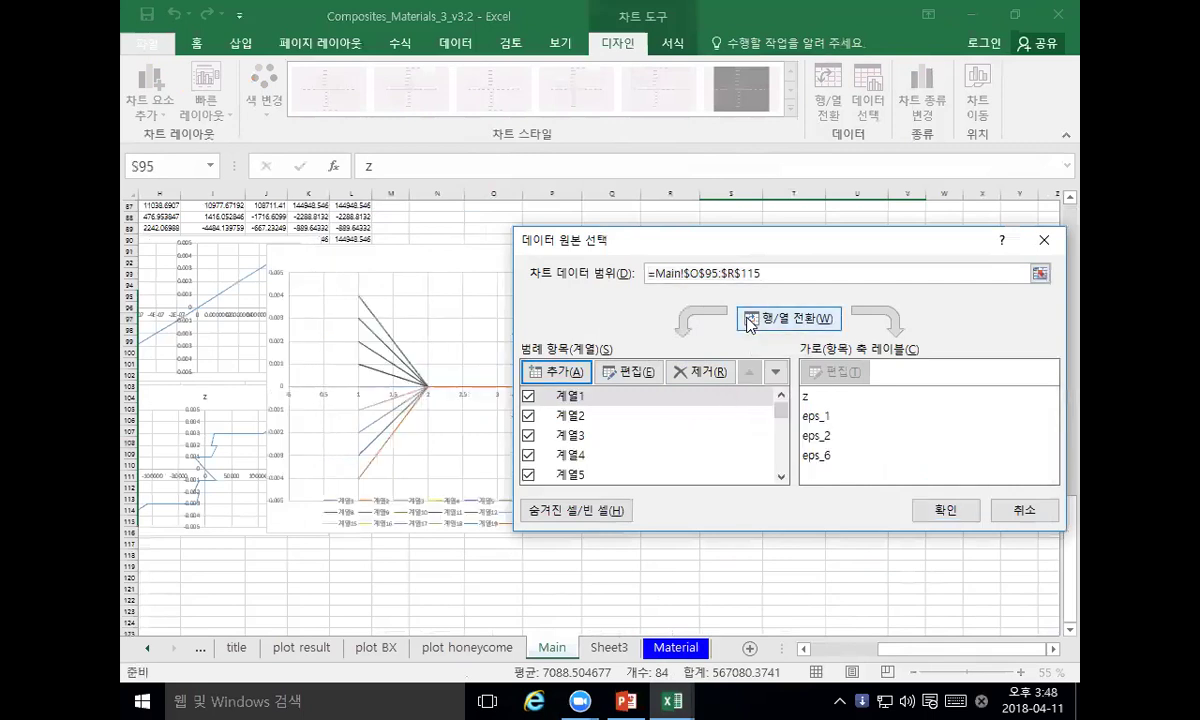
click(750, 322)
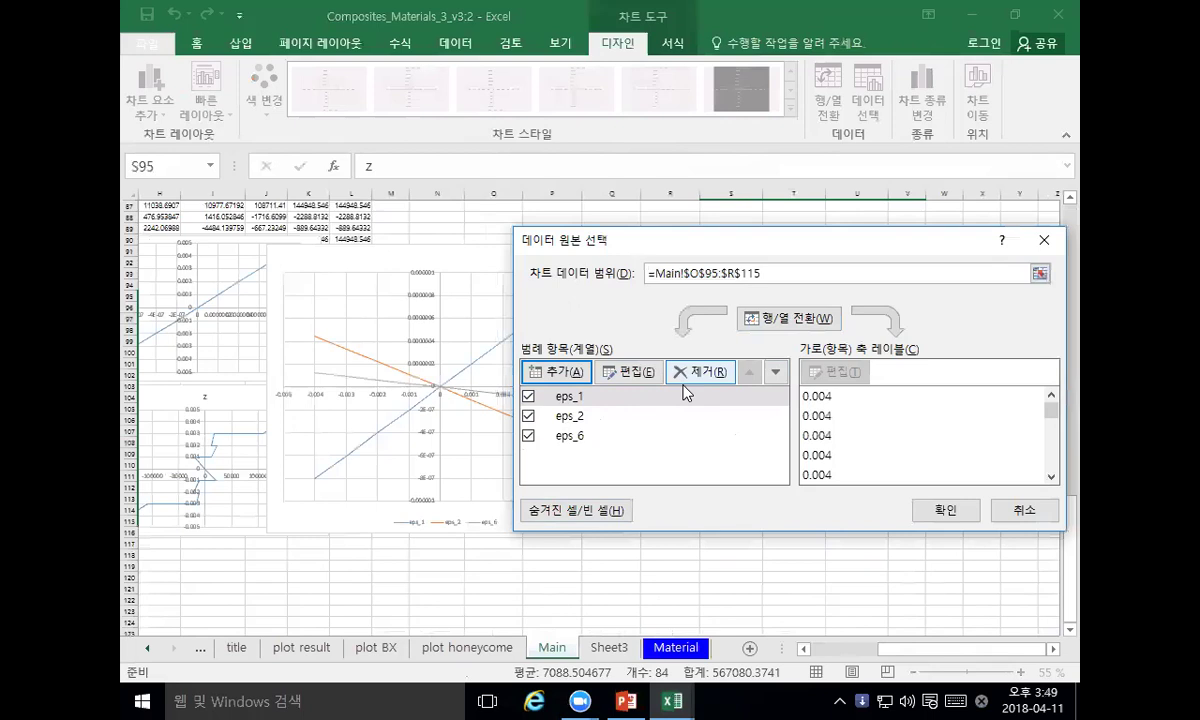
click(735, 275)
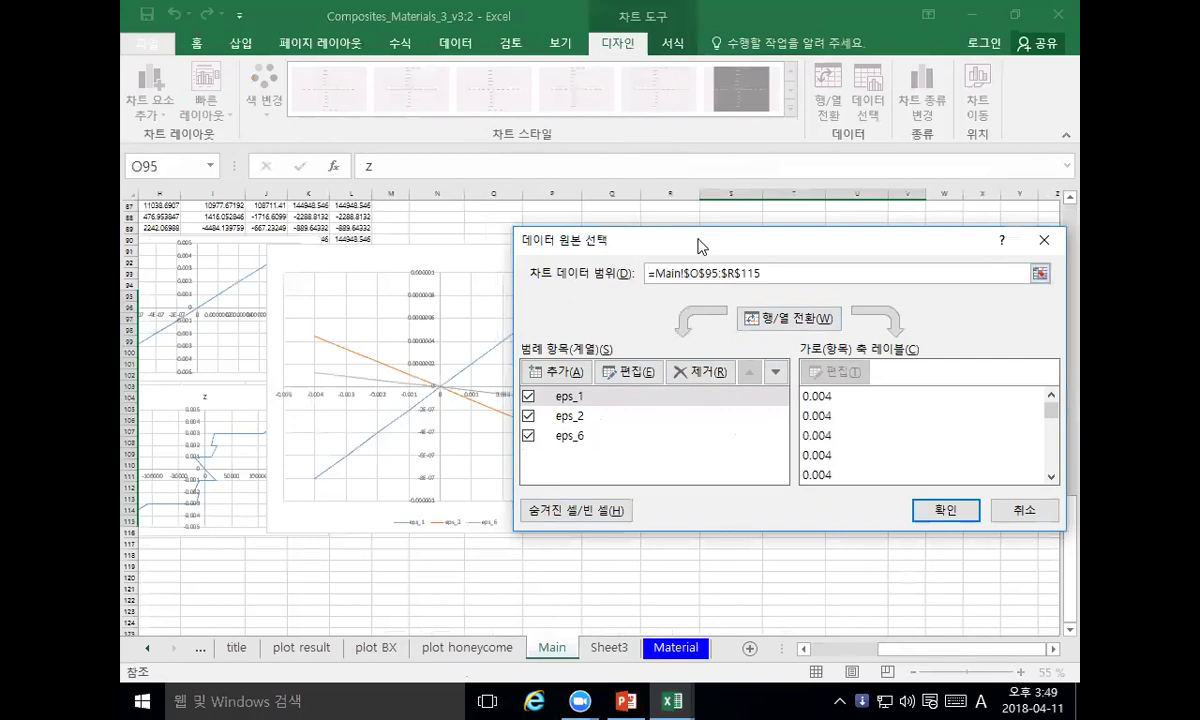
drag(700, 245, 480, 245)
click(708, 503)
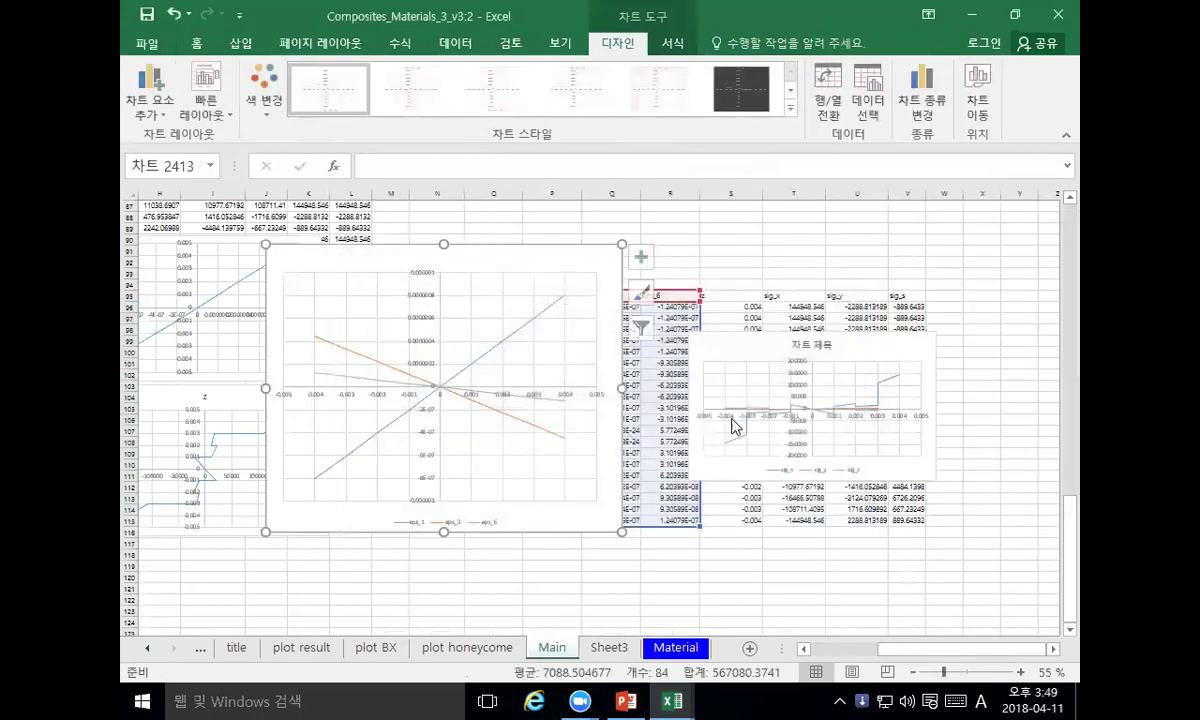
Step: Move the stress chart below the table near U116 and the strain chart to about columns E to M, clear of the strain data
drag(729, 338, 891, 543)
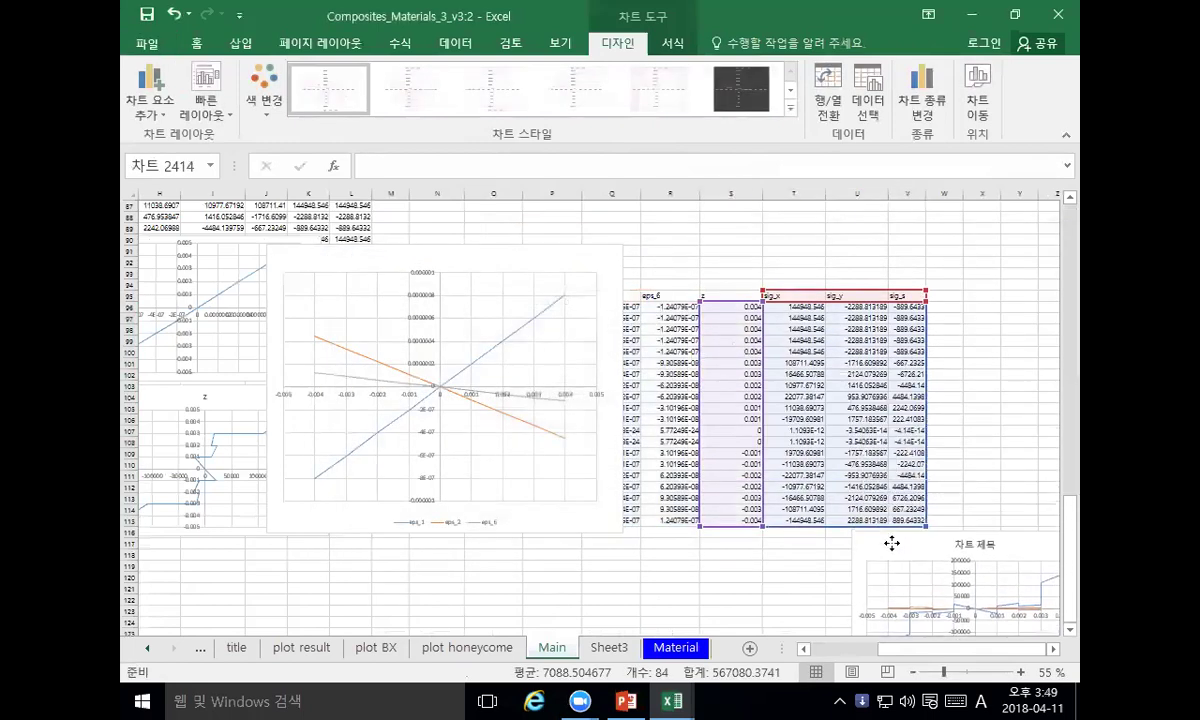
drag(573, 266, 600, 307)
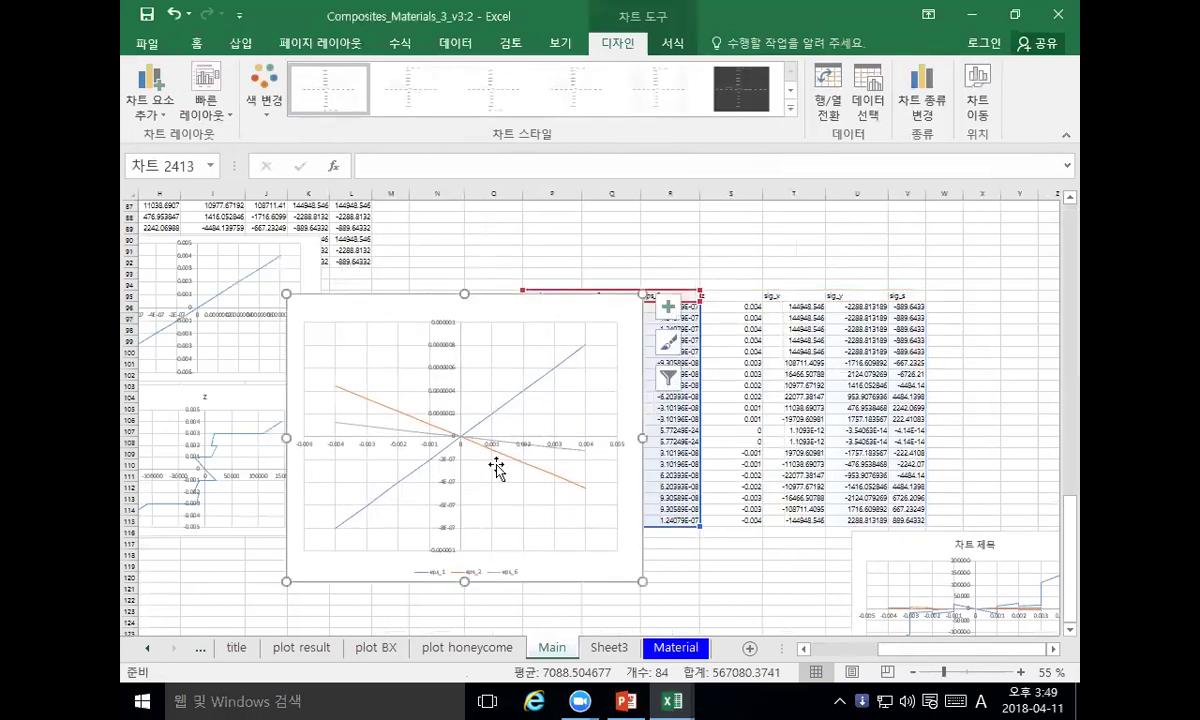
mouse_move(528, 458)
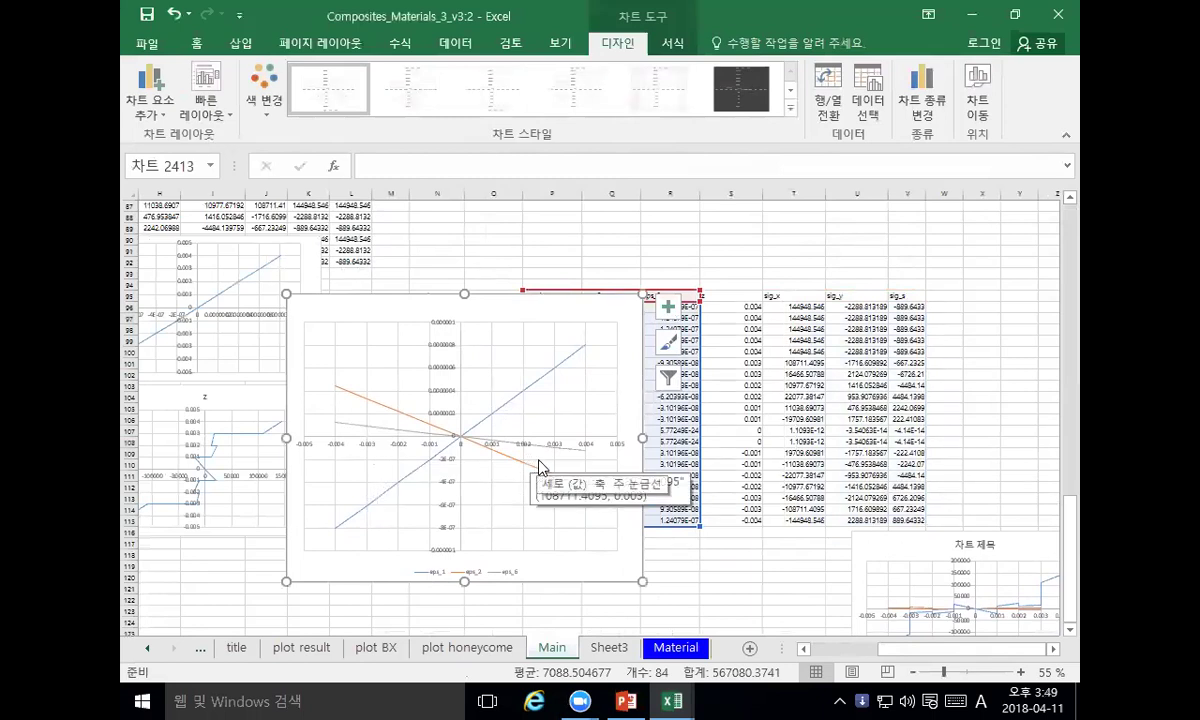
mouse_move(370, 311)
mouse_down()
mouse_move(592, 276)
mouse_move(683, 276)
mouse_move(742, 284)
mouse_move(759, 344)
mouse_move(228, 332)
mouse_move(242, 284)
mouse_up()
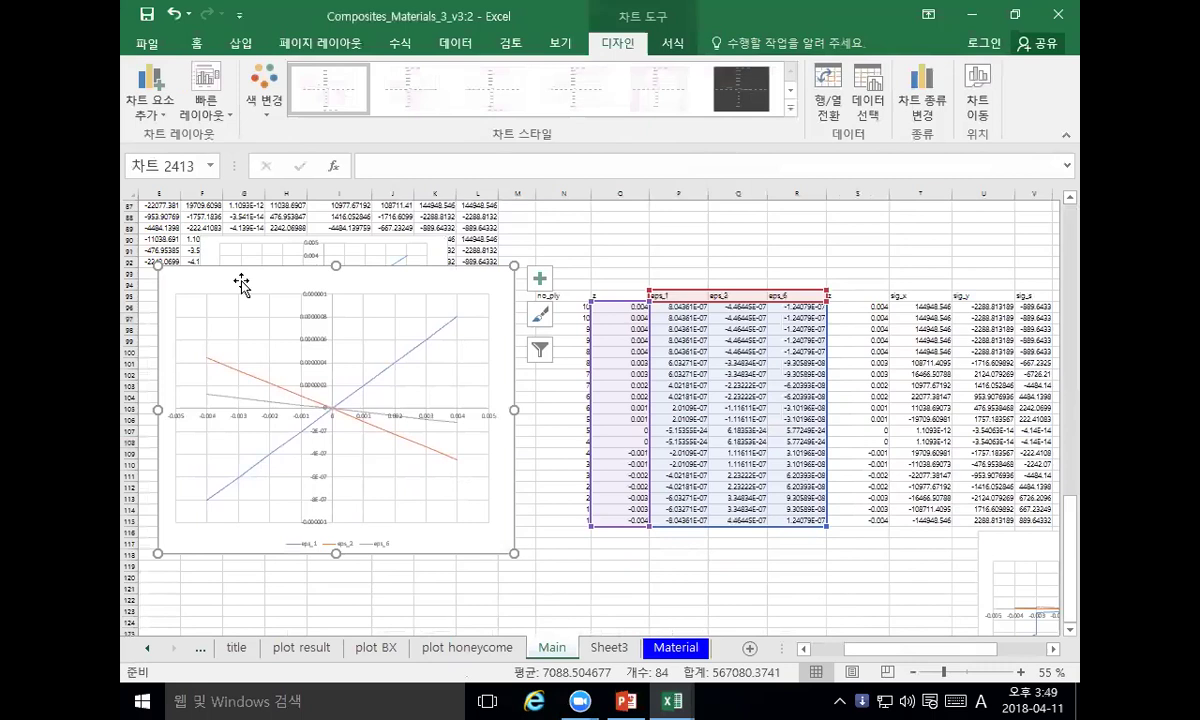
click(619, 274)
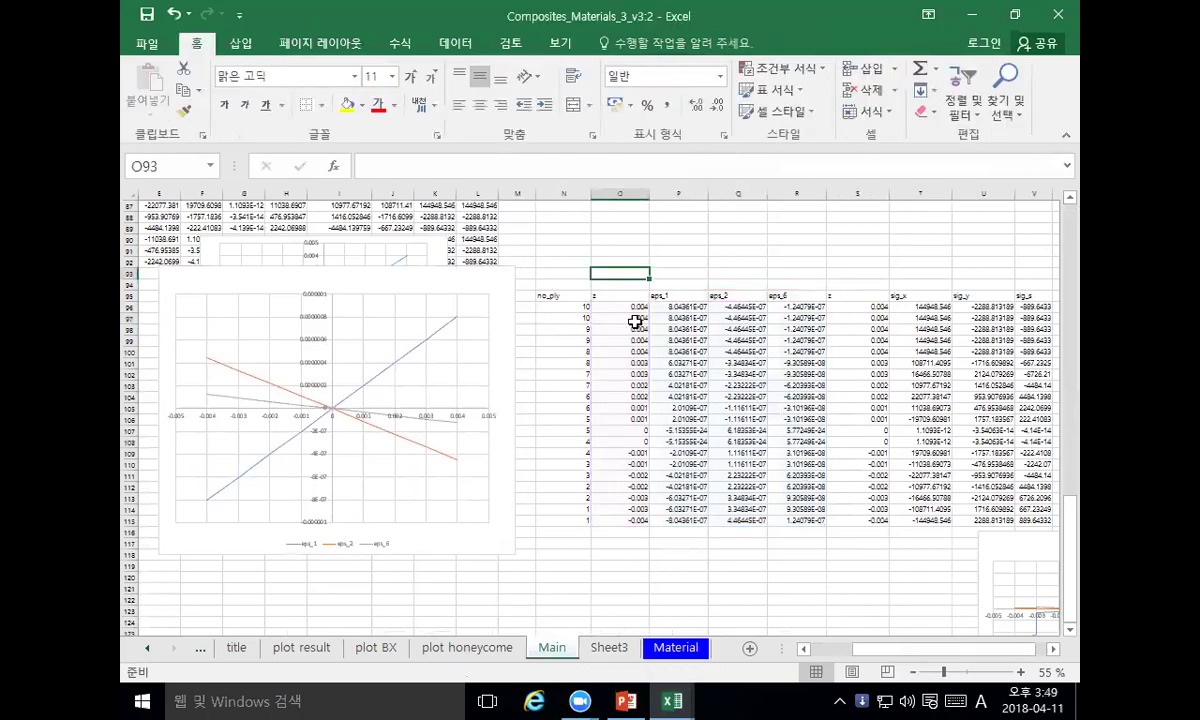
drag(680, 300, 852, 522)
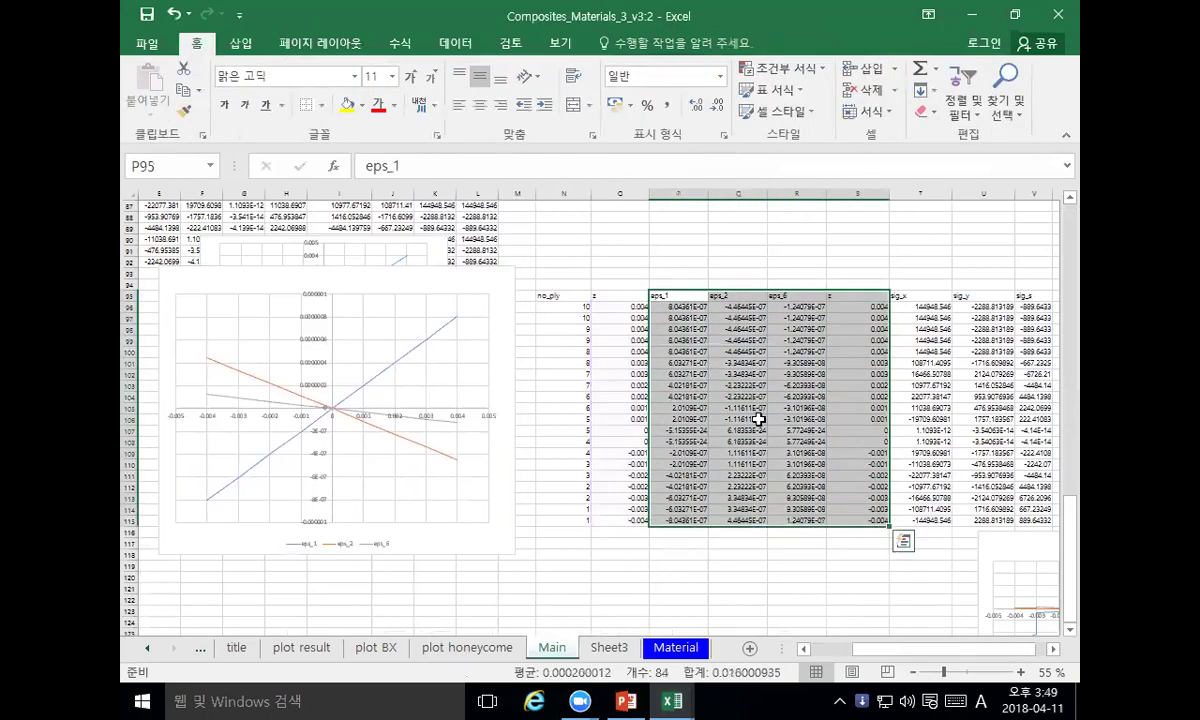
click(670, 320)
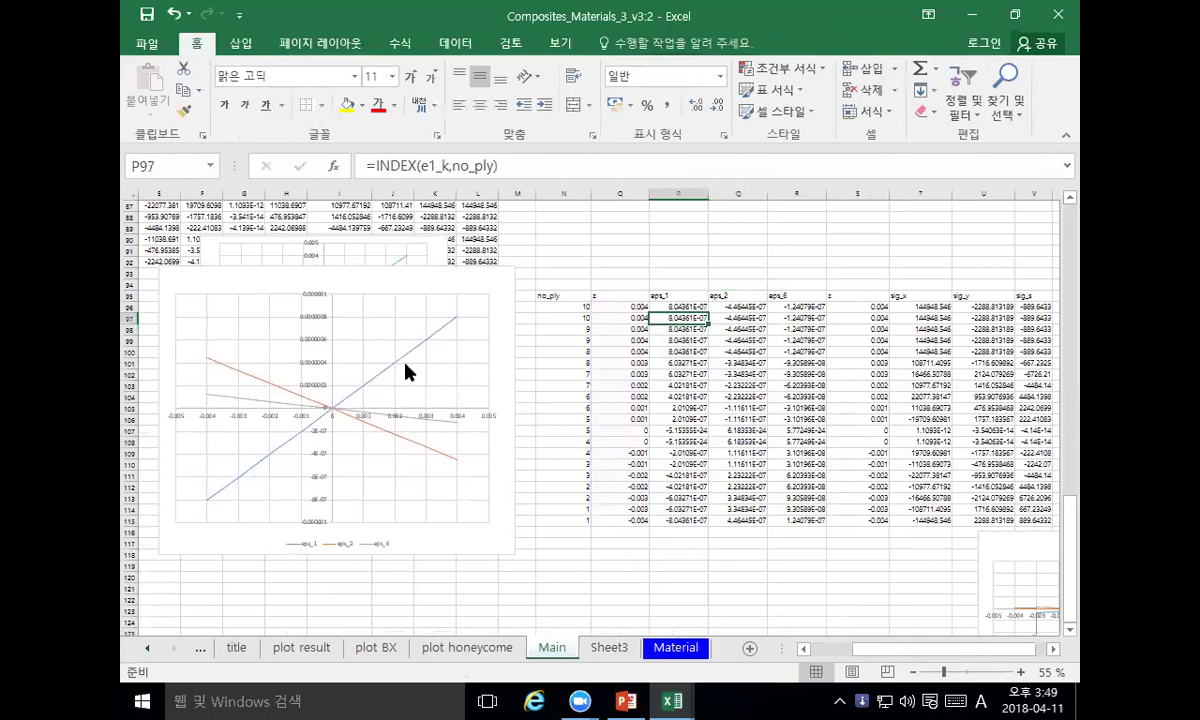
Step: Swap the eps_1 series ranges so that P96:P115 supplies the X values and O96:O115 the Y values
click(411, 353)
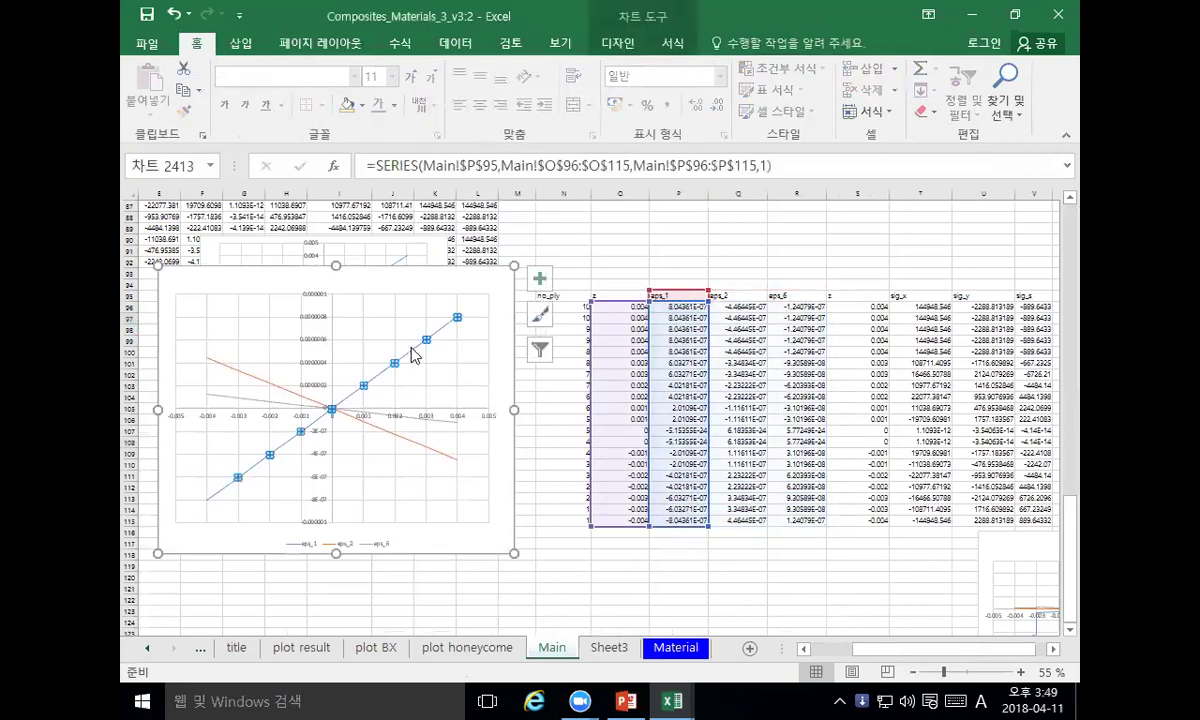
click(522, 160)
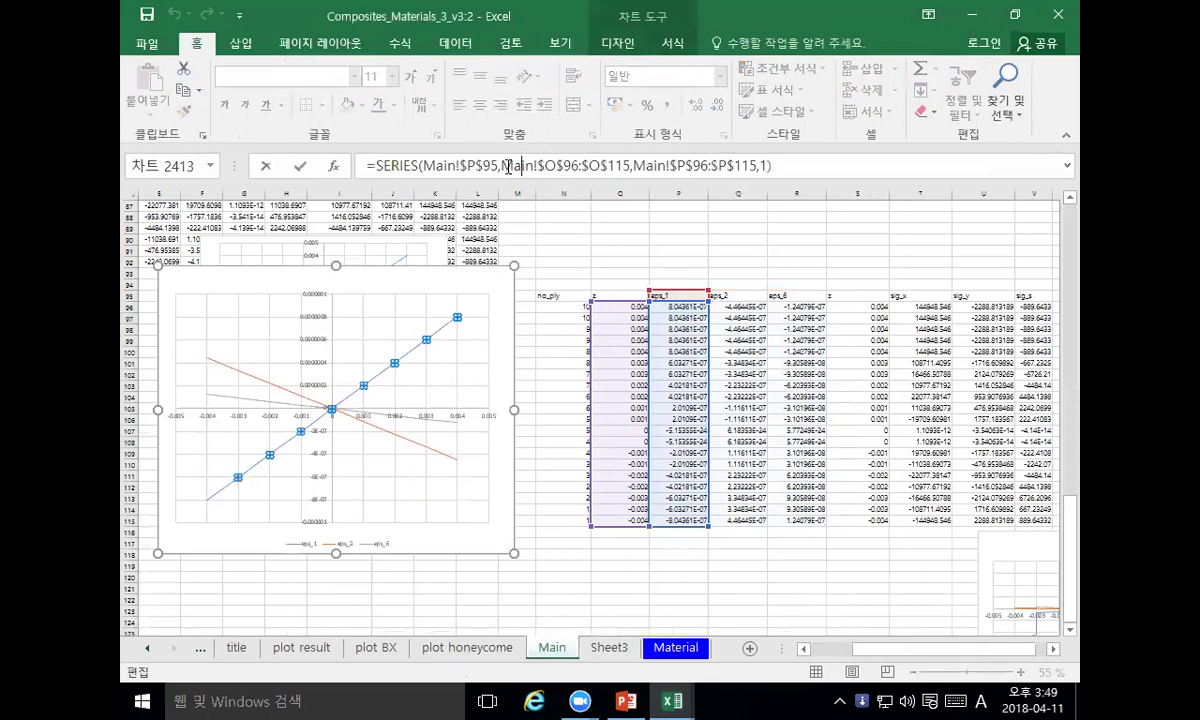
drag(500, 163, 645, 171)
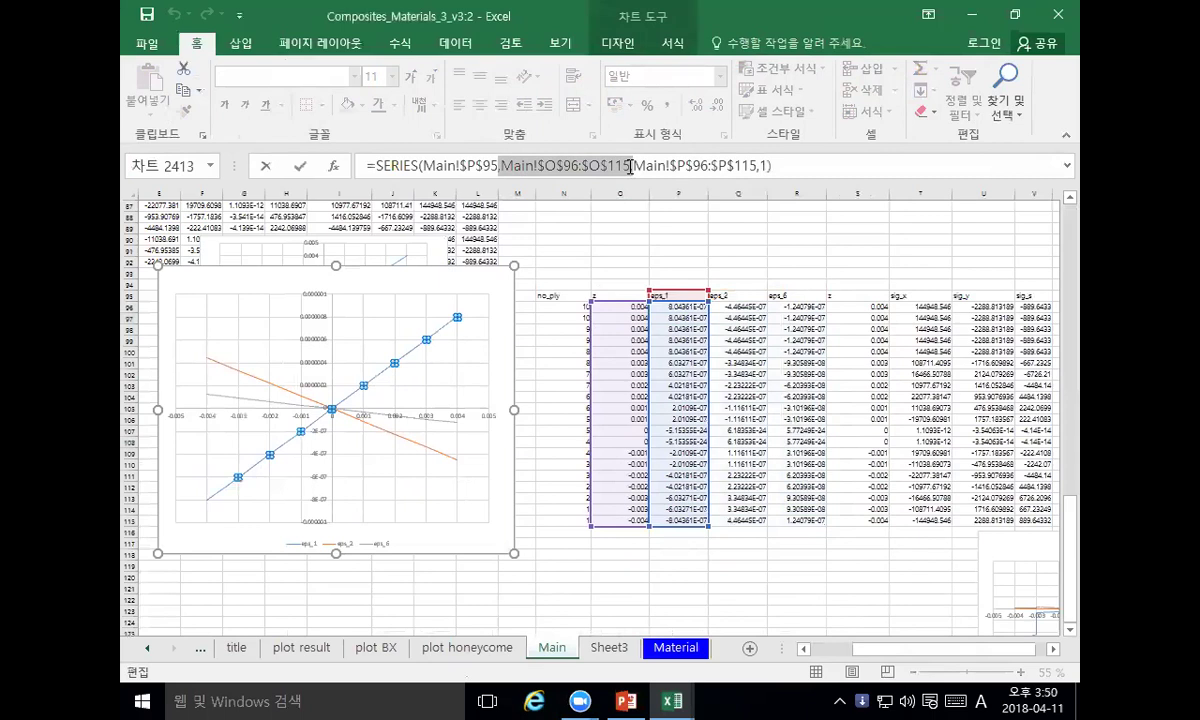
click(630, 166)
drag(598, 165, 493, 168)
drag(628, 165, 510, 163)
key(ctrl+x)
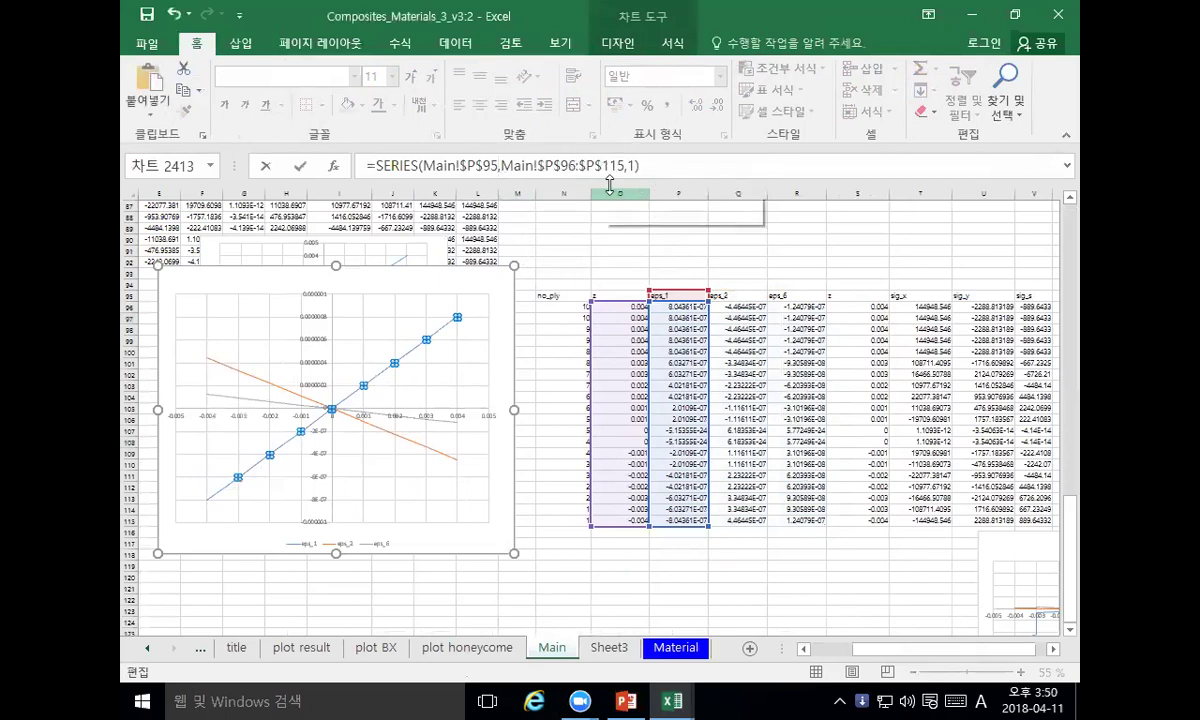
key(ctrl+v)
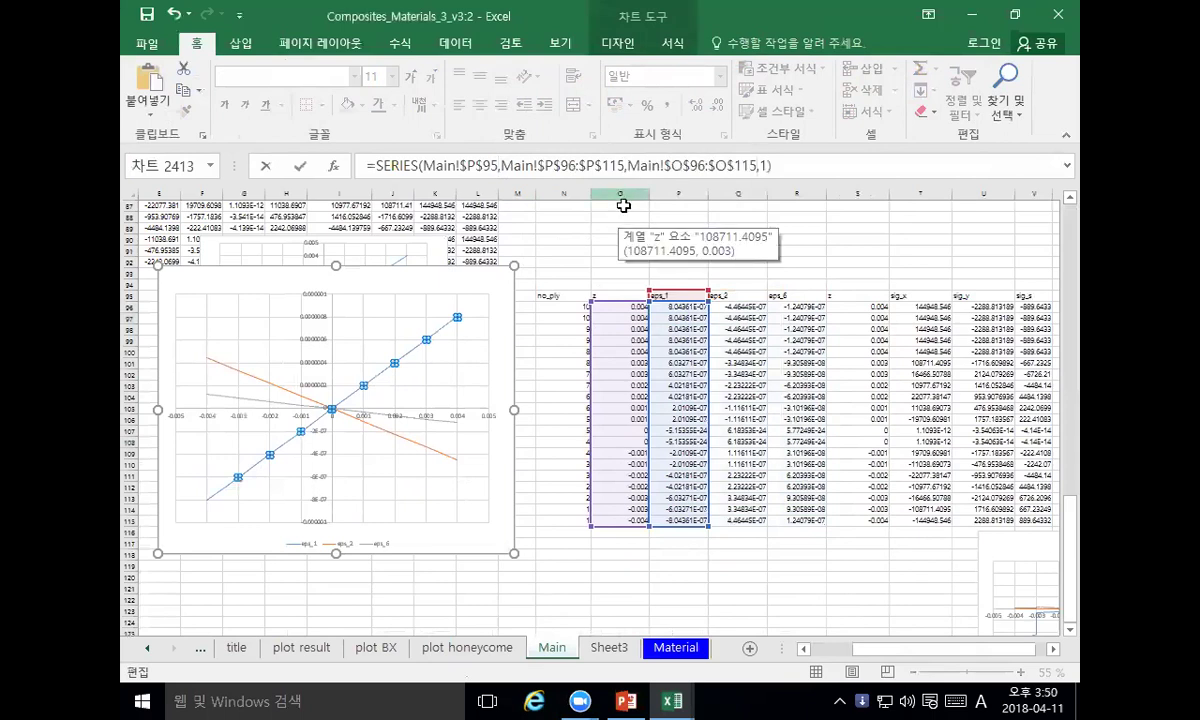
key(Return)
Step: Shift the strain chart aside and delete it
drag(461, 289, 501, 267)
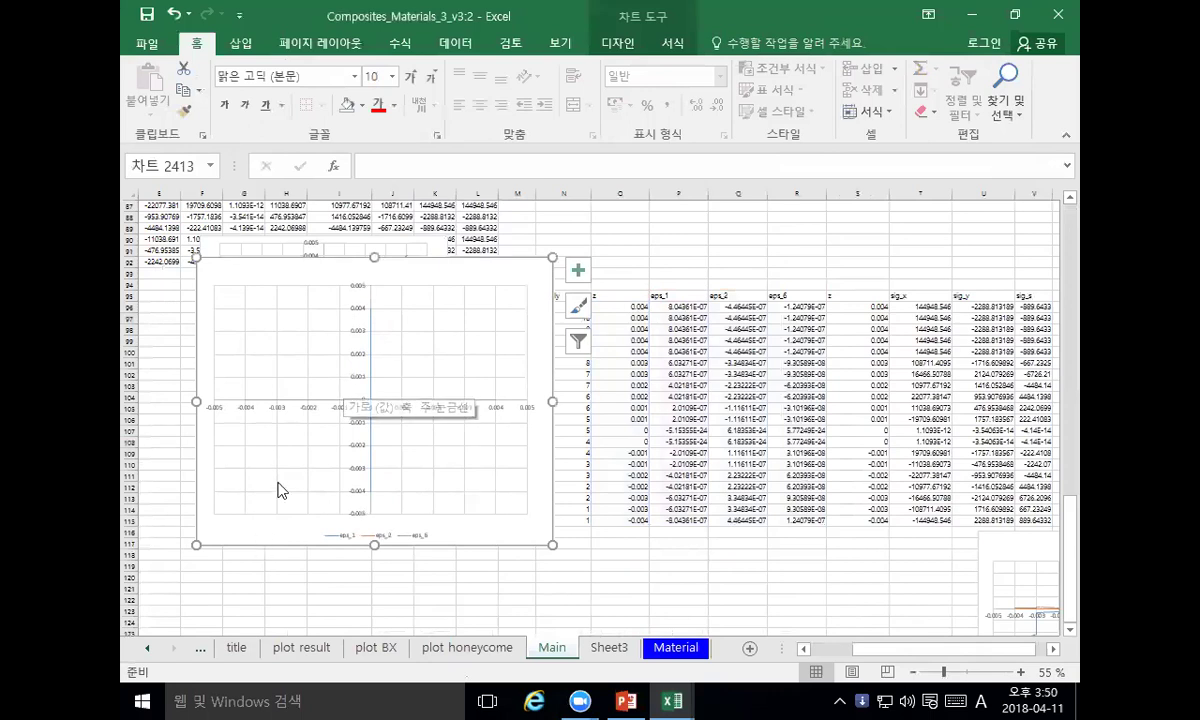
mouse_move(331, 274)
mouse_down()
mouse_move(316, 249)
mouse_move(326, 266)
mouse_move(329, 212)
mouse_up()
drag(407, 228, 410, 236)
key(Delete)
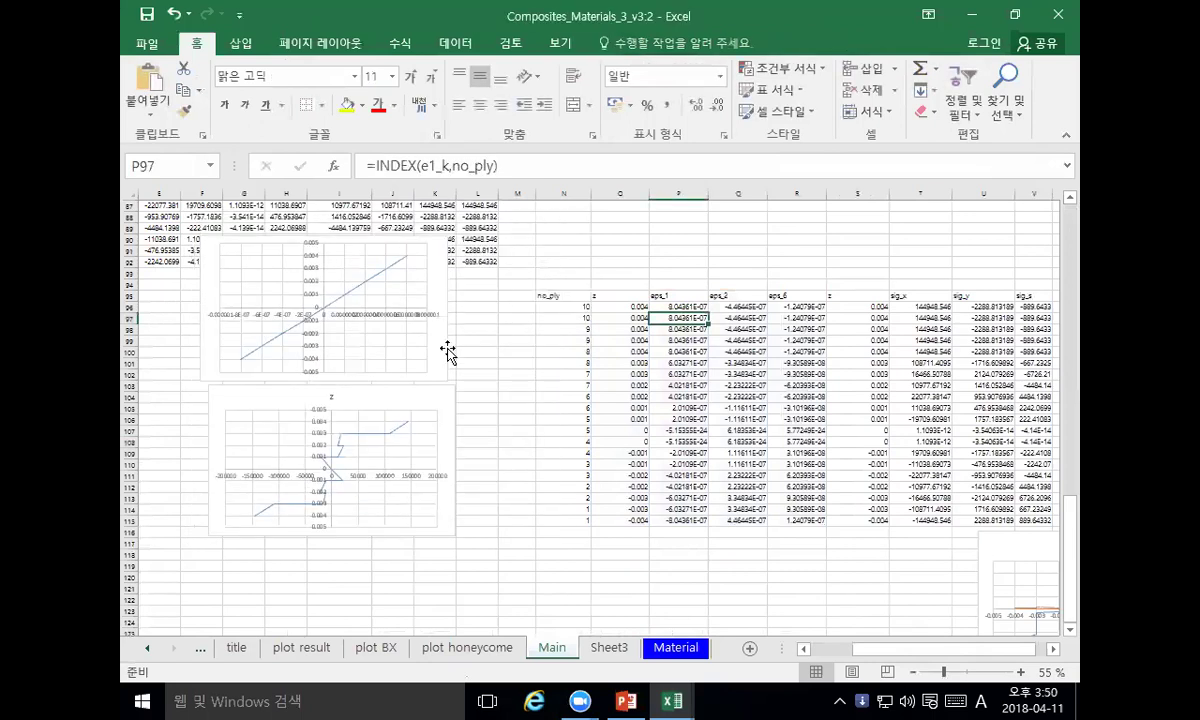
Step: Try plotting O95:P115, z and eps_1, as a straight-line scatter chart, and delete the chart
drag(634, 299, 680, 520)
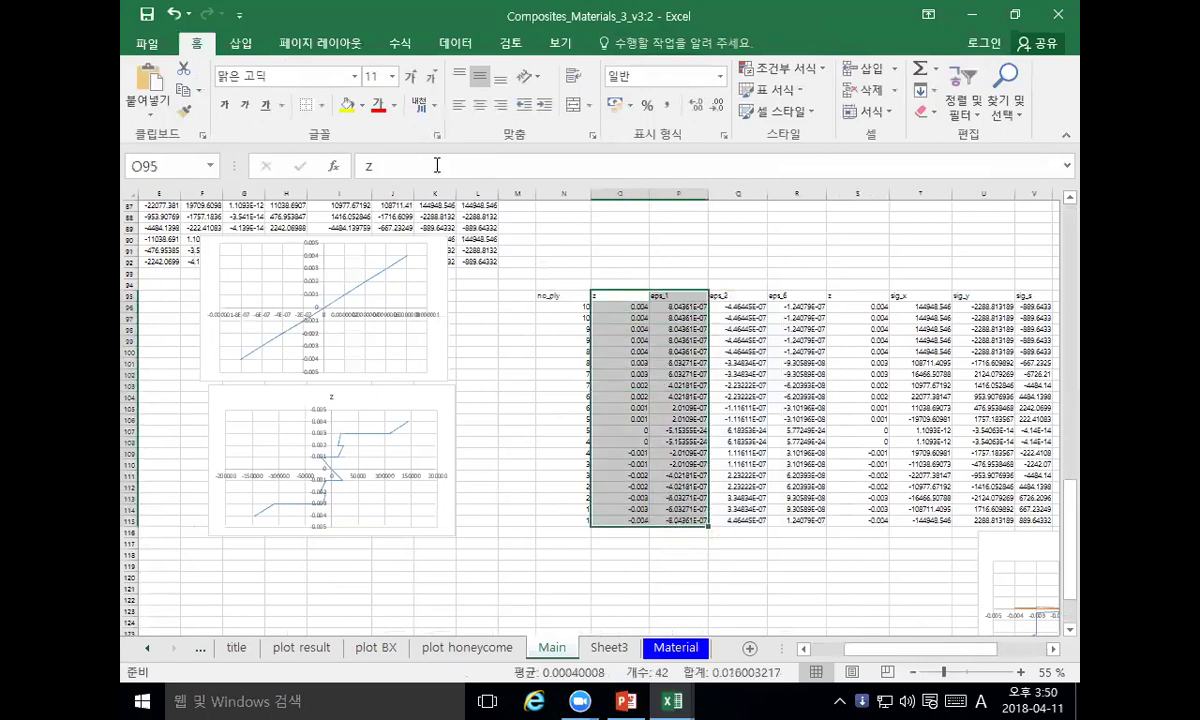
click(240, 43)
click(530, 117)
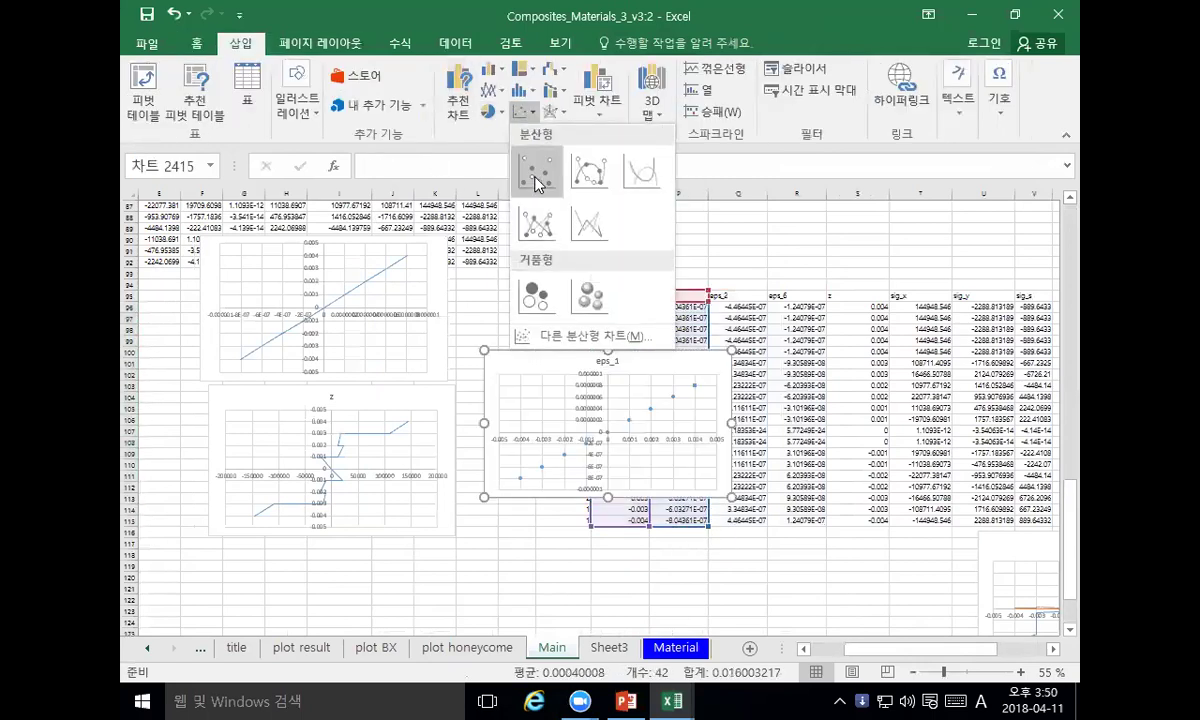
click(580, 216)
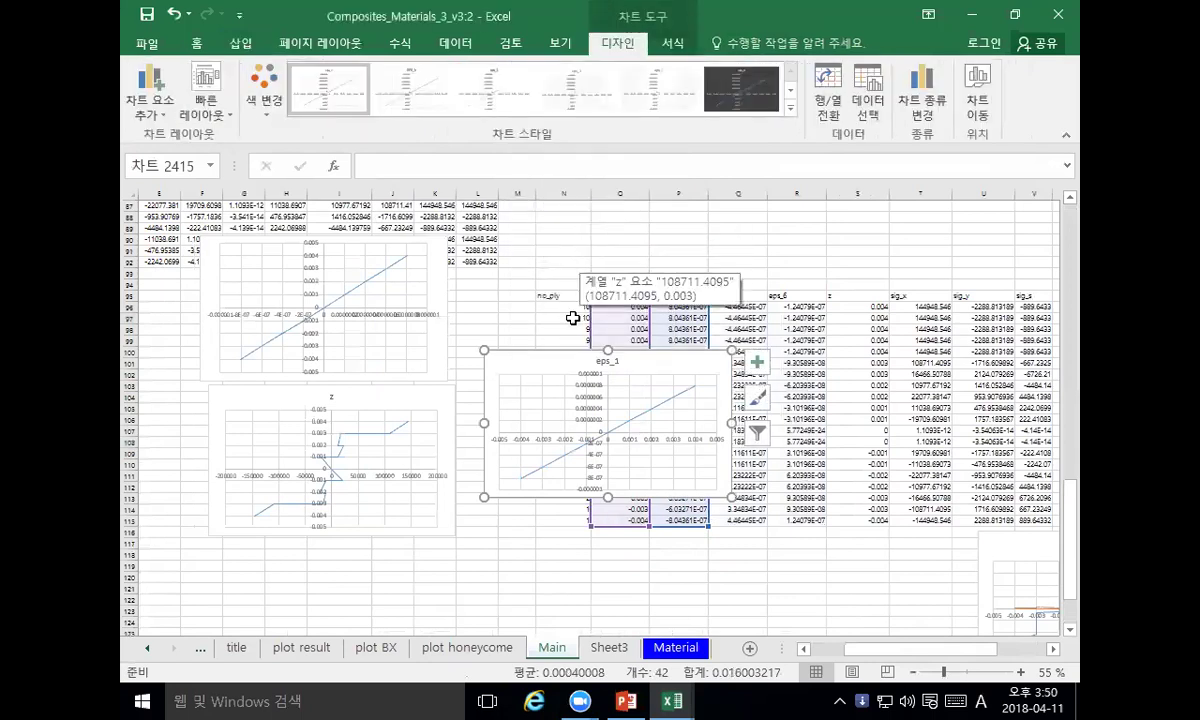
key(Delete)
click(588, 262)
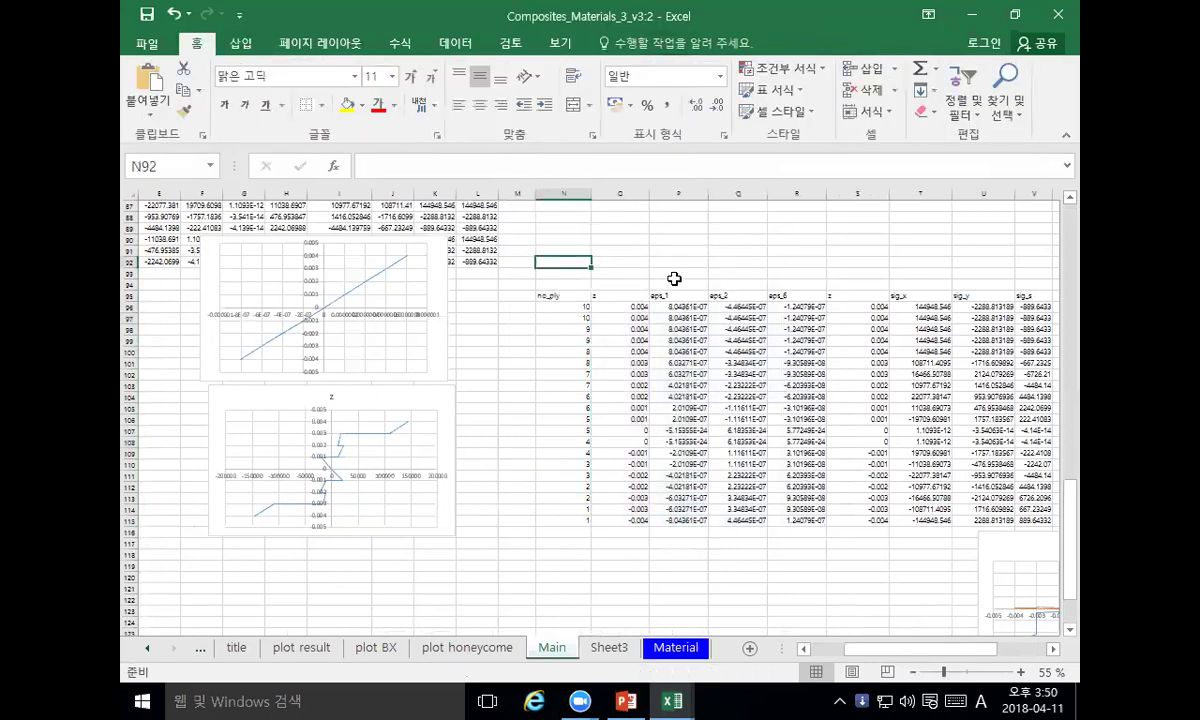
Step: Move the z column O95:O115 so that it sits between the eps_1 and eps_2 columns
drag(675, 298, 942, 514)
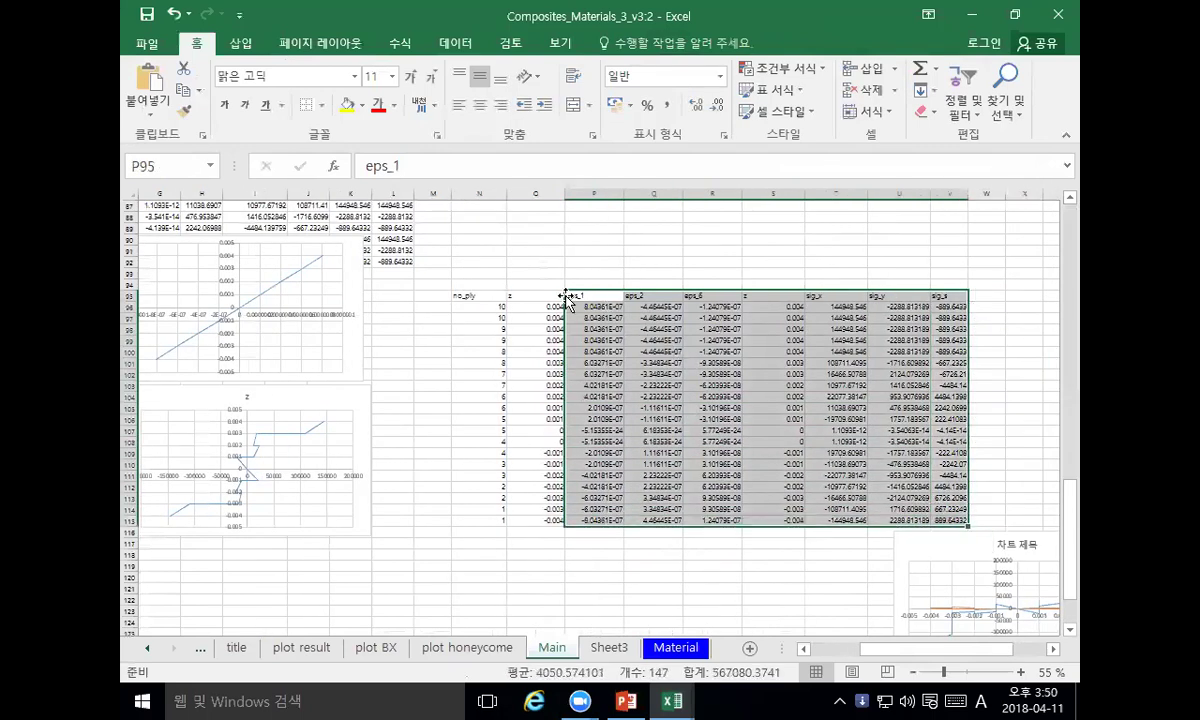
drag(536, 298, 539, 519)
key(ctrl+c)
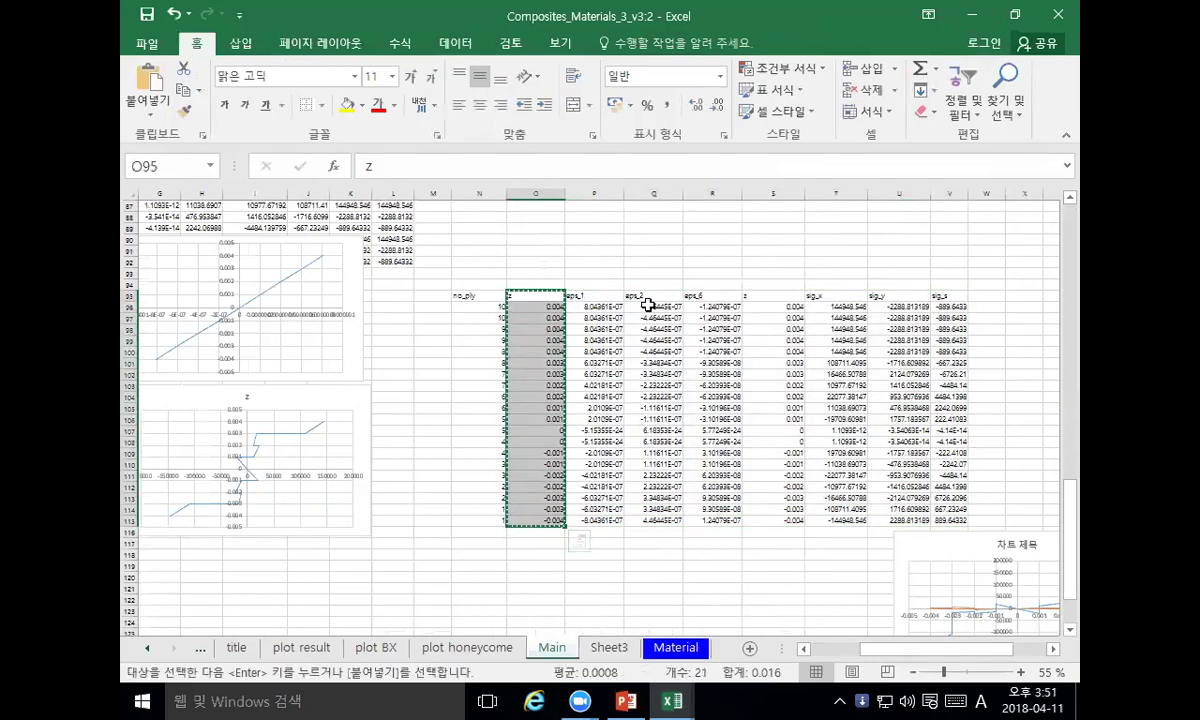
right_click(640, 297)
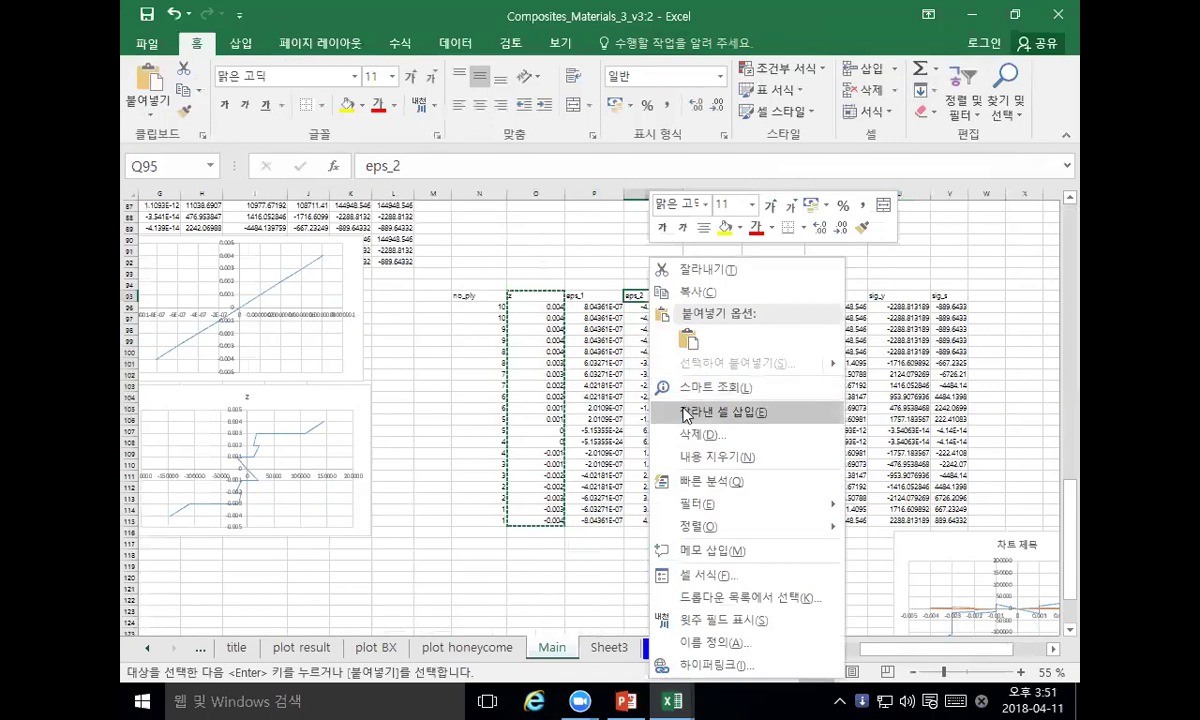
click(700, 411)
Step: Plot O95:P115, eps_1 and z, as a straight-line scatter chart and place it beside the existing strain chart
drag(538, 299, 578, 522)
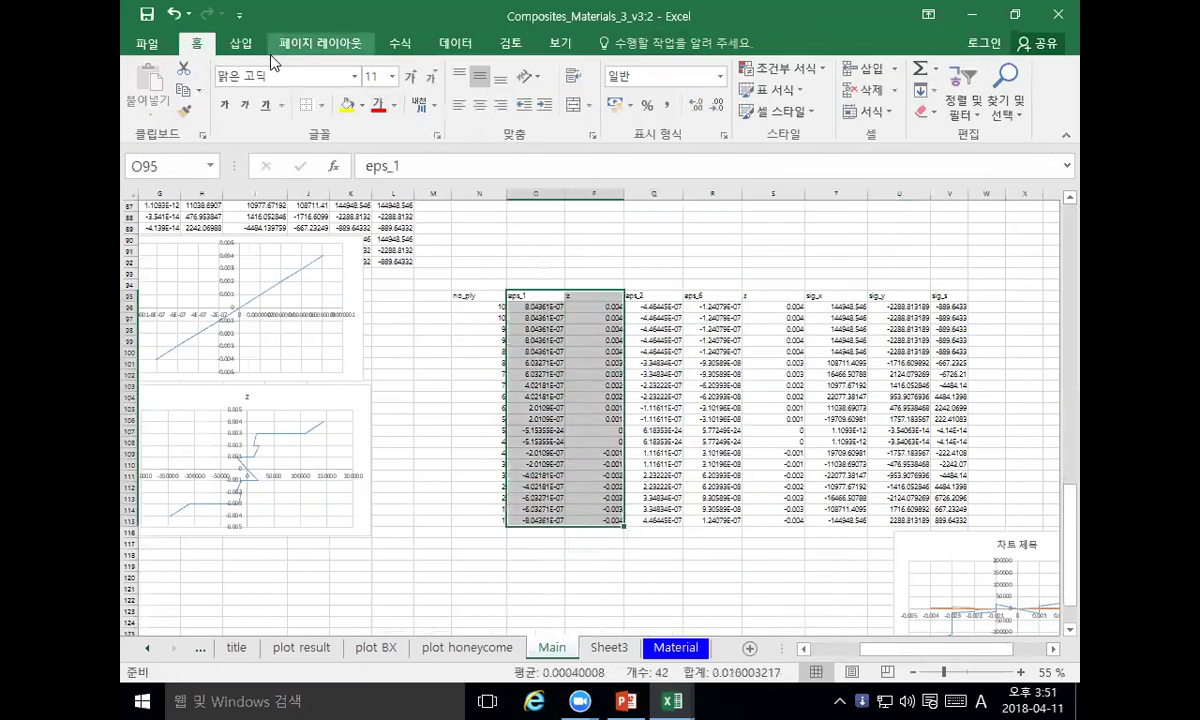
click(240, 44)
click(524, 111)
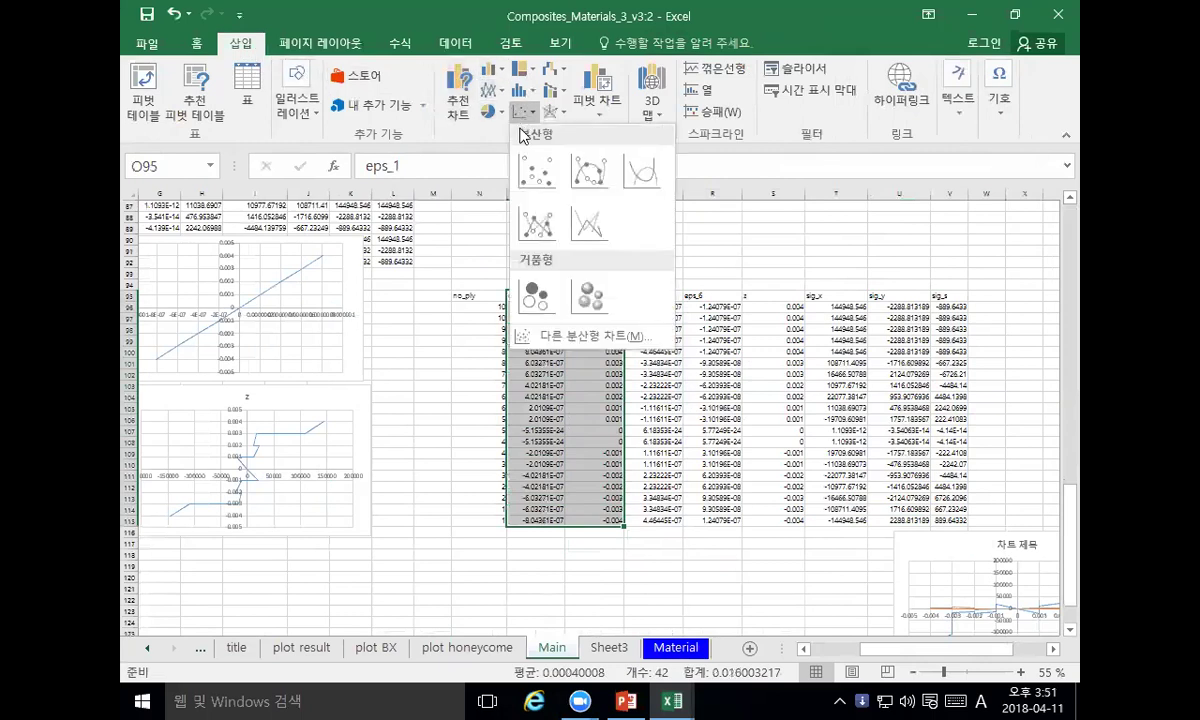
click(588, 222)
drag(517, 356, 280, 249)
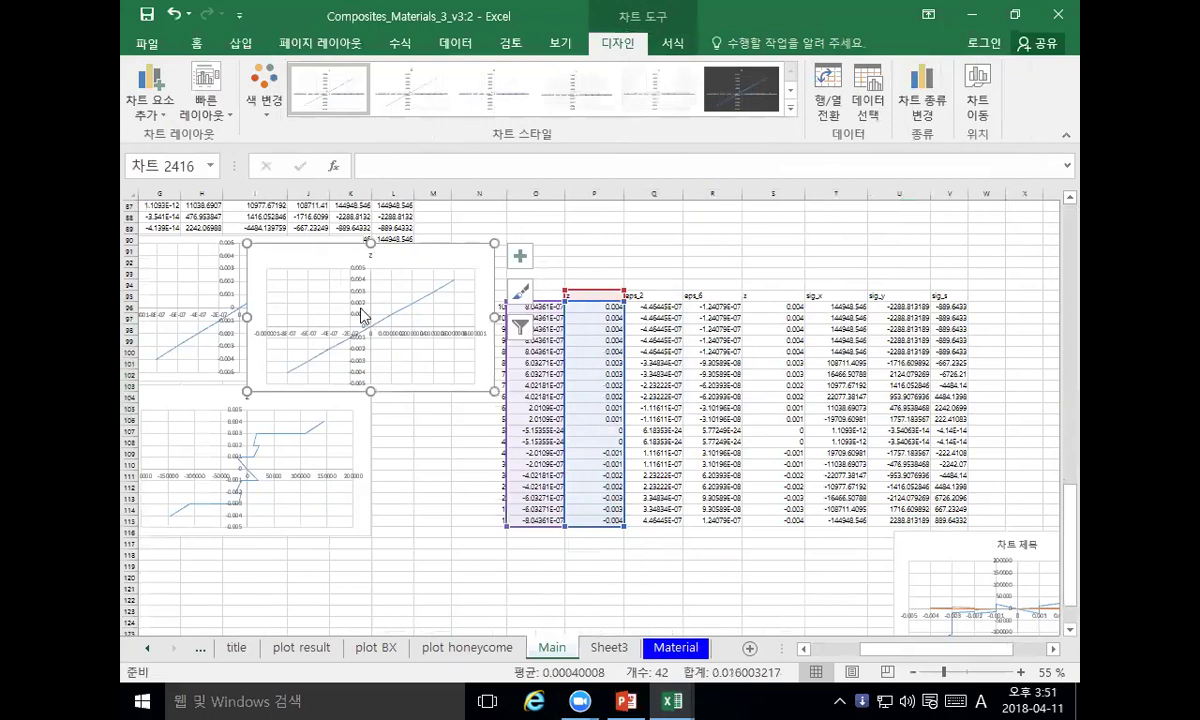
Step: Copy the z column P95:P115 and insert it at R95 before eps_6, shifting the cells right
click(635, 256)
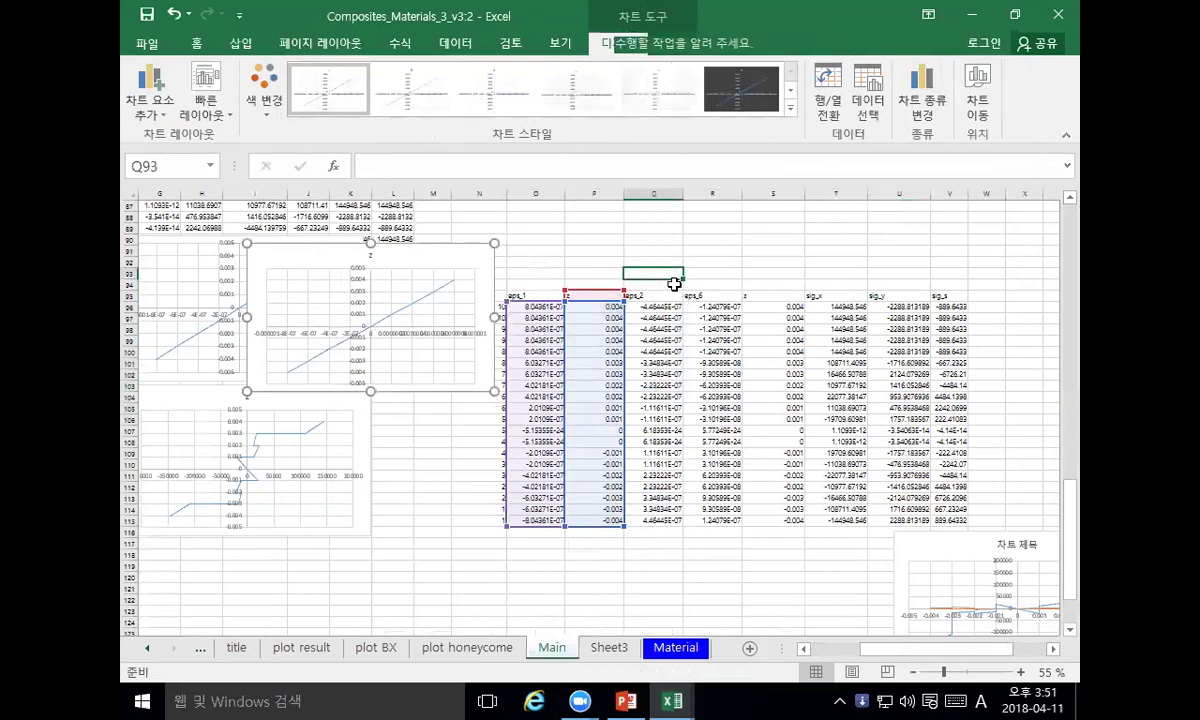
drag(650, 297, 770, 384)
drag(930, 441, 932, 519)
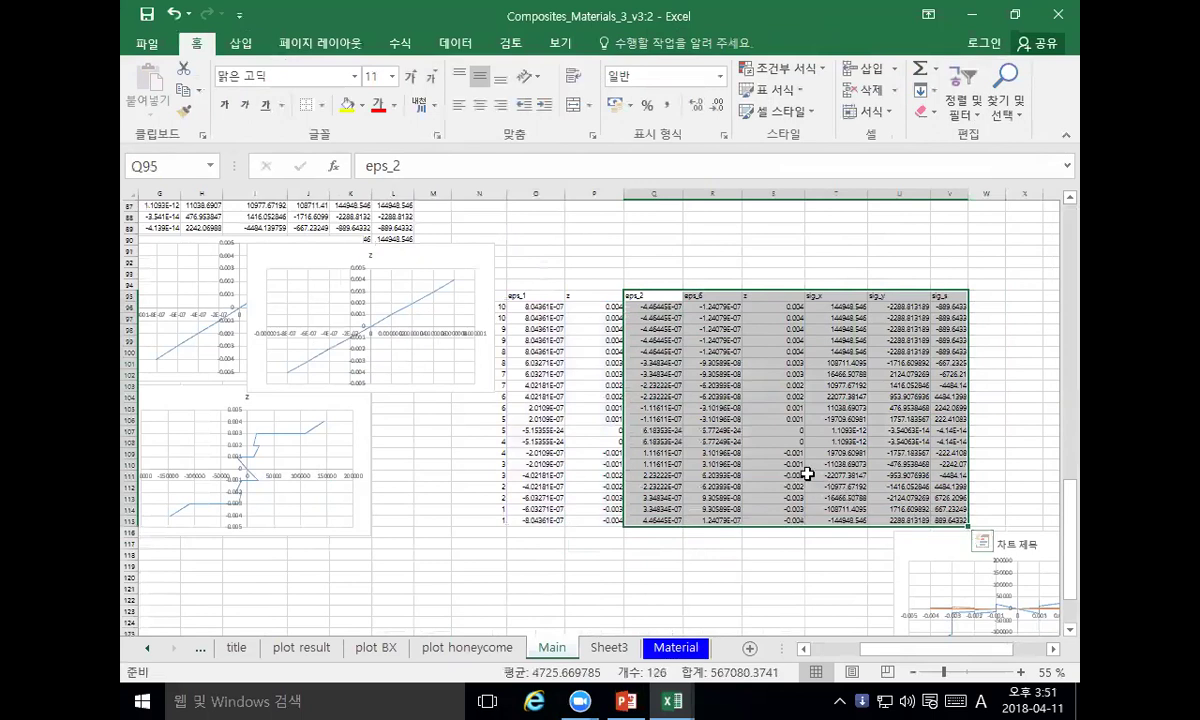
drag(592, 300, 605, 514)
key(ctrl+c)
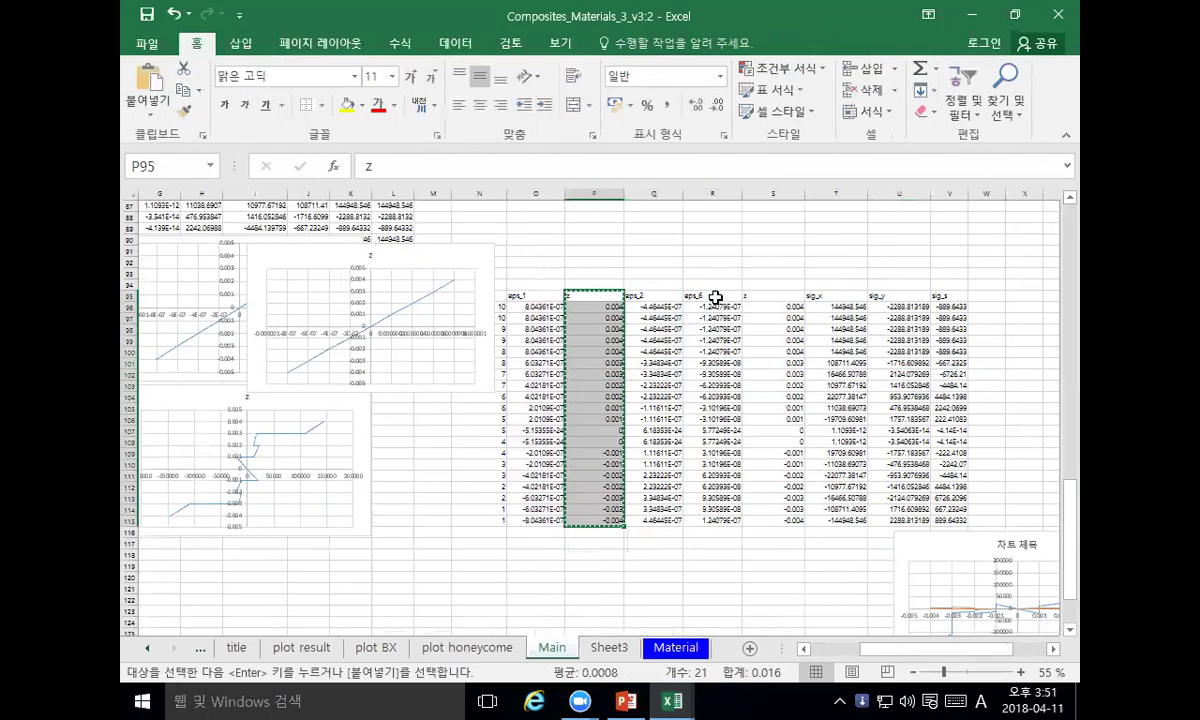
right_click(718, 298)
click(763, 414)
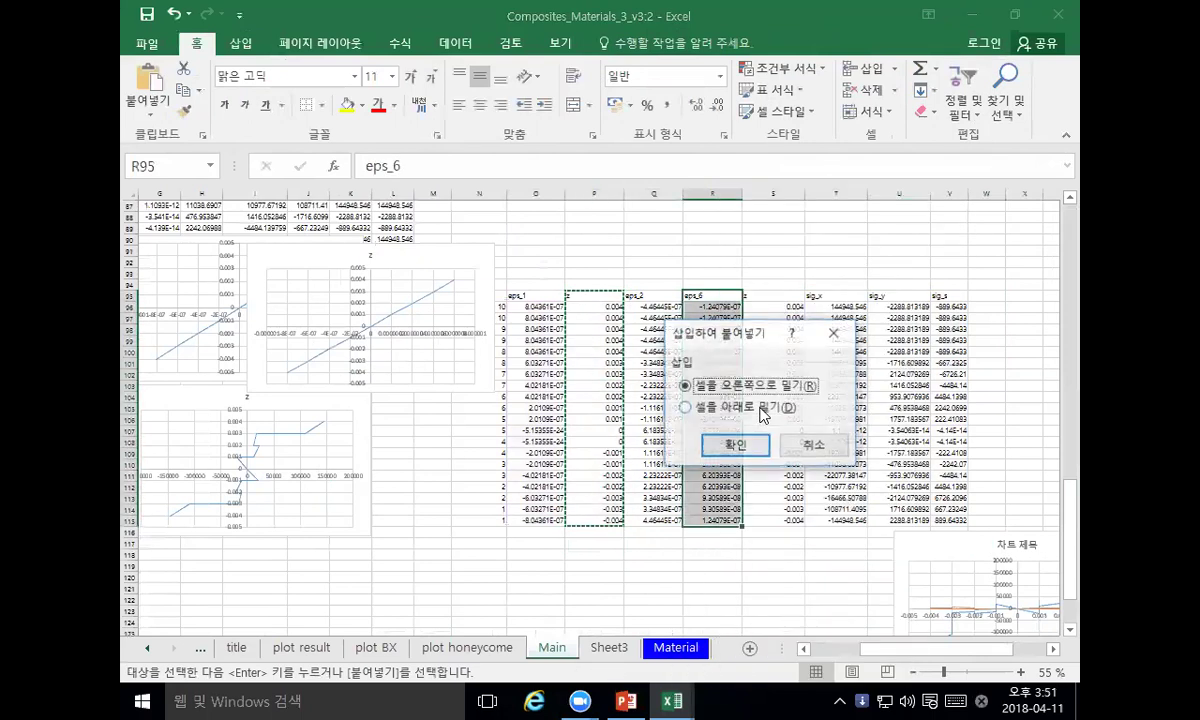
click(735, 448)
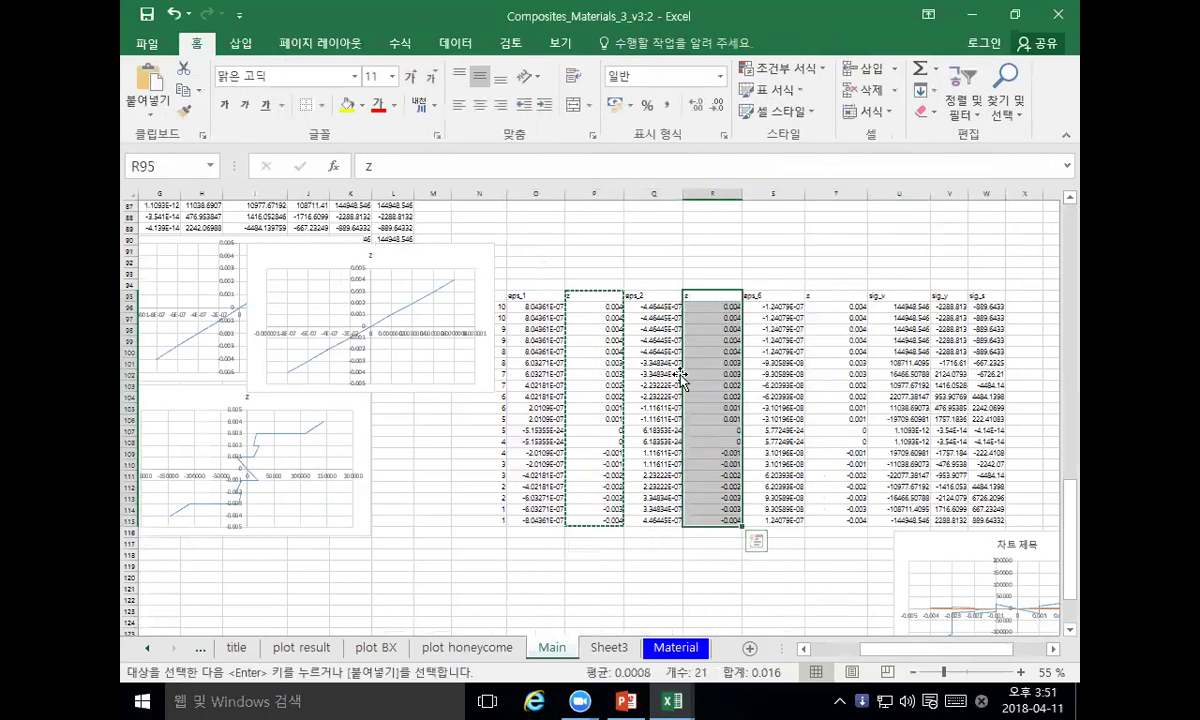
Step: Copy the z column R95:R115 and insert it at V95 before sig_y, shifting the cells right
right_click(945, 296)
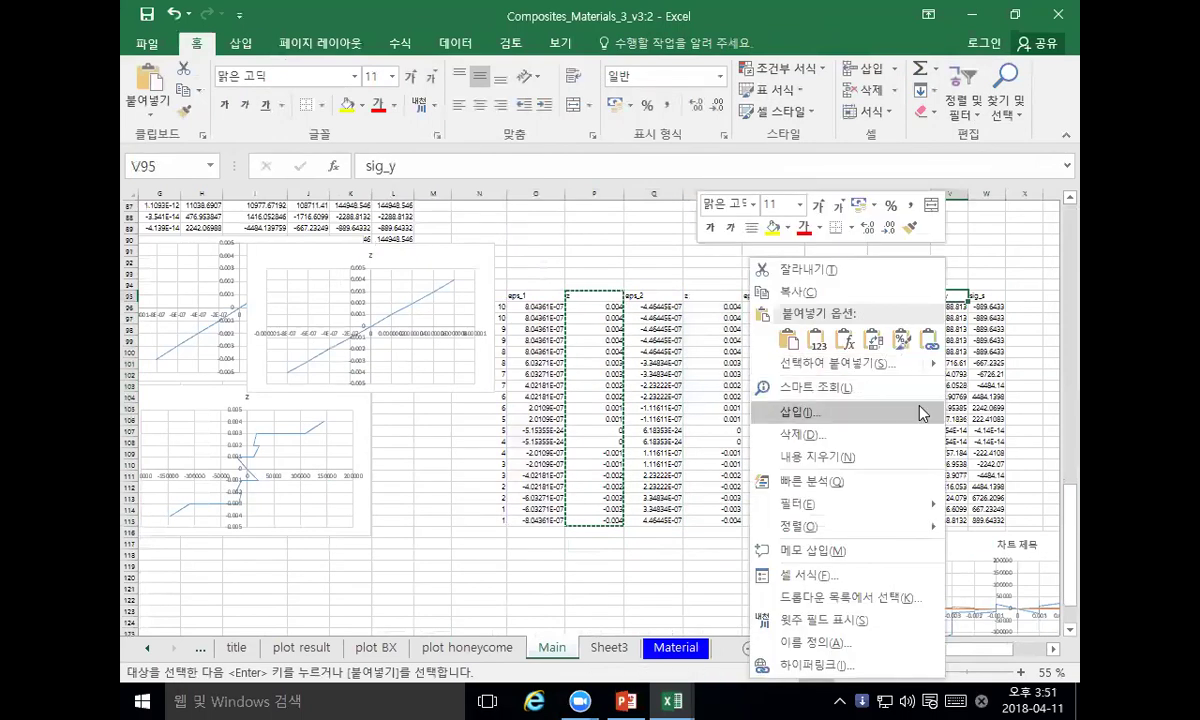
key(Escape)
drag(530, 297, 612, 410)
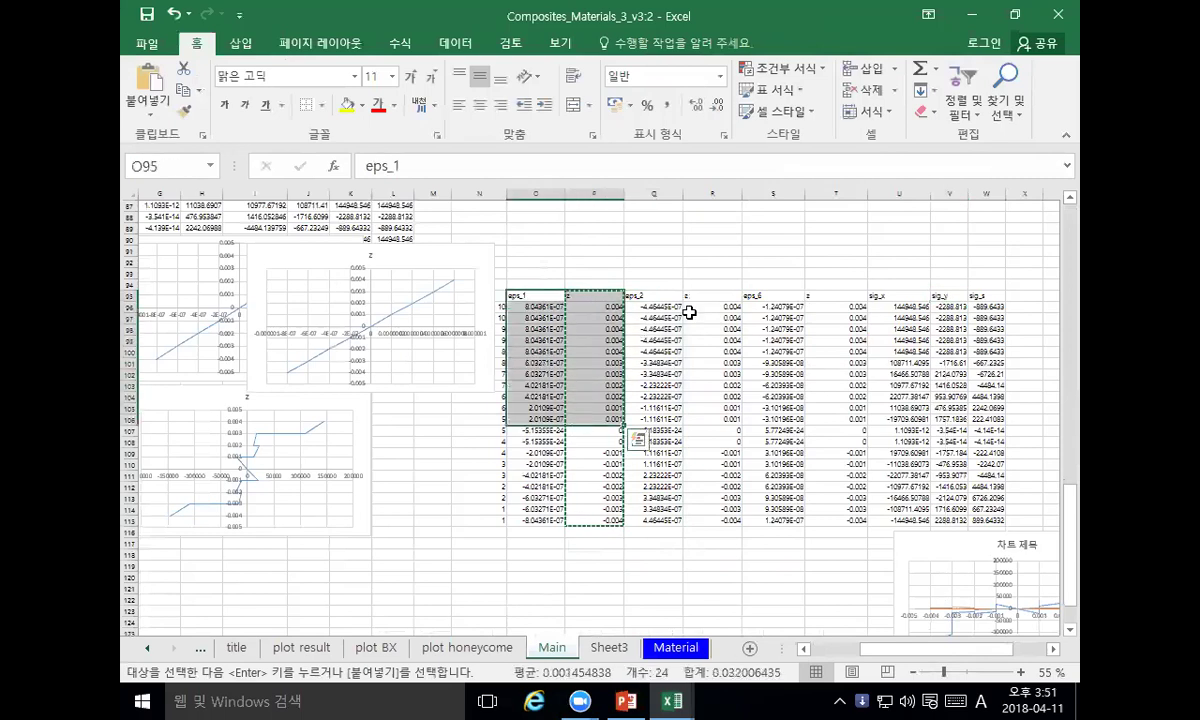
drag(704, 297, 731, 521)
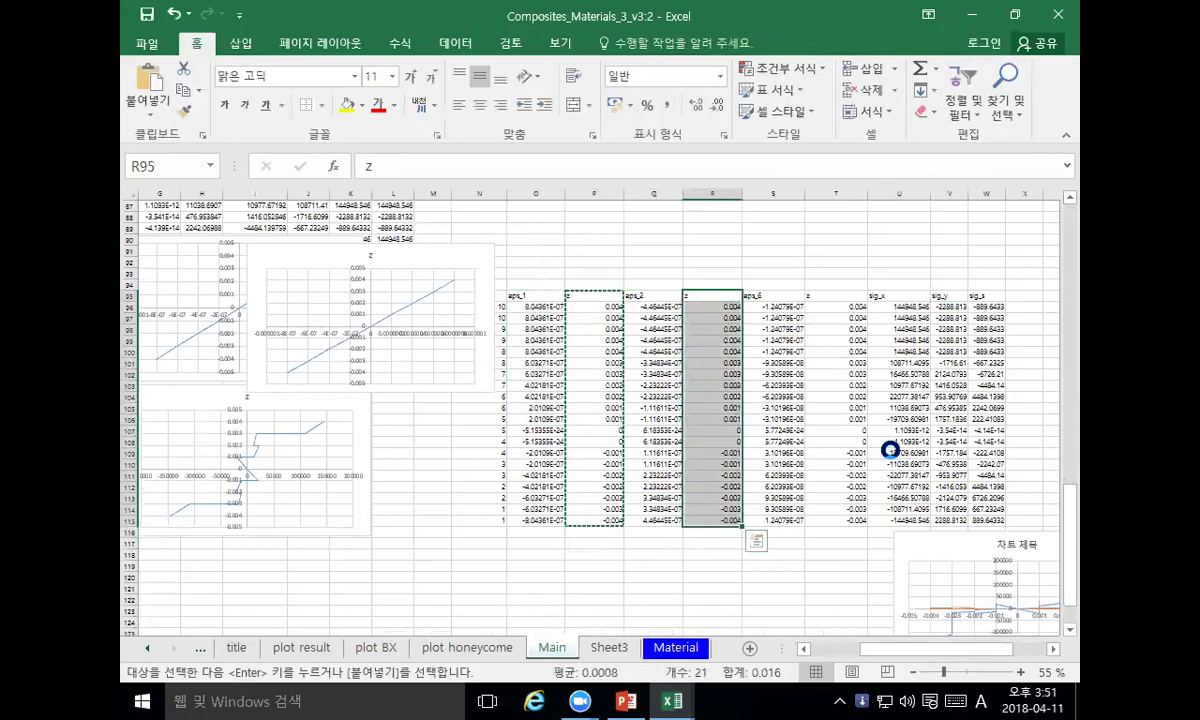
key(ctrl+q)
click(947, 299)
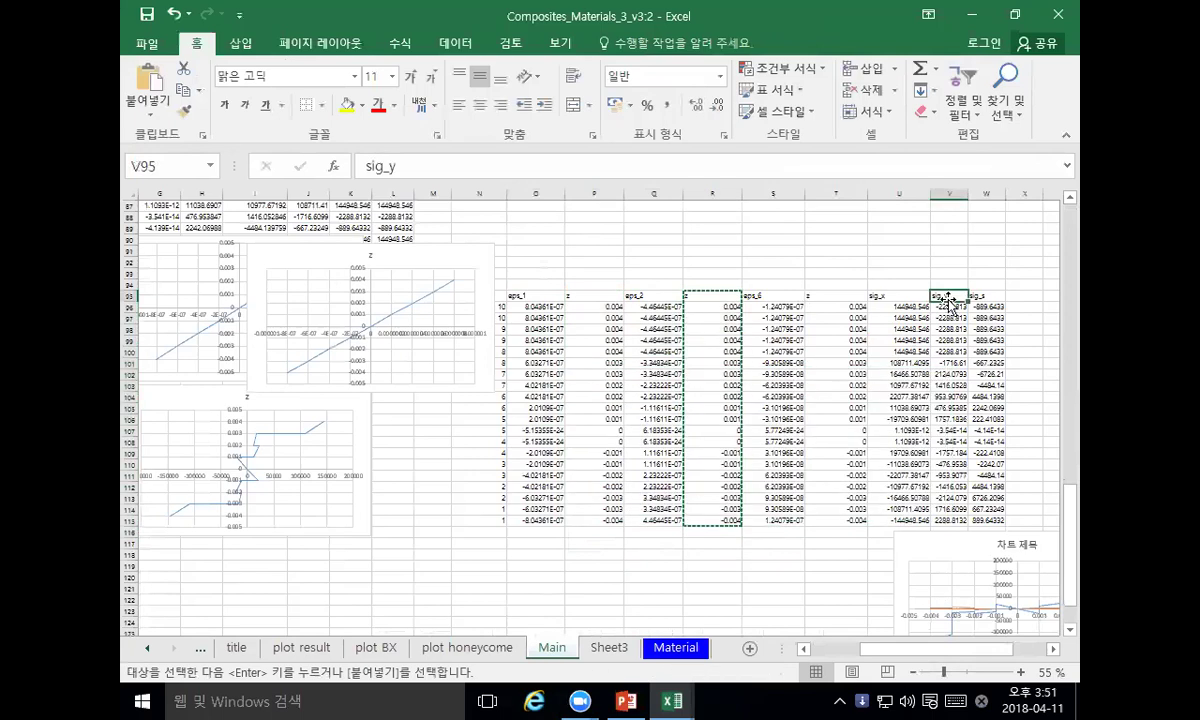
right_click(948, 300)
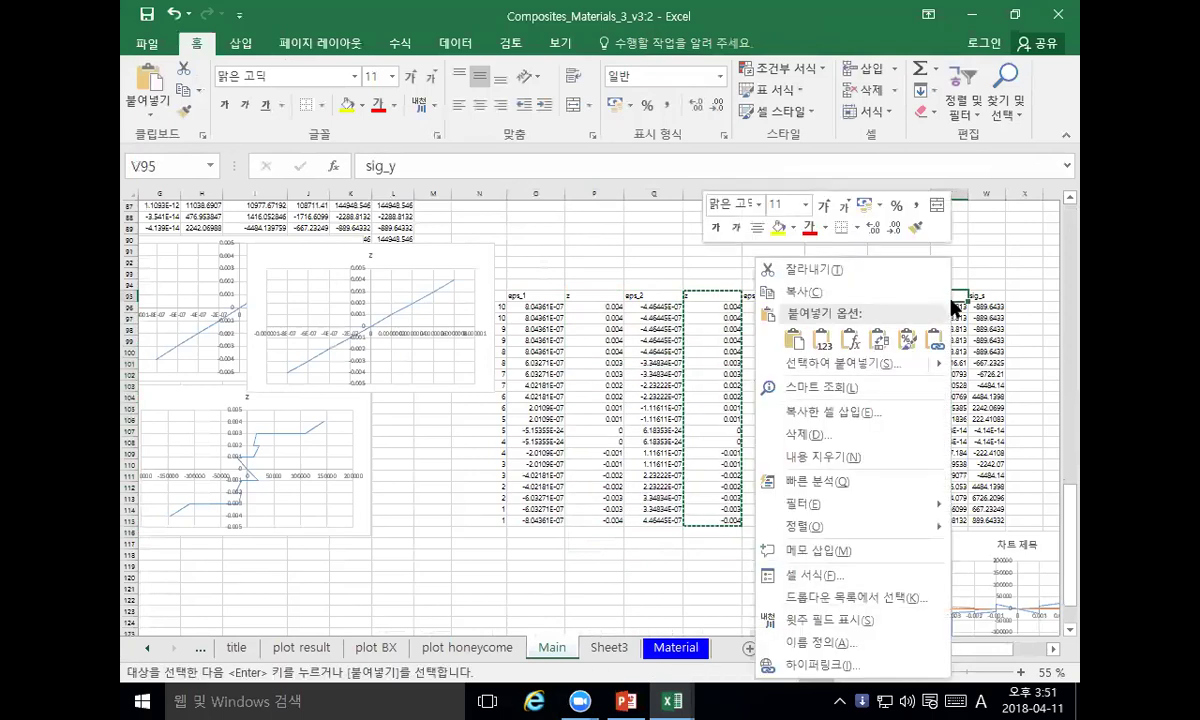
click(908, 412)
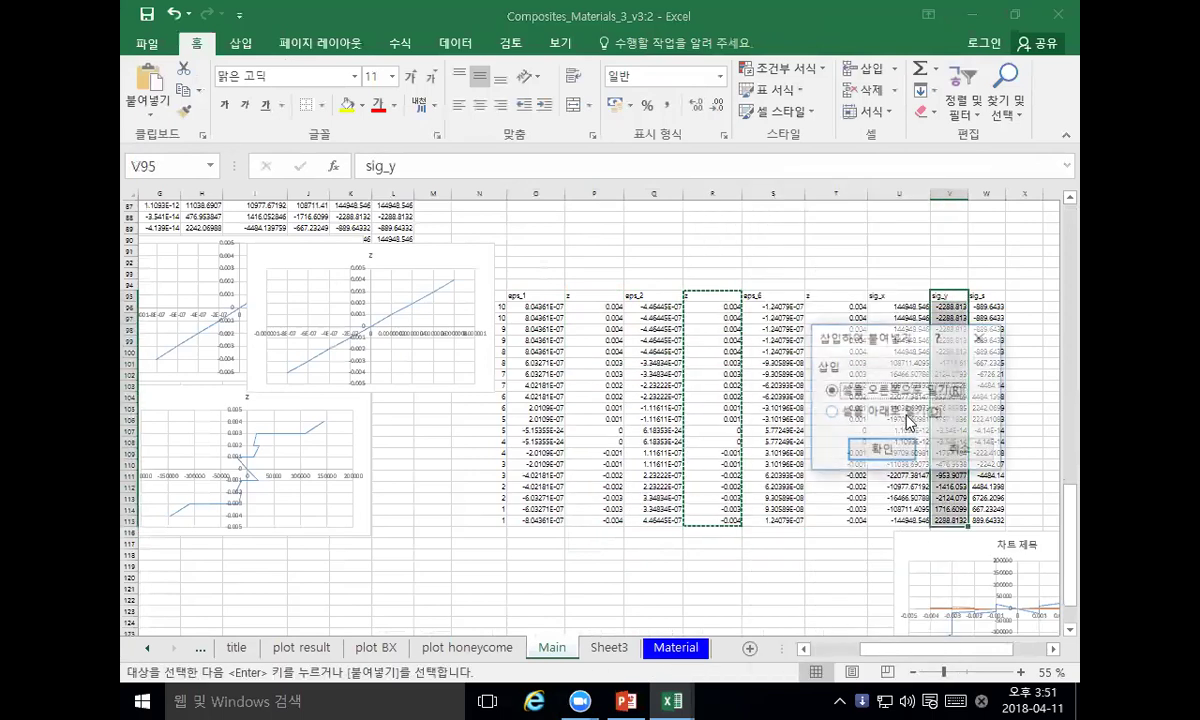
click(884, 451)
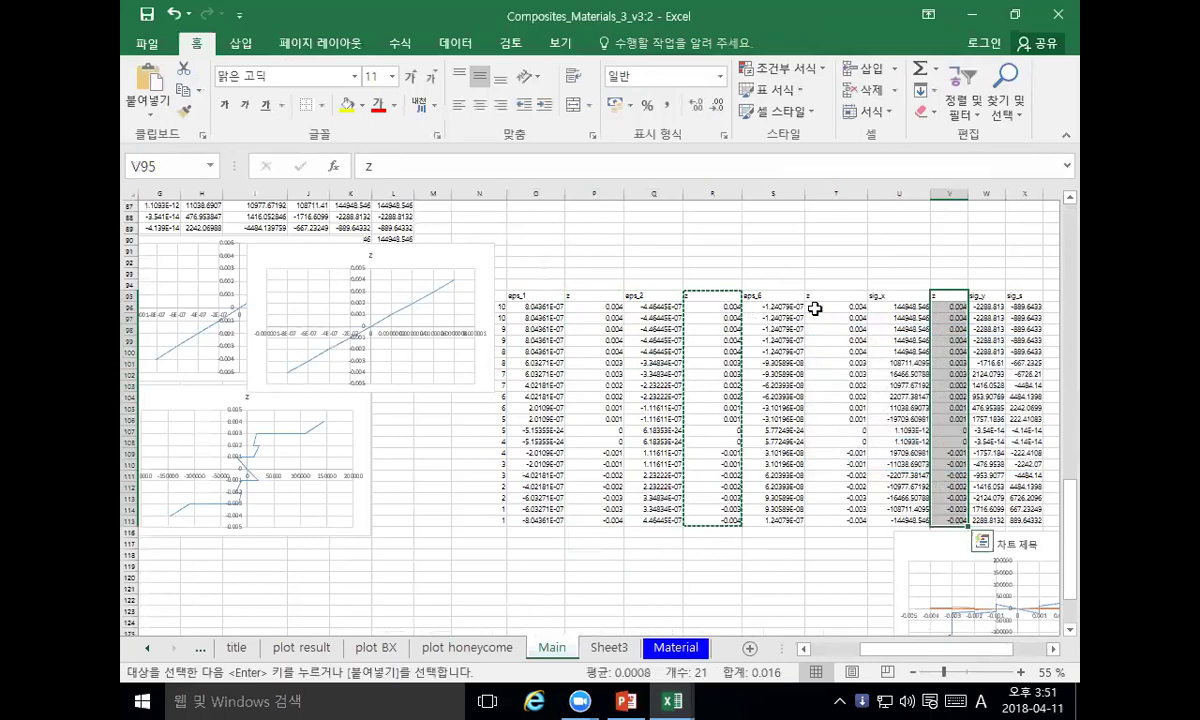
Step: Try inserting a blank cell at X95 with the sig_s cells shifted down, and undo the insertion
right_click(1030, 298)
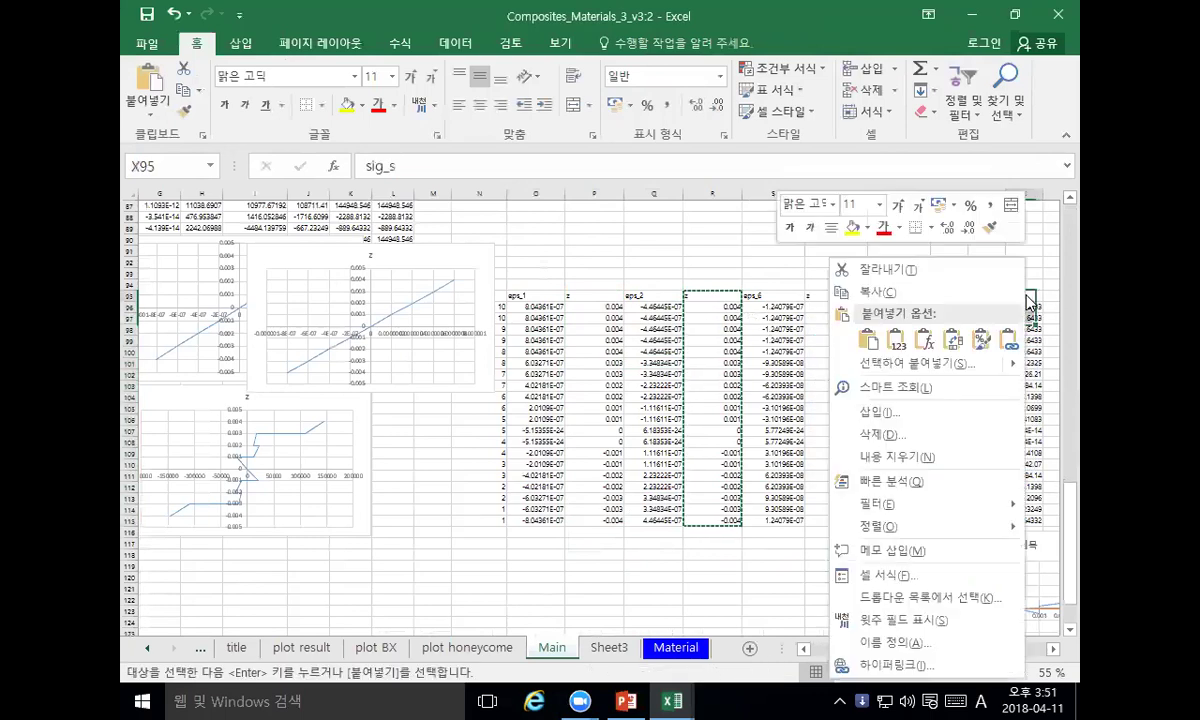
click(950, 411)
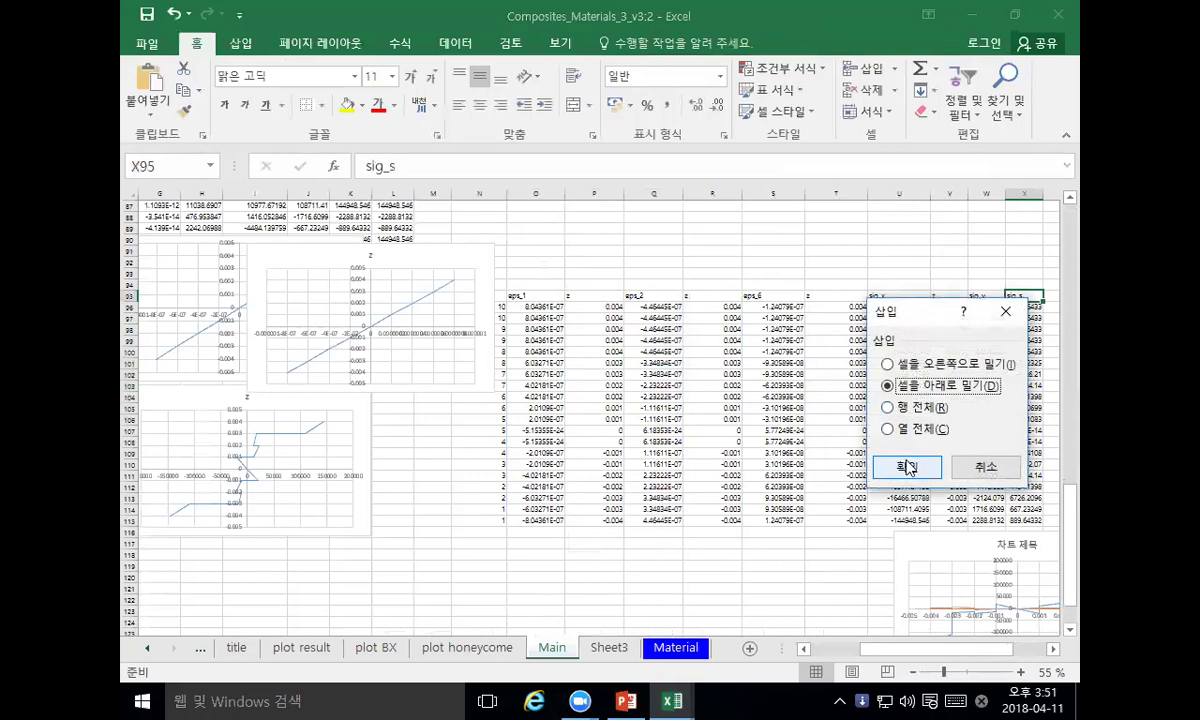
click(906, 465)
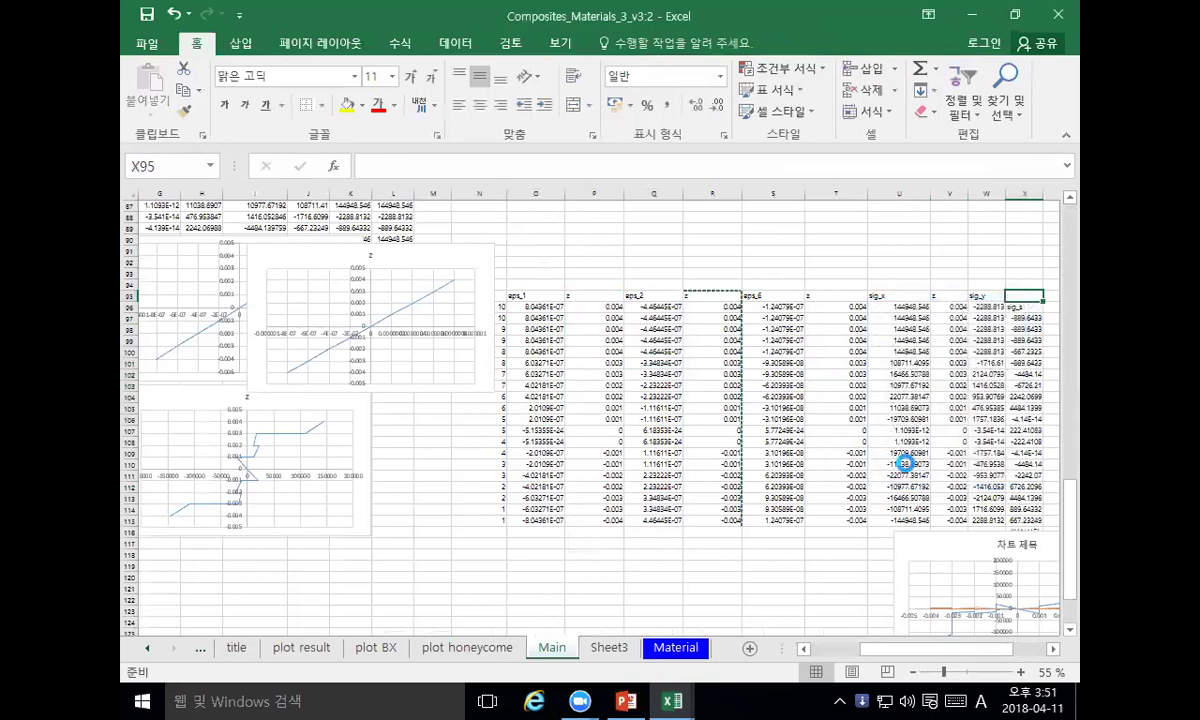
key(ctrl+z)
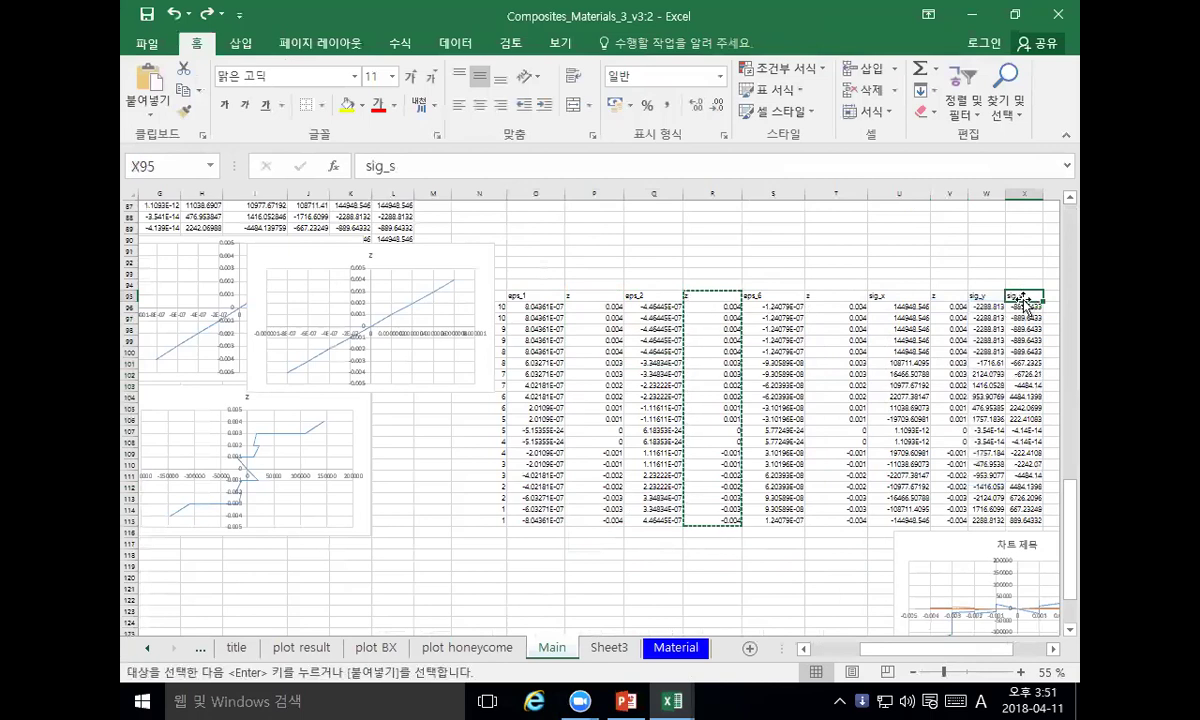
Step: Insert a copy of the z column R95:R115 at X95 before sig_s, shifting the cells right
click(985, 362)
scroll(973, 377, down, 1)
scroll(973, 377, down, 1)
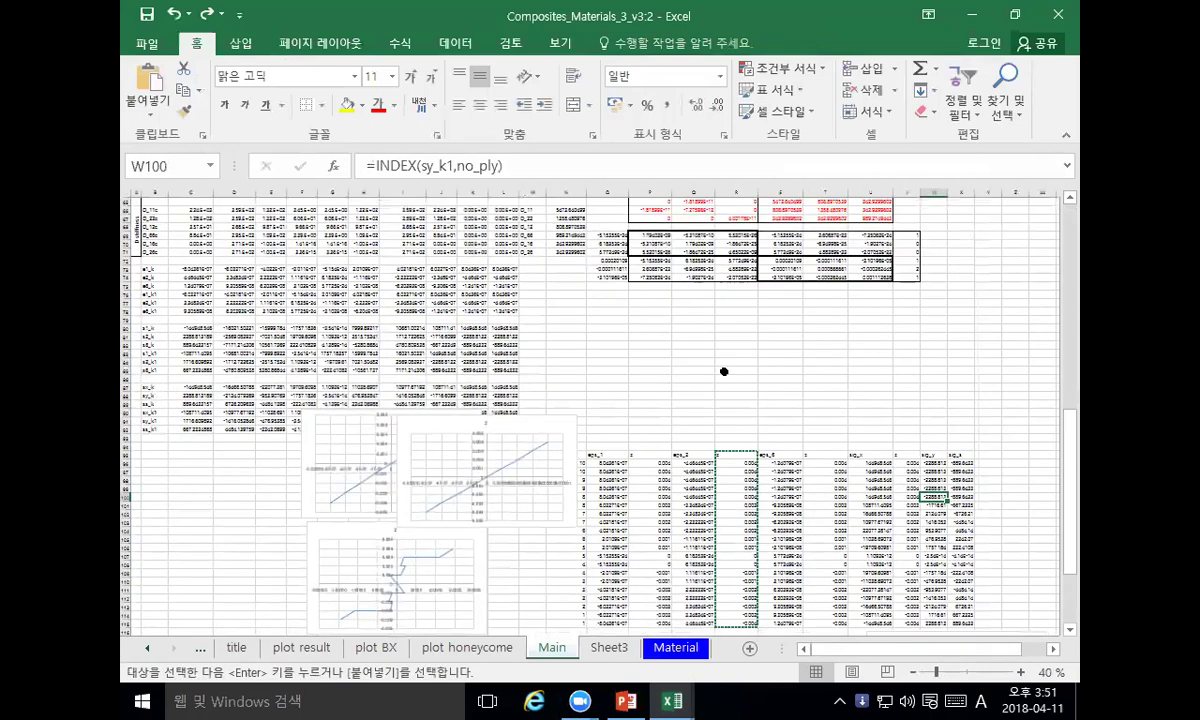
drag(748, 457, 744, 621)
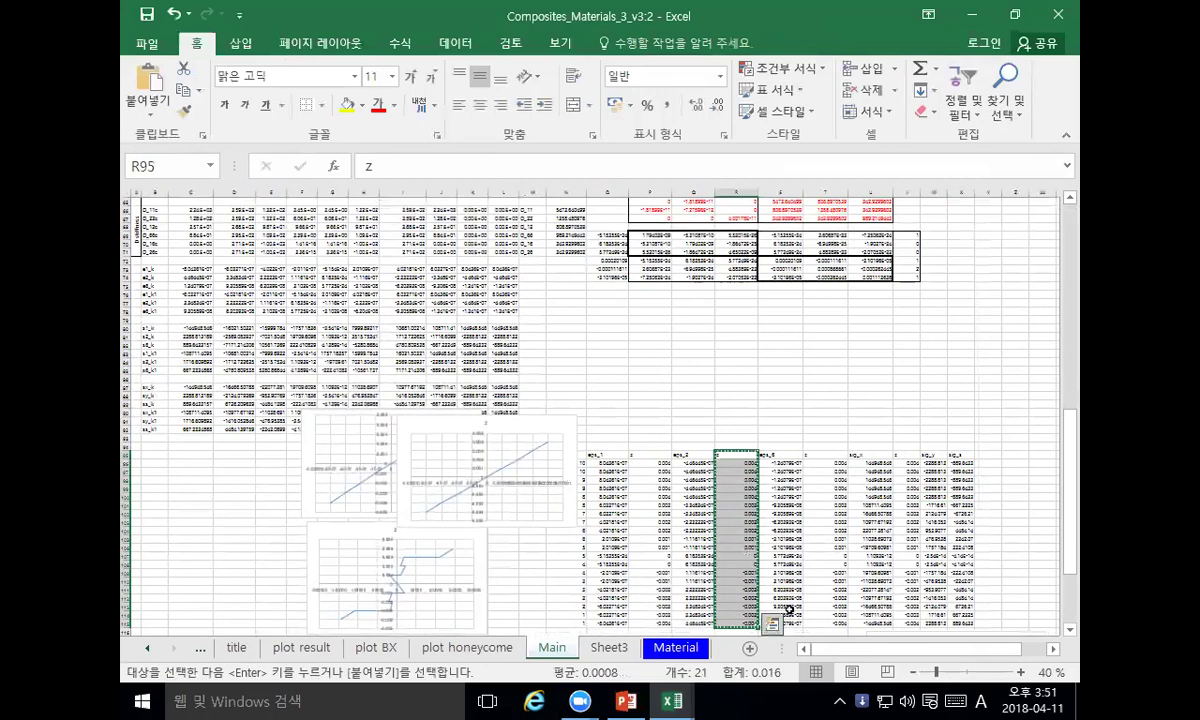
right_click(957, 454)
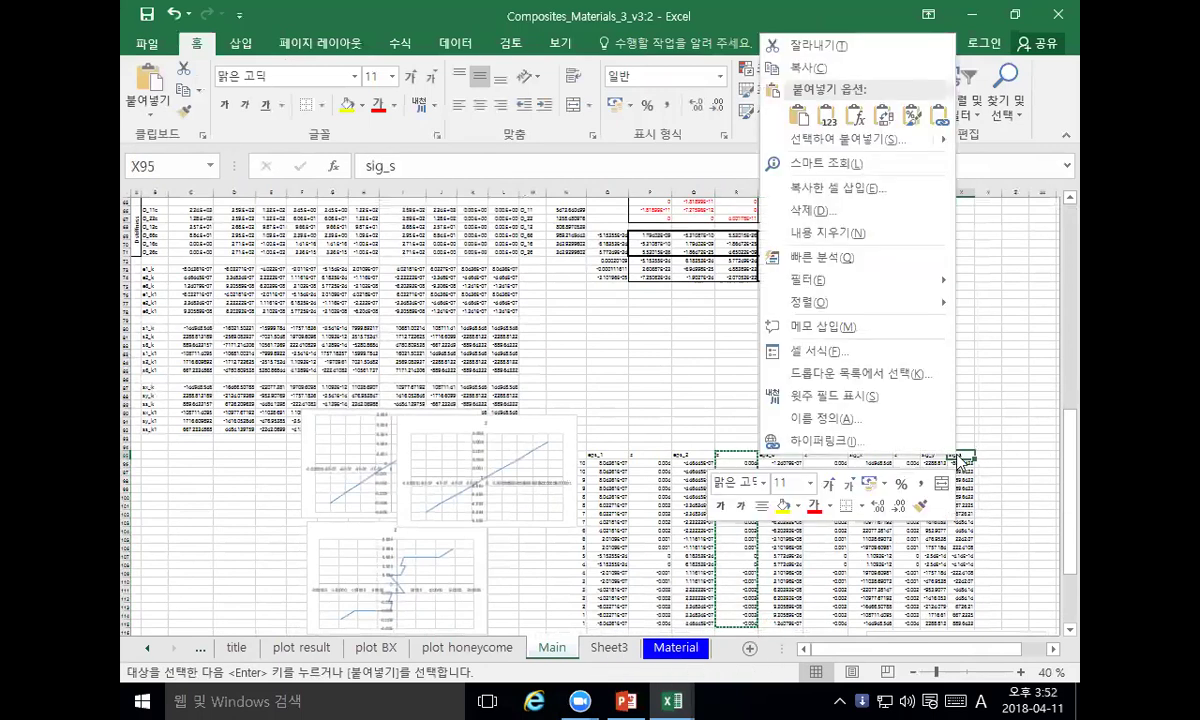
click(857, 189)
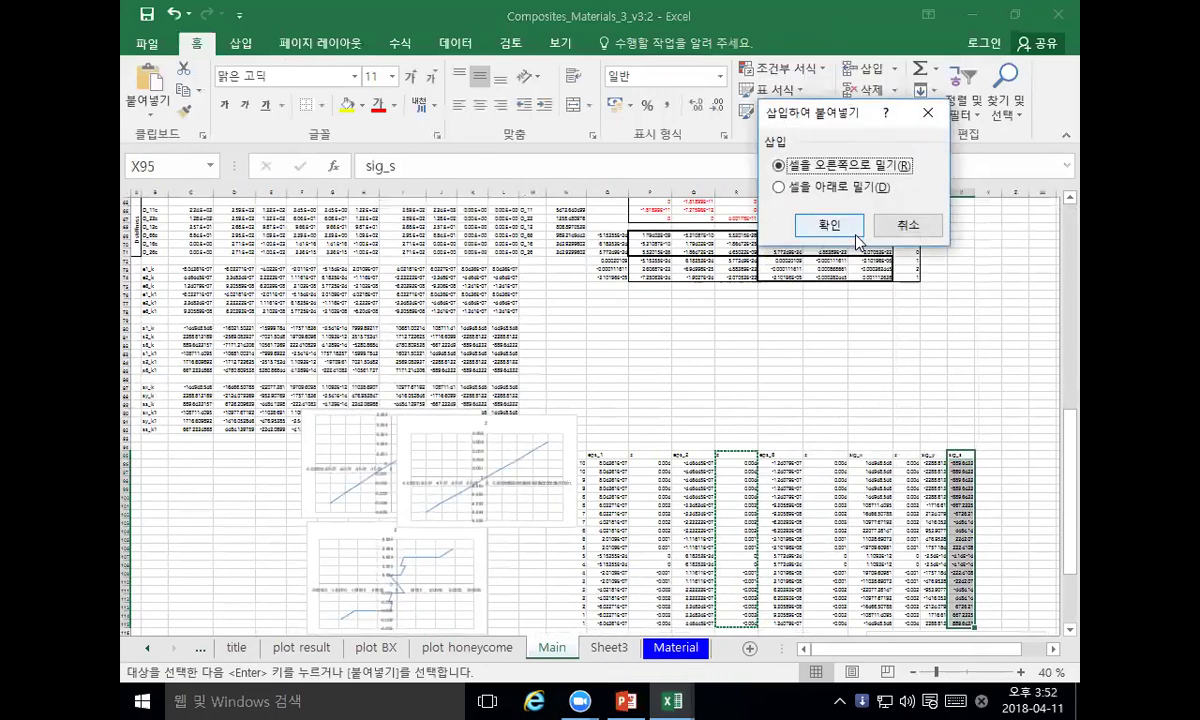
click(828, 224)
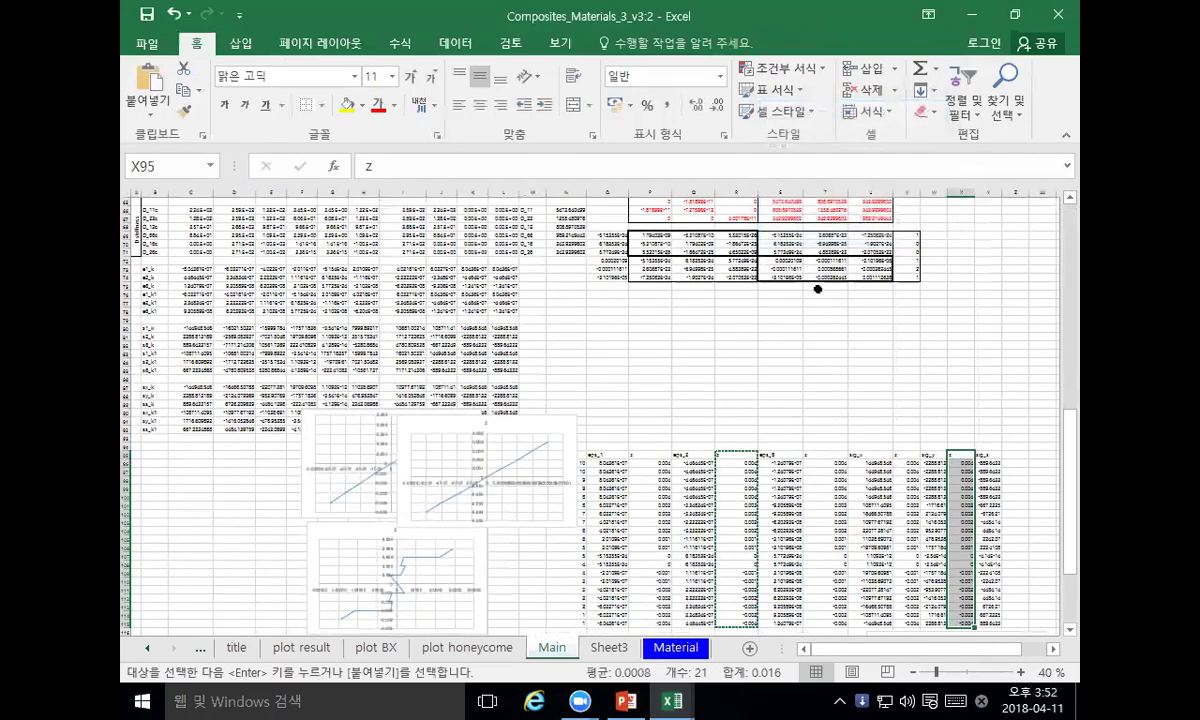
Step: Delete the two strain charts and the stepped stress chart located beside the ply table, before the no_ply column
scroll(767, 349, down, 3)
click(473, 374)
key(Delete)
click(424, 428)
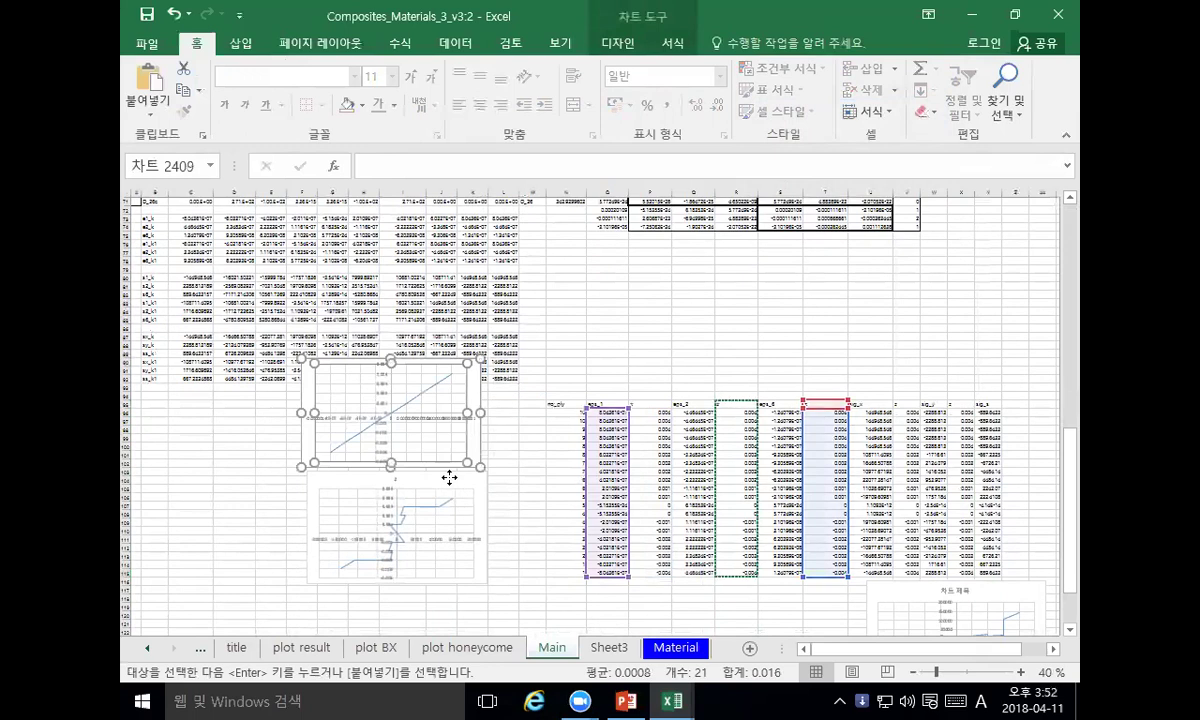
key(Delete)
click(476, 375)
key(Delete)
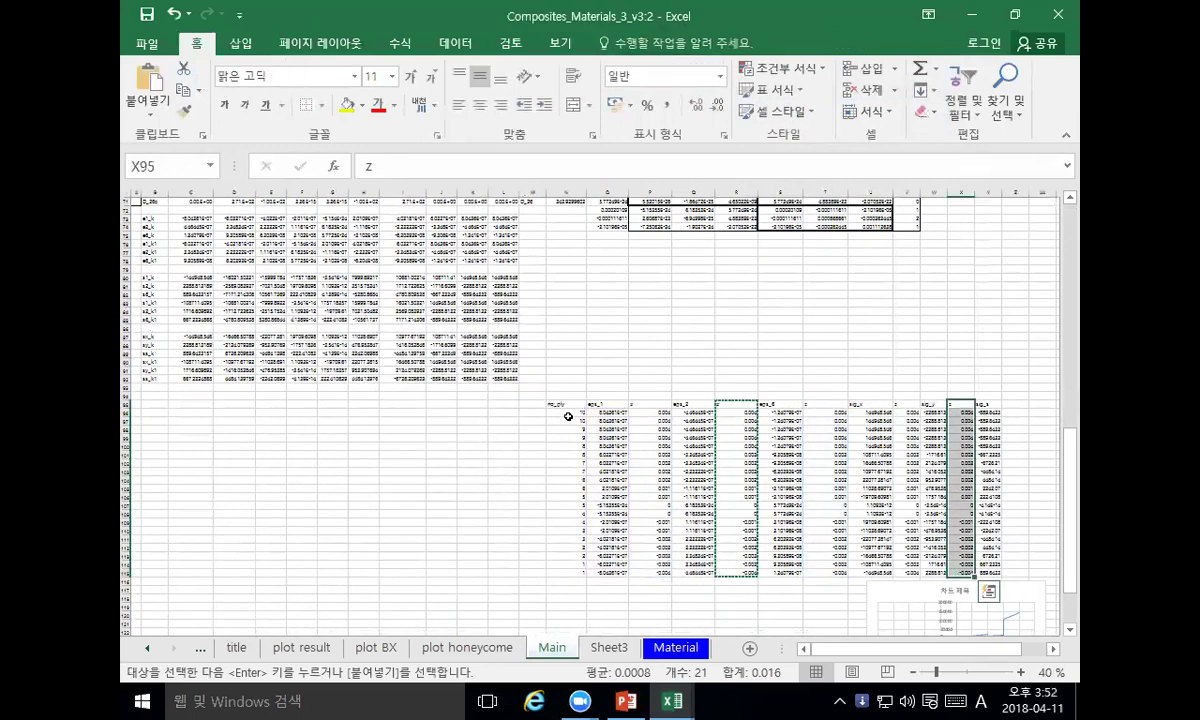
Step: Plot O95:P115, eps_1 and z, as a straight-line scatter chart and place it over about M96 to Q109
drag(597, 403, 645, 578)
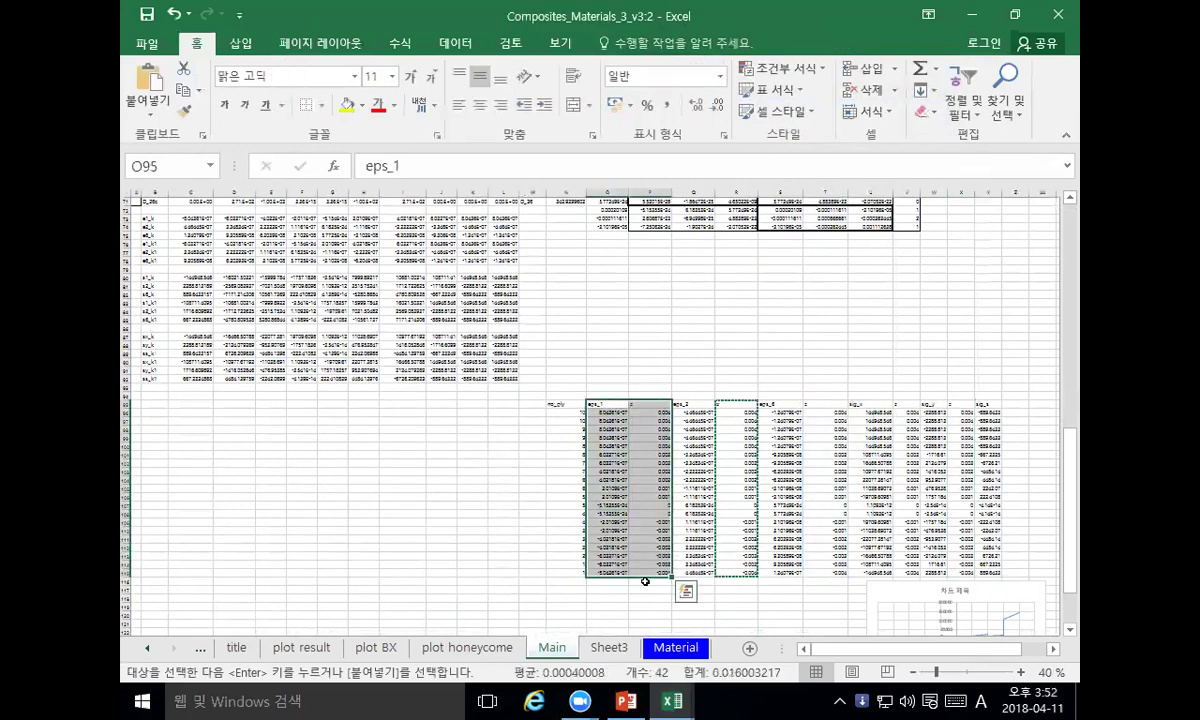
scroll(659, 533, up, 3)
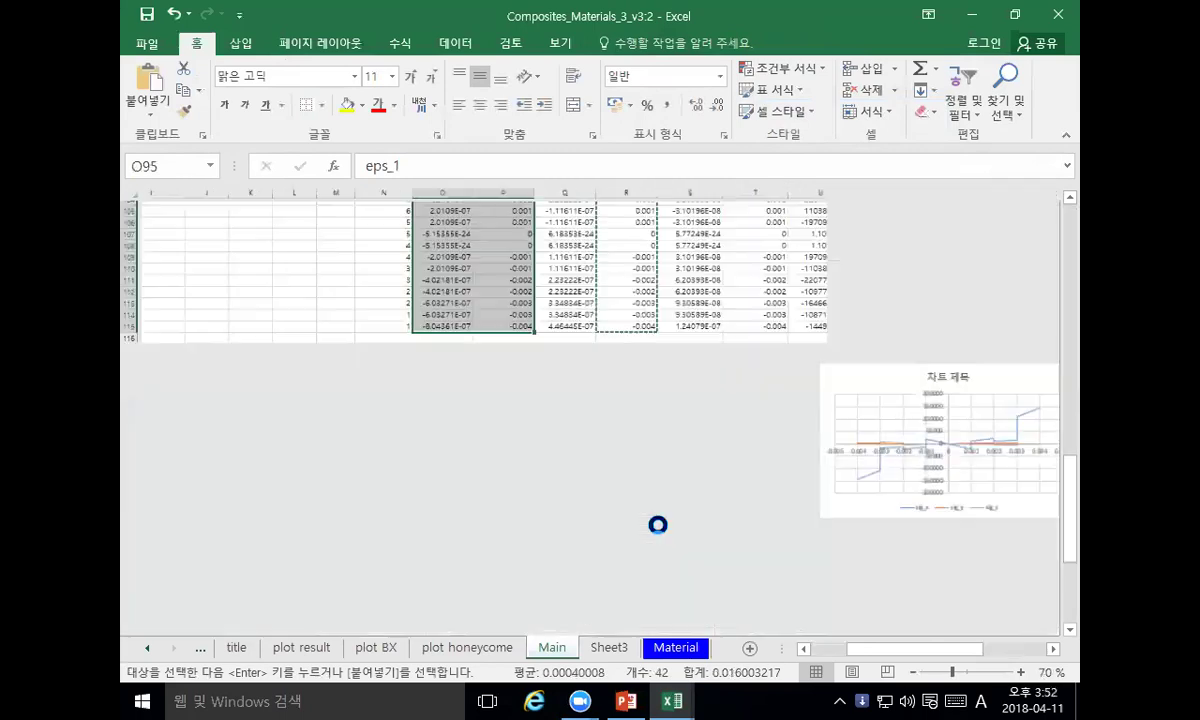
drag(910, 662, 958, 660)
scroll(858, 529, down, 1)
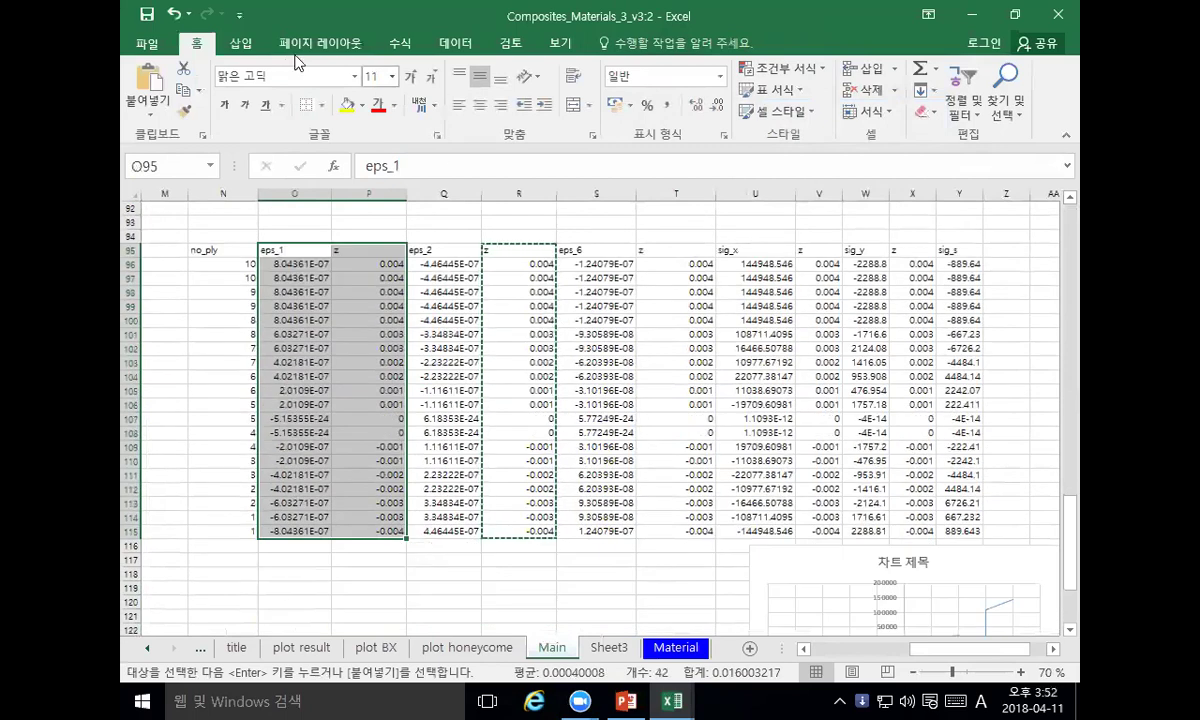
click(241, 43)
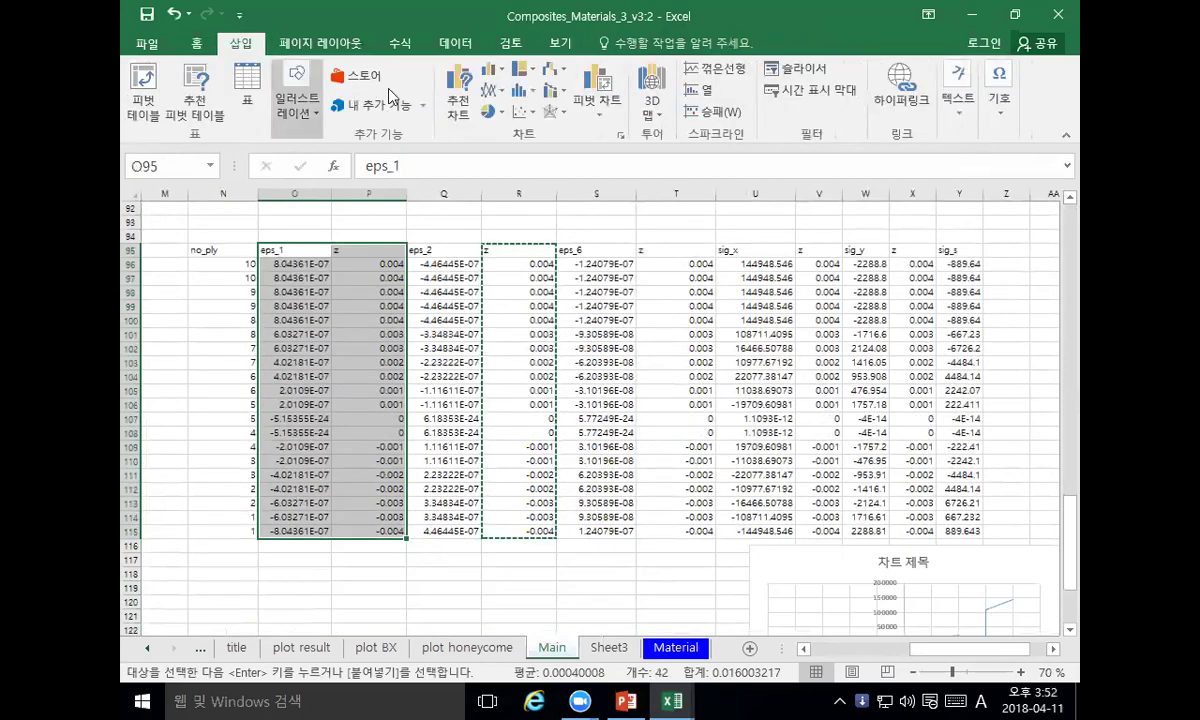
click(519, 112)
click(537, 166)
drag(585, 357, 316, 355)
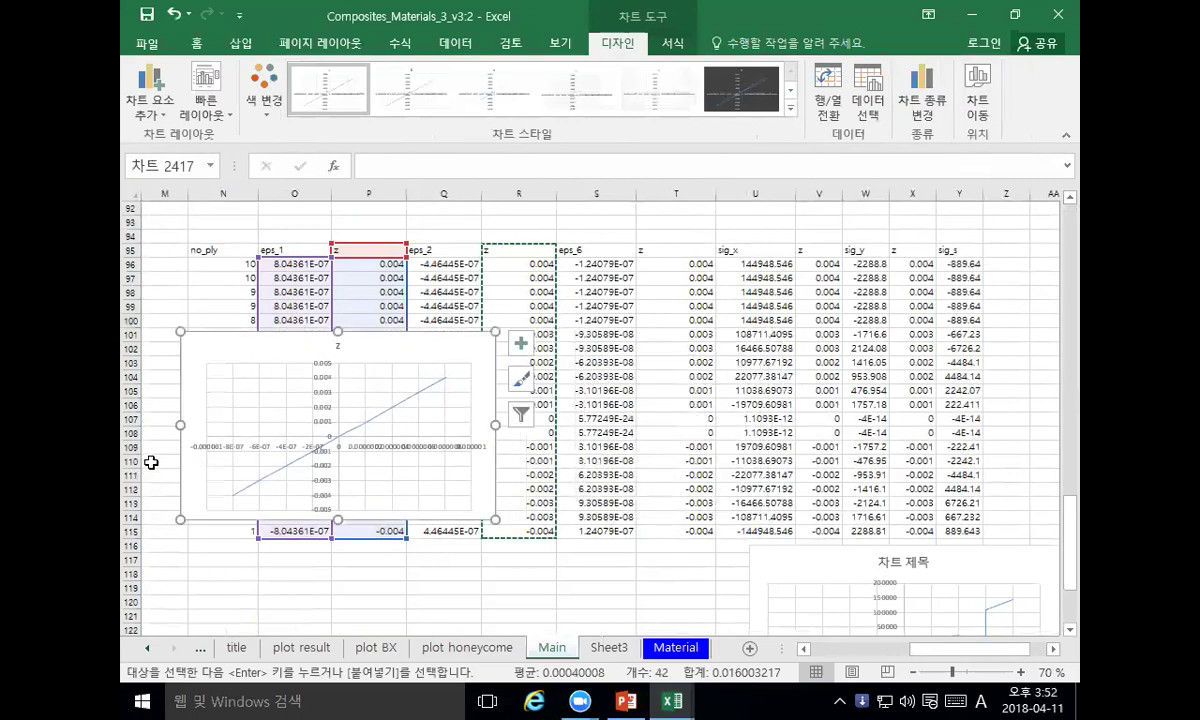
drag(204, 350, 207, 287)
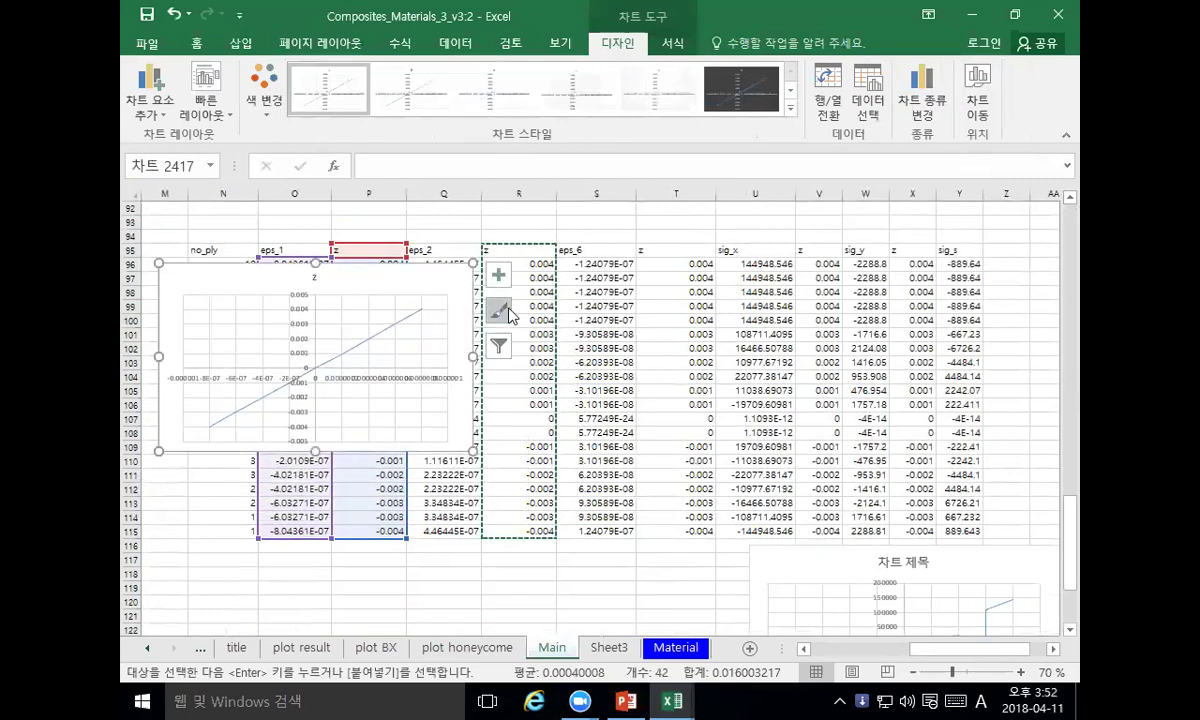
Step: Plot Q95:R115, eps_2 and z, as a straight-line scatter chart and place it below the eps_1 chart, over about M110 to Q123
drag(452, 255, 509, 530)
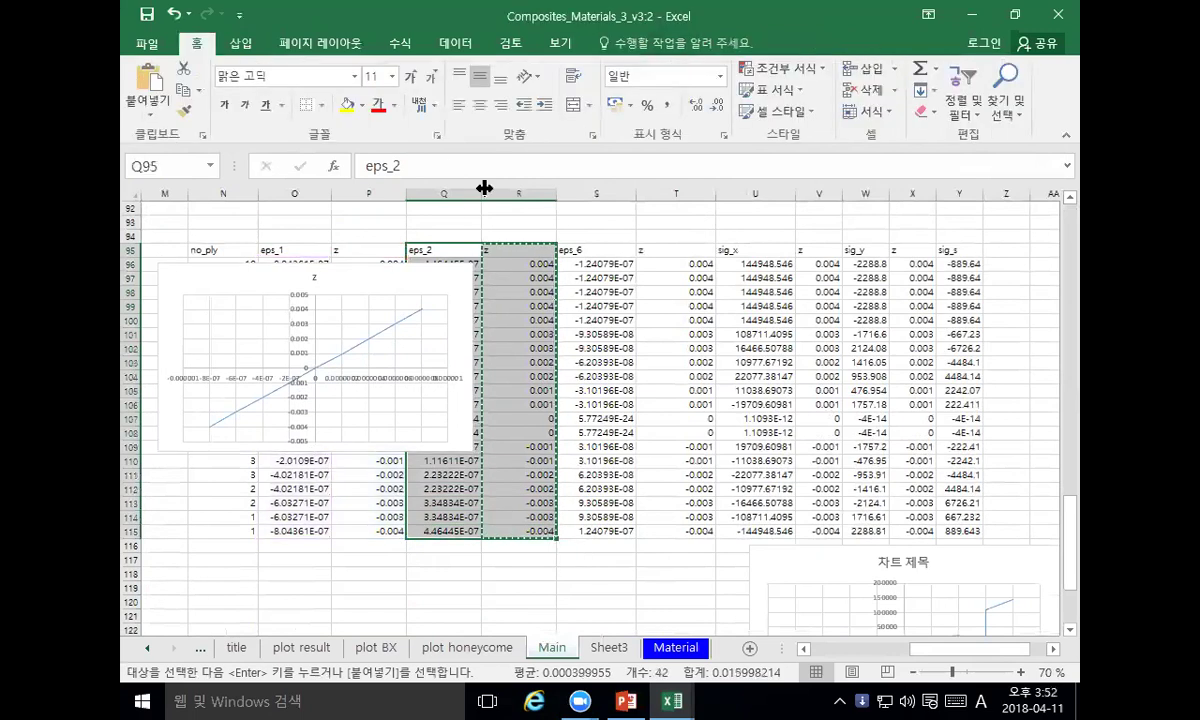
click(241, 43)
click(529, 112)
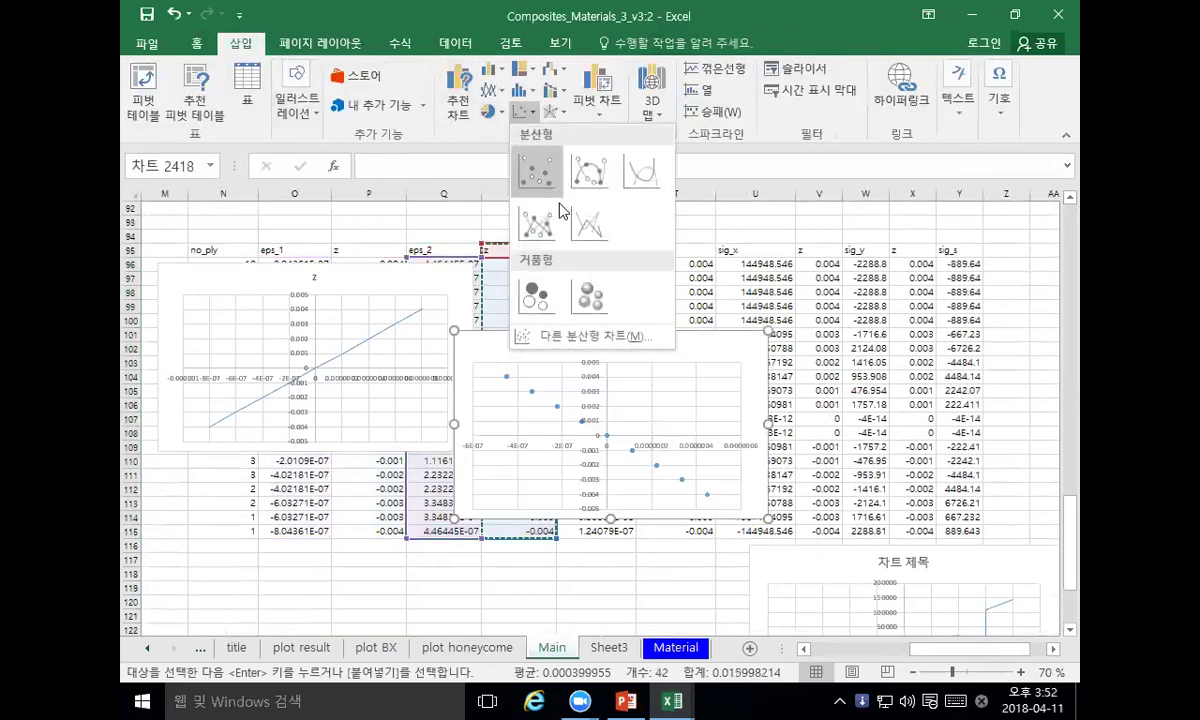
click(587, 222)
mouse_move(547, 344)
mouse_down()
mouse_move(431, 372)
mouse_move(276, 434)
mouse_move(265, 471)
mouse_move(249, 474)
mouse_up()
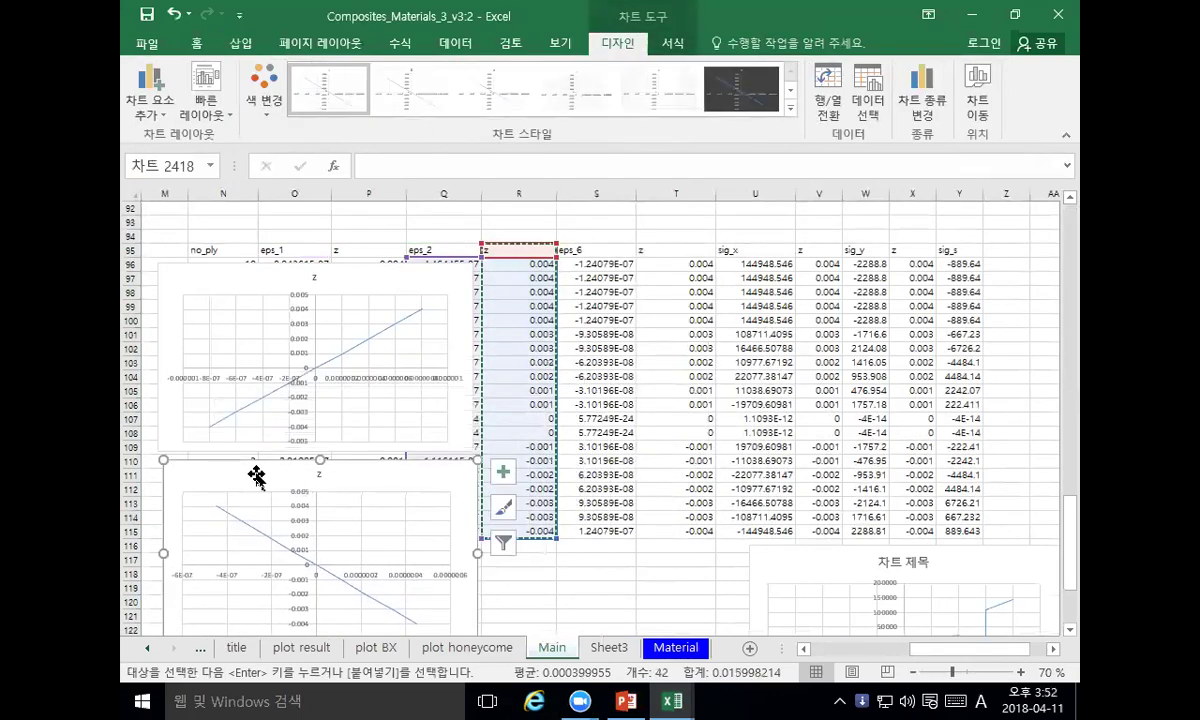
scroll(398, 392, down, 2)
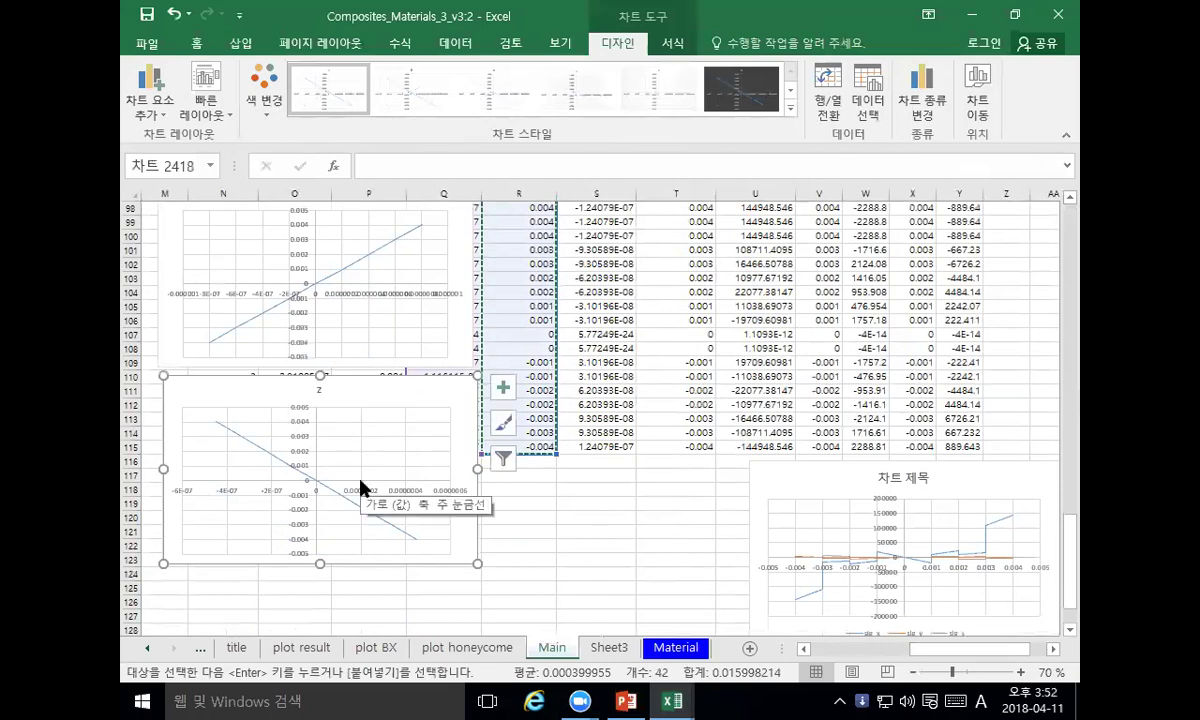
Step: Plot S95:T115, eps_6 and z, as a straight-line scatter chart and place it beside the eps_2 chart, over about R109 to U122
scroll(498, 432, up, 2)
drag(596, 250, 662, 530)
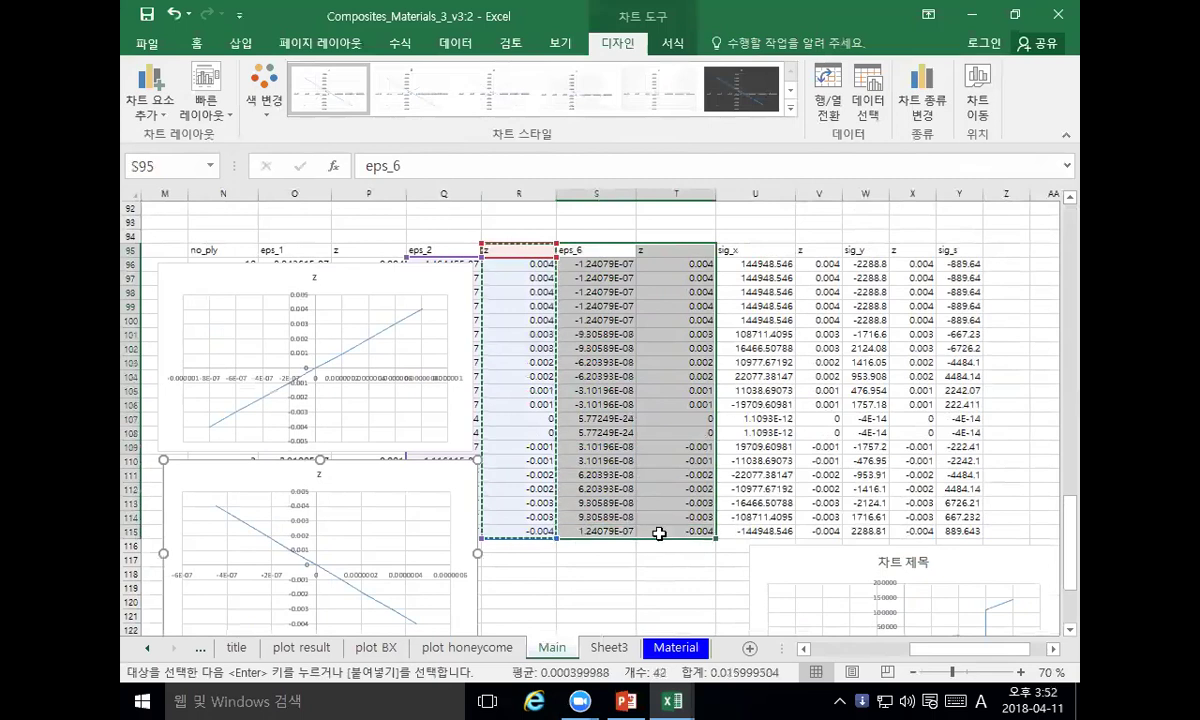
click(241, 43)
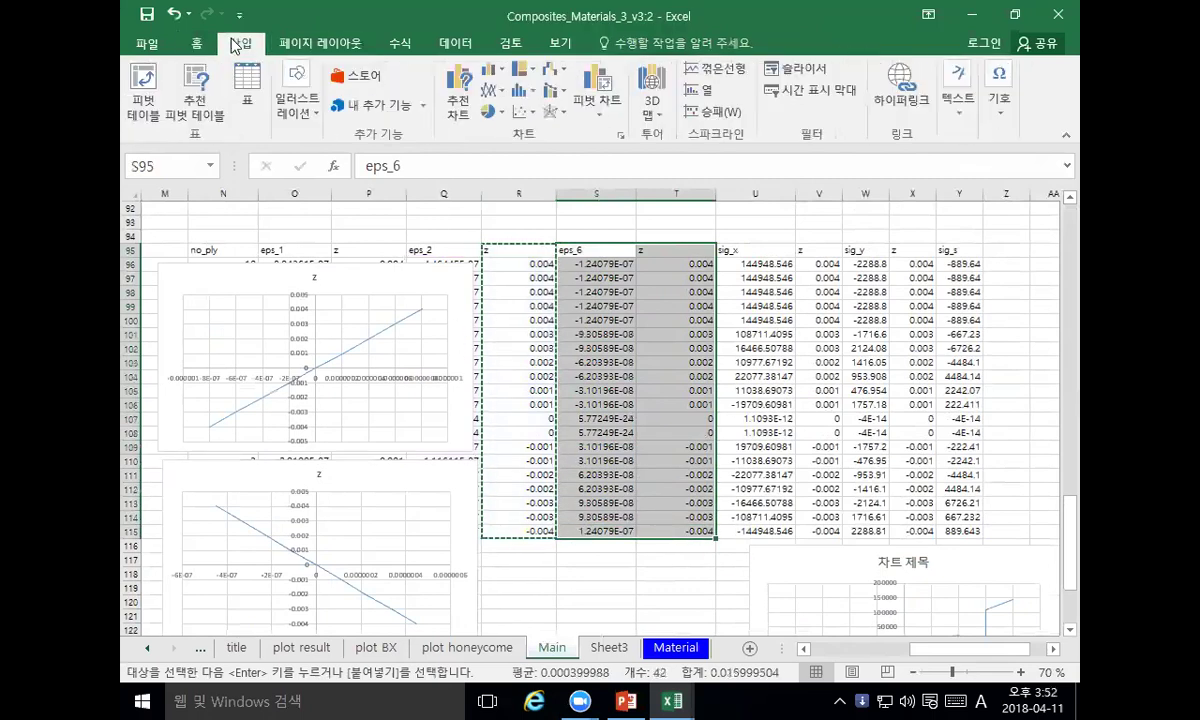
click(530, 116)
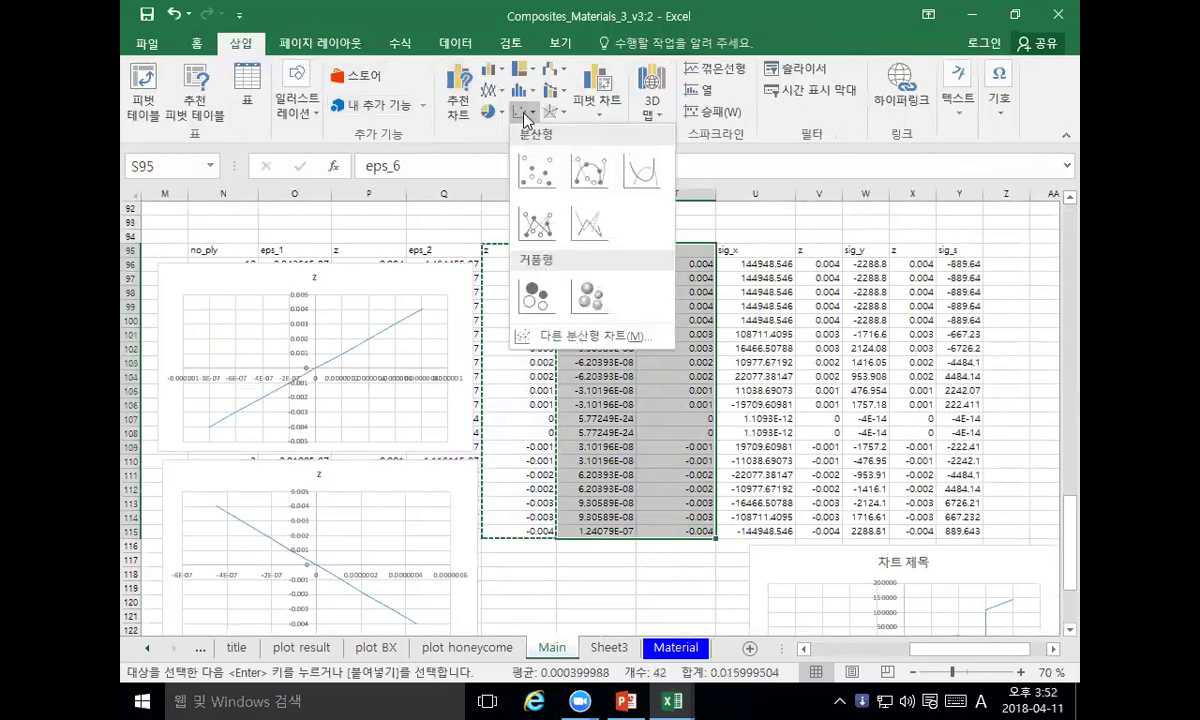
click(552, 210)
drag(540, 340, 437, 389)
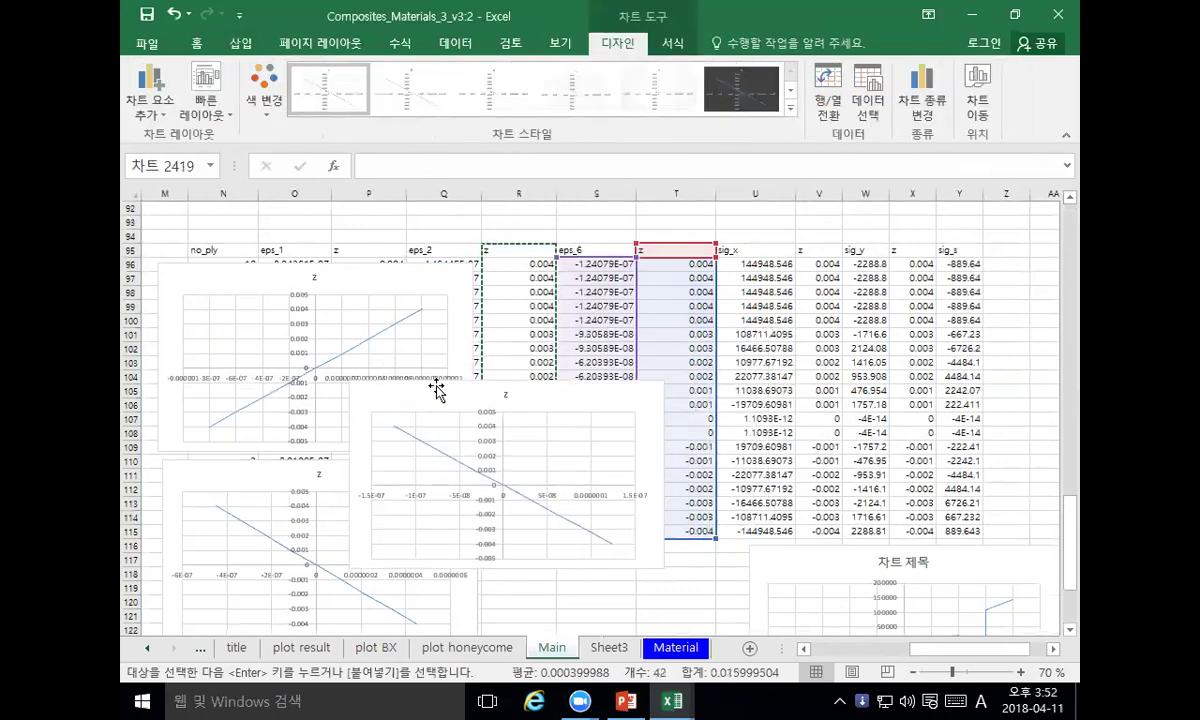
scroll(440, 385, down, 2)
drag(432, 310, 567, 375)
Step: Copy the eps_2 and eps_6 charts into the eps_1 chart so that it plots all three strain series
click(391, 402)
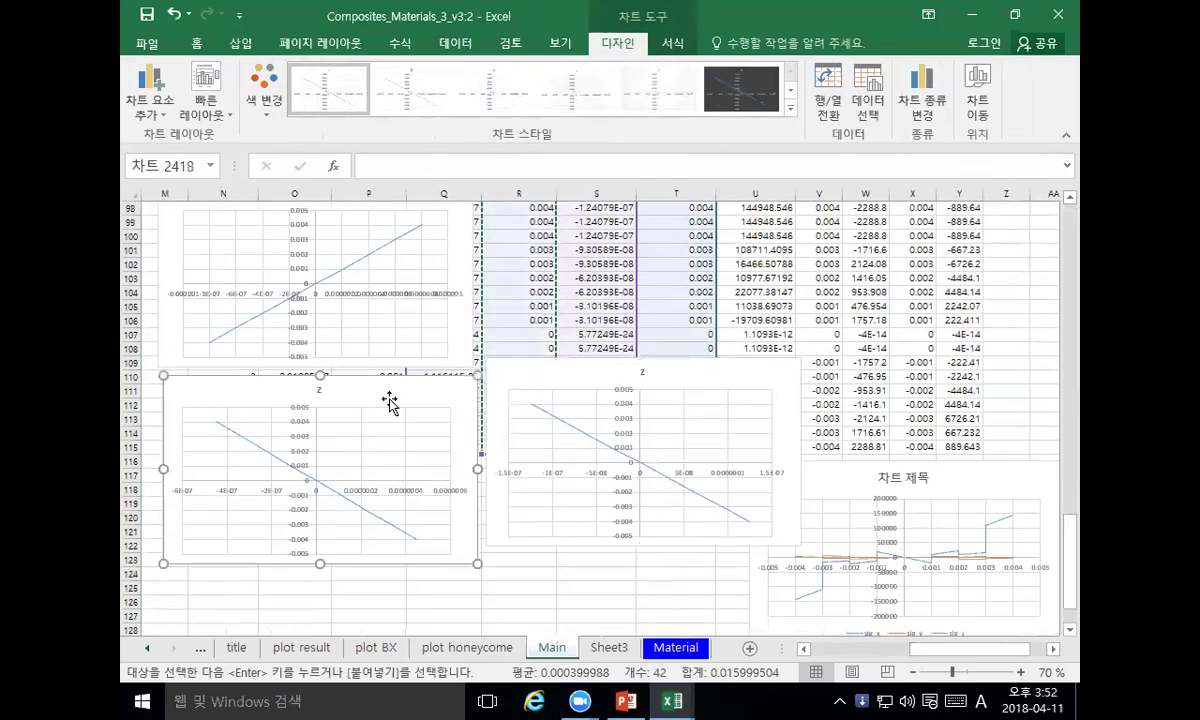
click(458, 245)
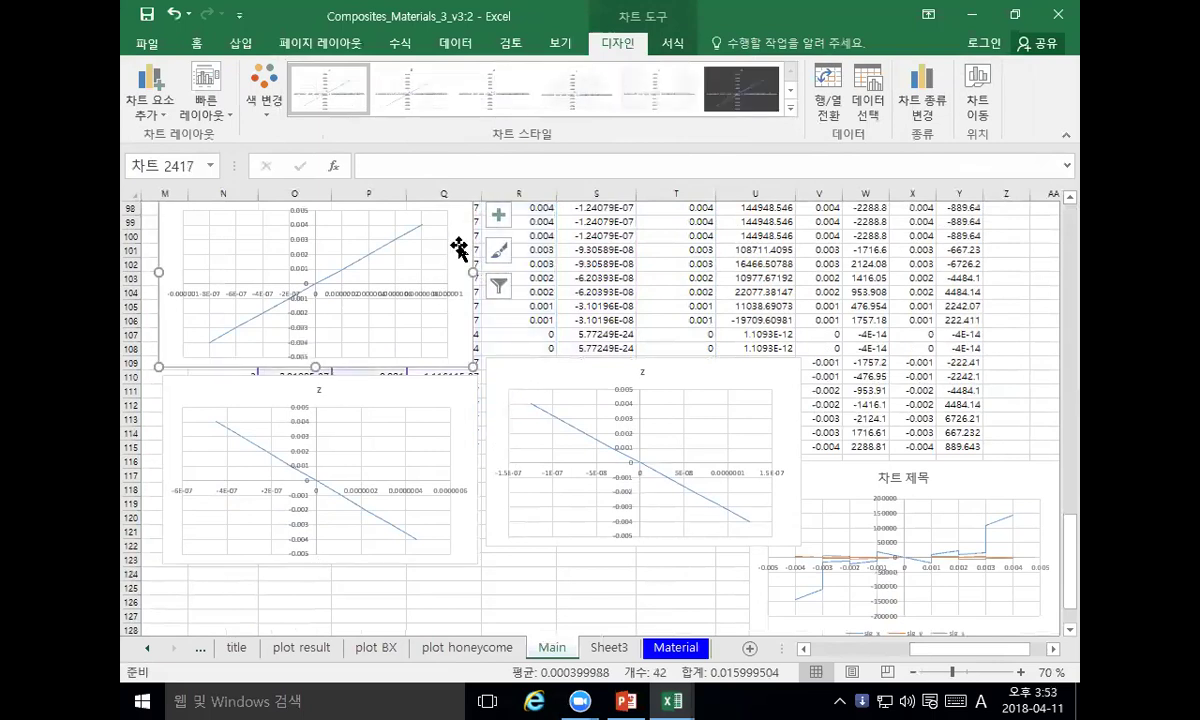
key(ctrl+v)
click(548, 393)
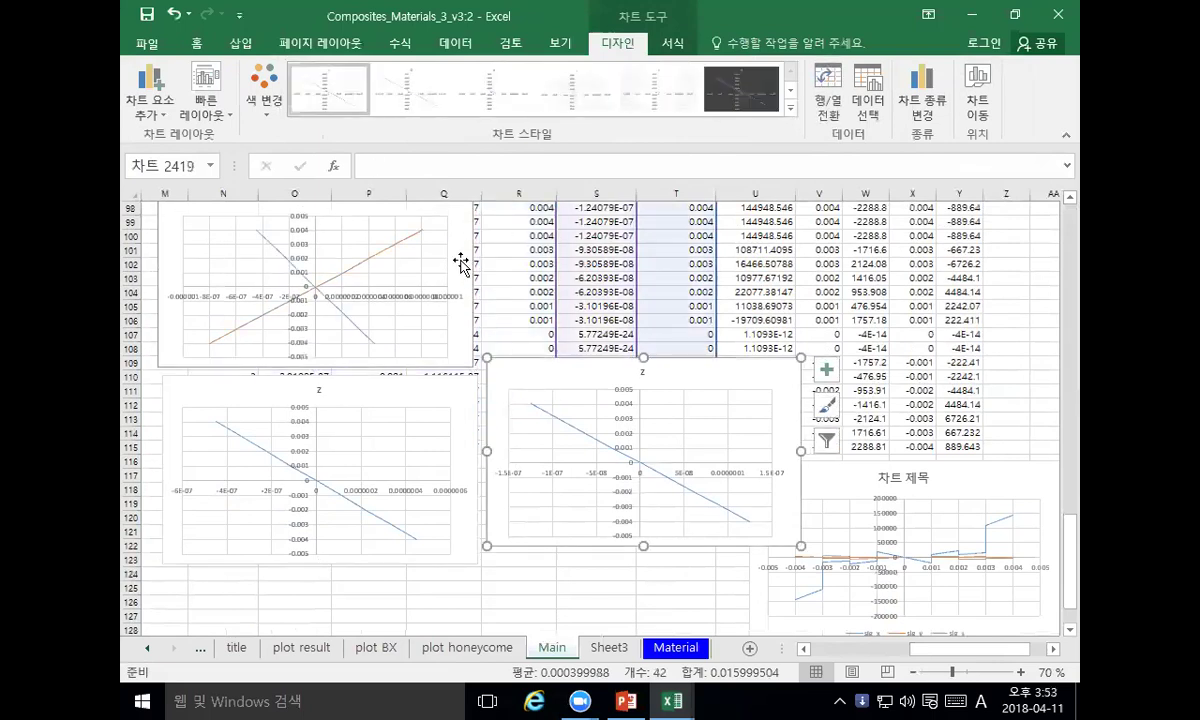
click(474, 311)
Step: Delete the separate eps_2 and eps_6 charts
click(415, 405)
key(Delete)
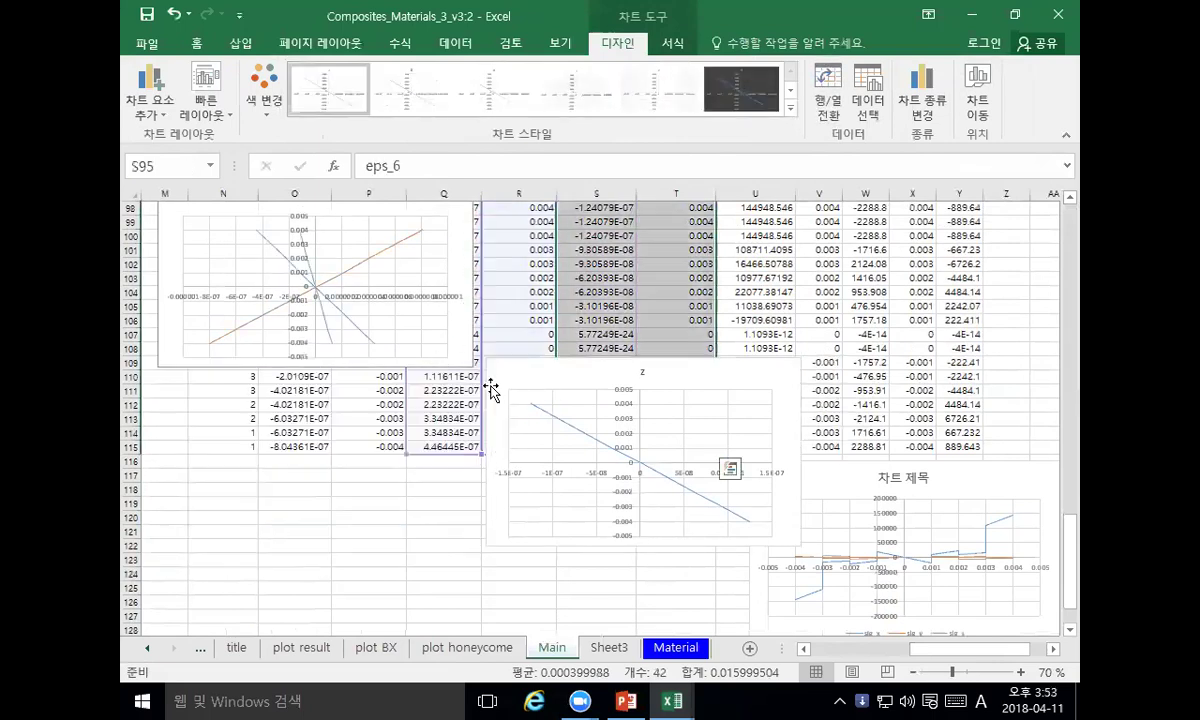
click(533, 383)
key(Delete)
Step: Remove the combined strain chart's title and enlarge and shift the chart to cover about M95 to S116
scroll(465, 345, up, 2)
click(402, 279)
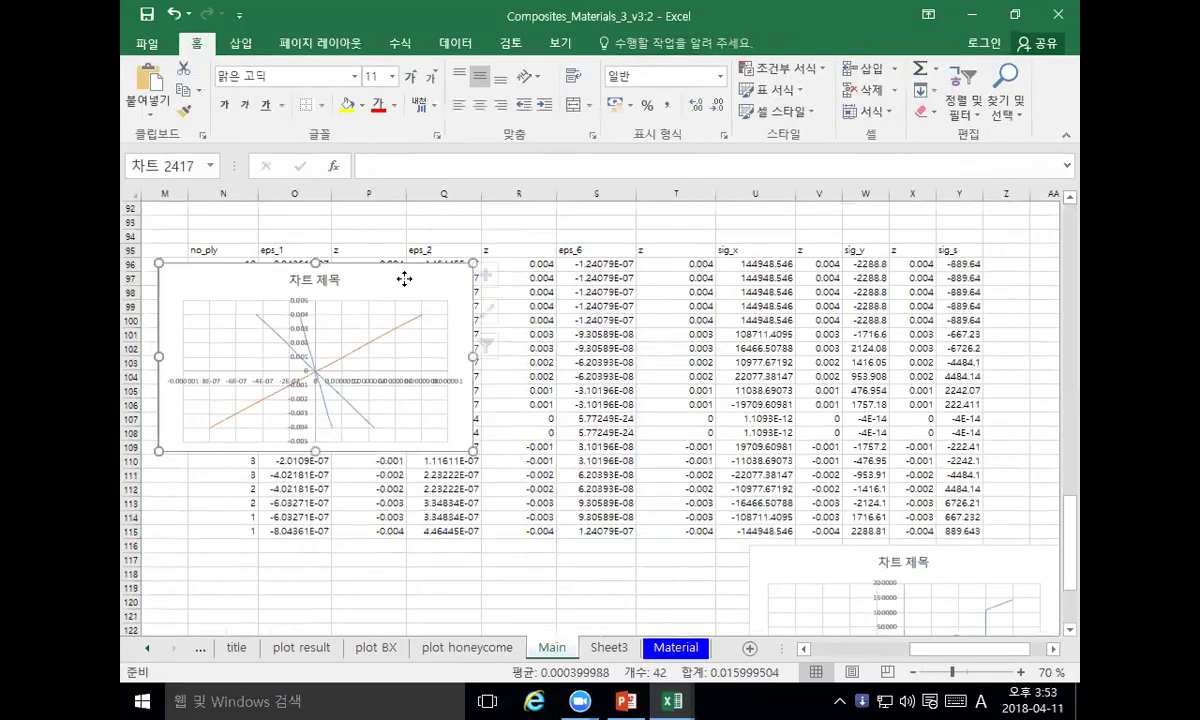
click(319, 301)
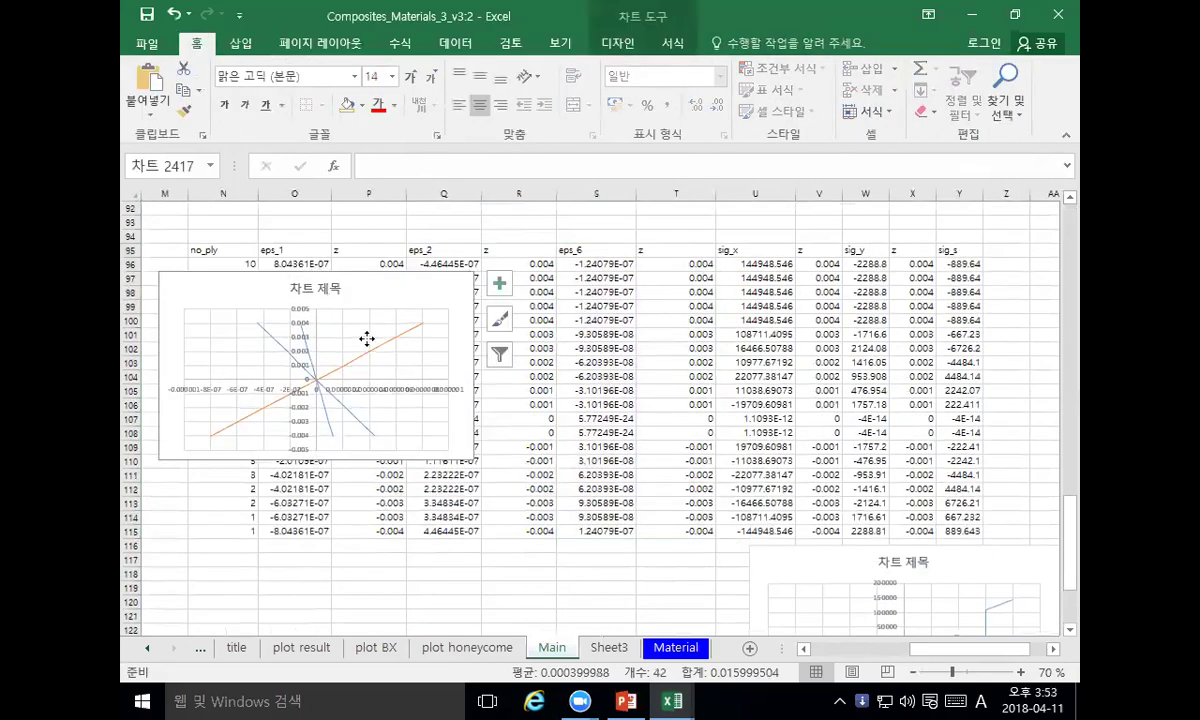
key(Delete)
drag(473, 459, 595, 577)
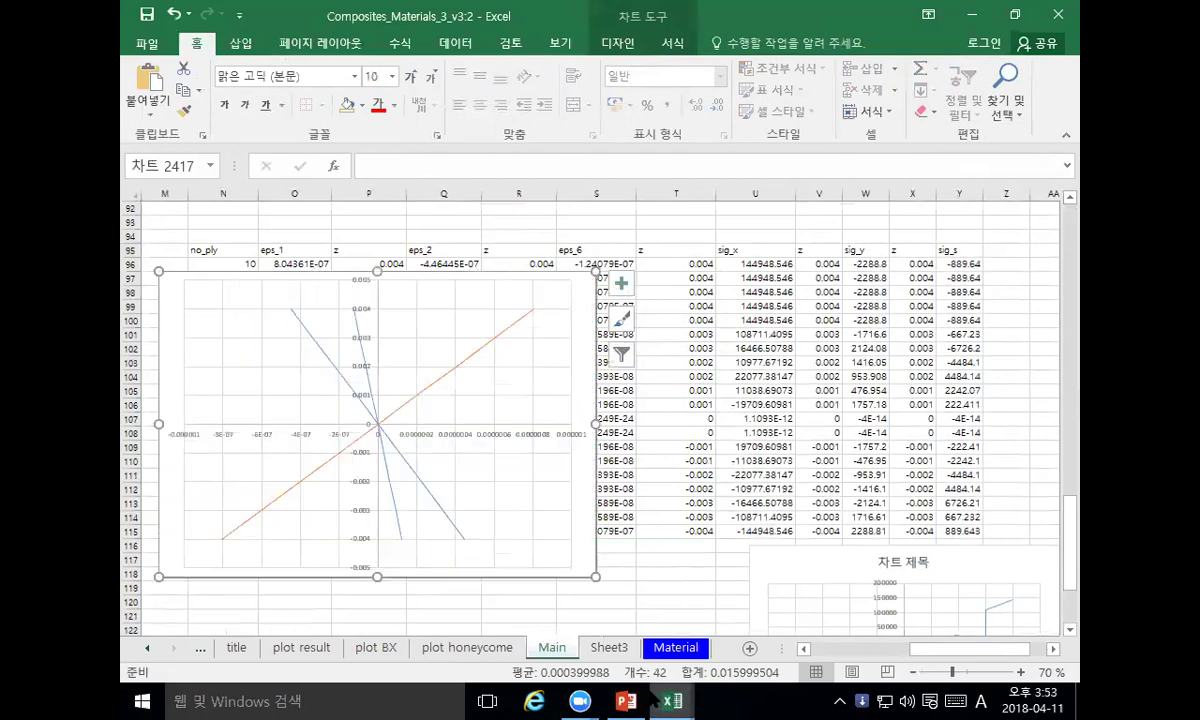
mouse_move(646, 700)
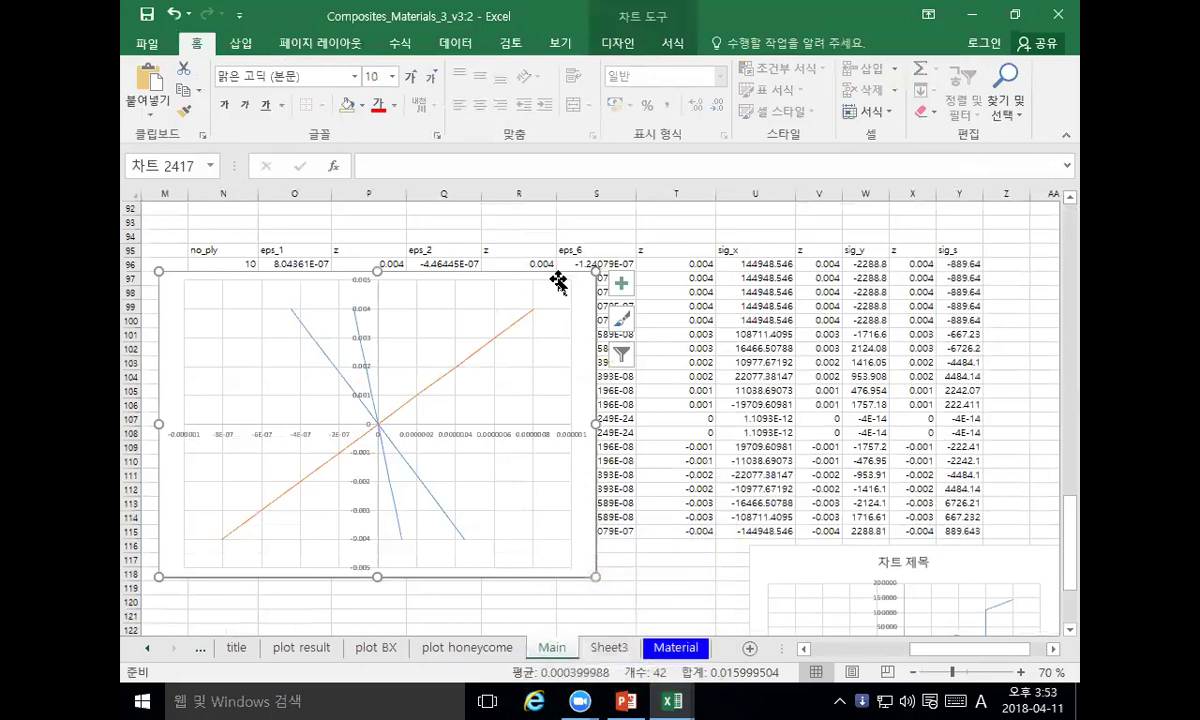
drag(565, 271, 568, 244)
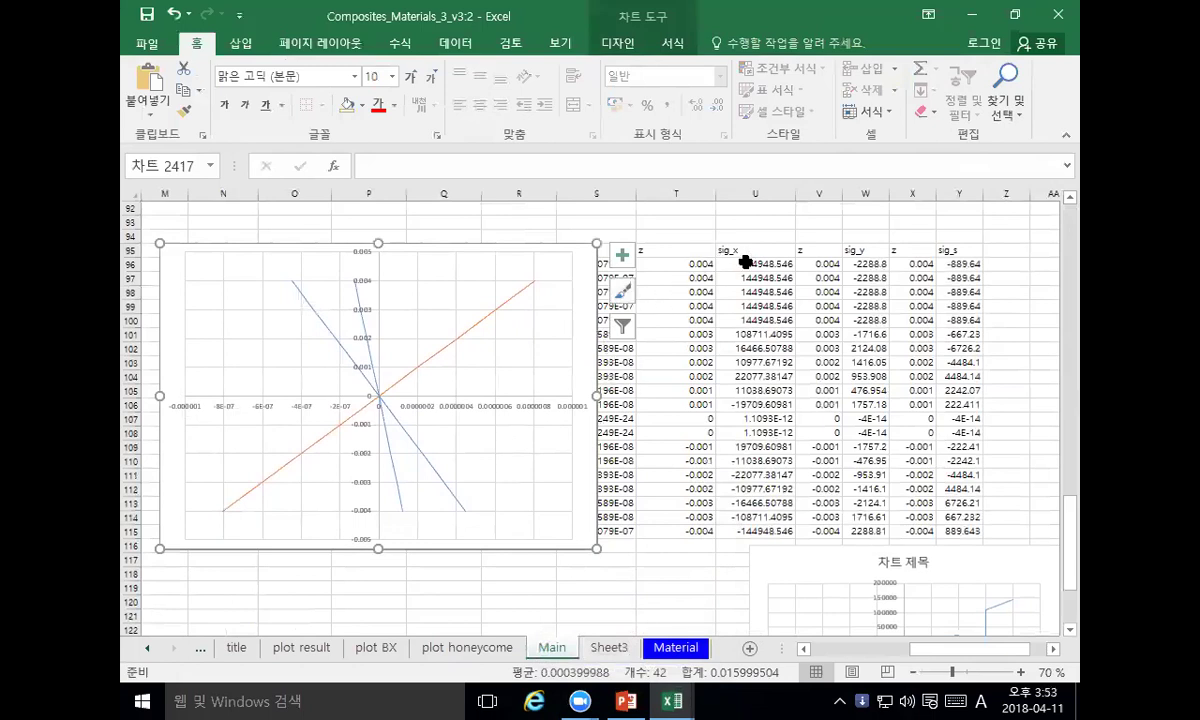
Step: Try plotting T95:U115, z and sig_x, as a straight-line scatter chart, and delete that chart
drag(646, 254, 753, 530)
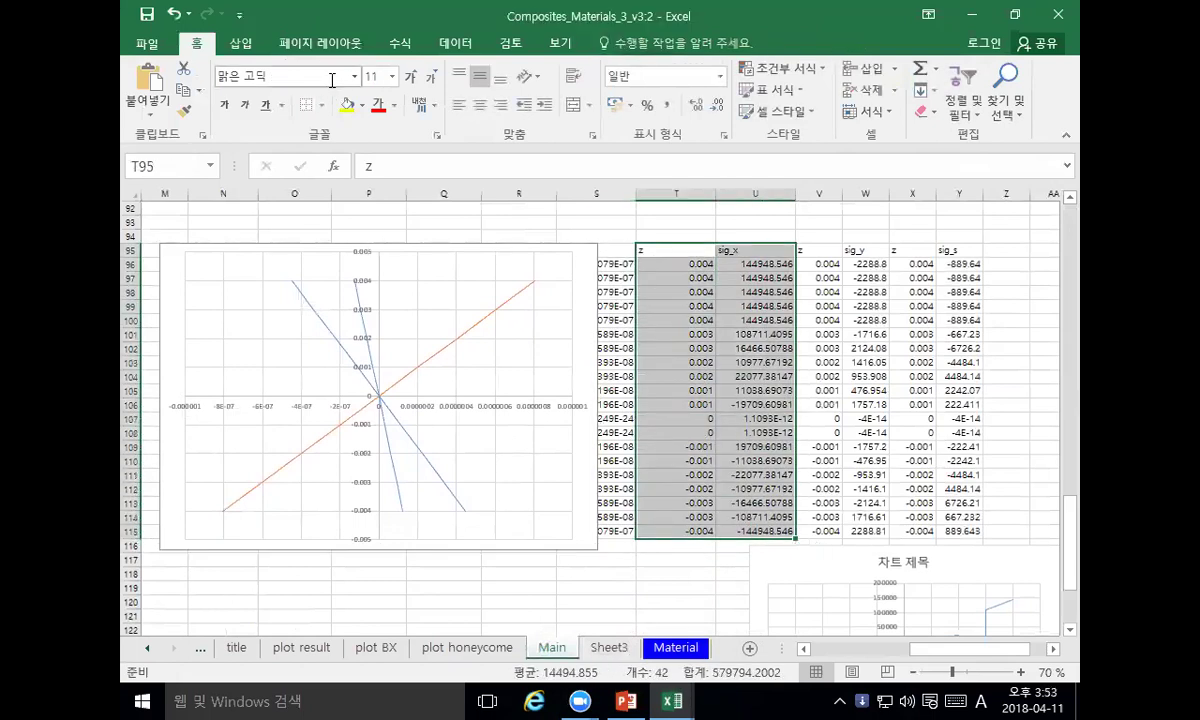
click(395, 43)
click(241, 43)
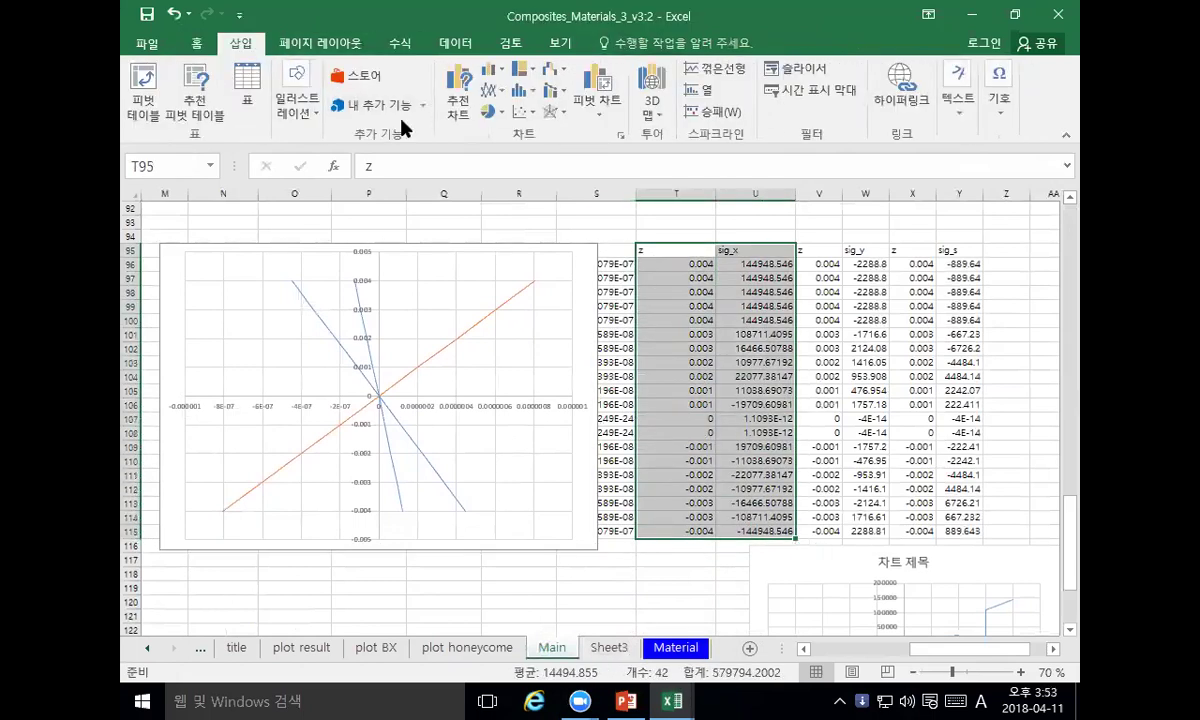
click(522, 111)
click(575, 213)
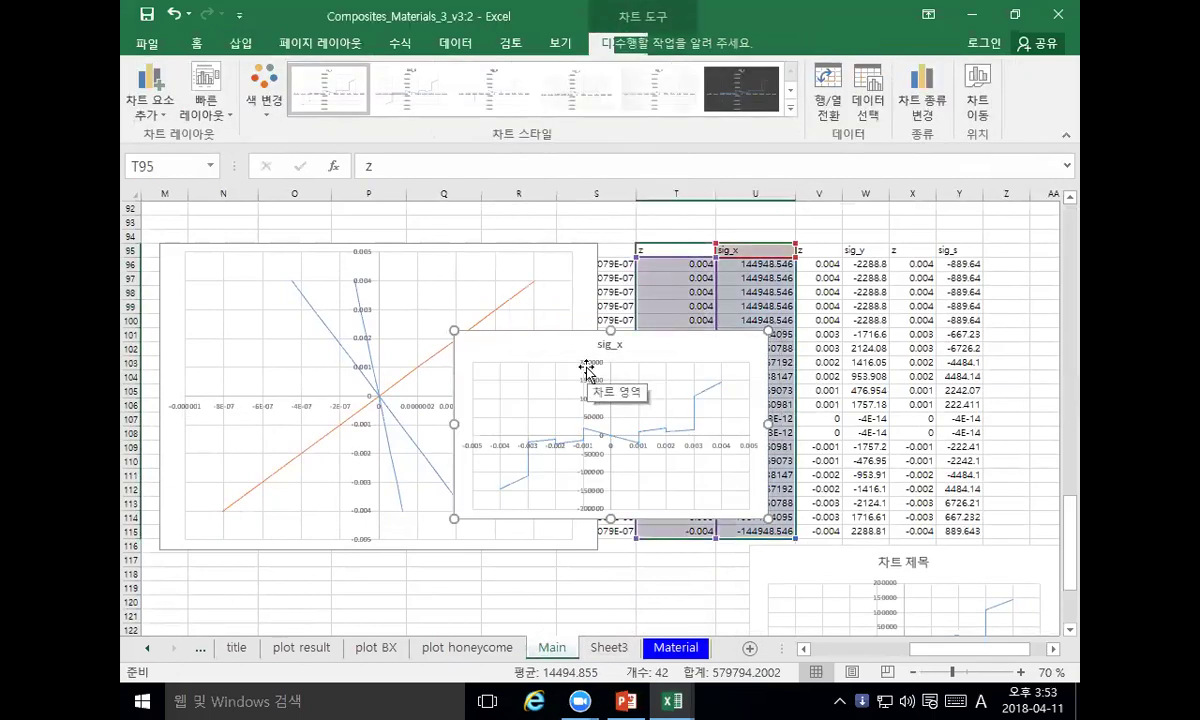
key(Delete)
Step: Move the strain chart down to start at about row 98 and copy the z column X95:X115 to Z95, after sig_s
click(548, 290)
mouse_move(589, 254)
mouse_down()
mouse_move(582, 341)
mouse_move(584, 311)
mouse_up()
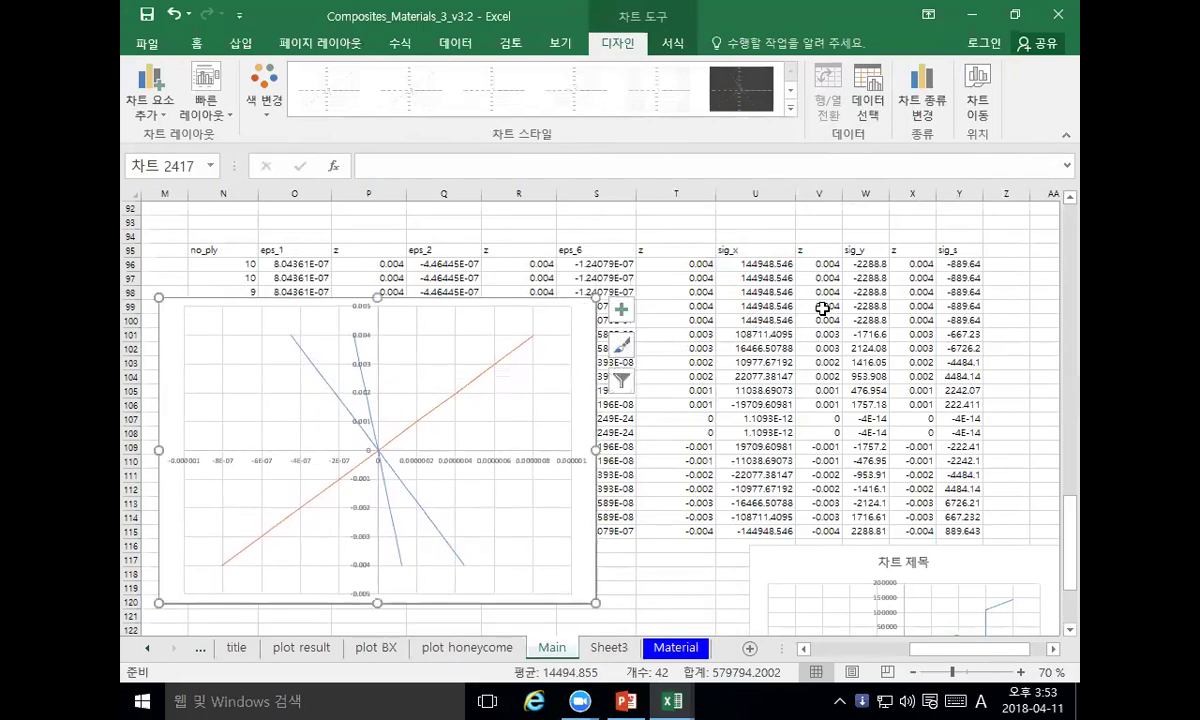
drag(915, 250, 921, 527)
key(ctrl+c)
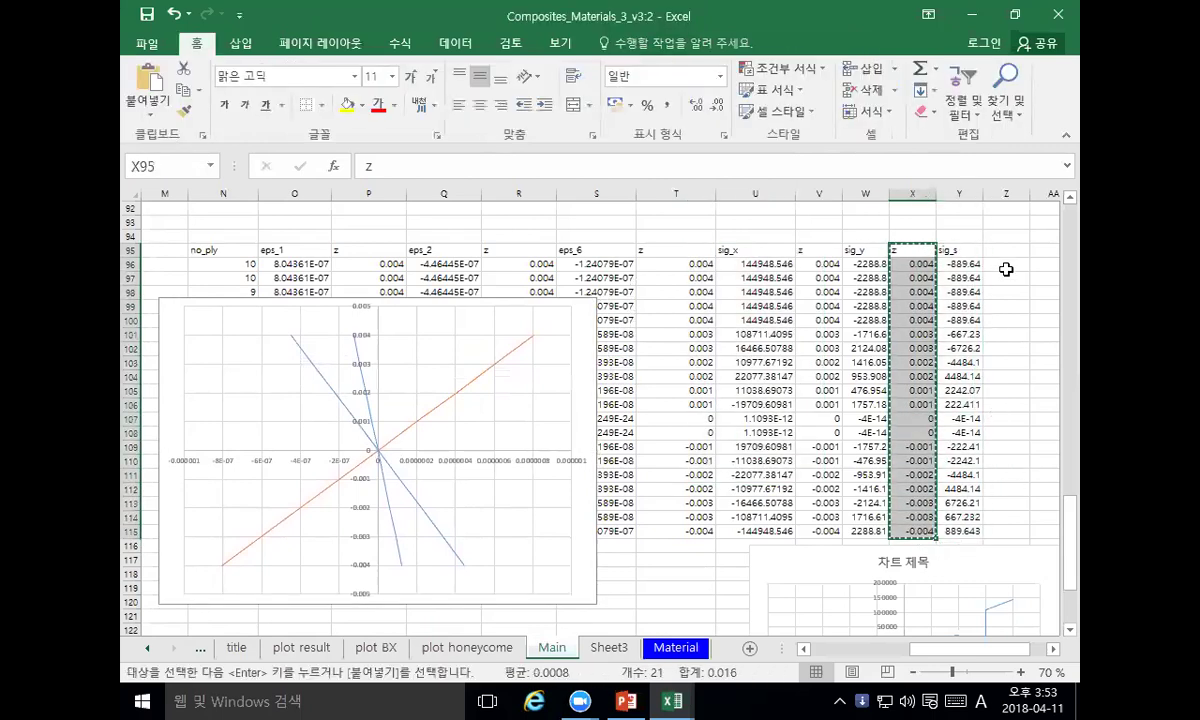
click(1005, 250)
key(ctrl+v)
Step: Plot U95:V115, sig_x and z, as a straight-line scatter chart and place it over about Q96 to T109
drag(745, 251, 828, 527)
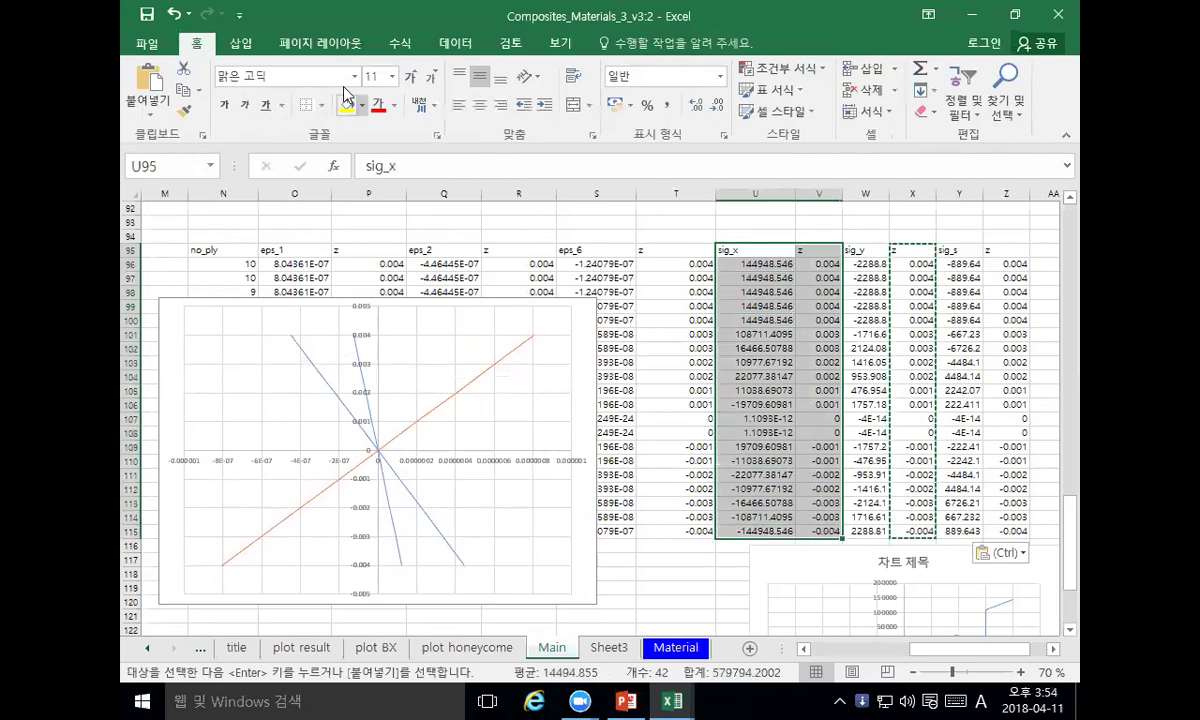
click(241, 43)
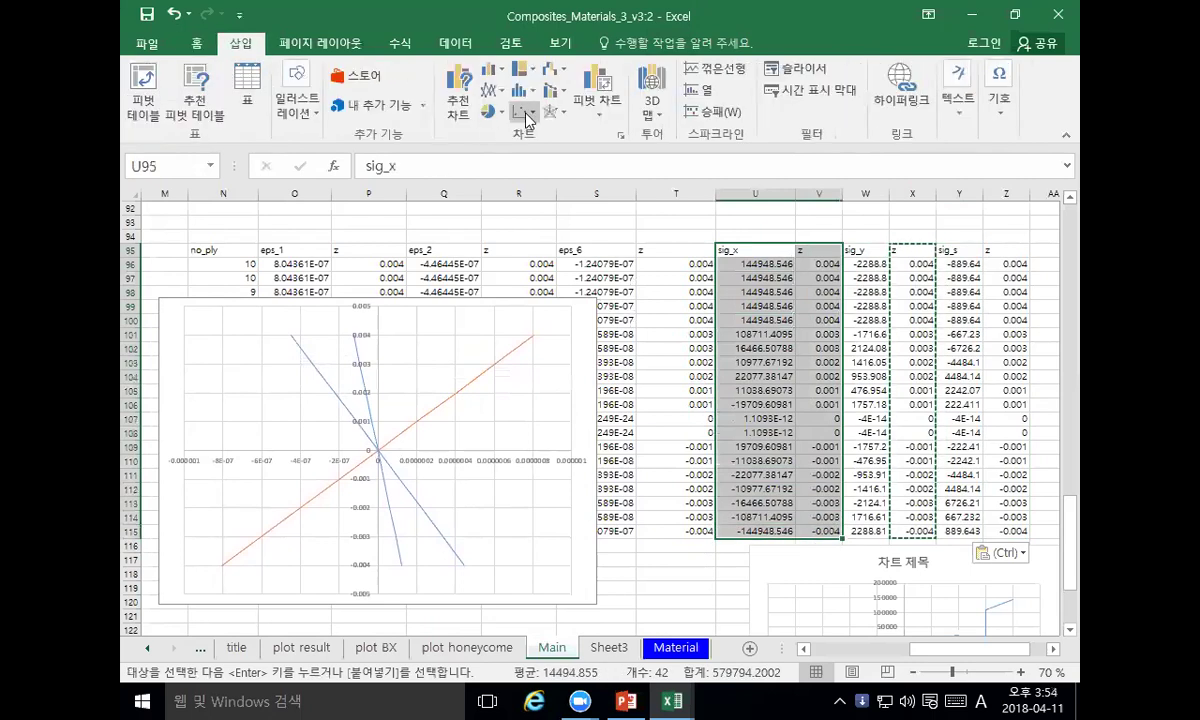
click(521, 111)
click(553, 210)
drag(585, 330, 540, 265)
Step: Plot W95:X115, sig_y and z, as a straight-line scatter chart
drag(882, 254, 905, 530)
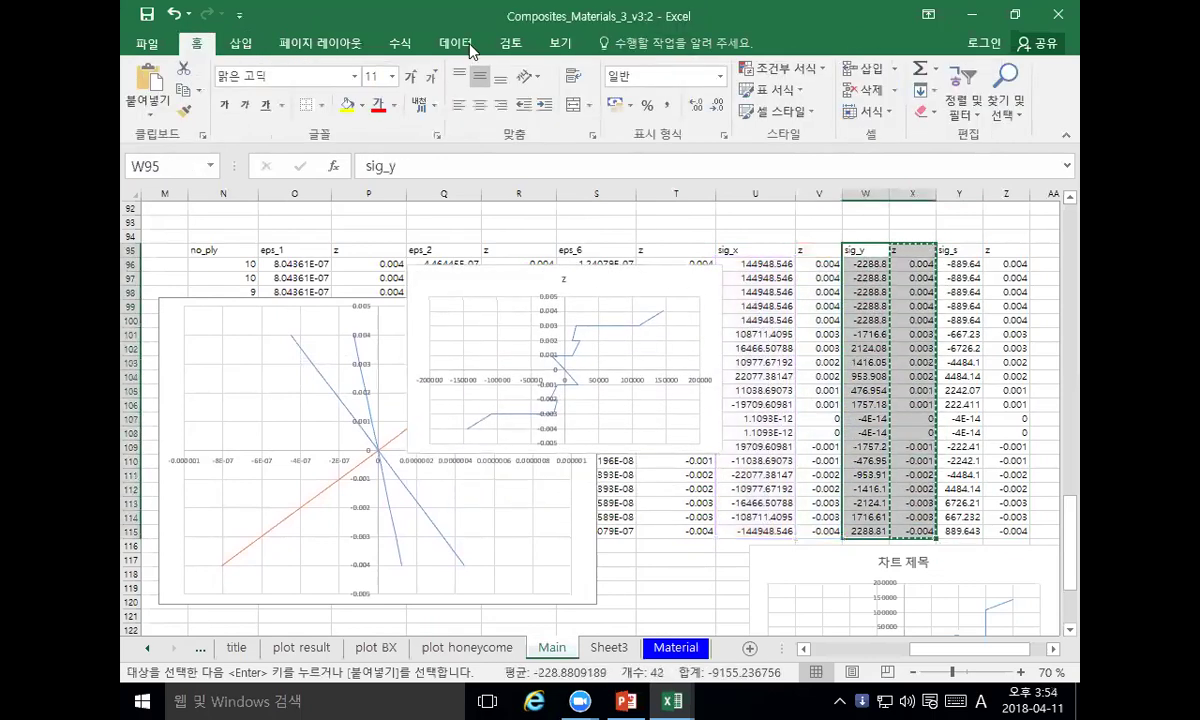
click(241, 43)
click(535, 120)
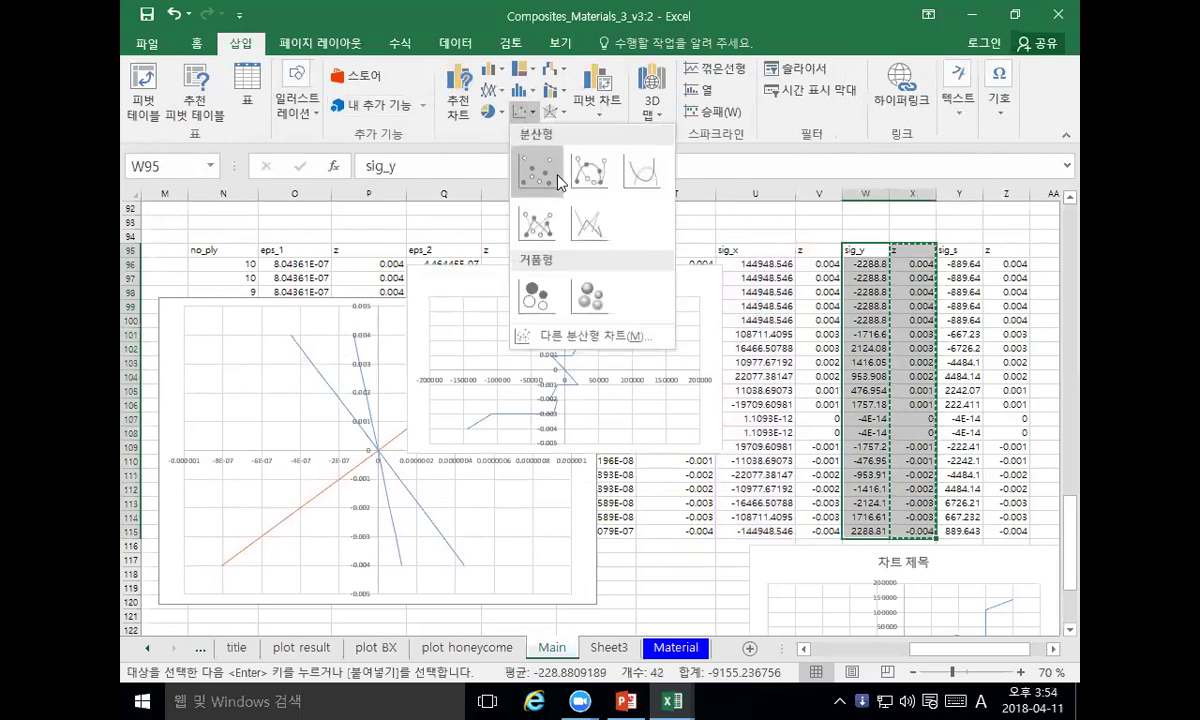
click(538, 195)
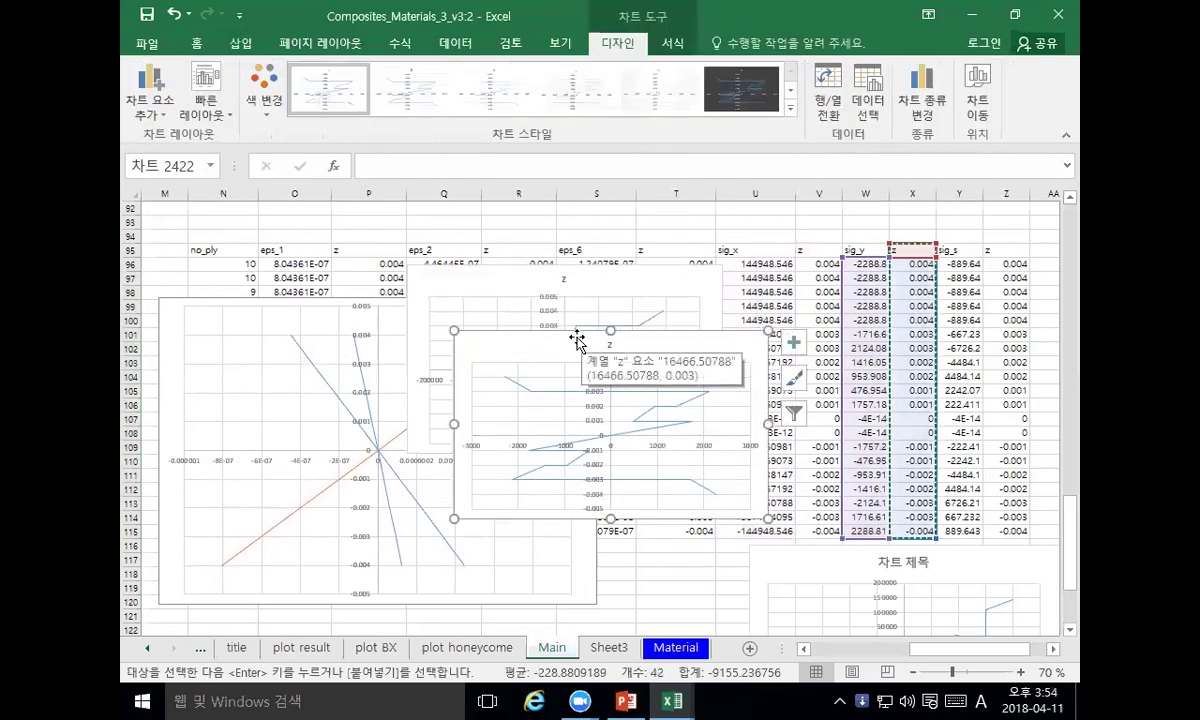
Step: Plot Y95:Z115, sig_s and z, as a straight-line scatter chart and shift it sideways to partly uncover the sig_y chart
drag(960, 252, 994, 536)
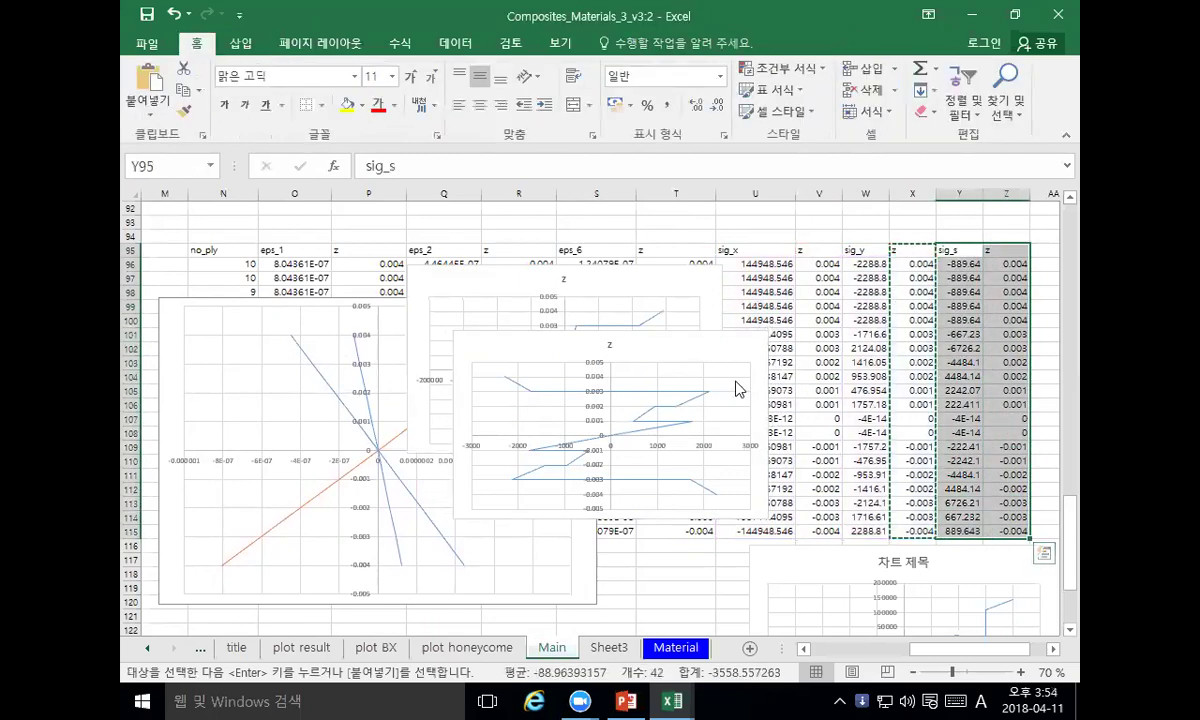
click(250, 43)
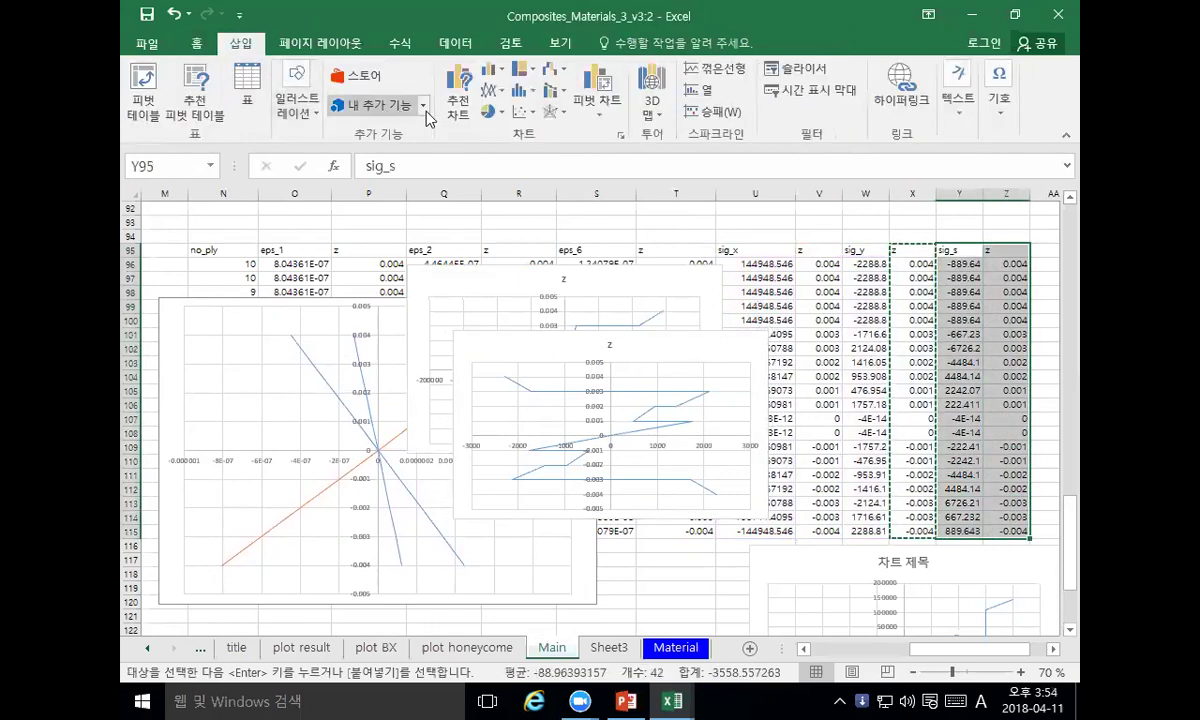
click(523, 111)
click(585, 228)
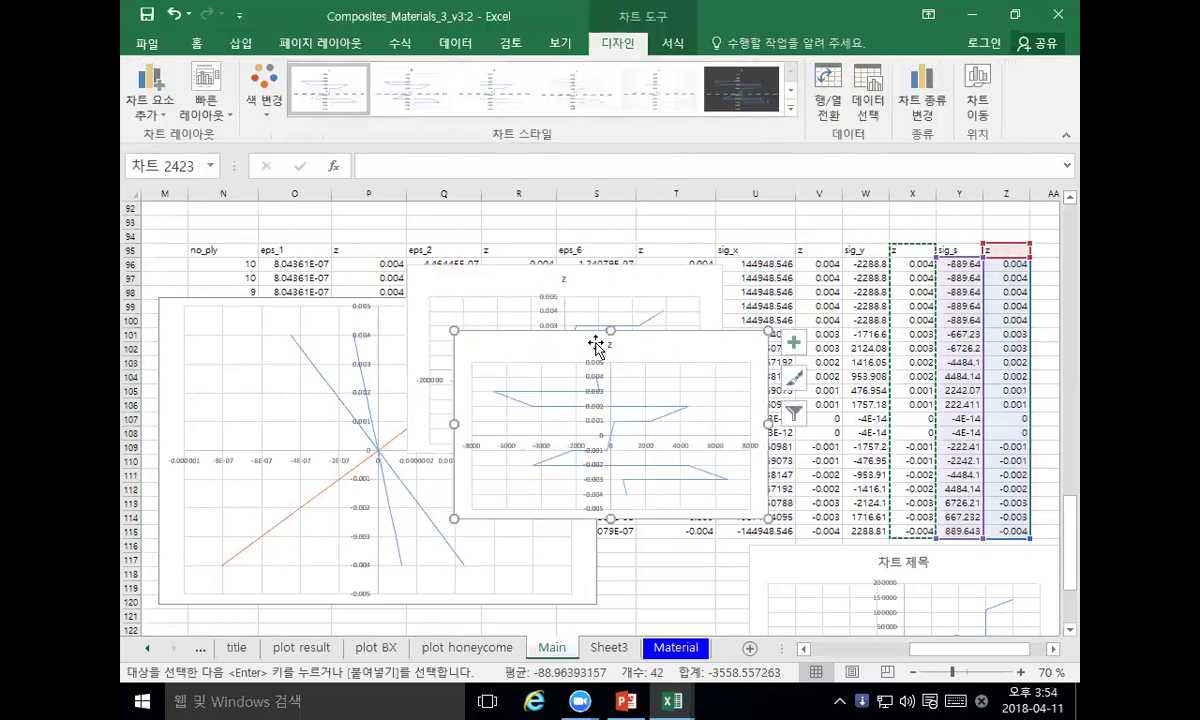
drag(564, 345, 478, 340)
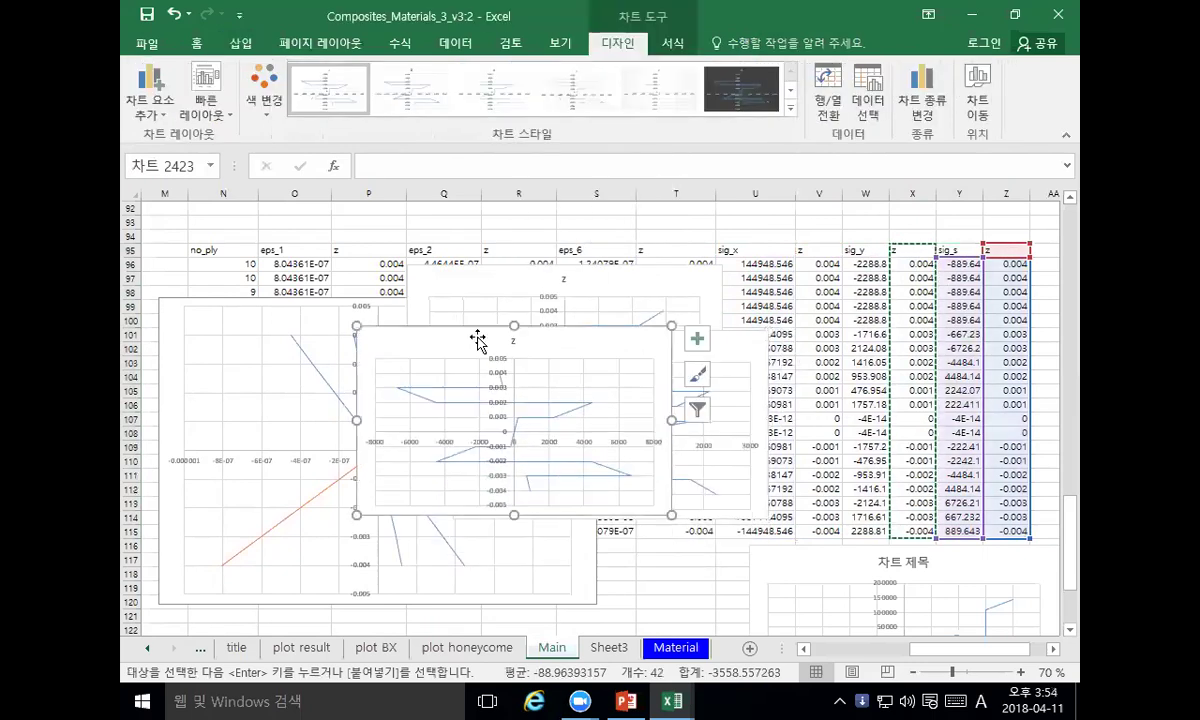
Step: Delete the titles of the sig_s and sig_x charts, and move sig_x over about U95 to Z108 and sig_s down to start near N109
click(514, 343)
key(Delete)
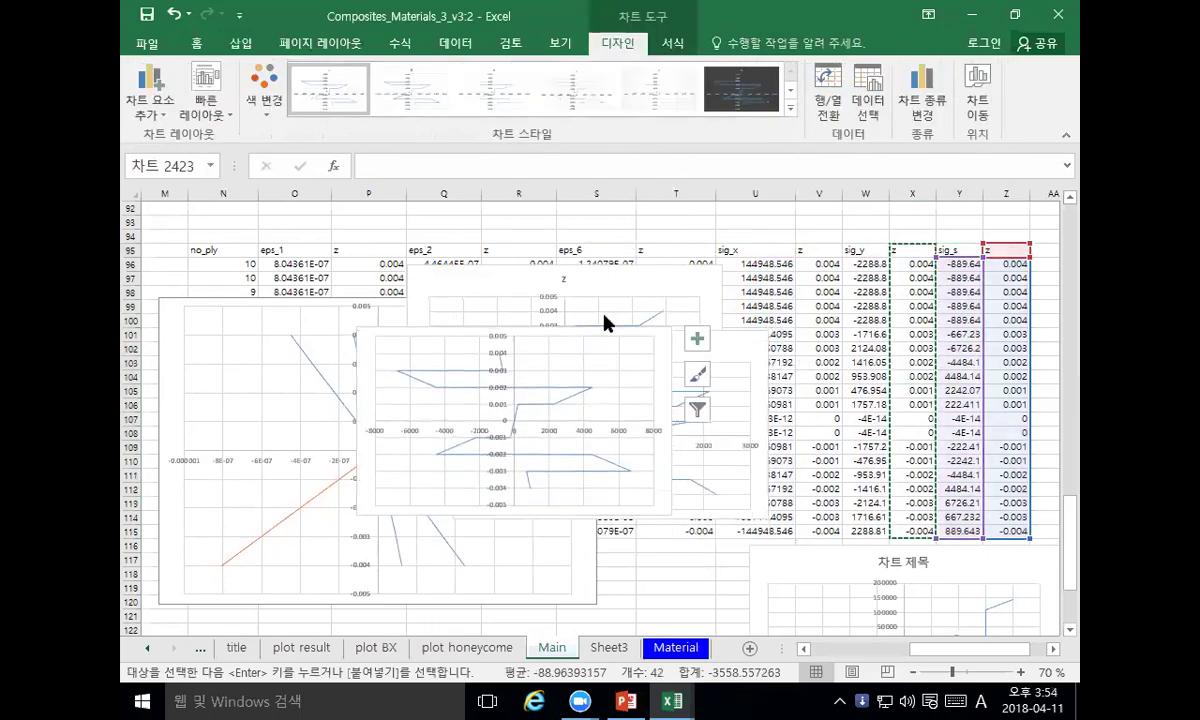
click(567, 287)
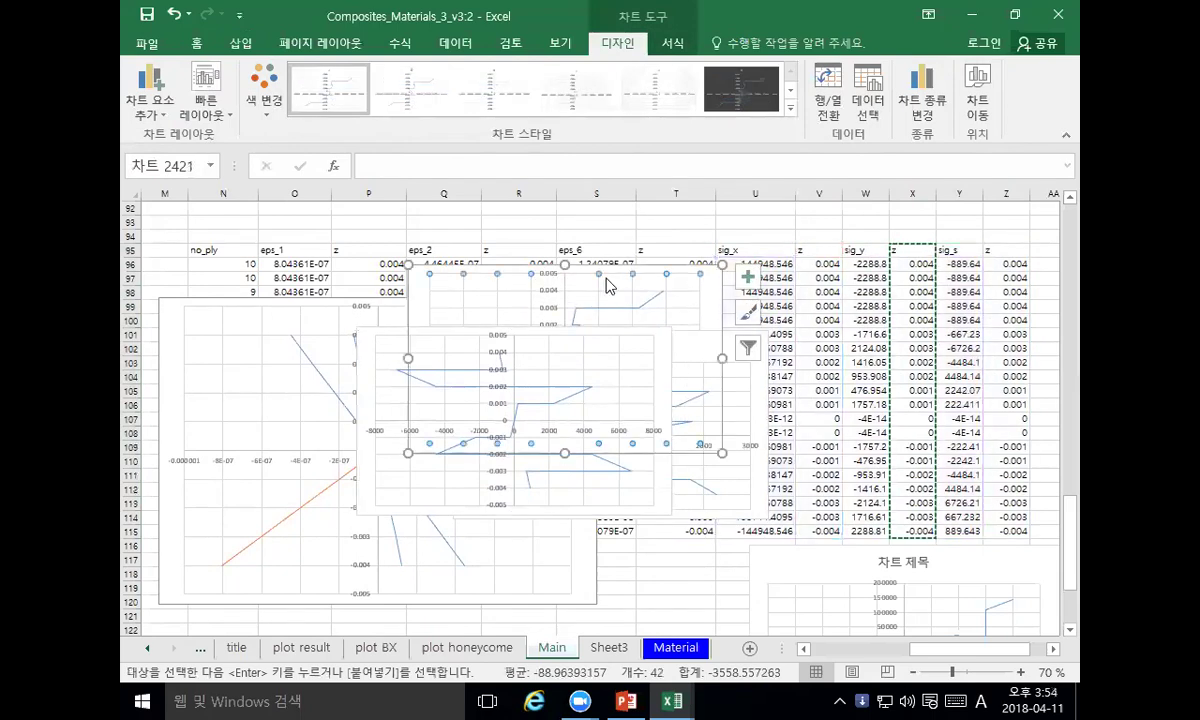
drag(703, 308, 1001, 284)
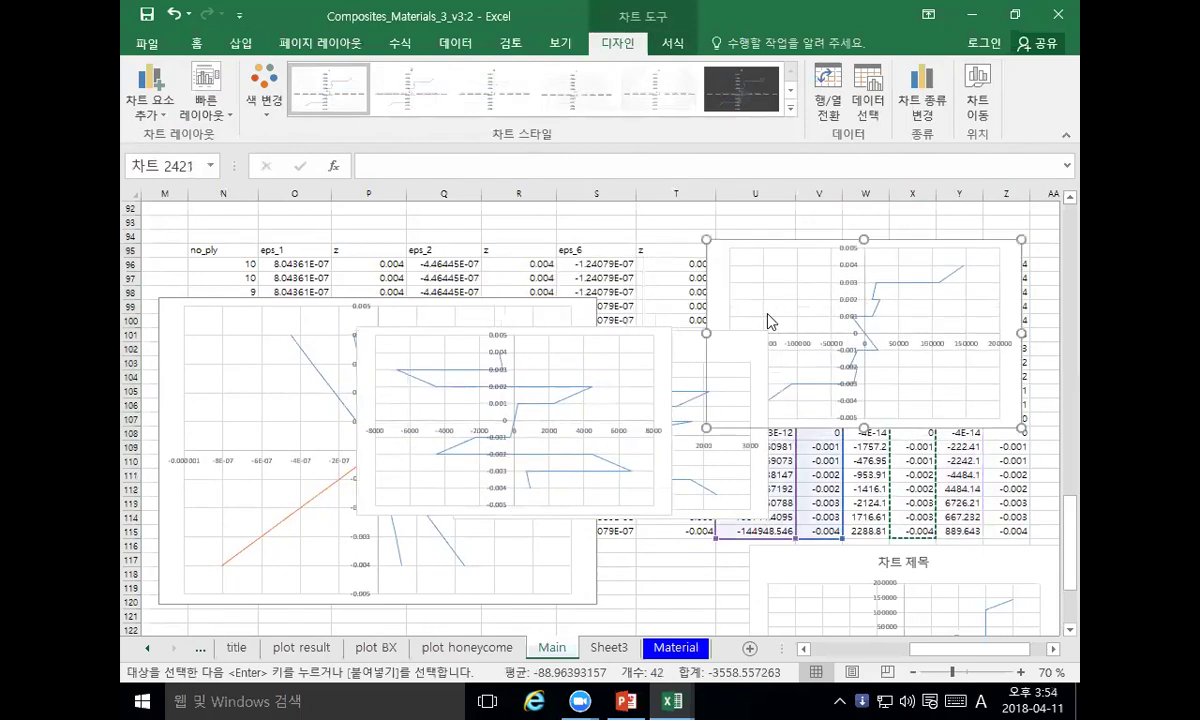
drag(656, 341, 524, 464)
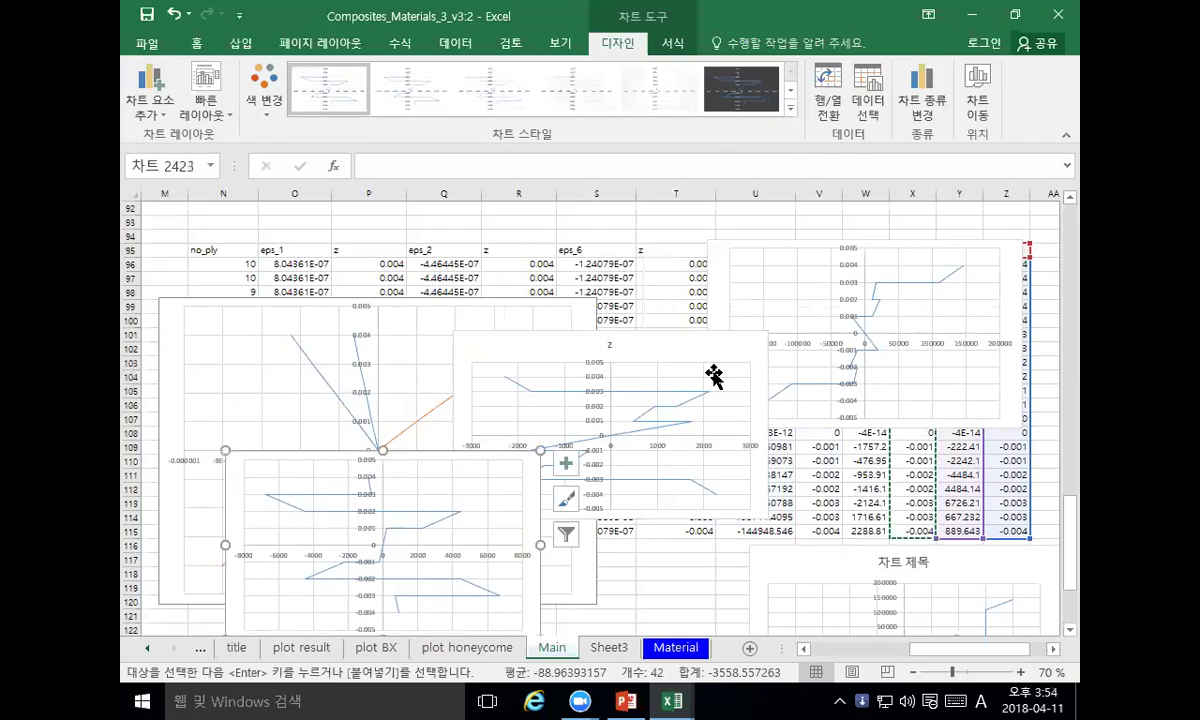
Step: Copy the sig_y and sig_s curves into the sig_x chart and remove the combined chart's title
click(783, 249)
mouse_move(676, 352)
mouse_down()
mouse_move(661, 335)
mouse_move(670, 346)
mouse_up()
click(714, 260)
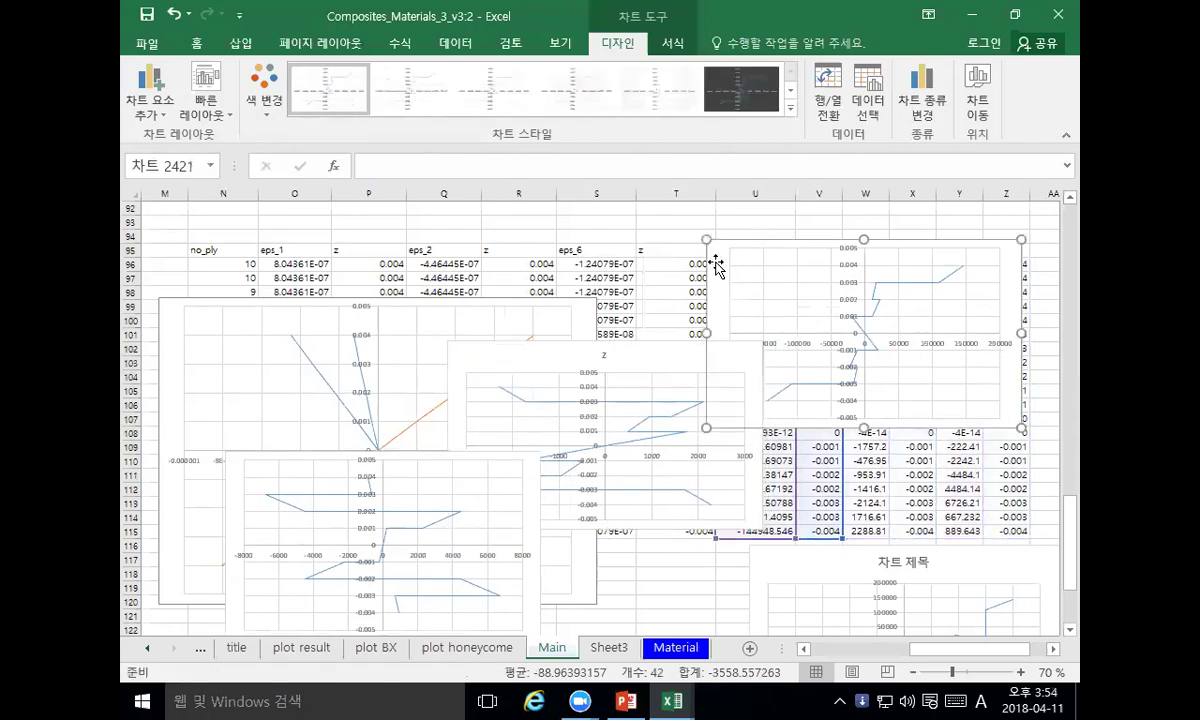
click(461, 480)
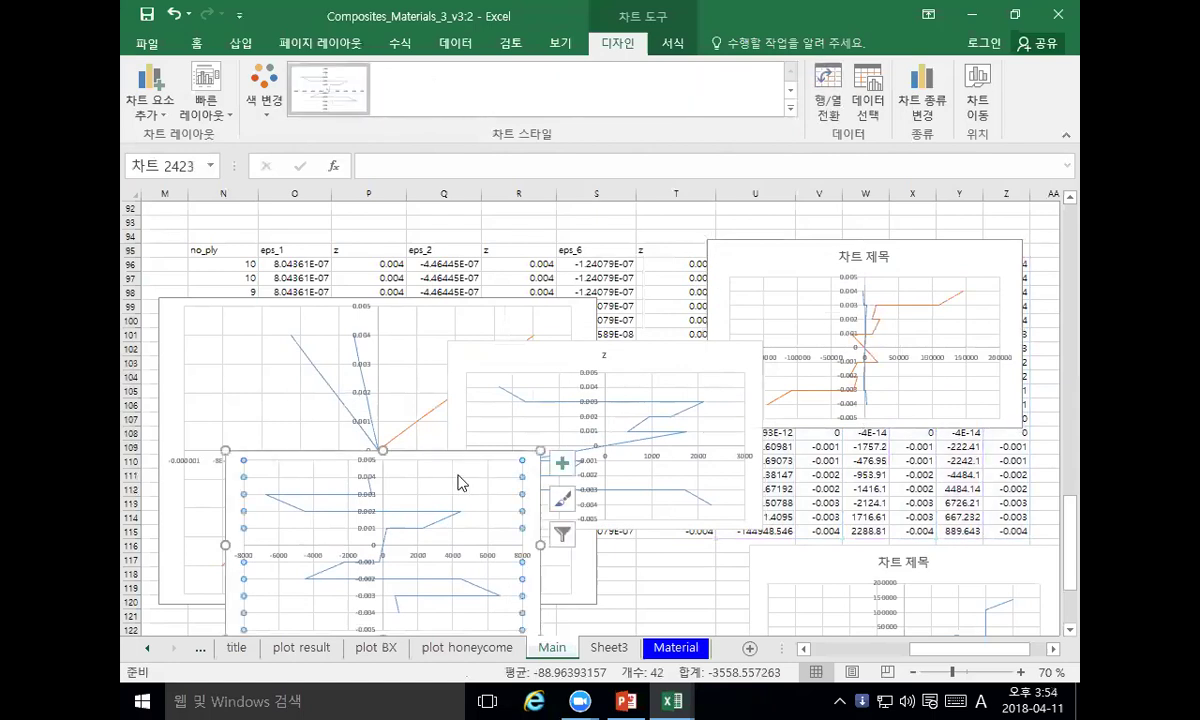
click(531, 470)
click(766, 260)
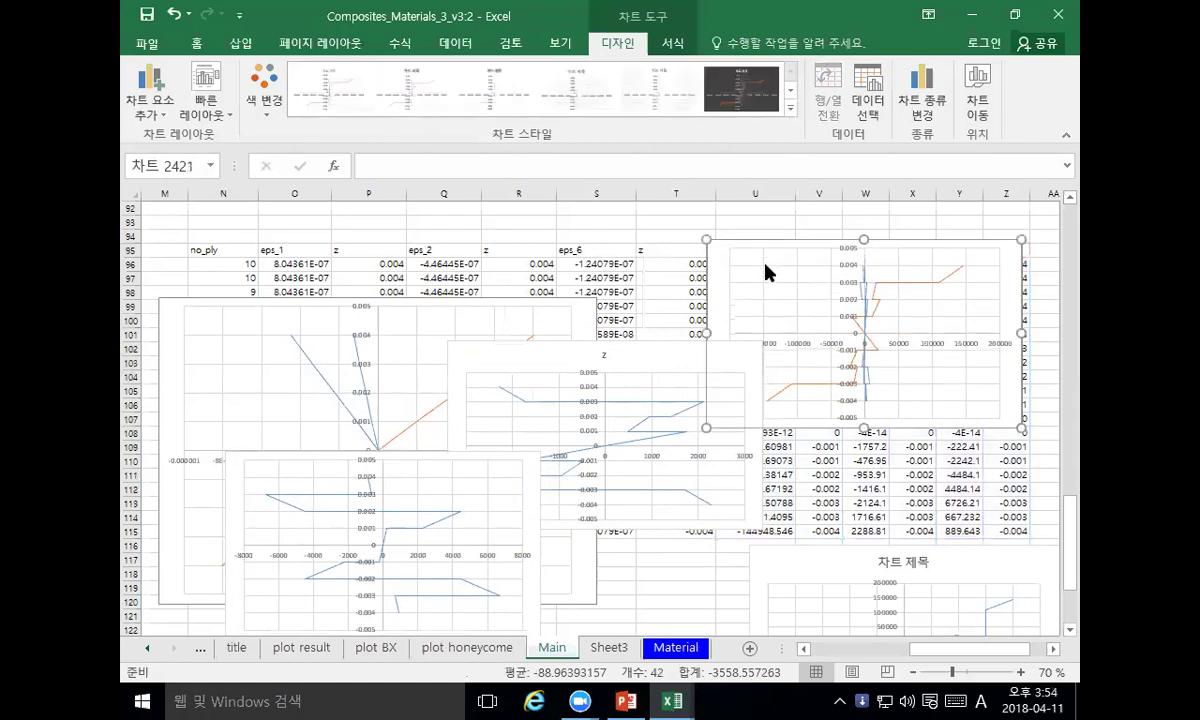
Step: Delete the separate sig_s and sig_y charts
click(450, 456)
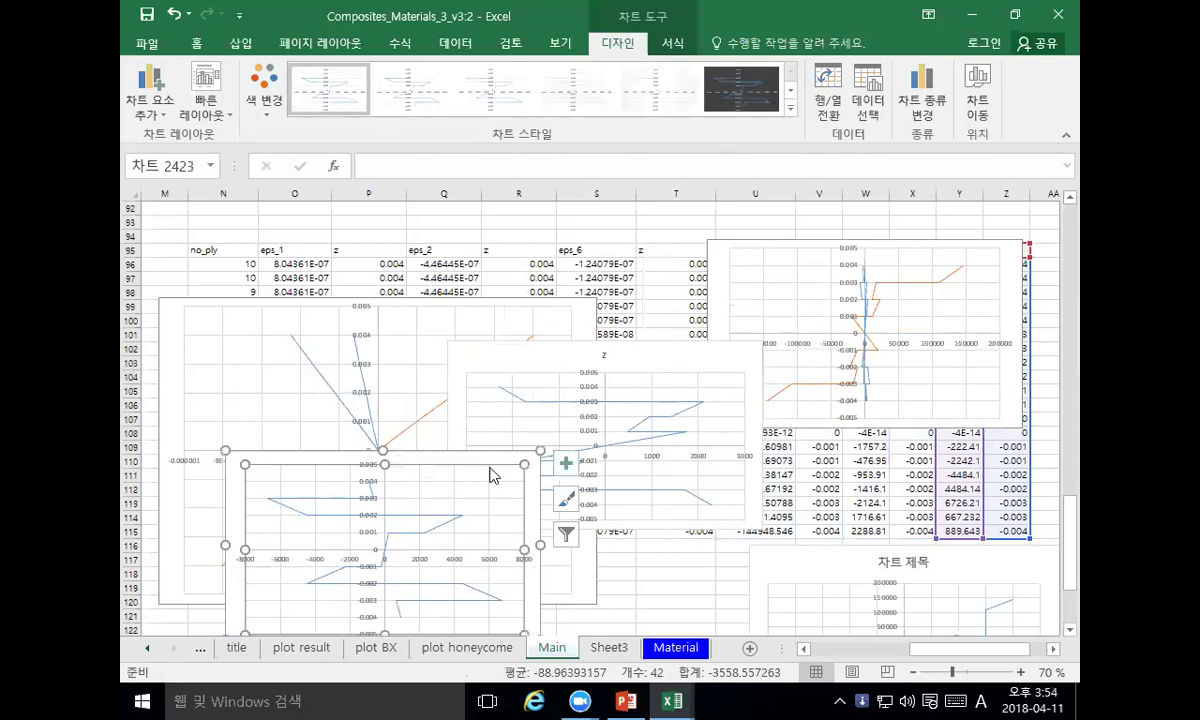
key(Delete)
click(554, 356)
key(Delete)
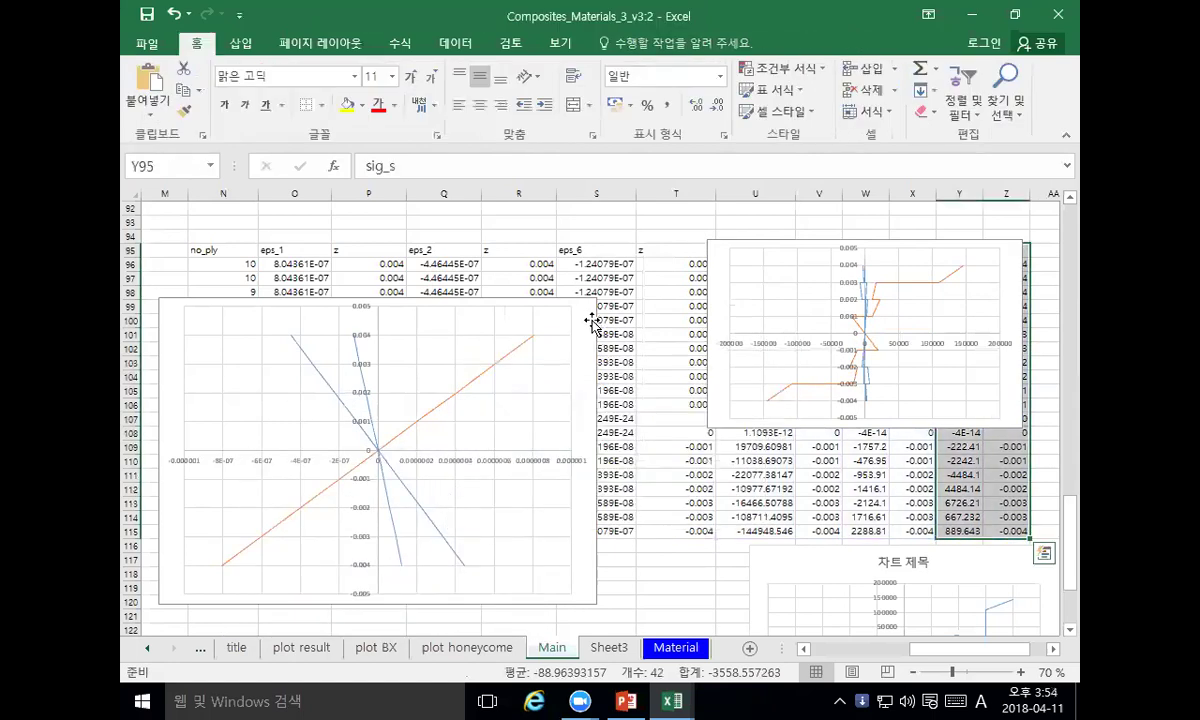
Step: Shrink the strain chart over about N94 to Q111, and place the stress chart beside it, enlarged over about R94 to V112
click(582, 378)
drag(582, 378, 602, 310)
drag(617, 535, 494, 481)
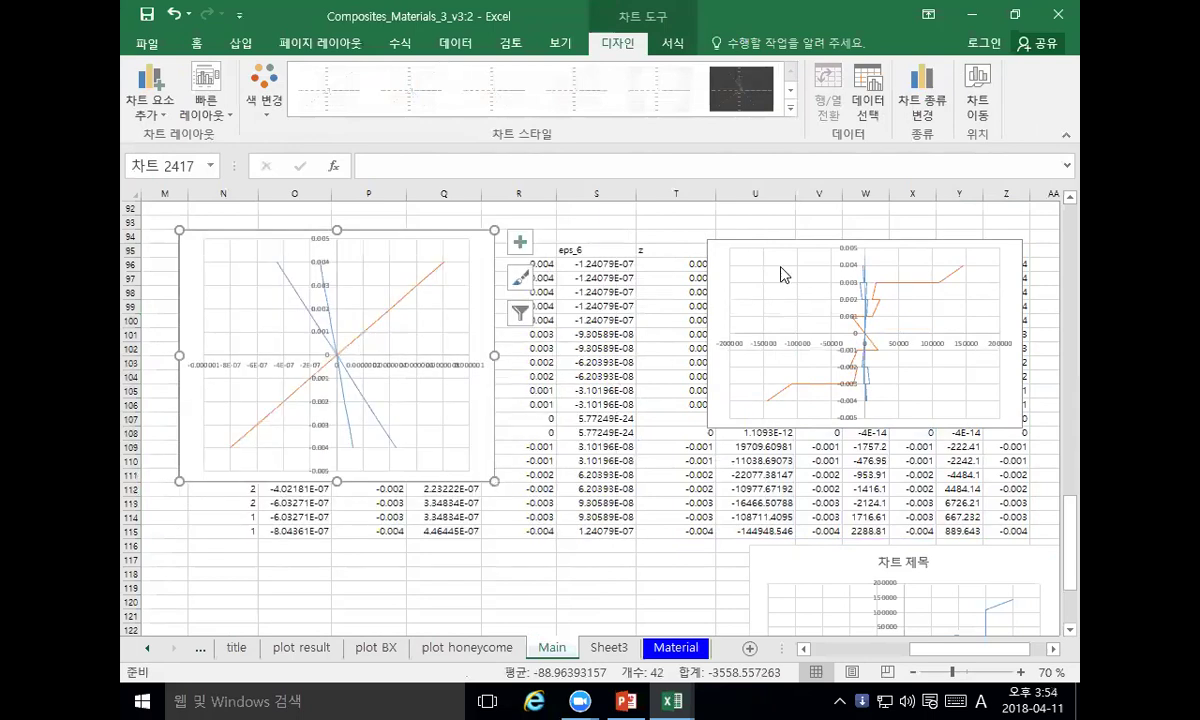
drag(781, 251, 569, 243)
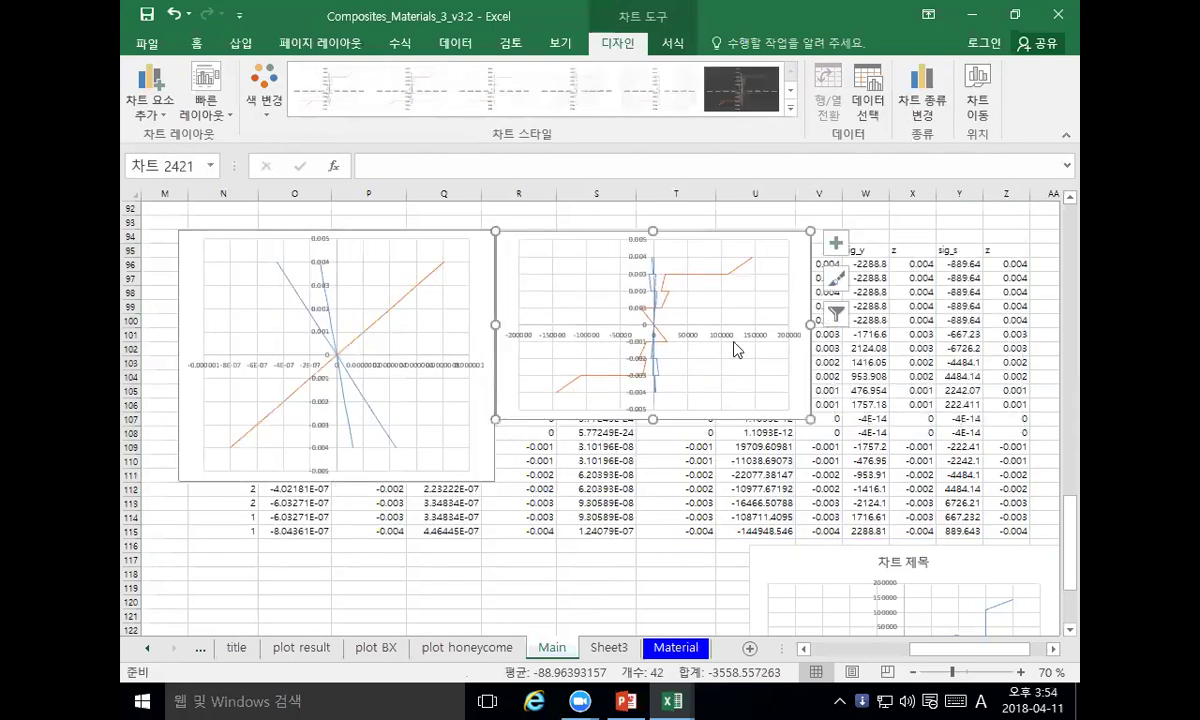
drag(809, 416, 835, 490)
Step: Cut the strain and stress charts from Main and paste them into a new worksheet after Sheet3
ctrl+click(476, 316)
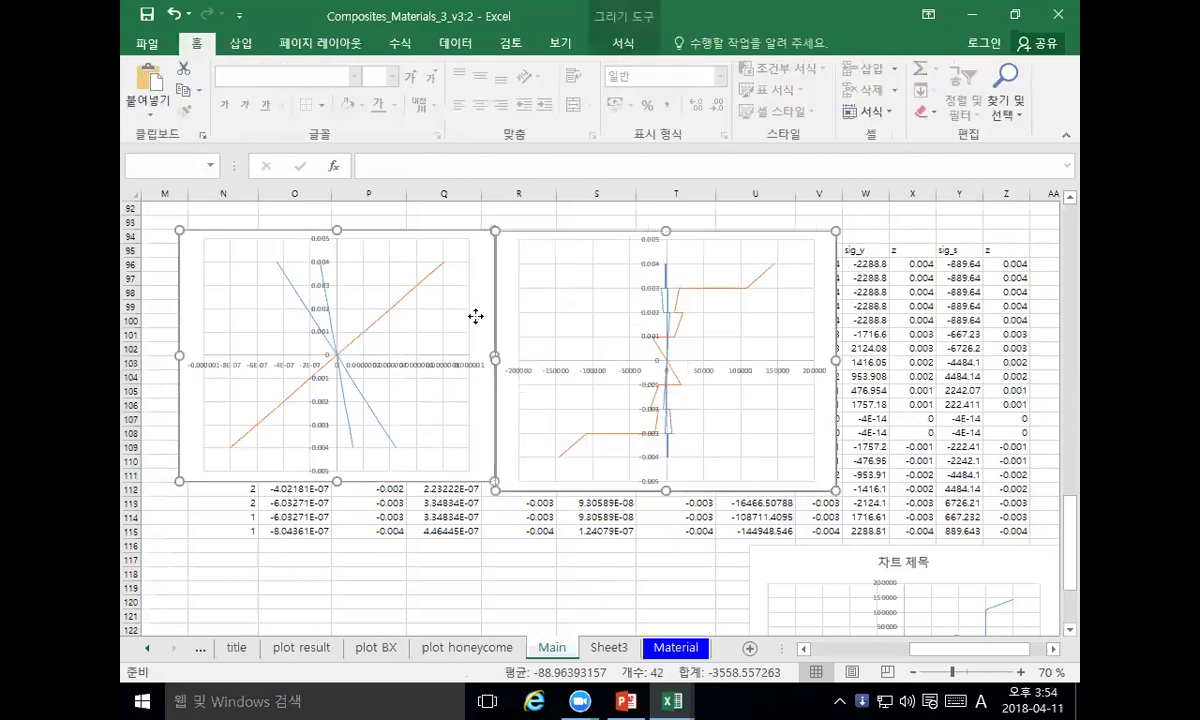
key(Delete)
click(609, 650)
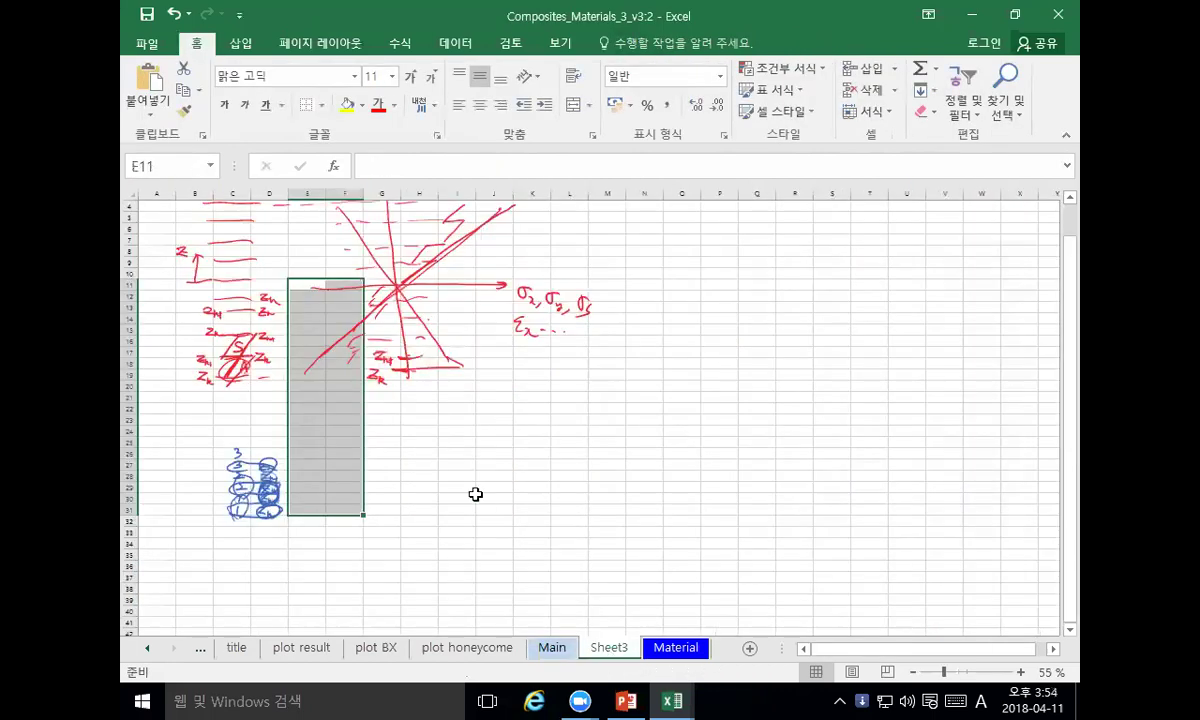
click(749, 649)
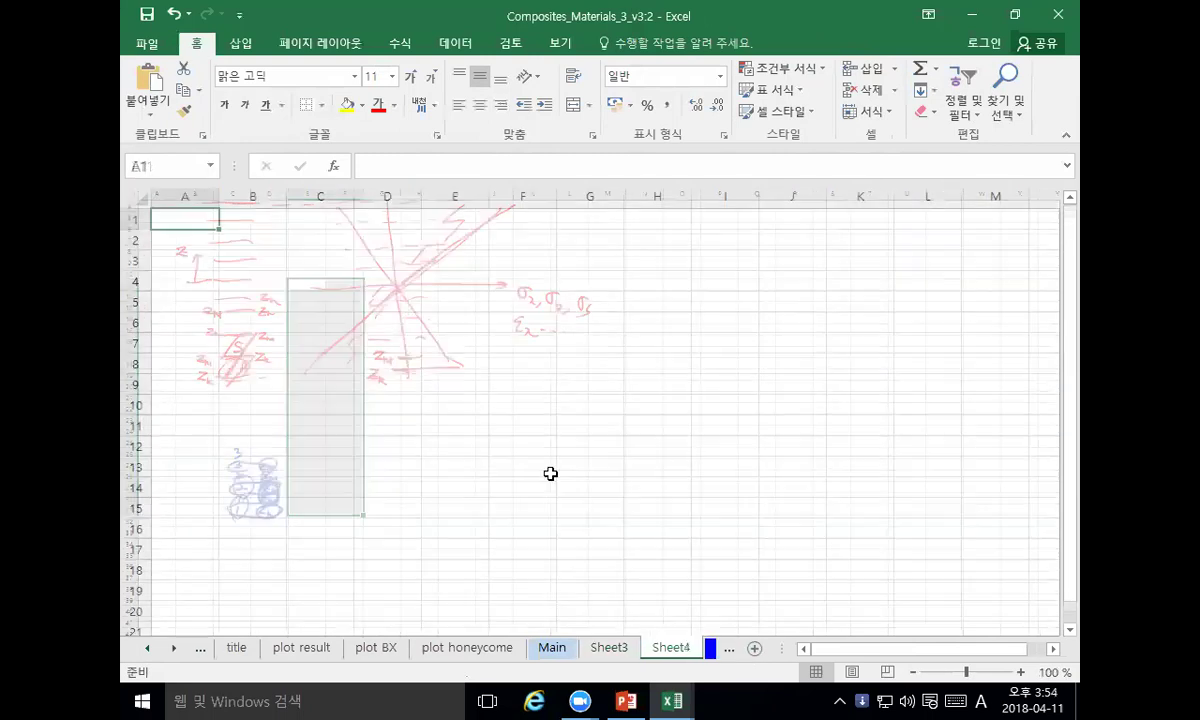
click(316, 240)
key(ctrl+v)
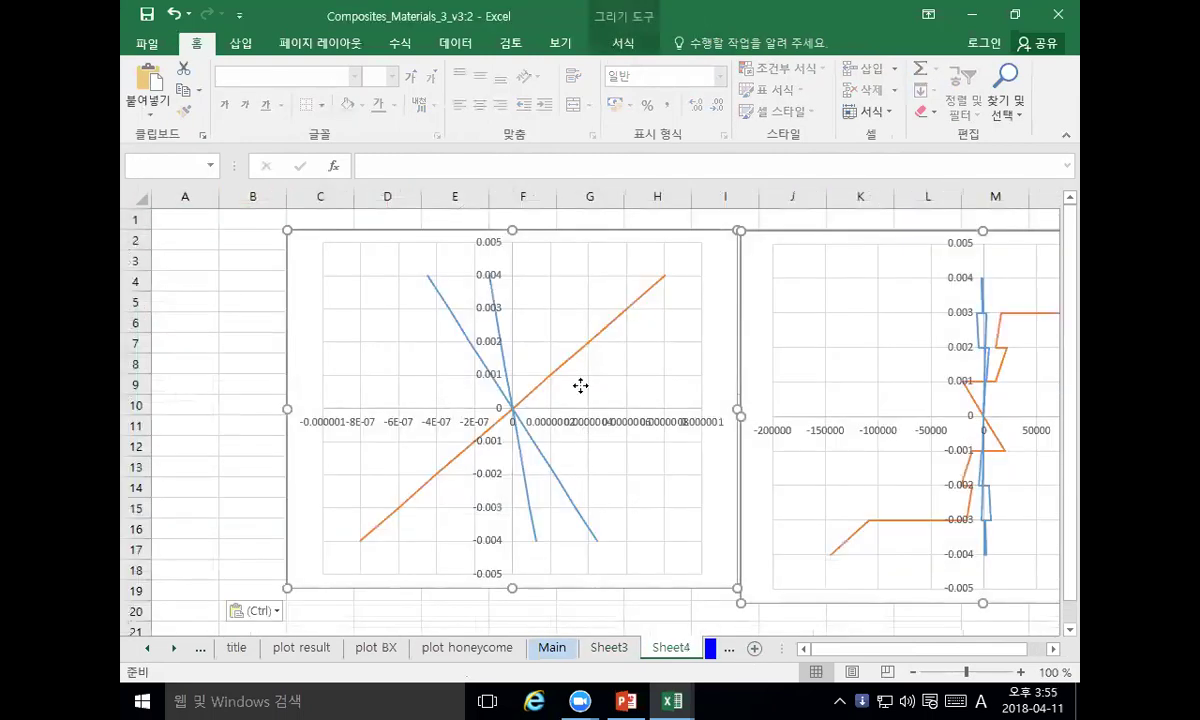
scroll(578, 382, down, 1)
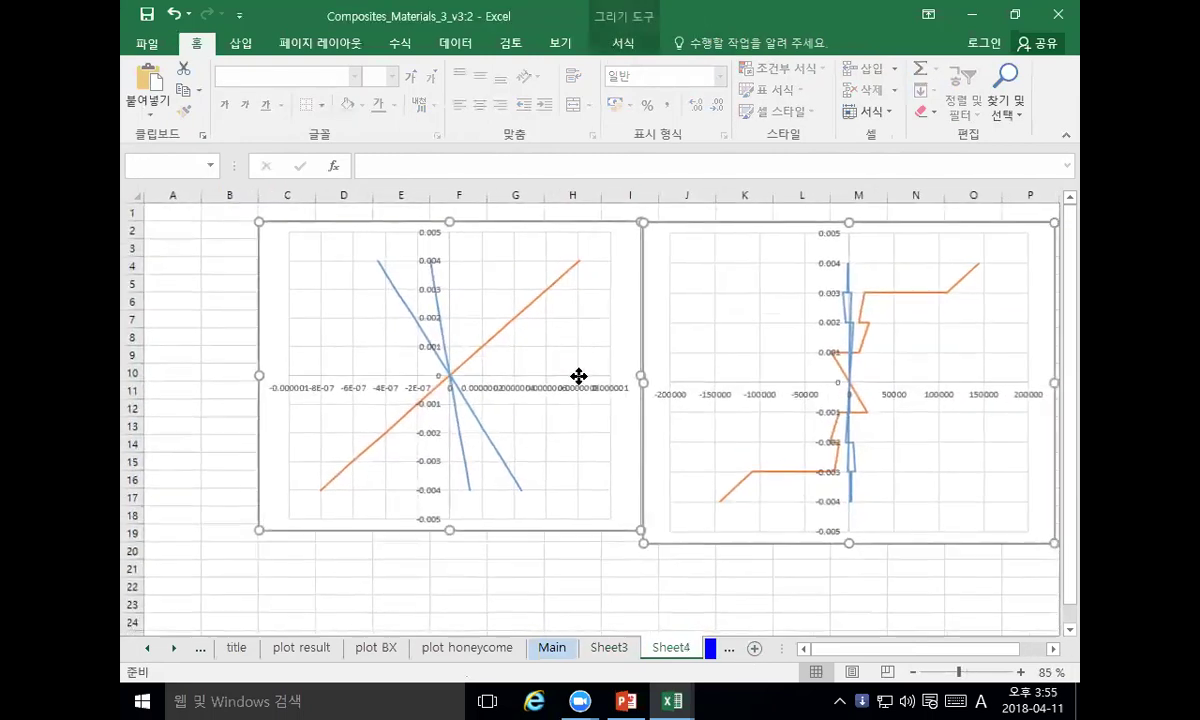
Step: Rename the new worksheet as Output
double_click(681, 650)
text(Osu)
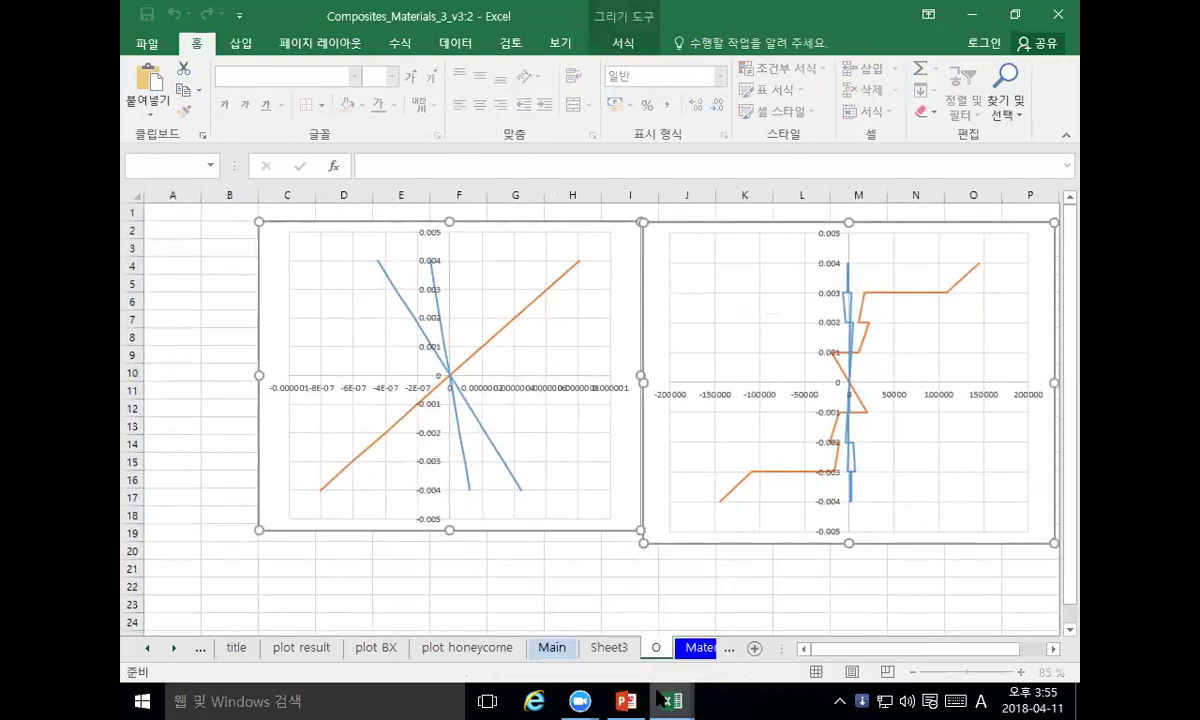
key(BackSpace)
text(cup)
key(BackSpace)
key(BackSpace)
key(BackSpace)
key(BackSpace)
text(utput)
key(Return)
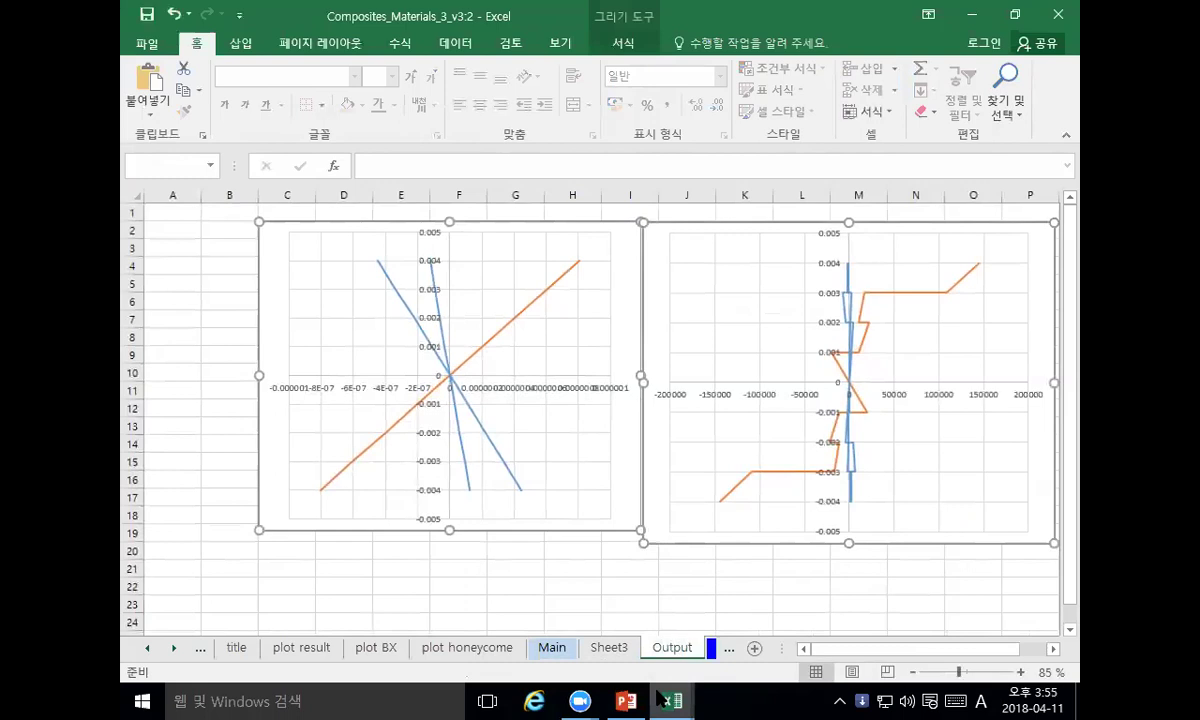
mouse_move(688, 703)
click(400, 568)
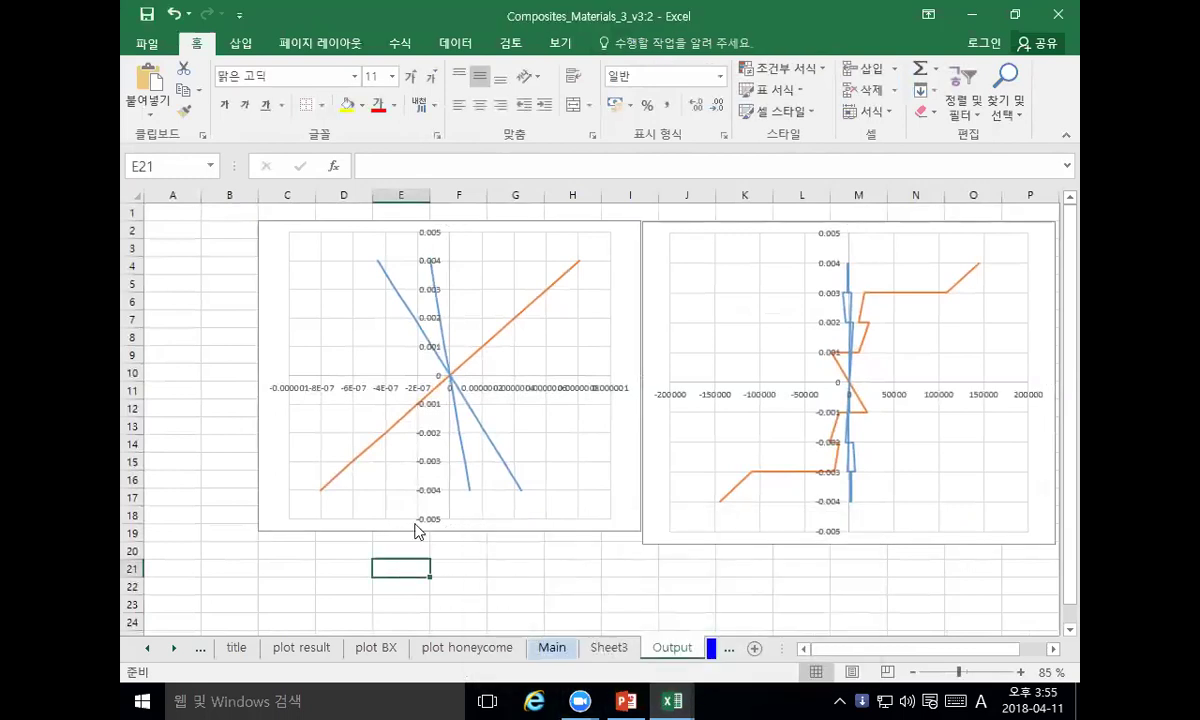
Step: Open another window of the workbook and arrange all open windows tiled
click(514, 45)
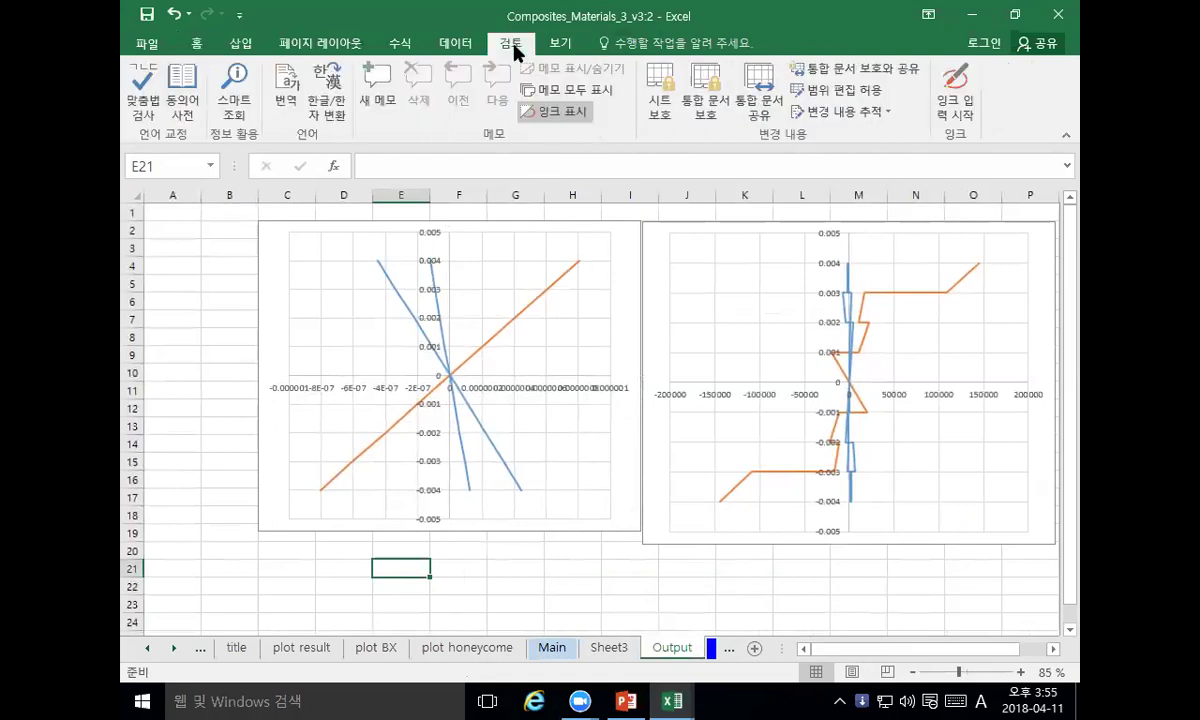
click(572, 46)
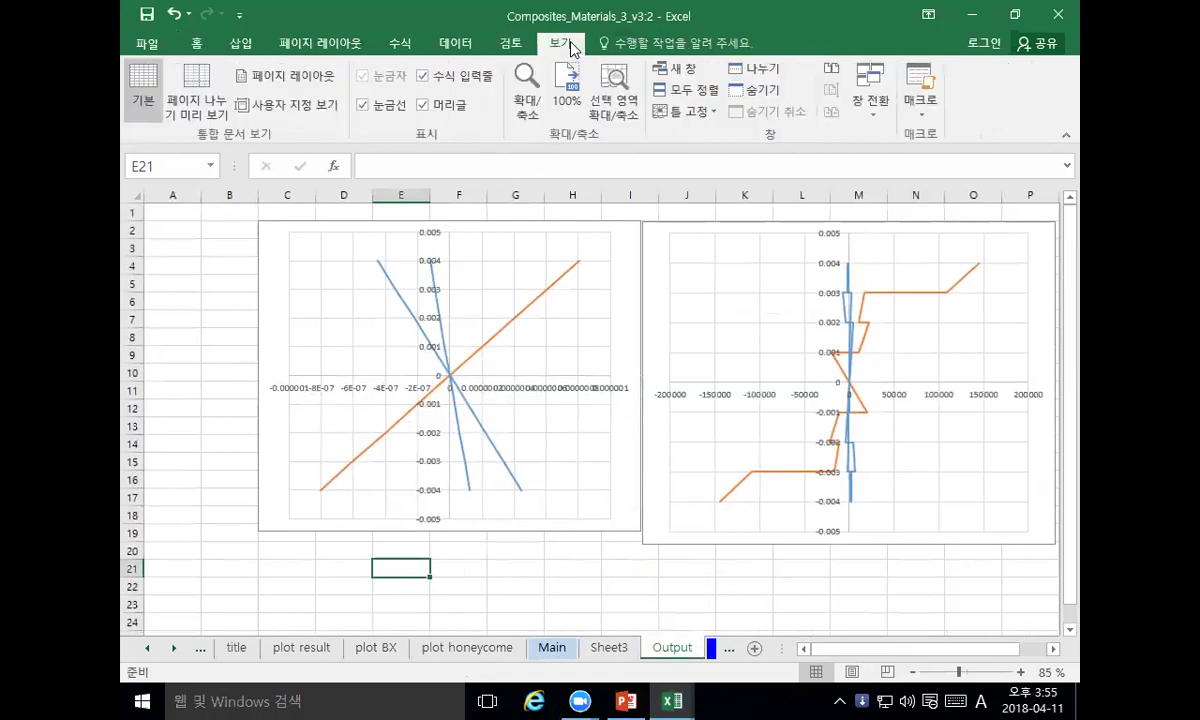
click(672, 76)
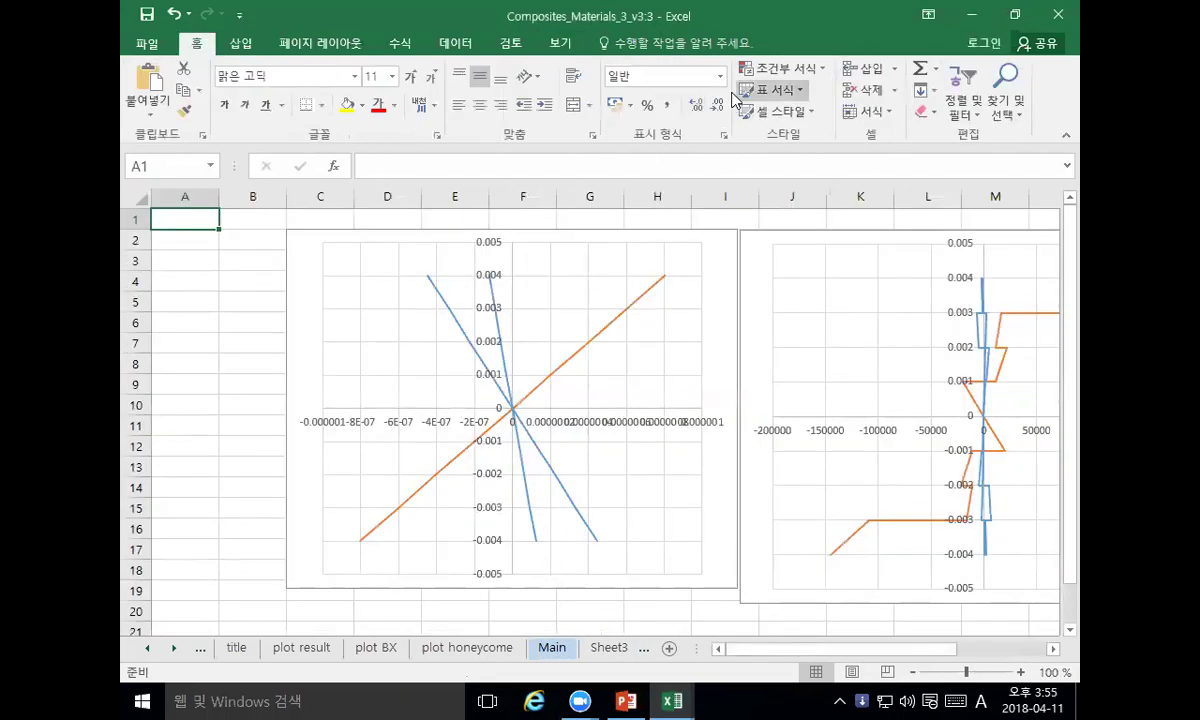
click(560, 44)
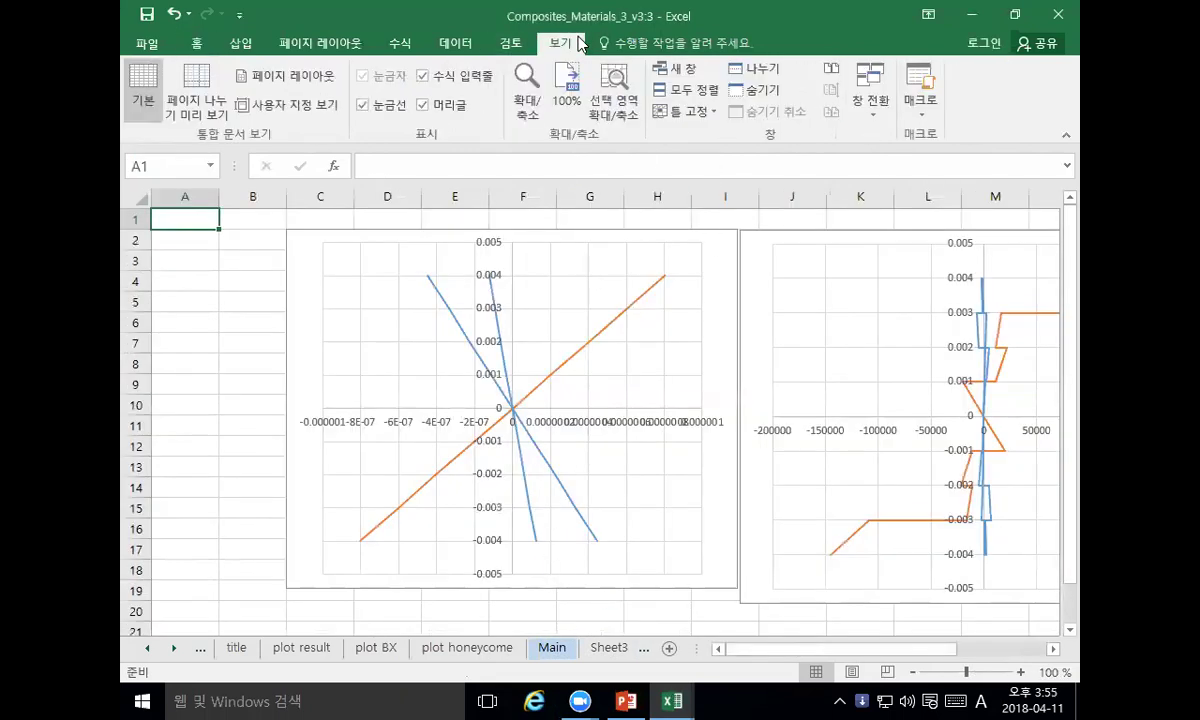
click(687, 93)
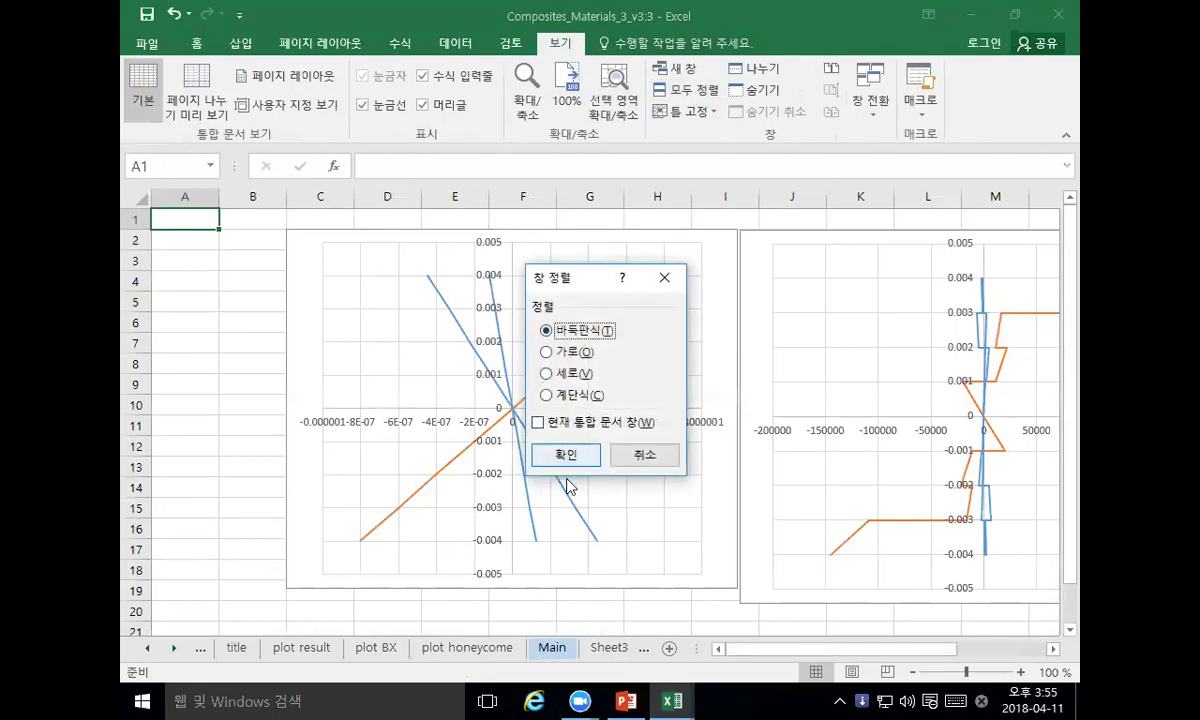
click(565, 455)
Step: Close the extra workbook window showing cell E88 and arrange the remaining two windows tiled again
click(785, 376)
drag(780, 368, 742, 465)
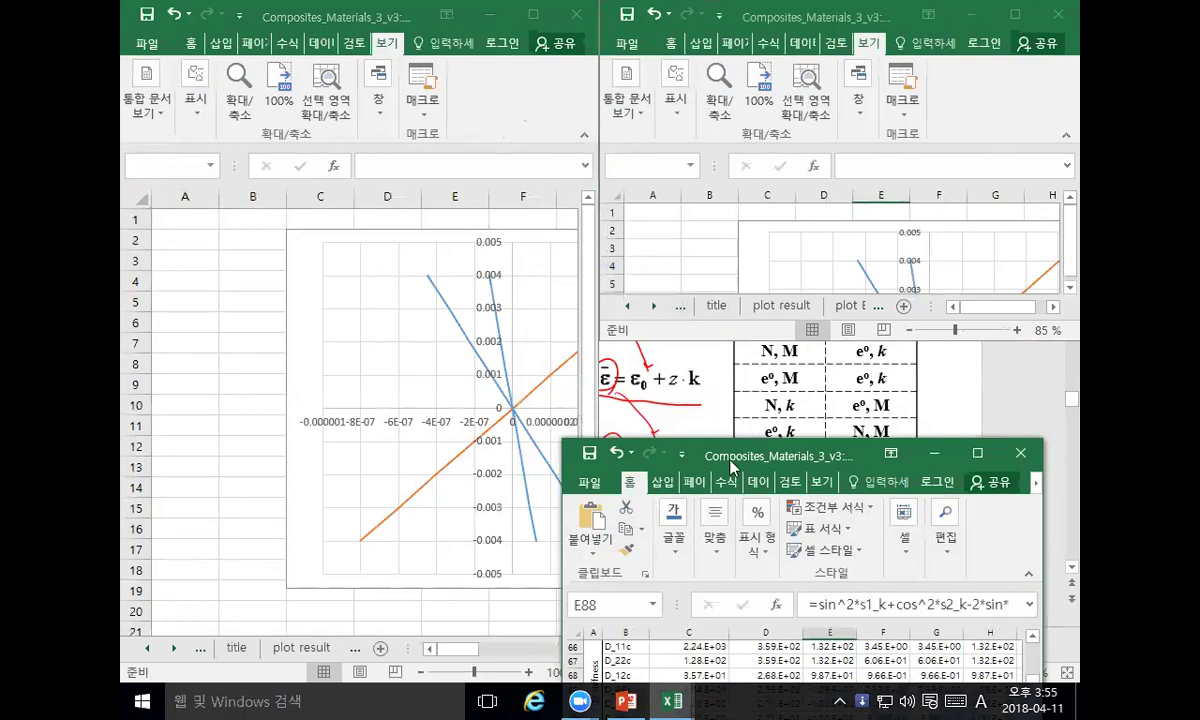
click(1020, 453)
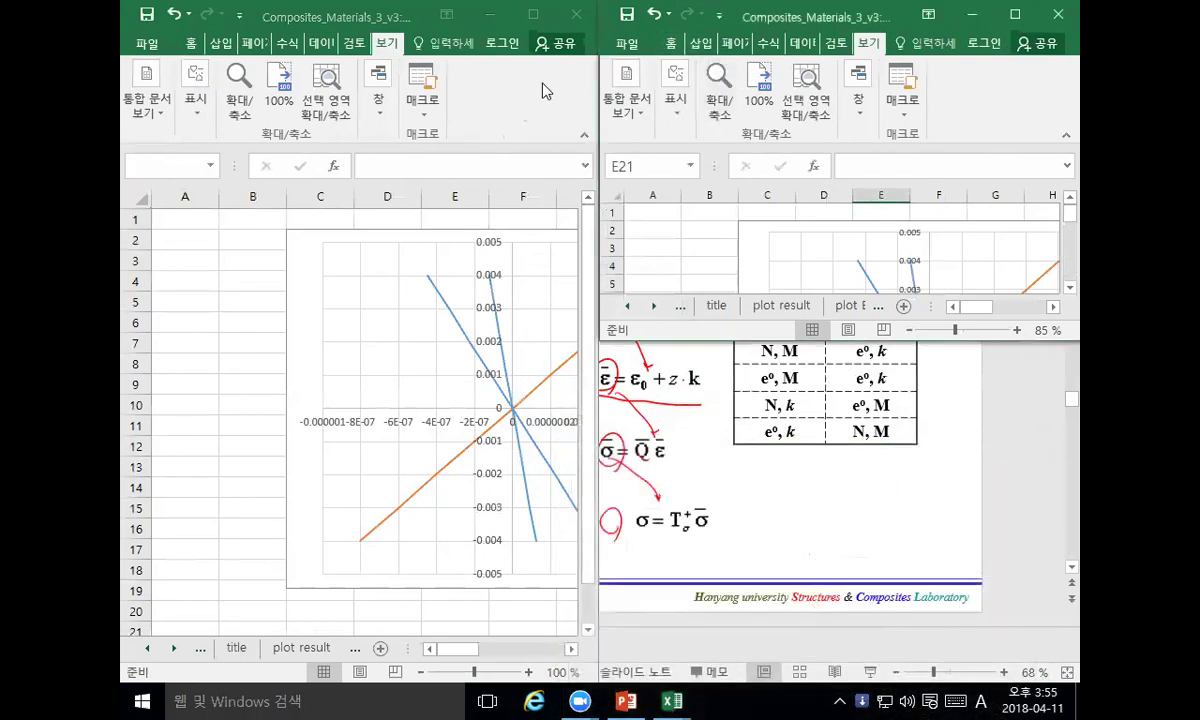
click(380, 85)
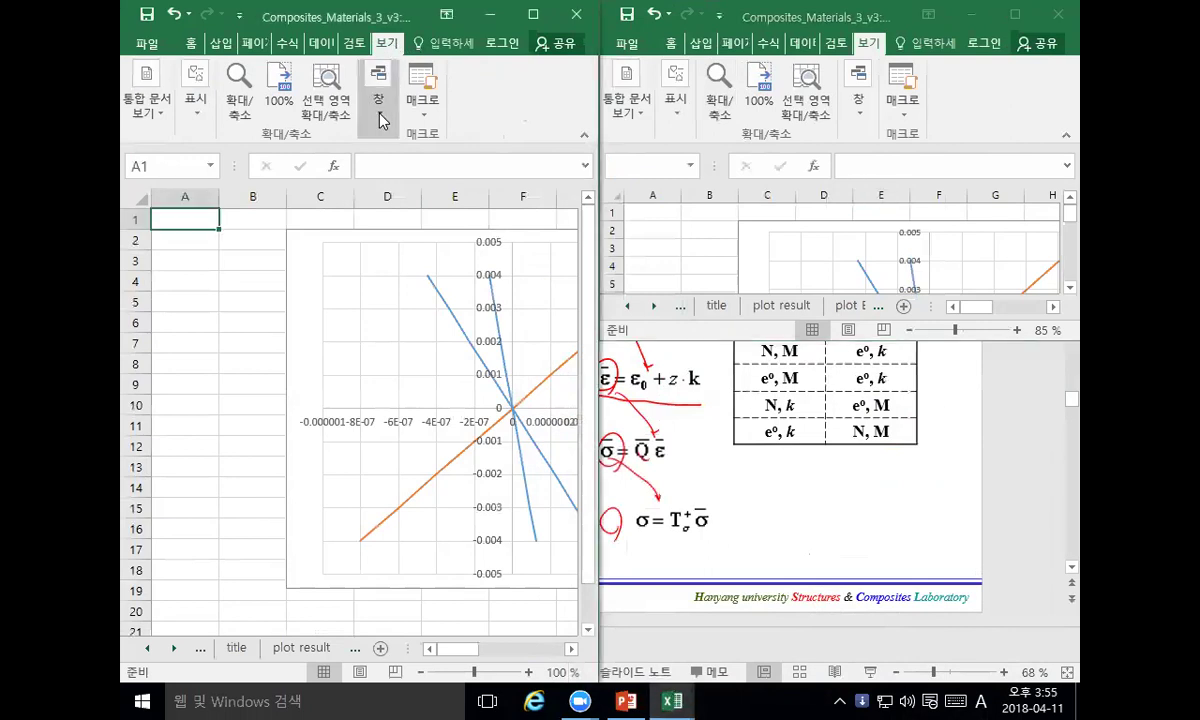
click(418, 162)
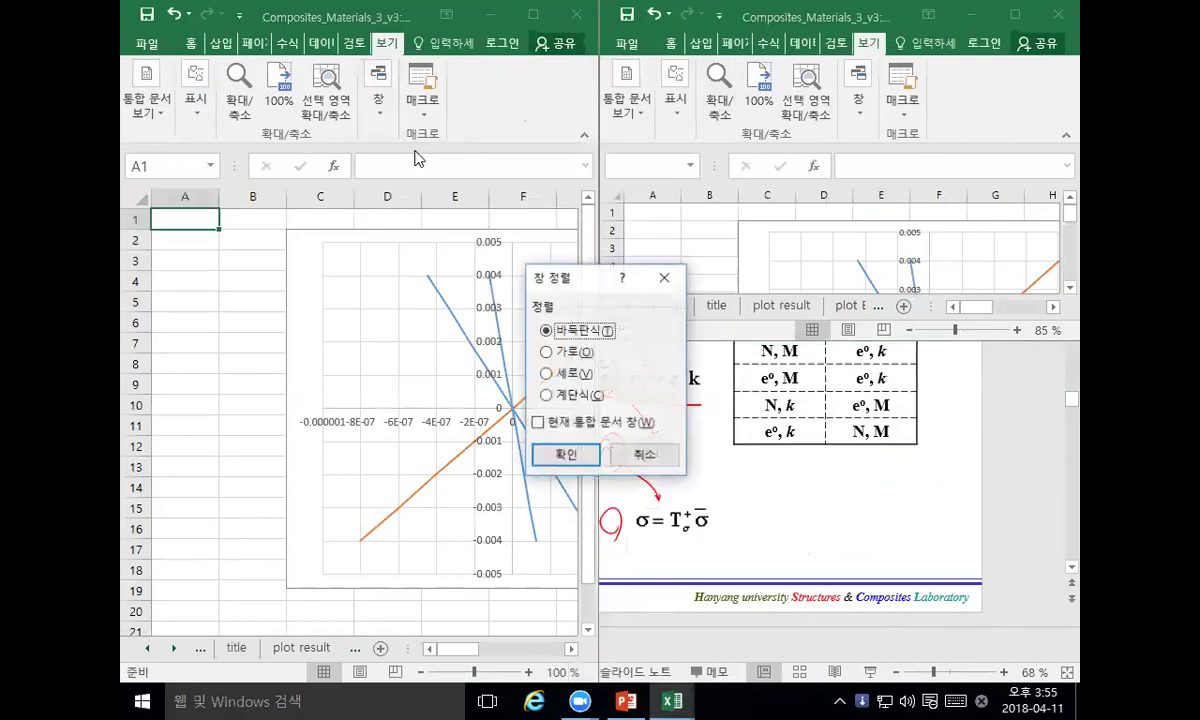
click(574, 455)
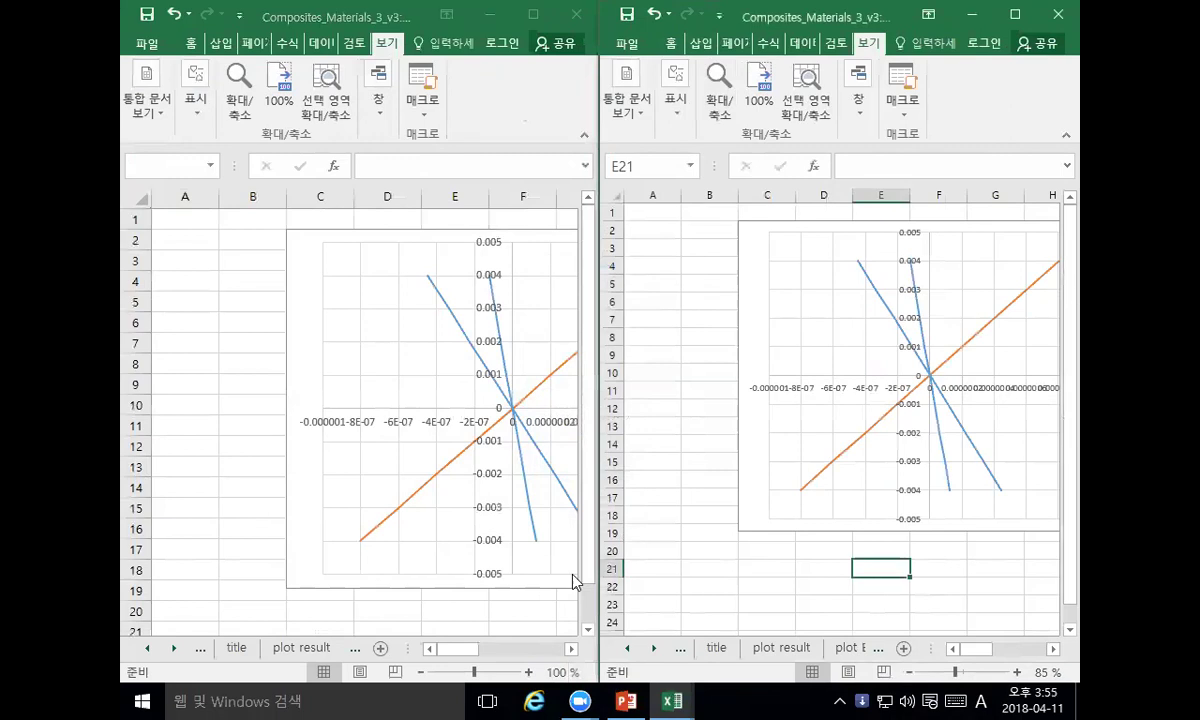
Step: Show the Main sheet in the window beside the Output charts, zoomed out to 55%
click(154, 650)
click(155, 651)
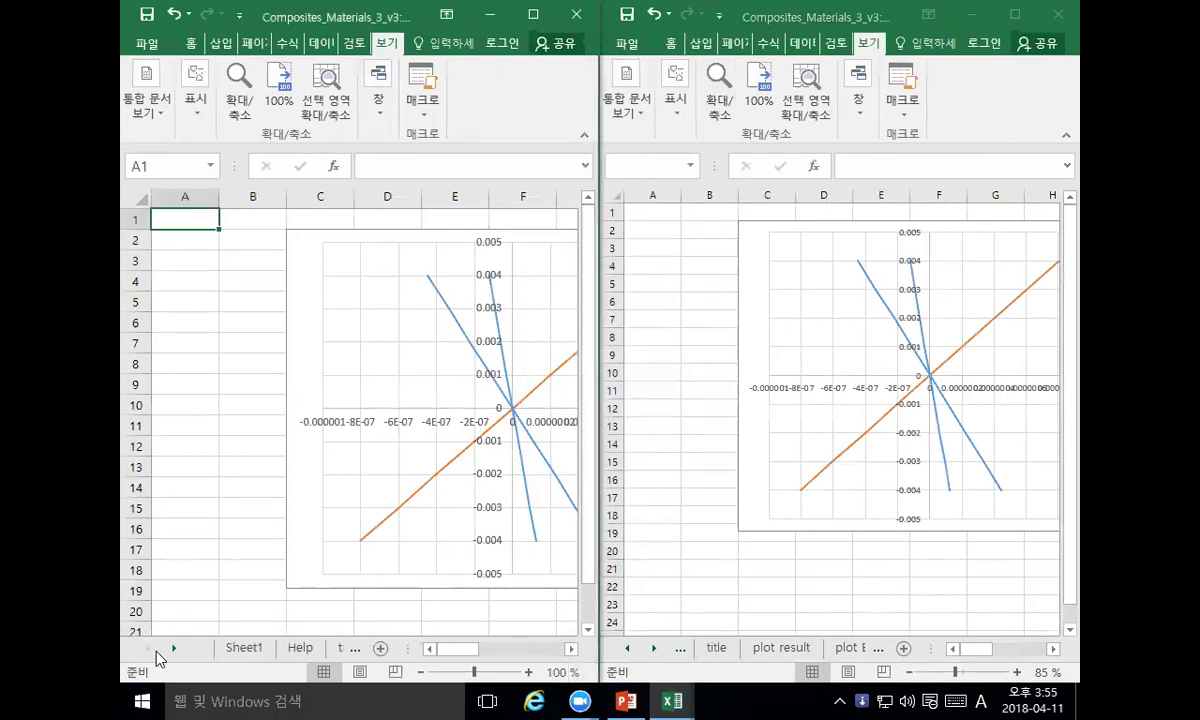
click(168, 650)
click(168, 650)
click(168, 650)
click(168, 650)
click(150, 650)
click(228, 652)
click(295, 508)
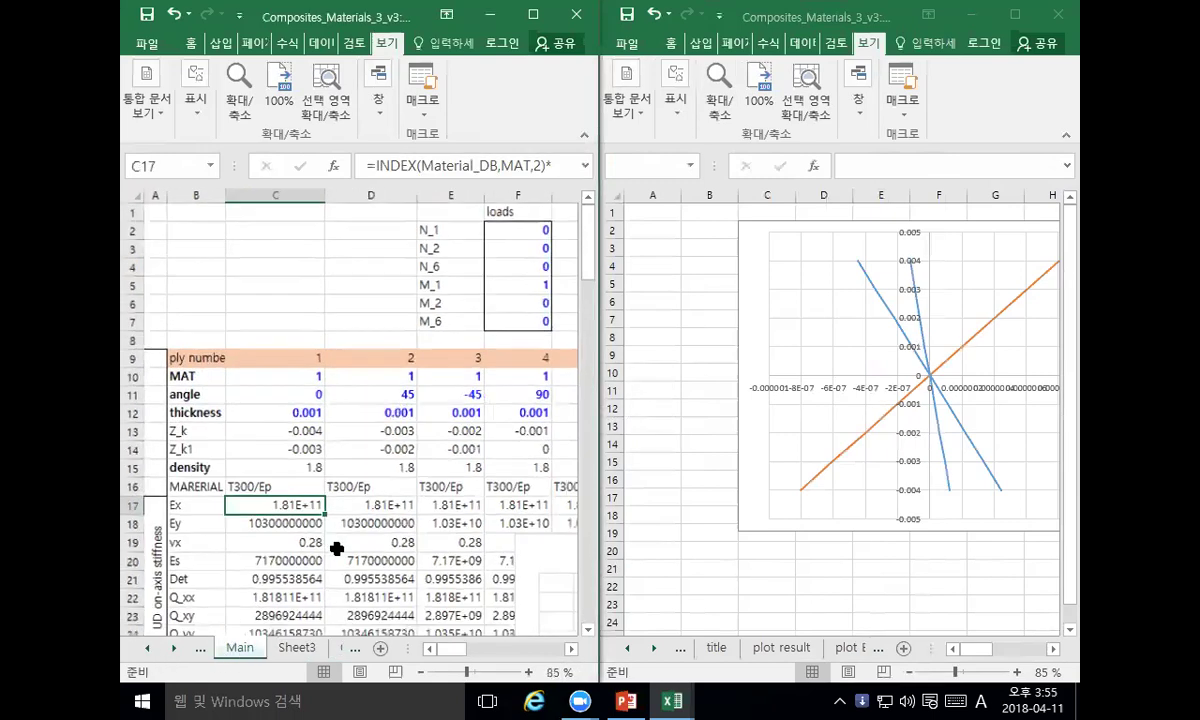
ctrl+scroll(337, 549, down, 2)
Step: Zoom the Output window out to 40% so the strain and stress charts both fit beside Main
ctrl+scroll(776, 554, down, 1)
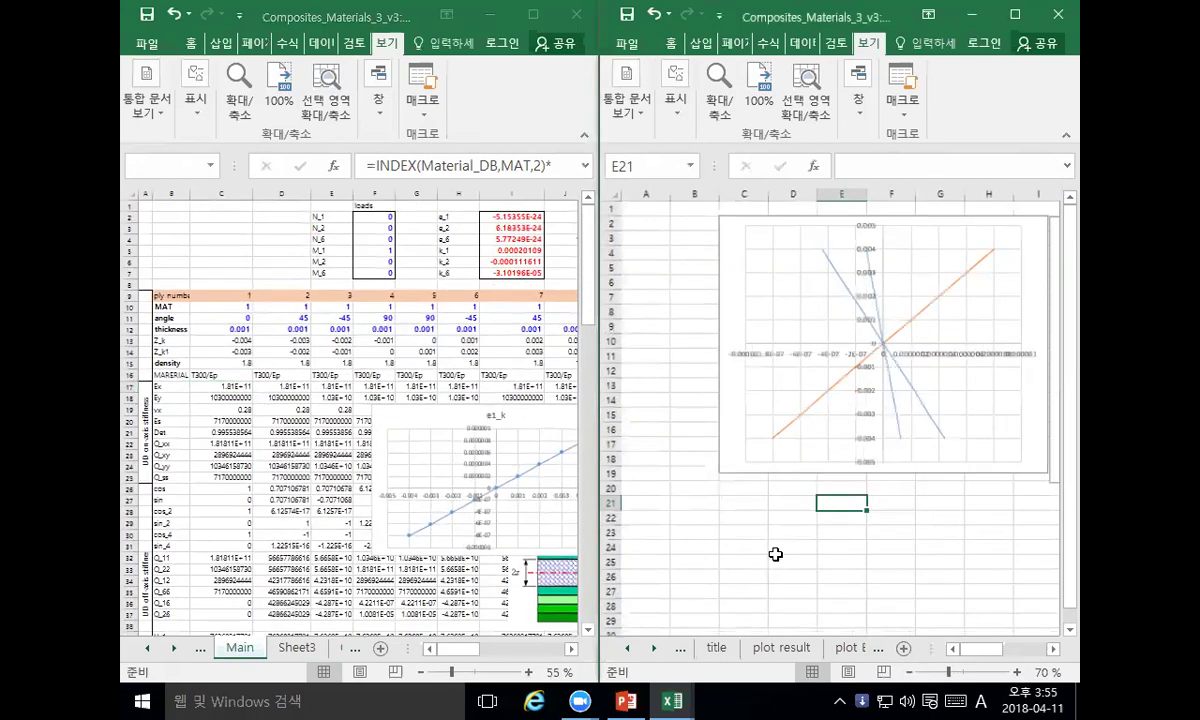
ctrl+scroll(776, 554, down, 1)
mouse_move(996, 647)
mouse_down()
mouse_move(1020, 650)
mouse_move(995, 650)
mouse_up()
click(871, 414)
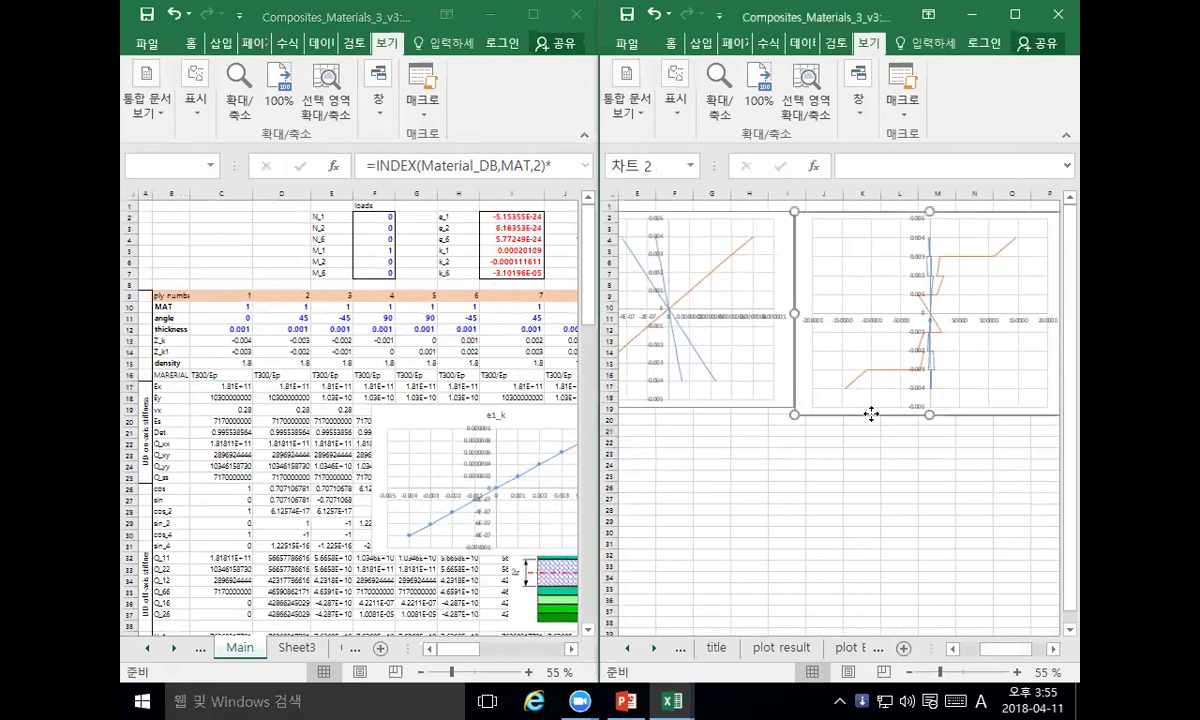
ctrl+scroll(820, 423, down, 1)
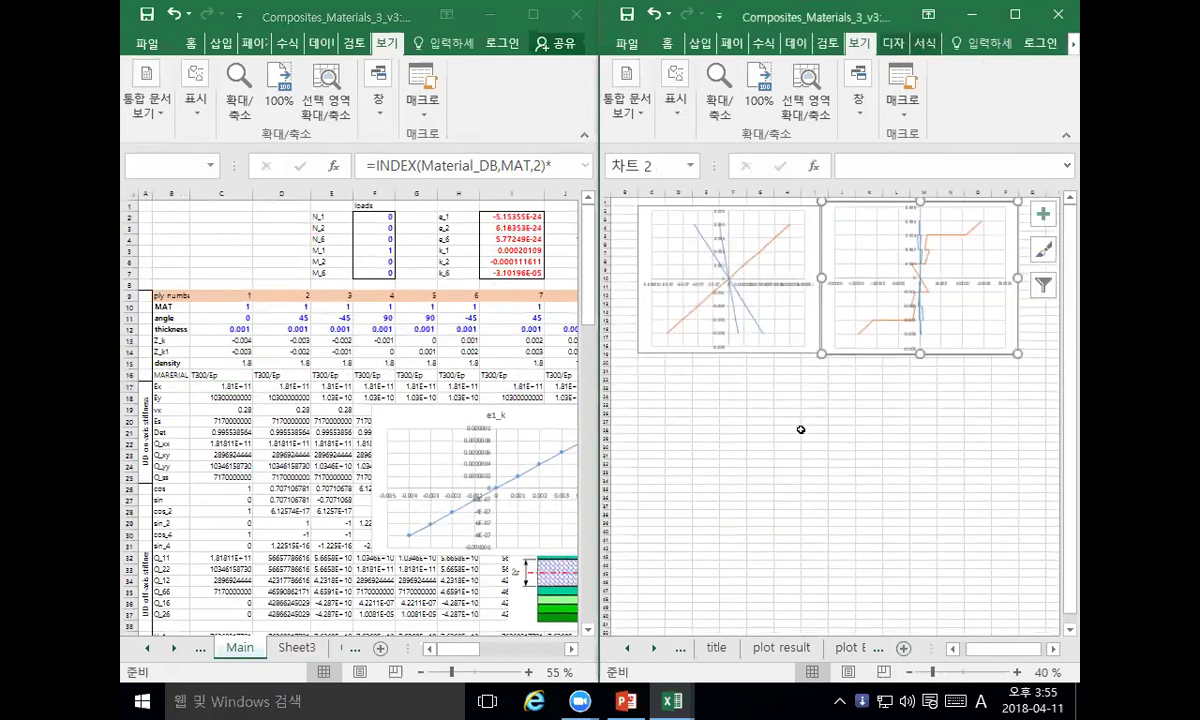
click(800, 429)
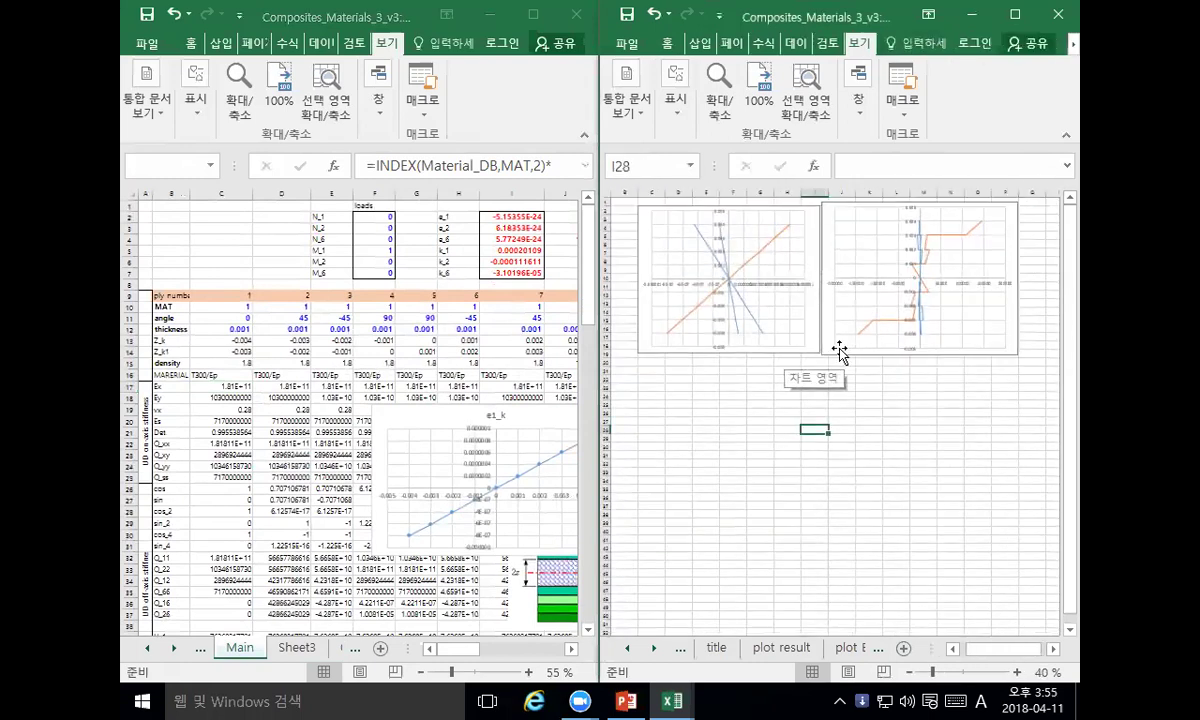
Step: Recolor the steepest blue curve of the strain chart, the series named from Main T95, to standard green and close its formatting options
click(723, 241)
double_click(722, 241)
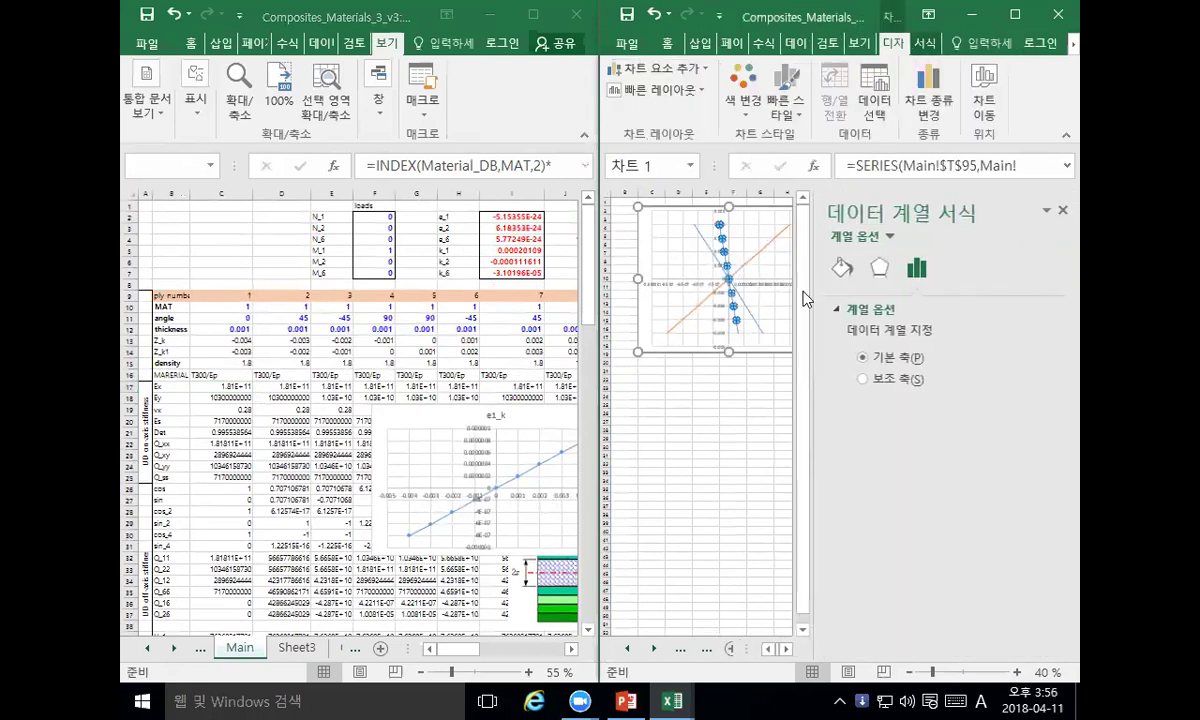
click(879, 272)
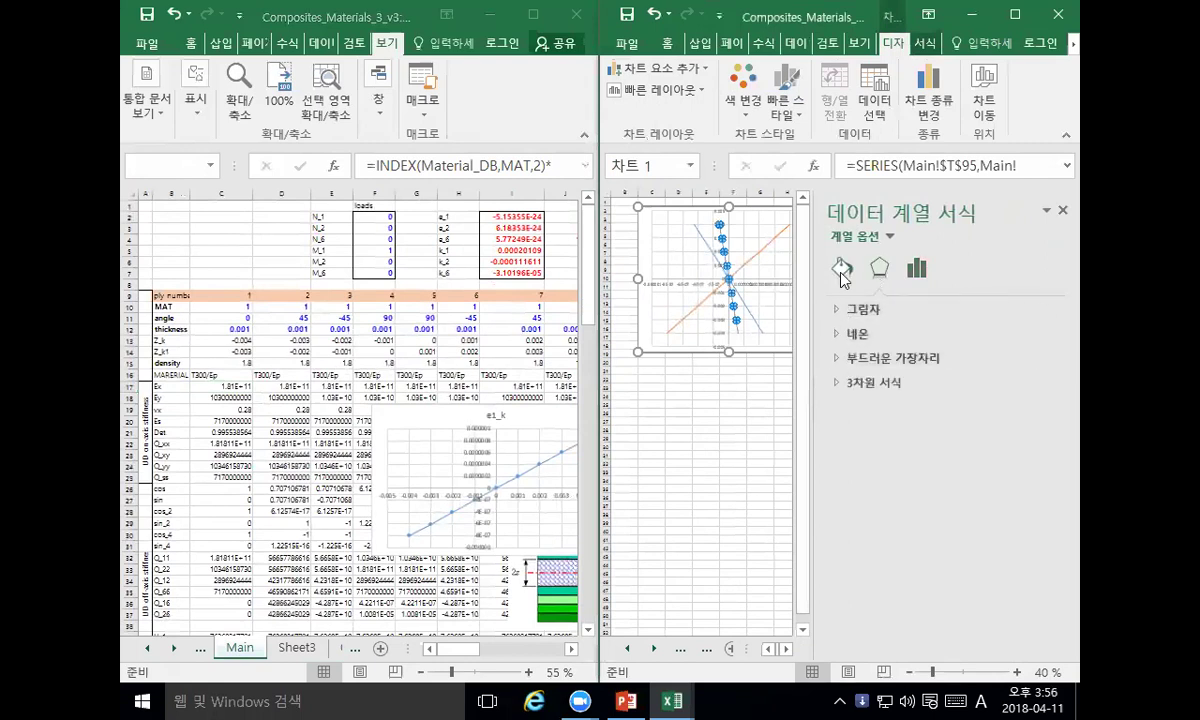
click(842, 270)
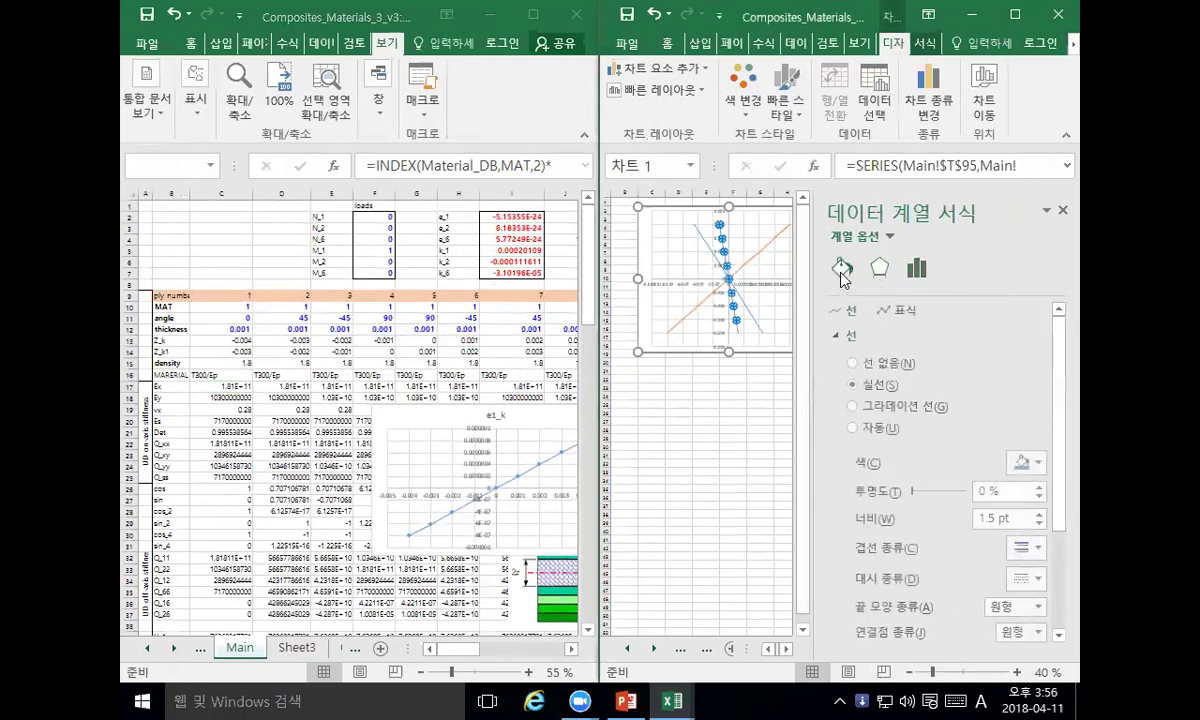
click(1035, 463)
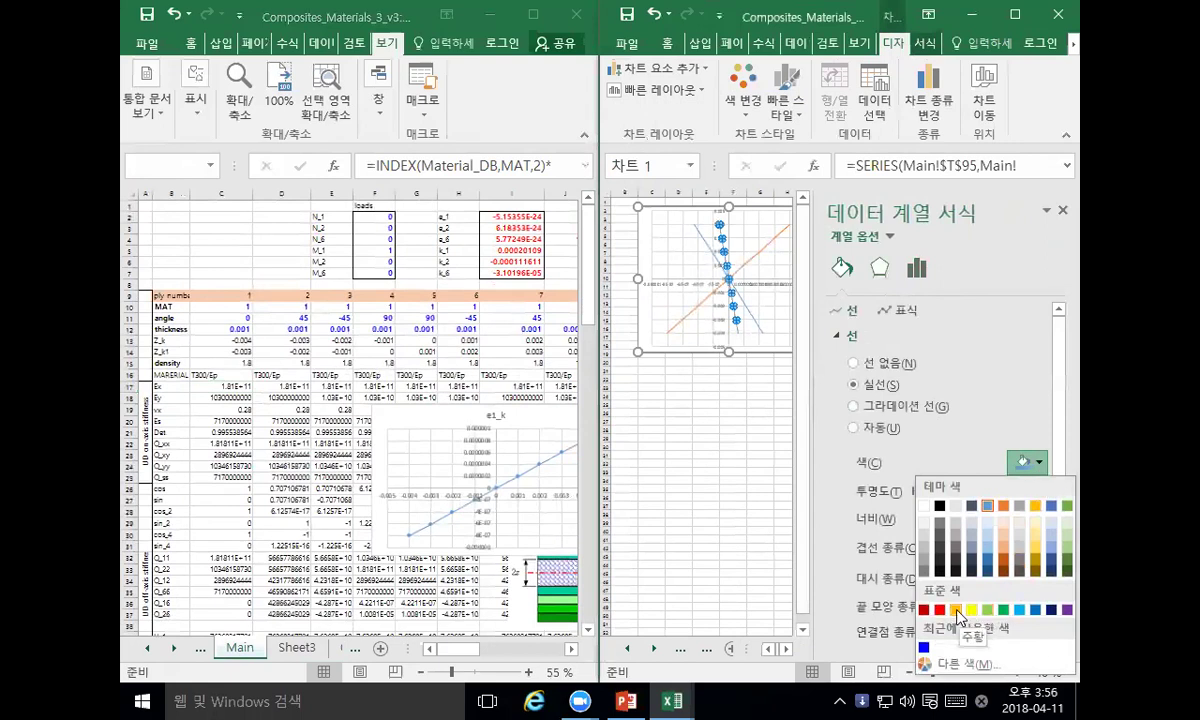
click(1001, 611)
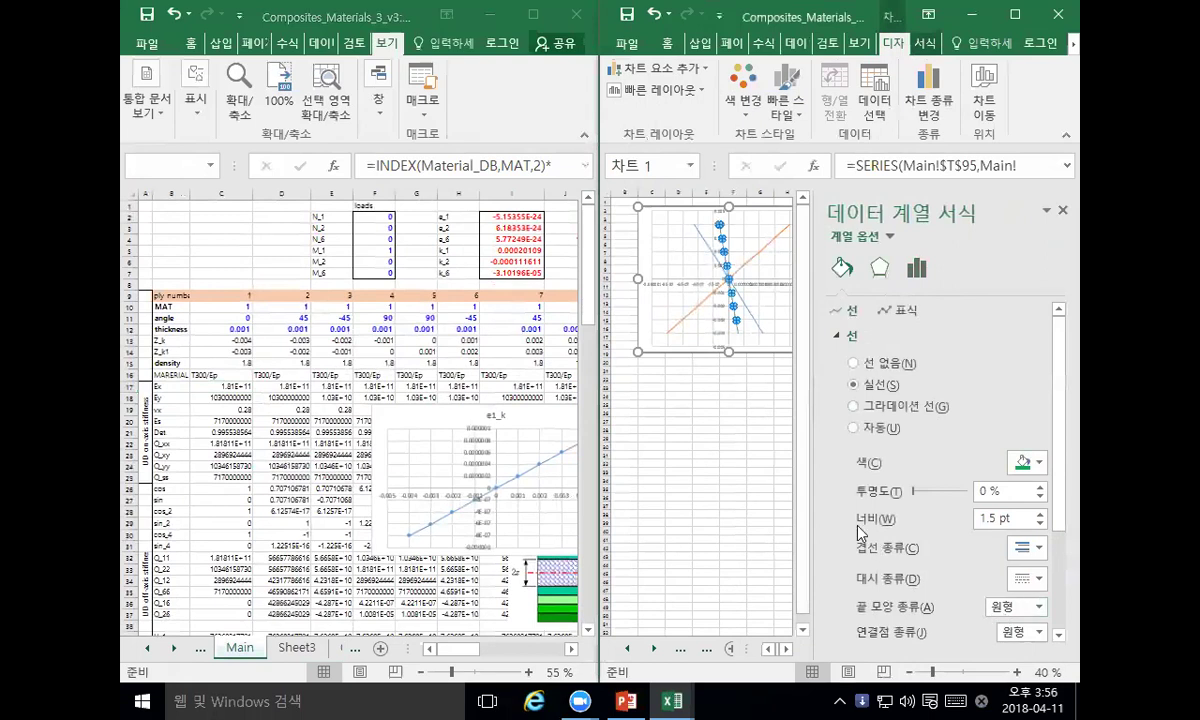
click(731, 471)
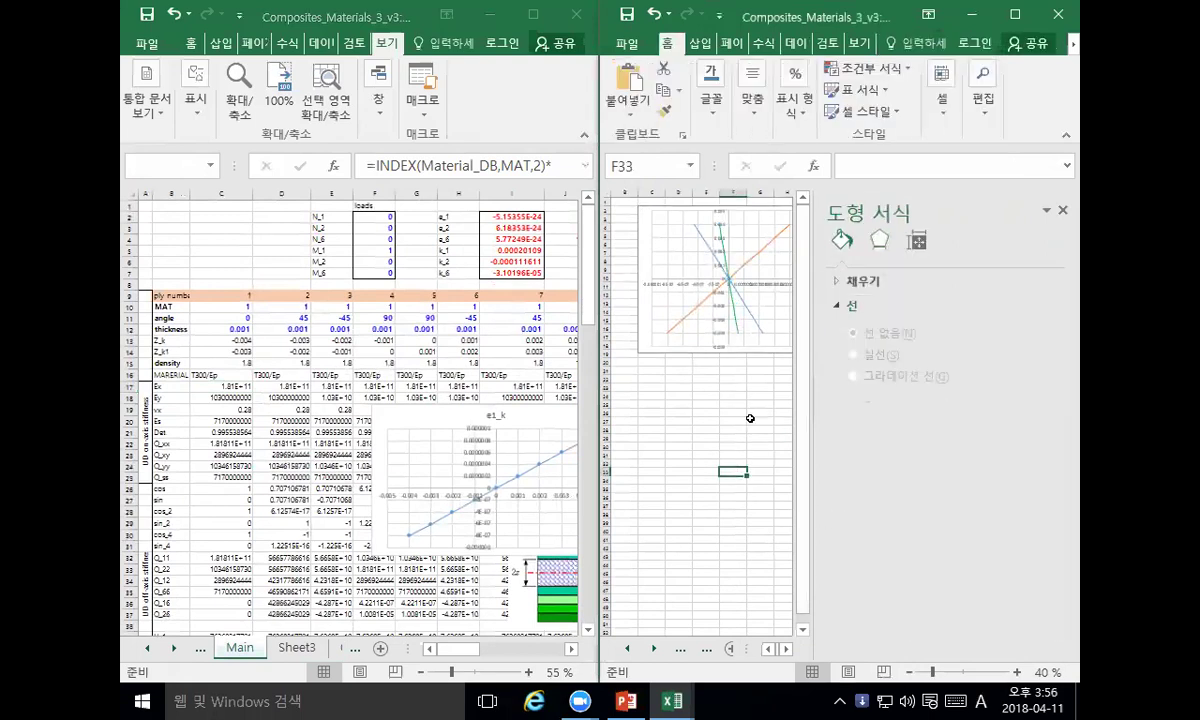
click(1062, 210)
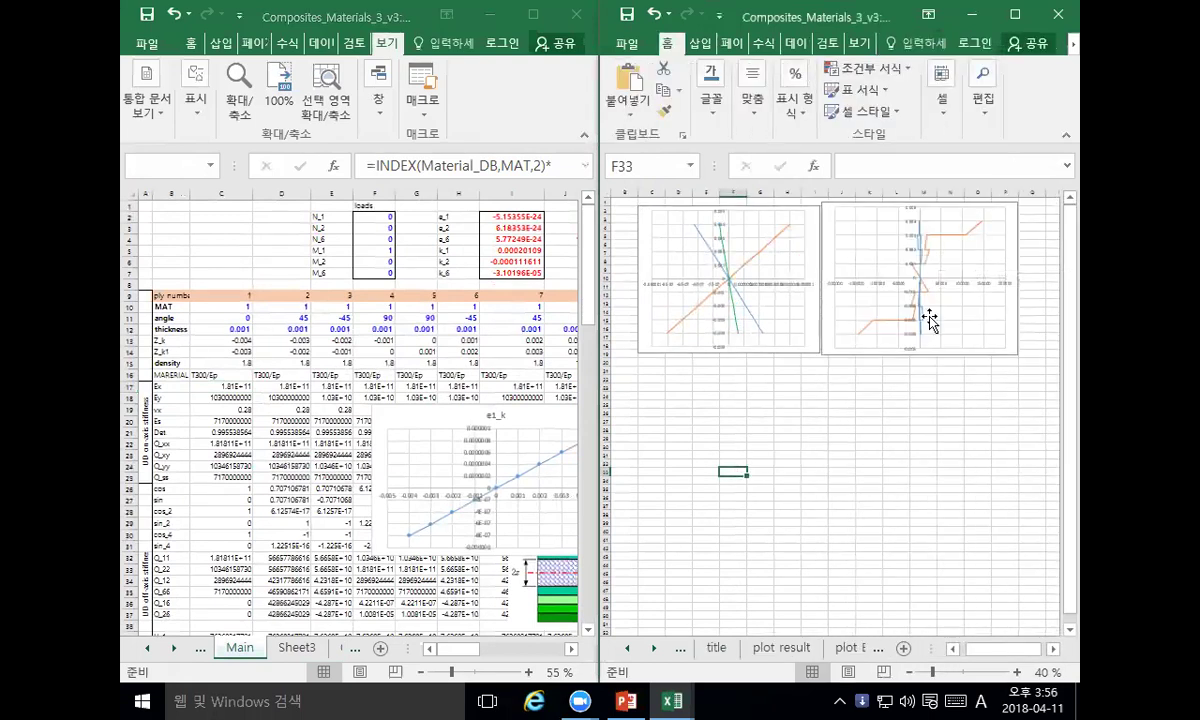
Step: Inspect the overlapping blue curves near zero in the stress chart enlarged to 100%, and read the selected curve's full series formula
click(921, 338)
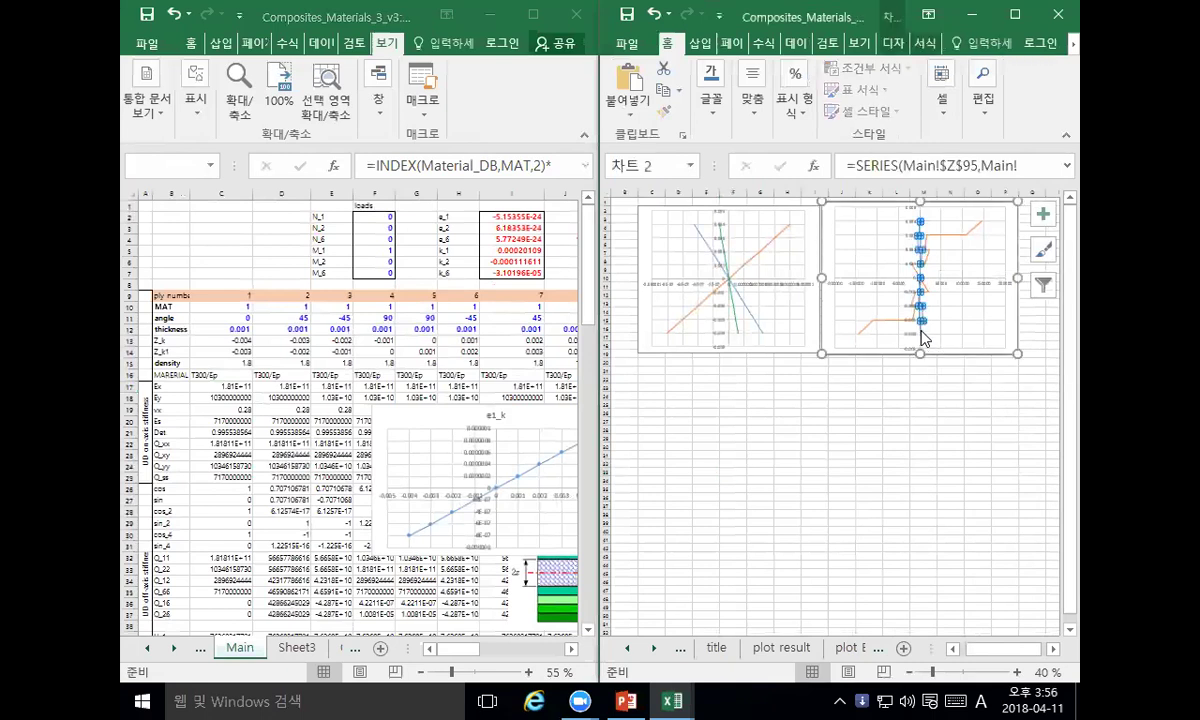
click(921, 338)
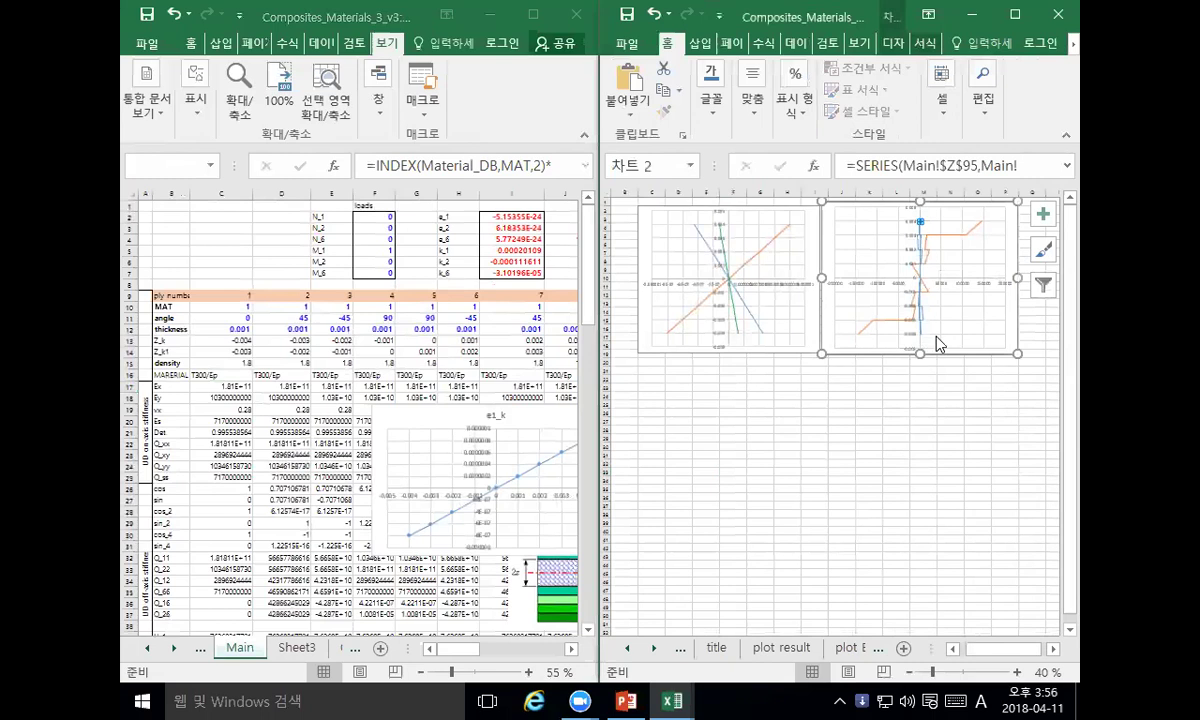
click(951, 343)
ctrl+scroll(951, 343, up, 4)
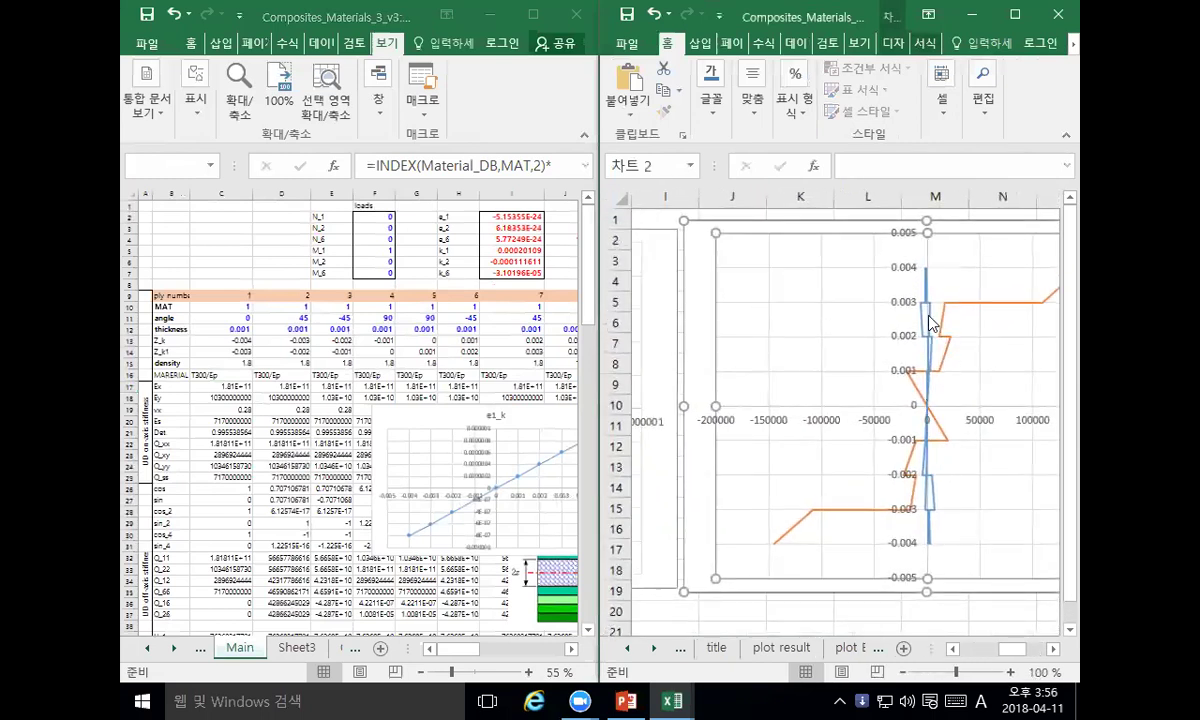
click(929, 317)
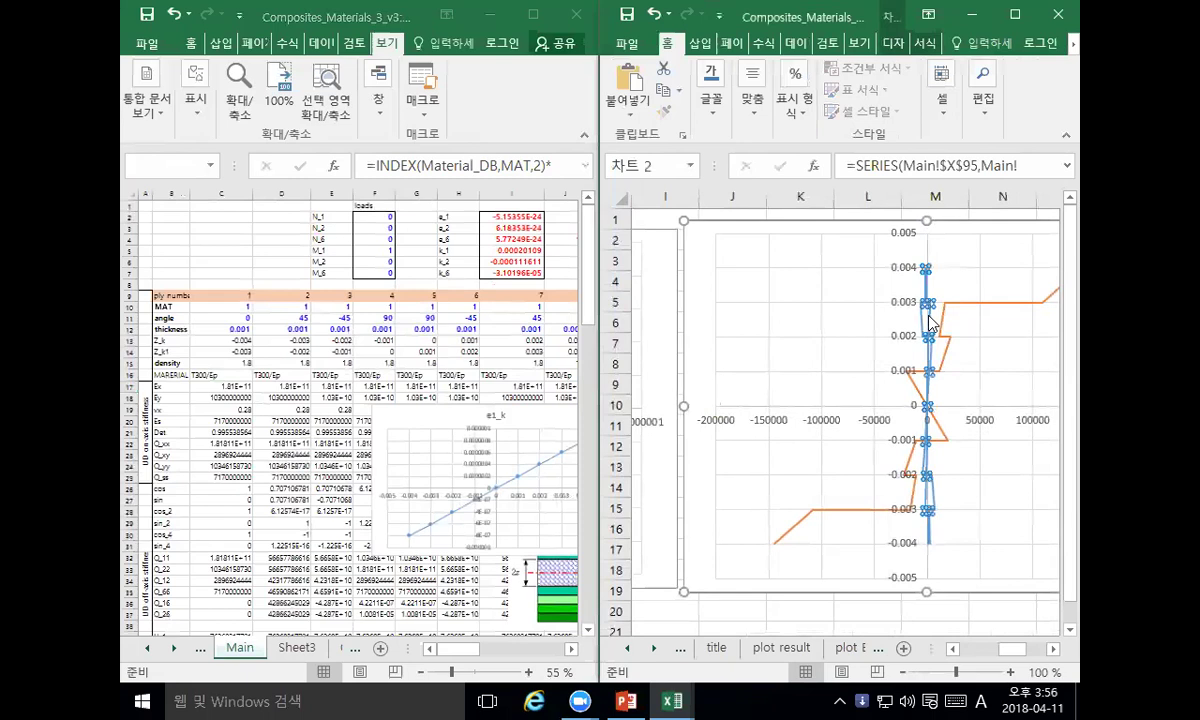
click(1031, 166)
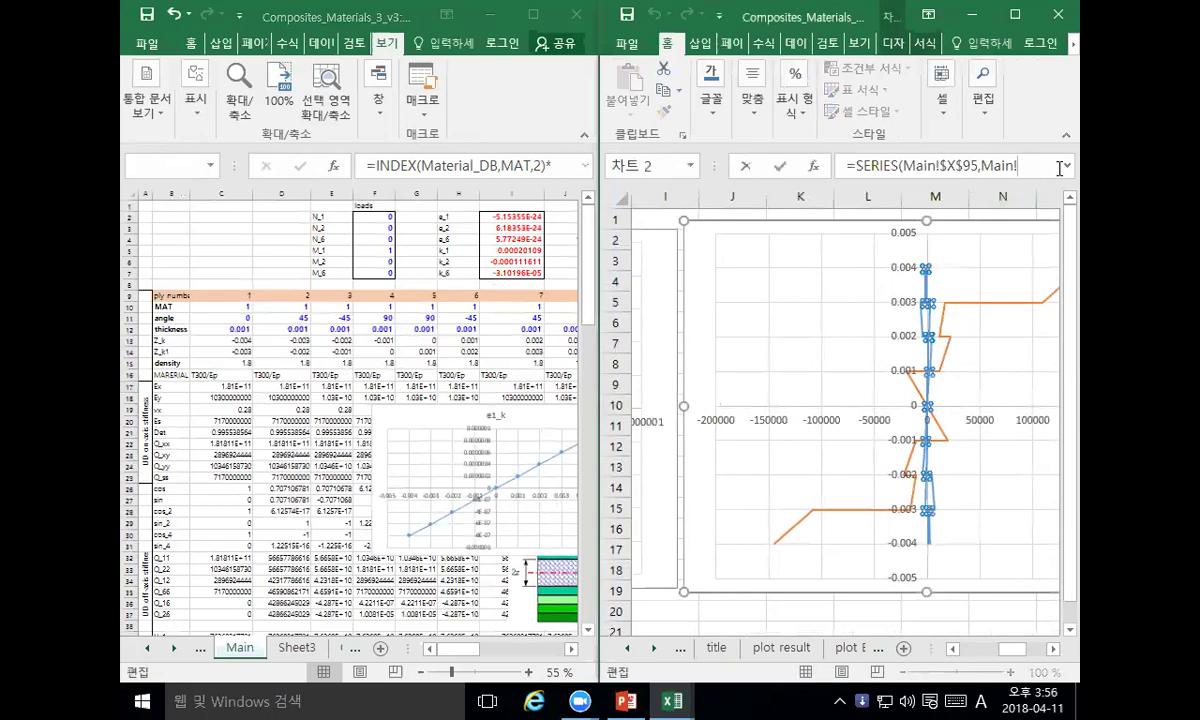
click(1066, 167)
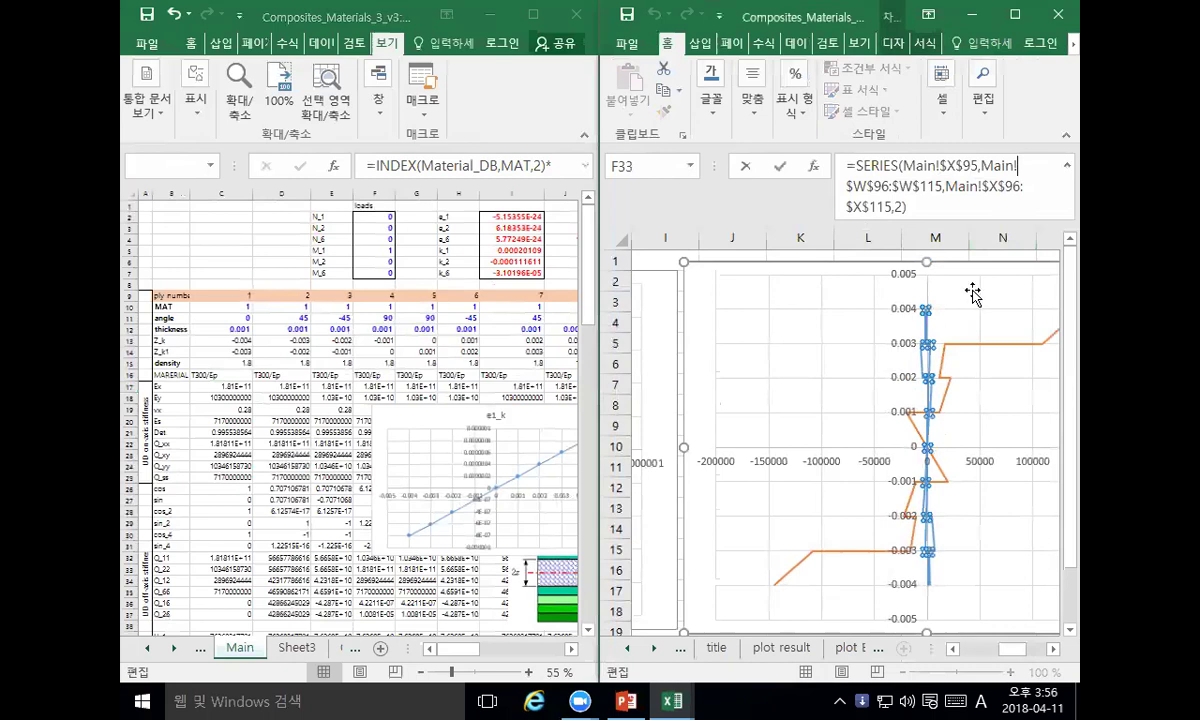
Step: Recolor the stress chart's third series, named from Main Z95, to standard green and close its formatting options
click(927, 375)
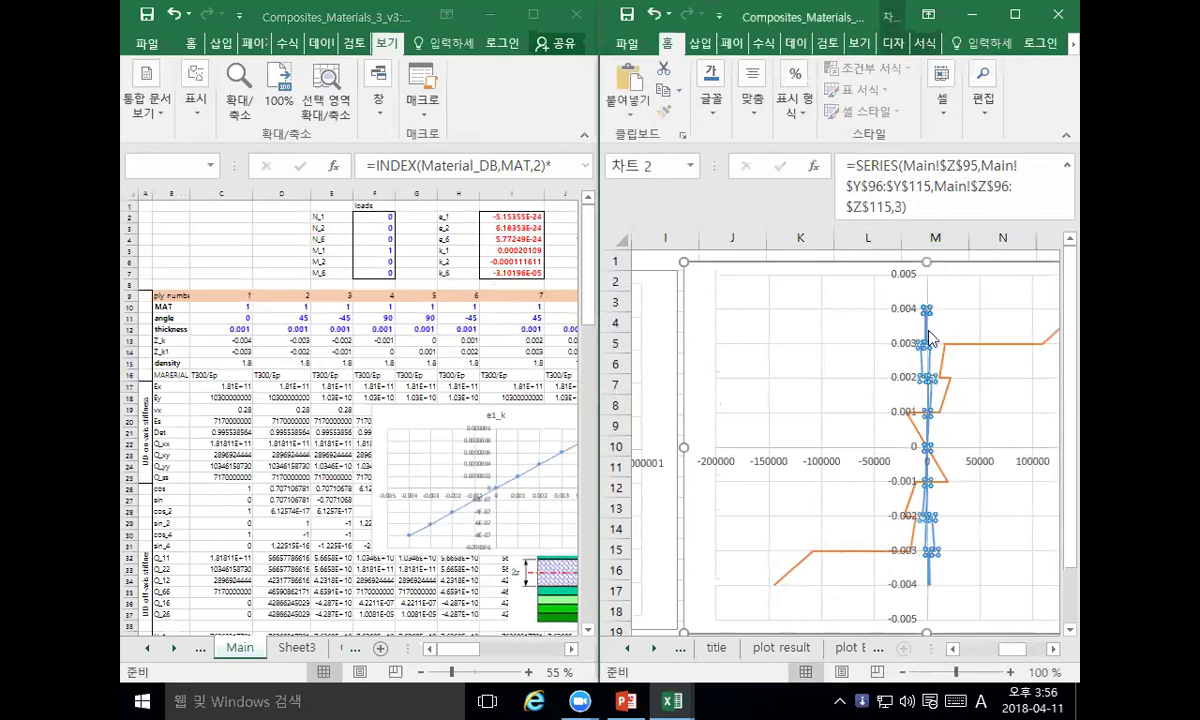
double_click(925, 366)
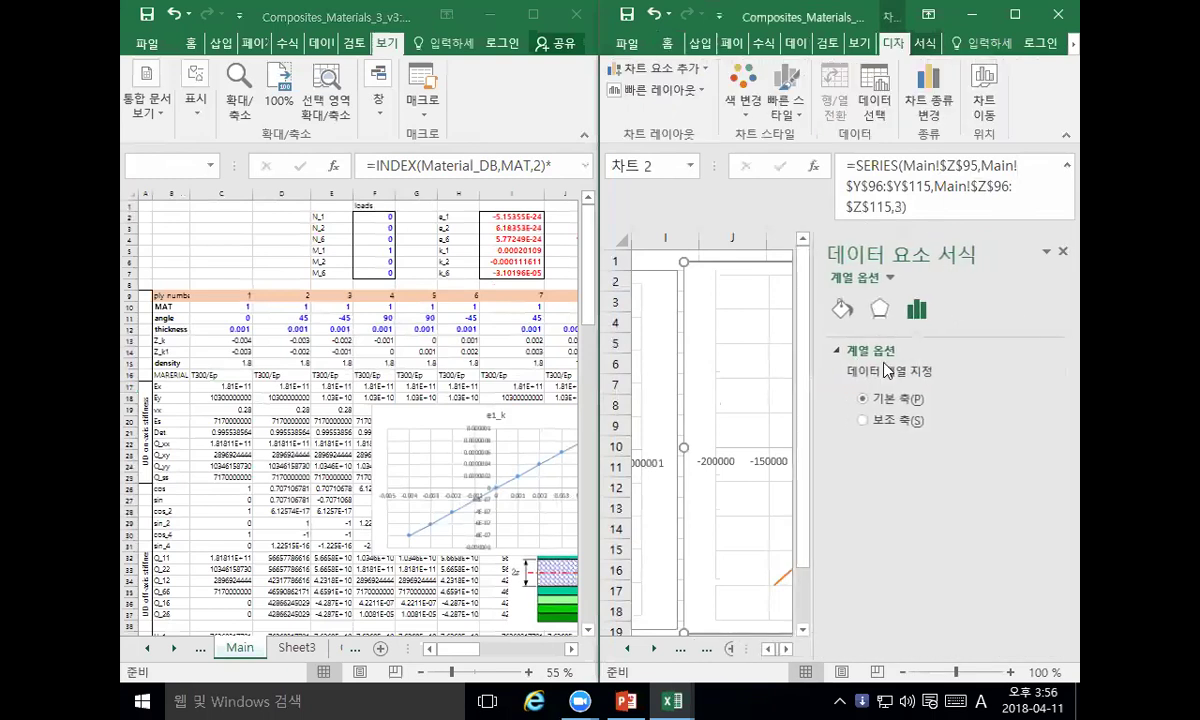
click(1064, 251)
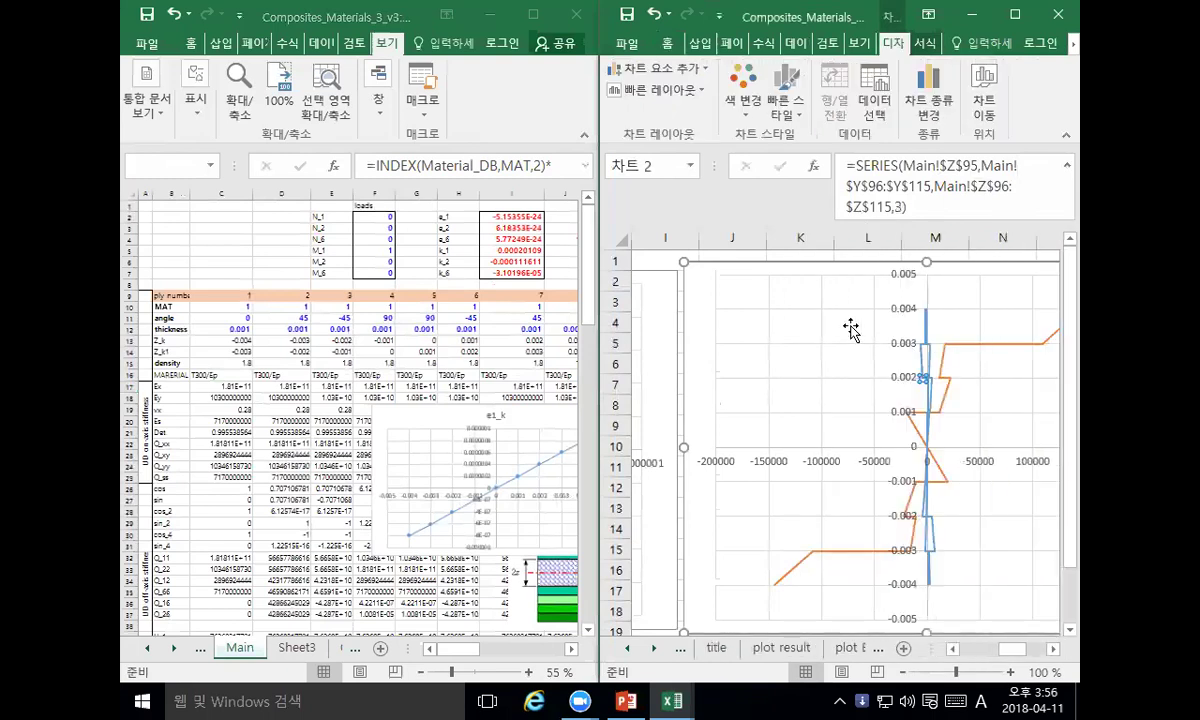
click(849, 330)
double_click(920, 365)
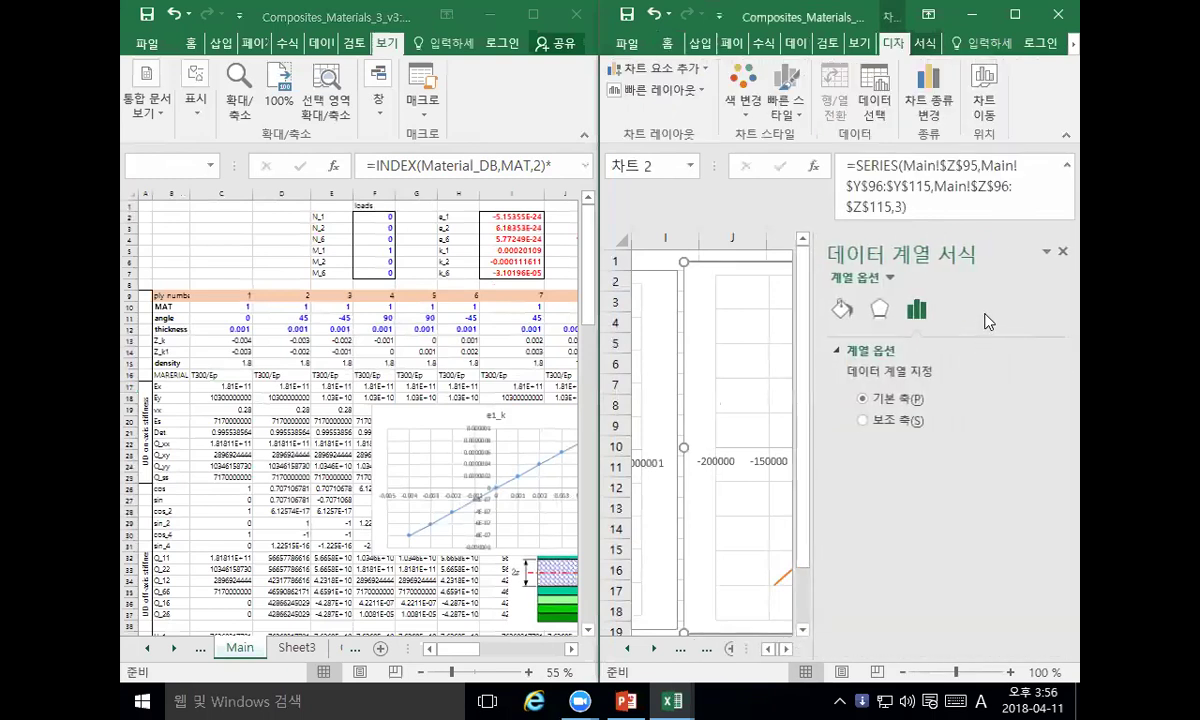
click(879, 309)
click(842, 309)
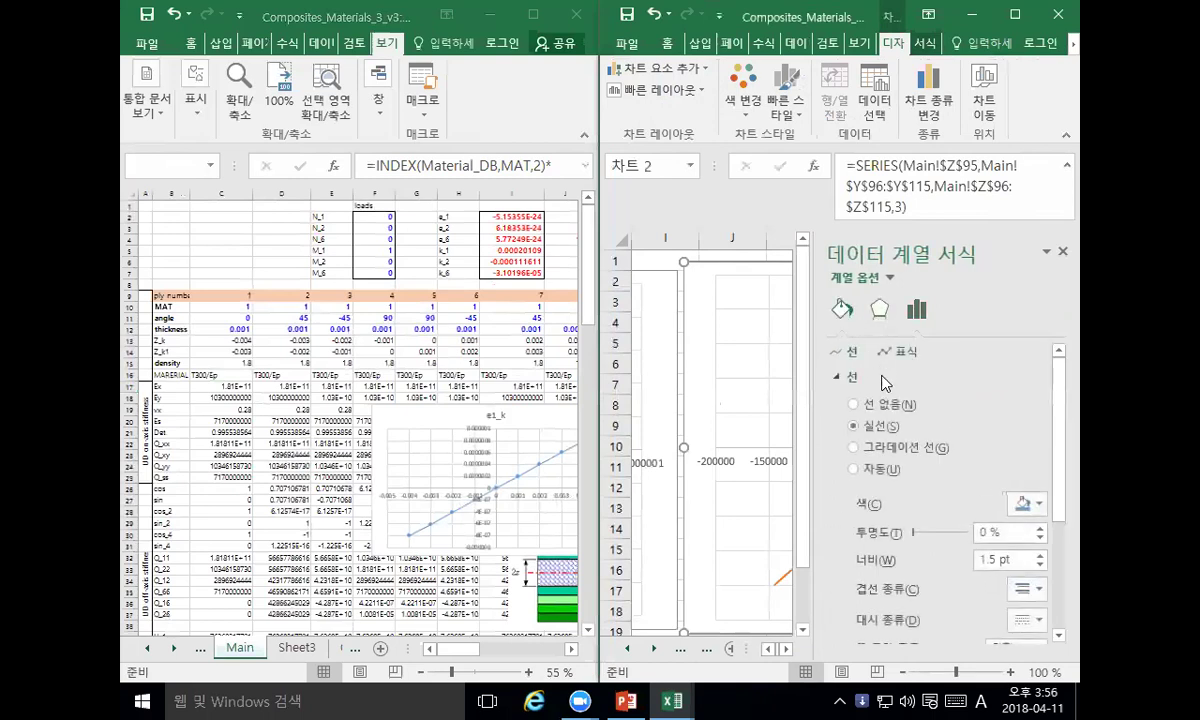
click(1024, 503)
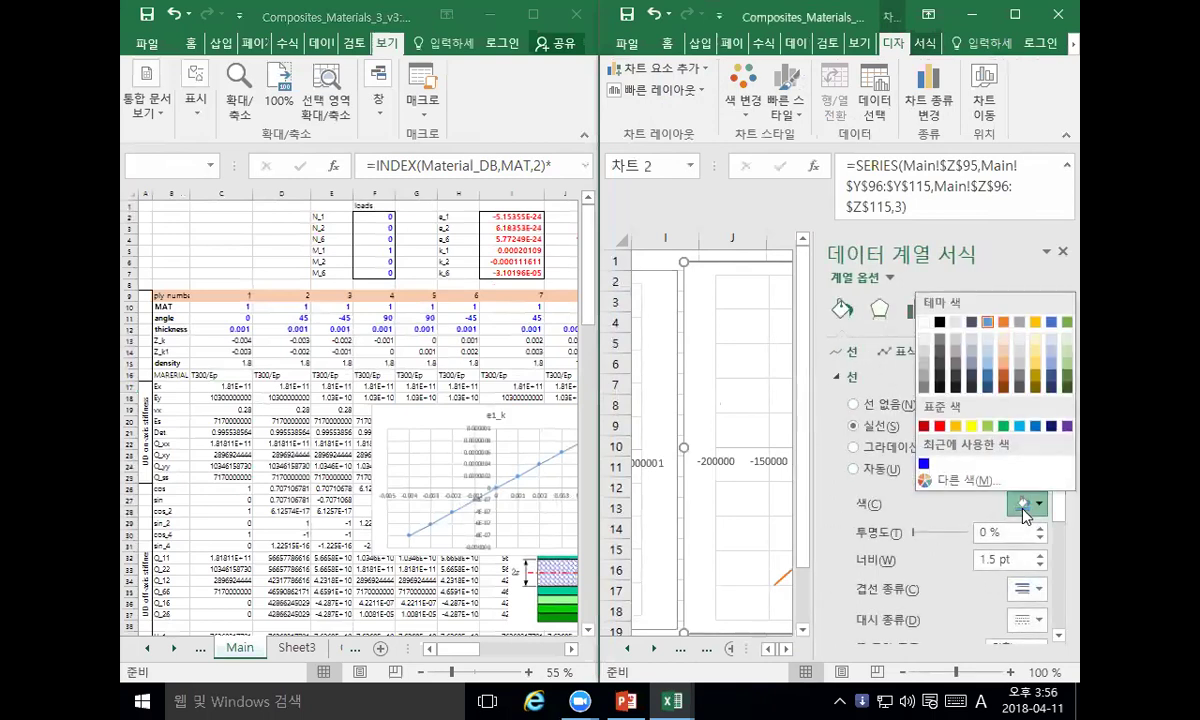
click(1004, 427)
click(1063, 251)
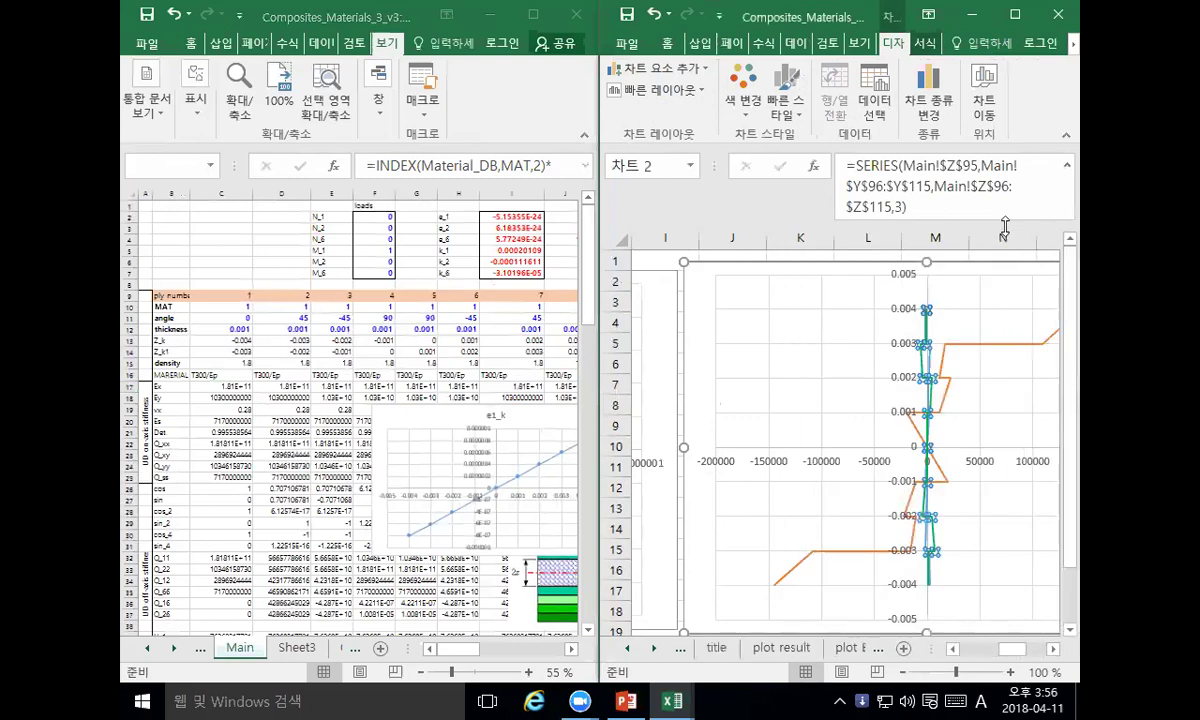
Step: Zoom the Output window to 55% and position it so the strain and stress charts show side by side
click(670, 316)
scroll(670, 316, down, 1)
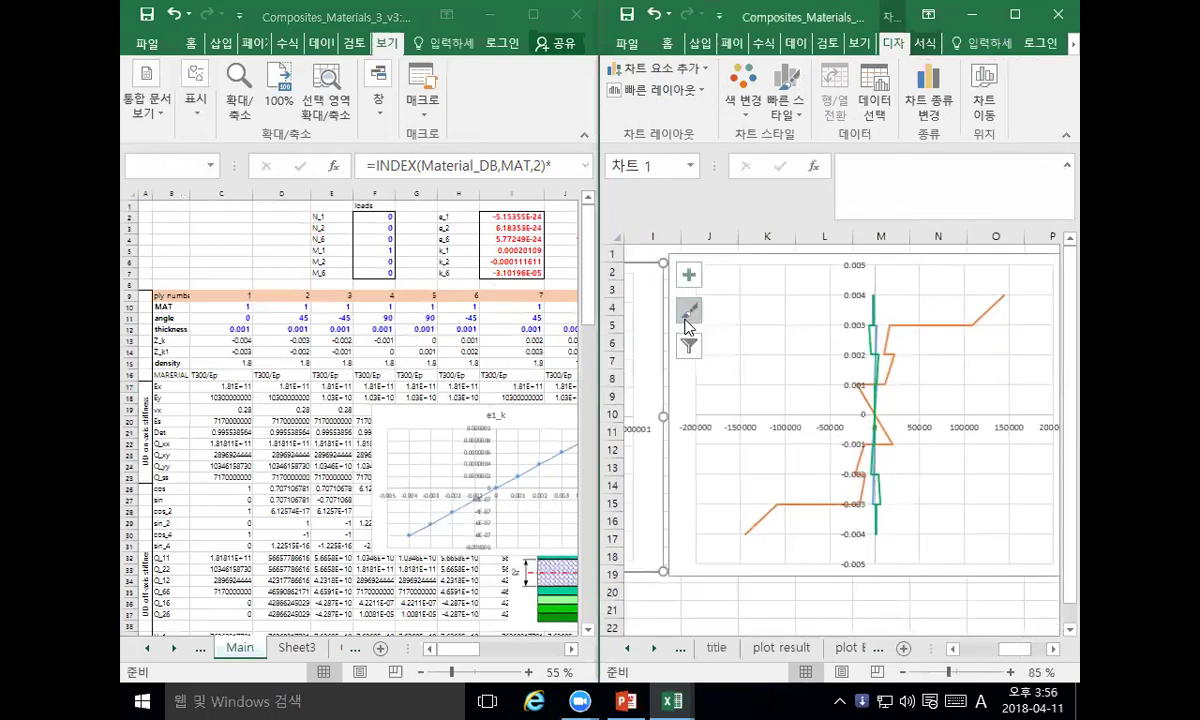
click(718, 593)
ctrl+scroll(760, 545, down, 2)
drag(1007, 648, 970, 649)
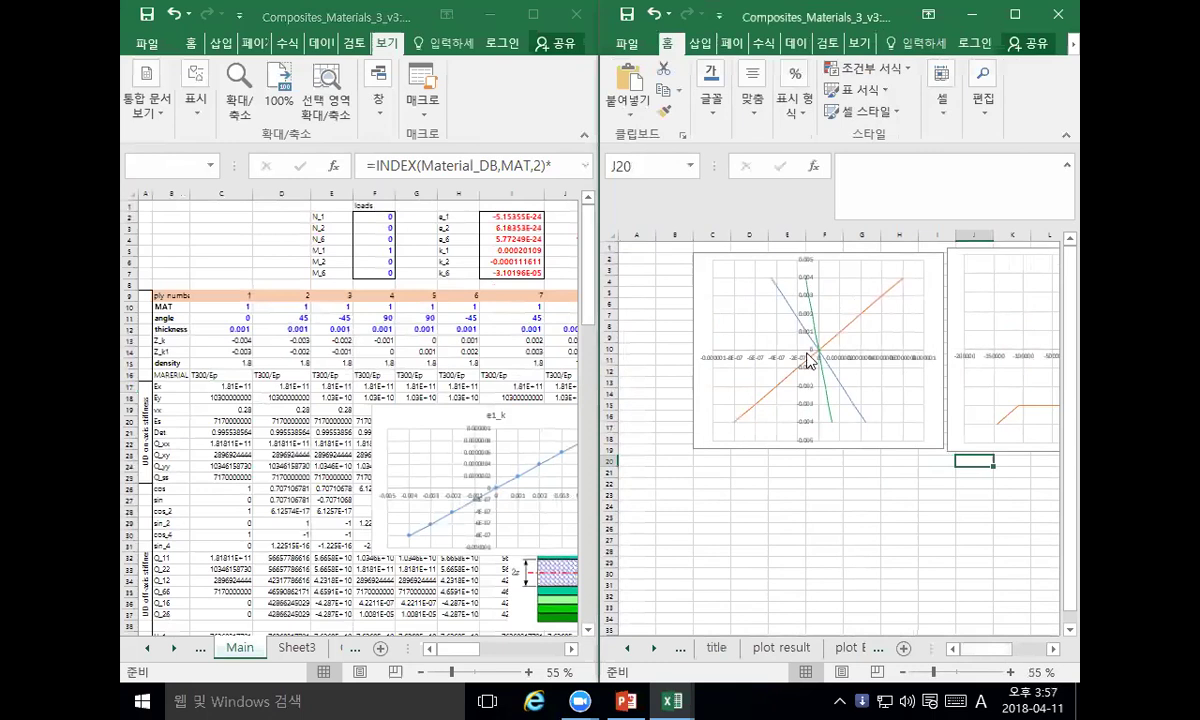
drag(991, 651, 1010, 659)
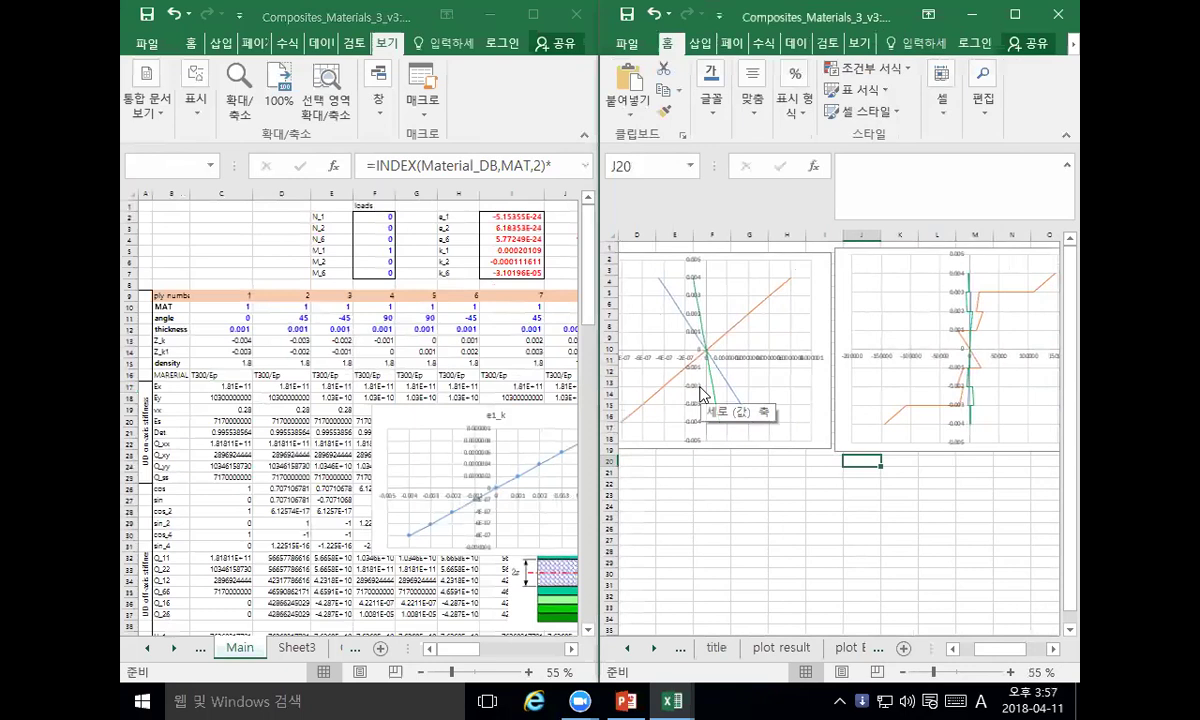
click(1011, 461)
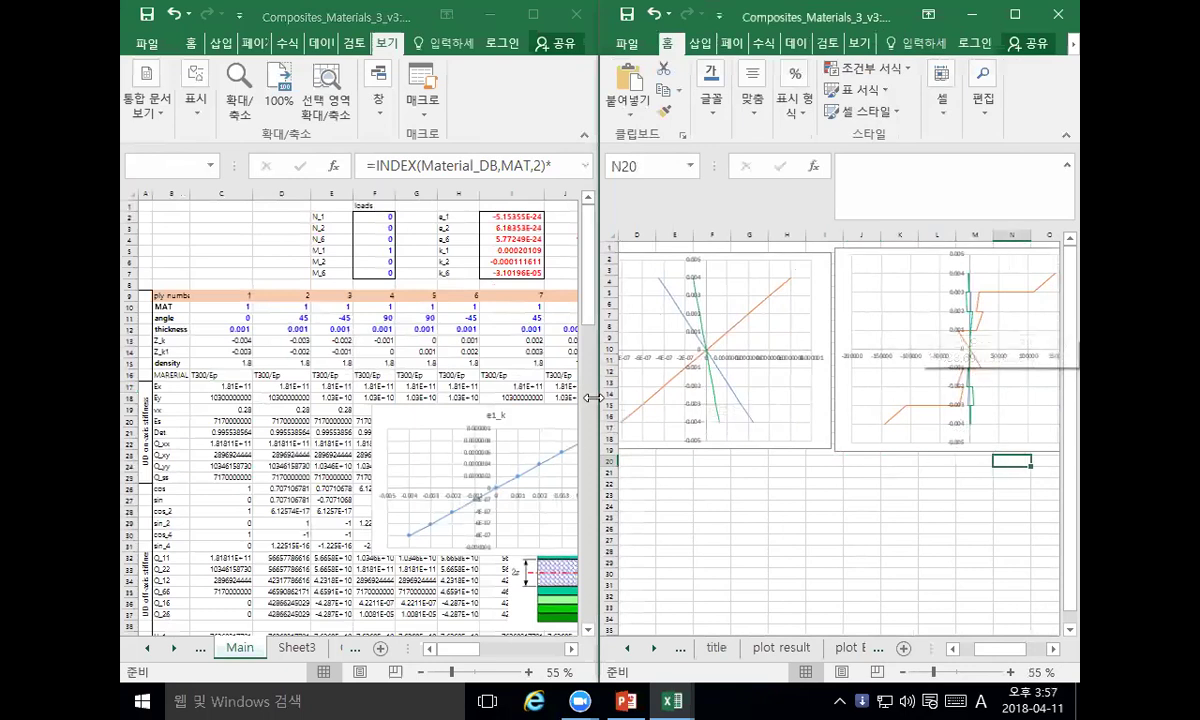
Step: Delete the e1_k chart from the Main sheet
click(515, 418)
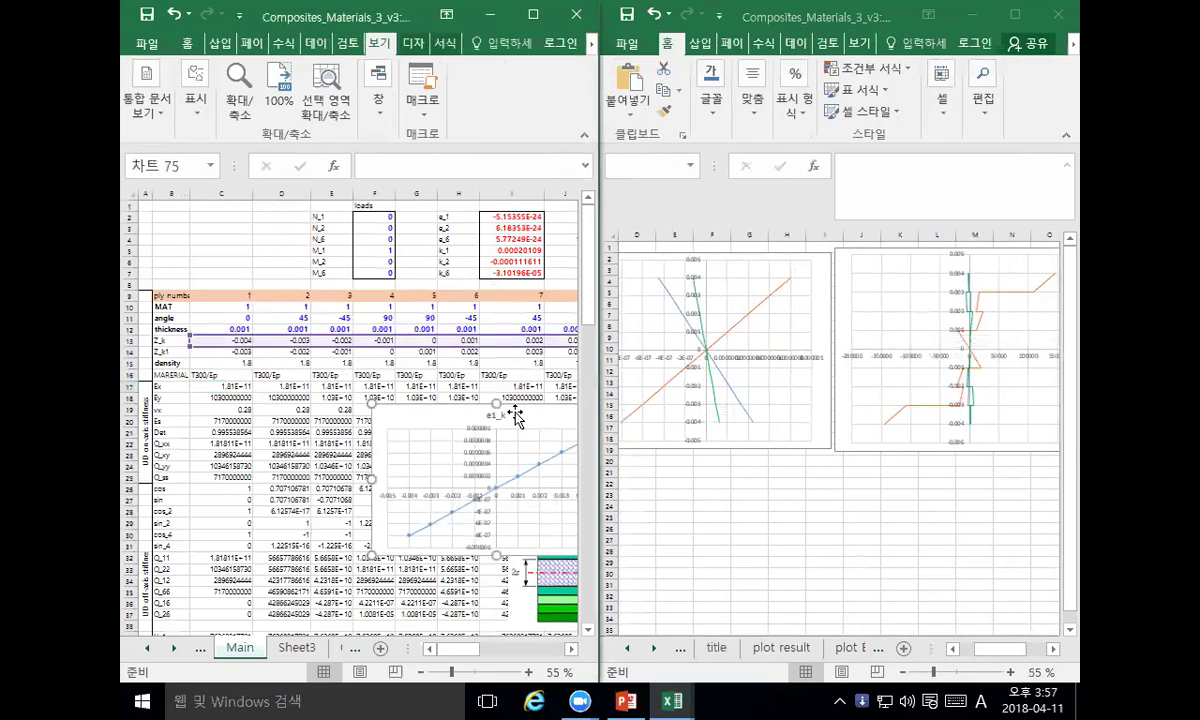
key(Delete)
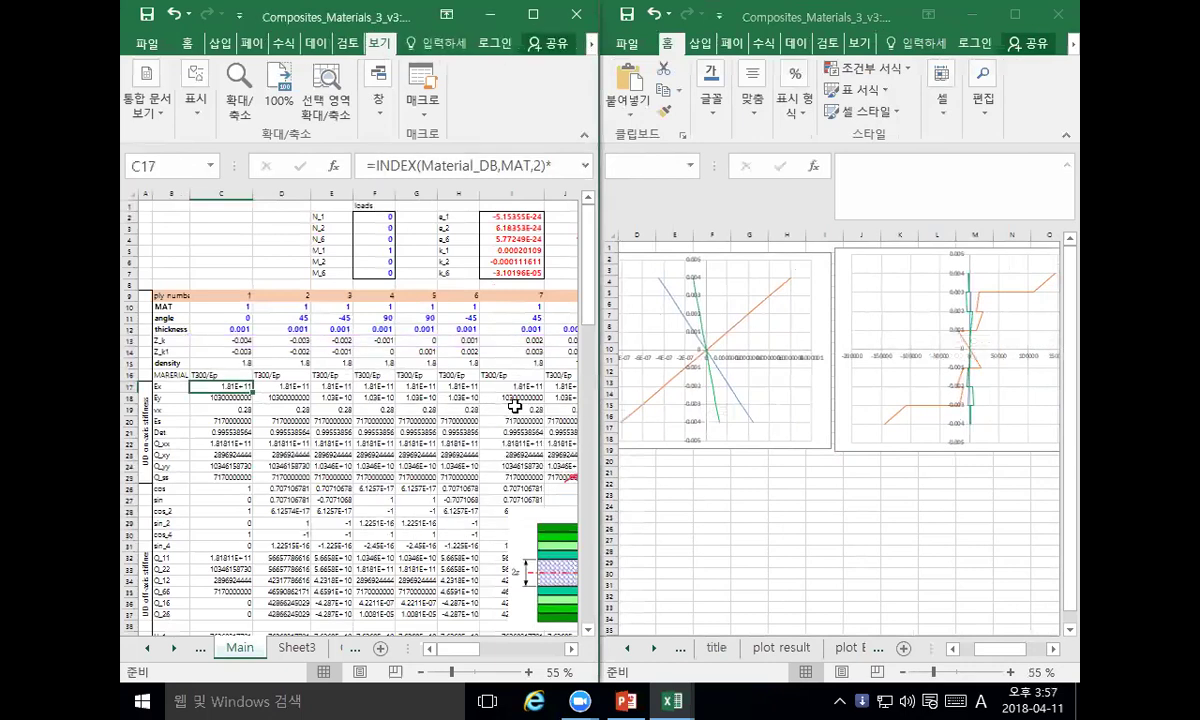
Step: Set the angles of plies 2 to 7 on the Main sheet to 0
click(573, 650)
click(573, 650)
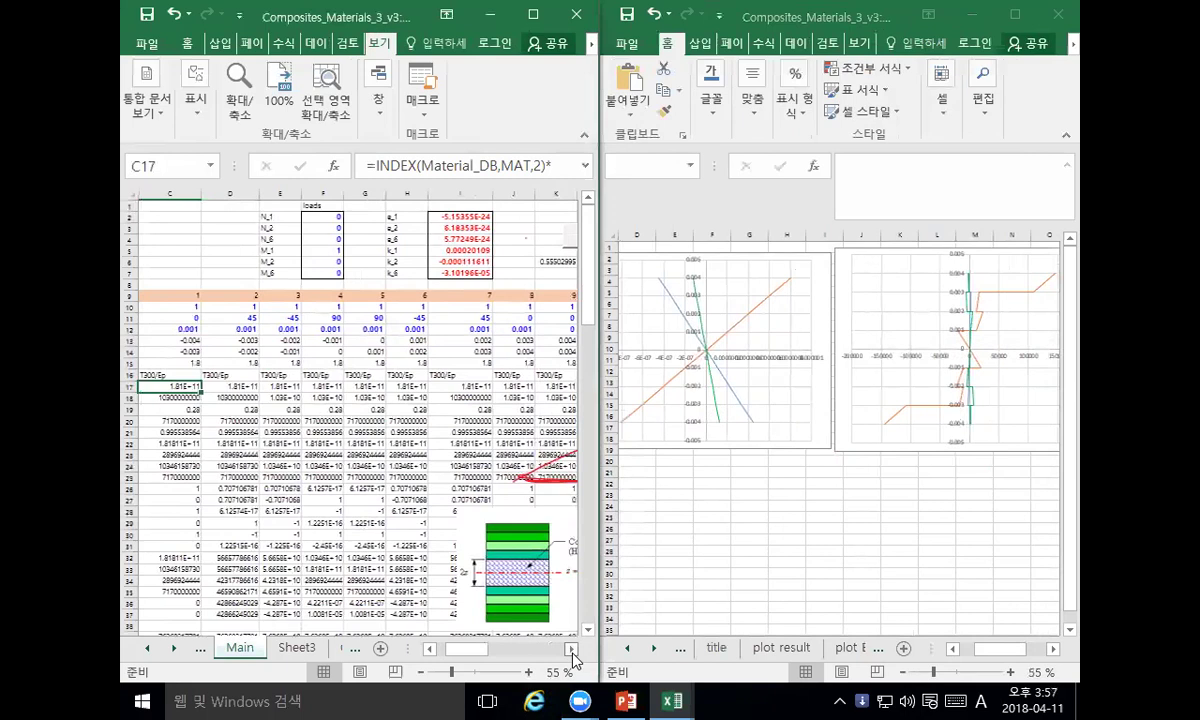
click(177, 316)
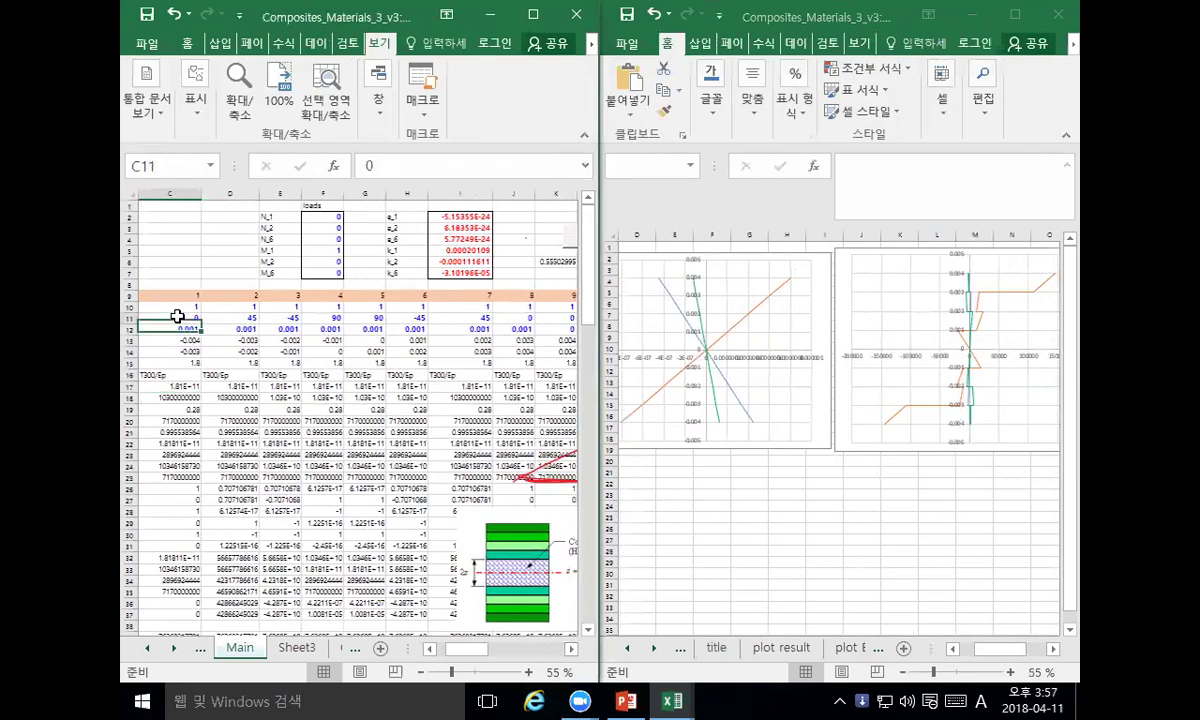
click(182, 306)
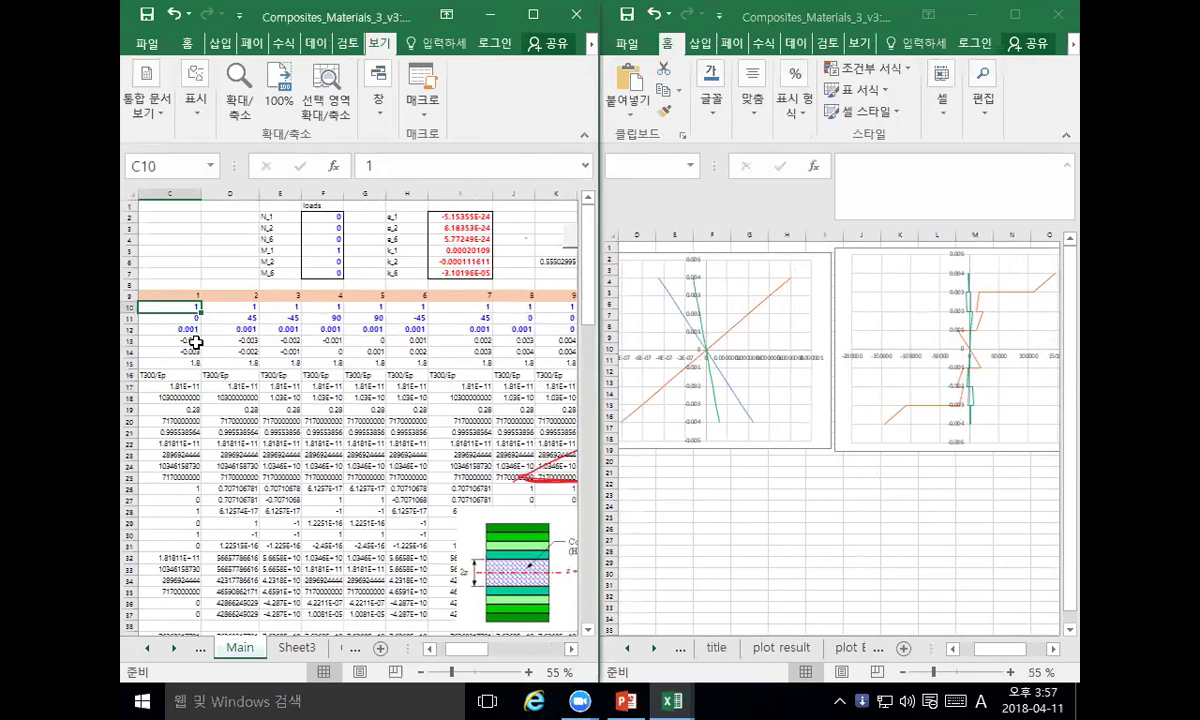
click(240, 317)
text(0	0	0	0	0	0)
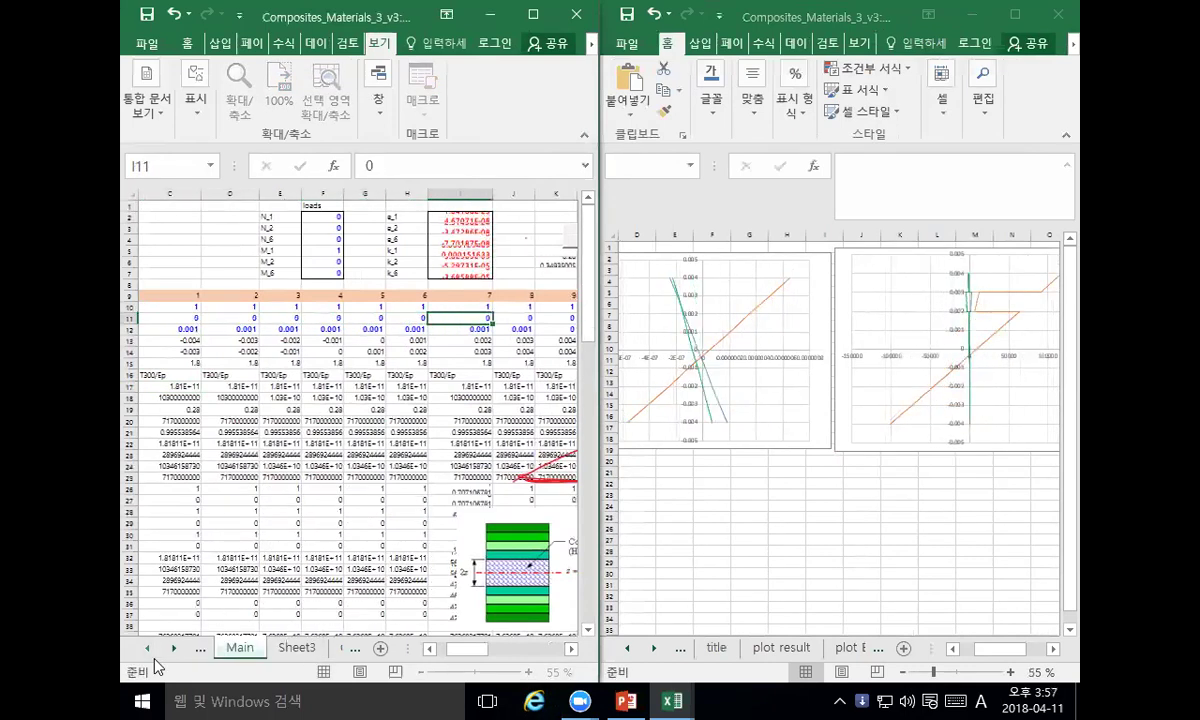
key(Tab)
key(Tab)
key(Left)
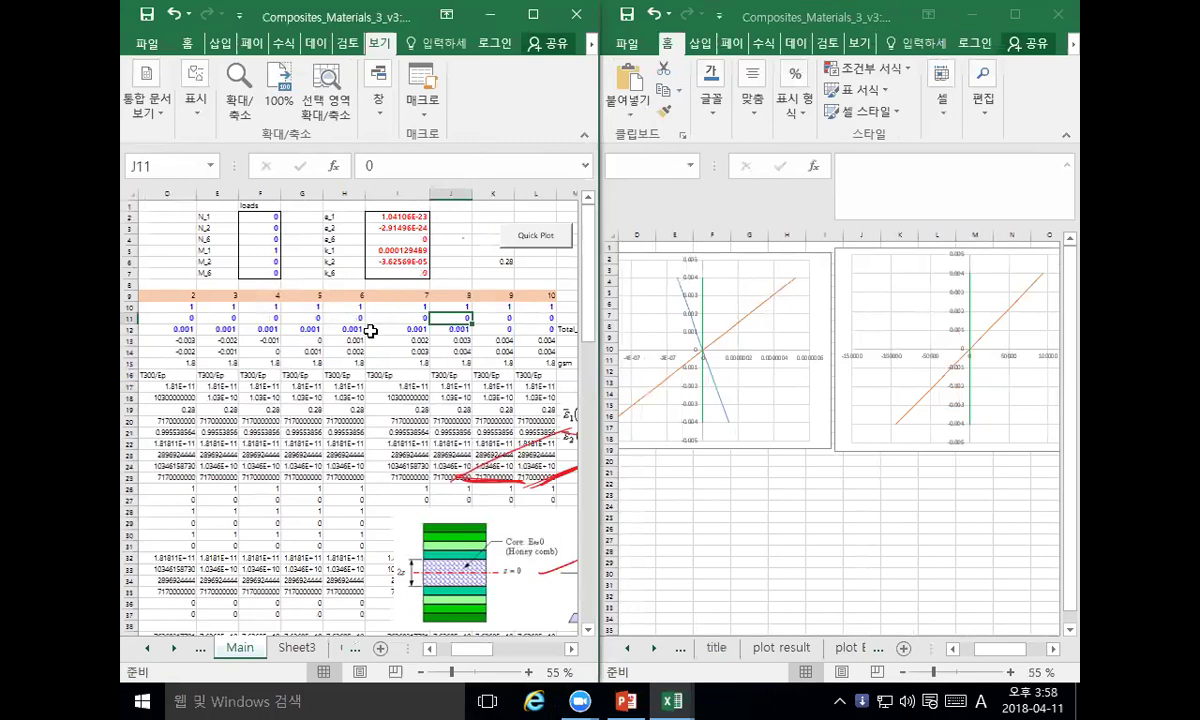
Step: Select the angle of ply 2 and widen the Main window over the Output window so columns B to Q show
drag(477, 648, 466, 652)
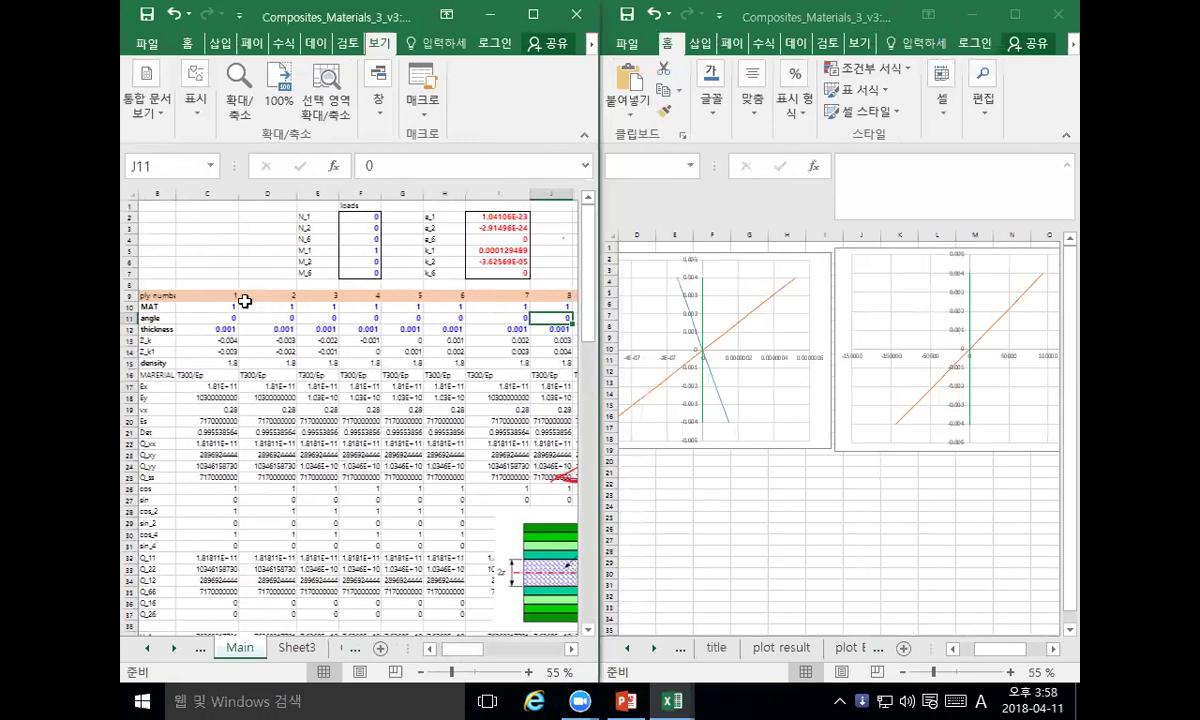
click(268, 310)
key(Down)
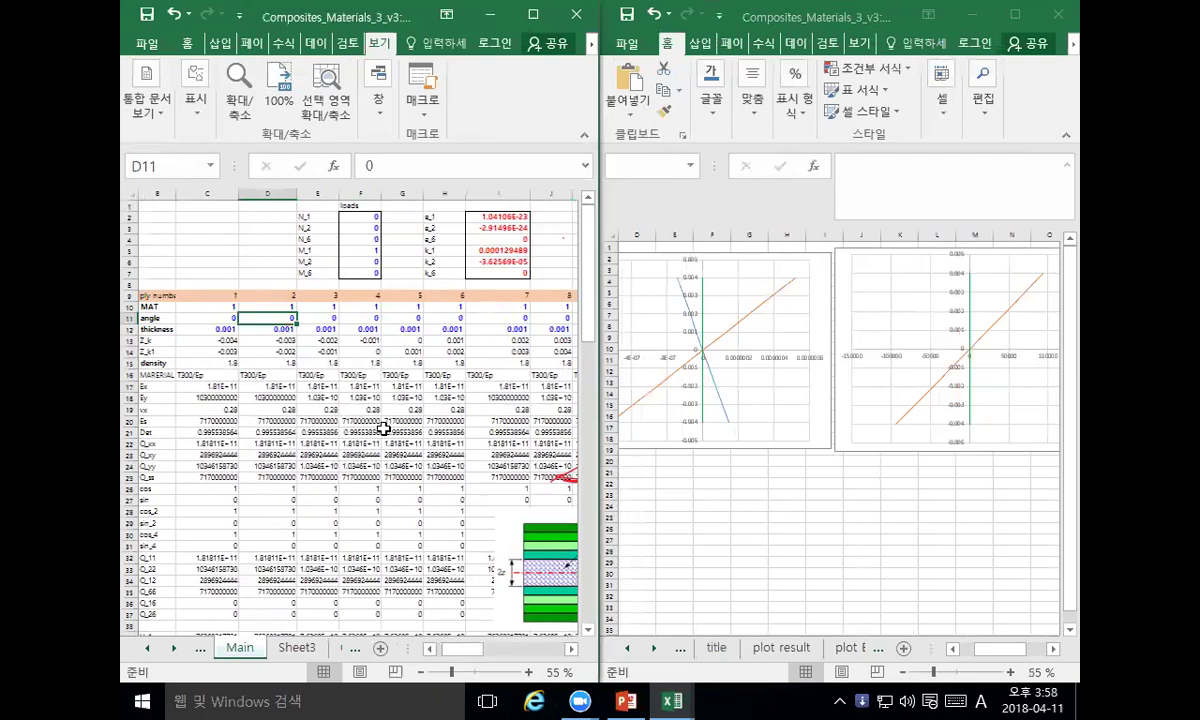
click(596, 441)
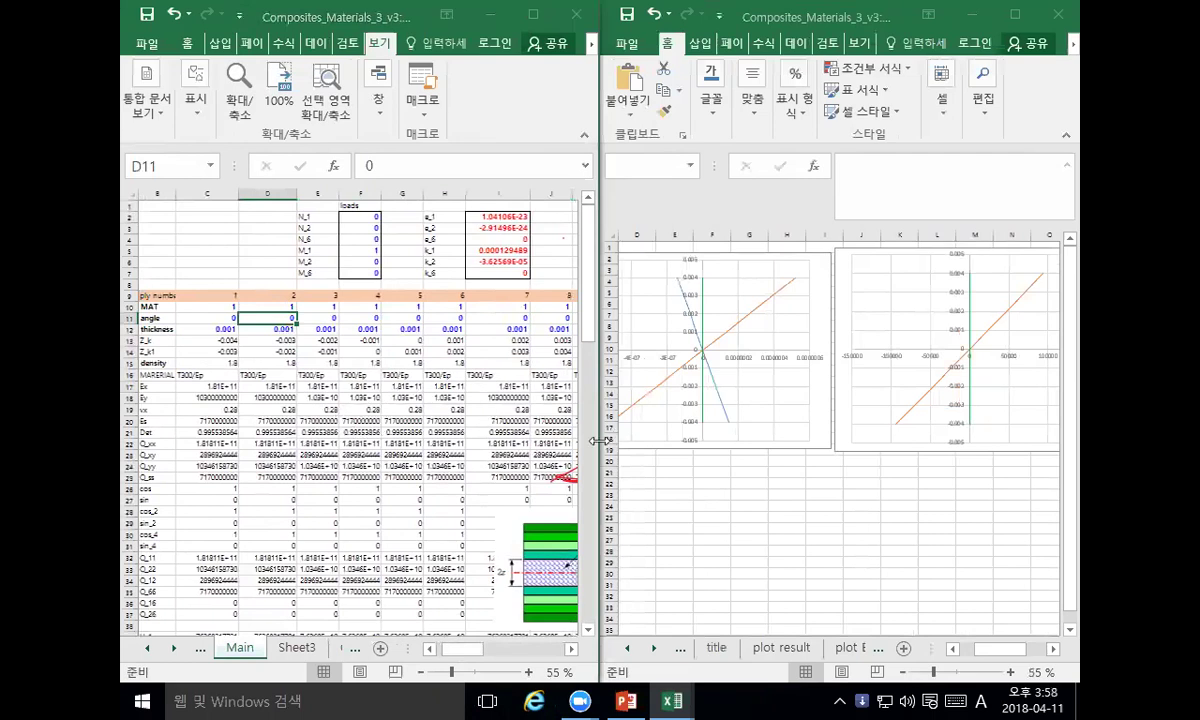
drag(596, 441, 960, 441)
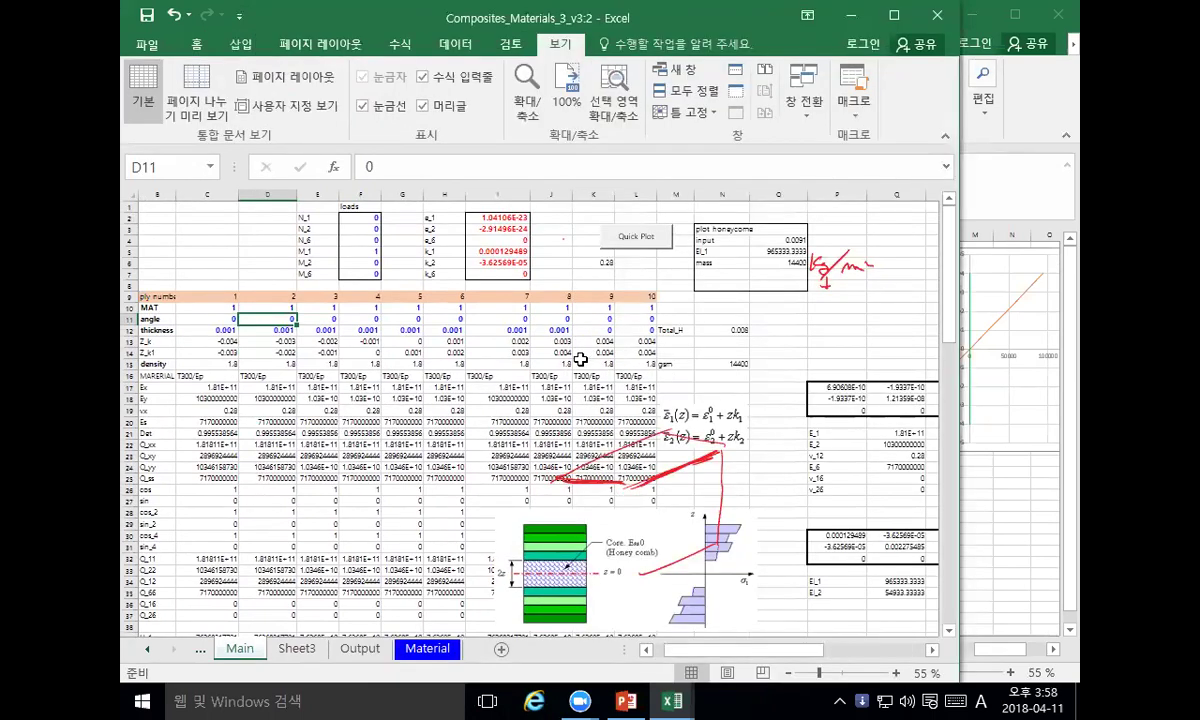
click(401, 306)
text(3)
click(398, 352)
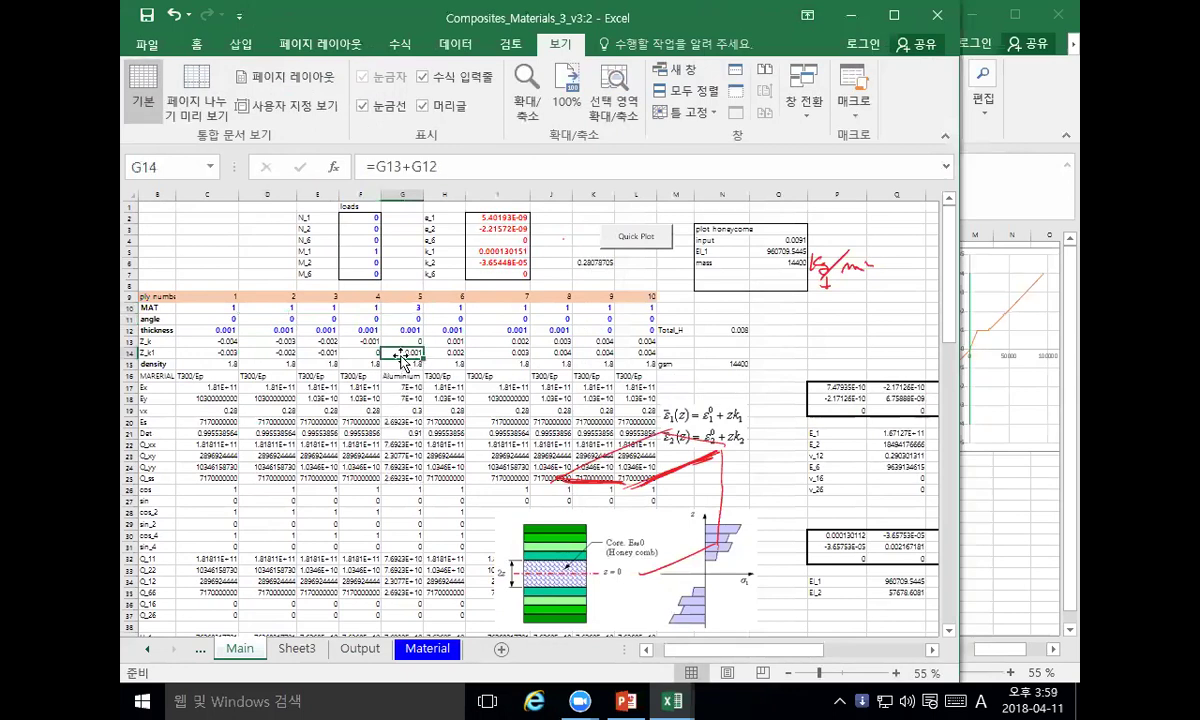
Step: Set the material number of ply 5 on the Main sheet to 4, the core material
click(402, 307)
text(4)
click(395, 376)
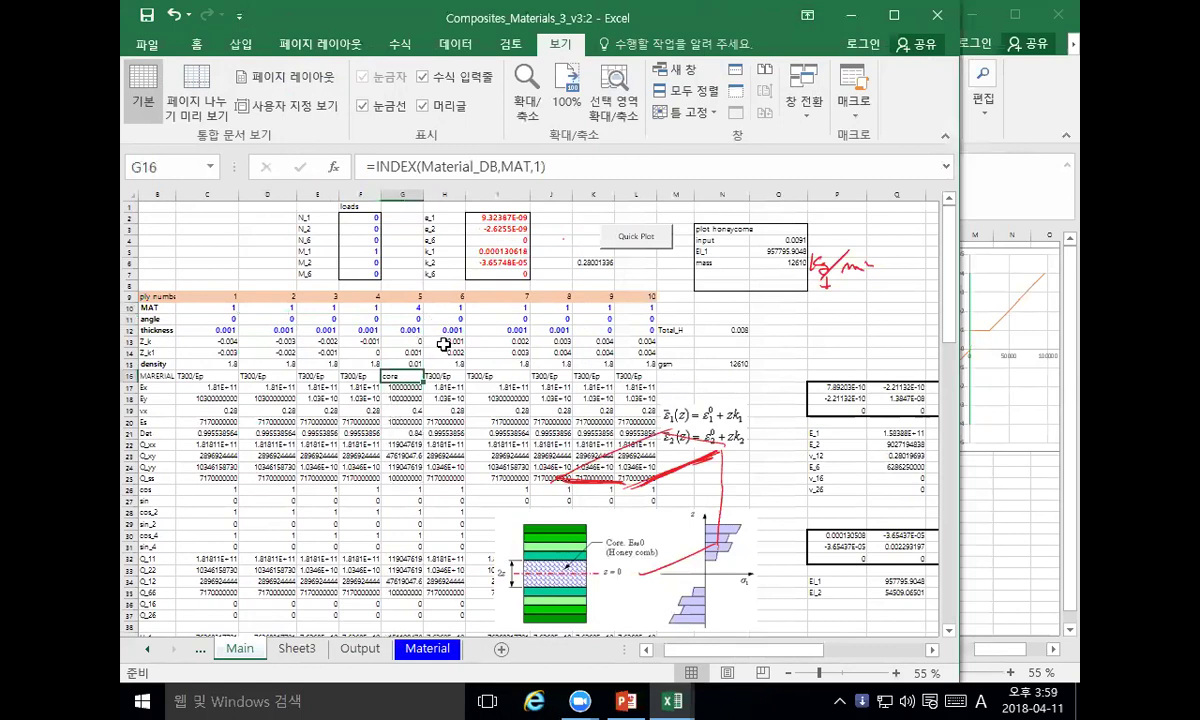
Step: Copy the 0.001 thicknesses of plies 6 to 8 and paste them onto plies 7 to 9
drag(440, 330, 547, 330)
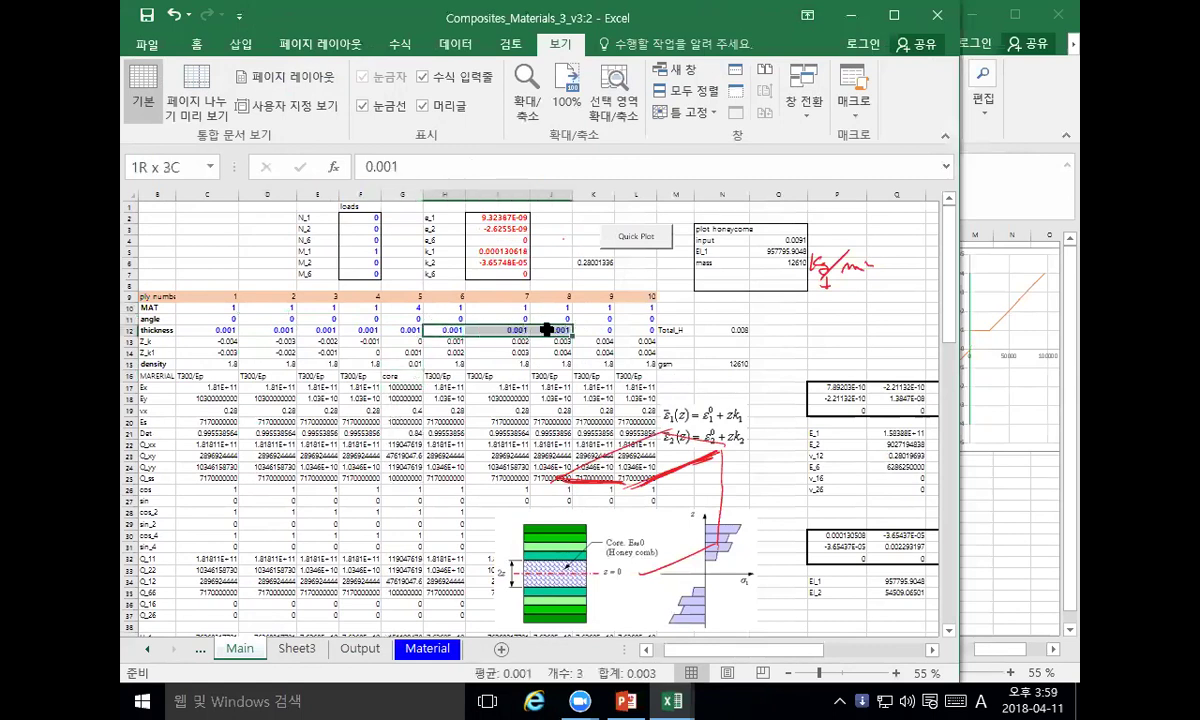
key(ctrl+c)
click(470, 331)
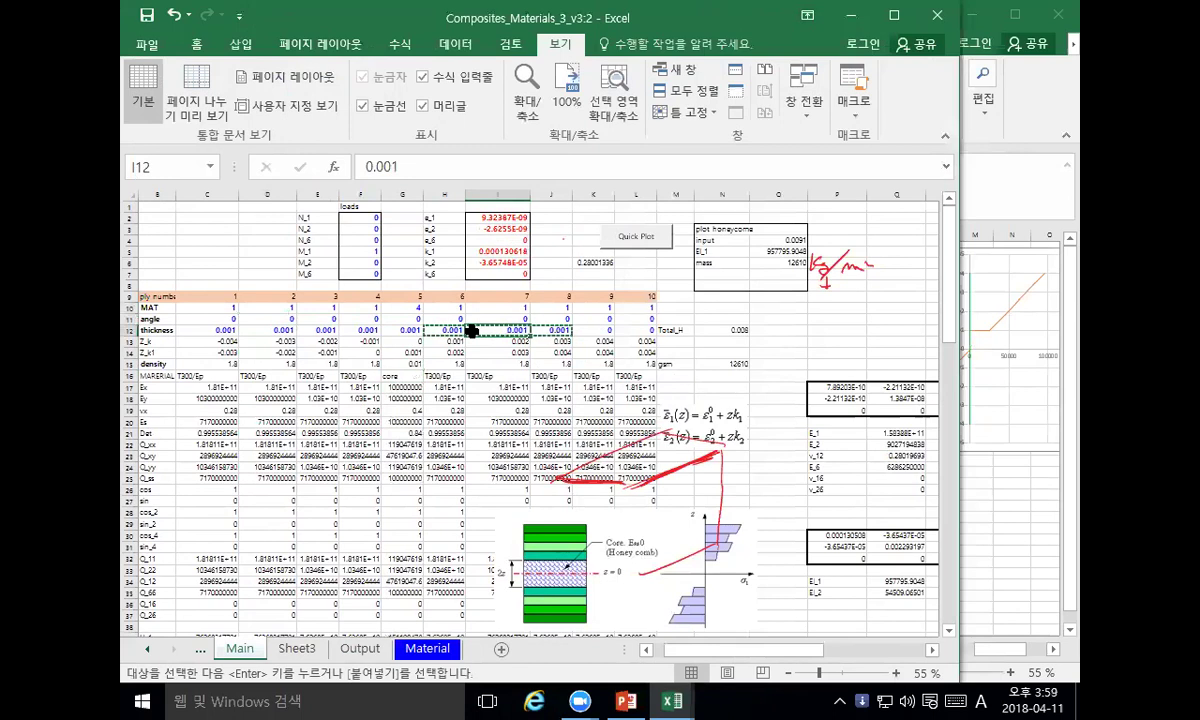
key(Return)
Step: Set the thickness of core ply 5 to 0.01
click(405, 331)
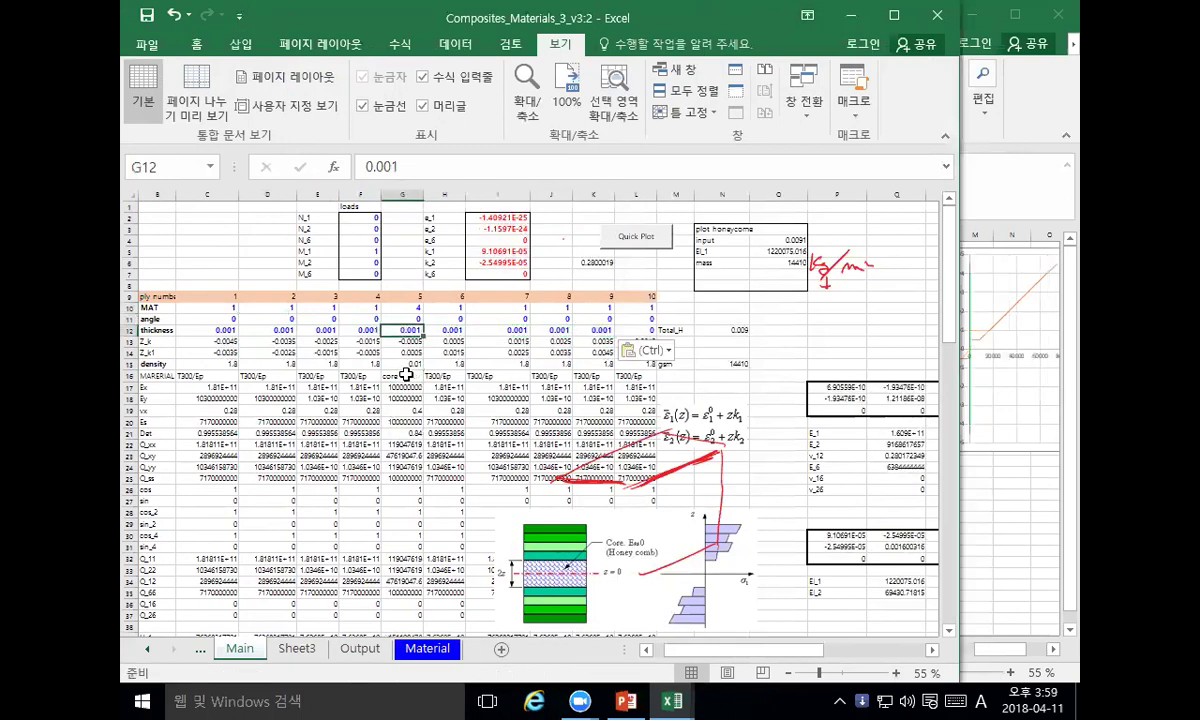
text(0.)
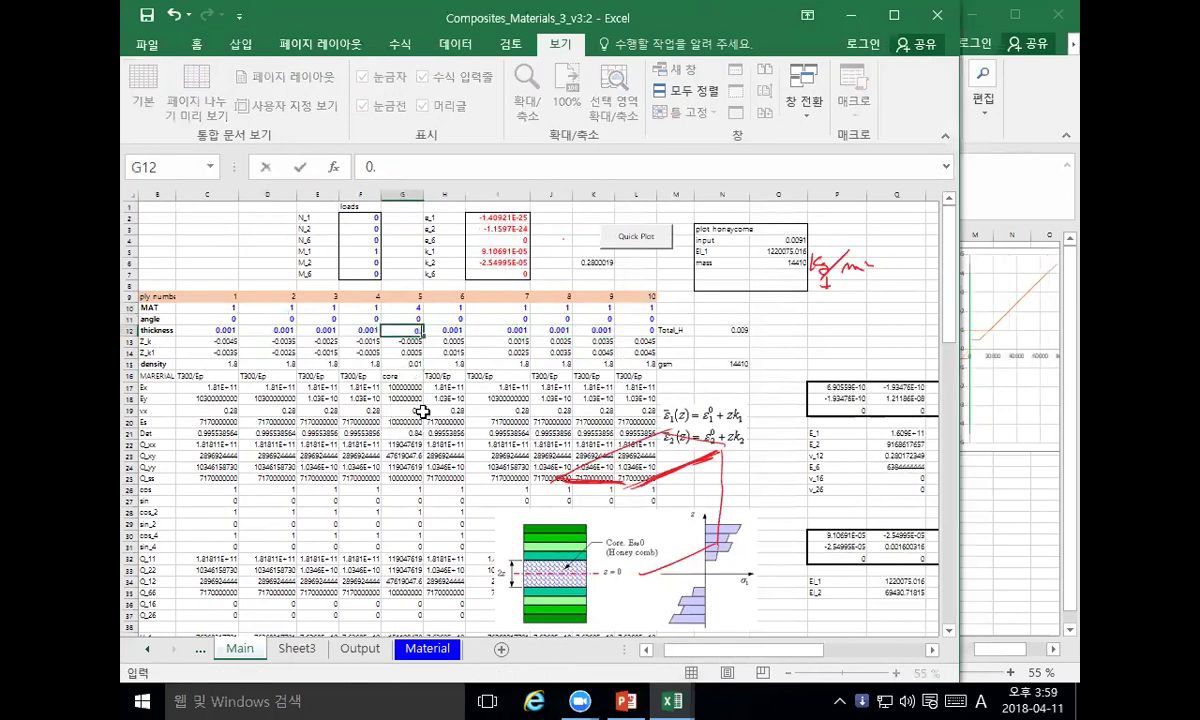
text(01)
key(Return)
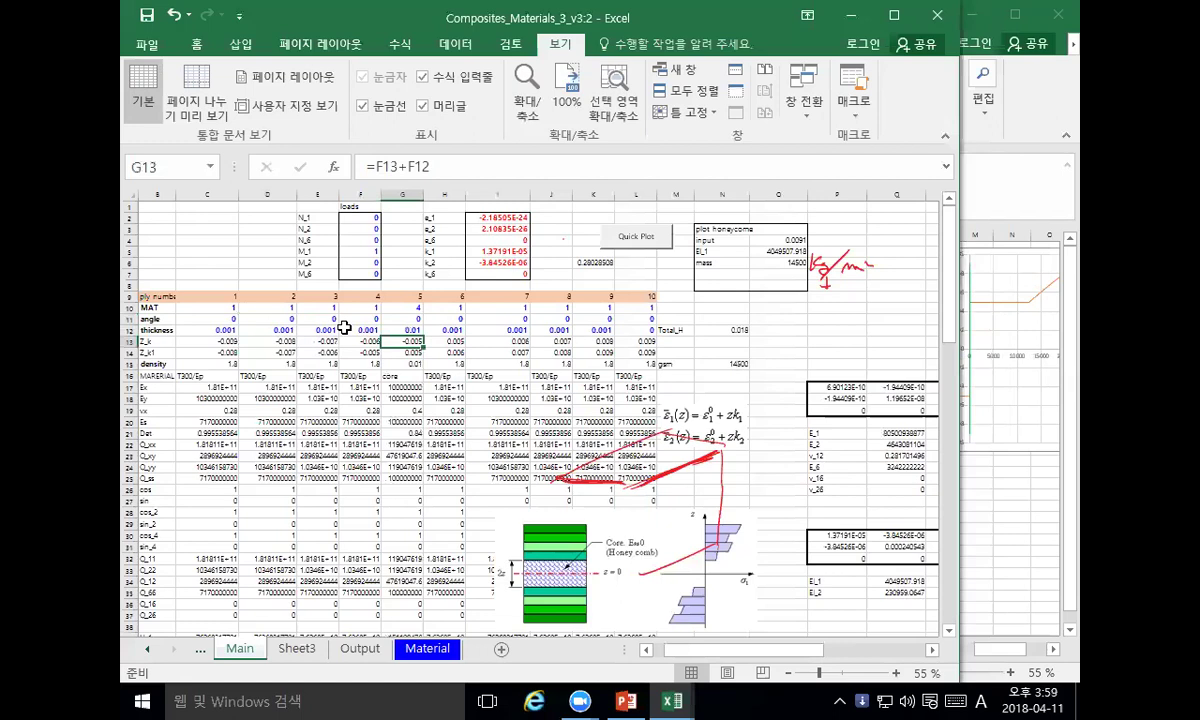
click(265, 318)
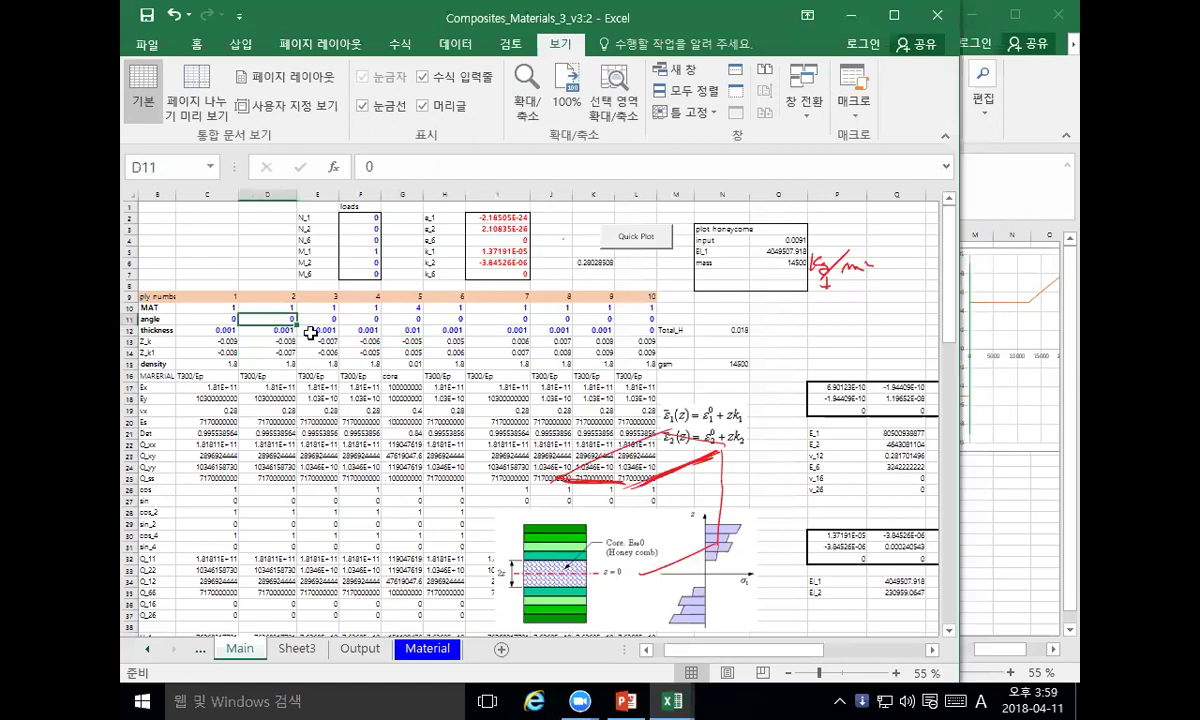
click(410, 309)
drag(410, 309, 590, 330)
click(403, 341)
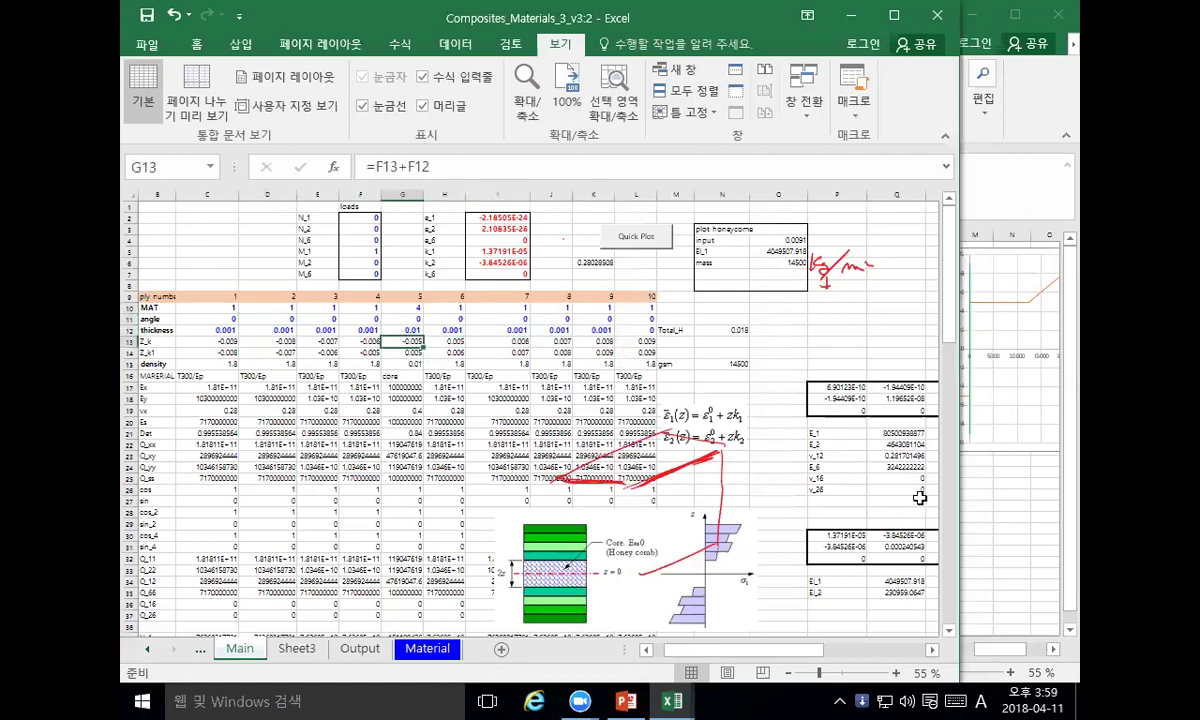
Step: Narrow the Main window so both windows stand side by side, and maximize the Output window to show the full stress chart
click(1001, 512)
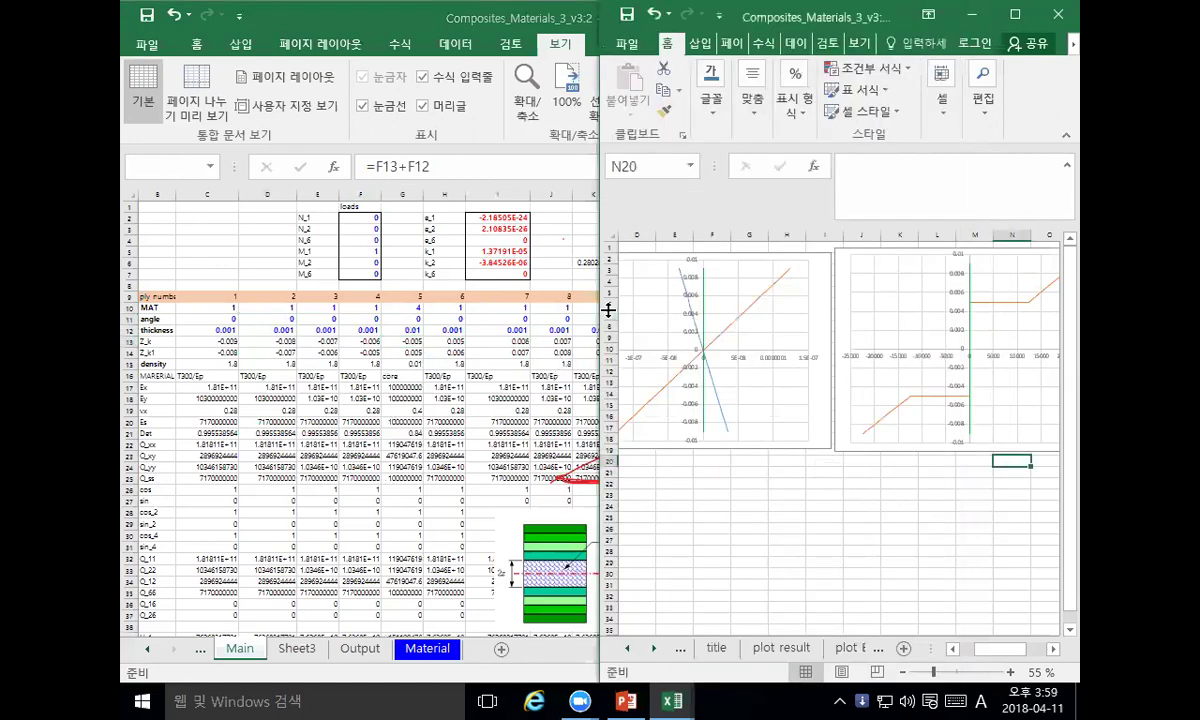
click(508, 397)
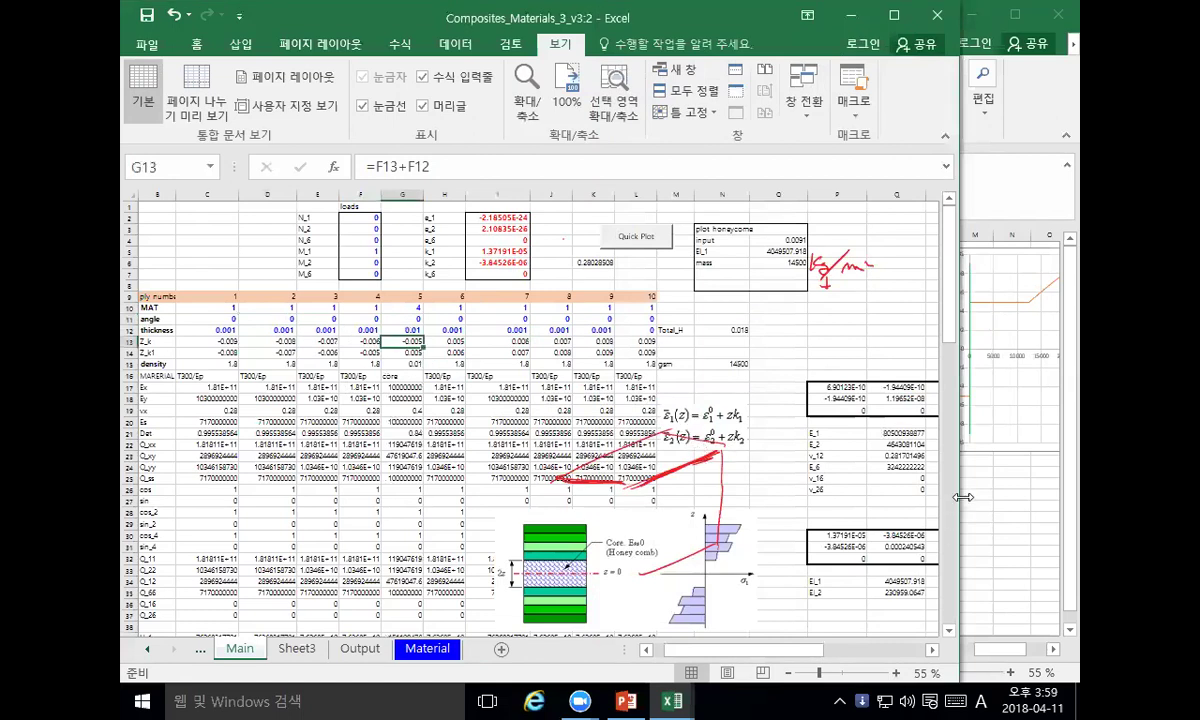
drag(963, 497, 592, 497)
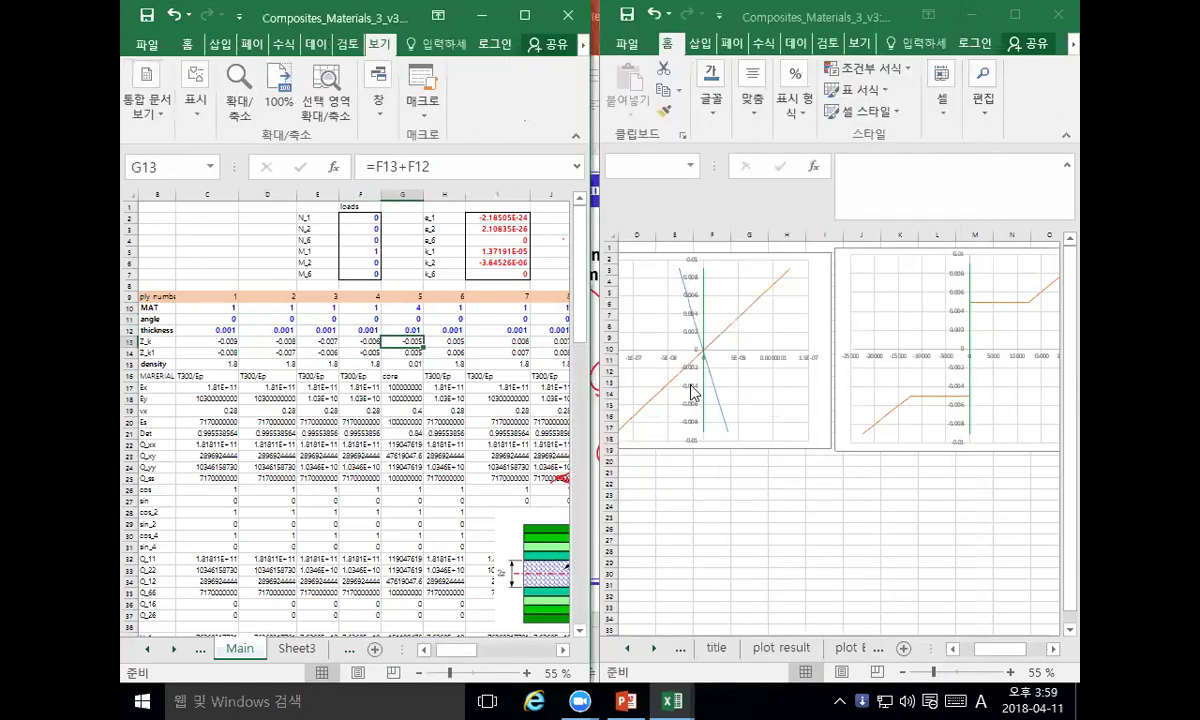
double_click(760, 15)
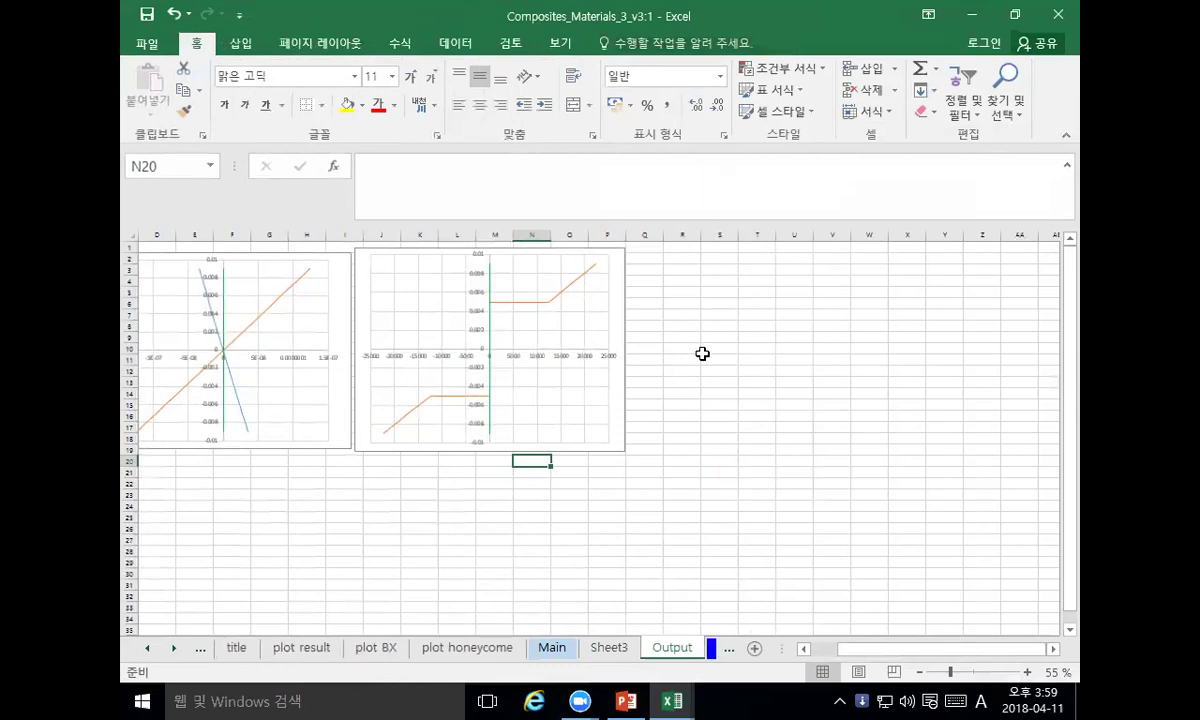
click(705, 358)
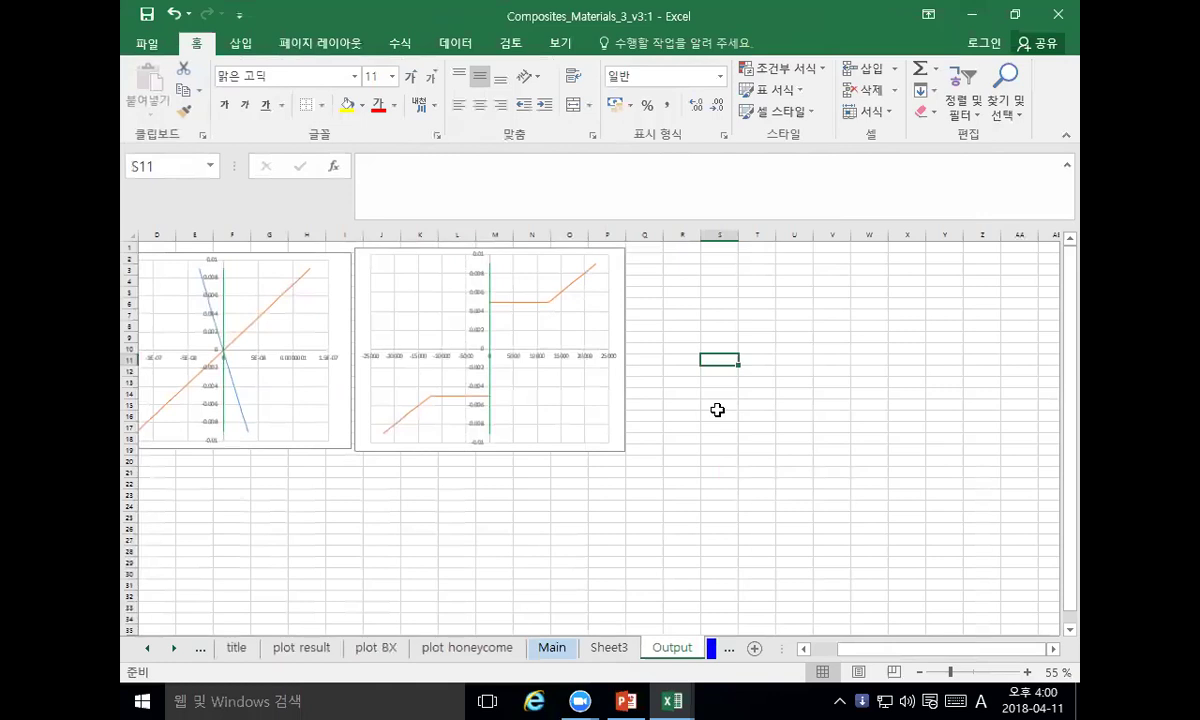
Step: Switch the maximized window to the Main sheet and set the angles of plies 2, 3 and 4 to 45, -45 and 90
click(552, 648)
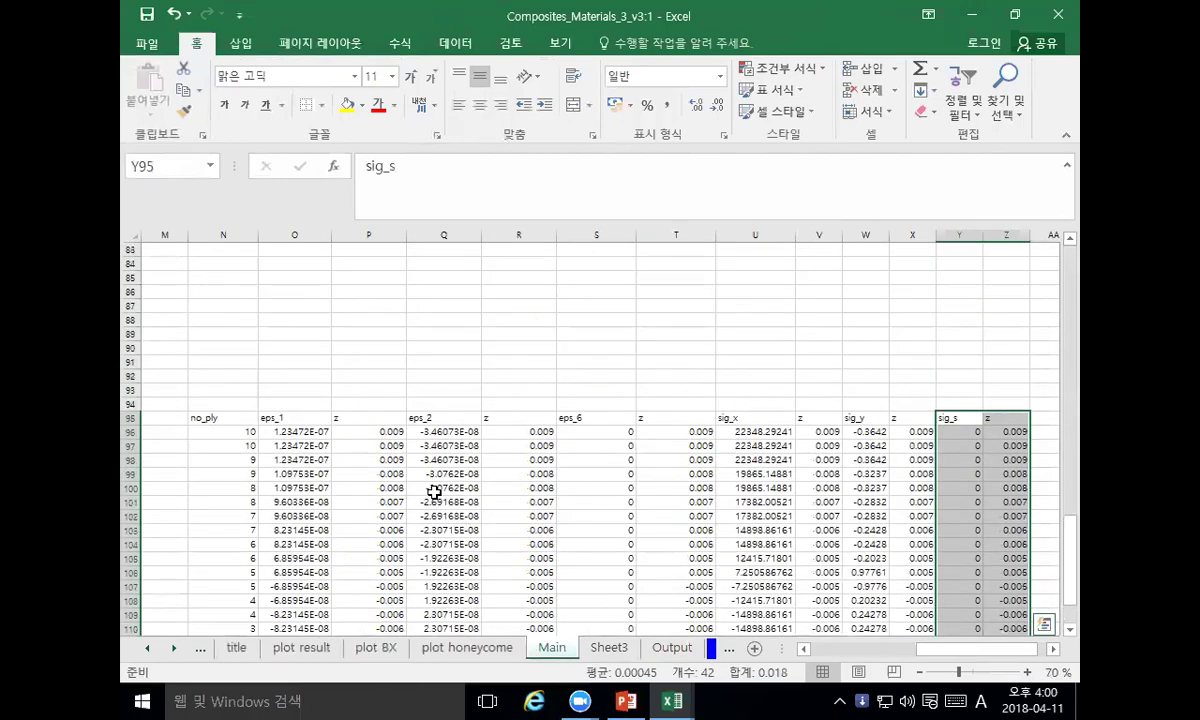
scroll(434, 492, up, 4)
click(817, 649)
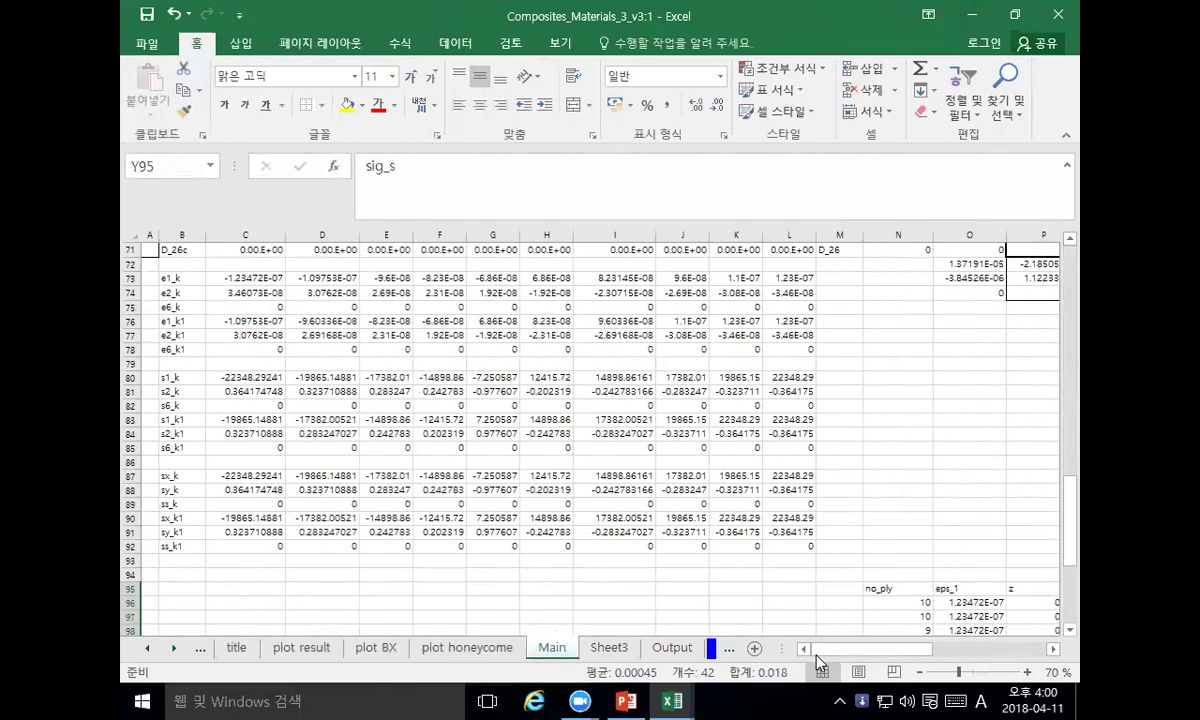
scroll(557, 490, up, 20)
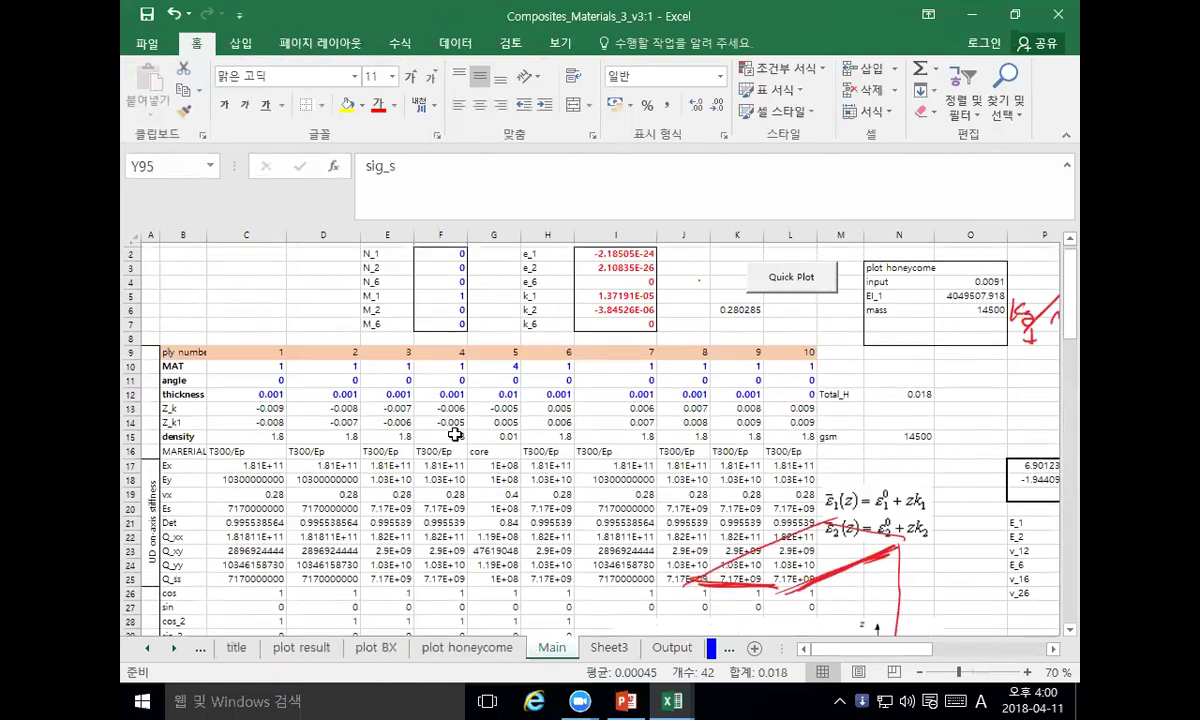
drag(321, 390, 282, 390)
text(45)
key(Right)
text(-45)
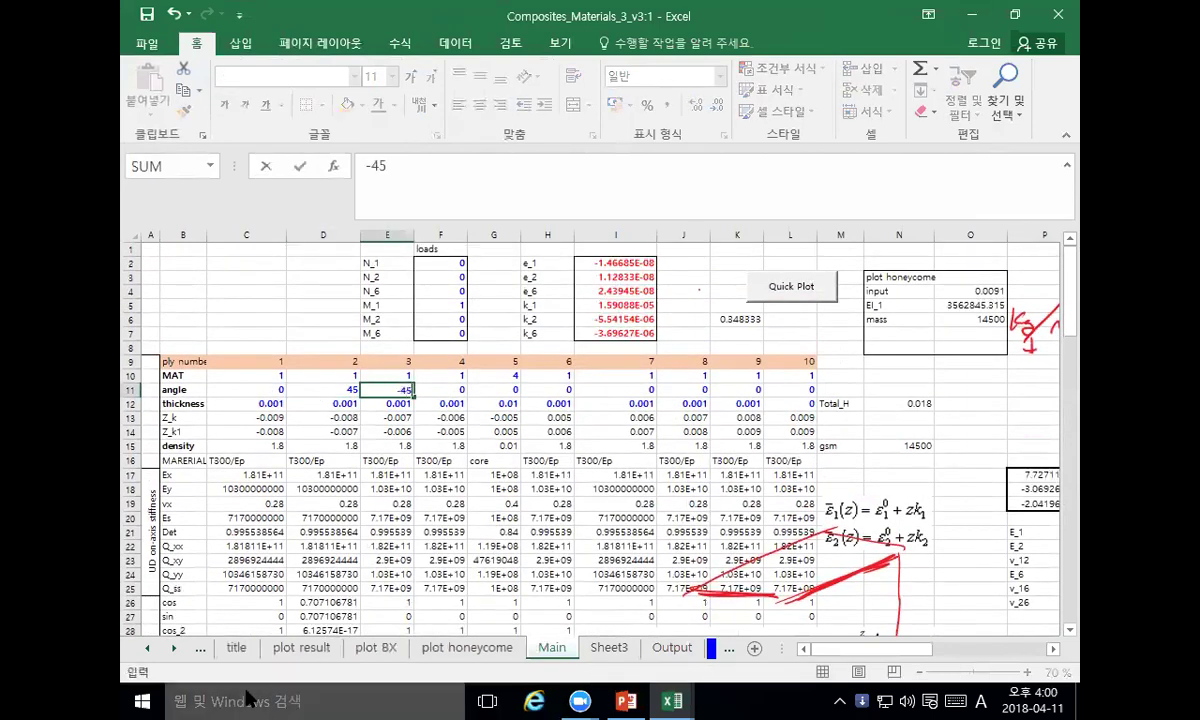
key(Right)
text(90)
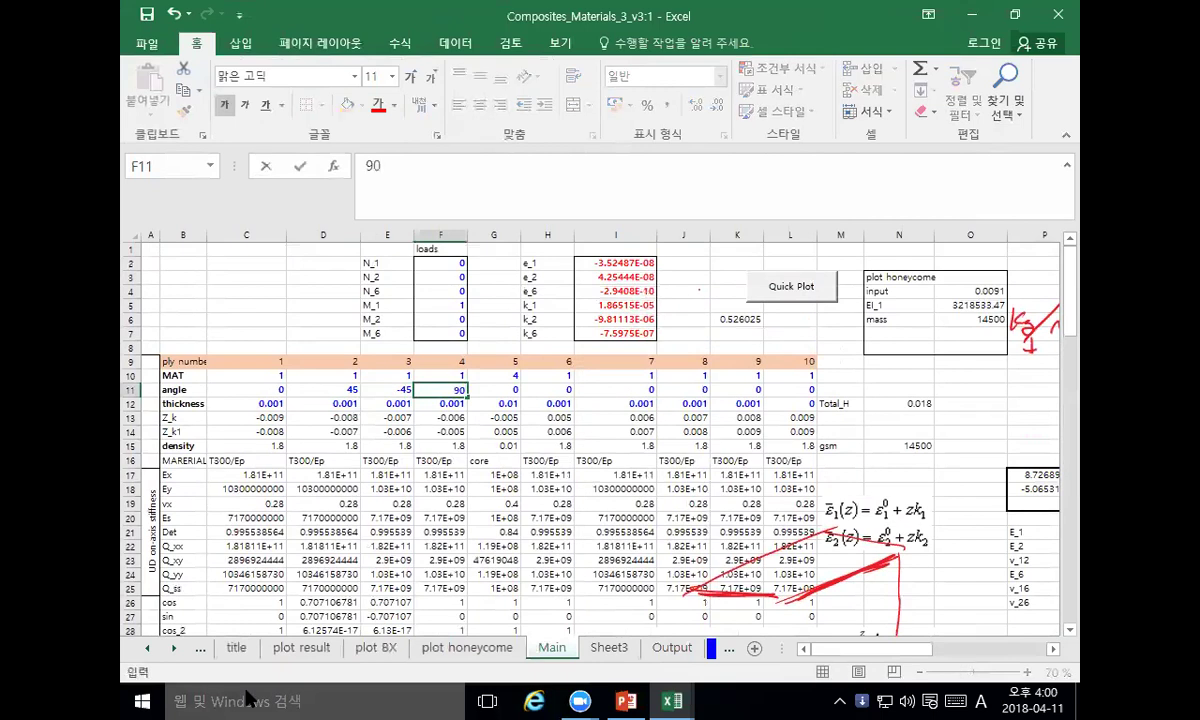
key(Right)
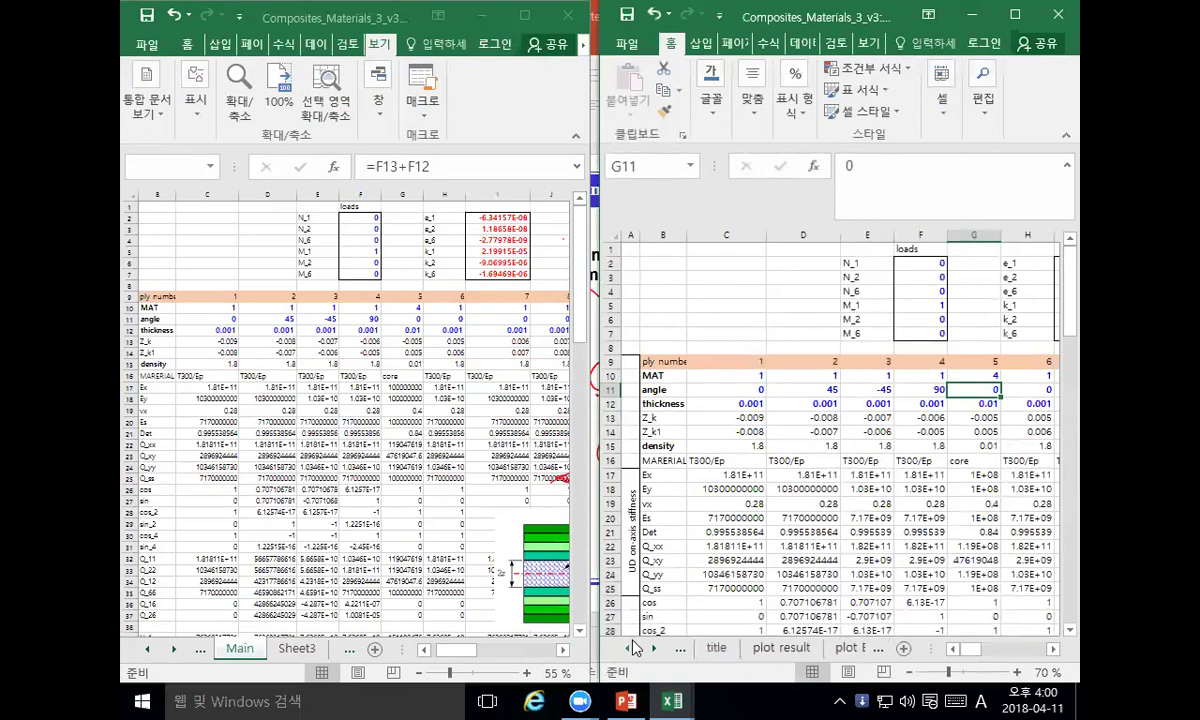
Step: Show the Output sheet with its charts again in the window beside Main
click(680, 648)
click(680, 648)
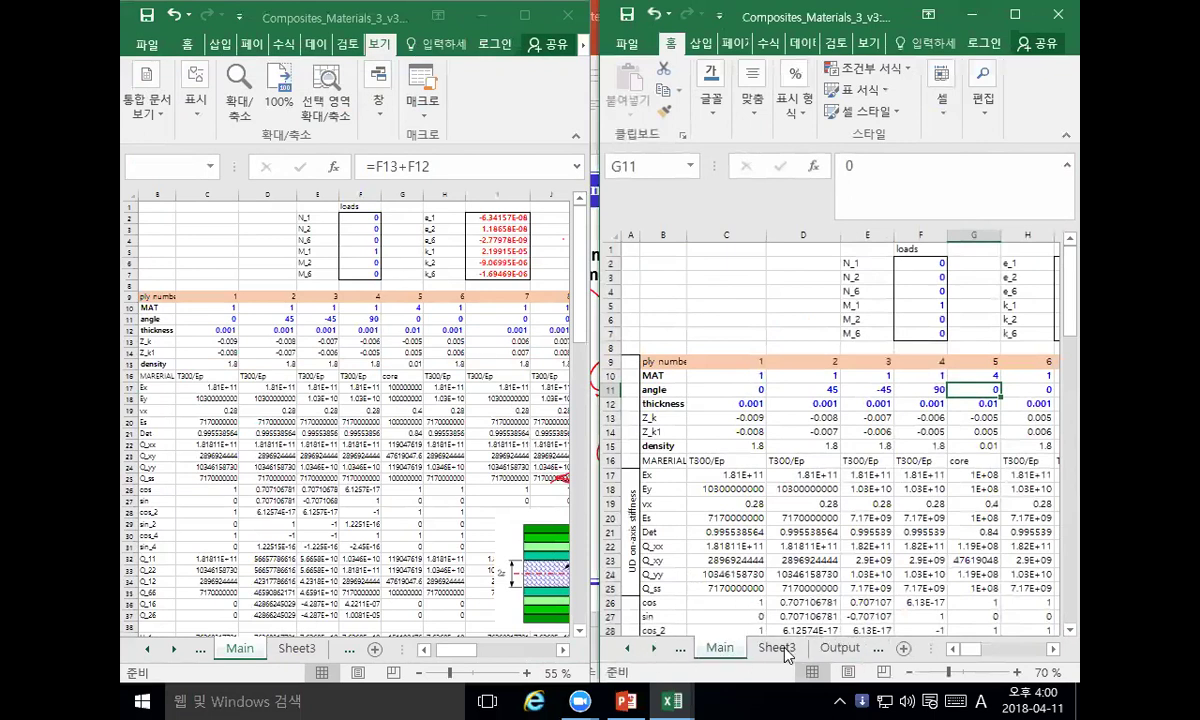
click(838, 648)
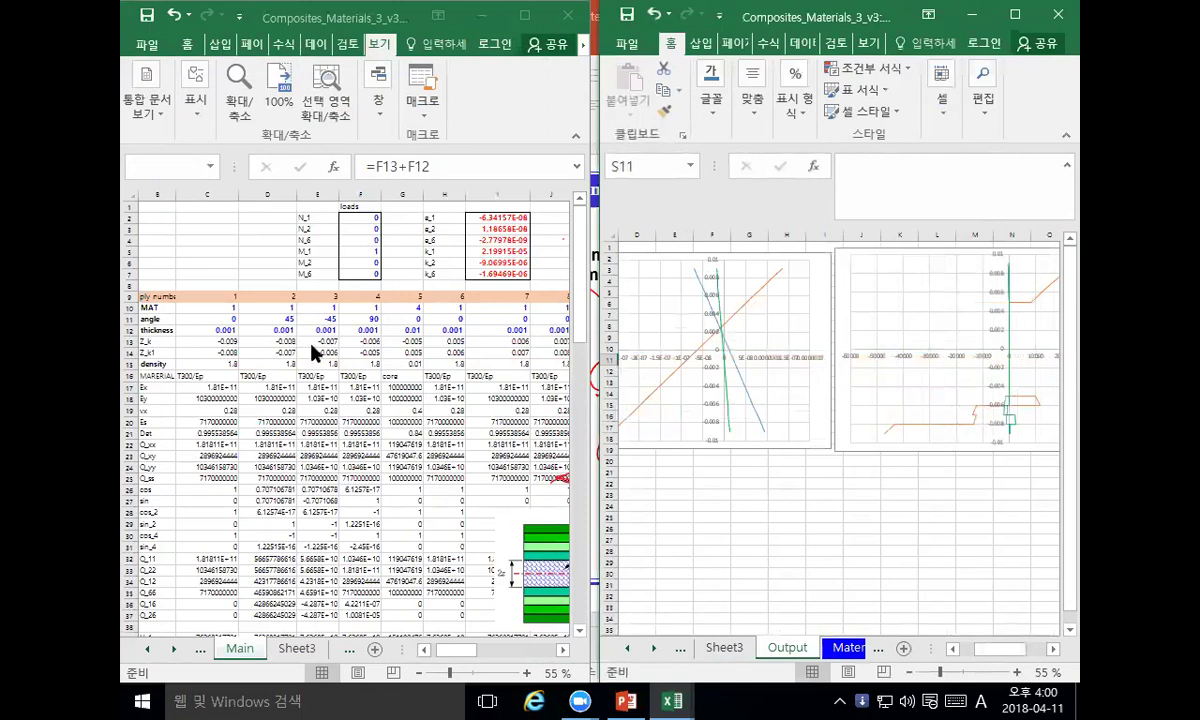
Step: Set the angles of plies 6, 7 and 8 to 90, -45 and 45 to mirror the layup about the core
click(405, 341)
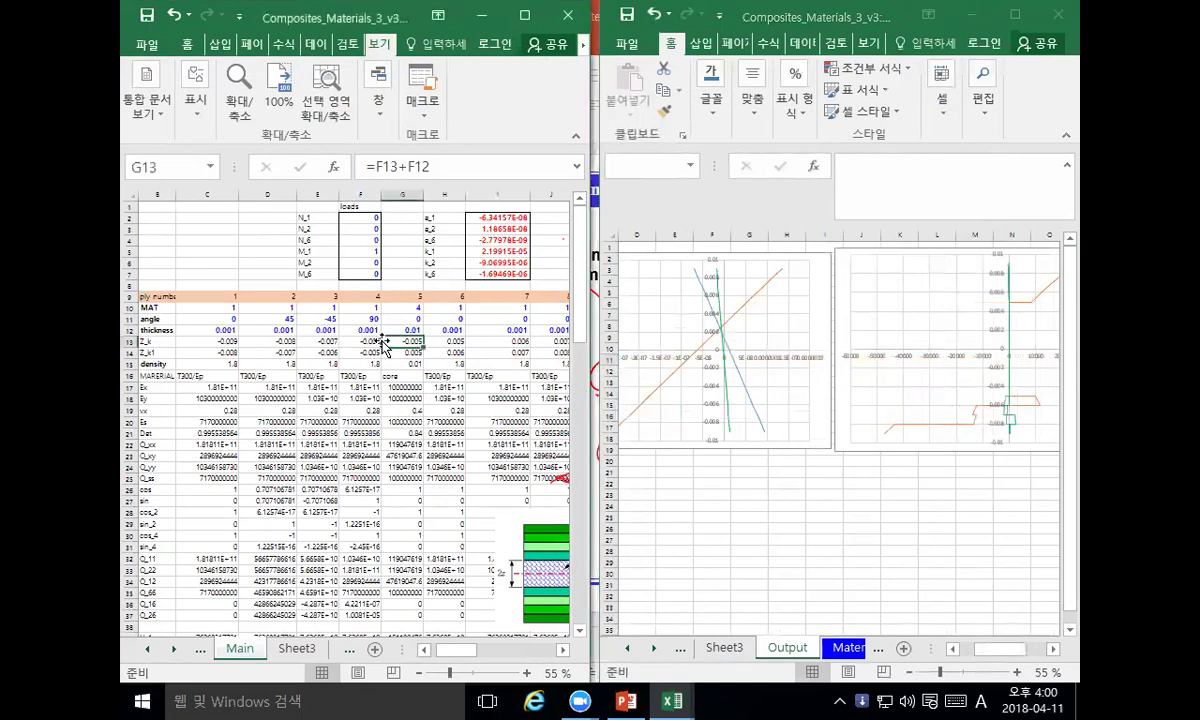
click(562, 649)
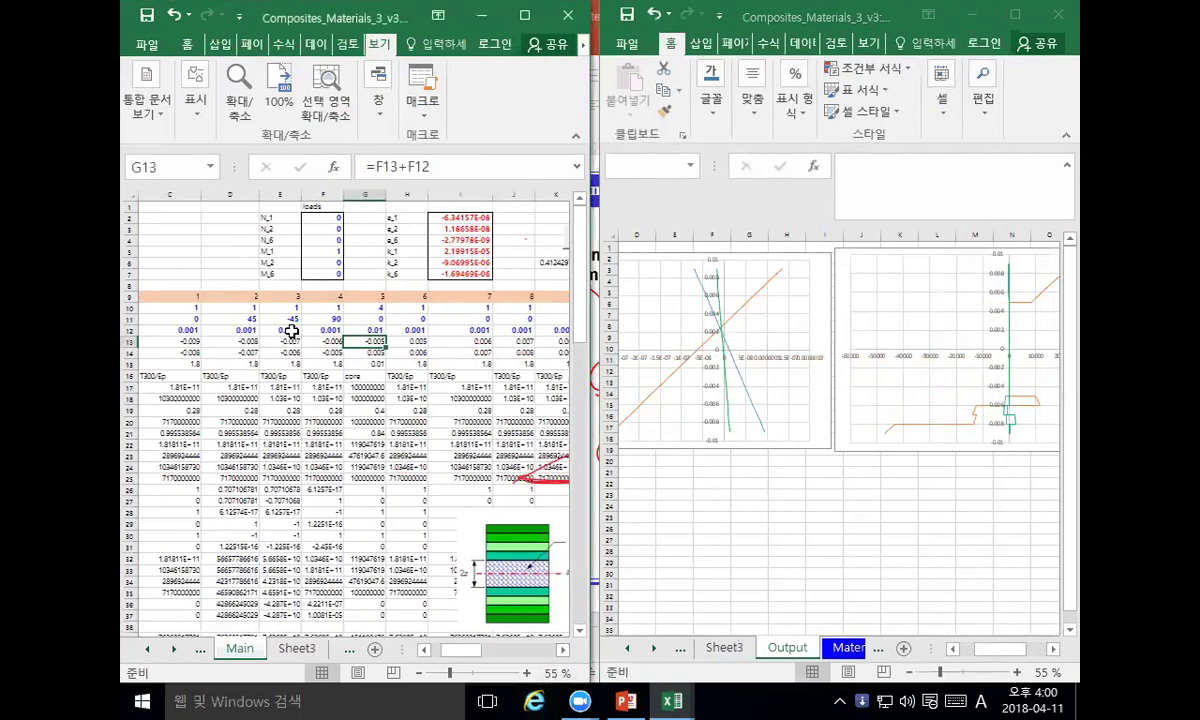
click(370, 318)
click(400, 318)
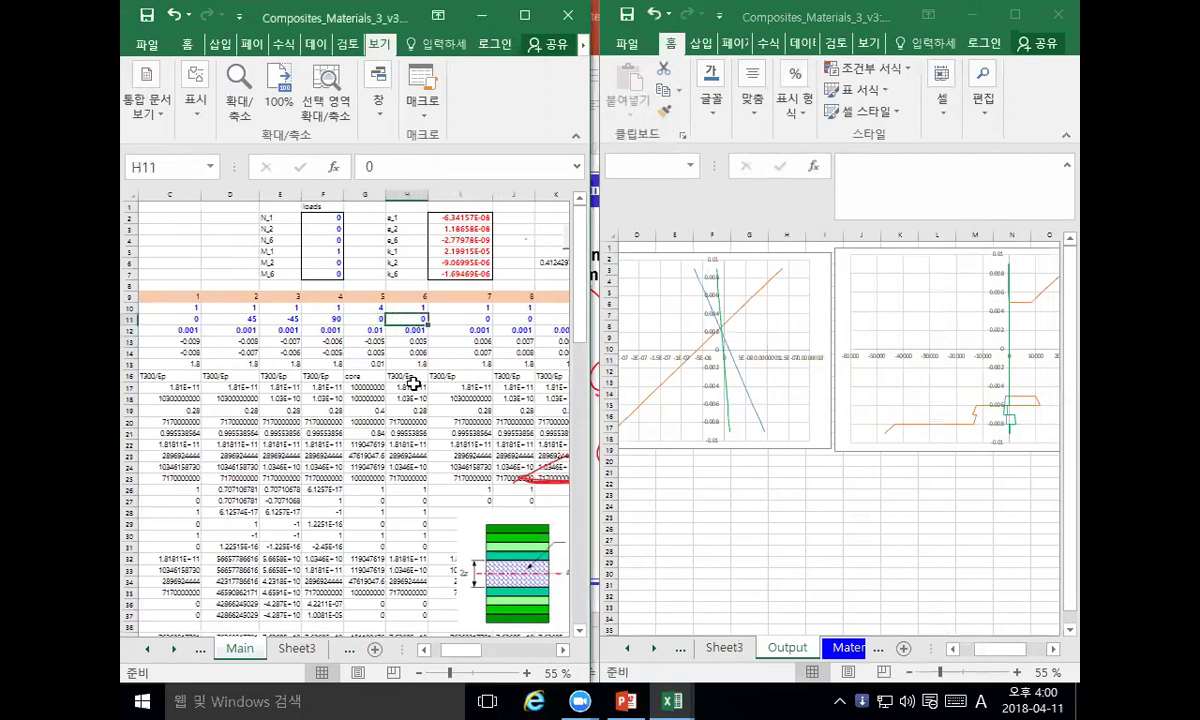
text(90)
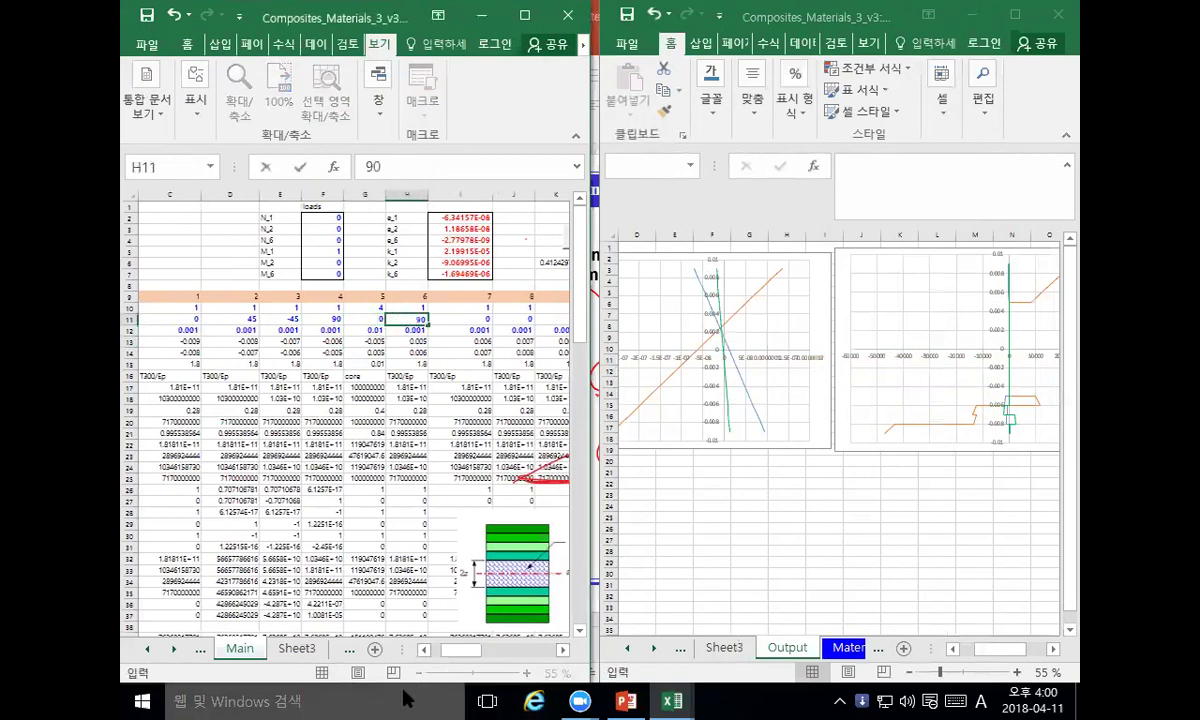
key(Tab)
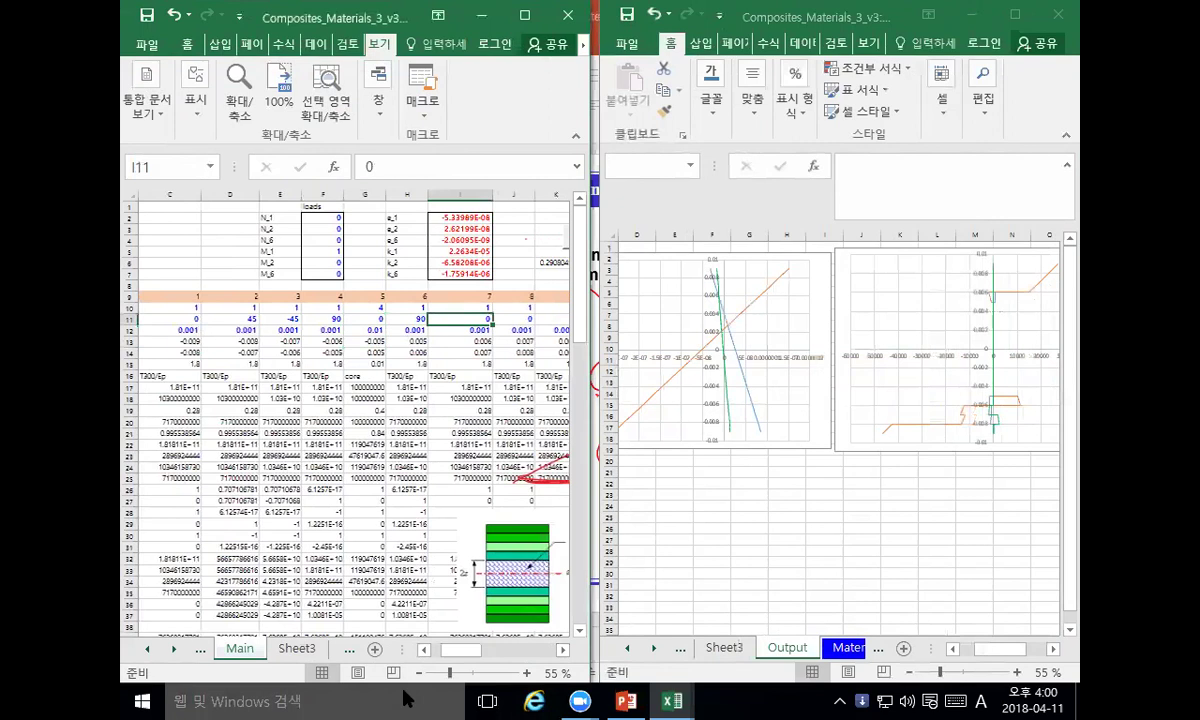
text(-45)
key(Tab)
text(45)
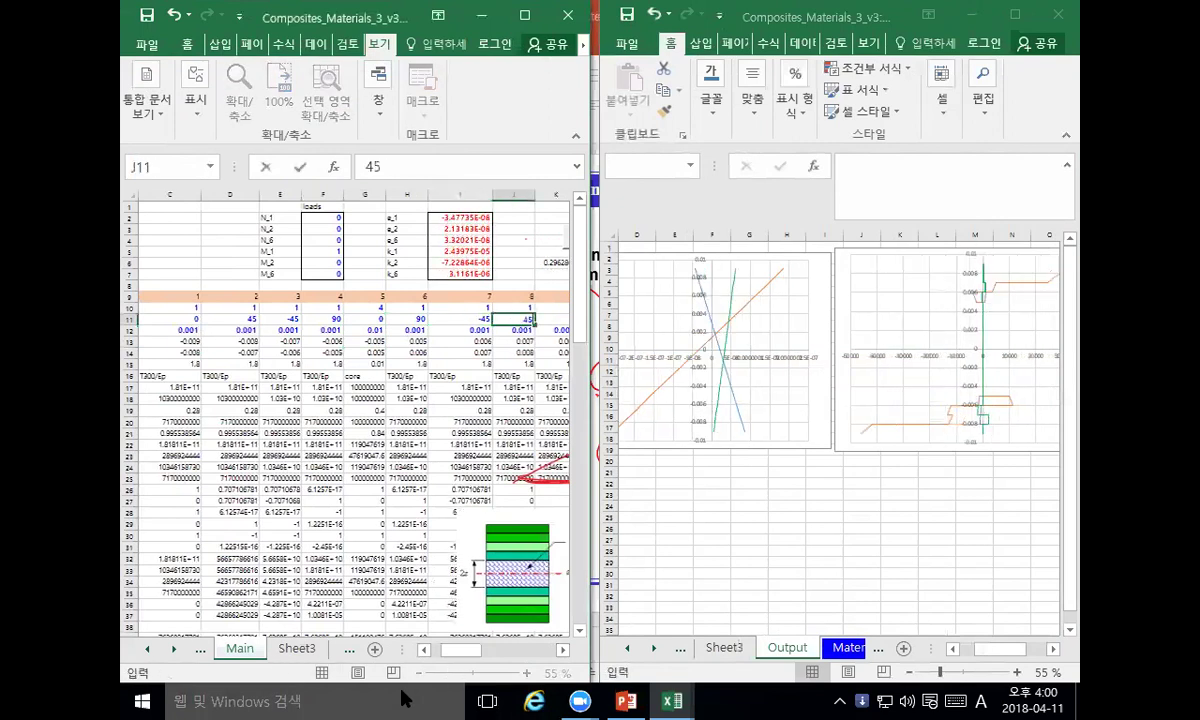
key(Tab)
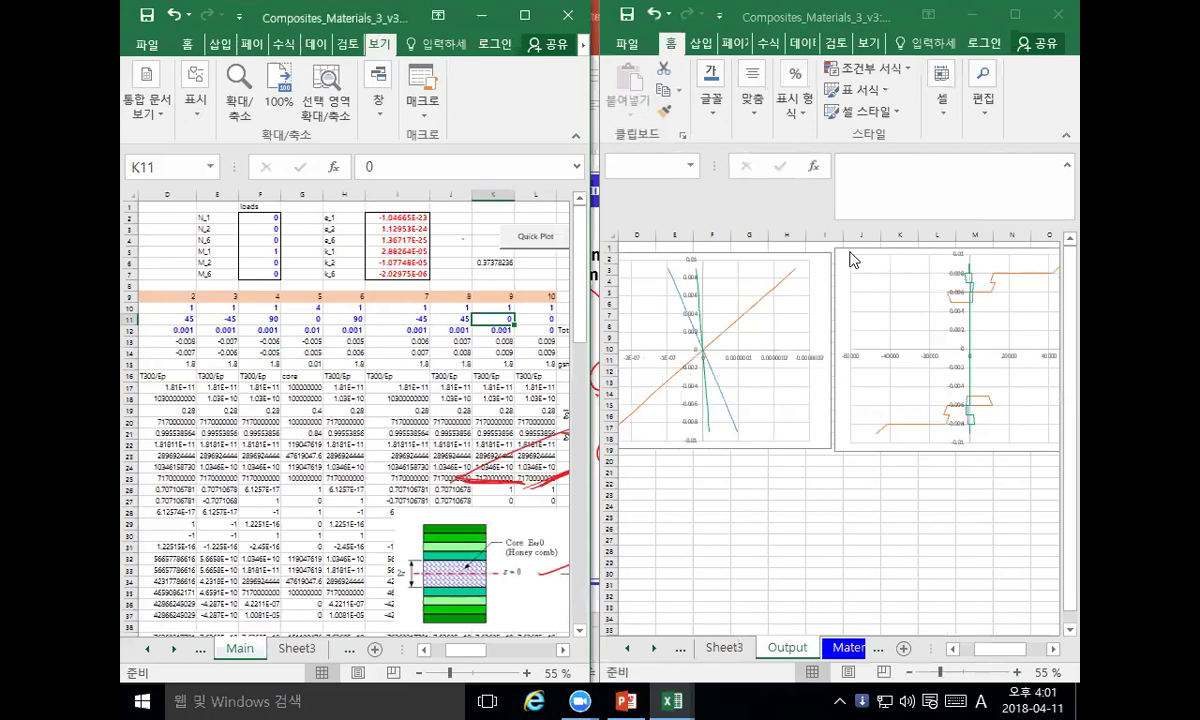
Step: Shrink the Output window's formula bar to one line and zoom the sheet out to 40% so both charts fit entirely
click(855, 218)
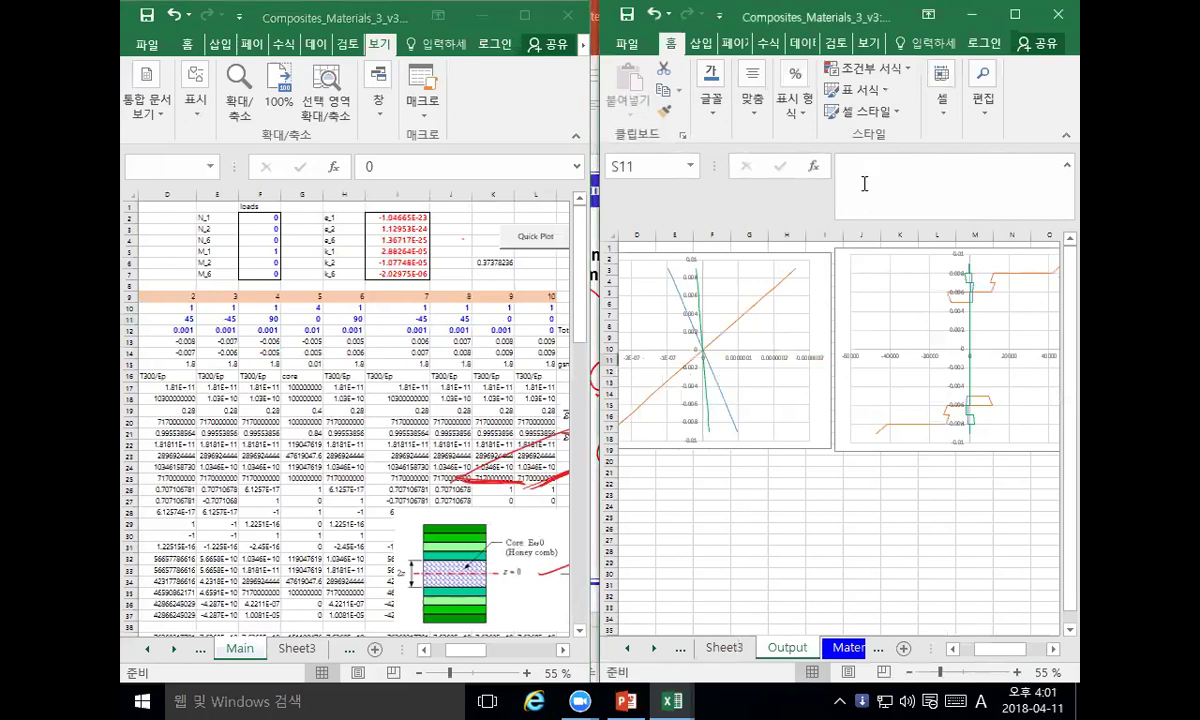
drag(860, 222, 862, 180)
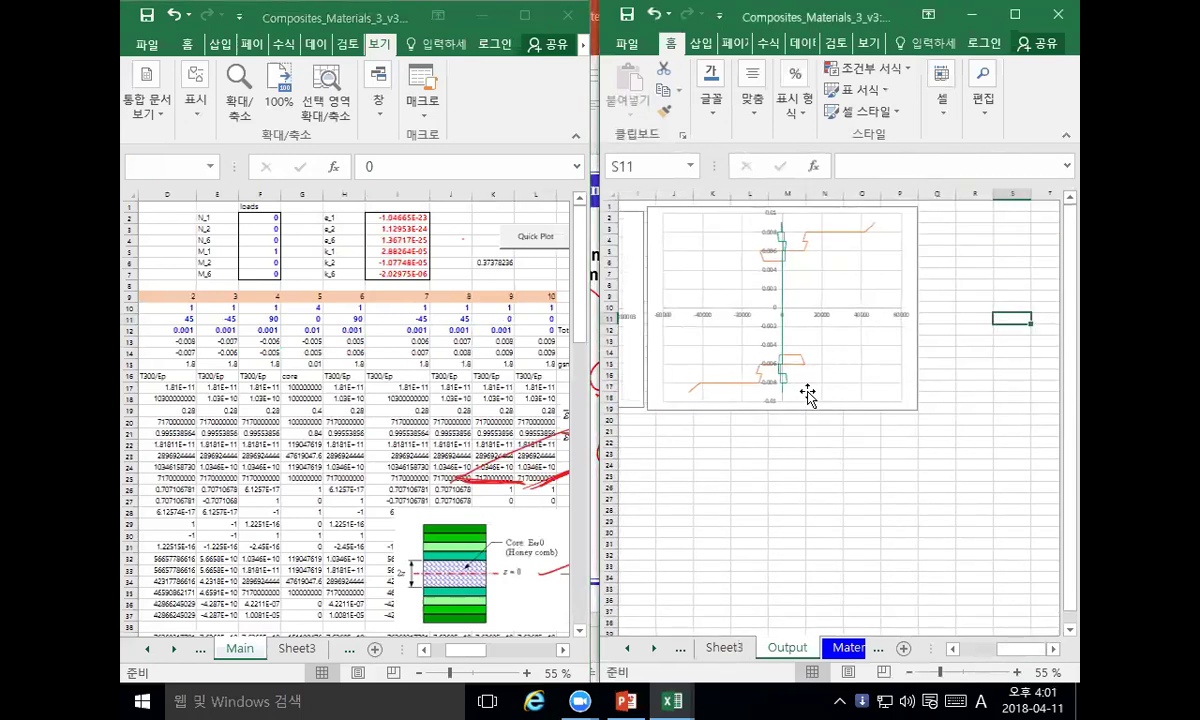
click(782, 443)
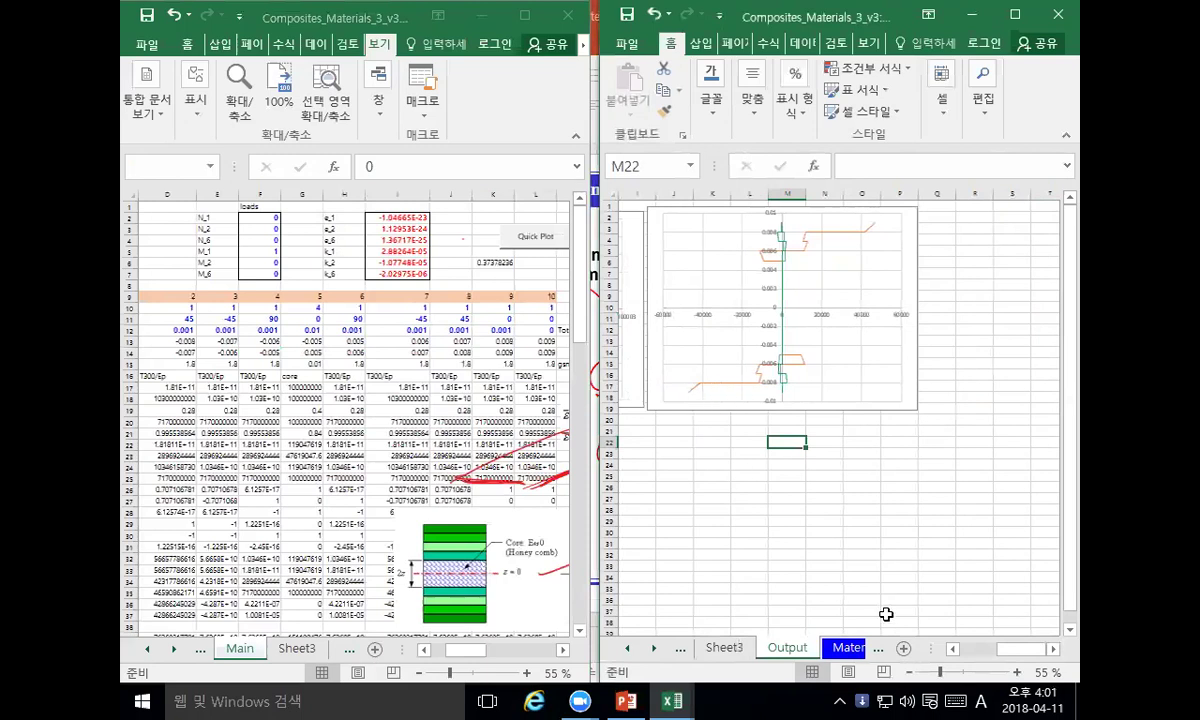
drag(1030, 657, 948, 607)
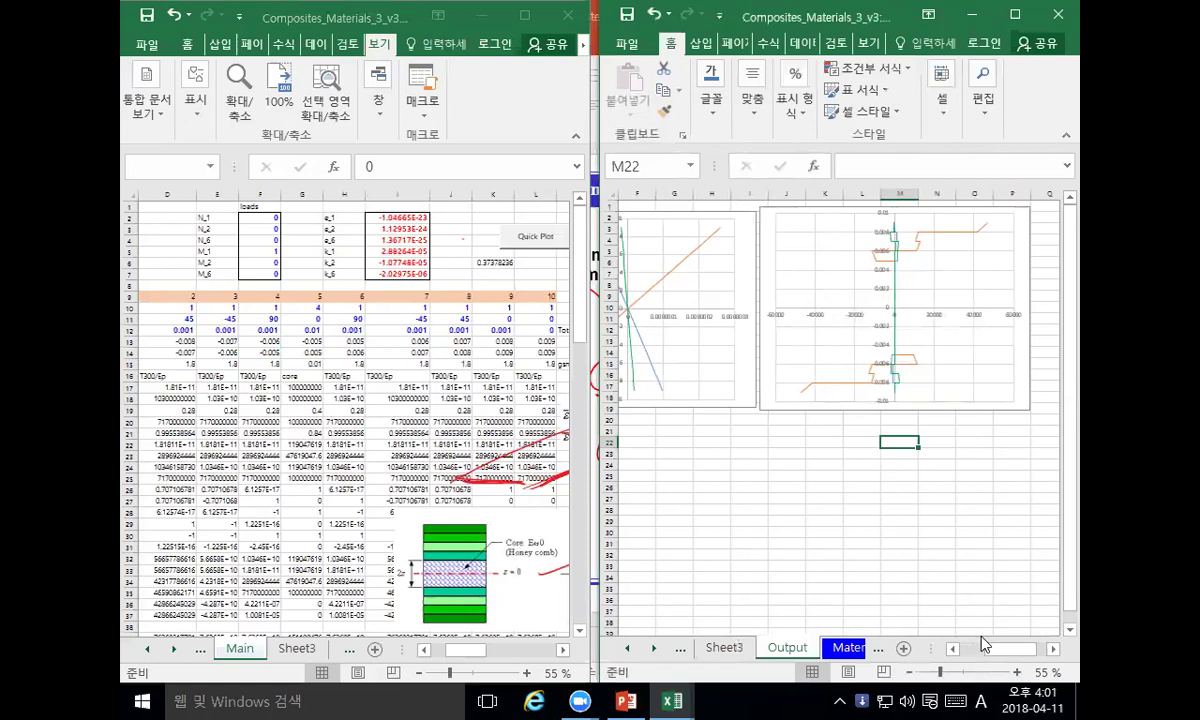
drag(1000, 648, 980, 645)
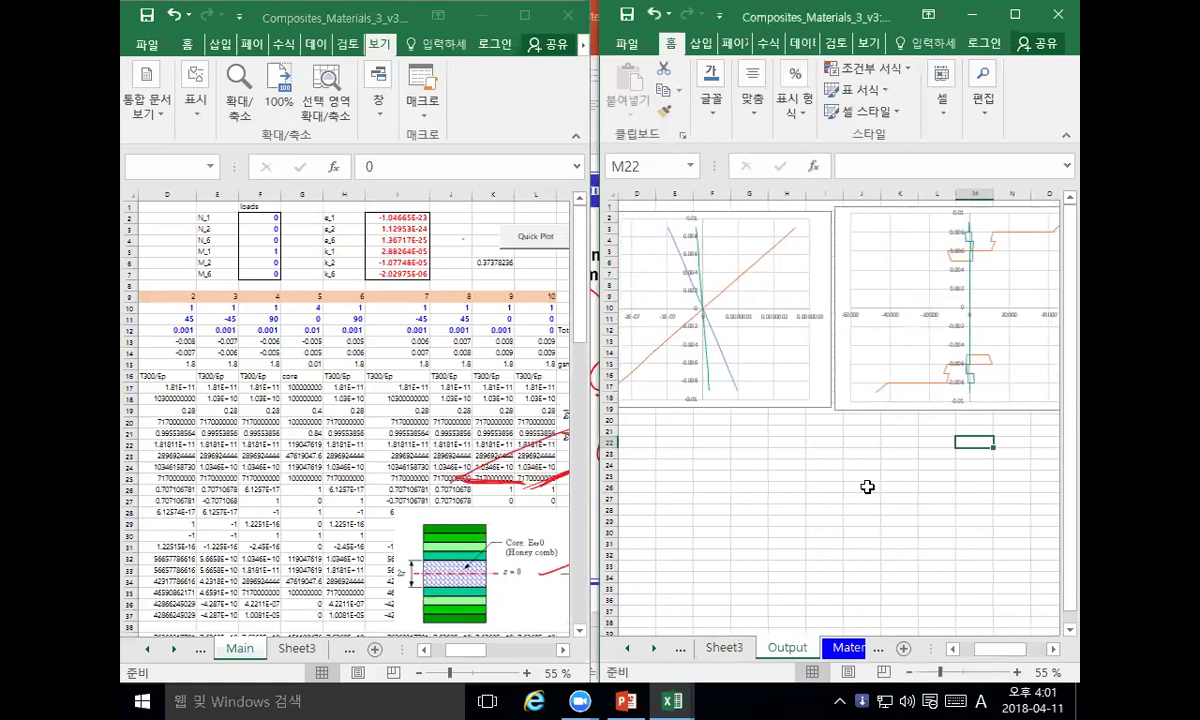
scroll(867, 486, down, 1)
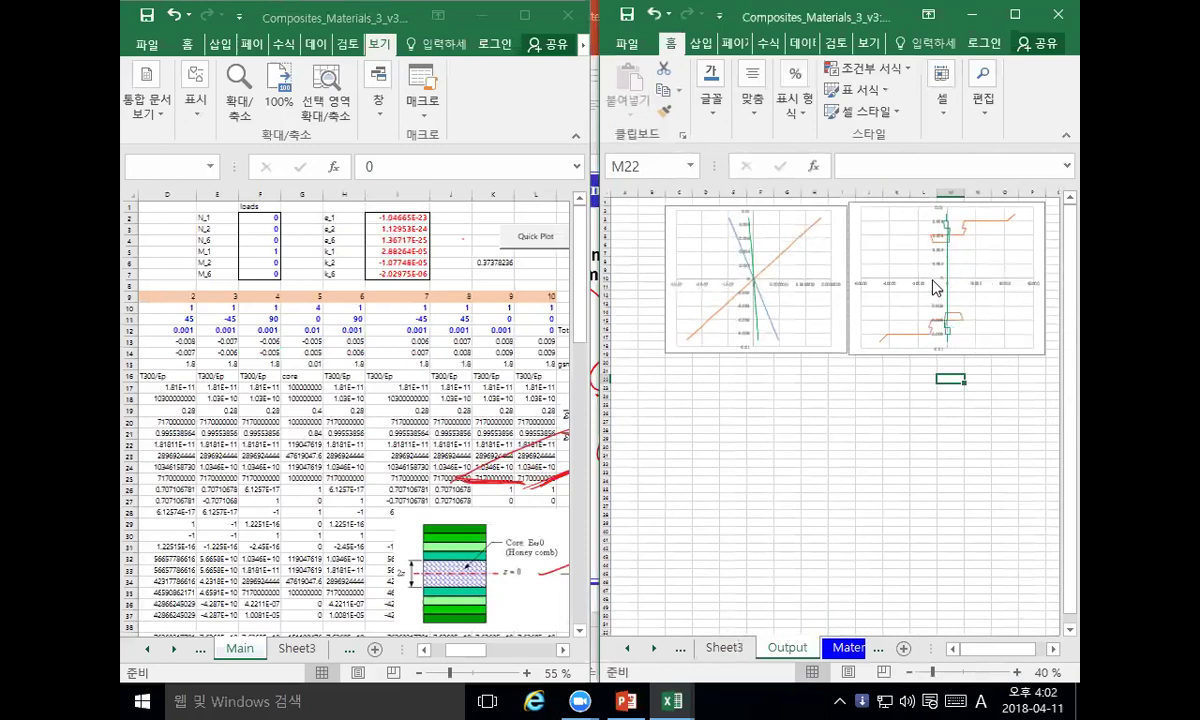
Step: Maximize the Output window and mark the lower-half values in the stress and strain charts with a red ink pen
mouse_move(946, 335)
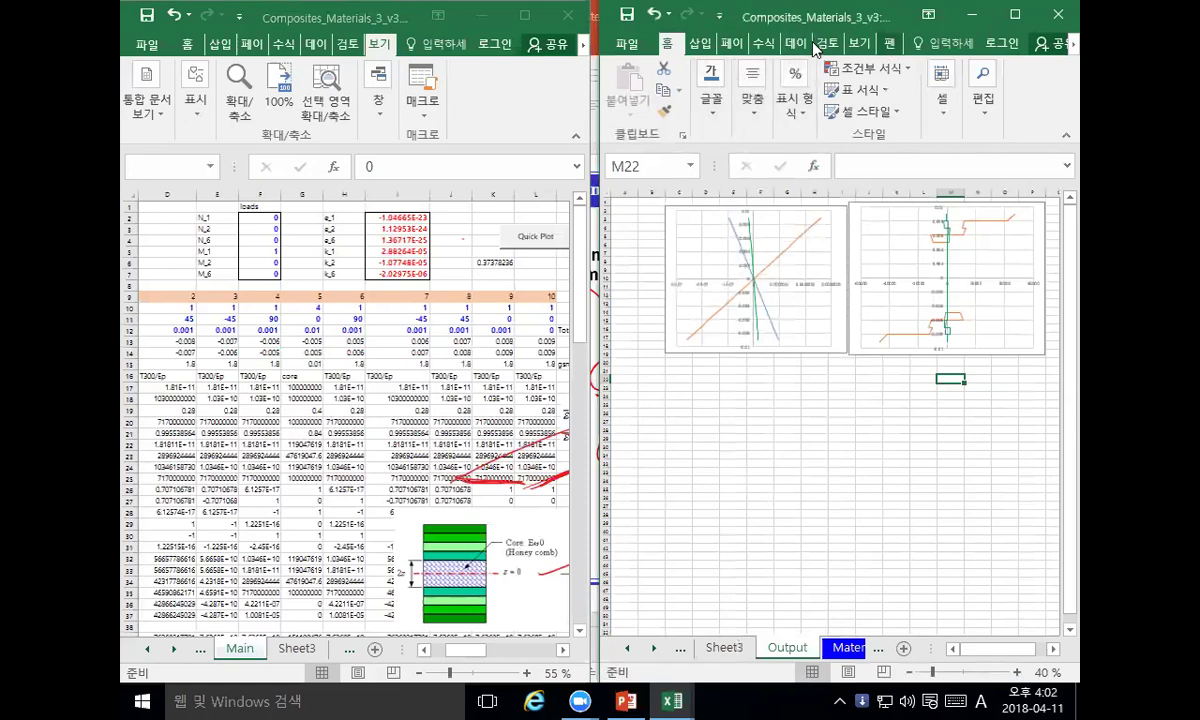
key(super+Up)
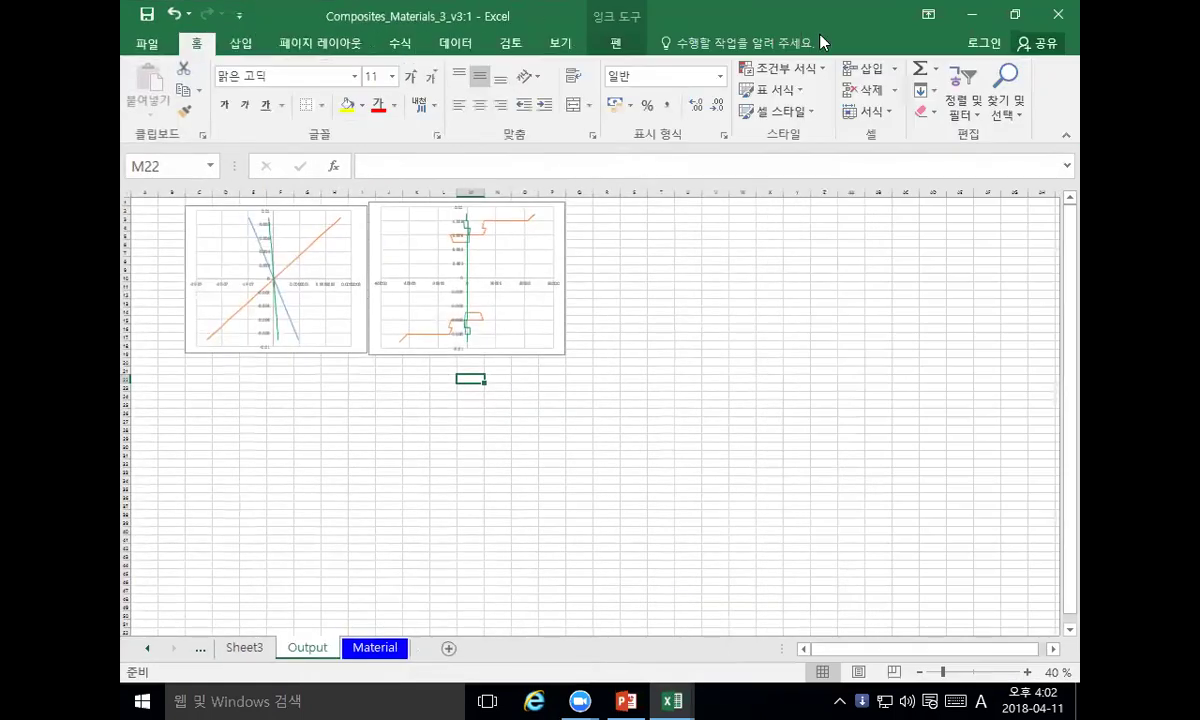
click(405, 46)
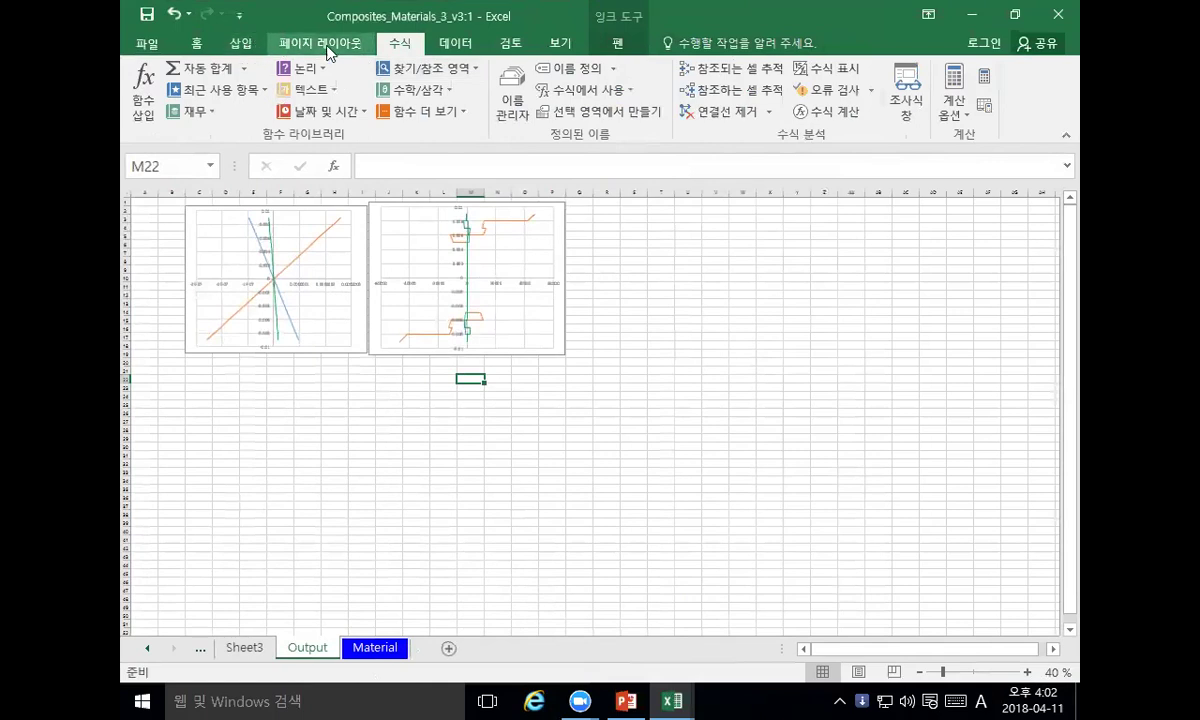
click(617, 44)
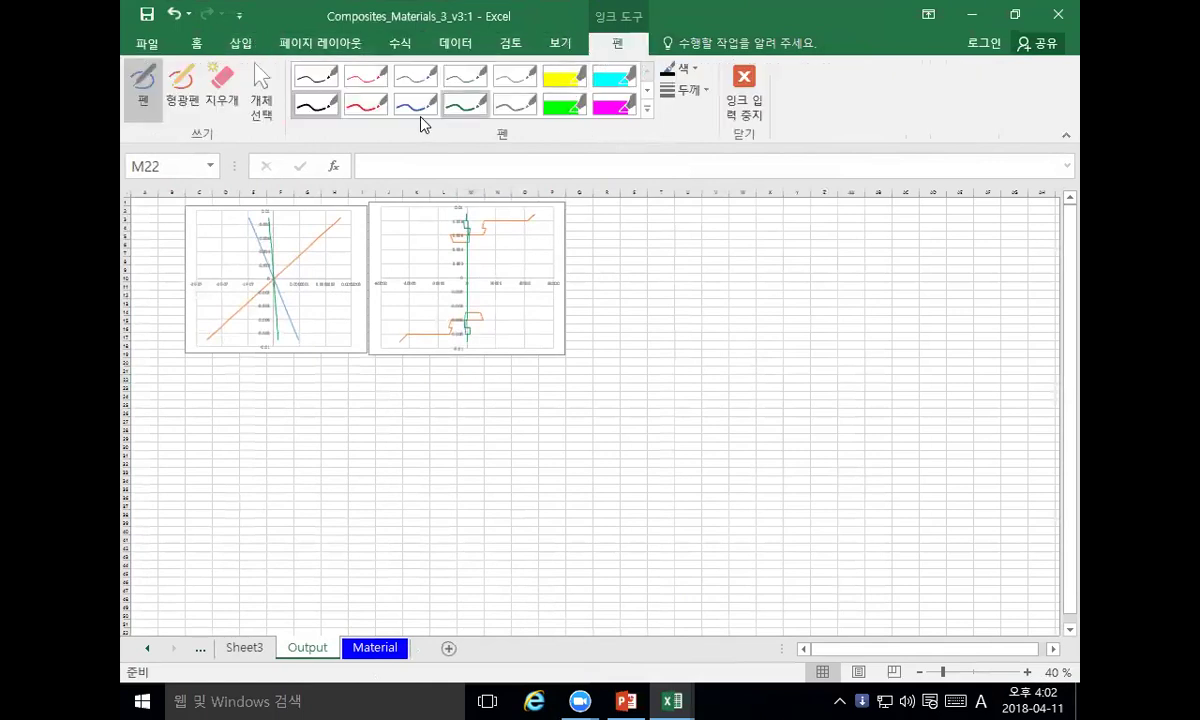
click(366, 104)
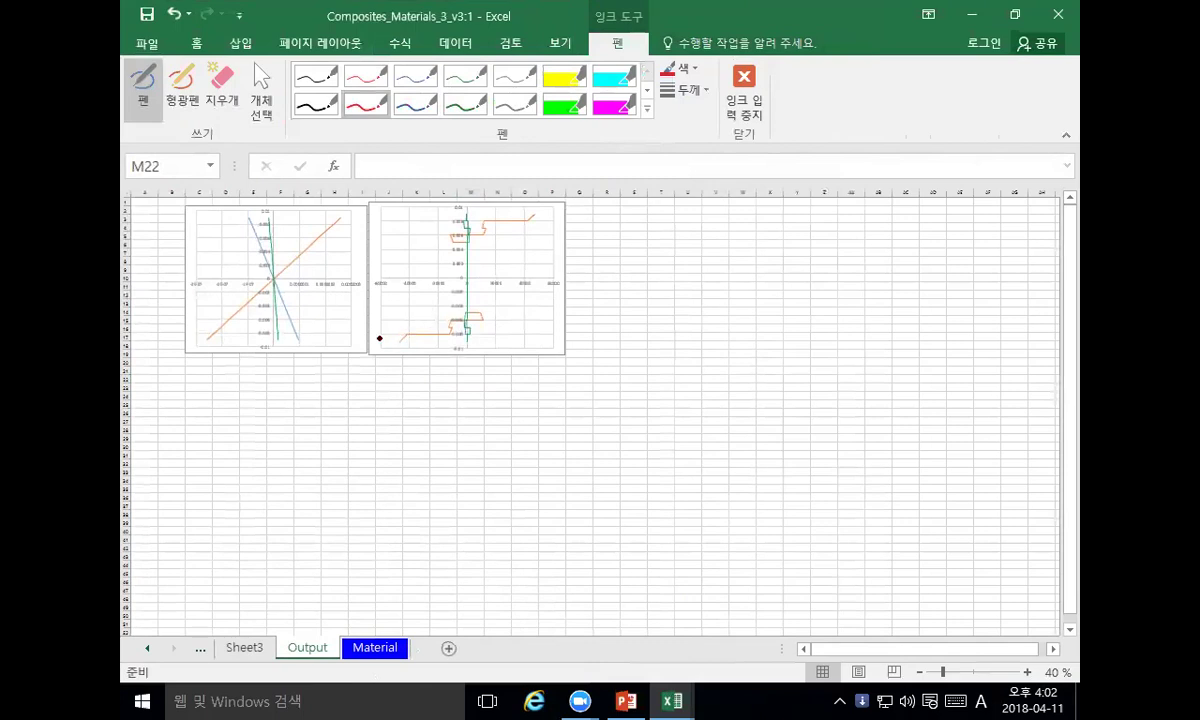
drag(399, 340, 468, 344)
mouse_move(411, 338)
mouse_down()
mouse_move(455, 333)
mouse_move(415, 338)
mouse_move(443, 345)
mouse_up()
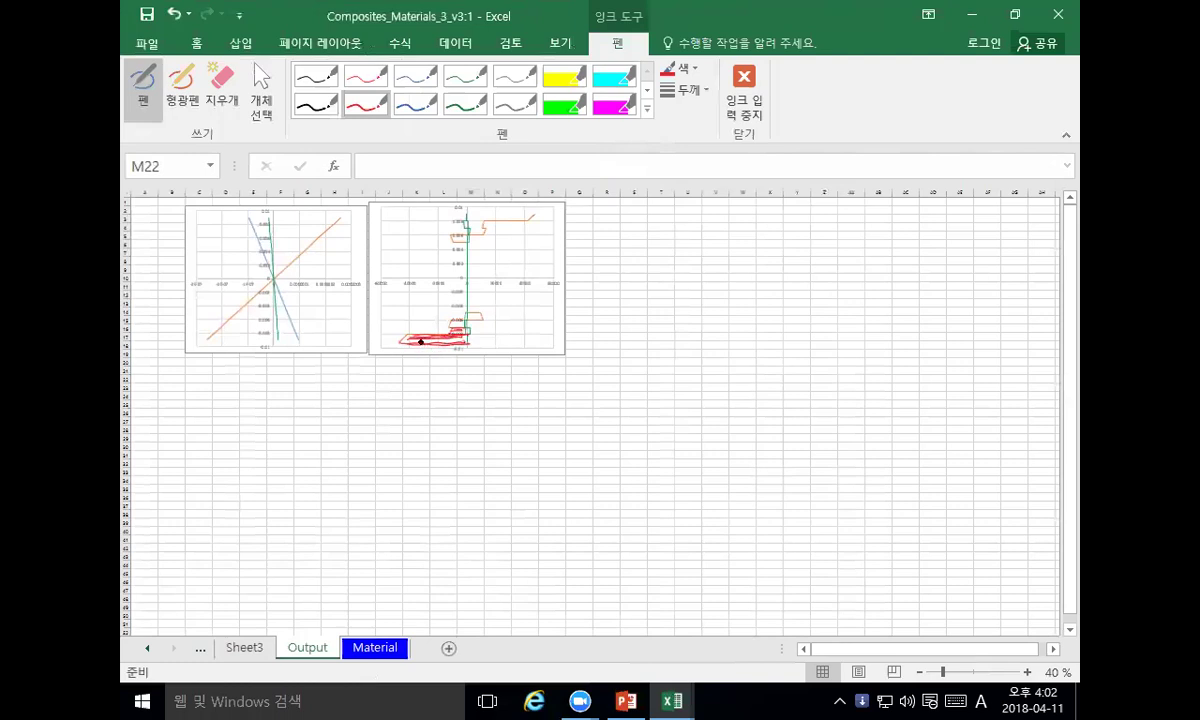
mouse_move(219, 330)
mouse_down()
mouse_move(270, 331)
mouse_move(206, 338)
mouse_move(260, 338)
mouse_move(225, 325)
mouse_move(265, 331)
mouse_move(230, 316)
mouse_move(259, 316)
mouse_up()
Step: Sketch a two-layer bar in red ink below the charts, fixed at one end to a hatched wall
mouse_move(263, 490)
mouse_down()
mouse_move(281, 453)
mouse_move(346, 449)
mouse_up()
mouse_move(261, 470)
mouse_down()
mouse_move(358, 468)
mouse_move(358, 490)
mouse_up()
drag(260, 497, 357, 495)
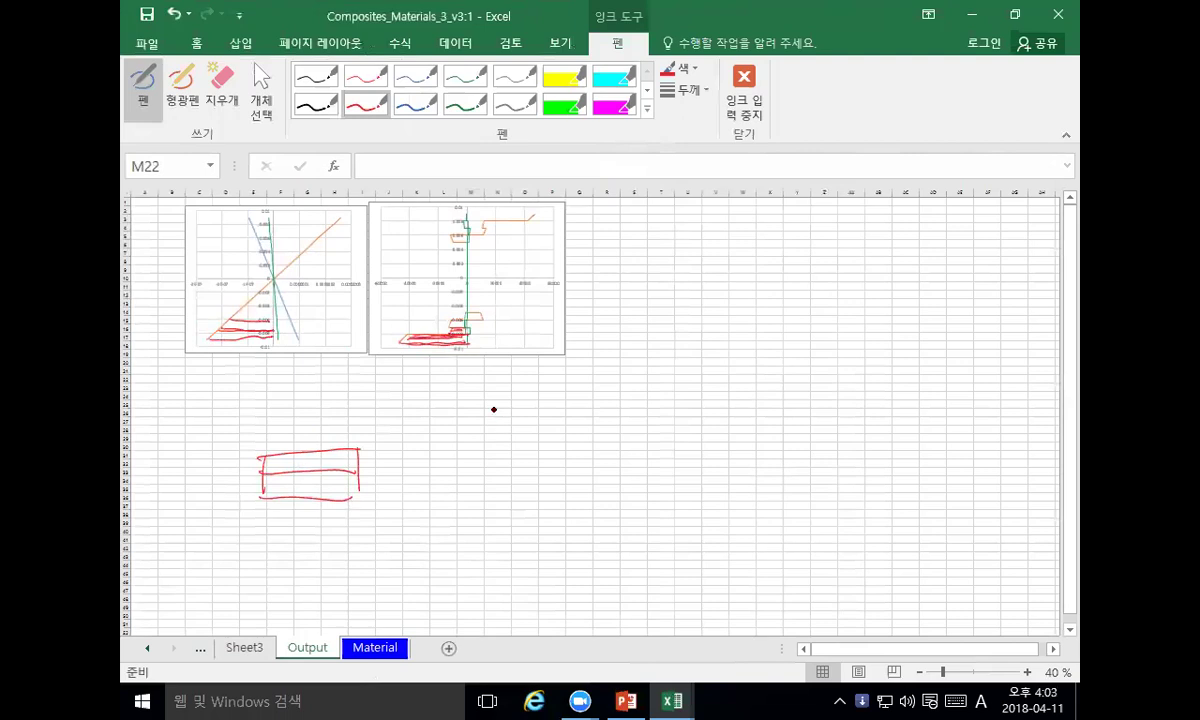
mouse_move(364, 517)
mouse_down()
mouse_move(362, 434)
mouse_move(362, 474)
mouse_up()
drag(378, 470, 364, 502)
Step: Label the bar's layers Steel and Al, and draw a pulling arrow and displacement line at its free end
mouse_move(264, 448)
mouse_down()
mouse_move(266, 506)
mouse_move(230, 474)
mouse_move(243, 488)
mouse_up()
mouse_move(313, 456)
mouse_down()
mouse_move(306, 470)
mouse_move(335, 467)
mouse_up()
drag(281, 499, 322, 497)
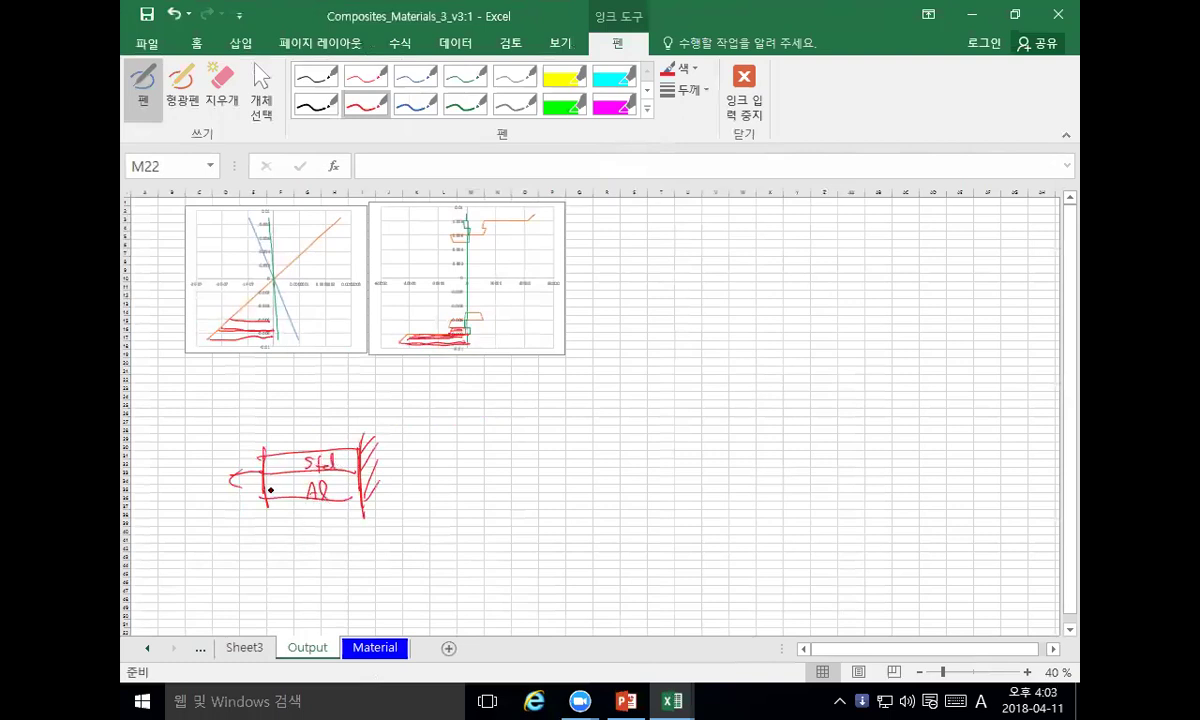
mouse_move(258, 447)
mouse_down()
mouse_move(257, 500)
mouse_move(236, 477)
mouse_up()
drag(236, 458, 236, 503)
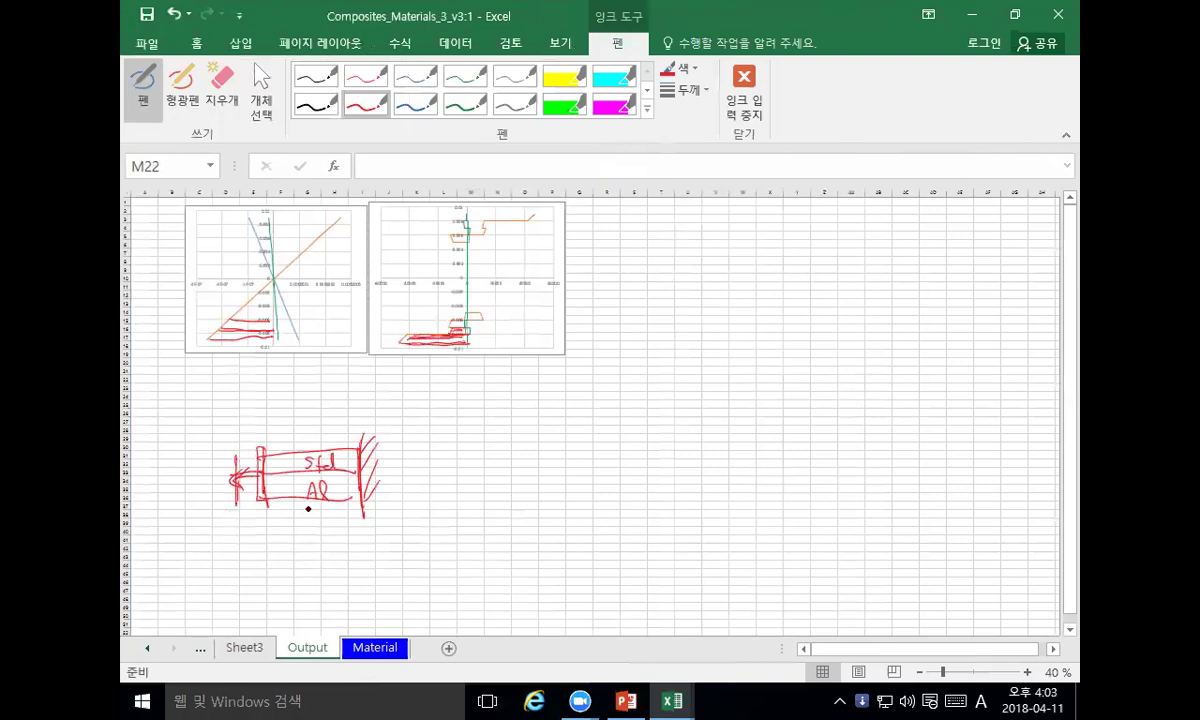
Step: Draw the stretched two-layer bar below the first sketch and write the strain symbol ε beneath it
mouse_move(237, 521)
mouse_down()
mouse_move(240, 564)
mouse_move(348, 568)
mouse_up()
mouse_move(240, 518)
mouse_down()
mouse_move(350, 517)
mouse_move(352, 565)
mouse_up()
drag(238, 541, 356, 541)
drag(288, 579, 299, 591)
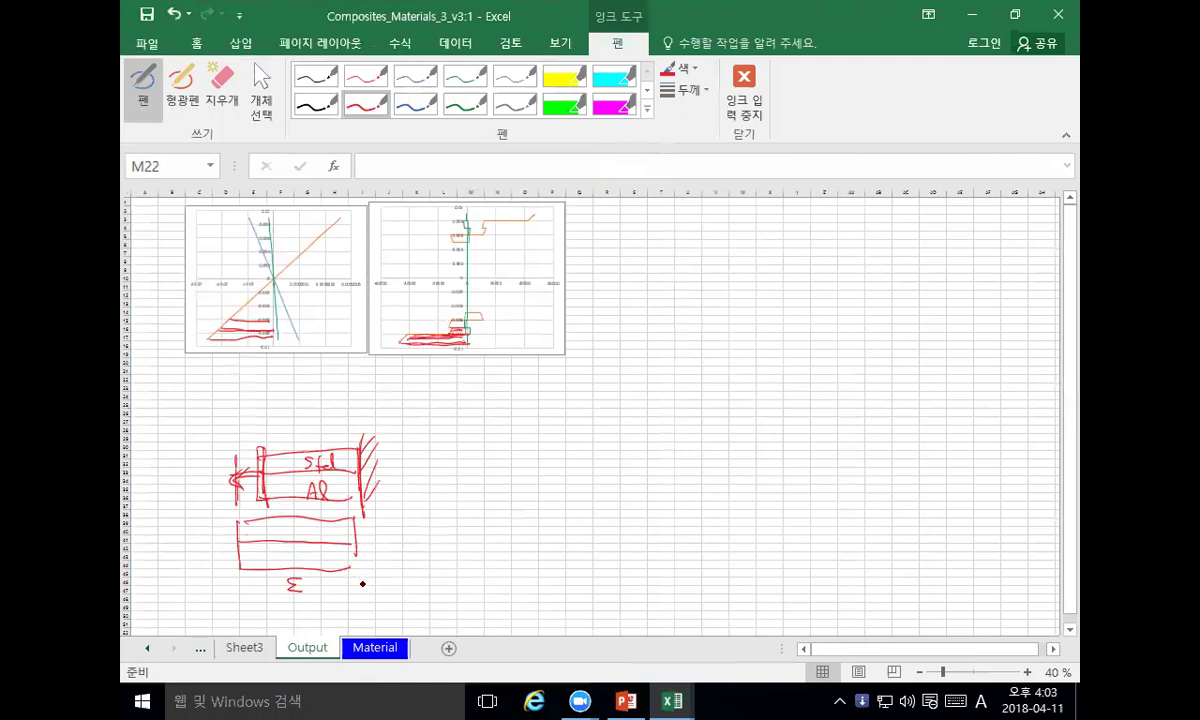
Step: Label the stretched layers E=200 and E=70, and draw a long and a short stress bar beneath them
drag(350, 596, 352, 631)
mouse_move(293, 523)
mouse_down()
mouse_move(282, 528)
mouse_move(333, 537)
mouse_up()
drag(335, 533, 344, 535)
mouse_move(281, 556)
mouse_down()
mouse_move(287, 568)
mouse_move(334, 568)
mouse_up()
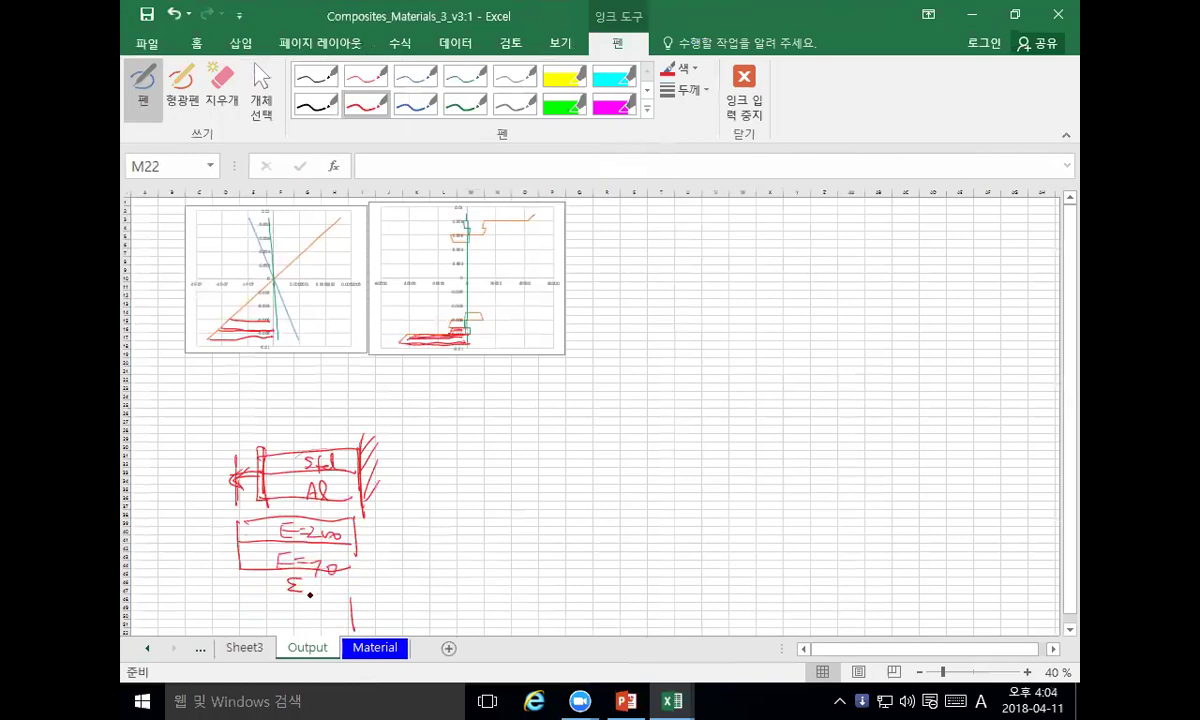
mouse_move(228, 597)
mouse_down()
mouse_move(312, 597)
mouse_move(222, 597)
mouse_move(268, 614)
mouse_move(350, 612)
mouse_up()
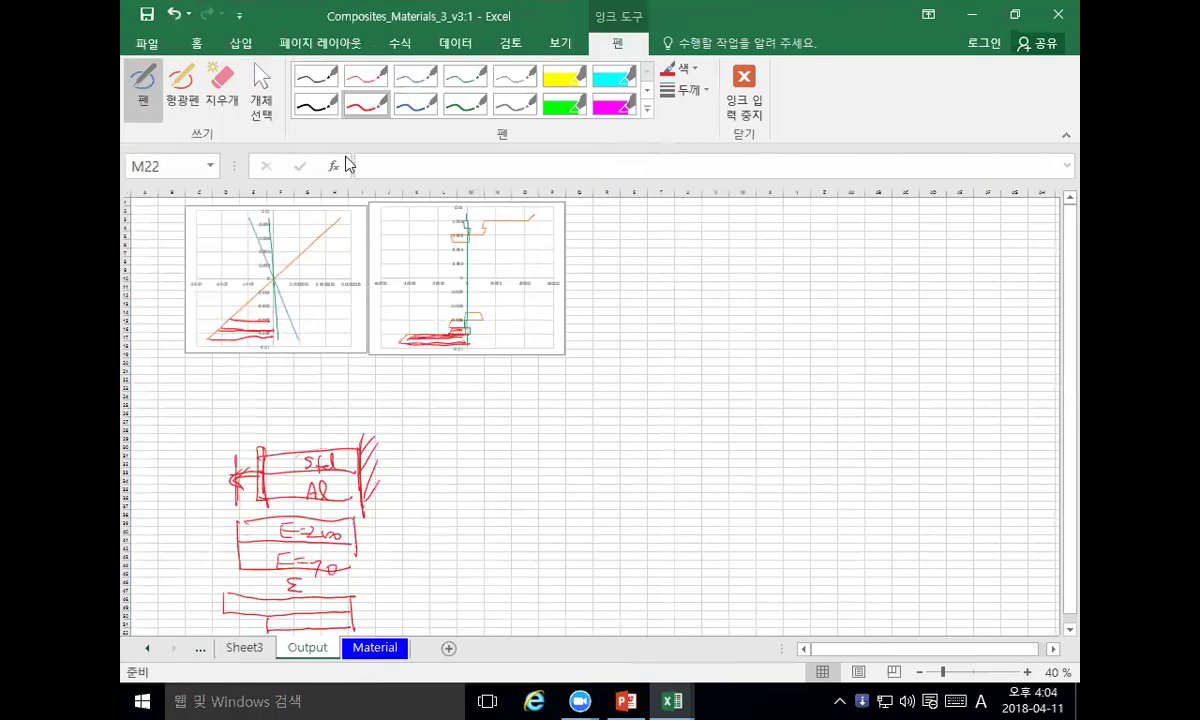
Step: Add red arrows pointing toward the free end inside the long and short stress bars
click(265, 92)
scroll(400, 570, down, 3)
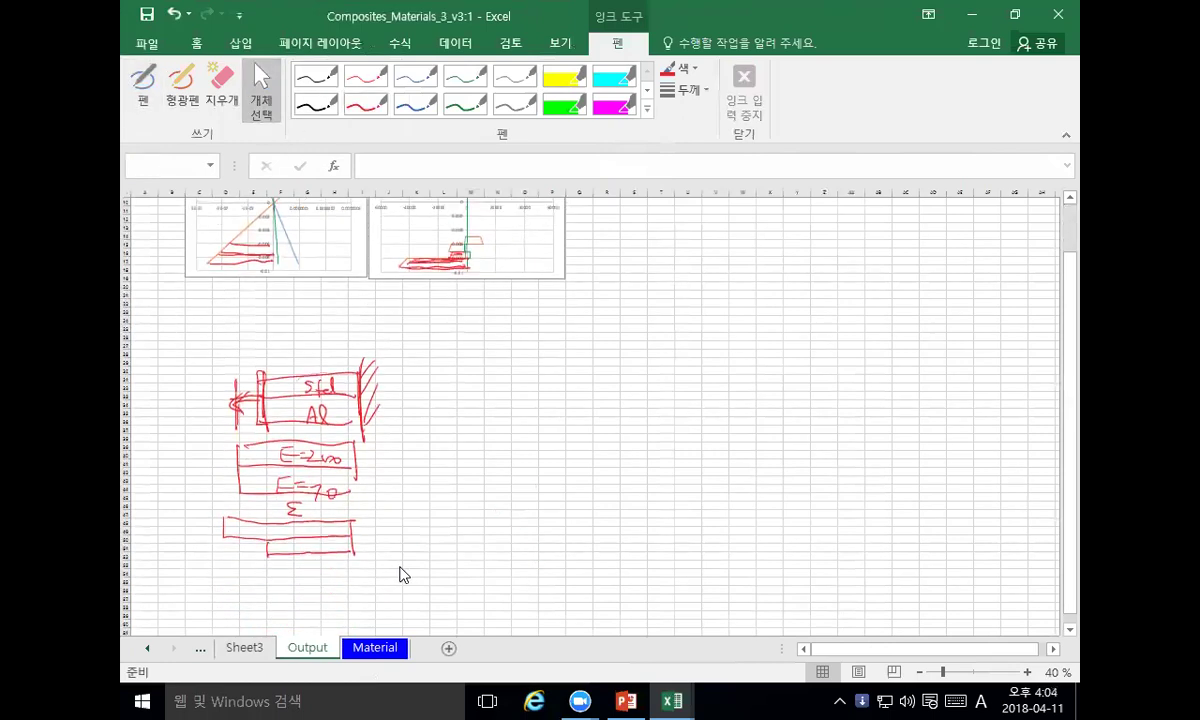
scroll(401, 570, down, 2)
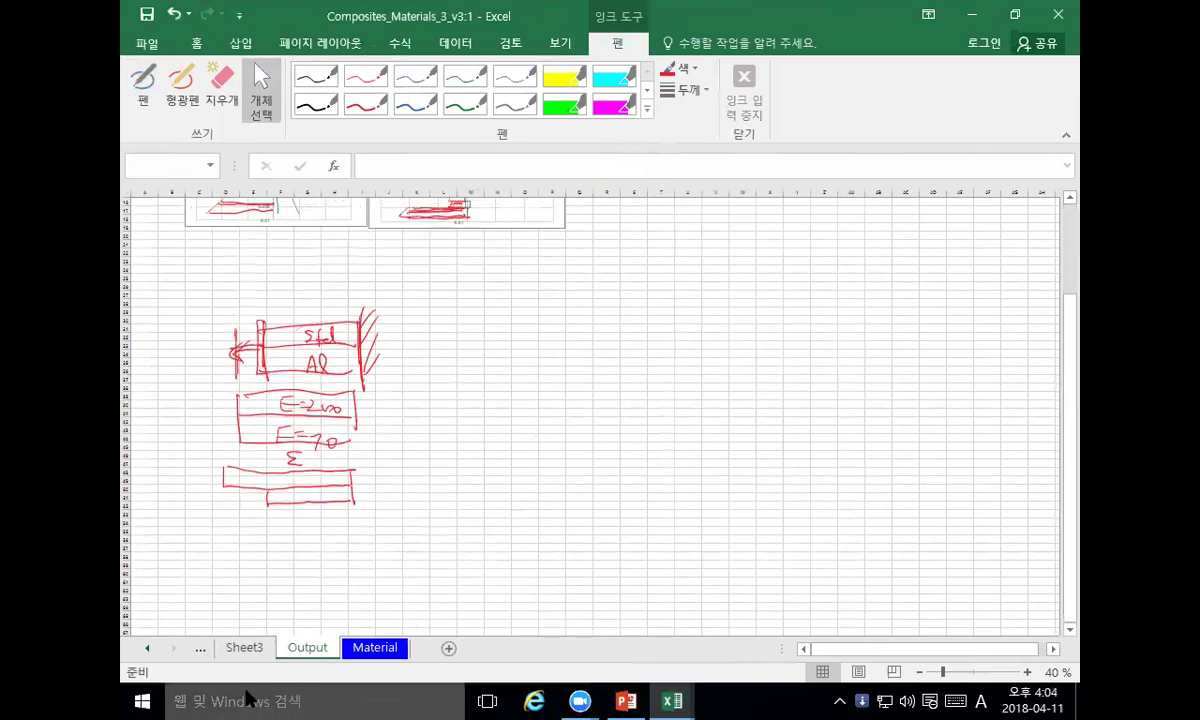
click(365, 103)
mouse_move(252, 479)
mouse_down()
mouse_move(296, 479)
mouse_move(250, 480)
mouse_move(274, 503)
mouse_up()
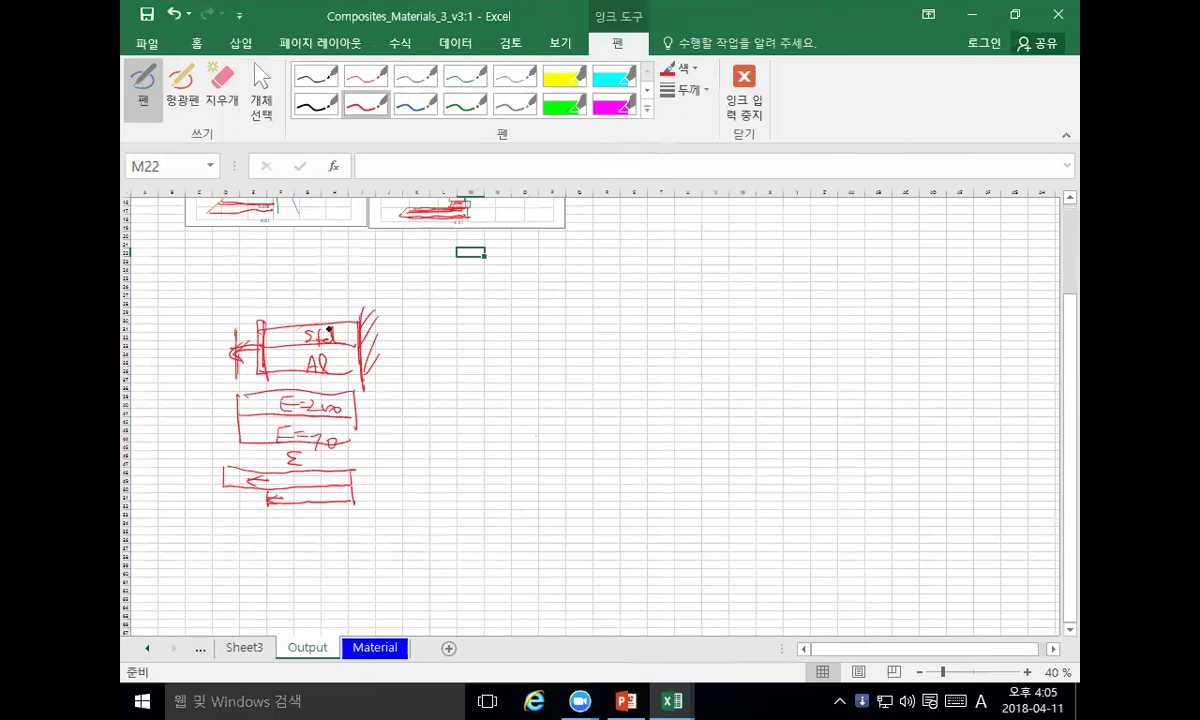
Step: Mark the Steel–Al interface and sketch a small interface element beside the bar with normal and shear stress arrows
drag(298, 347, 310, 351)
mouse_move(482, 356)
mouse_down()
mouse_move(507, 344)
mouse_move(503, 321)
mouse_move(509, 330)
mouse_up()
mouse_move(484, 354)
mouse_down()
mouse_move(521, 354)
mouse_move(498, 386)
mouse_move(484, 366)
mouse_up()
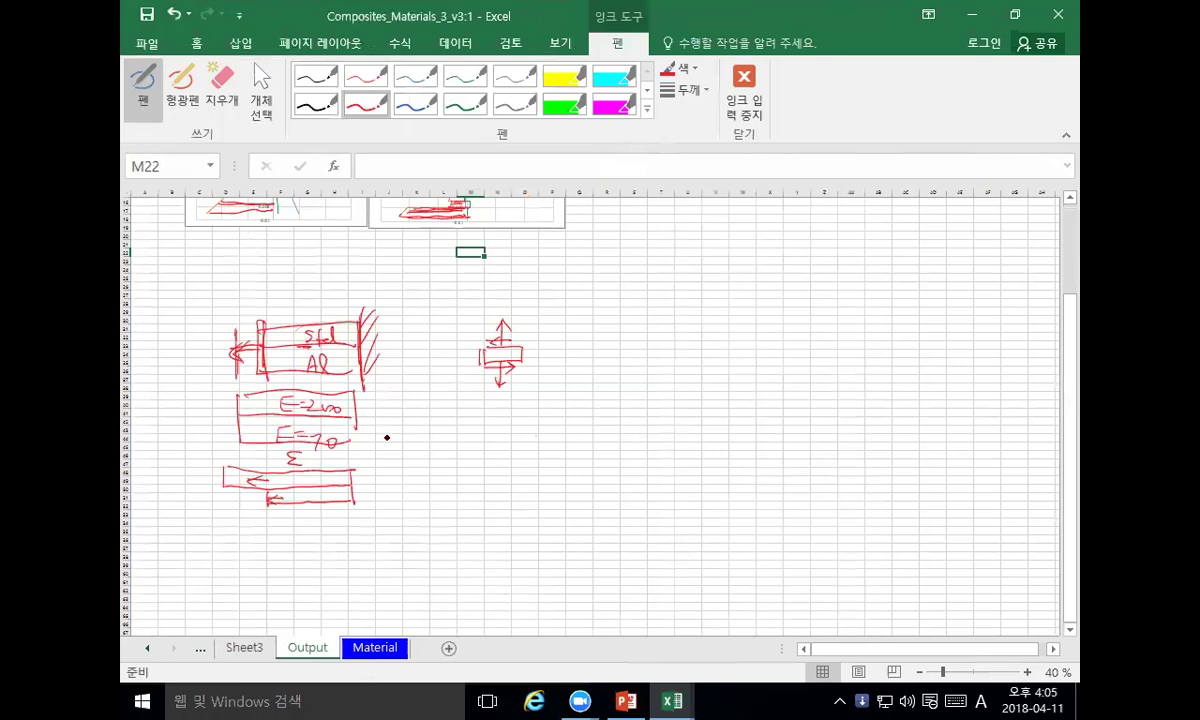
Step: Draw vertical peel arrows above and below the Steel/Al bar and across the interface of the two stress bars
drag(304, 314, 304, 290)
drag(295, 301, 313, 300)
drag(300, 378, 298, 400)
drag(309, 478, 309, 455)
drag(309, 528, 318, 487)
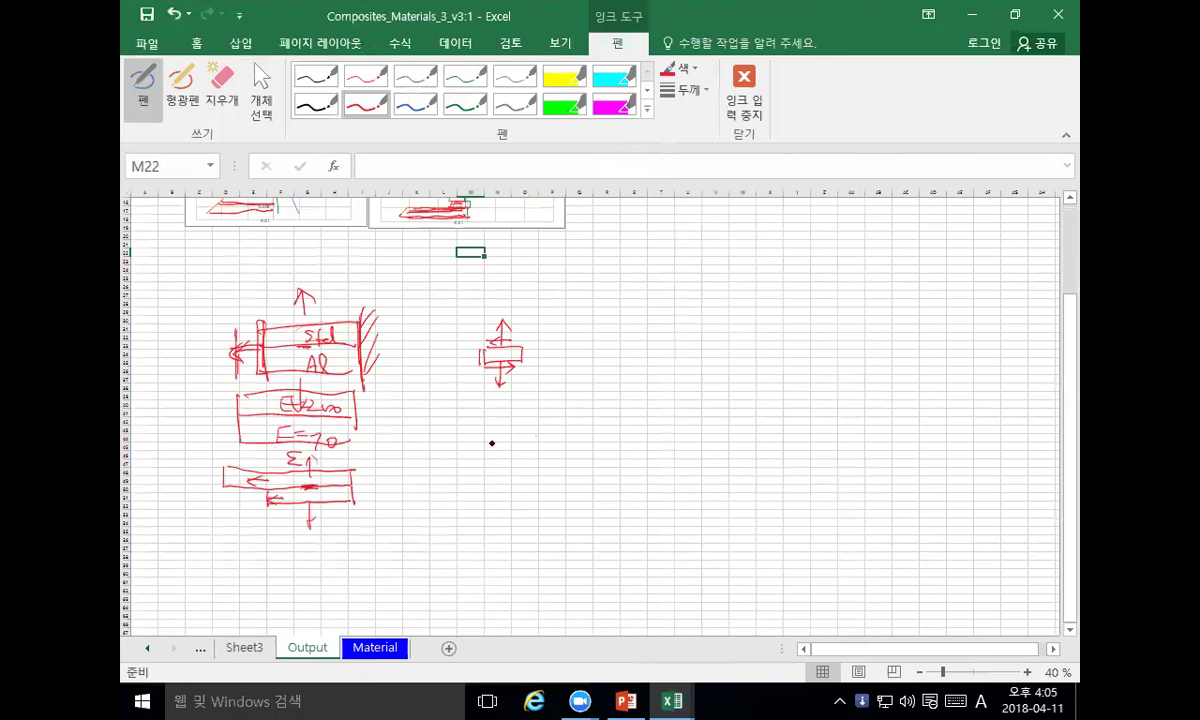
Step: Label the stress bars σxx and write σzz, σzx and σzy beside an arrow leading from their interface
click(201, 467)
mouse_move(203, 481)
mouse_down()
mouse_move(226, 482)
mouse_move(262, 514)
mouse_move(408, 461)
mouse_move(460, 450)
mouse_move(452, 468)
mouse_move(478, 478)
mouse_move(526, 452)
mouse_up()
mouse_move(527, 466)
mouse_down()
mouse_move(556, 483)
mouse_move(601, 463)
mouse_move(612, 474)
mouse_move(611, 455)
mouse_move(633, 493)
mouse_up()
drag(311, 460, 311, 505)
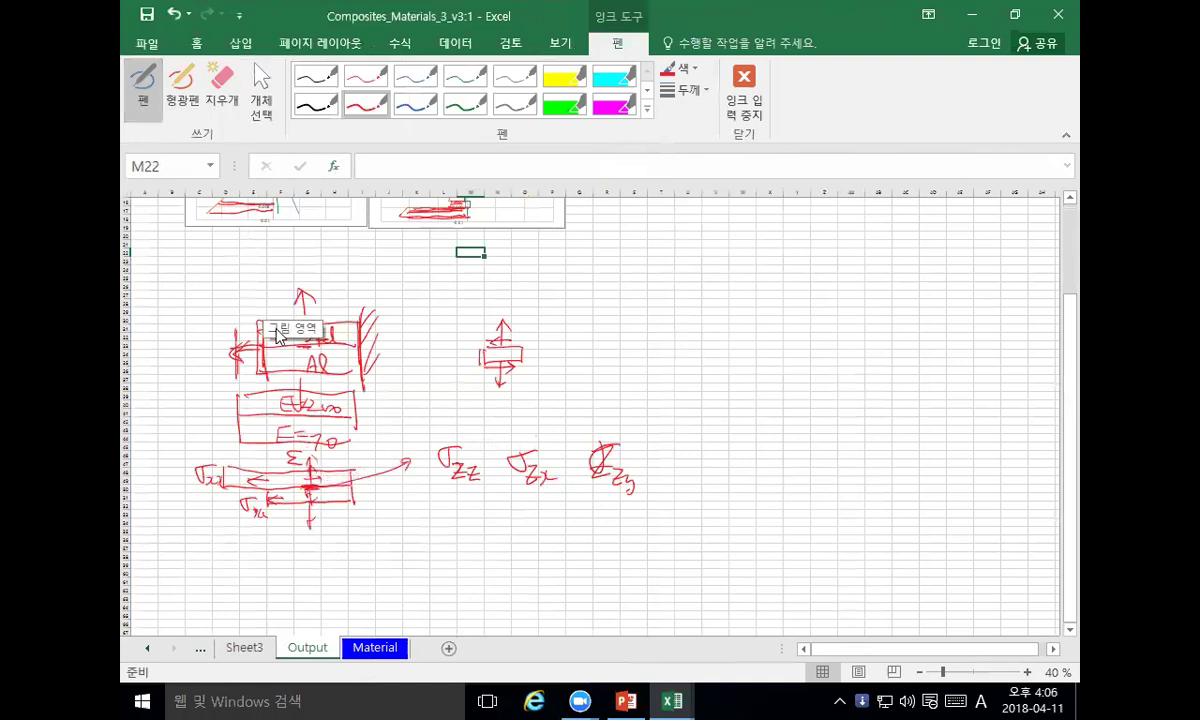
click(262, 88)
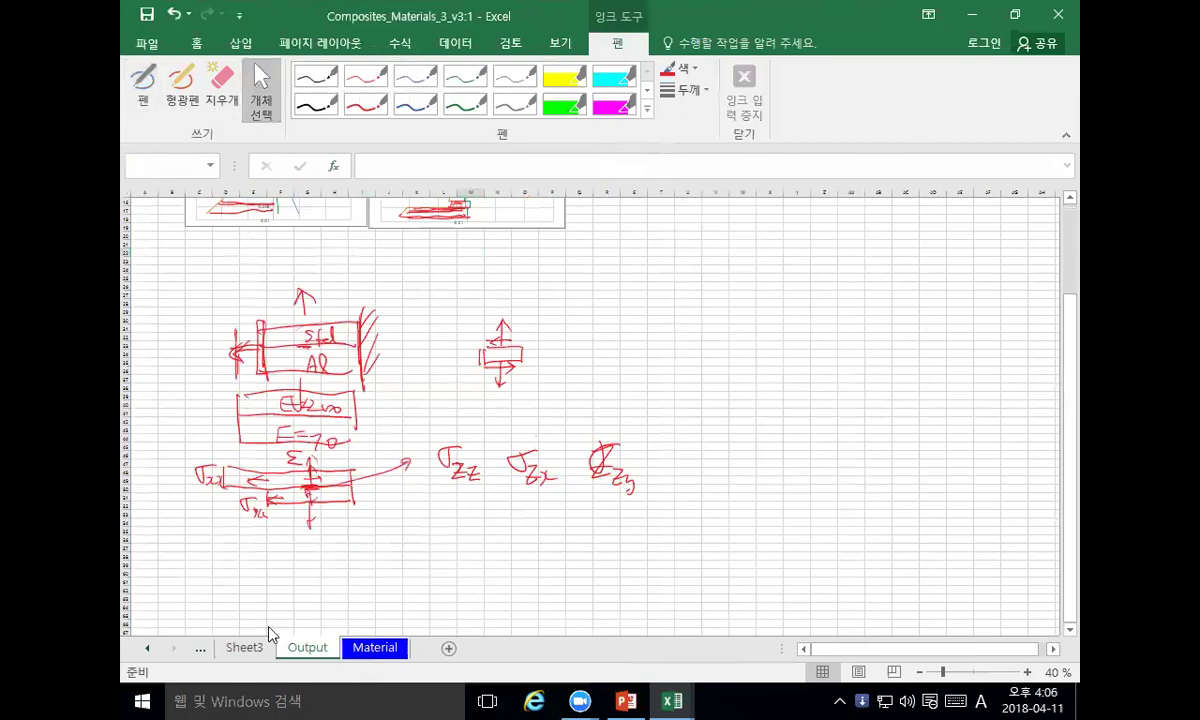
Step: Open the Main sheet and select the eps and sig plot data table starting at O95
click(375, 648)
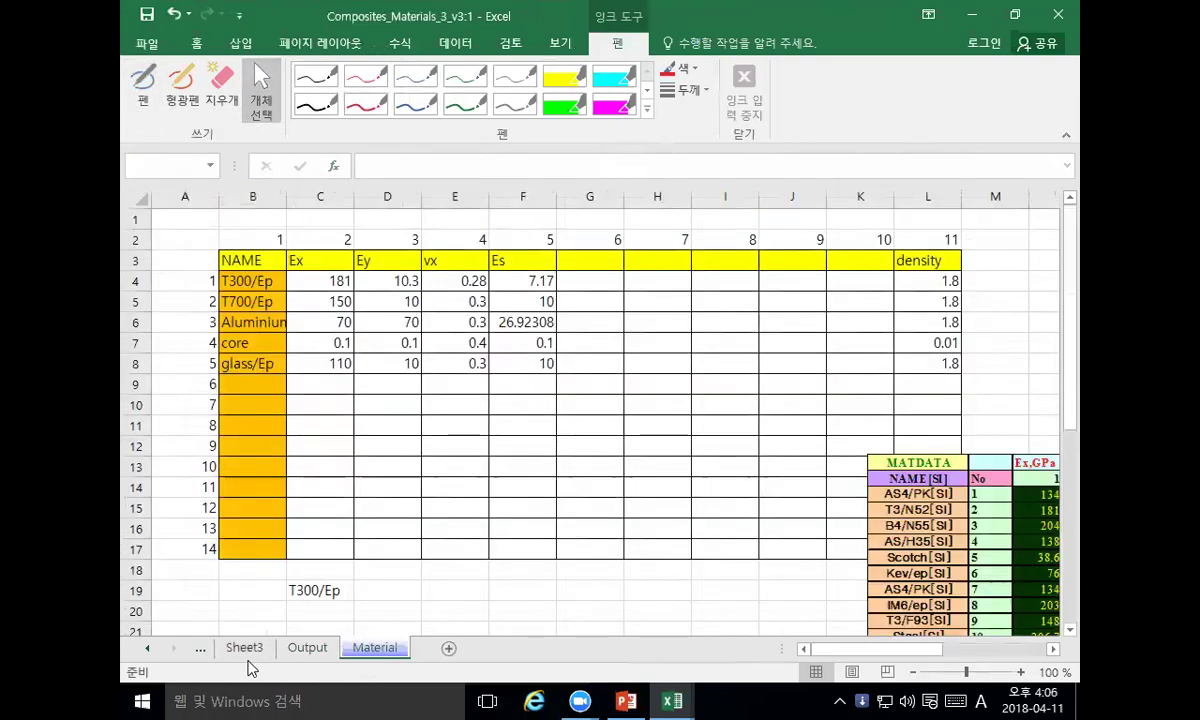
click(148, 648)
click(148, 648)
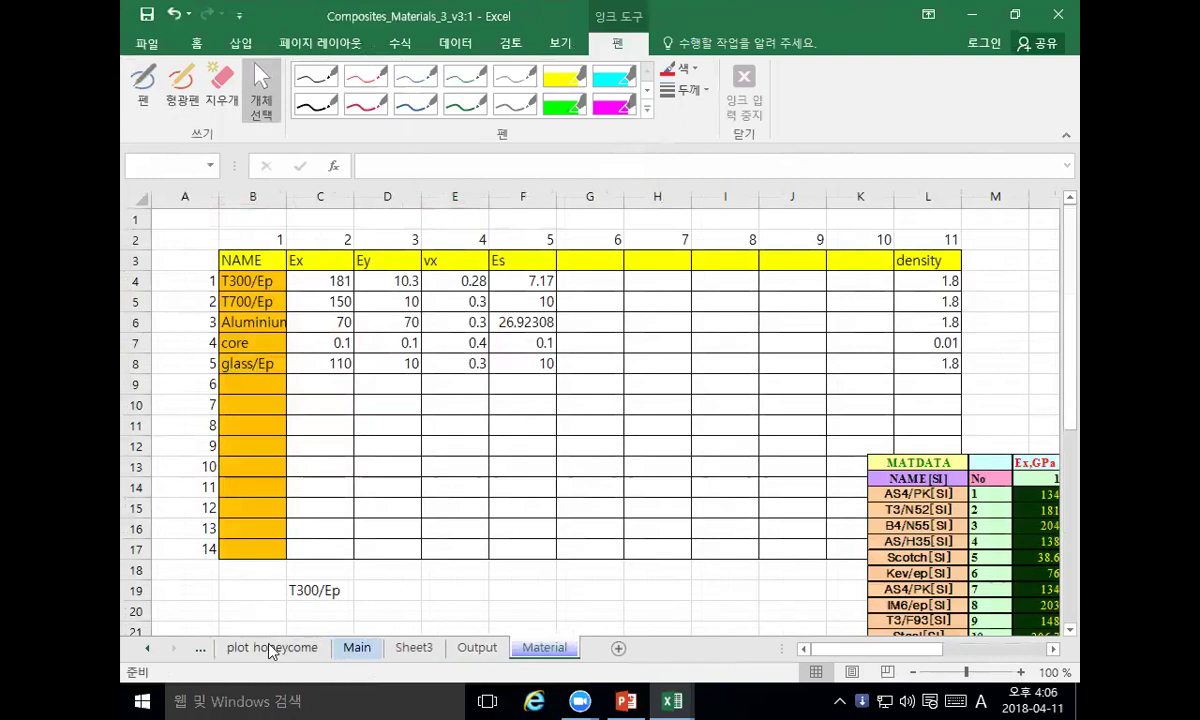
click(354, 648)
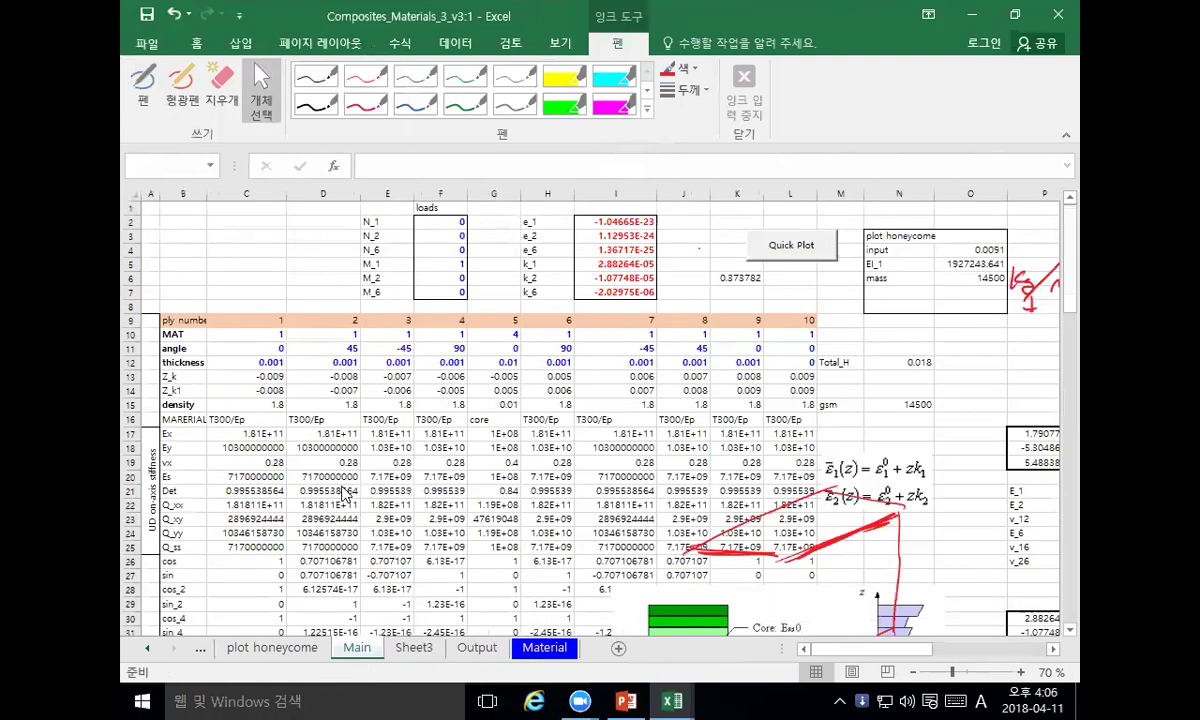
scroll(345, 493, down, 3)
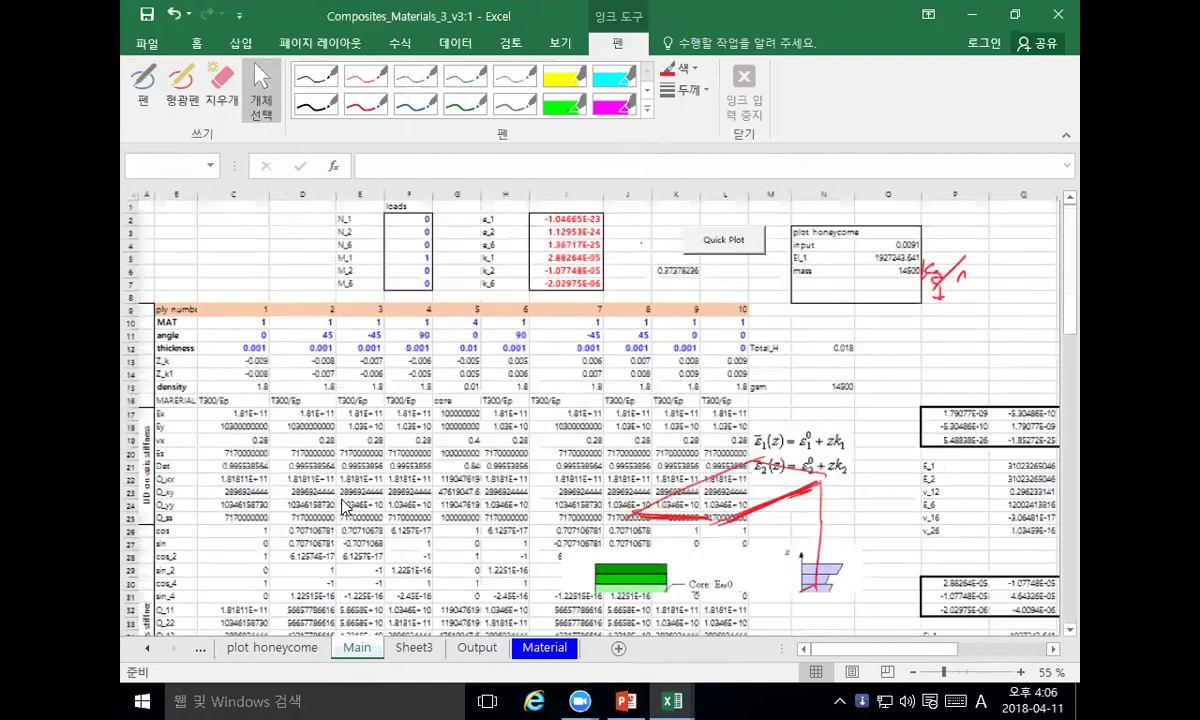
scroll(418, 588, down, 15)
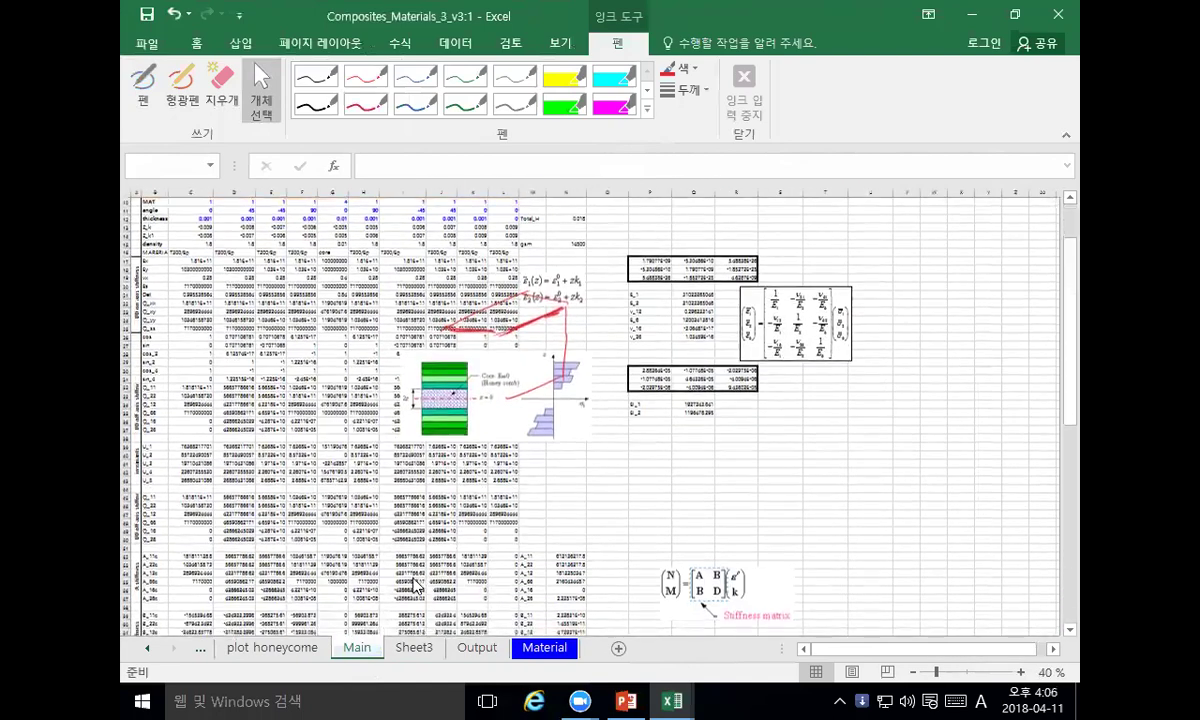
scroll(403, 580, down, 5)
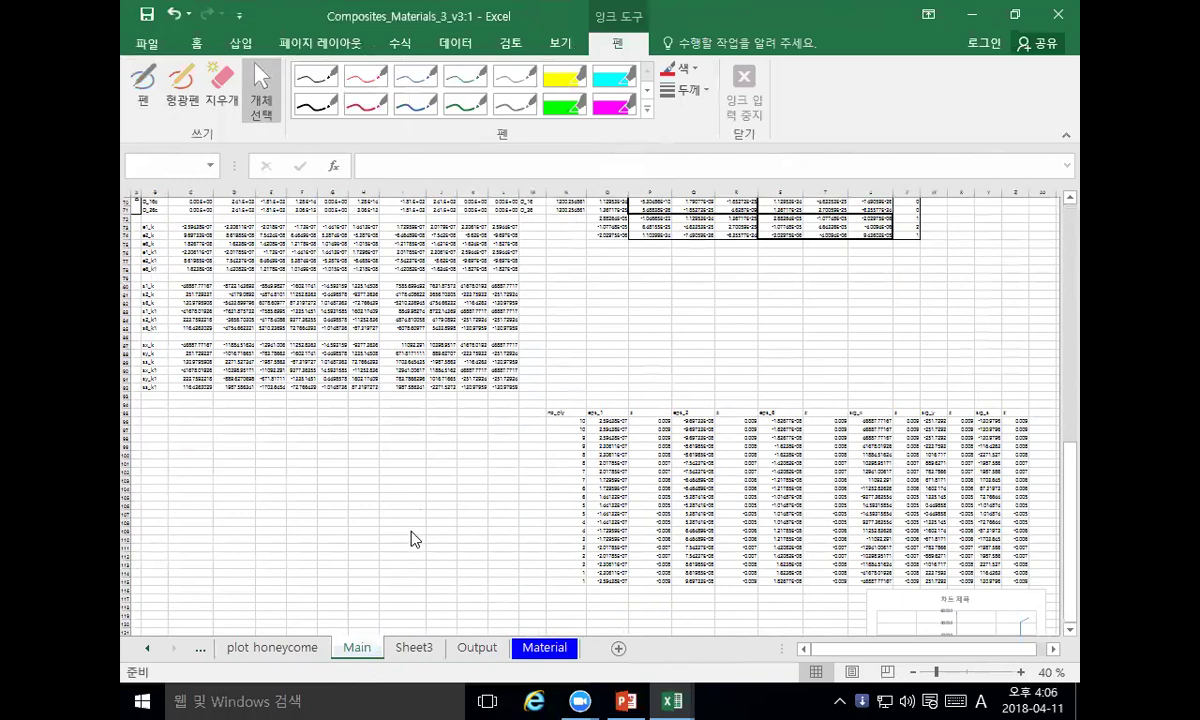
click(607, 420)
drag(604, 412, 1005, 595)
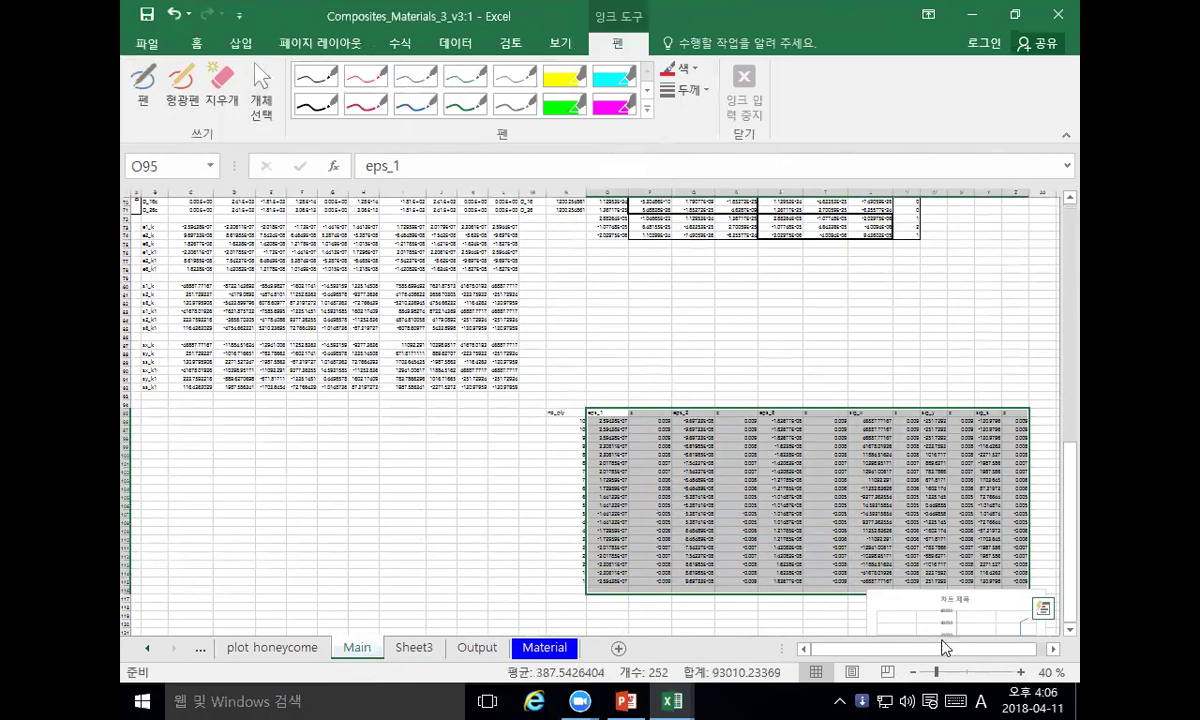
Step: Deselect the plot data table and save the workbook
click(522, 528)
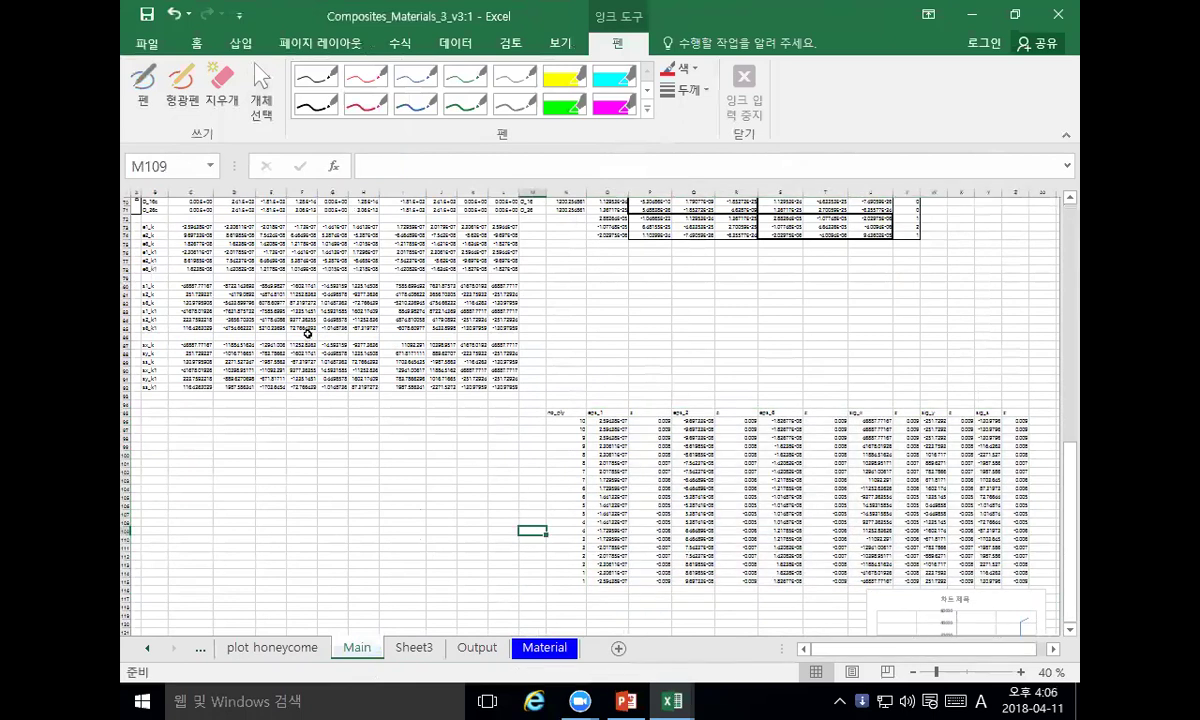
scroll(384, 307, up, 3)
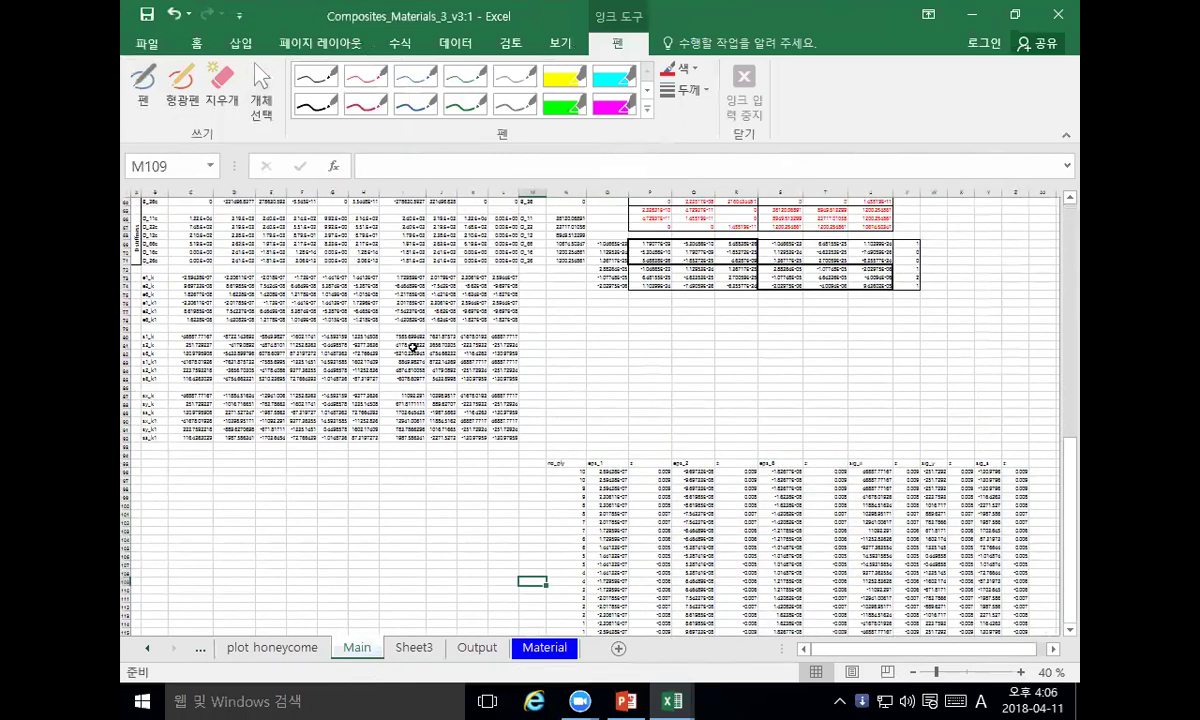
click(147, 14)
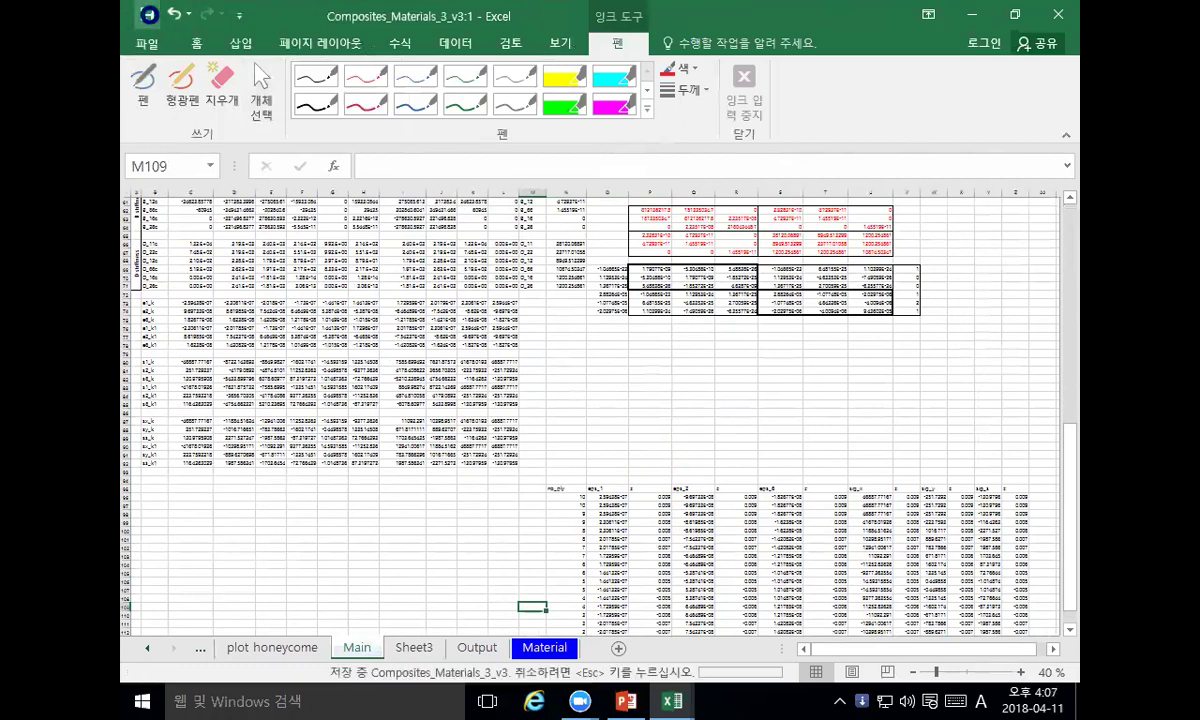
Step: Review the ply-by-ply strain and stress rows on Main, from the H75 formula to the plot data table at O95
click(358, 318)
scroll(469, 485, up, 9)
scroll(465, 452, up, 10)
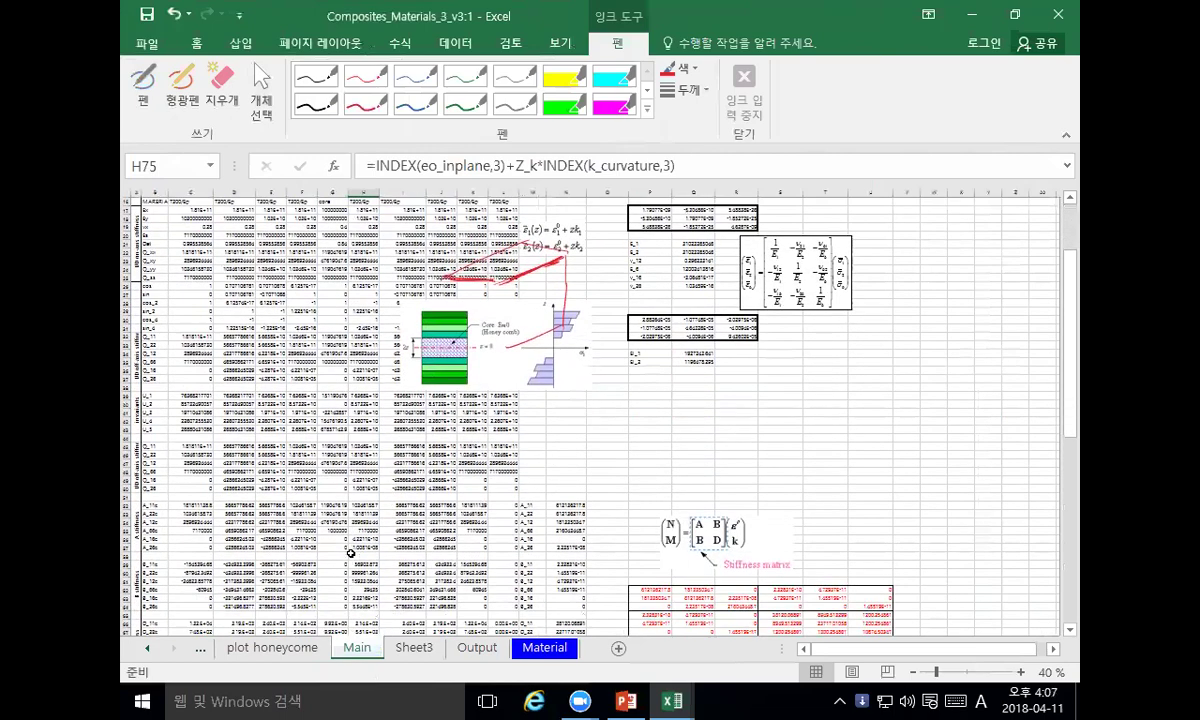
scroll(420, 587, down, 14)
drag(512, 546, 157, 334)
scroll(240, 412, down, 3)
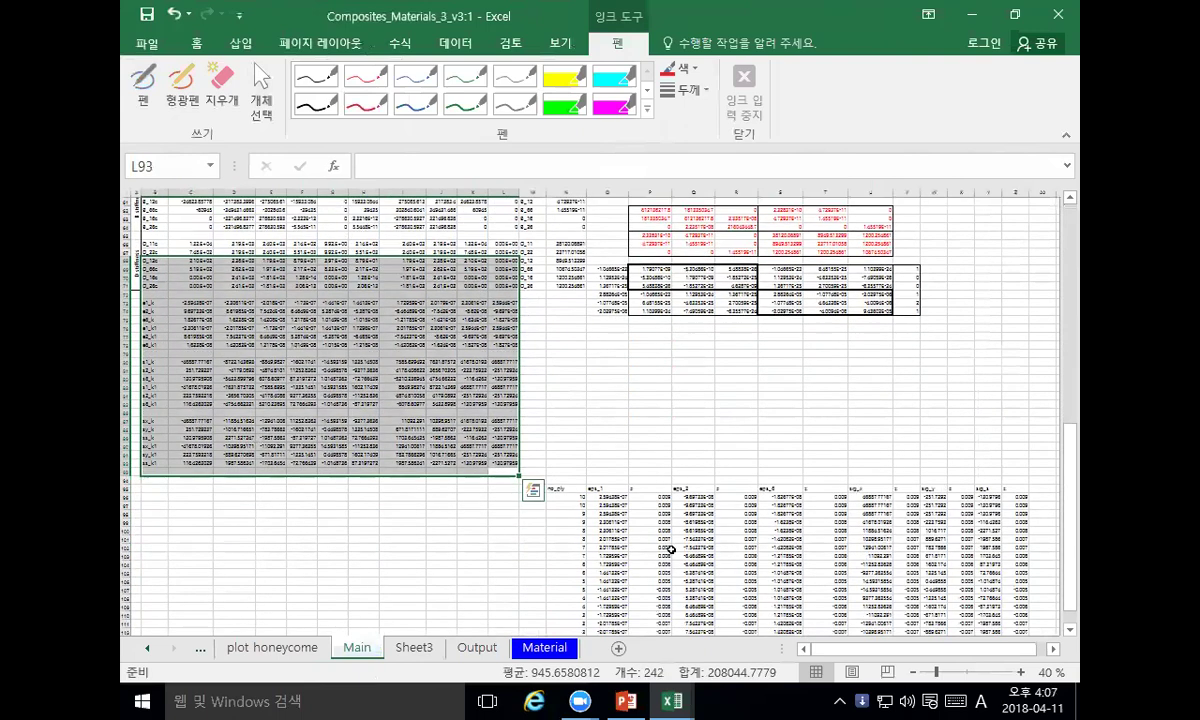
drag(607, 486, 1020, 598)
scroll(888, 592, down, 2)
Step: Check the strain chart on the Output sheet and return to its source data table on Main
click(472, 647)
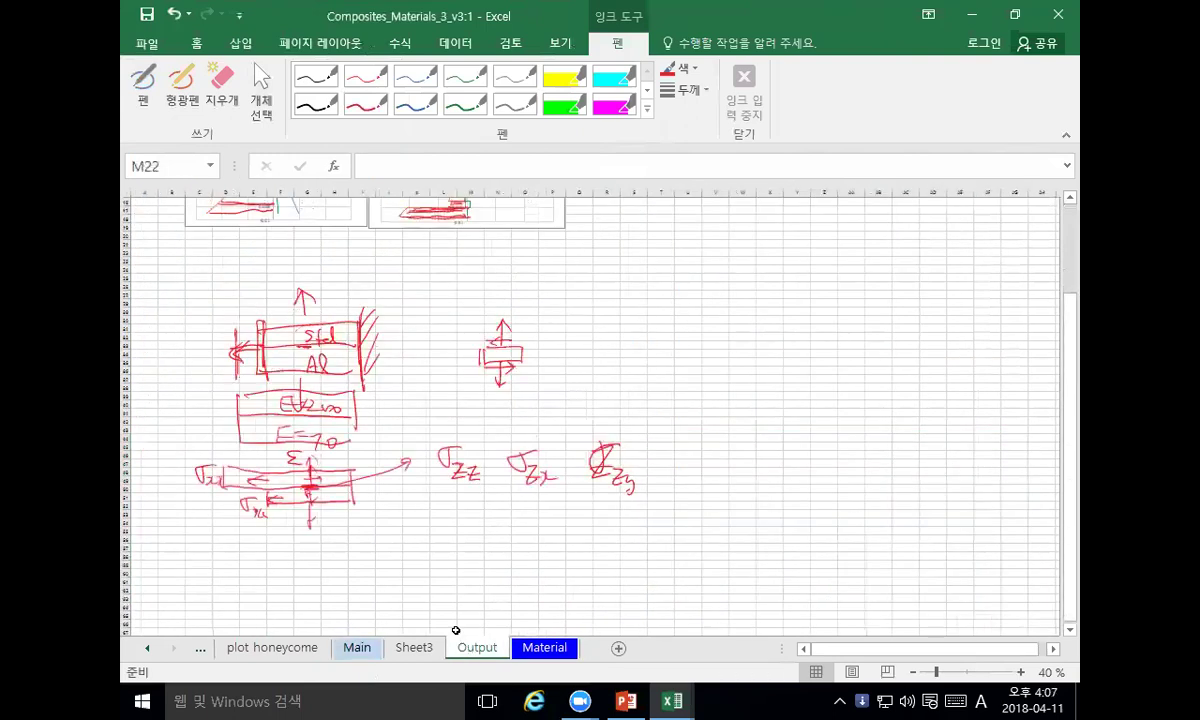
scroll(390, 480, up, 5)
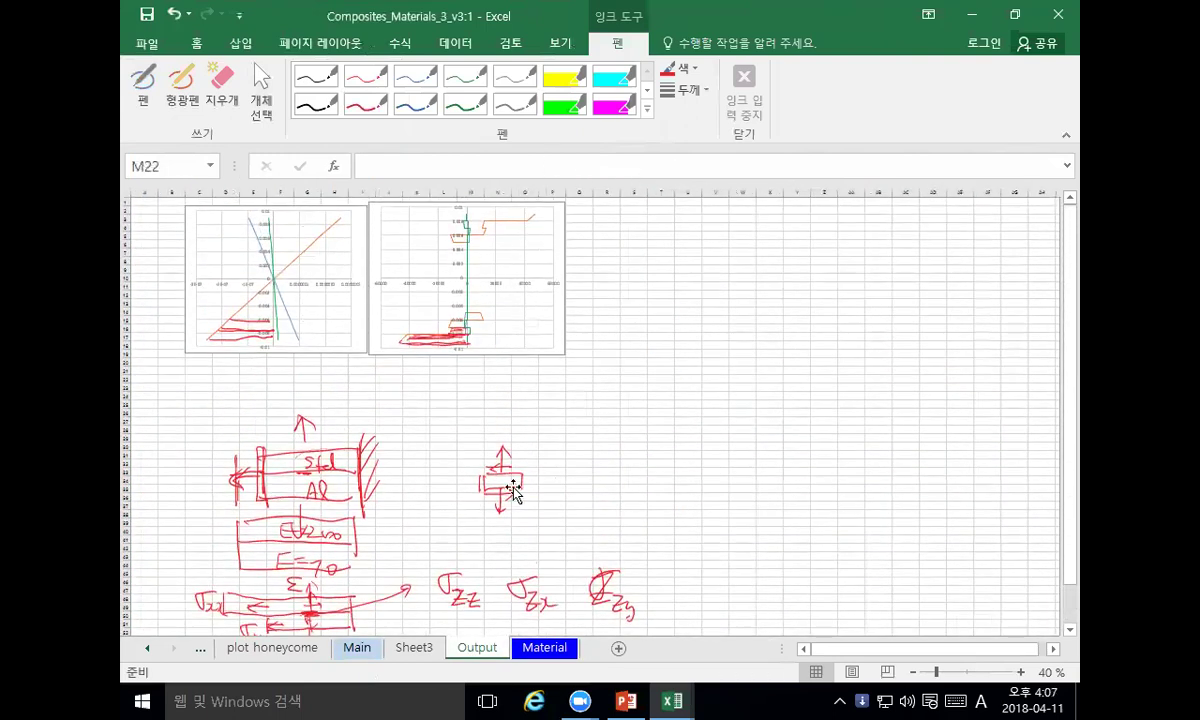
click(298, 263)
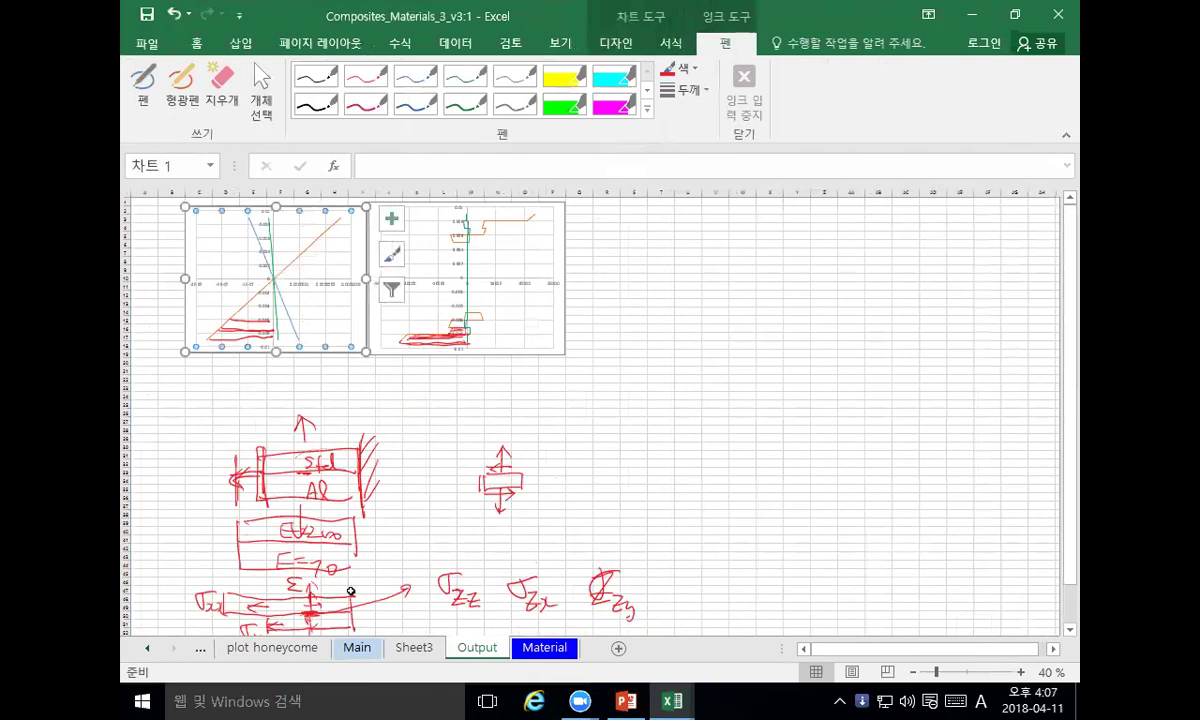
click(357, 647)
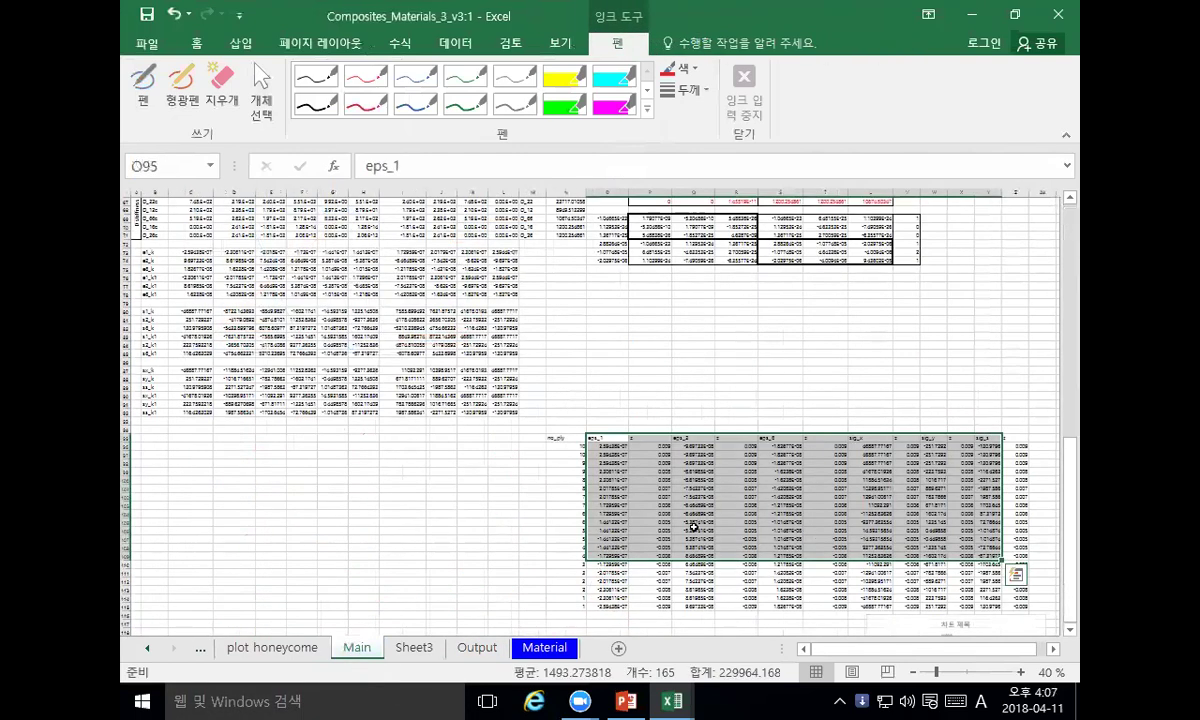
Step: Deselect the plot data table on Main and review the ply rows and stiffness matrix above it
click(532, 480)
scroll(605, 523, up, 5)
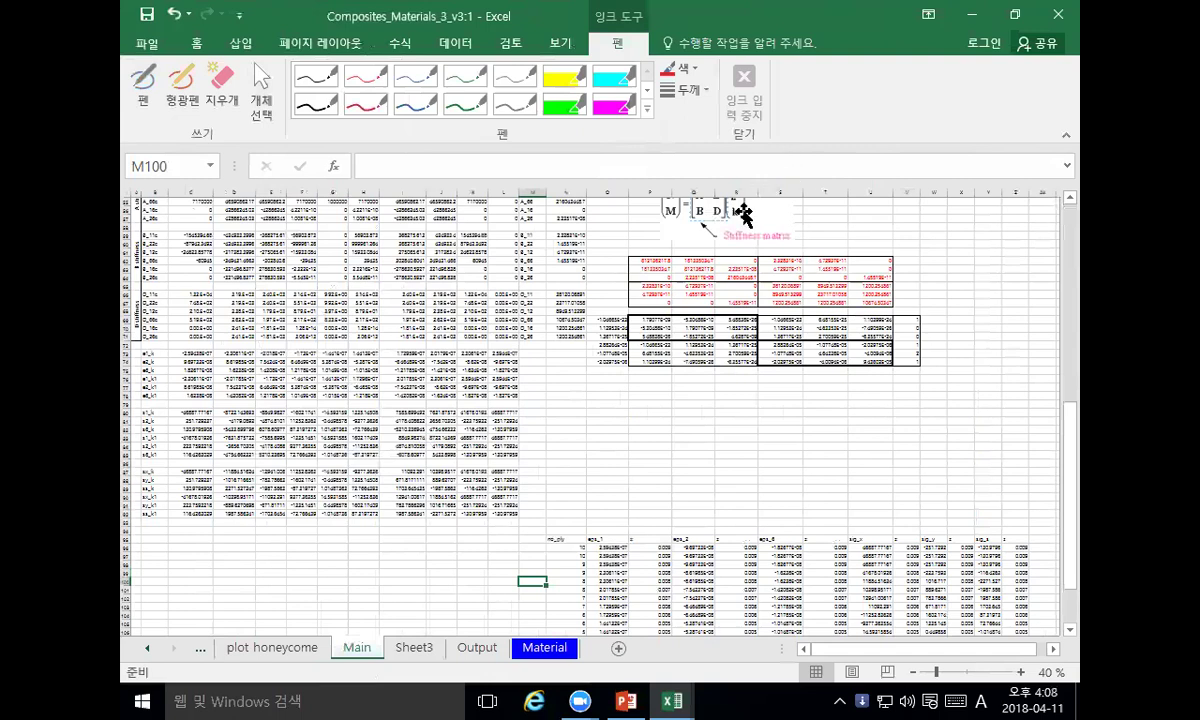
click(455, 43)
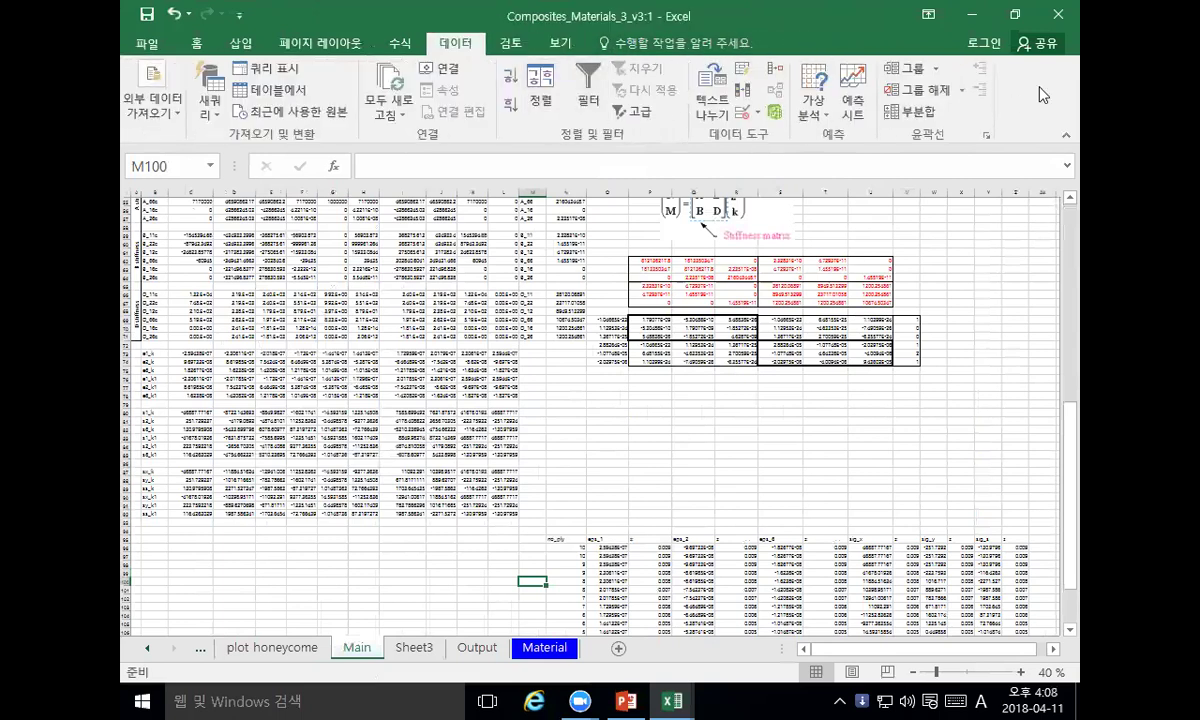
Step: Close both open windows of the Composites_Materials_3_v3 workbook
click(1058, 14)
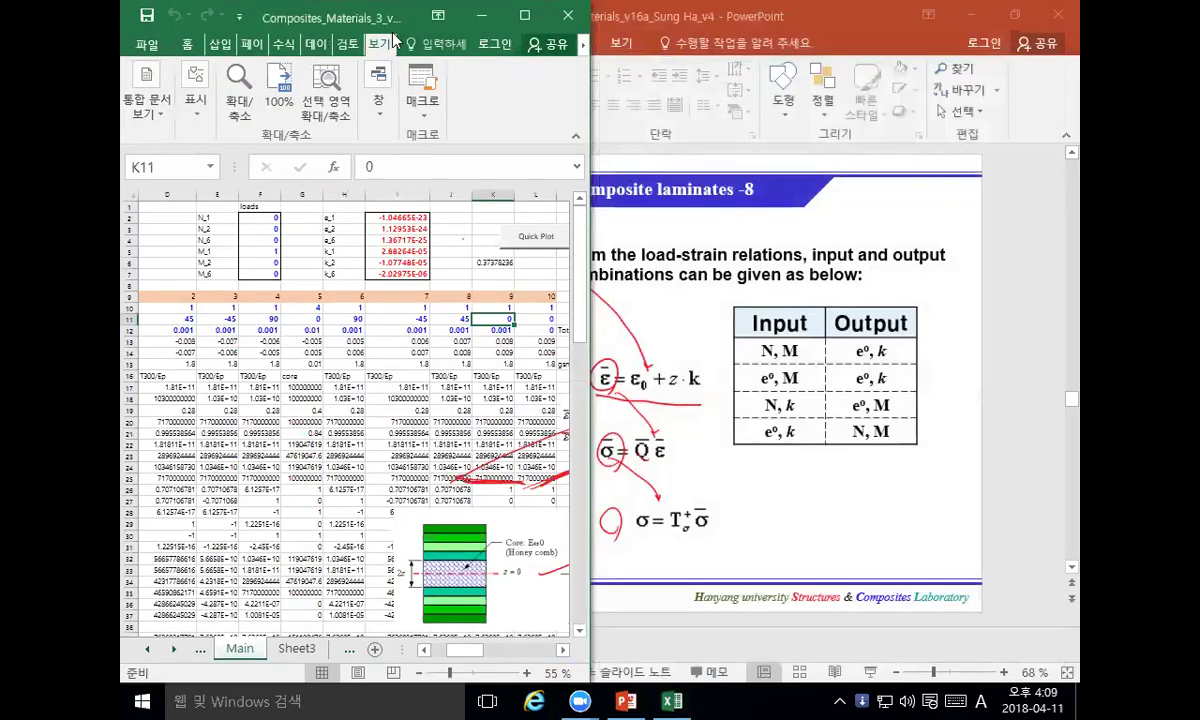
double_click(394, 22)
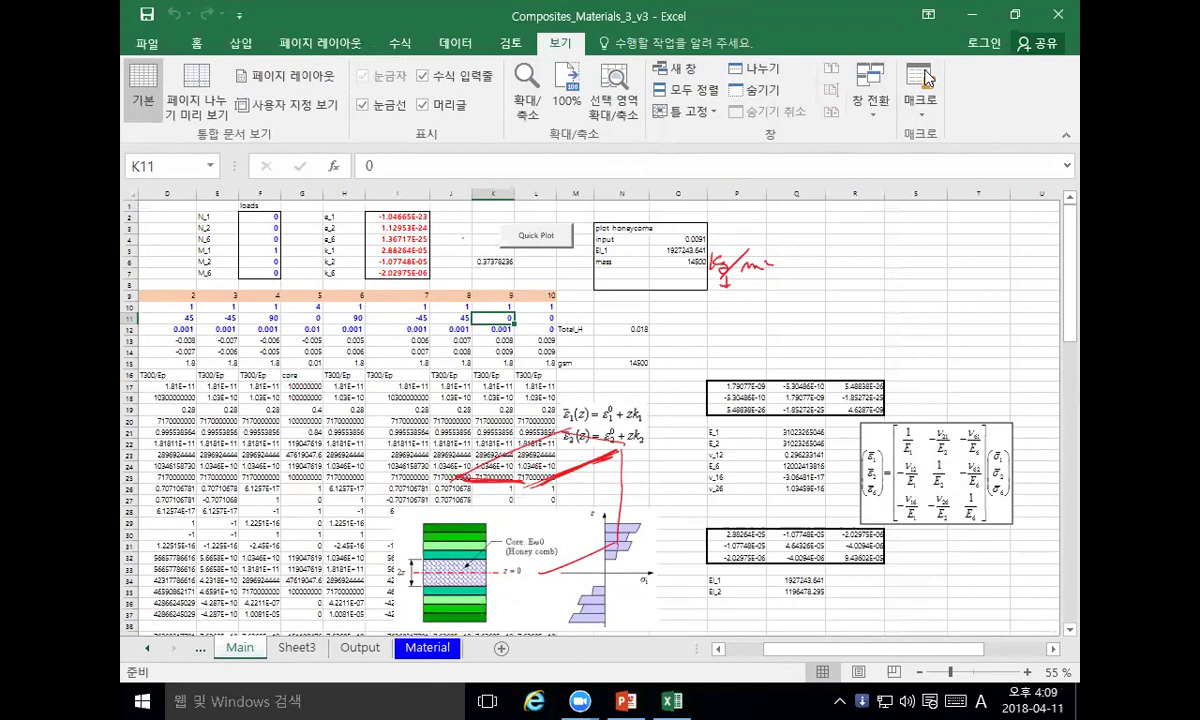
key(alt+F4)
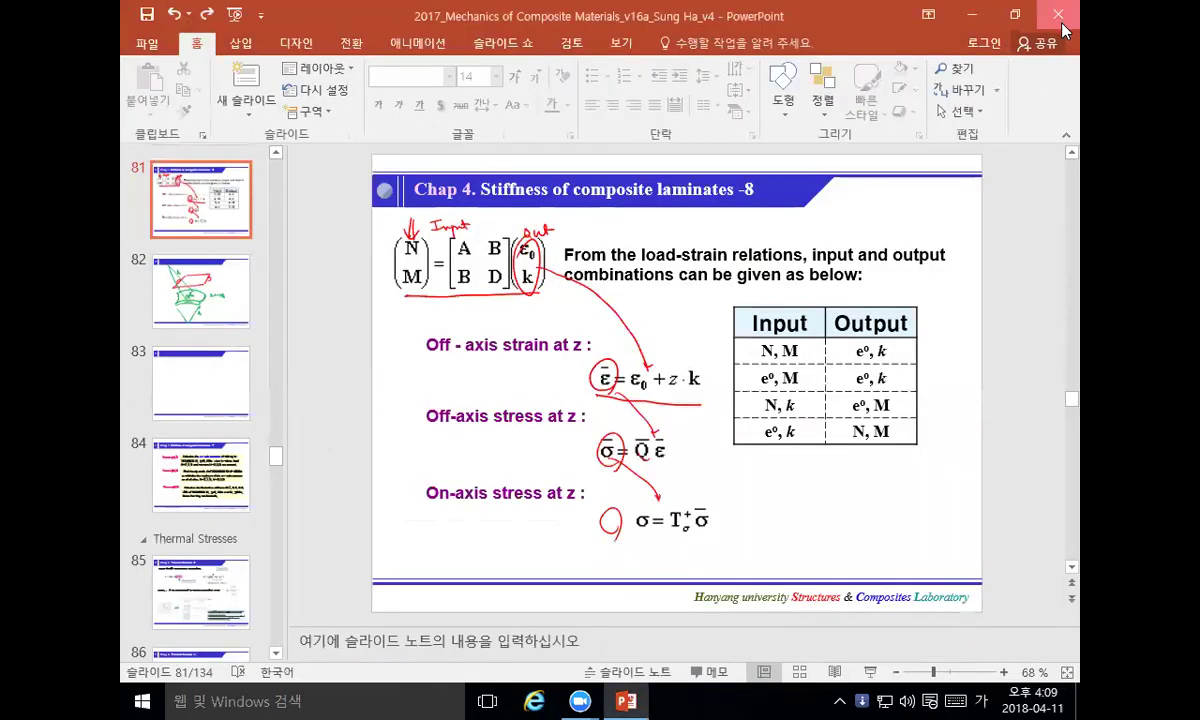
Step: Save the Mechanics of Composite Materials presentation as a new copy on the desktop, with the file name ending in v5
click(1062, 27)
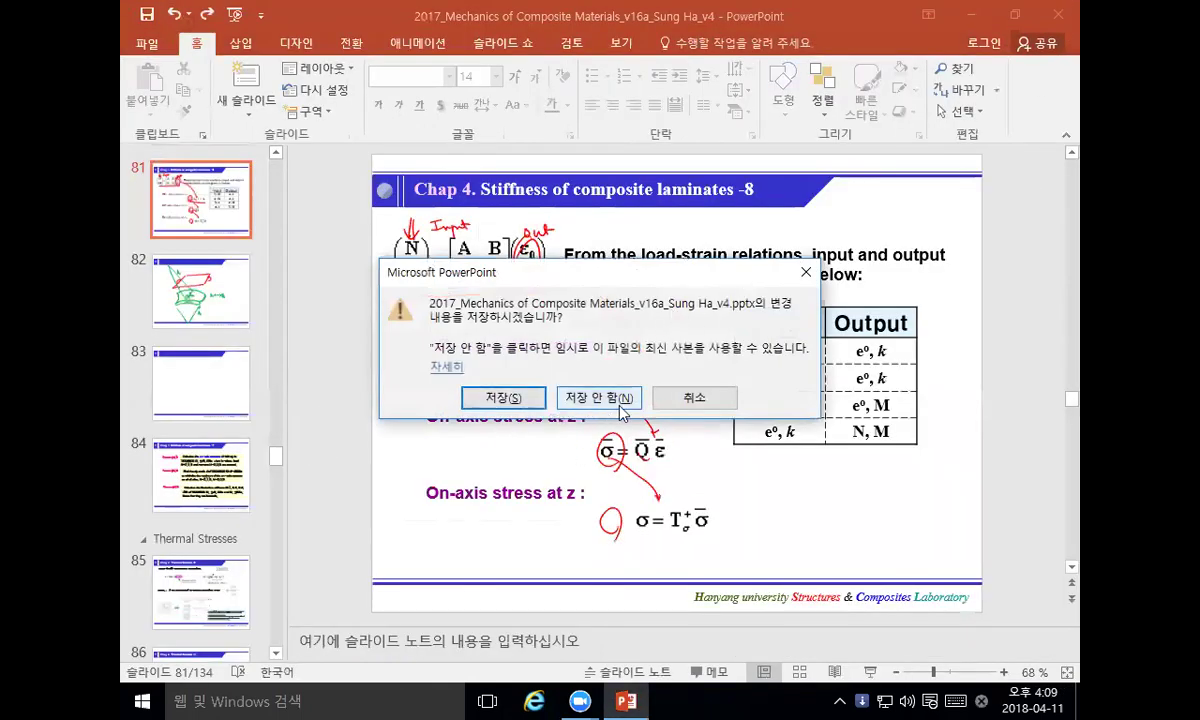
click(694, 397)
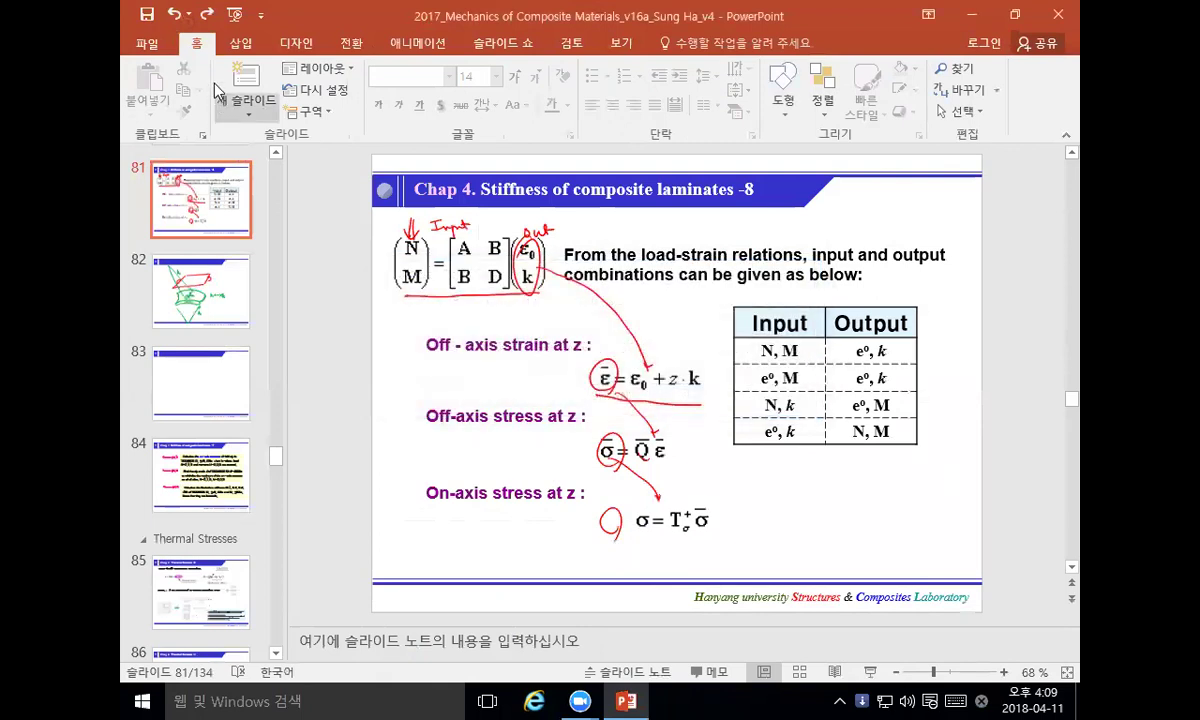
click(147, 43)
click(175, 238)
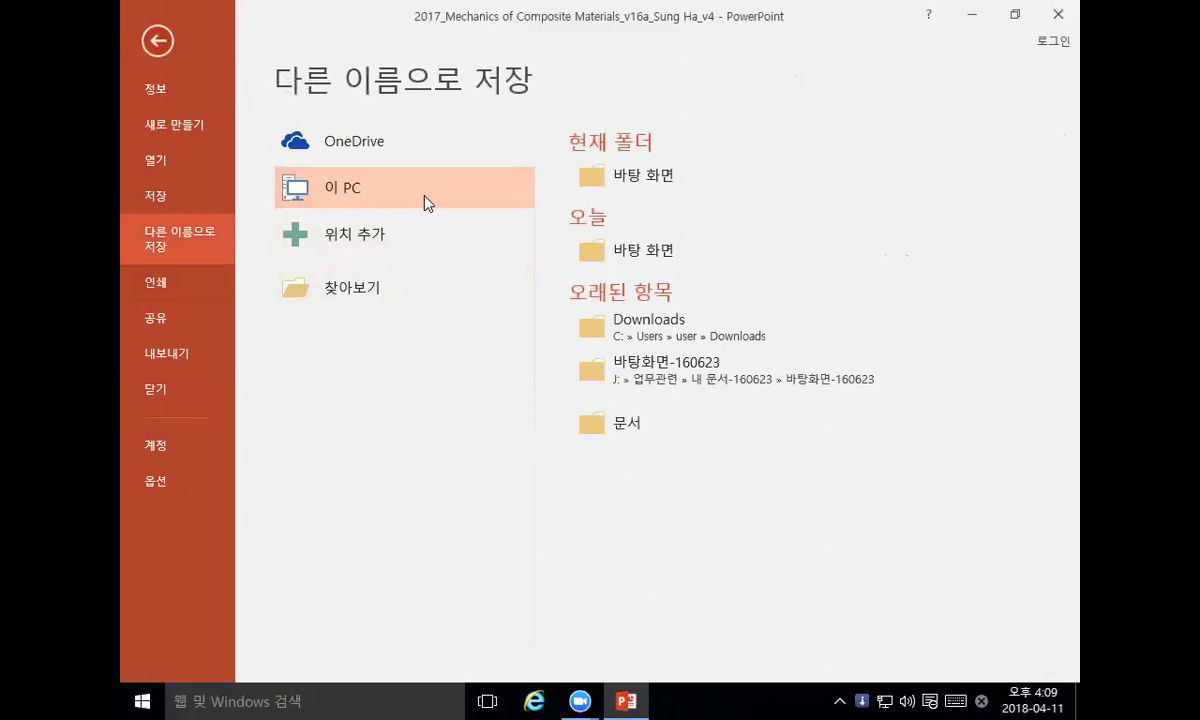
double_click(422, 201)
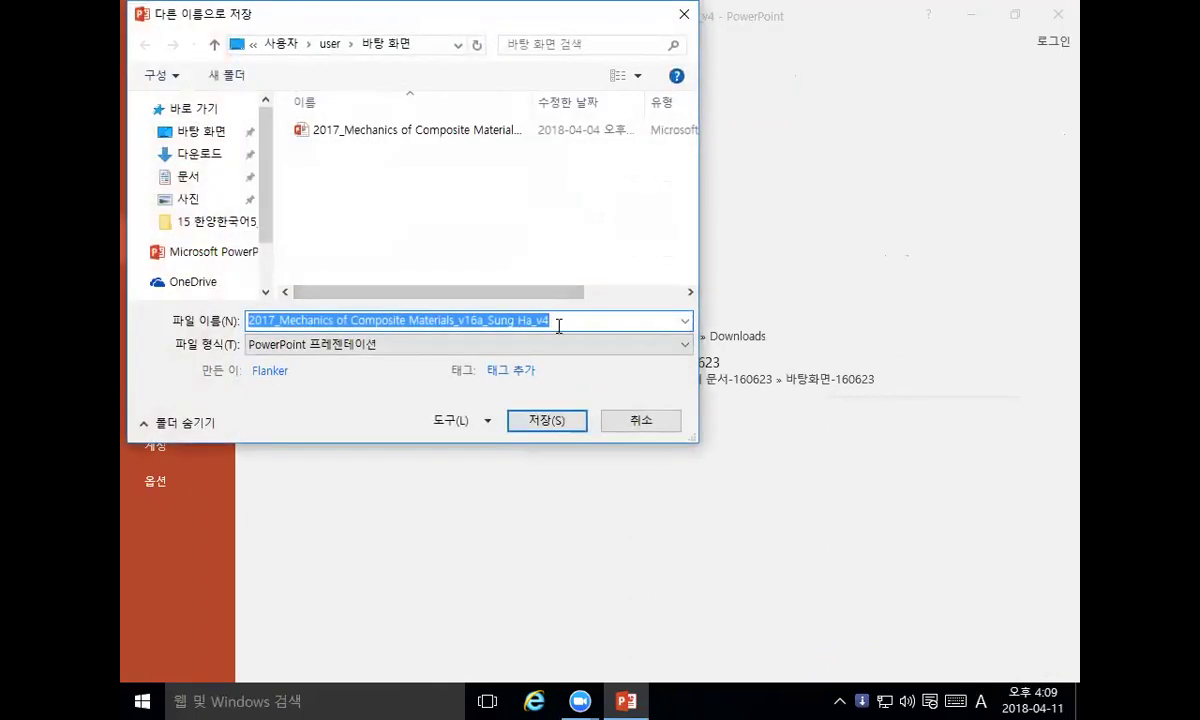
click(558, 325)
key(BackSpace)
text(5)
key(Return)
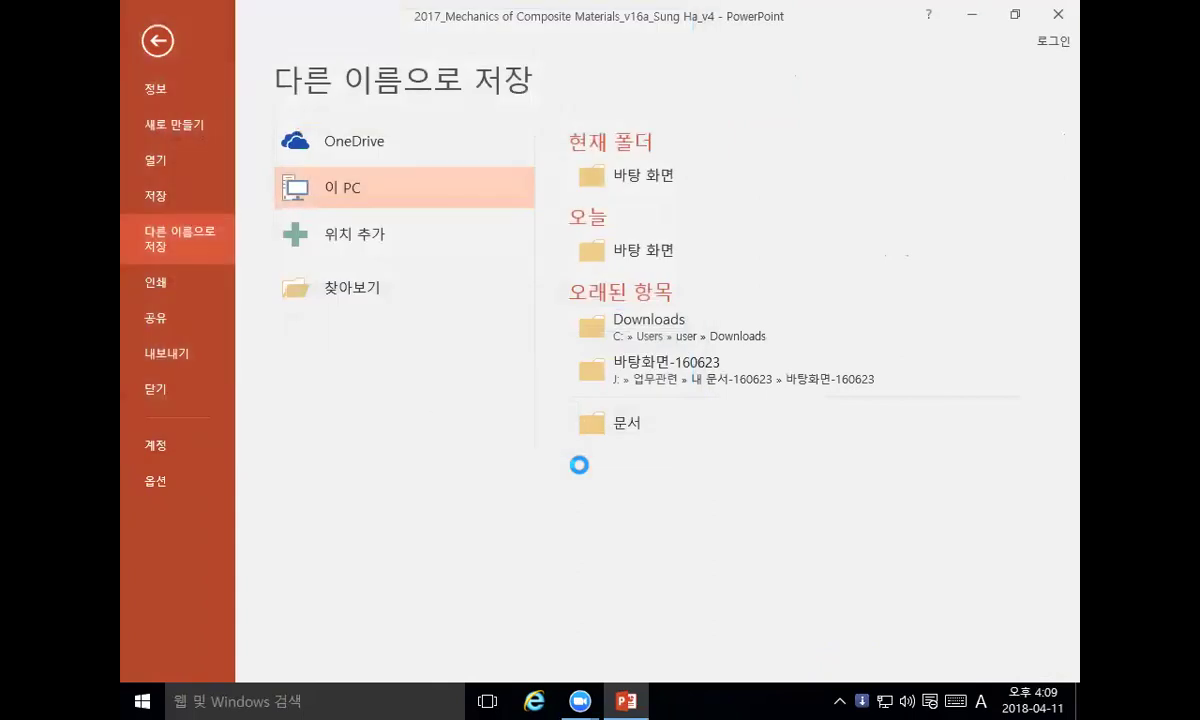